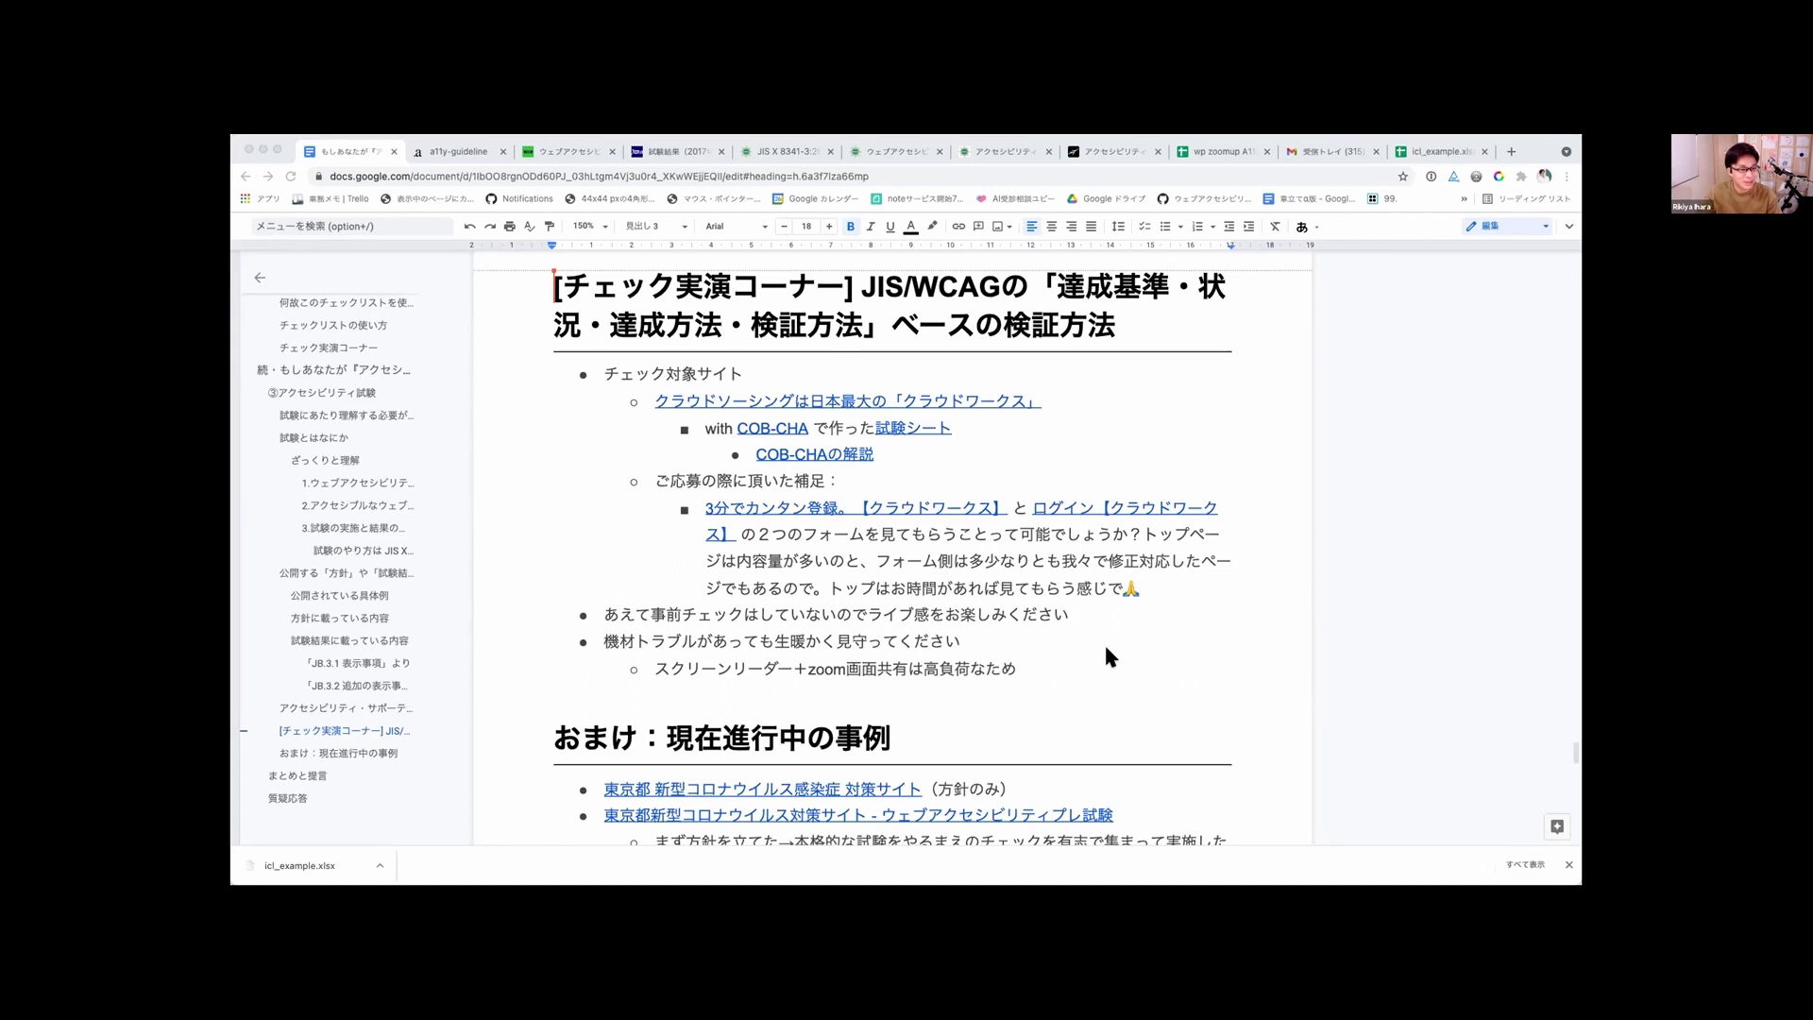
scroll(1107, 649, "up", 1)
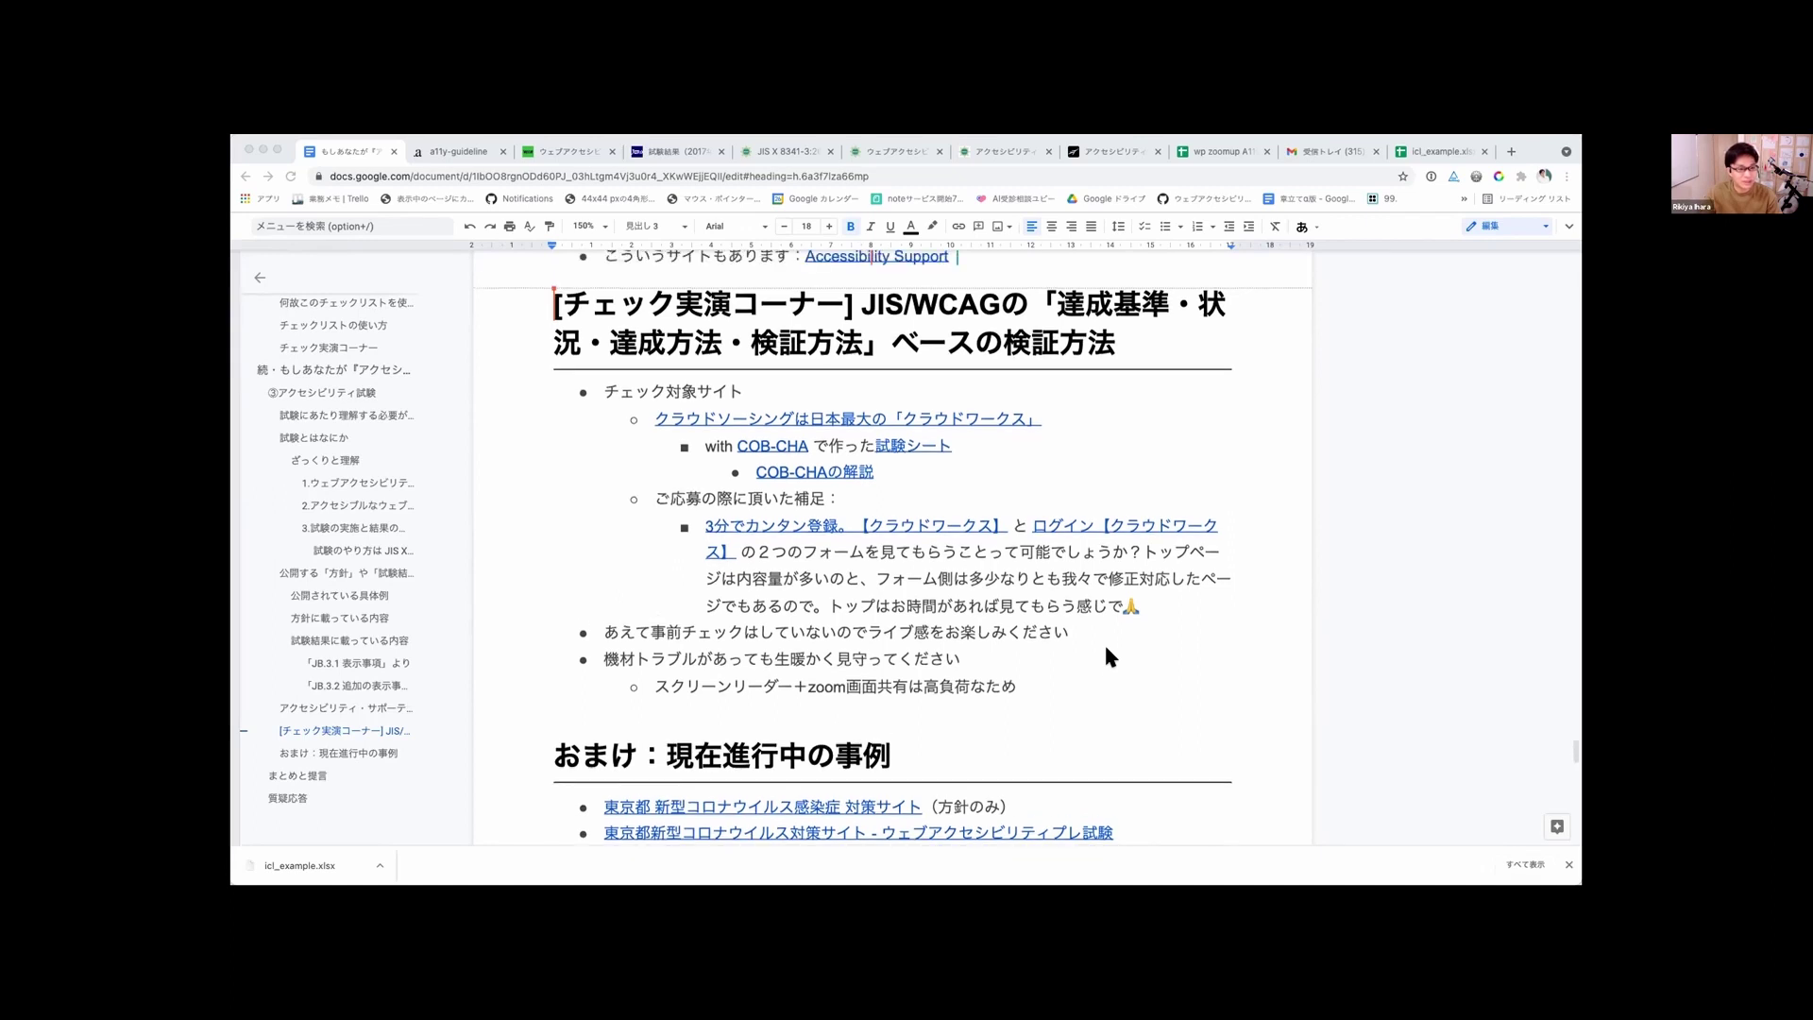
scroll(1106, 651, "down", 1)
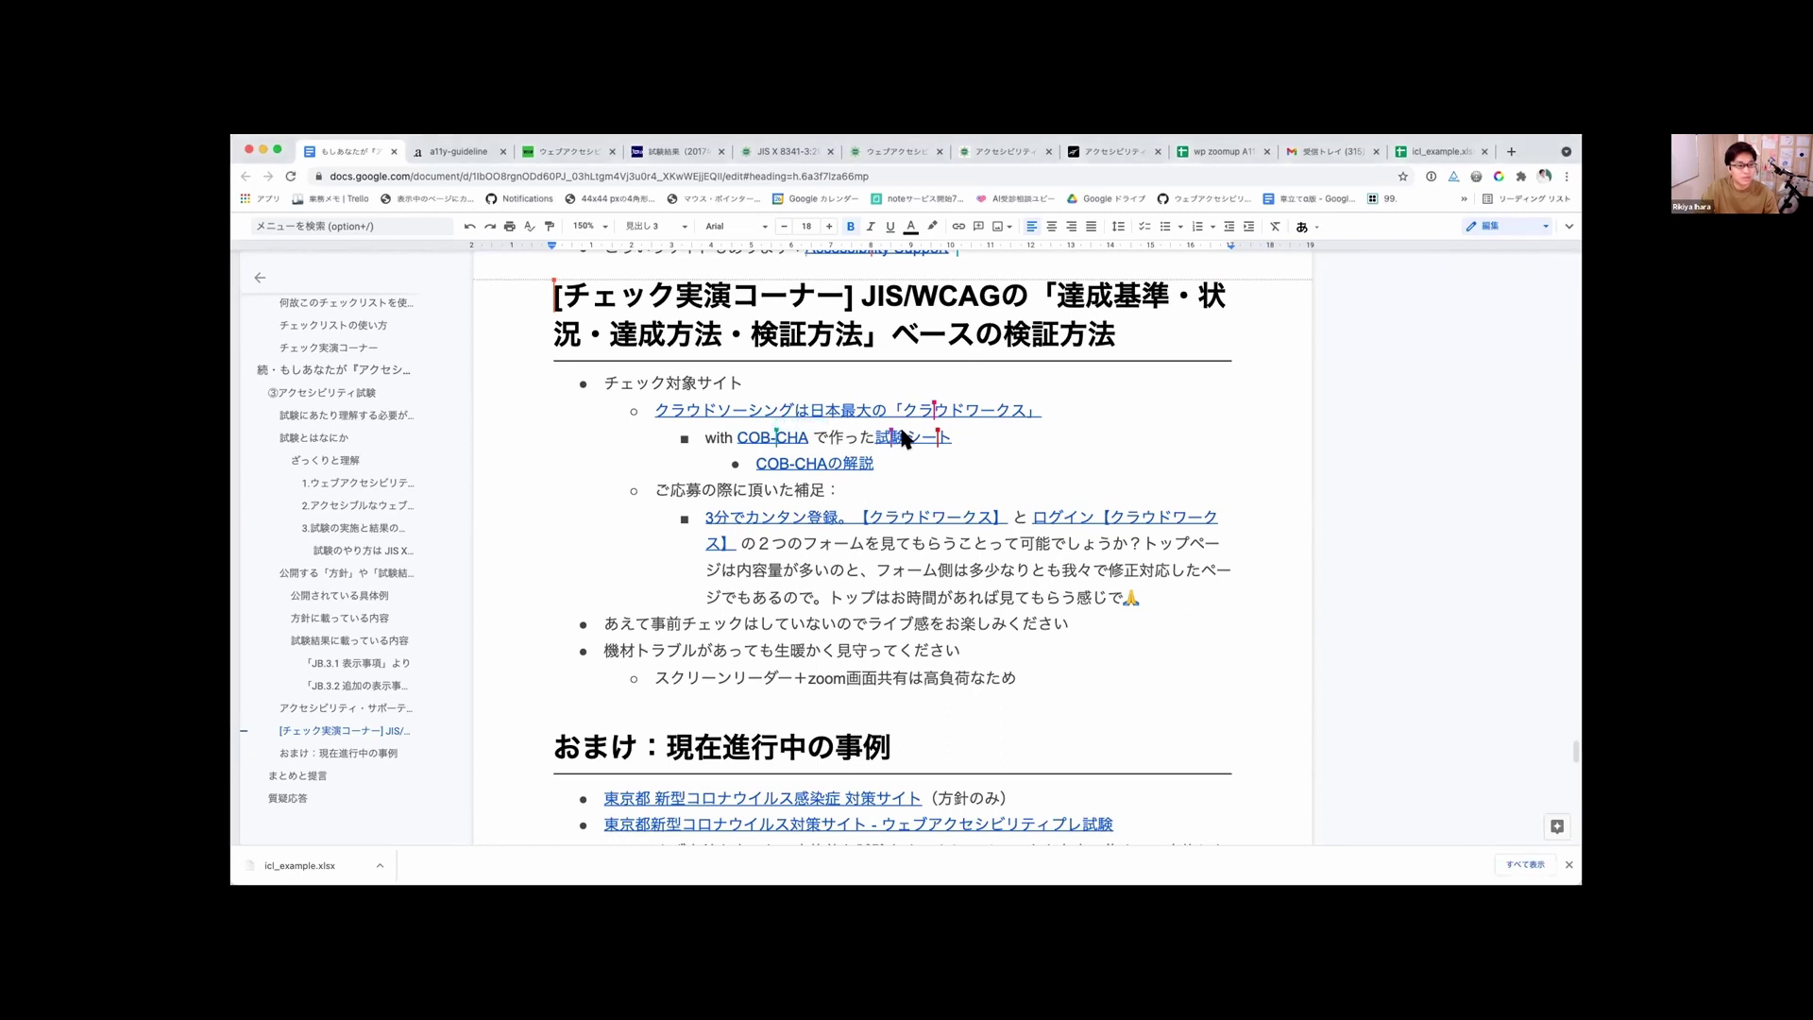
left_click(1192, 147)
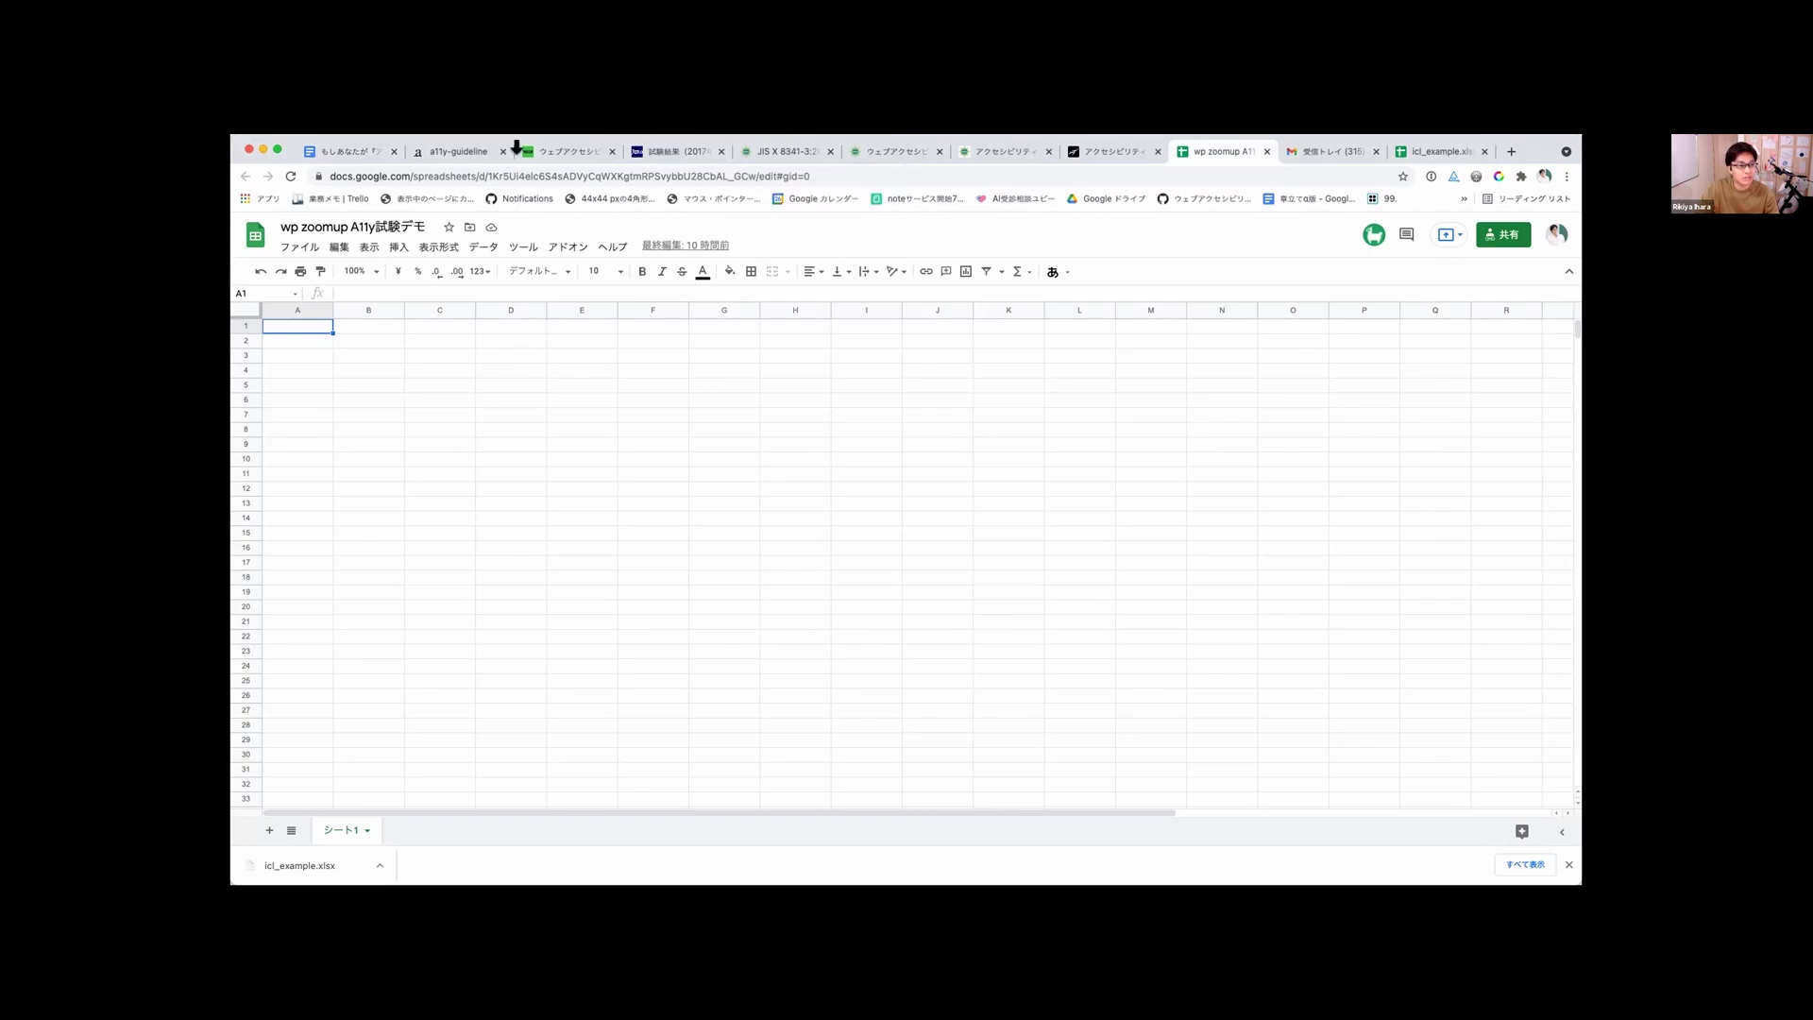
left_click(351, 148)
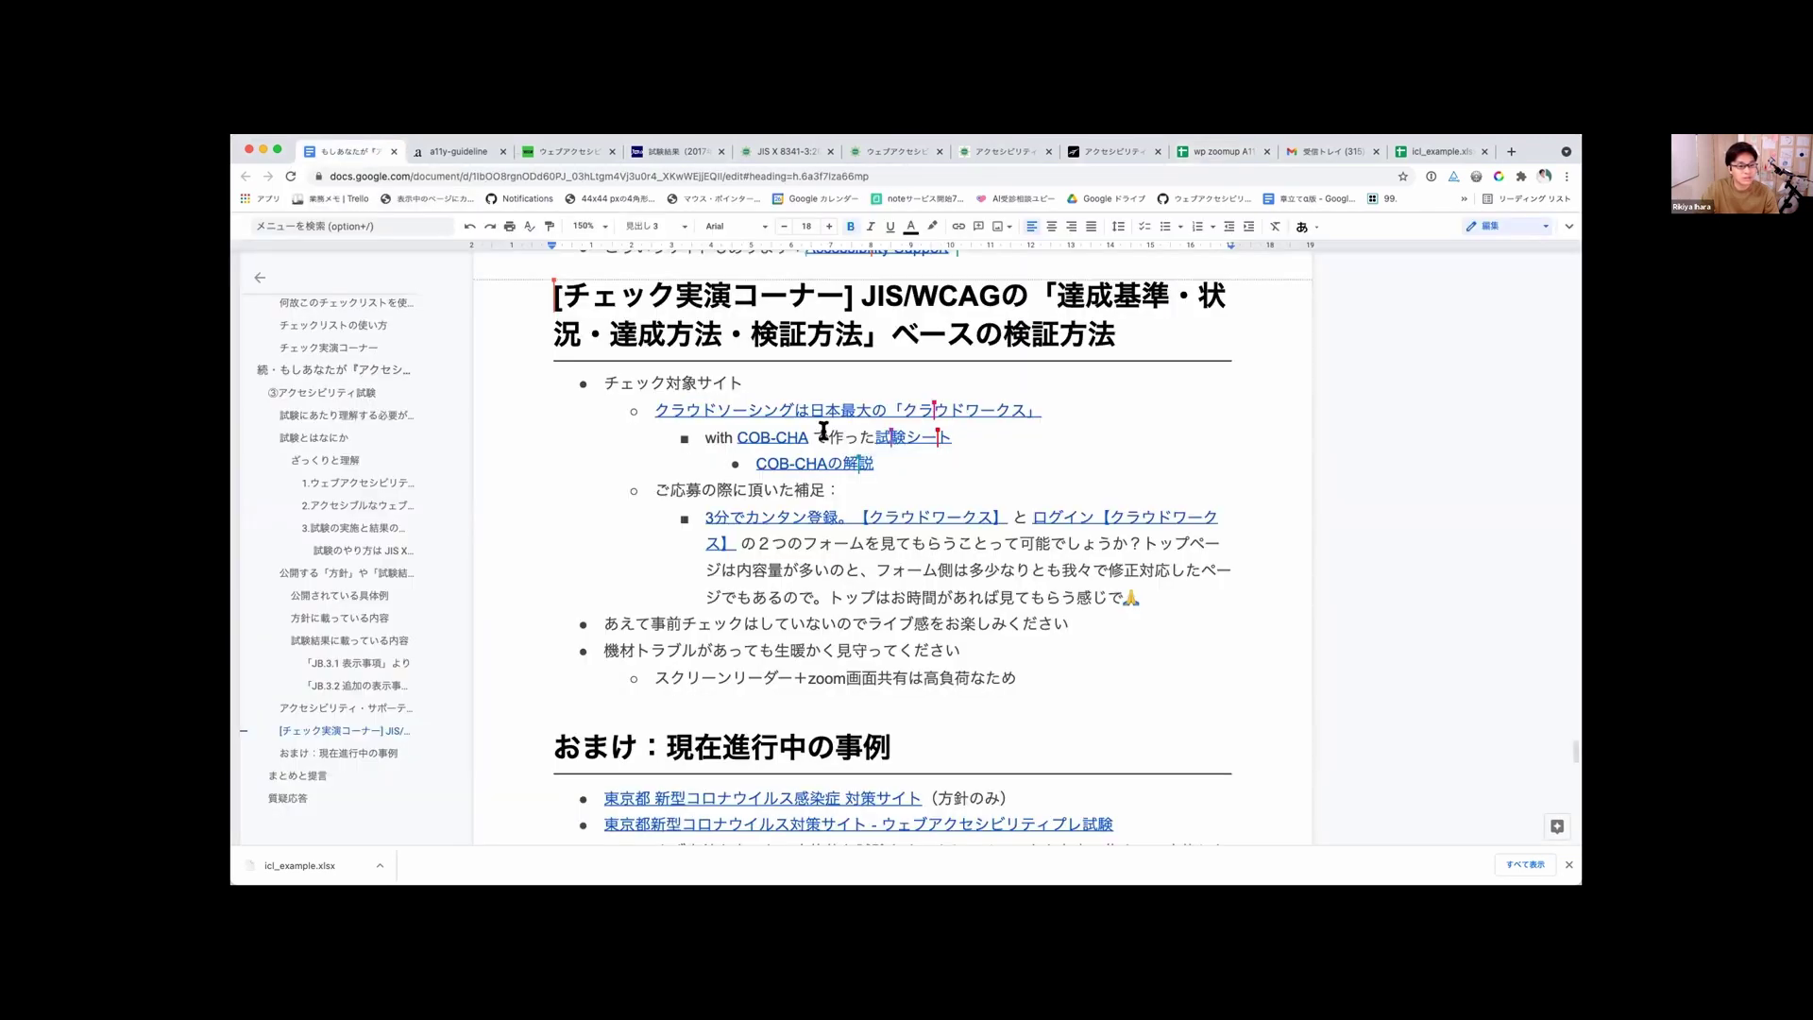
Step: Open the linked COB-CHAの解説 page from the document and read its introduction to the COB-CHA accessibility testing tool
left_click(827, 463)
left_click(825, 488)
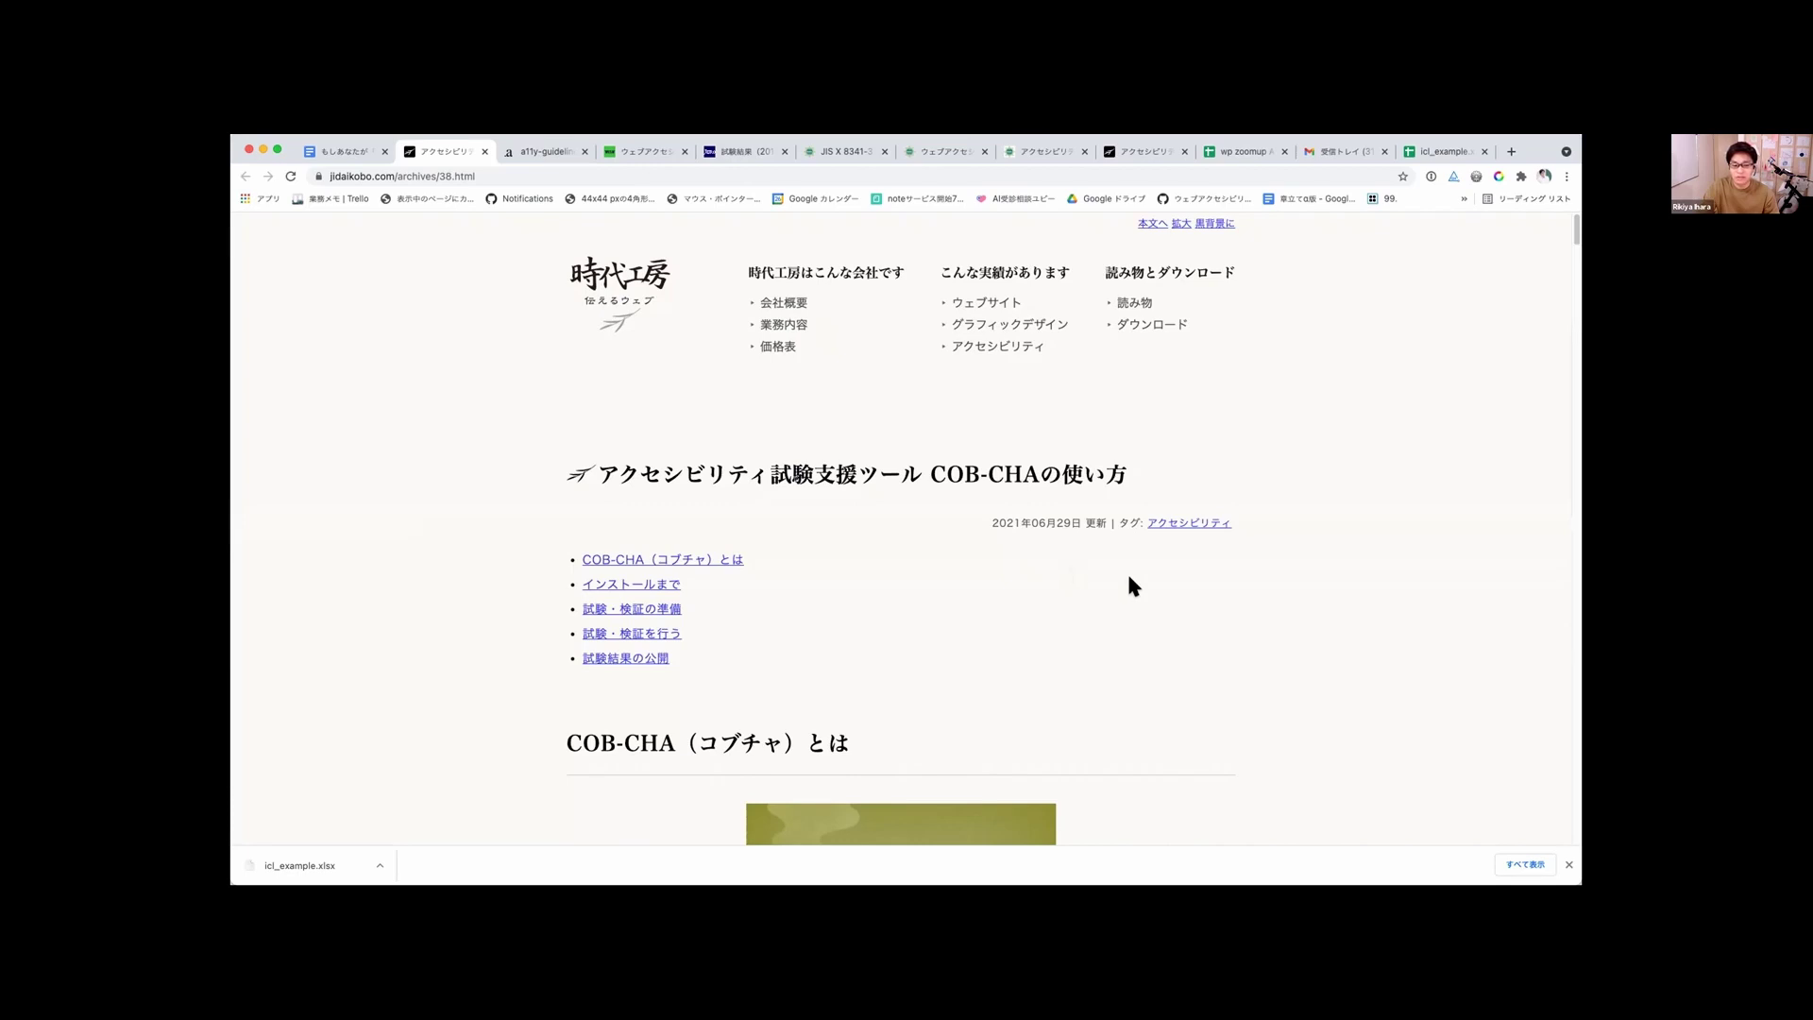
scroll(1129, 578, "down", 3)
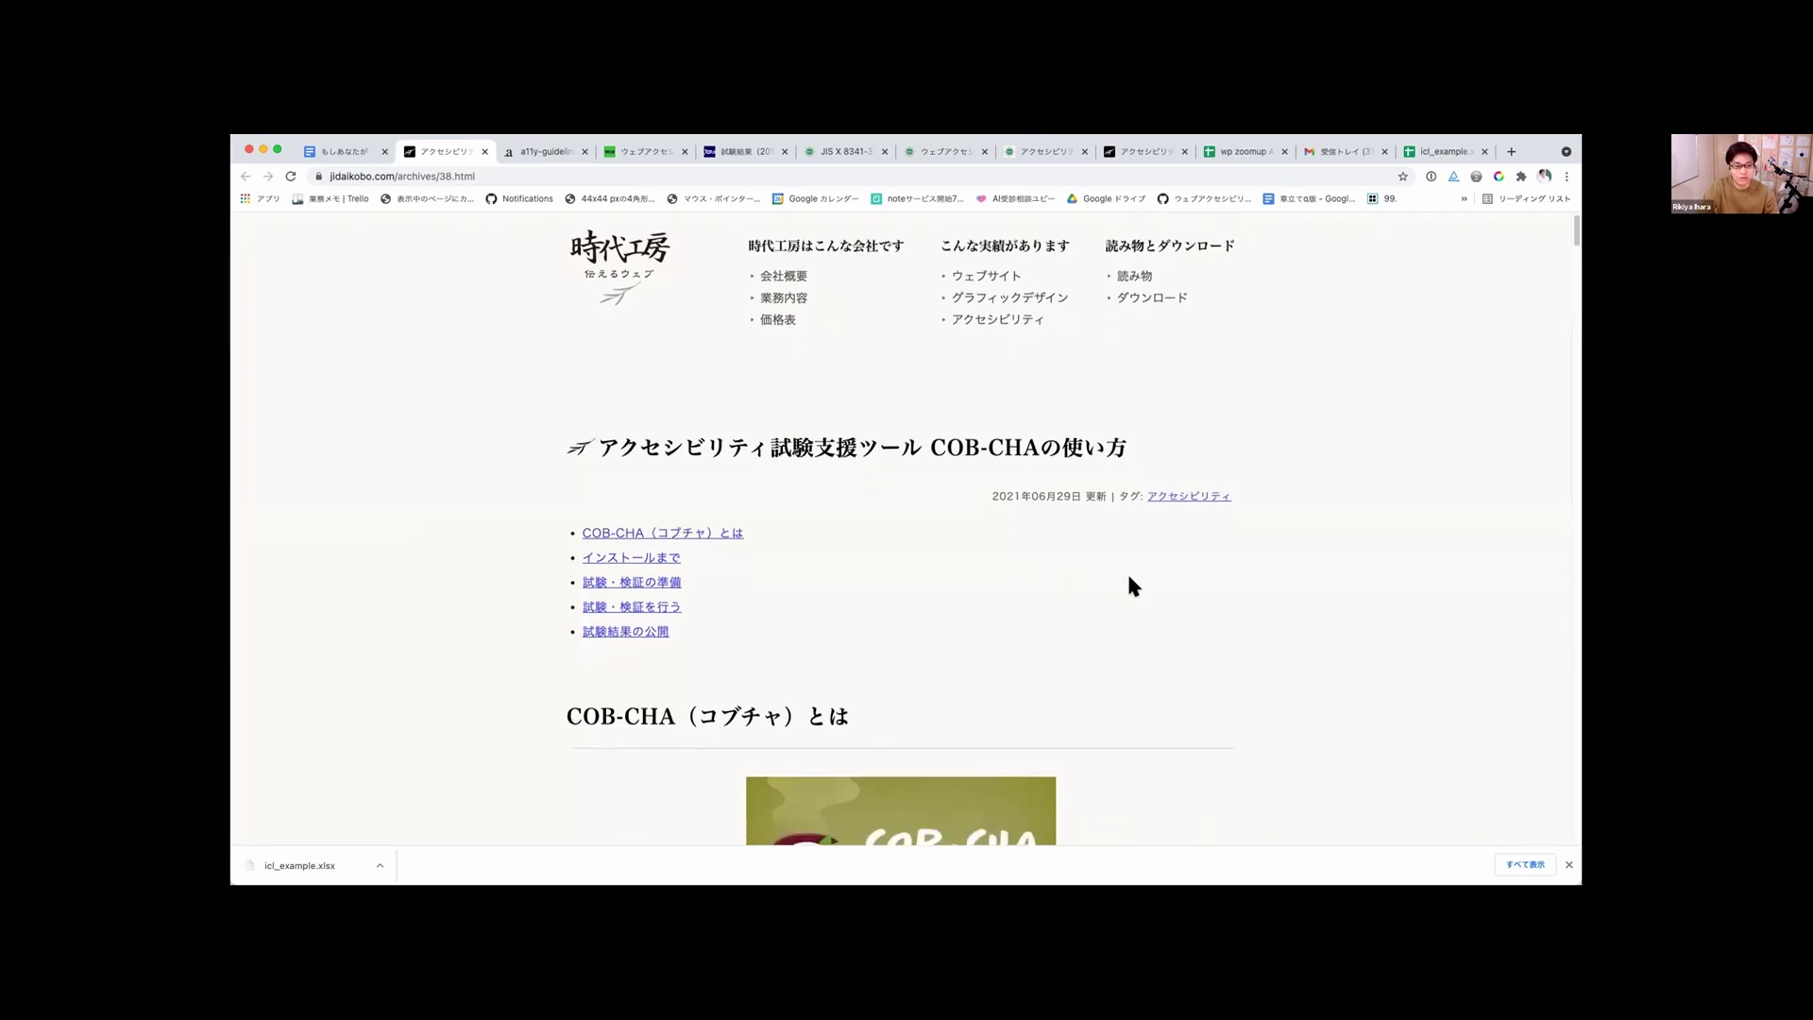
scroll(1129, 578, "up", 1)
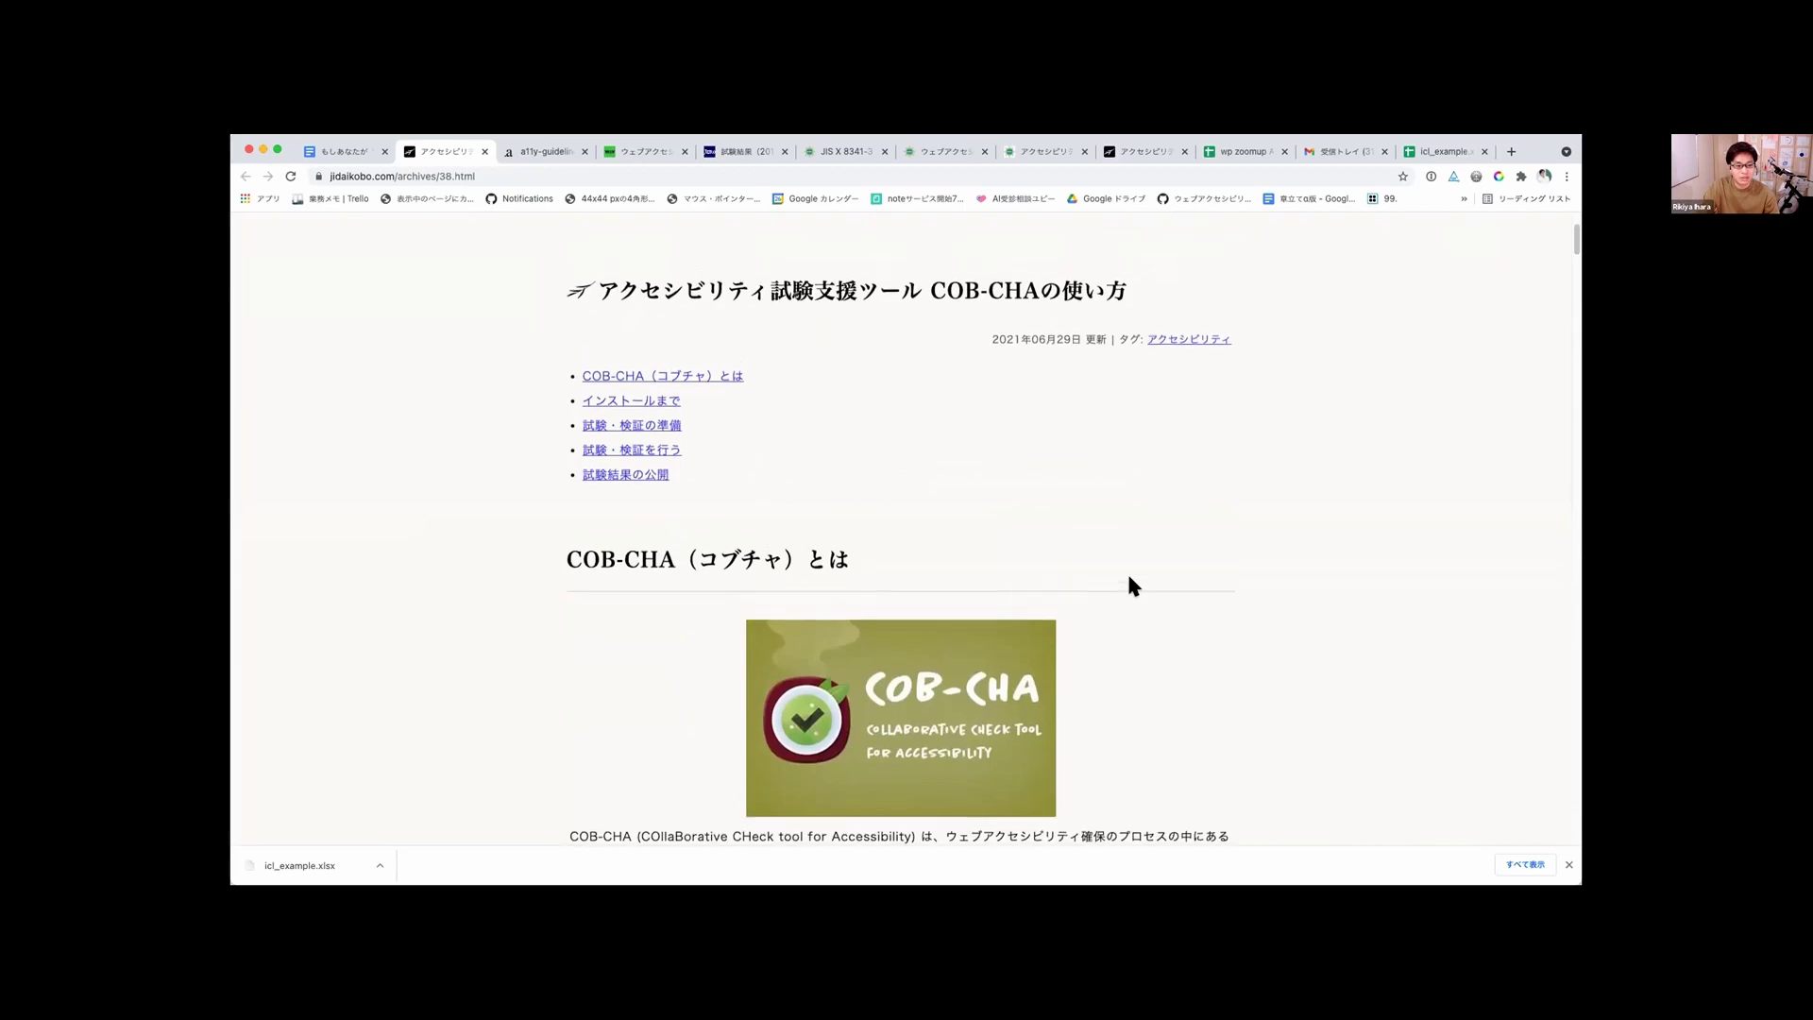
scroll(1129, 578, "up", 2)
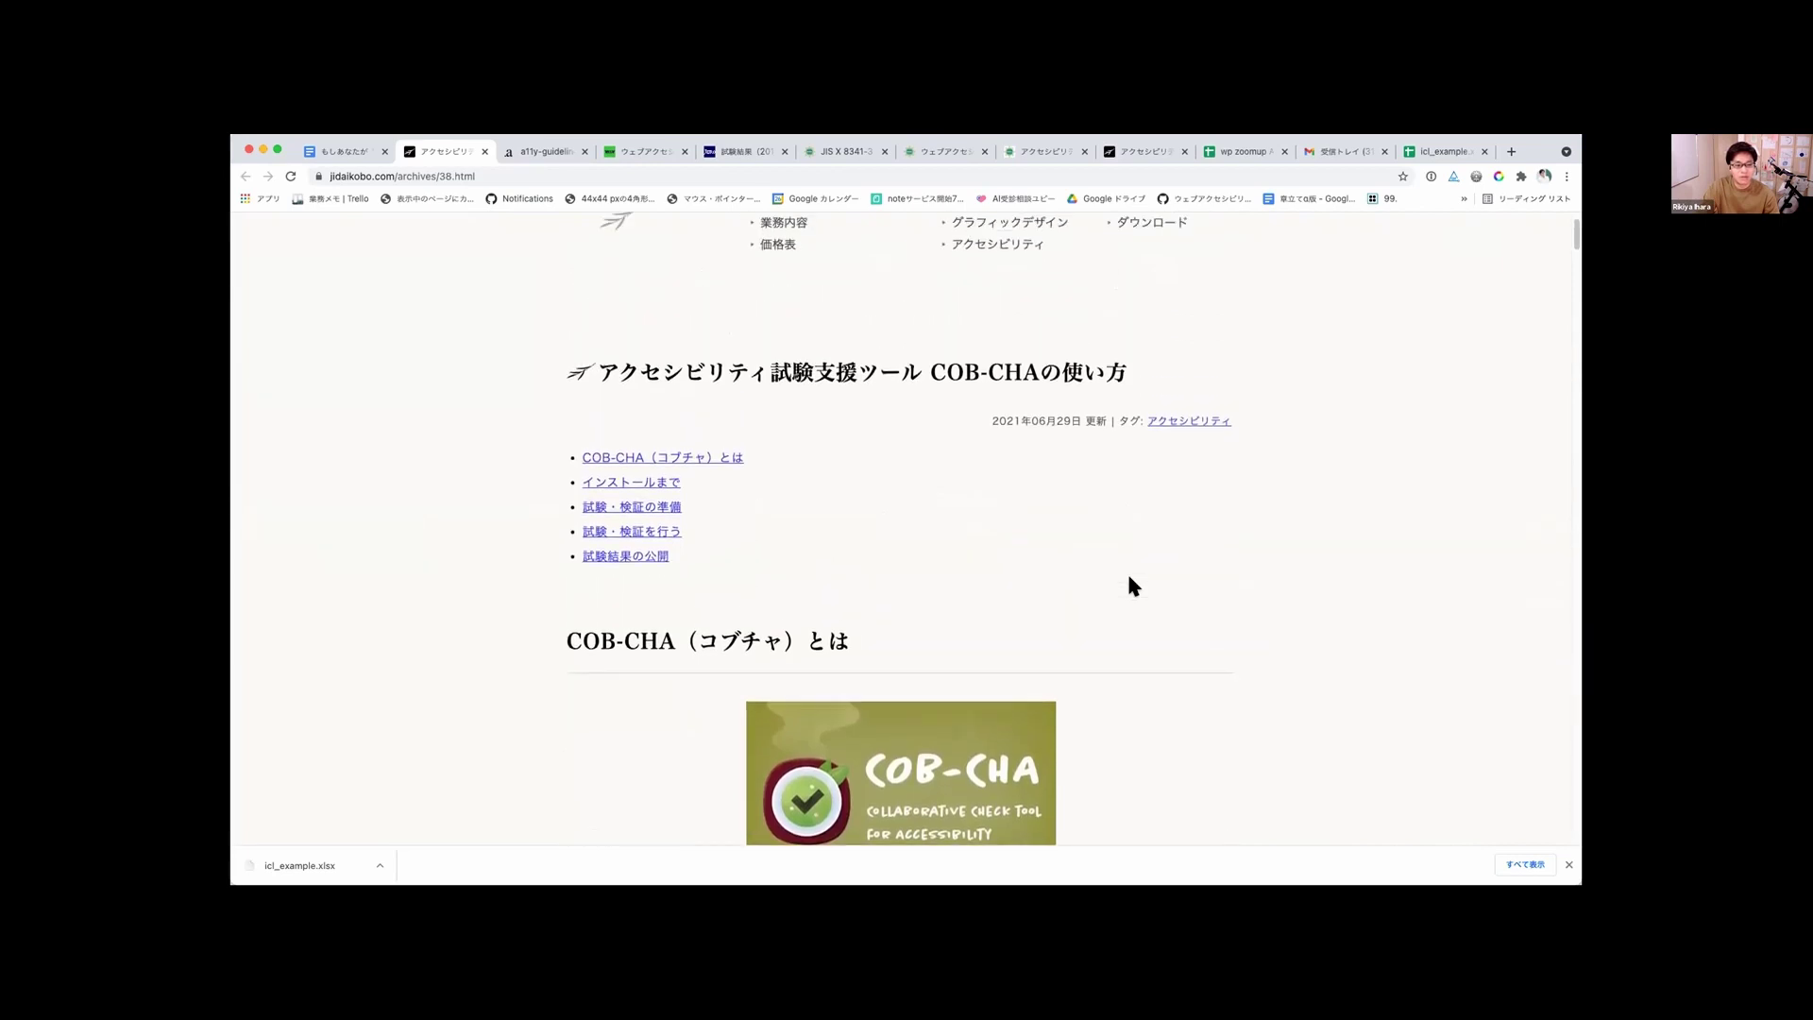
scroll(1129, 578, "down", 3)
scroll(1128, 576, "down", 1)
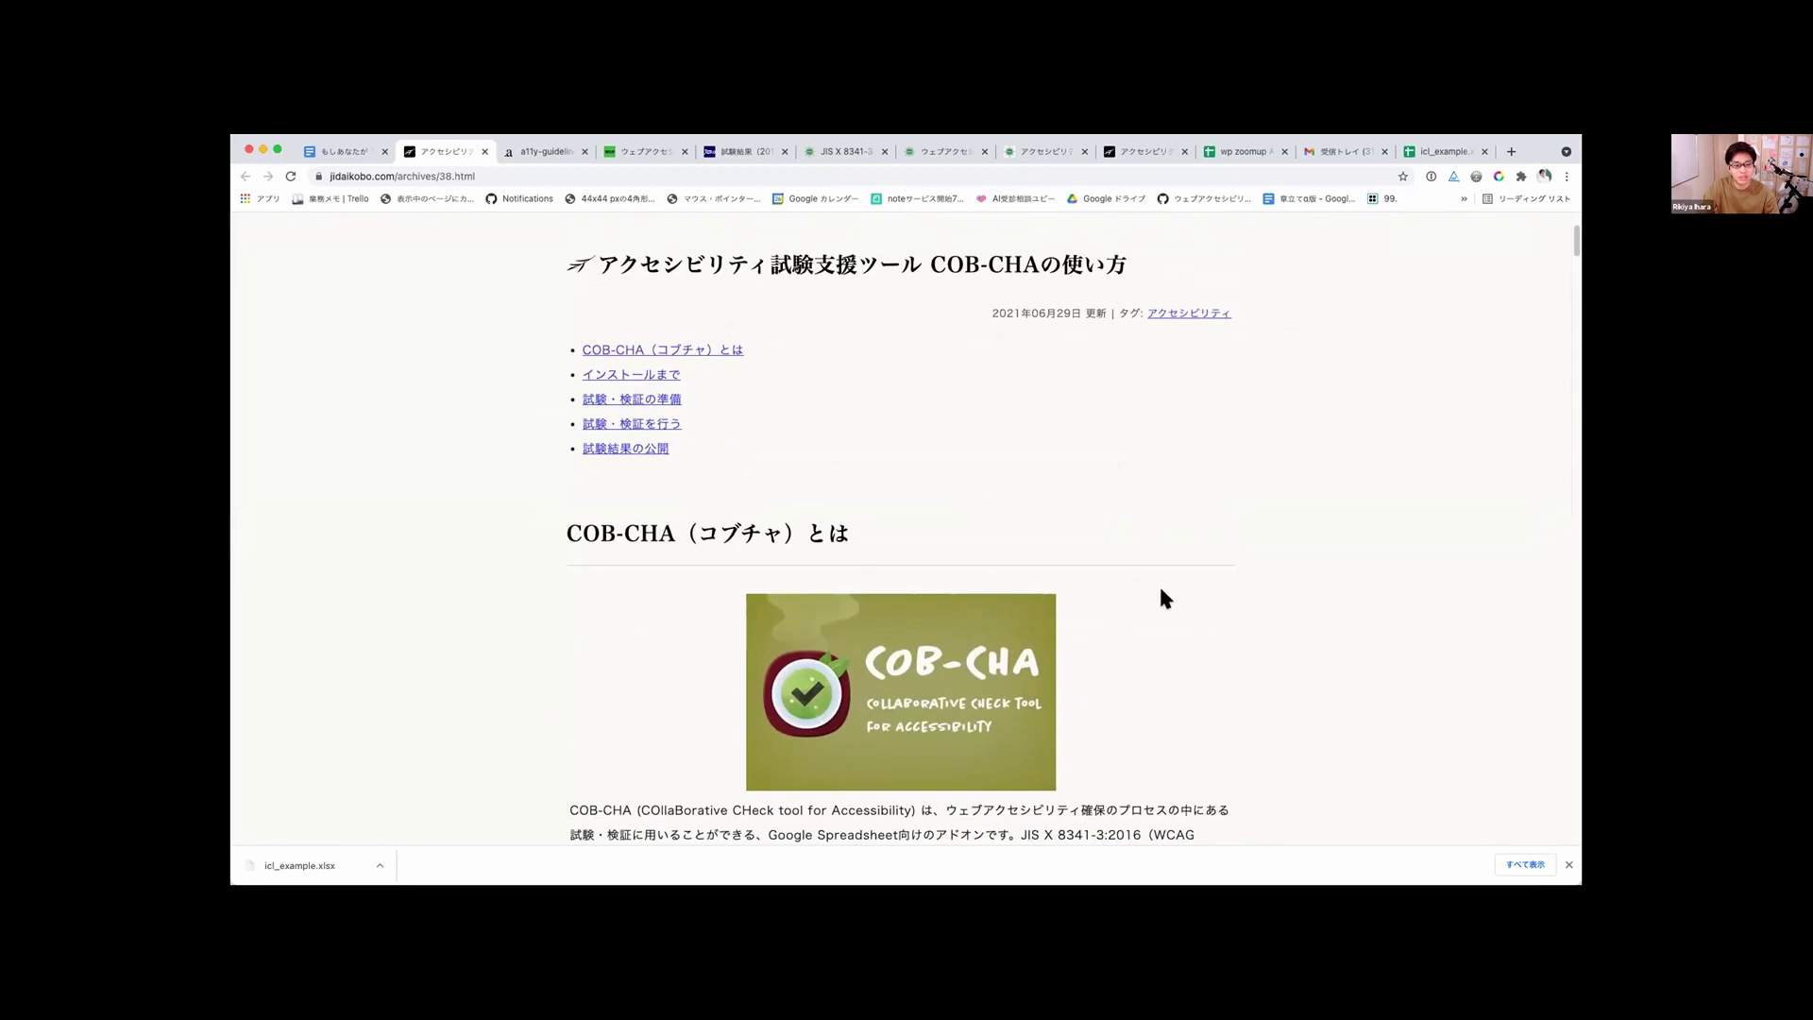
scroll(1161, 590, "down", 1)
scroll(1161, 590, "down", 2)
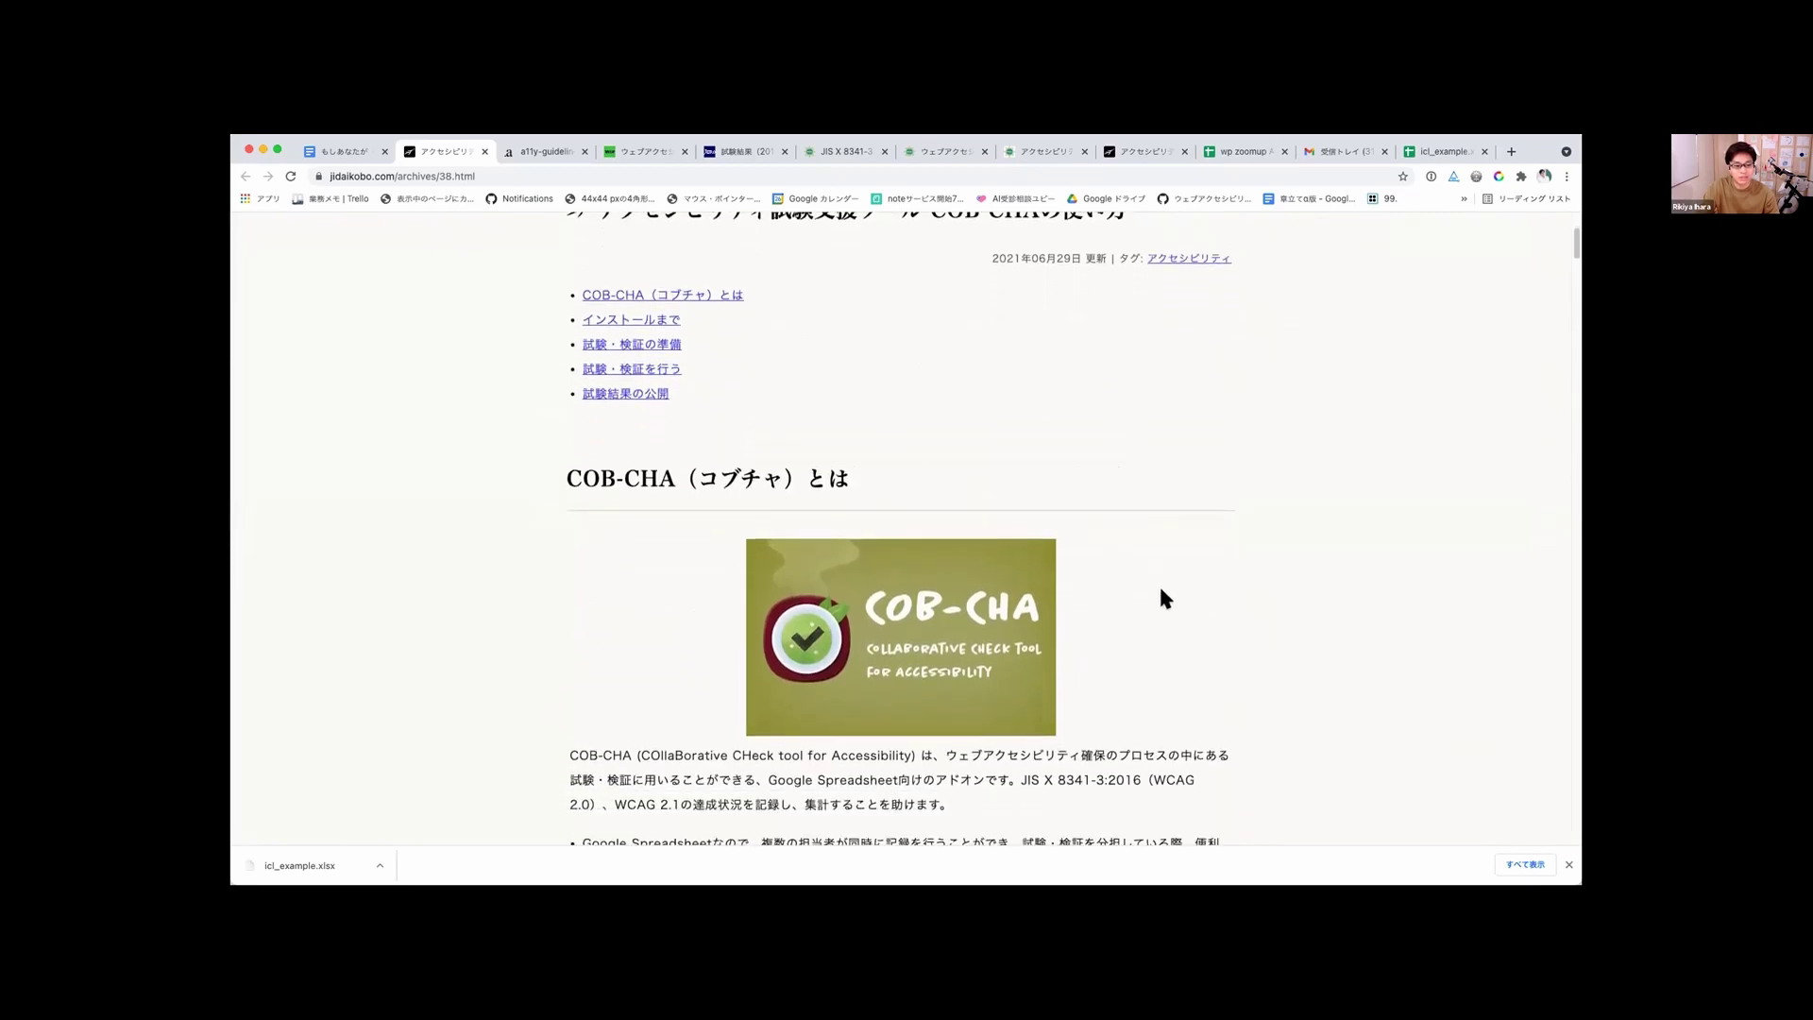
scroll(1130, 633, "down", 1)
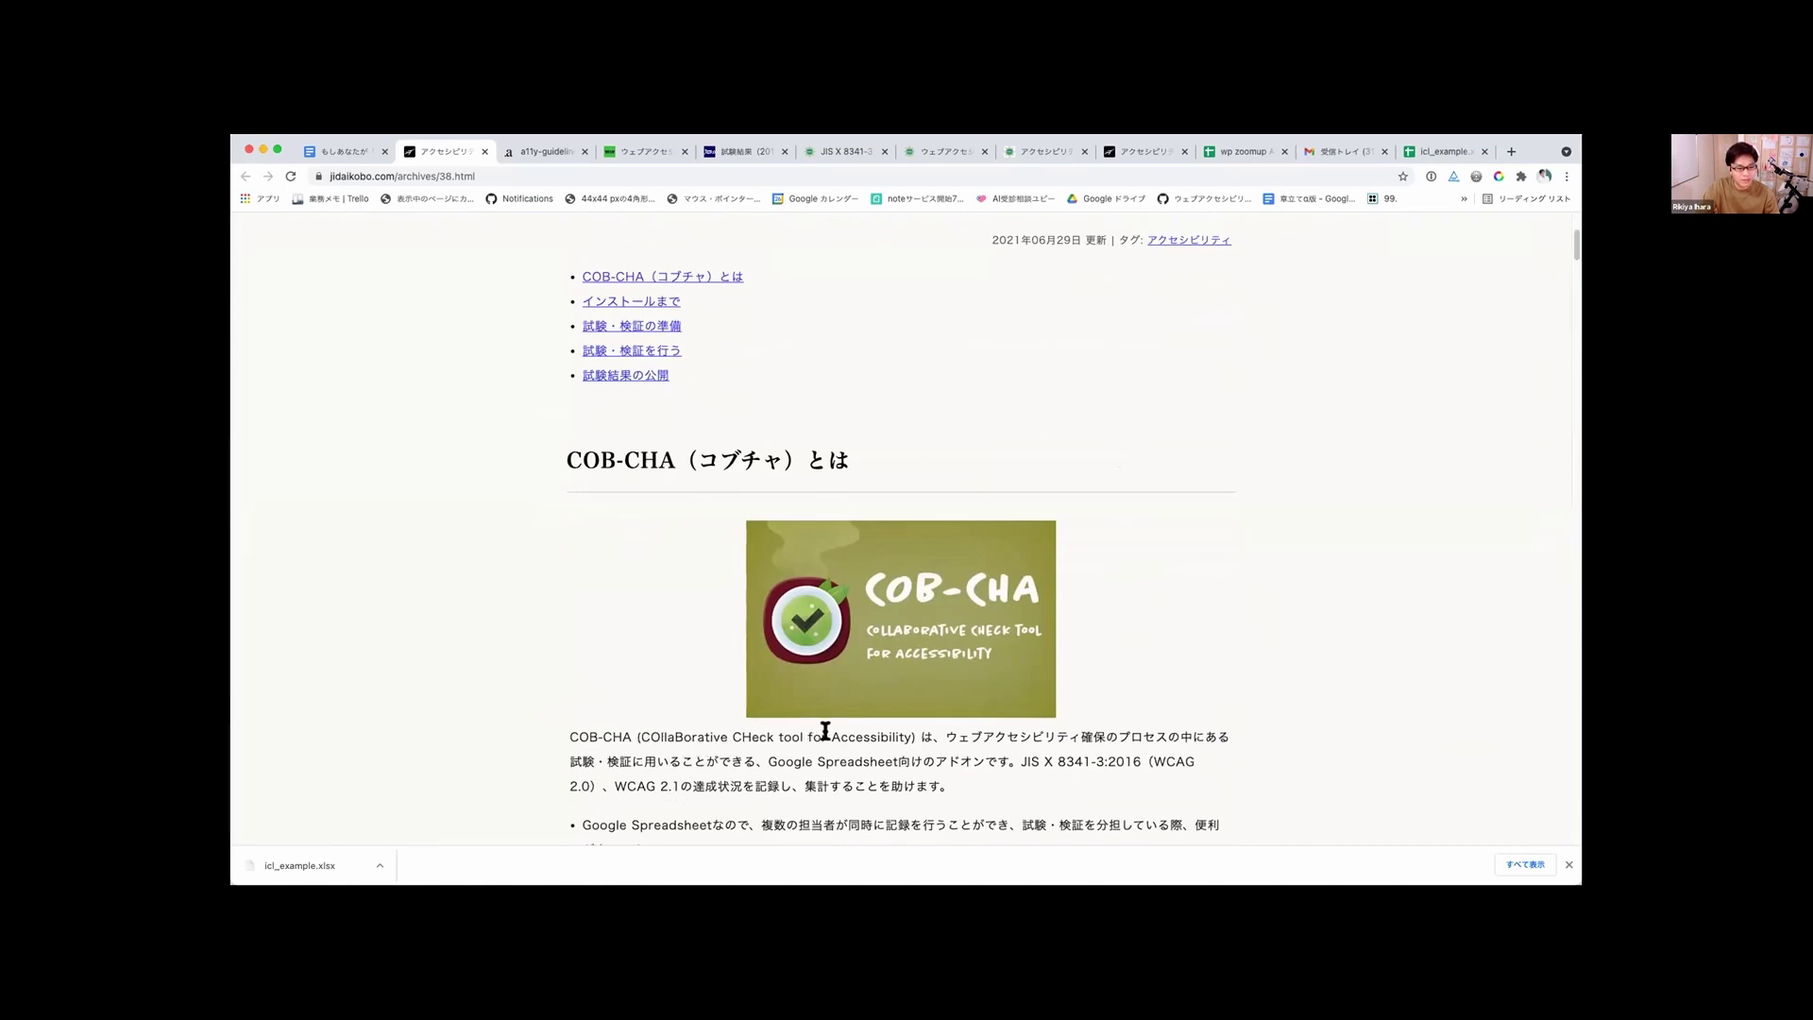
left_click_drag(570, 732, 633, 737)
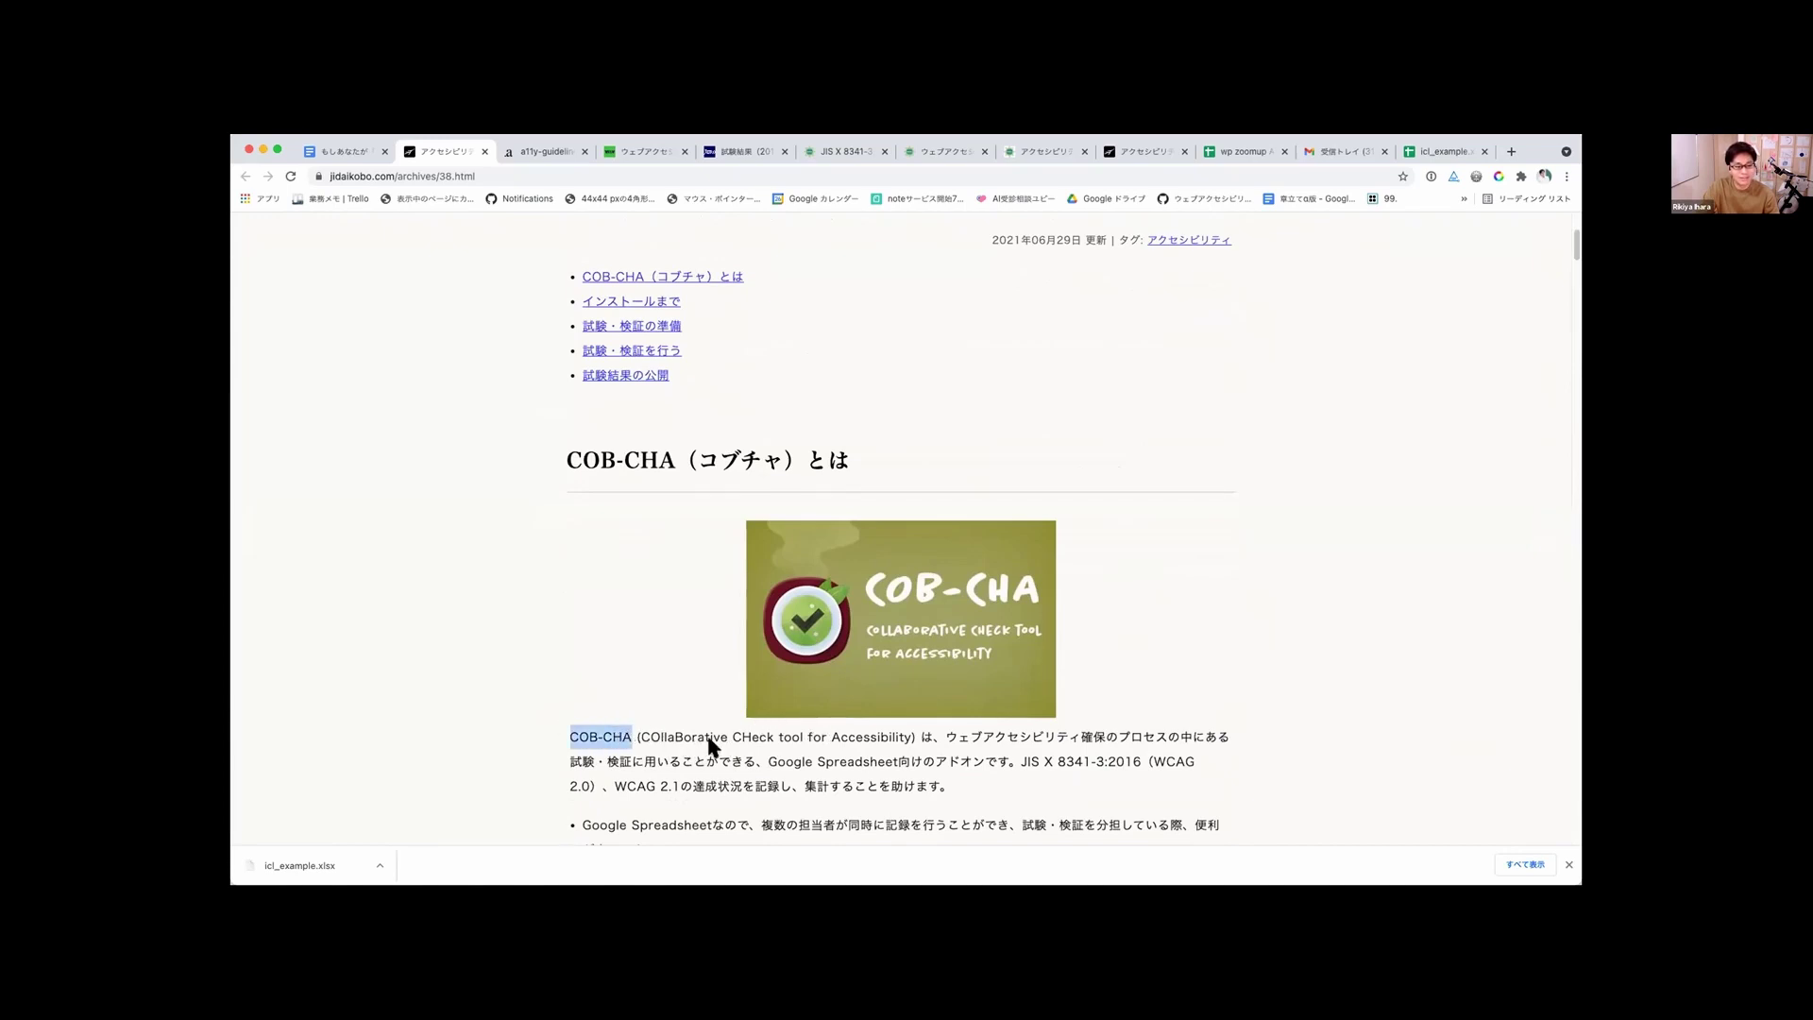
left_click(985, 746)
scroll(1025, 767, "down", 2)
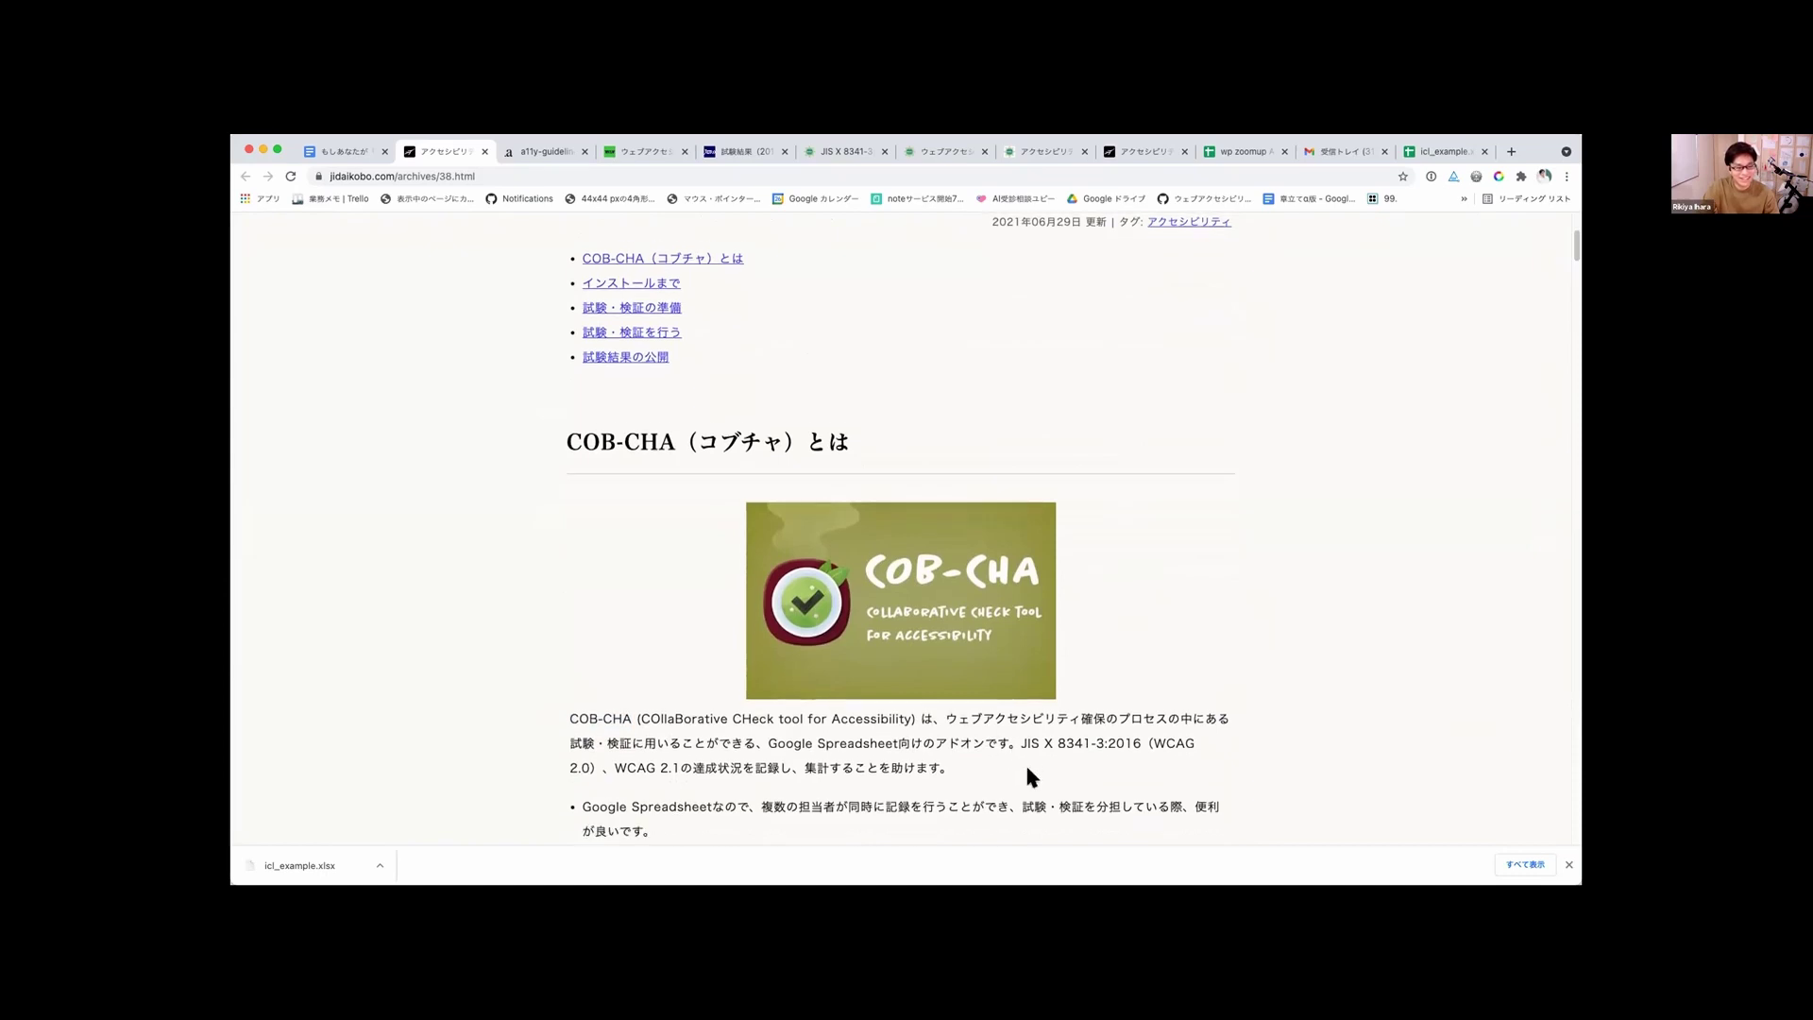
scroll(1027, 770, "down", 2)
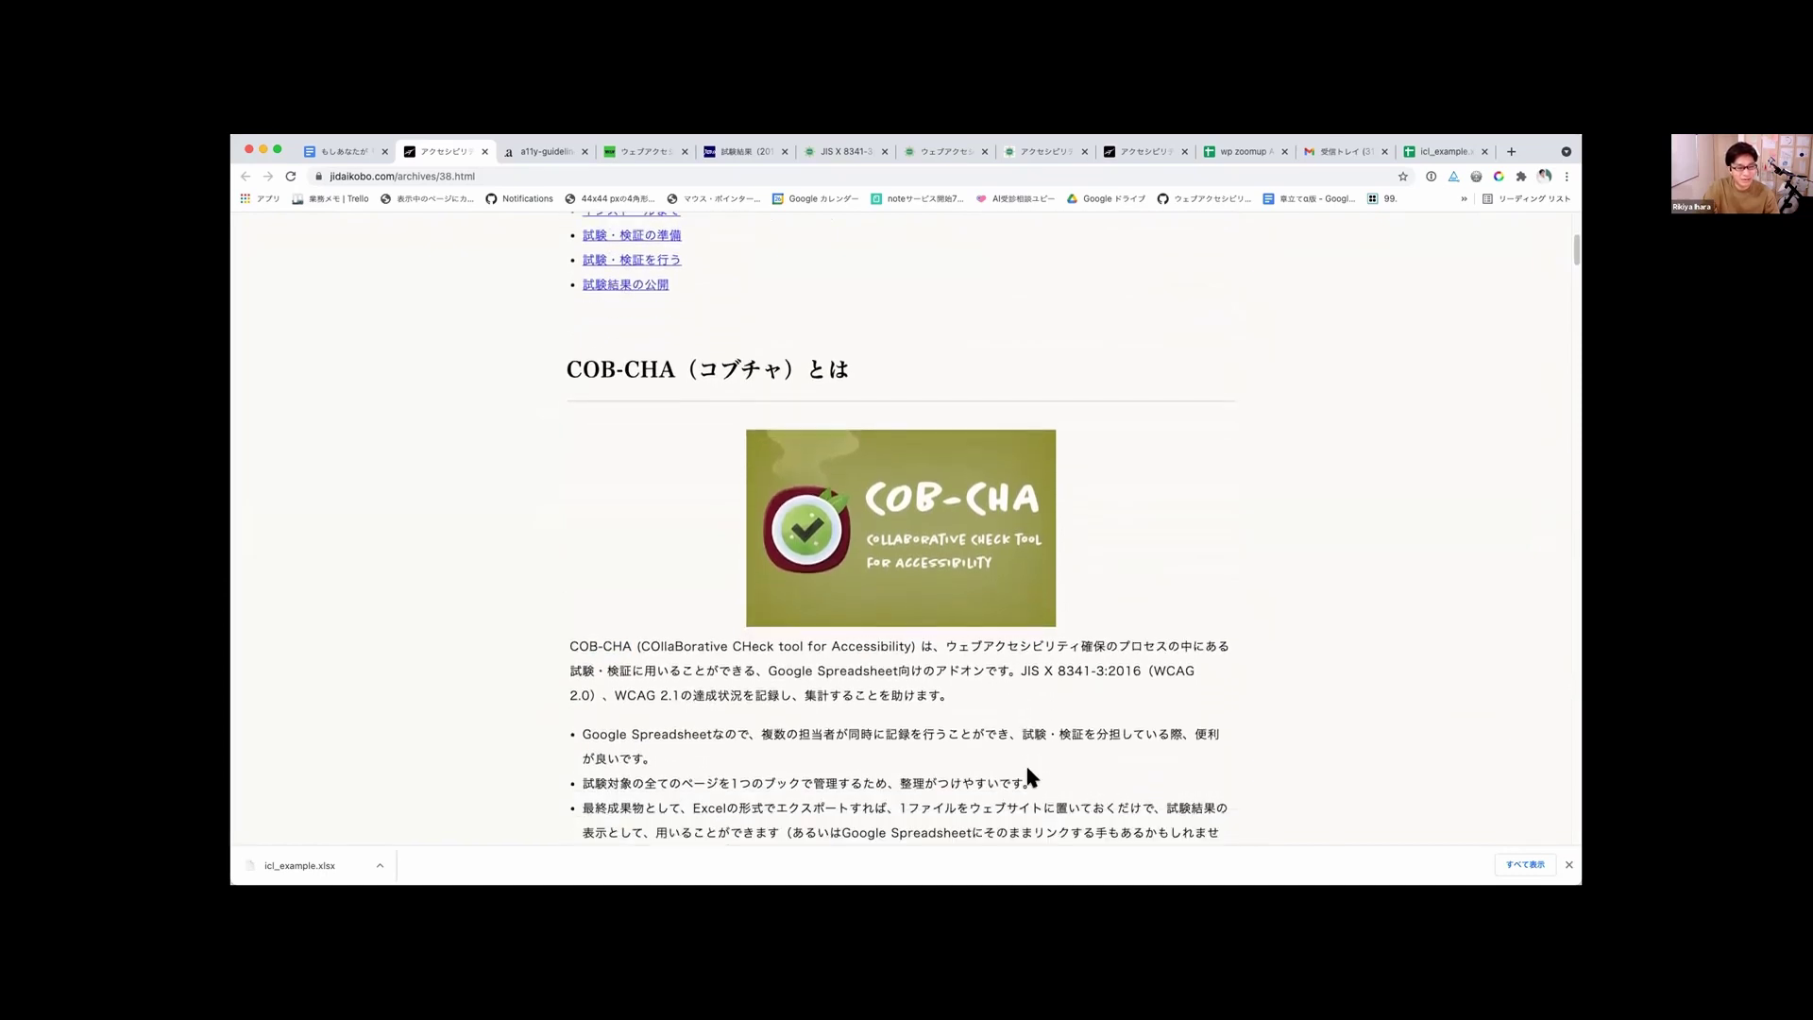
scroll(1028, 770, "down", 3)
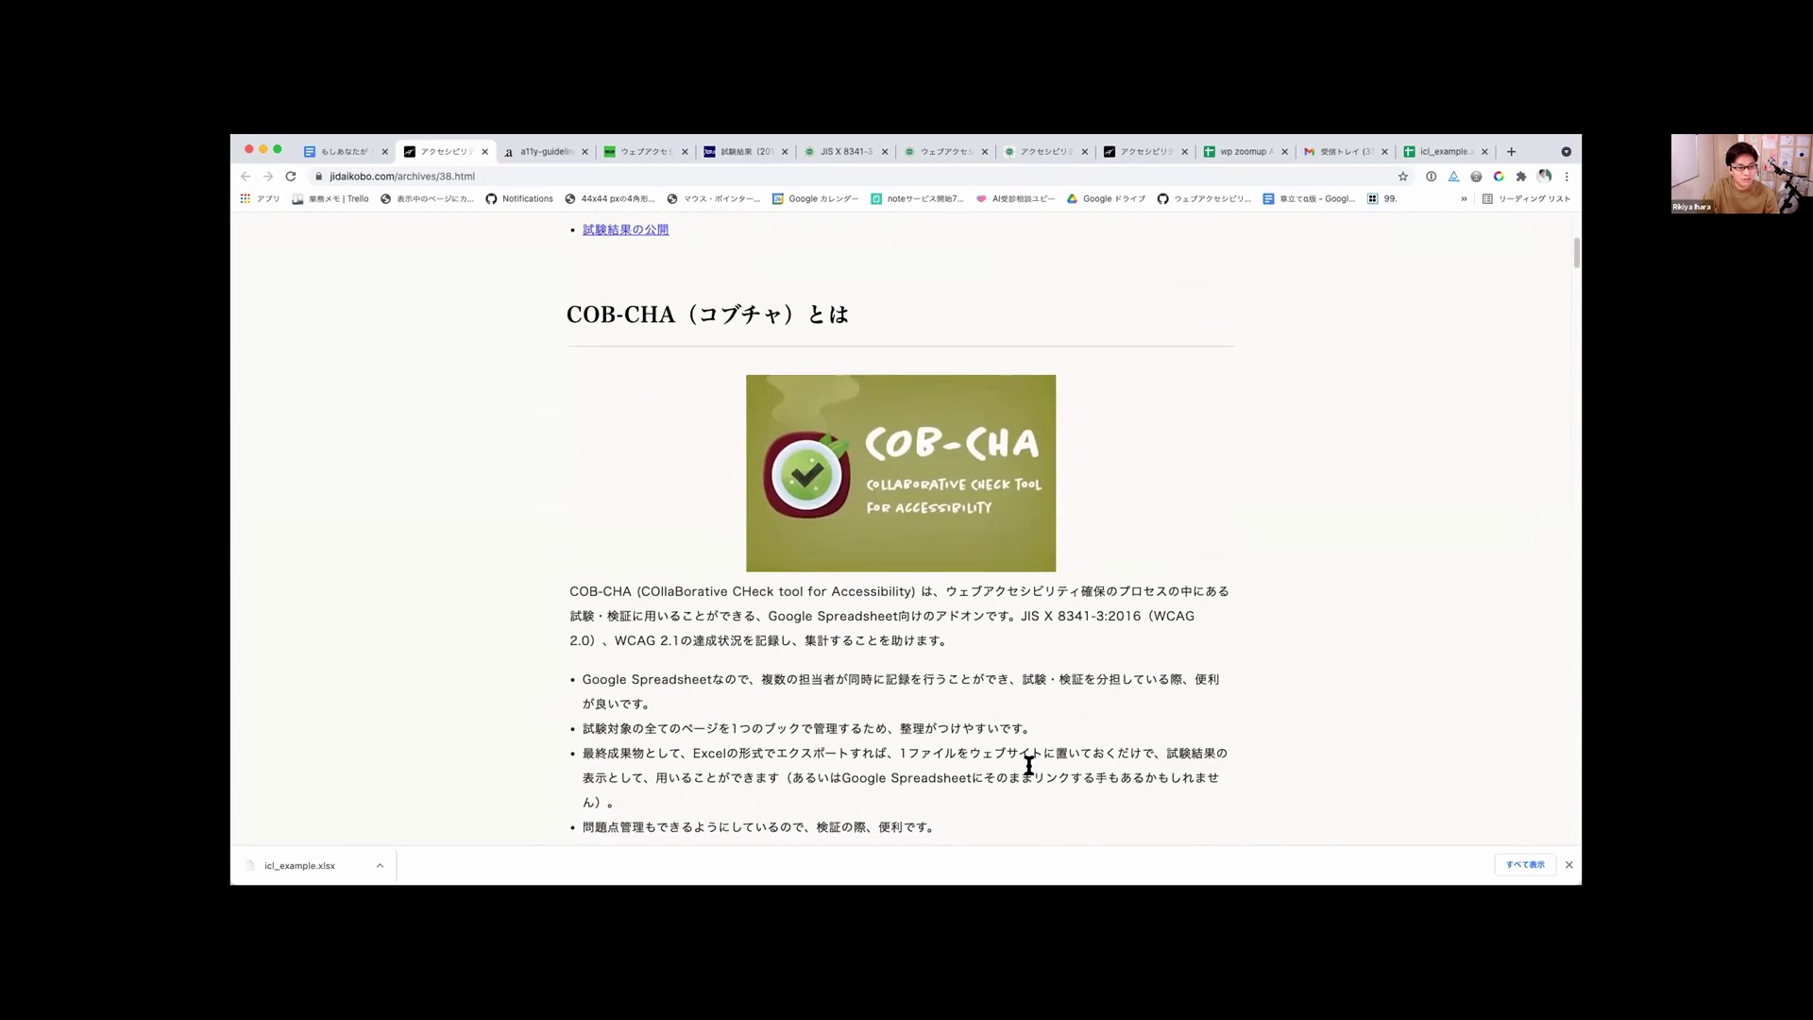
scroll(1027, 769, "down", 1)
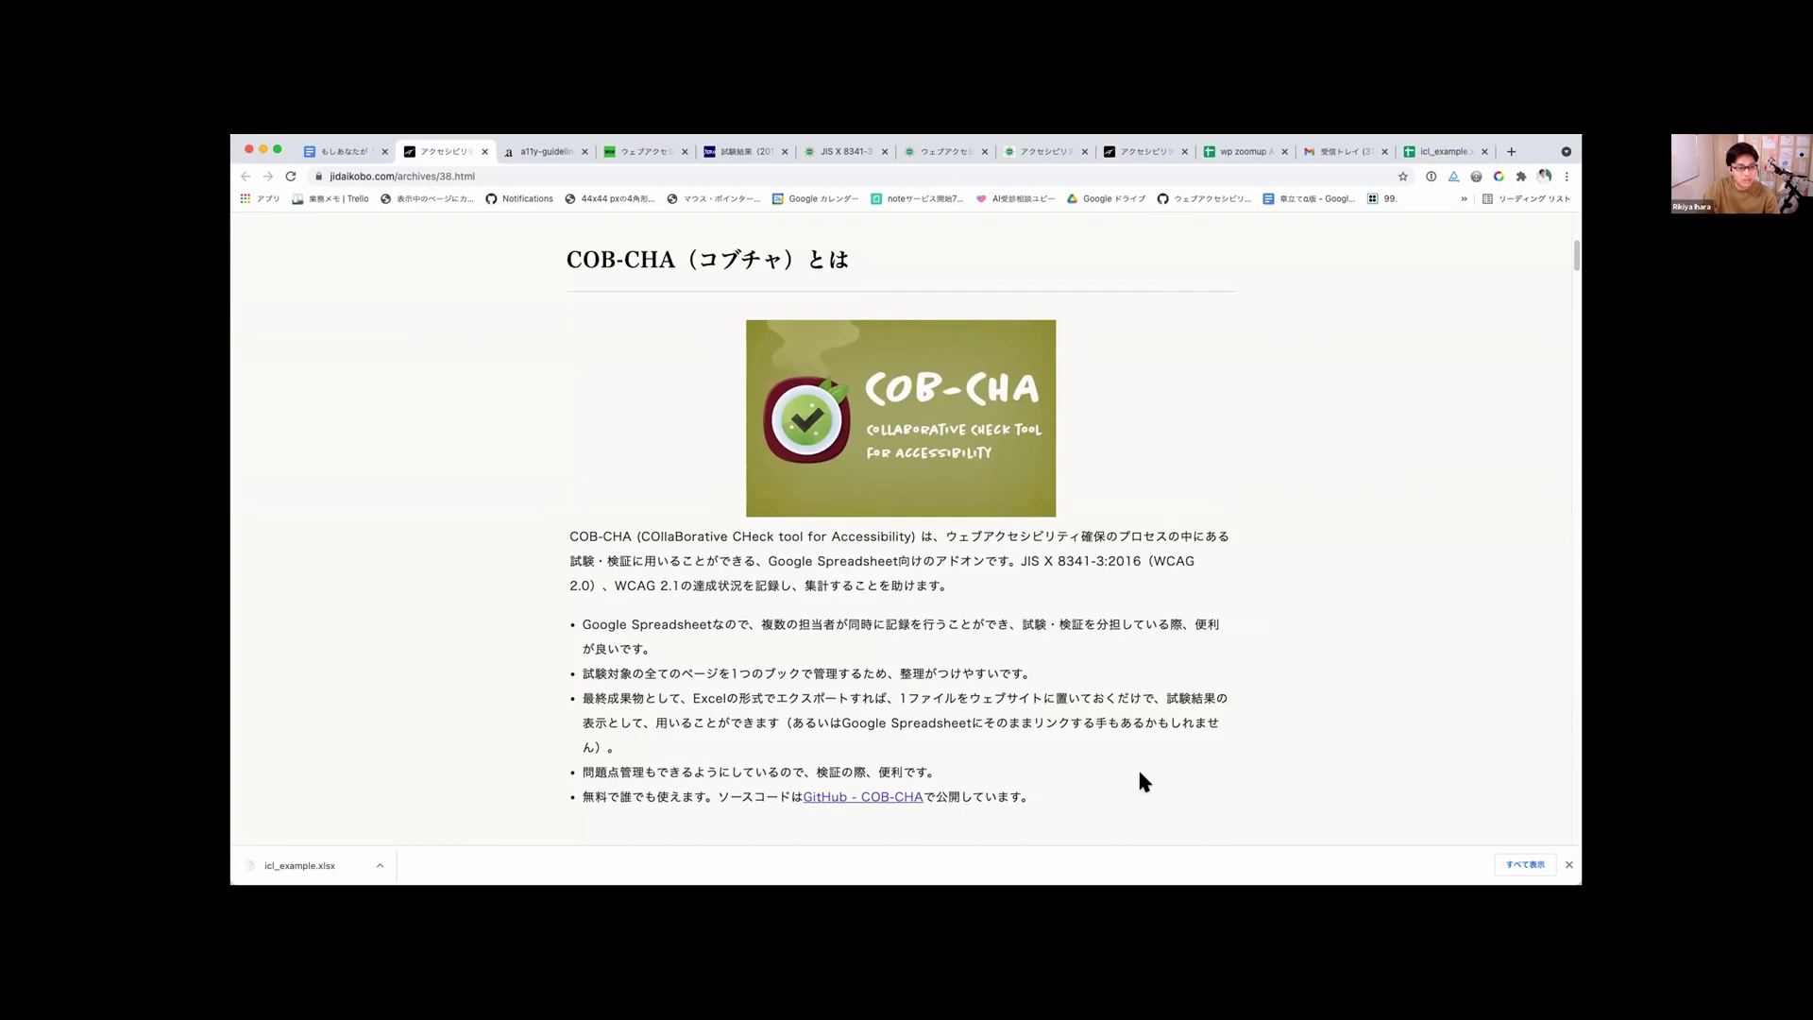
scroll(1130, 769, "down", 2)
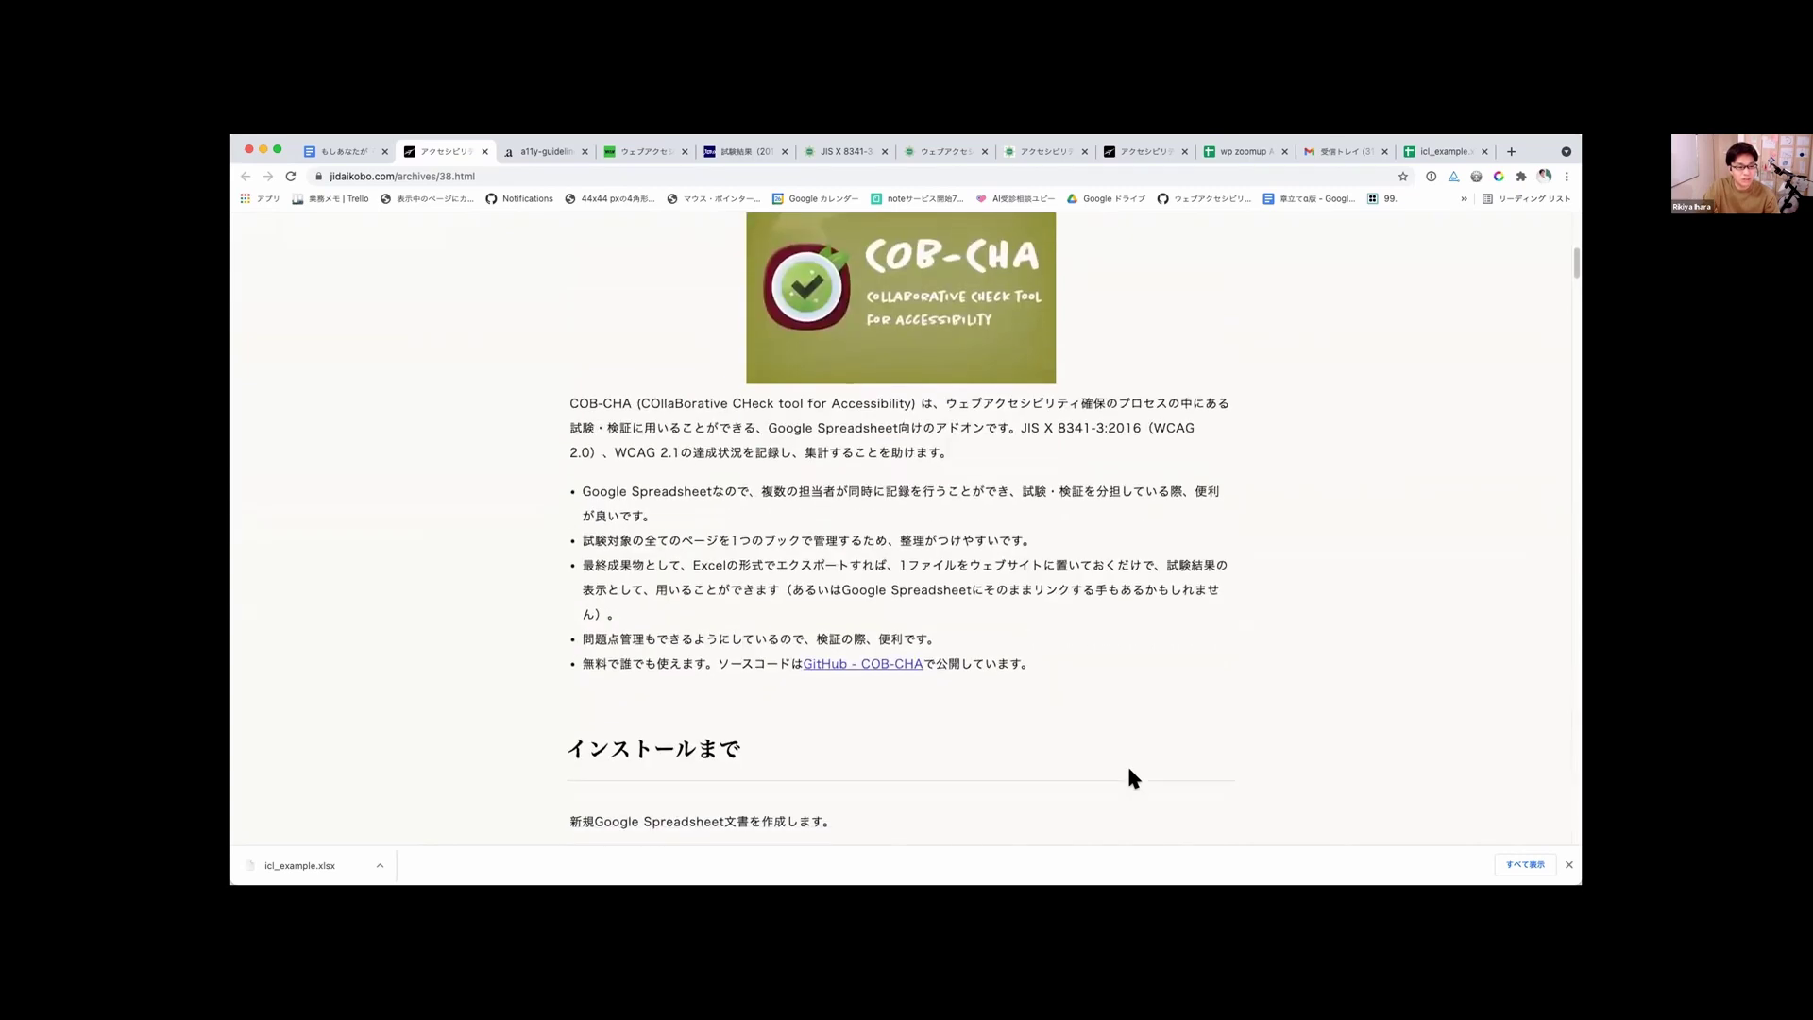
scroll(1129, 769, "up", 3)
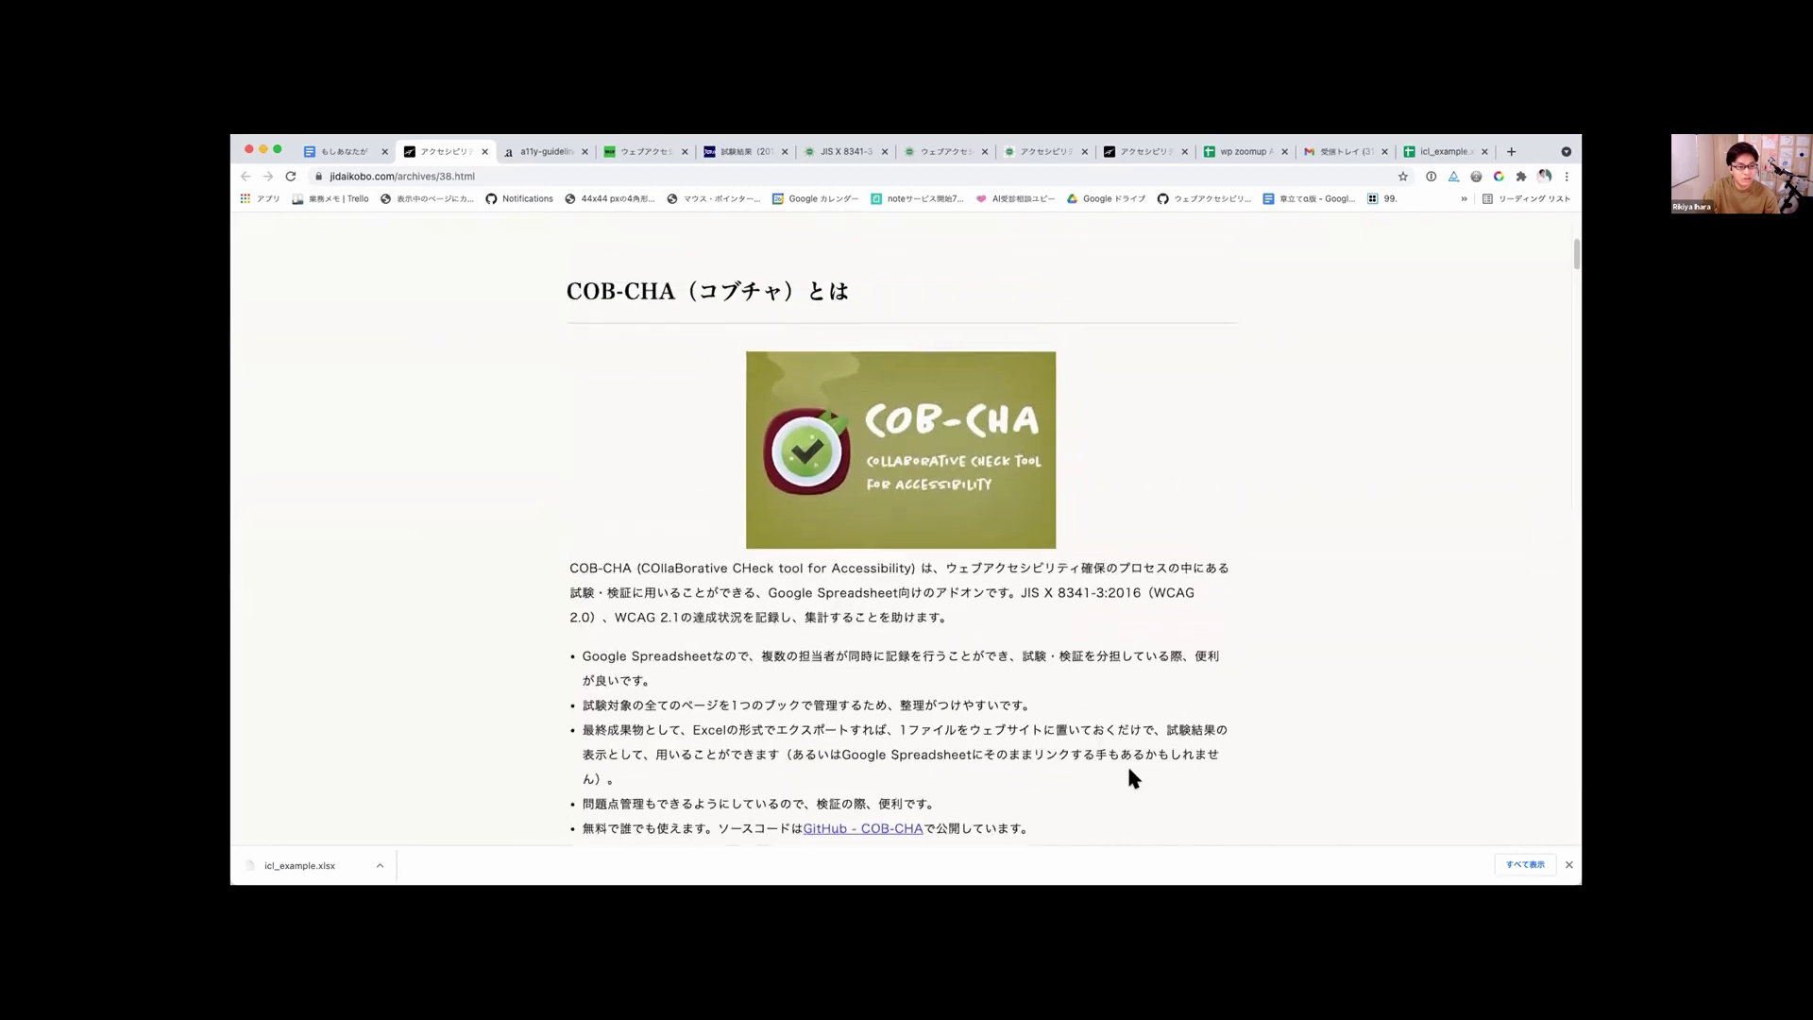
scroll(1129, 768, "down", 3)
scroll(1132, 776, "down", 2)
scroll(1132, 776, "up", 4)
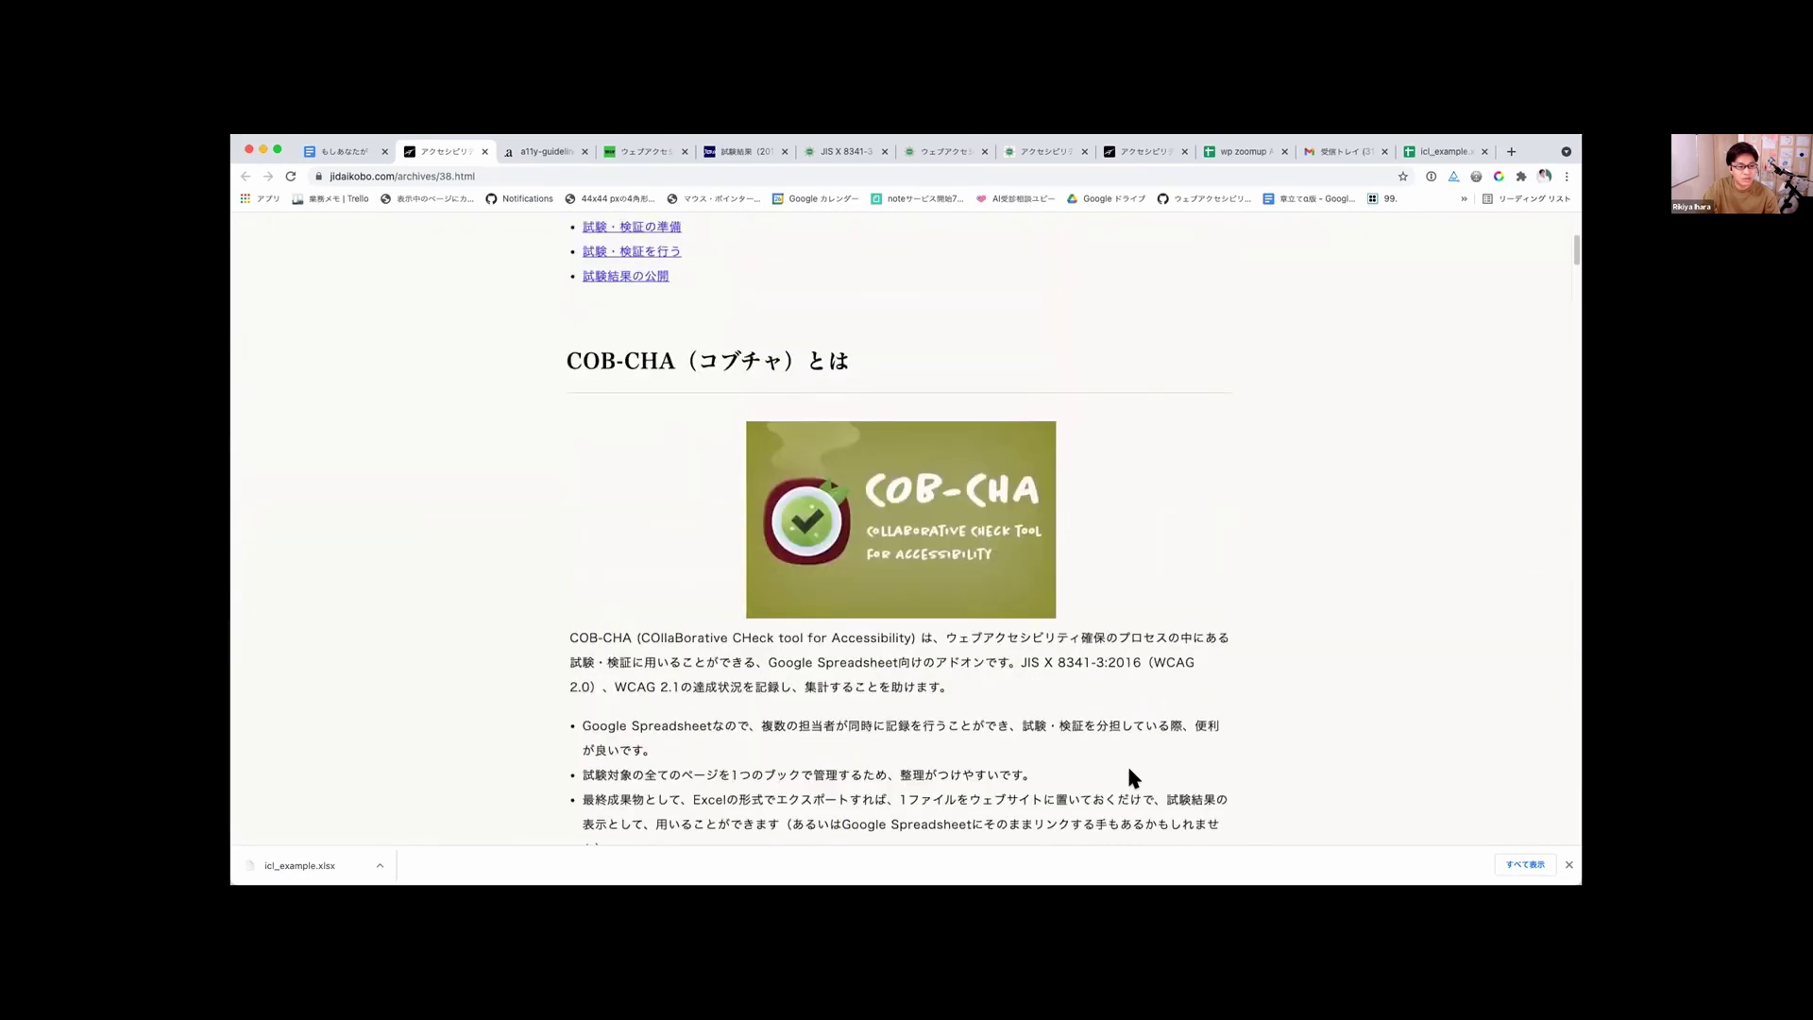
scroll(1132, 777, "down", 1)
scroll(1132, 776, "down", 1)
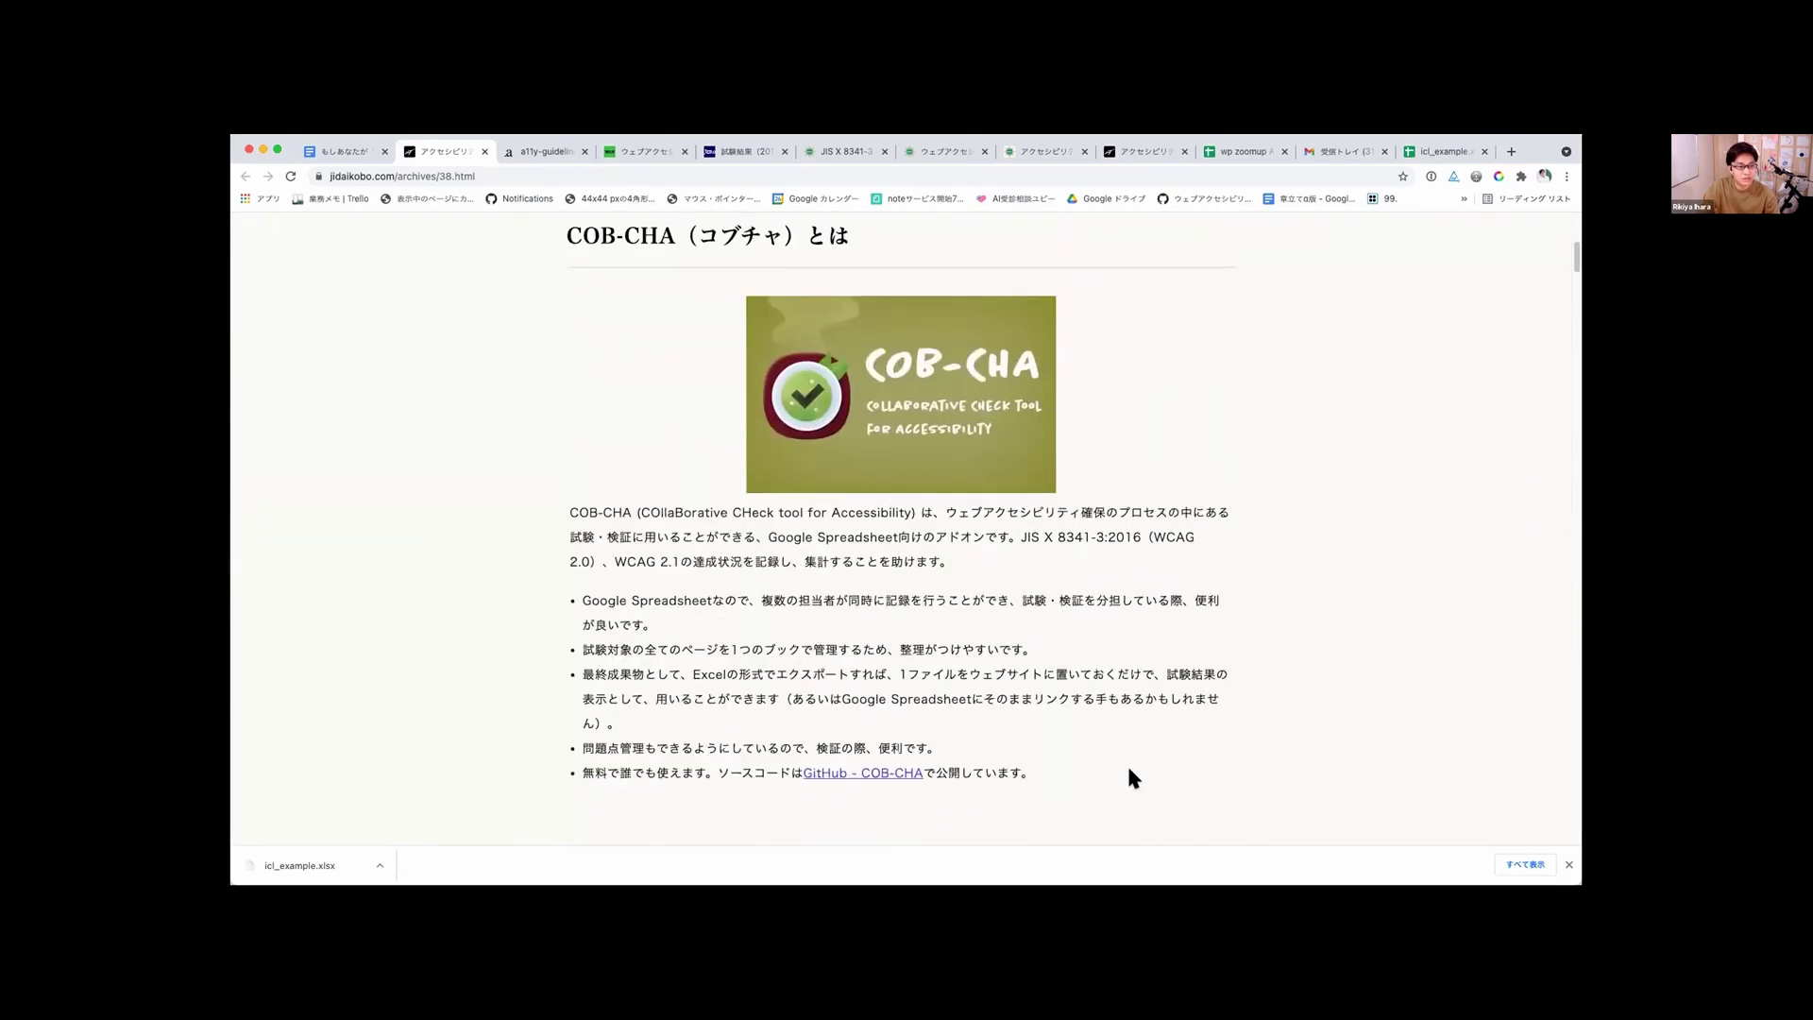
Step: Review the page's COB-CHA installation instructions, from getting the add-on through to the folder advice in the test preparation section
scroll(1133, 776, "down", 6)
scroll(1129, 769, "down", 3)
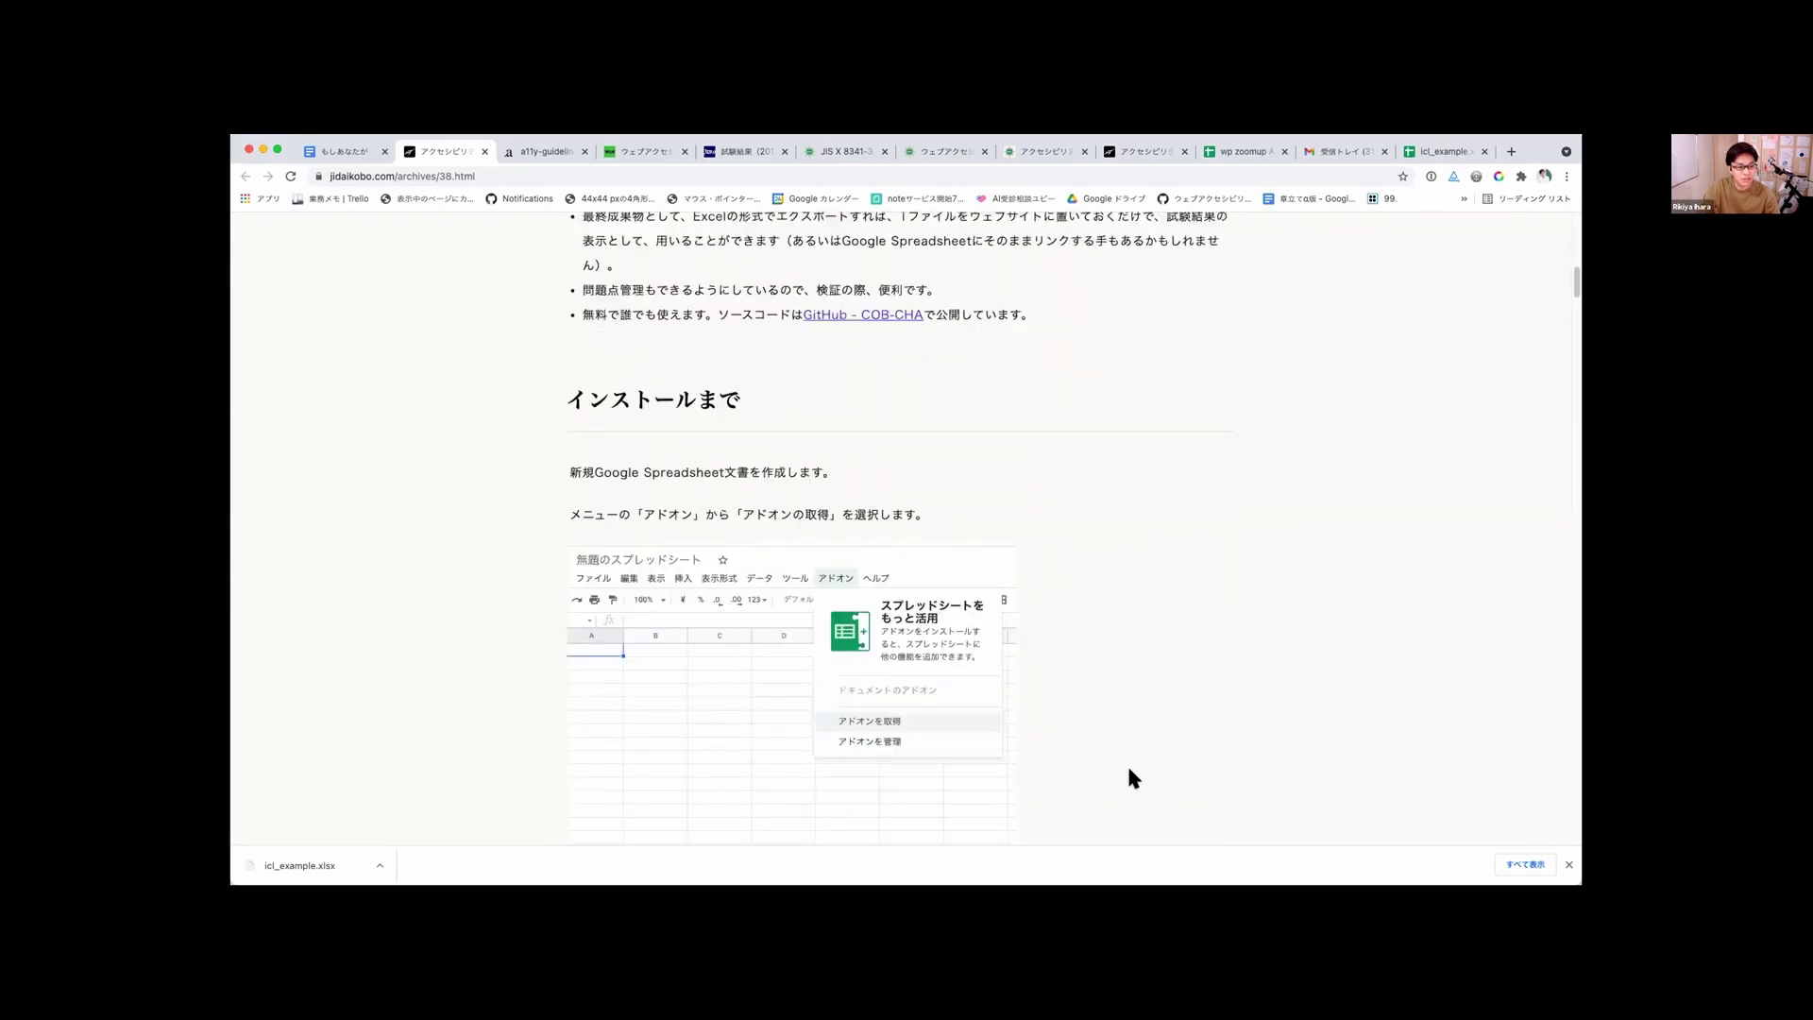
scroll(1133, 777, "down", 1)
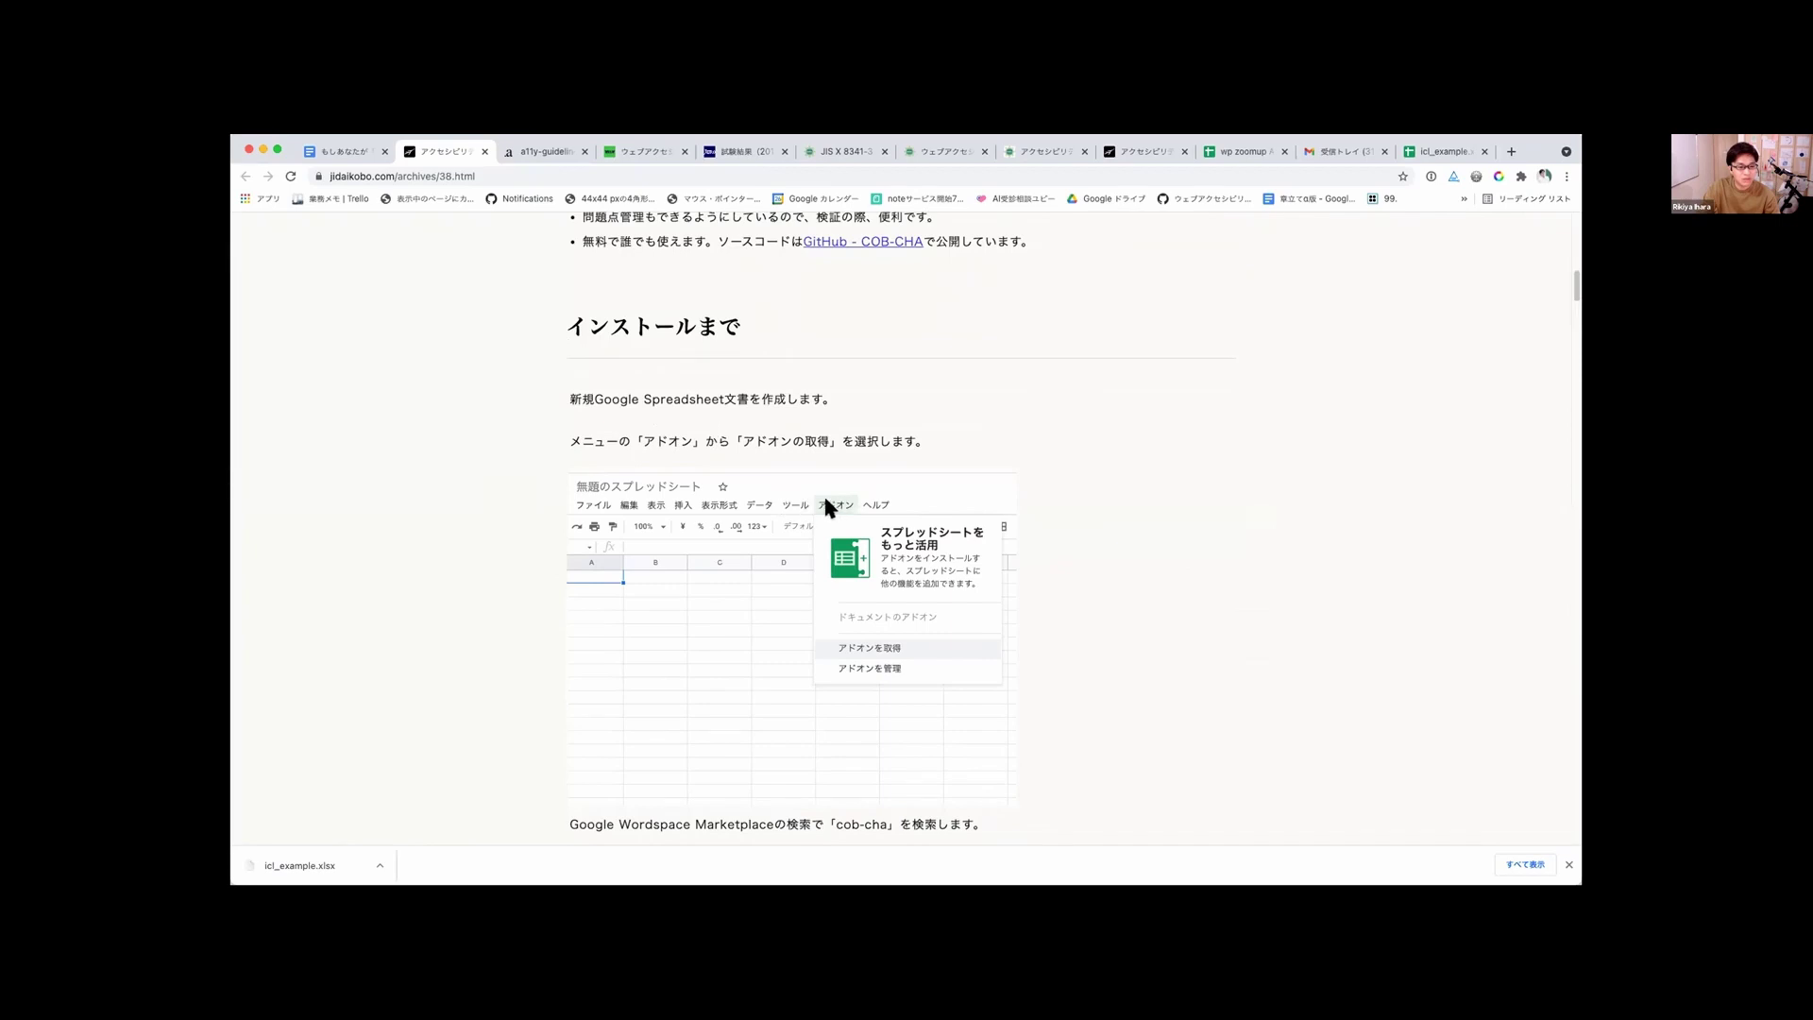
scroll(1093, 715, "down", 5)
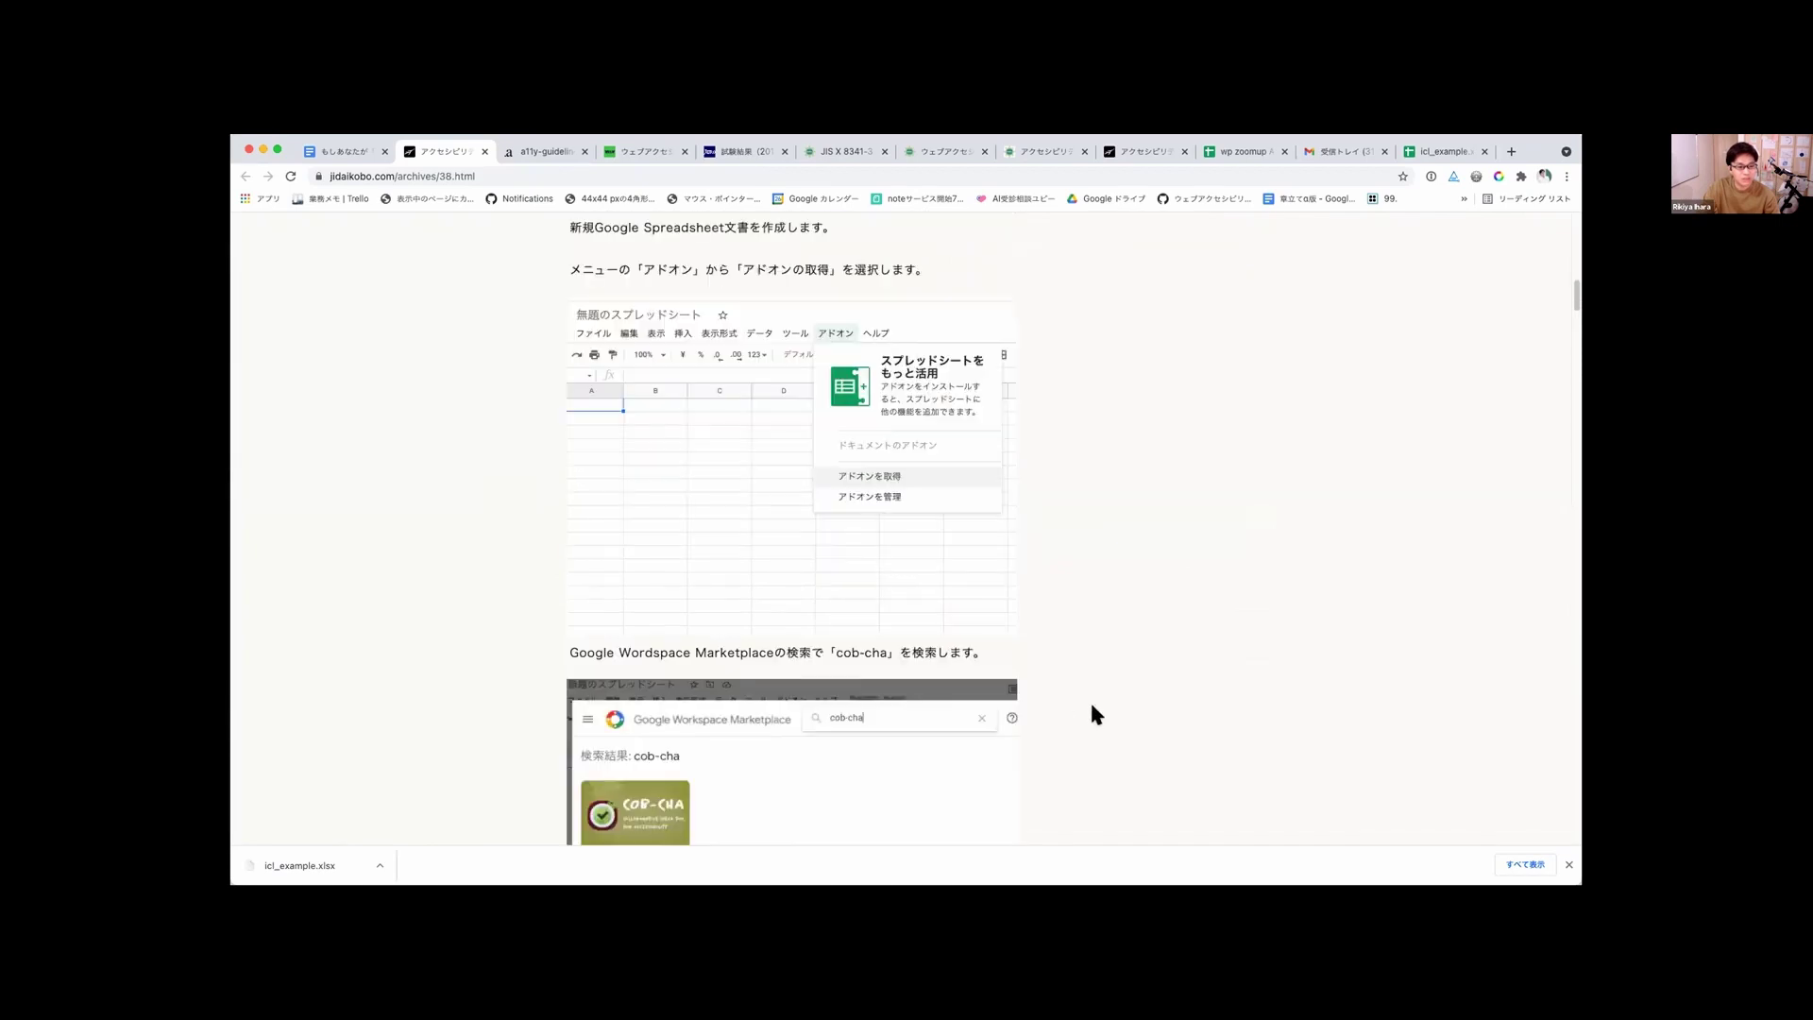
scroll(1094, 715, "down", 5)
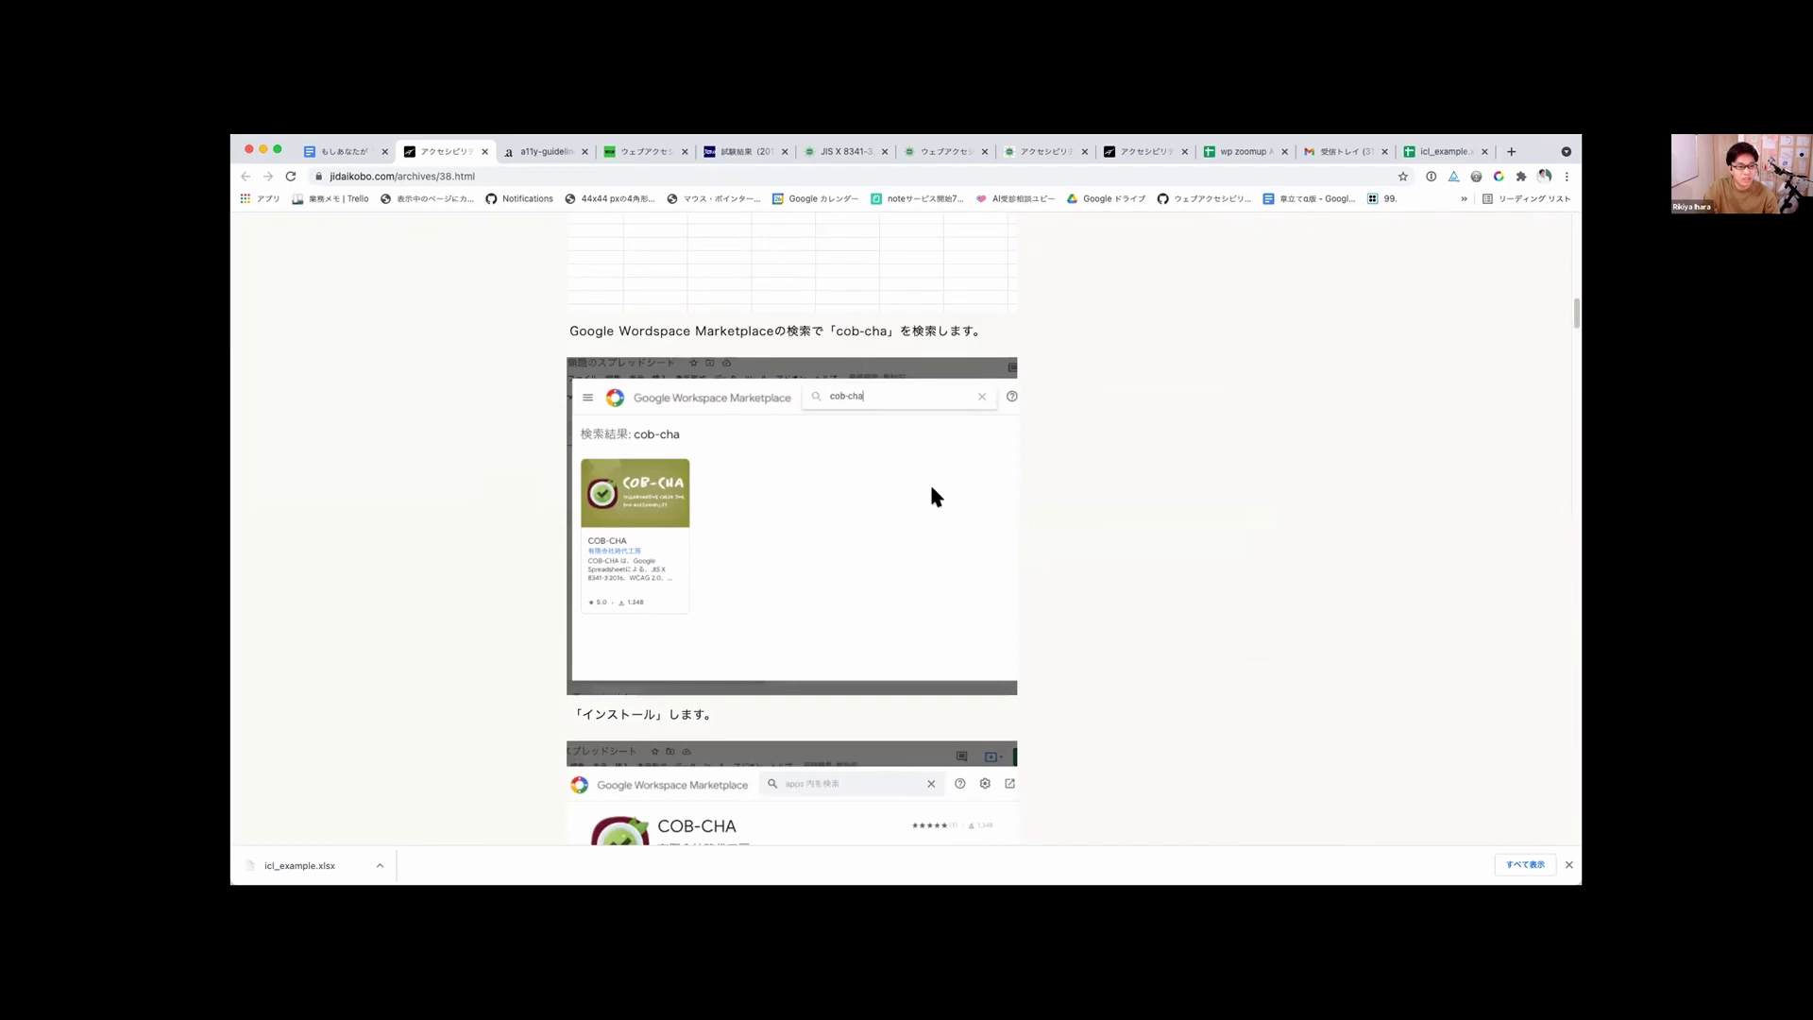
scroll(924, 489, "down", 2)
scroll(897, 491, "down", 3)
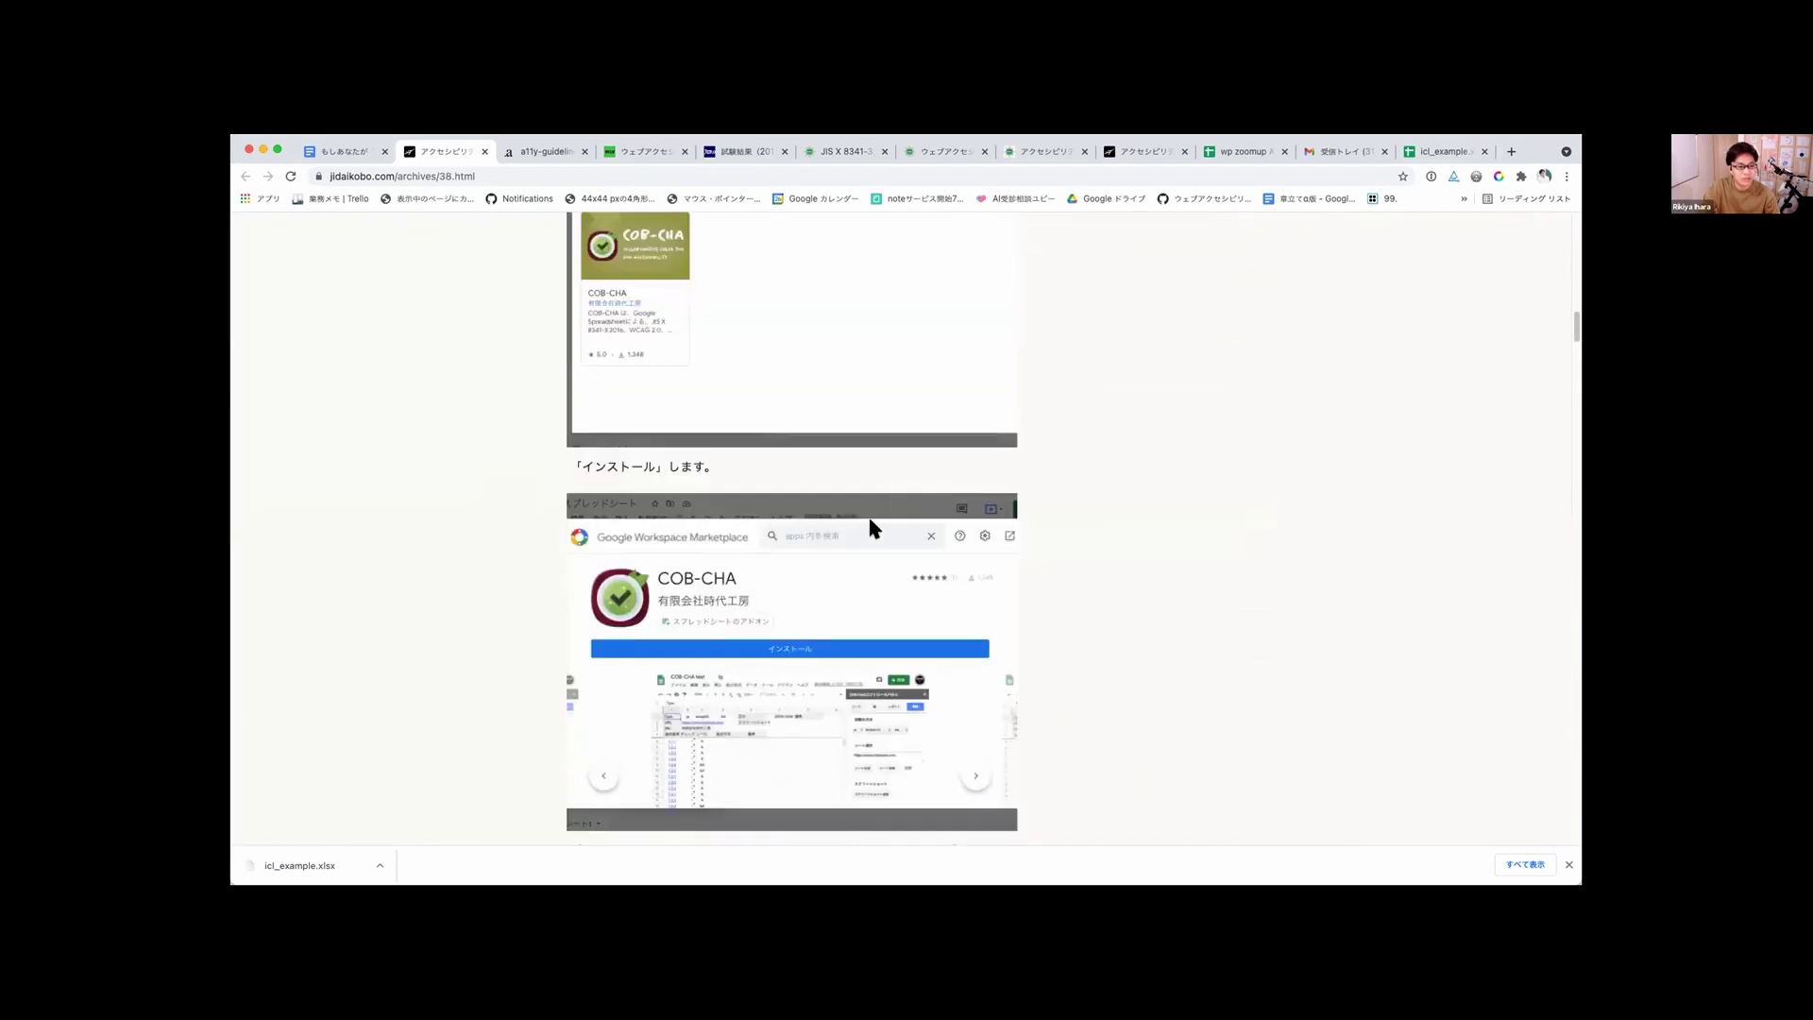
scroll(866, 597, "down", 2)
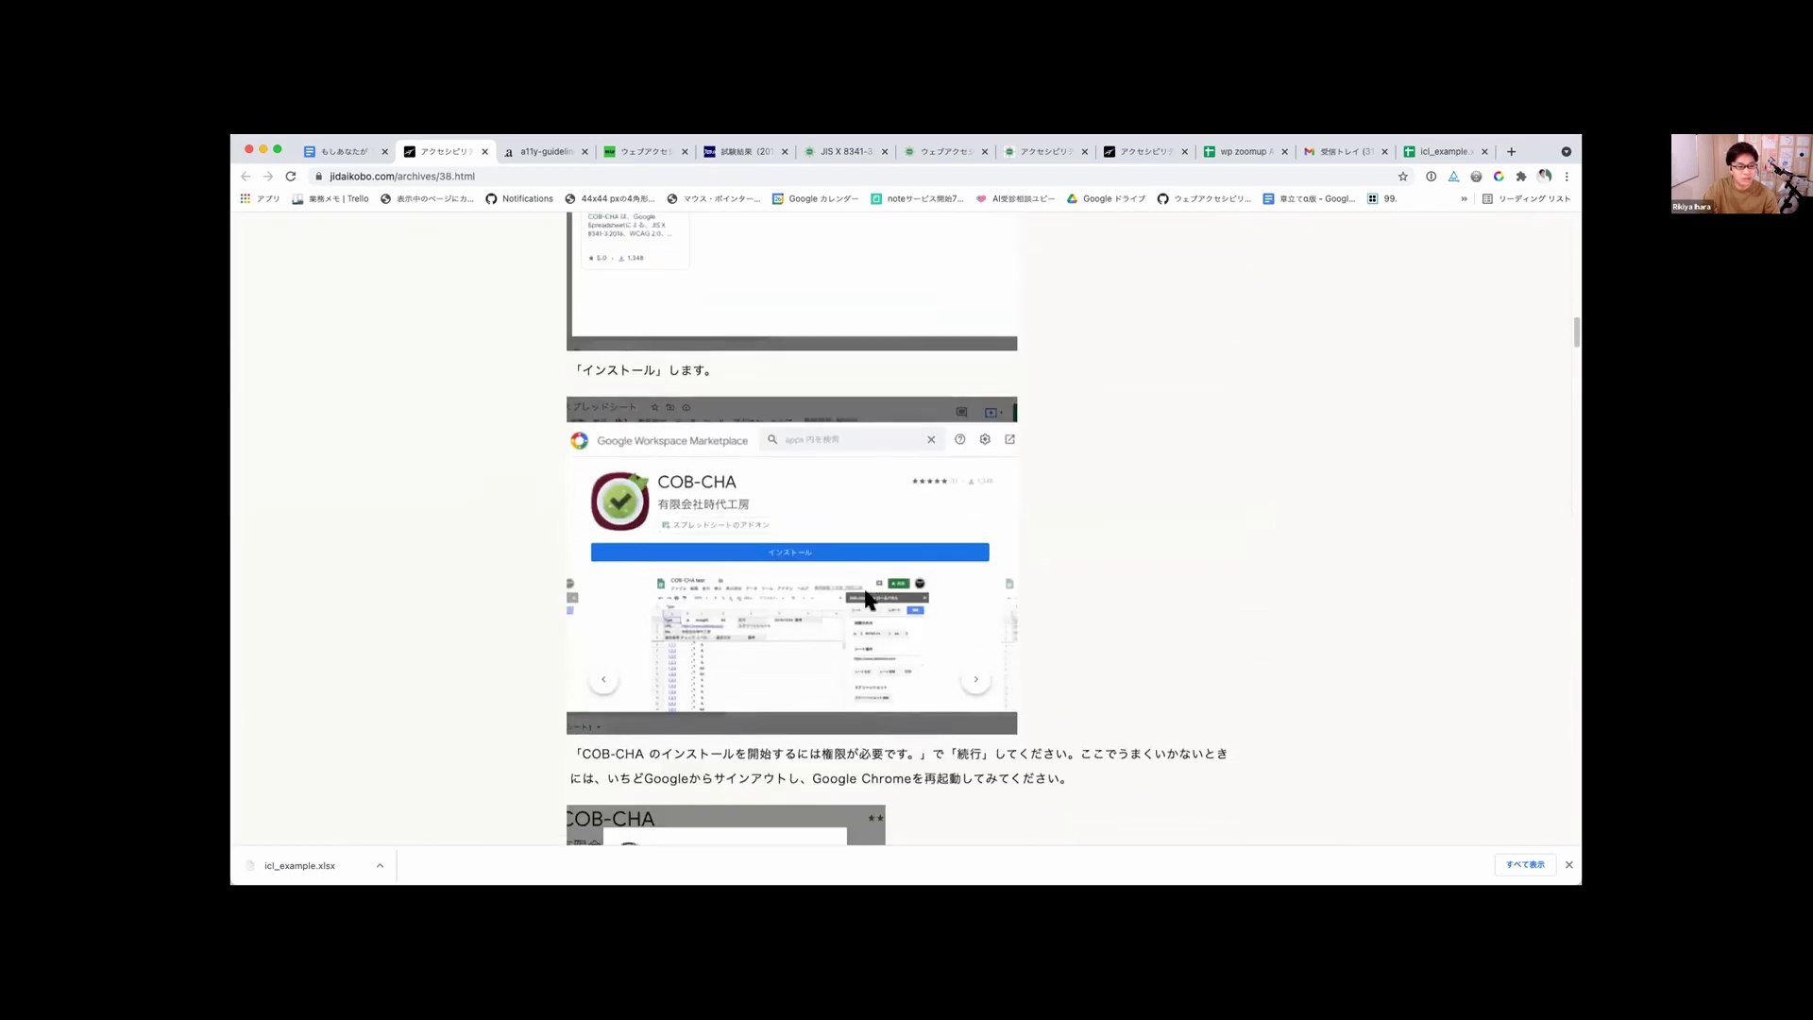
scroll(865, 592, "down", 10)
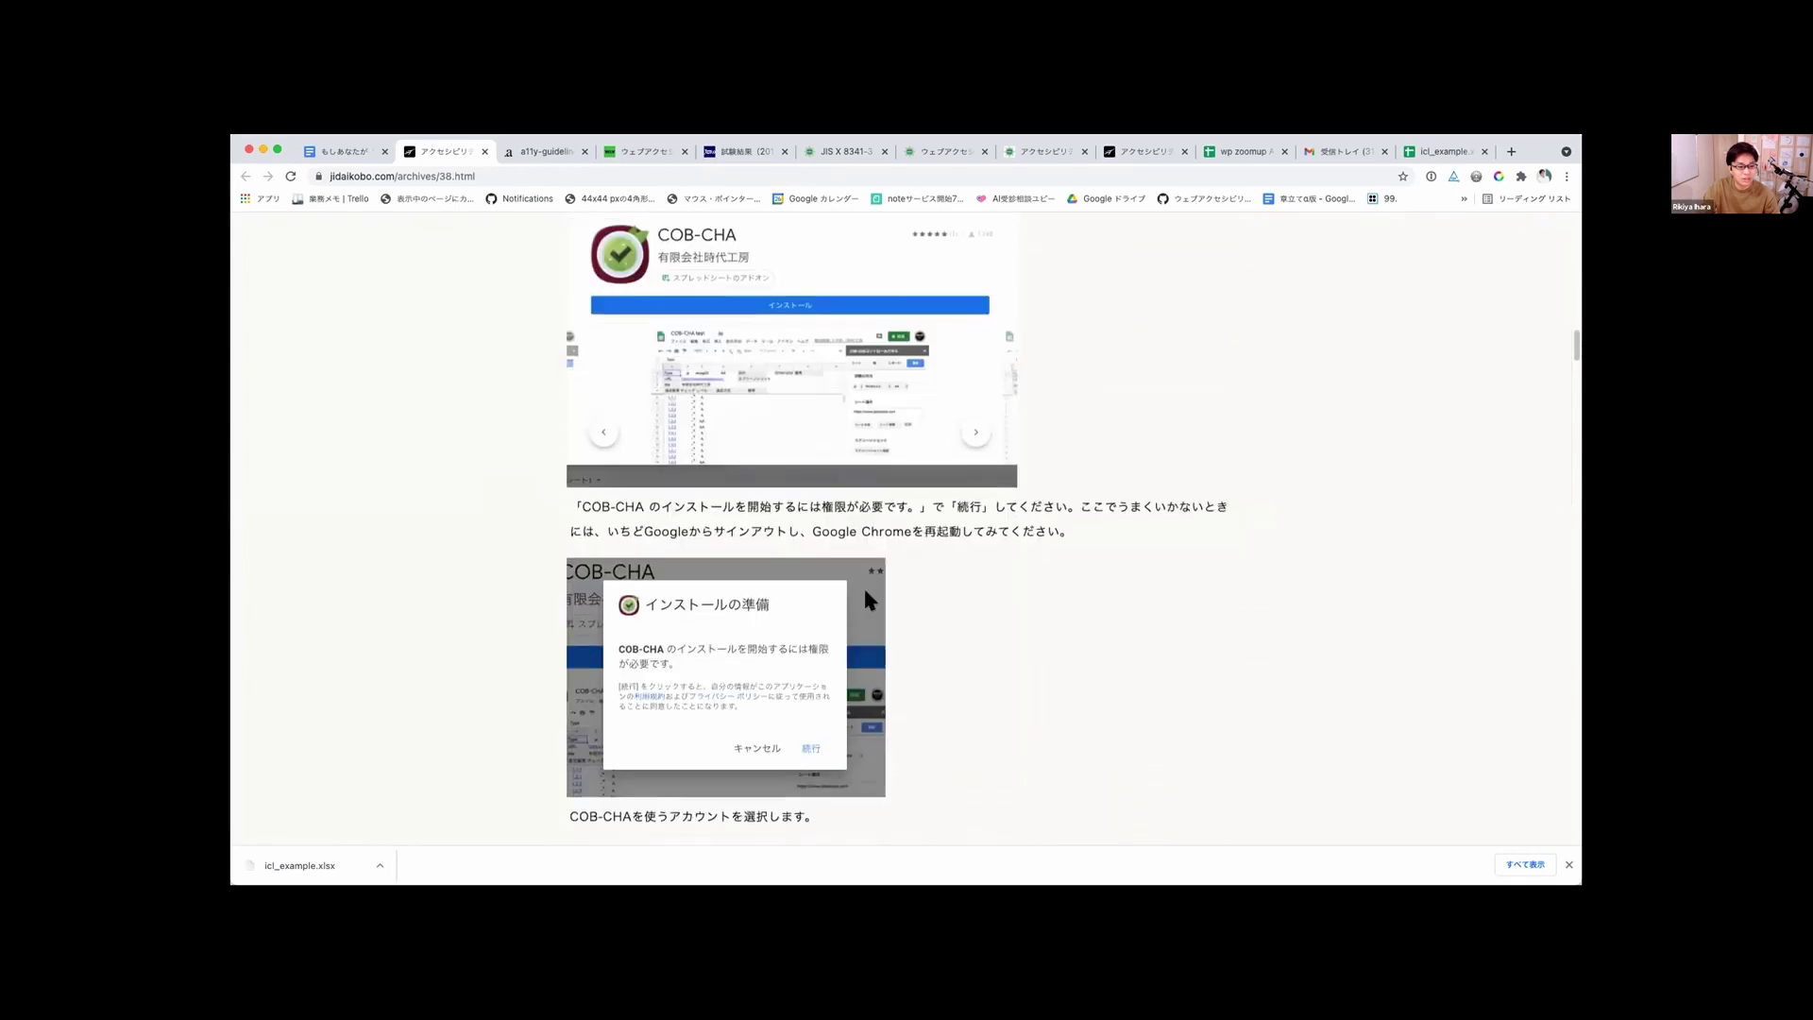
scroll(869, 598, "down", 10)
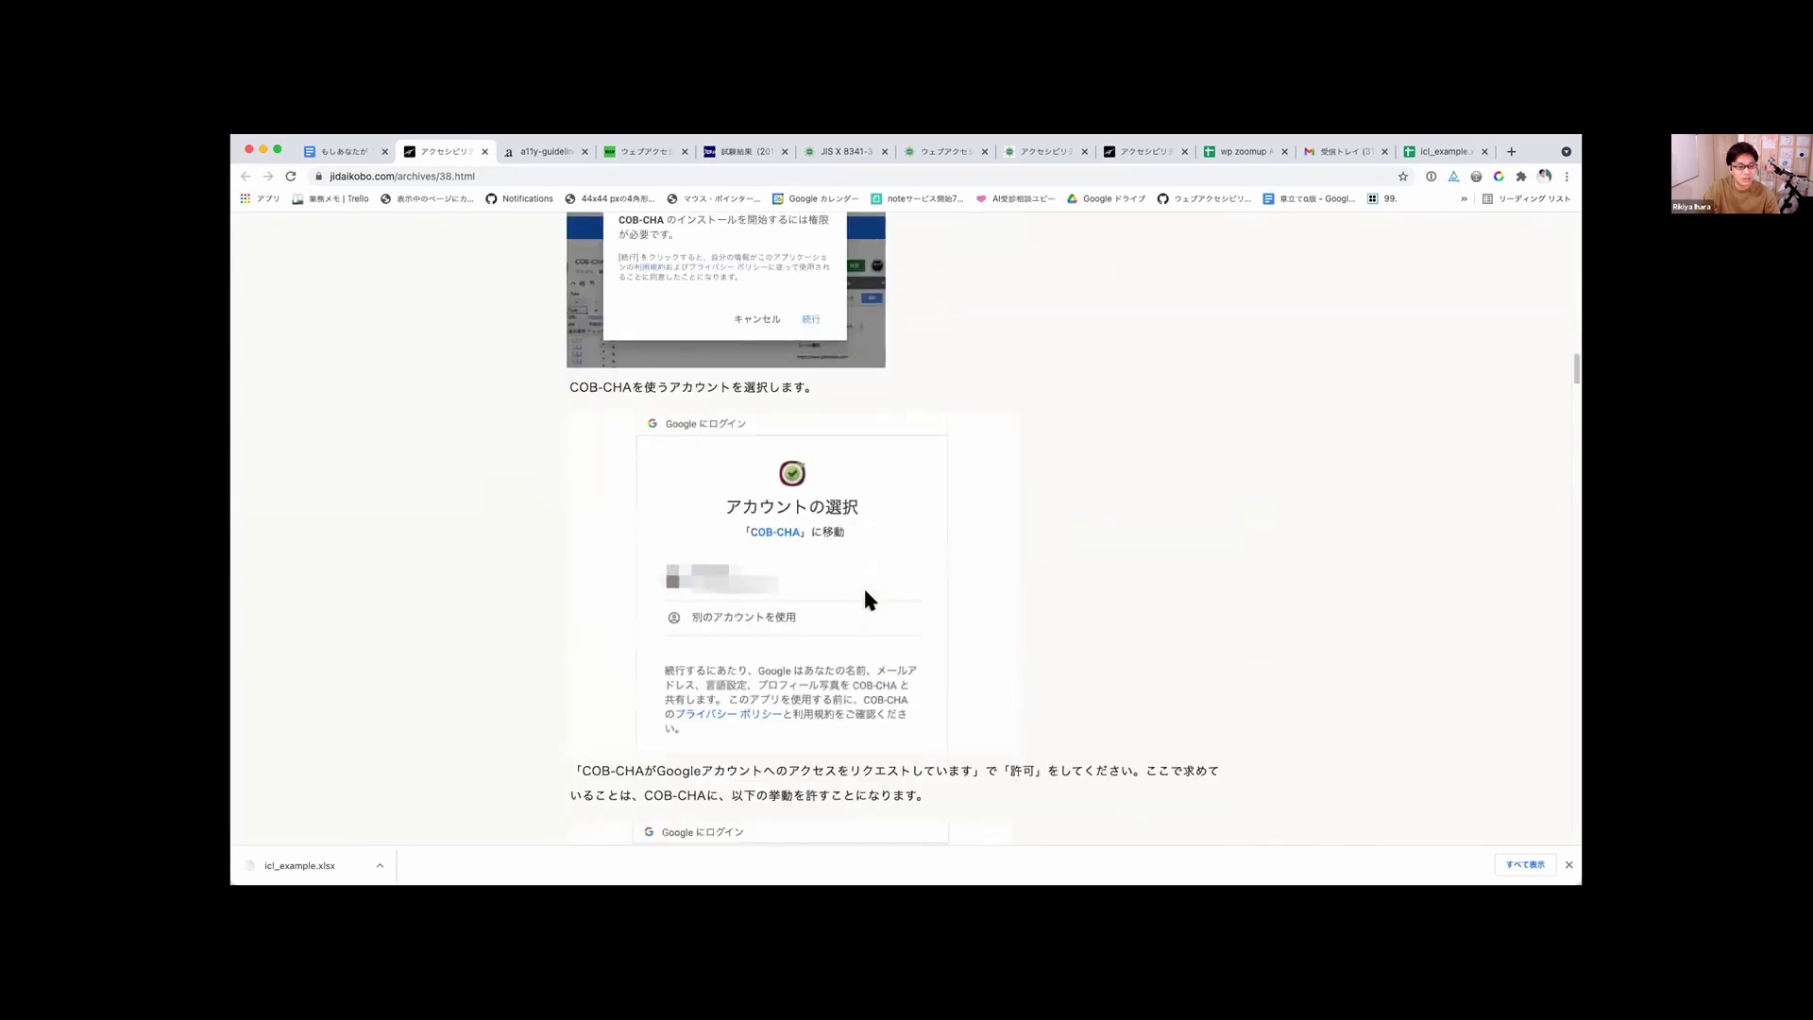
scroll(868, 600, "down", 9)
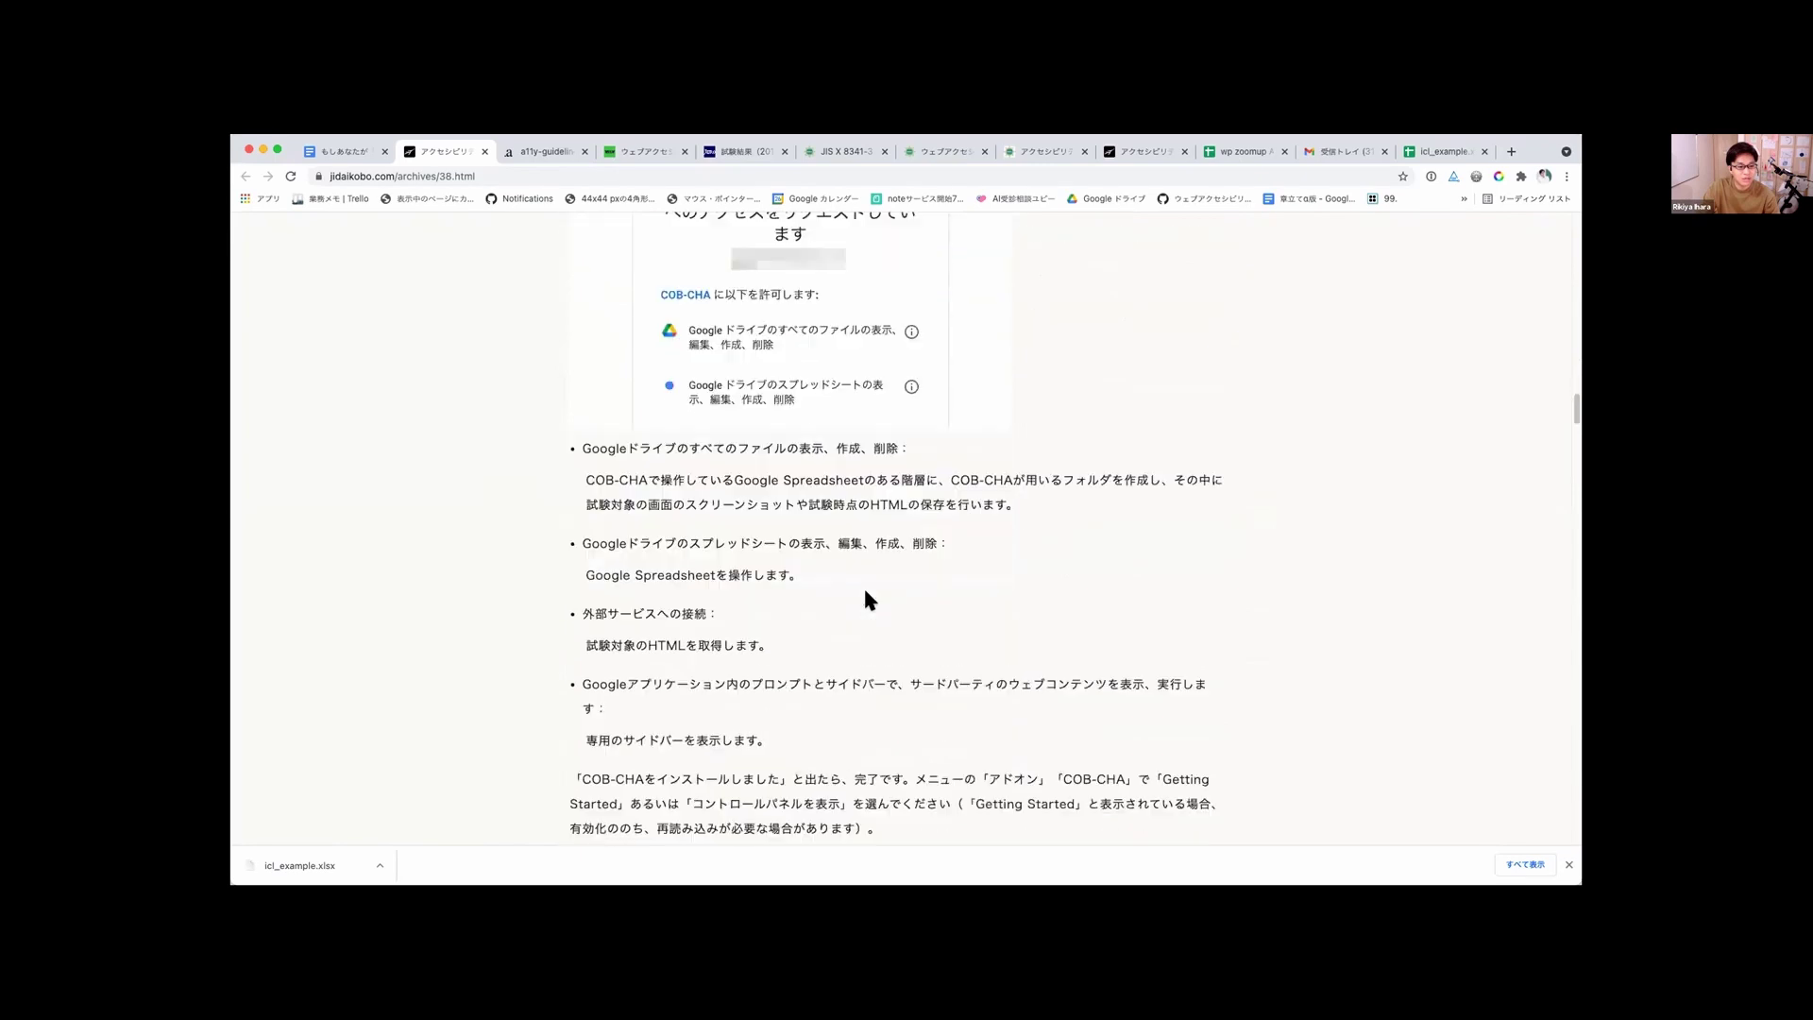
scroll(865, 595, "down", 1)
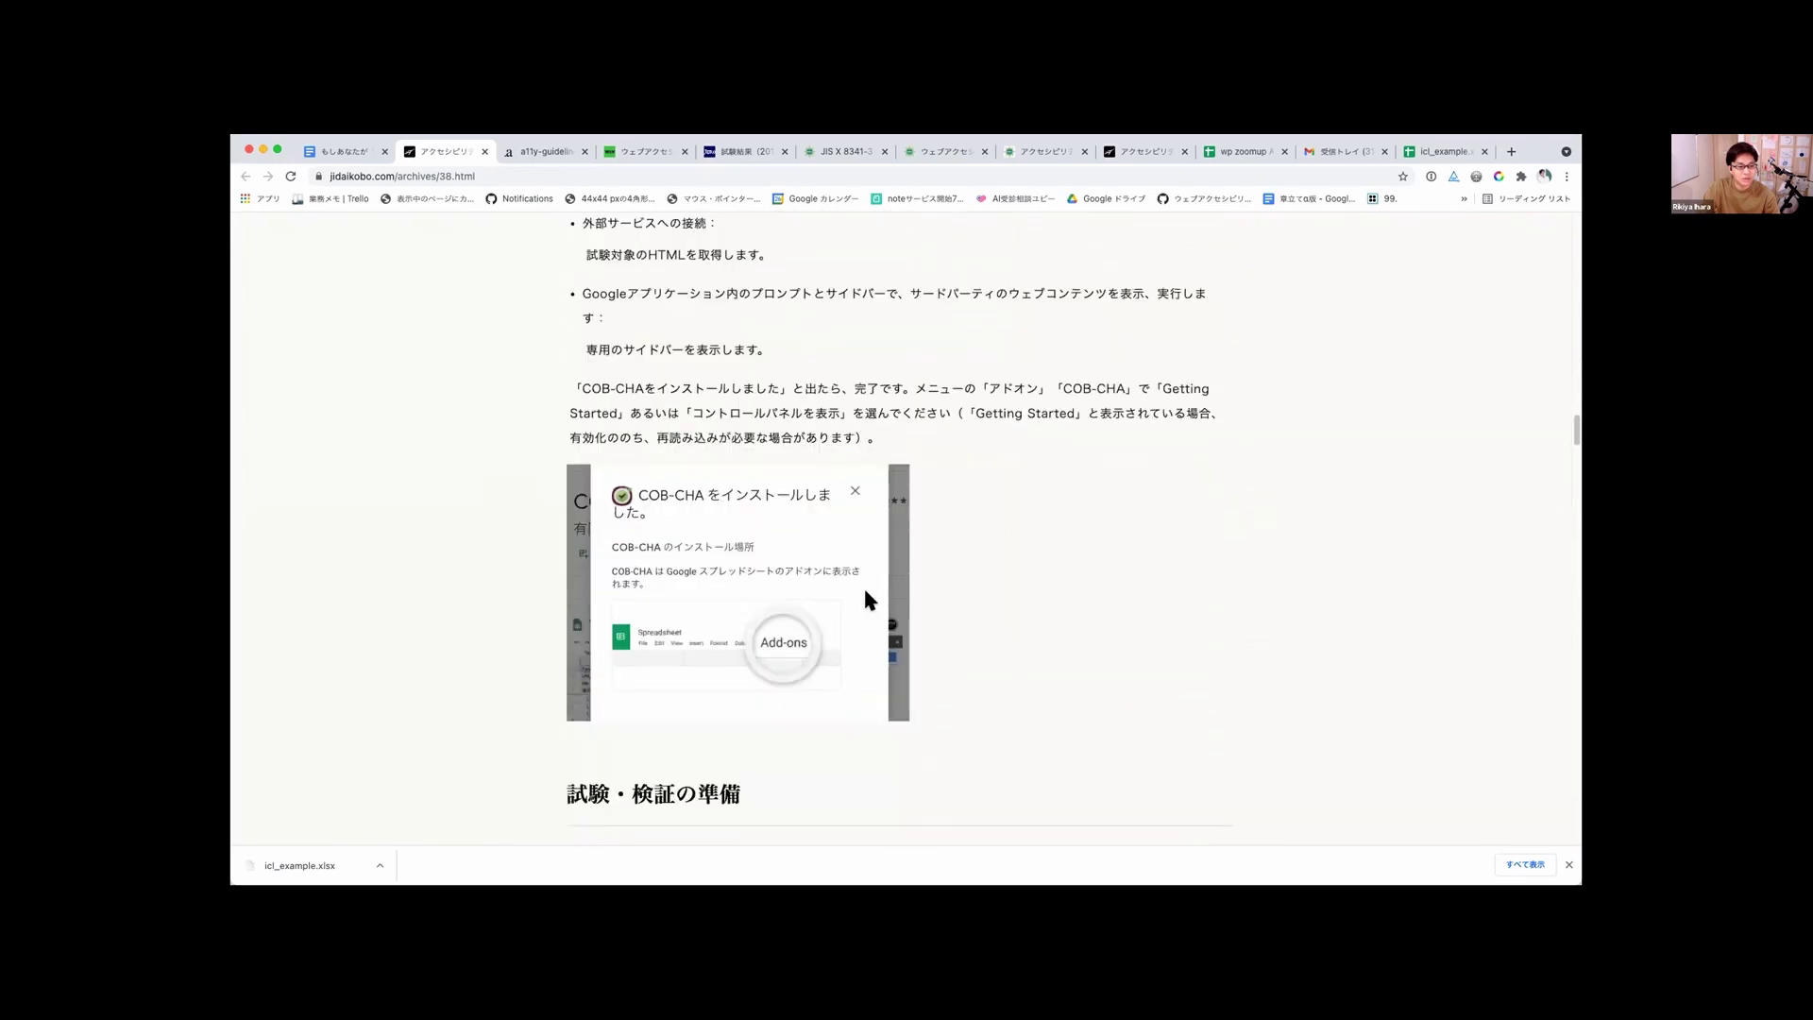
scroll(932, 623, "down", 7)
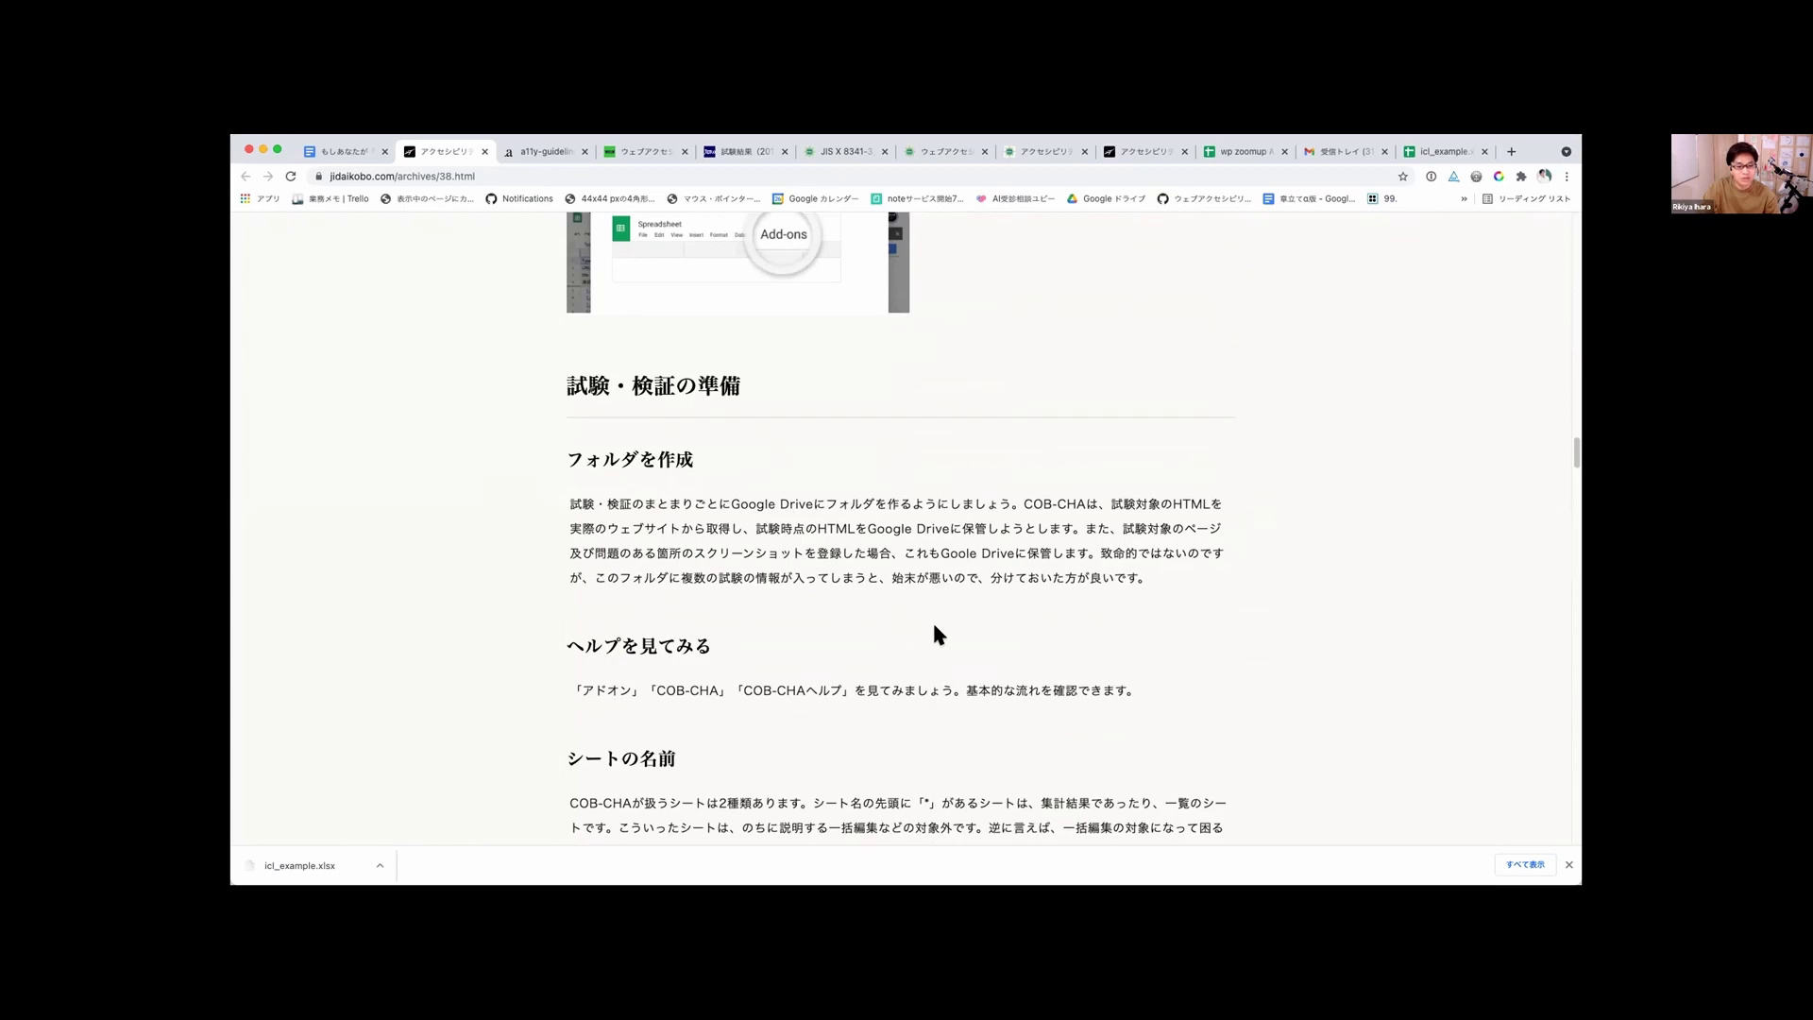
scroll(935, 626, "up", 1)
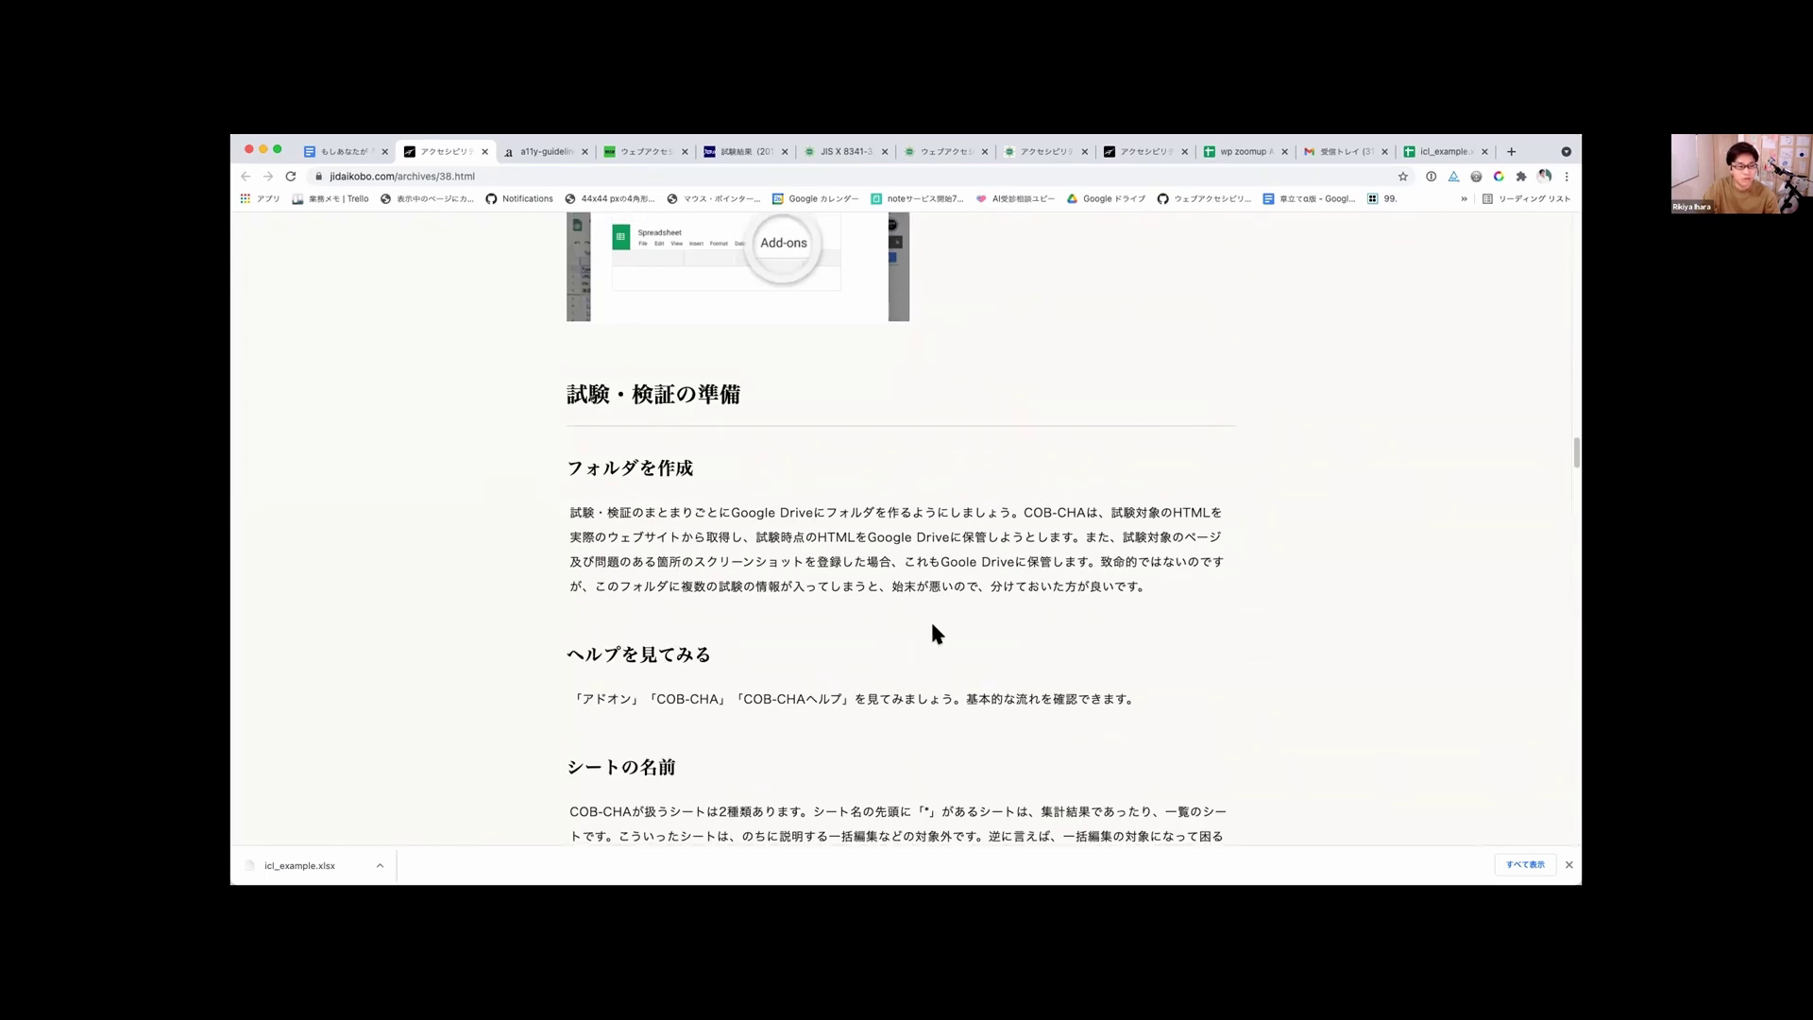
Step: Show the COB-CHA add-on's control panel in the "wp zoomup A11y試験デモ" spreadsheet
left_click(1232, 149)
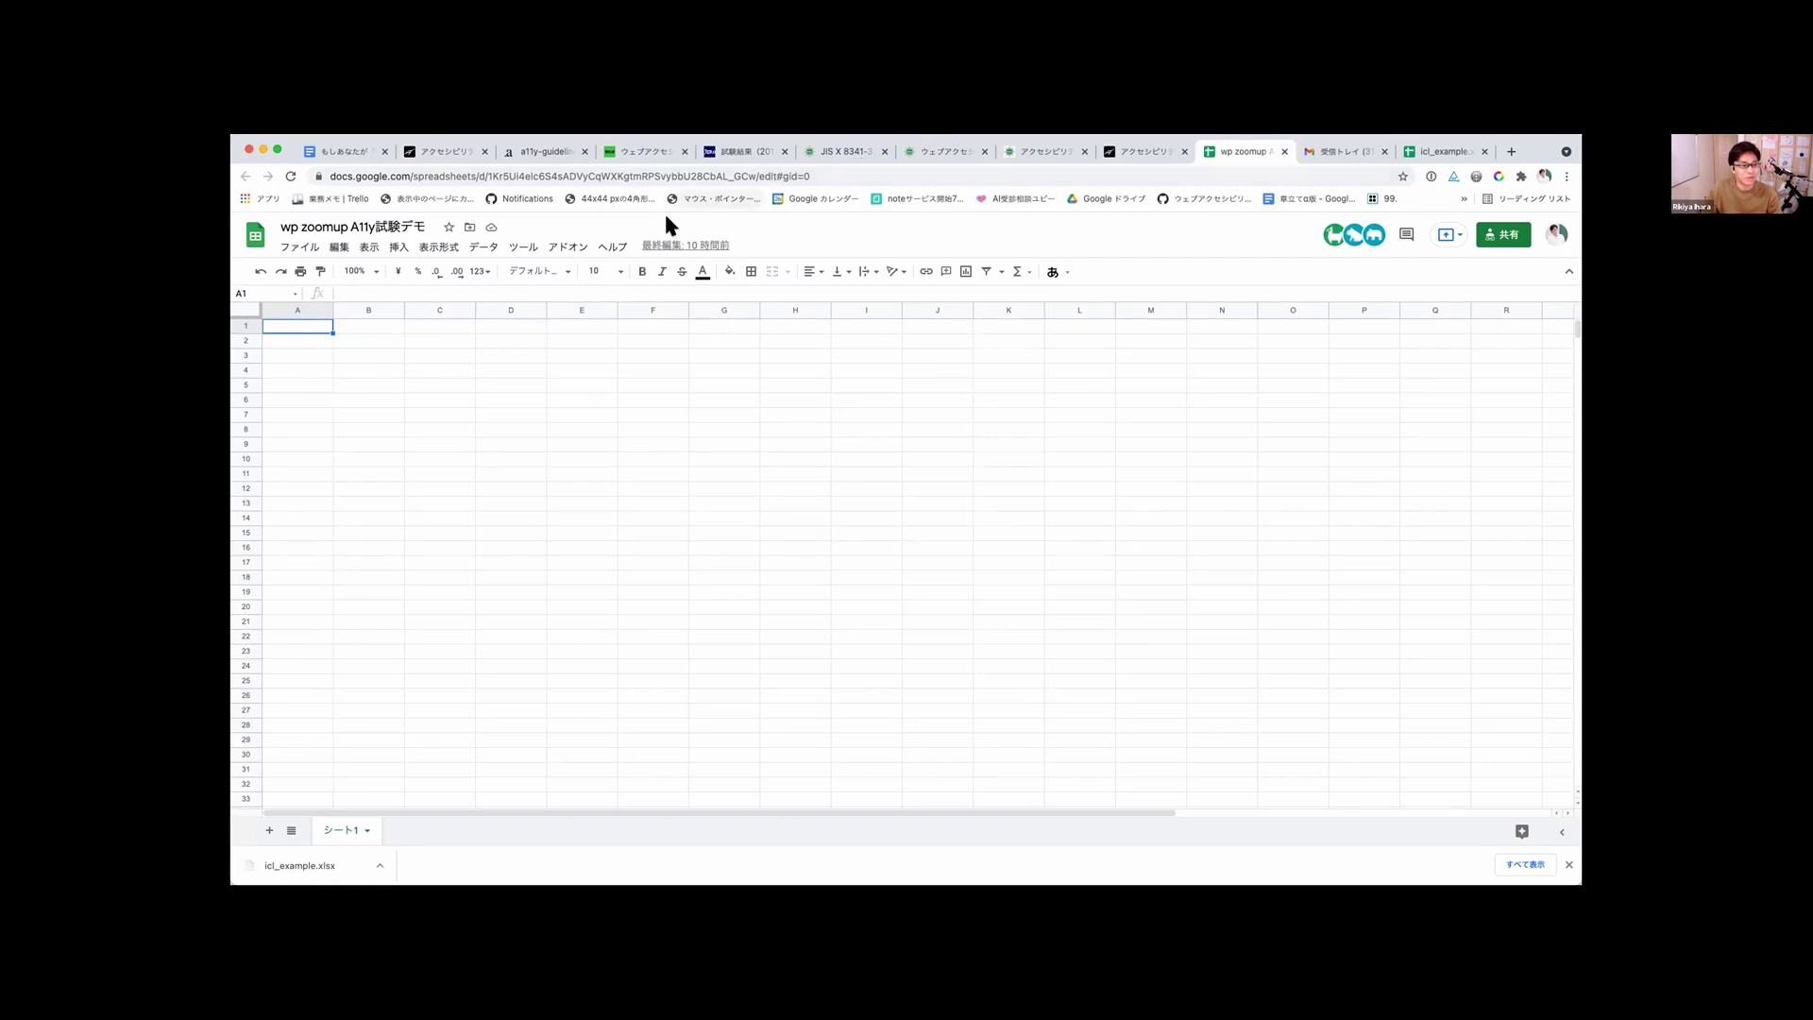
left_click(557, 248)
mouse_move(619, 311)
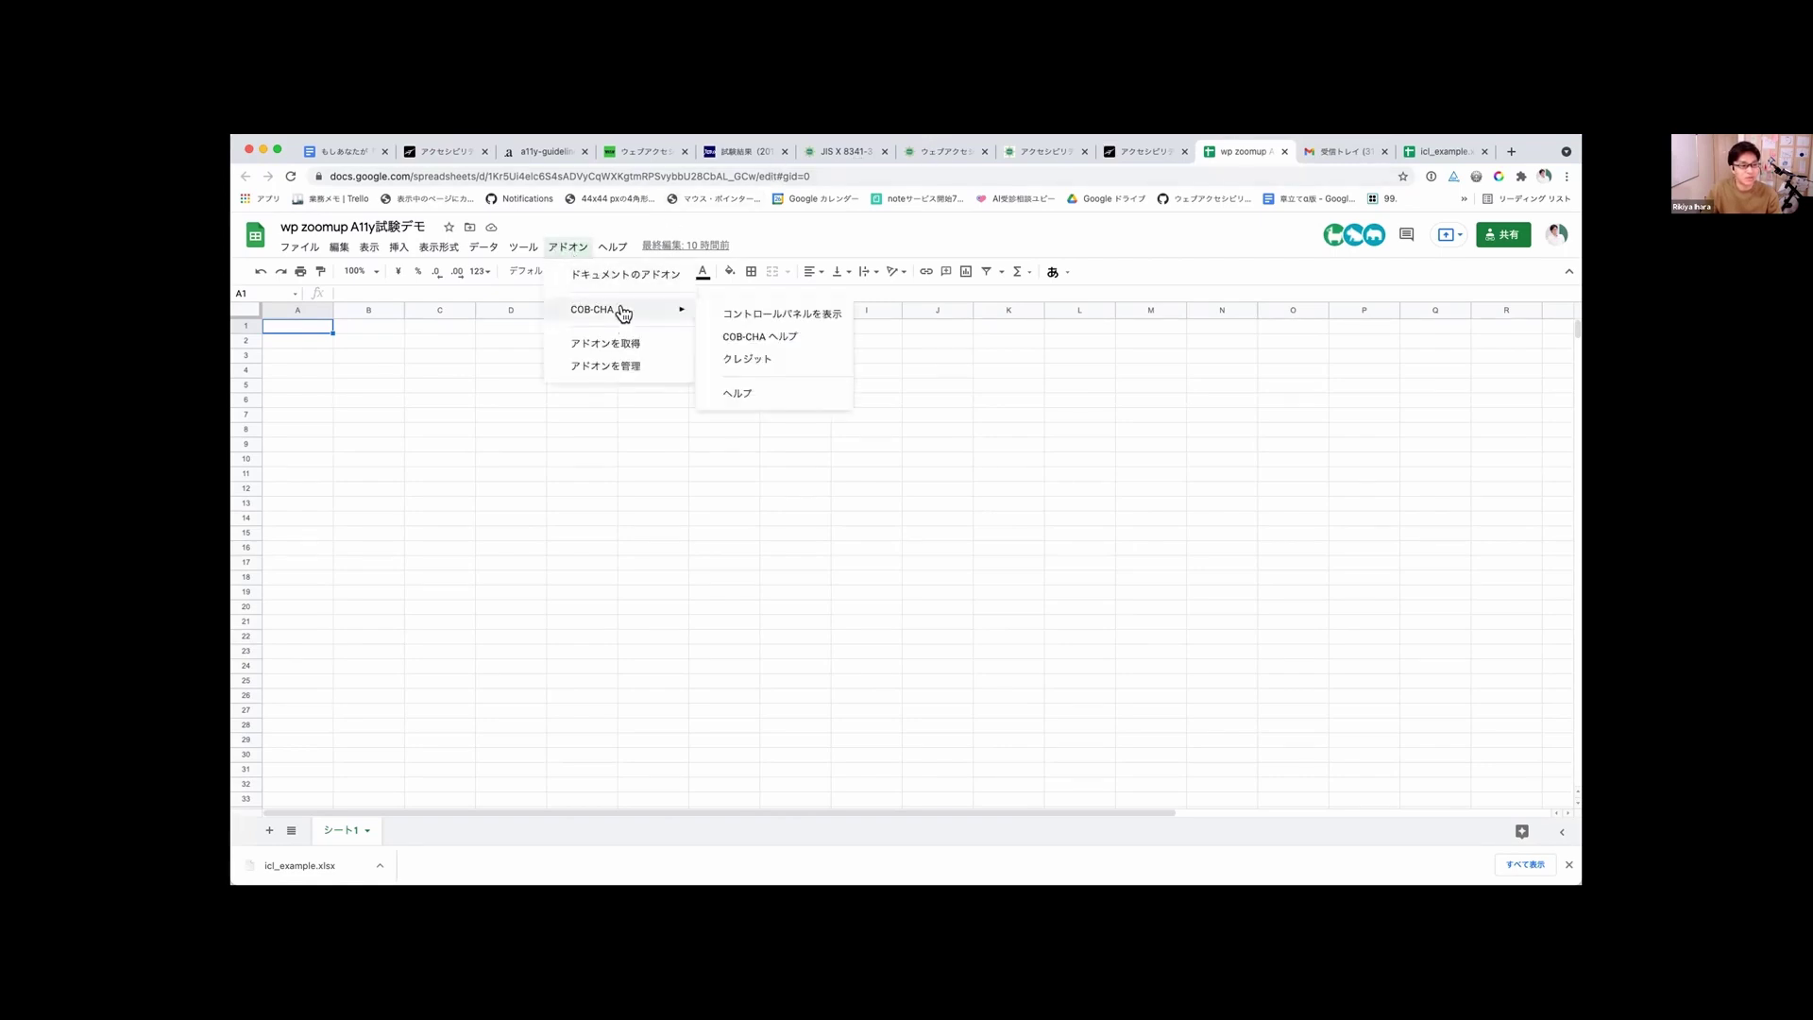
left_click(755, 315)
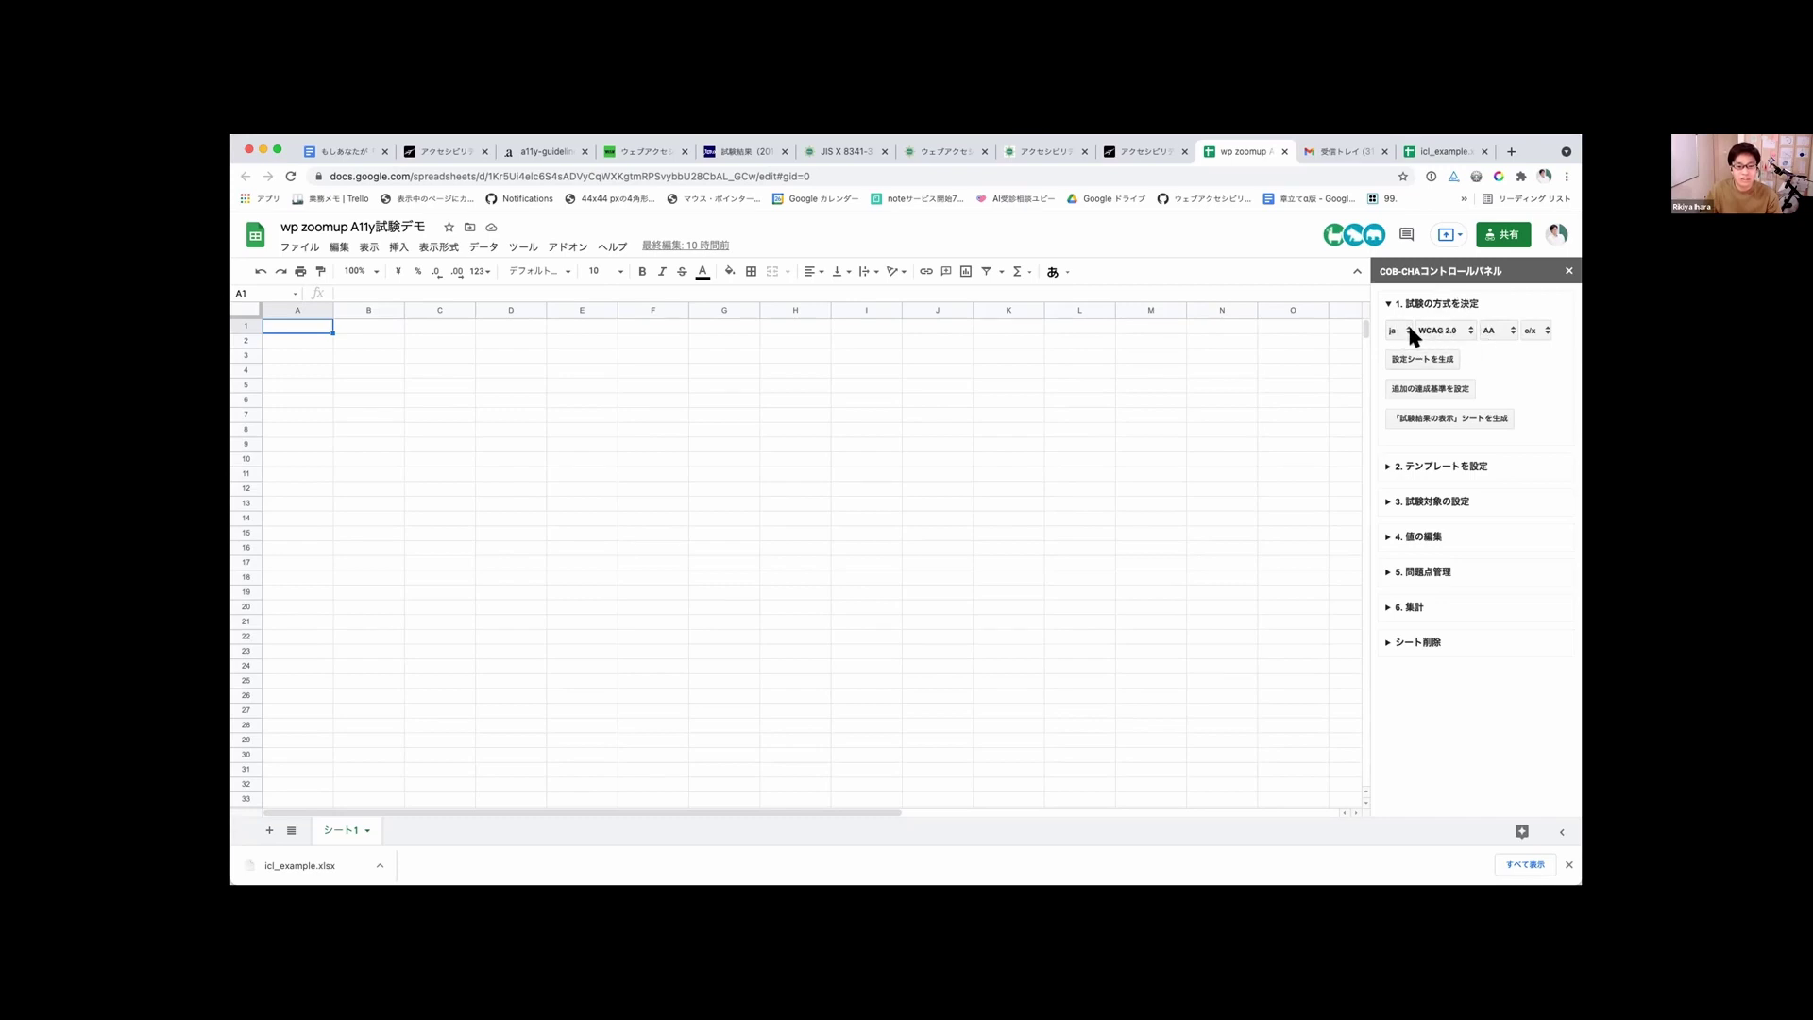
Step: Set the test standard to WCAG 2.1, keeping ja, level AA and o/x marks, and generate the configuration sheet
left_click(1525, 330)
left_click(1454, 330)
left_click(1459, 342)
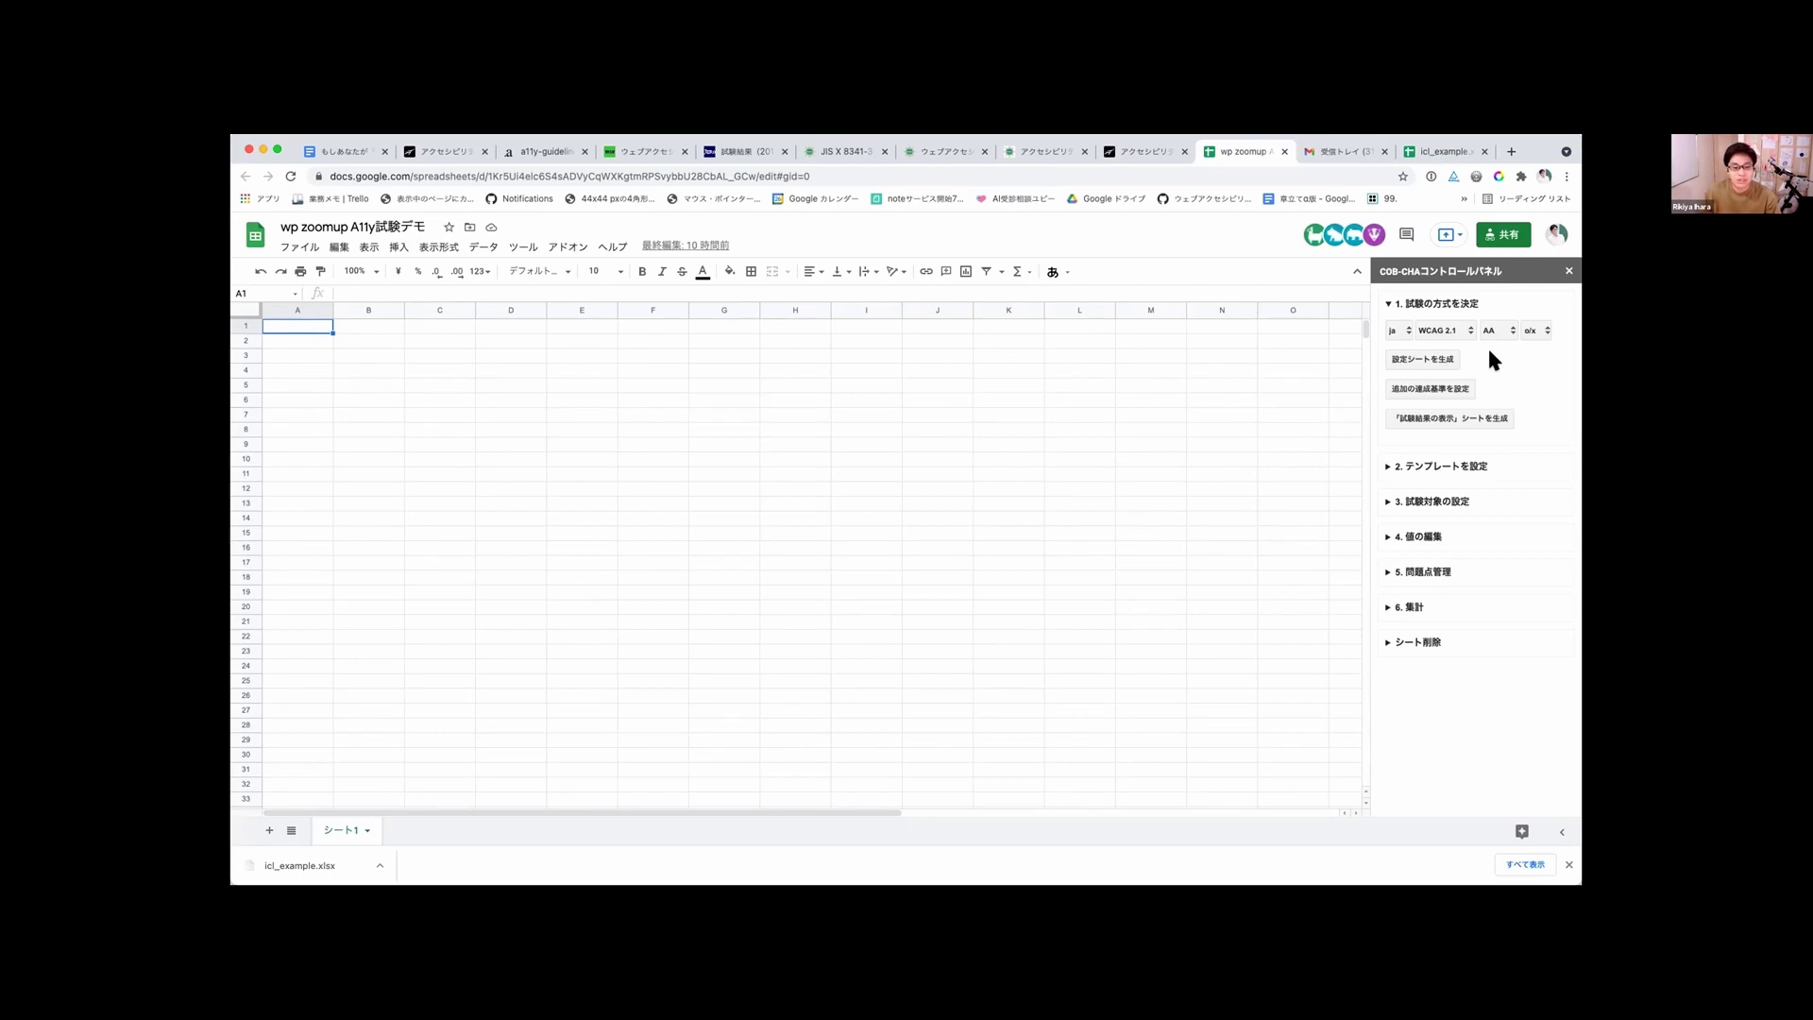
left_click(1416, 357)
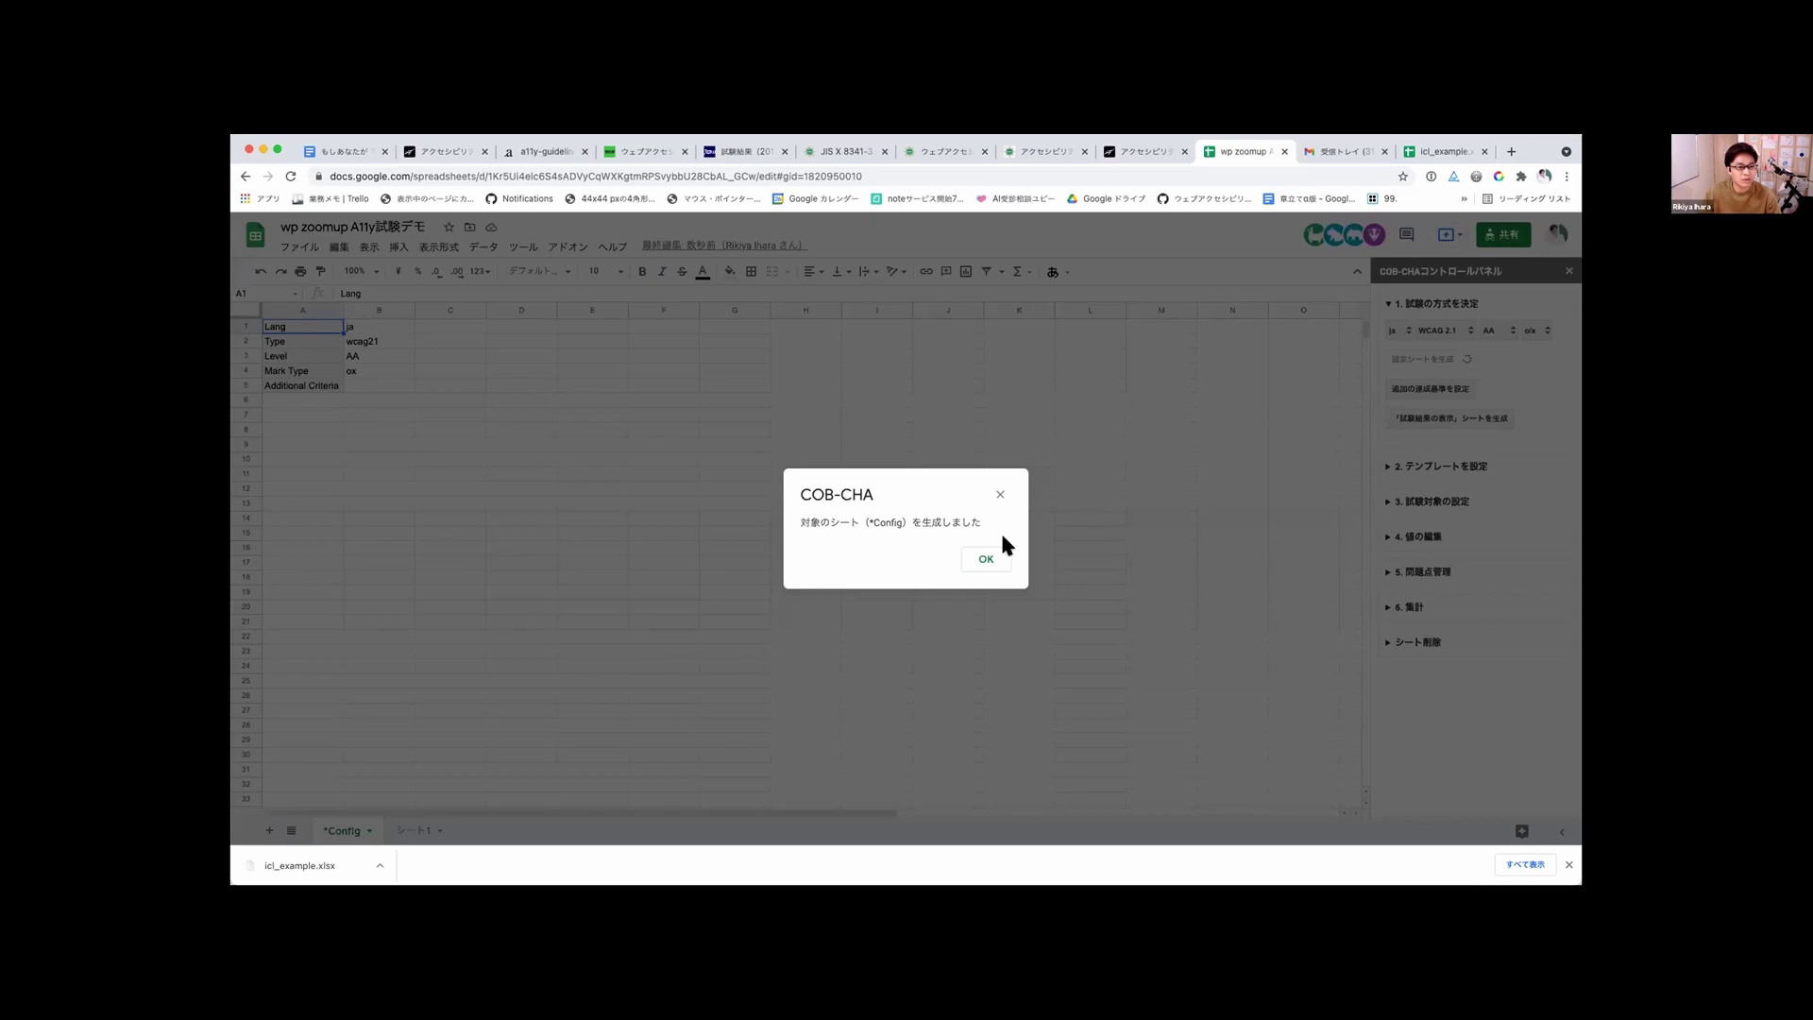
left_click(984, 558)
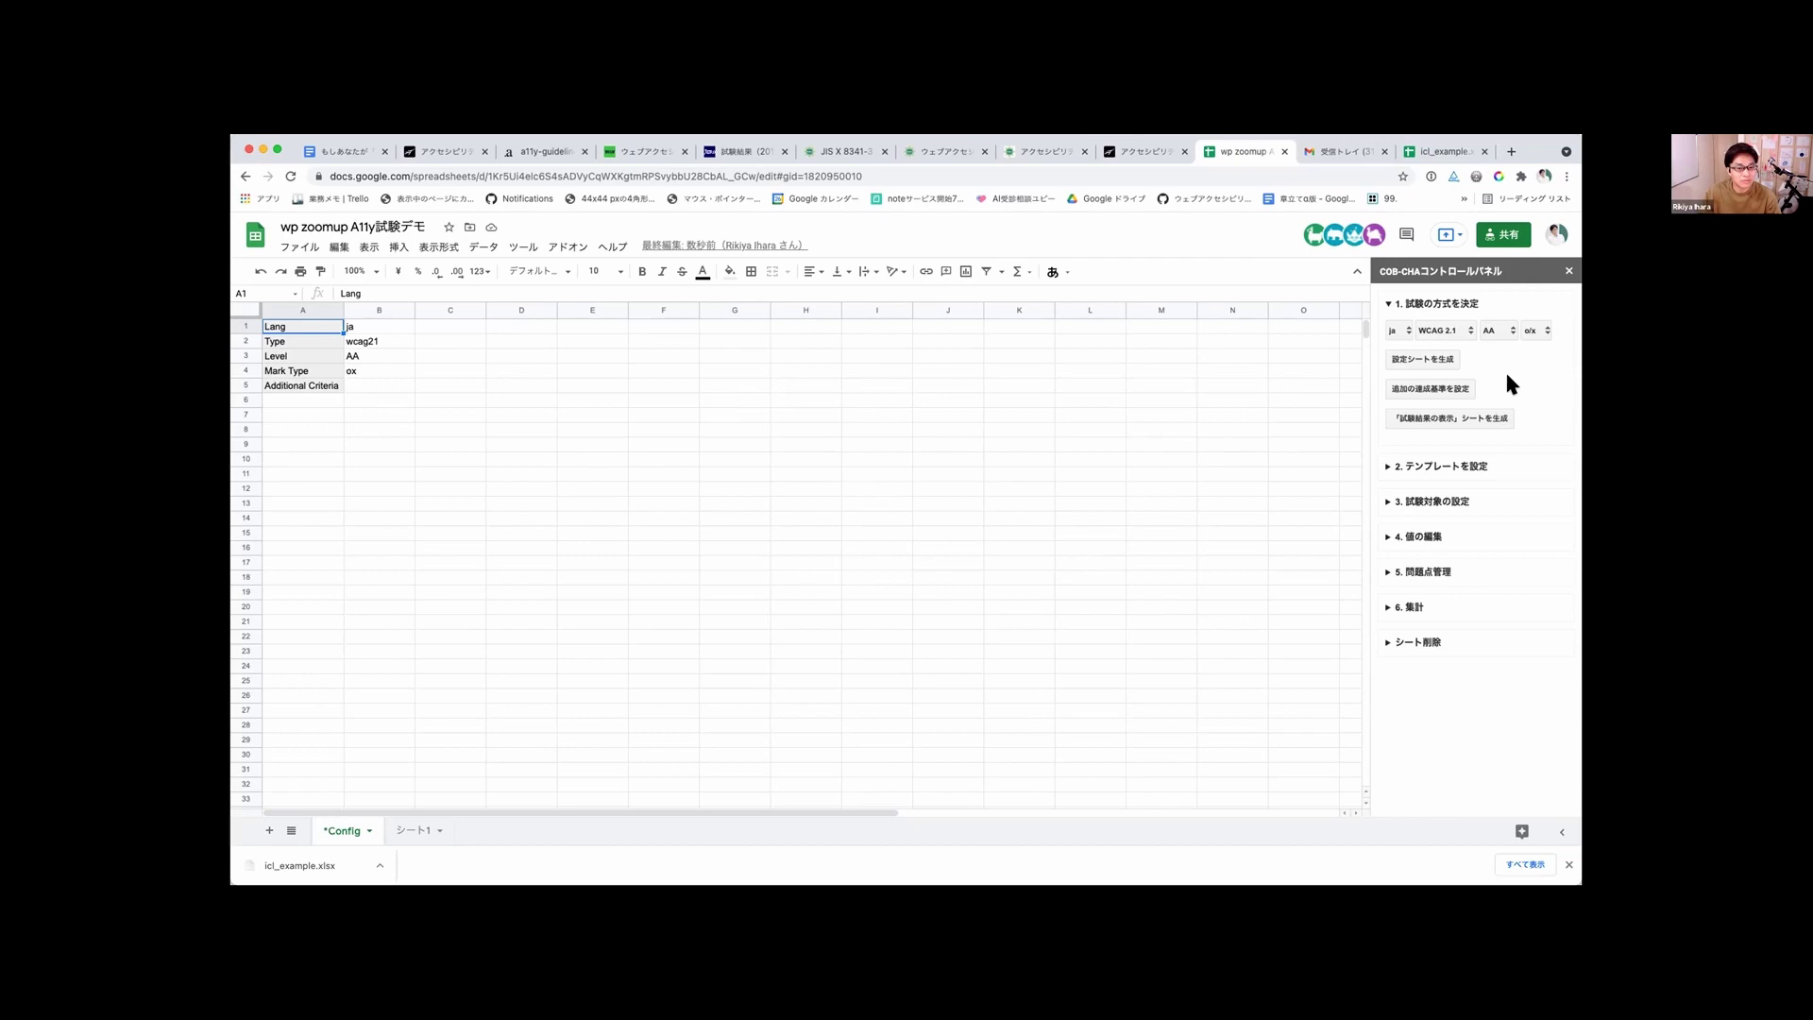
Step: Generate the 「試験結果の表示」 report sheet and return to the *Config sheet
left_click(1435, 421)
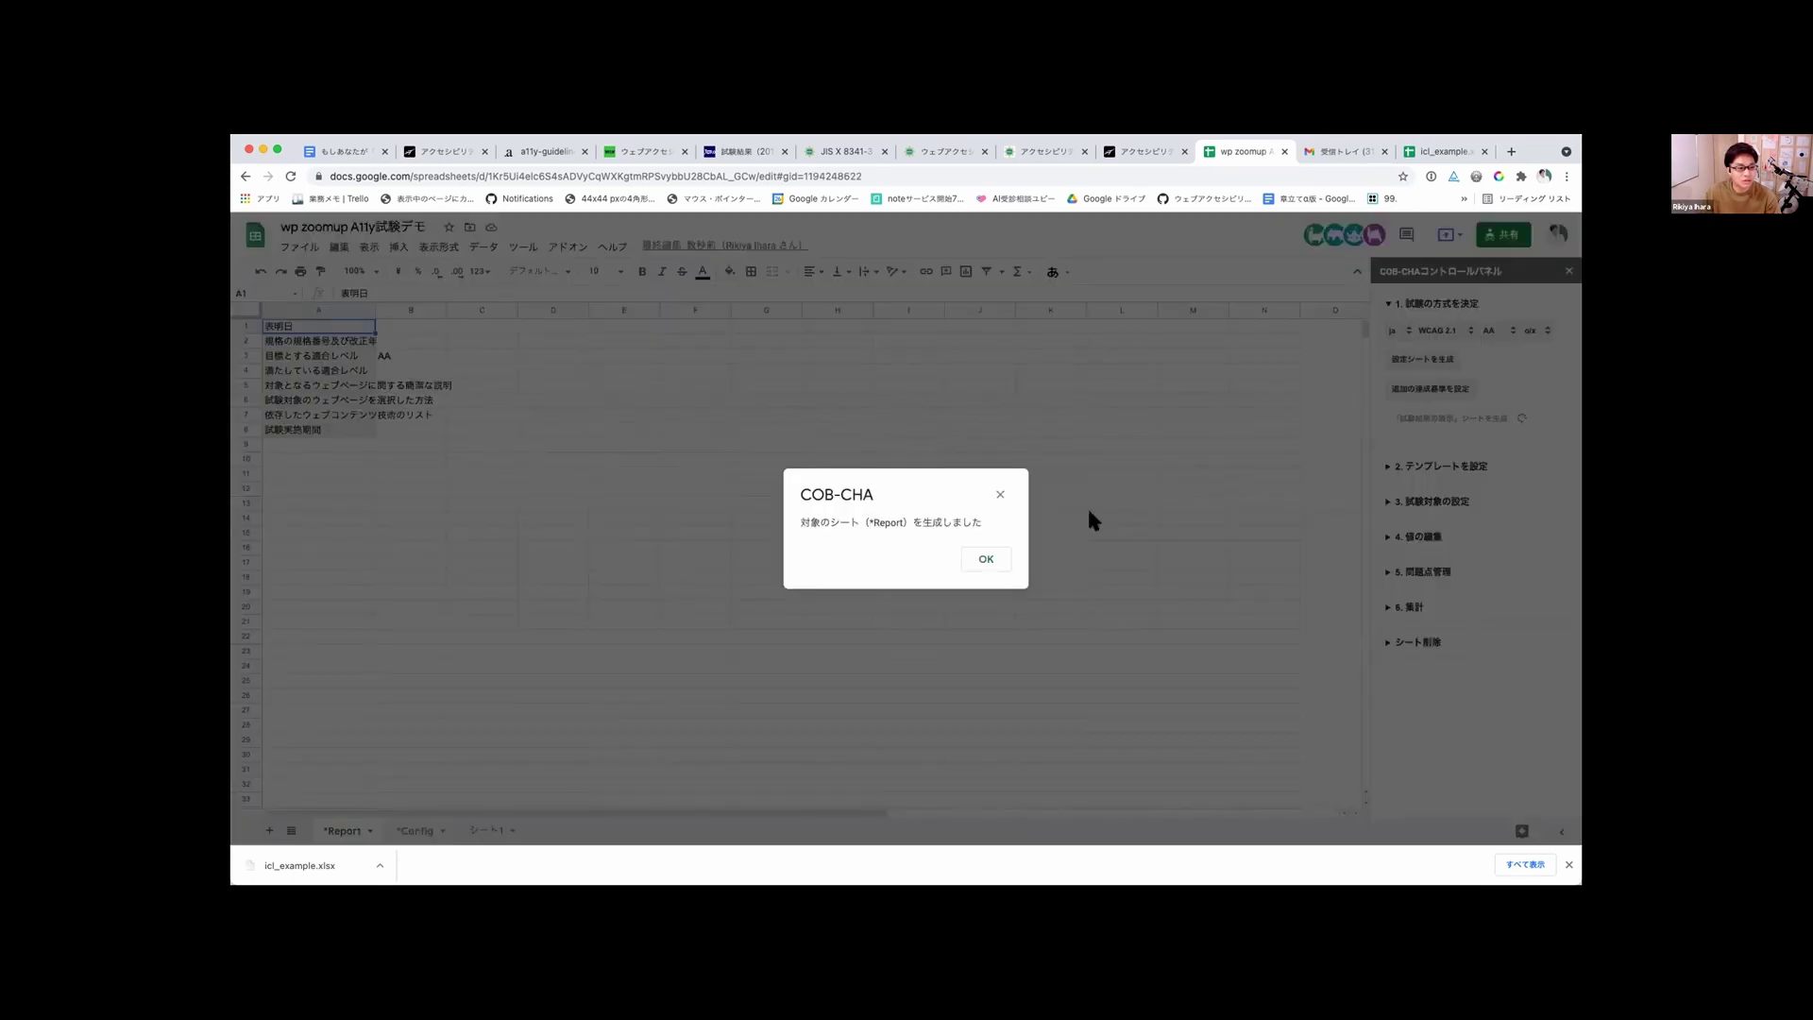
left_click(986, 560)
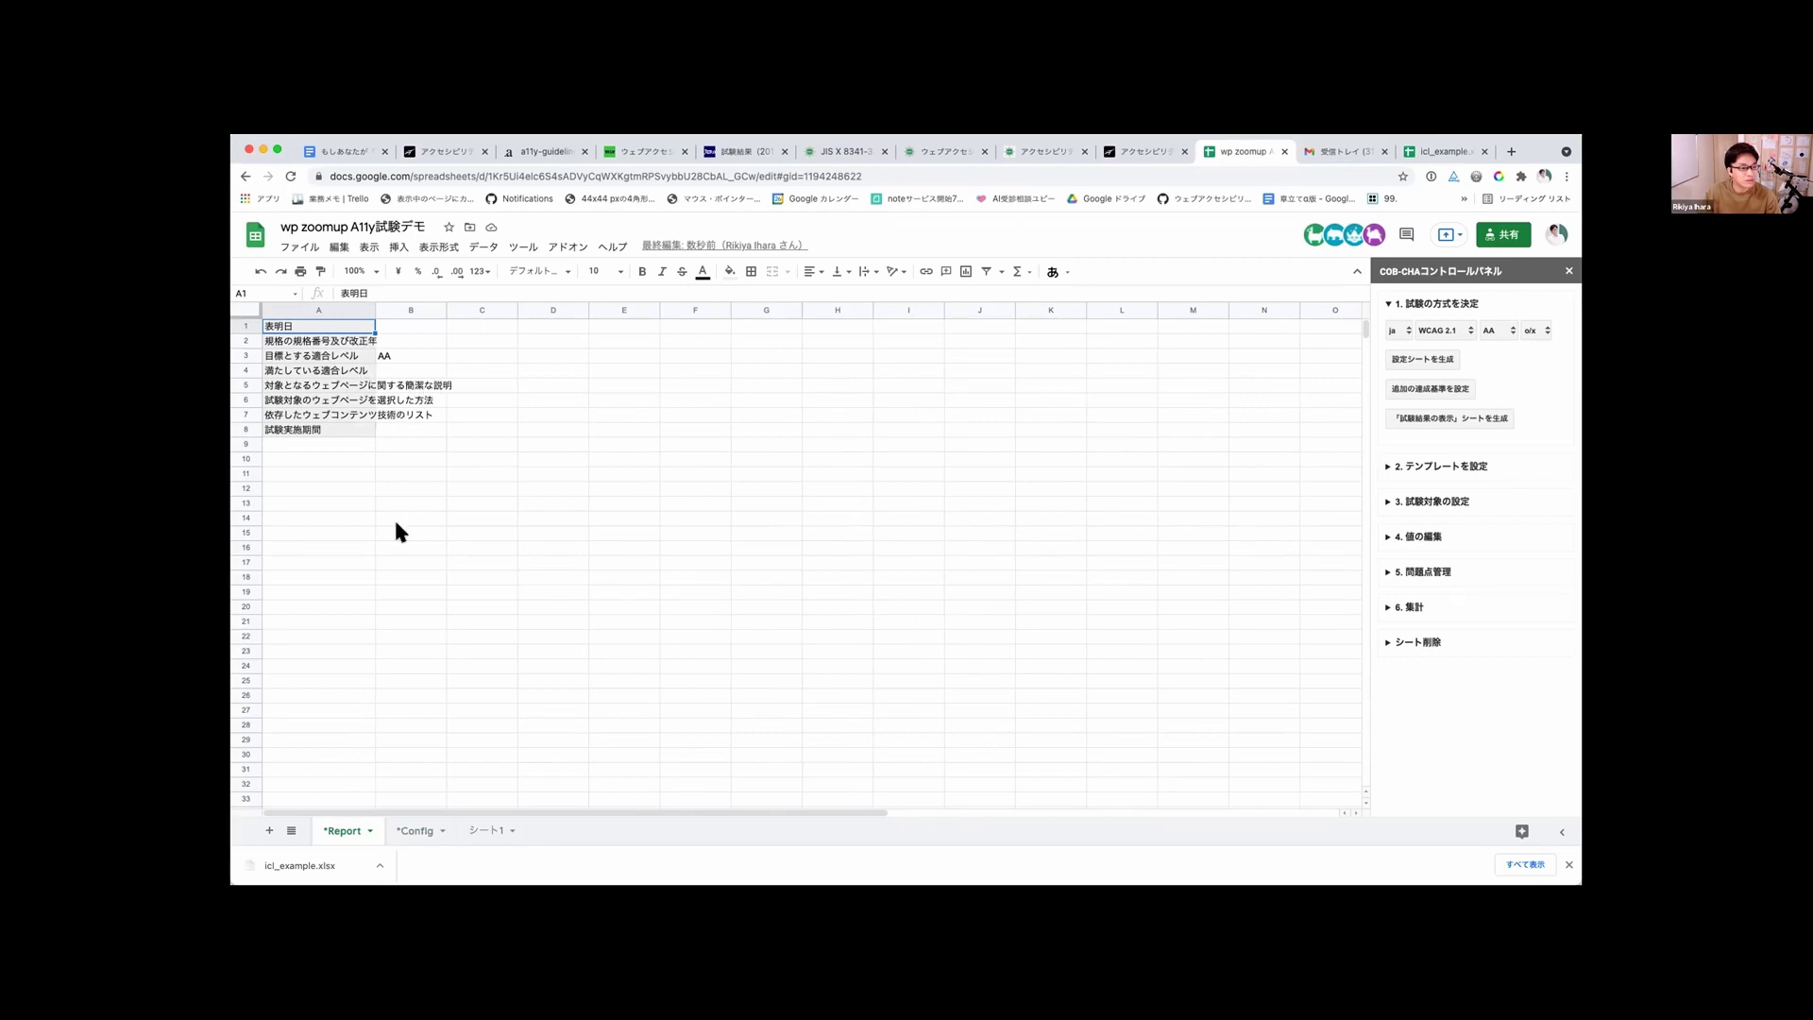
left_click(406, 829)
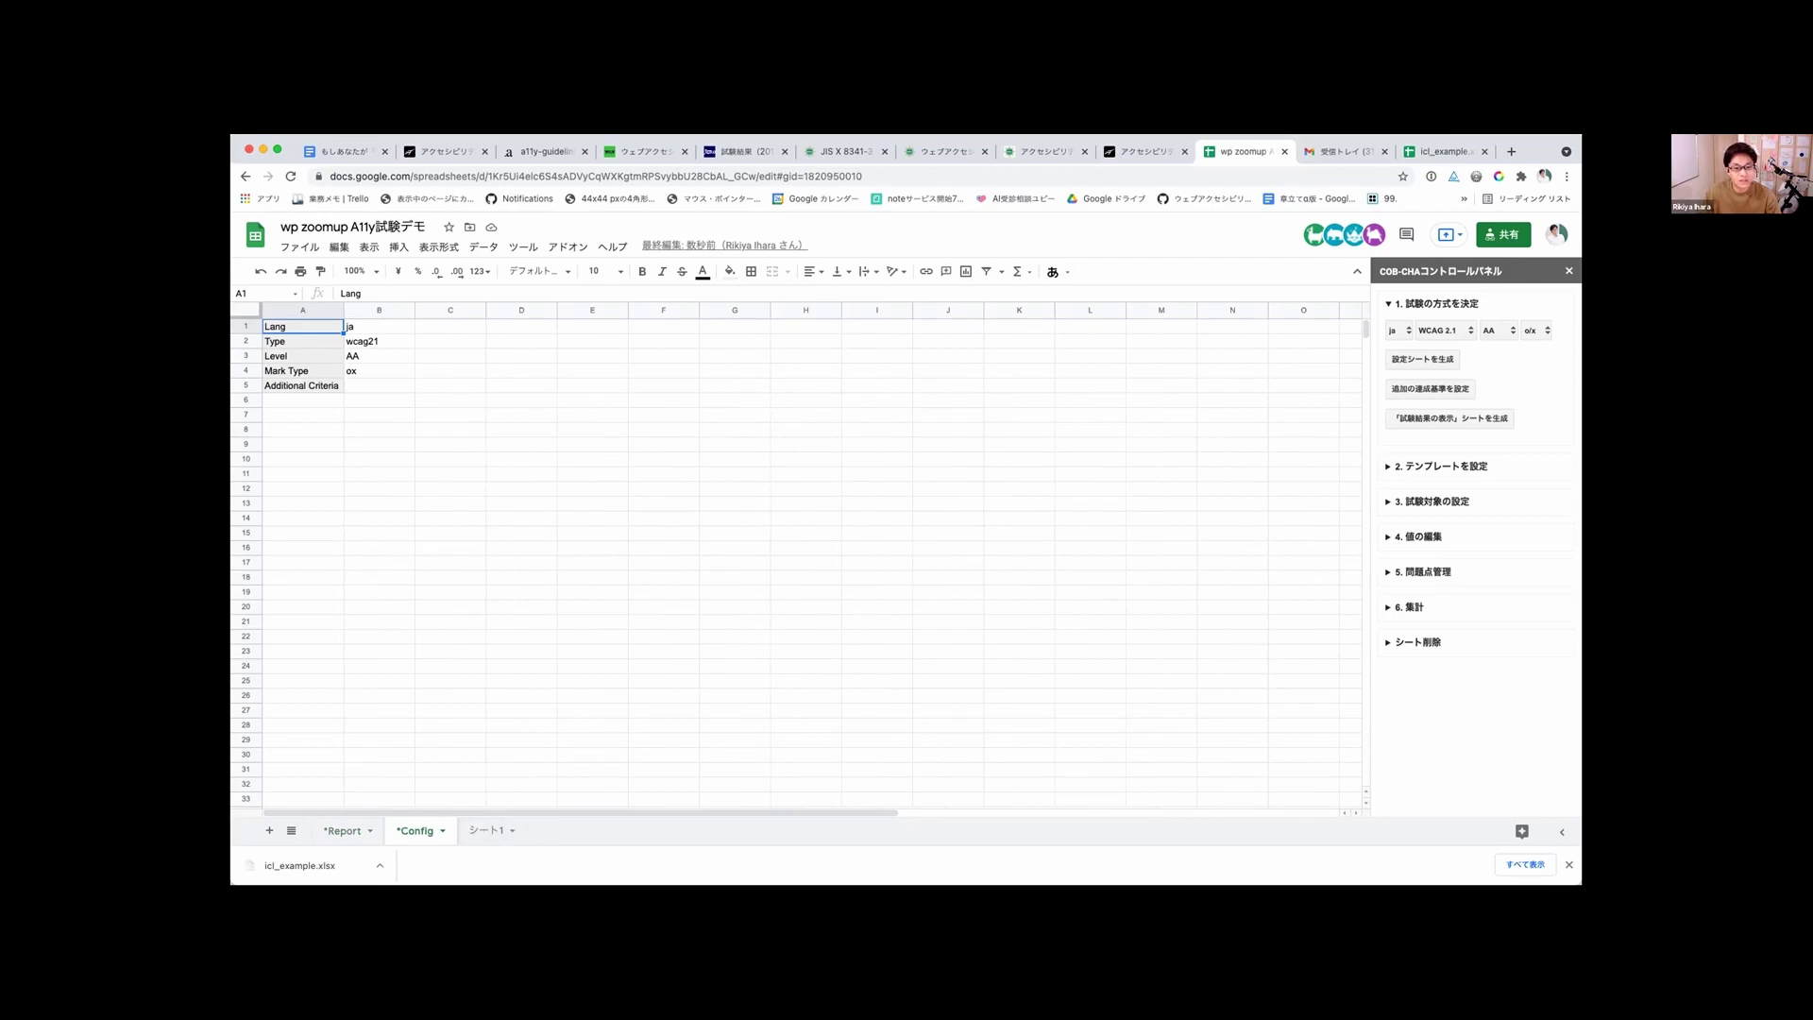
Step: Generate the success criteria (達成基準) template sheet and show *SC Template
left_click(1377, 467)
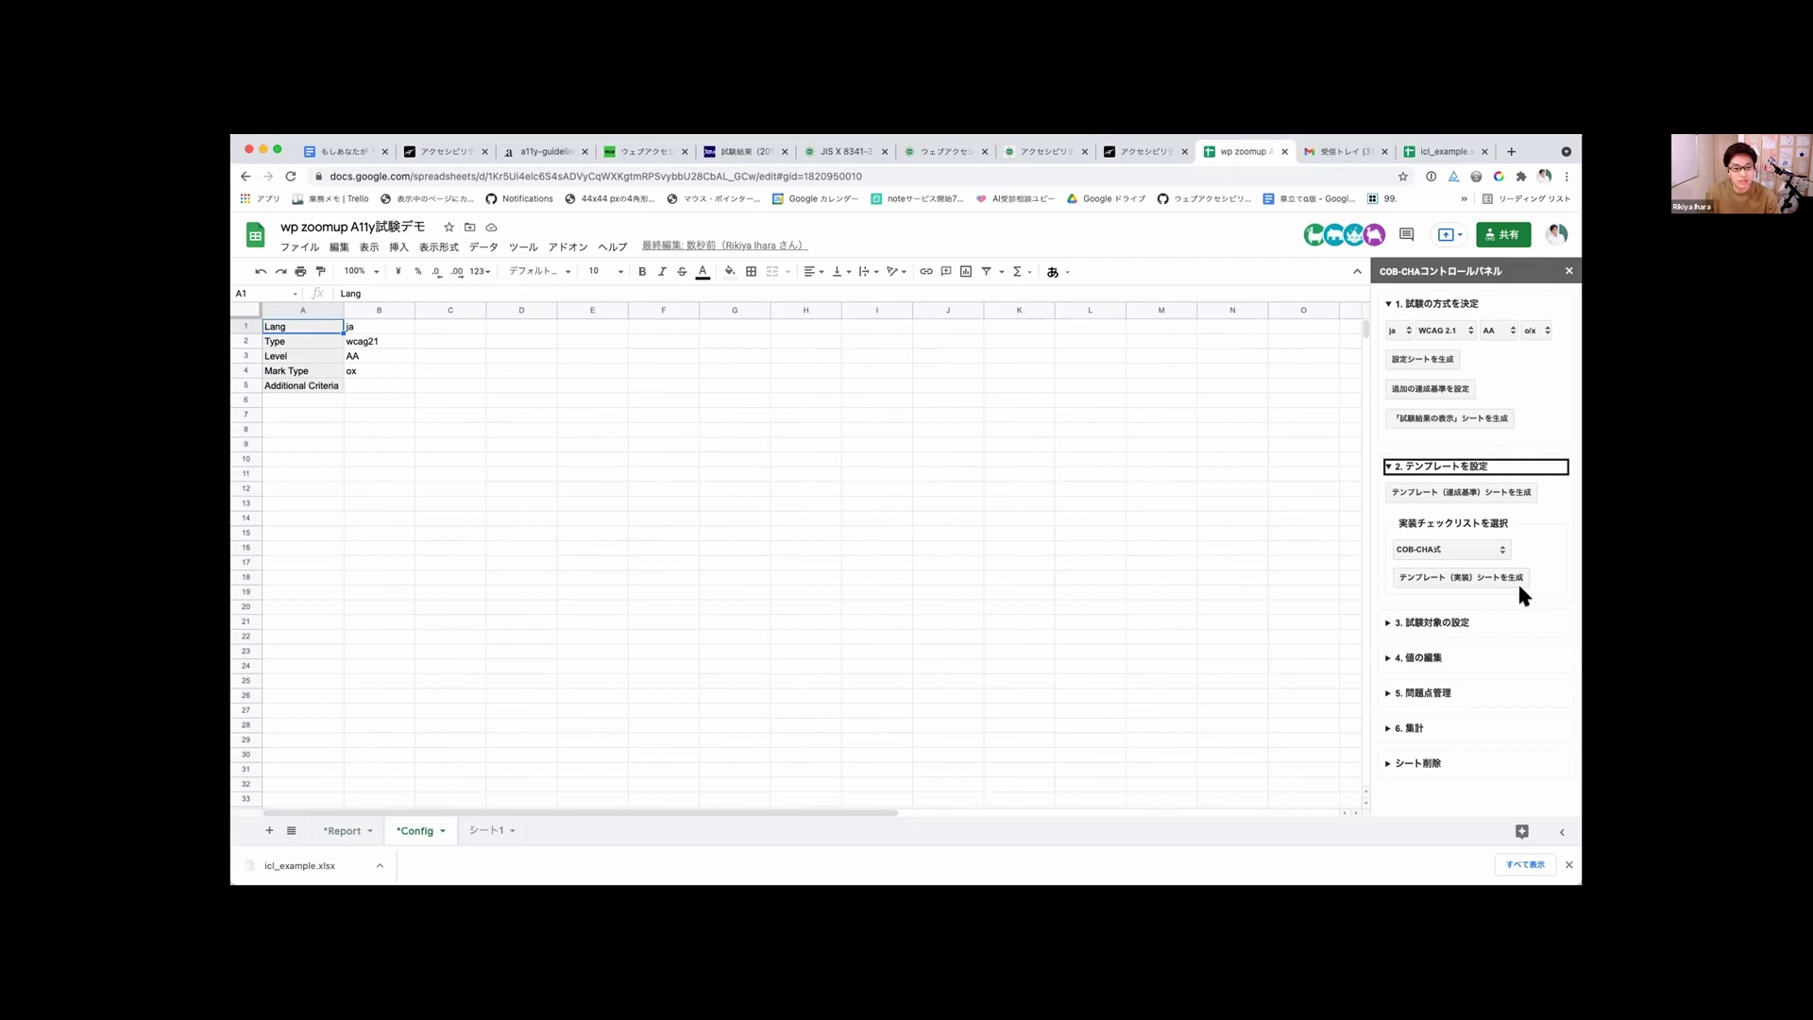
left_click(1466, 492)
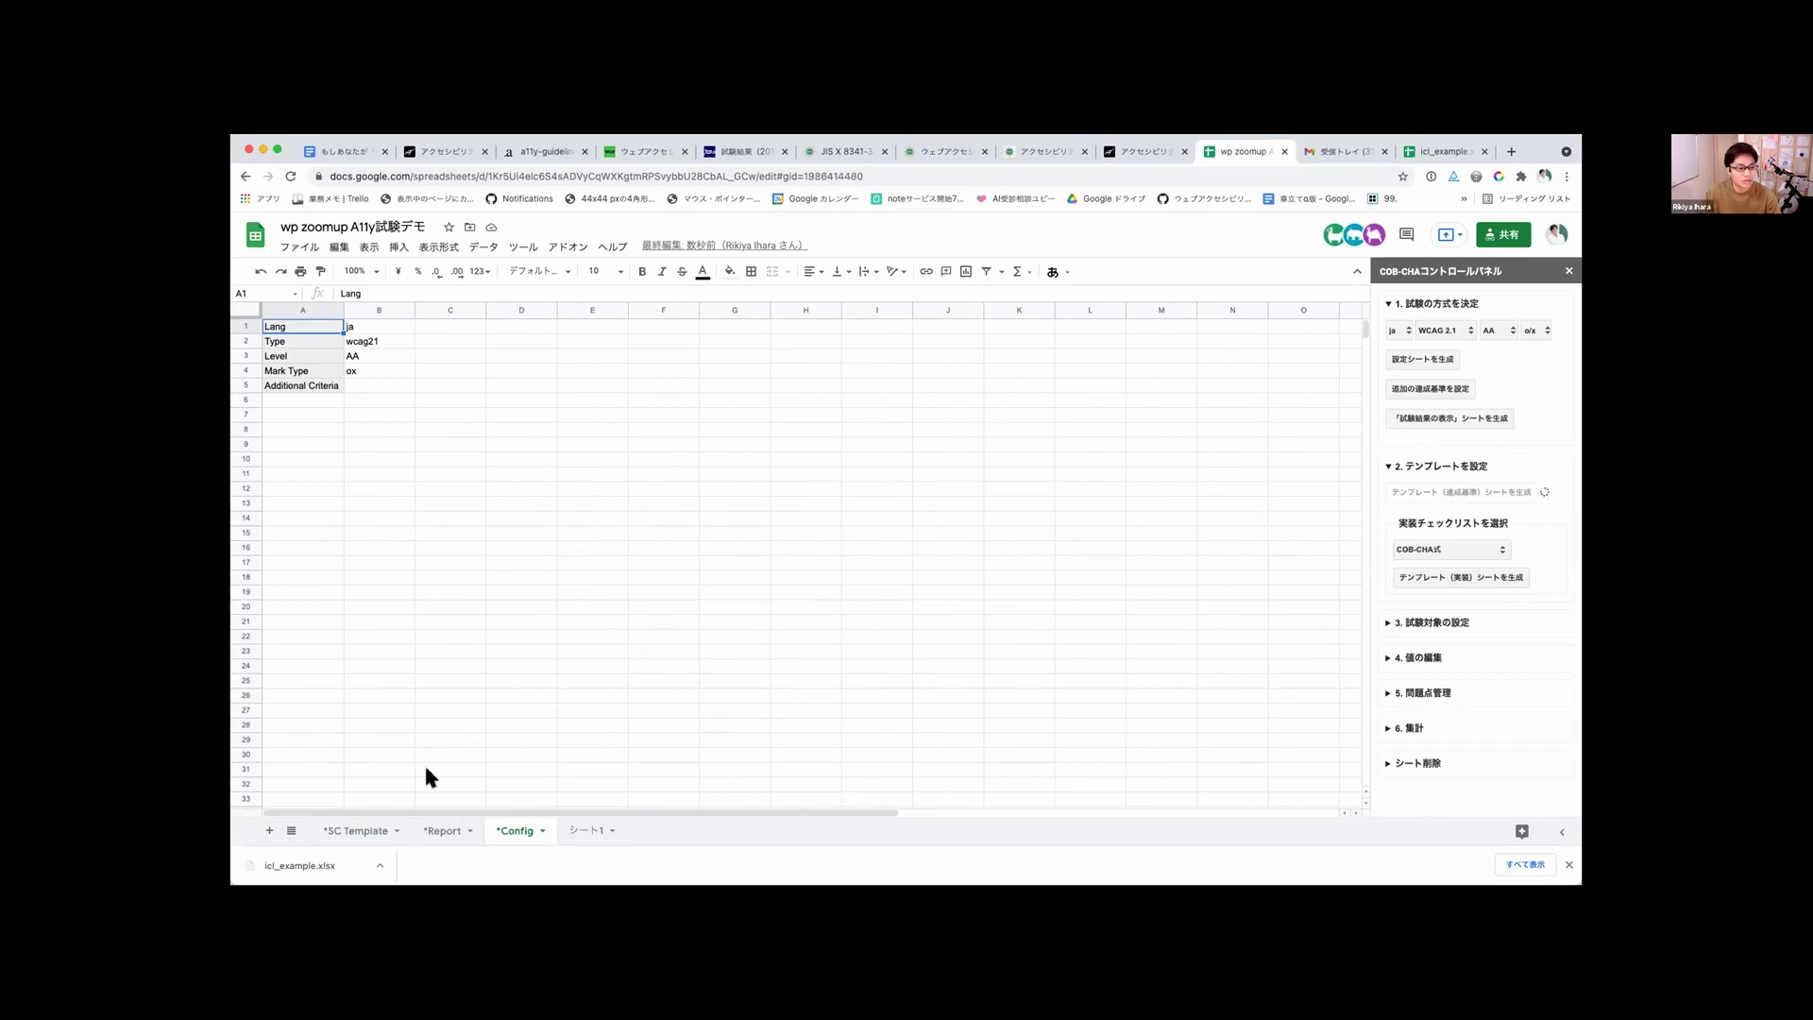
left_click(335, 829)
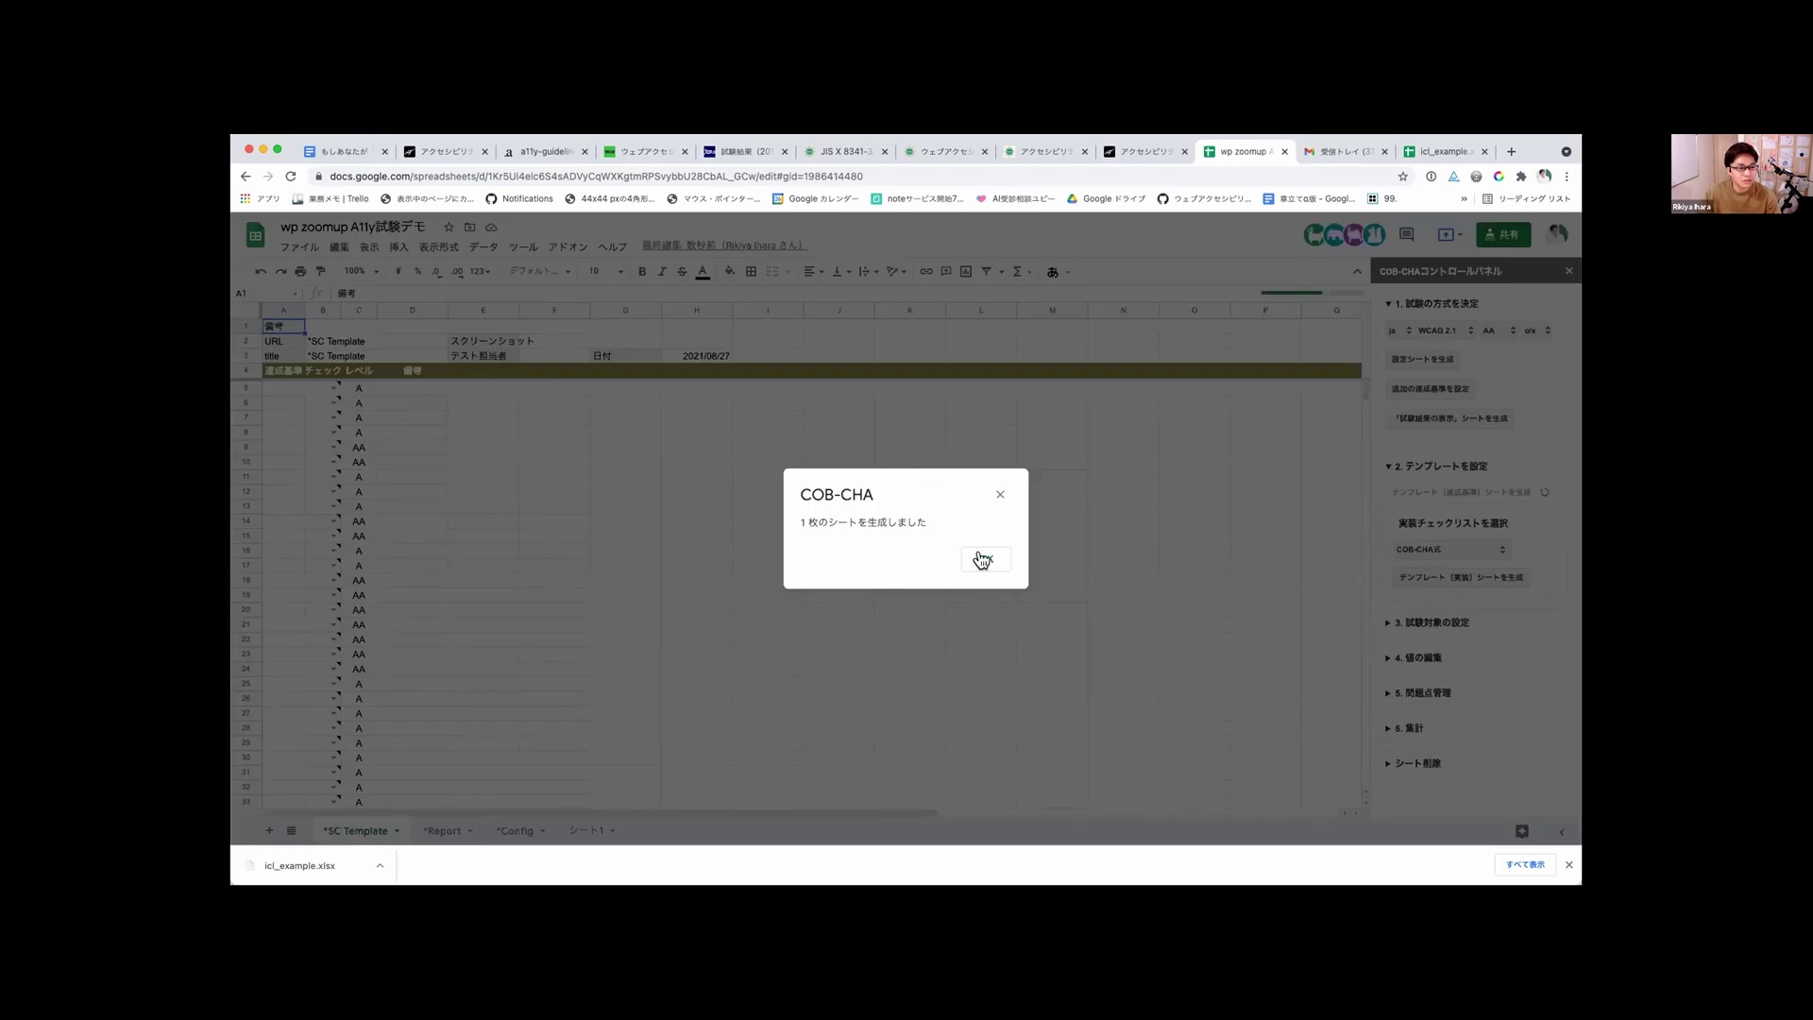
left_click(982, 559)
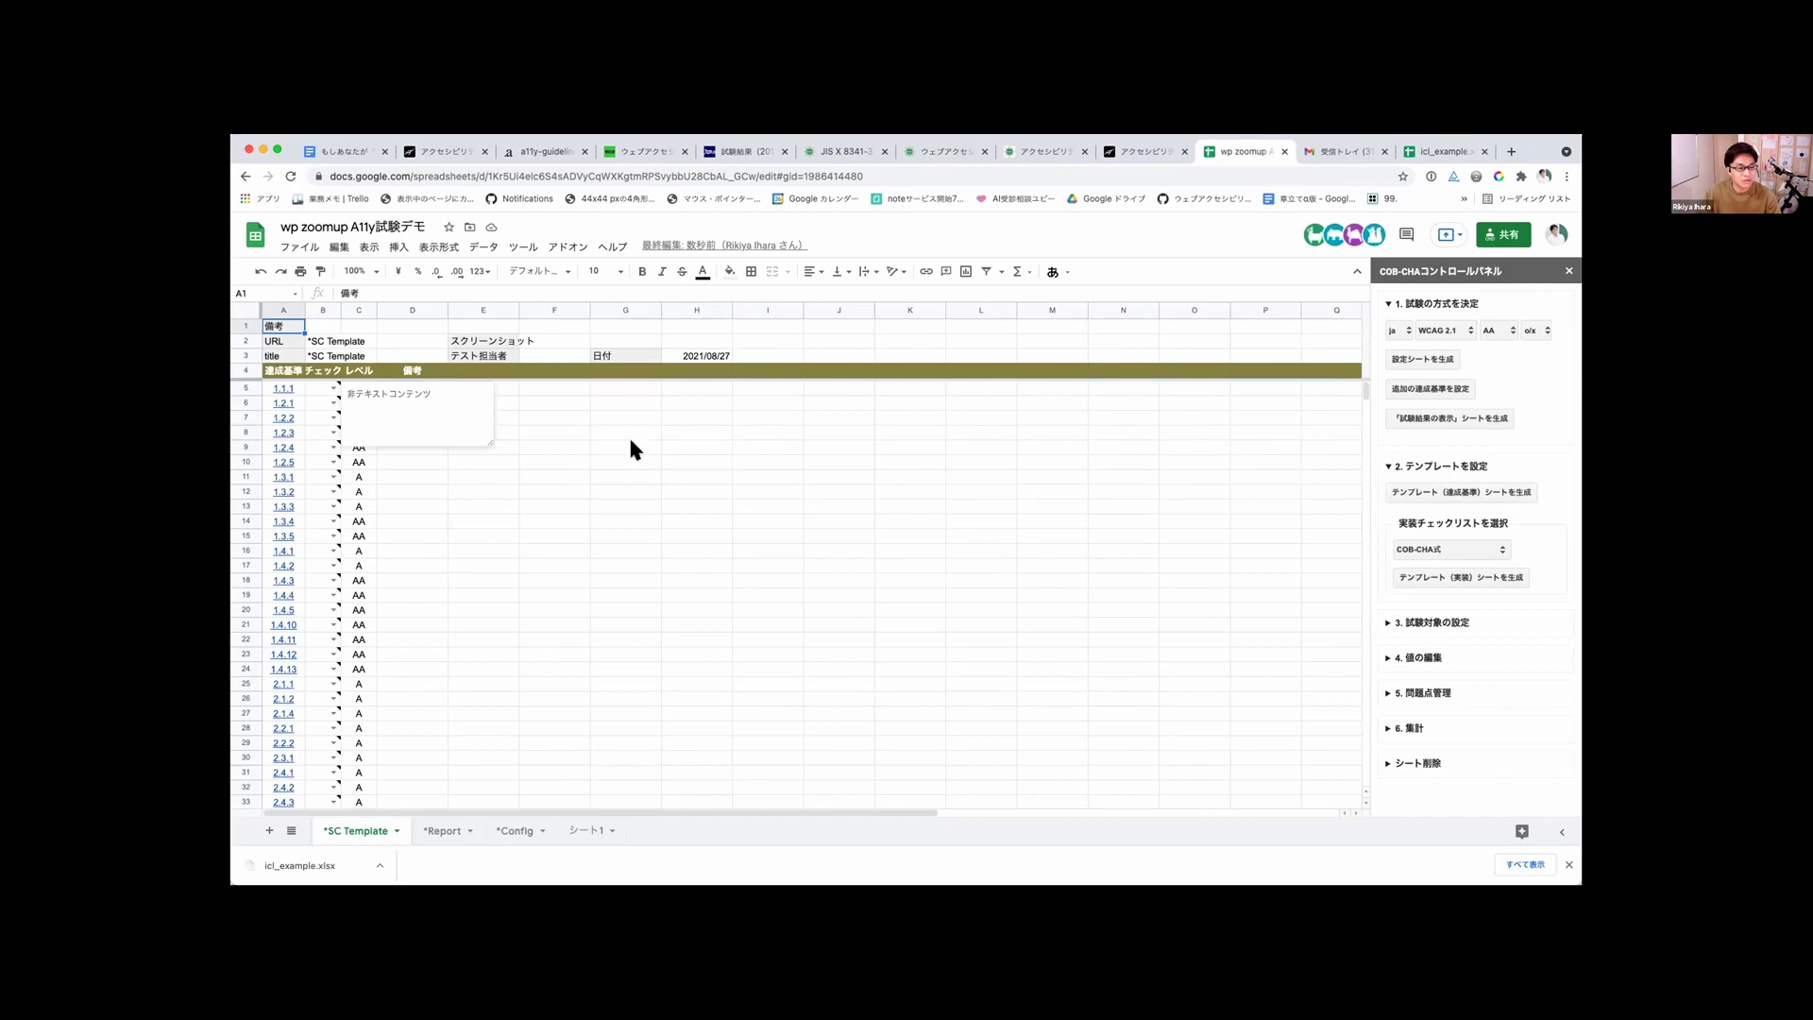
Step: Review the *SC Template sheet's URL, title and date header fields and its list of success criteria
scroll(508, 564, "down", 2)
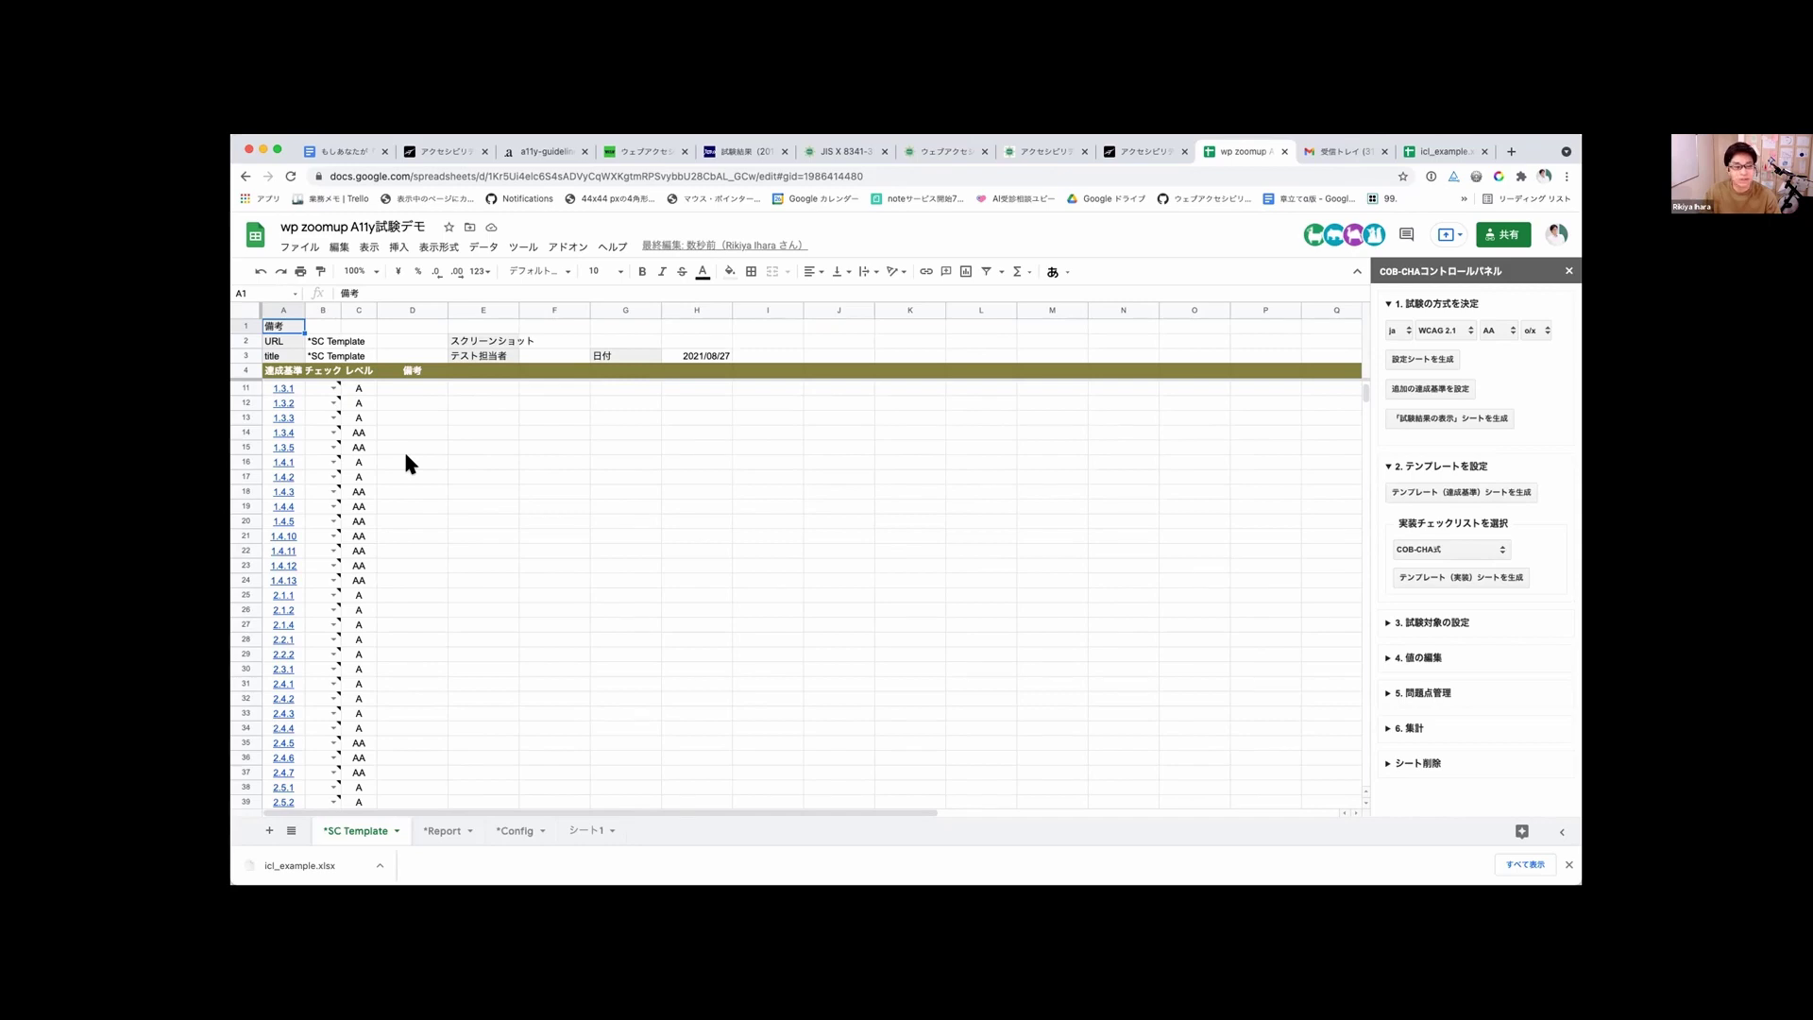
left_click(346, 344)
left_click(319, 354)
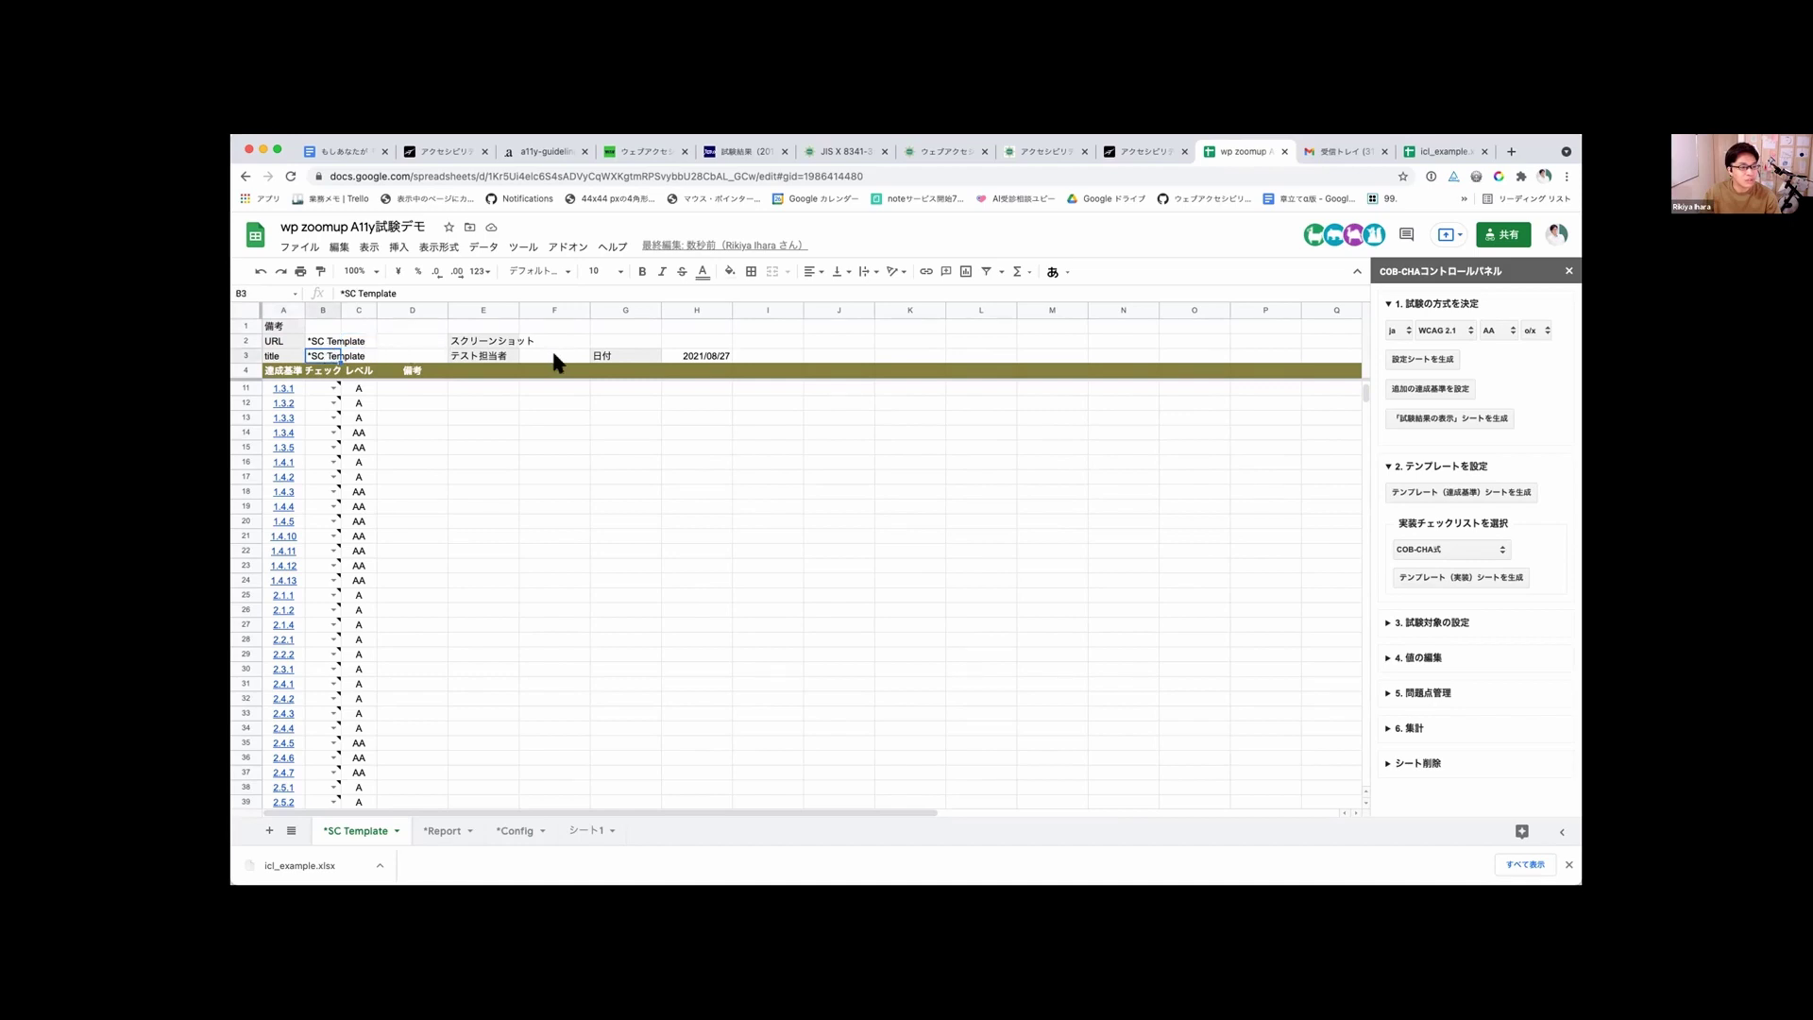
left_click(700, 355)
left_click(686, 401)
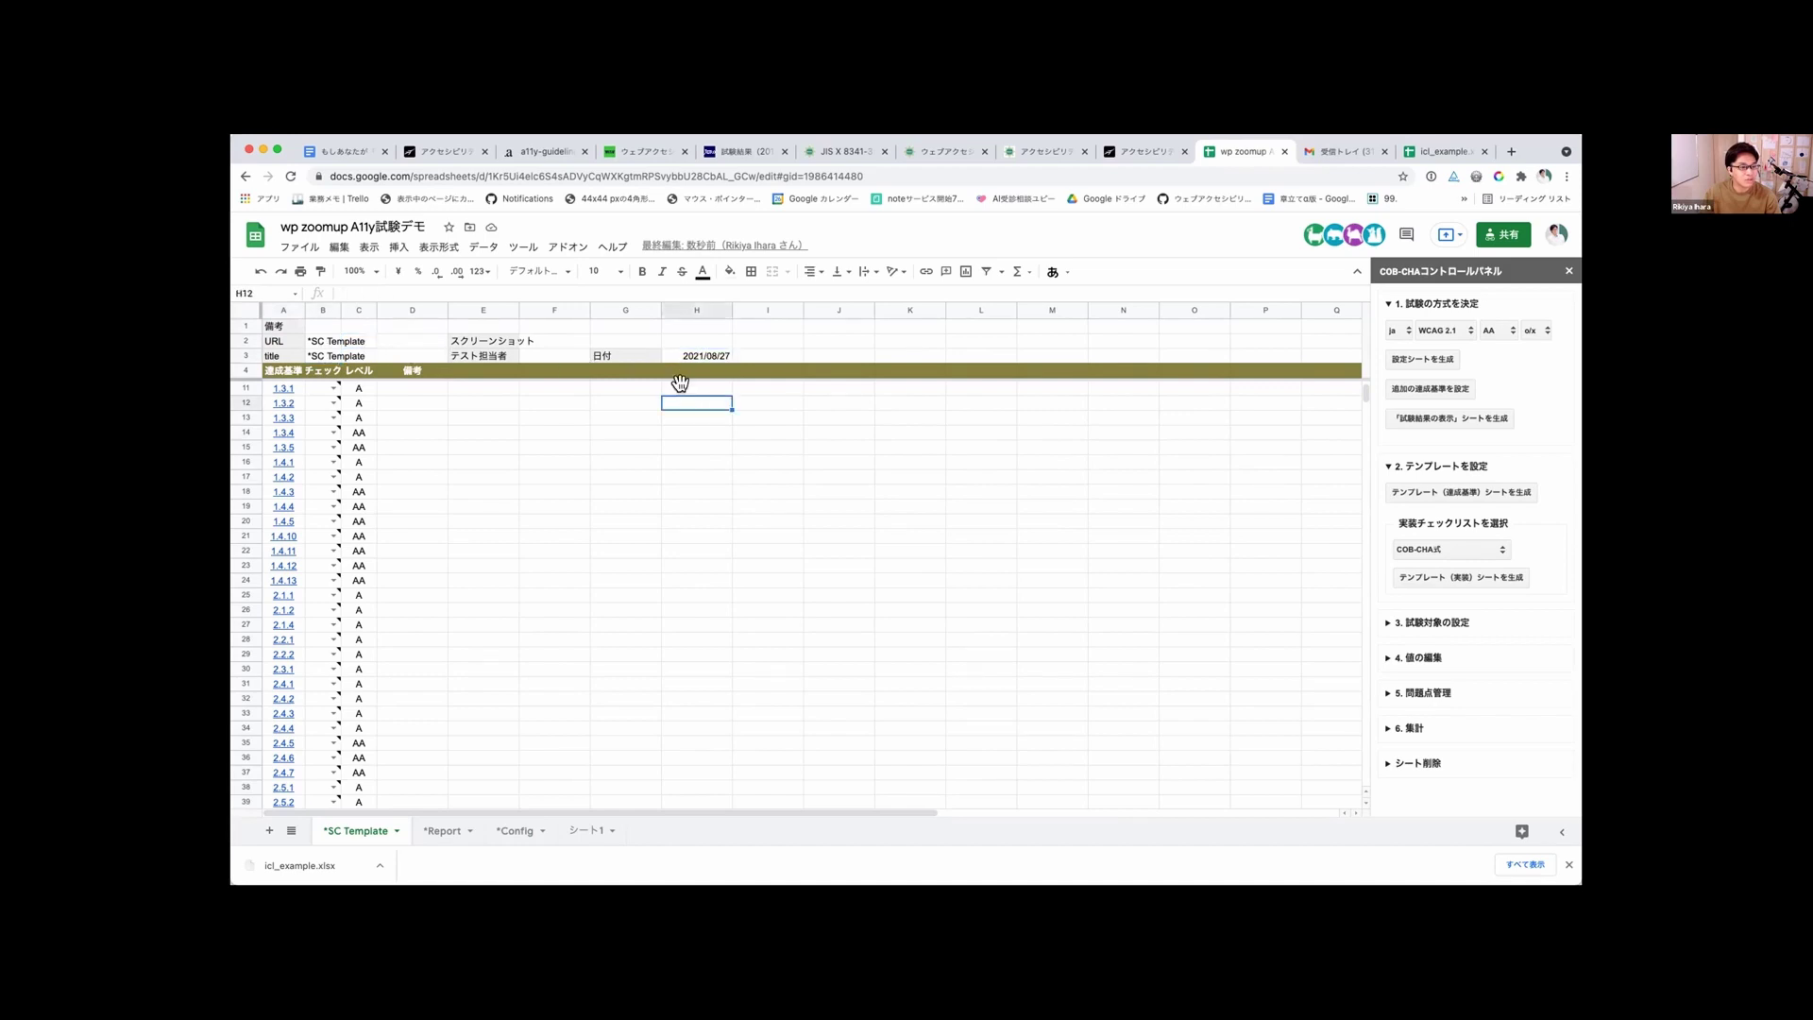
scroll(610, 510, "down", 7)
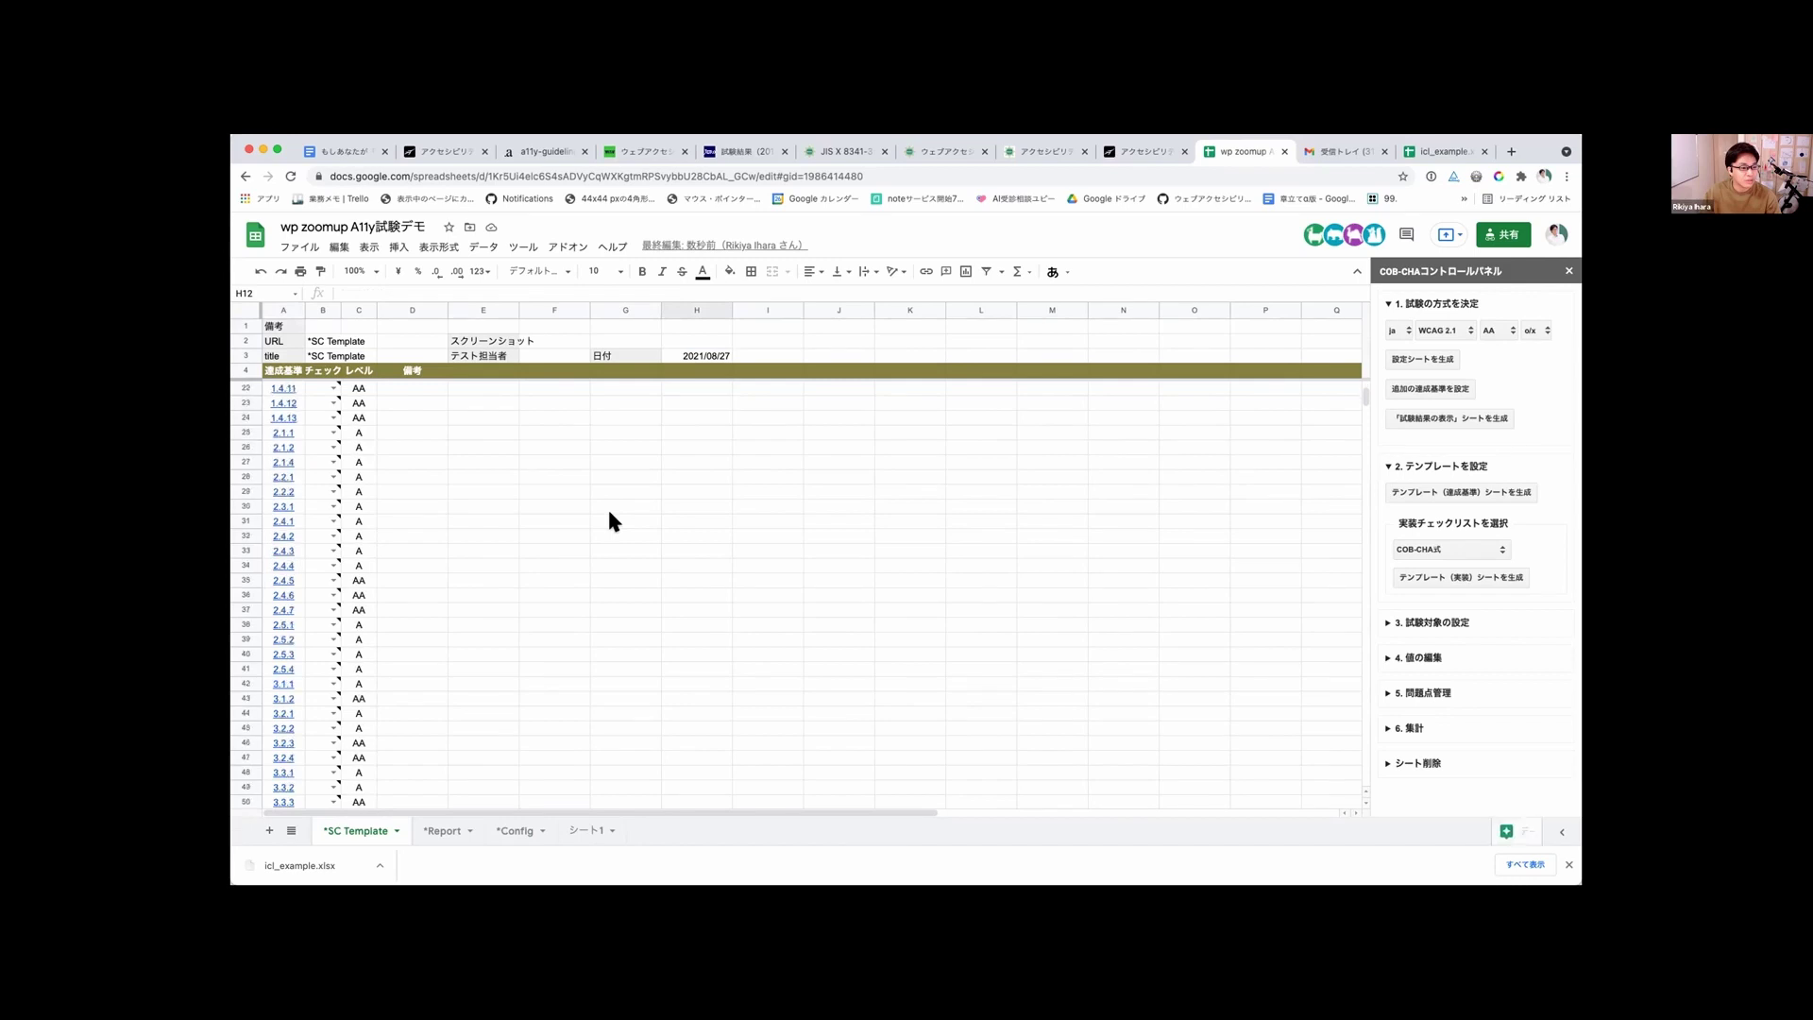
scroll(609, 510, "up", 9)
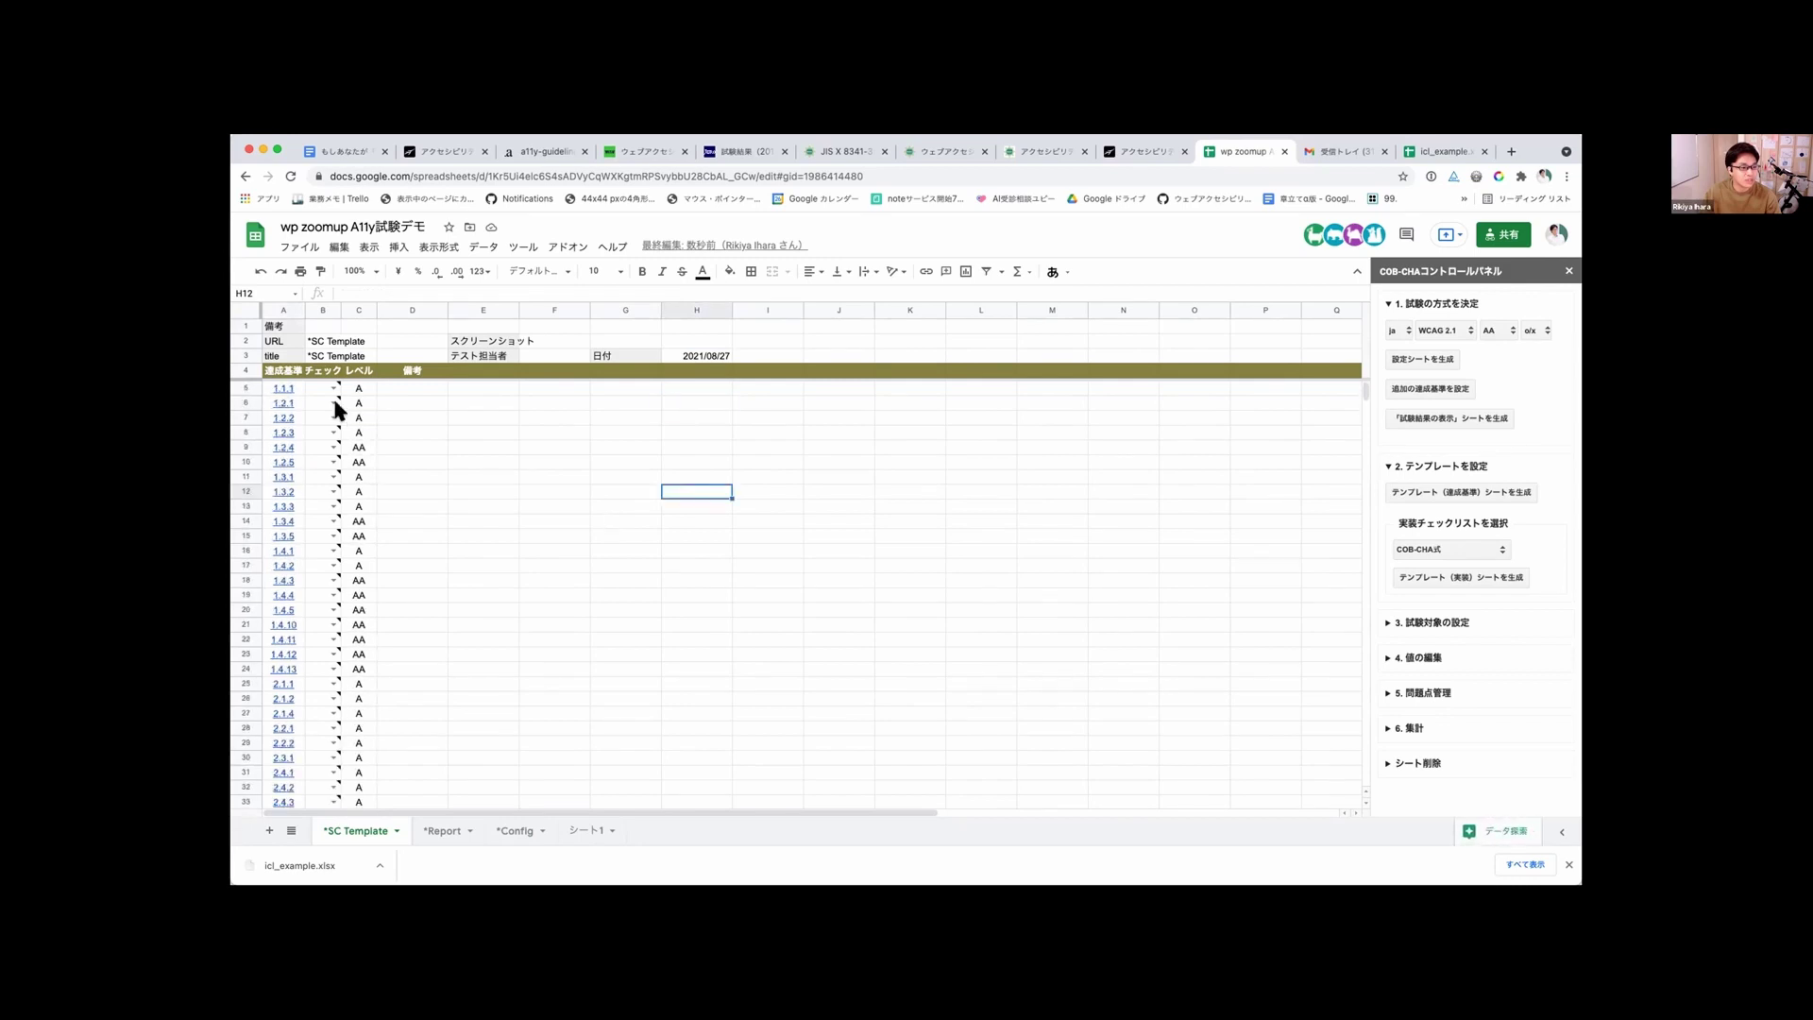
Step: Open the W3C Understanding page linked from criterion 1.1.1, then close it and return to the *SC Template sheet
mouse_move(274, 385)
left_click(283, 386)
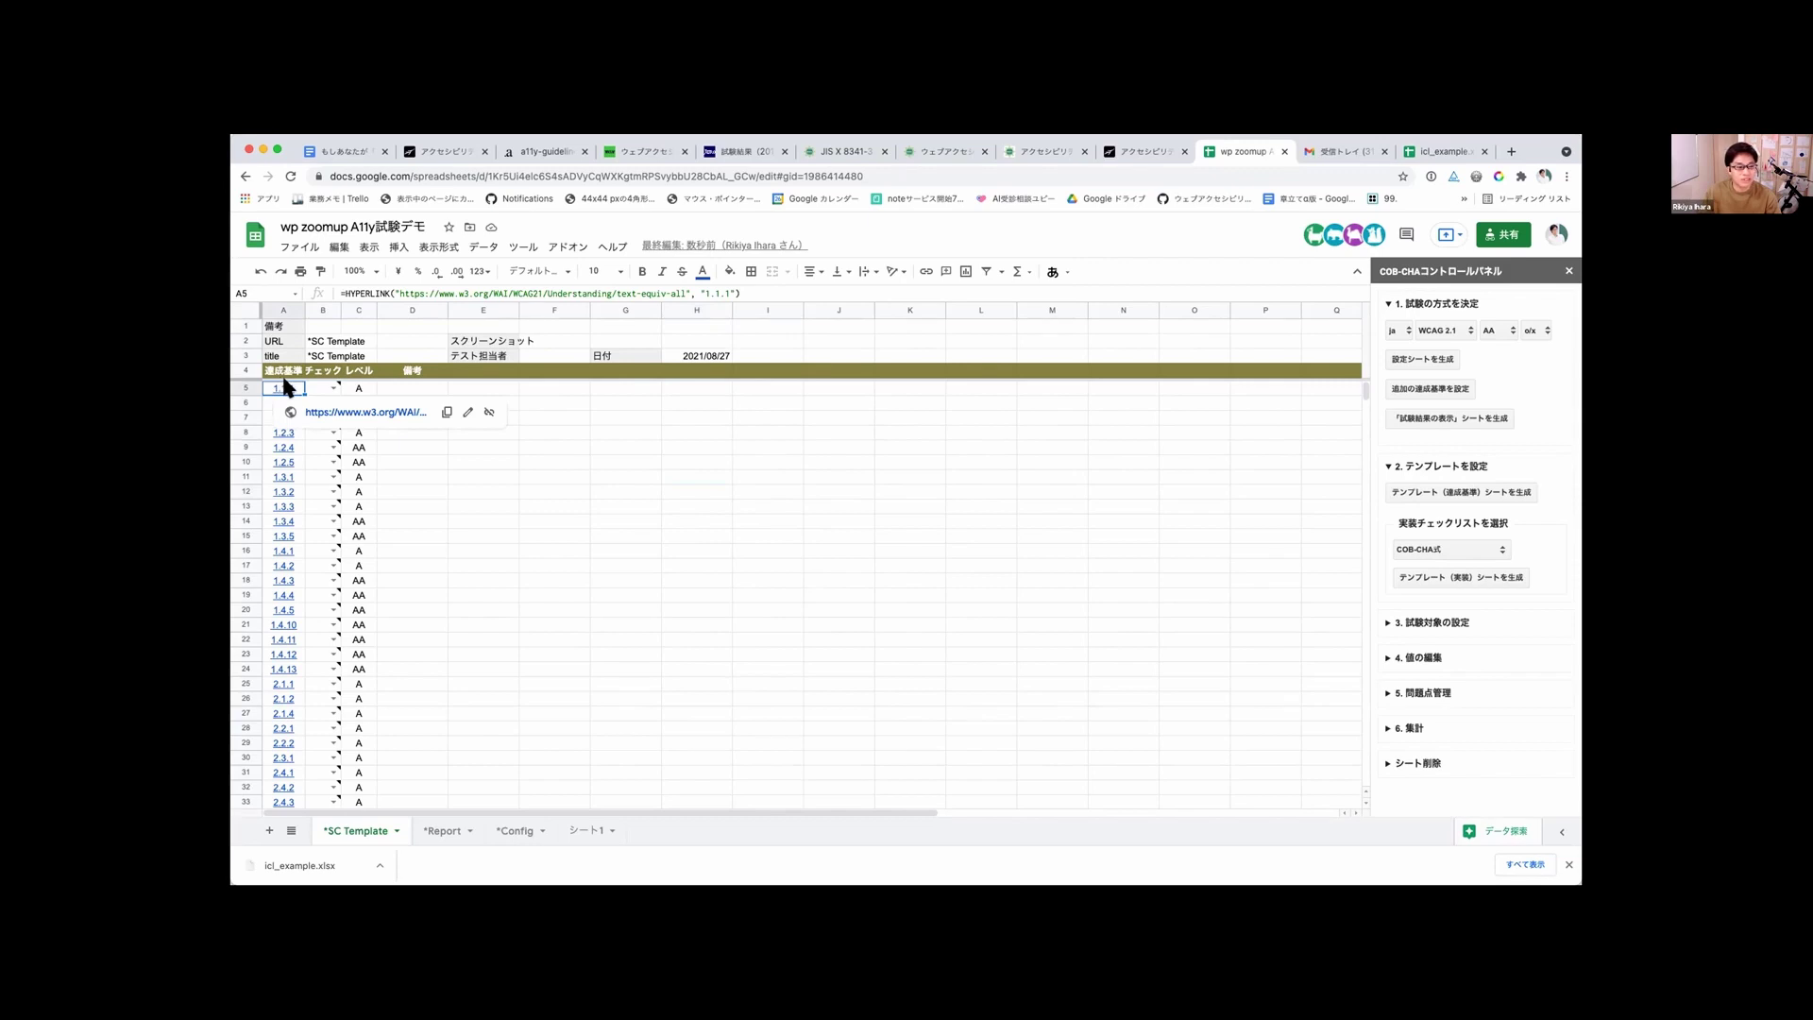
mouse_move(319, 385)
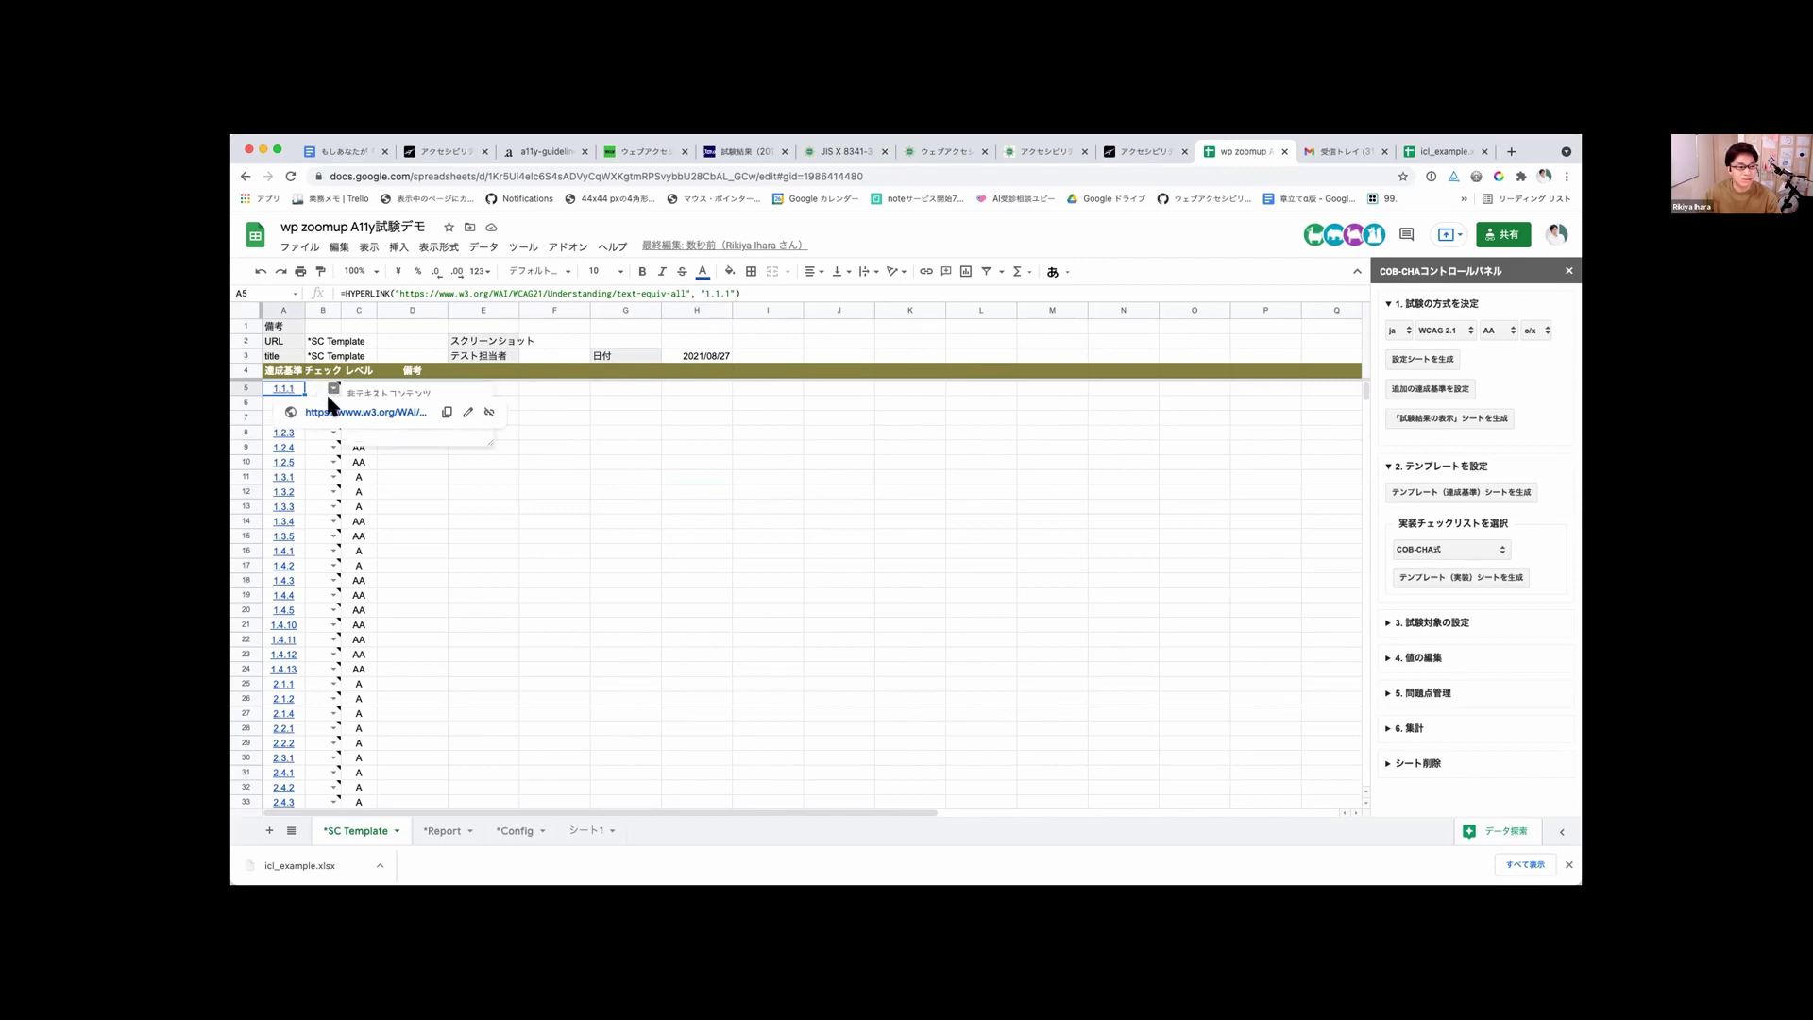
left_click(421, 410)
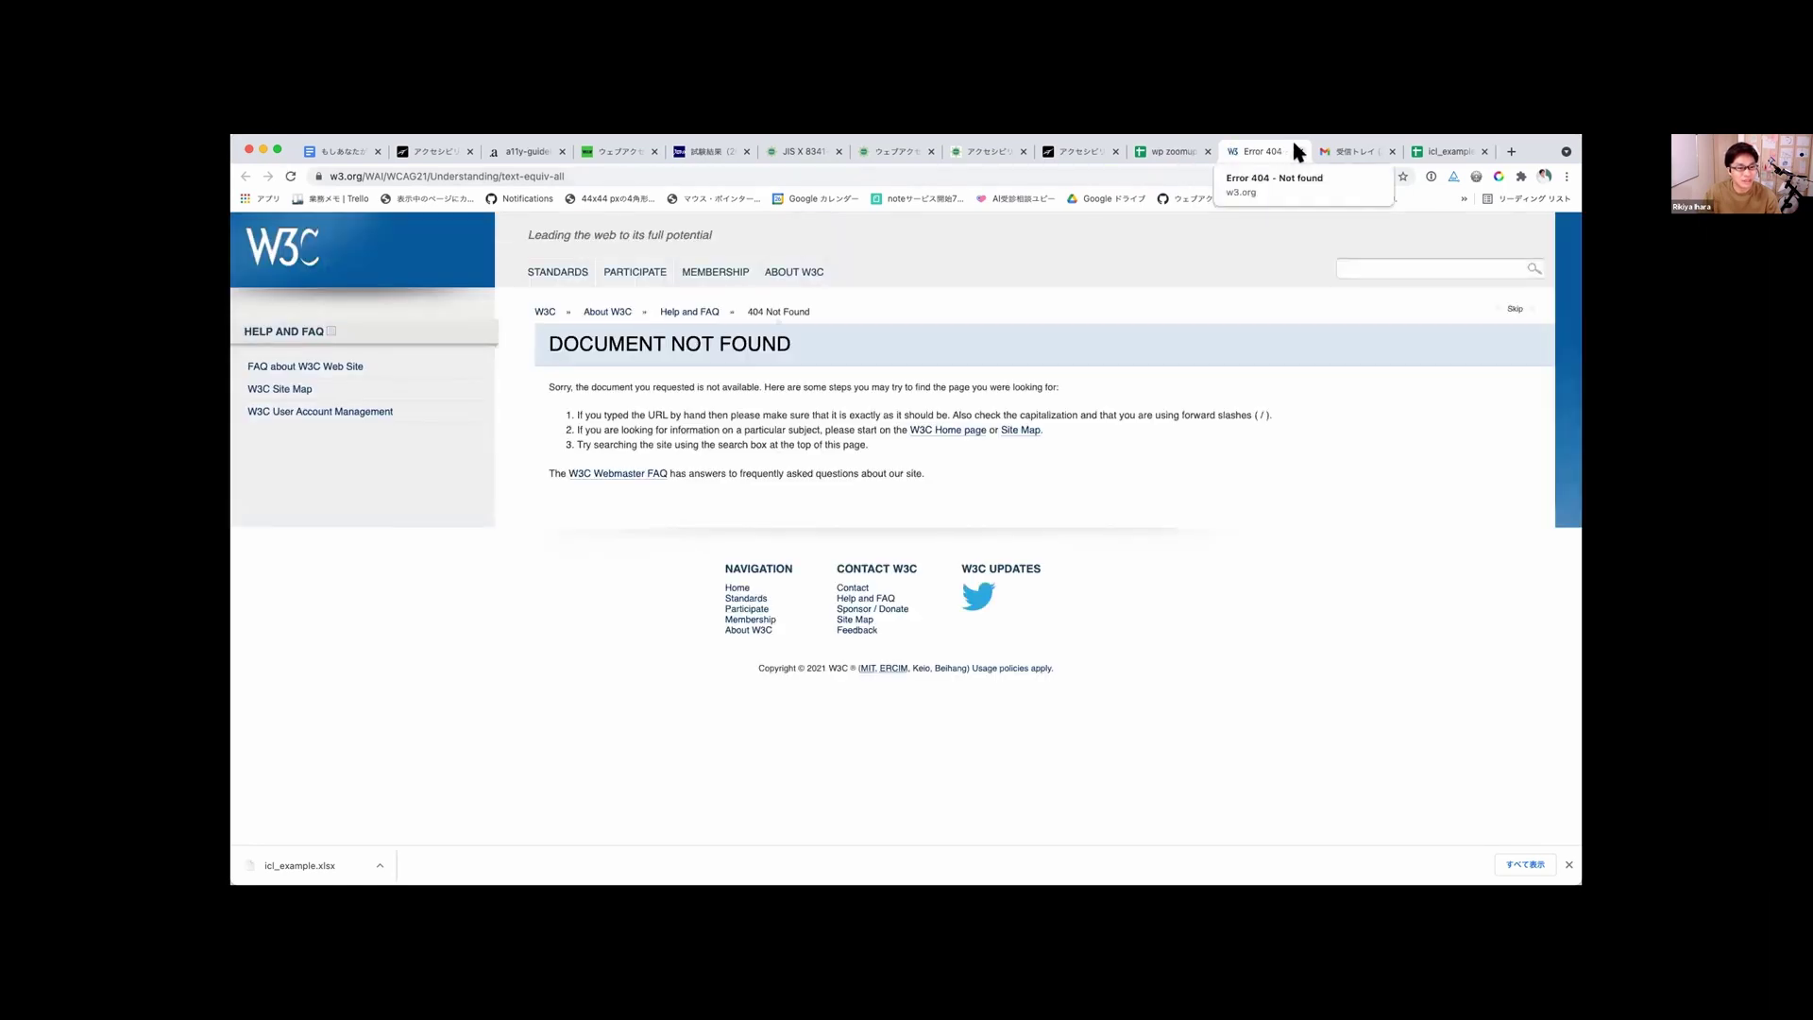
left_click(1300, 151)
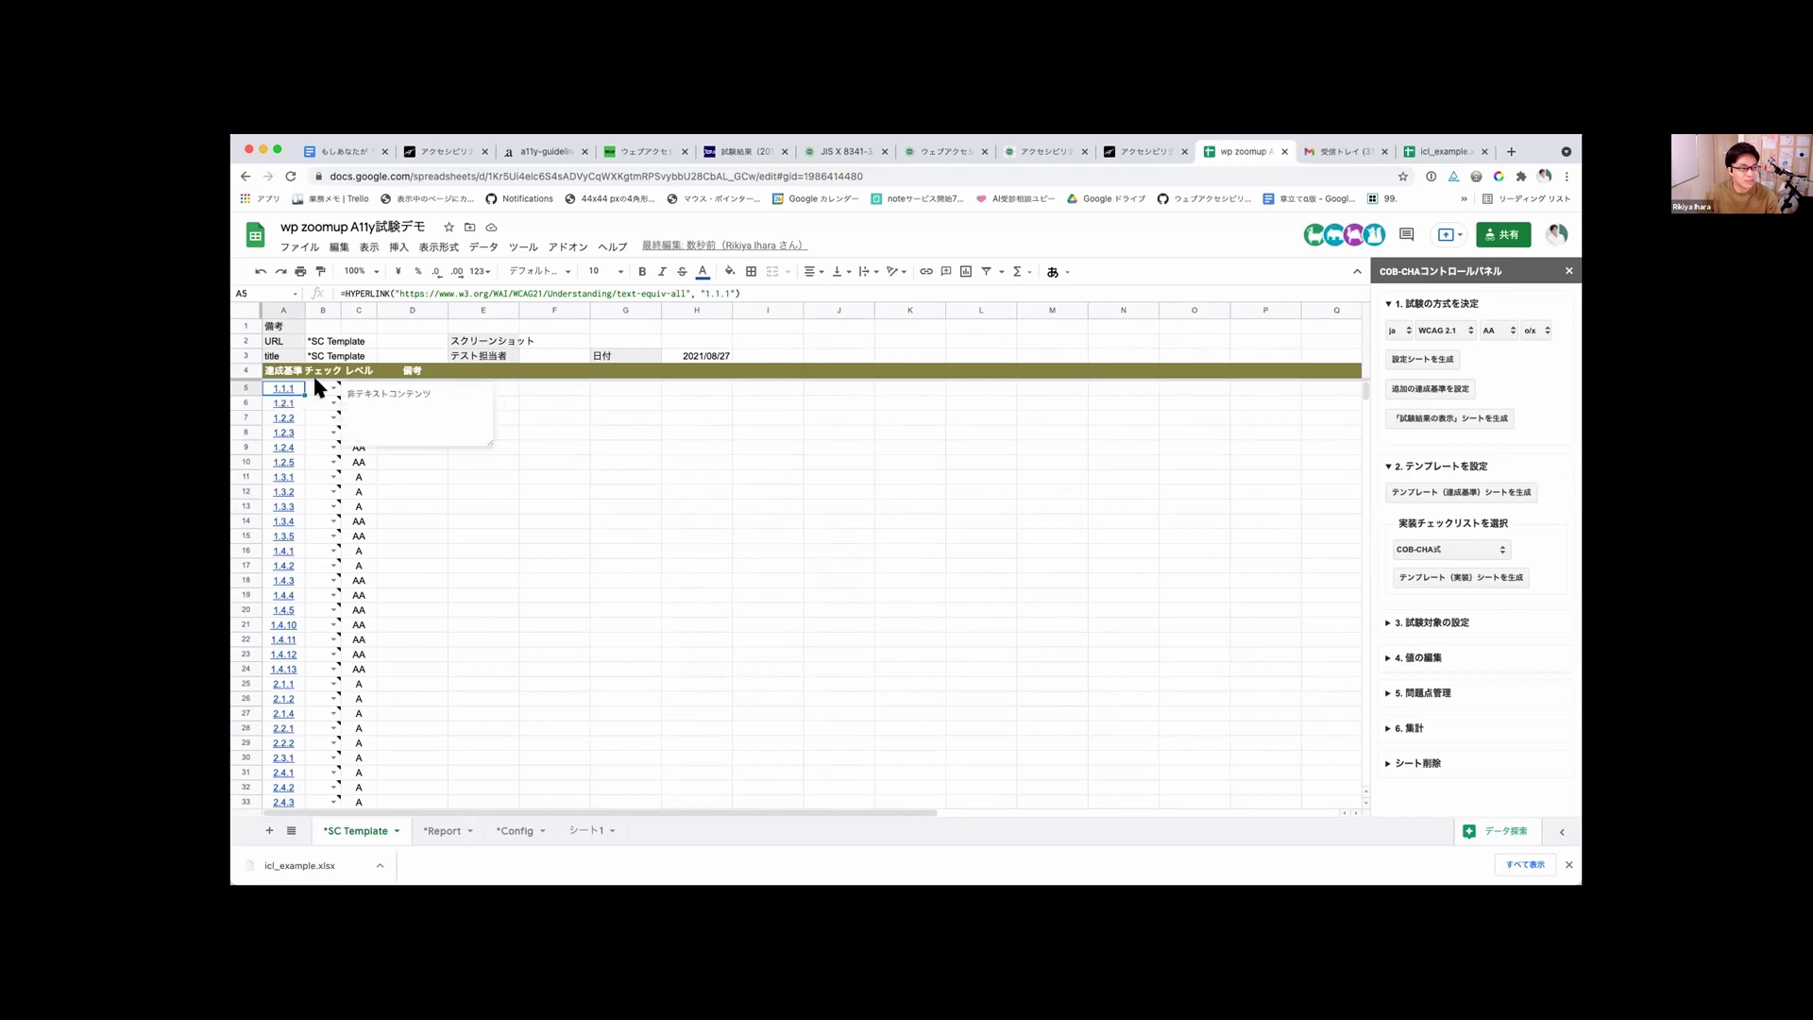
mouse_move(277, 387)
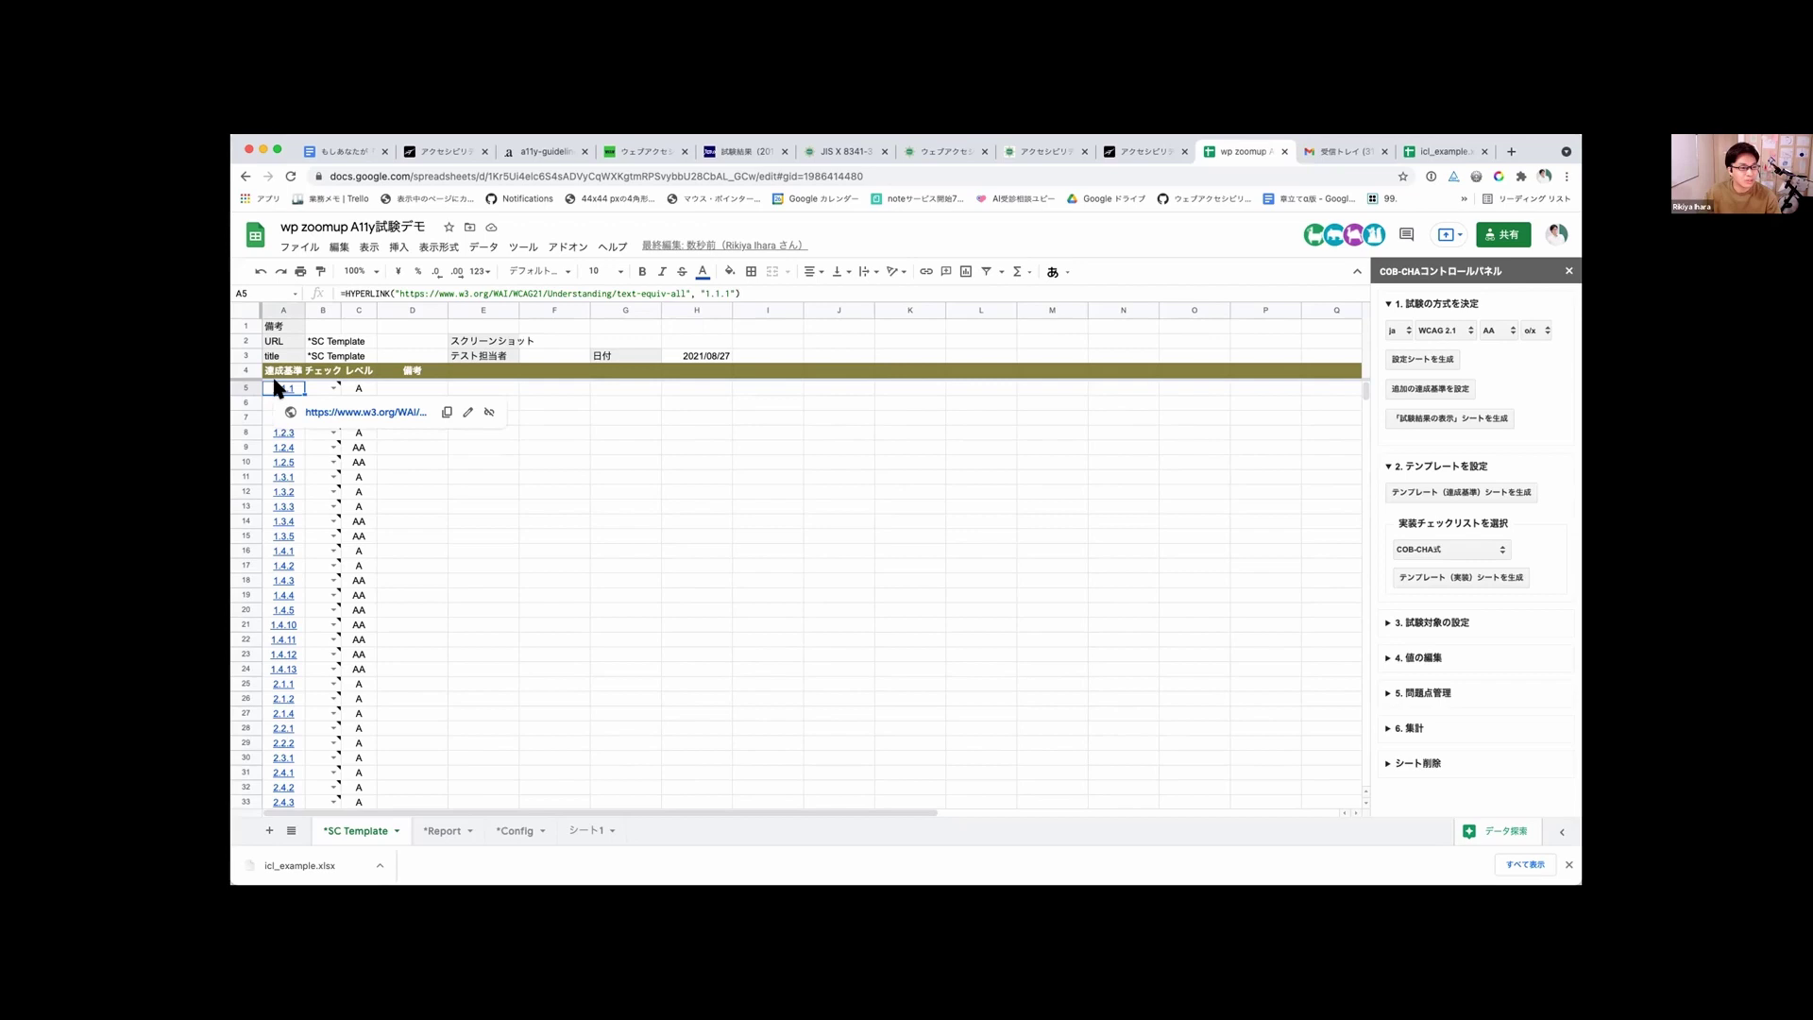
Step: Examine the check cells with their criterion name notes, the level column and the remarks column of the *SC Template sheet
left_click(319, 387)
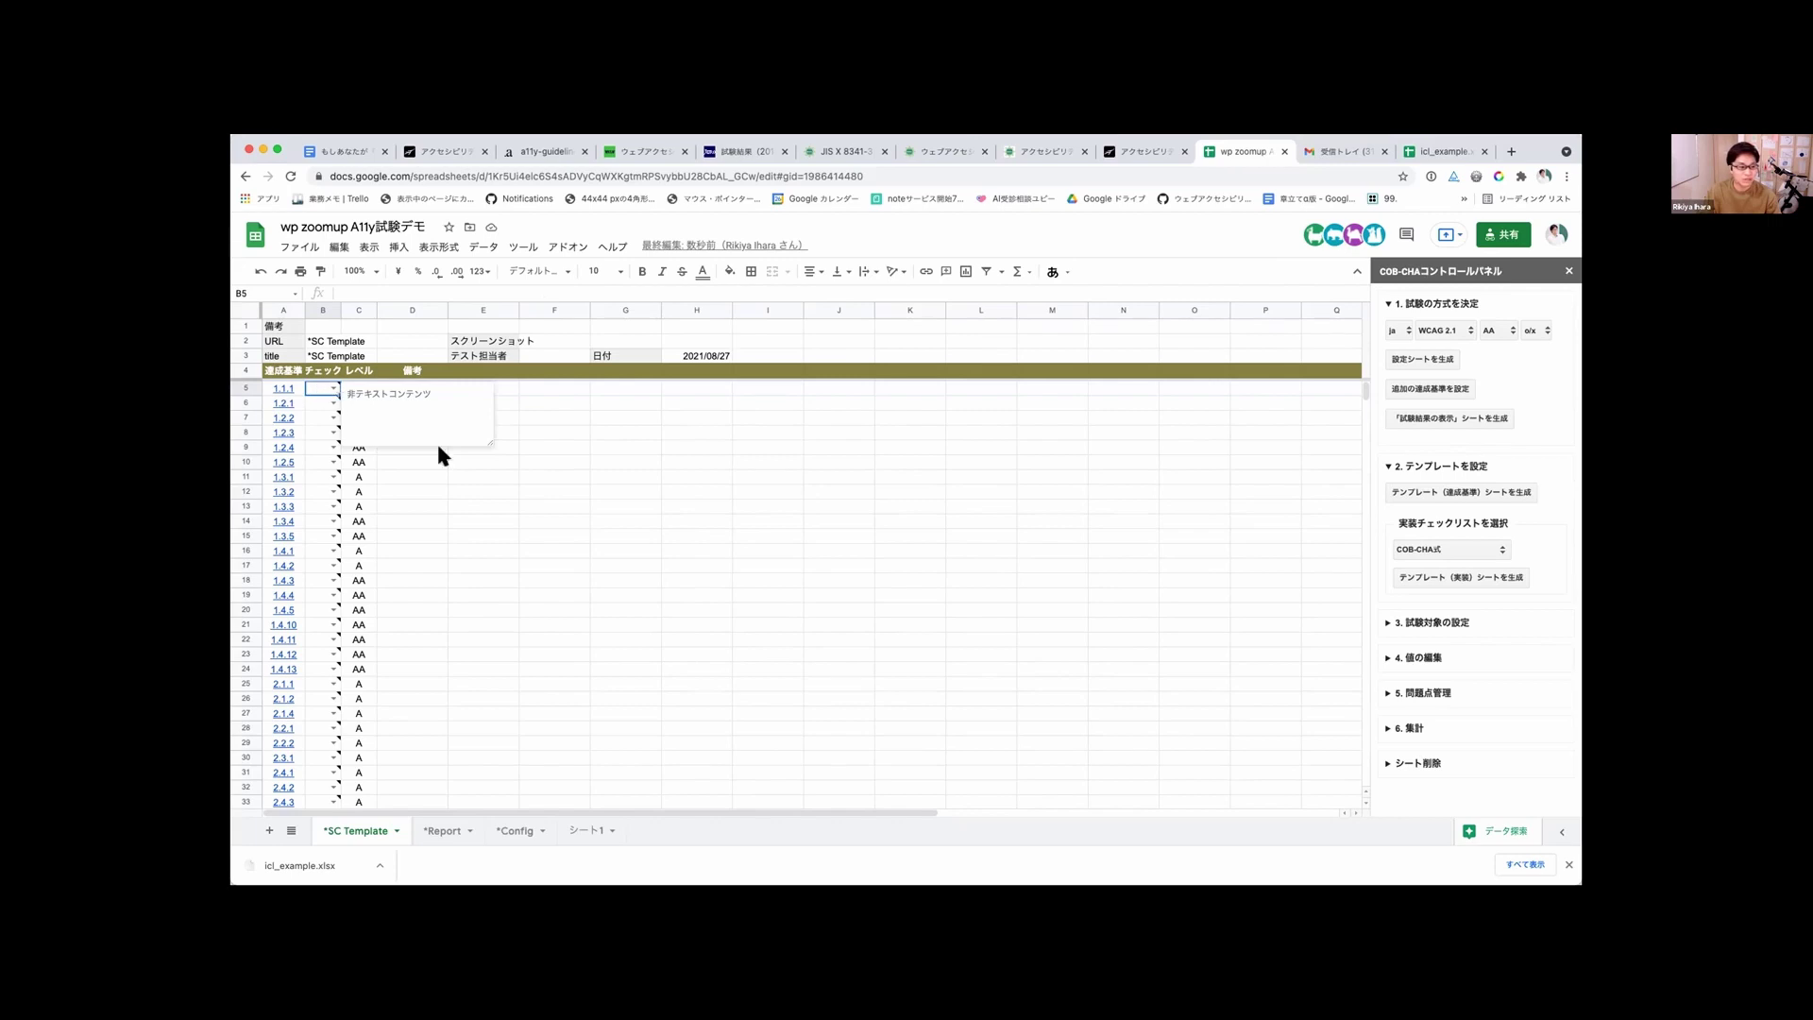
left_click(461, 475)
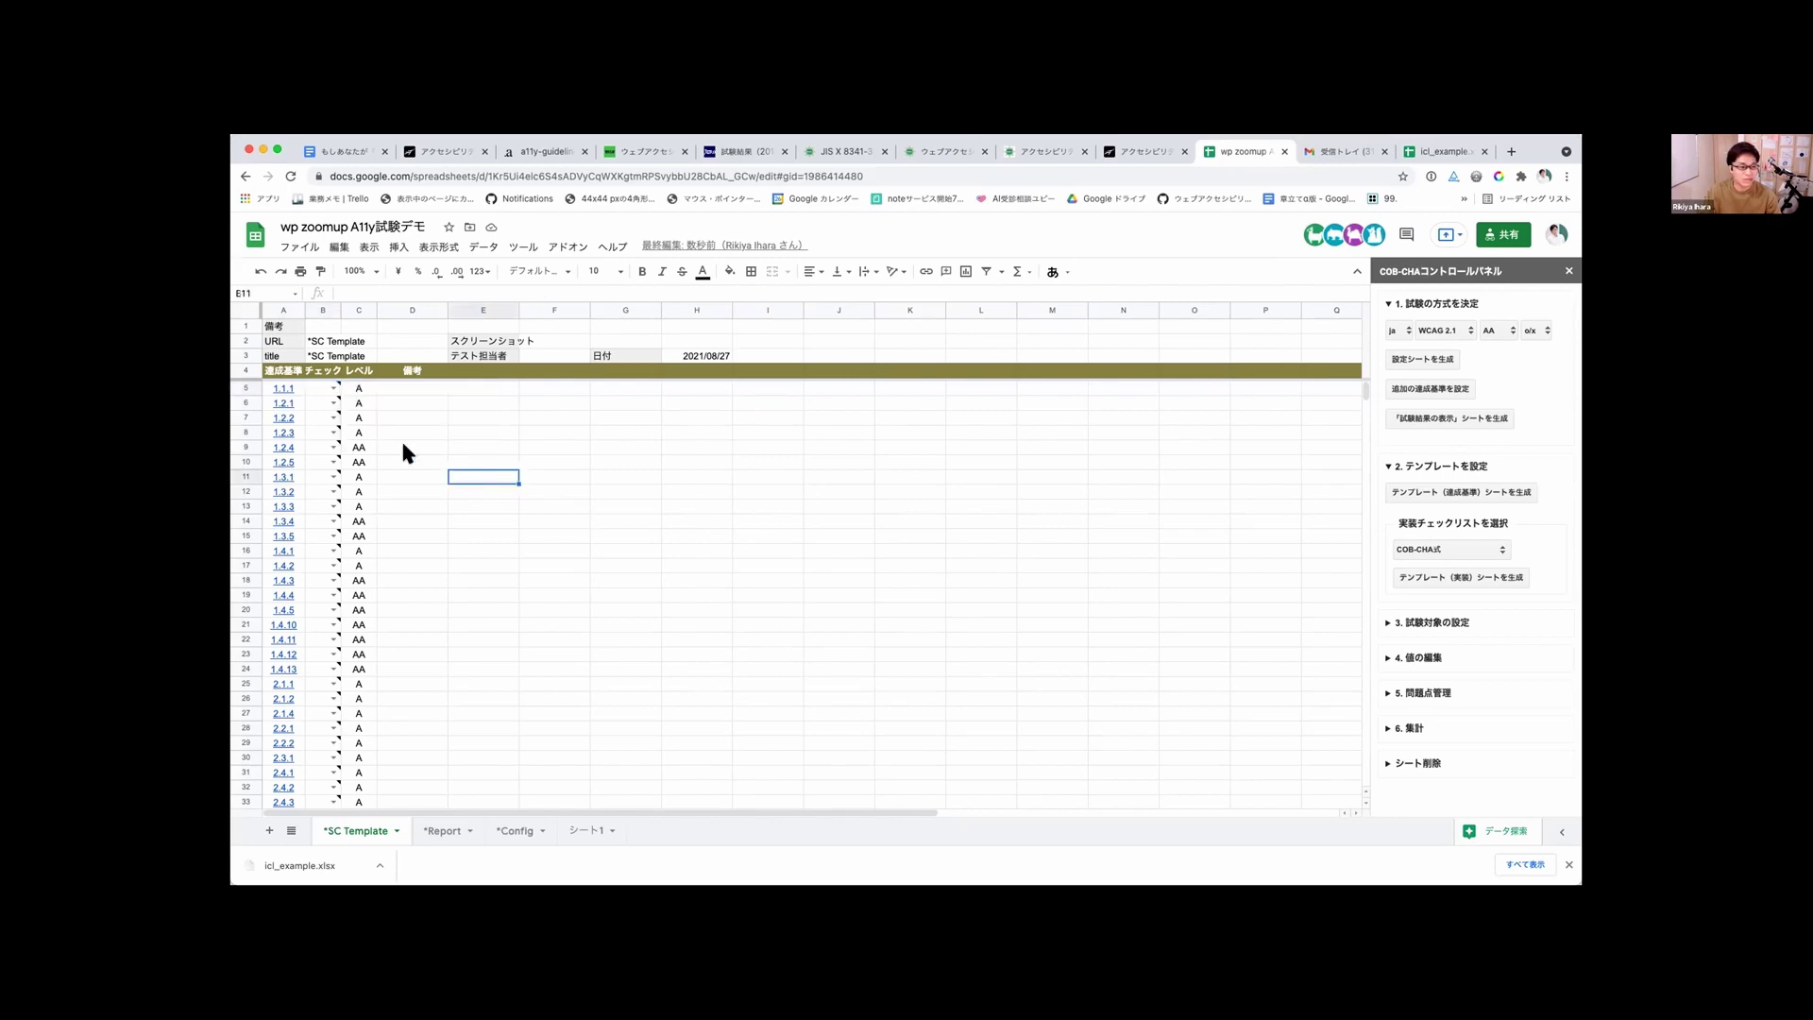
left_click(314, 404)
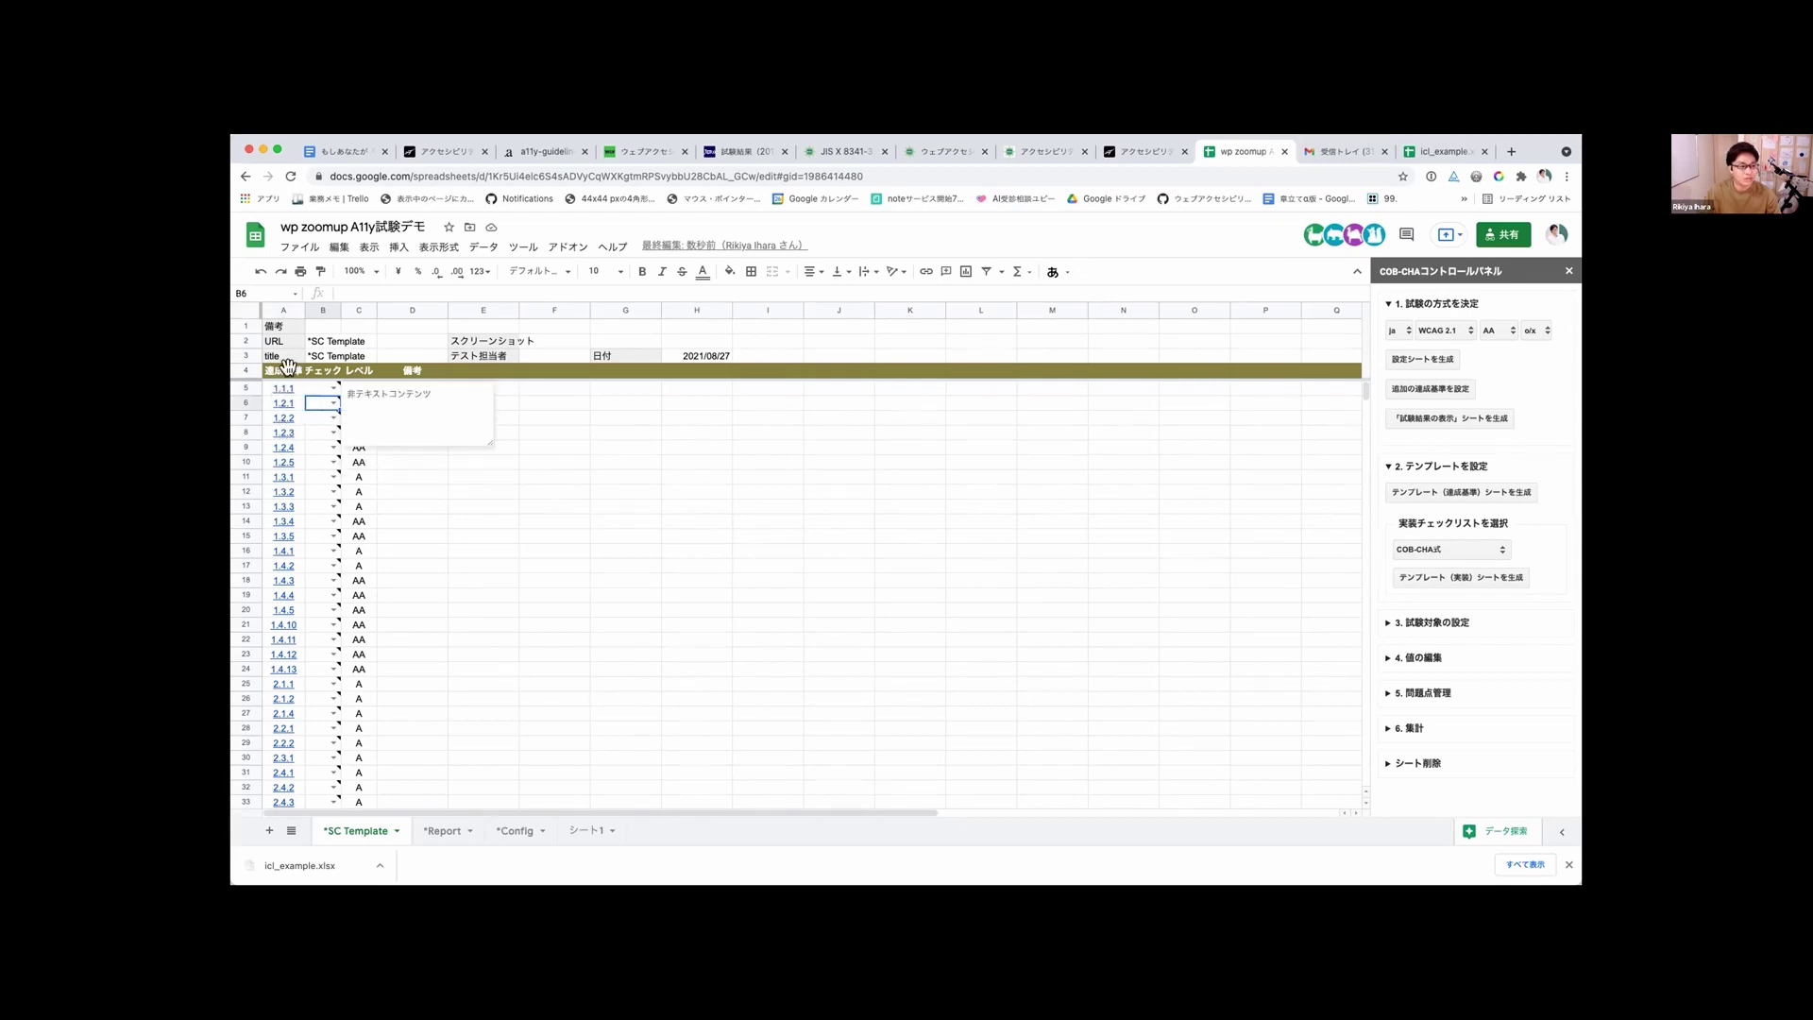
left_click(414, 489)
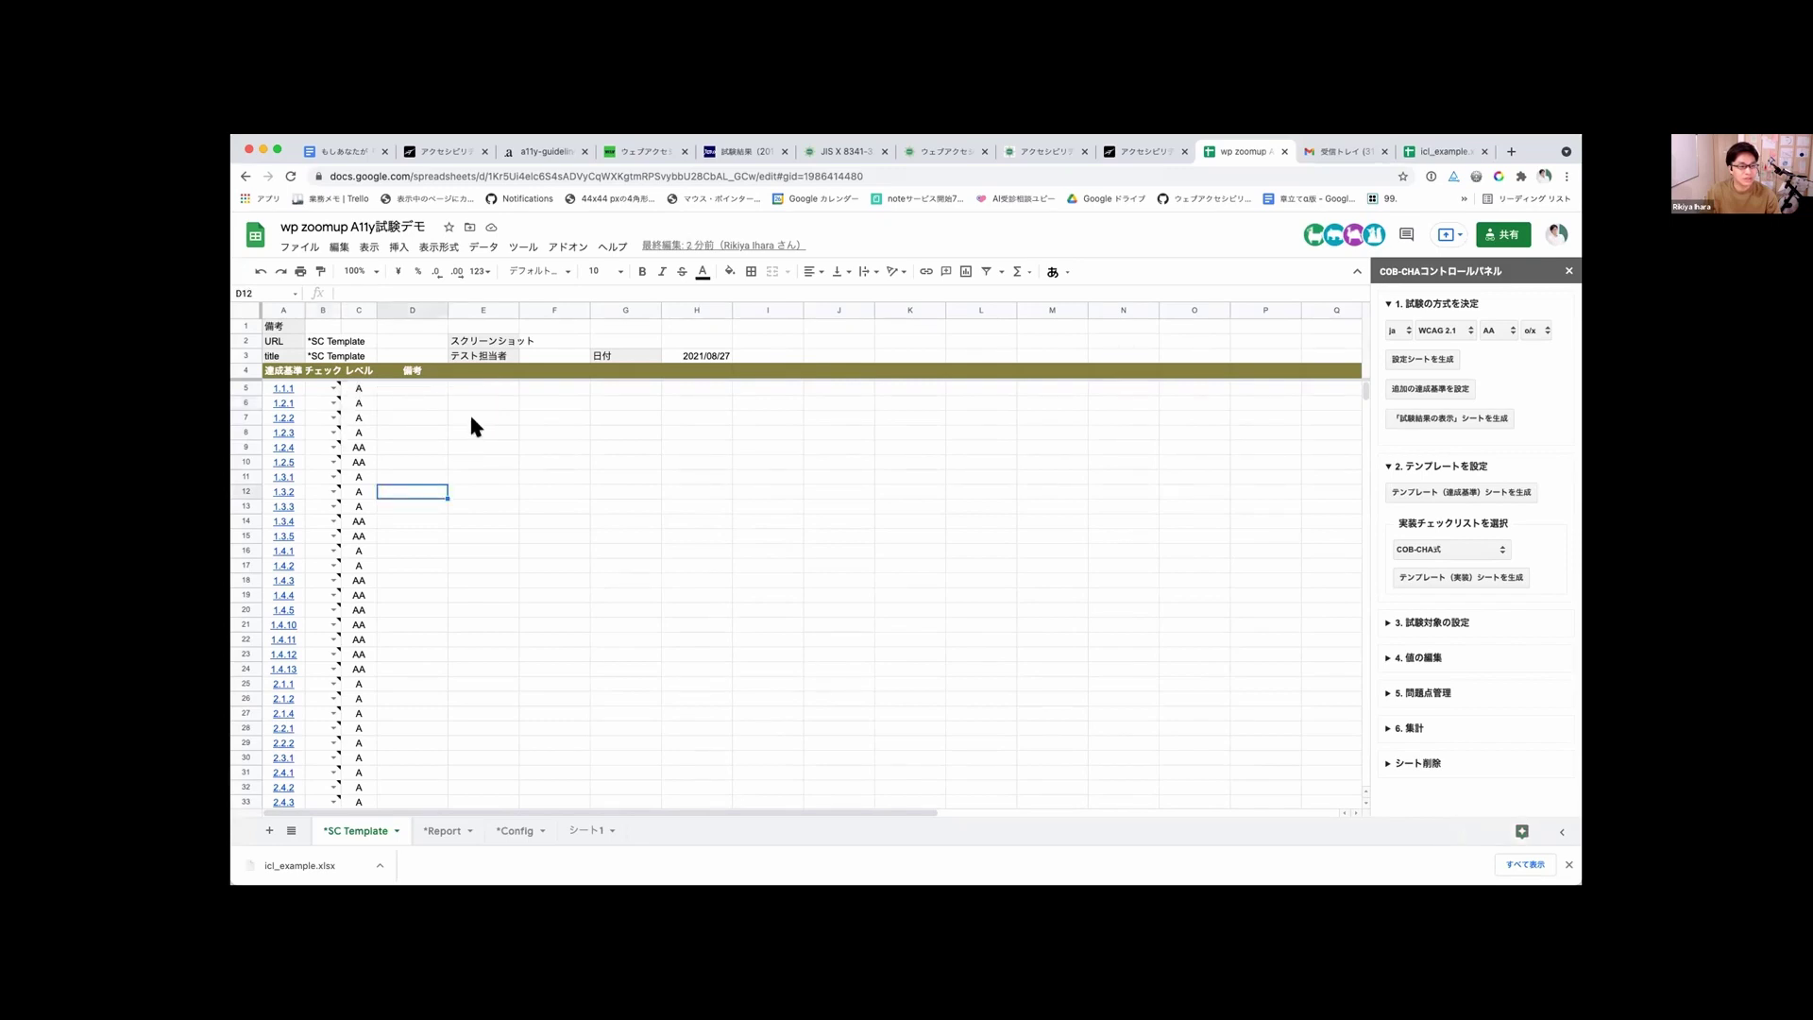
left_click(356, 388)
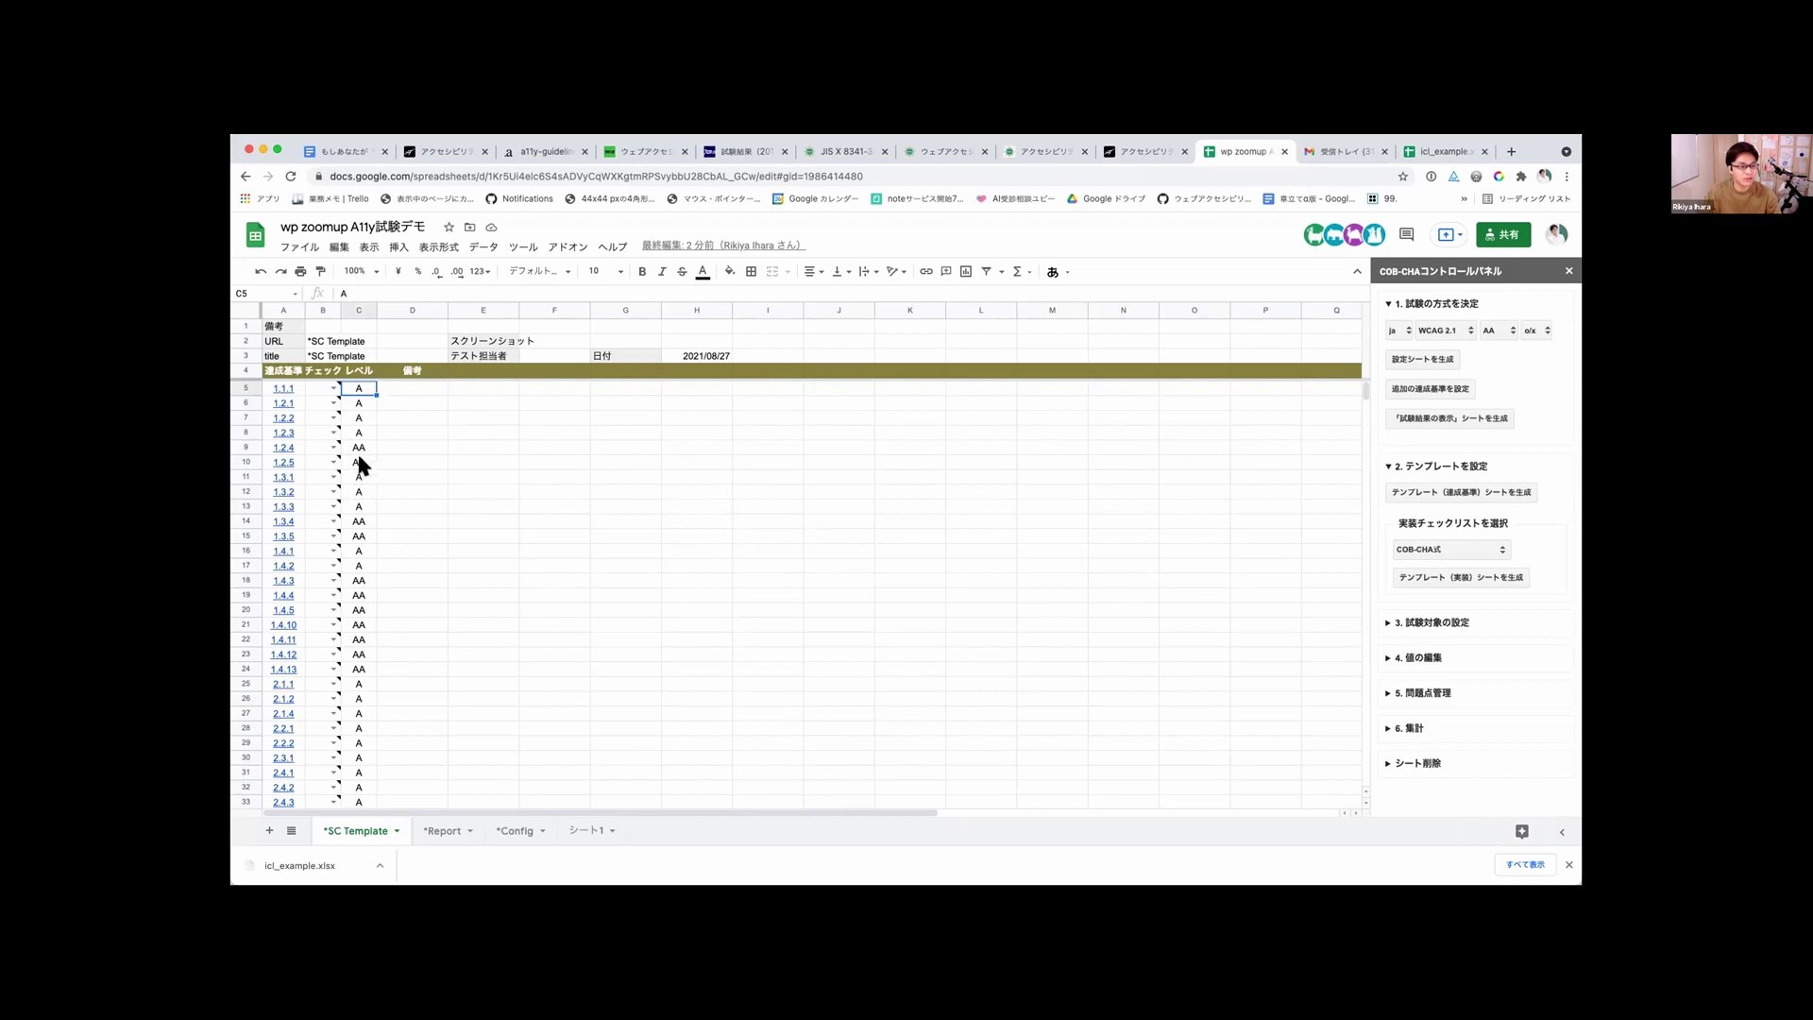
left_click(454, 444)
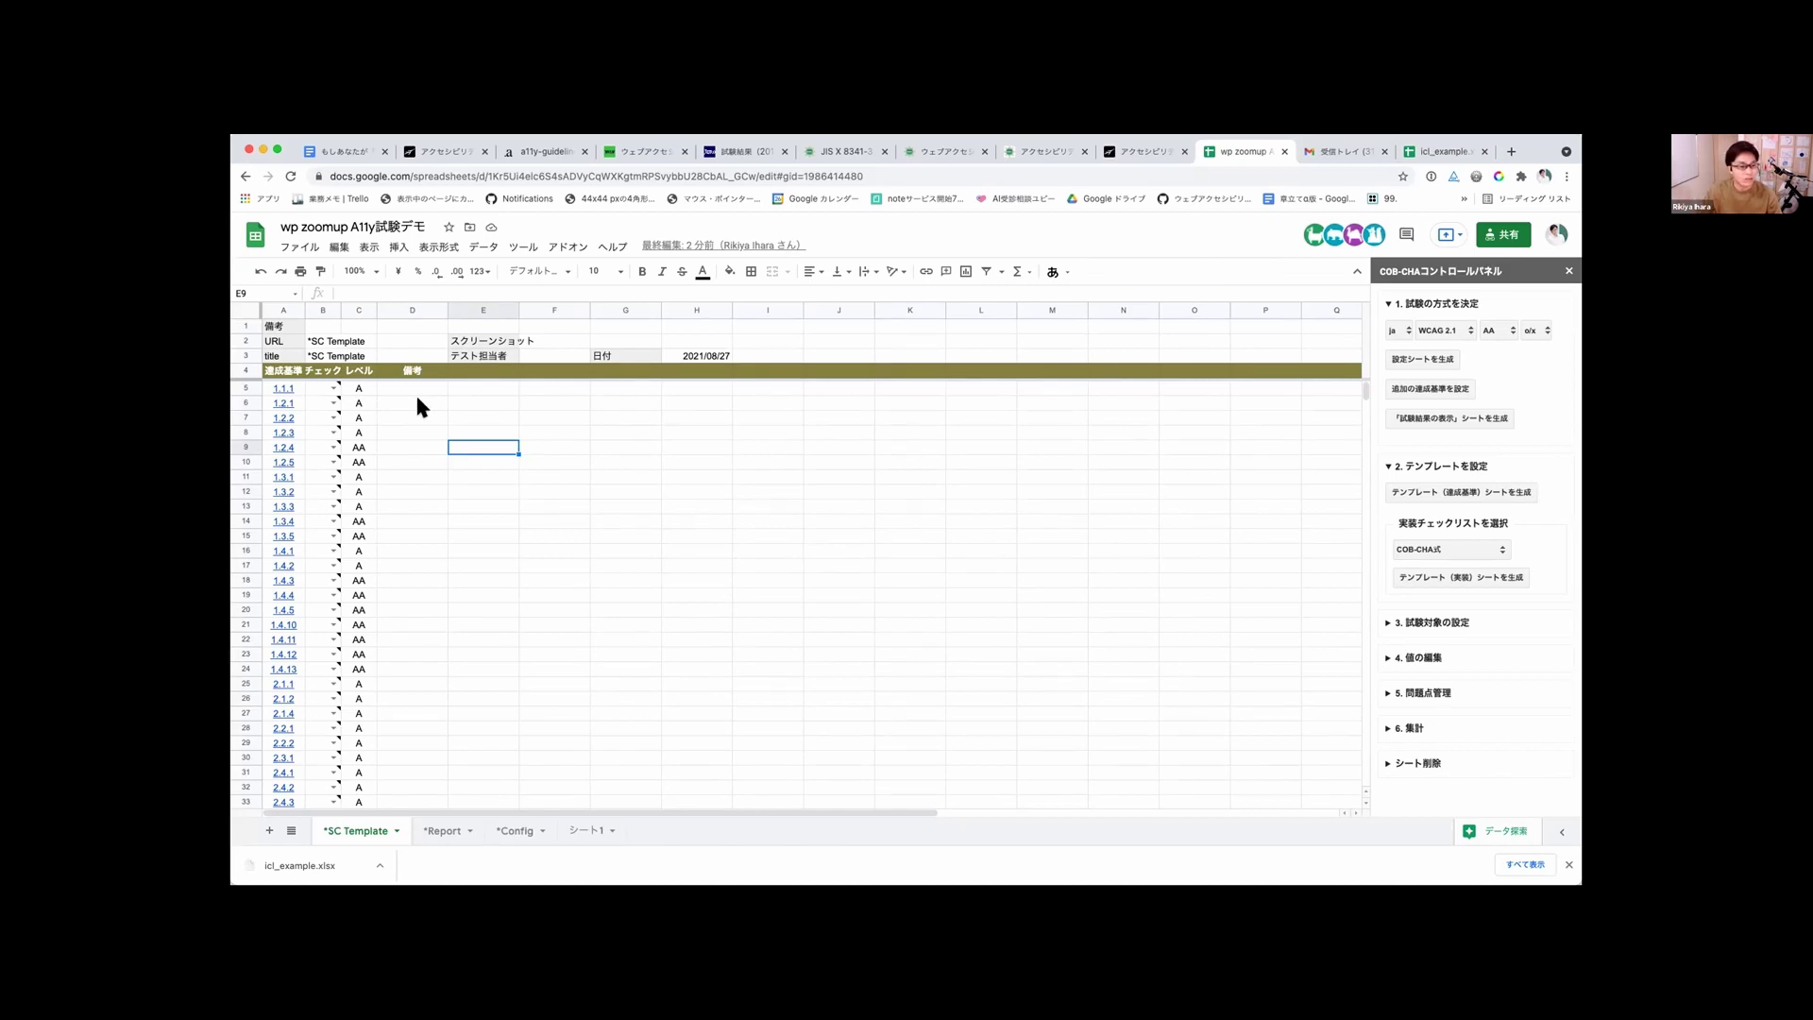
scroll(414, 480, "down", 10)
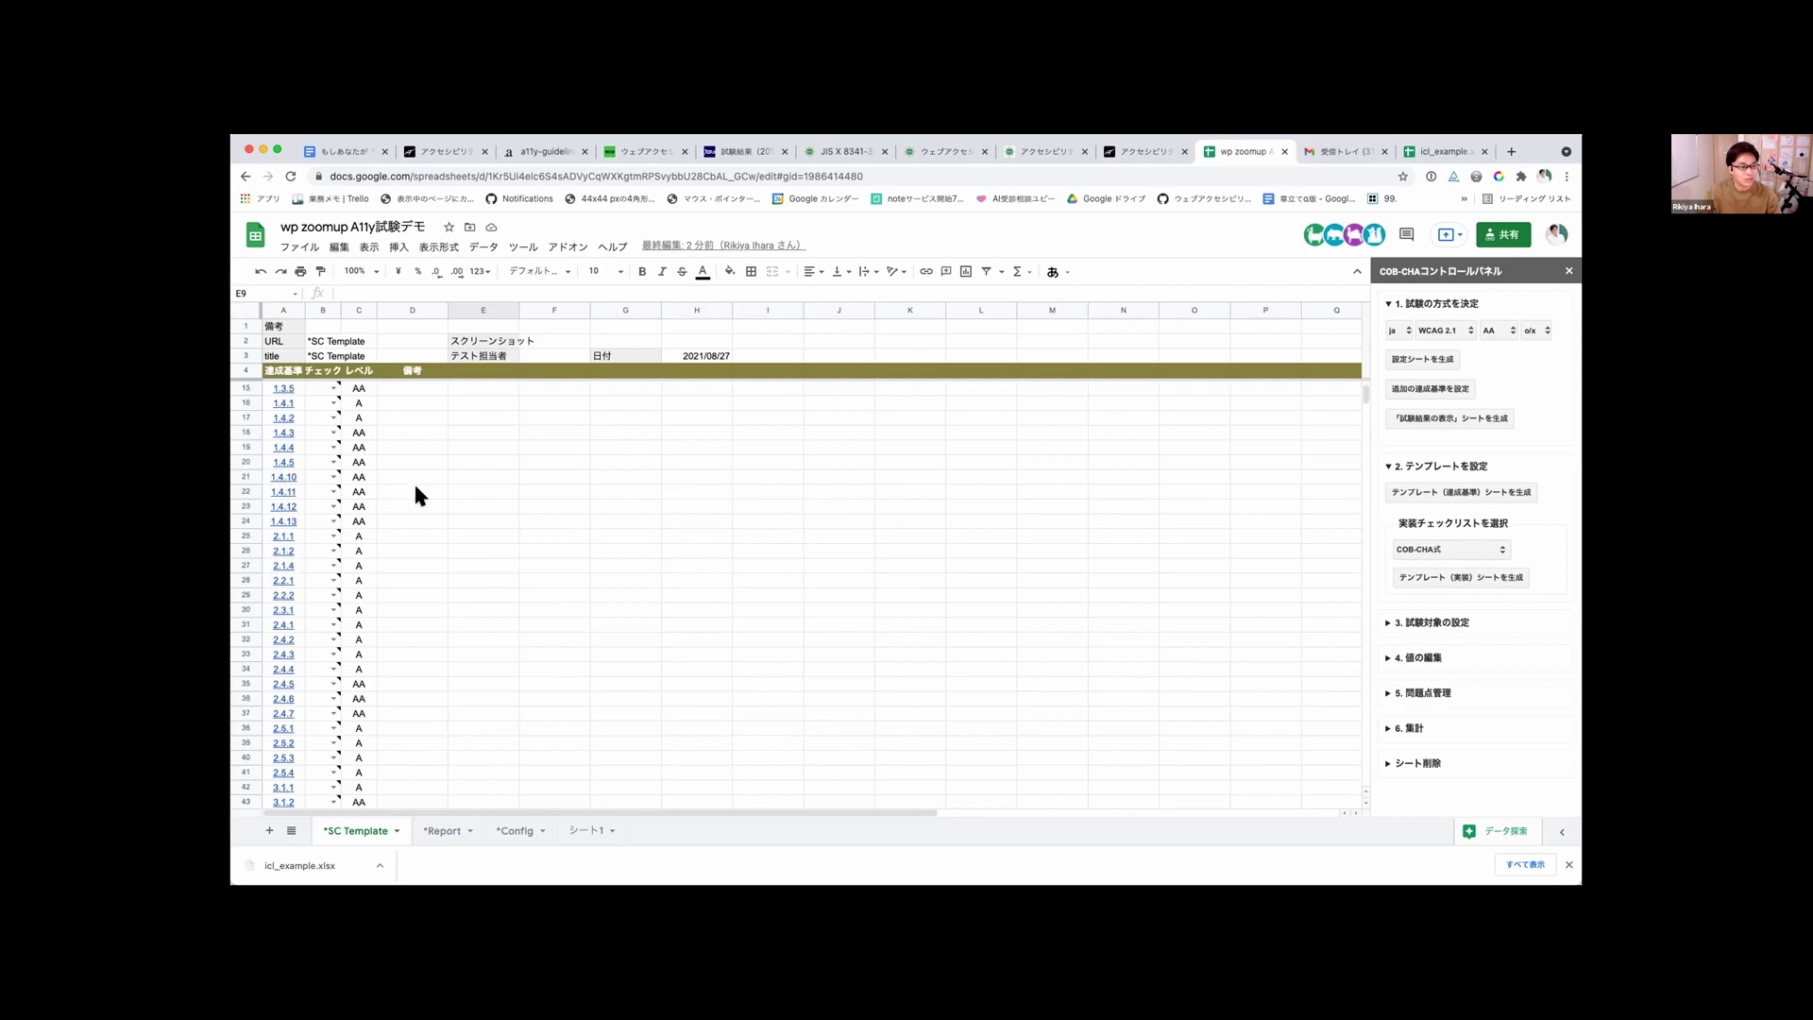
scroll(416, 494, "up", 10)
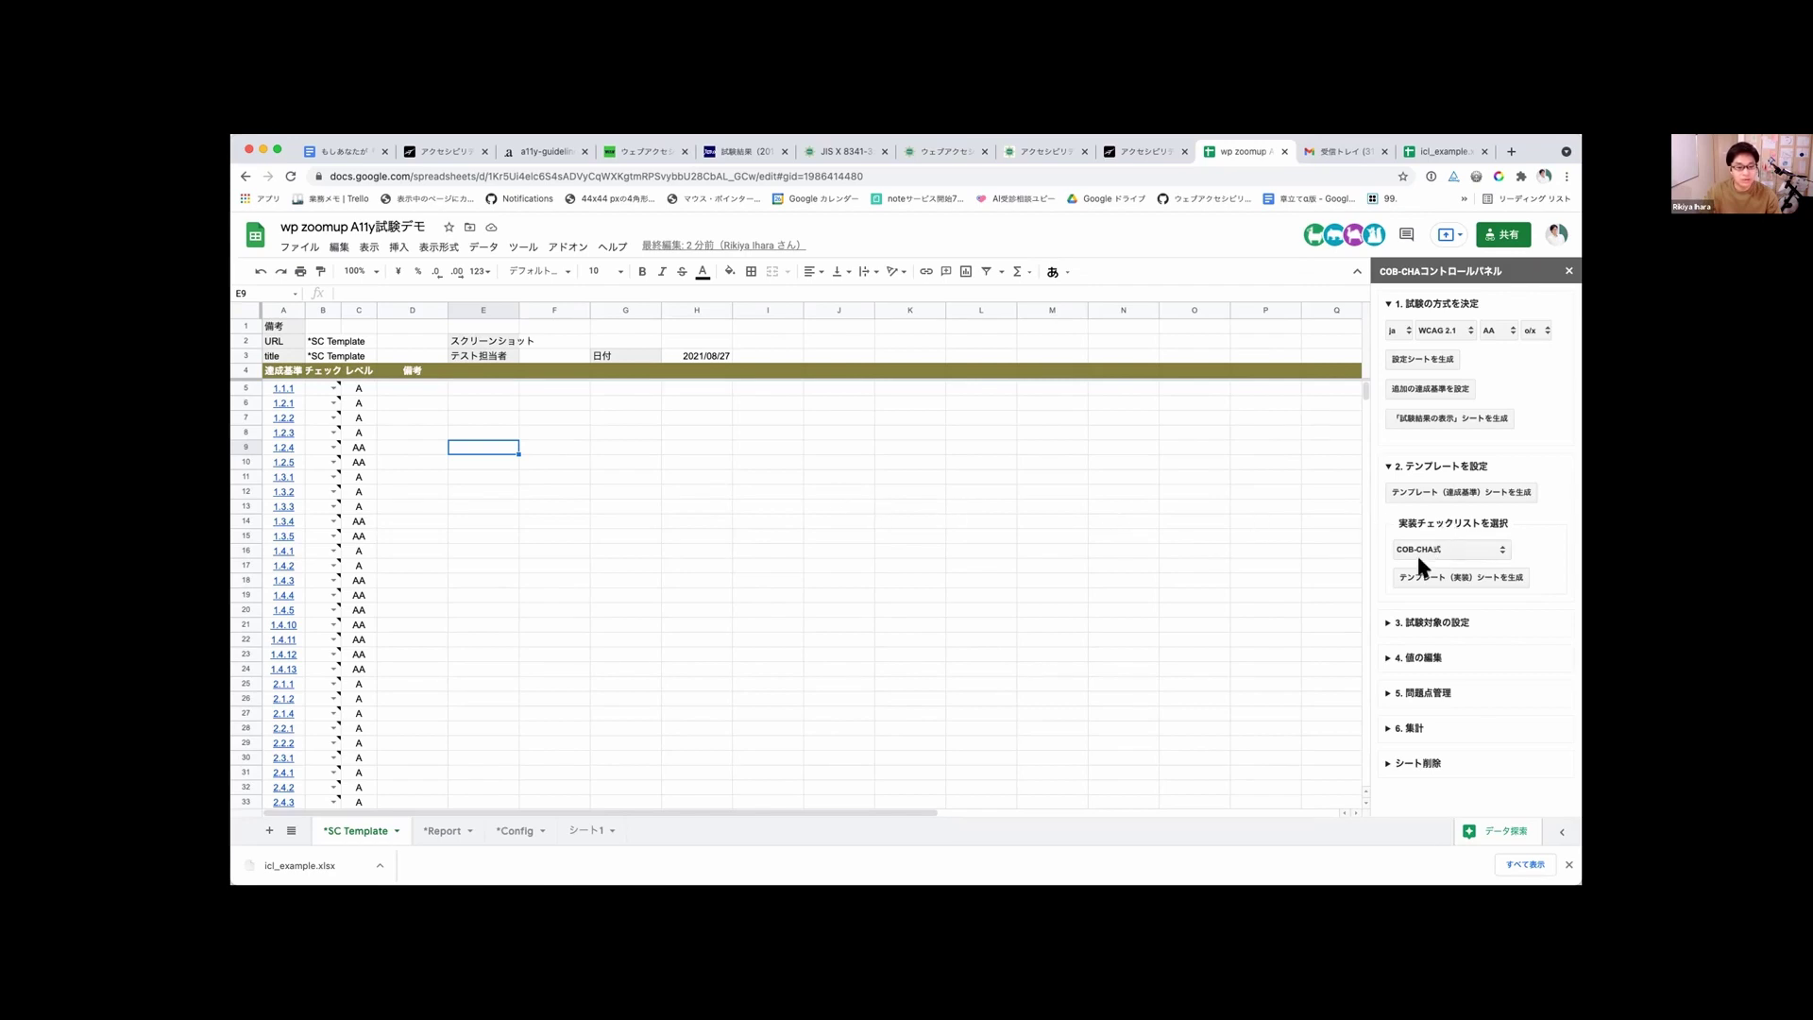
Step: Review the implementation checklist formats, keep COB-CHA式 and generate the implementation (実装) template sheet
left_click(1488, 548)
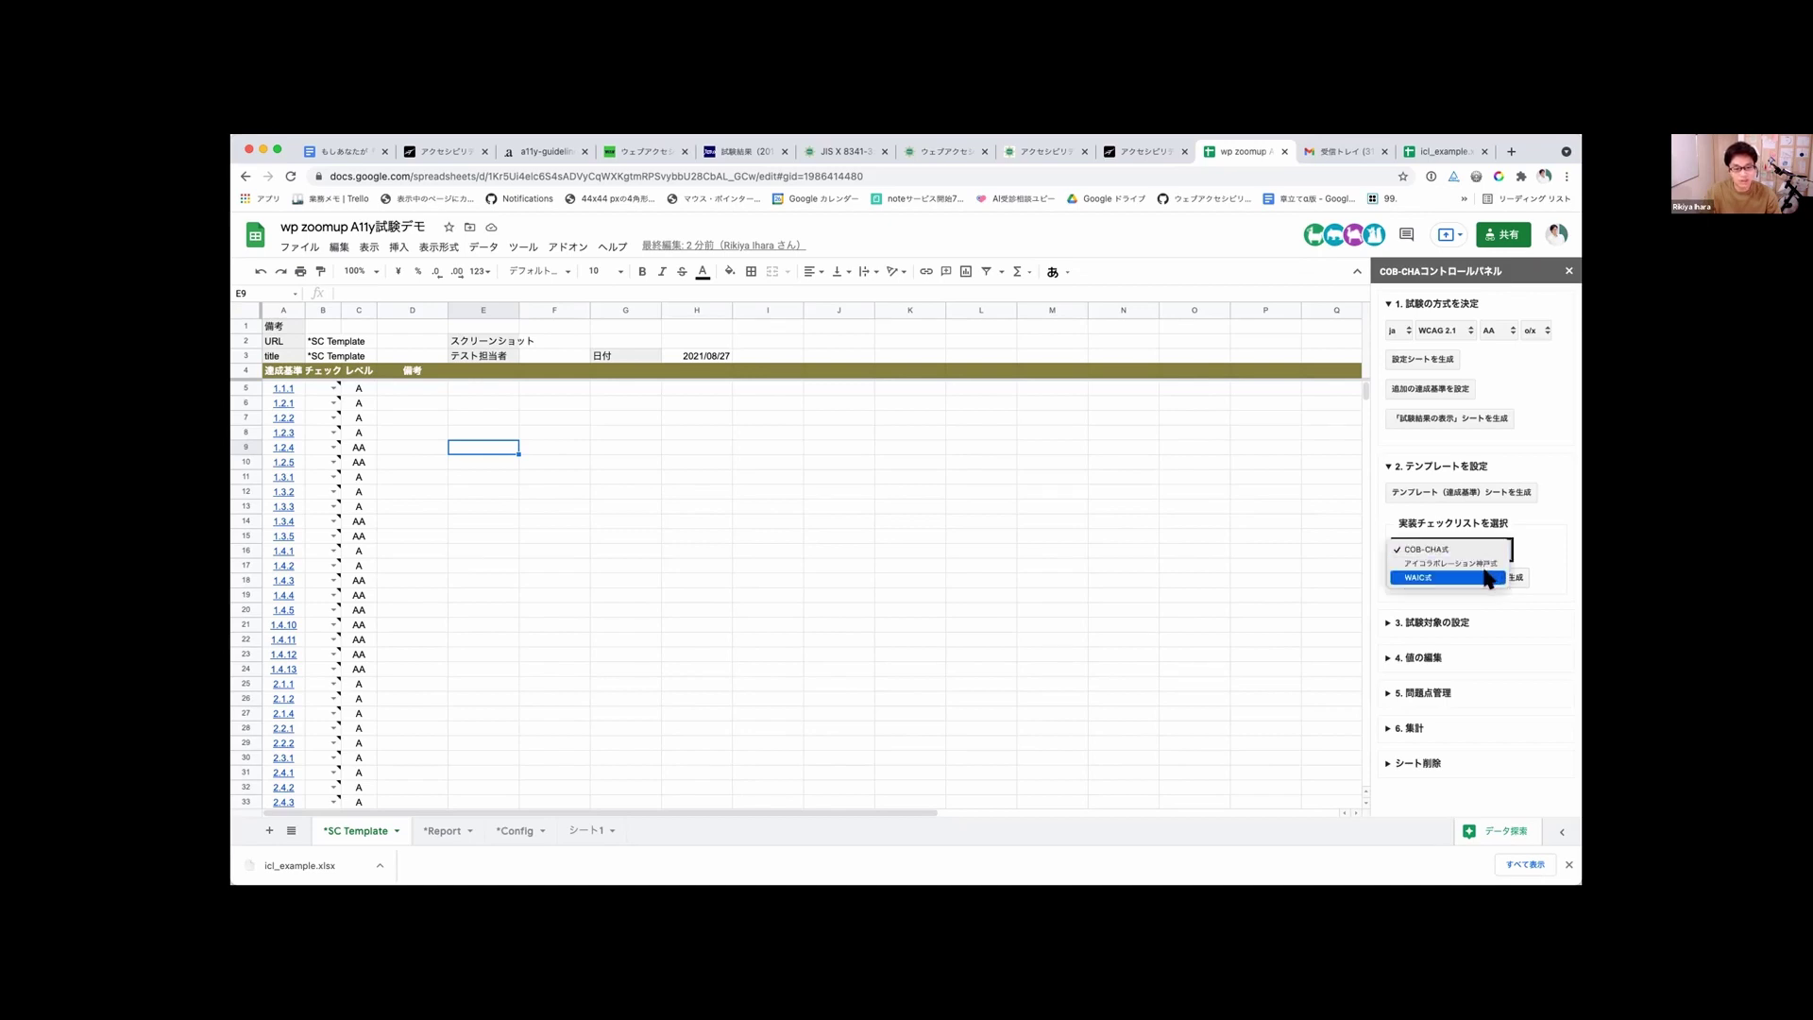
left_click(1520, 530)
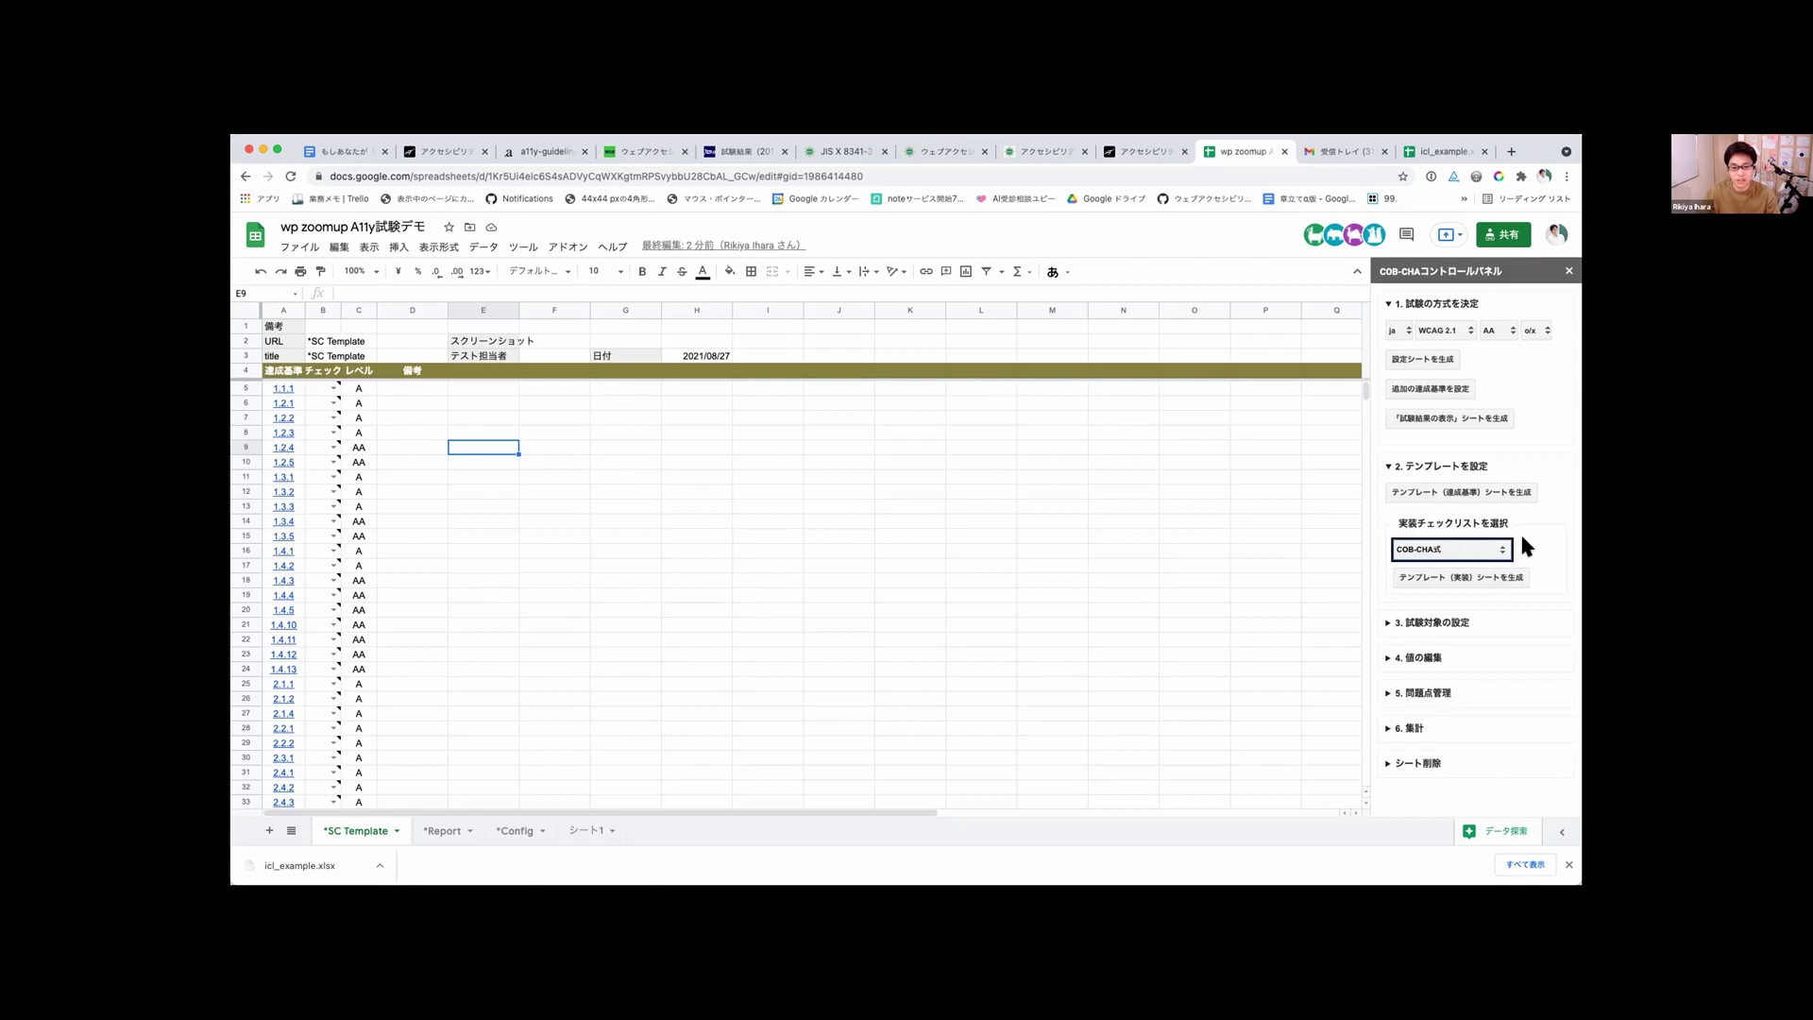
left_click(1502, 548)
left_click(1526, 529)
left_click(1478, 582)
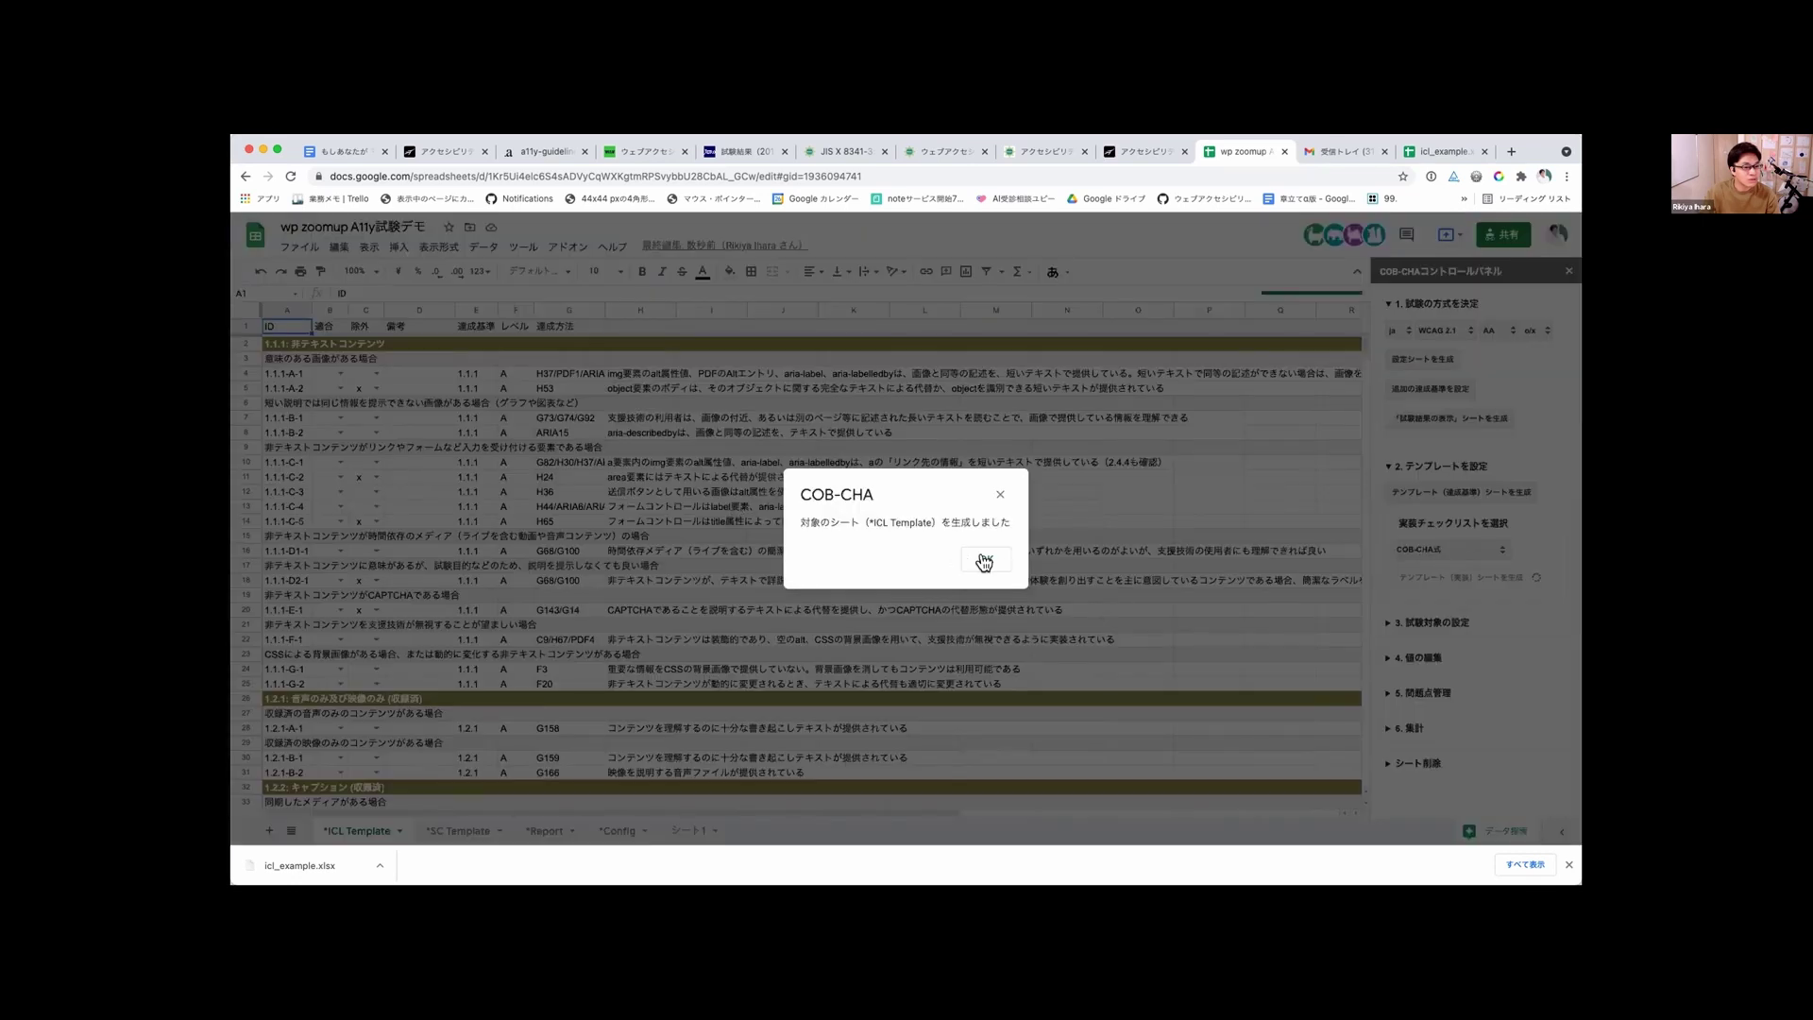
left_click(985, 560)
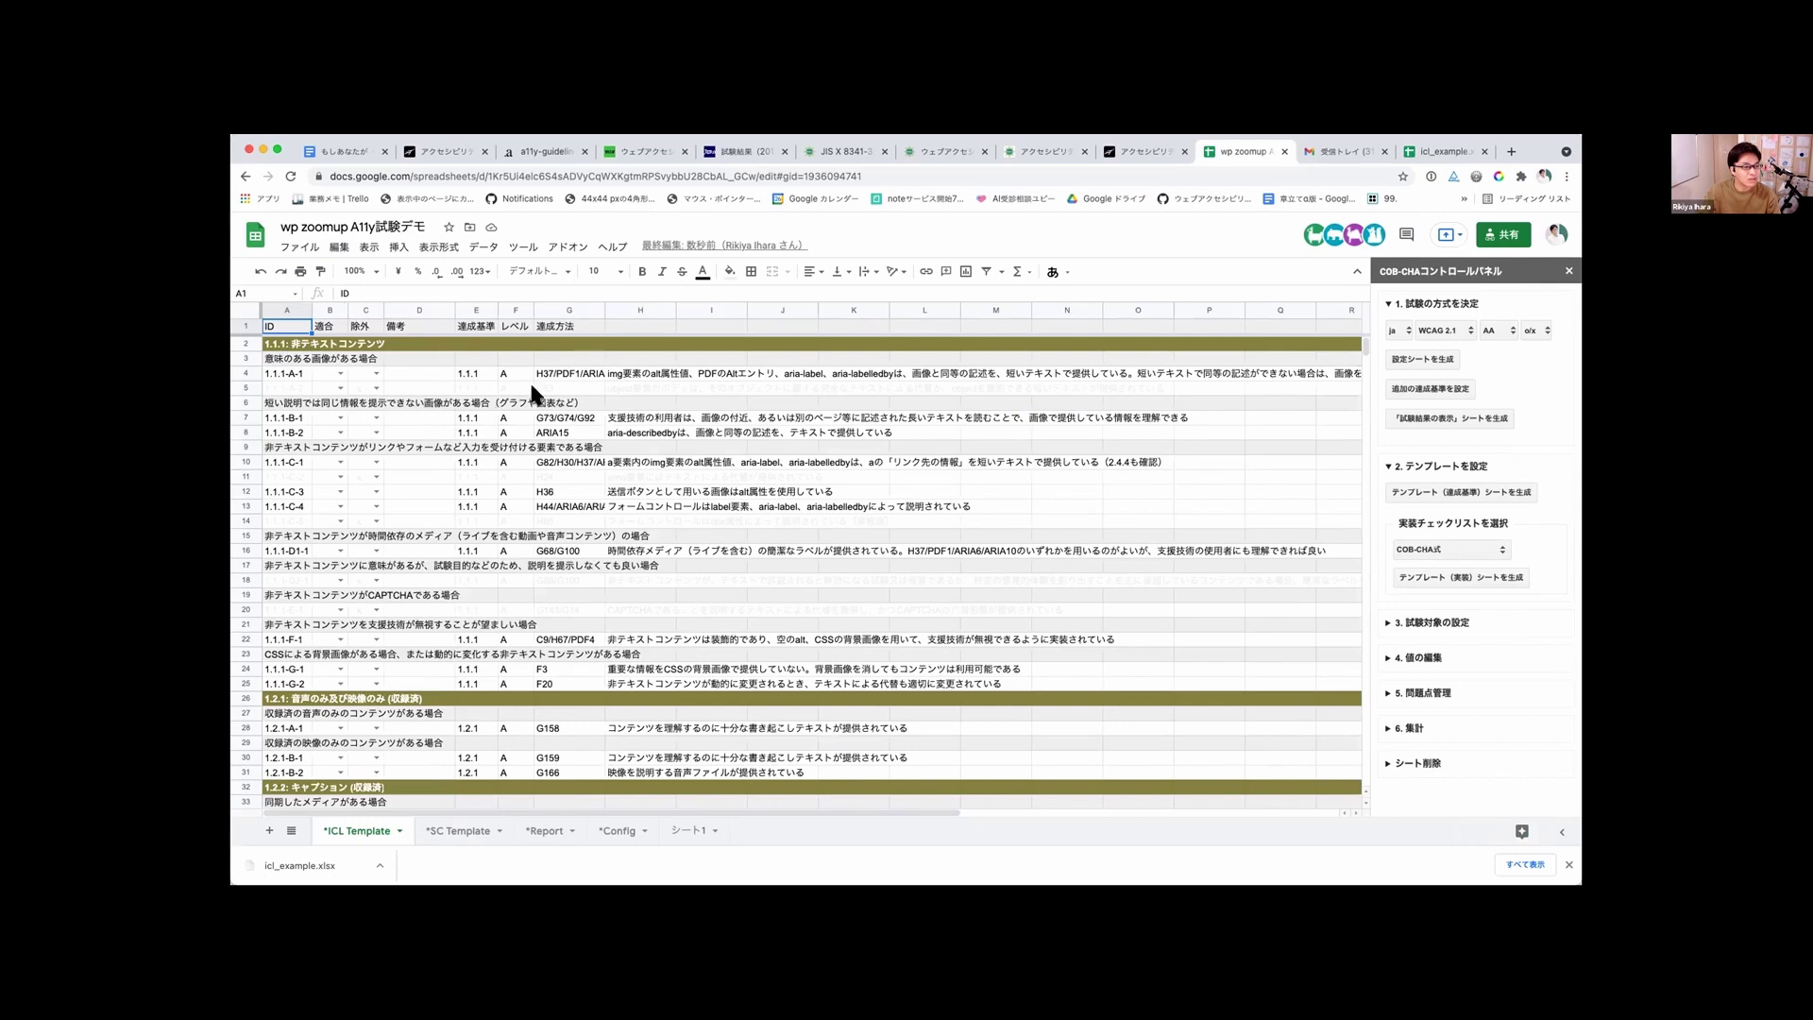
Step: Look through the *ICL Template sheet's implementation checklist and view the greyed-out object element entry under 1.1.1
scroll(596, 495, "down", 2)
scroll(597, 496, "down", 7)
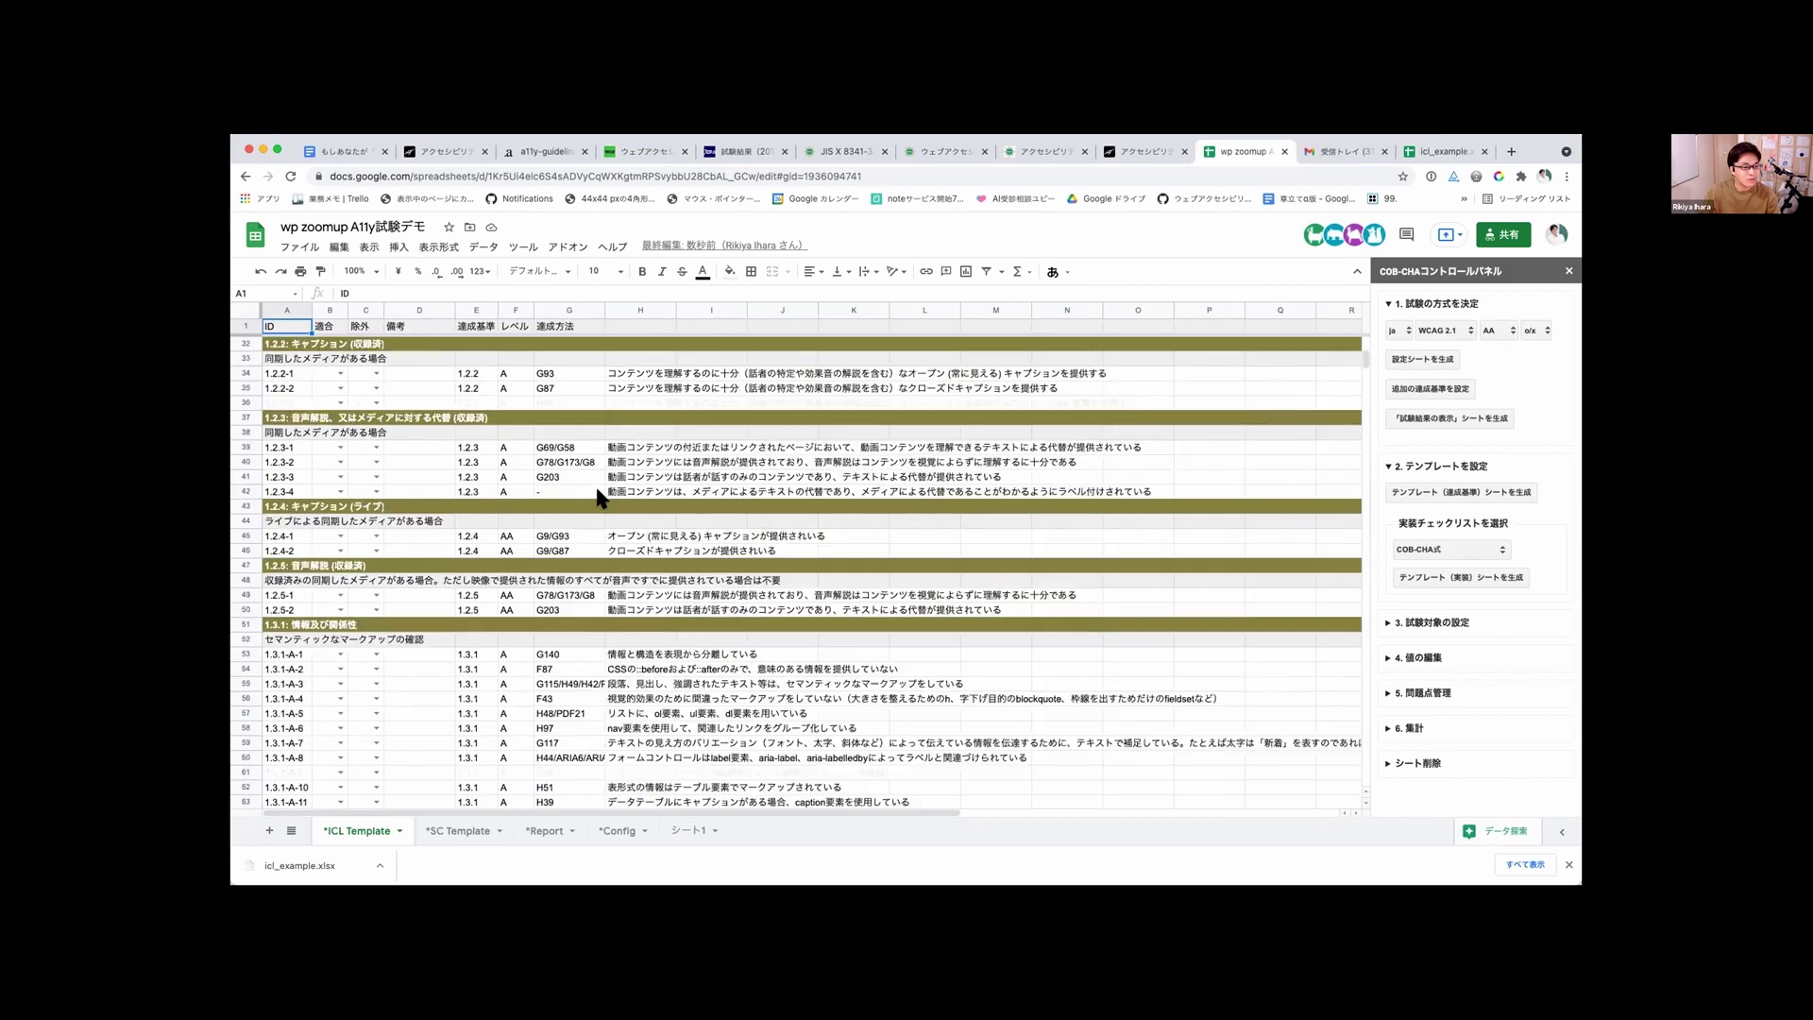
scroll(596, 496, "down", 2)
scroll(597, 490, "up", 11)
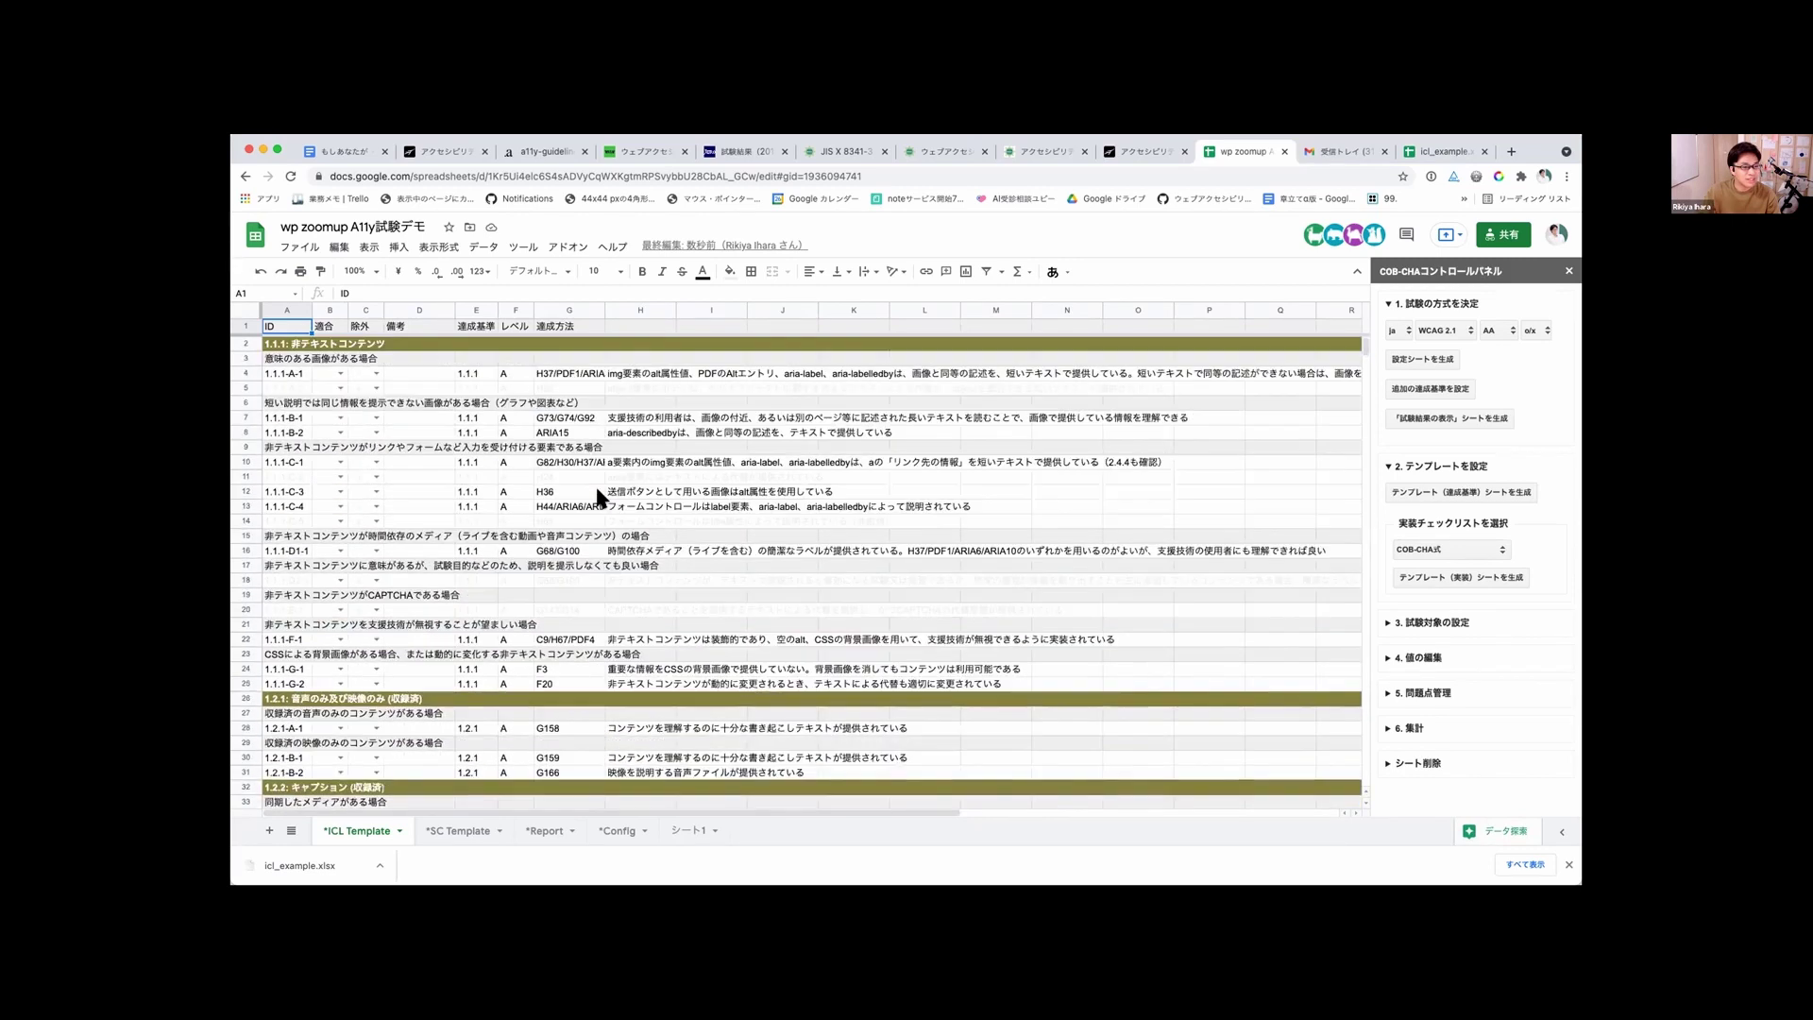
left_click(632, 386)
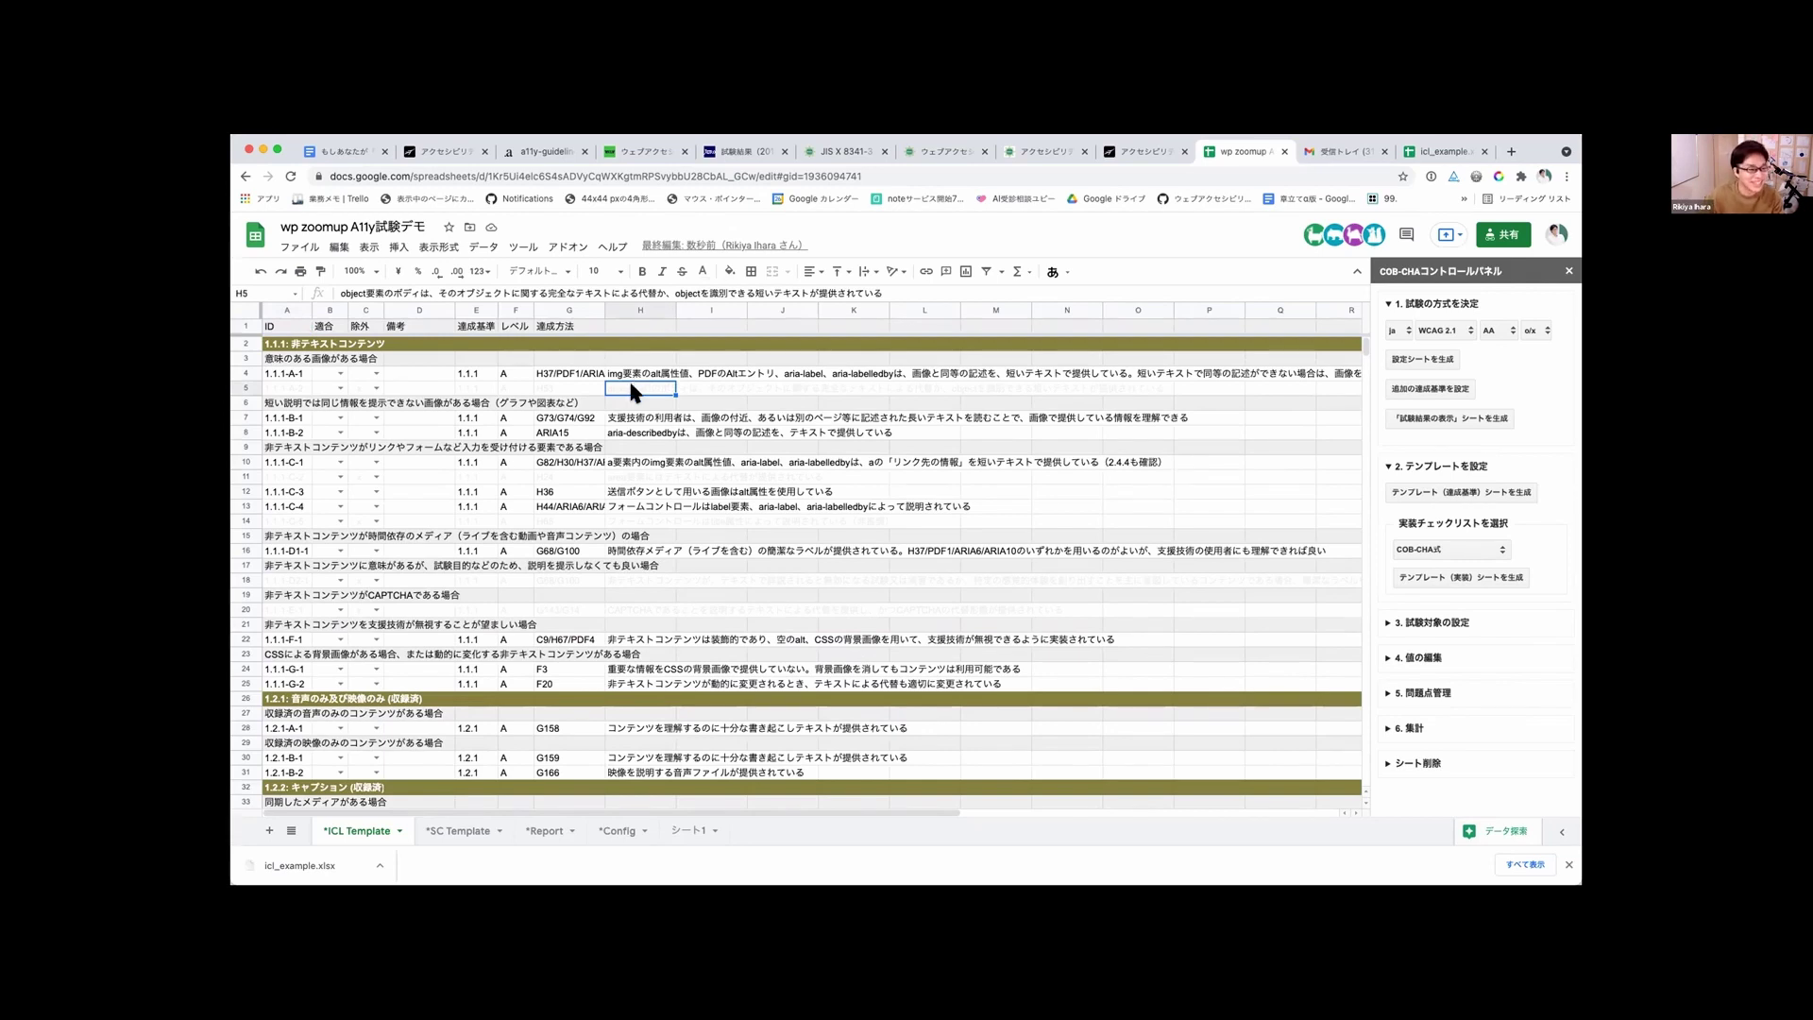
Step: View the greyed-out checklist entries under 1.1.1 for area elements, title-attribute form labels and CAPTCHA on the *ICL Template sheet
left_click(632, 478)
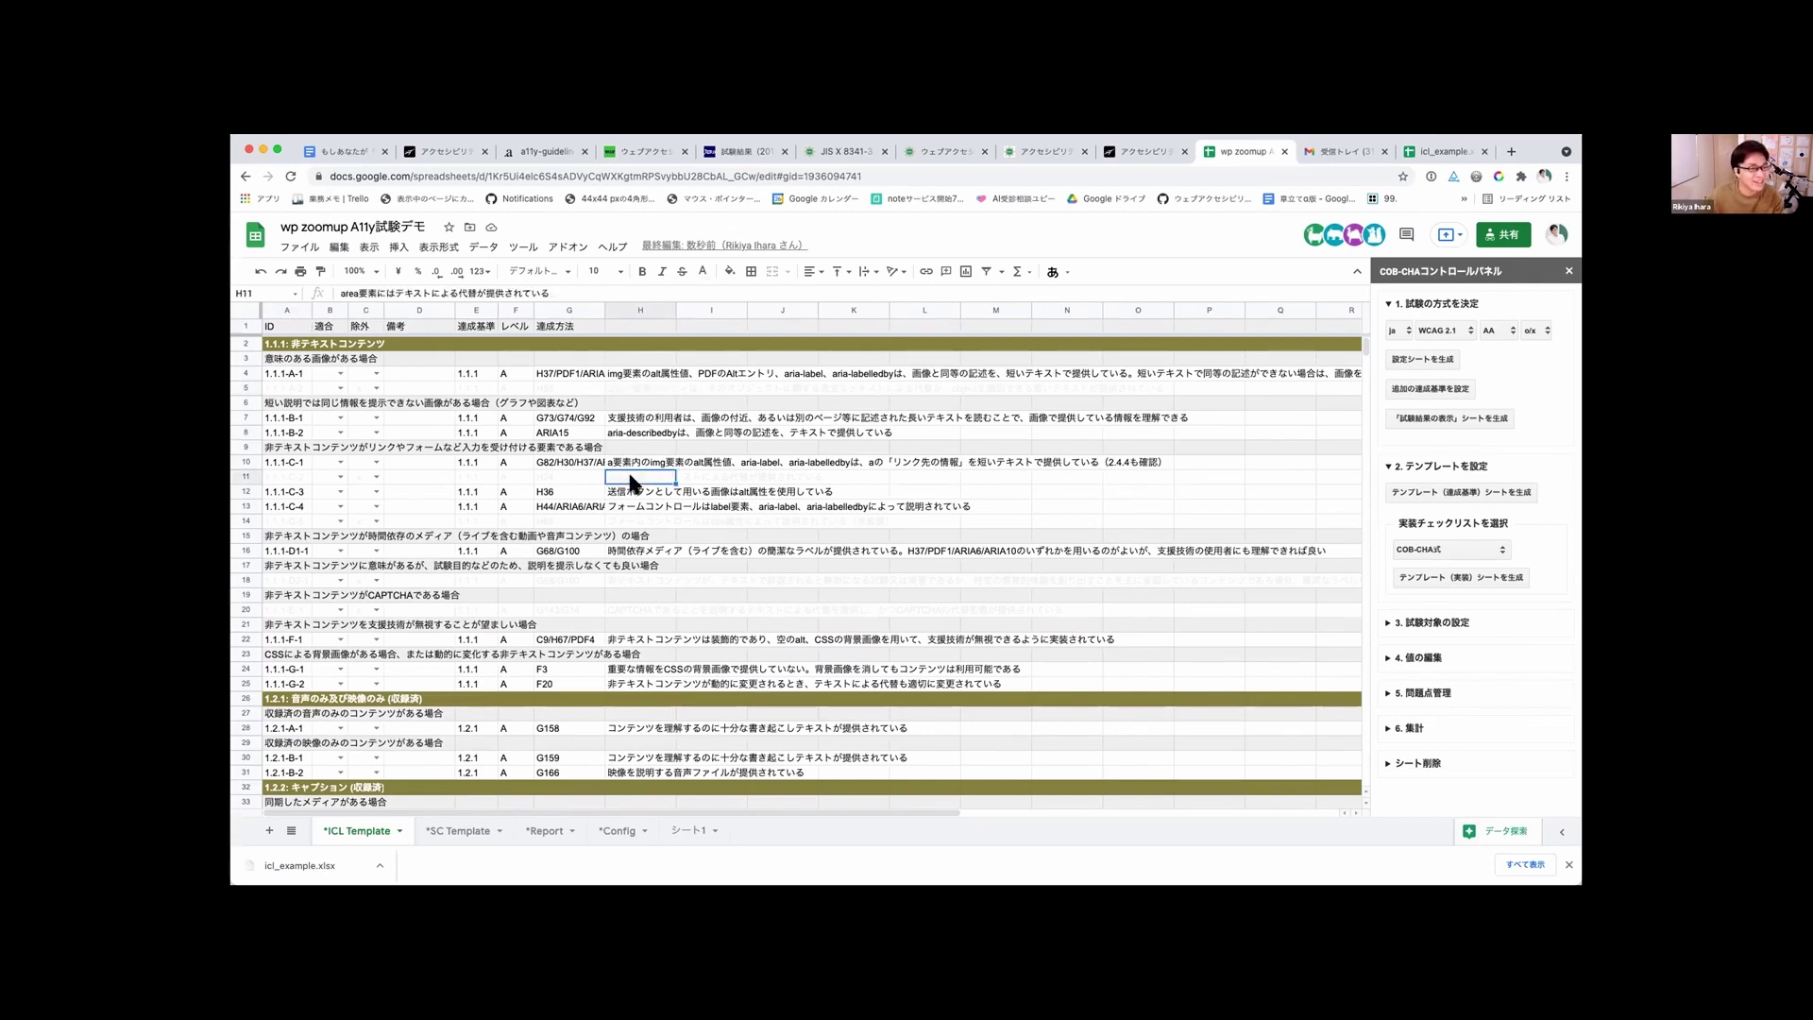
left_click(637, 521)
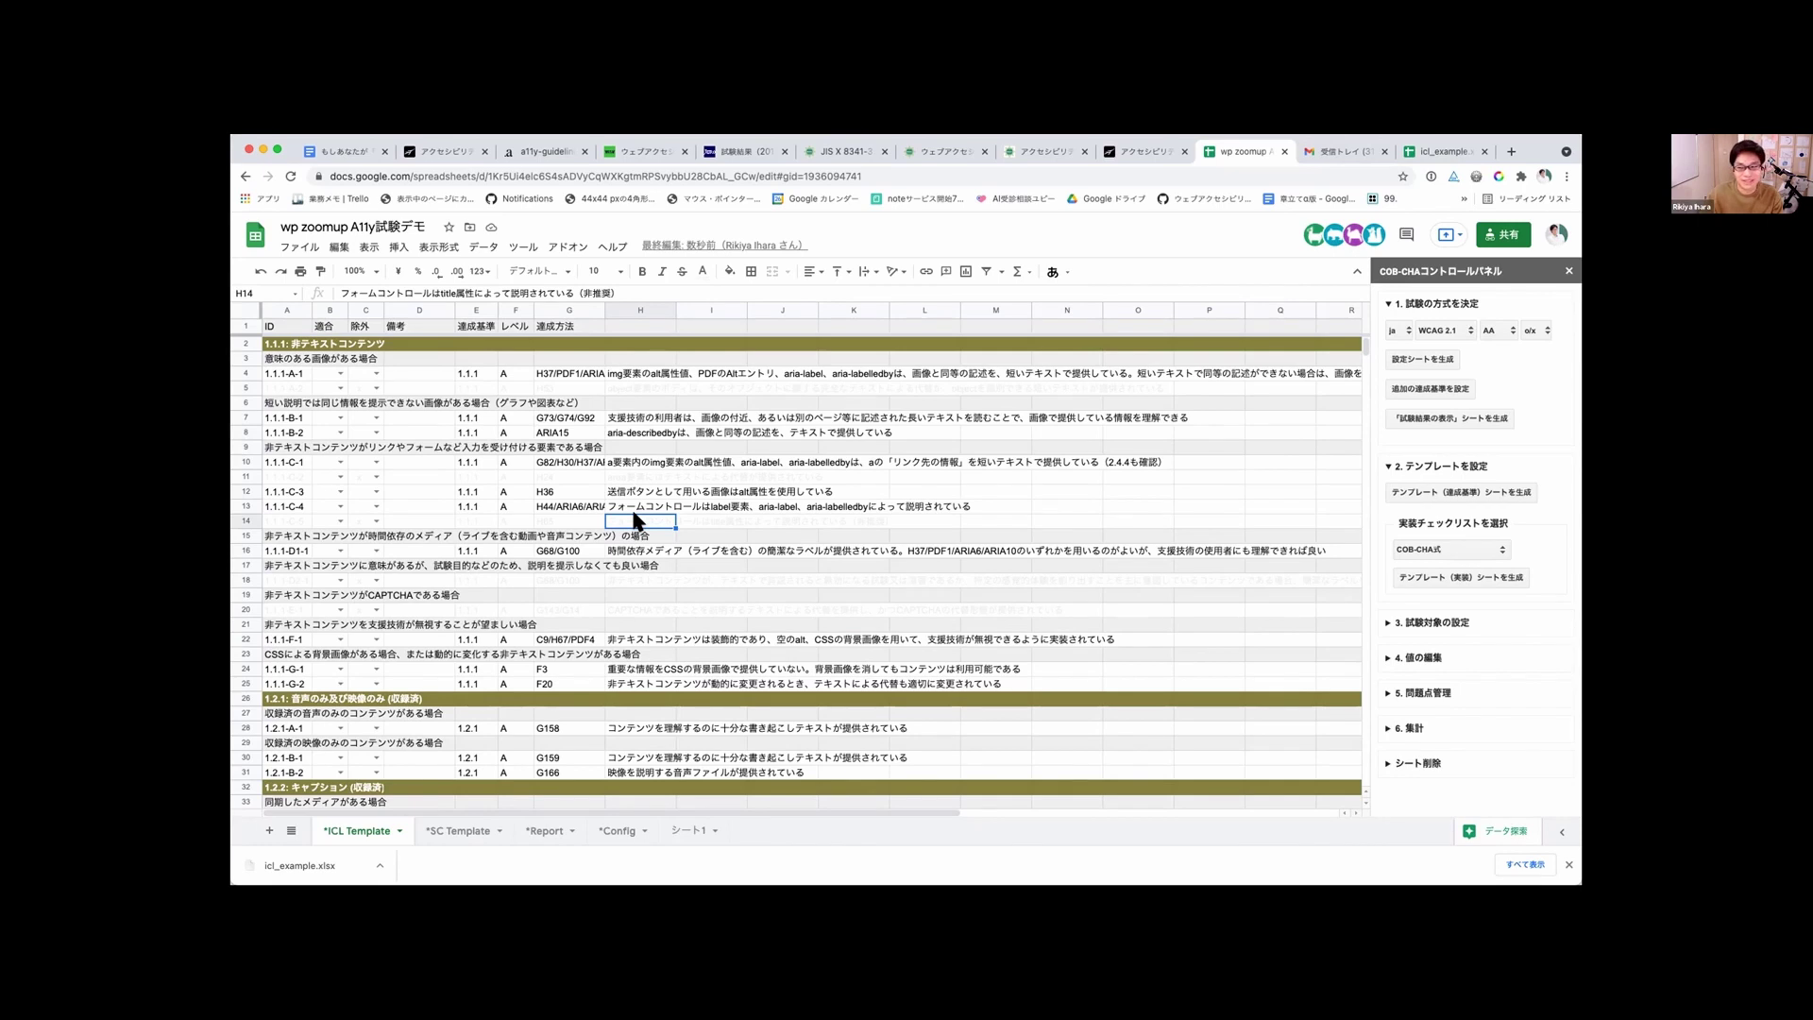
left_click(635, 583)
left_click(638, 609)
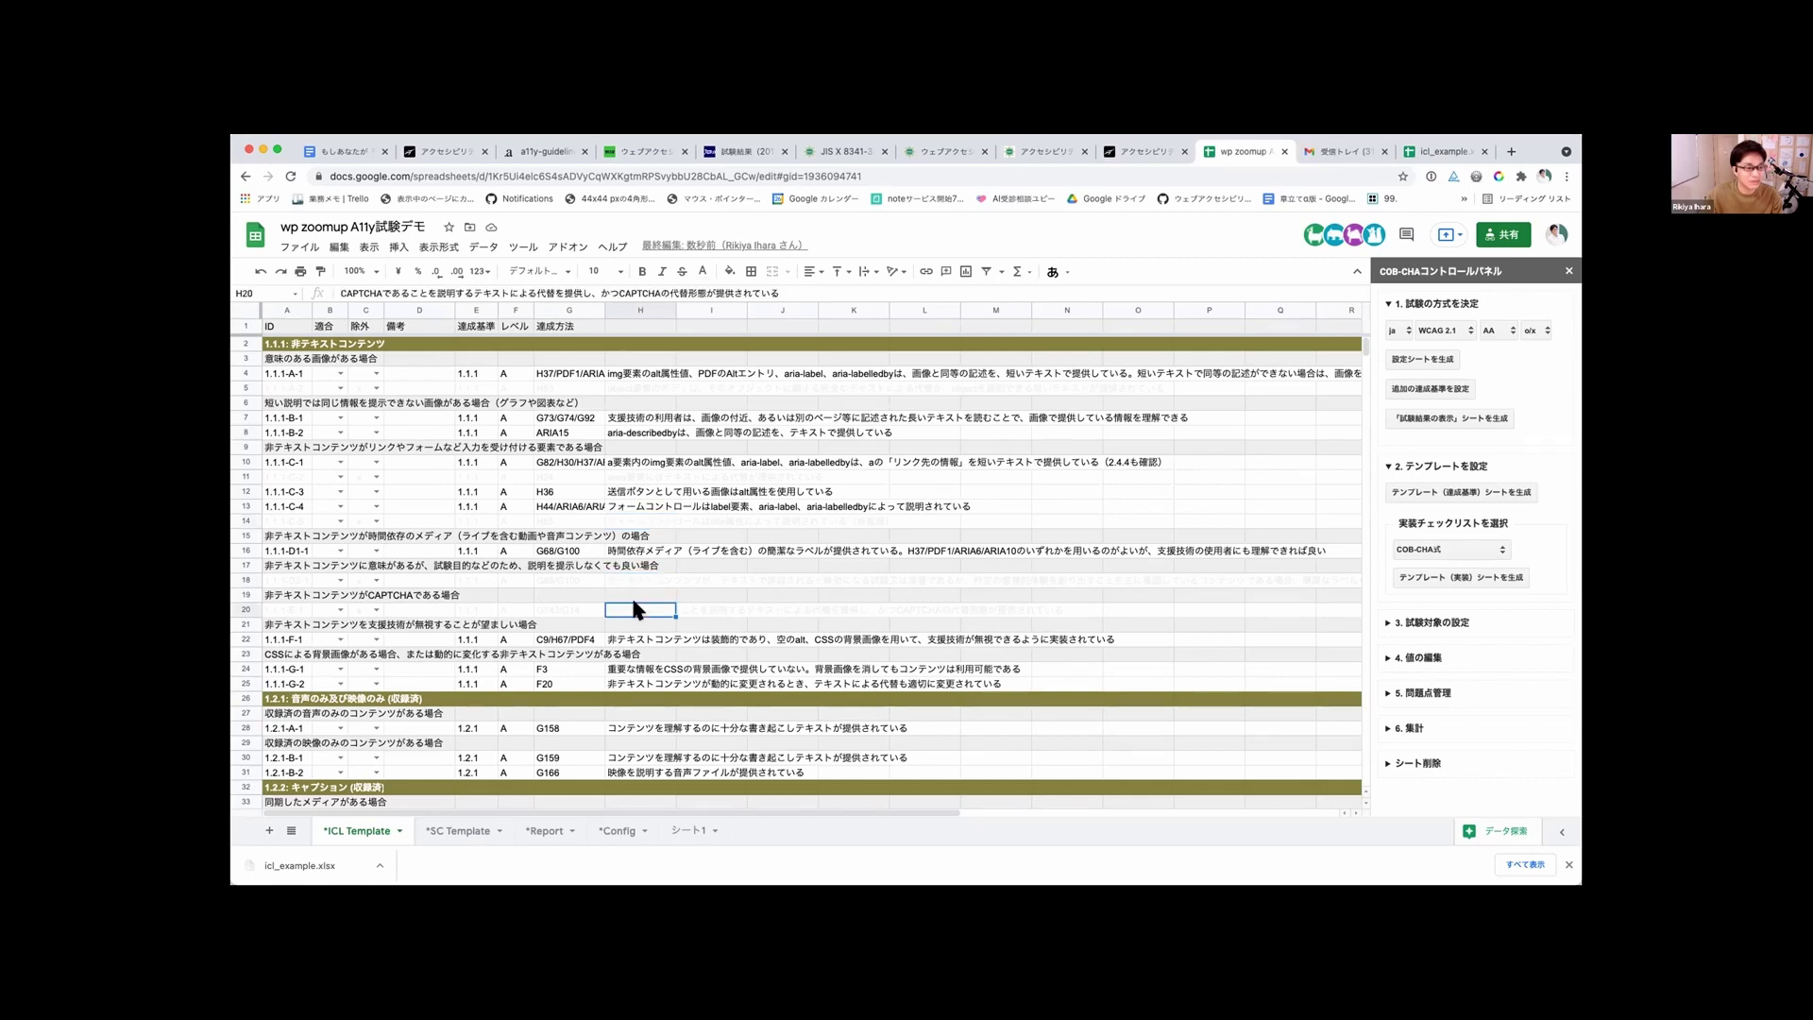
Step: Look through the *ICL Template checklist from 1.1.1 to 1.3.1, then return to the 1.1.1 heading
scroll(638, 609, "down", 2)
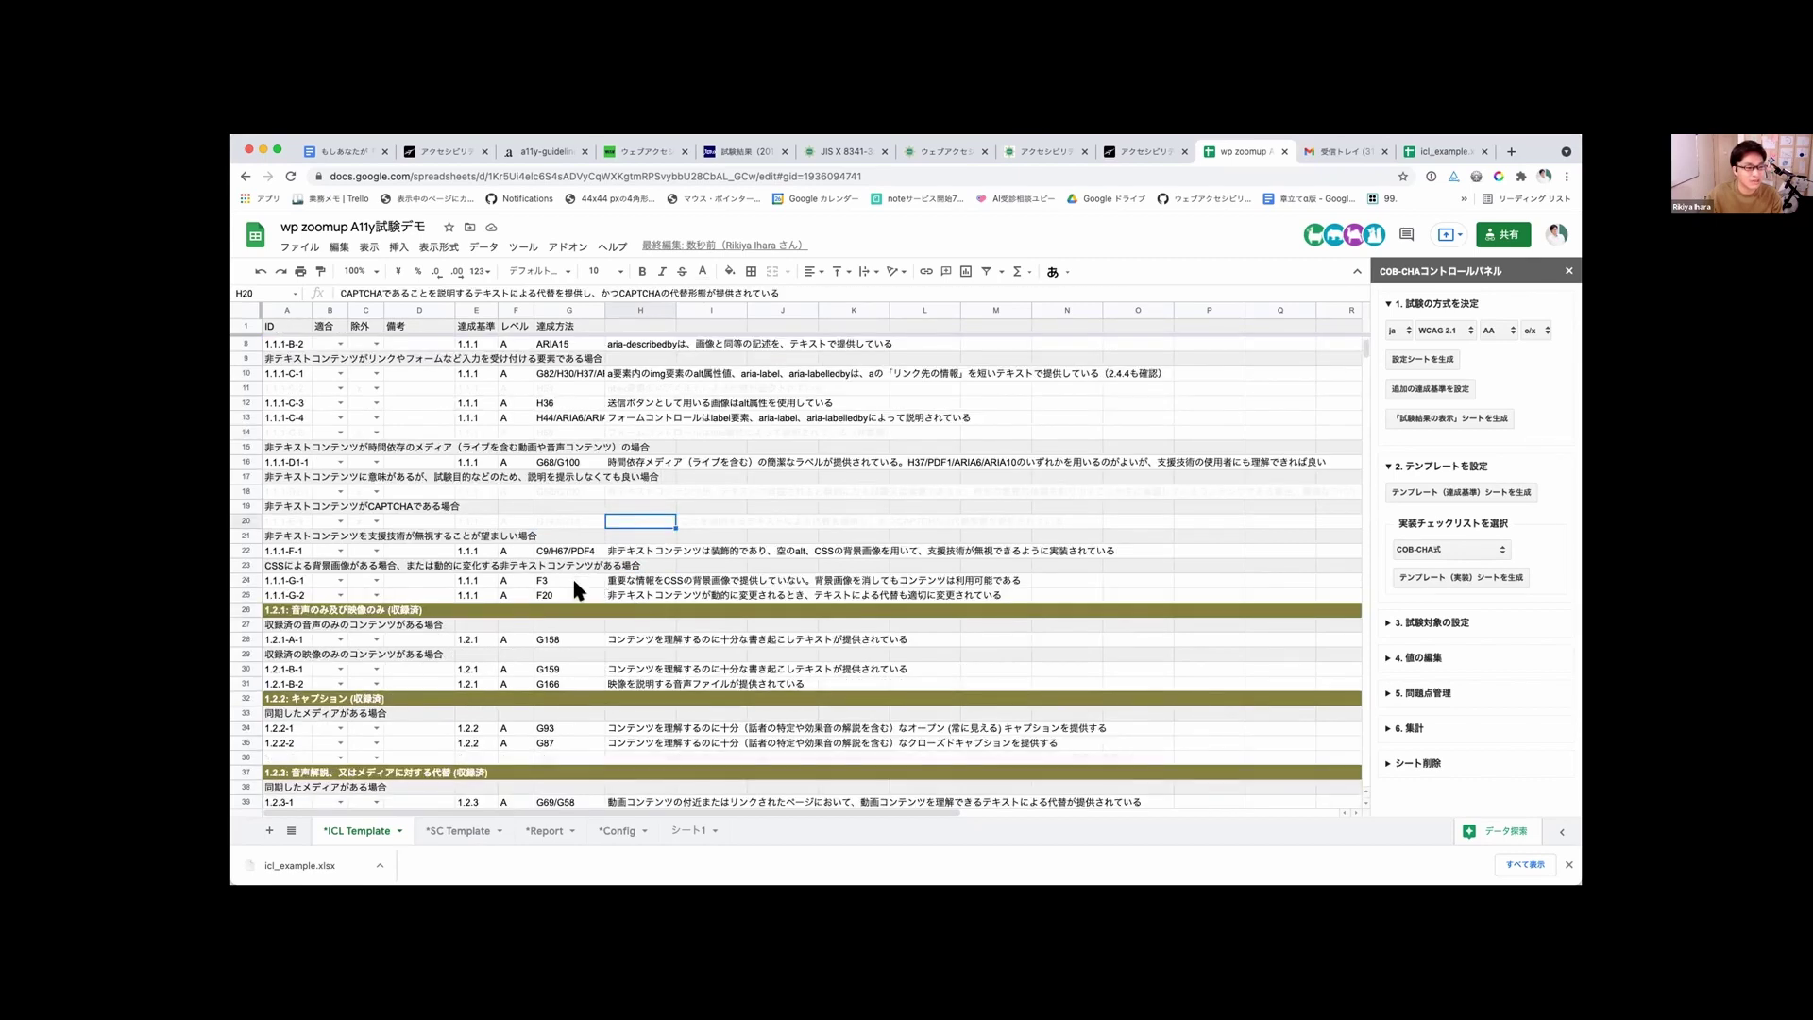
scroll(578, 590, "down", 1)
scroll(574, 628, "down", 3)
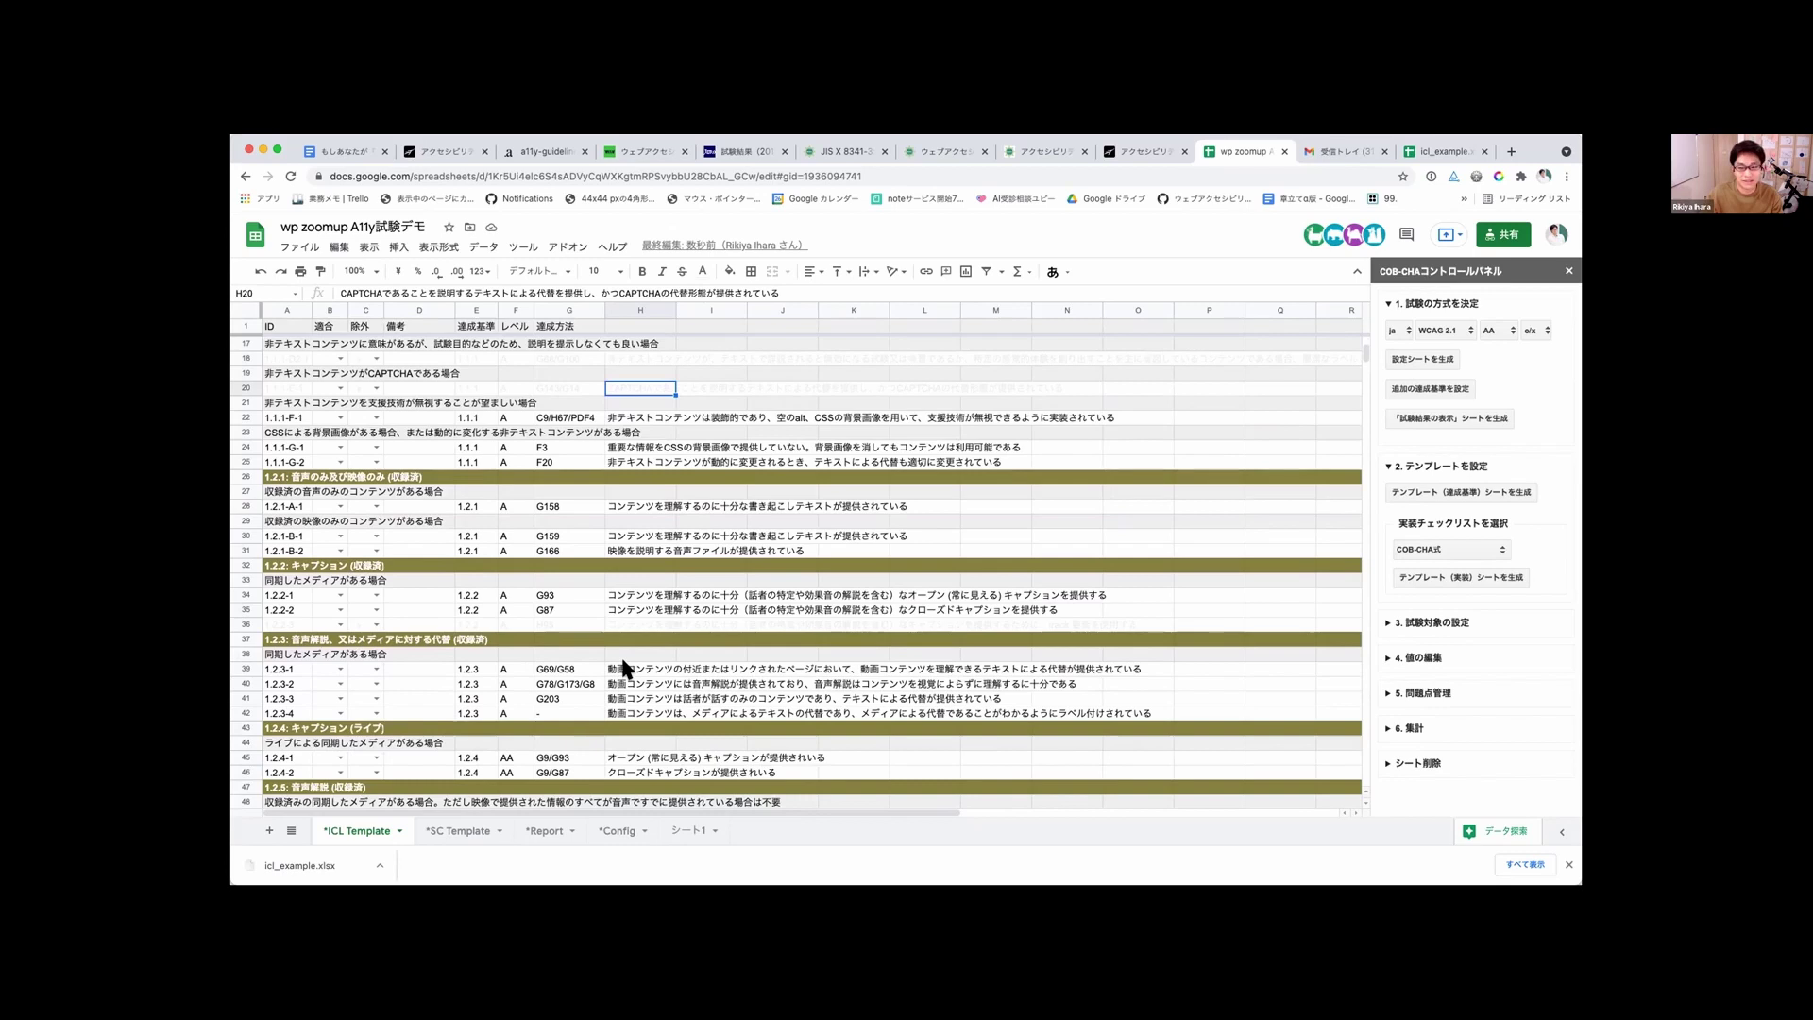
scroll(630, 674, "down", 1)
scroll(634, 676, "down", 8)
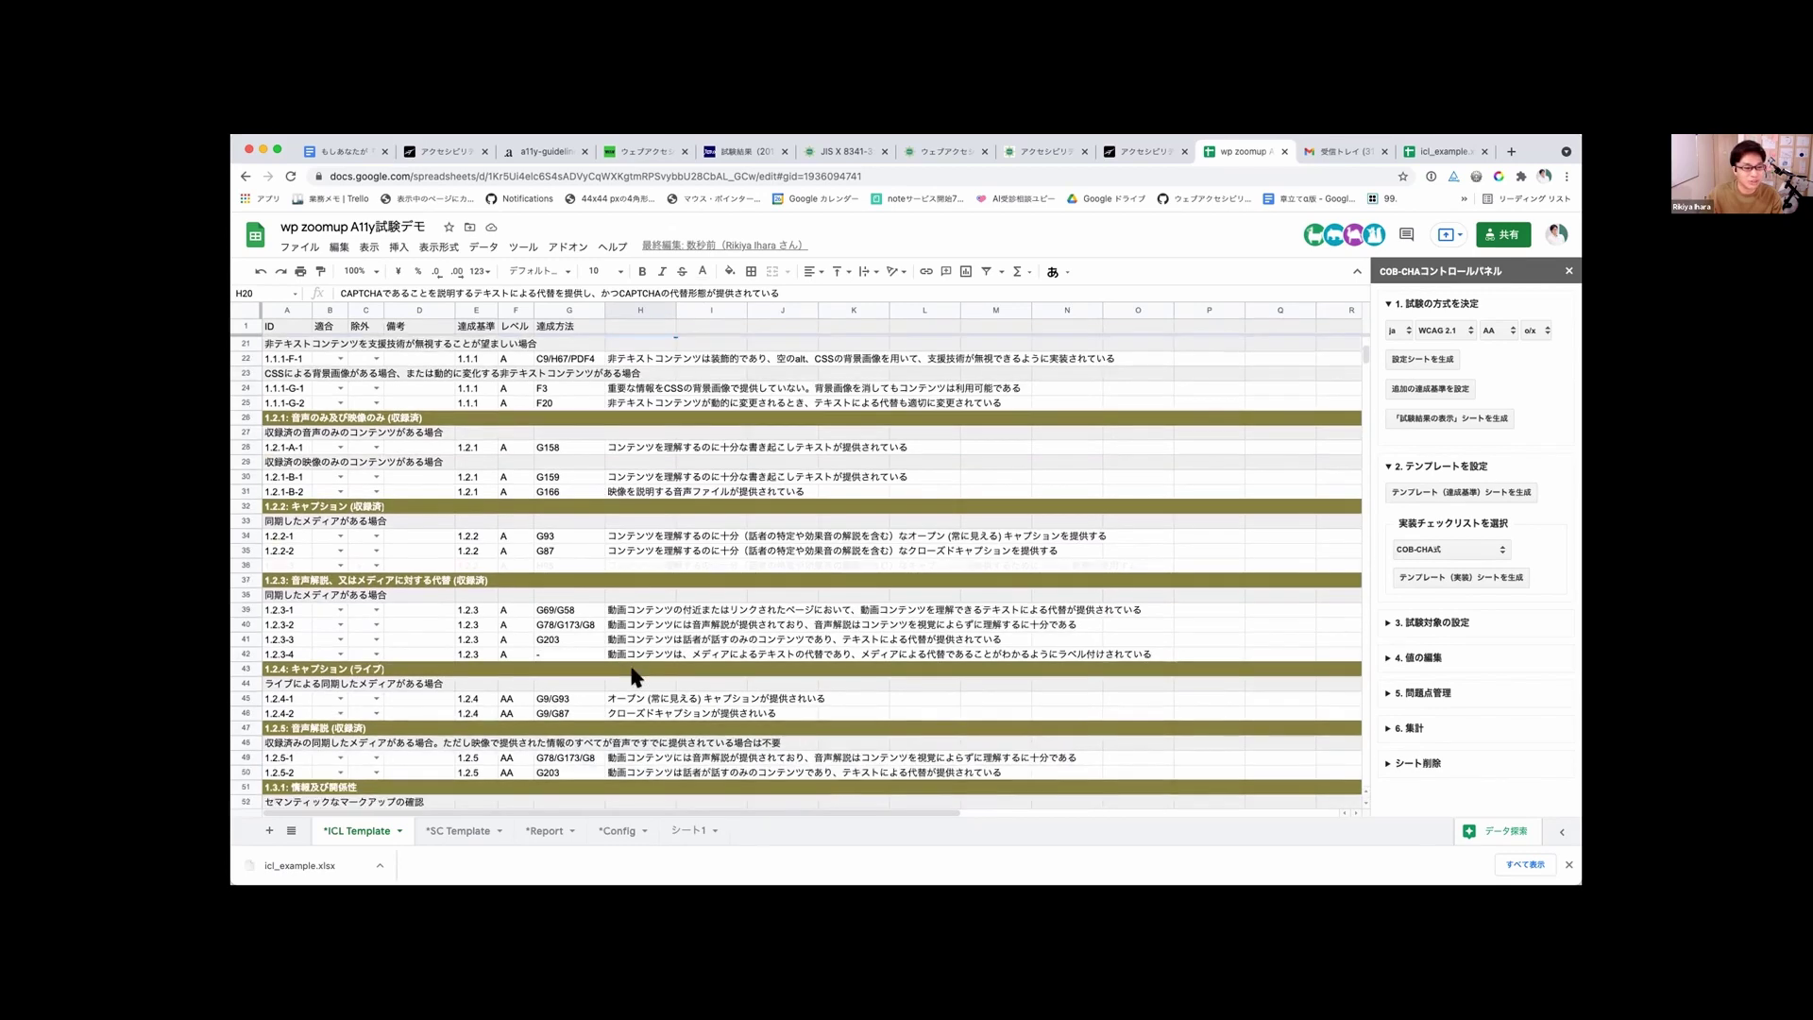
scroll(634, 676, "down", 5)
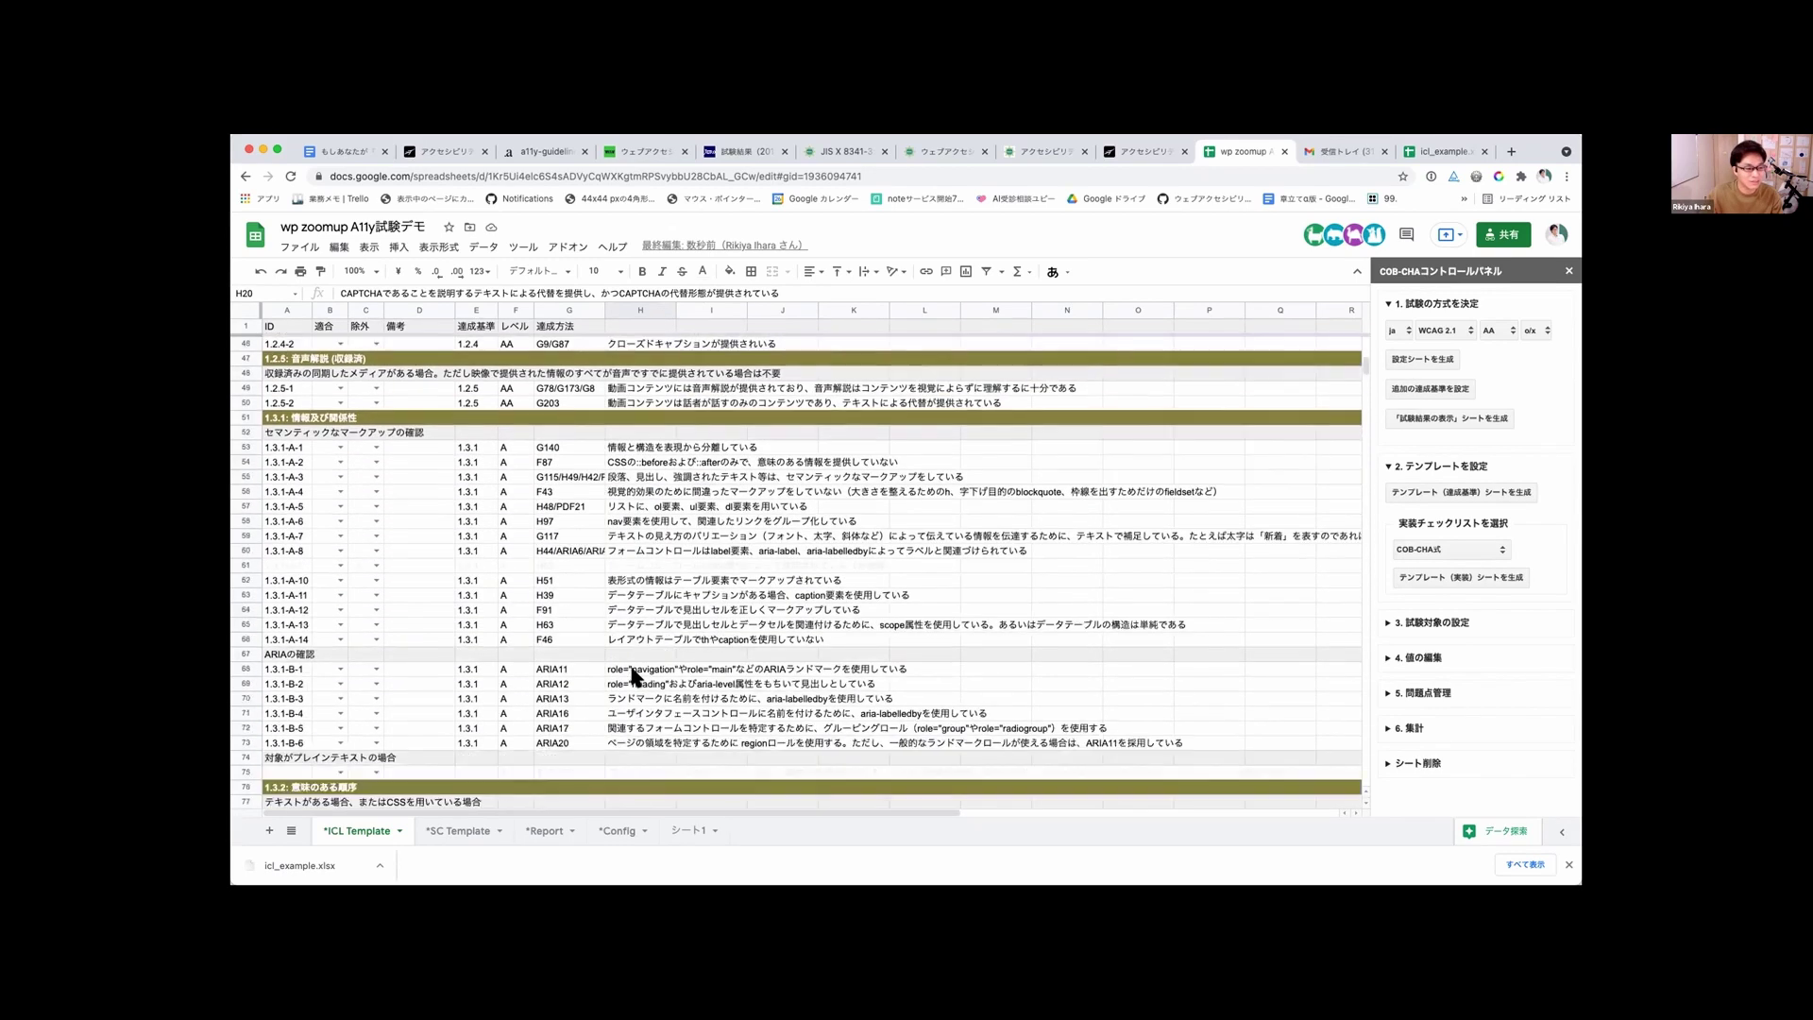
scroll(634, 676, "up", 6)
scroll(633, 672, "up", 13)
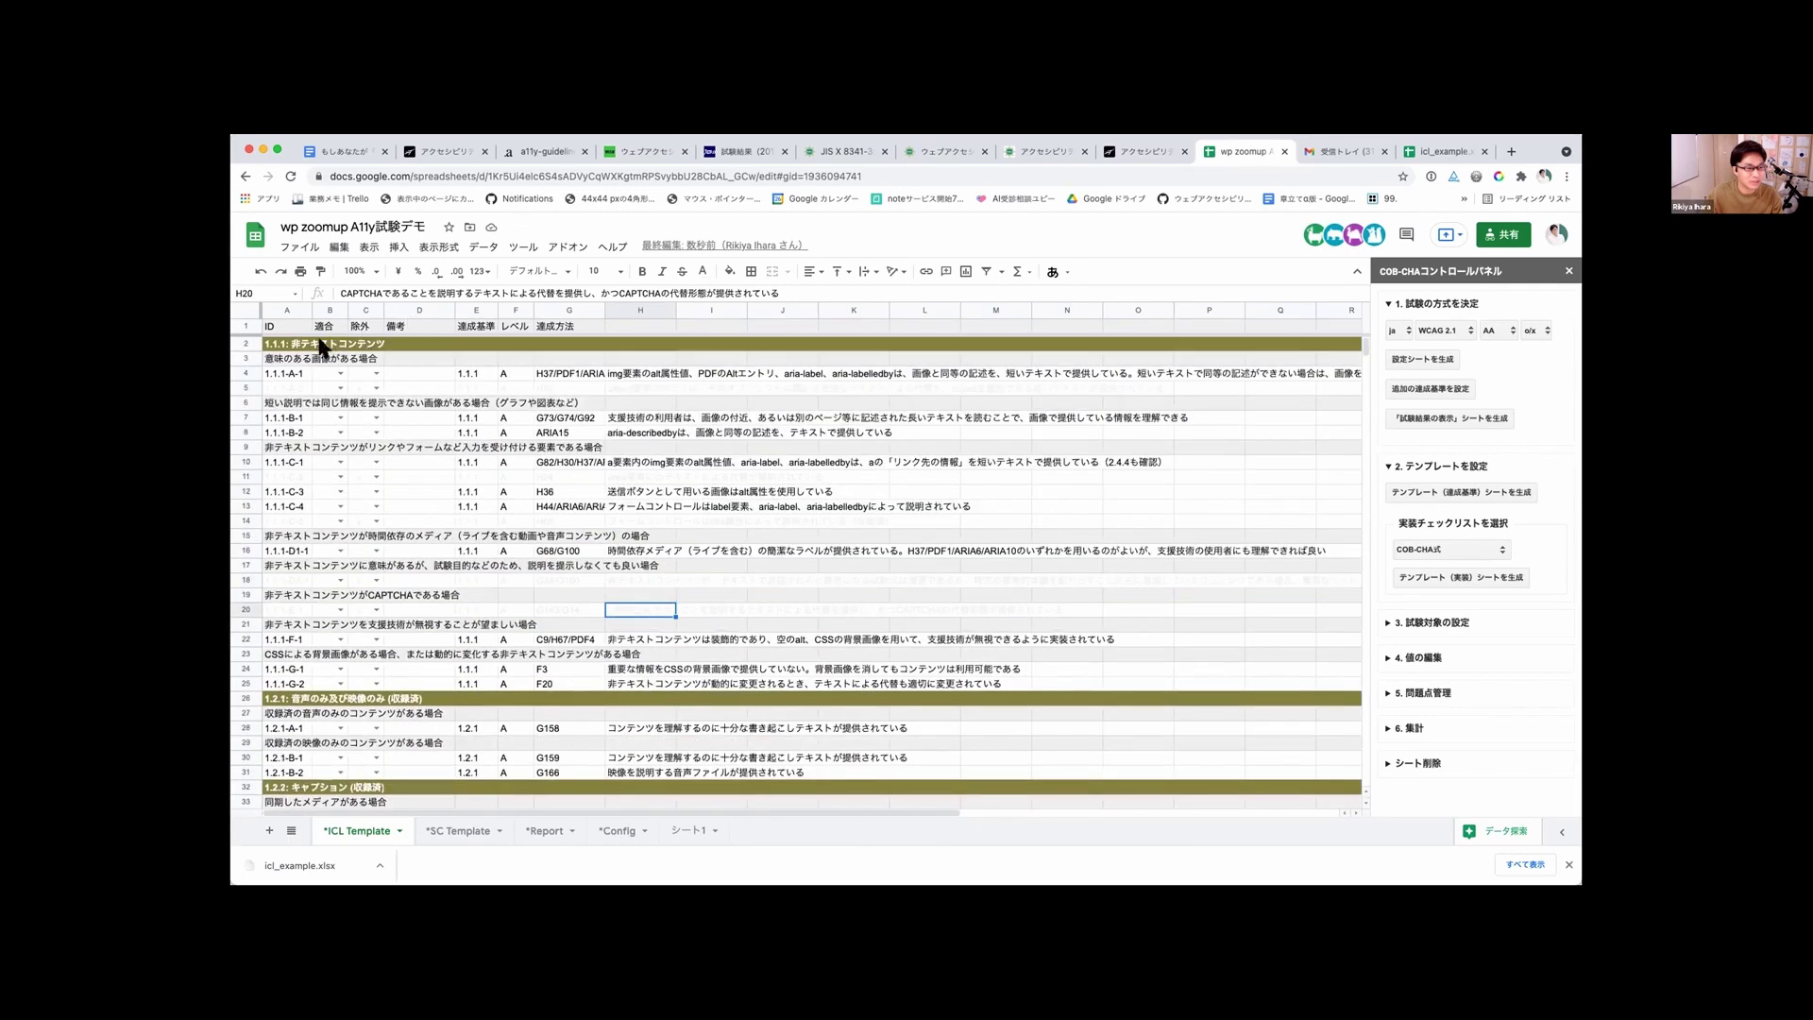
left_click(280, 341)
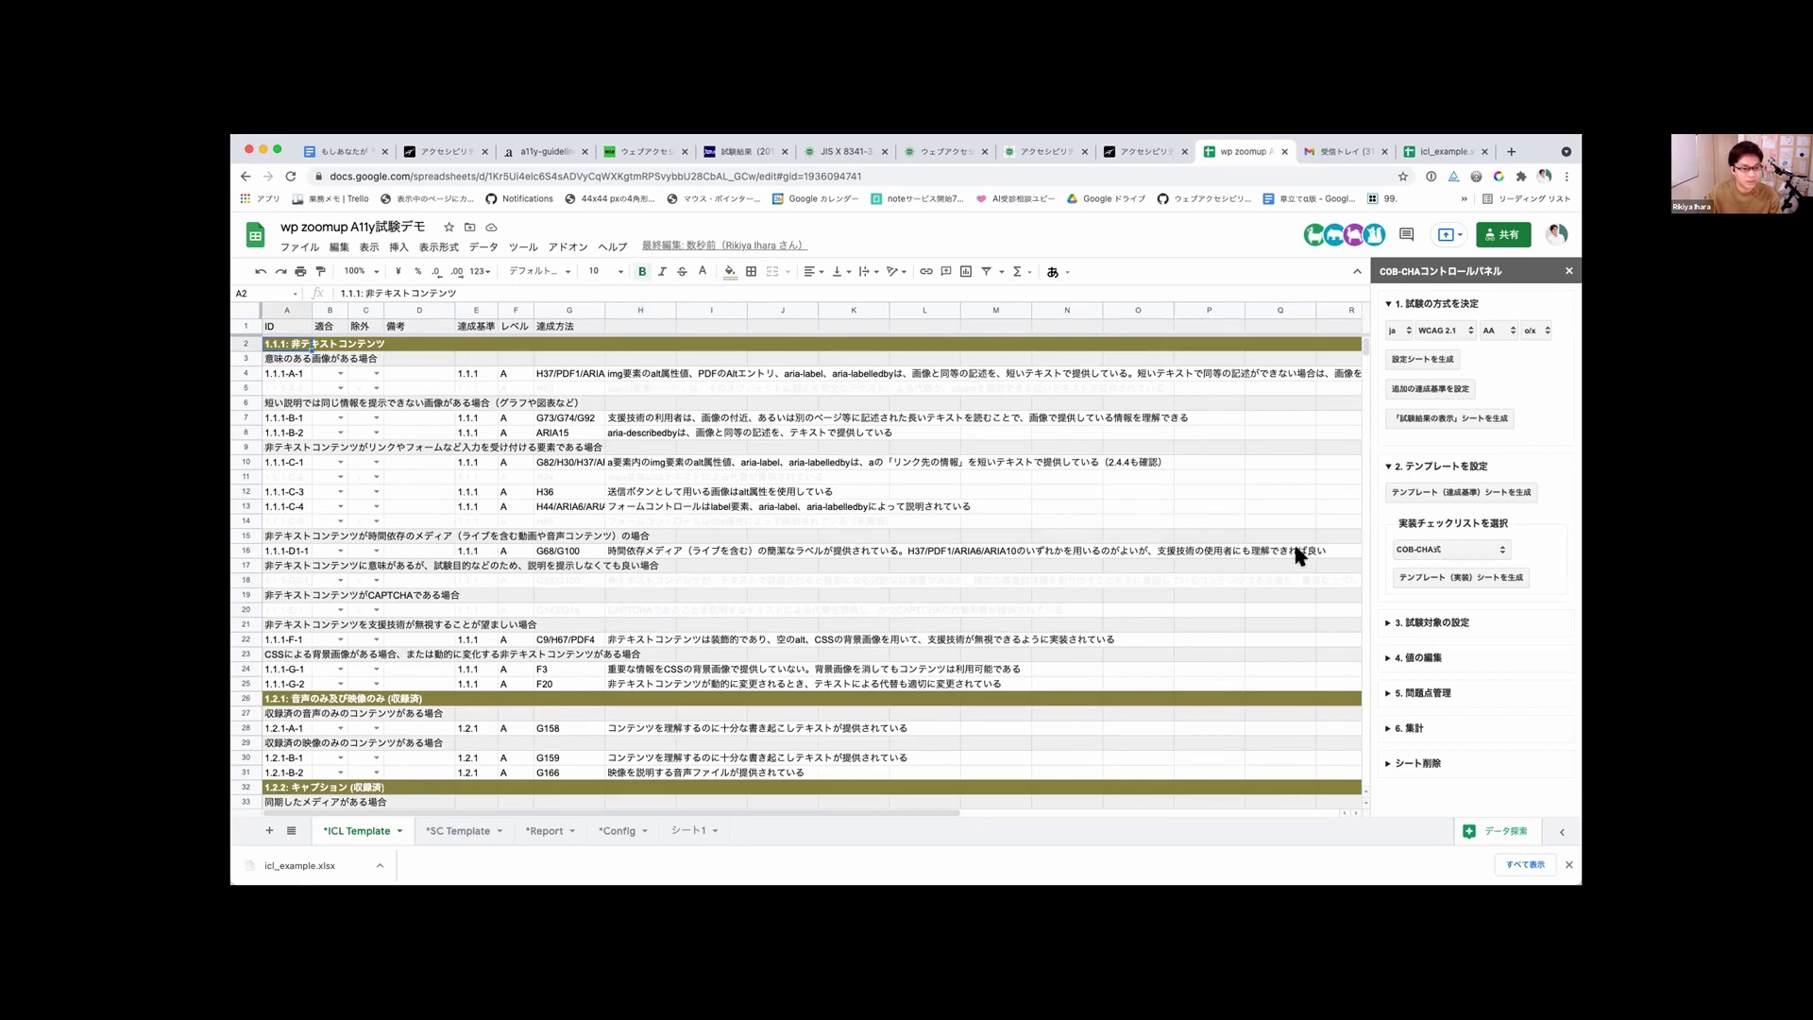
Step: Generate the URL list sheet for the test targets and look over its numbered rows
left_click(1380, 624)
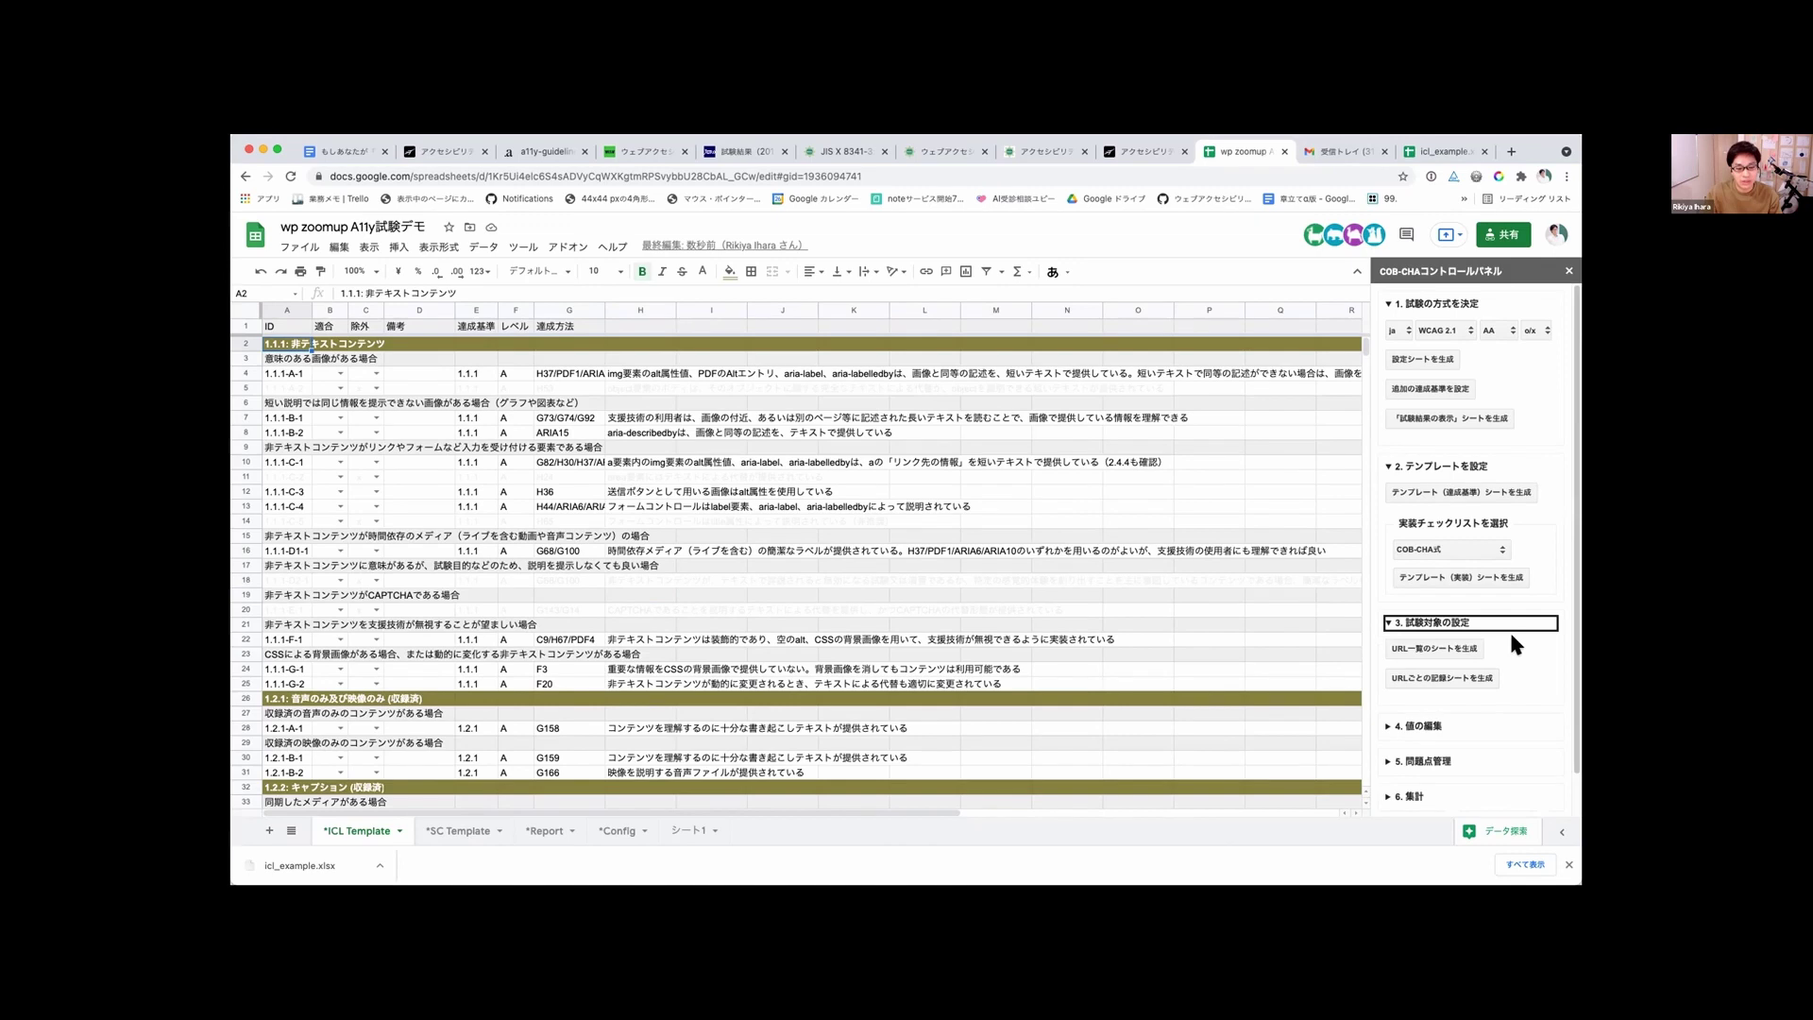
left_click(1454, 648)
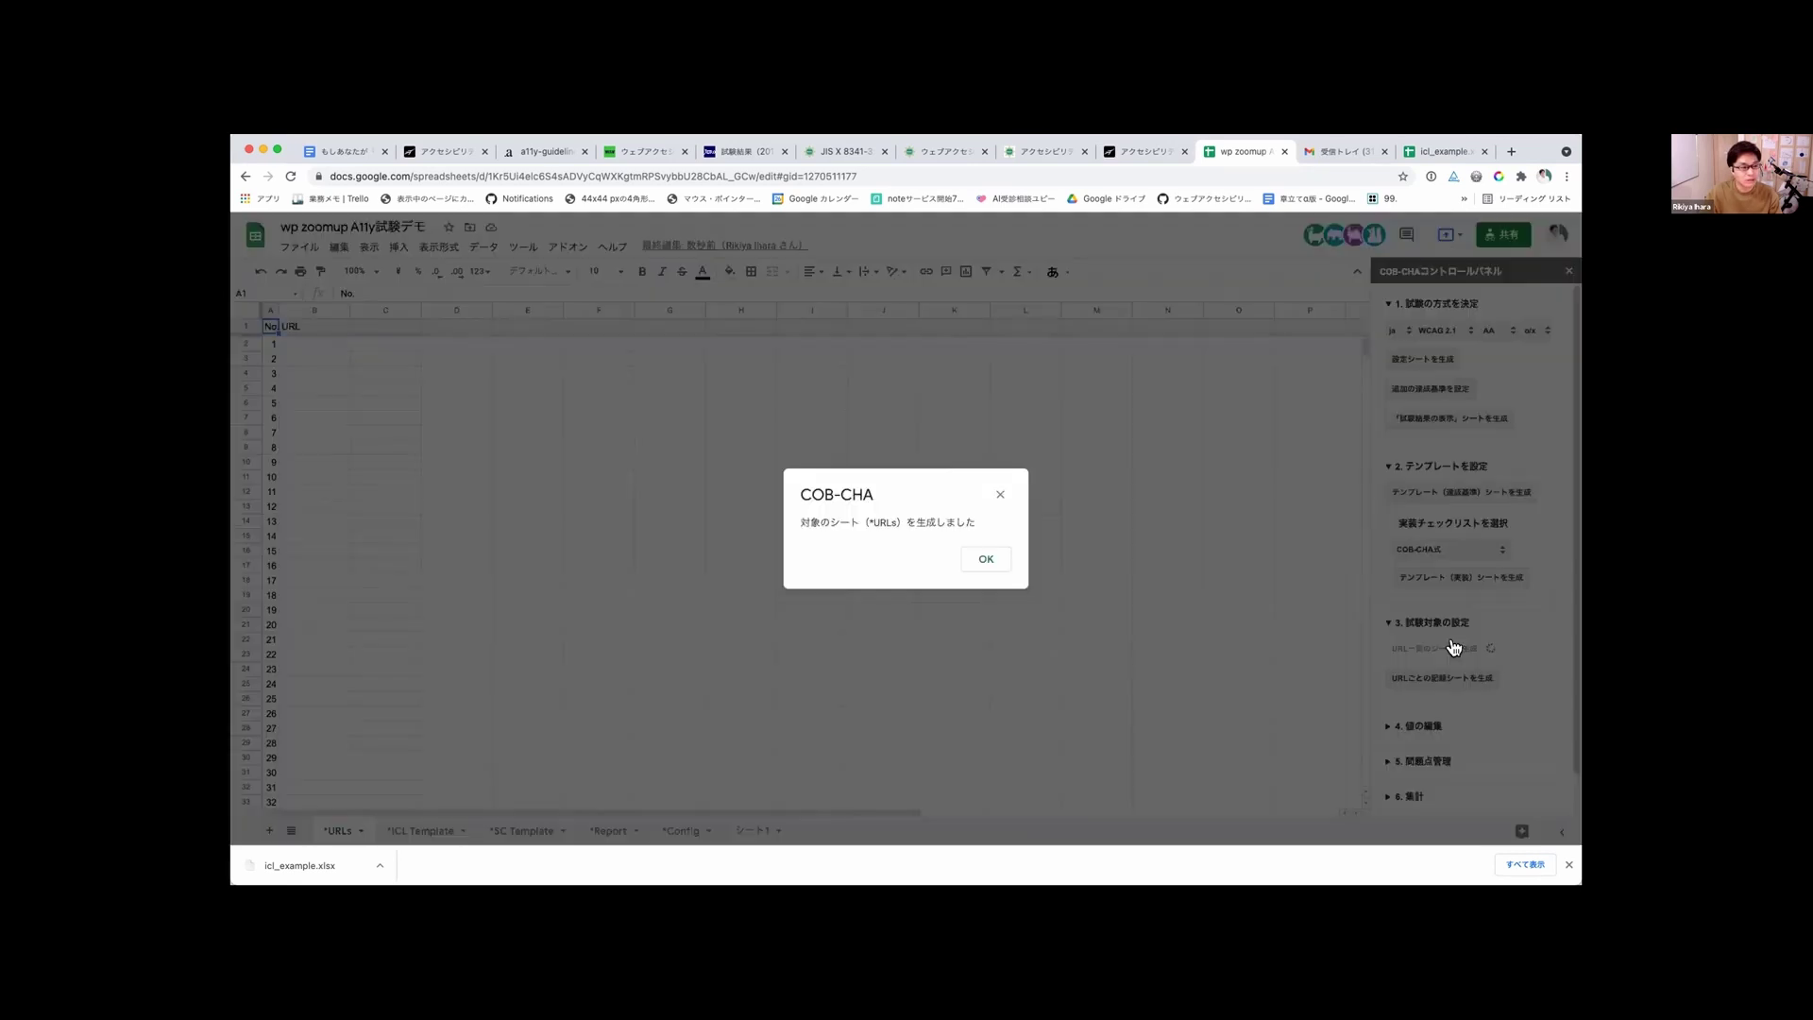
left_click(986, 559)
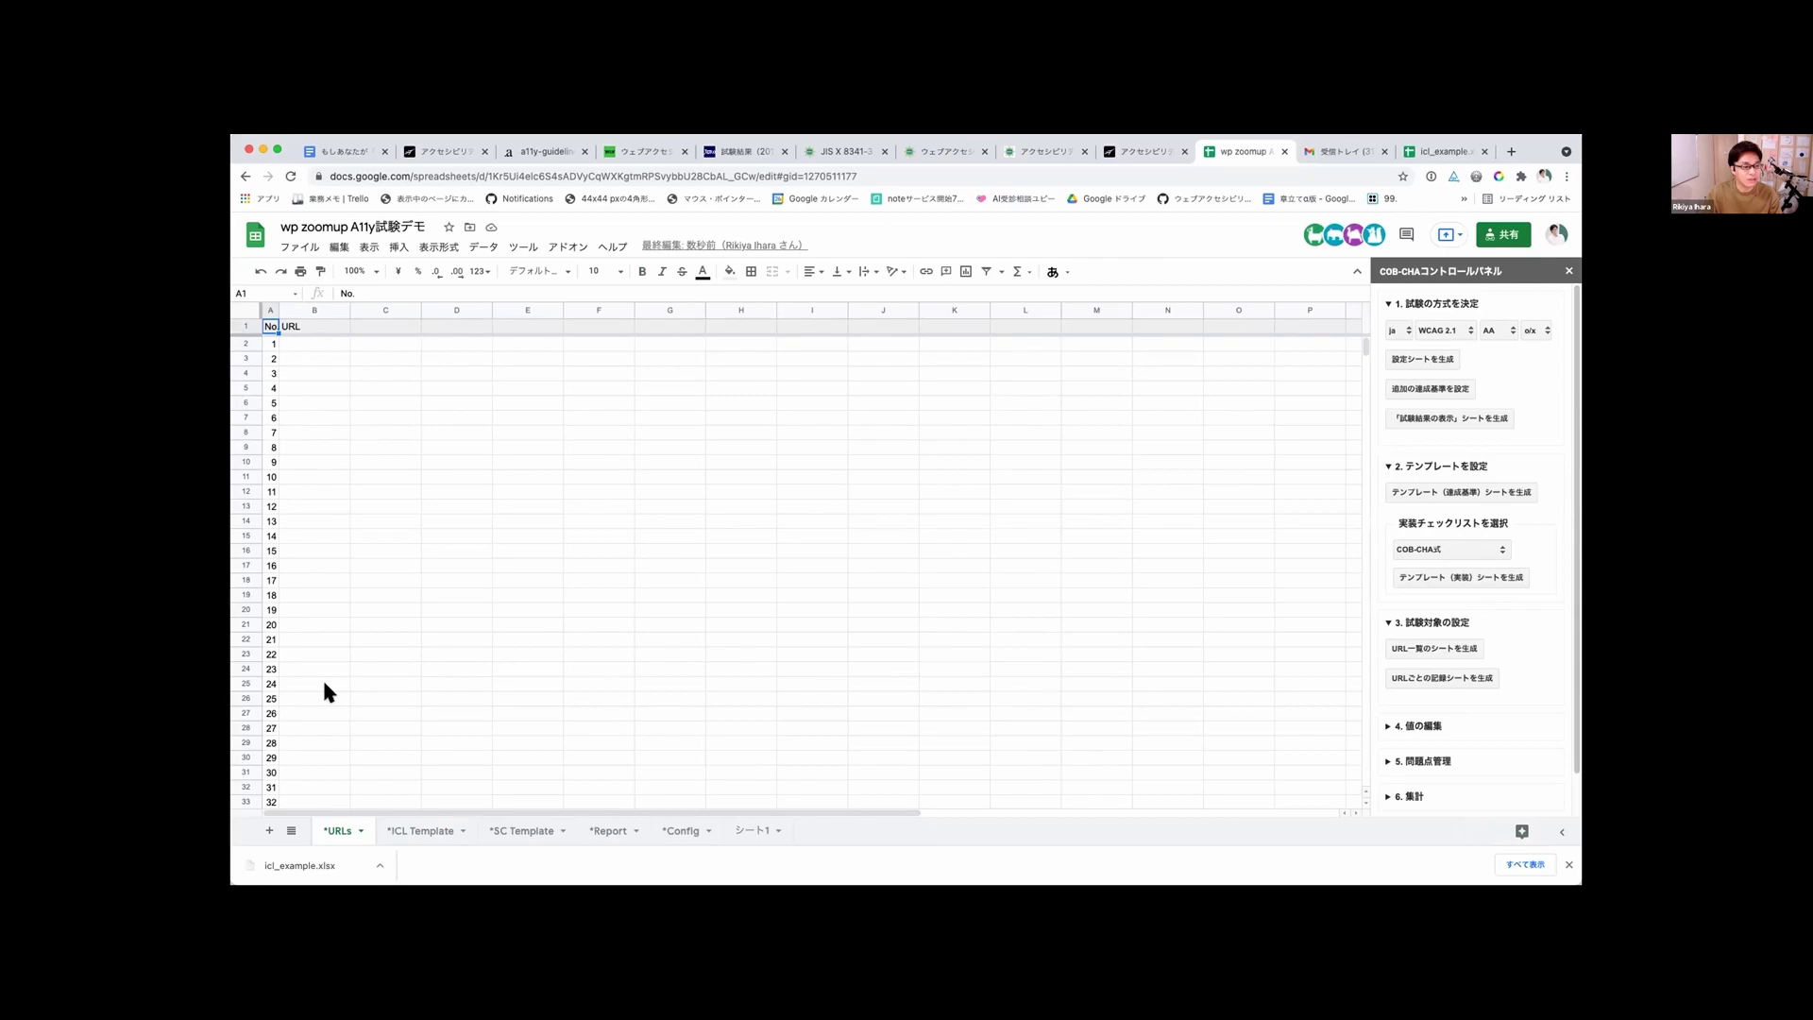
scroll(324, 683, "down", 3)
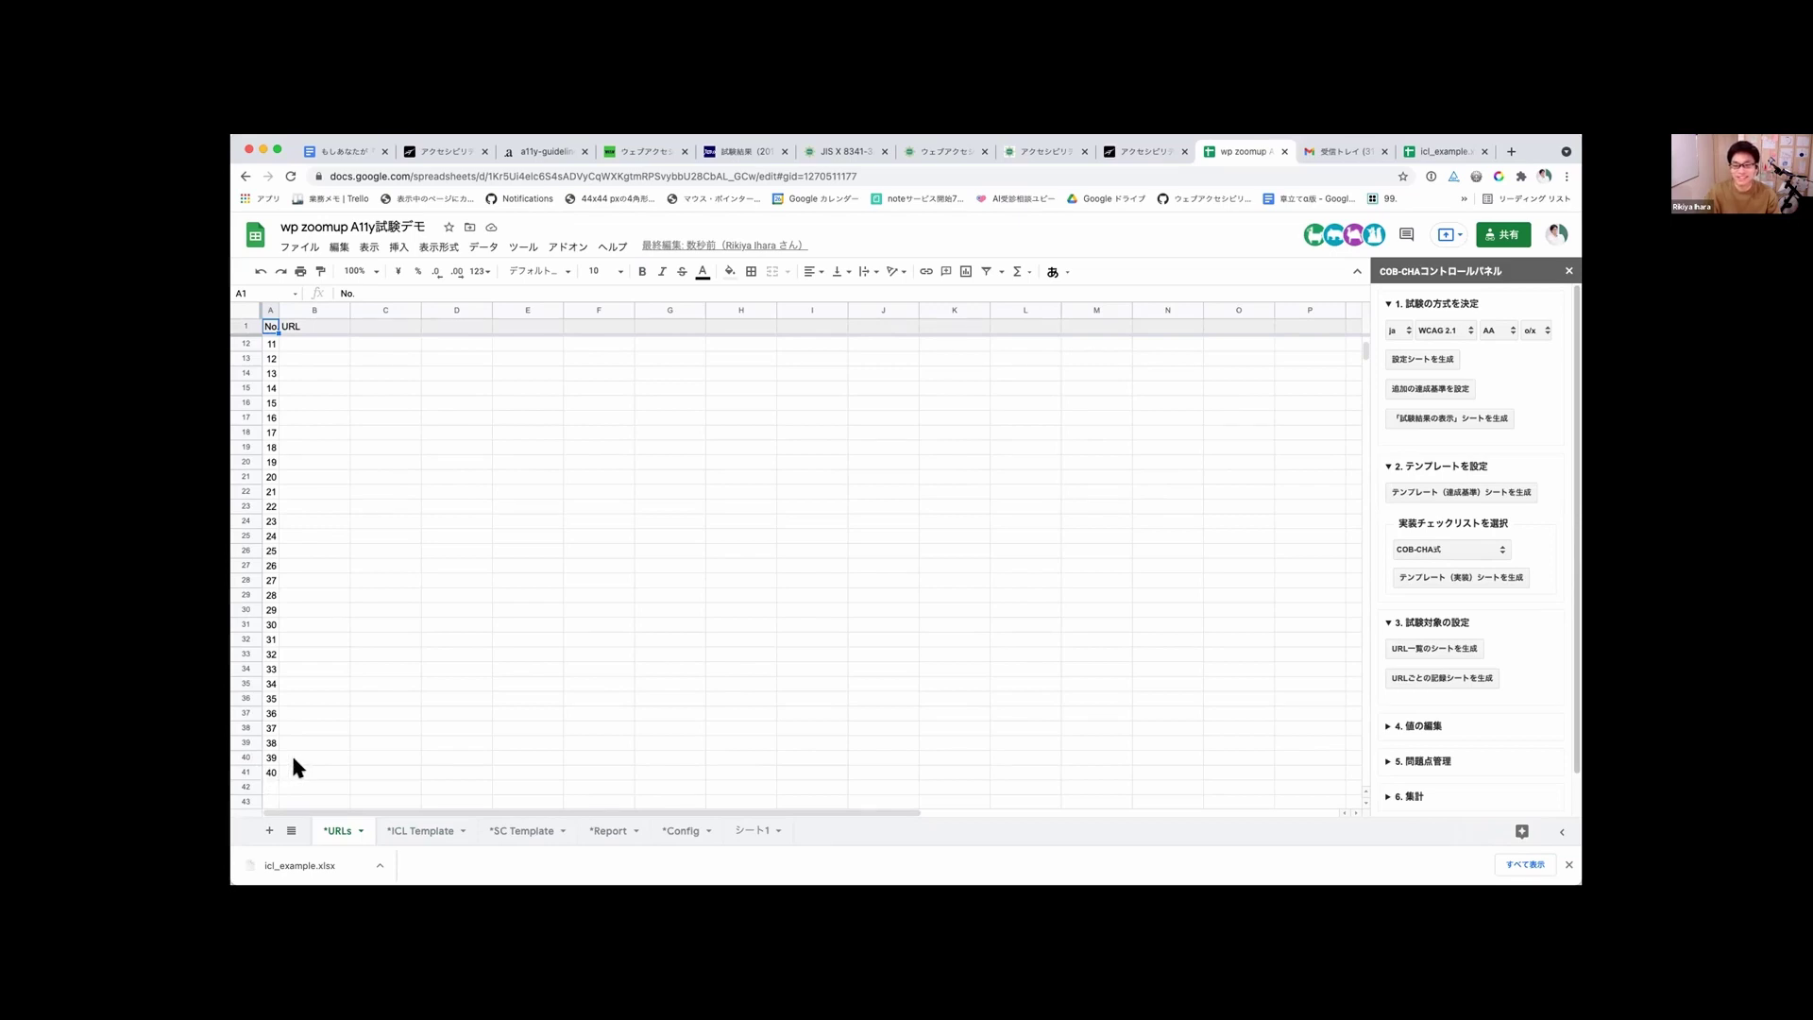
scroll(373, 672, "up", 3)
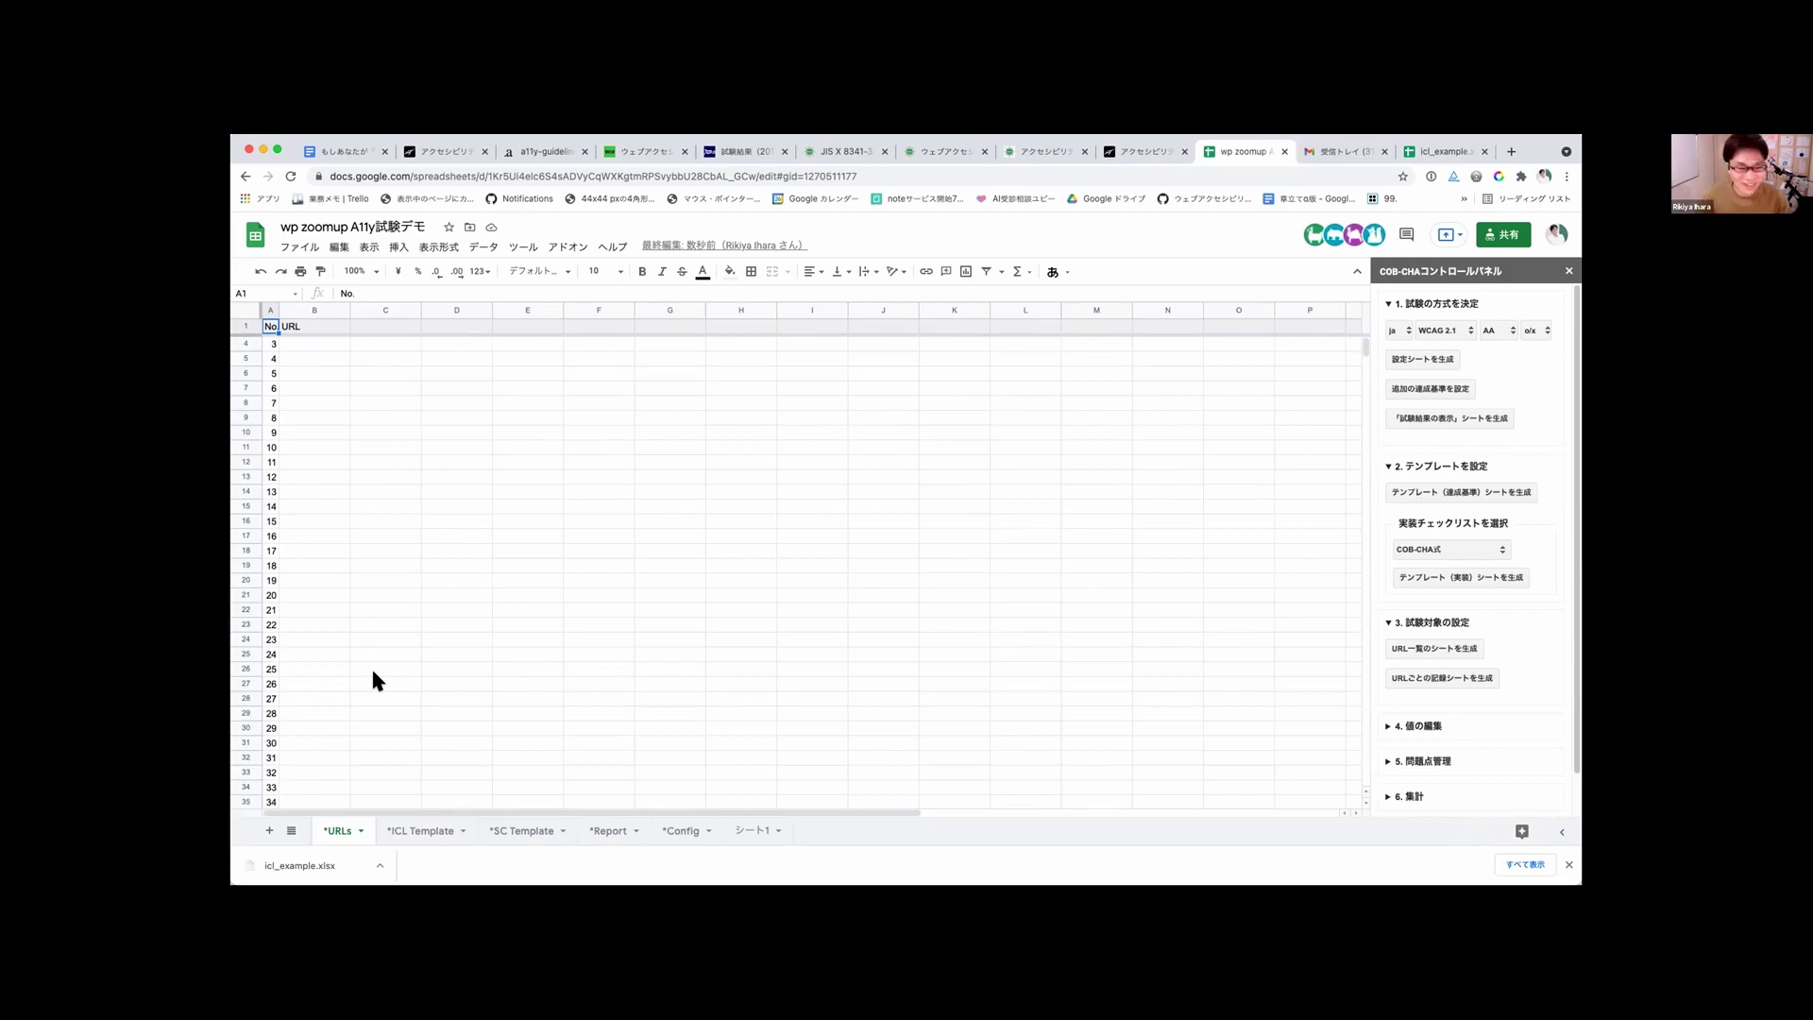
scroll(371, 665, "down", 3)
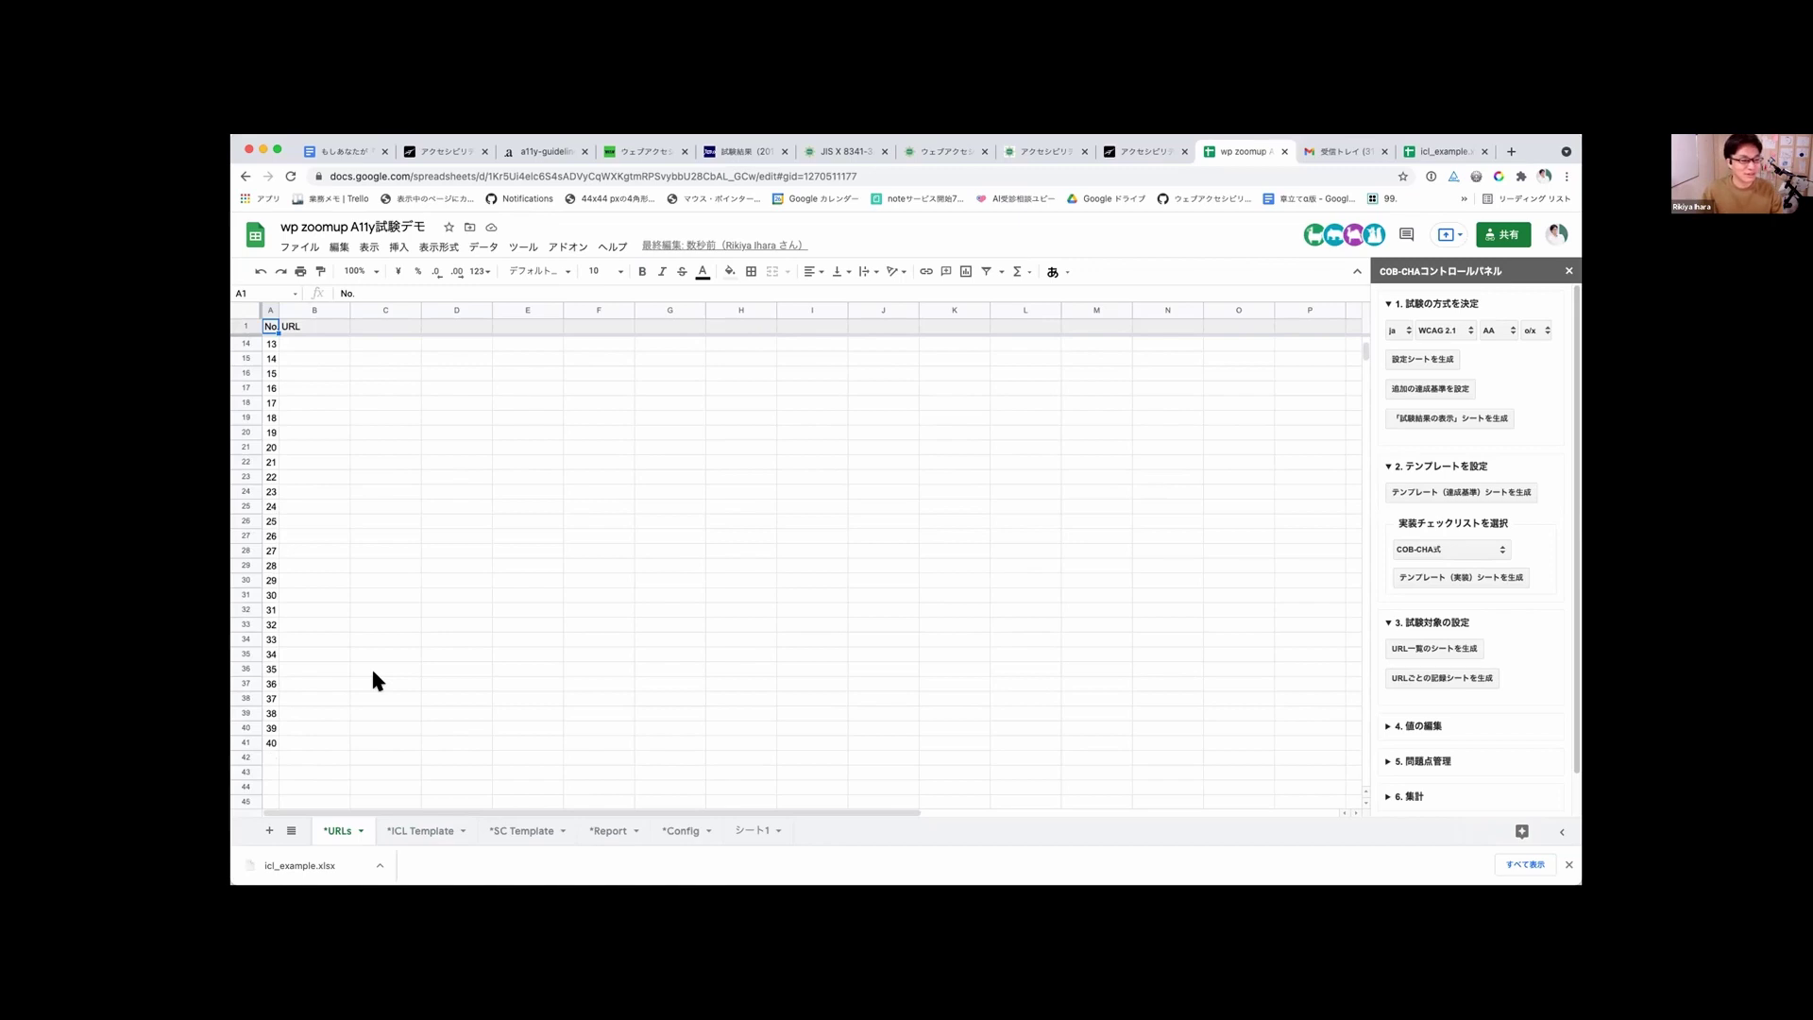
scroll(373, 681, "up", 3)
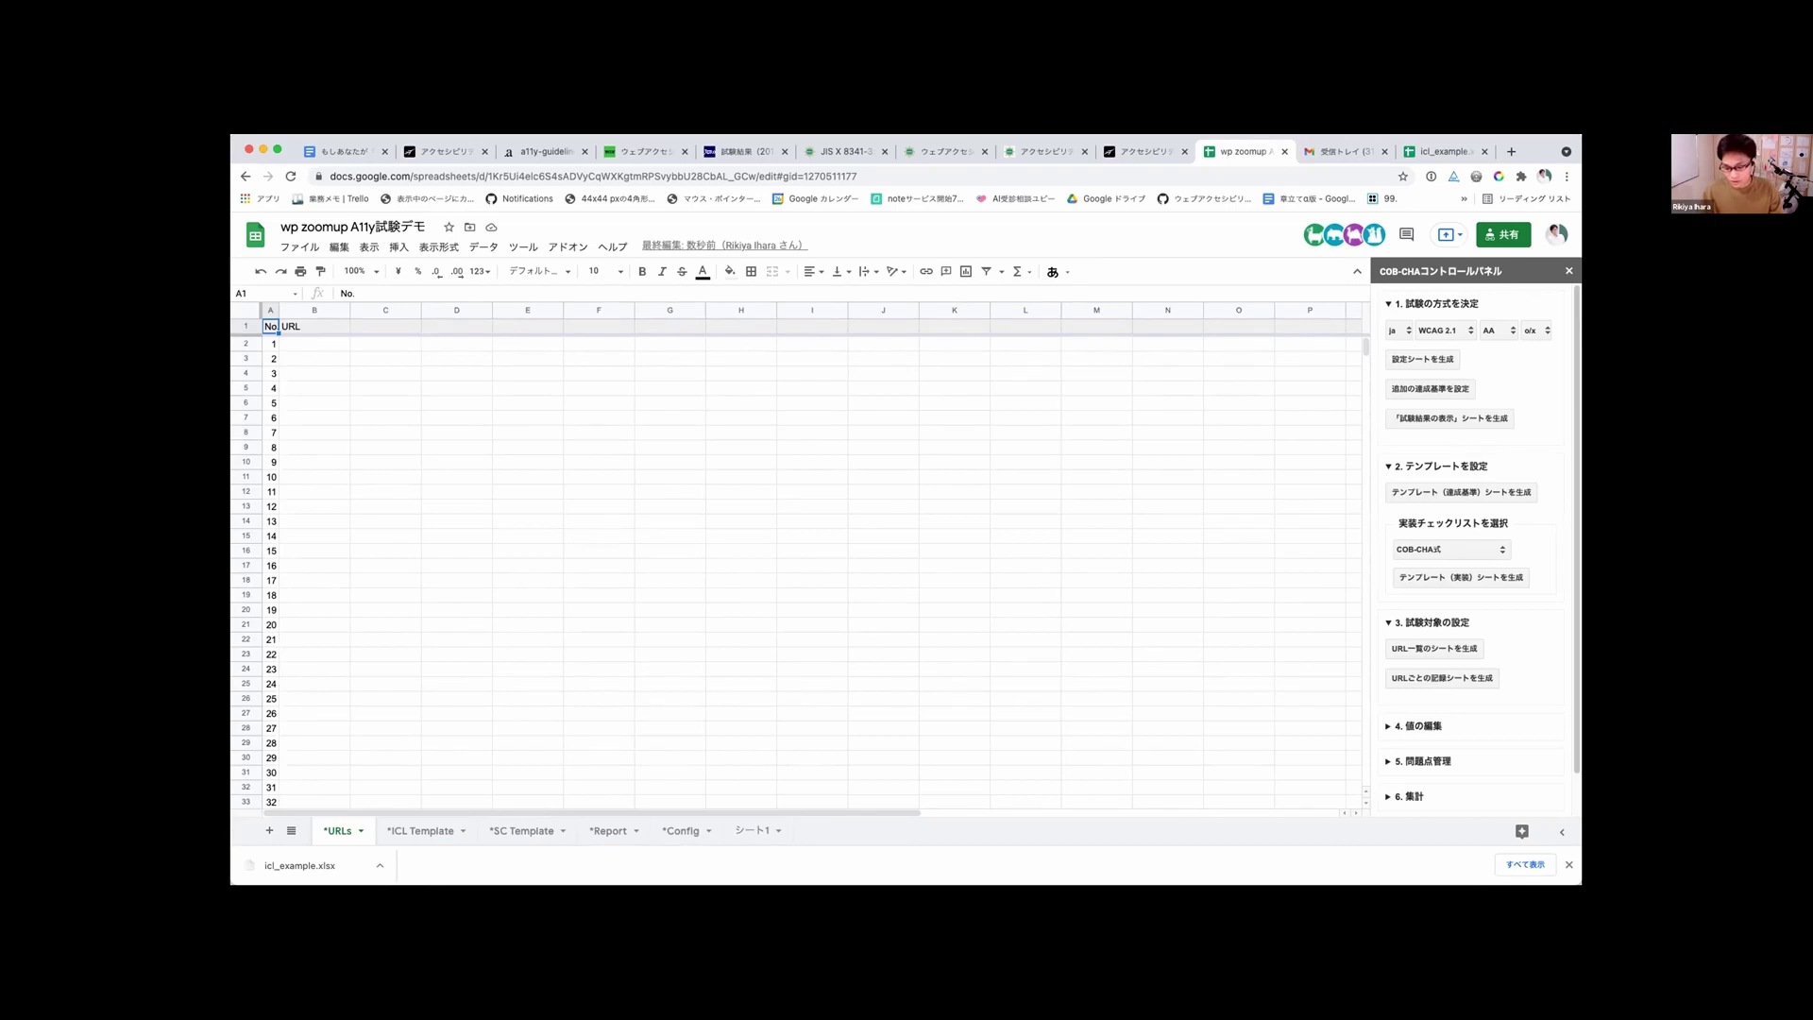
key("super+Tab")
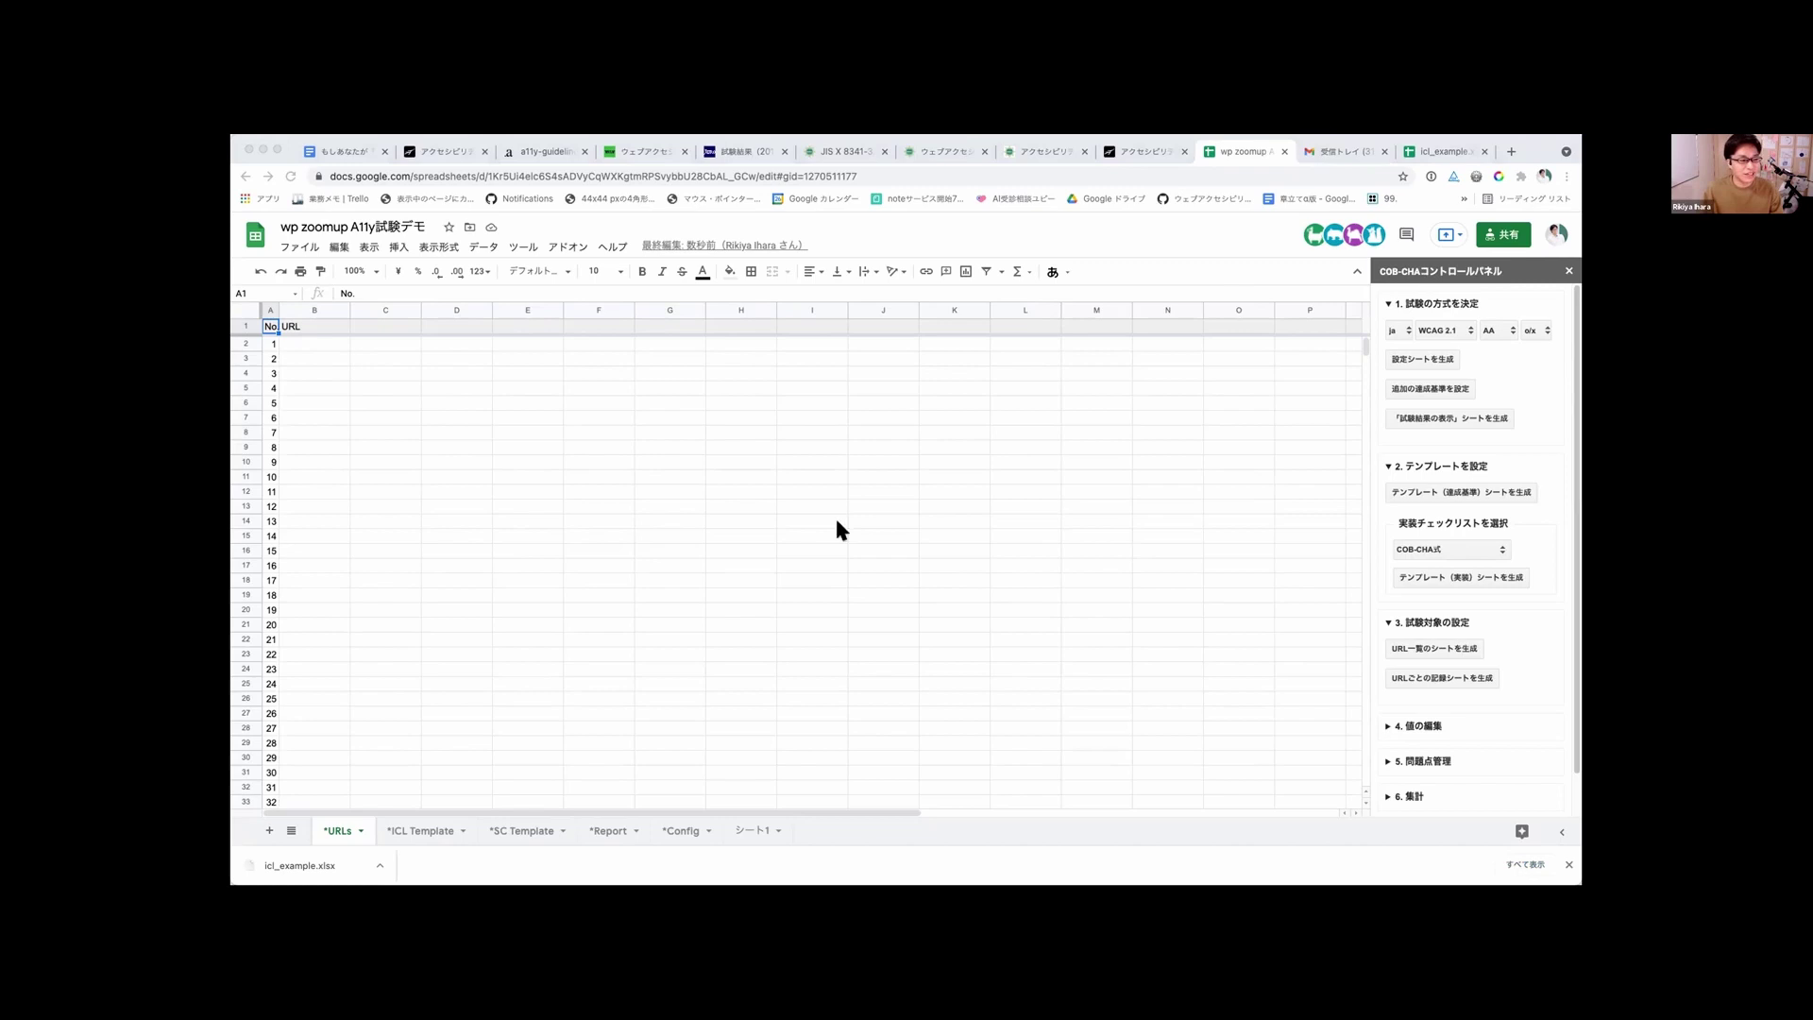
key("super+Tab")
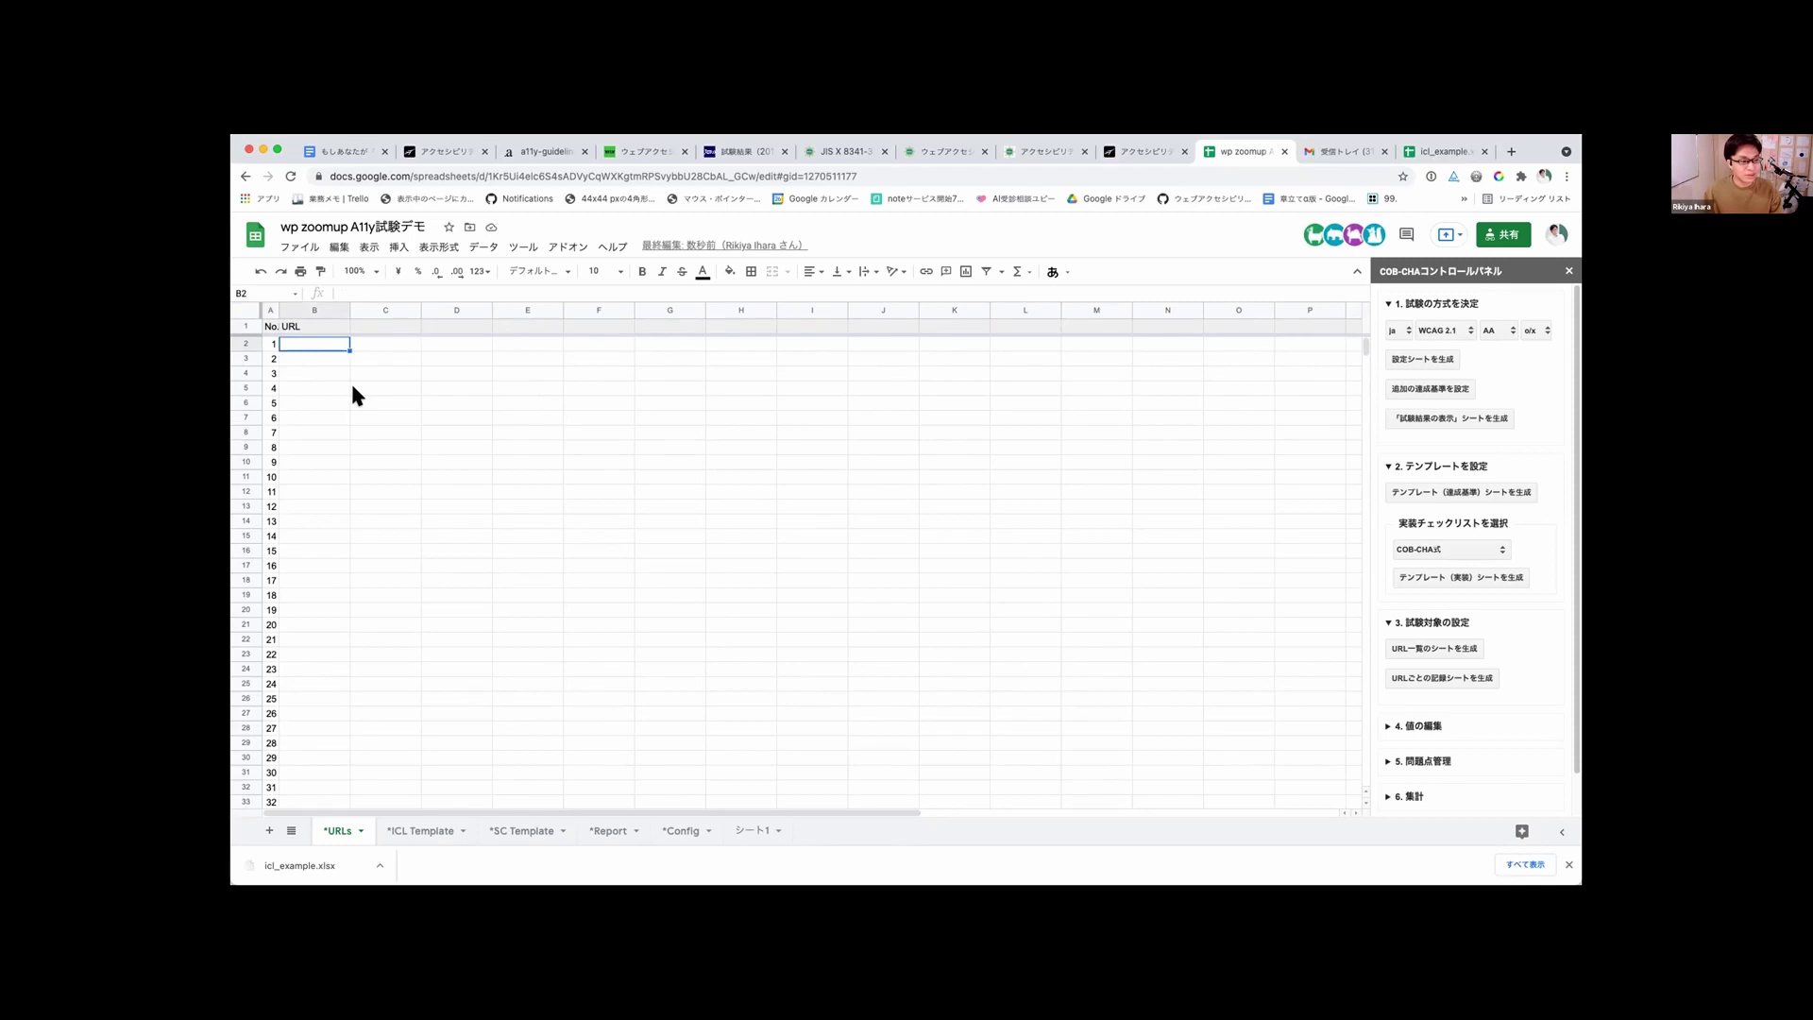
type("https://crowdworks.jp/ https://crowdworks.jp/public/jobs https://crowdworks.jp/public/employees https://crowdworks.jp/user/new_email https://crowdworks.jp/login")
left_click(482, 413)
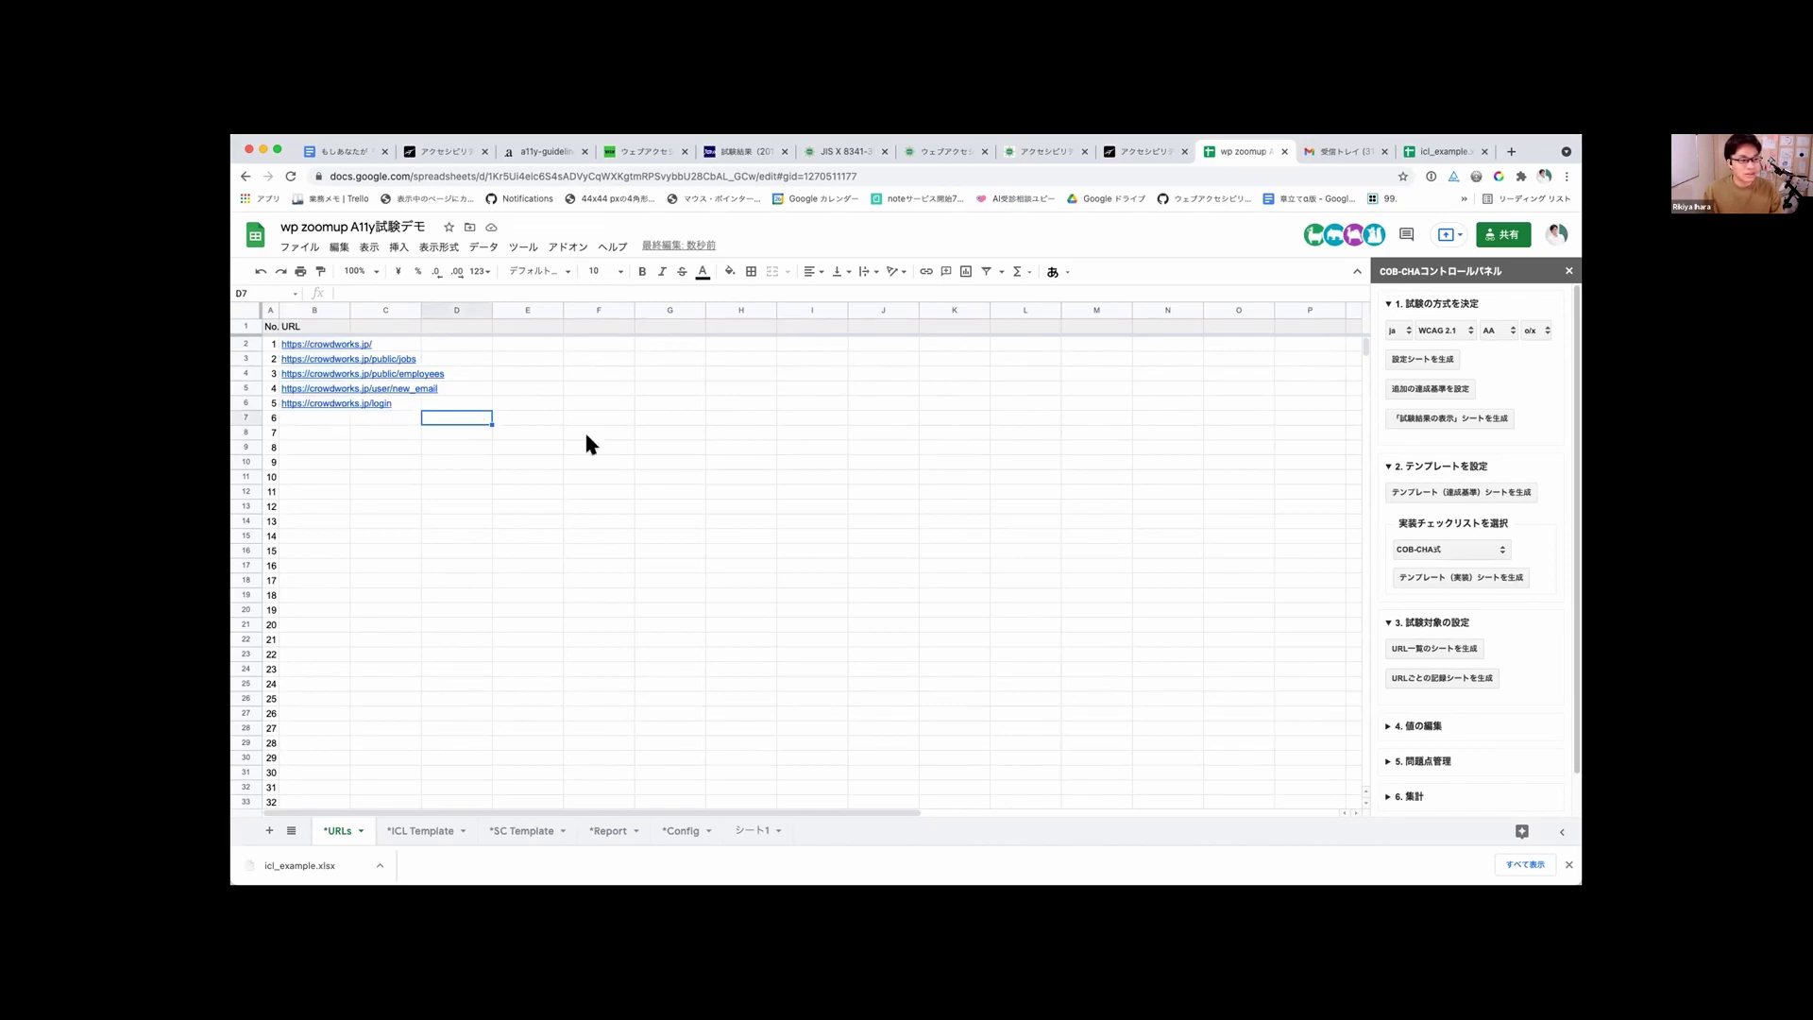
Step: Generate the record sheets for each URL, view sheets 2 to 5 and return to sheet 1
left_click(1433, 674)
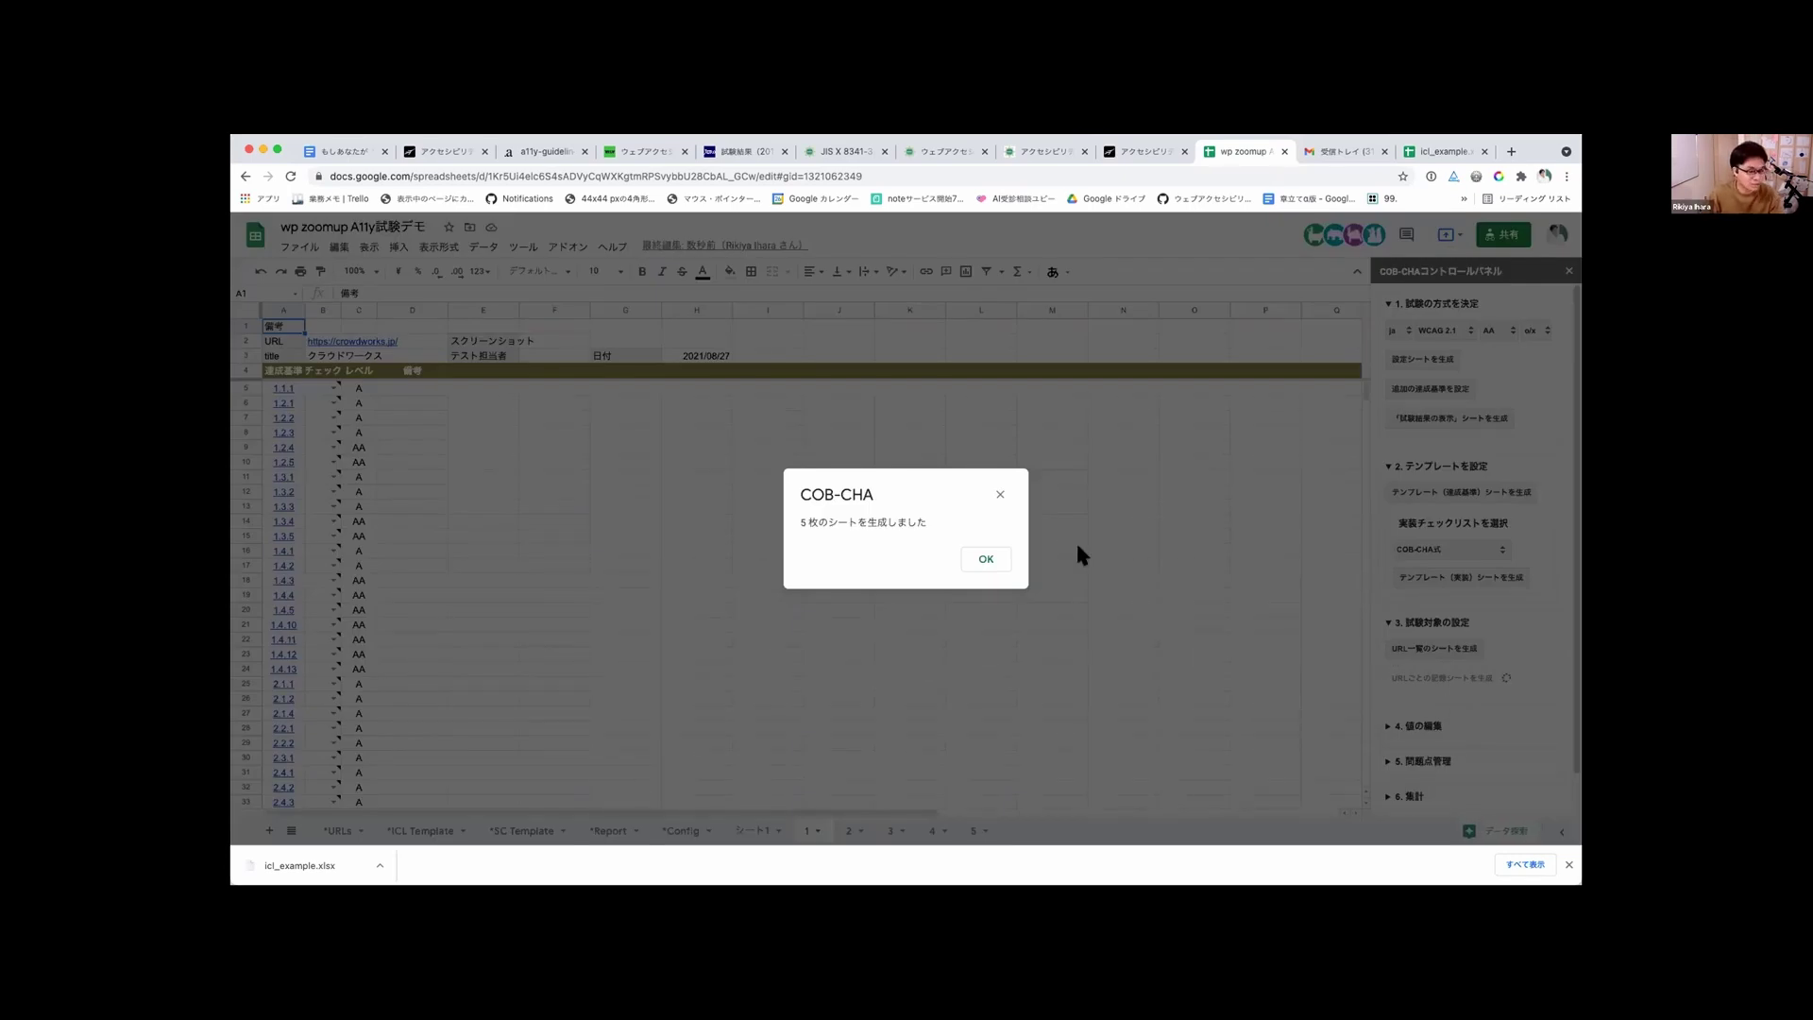
left_click(972, 553)
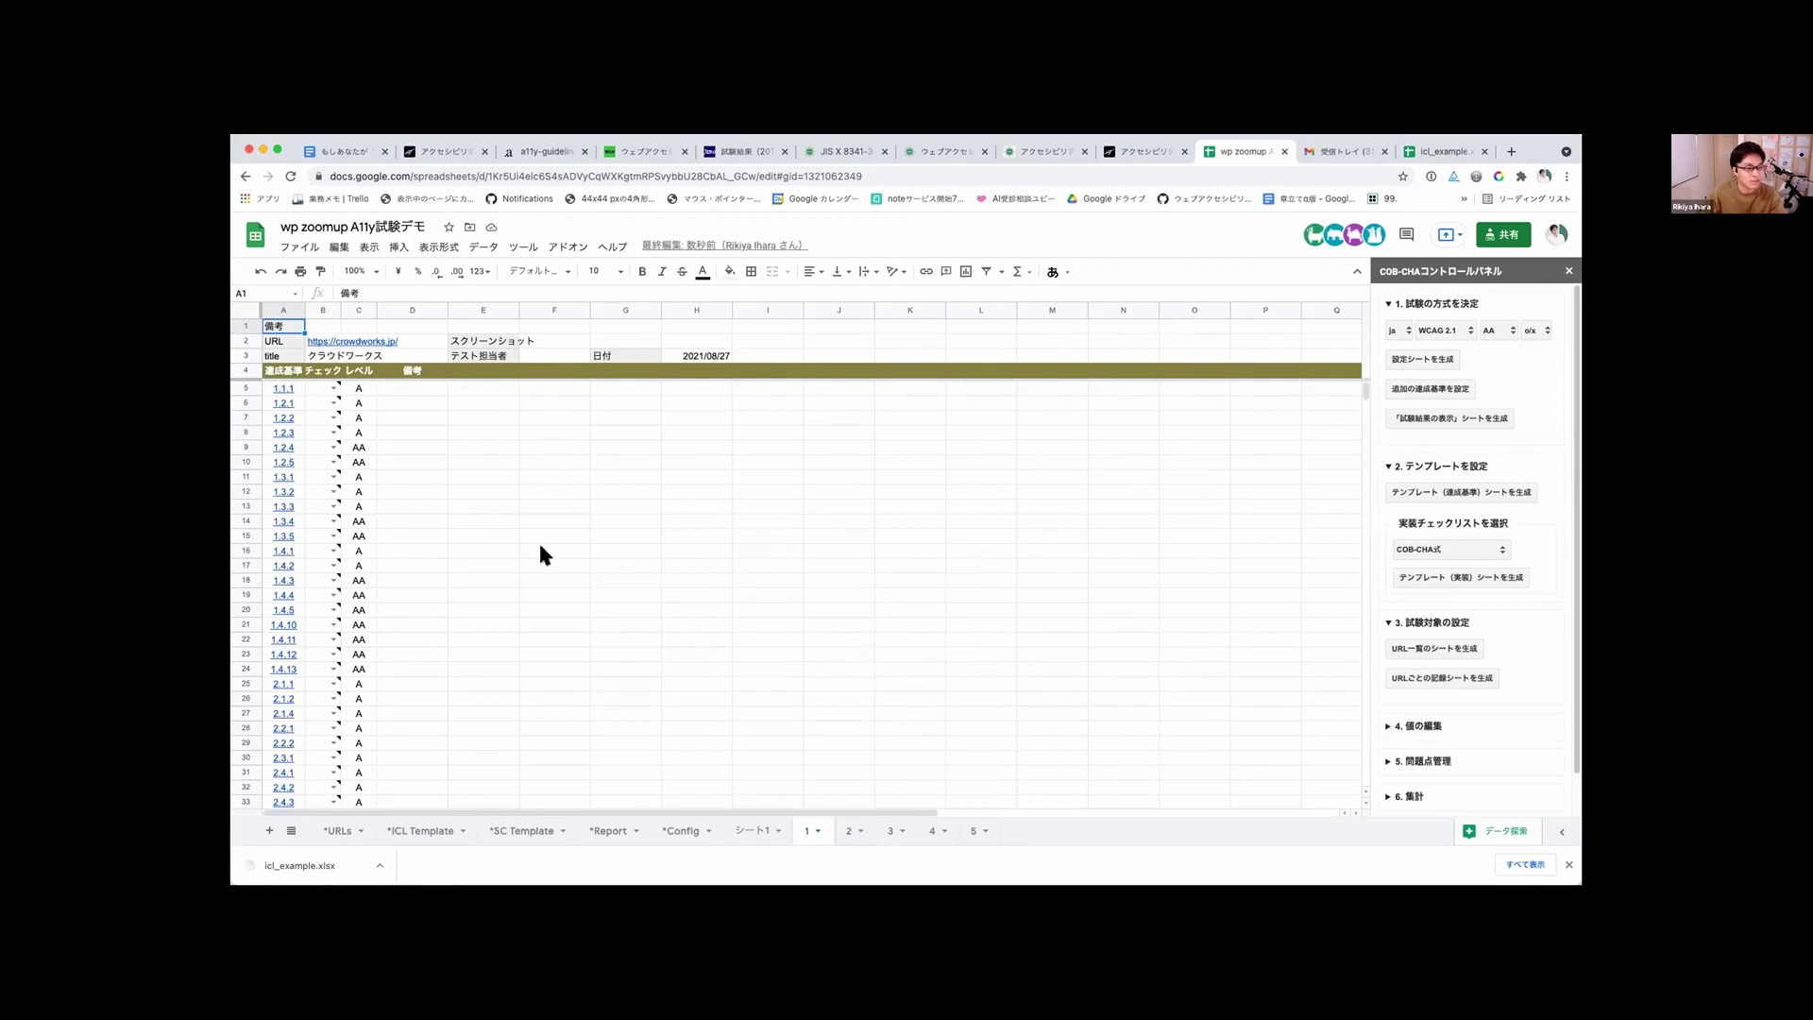
left_click(843, 830)
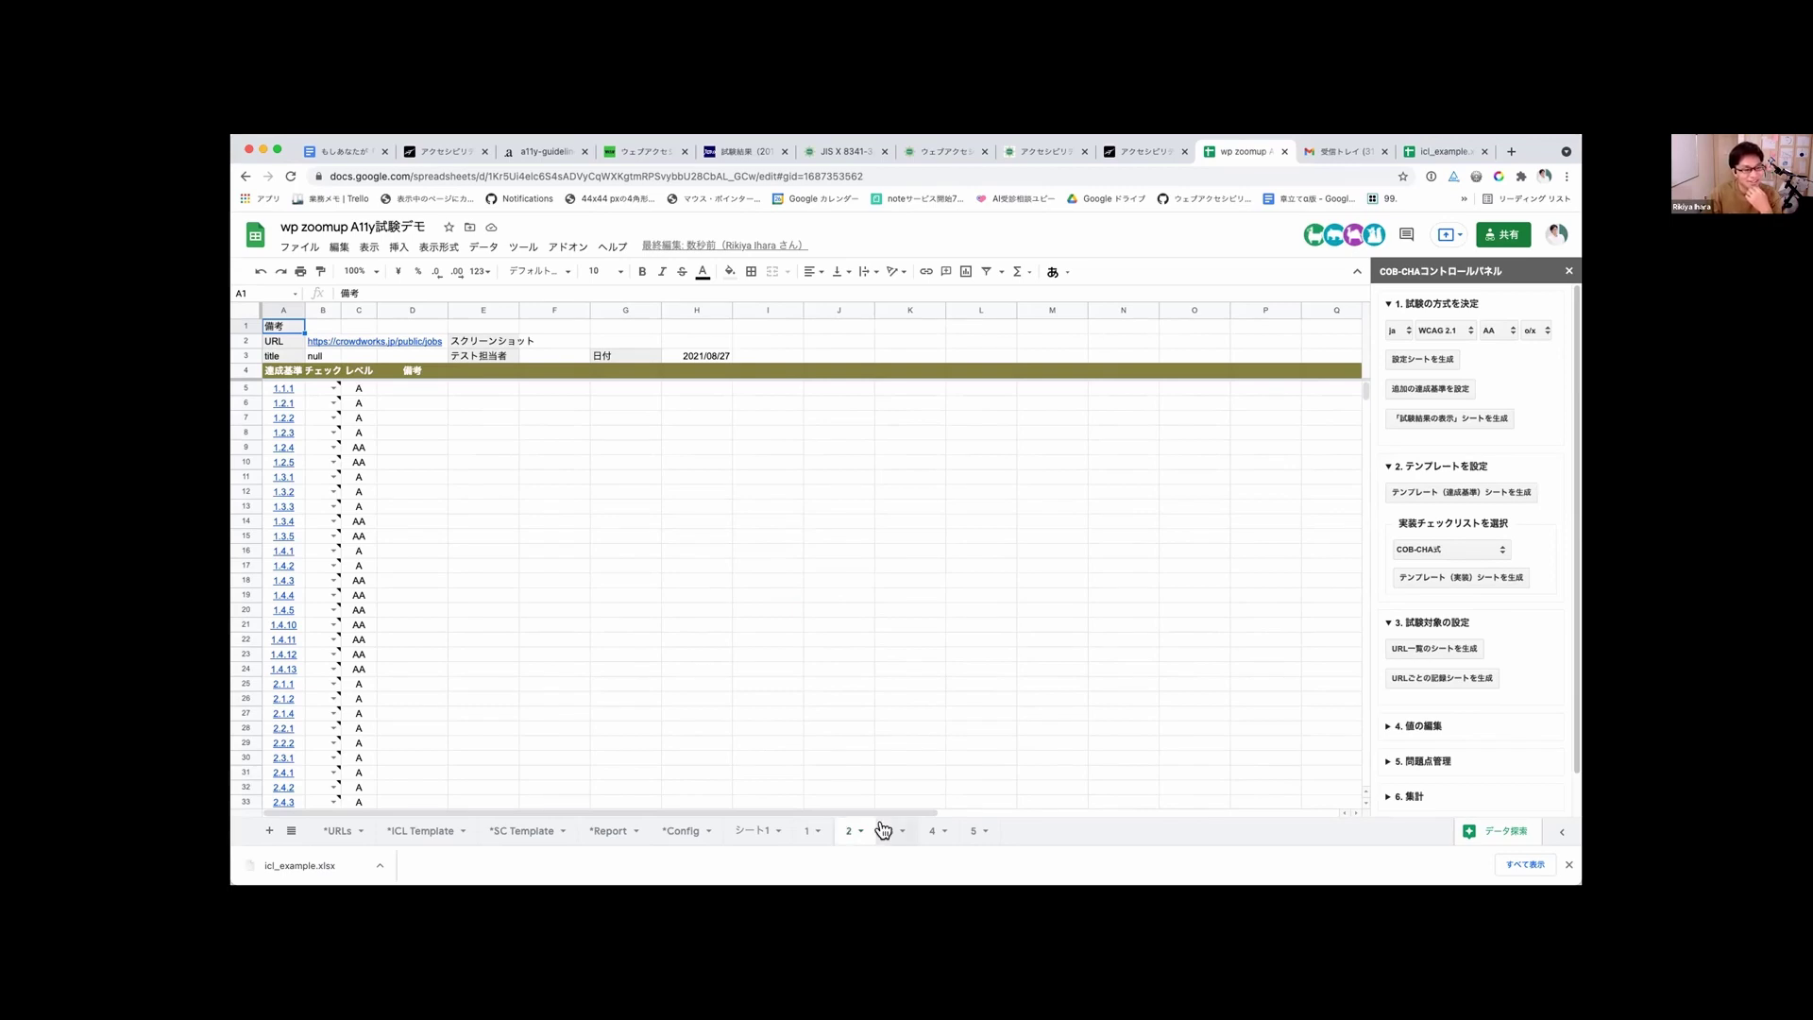
left_click(883, 830)
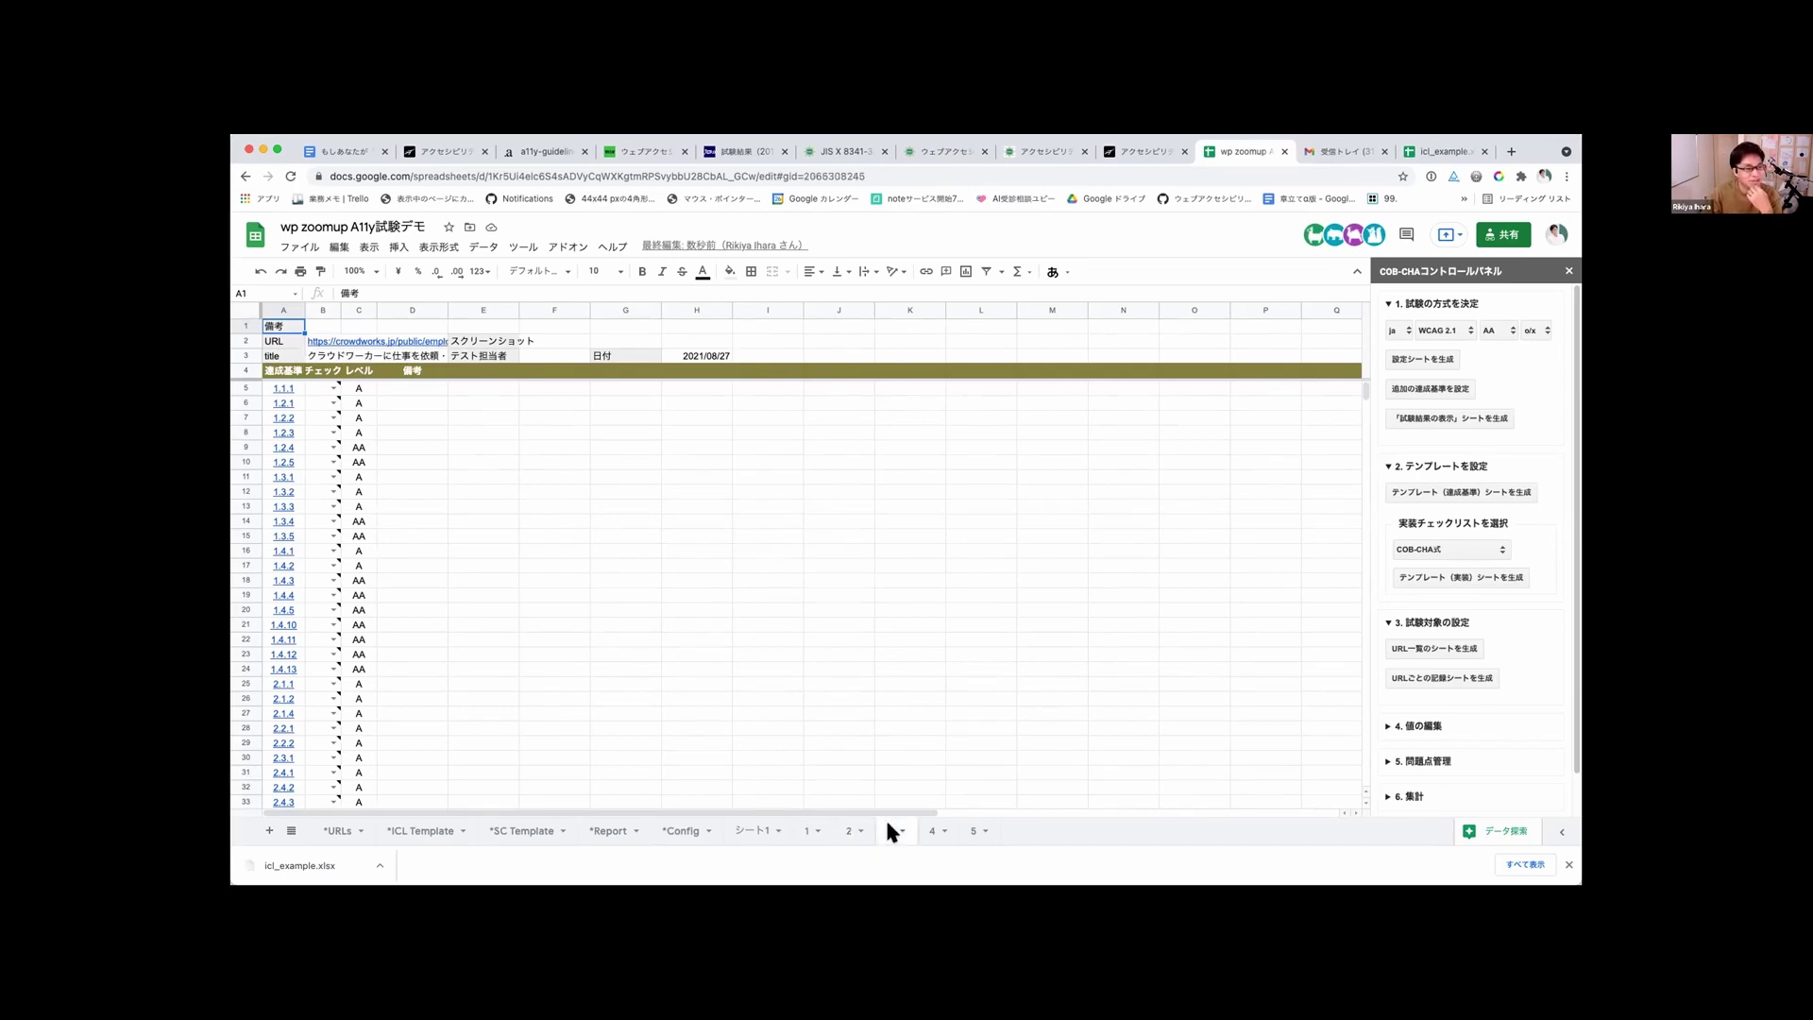
left_click(924, 830)
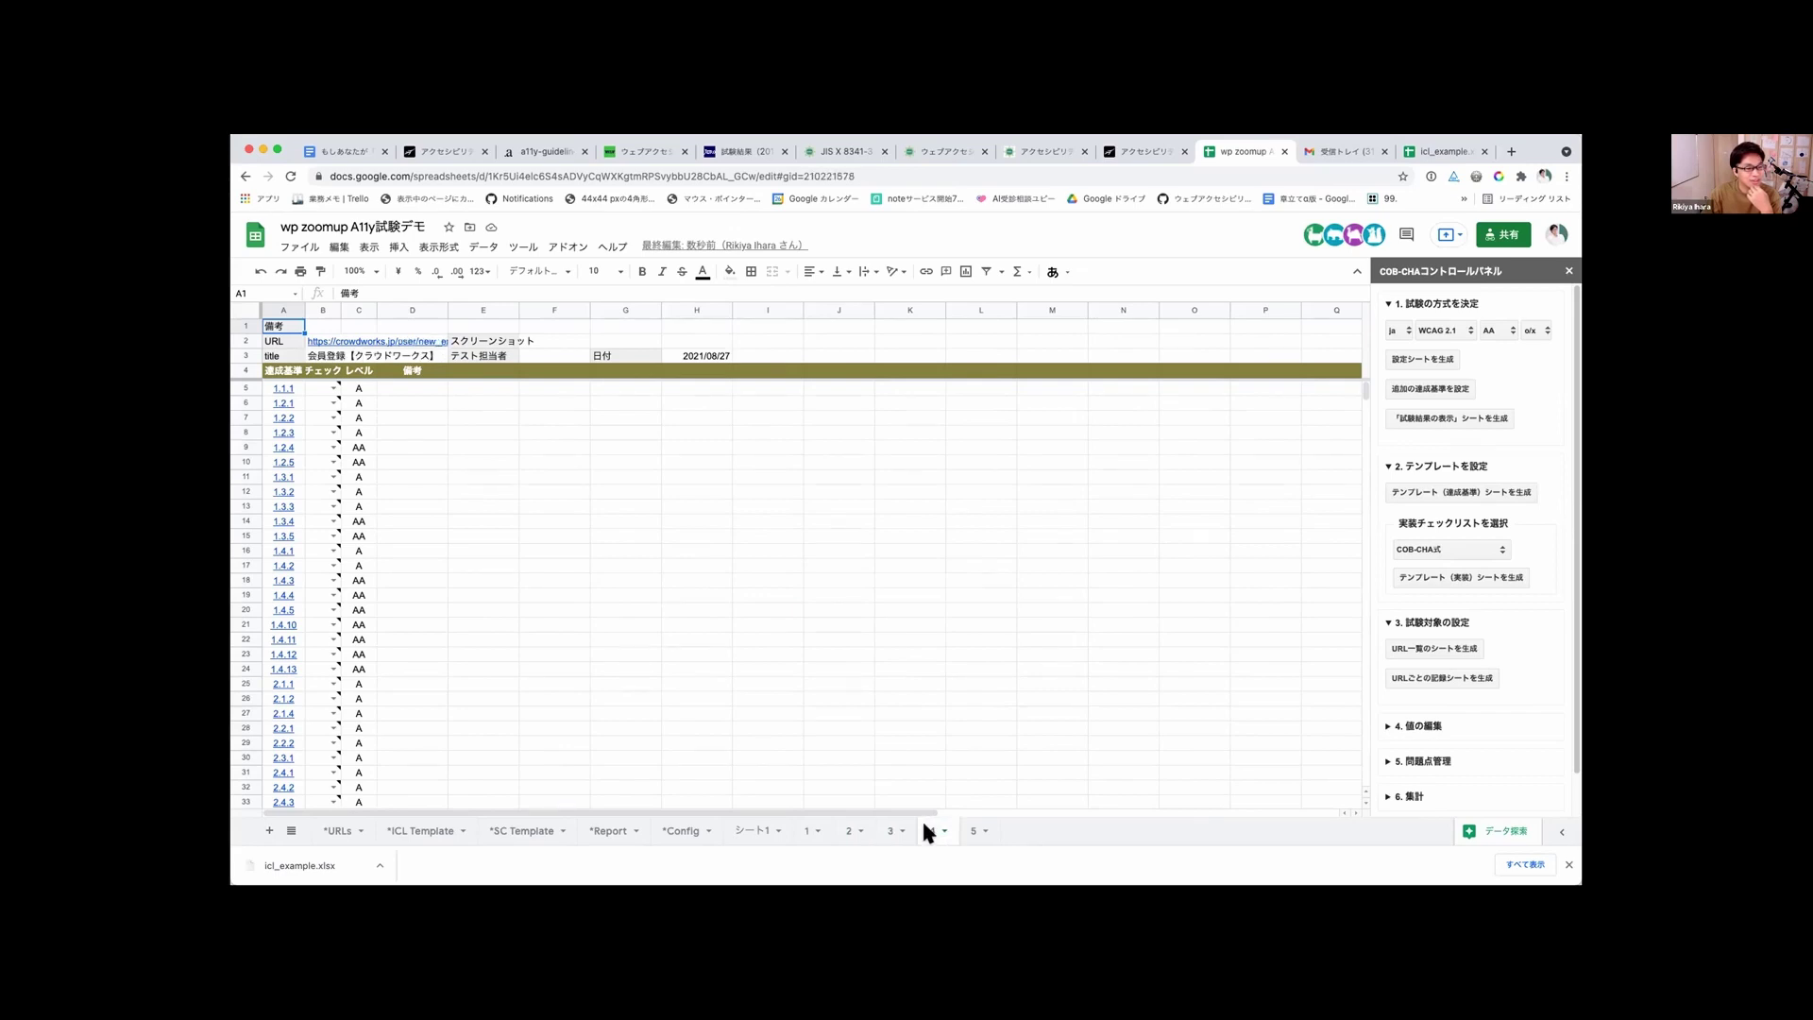
left_click(973, 831)
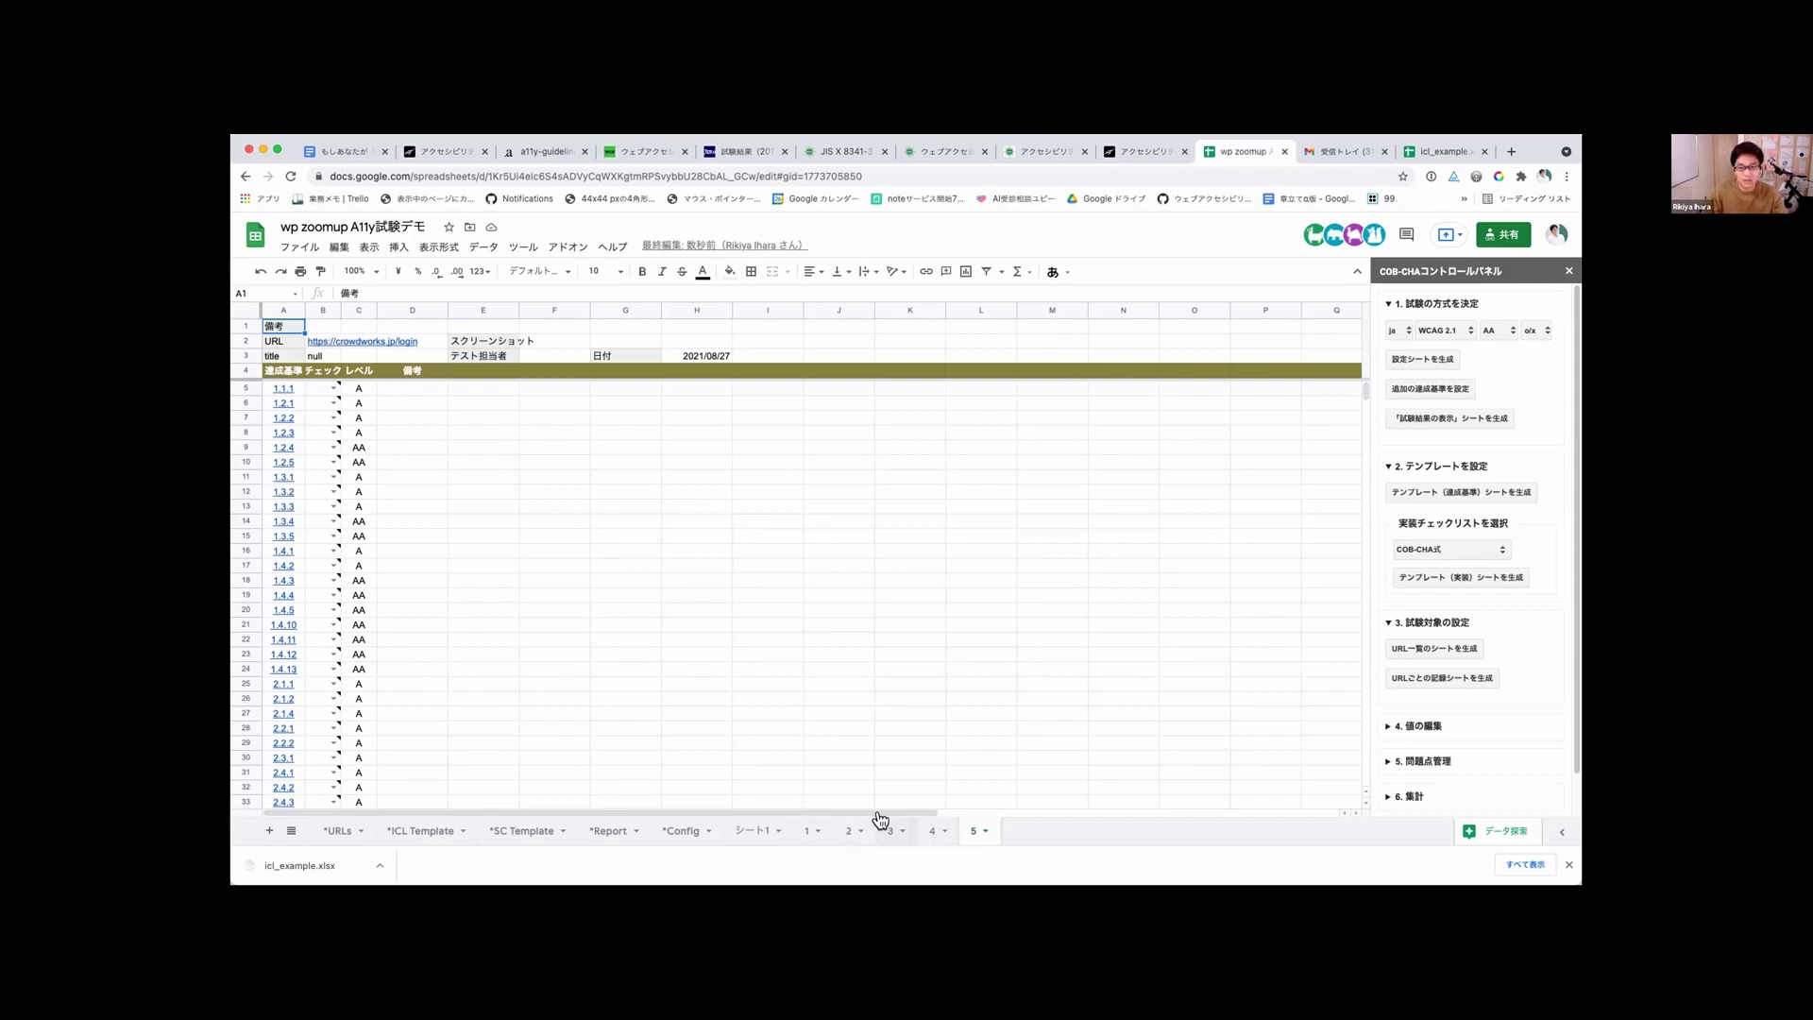
left_click(803, 829)
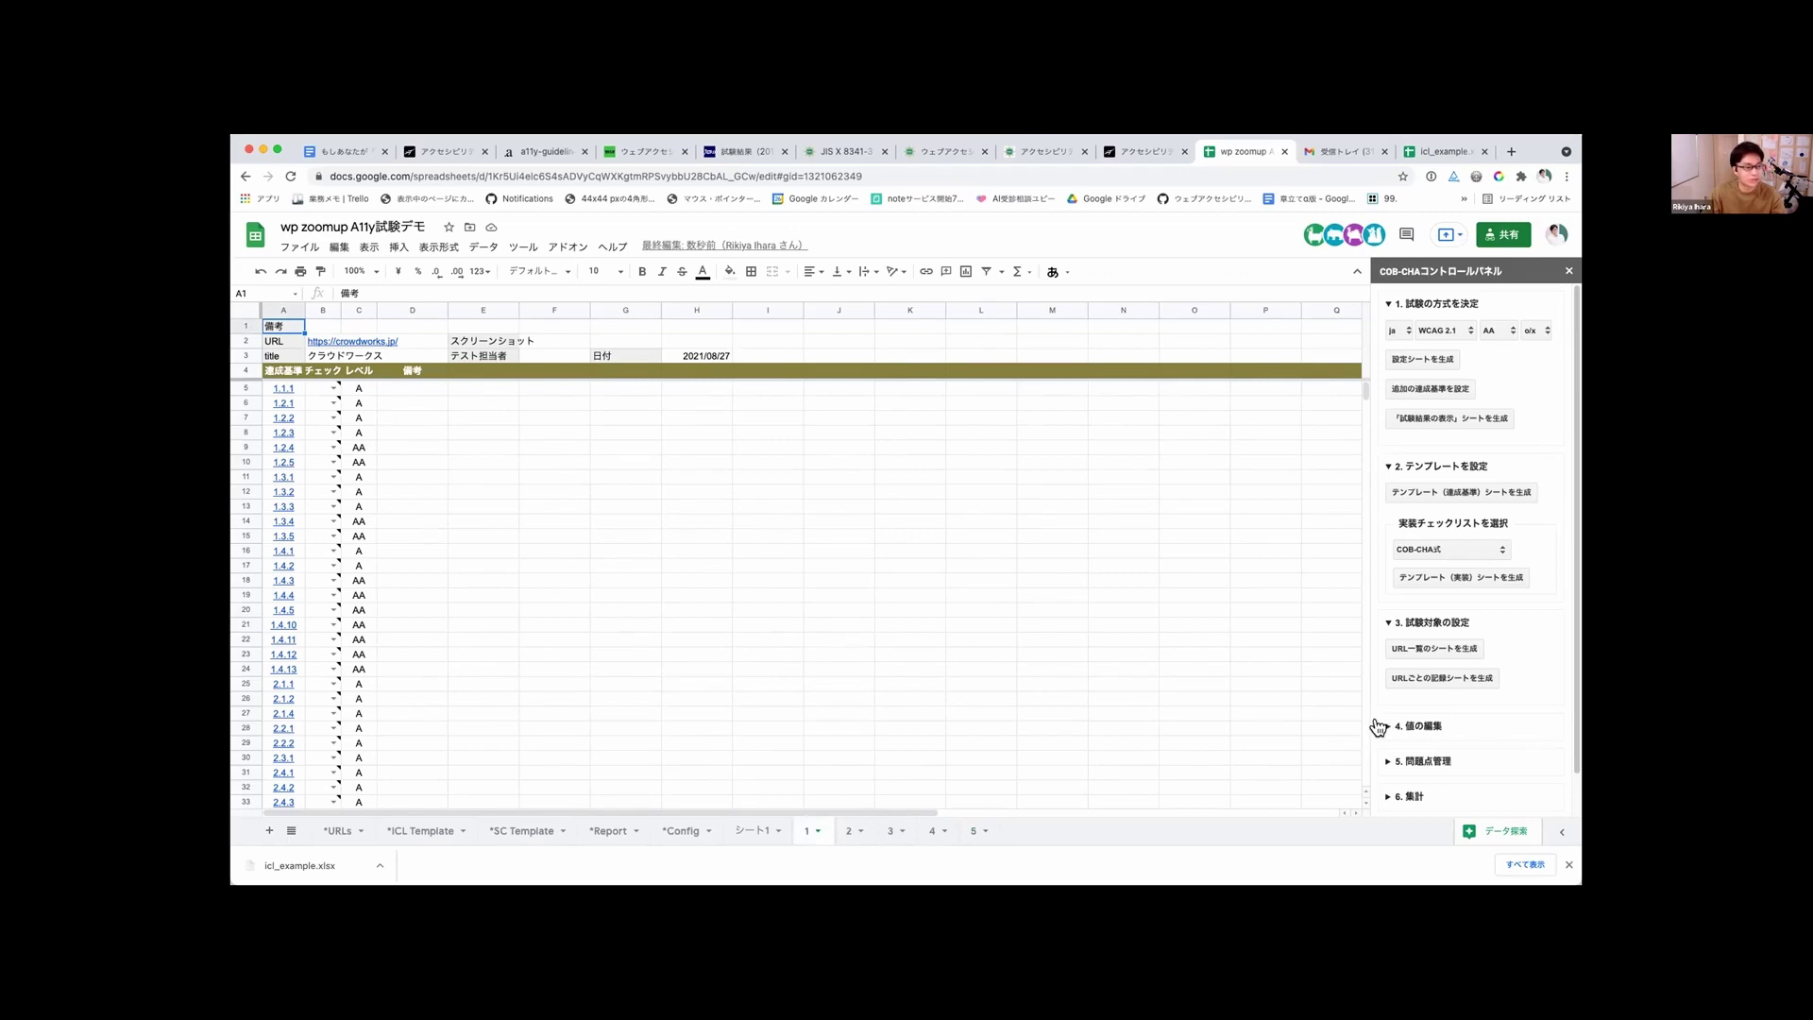
Step: View the check options for criterion 1.1.1 on sheet 1 and look down its criteria list to 4.1.3
left_click(327, 387)
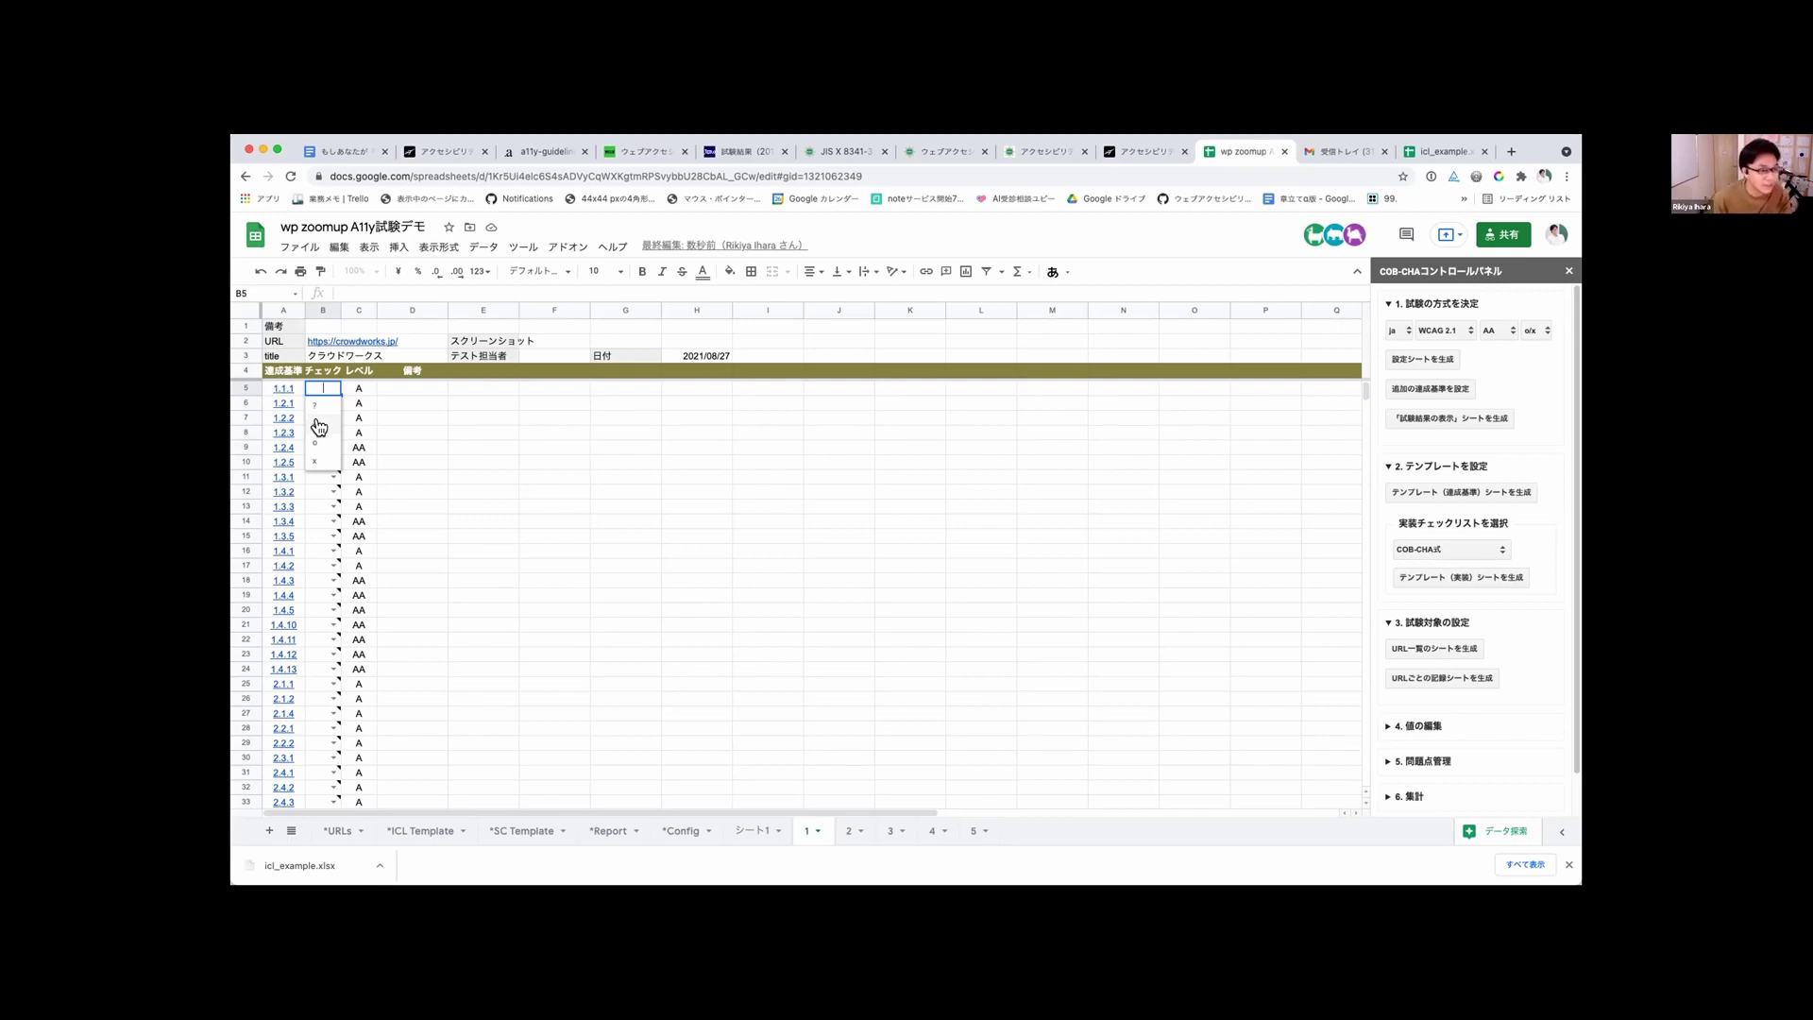
left_click(472, 418)
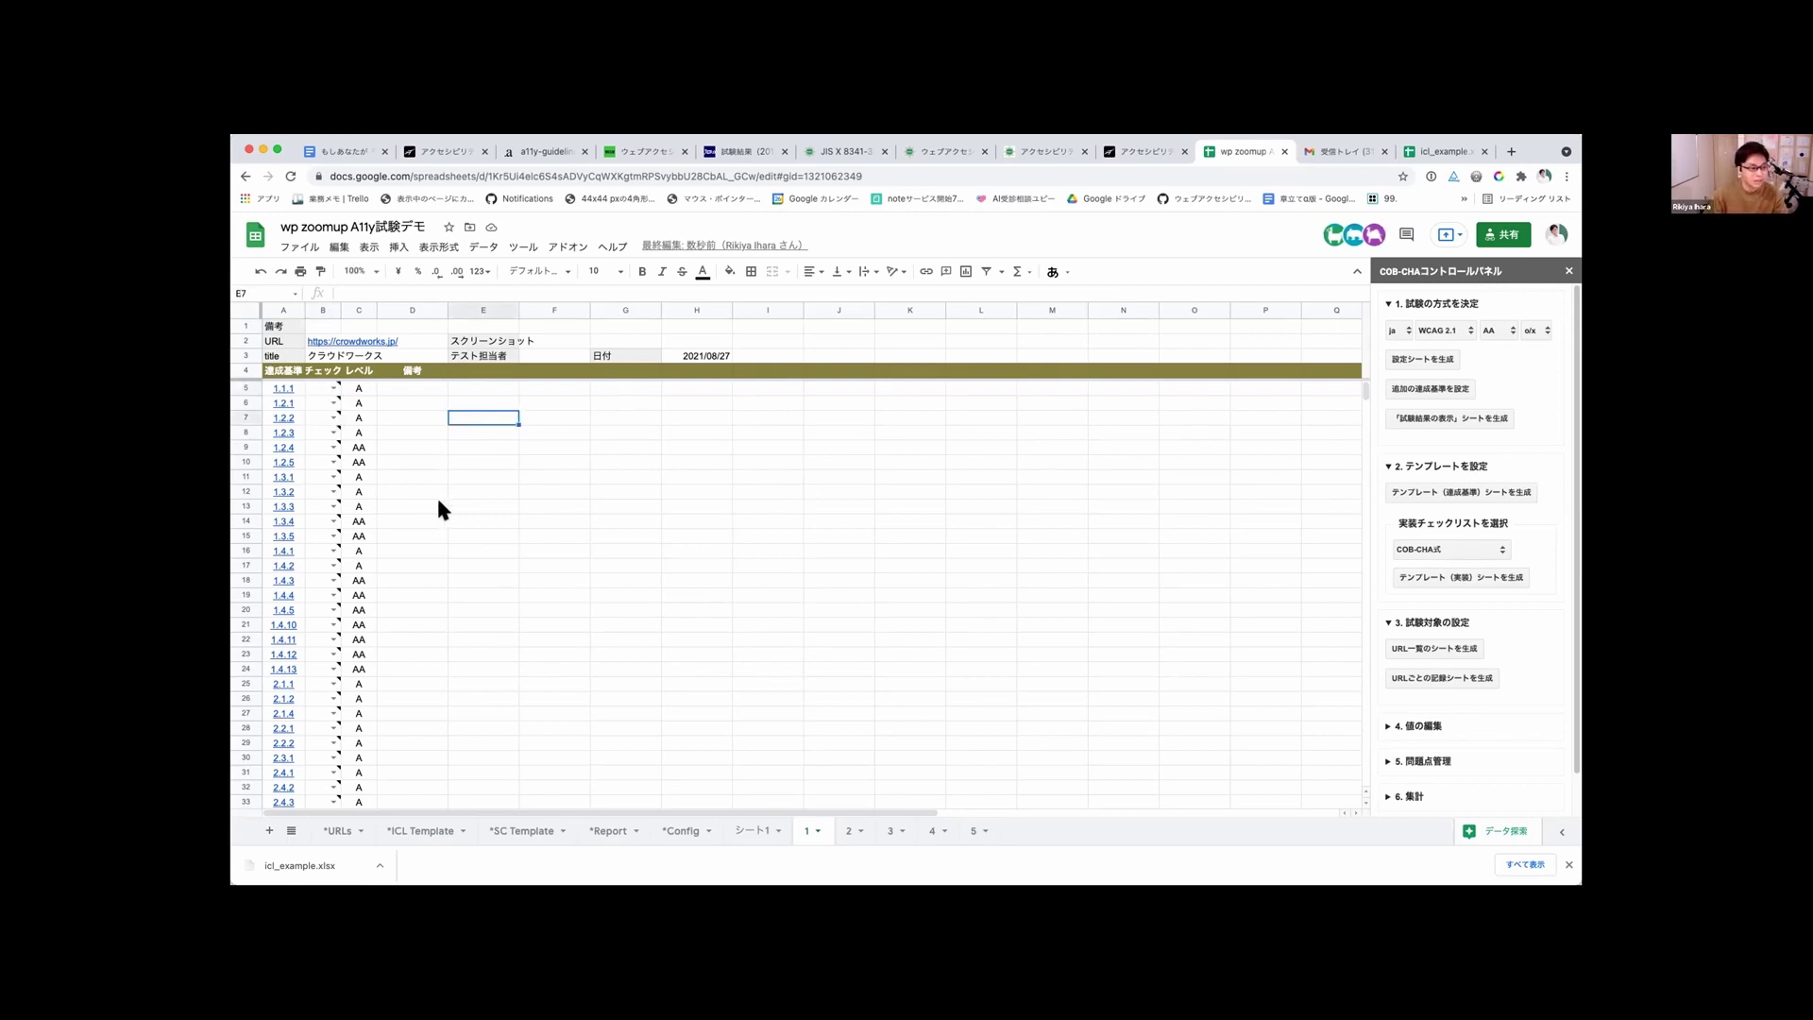
scroll(395, 581, "down", 9)
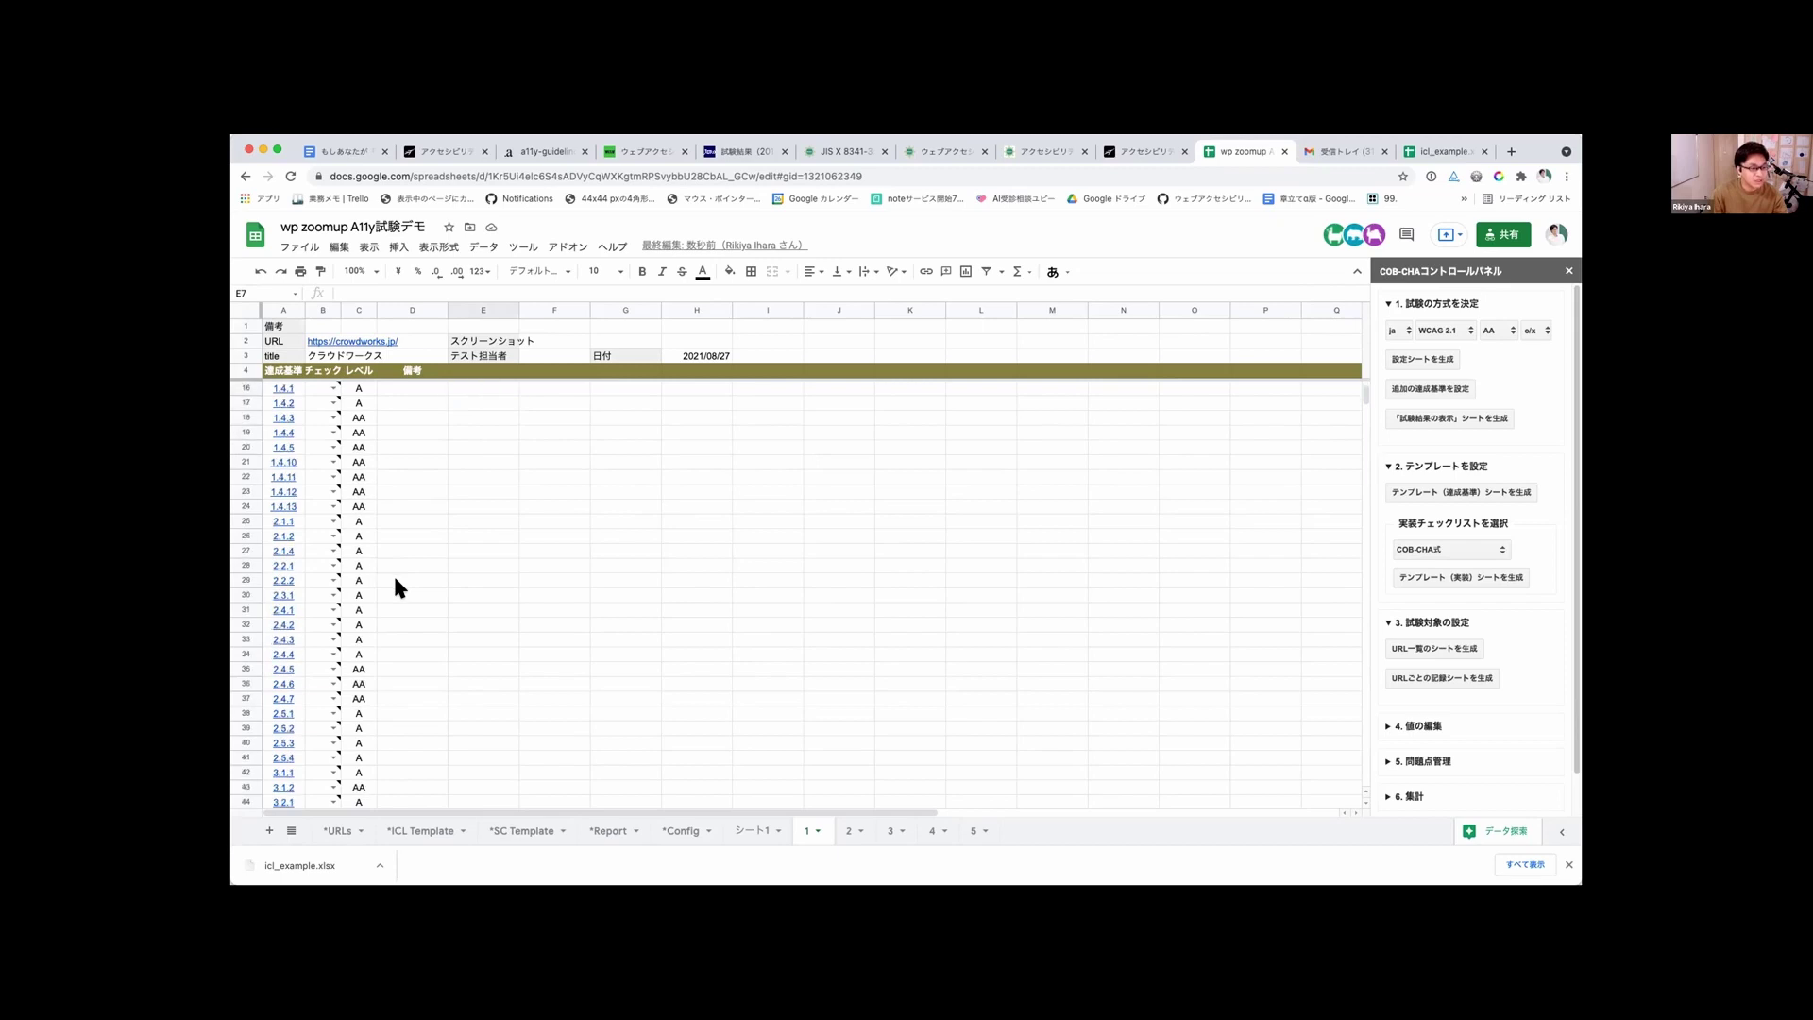
scroll(397, 587, "down", 1)
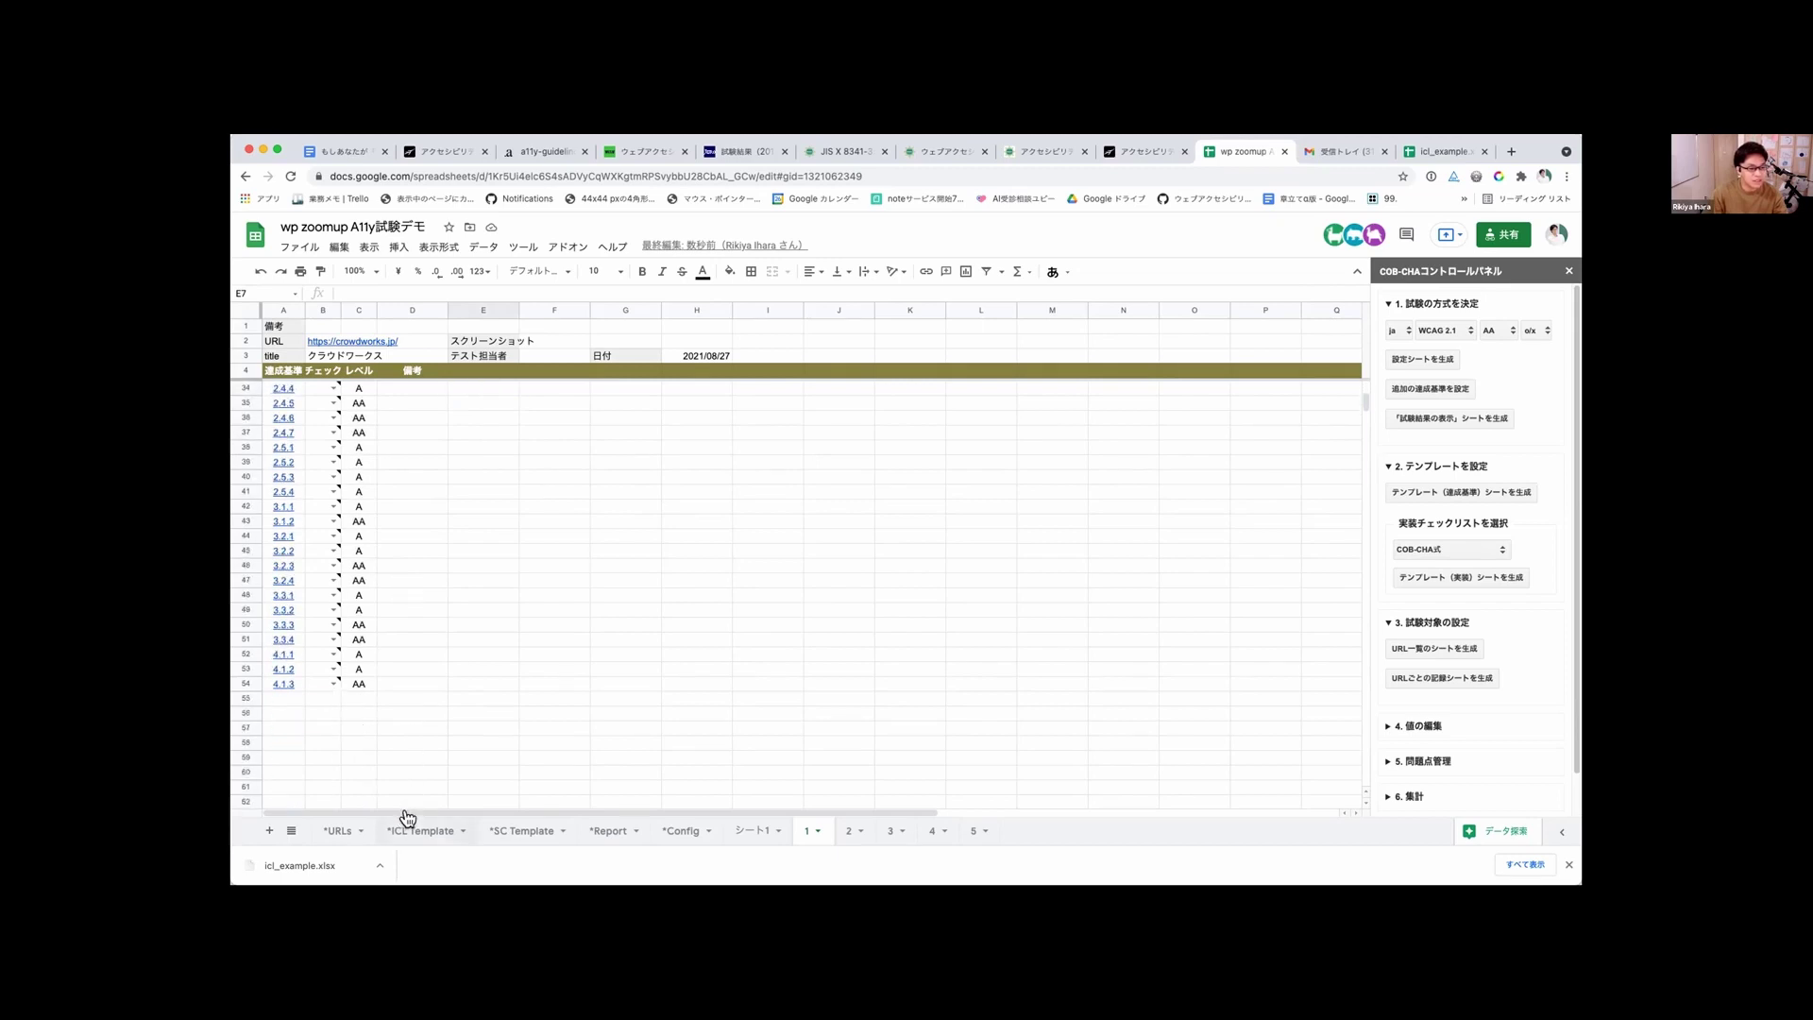
Step: Look through the *SC Template sheet's criteria and set the check value of 1.2.4 to "-"
left_click(491, 817)
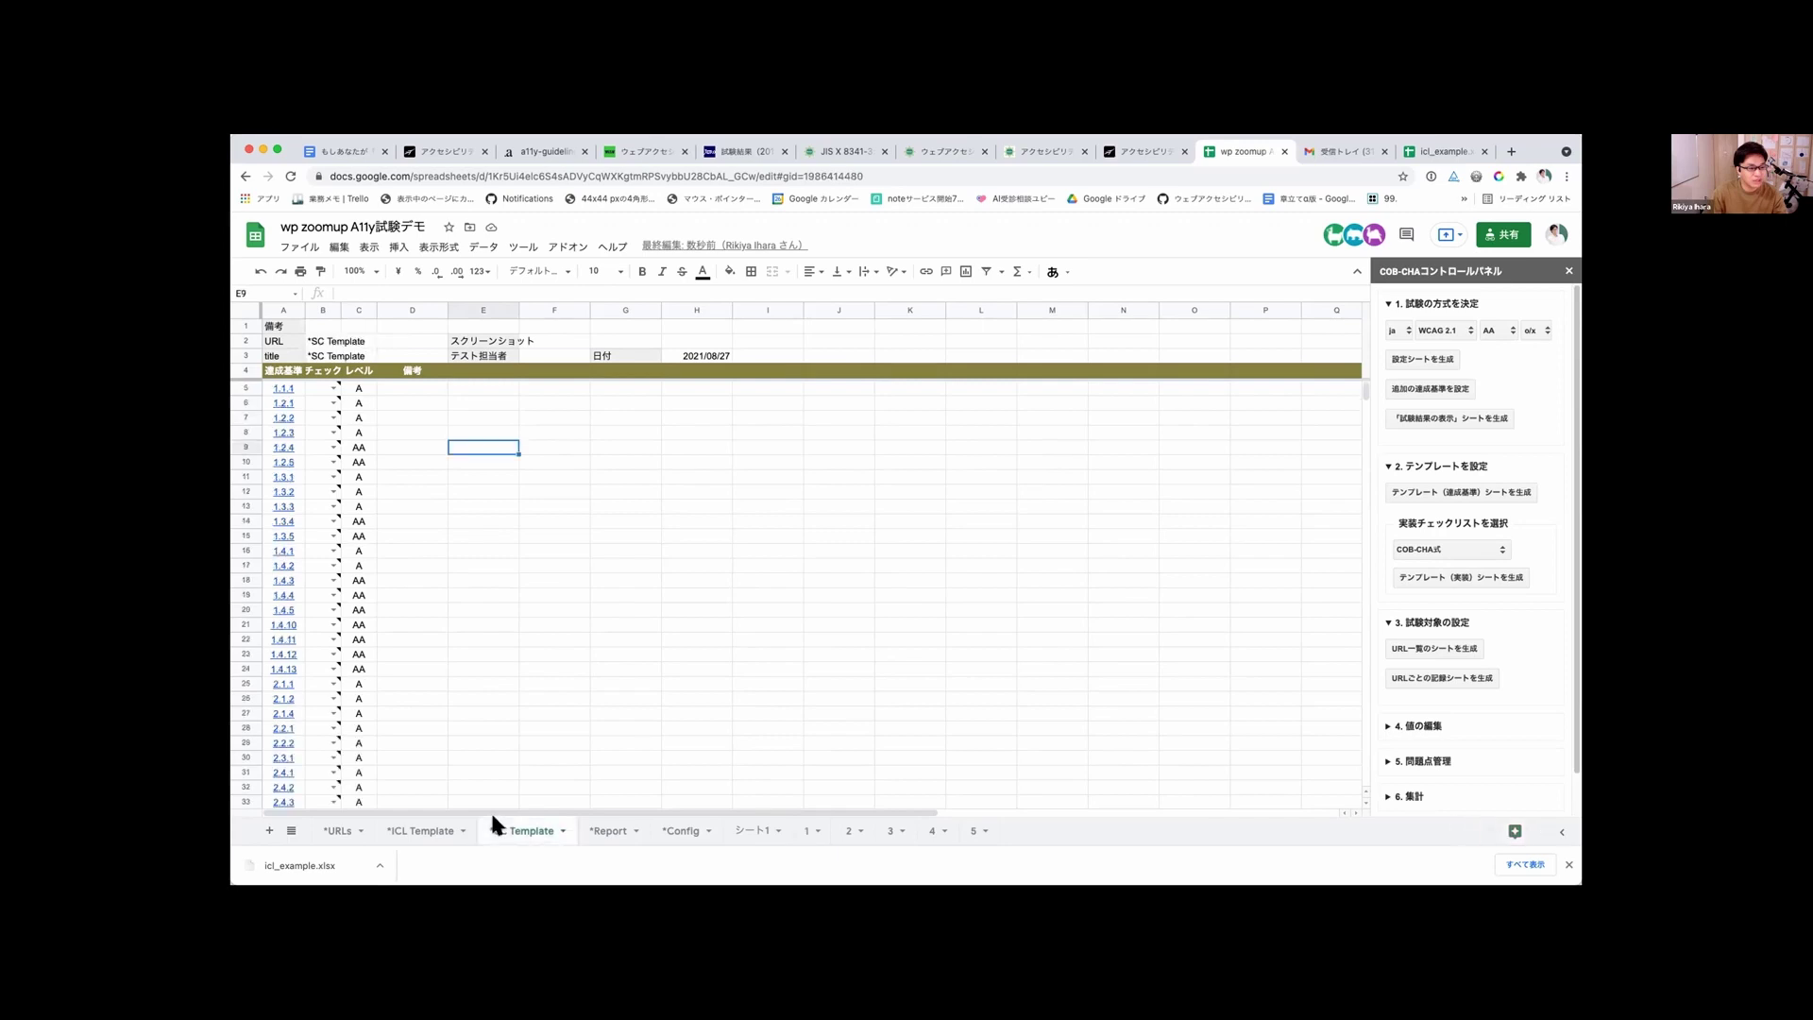
scroll(377, 763, "up", 1)
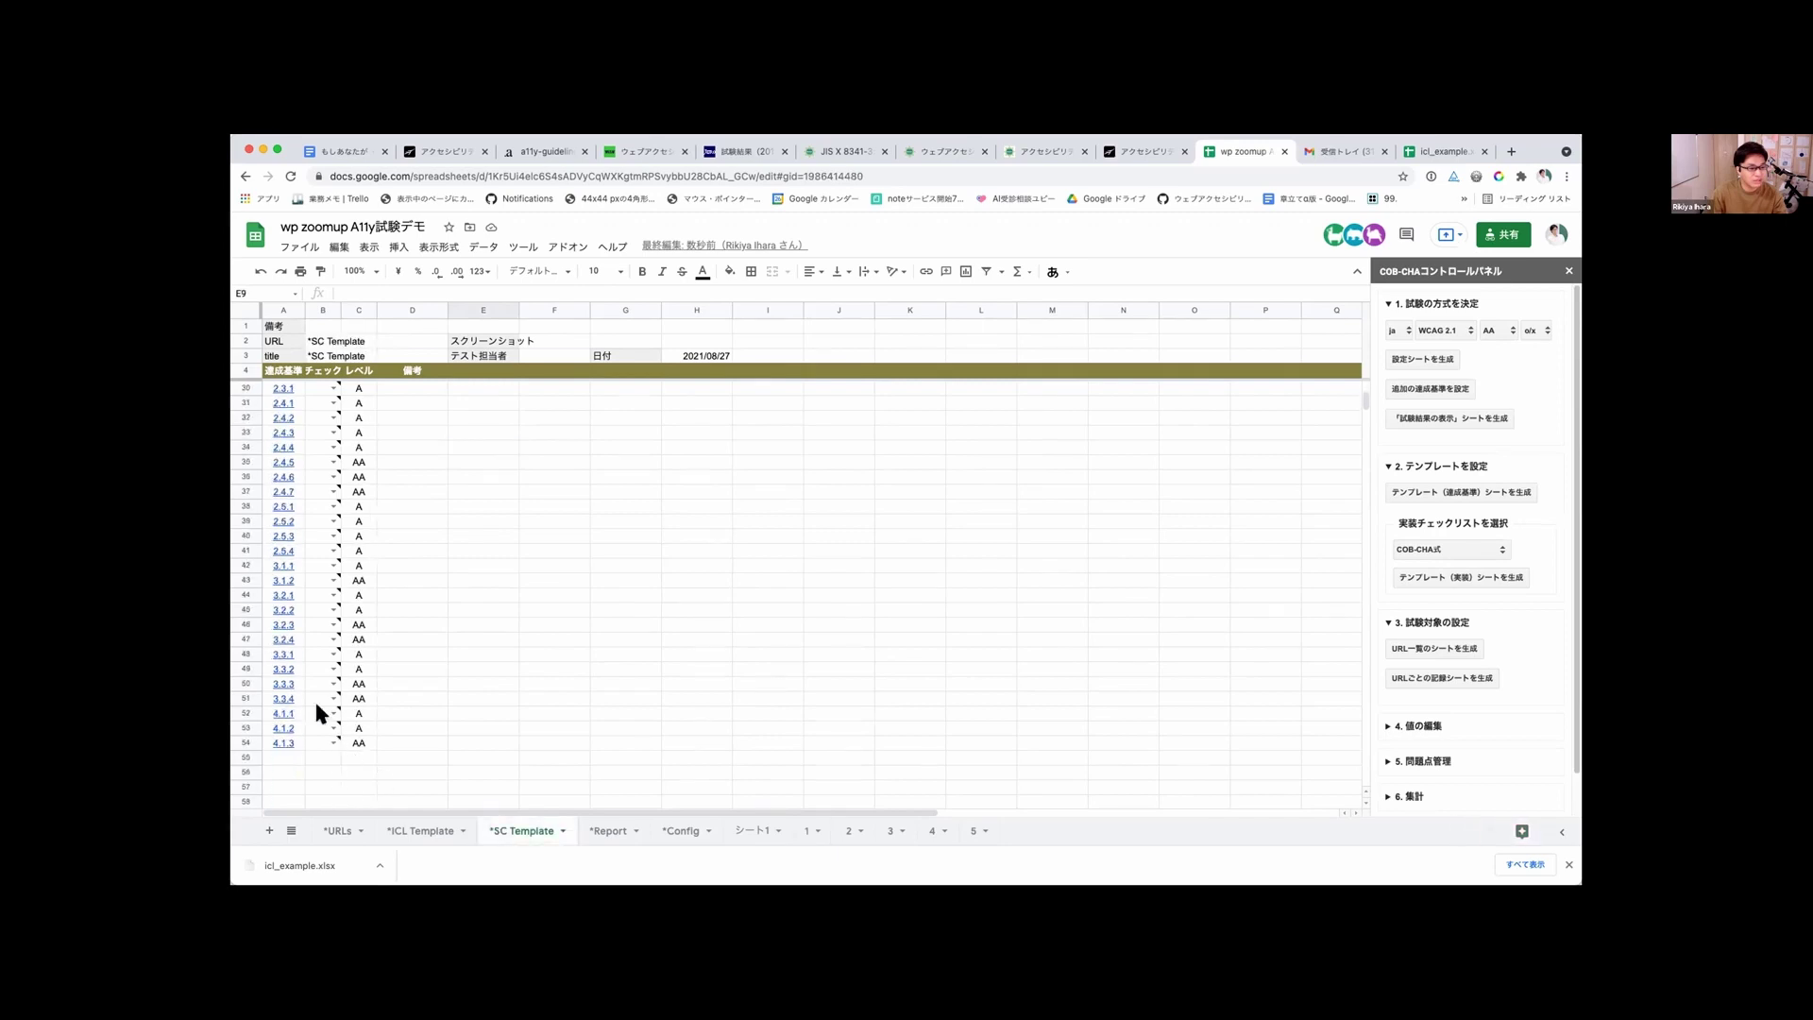
mouse_move(319, 609)
scroll(320, 609, "up", 8)
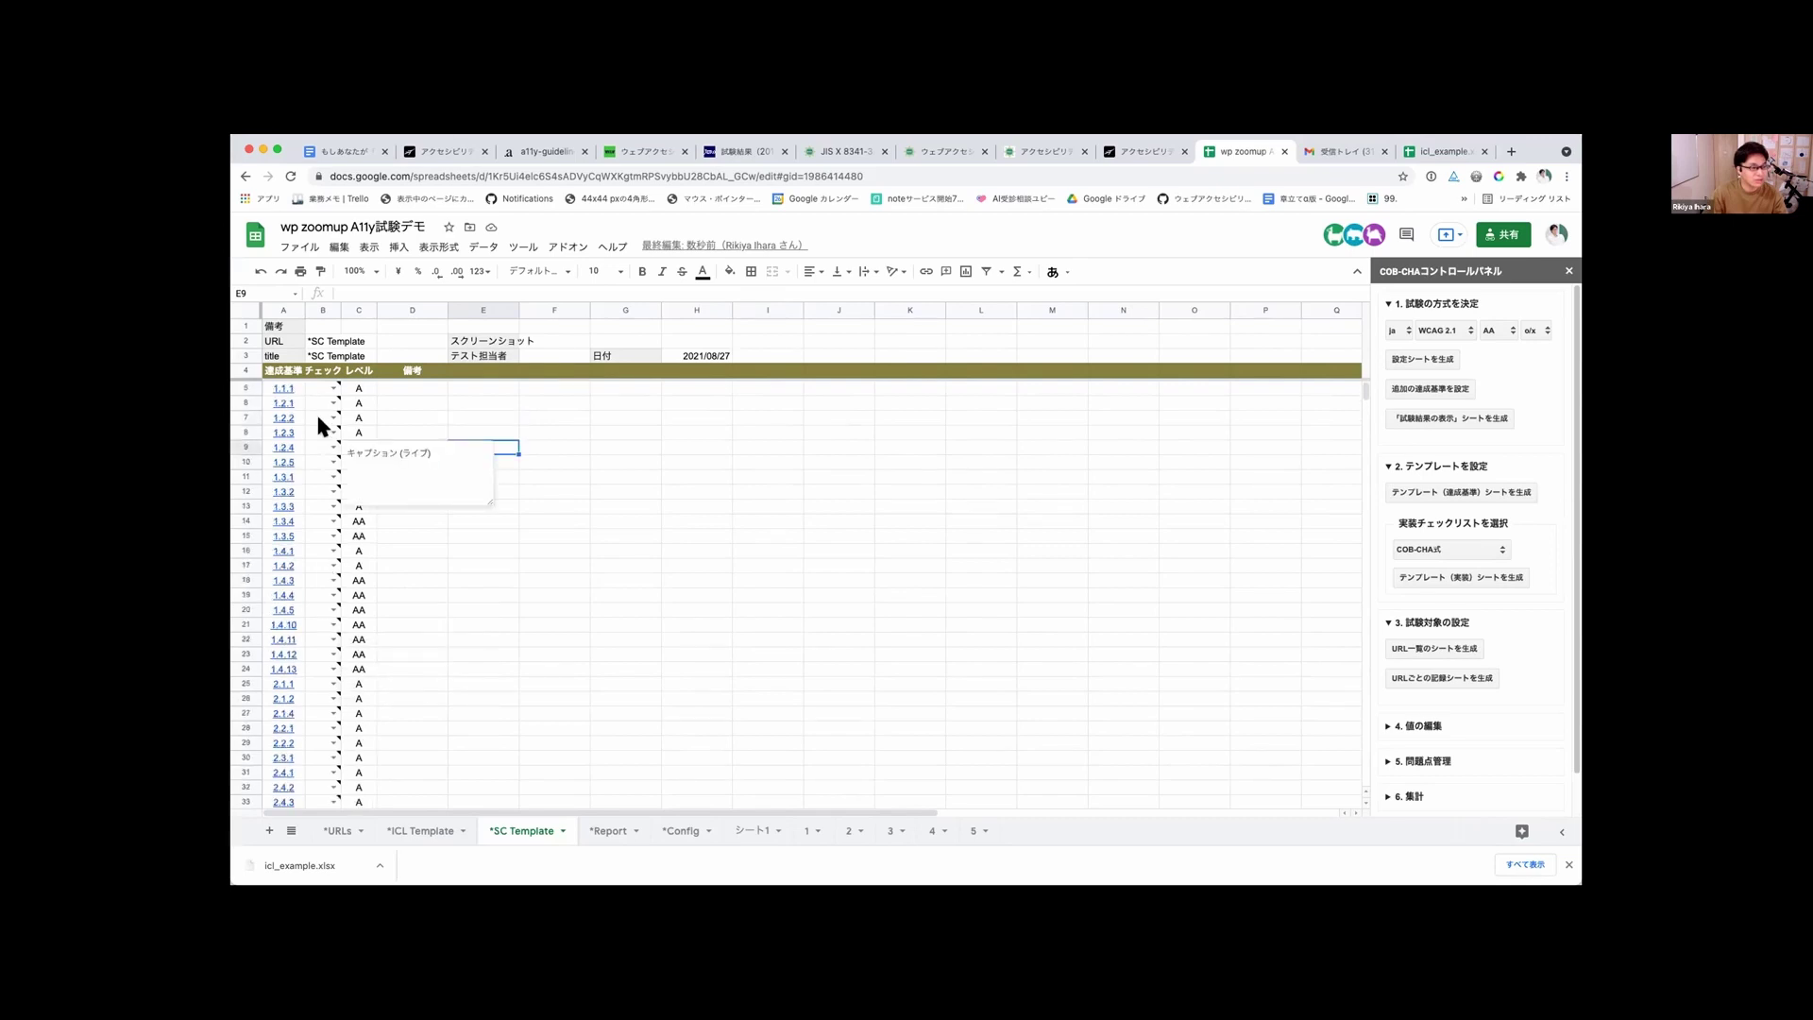
mouse_move(324, 421)
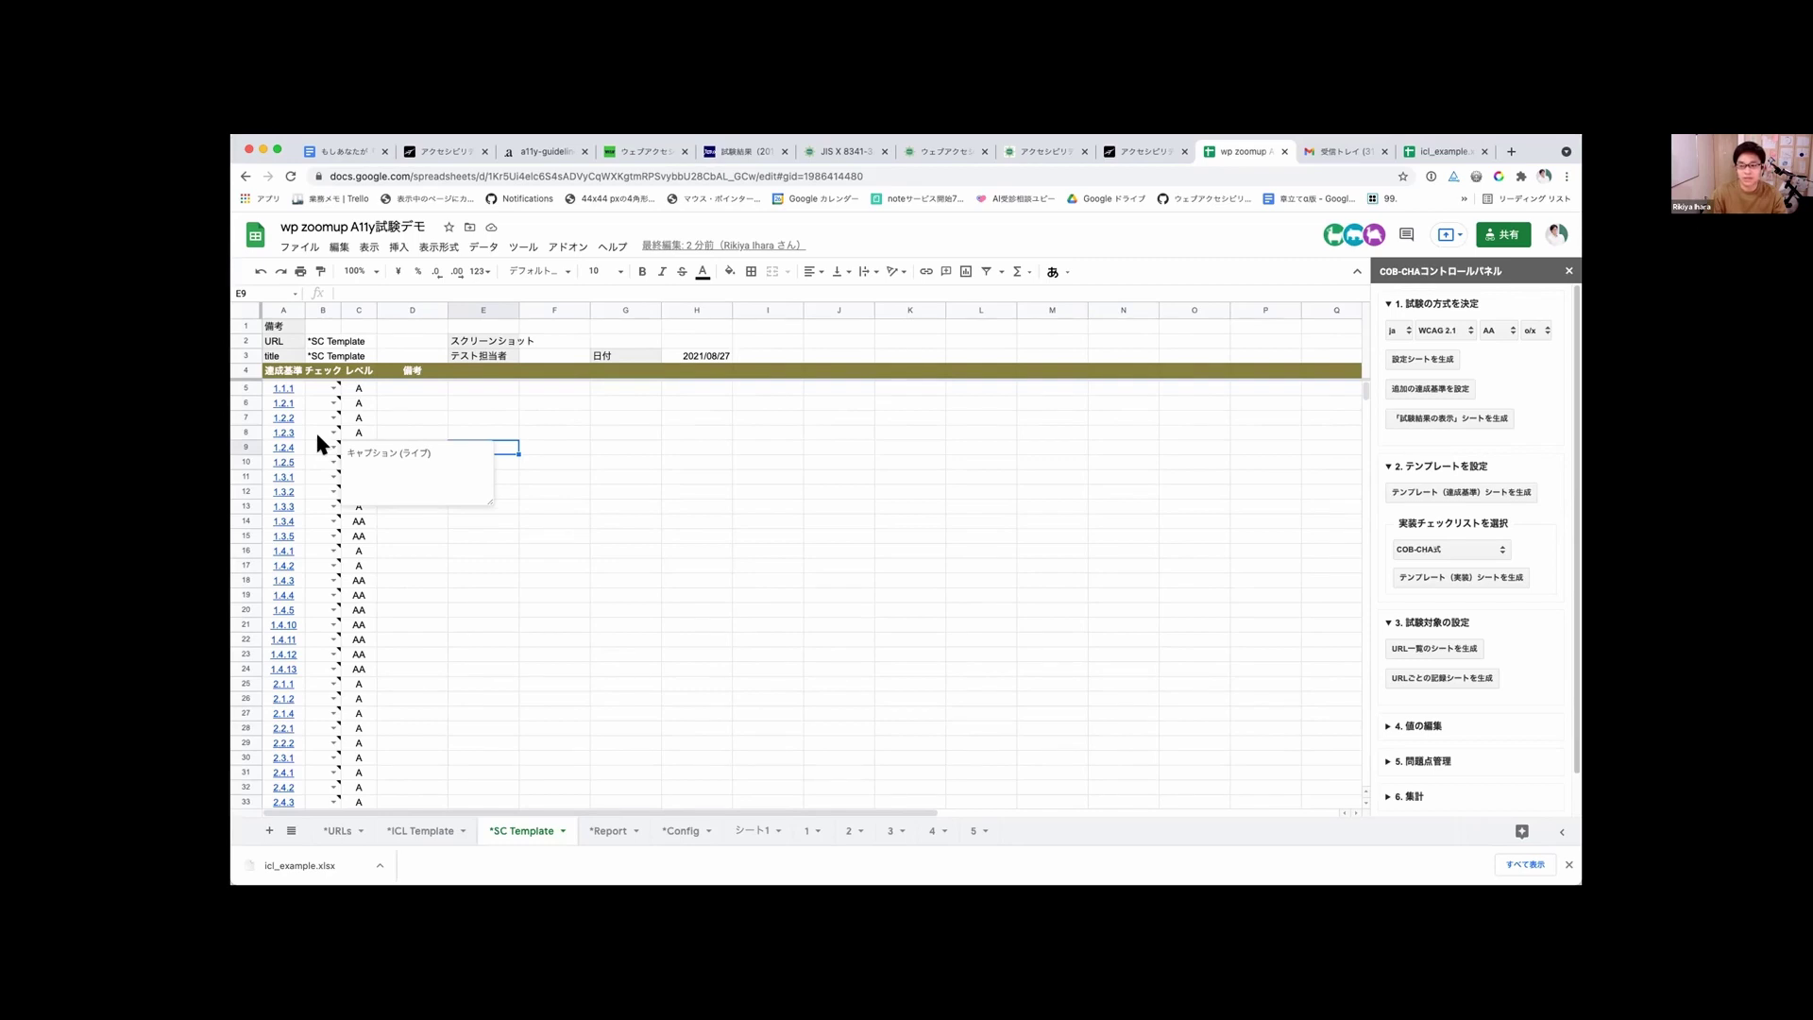
left_click(329, 443)
left_click(318, 482)
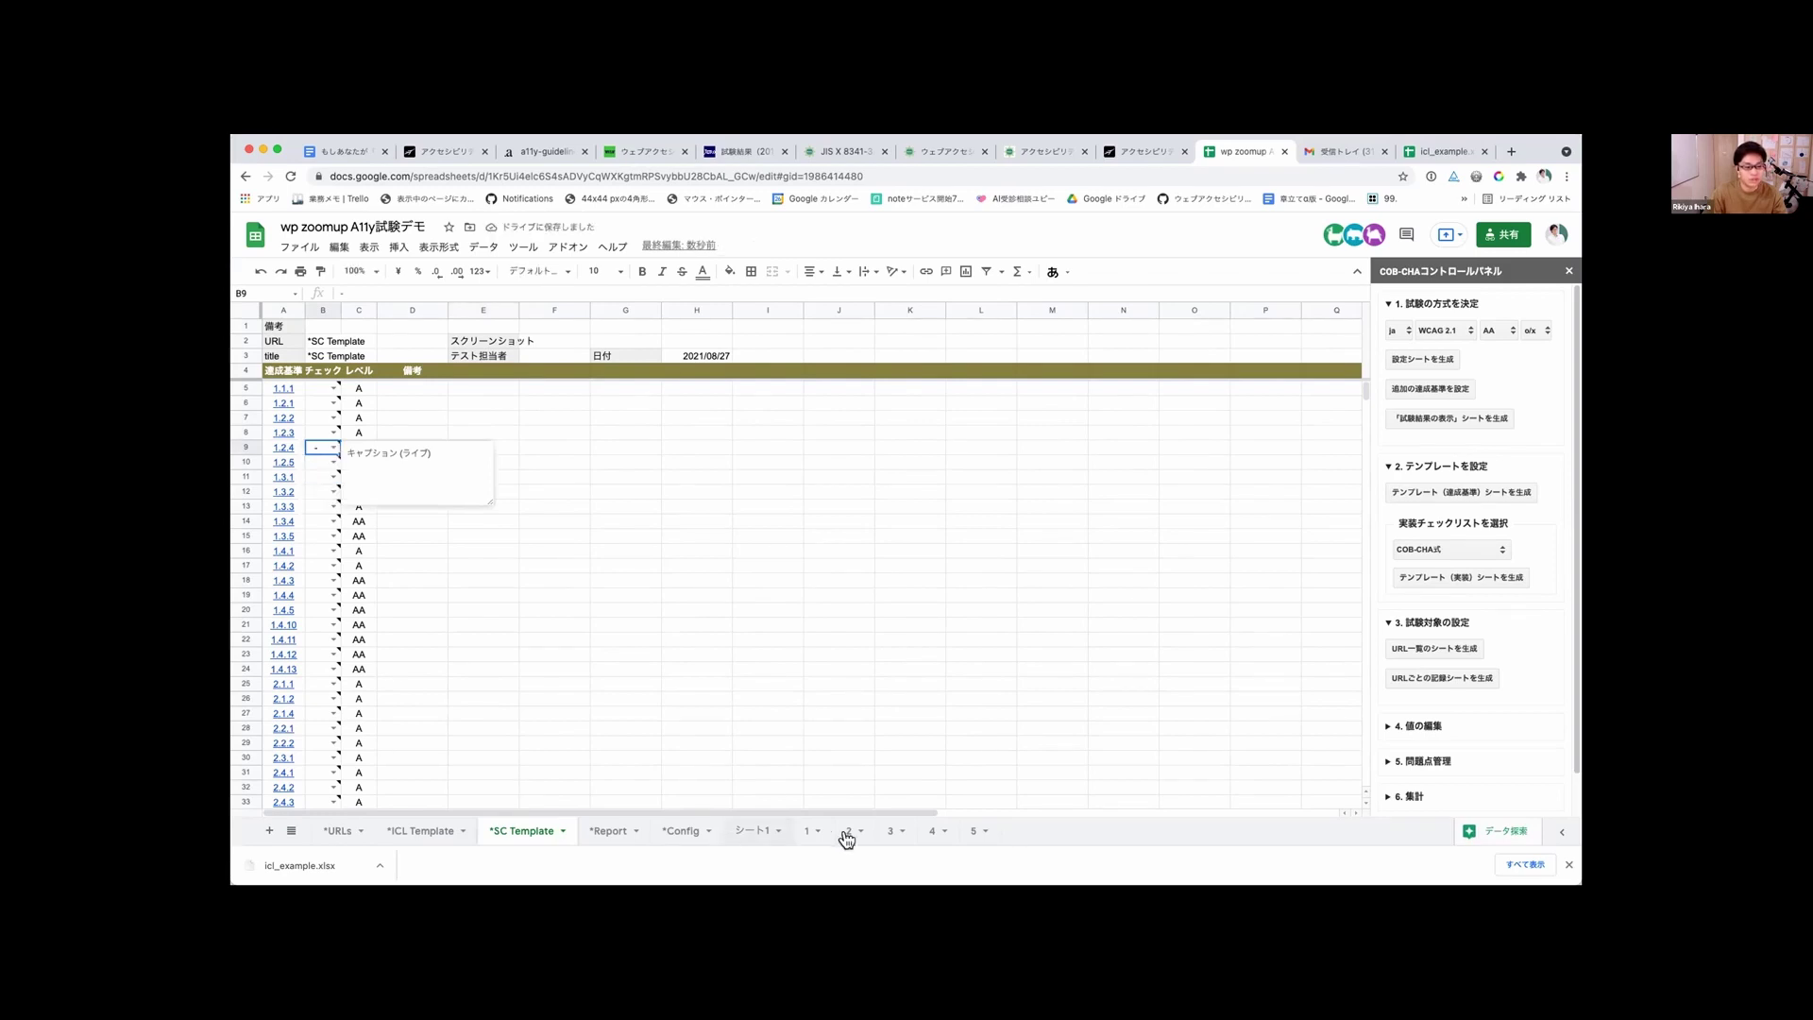
Step: Clear the check value of criterion 1.2.4 in the *SC Template sheet
left_click(335, 447)
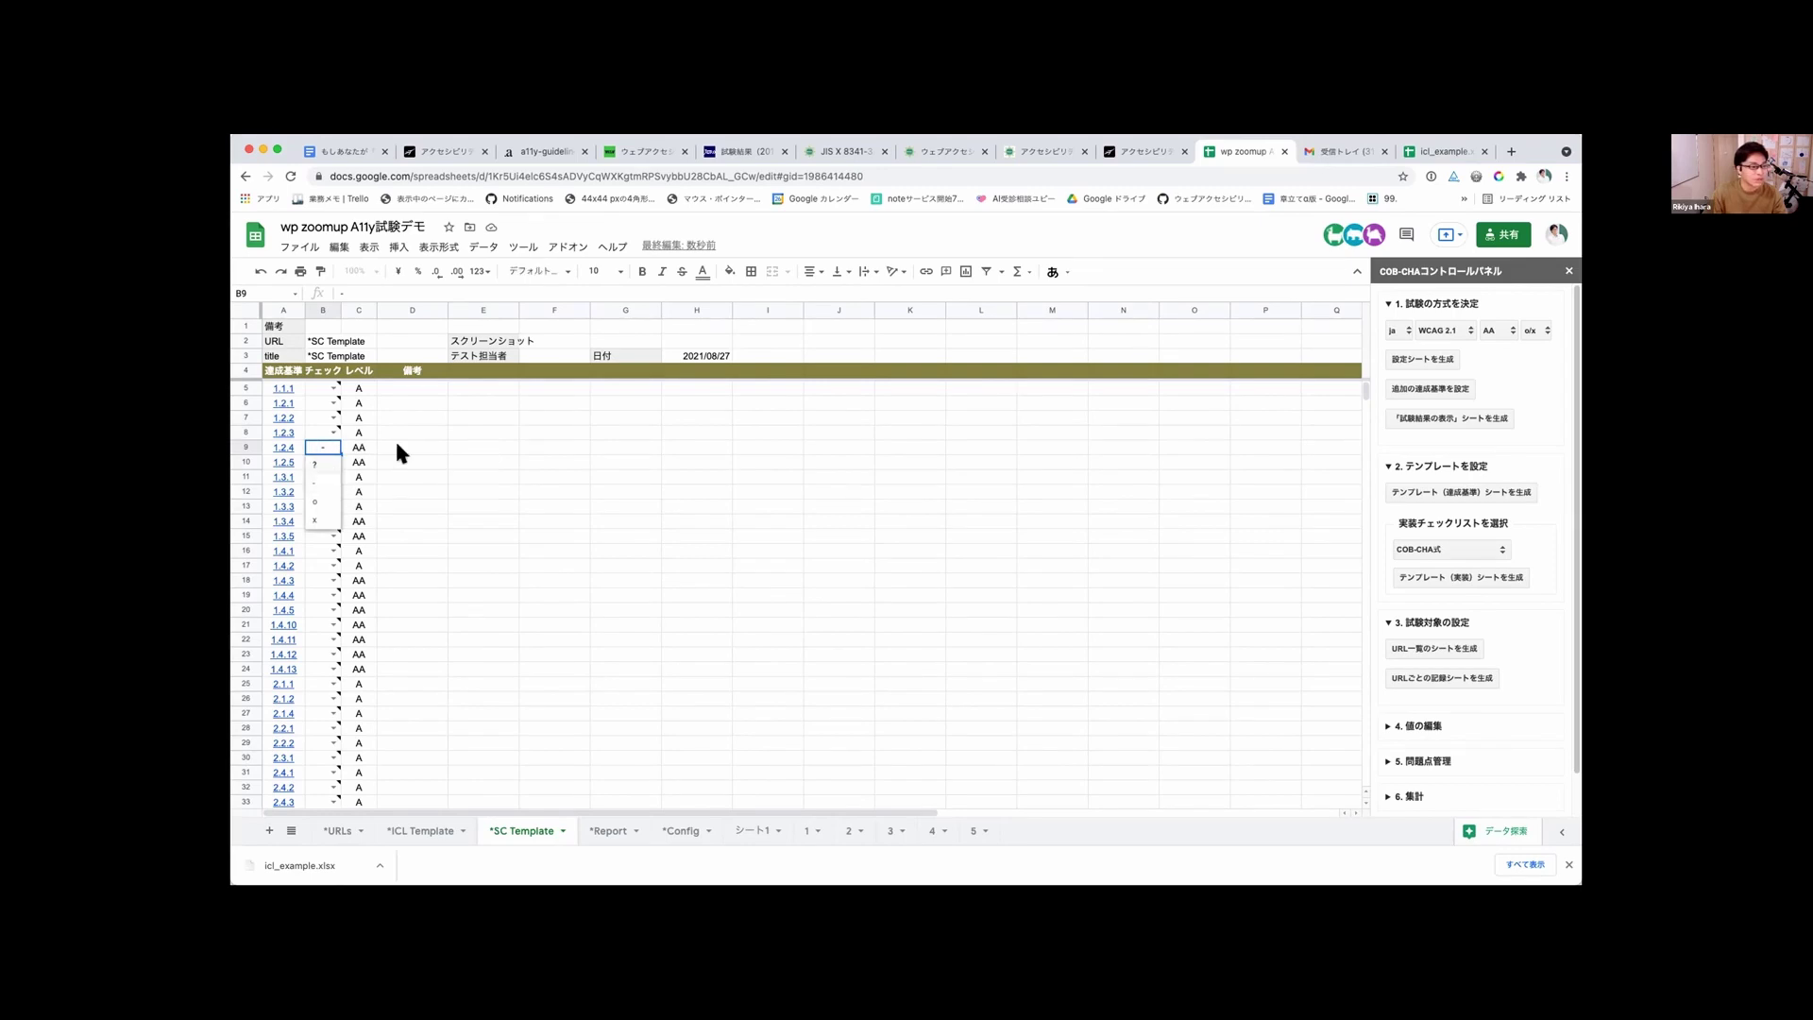
key("Escape")
mouse_move(305, 442)
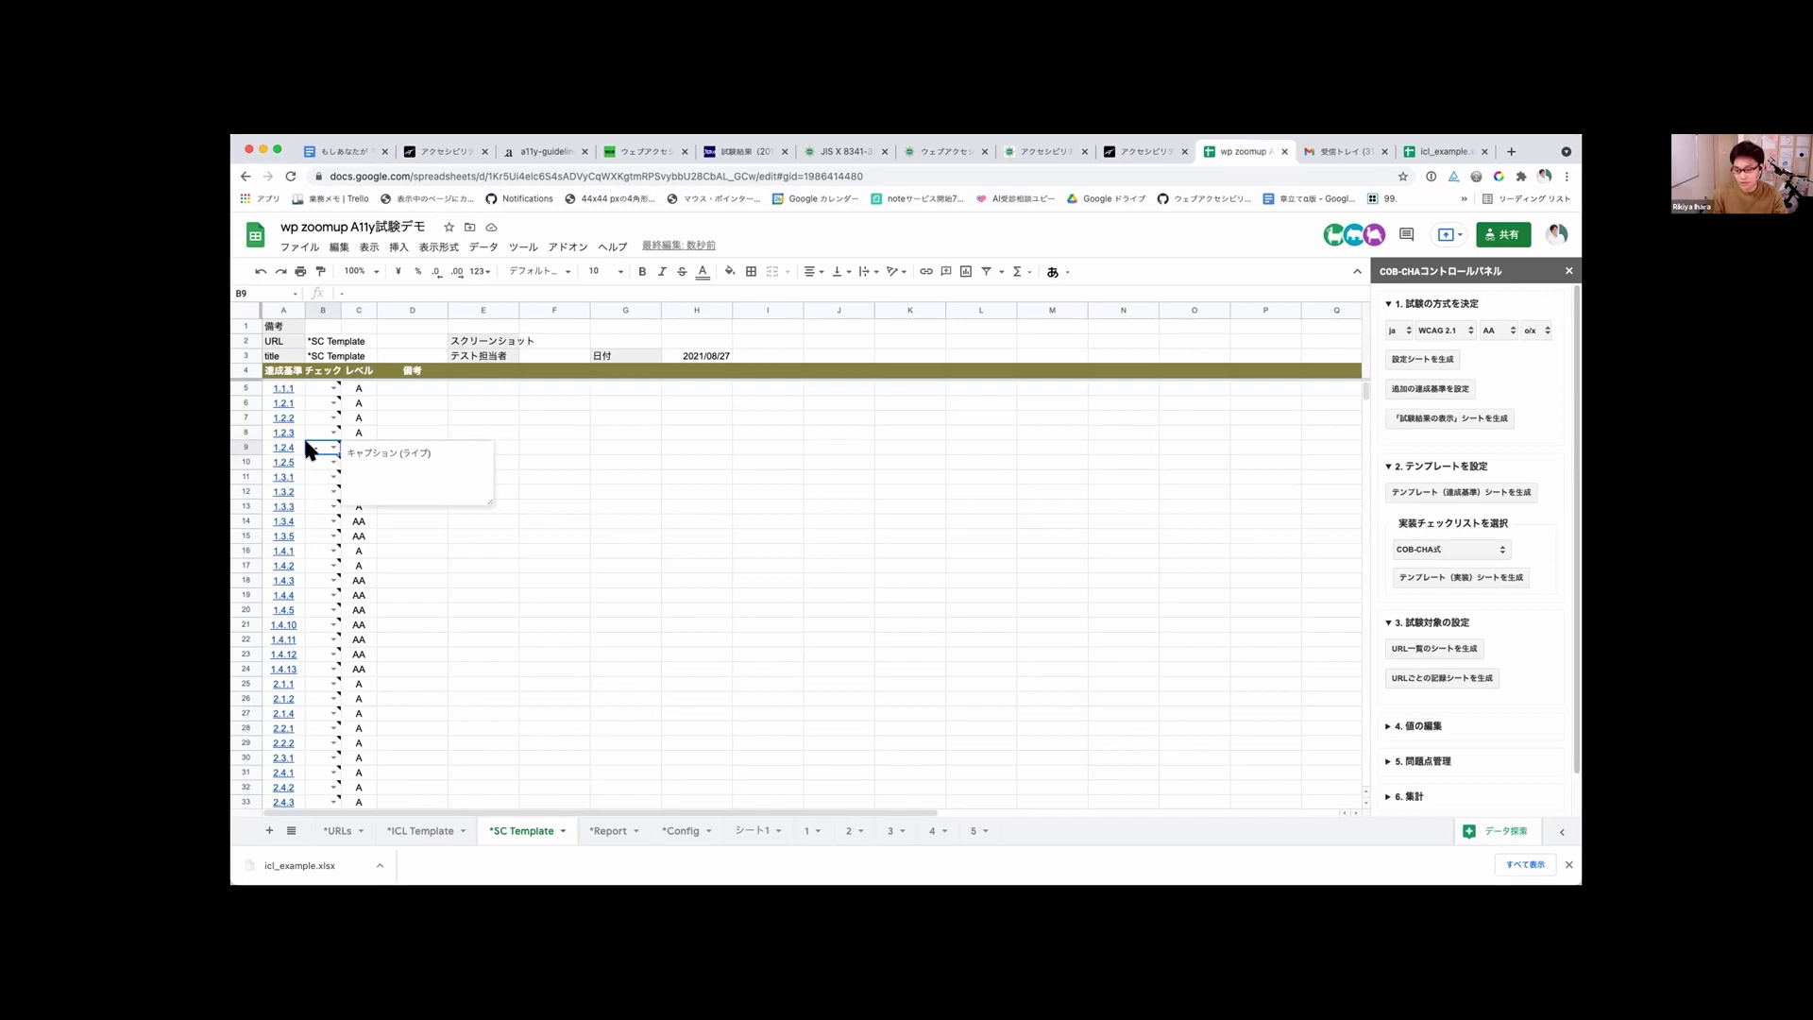
key("BackSpace")
left_click(638, 513)
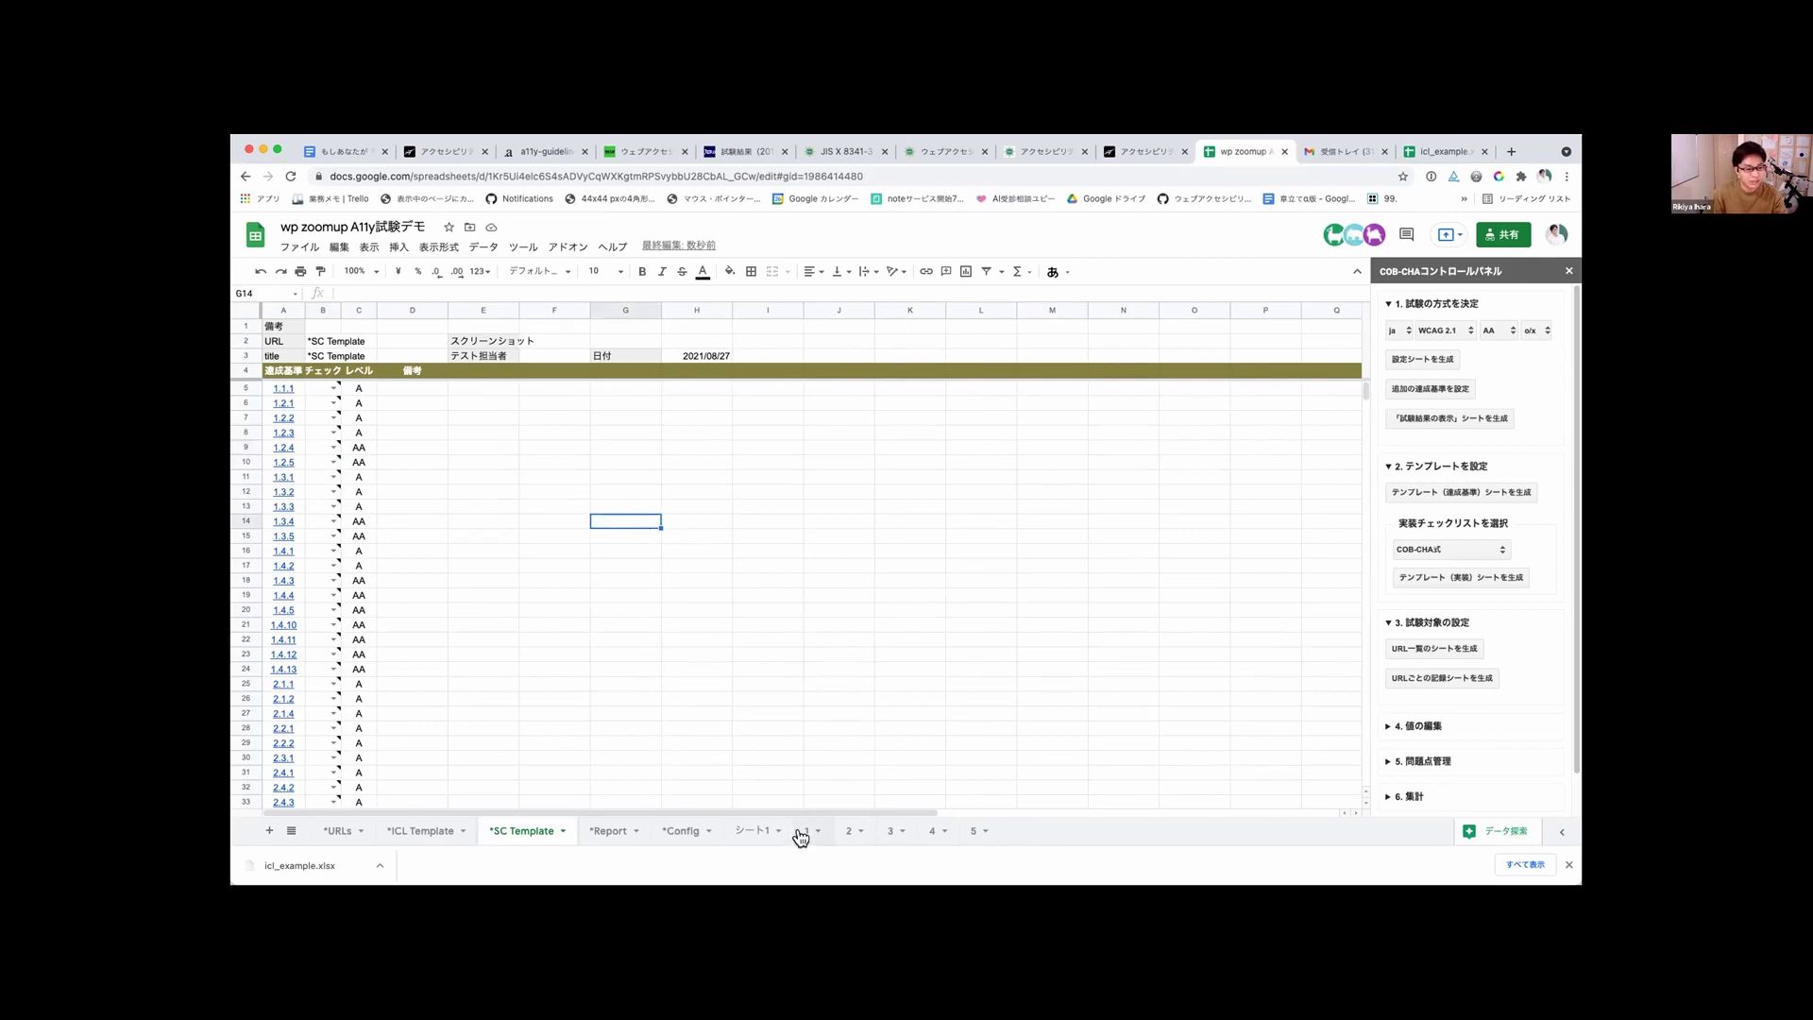
Step: Hide the empty sheet シート1 from the spreadsheet
left_click(753, 828)
right_click(752, 828)
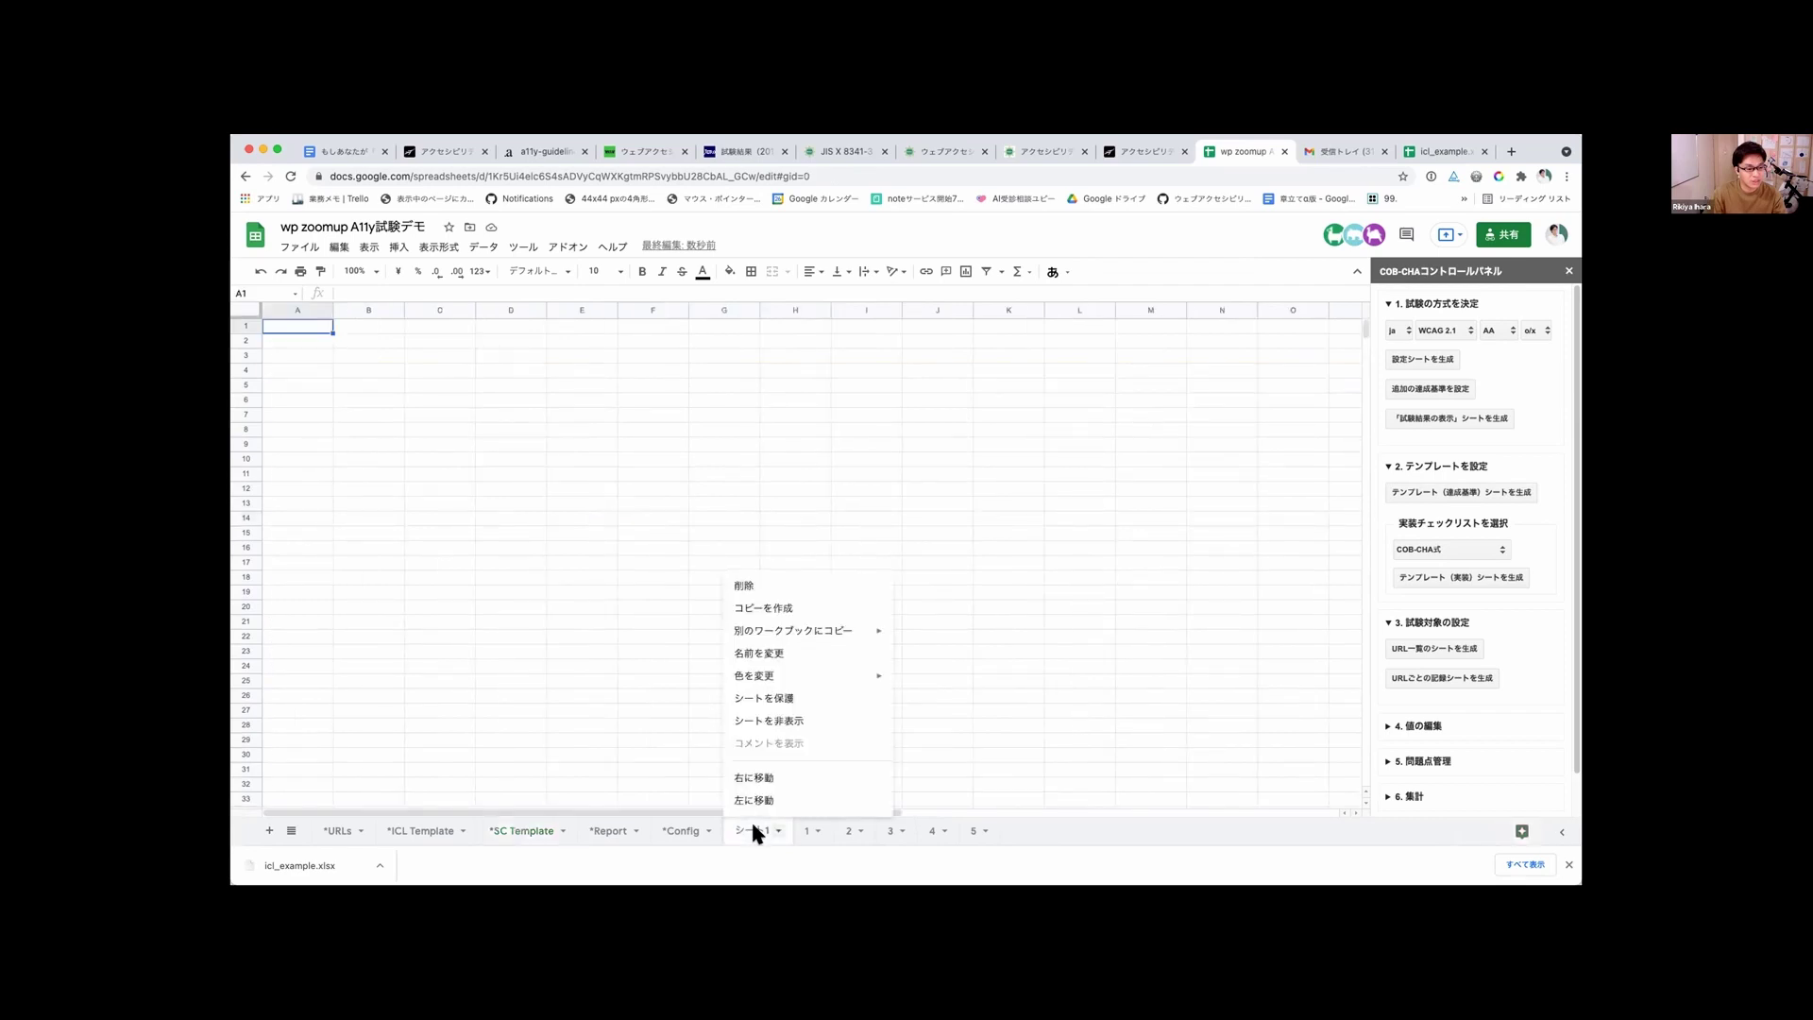
left_click(769, 722)
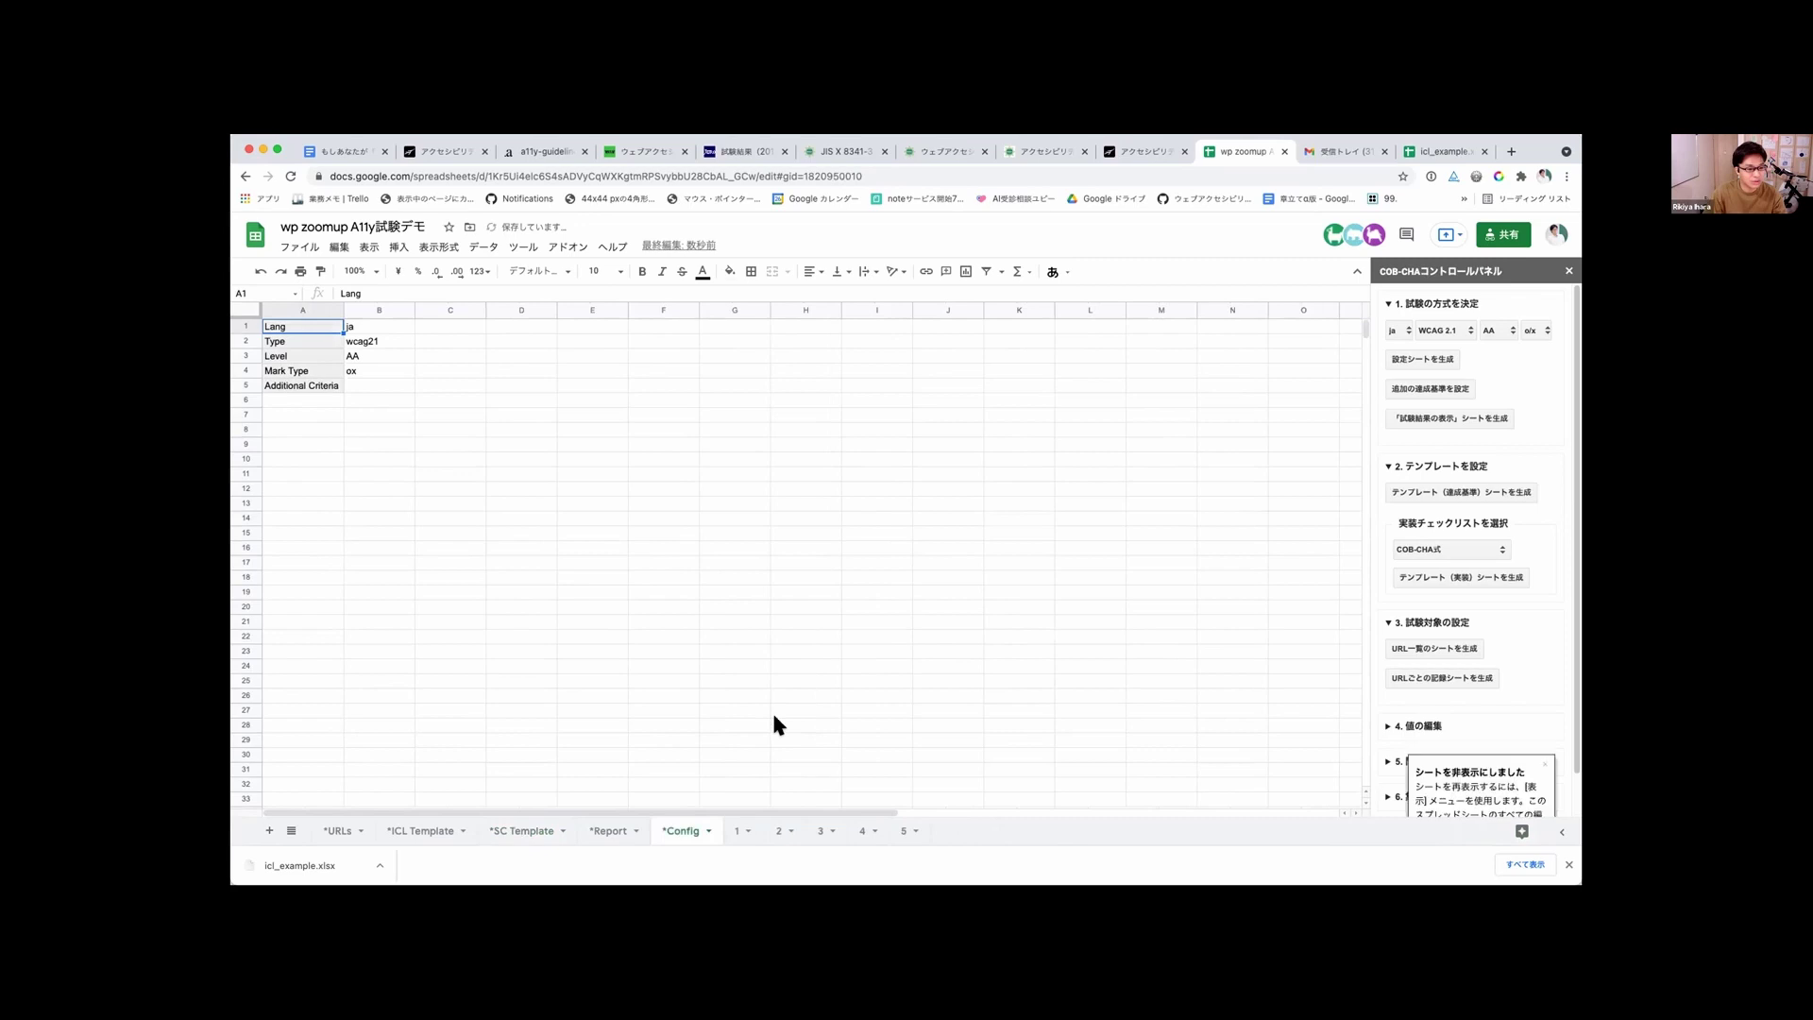
Step: Open record sheet 1 and expand section 4, 値の編集, of the COB-CHA control panel to show all its editing options
left_click(744, 829)
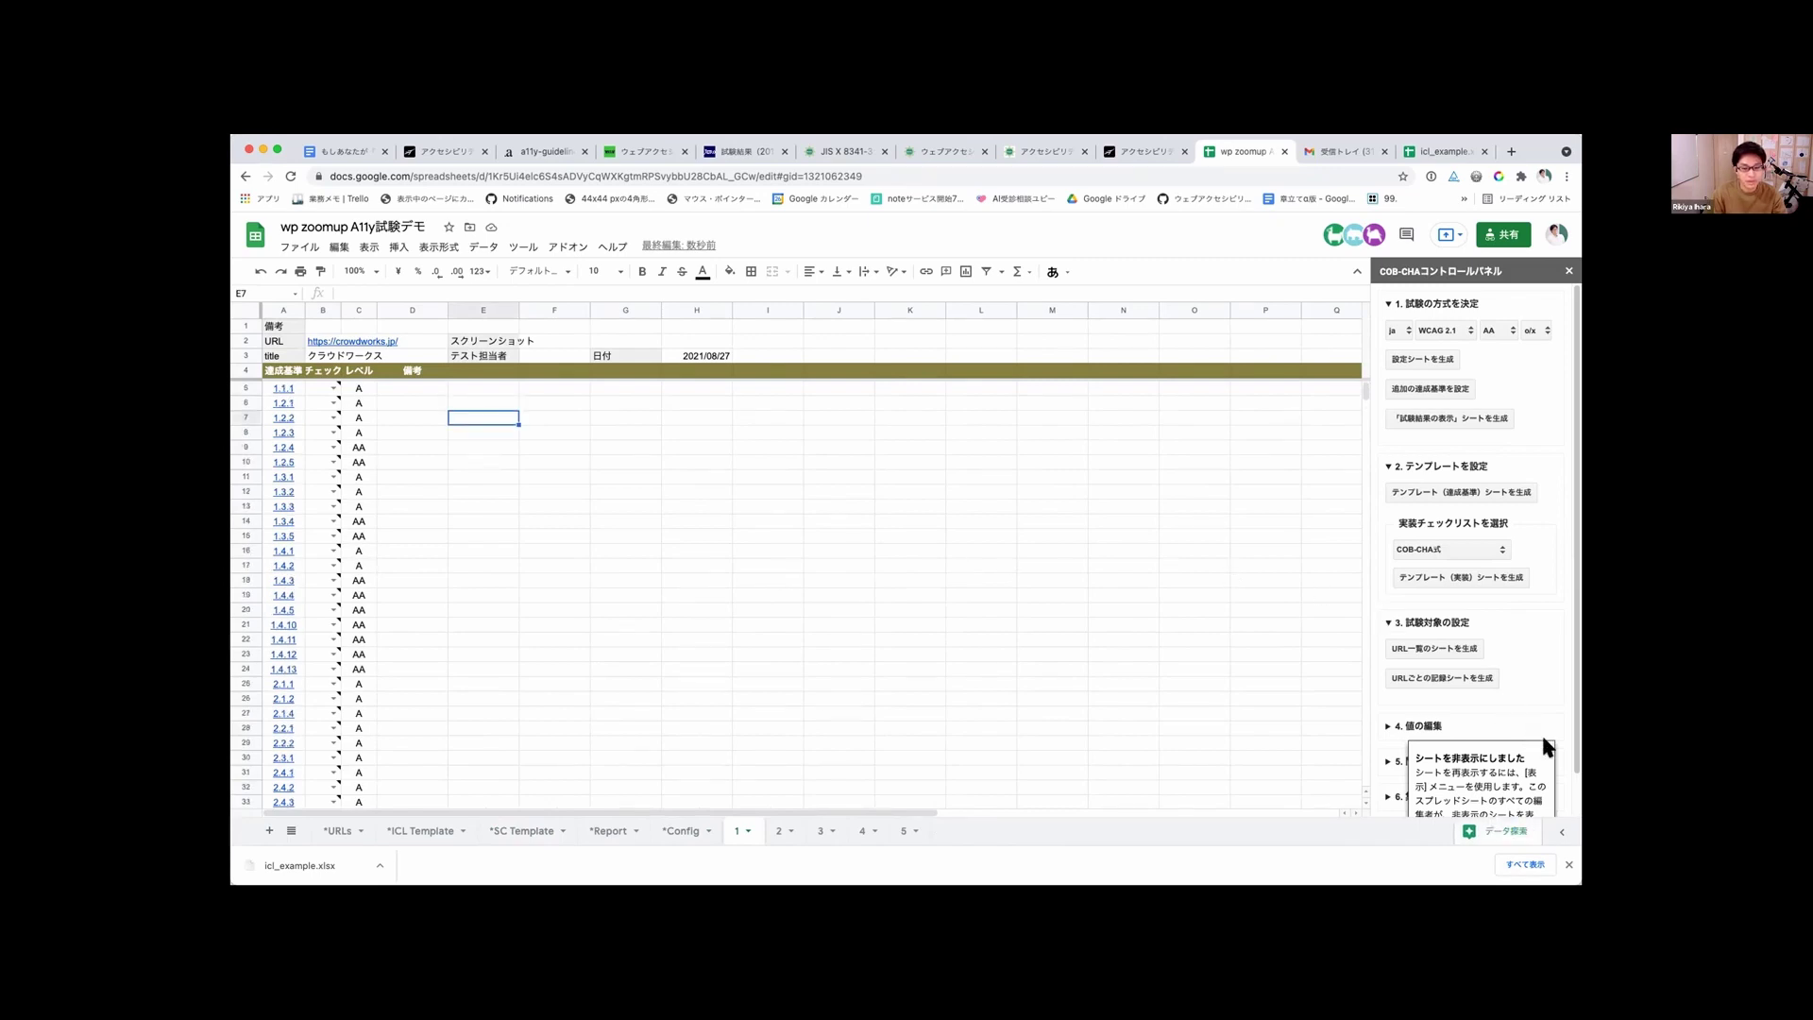
scroll(1501, 689, "down", 2)
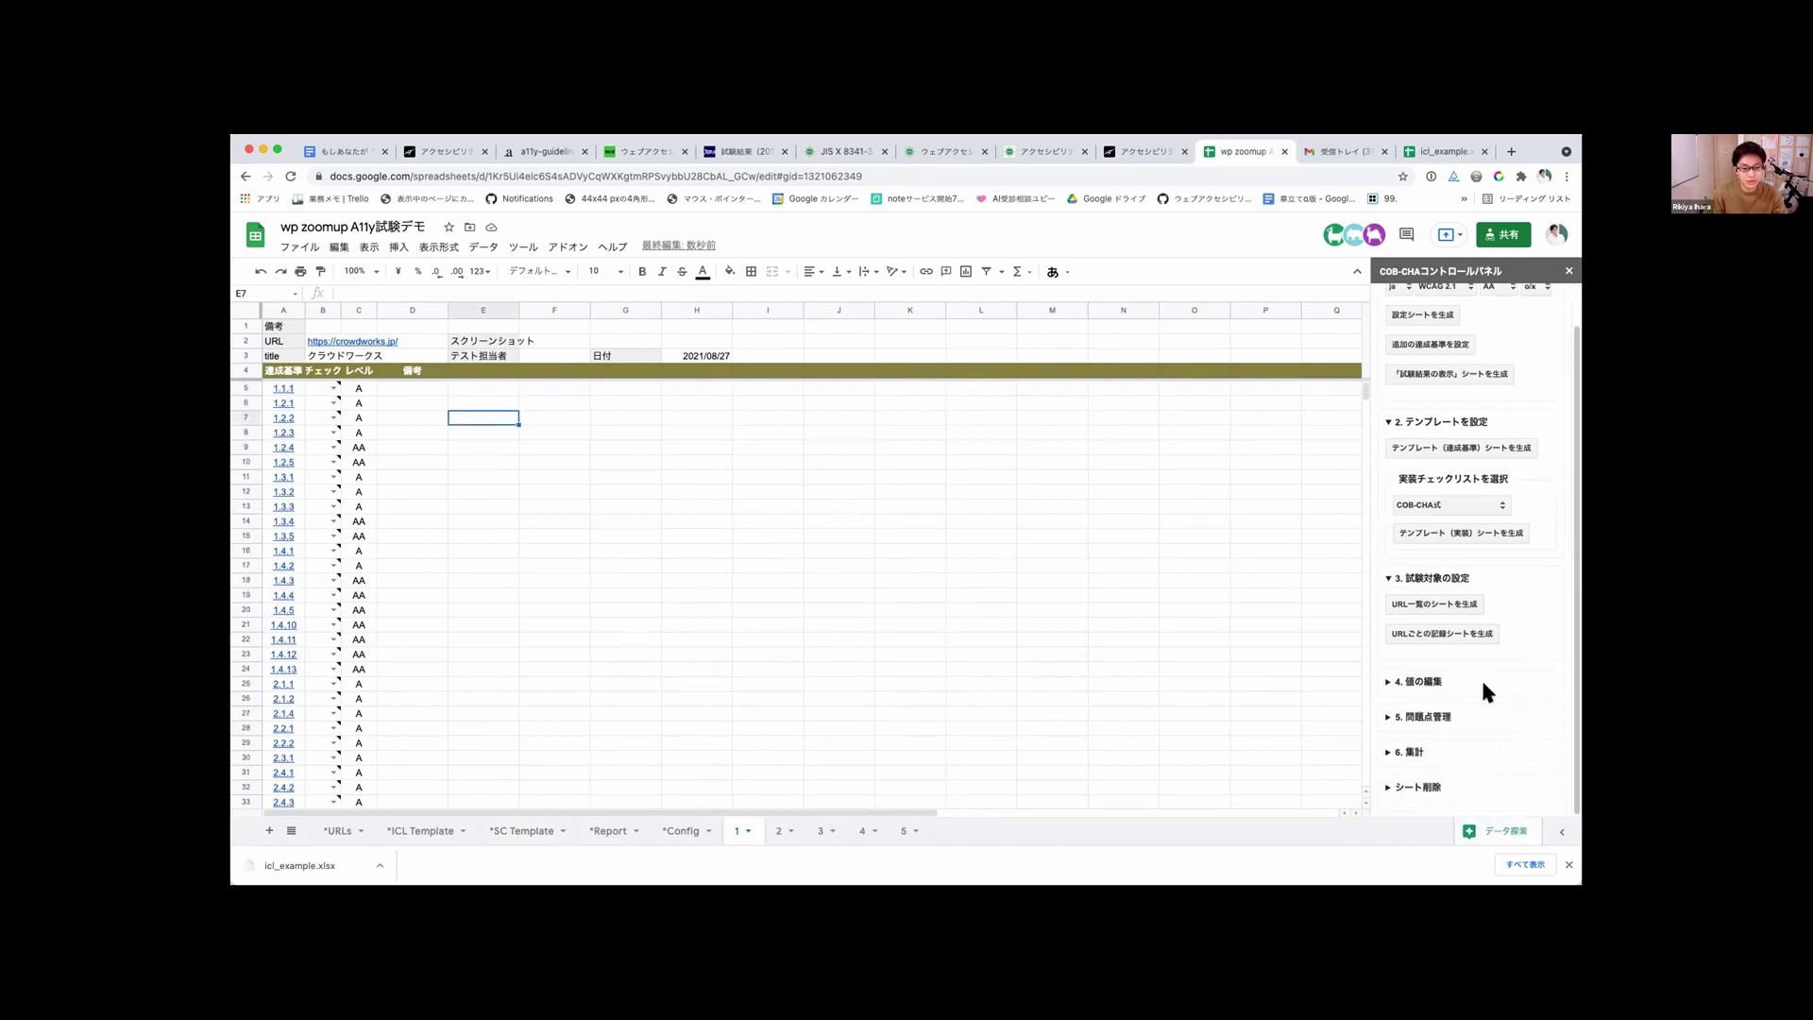
left_click(1381, 681)
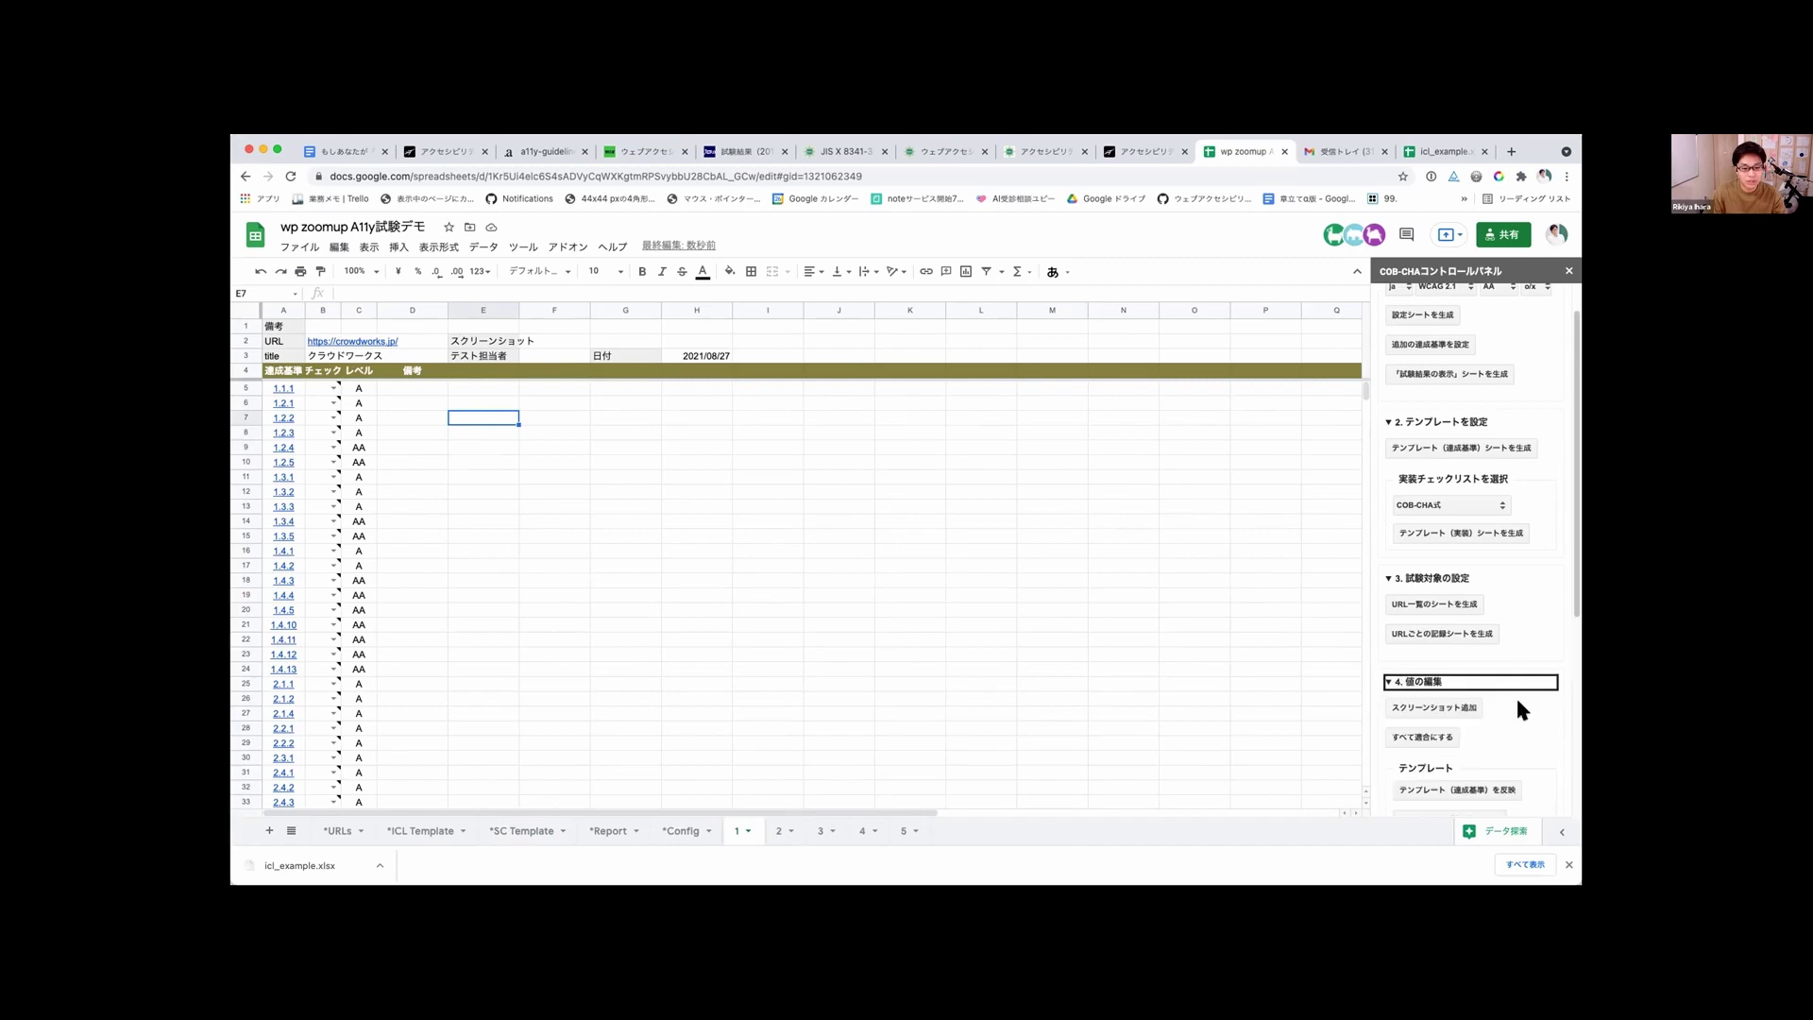
scroll(1516, 695, "down", 3)
scroll(1516, 695, "down", 3)
scroll(1515, 694, "down", 1)
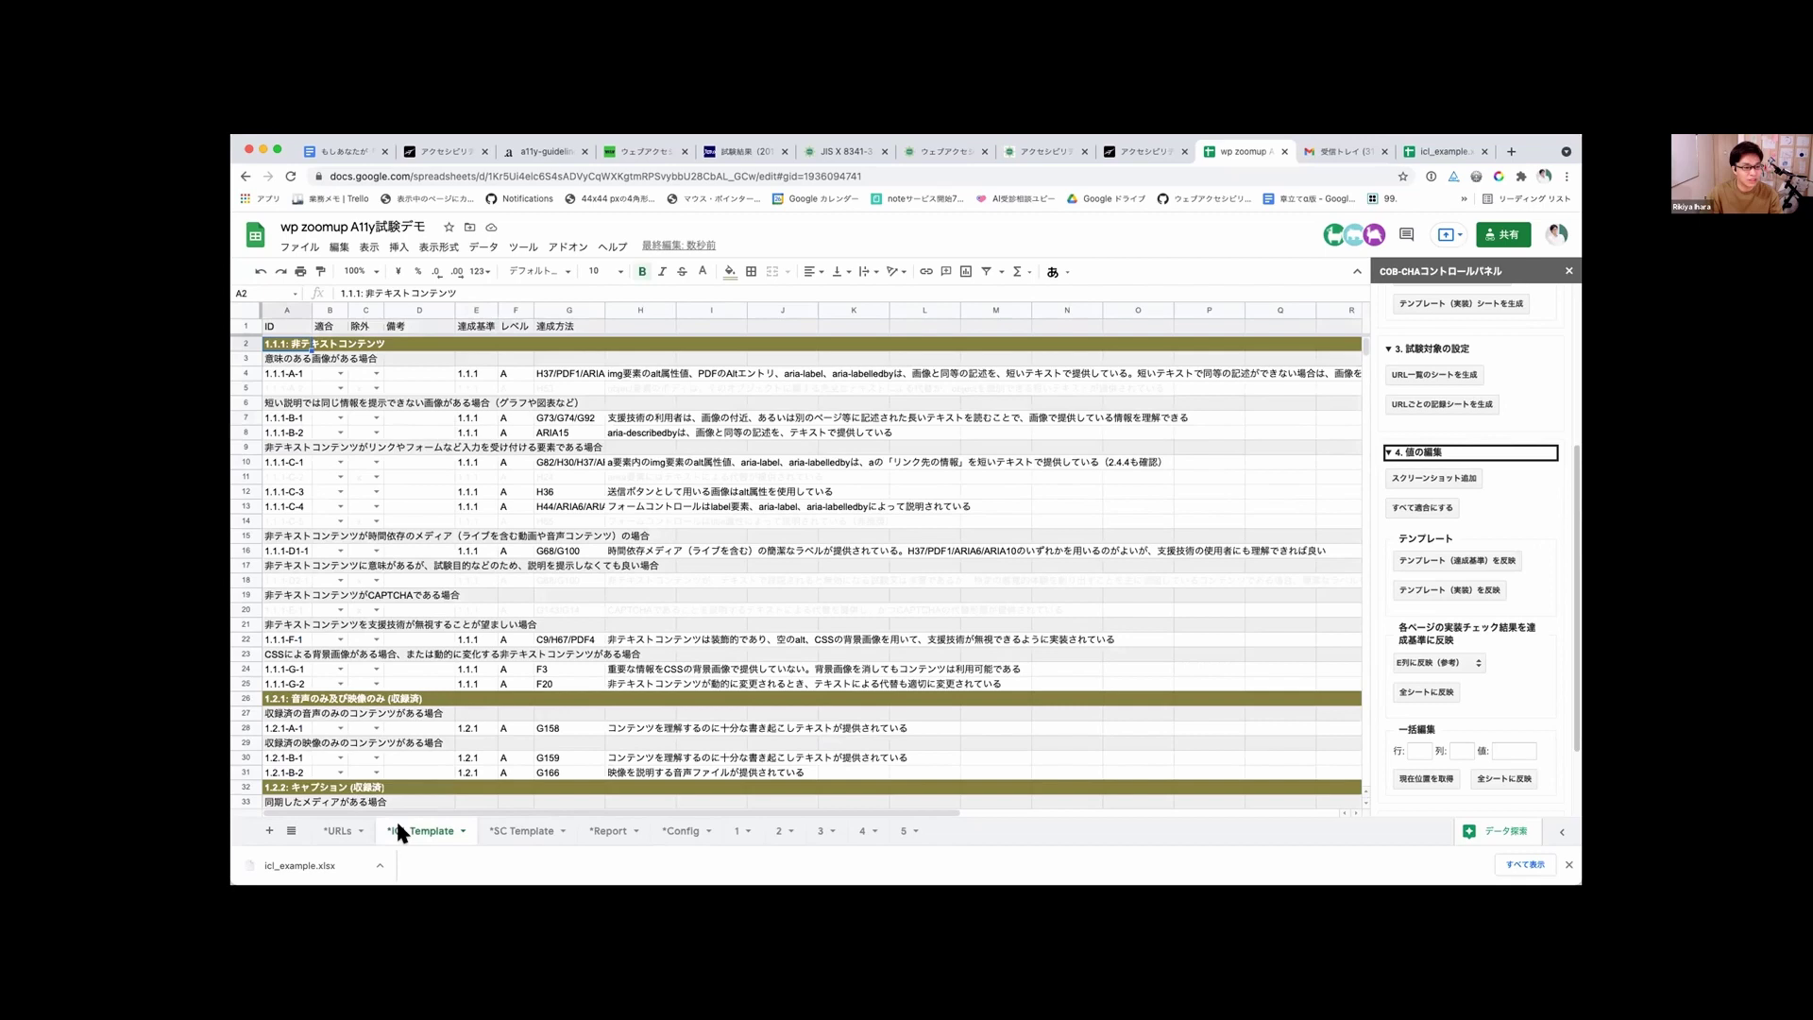
Step: From sheet 1, apply the implementation template (実装) to all record sheets, accept overwriting the test results, and look over the inserted checklist
left_click(732, 831)
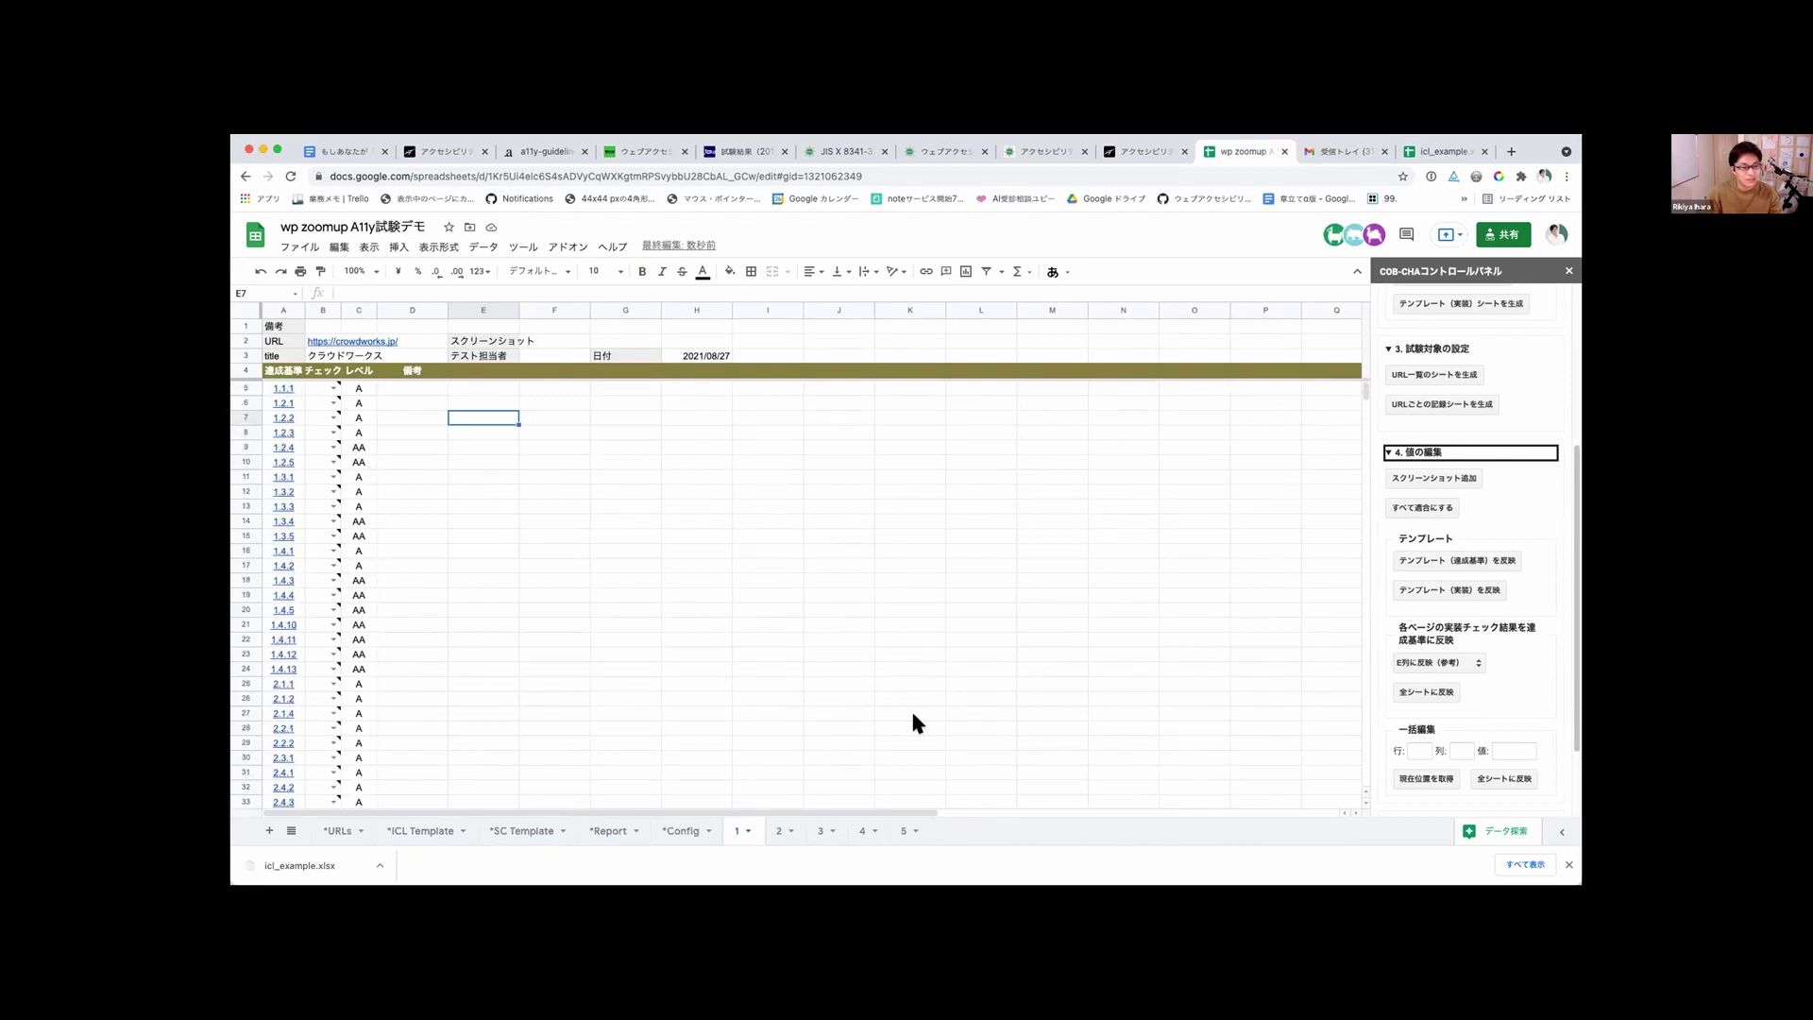
scroll(1172, 661, "down", 2)
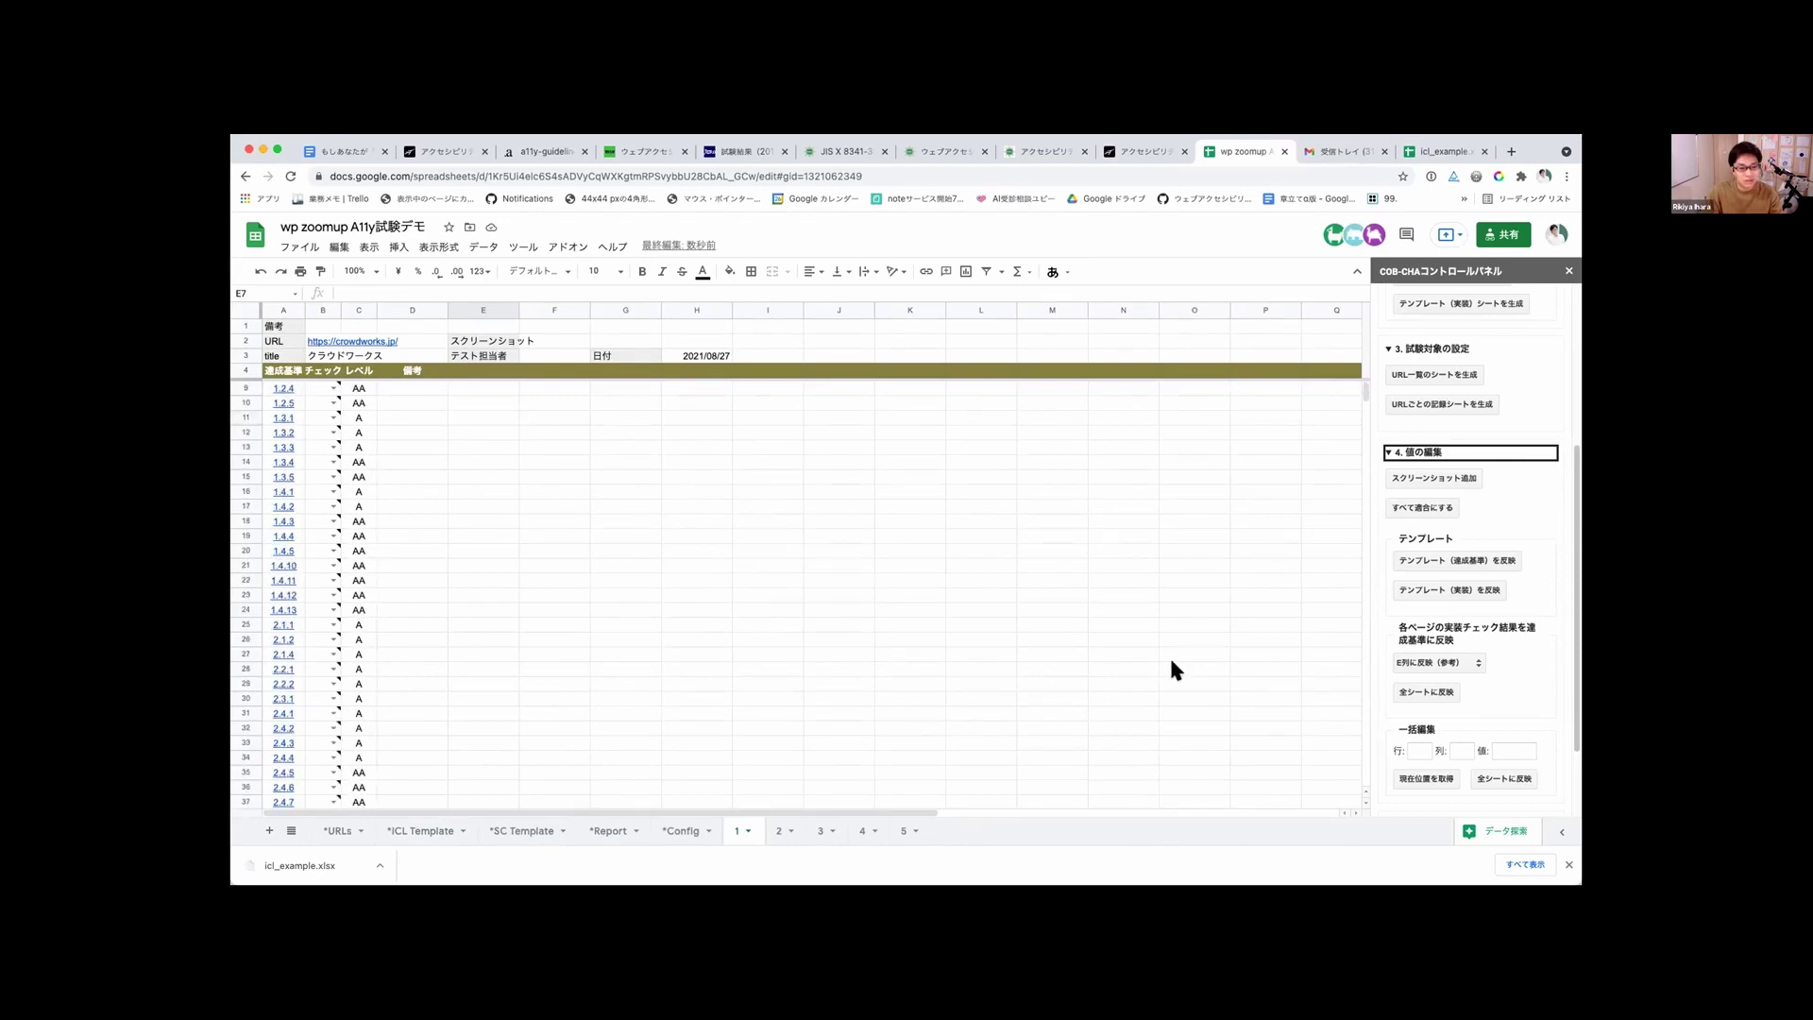
scroll(1172, 663, "up", 2)
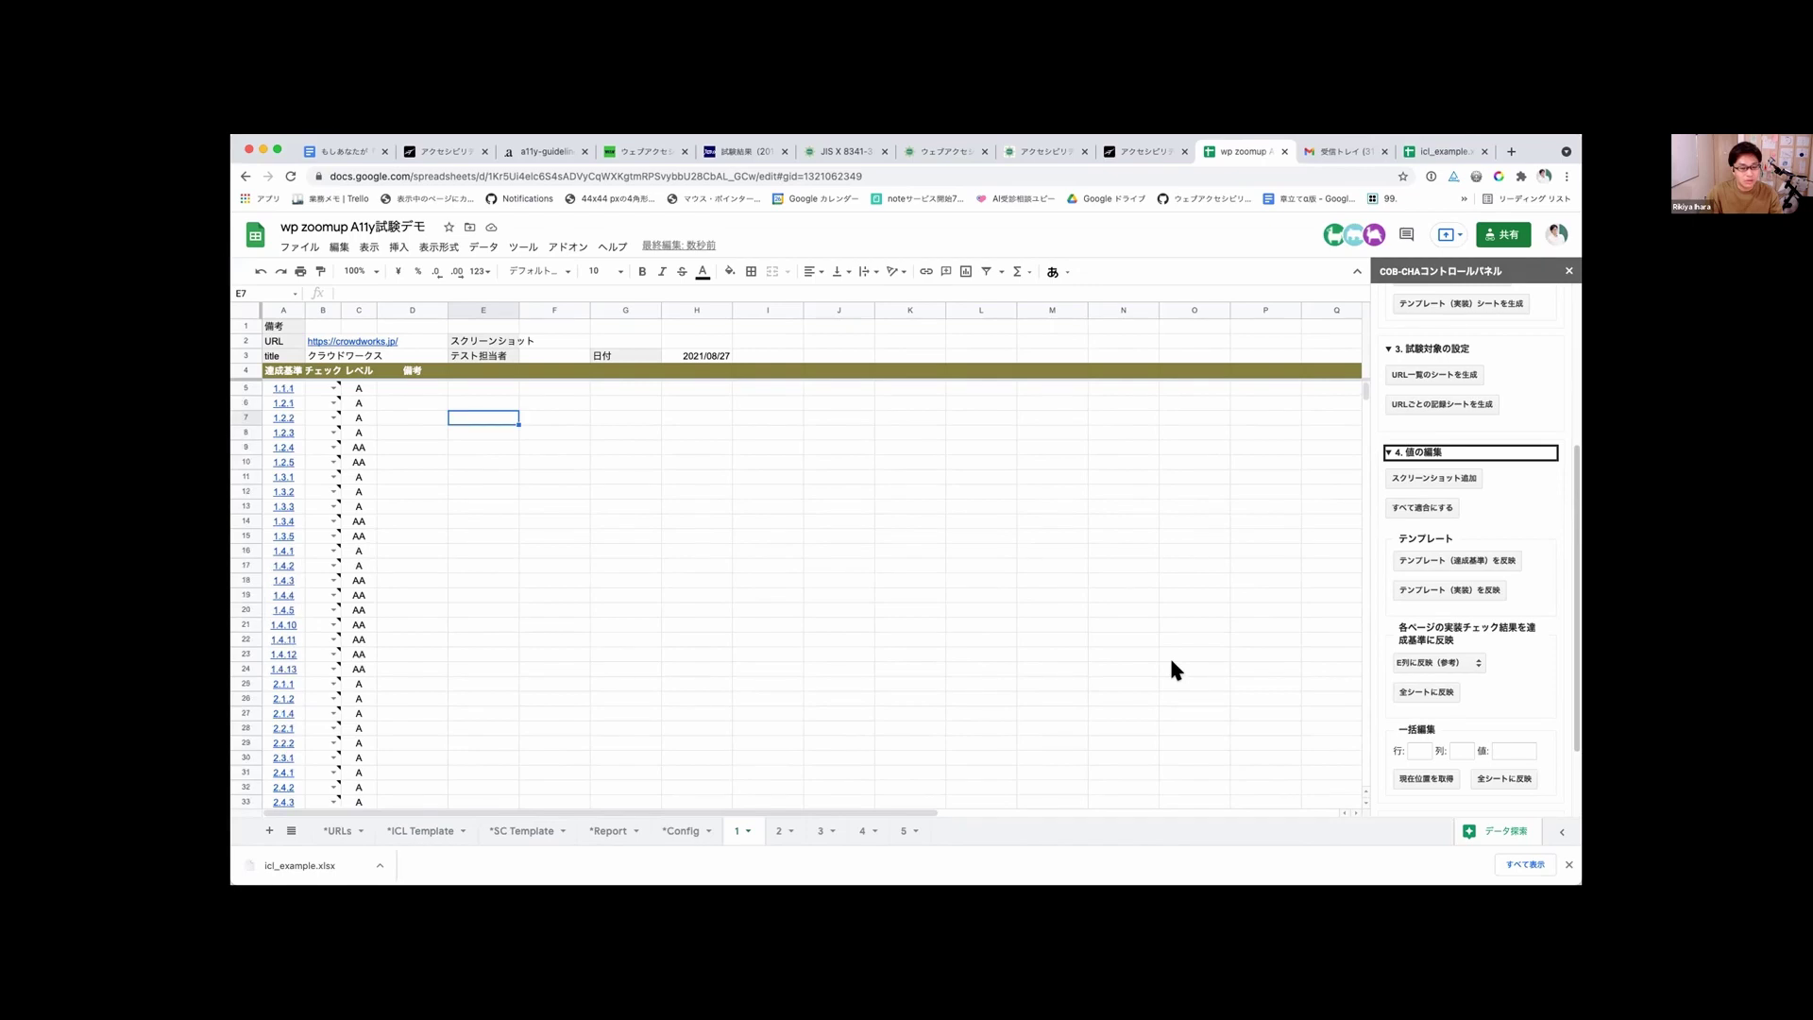
left_click(1417, 590)
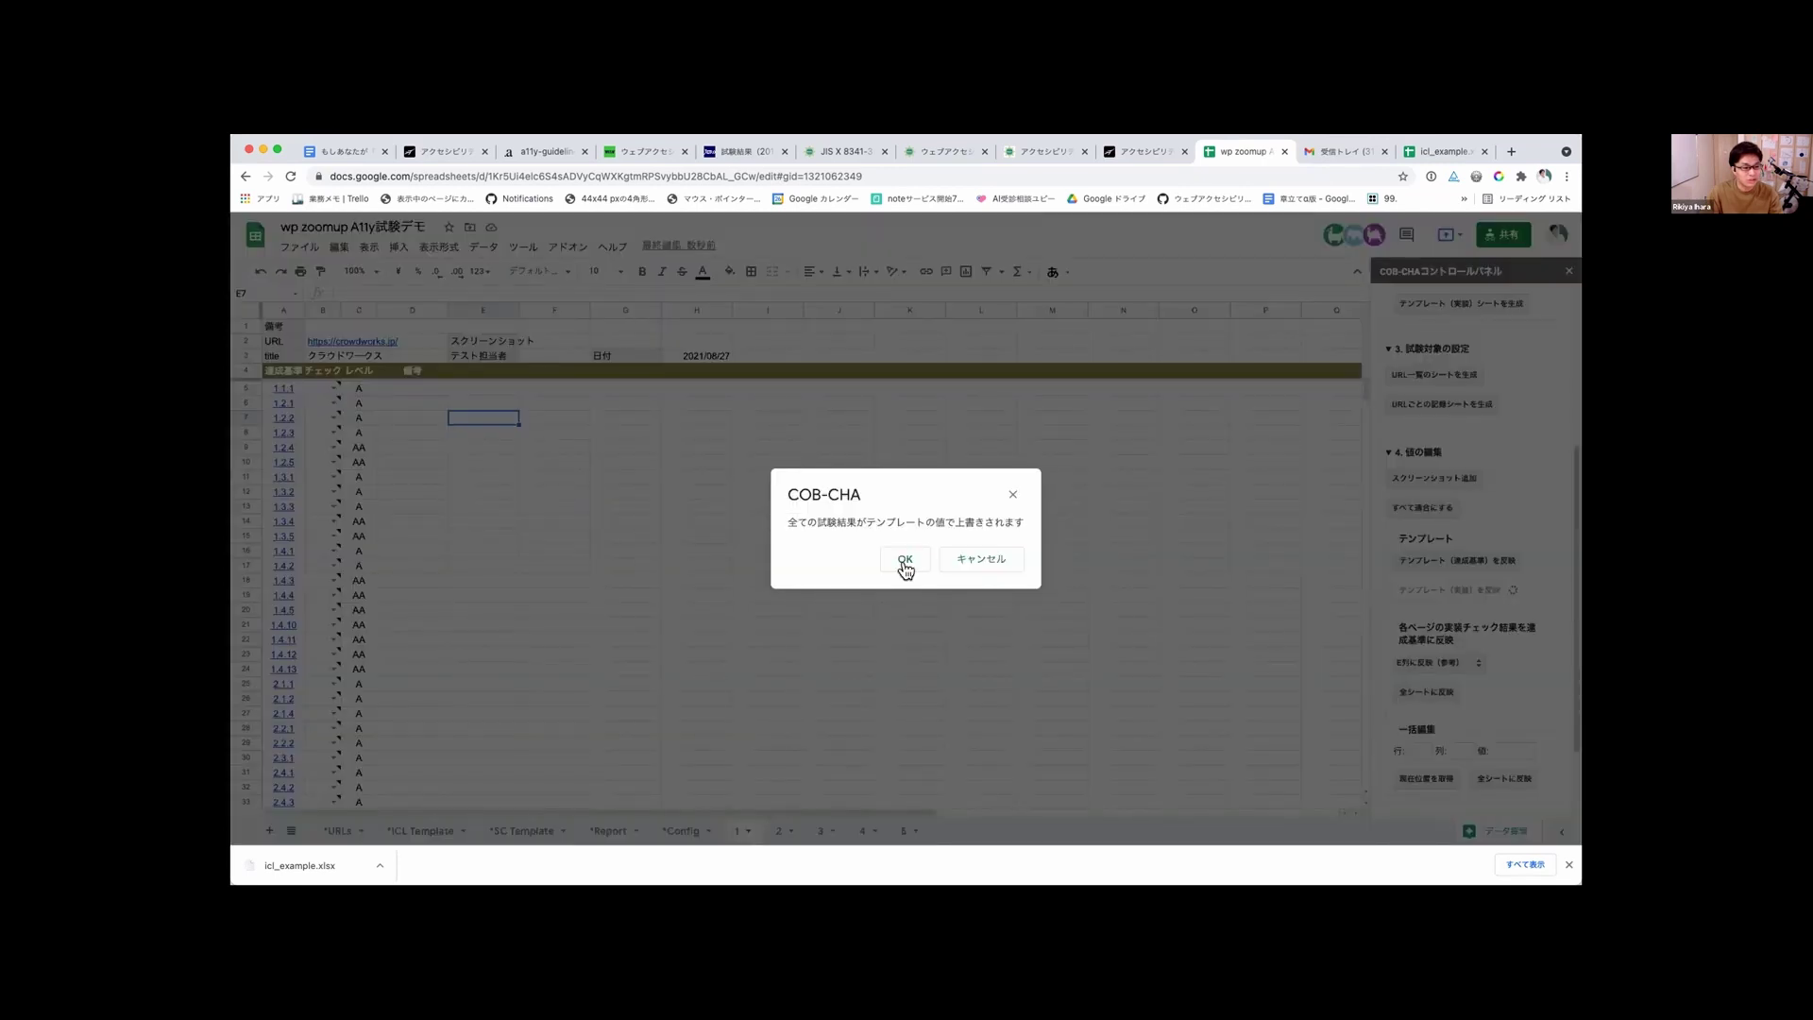
left_click(904, 561)
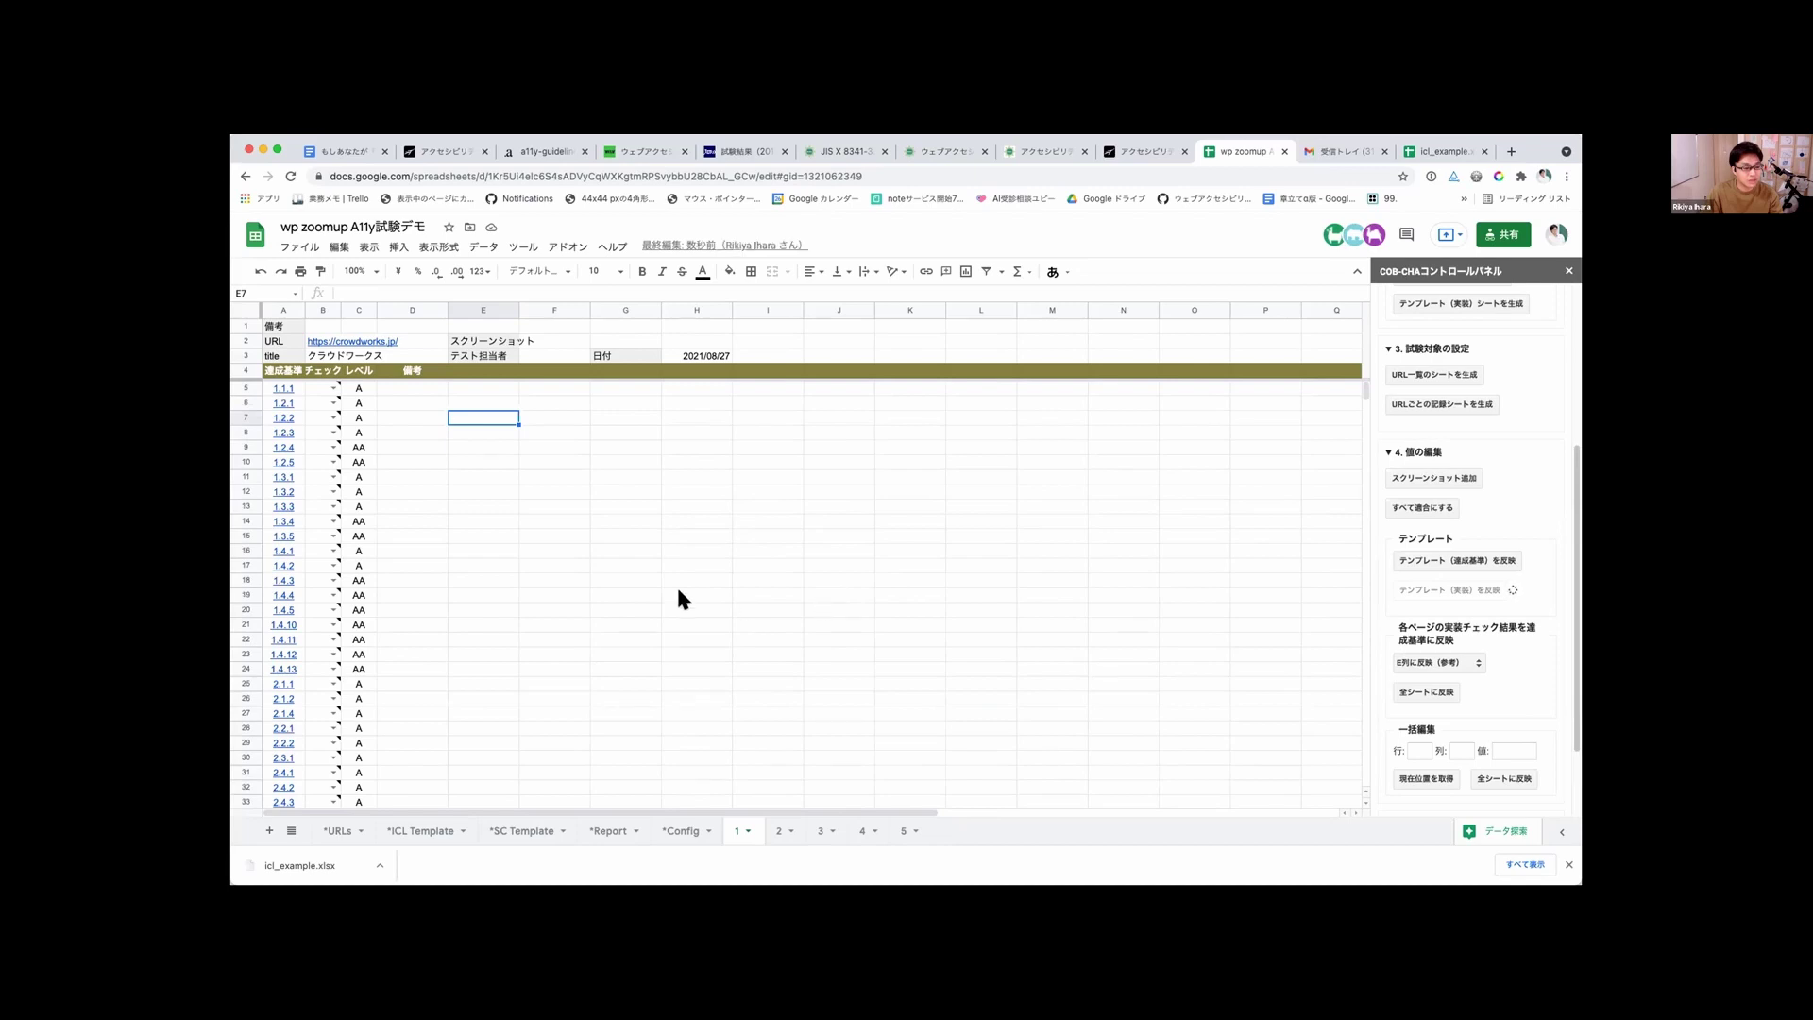
scroll(425, 741, "down", 3)
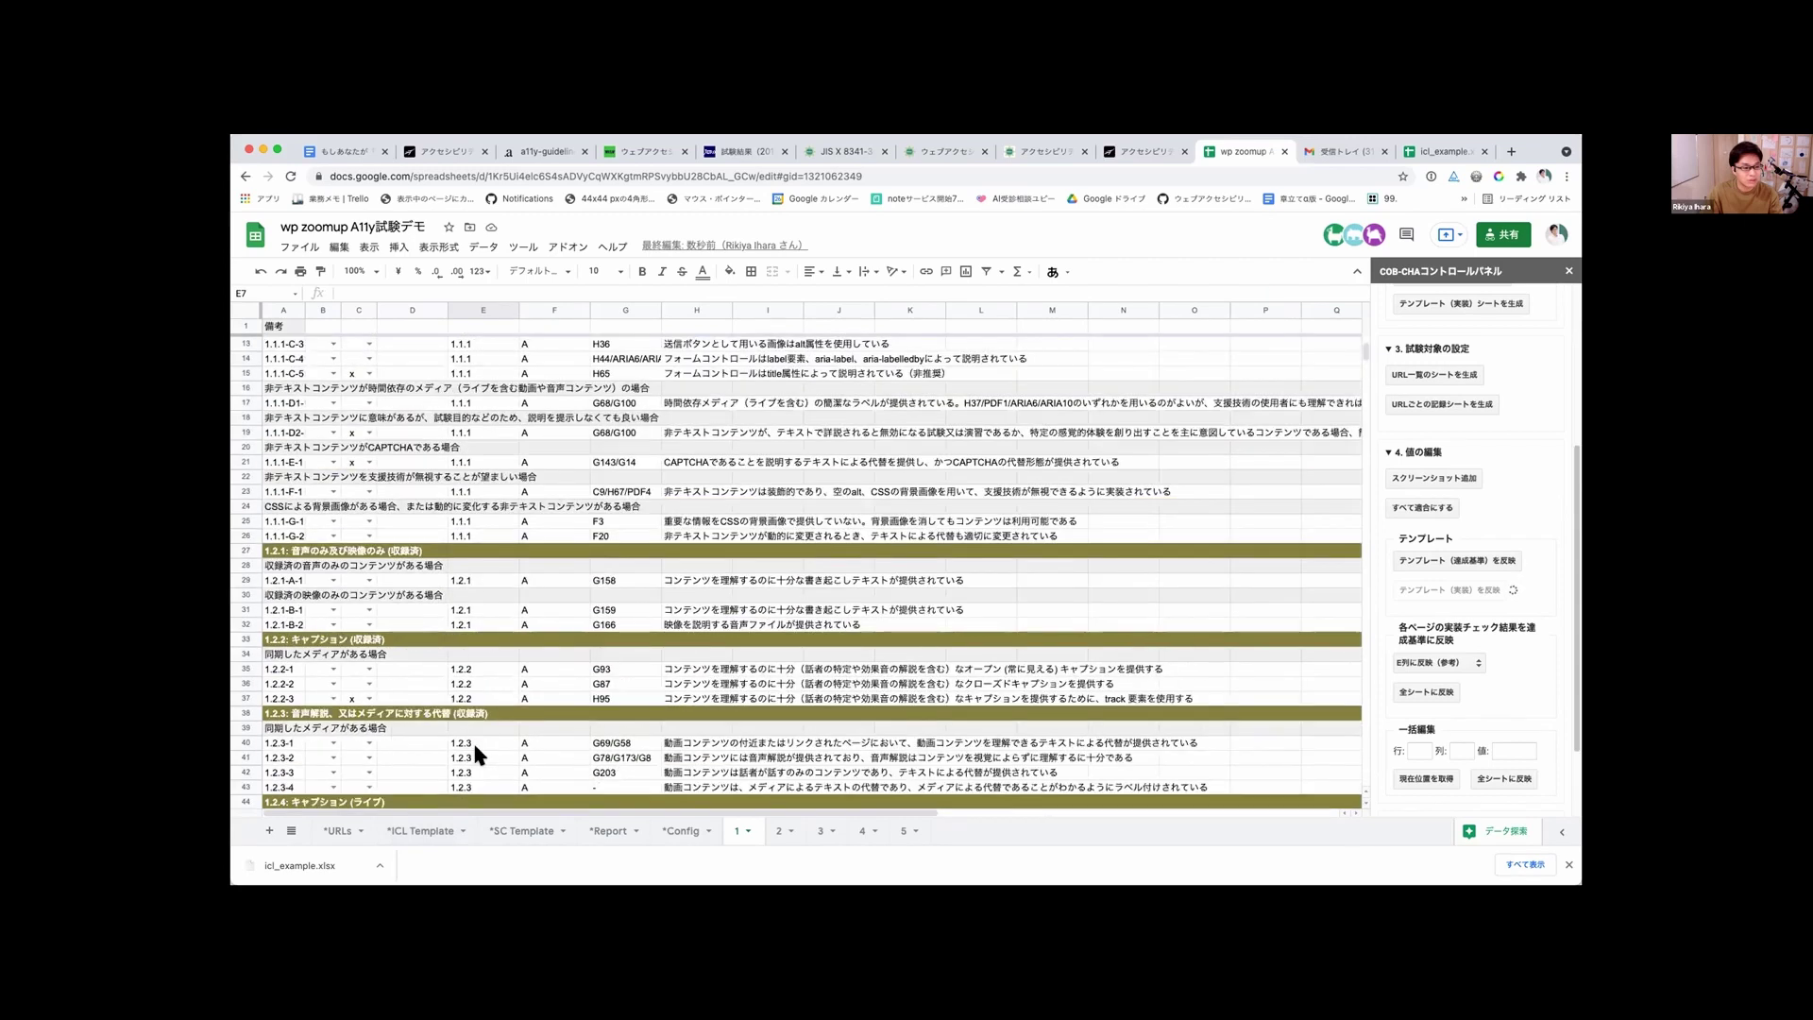
scroll(472, 739, "up", 4)
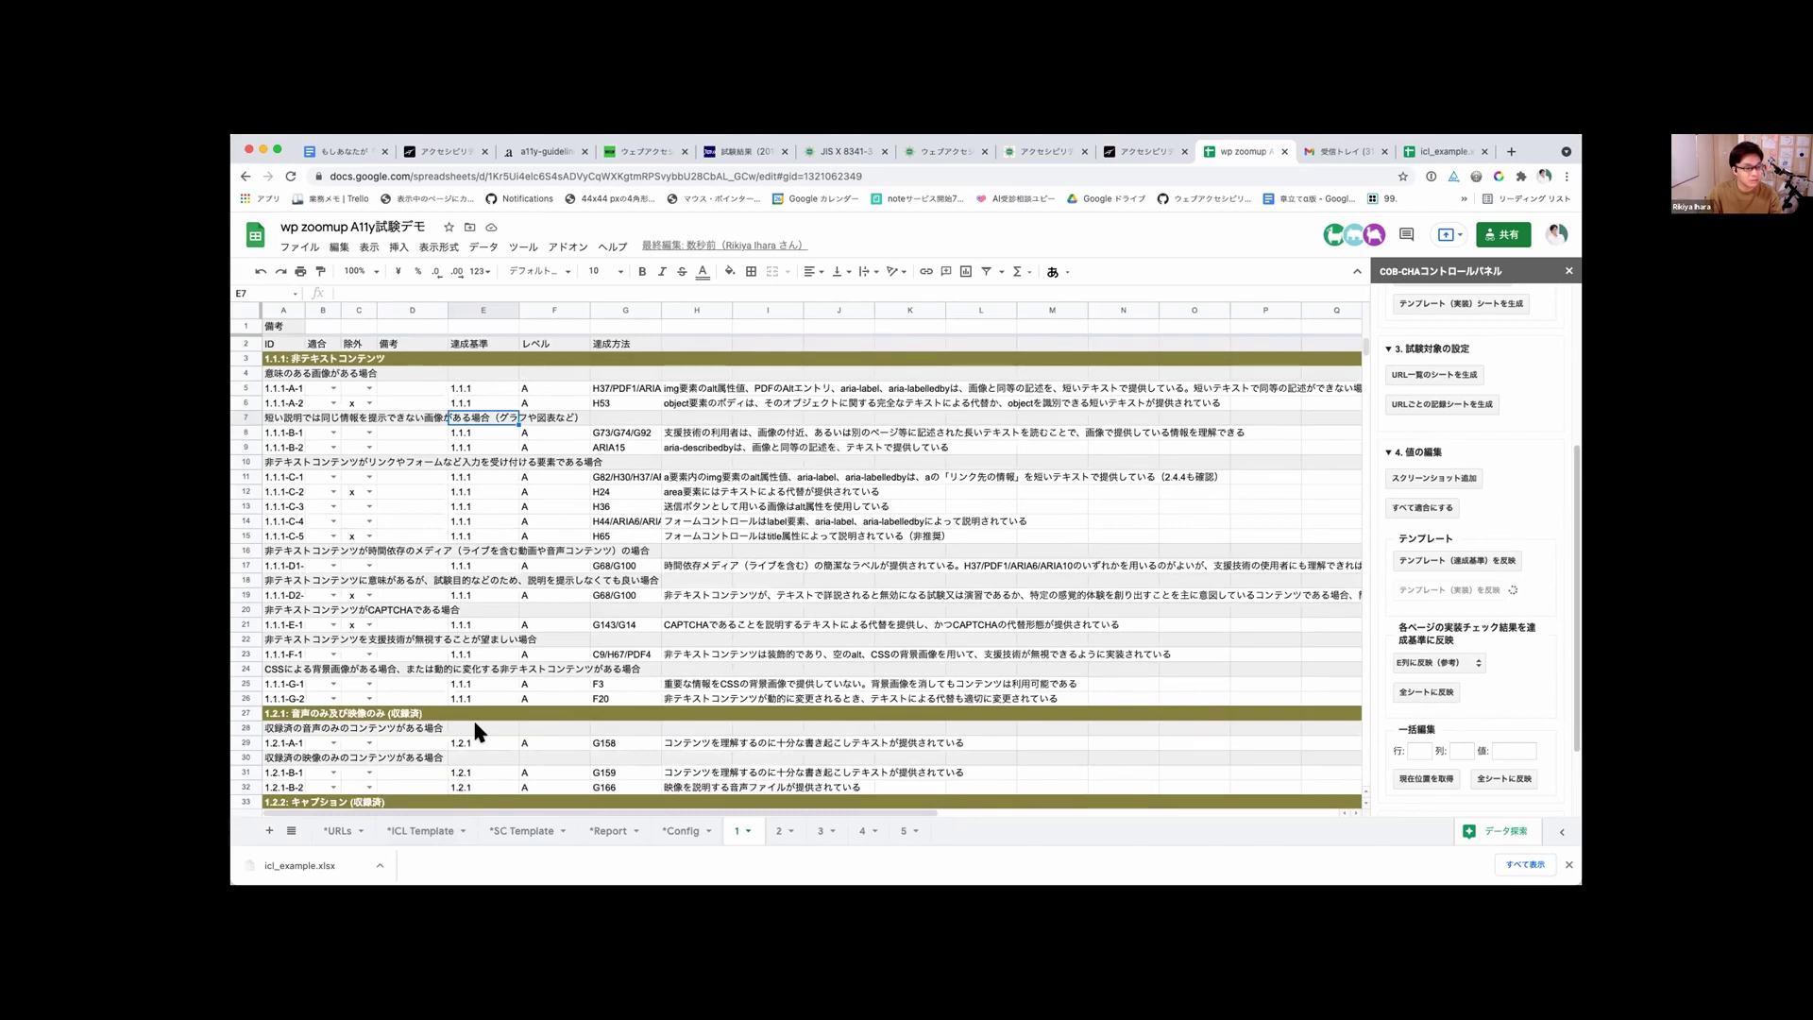
scroll(1284, 331, "down", 7)
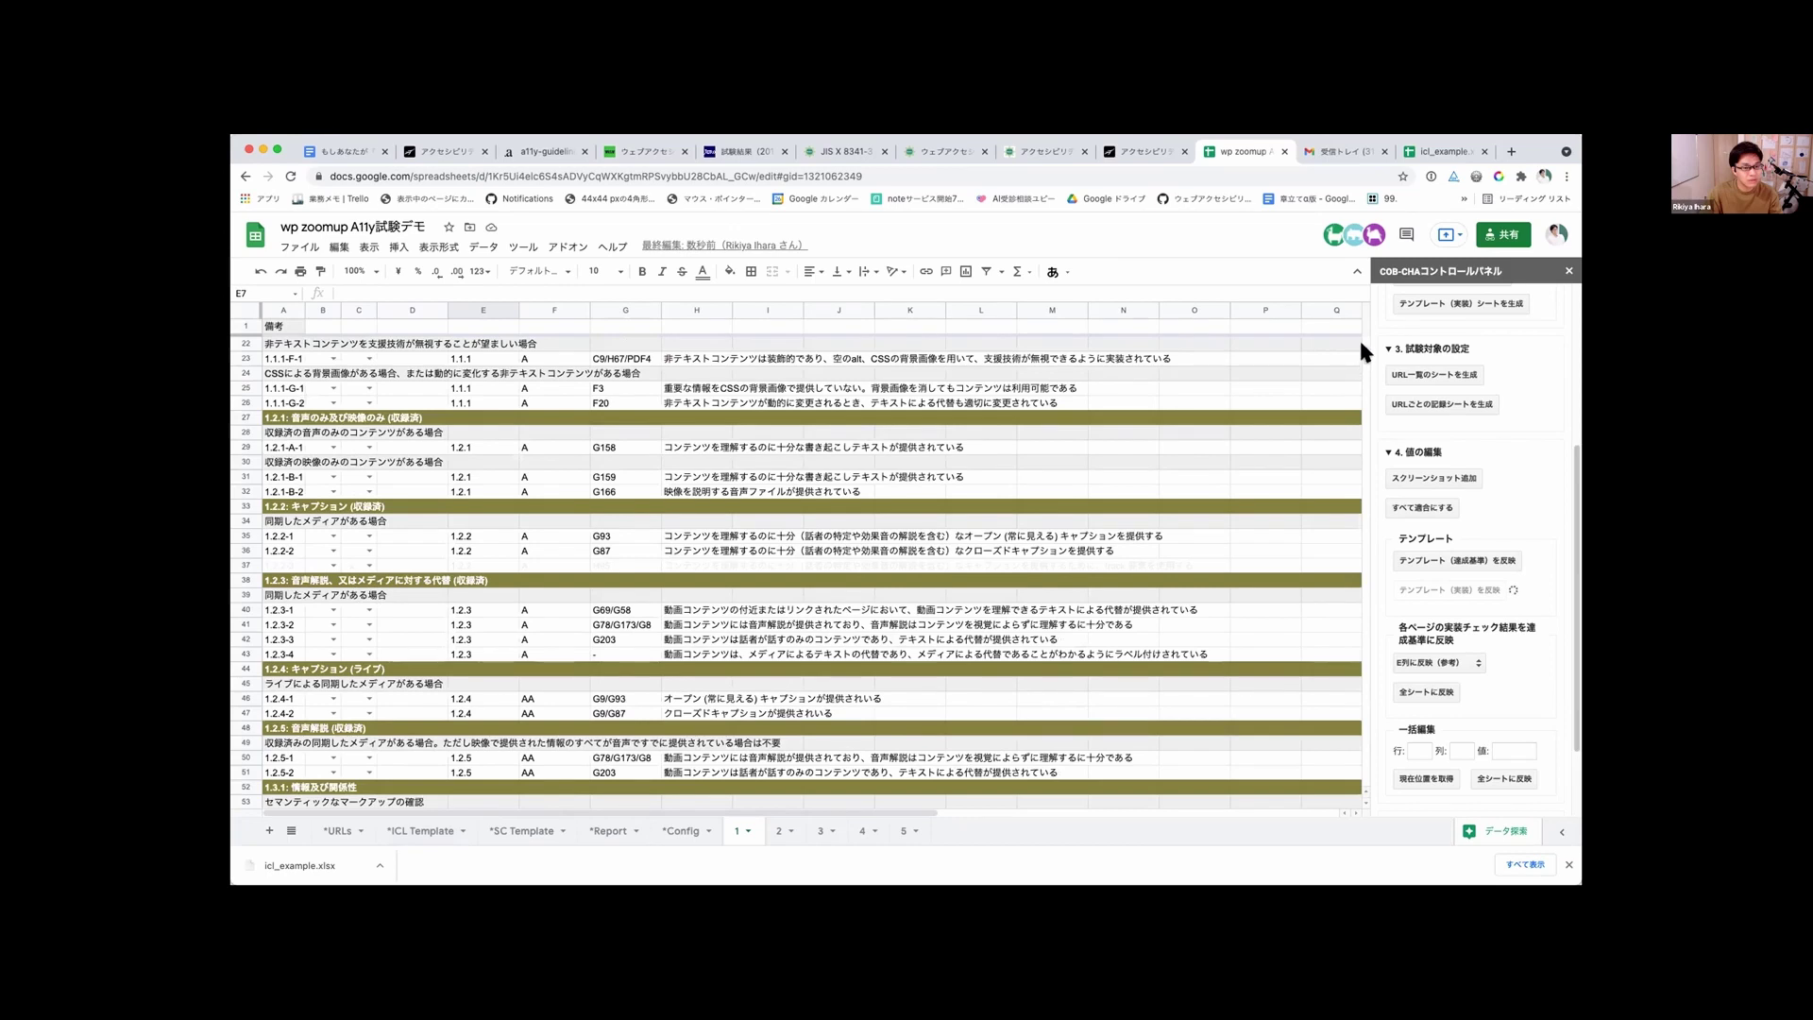
scroll(1358, 338, "up", 5)
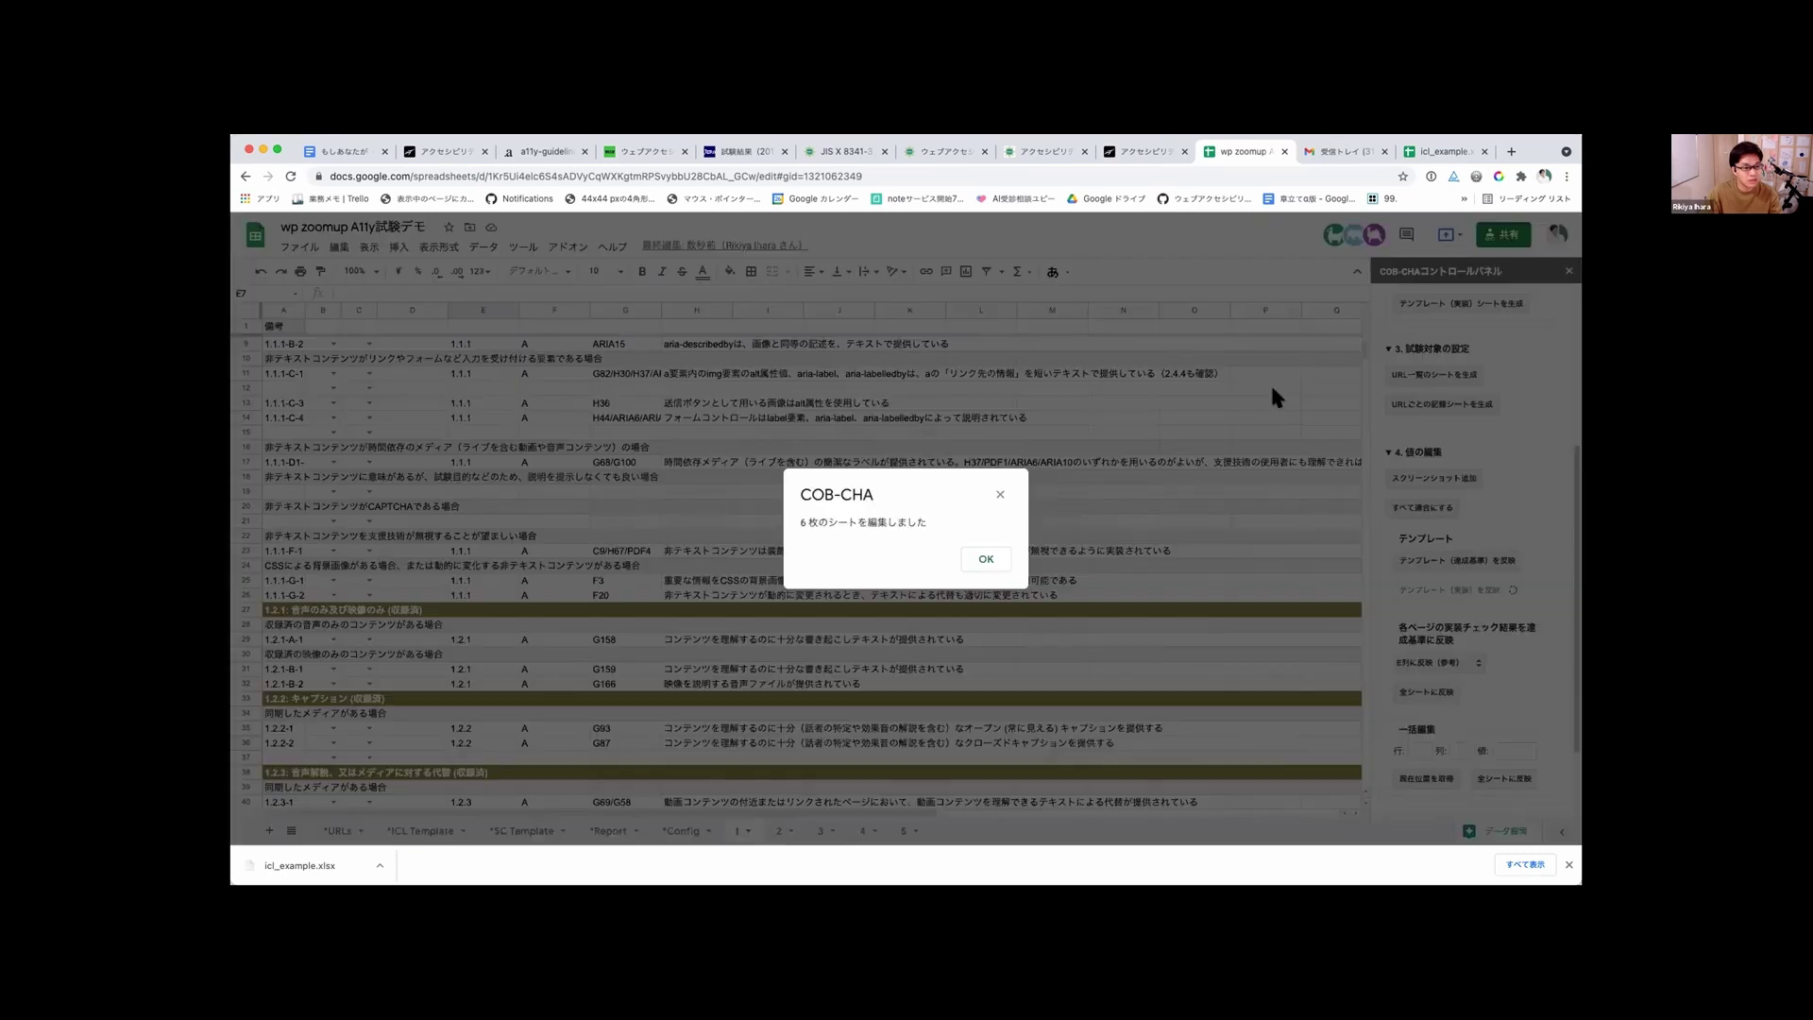
left_click(986, 559)
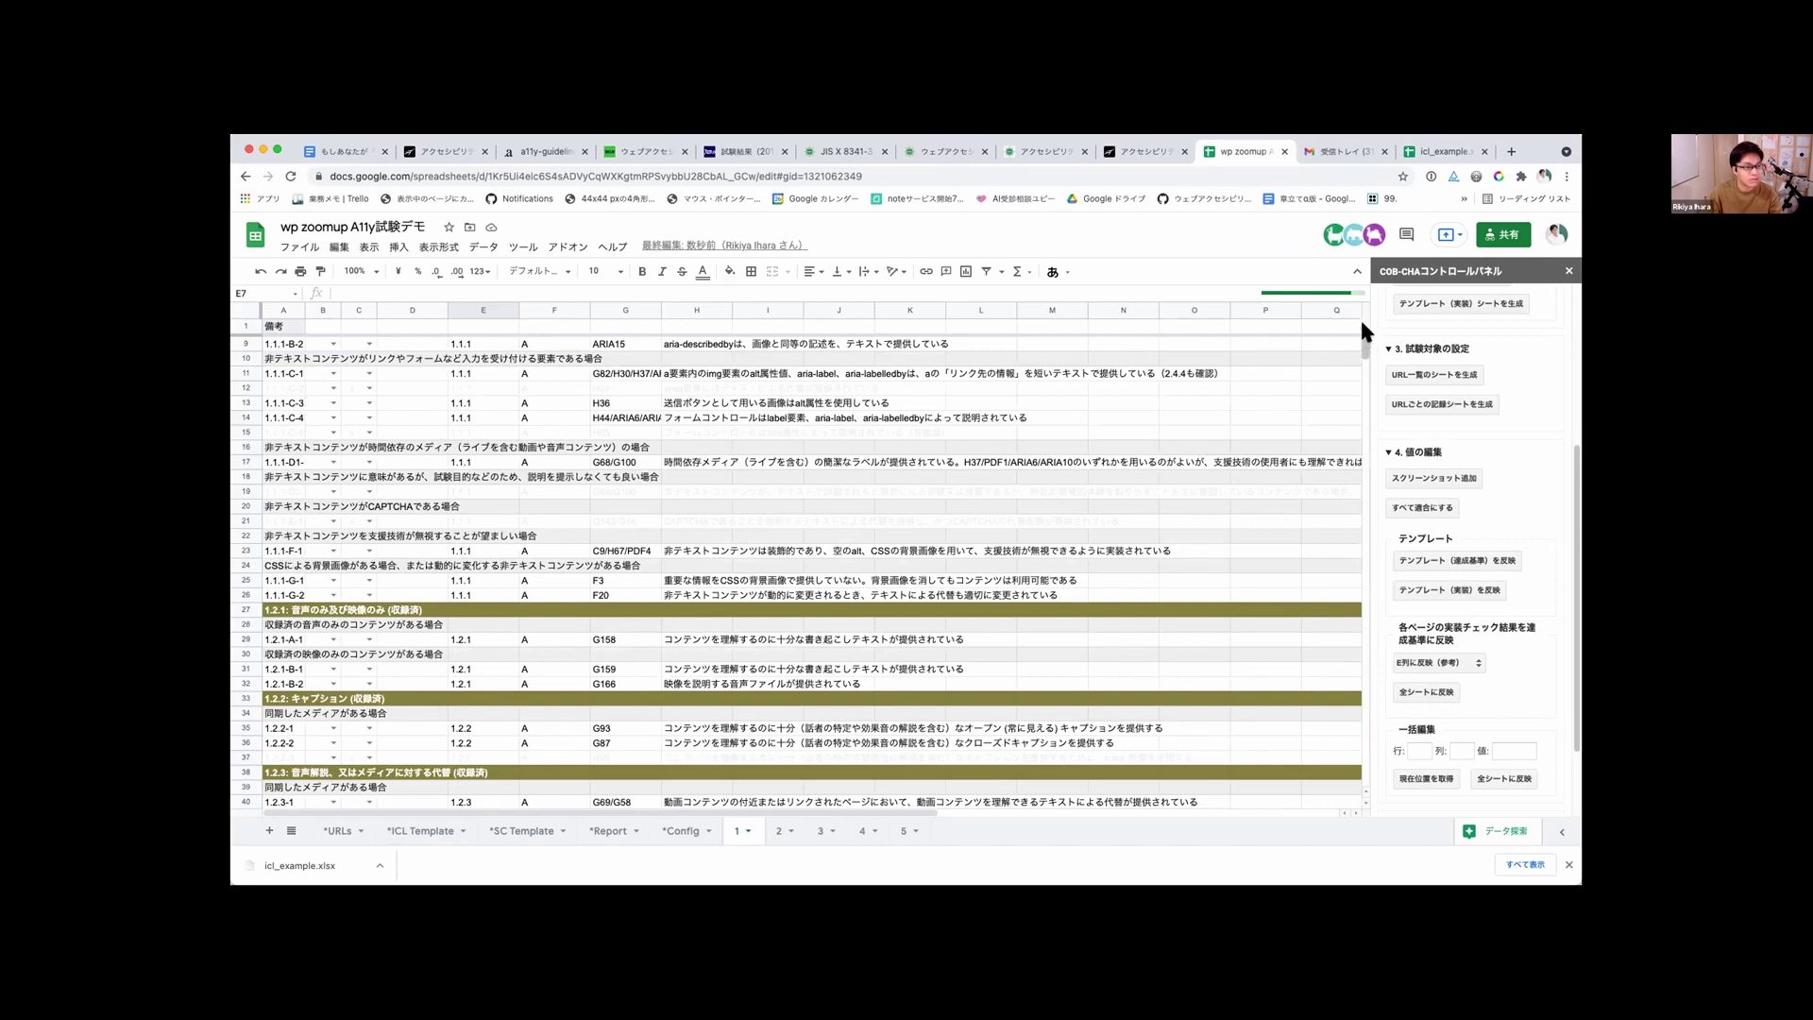
Step: View the 適合 options for item 1.1.1-A-1 on sheet 1 without choosing a value
scroll(1361, 330, "up", 3)
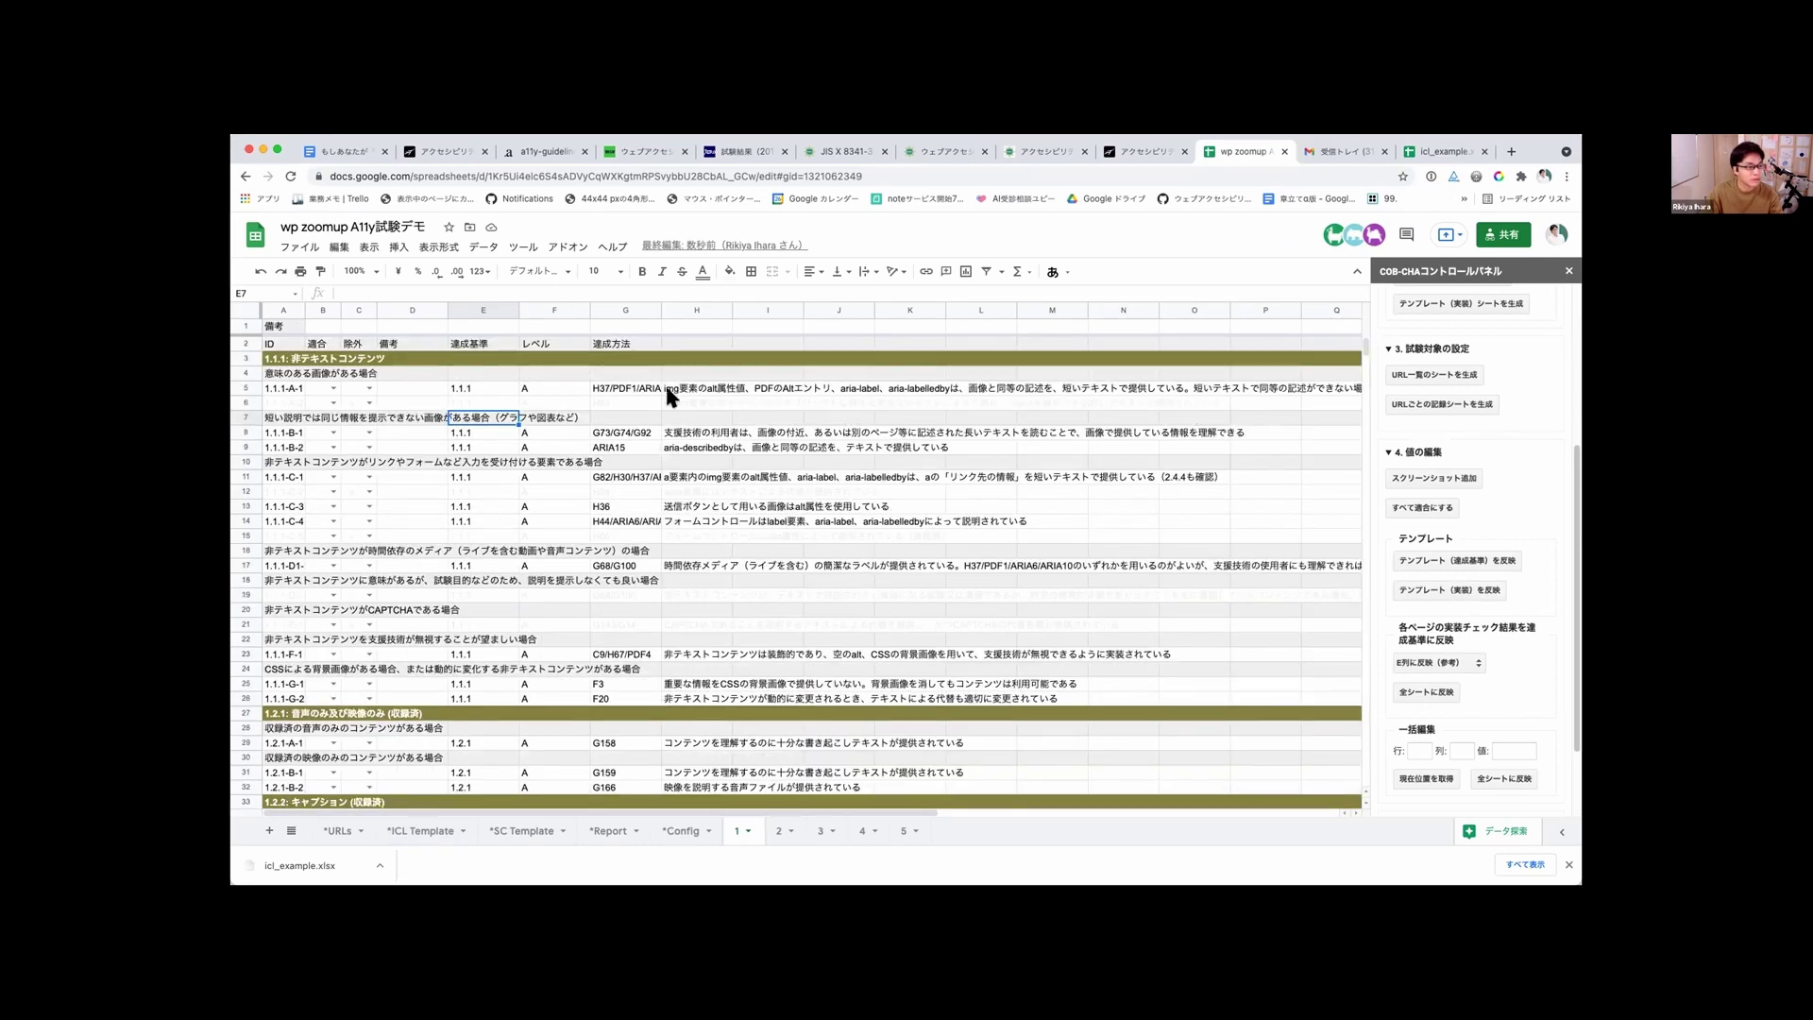
left_click(331, 387)
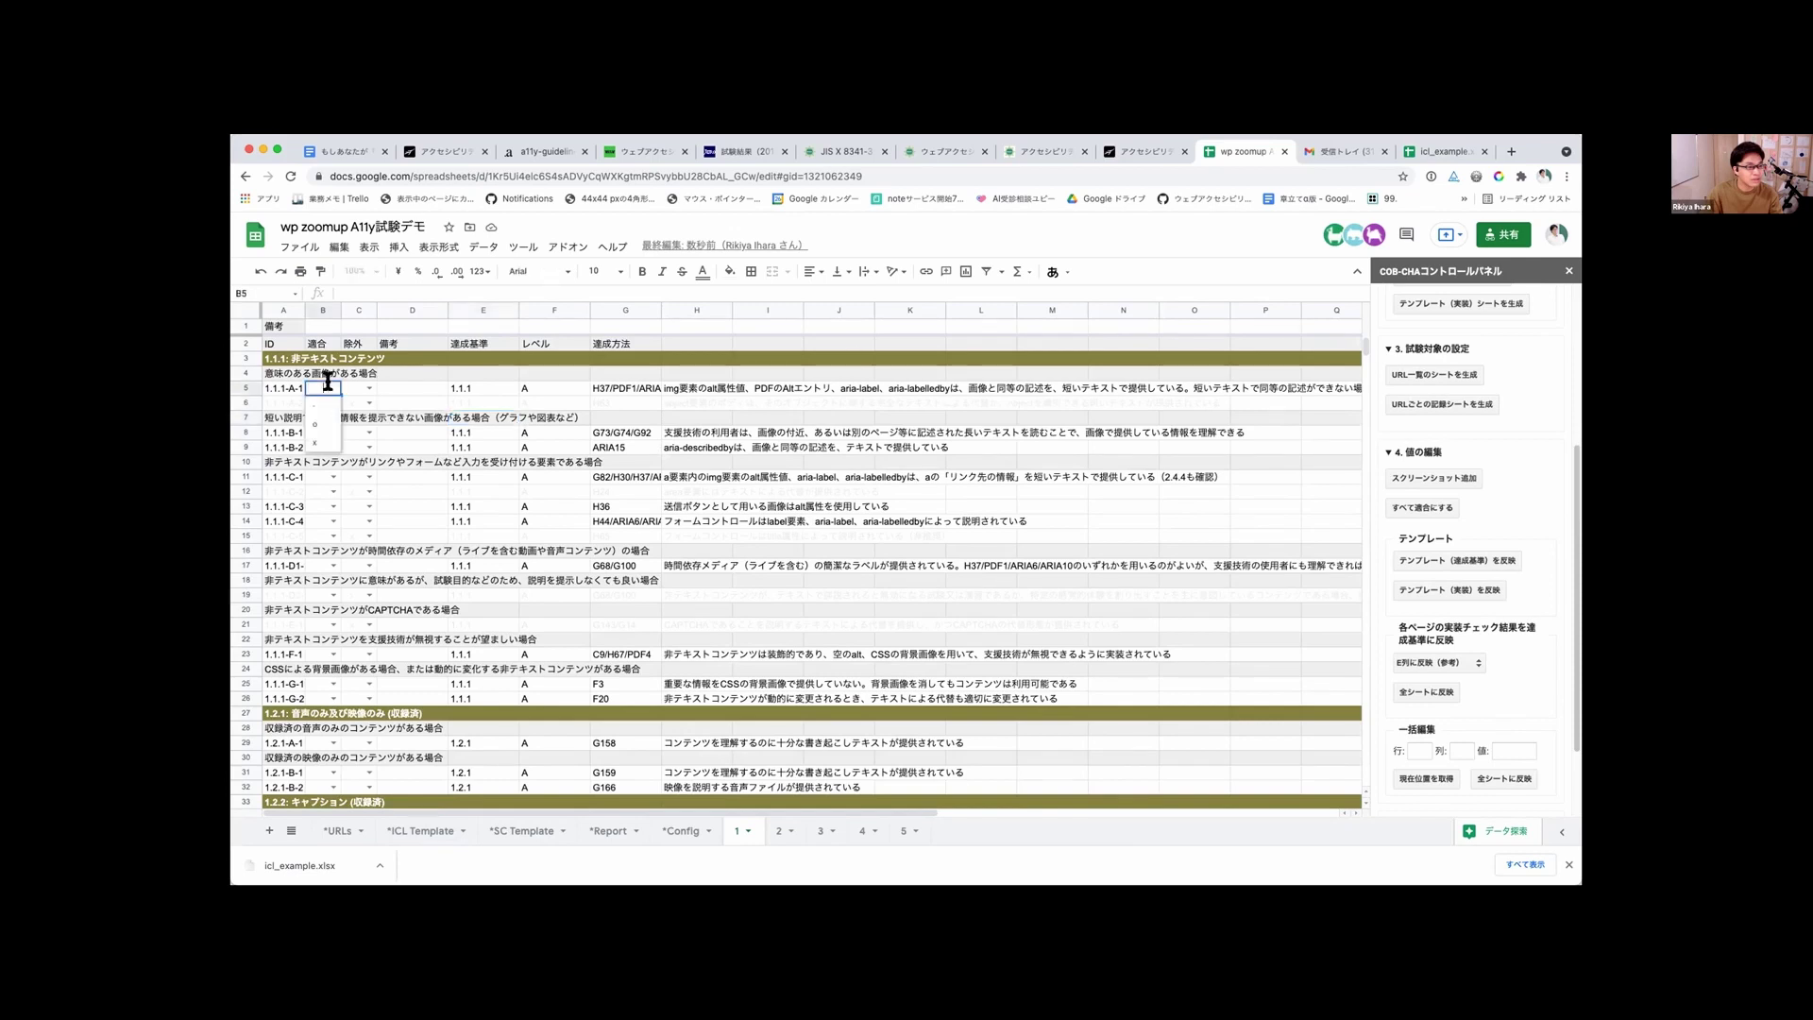
left_click(406, 390)
Step: Apply the success criteria template (達成基準) to all record sheets, accepting that the test results are overwritten
left_click(1461, 565)
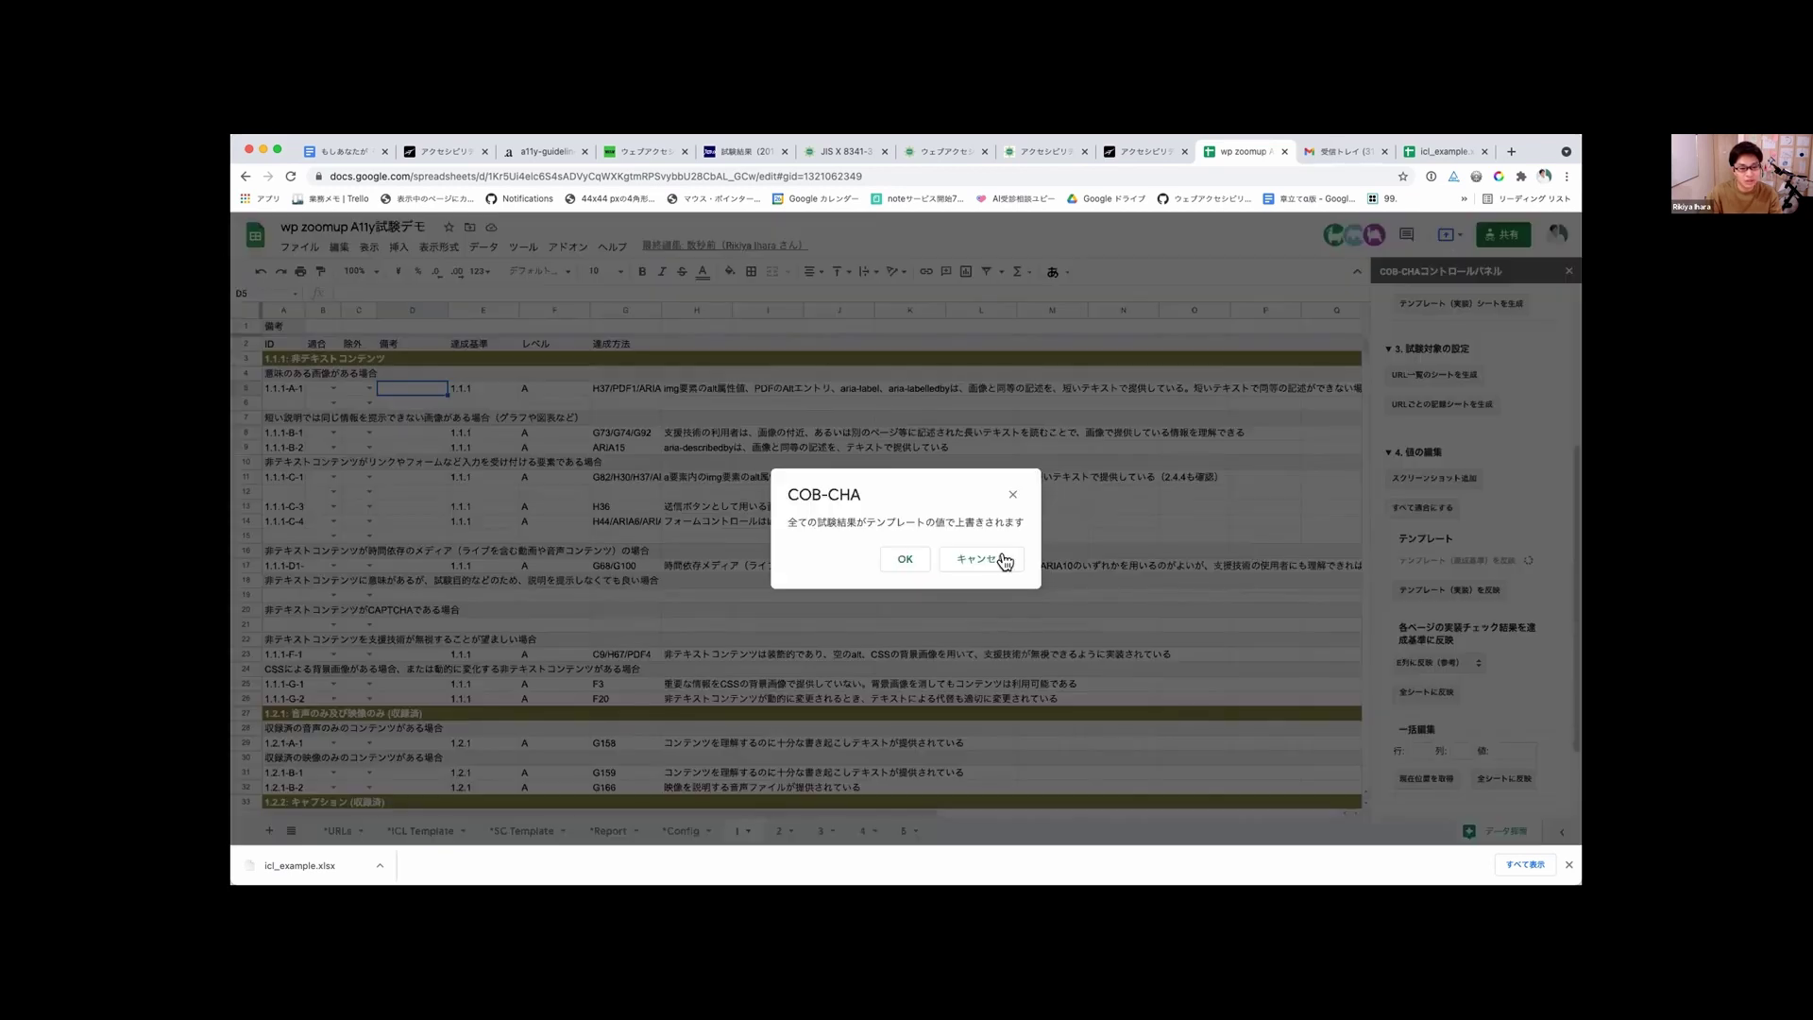
left_click(903, 559)
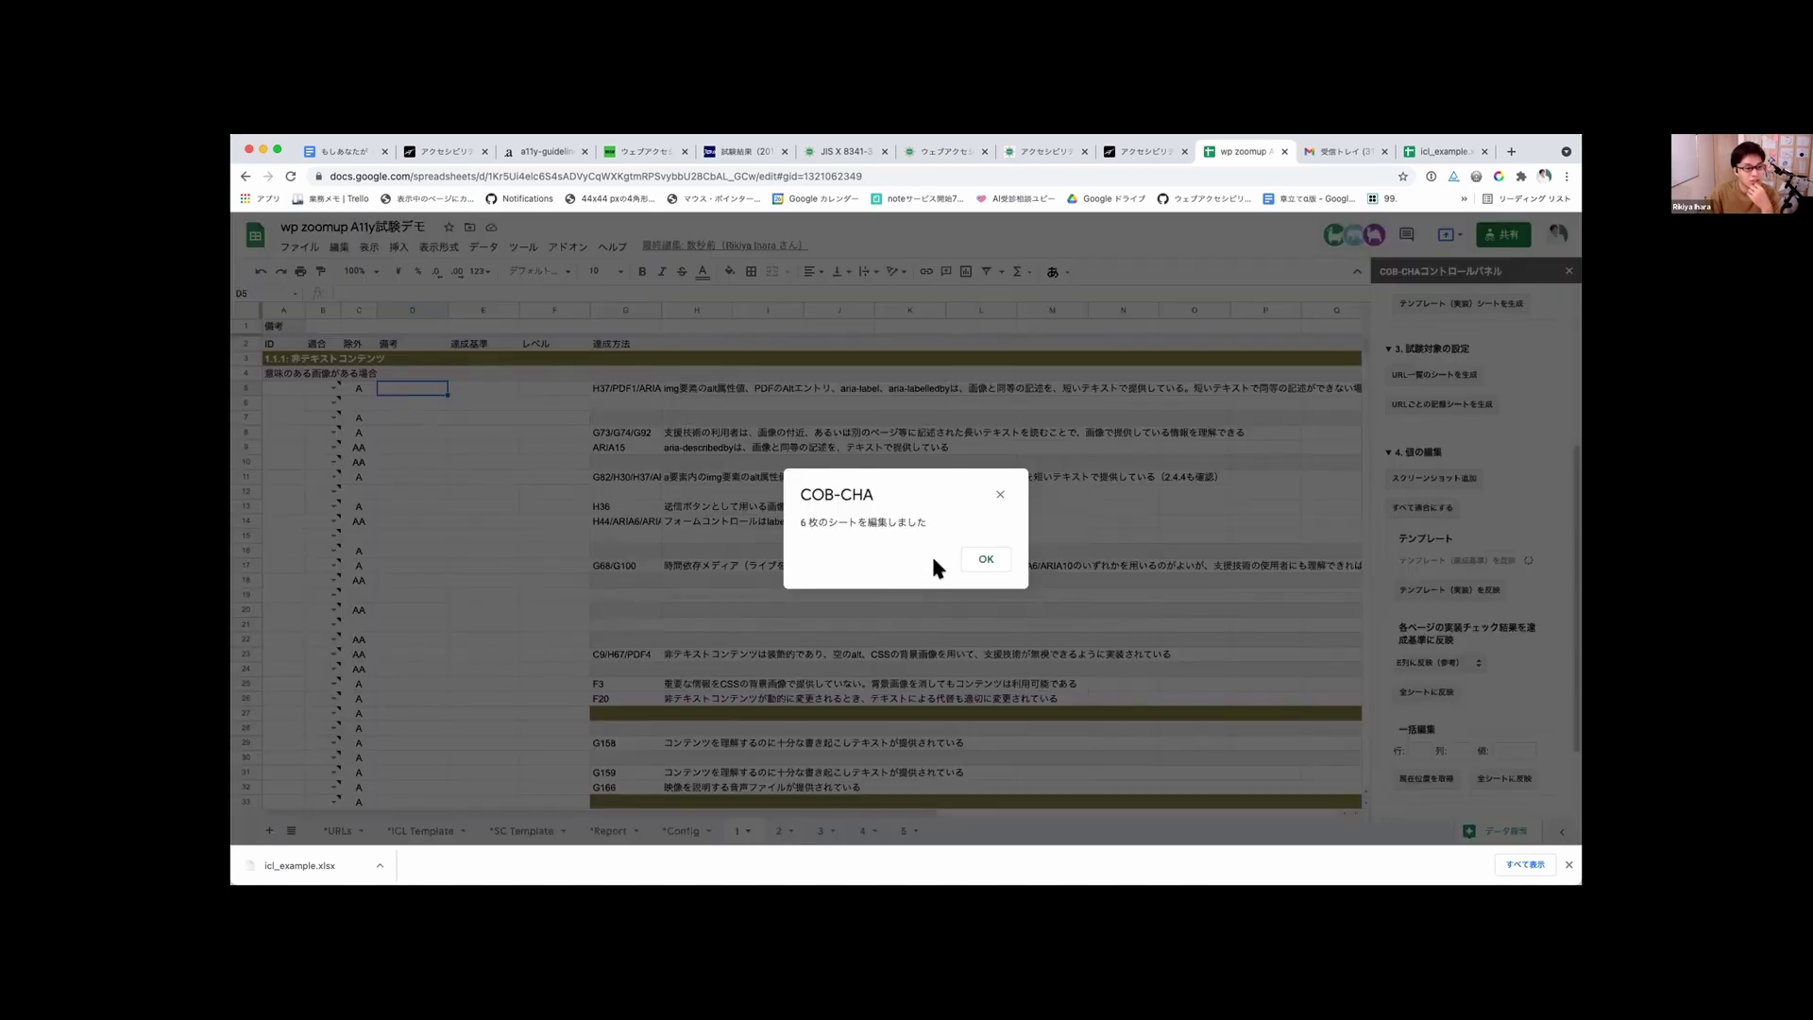
left_click(965, 560)
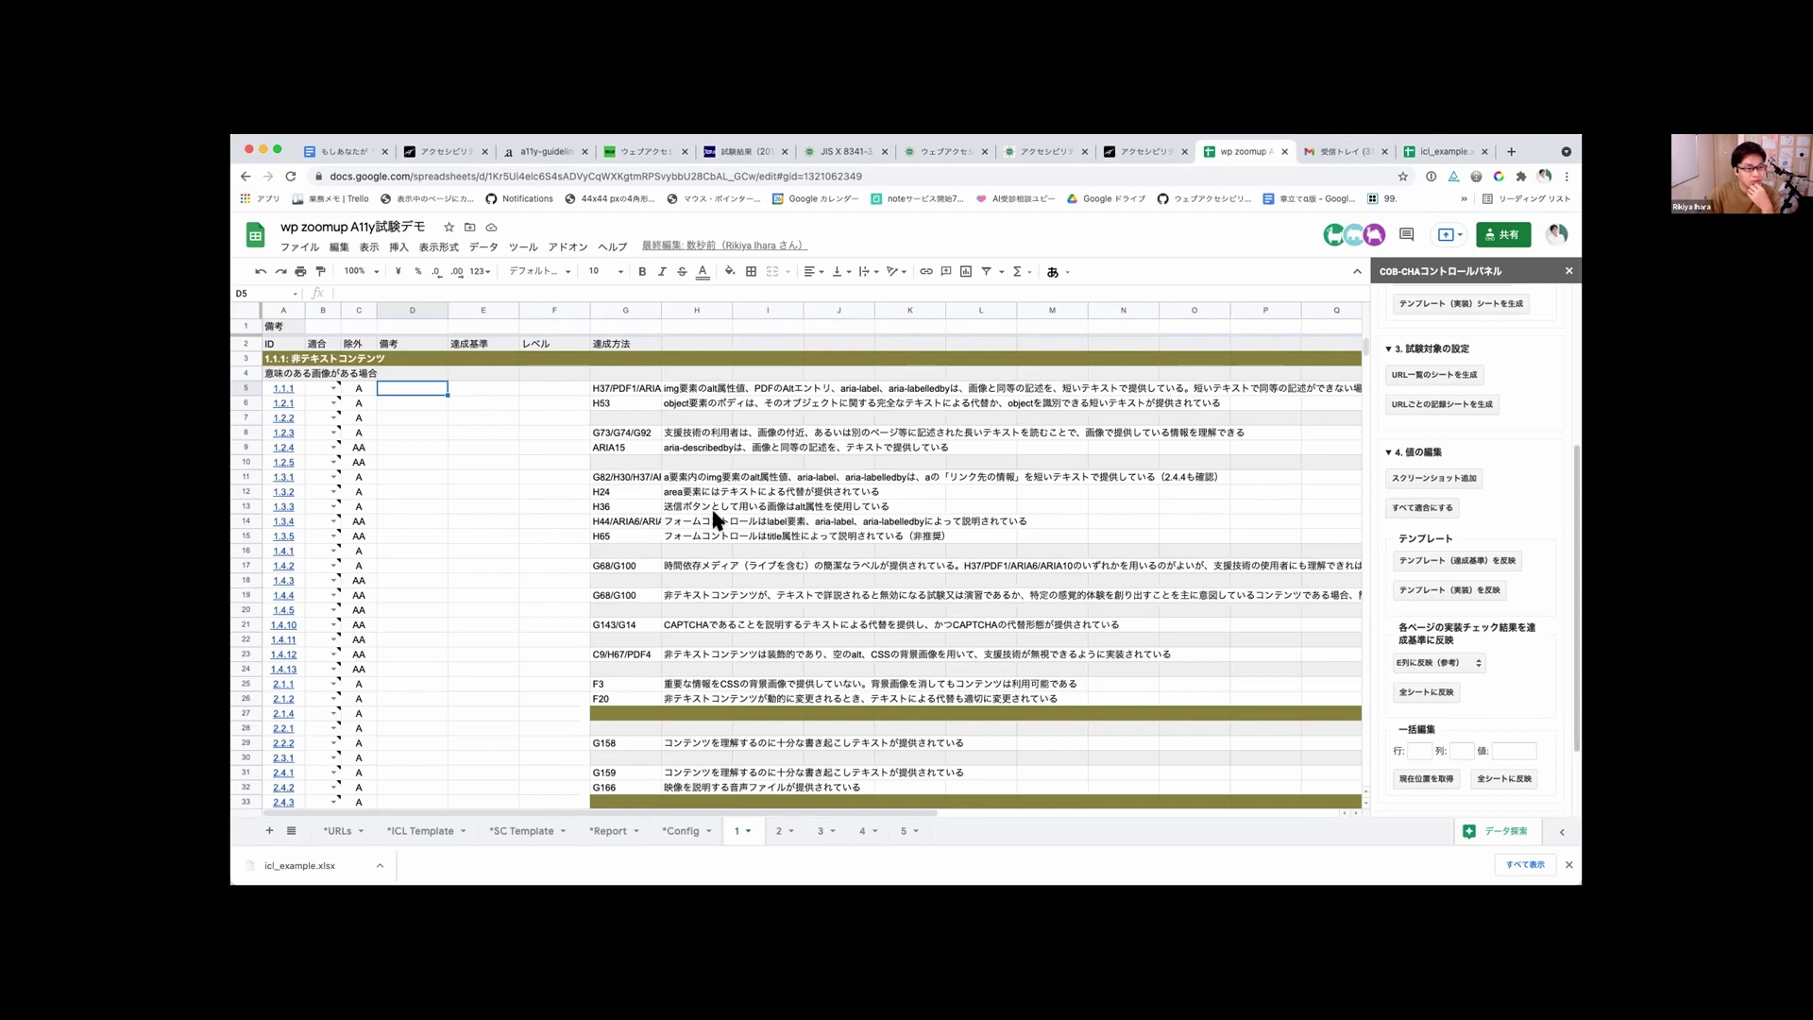
Step: Look through sheet 1 to examine how the success criteria rows and the implementation checklist rows are combined
scroll(716, 517, "down", 2)
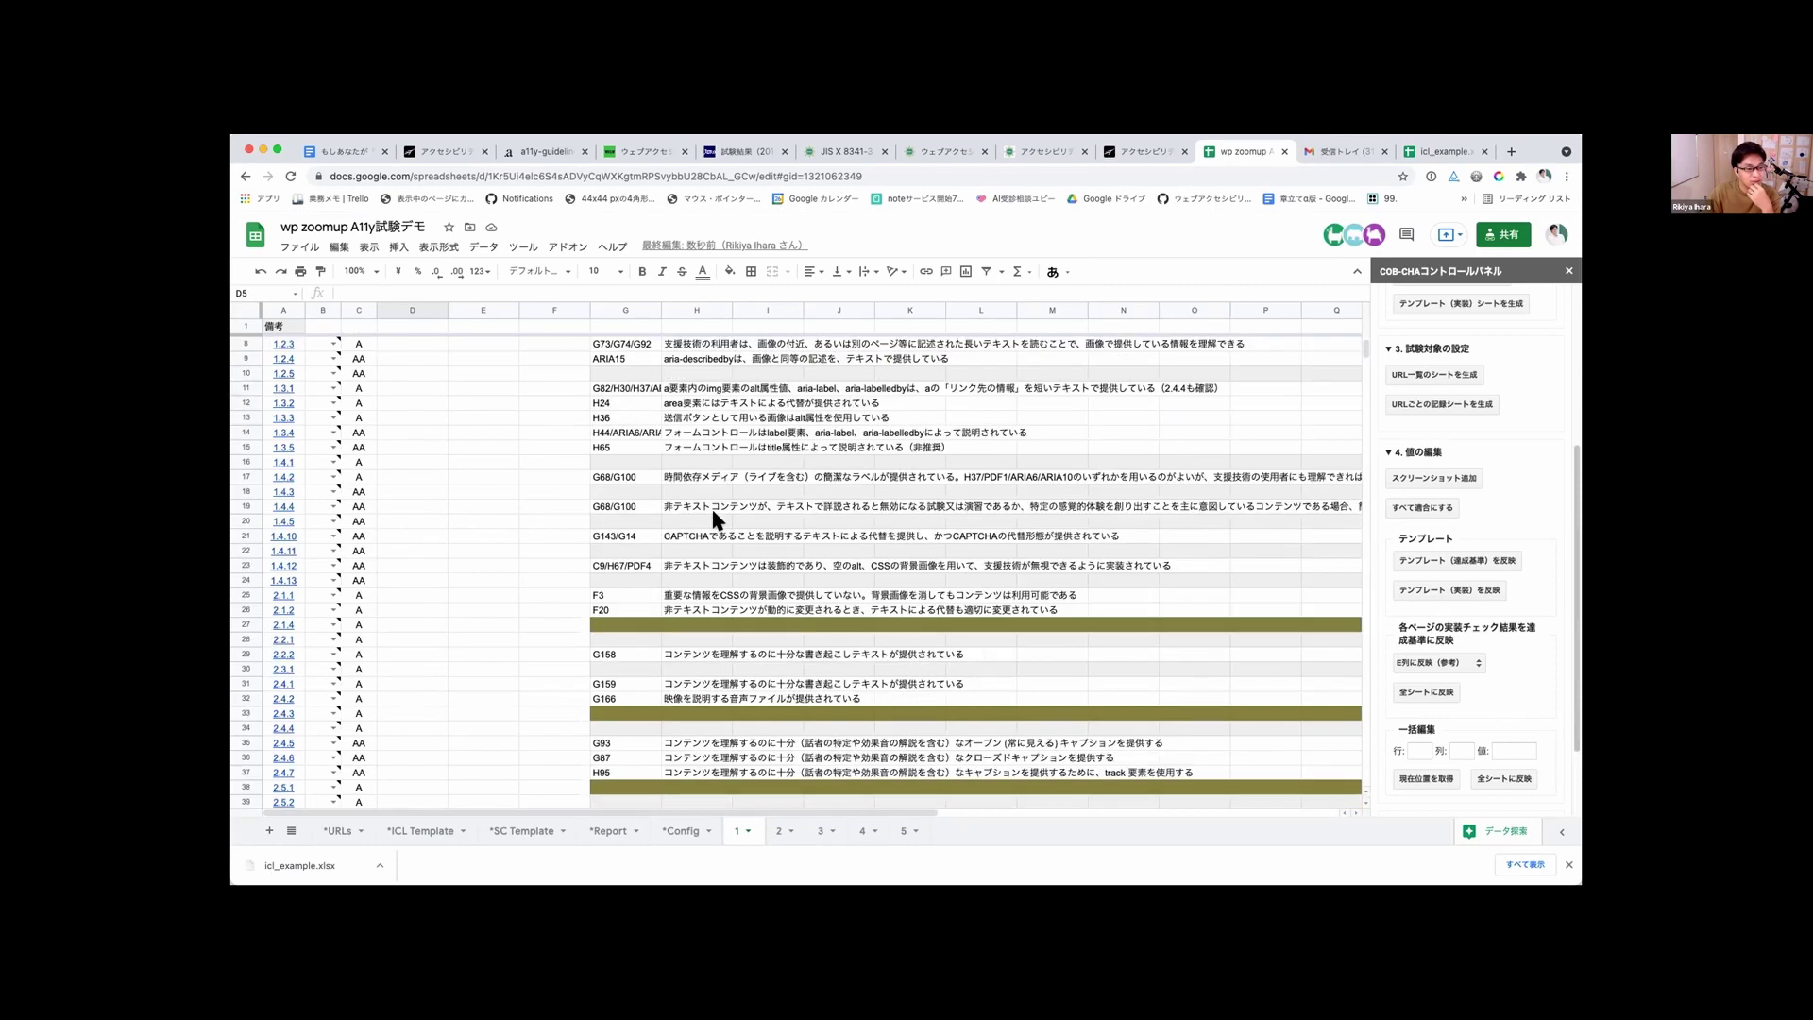
scroll(714, 517, "down", 6)
scroll(716, 519, "down", 1)
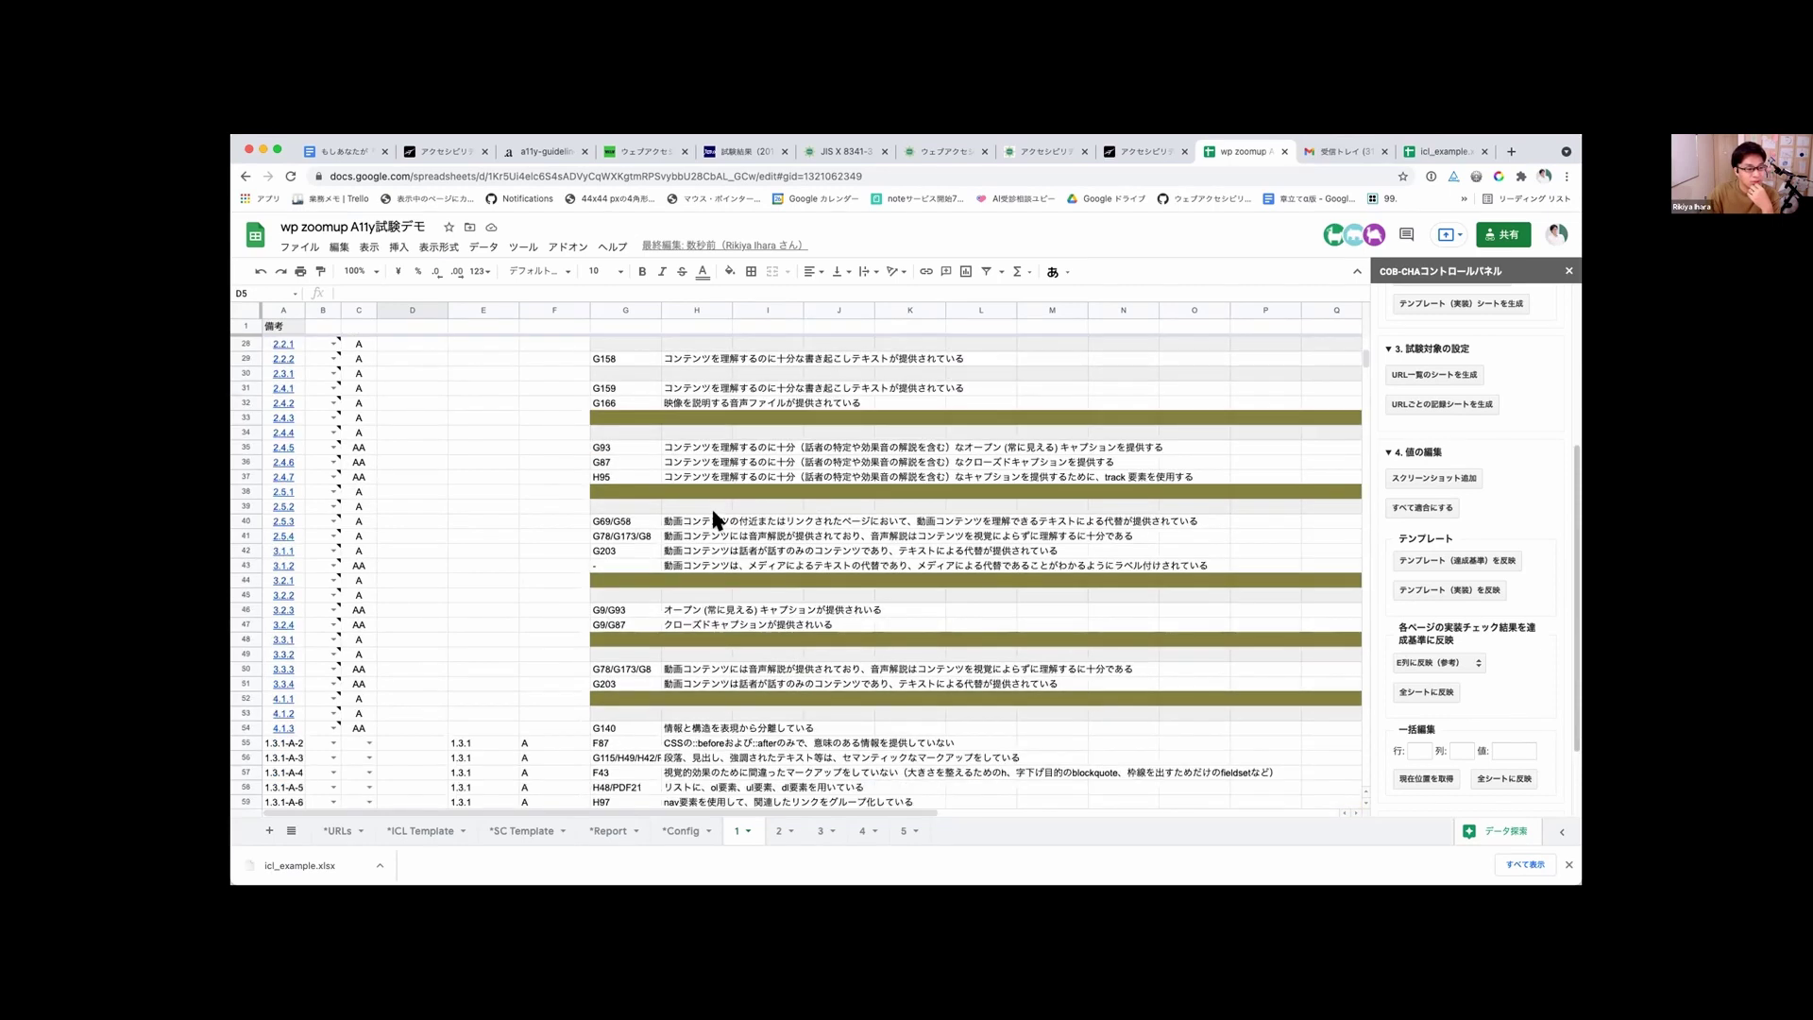
scroll(715, 518, "down", 6)
scroll(715, 518, "down", 2)
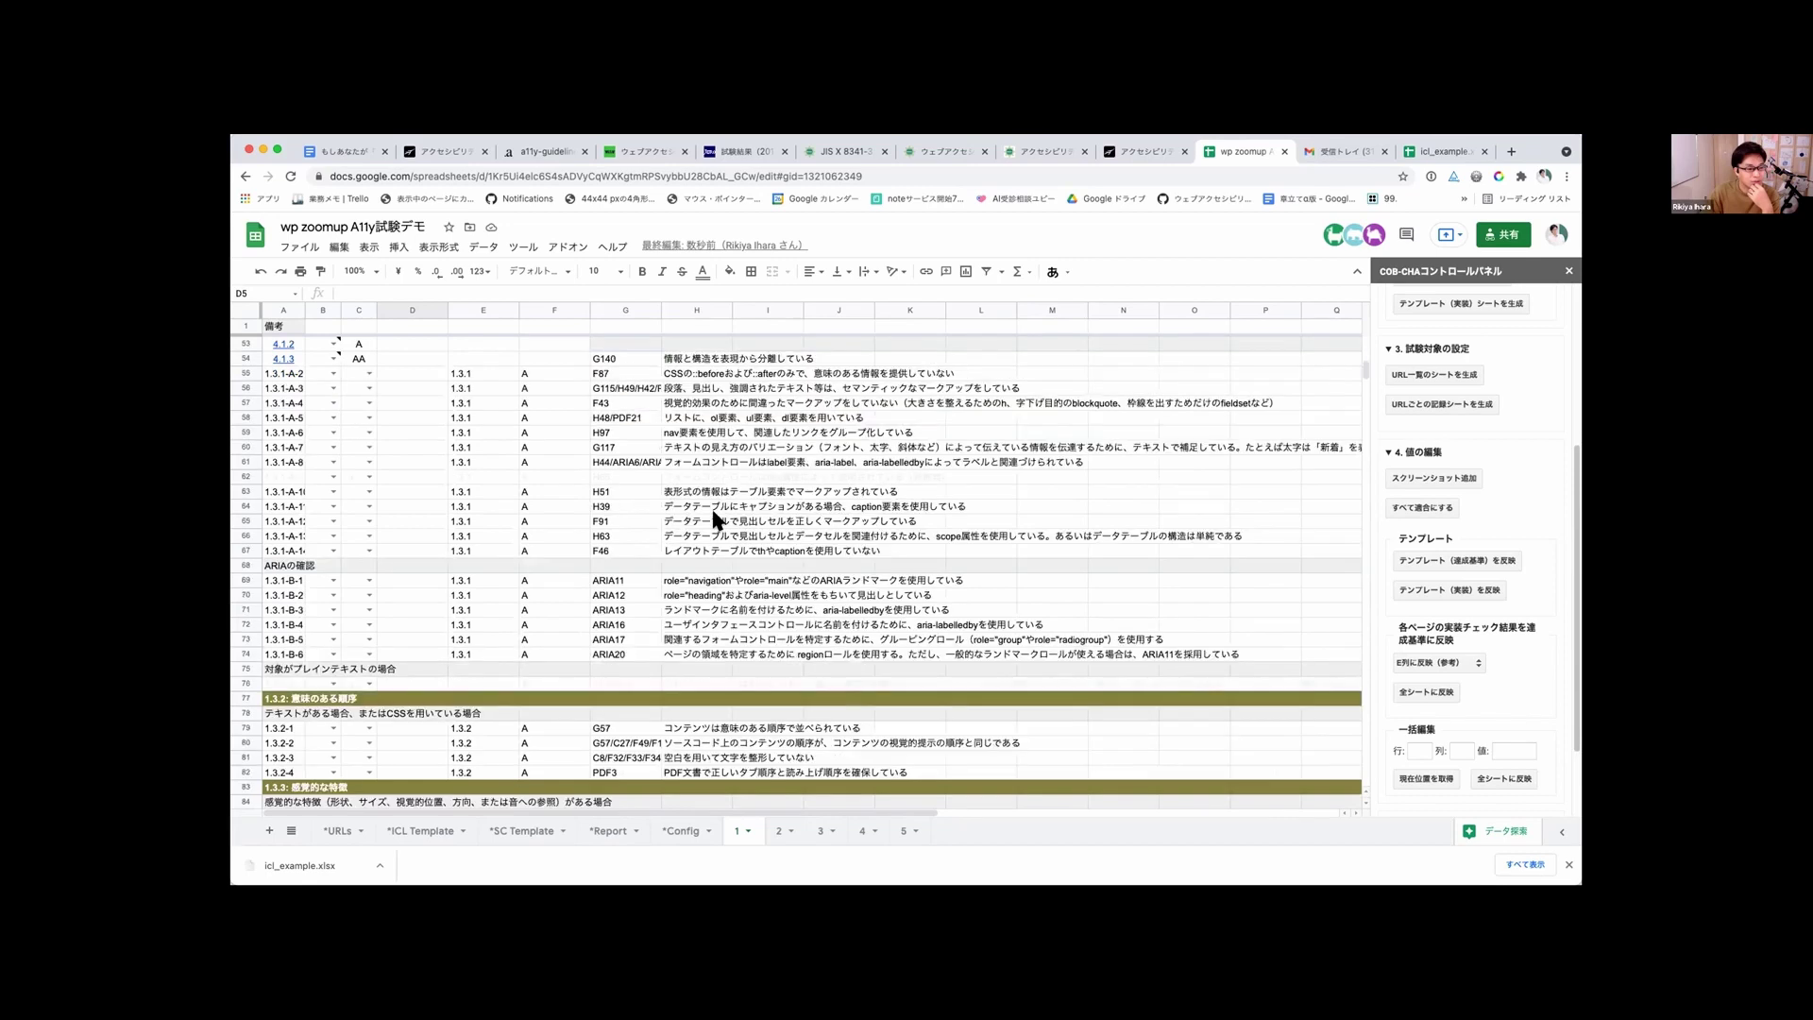
scroll(711, 506, "down", 3)
scroll(718, 619, "up", 5)
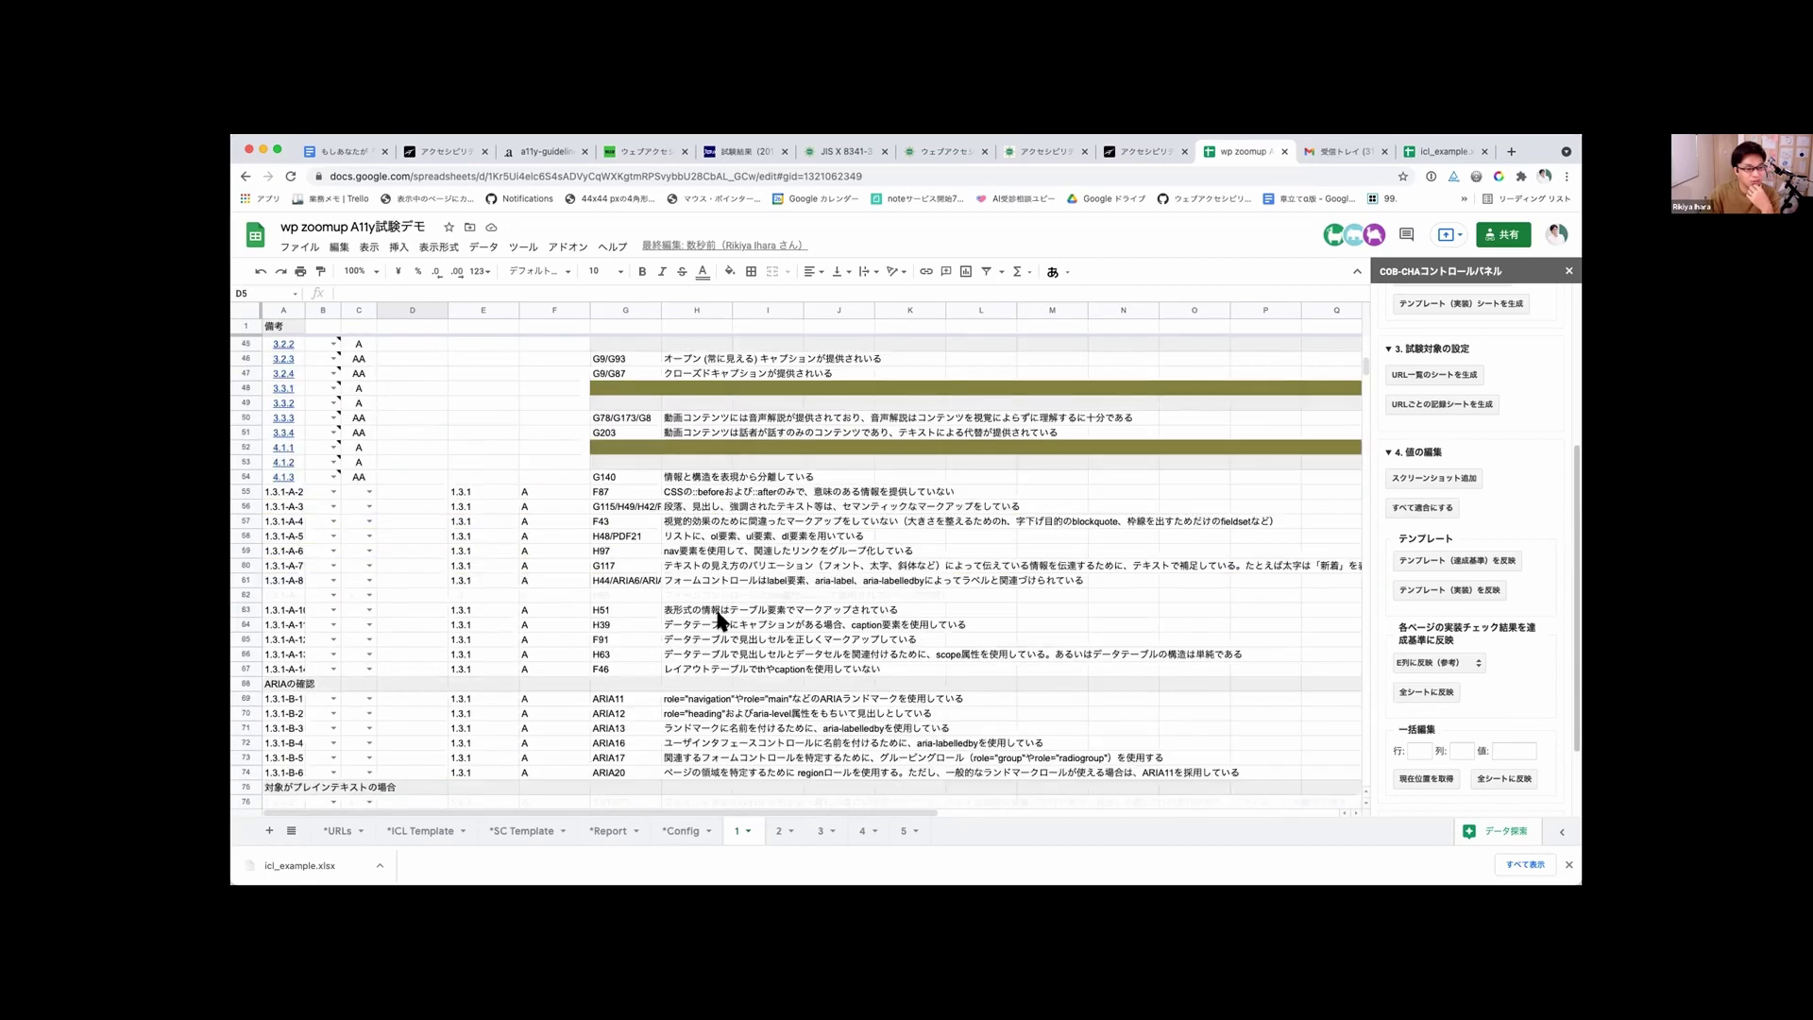
scroll(722, 652, "up", 14)
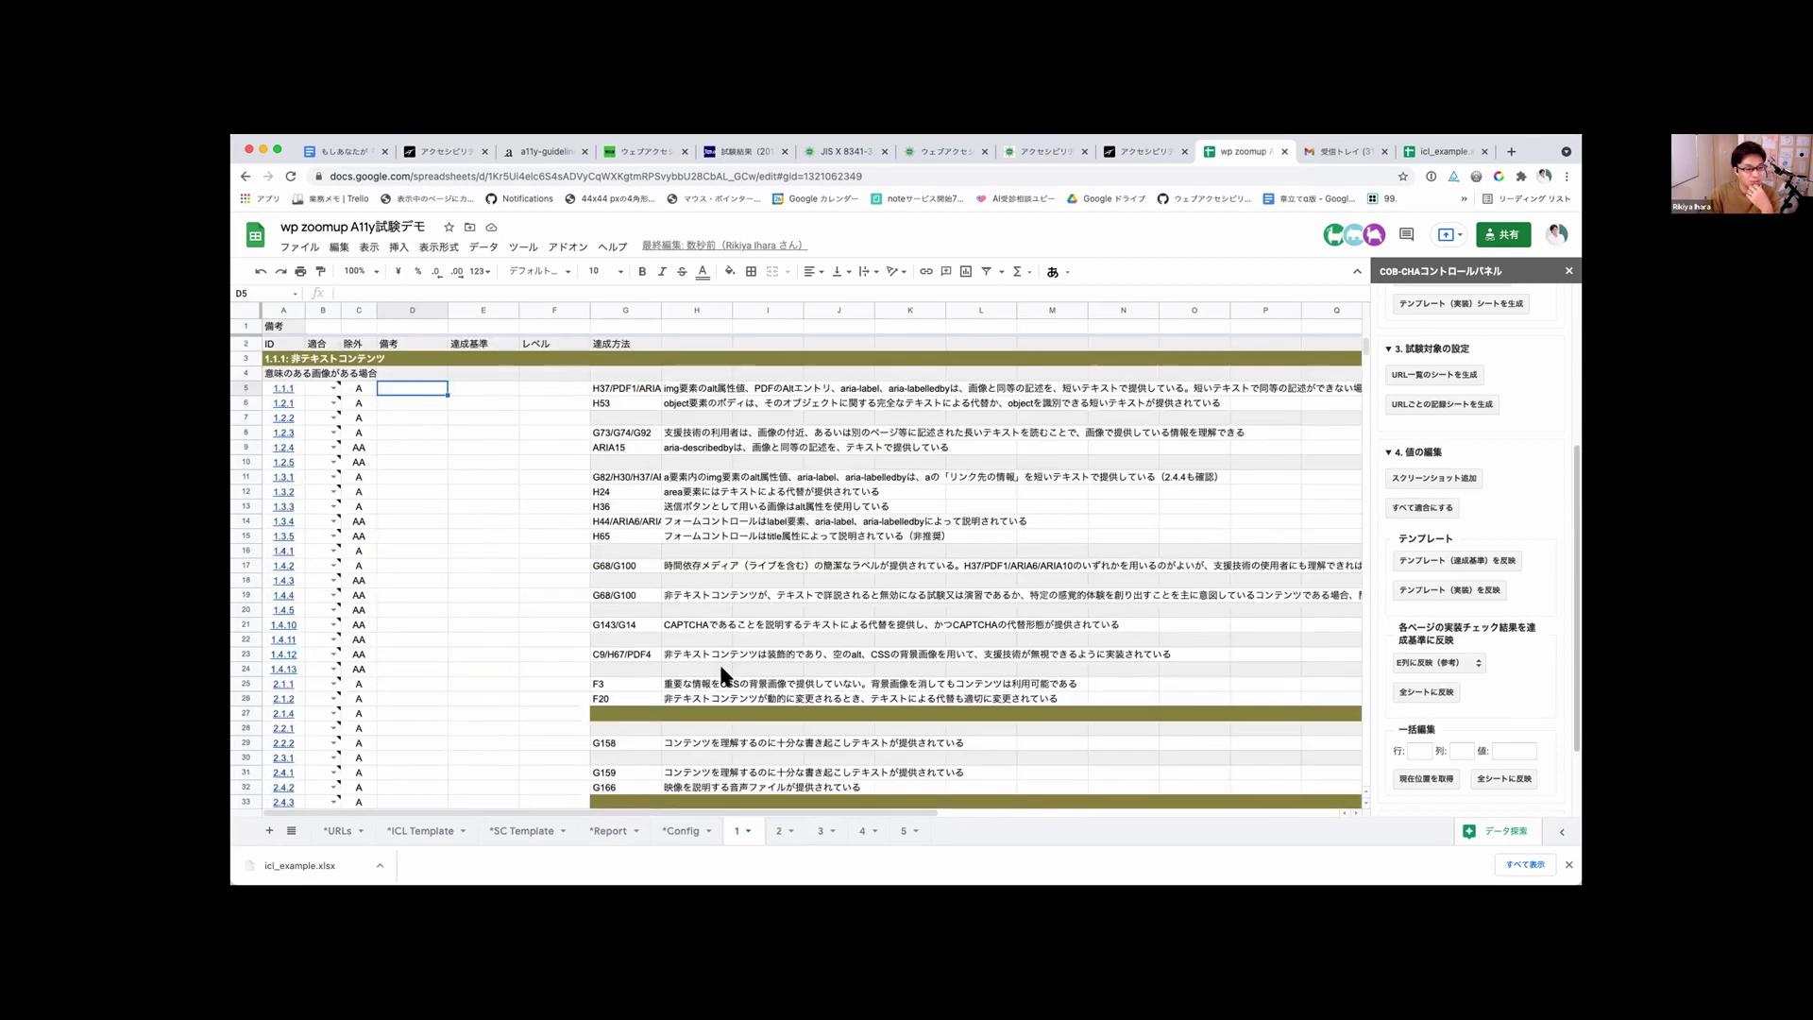
Step: Delete record sheets 1 and 2 from the spreadsheet
right_click(743, 832)
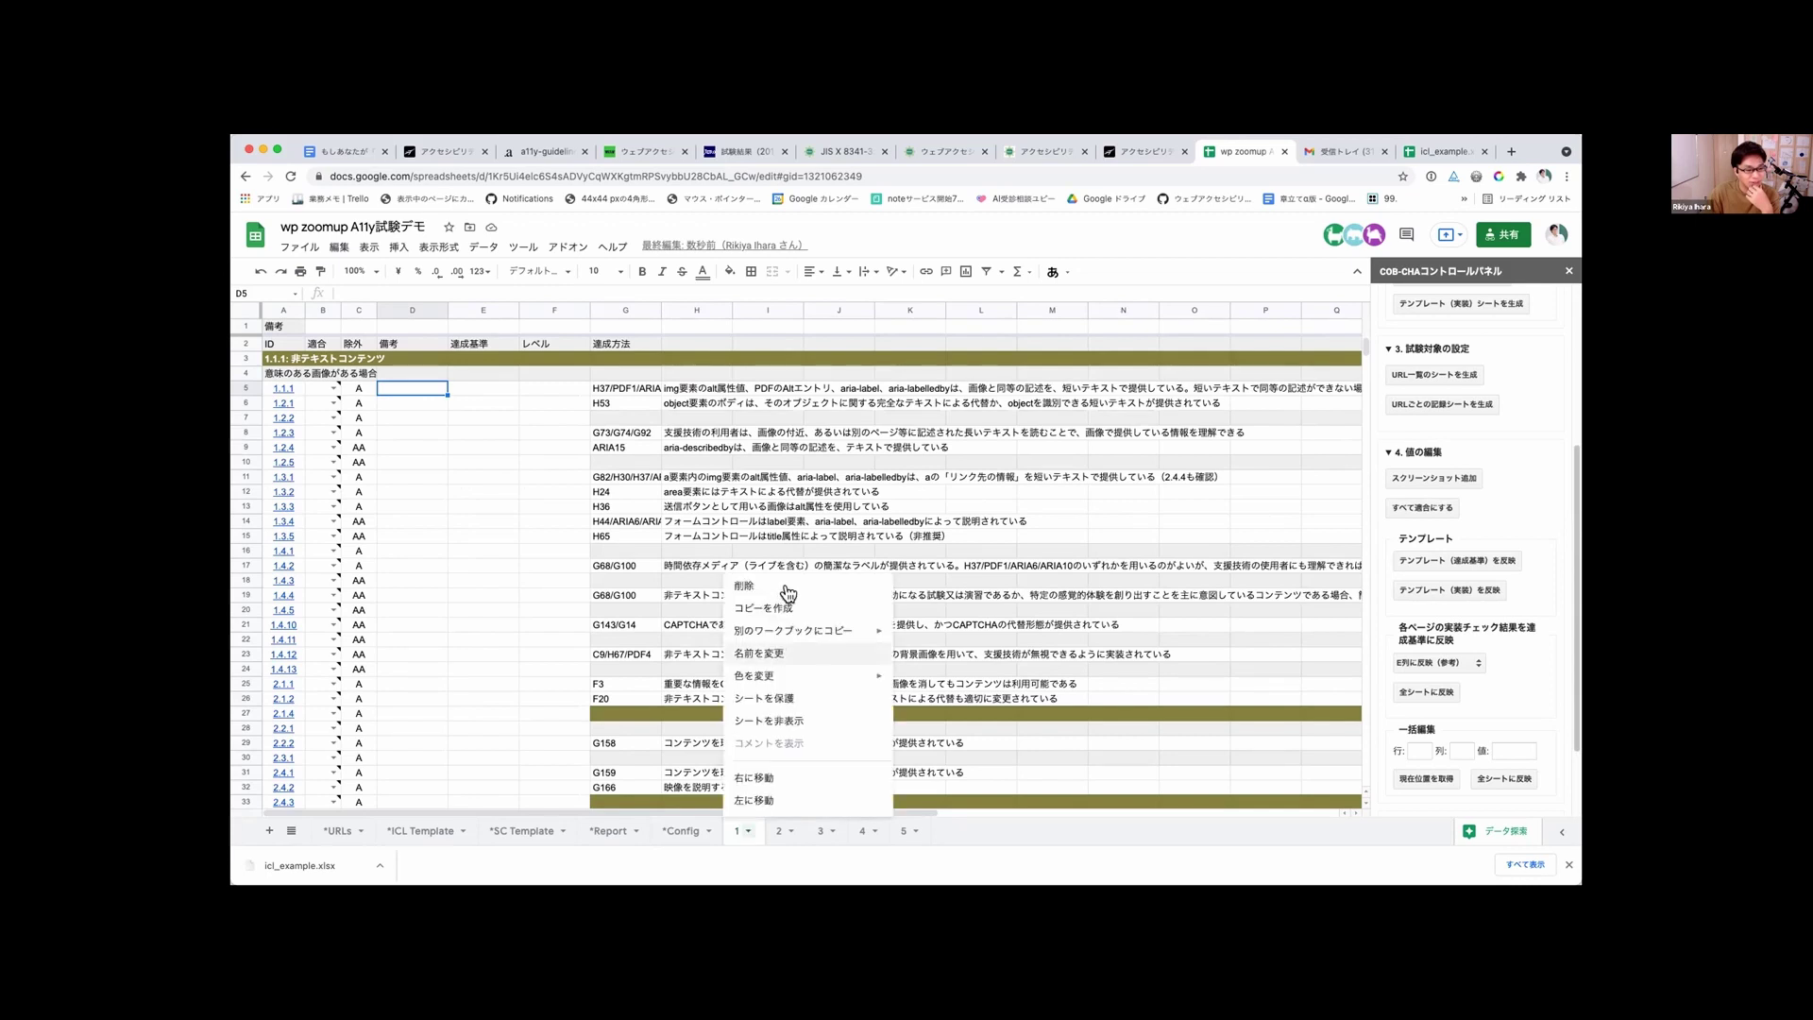
left_click(787, 587)
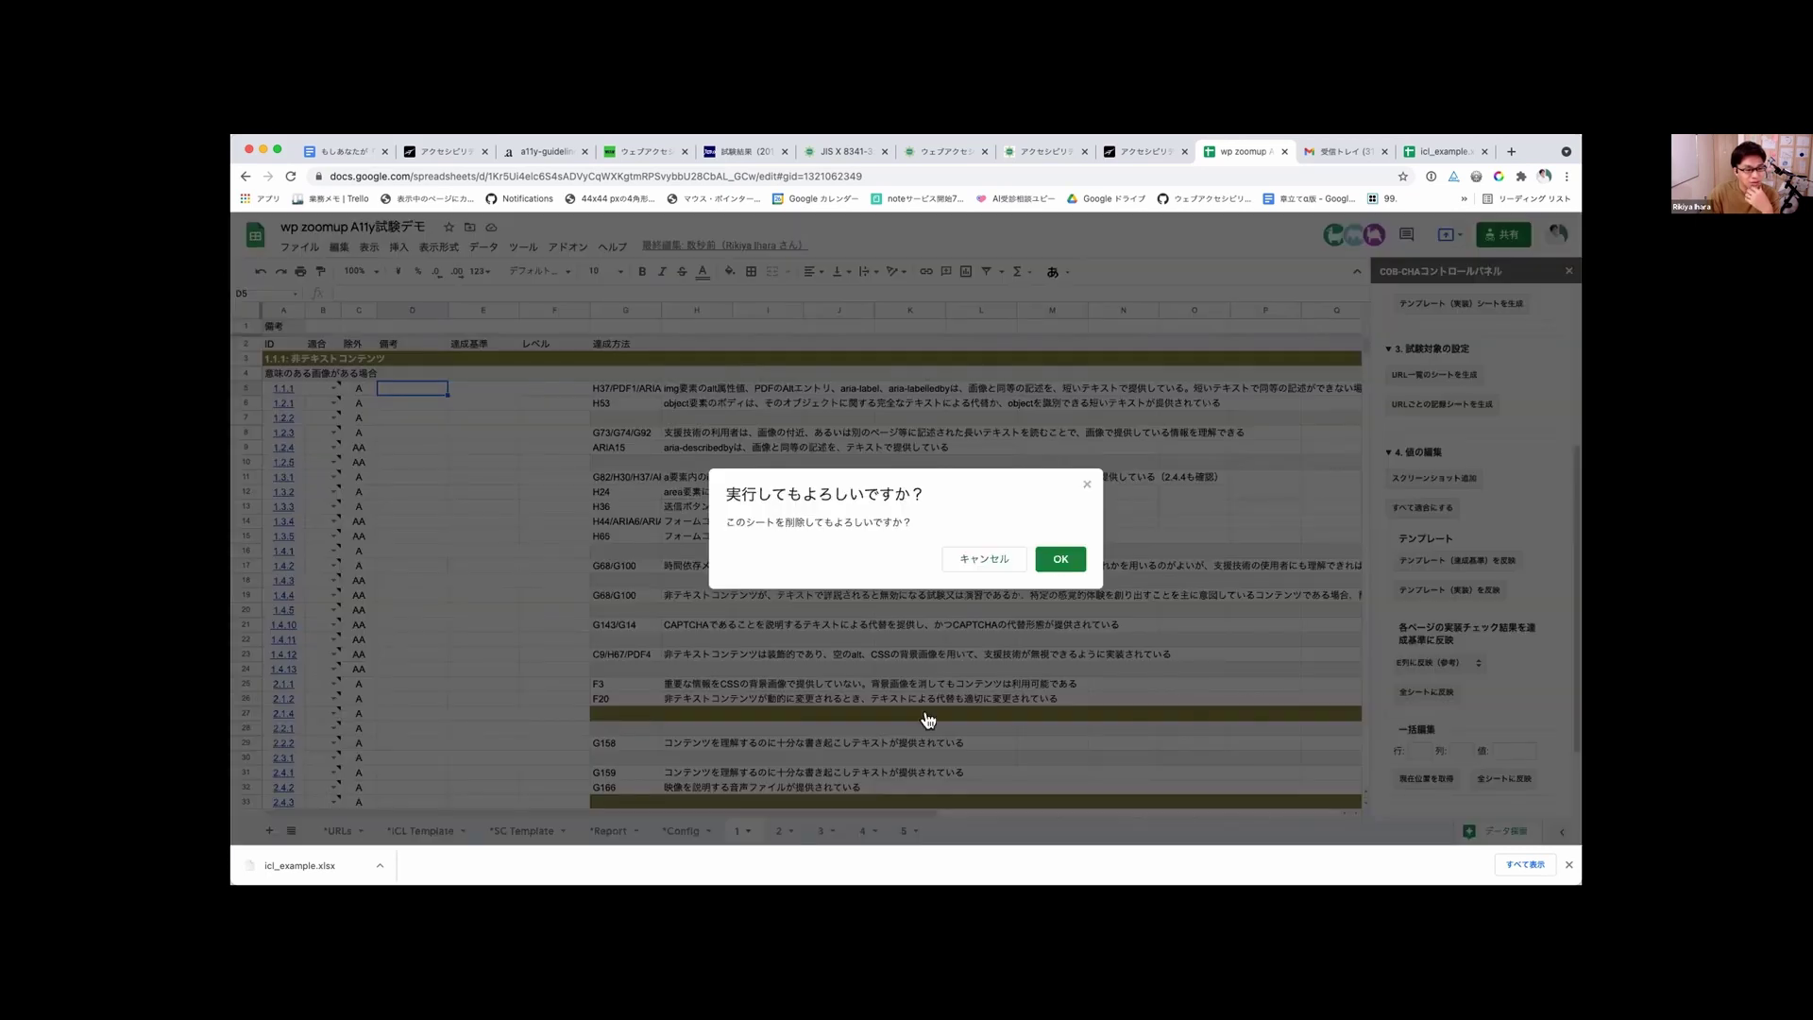
key("Return")
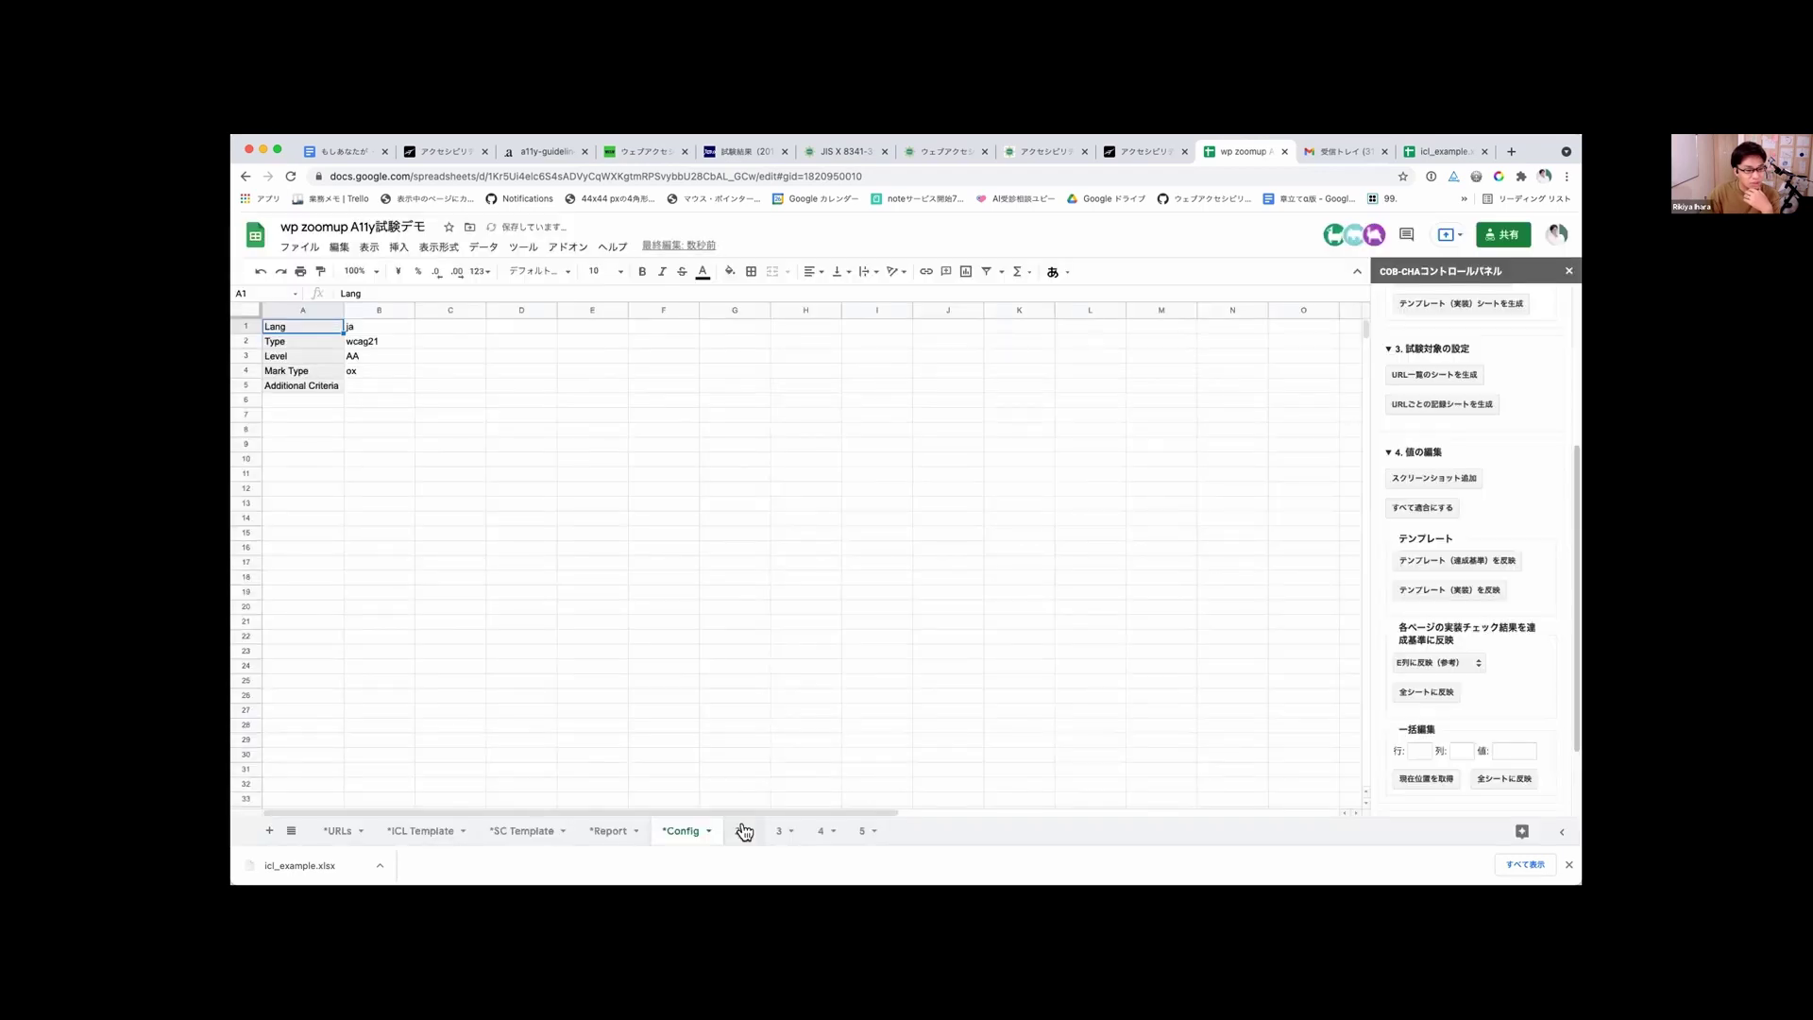
left_click(744, 830)
right_click(744, 830)
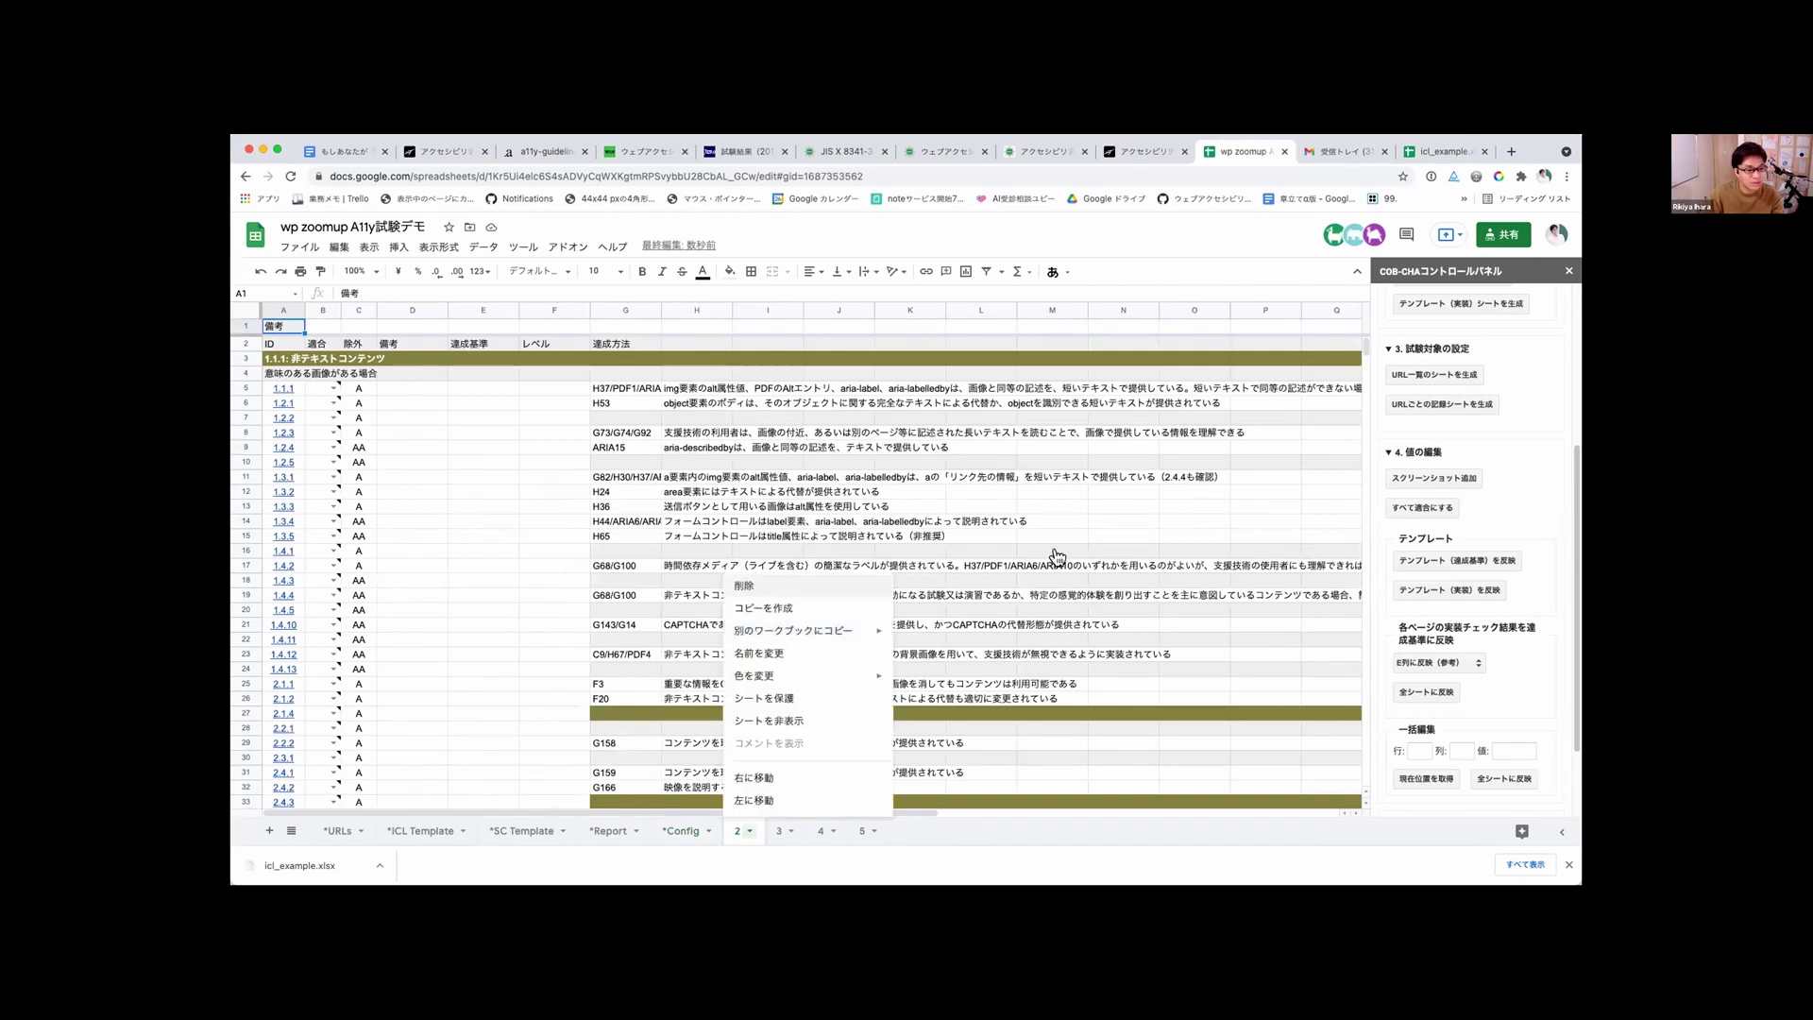
left_click(746, 586)
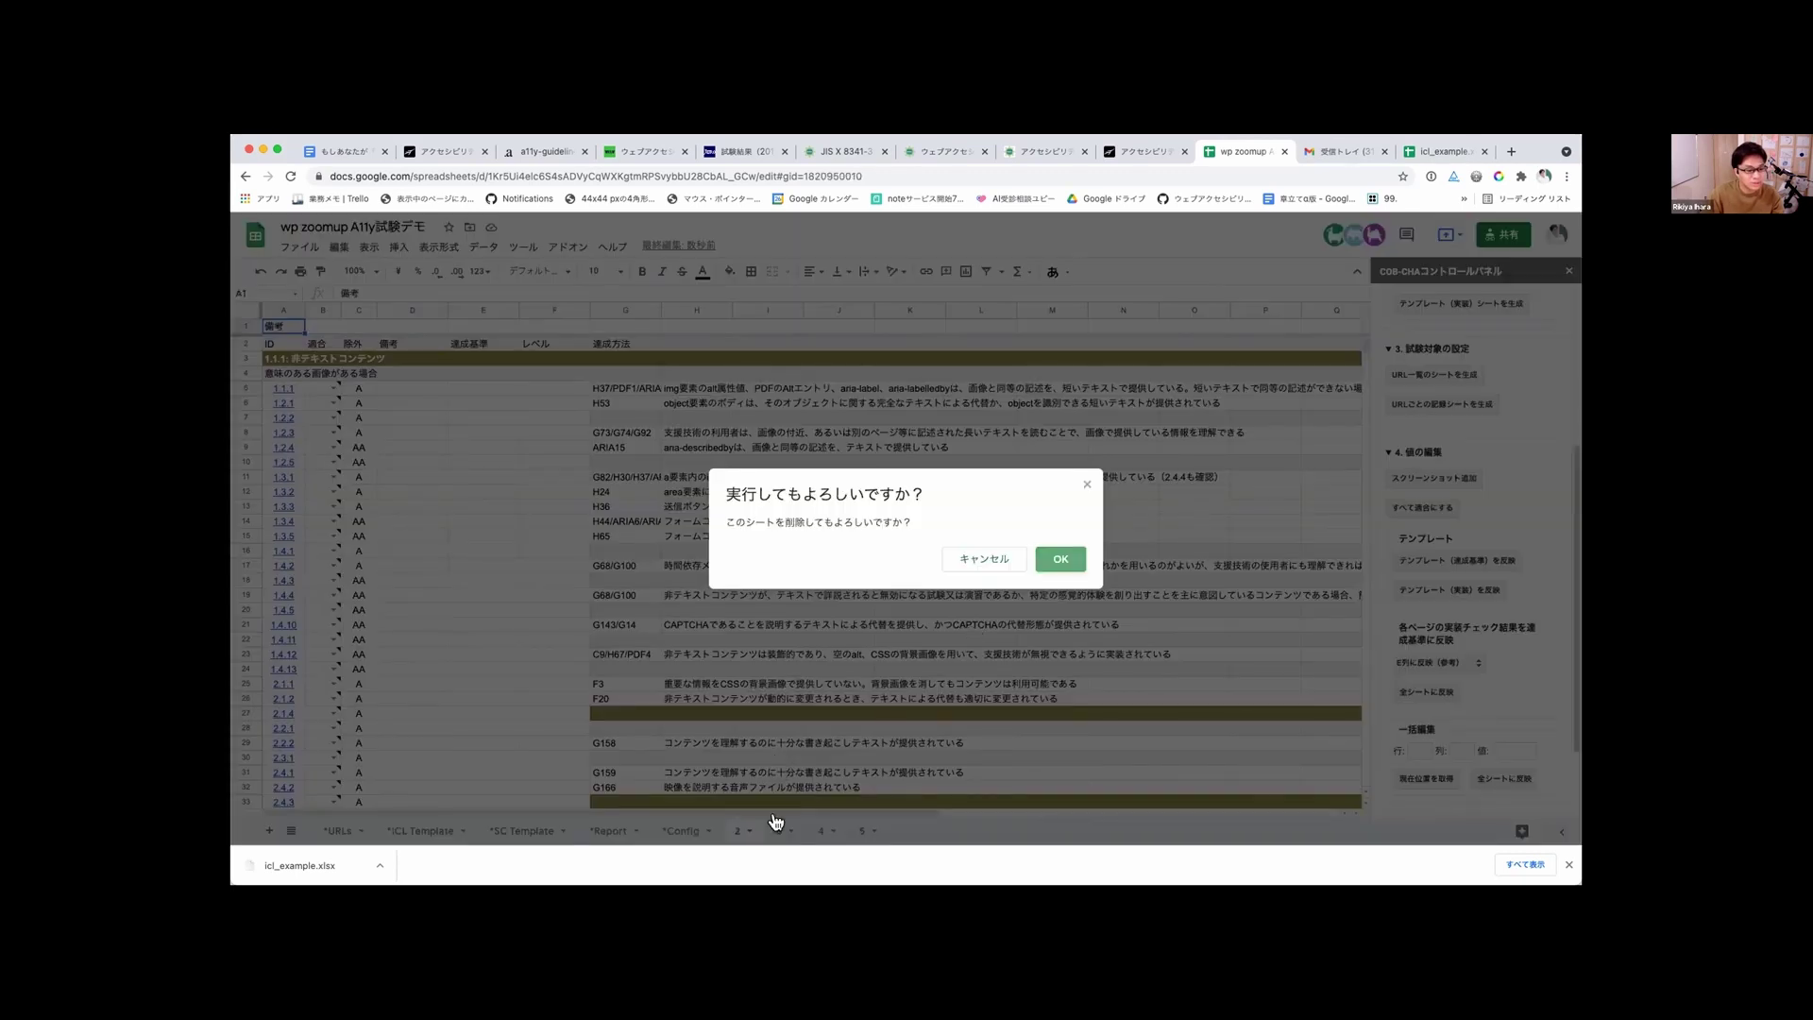
key("Return")
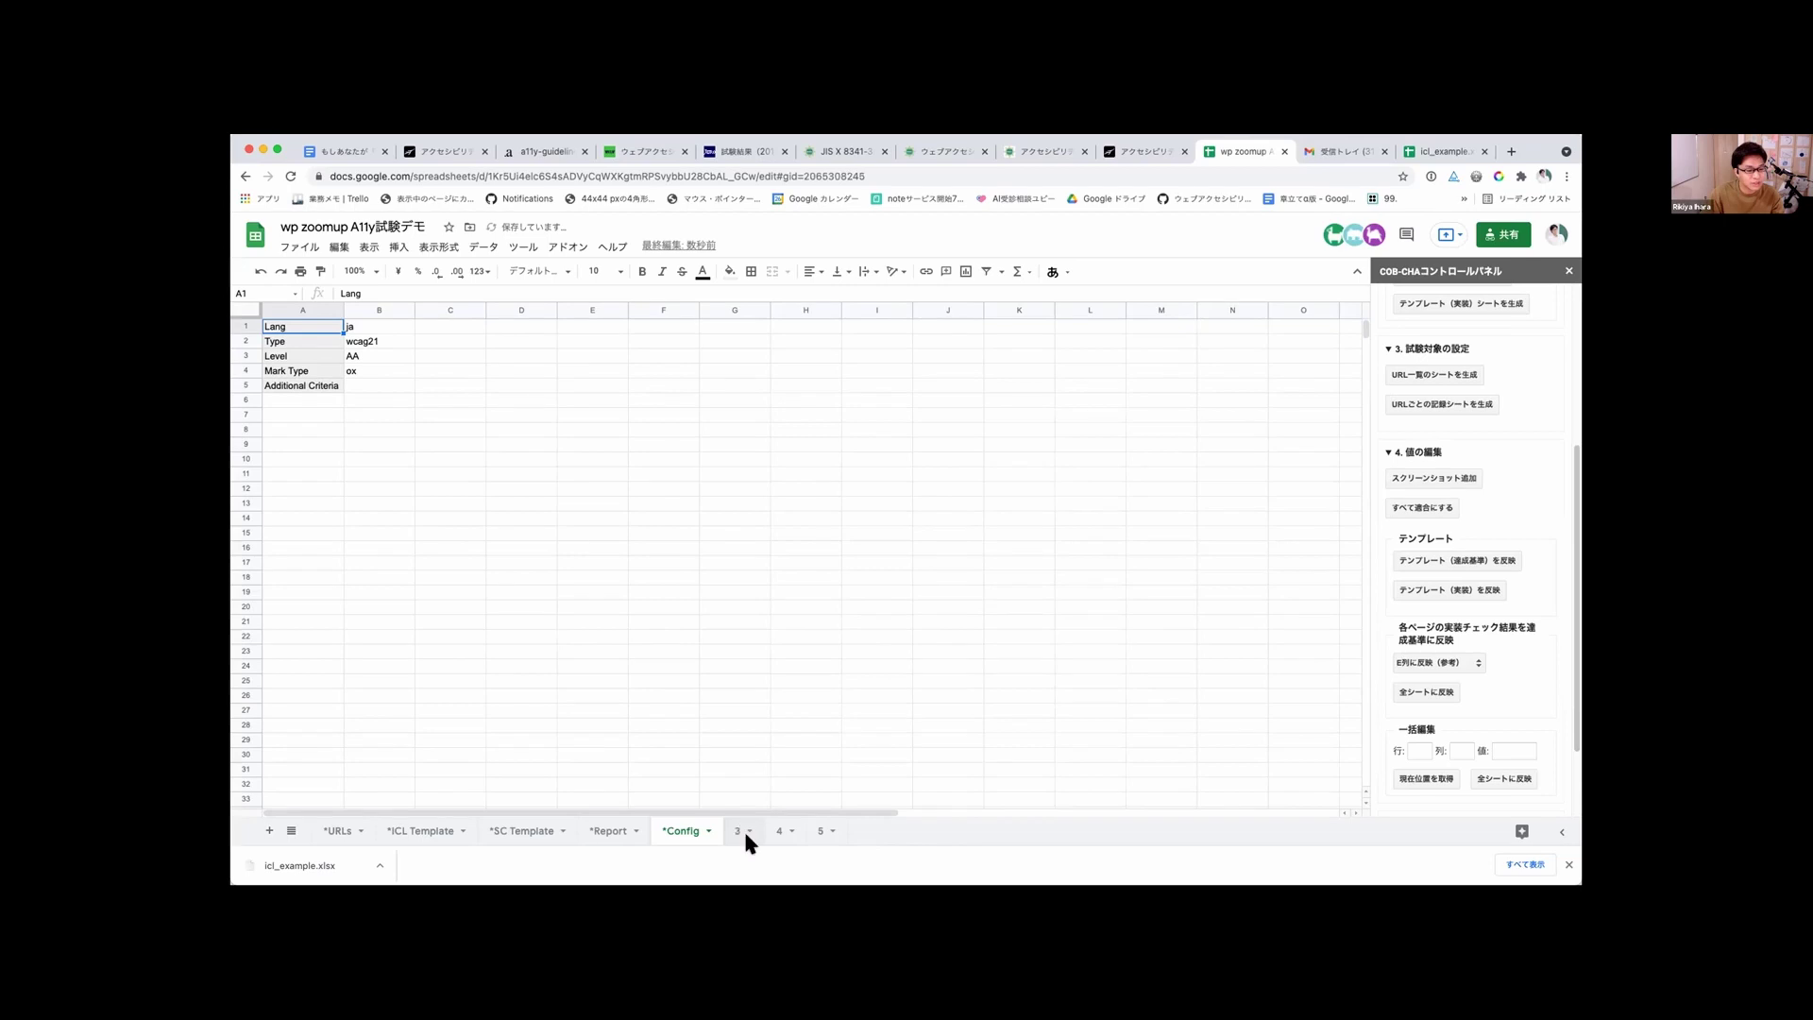
Step: Delete record sheets 3, 4 and 5 from the spreadsheet
left_click(745, 836)
right_click(744, 833)
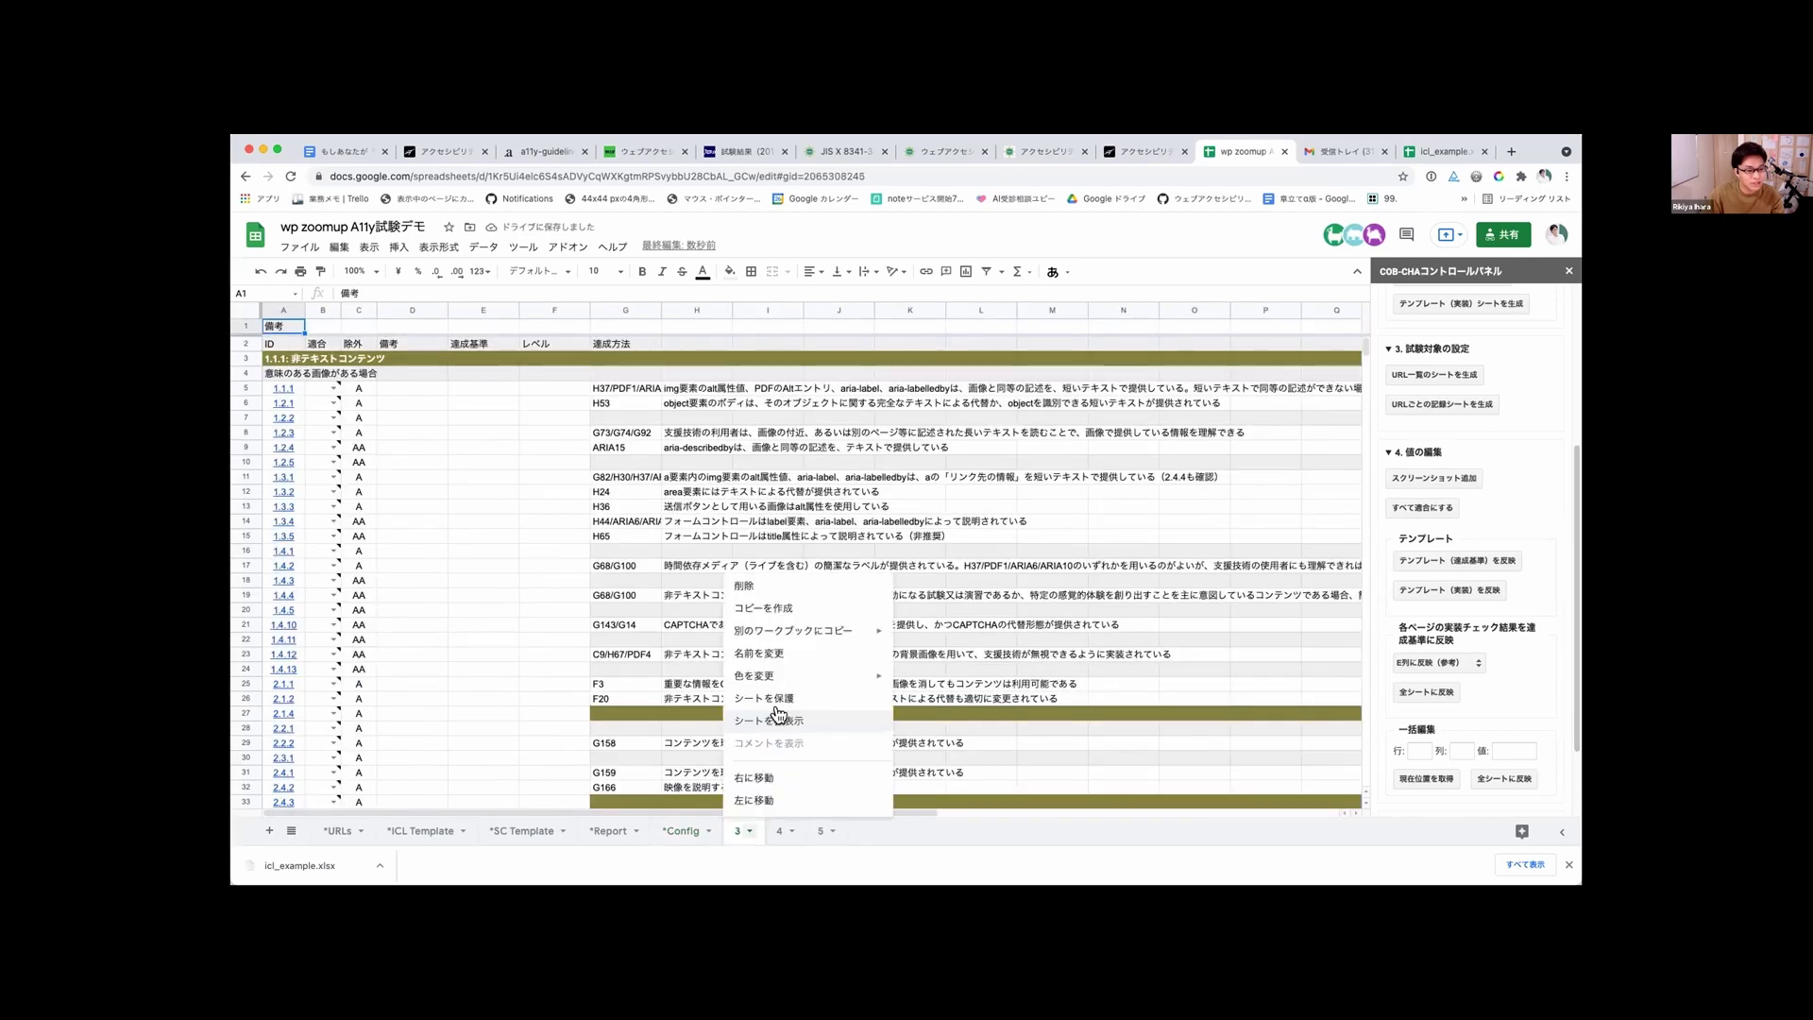
left_click(769, 585)
key("Return")
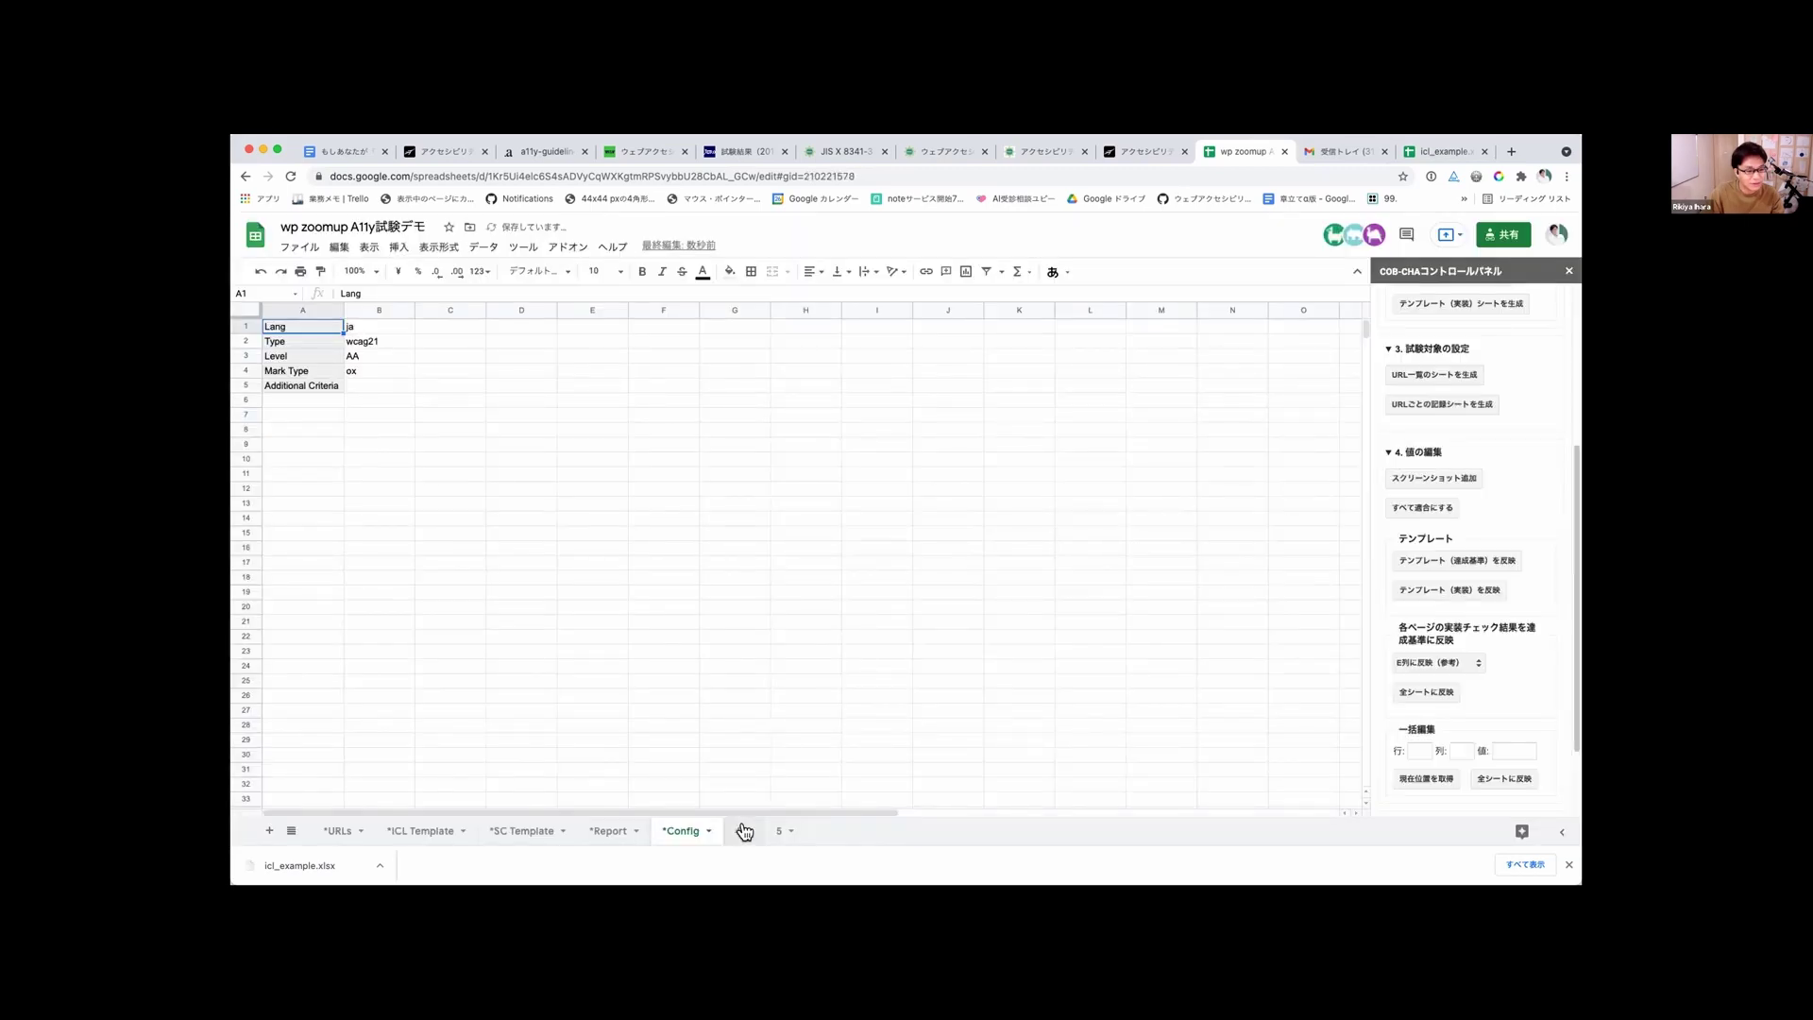
left_click(745, 830)
right_click(745, 831)
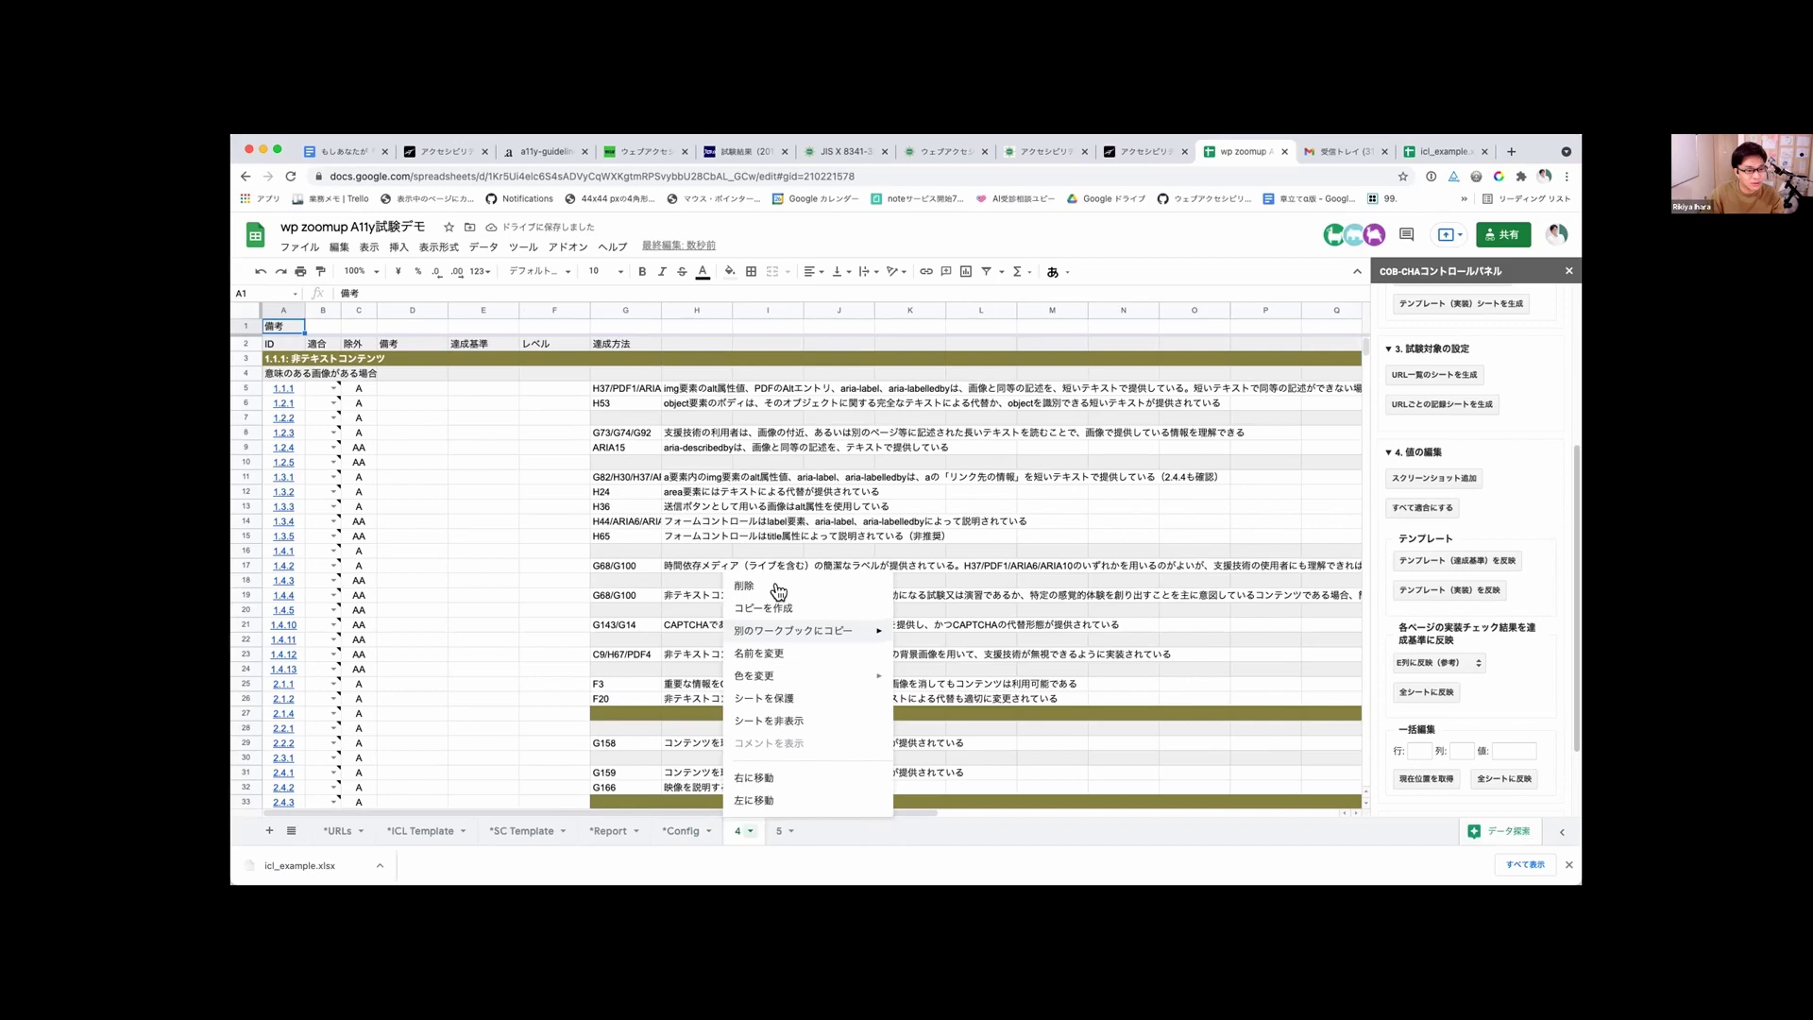
left_click(868, 584)
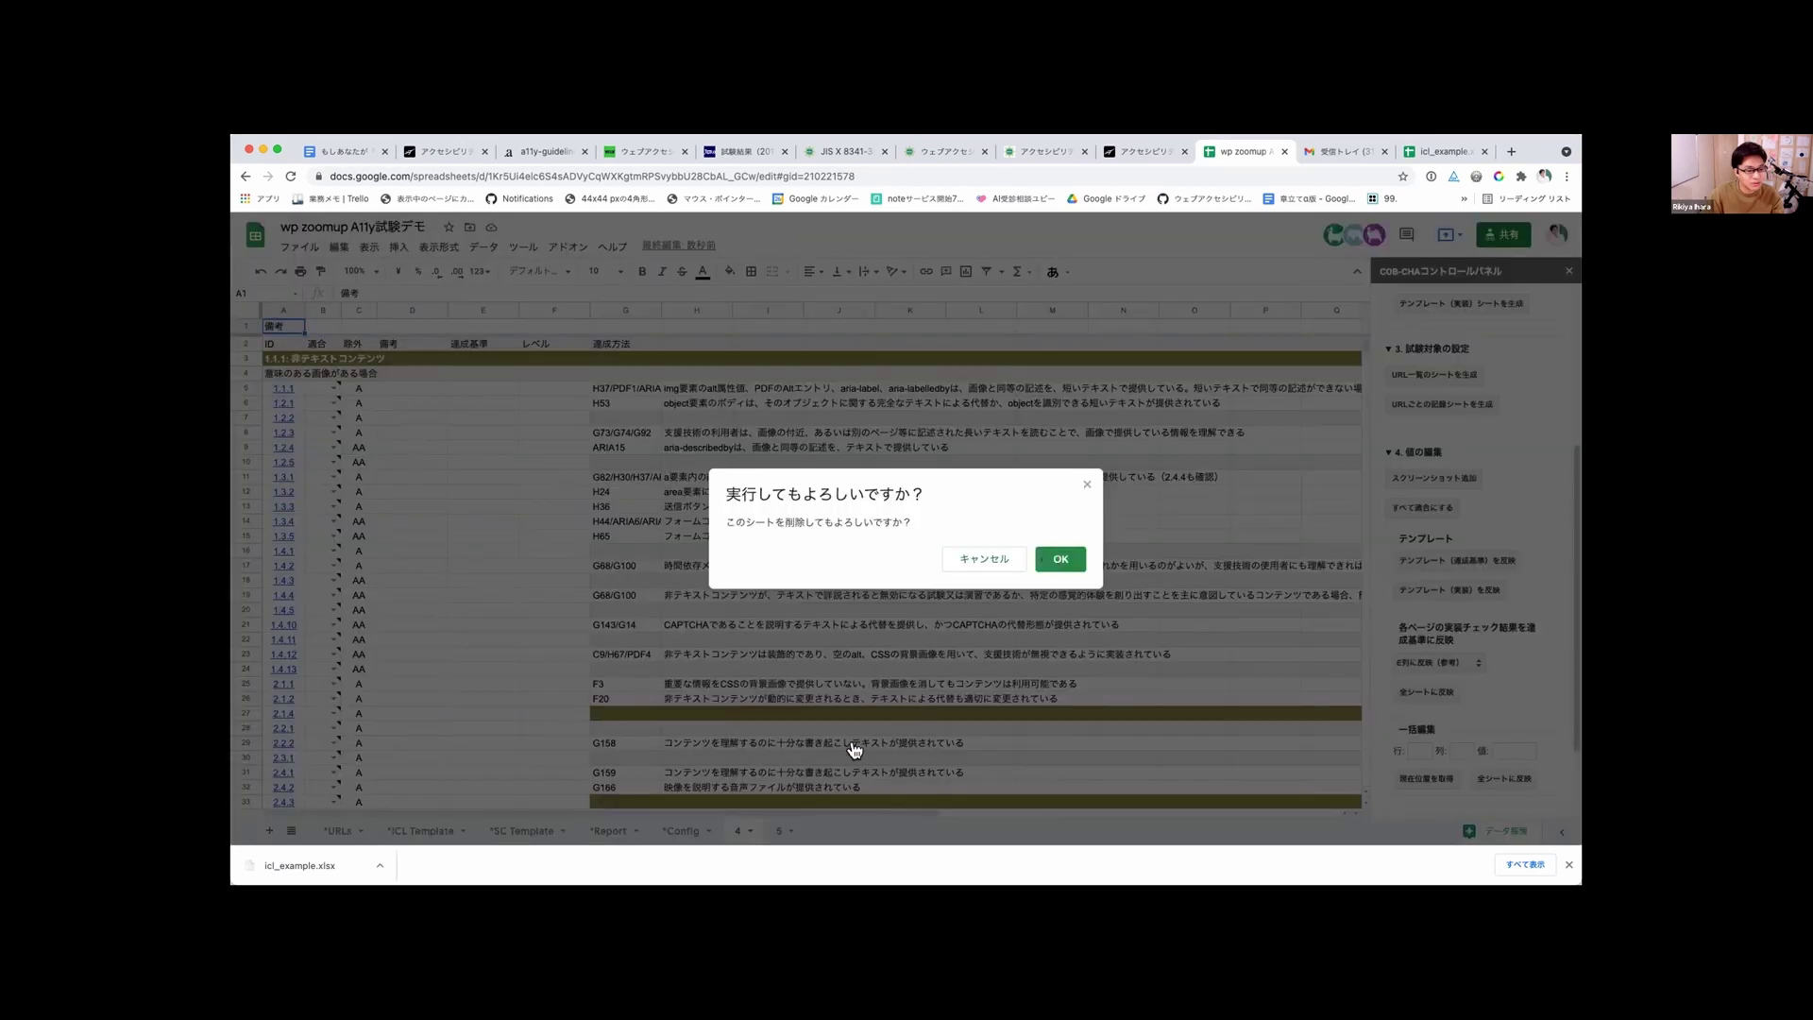
key("Return")
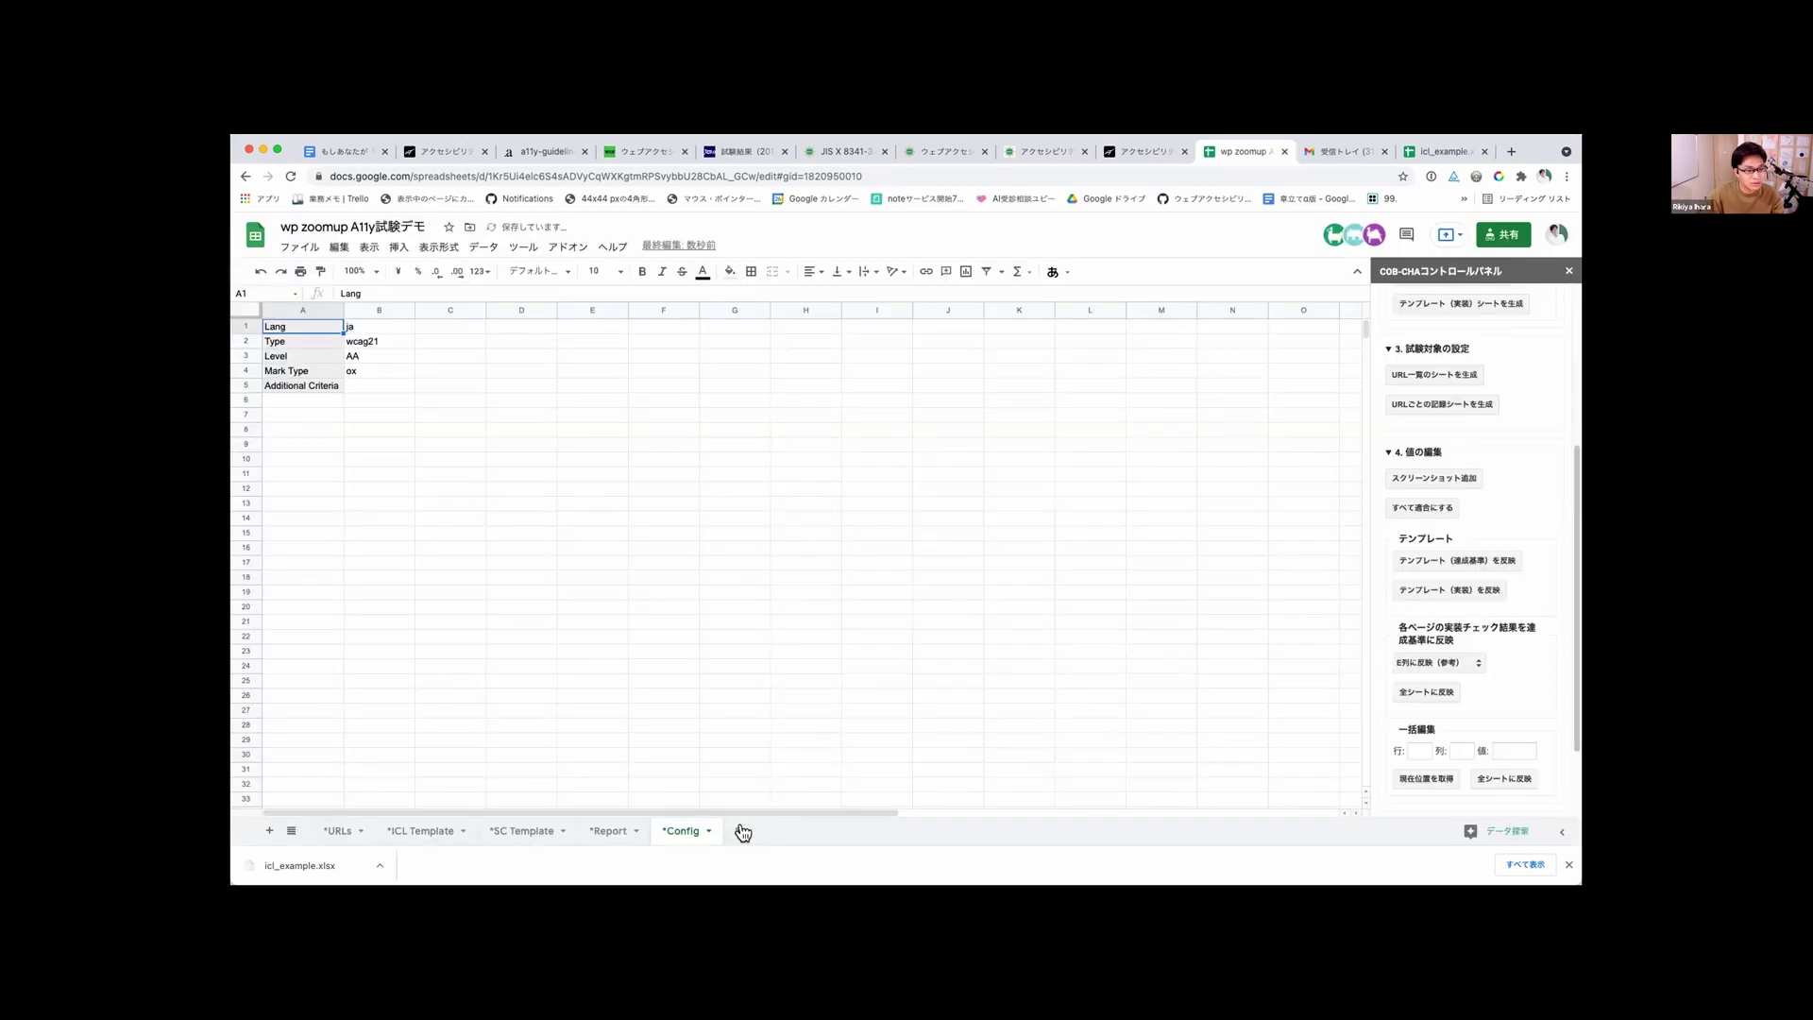
right_click(745, 831)
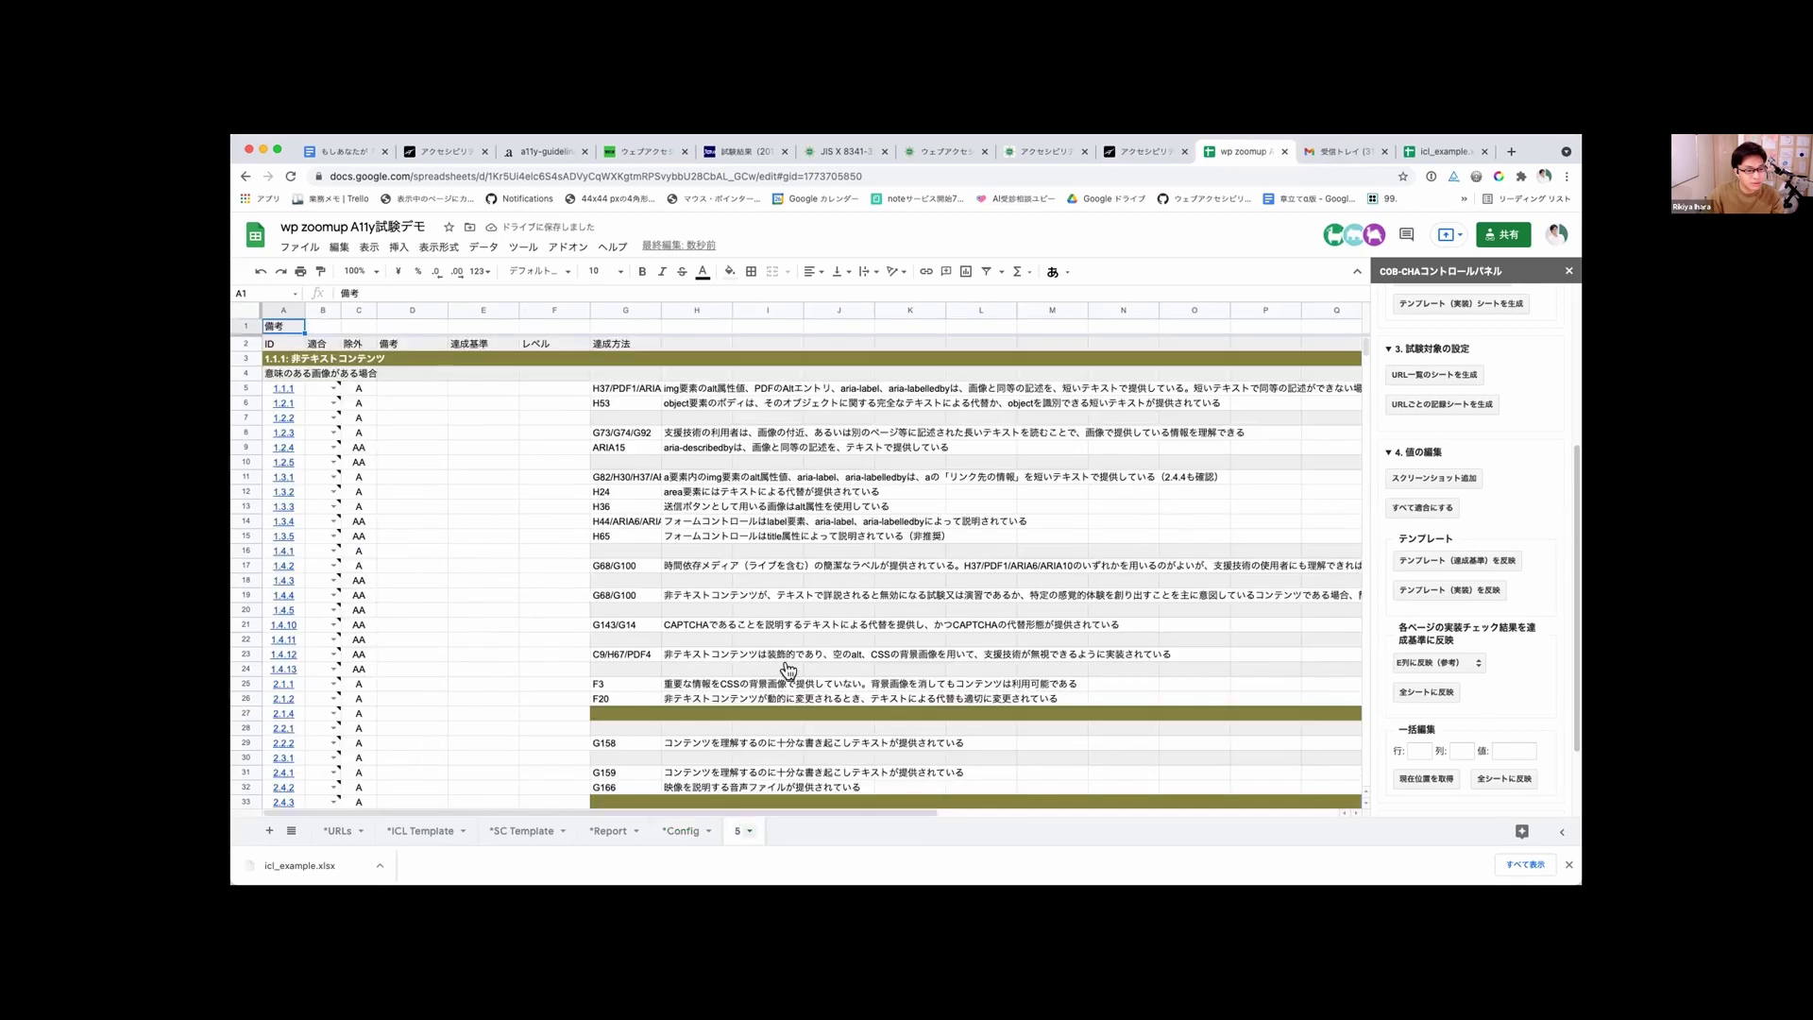
left_click(791, 586)
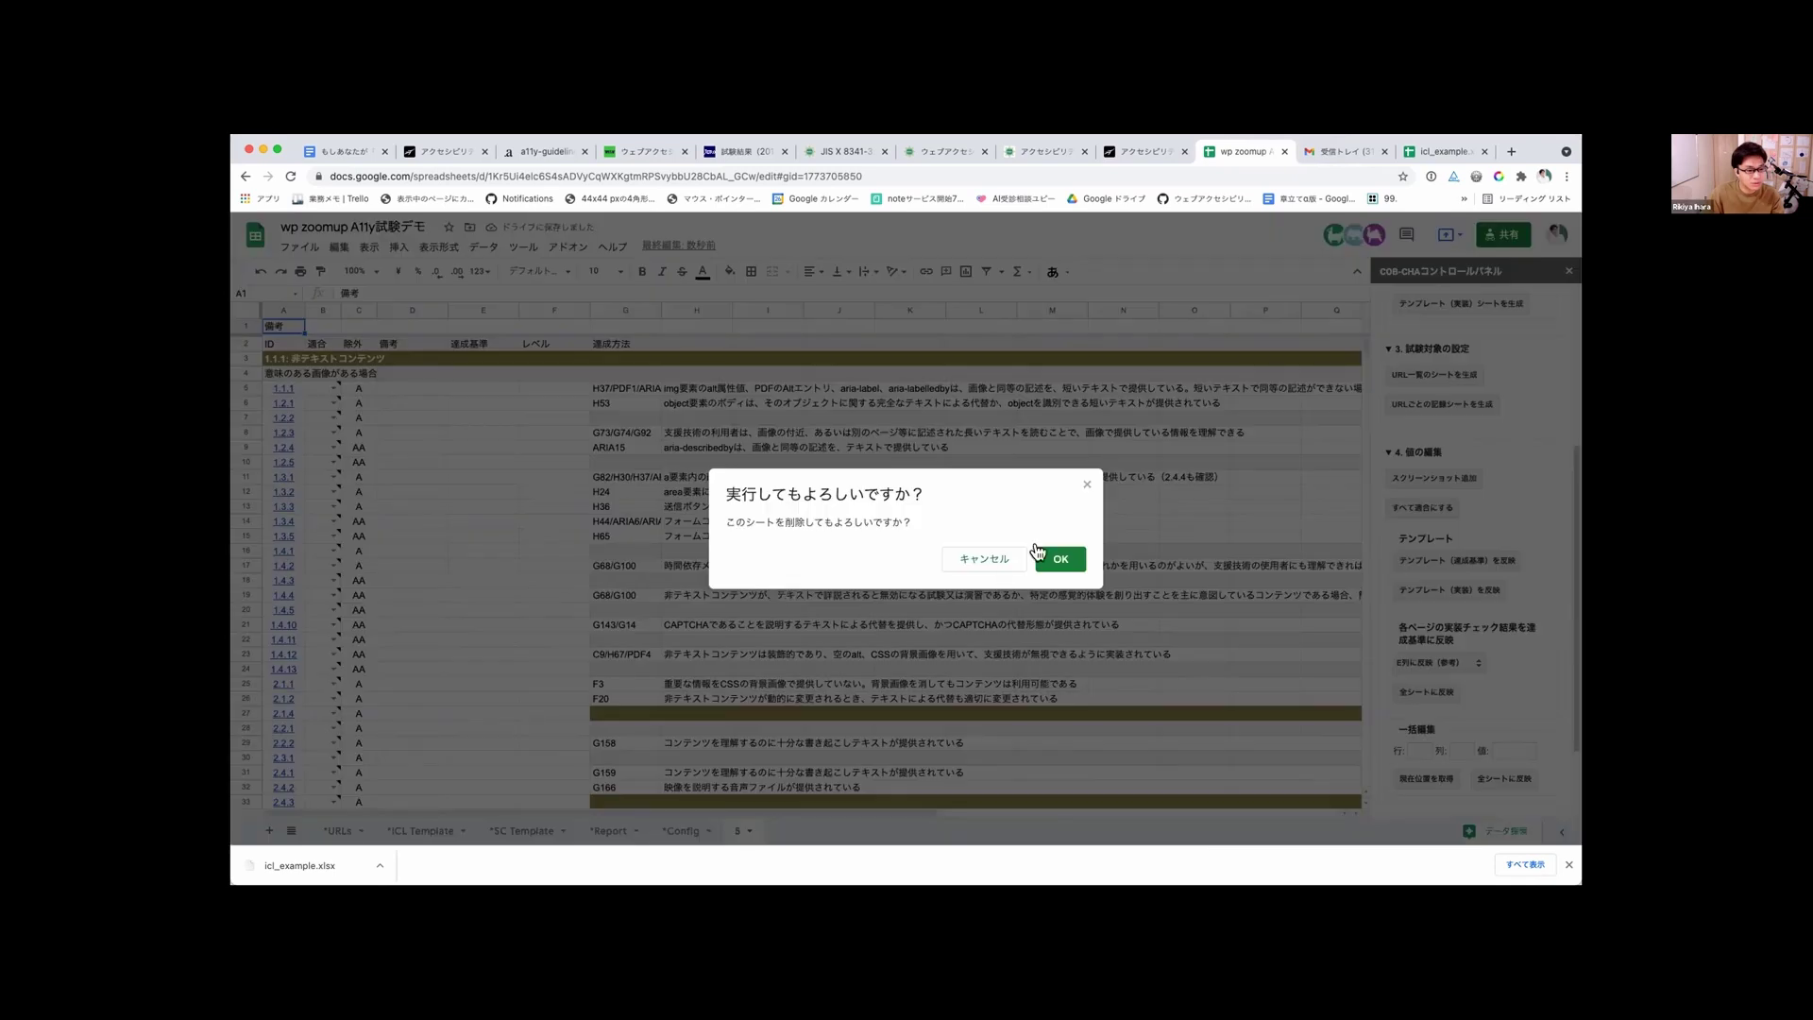
left_click(1037, 558)
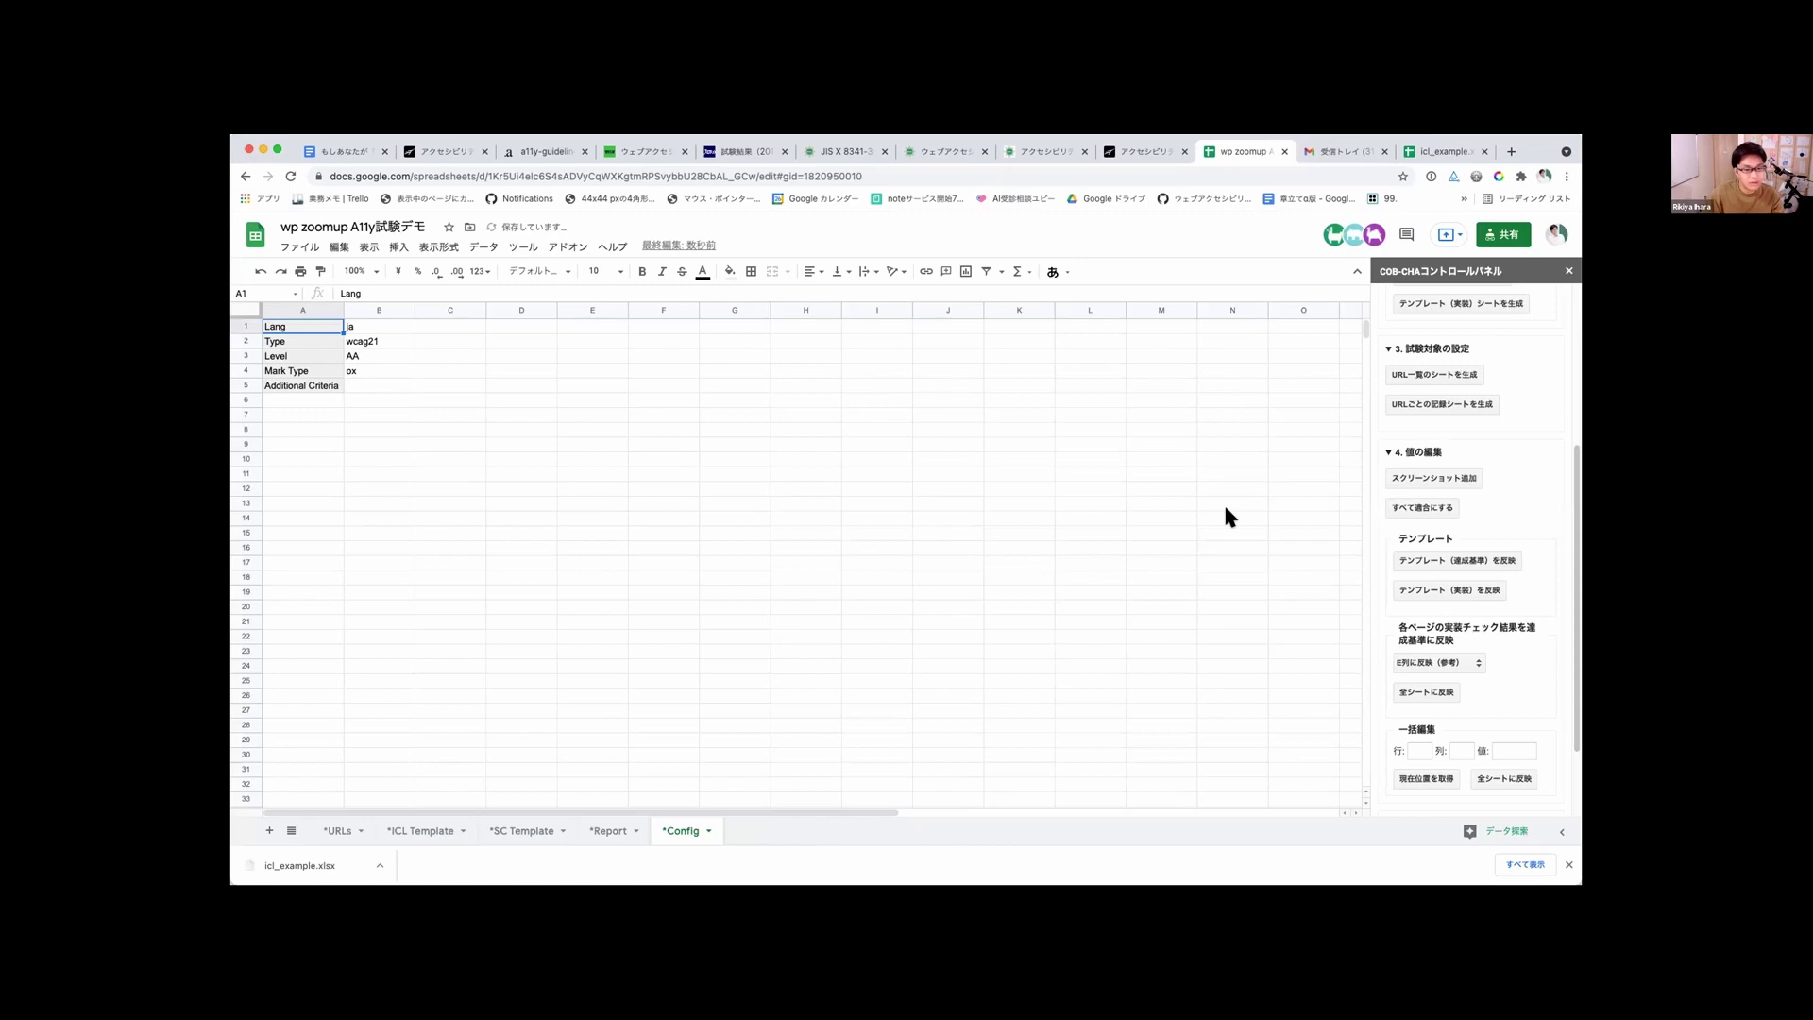
Step: Generate a fresh set of record sheets for each URL with the COB-CHA add-on and dismiss the completion message
scroll(1431, 573, "up", 2)
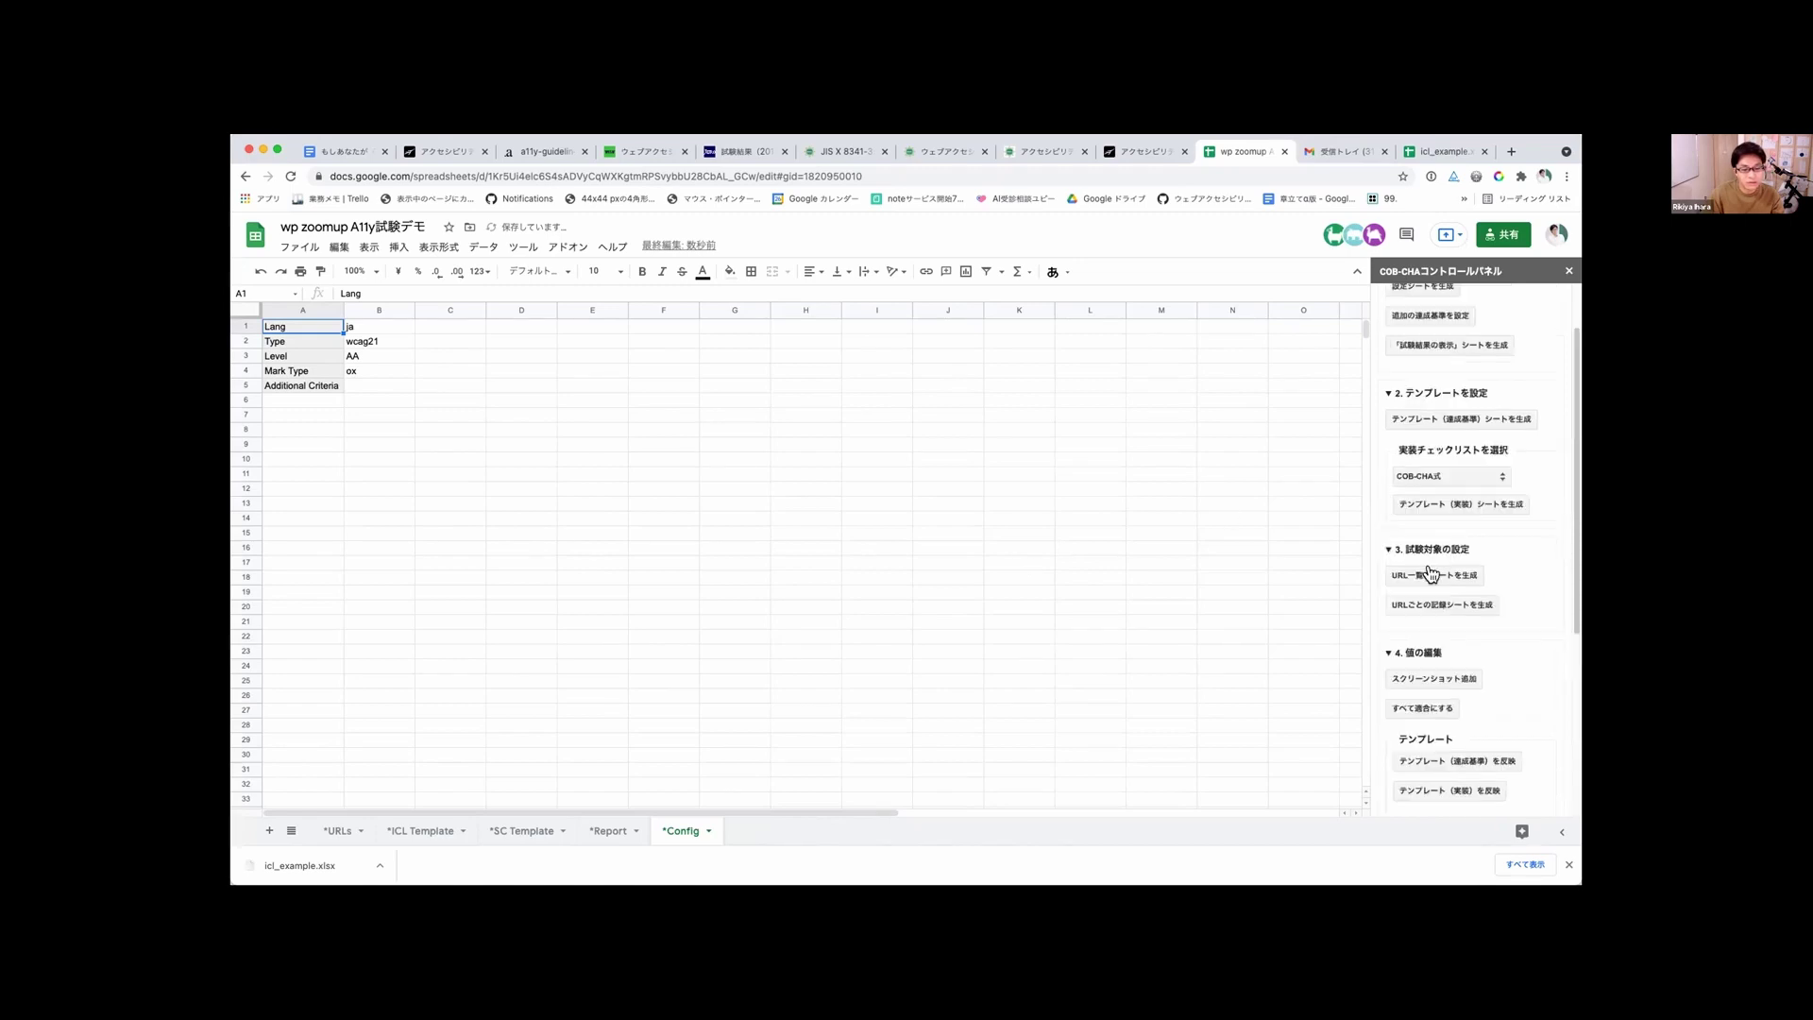
left_click(1435, 602)
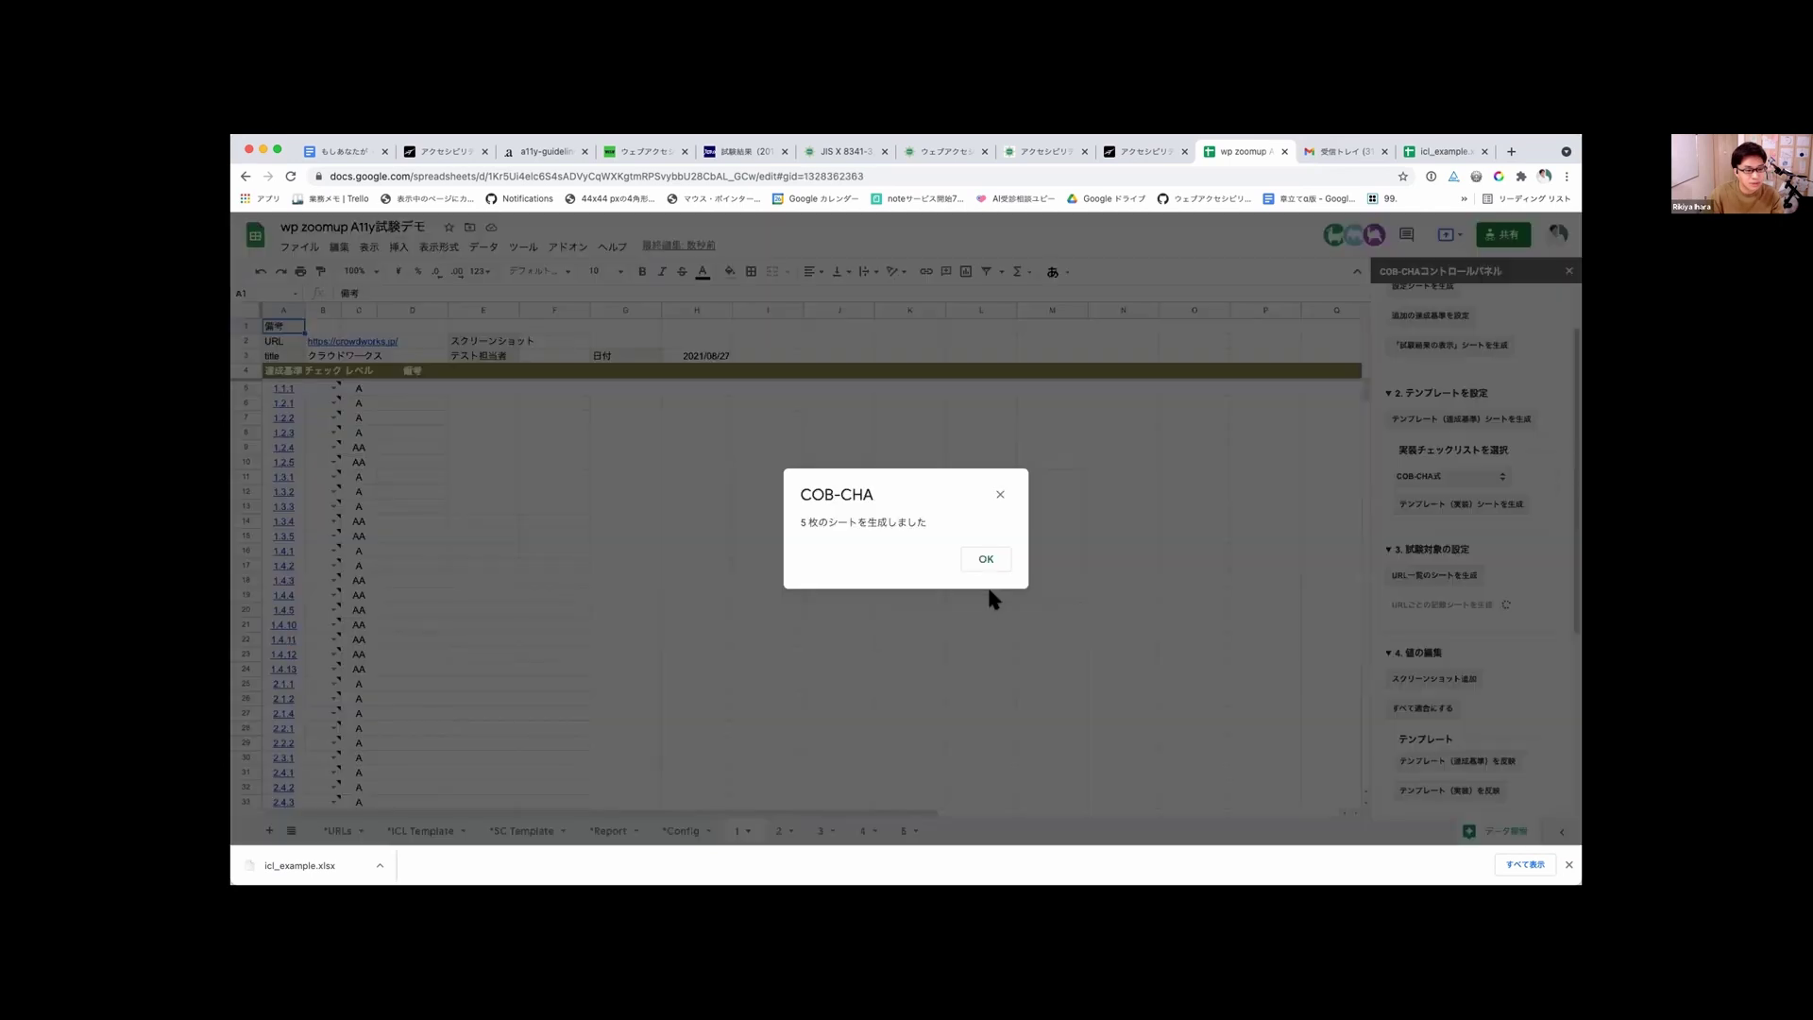
left_click(978, 559)
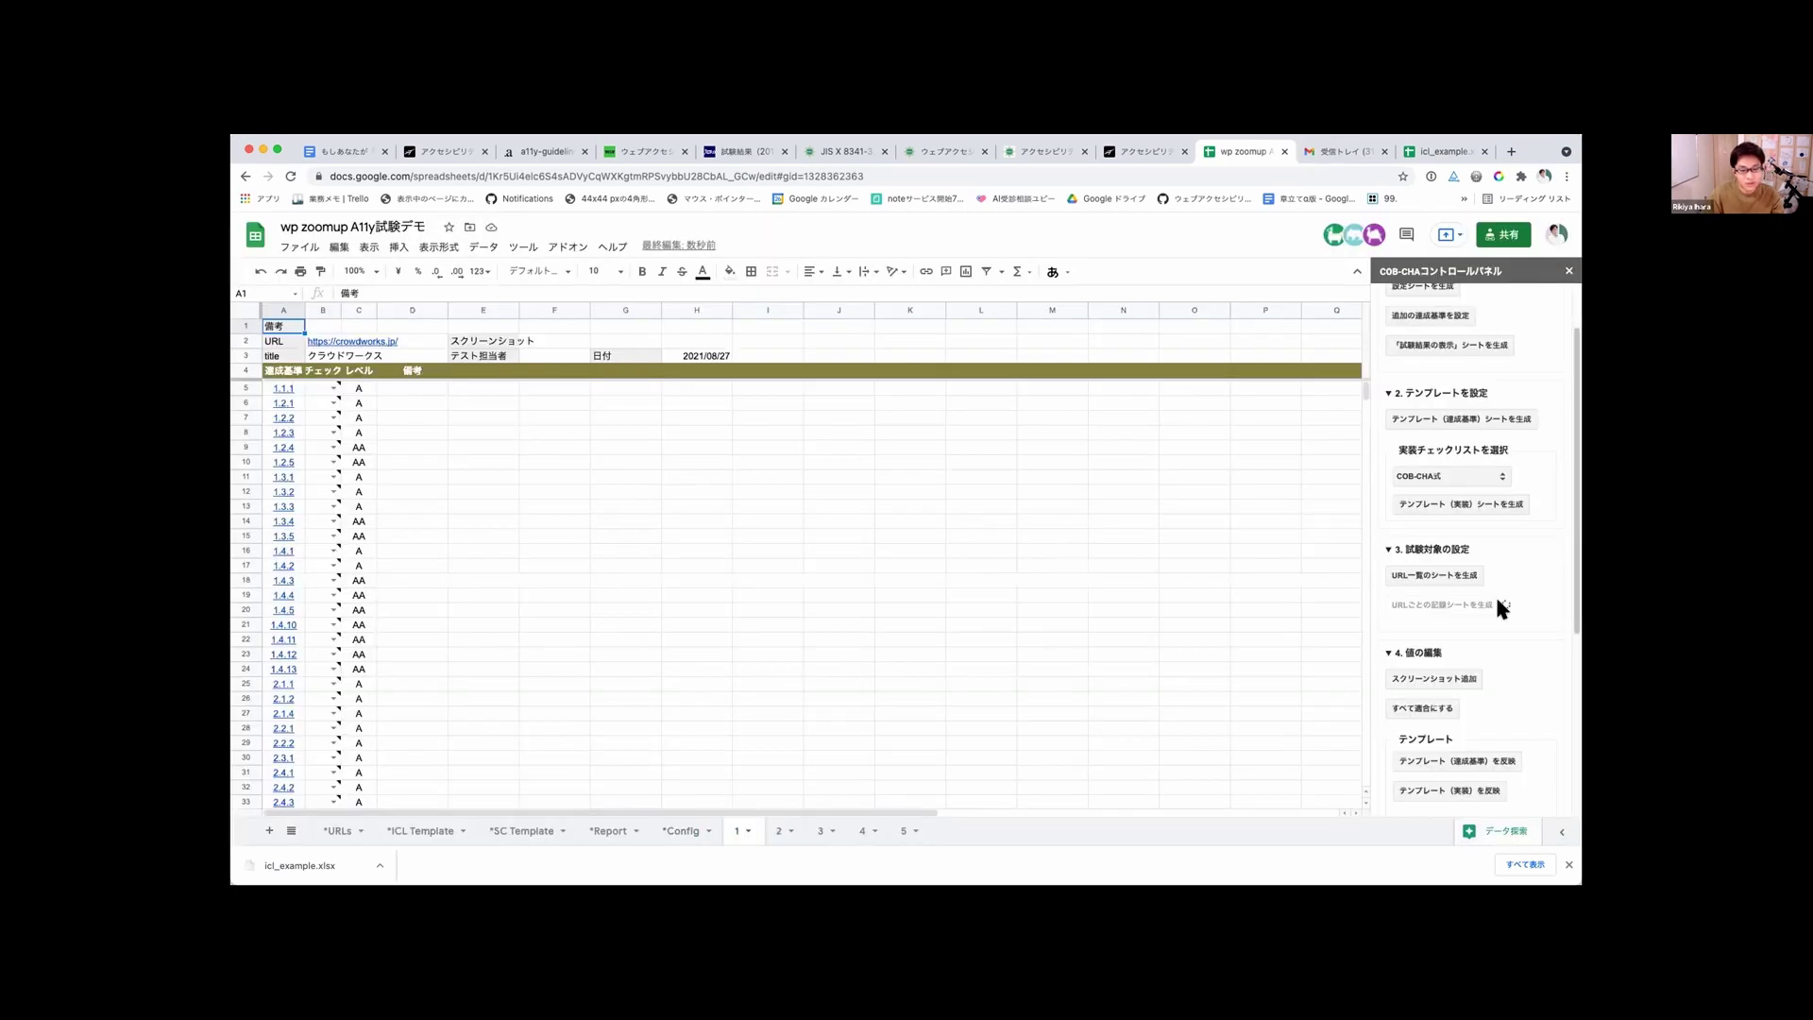
scroll(1532, 658, "down", 2)
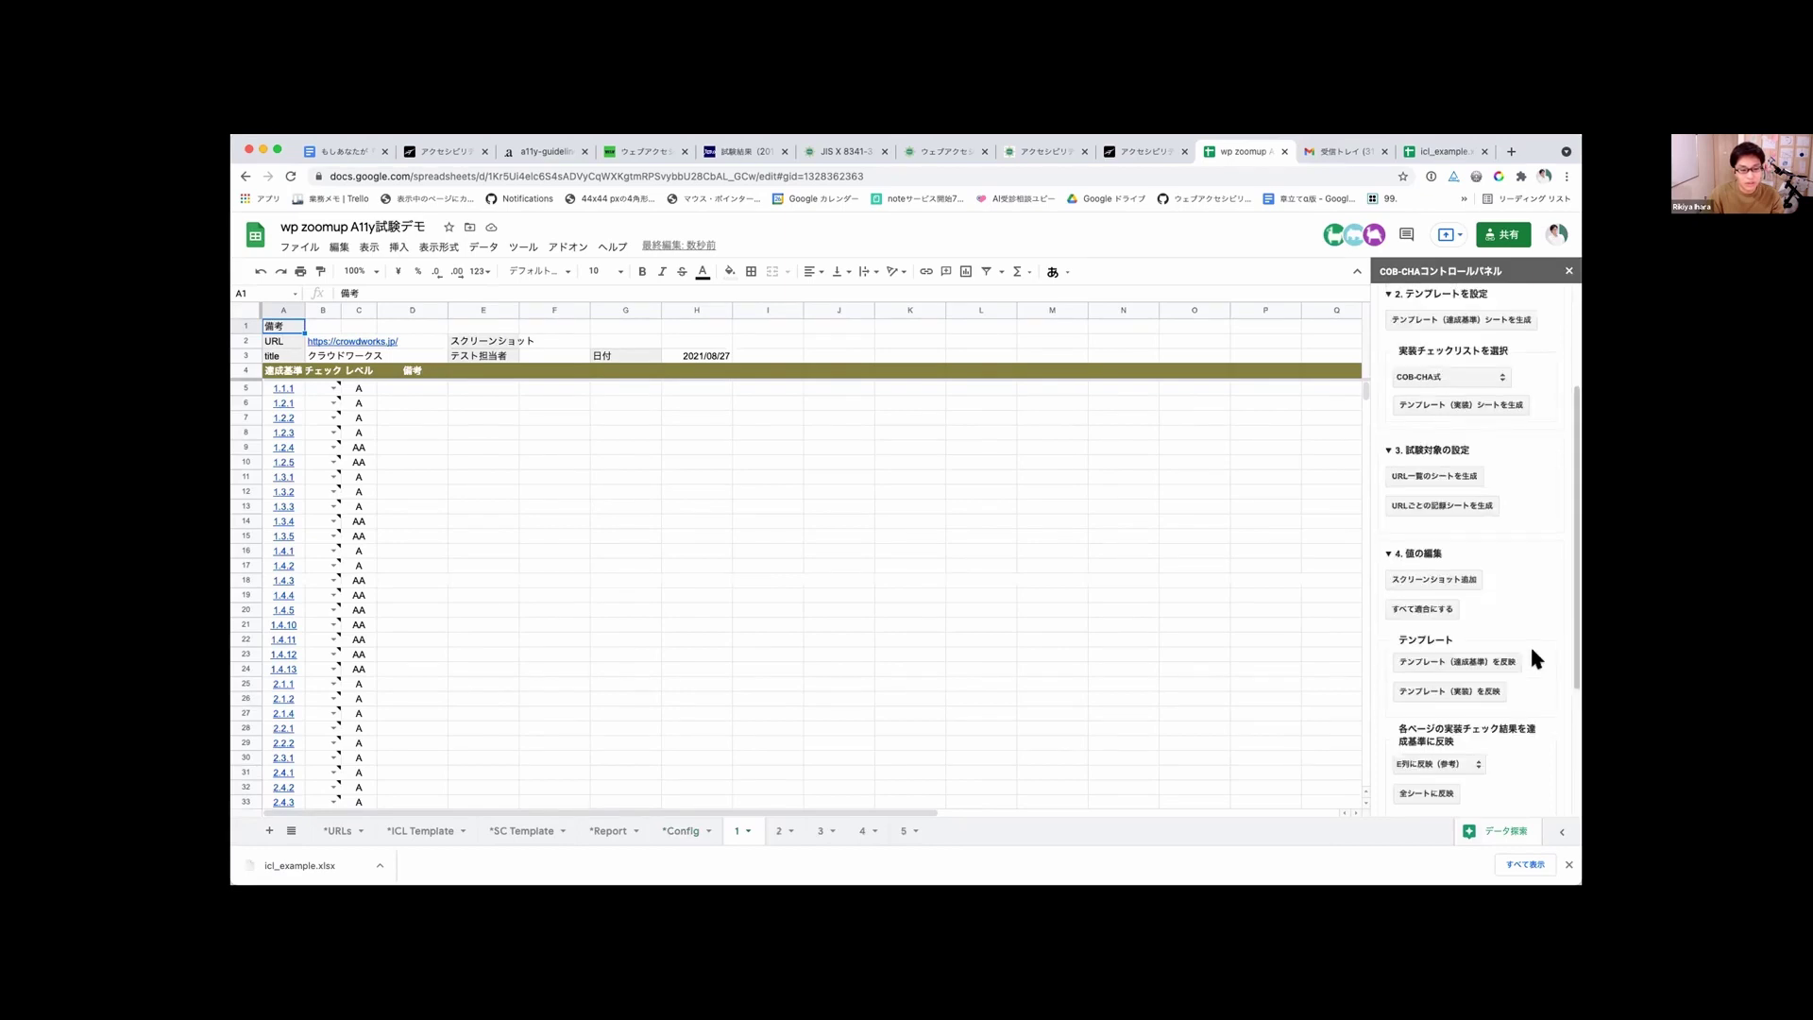
scroll(1532, 649, "down", 3)
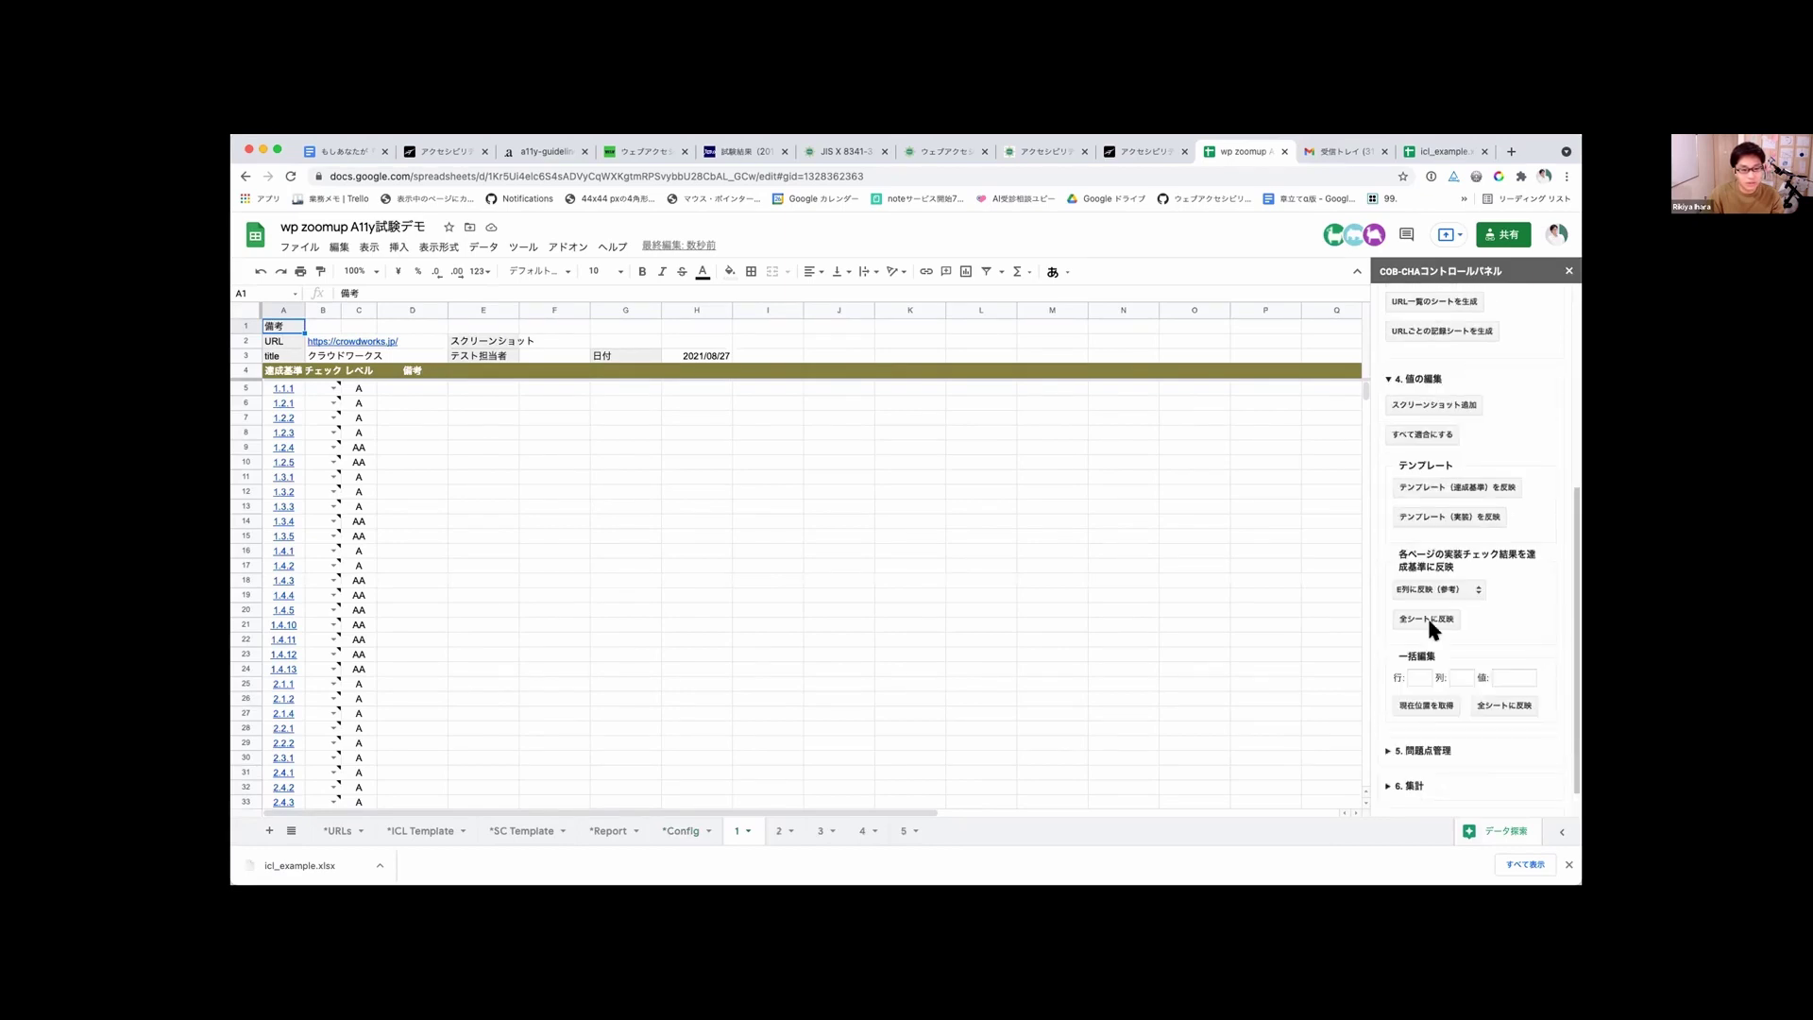
scroll(1497, 627, "up", 1)
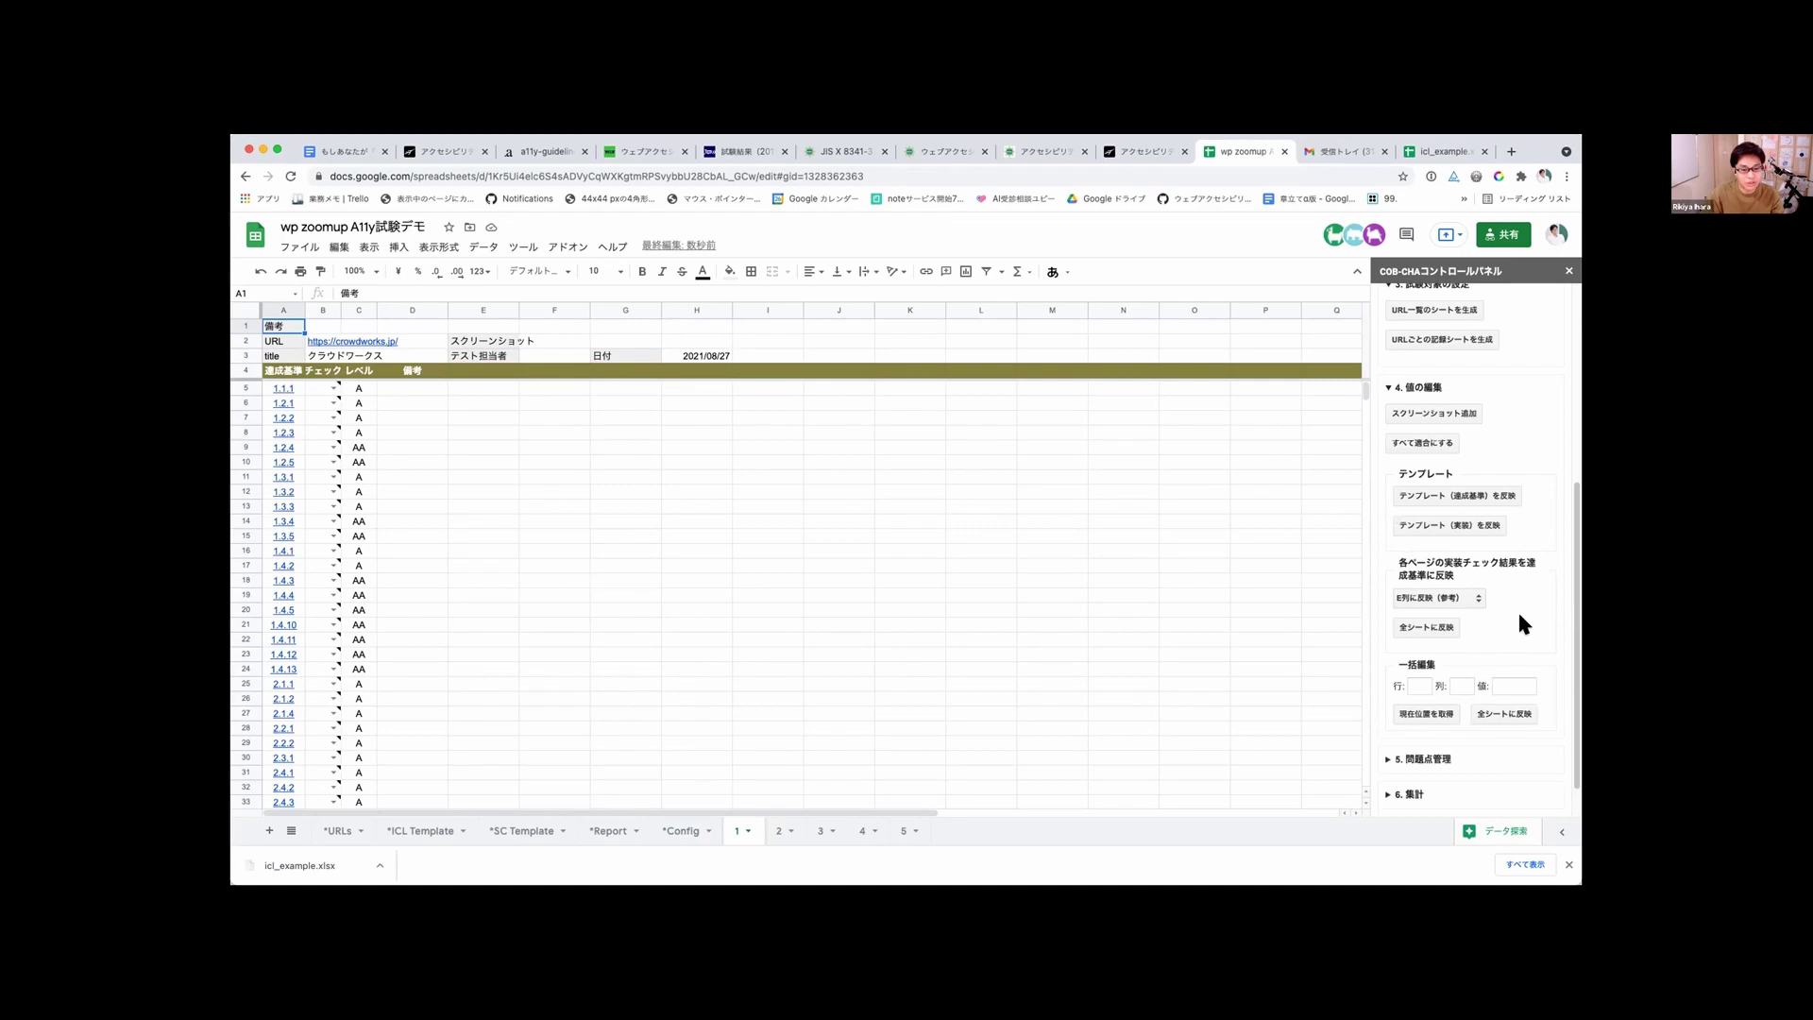
scroll(1519, 616, "down", 1)
scroll(1520, 619, "down", 1)
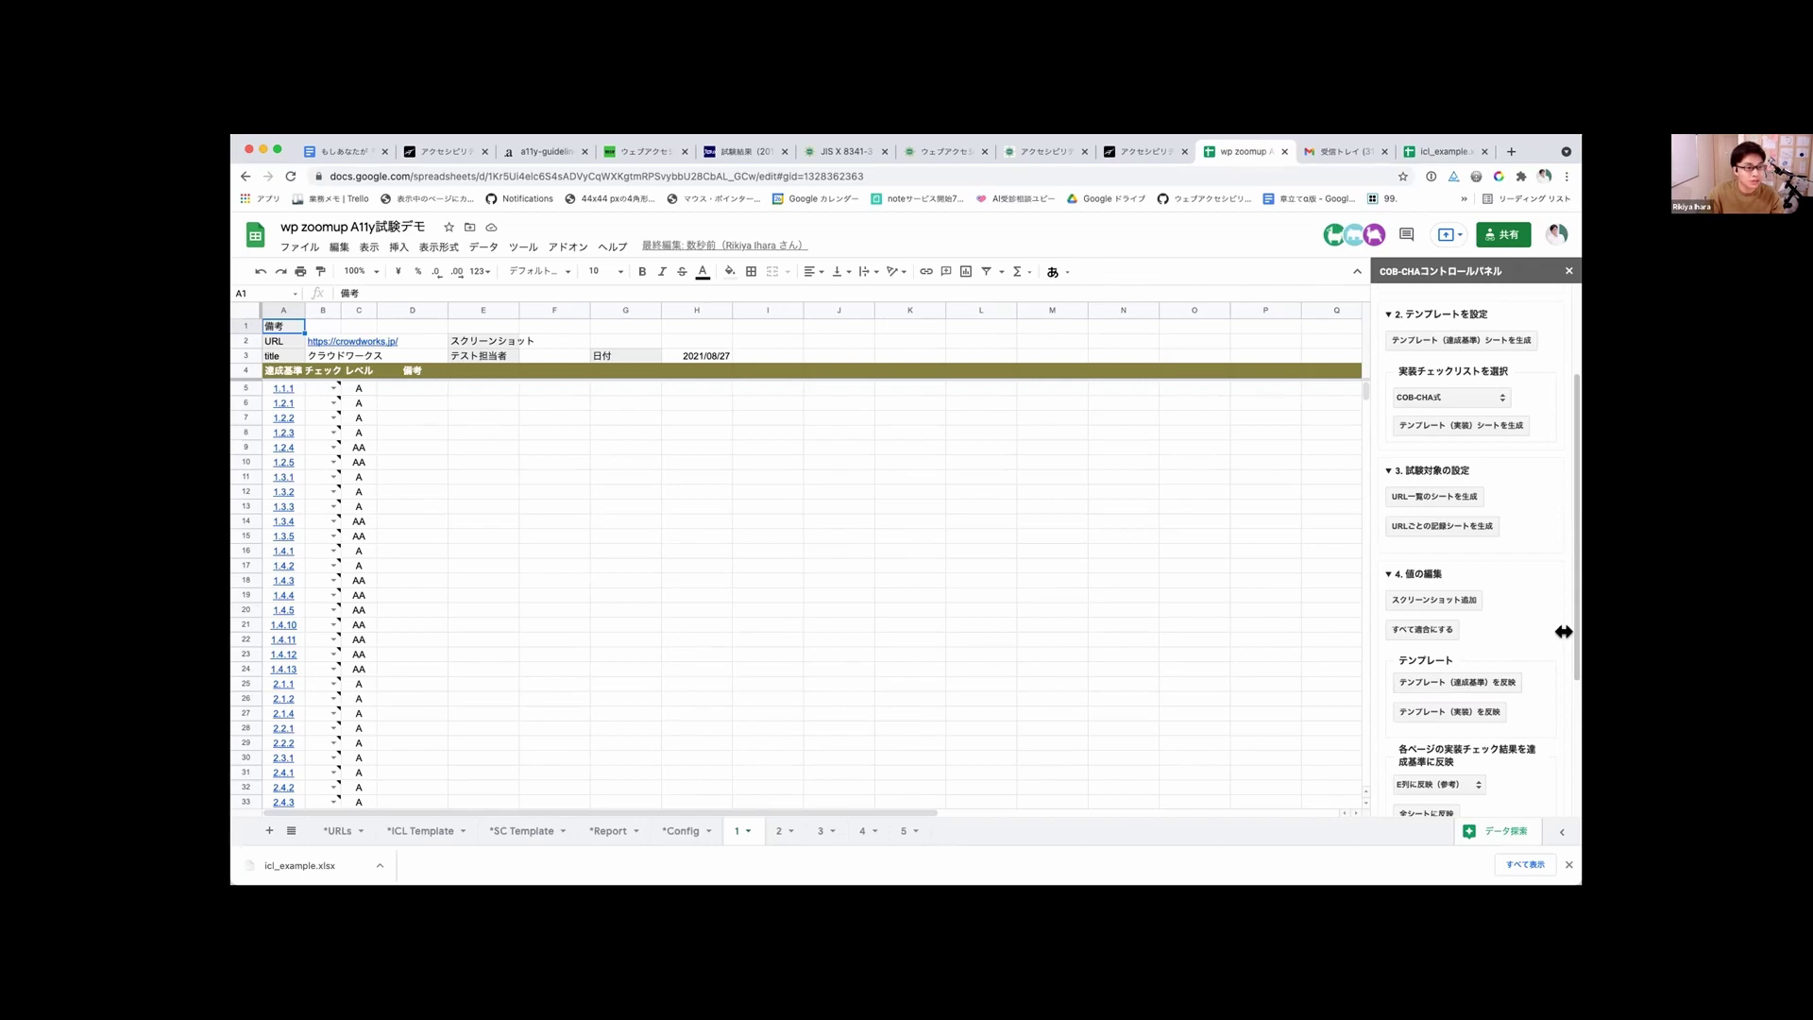
Step: Arrange the spreadsheet and the CrowdWorks site windows side by side at matching height, and dismiss the downloads bar
left_click_drag(785, 546, 1207, 553)
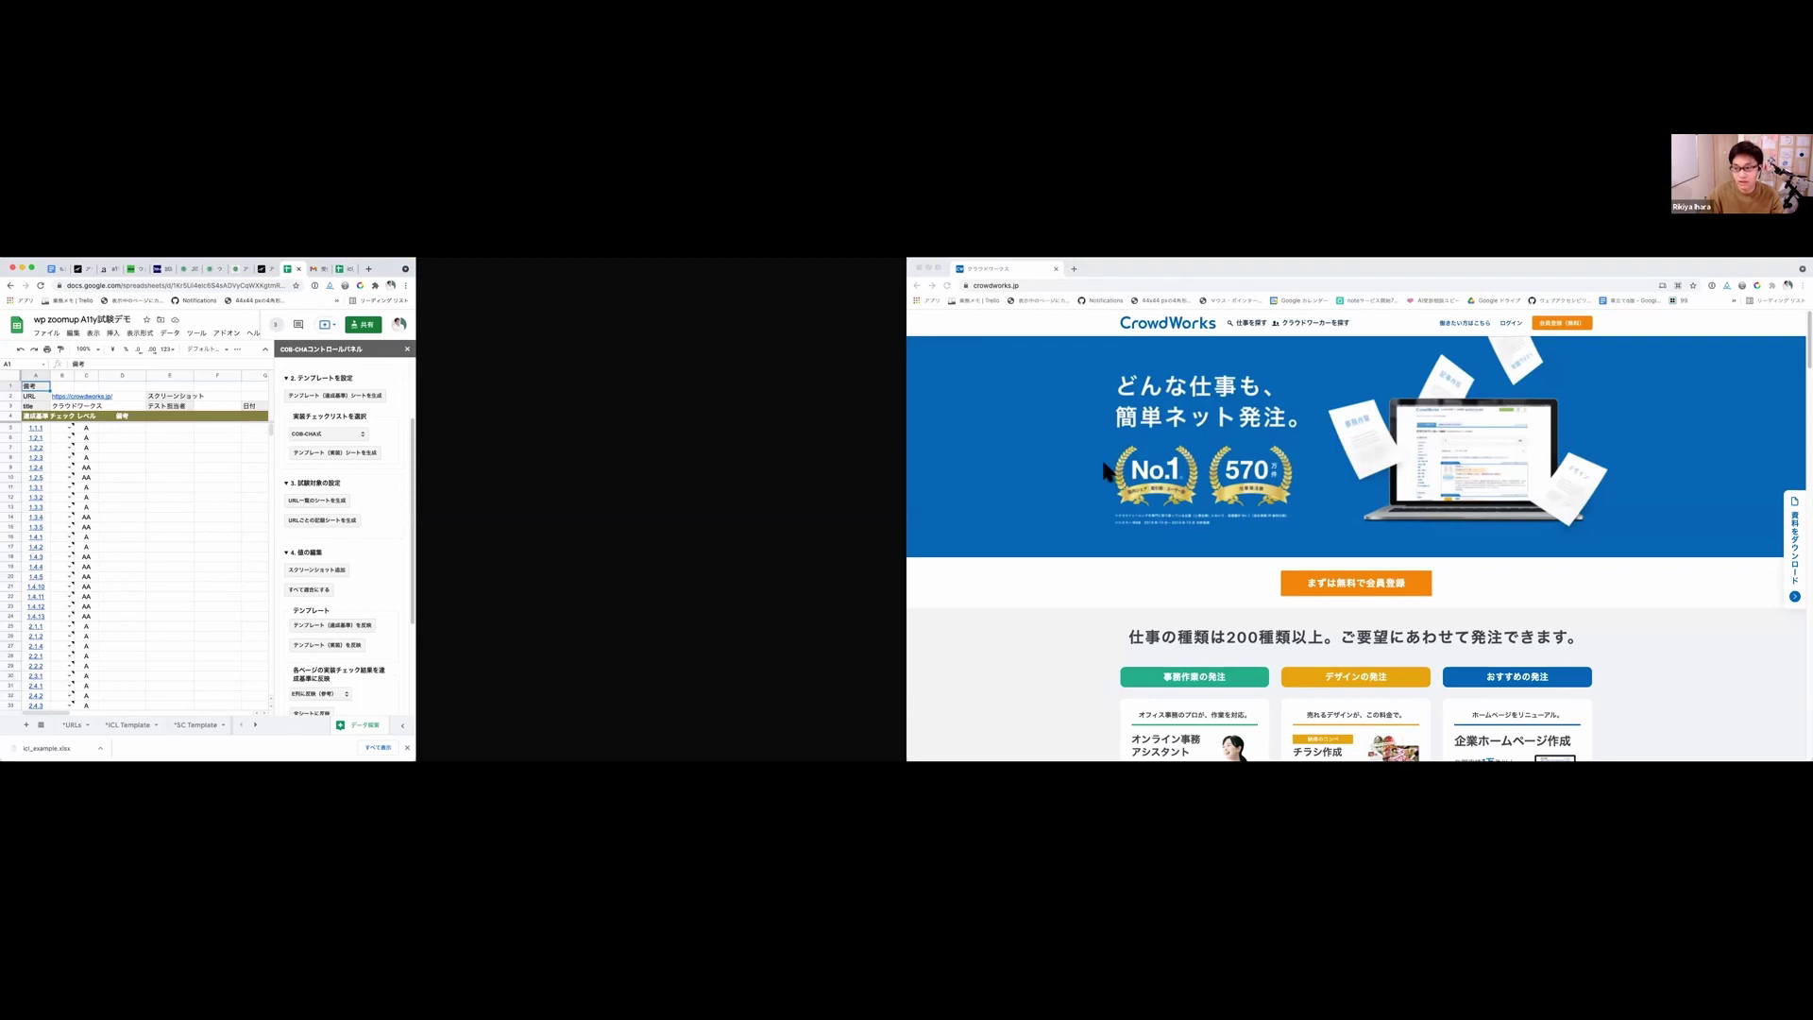
left_click(1074, 269)
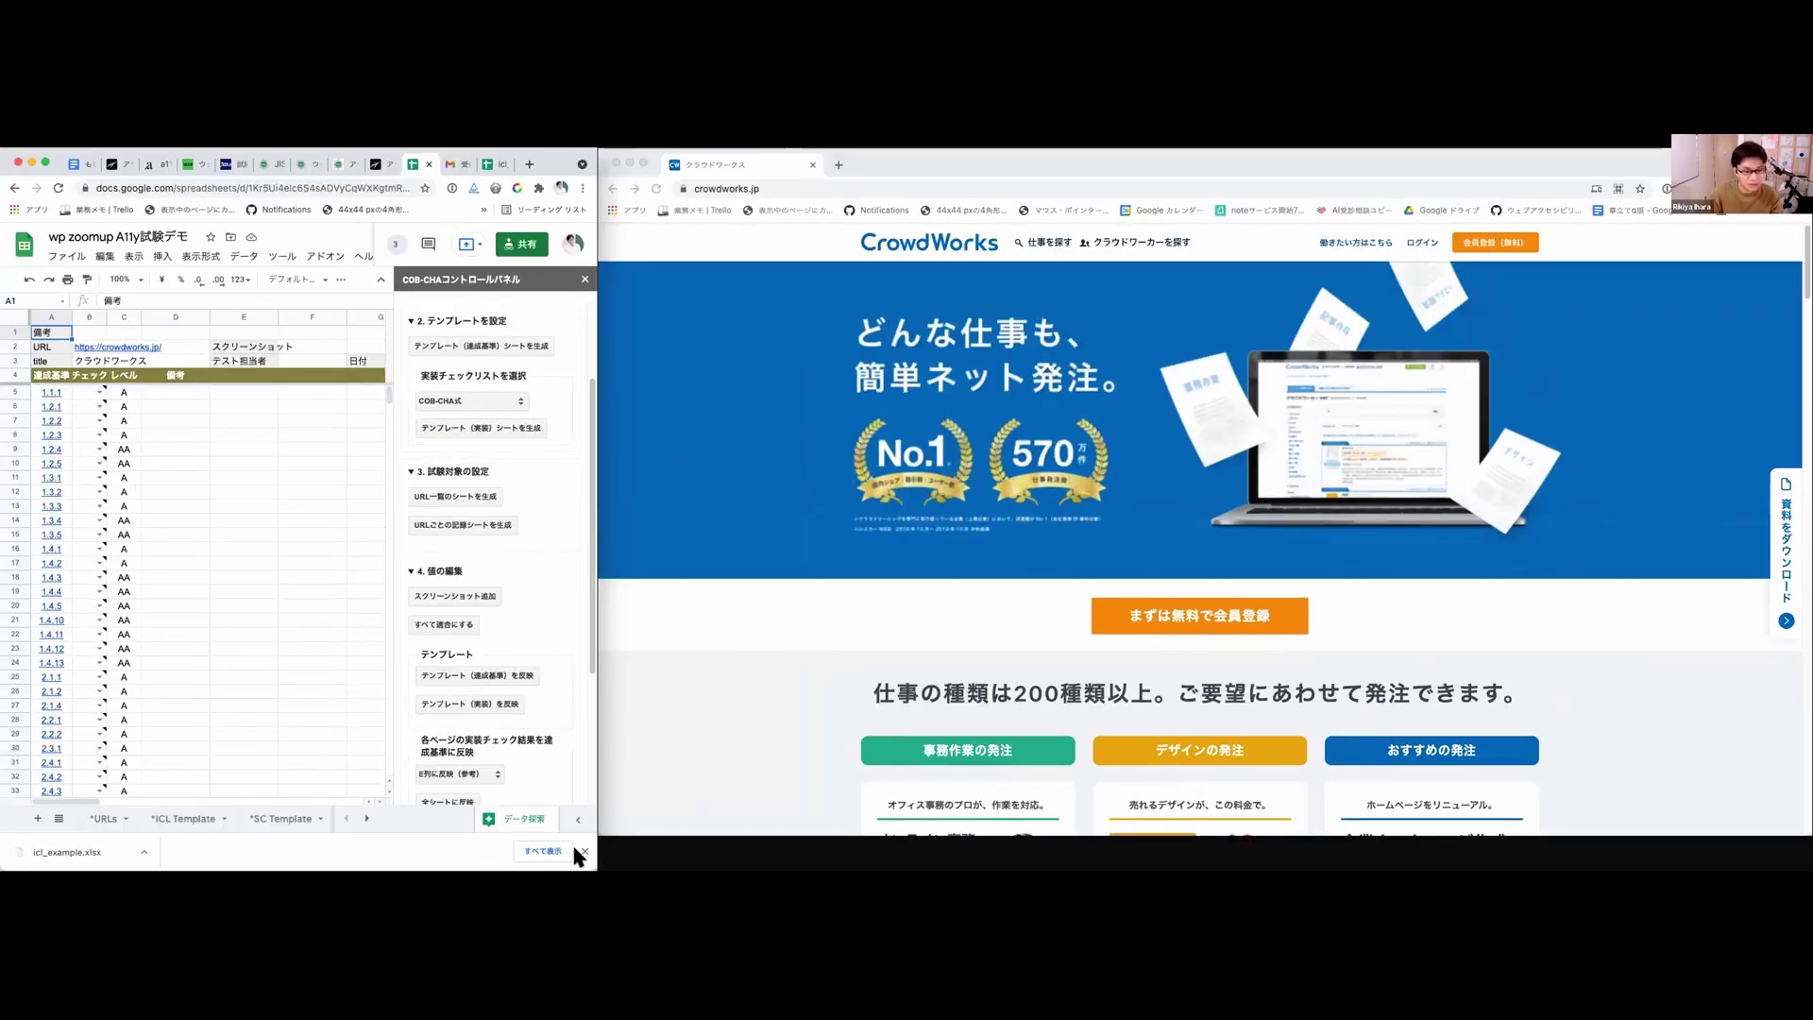
left_click(585, 851)
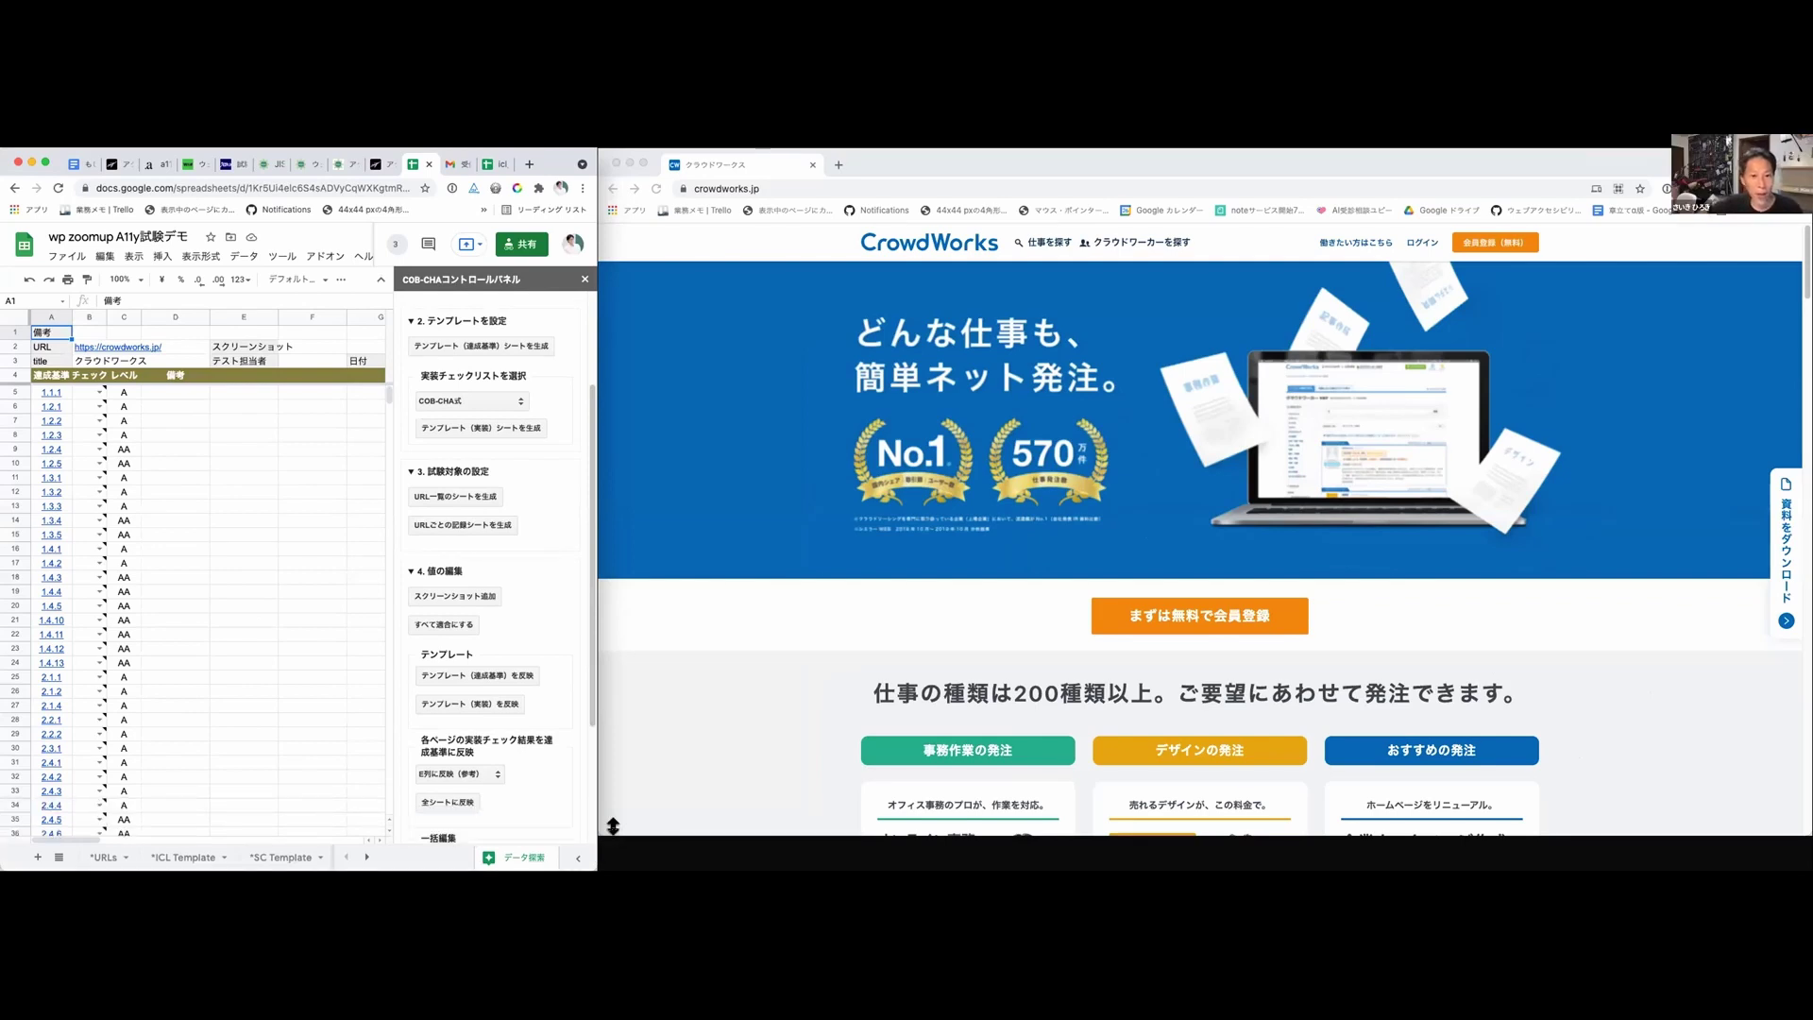
left_click(612, 828)
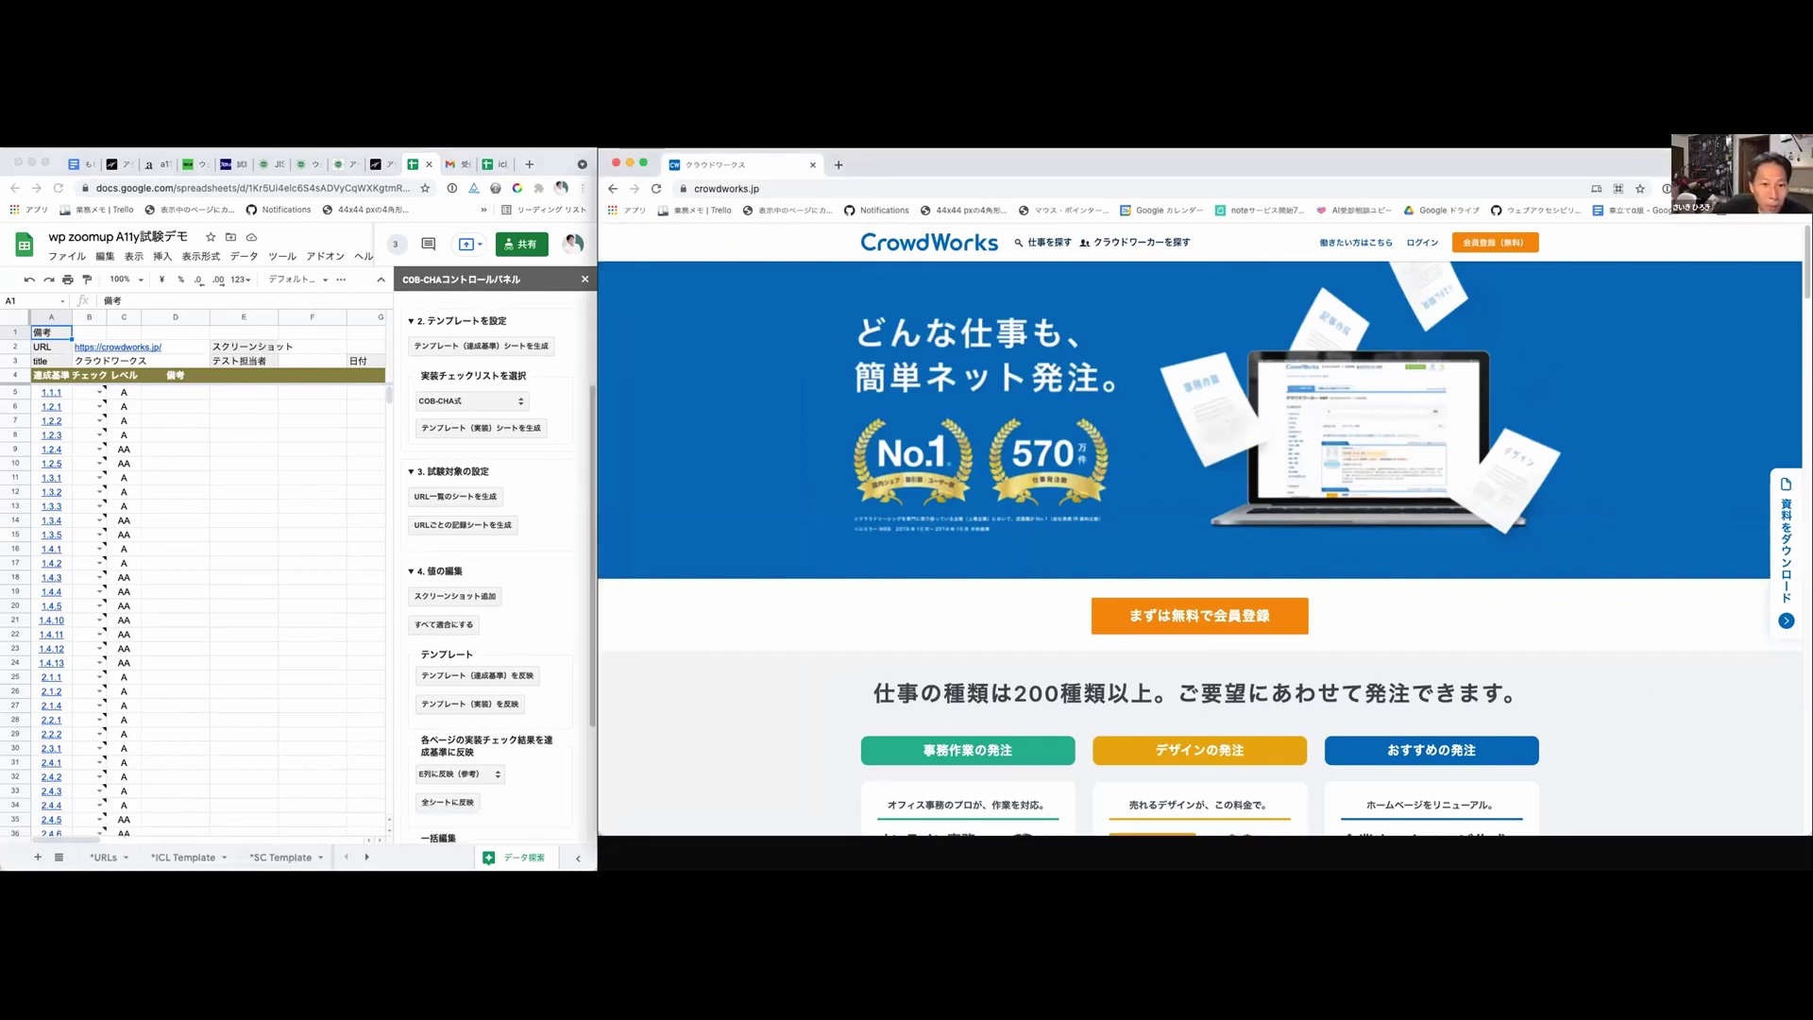
left_click_drag(612, 828, 618, 841)
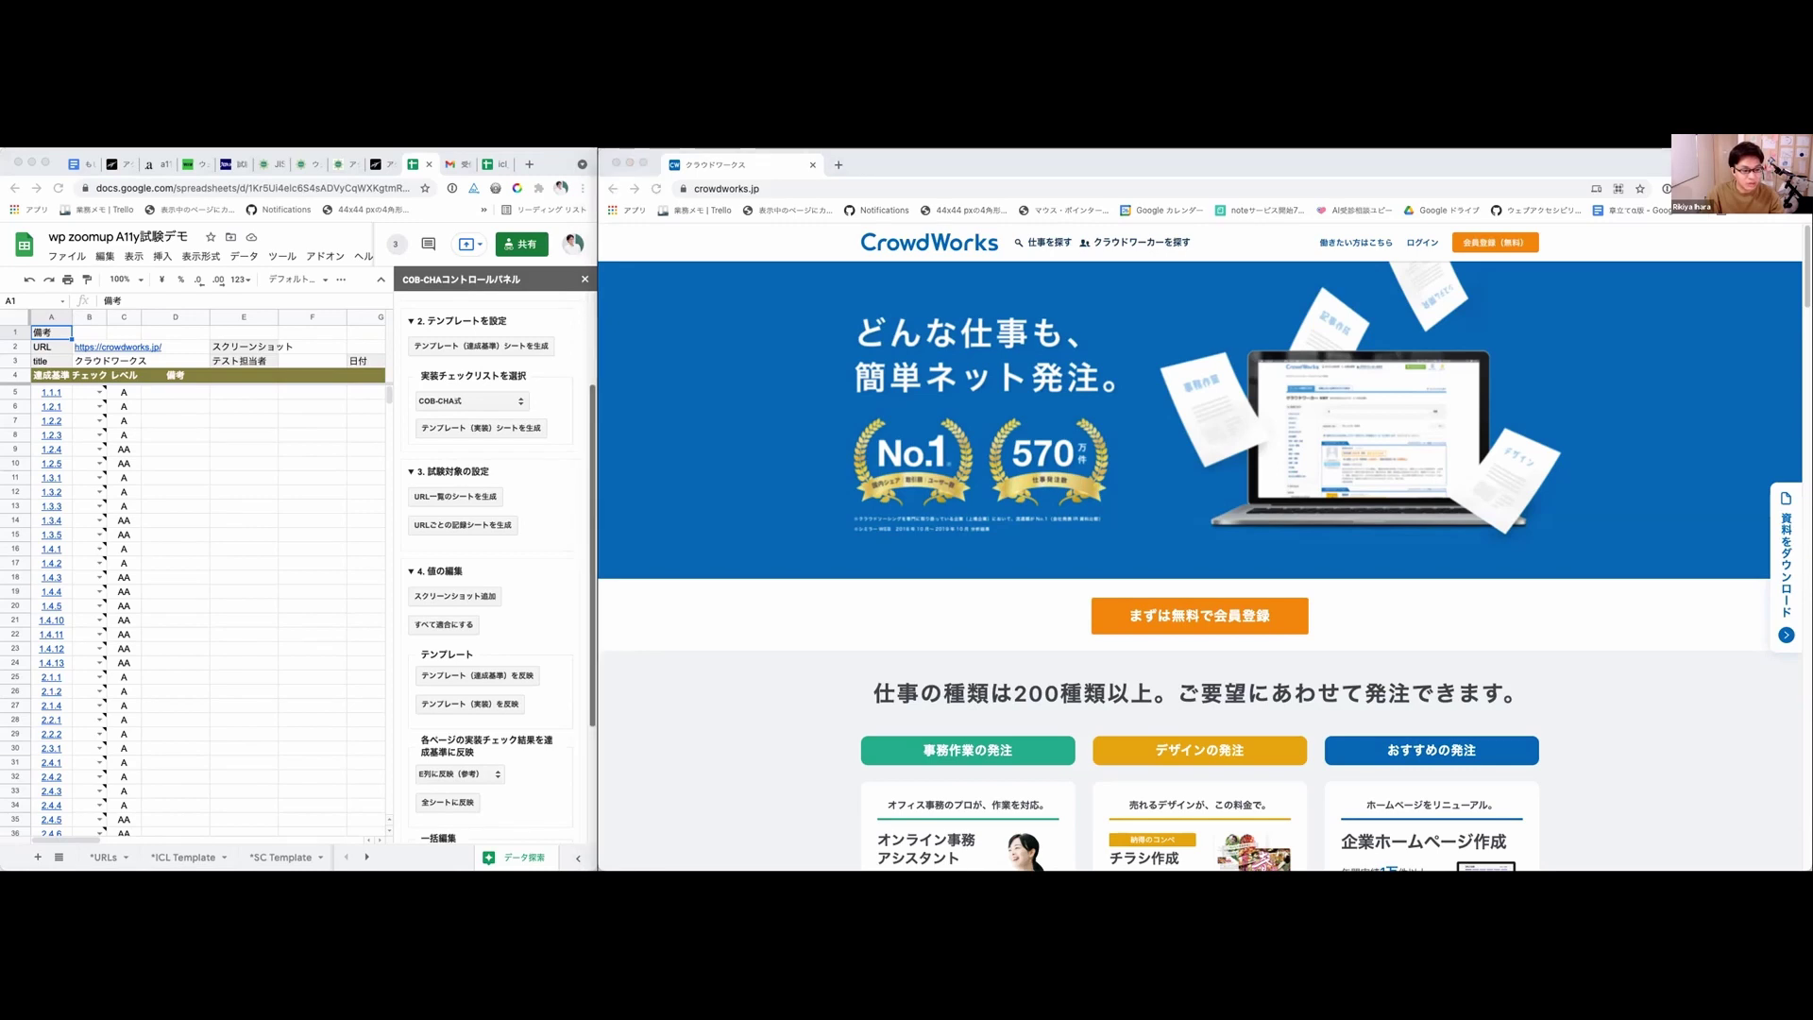
Step: View the note on the check cell of success criterion 1.1.1 in record sheet 1
left_click(786, 730)
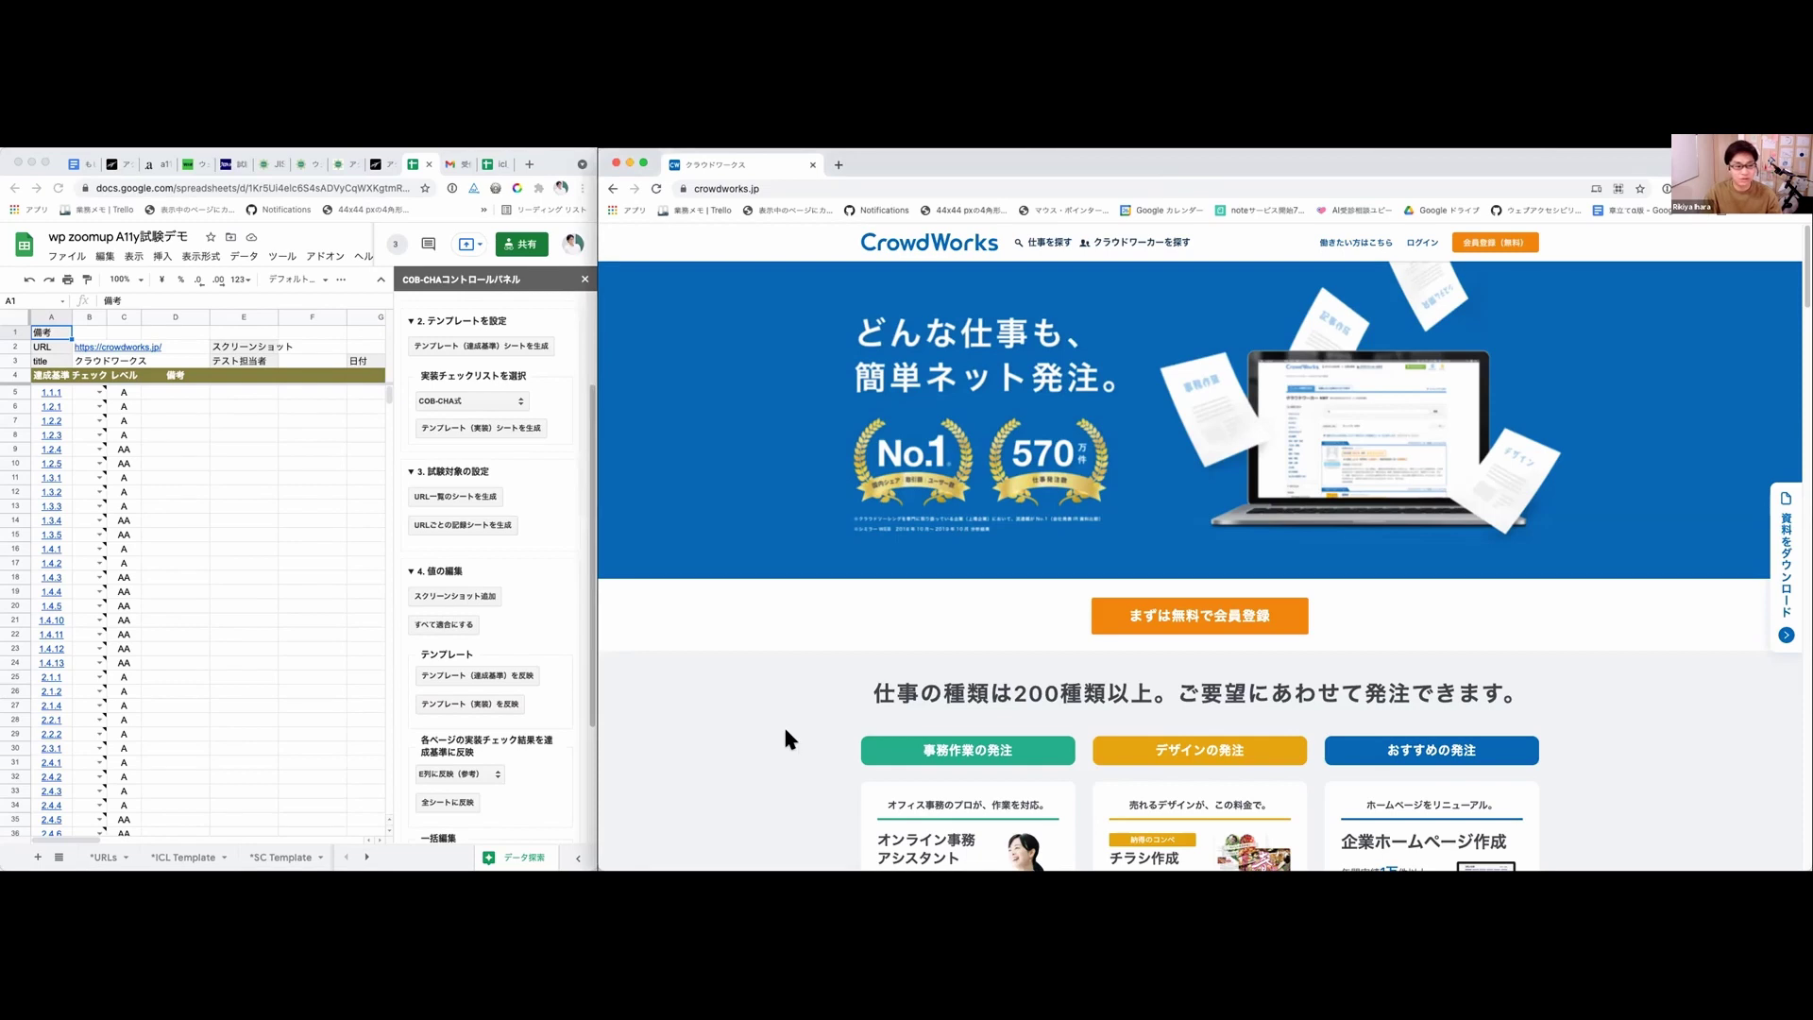
left_click(86, 383)
mouse_move(90, 390)
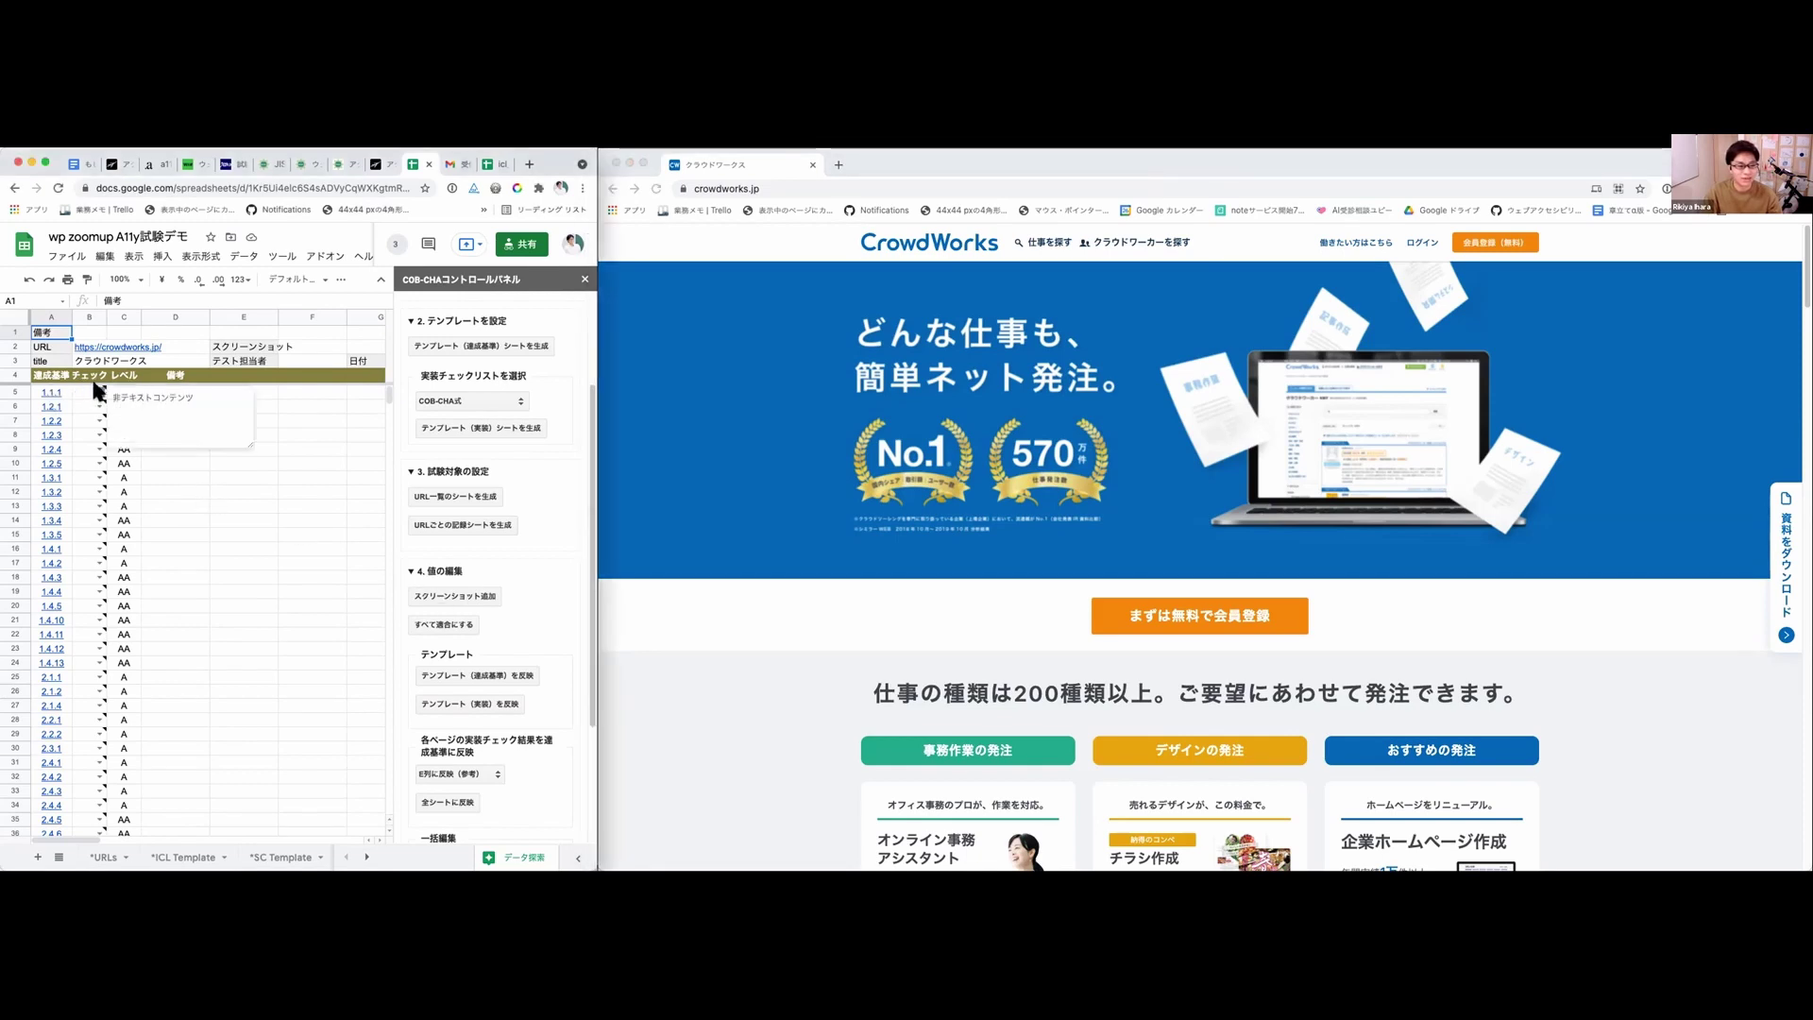
left_click(200, 521)
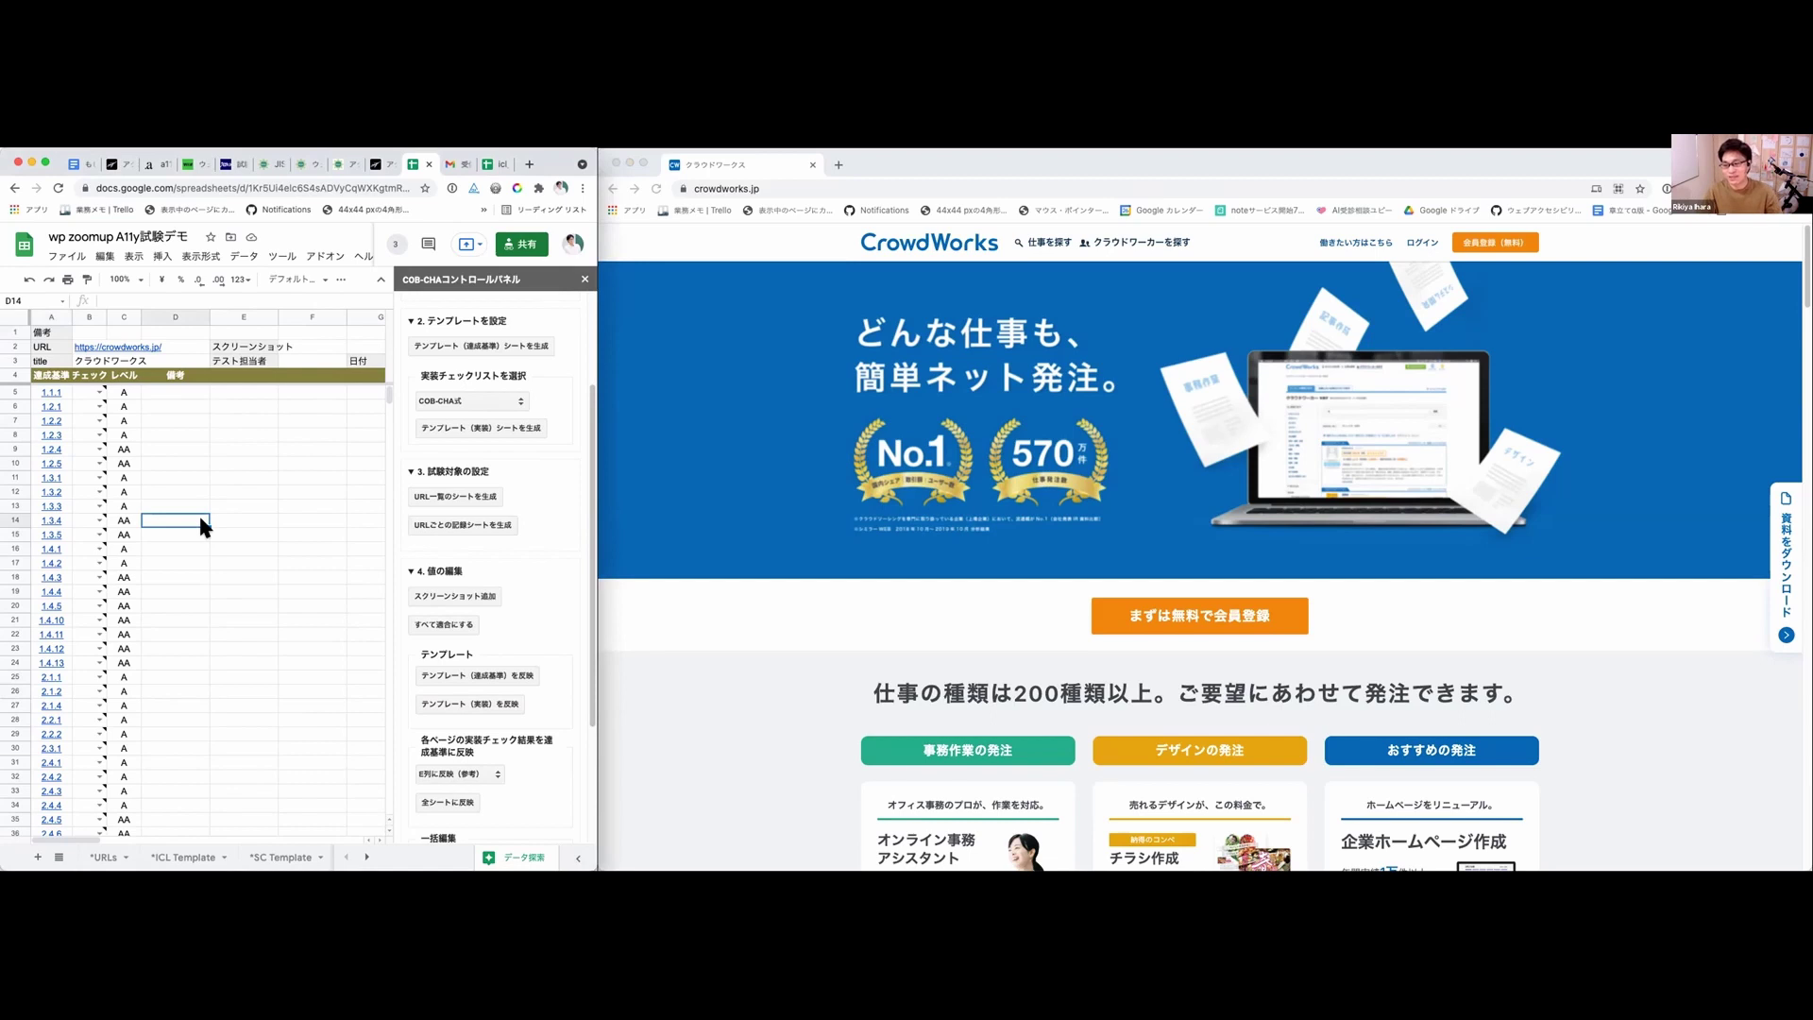
Step: Scan the entire CrowdWorks home page for accessibility issues with axe DevTools in the browser's developer tools
left_click(736, 678)
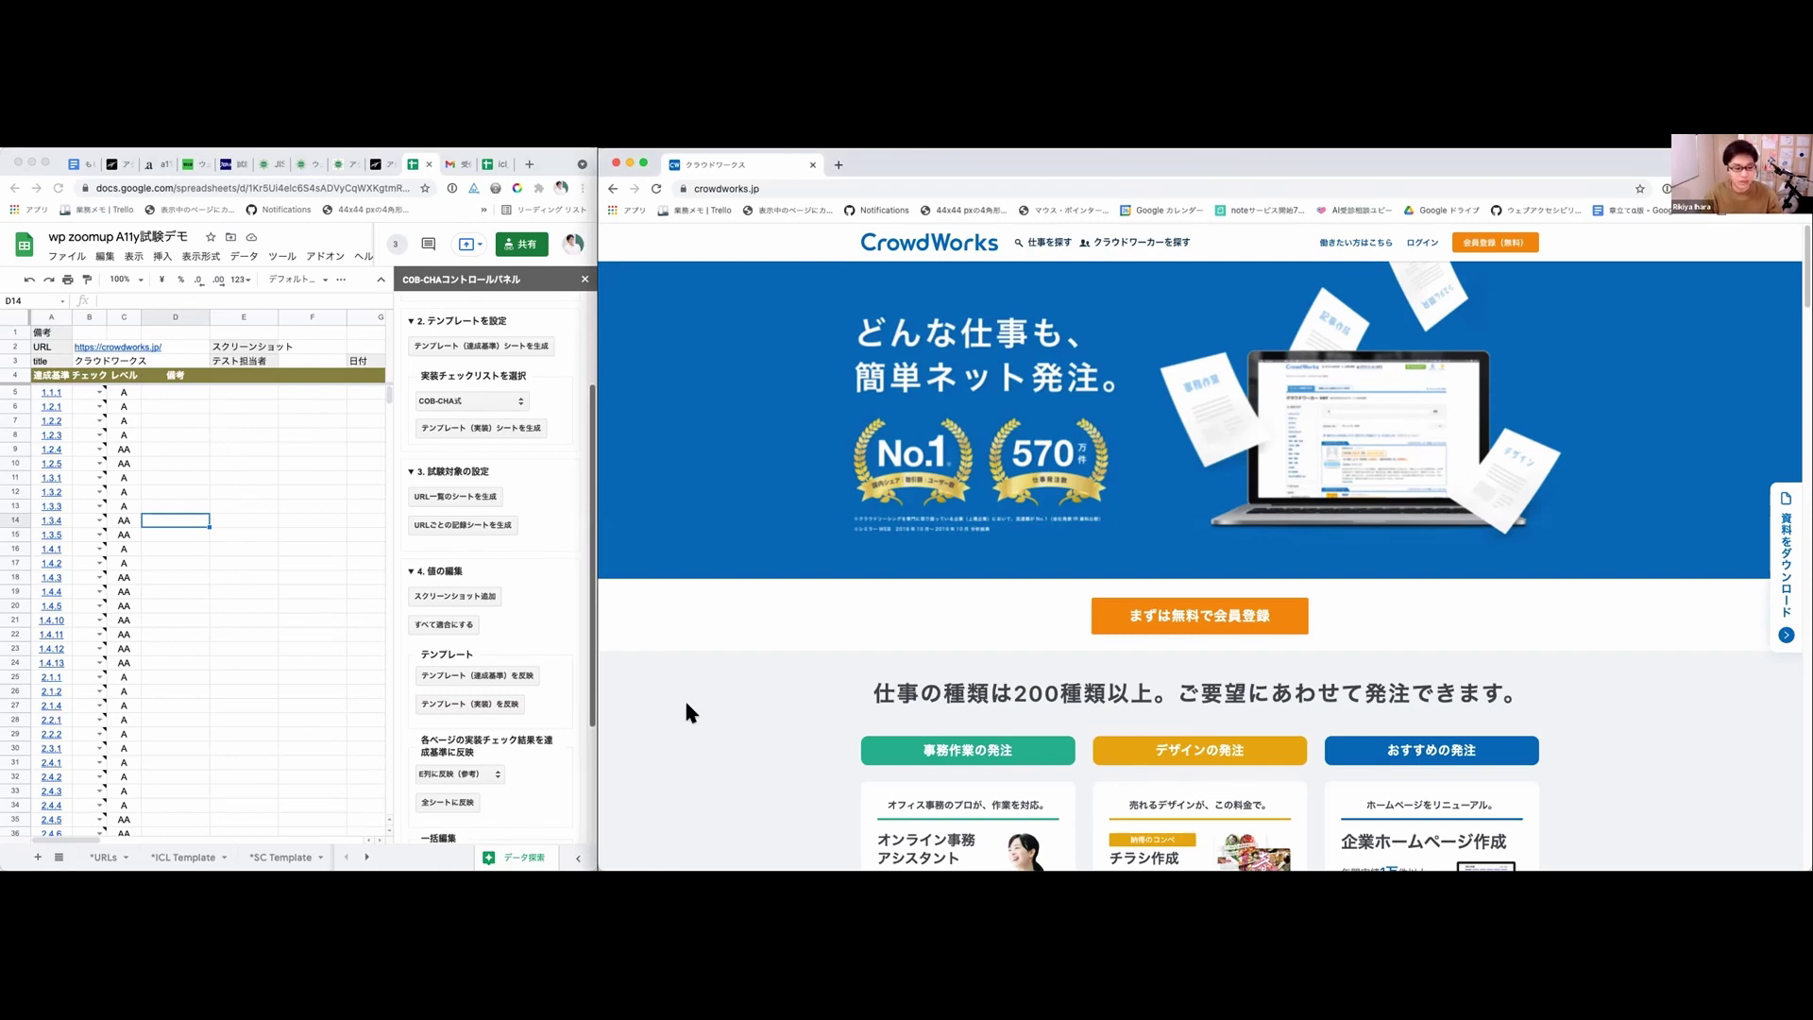
key("super+alt+i")
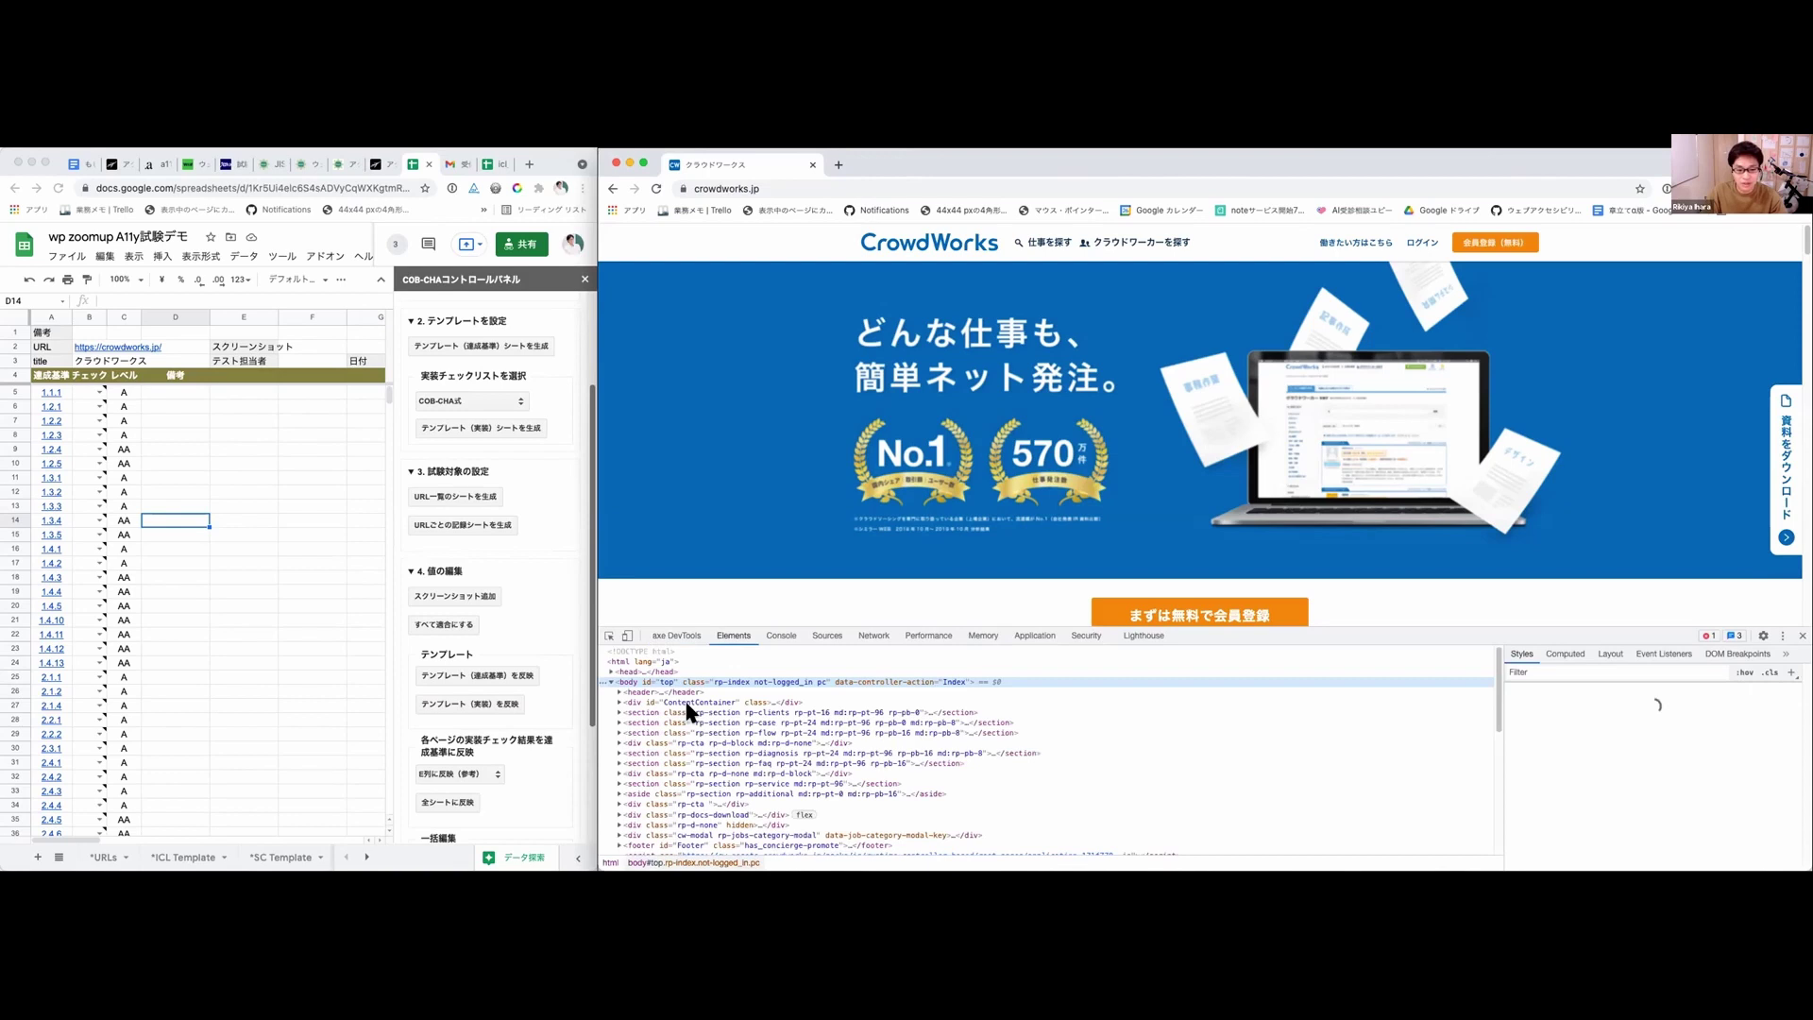
left_click(672, 636)
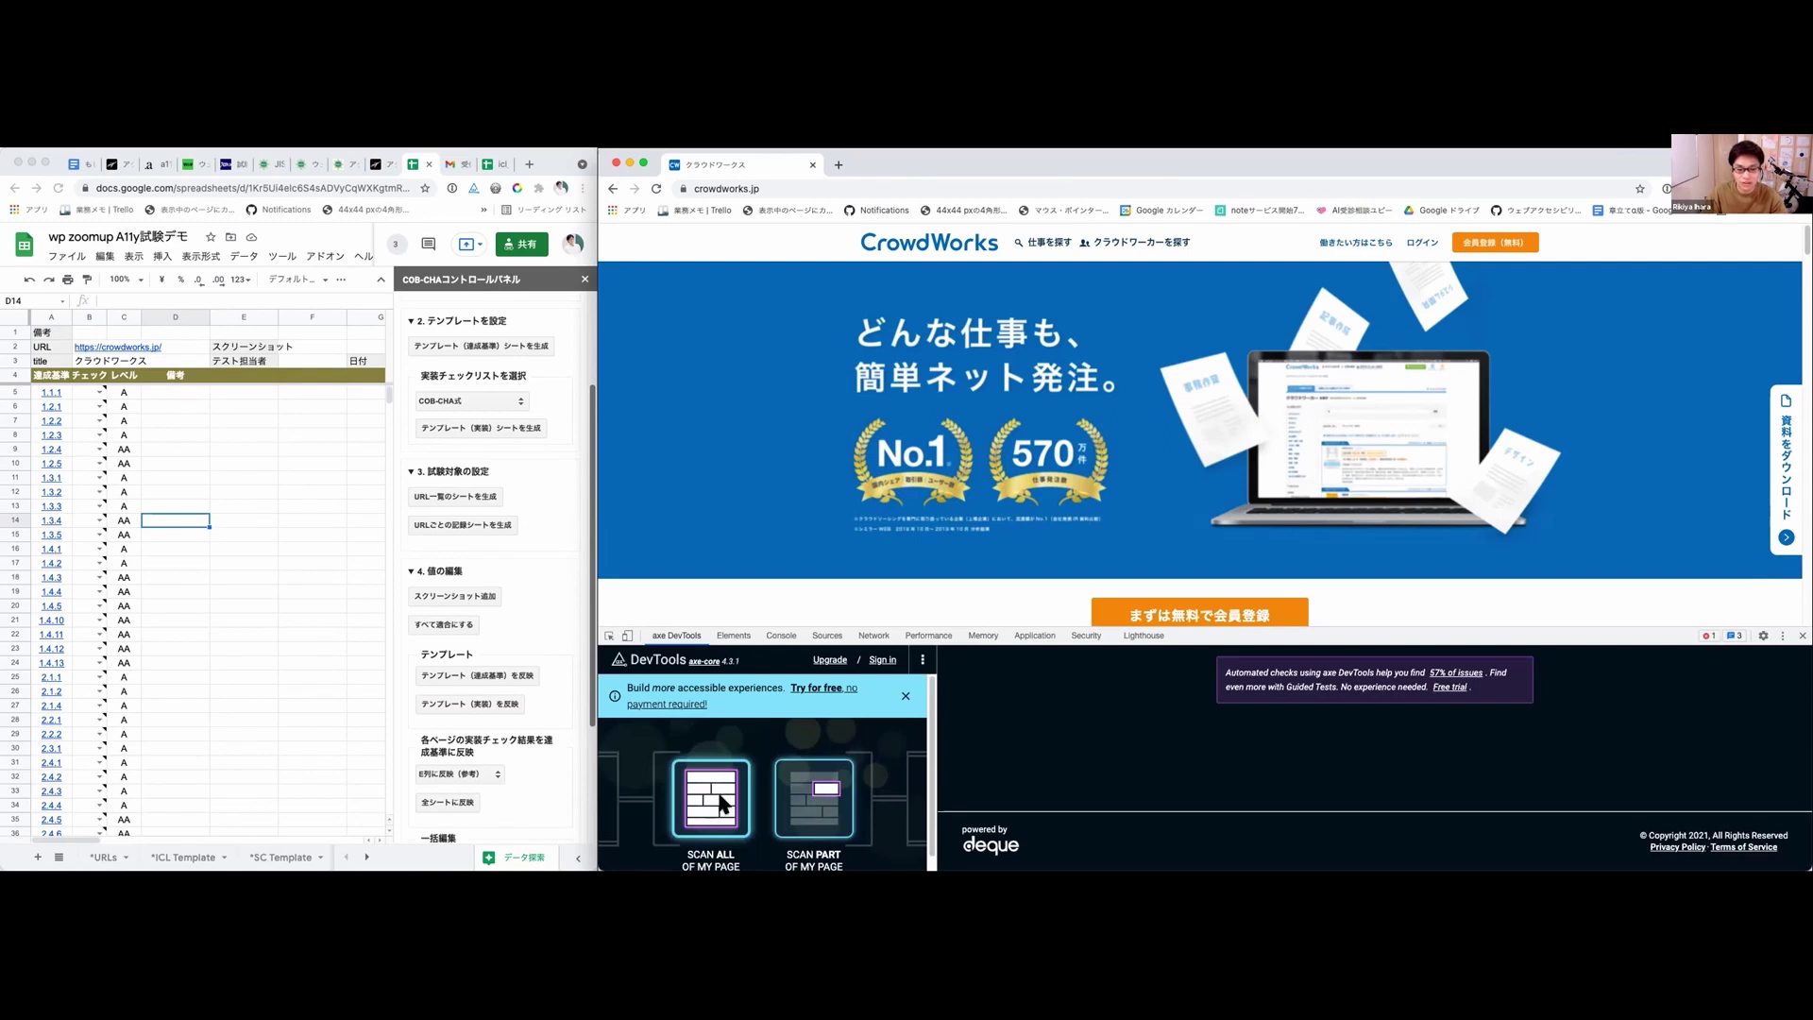
left_click(722, 803)
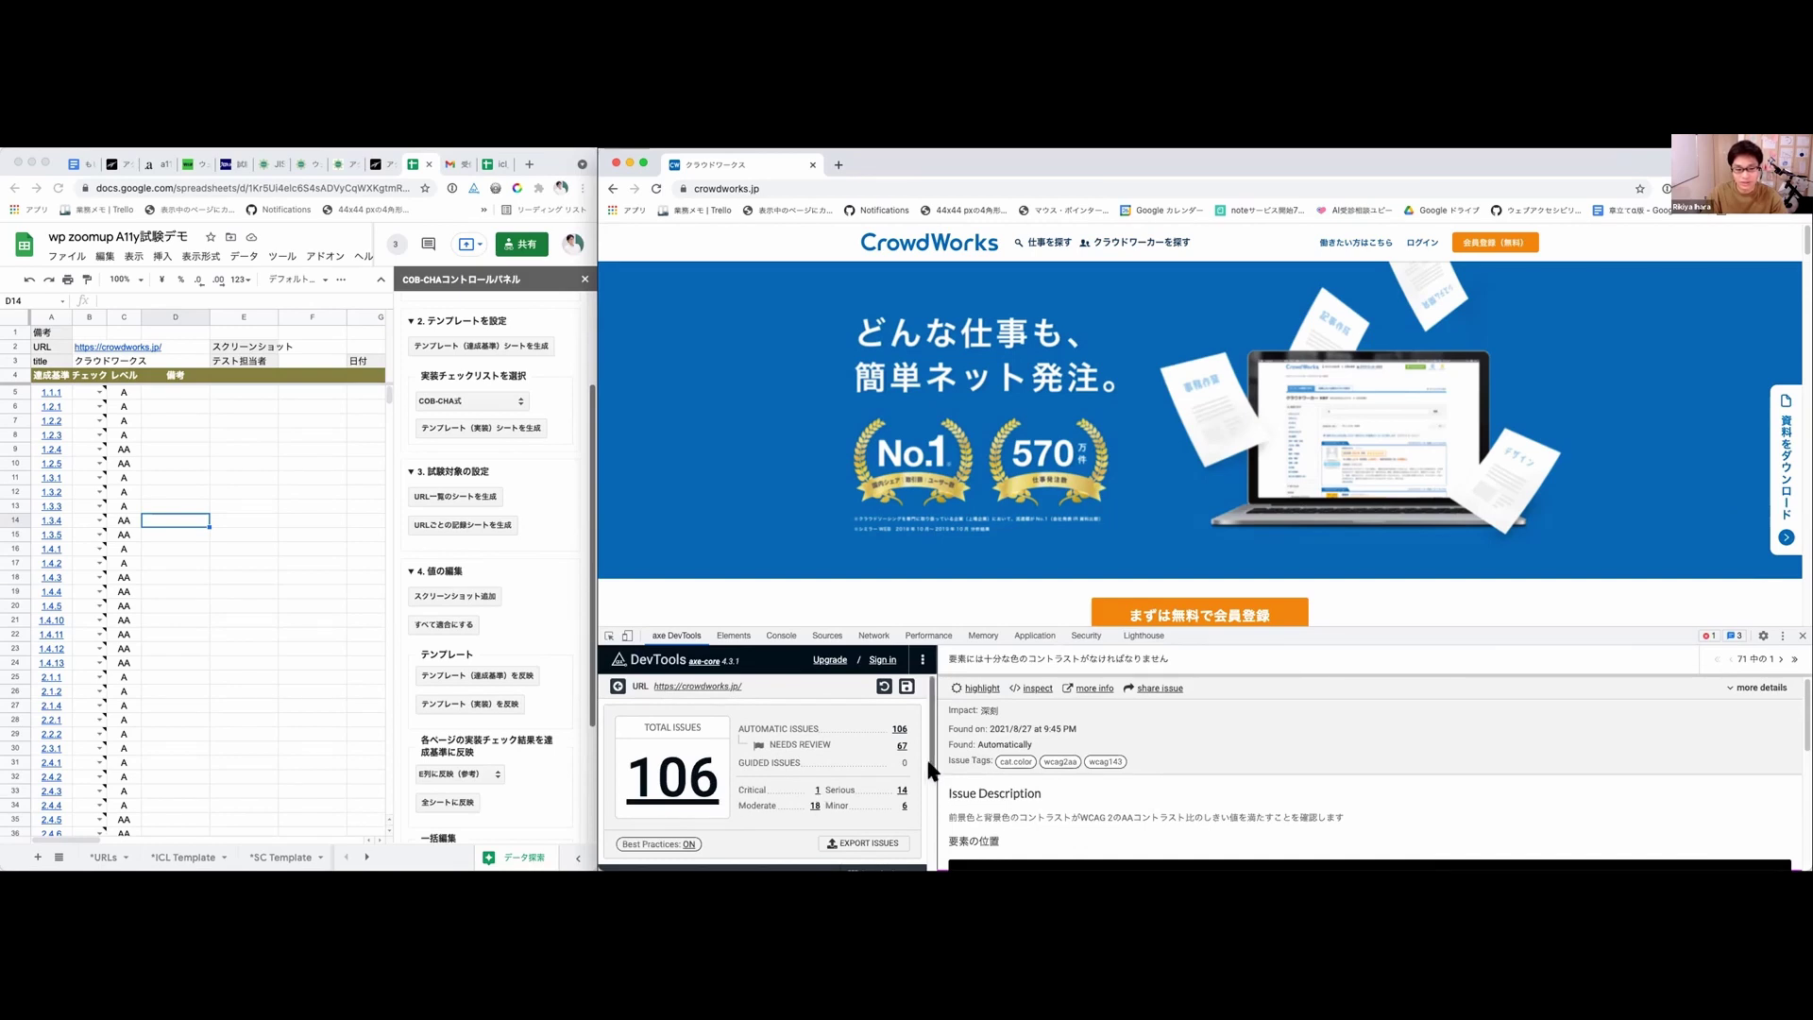
Step: Examine the insufficient colour contrast issue in the scan results, highlighting the affected elements on the CrowdWorks page one after another
left_click_drag(925, 745, 931, 843)
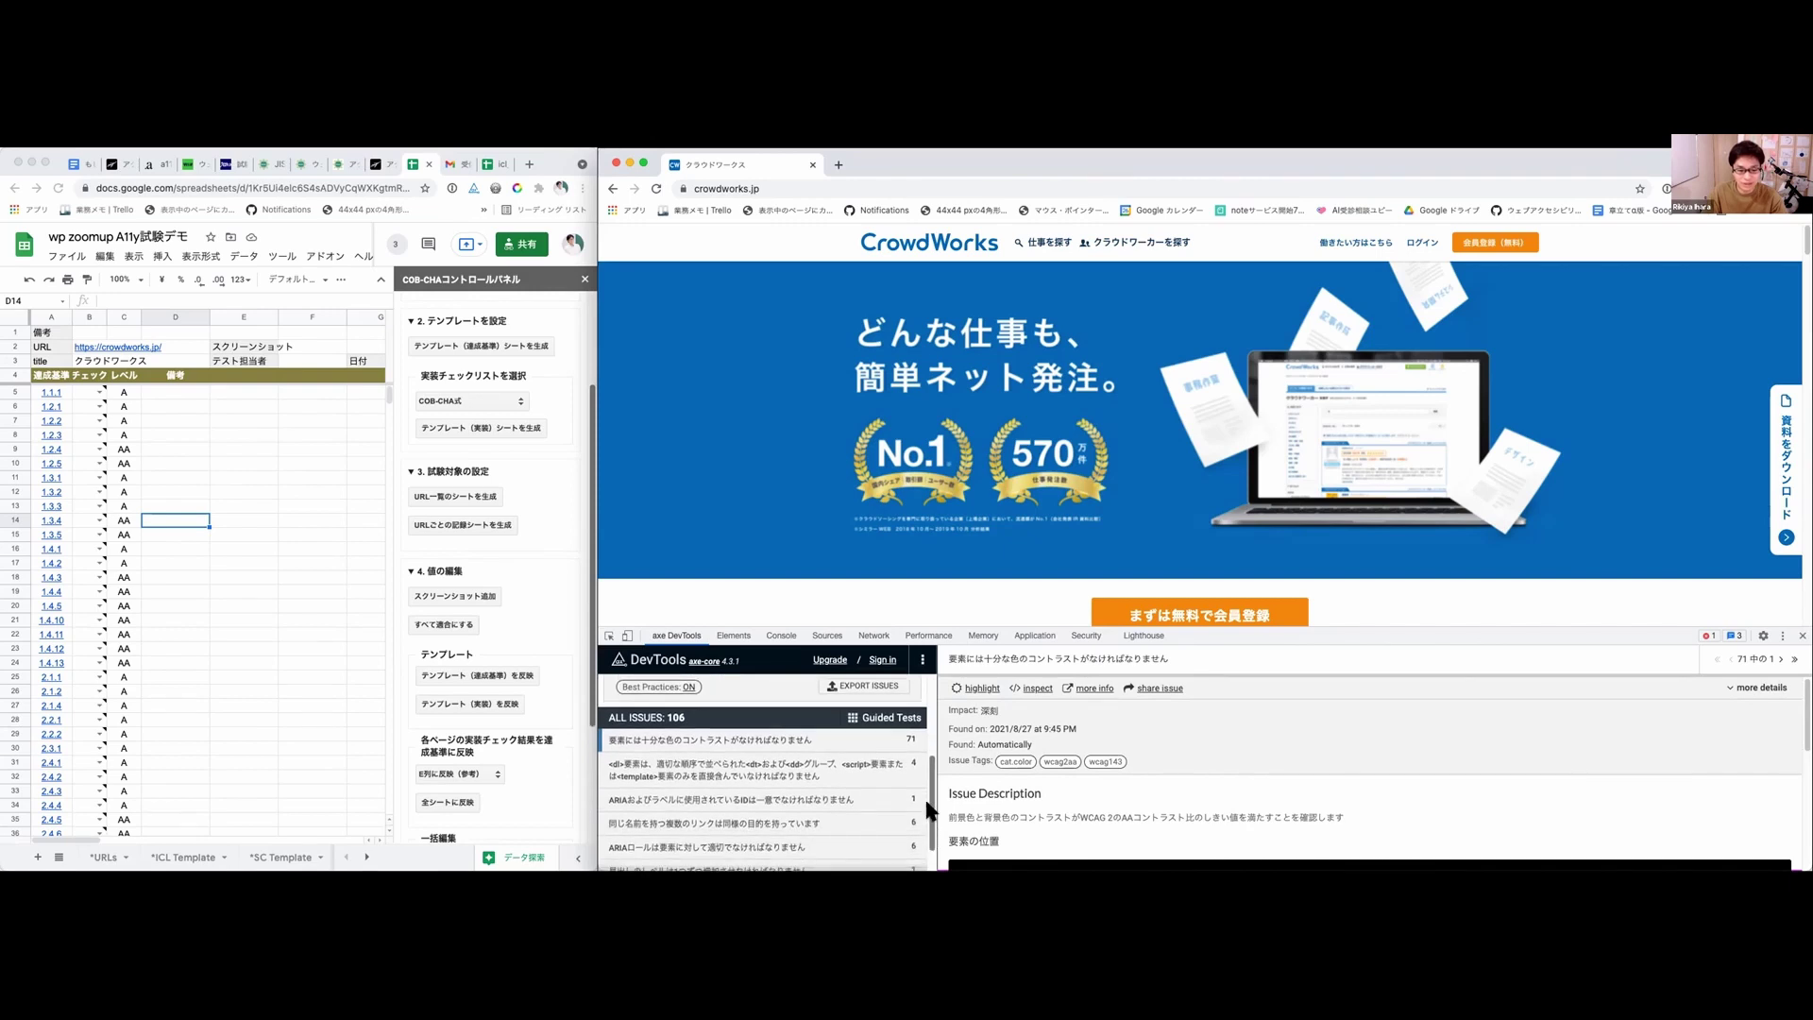
scroll(929, 812, "down", 1)
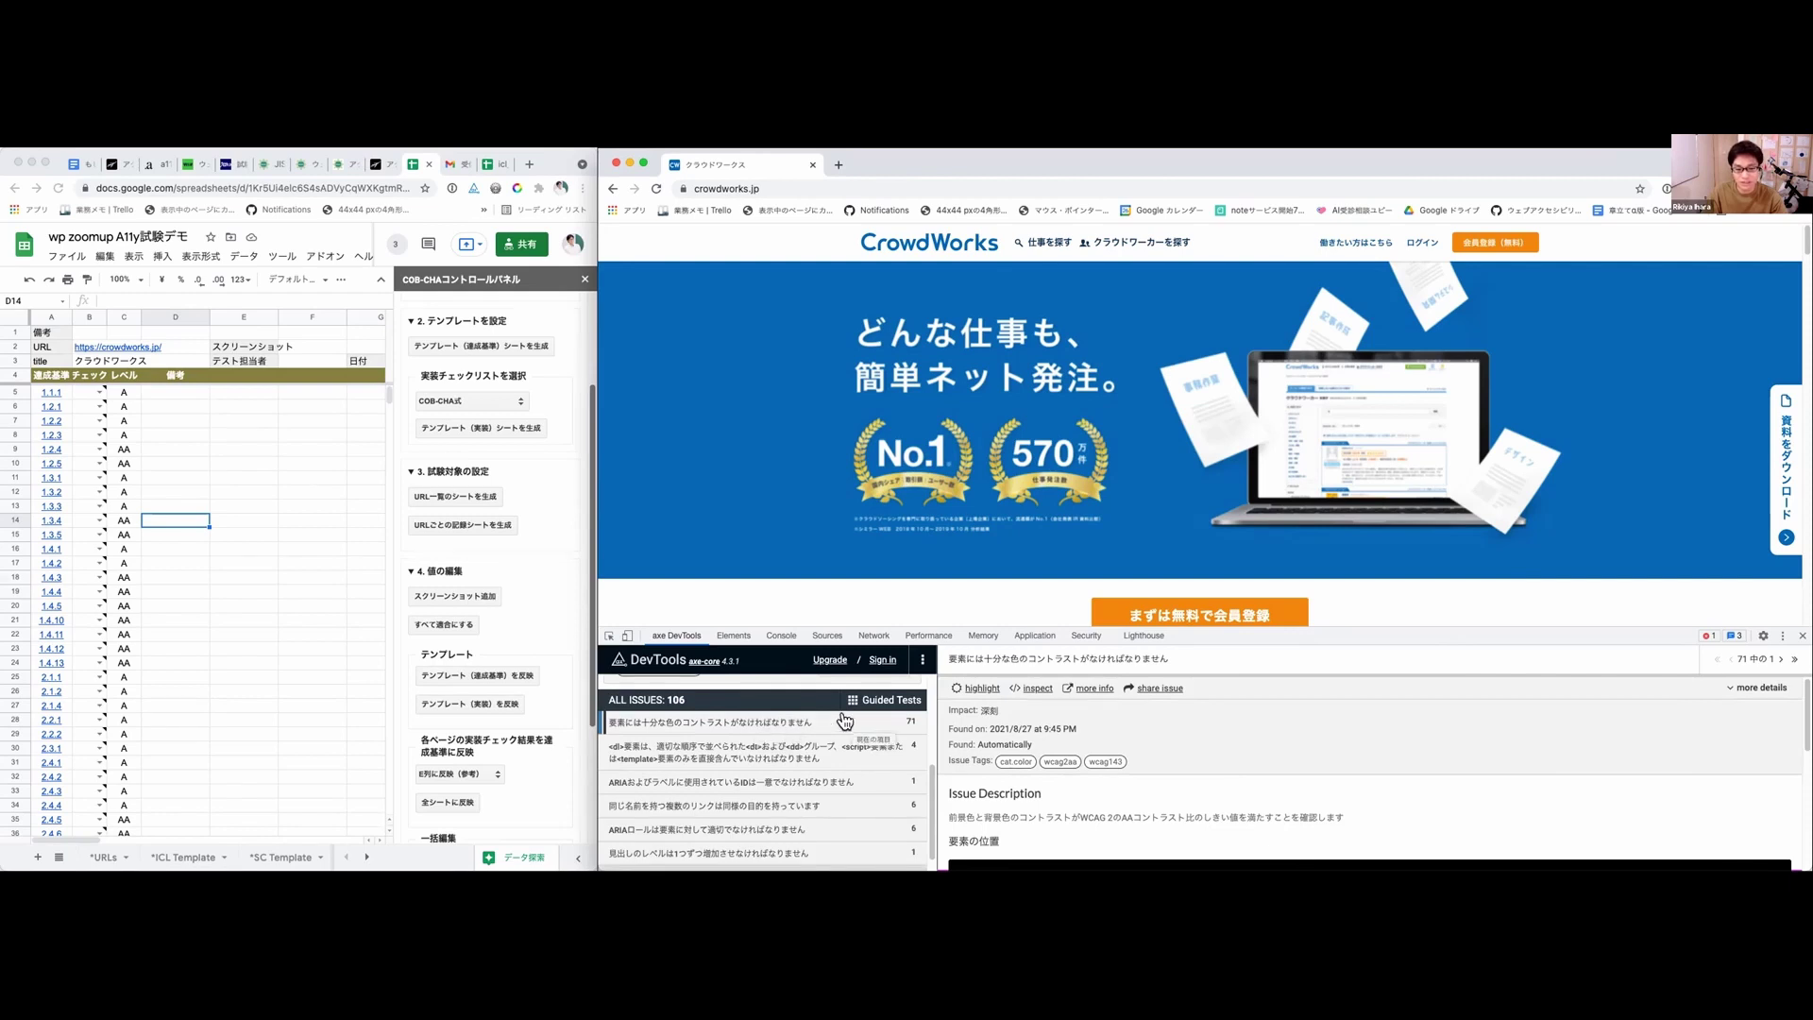
left_click(956, 686)
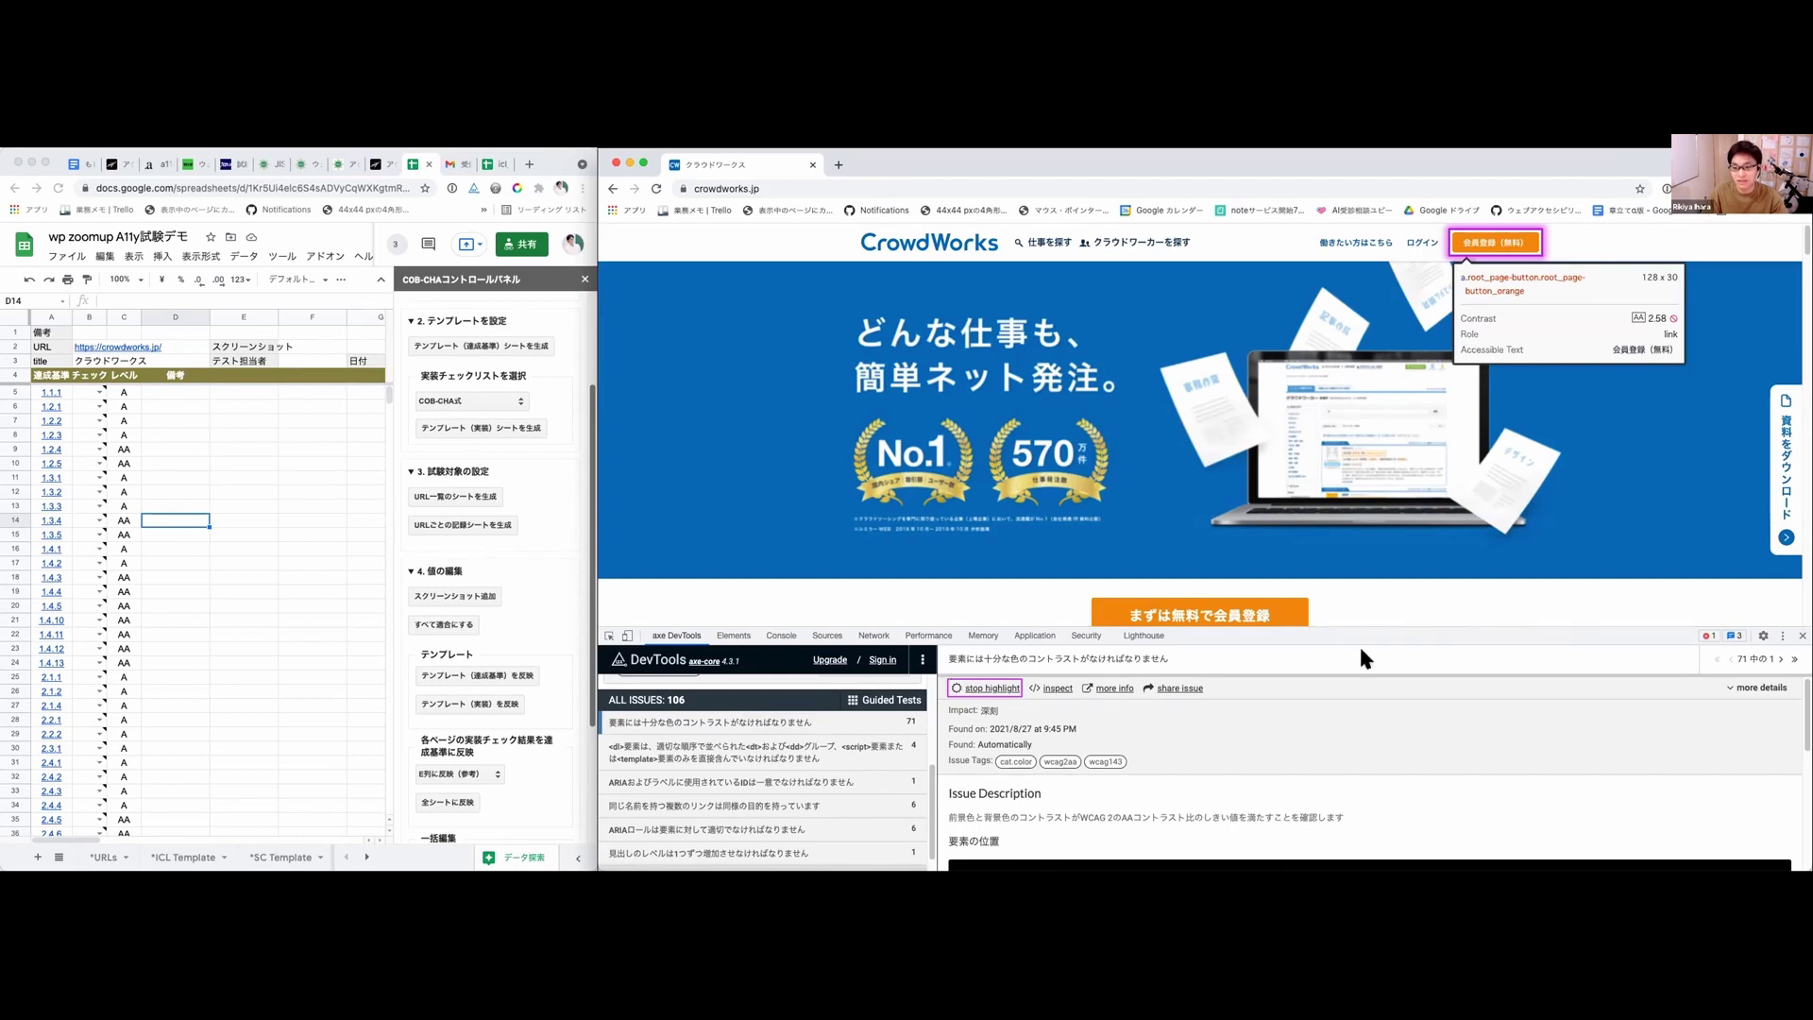
left_click(1779, 663)
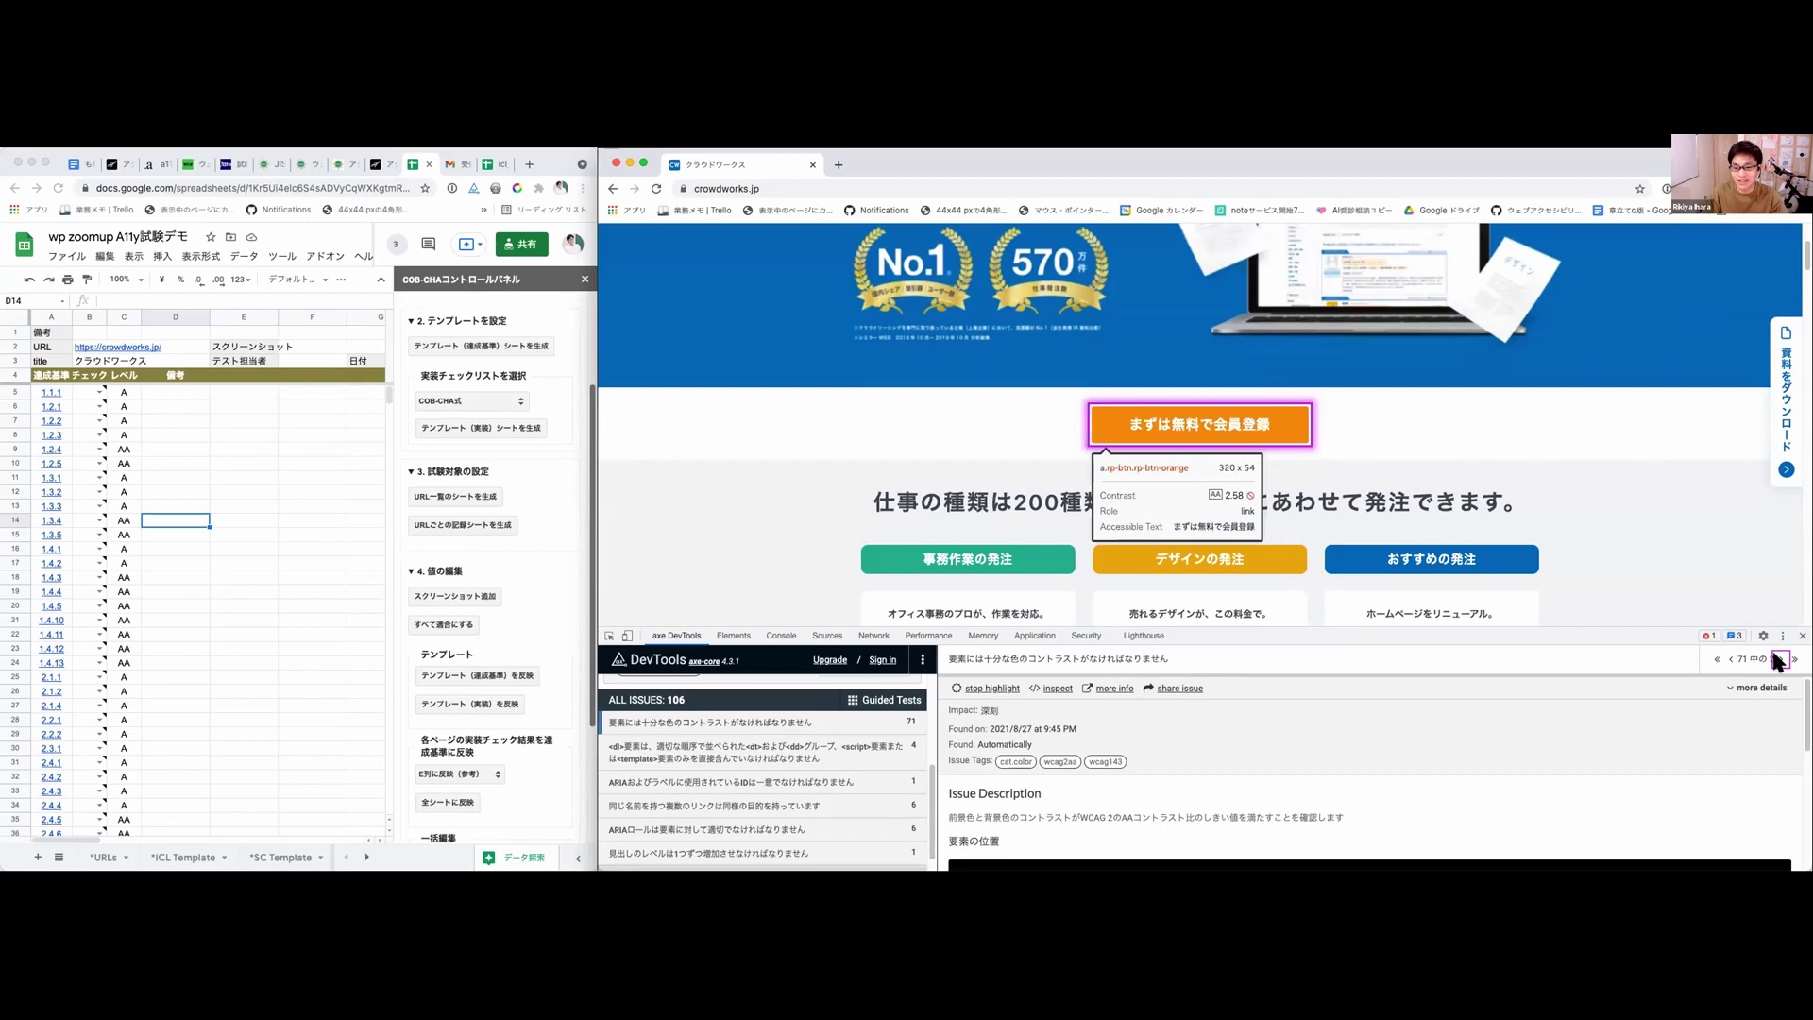
left_click(1779, 661)
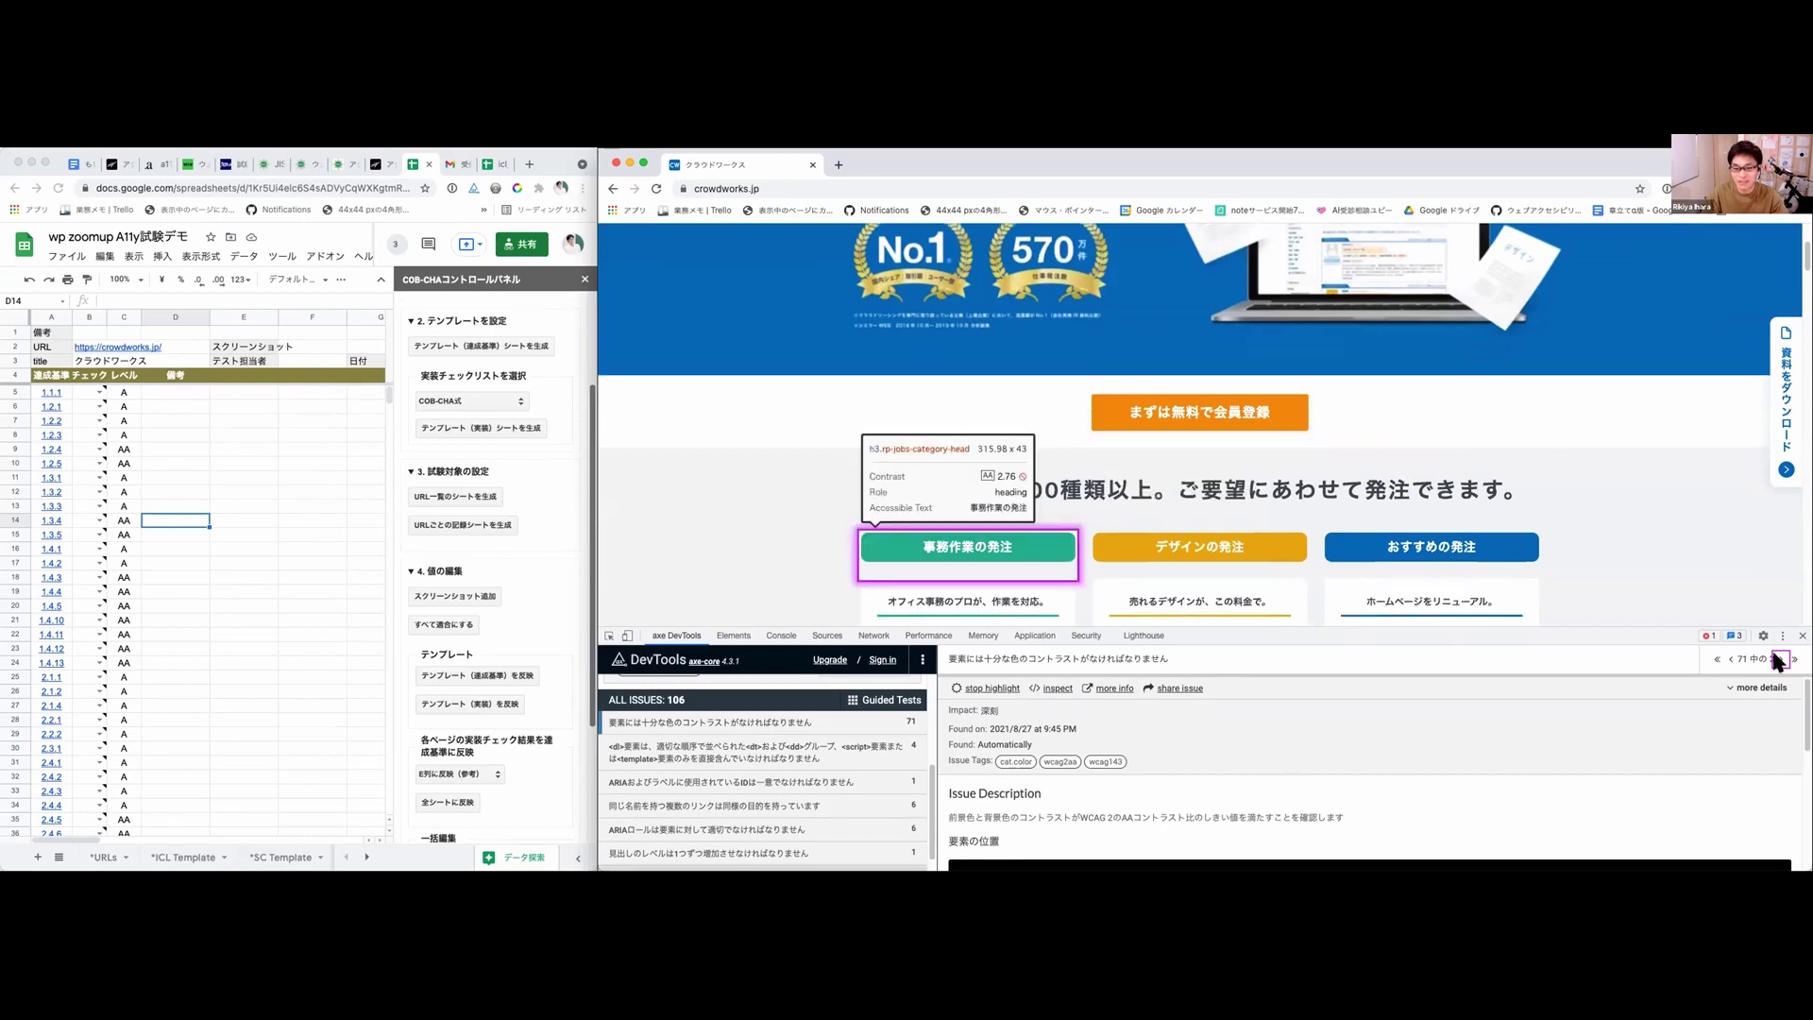
left_click(1779, 661)
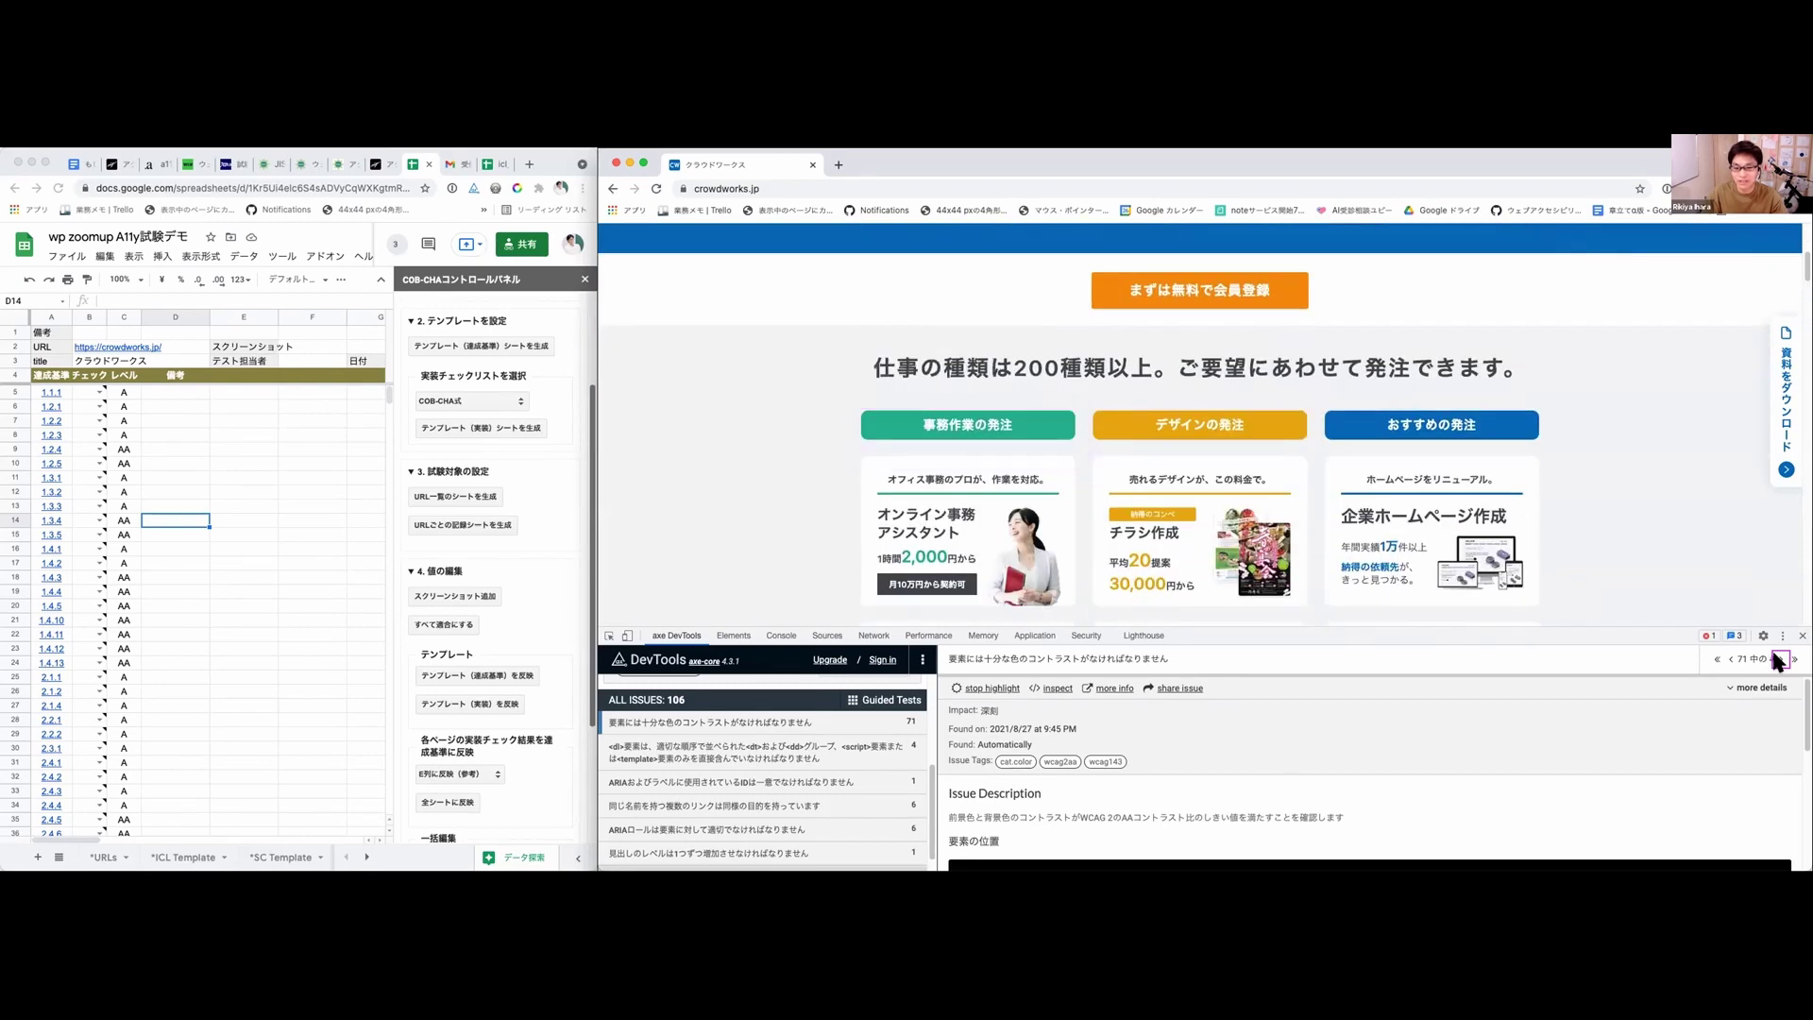
left_click(1779, 661)
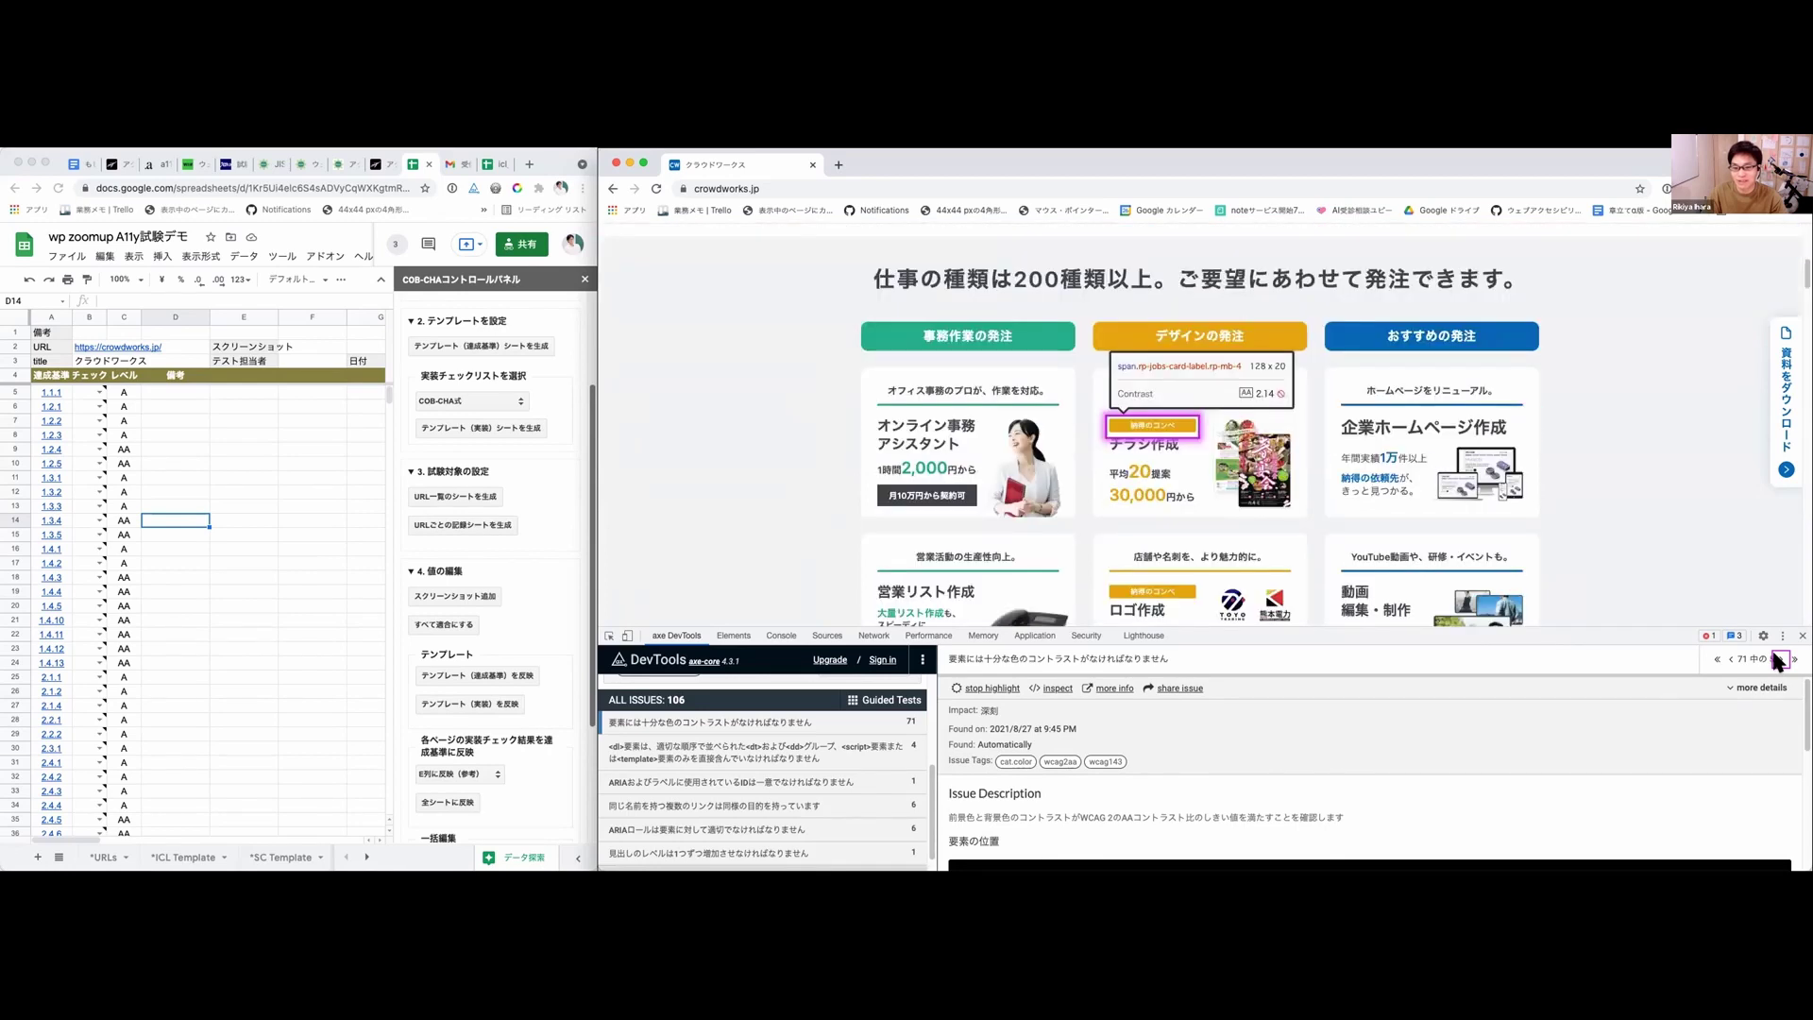
left_click(1779, 661)
left_click(1779, 661)
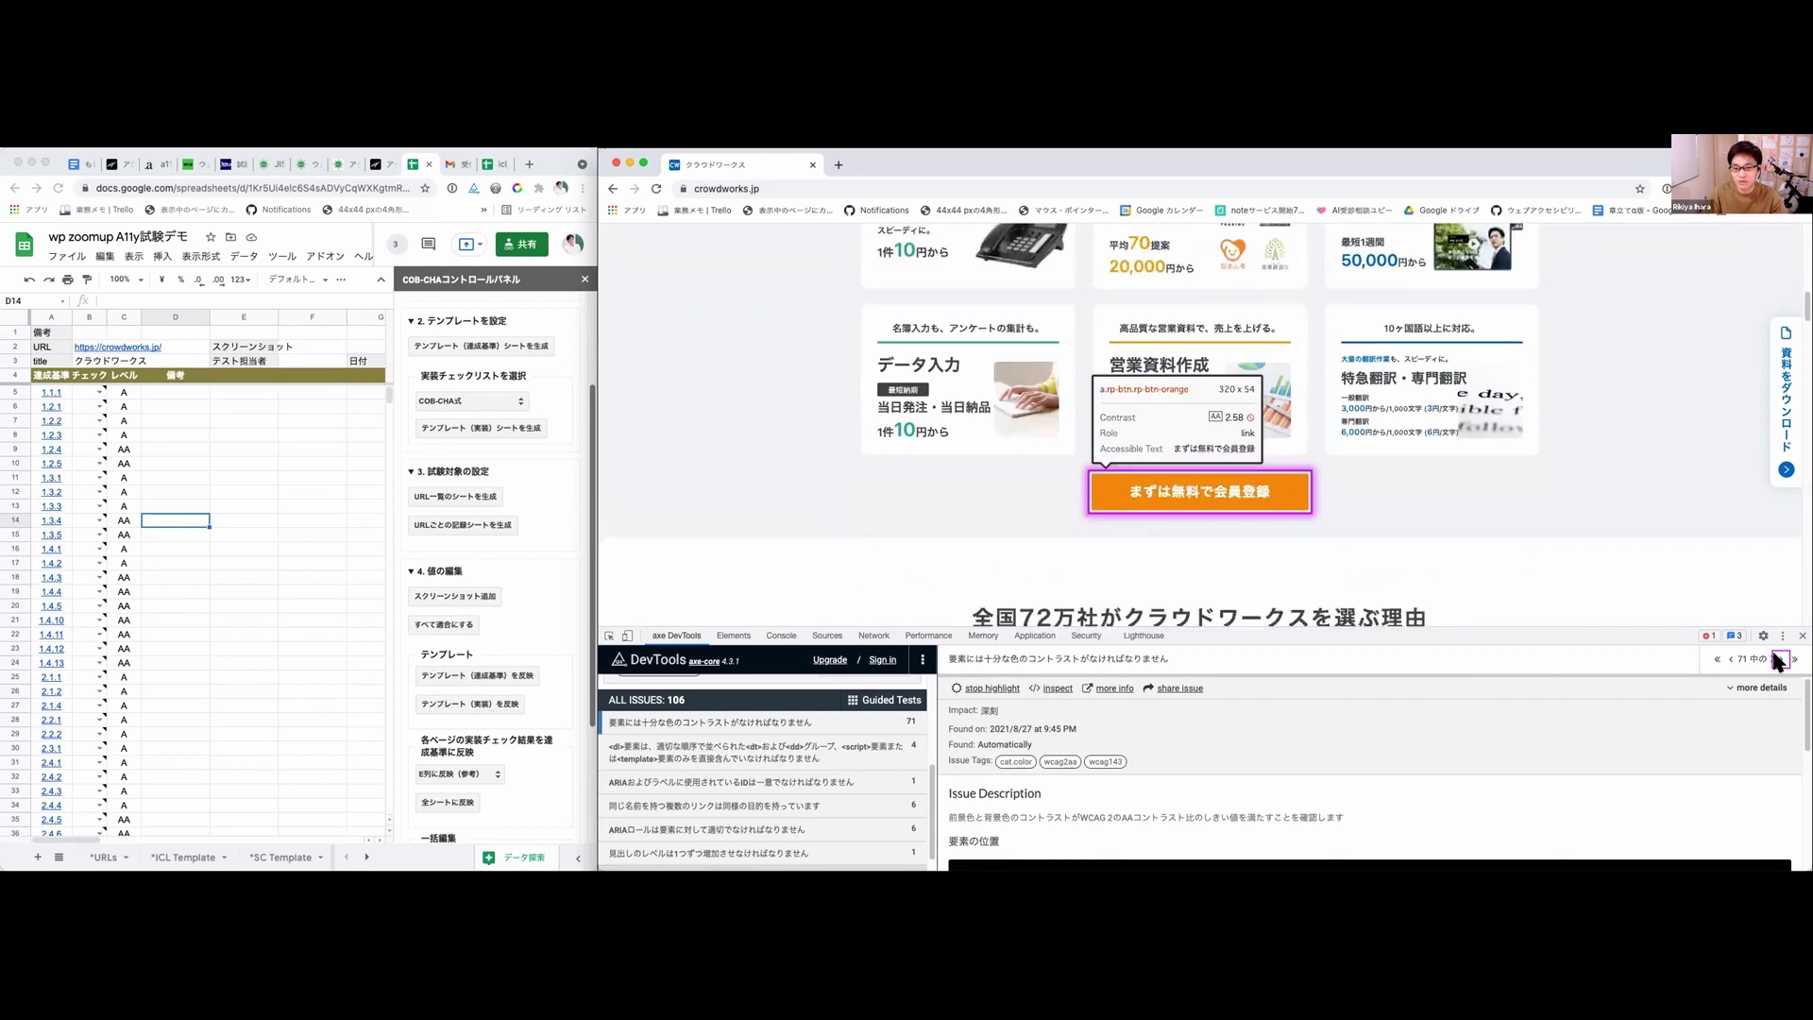
Step: Continue through the contrast issue's affected elements, highlighting the orange free-registration buttons on the CrowdWorks page one by one
left_click(1779, 661)
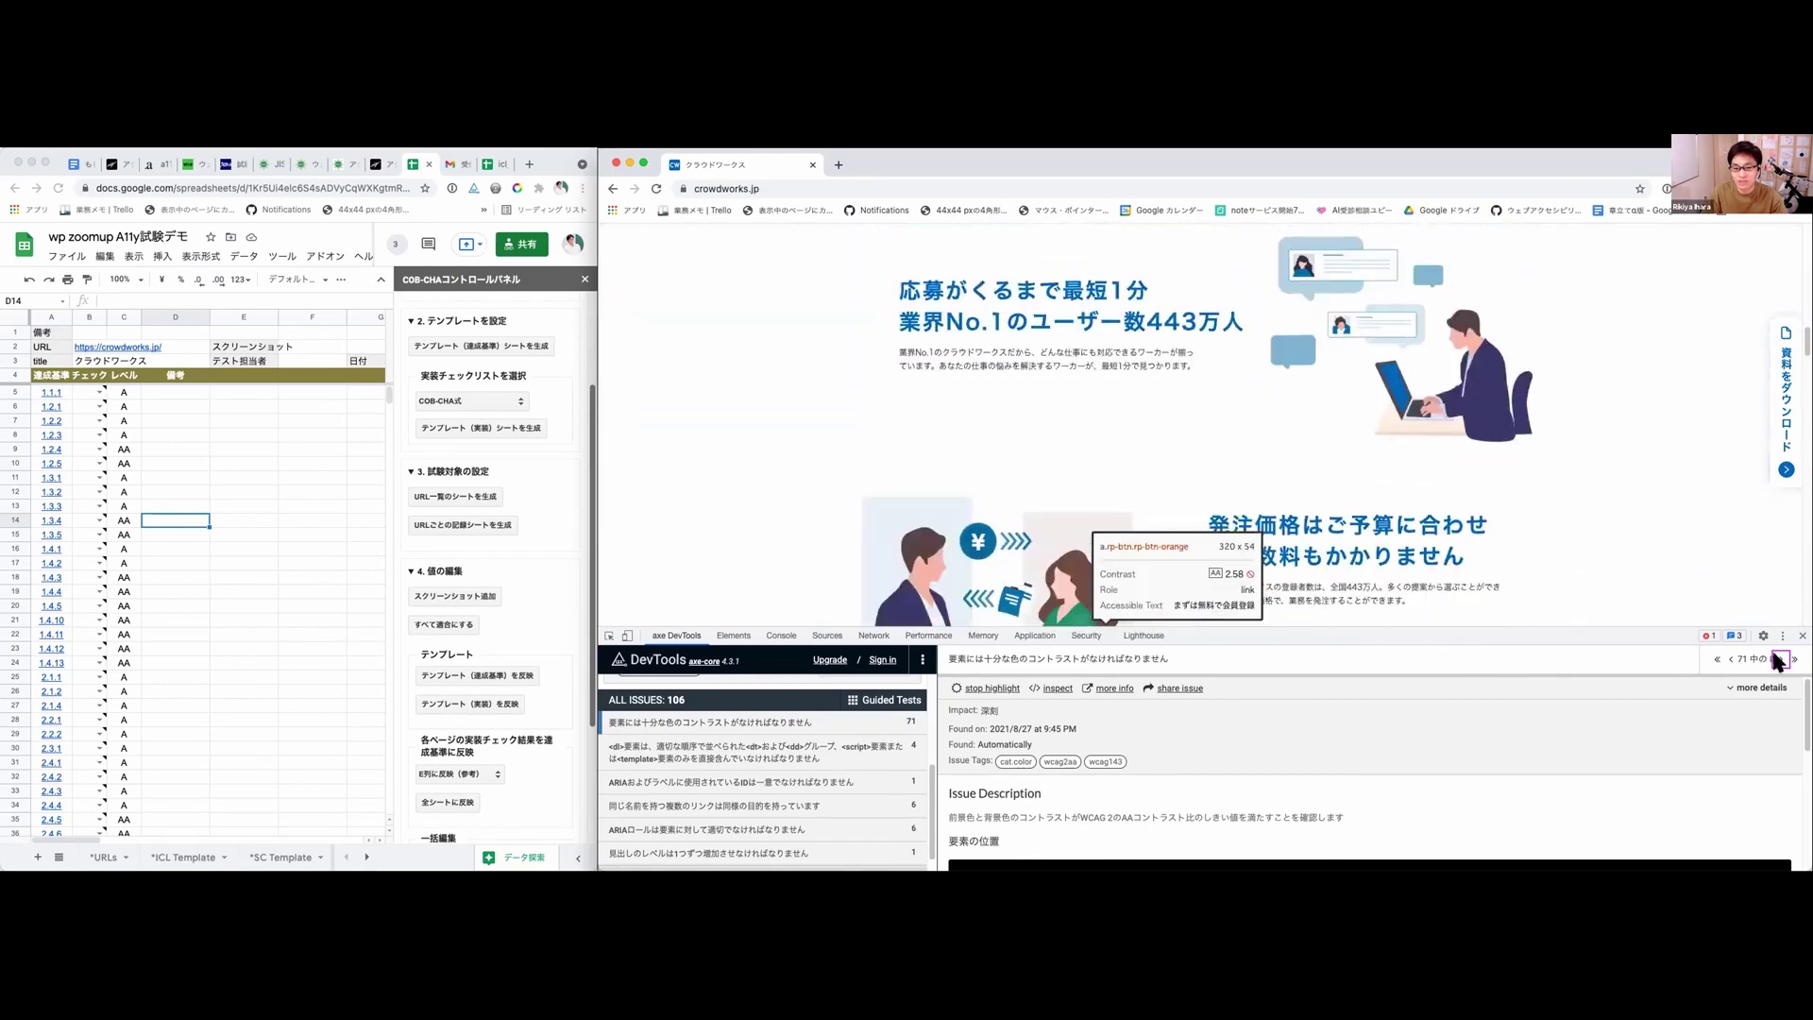
left_click(1778, 661)
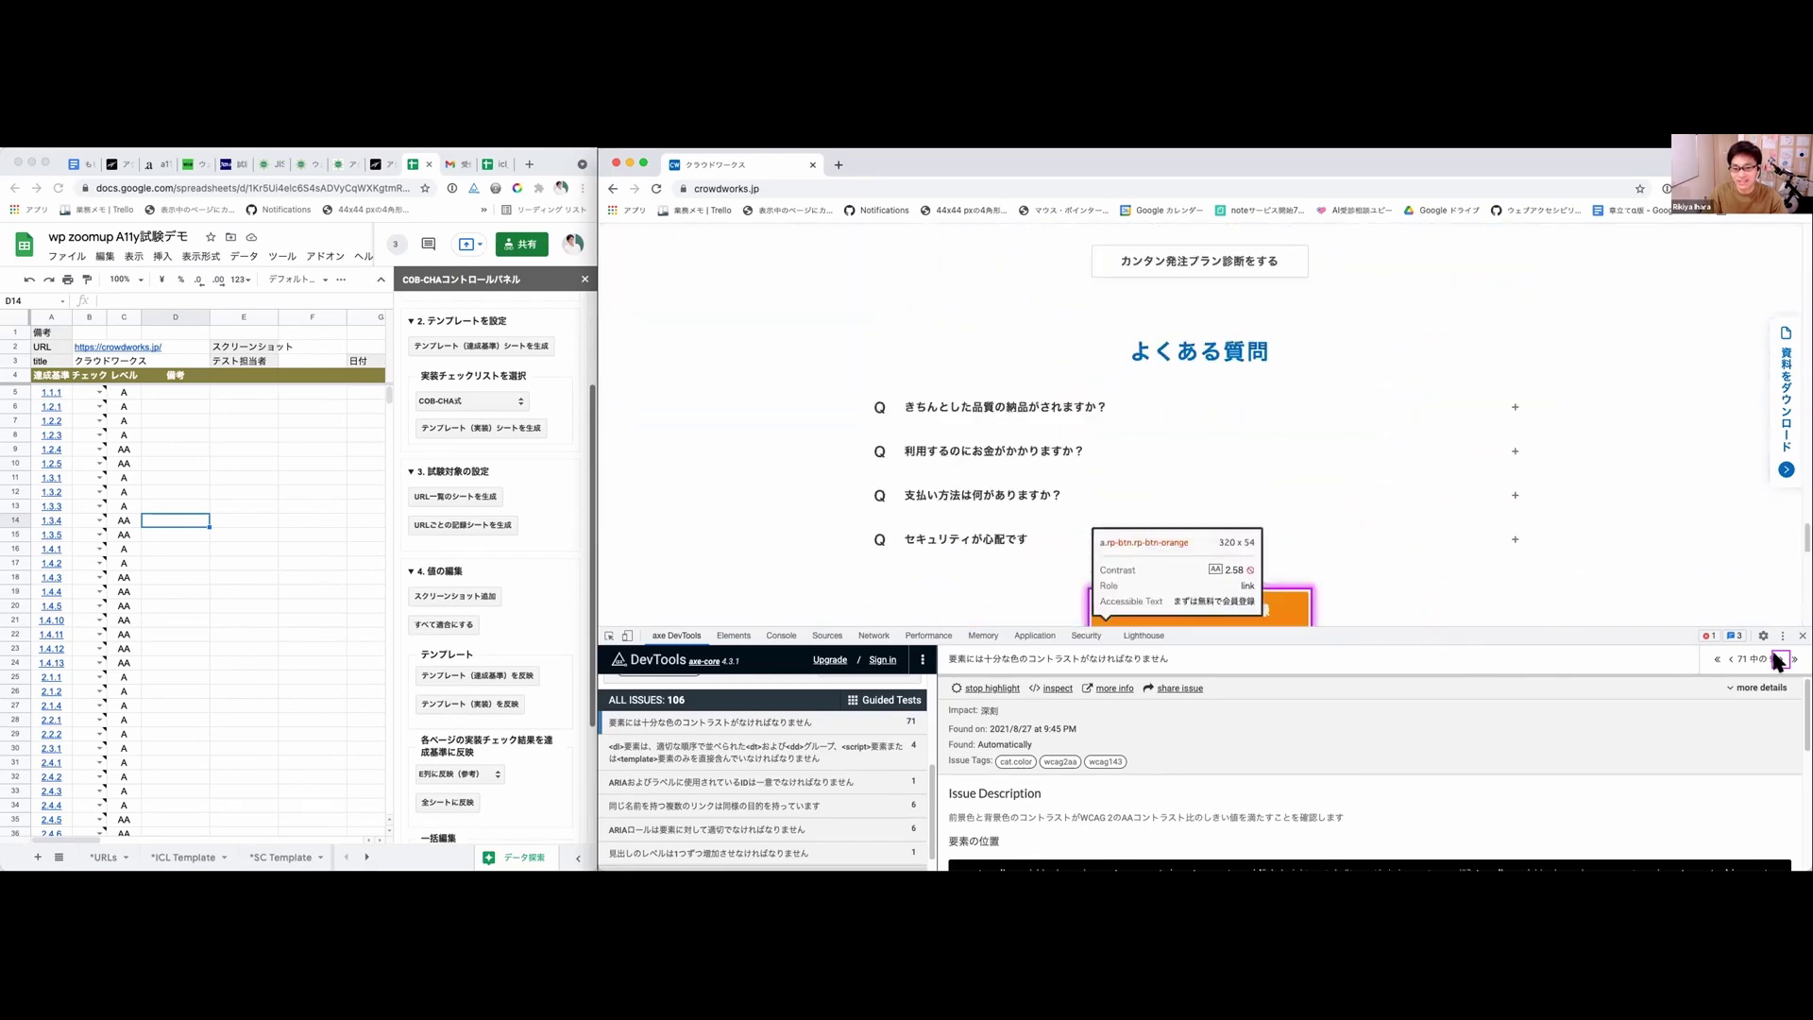
left_click(1779, 661)
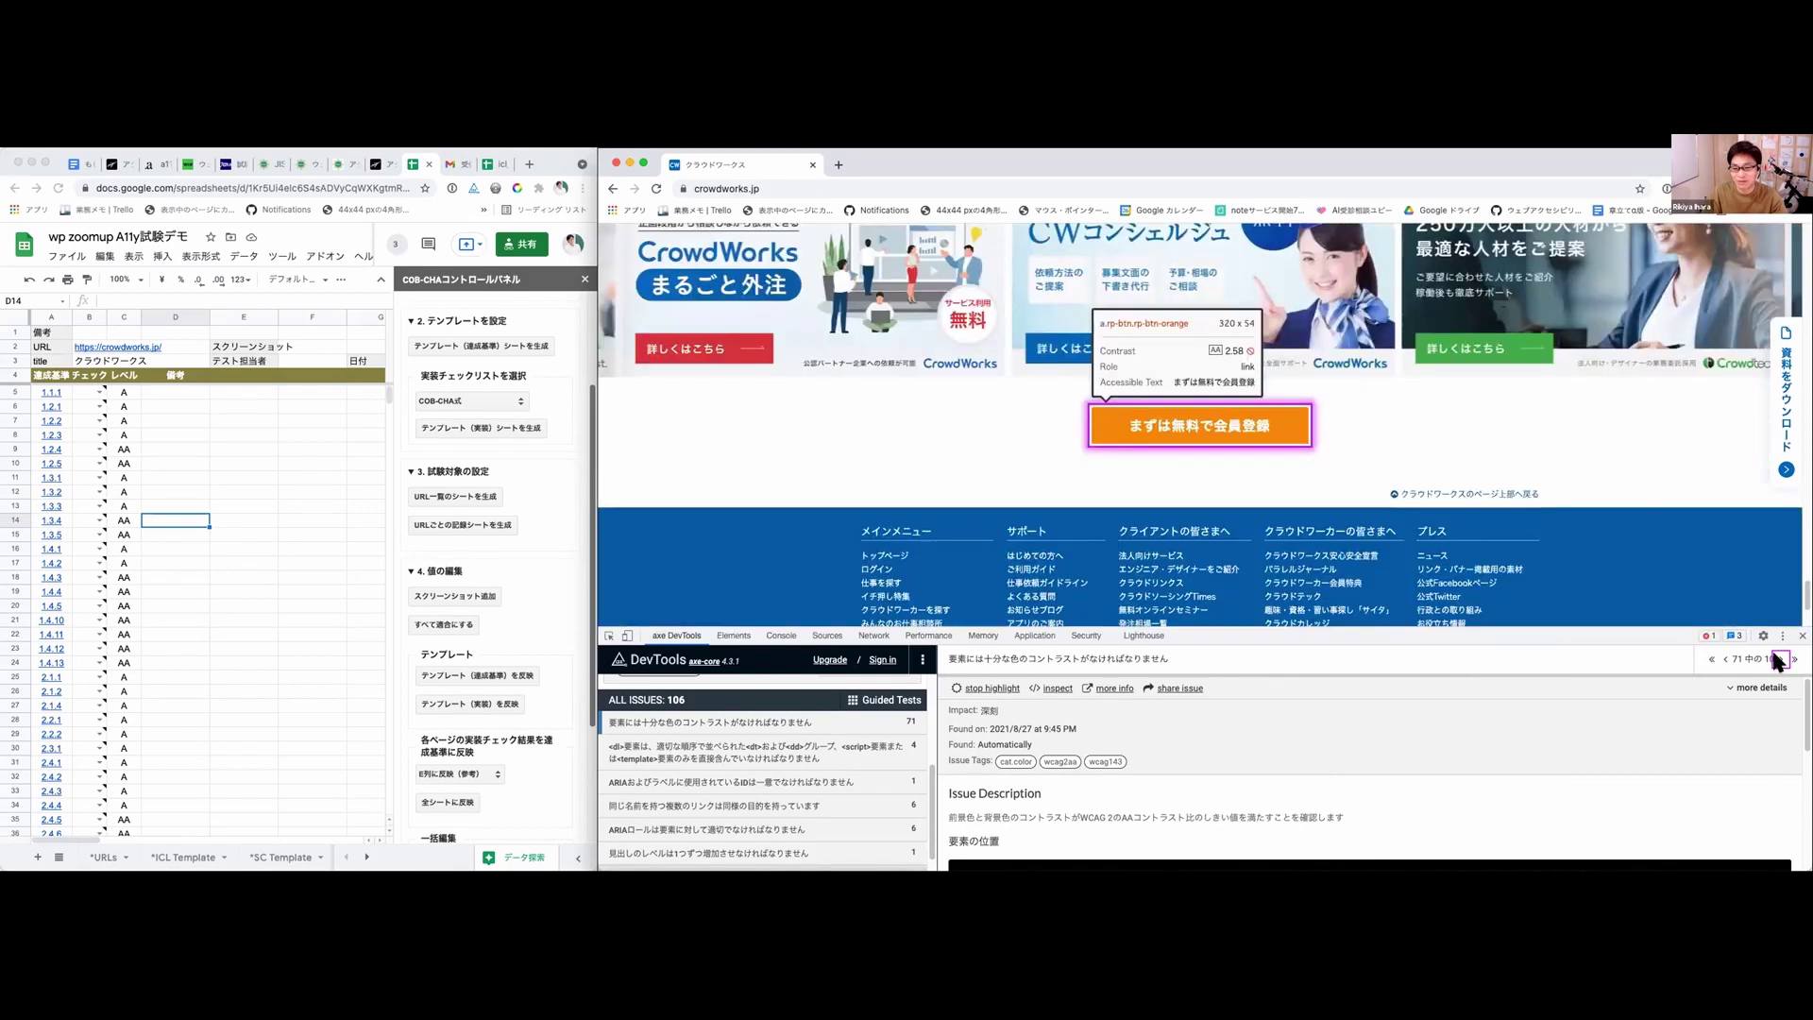
left_click(1779, 661)
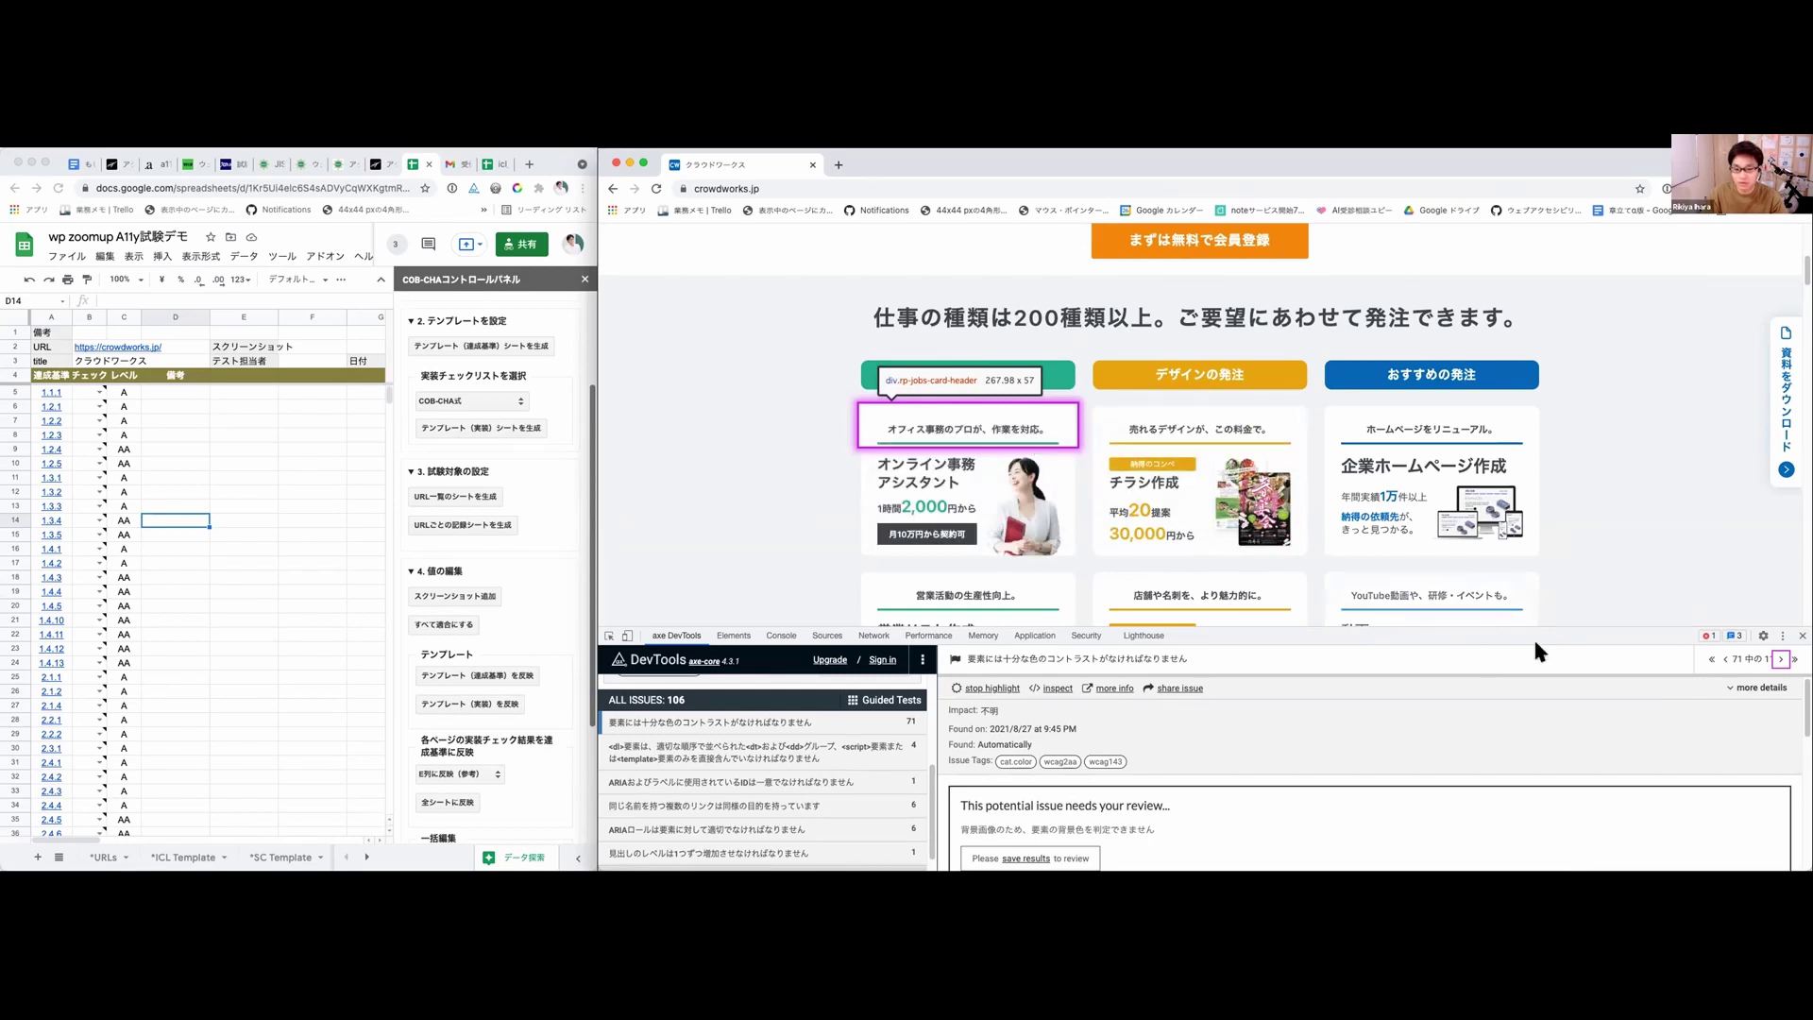
Step: Examine the possible contrast problems flagged in the office-work job cards, from the online assistant card to the sales list card
left_click(1779, 660)
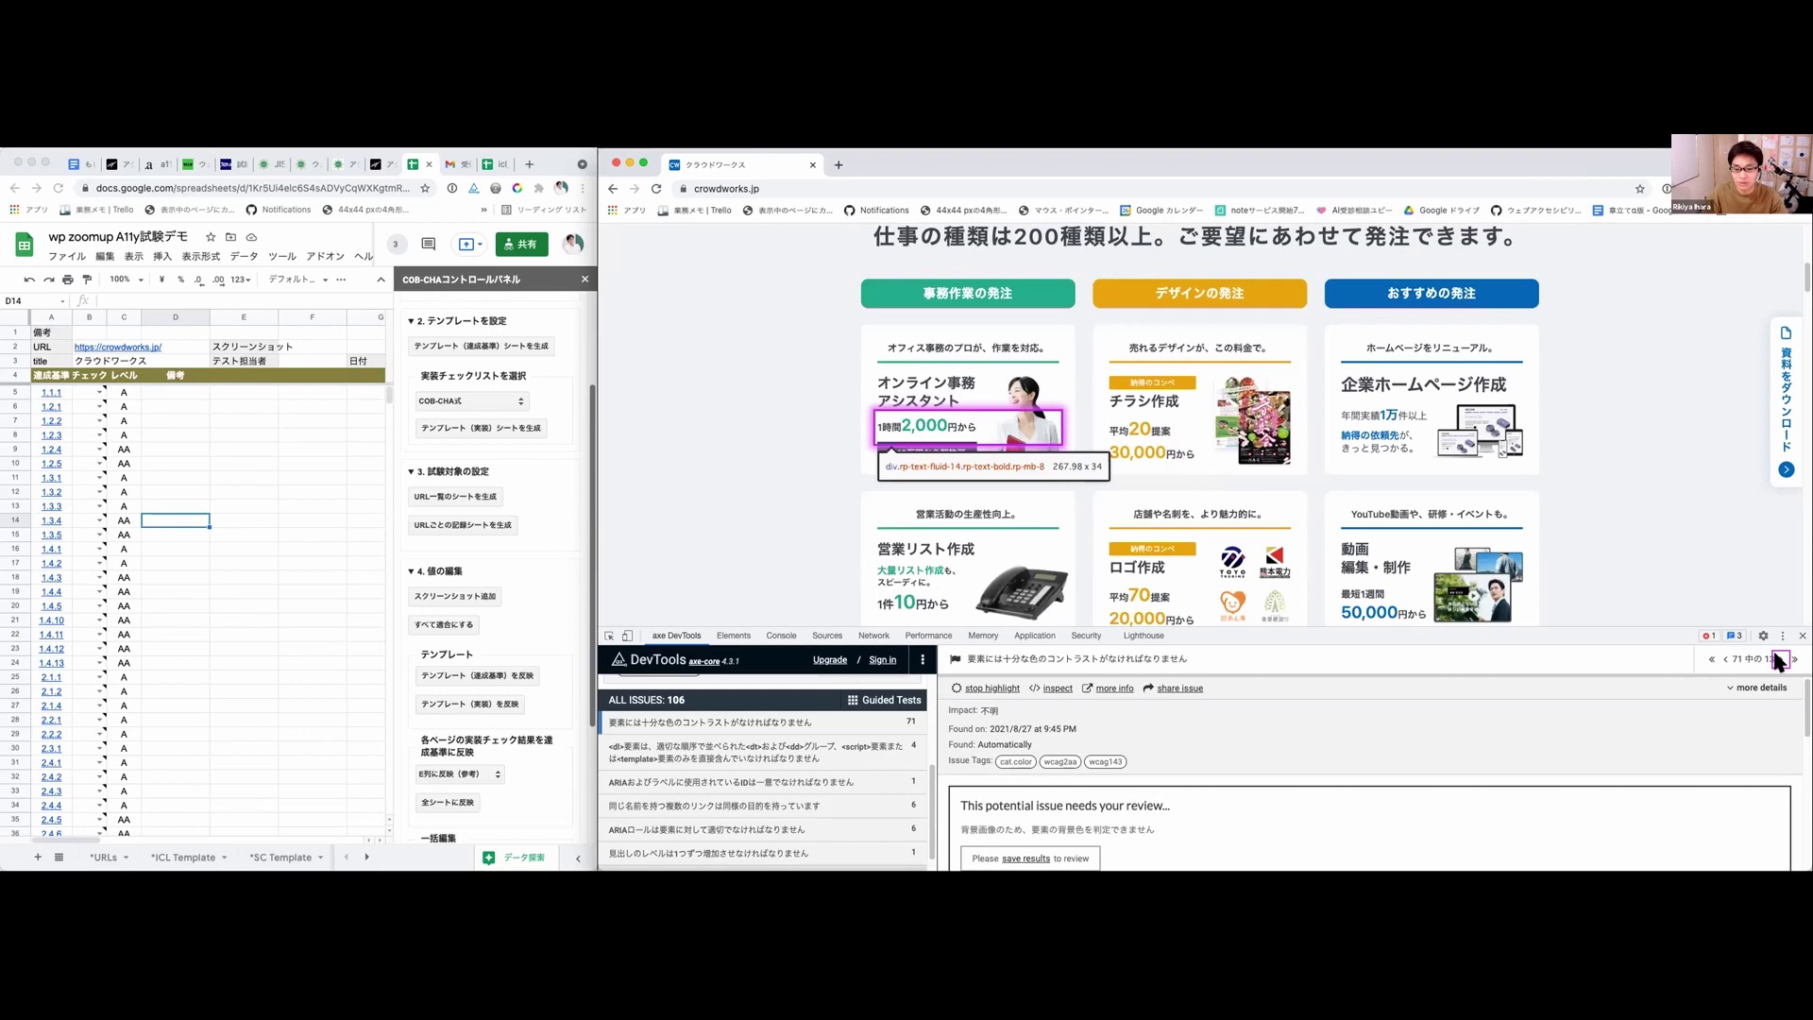
left_click(1779, 660)
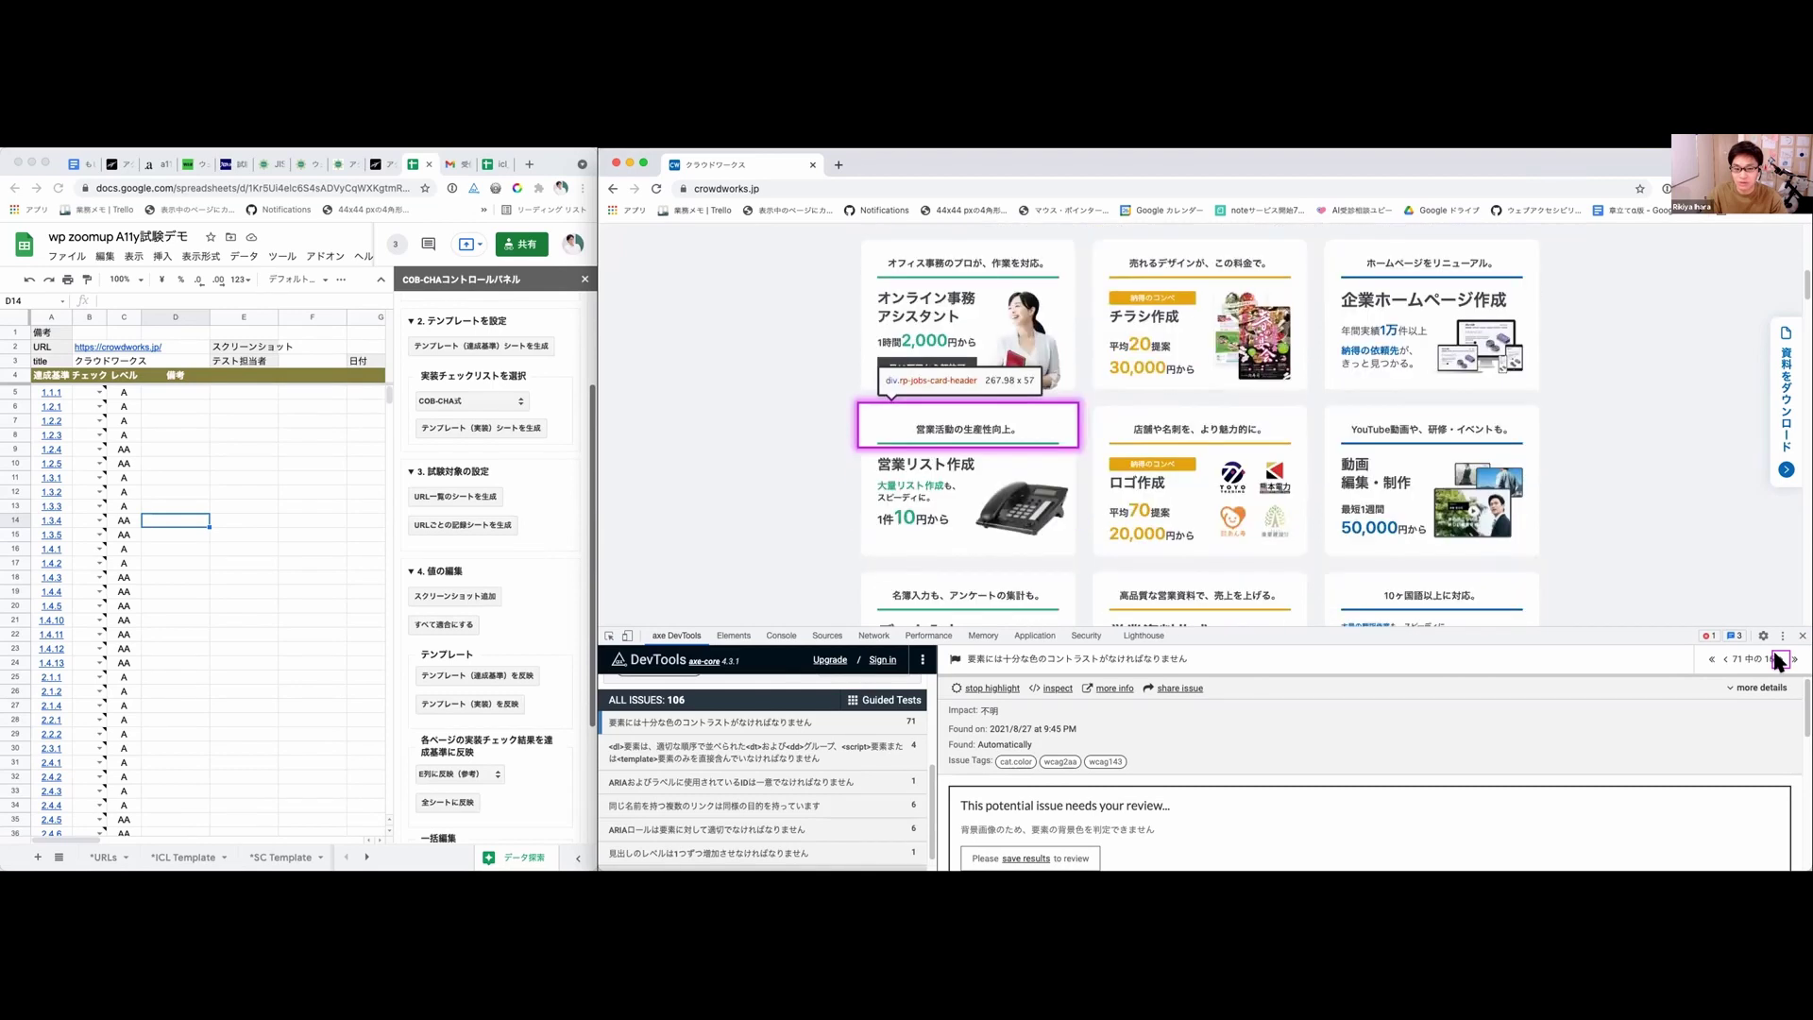
left_click(1778, 661)
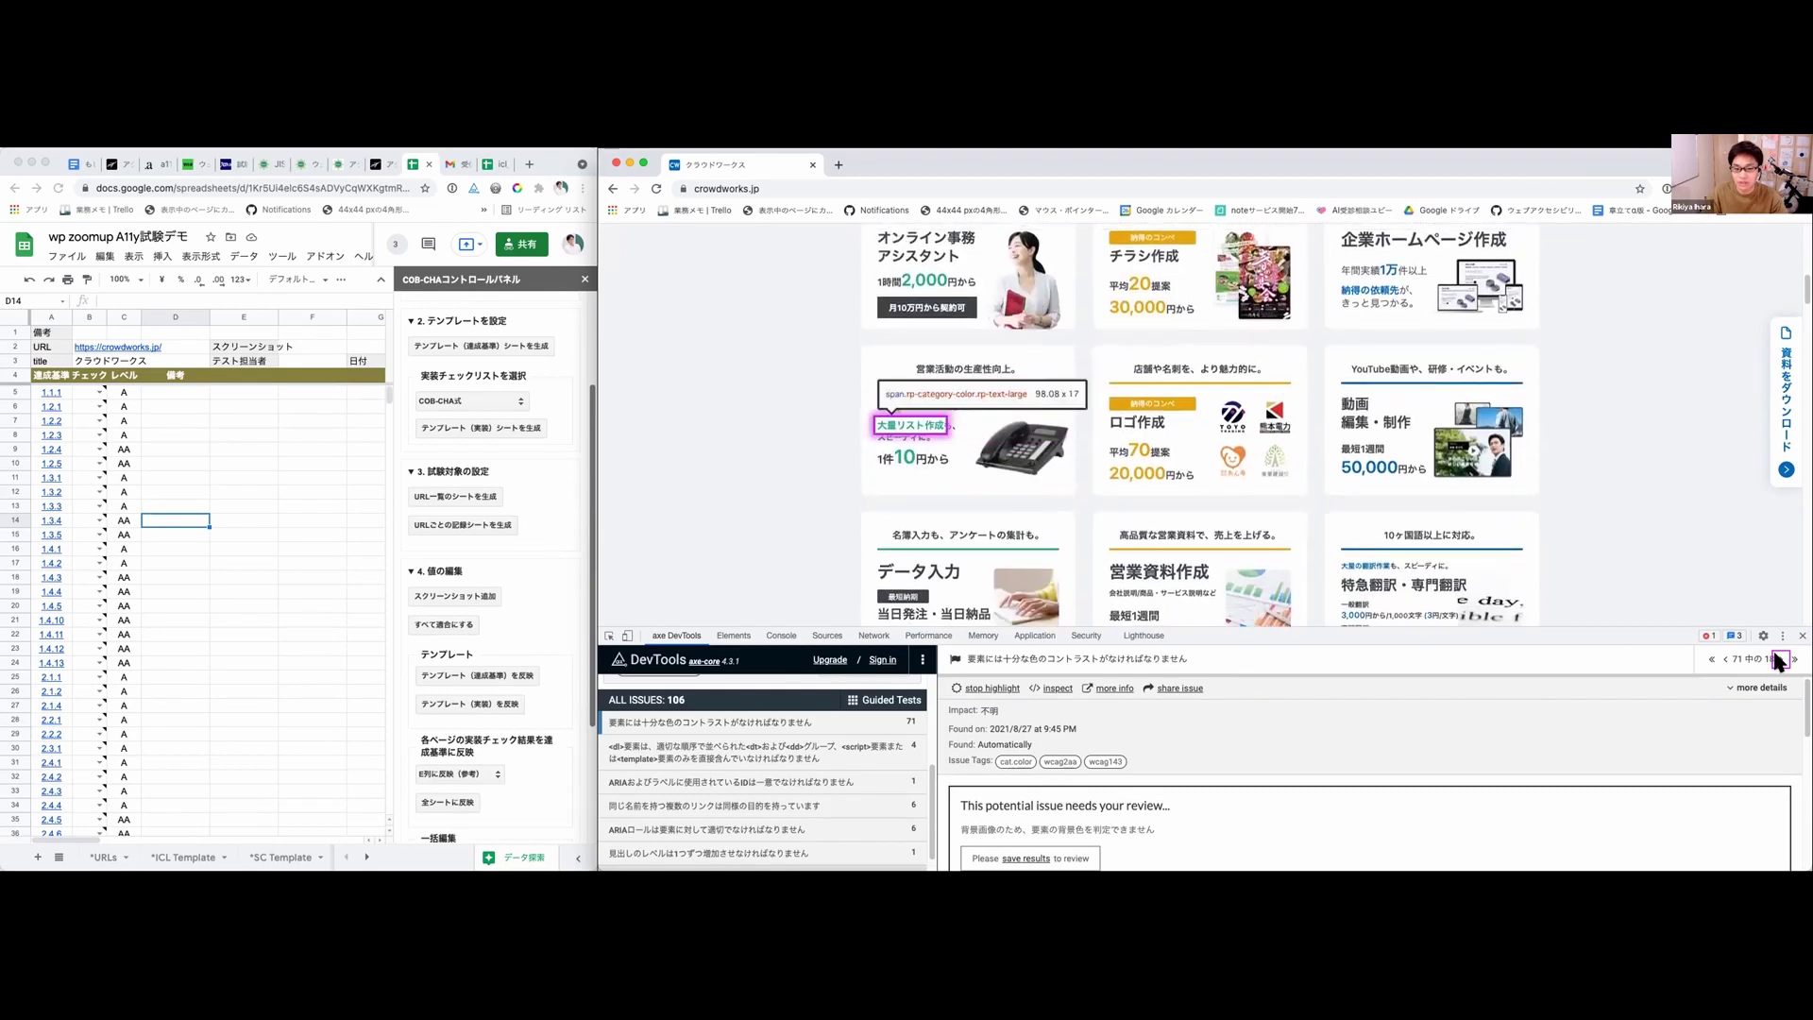
left_click(1779, 661)
left_click(1779, 661)
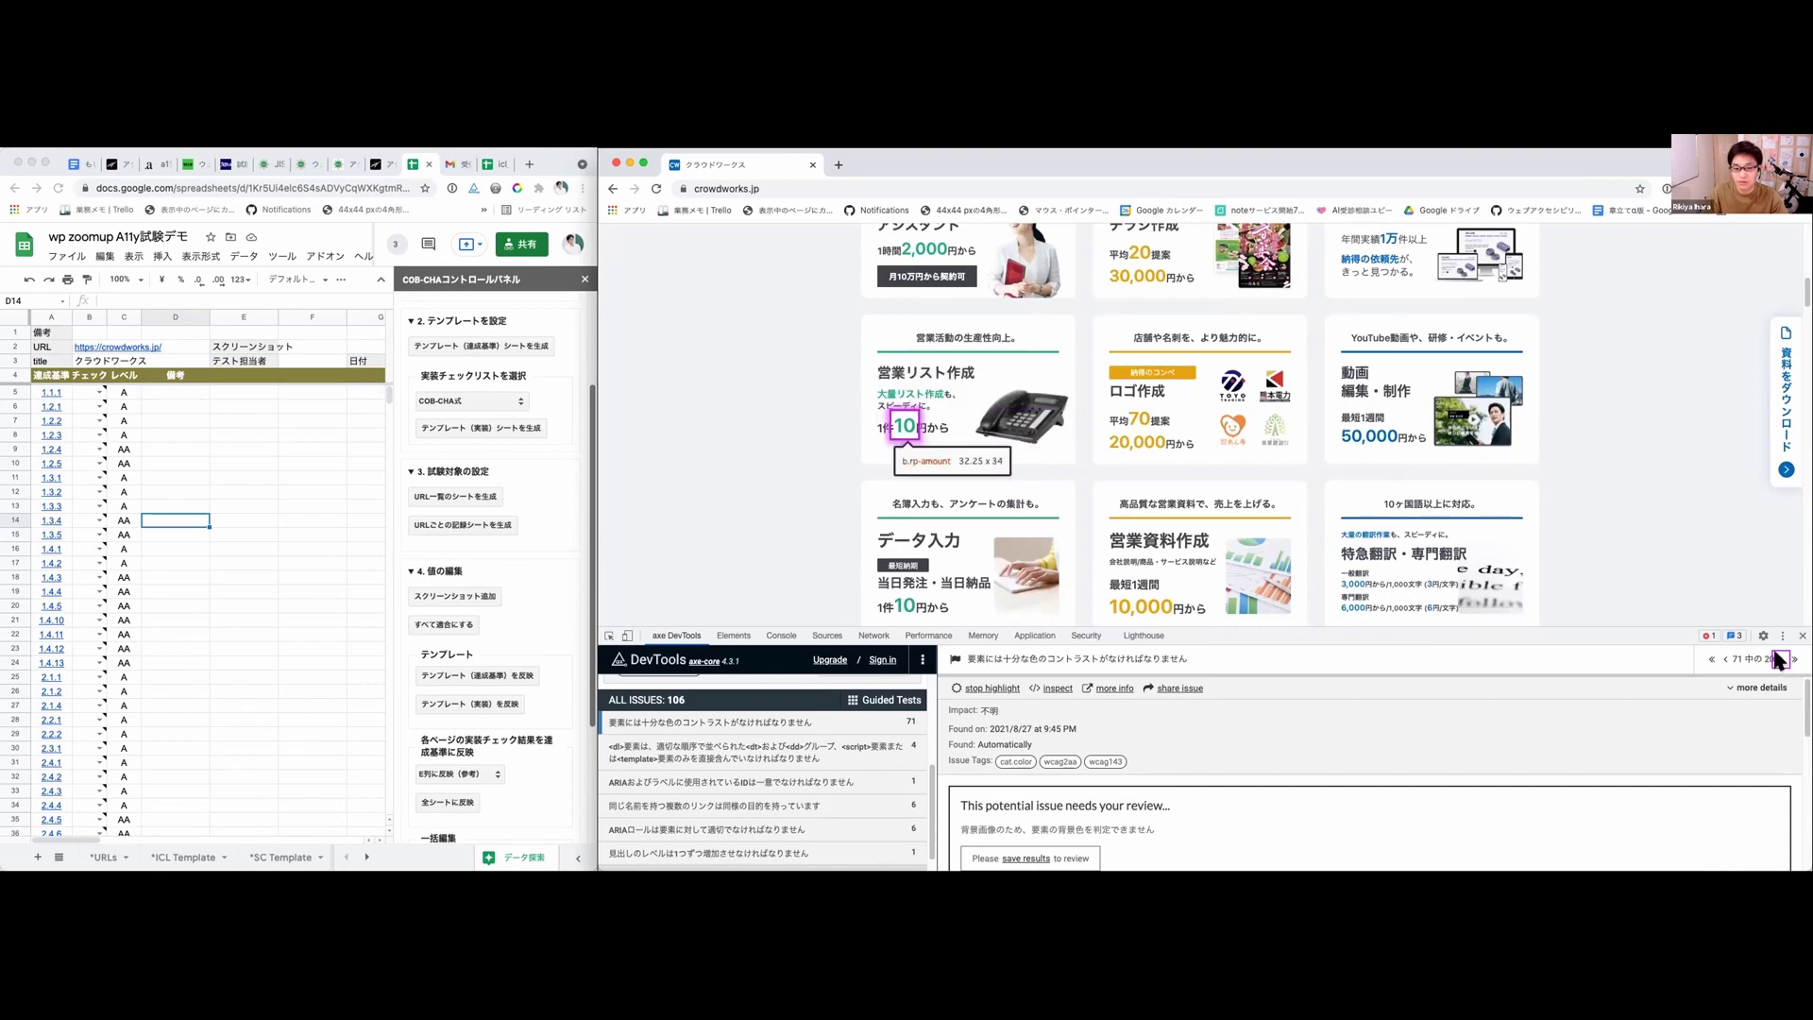
scroll(1682, 557, "up", 2)
scroll(1683, 557, "up", 3)
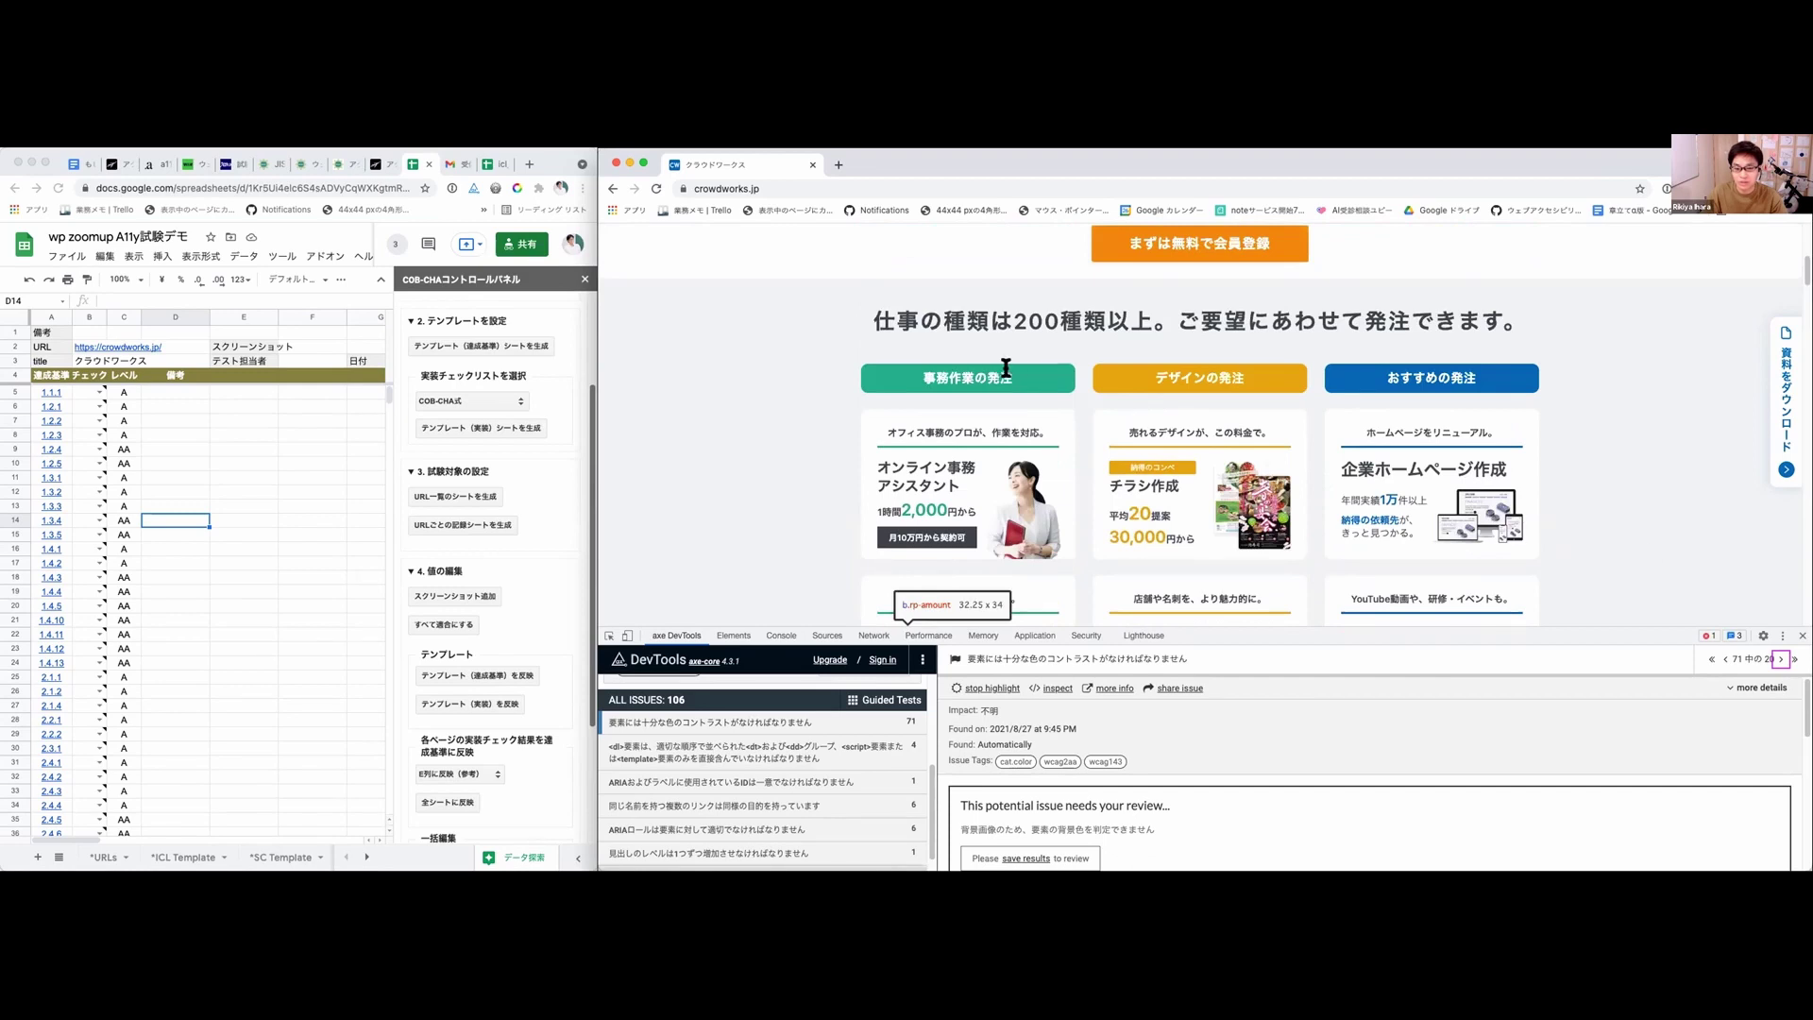
scroll(935, 416, "down", 1)
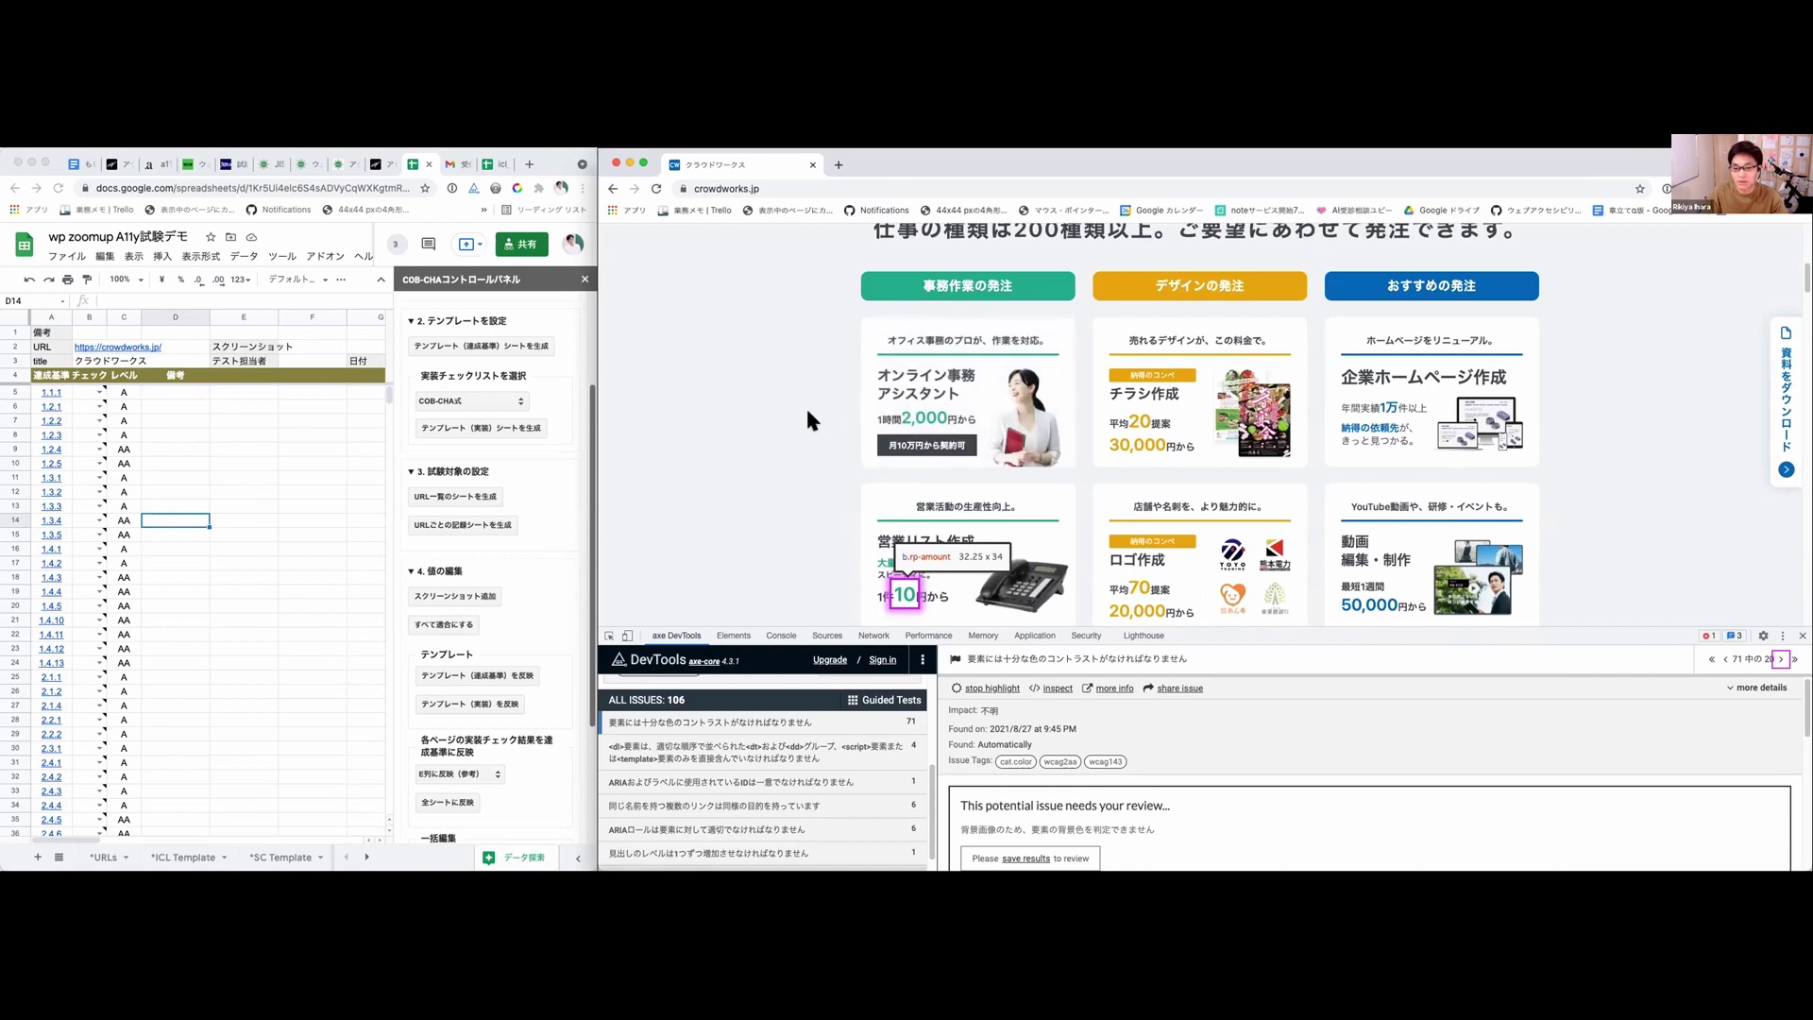
scroll(808, 416, "down", 1)
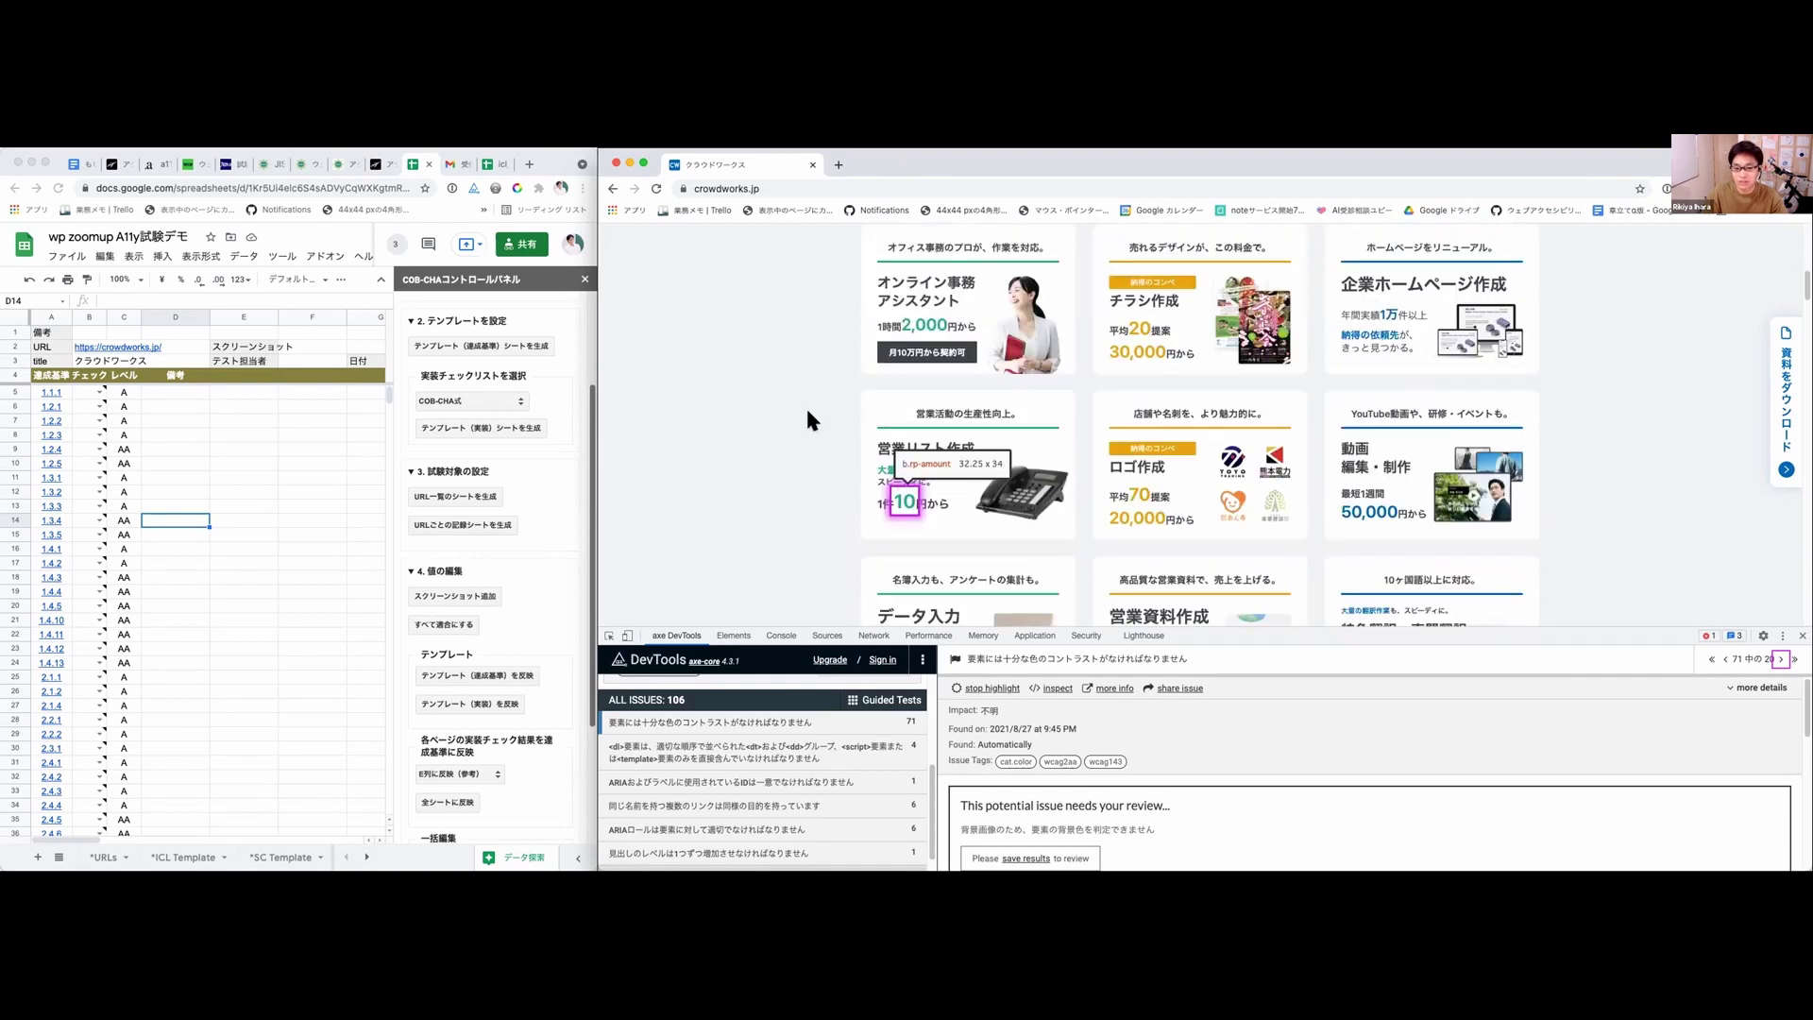
scroll(807, 405, "down", 2)
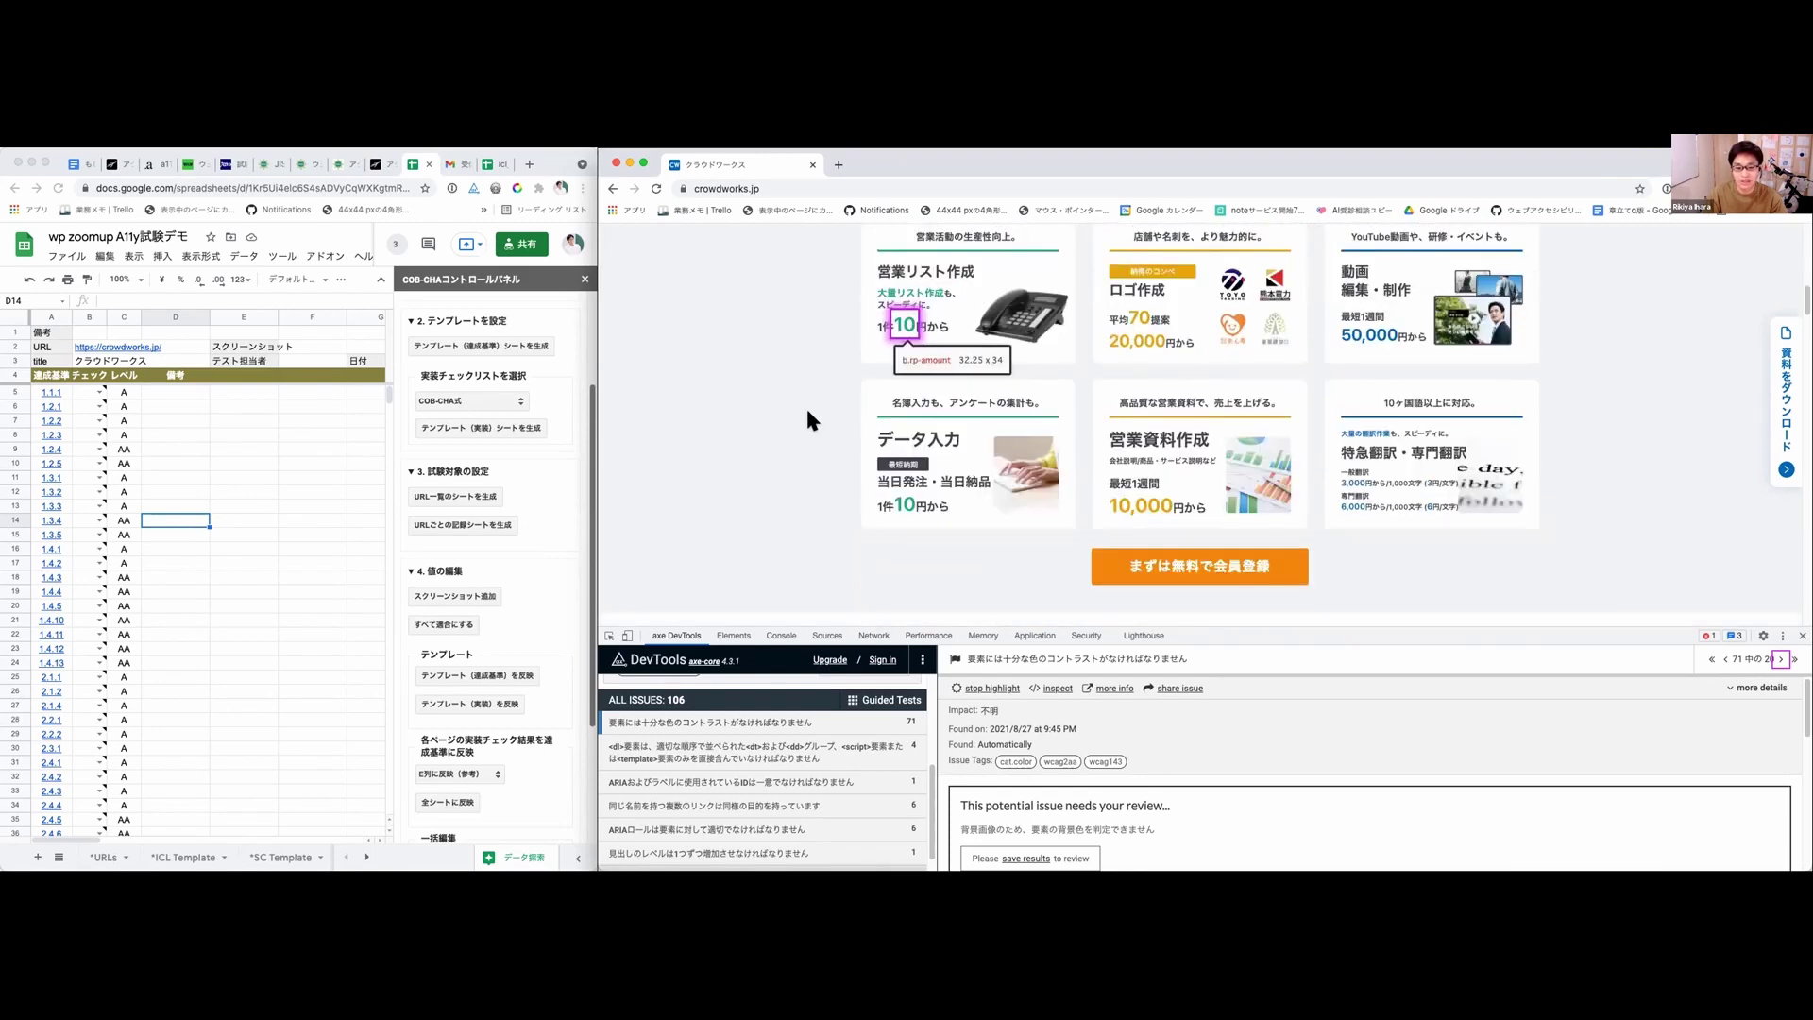
Step: Advance through the remaining flagged contrast elements to the header of the flyer creation card in the design column
left_click(1778, 659)
left_click(1778, 659)
left_click(1778, 659)
left_click(1778, 659)
left_click(1778, 659)
left_click(1778, 659)
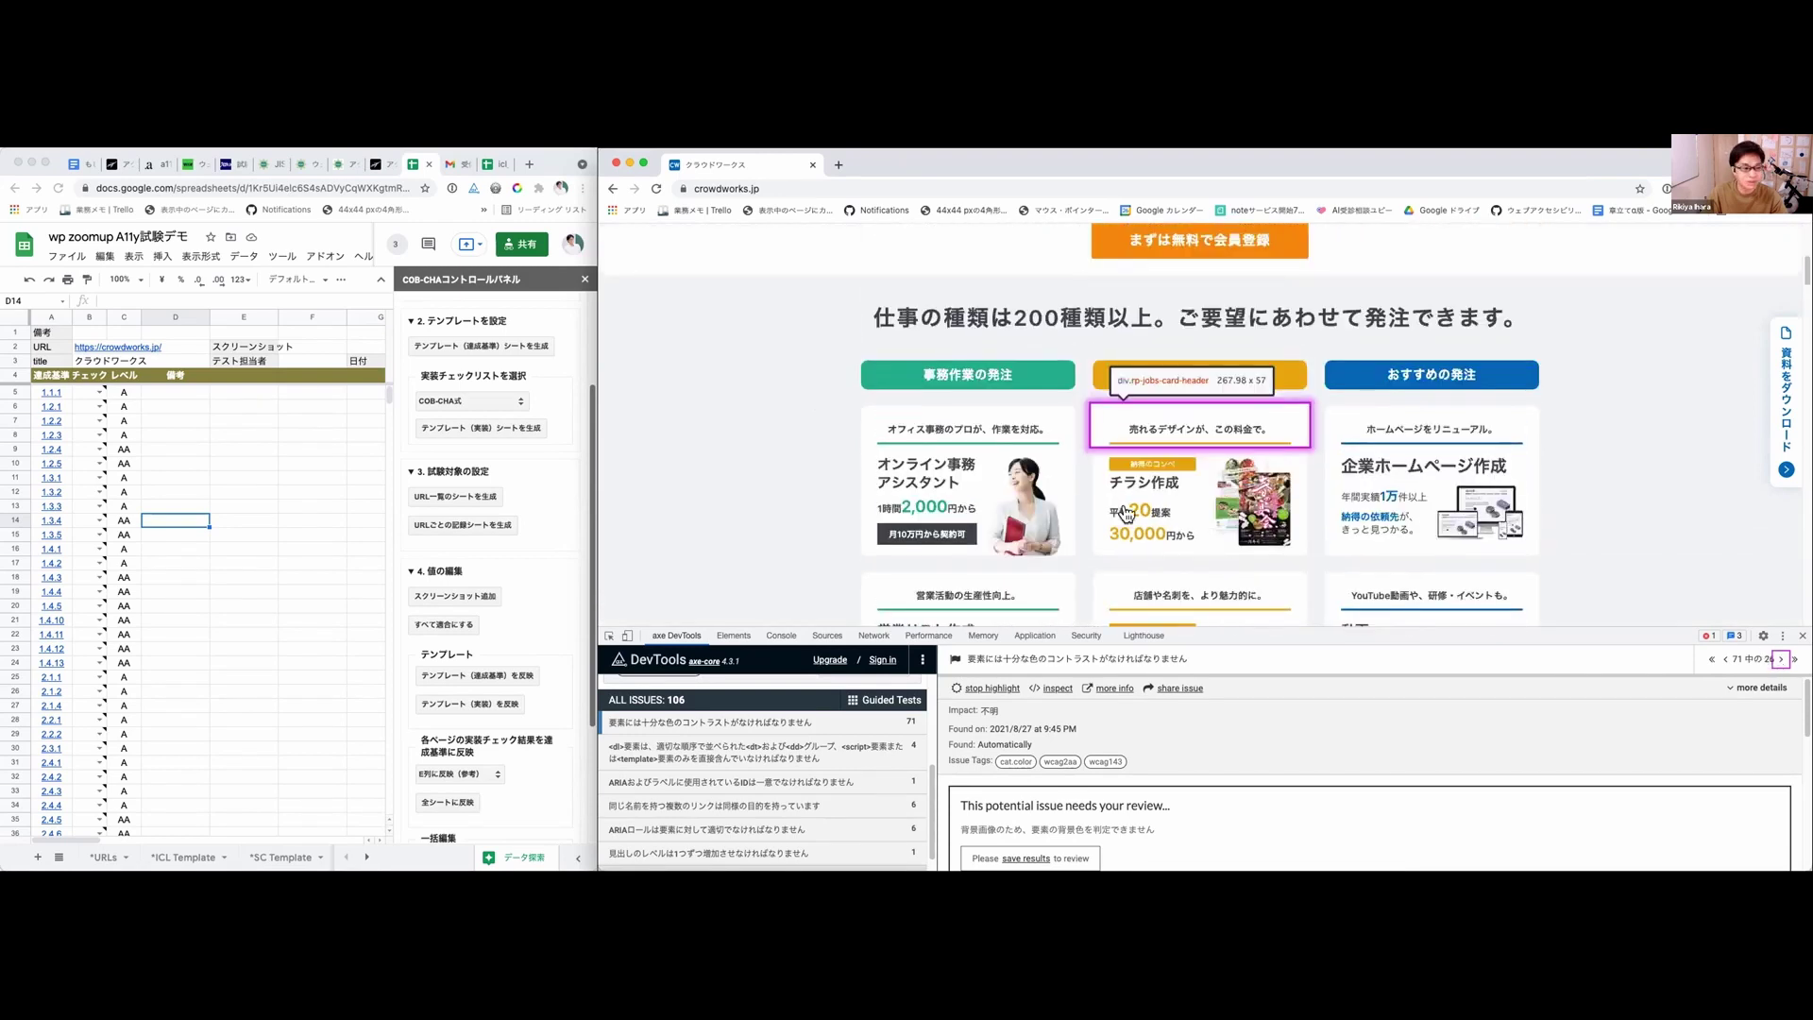
Step: Record success criterion 1.4.3 (minimum contrast) as x in the check column of the record sheet
left_click(95, 595)
mouse_move(93, 590)
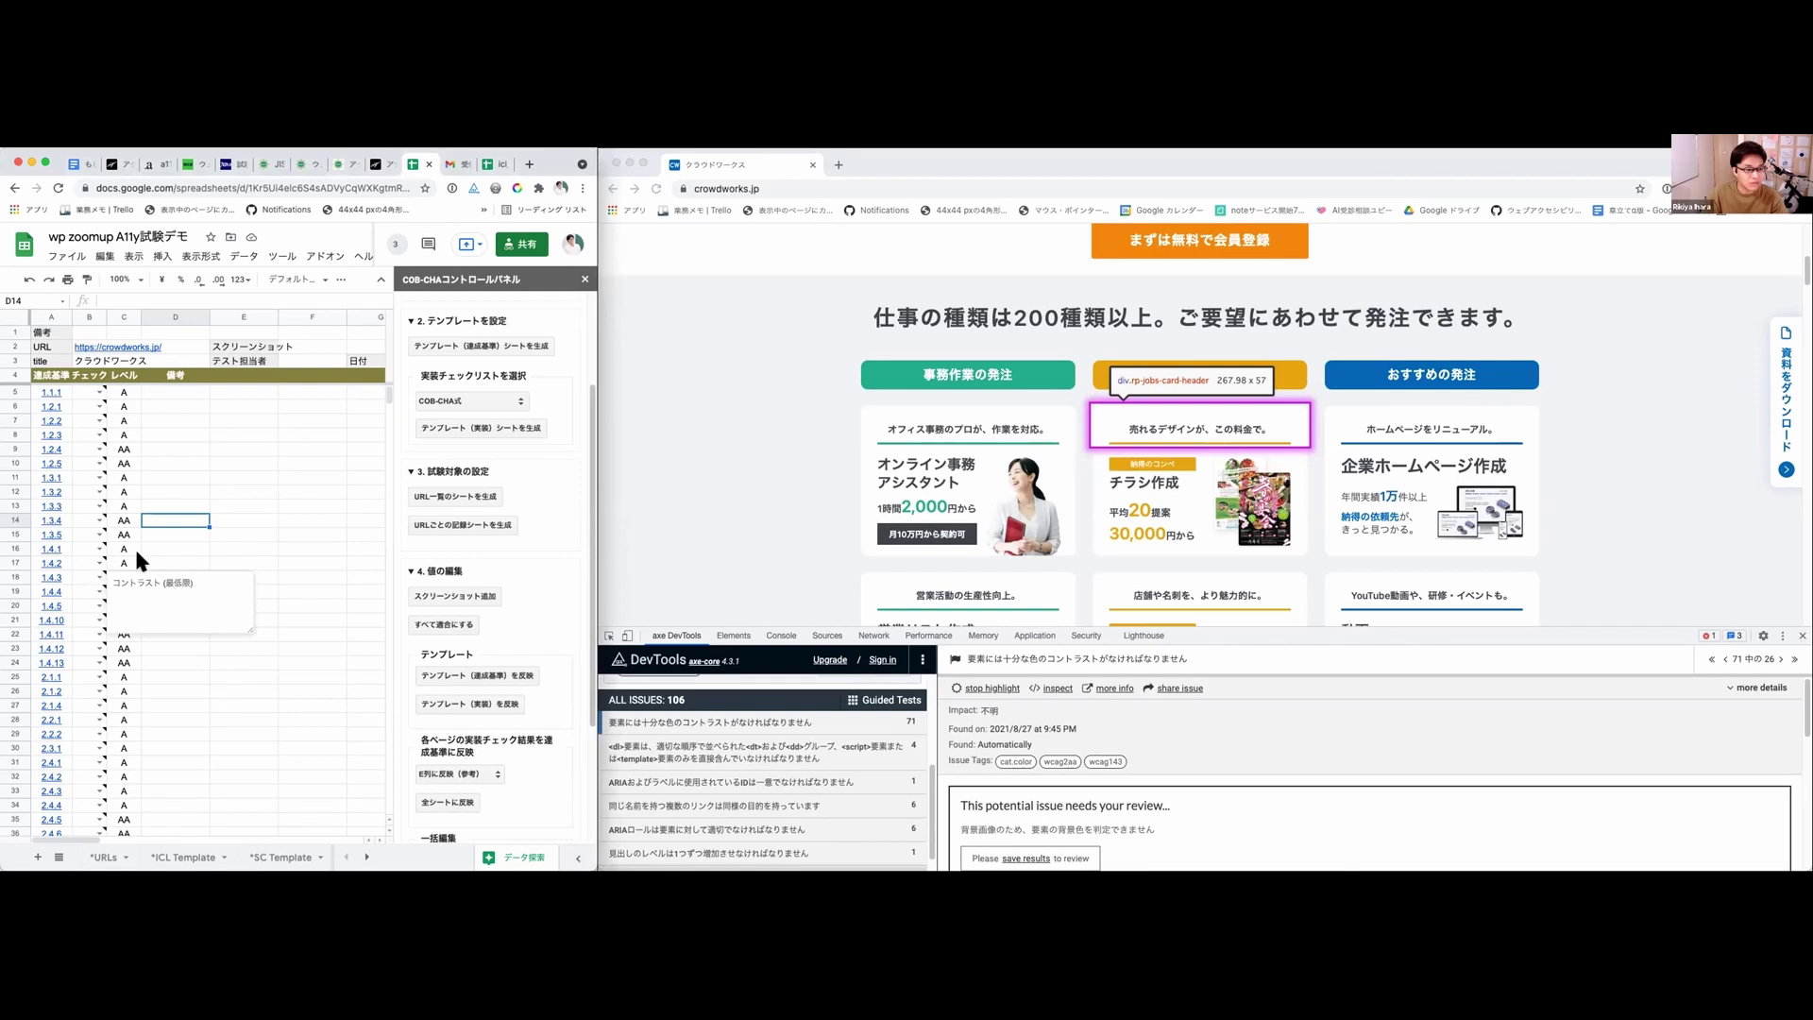
left_click(136, 550)
left_click(98, 576)
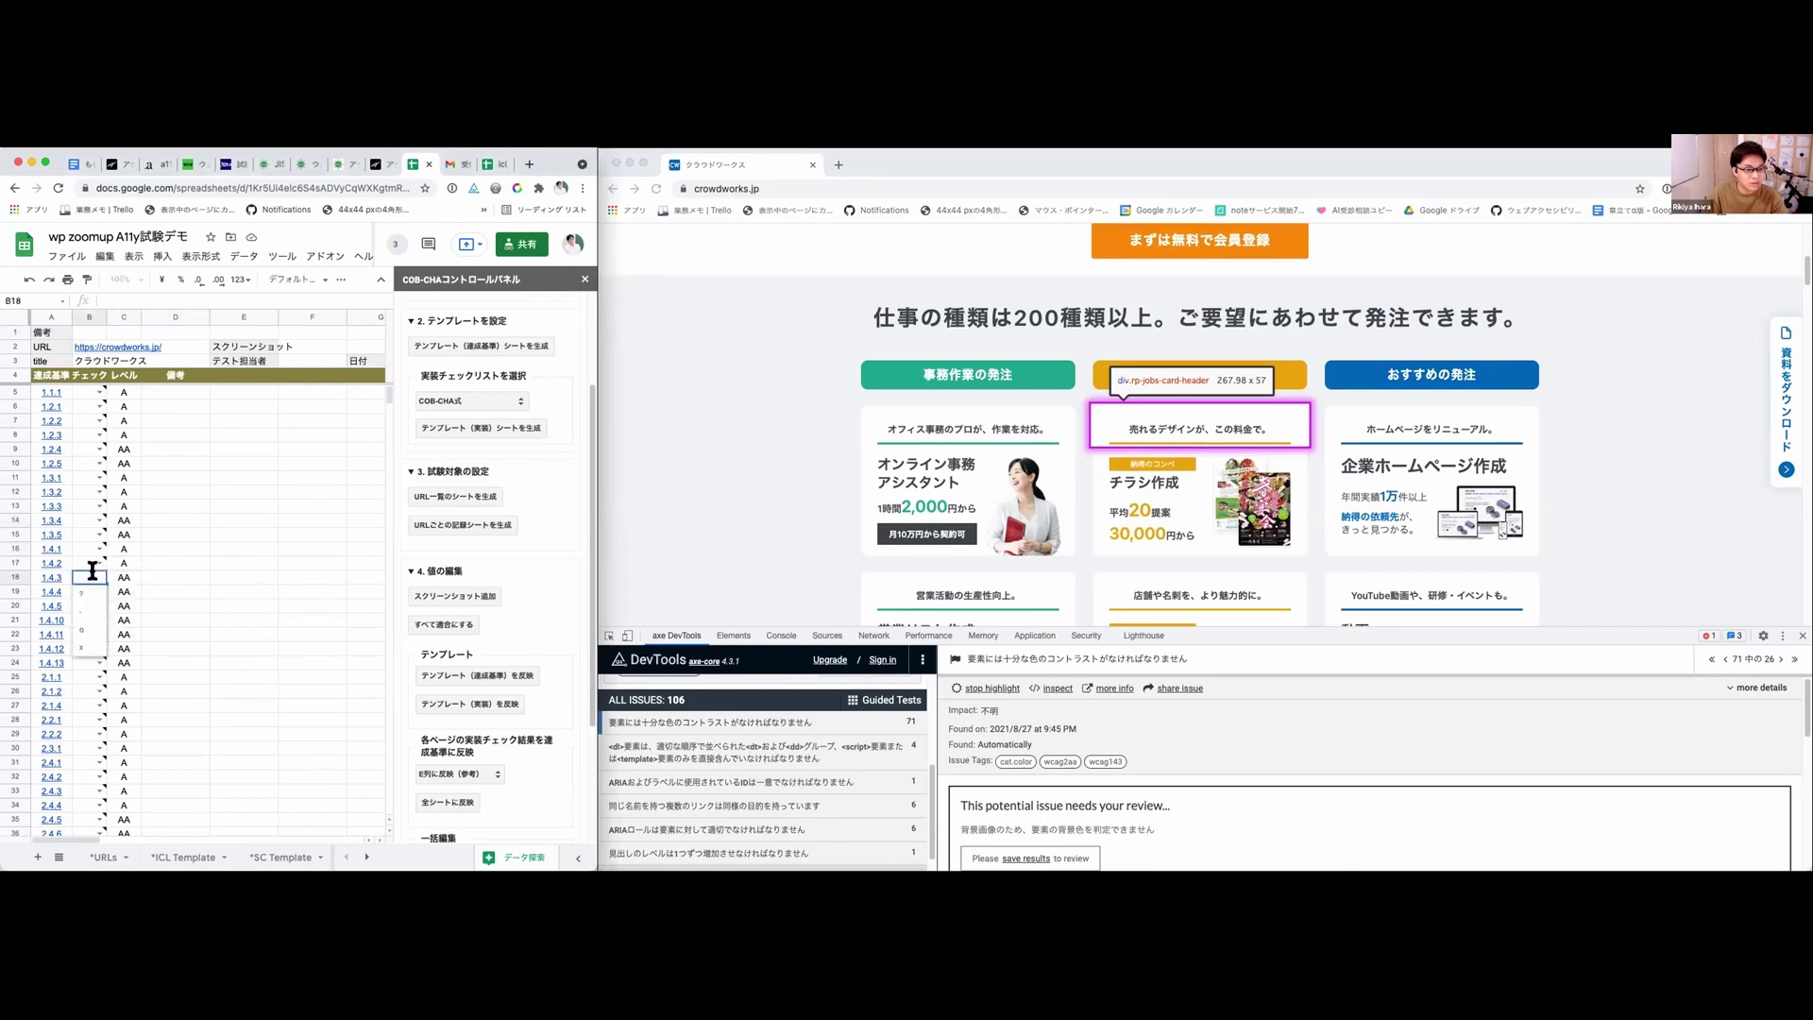
left_click(88, 646)
left_click(176, 578)
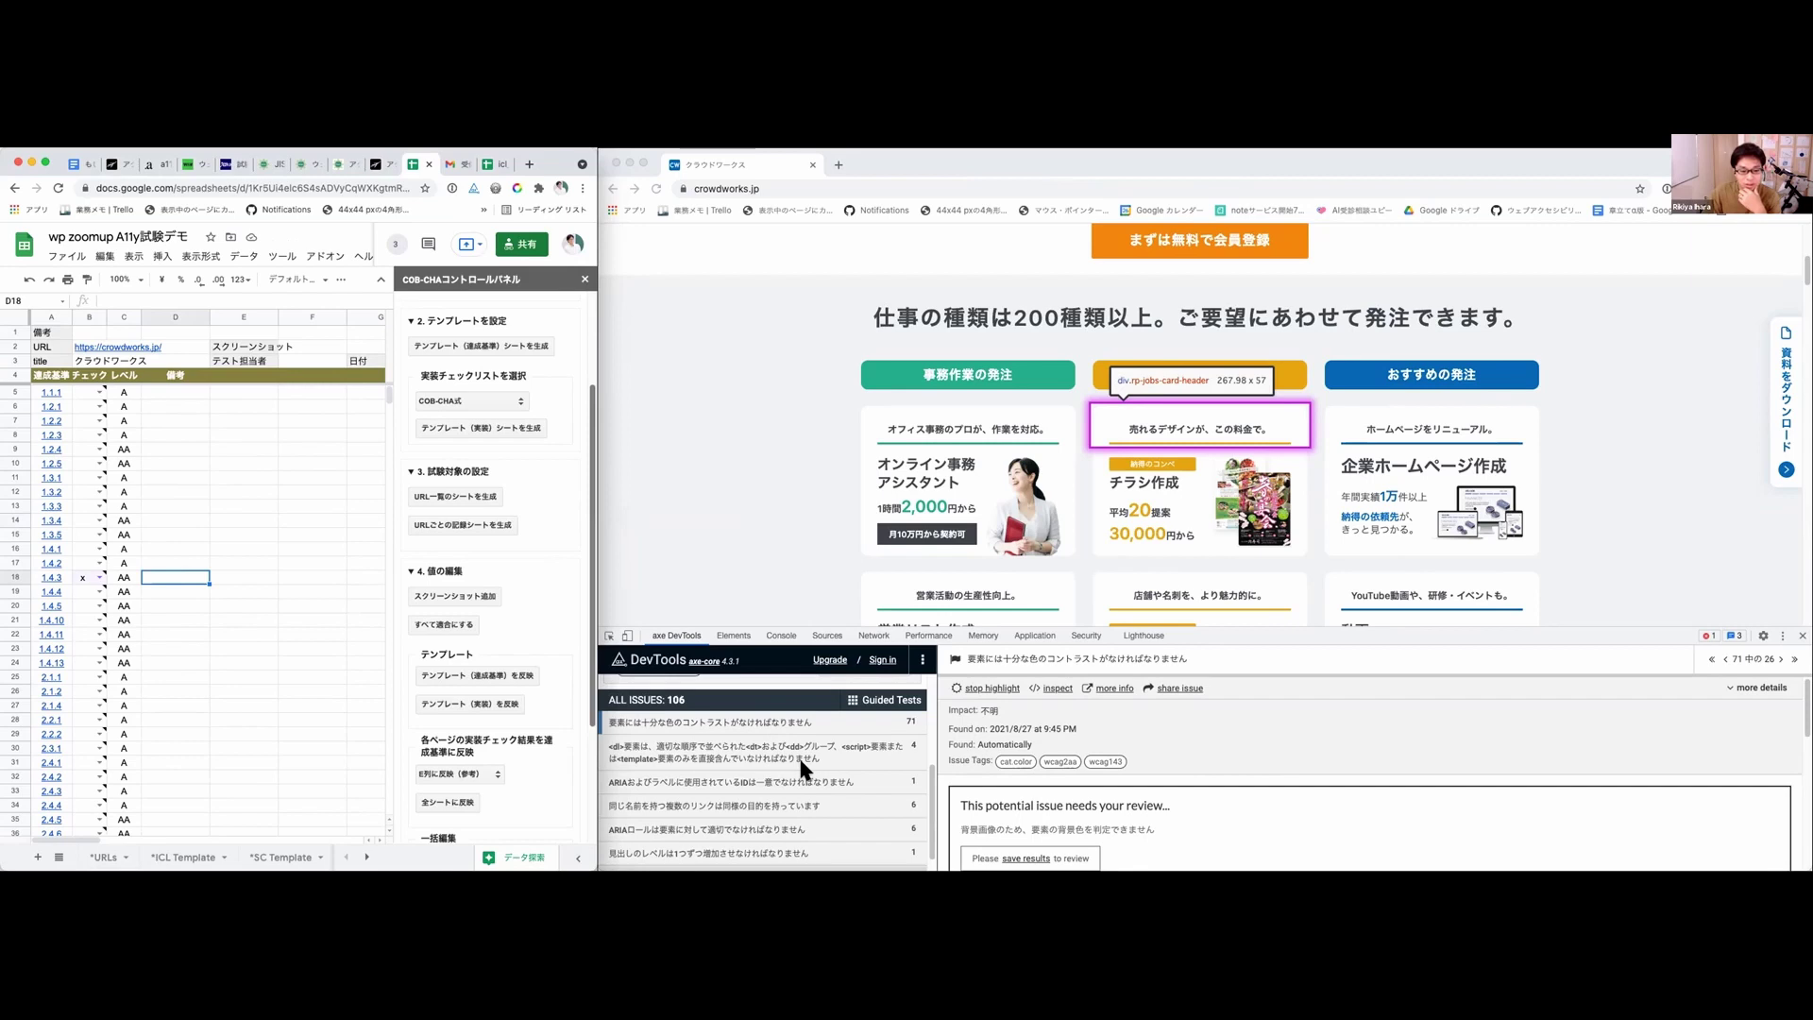
Step: Open the scan issue on dl element structure and inspect the markup of the highlighted FAQ item "セキュリティが心配です"
scroll(801, 766, "up", 3)
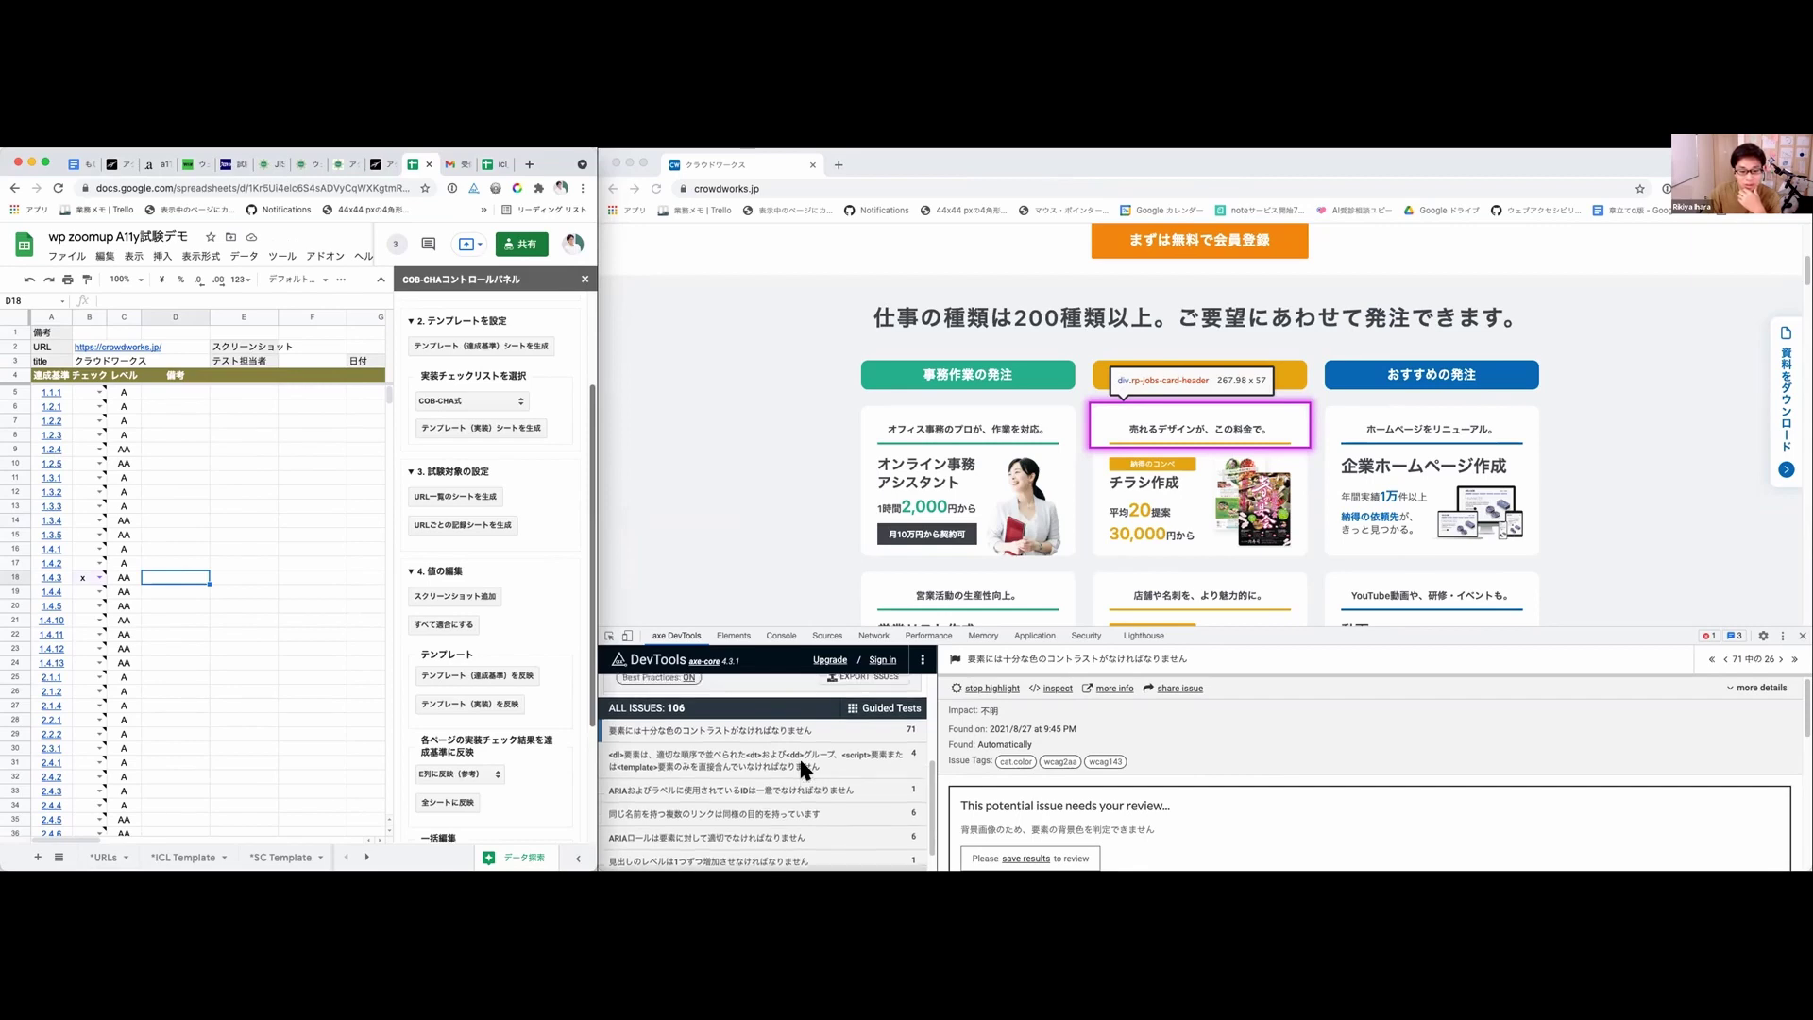
scroll(800, 767, "down", 3)
left_click(789, 760)
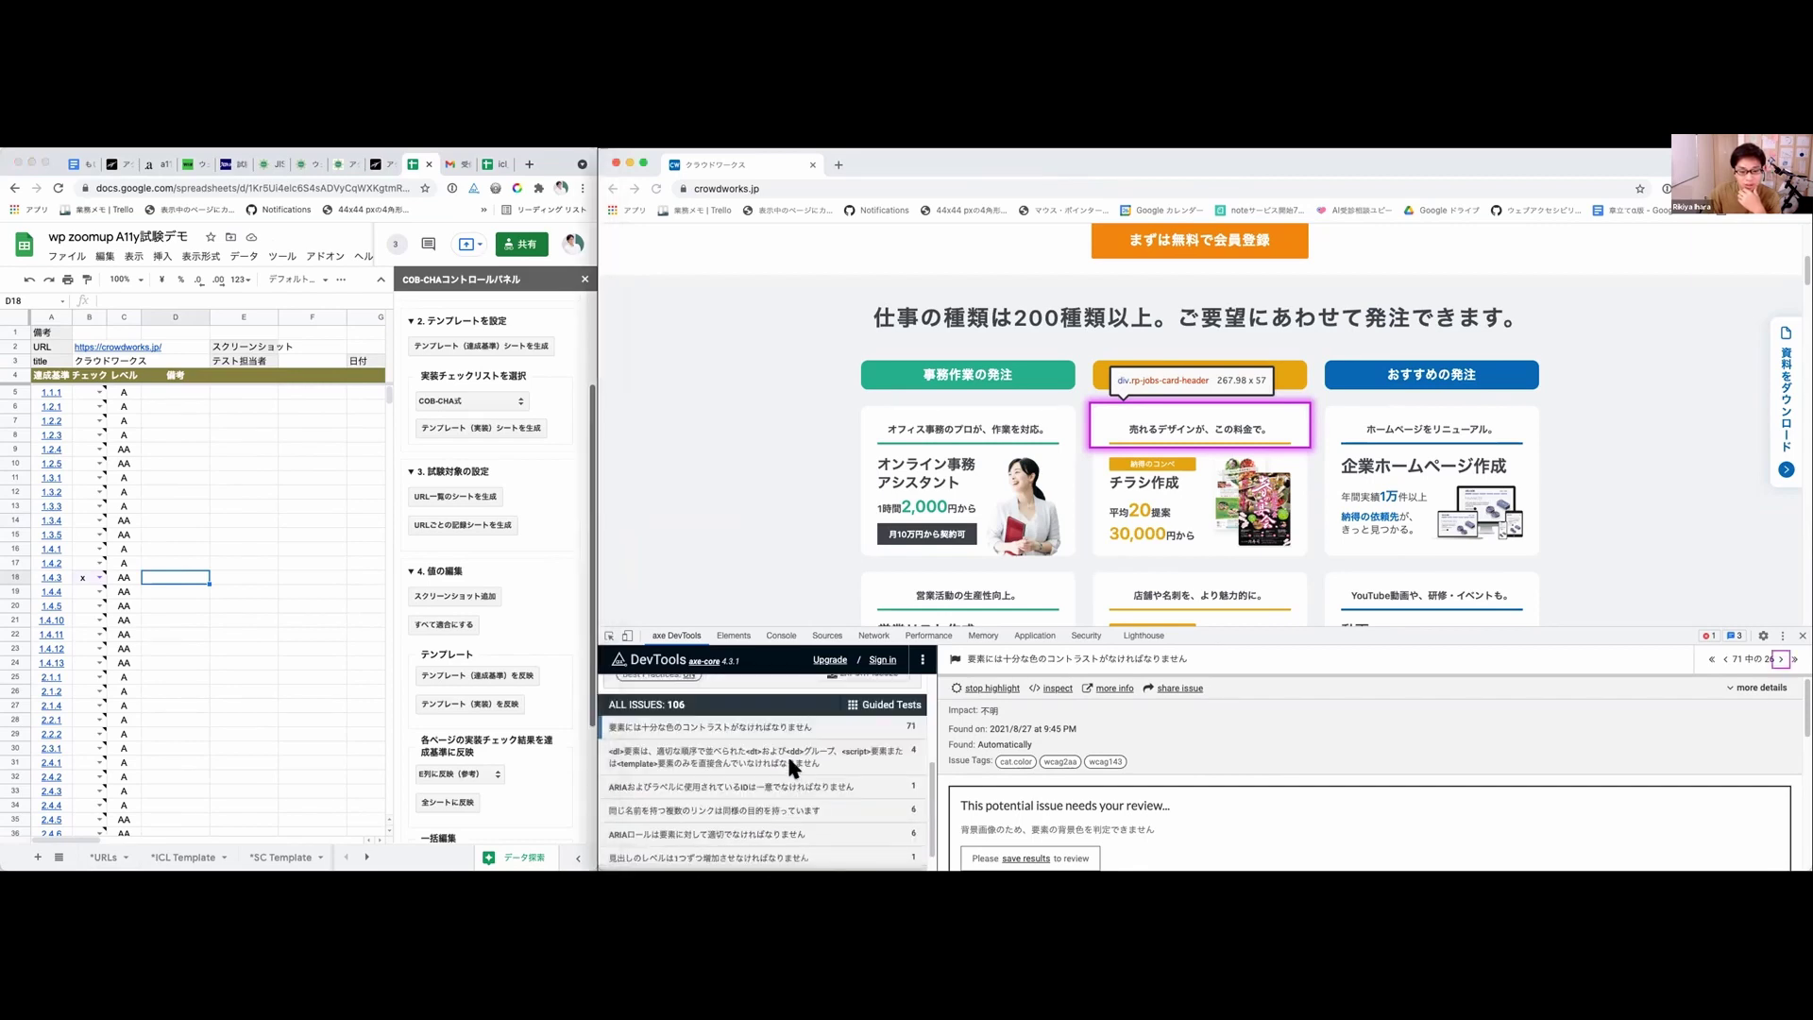
left_click(812, 755)
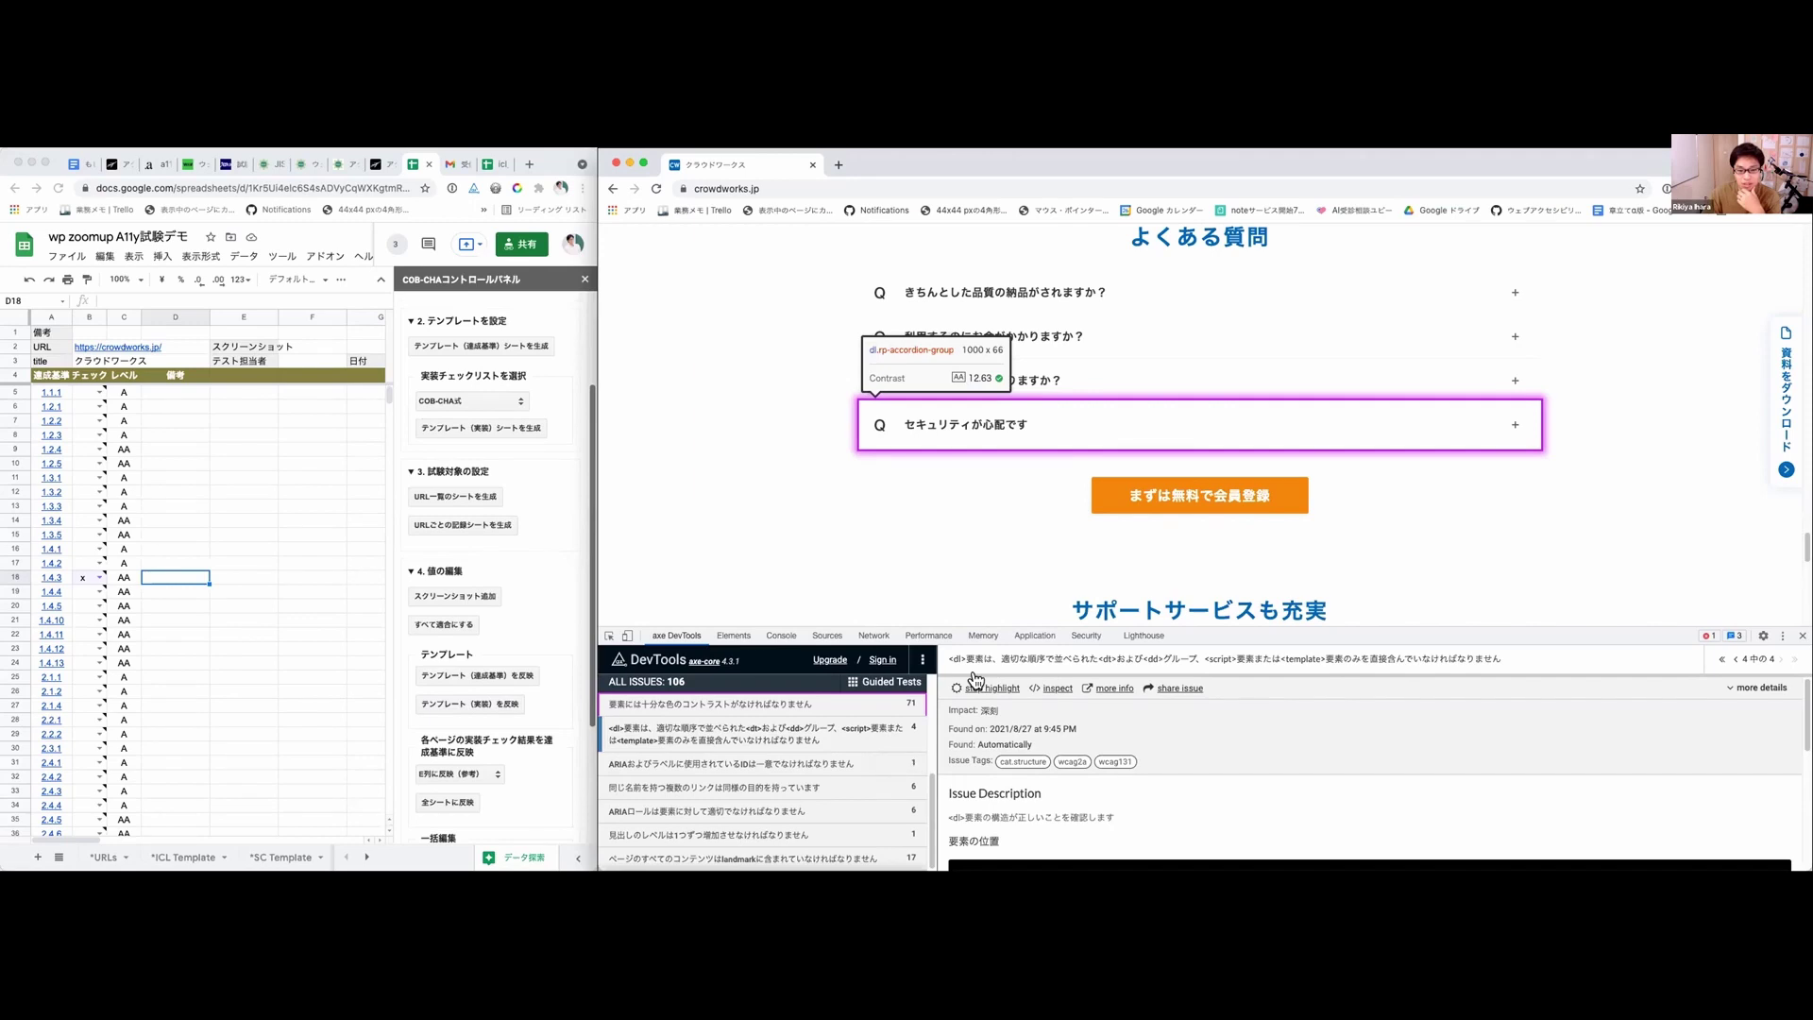
left_click(609, 635)
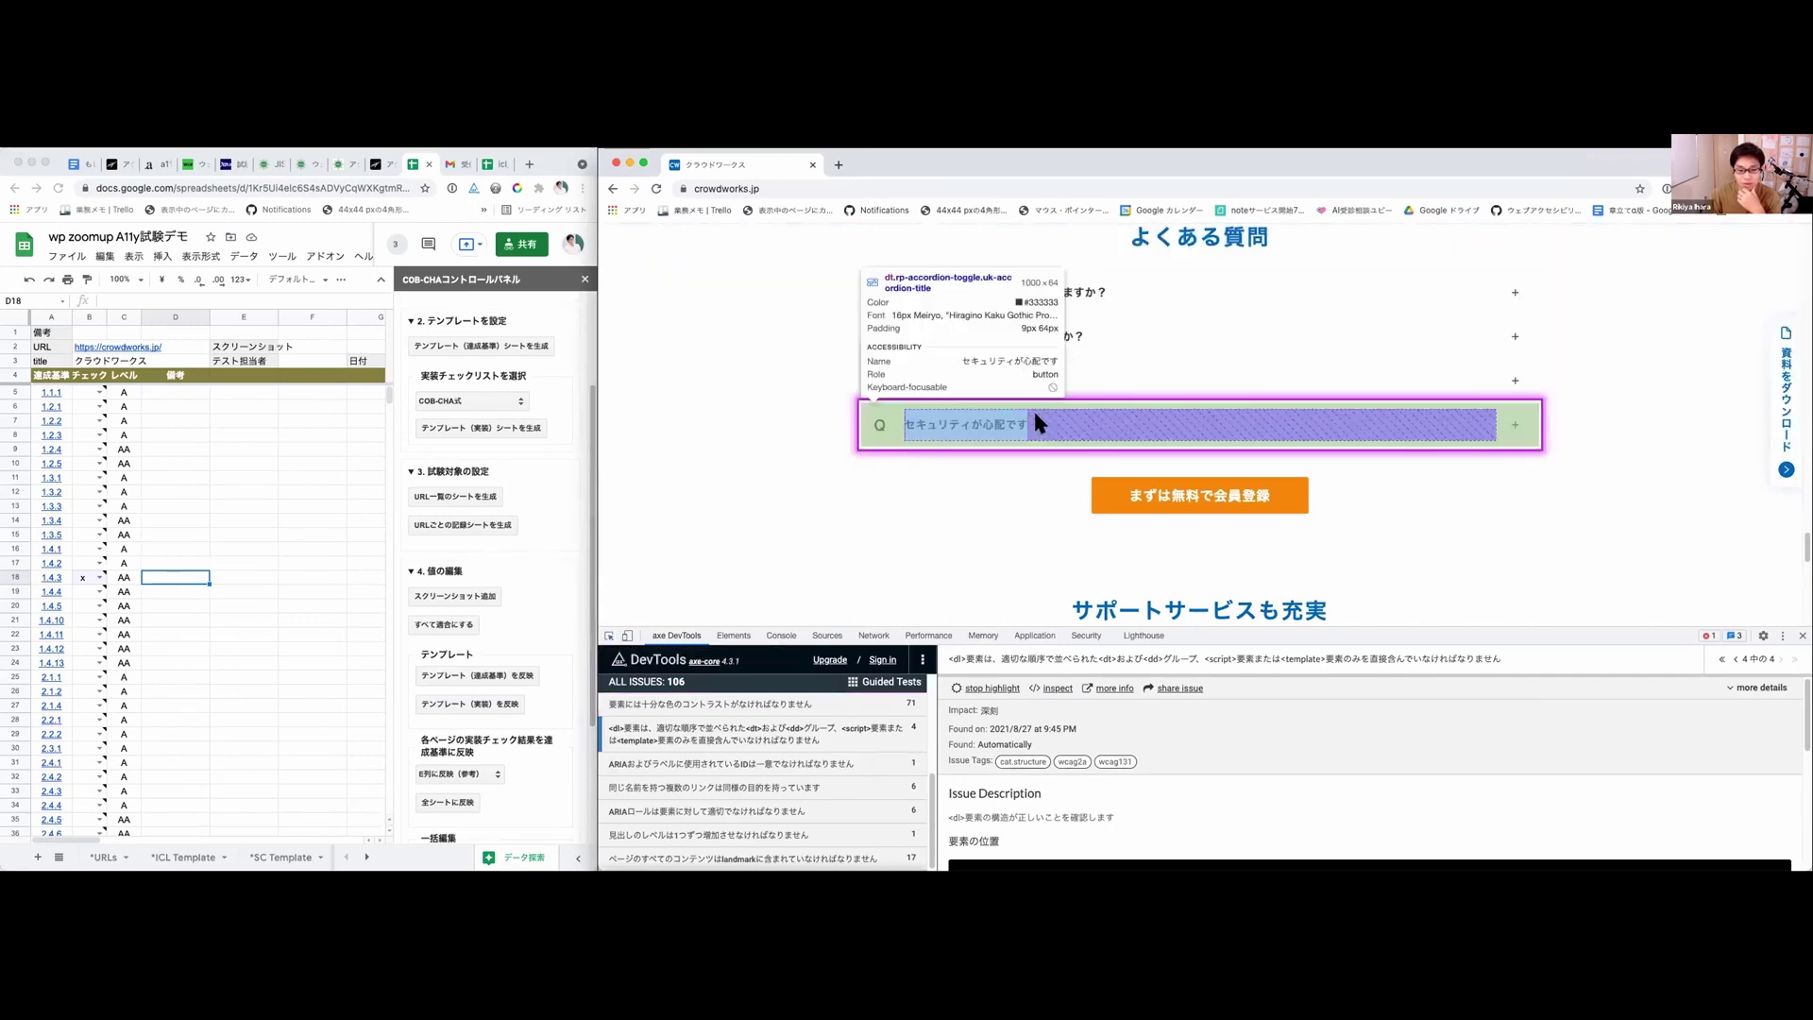
left_click(1073, 419)
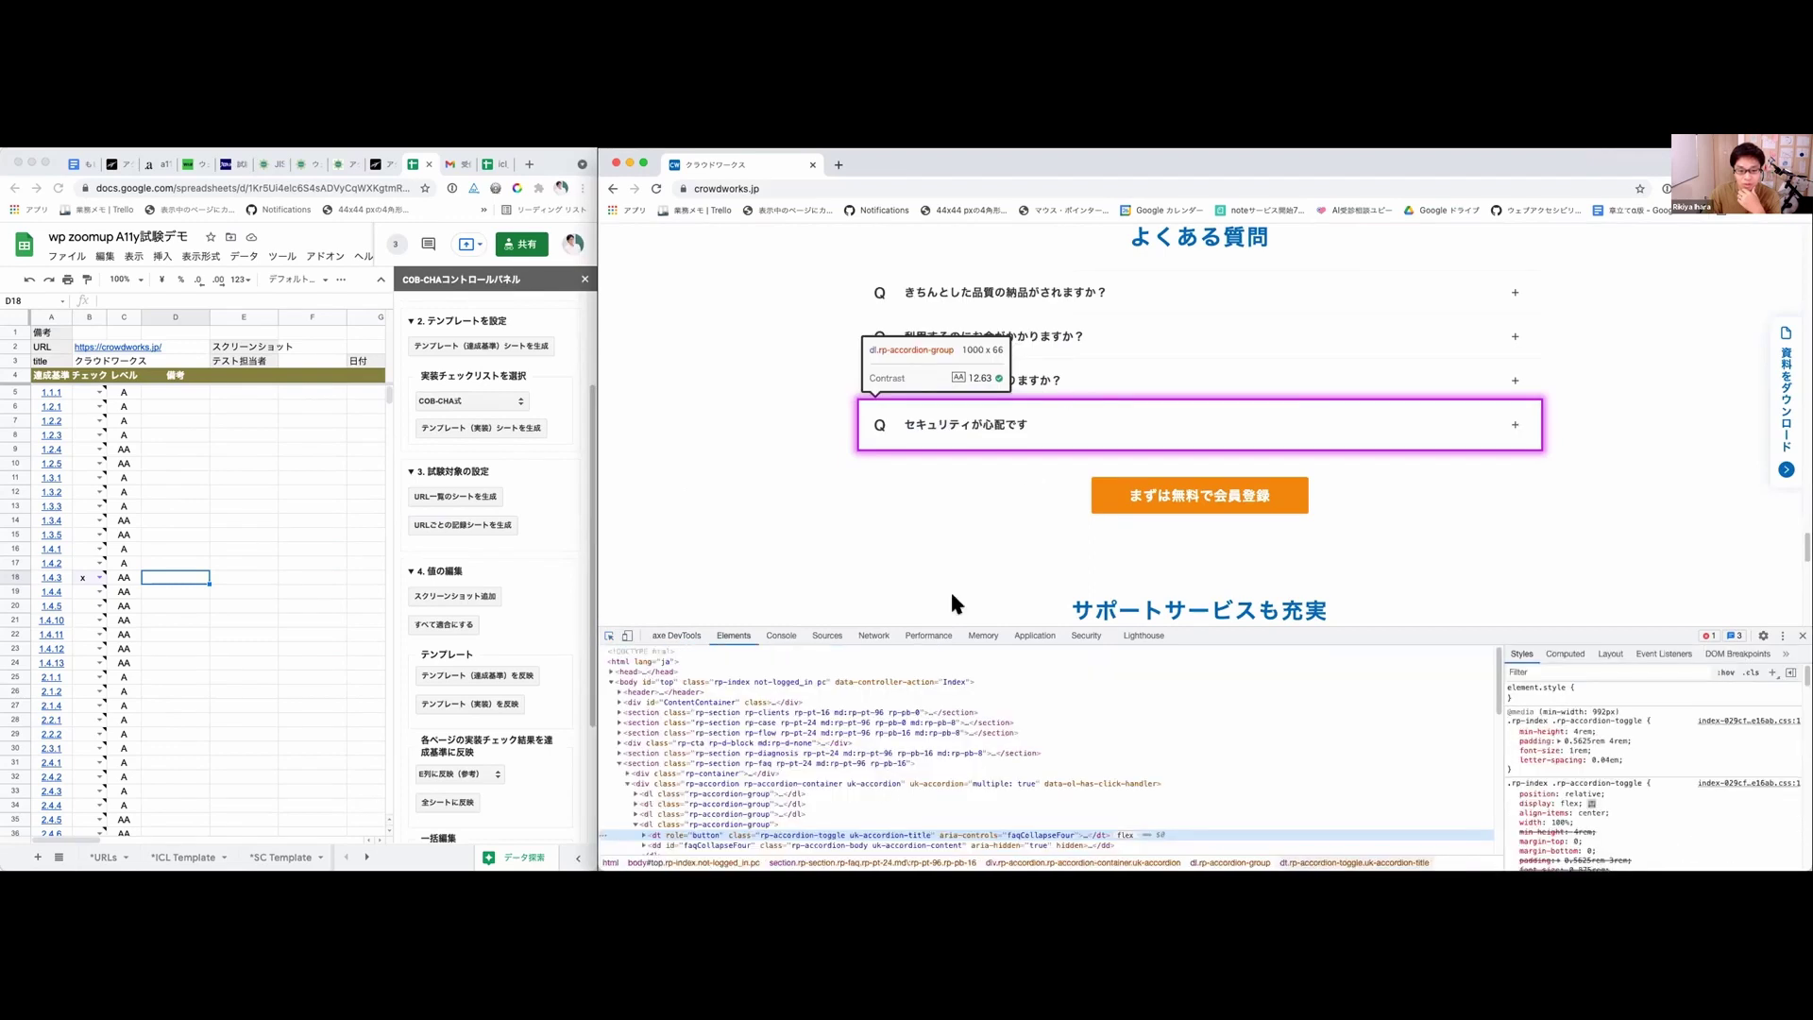
scroll(812, 755, "down", 1)
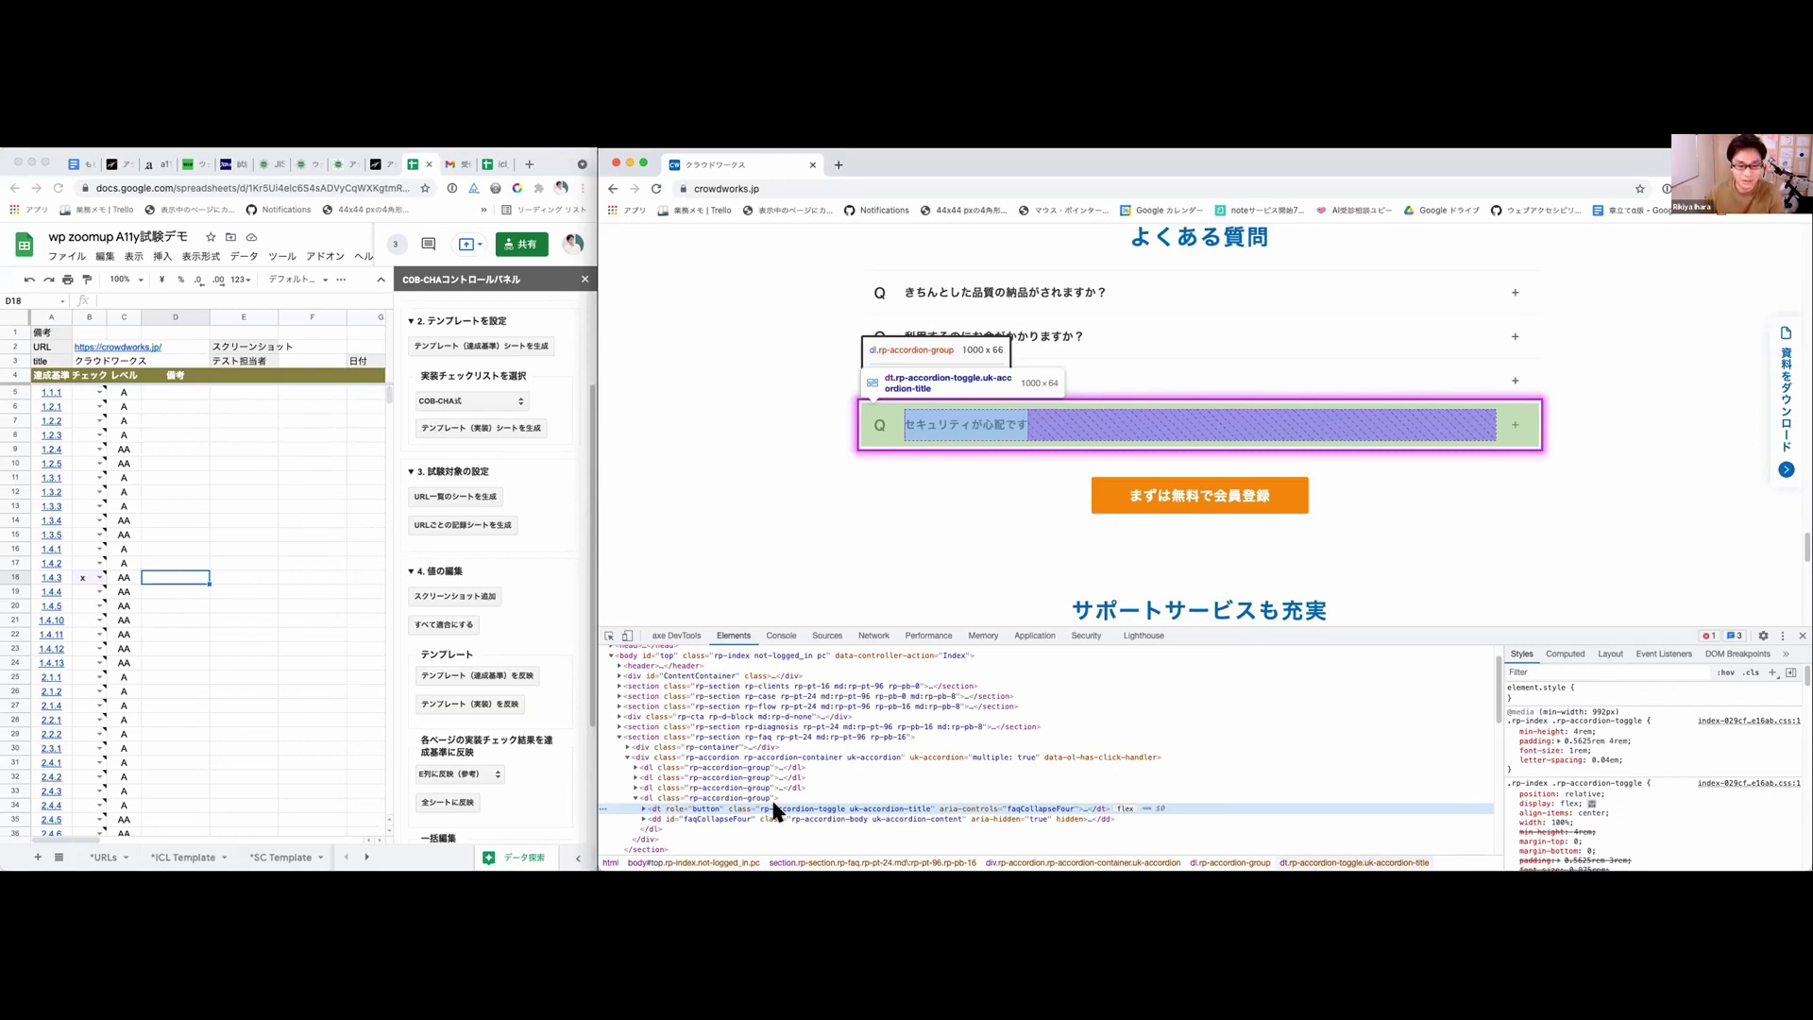
left_click(673, 634)
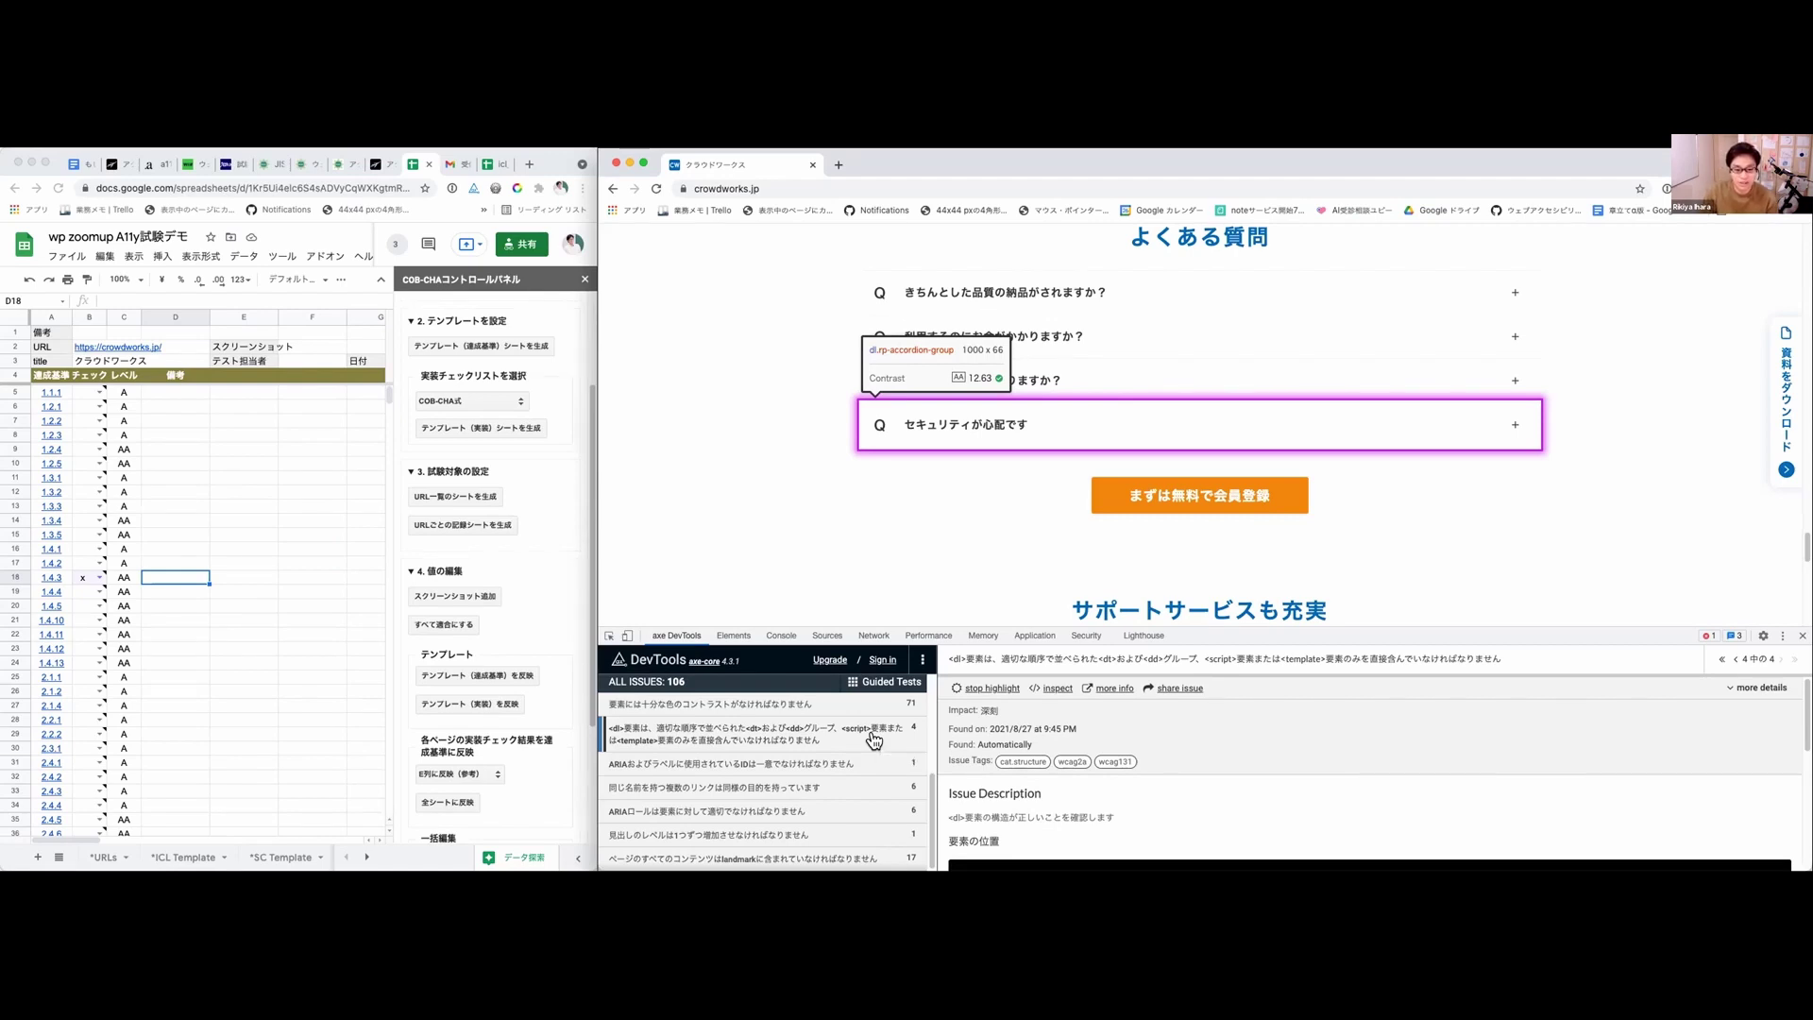
scroll(937, 535, "up", 1)
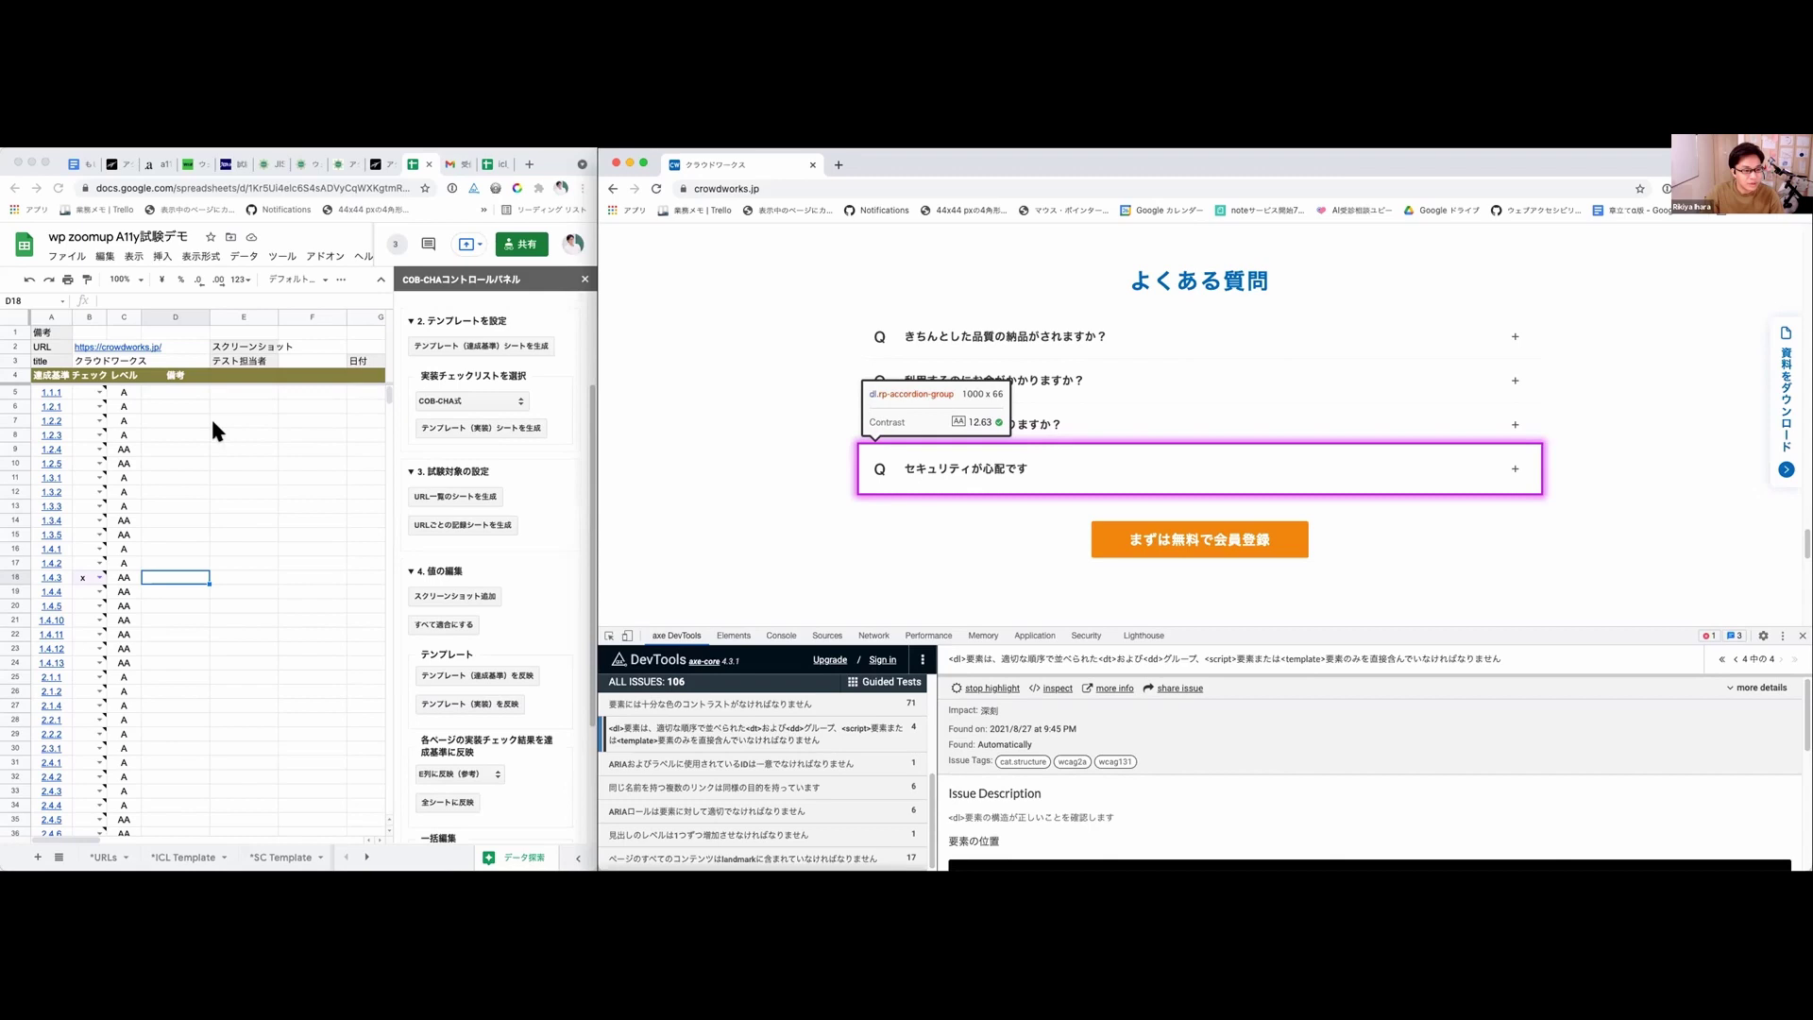
Step: Record success criterion 1.3.1 as x in the check column of the record sheet
left_click(95, 463)
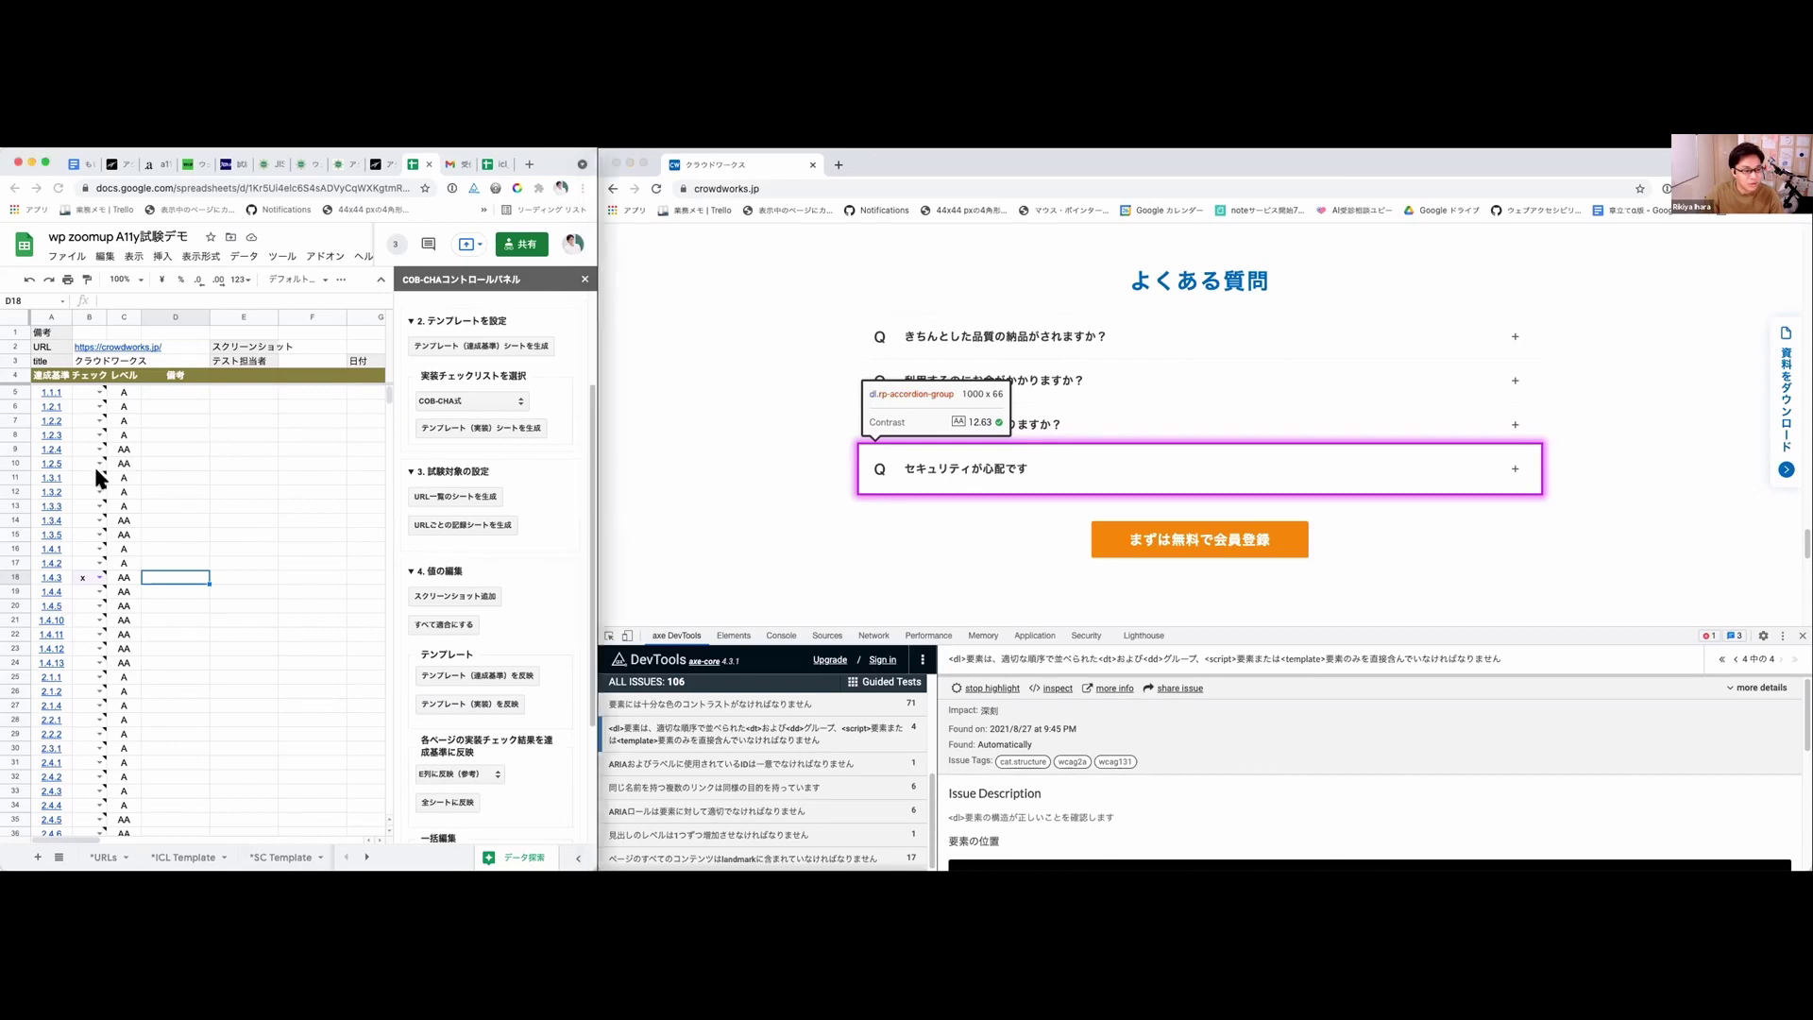
left_click(99, 478)
left_click(86, 546)
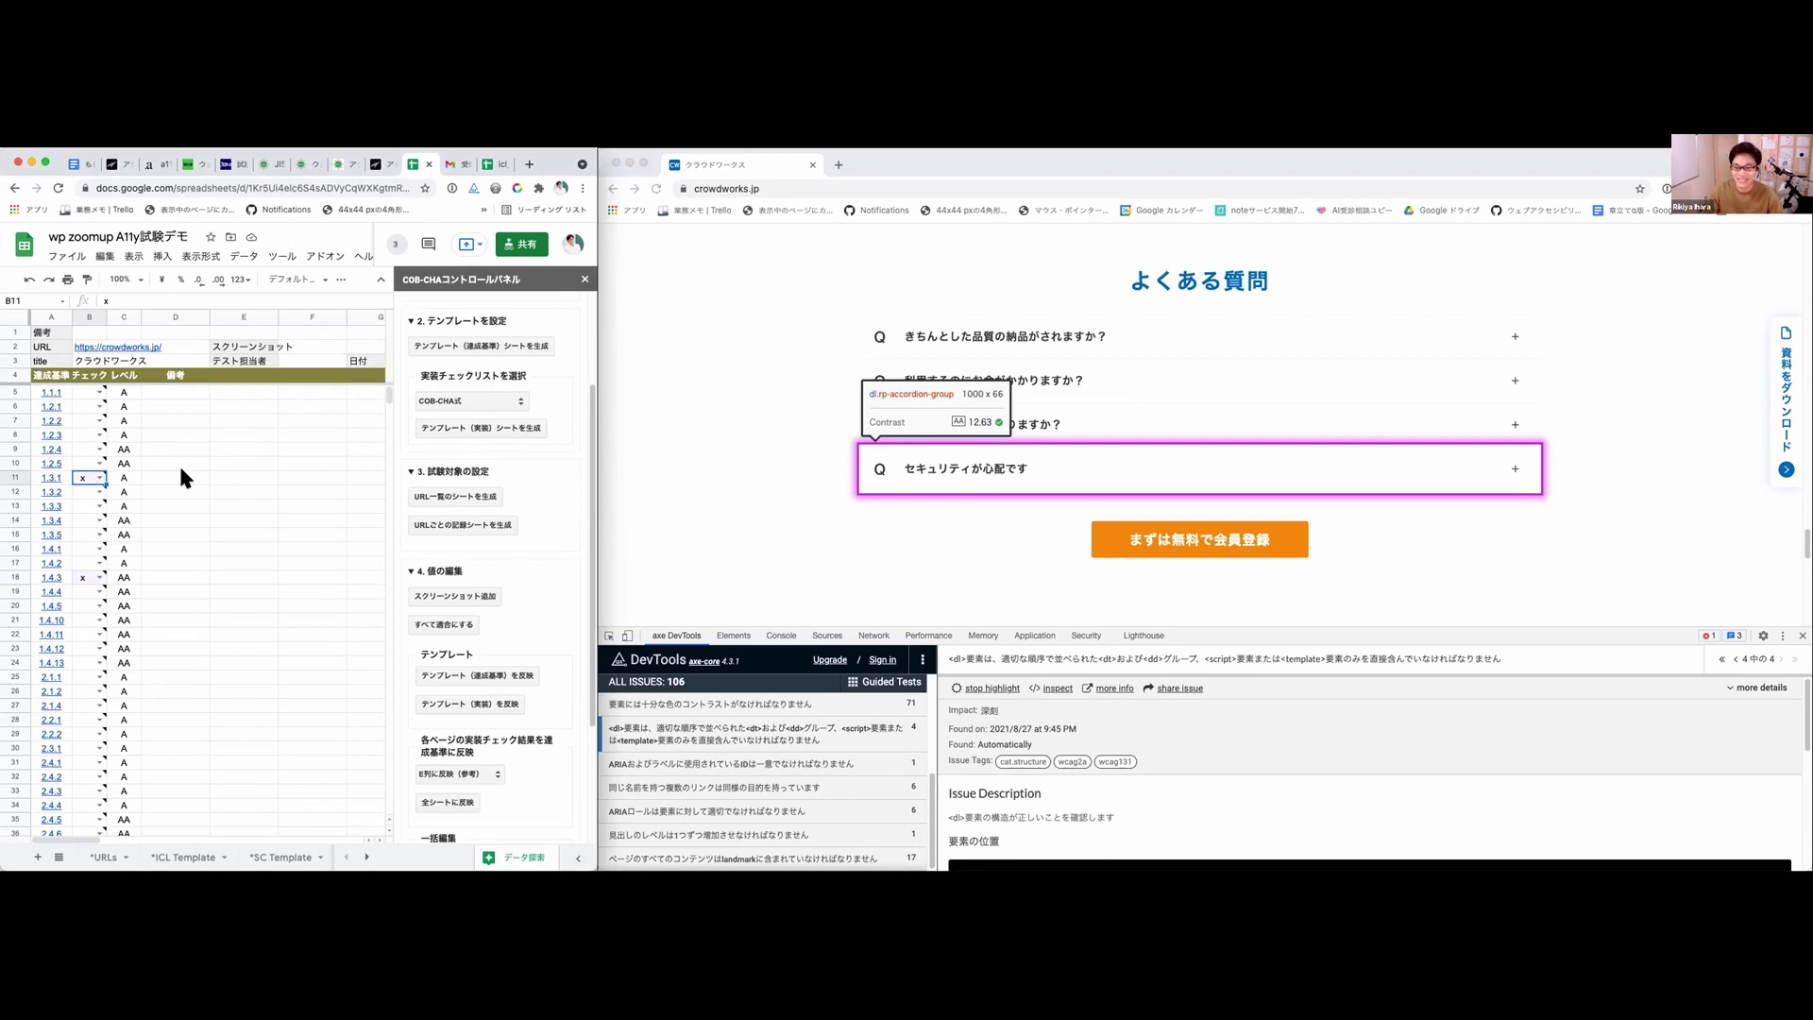
Step: Search the web for "1.3.1 wcag" in a new browser tab and read the WAIC page explaining success criterion 1.3.1
left_click(42, 479)
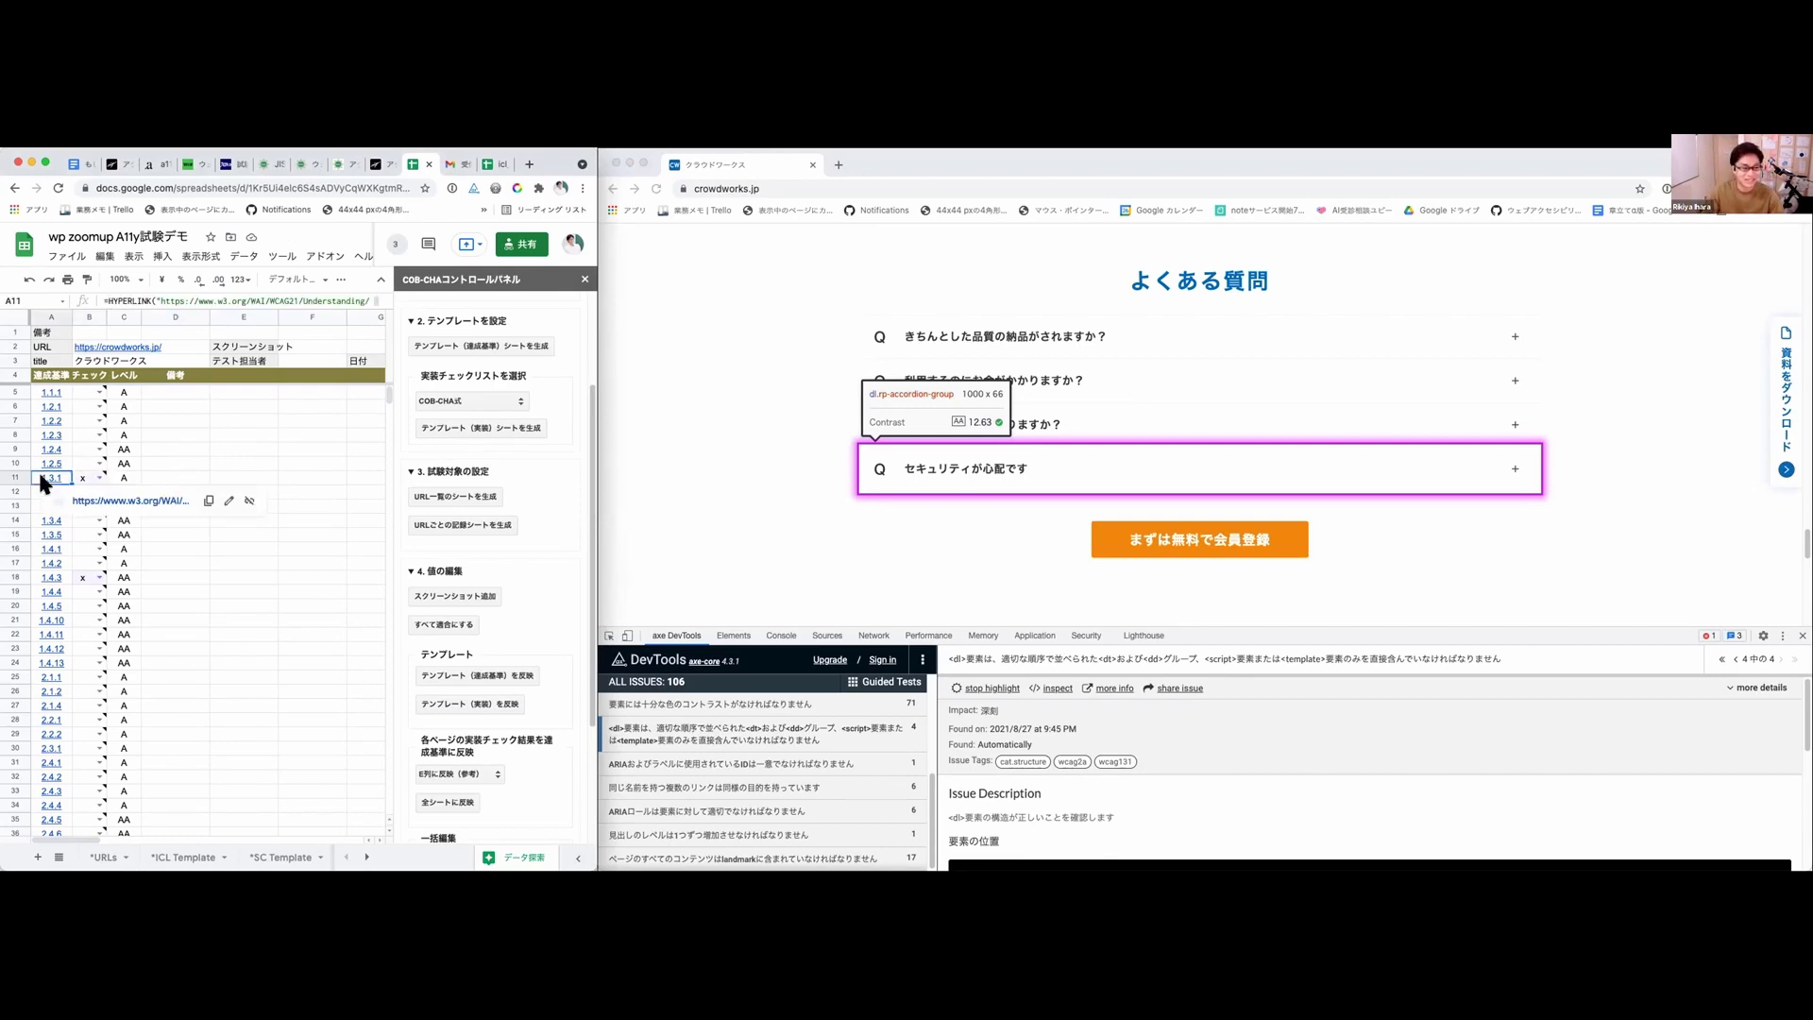
key("alt+Return")
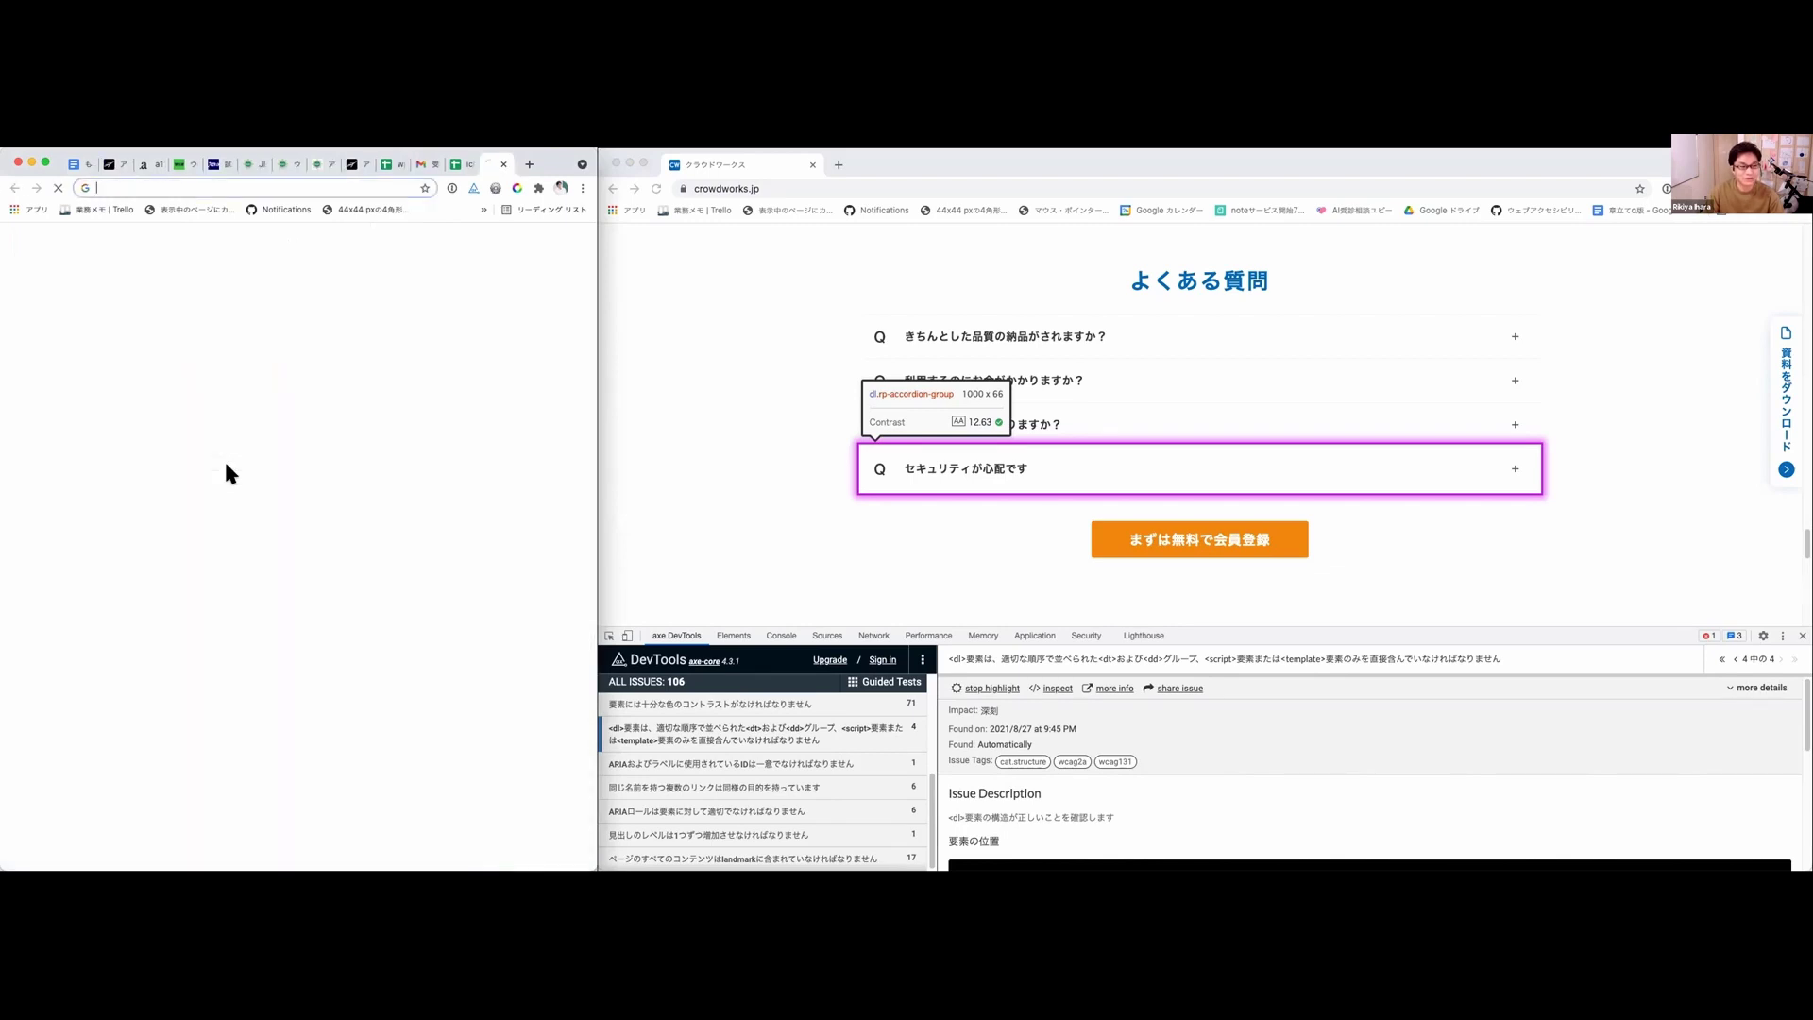
type("1.3.1")
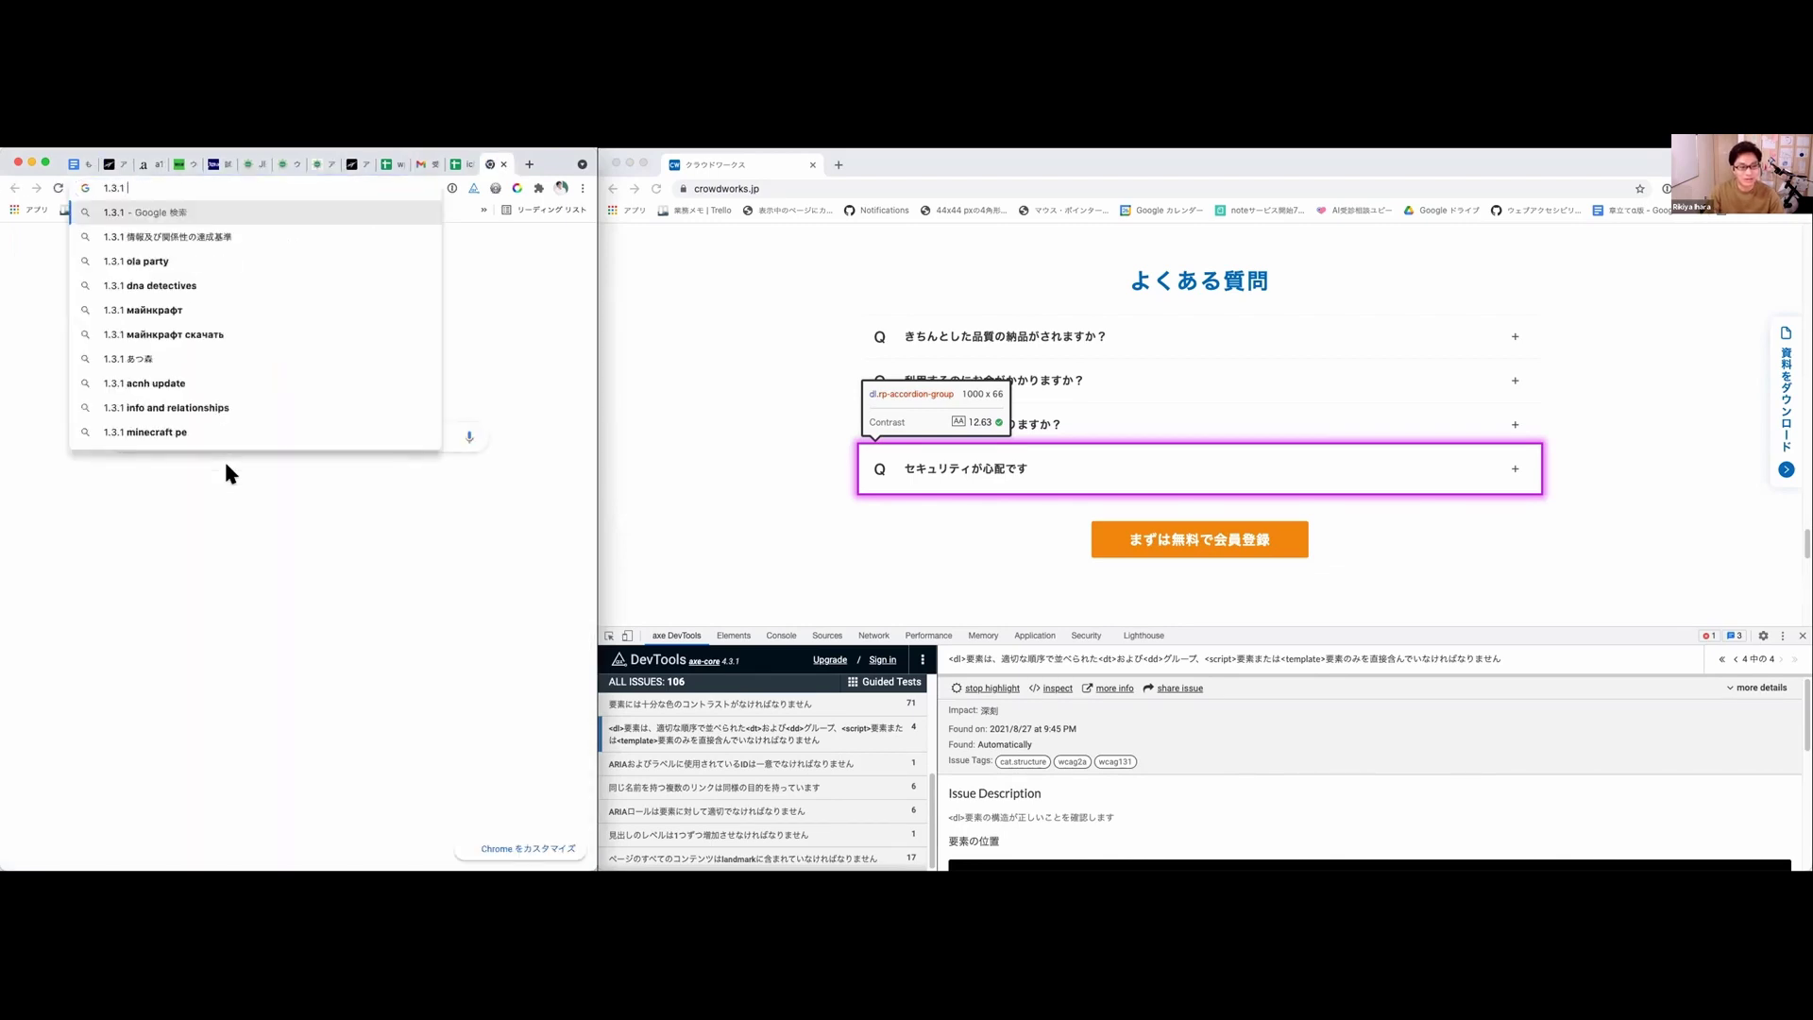
type(" w")
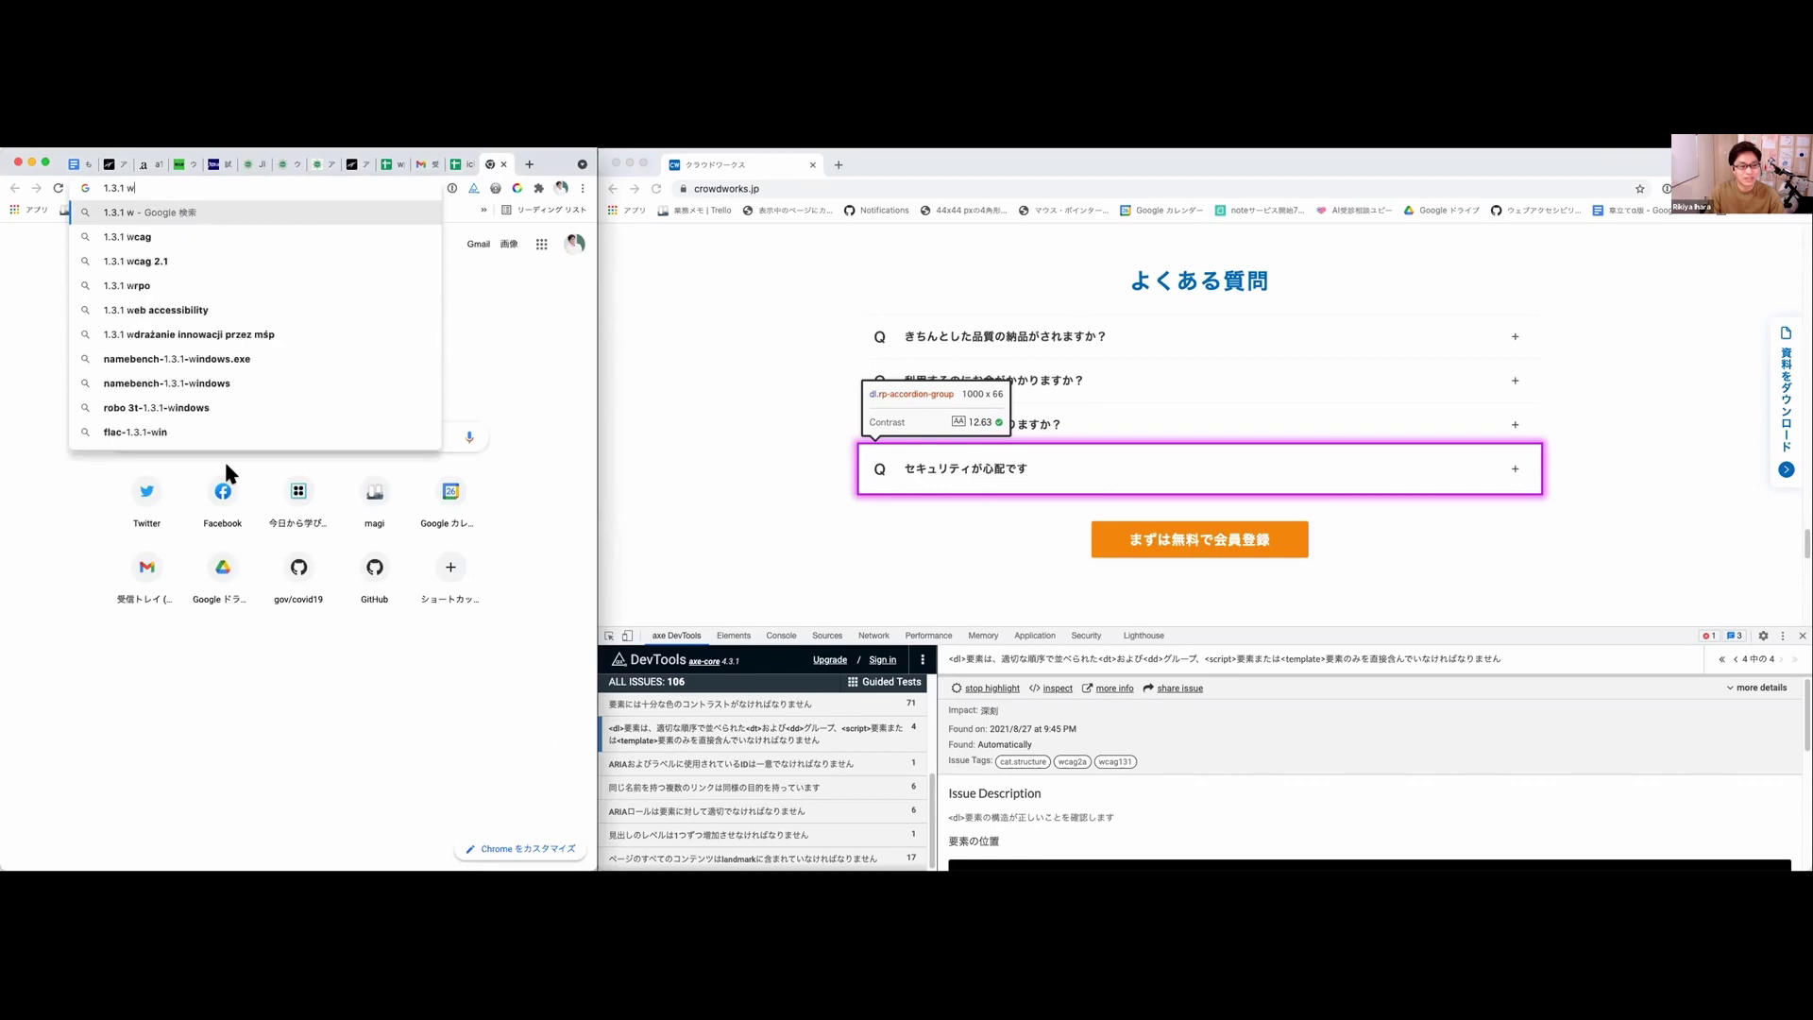
type("cag")
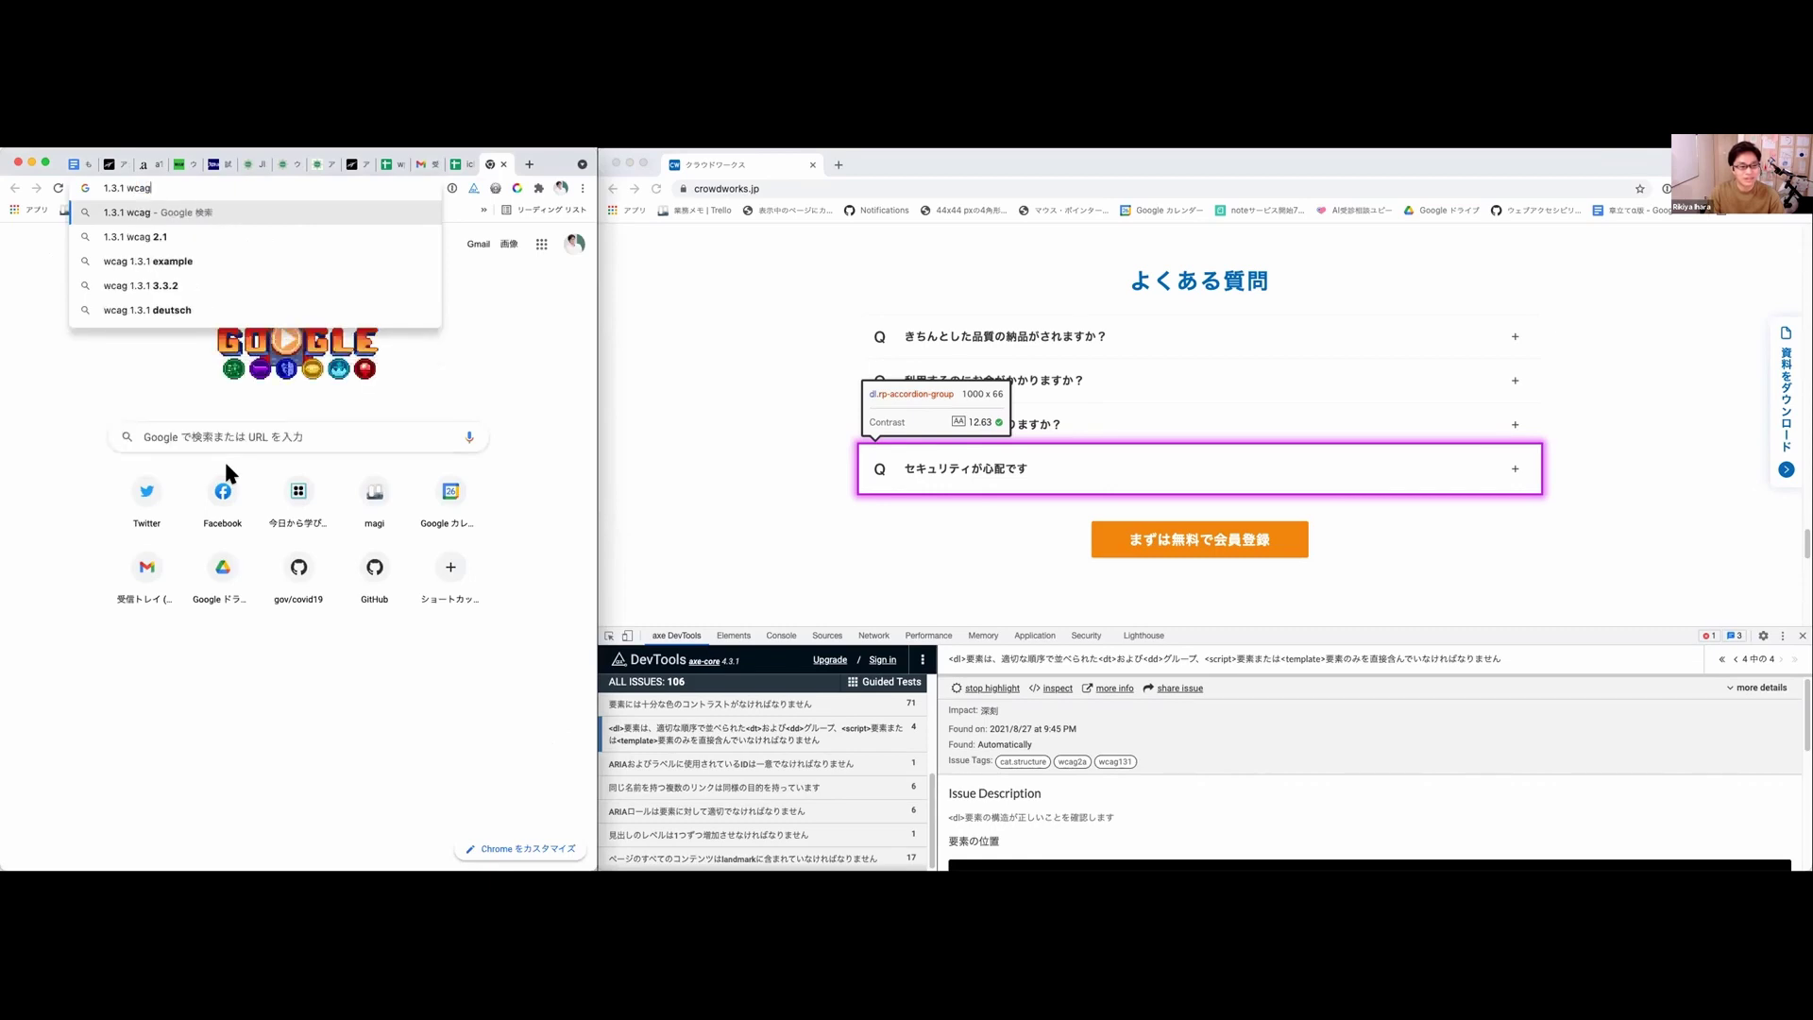
key("Return")
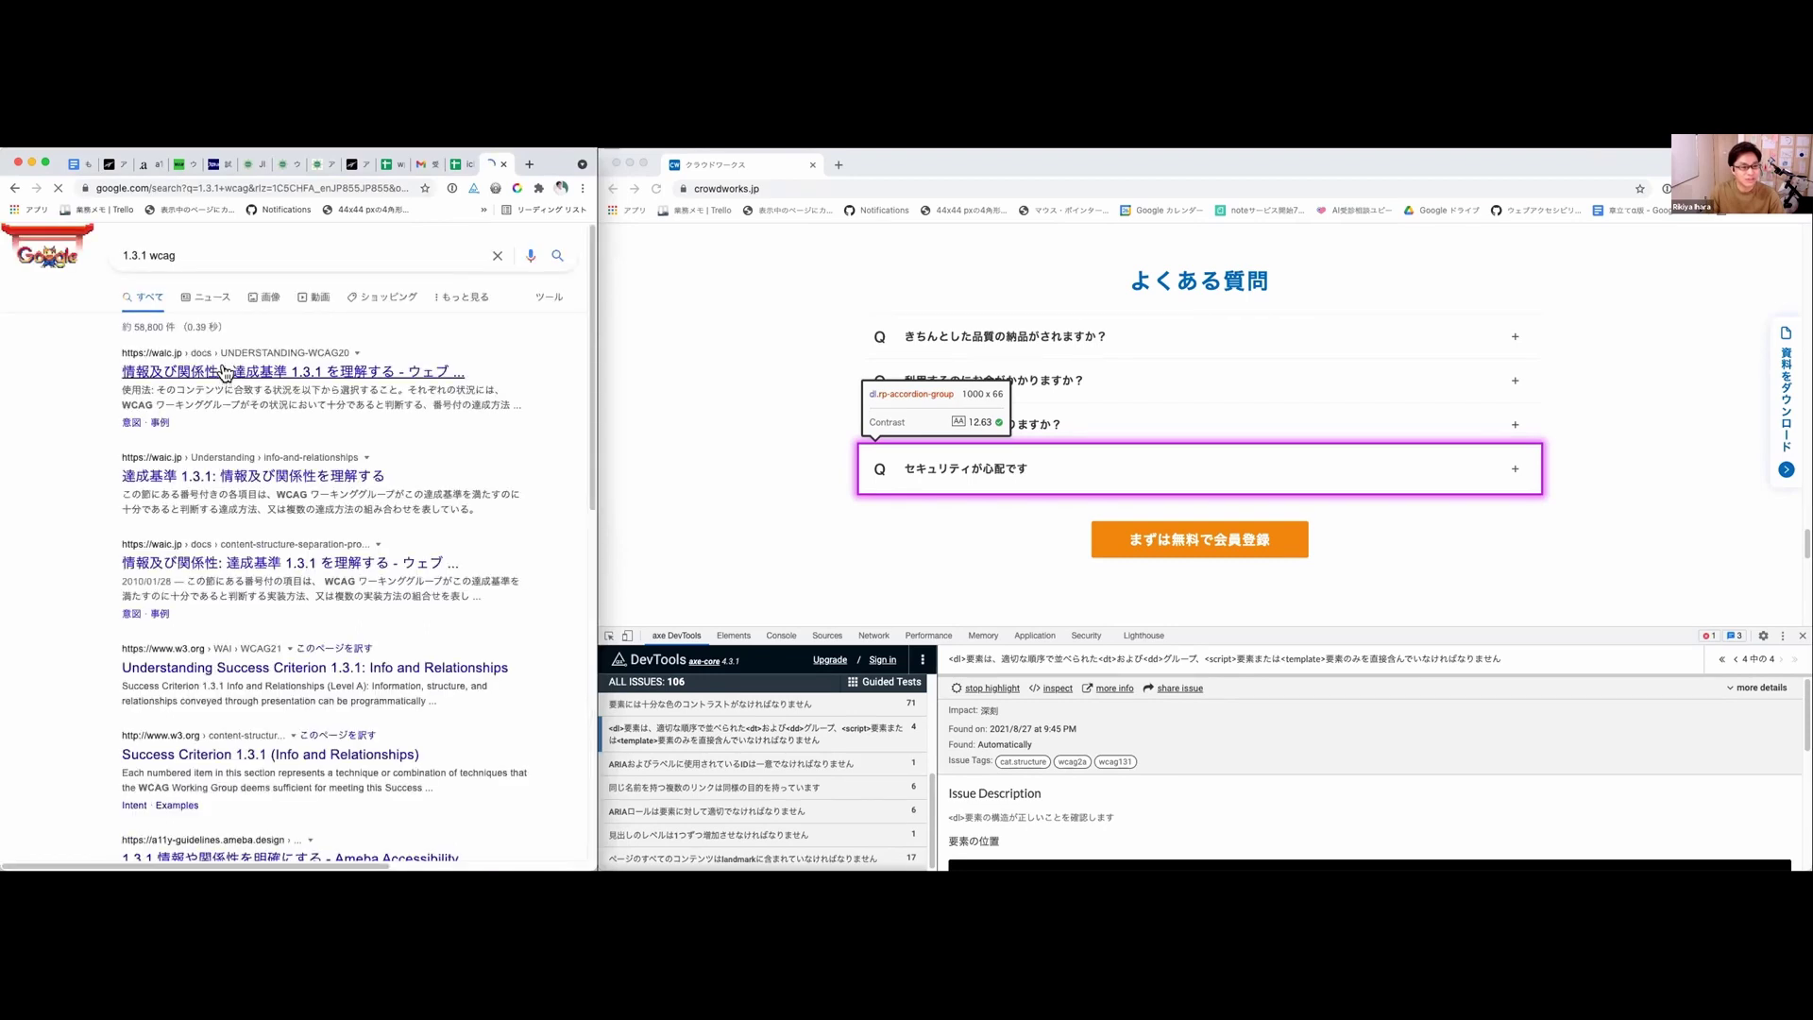
left_click(338, 377)
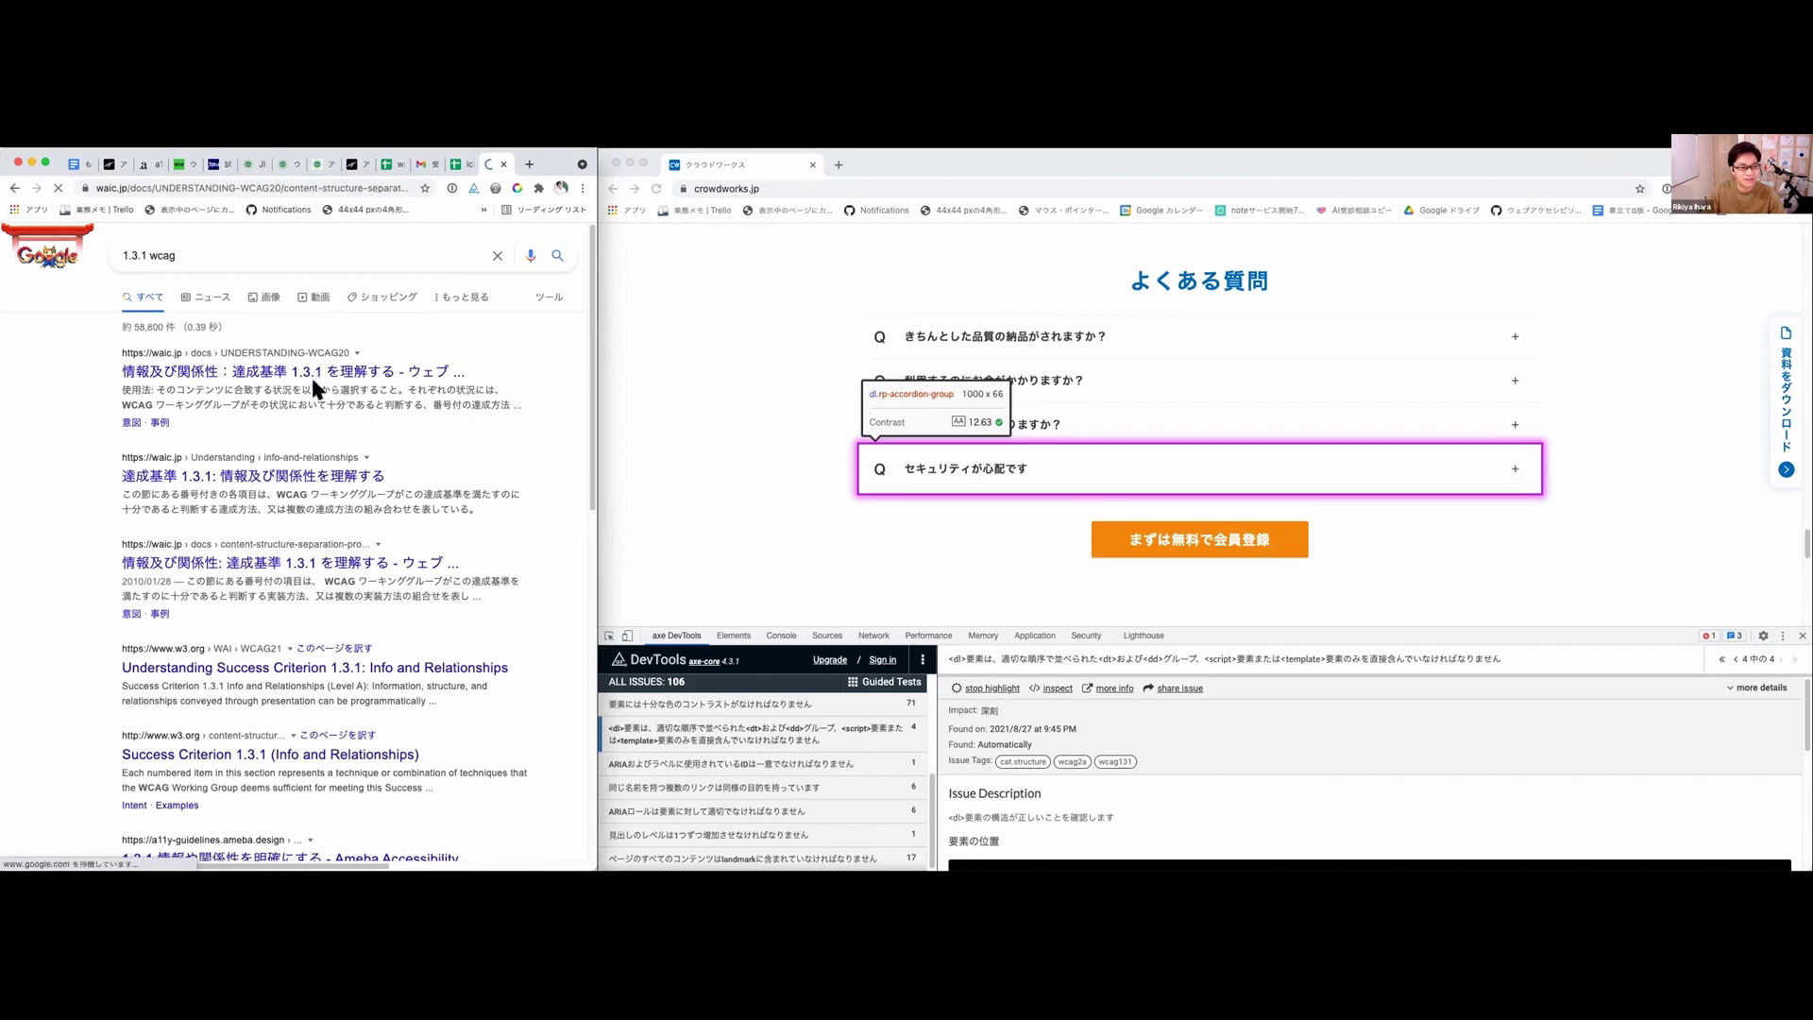
scroll(338, 477, "down", 1)
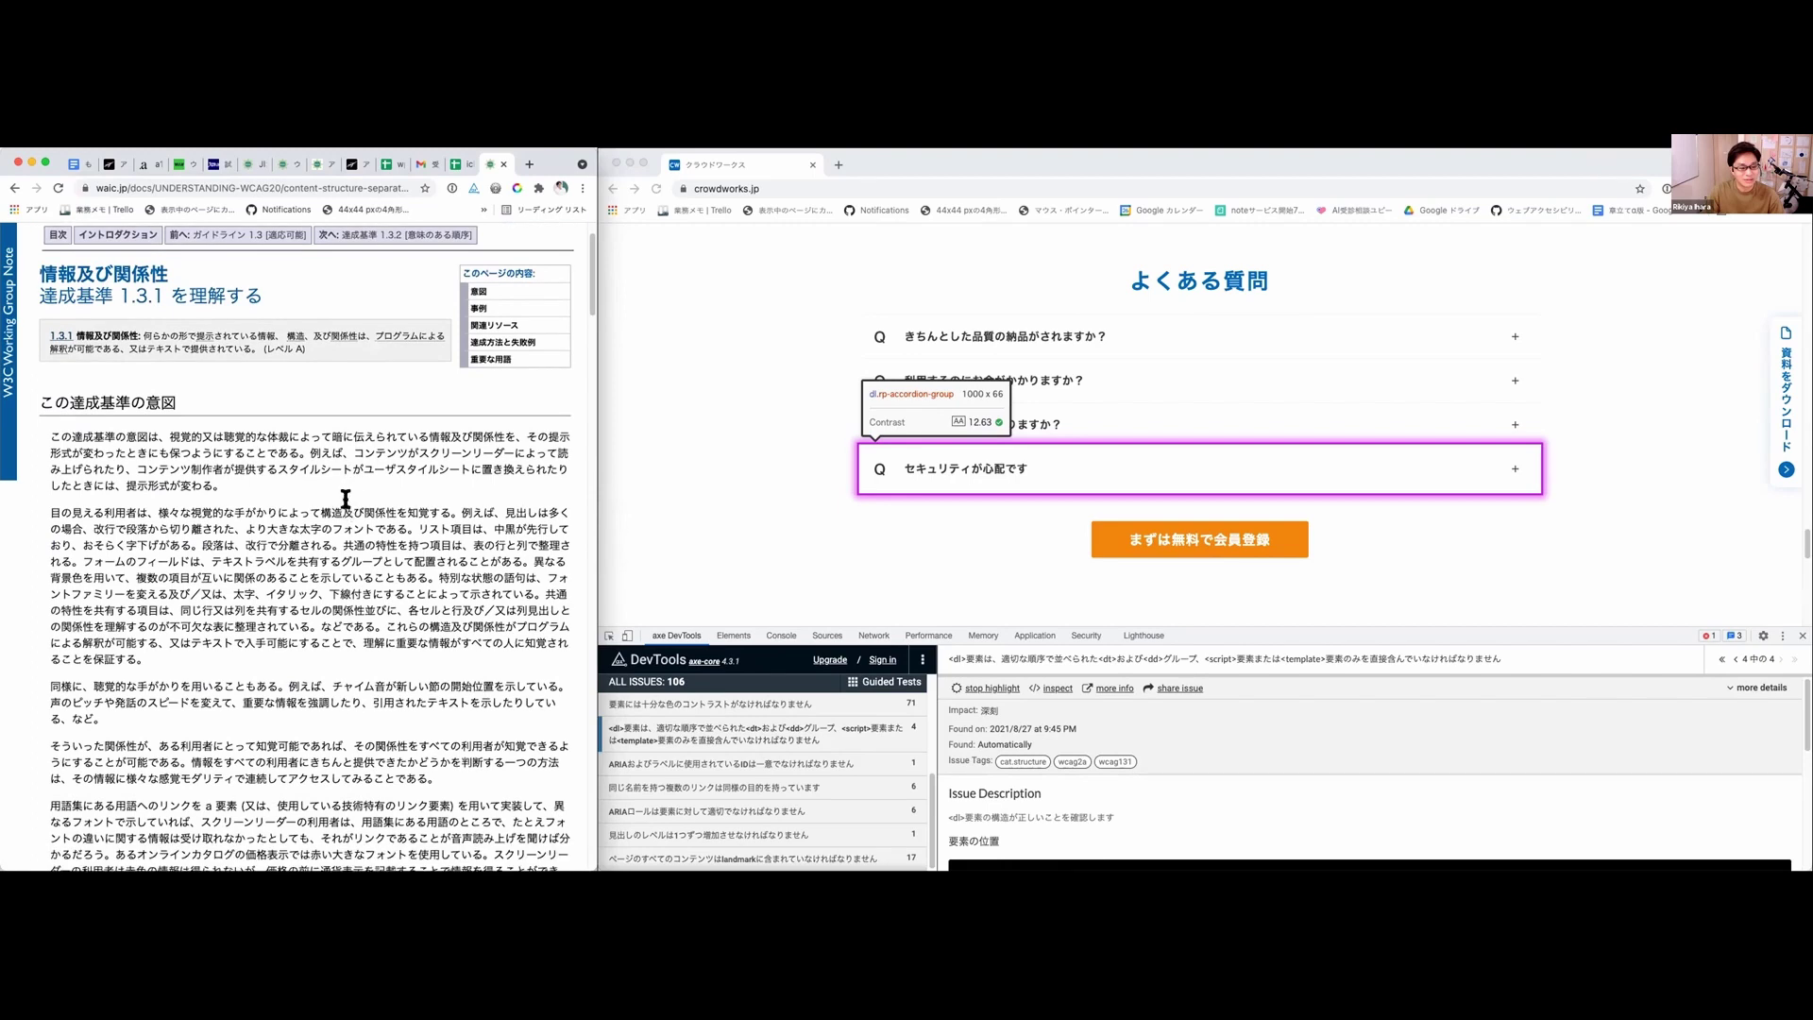
scroll(345, 505, "down", 1)
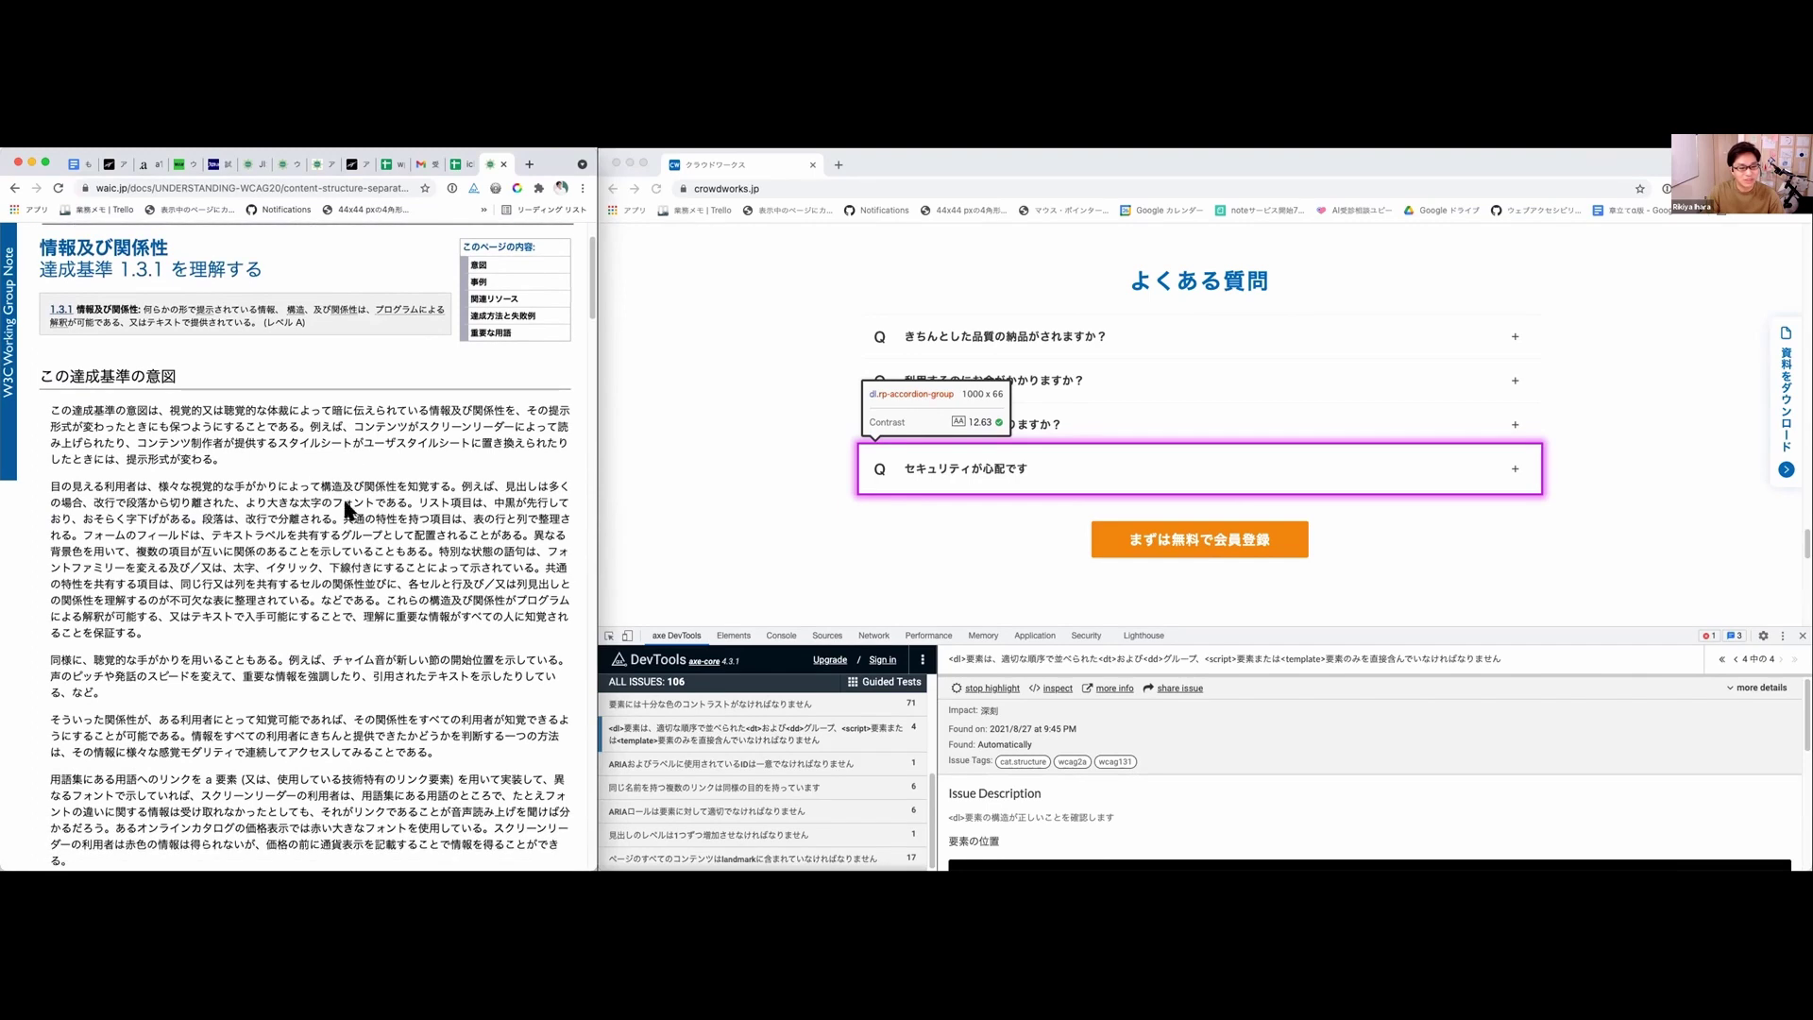
Step: Read the section on the intent of success criterion 1.3.1 on the WAIC explanation page
scroll(350, 510, "down", 1)
scroll(346, 510, "down", 1)
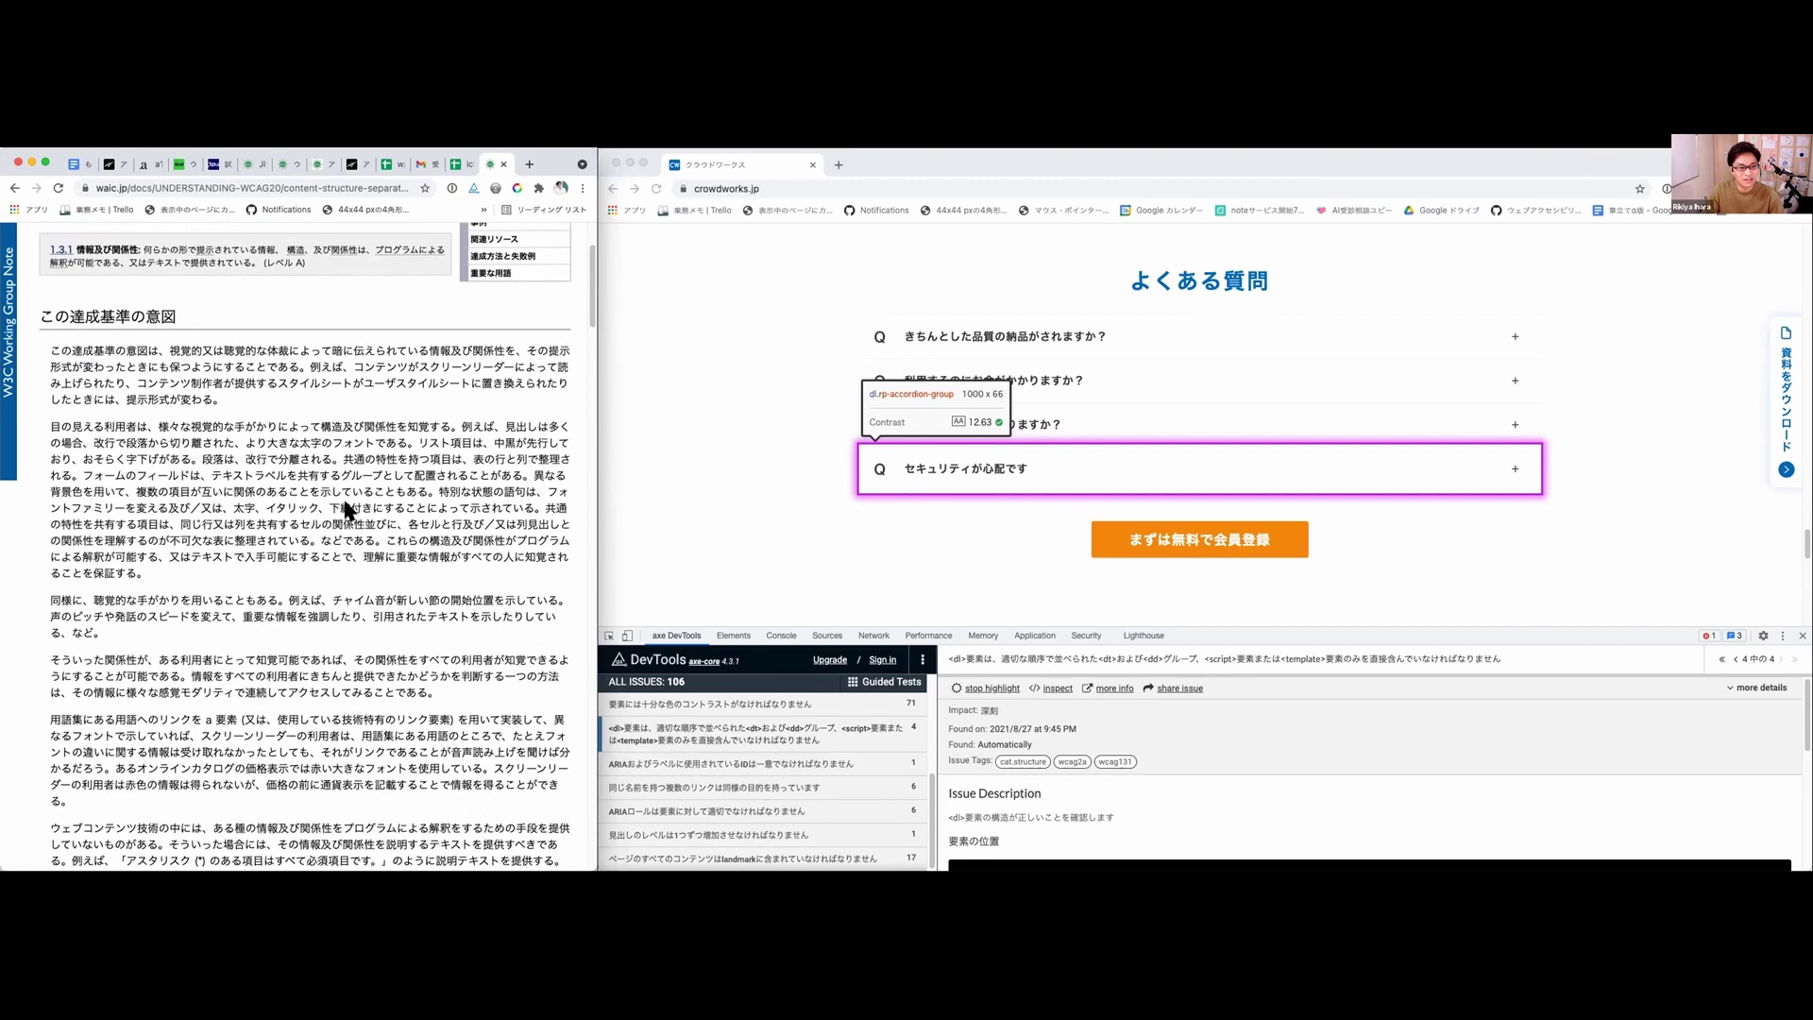
scroll(346, 501, "up", 2)
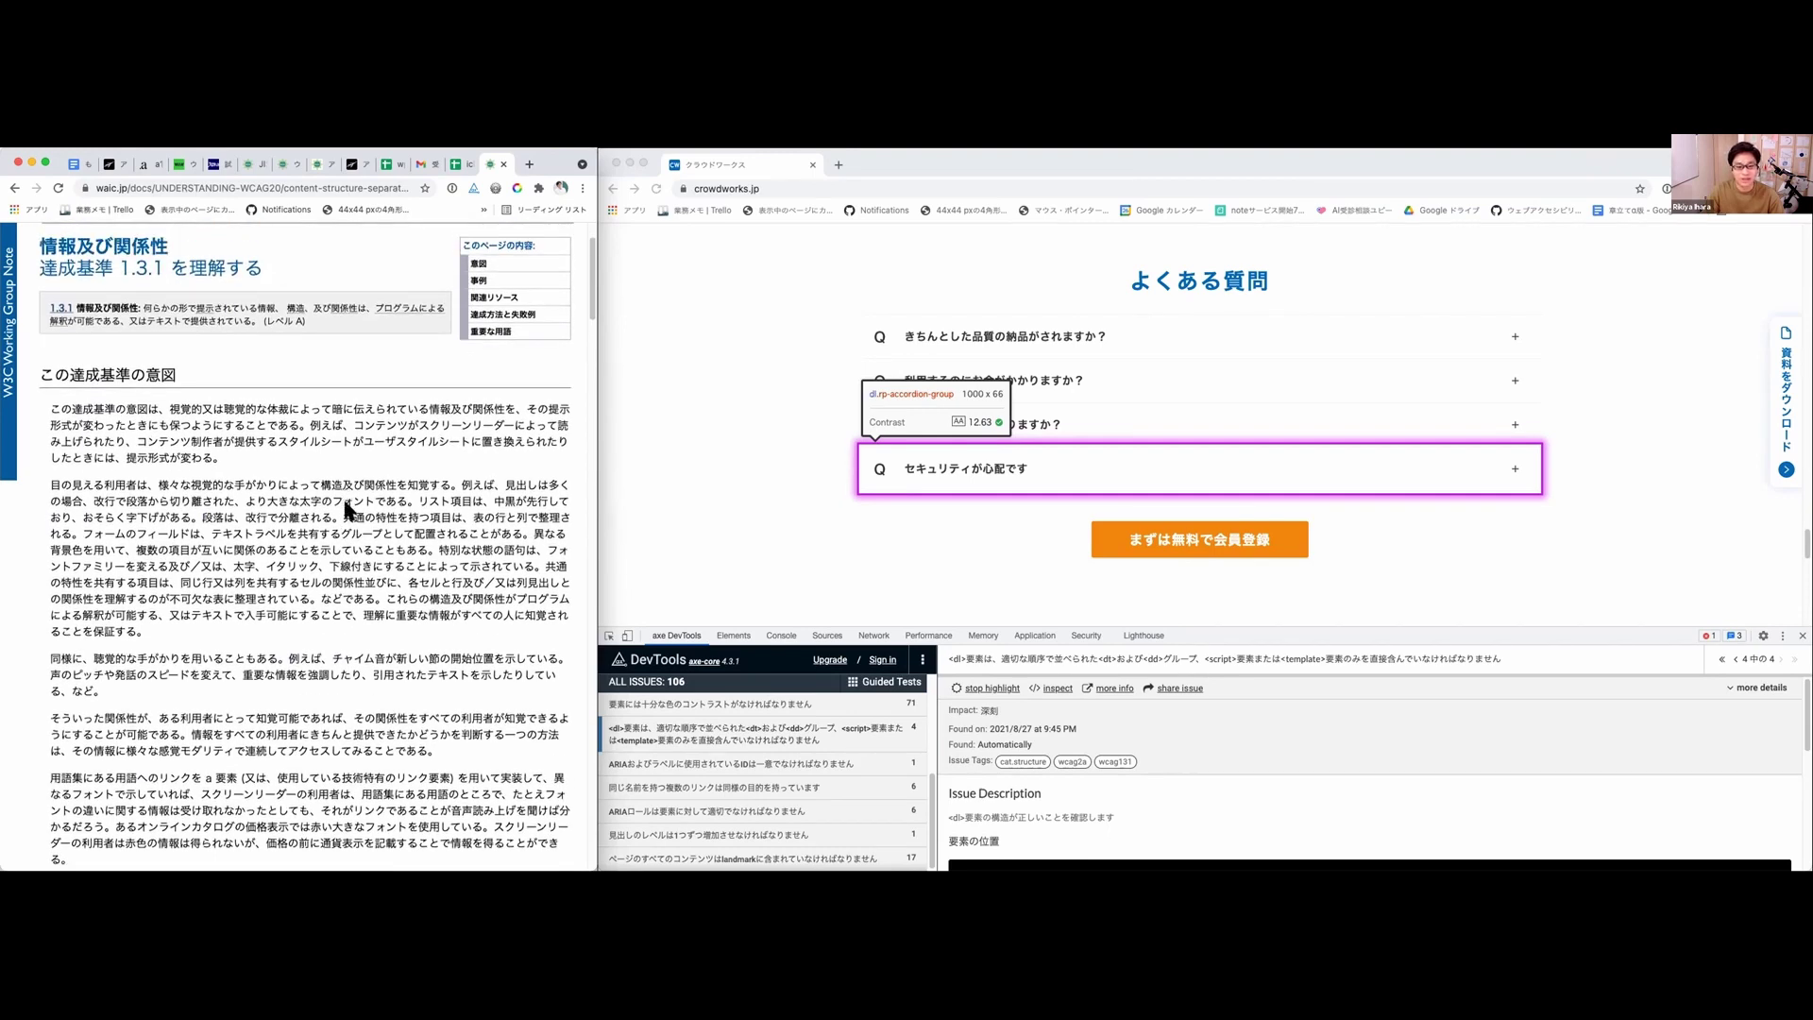
scroll(345, 509, "down", 2)
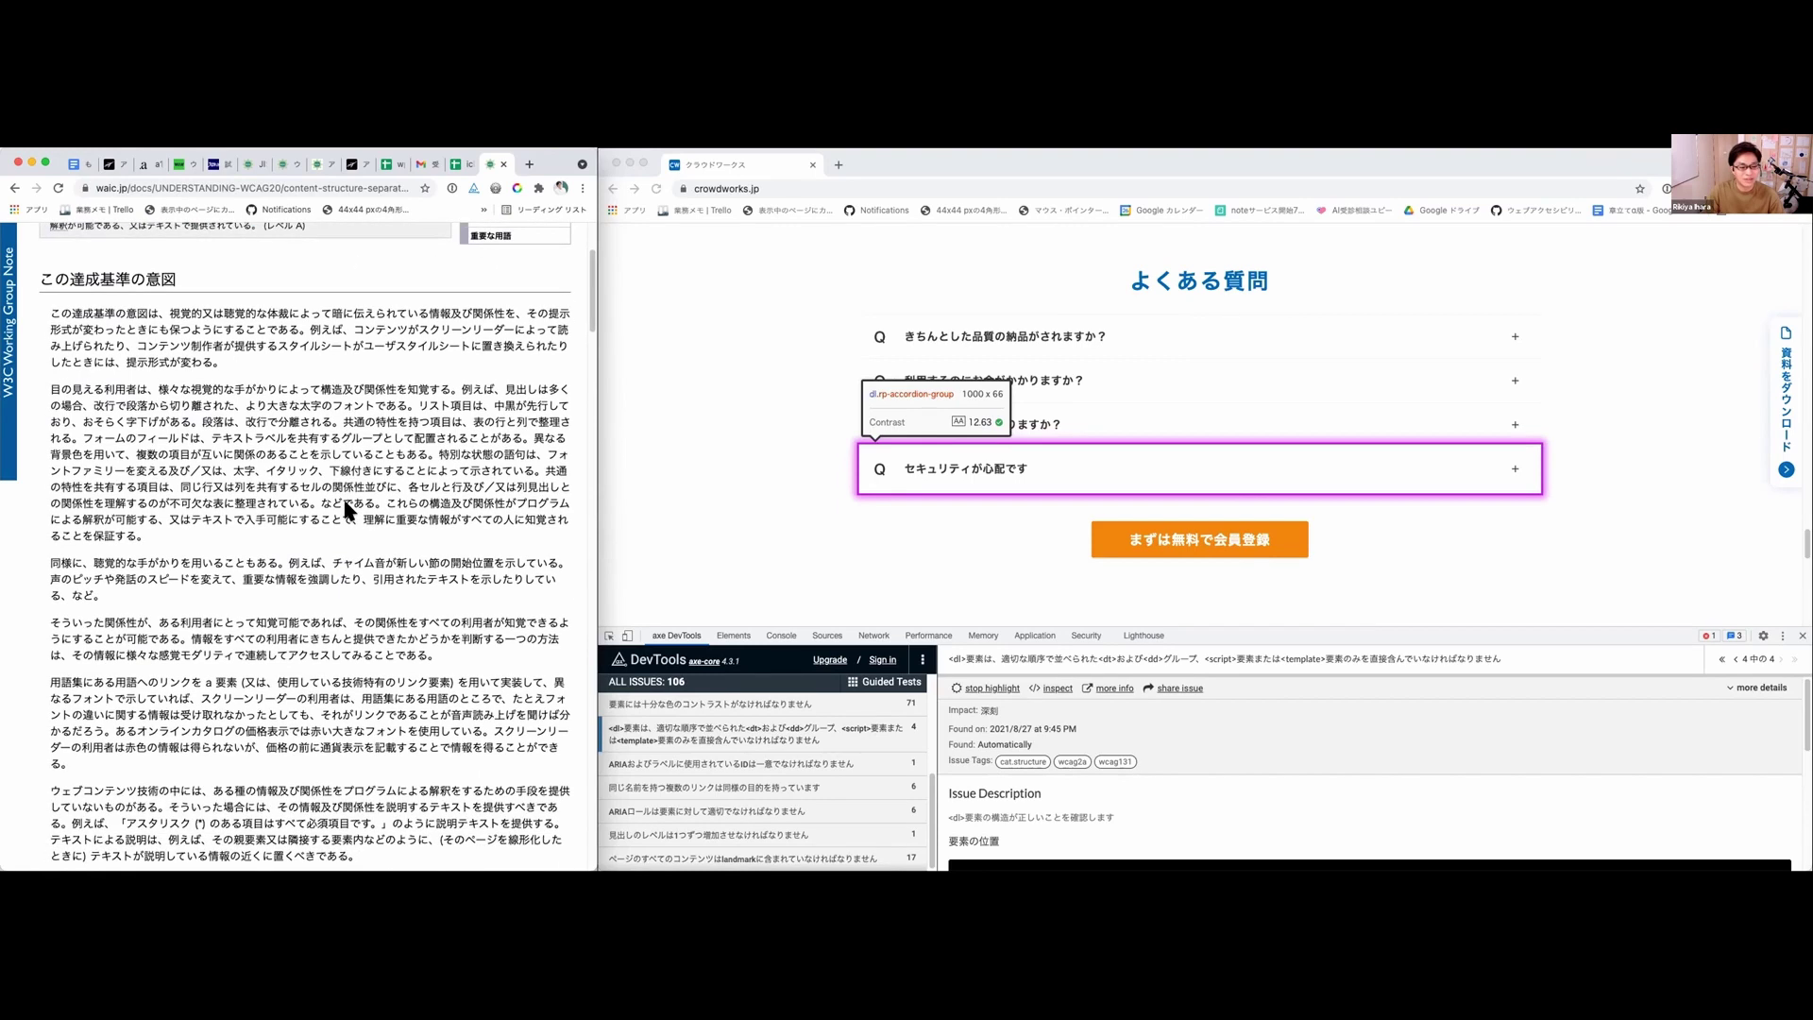
scroll(347, 511, "down", 1)
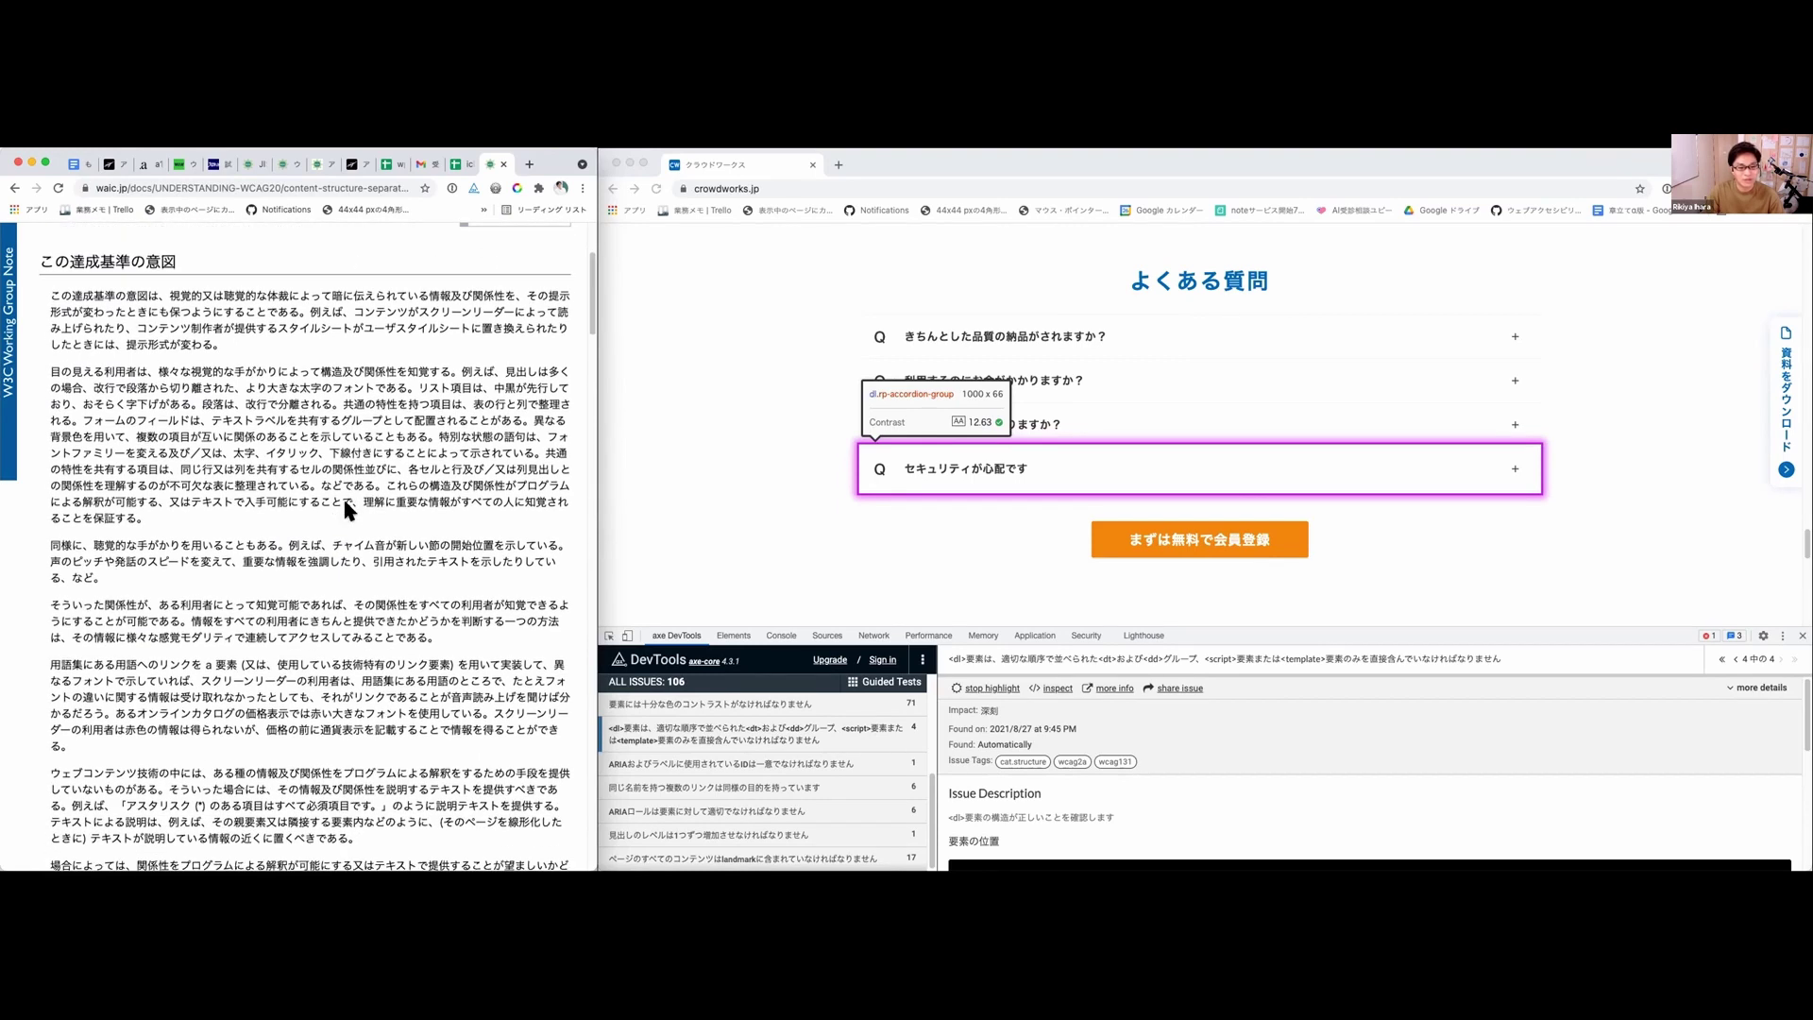
scroll(349, 509, "down", 1)
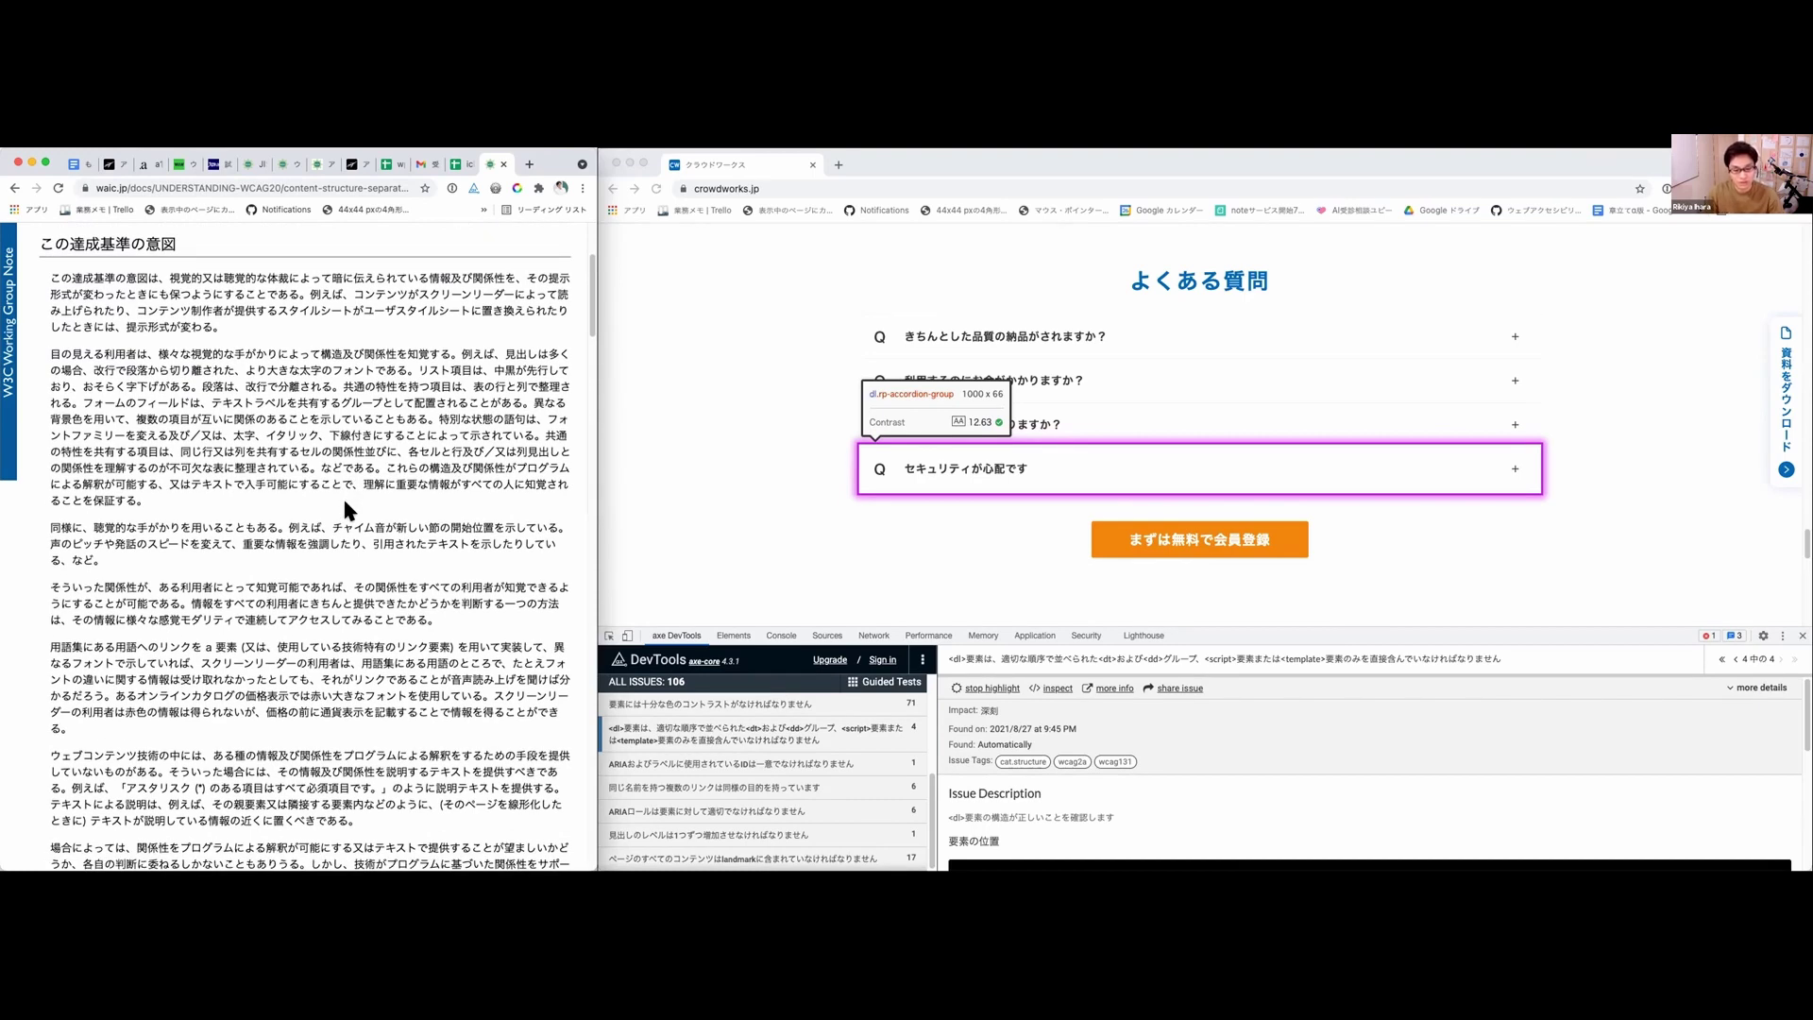
scroll(342, 495, "down", 1)
scroll(342, 494, "up", 5)
scroll(343, 510, "up", 2)
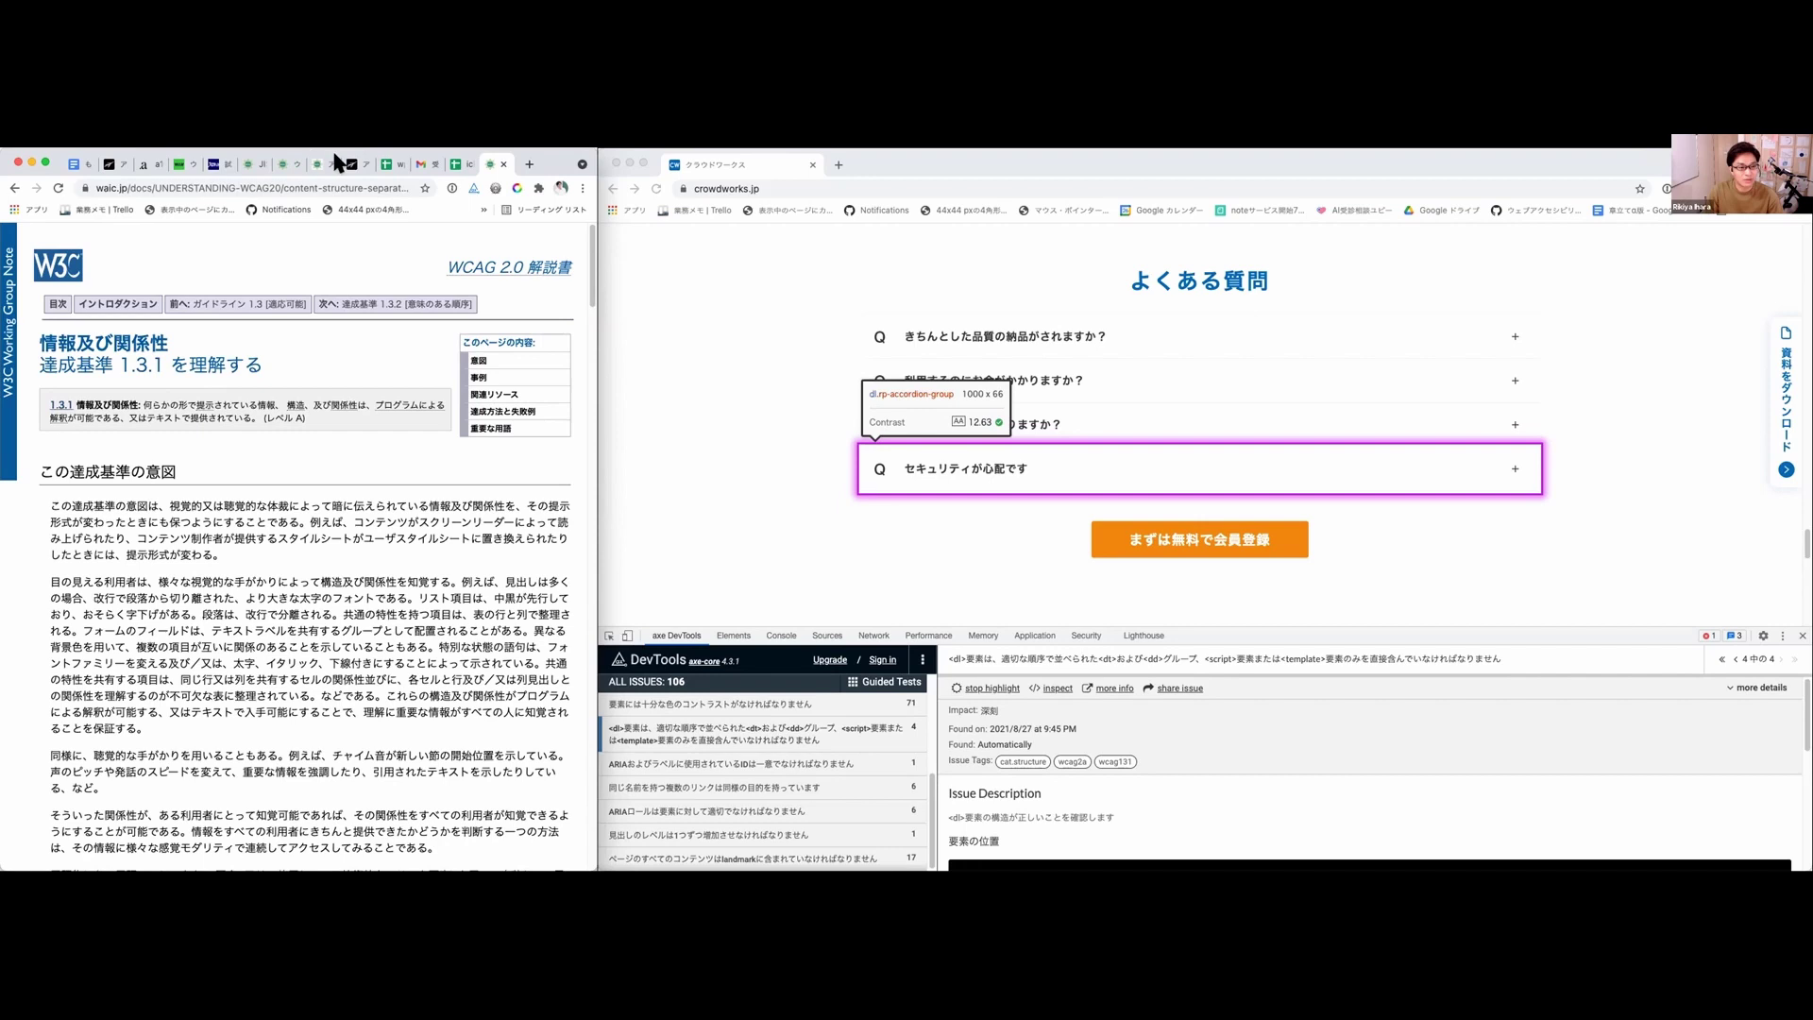
Step: Return to the record sheet, then open the scan issue on unique IDs used in ARIA and labels and toggle its element highlight
left_click(387, 165)
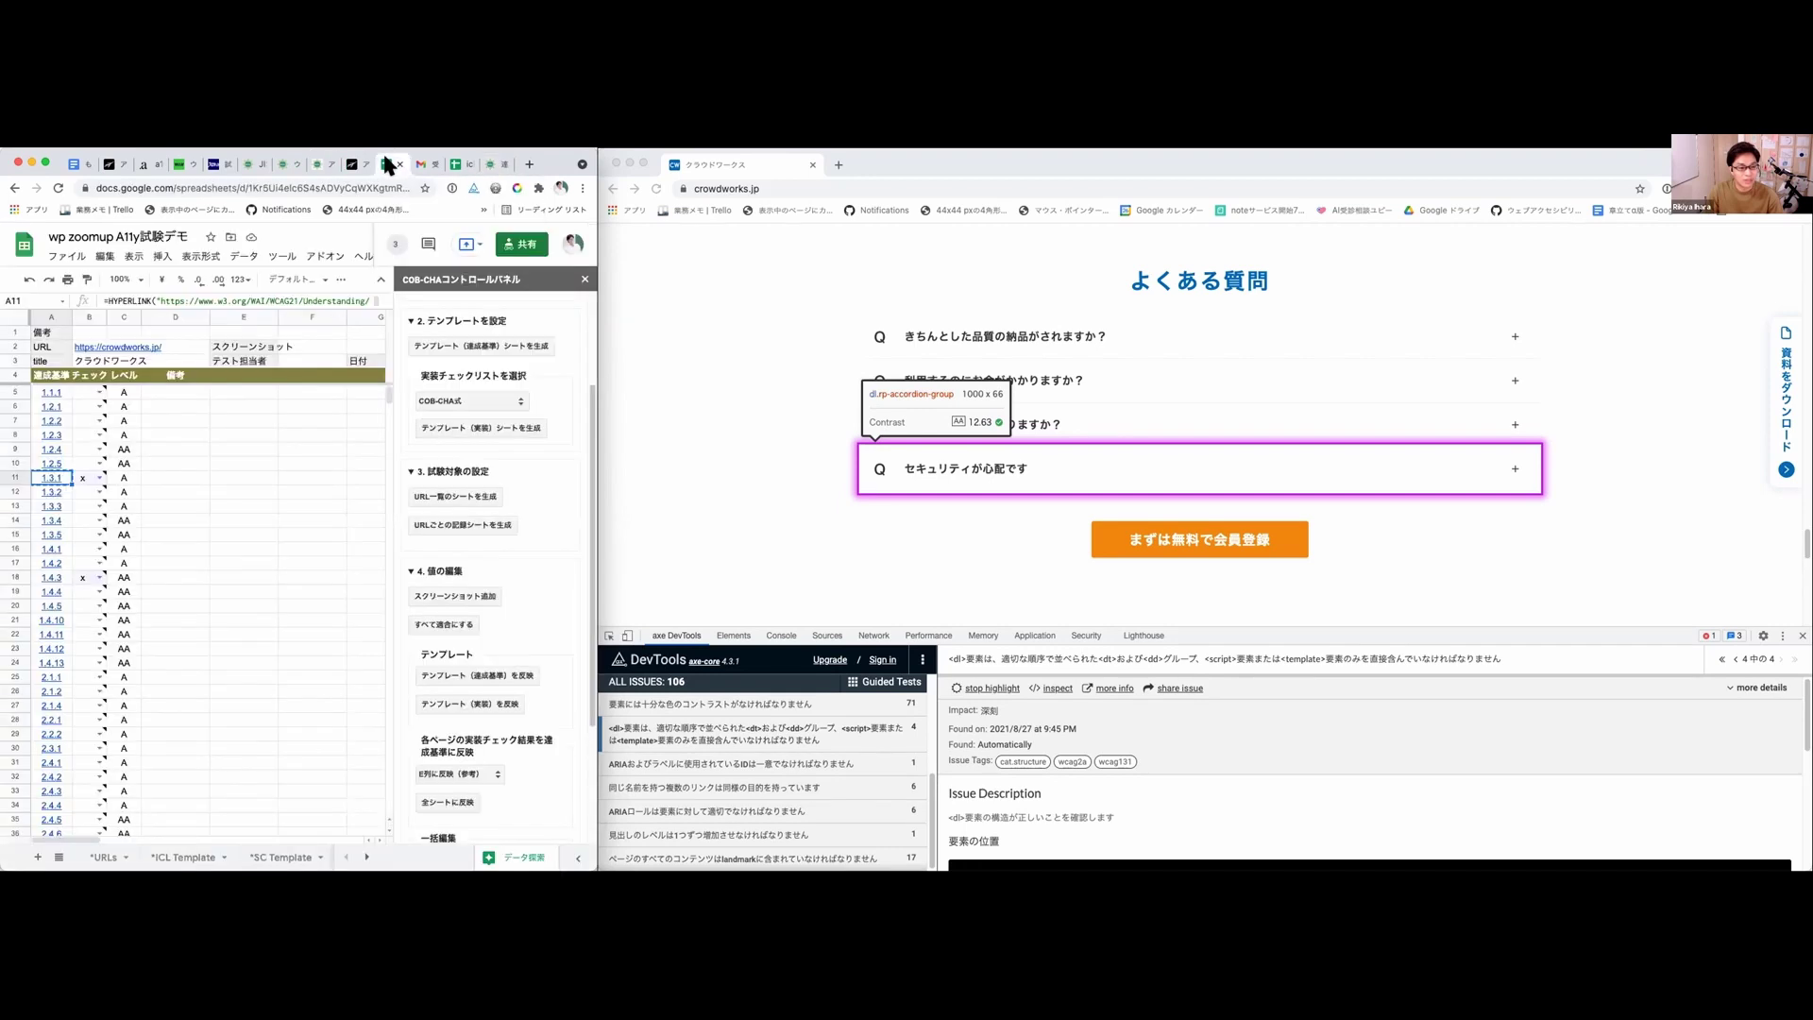
left_click(779, 501)
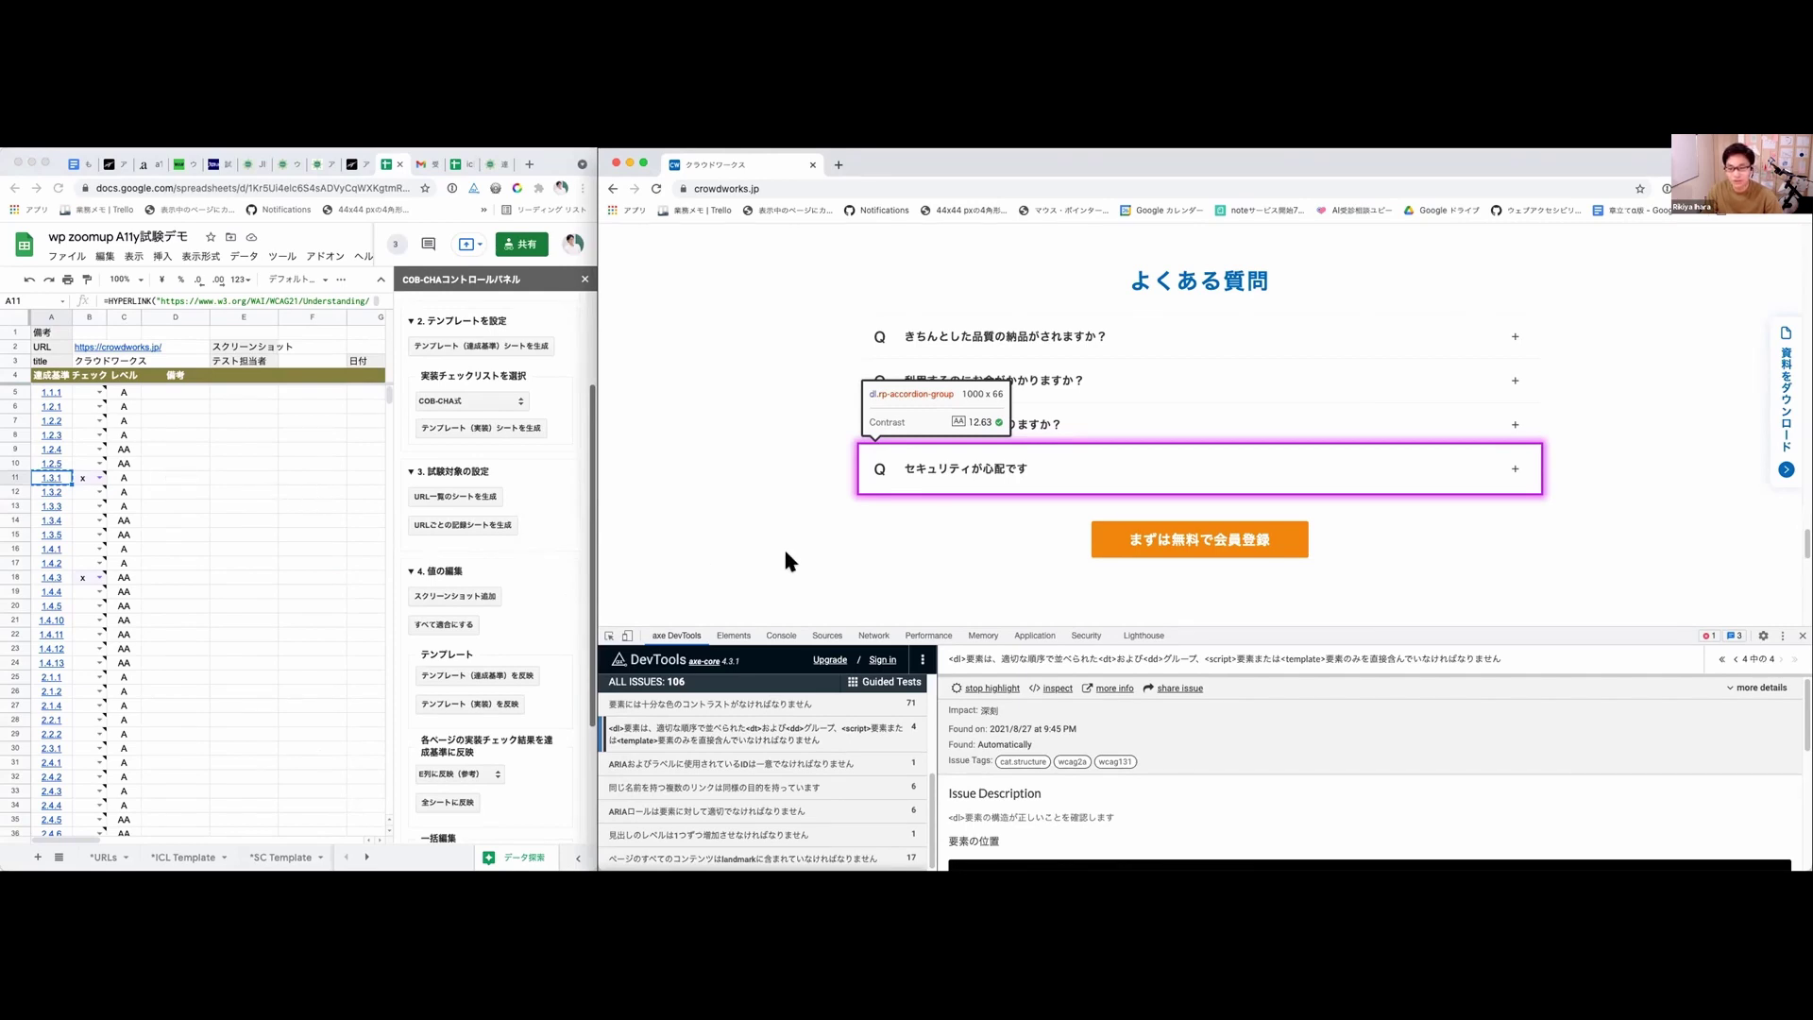
scroll(786, 553, "up", 2)
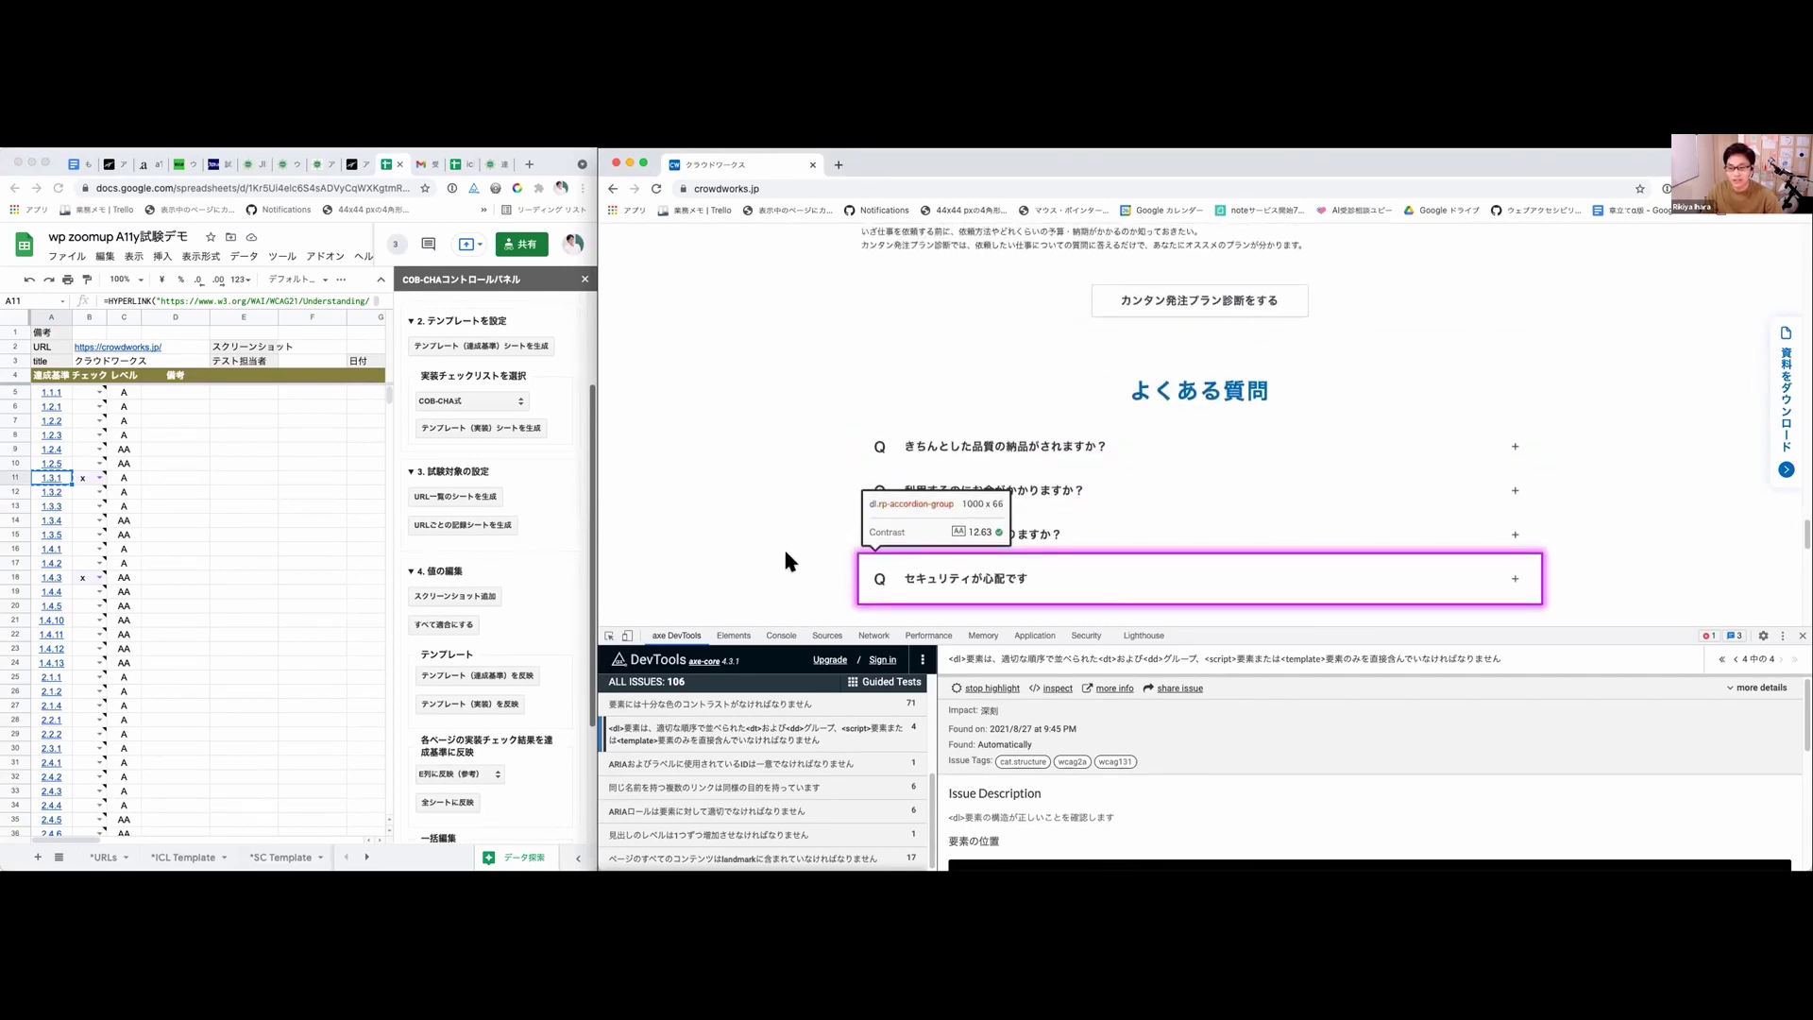
scroll(785, 554, "down", 1)
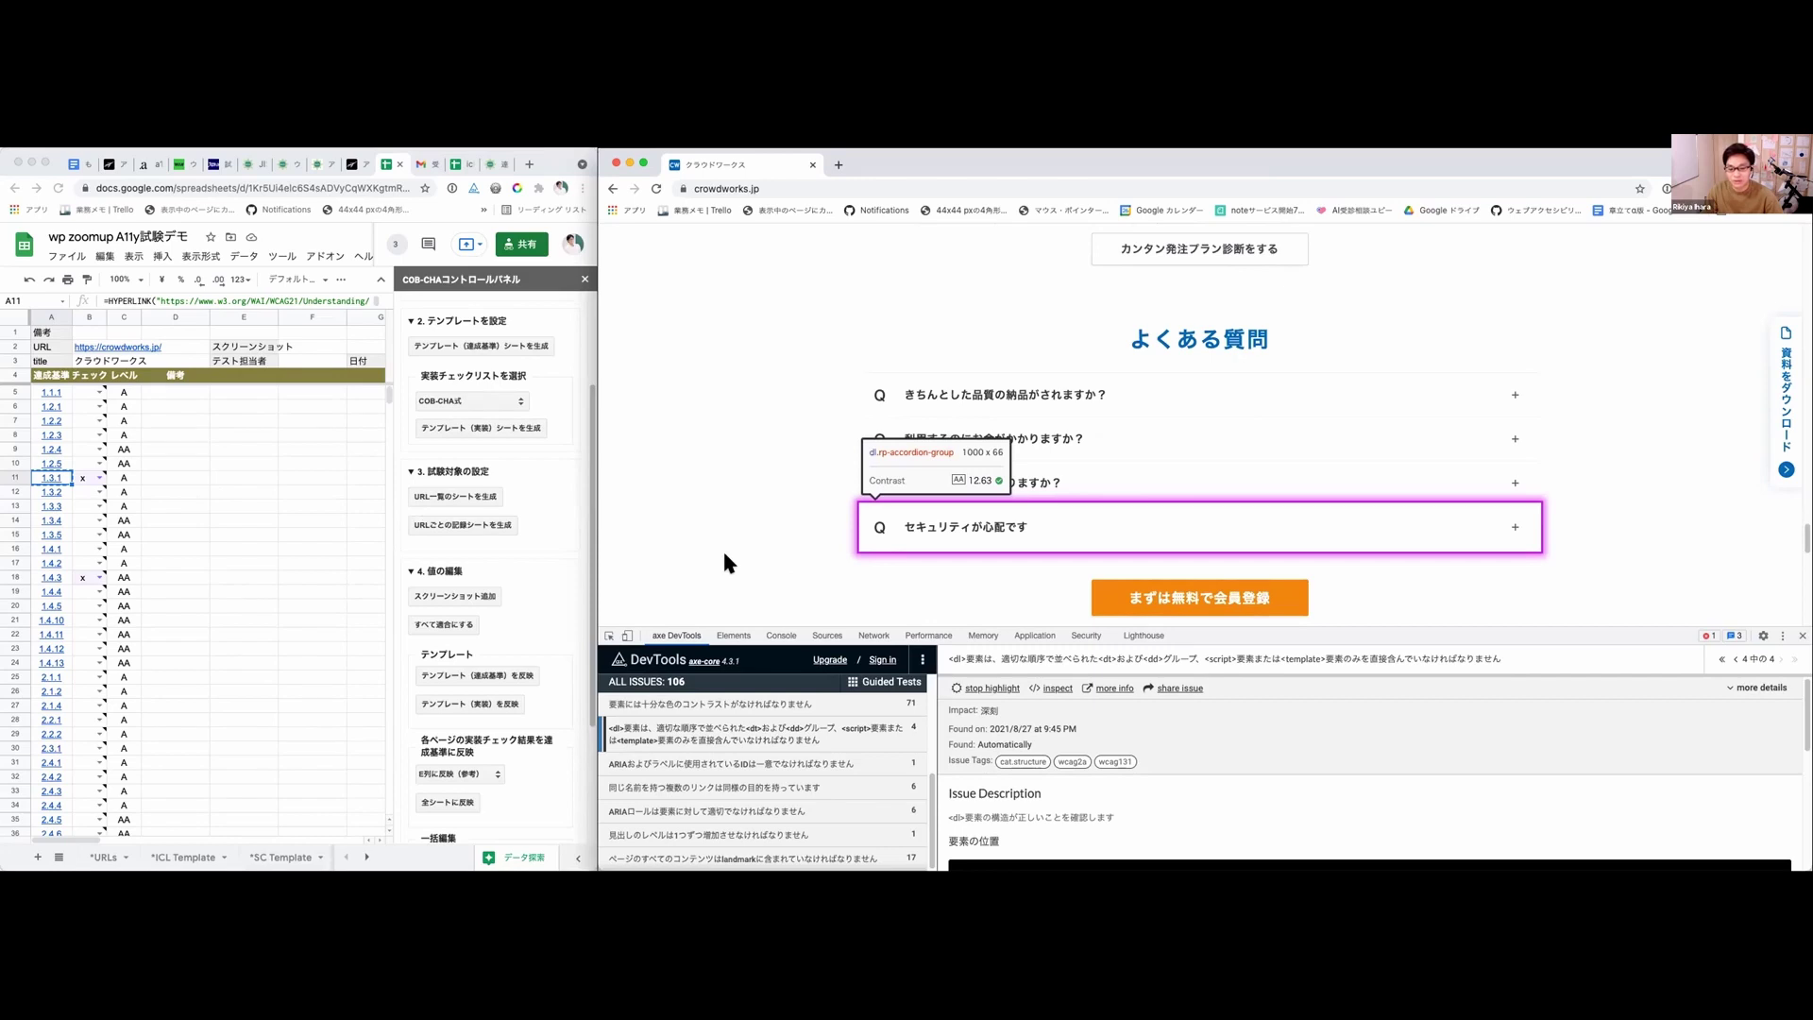
left_click(843, 763)
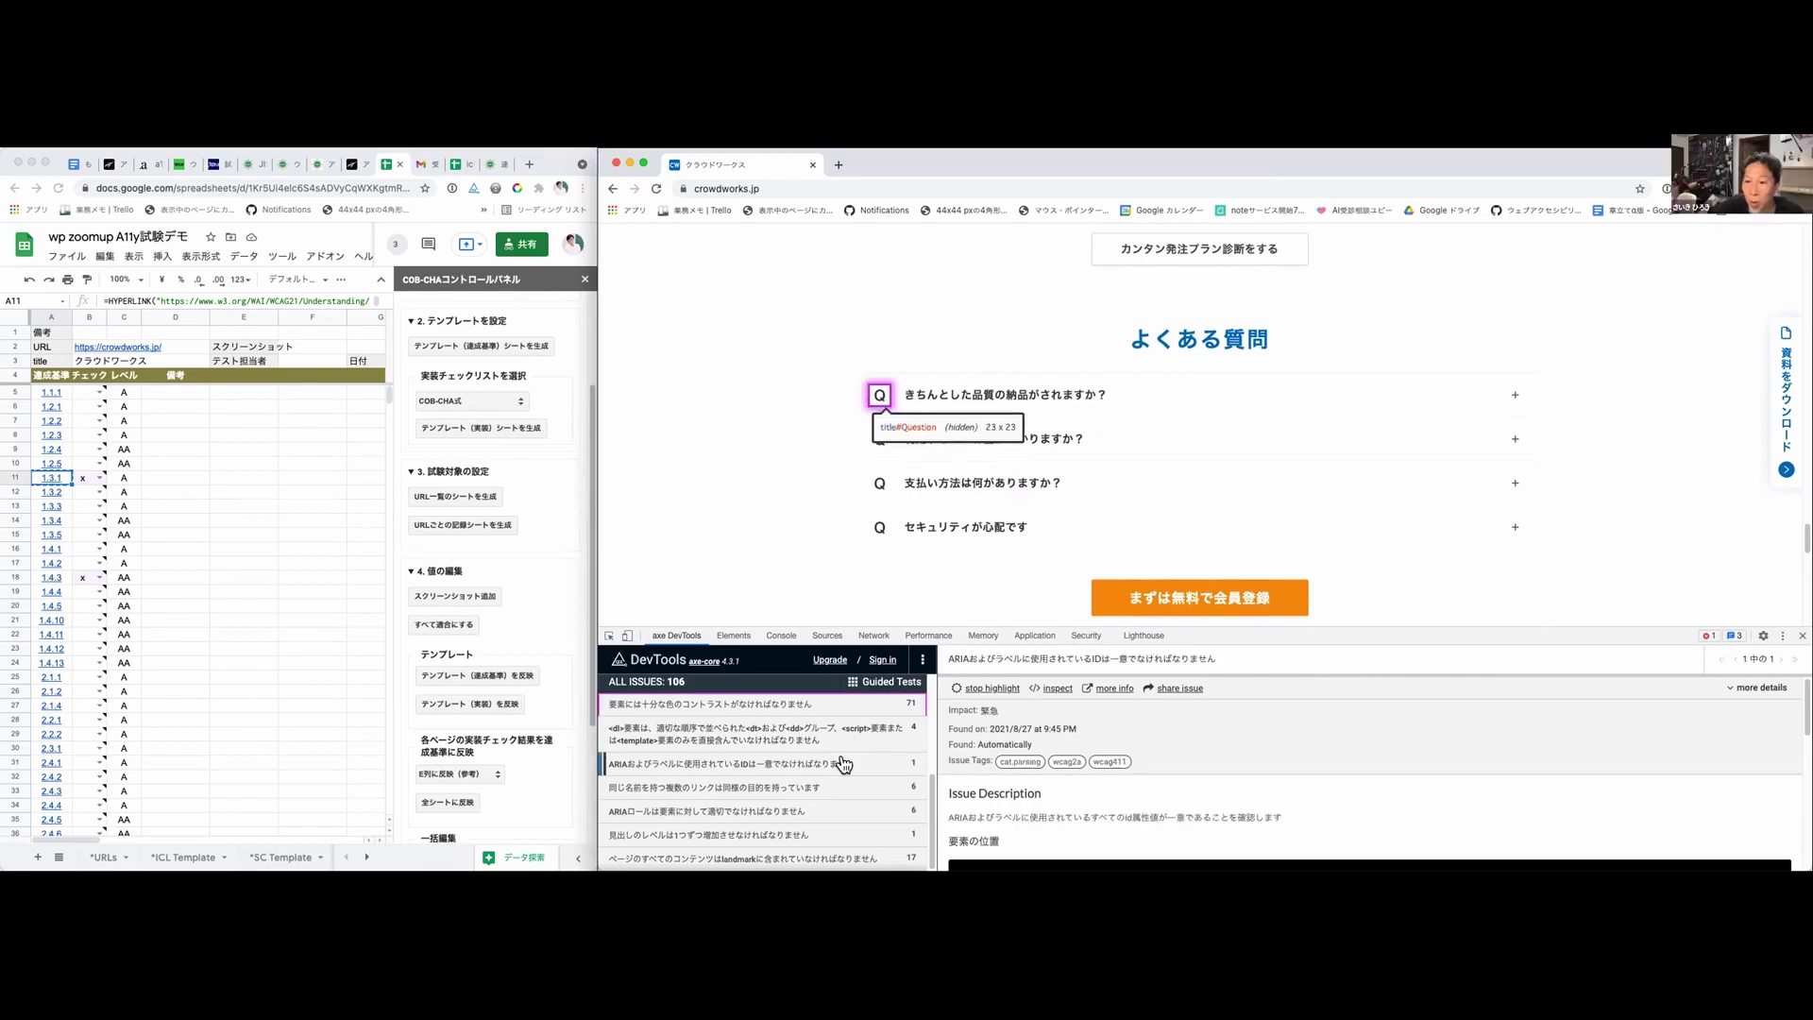
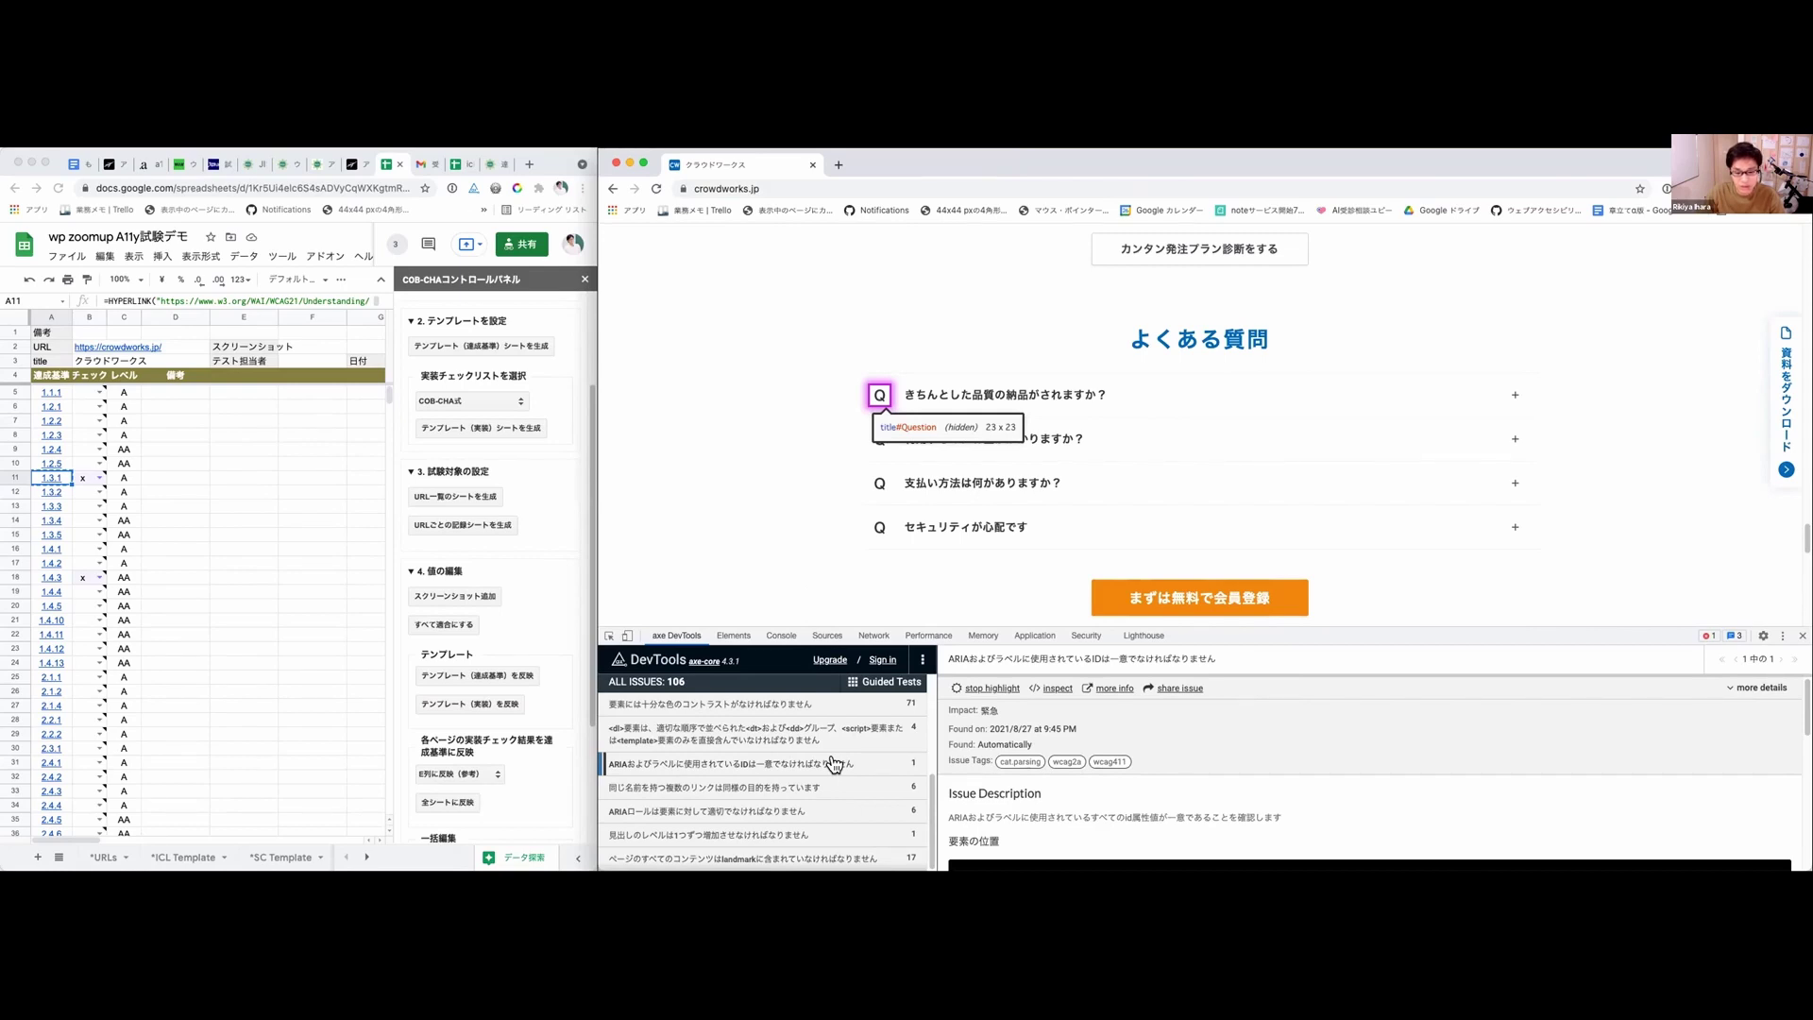
left_click(991, 689)
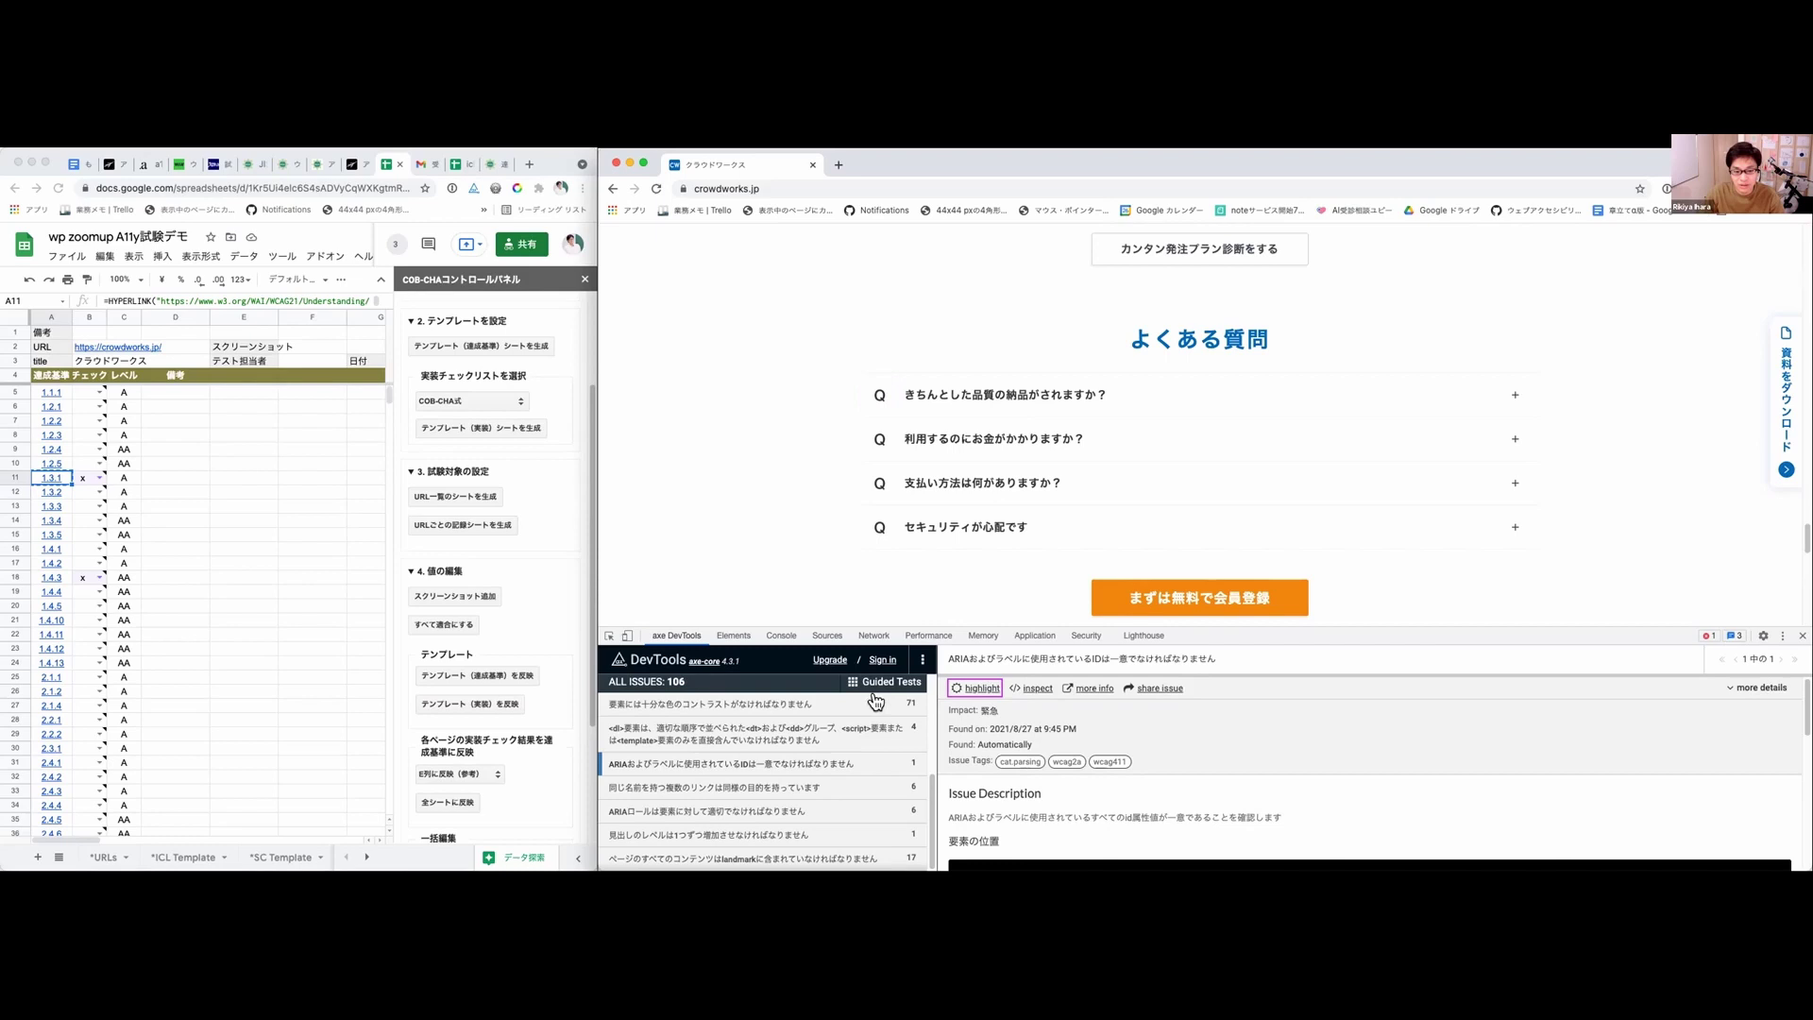
left_click(842, 755)
left_click(982, 688)
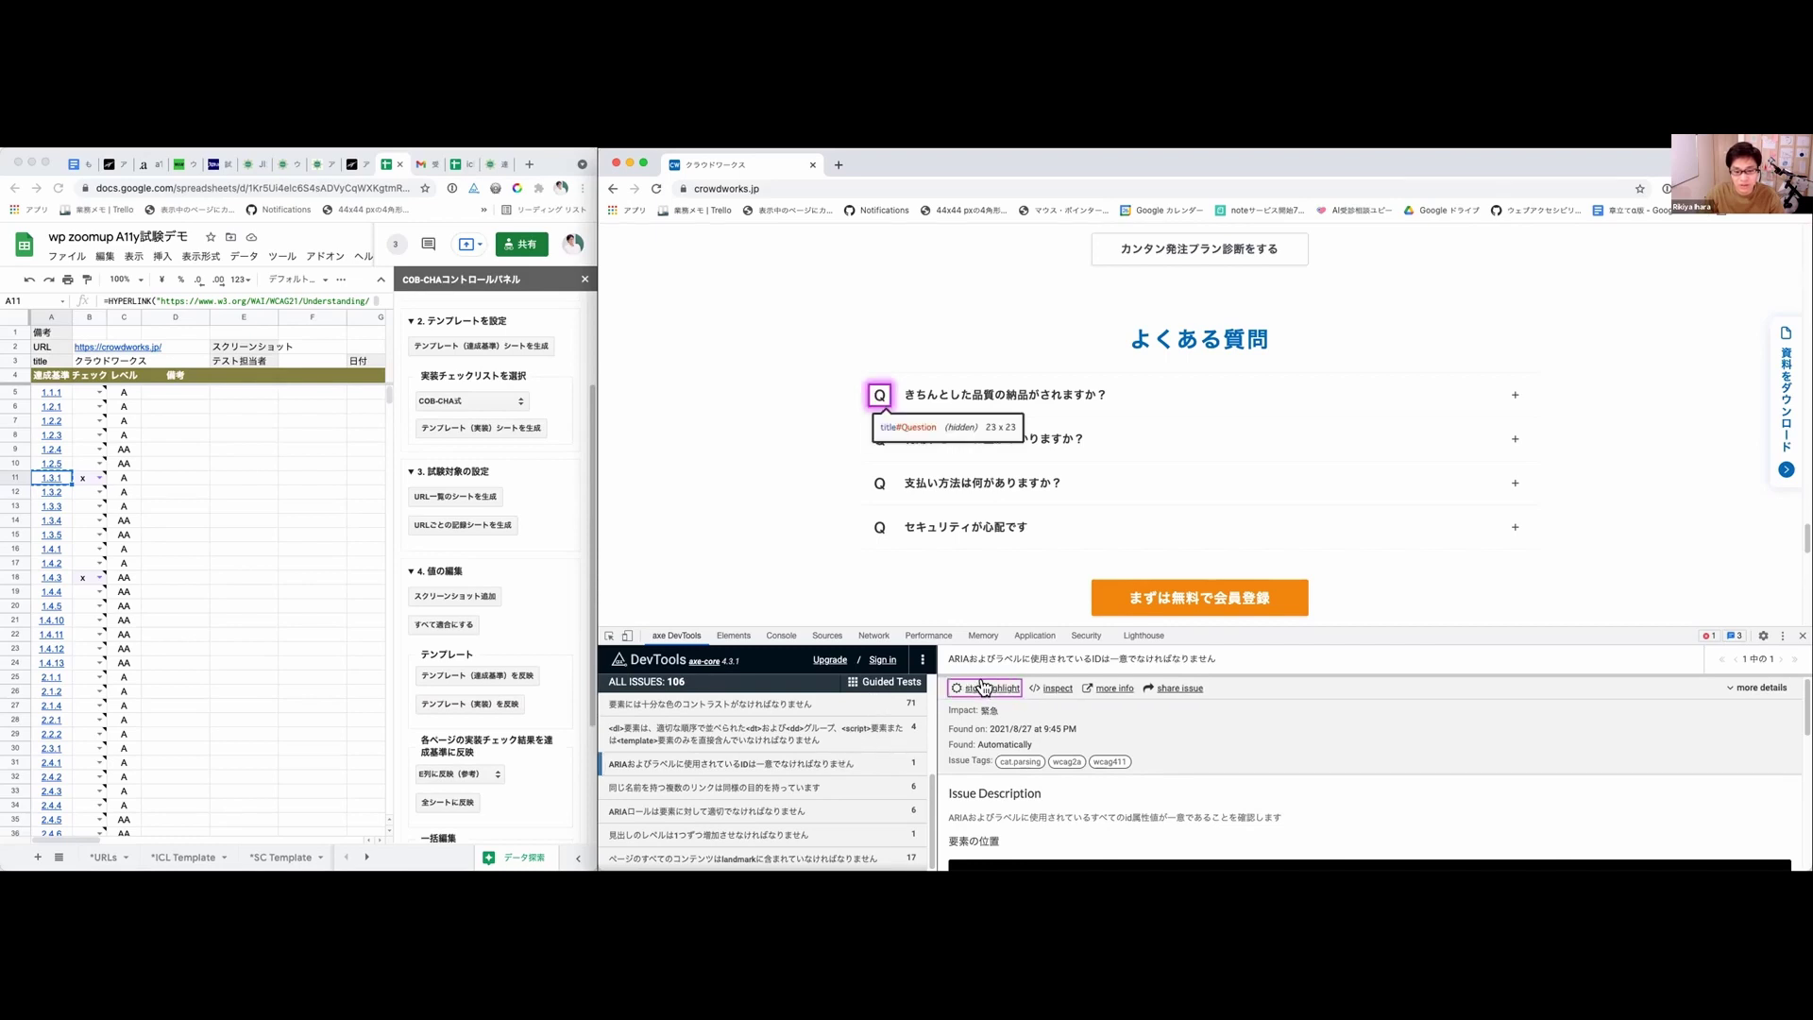
Step: Inspect the FAQ item "きちんとした品質の納品がされますか？" in the page markup and examine the dt and dd elements of the first three FAQ groups
left_click(607, 634)
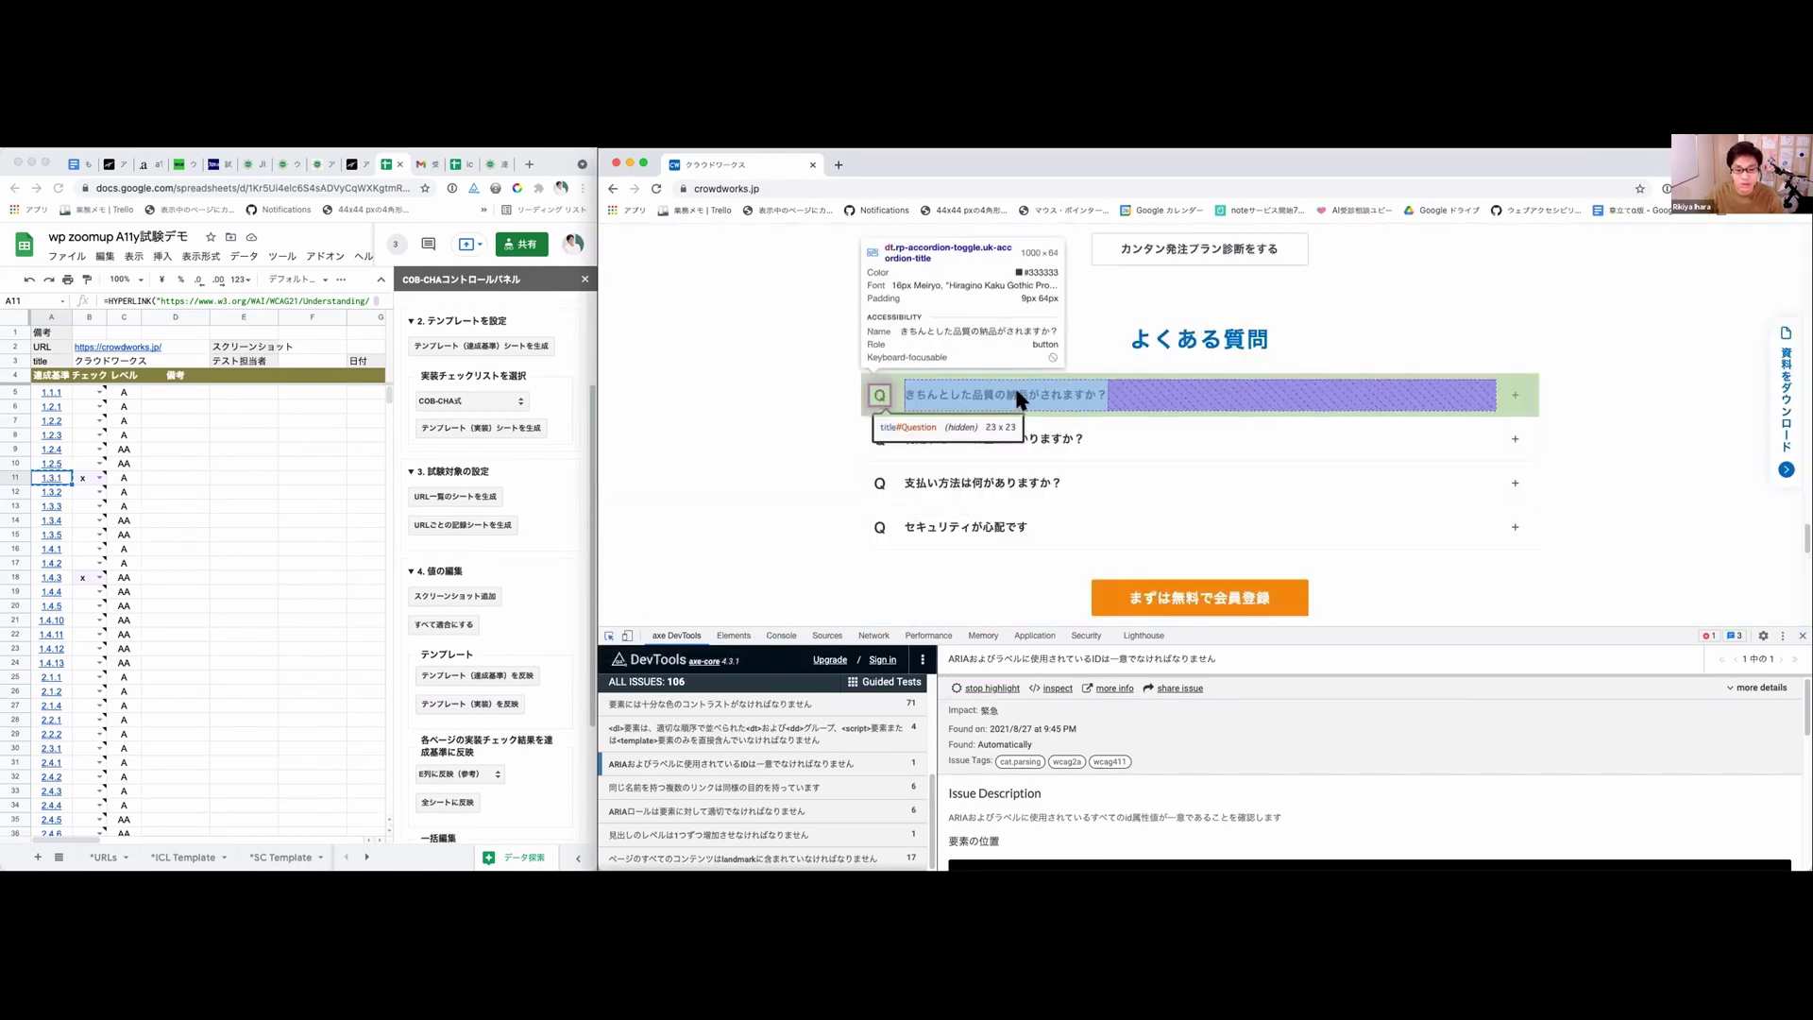
left_click(722, 583)
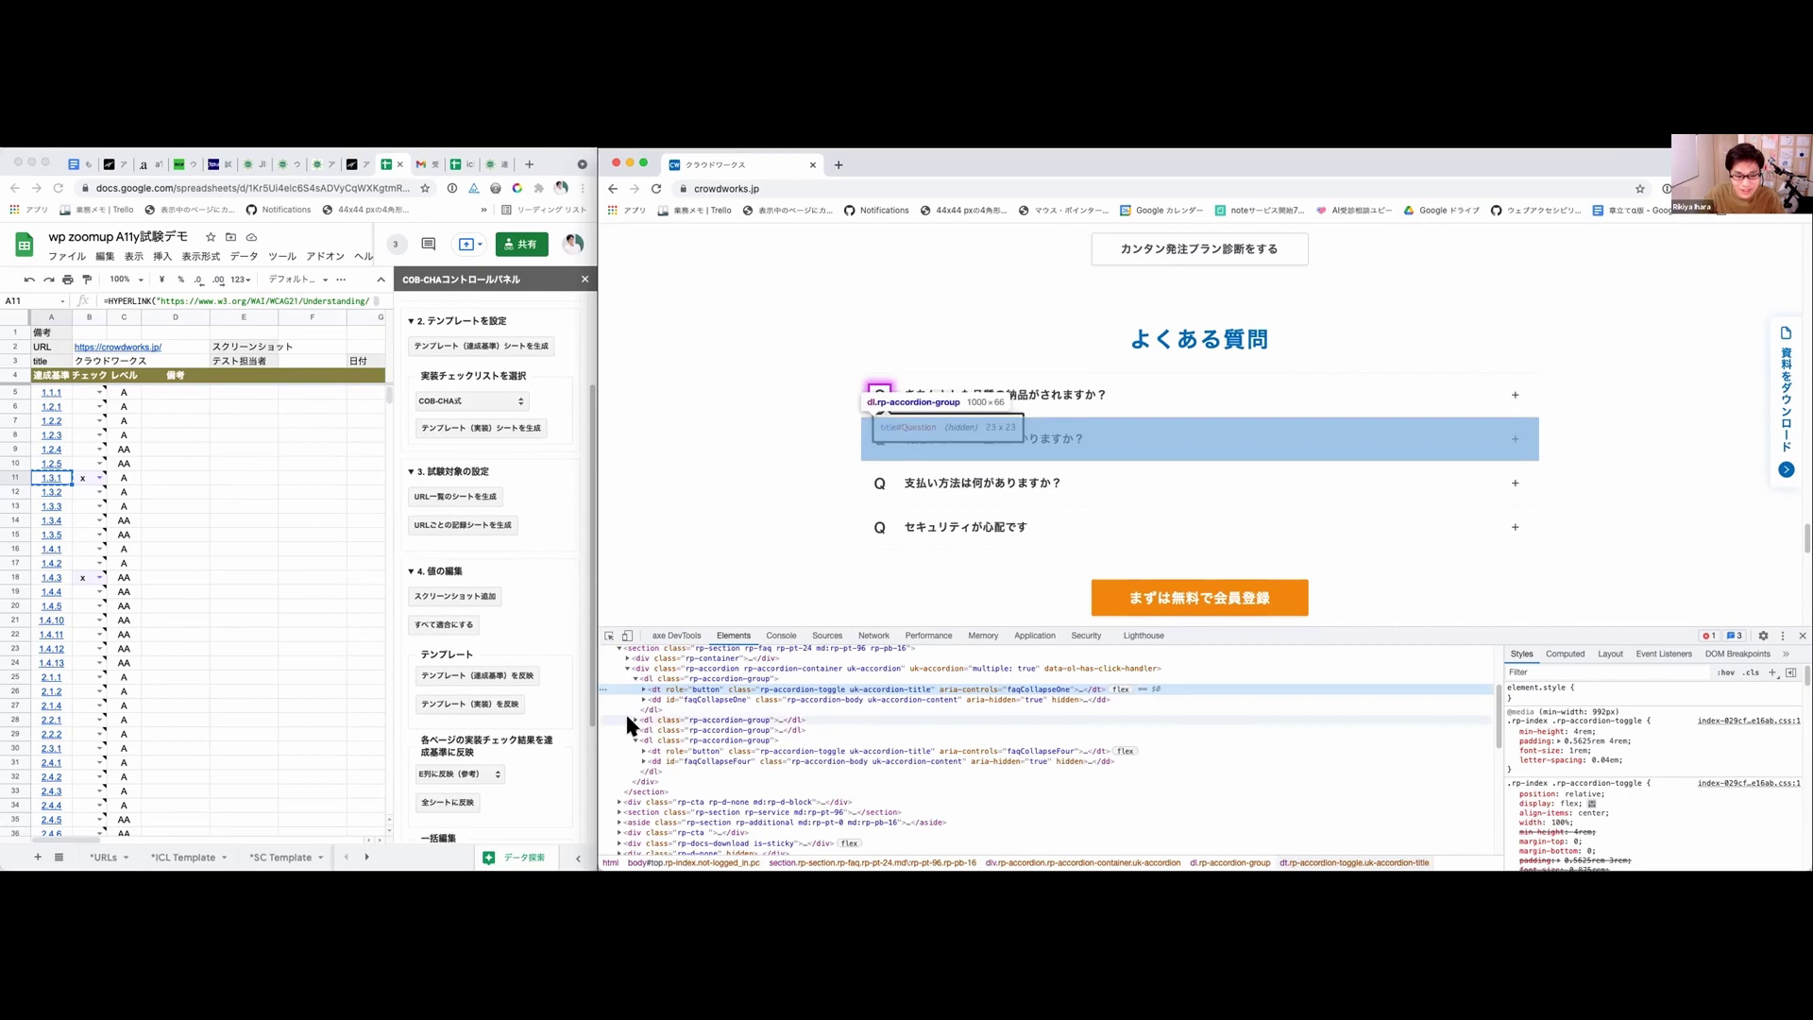
left_click(630, 720)
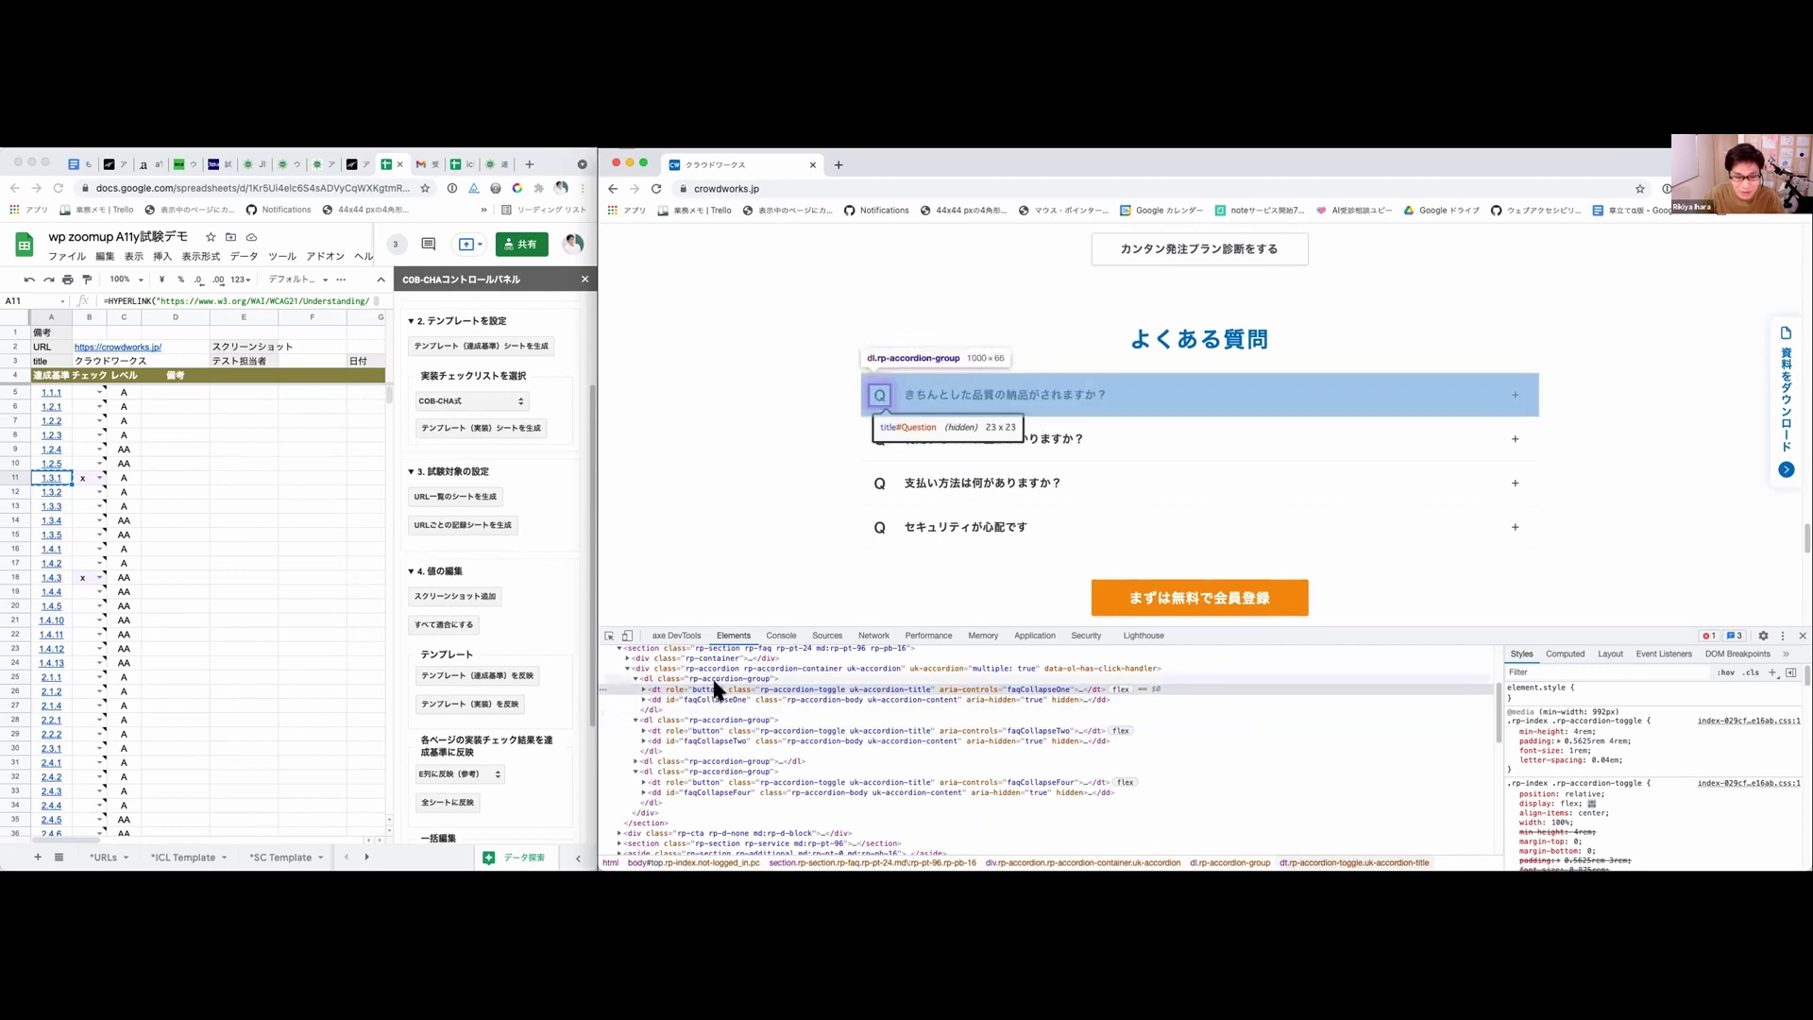
left_click(643, 699)
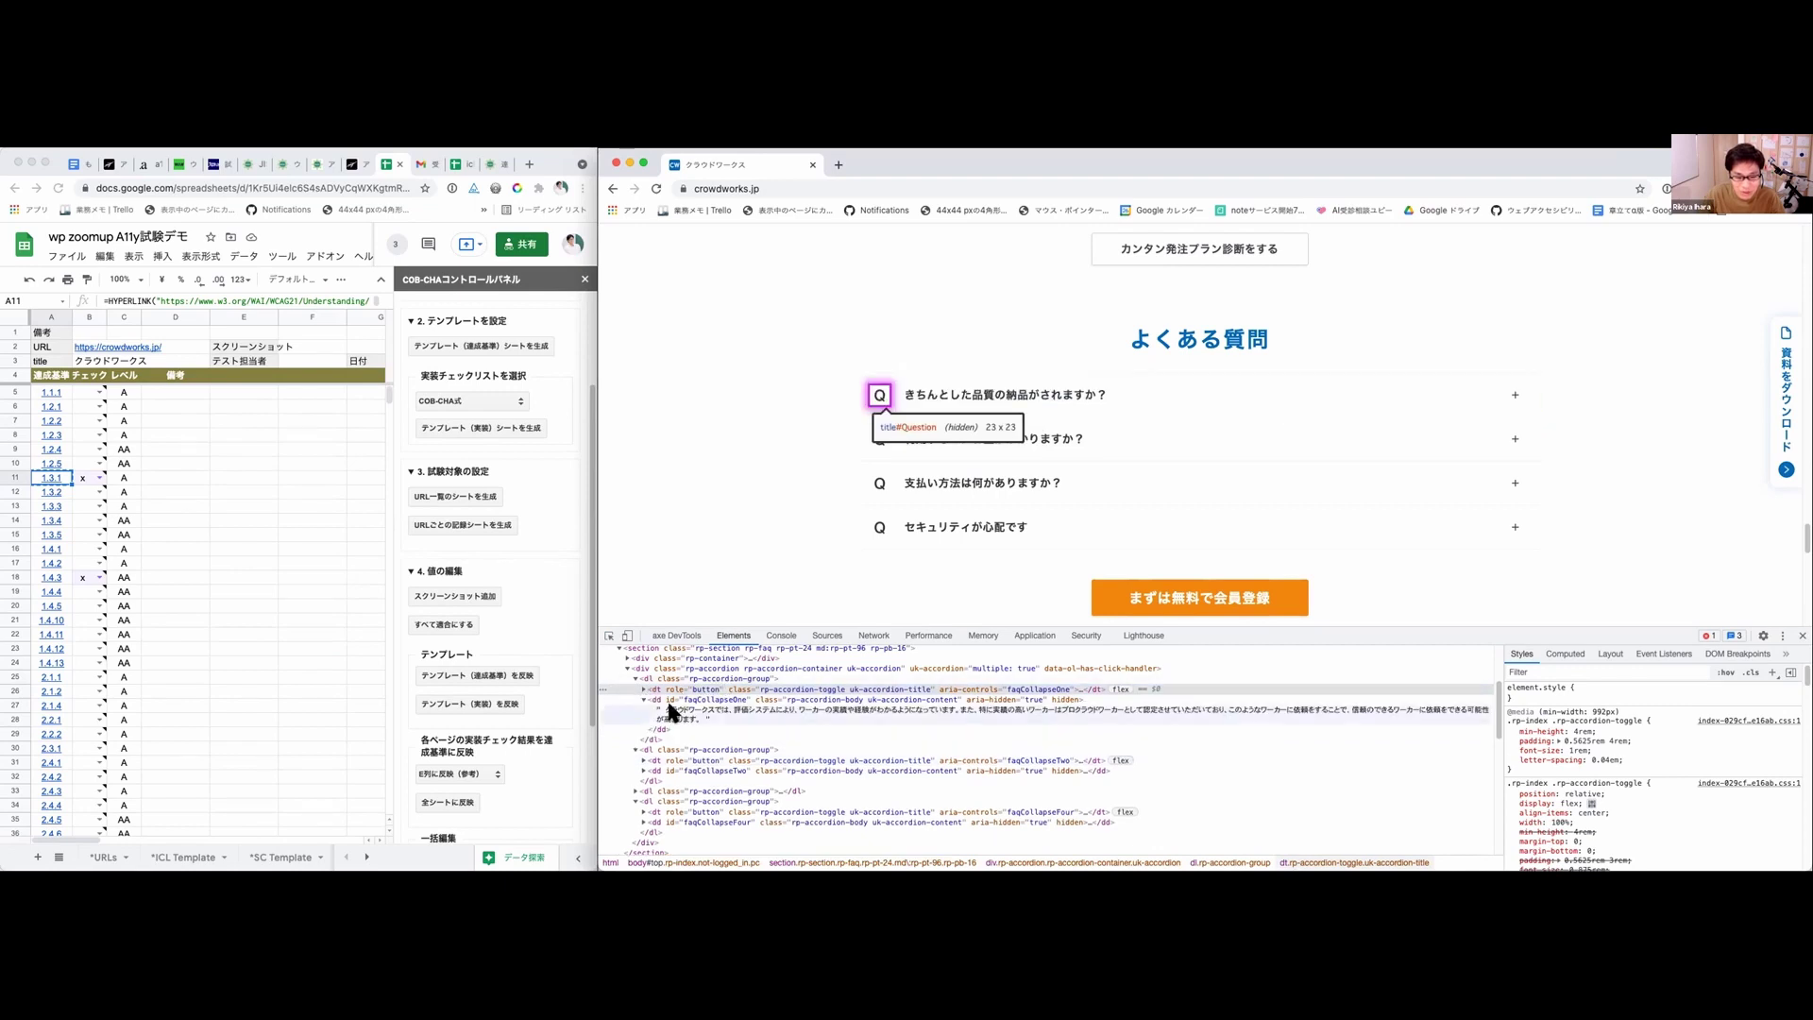
left_click(718, 699)
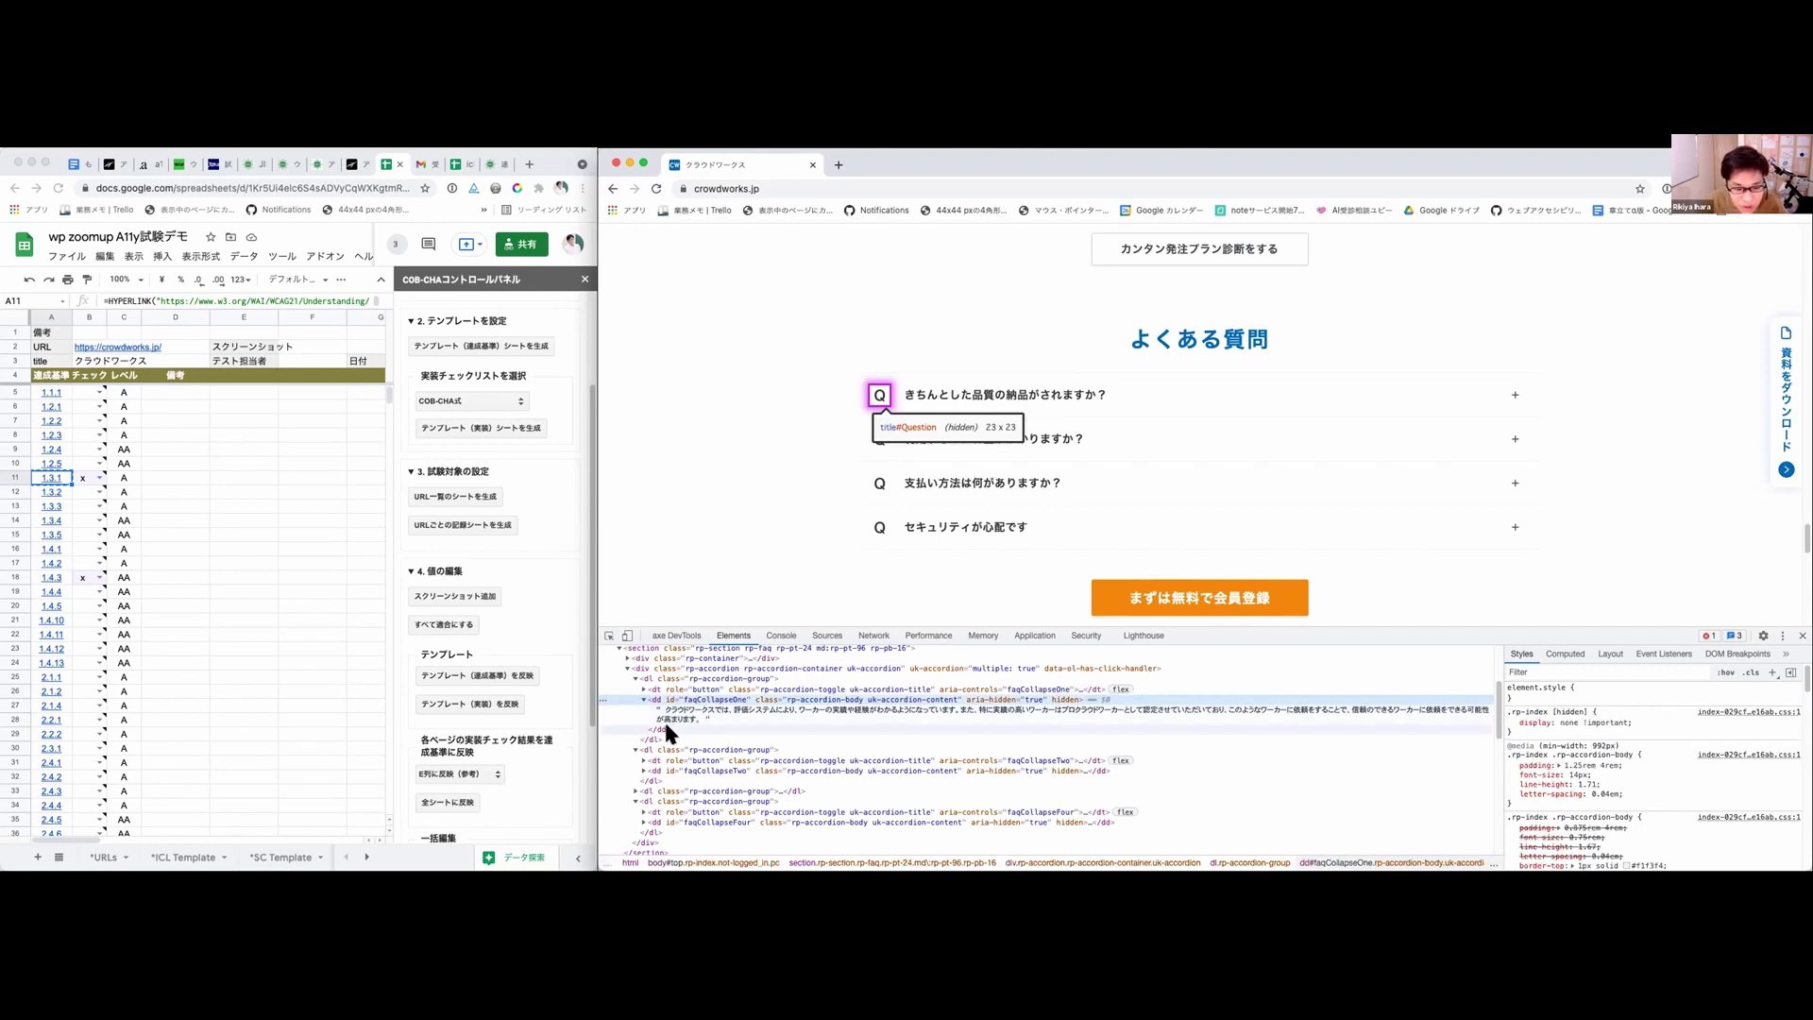
left_click(640, 769)
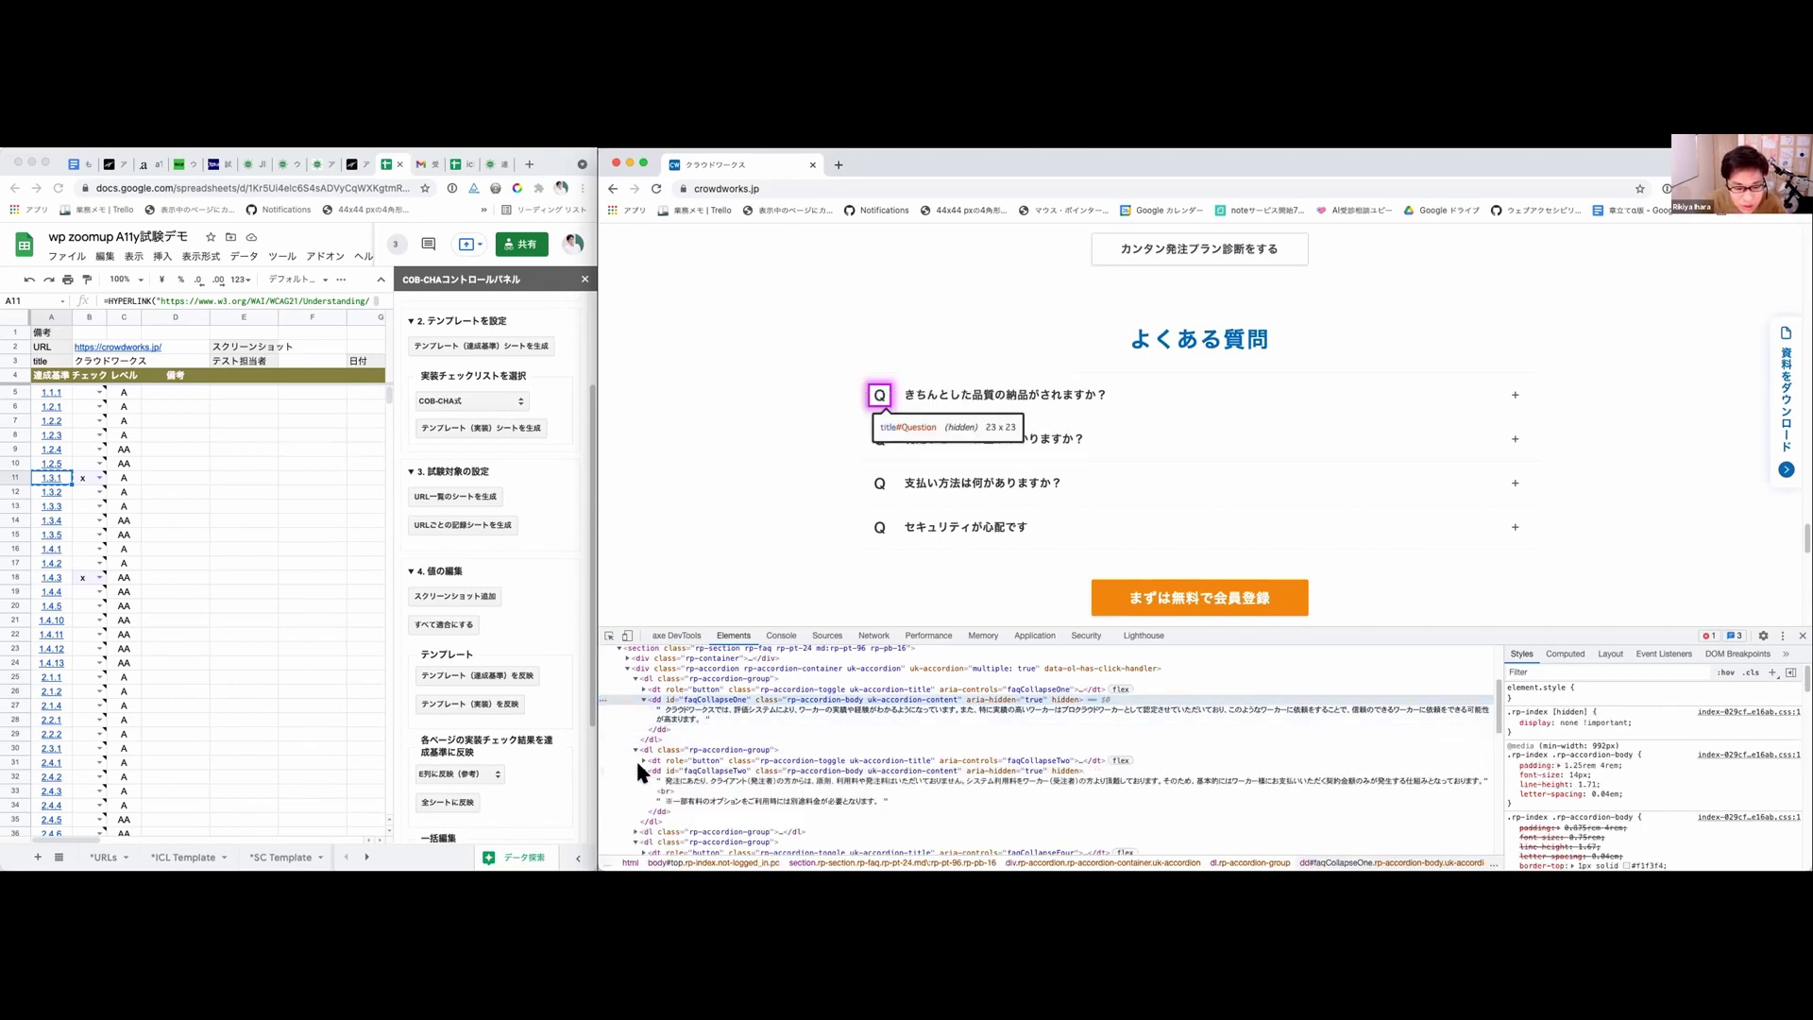
left_click(700, 771)
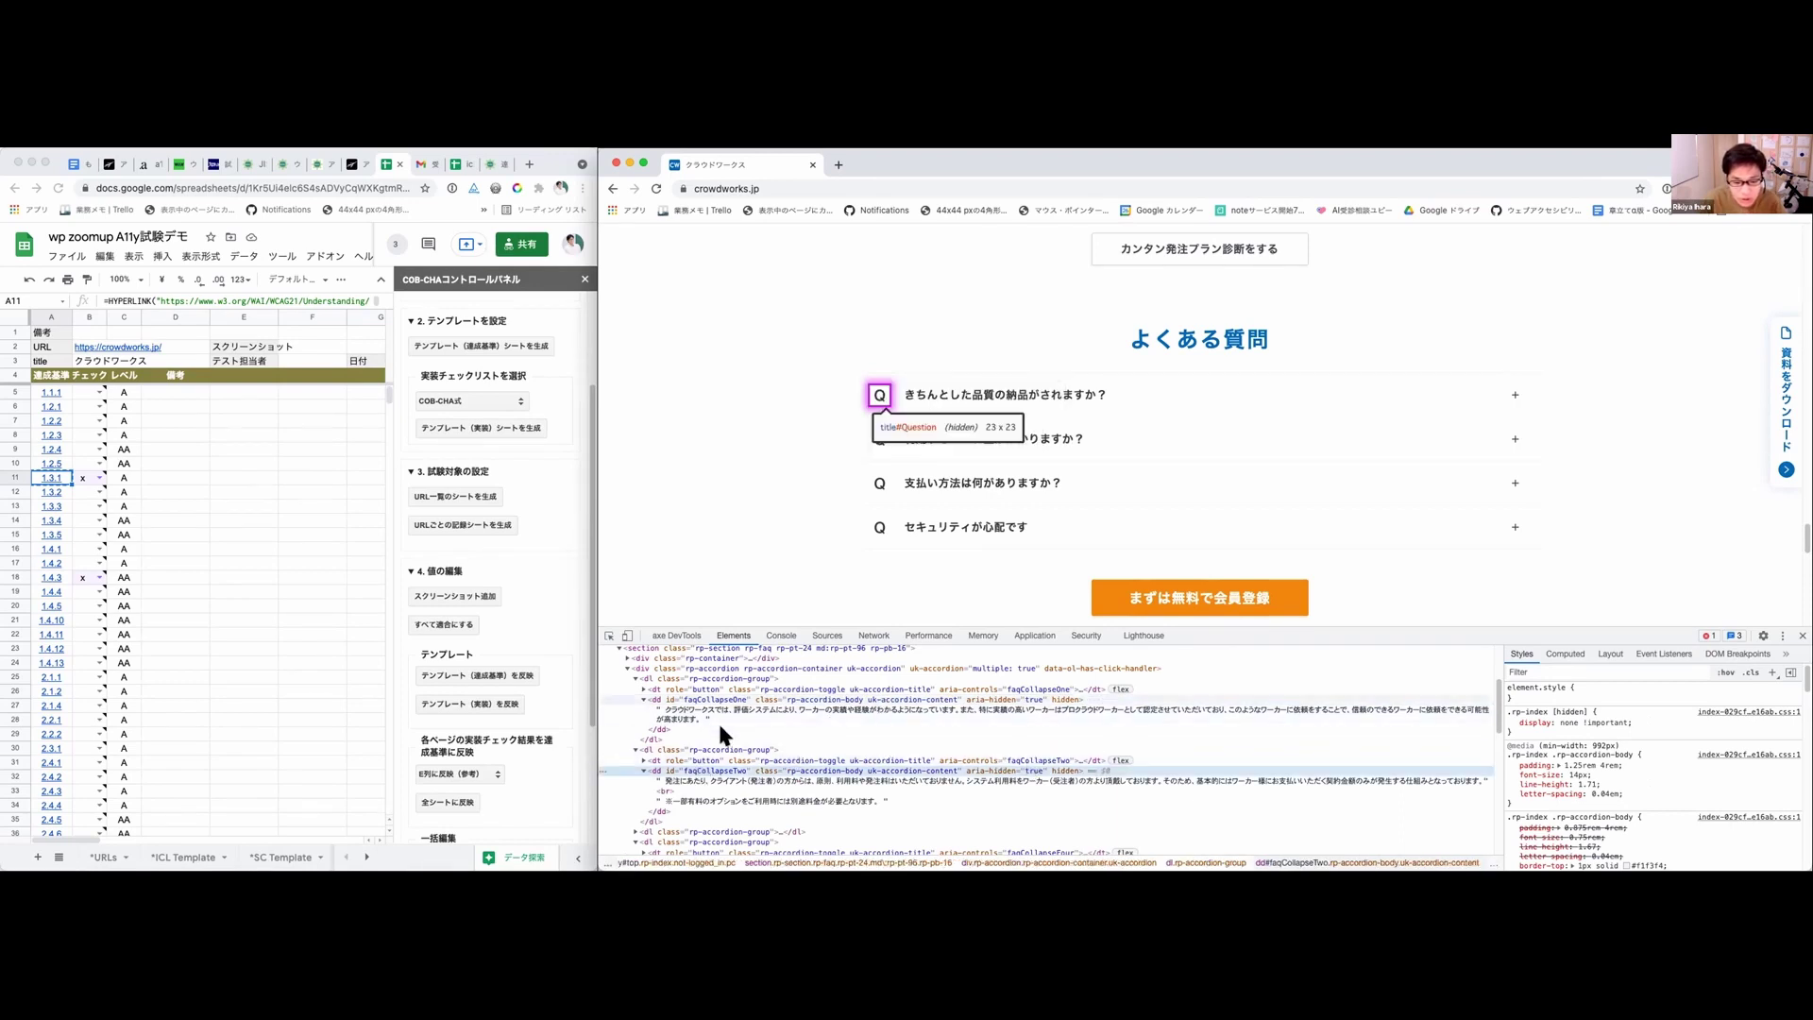
scroll(698, 783, "down", 1)
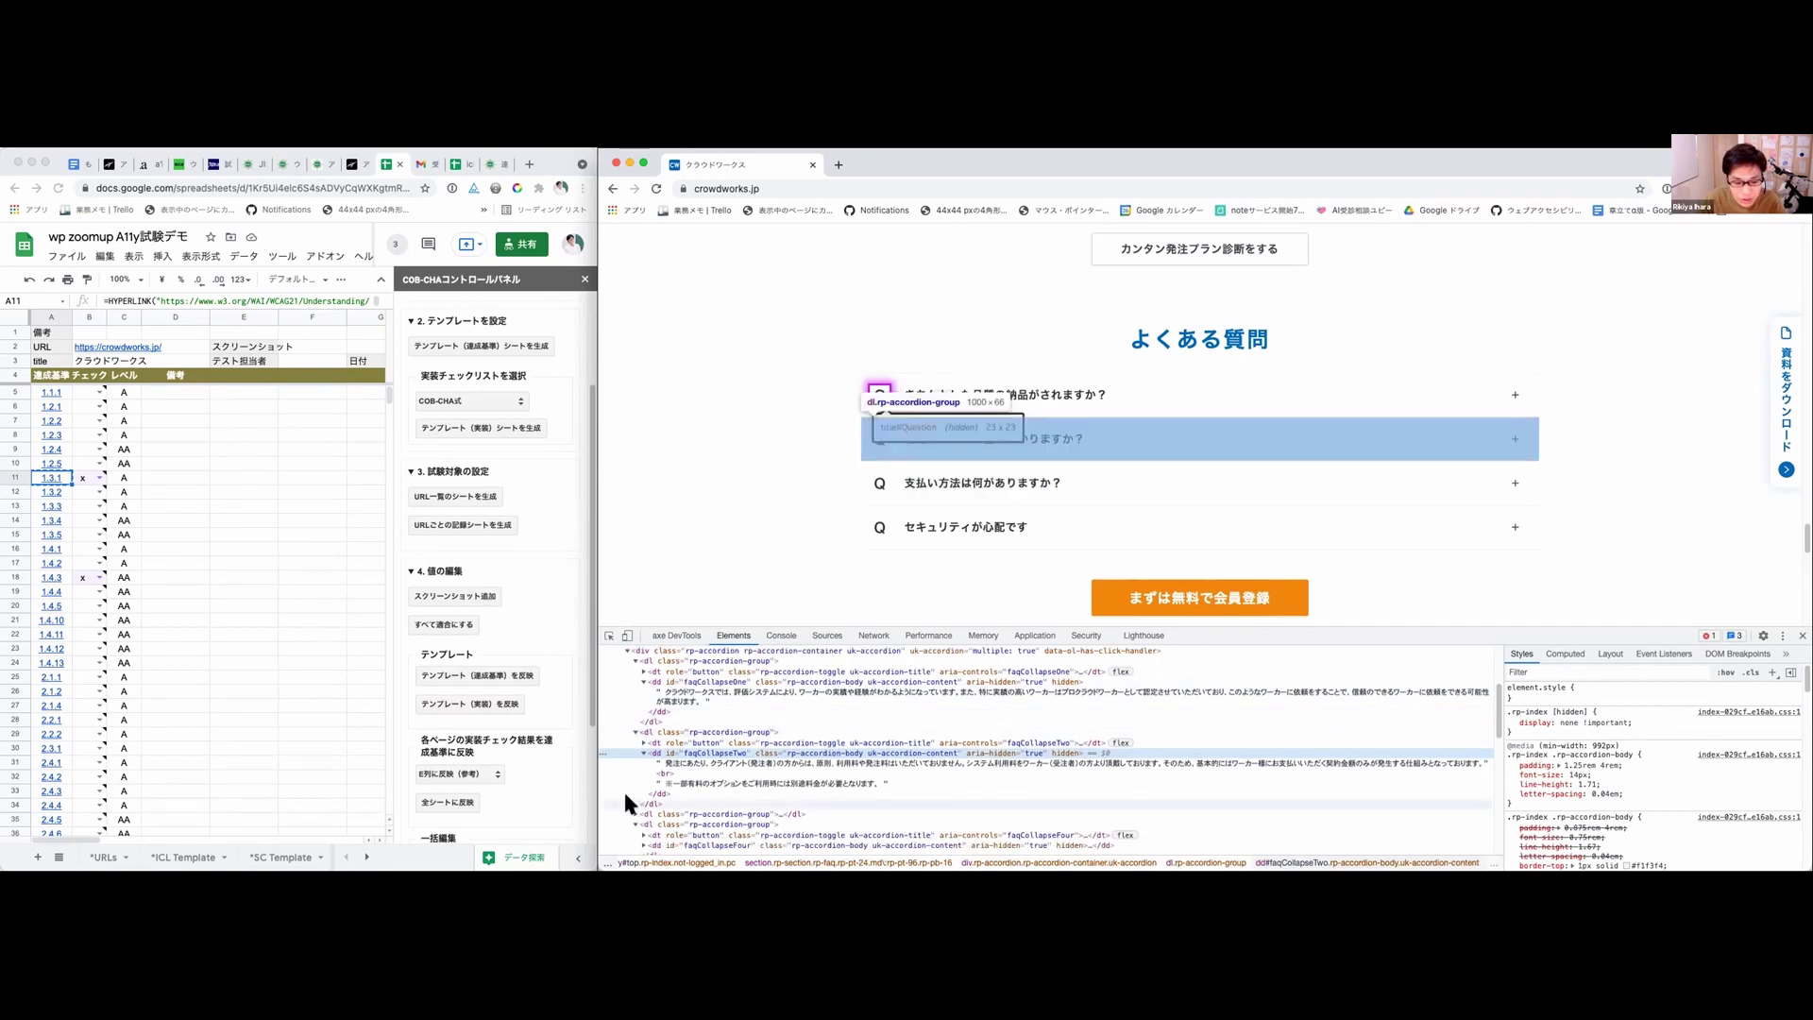
scroll(623, 789, "down", 1)
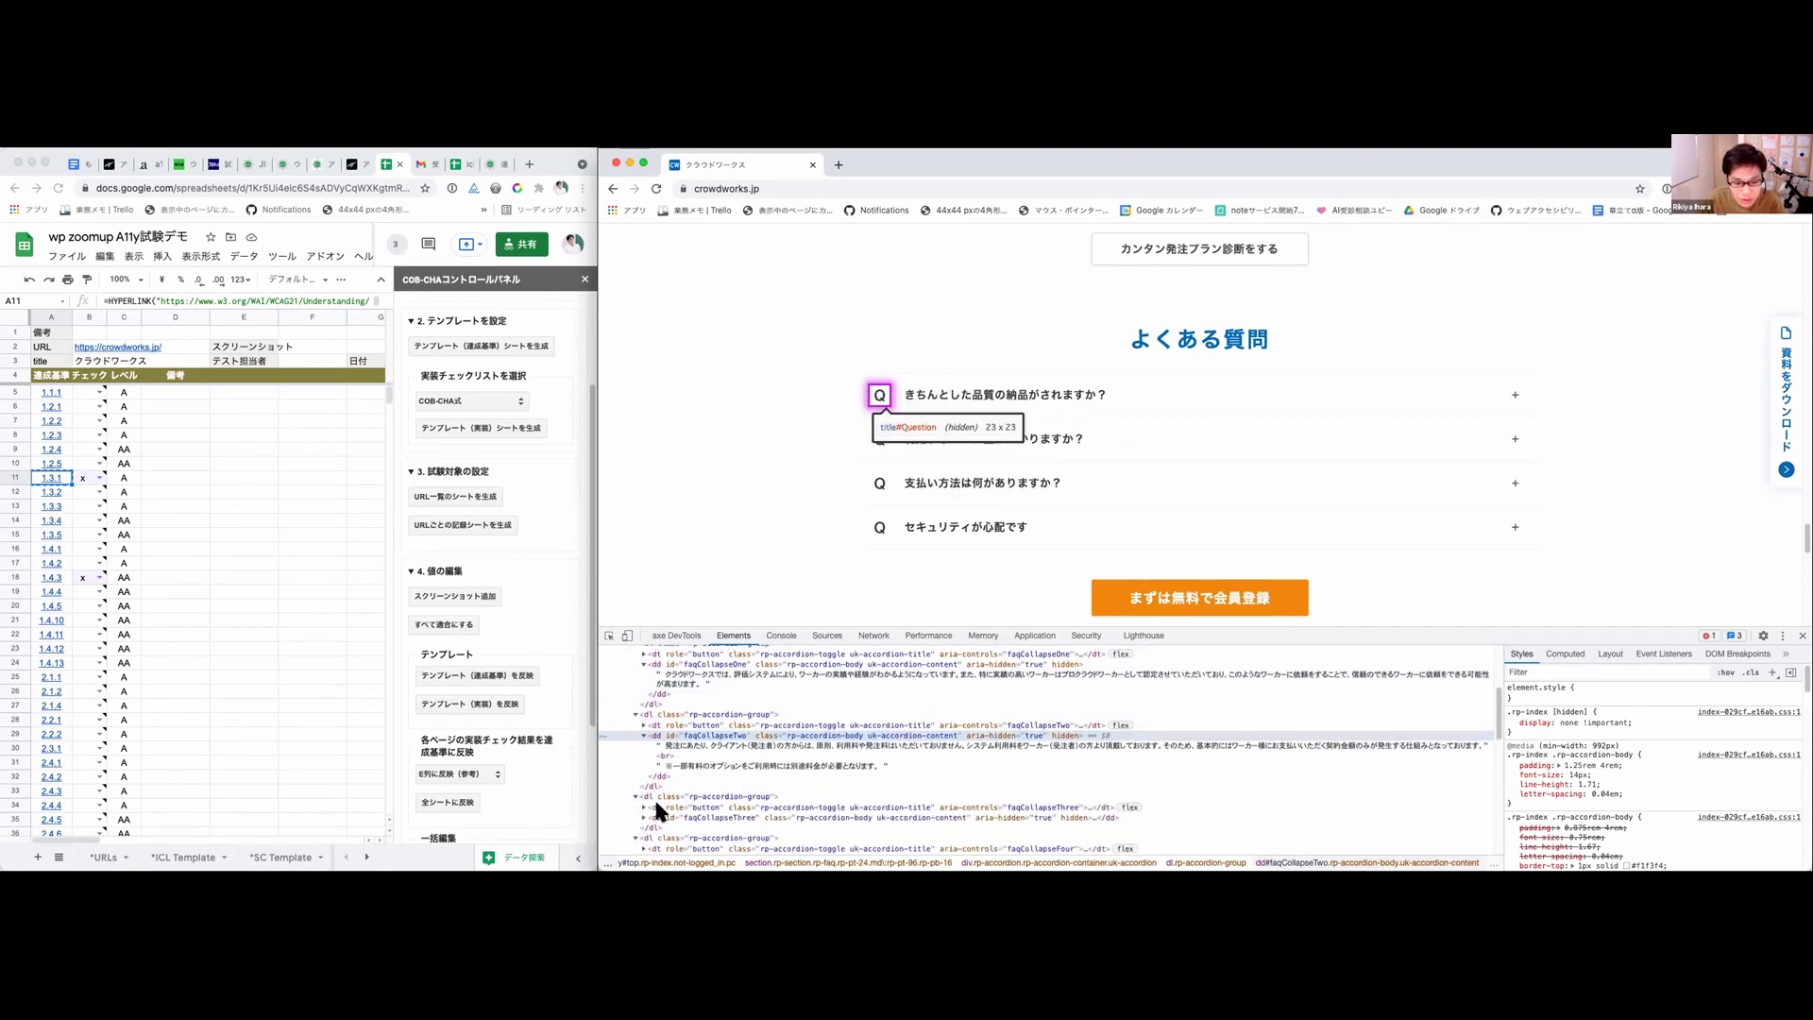
left_click(636, 795)
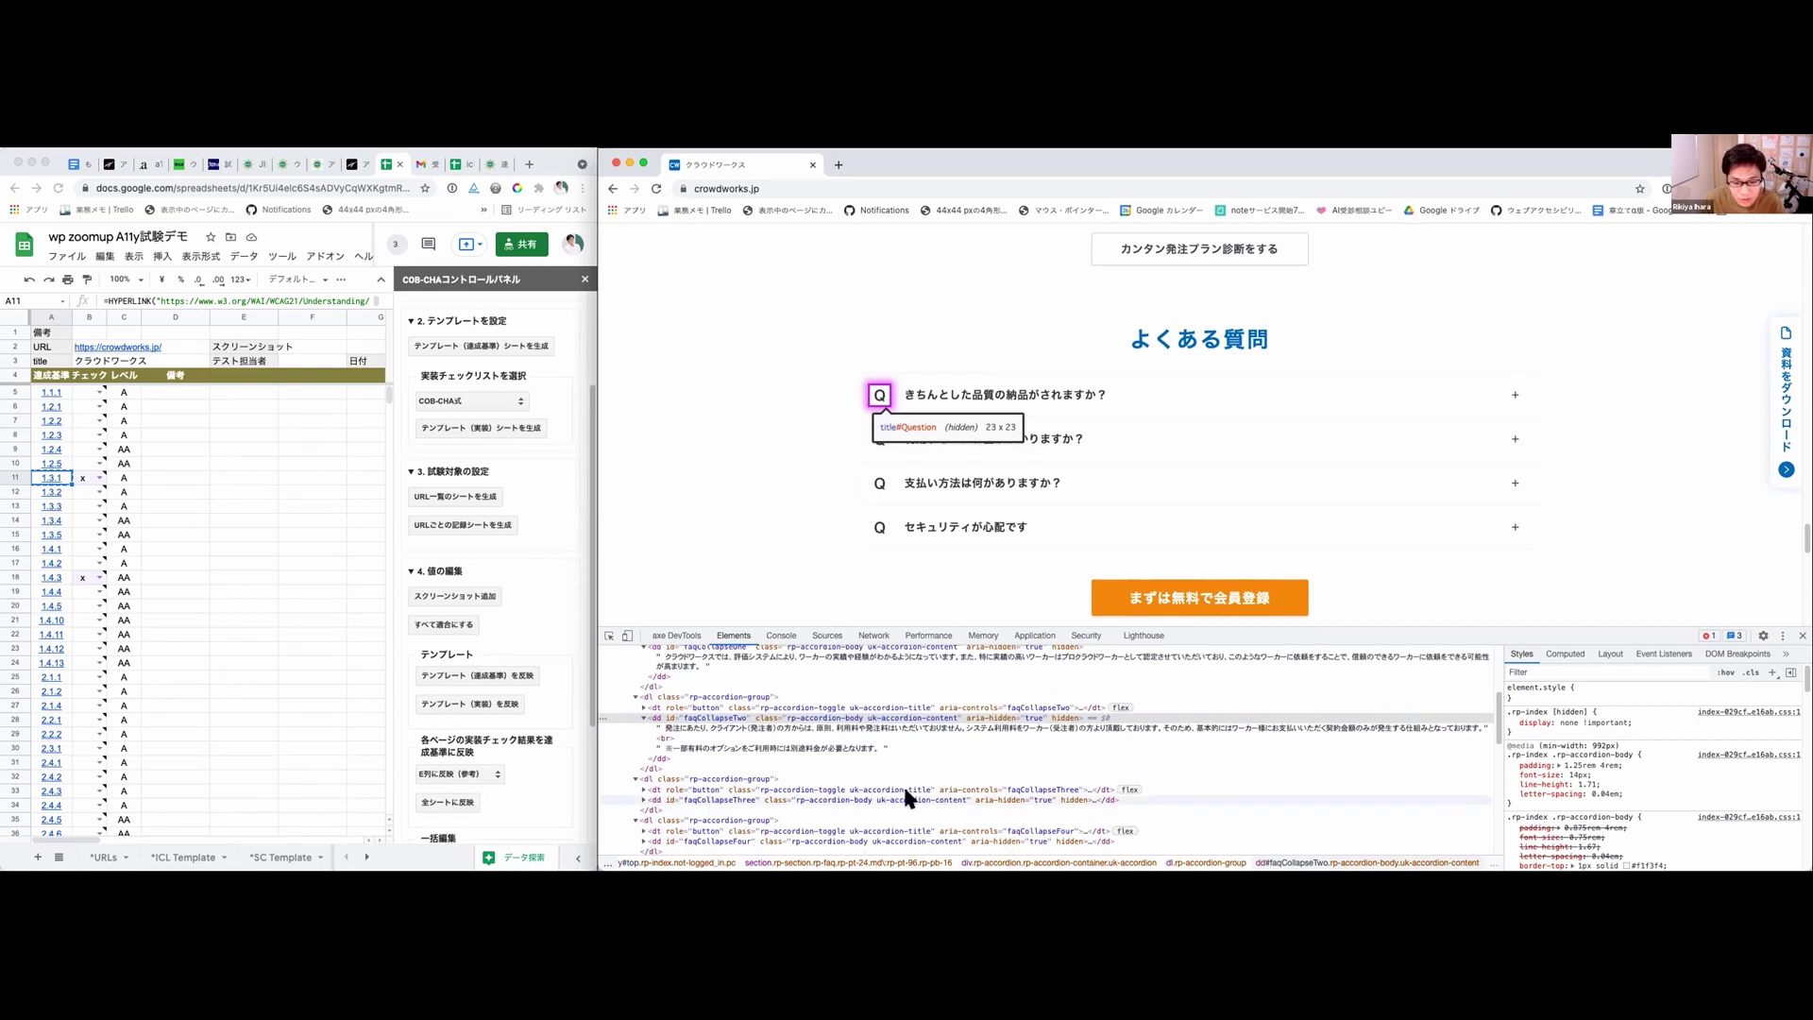
scroll(676, 811, "down", 1)
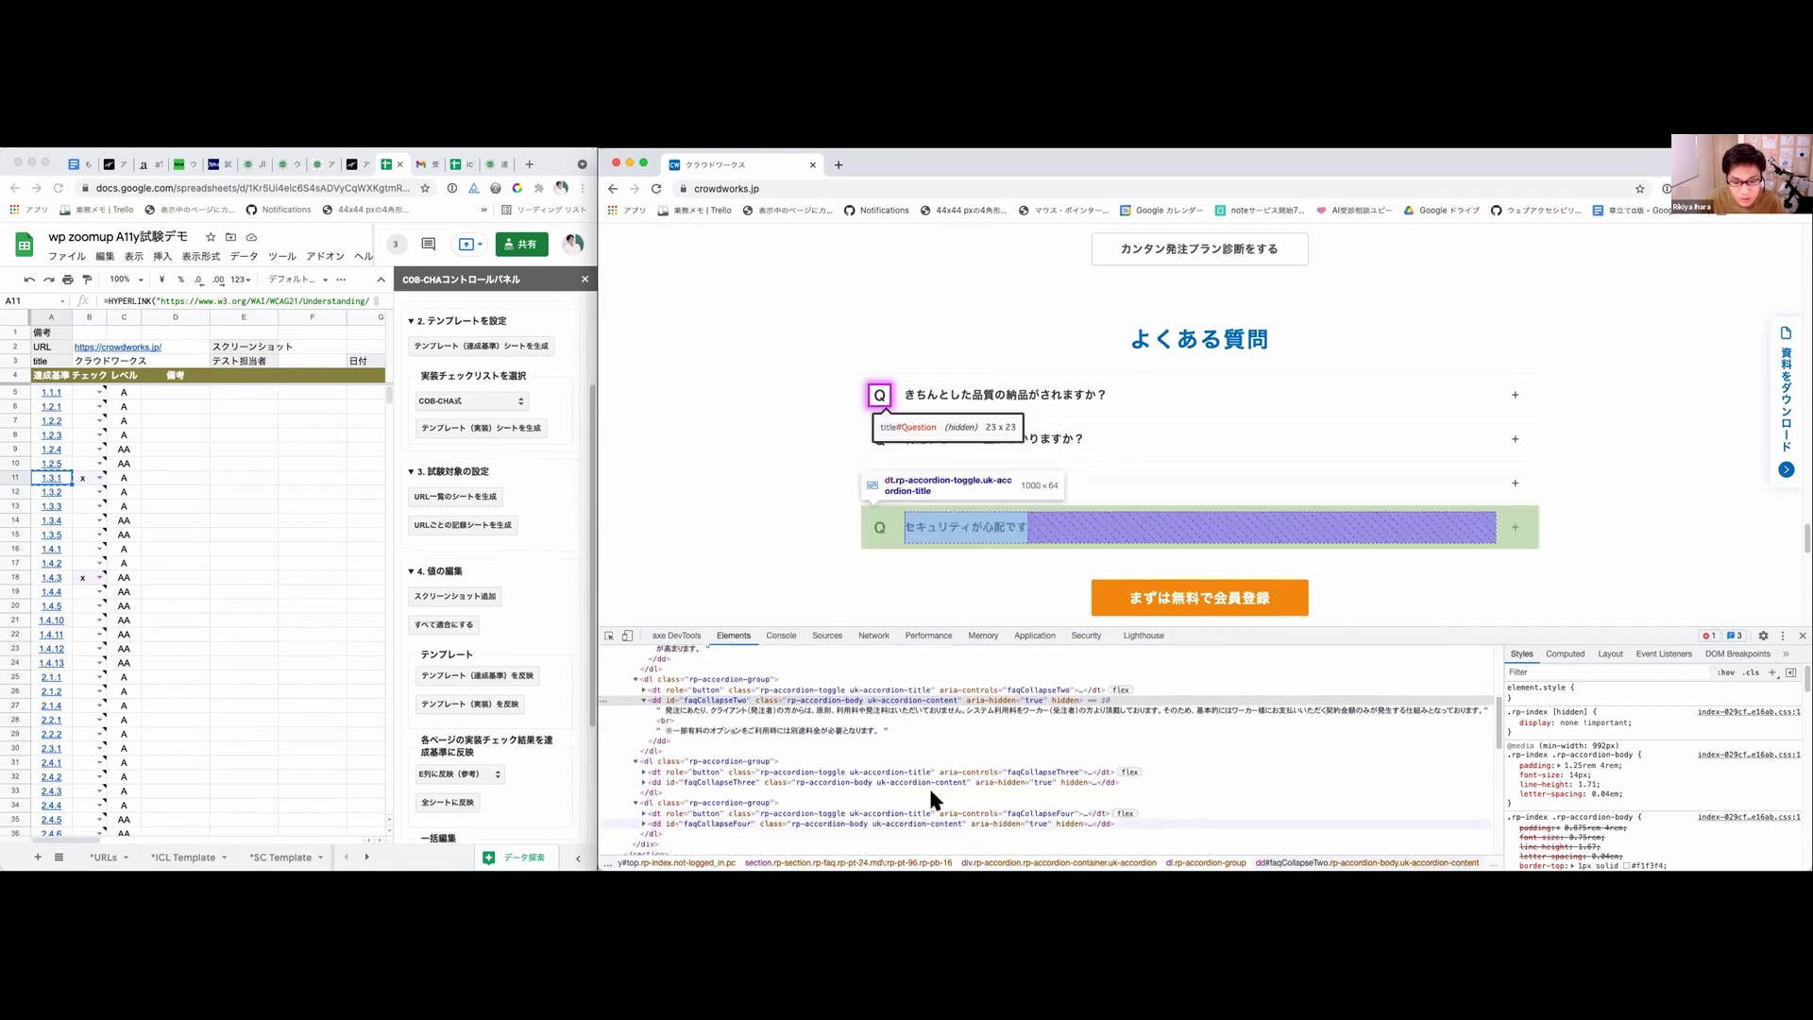
Step: Expand the FAQ item "利用するのにお金がかかりますか？" on the page and examine its accordion markup
left_click(676, 634)
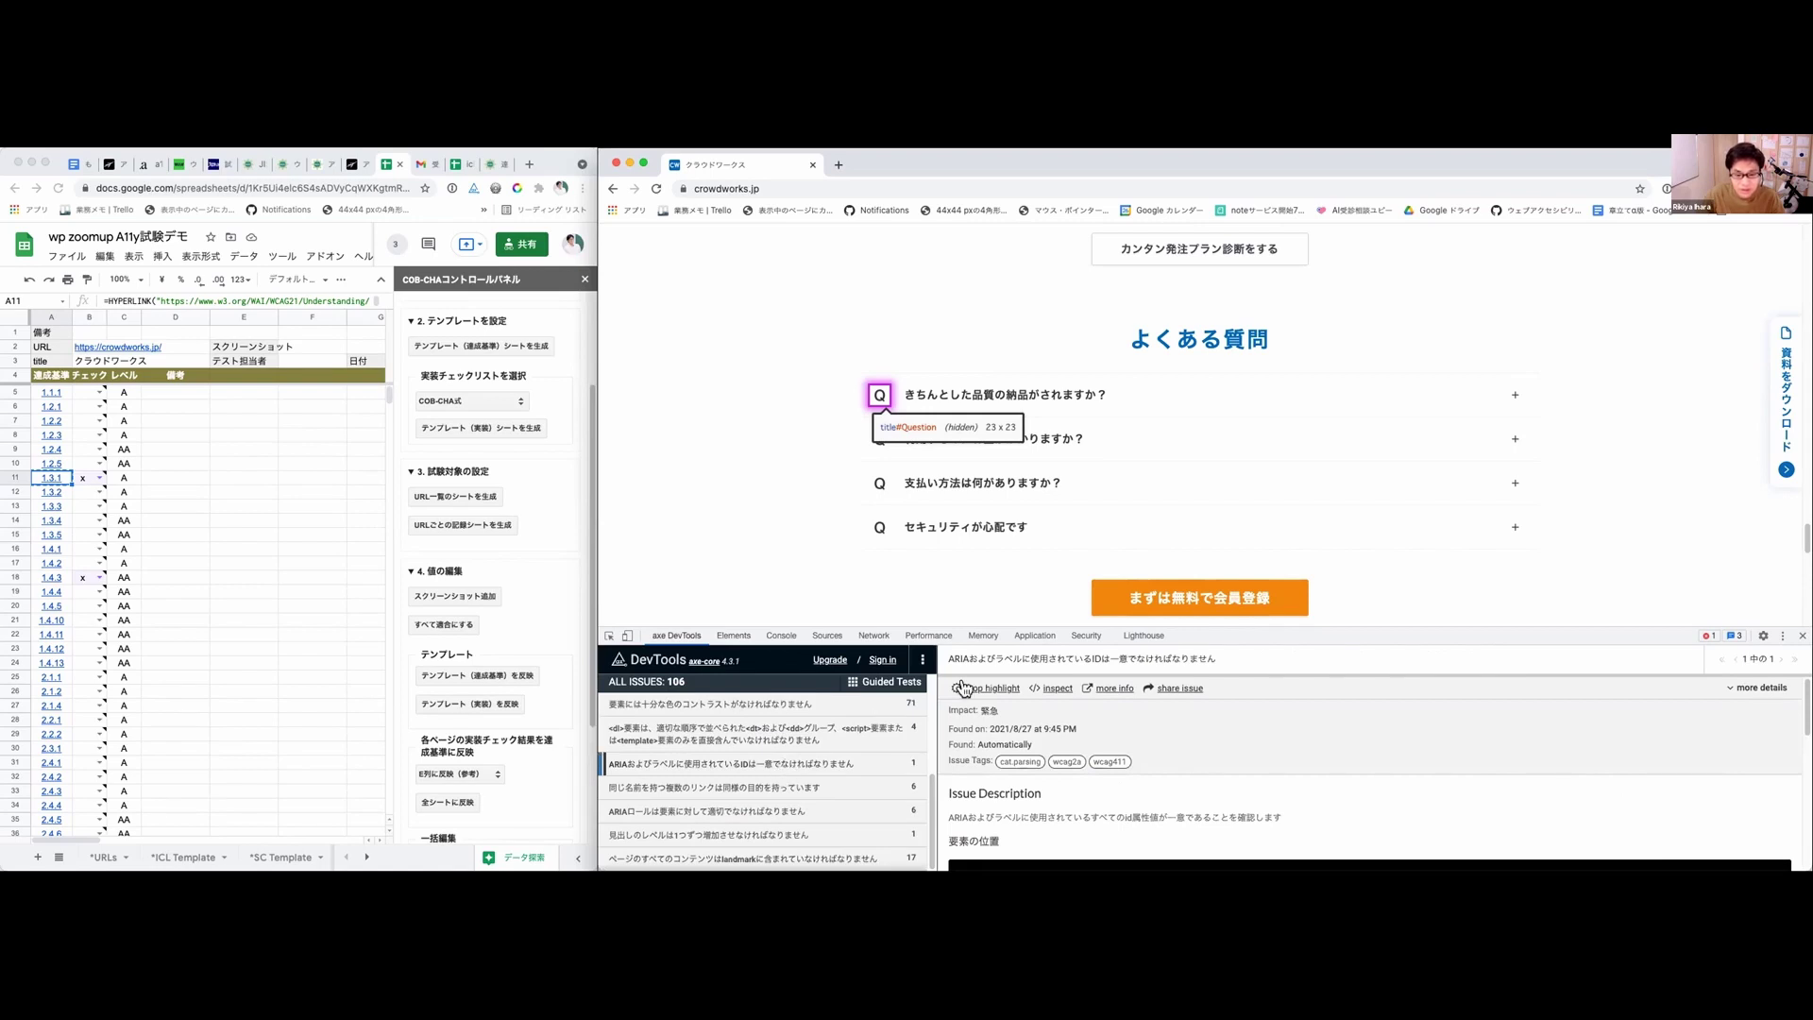
left_click(893, 423)
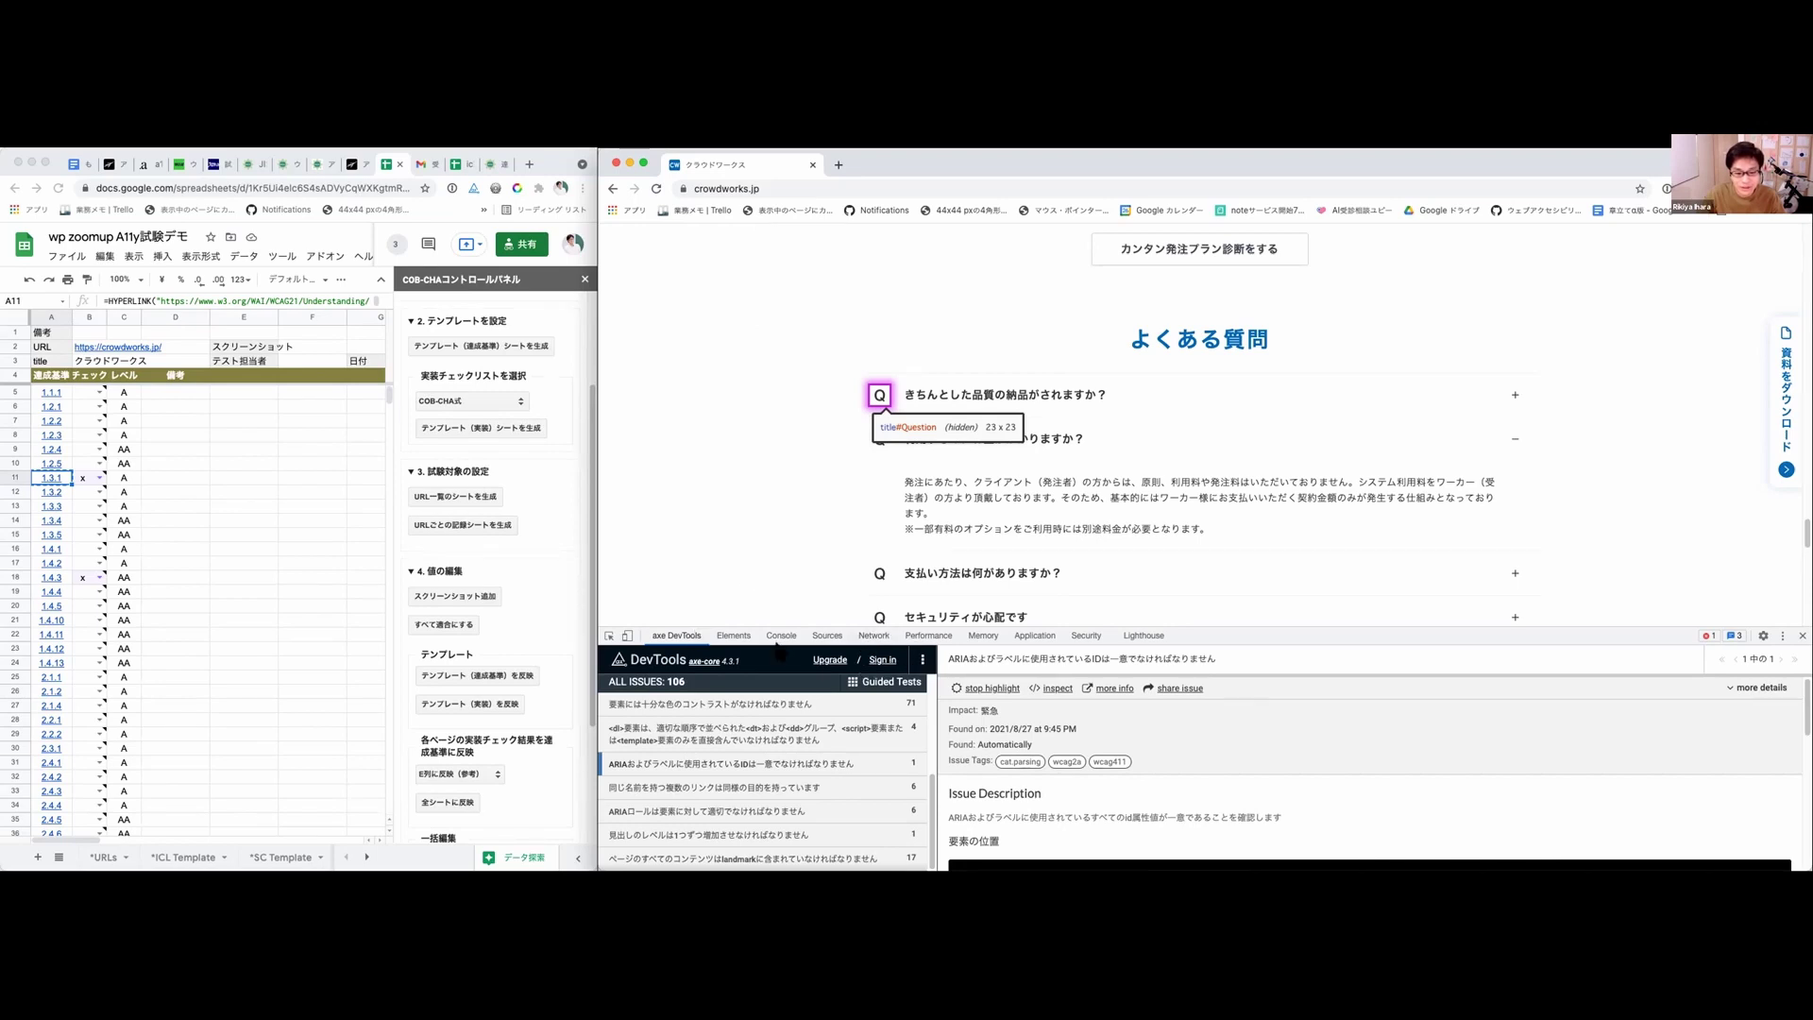
left_click(727, 636)
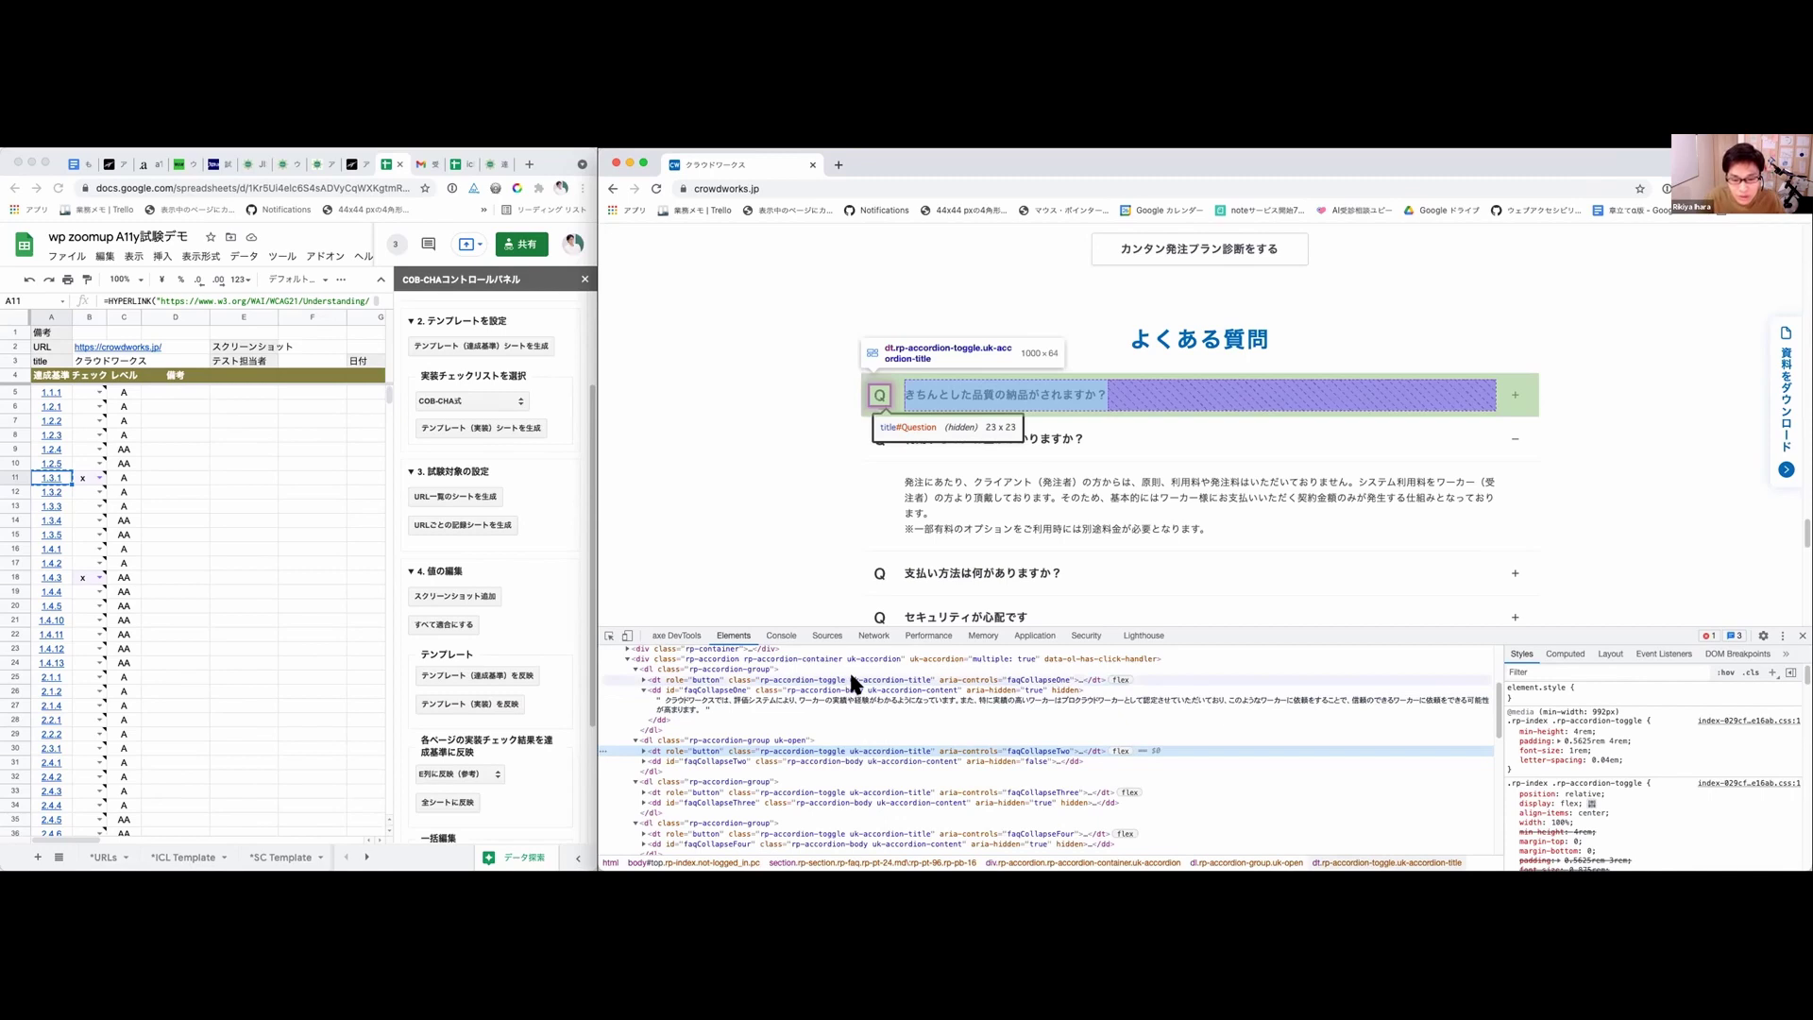
scroll(850, 682, "up", 1)
scroll(850, 679, "up", 1)
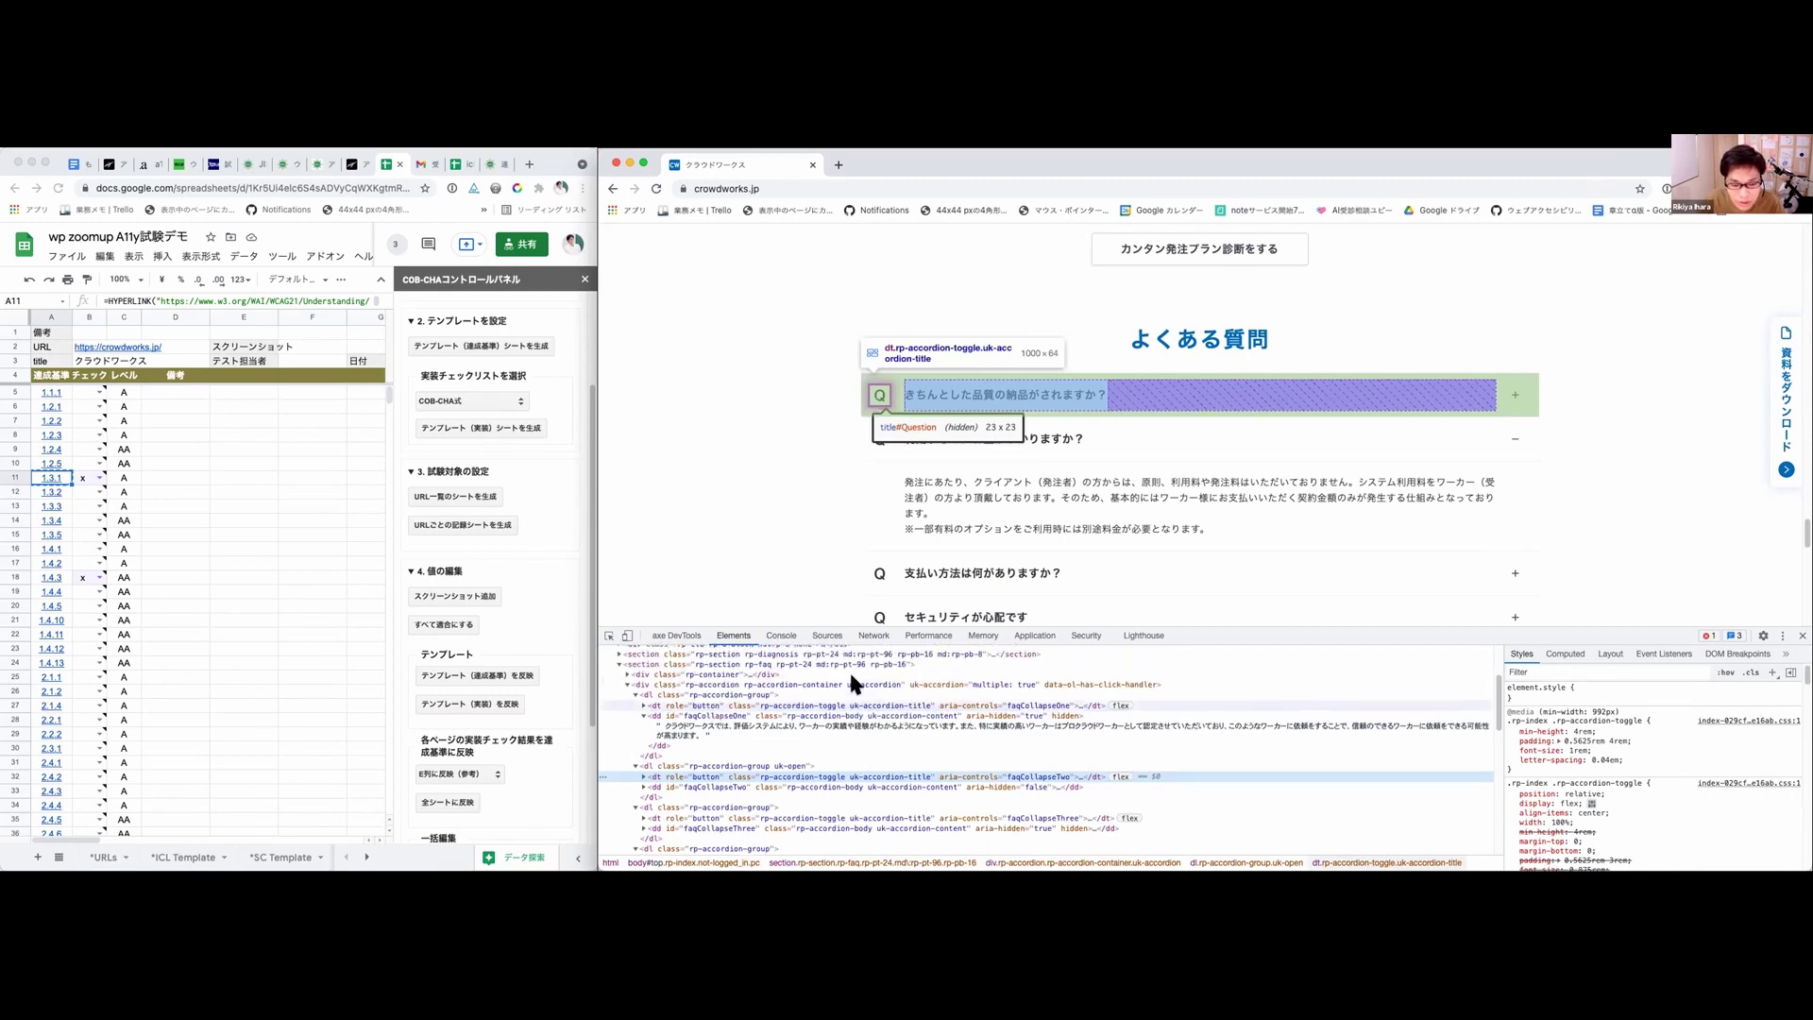
scroll(848, 671, "up", 1)
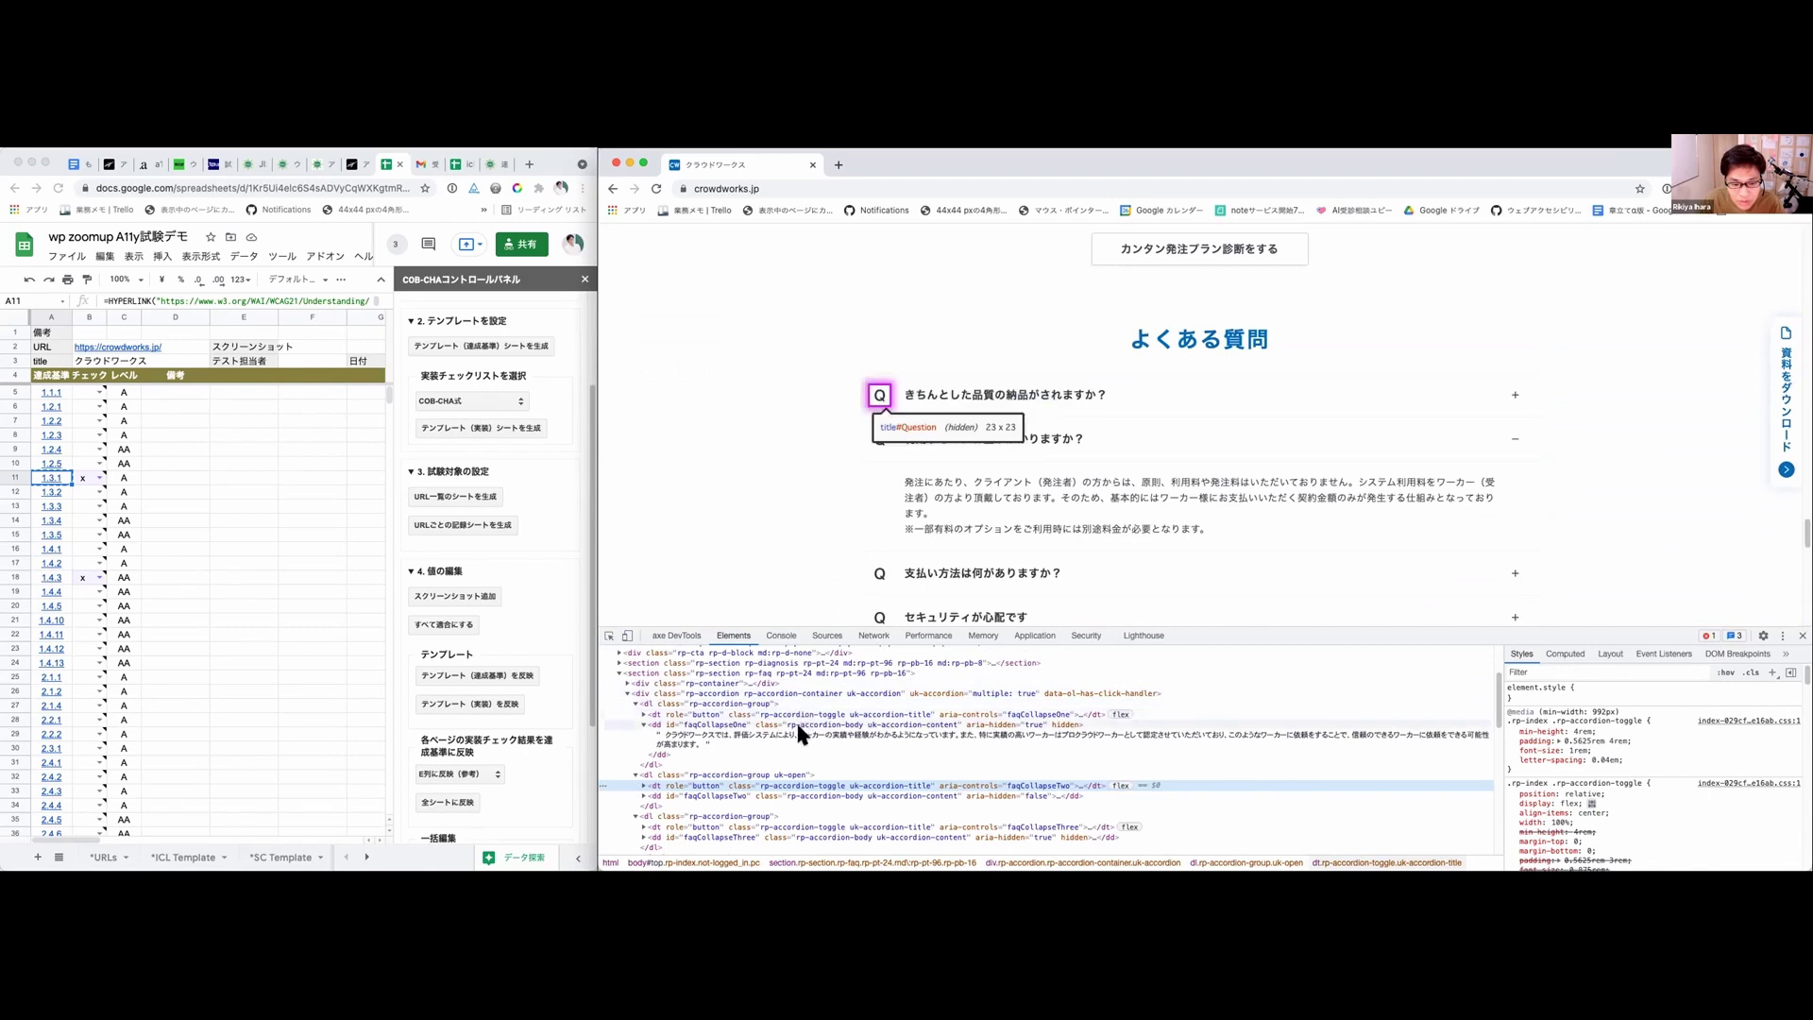
Step: Examine the markup of the third FAQ answer and the fourth FAQ heading, down to the SVG inside its Q icon
scroll(796, 720, "down", 3)
scroll(797, 770, "down", 2)
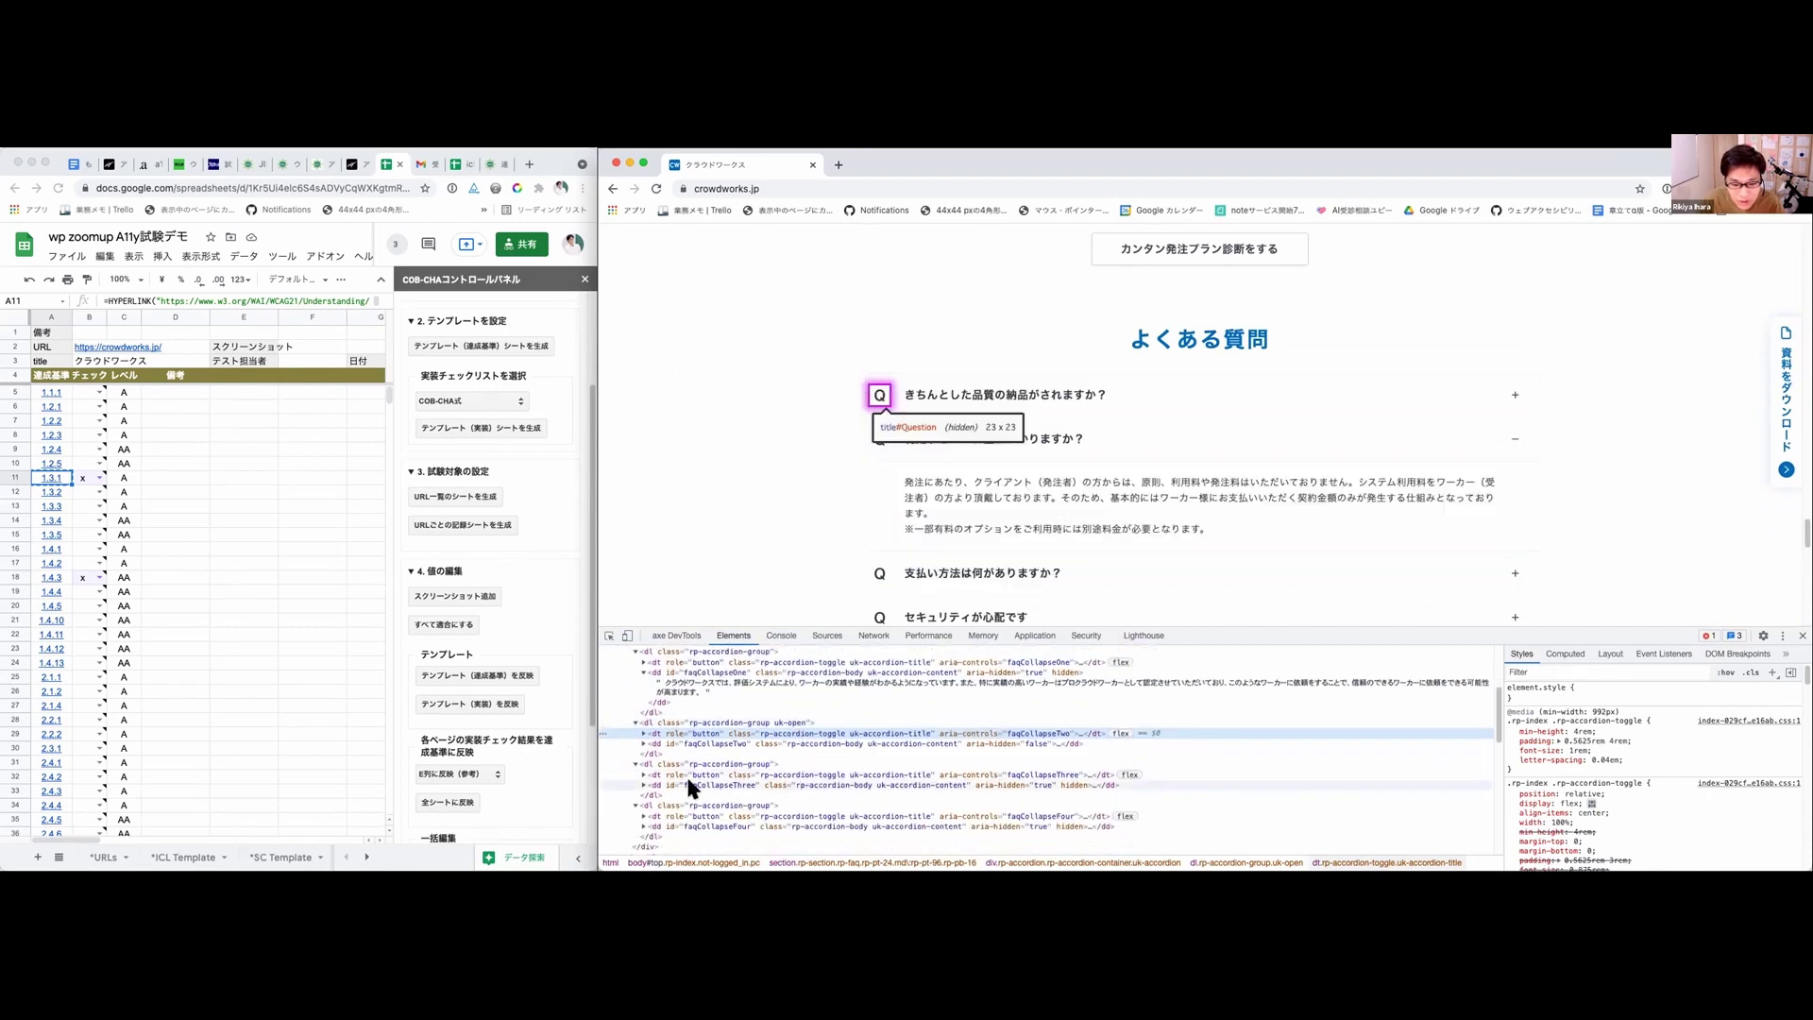
left_click(644, 784)
scroll(675, 791, "down", 1)
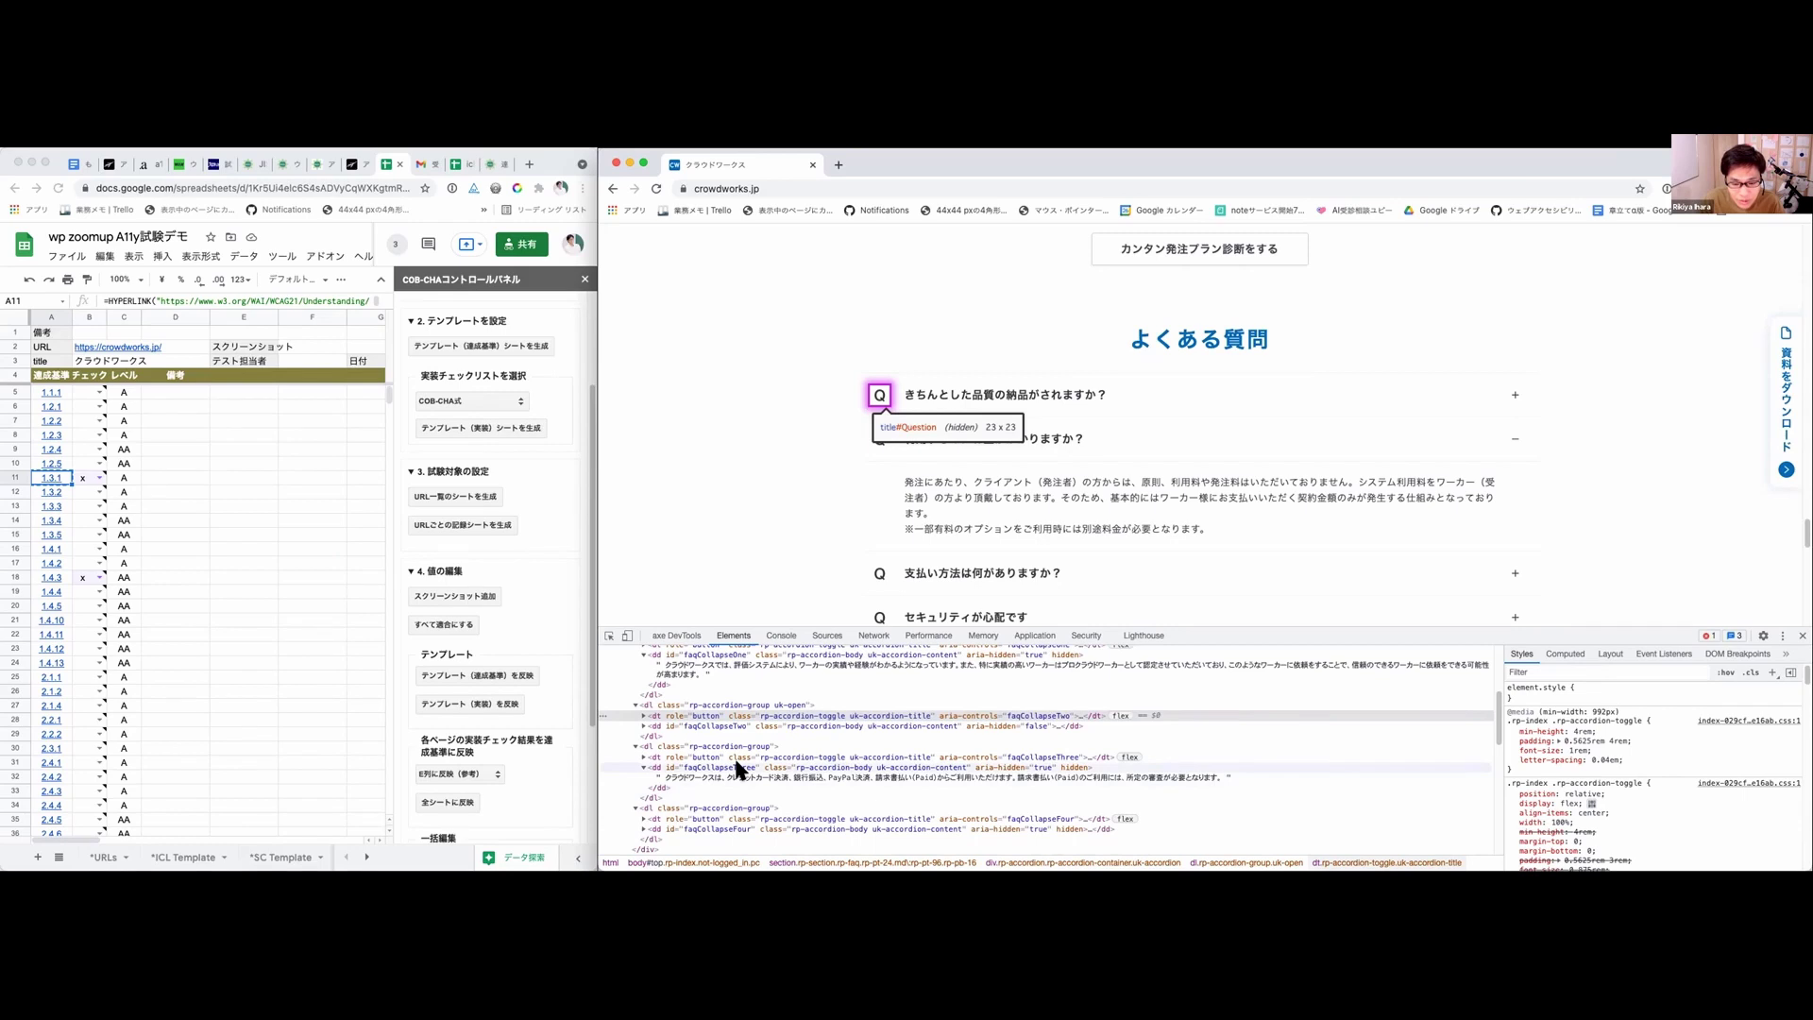
left_click(643, 819)
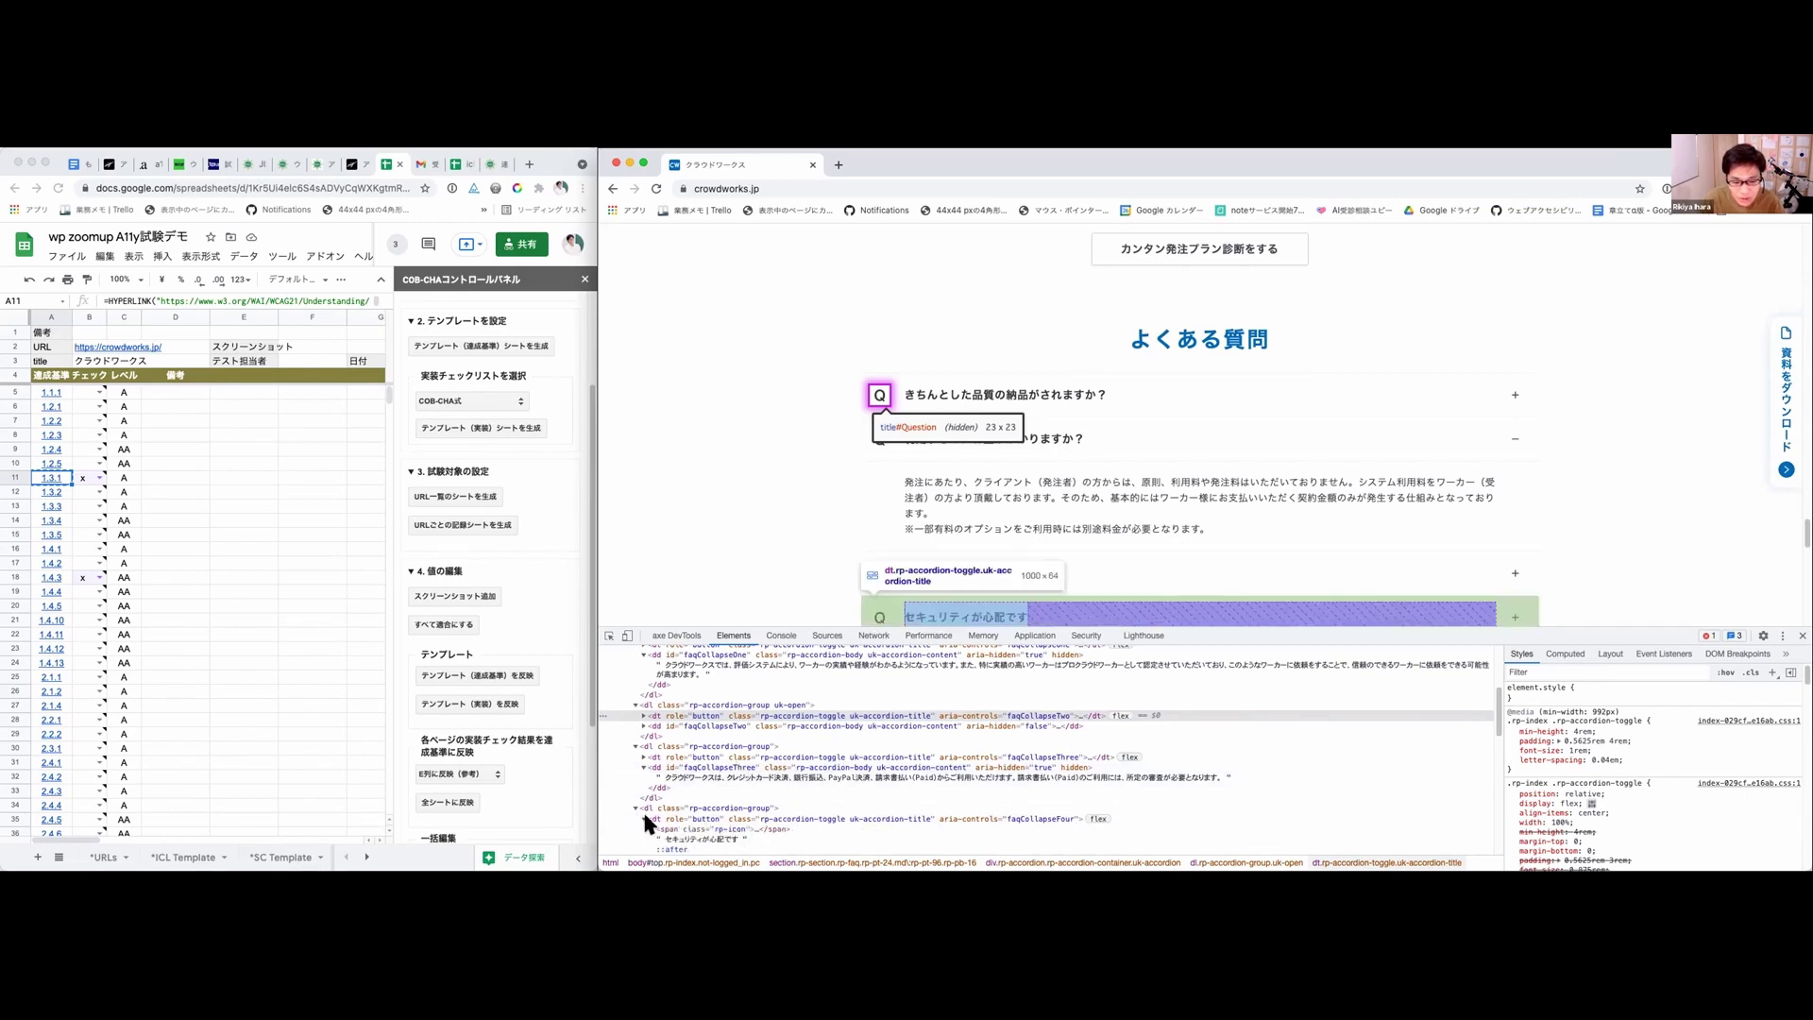
scroll(645, 821, "down", 1)
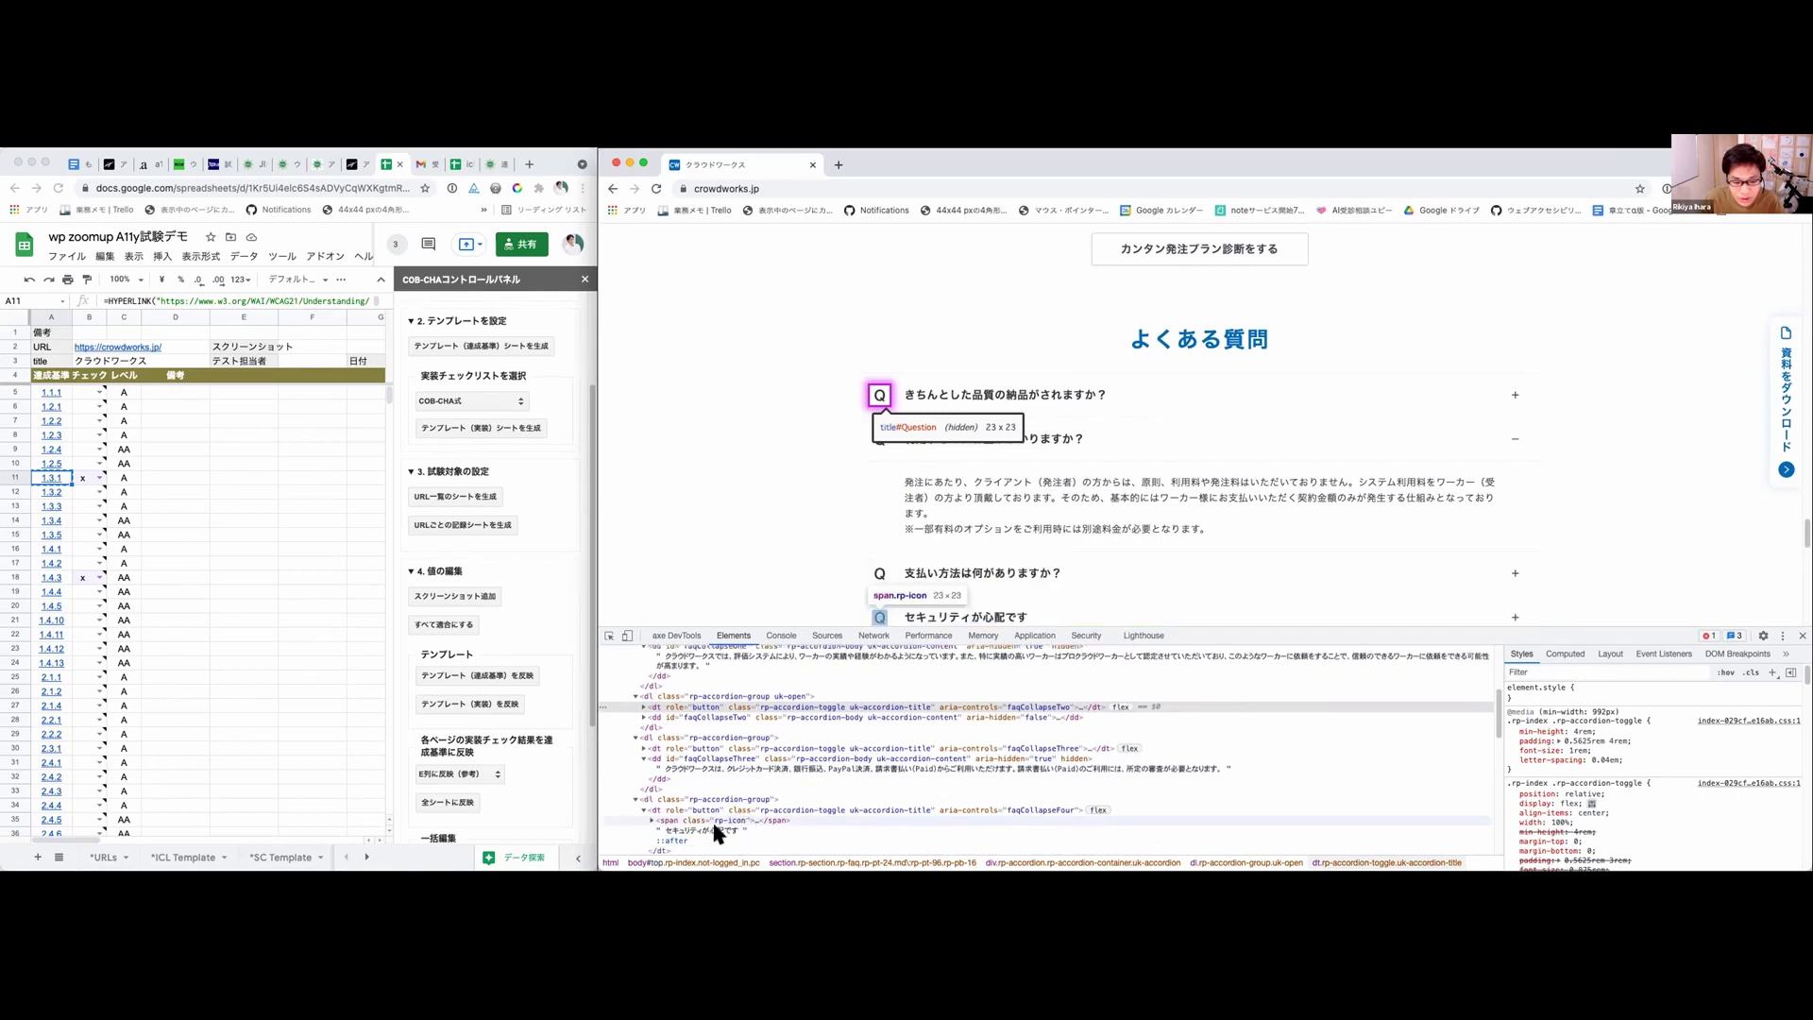
left_click(645, 819)
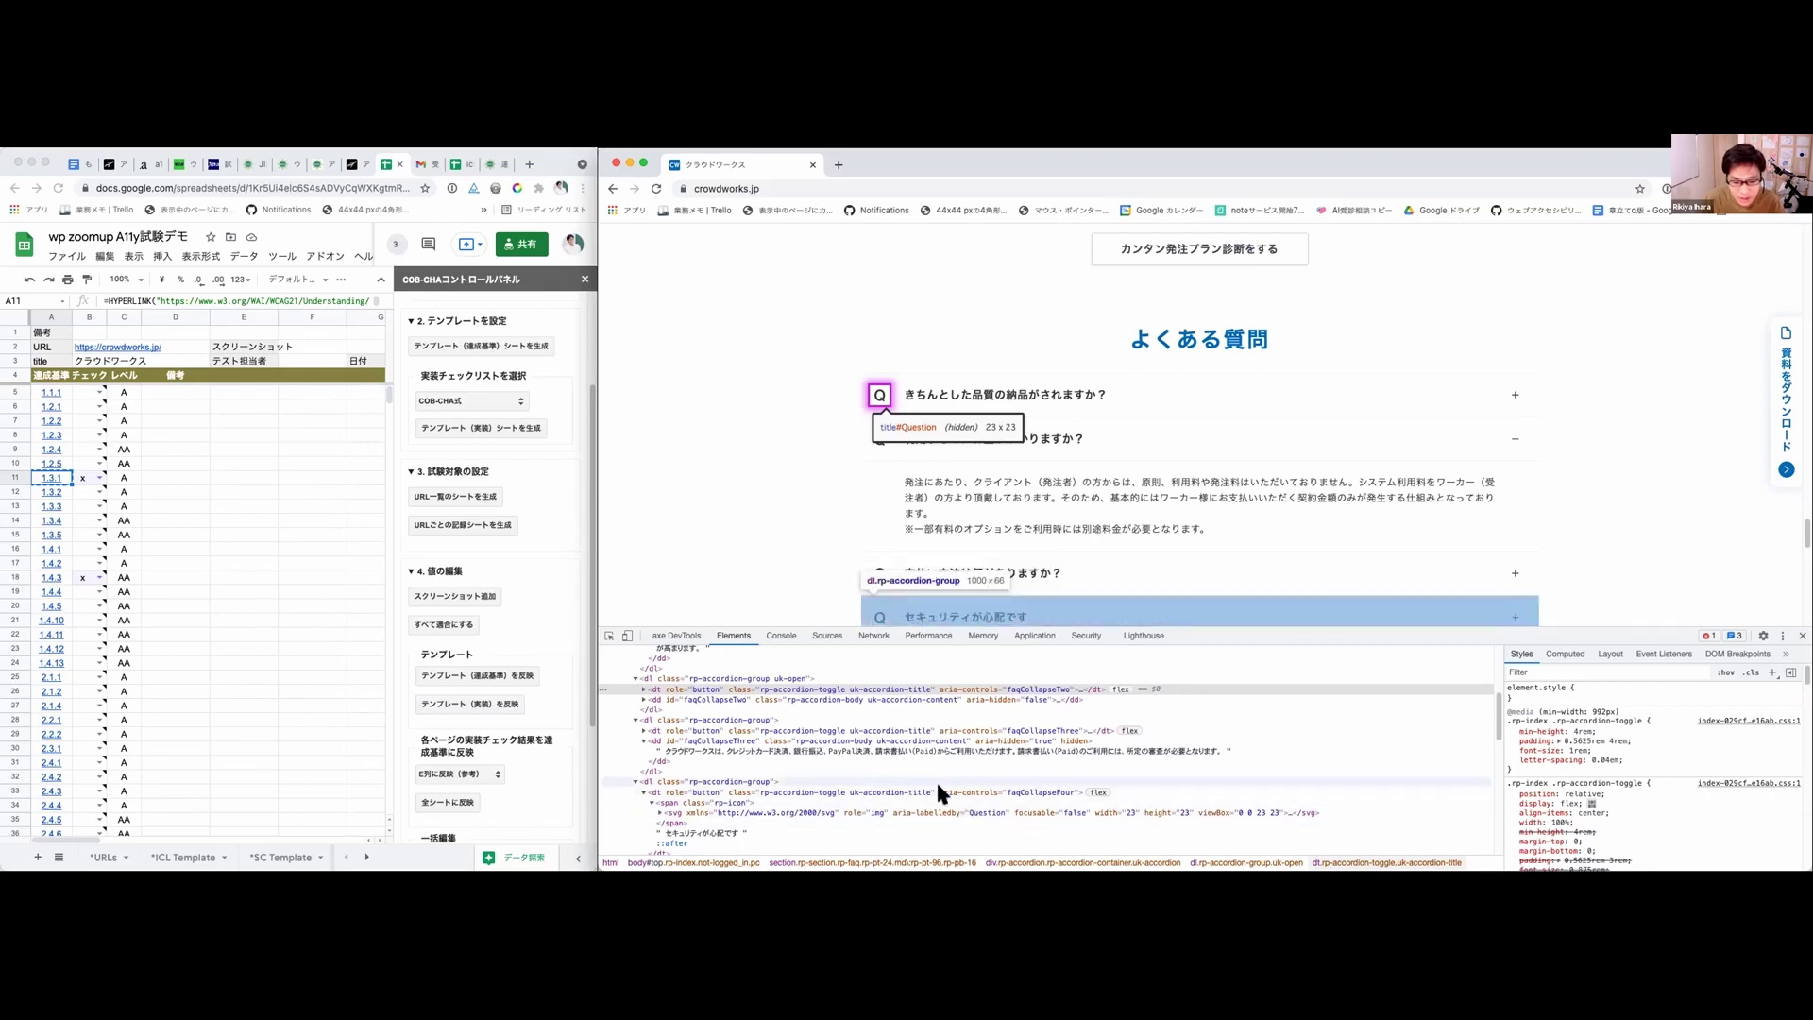
Step: Examine the markup of the third FAQ heading, down to the title element inside its Q icon's SVG
left_click(639, 729)
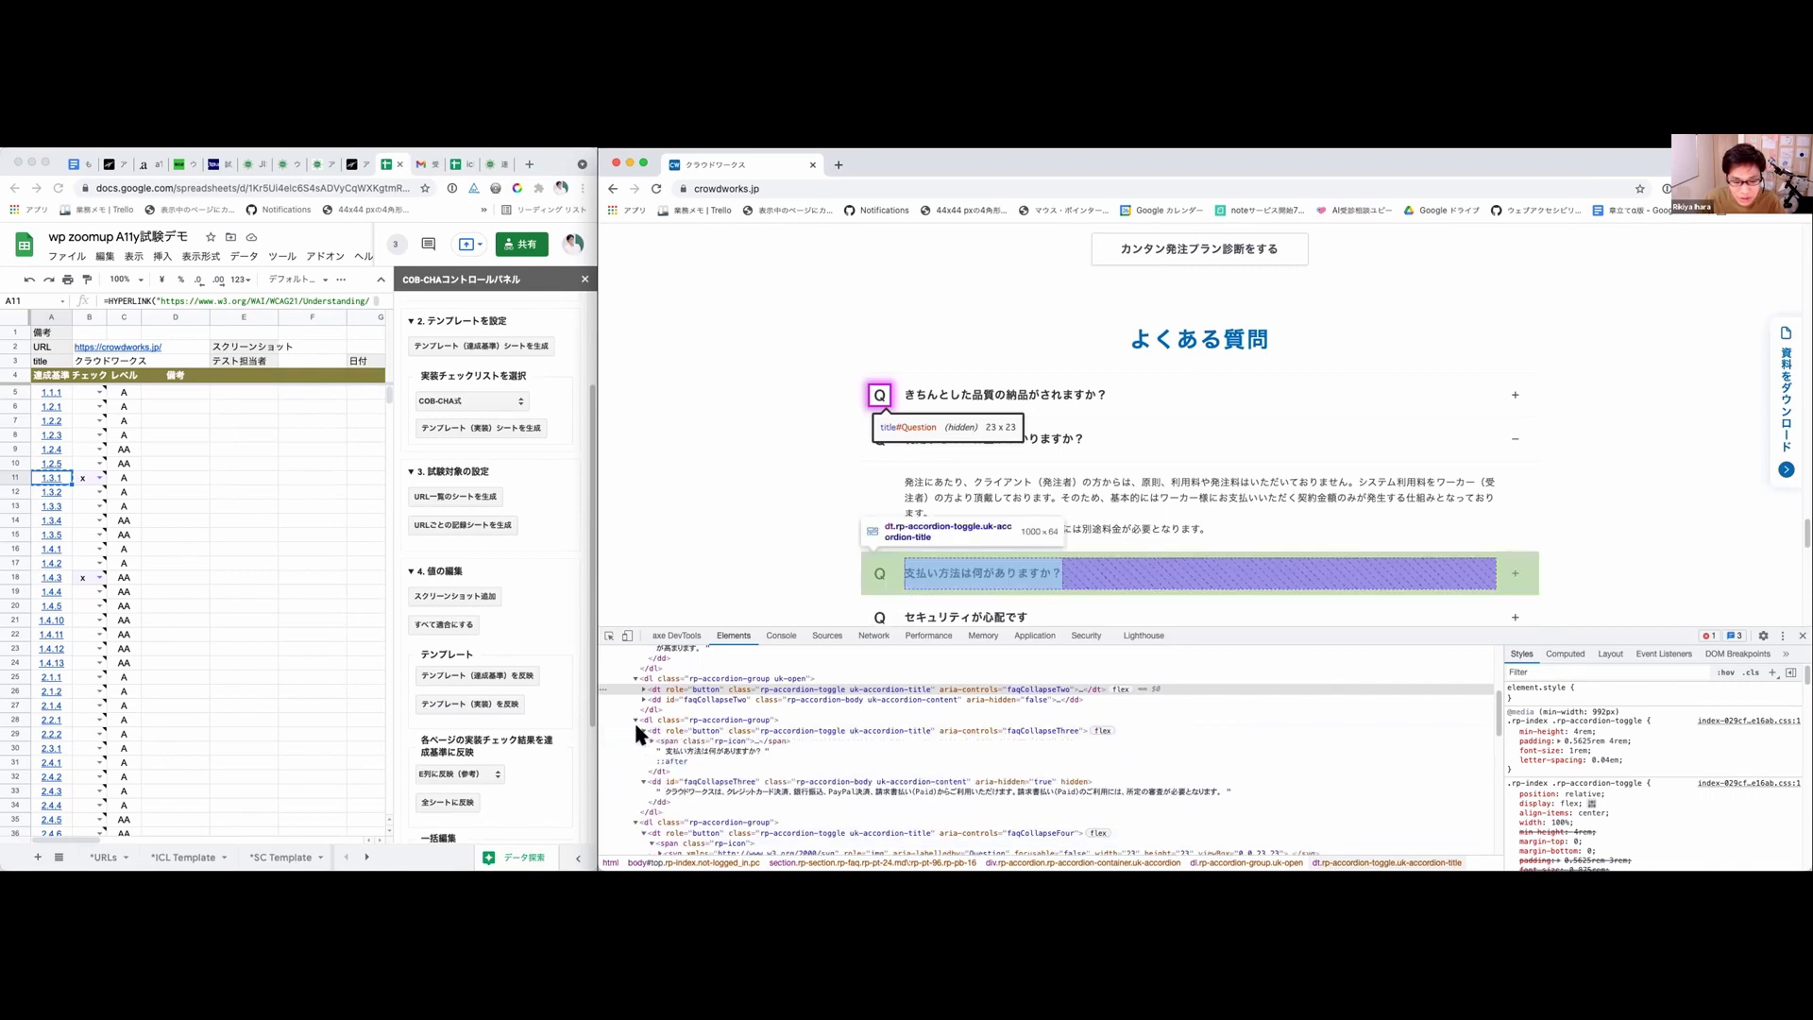
left_click(653, 742)
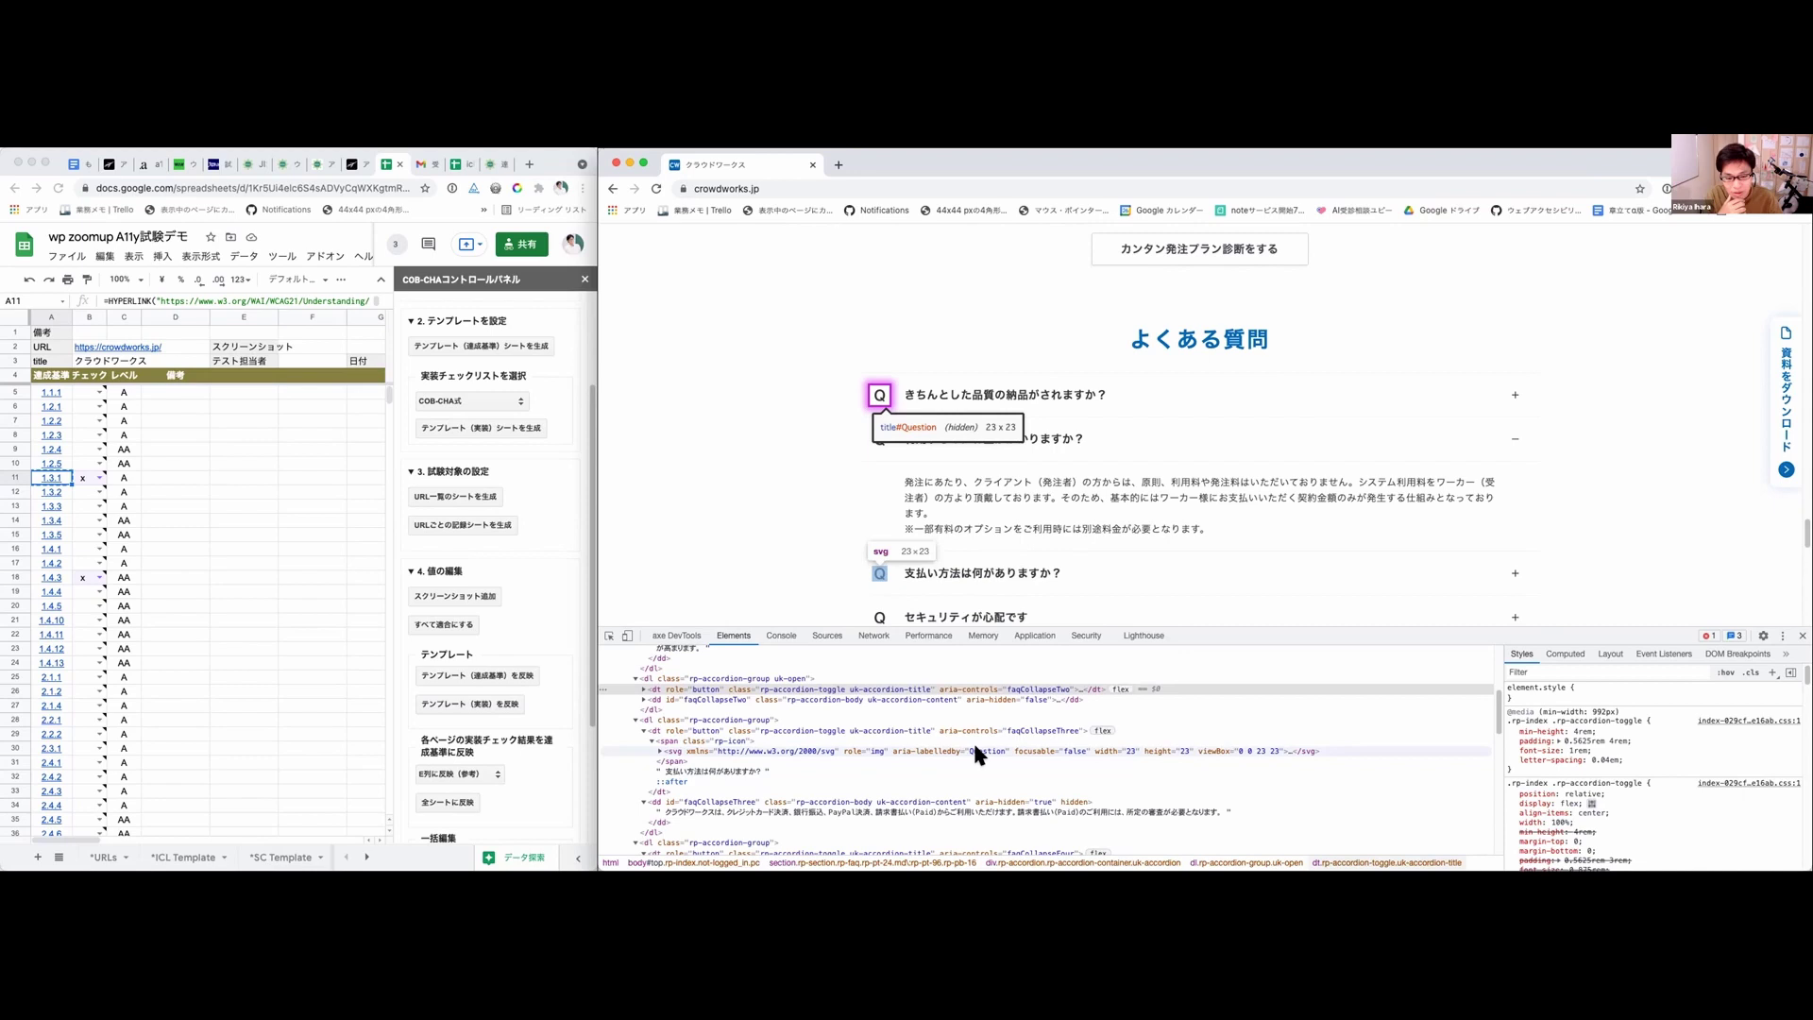
left_click(660, 751)
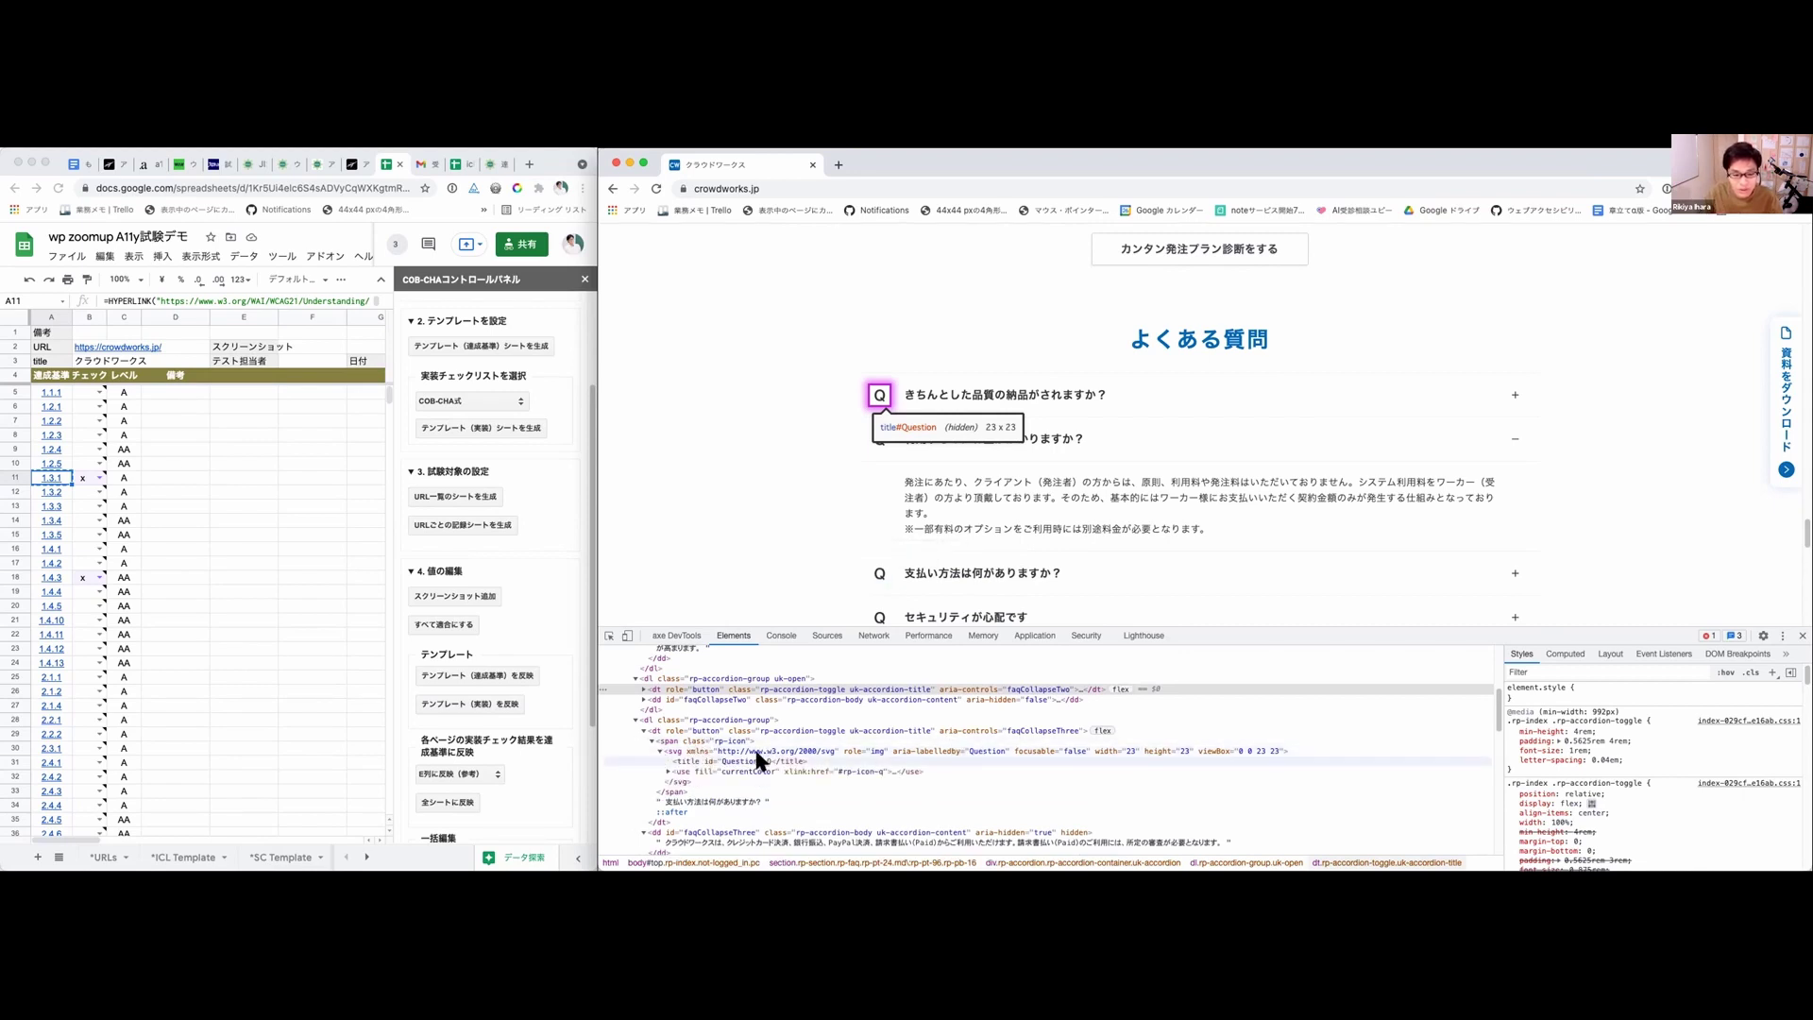
left_click(723, 761)
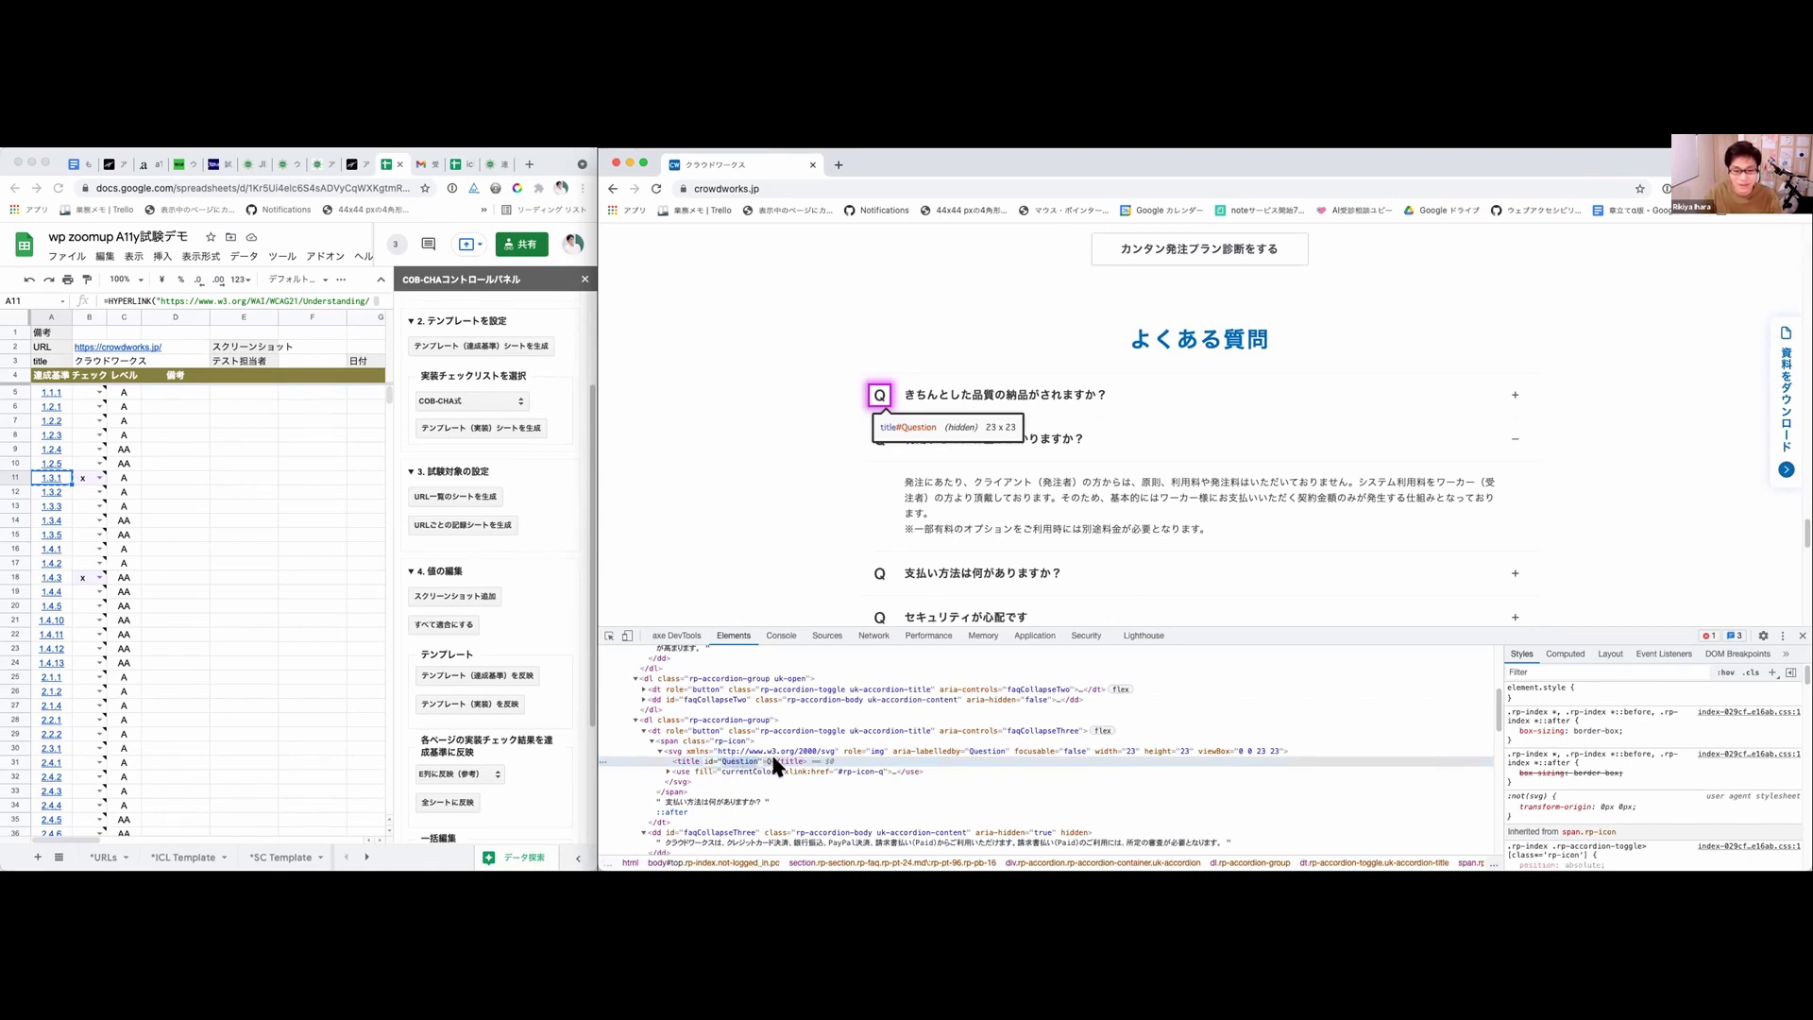
Step: Return to the axe scan results and read the unique ARIA and label ID issue, from element location to suggested fix
left_click(673, 635)
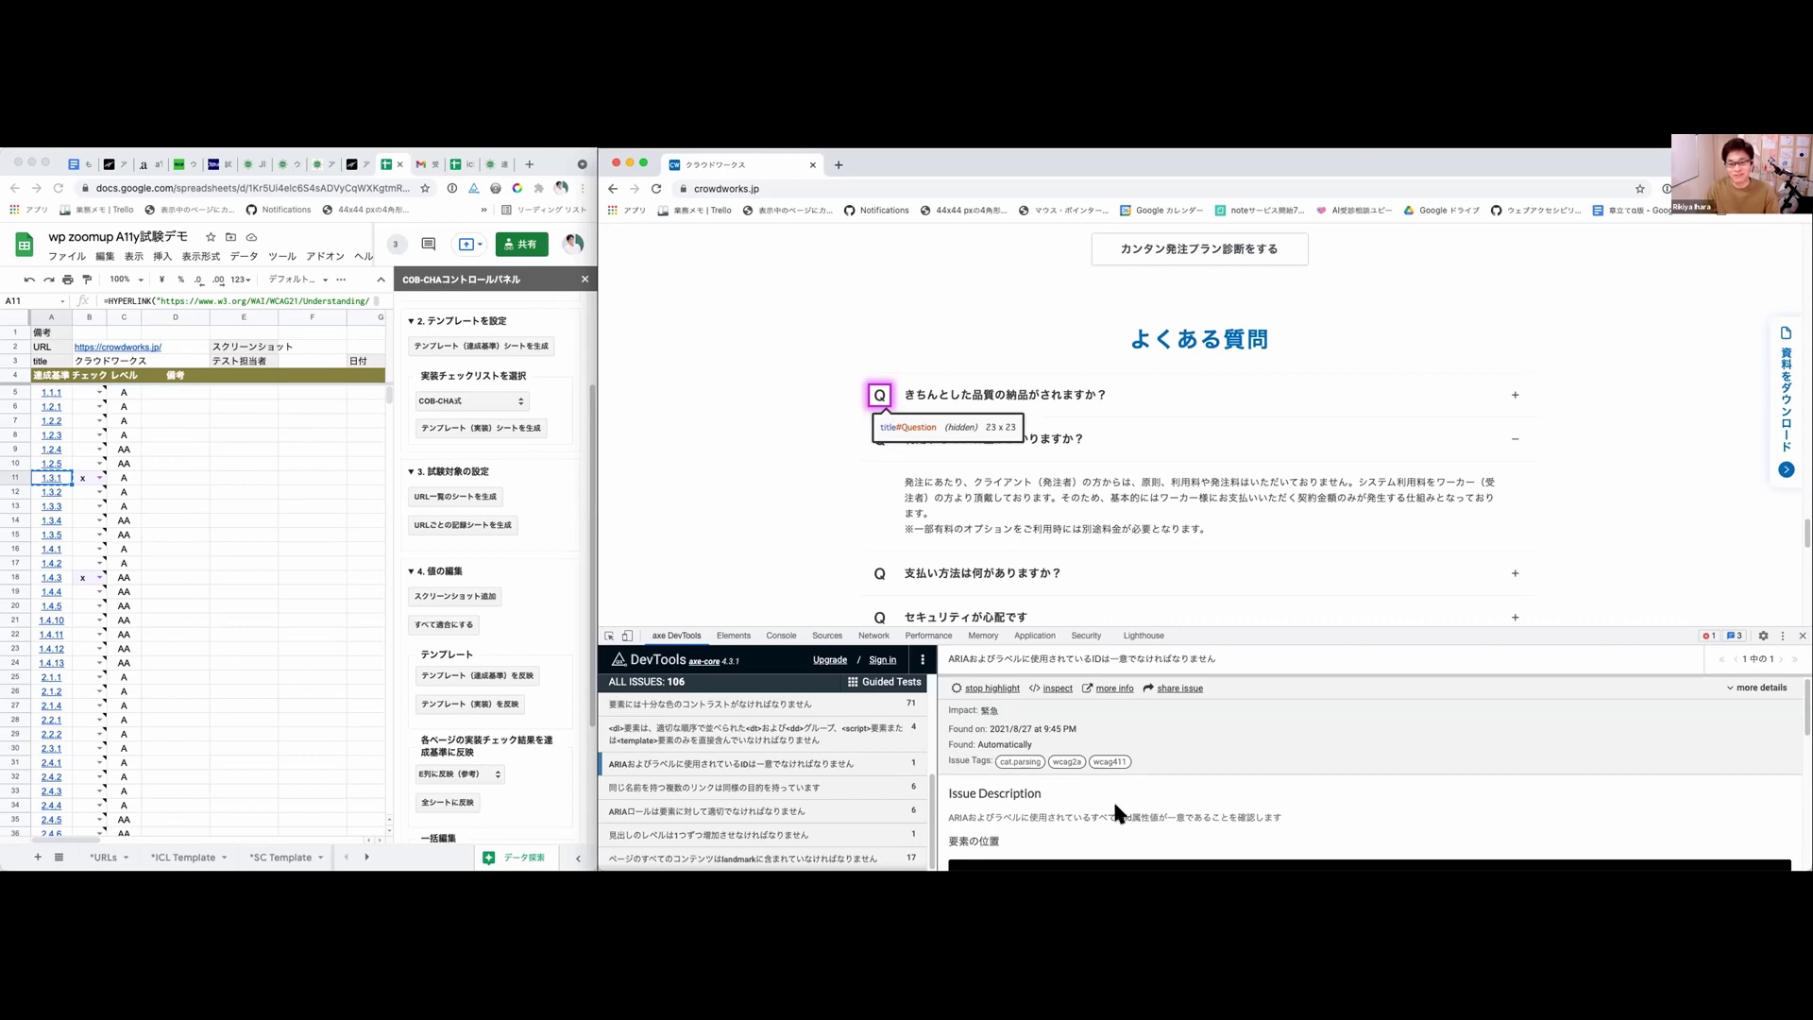
scroll(1107, 801, "down", 1)
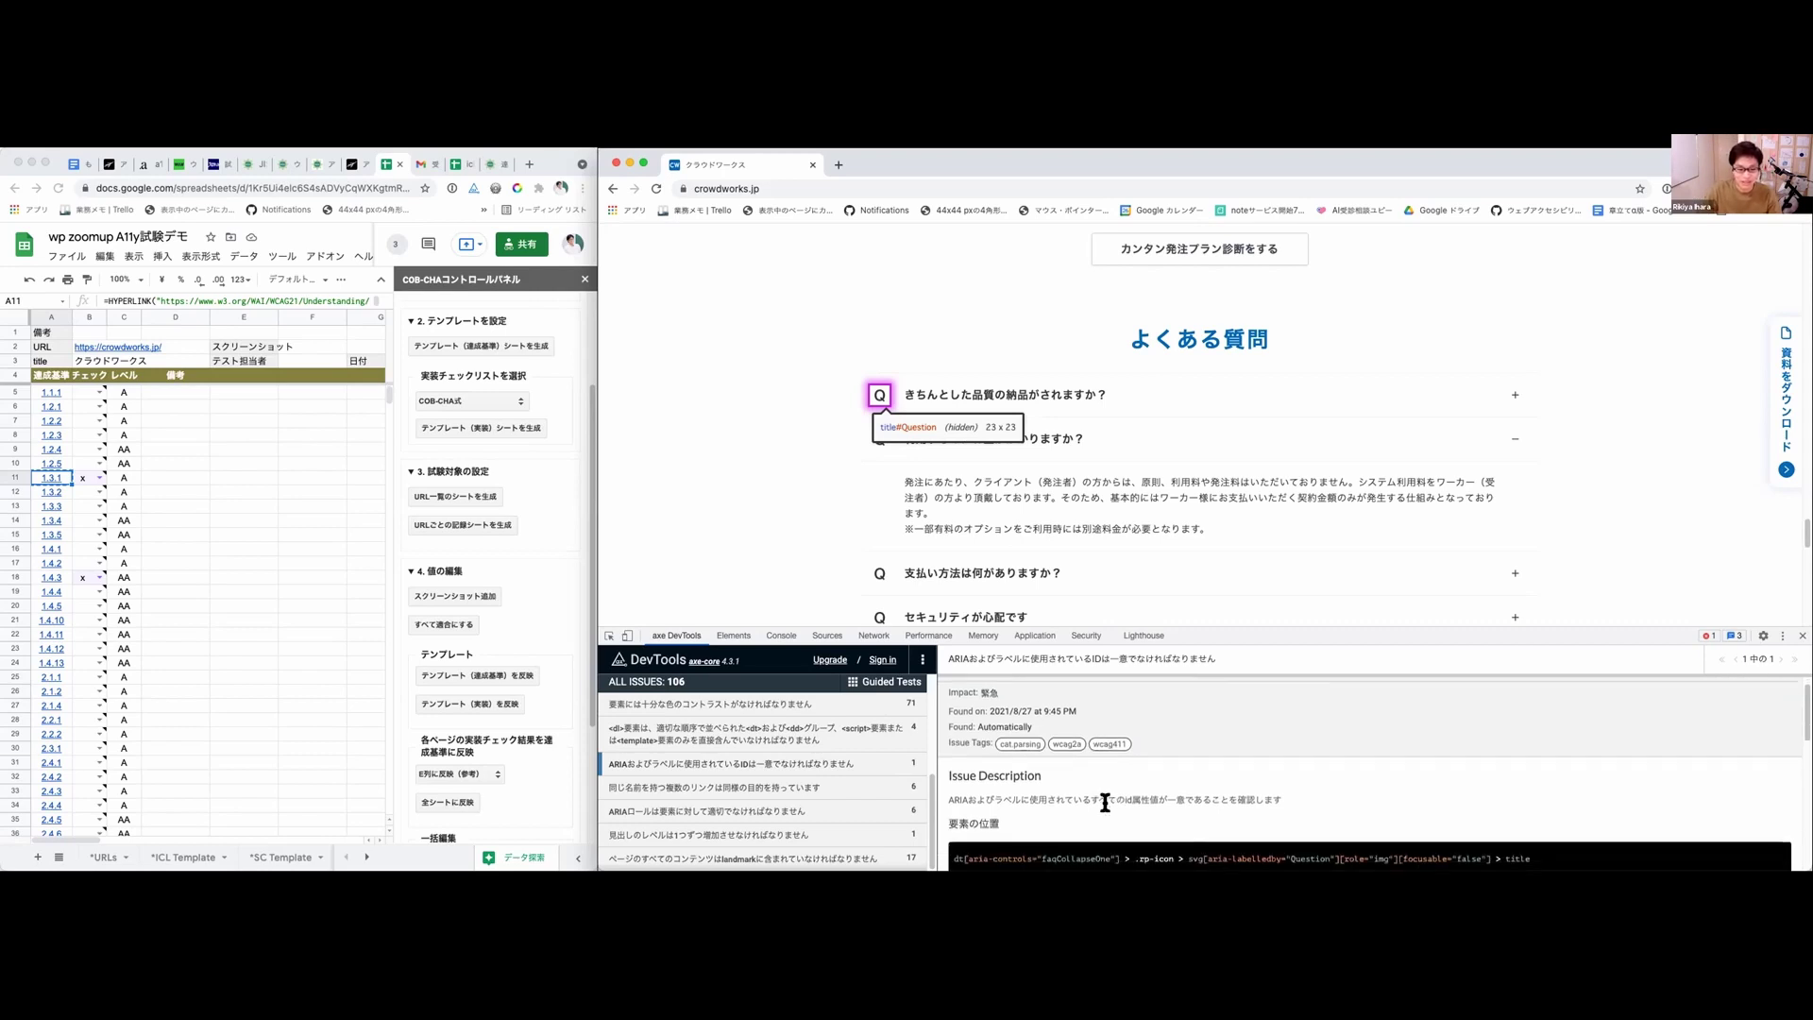
scroll(1134, 810, "down", 1)
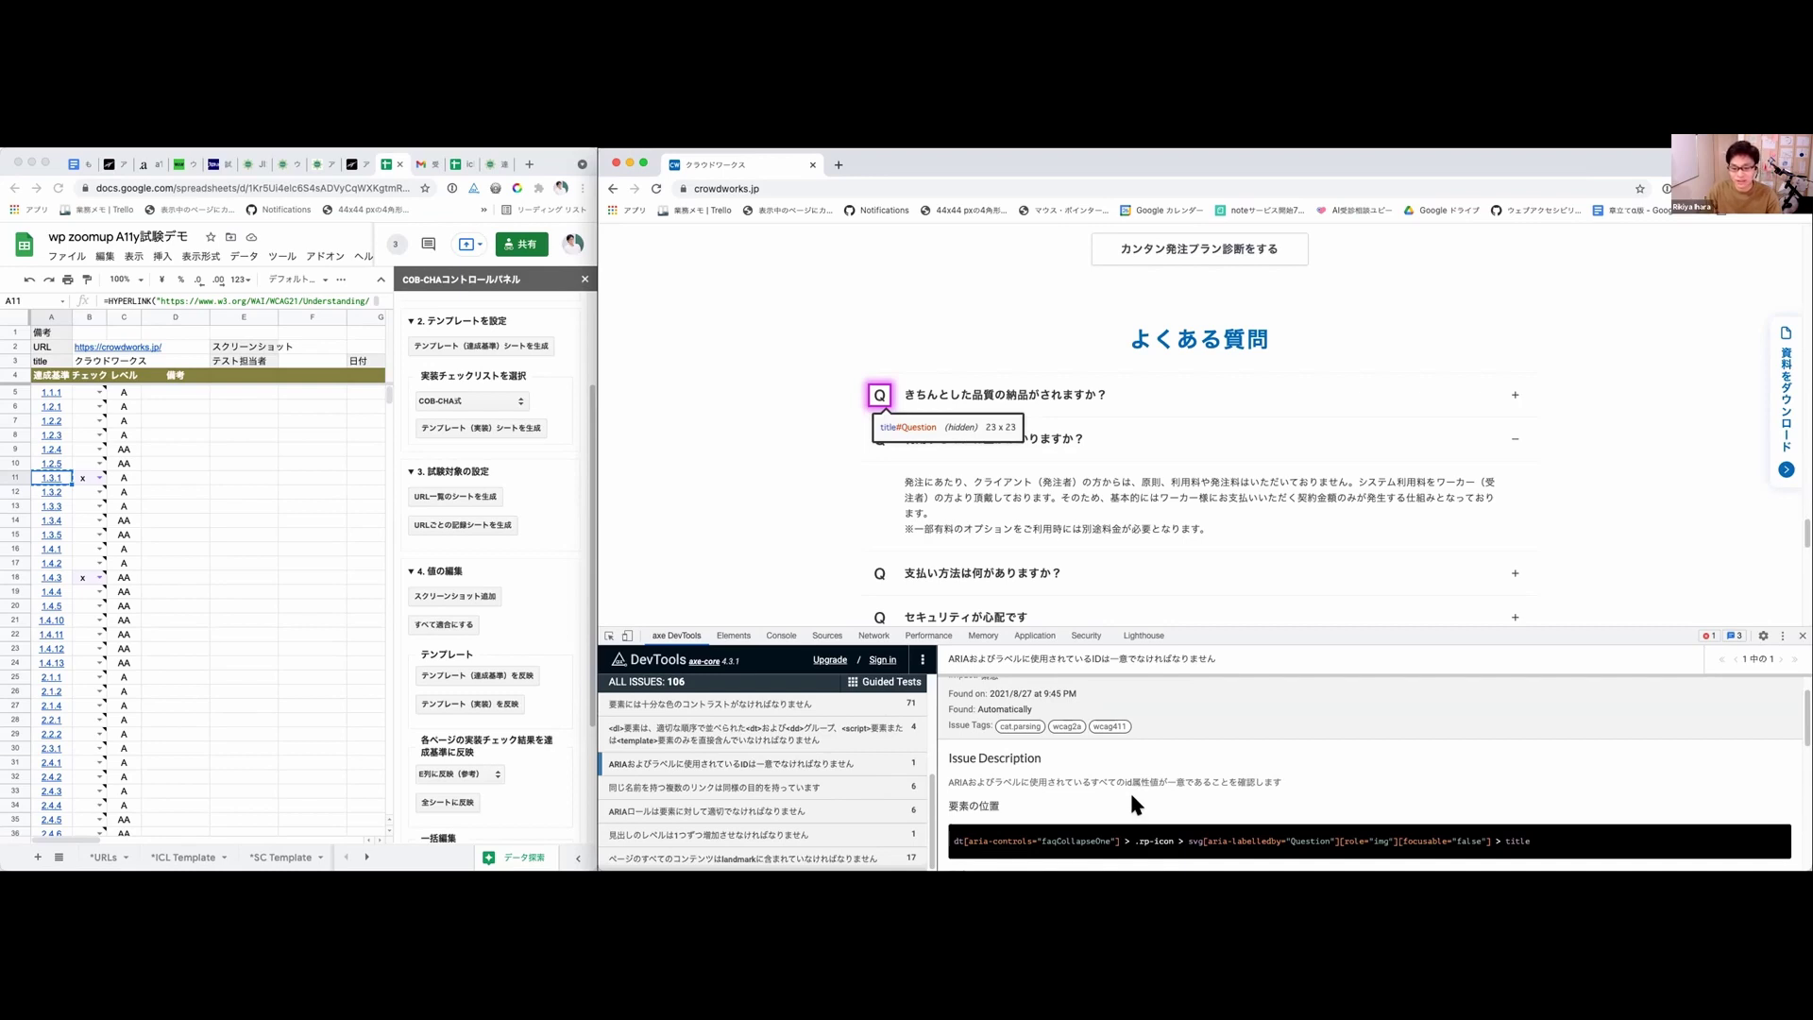
scroll(1132, 791, "down", 2)
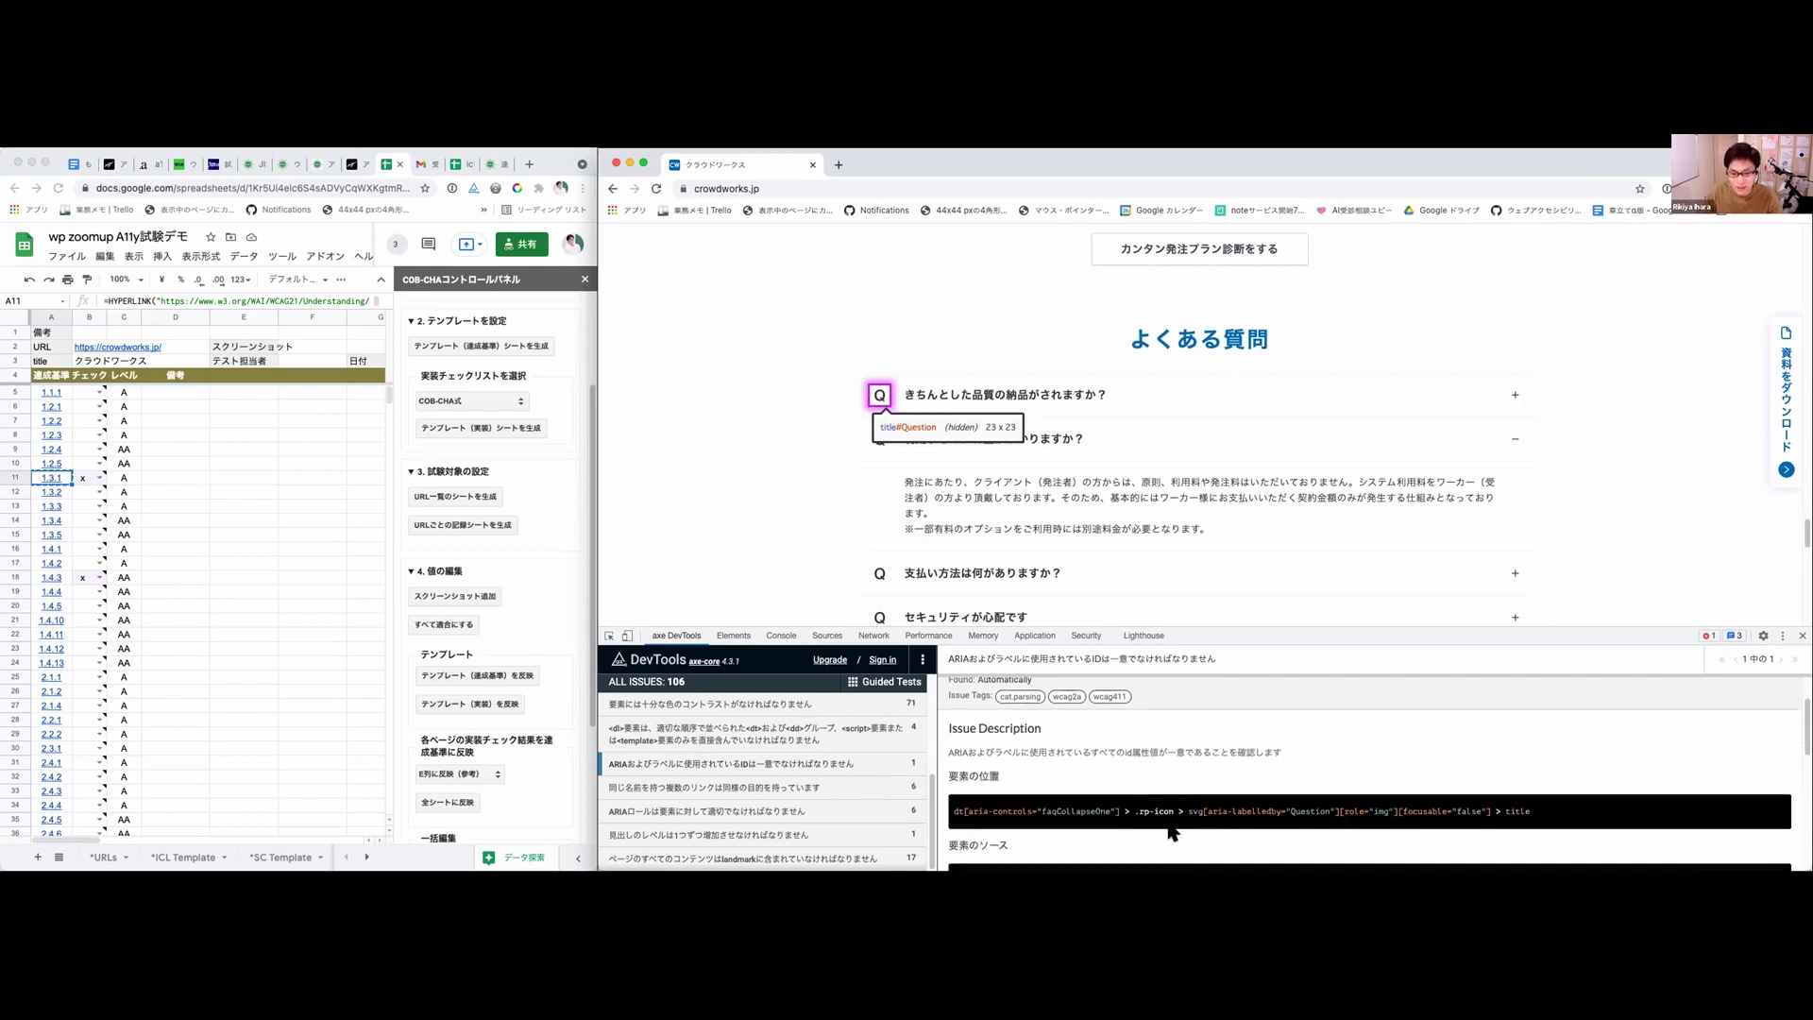
scroll(1171, 830, "down", 3)
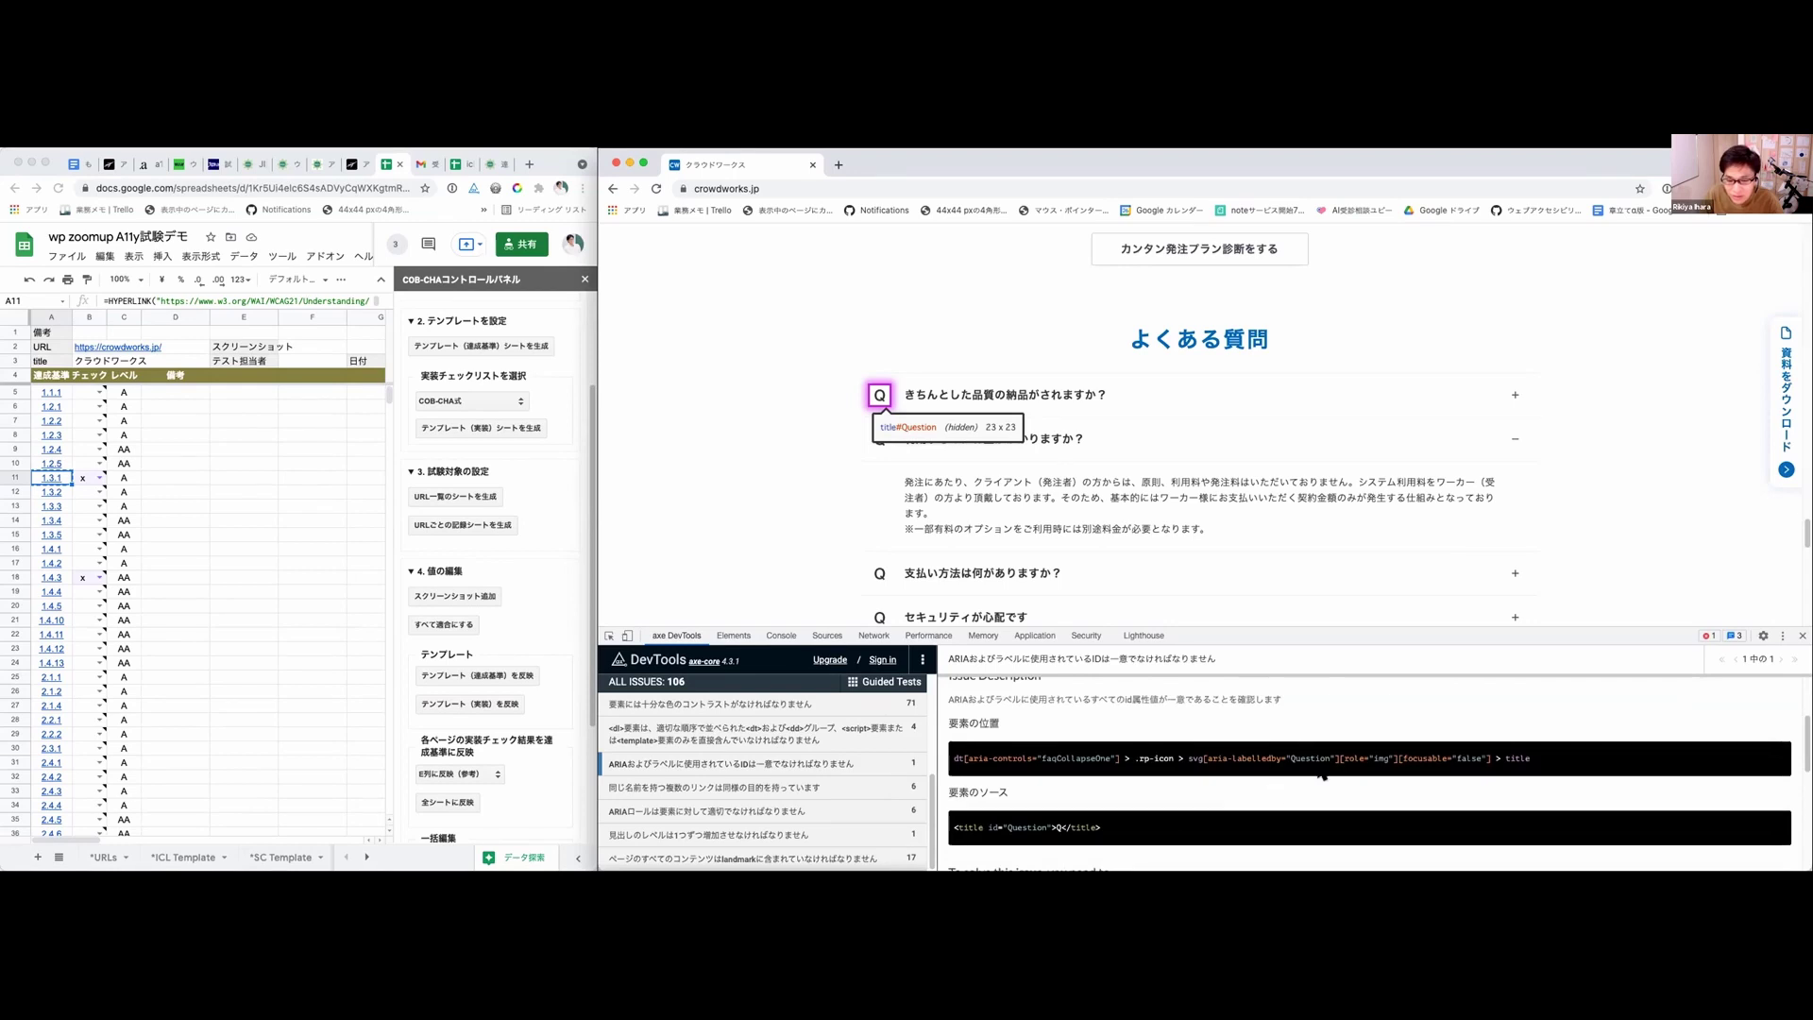
scroll(1239, 806, "down", 6)
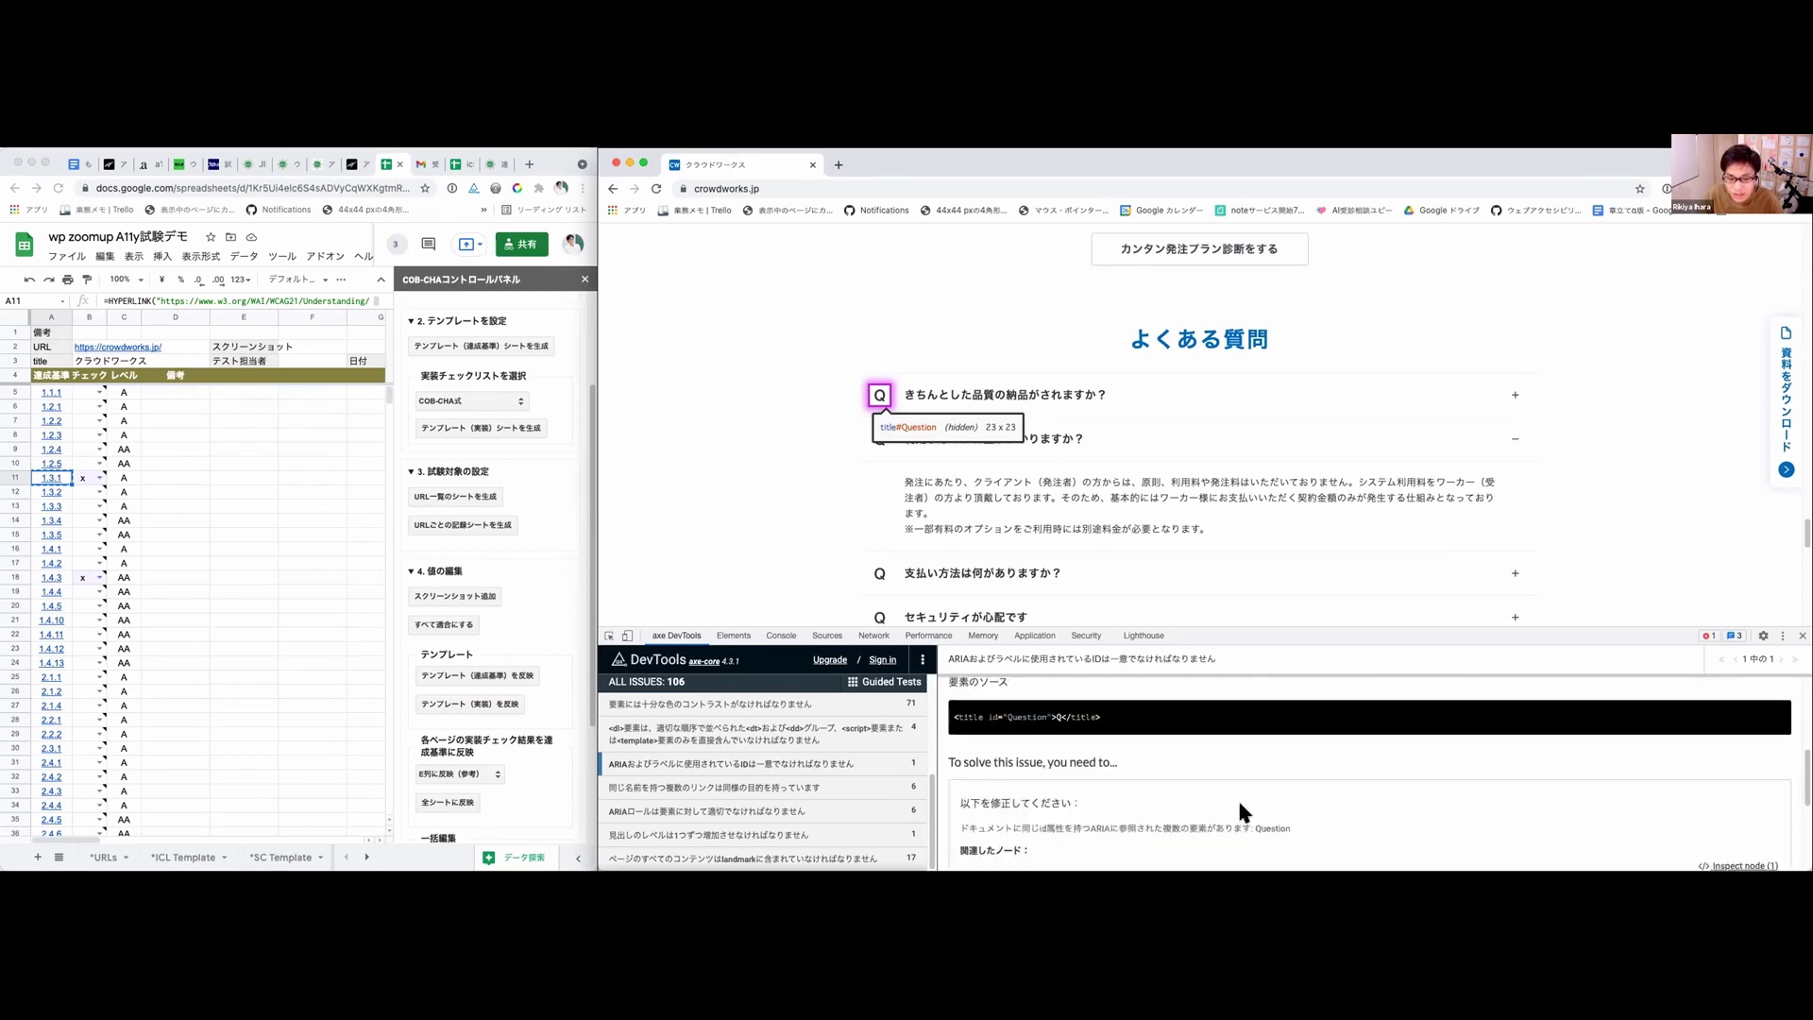
scroll(1313, 805, "down", 1)
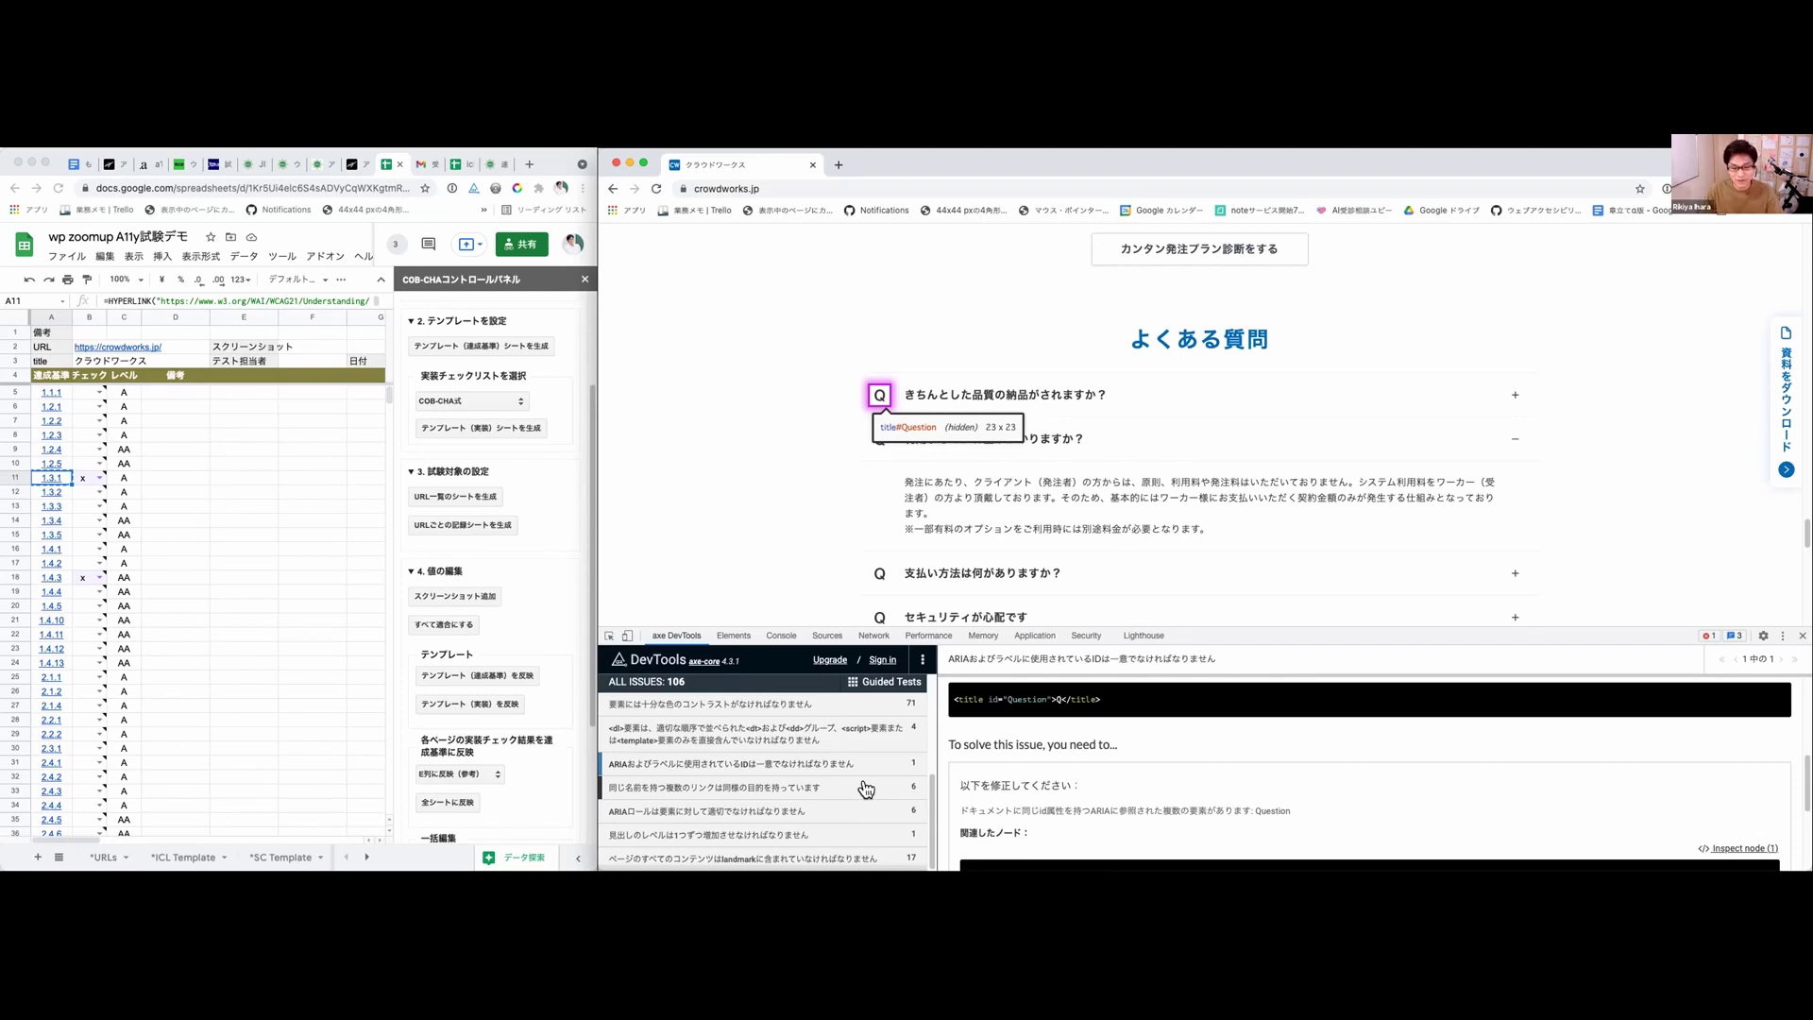
Step: Glance at the same-name links issue, recheck the unique ARIA ID issue, and find criterion 4.1.1 with its note in the record sheet
left_click(814, 787)
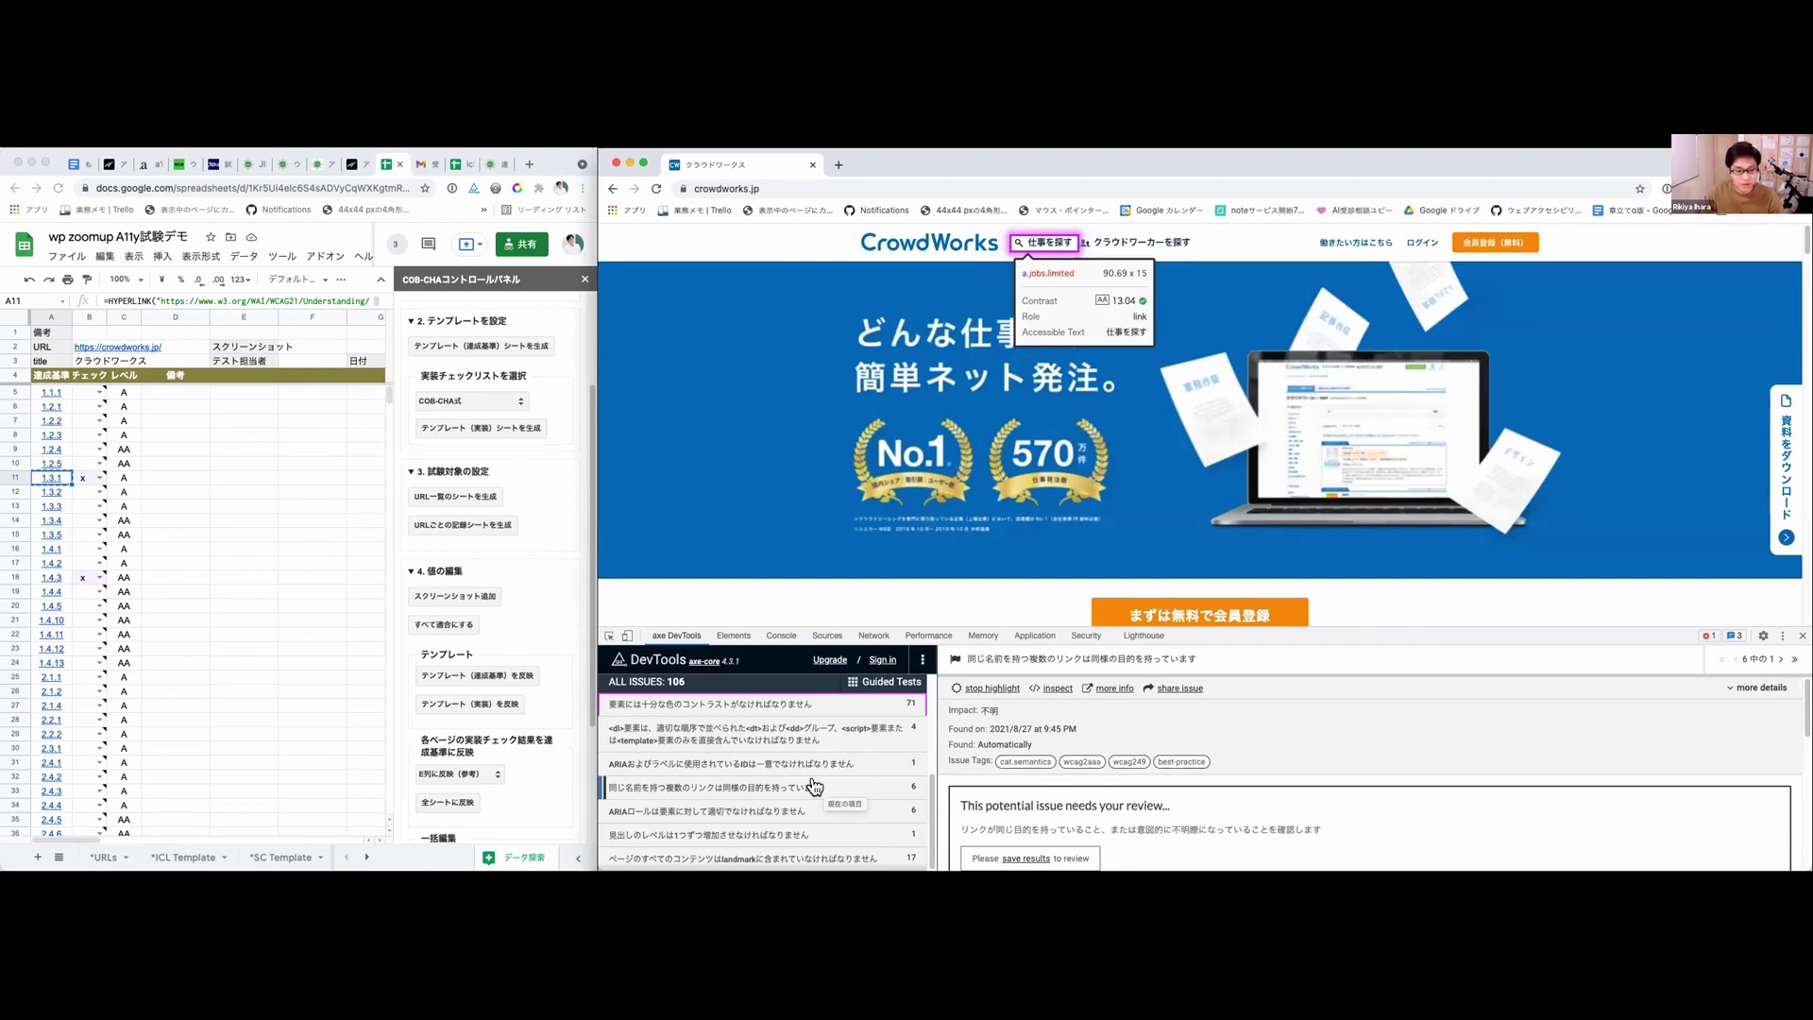
scroll(202, 715, "down", 3)
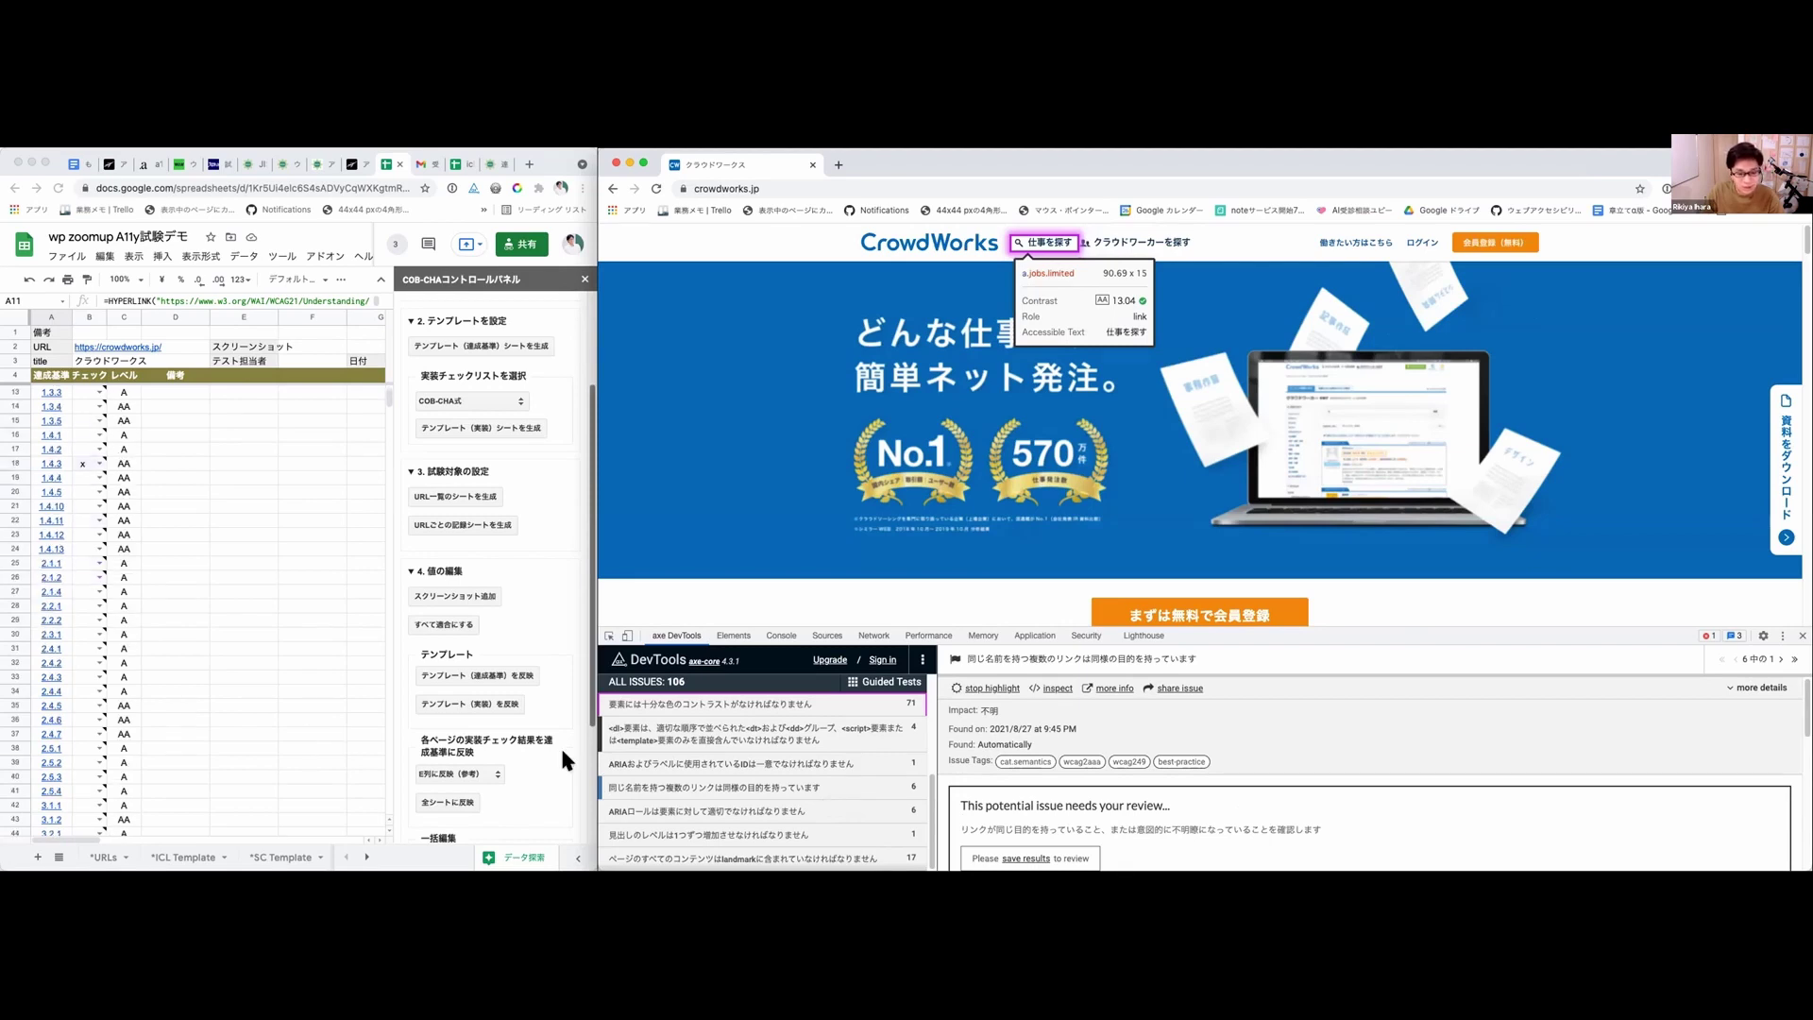
left_click(756, 764)
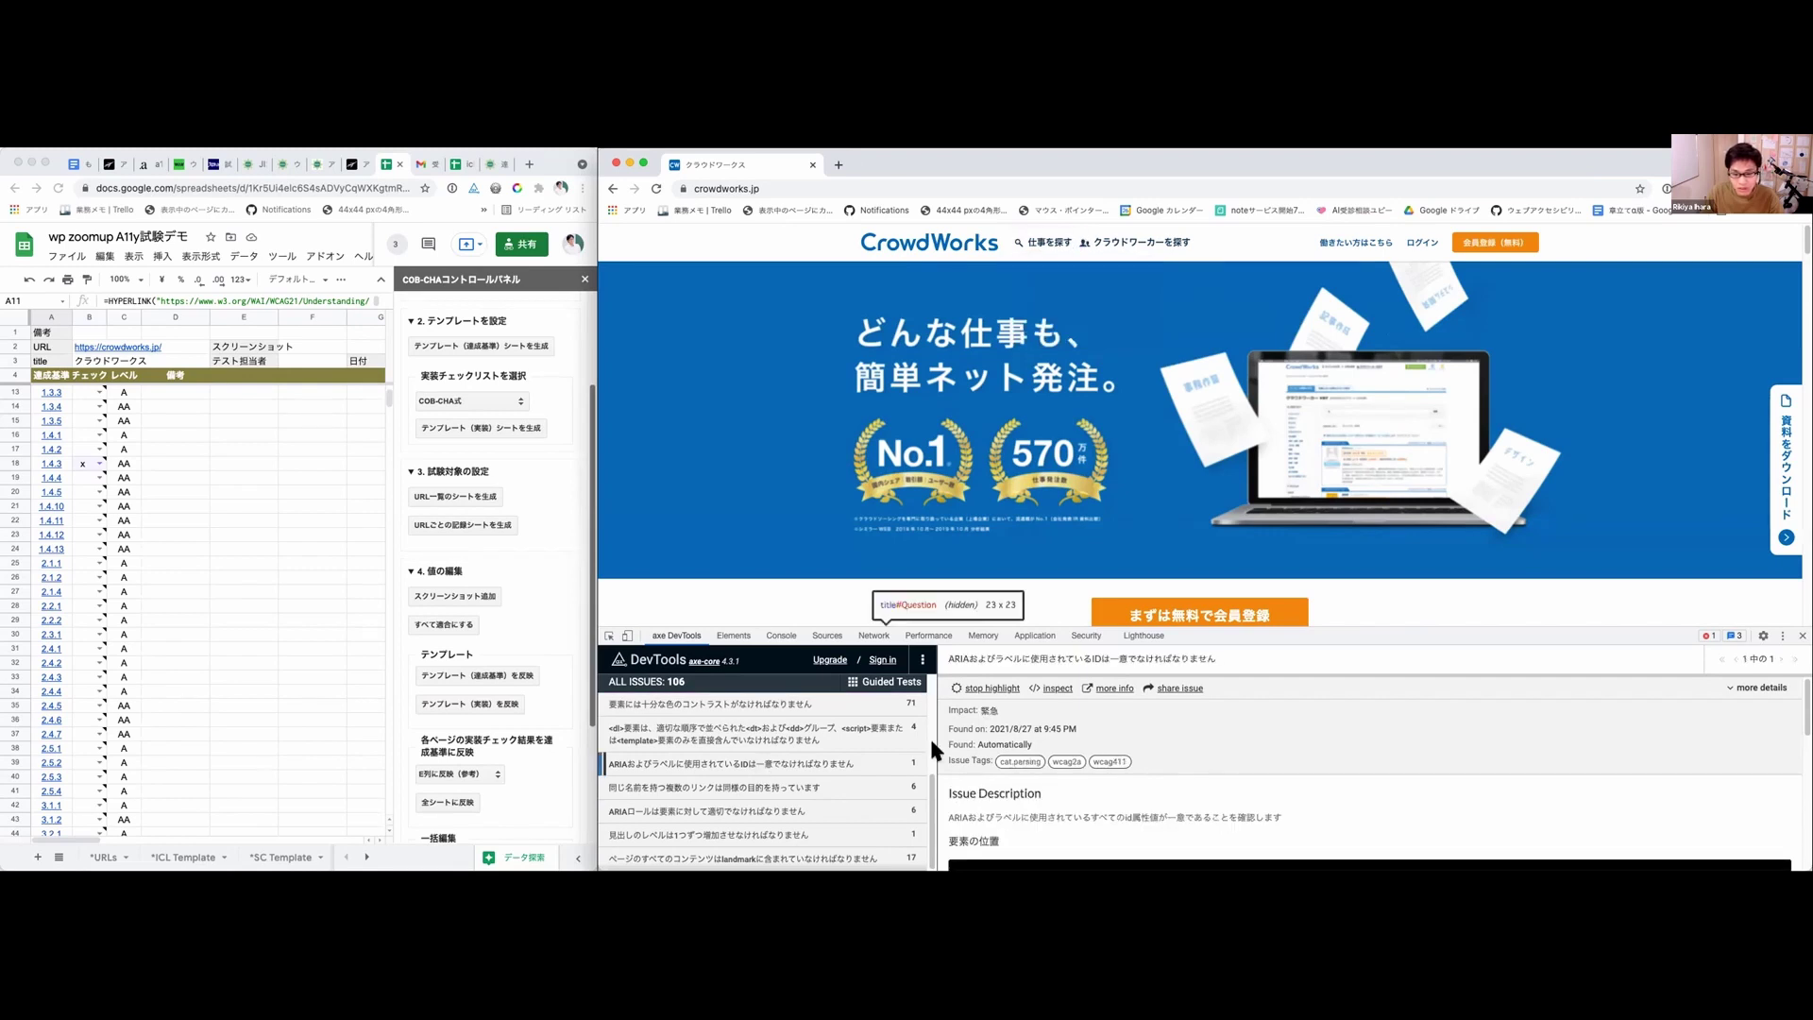
scroll(1262, 712, "down", 2)
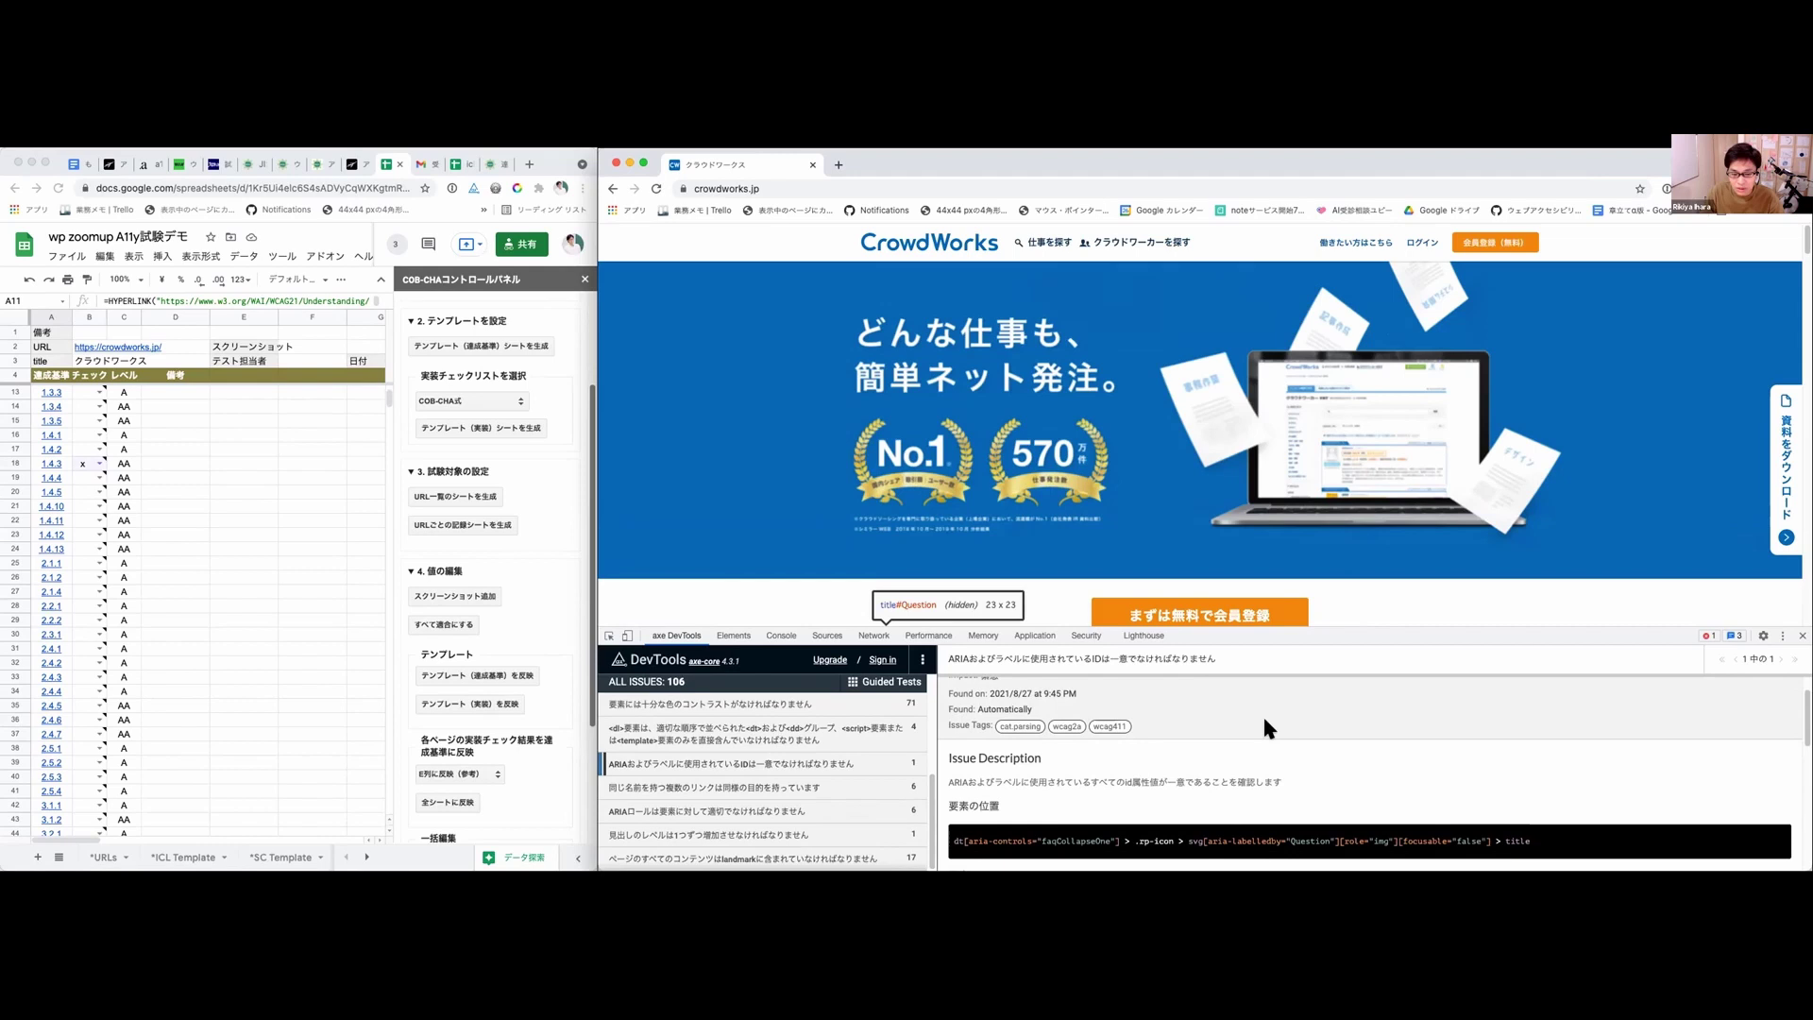
scroll(1268, 727, "down", 1)
scroll(1186, 718, "down", 5)
scroll(1188, 725, "up", 10)
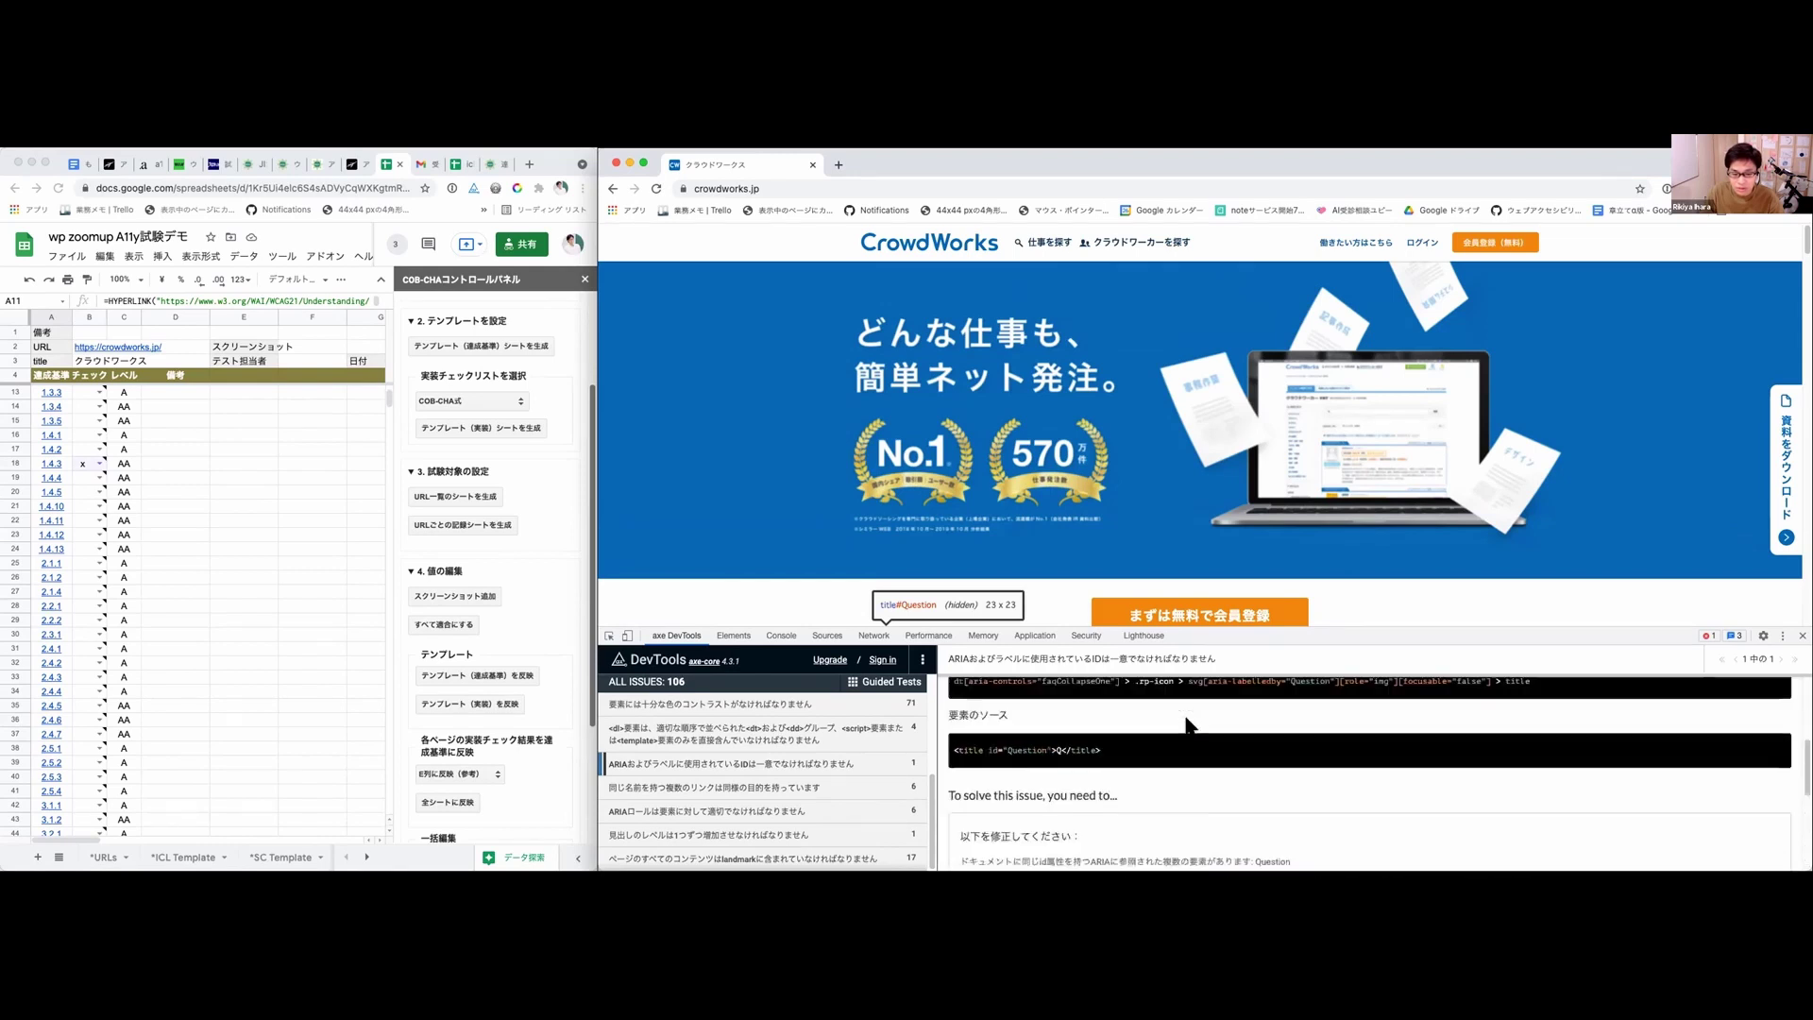
scroll(179, 691, "down", 5)
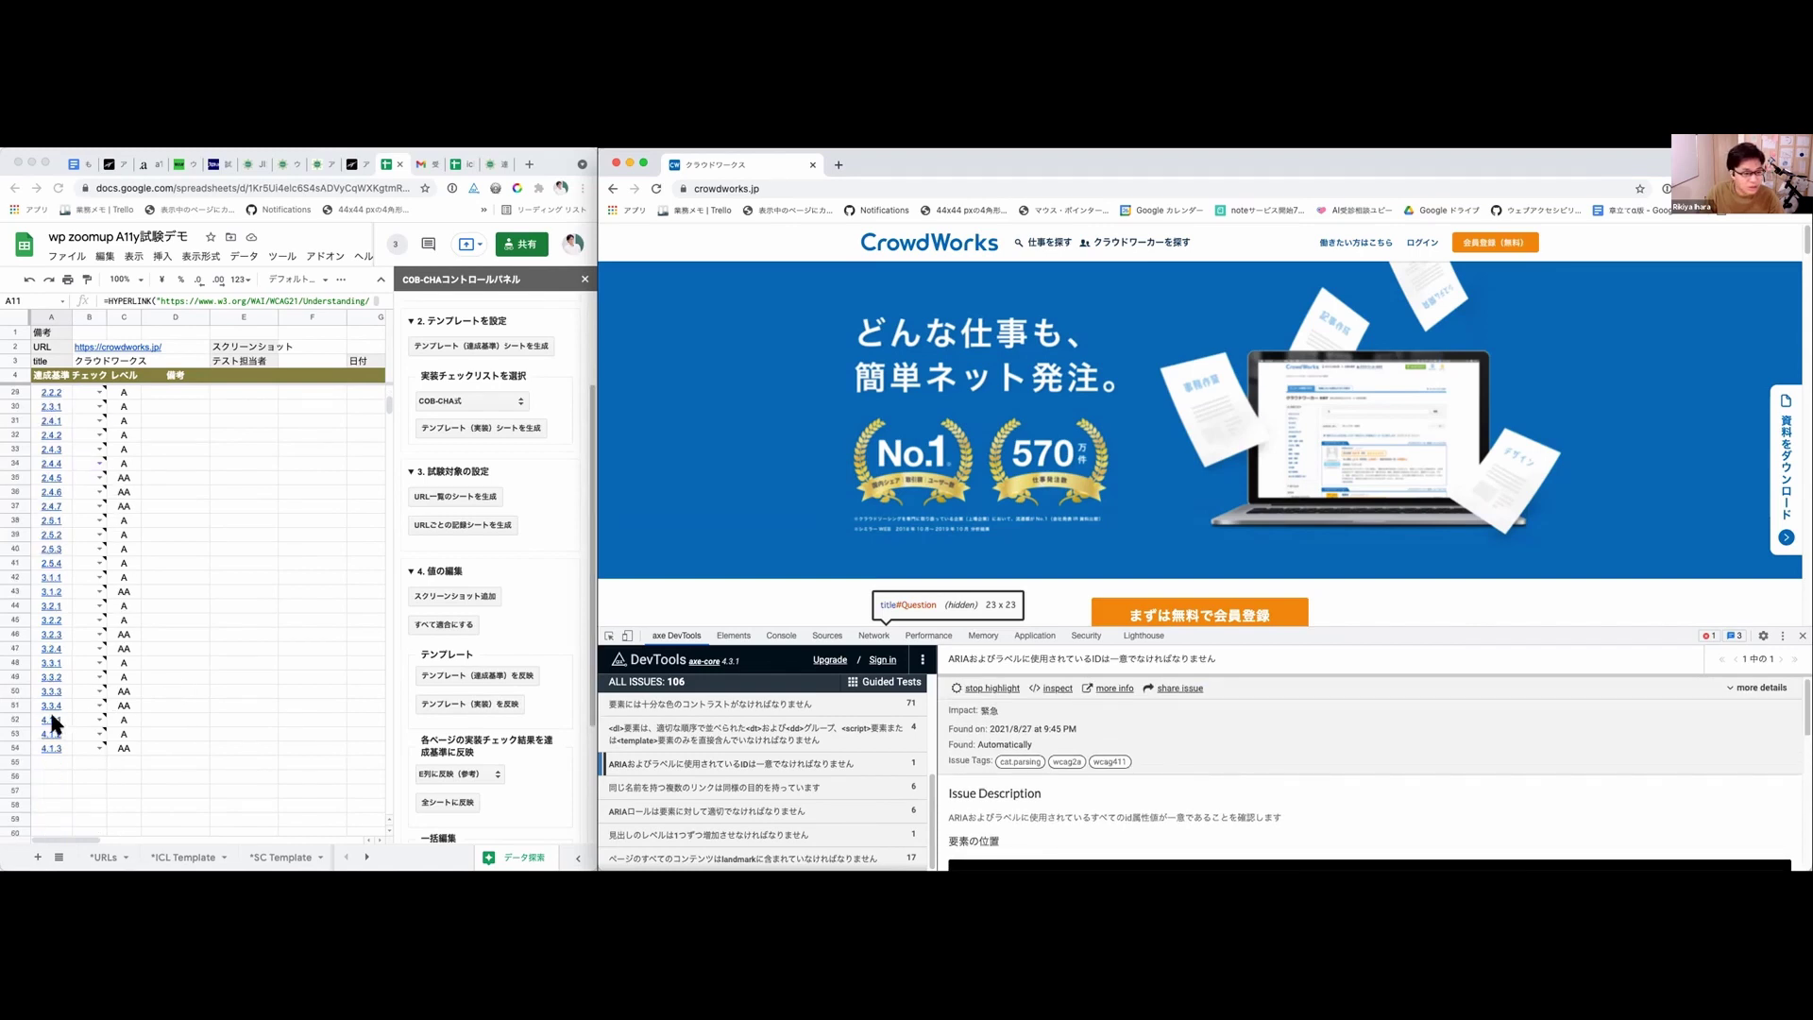
left_click(102, 720)
mouse_move(100, 722)
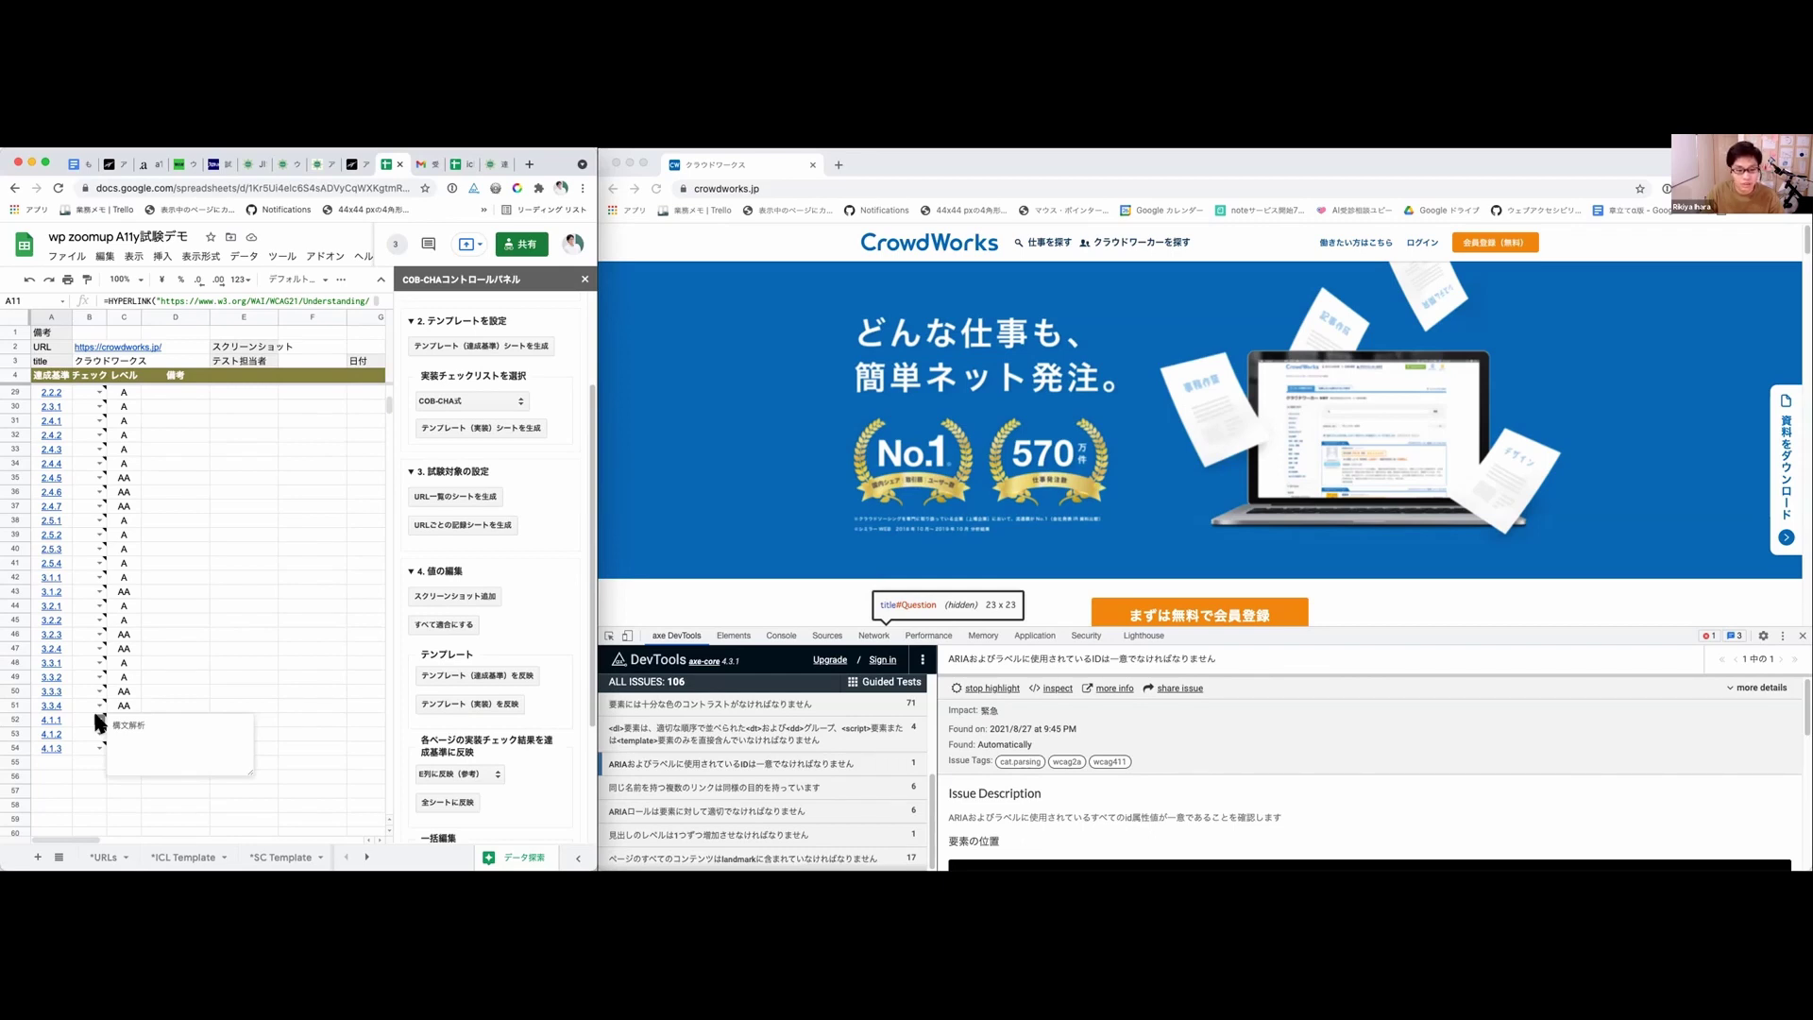
Step: Check the tags of the dl element structure issue, then reopen the unique ARIA and label ID issue
left_click(761, 713)
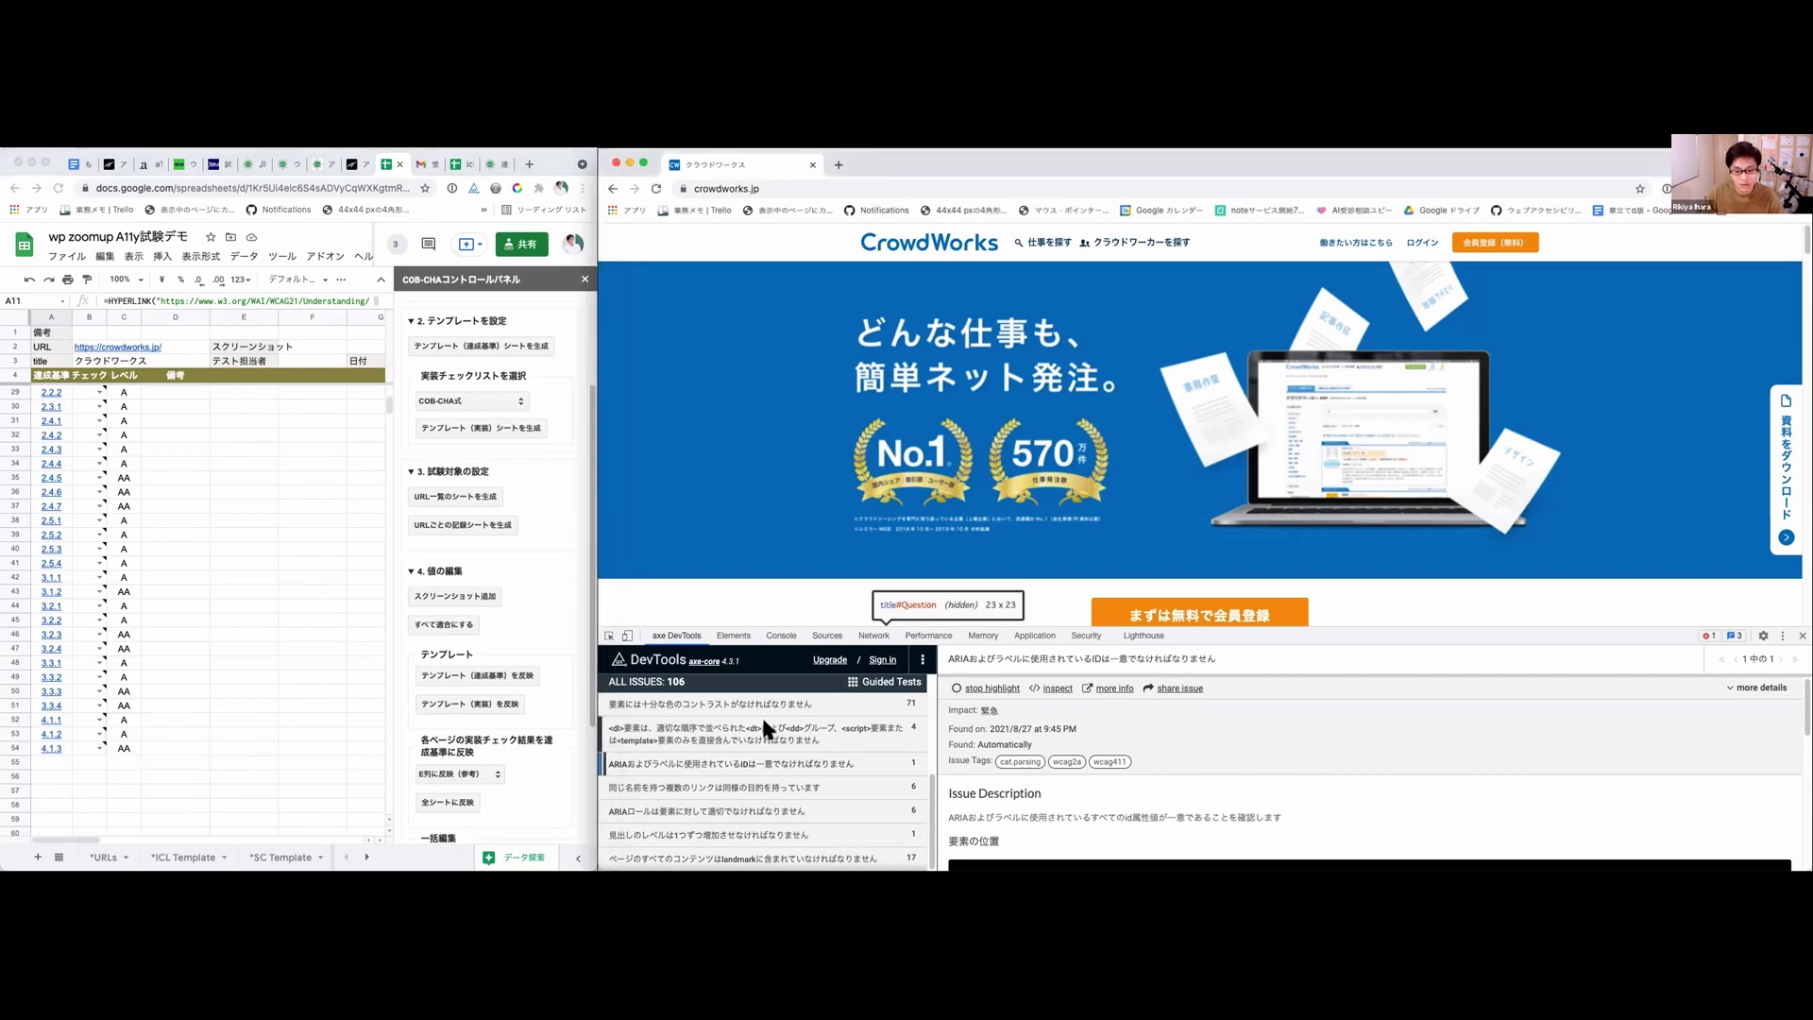
left_click(761, 718)
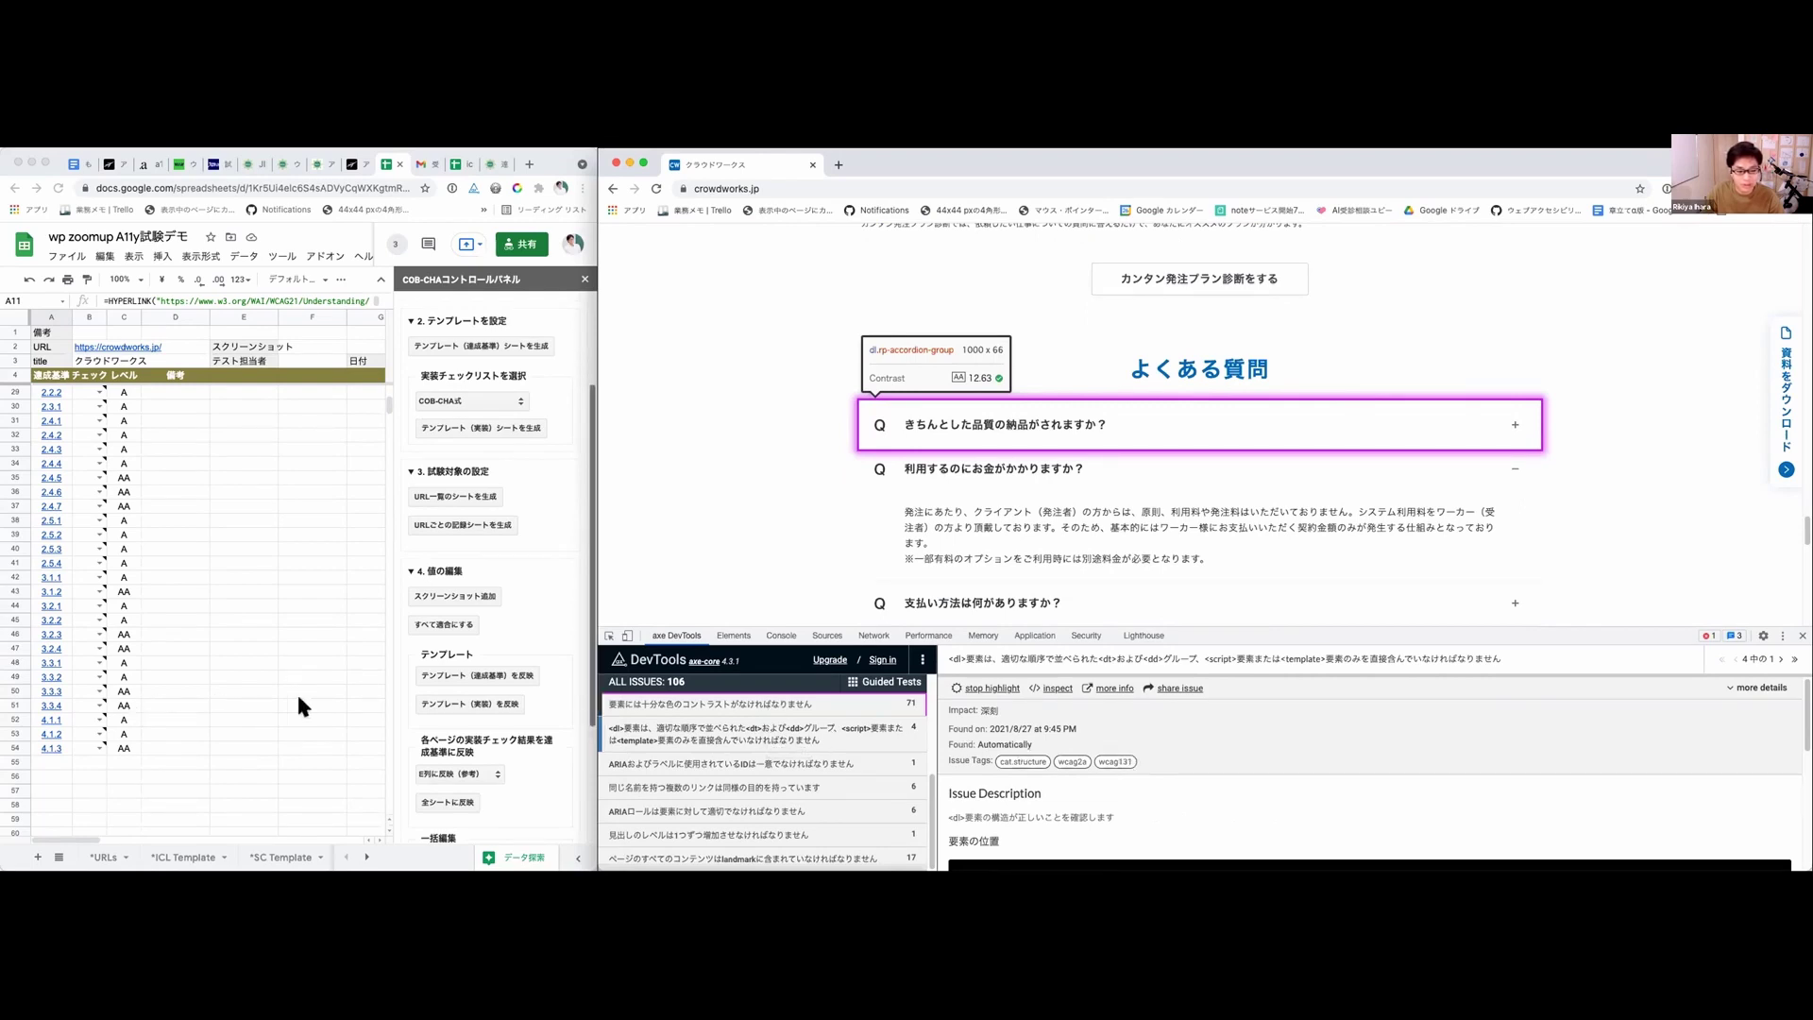
left_click(799, 769)
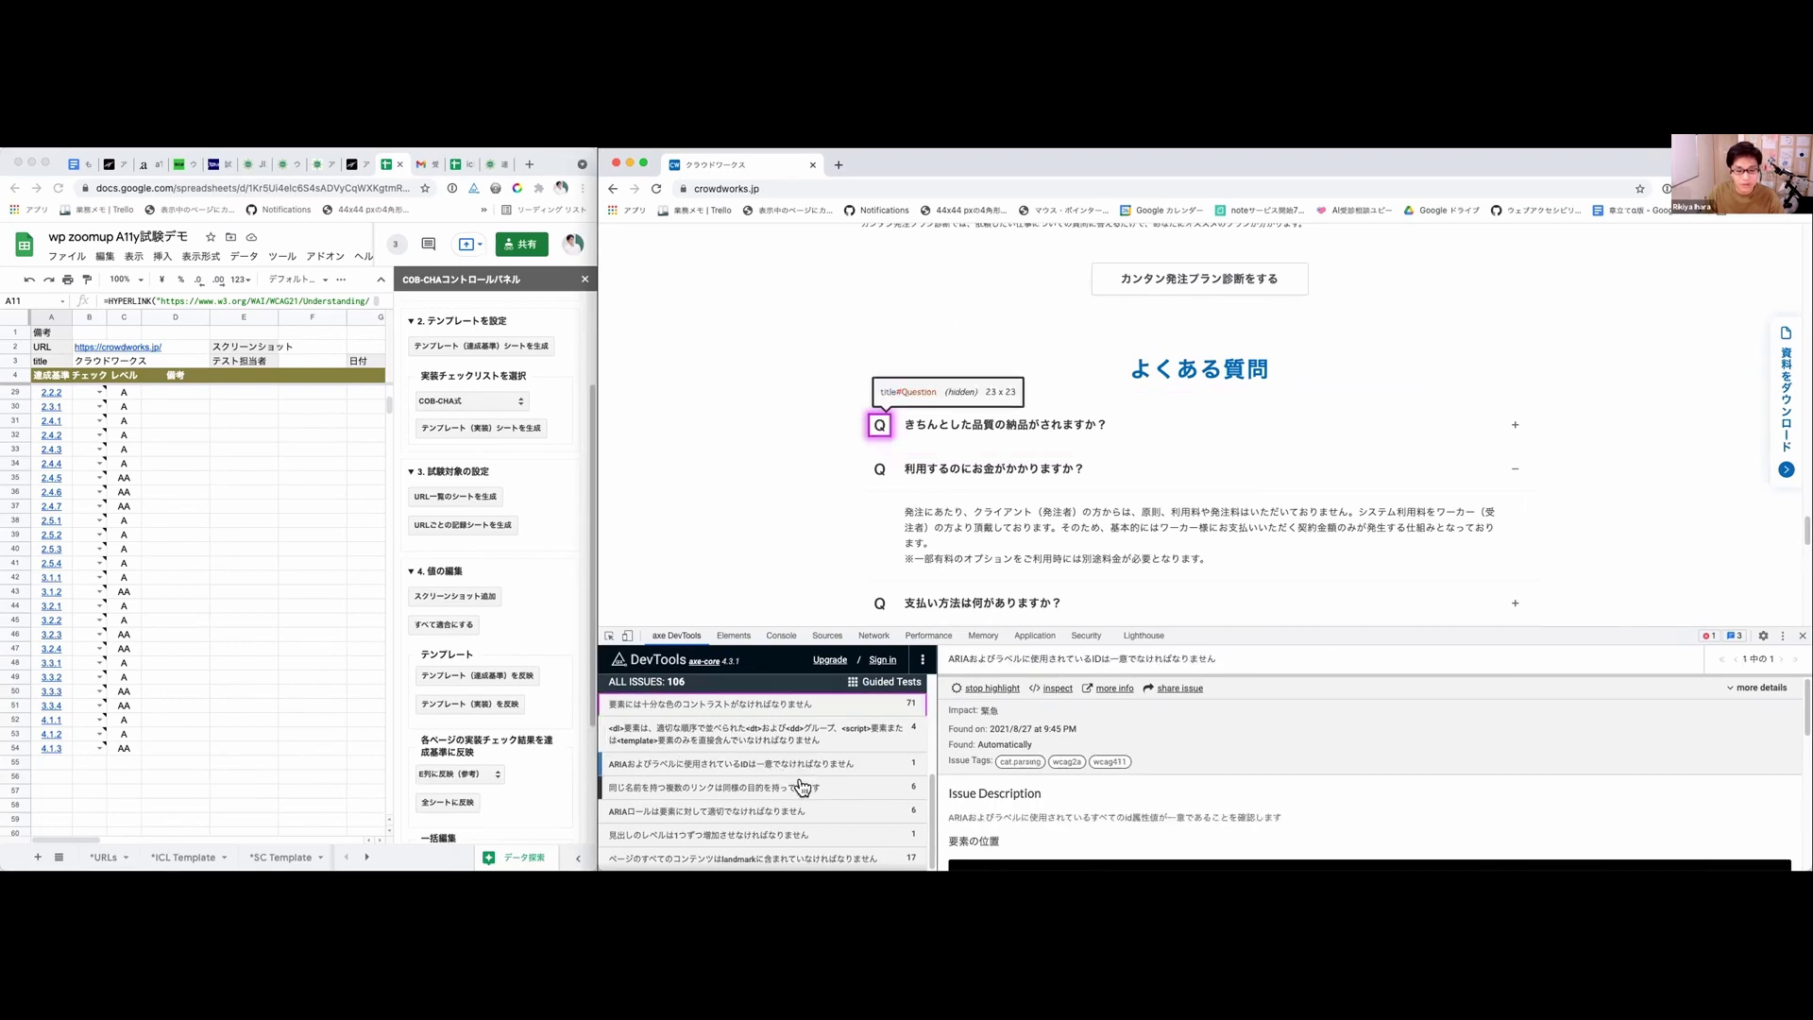
Step: Open the issue on same-name links serving the same purpose and review each affected link on the page and the issue tags
left_click(801, 786)
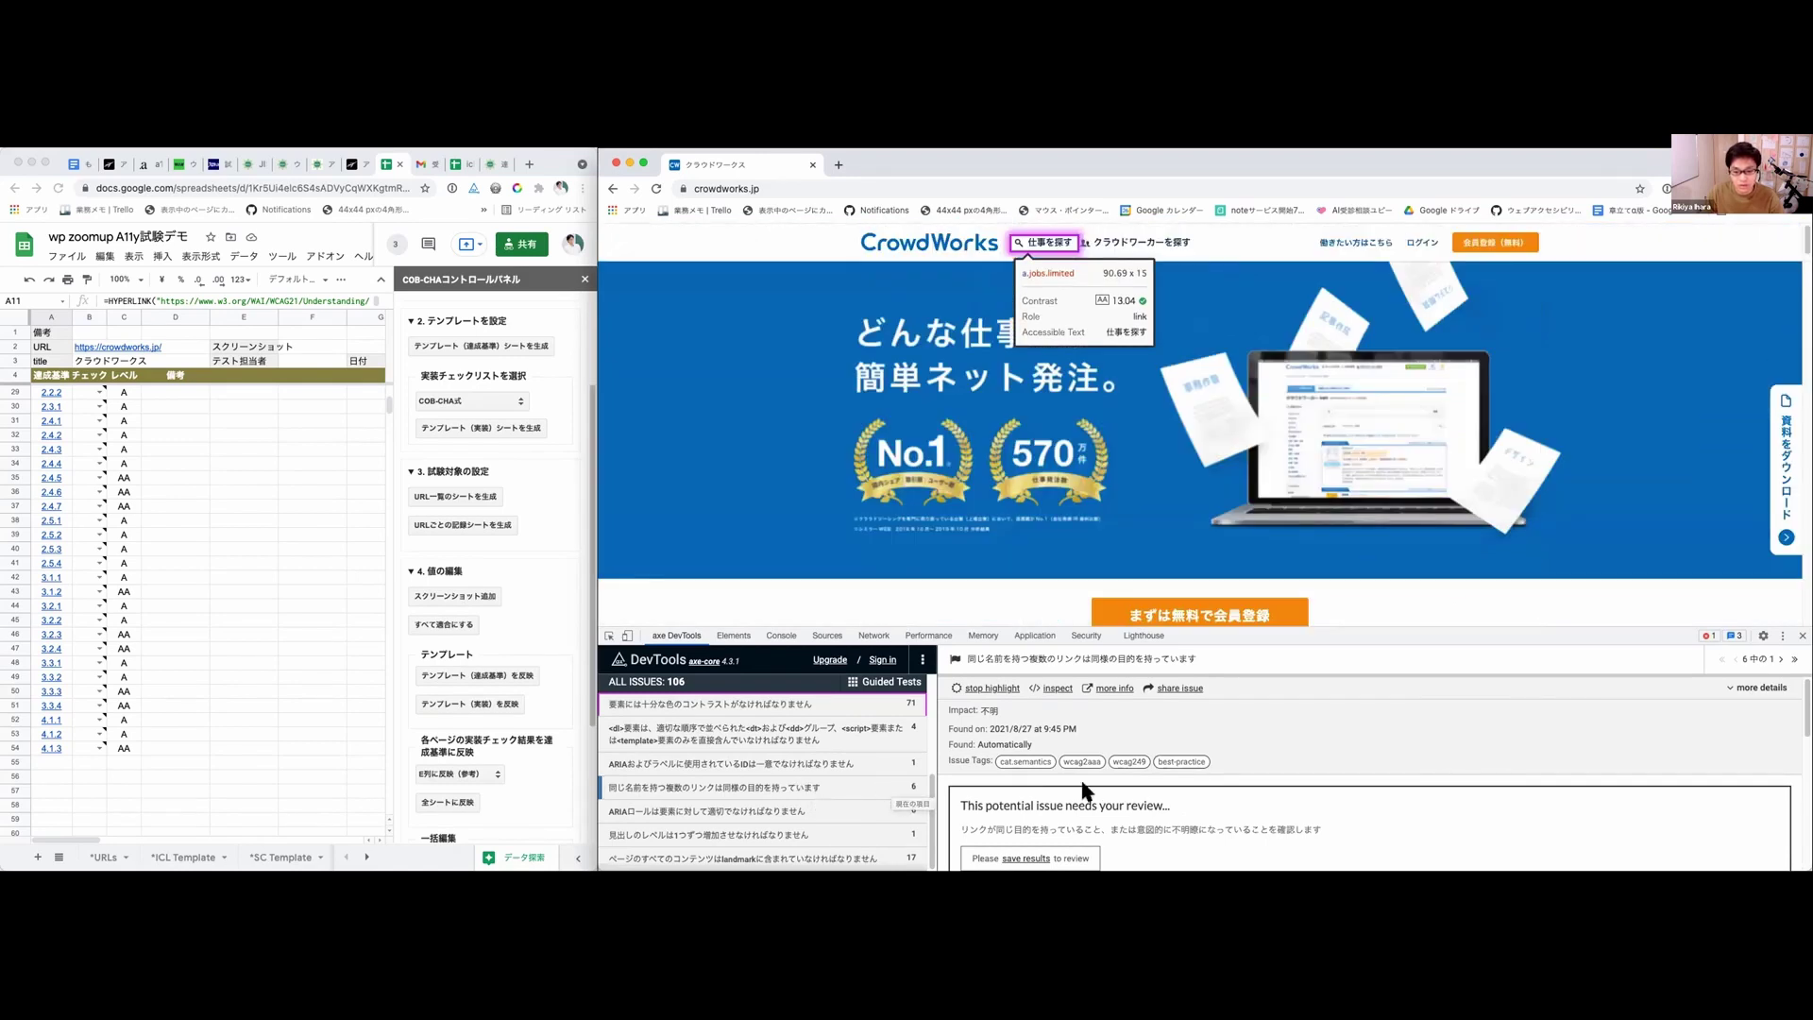
scroll(1229, 803, "down", 1)
scroll(1228, 804, "up", 1)
left_click(1776, 660)
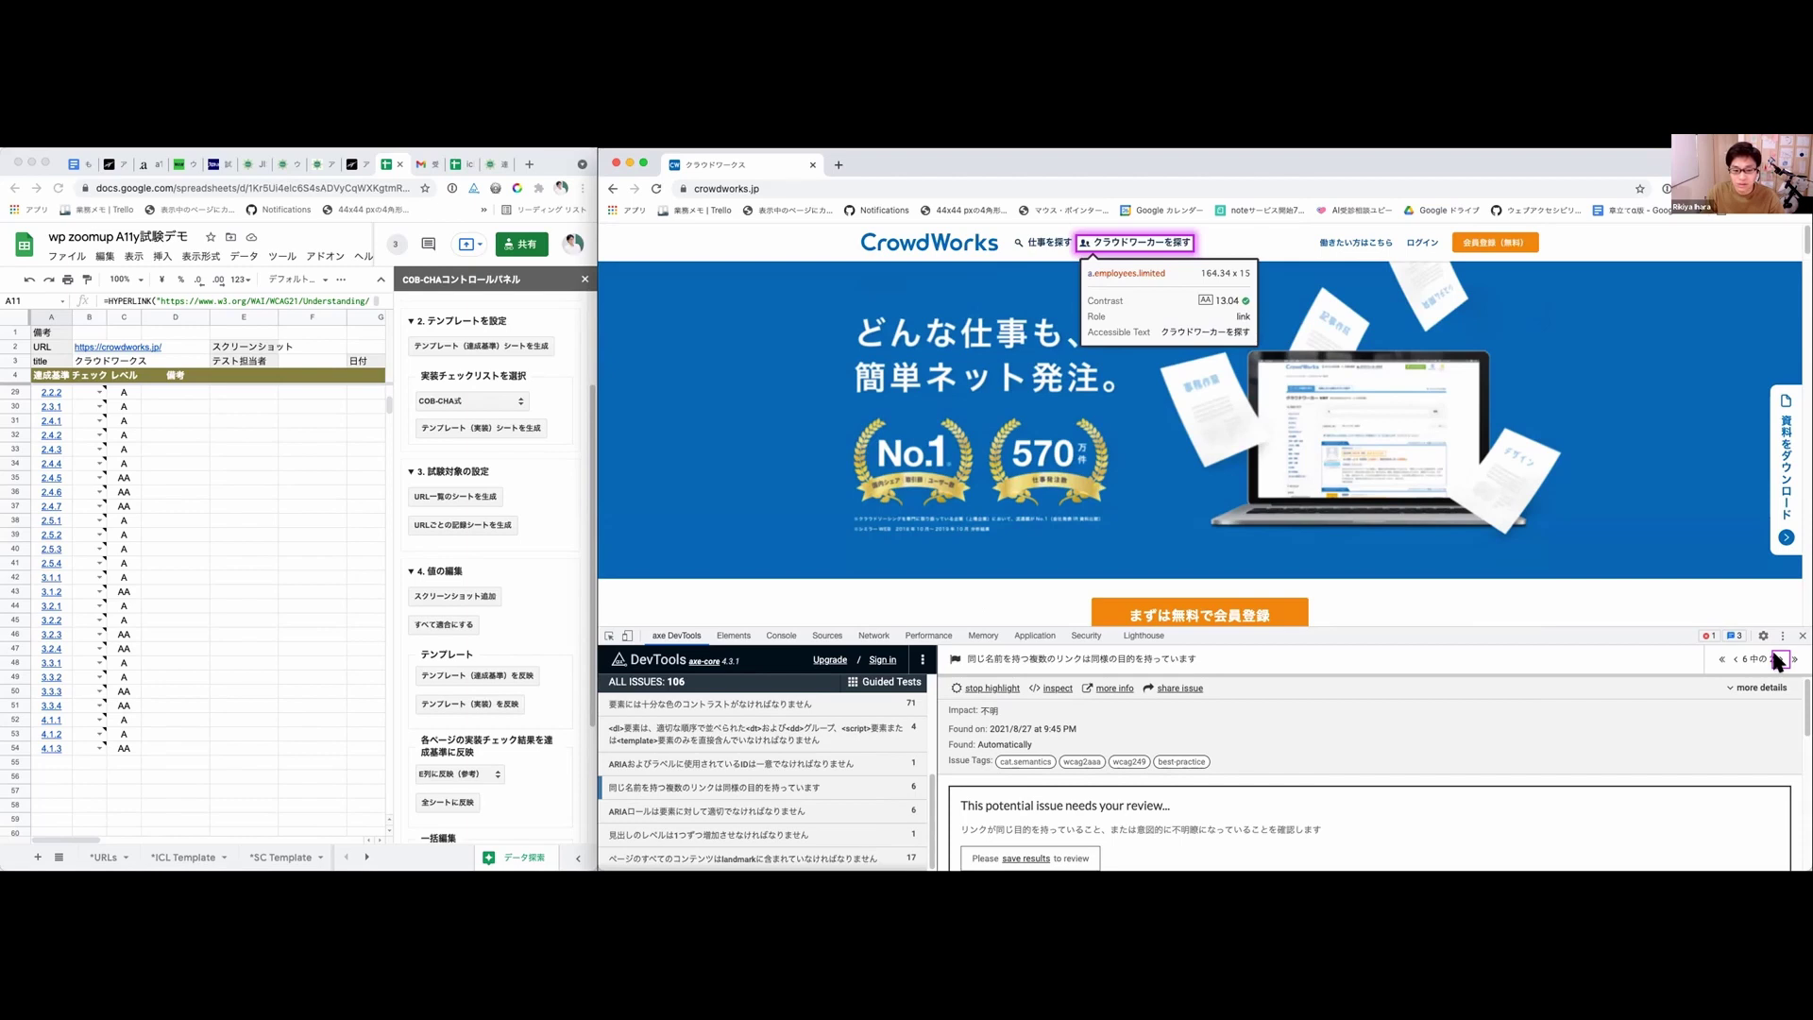
left_click(1778, 660)
left_click(1778, 660)
left_click(1778, 660)
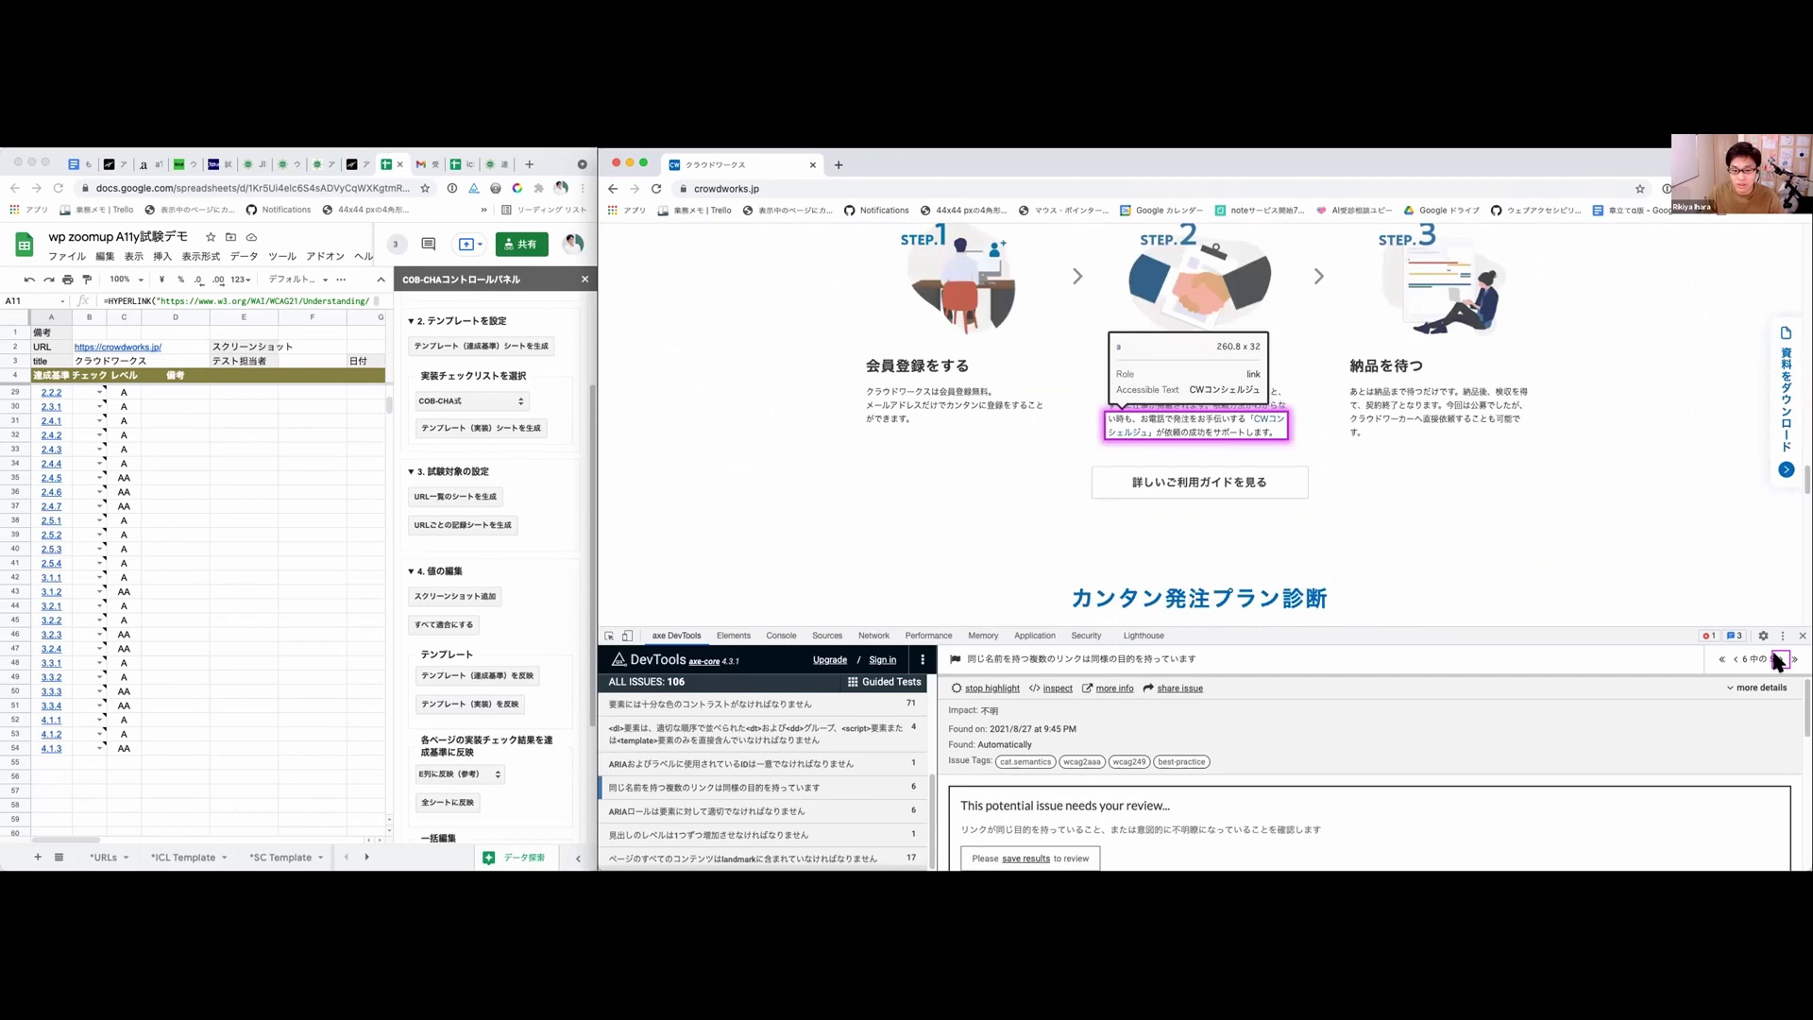
left_click(1778, 660)
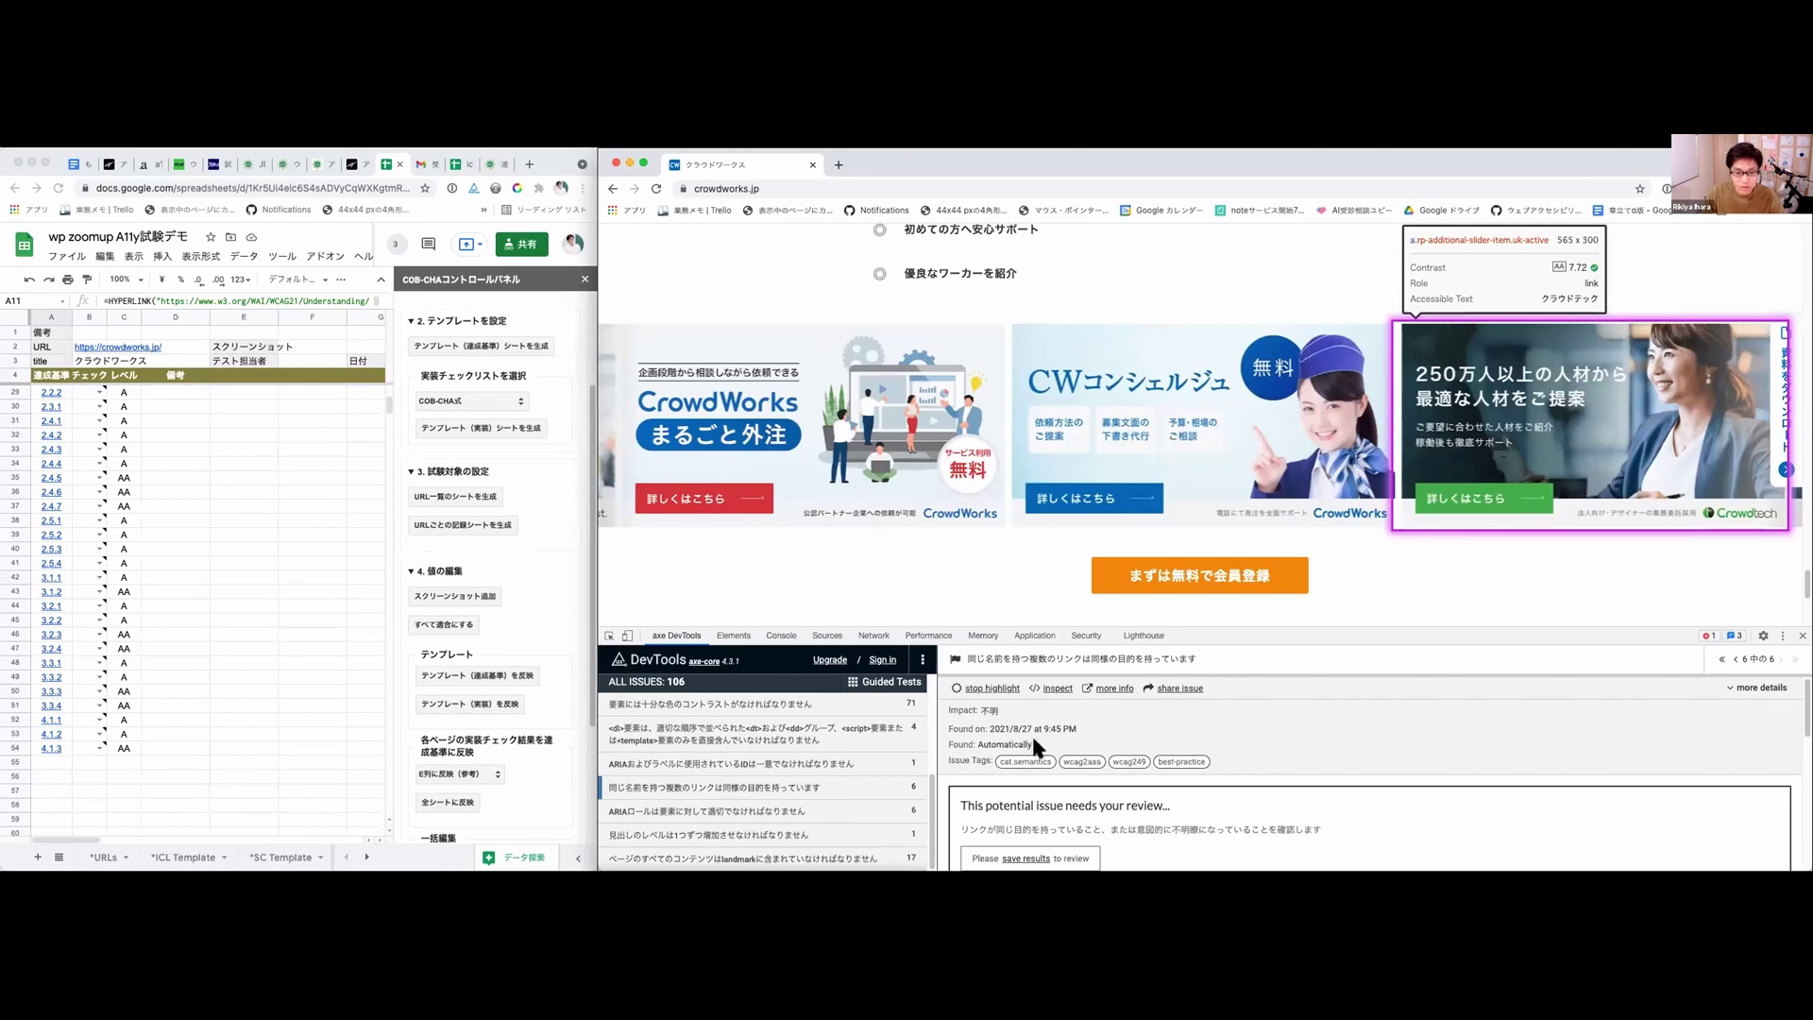
left_click(60, 496)
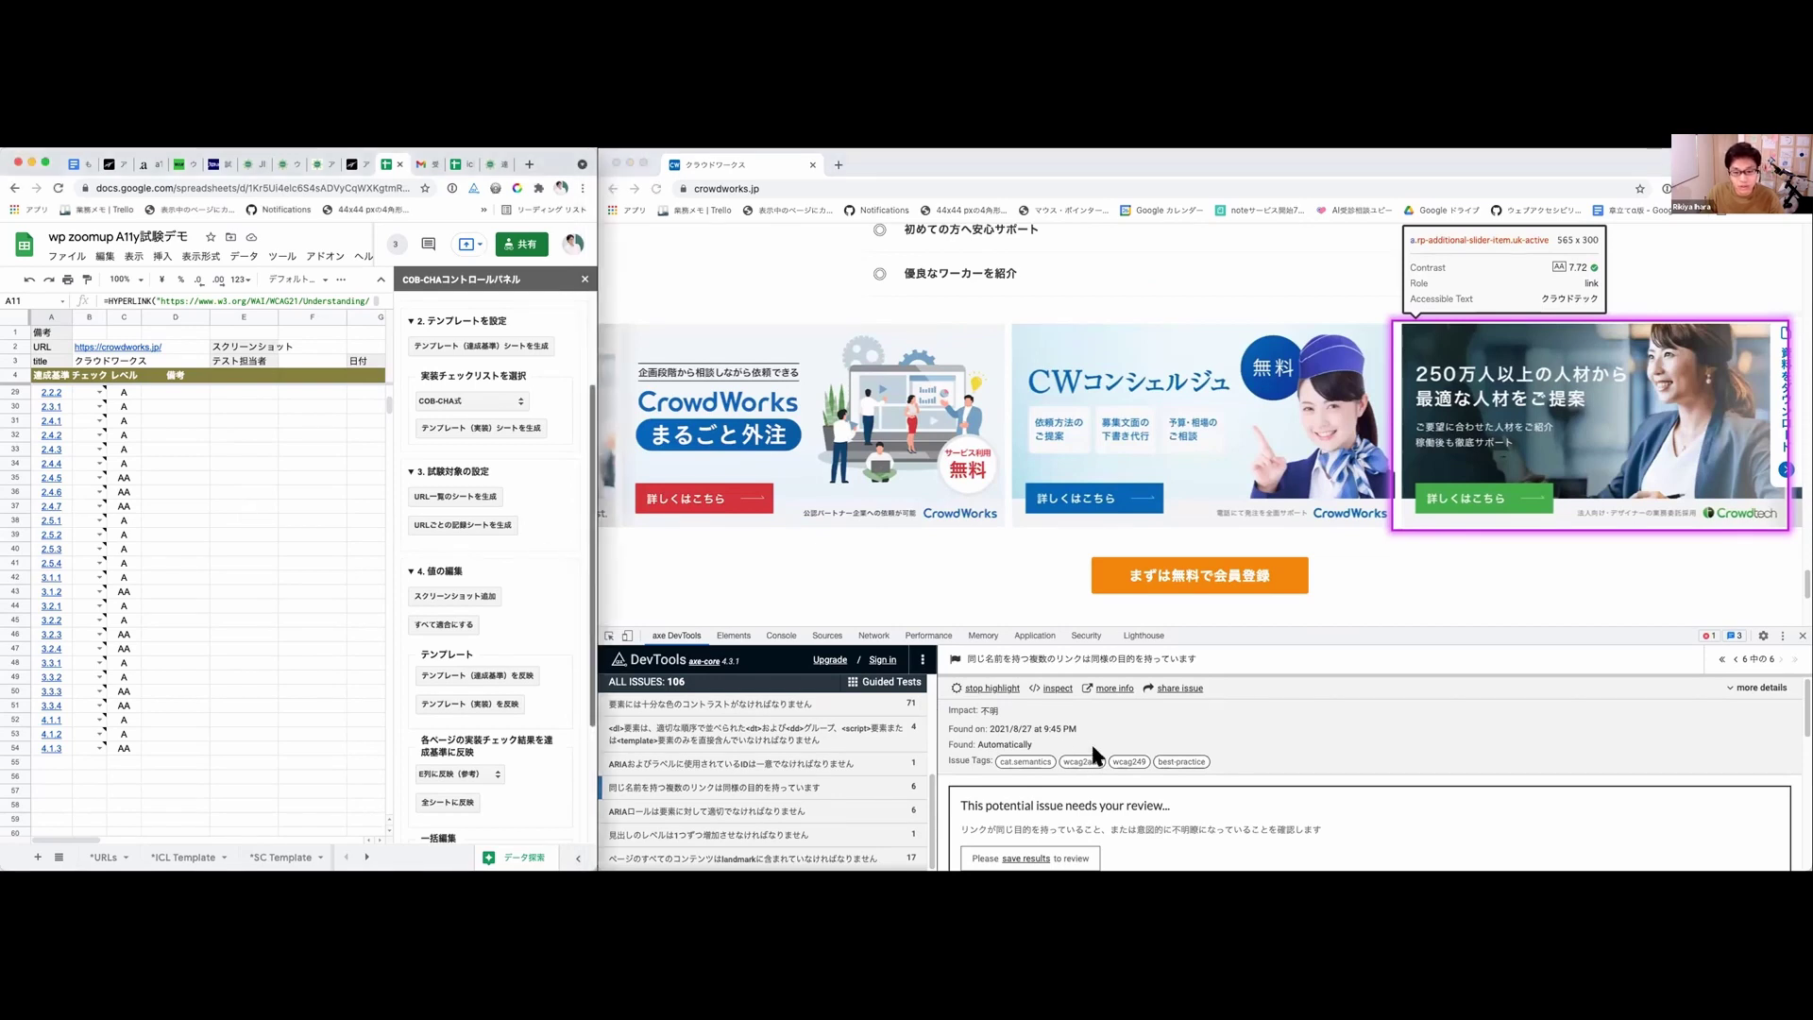
left_click(1133, 754)
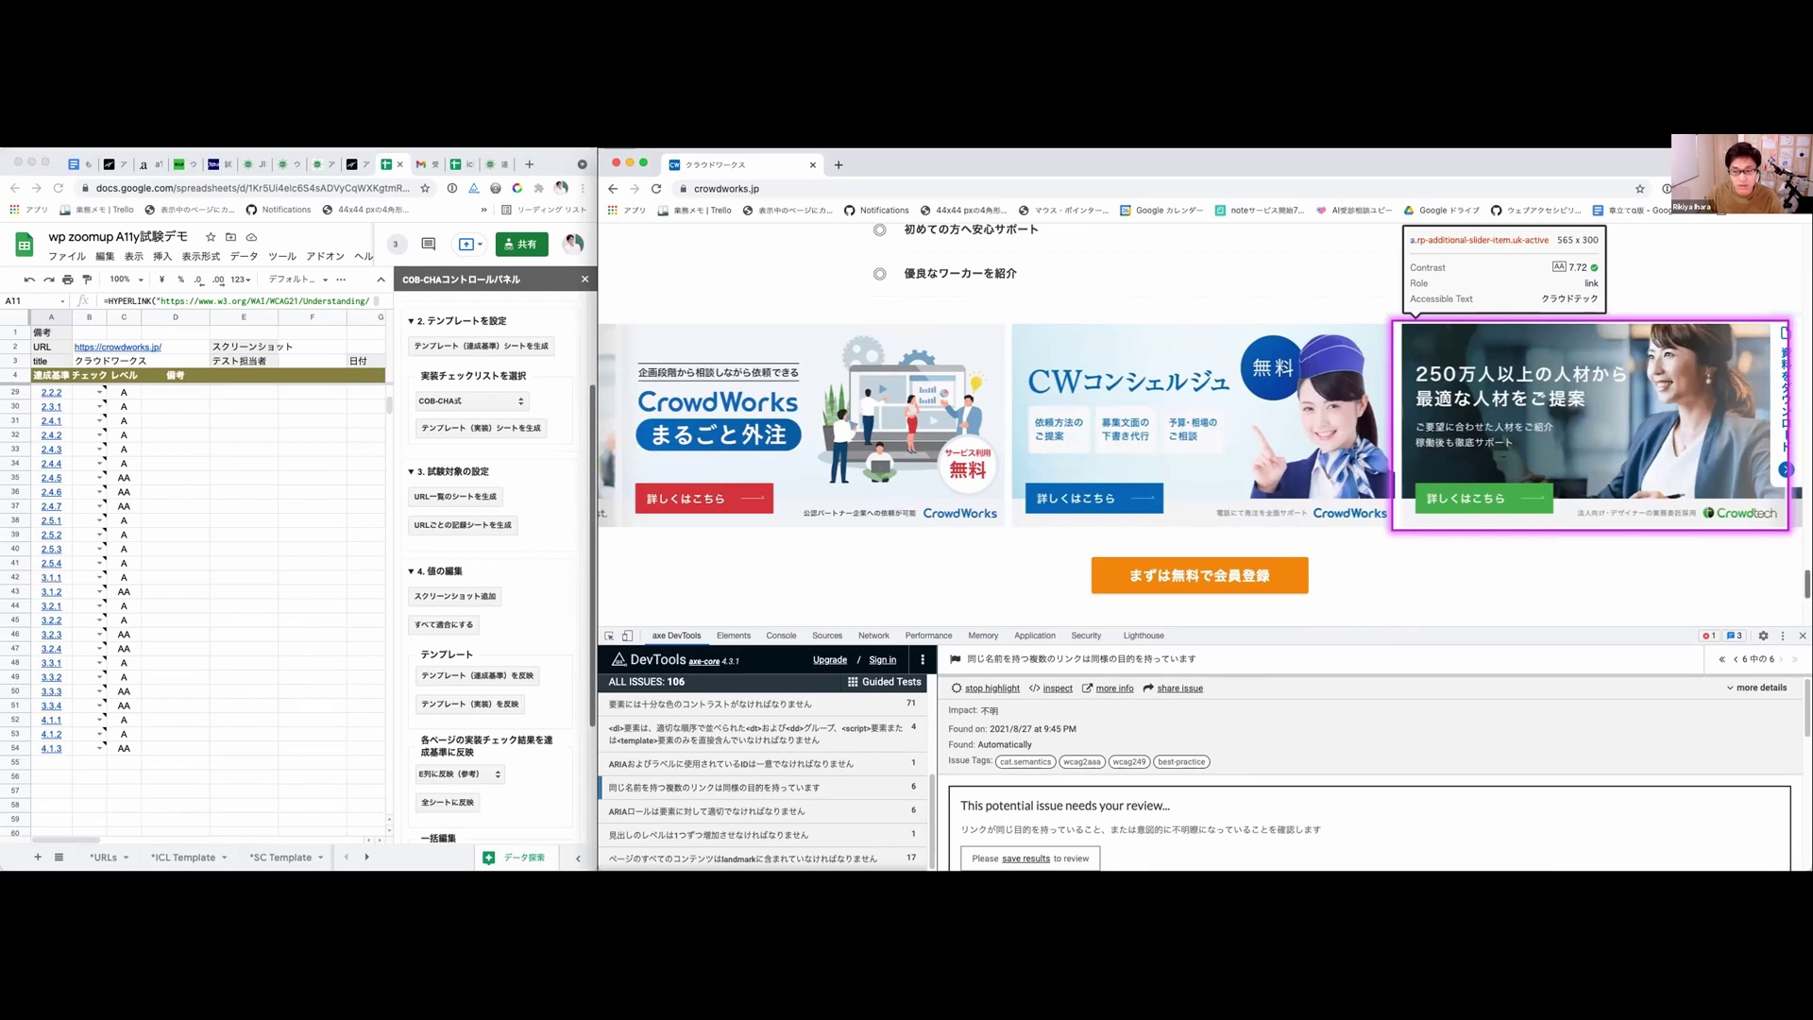
Step: Search the web for "wacg 2.4.9" in a new tab and open the Japanese WCAG 2.0 explanation of success criterion 2.4.9
scroll(1792, 552, "up", 10)
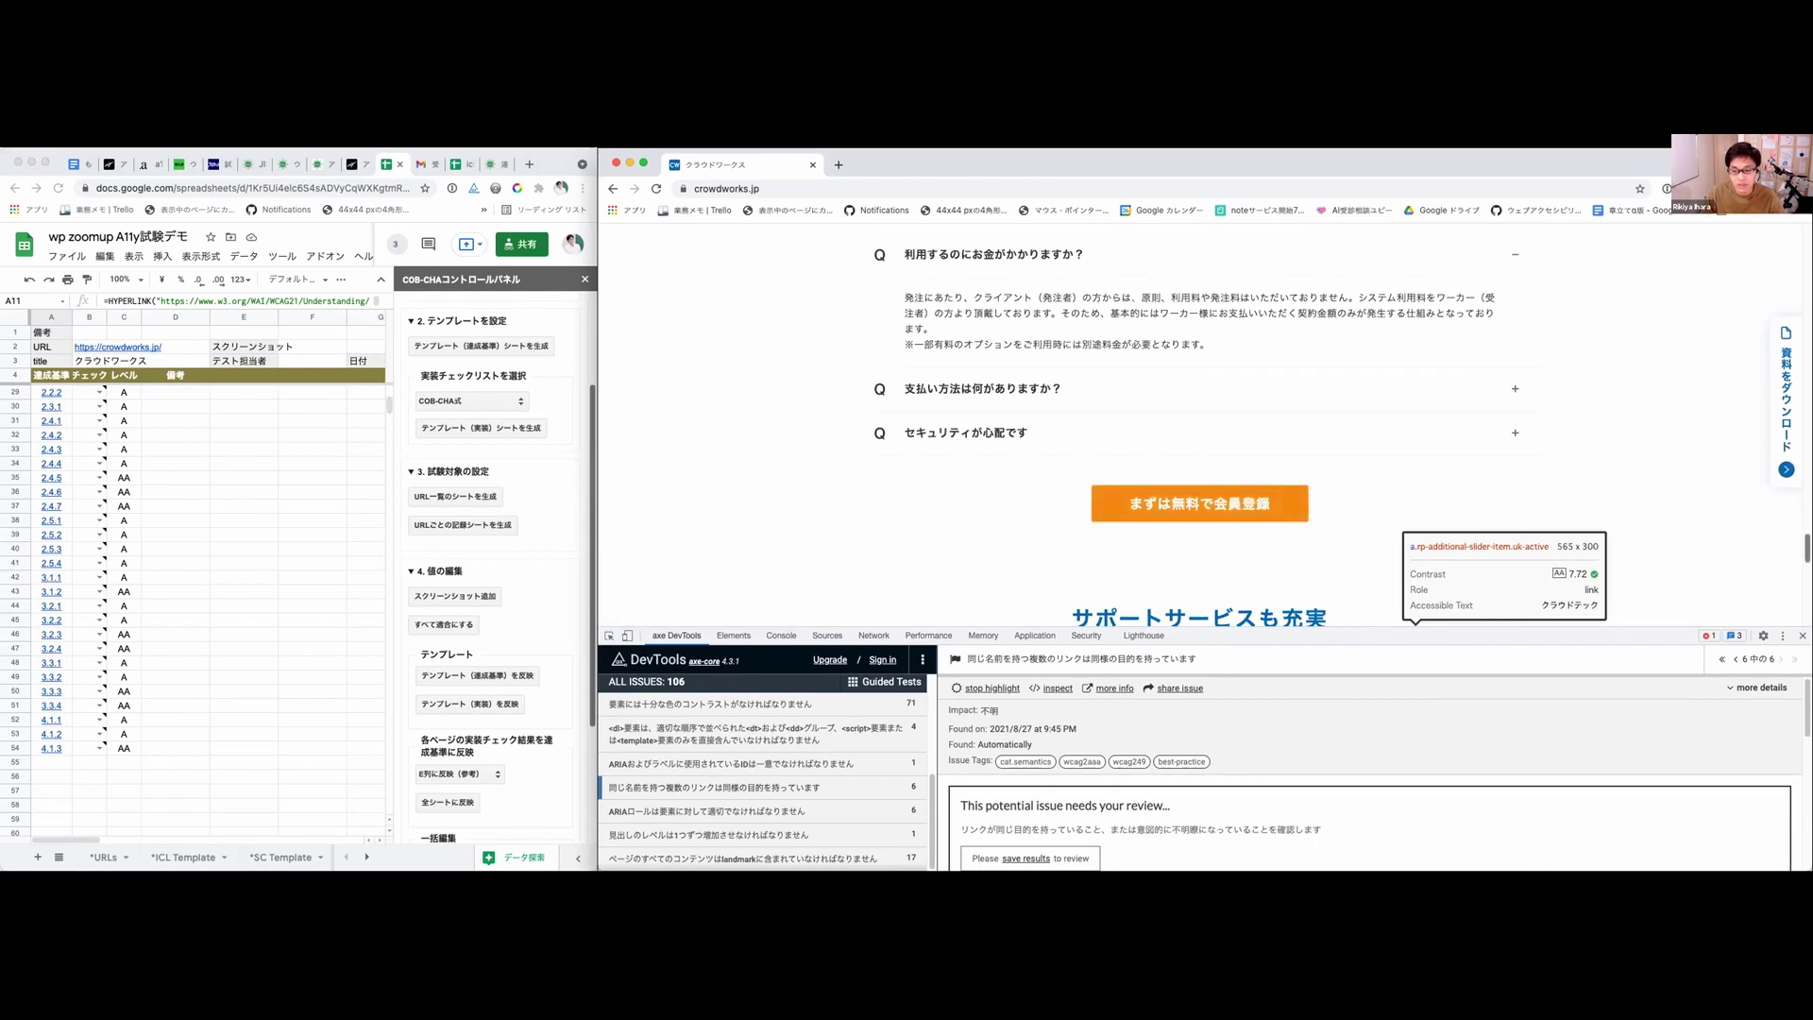
scroll(1797, 337, "up", 15)
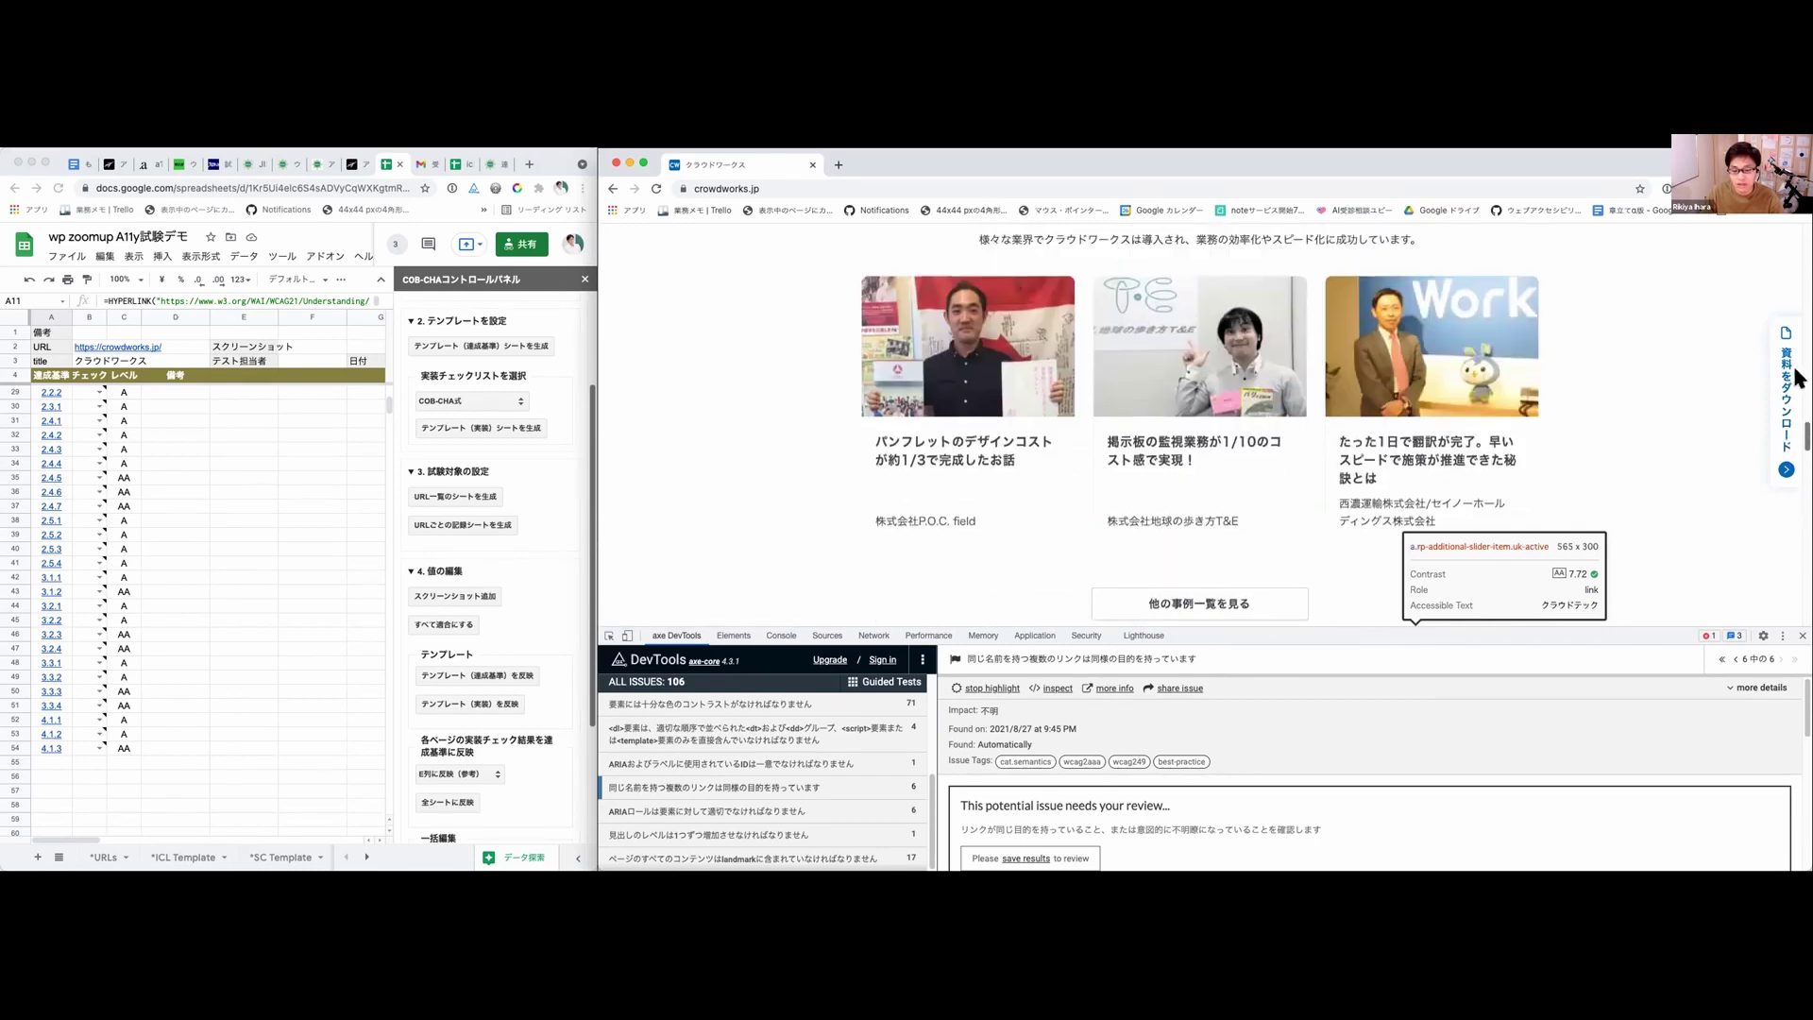
scroll(1797, 337, "up", 10)
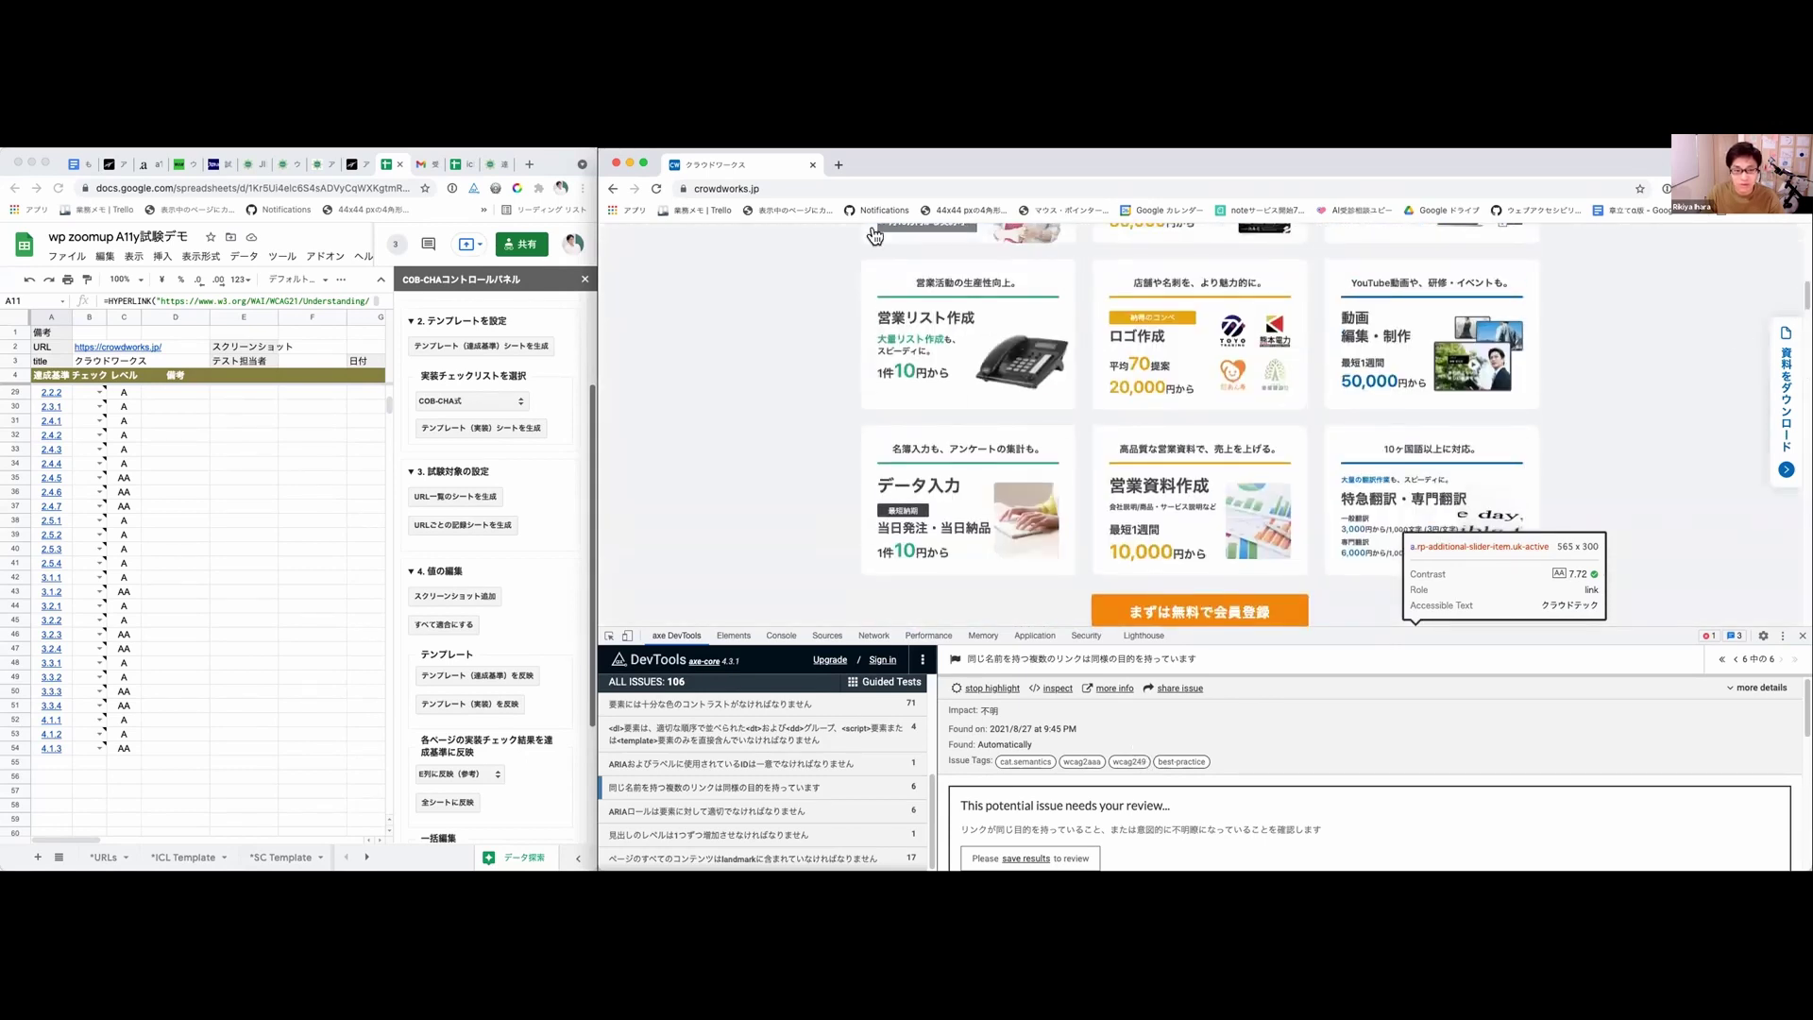
left_click(838, 165)
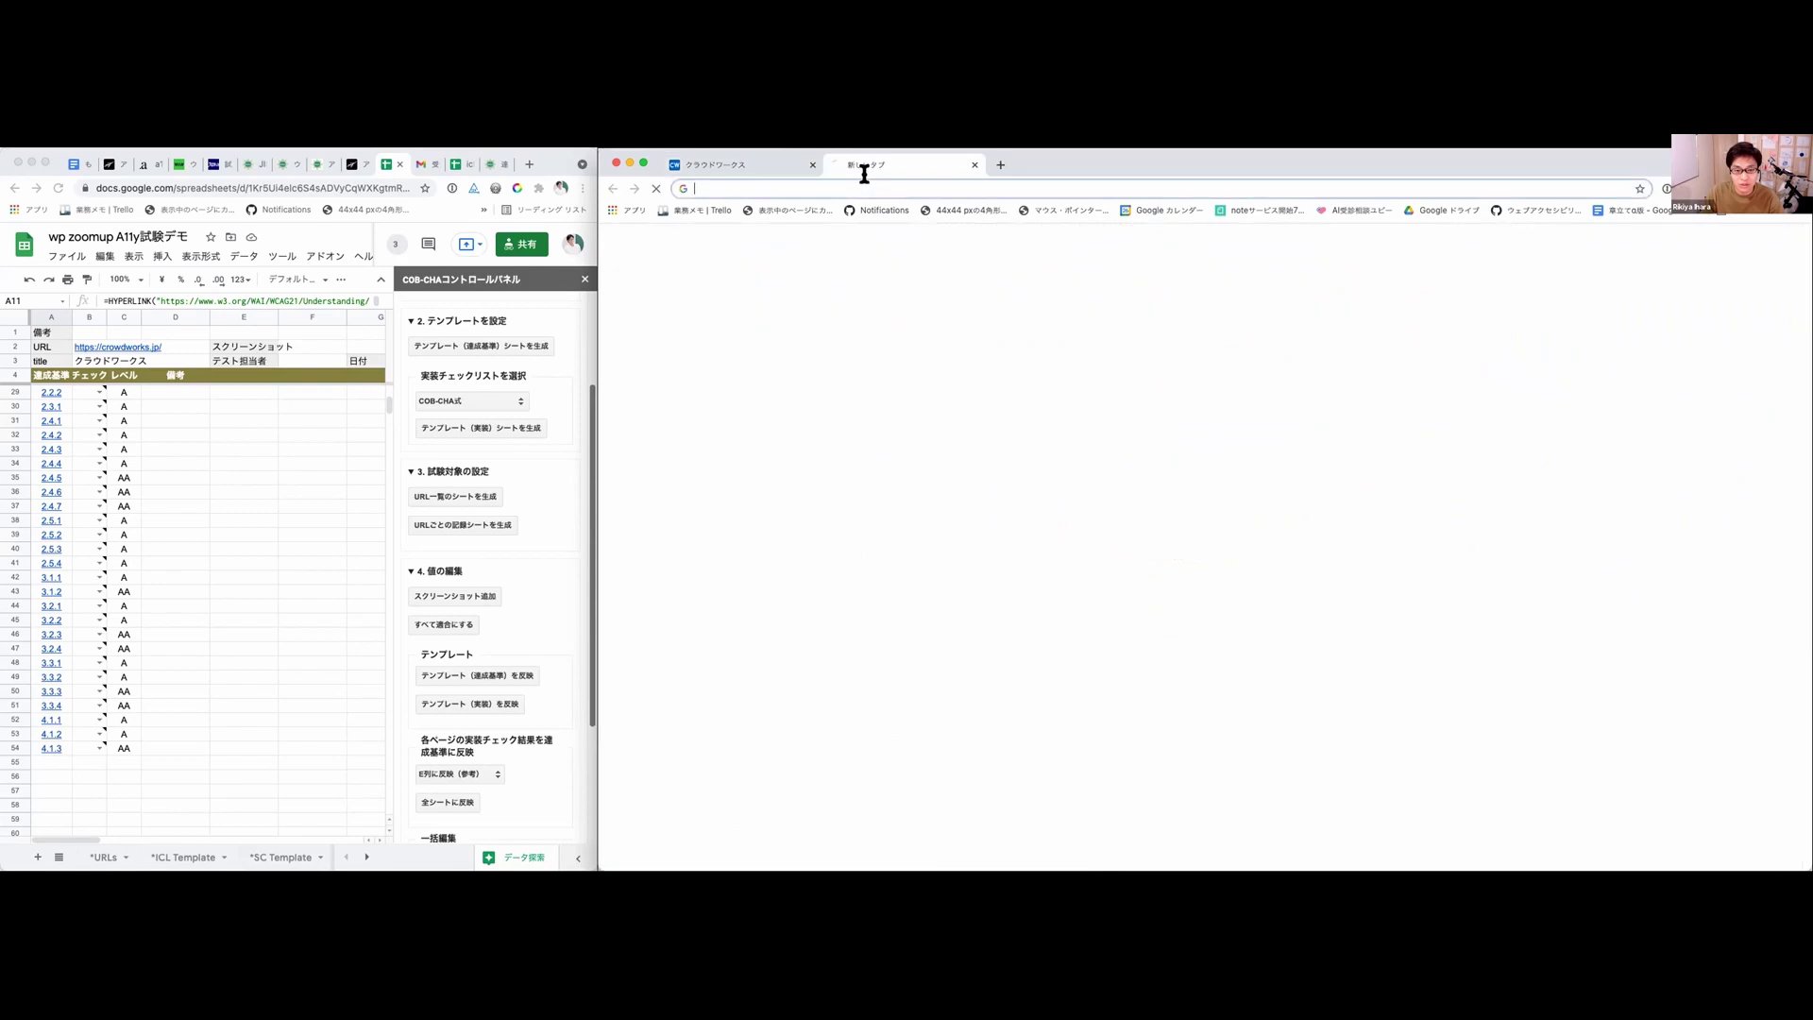
type("wacg")
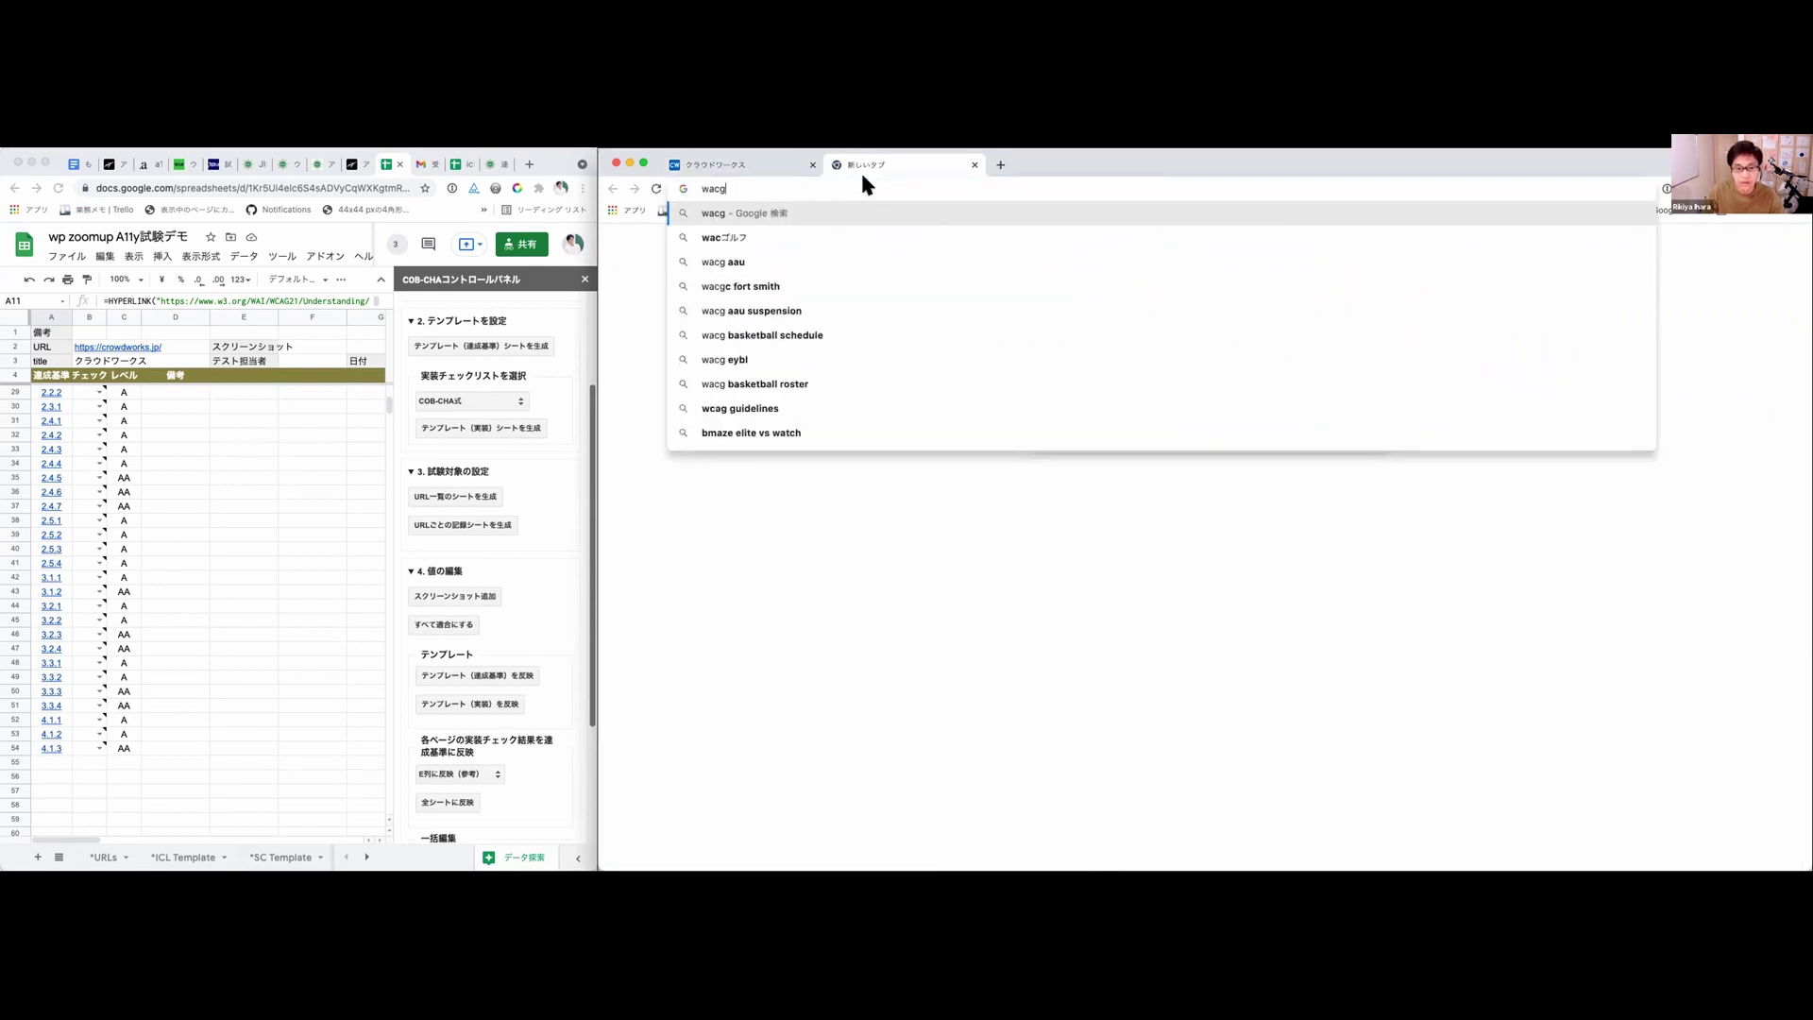
type(" 2.4.")
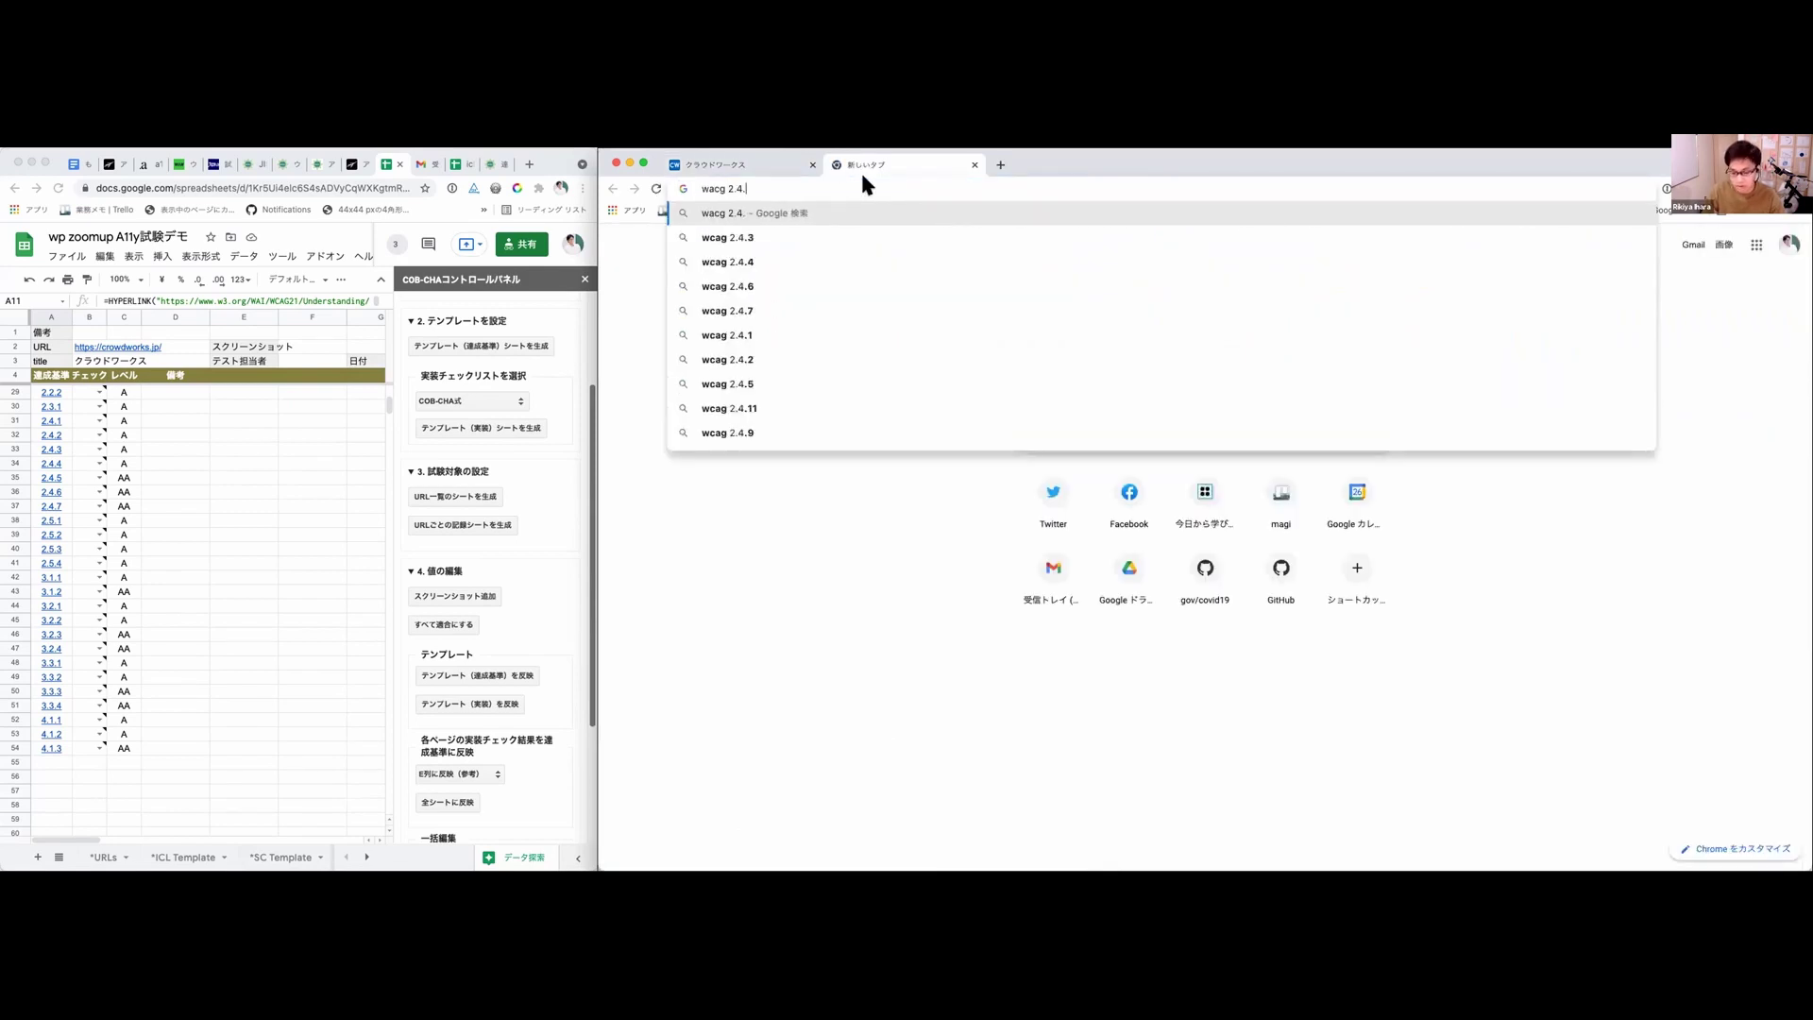
type("9")
key("Return")
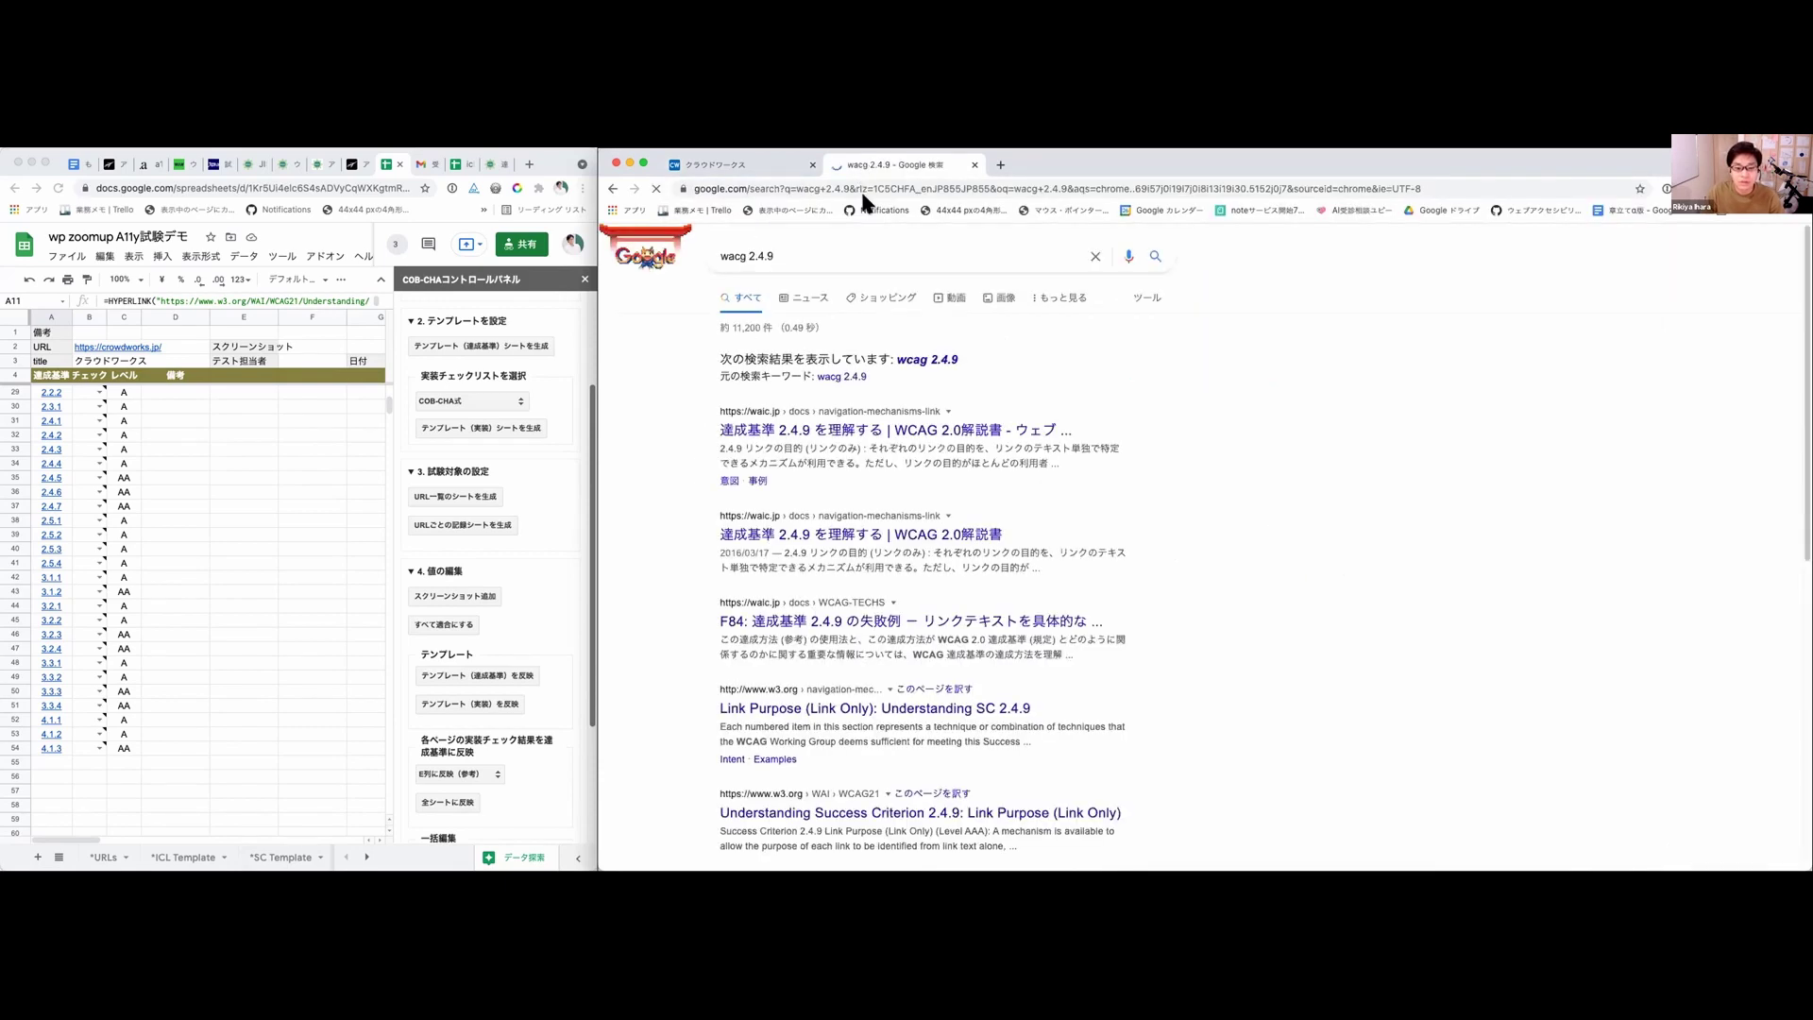
left_click(1155, 423)
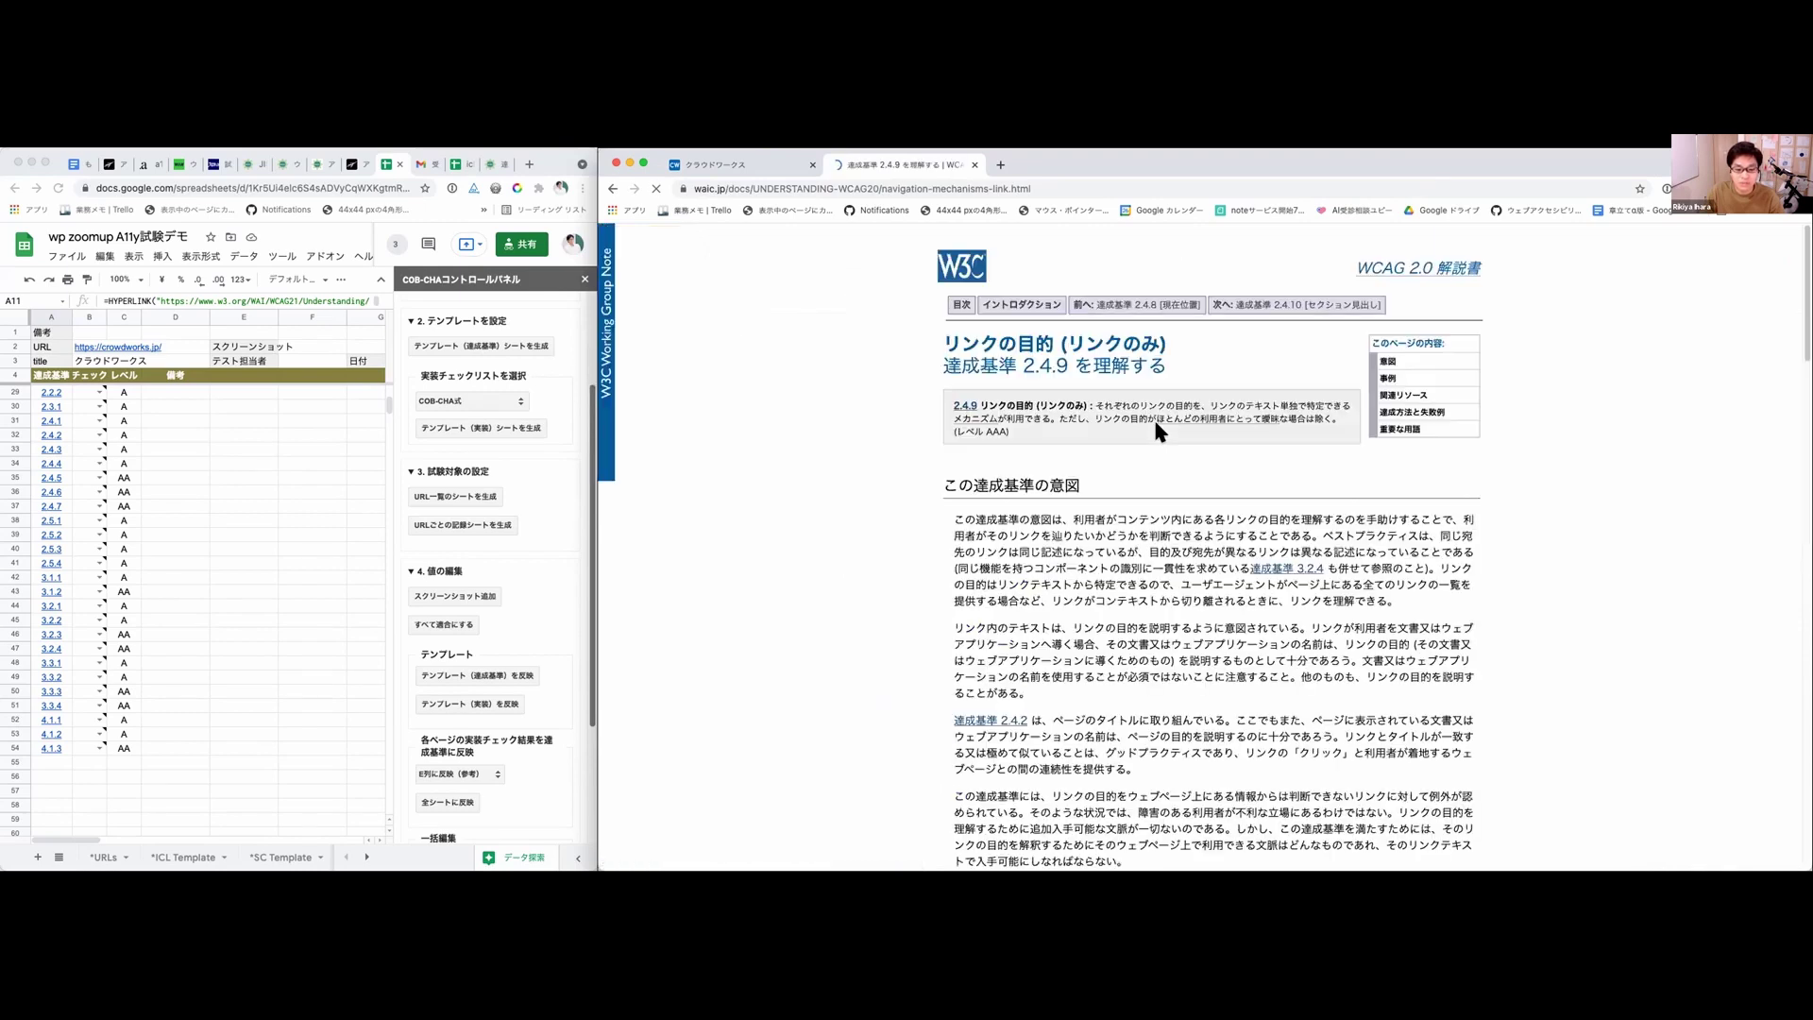
Step: Read the definition and intent of success criterion 2.4.9 in the WCAG 2.0 explanation
scroll(1218, 529, "down", 2)
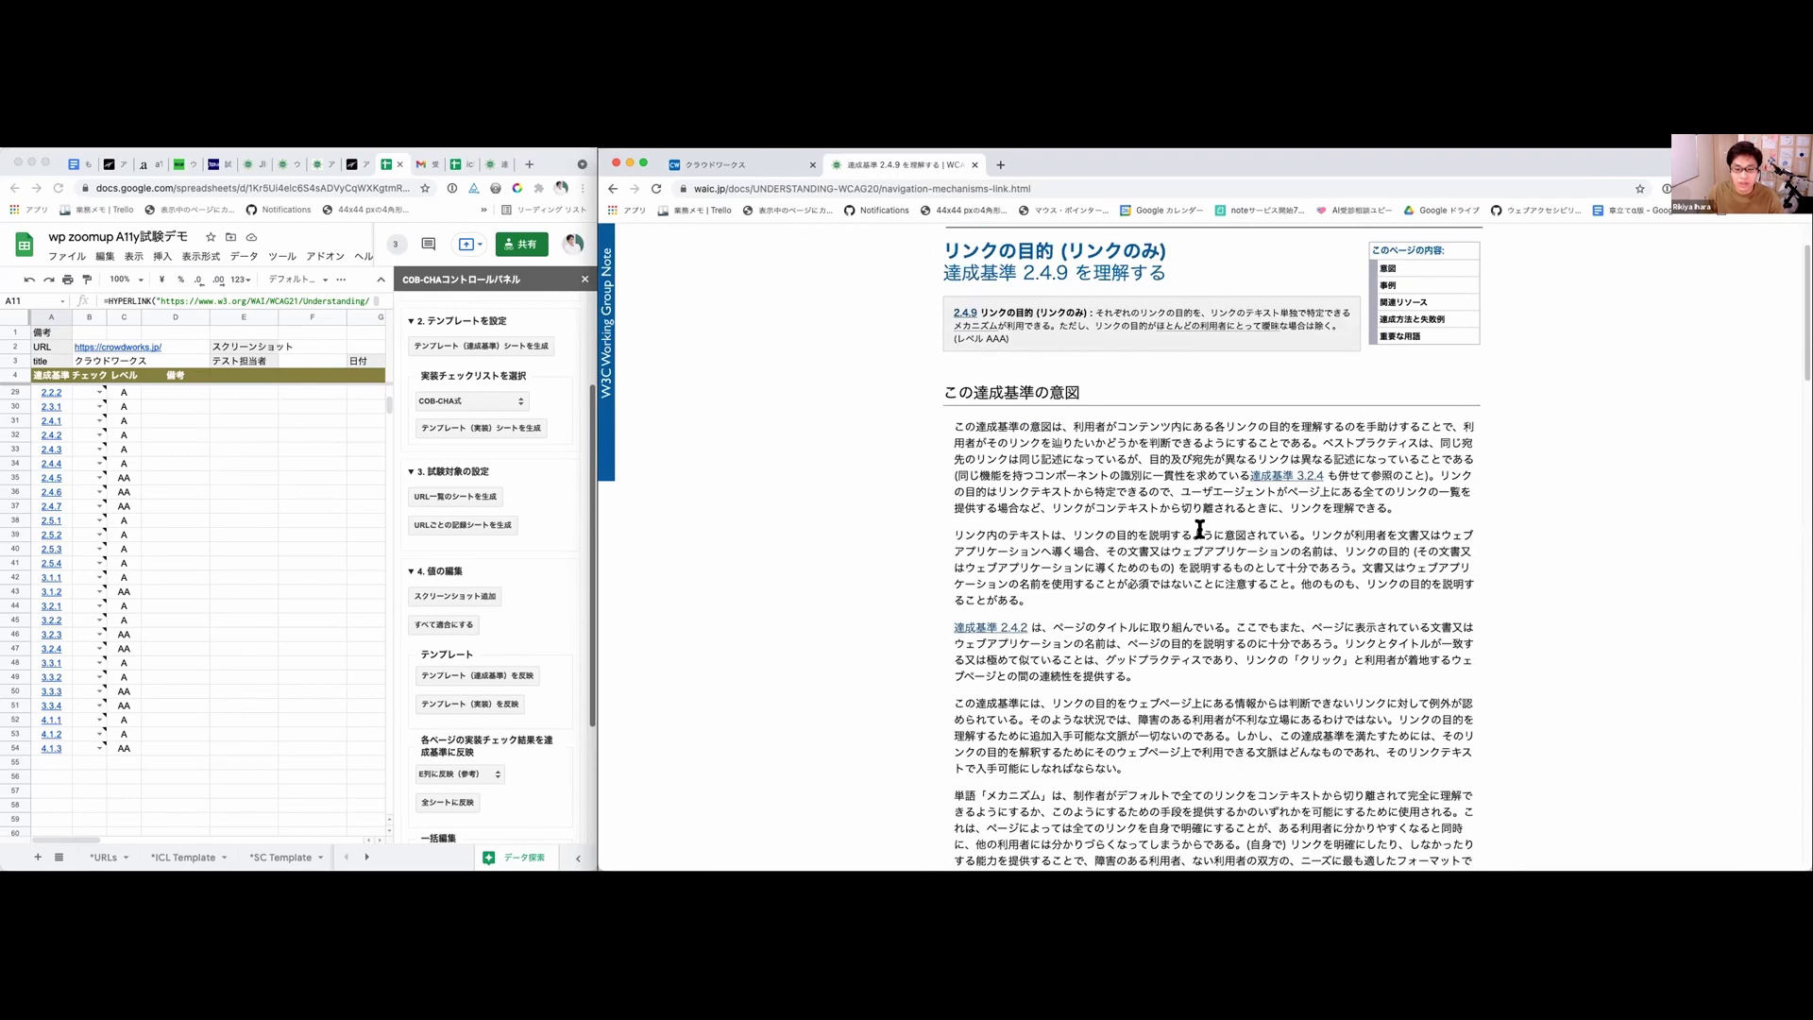
scroll(1199, 529, "down", 1)
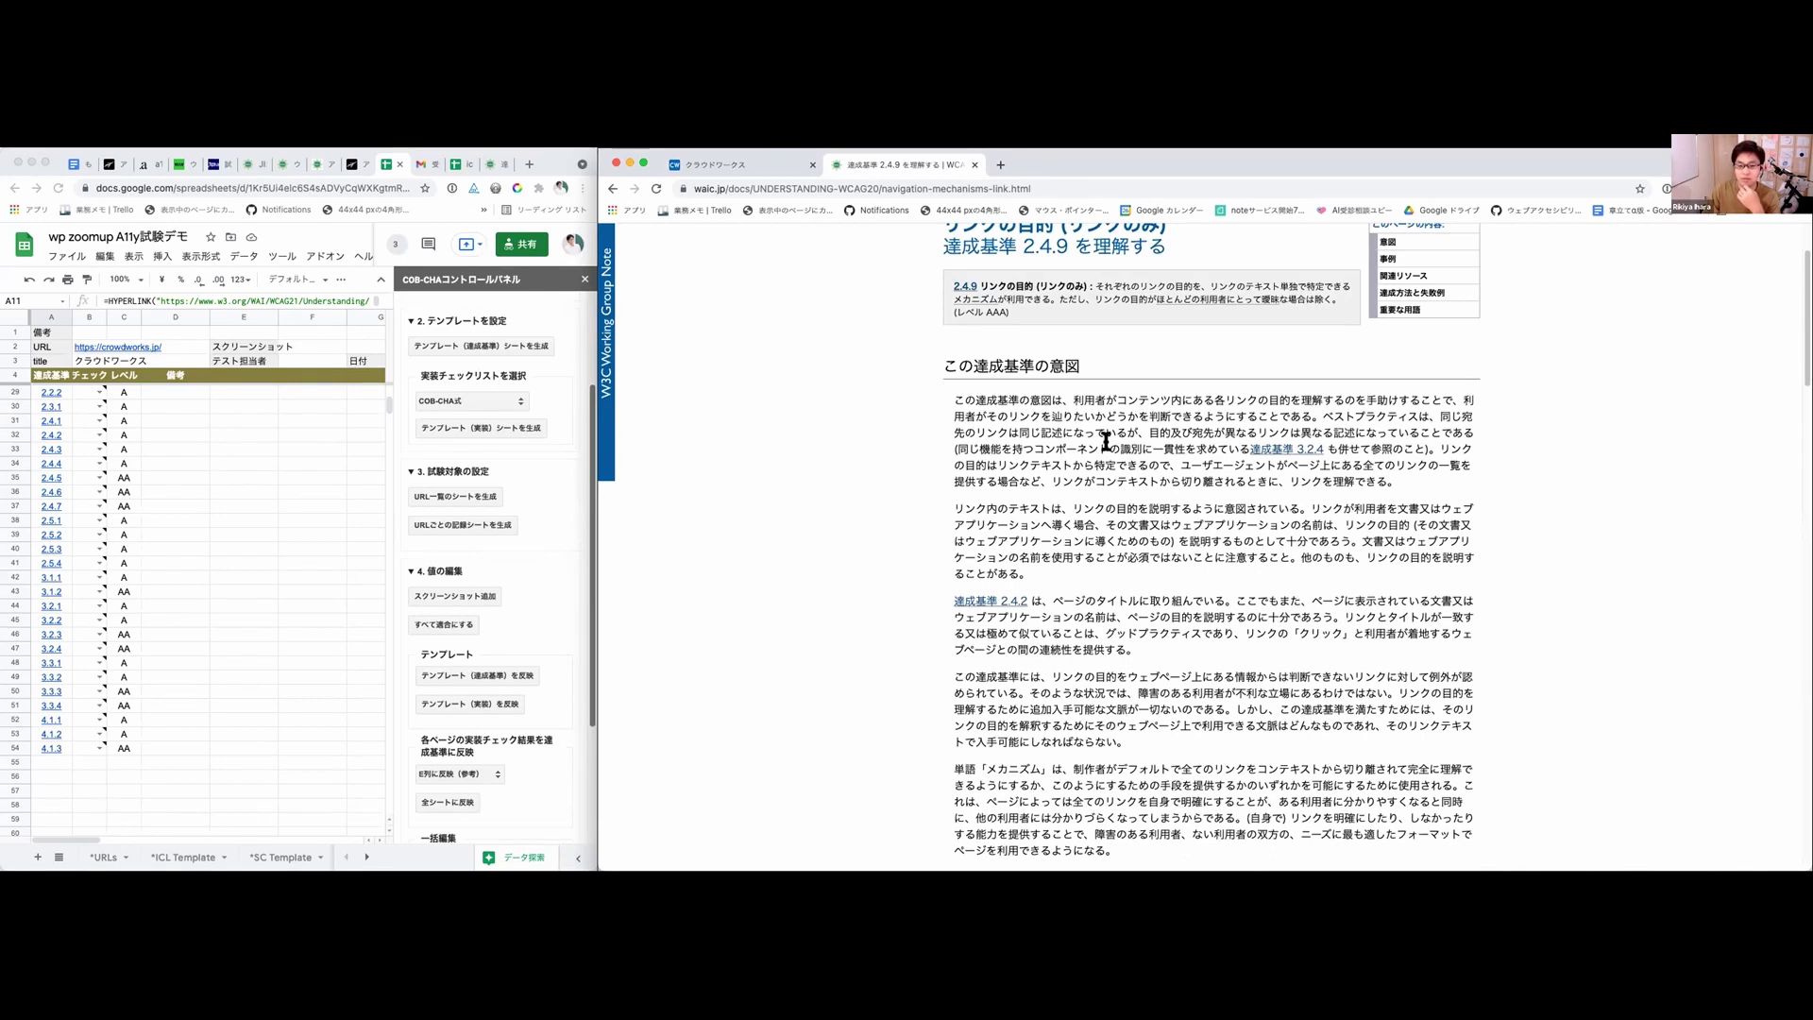
scroll(1106, 441, "up", 1)
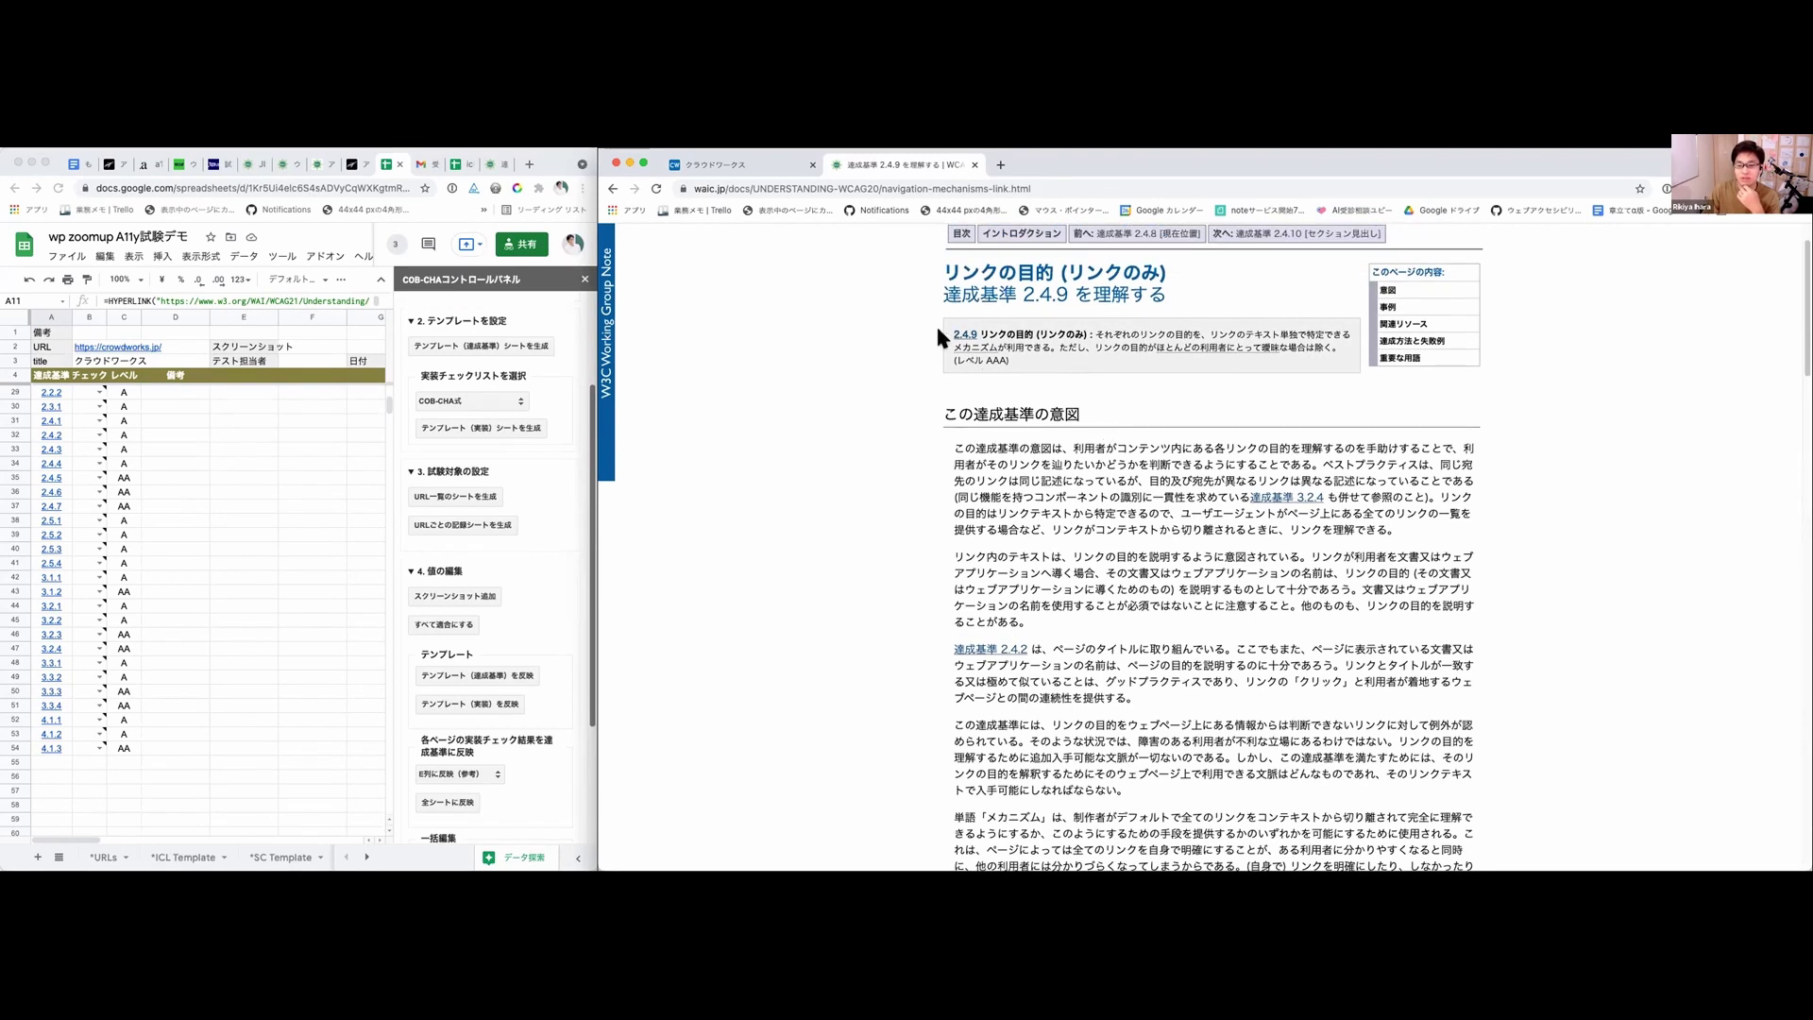
Step: Return to the CrowdWorks page and look through its job category and feature sections
left_click(719, 163)
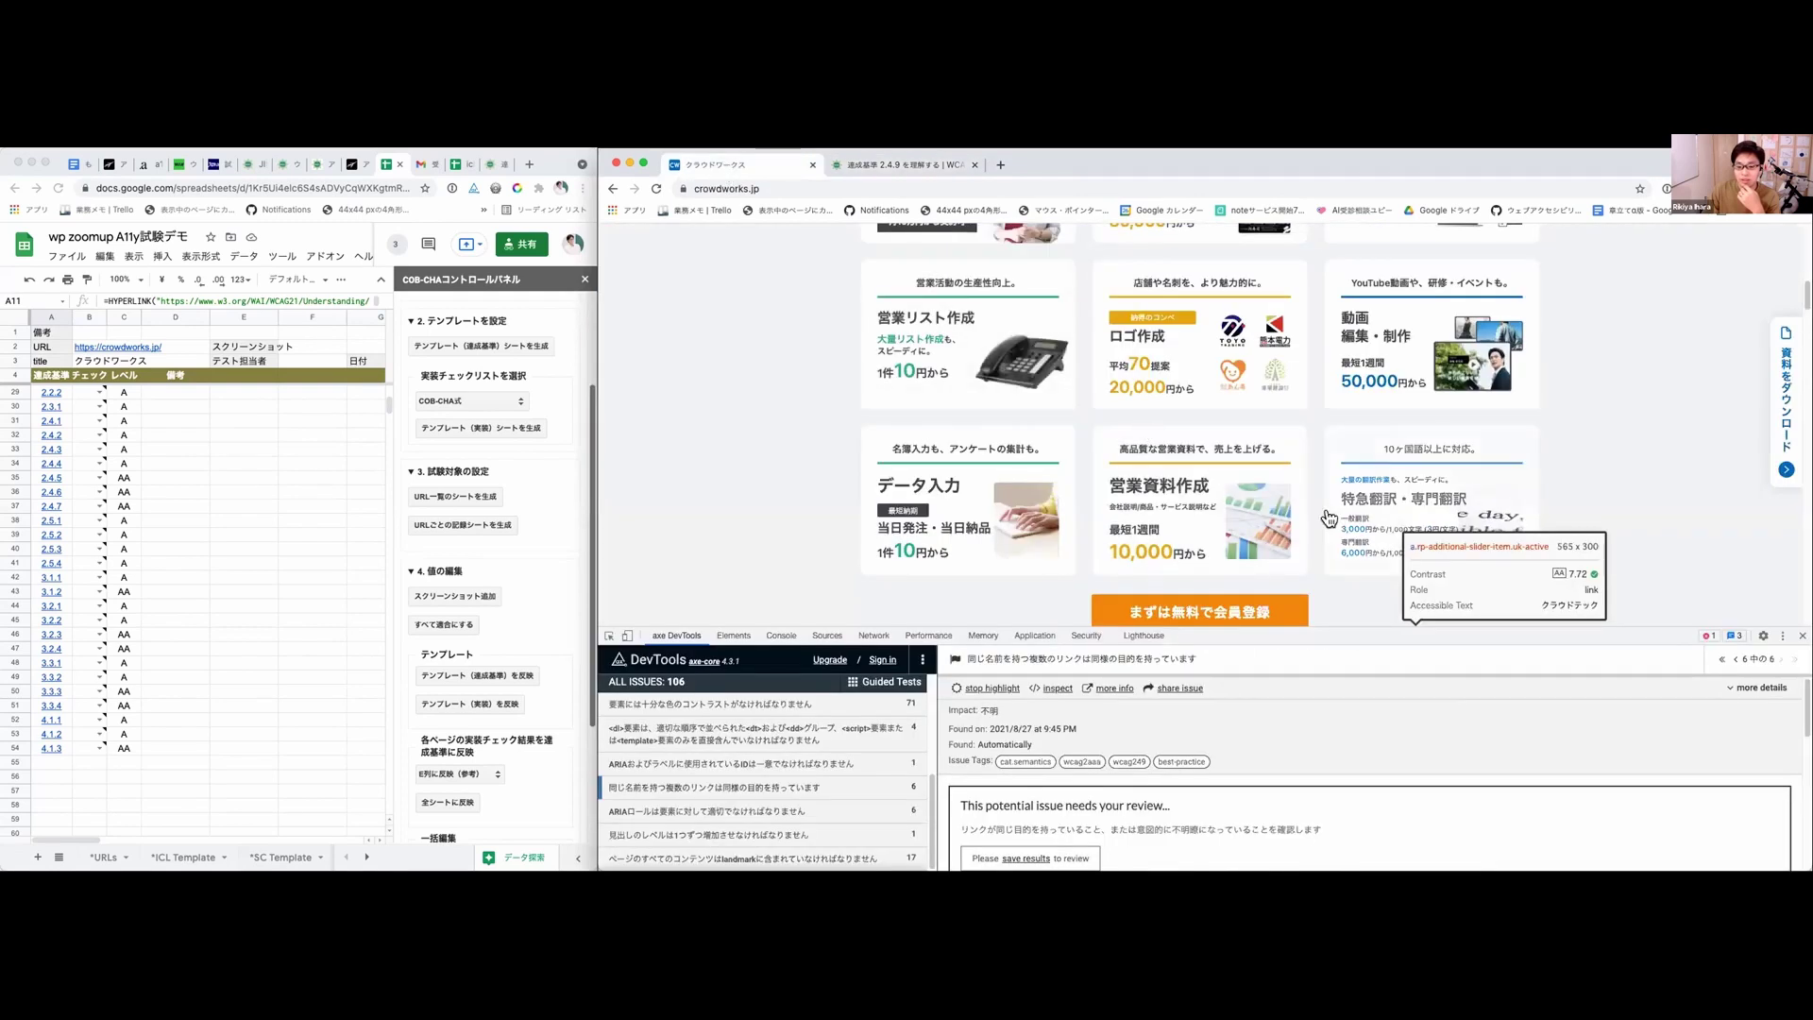
scroll(1700, 542, "down", 1)
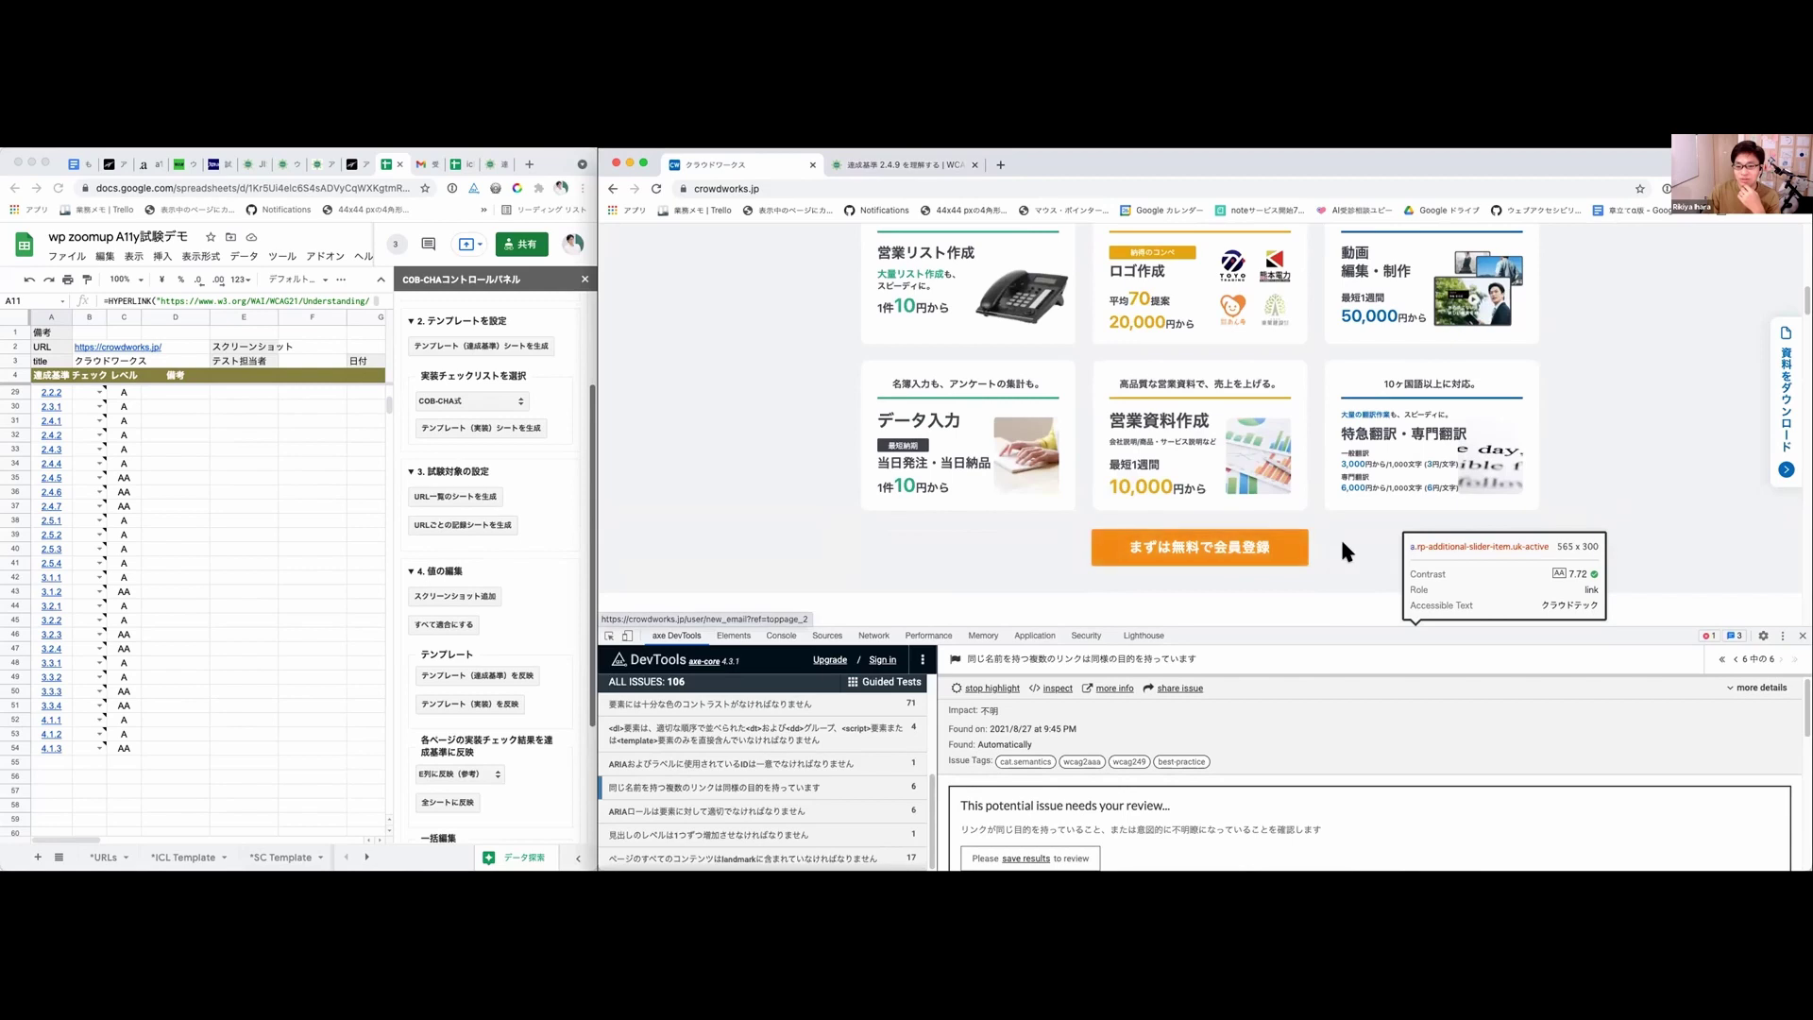
scroll(1343, 543, "up", 5)
scroll(1345, 552, "up", 3)
scroll(1344, 551, "down", 10)
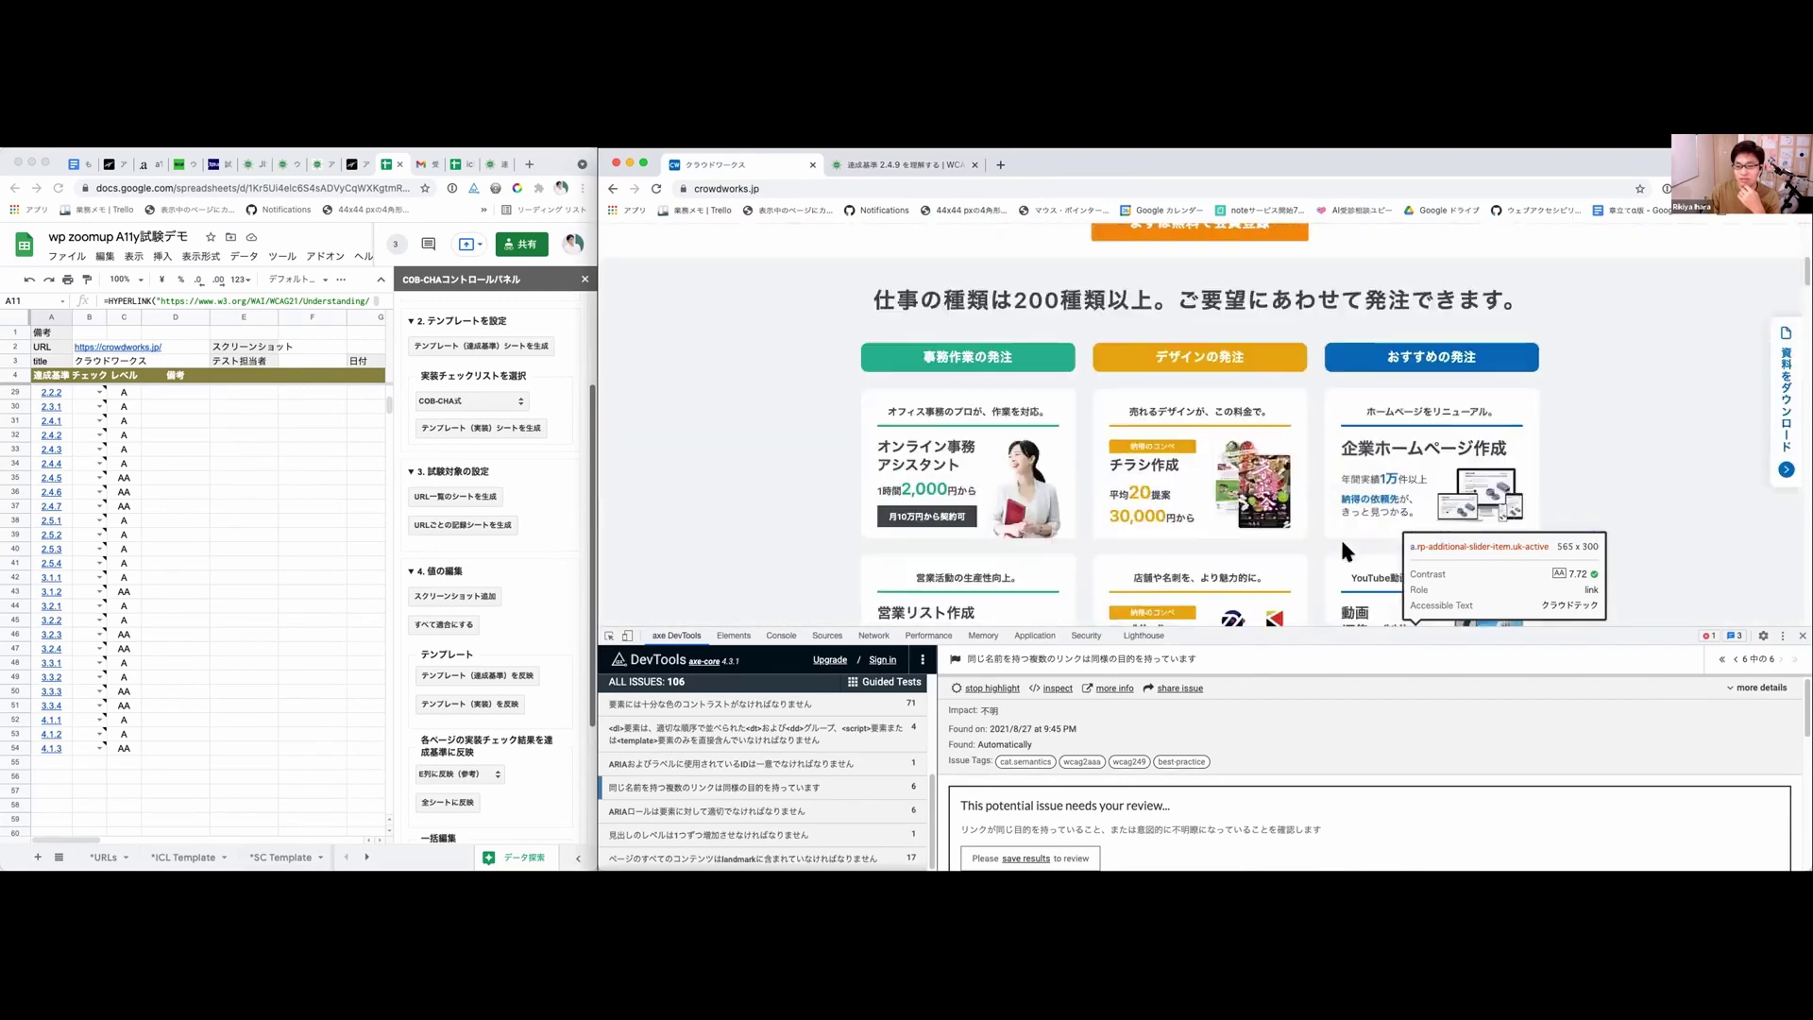
scroll(1343, 548, "down", 3)
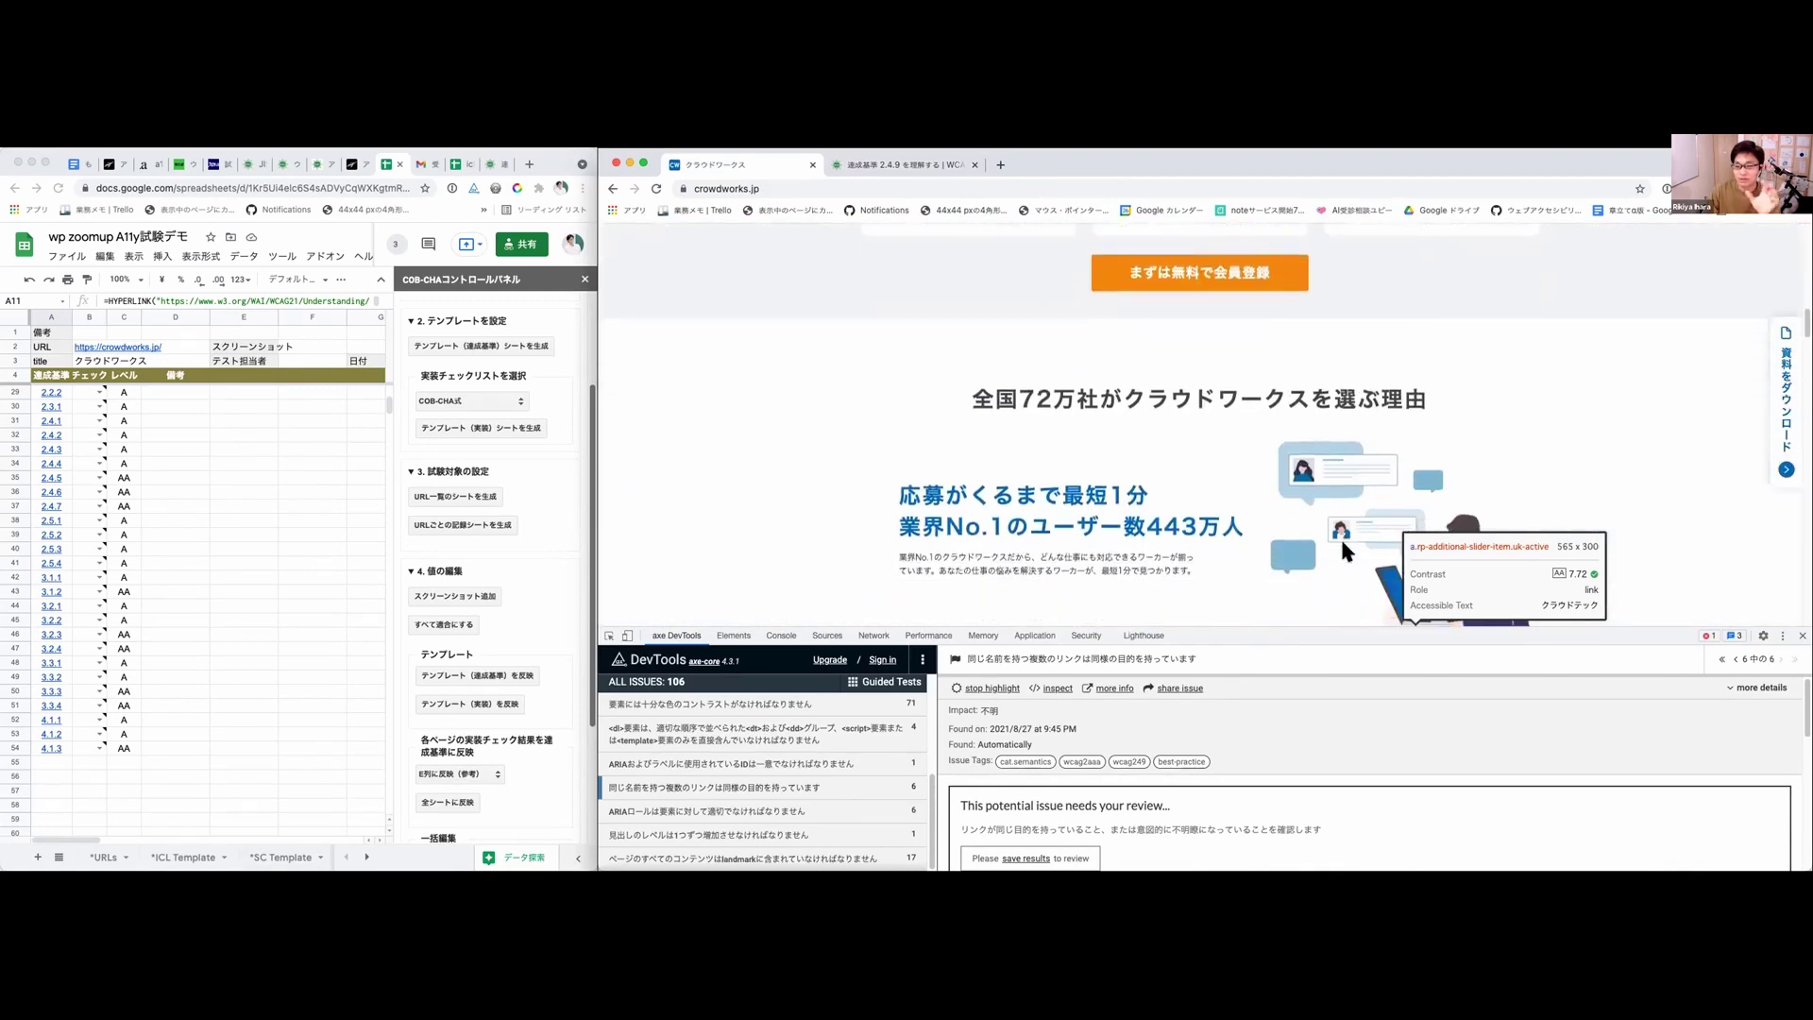
scroll(1345, 551, "down", 3)
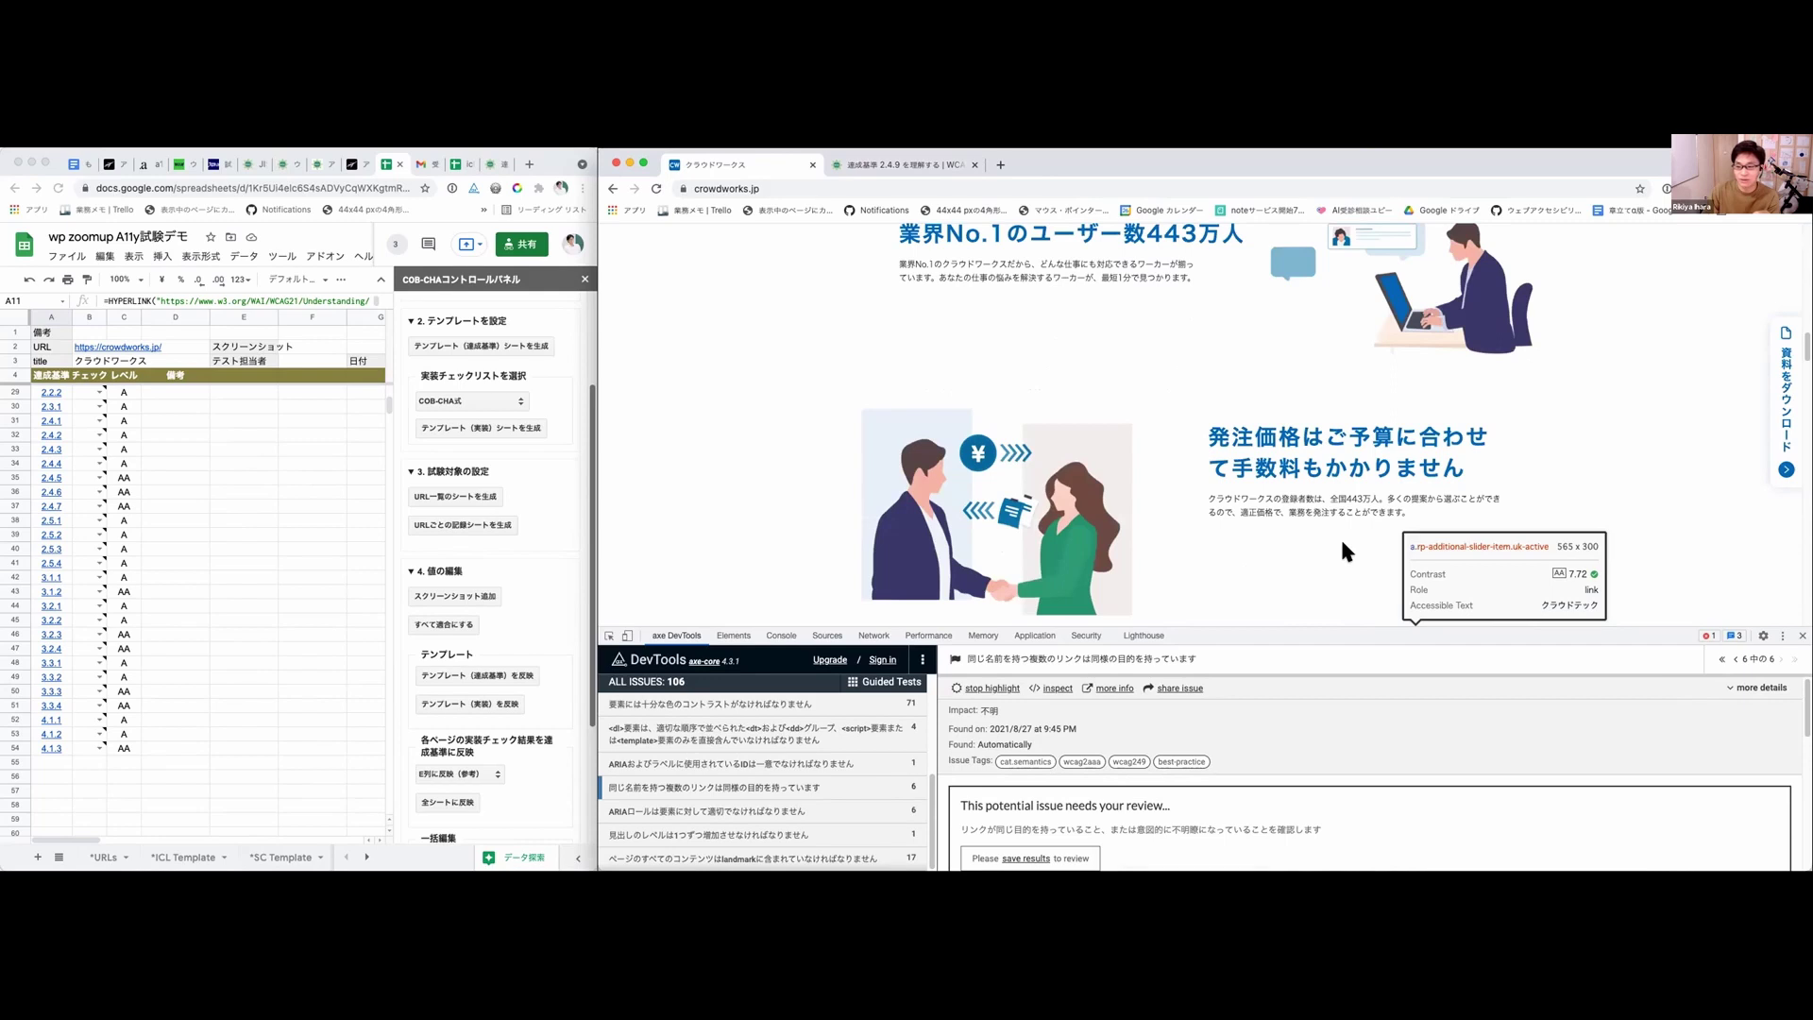
scroll(1341, 543, "down", 4)
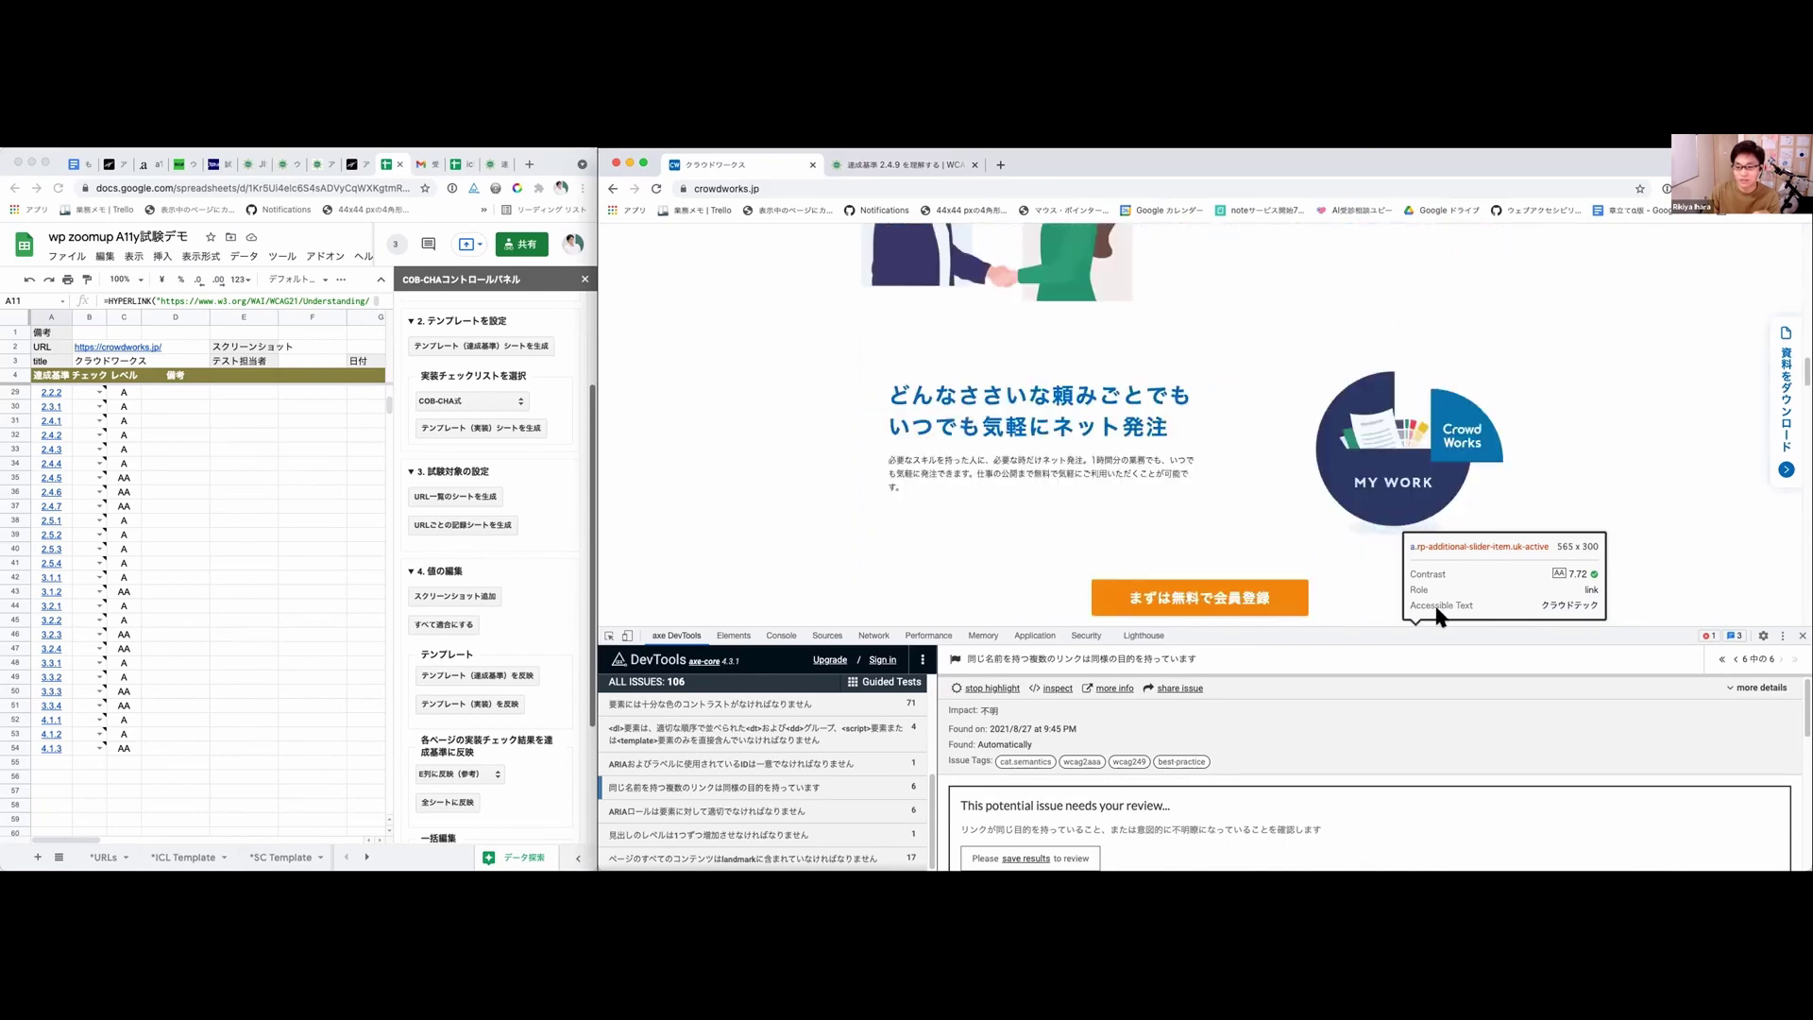
Step: Step through the flagged same-name links, then compare the header login link with the footer menu links
left_click(1729, 658)
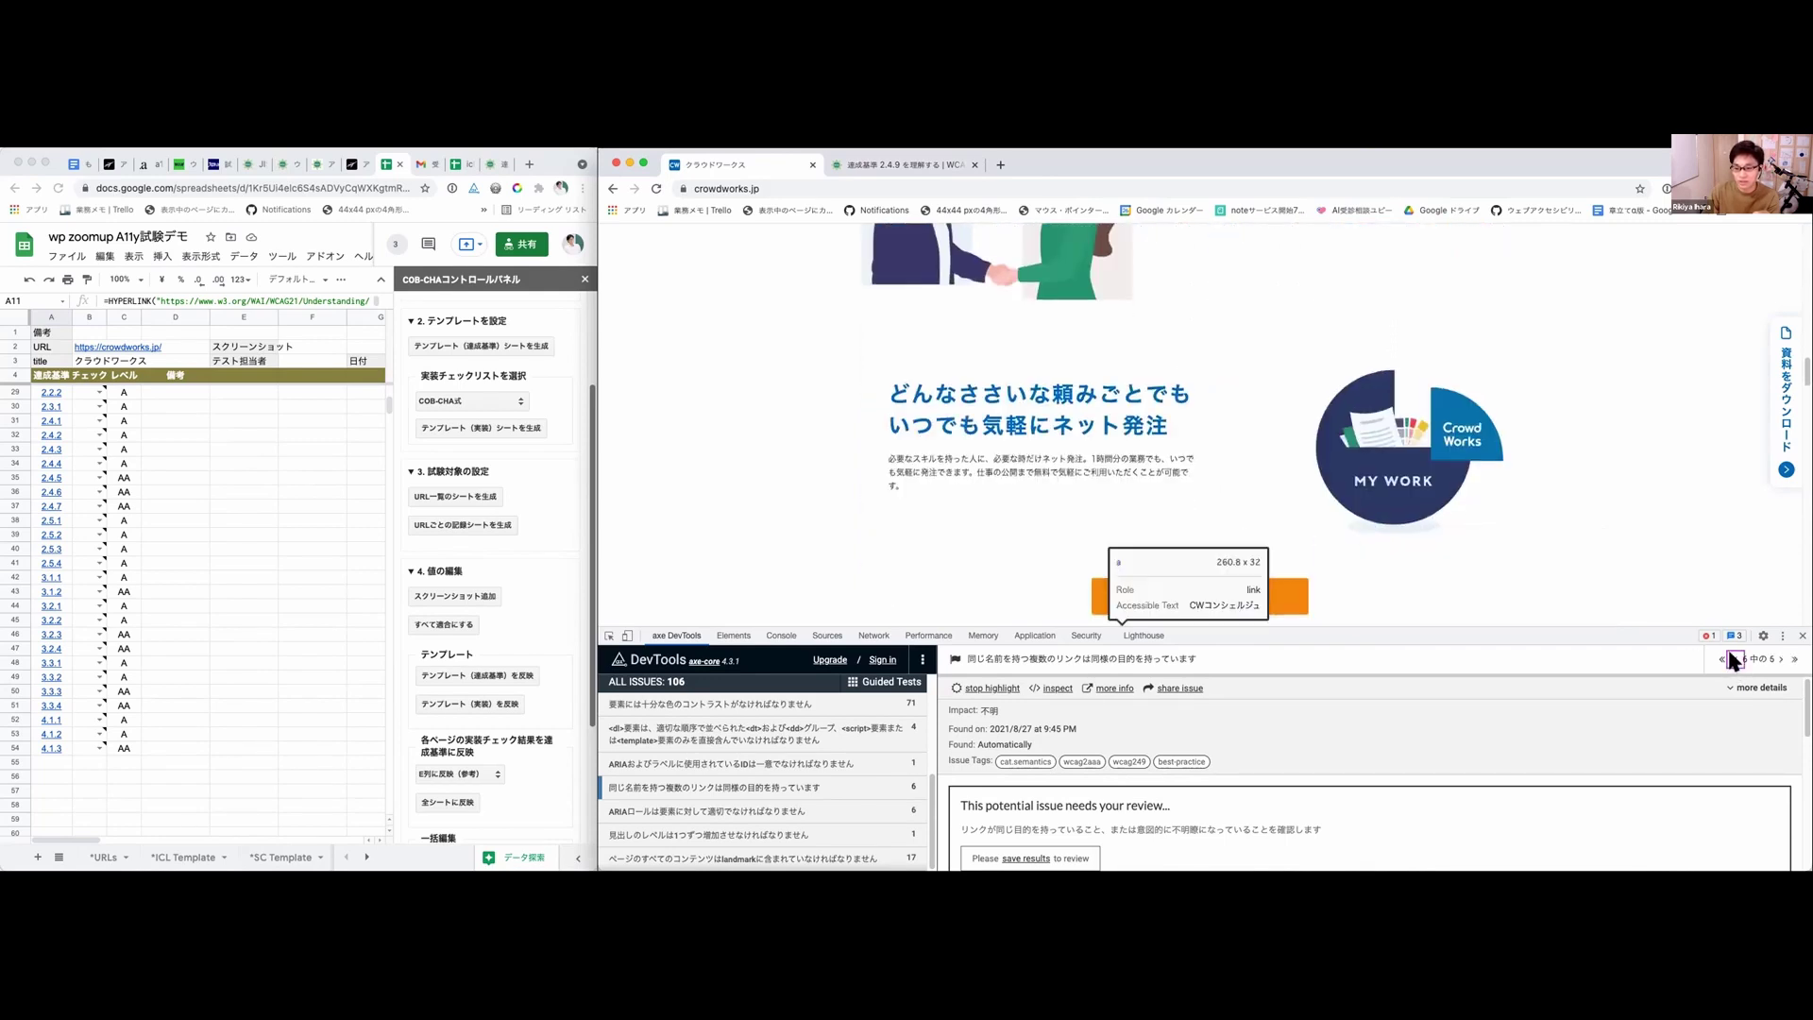
left_click(1734, 658)
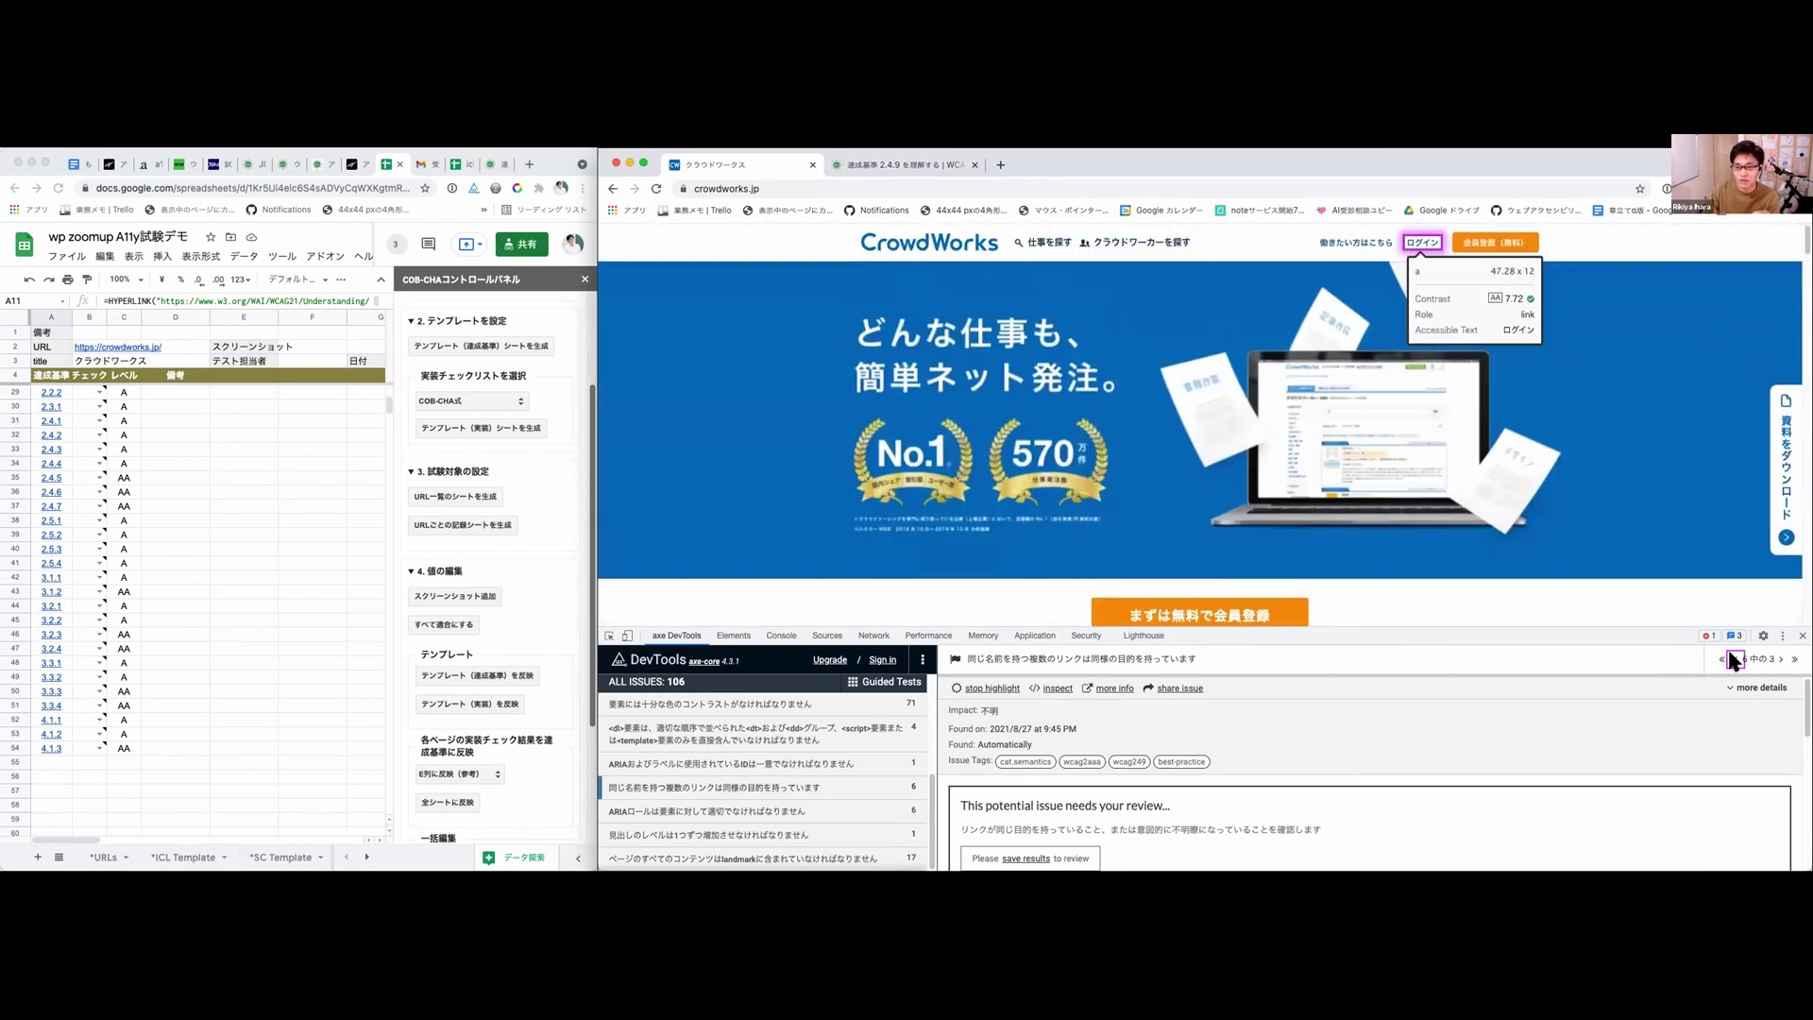
left_click(1734, 658)
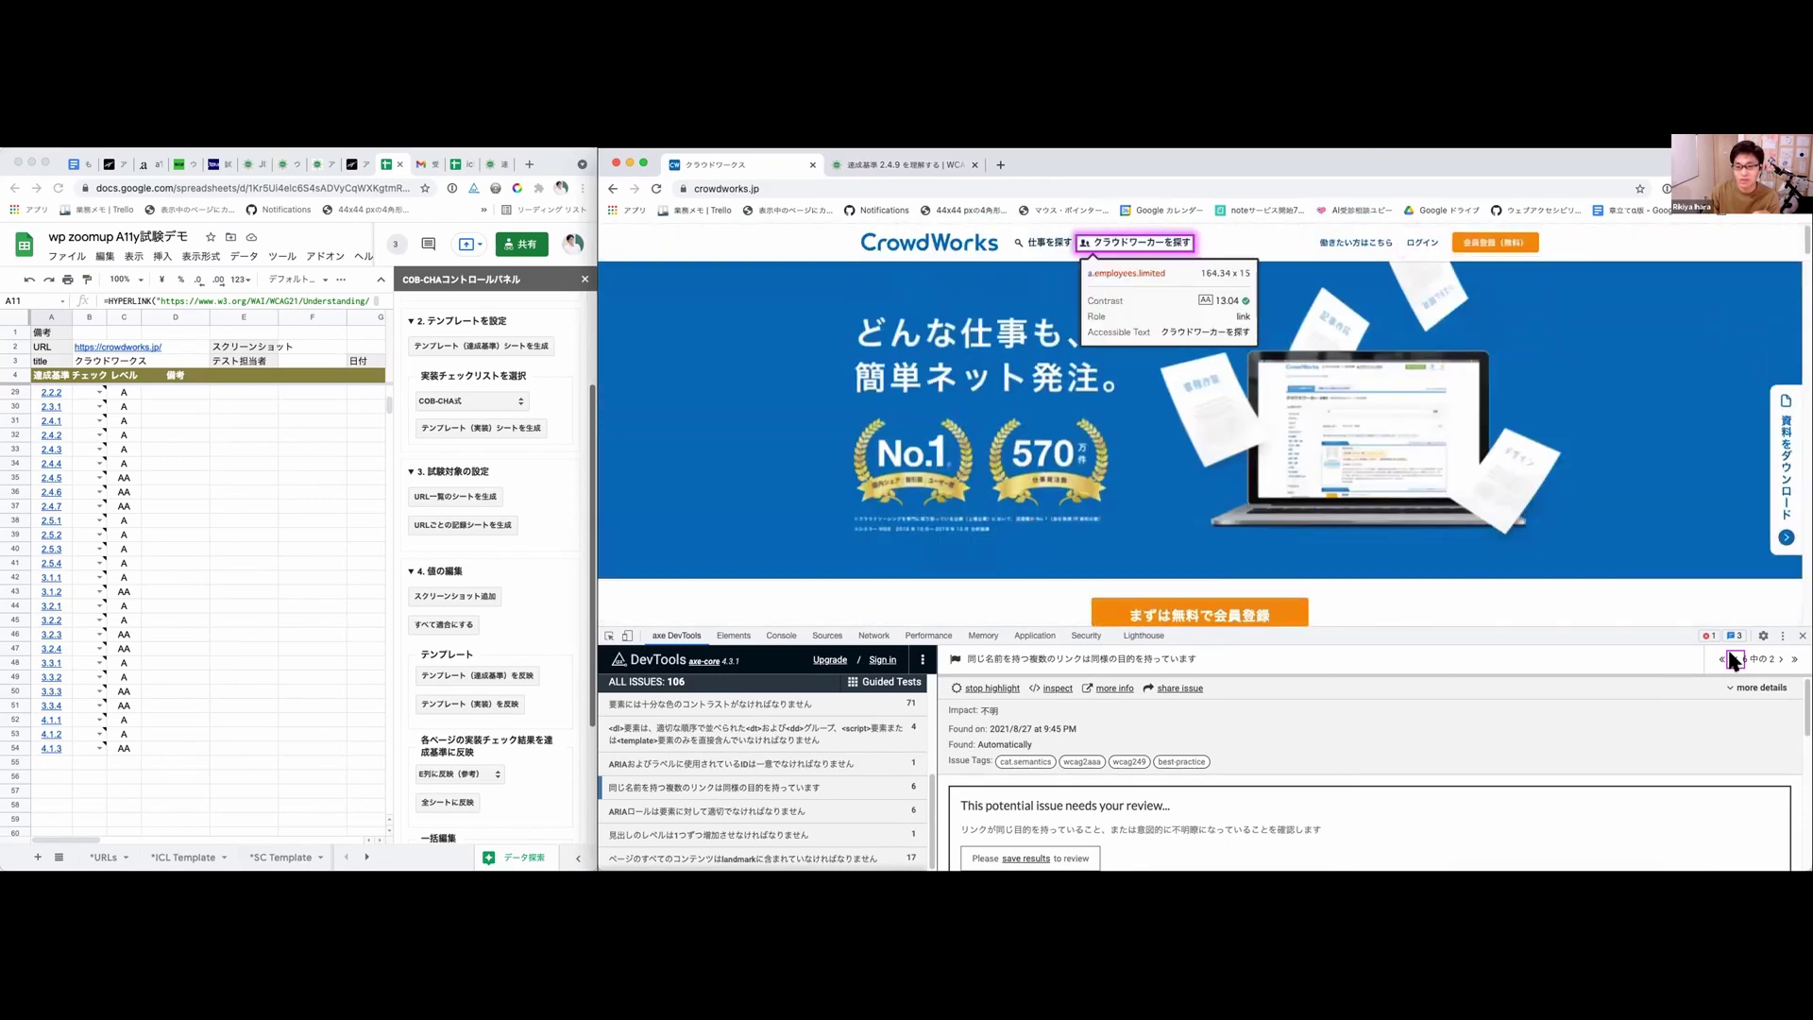
left_click(1779, 659)
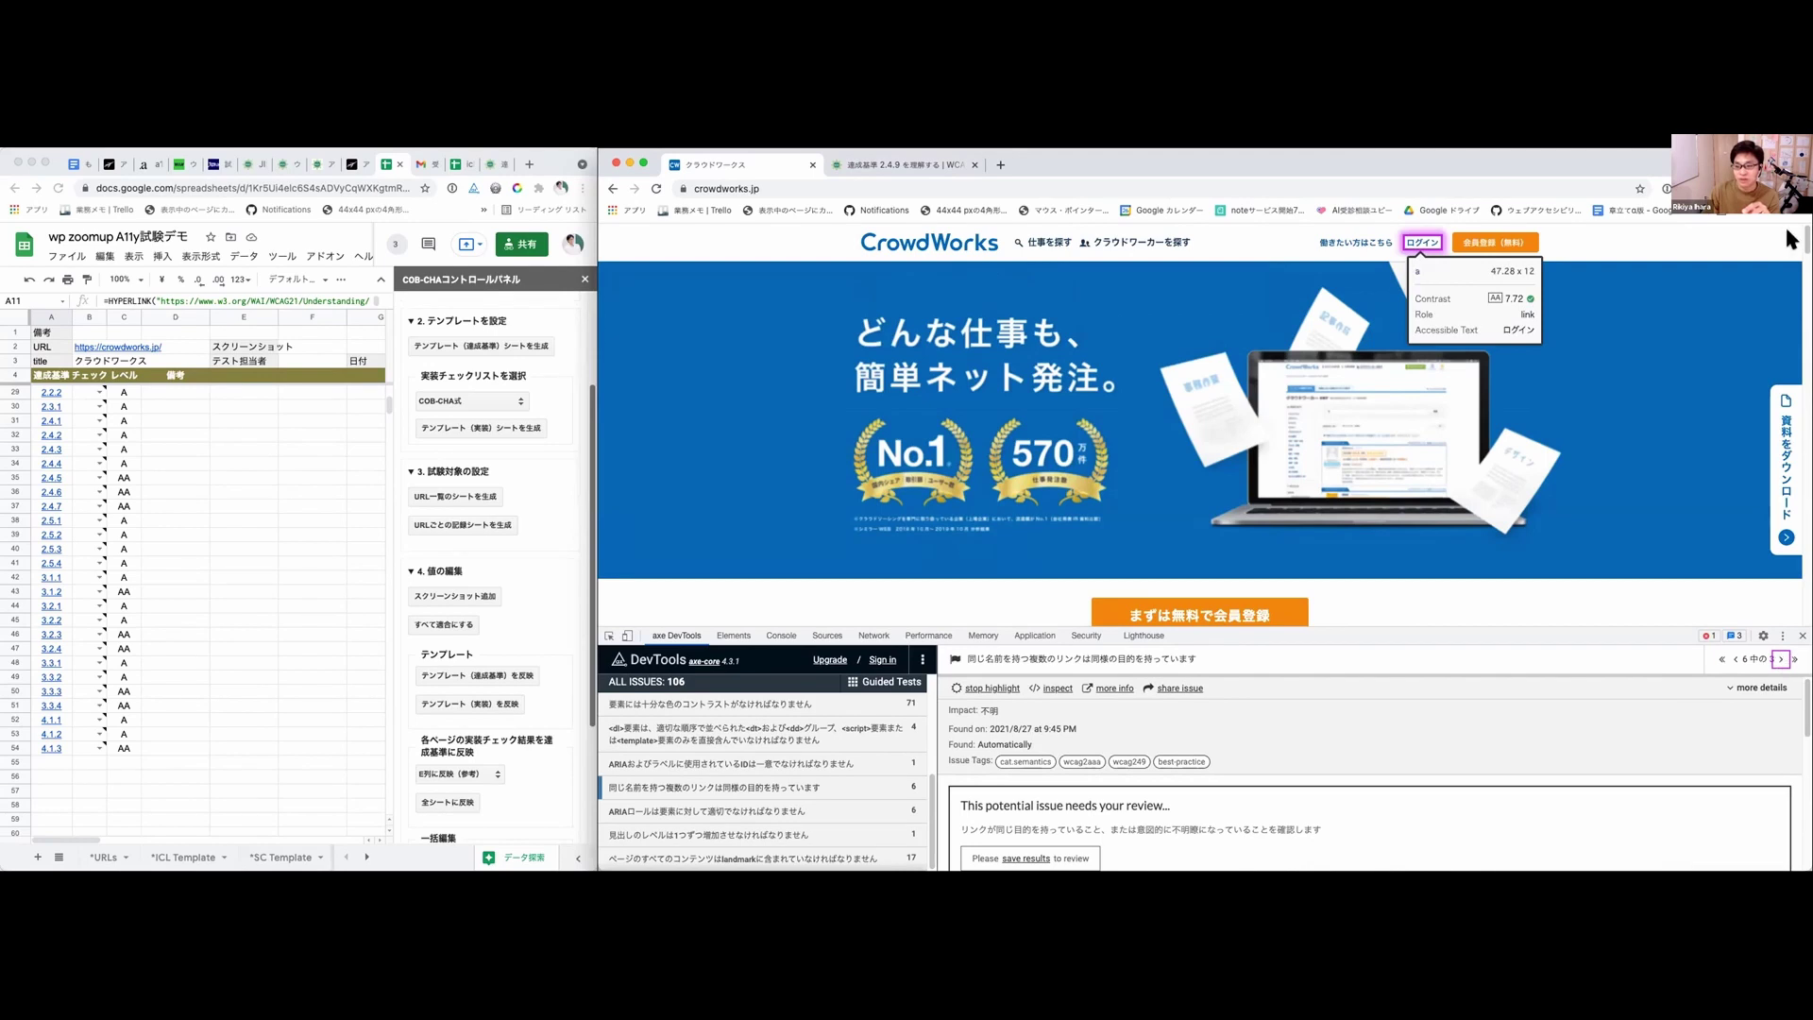
left_click(1779, 659)
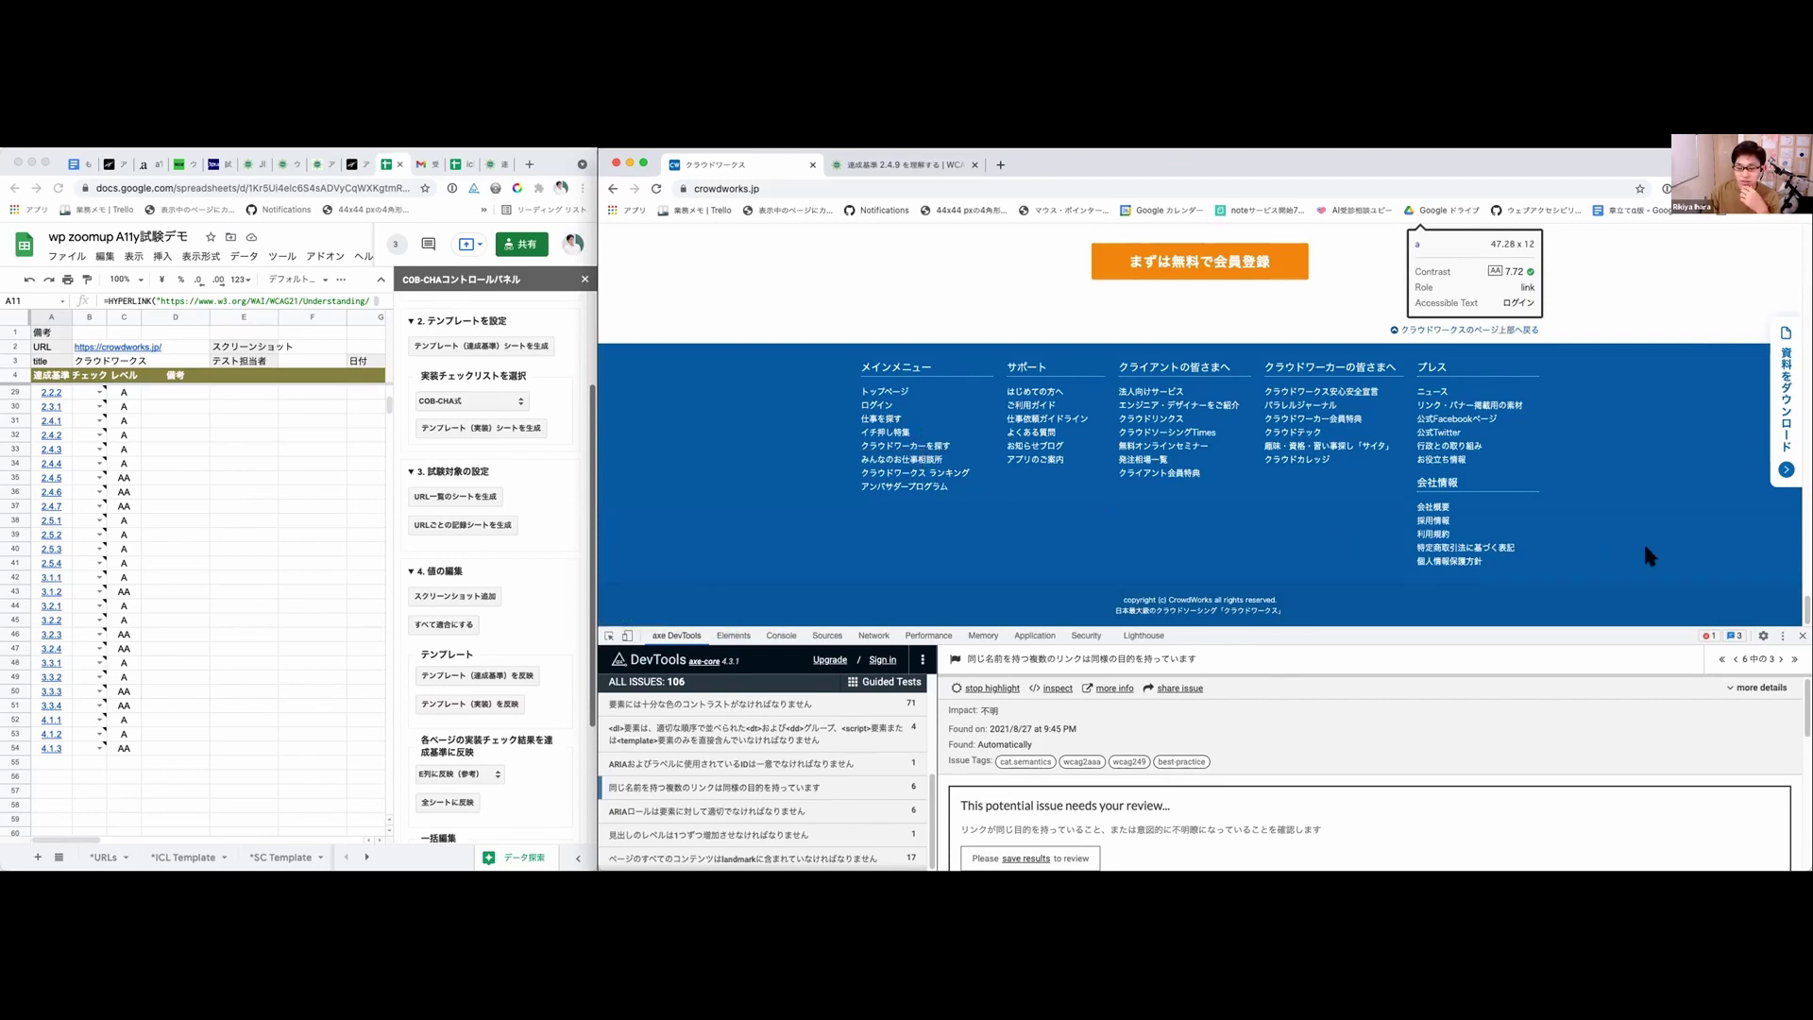
scroll(1199, 425, "up", 2)
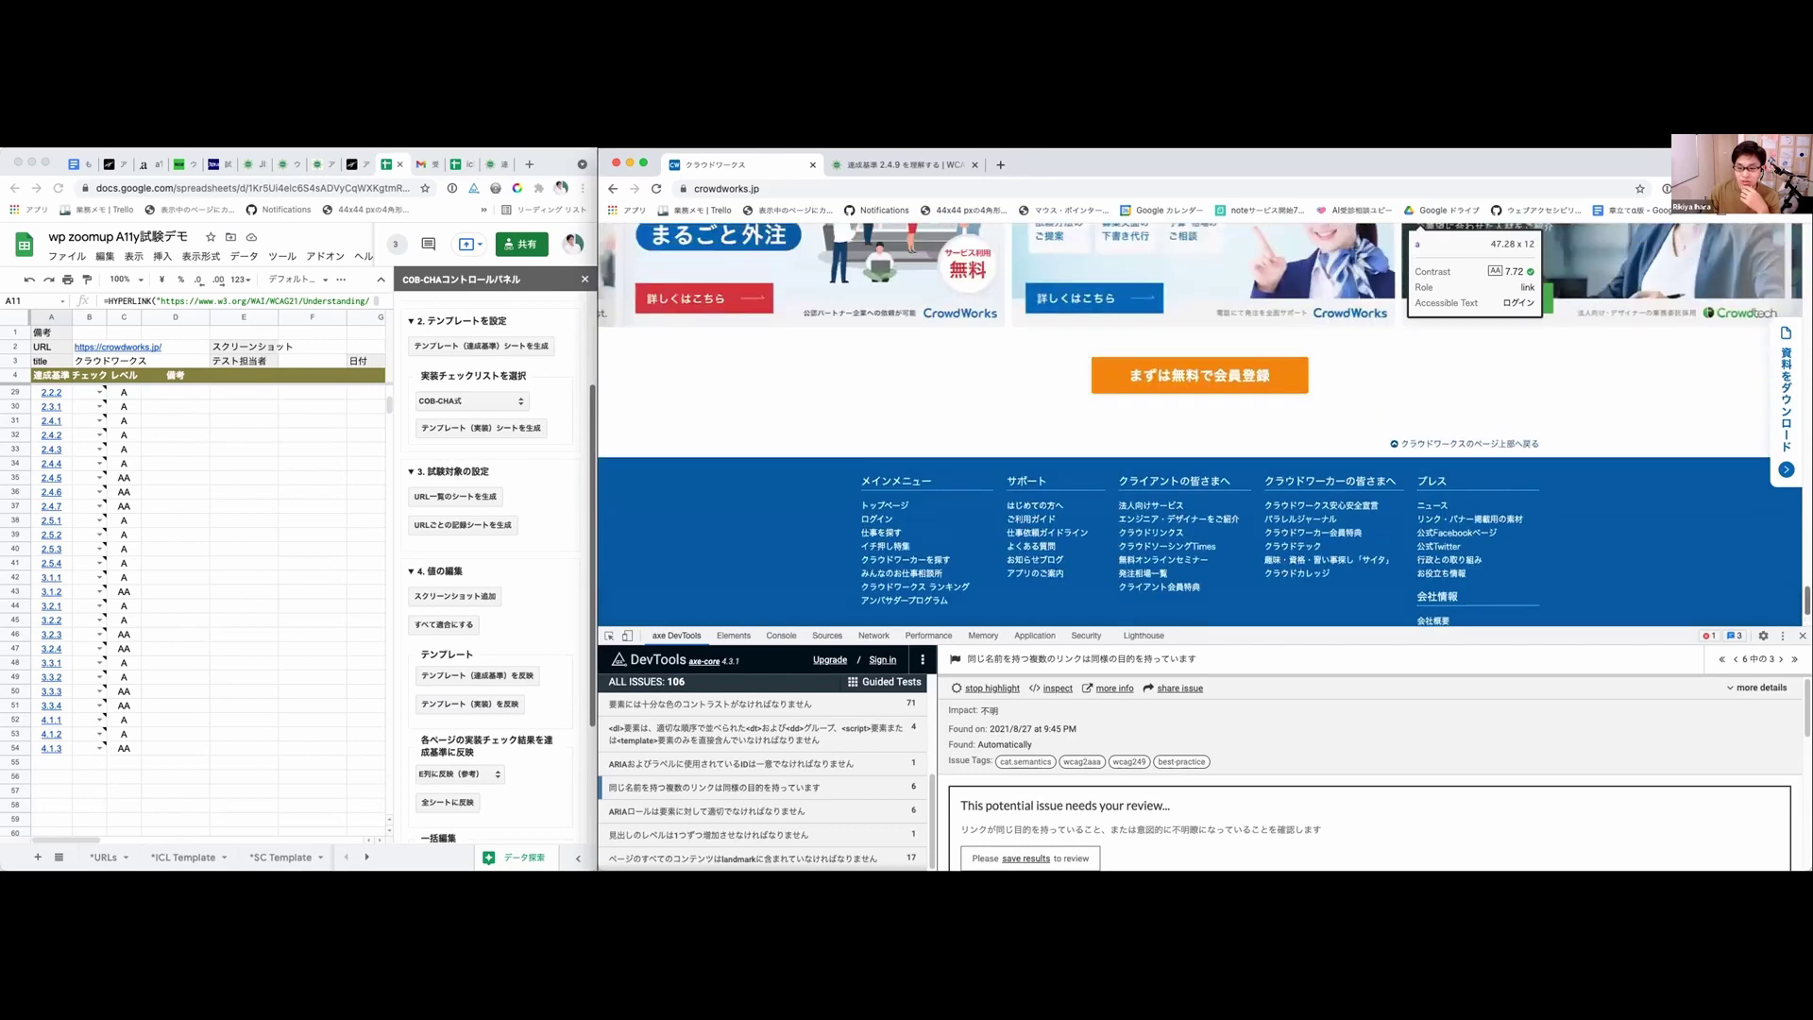
scroll(1199, 425, "up", 5)
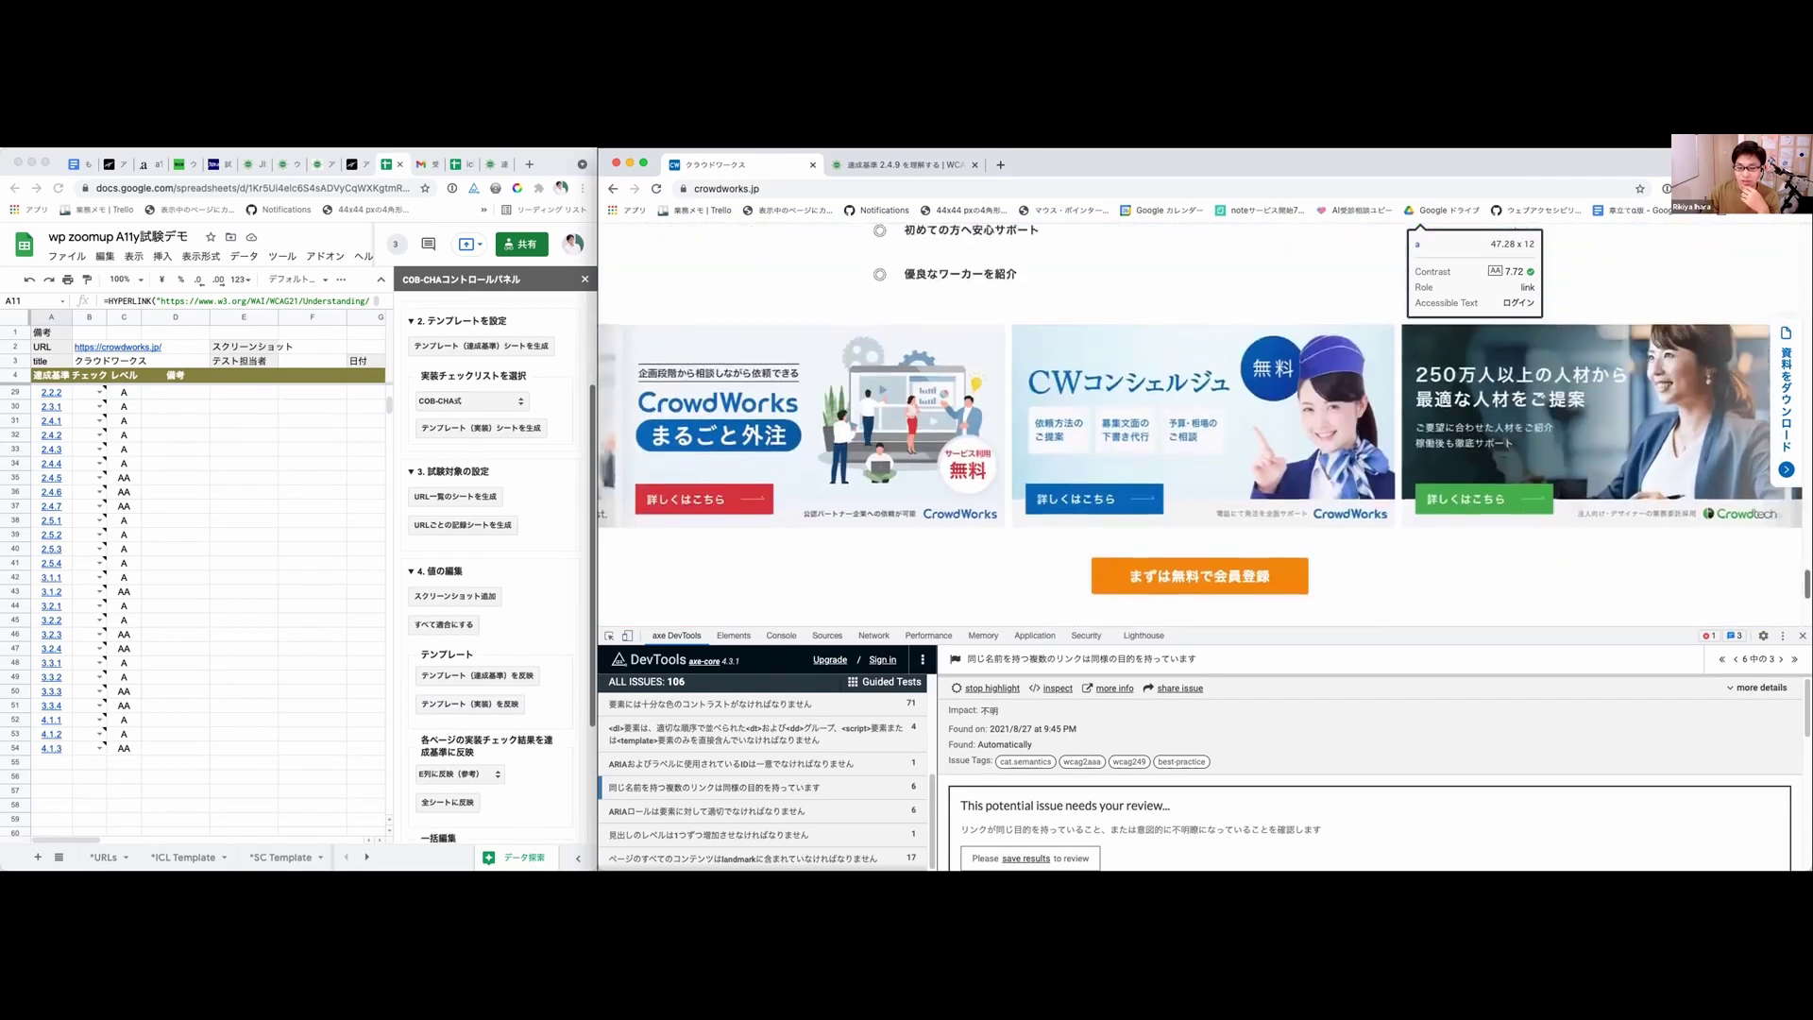
scroll(1199, 425, "up", 10)
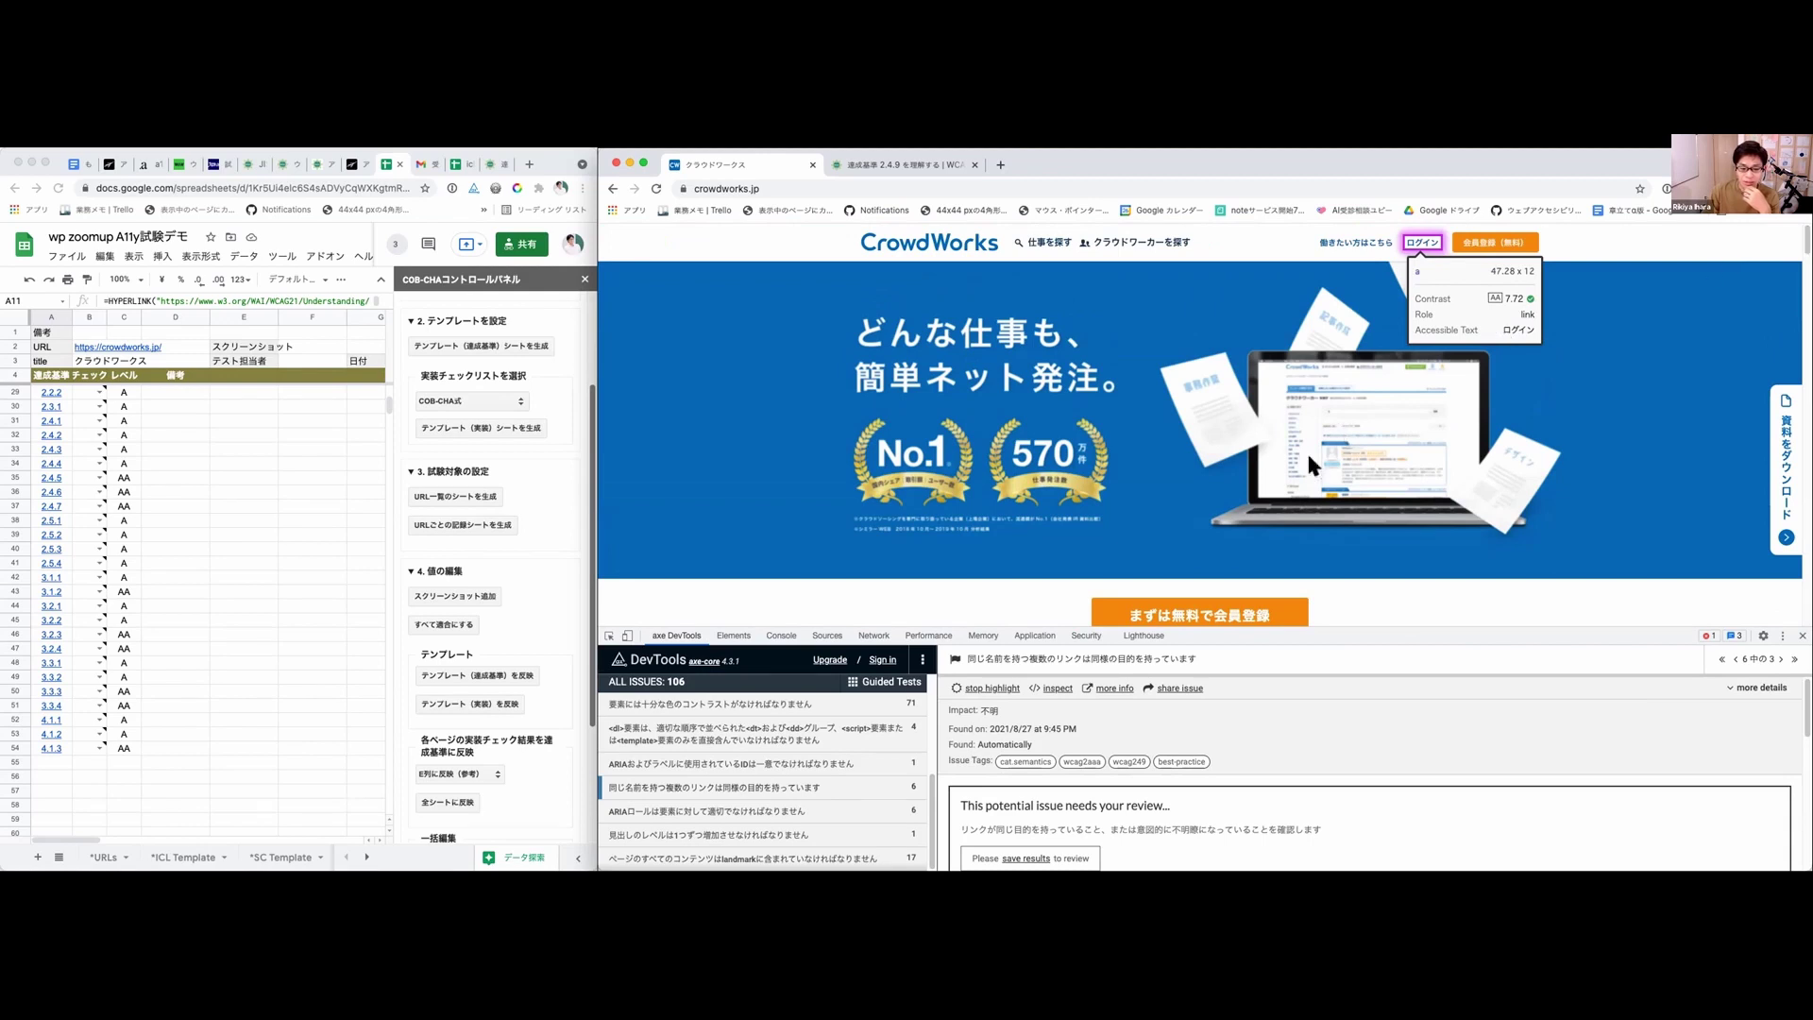
Step: Open the issue on ARIA roles being appropriate for the element and review its description, element source and tags
left_click(852, 812)
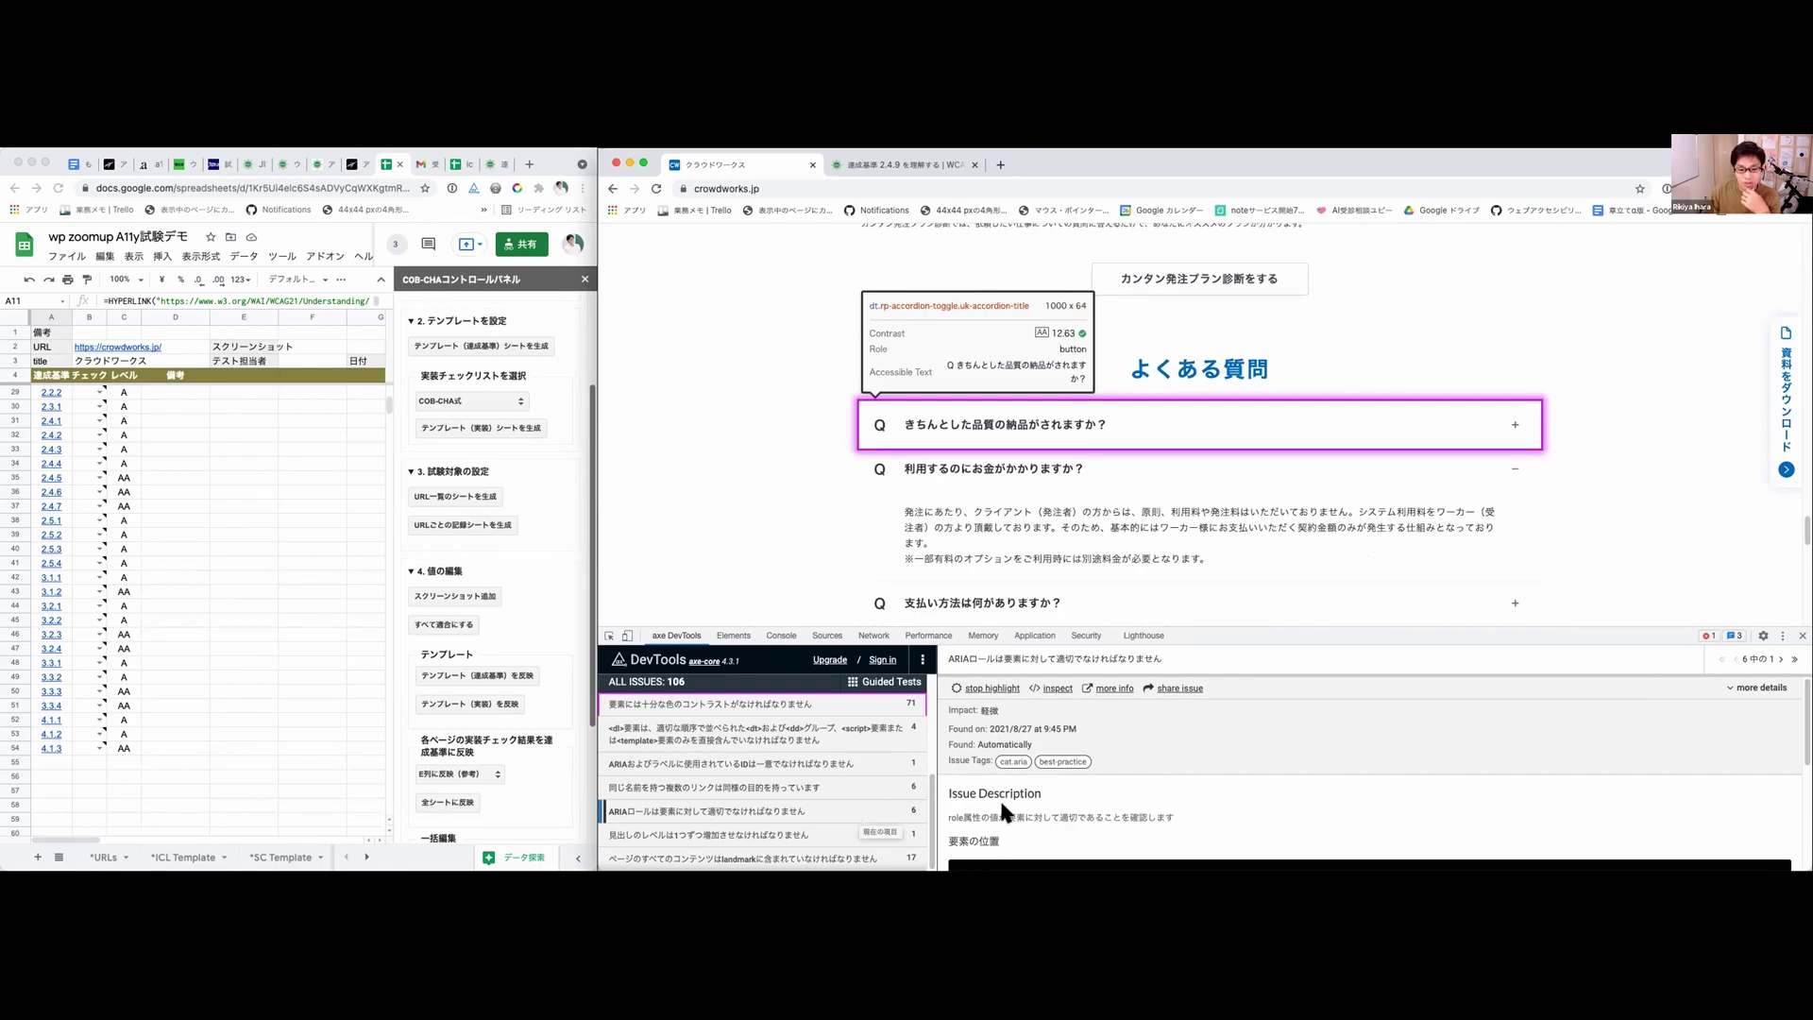
scroll(1079, 796, "down", 2)
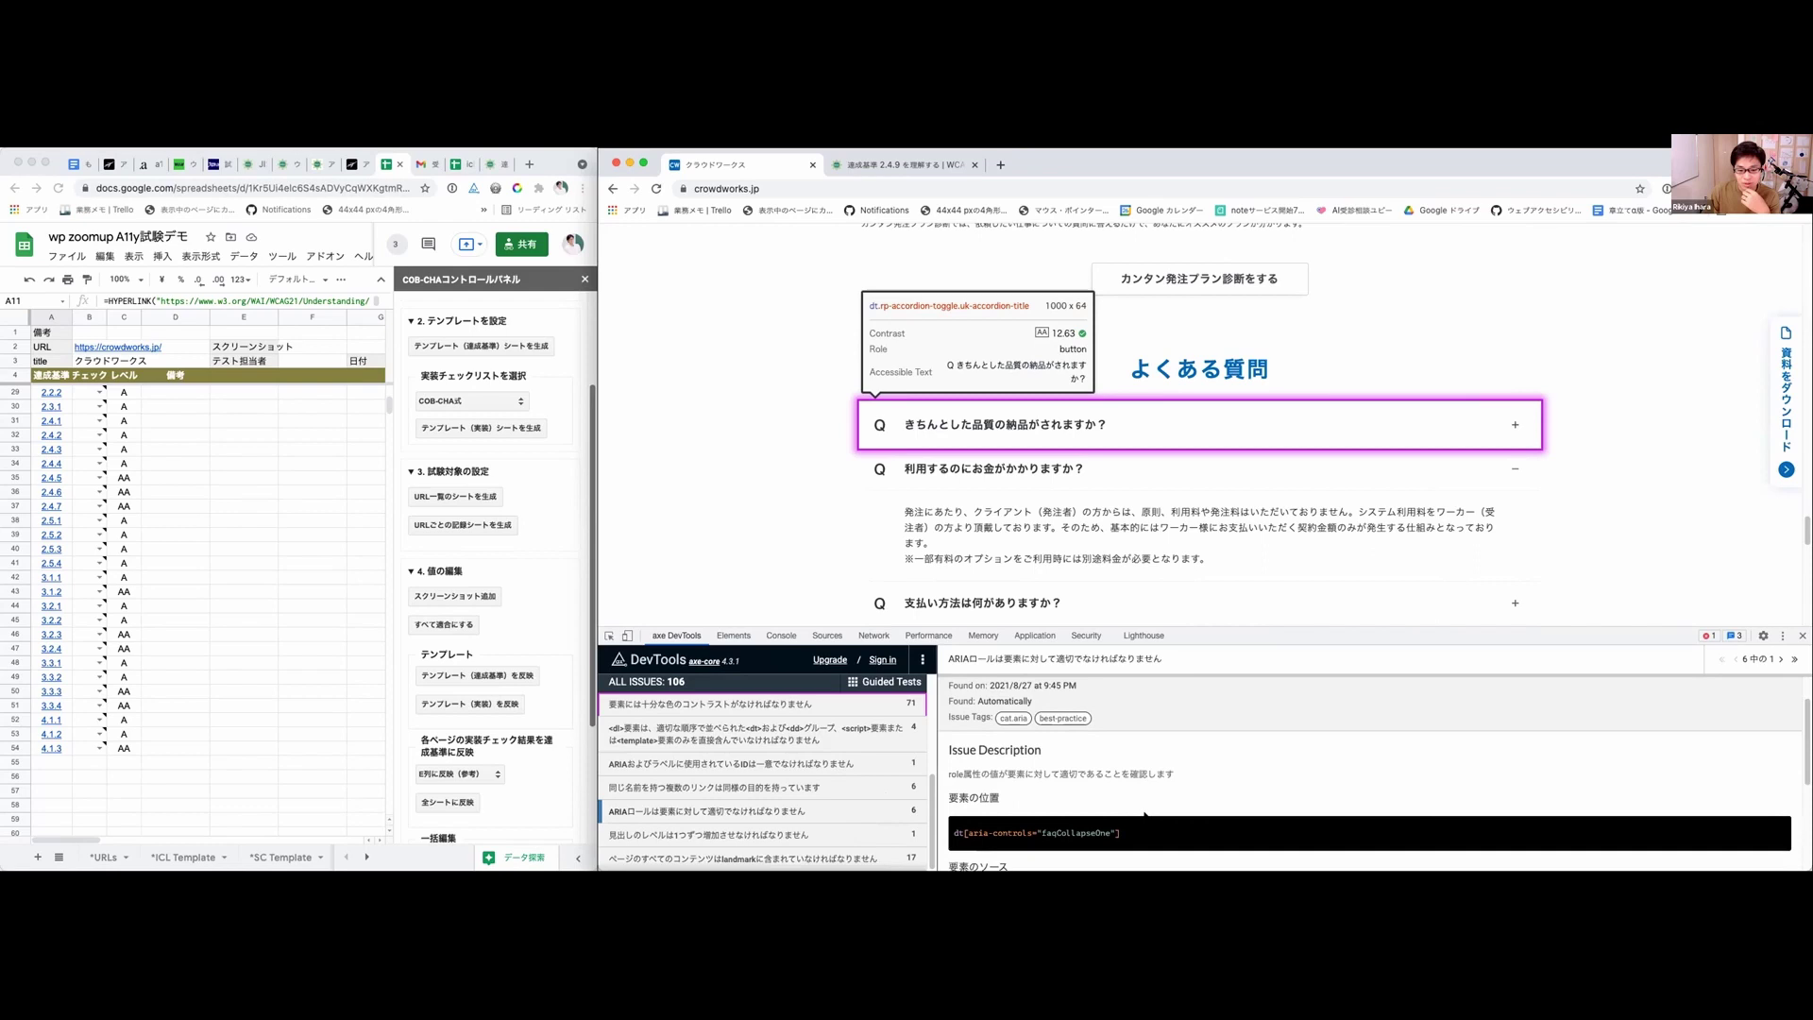
scroll(1145, 814, "down", 5)
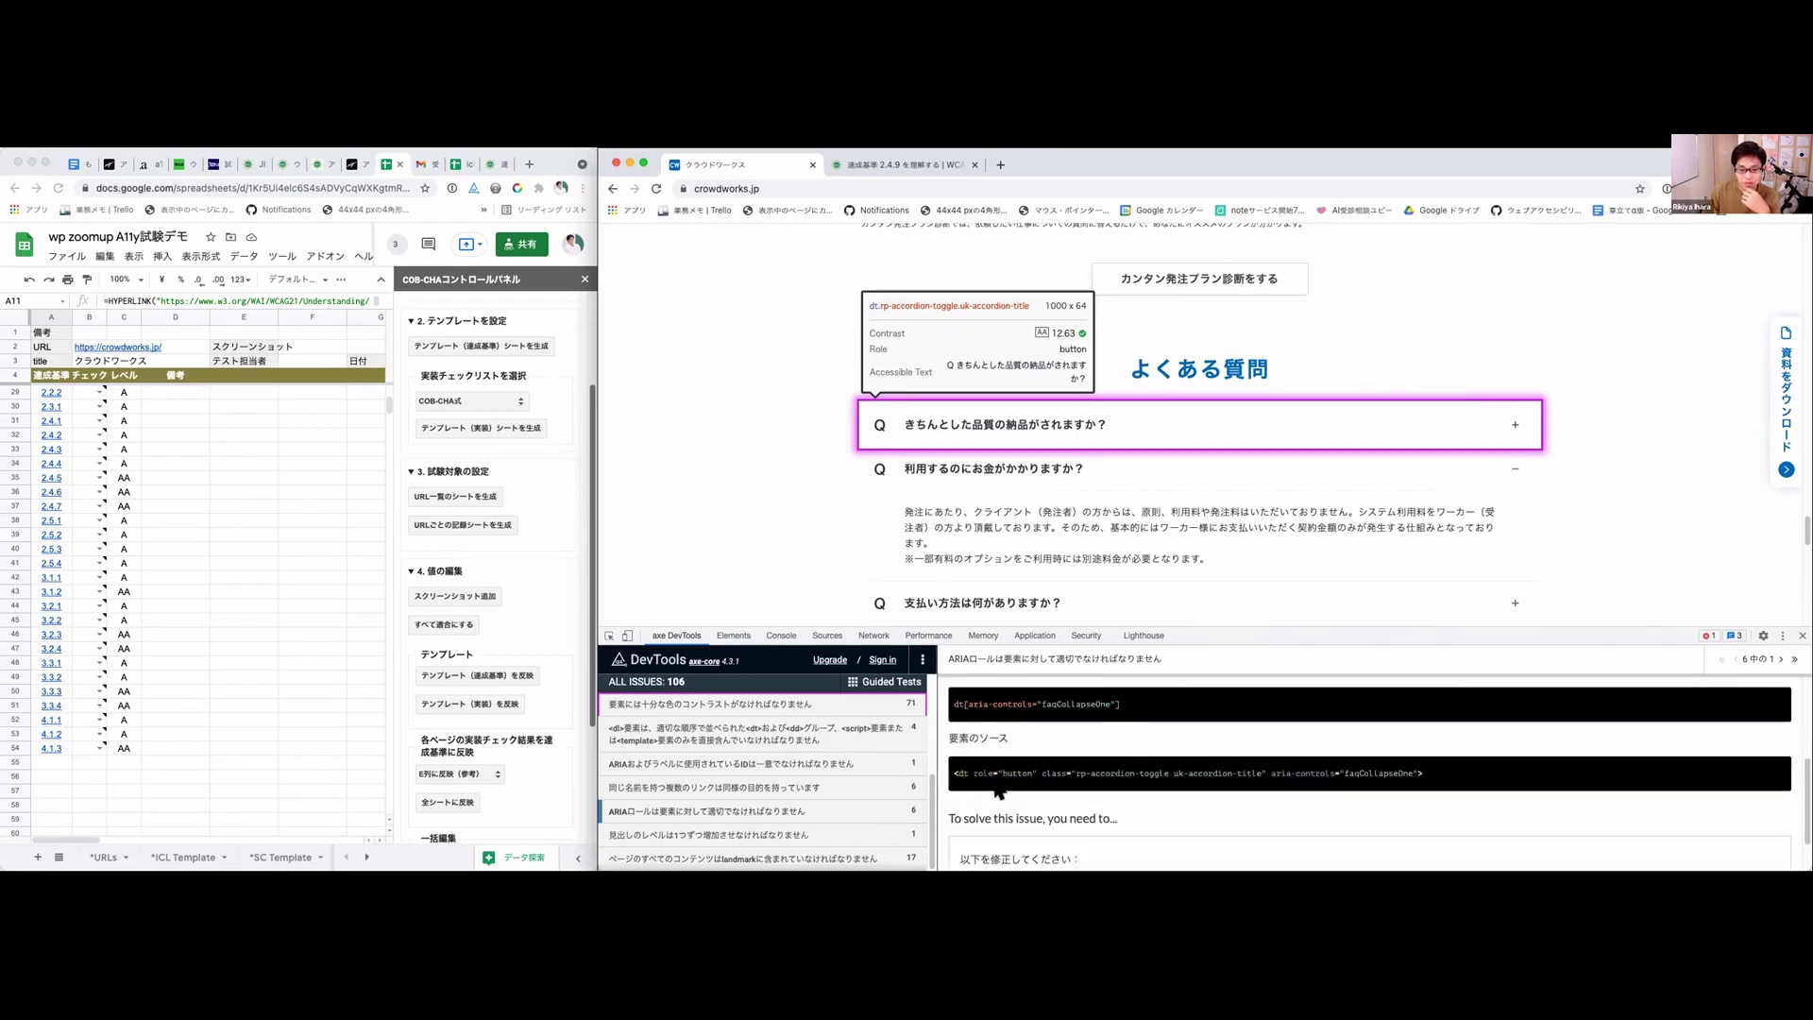
scroll(998, 791, "up", 5)
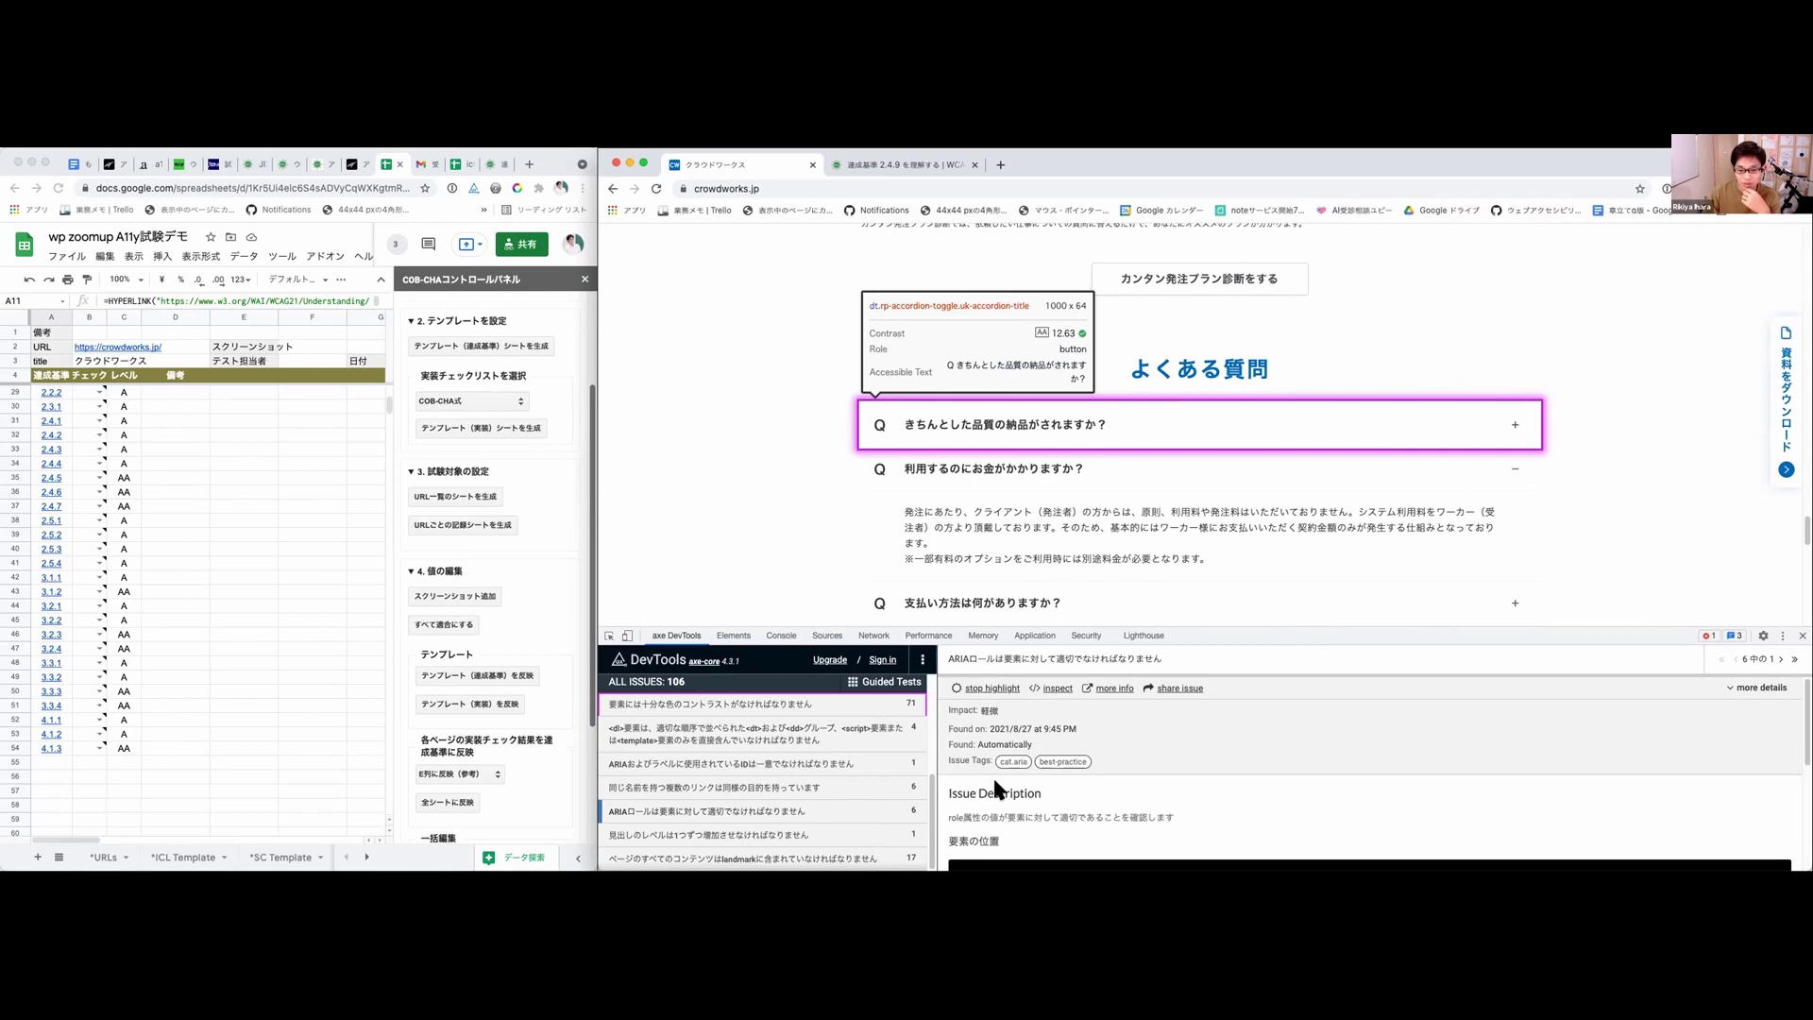
Step: Open the issue on heading levels increasing by one and outline the page's headings with the web developer extension
left_click(869, 834)
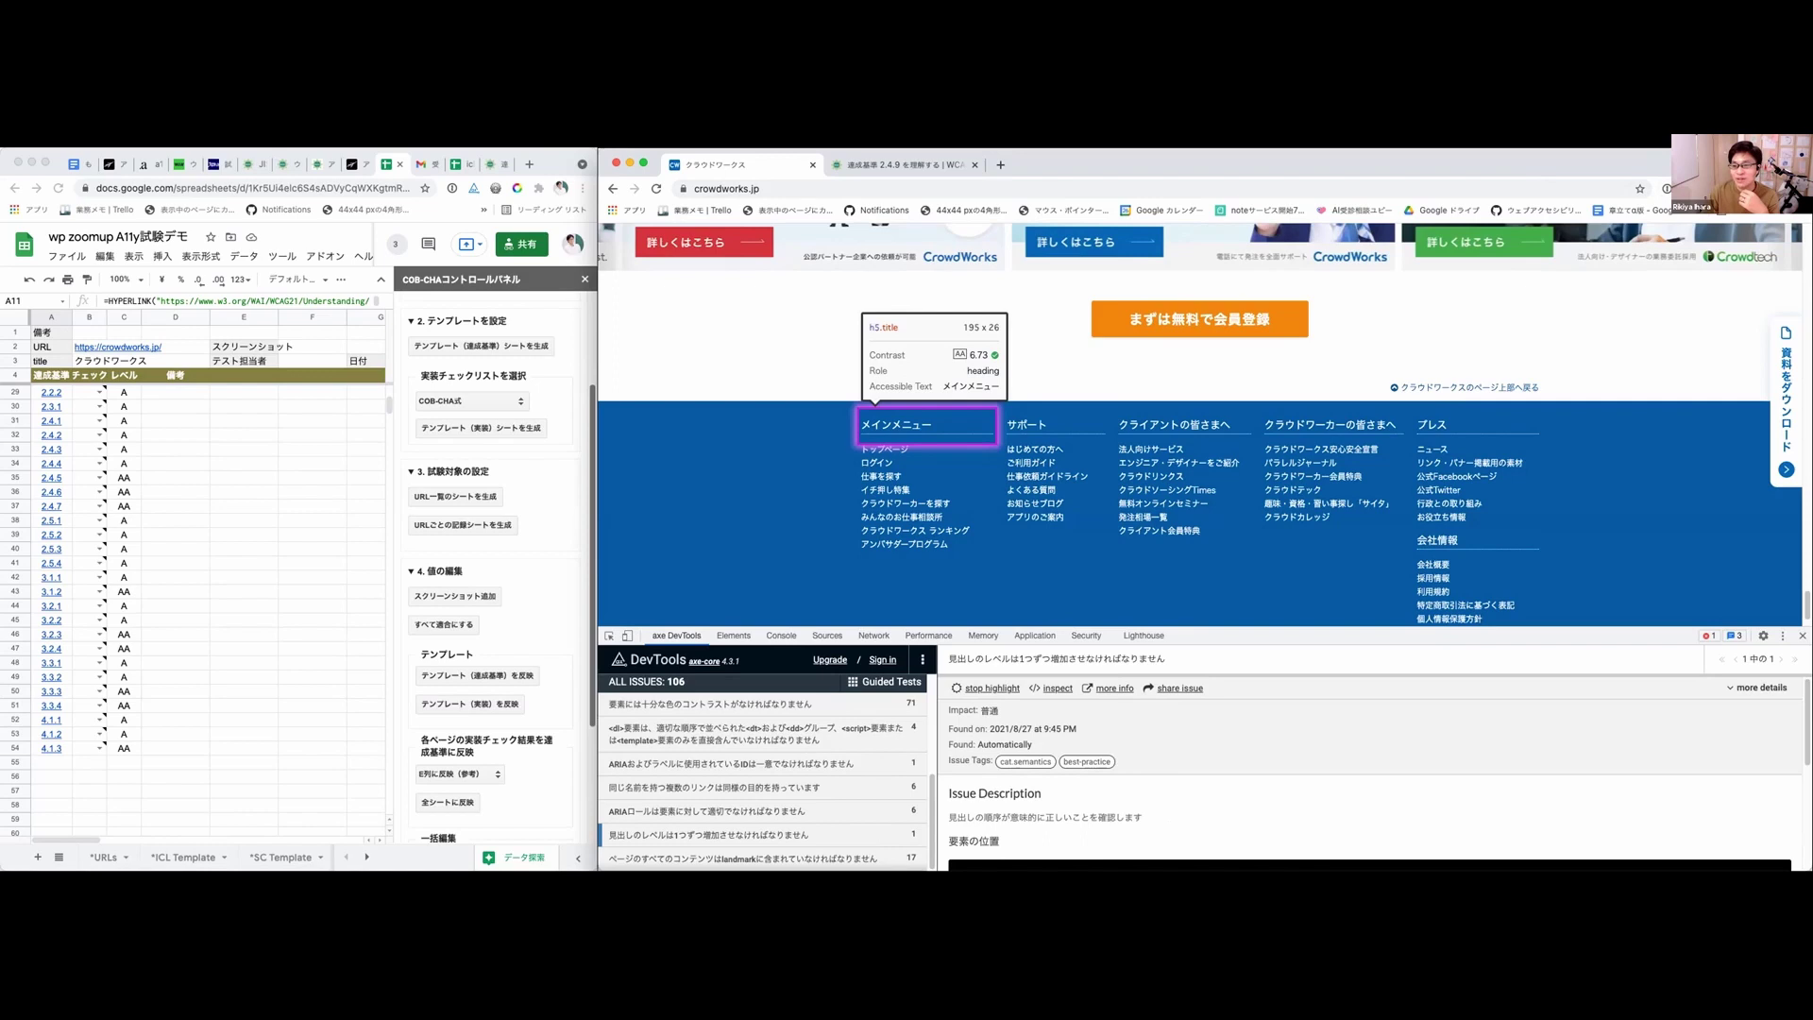
left_click(1699, 188)
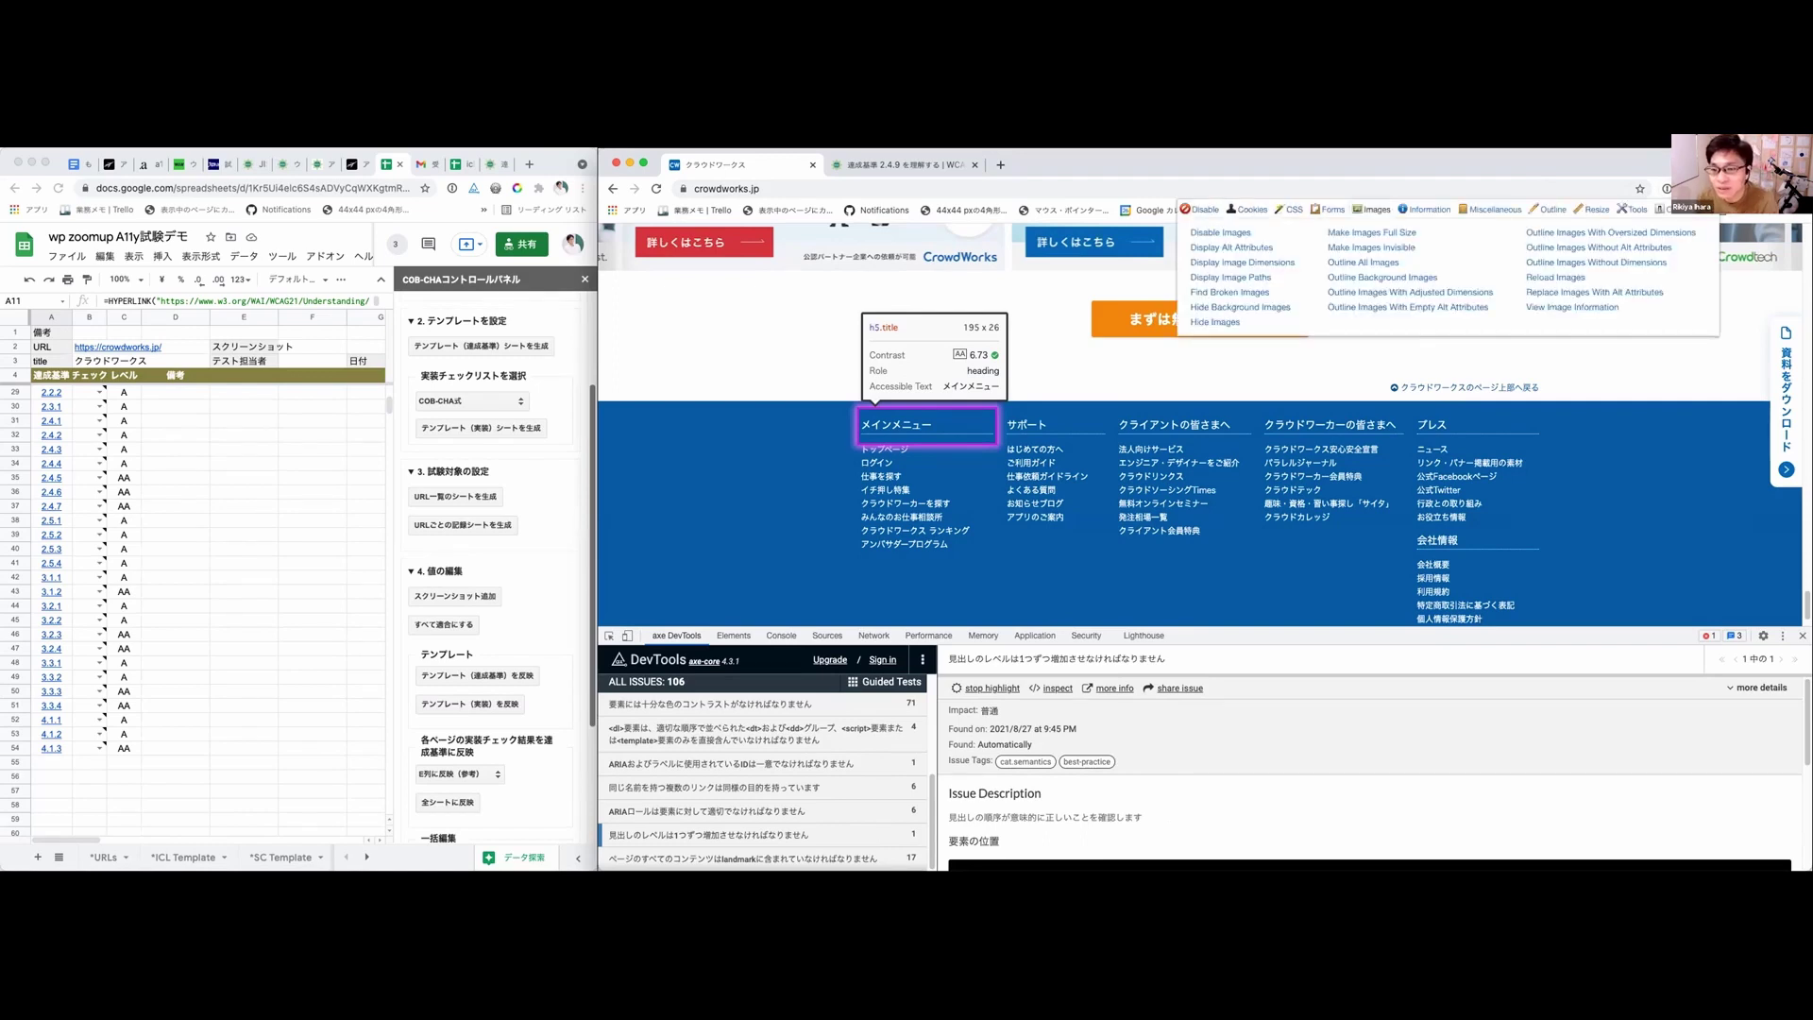
left_click(1407, 211)
left_click(1486, 208)
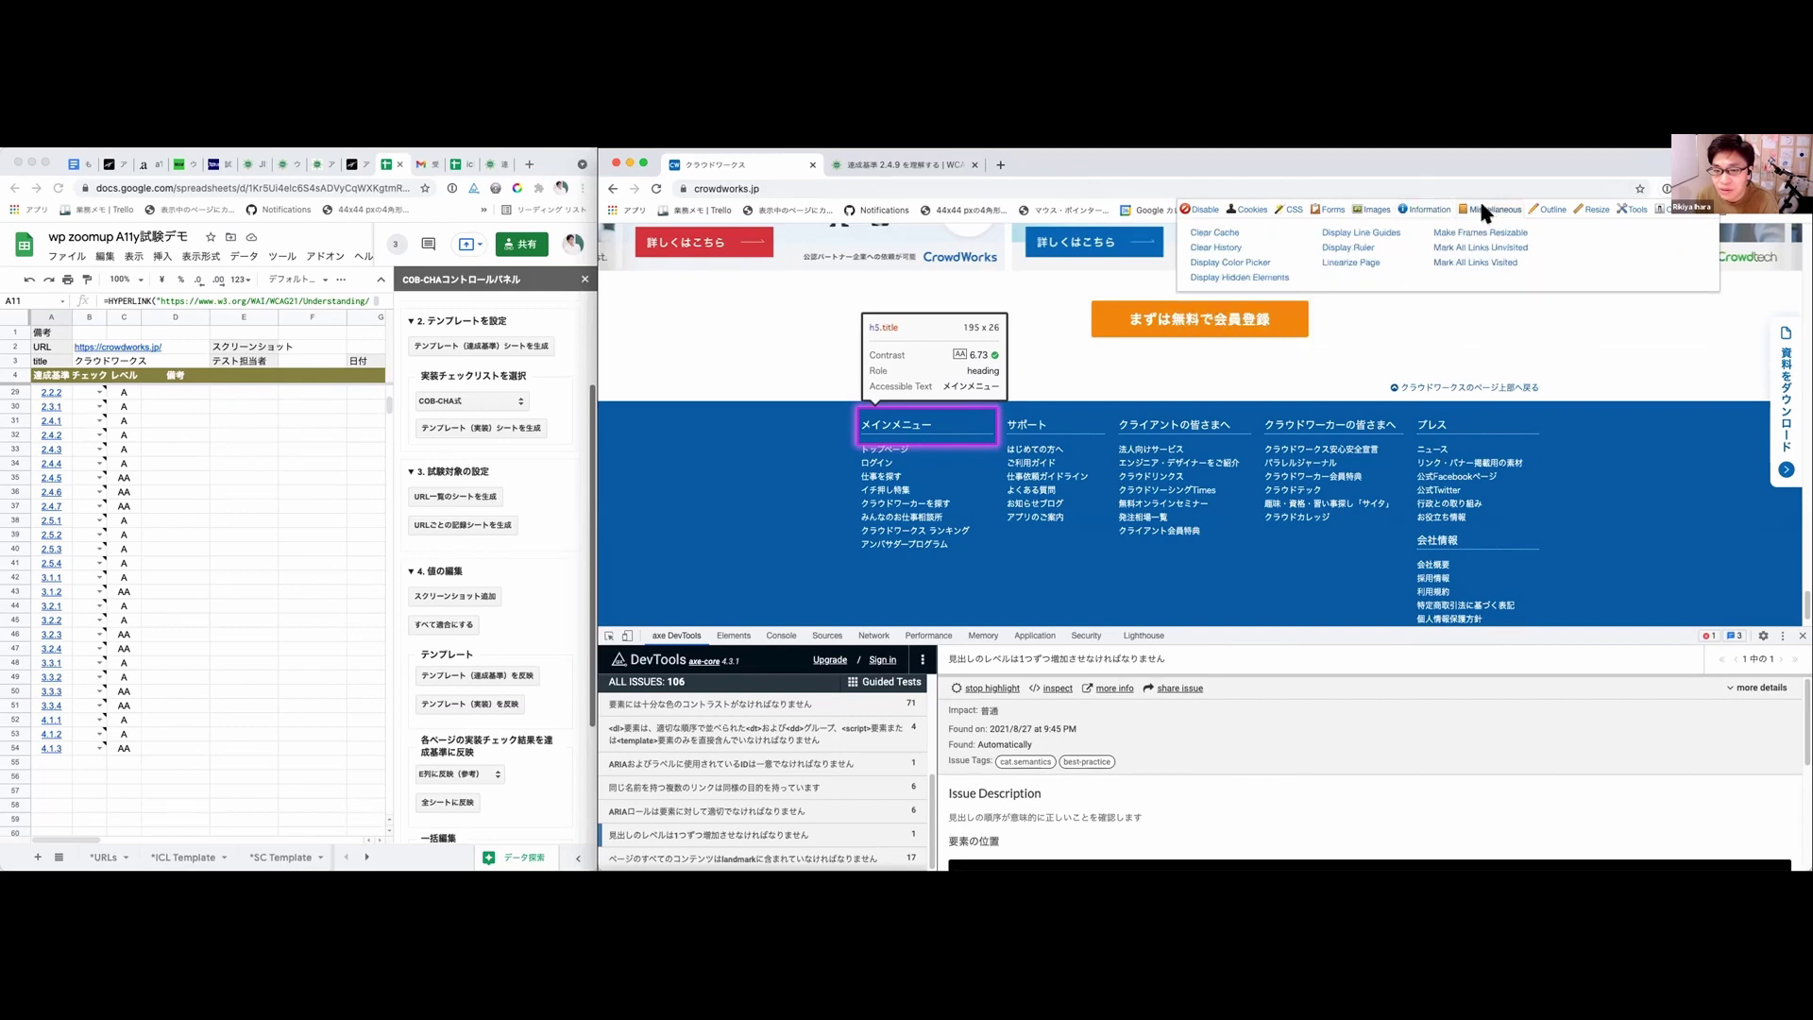
left_click(1417, 210)
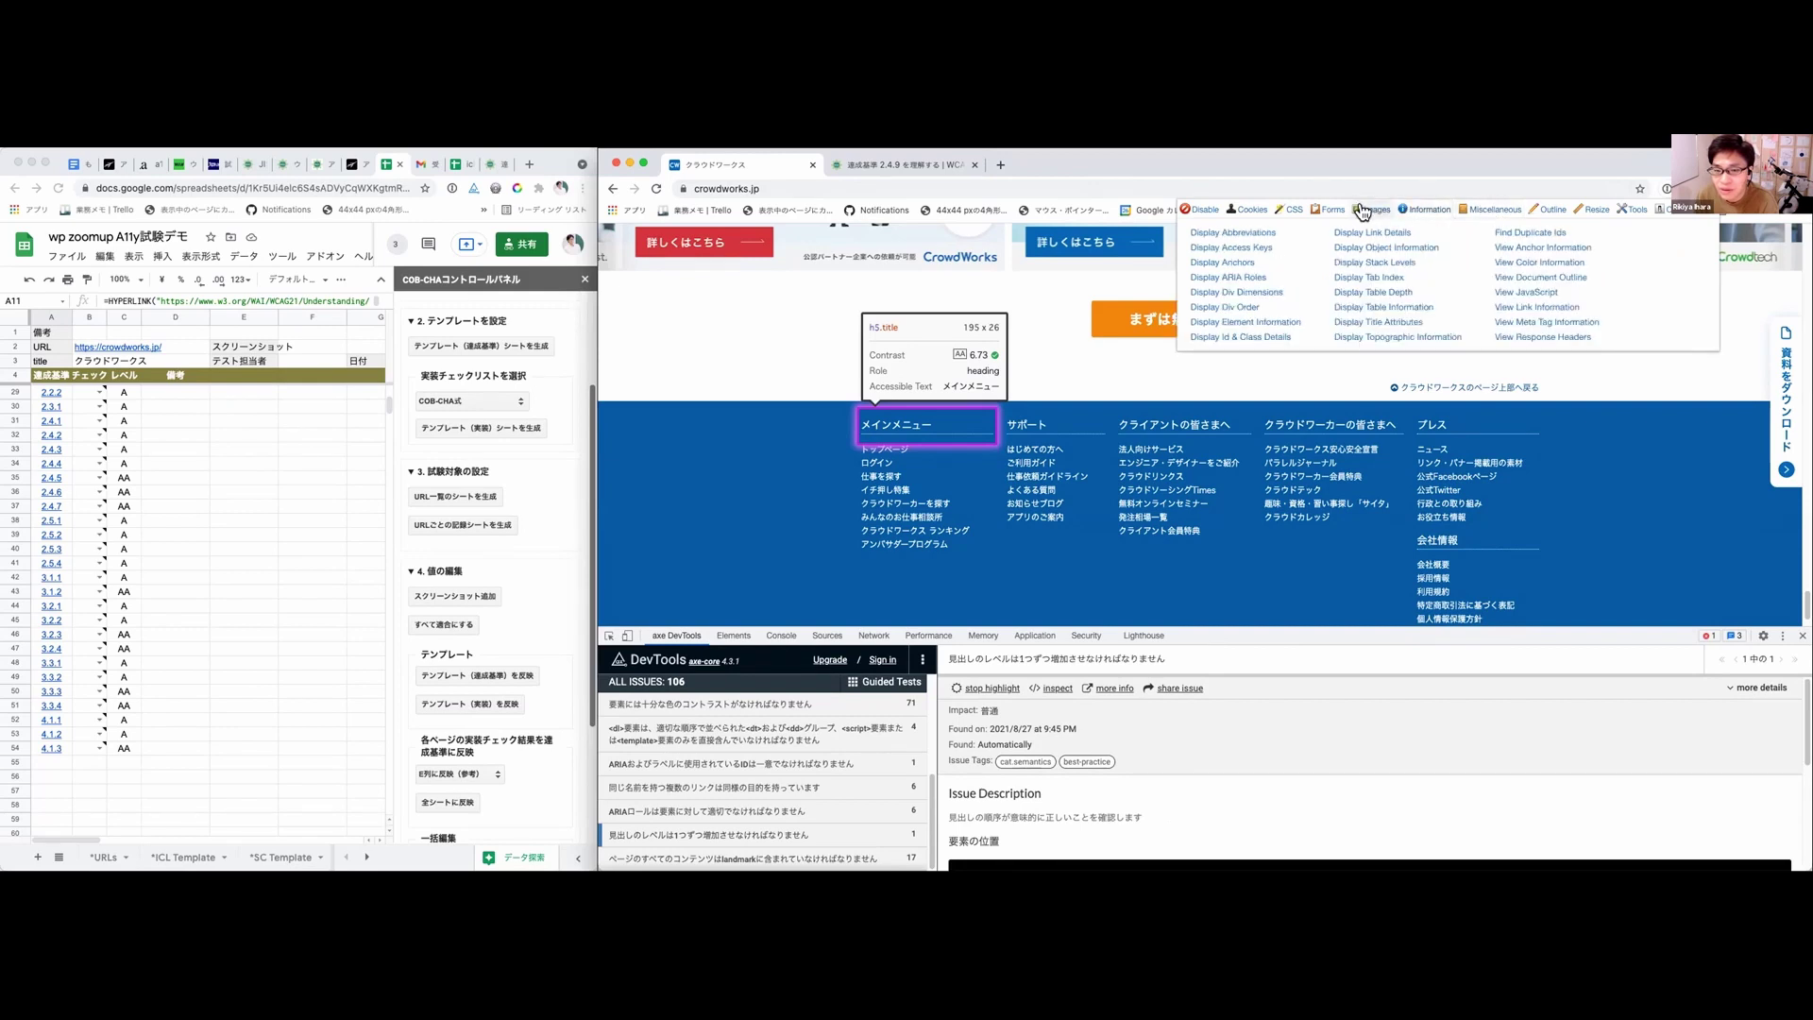
left_click(1364, 209)
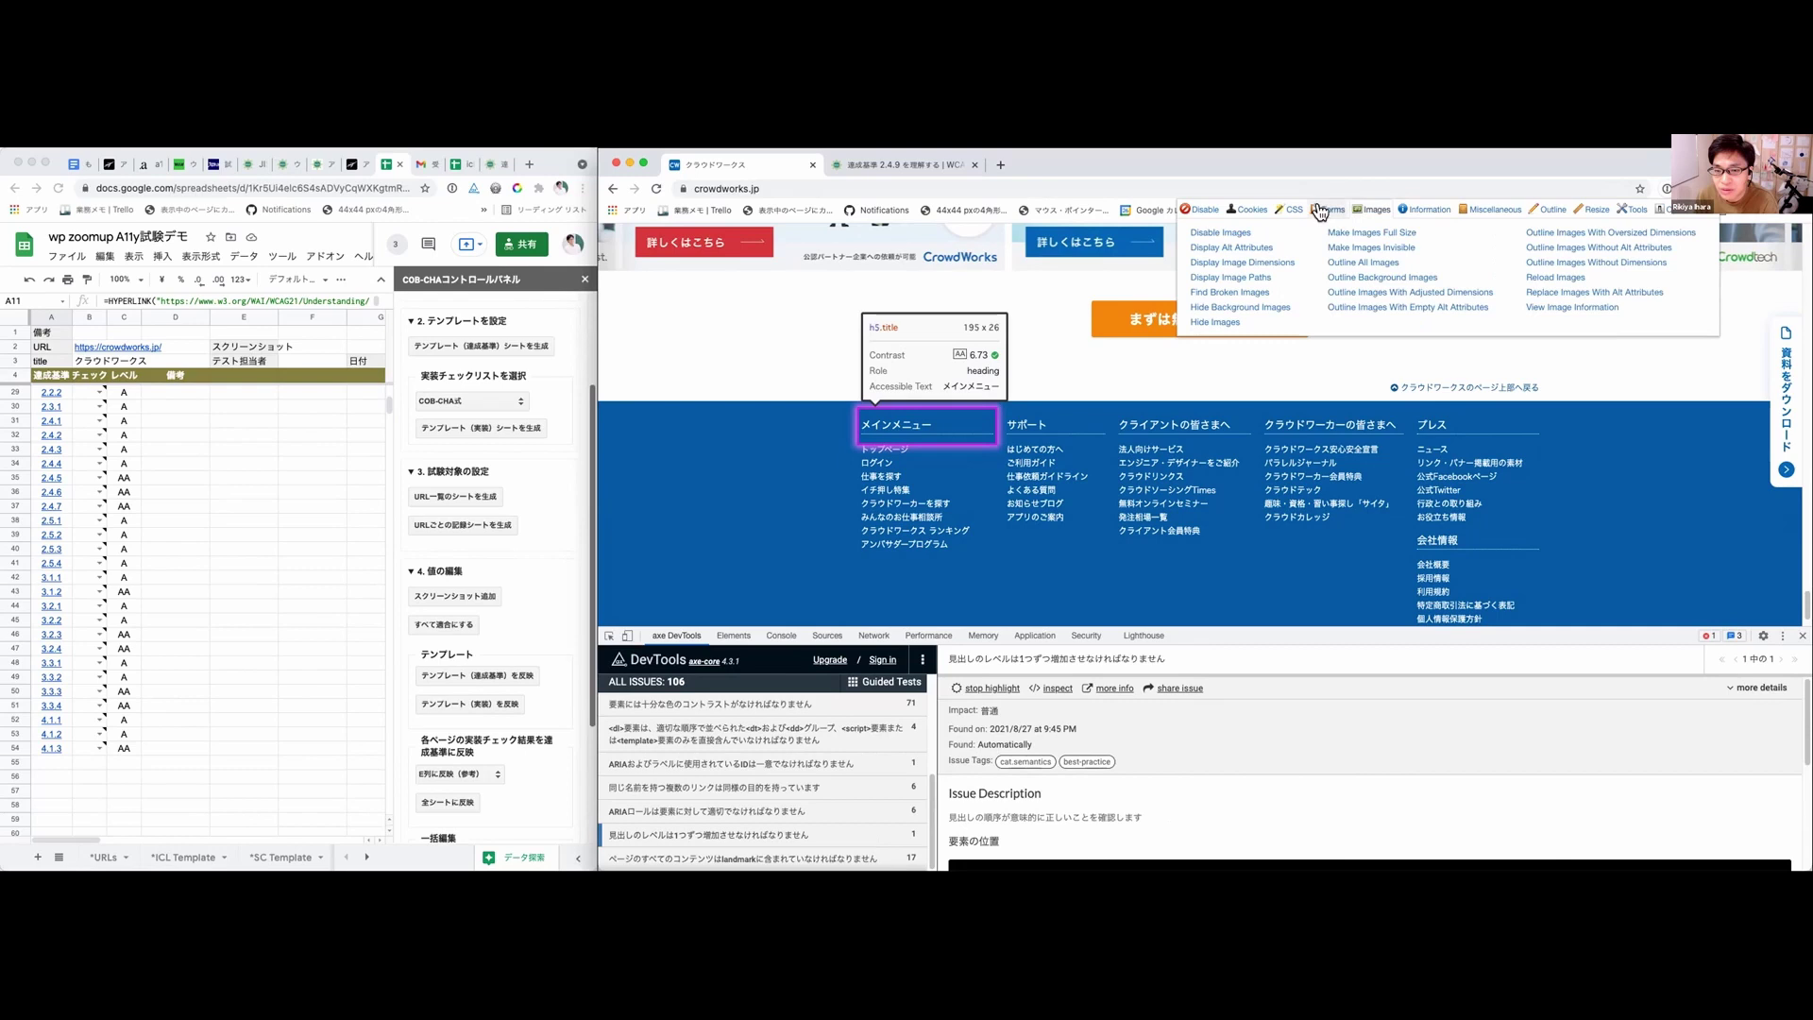
left_click(1541, 208)
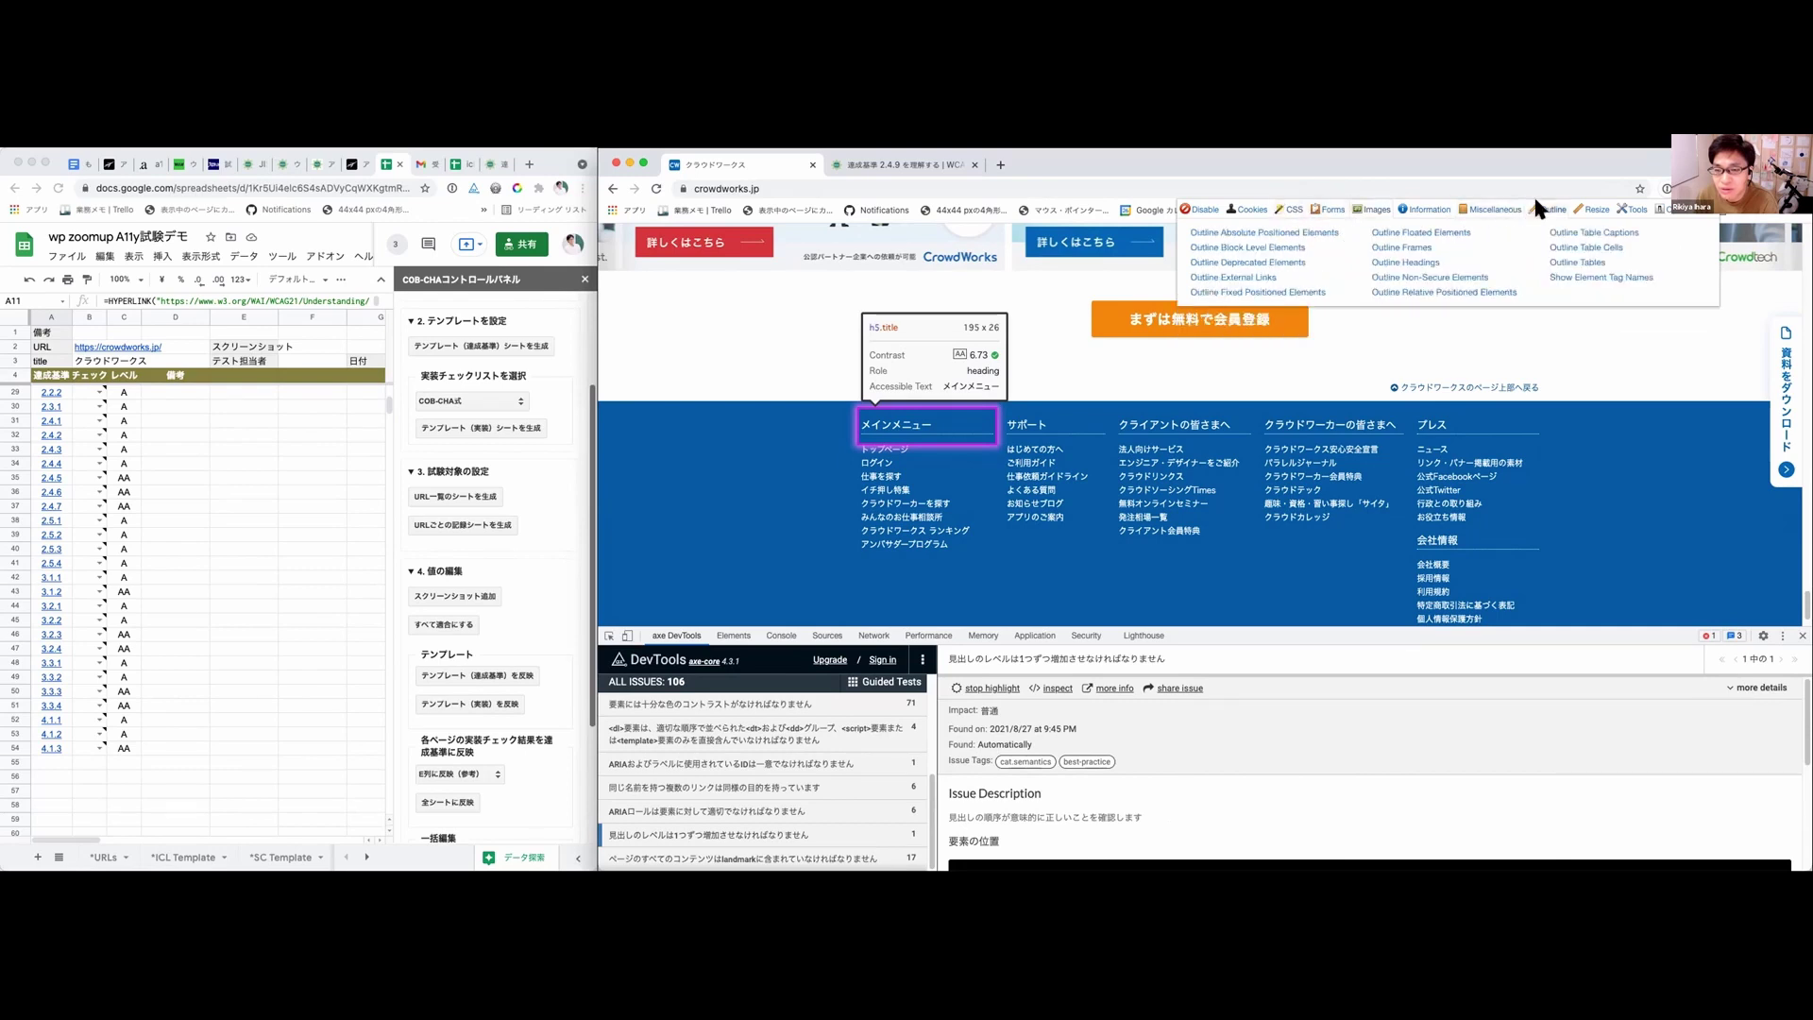
left_click(1429, 265)
Step: Examine the outlined headings from the サポートサービスも充実 section down to the footer menu
scroll(1531, 412, "up", 3)
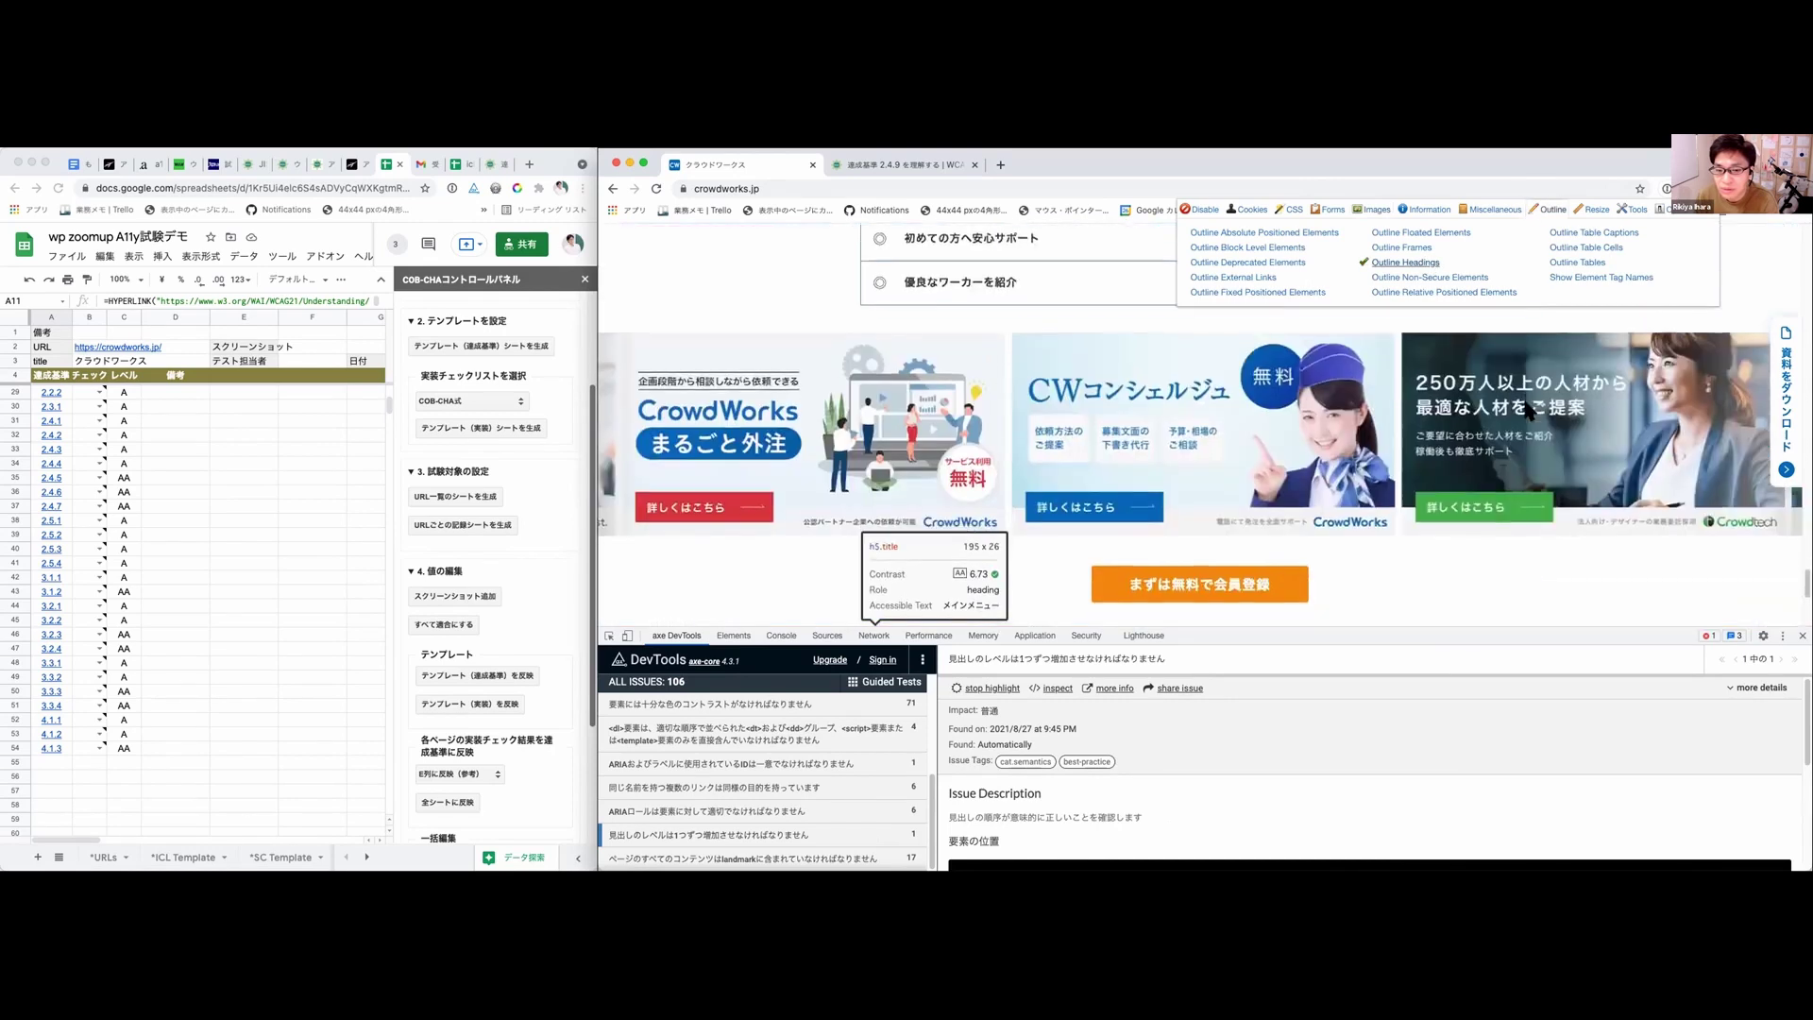
scroll(1530, 411, "up", 5)
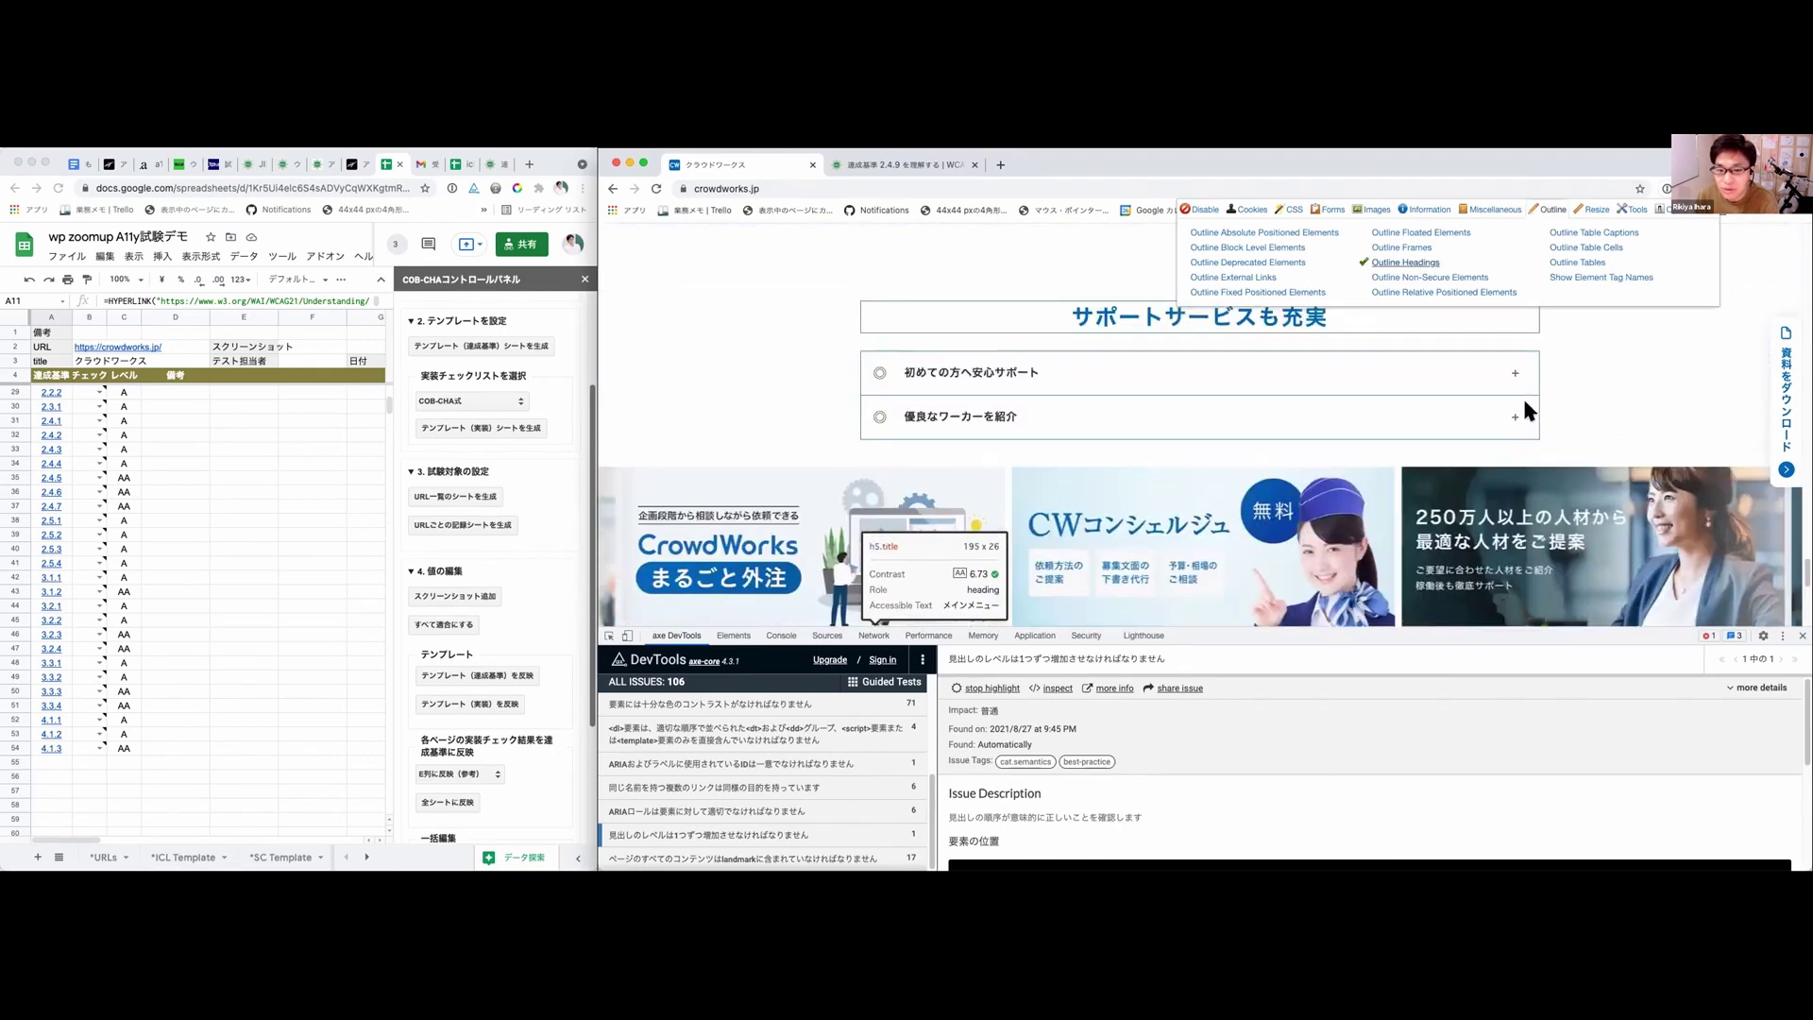
scroll(1530, 411, "down", 3)
scroll(1528, 411, "down", 3)
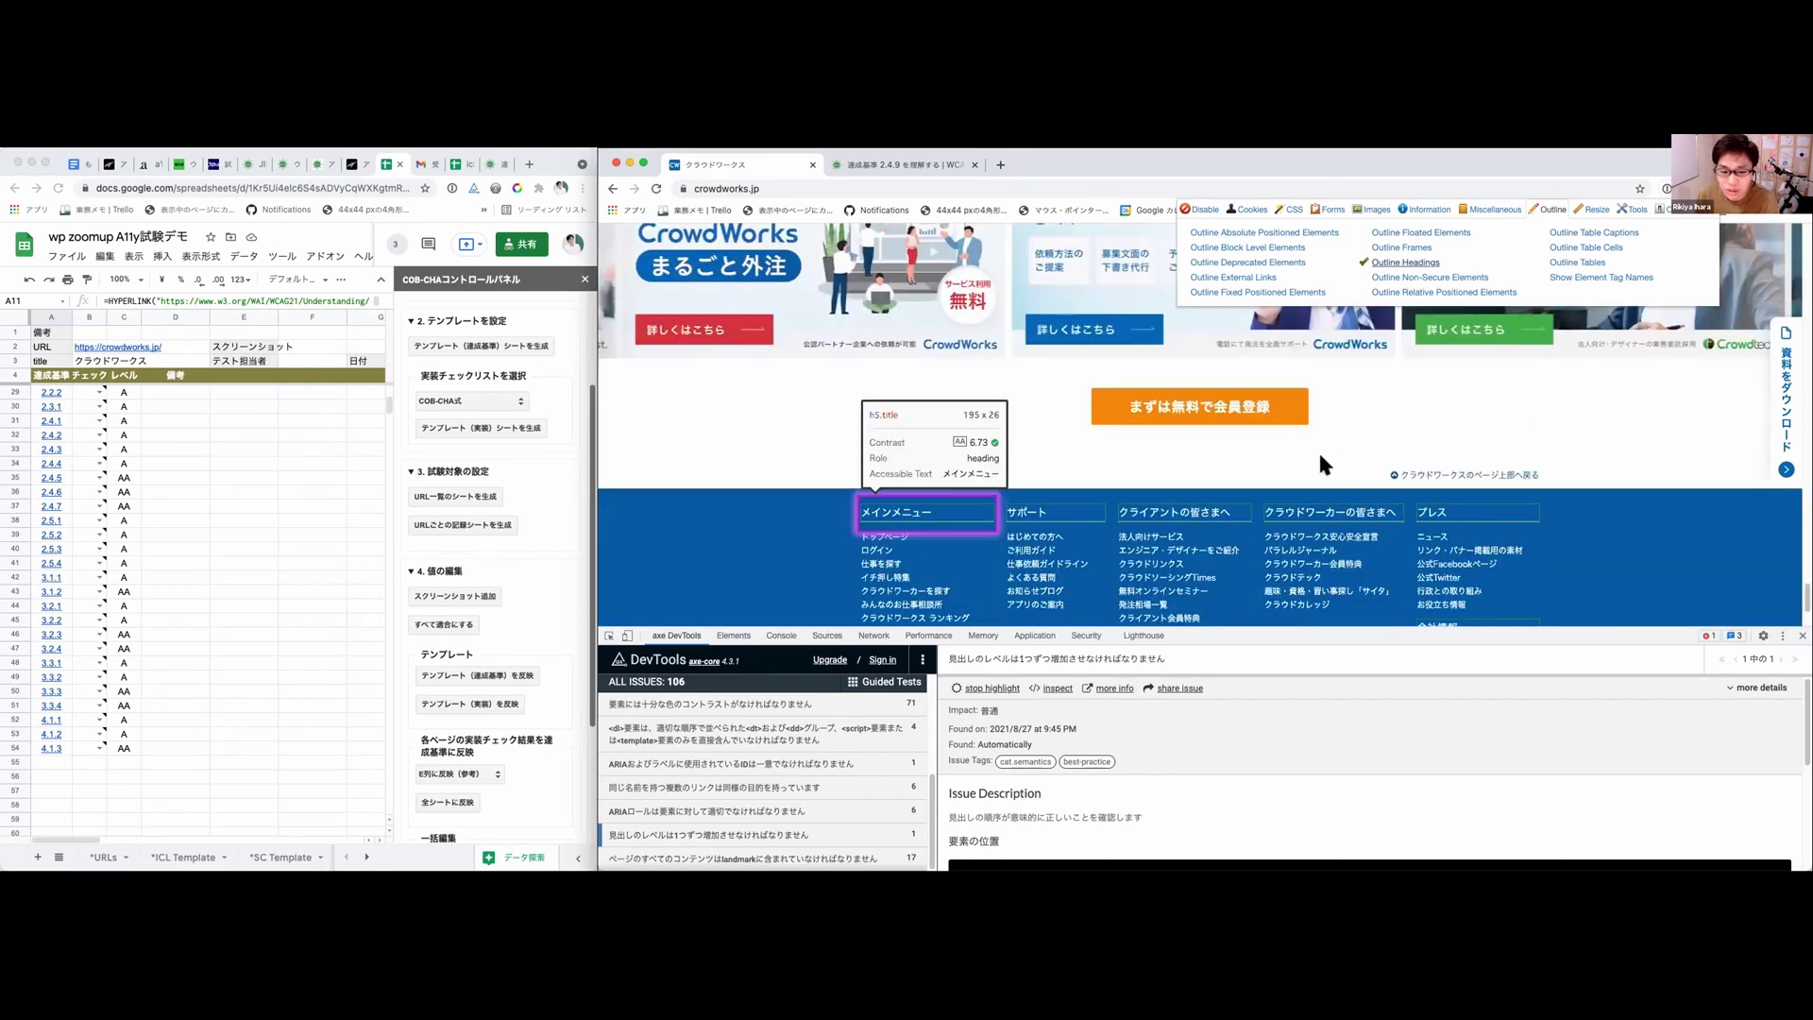
scroll(1309, 449, "up", 2)
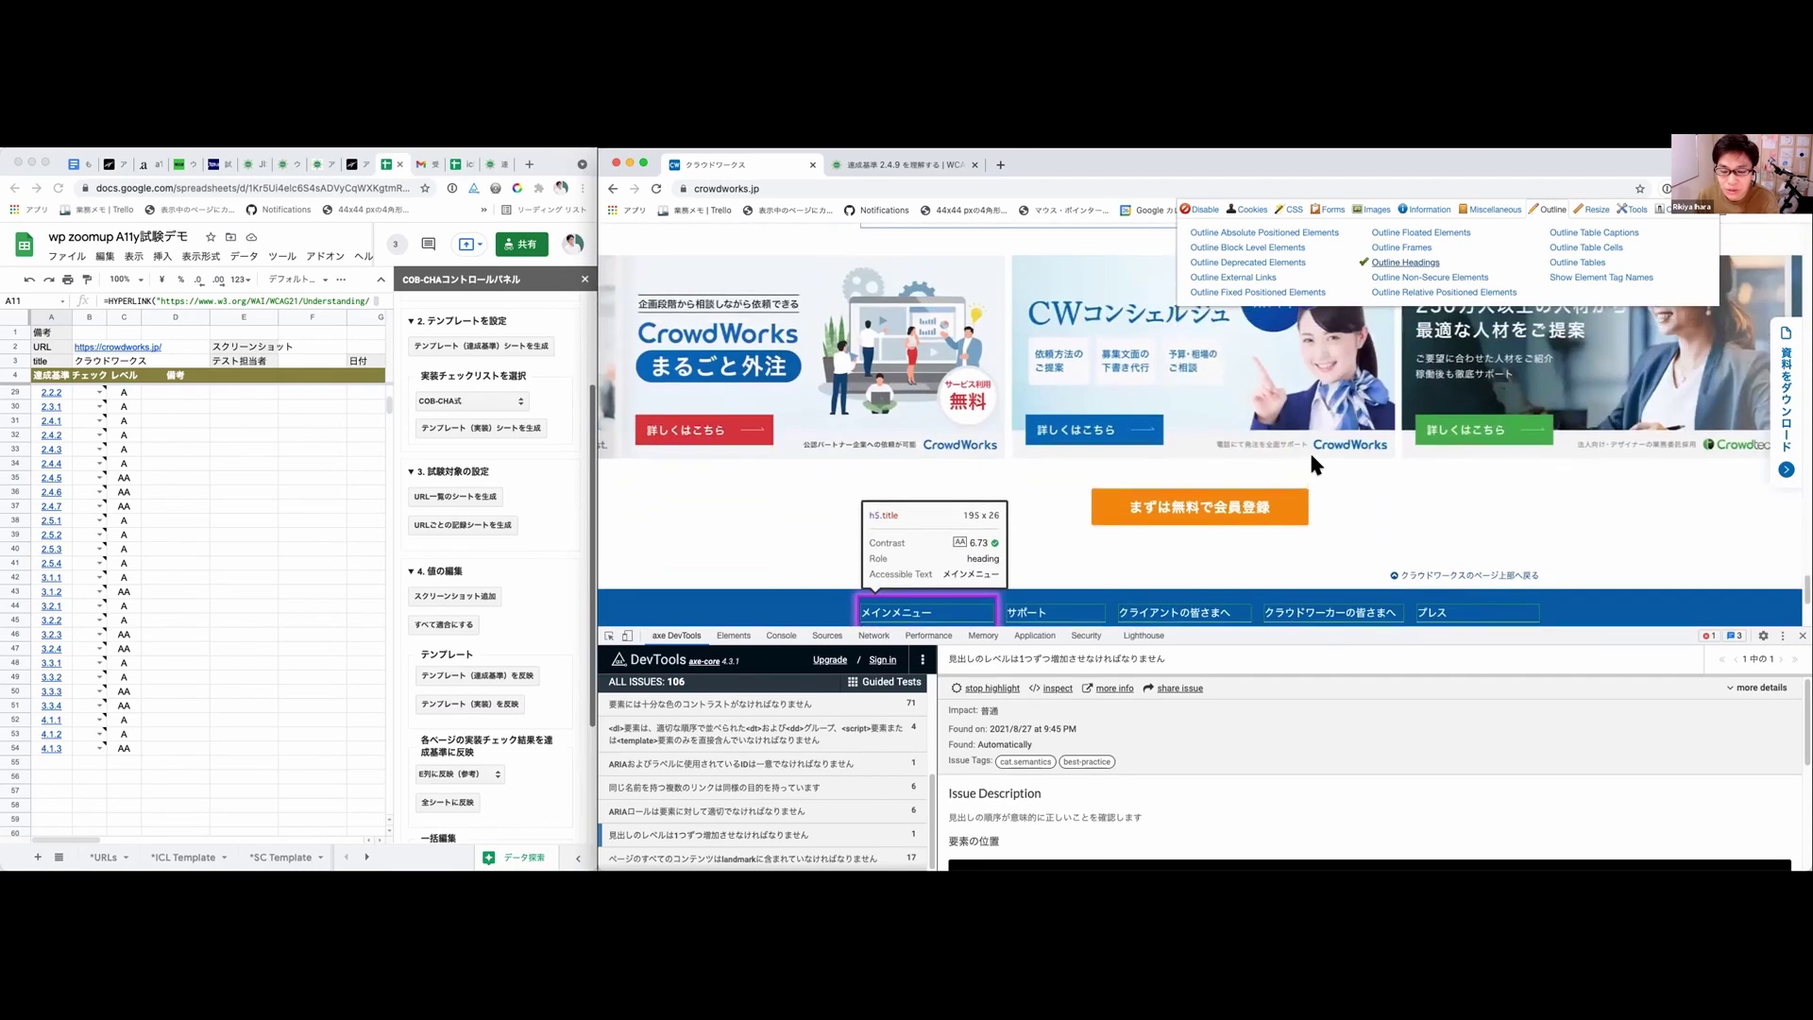
scroll(1309, 449, "up", 4)
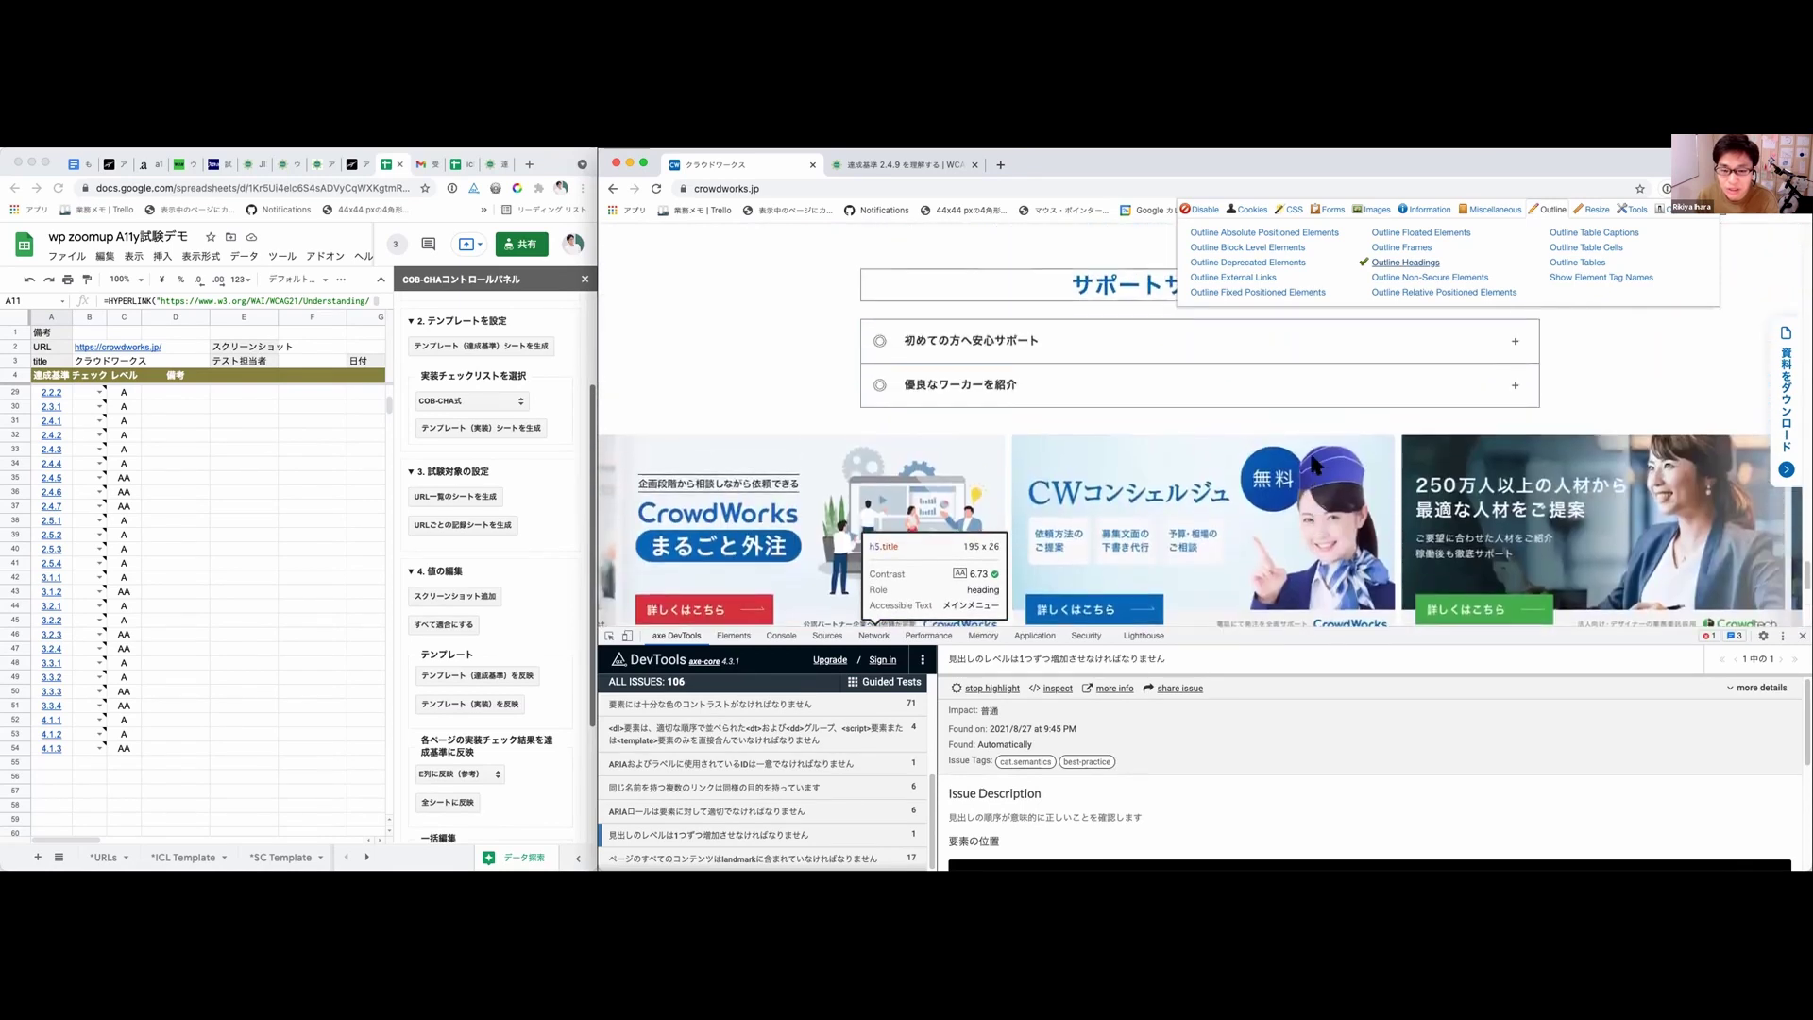
scroll(1313, 462, "up", 2)
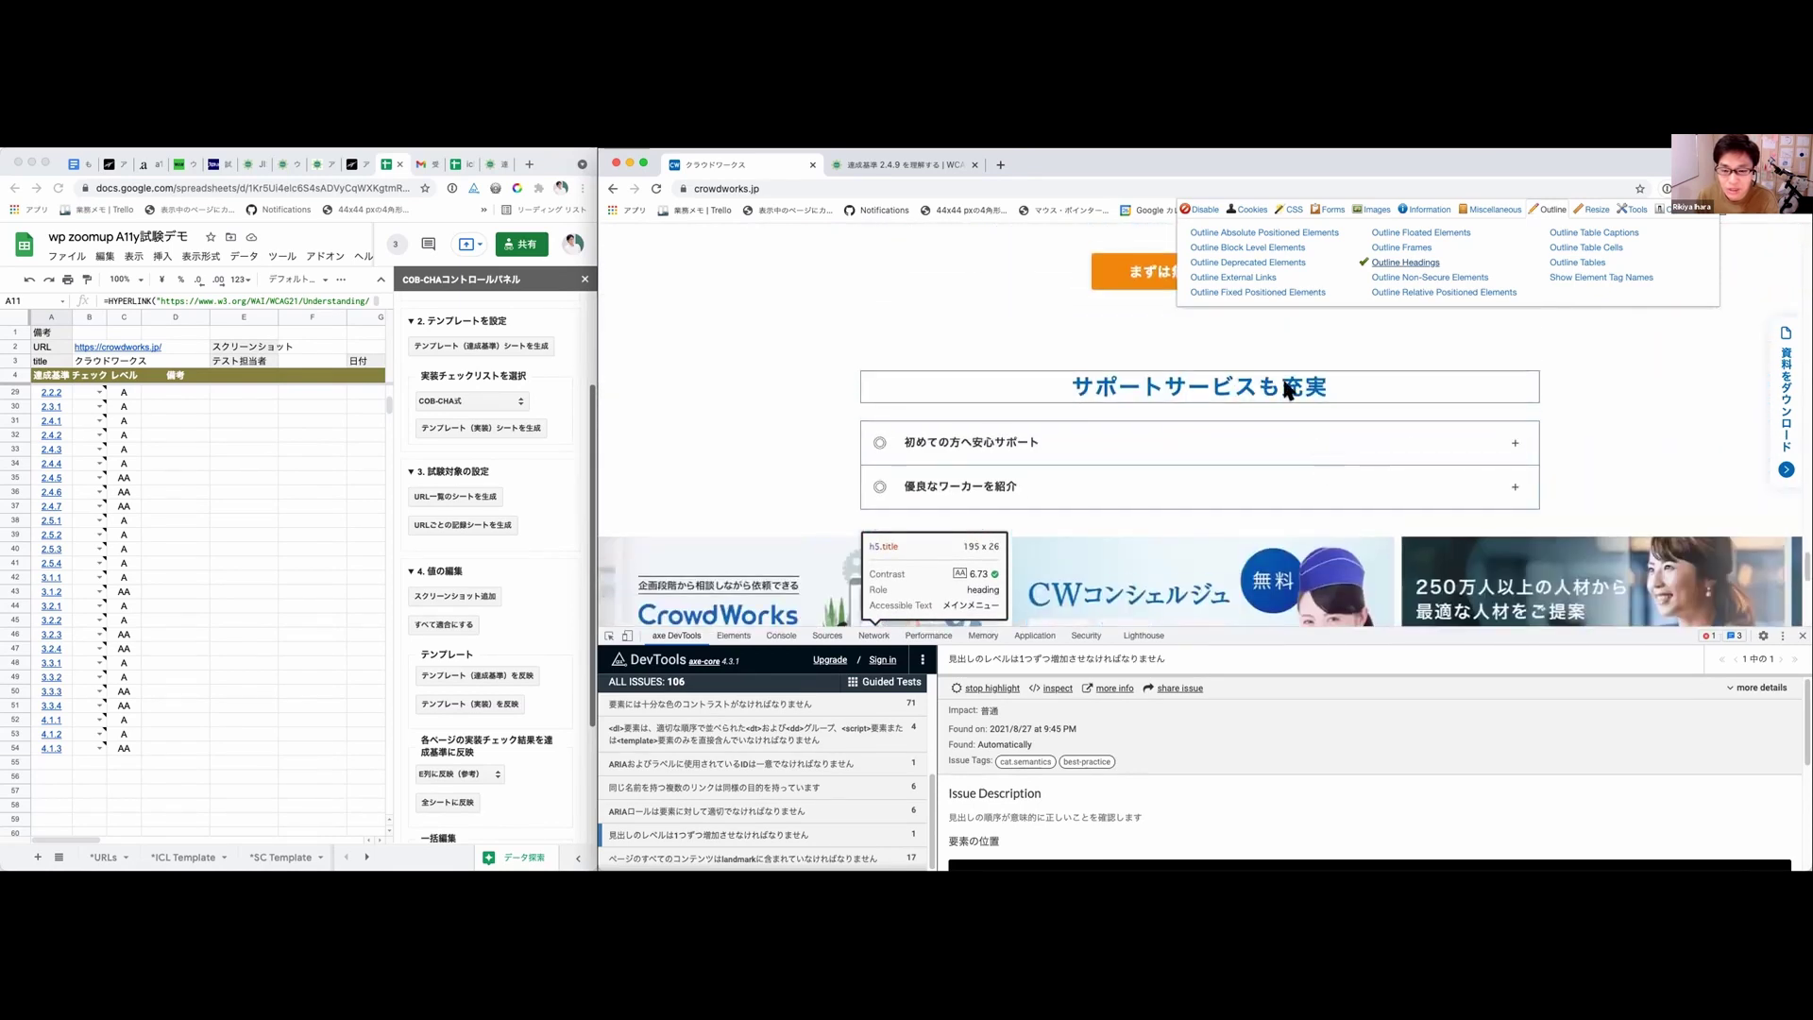
Step: Inspect the サポートサービスも充実 heading and the footer's メインメニュー heading in the page markup
left_click(596, 635)
left_click(609, 635)
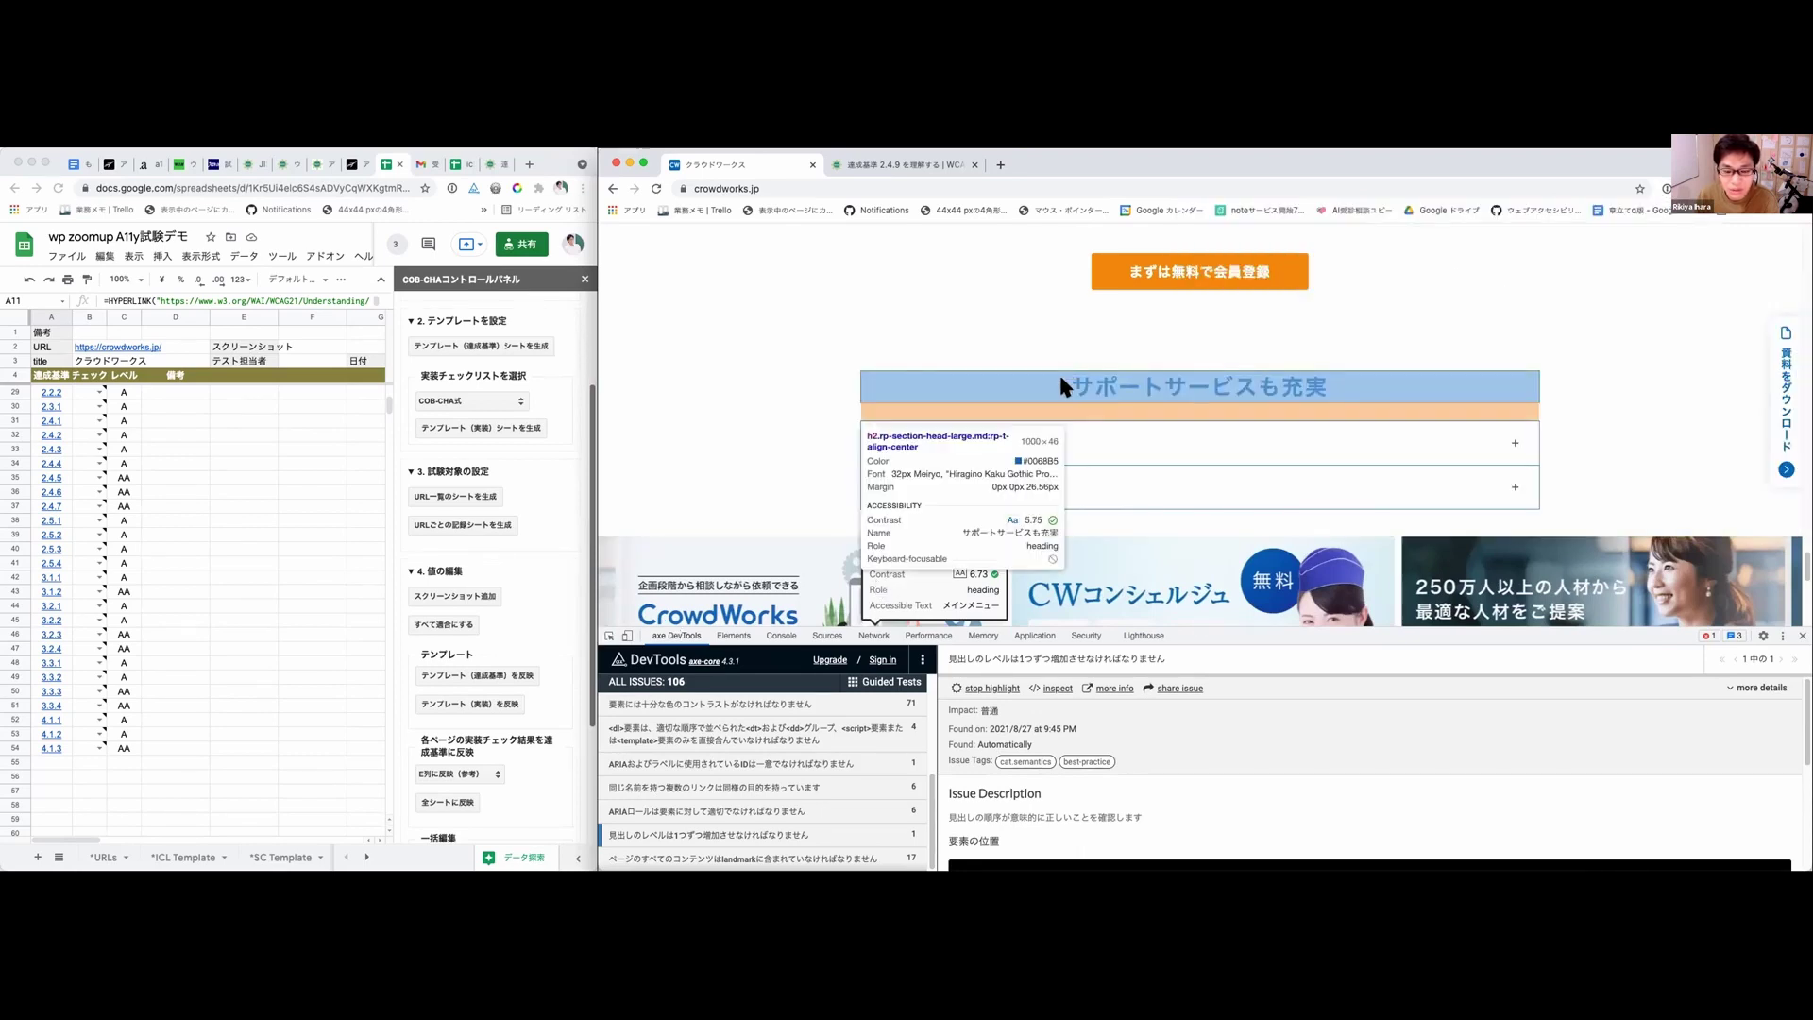
left_click(1060, 379)
scroll(1060, 385, "down", 5)
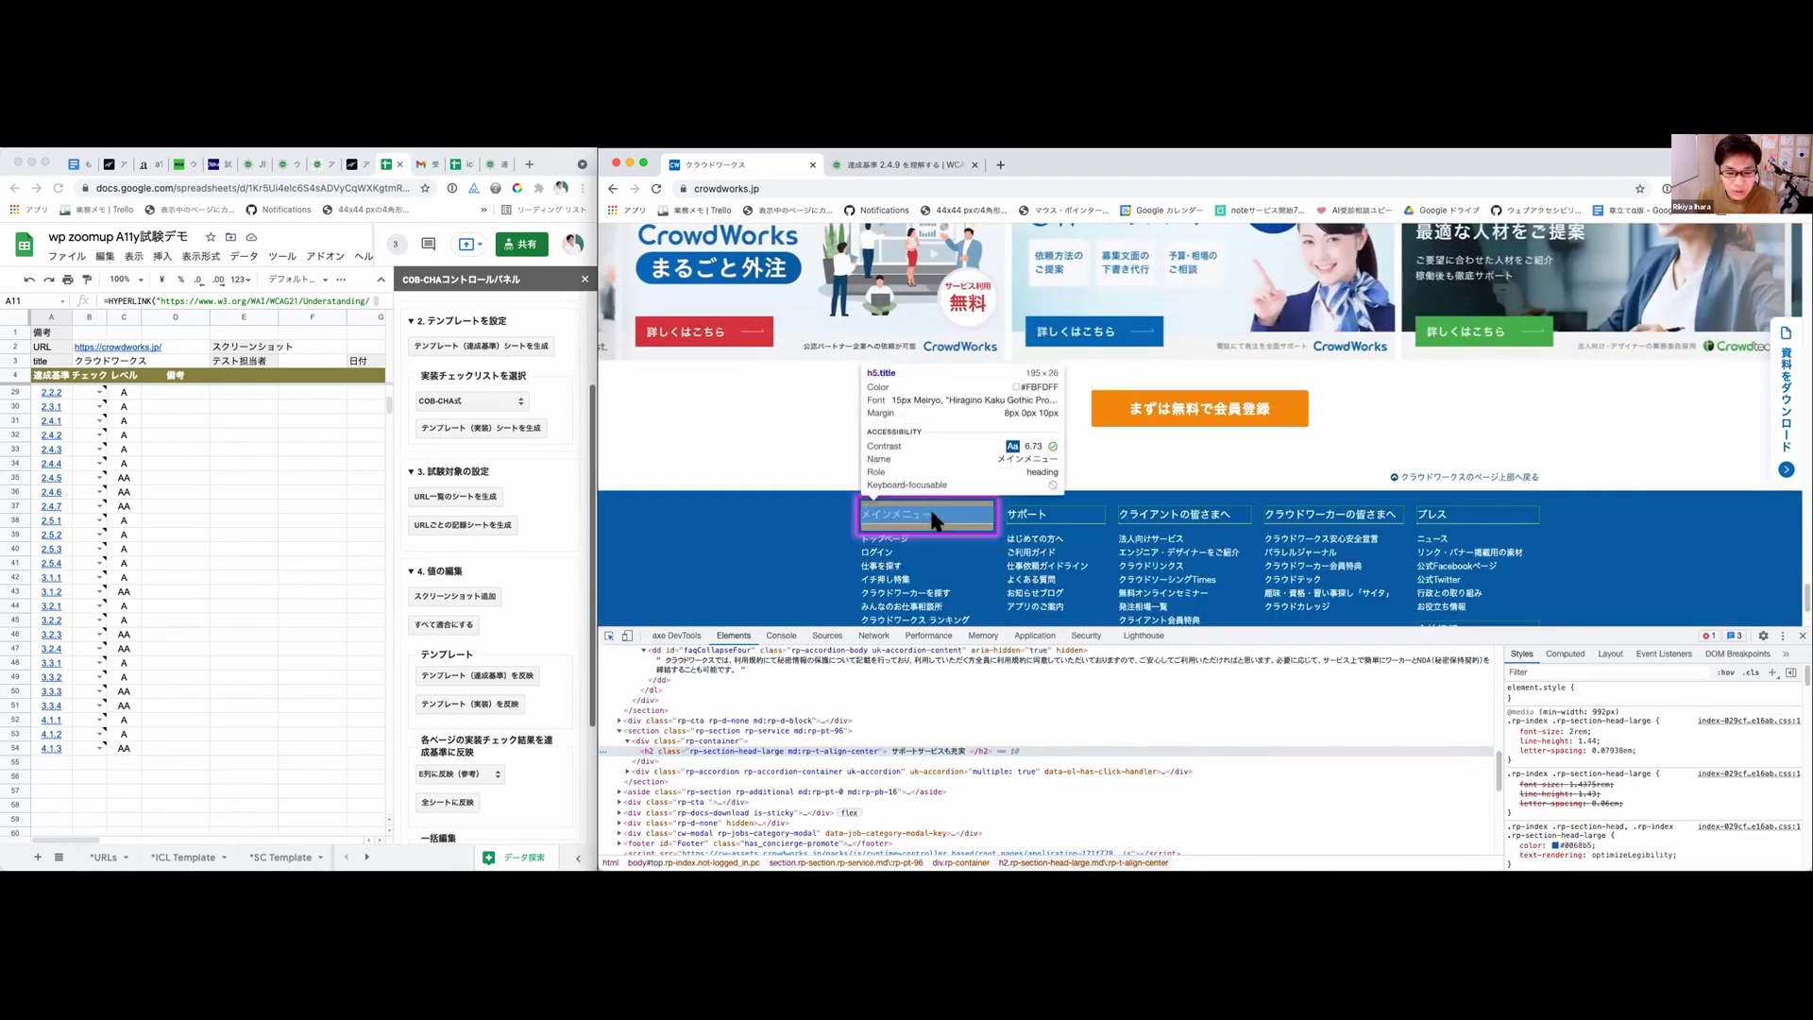
left_click(929, 506)
Step: Compare the section's h2 with the footer's h5 in the element tree and select the footer element
scroll(749, 738, "up", 2)
scroll(745, 725, "up", 3)
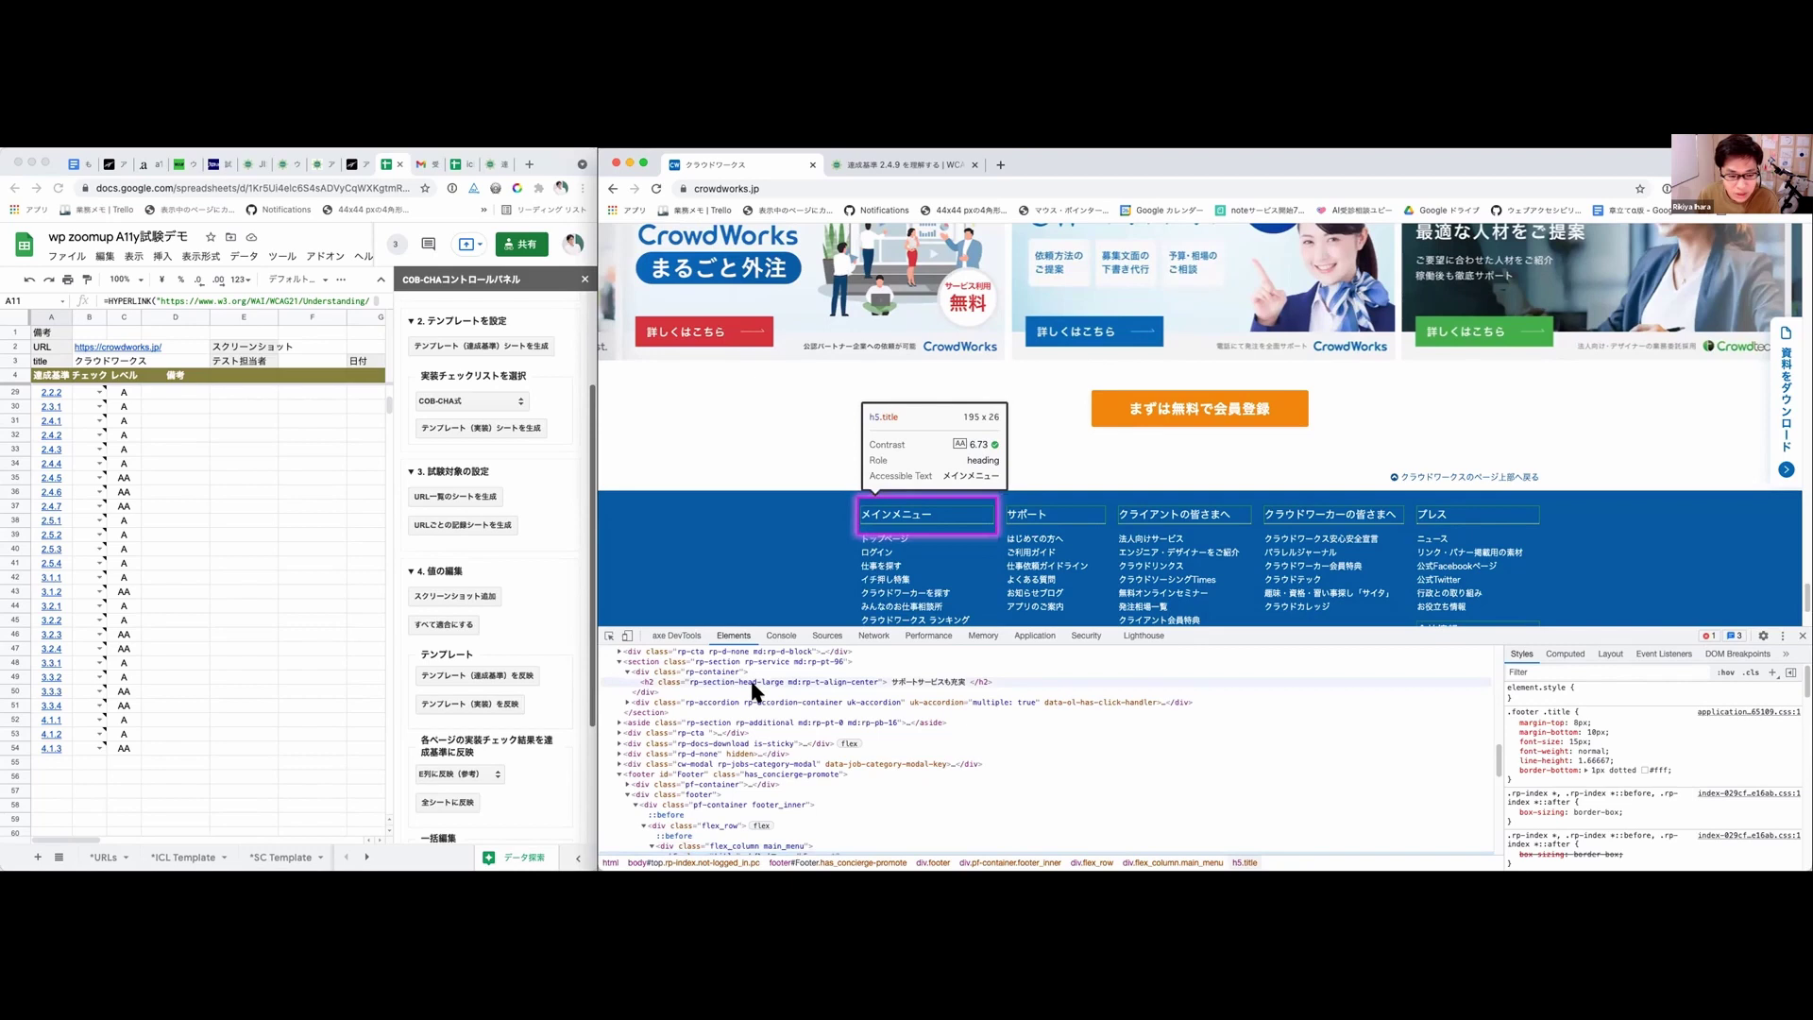
scroll(752, 722, "down", 5)
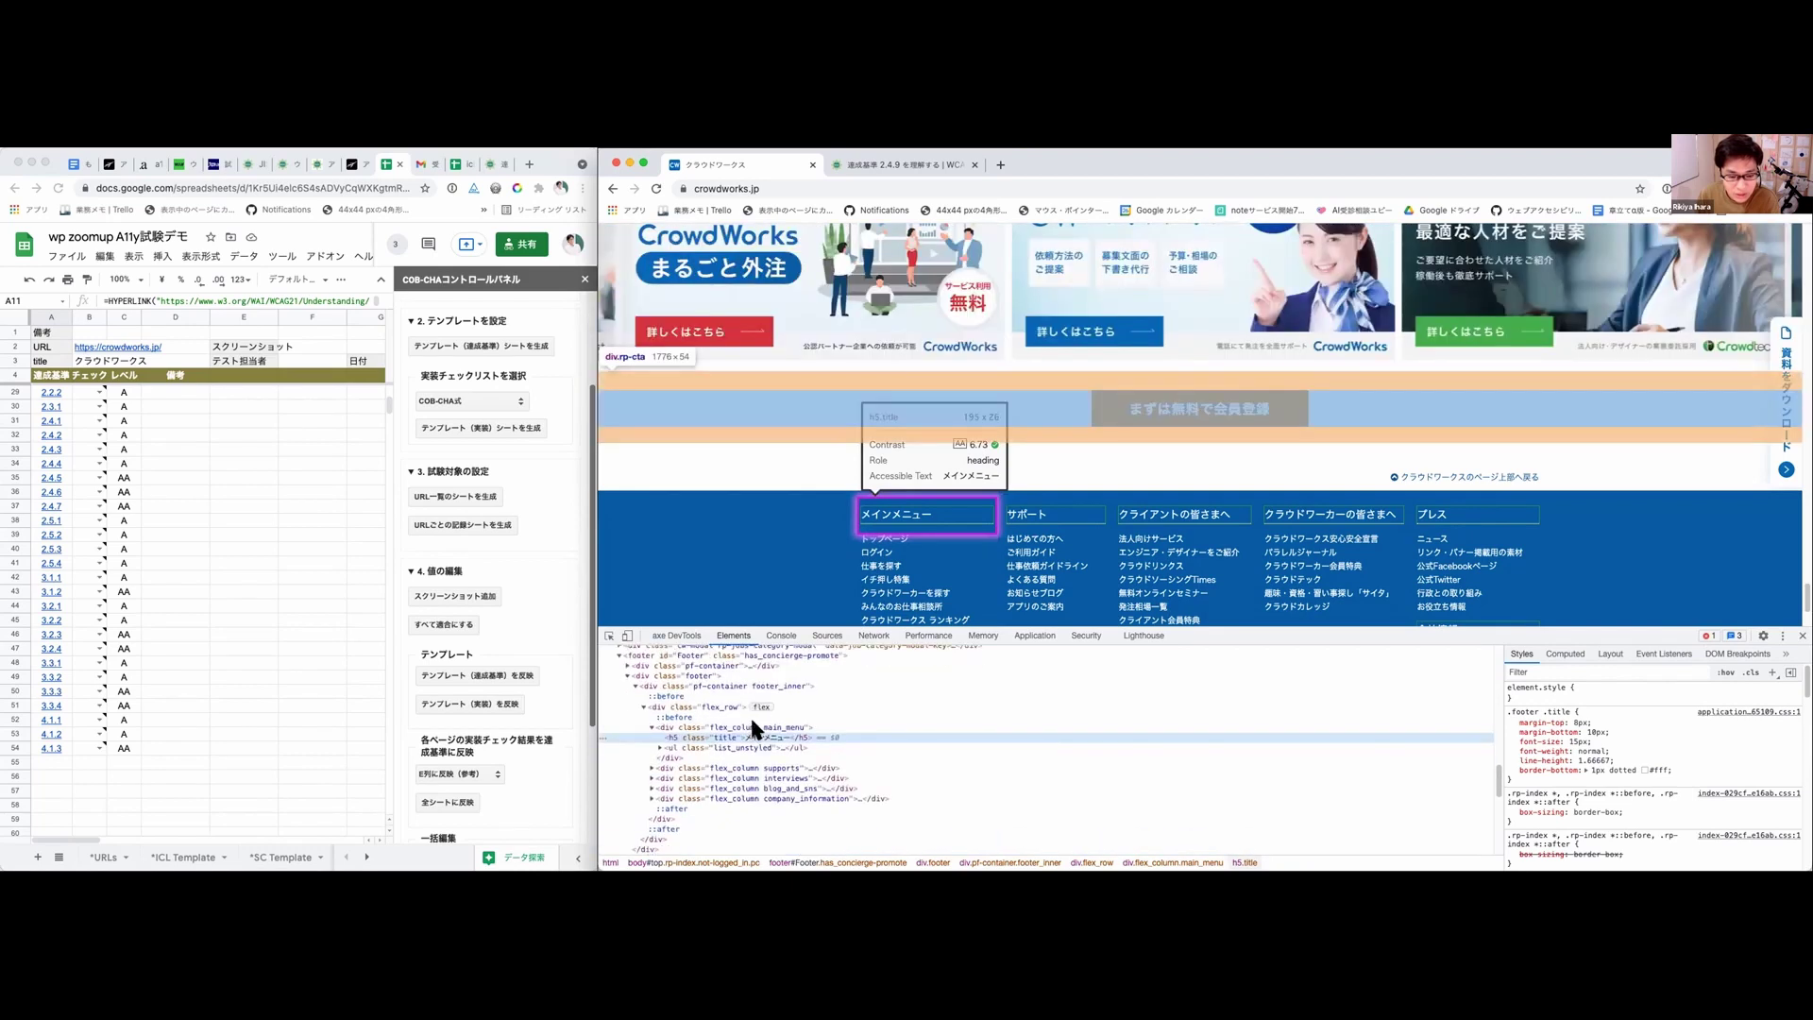
scroll(744, 679, "up", 1)
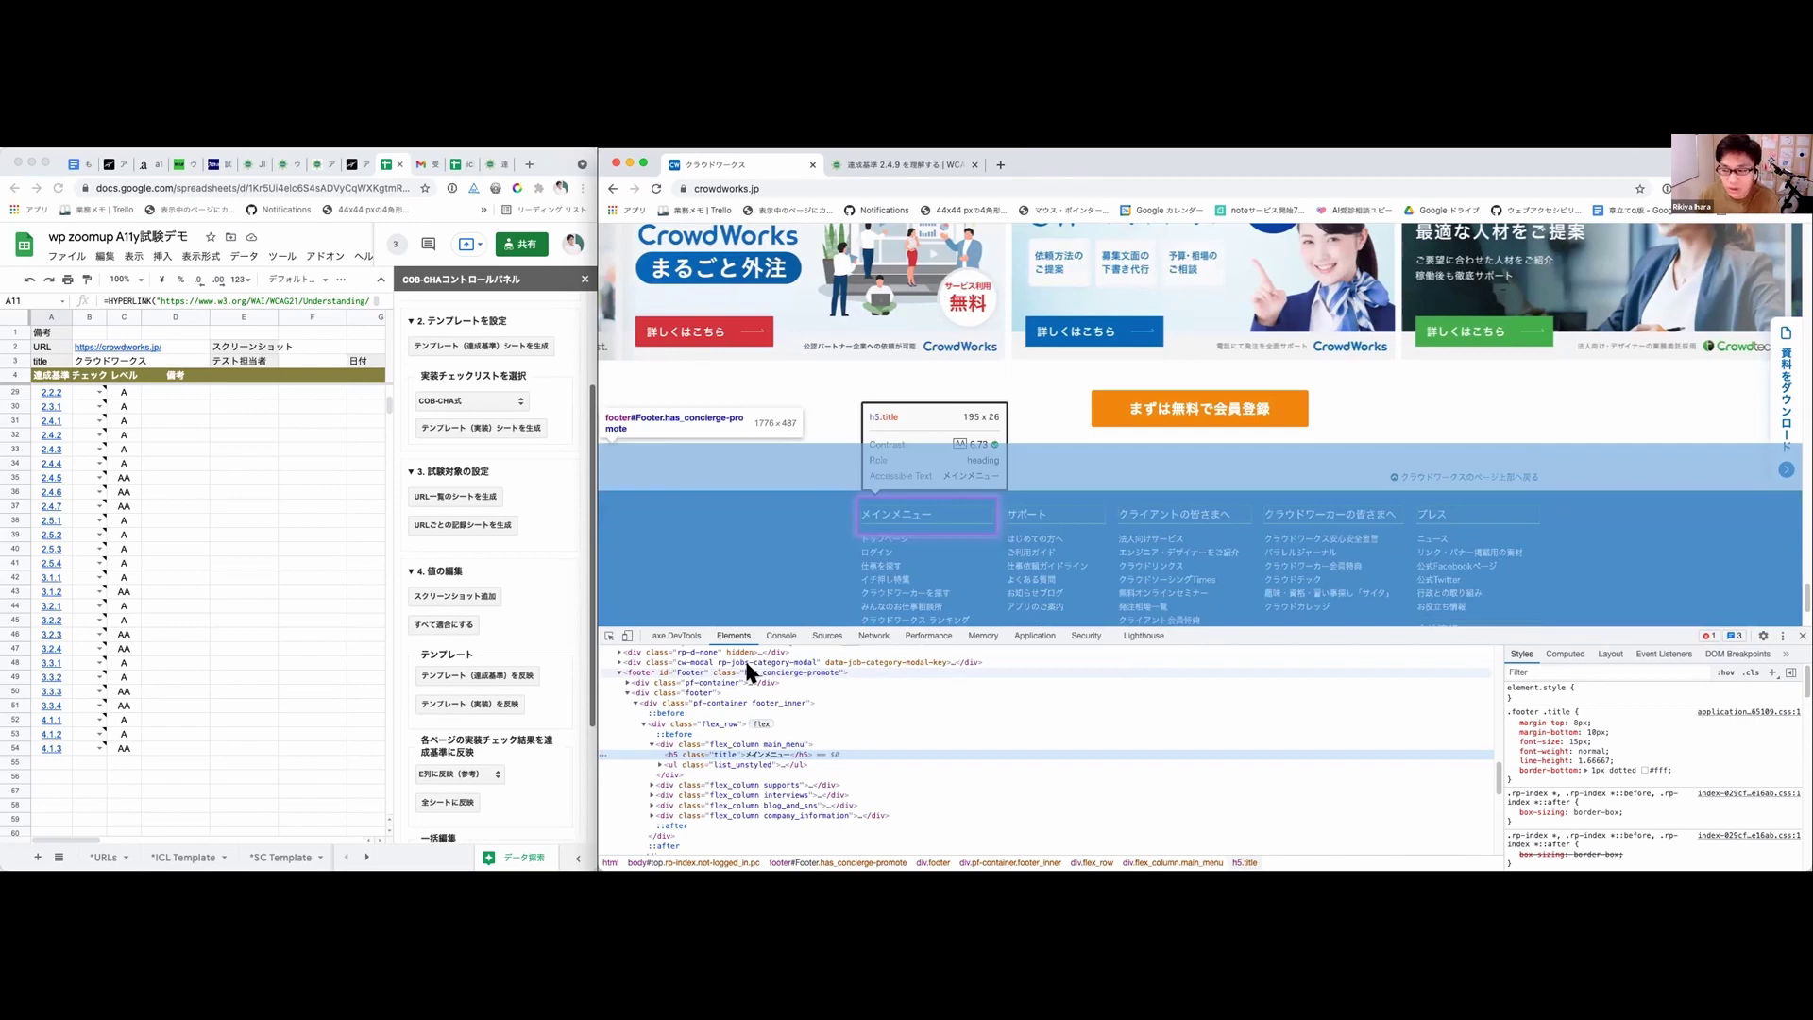
left_click(746, 668)
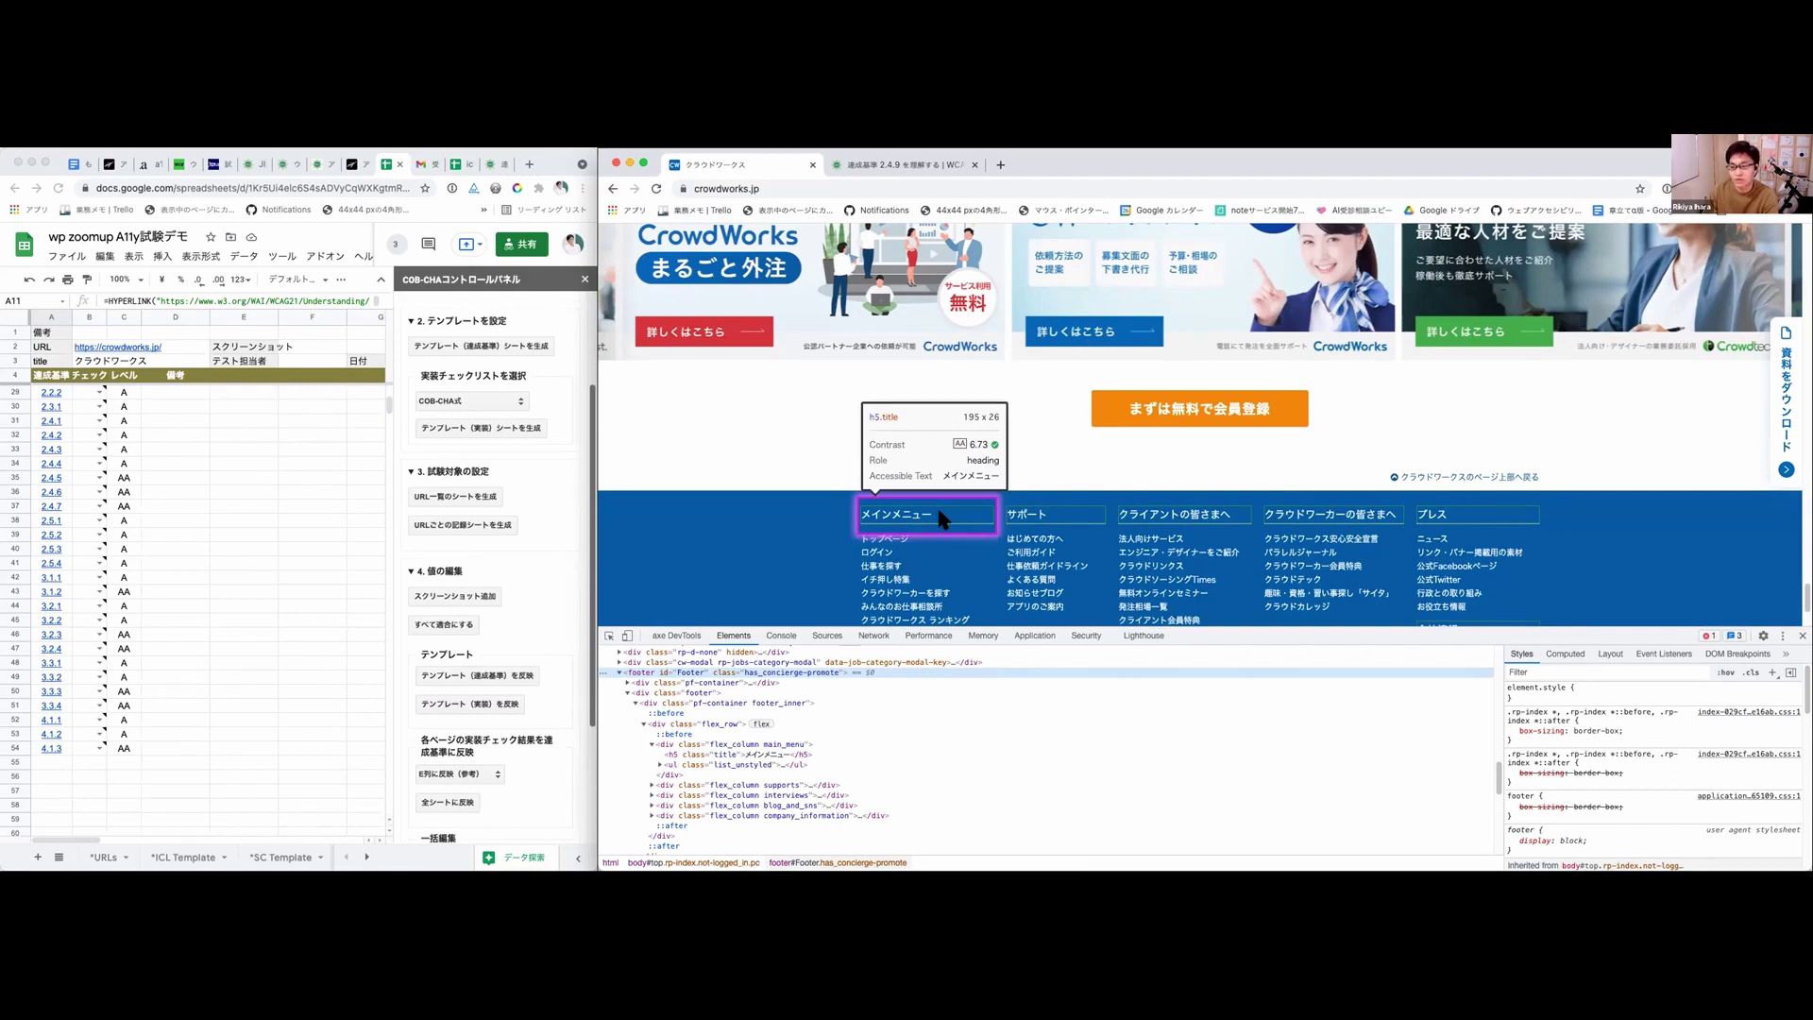
Step: Examine the outlined headings in the page footer, from メインメニュー to 会社情報
scroll(942, 519, "up", 1)
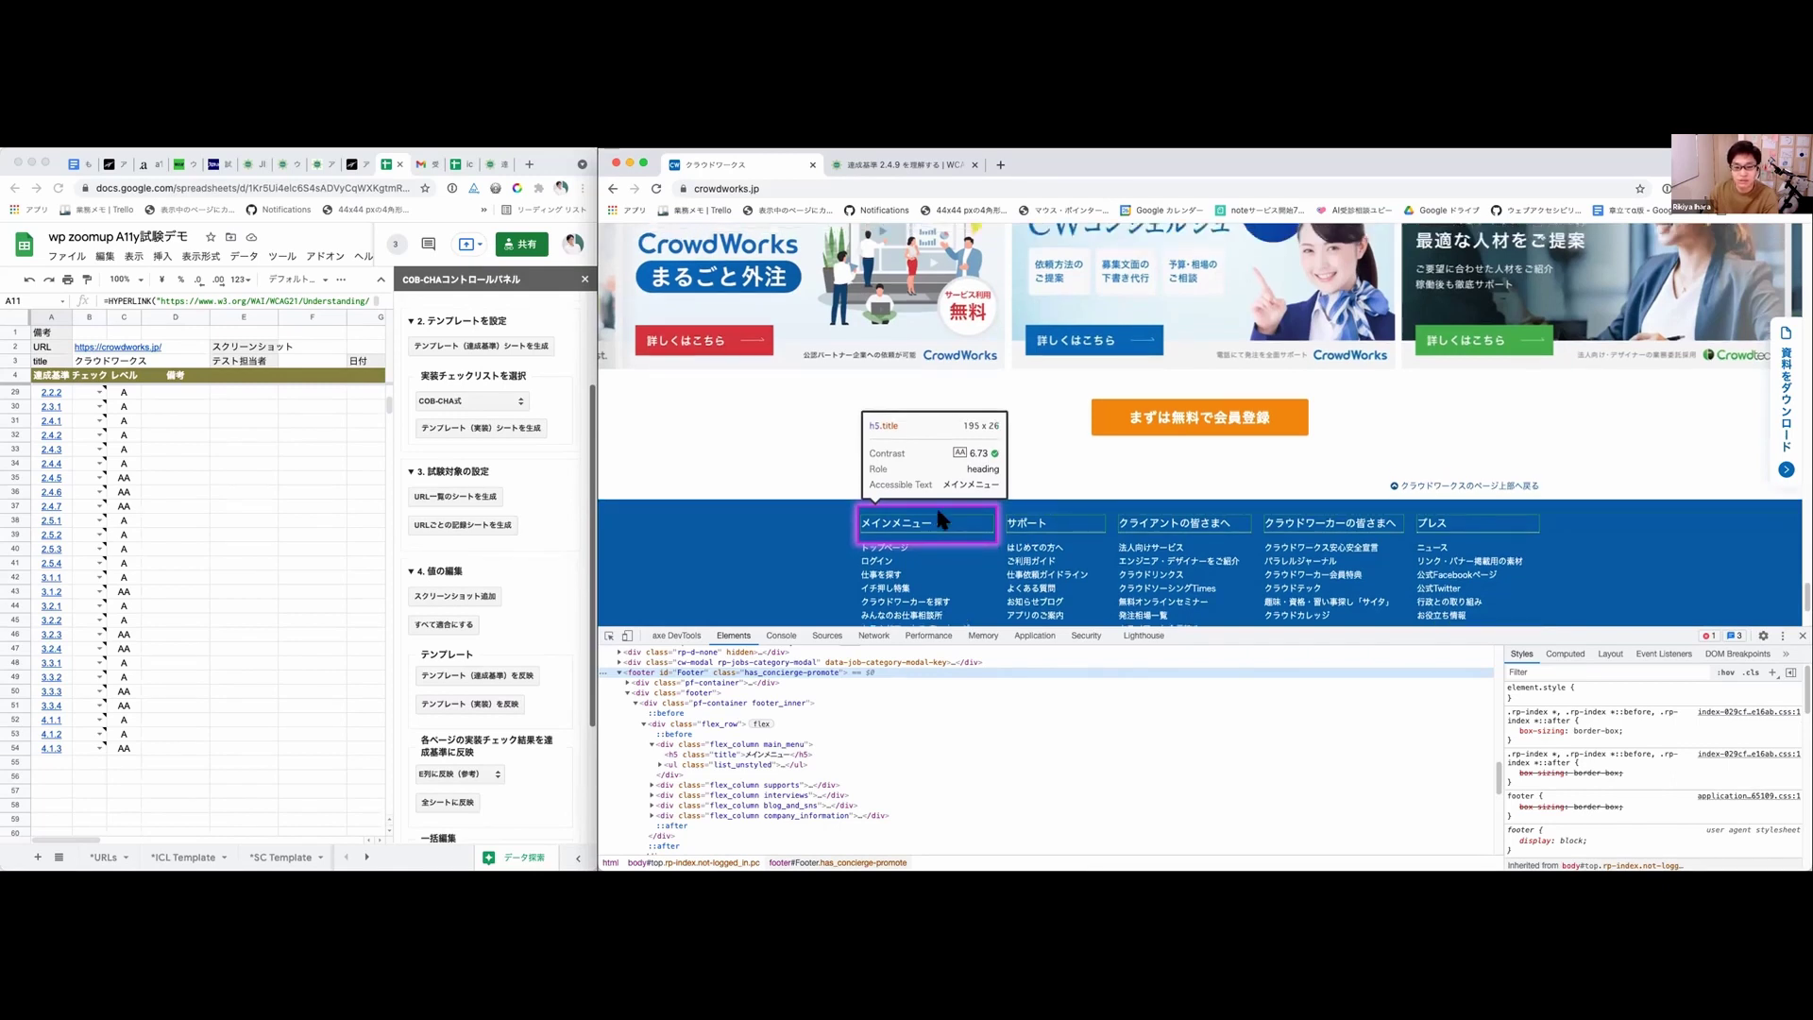
scroll(941, 518, "up", 2)
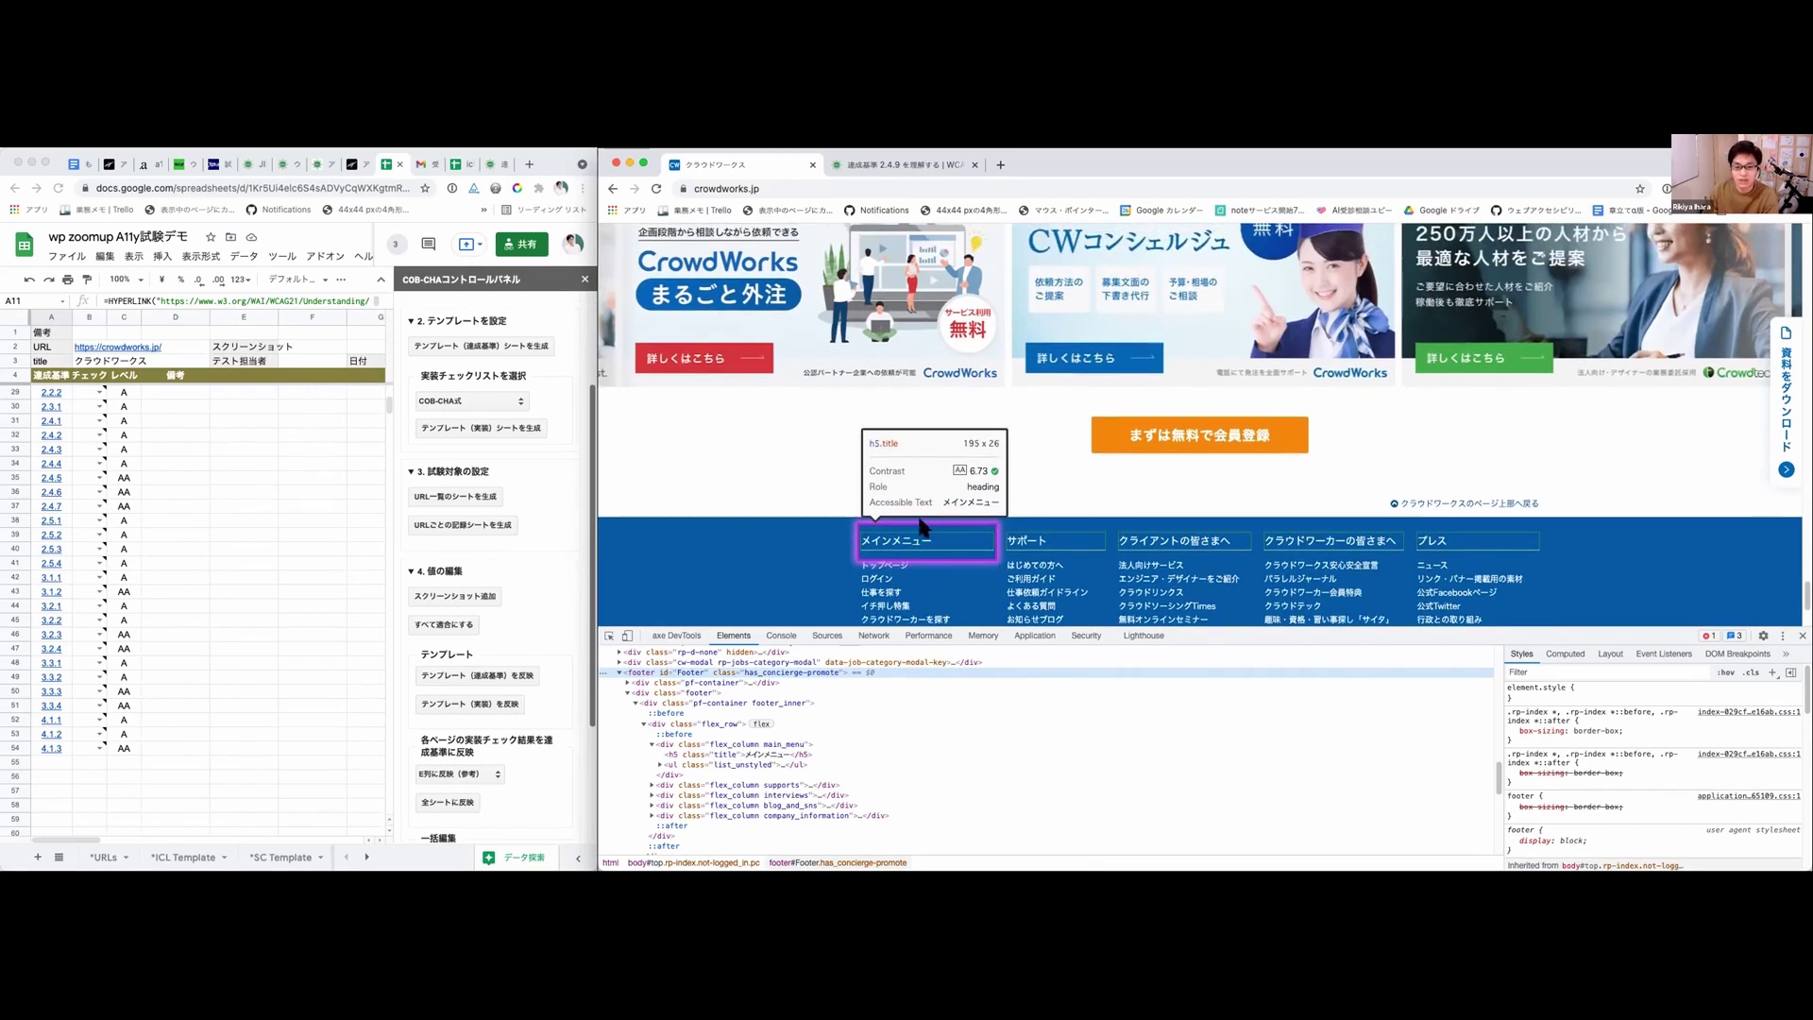
scroll(878, 604, "down", 1)
scroll(878, 604, "down", 2)
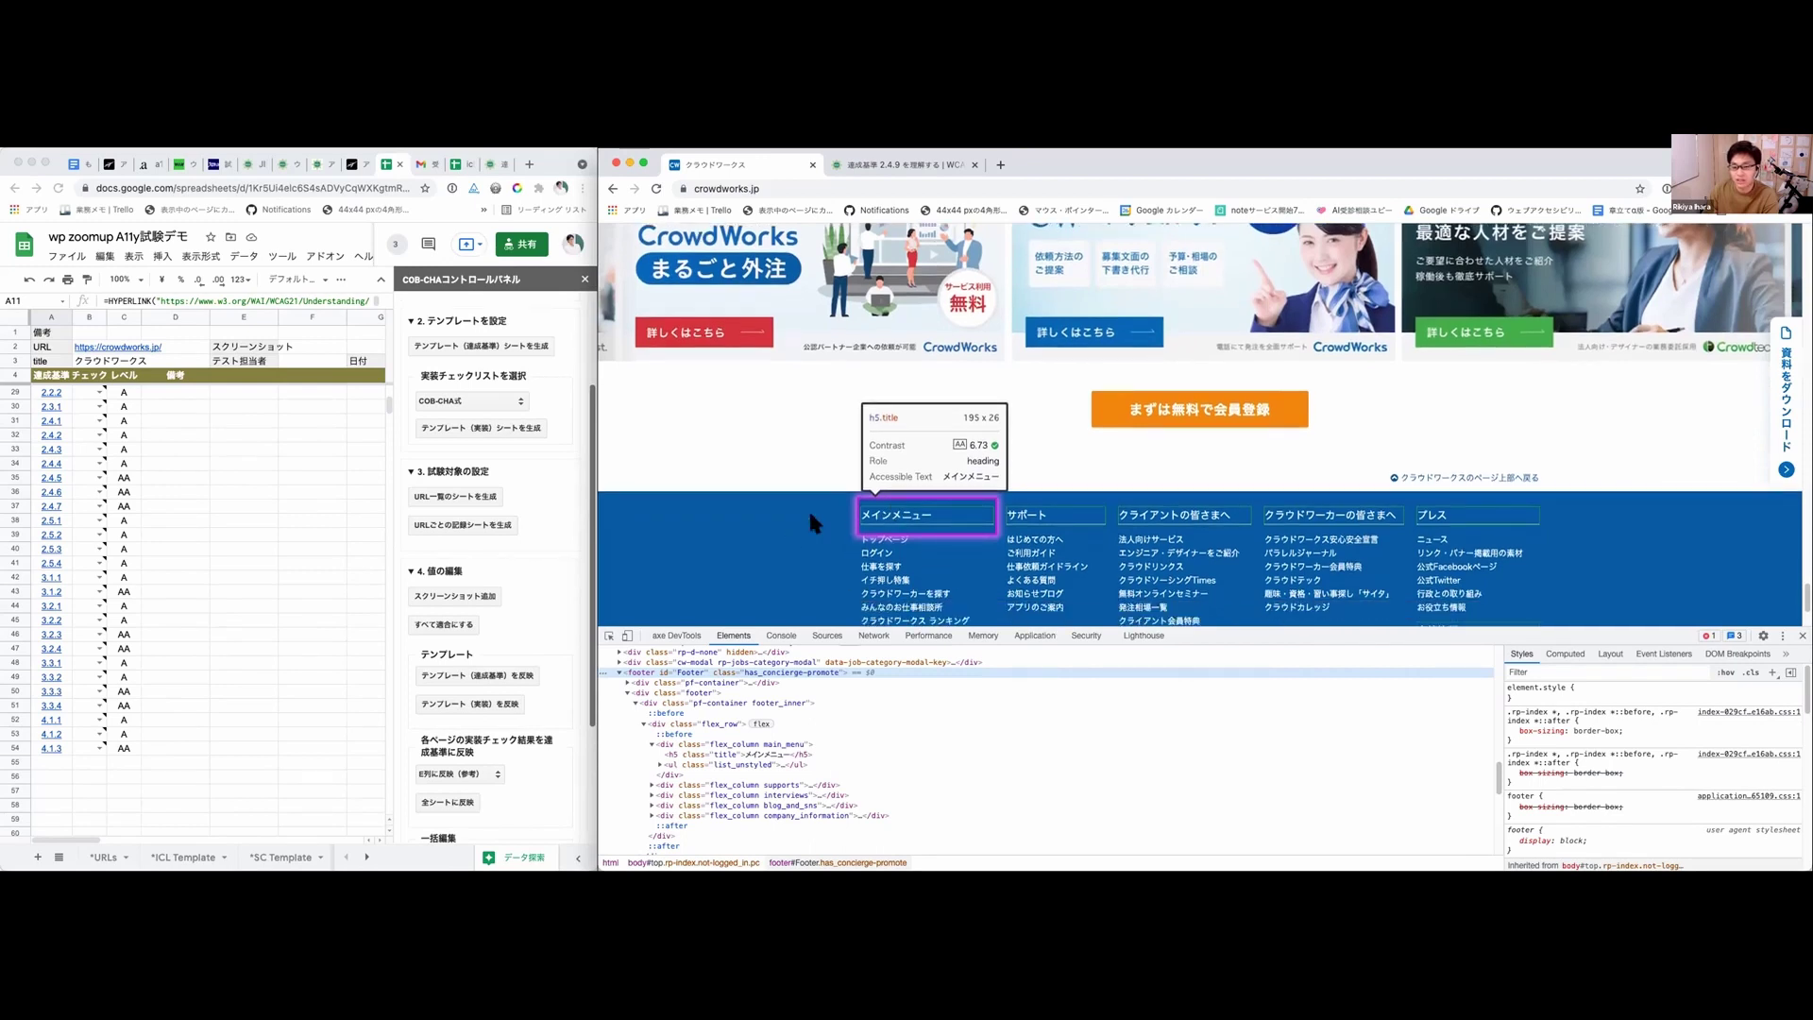
scroll(810, 519, "down", 3)
scroll(808, 508, "down", 5)
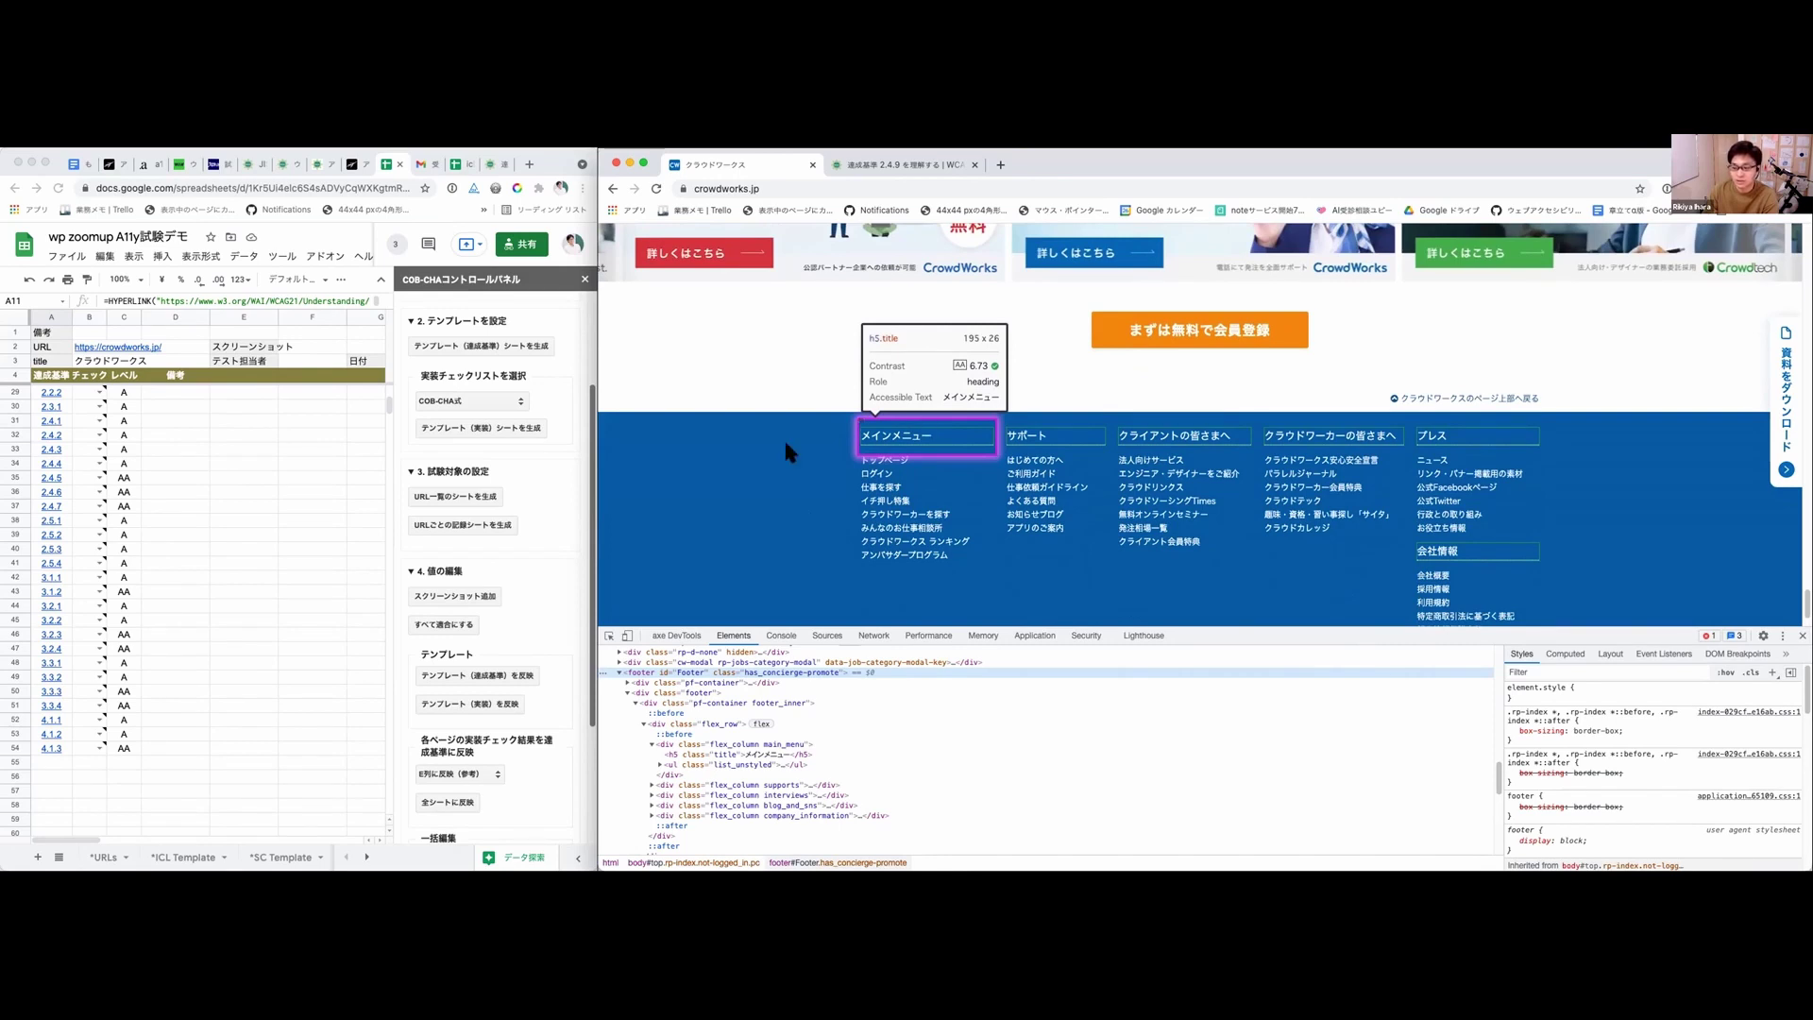
scroll(784, 436, "down", 1)
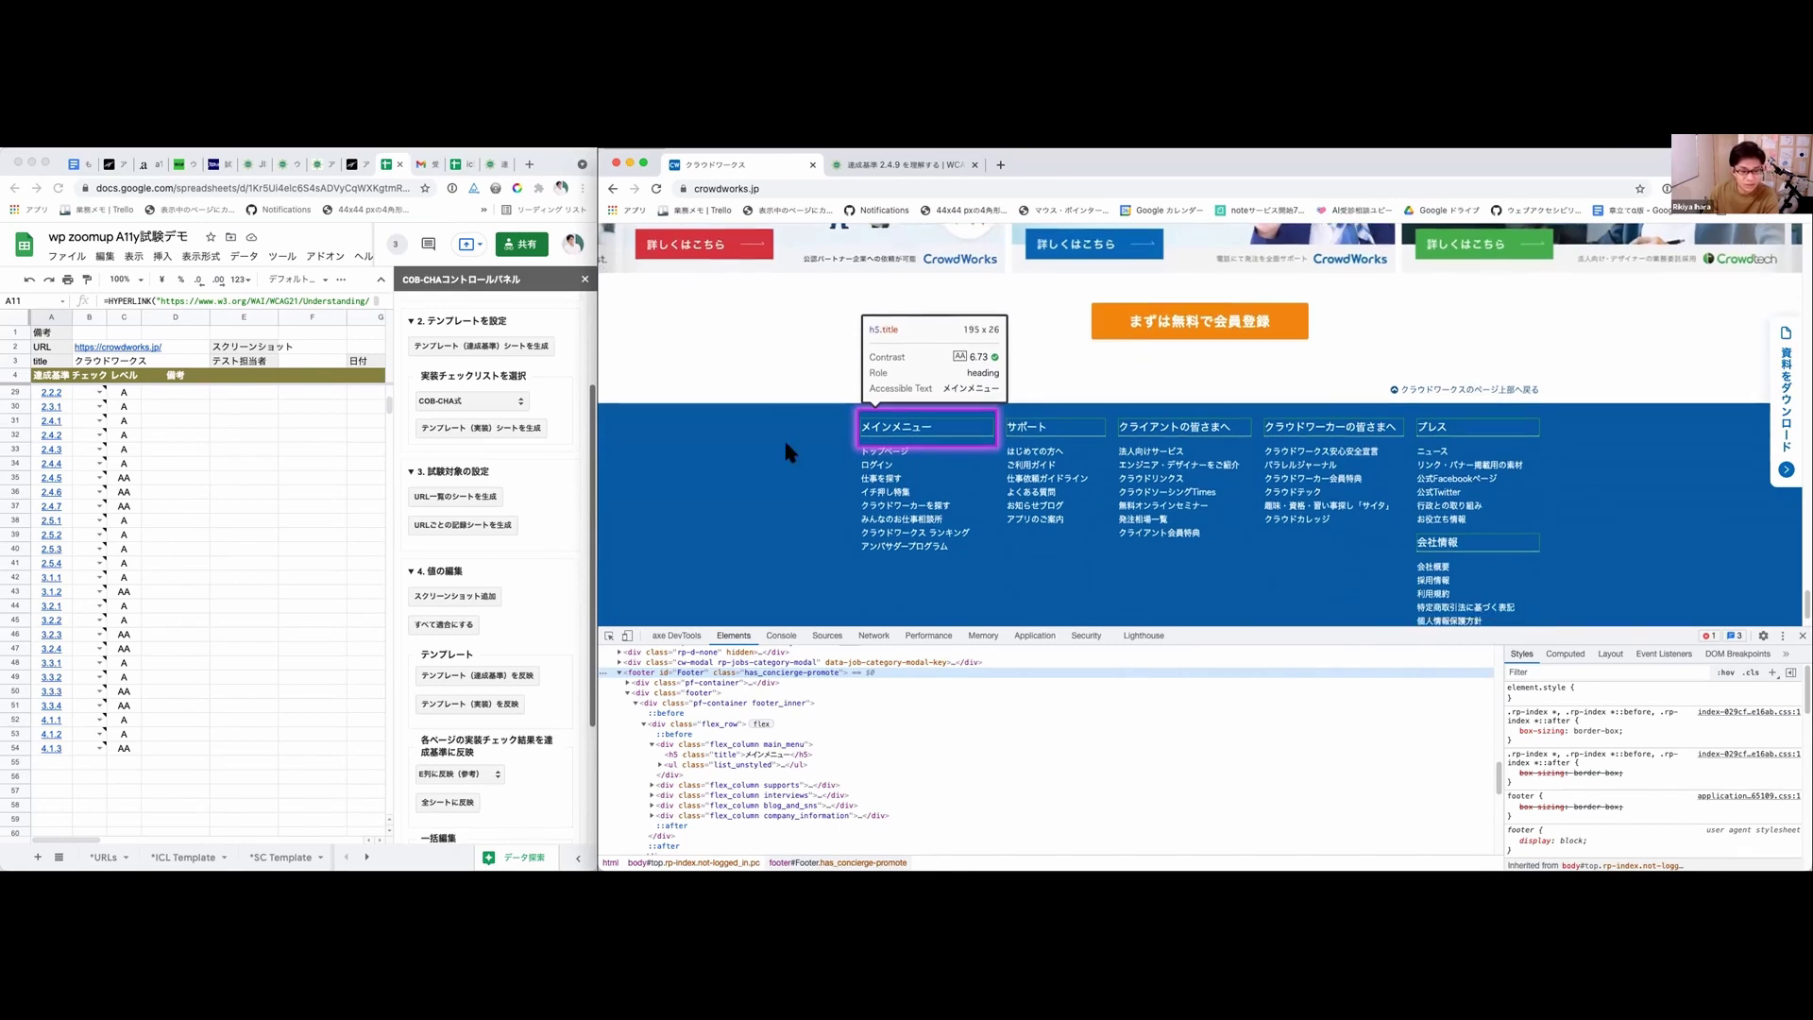
Step: Open the axe issue about all page content being contained in landmarks and re-highlight its first affected element
left_click(659, 634)
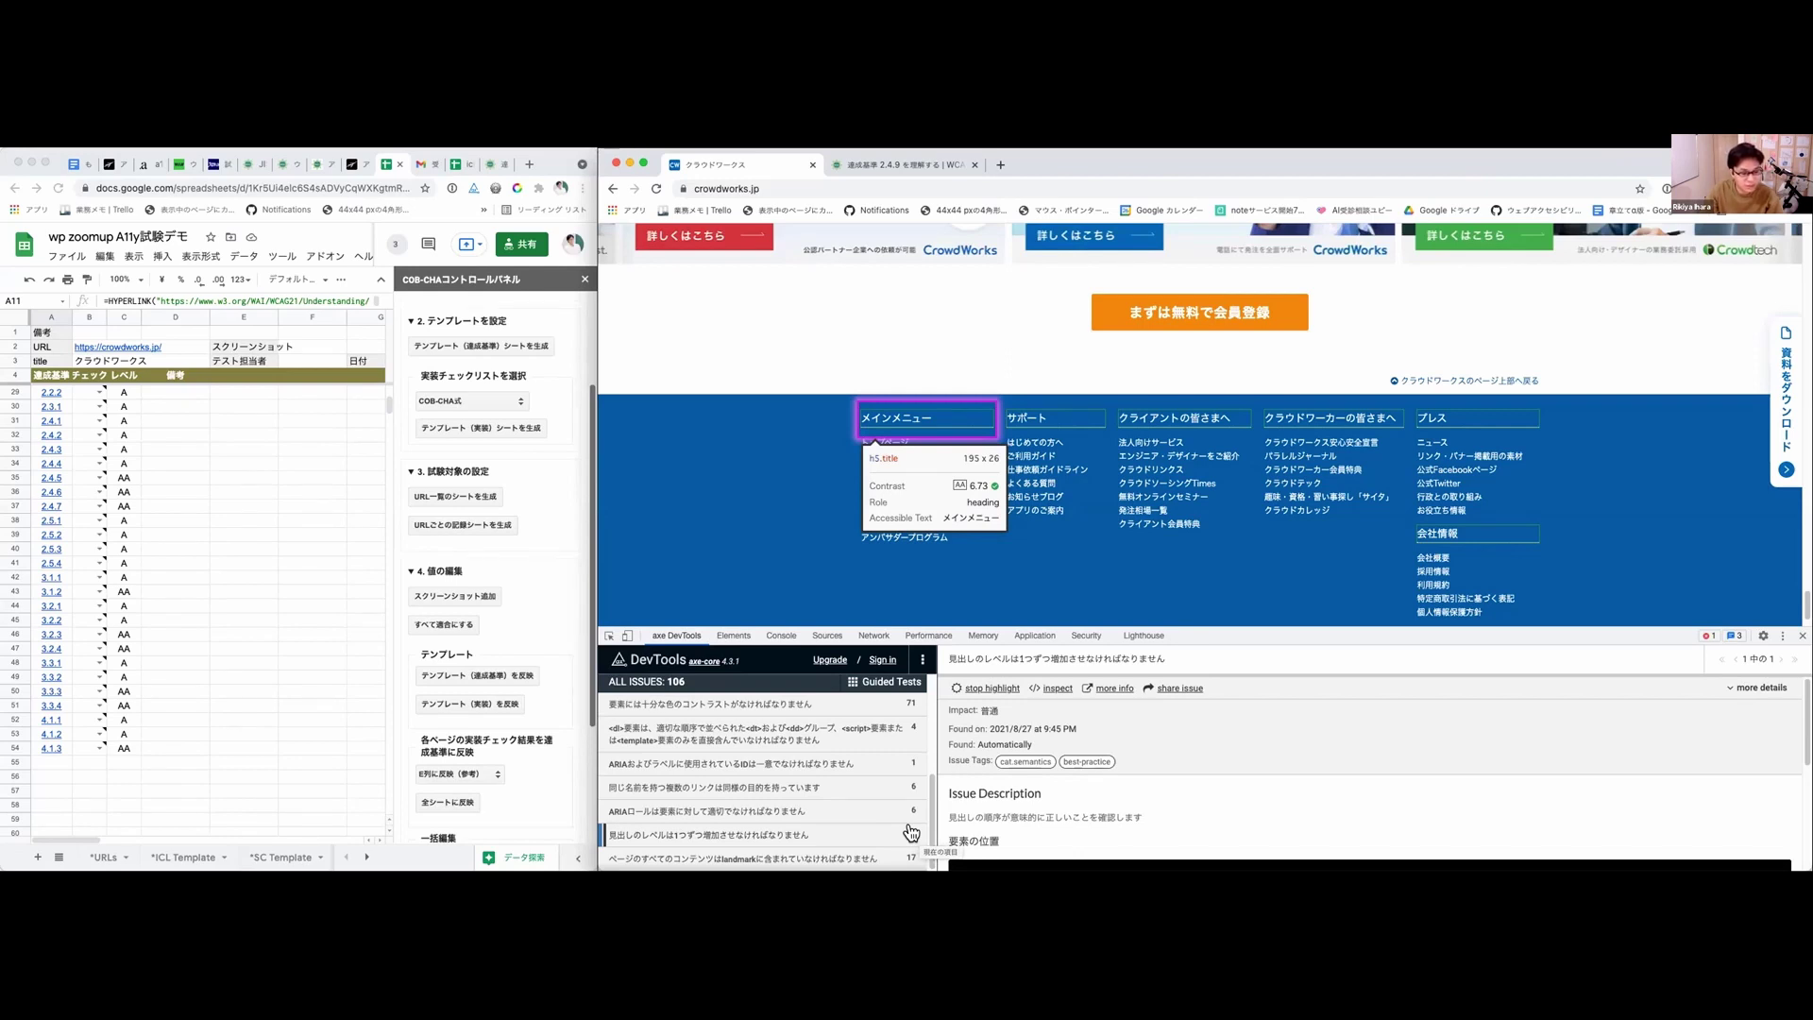
left_click(834, 860)
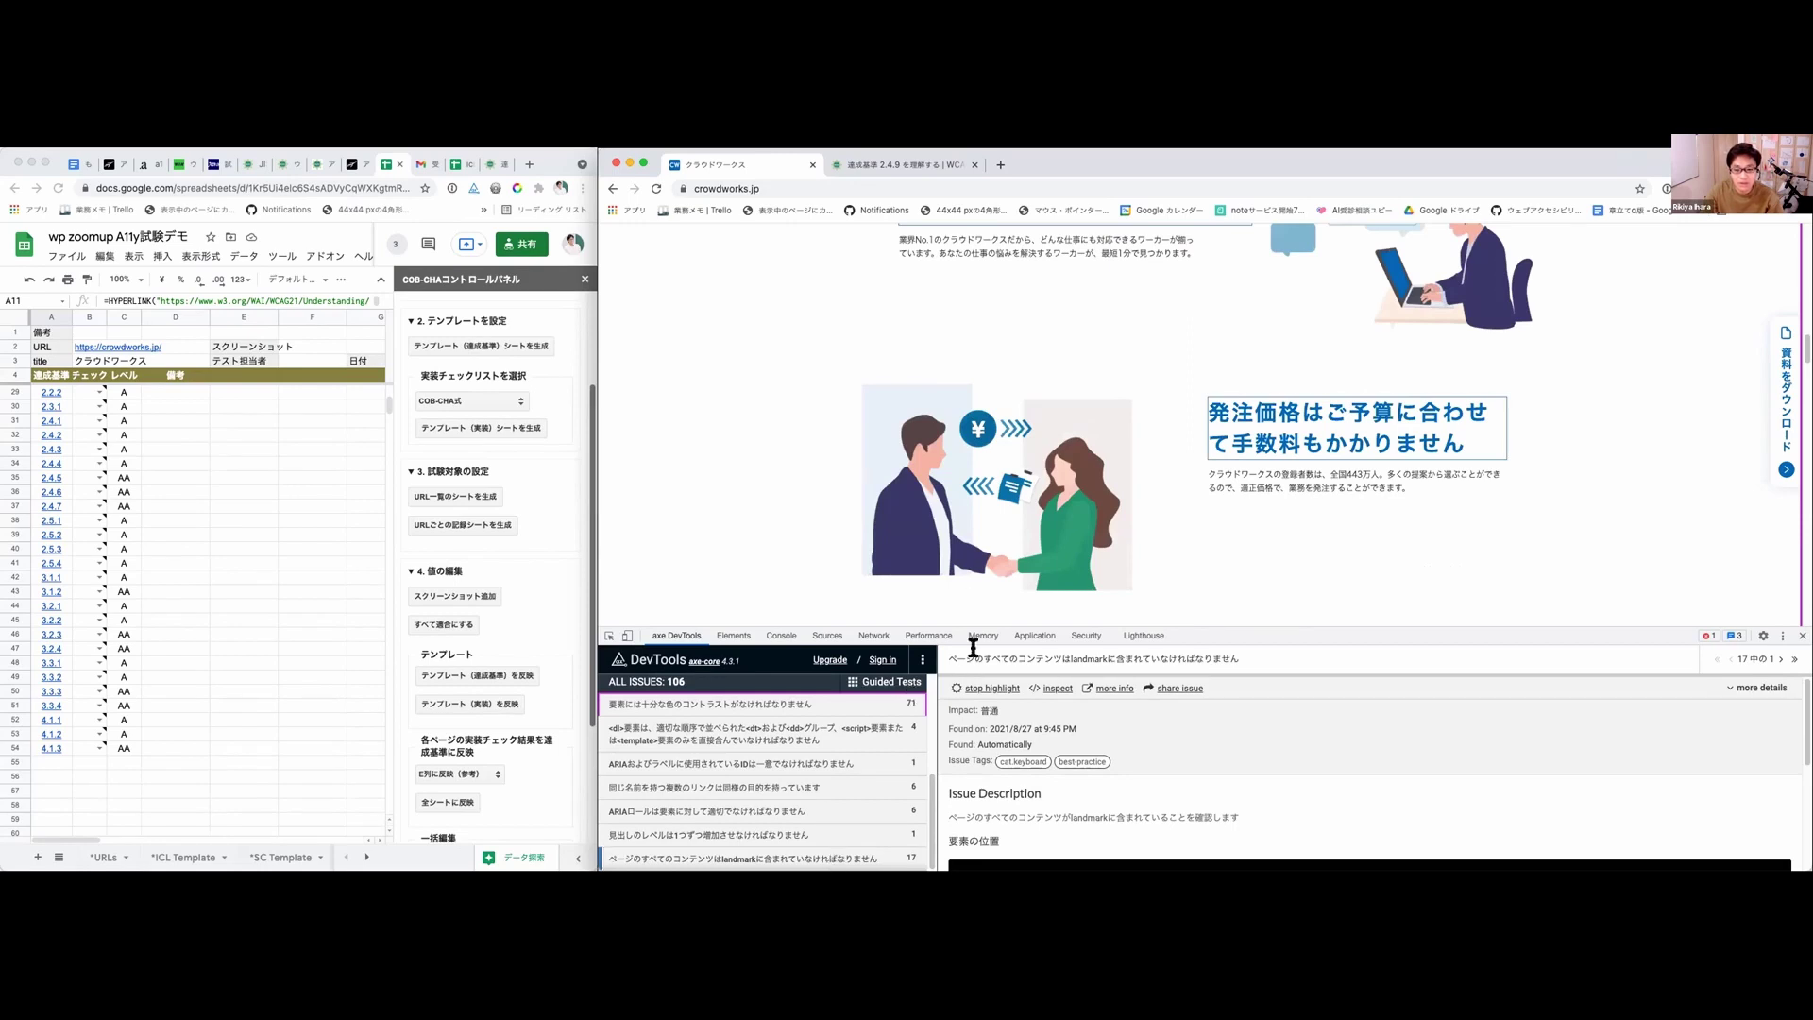
left_click(982, 688)
left_click(982, 688)
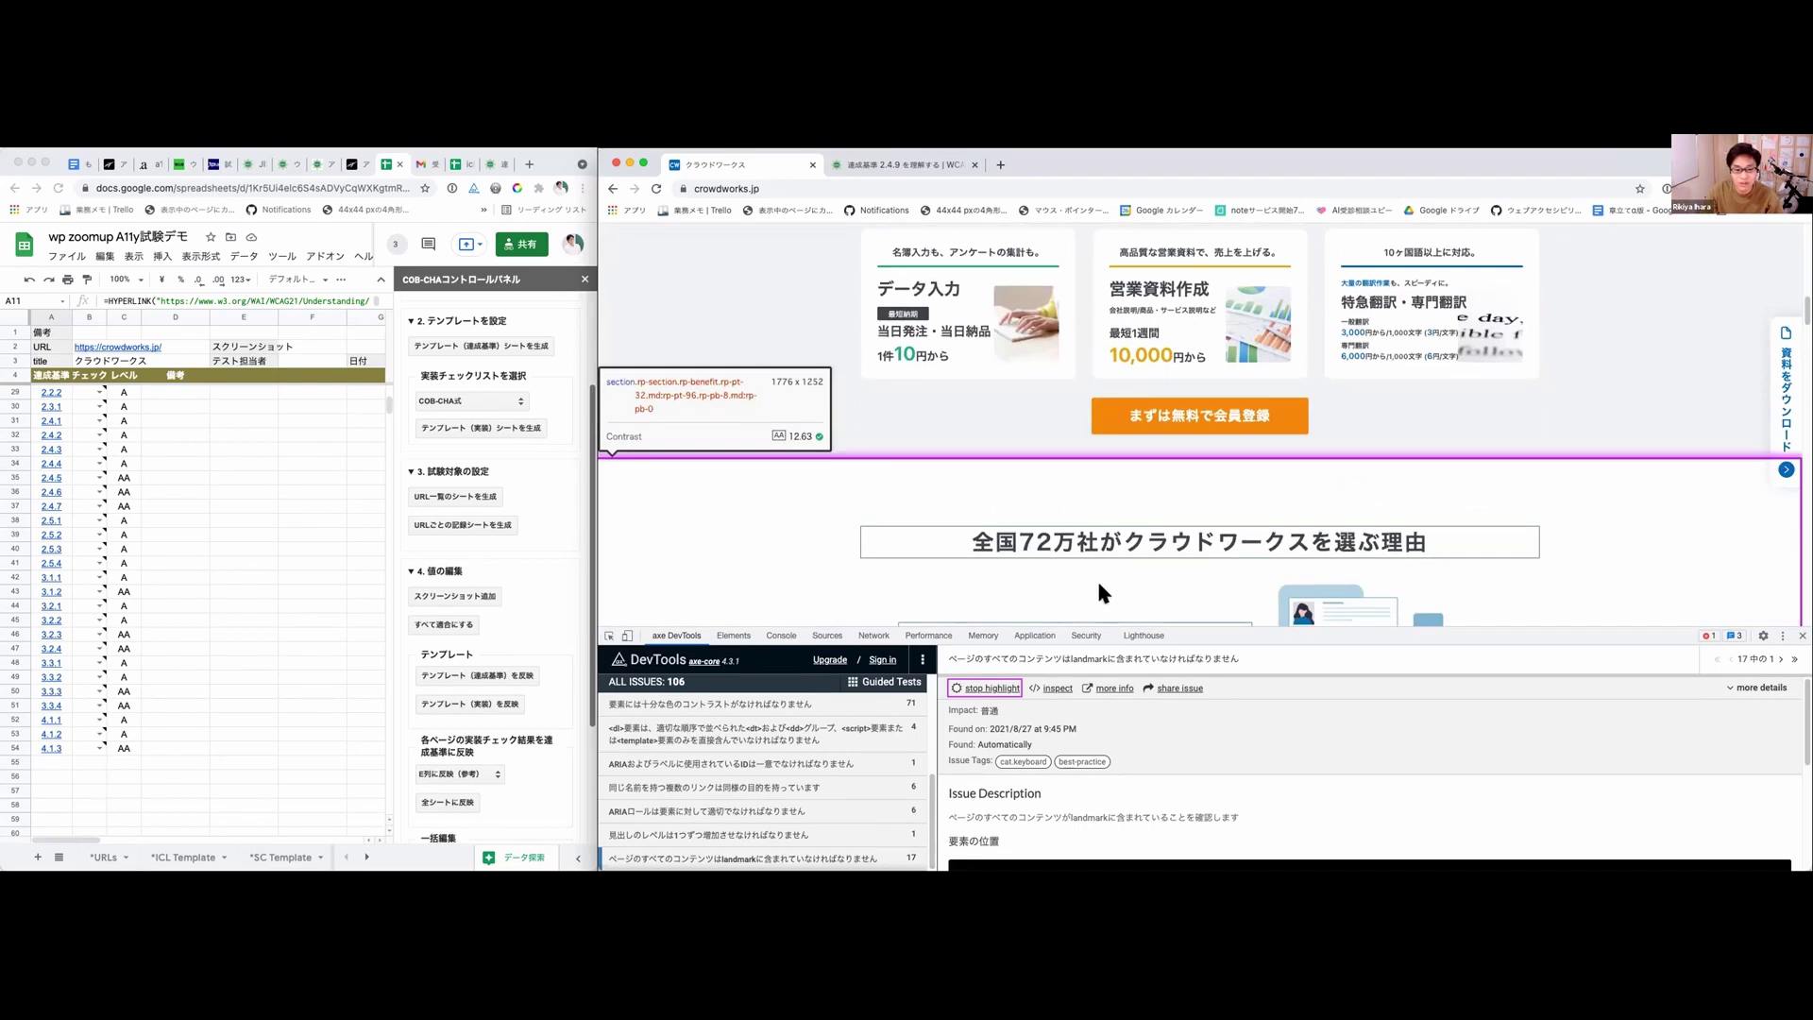
Step: Examine how far the highlighted rp-benefit section extends and what page content lies above and below it
scroll(979, 463, "up", 3)
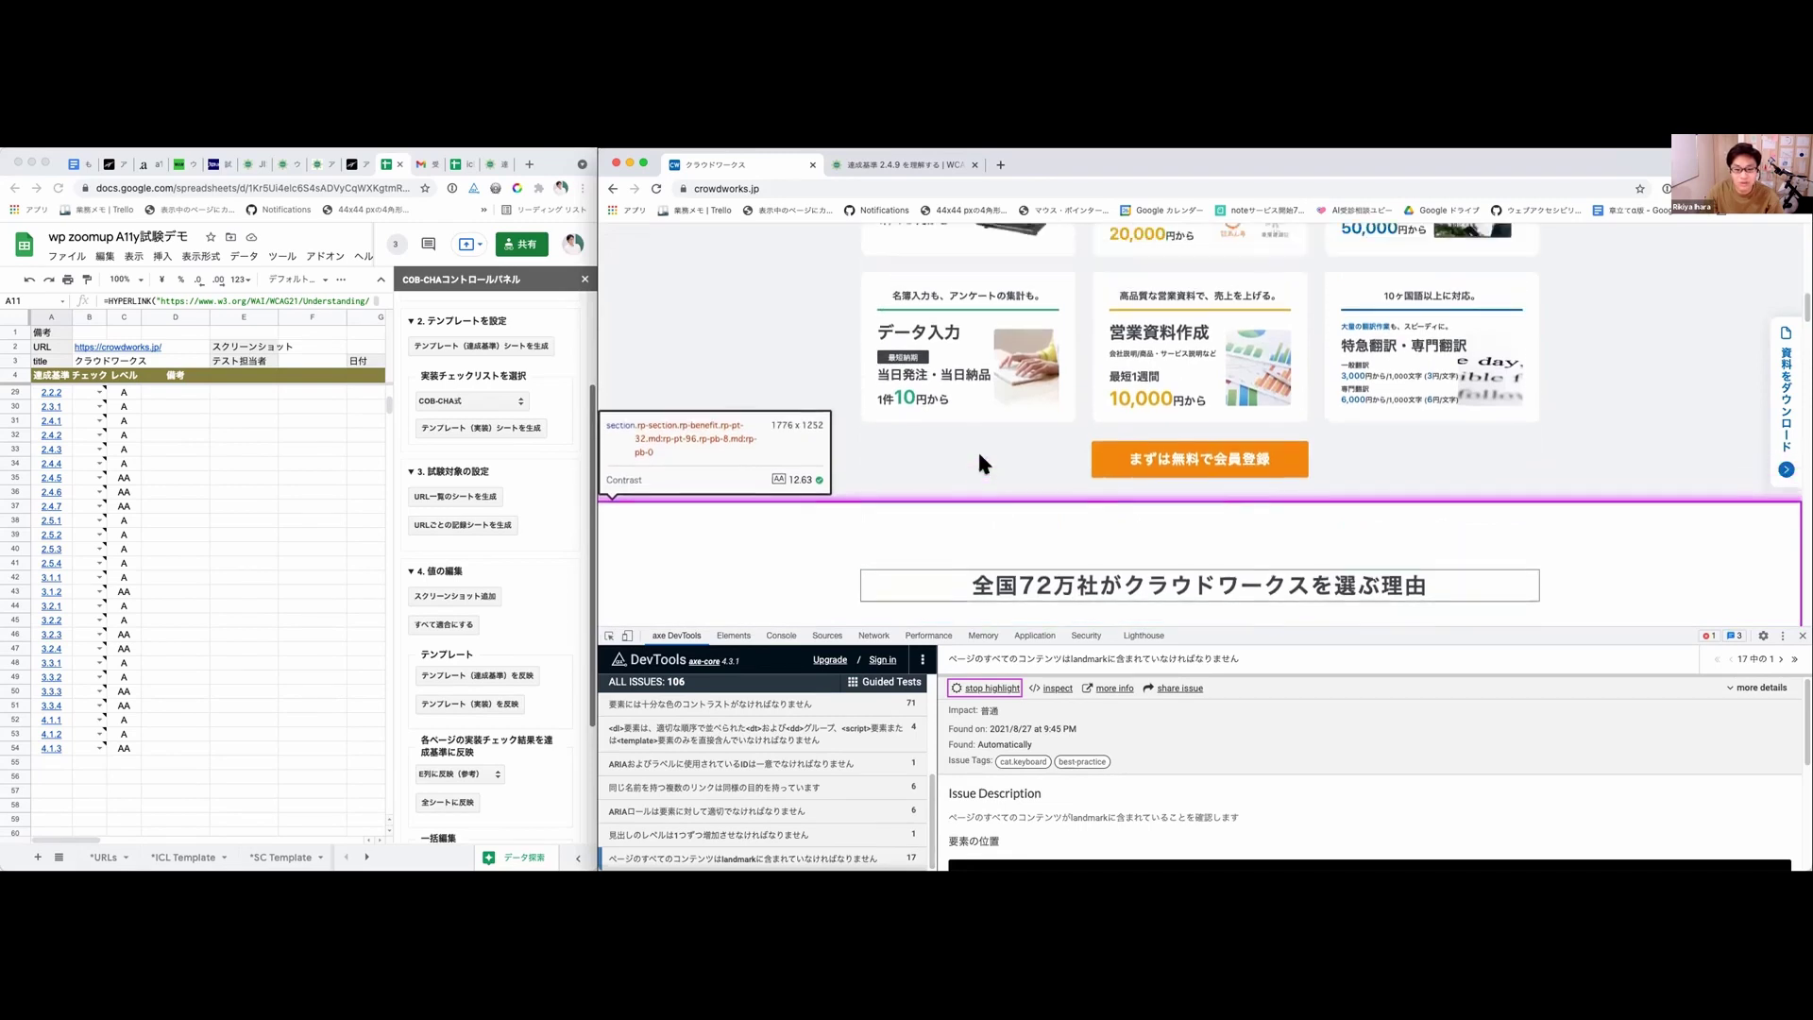
scroll(980, 462, "up", 5)
scroll(980, 463, "down", 9)
scroll(979, 463, "down", 15)
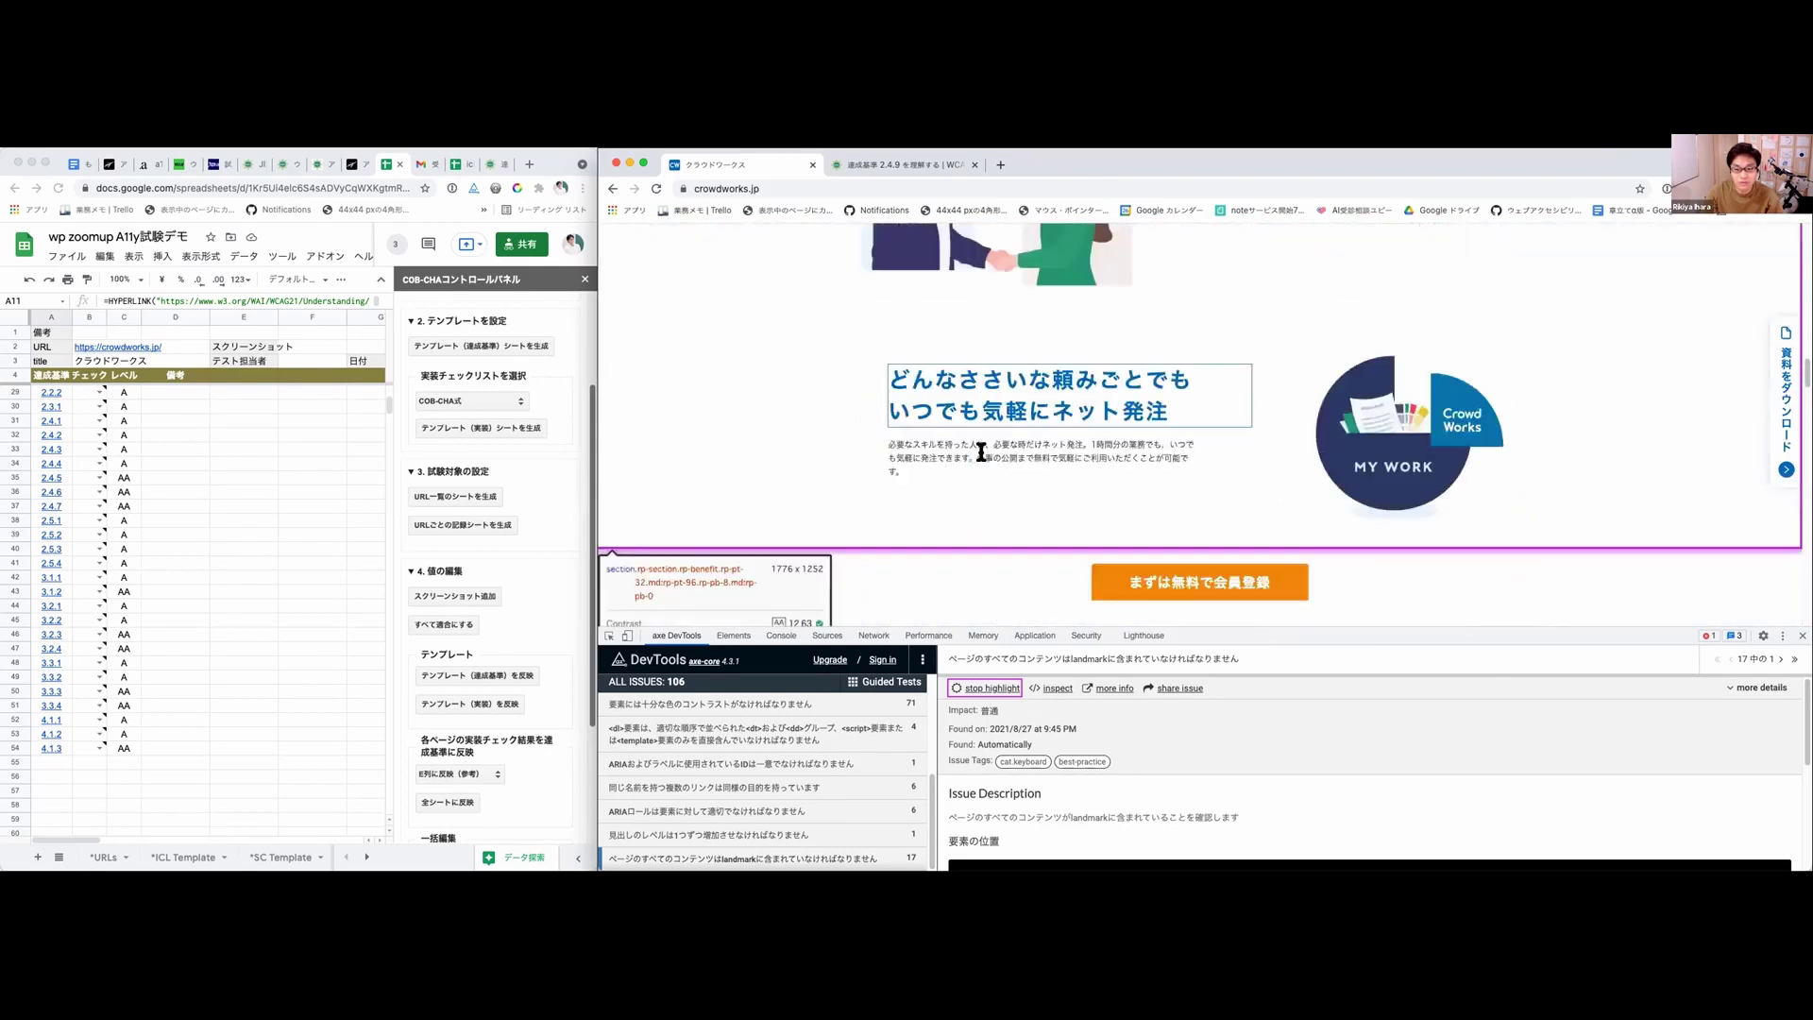
scroll(975, 461, "down", 12)
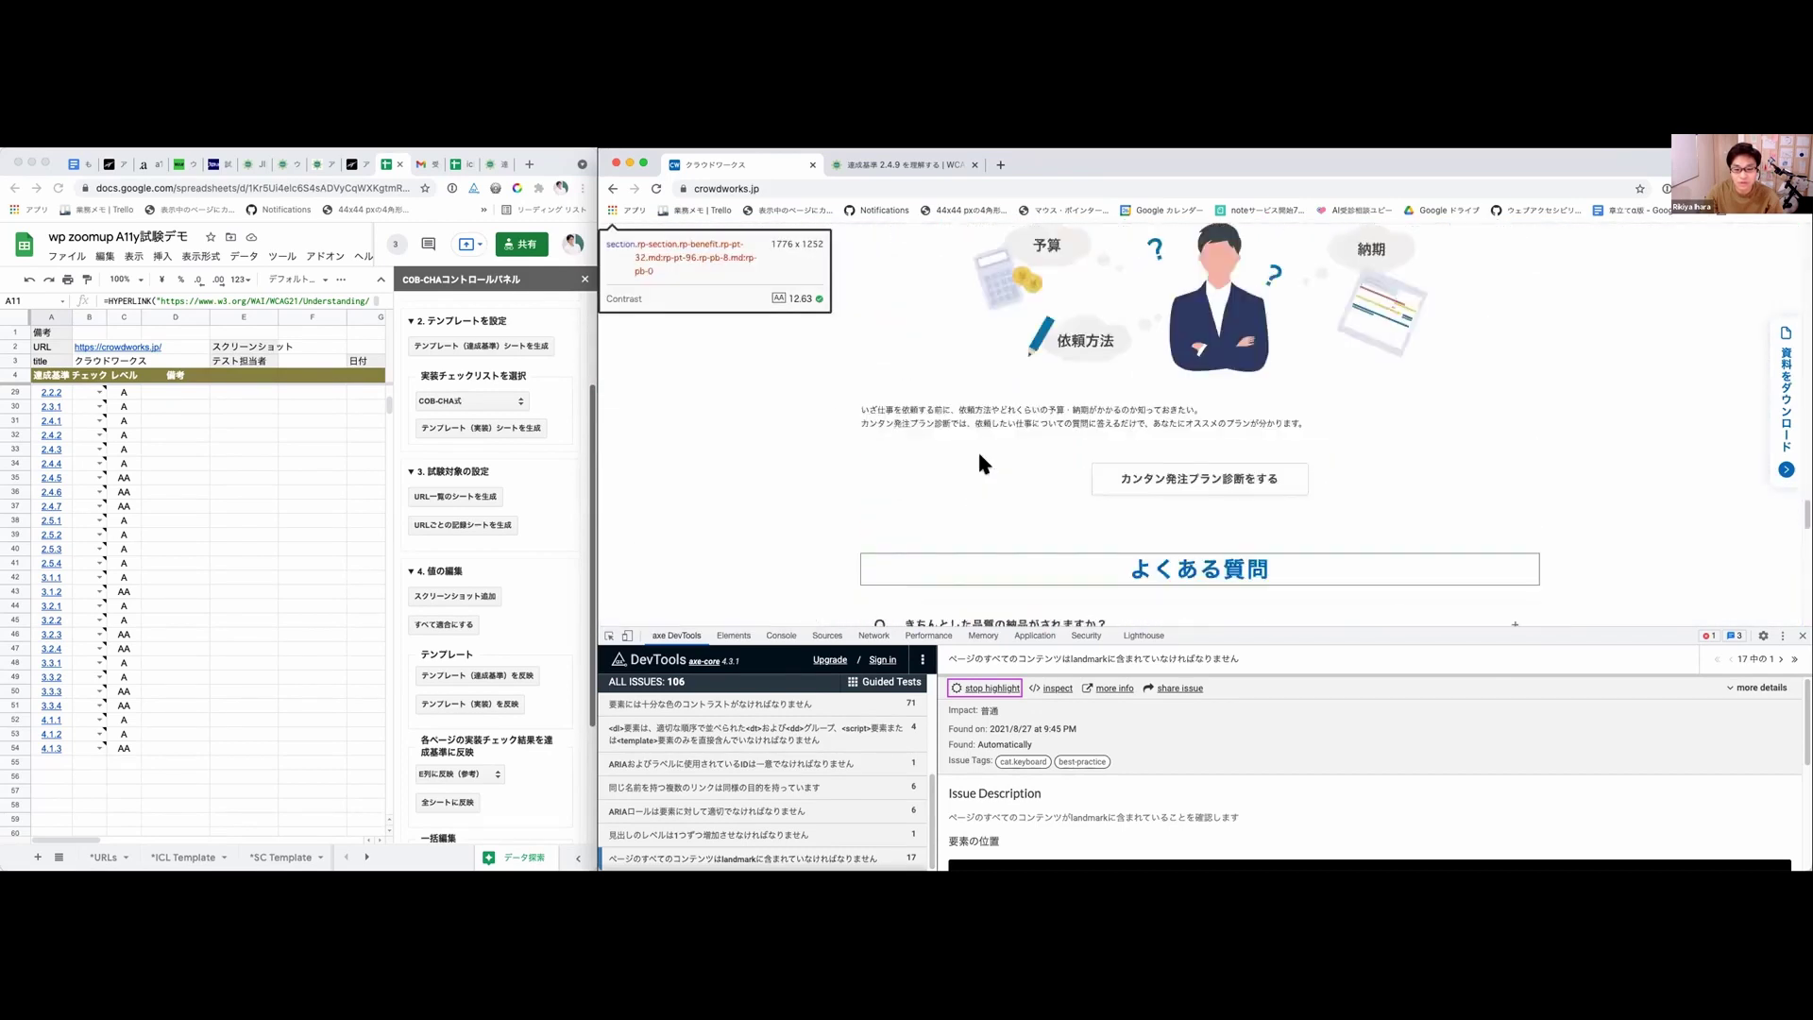
scroll(1204, 424, "up", 20)
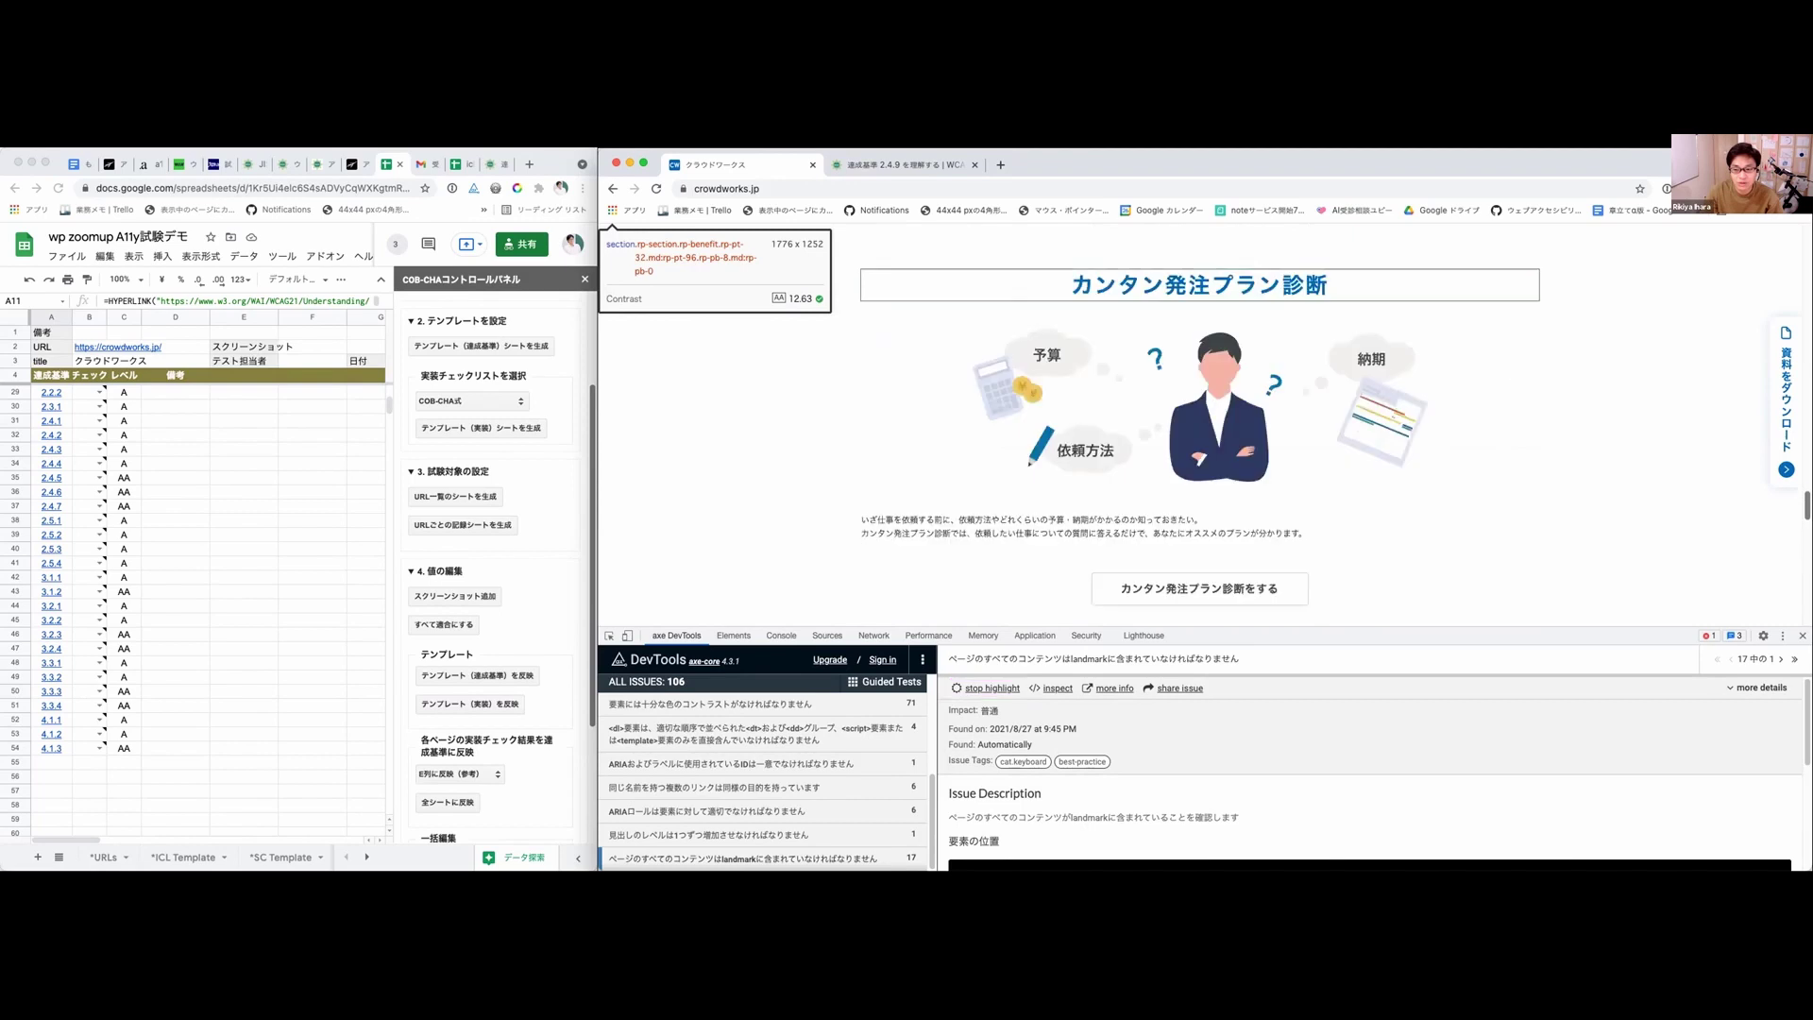
scroll(1203, 425, "up", 10)
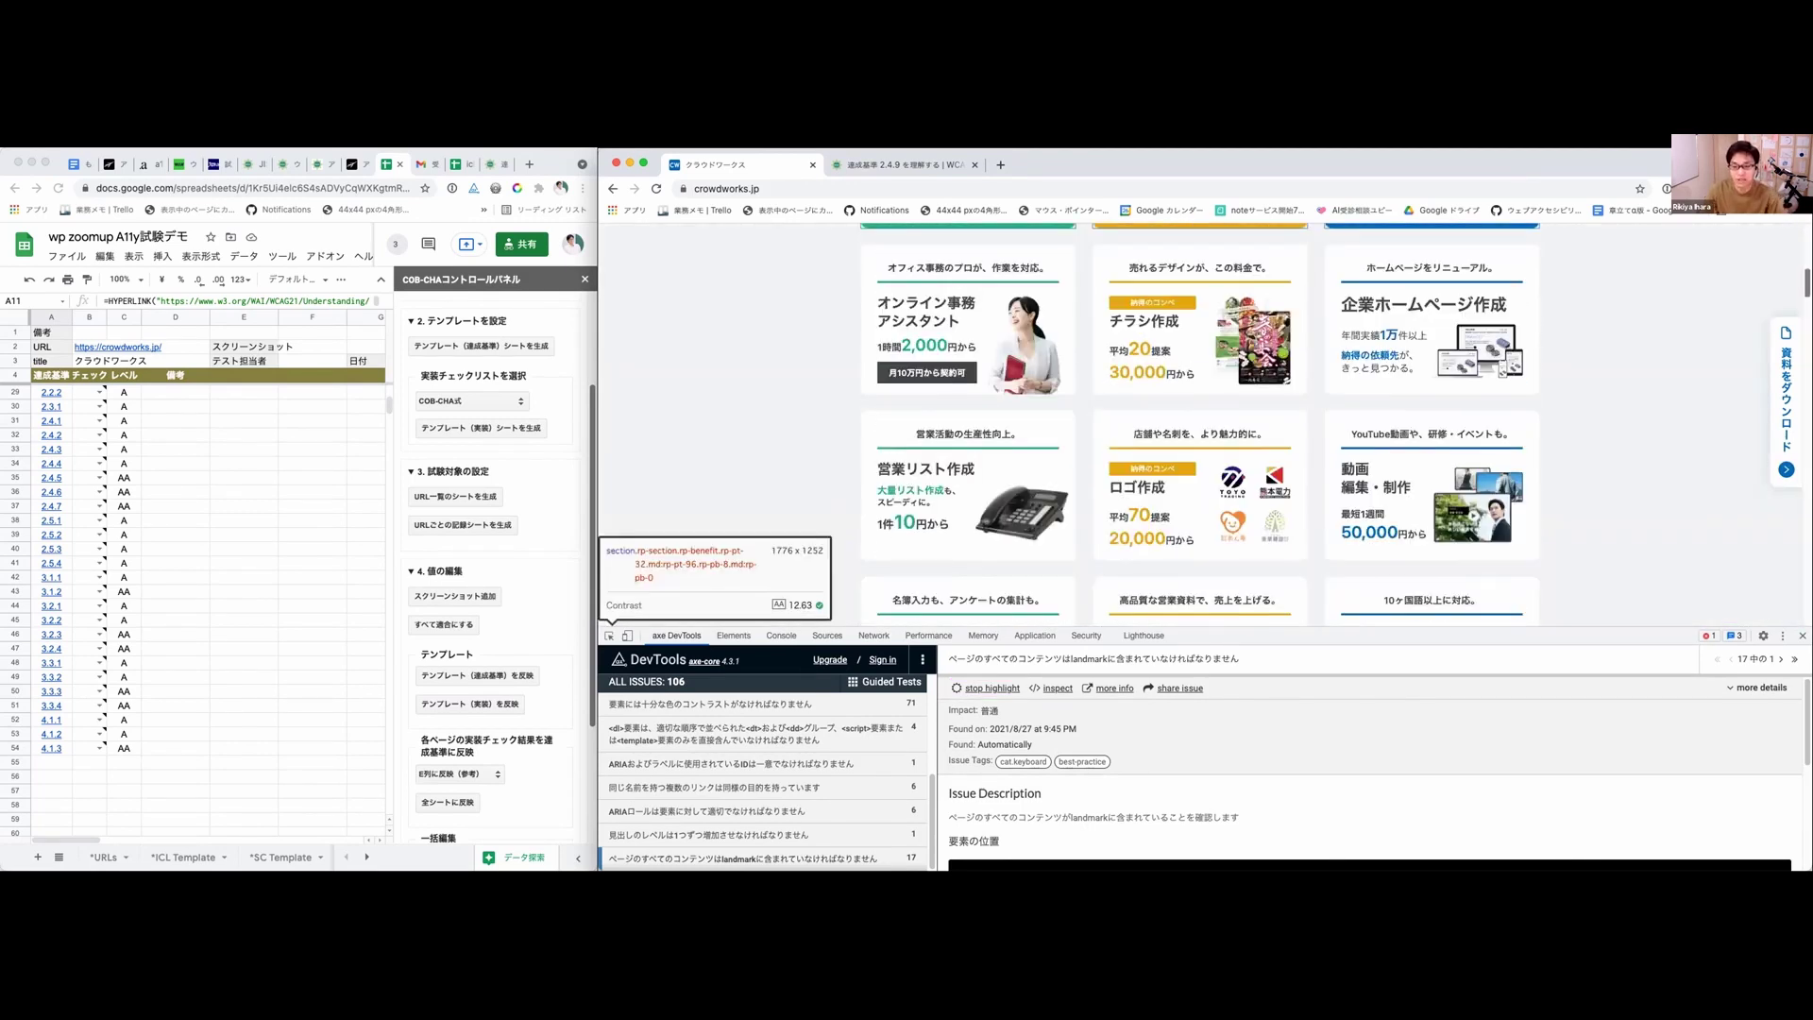
scroll(1203, 425, "up", 4)
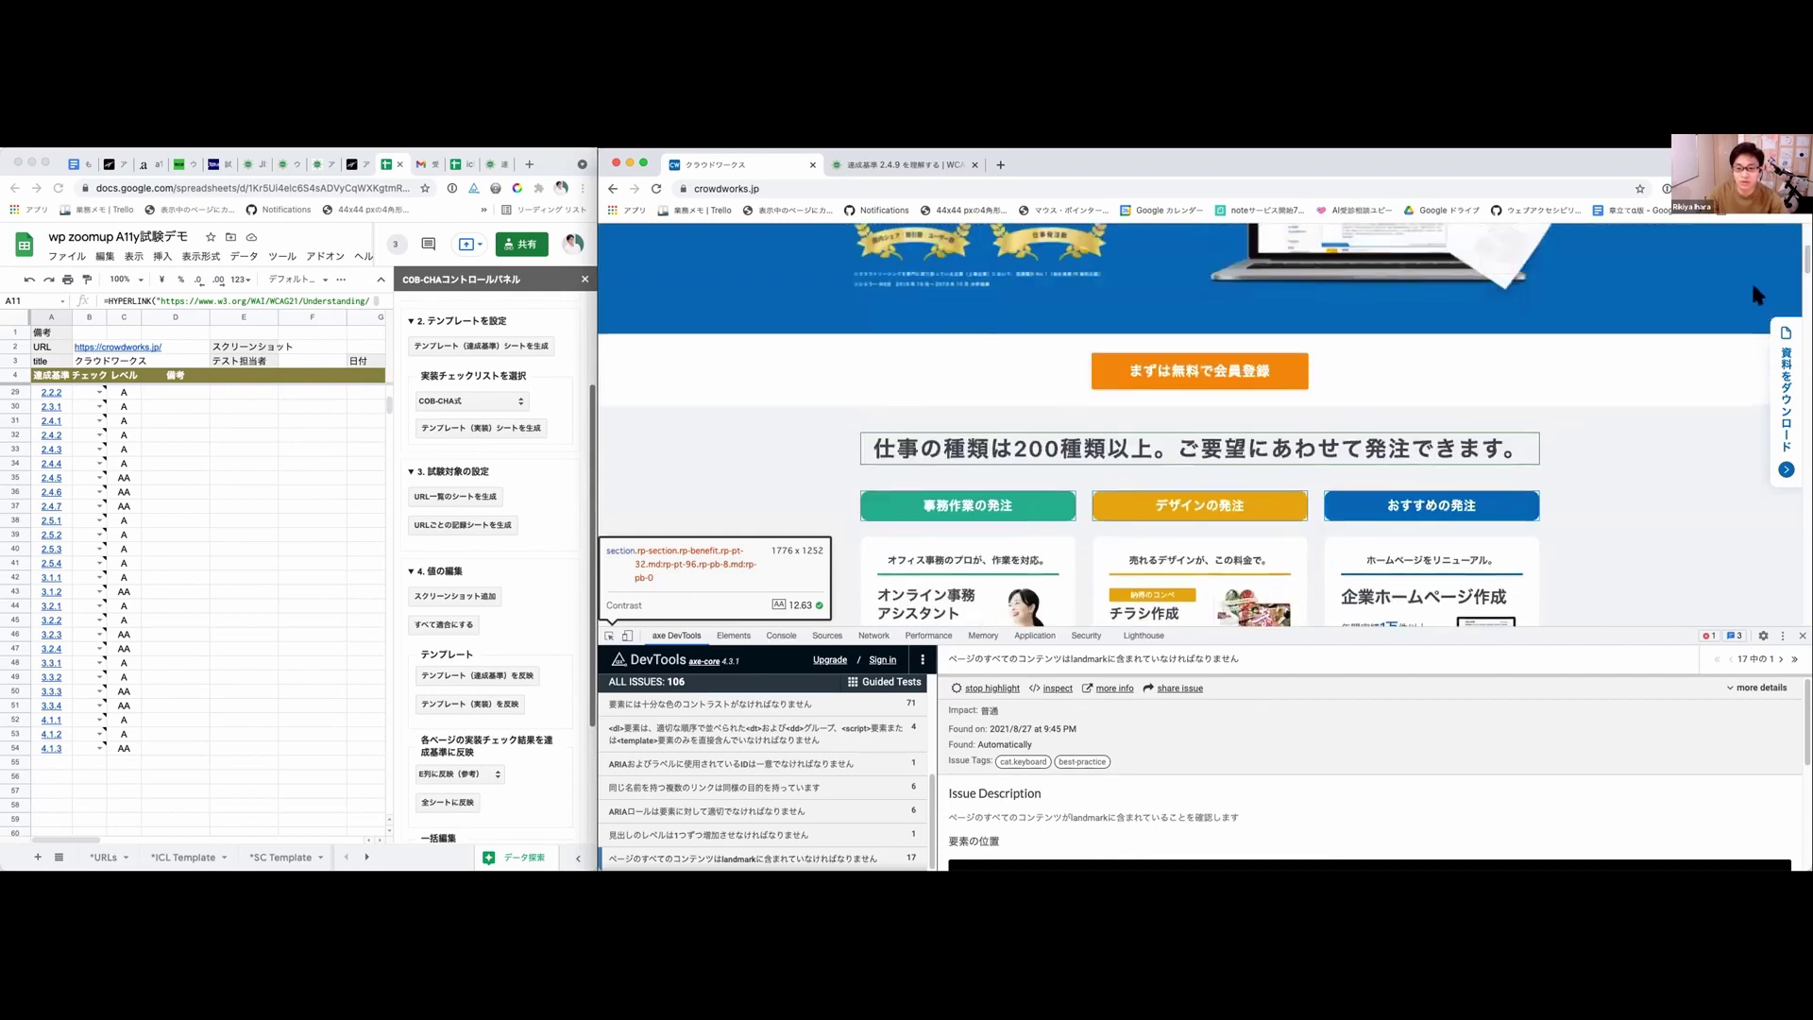
Step: Inspect the hero area at the top of the page and select the body's header element in the element tree
left_click(606, 636)
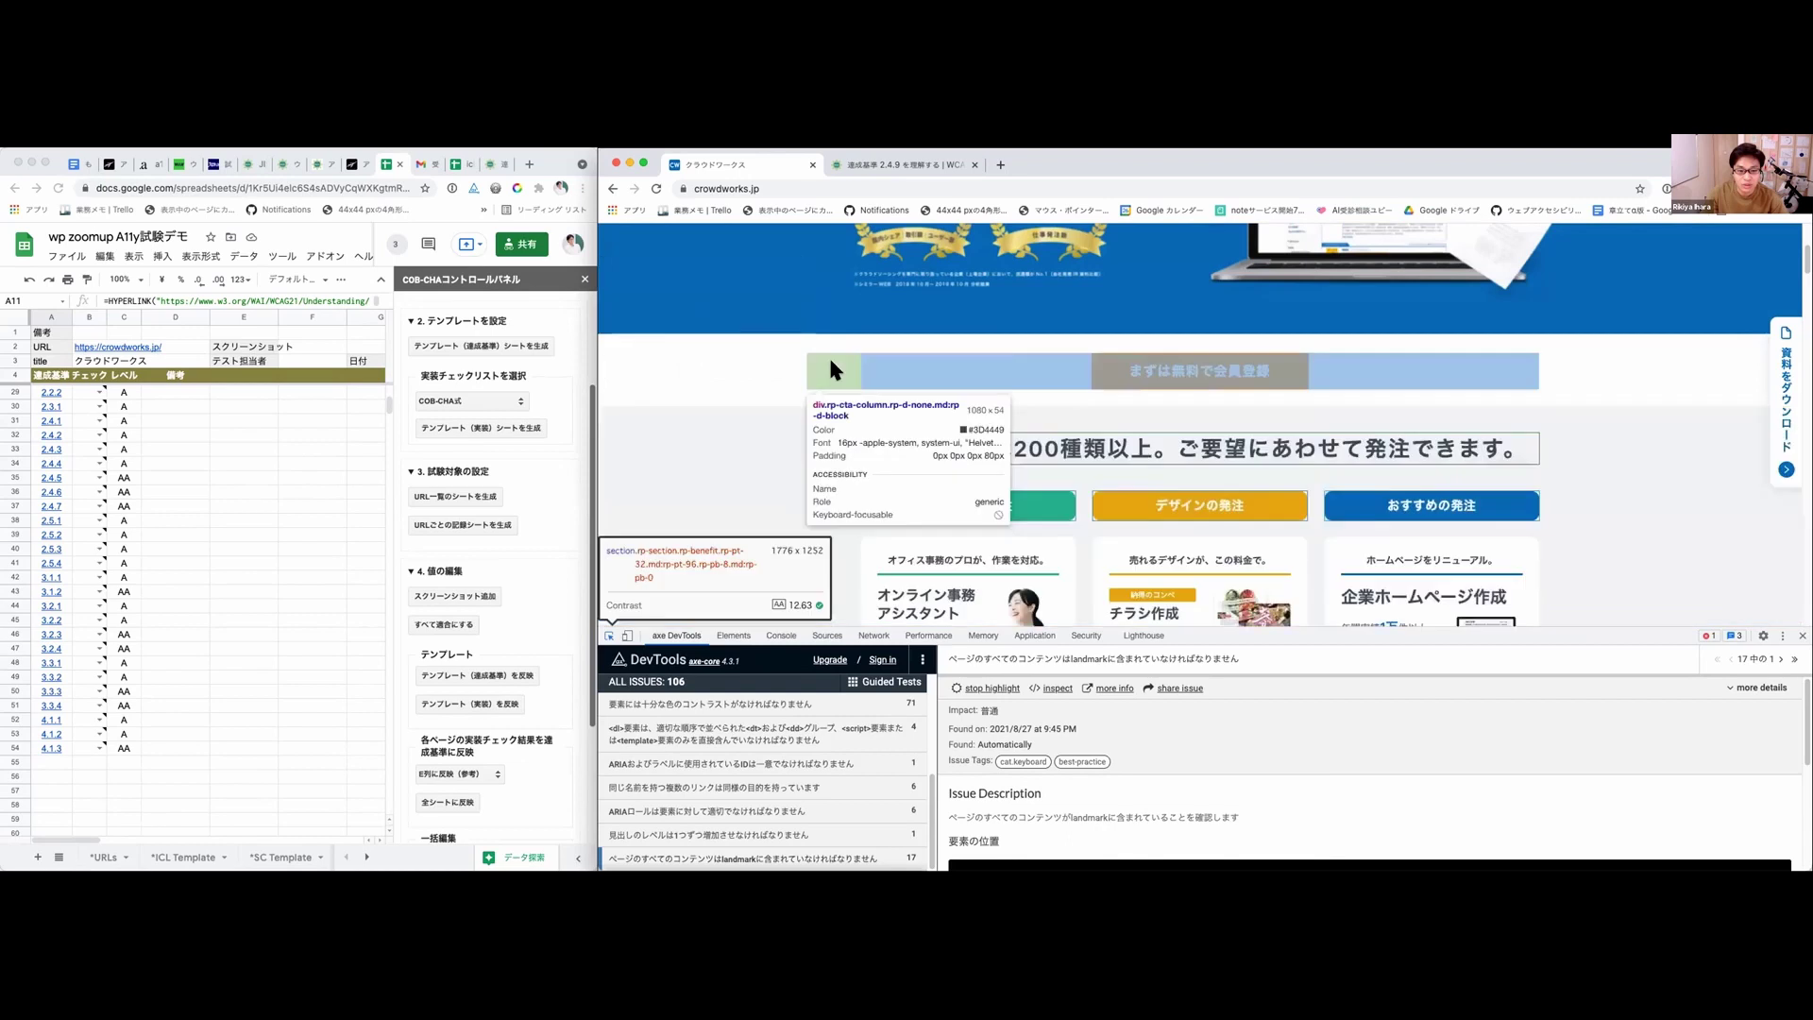
scroll(820, 355, "up", 5)
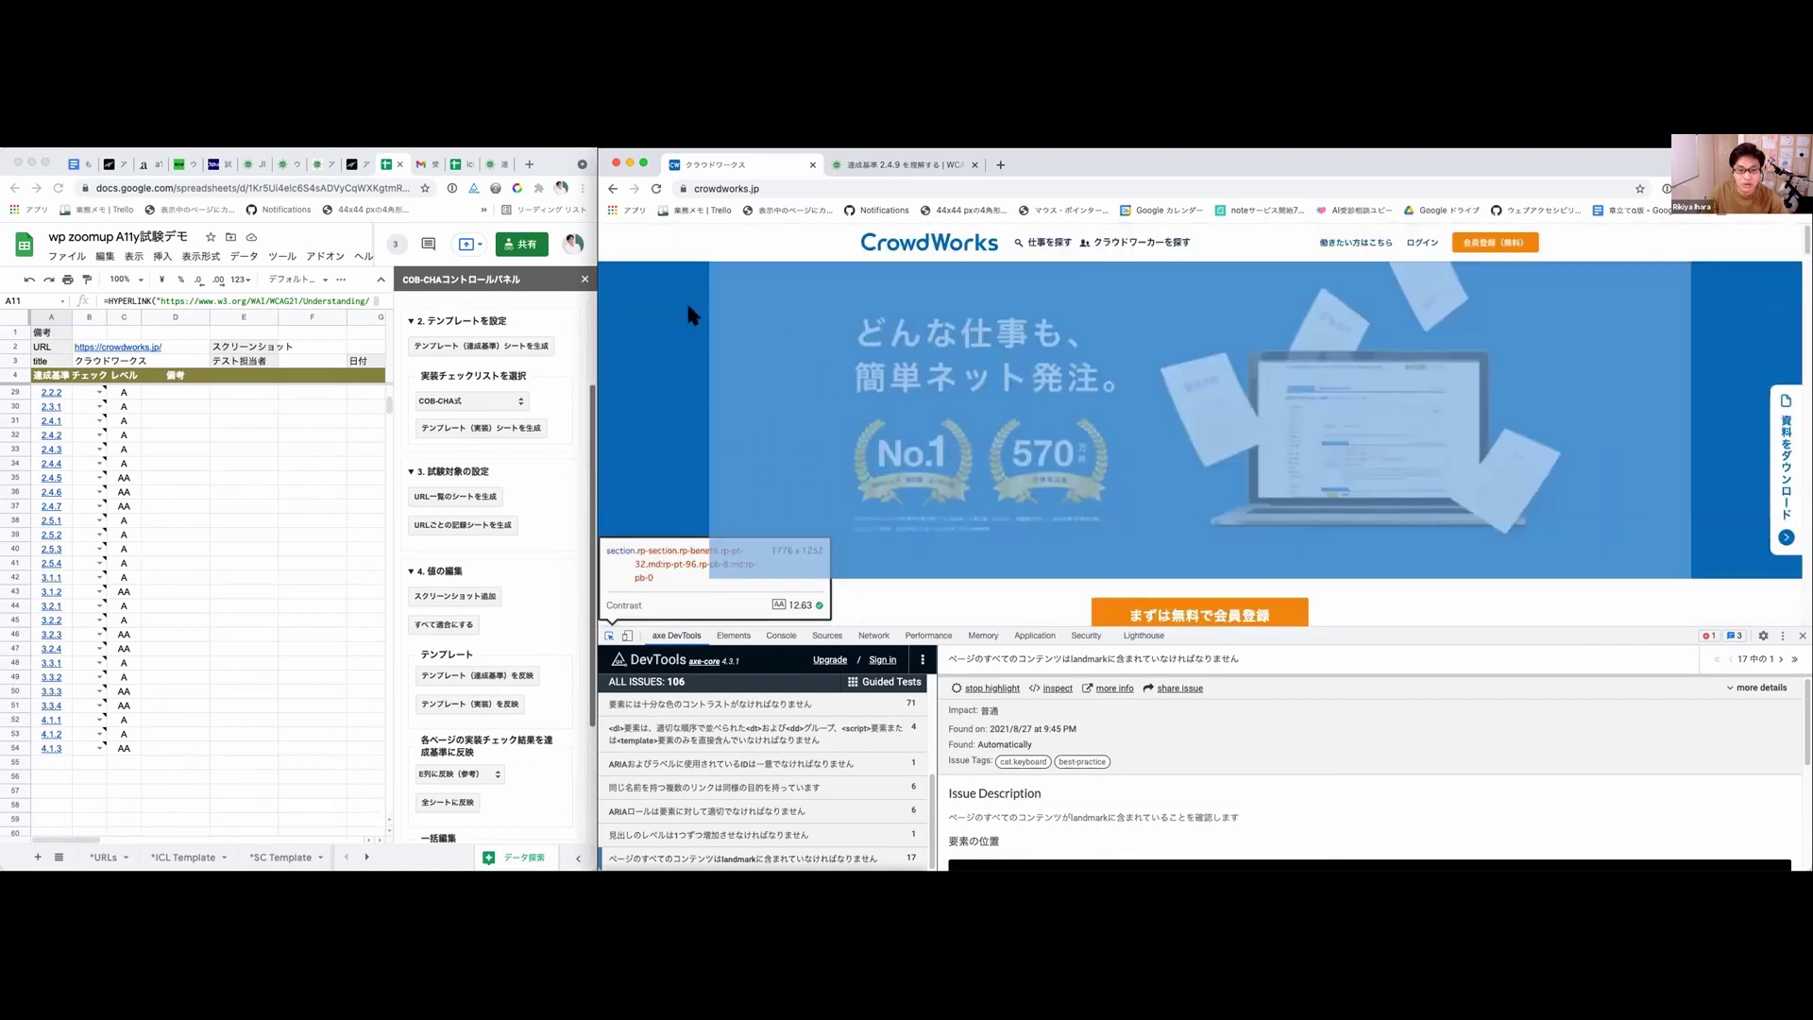
left_click(683, 299)
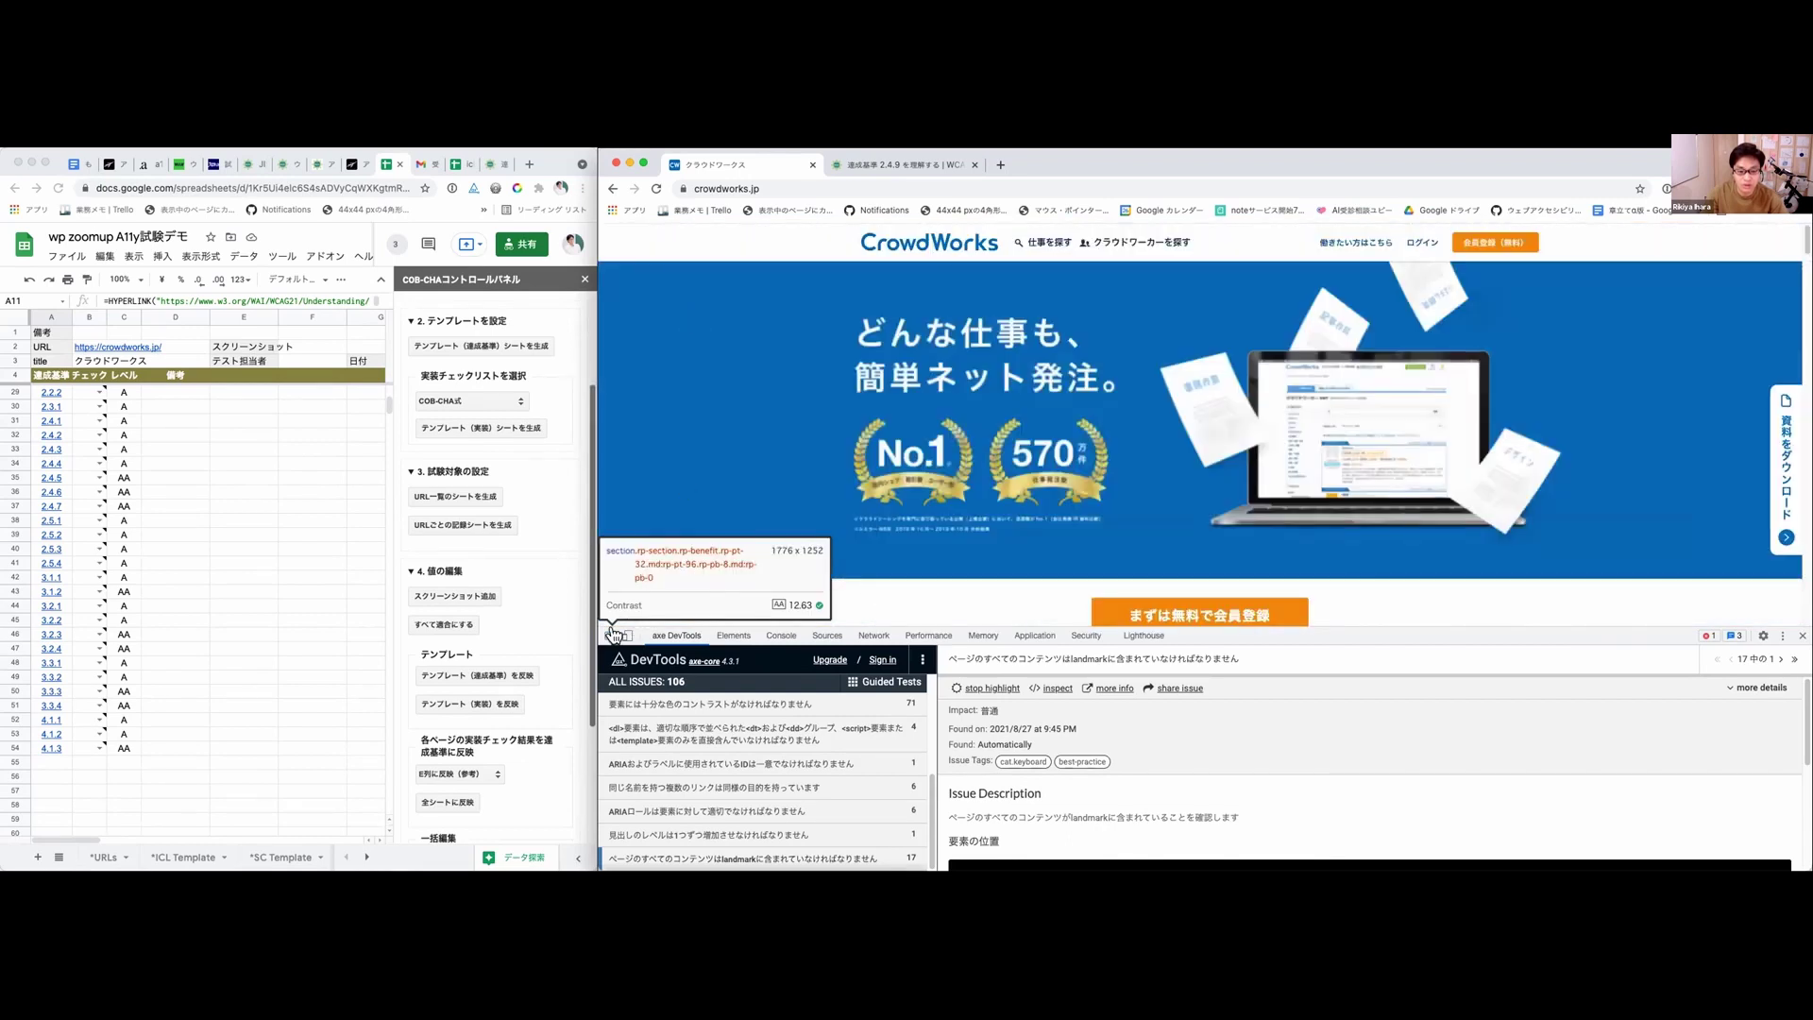
left_click(673, 690)
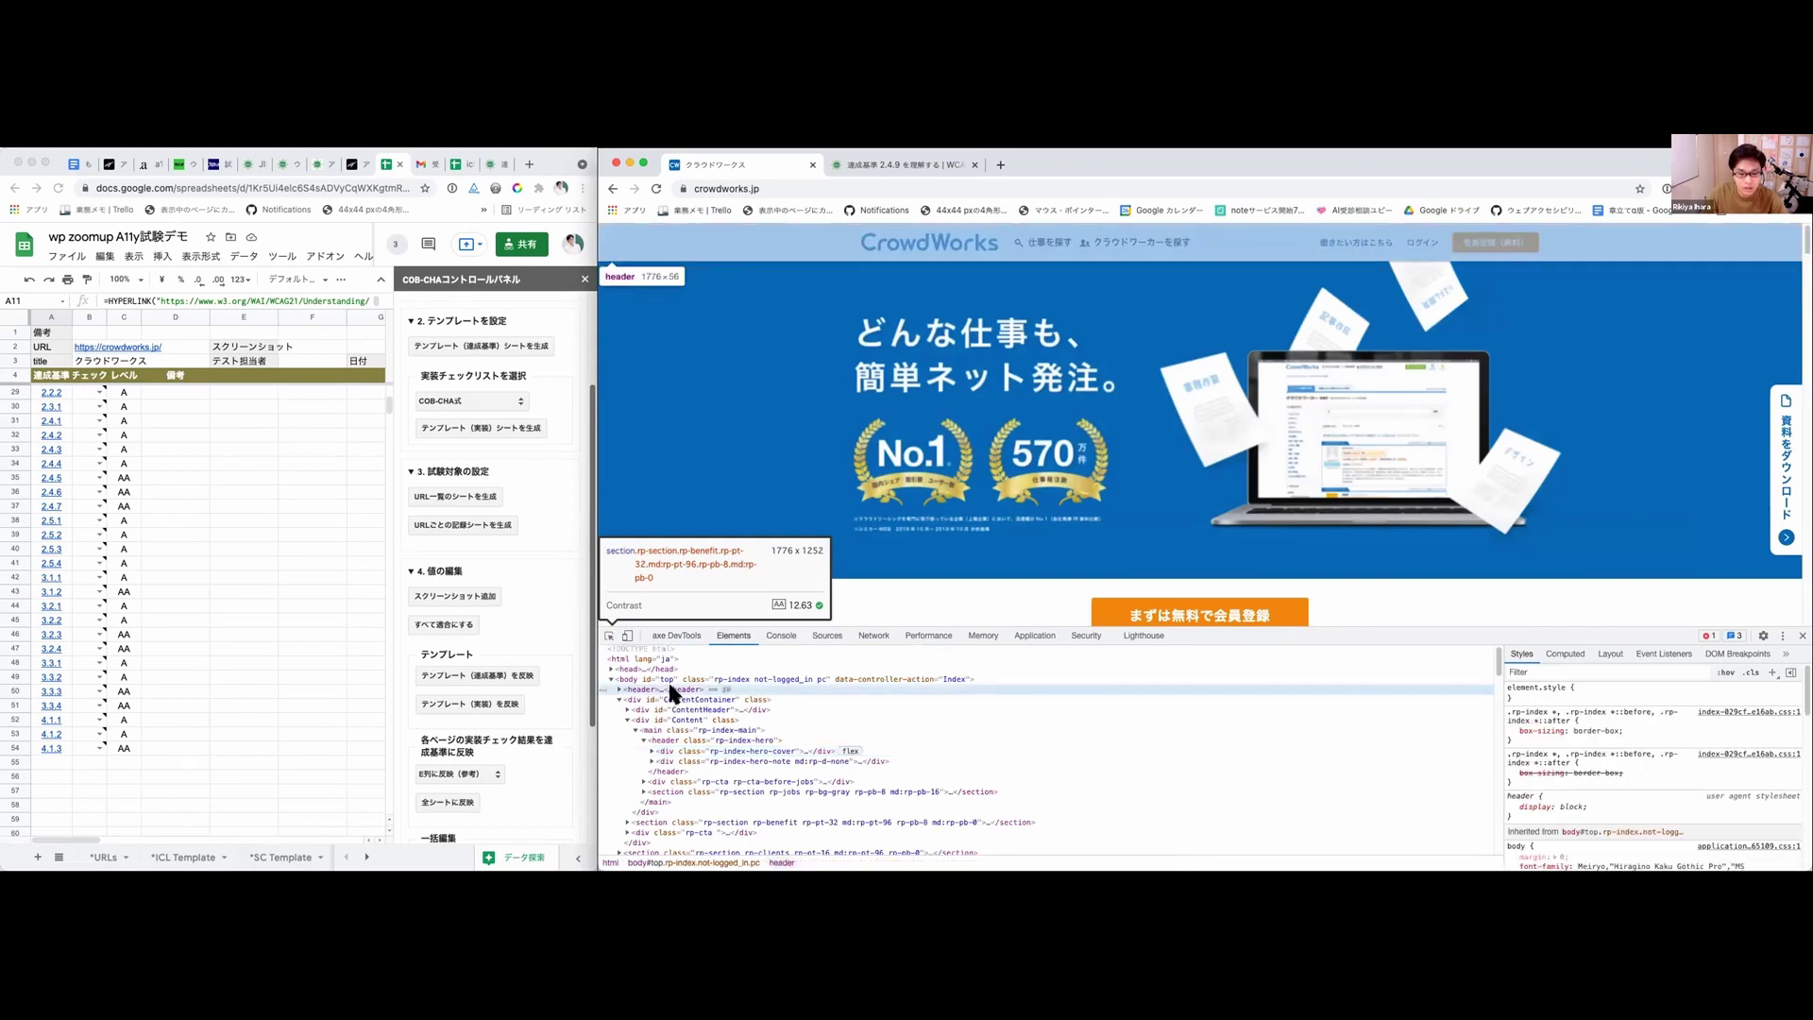
Step: Select and collapse the main element in the element tree, and check on the page which content it covers
left_click(673, 728)
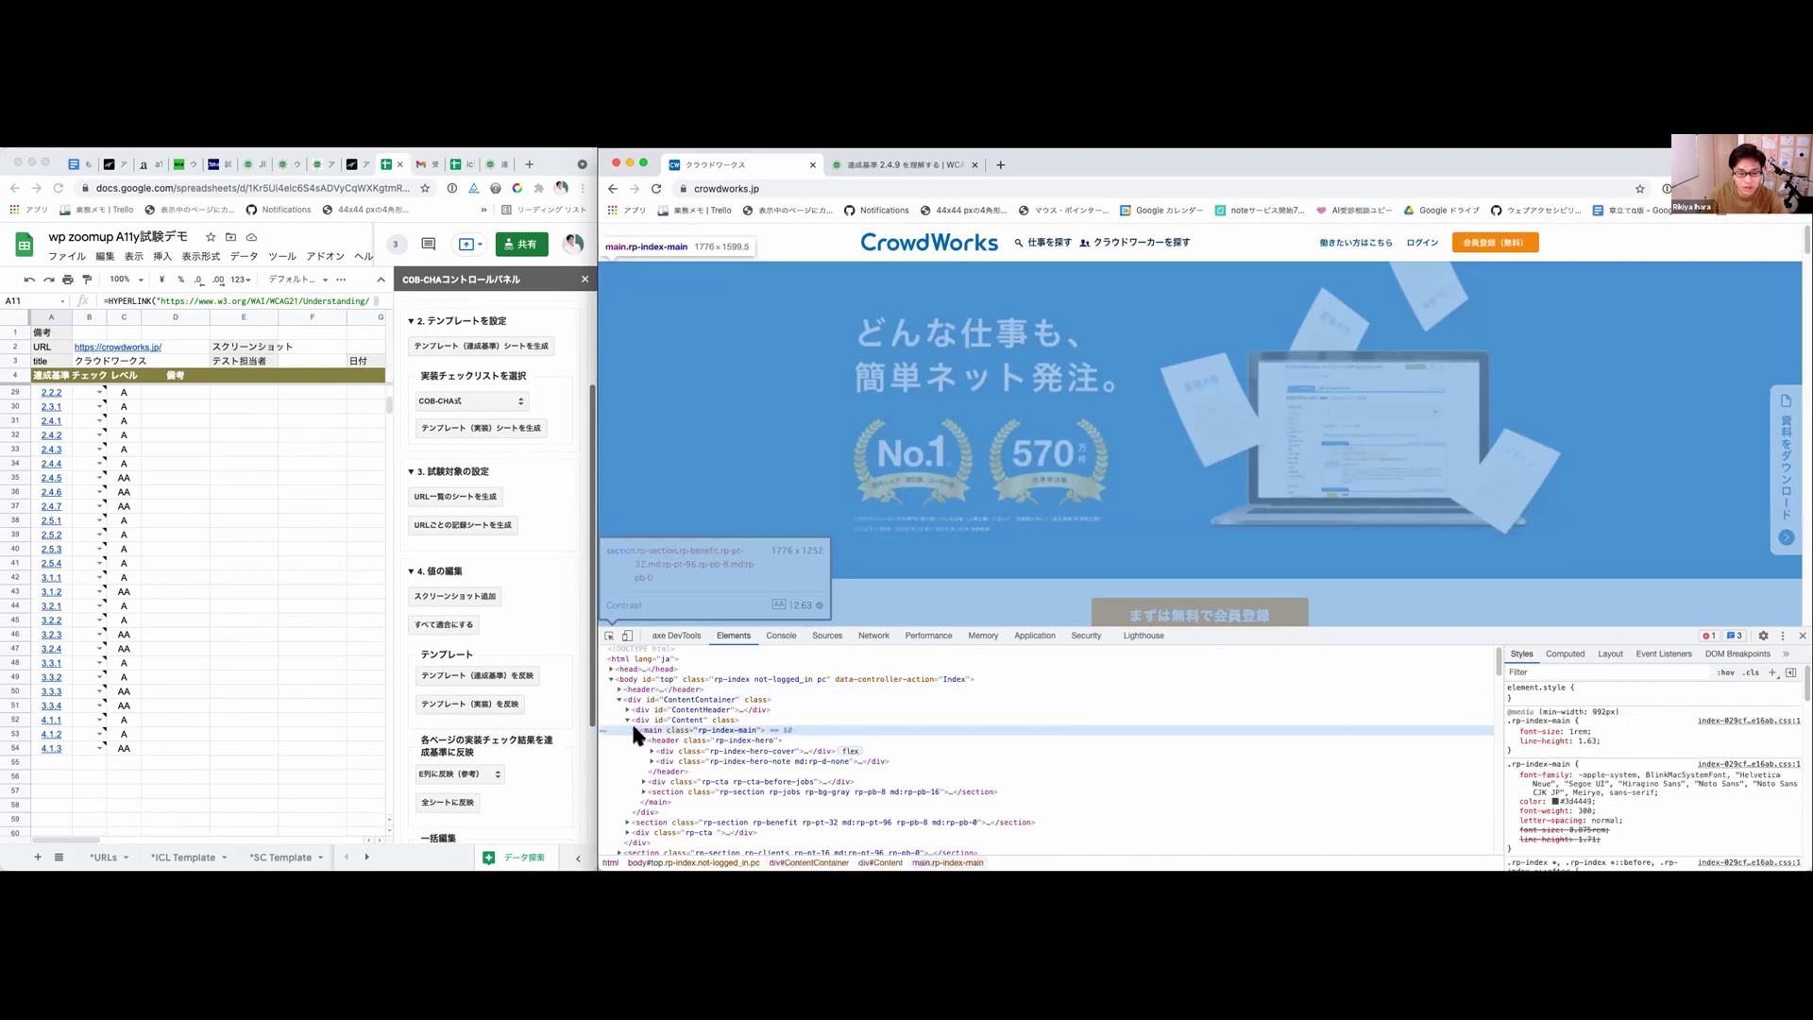
left_click(630, 730)
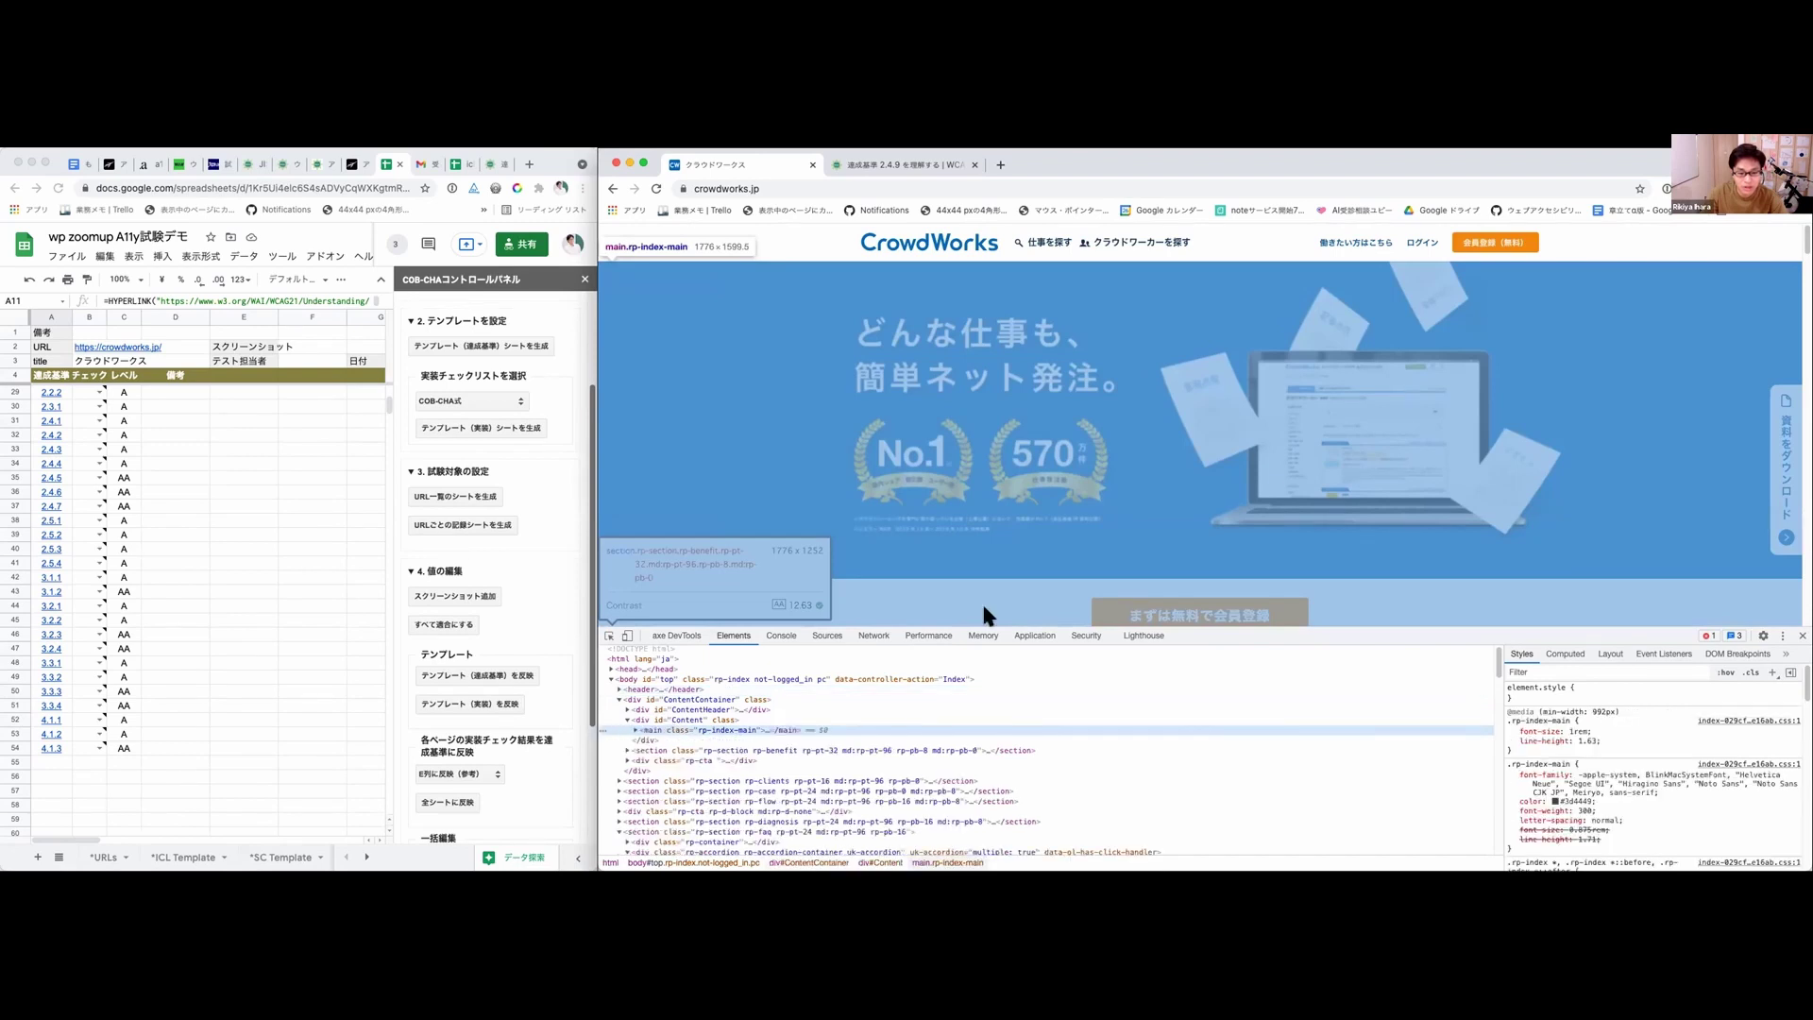
scroll(1039, 557, "down", 3)
scroll(1046, 555, "down", 3)
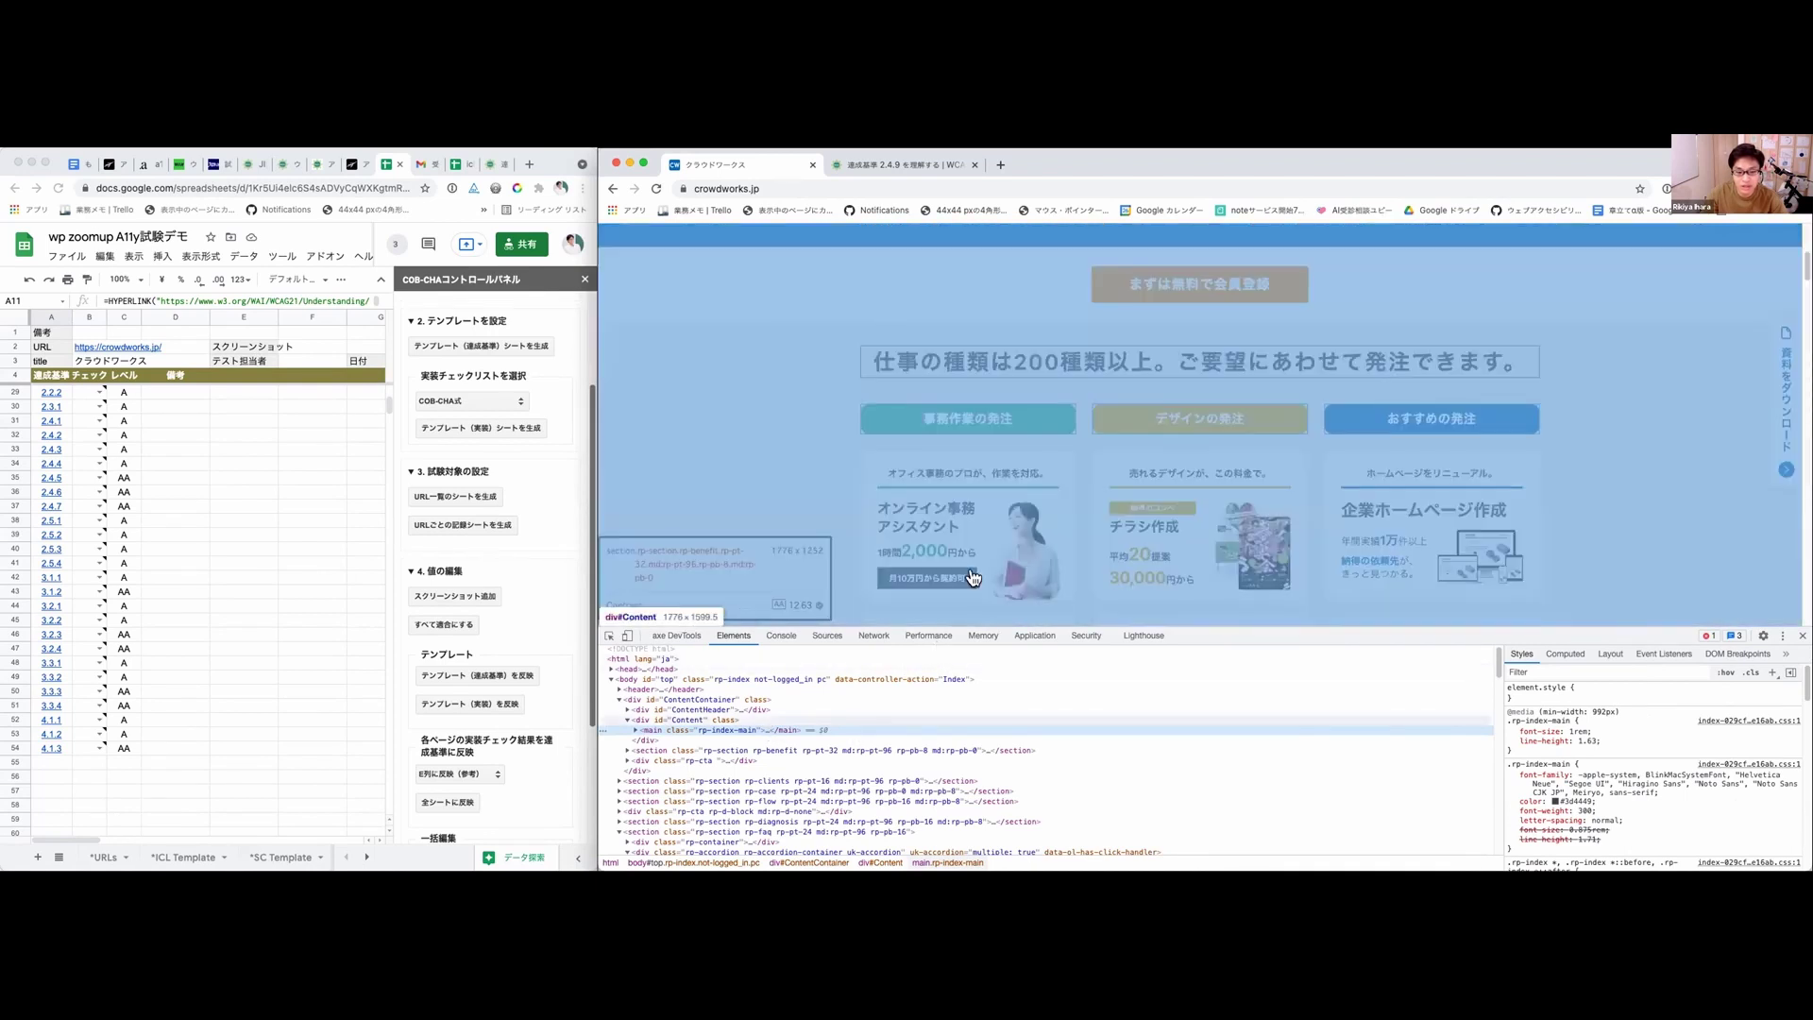
scroll(930, 605, "down", 3)
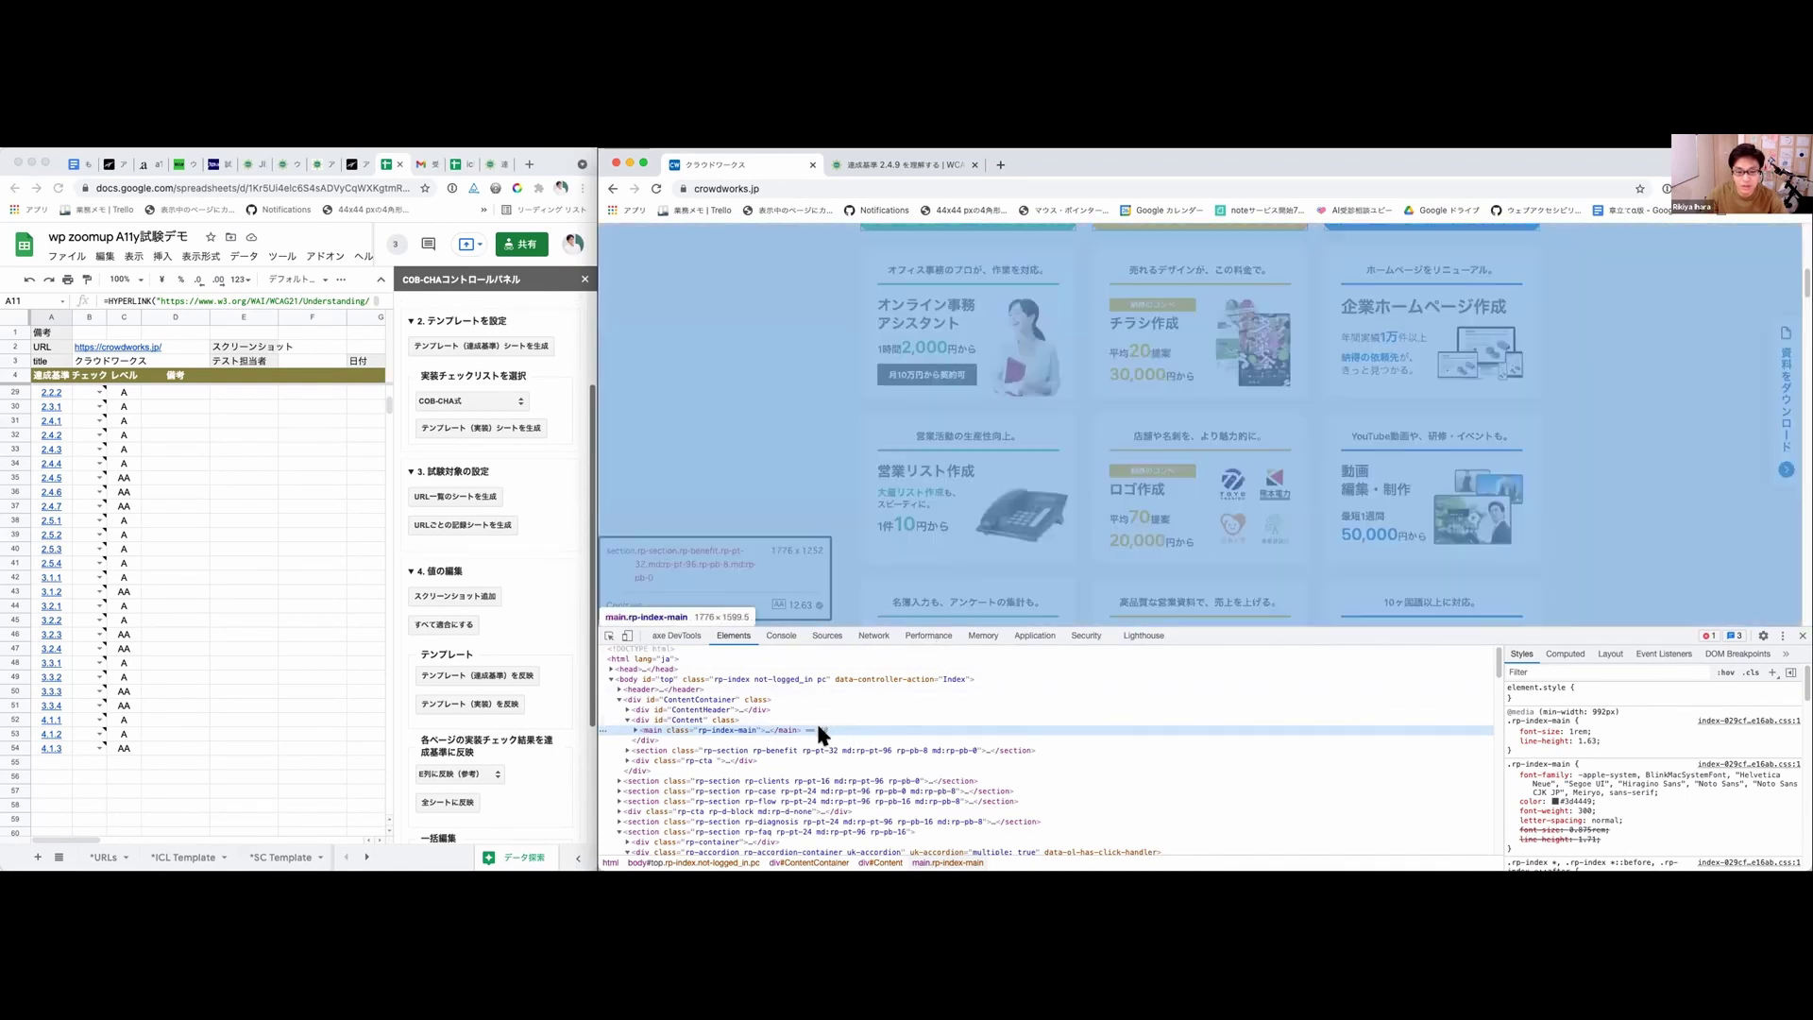
scroll(972, 578, "down", 1)
scroll(971, 578, "down", 5)
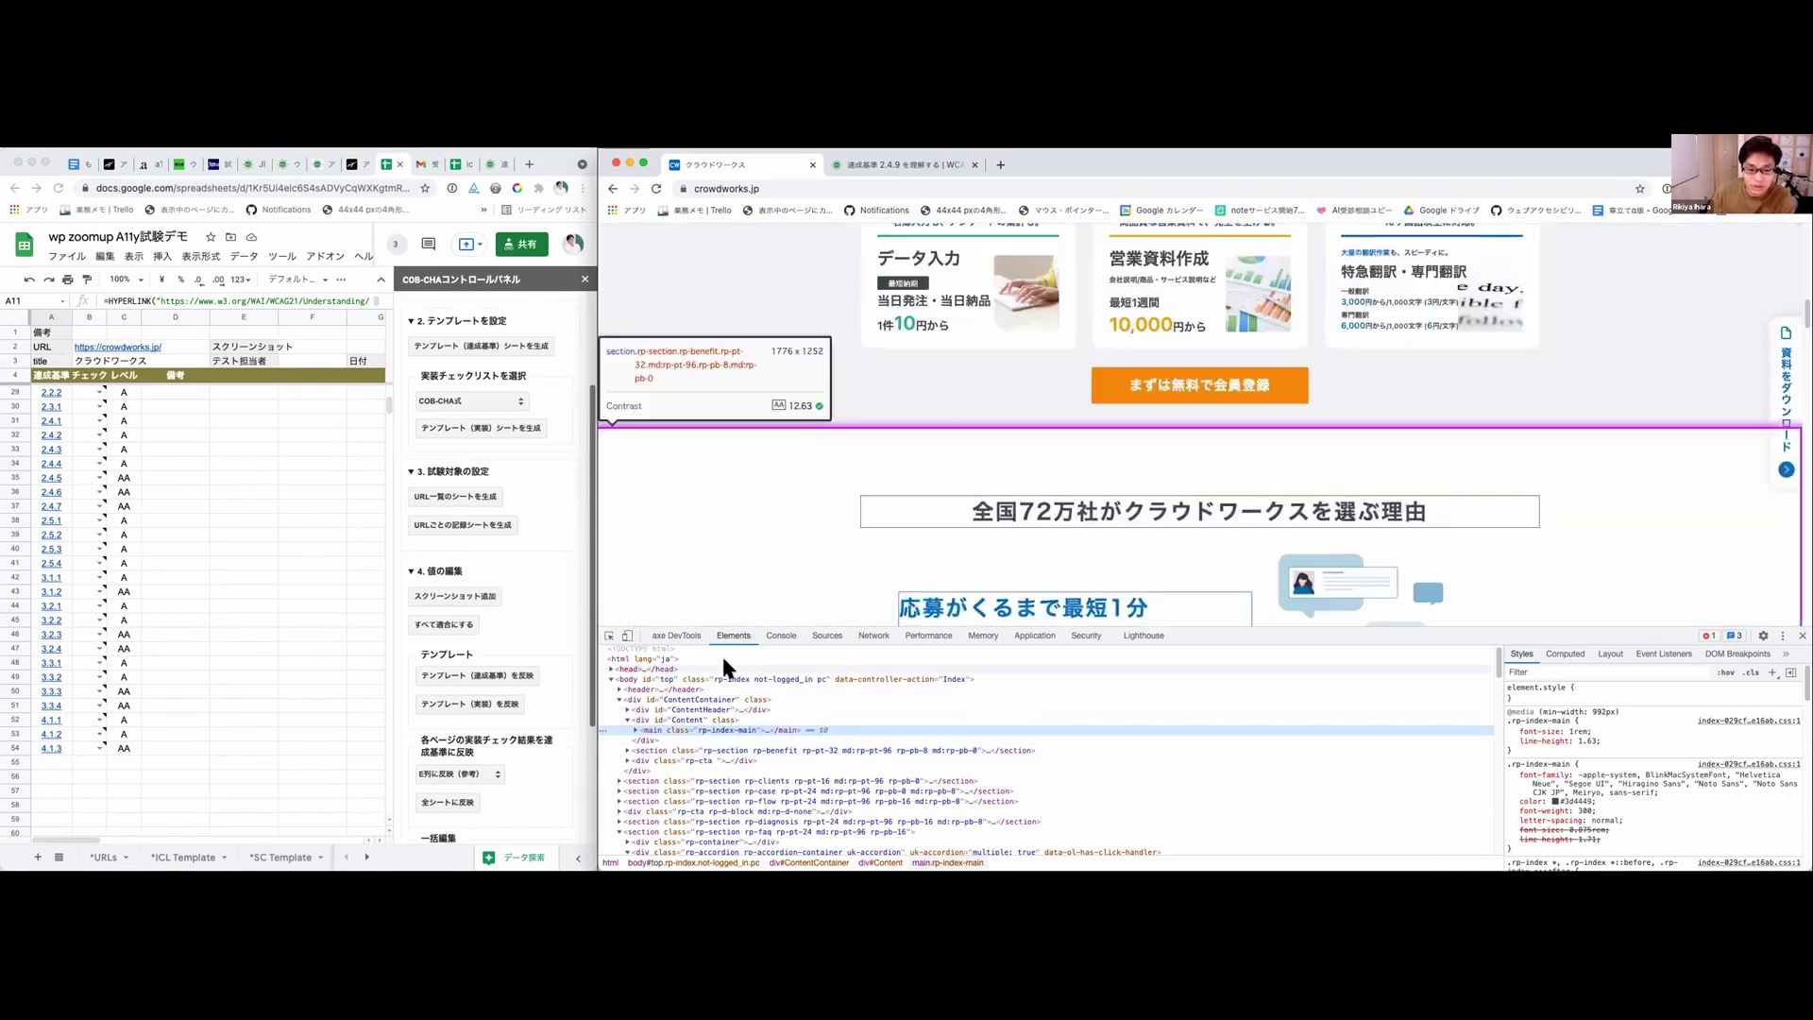
Step: Return to the axe landmark issue, look through the criterion notes in the test sheet, and select the check cell for 2.4.1
left_click(676, 635)
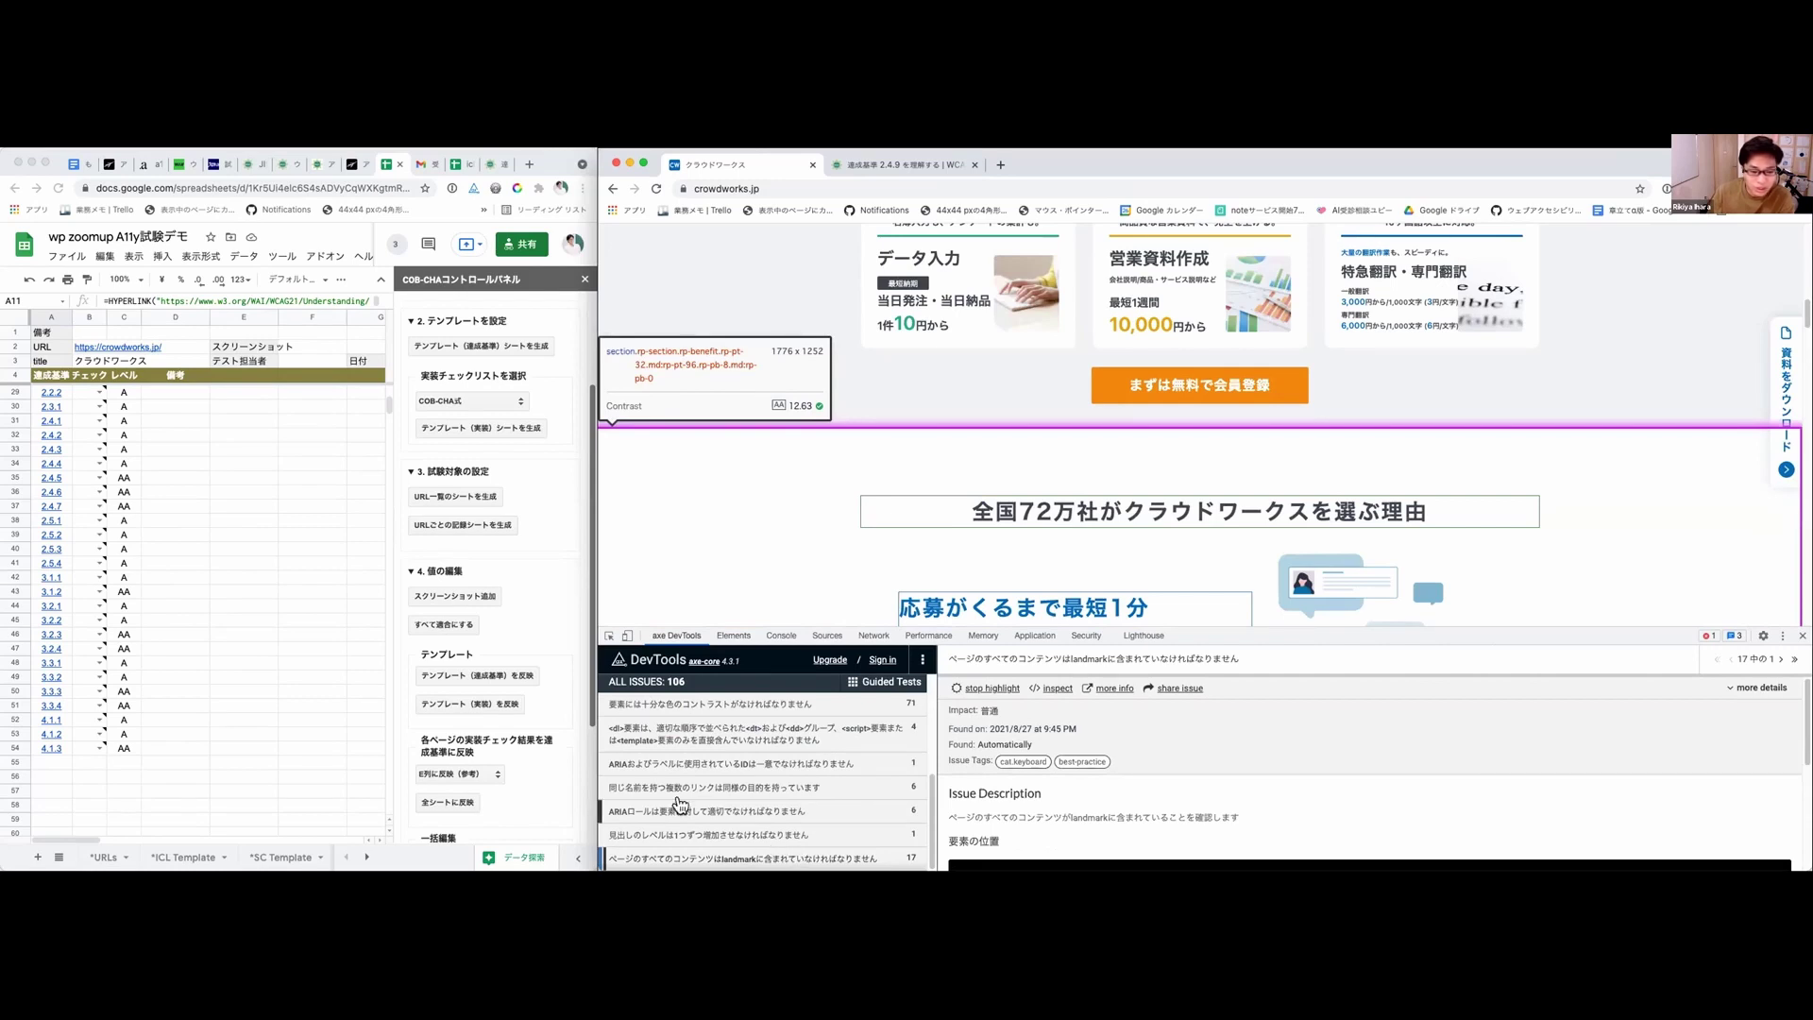
scroll(99, 510, "up", 6)
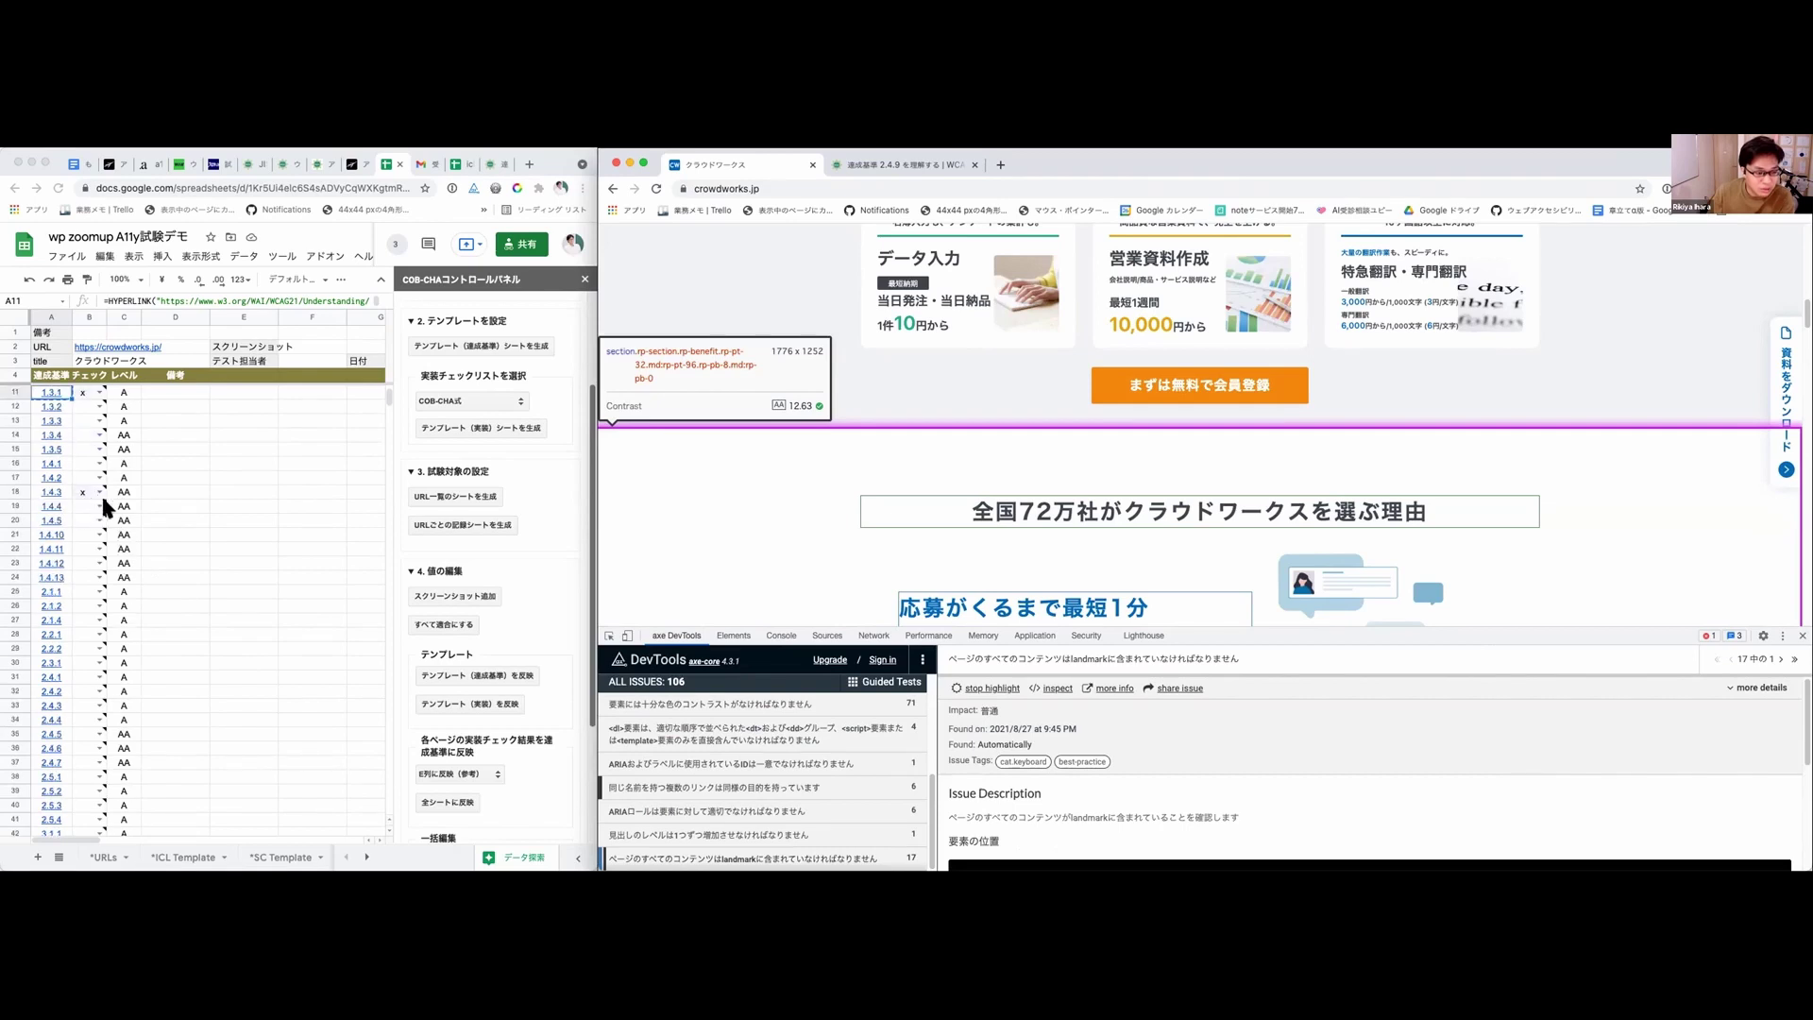
mouse_move(94, 491)
mouse_move(98, 526)
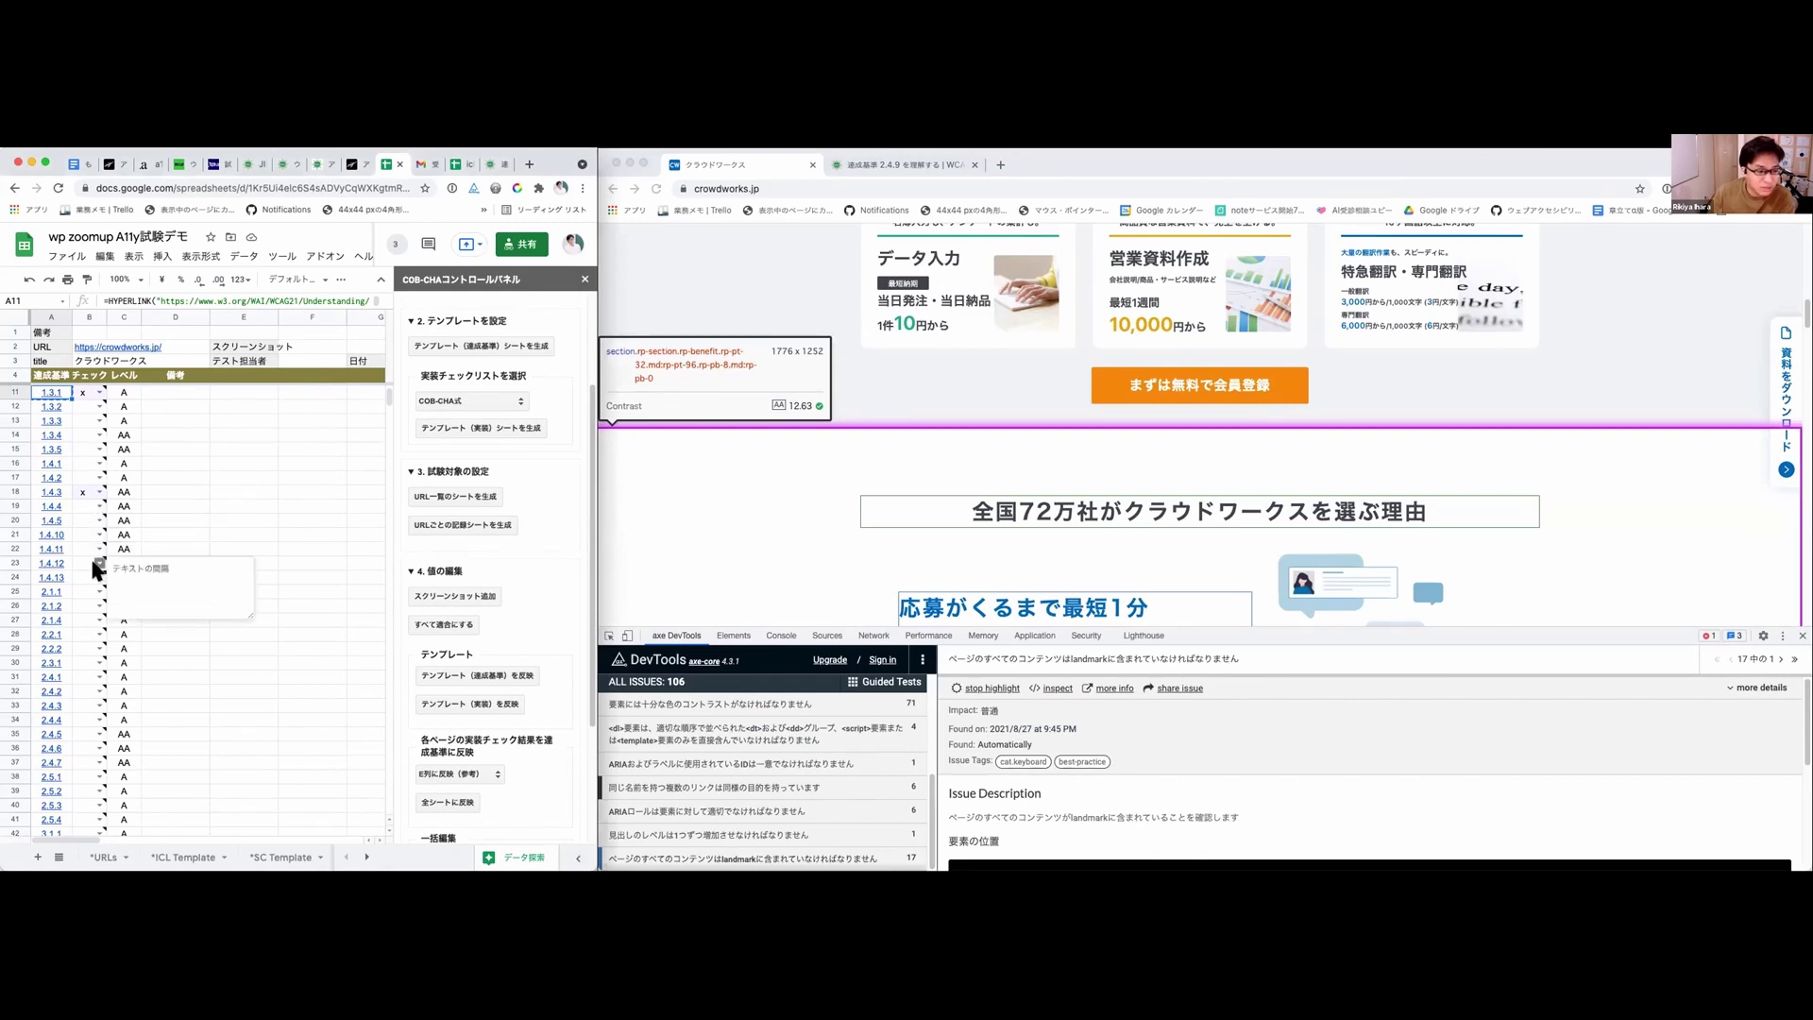
mouse_move(90, 434)
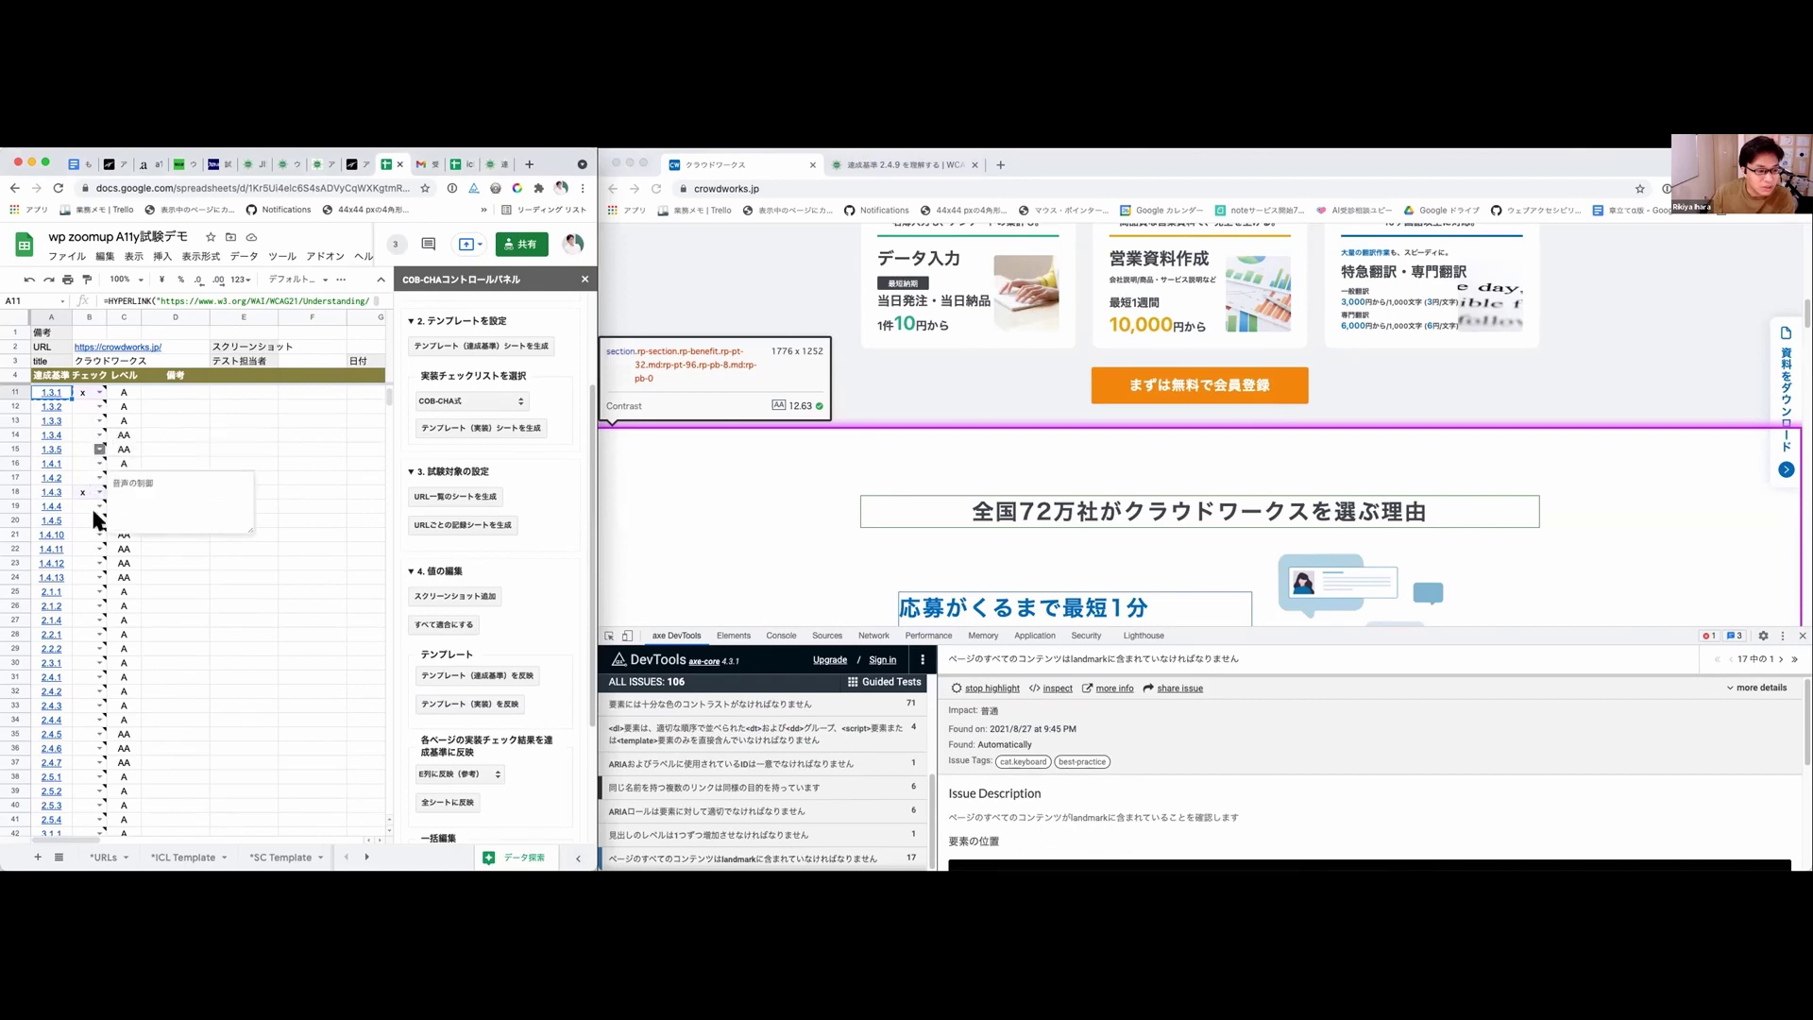
scroll(90, 561, "down", 1)
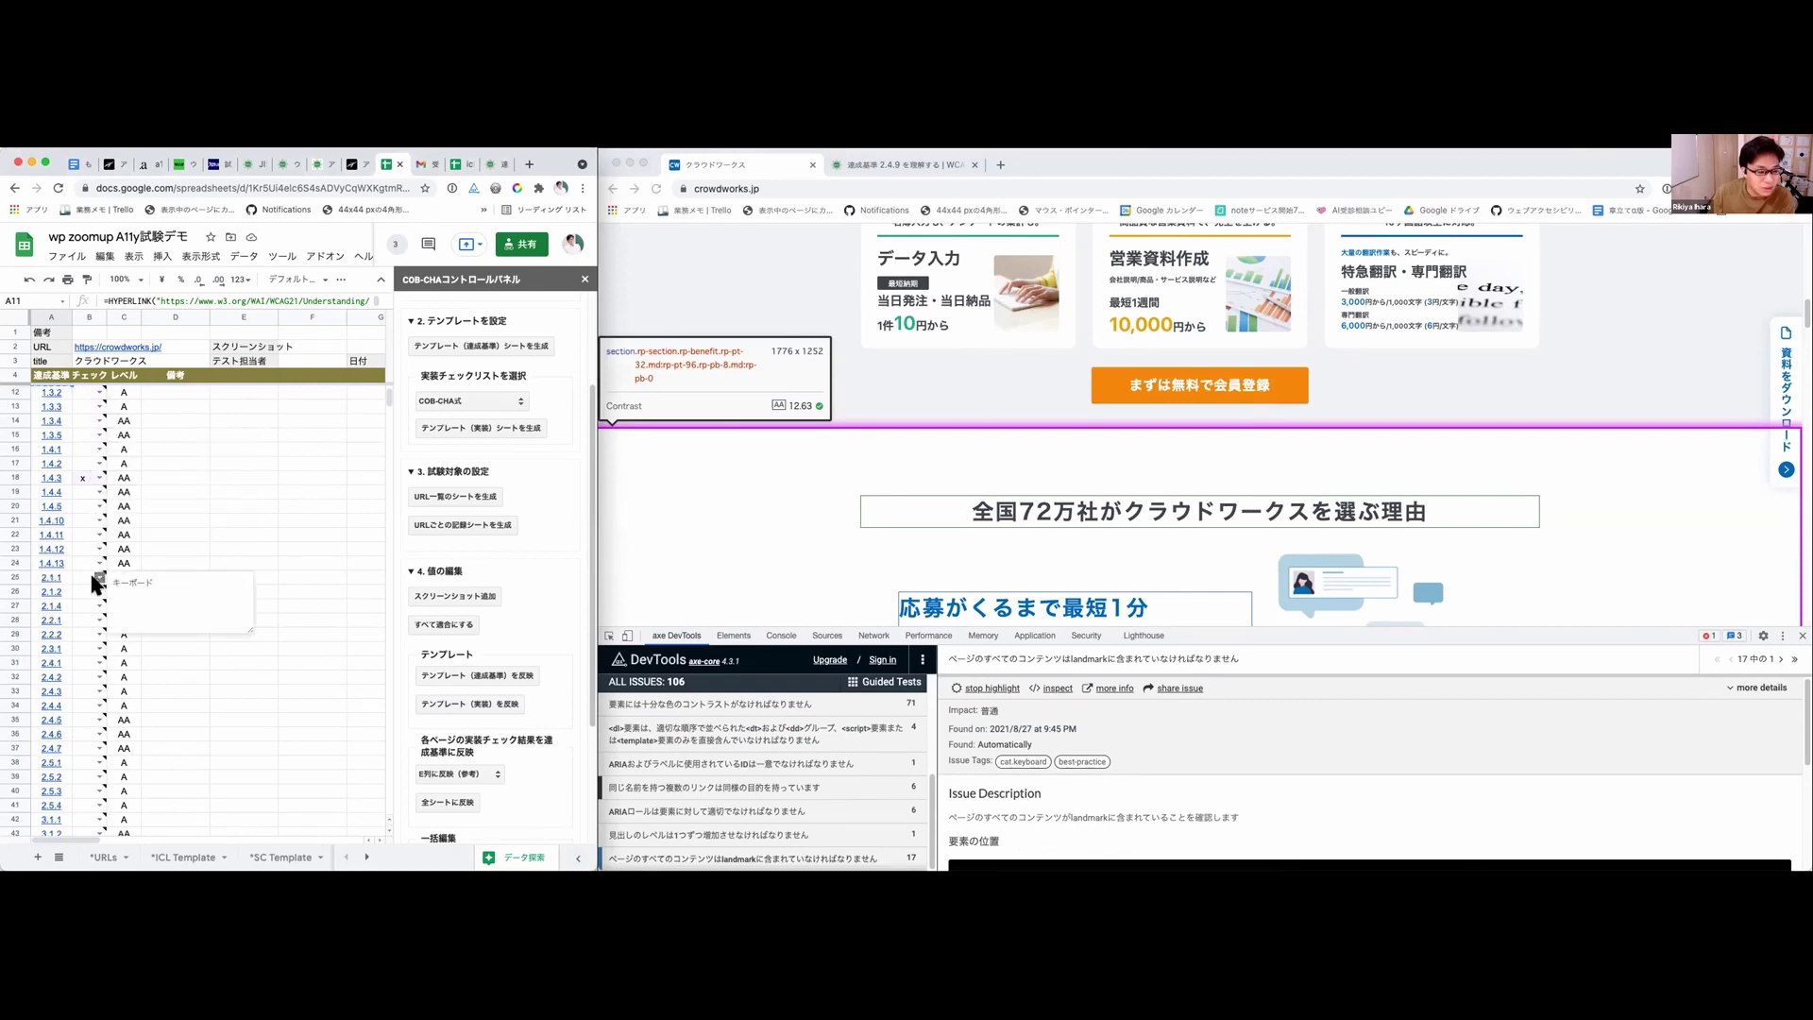
mouse_move(94, 664)
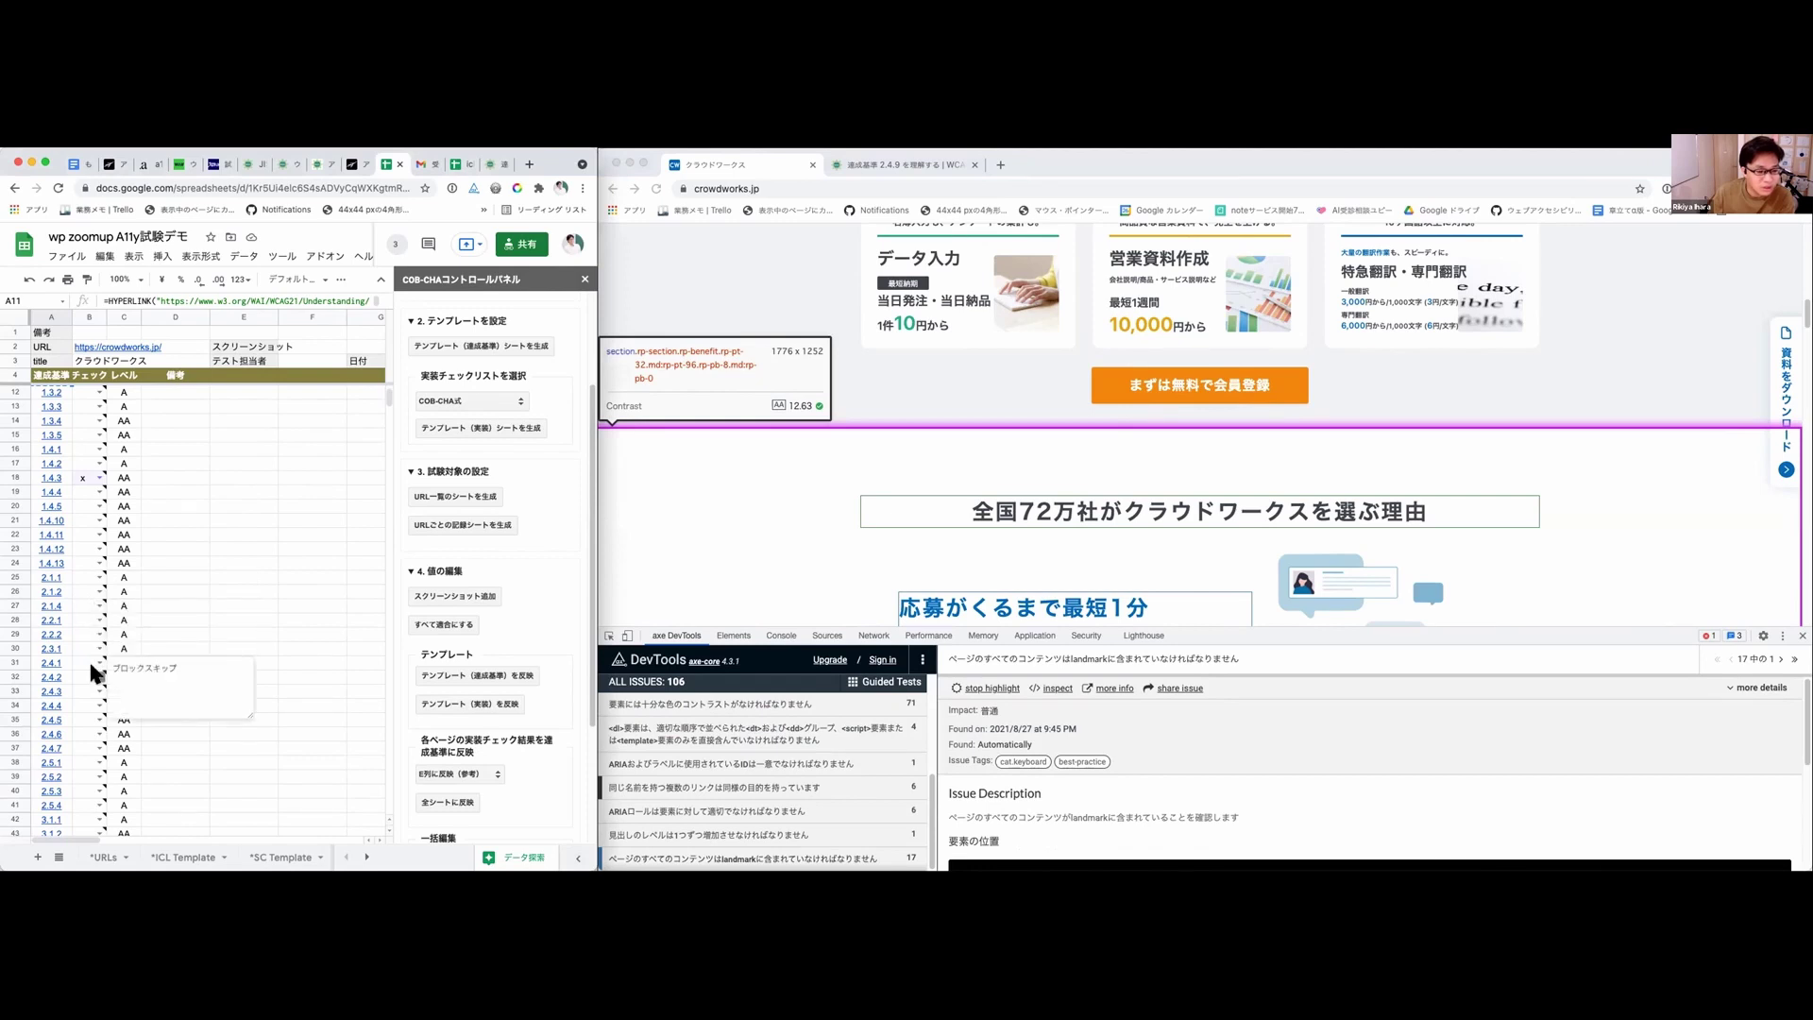
left_click(84, 661)
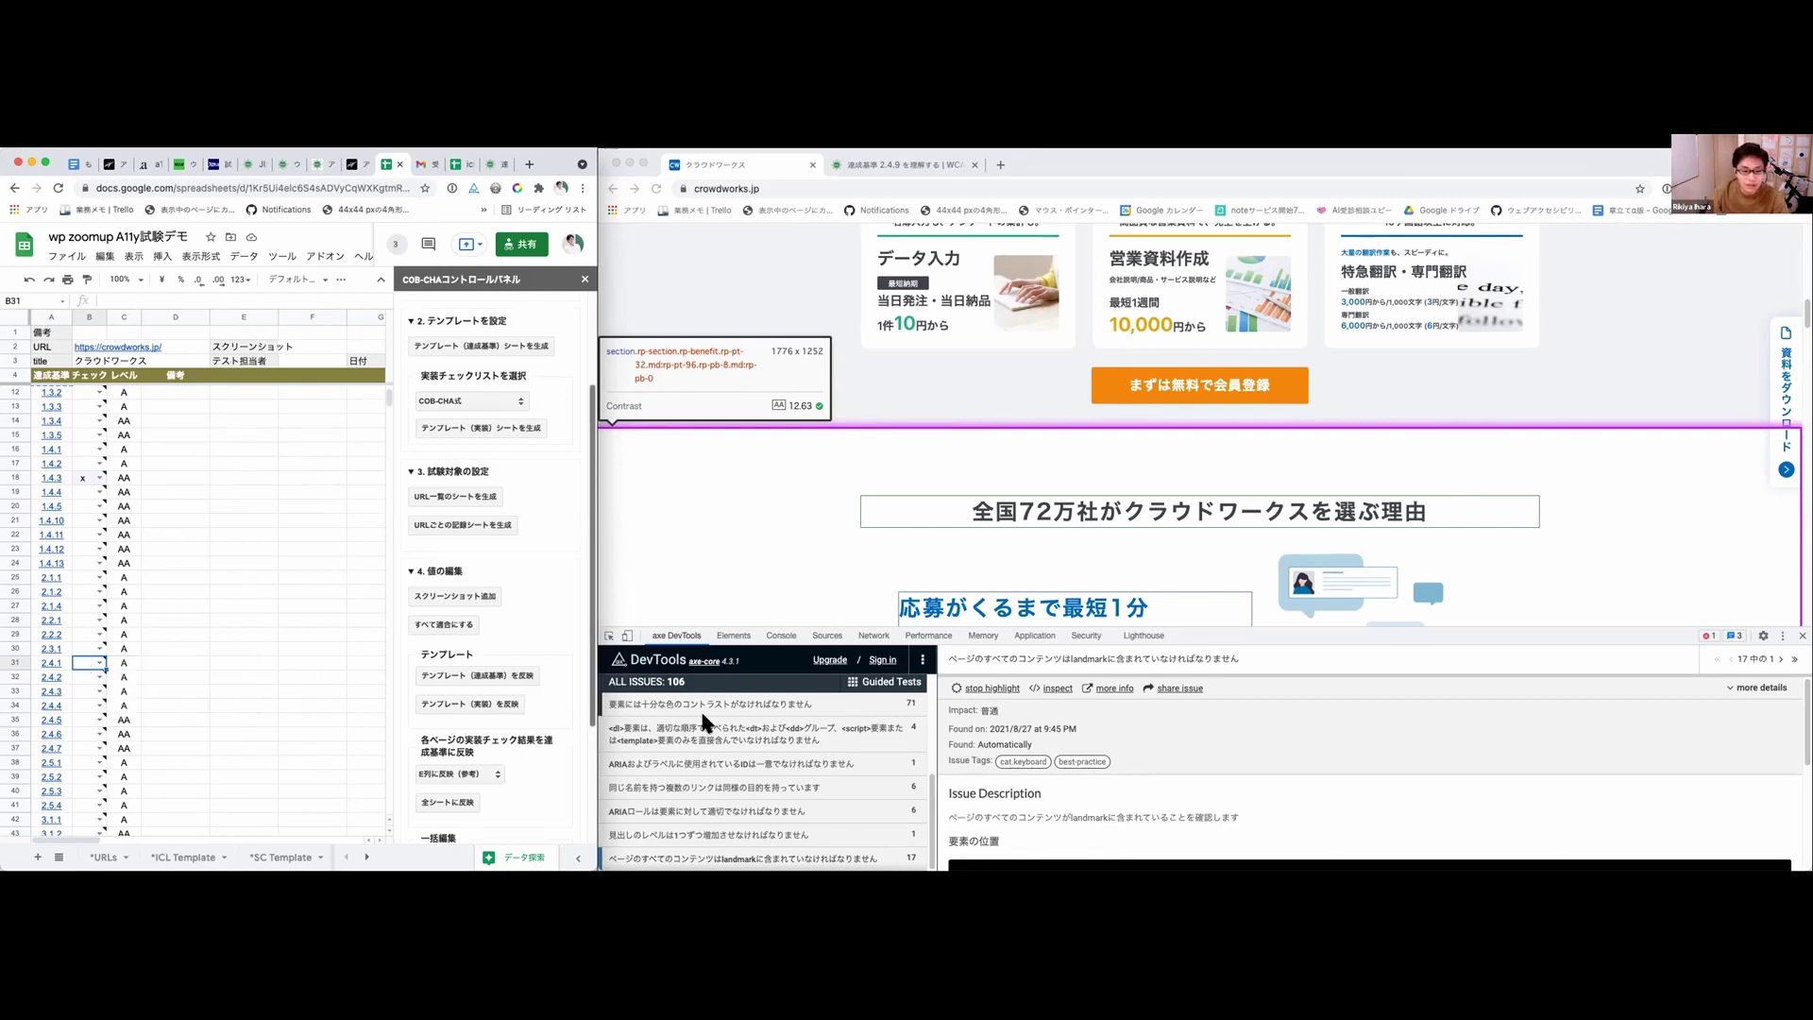
Step: Bring the home page back to its top and read the note of criterion 1.1.1 in the test sheet
scroll(955, 551, "up", 5)
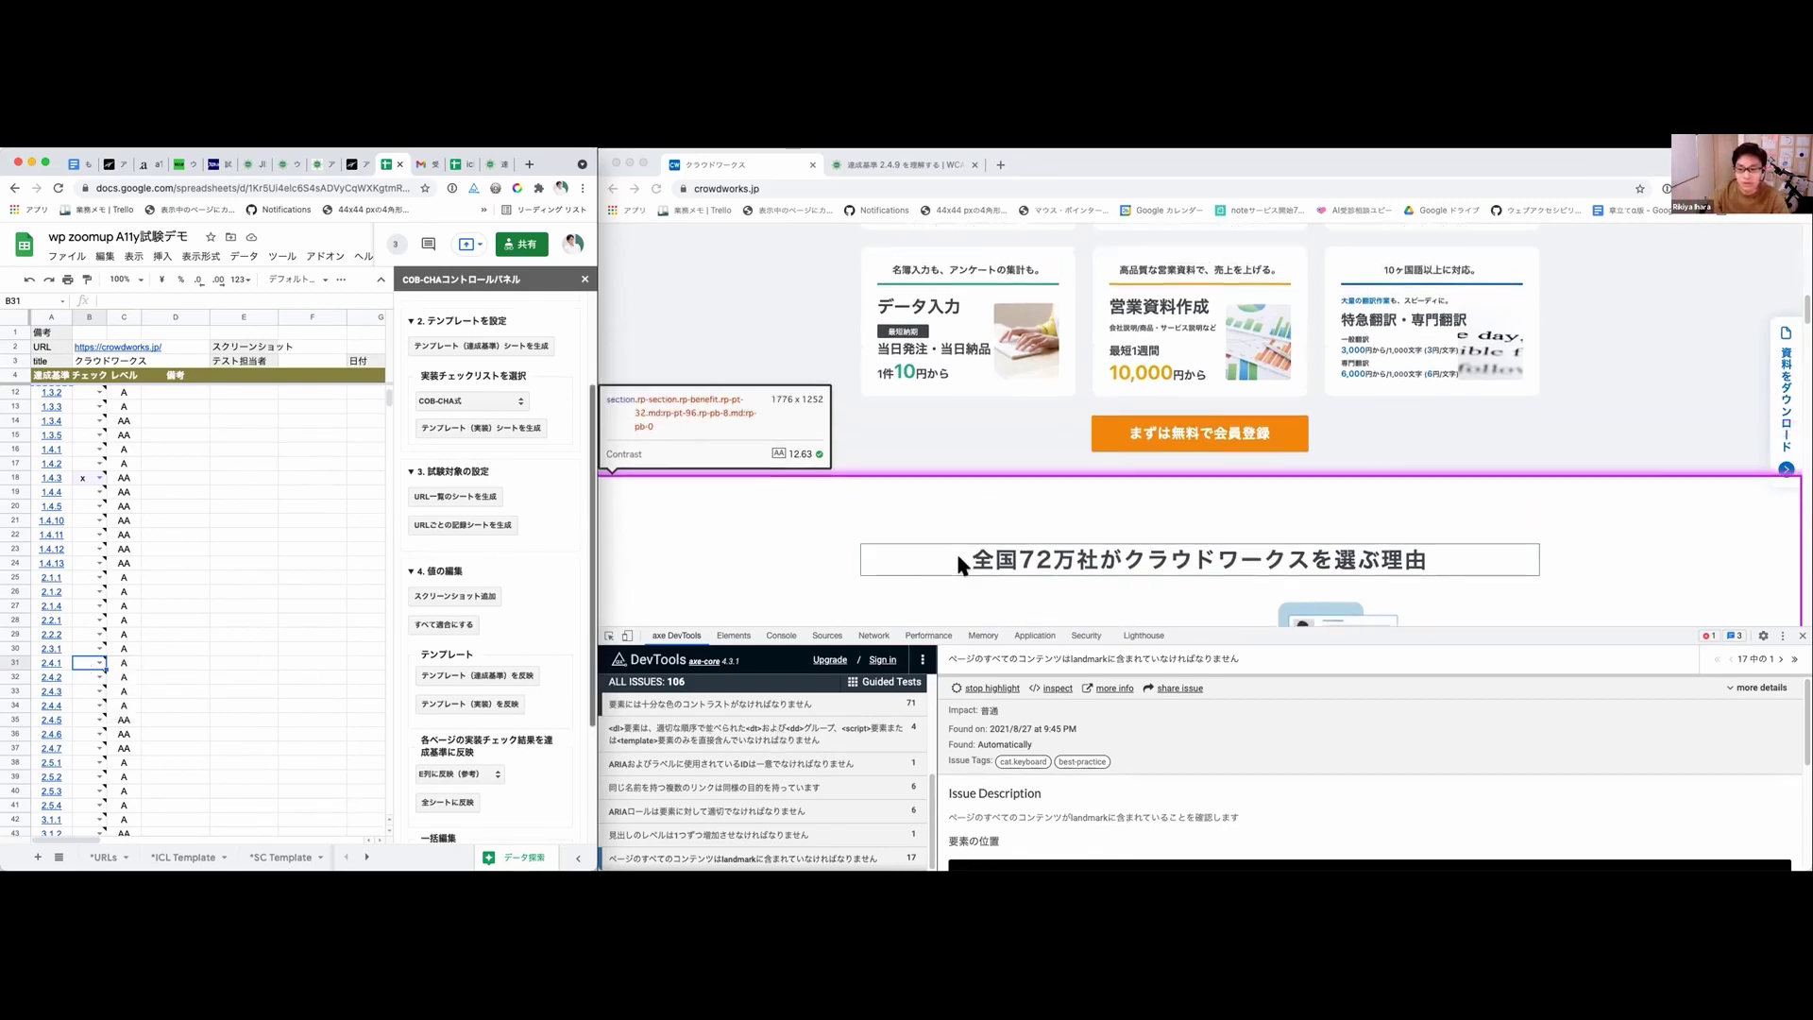
scroll(957, 563, "up", 5)
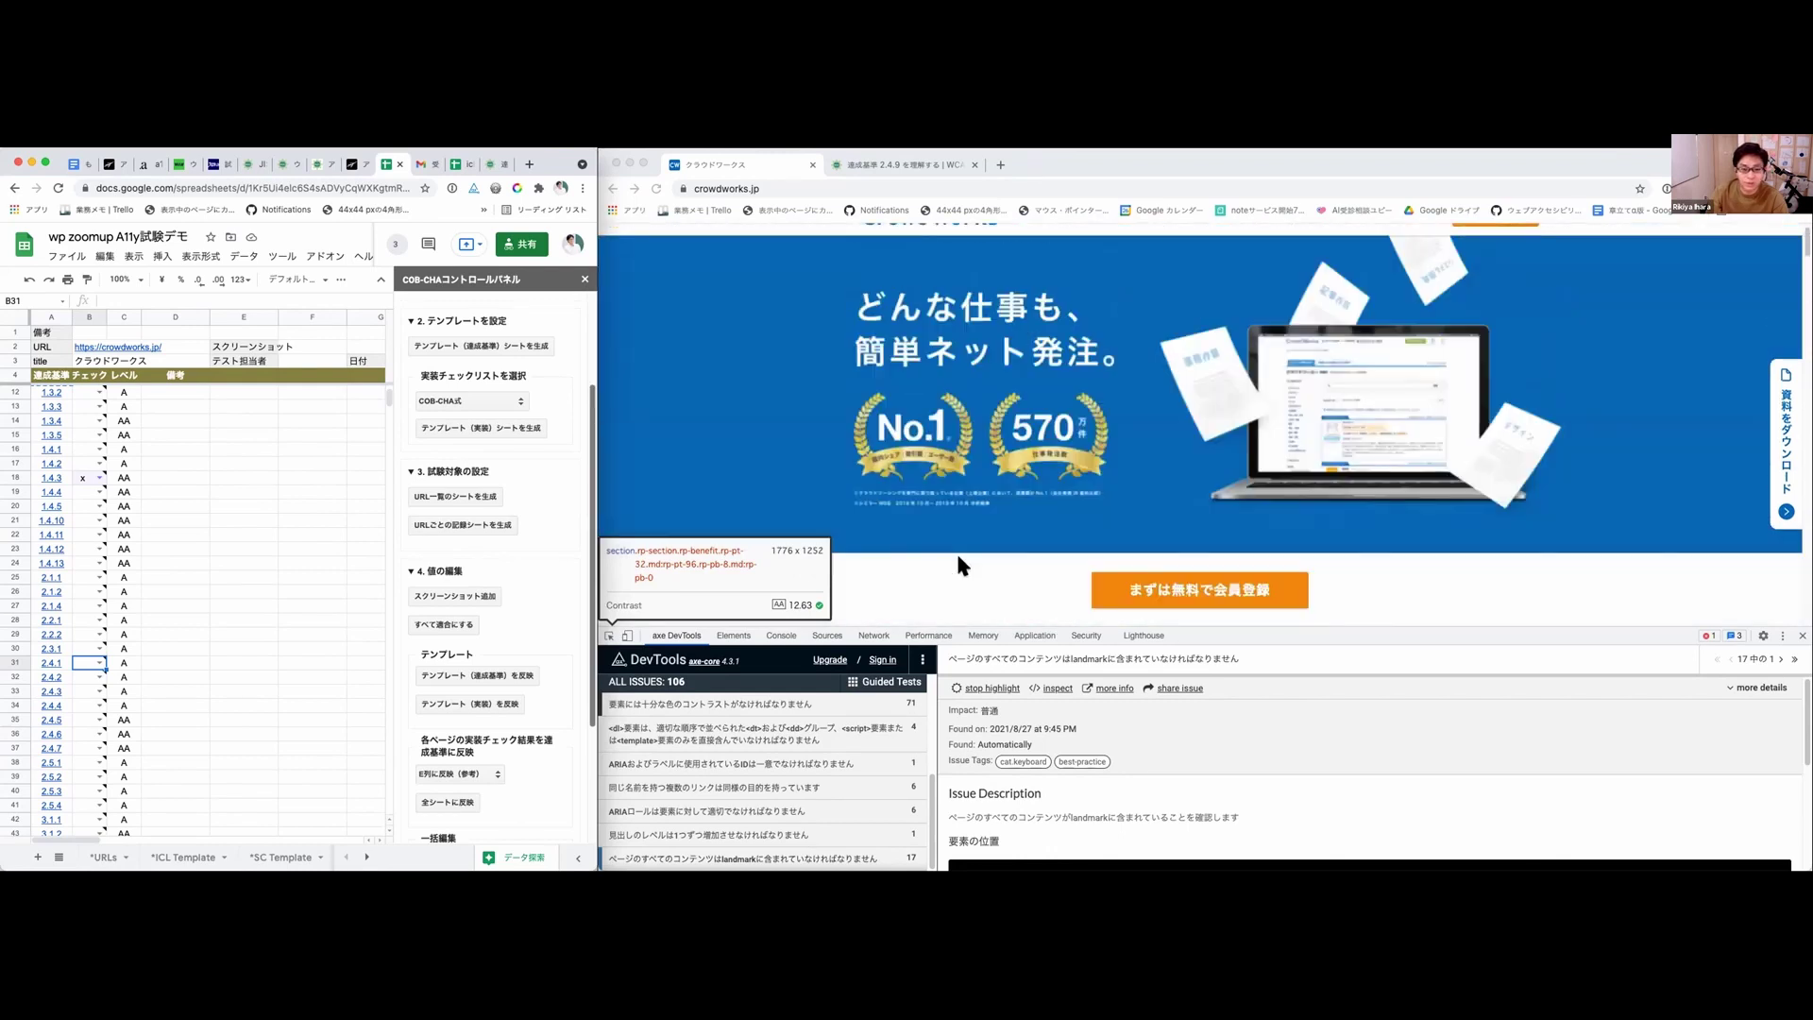
scroll(957, 564, "up", 1)
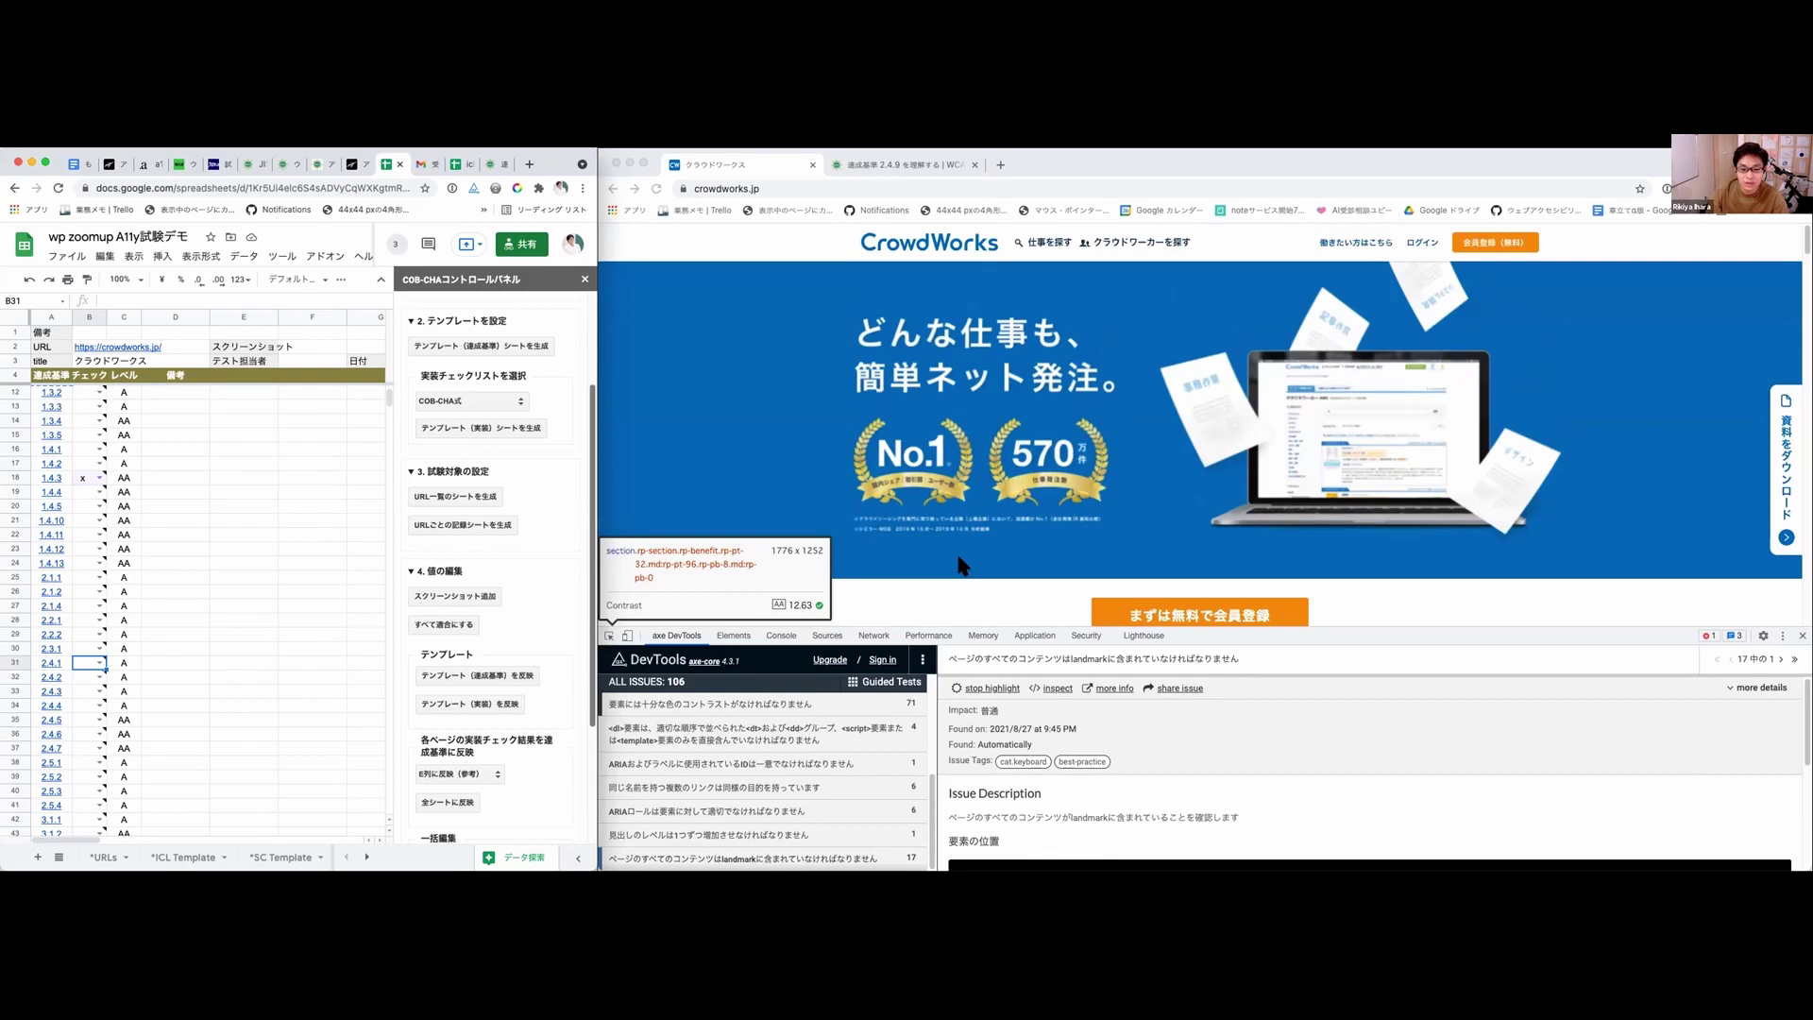
left_click(1760, 615)
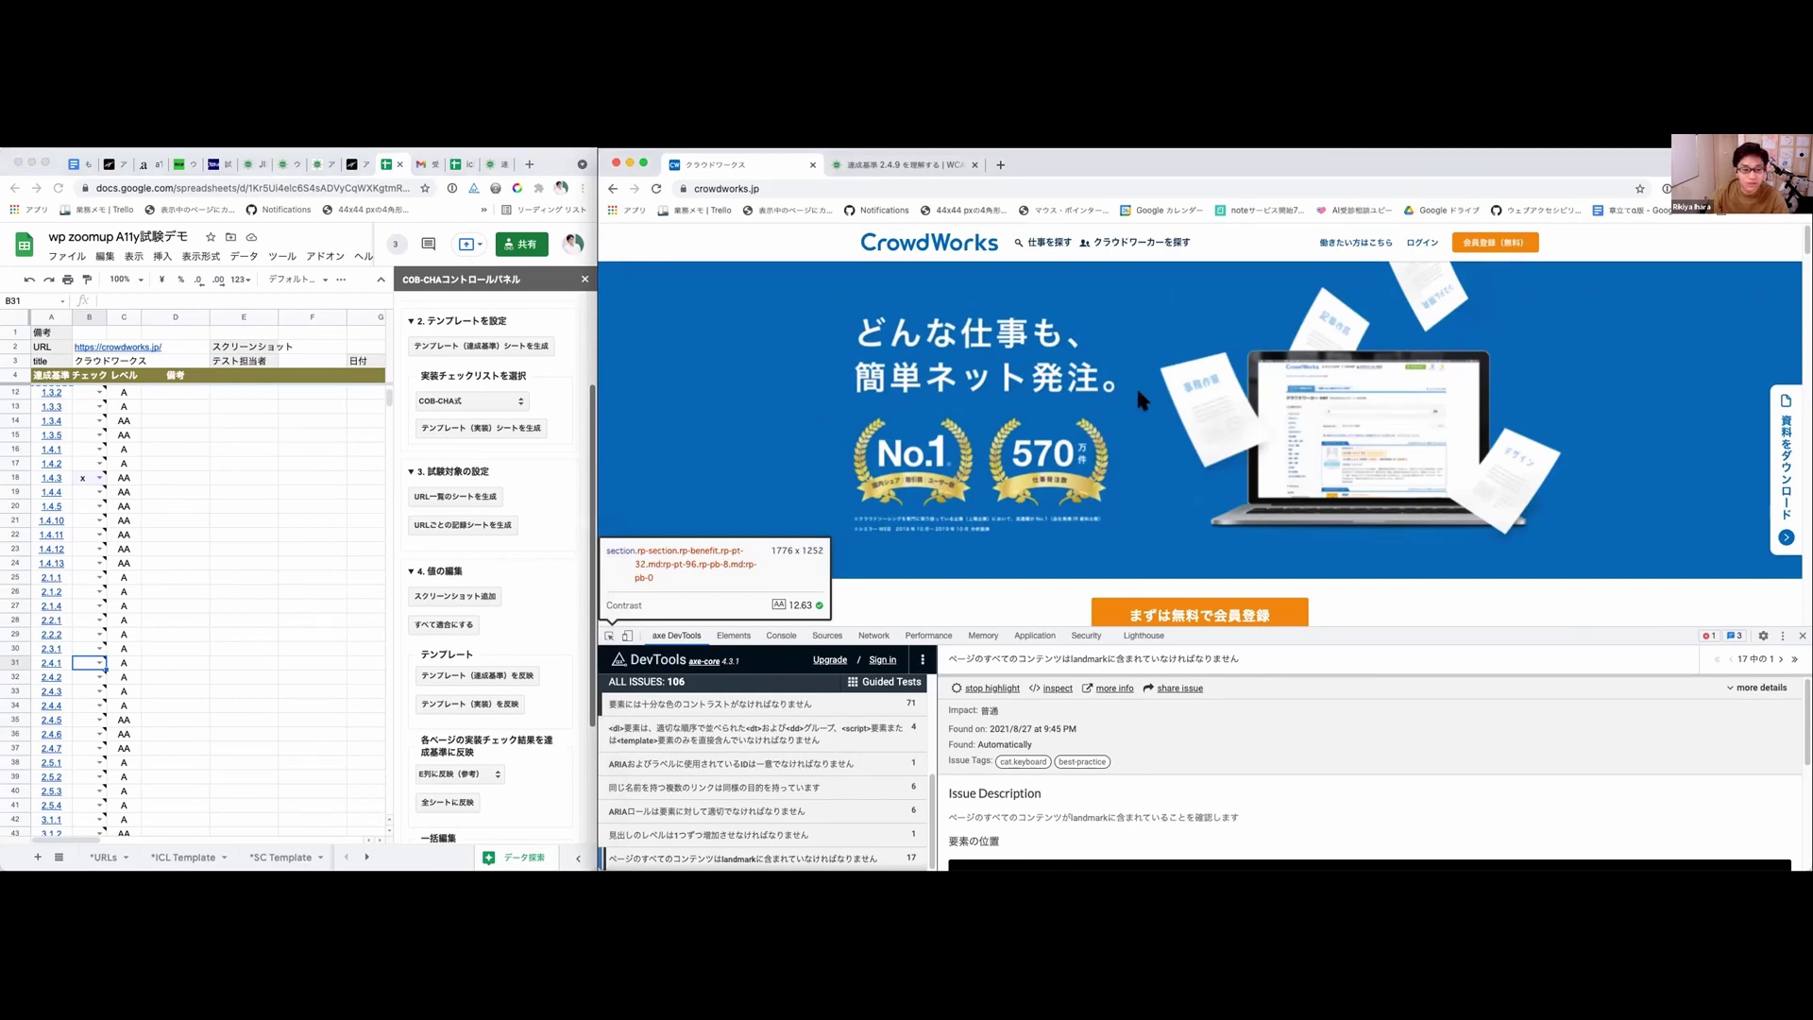
scroll(189, 465, "down", 5)
scroll(189, 464, "up", 8)
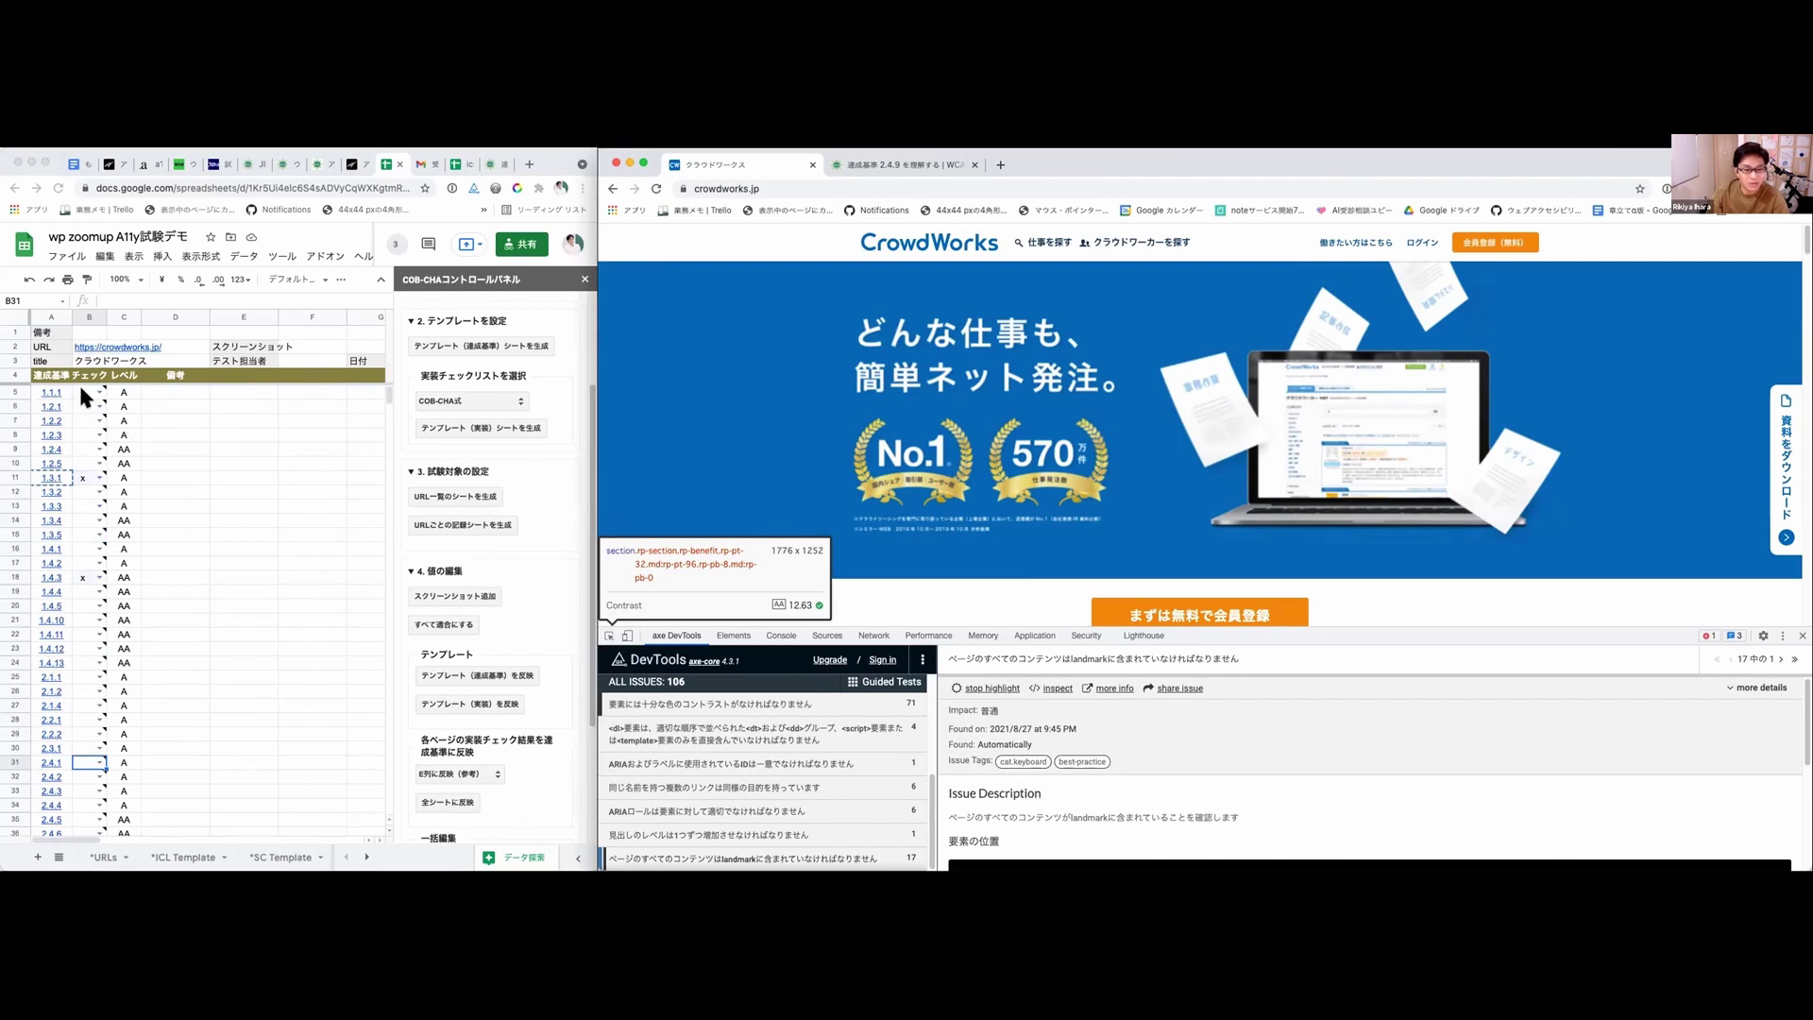
left_click(82, 388)
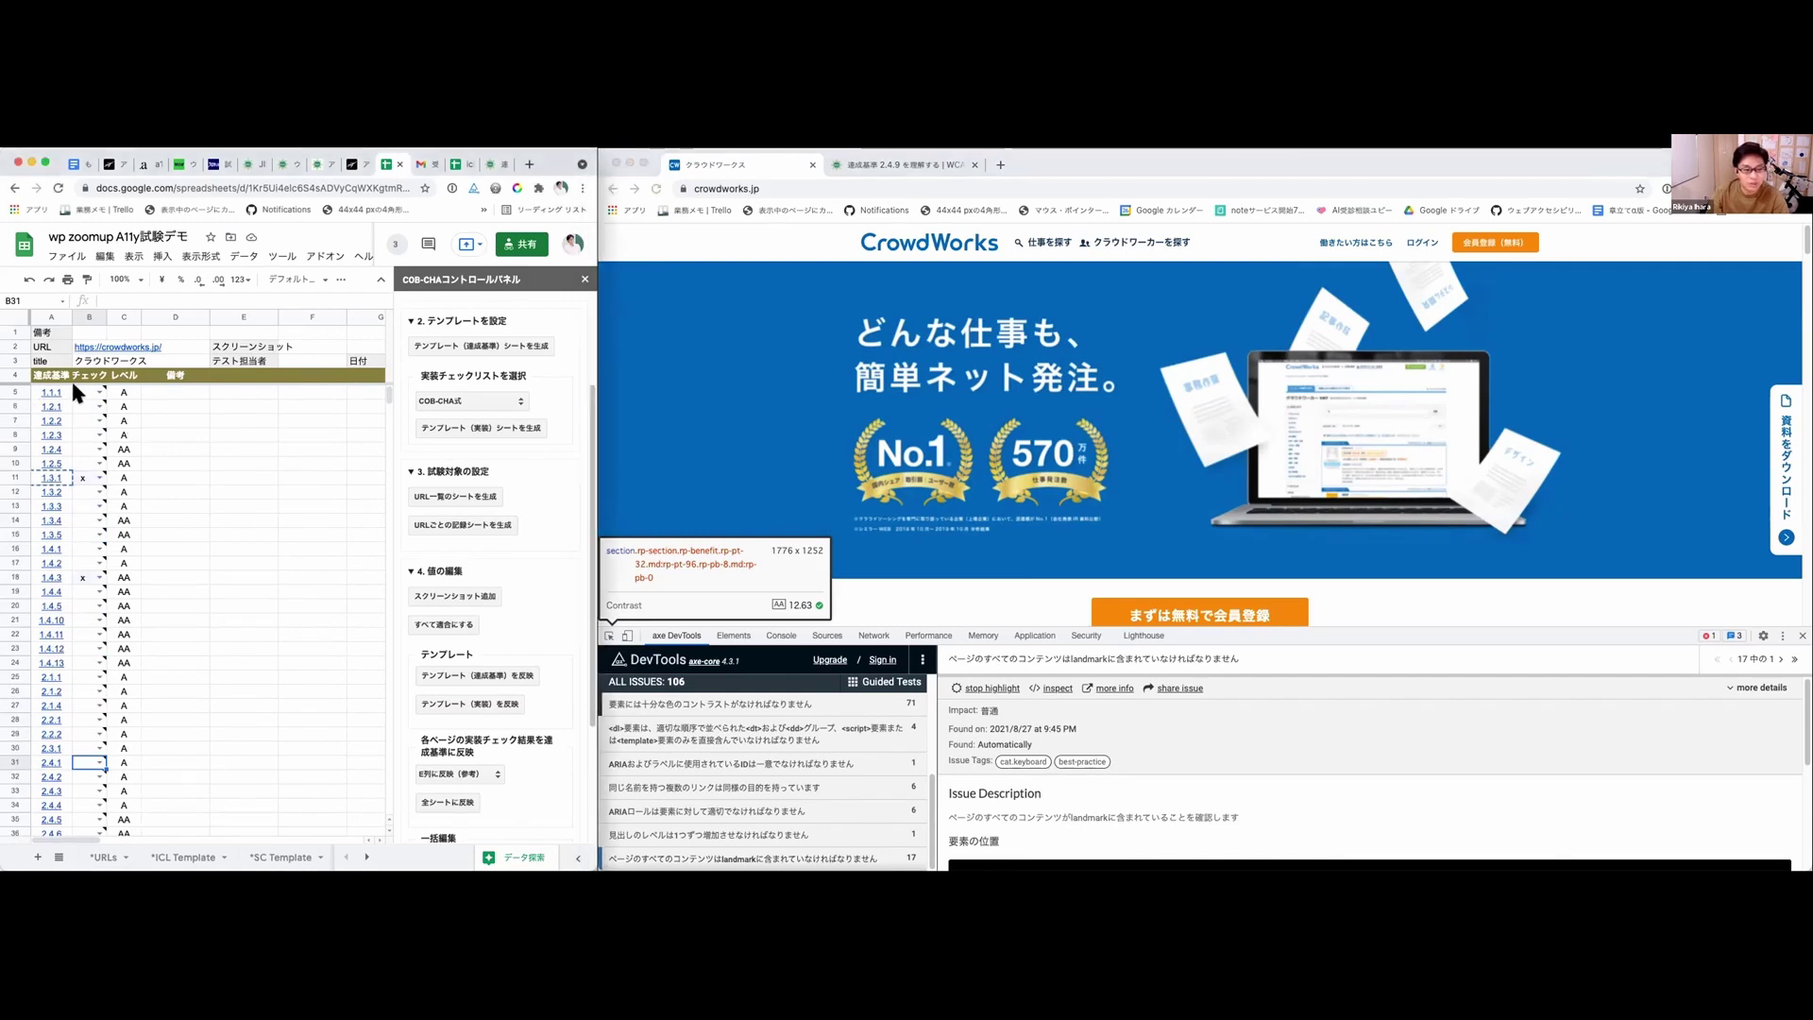
mouse_move(51, 384)
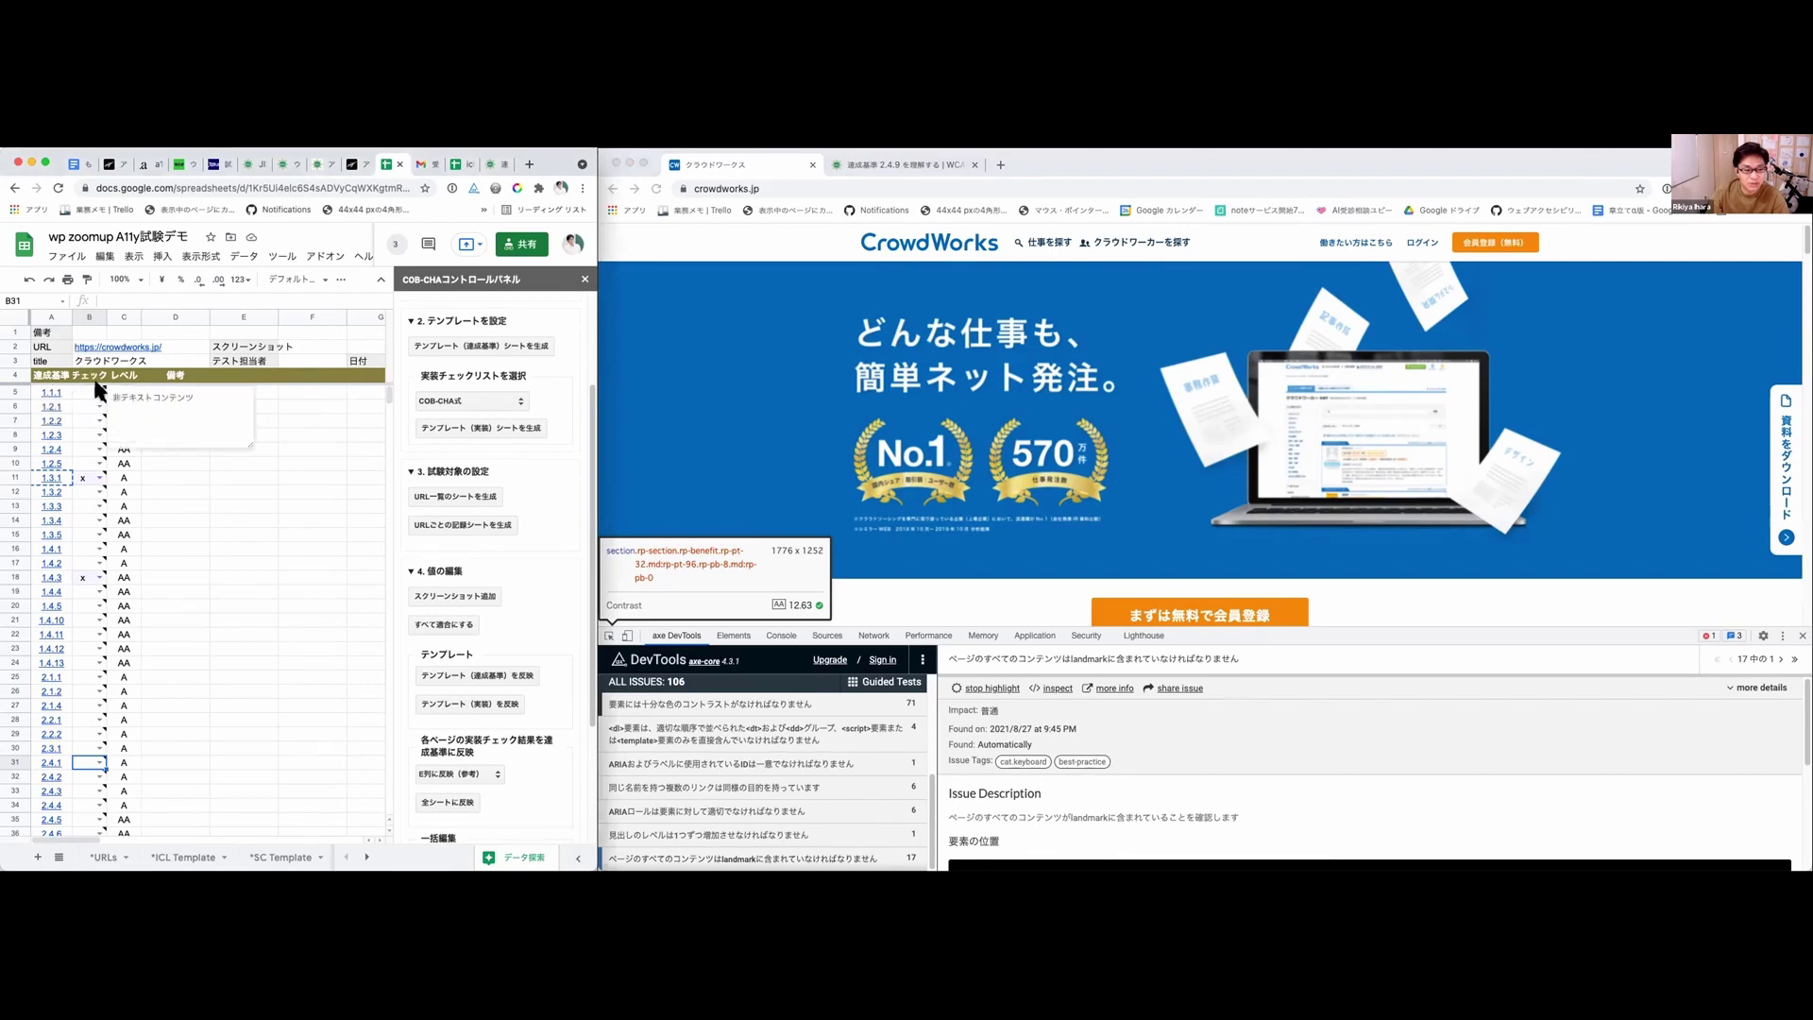
left_click(293, 420)
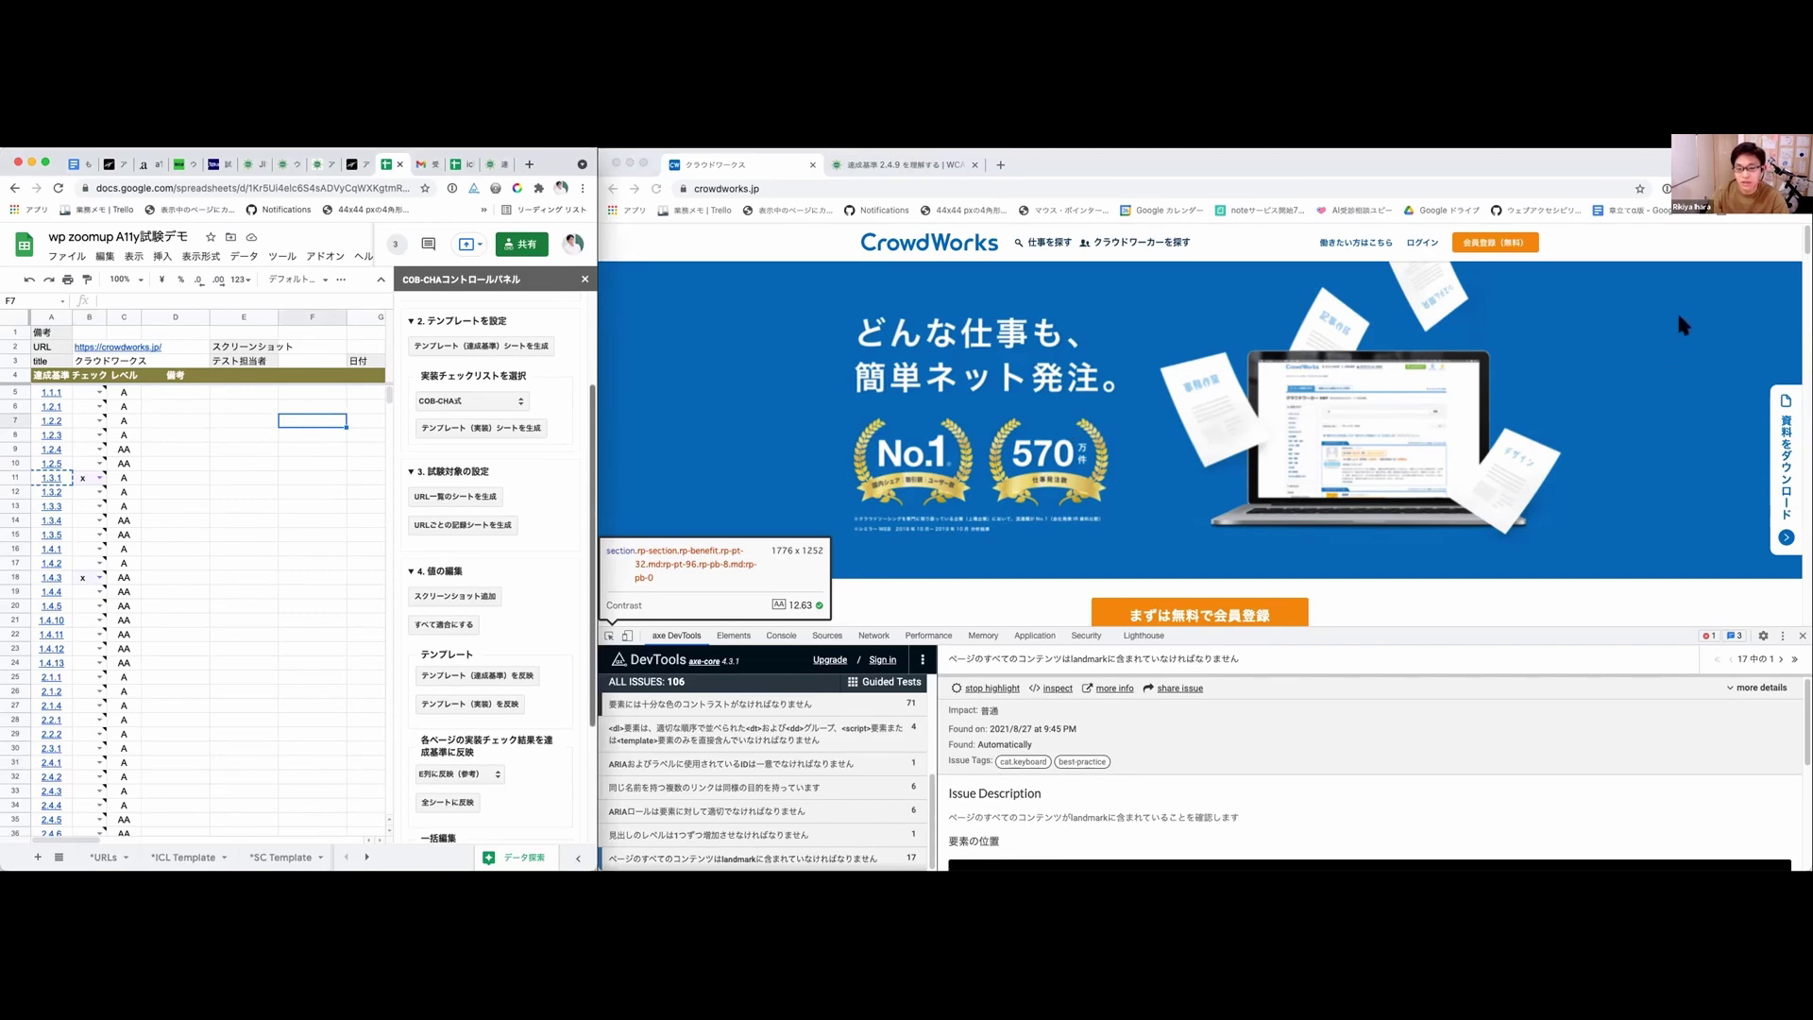
Step: Display the alt attributes of all images on the crowdworks.jp page with the Web Developer extension
left_click(1691, 188)
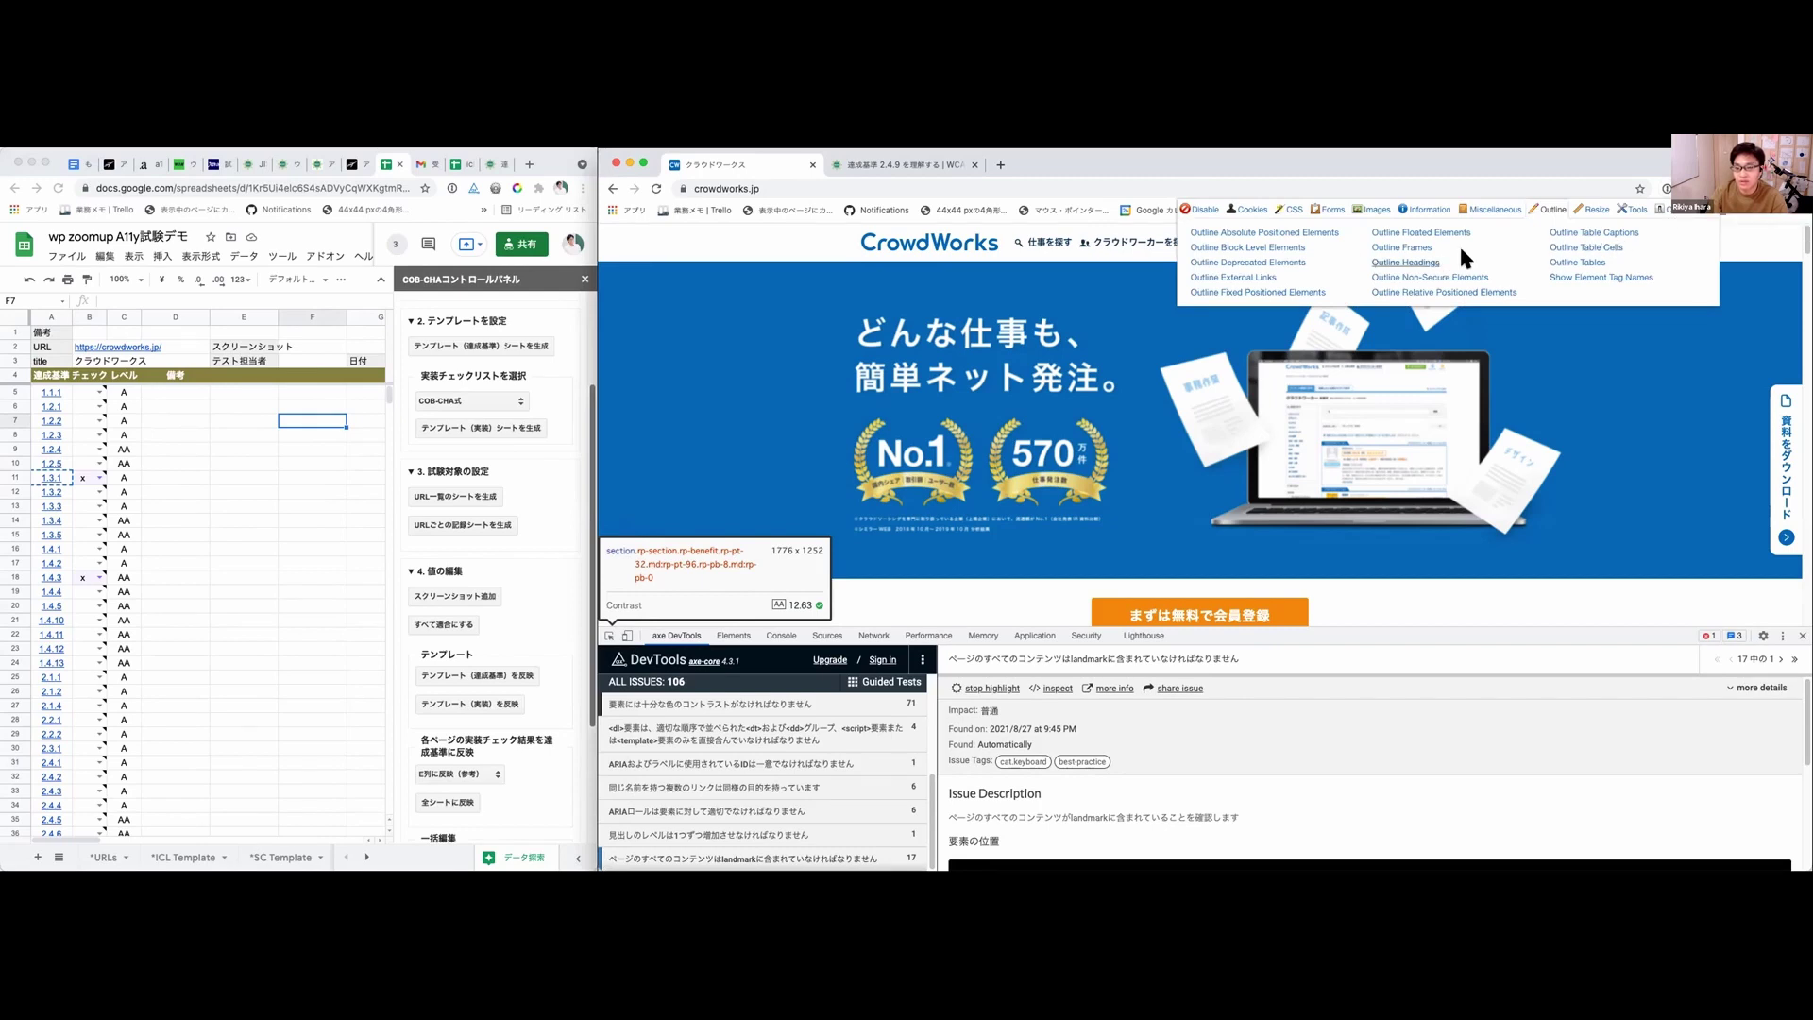
left_click(1367, 211)
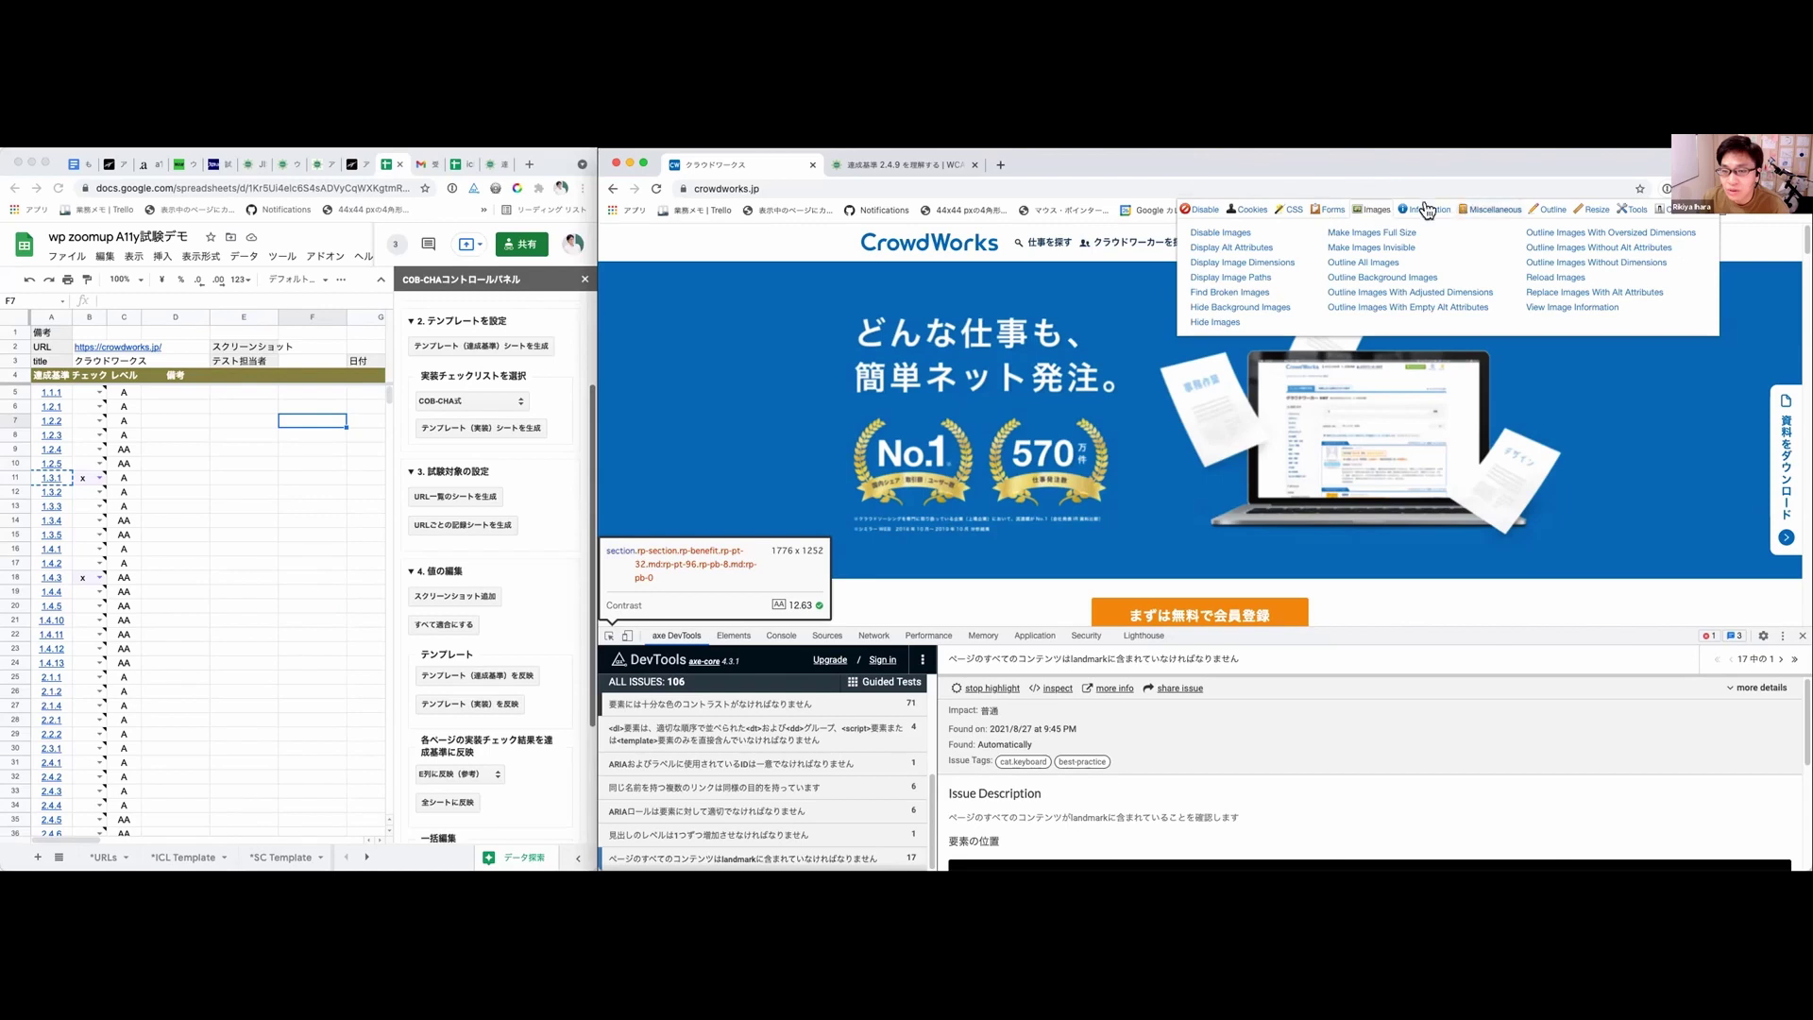
left_click(1495, 210)
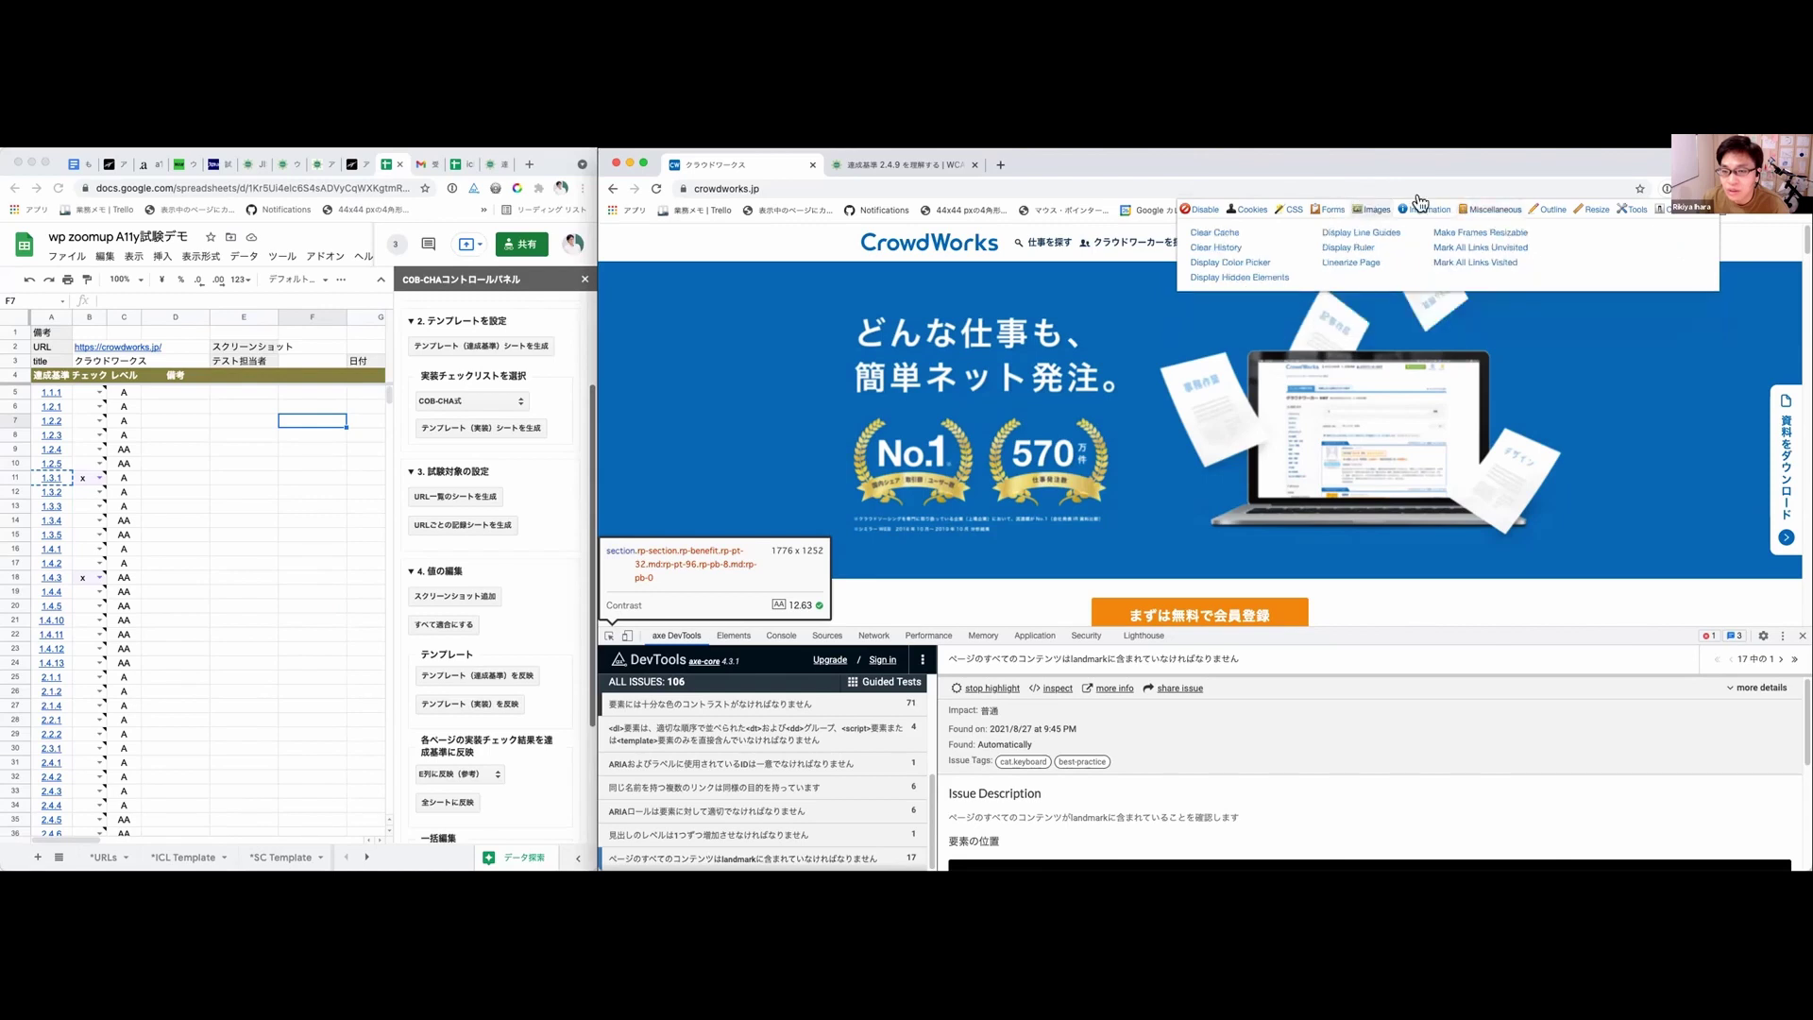
left_click(1565, 210)
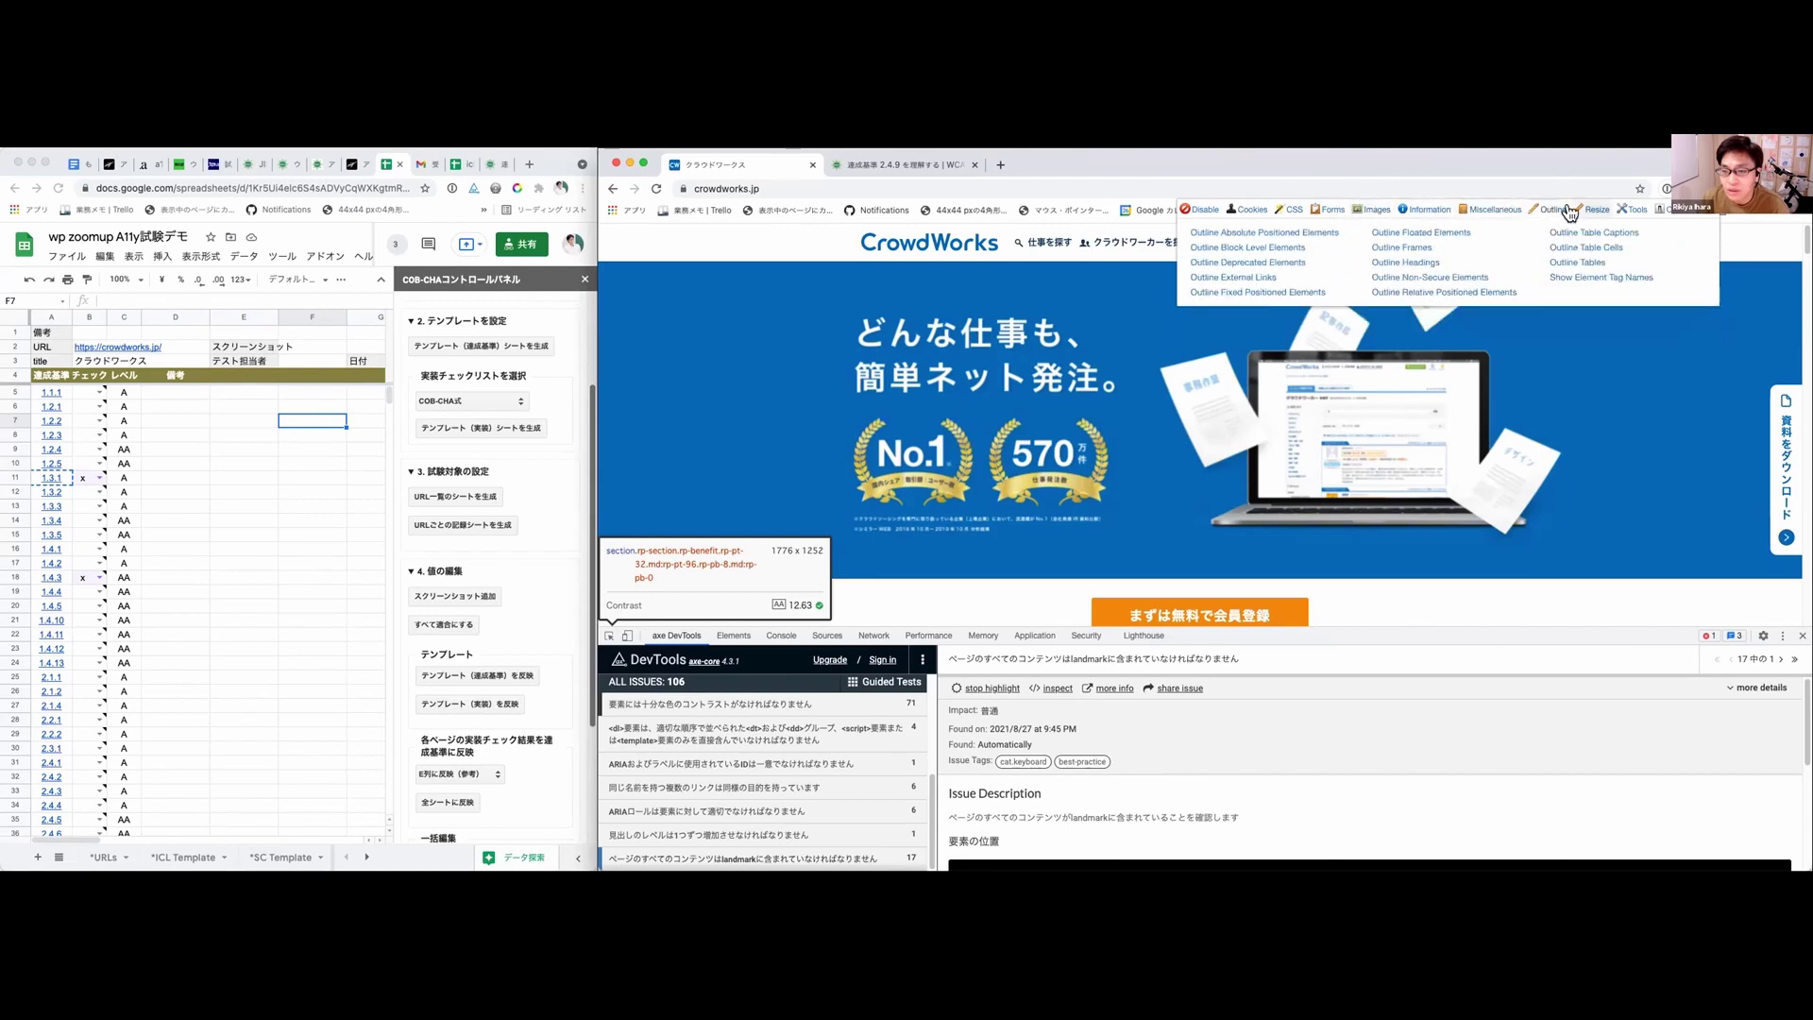
left_click(1439, 210)
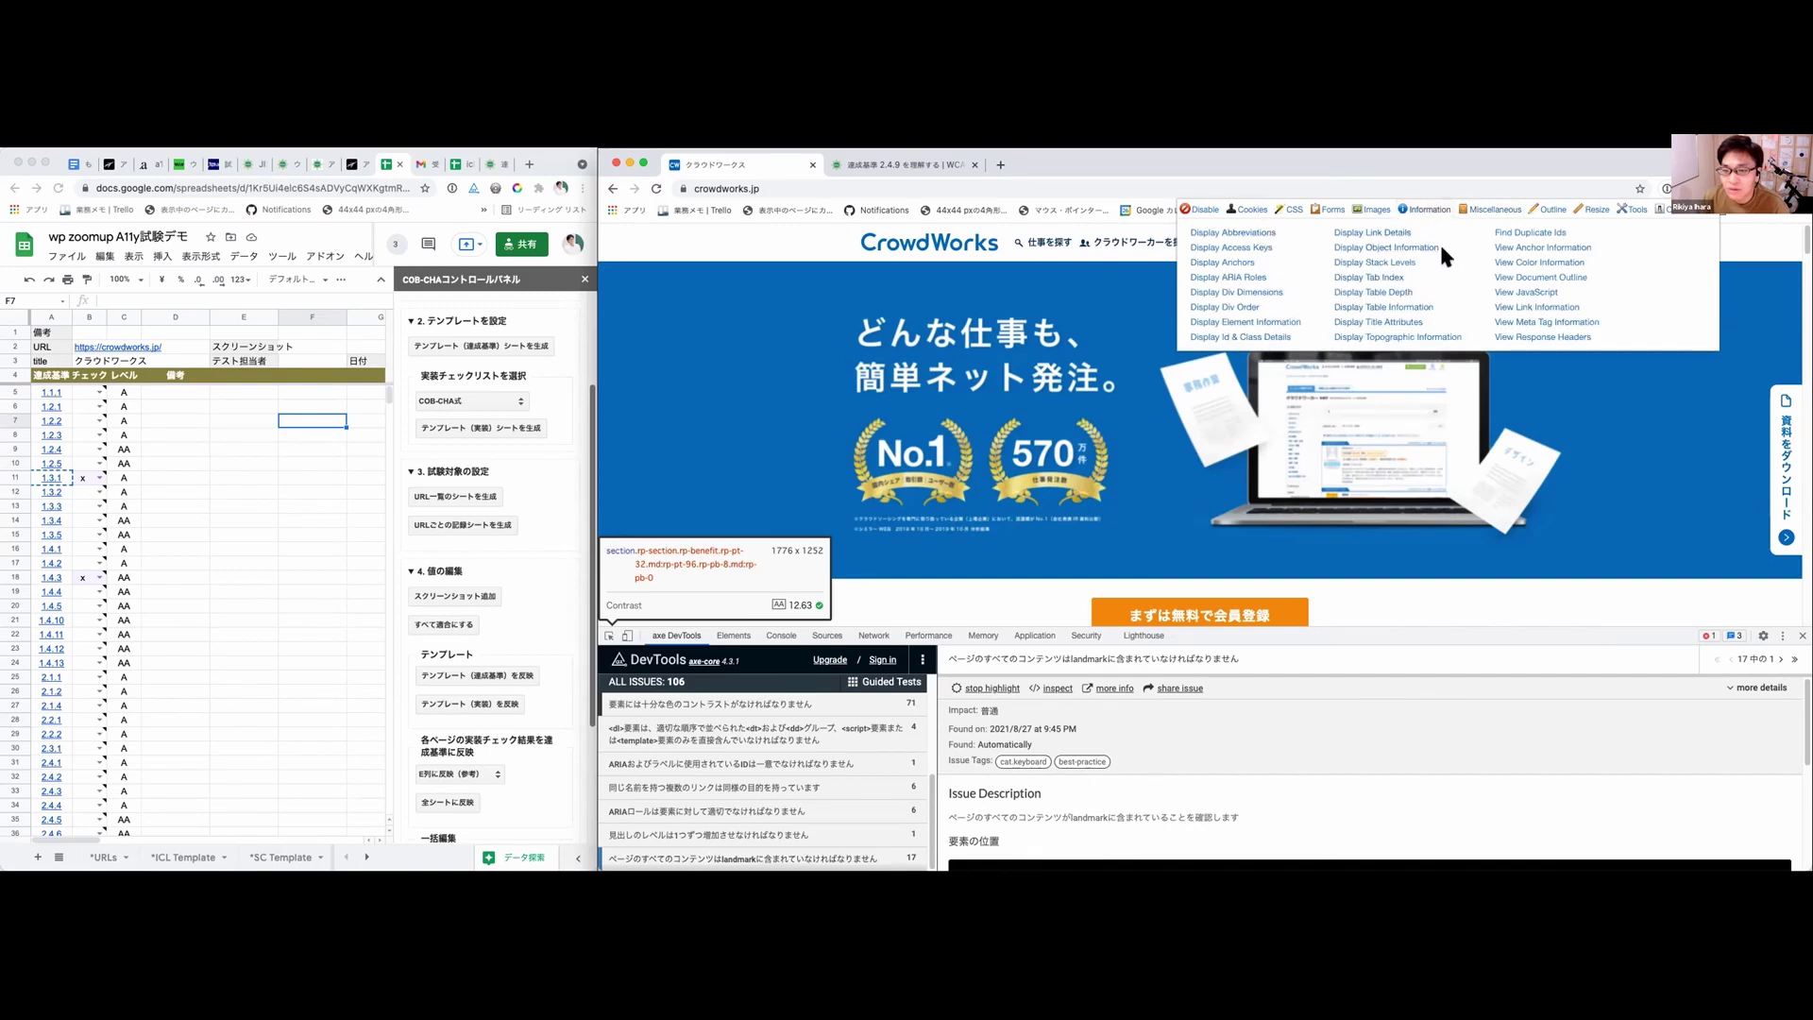
left_click(1350, 202)
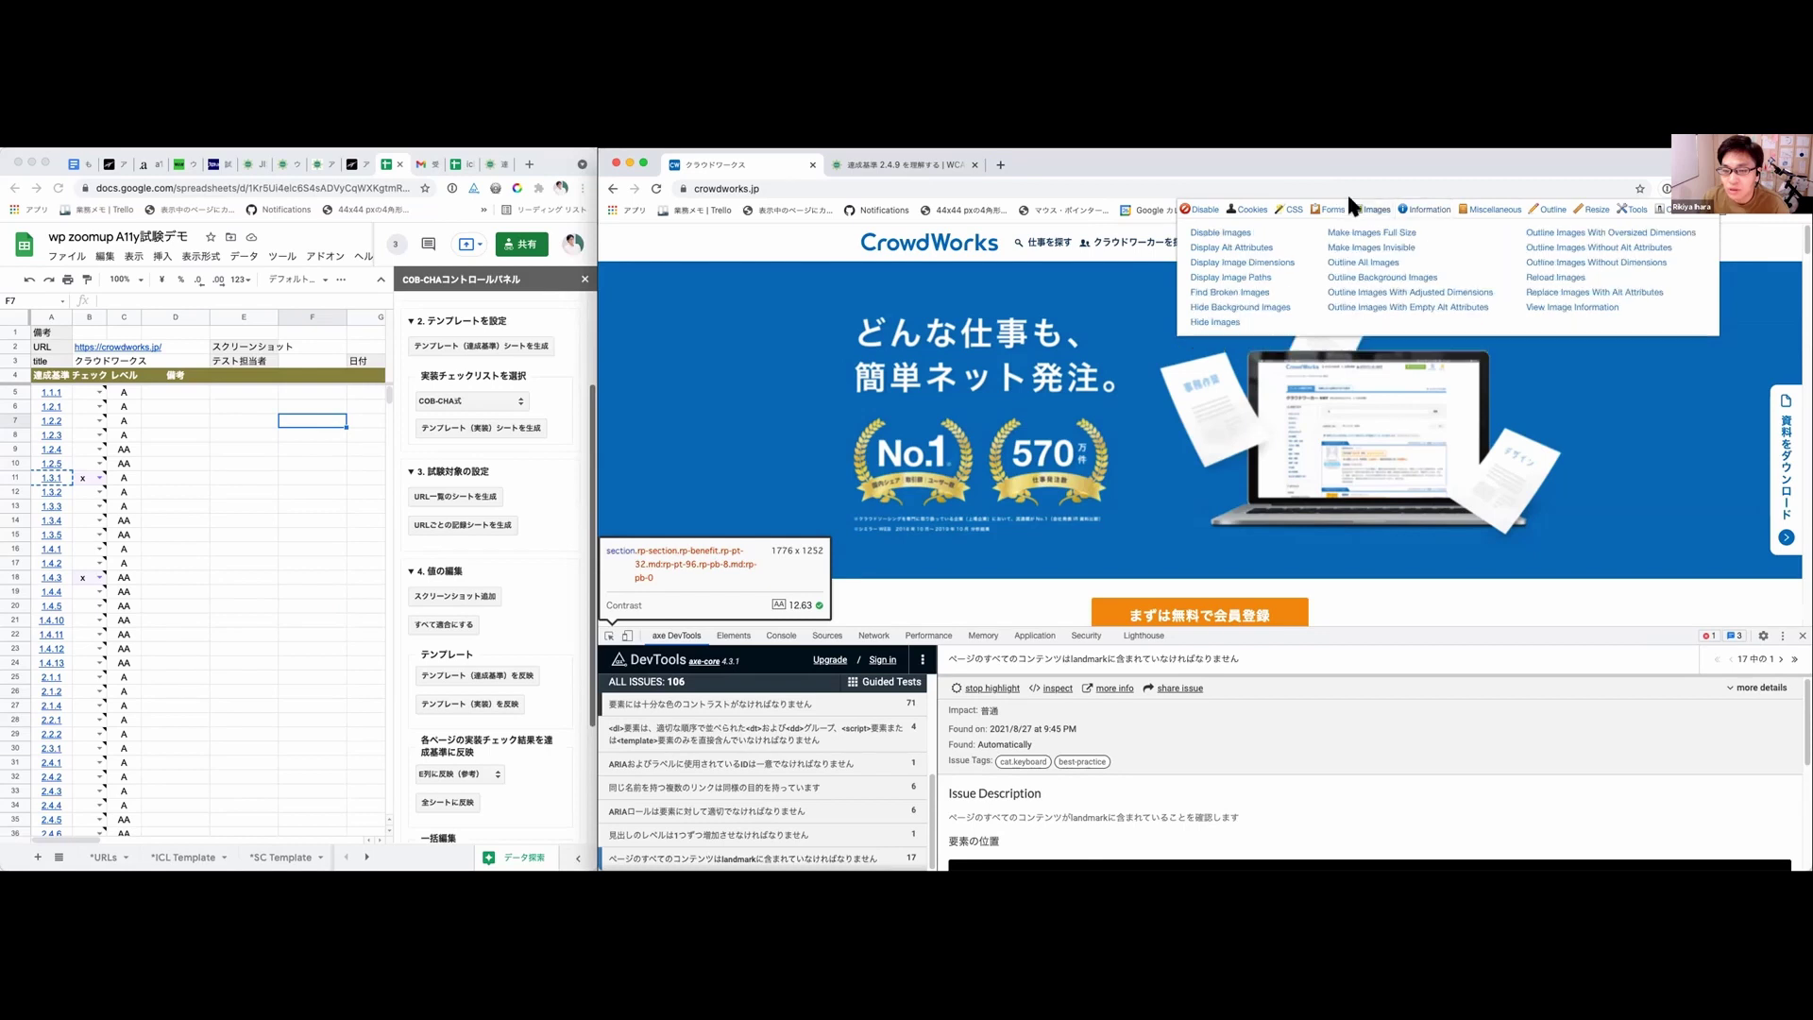
left_click(1243, 247)
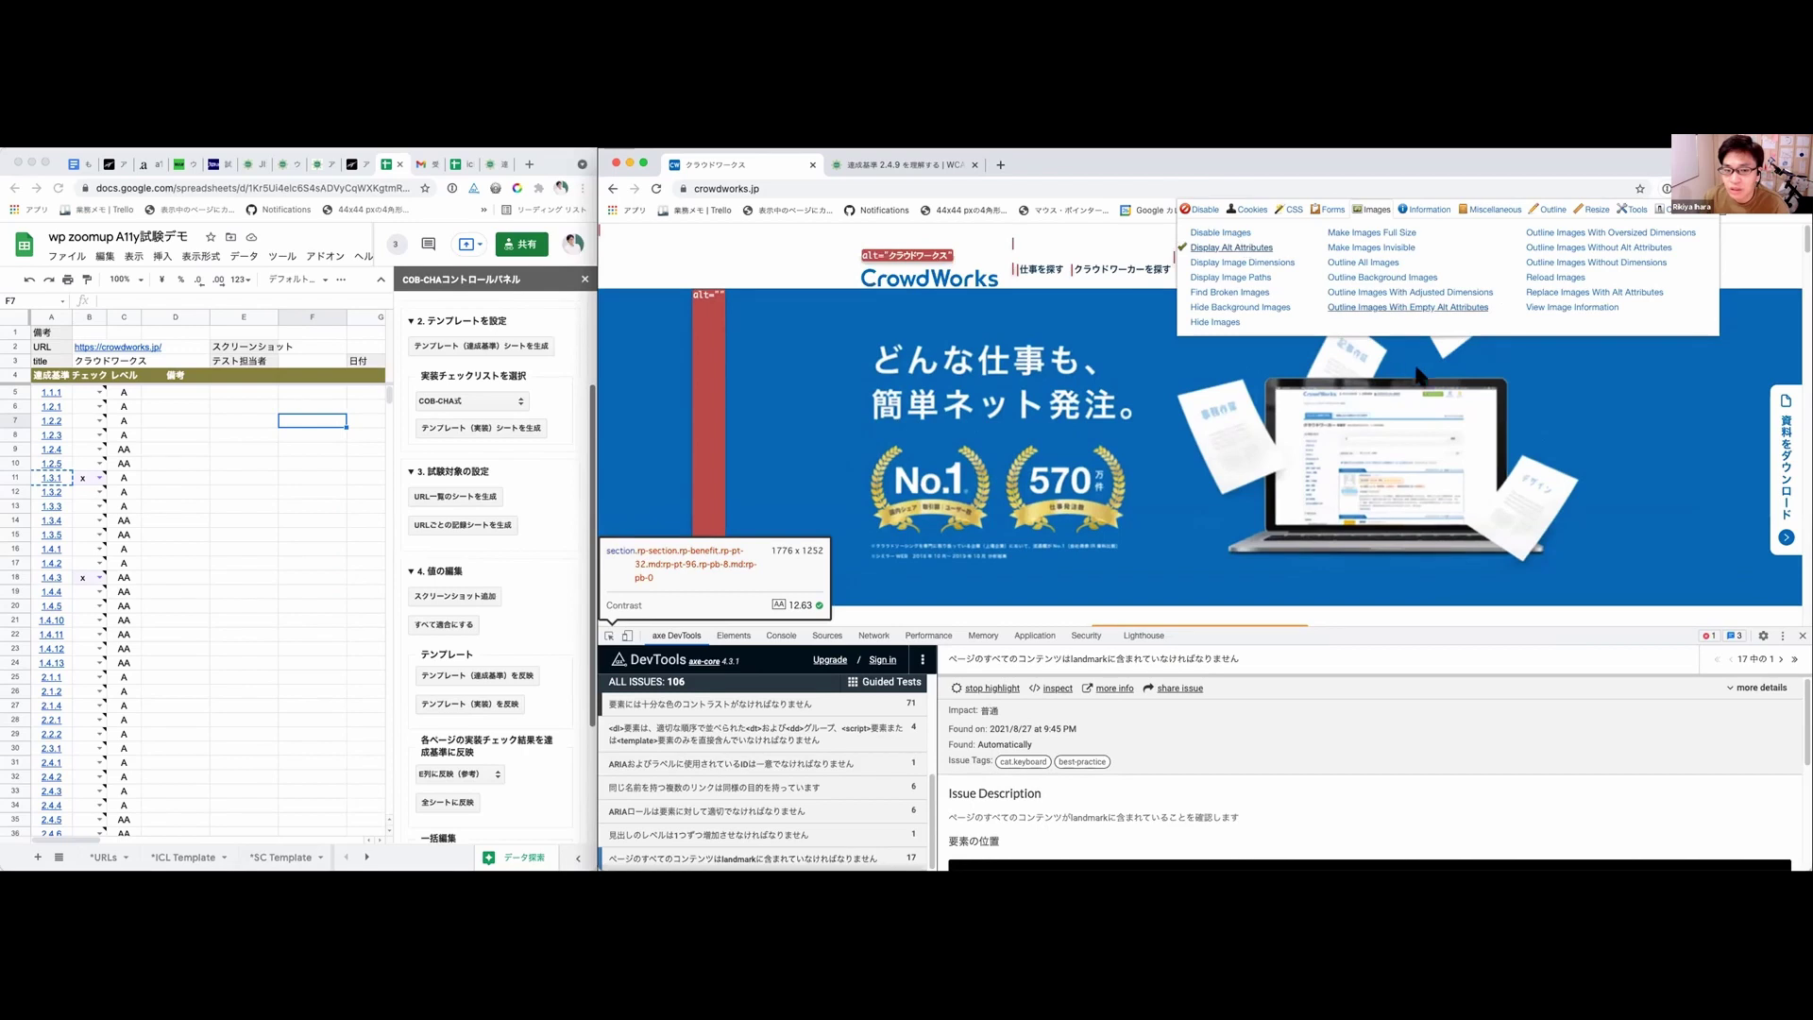
left_click(1572, 397)
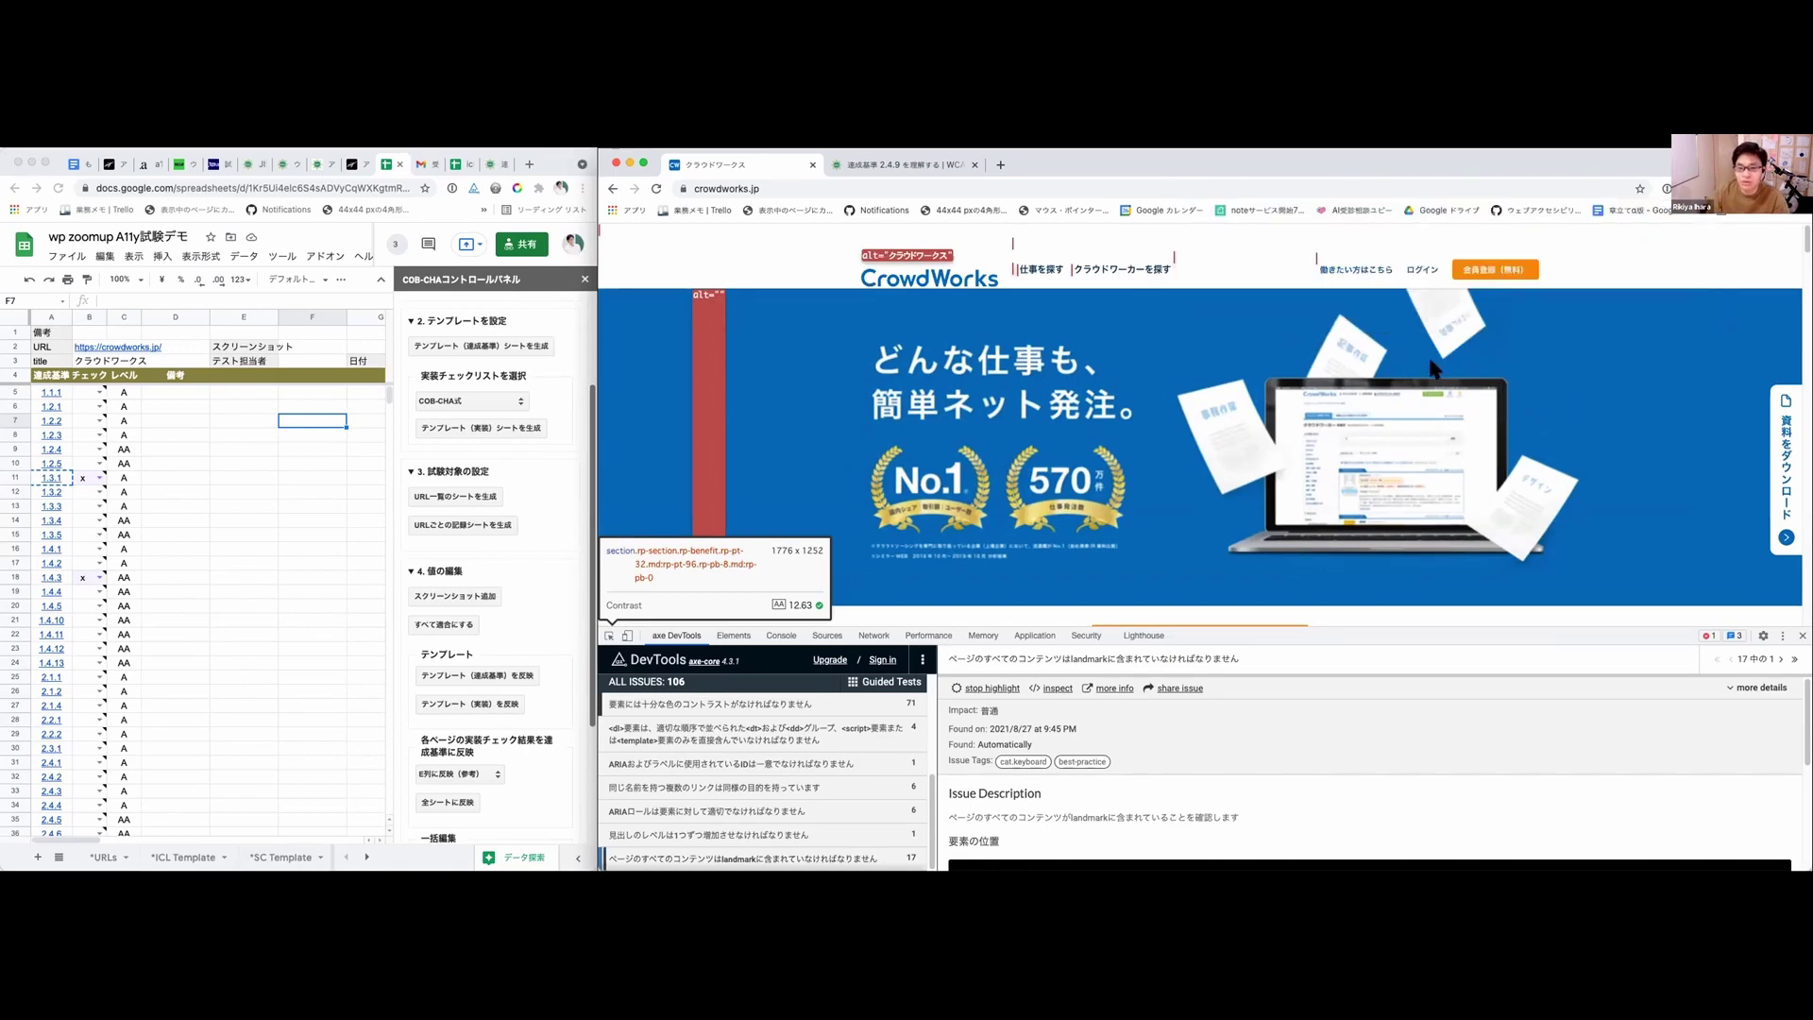
Step: Check the alt attributes in the page header and hero area, and inspect the hero cover image in the element tree
scroll(1231, 317, "down", 1)
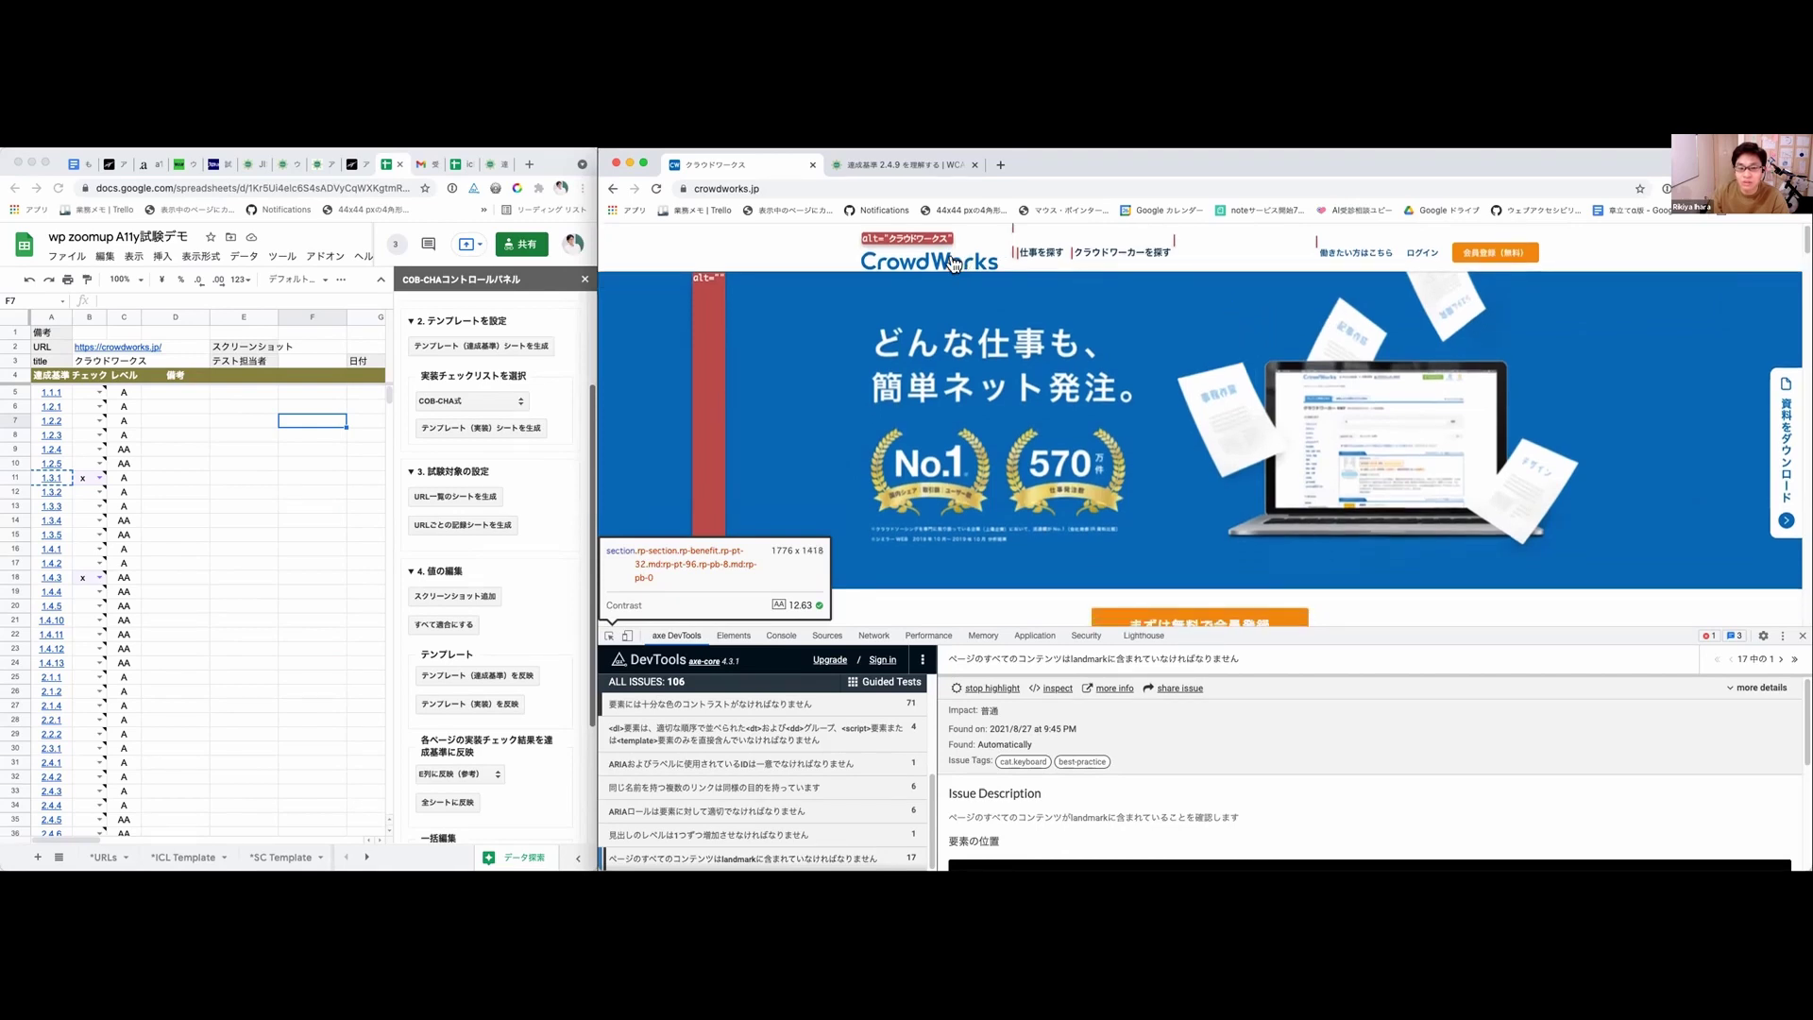
scroll(944, 283, "down", 1)
scroll(733, 344, "down", 2)
scroll(718, 354, "up", 2)
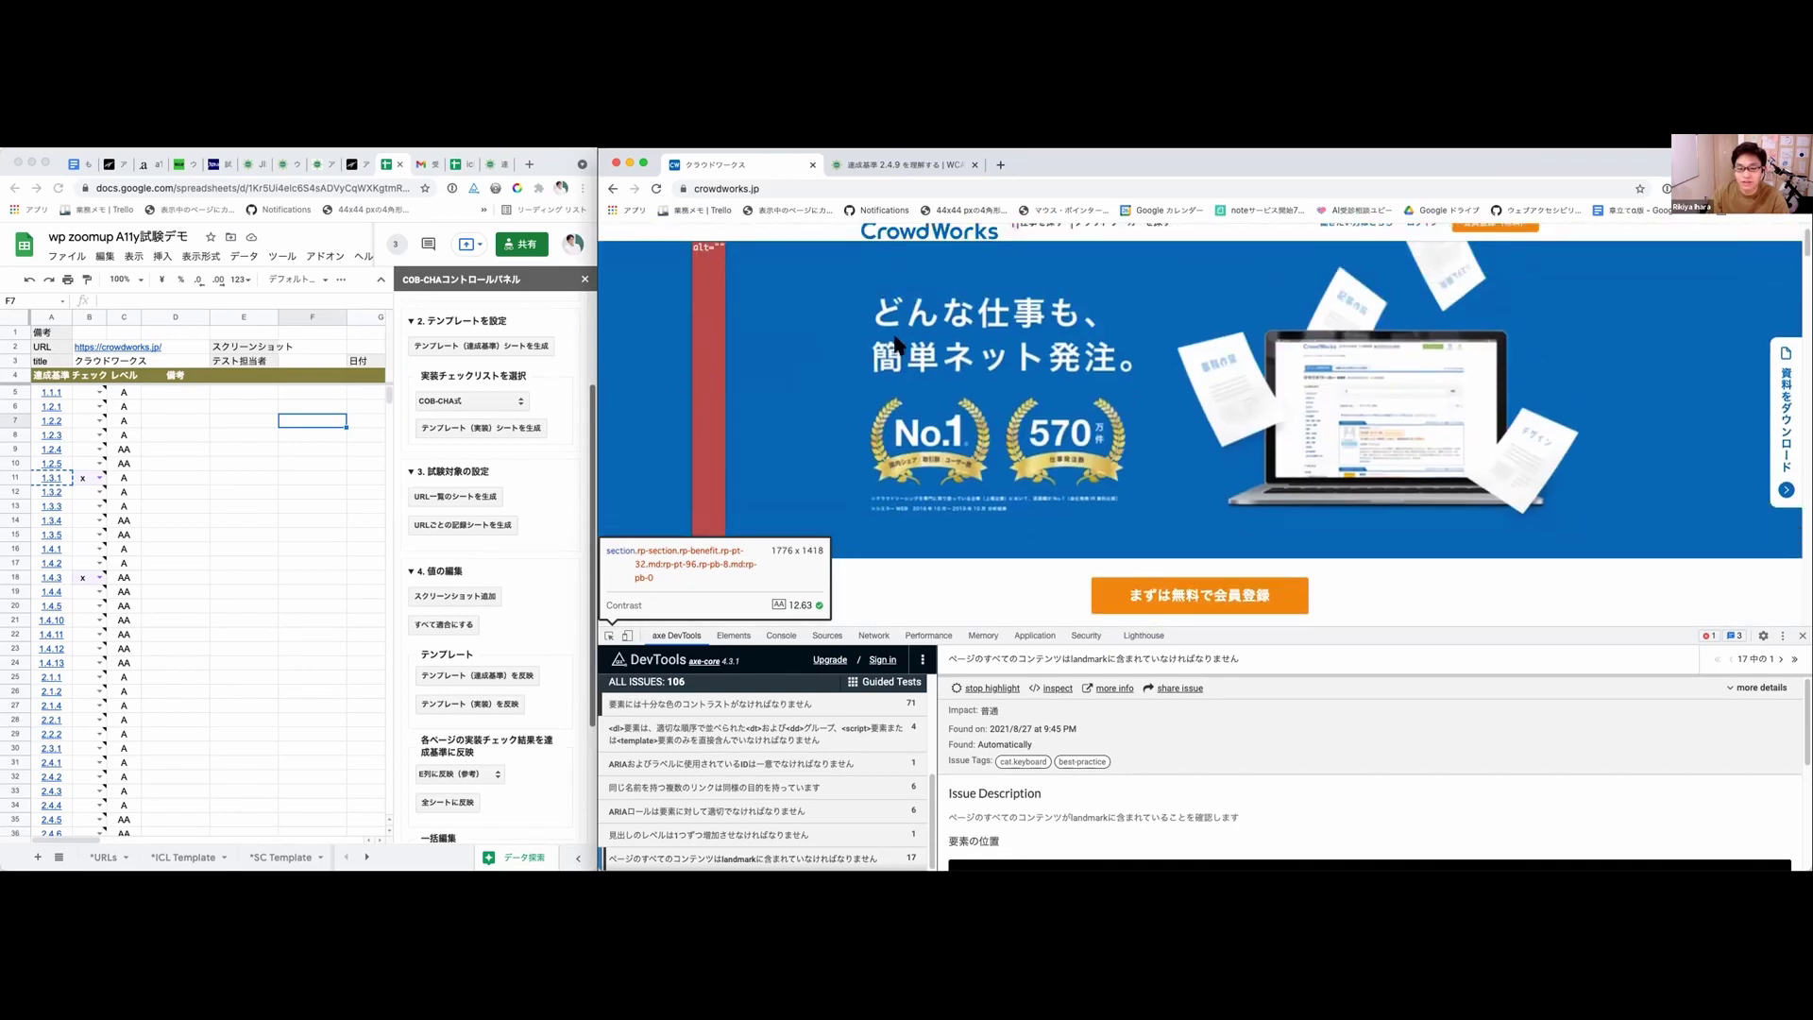
left_click(609, 635)
left_click(885, 432)
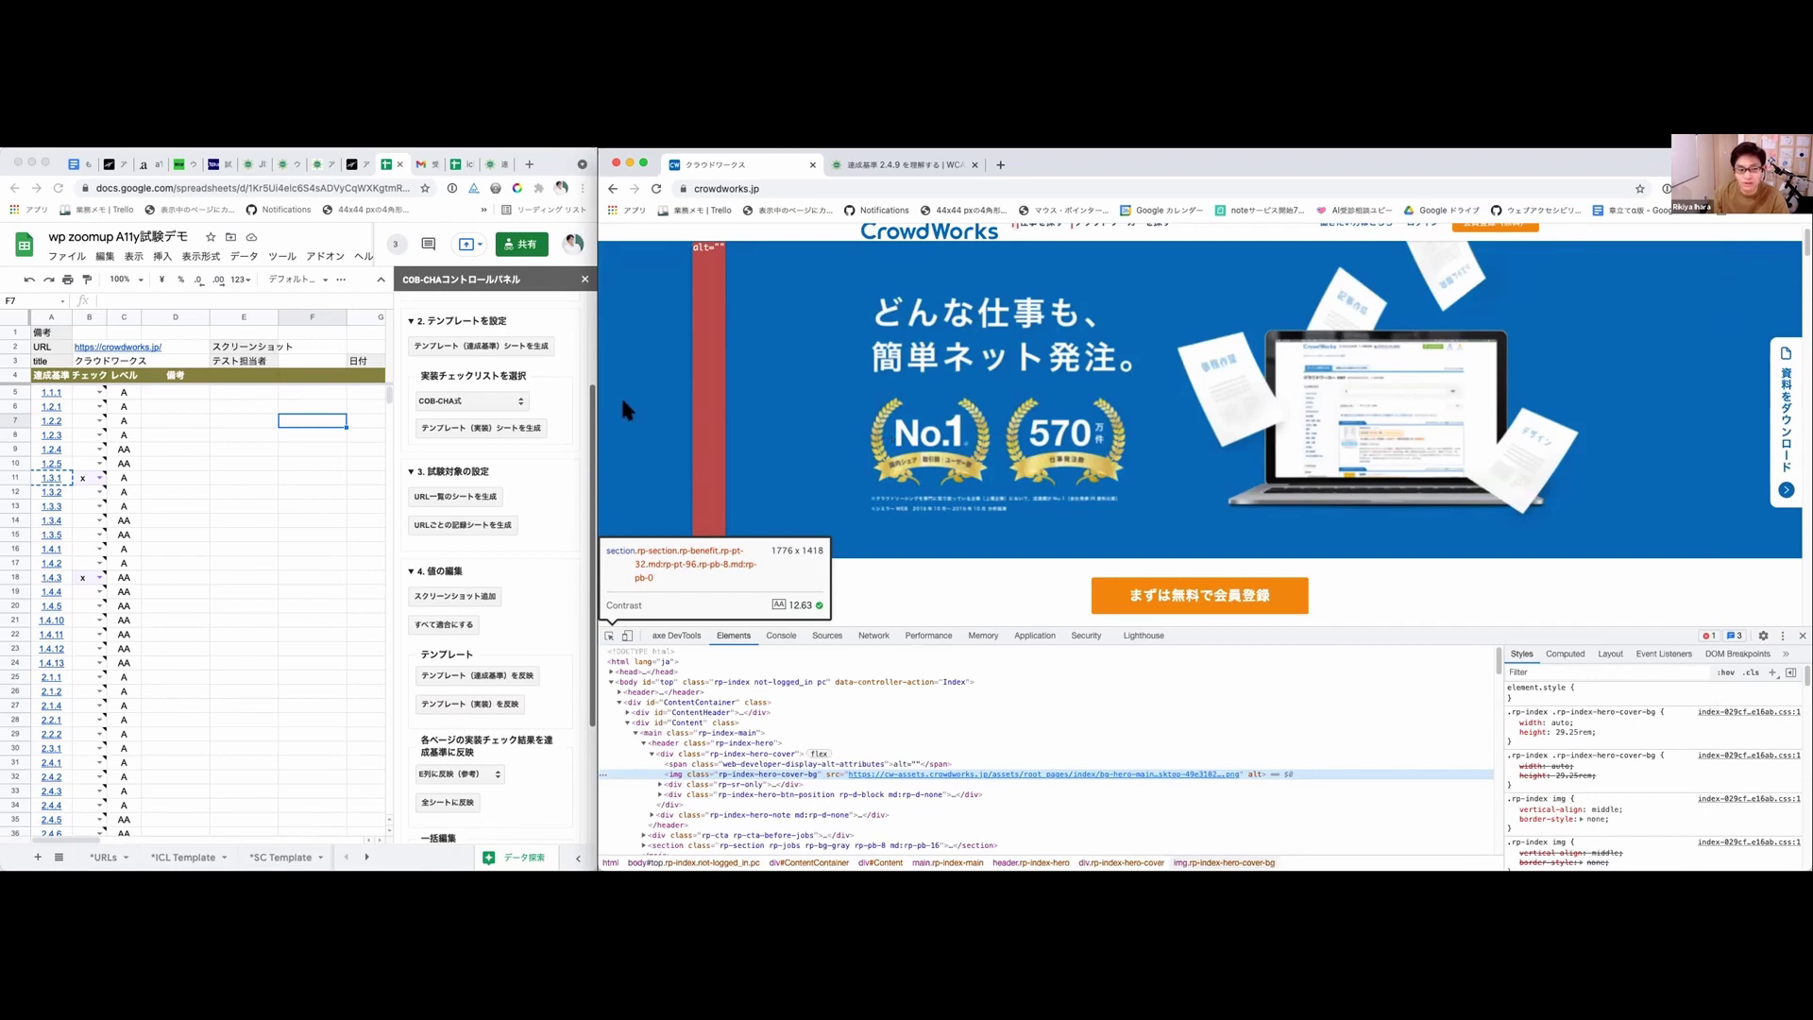
Step: Set the check result of criterion 1.1.1 to x in the test sheet
left_click(99, 394)
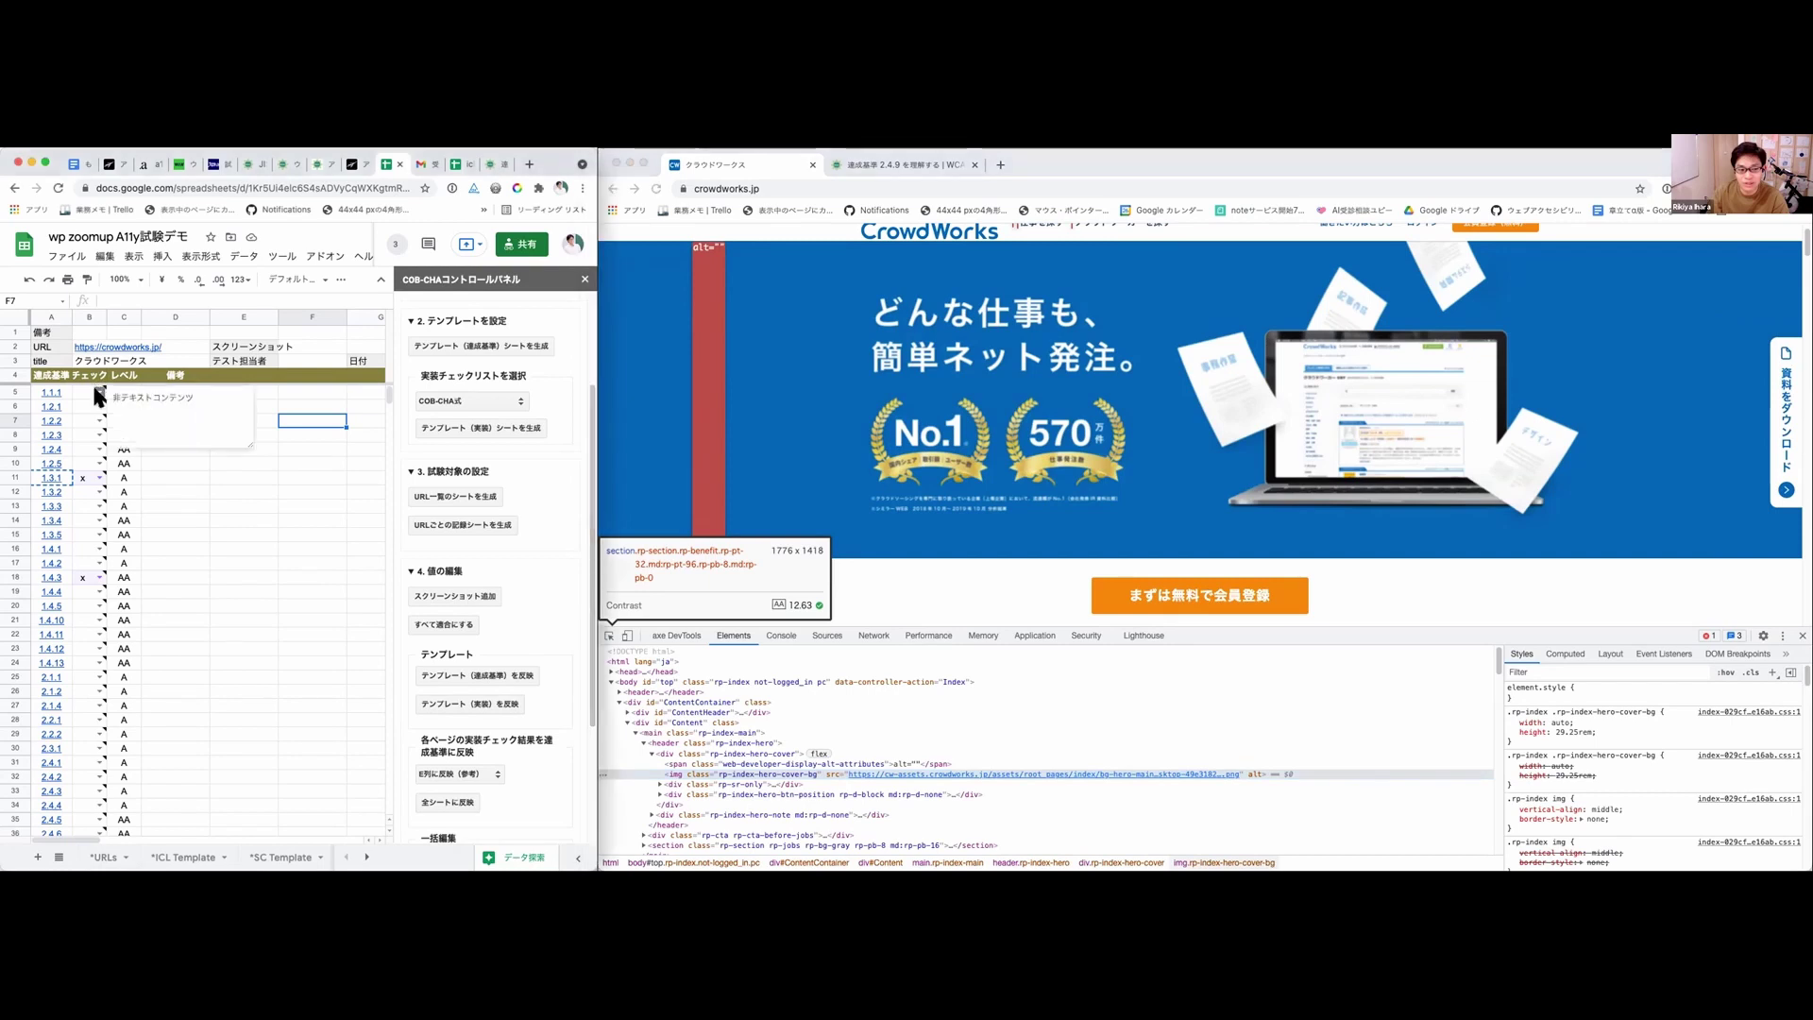
left_click(99, 393)
left_click(84, 443)
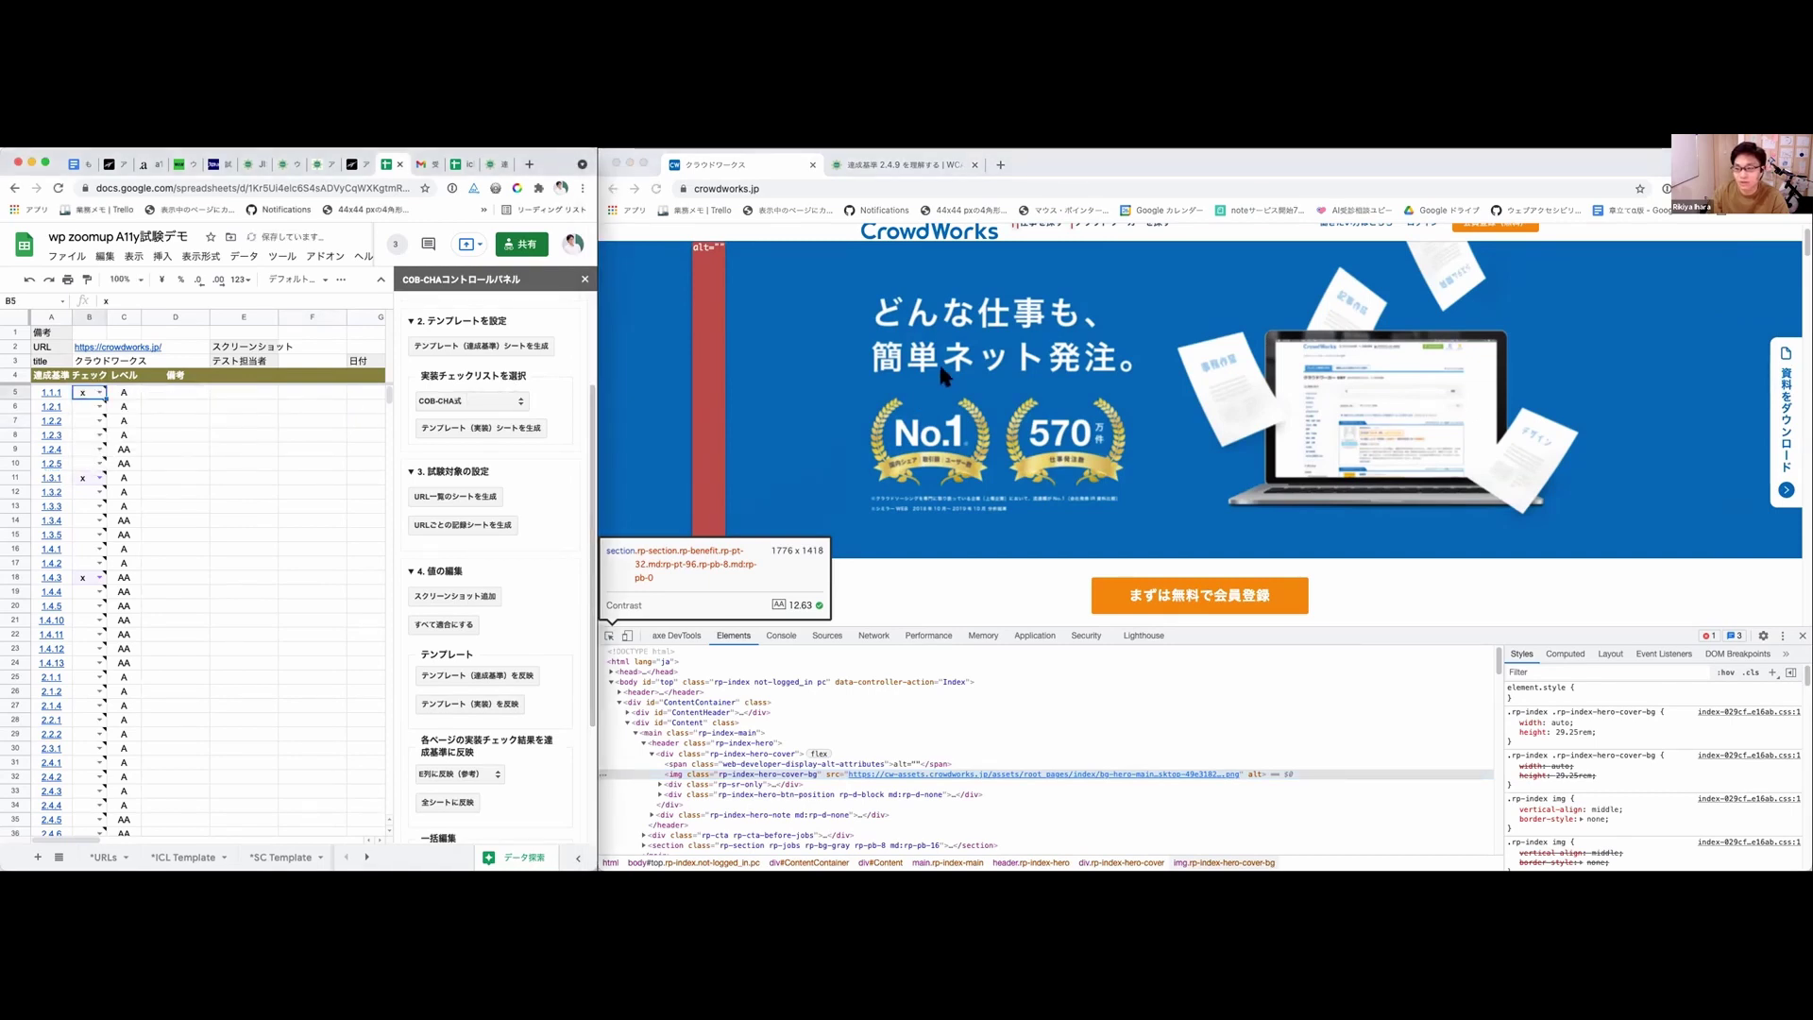
Step: Examine the image alt attributes from the hero area through the job cards to the section on why companies choose CrowdWorks
scroll(939, 361, "up", 1)
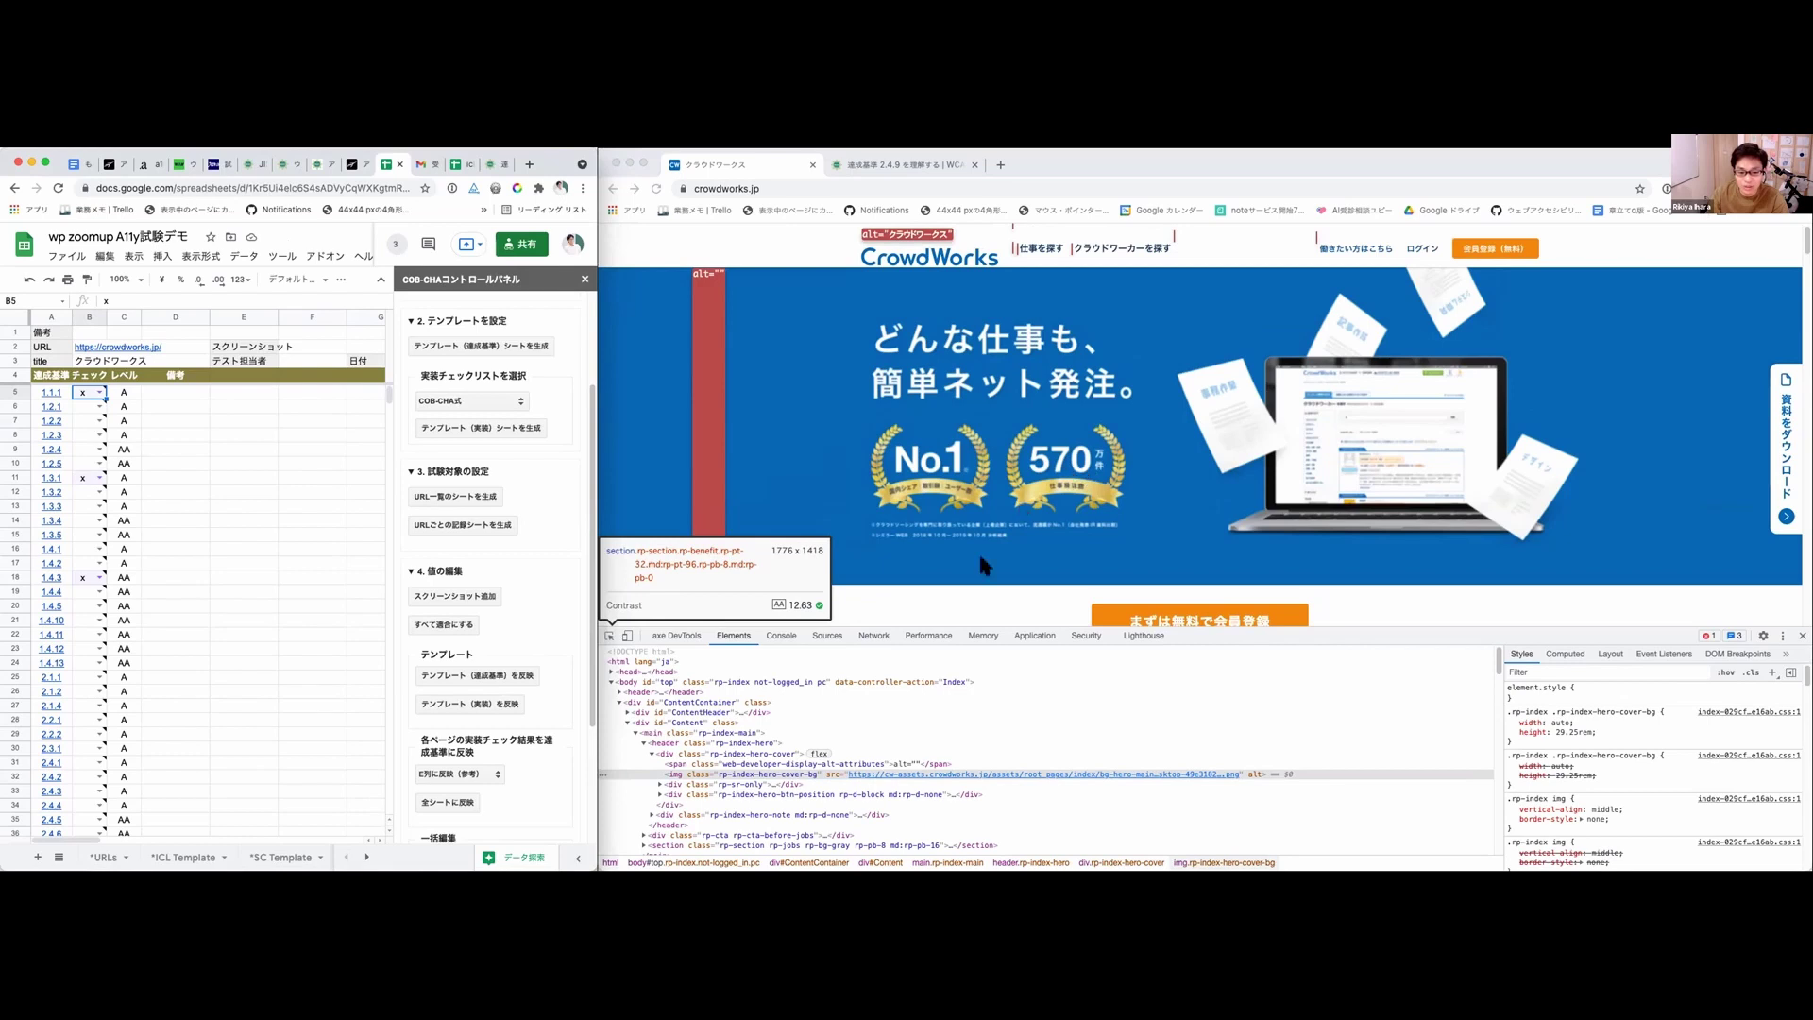
left_click(758, 770)
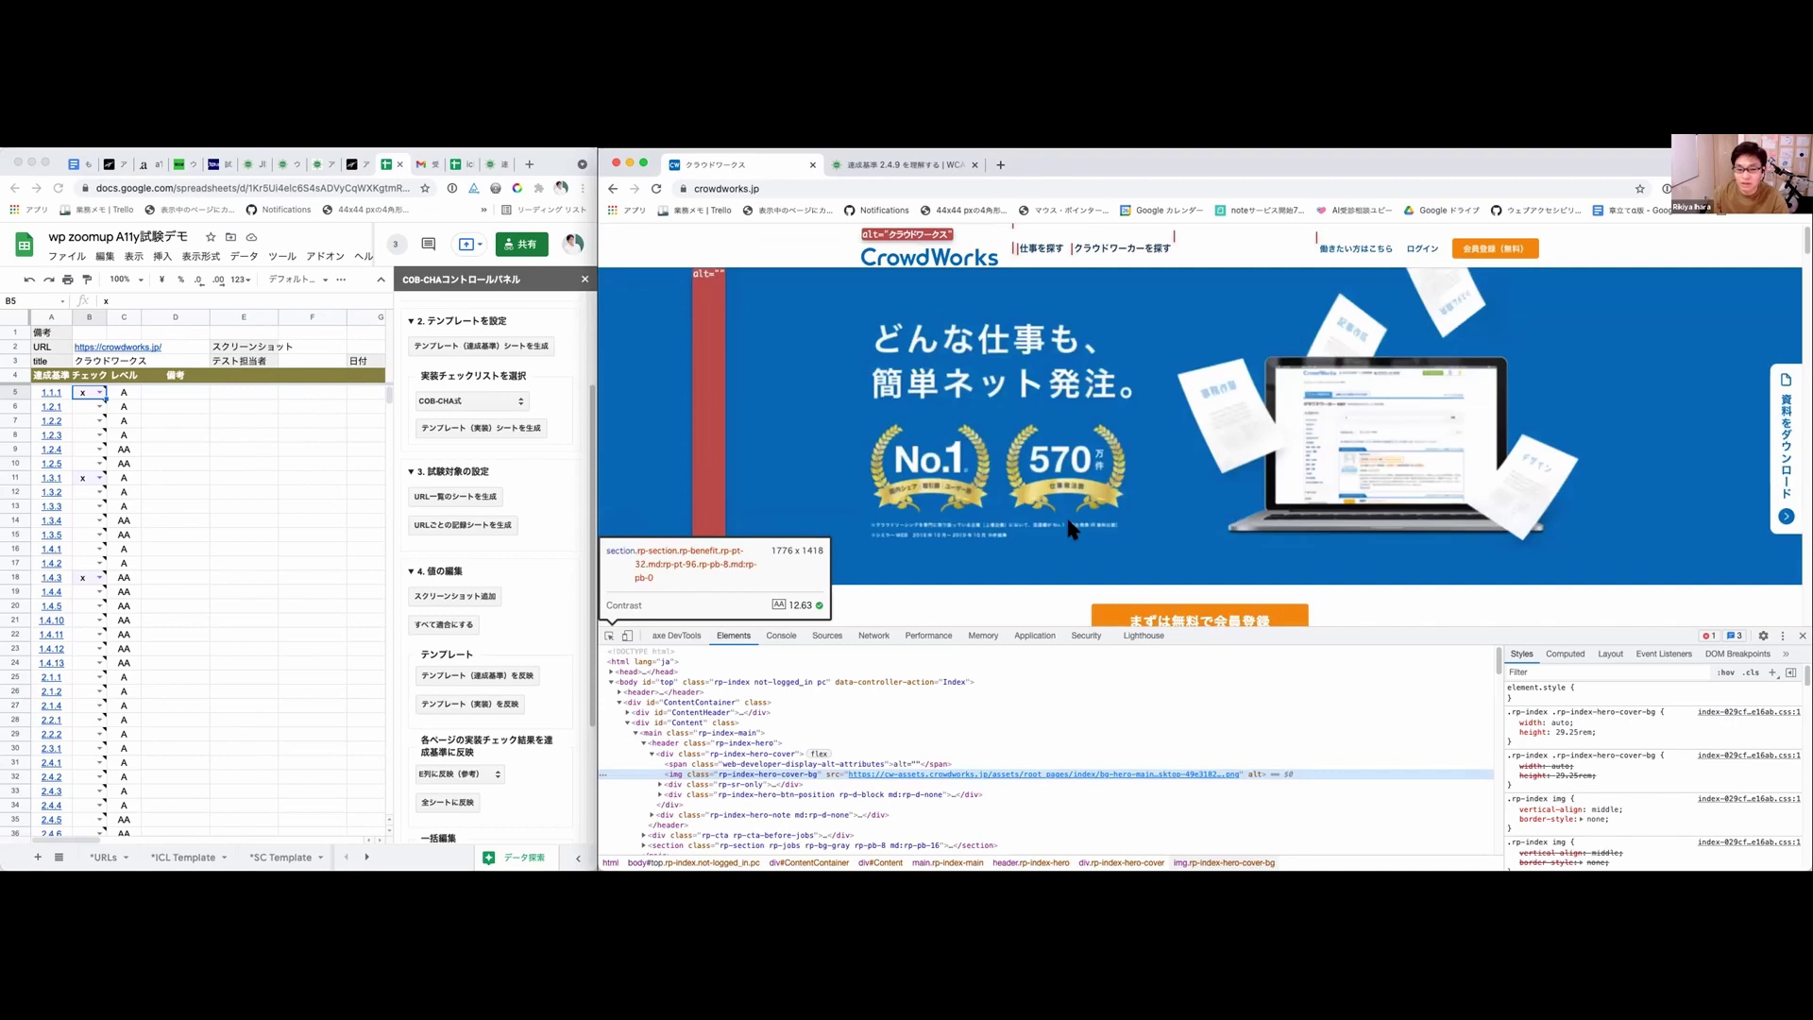
scroll(1072, 529, "up", 1)
scroll(1072, 529, "down", 2)
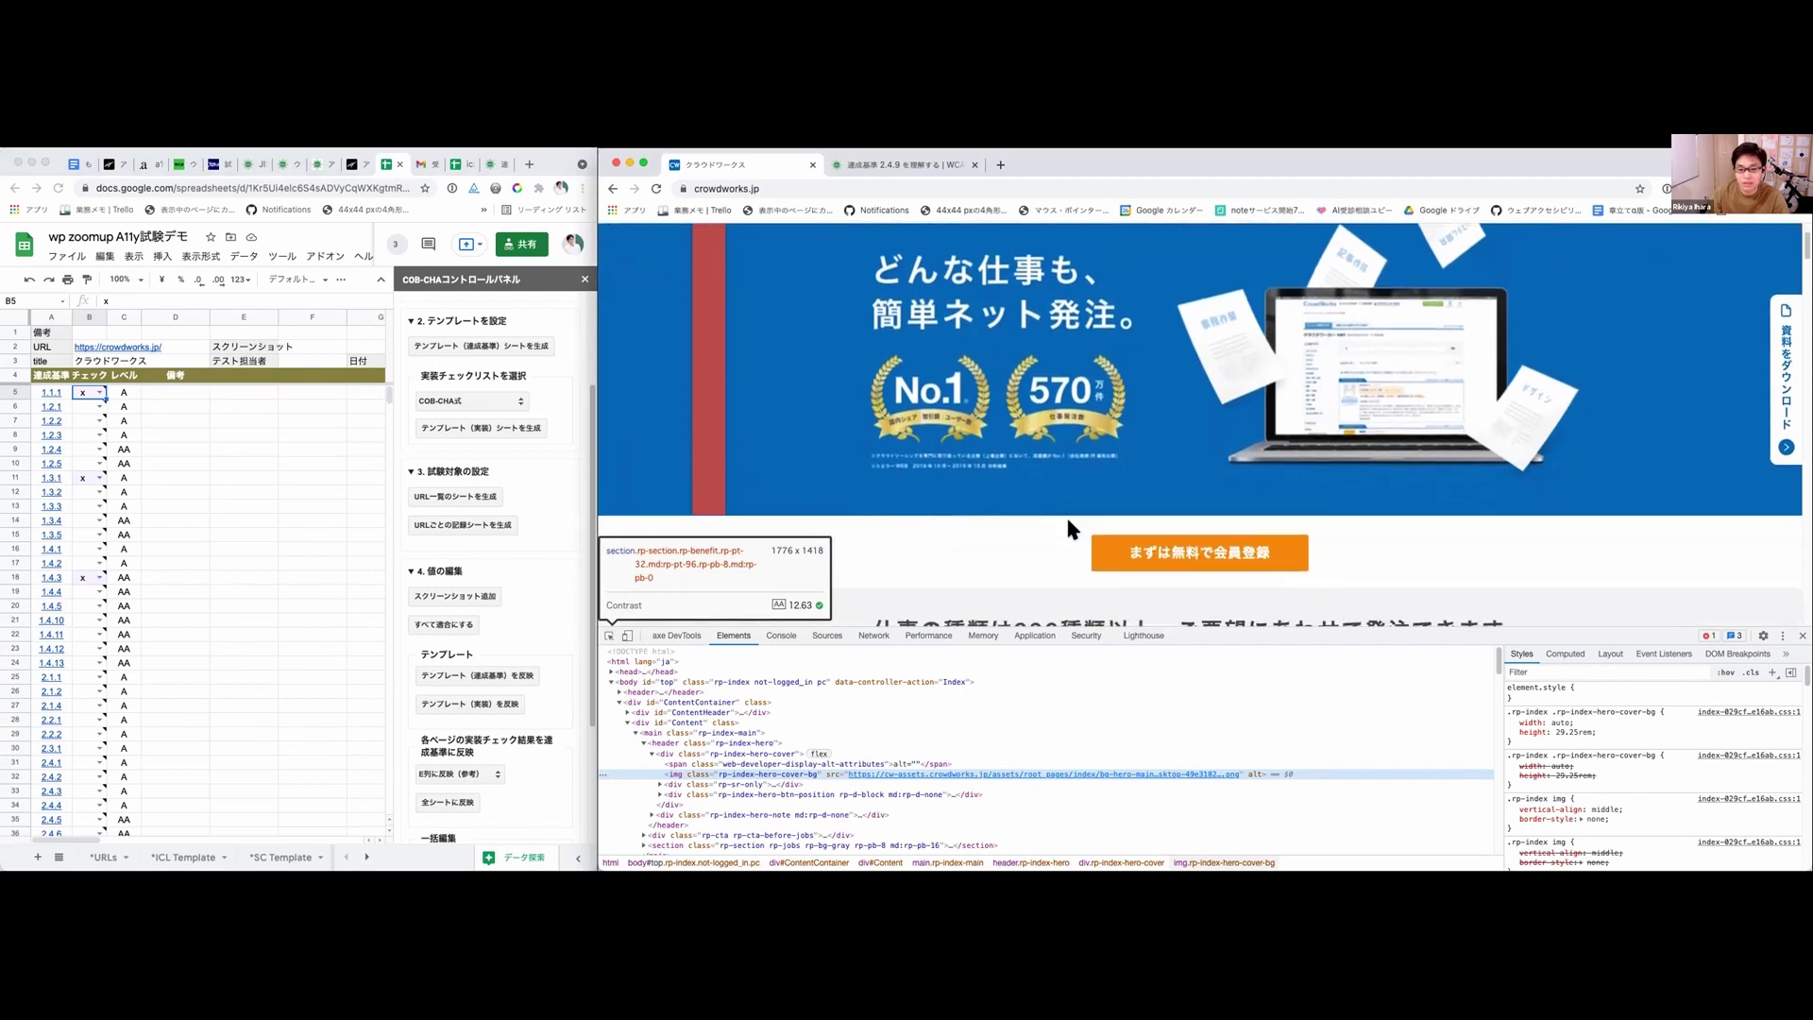
scroll(1068, 520, "down", 5)
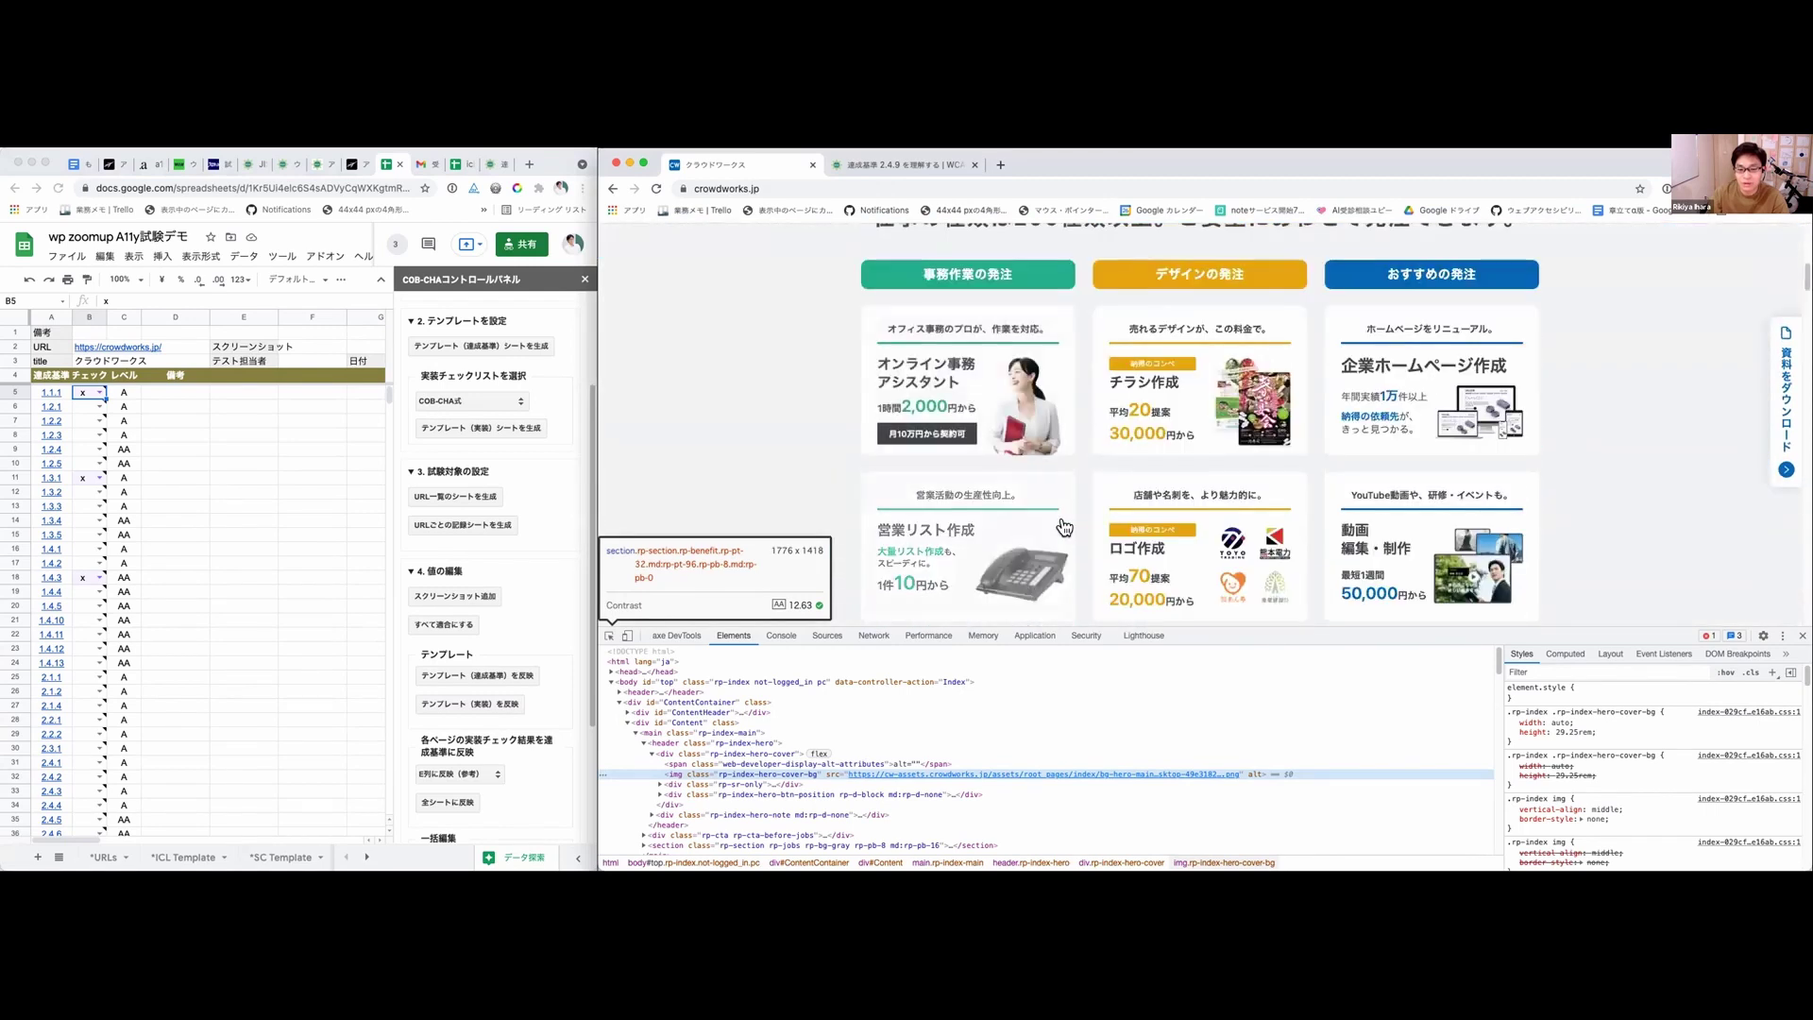
scroll(1065, 527, "down", 2)
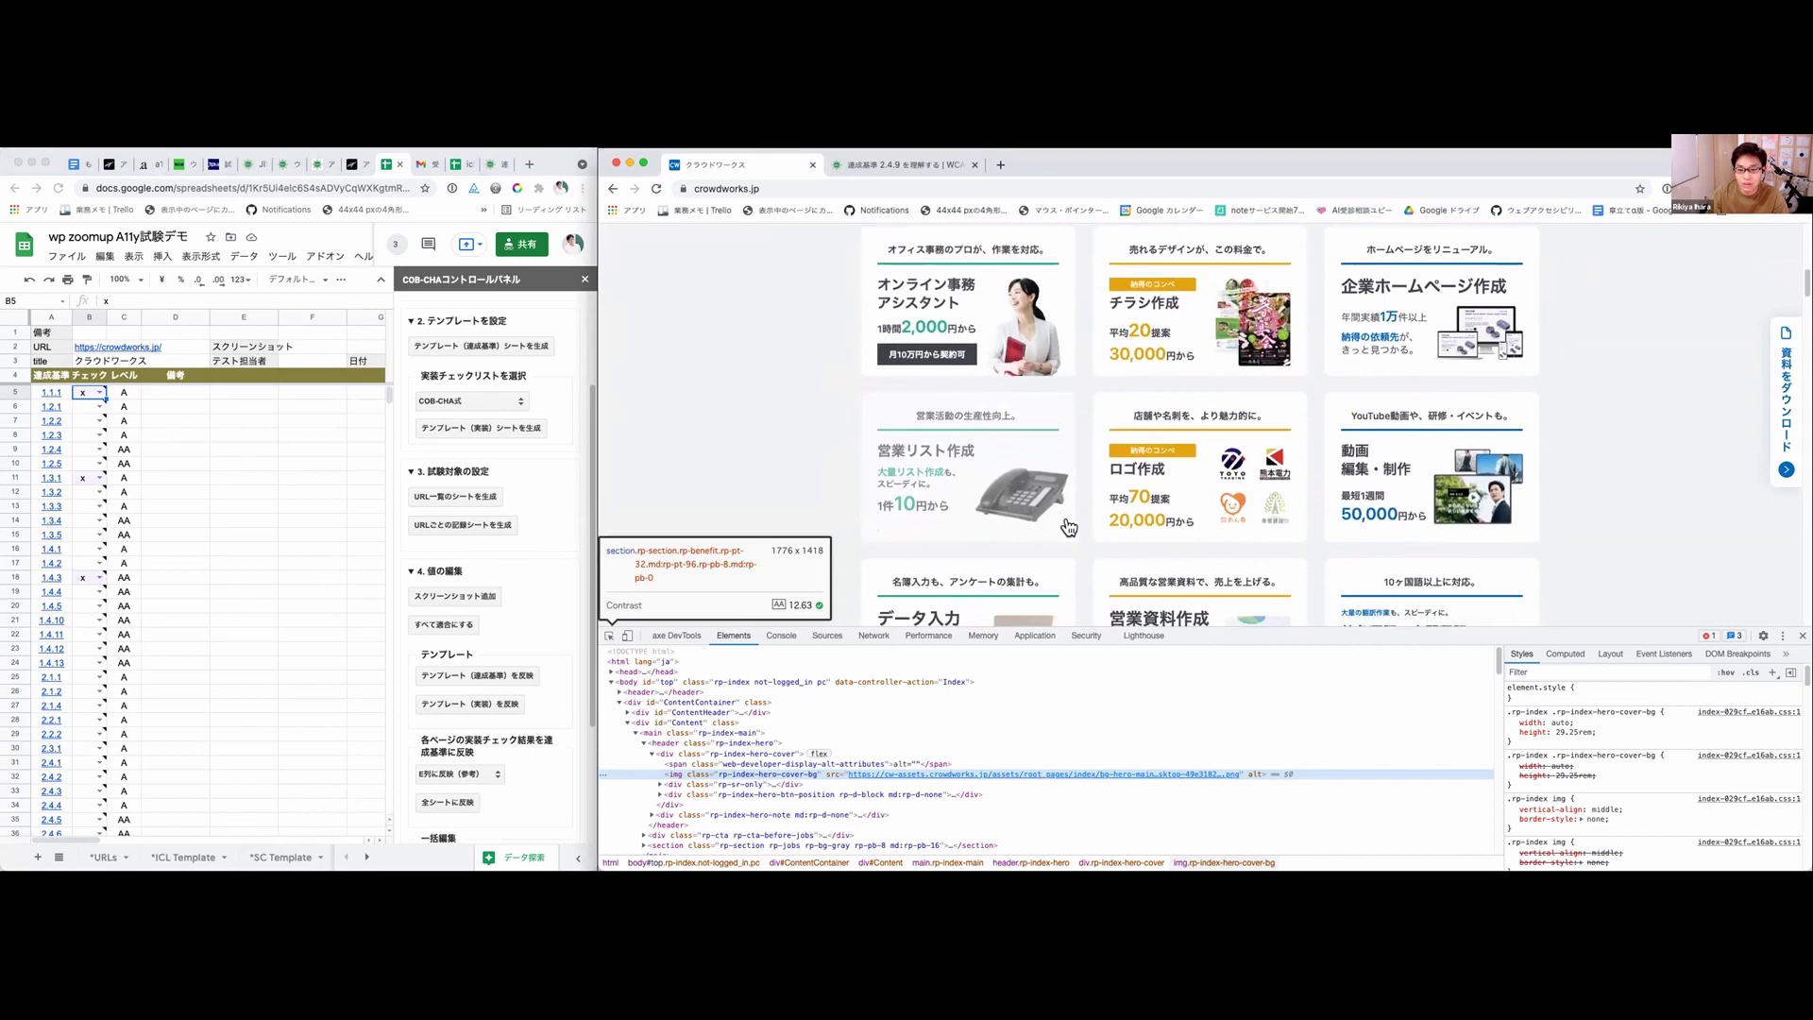
scroll(1068, 517, "down", 3)
scroll(1070, 521, "down", 2)
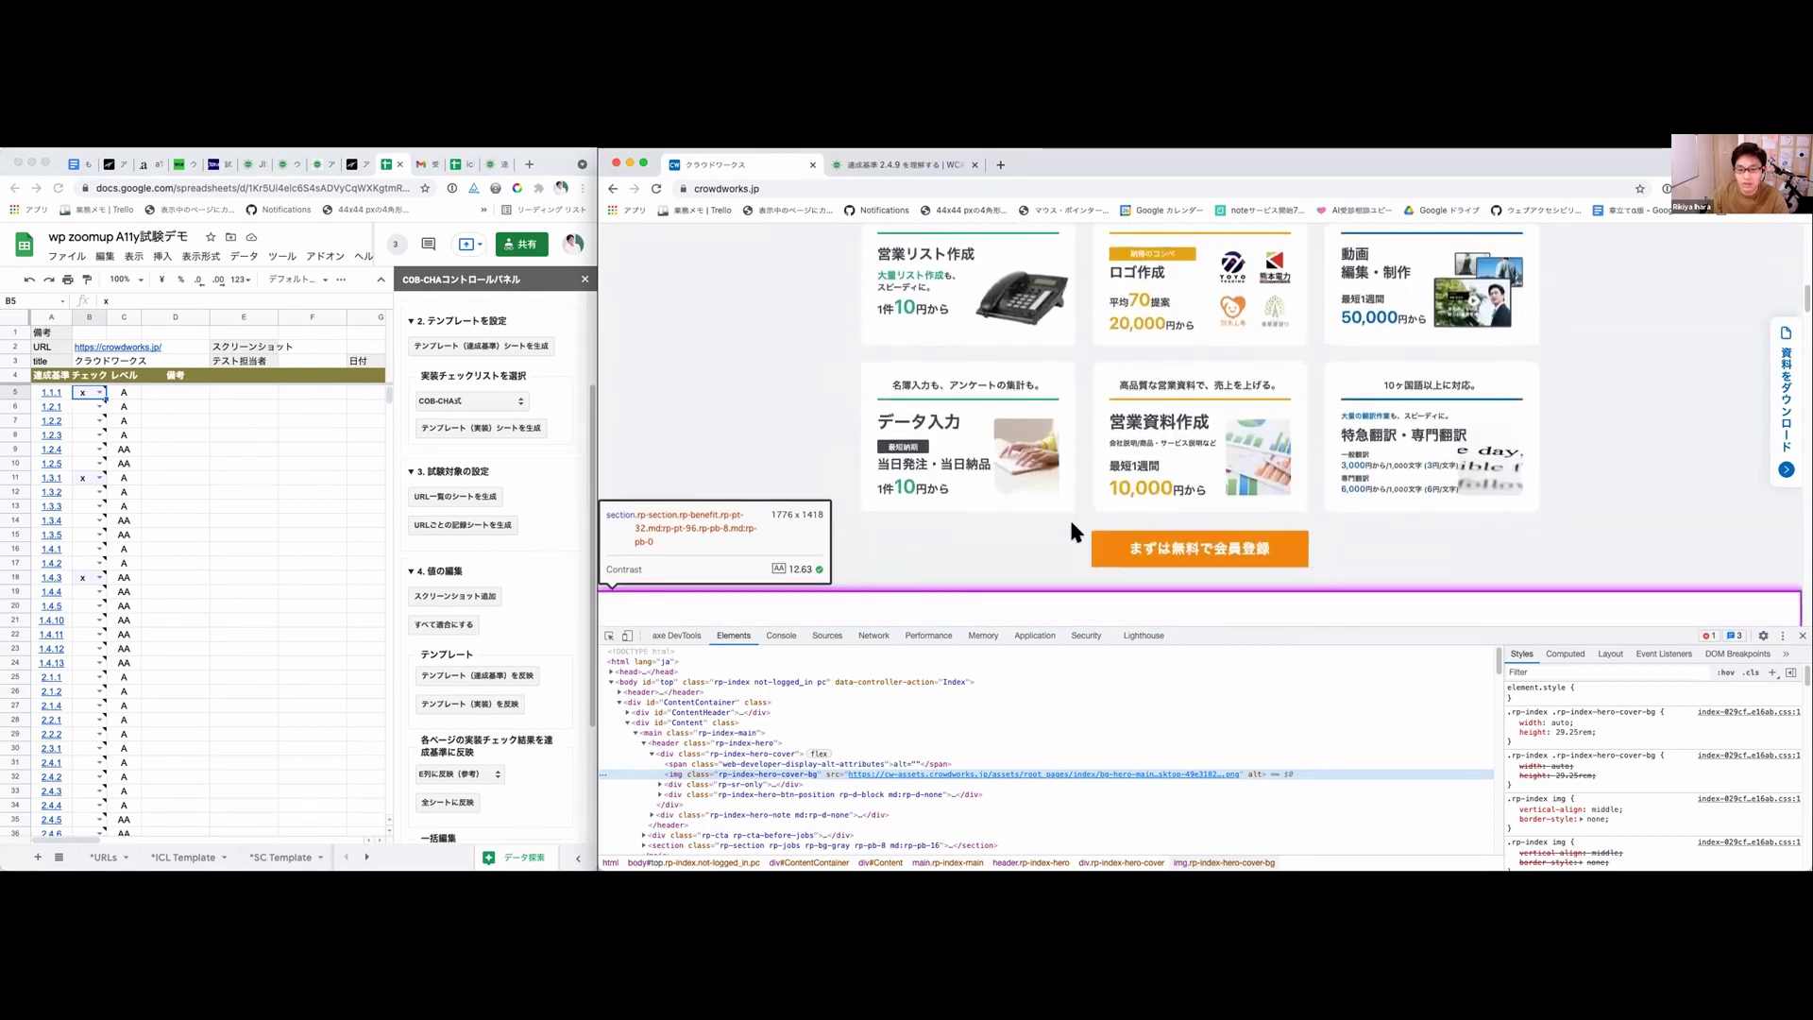
scroll(1069, 517, "down", 10)
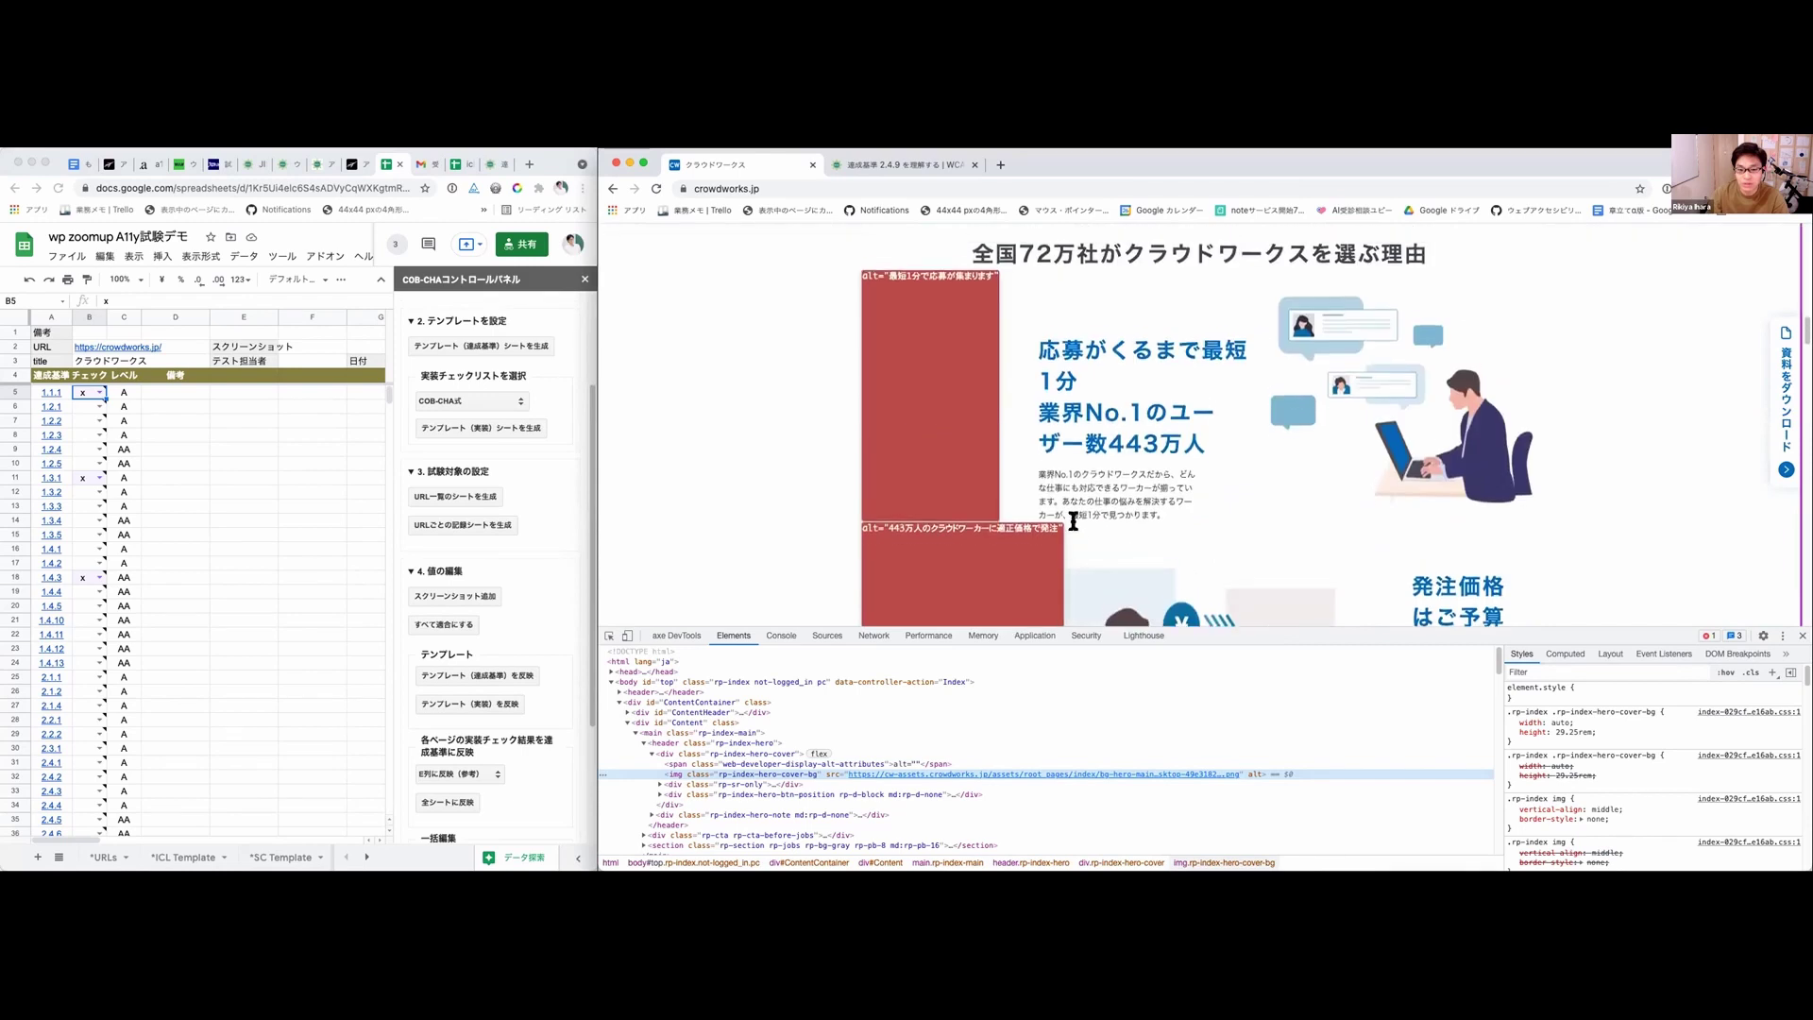
Step: Compare the first benefit's text with its alt attribute, and inspect the illustration of the man at a laptop in the element tree
scroll(1073, 521, "up", 1)
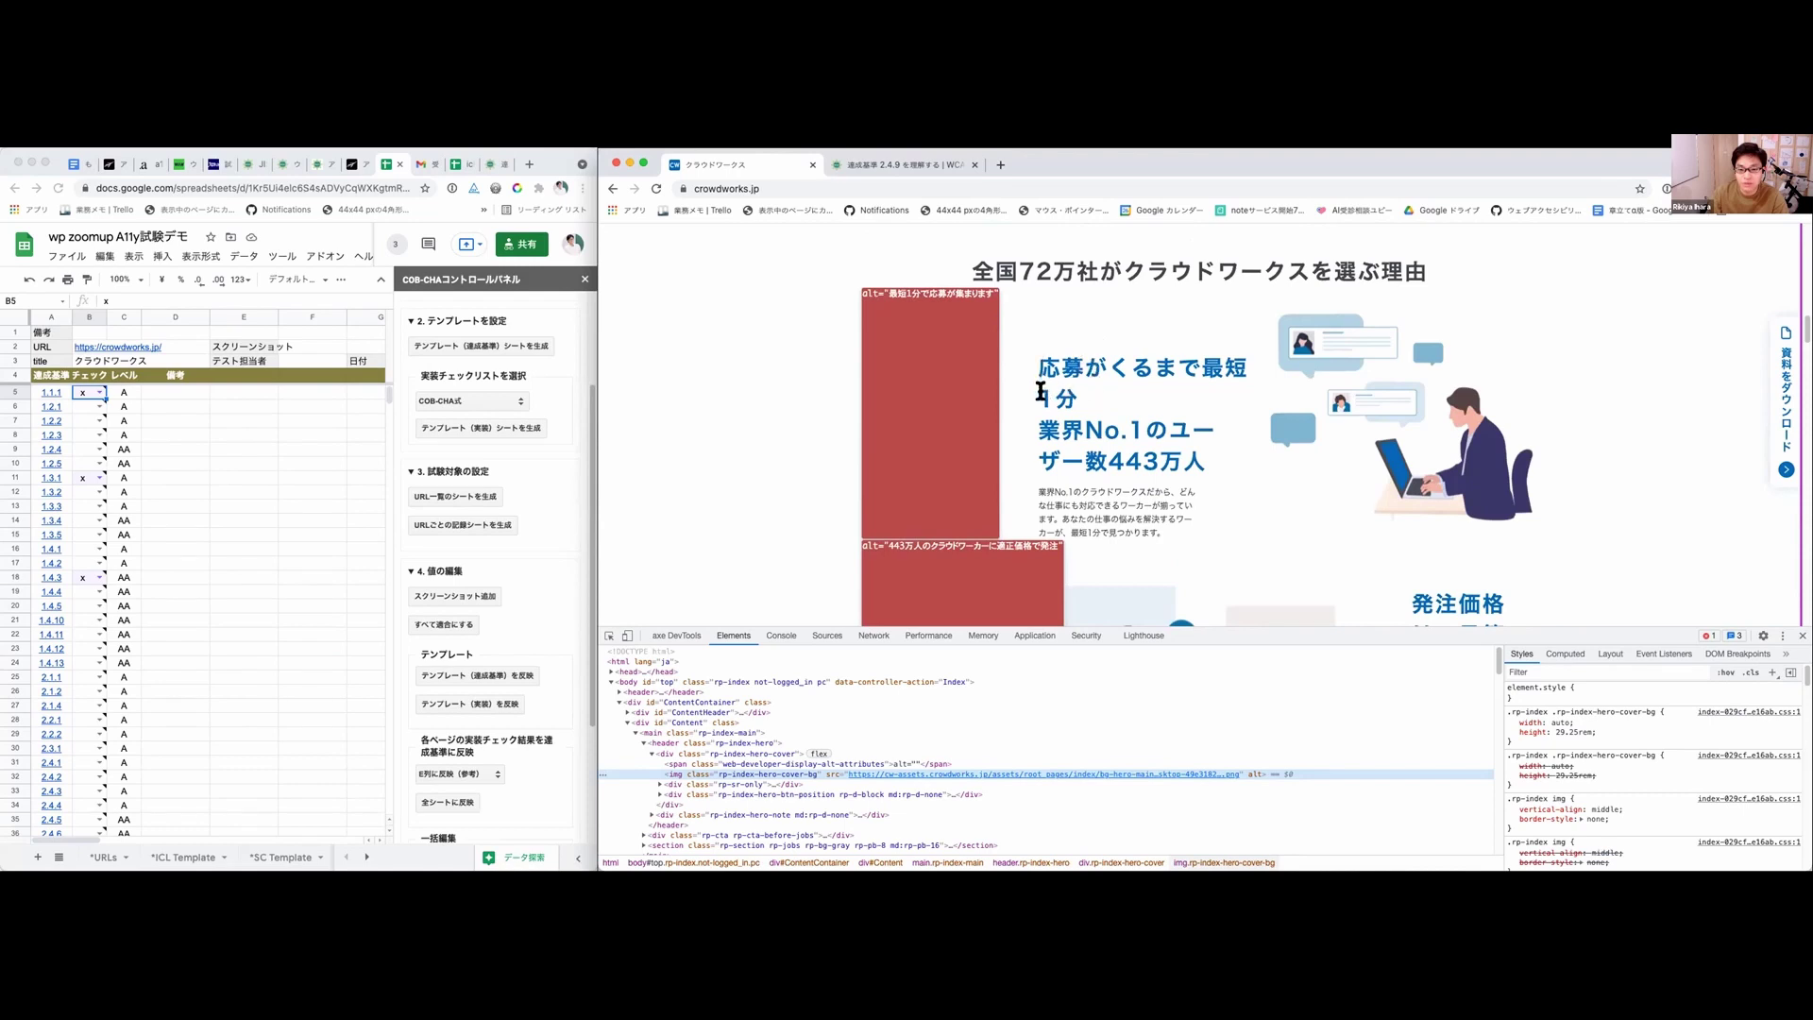
left_click_drag(1037, 423, 1068, 431)
left_click_drag(1156, 493, 1345, 389)
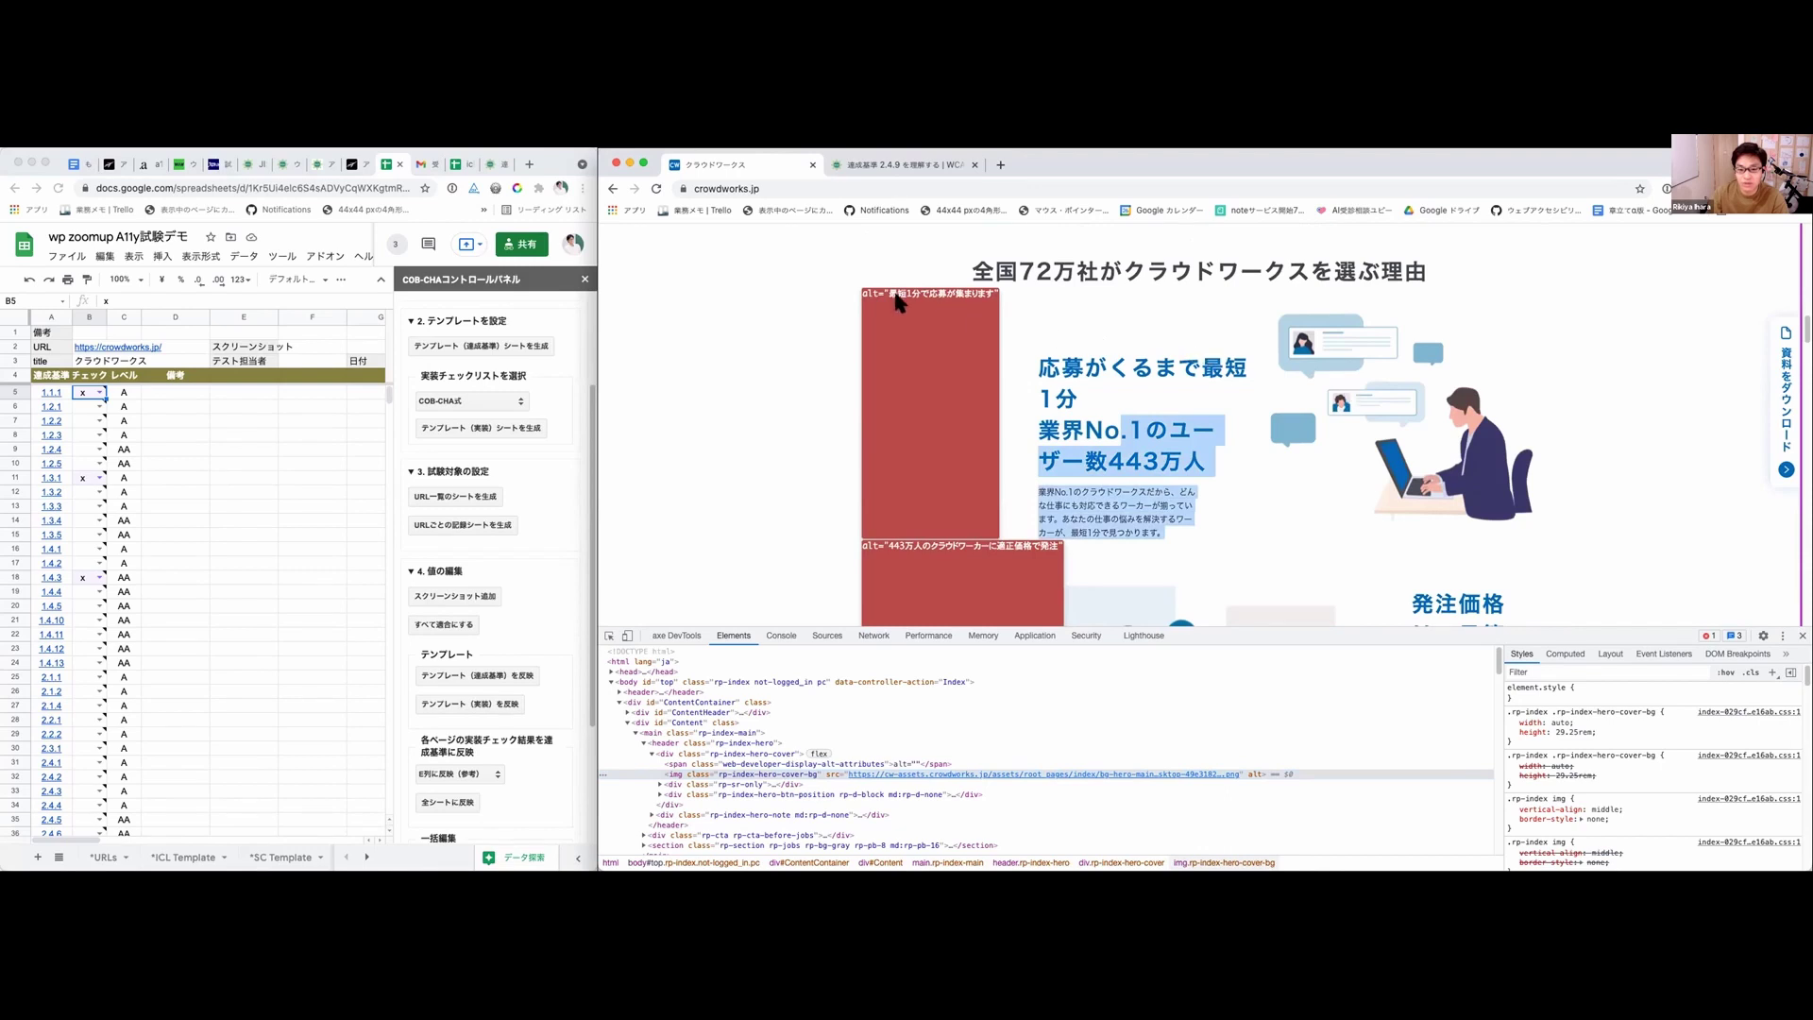
left_click(606, 634)
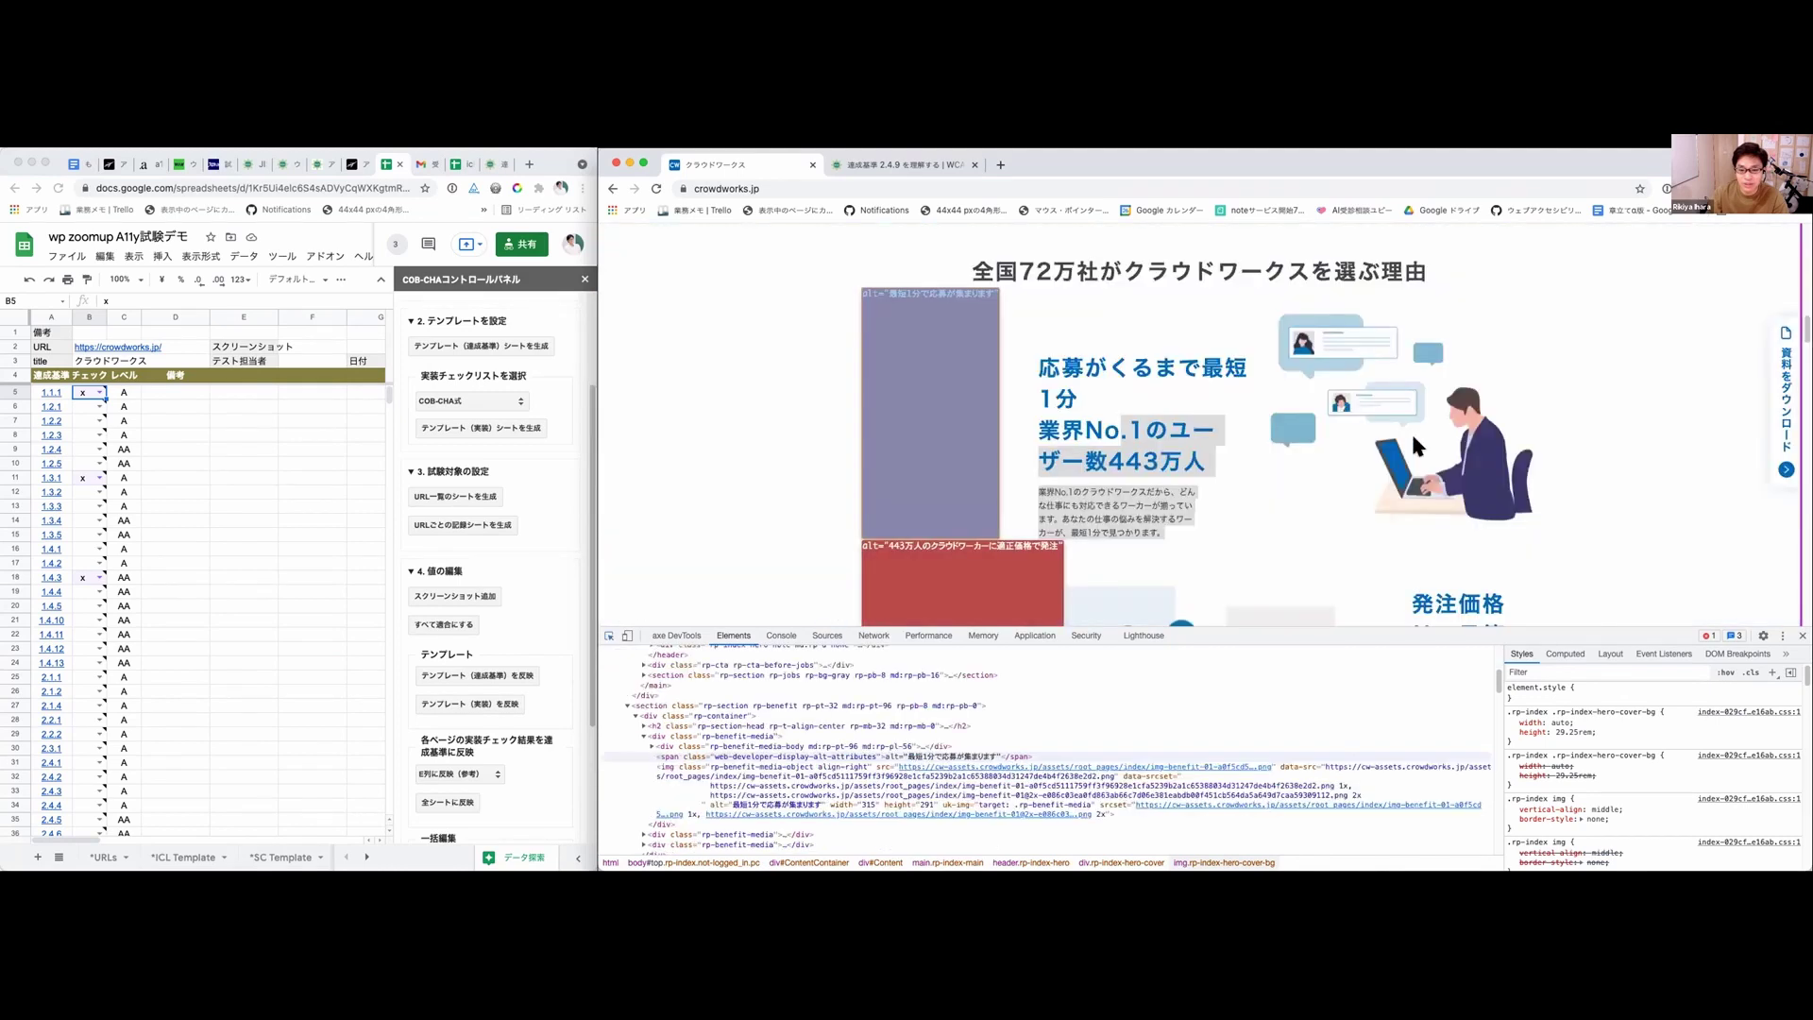
left_click(1405, 429)
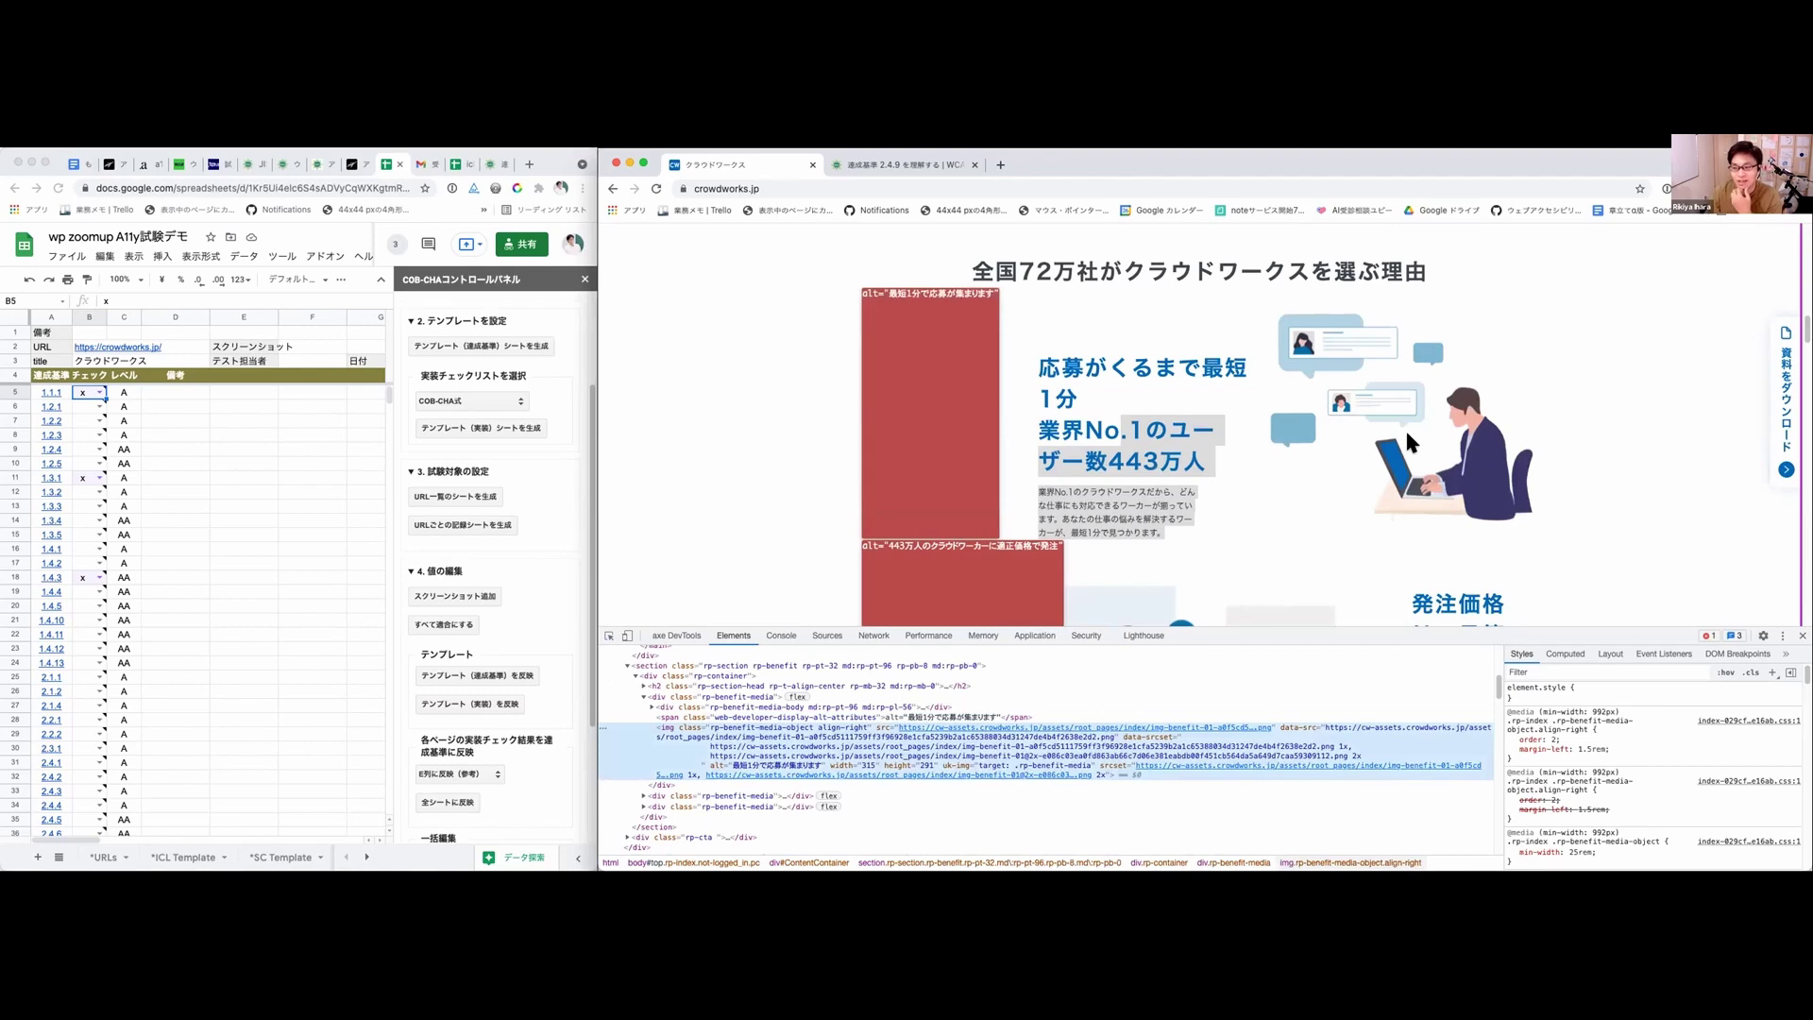
Step: Check the alt attributes of the handshake and MY WORK illustrations against the neighbouring benefit texts
scroll(1407, 439, "down", 1)
scroll(1407, 439, "down", 1)
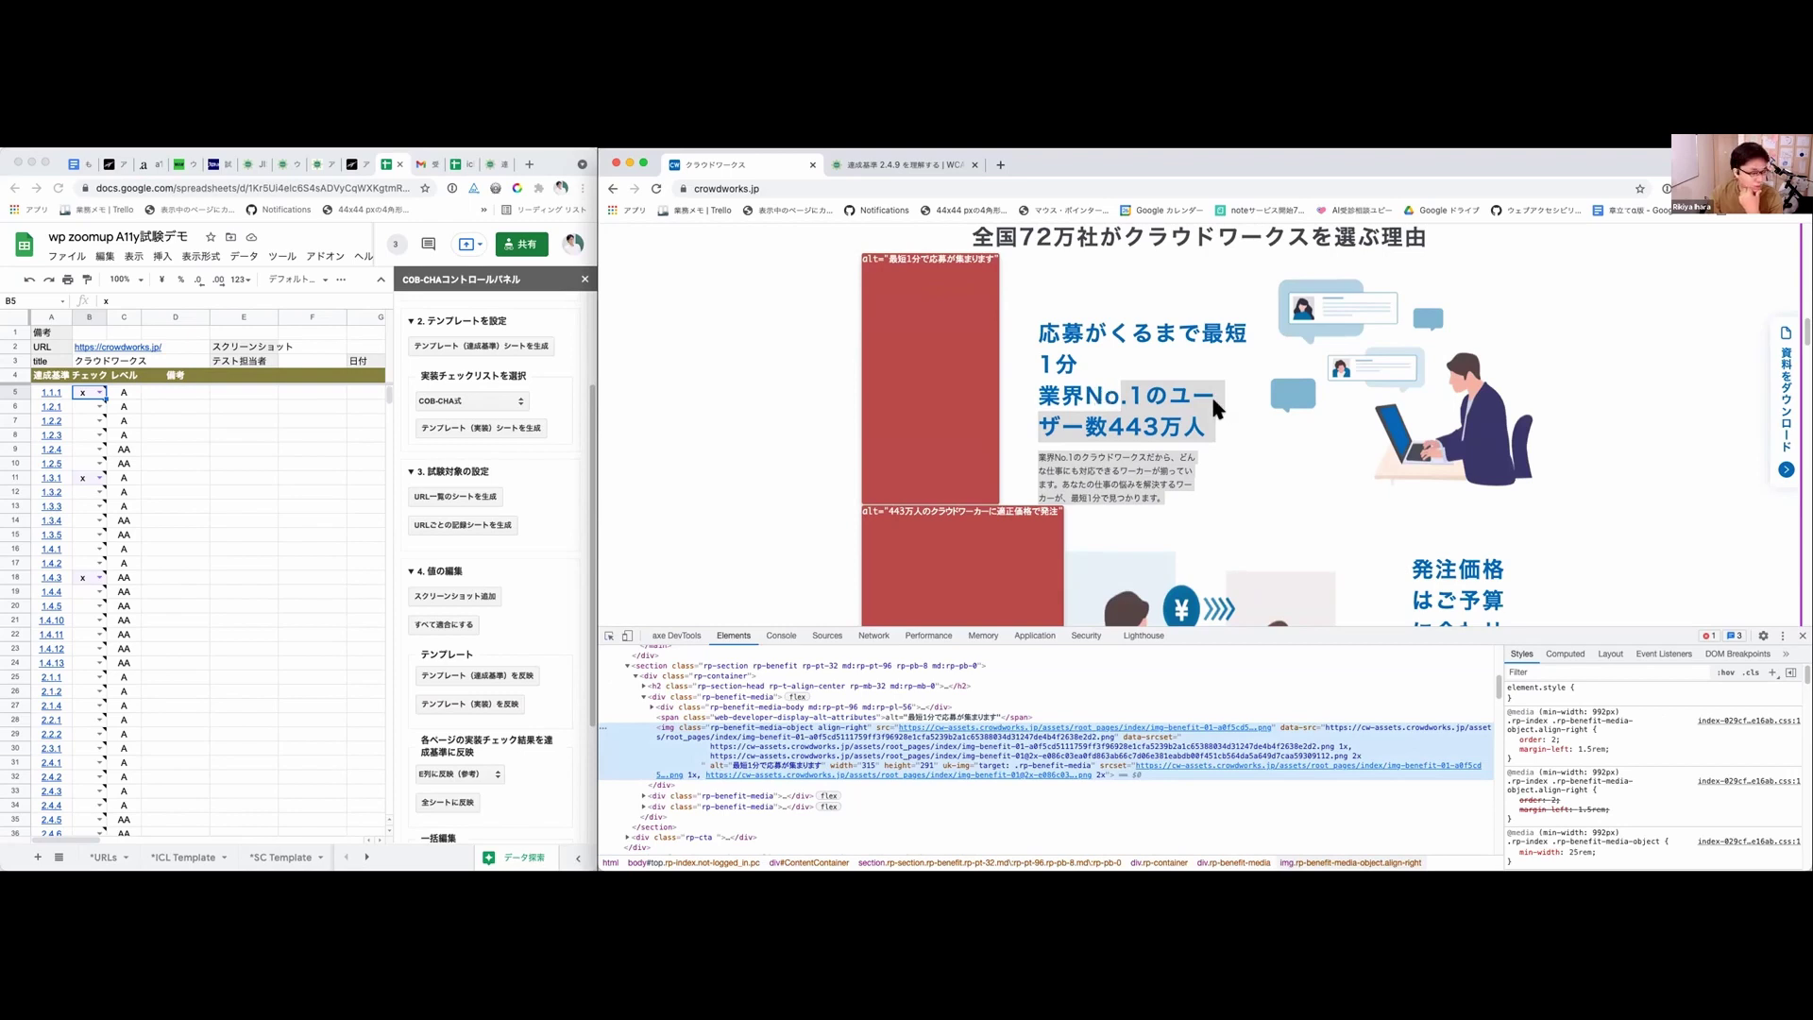
scroll(1159, 402, "down", 1)
scroll(1159, 401, "down", 5)
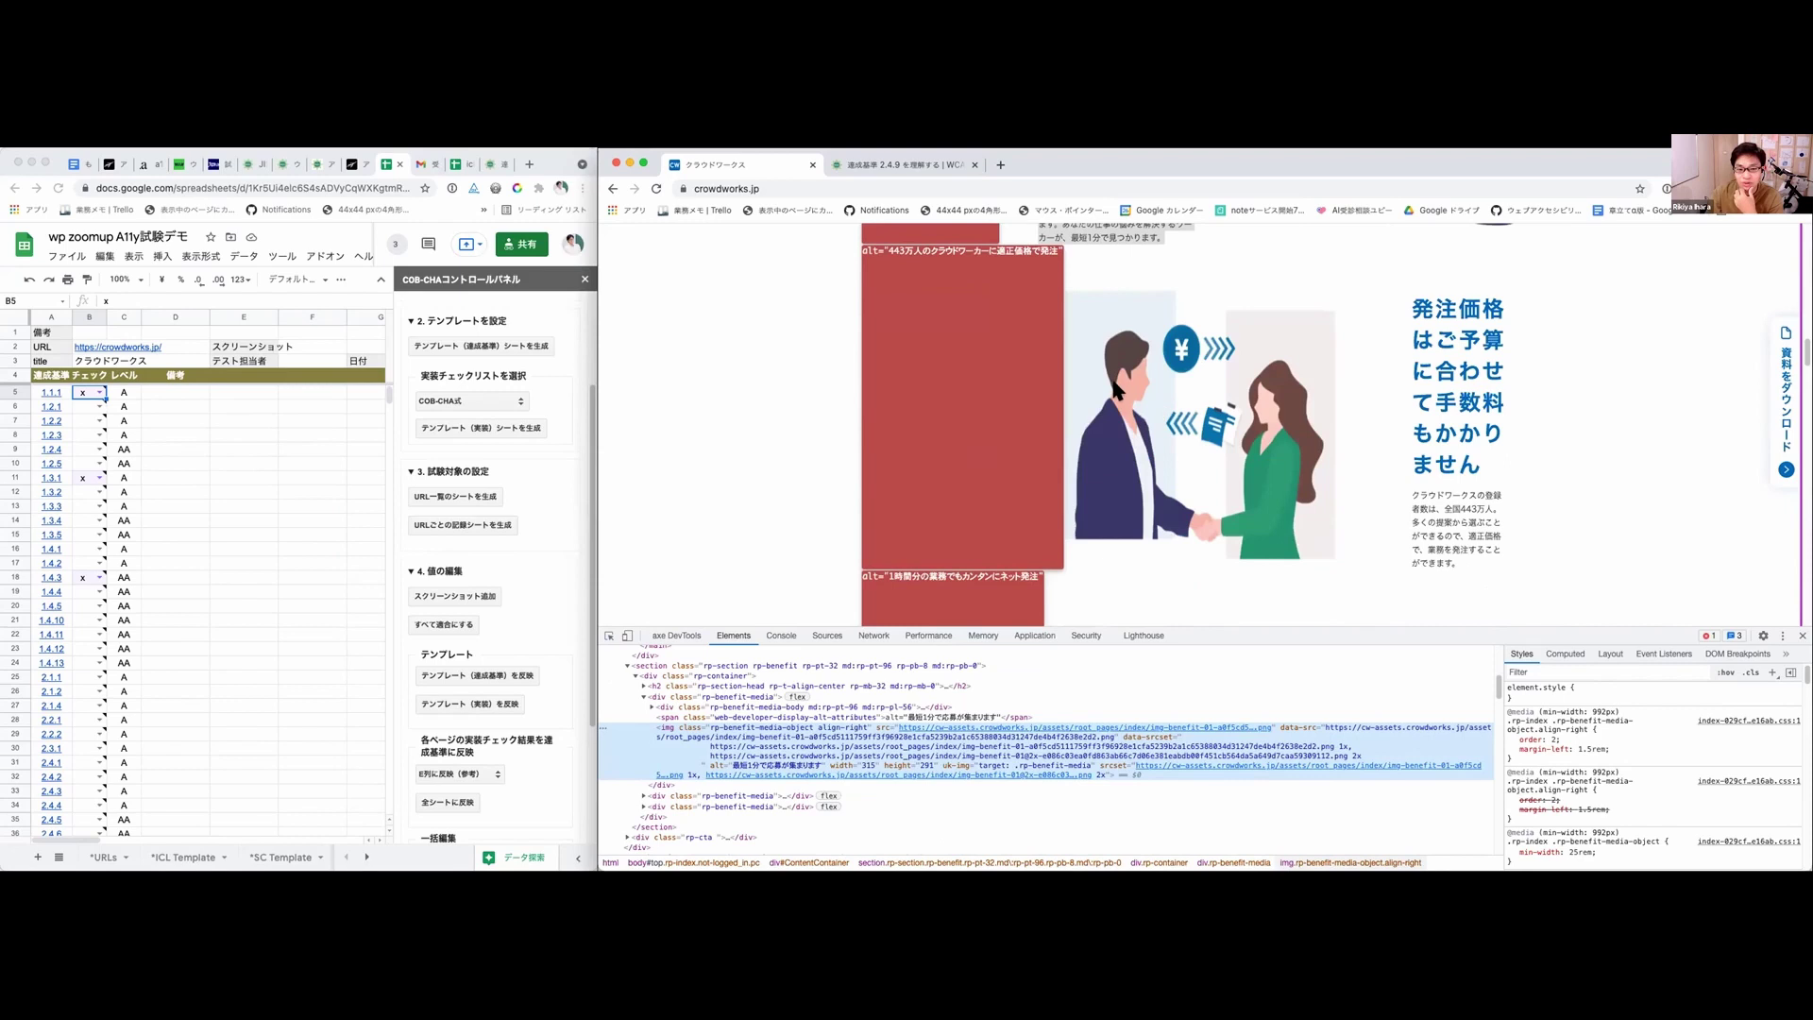
scroll(1119, 388, "up", 1)
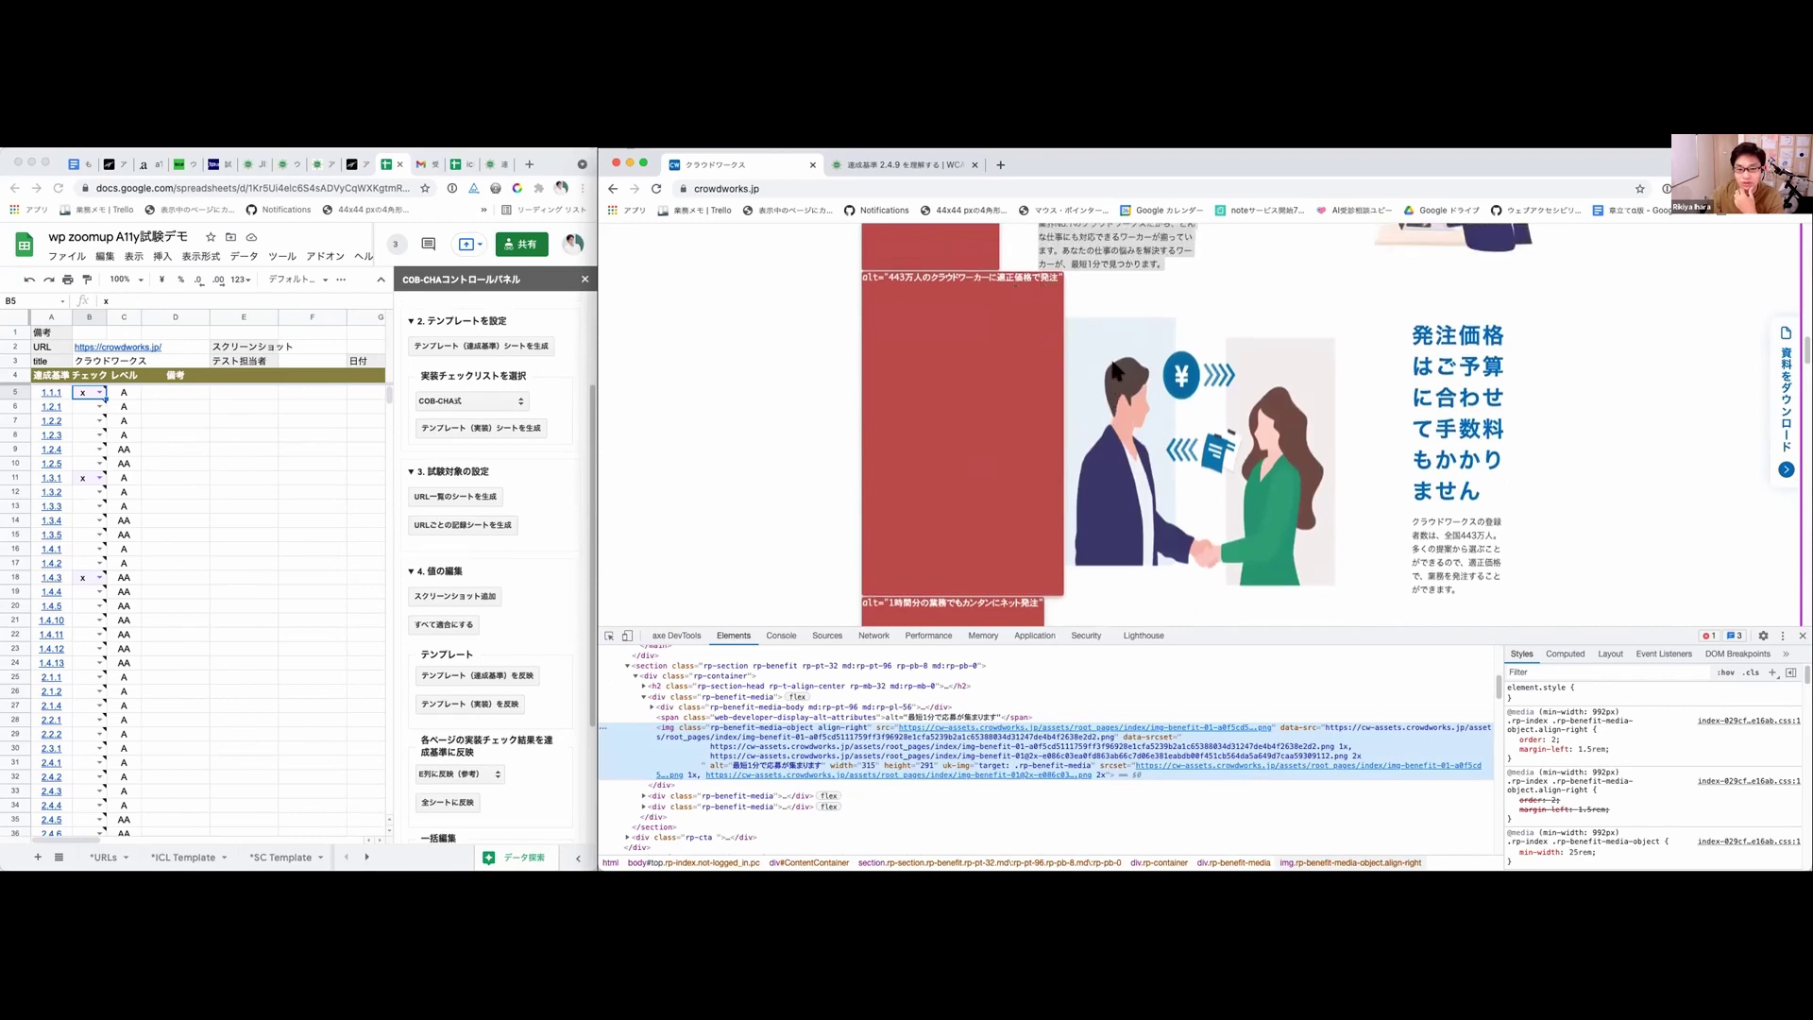
scroll(1130, 372, "up", 4)
scroll(1165, 344, "down", 3)
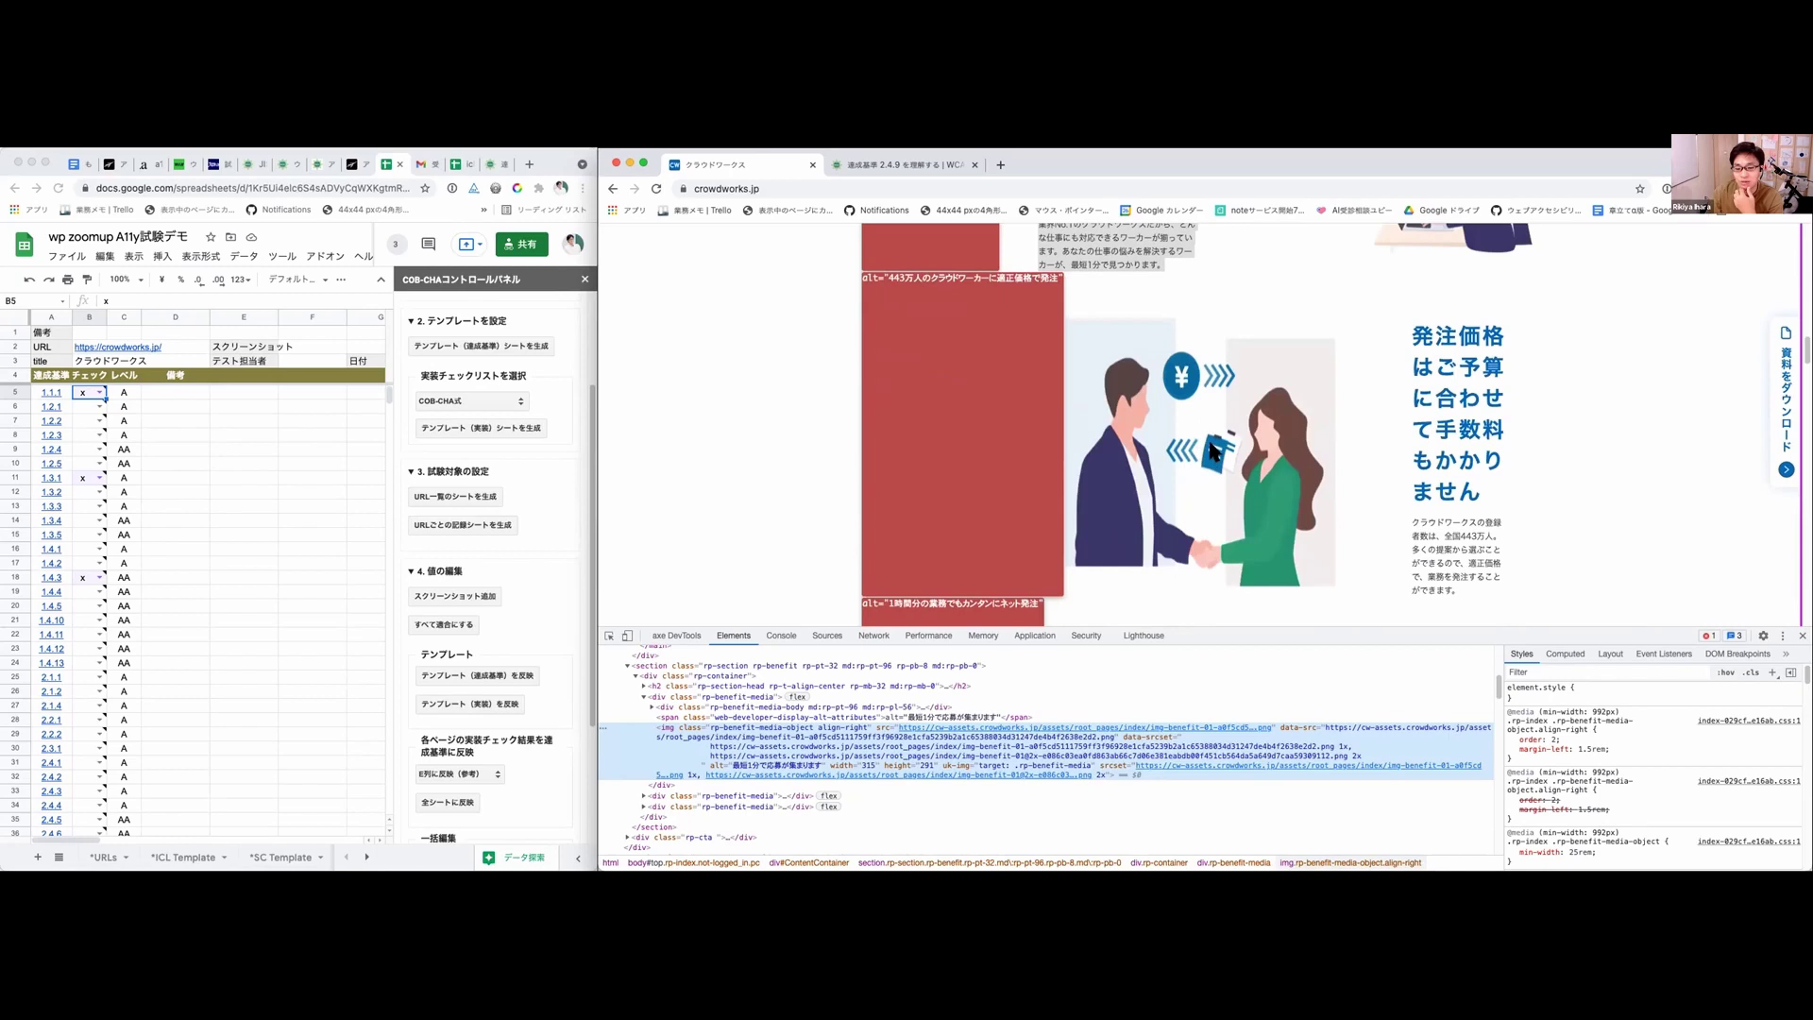
scroll(1211, 451, "down", 1)
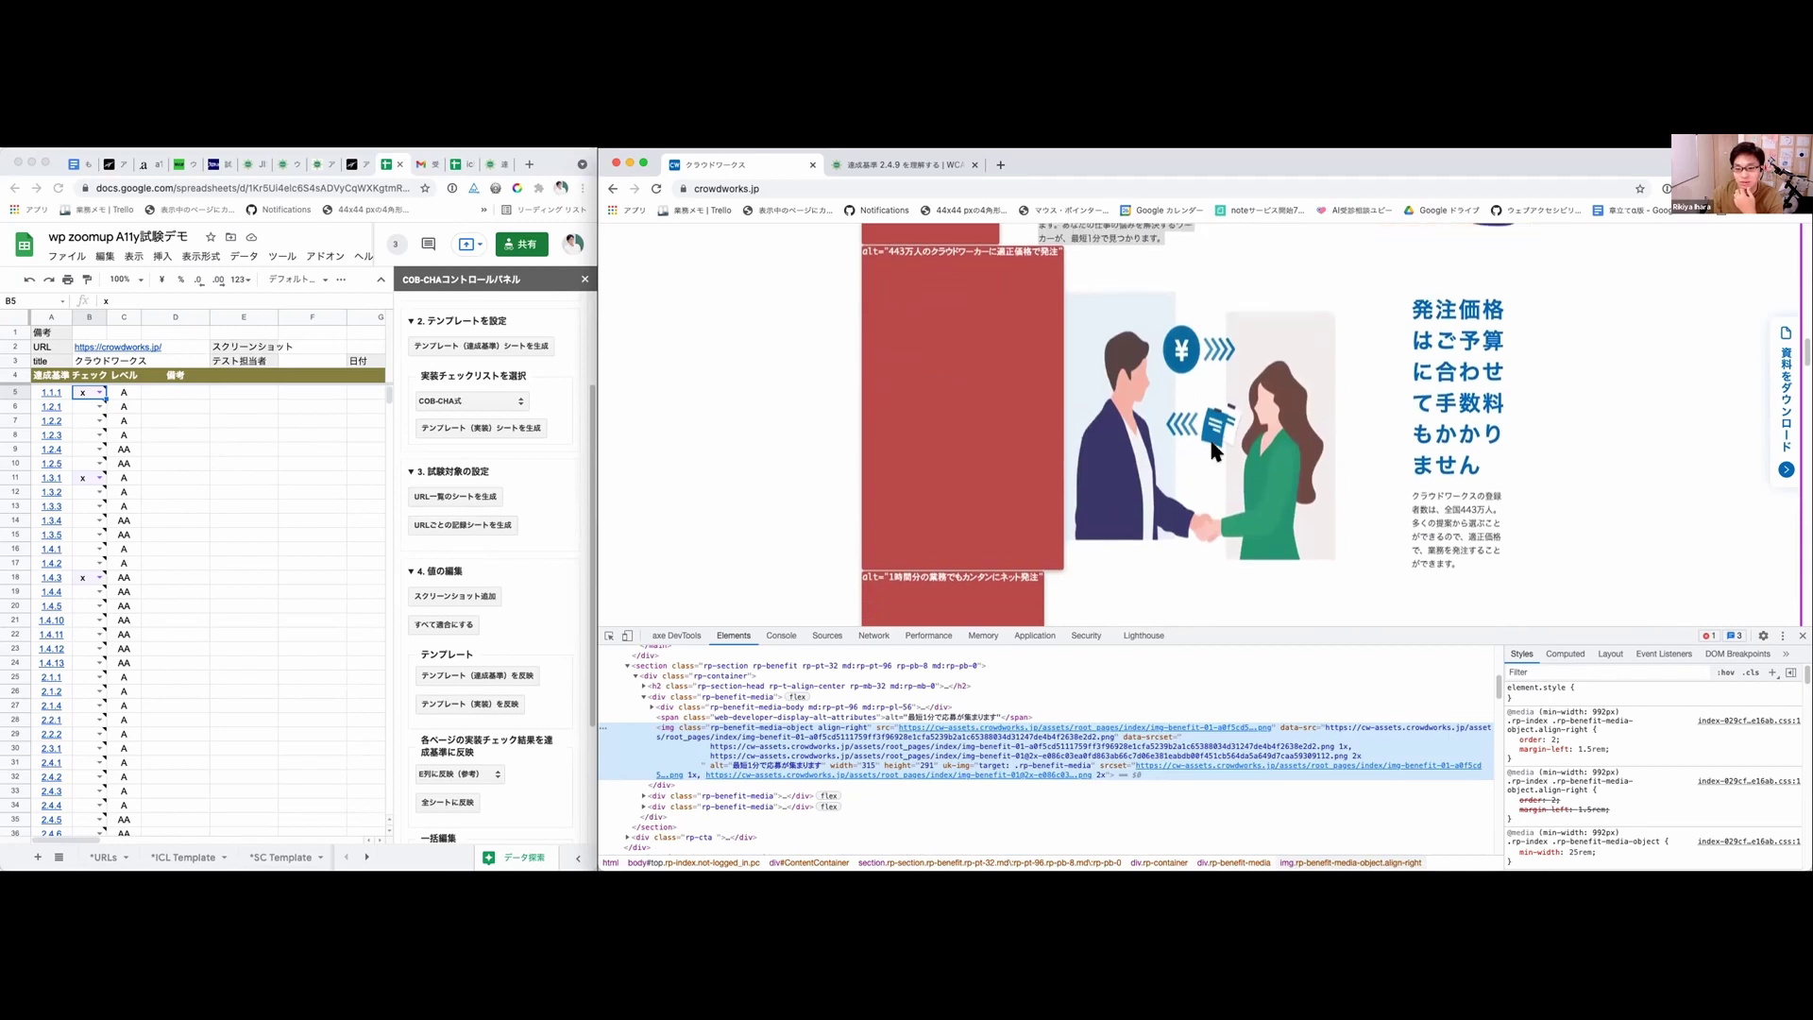
scroll(1245, 451, "down", 1)
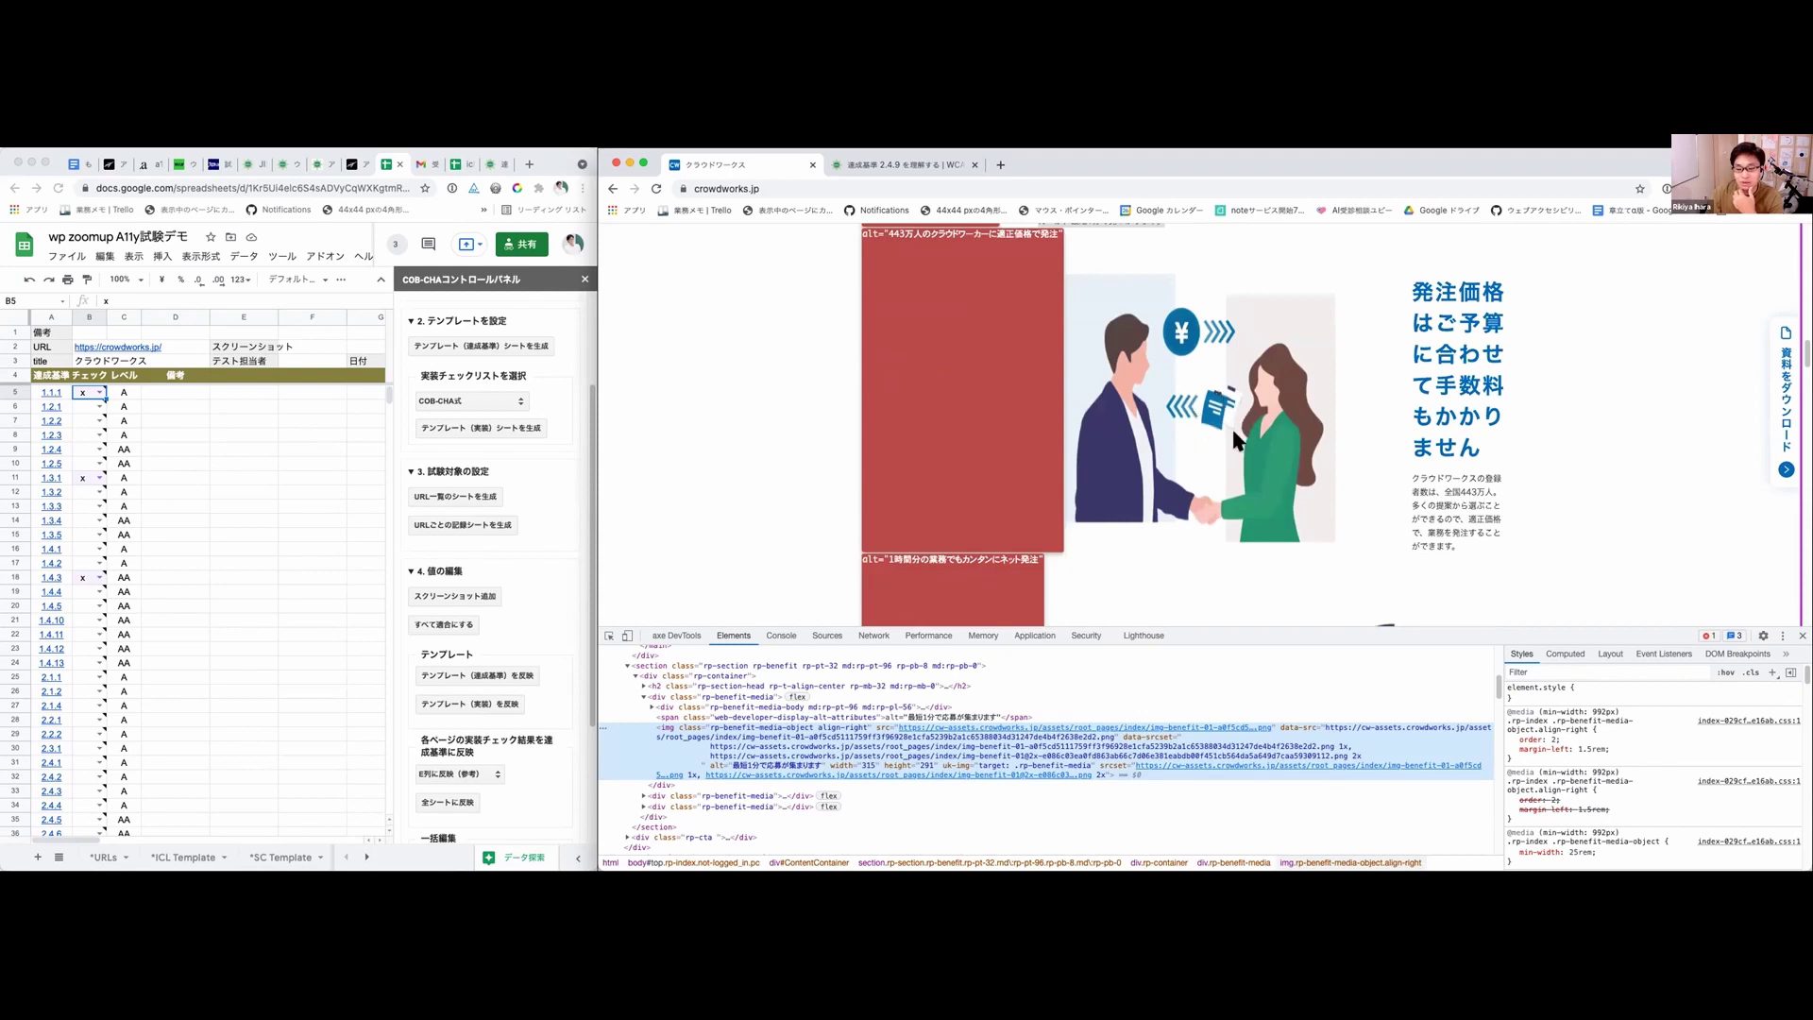
scroll(1233, 432, "down", 5)
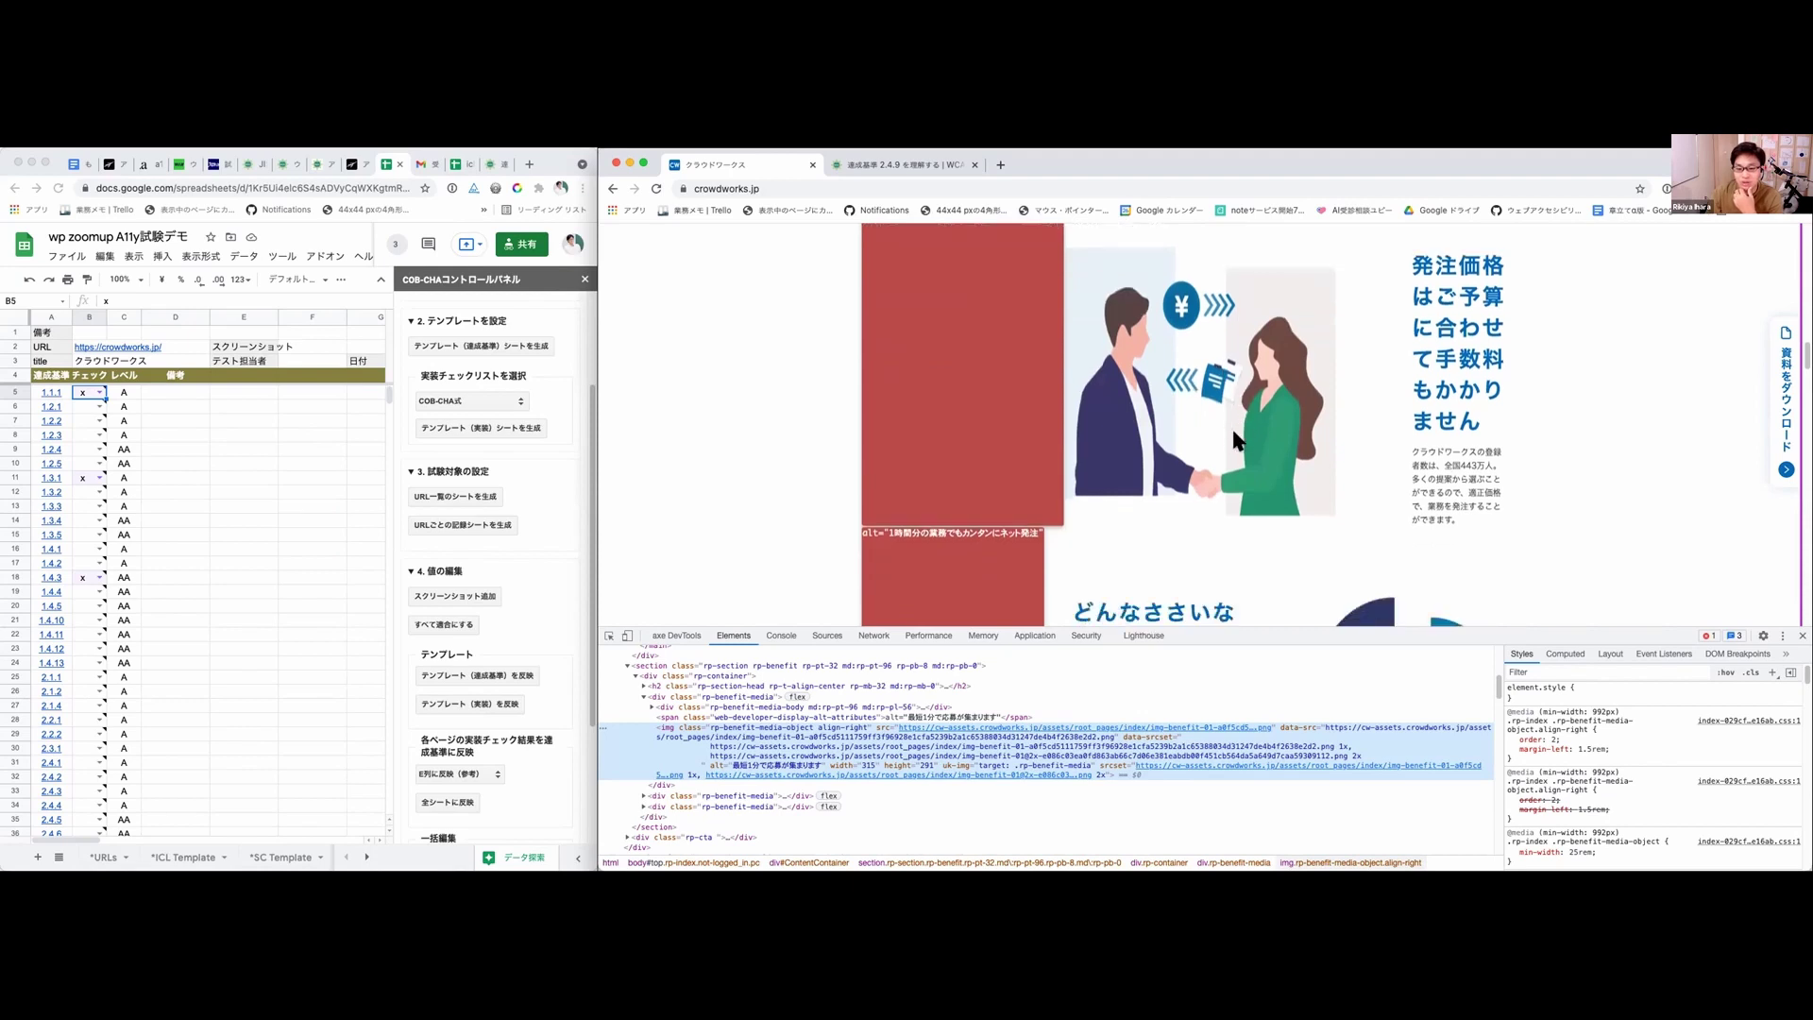
scroll(1233, 433, "down", 2)
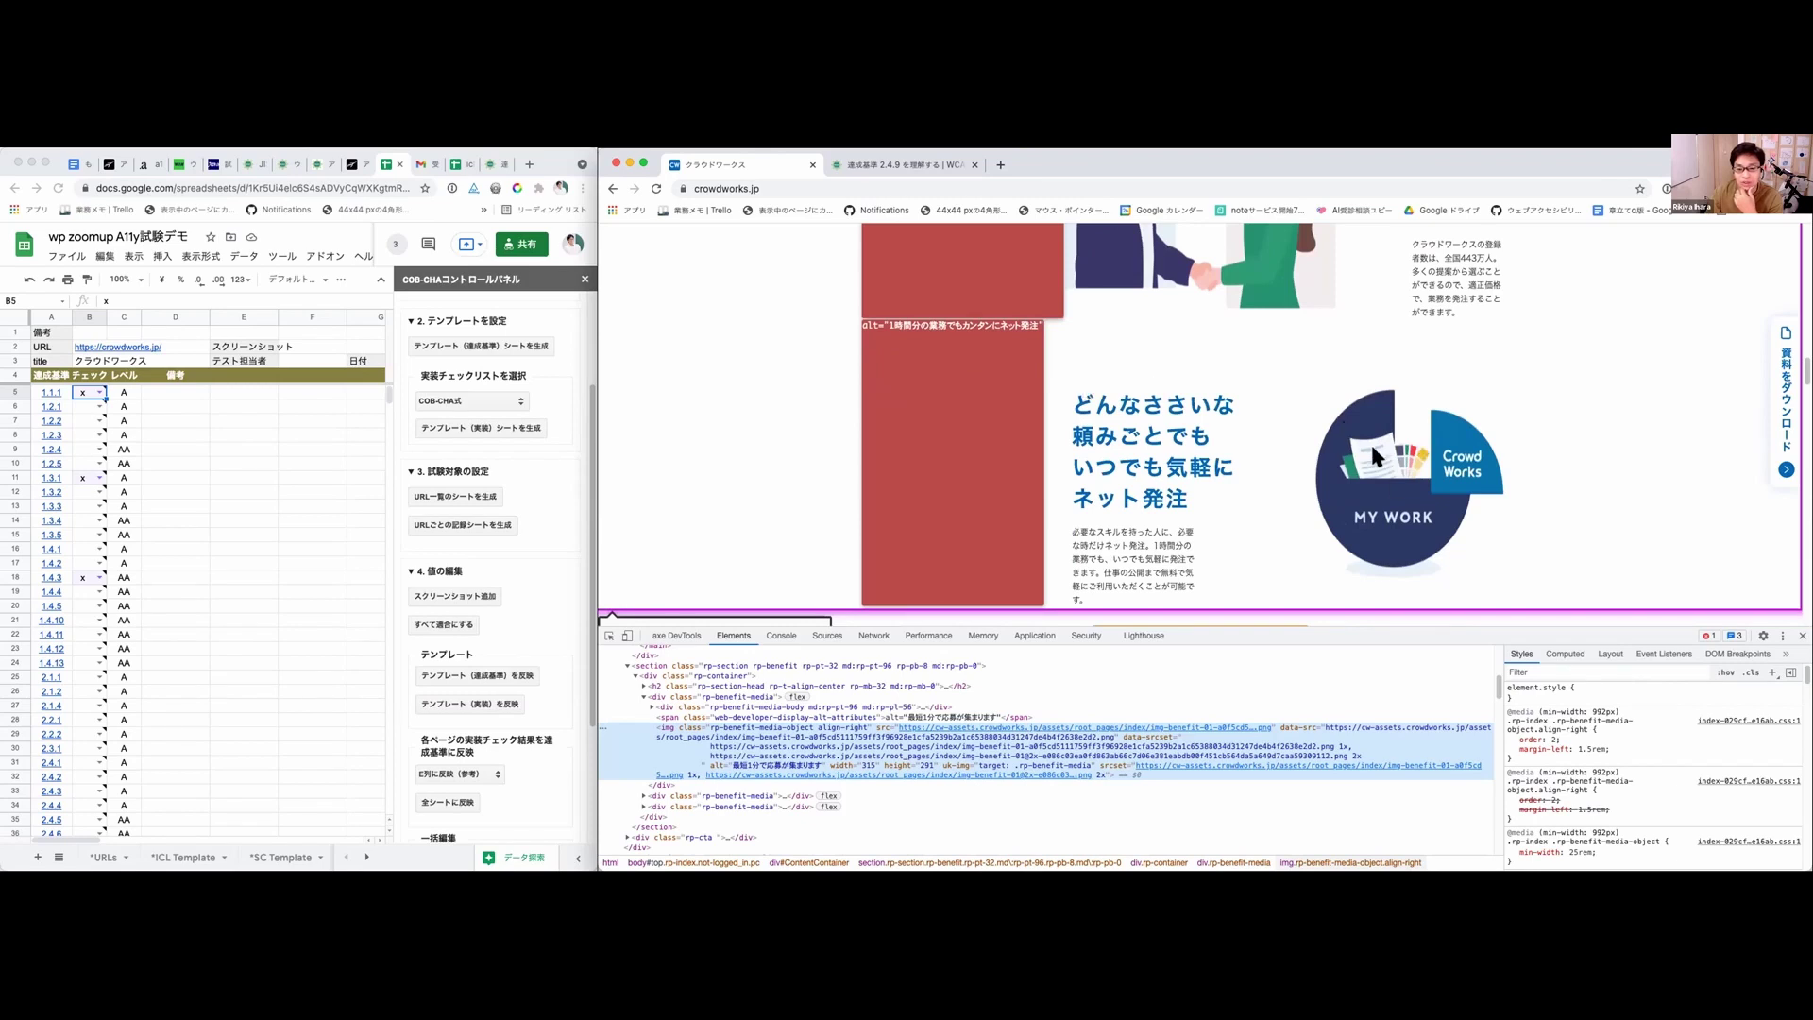
scroll(1369, 449, "down", 1)
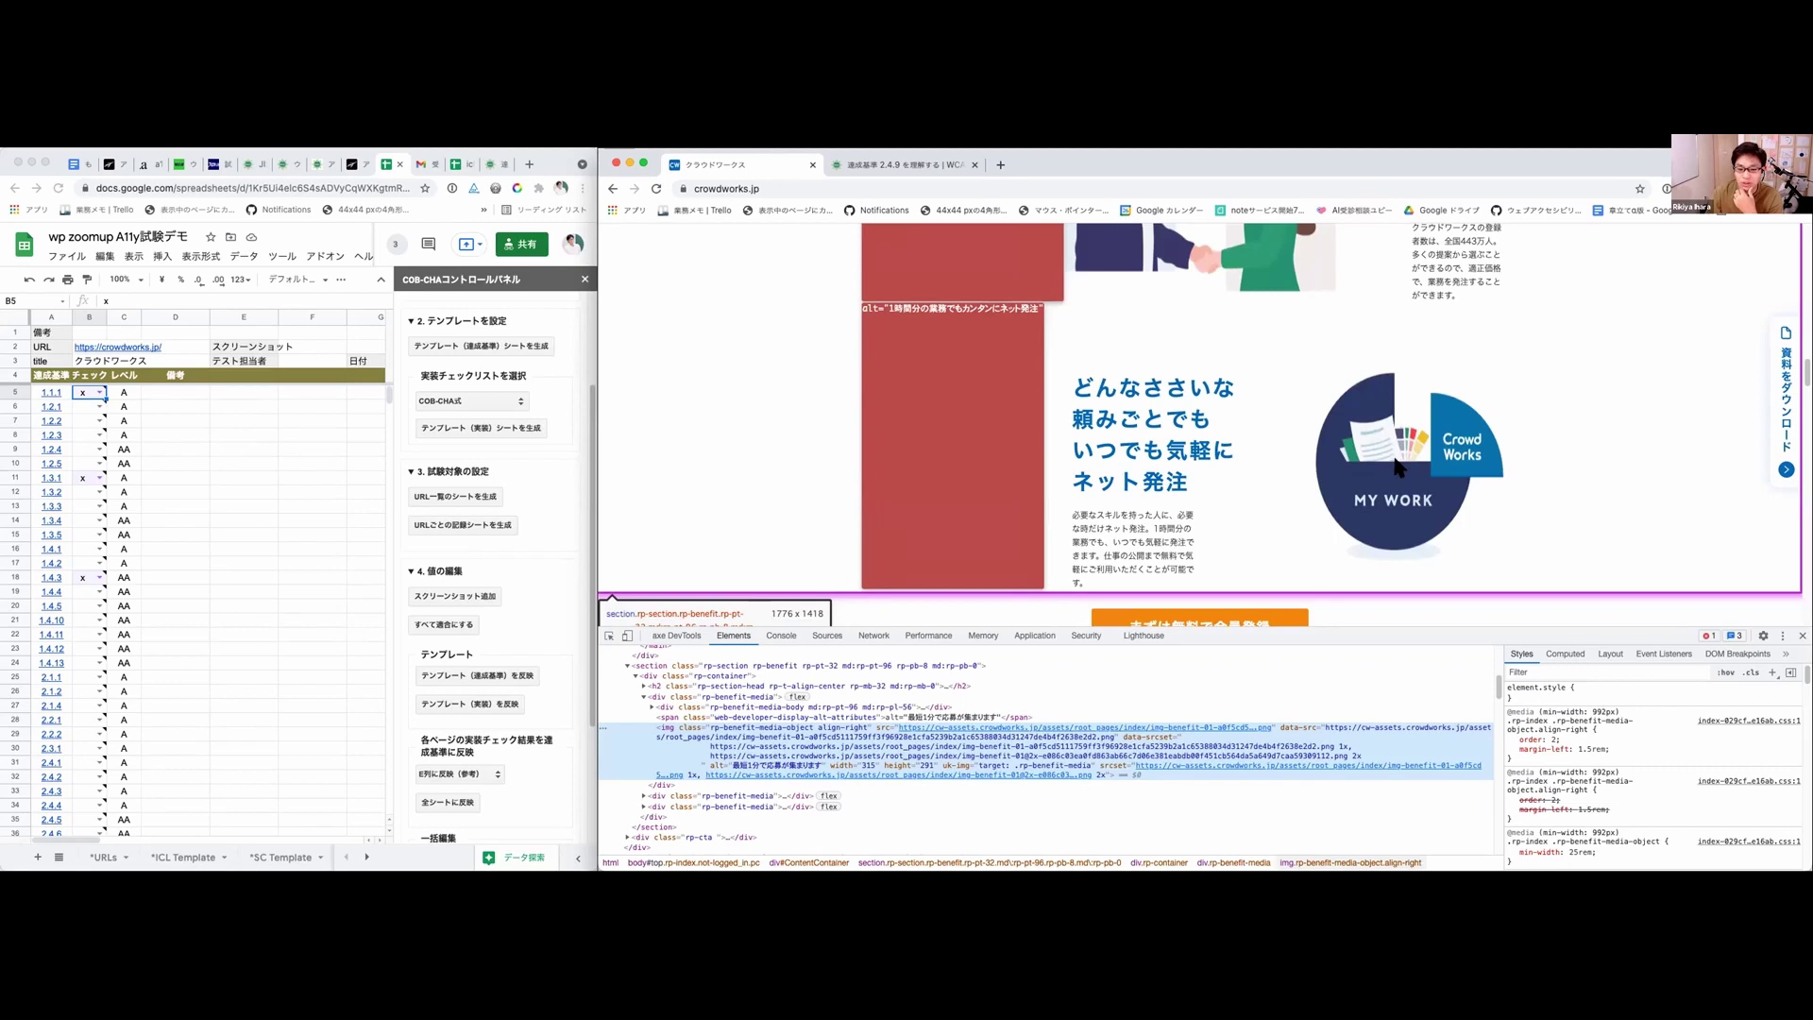
scroll(1371, 458, "down", 2)
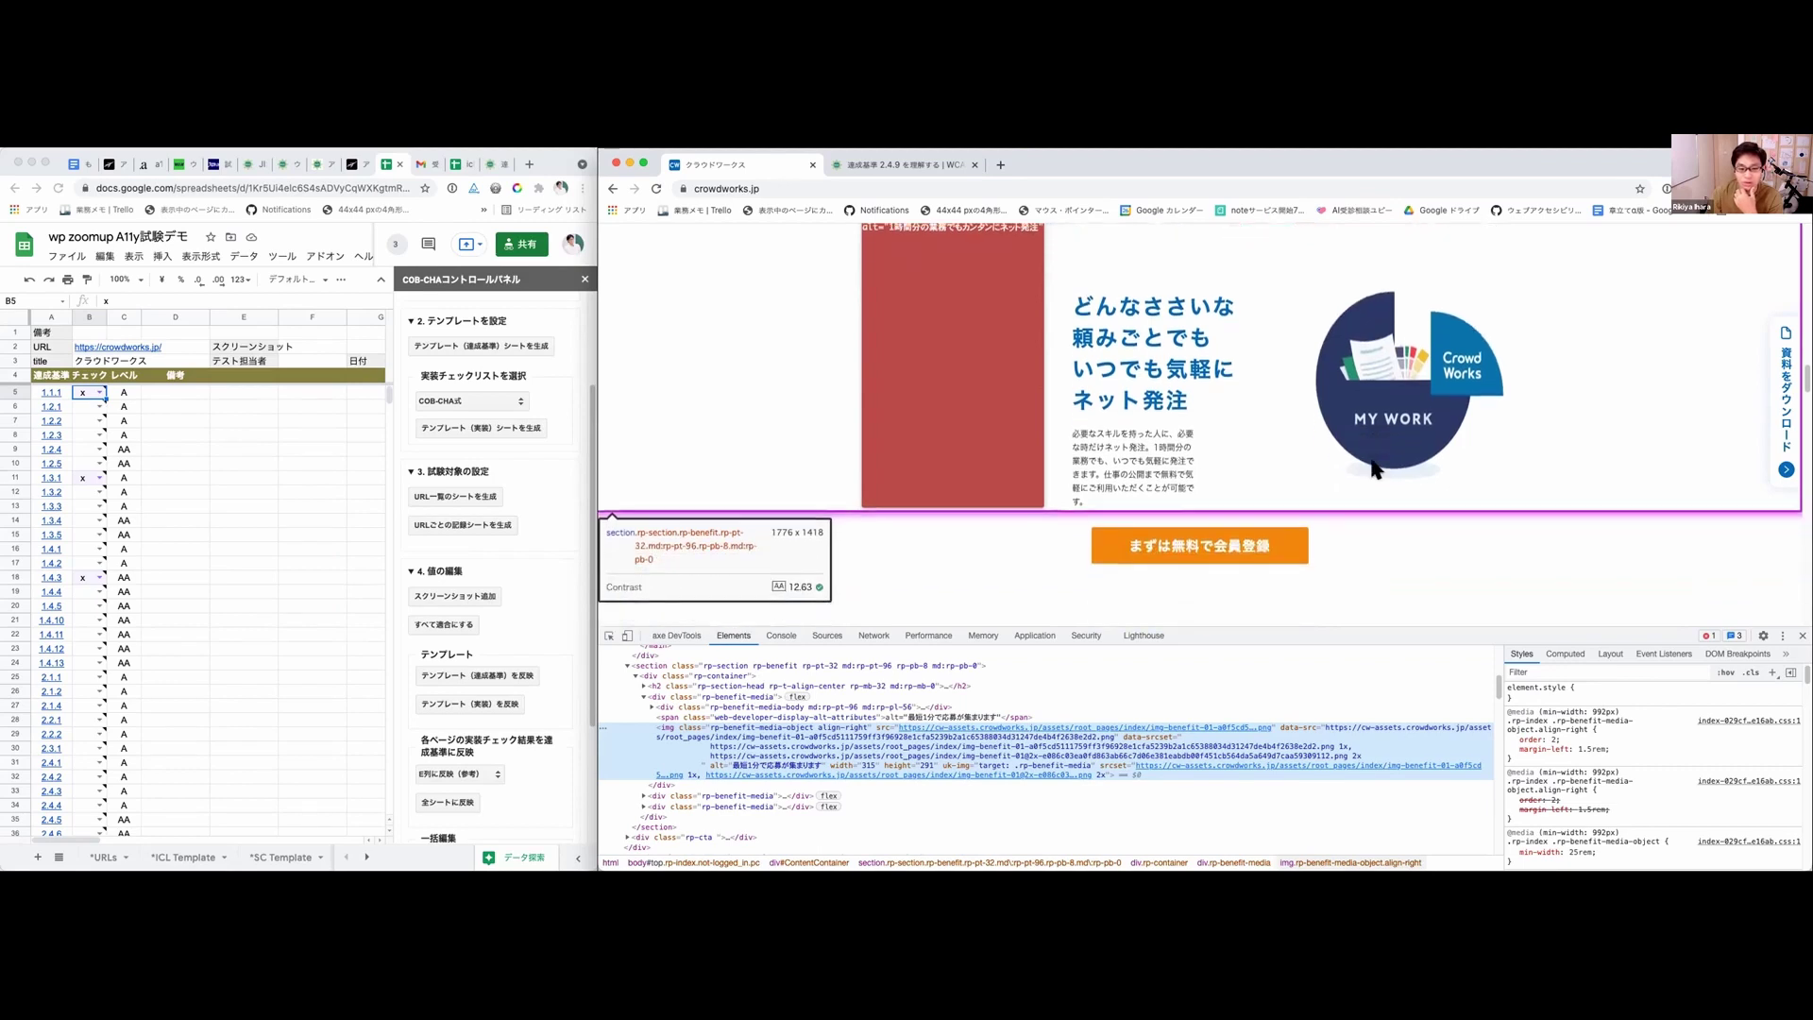
Step: Check the alt attributes of the client company logos and the customer success story photos
scroll(1371, 463, "down", 5)
scroll(1371, 463, "down", 4)
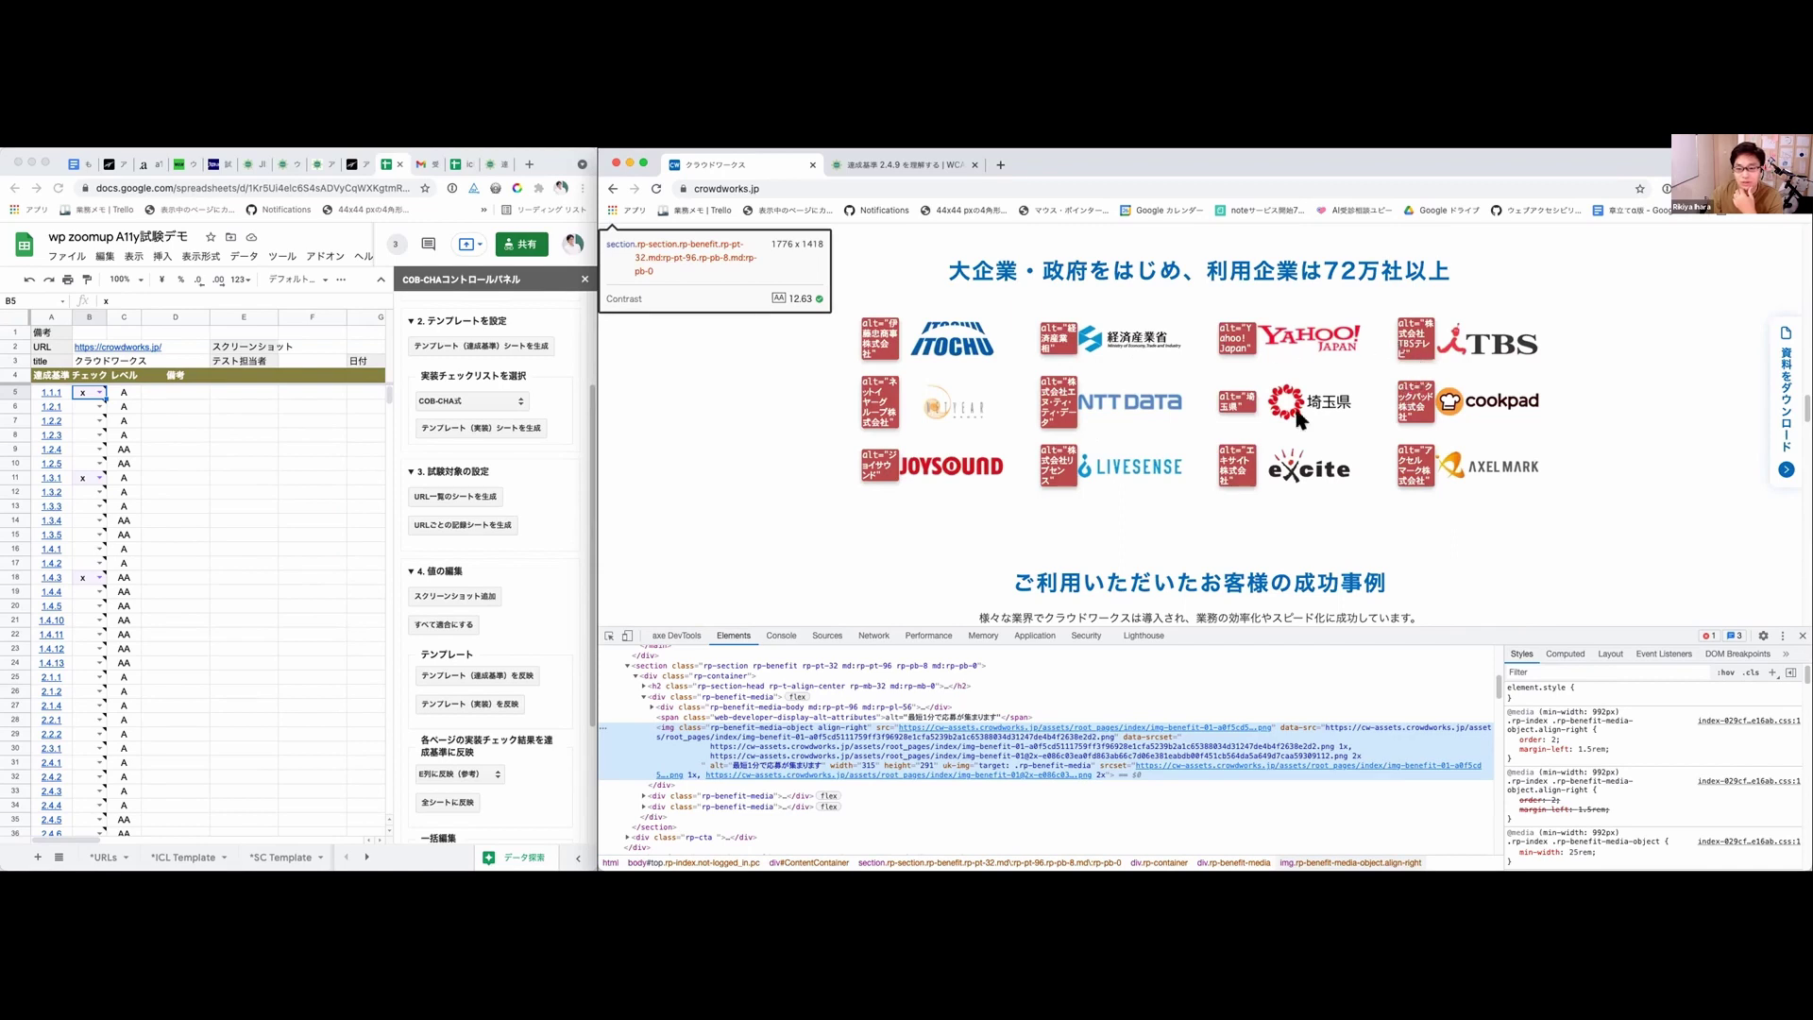
scroll(1470, 517, "down", 2)
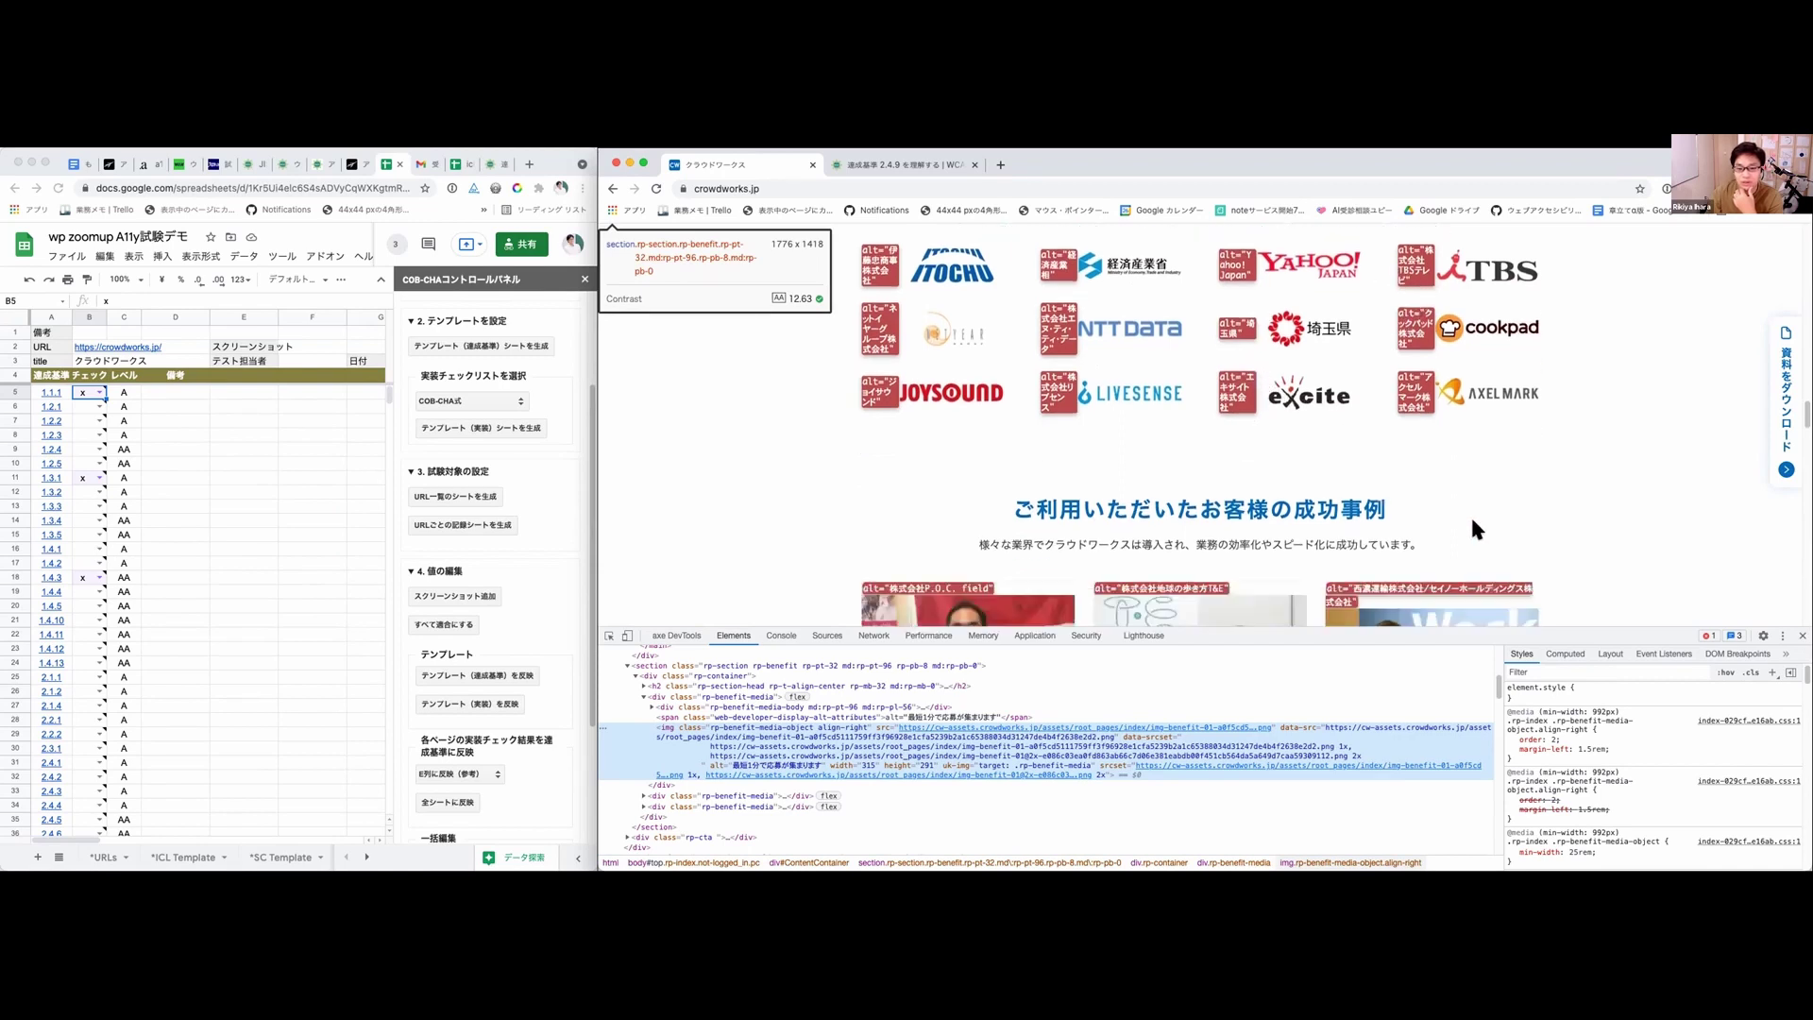
scroll(1470, 517, "down", 3)
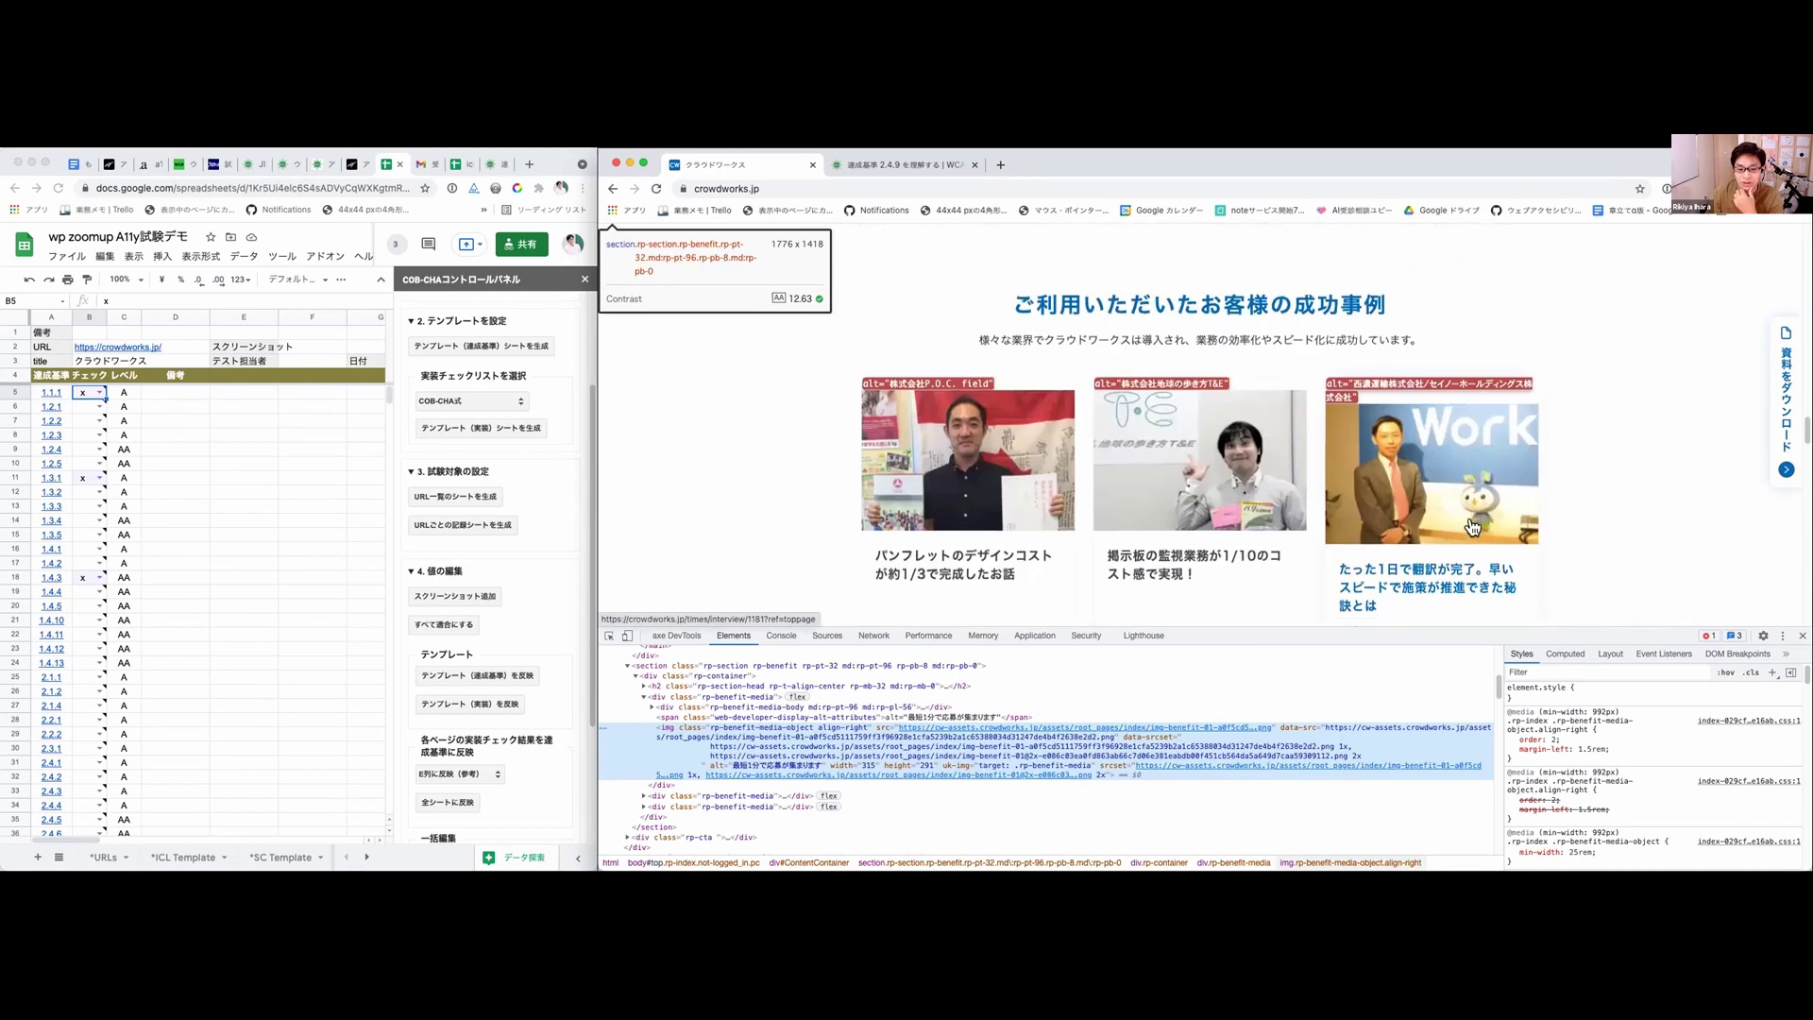
scroll(1473, 525, "down", 2)
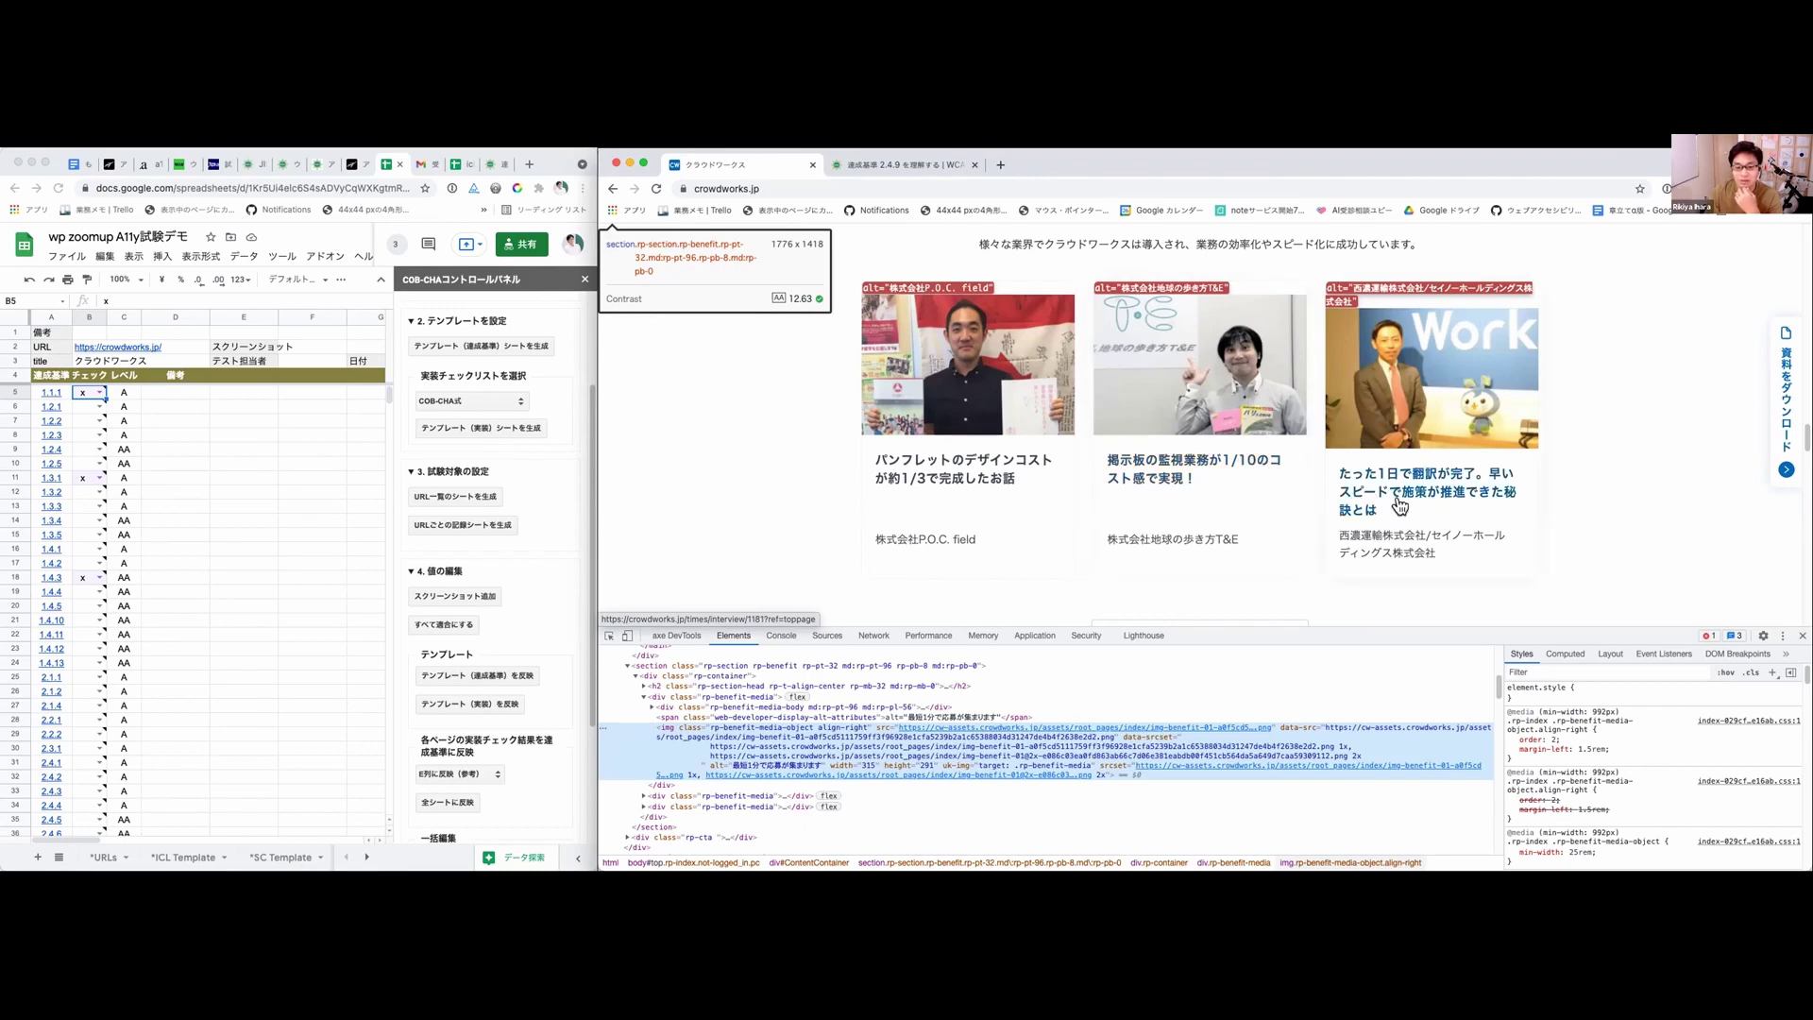
scroll(1400, 507, "down", 1)
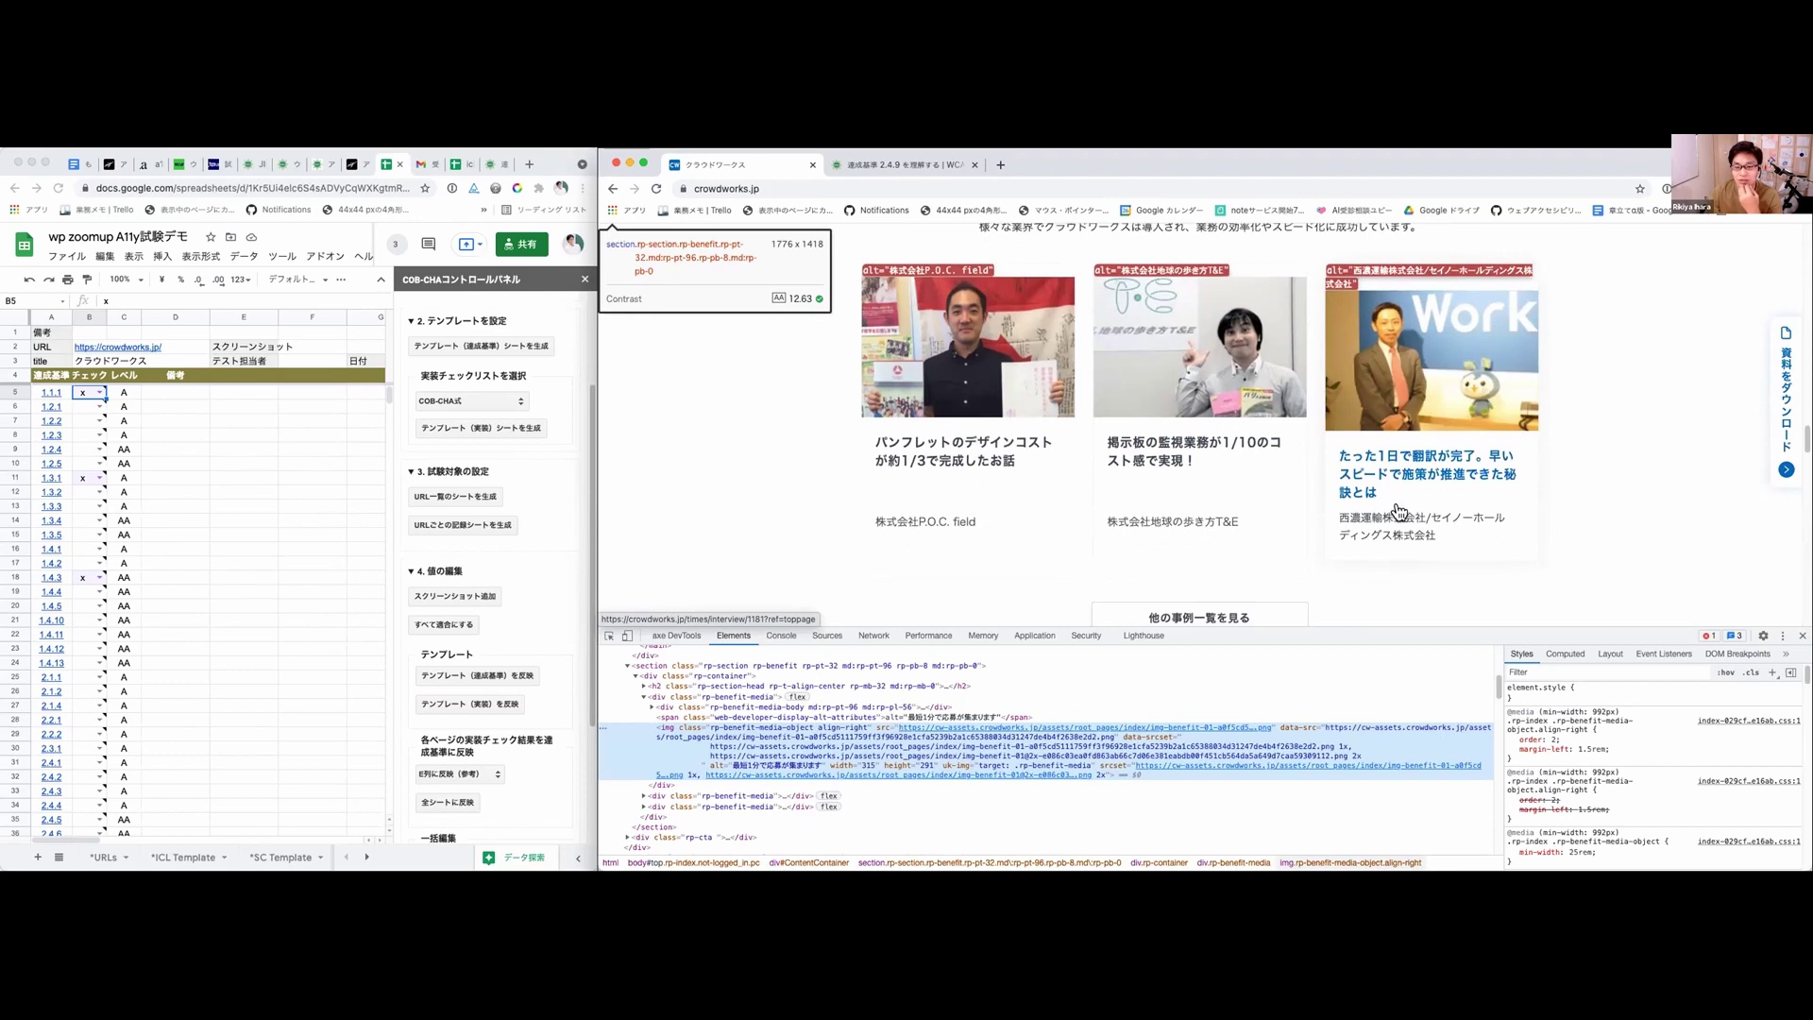
scroll(1400, 510, "down", 1)
scroll(1401, 496, "down", 2)
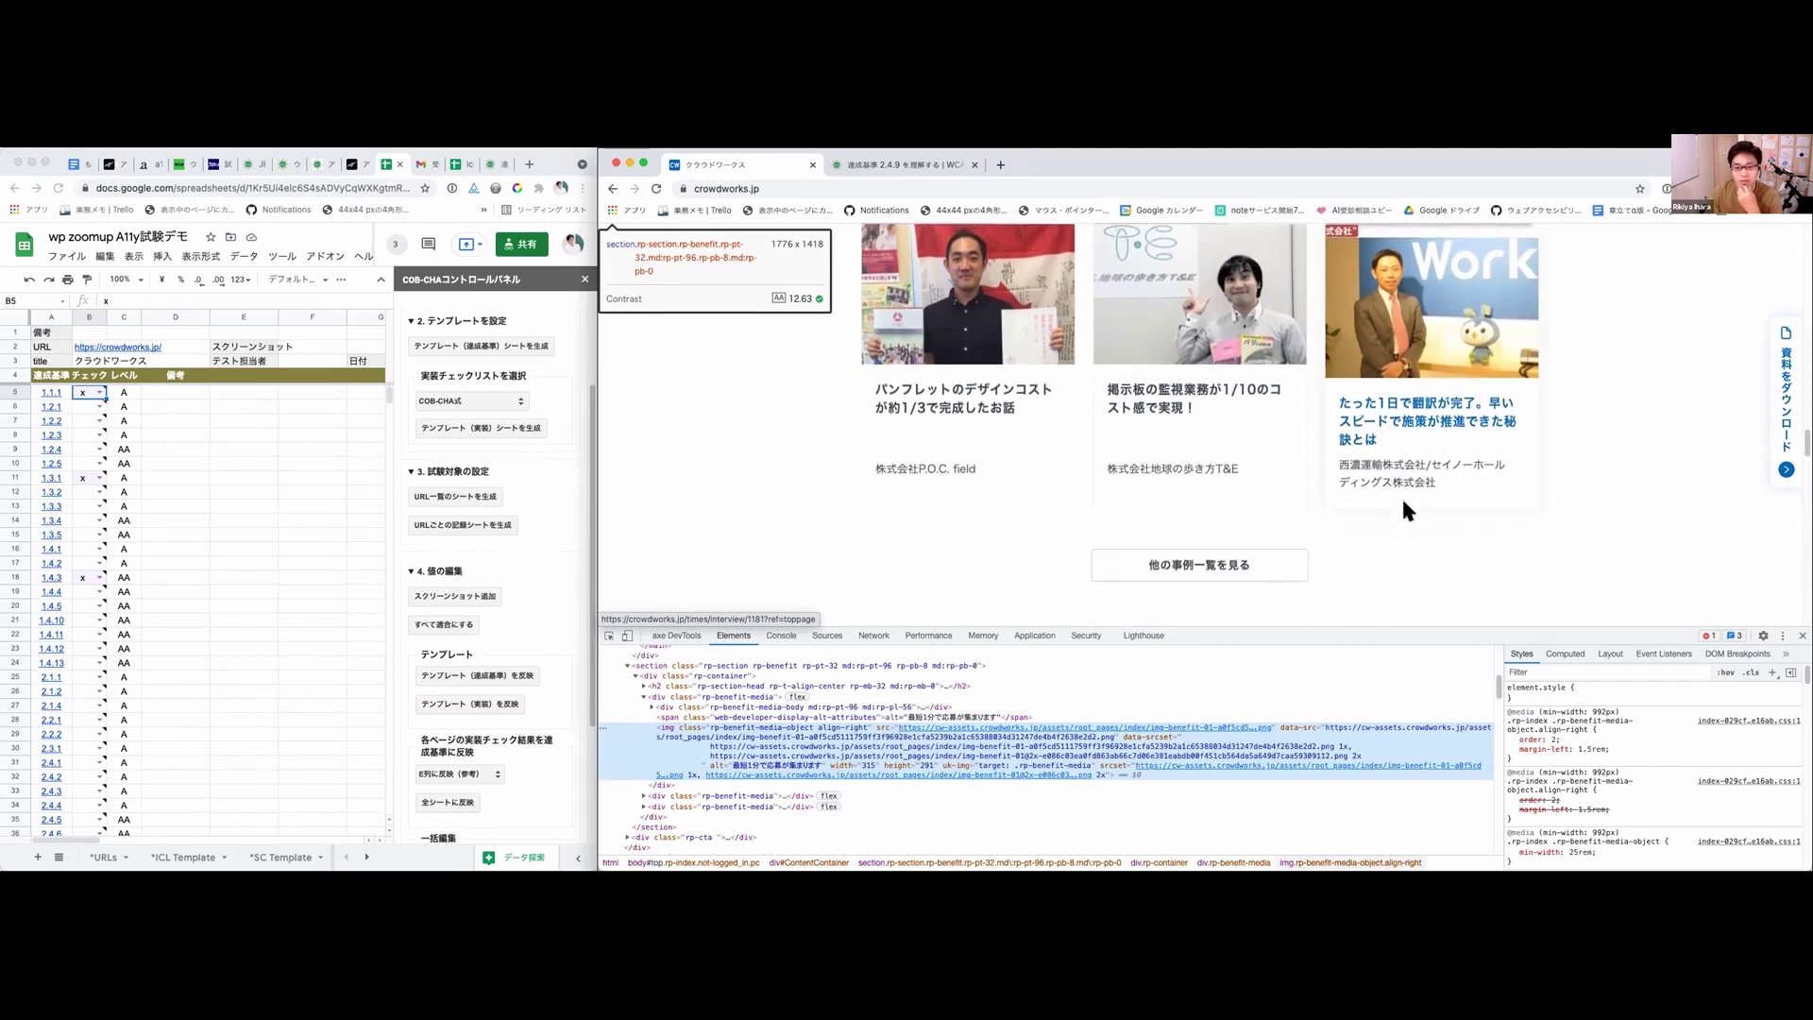
scroll(1401, 496, "up", 4)
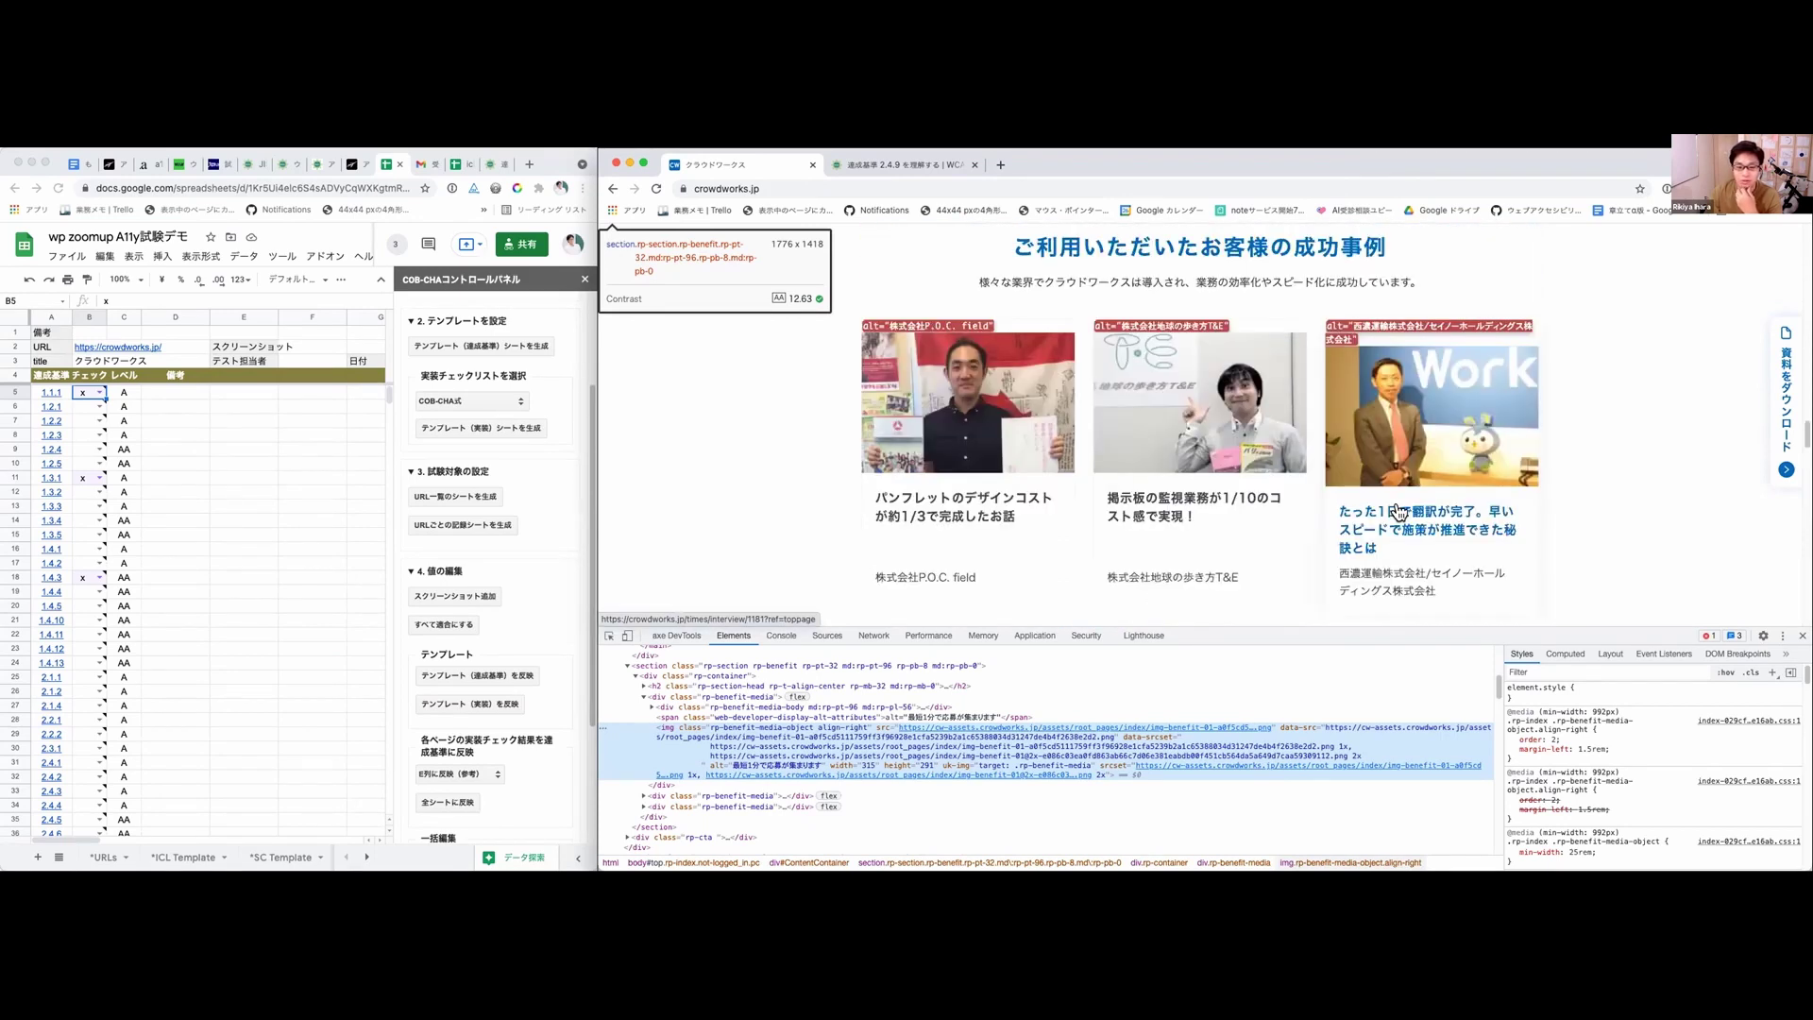
scroll(1398, 511, "down", 1)
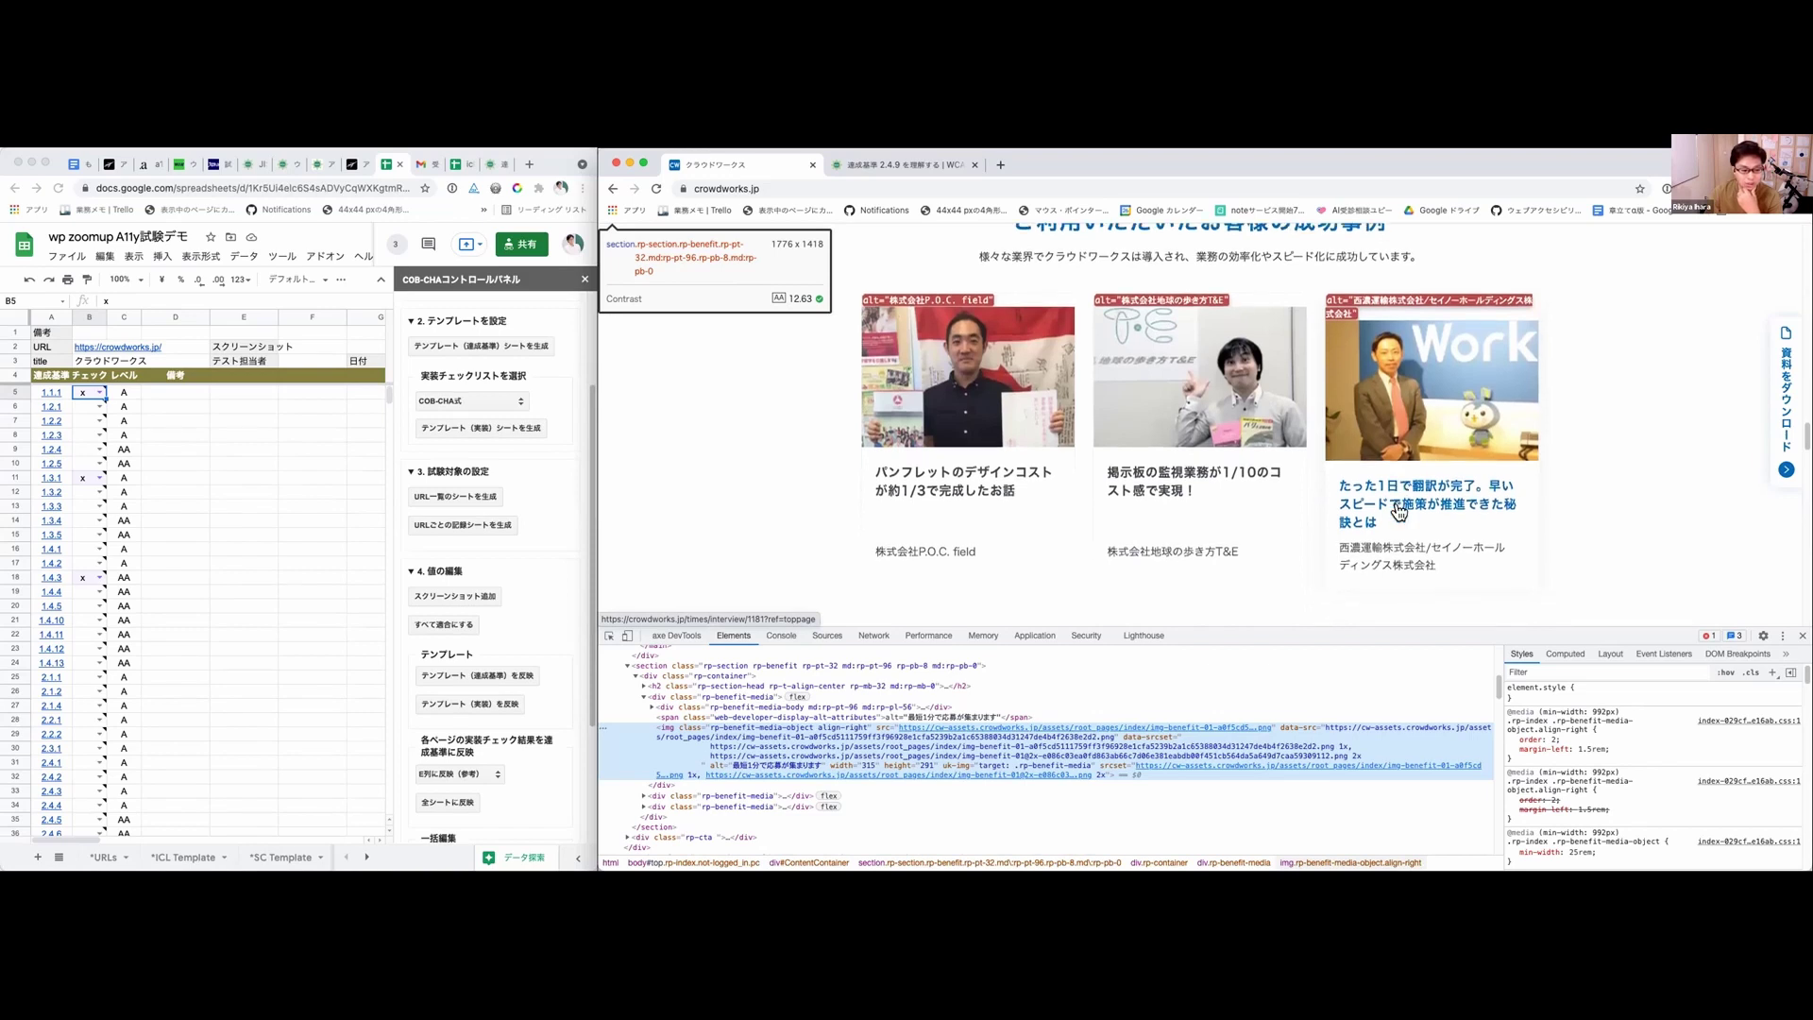
Step: Examine the image alt attributes from the three-step registration section through the plan diagnosis and support service banners to the footer
scroll(1456, 496, "down", 5)
scroll(1458, 503, "down", 5)
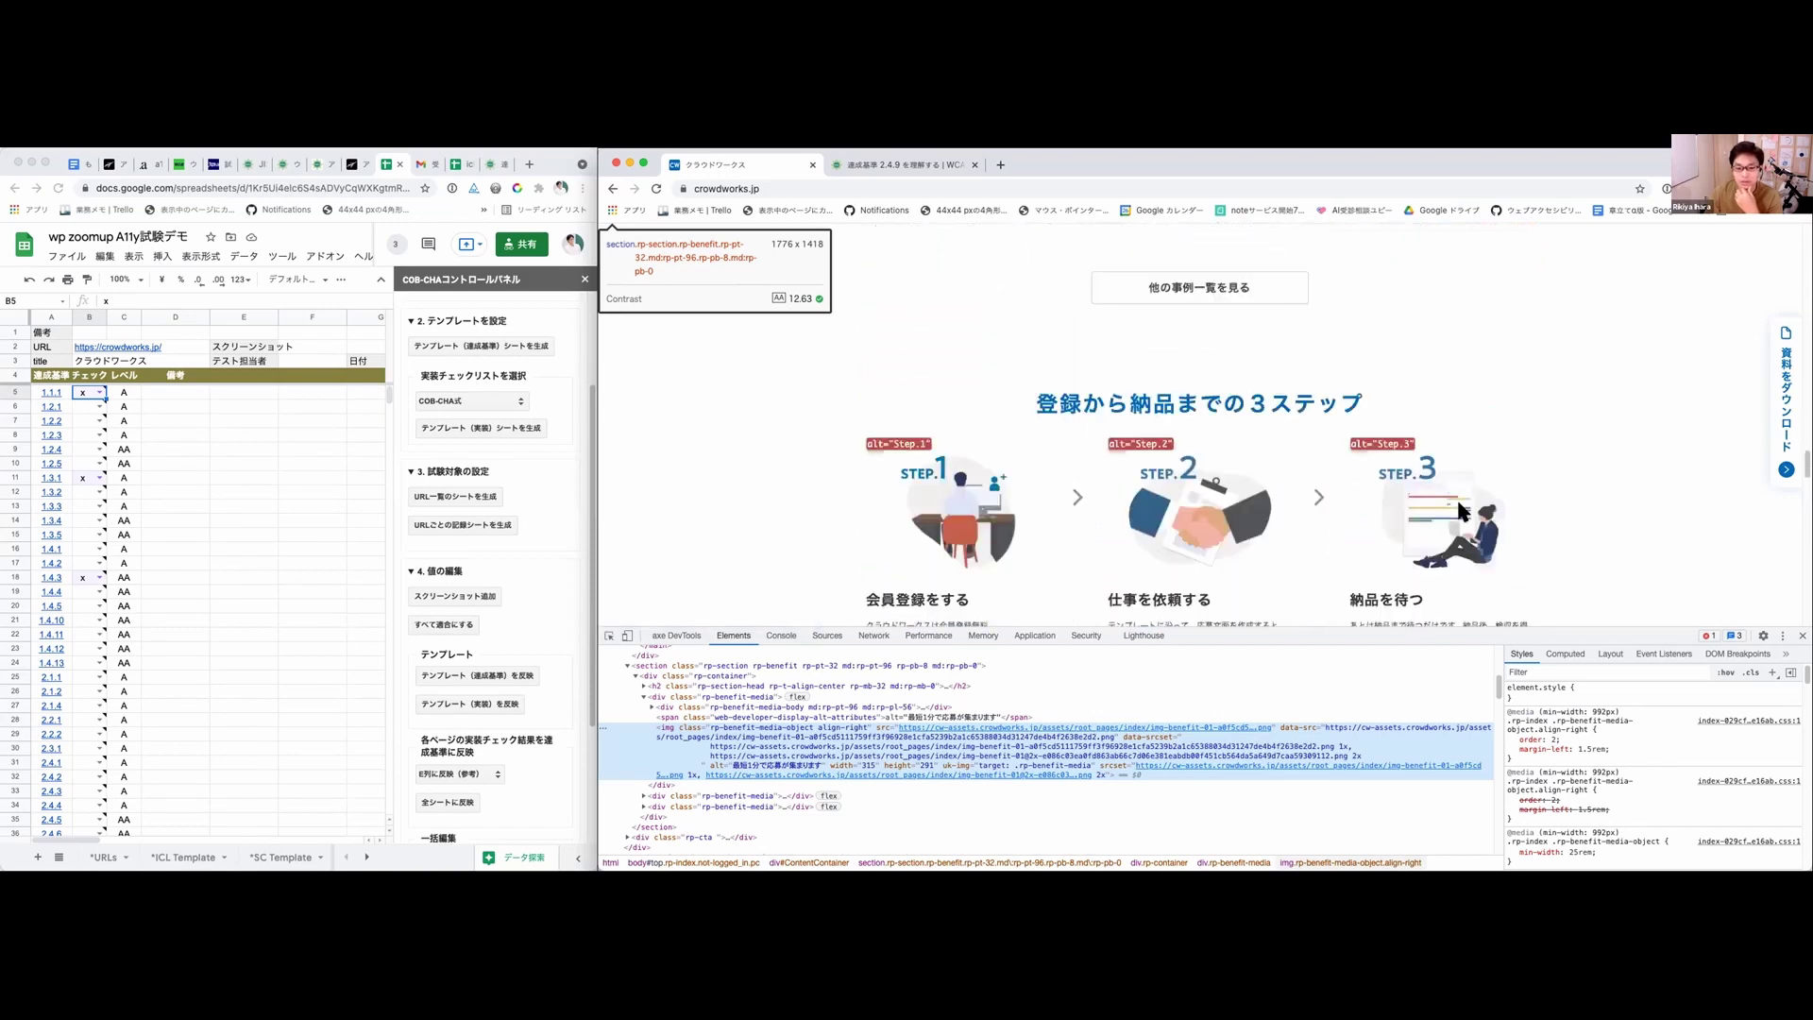
scroll(1459, 503, "up", 1)
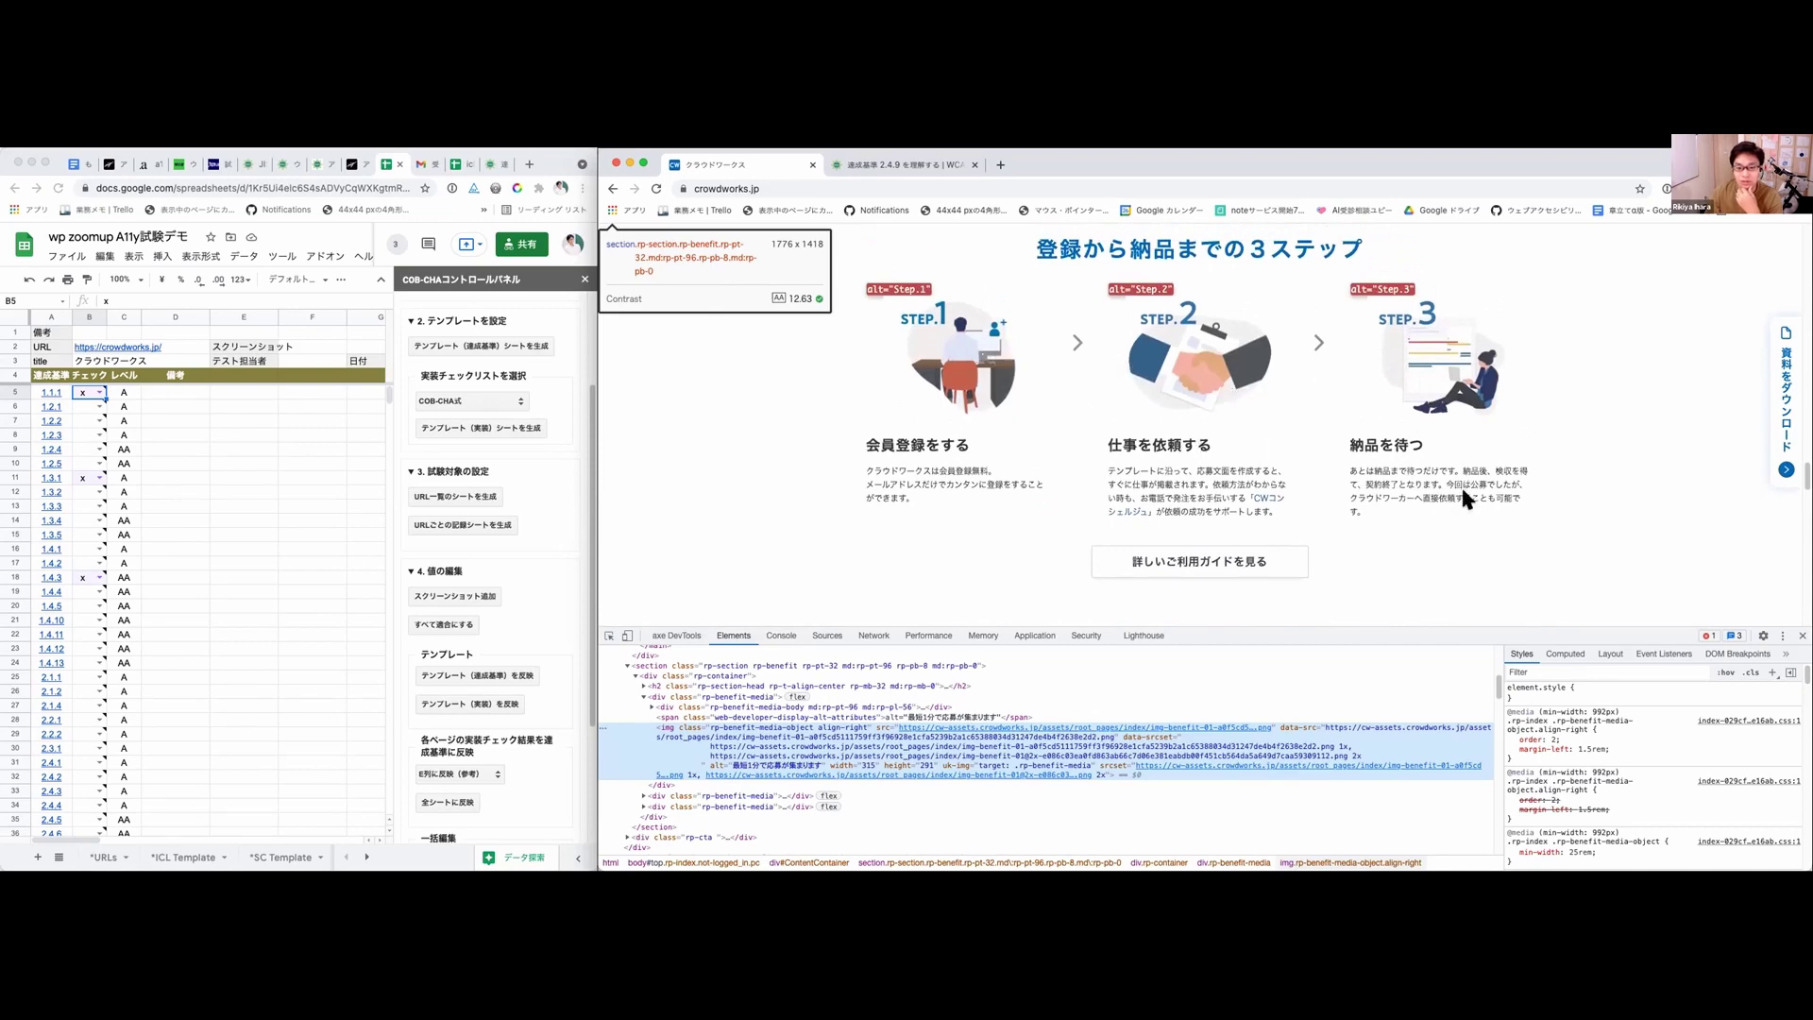
scroll(1462, 486, "down", 6)
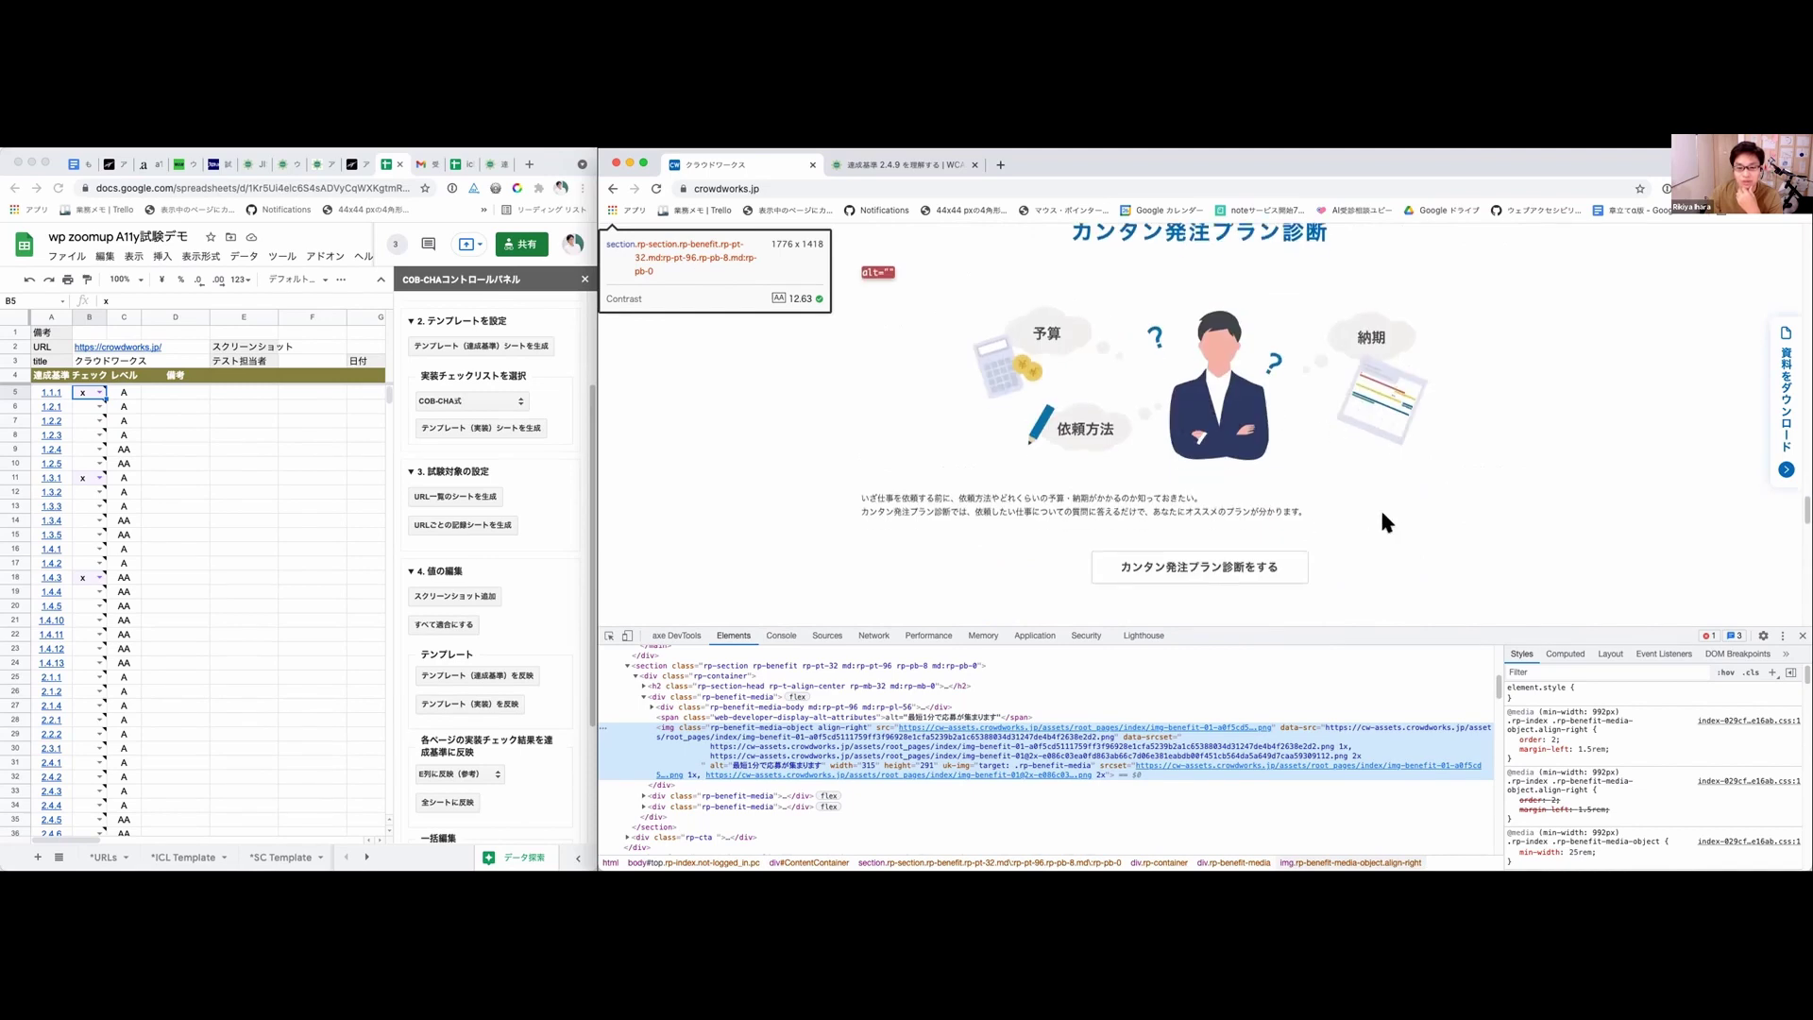
scroll(1379, 519, "down", 10)
scroll(1381, 516, "down", 4)
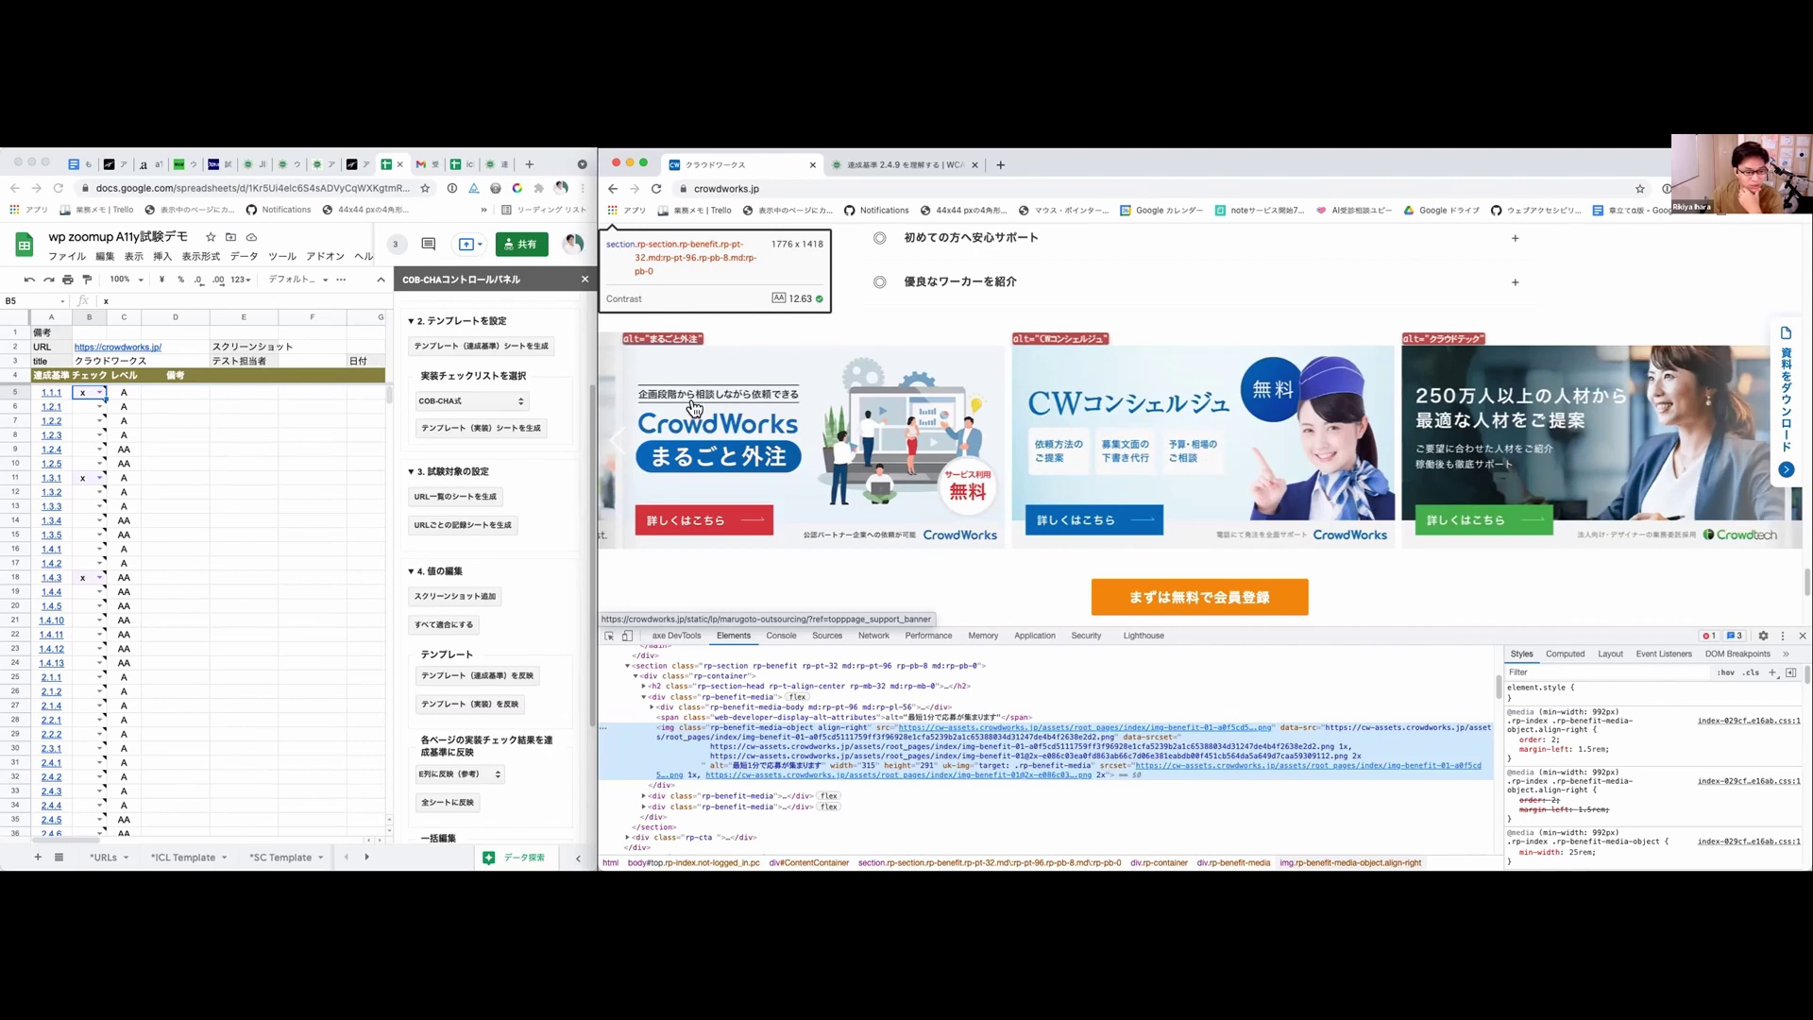
scroll(1005, 437, "down", 3)
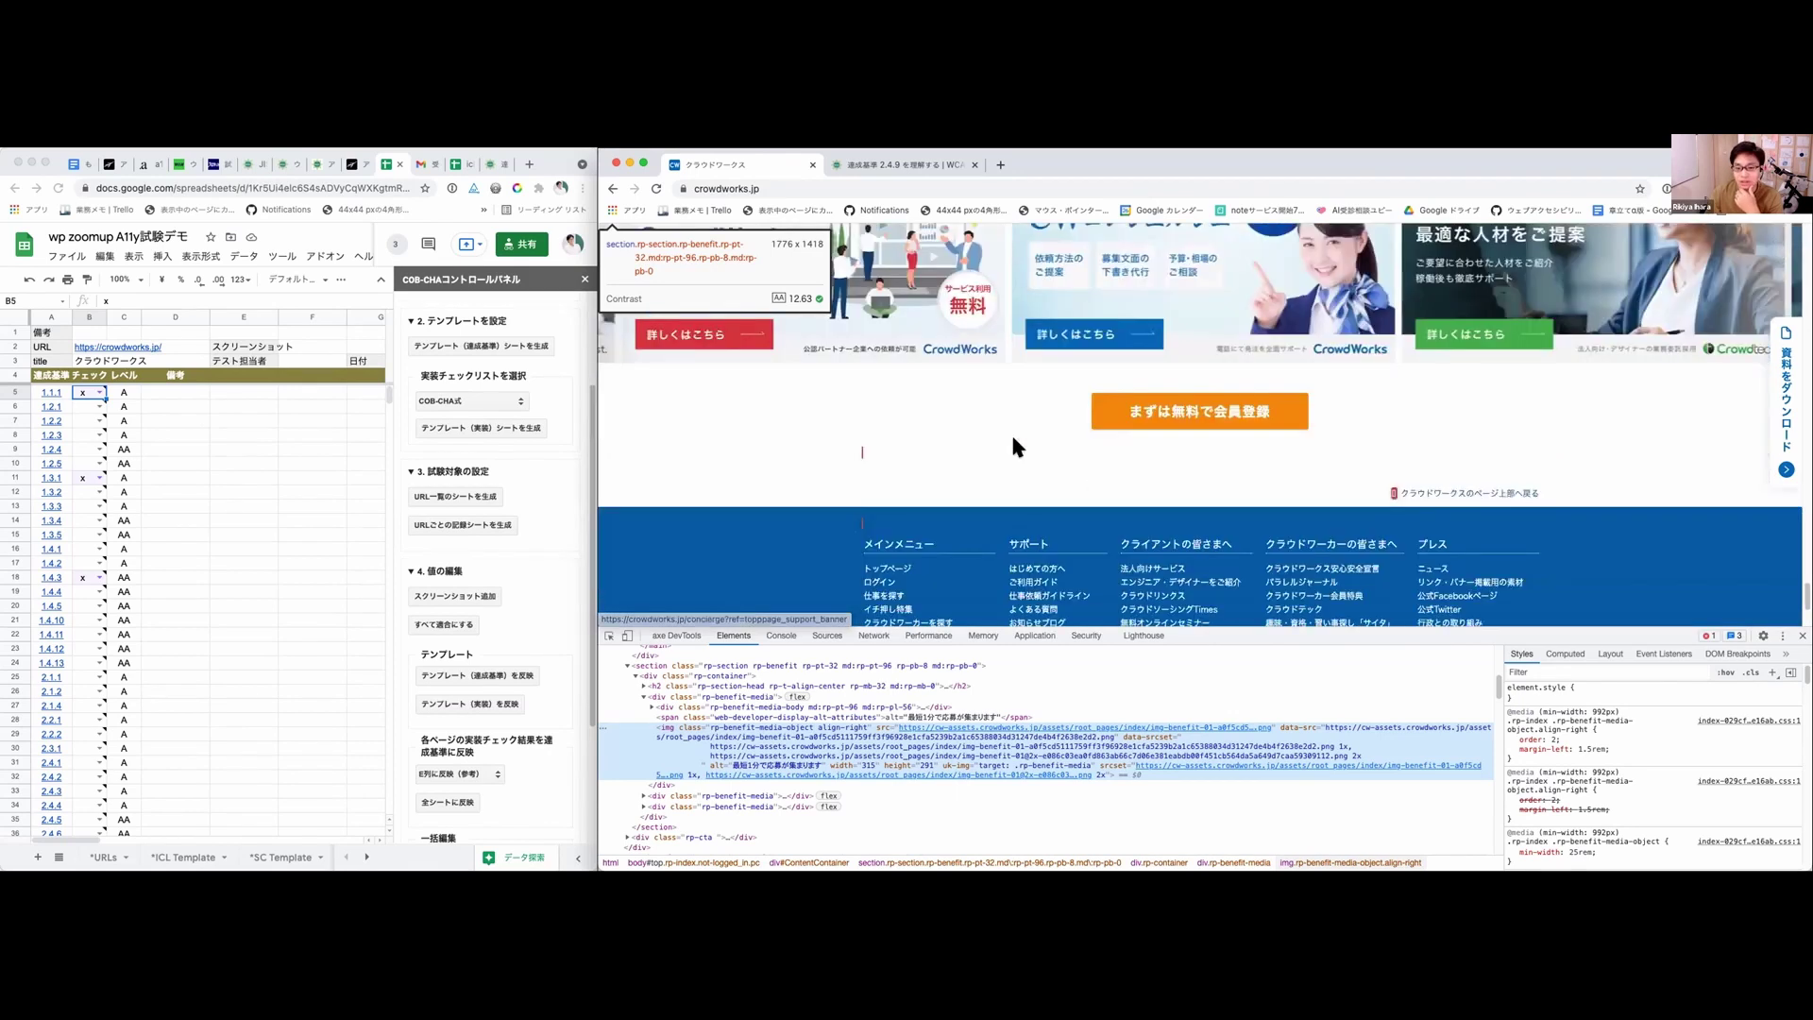
scroll(1014, 438, "down", 1)
scroll(1011, 435, "down", 2)
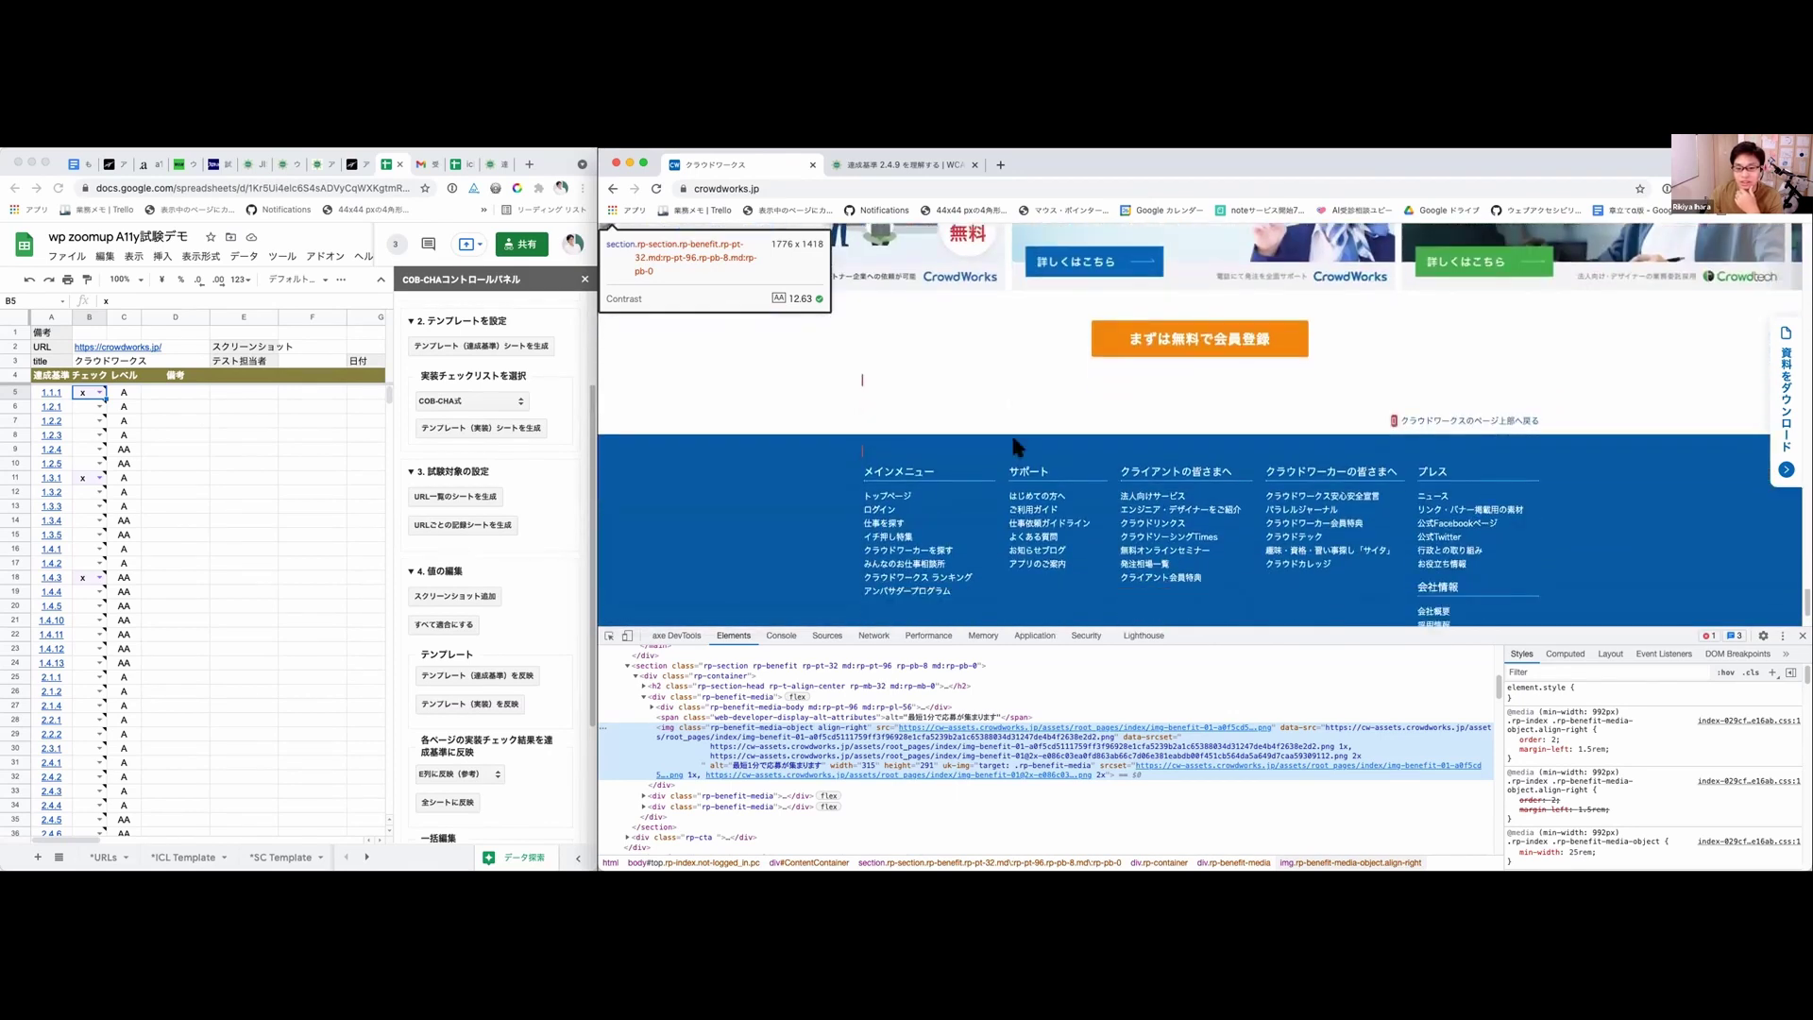
Step: Inspect the hero cover image in the element tree, and expand the adjacent rp-sr-only block and its first nested div
scroll(1008, 443, "up", 3)
scroll(1008, 448, "up", 3)
scroll(1008, 449, "up", 10)
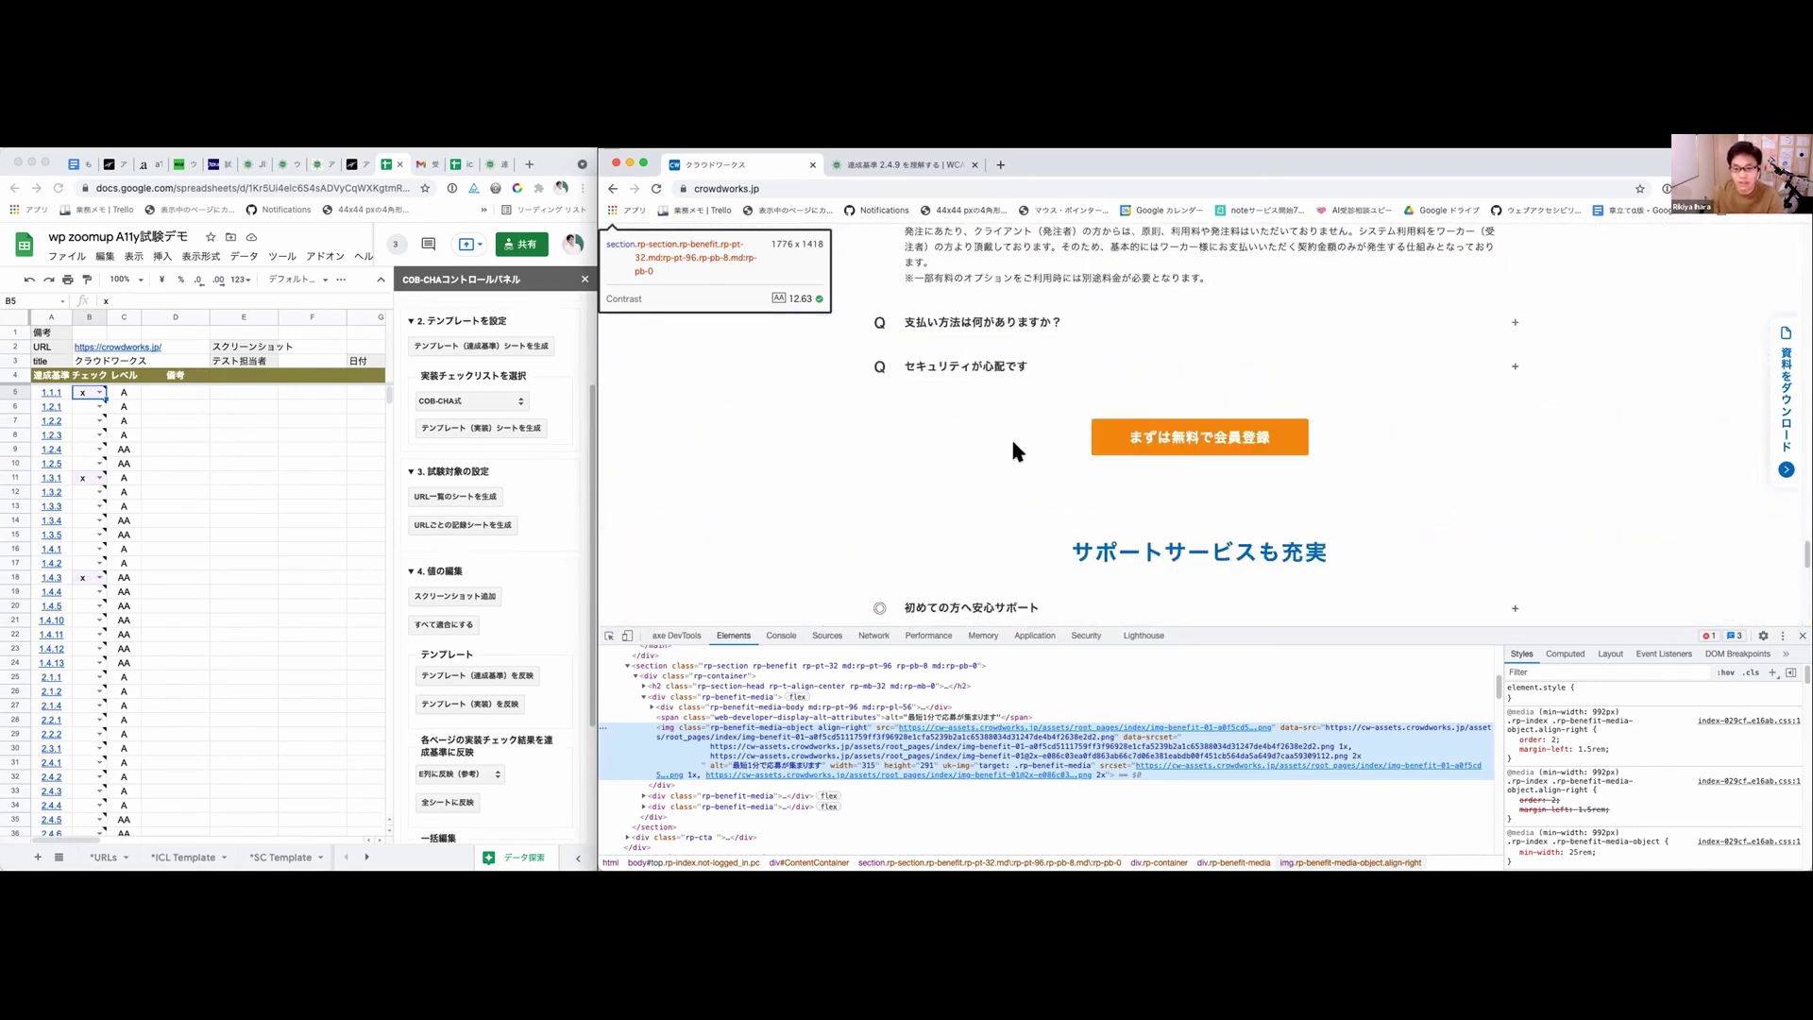
scroll(1013, 446, "up", 10)
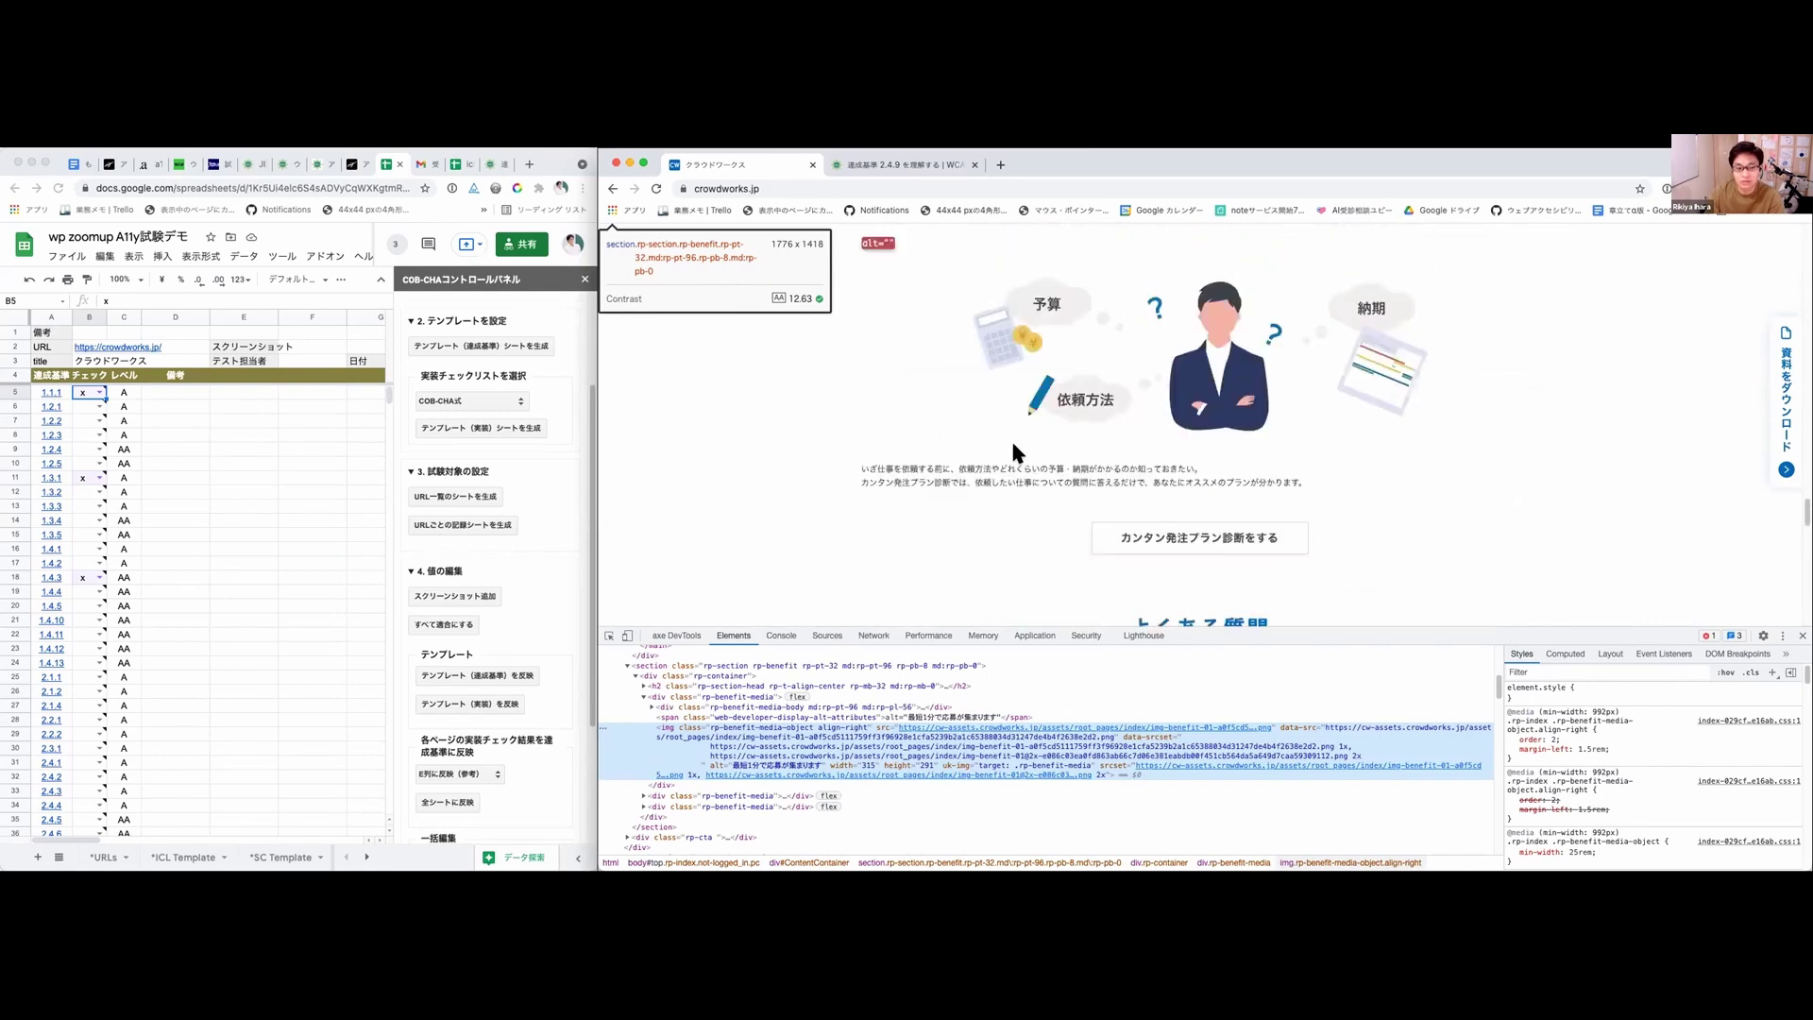
scroll(1013, 453, "up", 8)
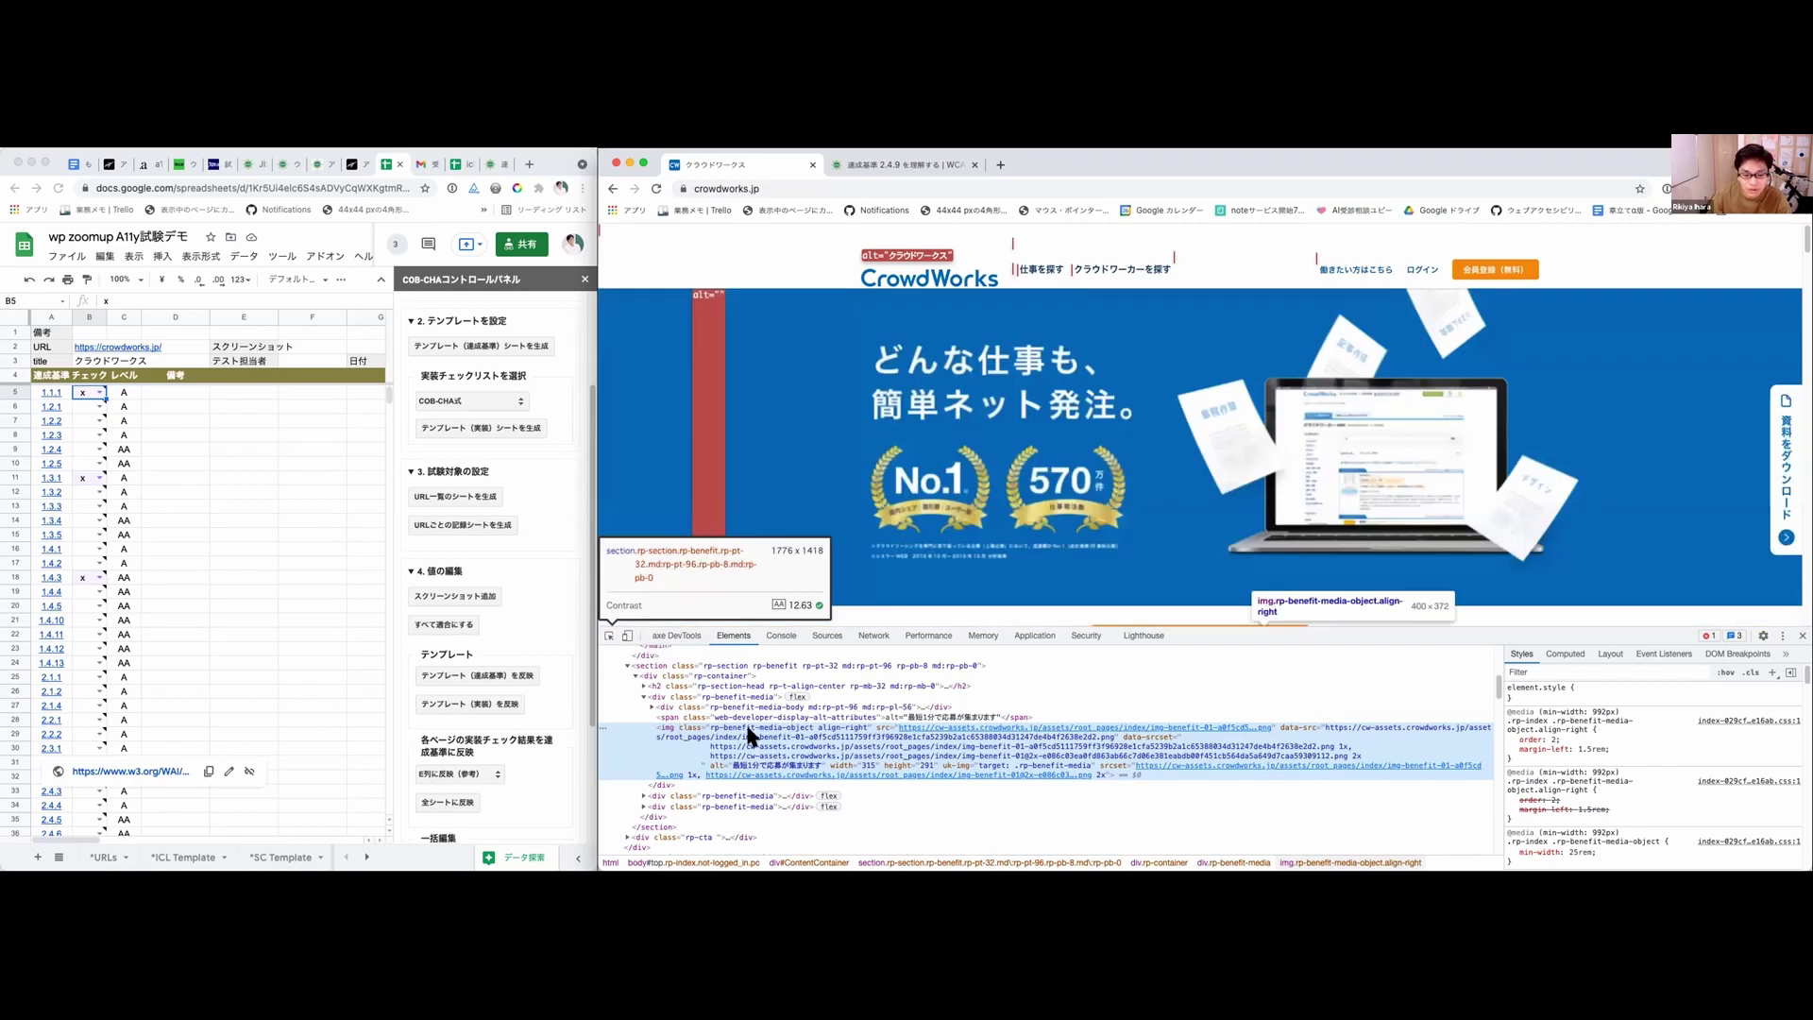
scroll(746, 727, "up", 10)
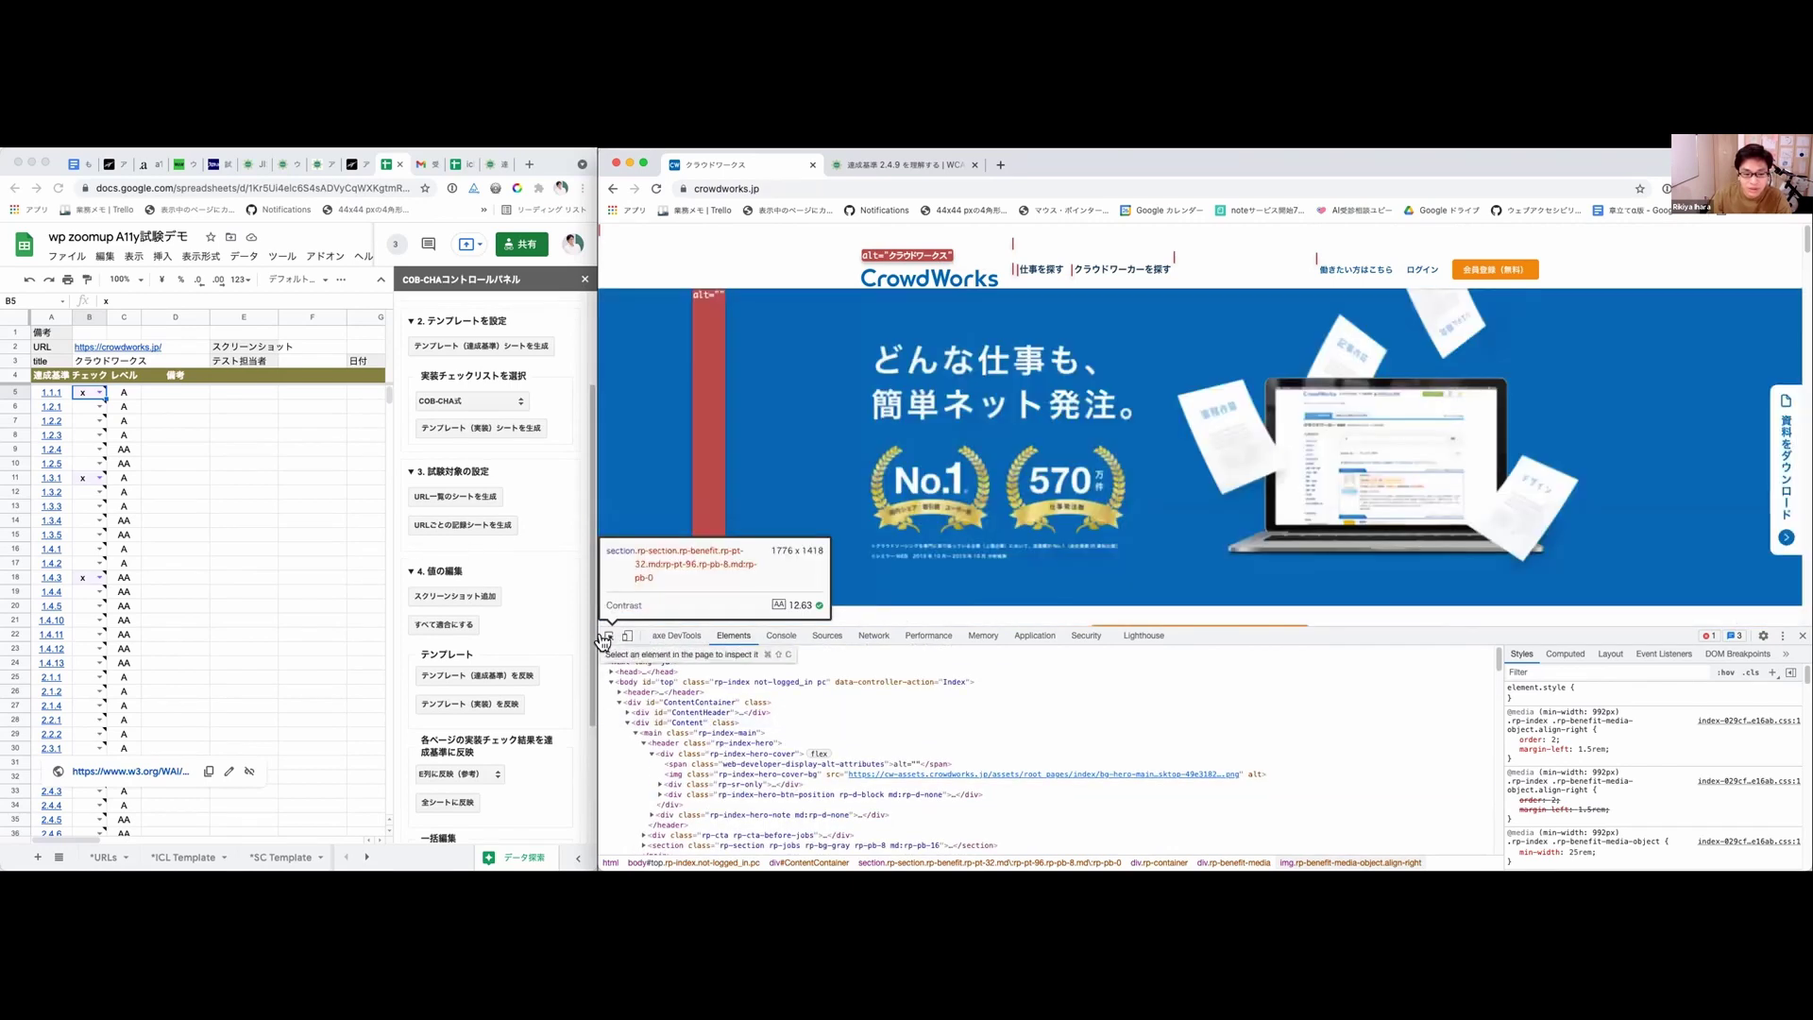
left_click(917, 490)
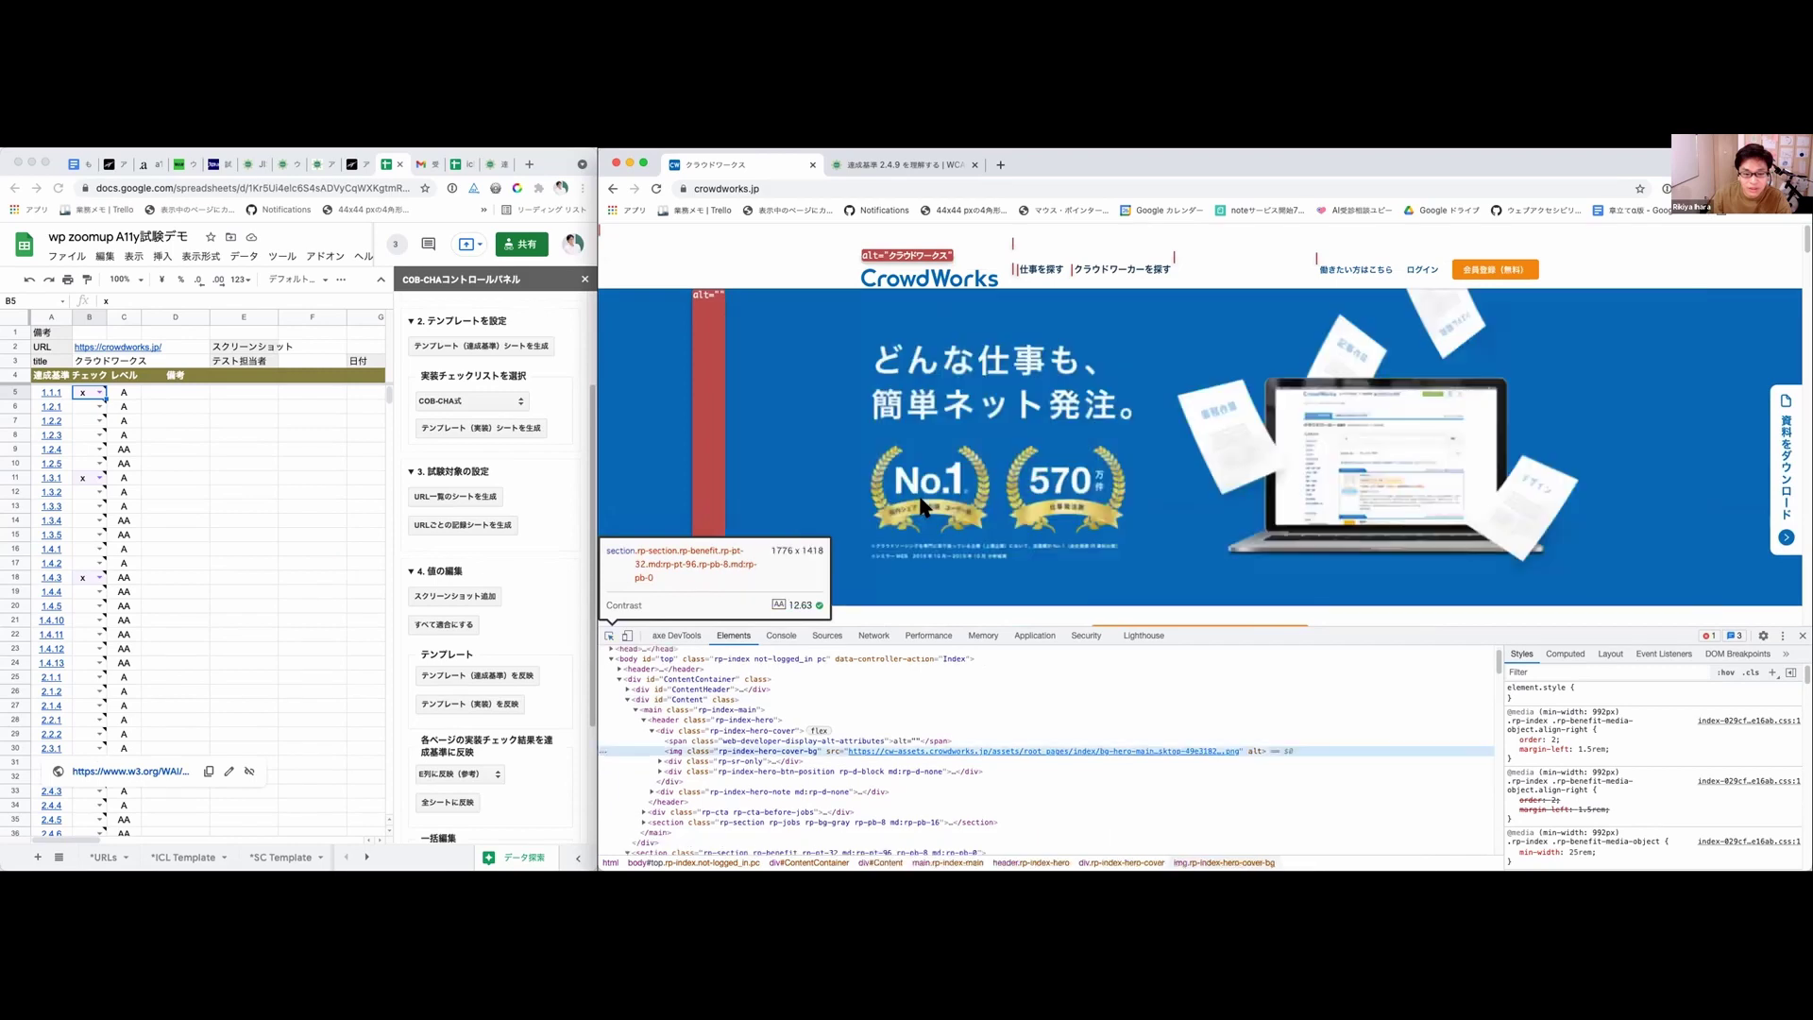
left_click(658, 760)
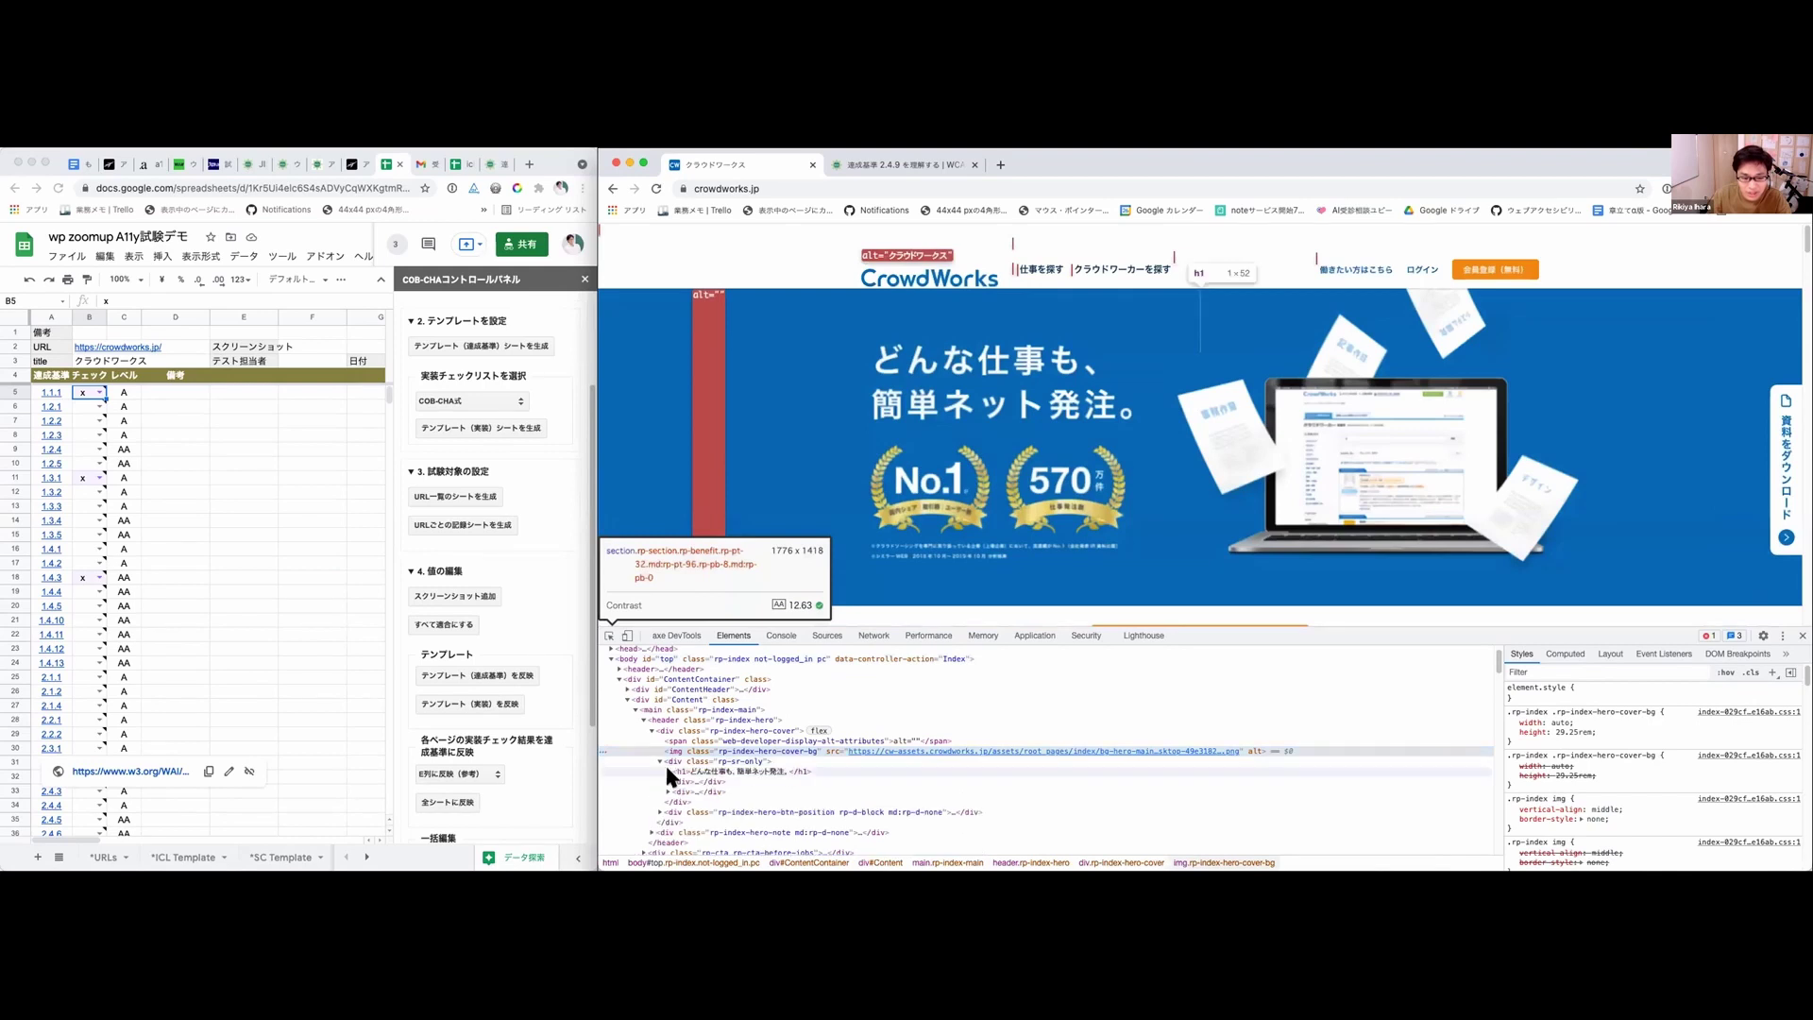
left_click(669, 782)
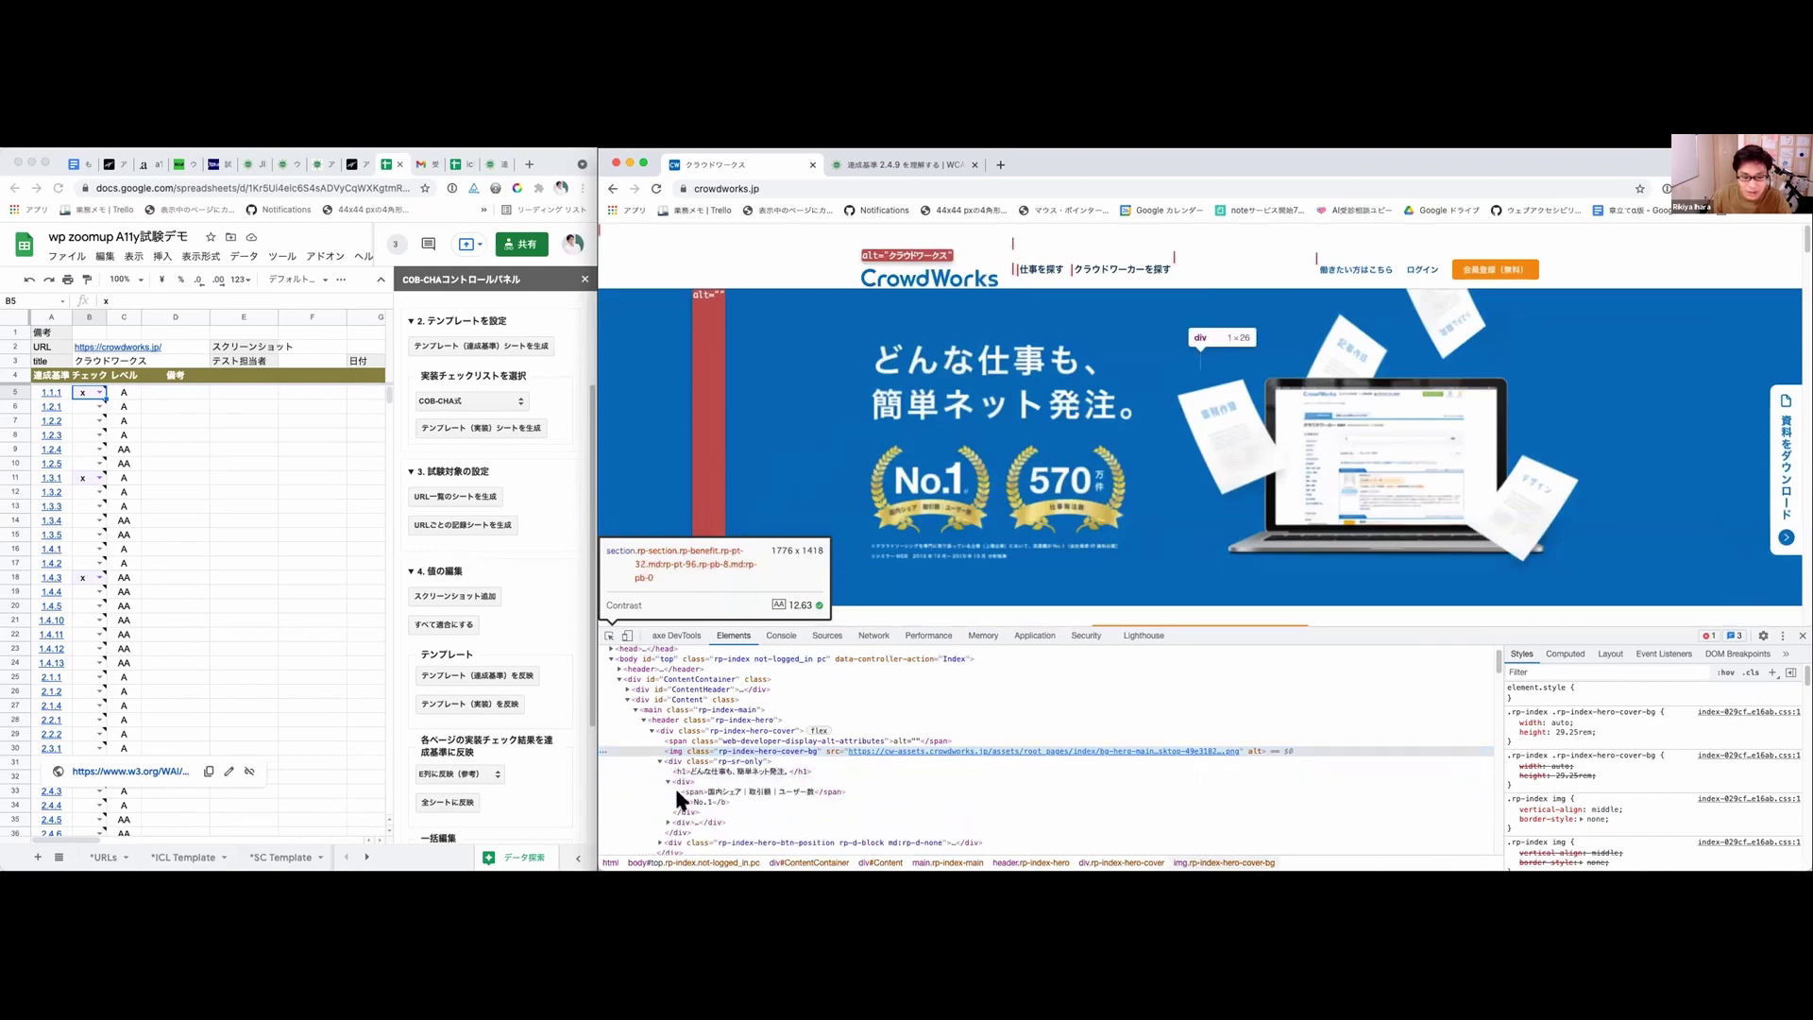
Step: Expand the second nested div of the rp-sr-only block and the rp-index-hero-btn-position div, and read their contents in the element tree
scroll(676, 789, "down", 1)
left_click(666, 804)
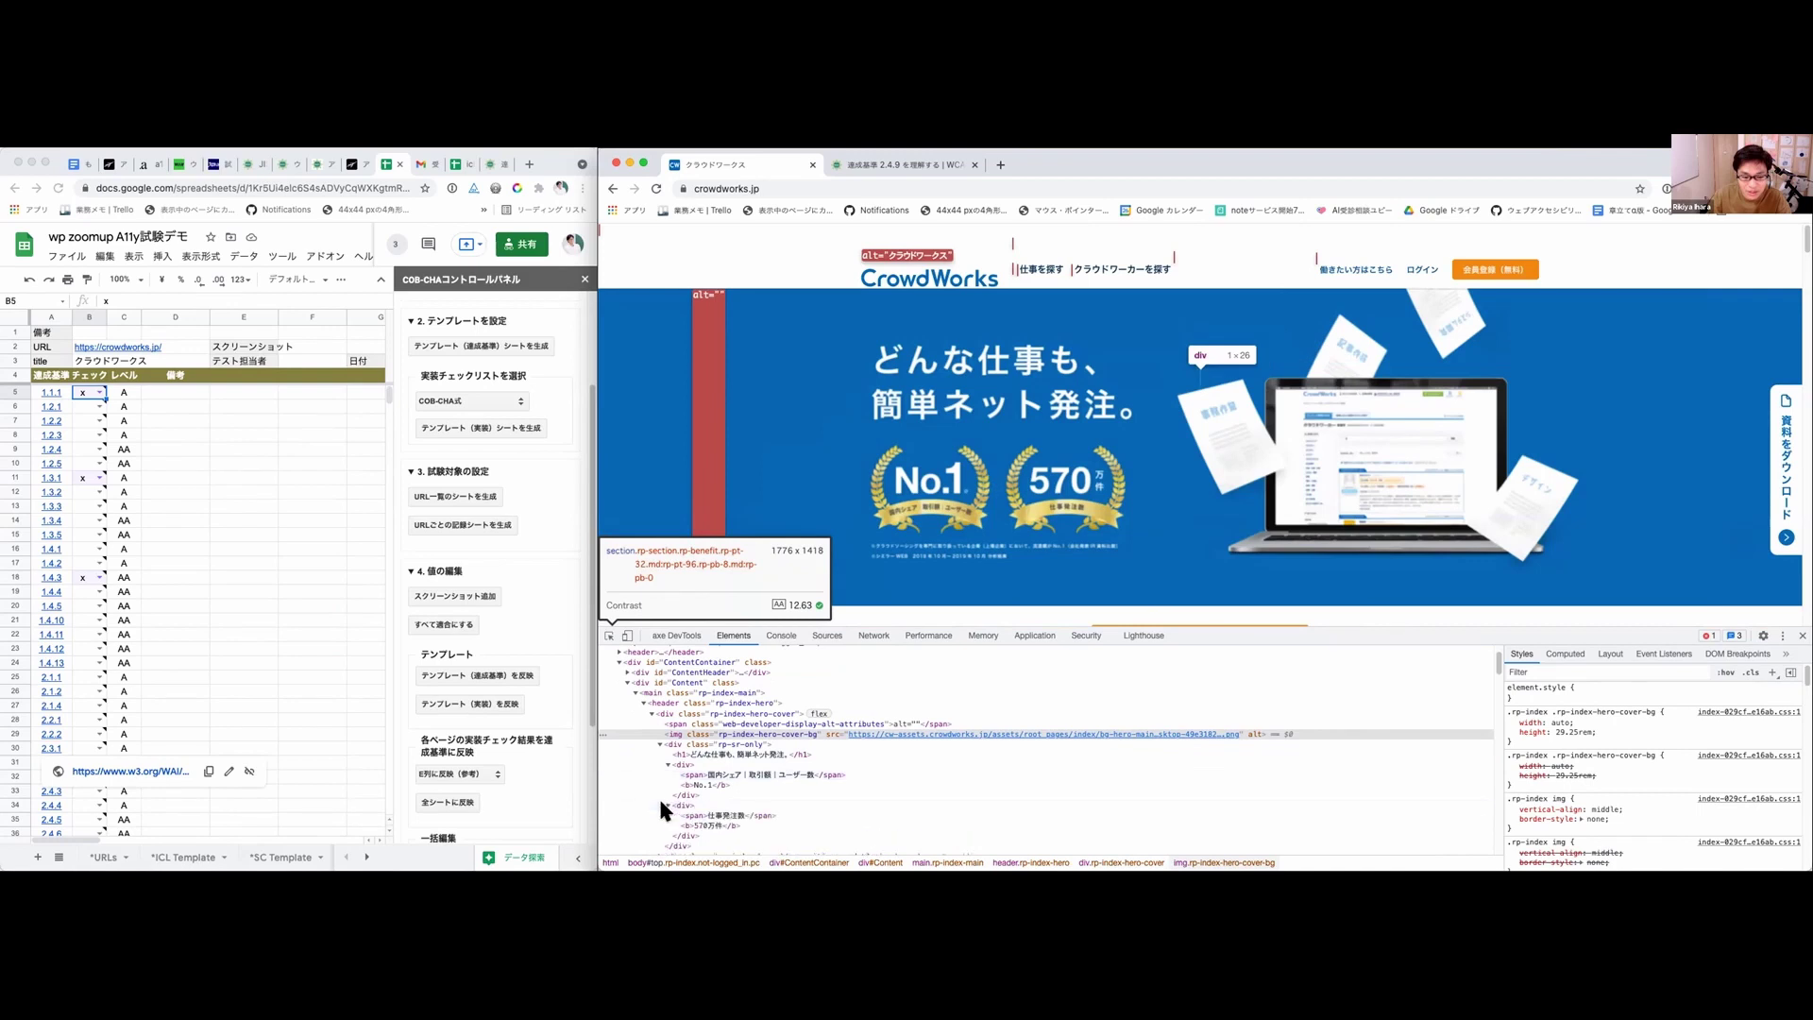
scroll(723, 789, "down", 5)
scroll(721, 784, "down", 1)
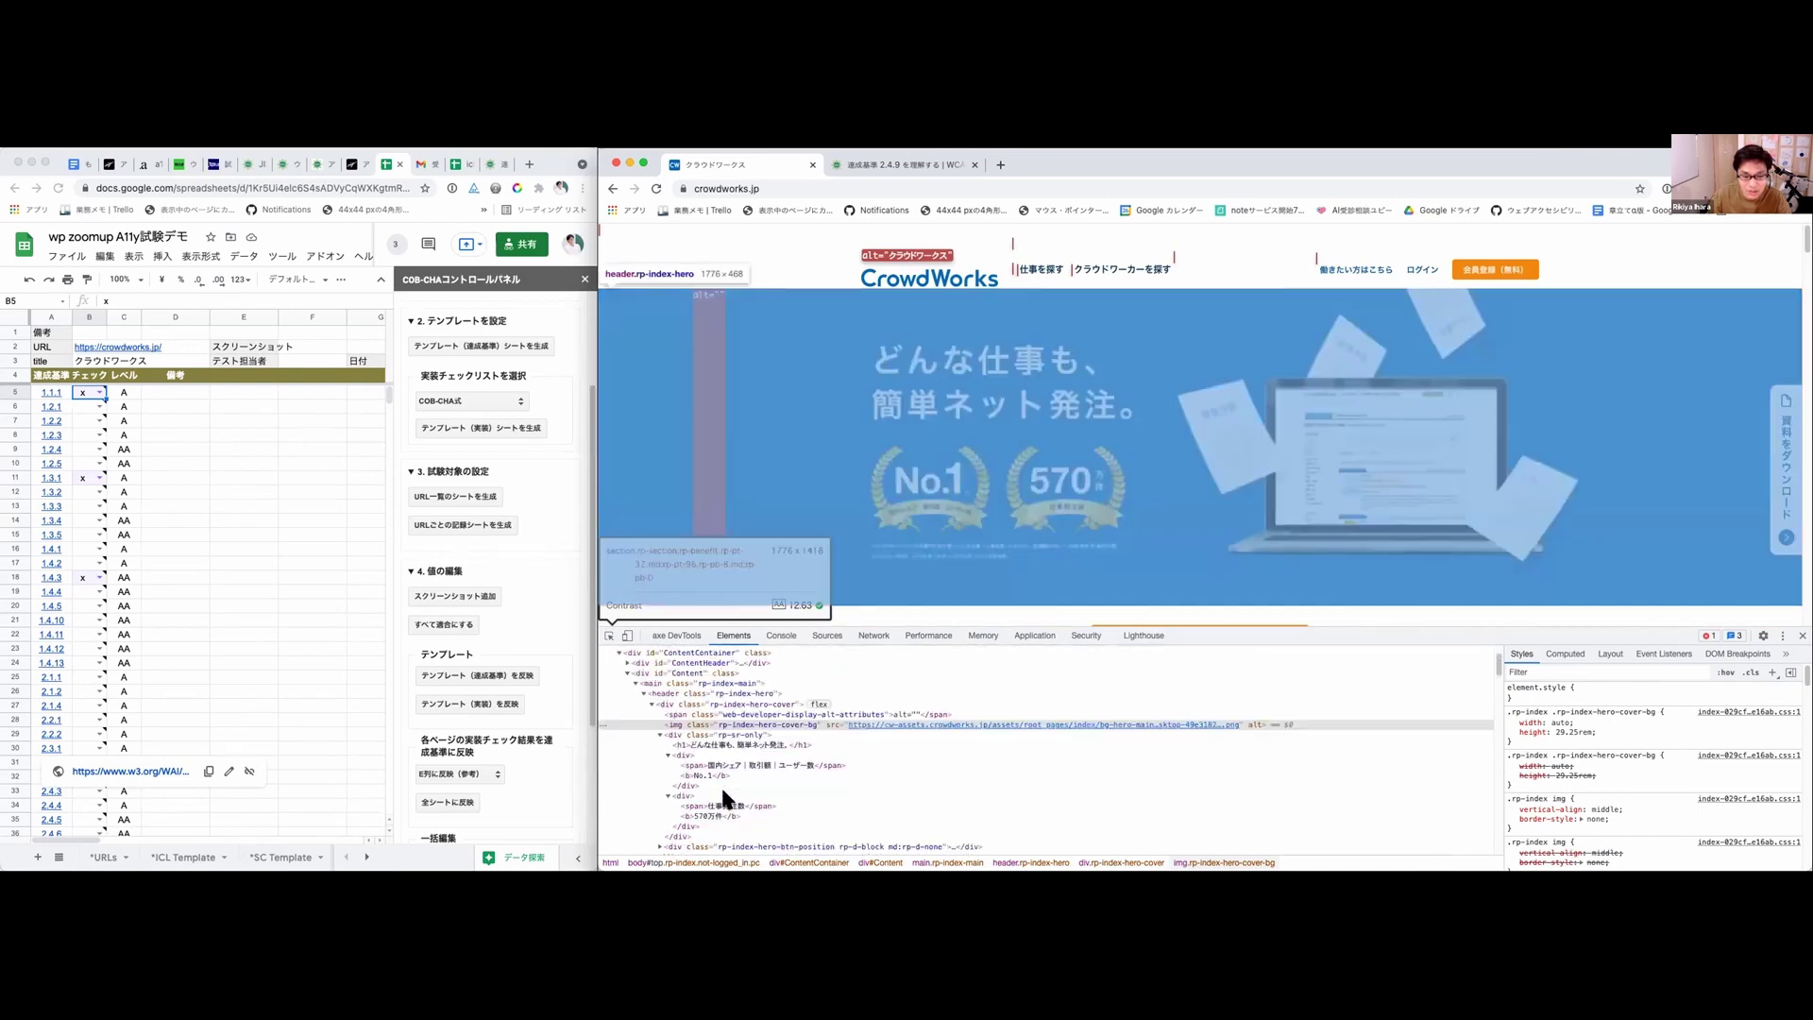
scroll(742, 776, "down", 1)
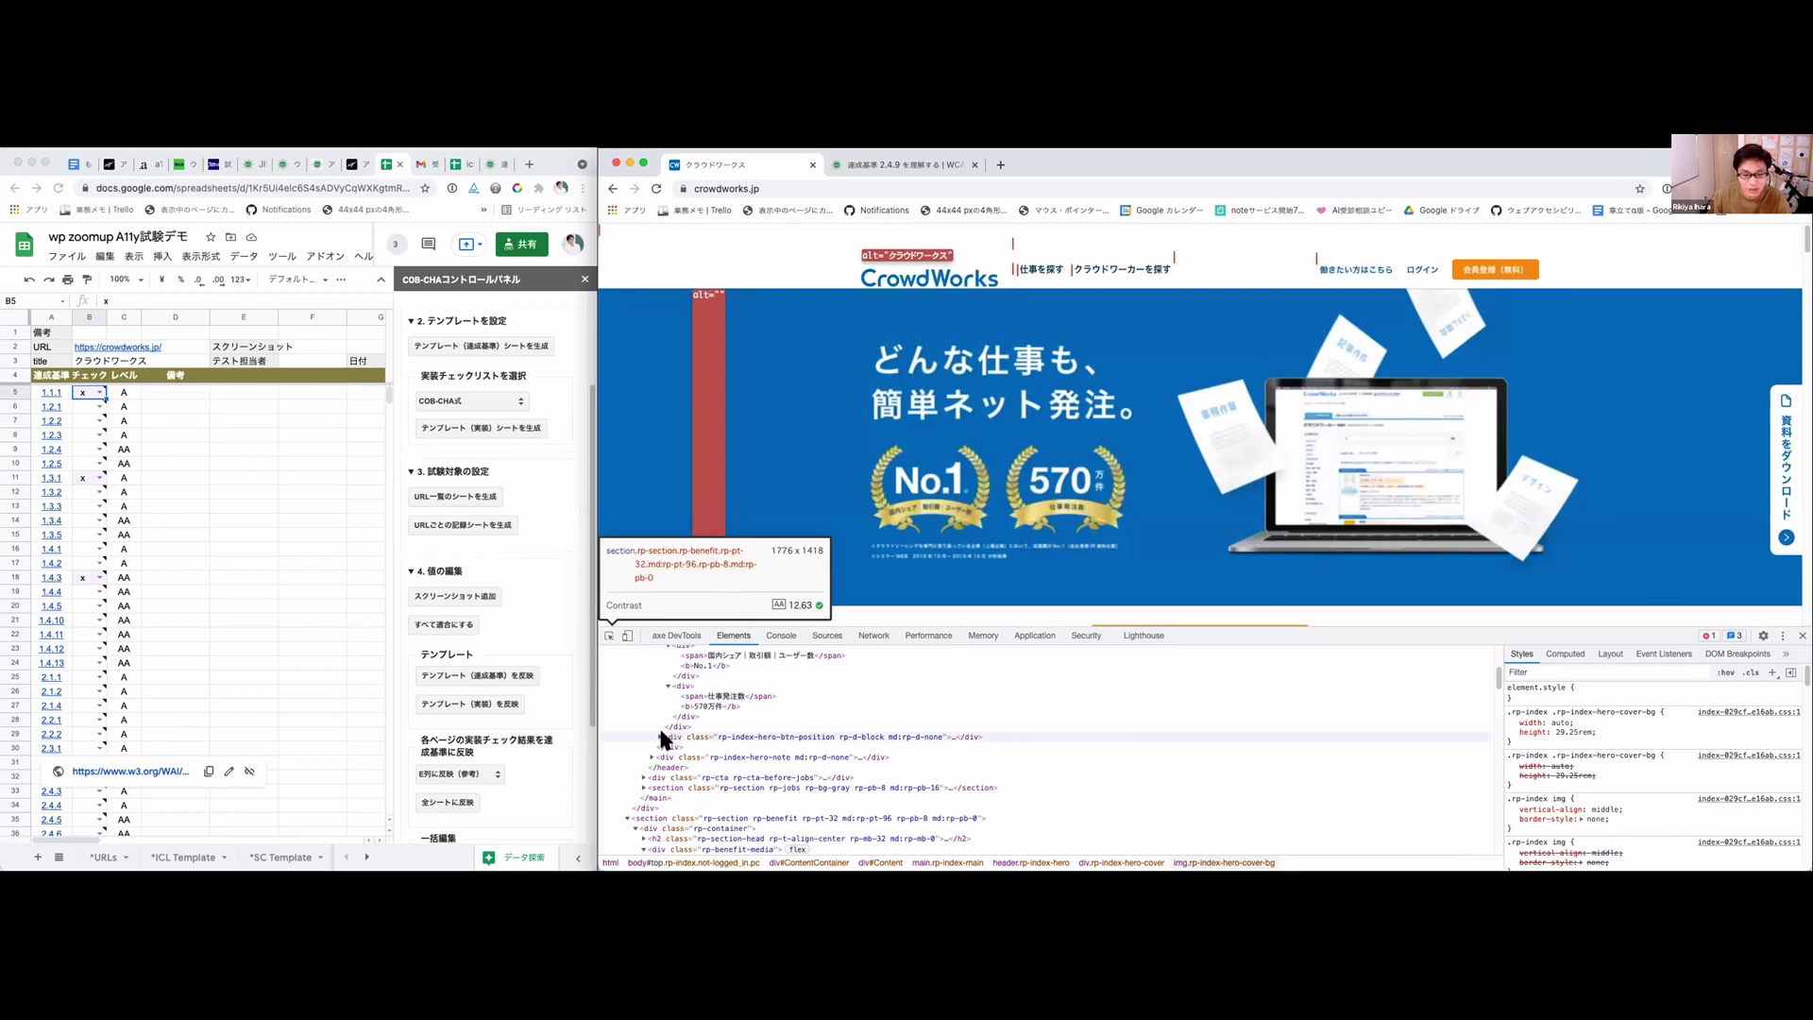
left_click(655, 730)
scroll(656, 729, "up", 1)
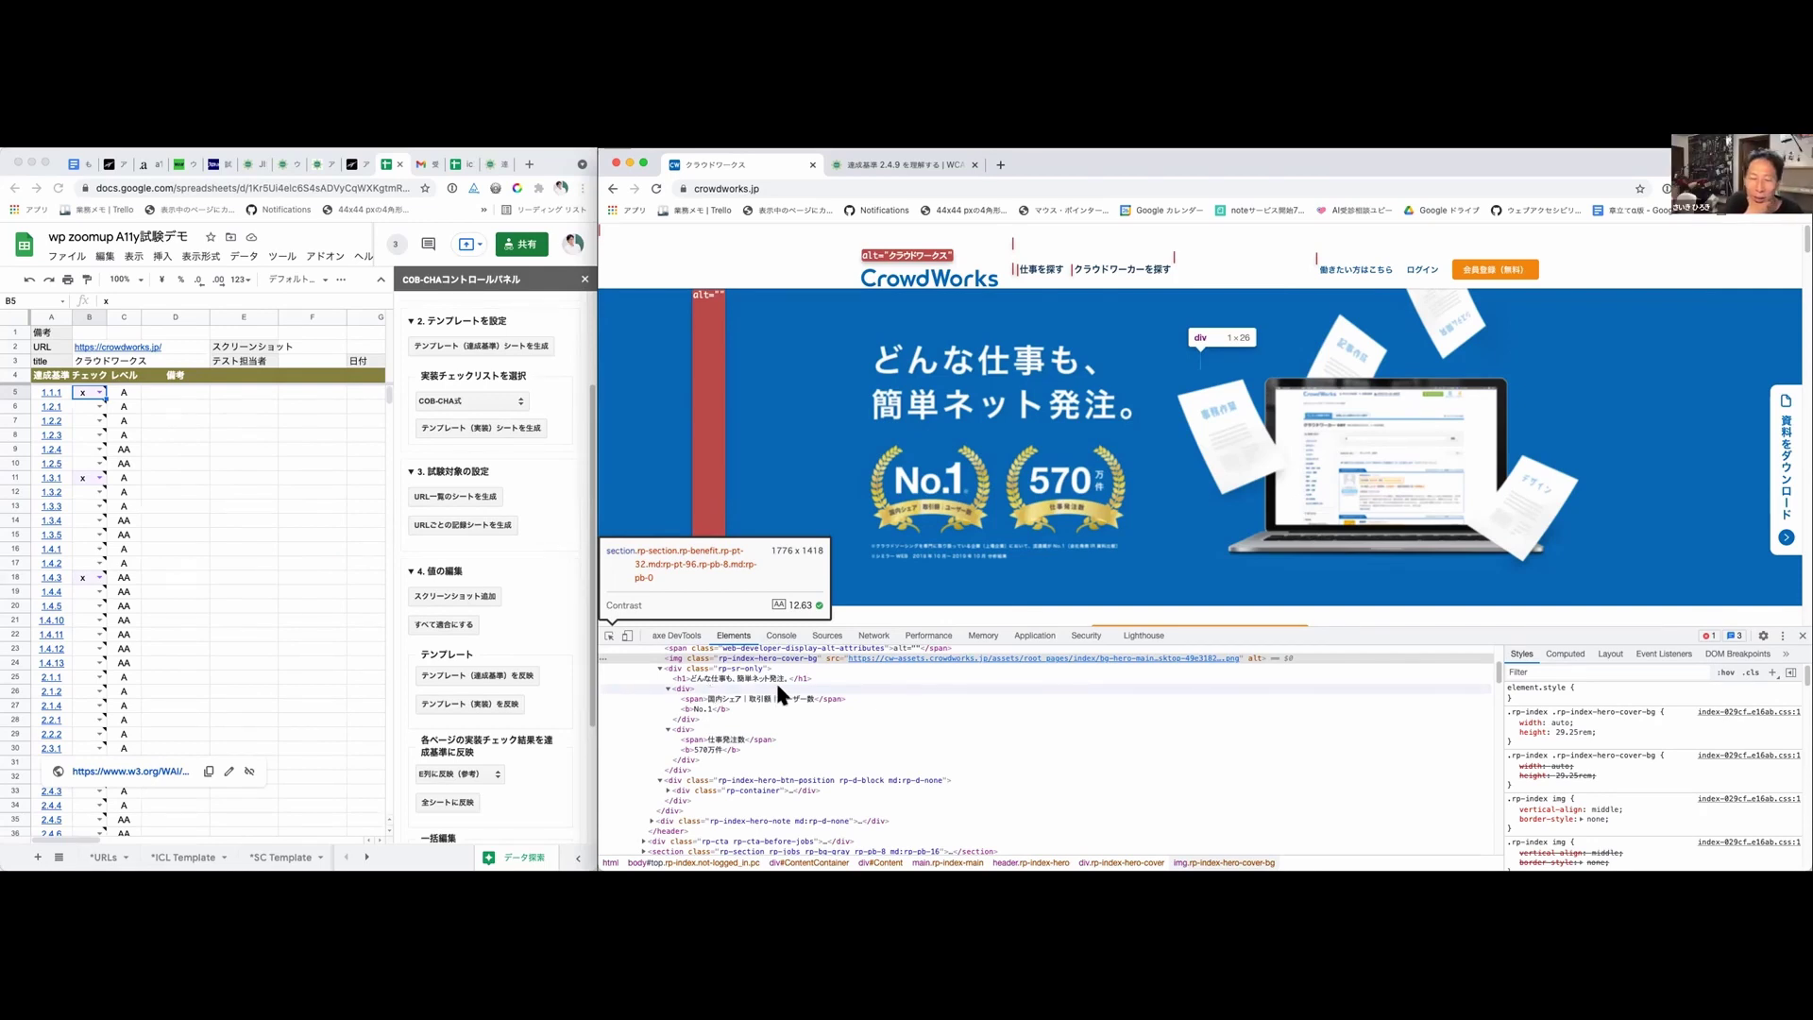
scroll(847, 687, "up", 2)
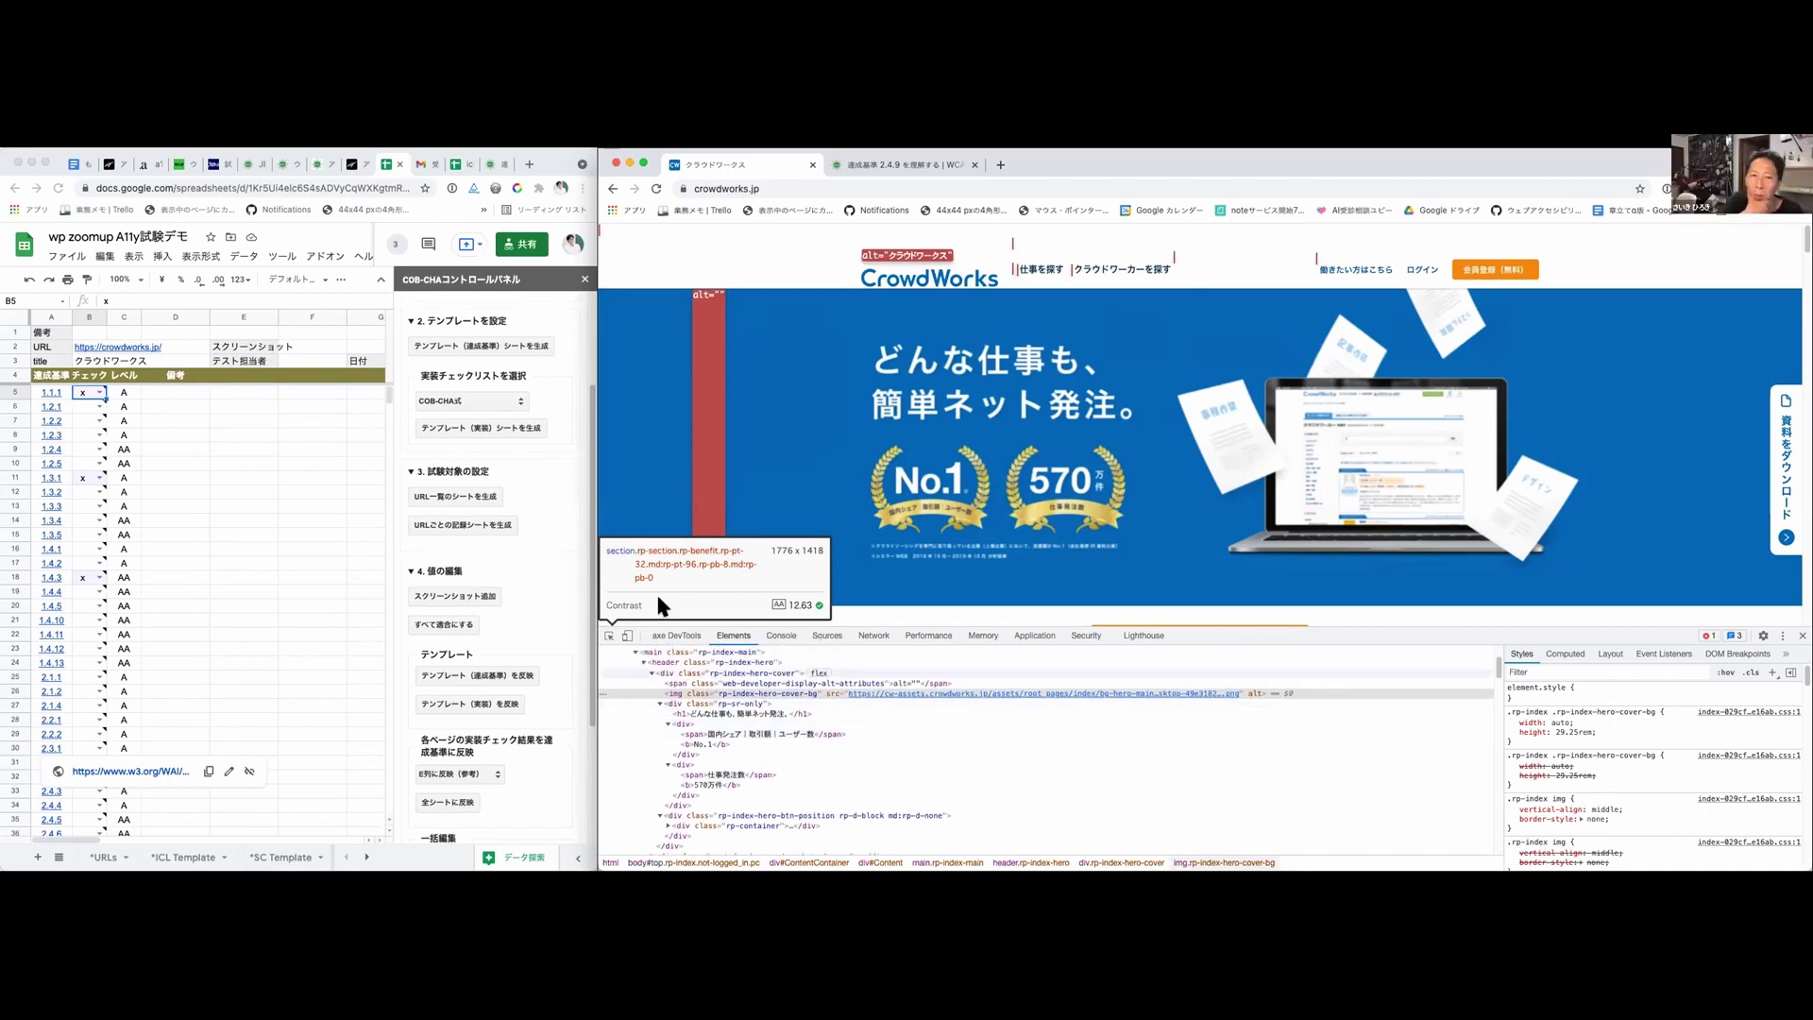
Step: Inspect the h1 heading and the first div's span and b elements in the rp-sr-only block
left_click(608, 635)
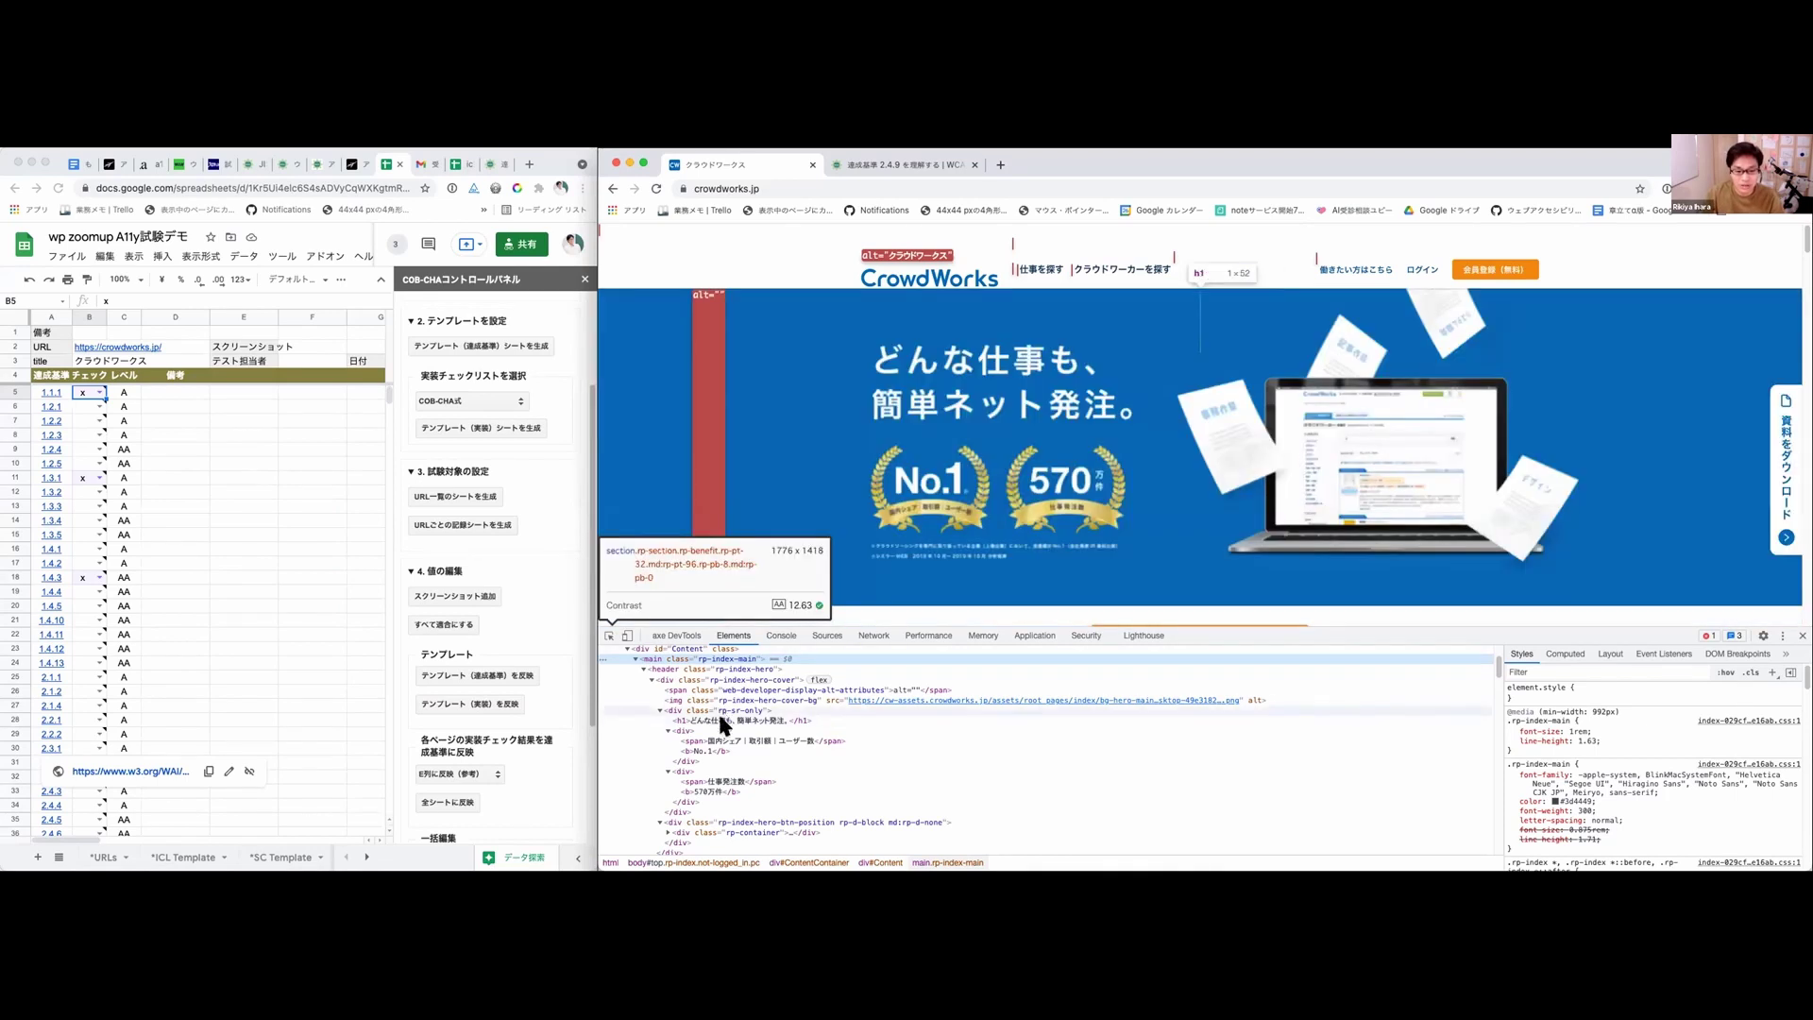
left_click(722, 722)
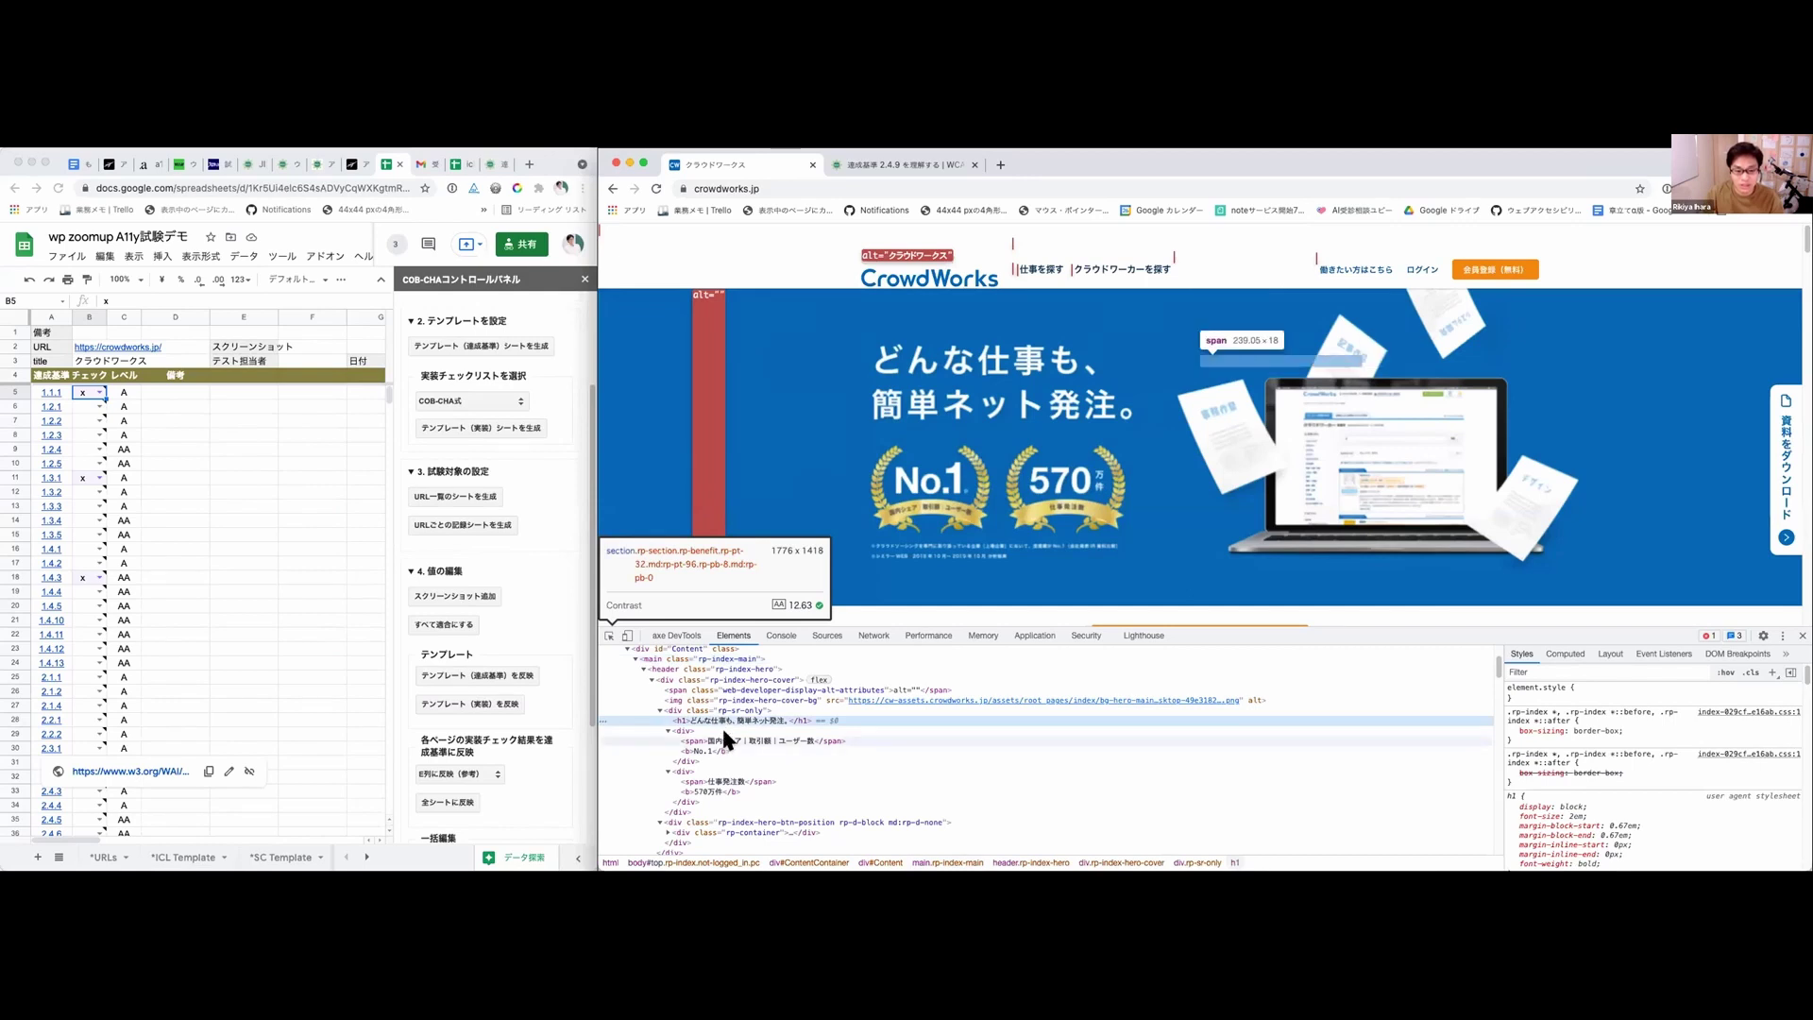
left_click(722, 735)
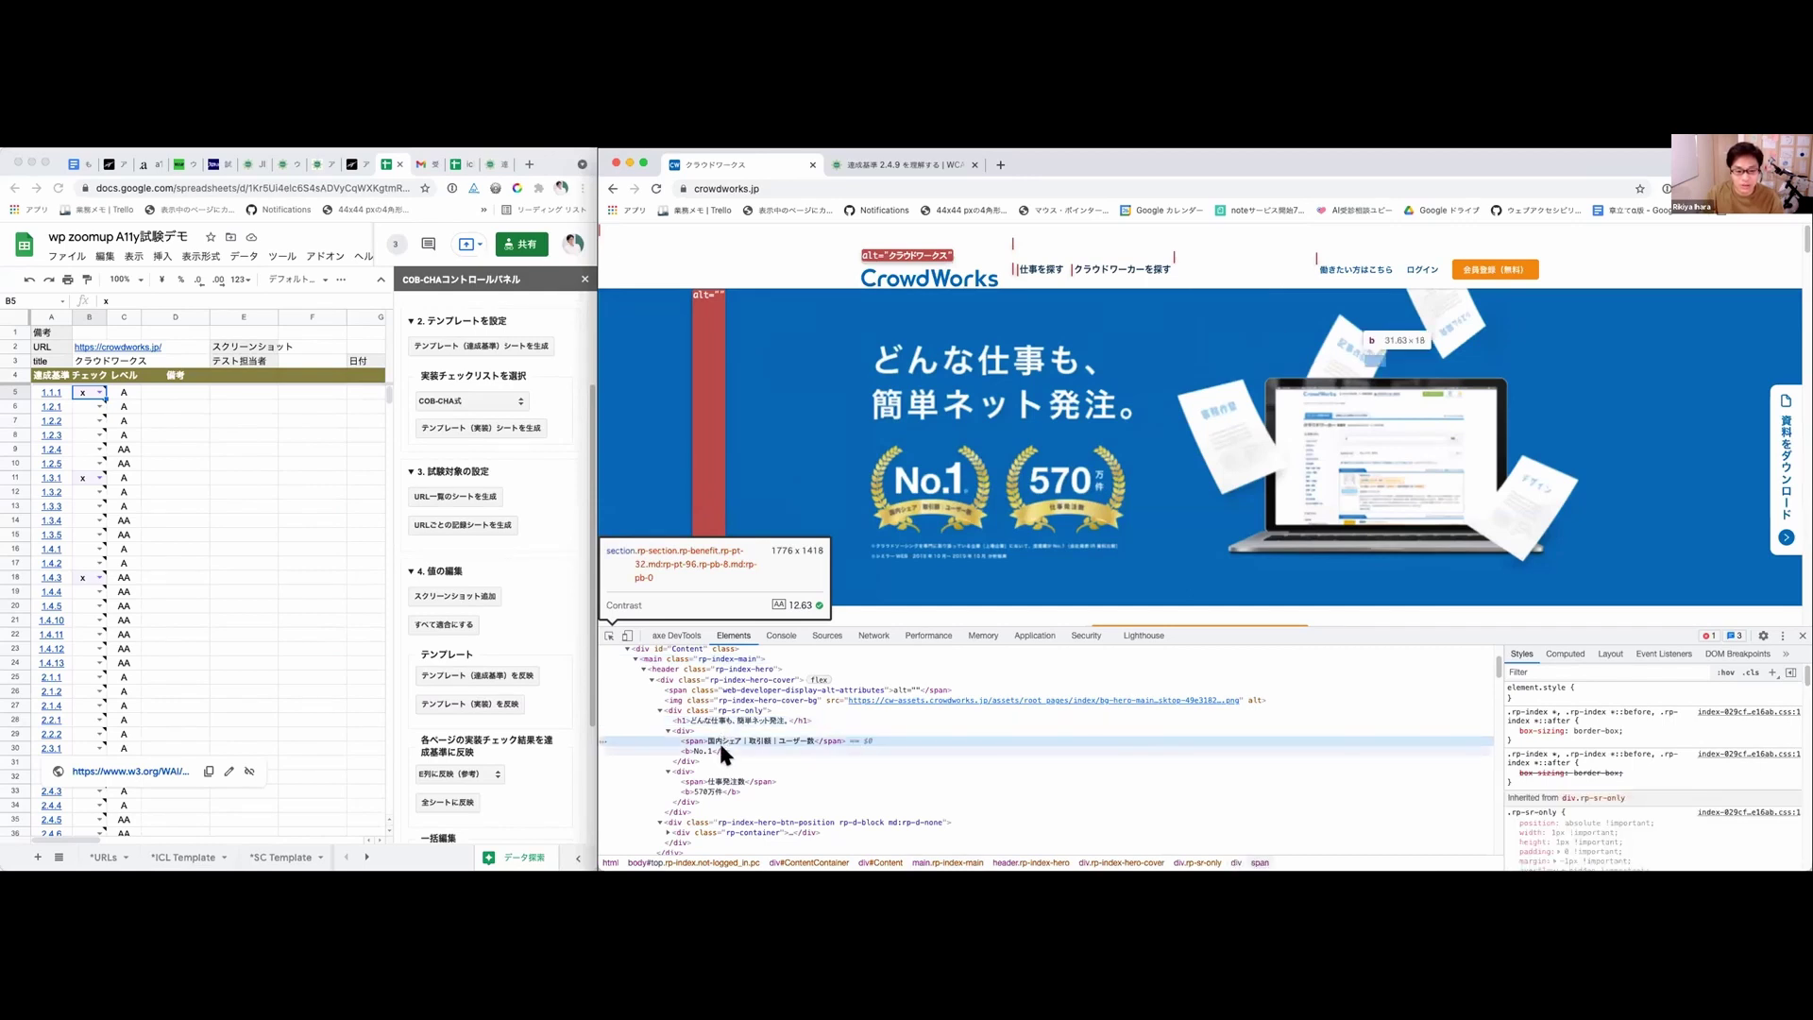
left_click(722, 751)
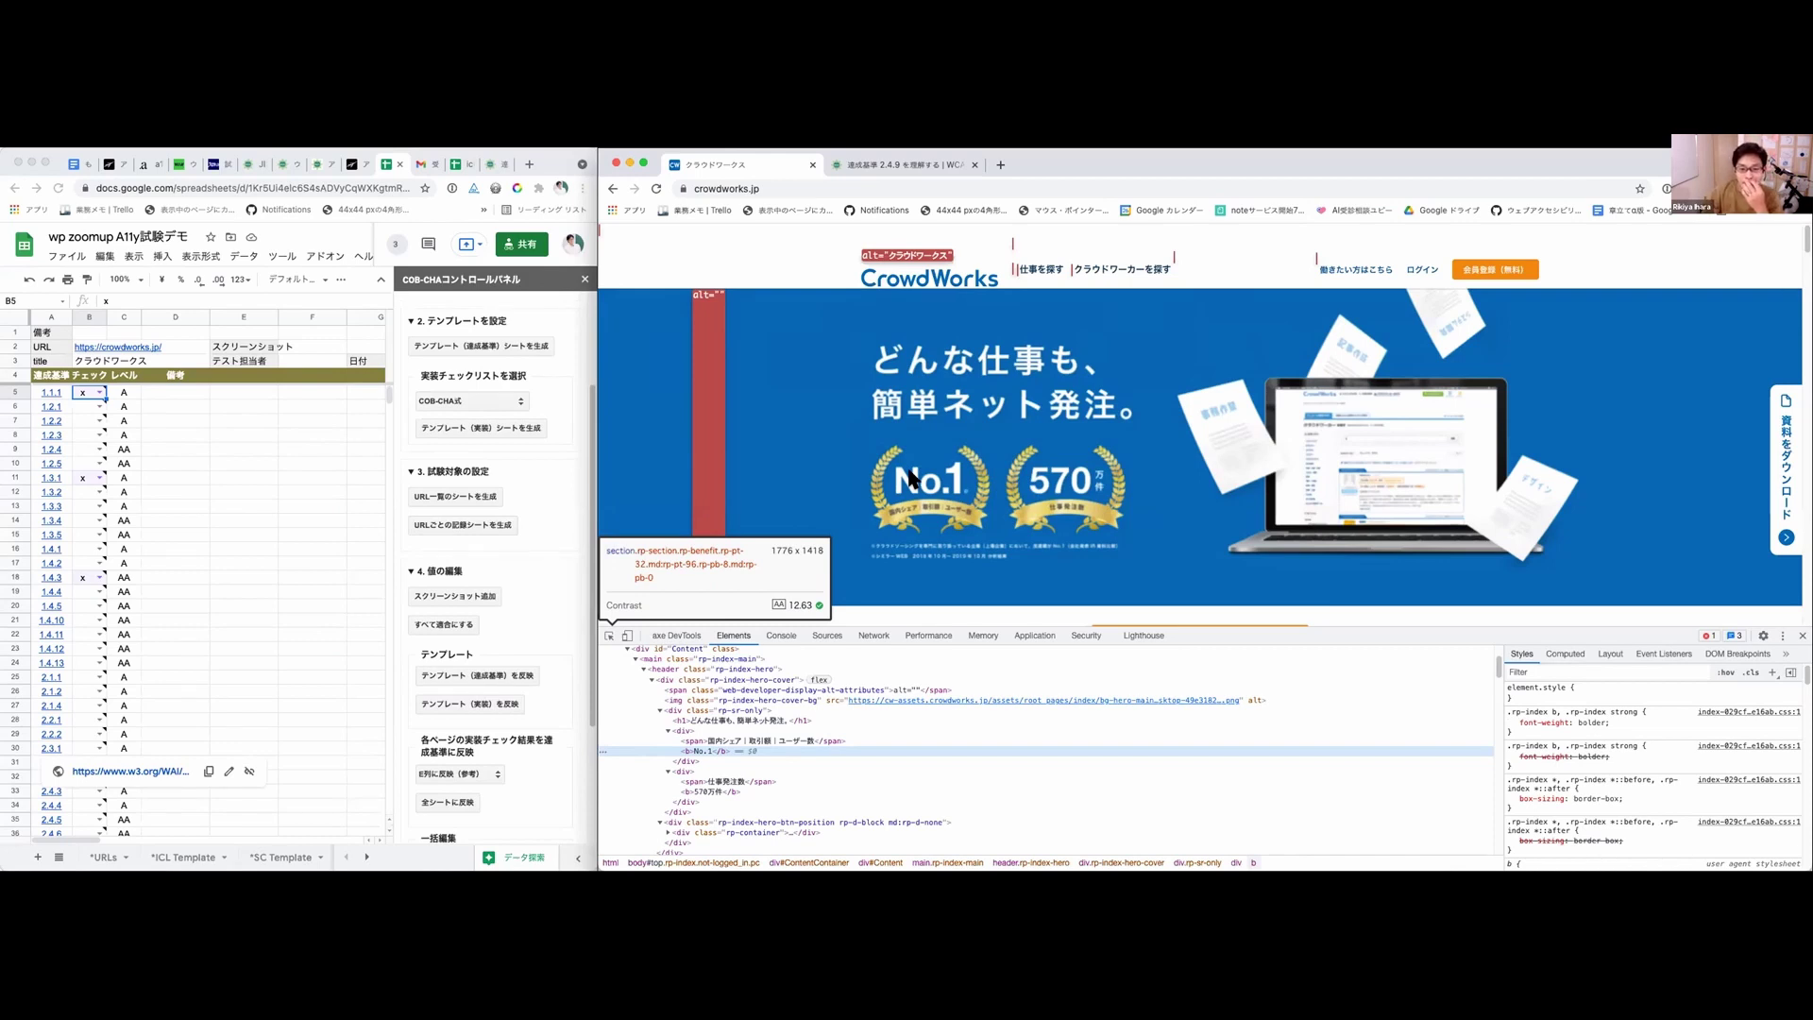
Step: Review the page content from the hero area down to the support services section
scroll(976, 479, "down", 1)
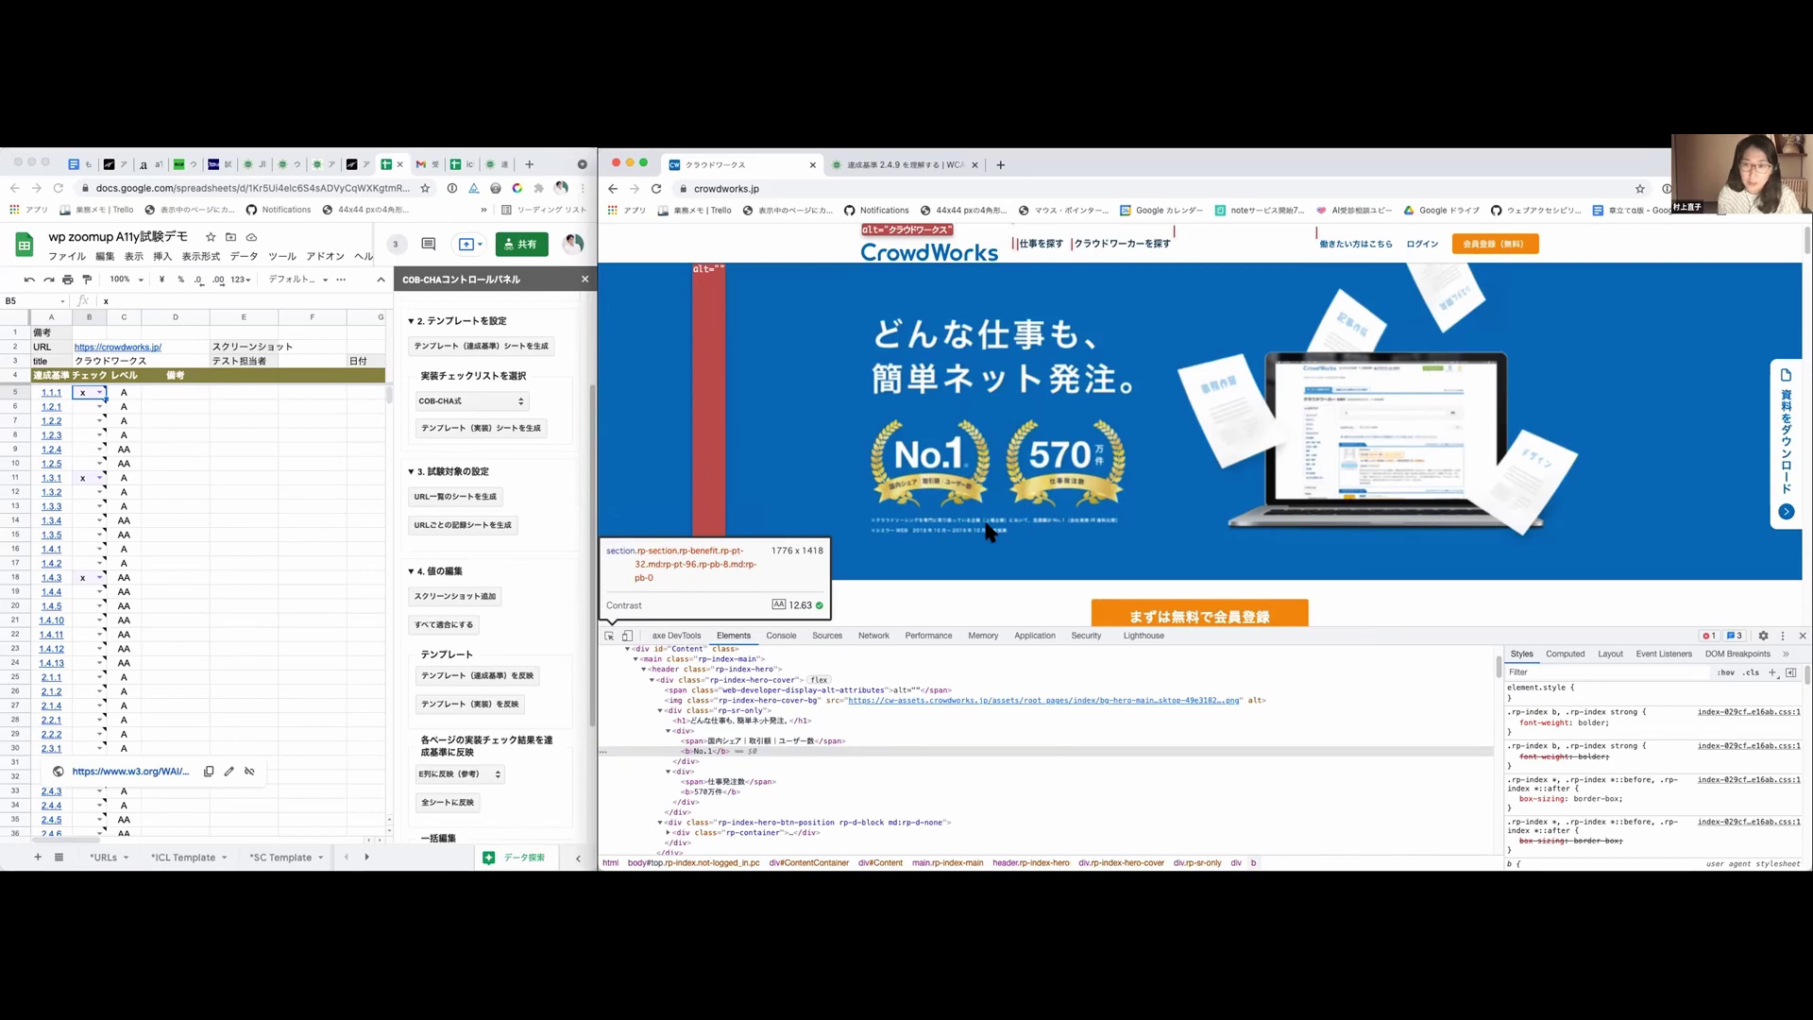
scroll(1037, 524, "down", 2)
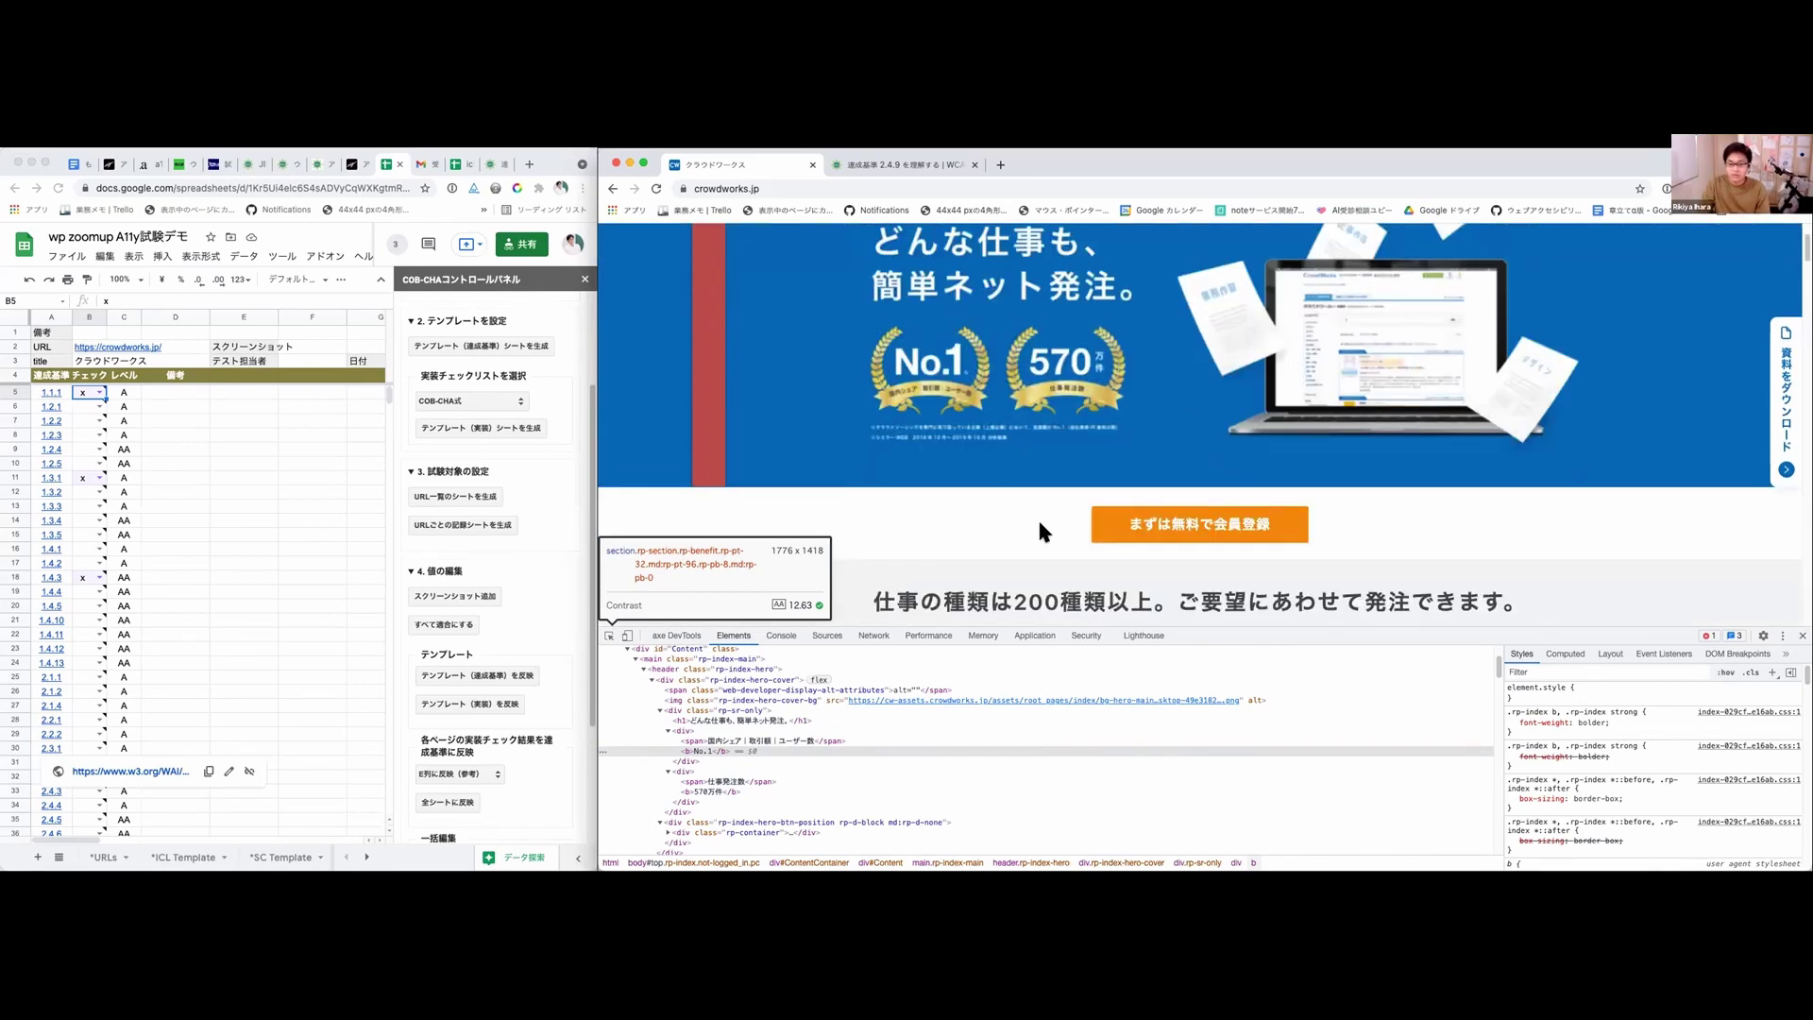
scroll(1038, 529, "down", 2)
scroll(1038, 533, "down", 10)
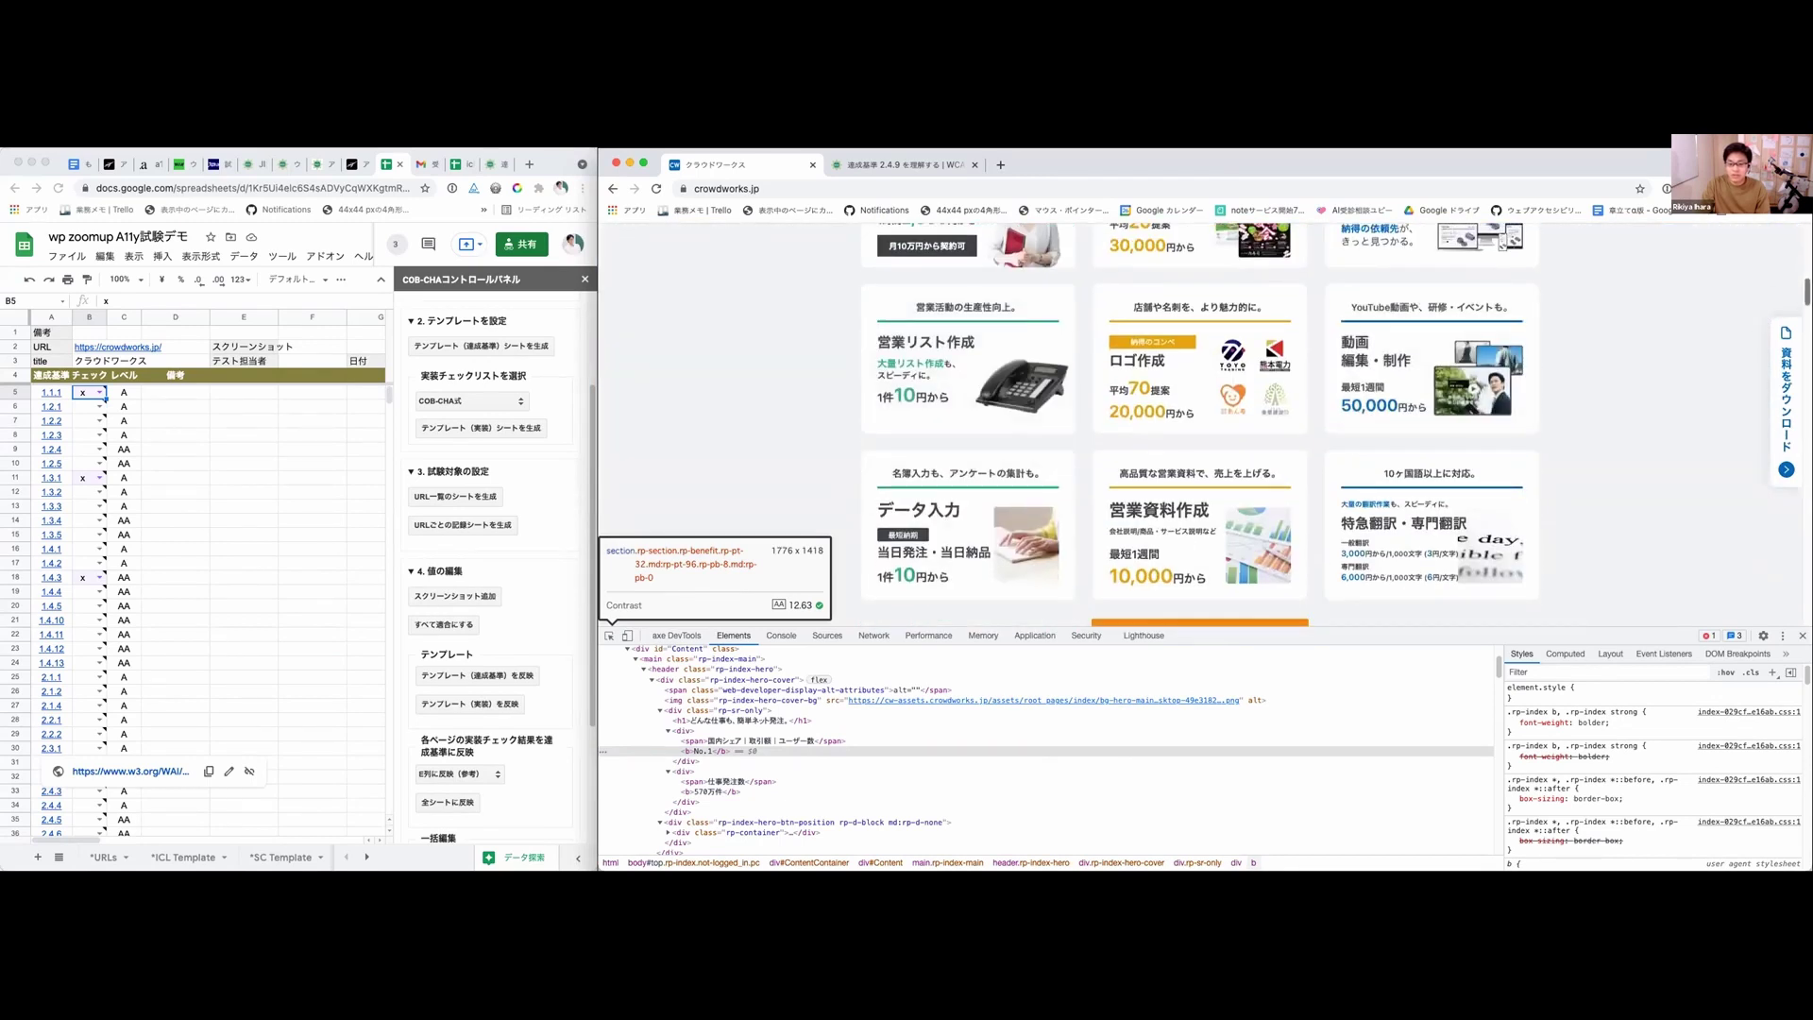
scroll(1789, 359, "down", 15)
scroll(1786, 439, "down", 10)
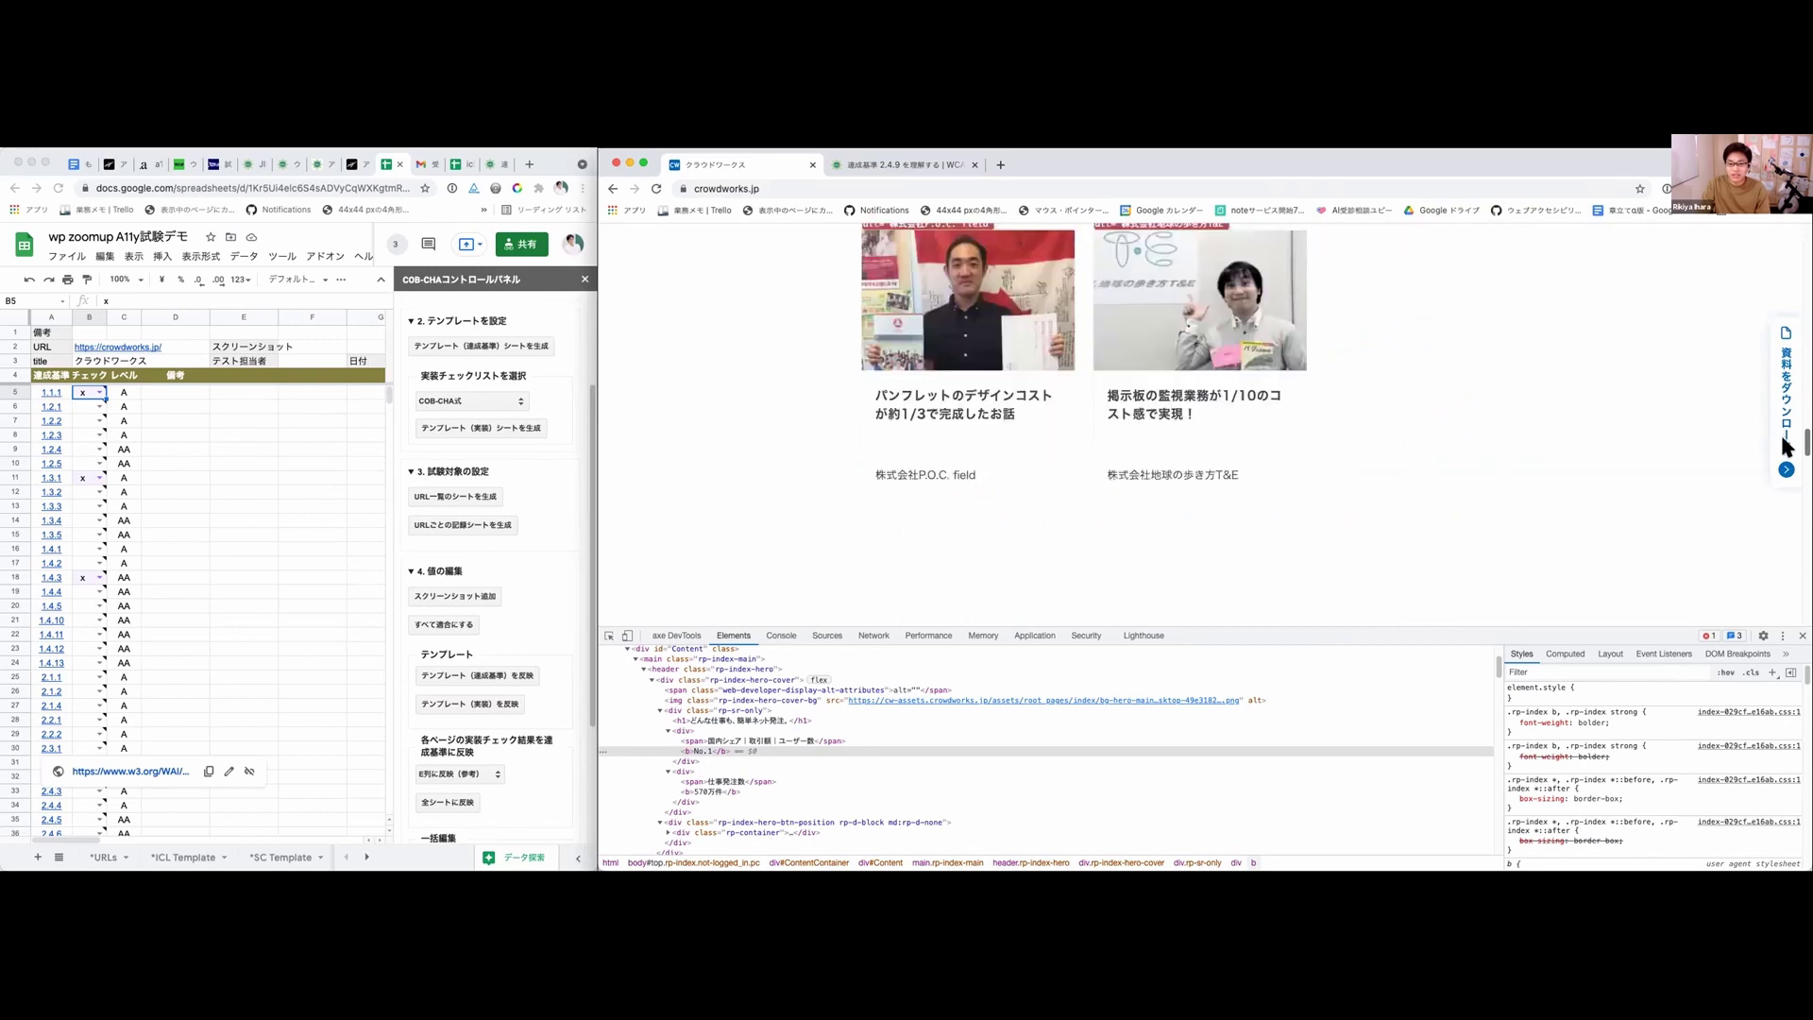
scroll(1780, 496, "down", 15)
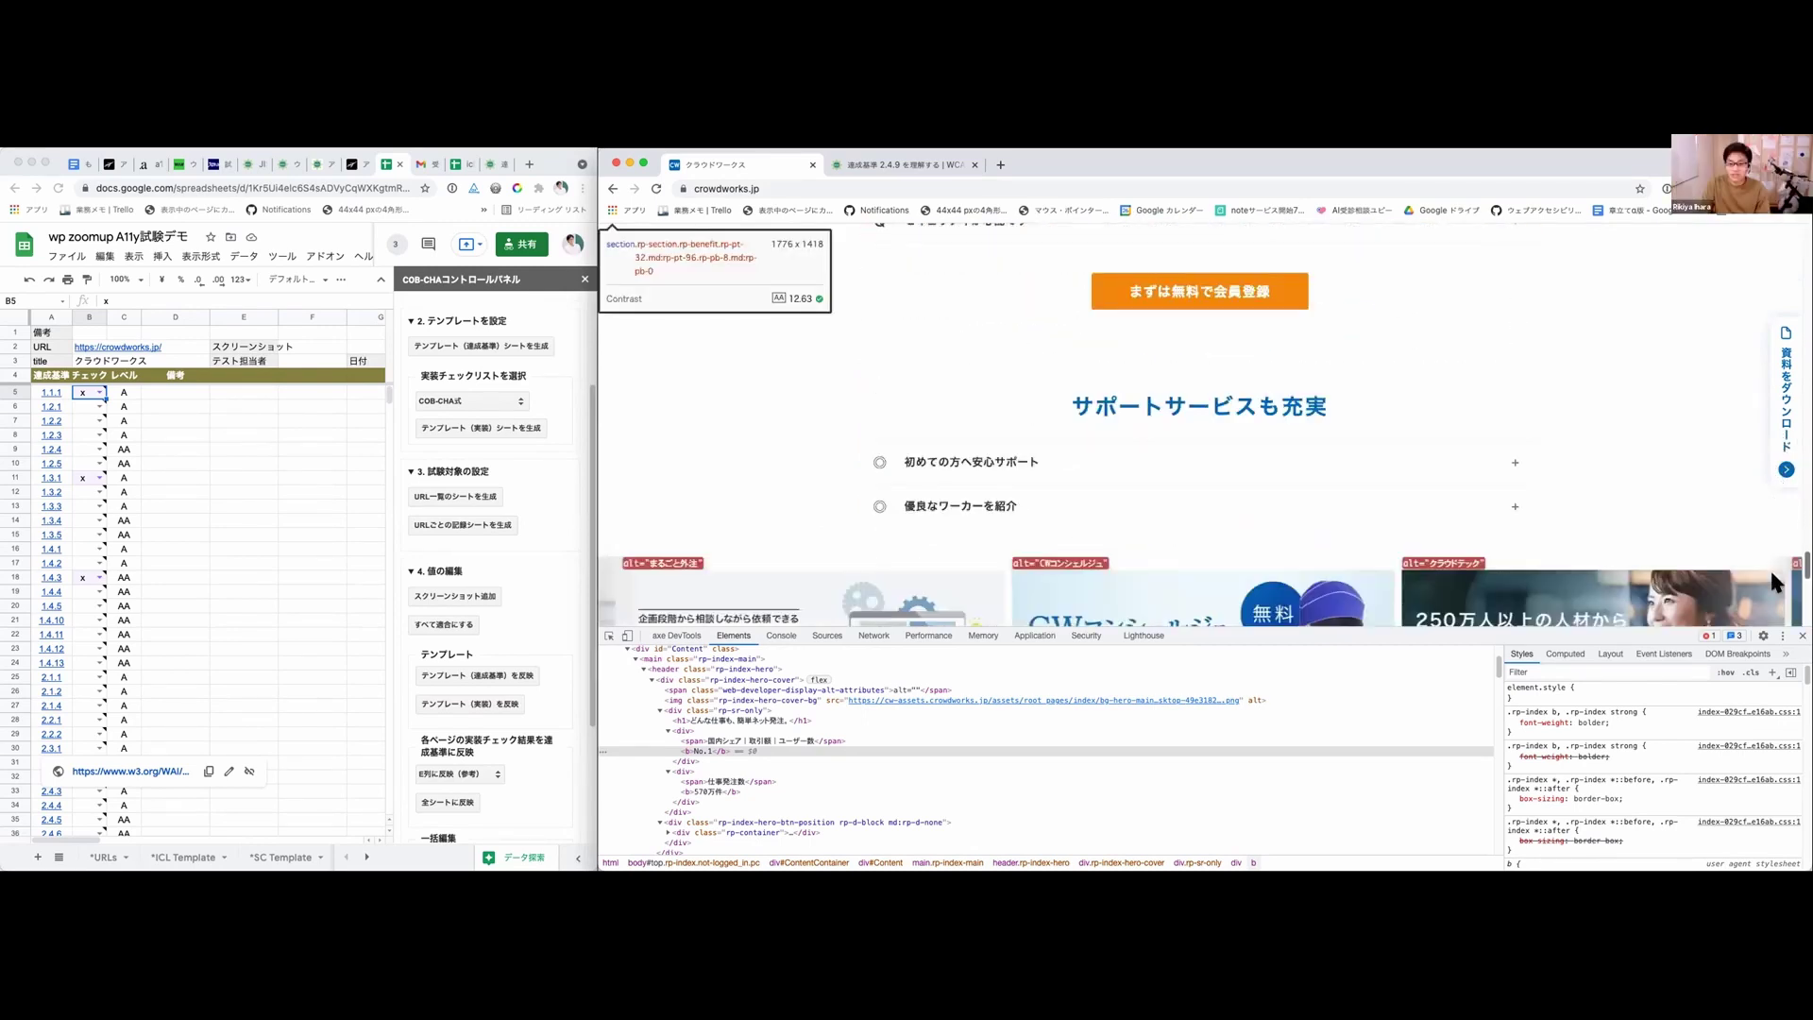
Step: Examine the alt attributes of the three support service banners and the area down to the footer menu
scroll(1770, 571, "down", 5)
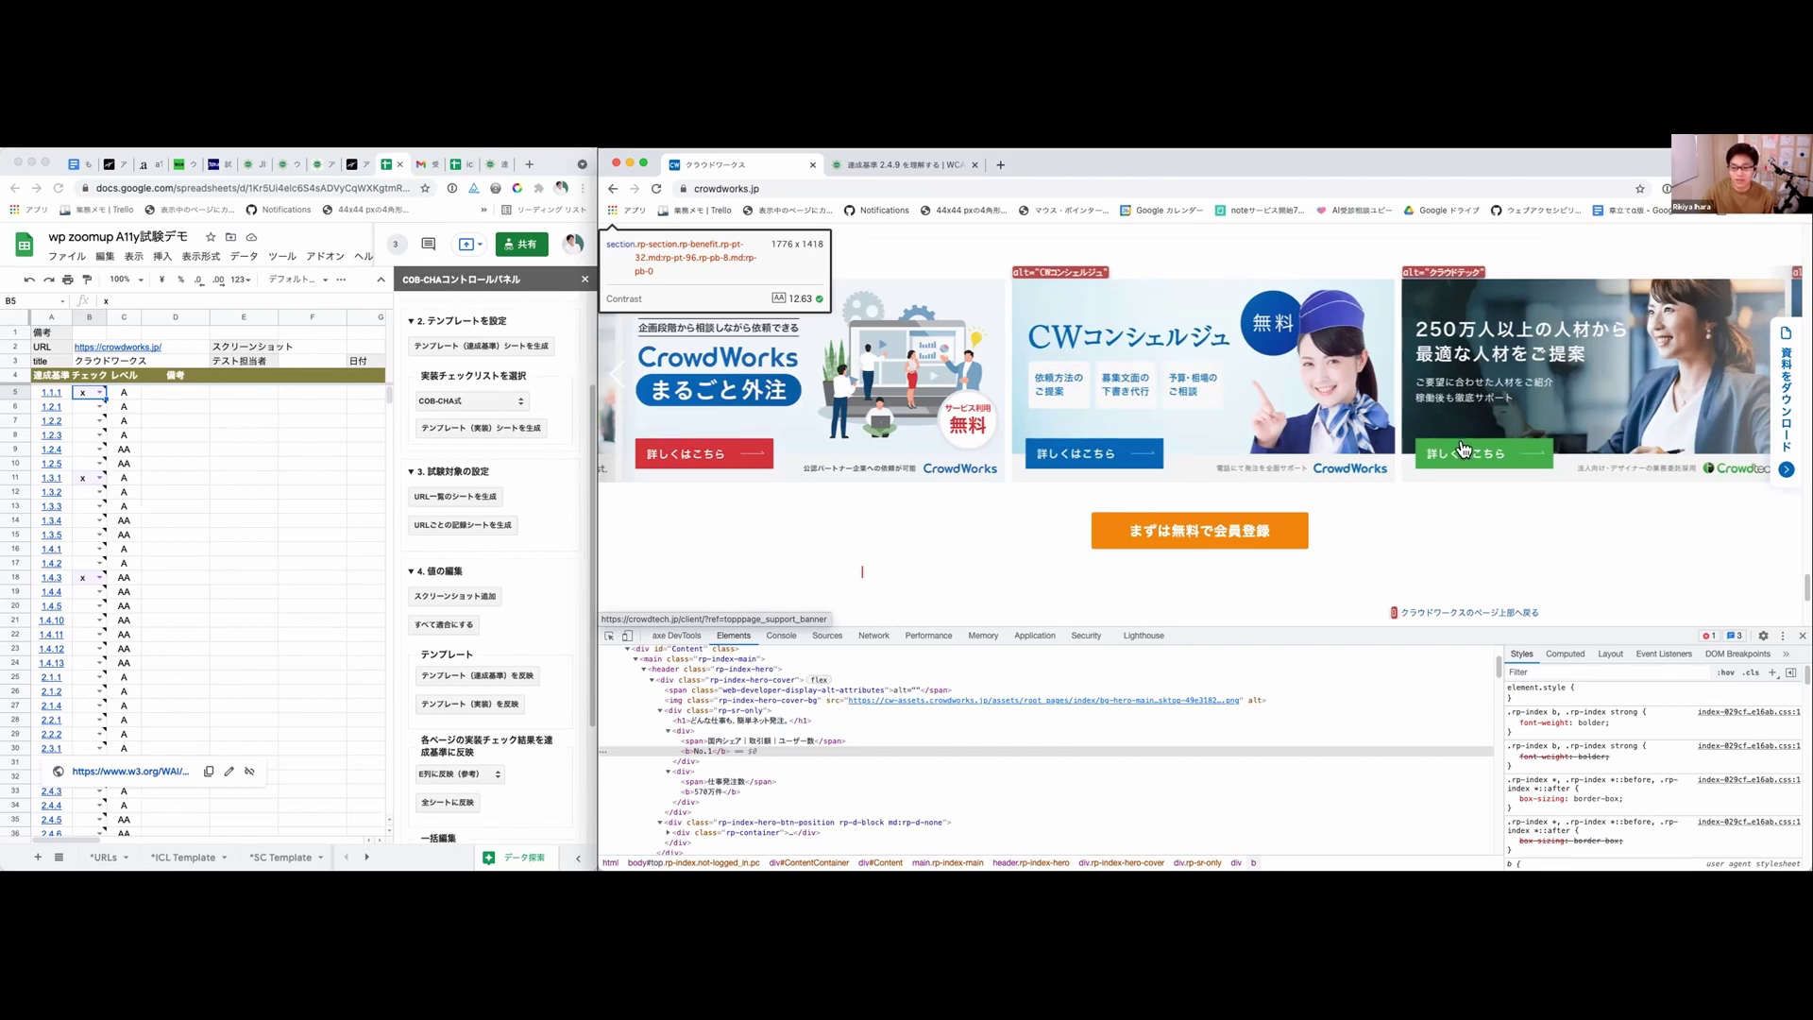
scroll(1459, 508, "down", 1)
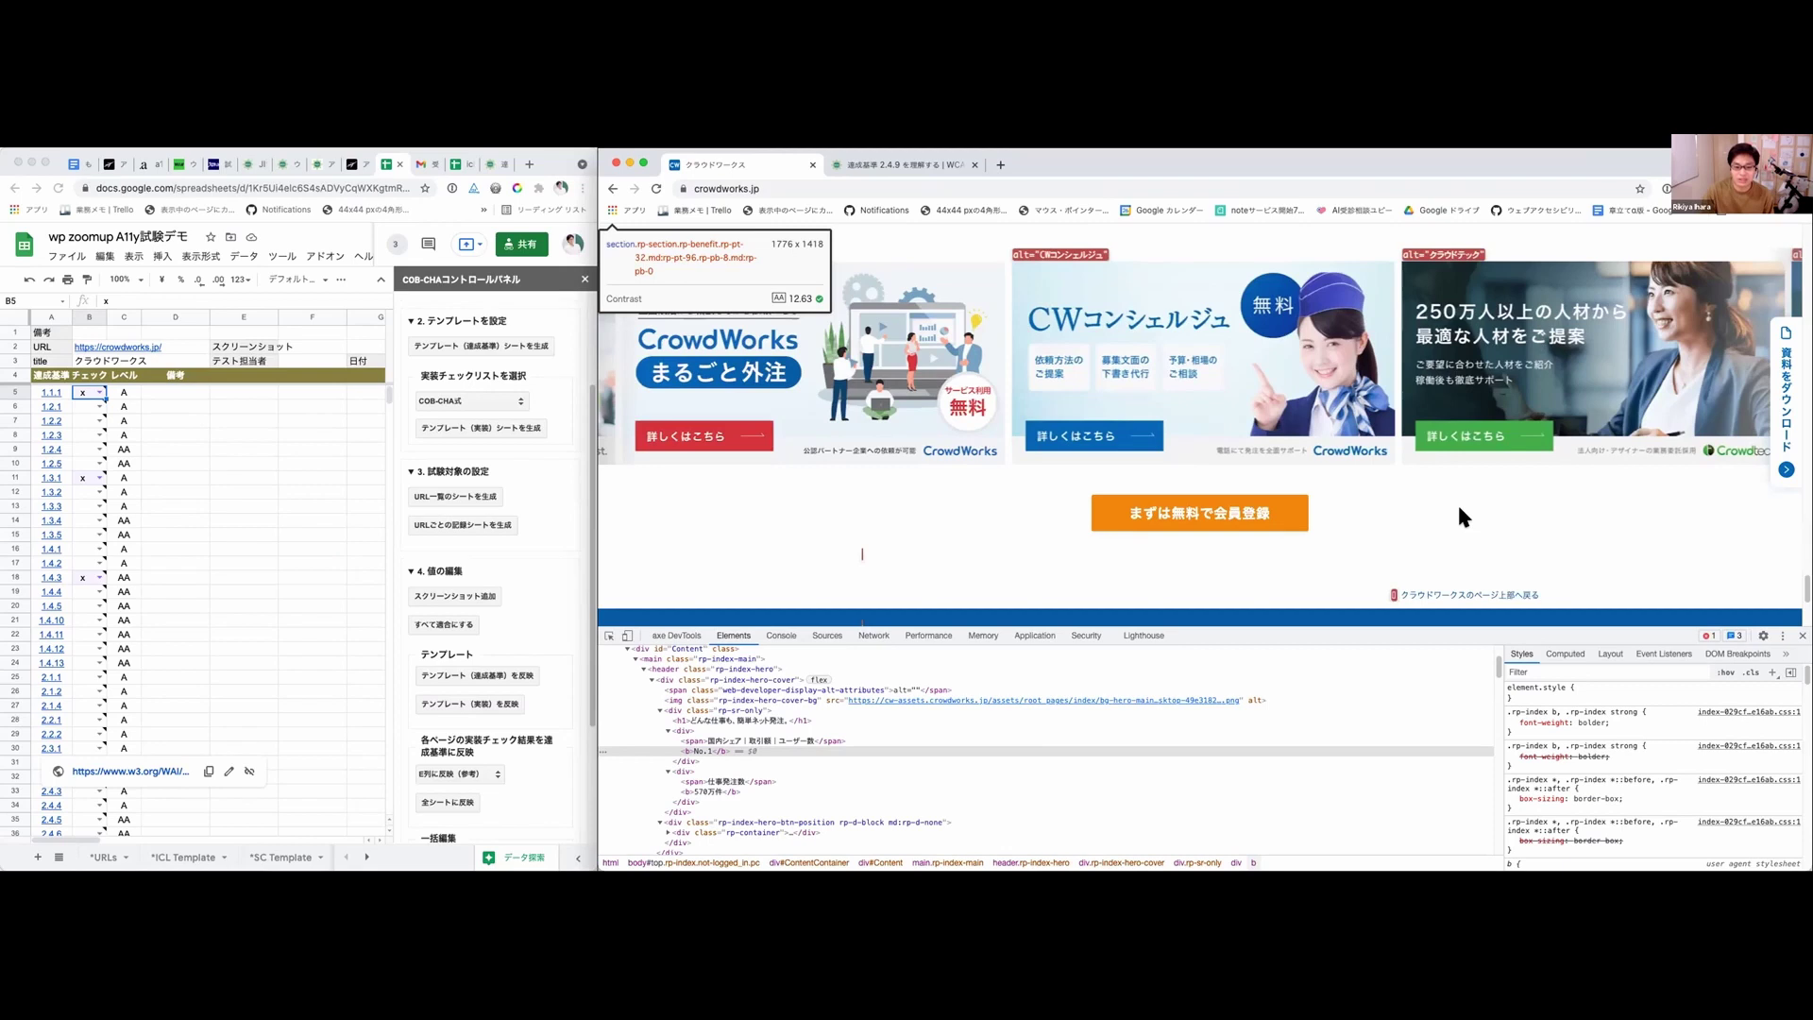
scroll(1454, 509, "down", 2)
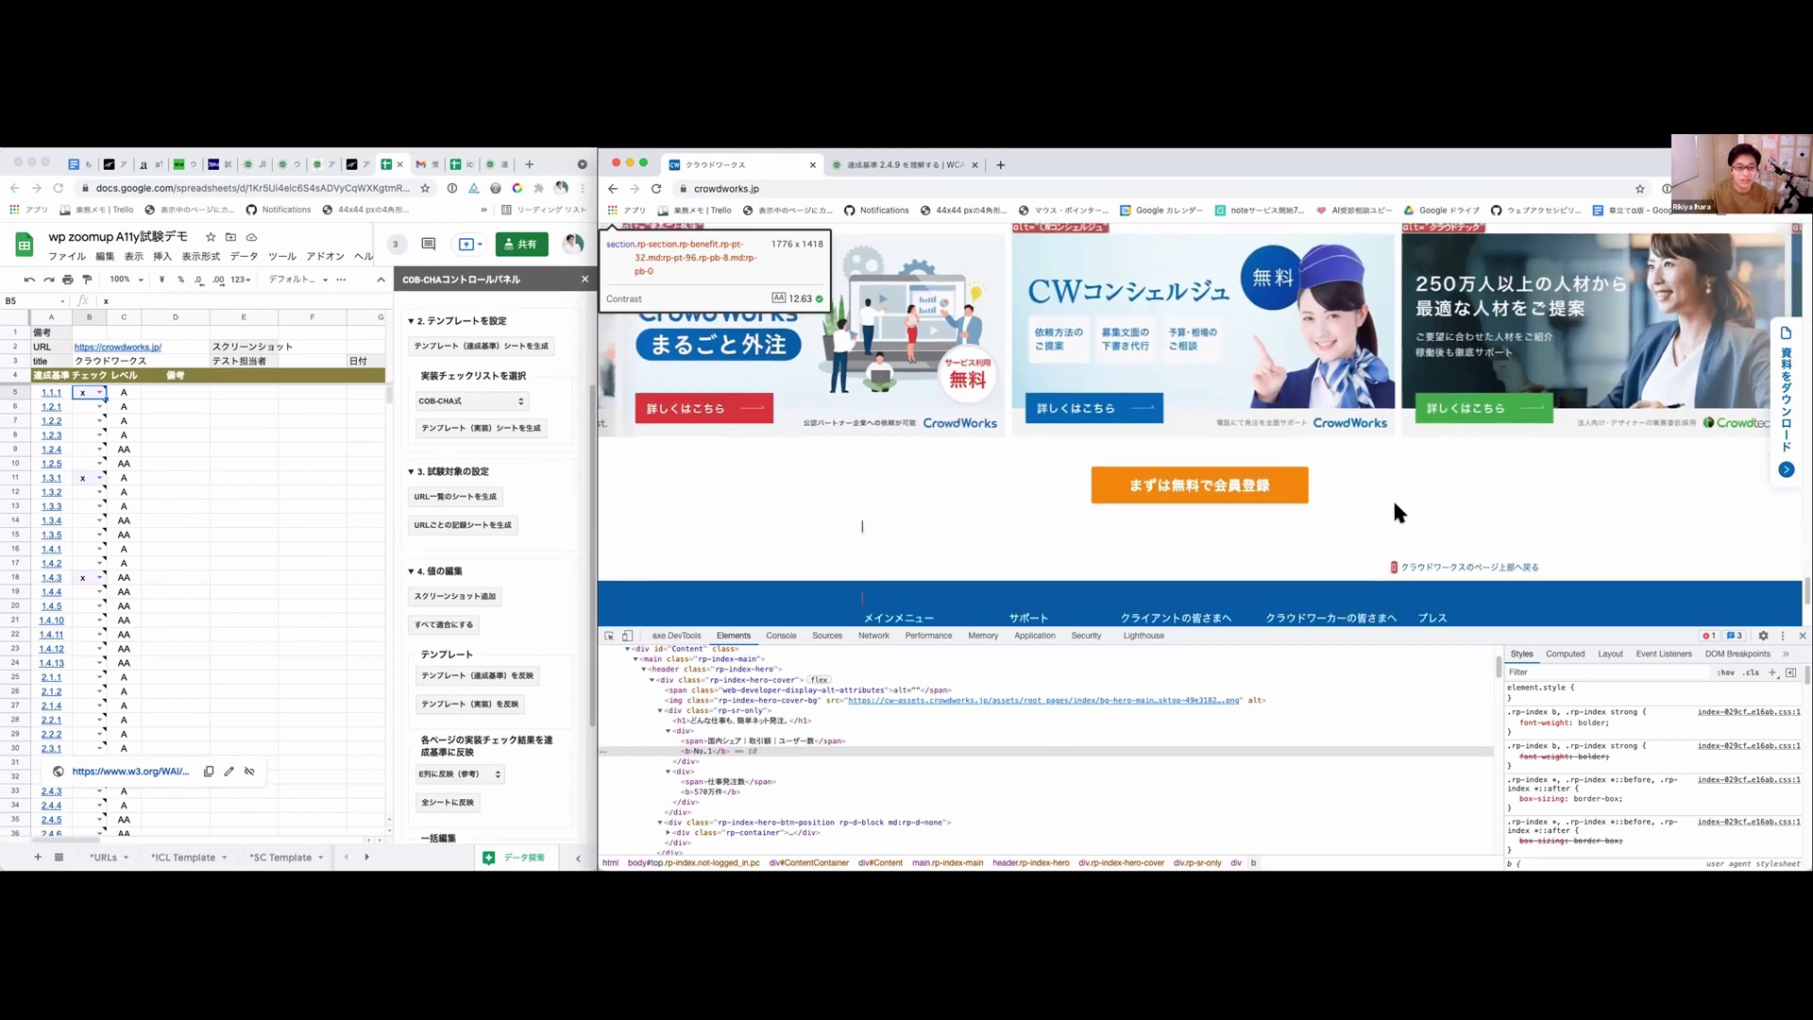
scroll(1386, 515, "down", 2)
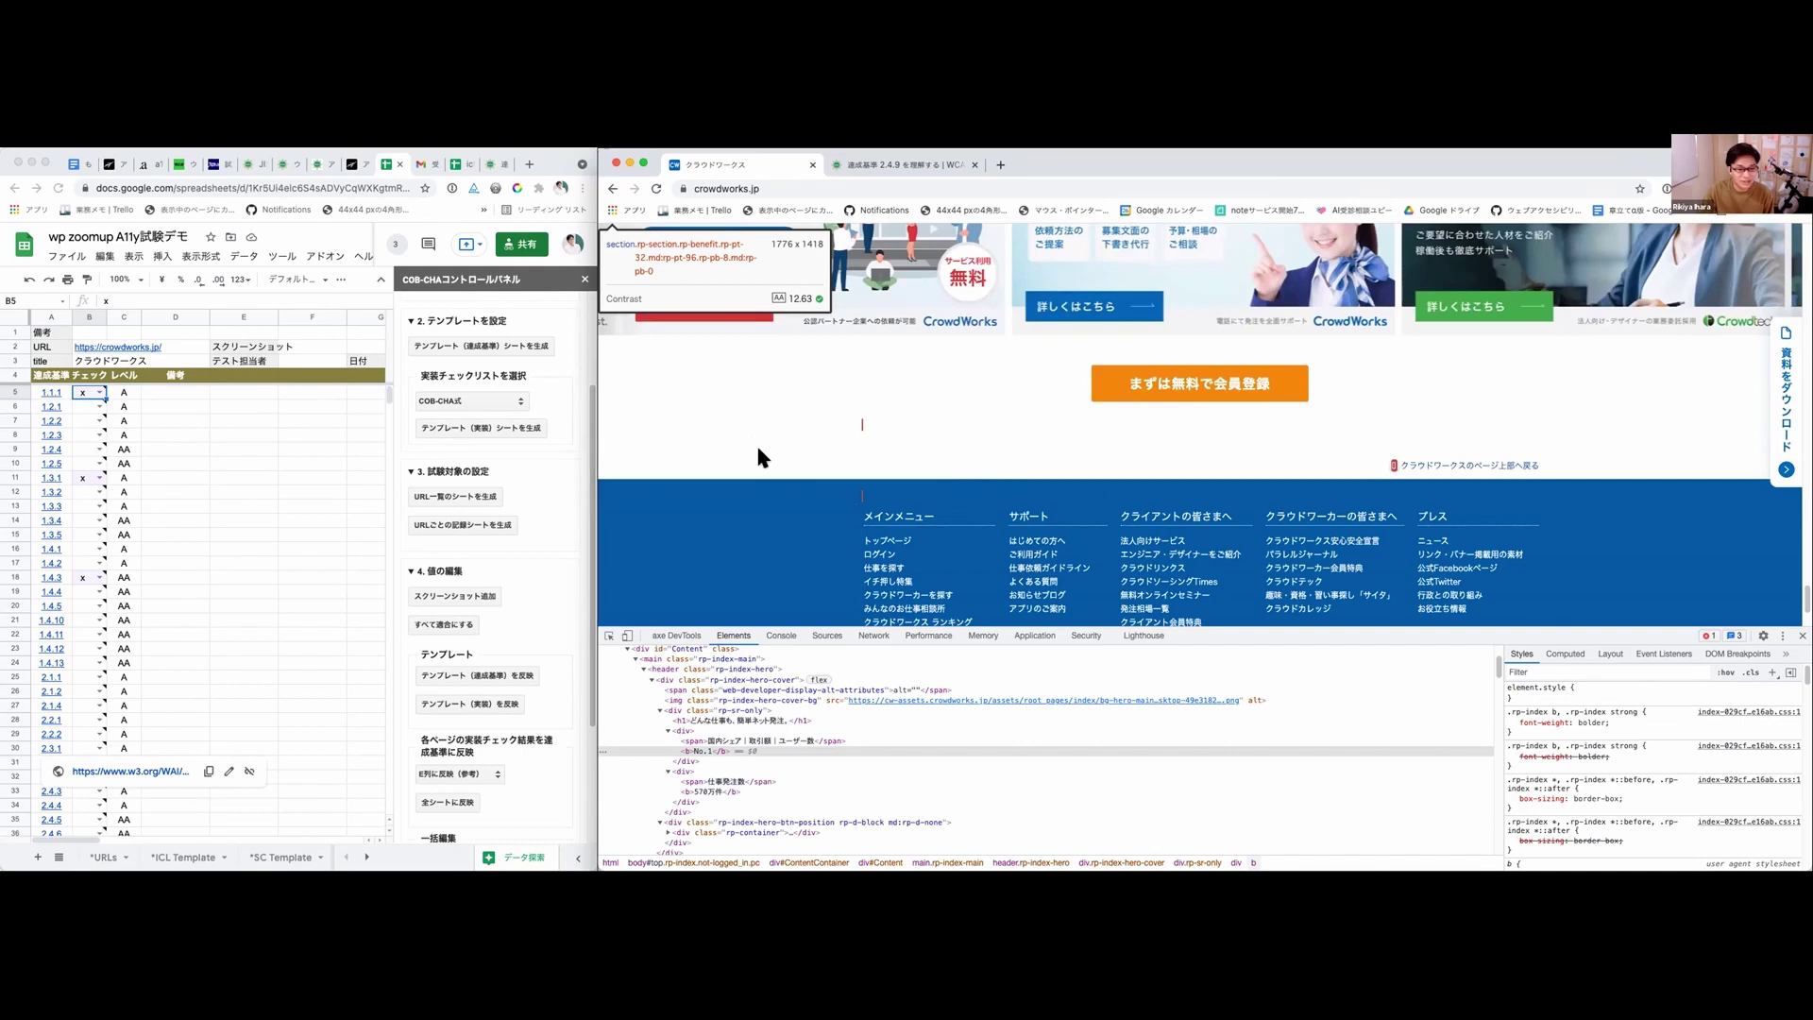
scroll(800, 455, "up", 3)
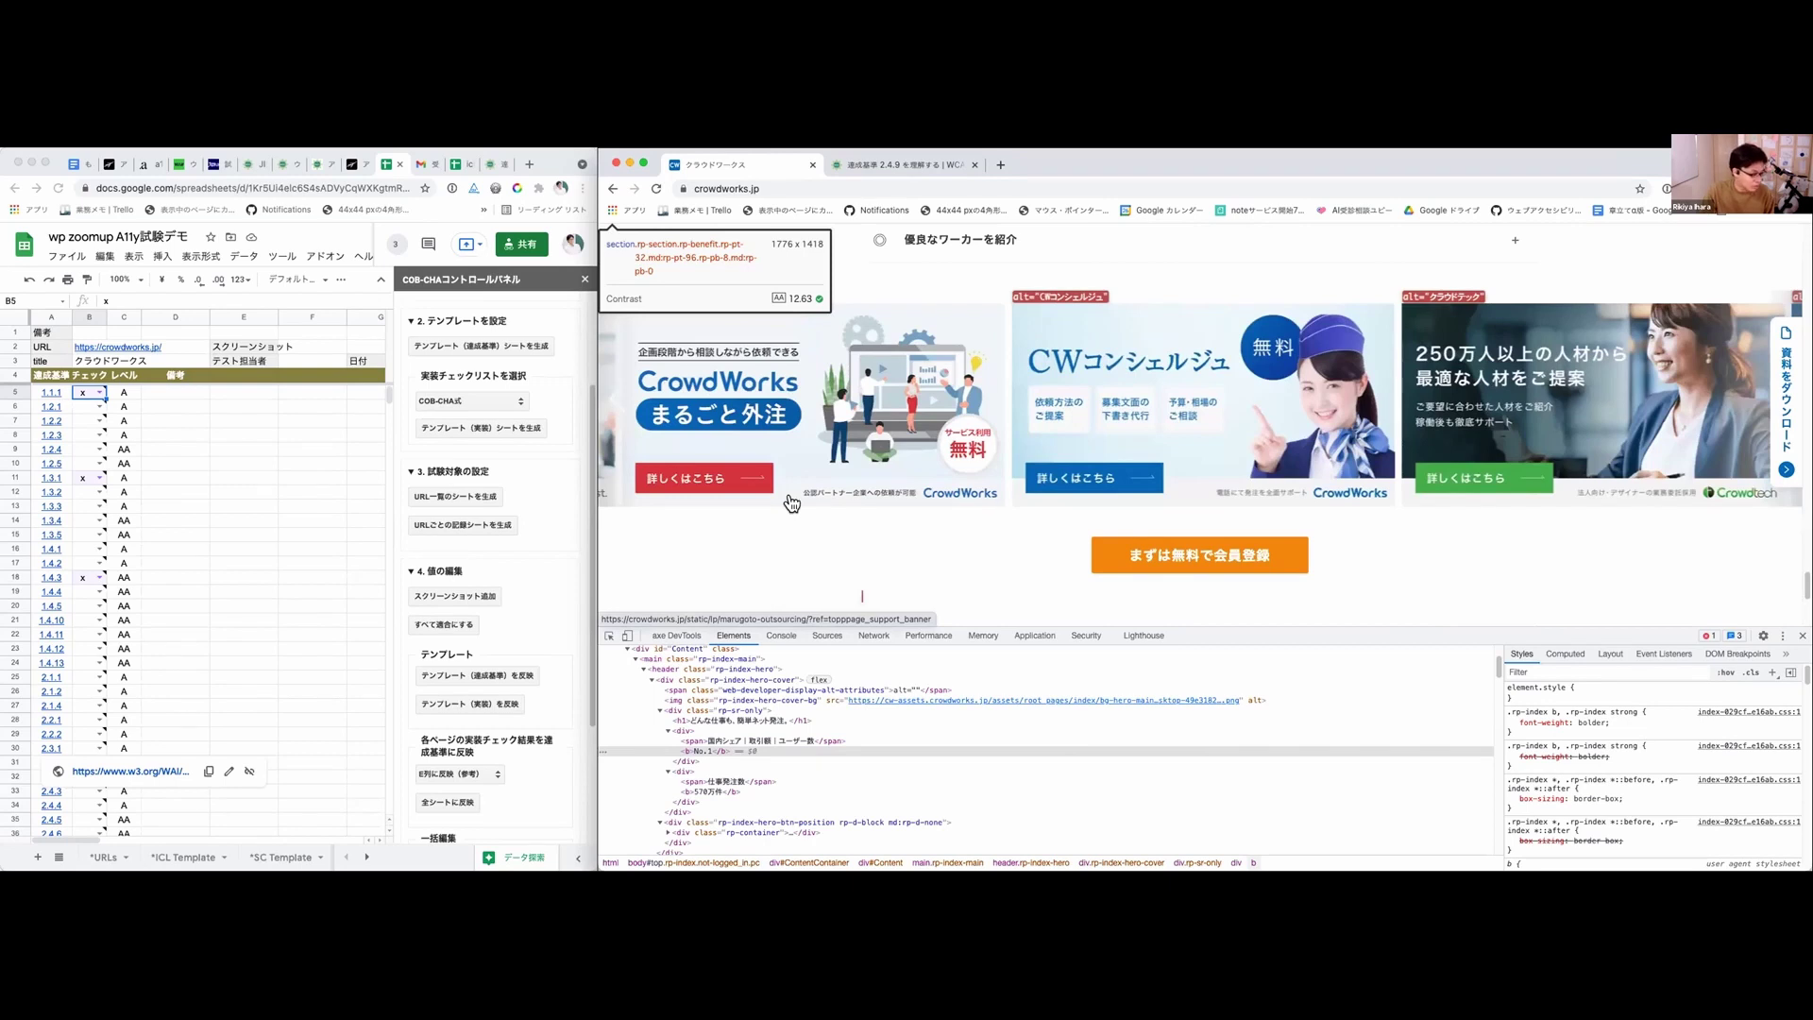
scroll(791, 503, "up", 2)
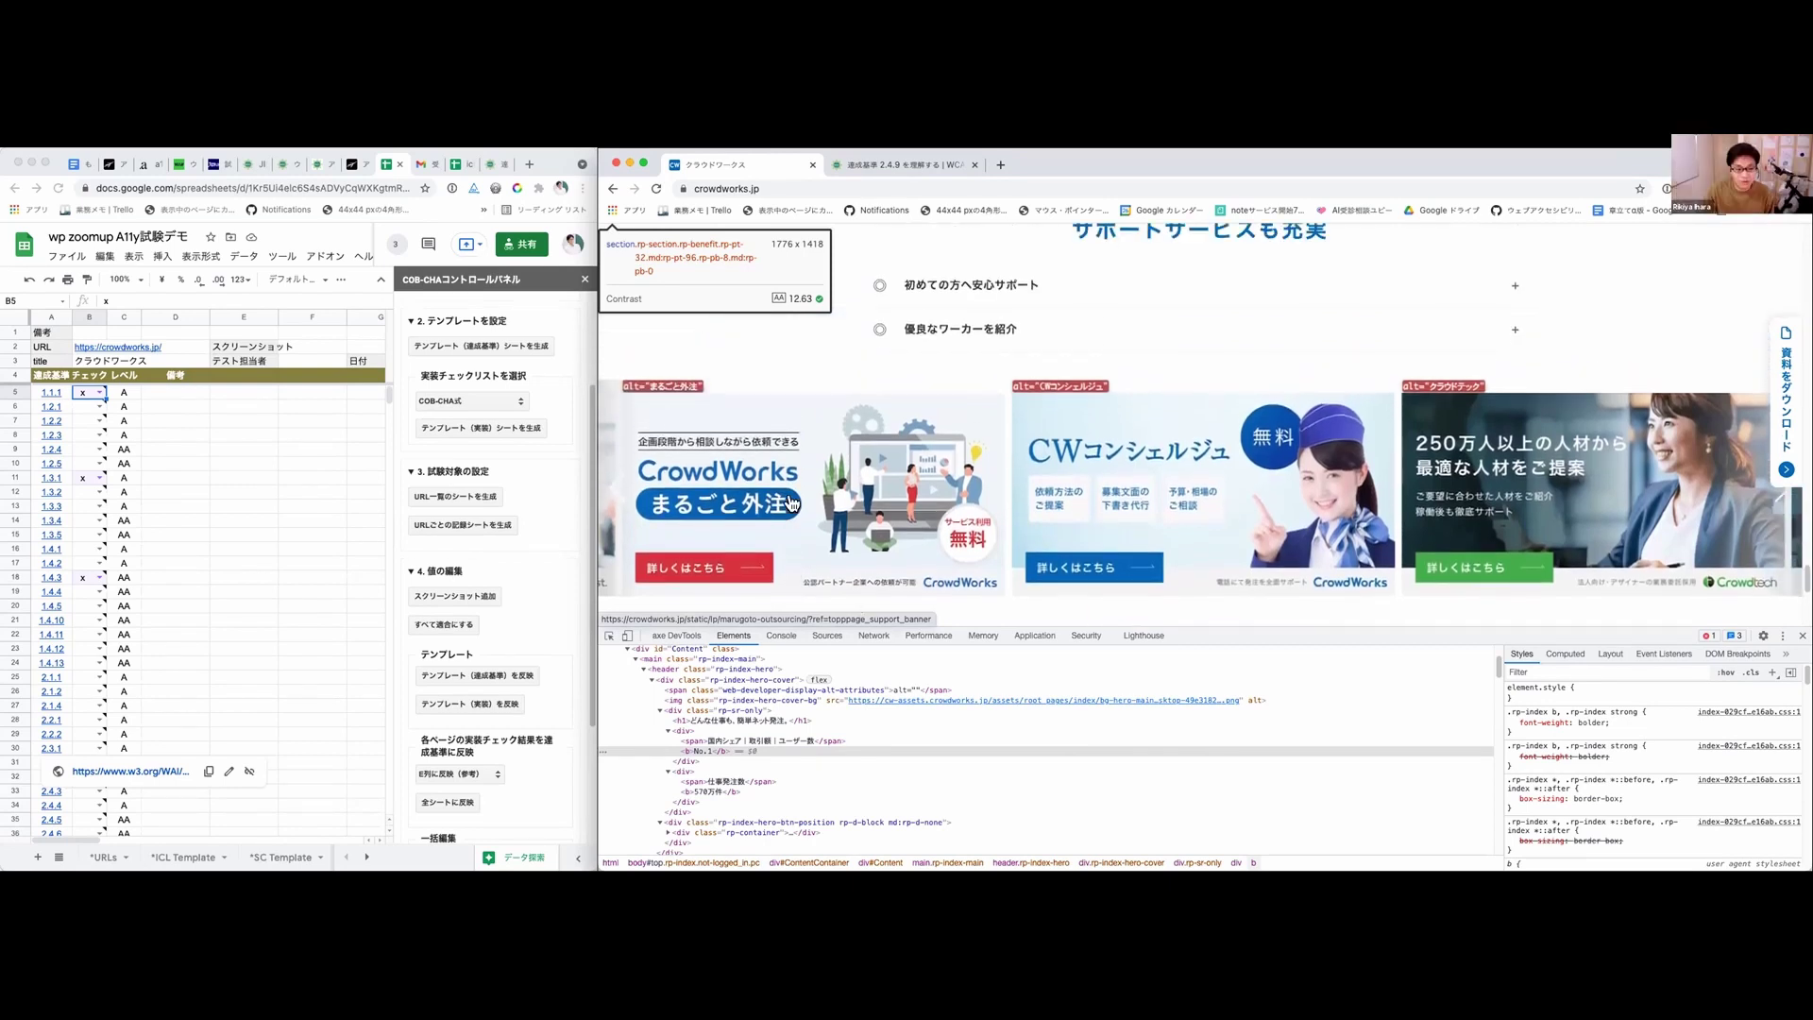
scroll(792, 502, "up", 1)
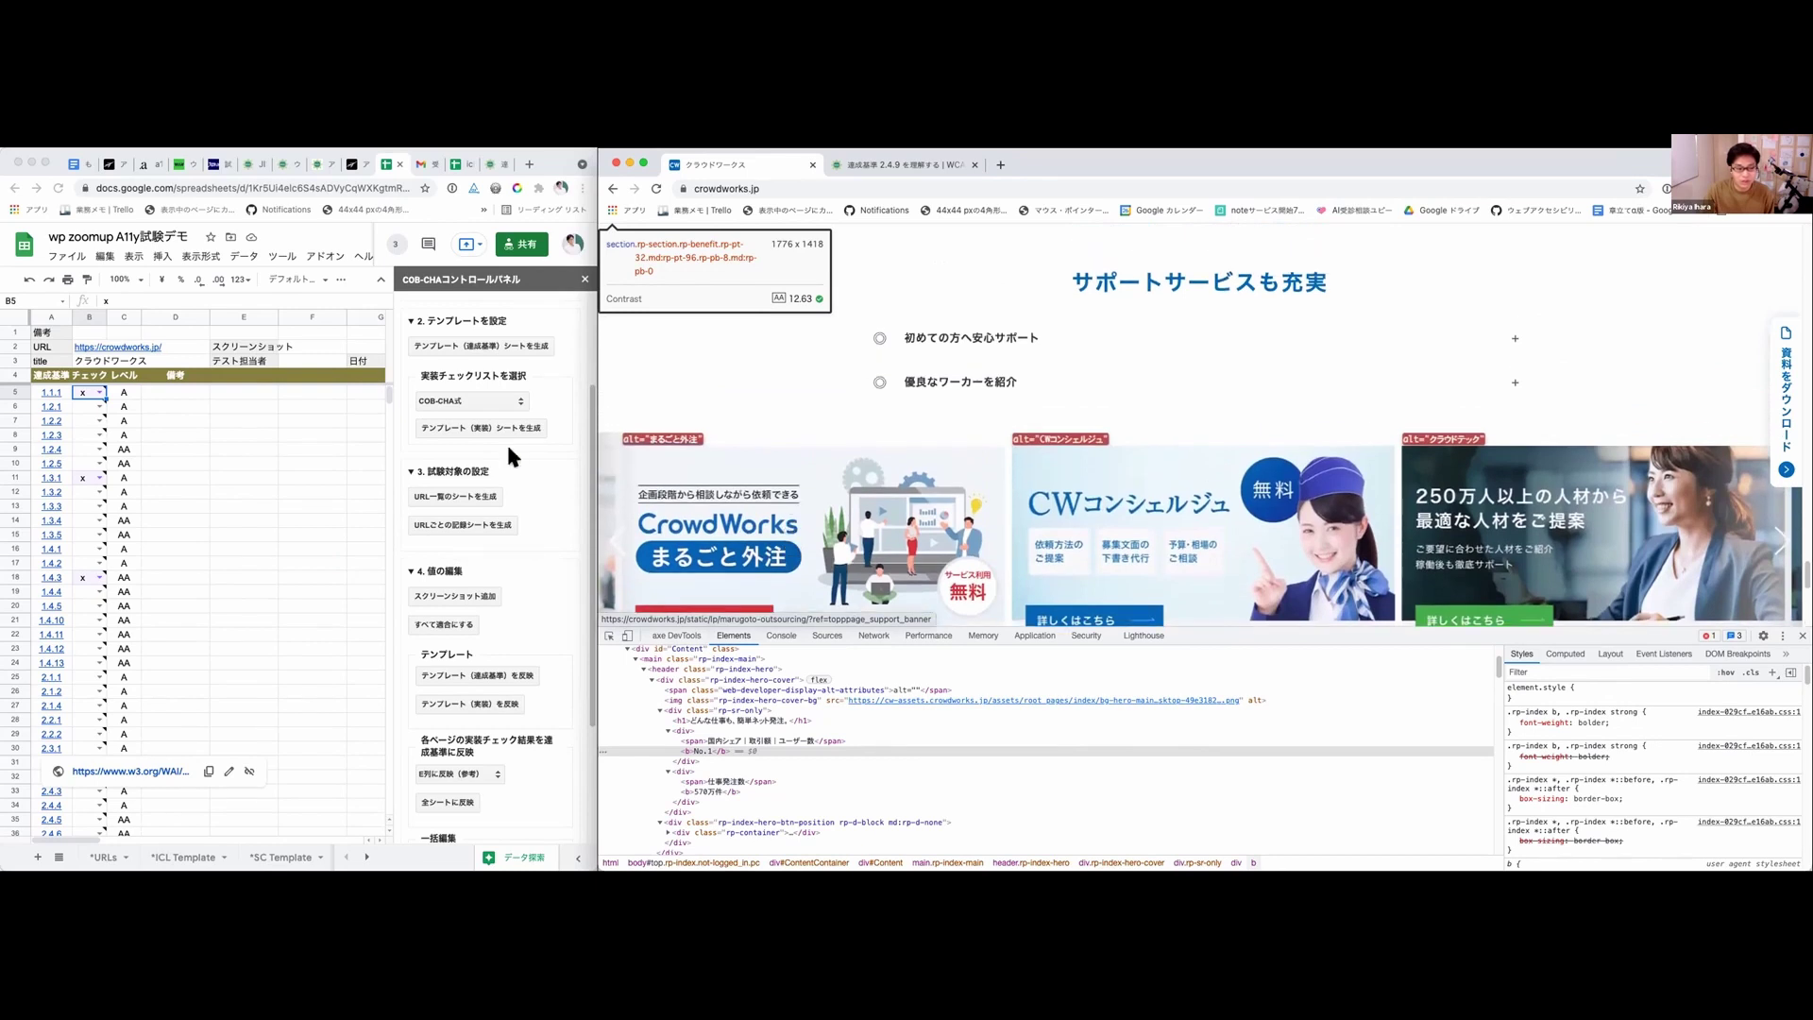
Step: Mark success criteria 1.2.1 through 1.2.5 as "-" in the check column of the test sheet
left_click(93, 398)
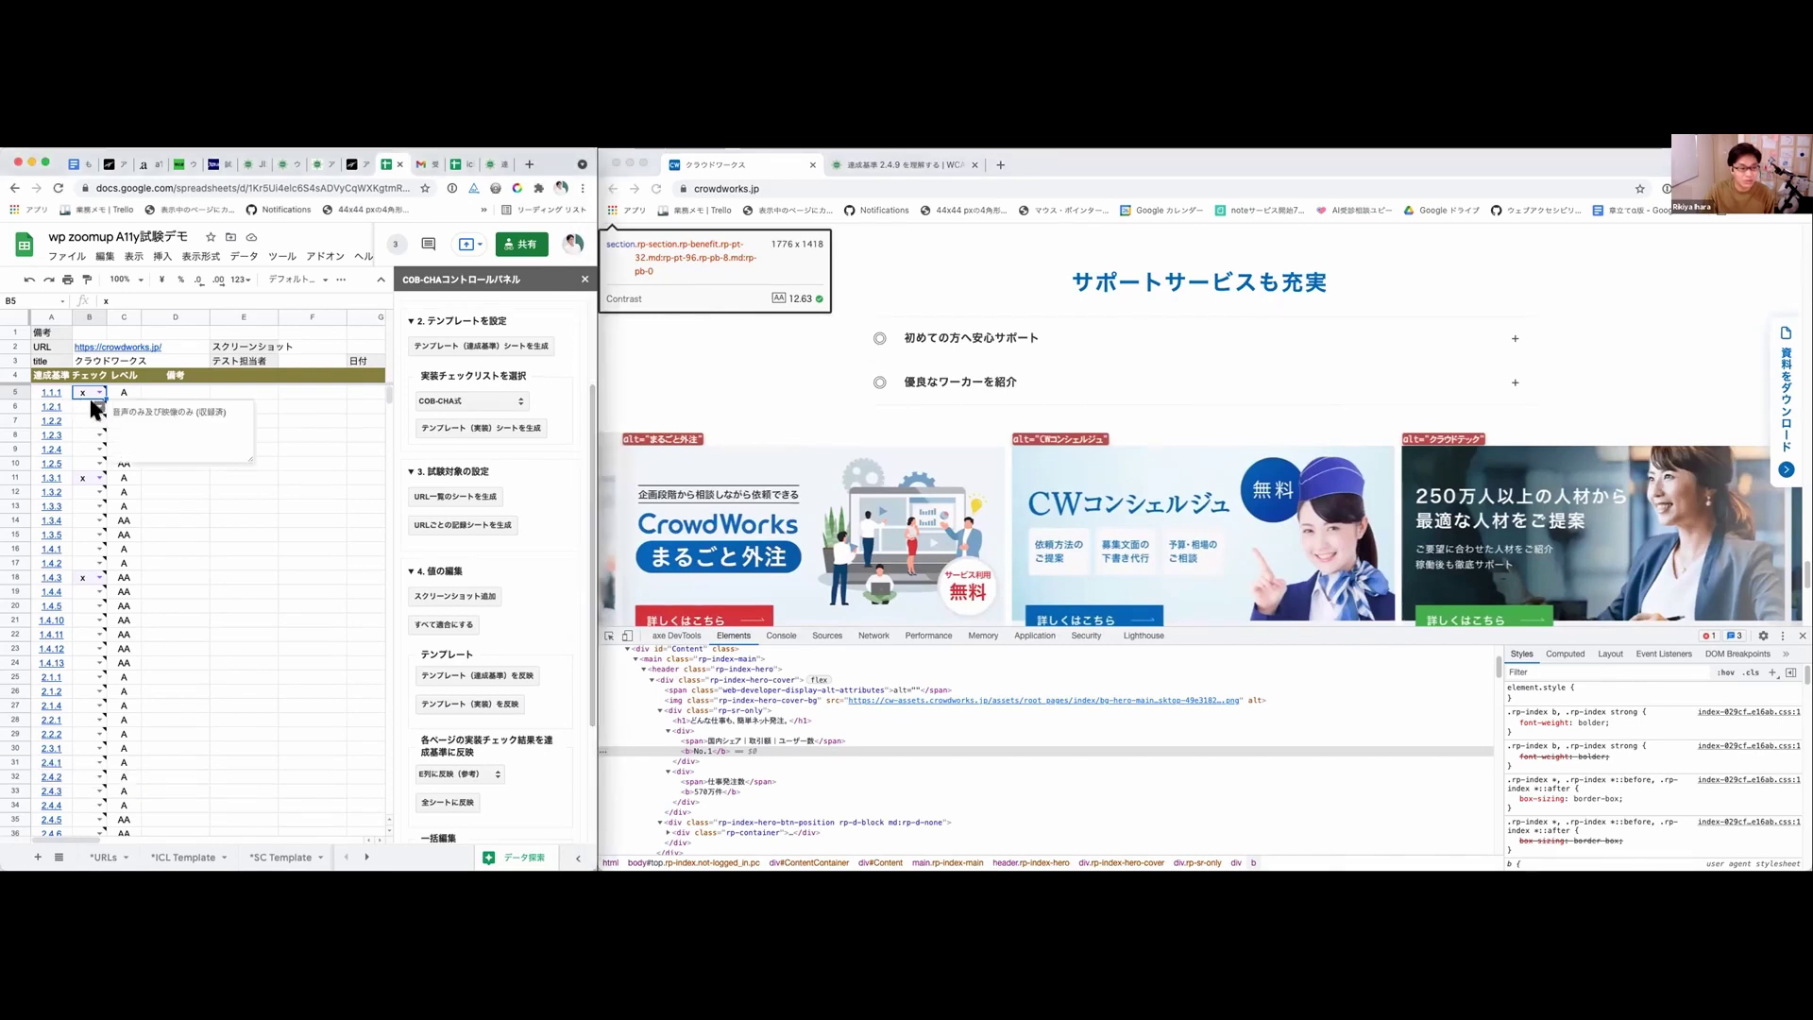
scroll(851, 450, "up", 8)
scroll(852, 450, "up", 5)
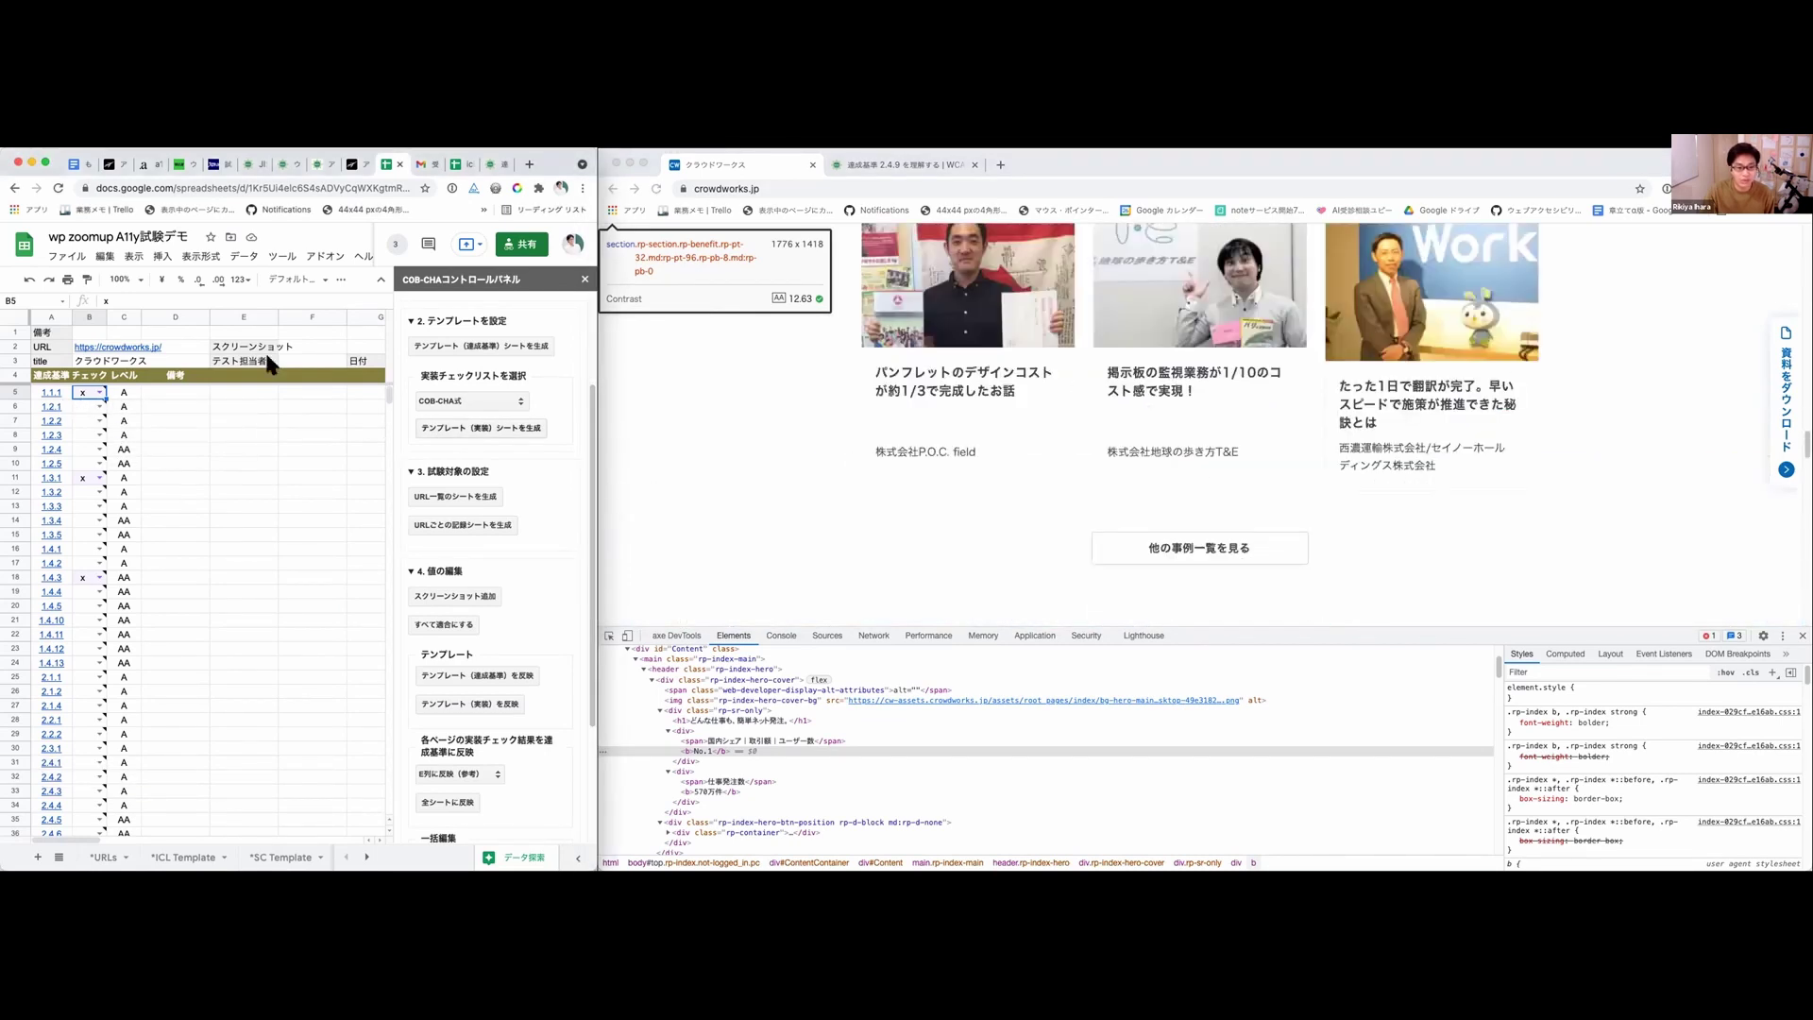
left_click(99, 406)
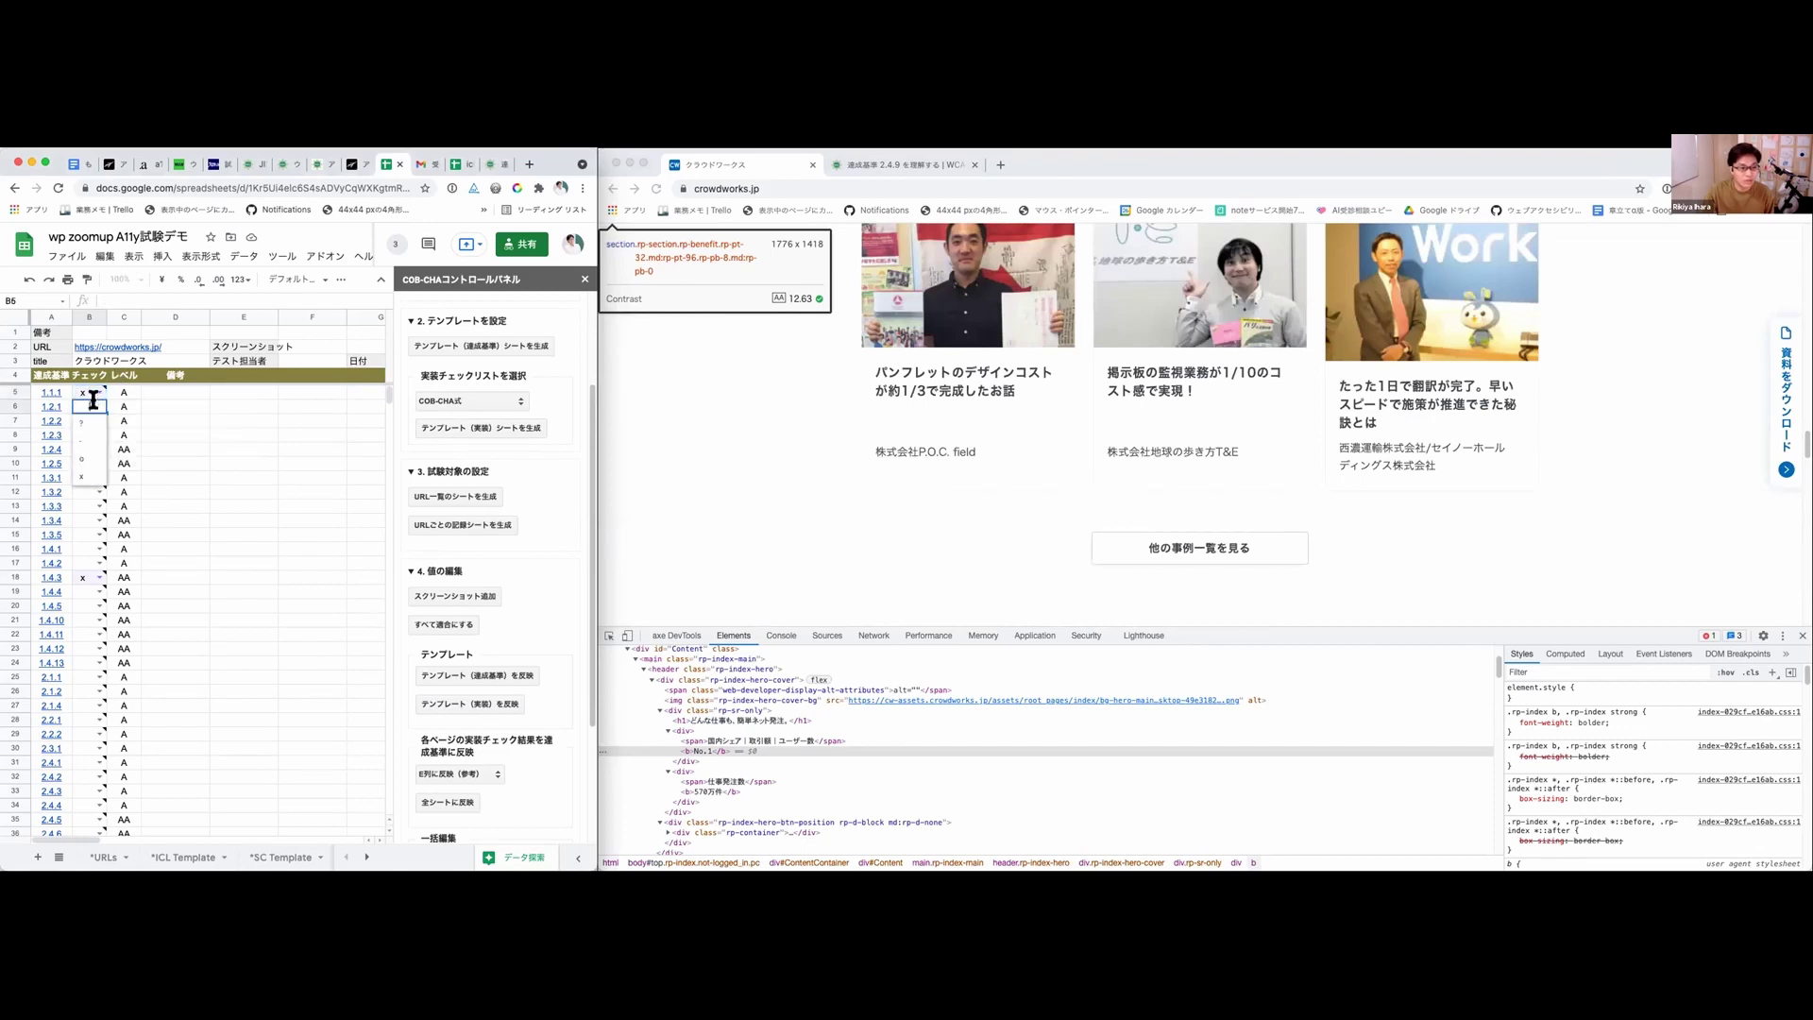
left_click(92, 437)
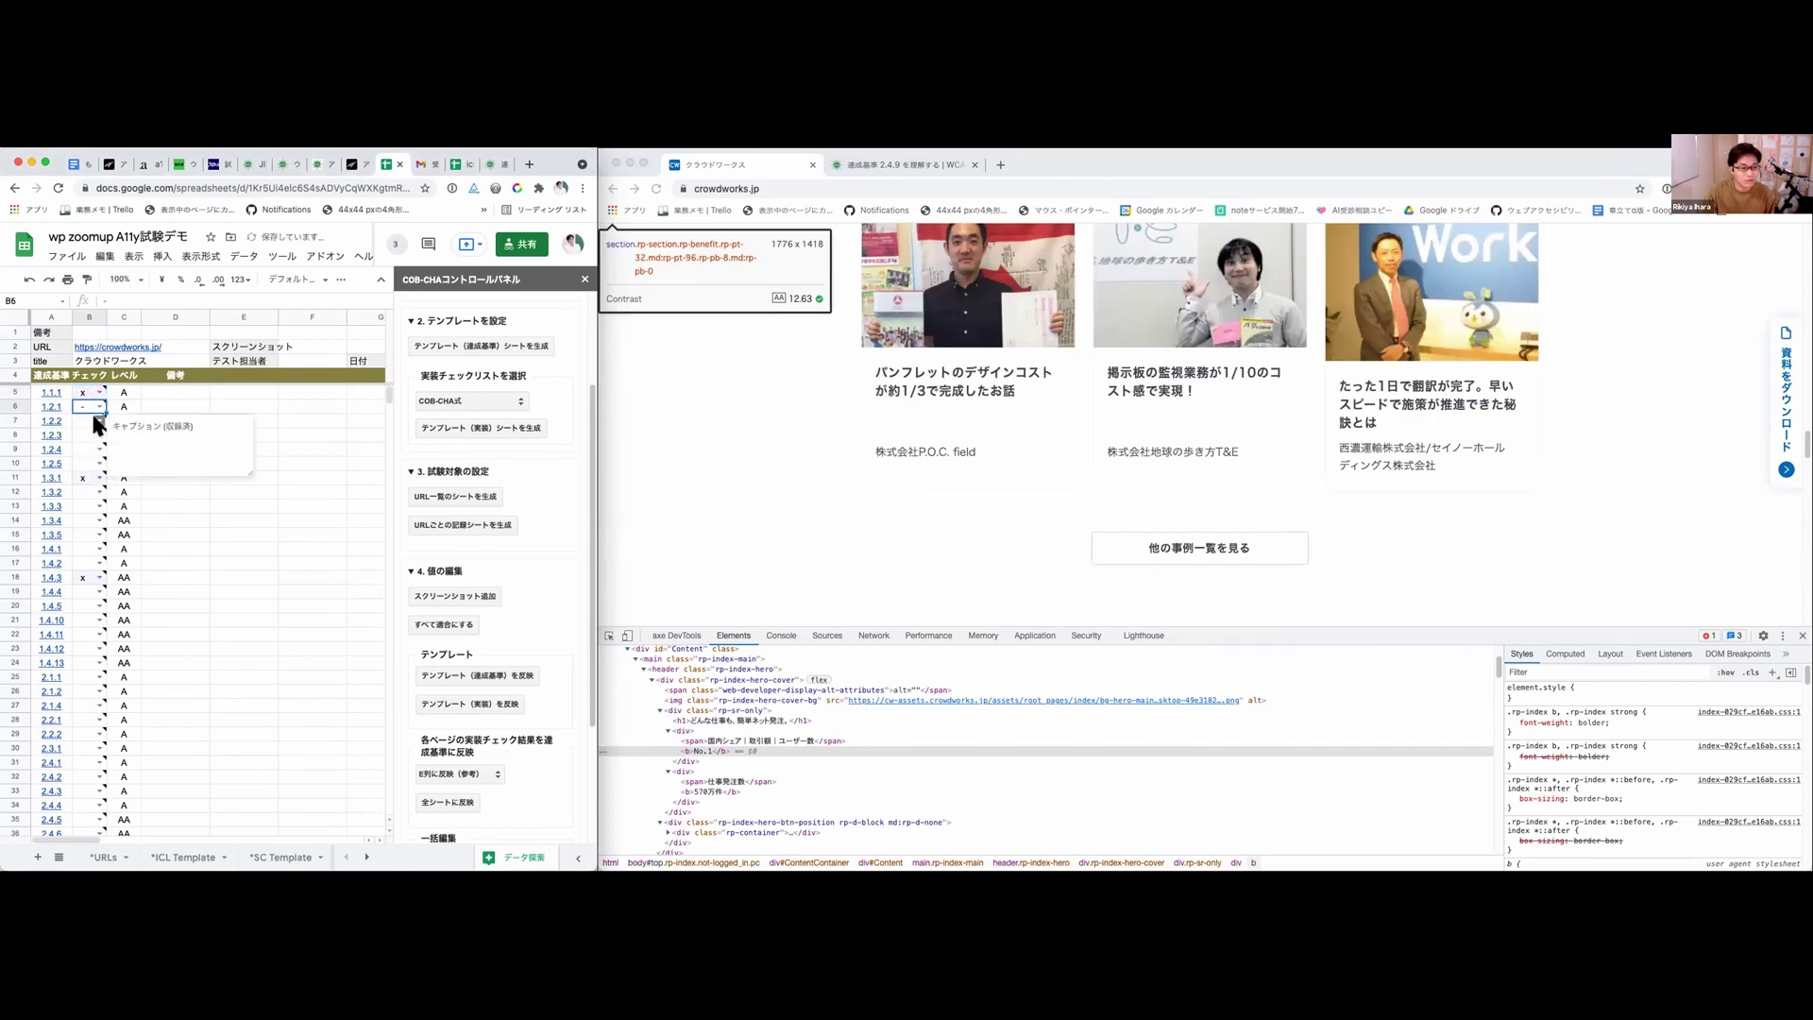
left_click(96, 422)
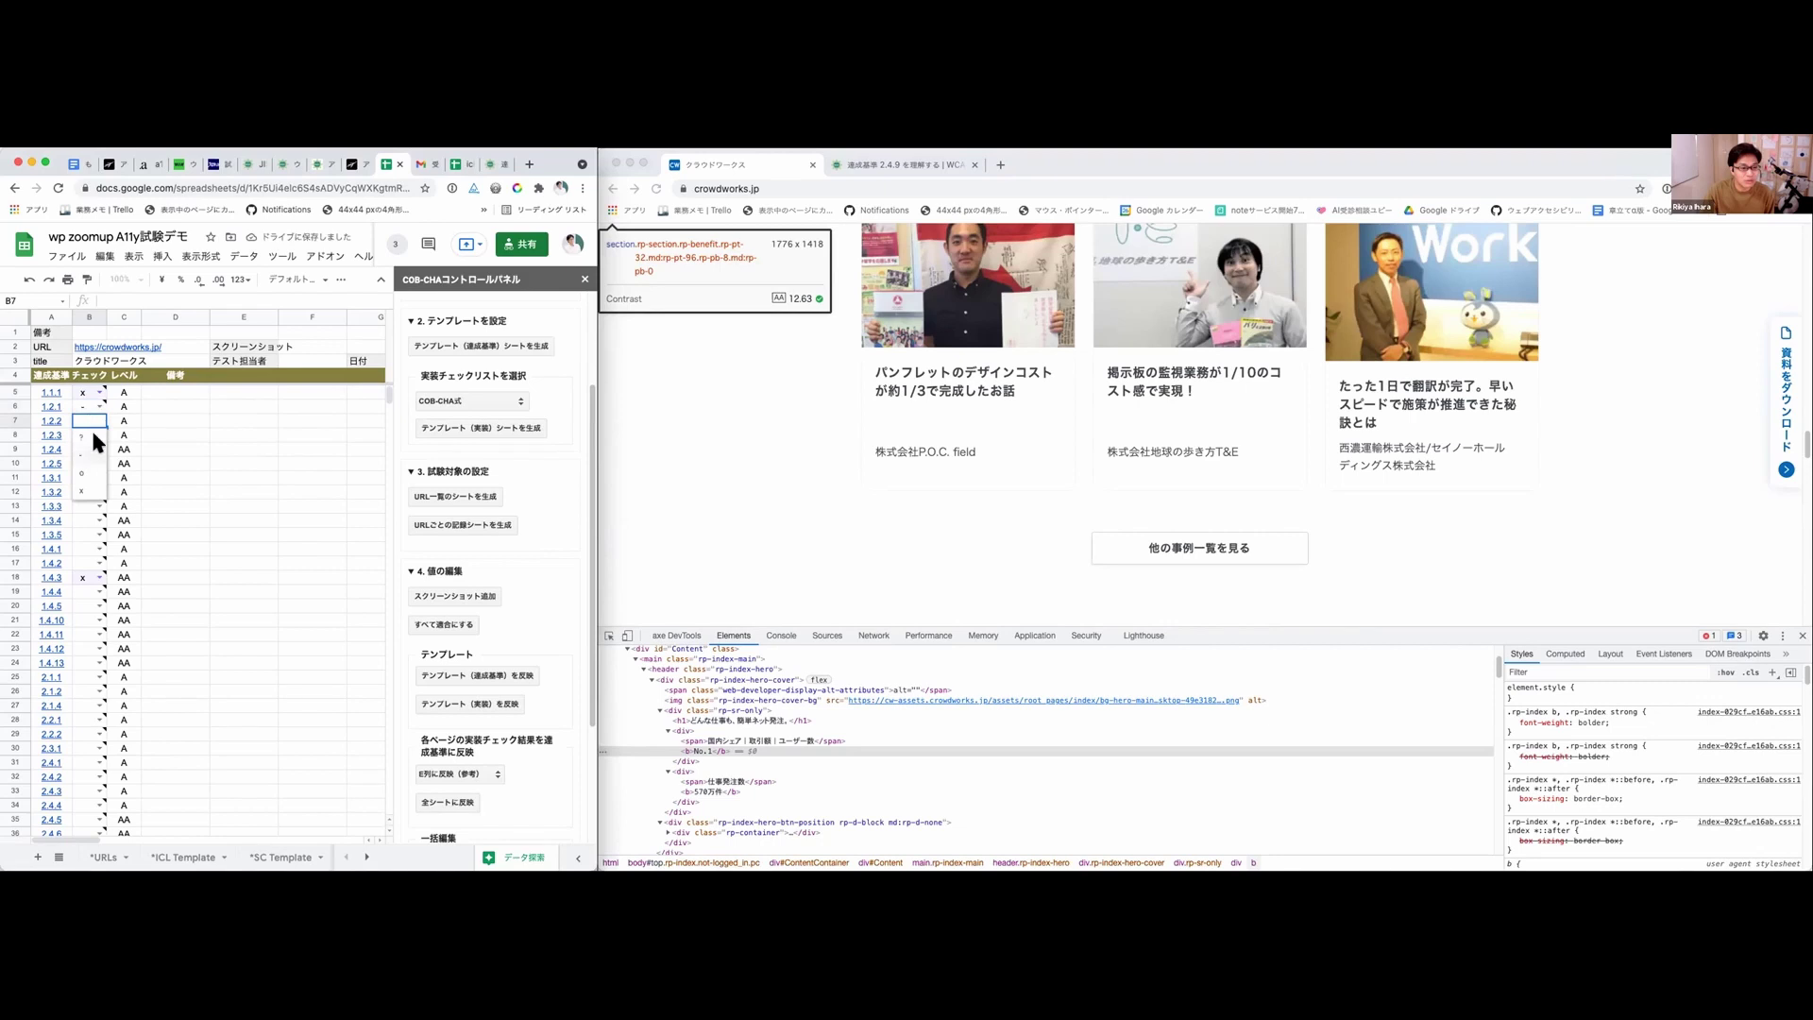
left_click(83, 455)
left_click(94, 433)
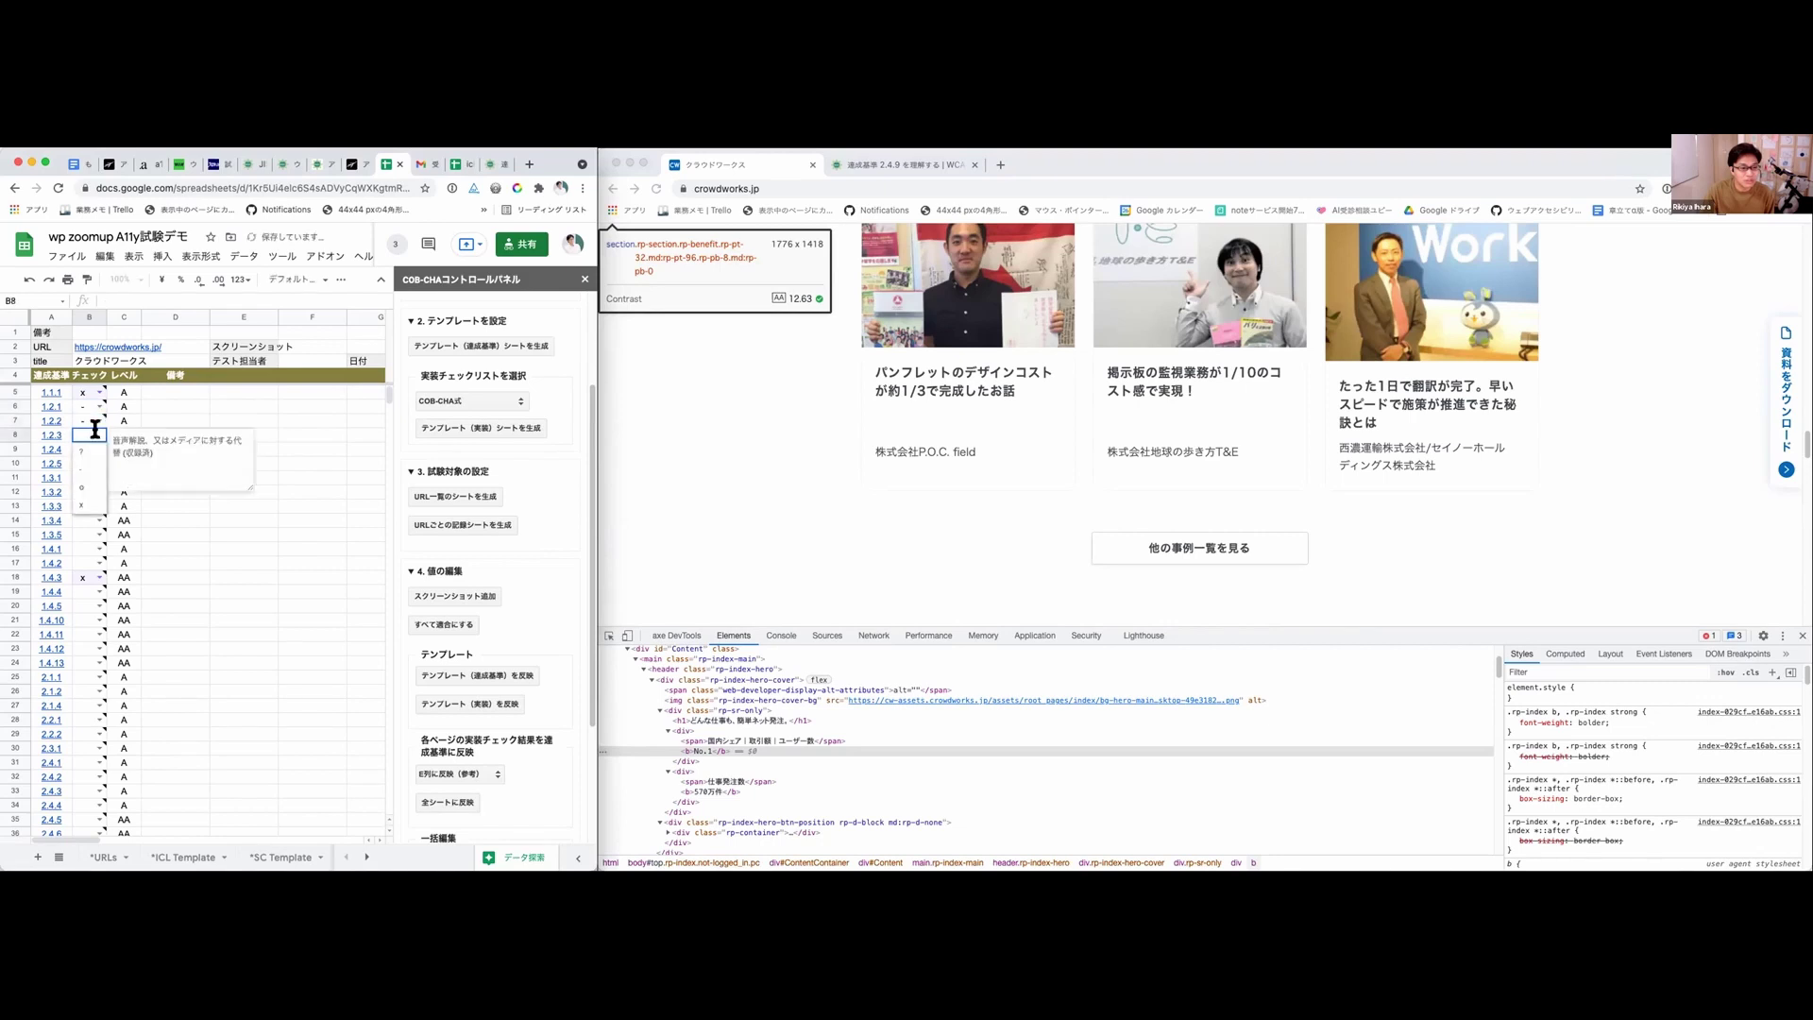
left_click(91, 467)
left_click(93, 450)
left_click(93, 482)
left_click(94, 463)
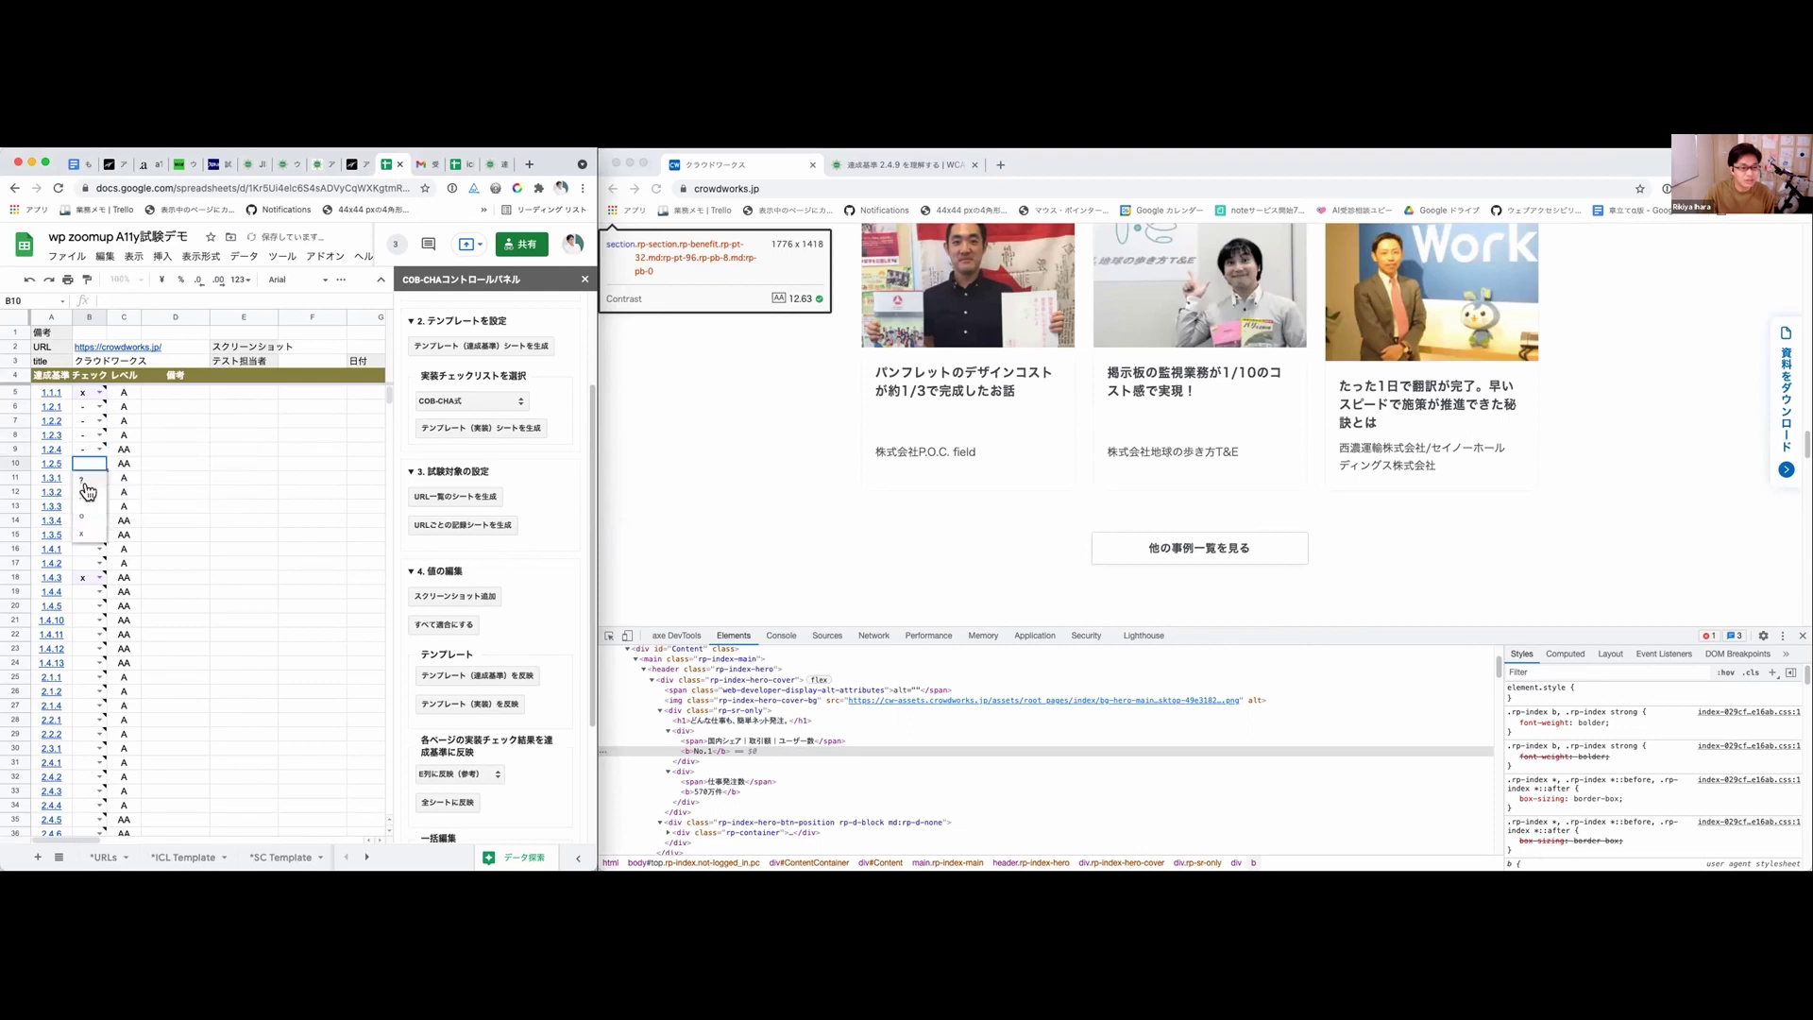
left_click(88, 491)
Step: Review the content order from the customer success stories up to the hero area and down to the job category section
mouse_move(98, 496)
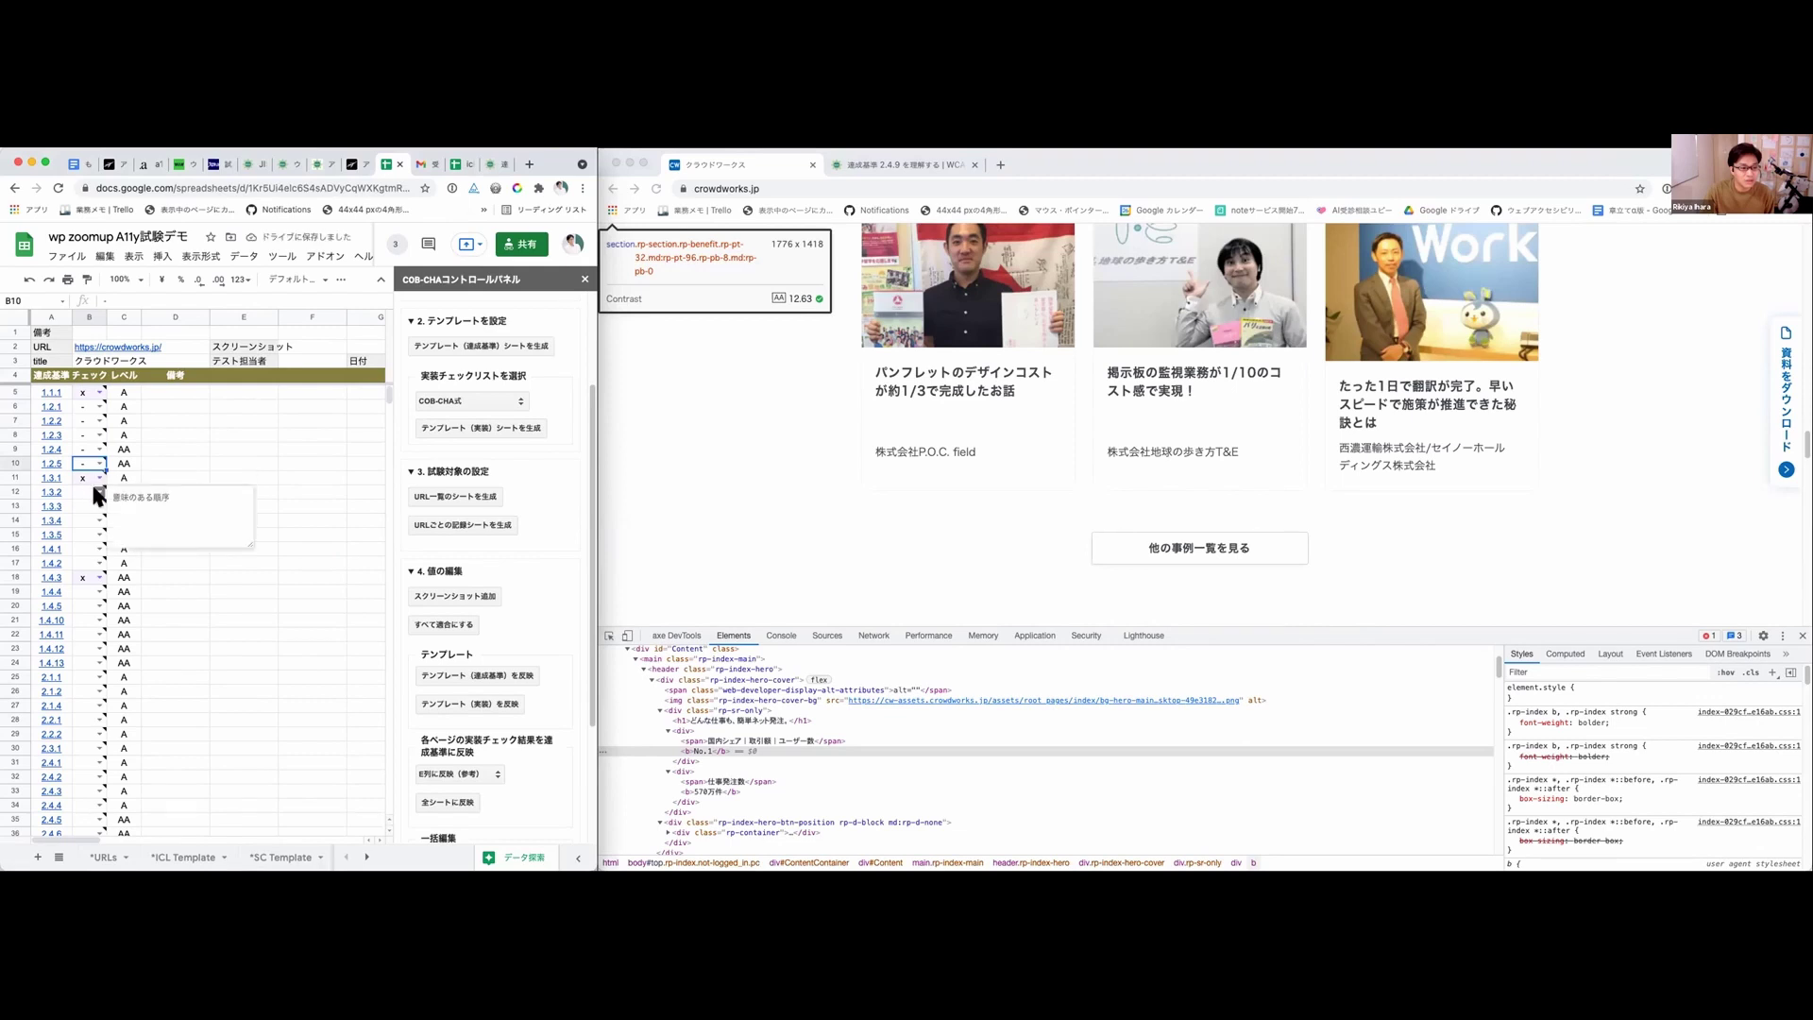
left_click(142, 450)
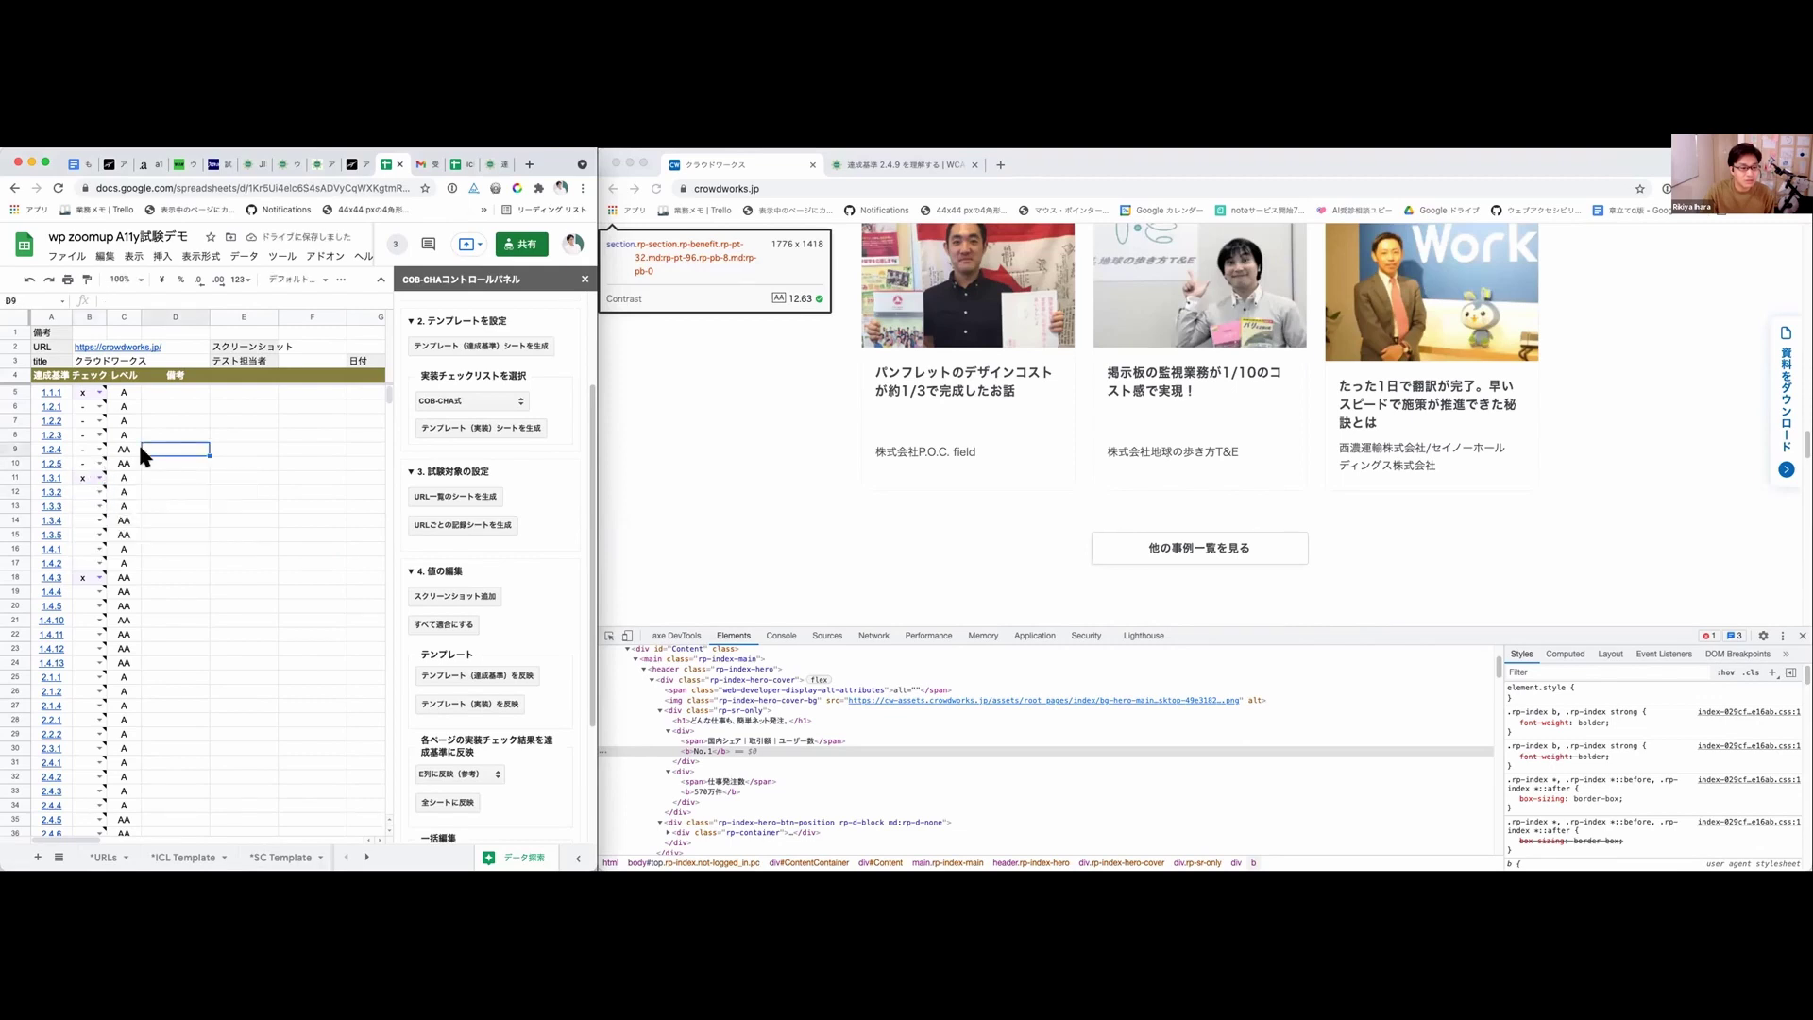
scroll(820, 493, "up", 3)
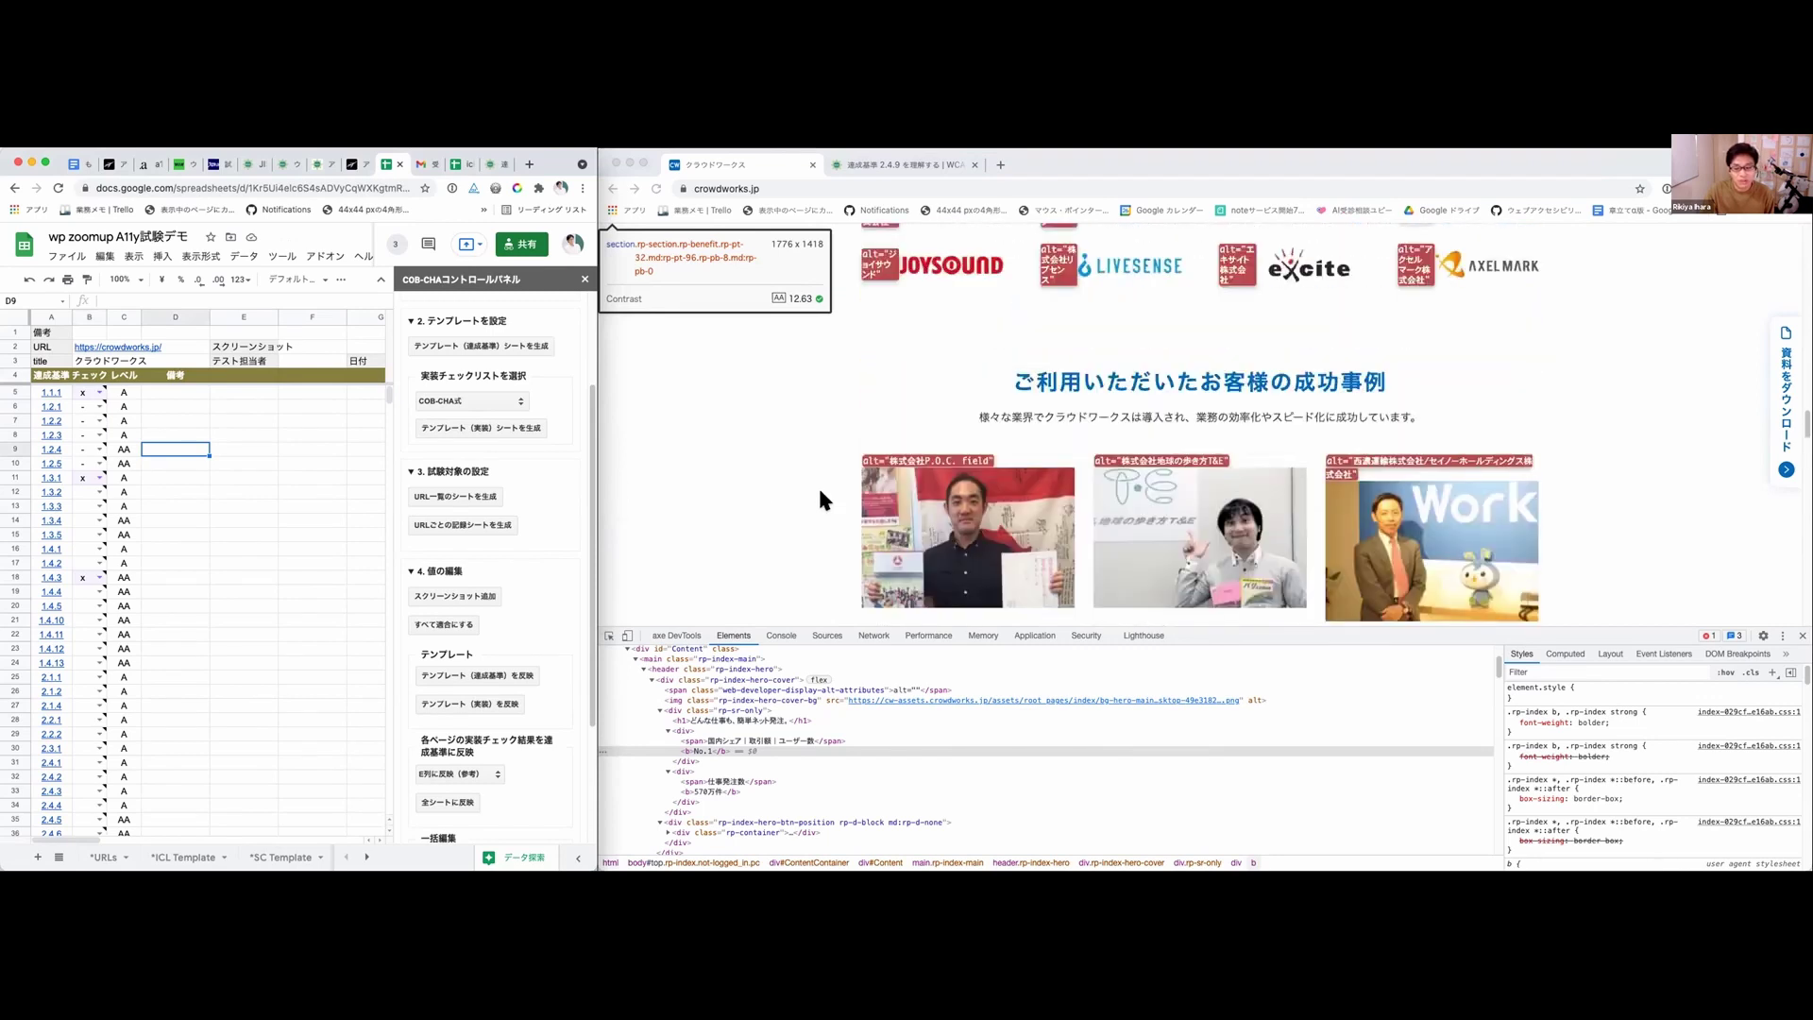
scroll(817, 486, "up", 10)
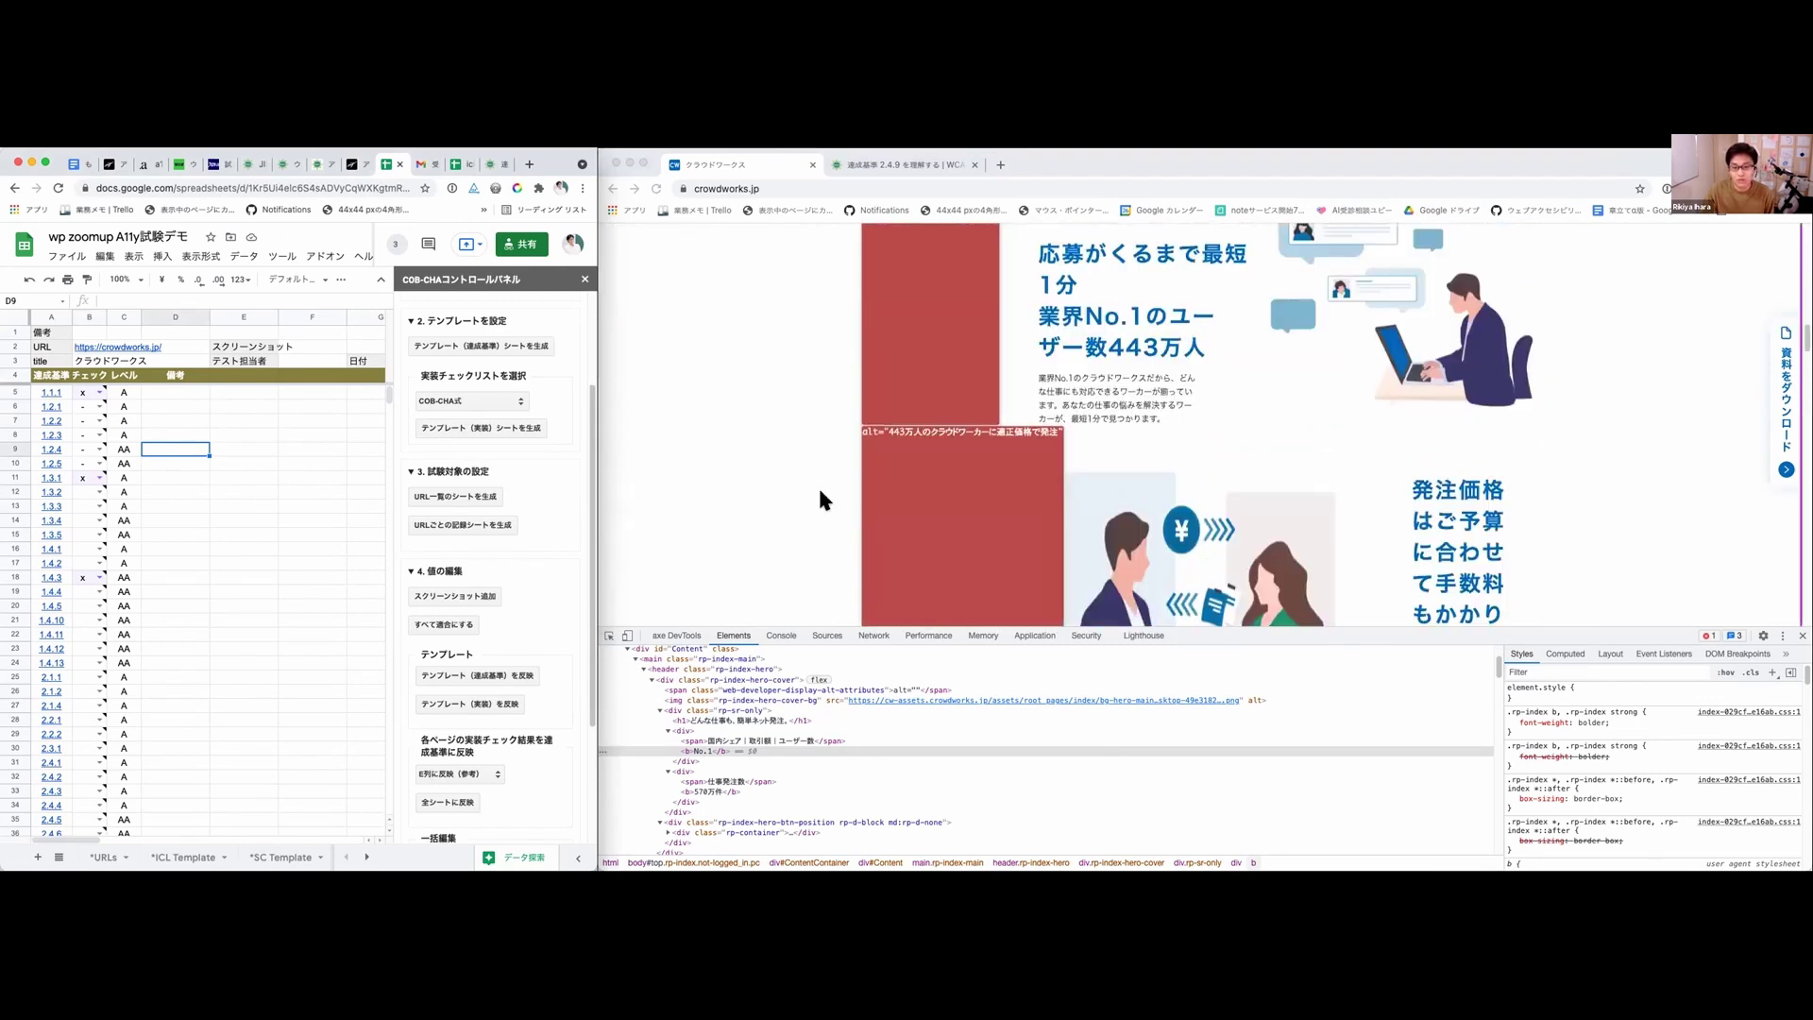
scroll(818, 501, "up", 10)
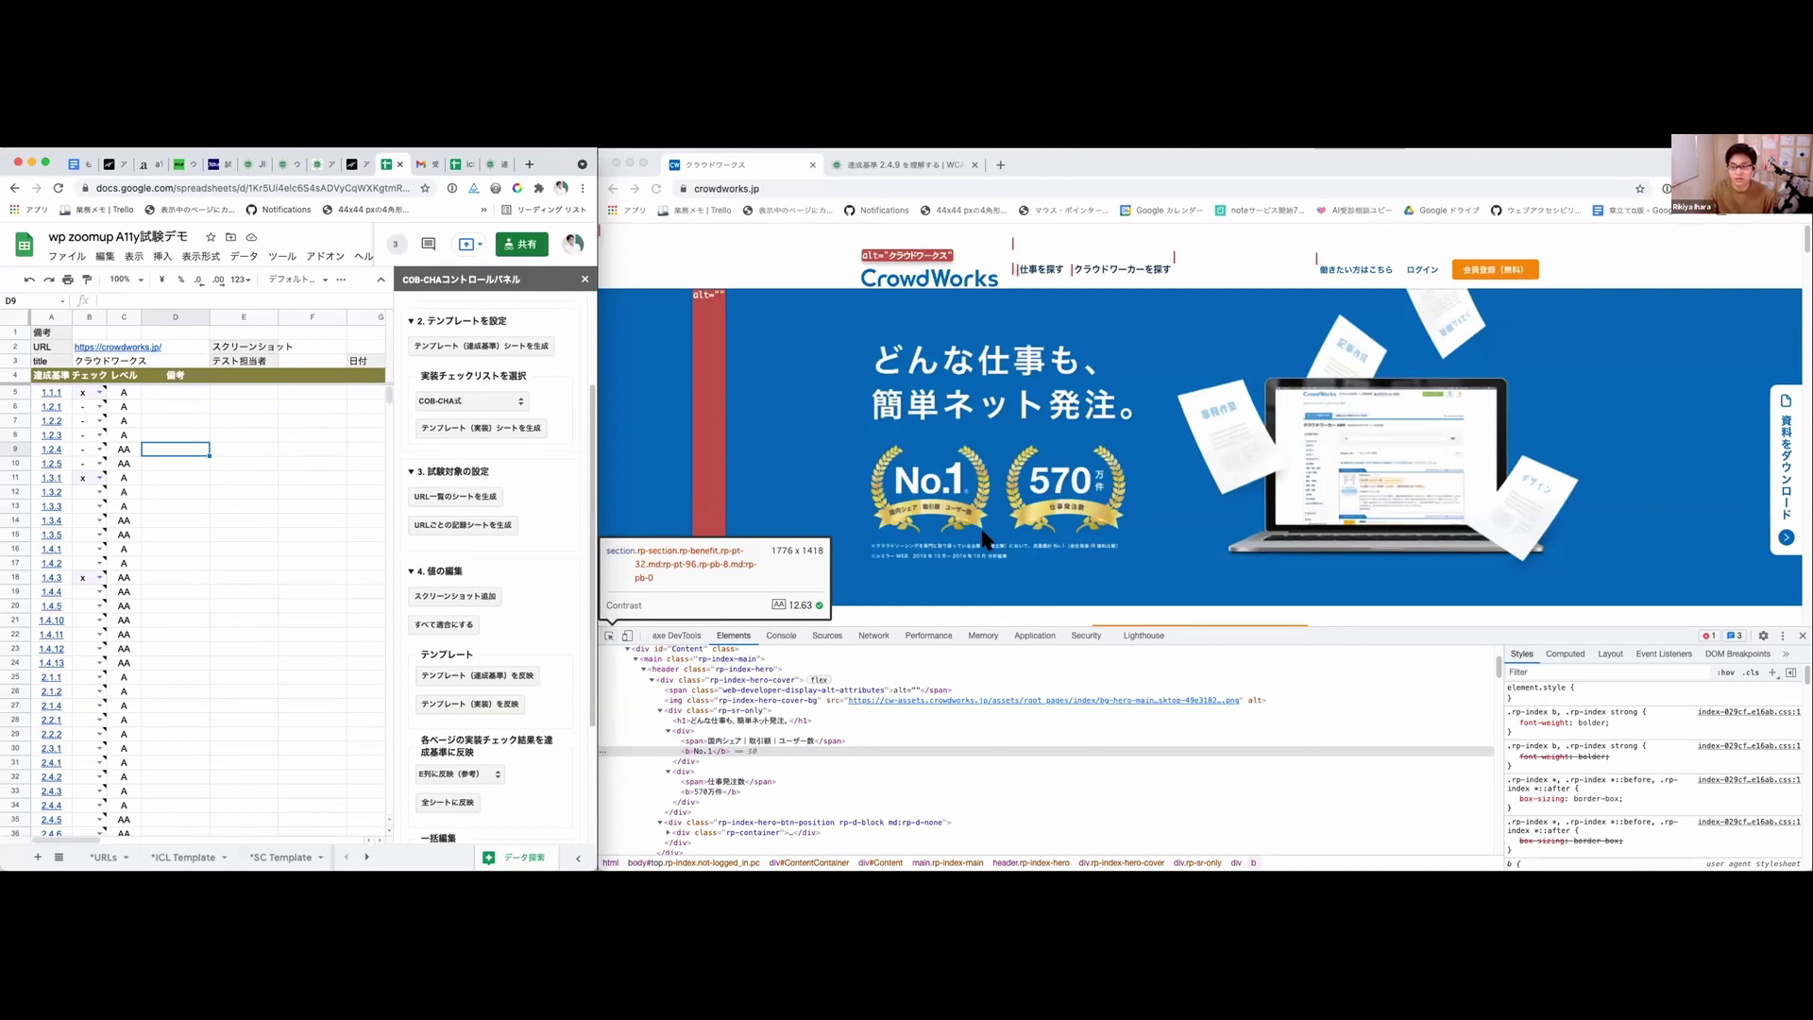
scroll(982, 537, "down", 2)
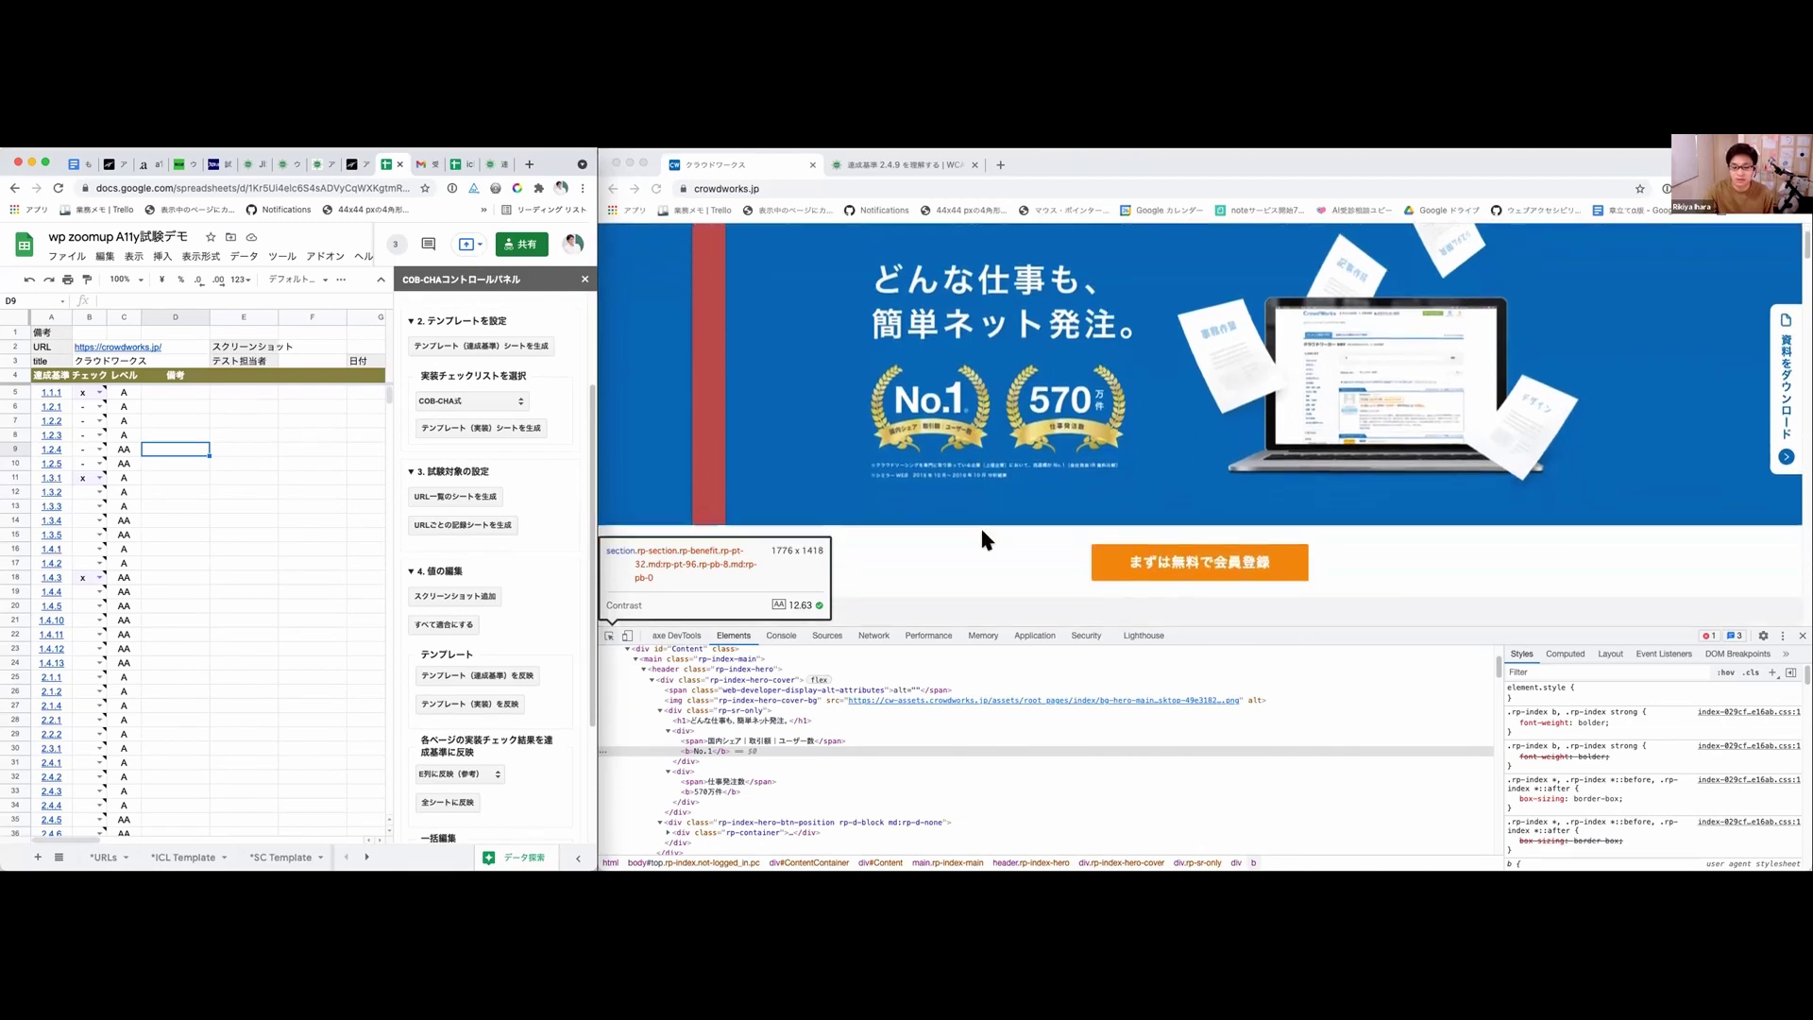
scroll(982, 532, "down", 5)
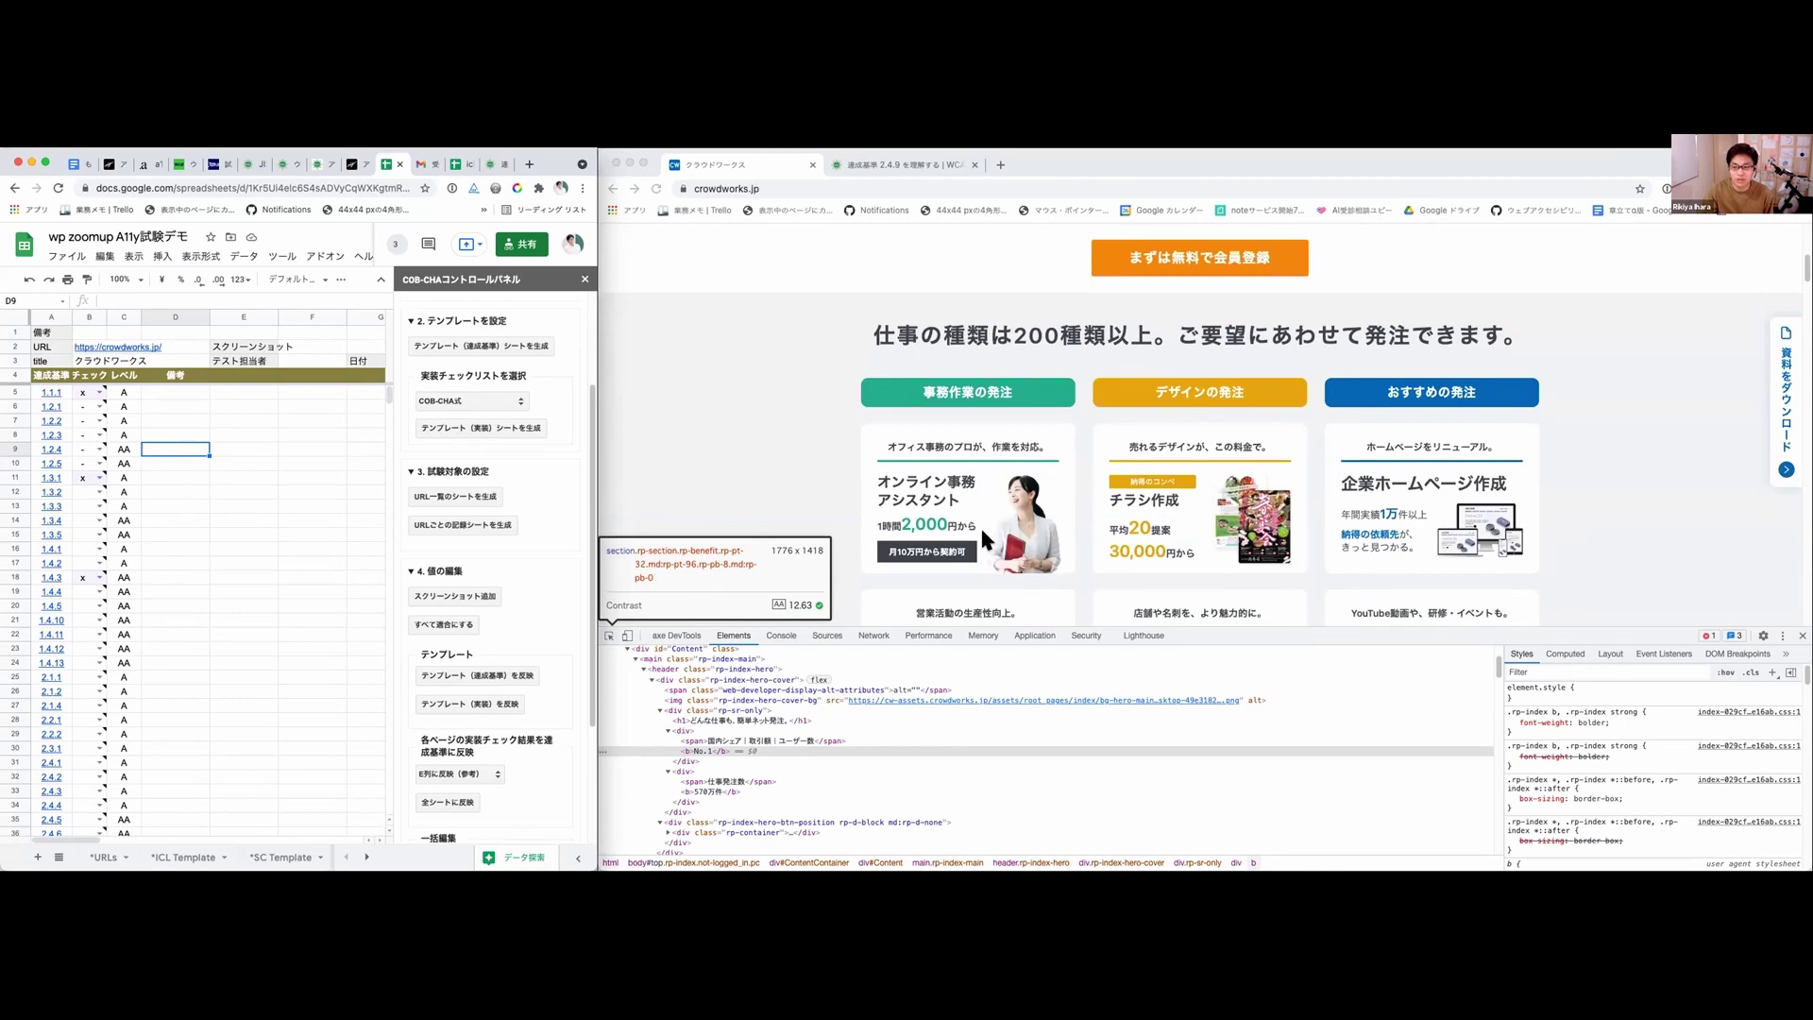
scroll(978, 524, "down", 1)
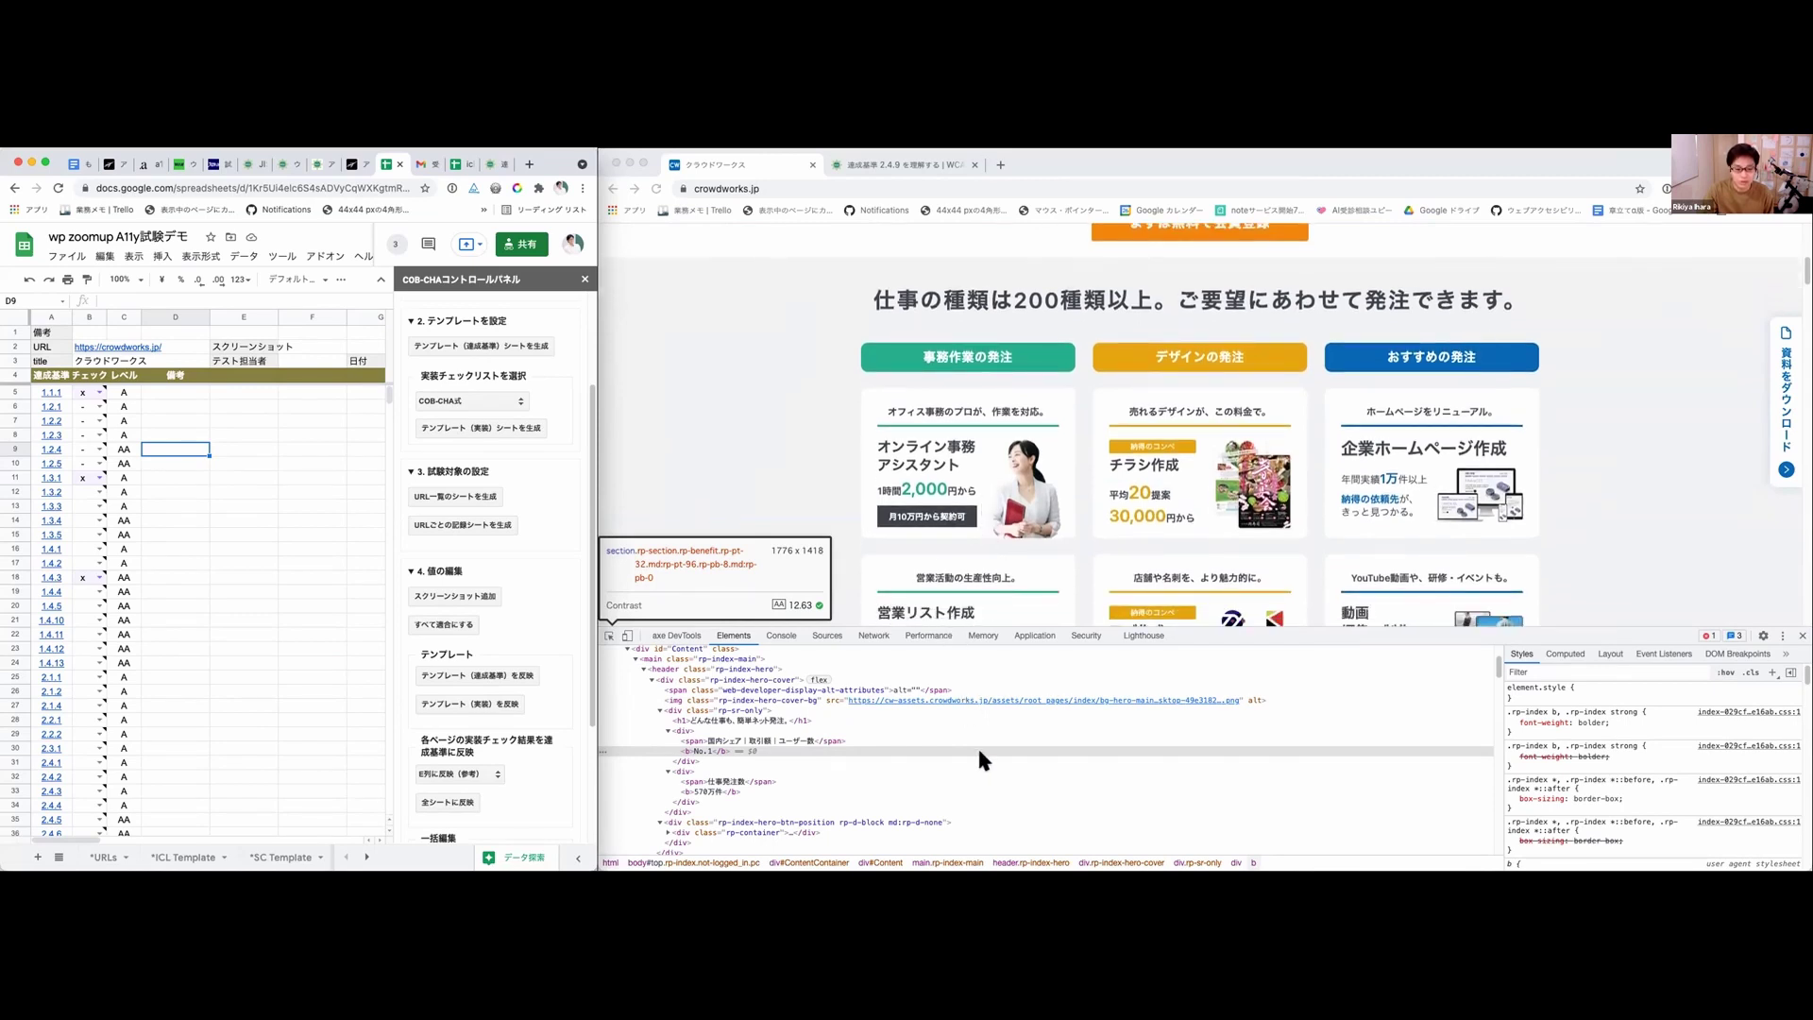
scroll(979, 753, "down", 10)
scroll(979, 752, "down", 6)
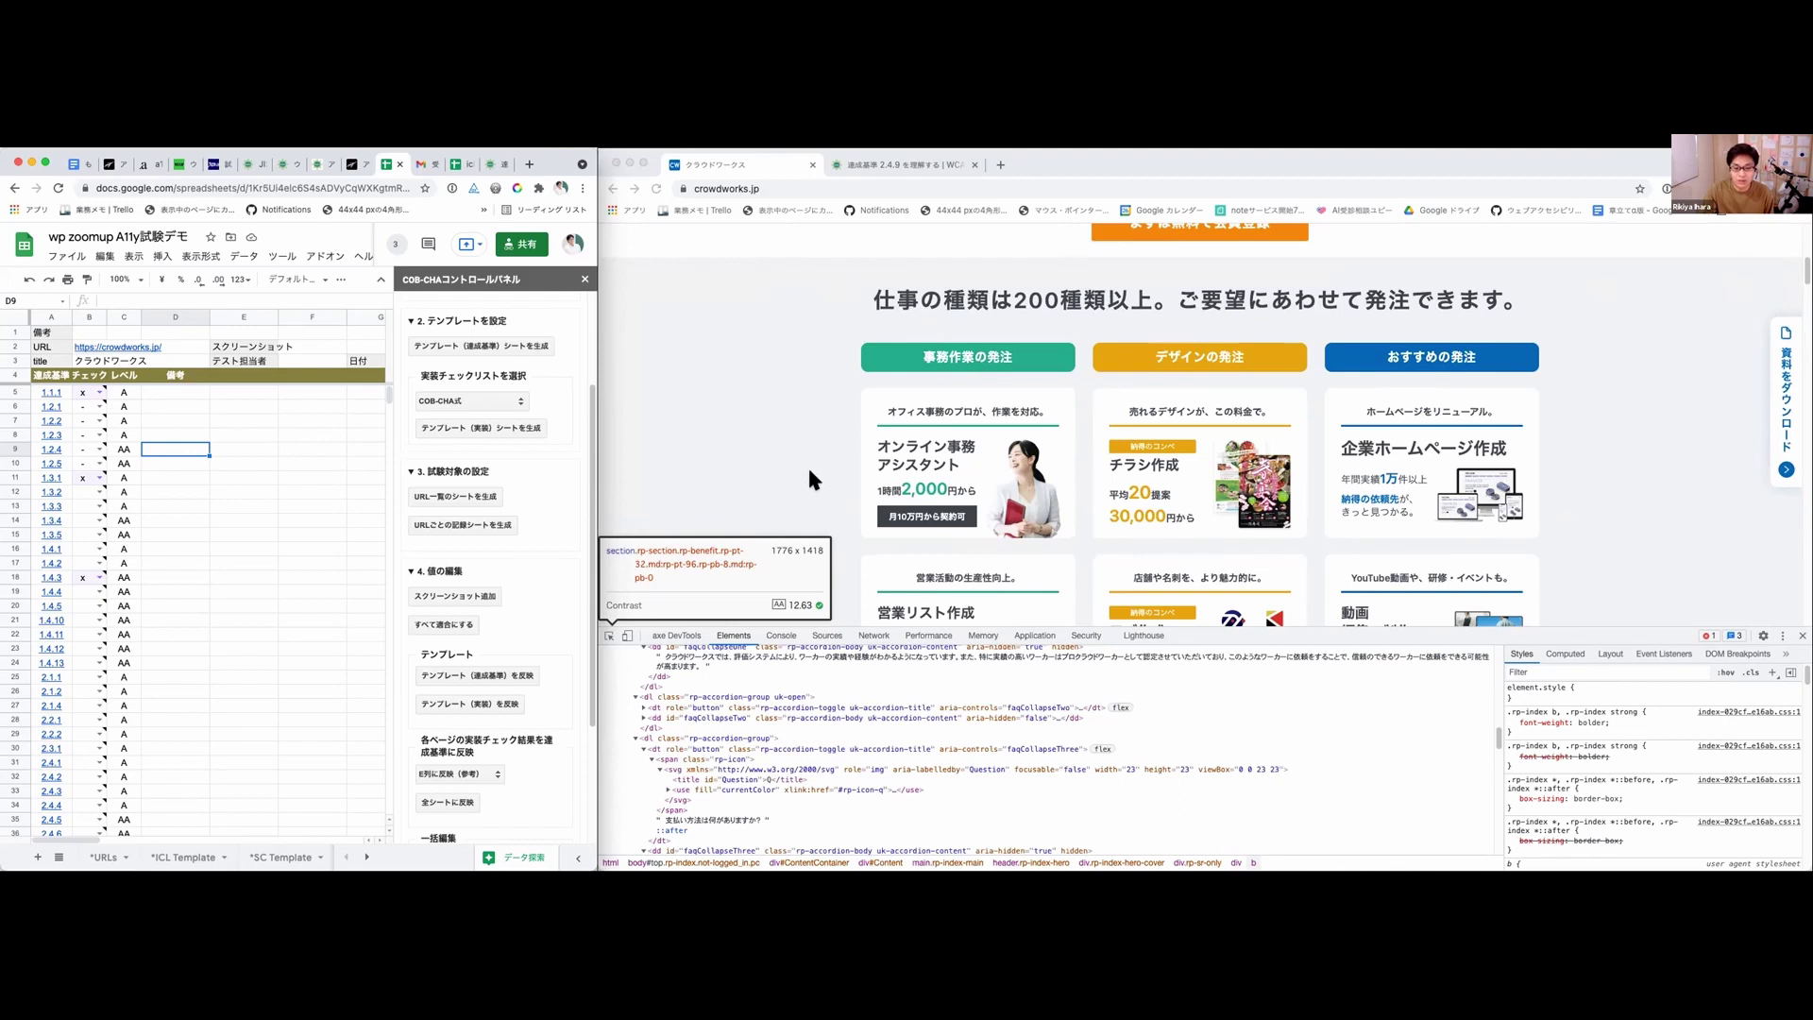
scroll(809, 472, "down", 1)
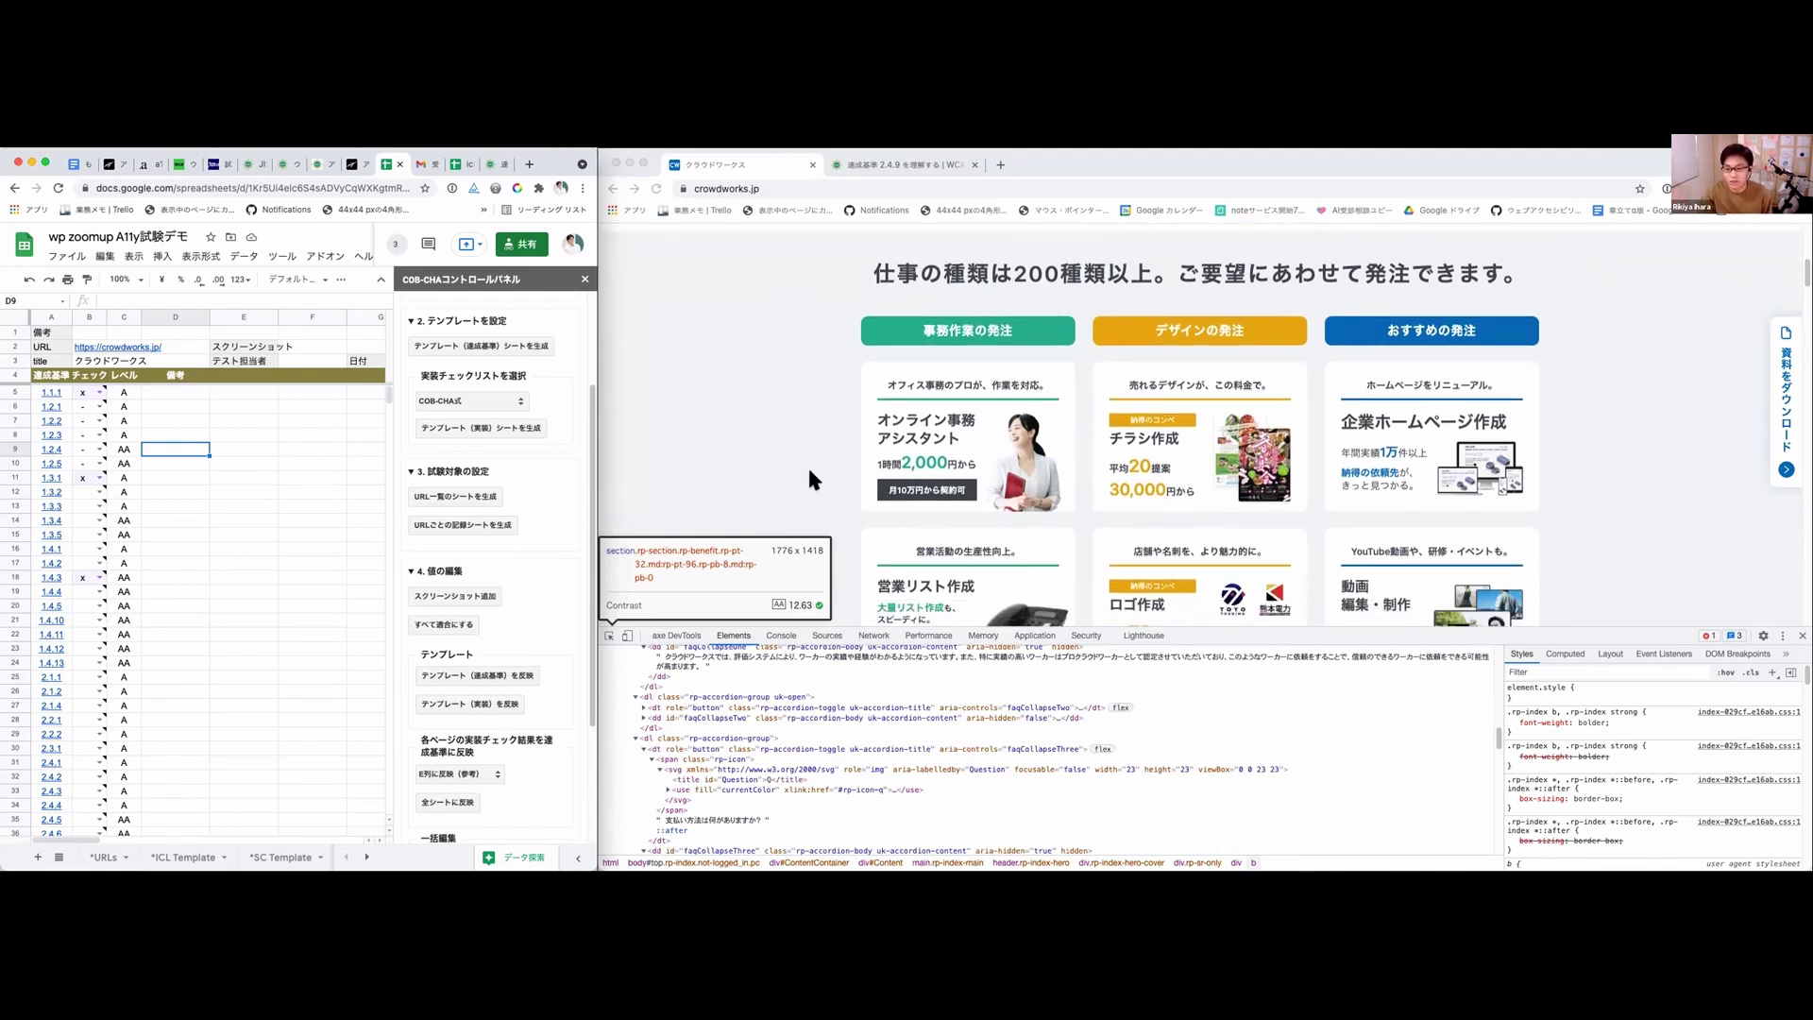
scroll(809, 472, "down", 1)
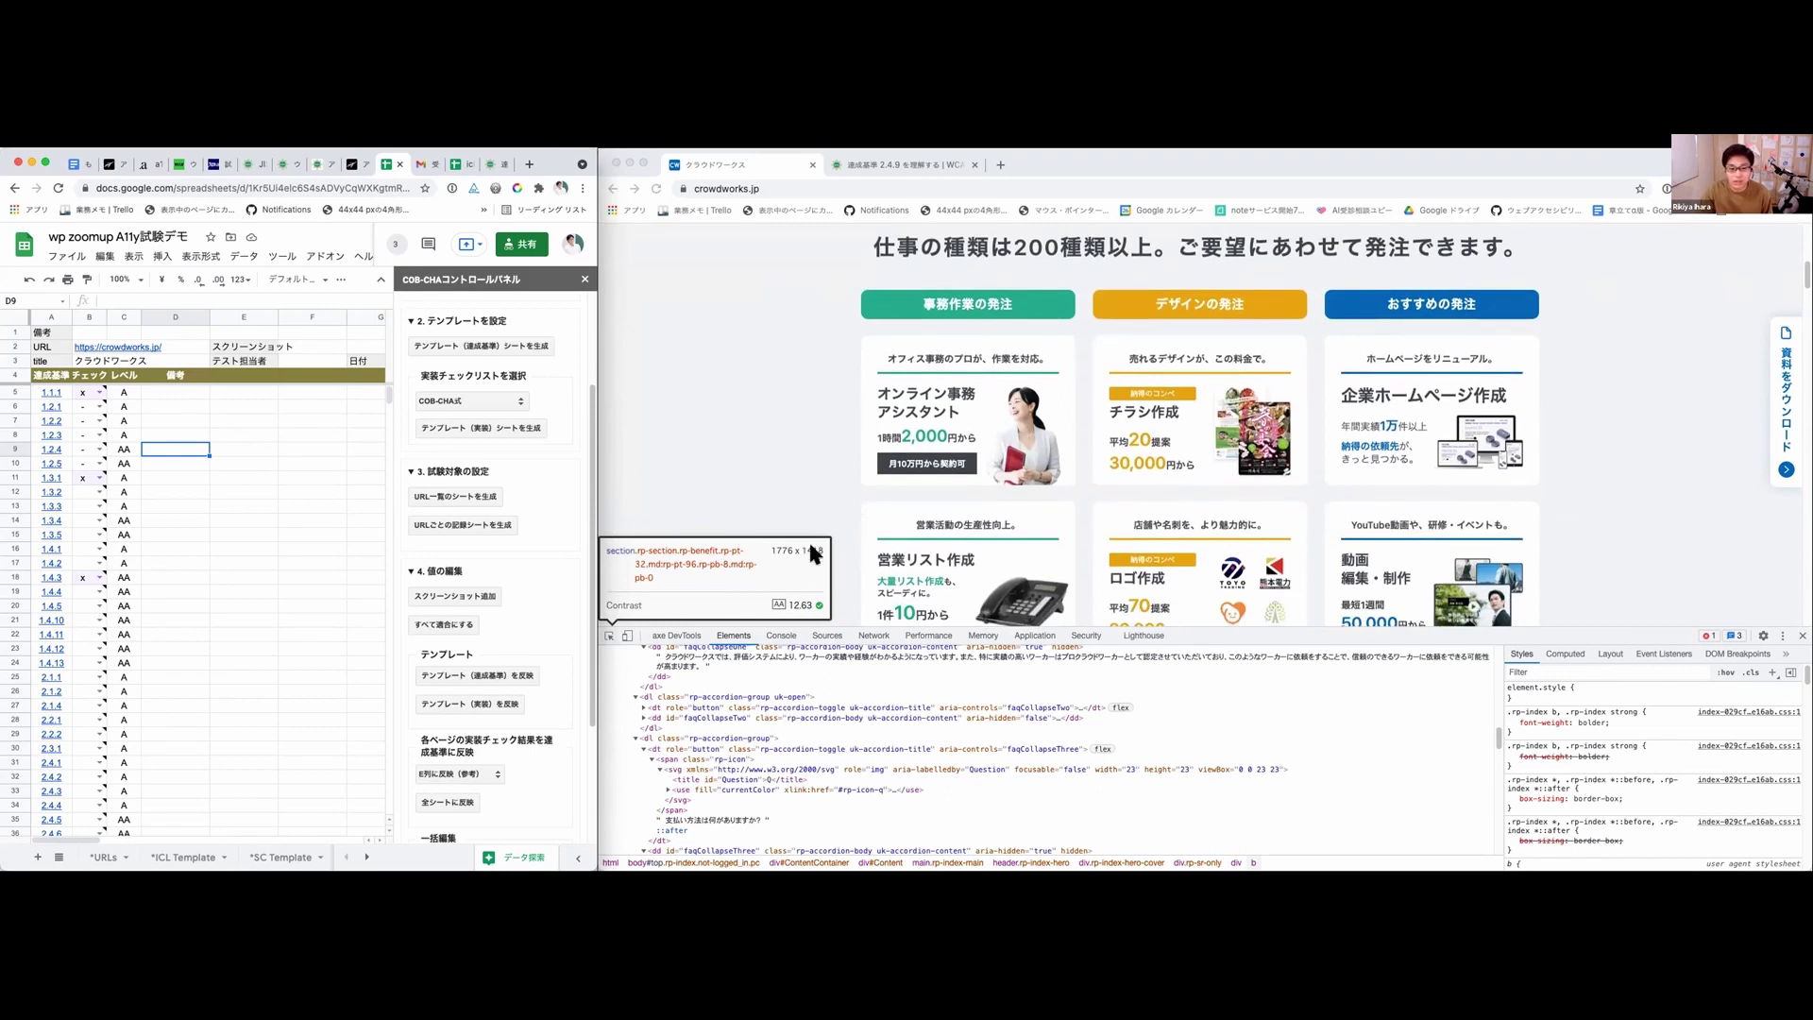
Step: Inspect the job category section and check the Clerical, Design and Recommend column divs in the DOM order
left_click(604, 636)
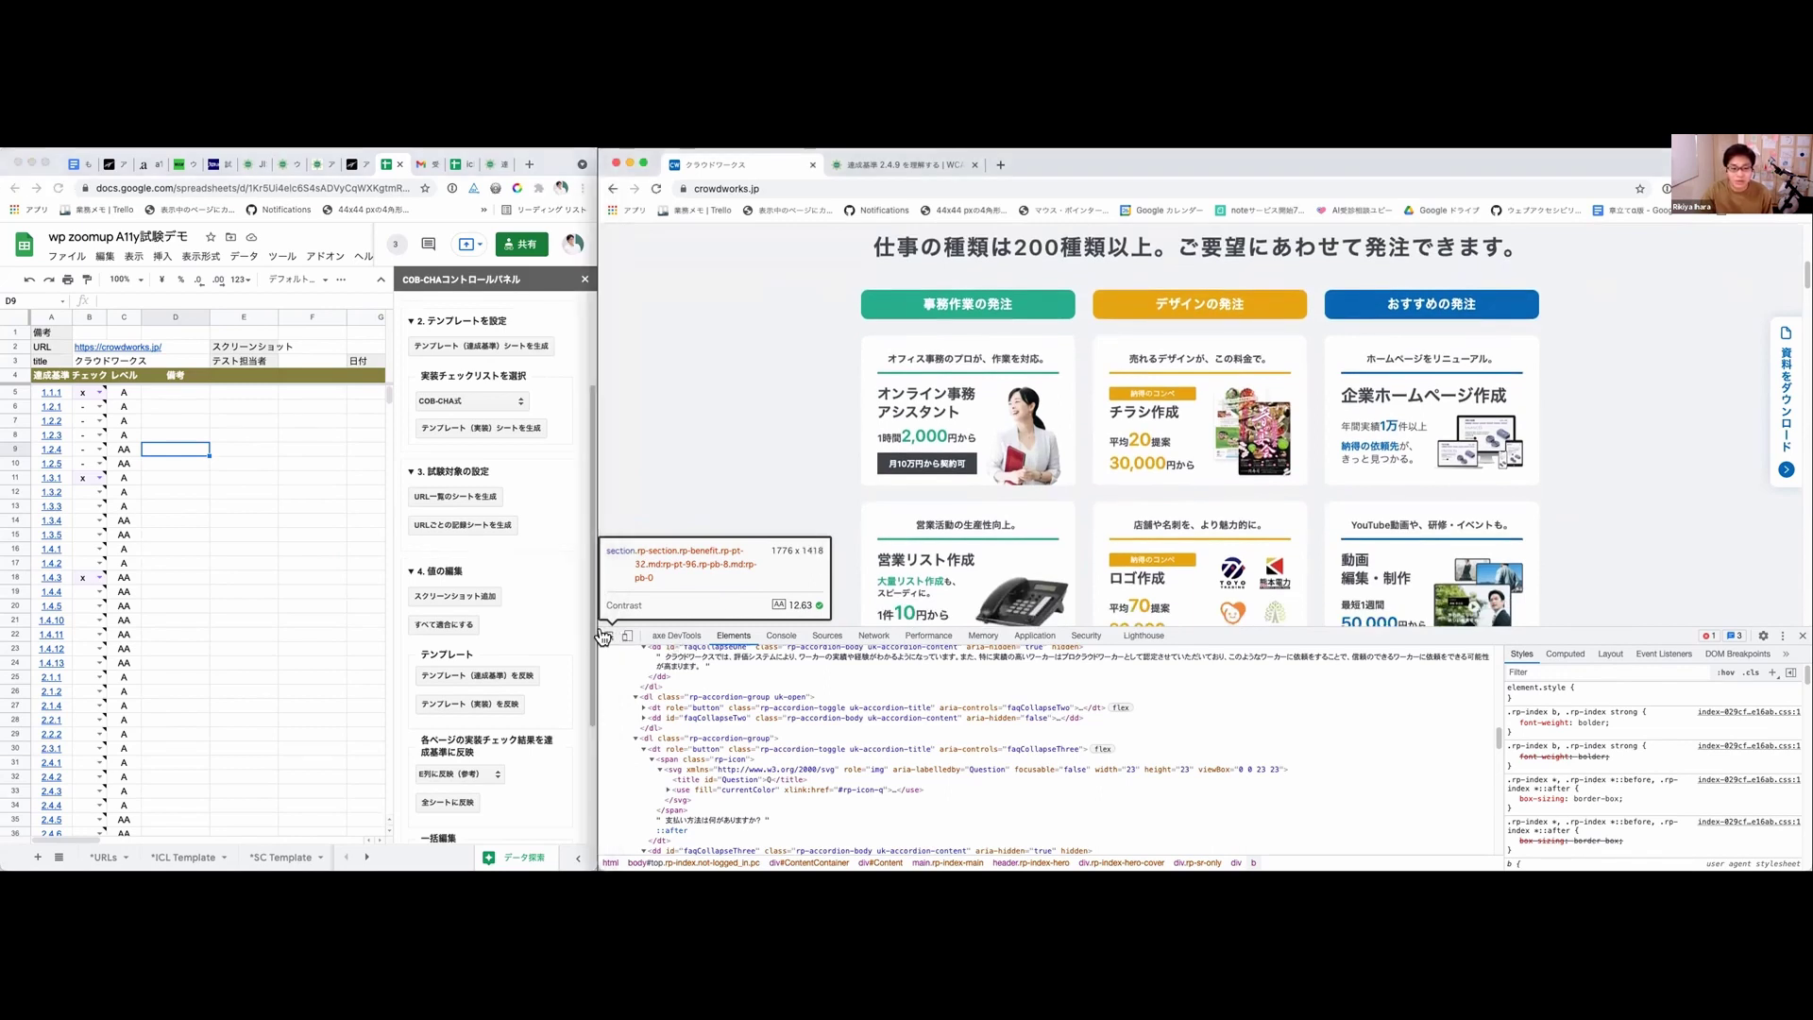
left_click(604, 636)
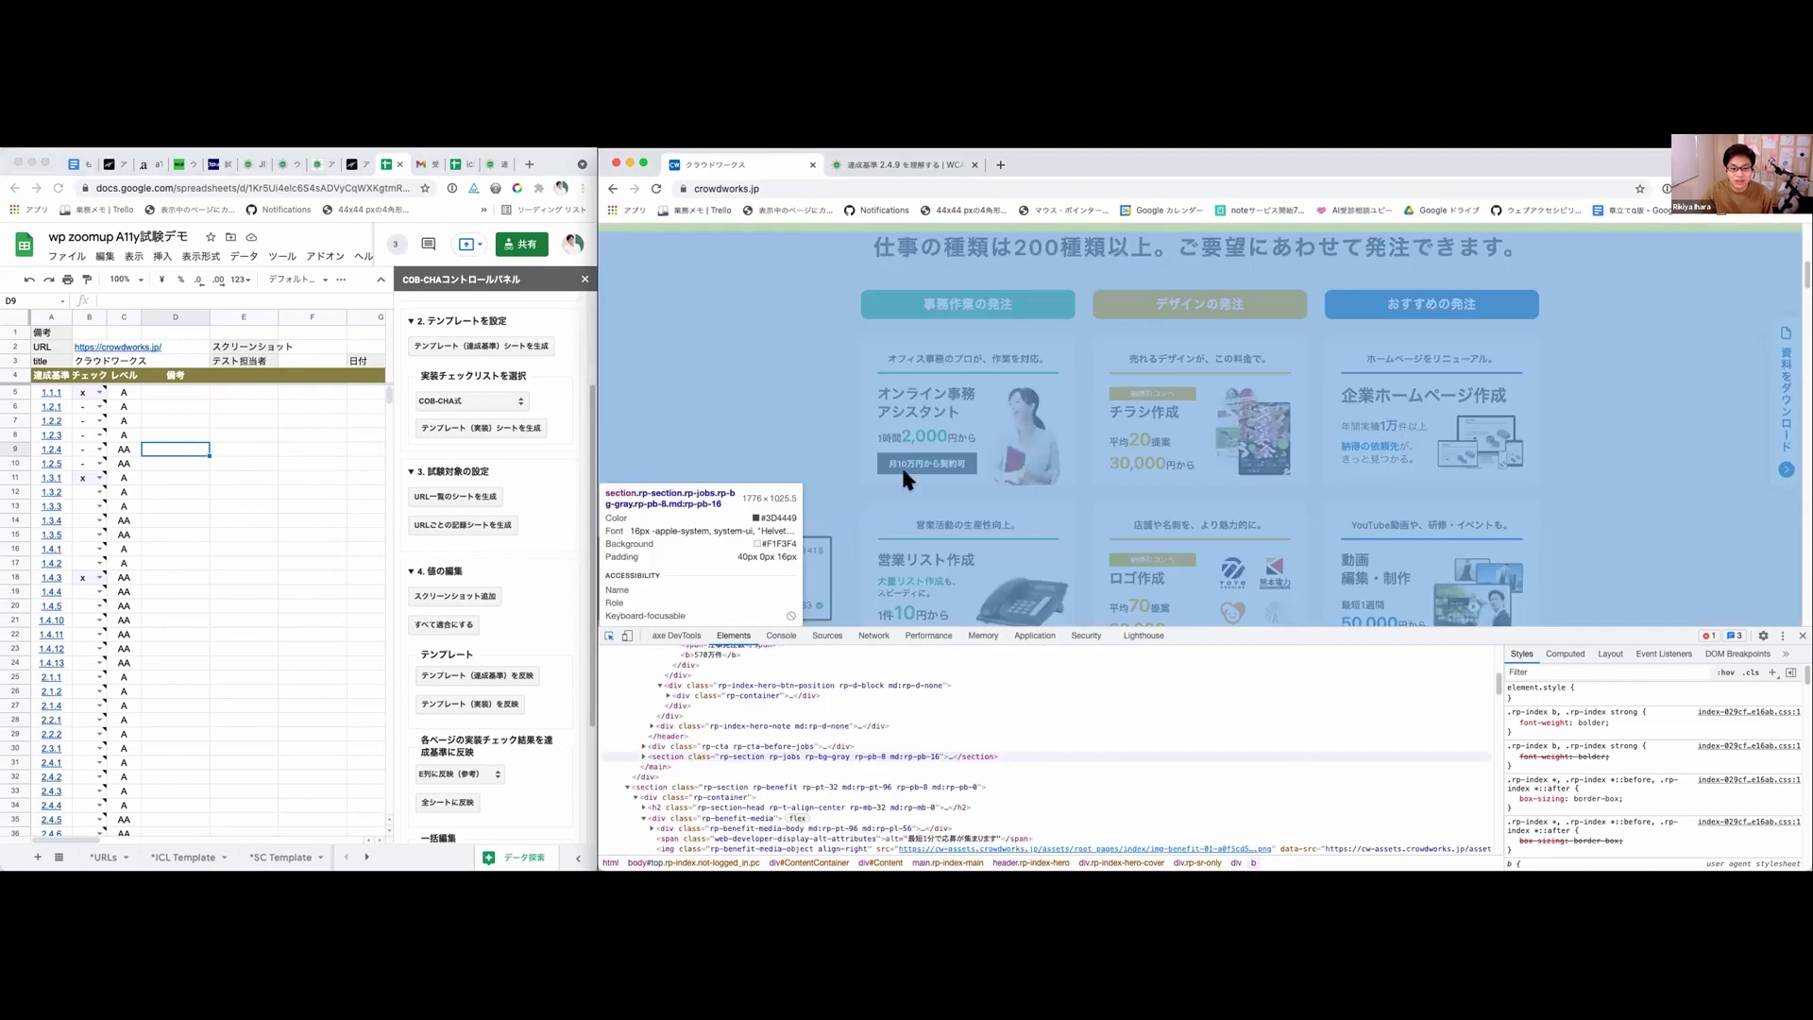
left_click(1071, 320)
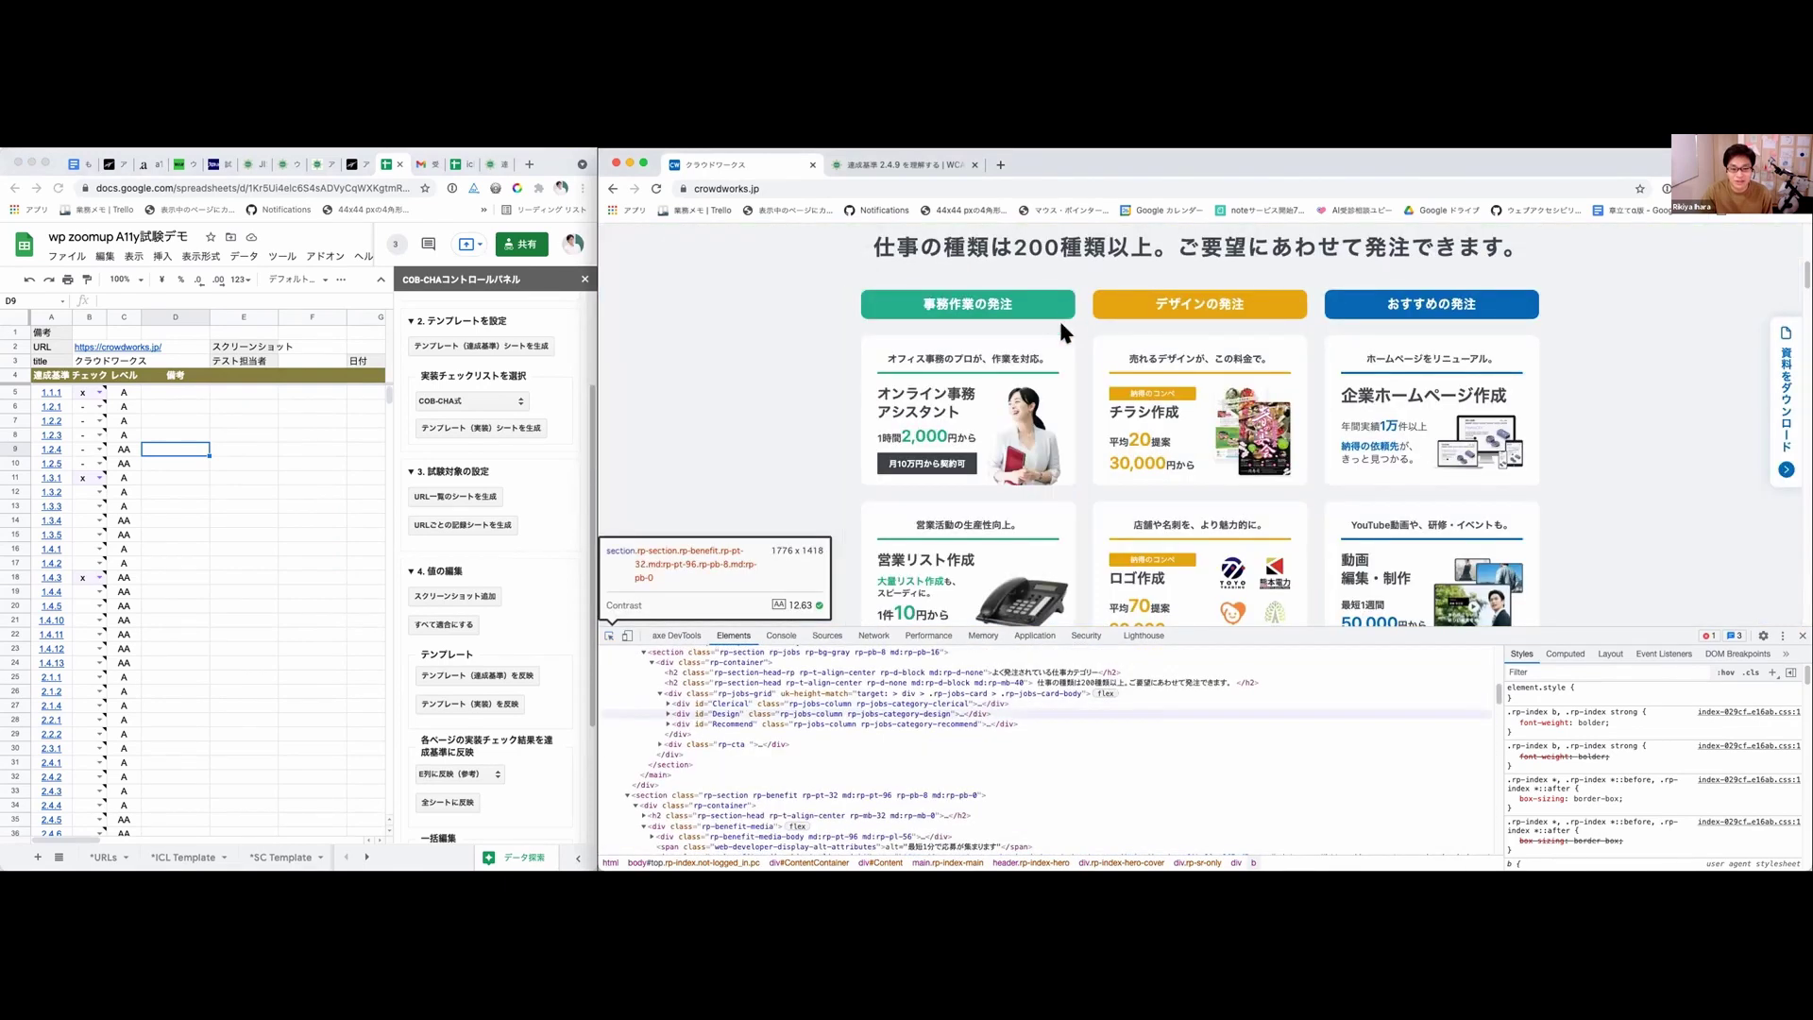
left_click(706, 739)
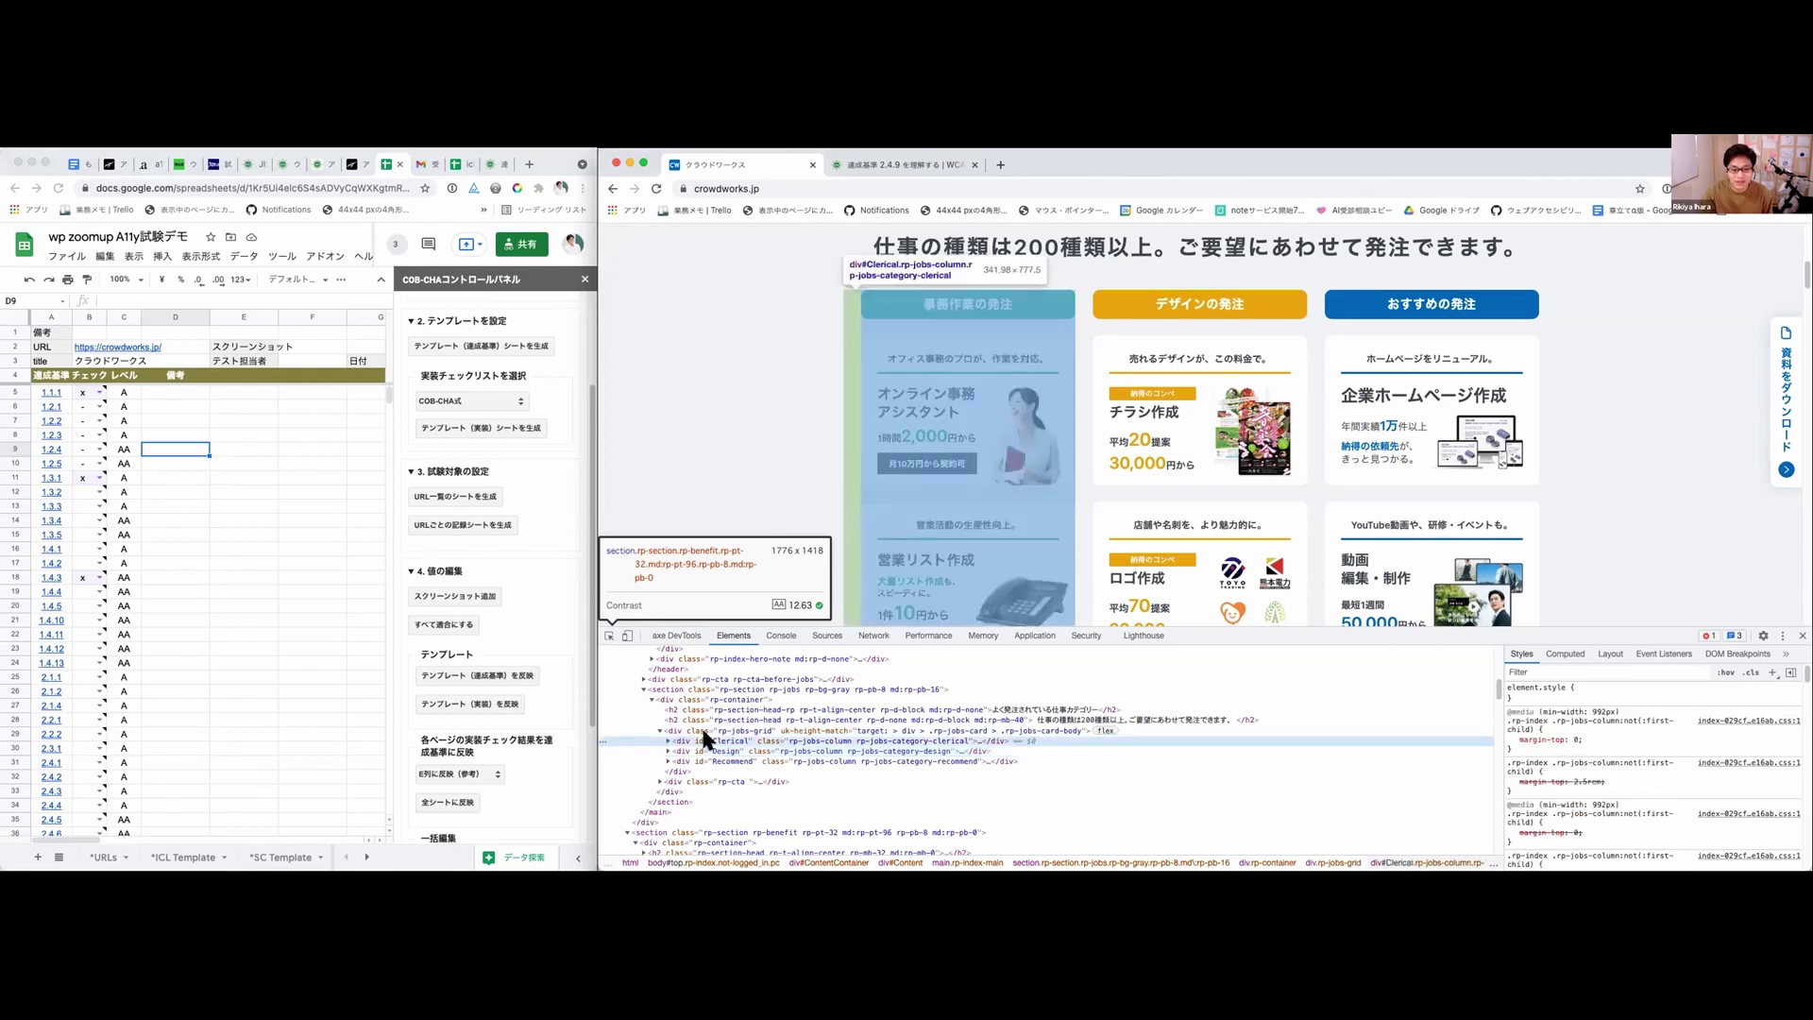
left_click(703, 750)
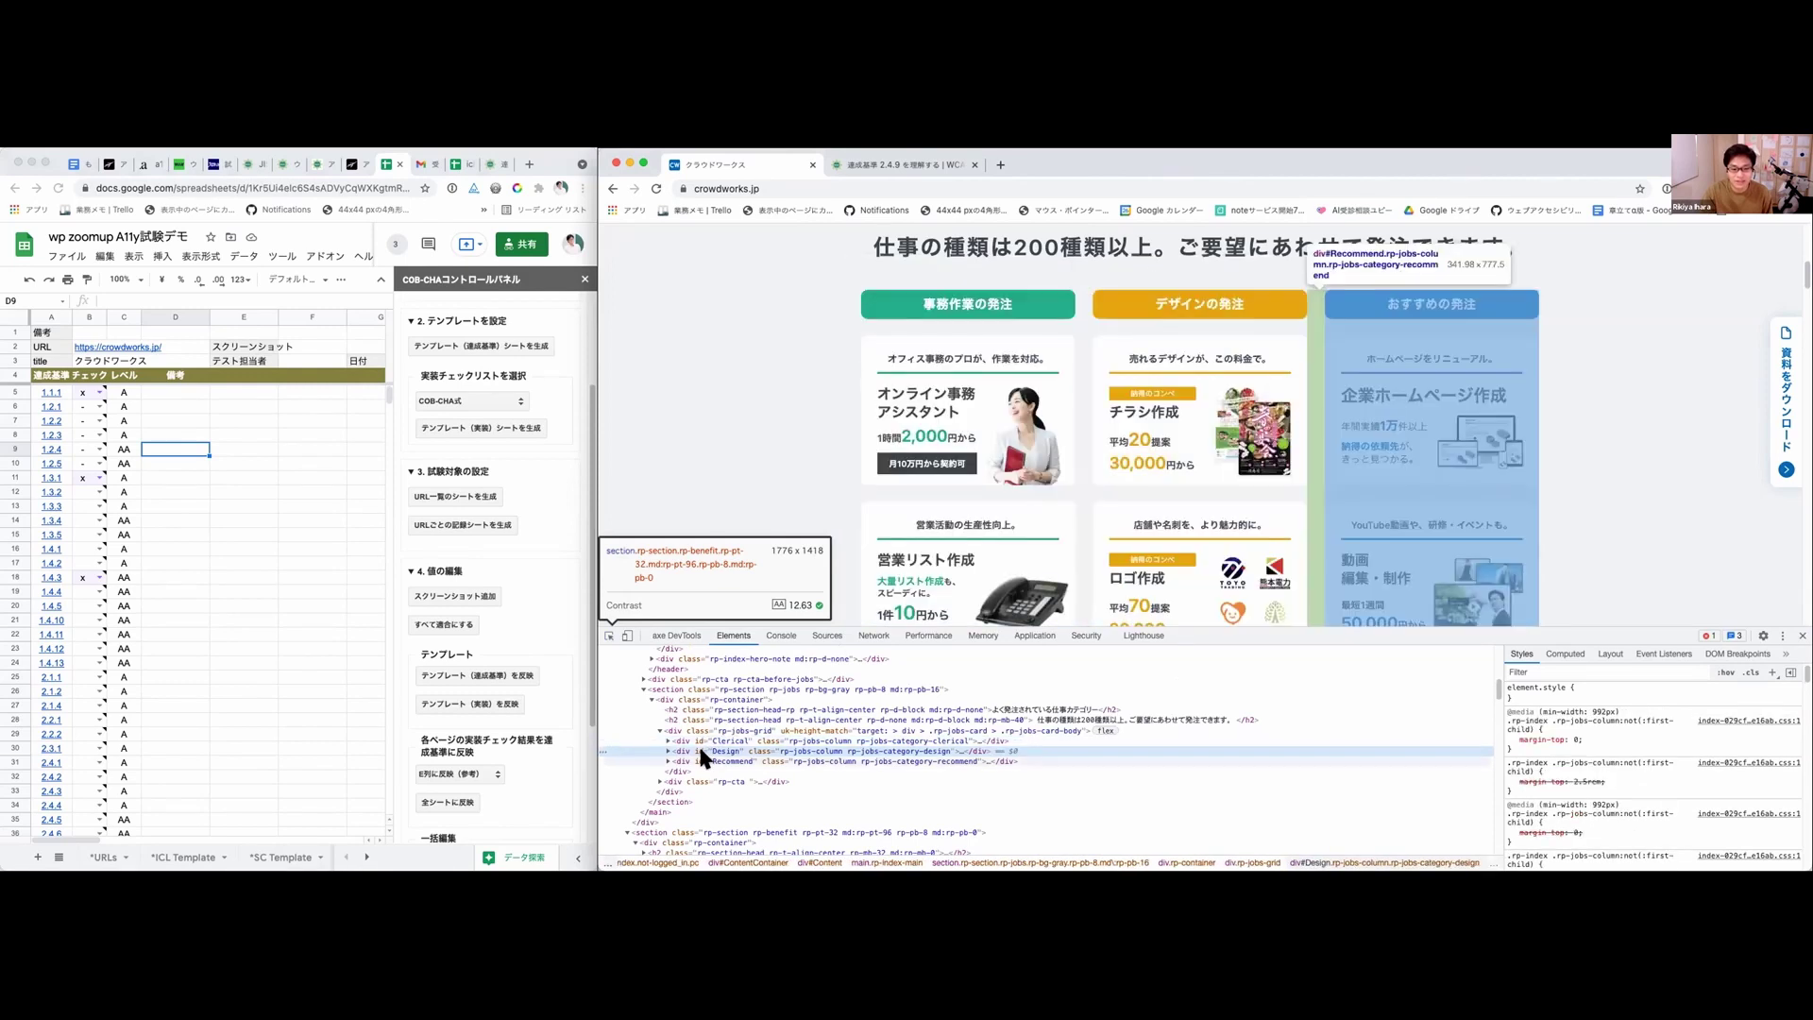
left_click(703, 760)
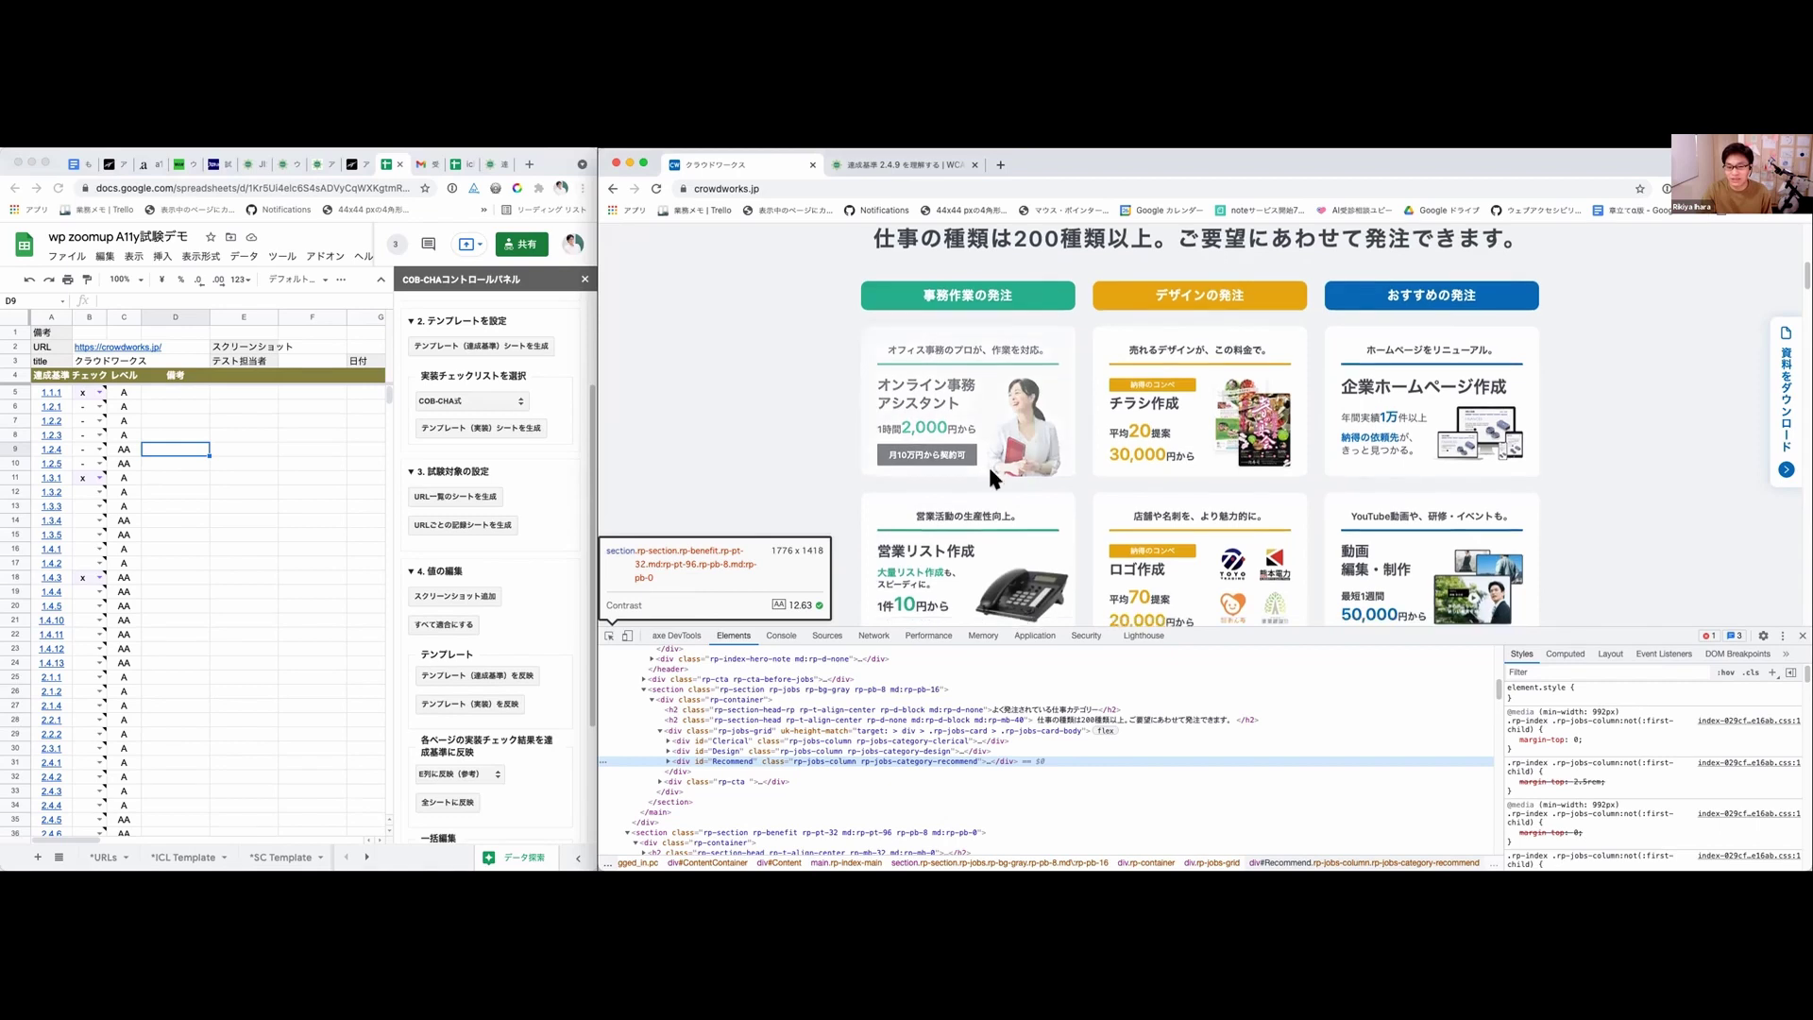
Step: Compare the job category cards on the page with the expanded contents of the Clerical and Design divs
scroll(988, 462, "down", 2)
scroll(982, 460, "up", 3)
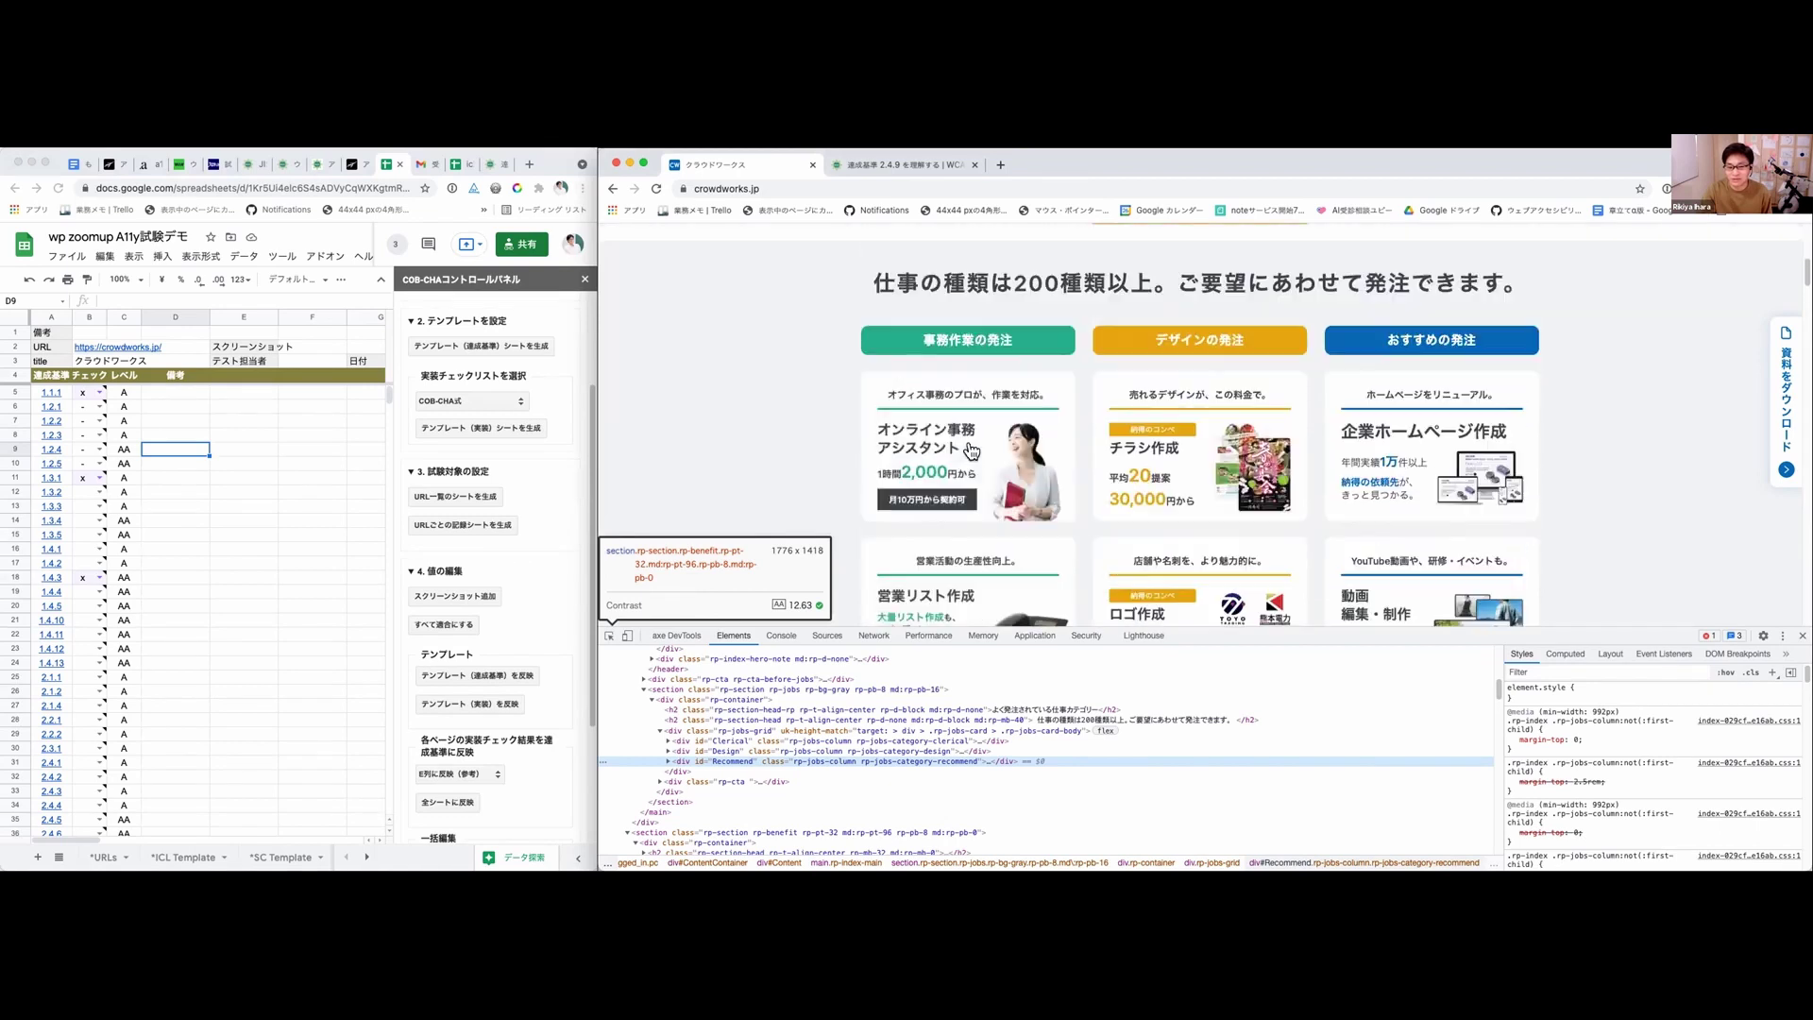
scroll(975, 397, "down", 1)
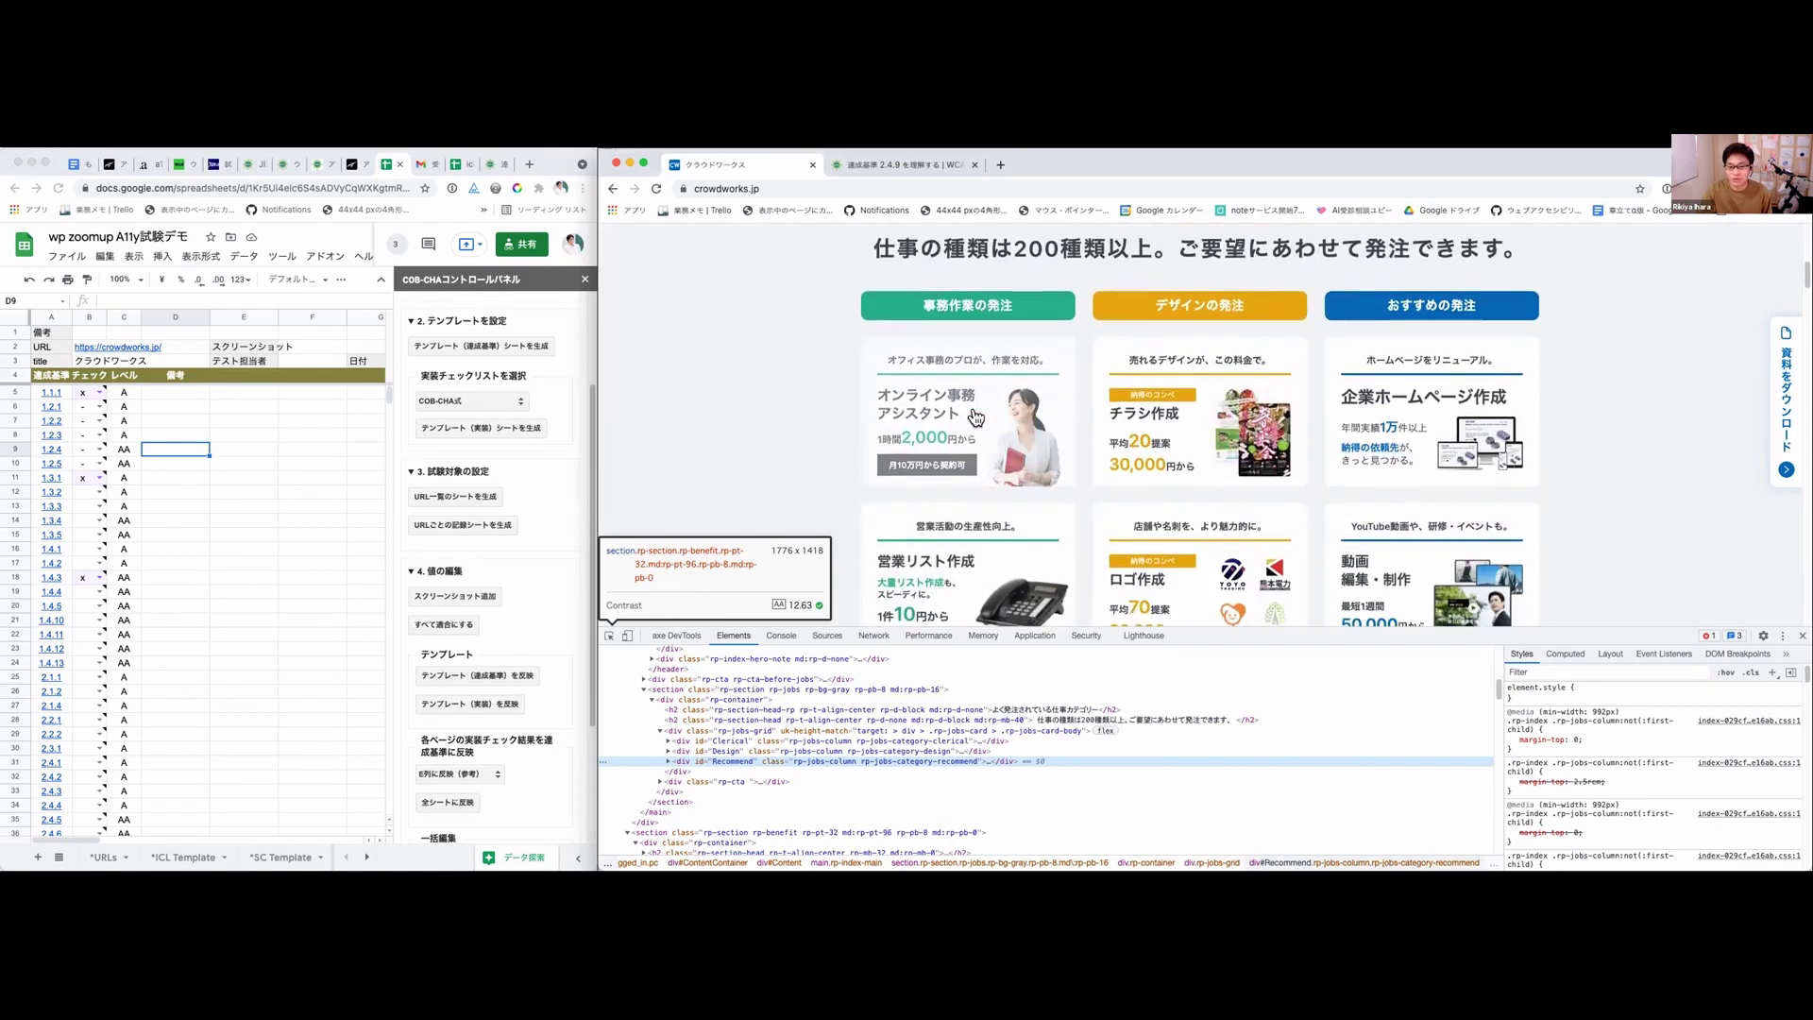
scroll(976, 419, "down", 5)
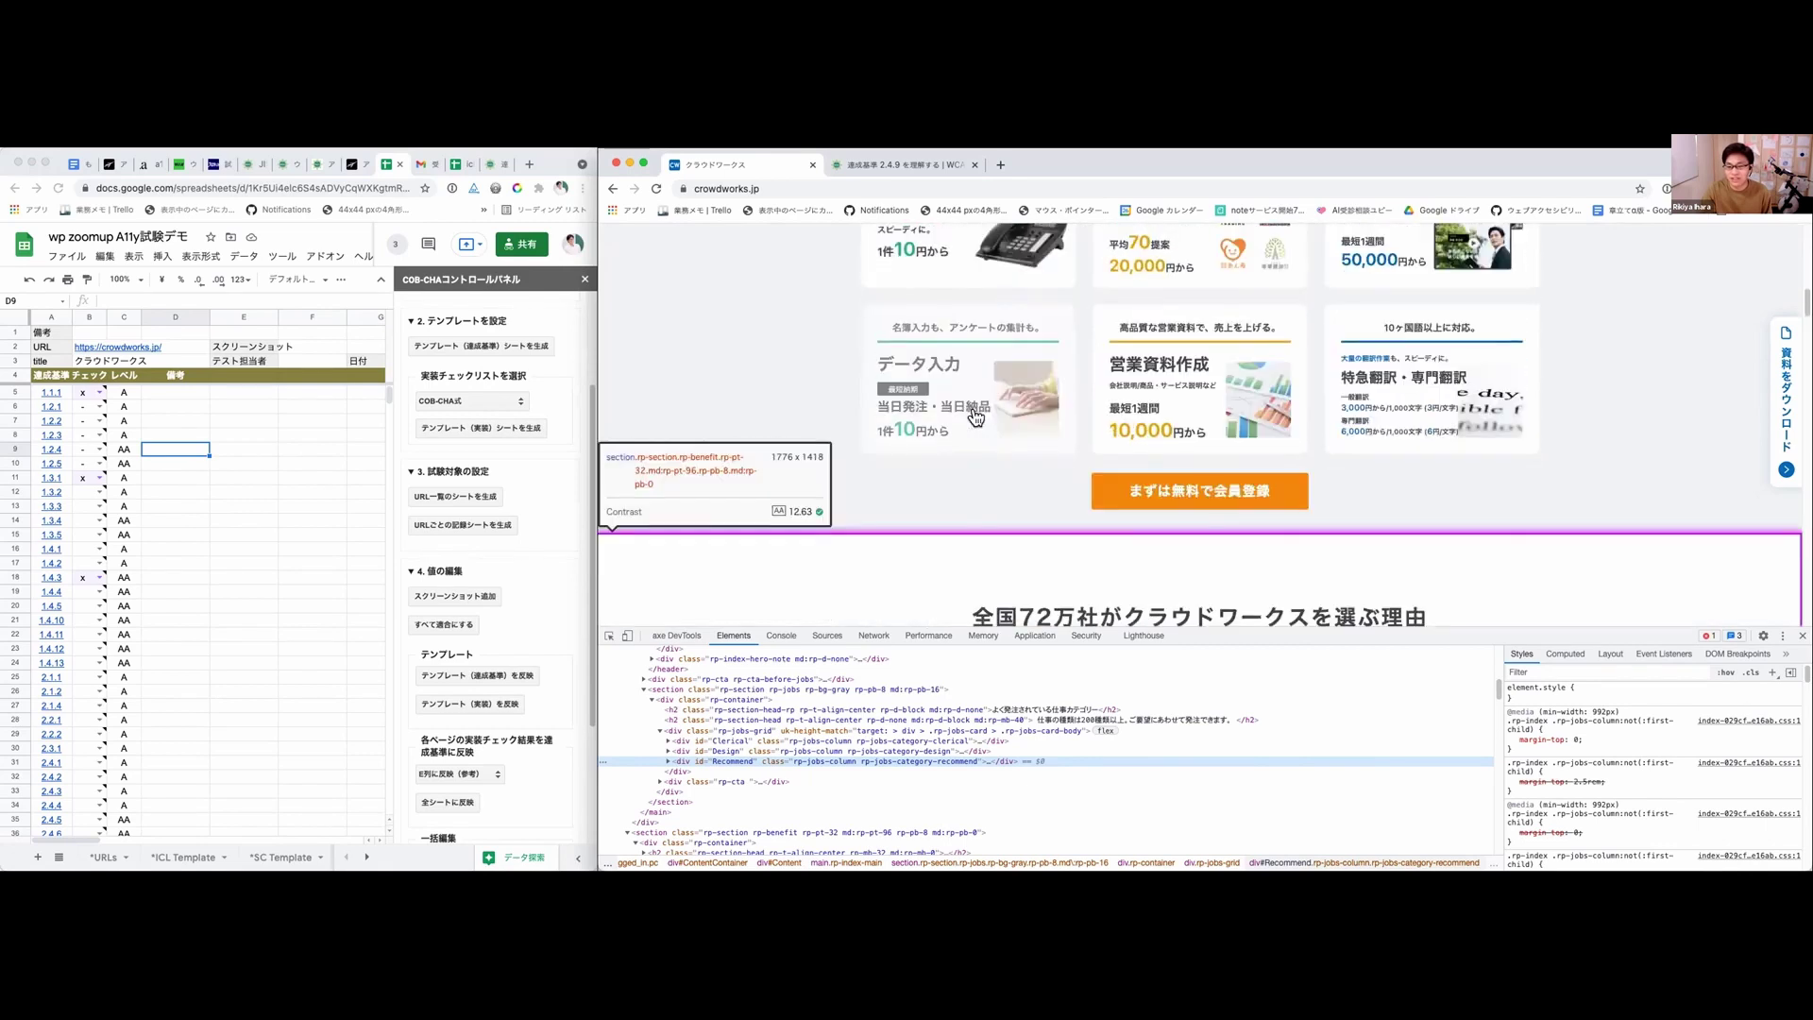
scroll(975, 416, "up", 5)
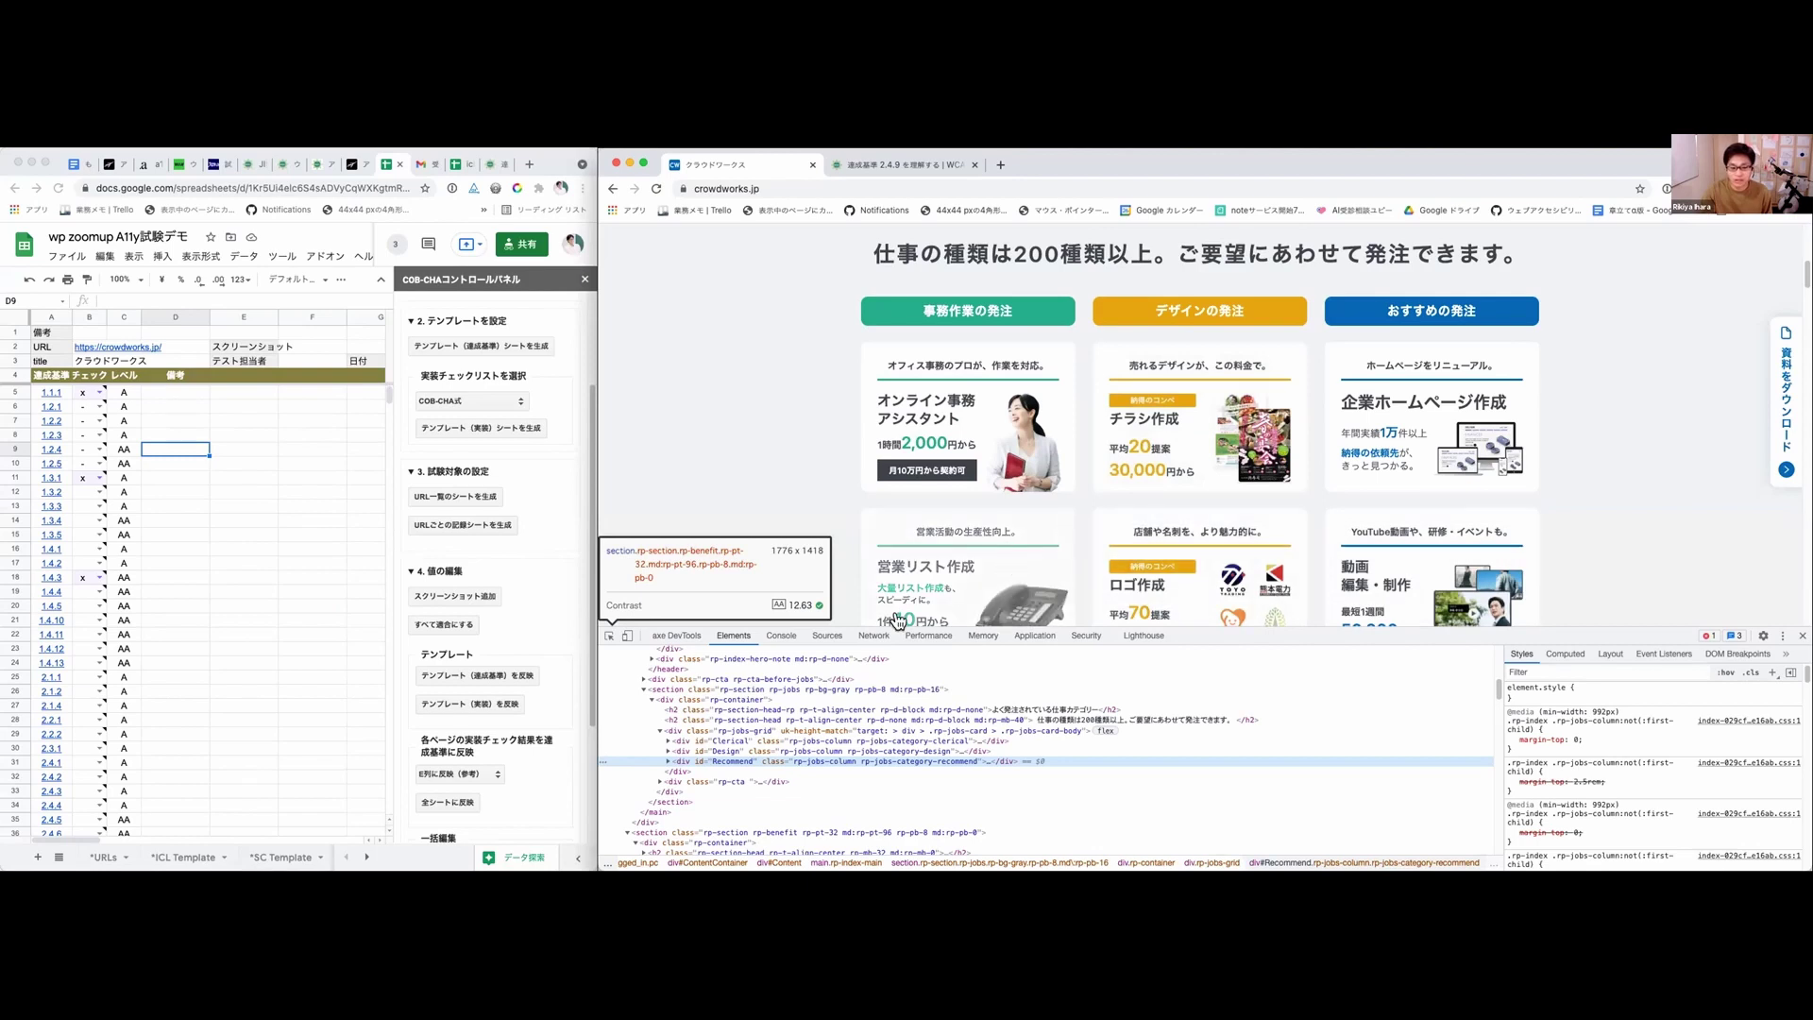
left_click(661, 741)
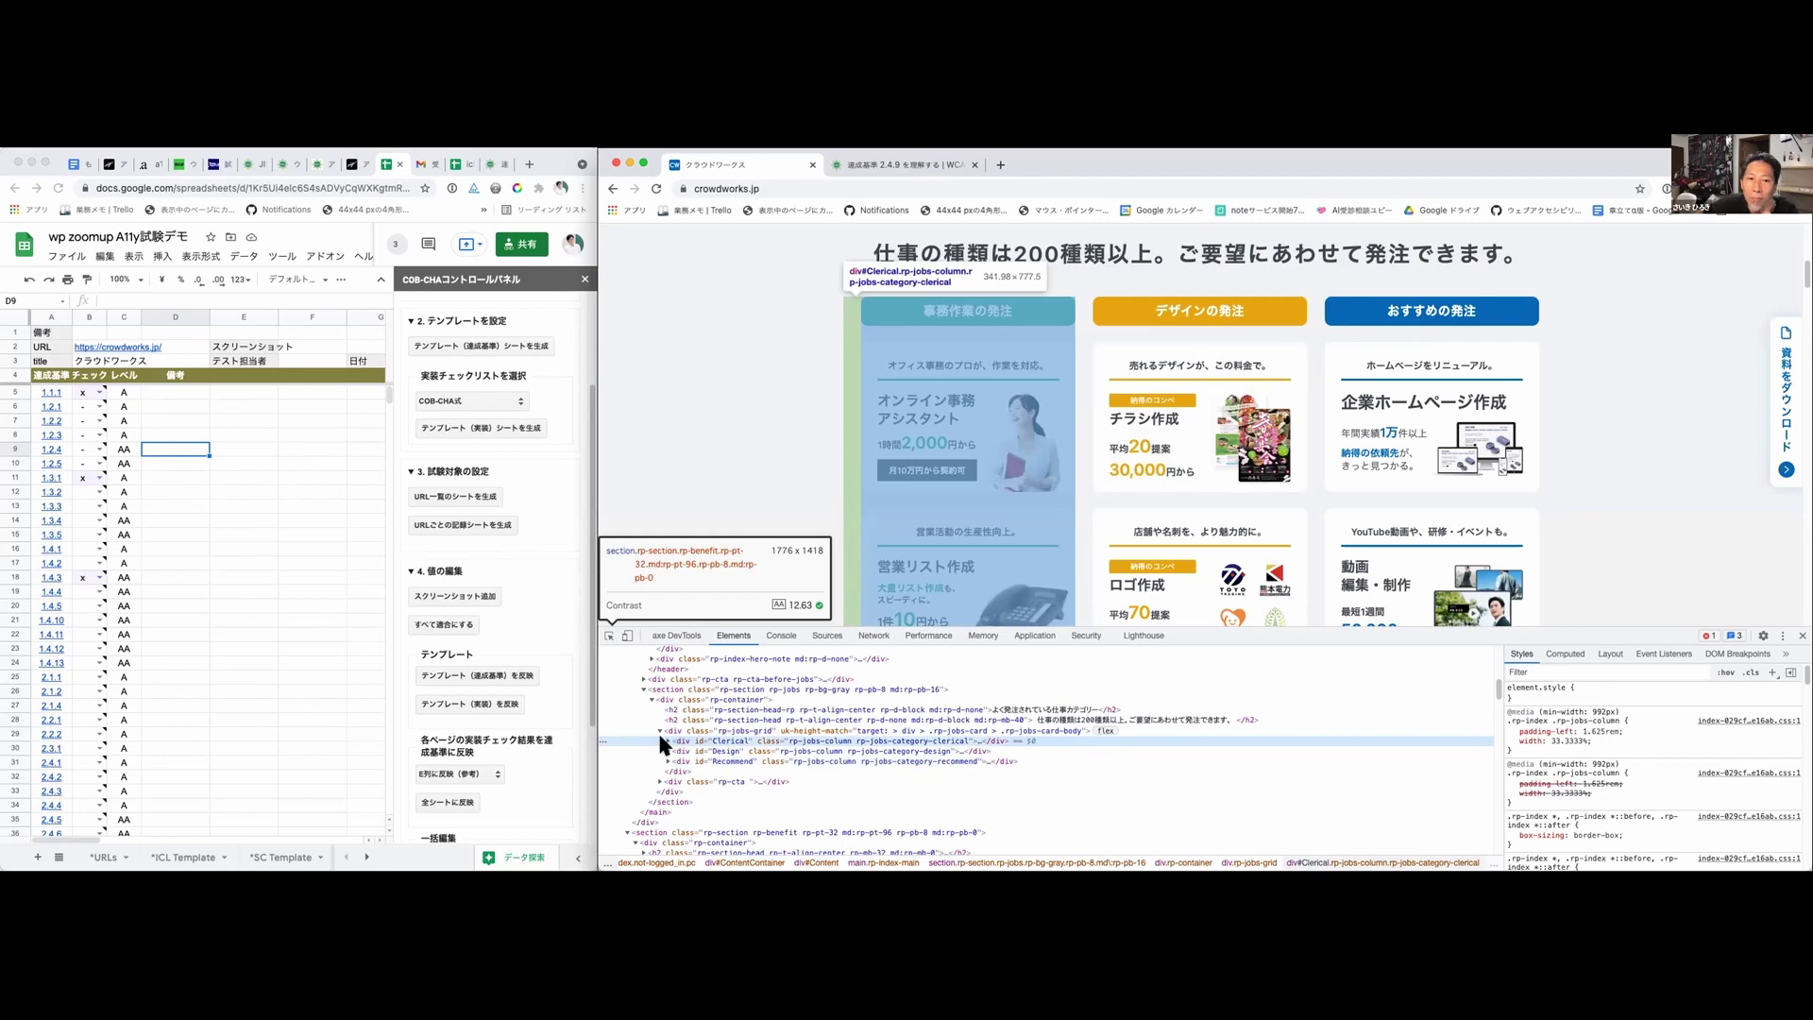
left_click(665, 741)
scroll(694, 749, "down", 3)
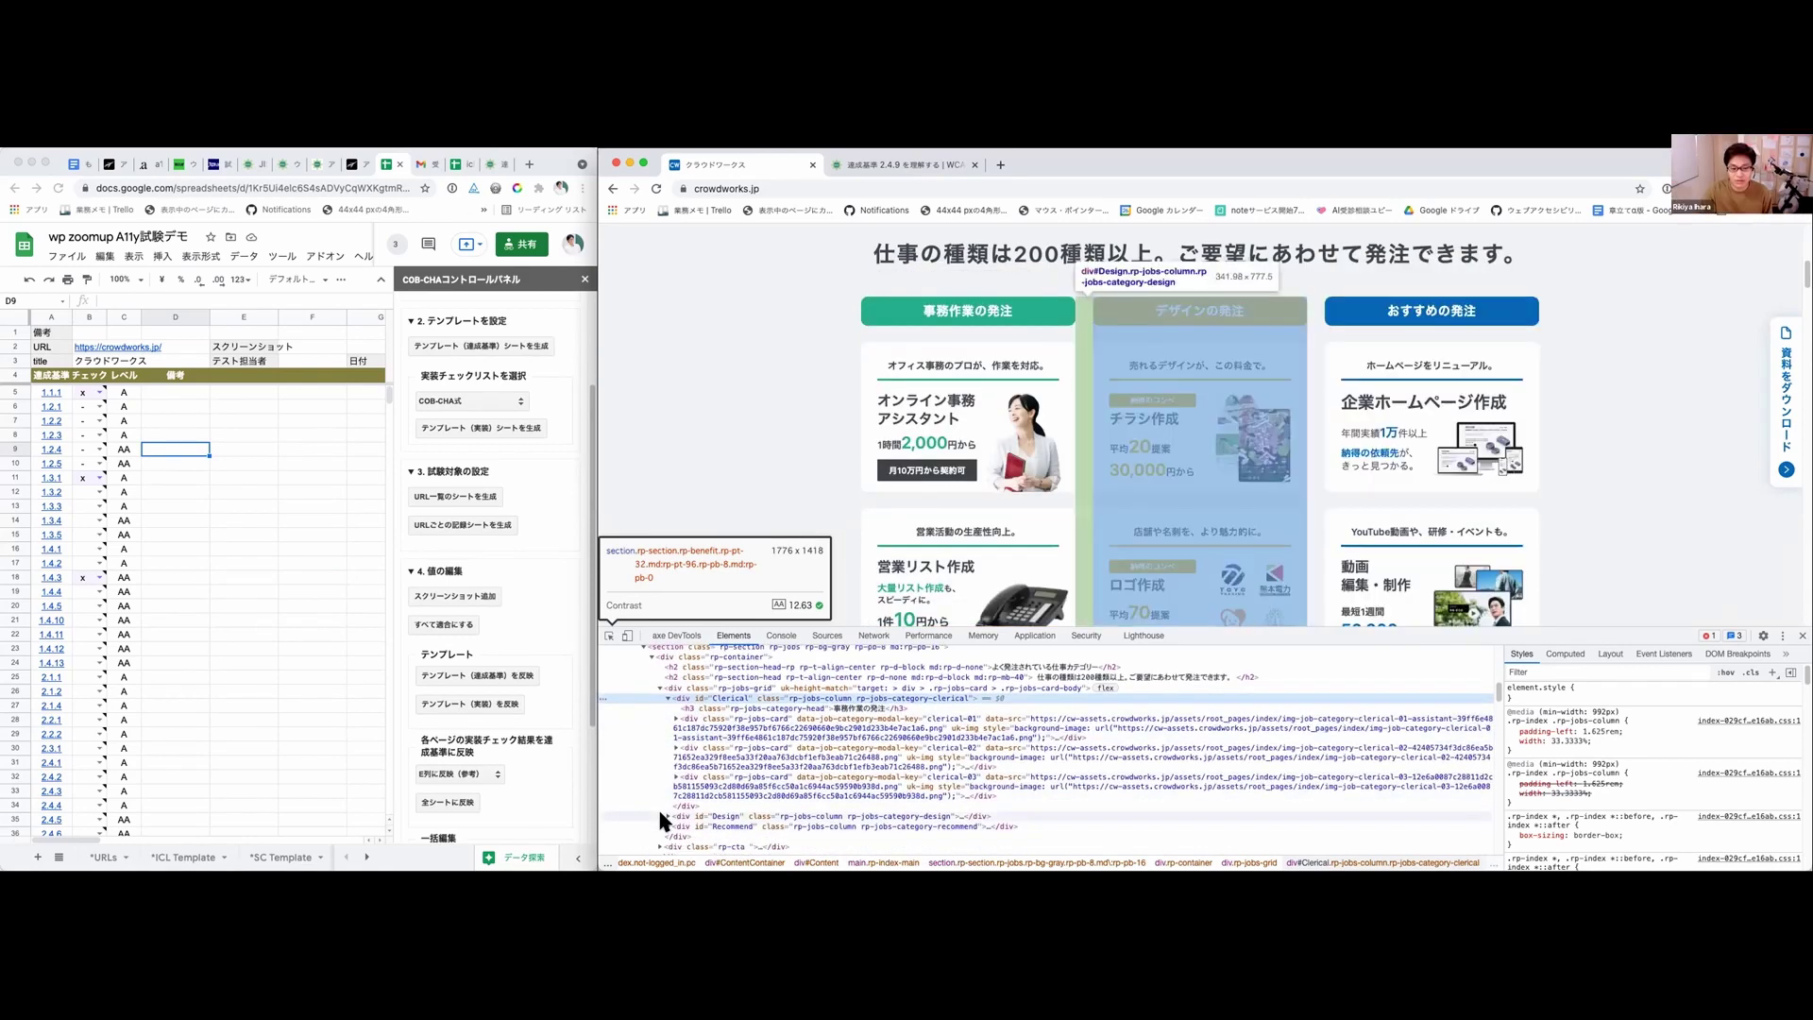
left_click(665, 816)
scroll(723, 835, "down", 4)
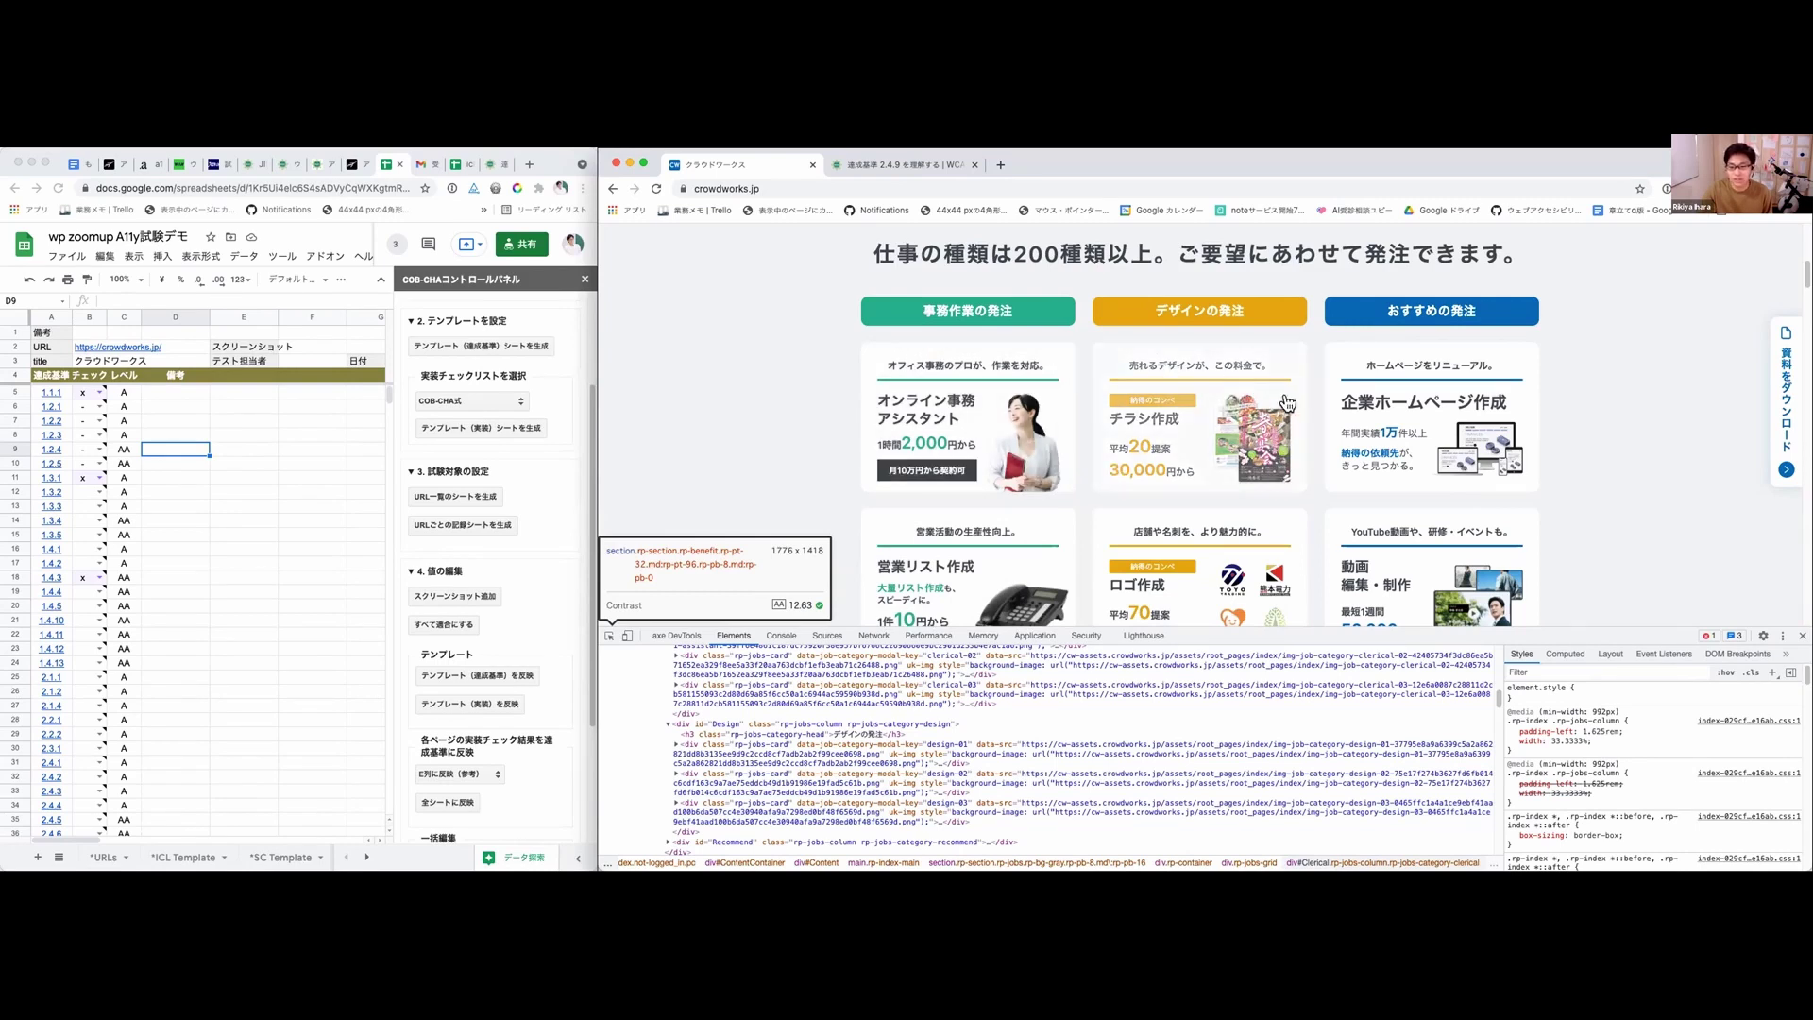
Step: Mark success criterion 1.3.2 as "?" in the check column of the test sheet
scroll(1308, 452, "down", 1)
scroll(1308, 446, "down", 5)
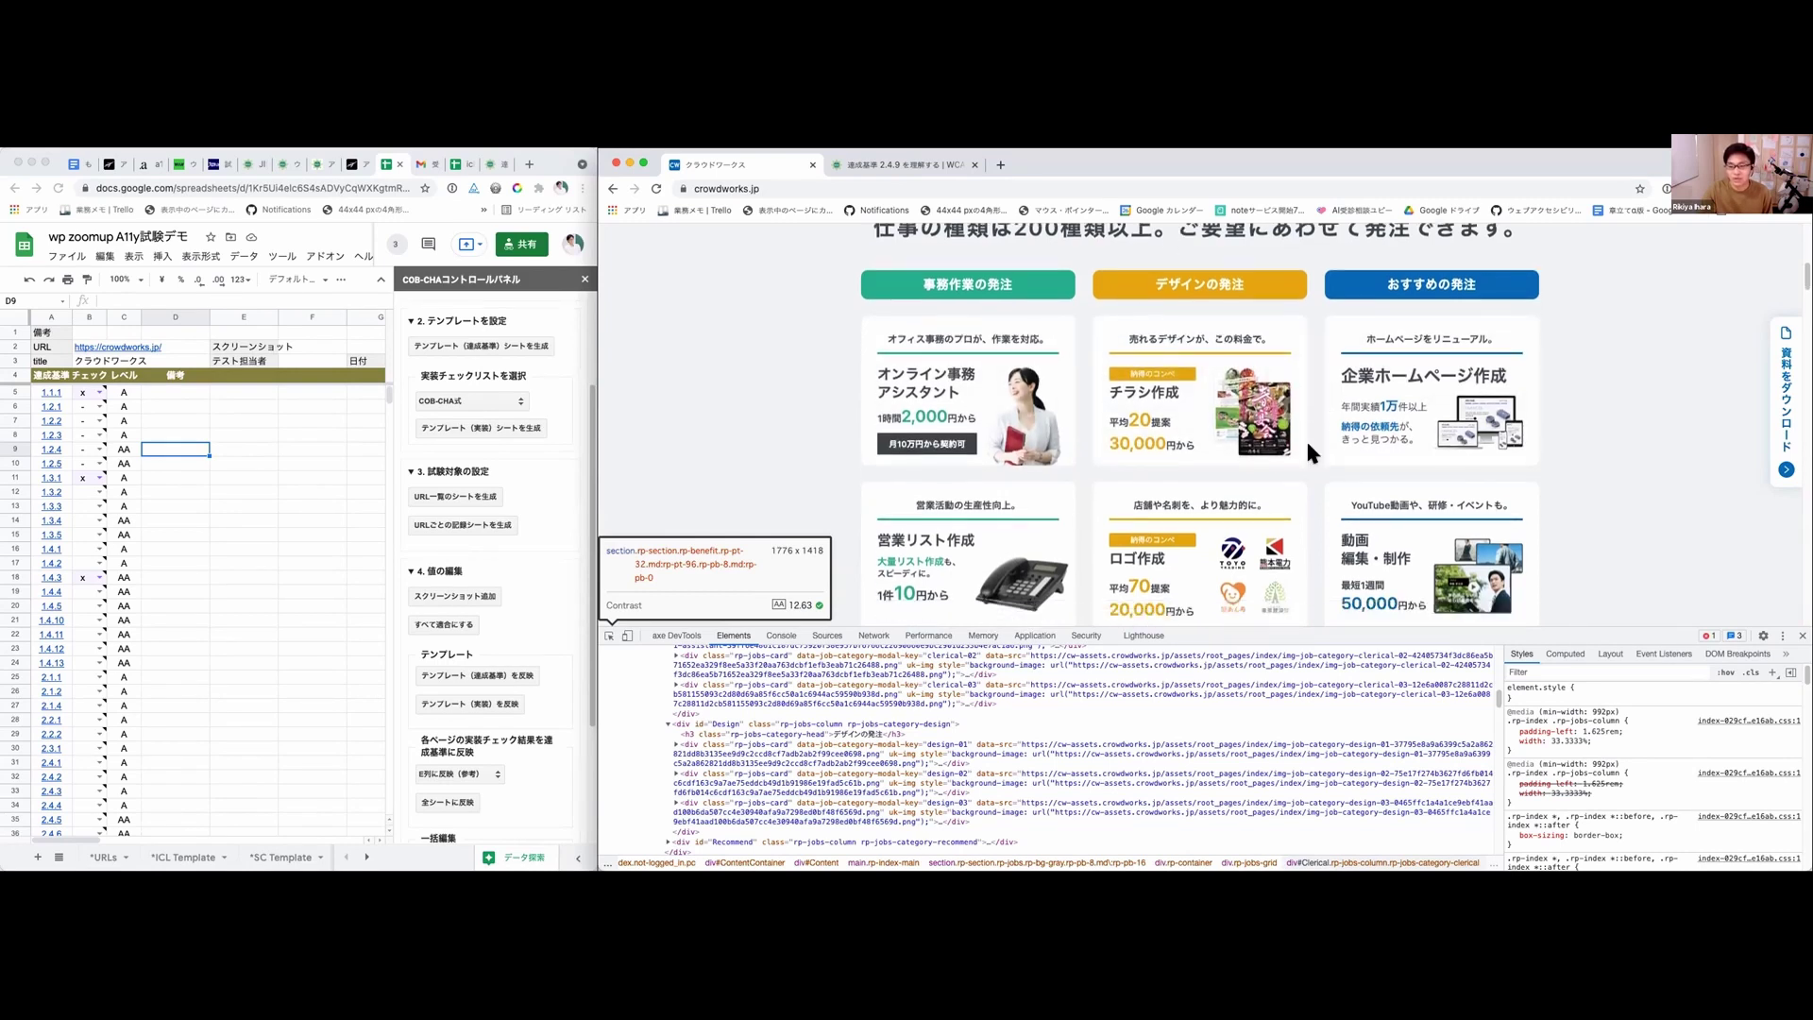
scroll(1308, 452, "down", 2)
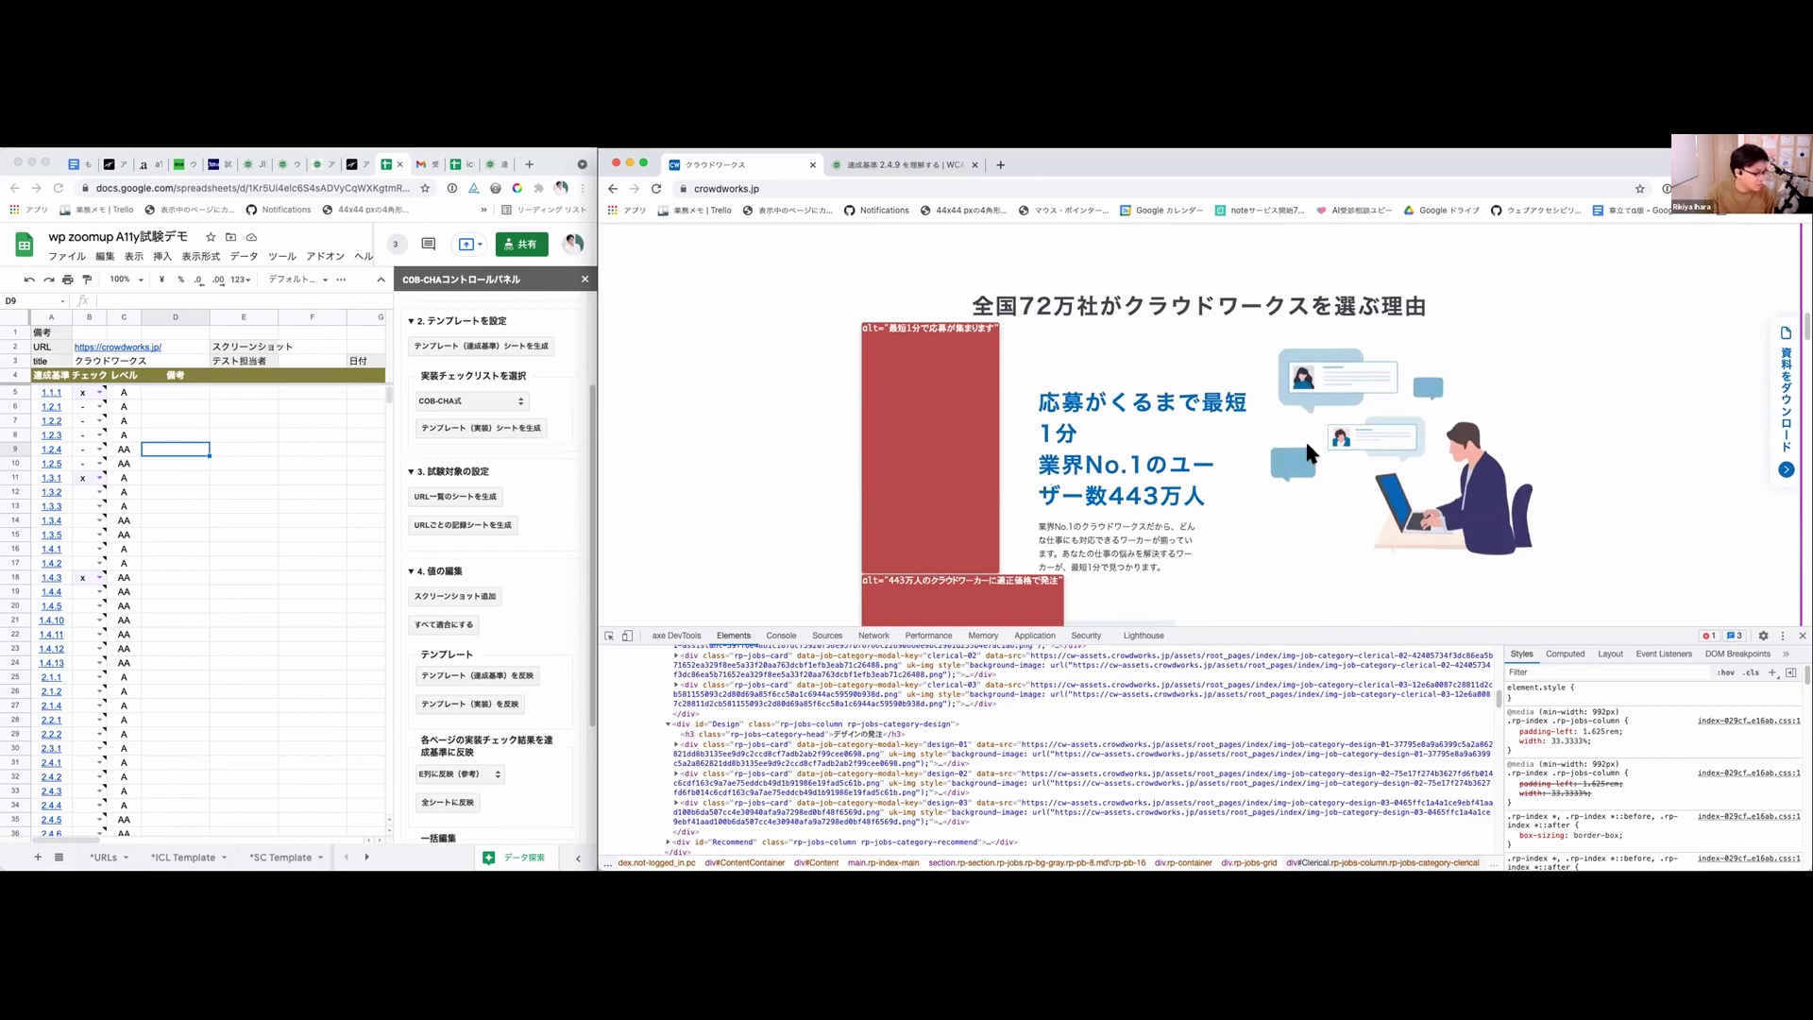
scroll(1311, 453, "down", 5)
scroll(1303, 438, "up", 5)
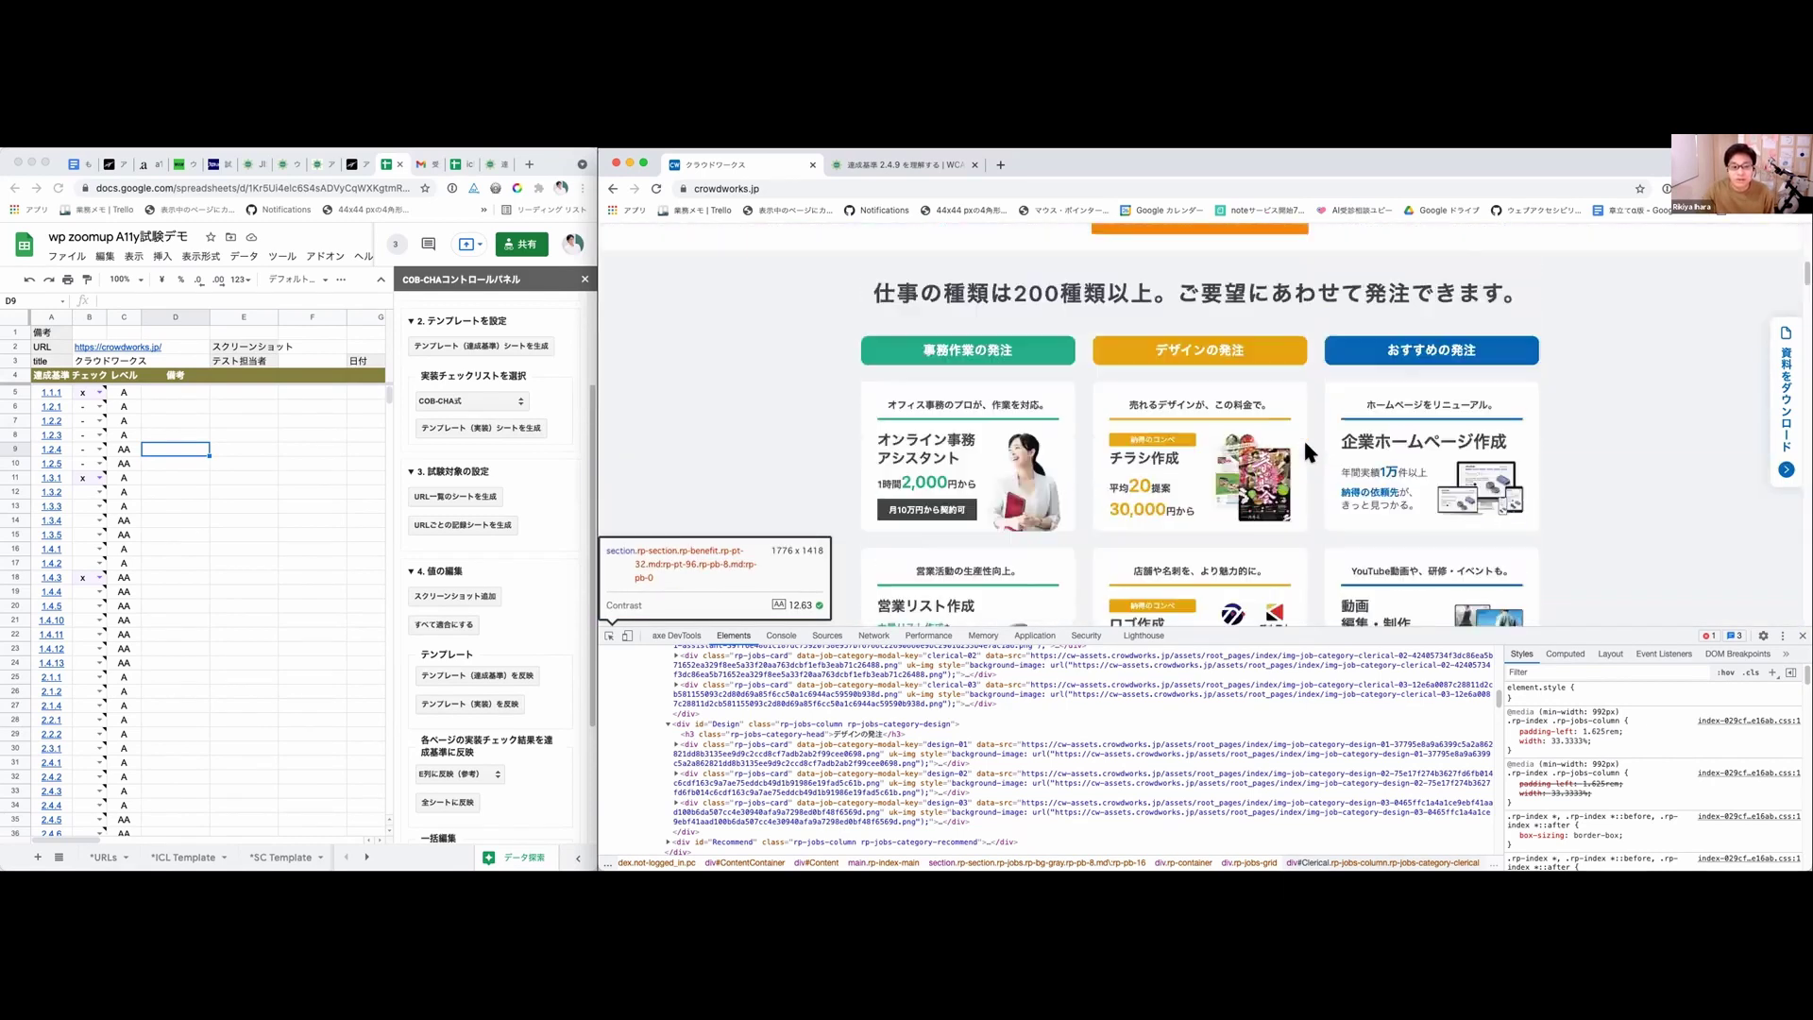
left_click(82, 484)
left_click(83, 489)
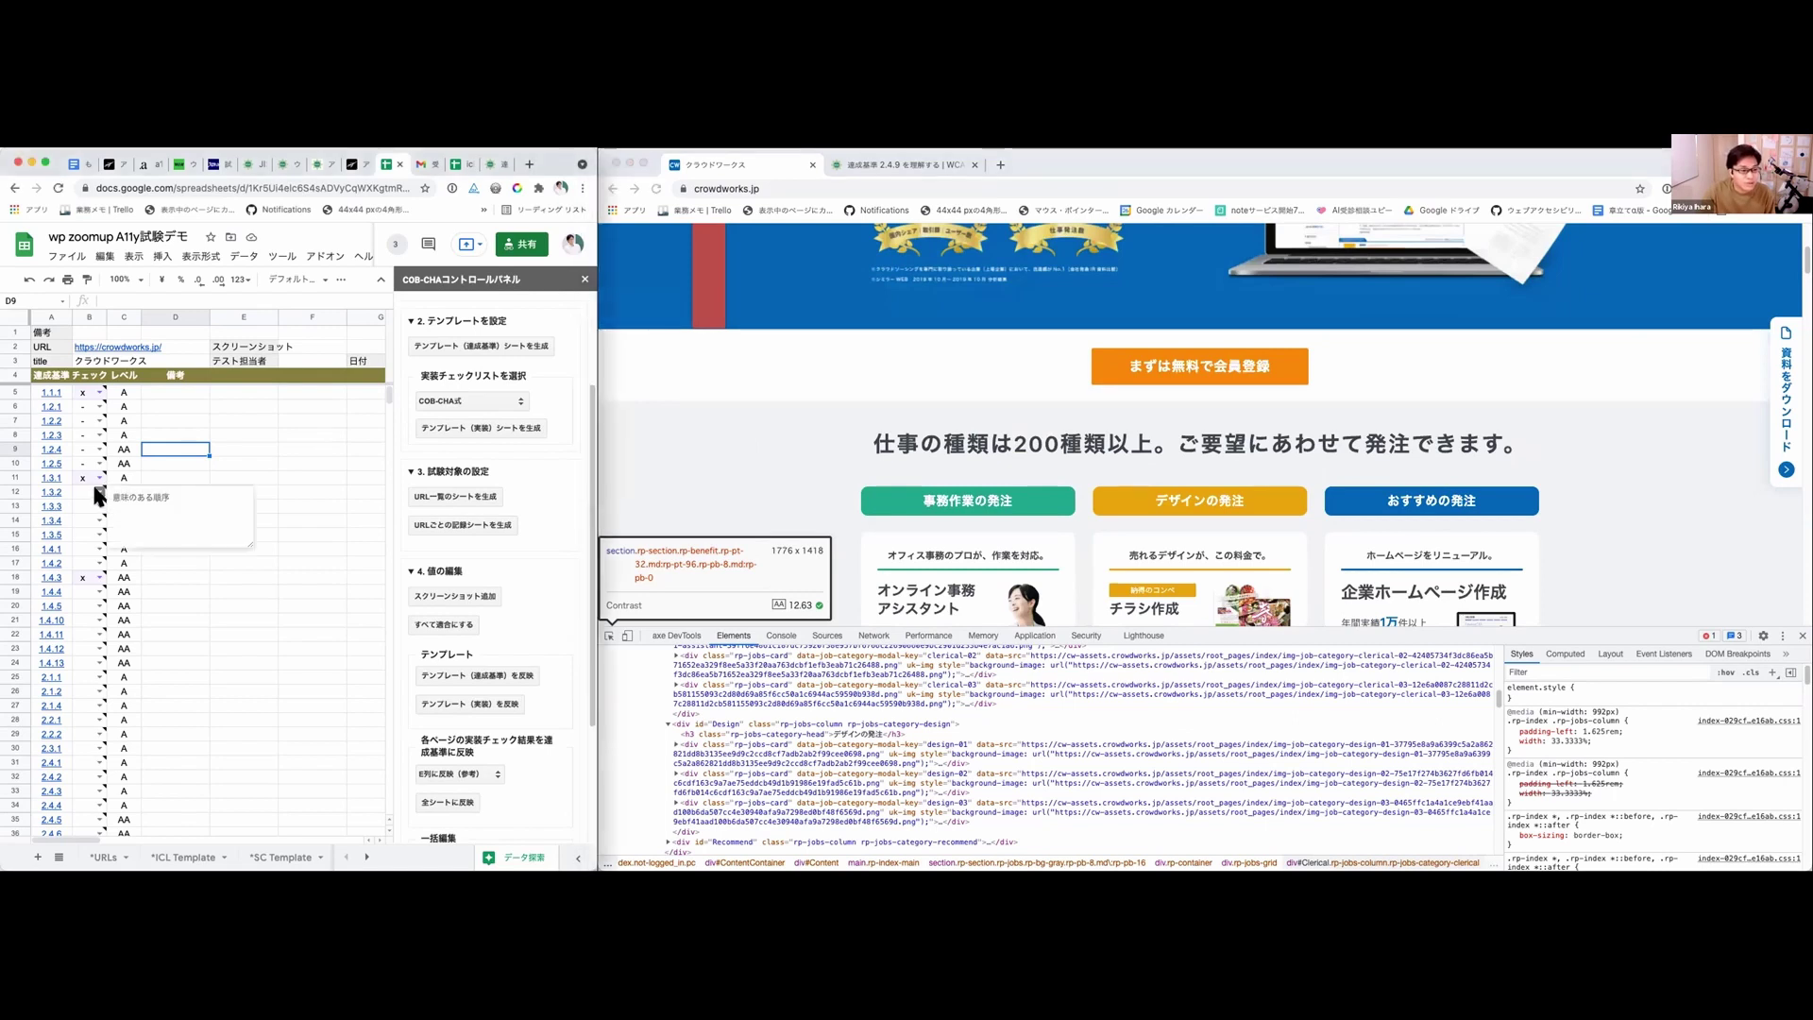
left_click(96, 486)
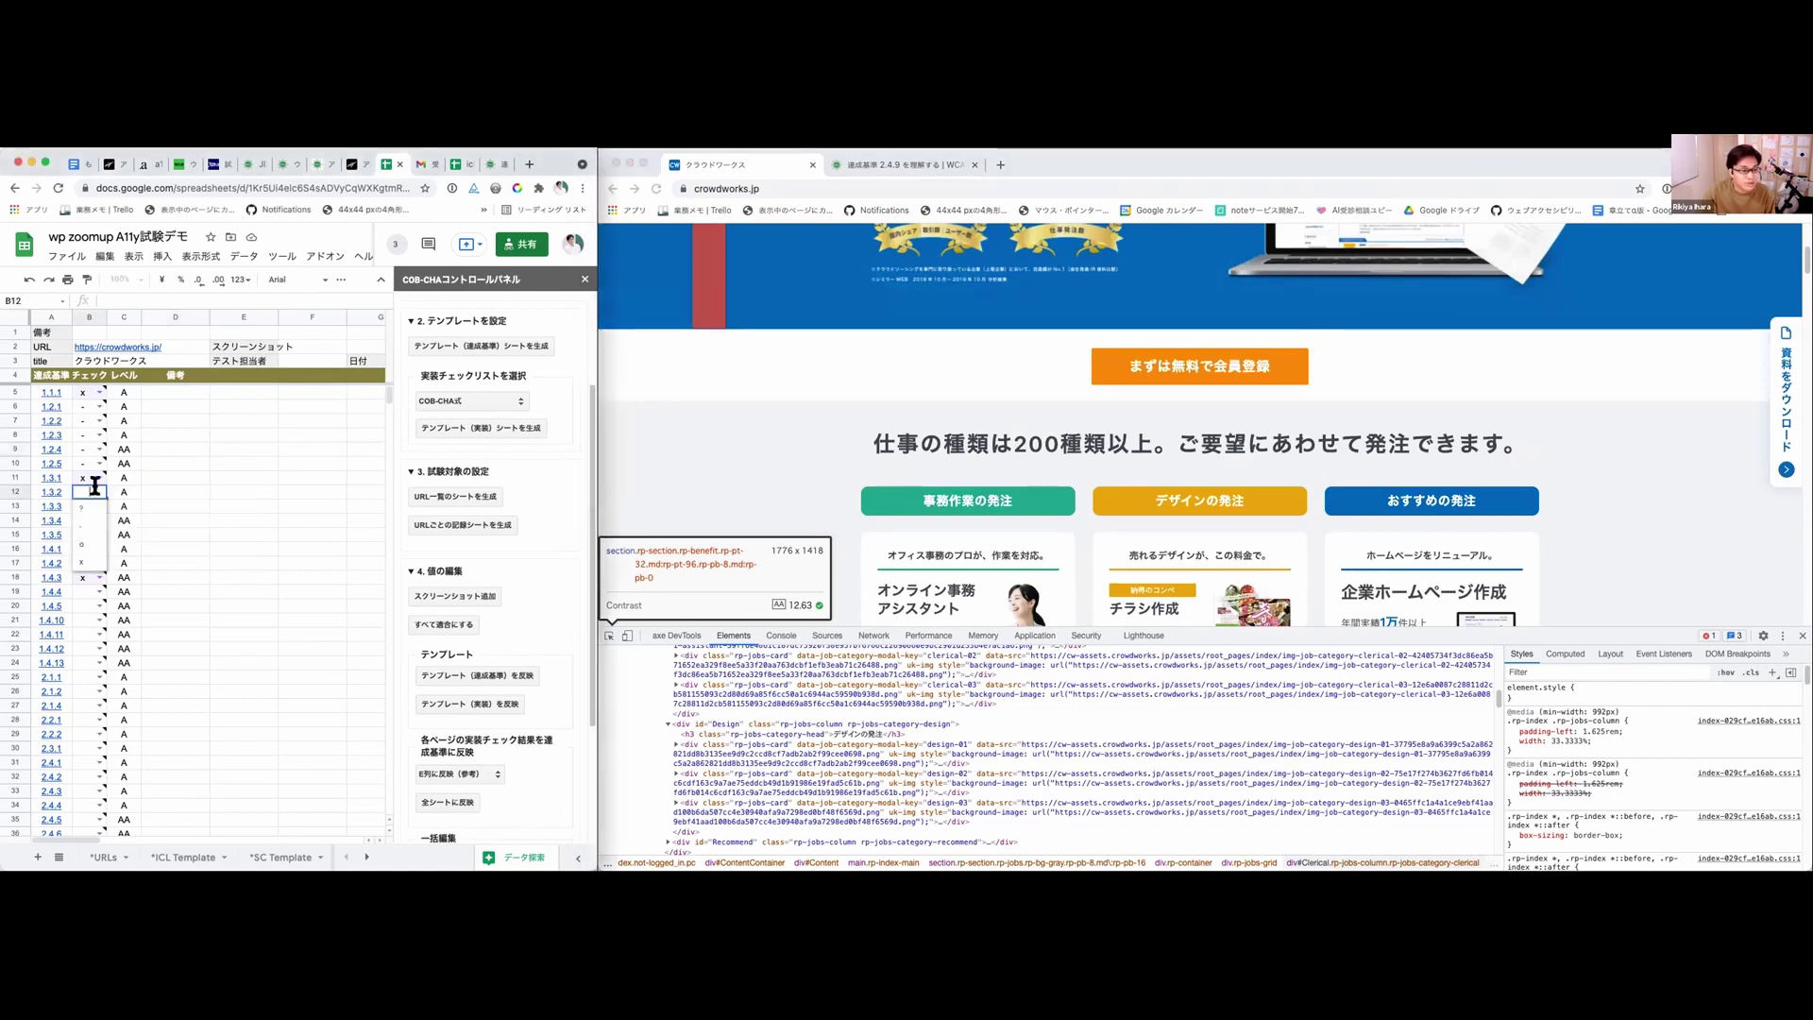
left_click(91, 507)
mouse_move(99, 511)
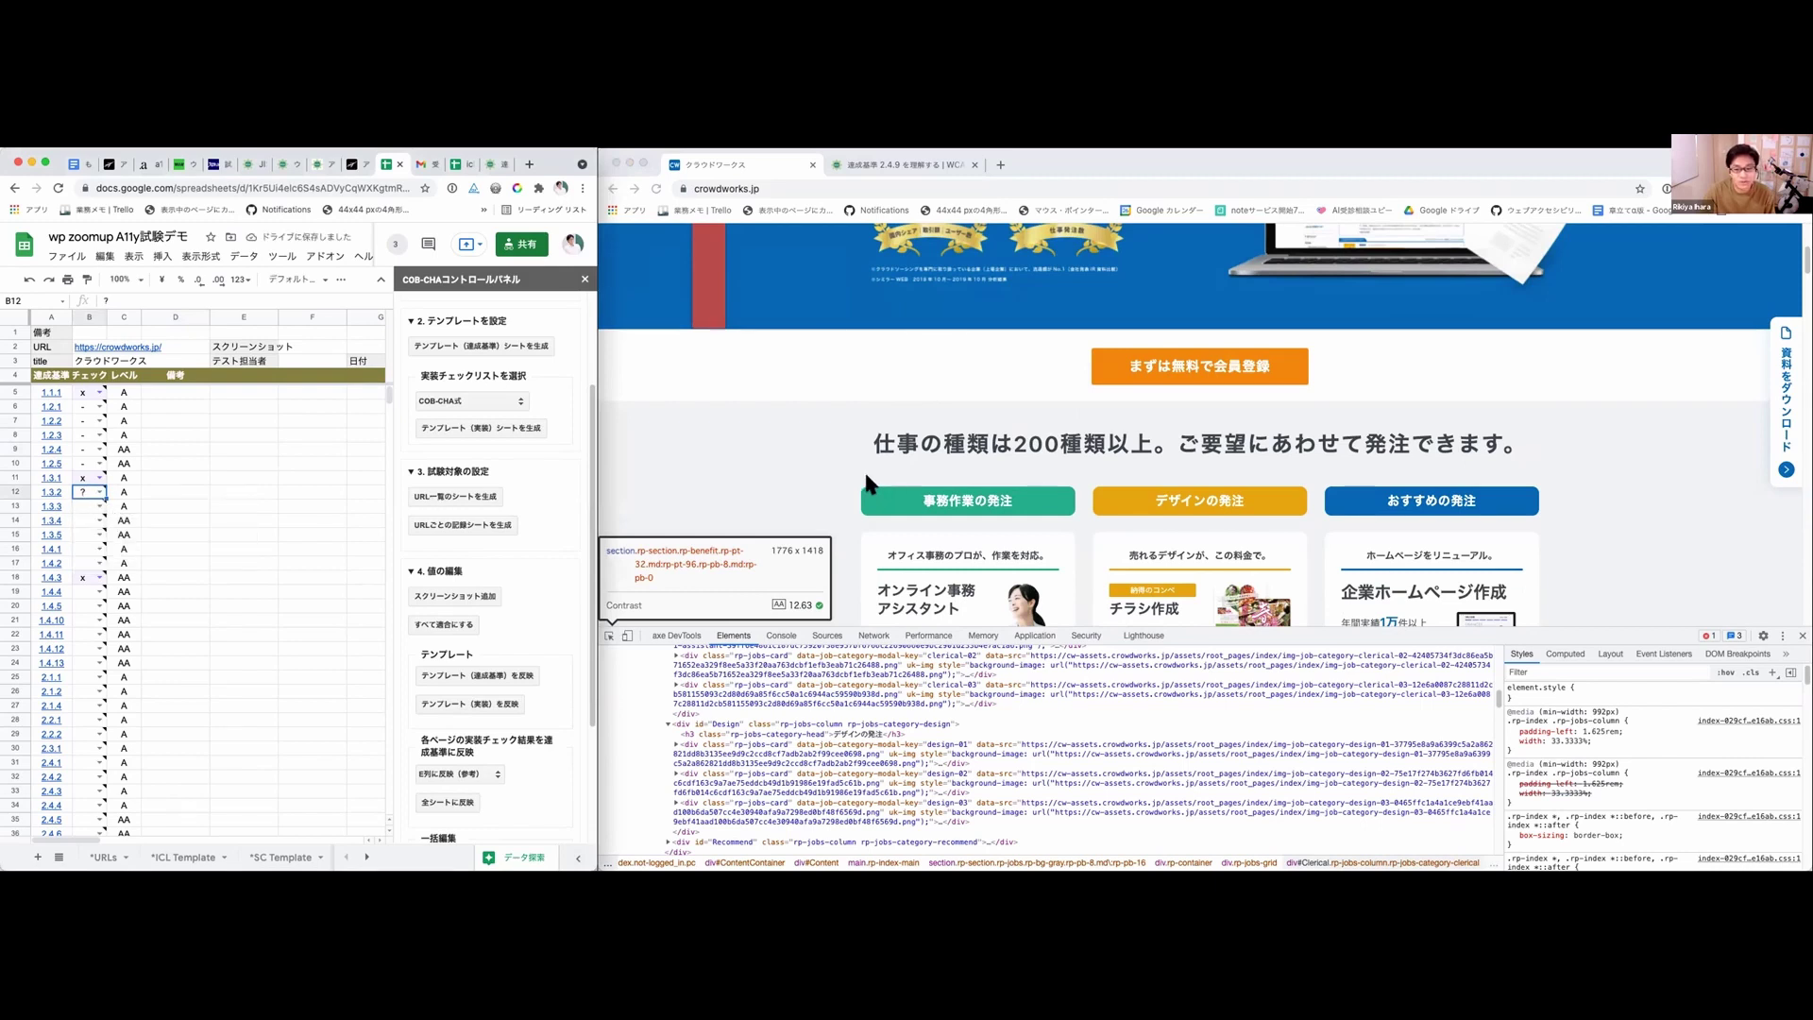
Step: Review the home page from the header through the job category cards to the client company logos for success criterion 1.3.3
scroll(859, 468, "up", 3)
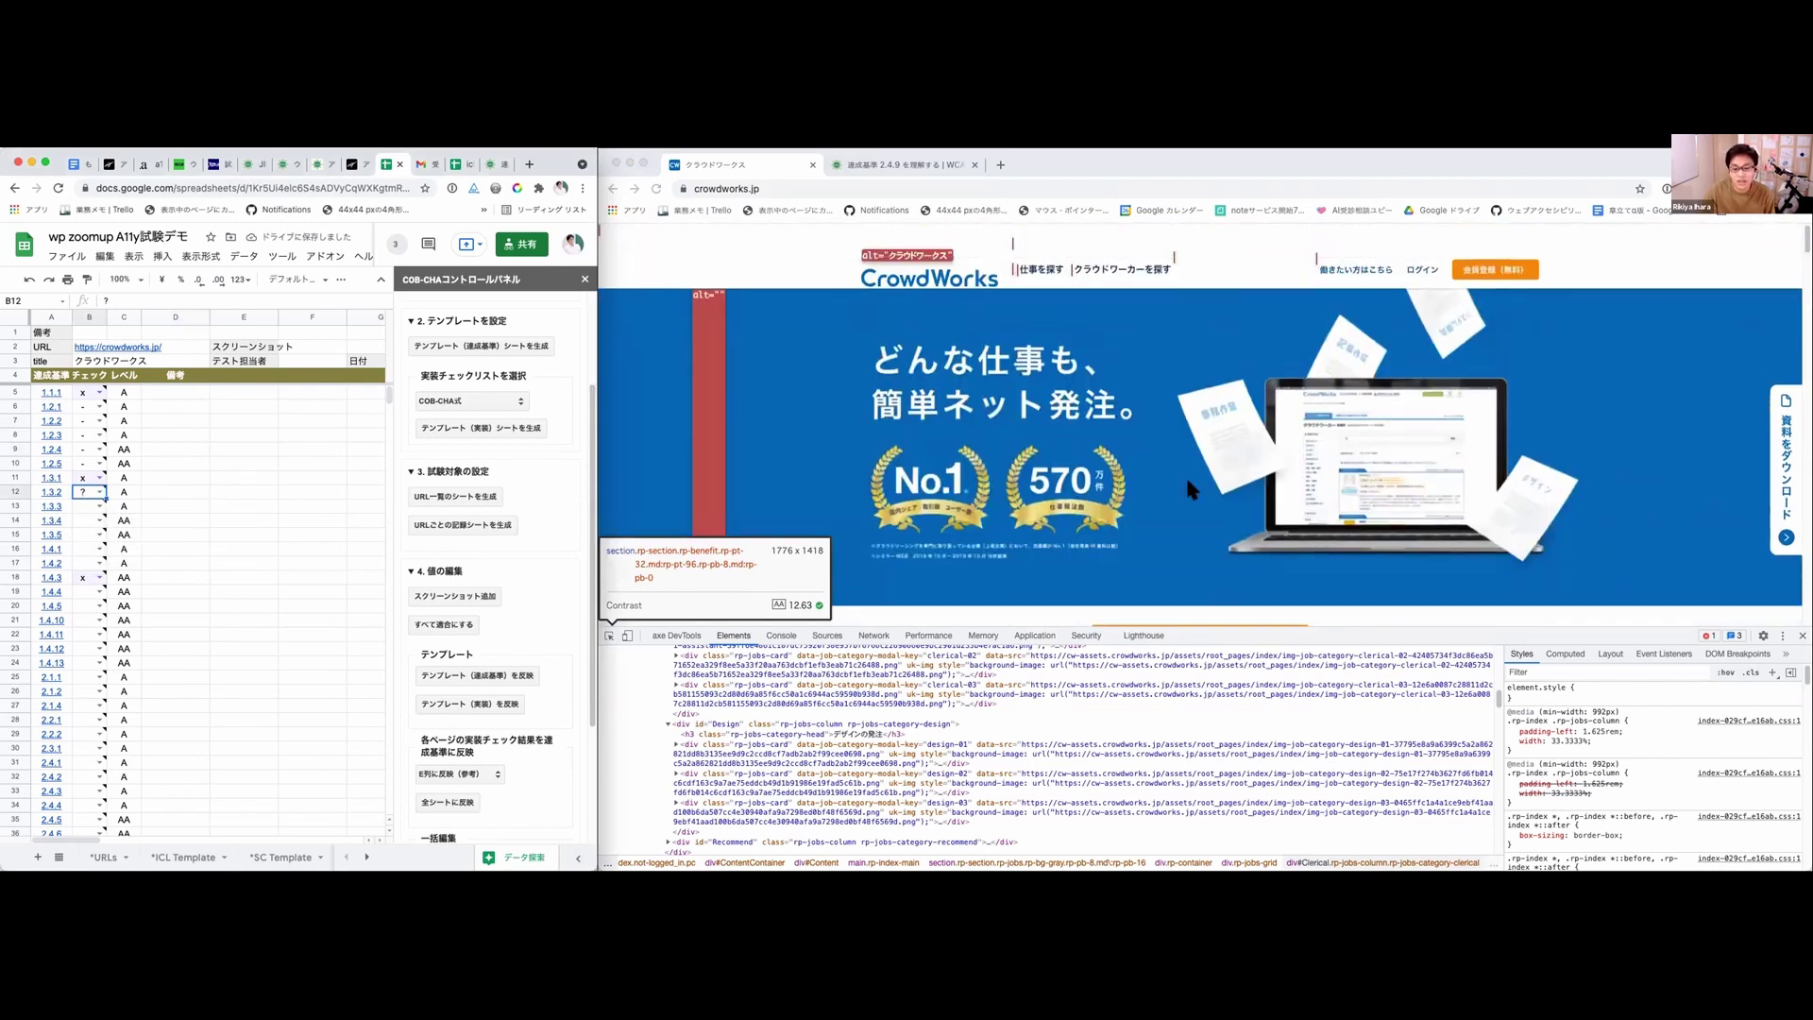
scroll(1310, 507, "down", 1)
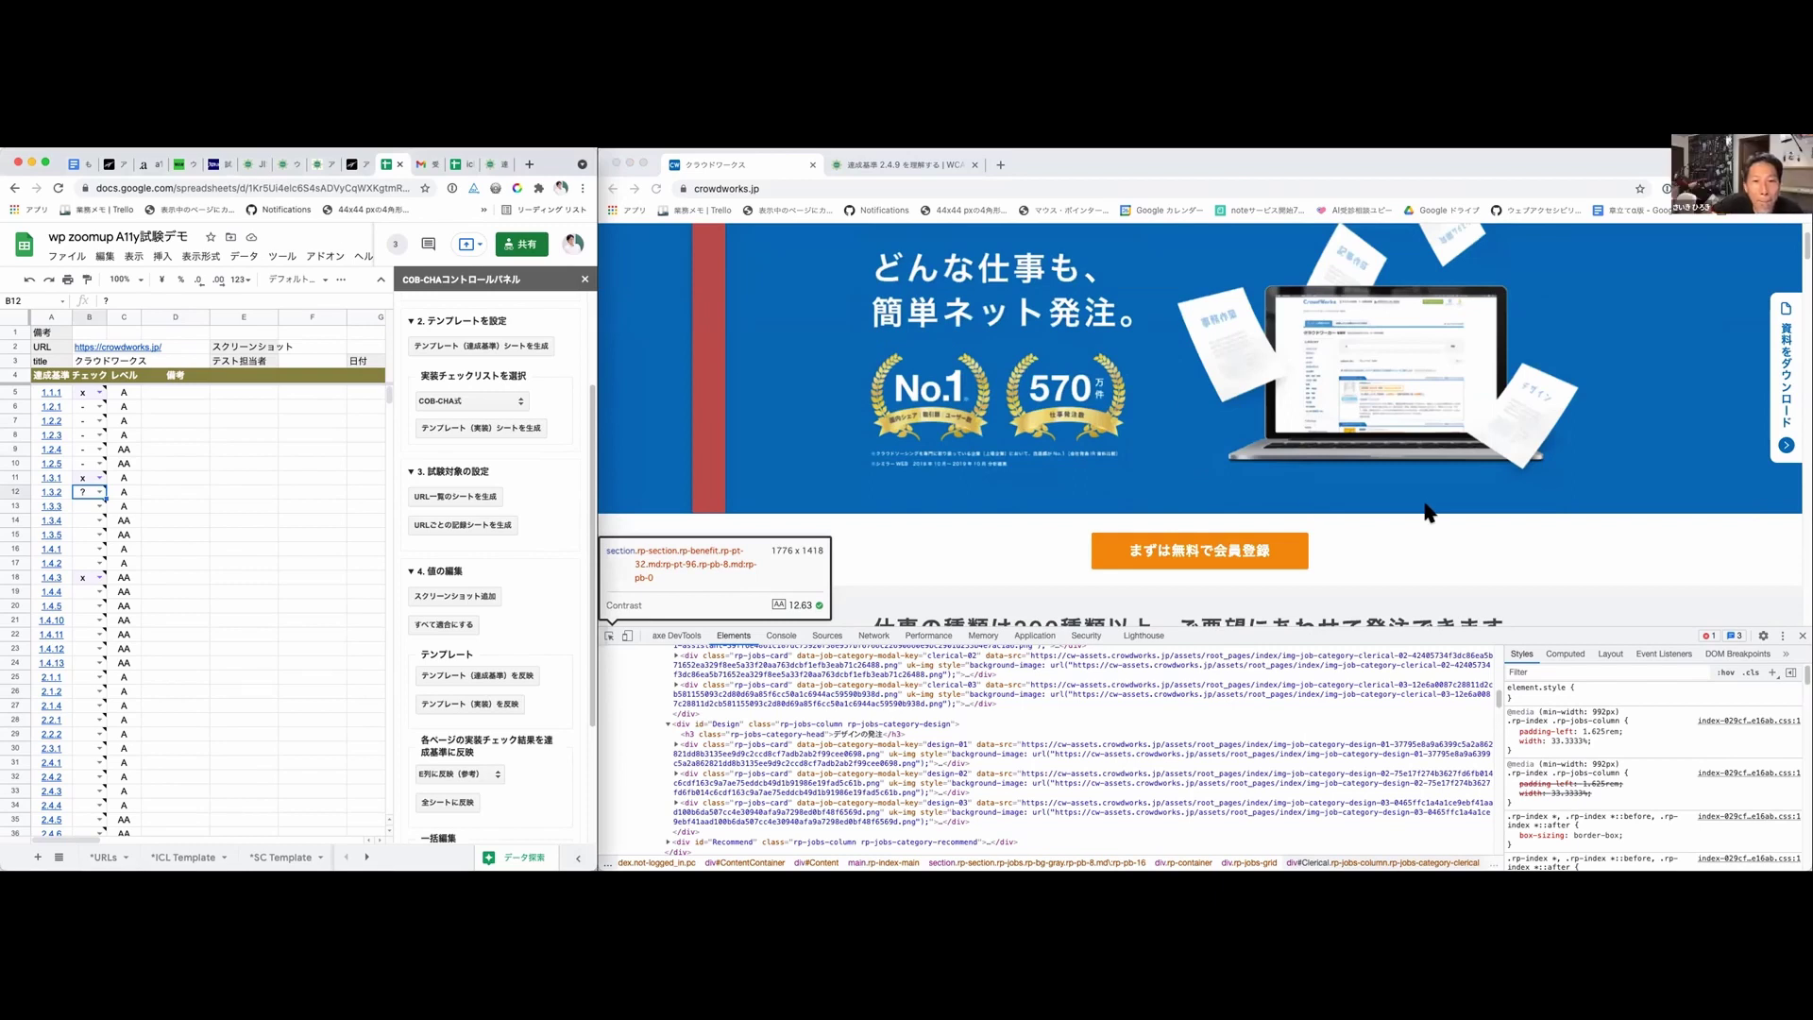
scroll(1427, 511, "down", 1)
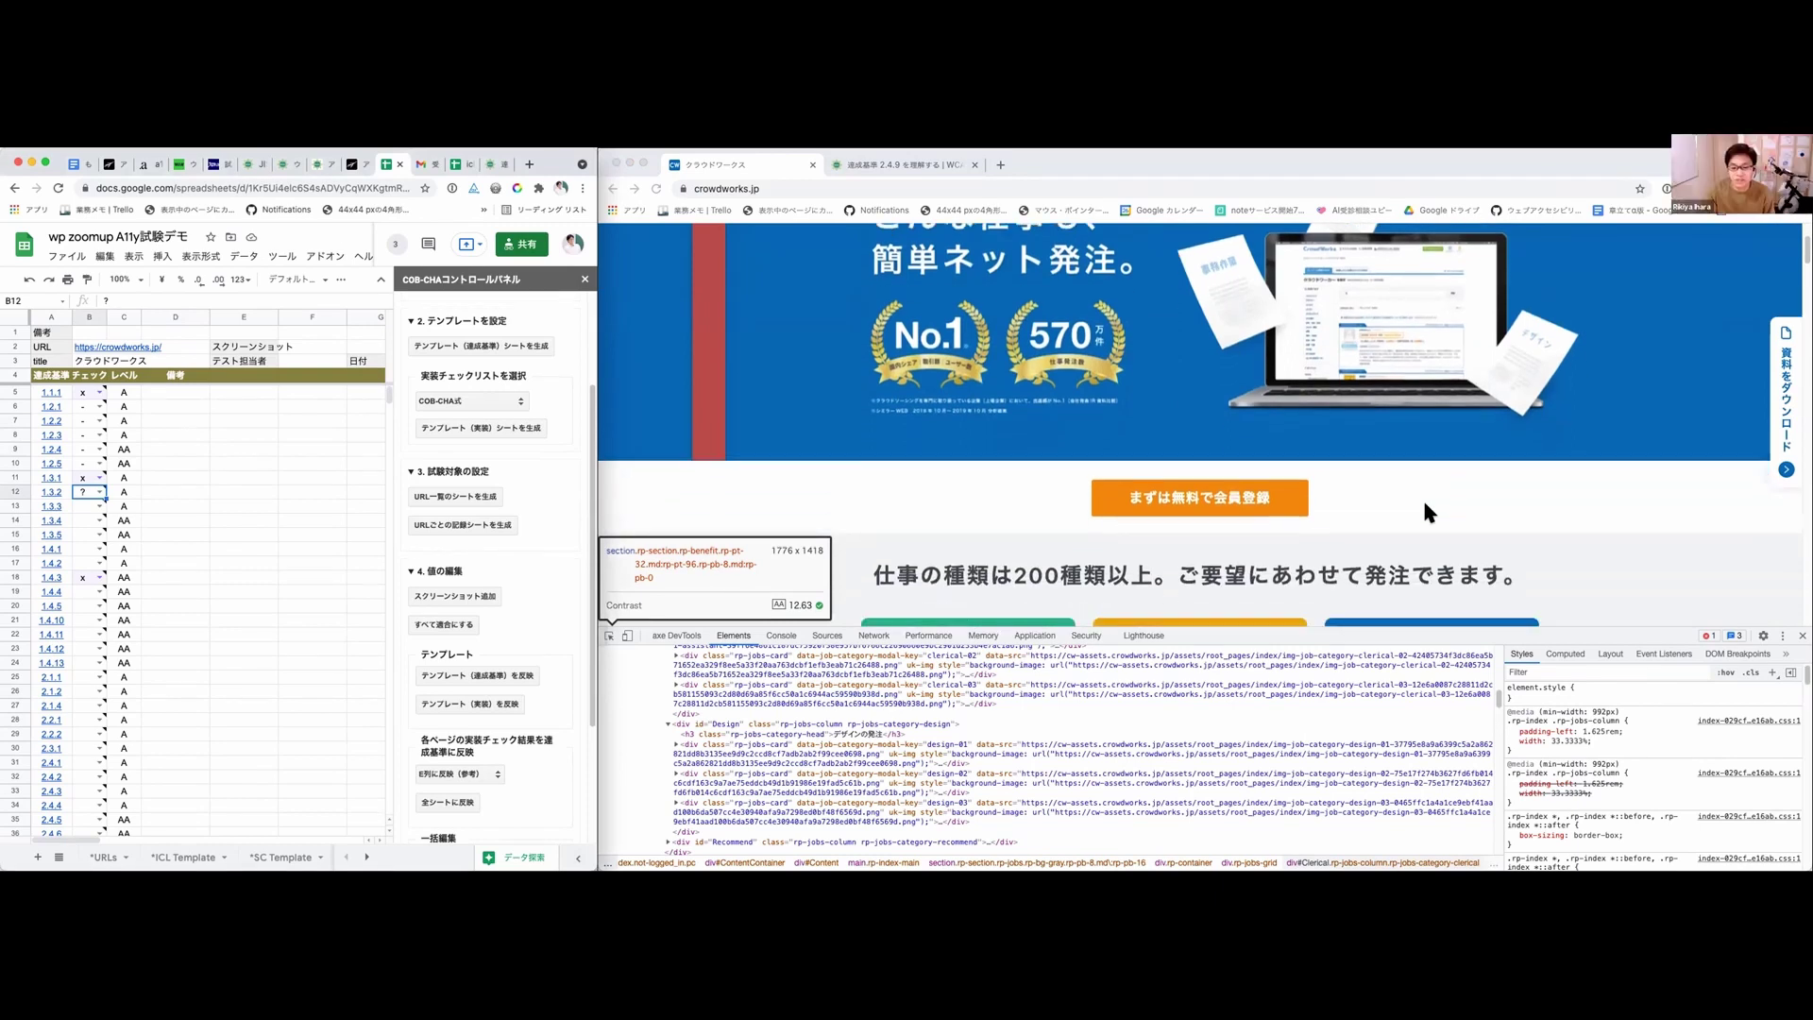
scroll(1422, 511, "down", 1)
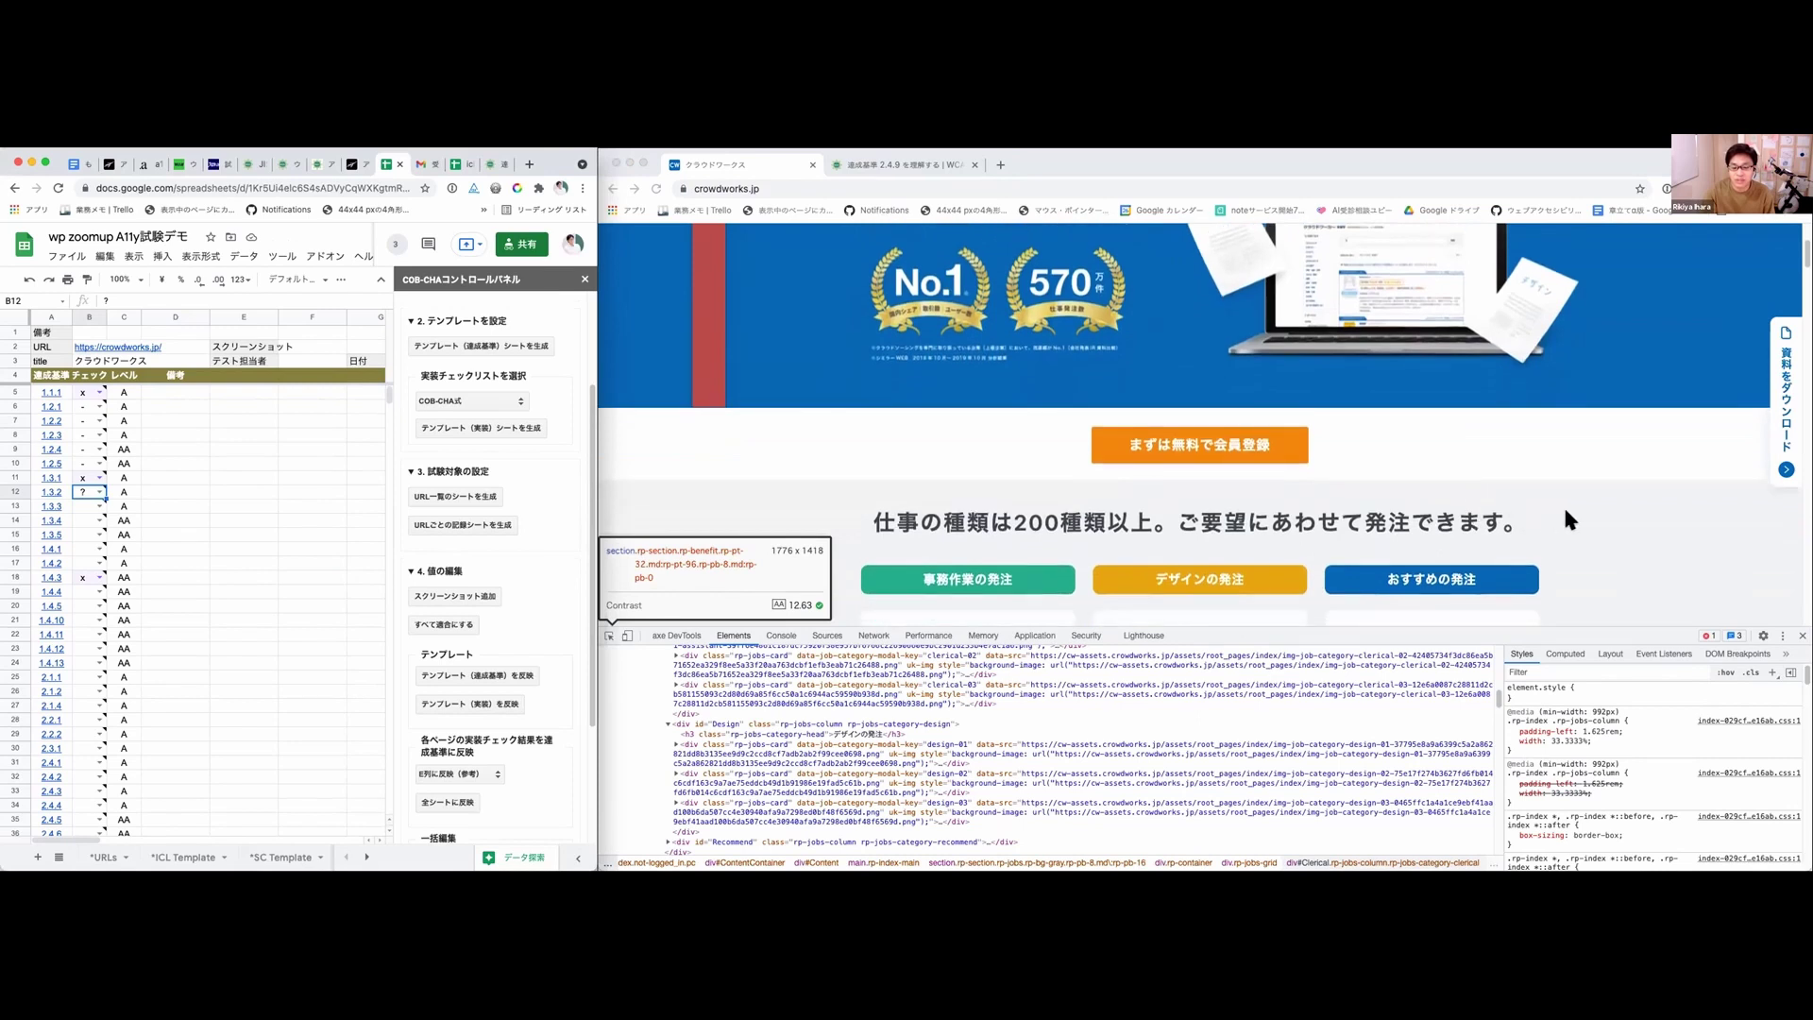
scroll(1564, 518, "down", 2)
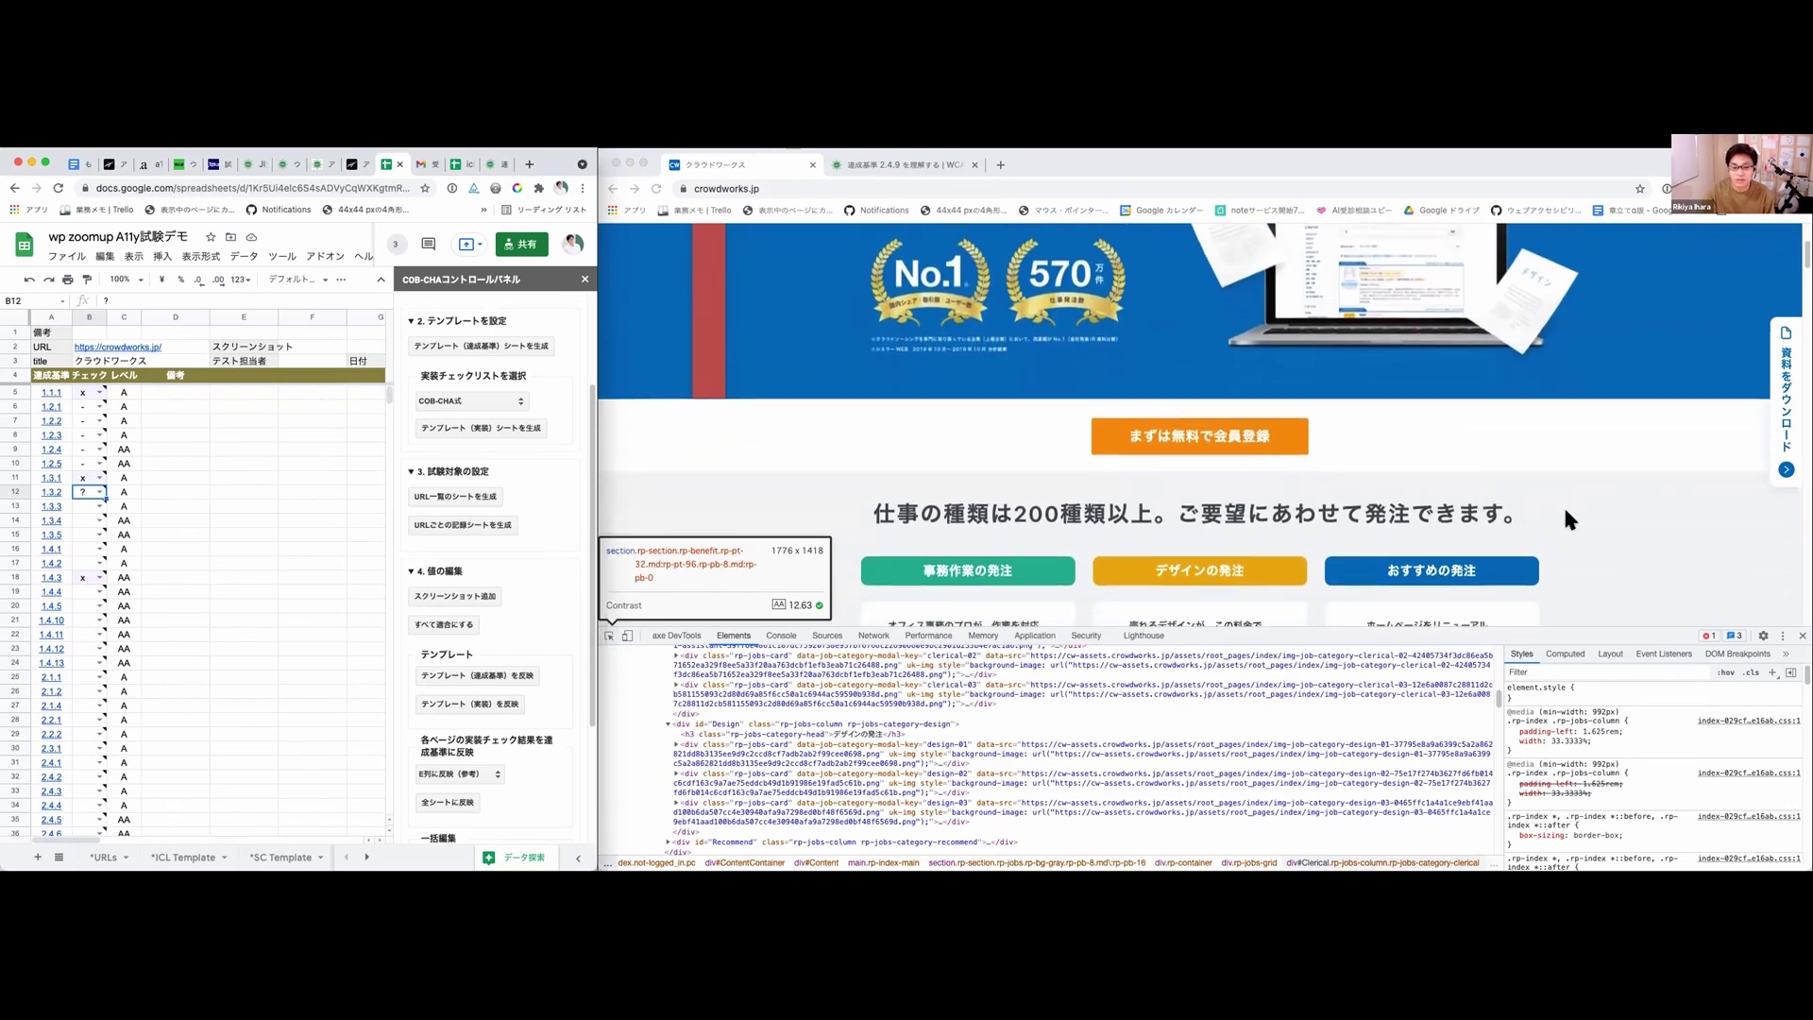
scroll(1558, 516, "down", 2)
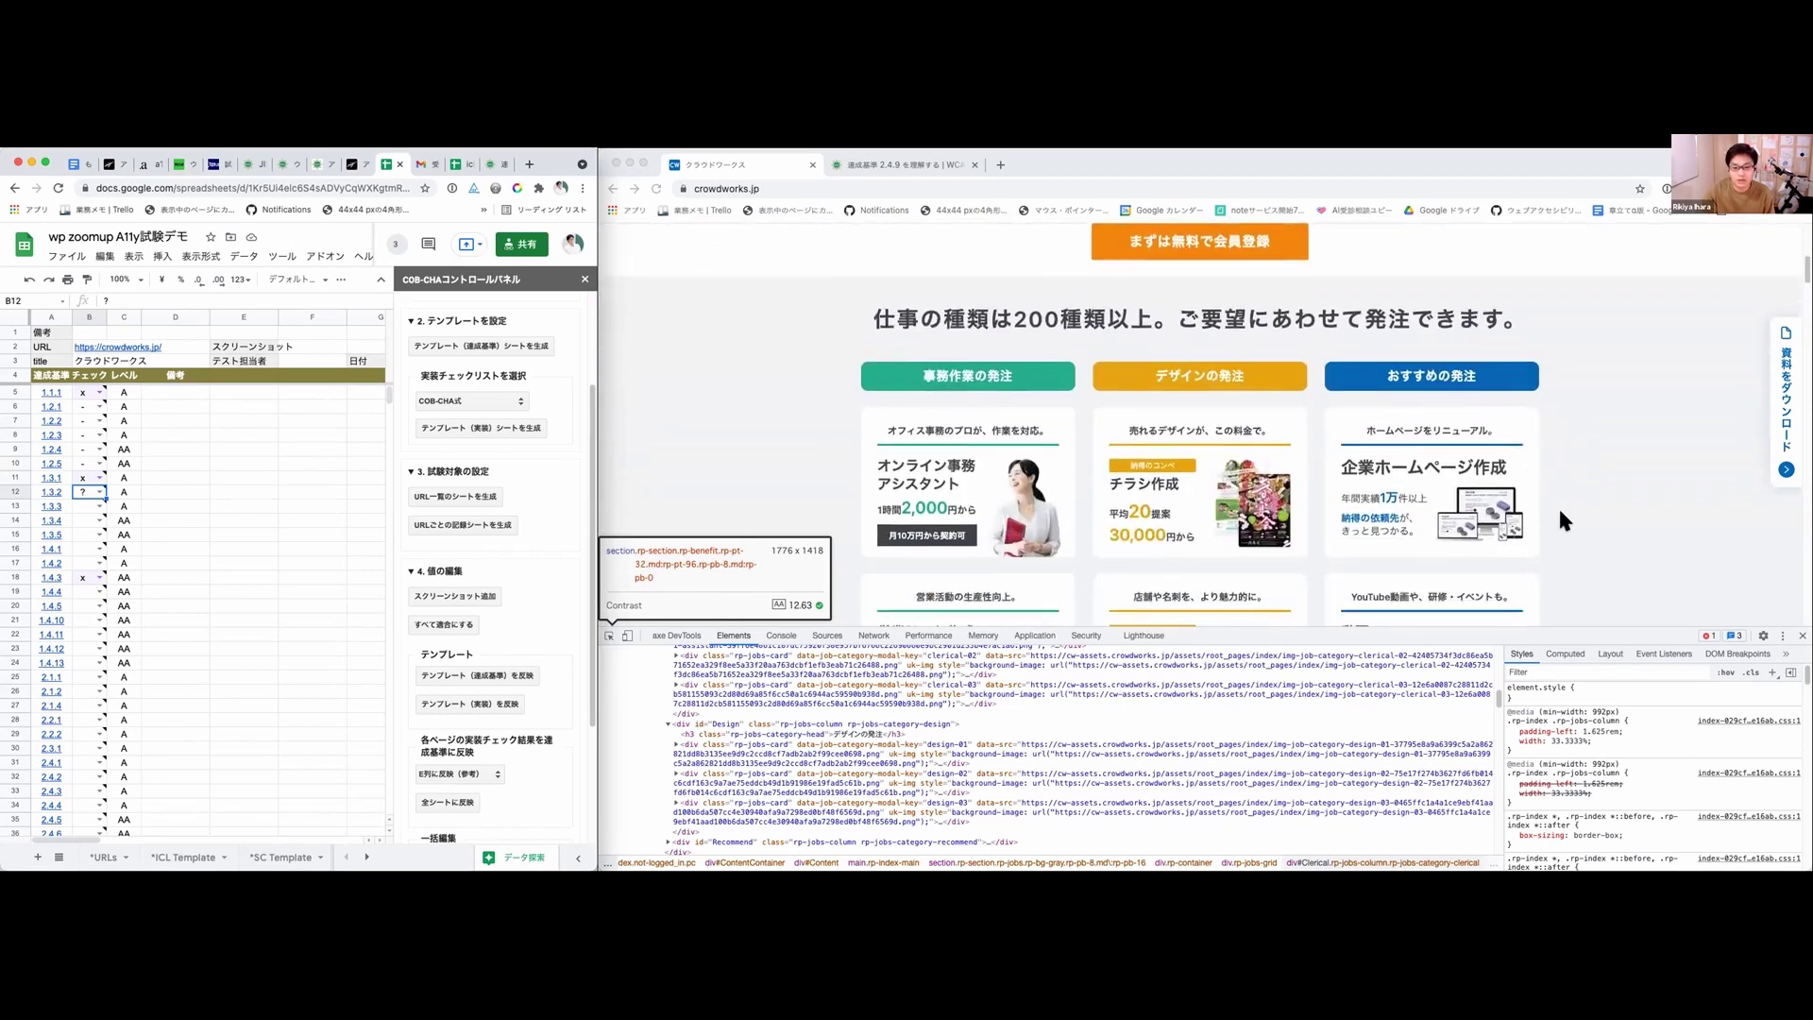
scroll(1599, 515, "down", 10)
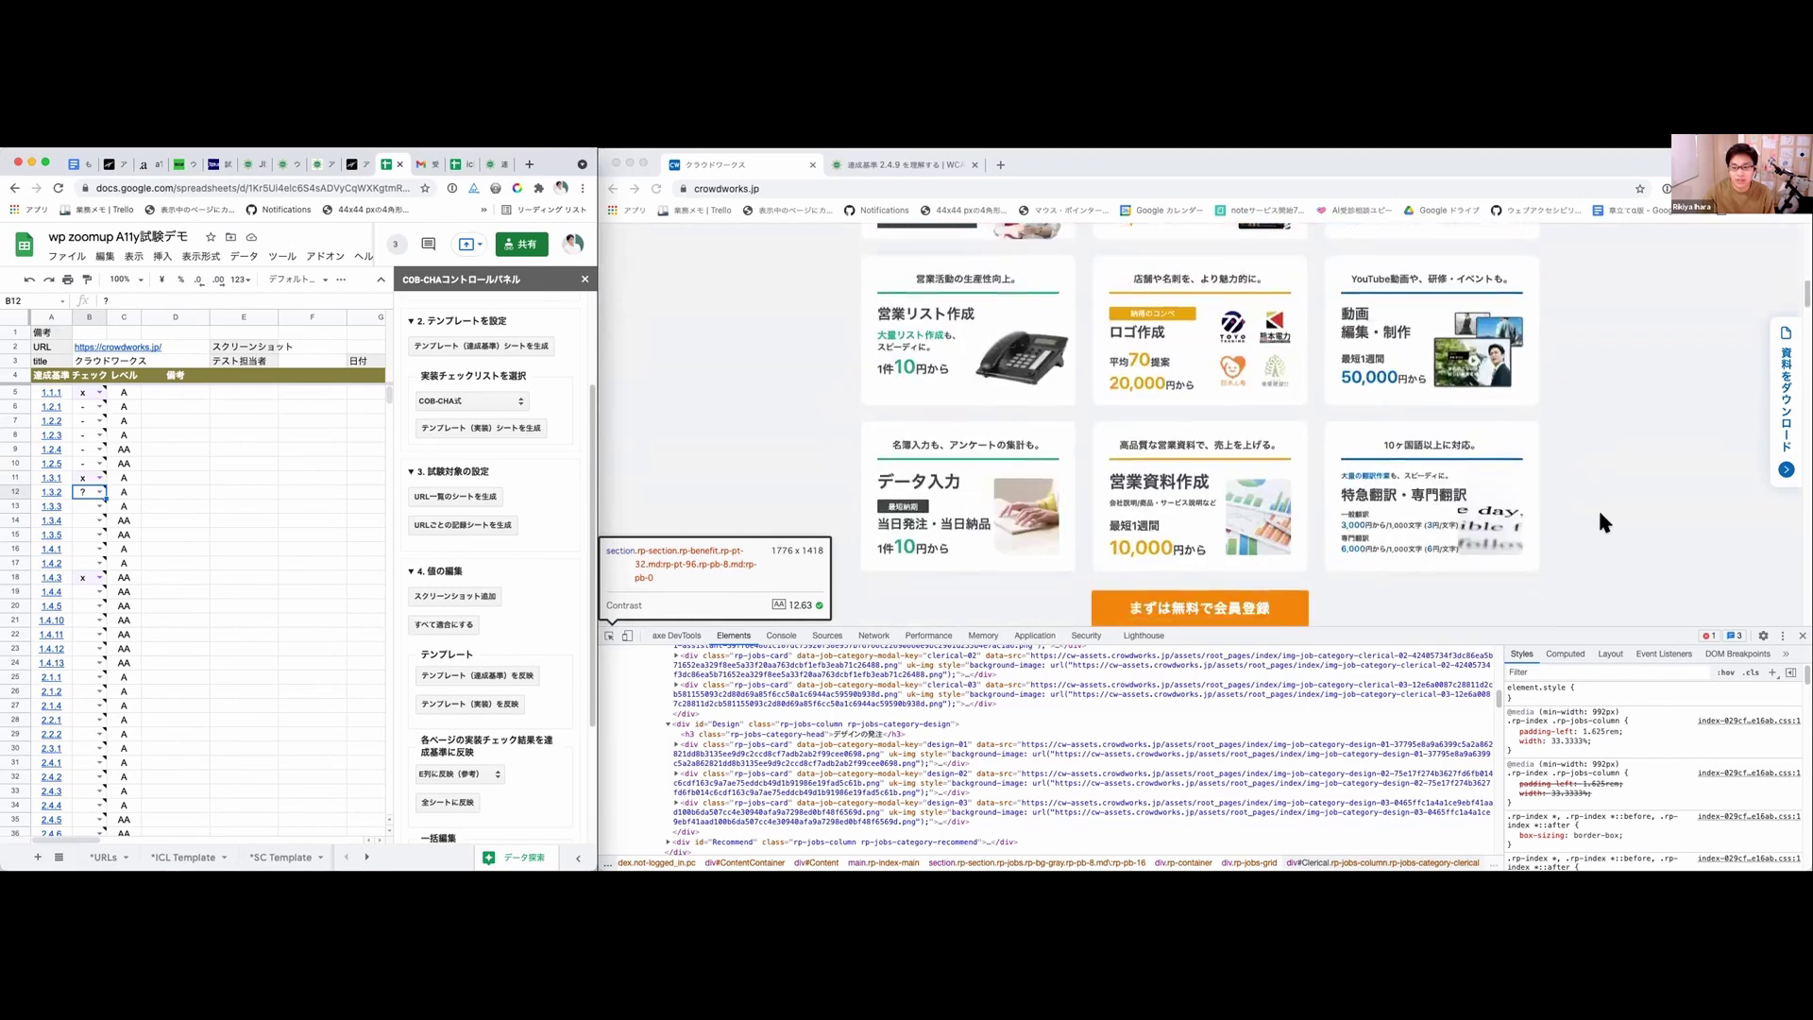
scroll(1600, 514, "down", 20)
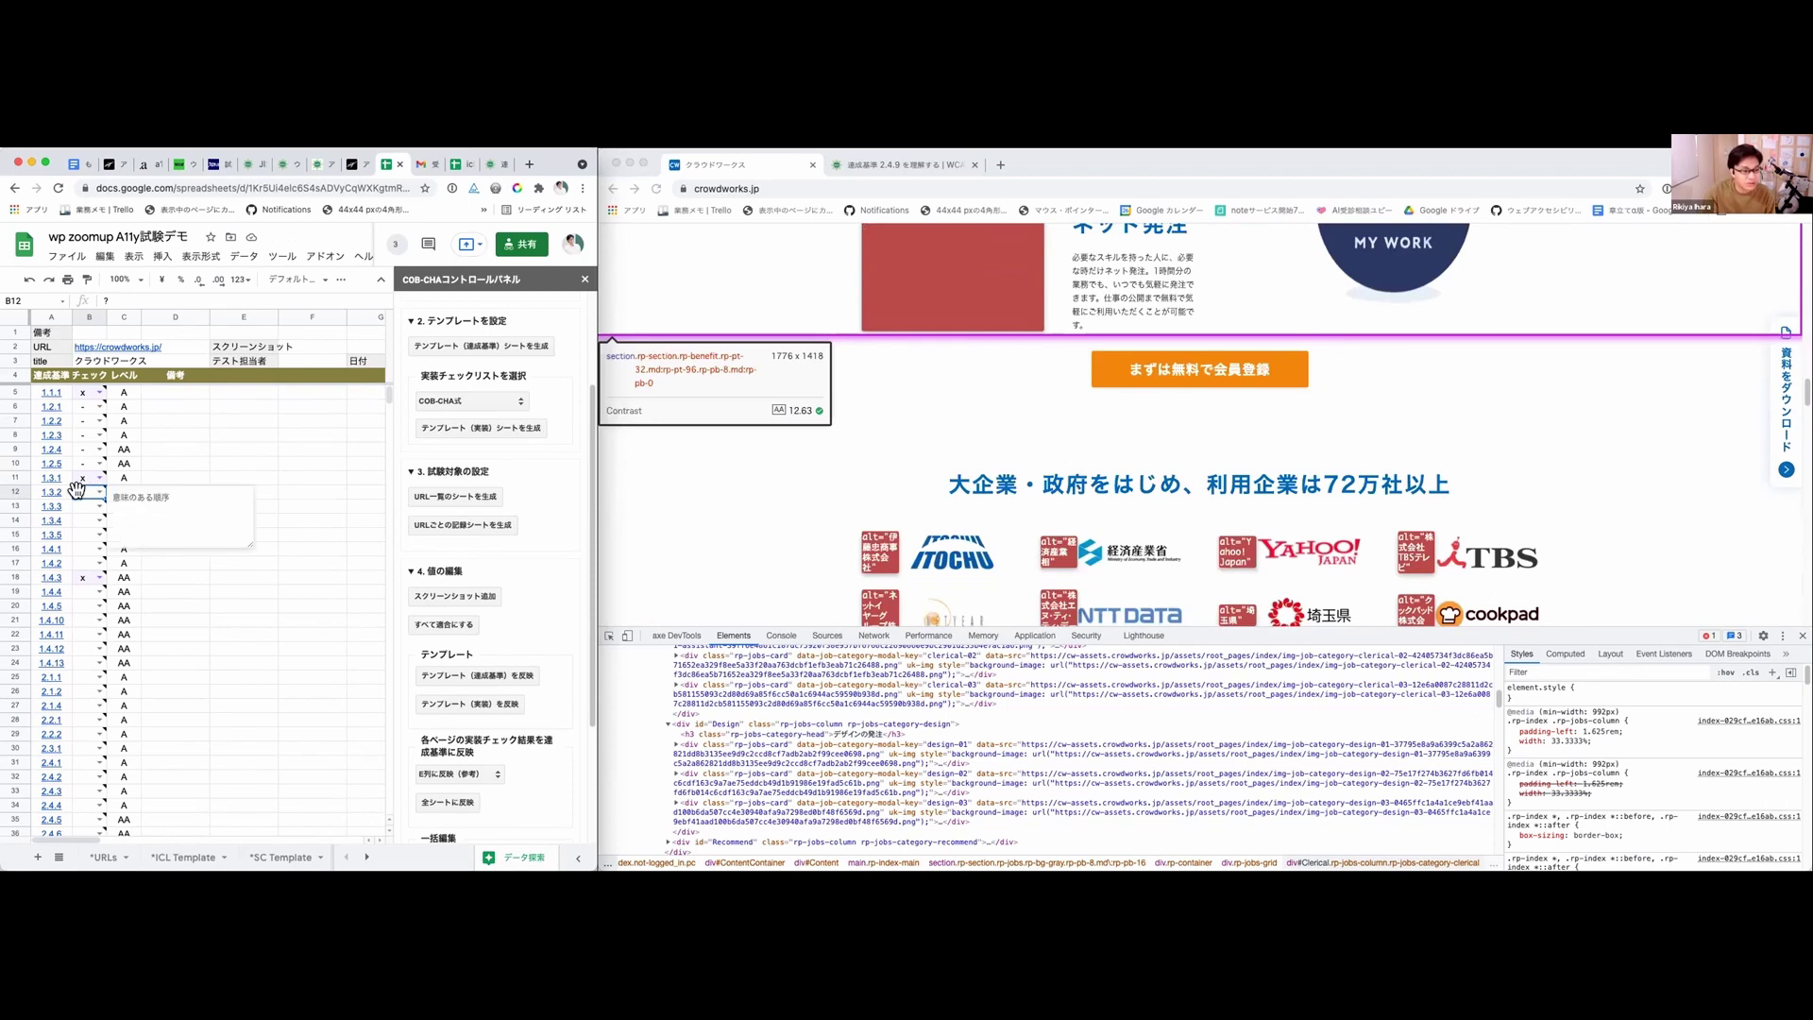
Step: Mark success criterion 1.3.3 as "o" in the check column of the test sheet
left_click(94, 508)
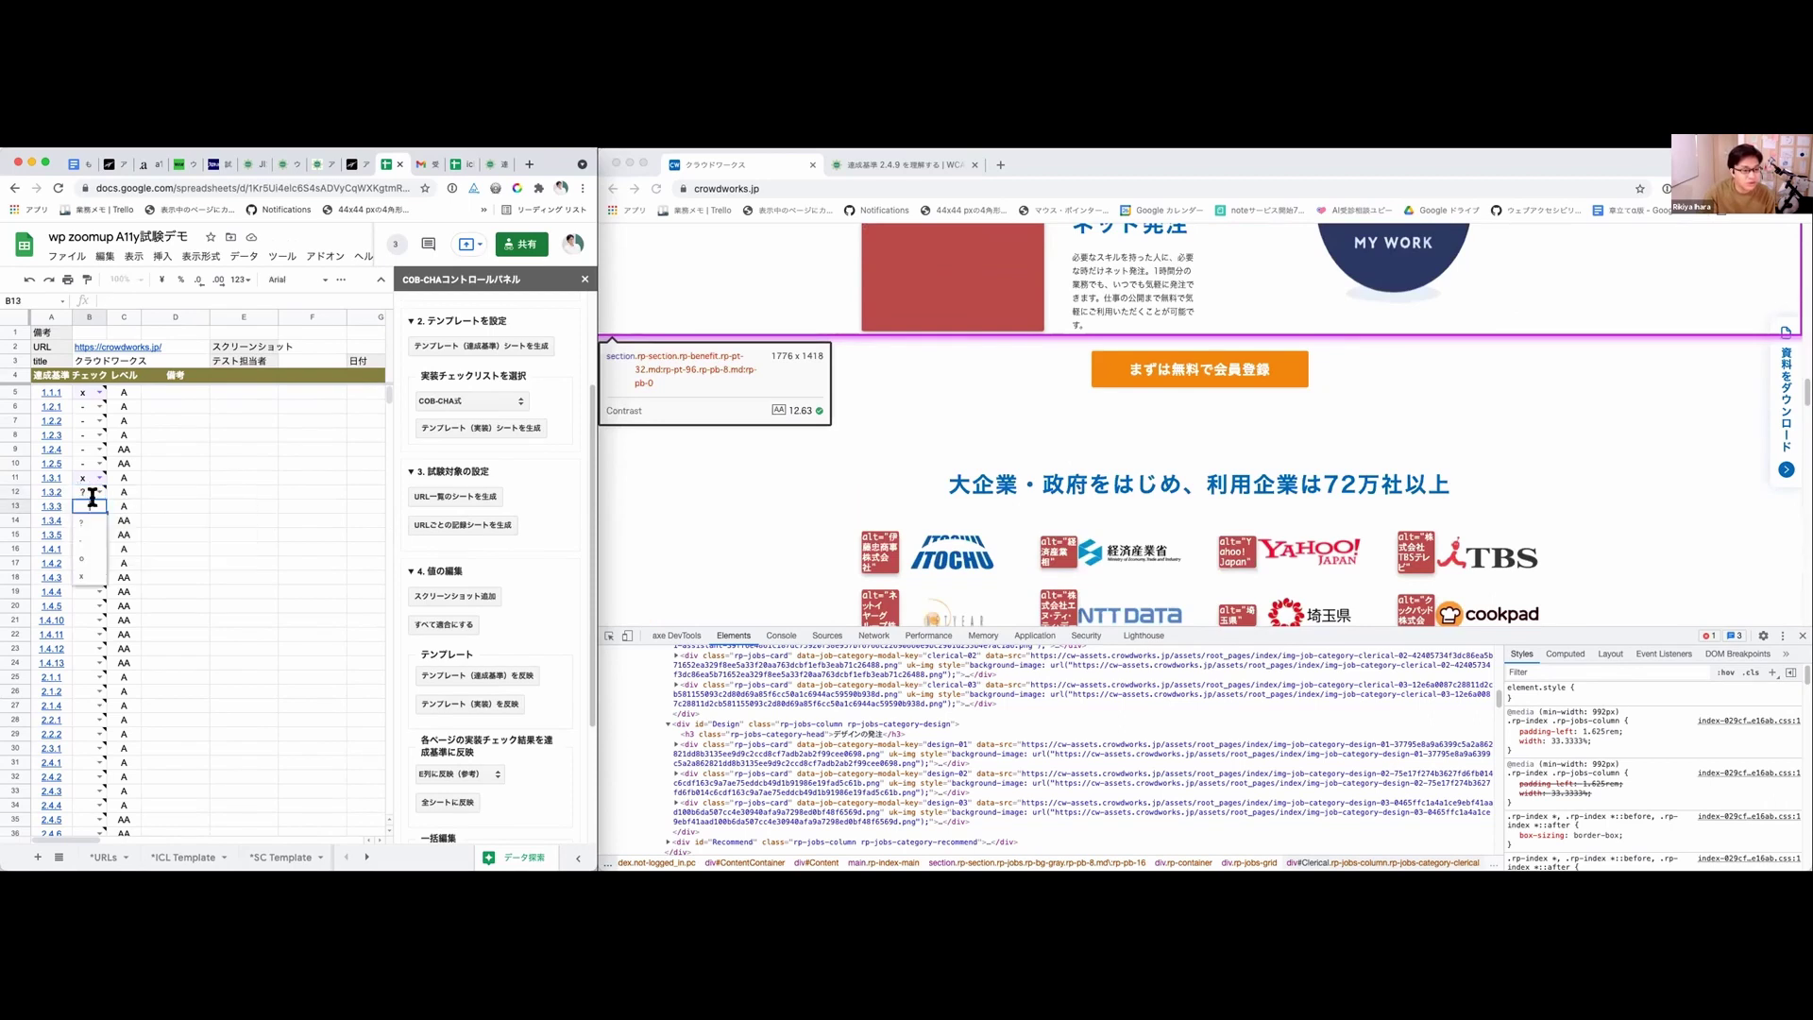
left_click(99, 507)
left_click(87, 555)
Step: Check the note for criterion 1.3.4, and review the home page layout from the client logos back up to the hero area
mouse_move(97, 517)
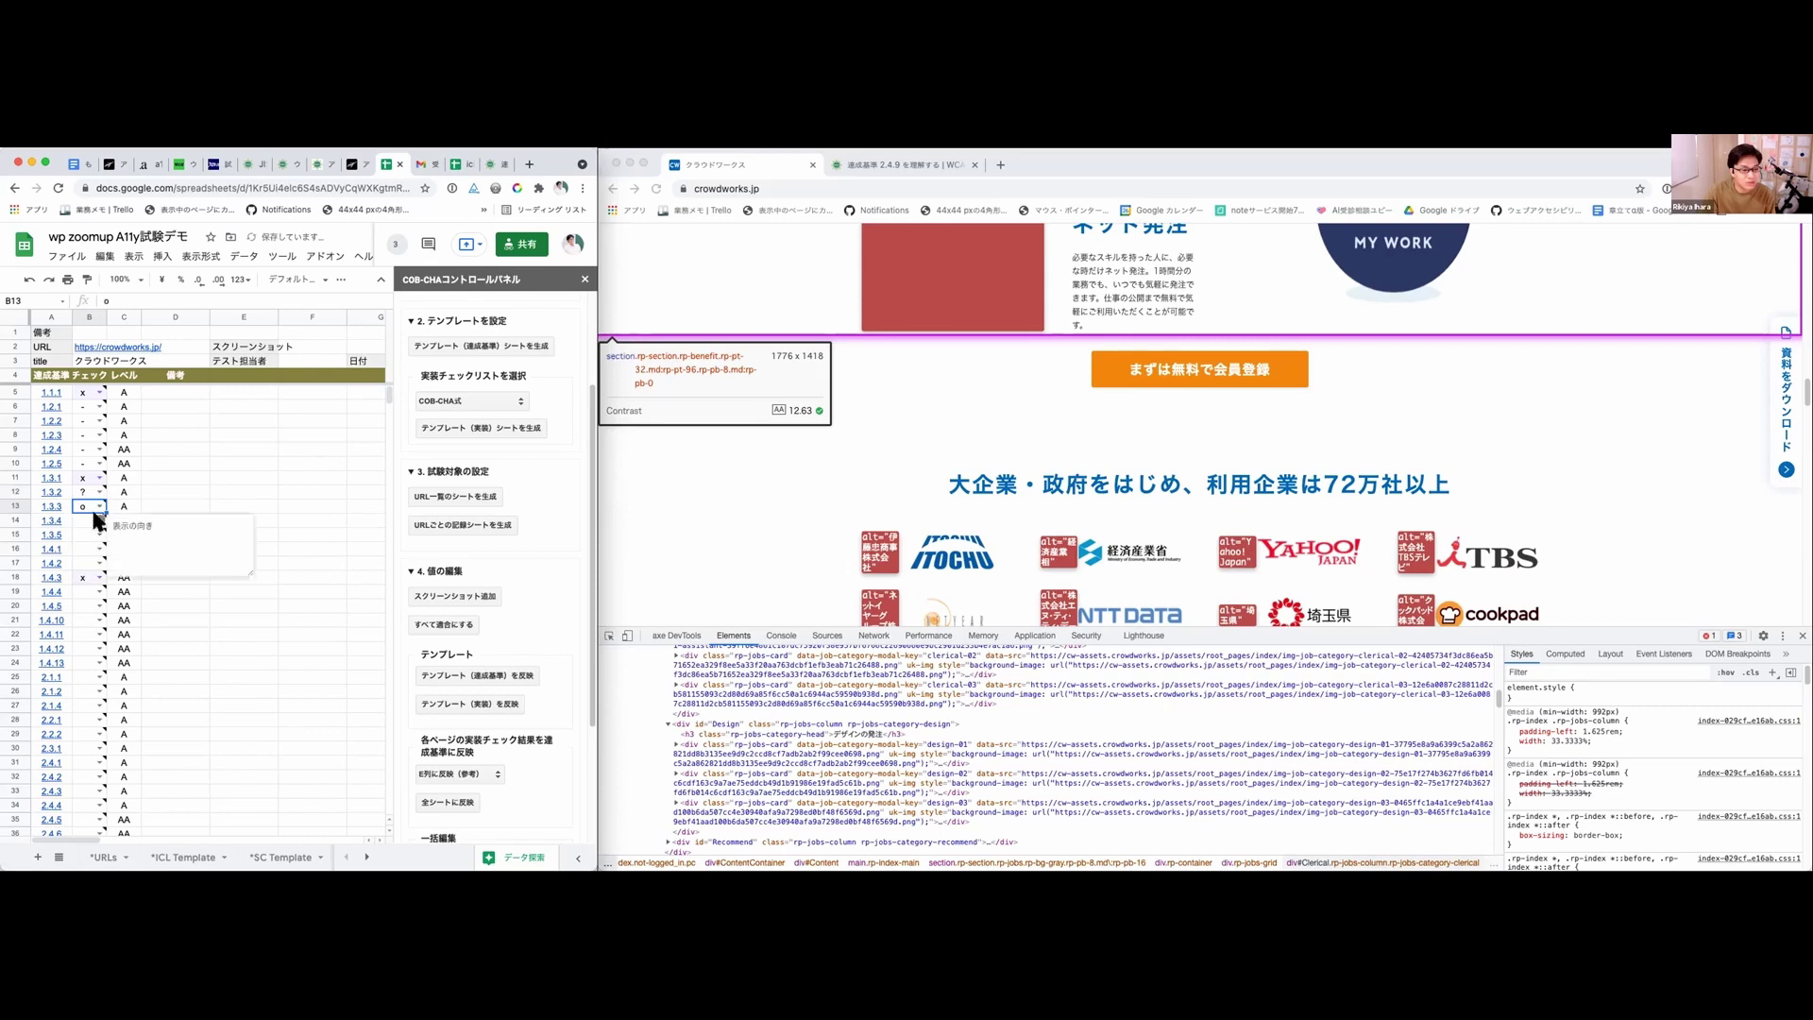
left_click(837, 482)
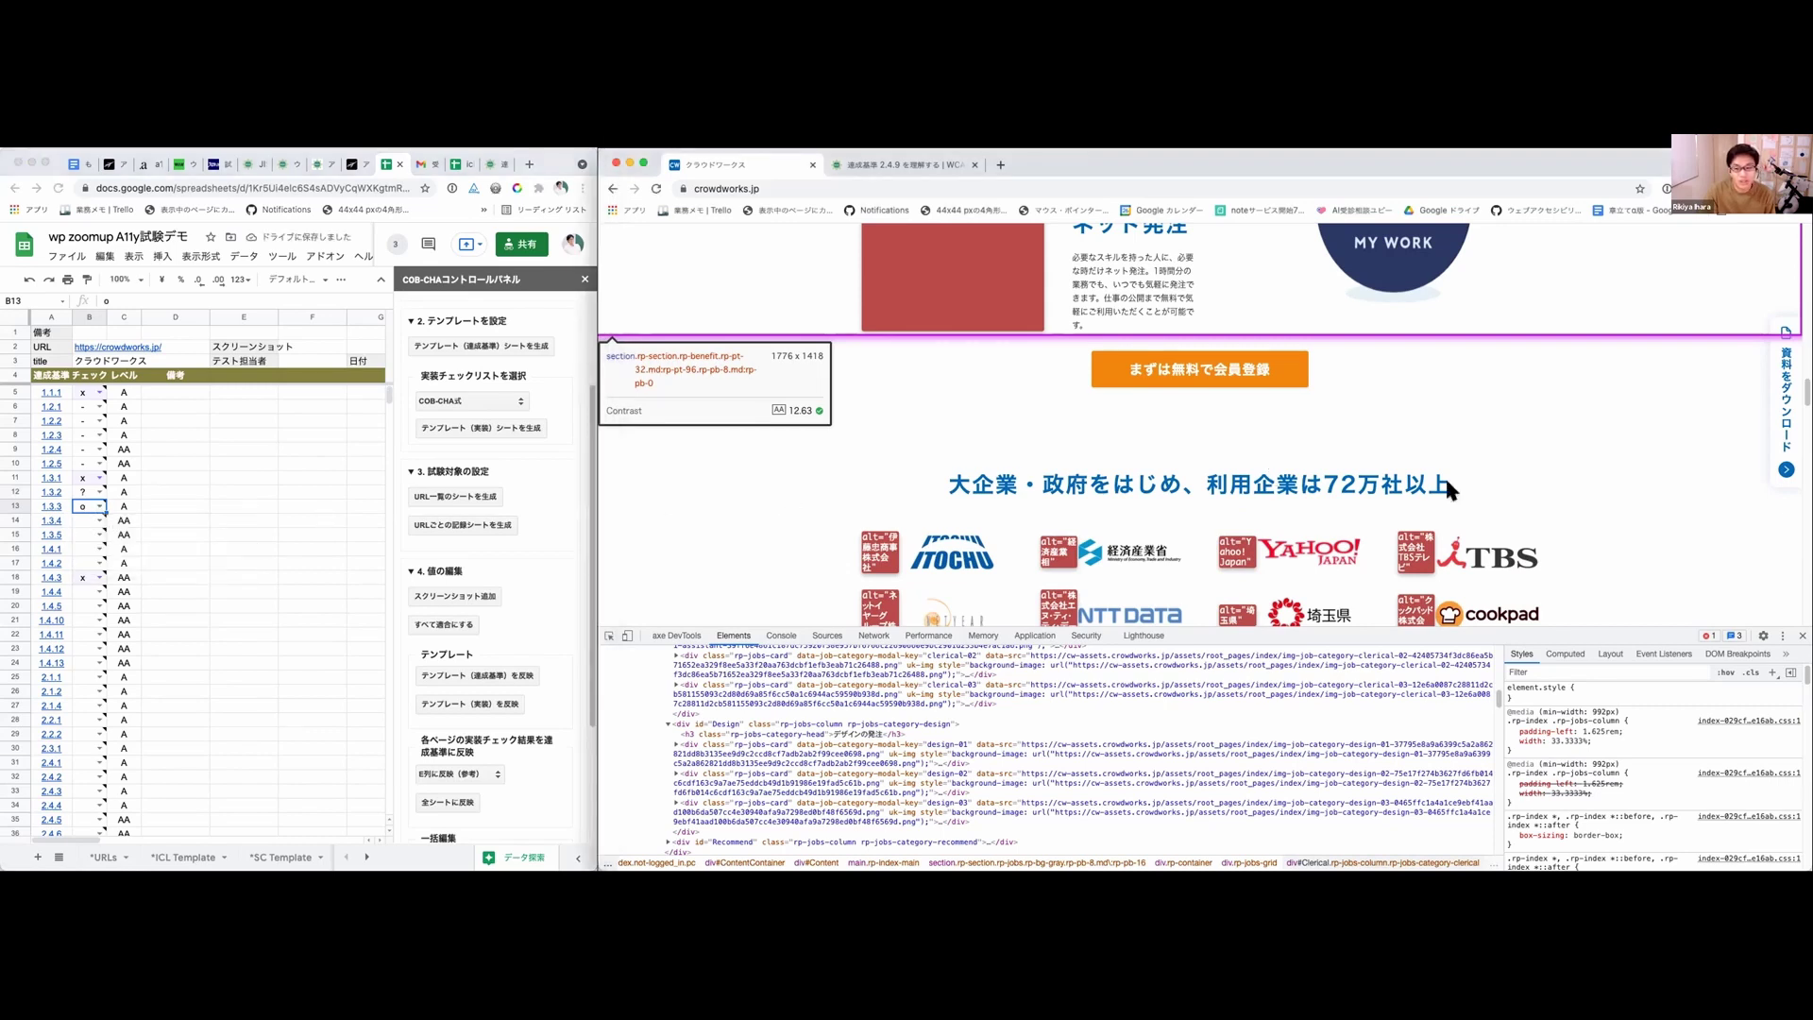
scroll(1549, 491, "up", 2)
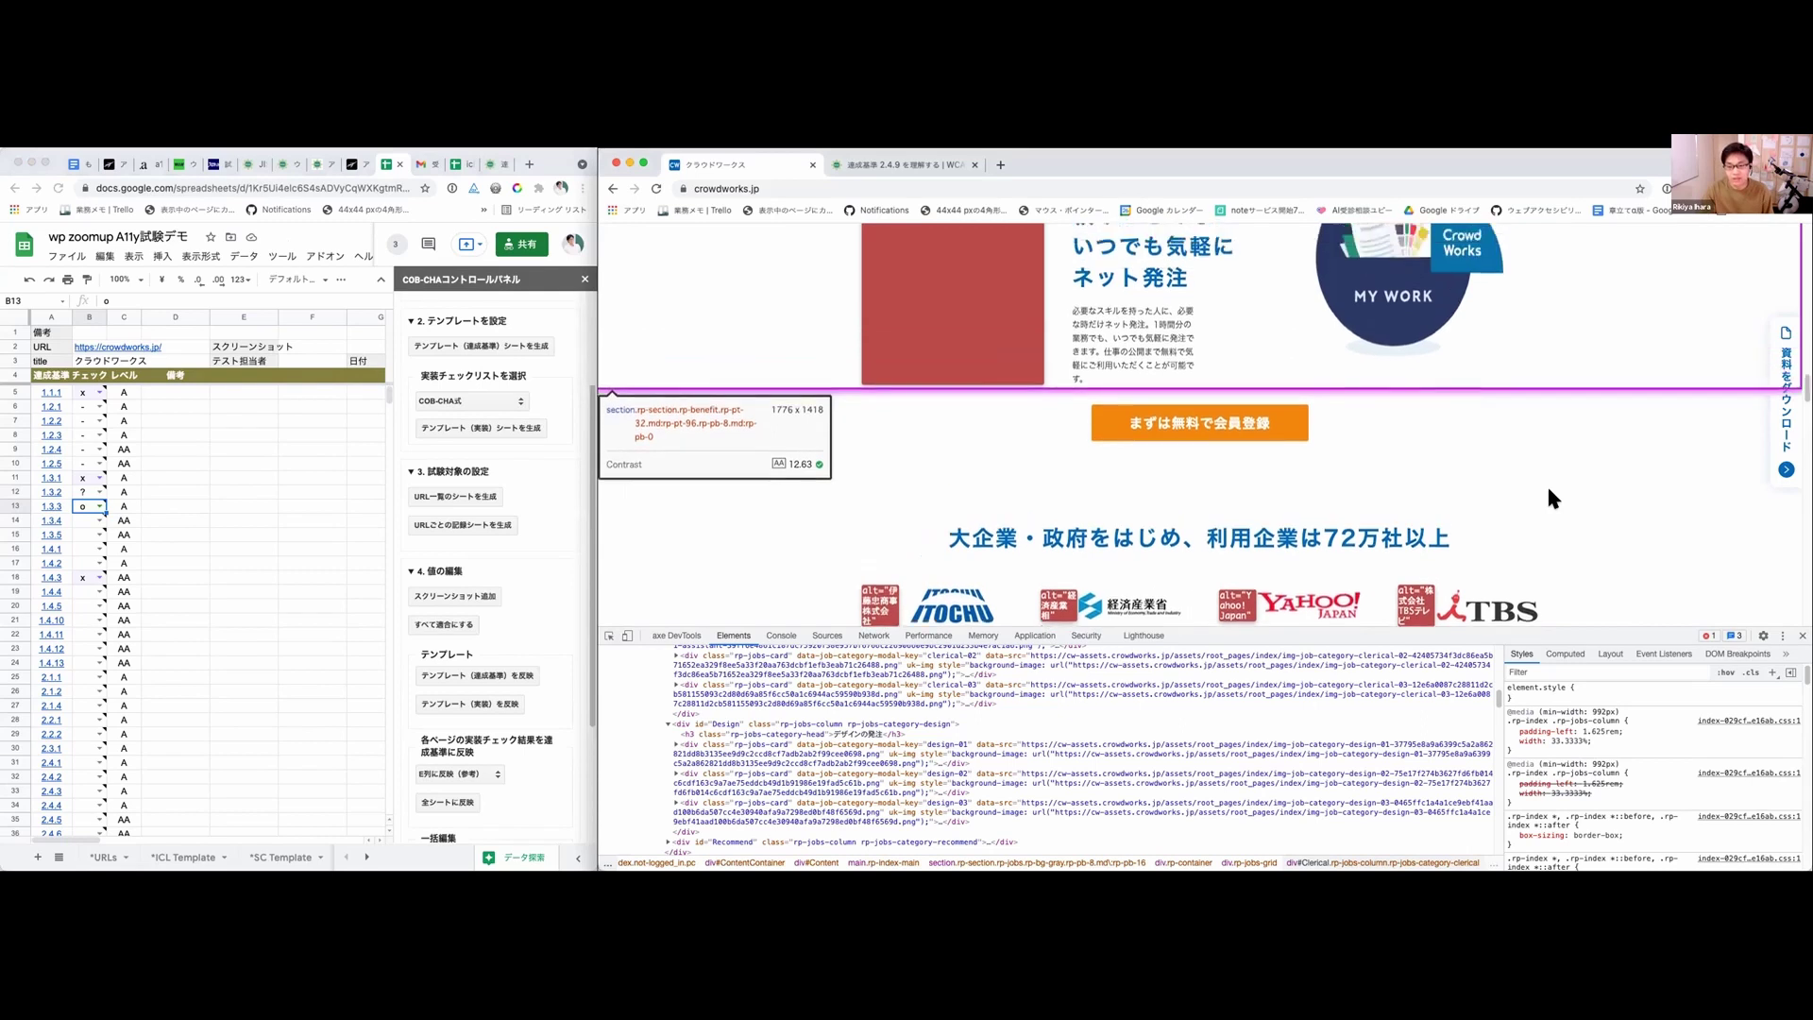
scroll(1546, 483, "up", 3)
scroll(1547, 483, "down", 10)
scroll(1546, 484, "up", 3)
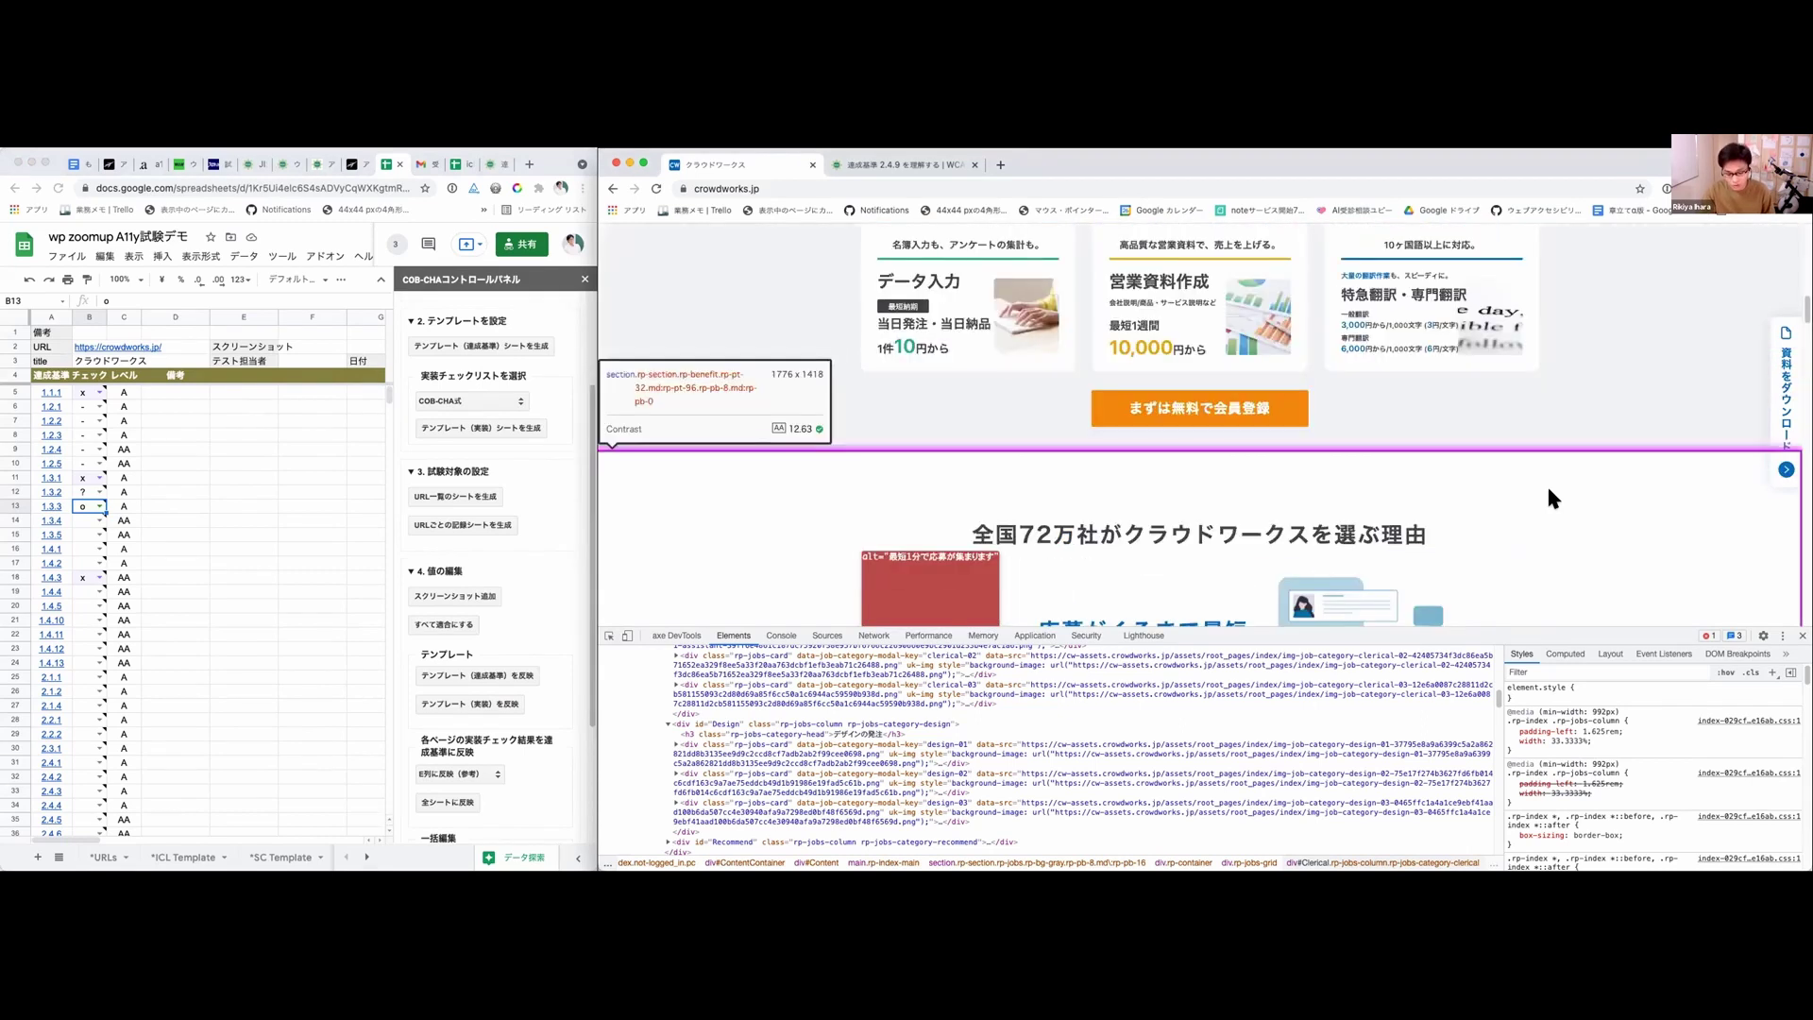
scroll(1547, 484, "up", 10)
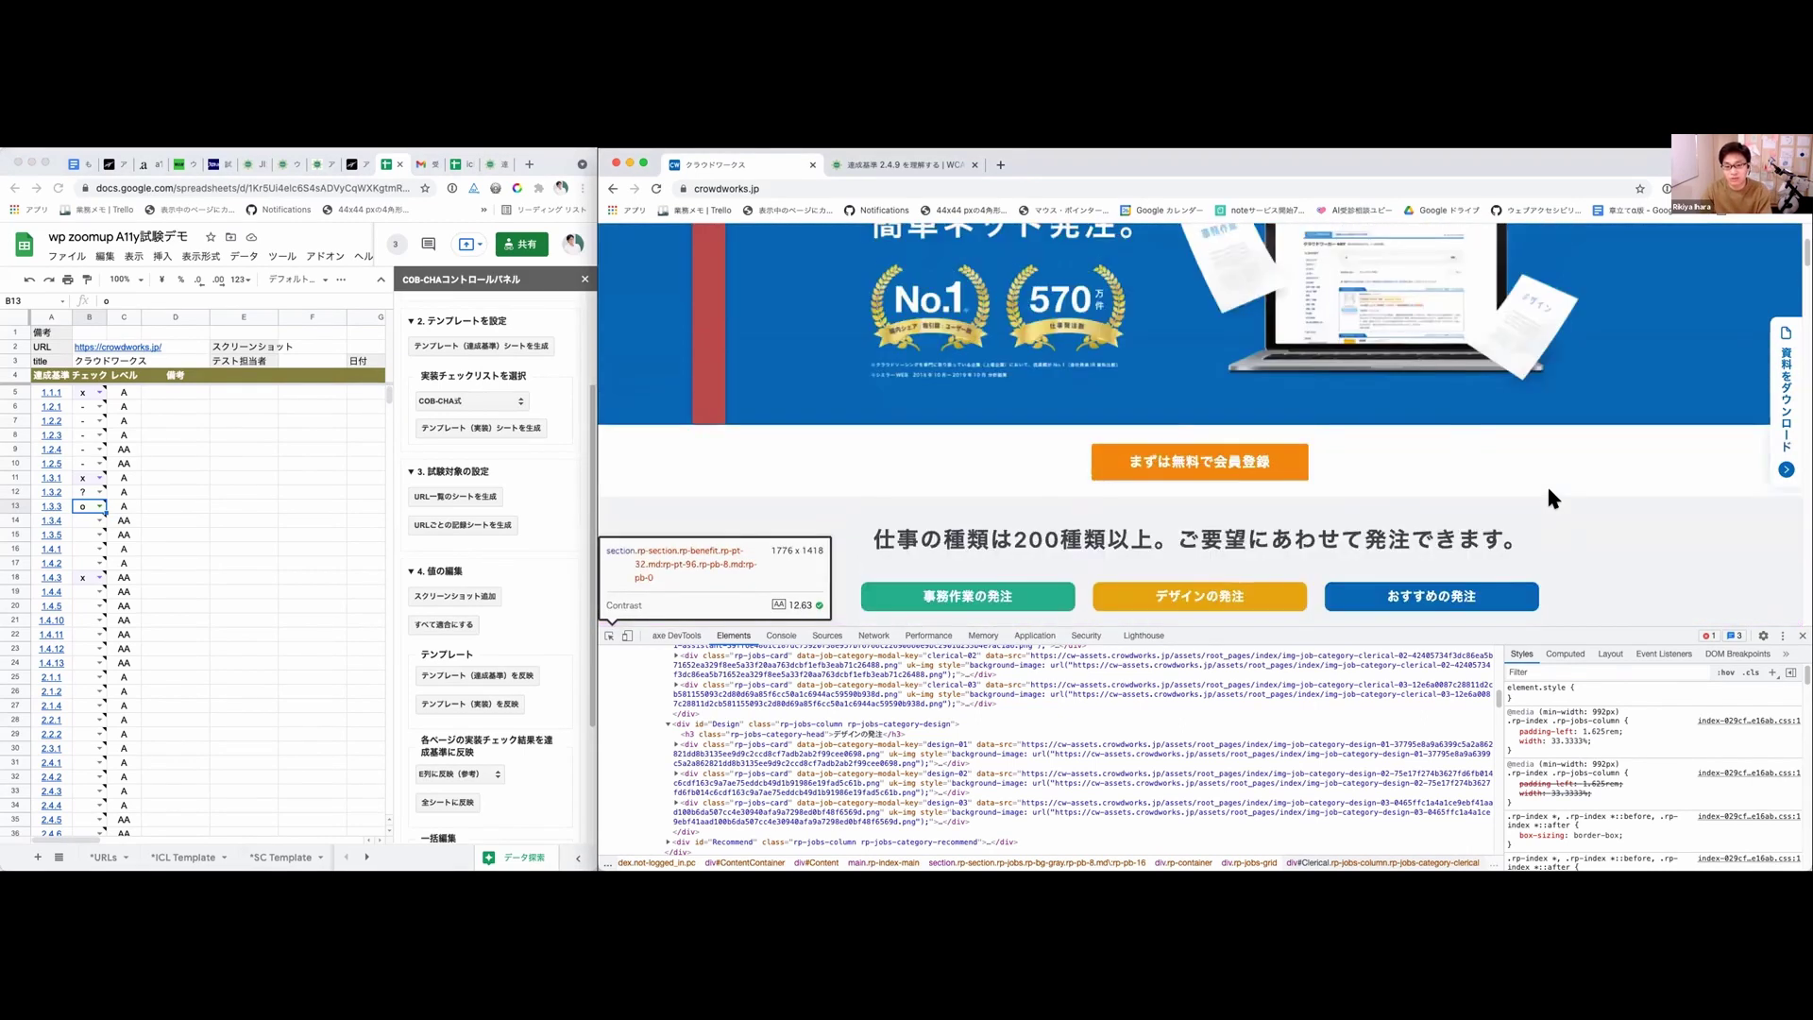
scroll(1546, 484, "up", 3)
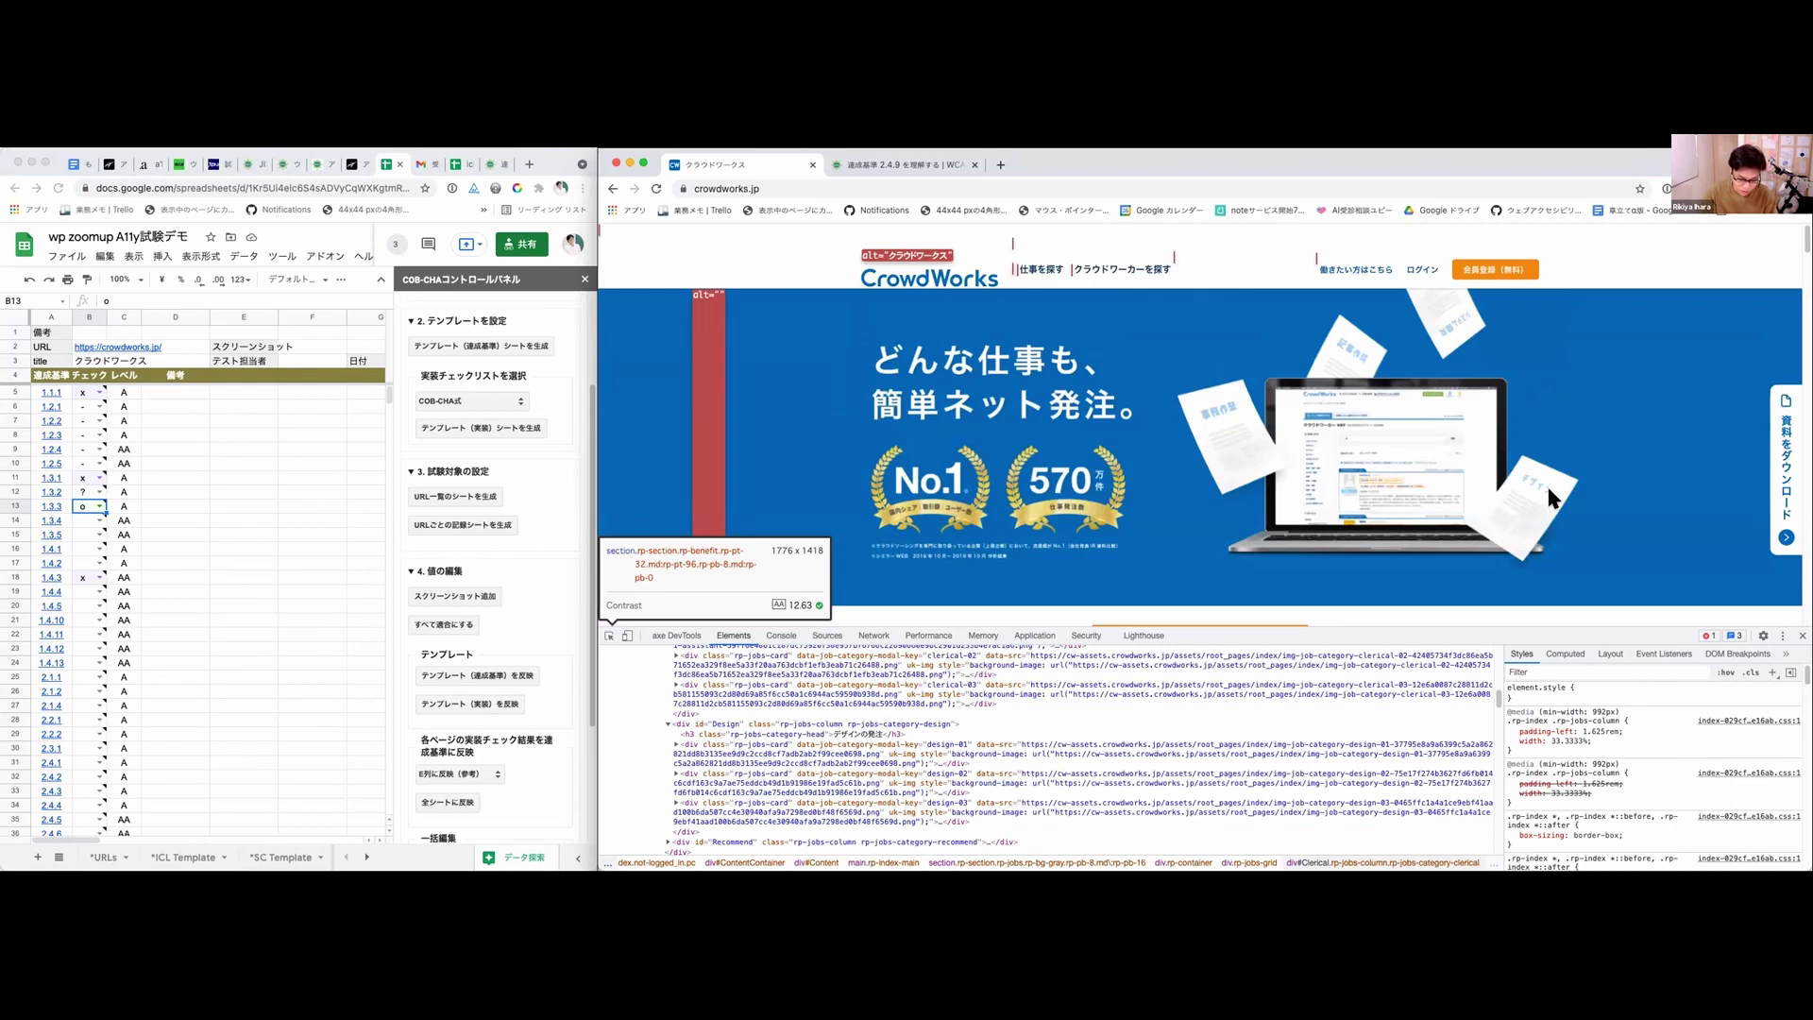
scroll(1590, 473, "down", 3)
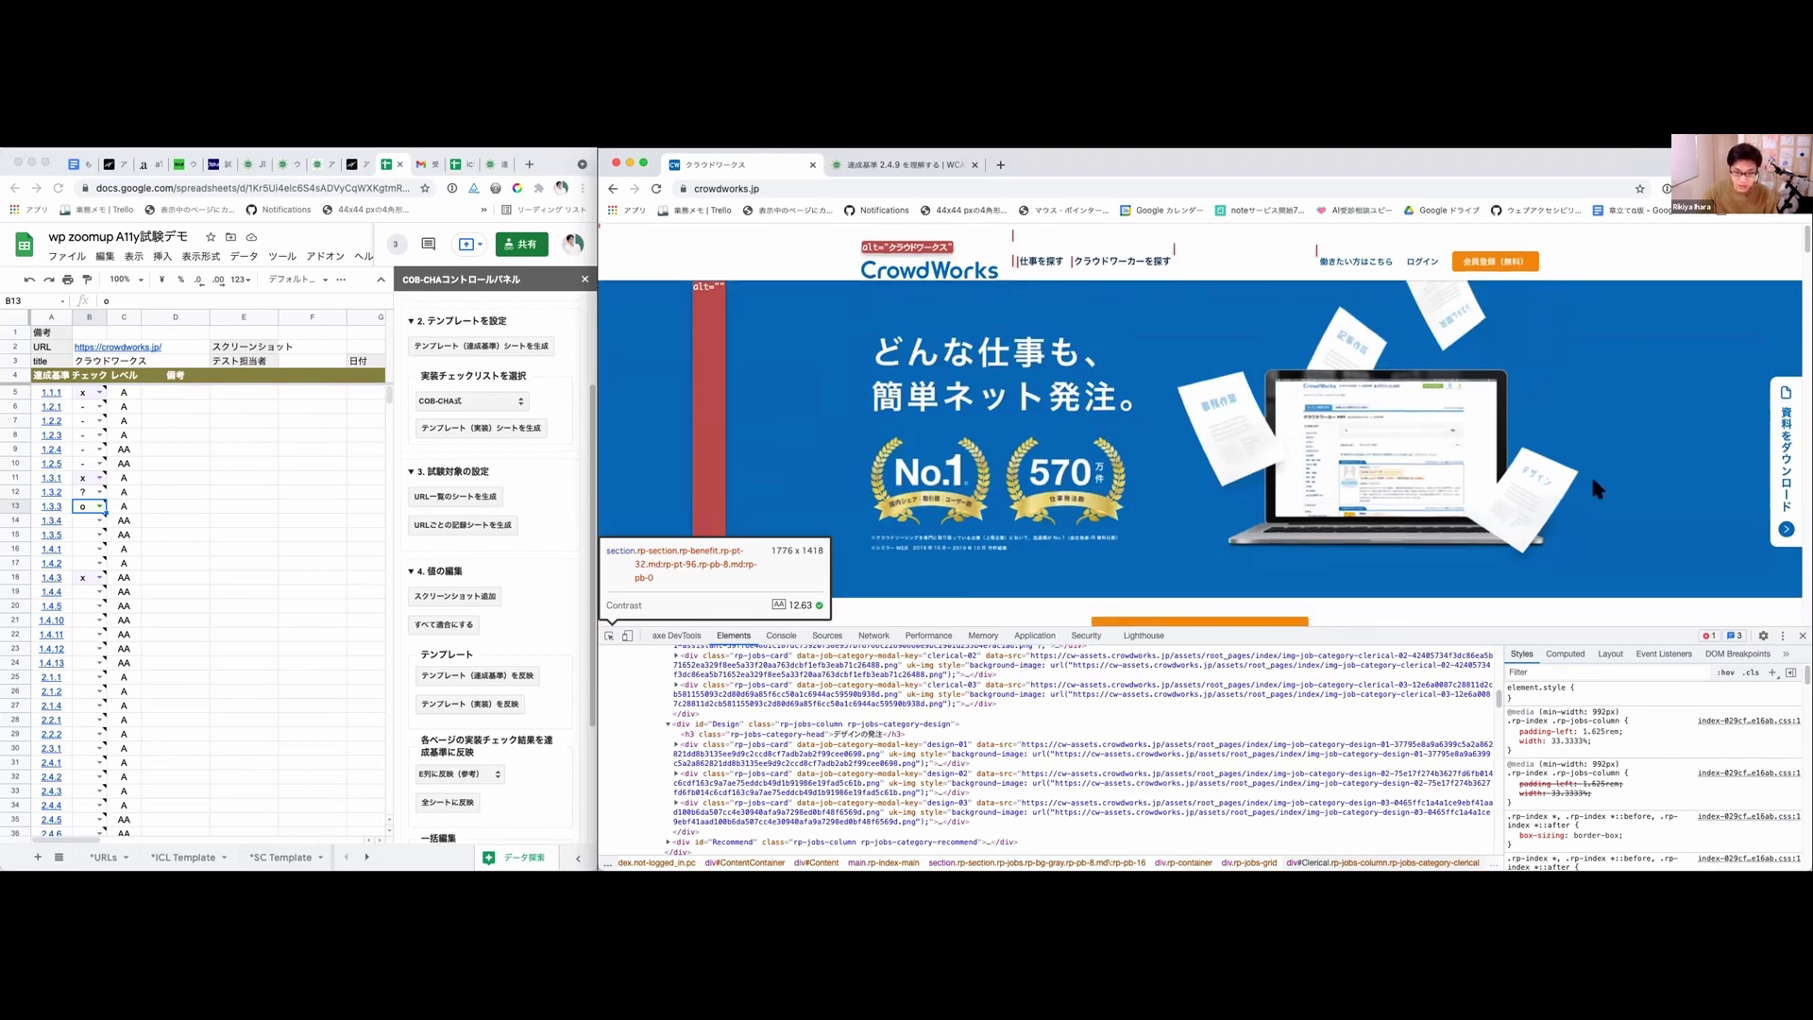
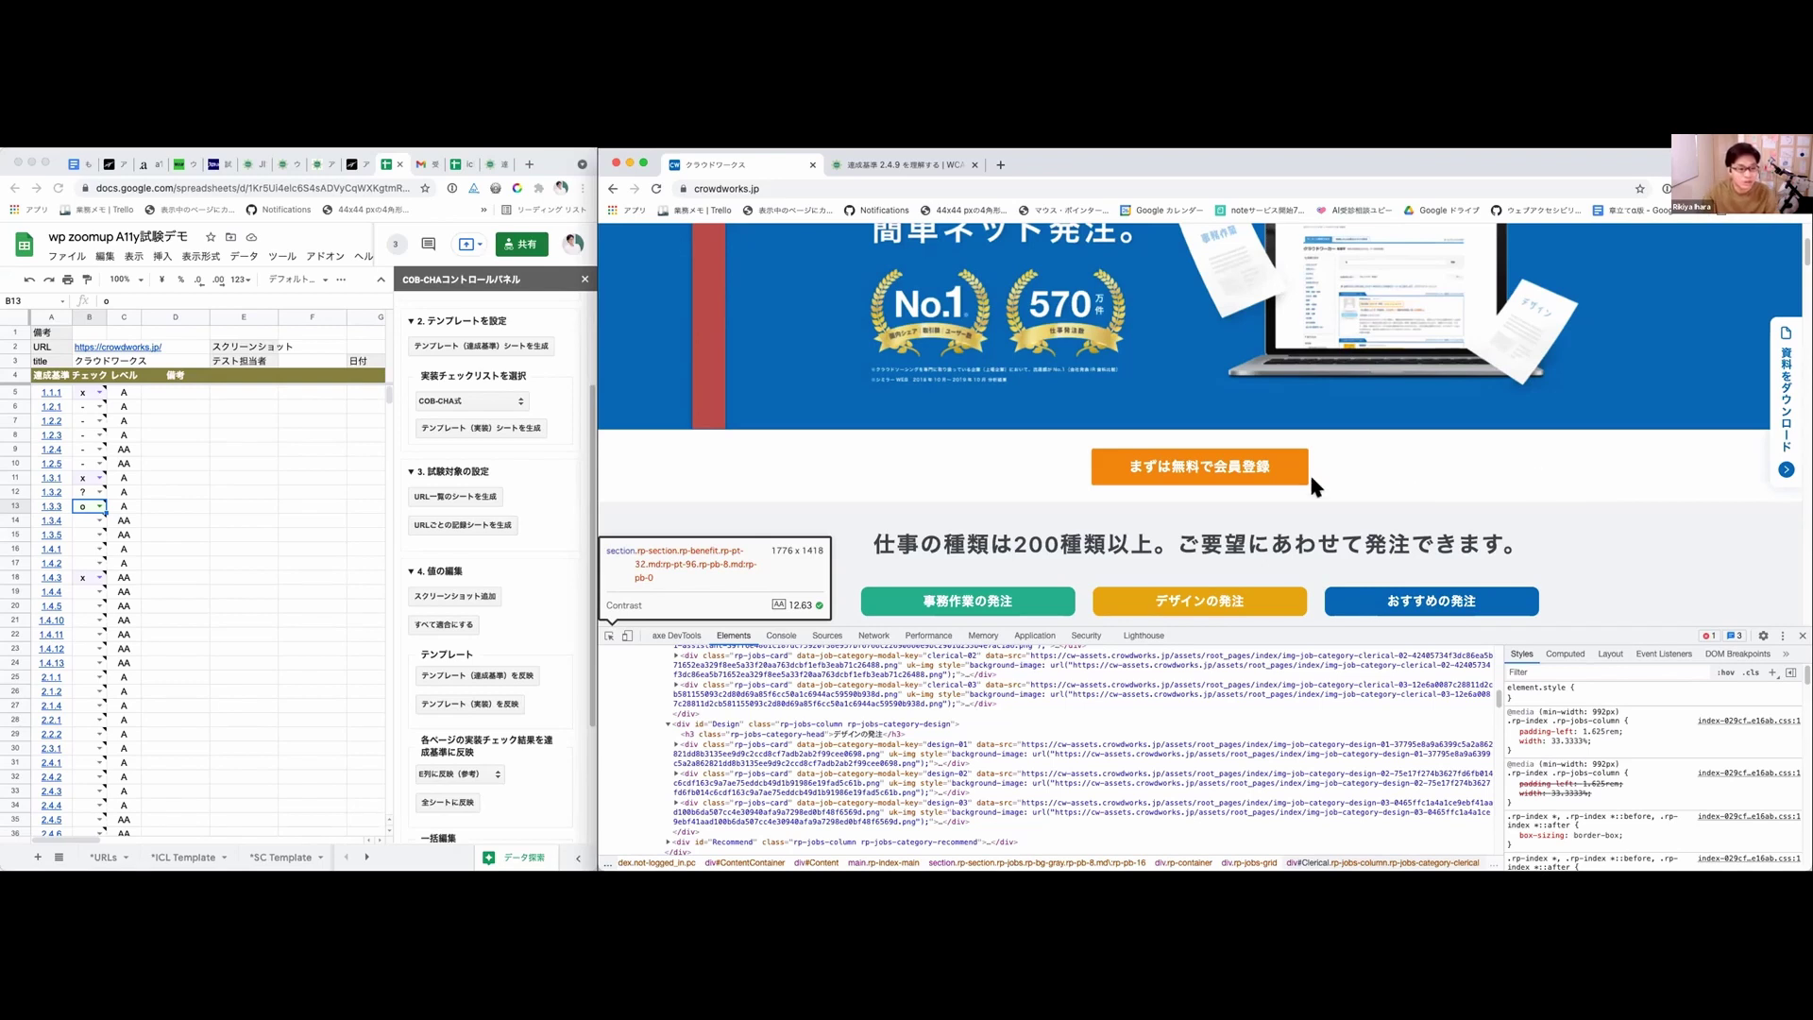
Step: Mark success criterion 1.3.4 as "o" in the check column of the test sheet
left_click(97, 520)
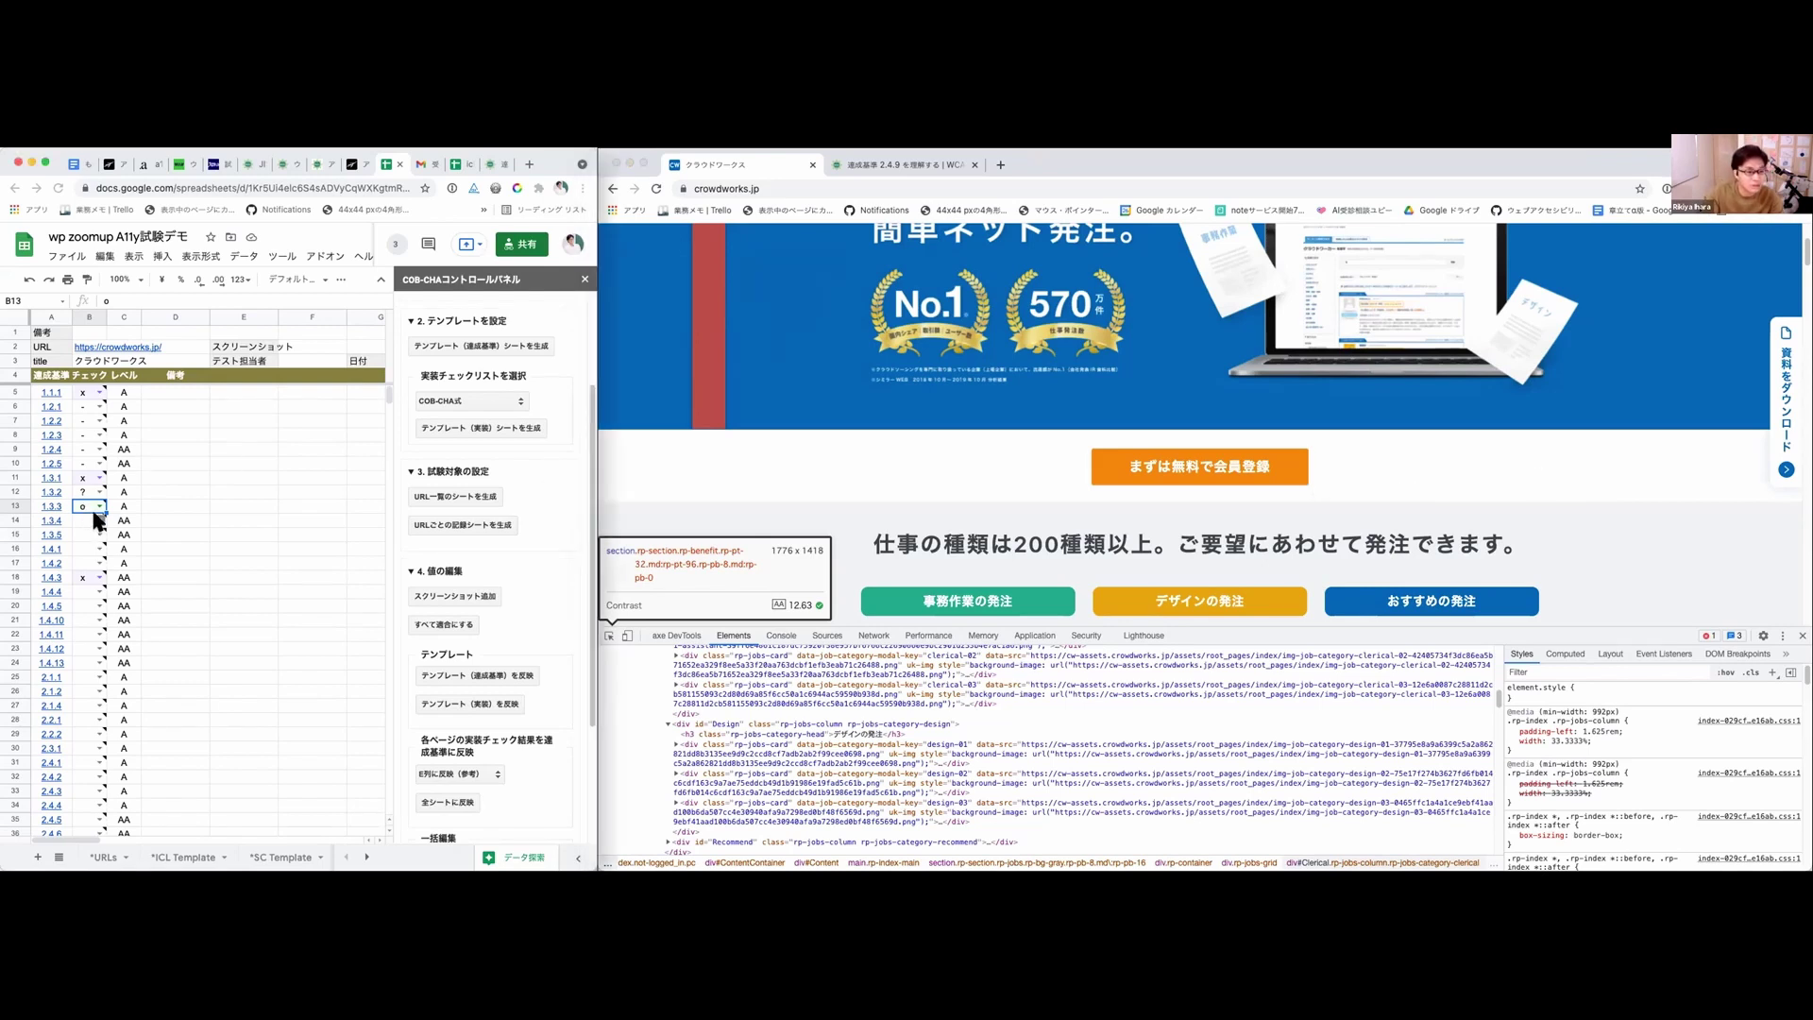
double_click(97, 520)
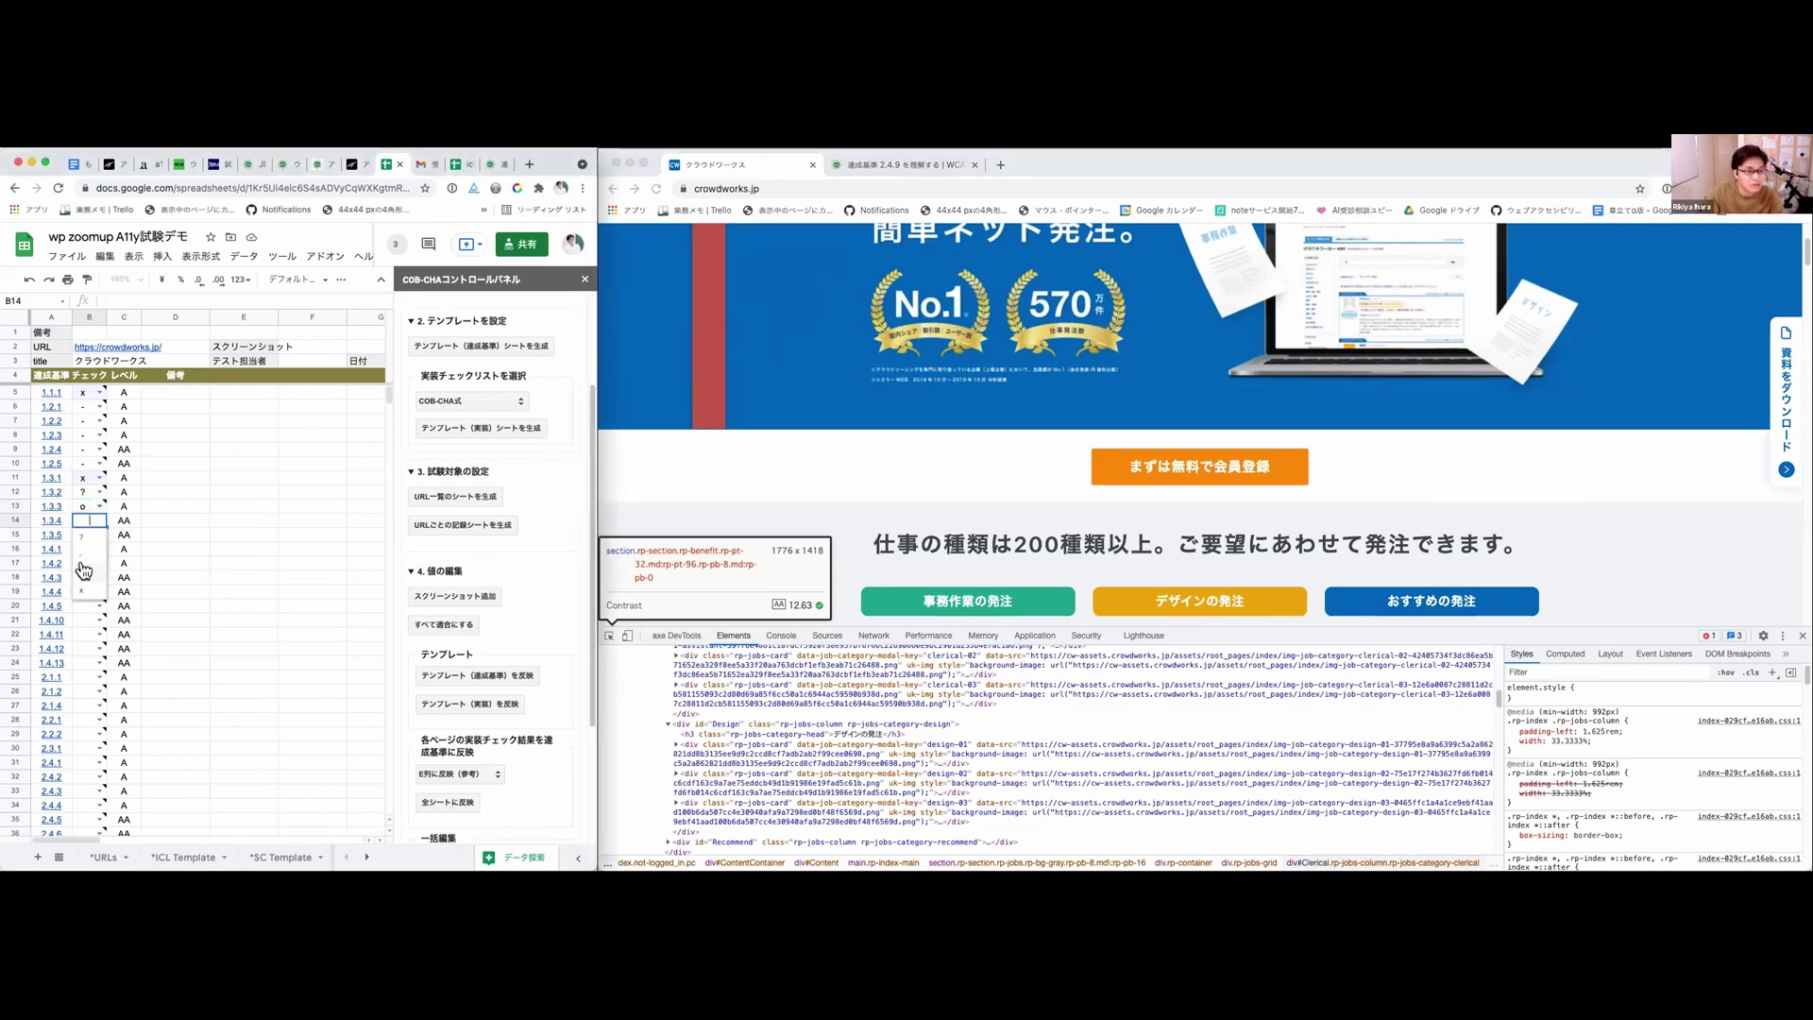
left_click(82, 563)
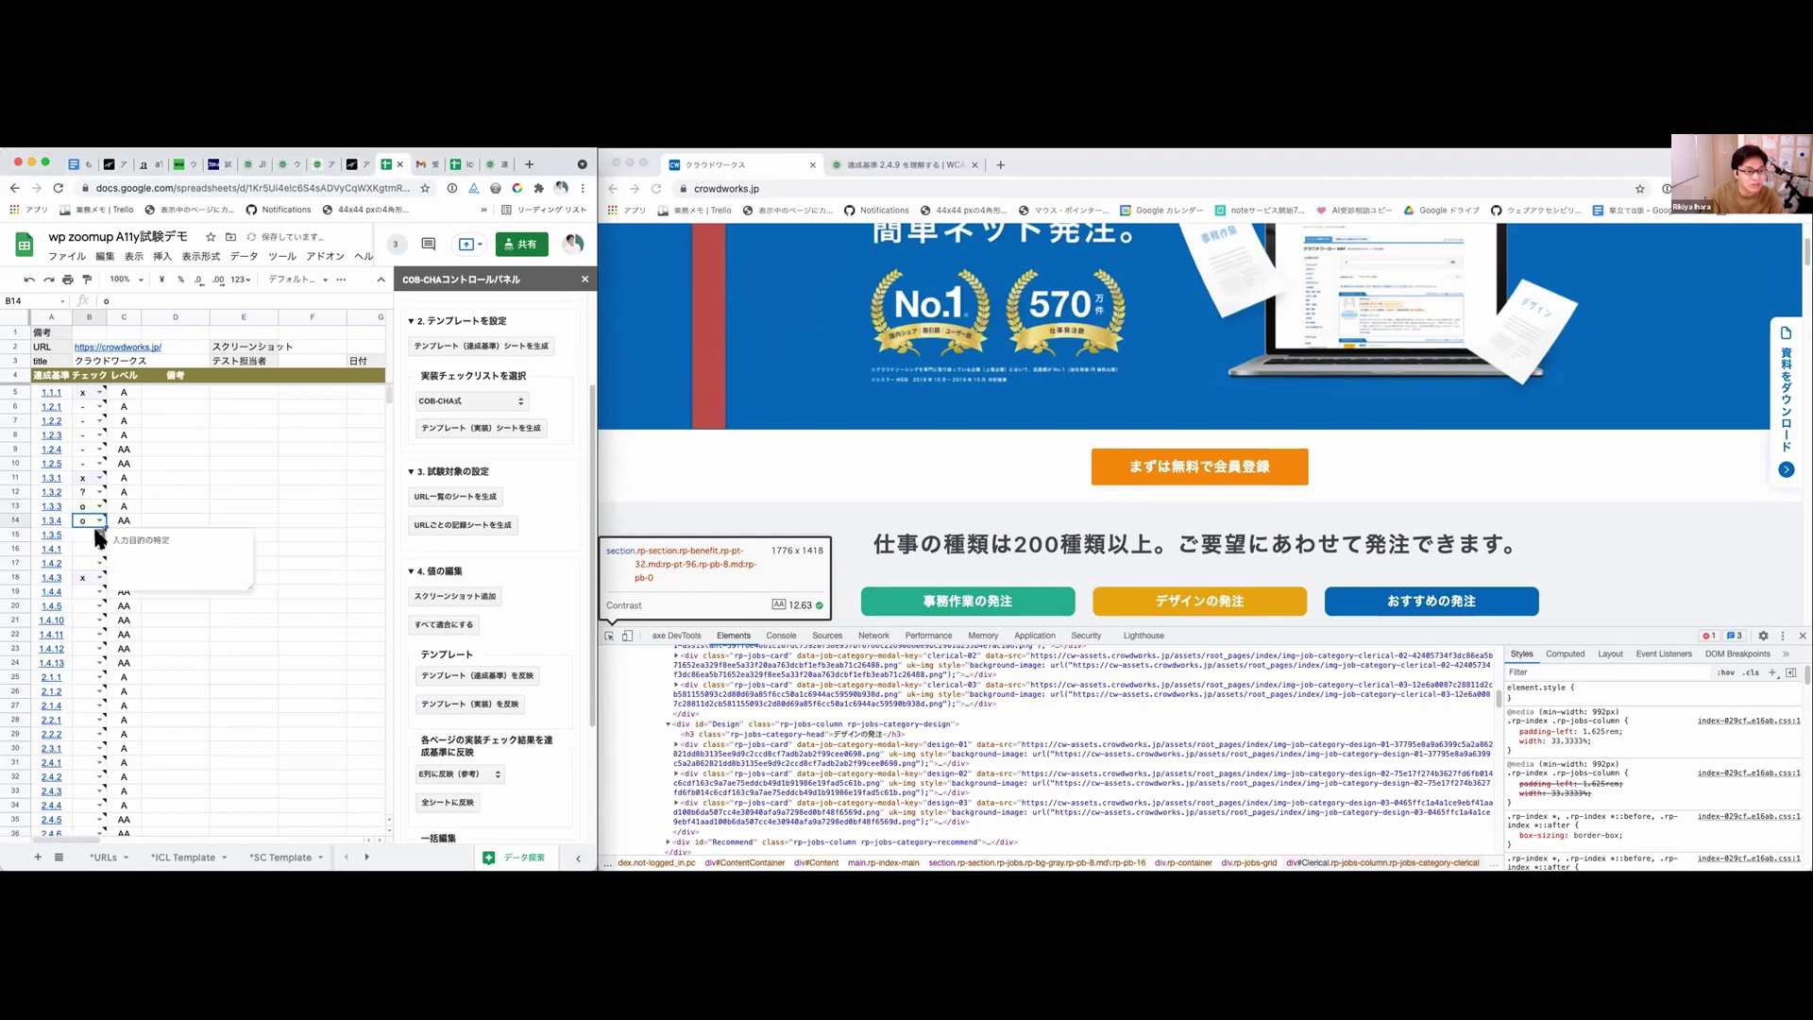
Step: Search for "wacg 1.3.5" in the WCAG reference tab and open the Japanese explanation of criterion 1.3.5 (入力目的の特定)
left_click(79, 535)
left_click(157, 491)
mouse_move(59, 533)
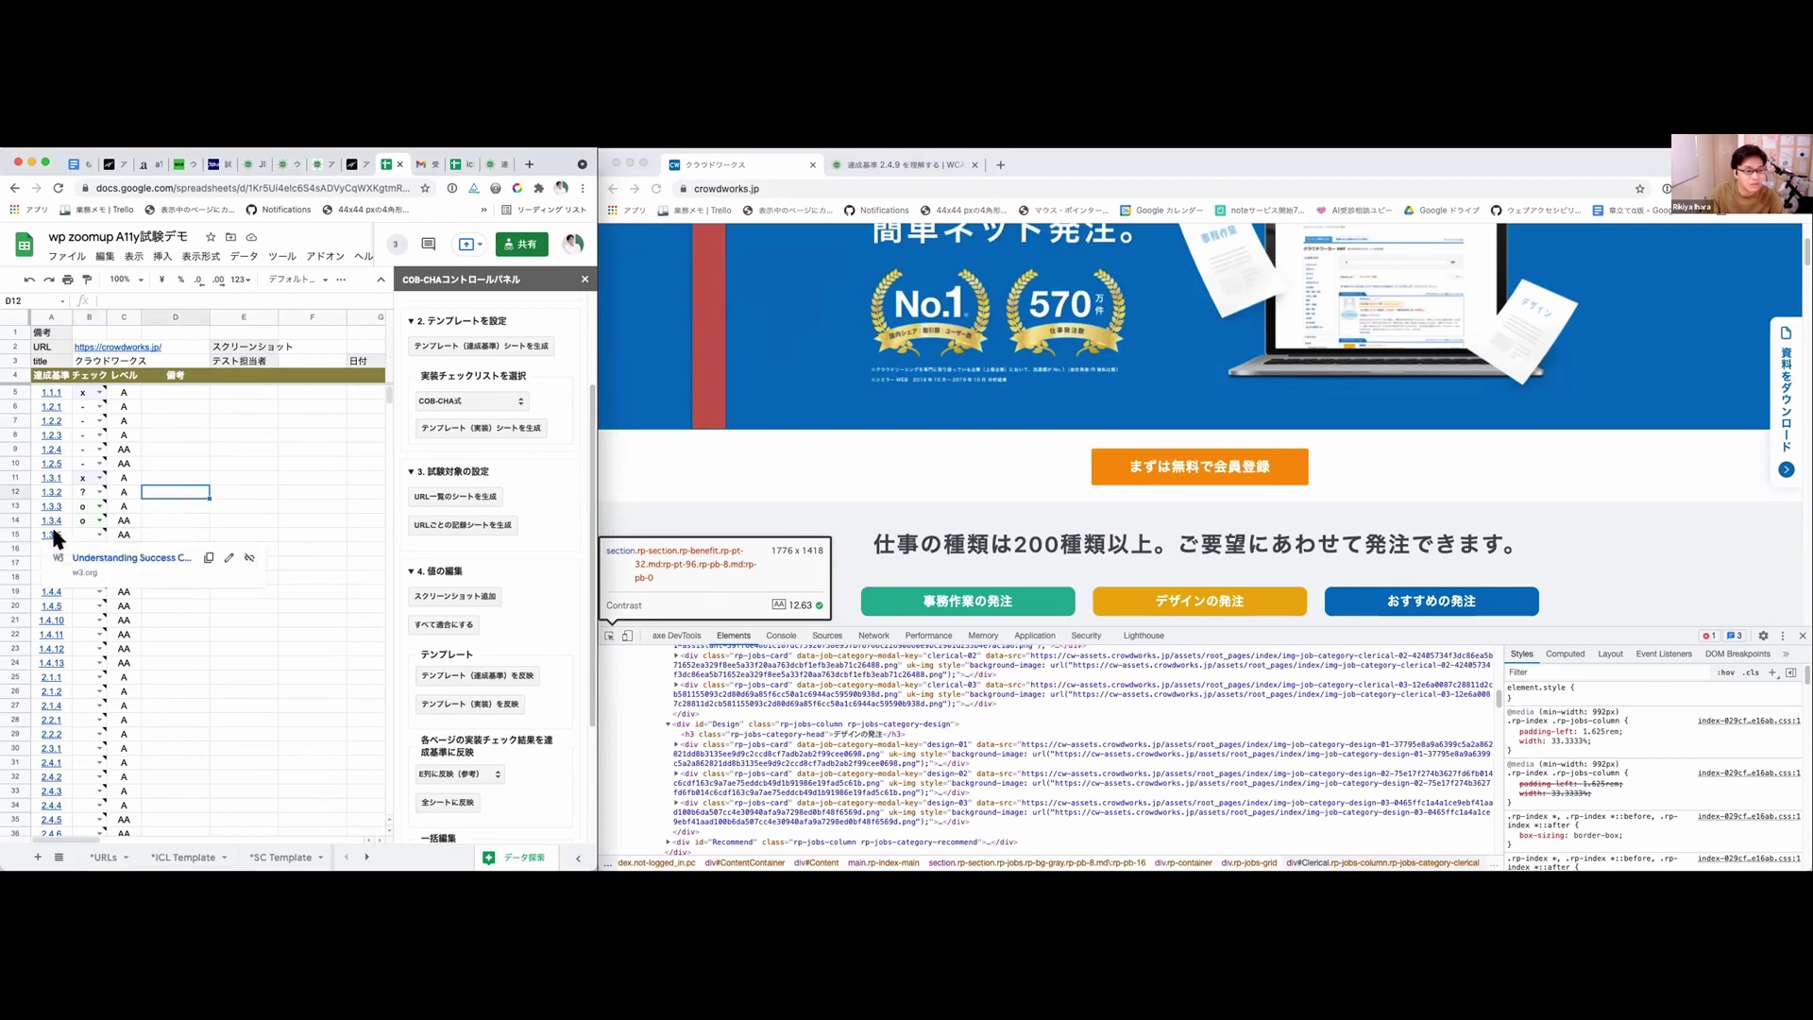
left_click(44, 537)
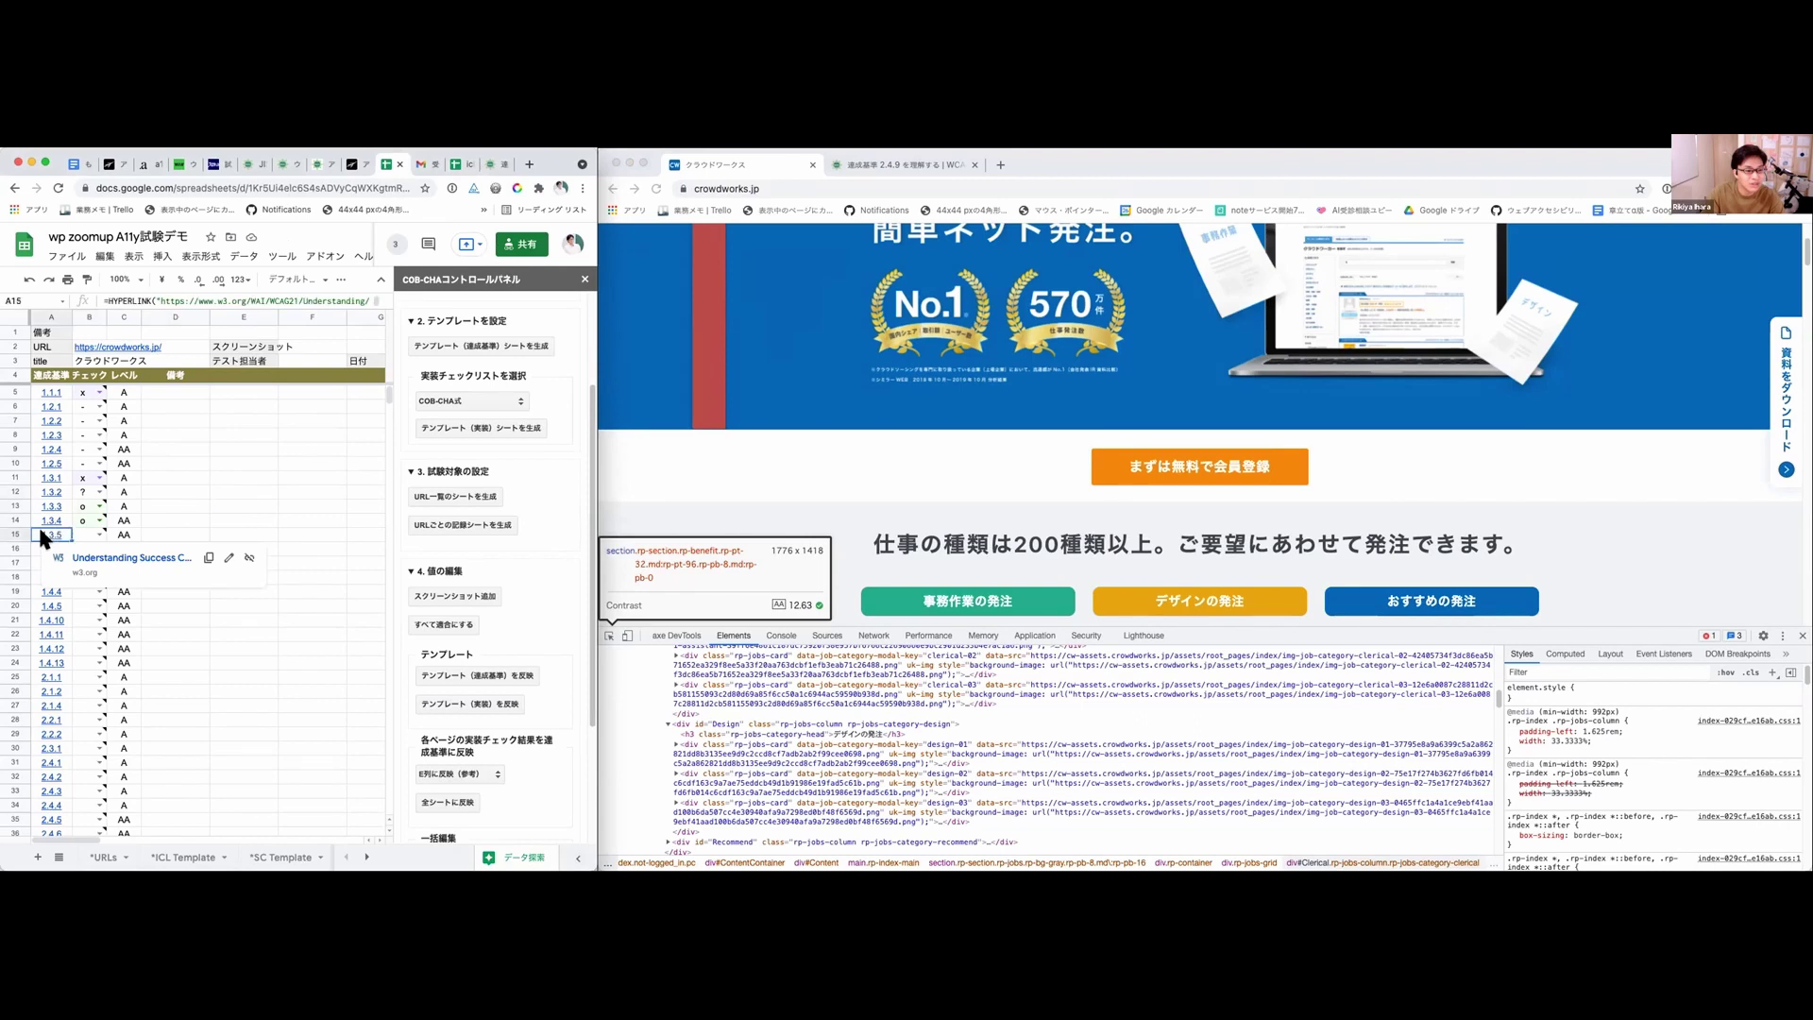
left_click(921, 162)
left_click(883, 183)
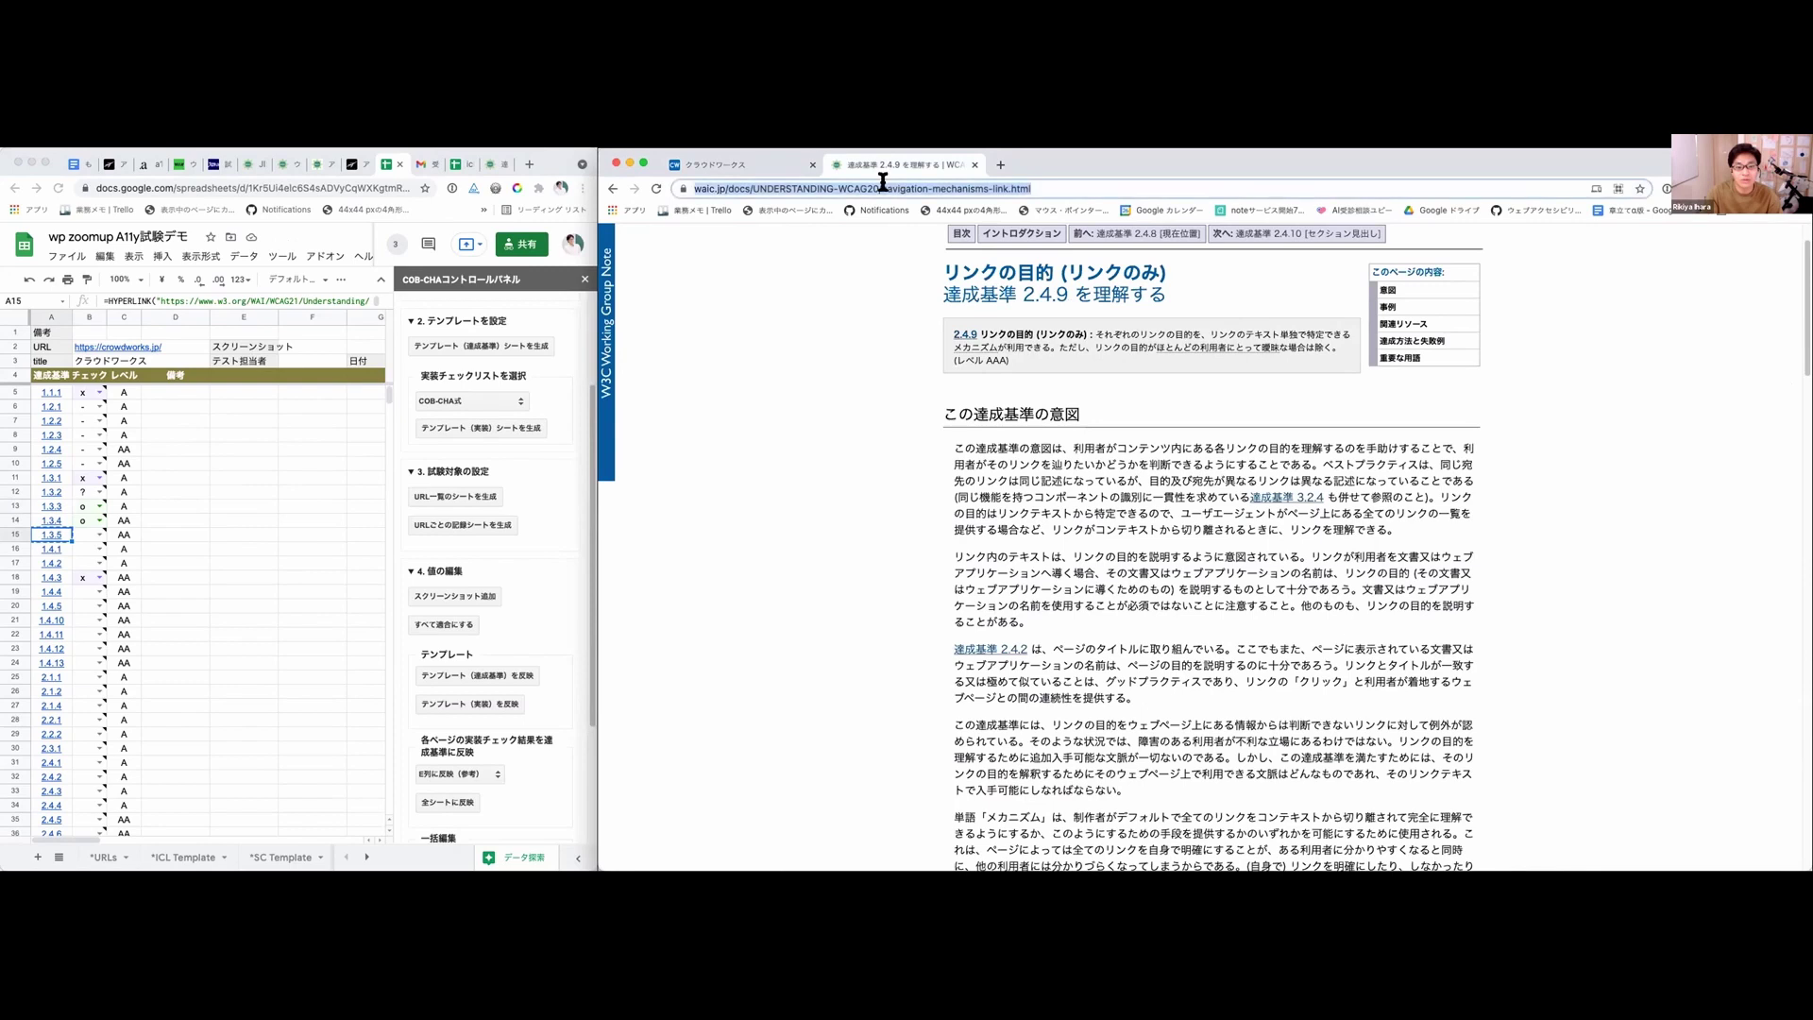
type("wacg 1.24")
key("BackSpace")
key("BackSpace")
type("3.5")
key("Return")
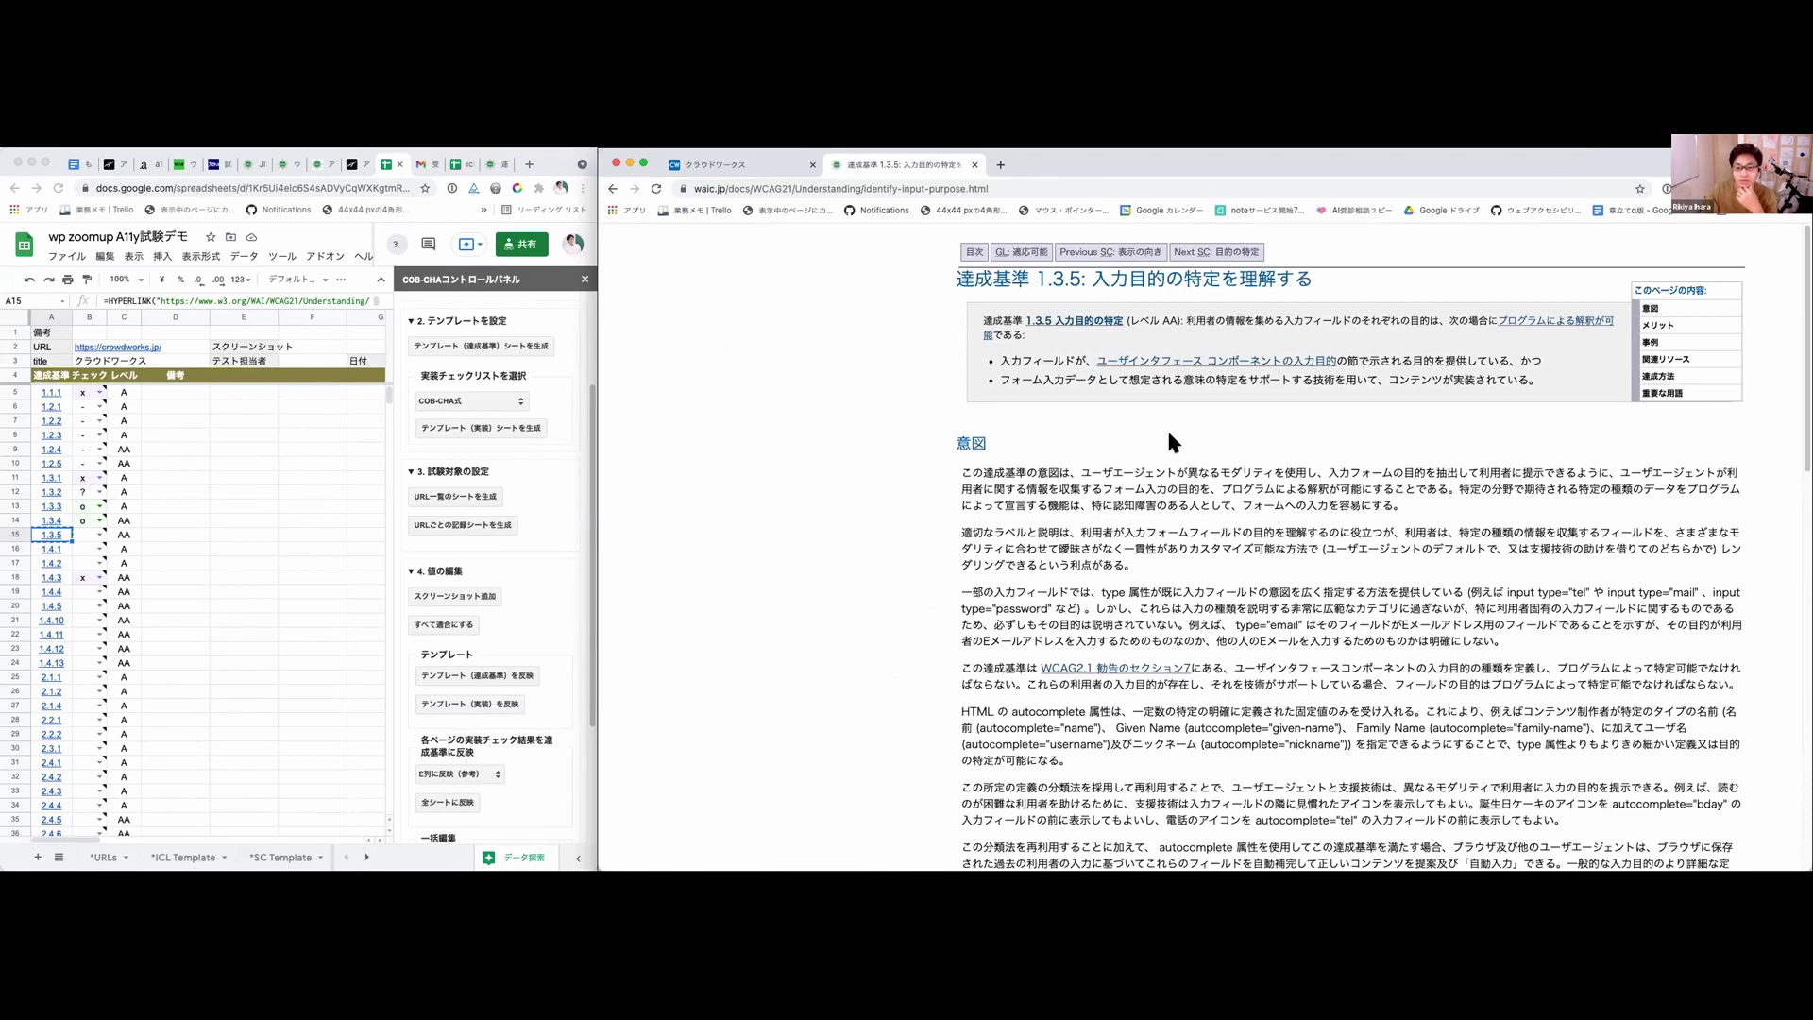
Step: Read the criterion 1.3.5 explanation, covering its definition, intent, benefits, examples and techniques, and return to the intent section
scroll(1346, 432, "down", 1)
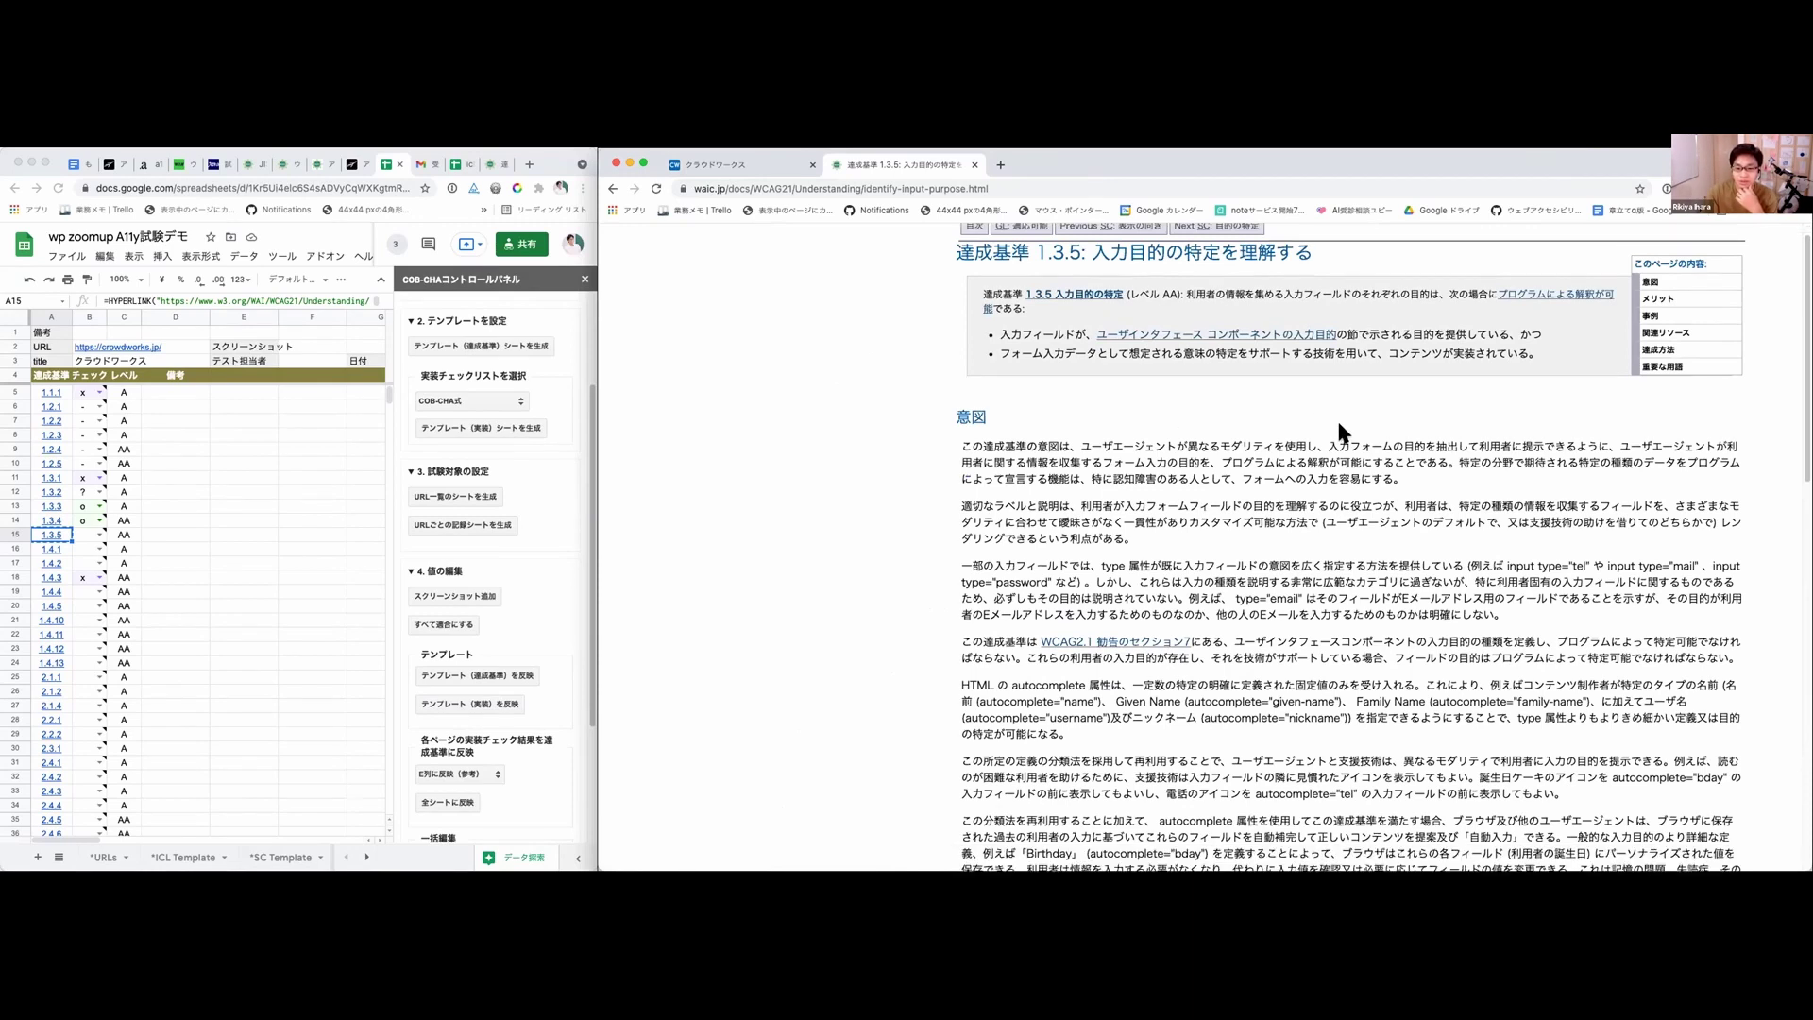
scroll(1343, 433, "down", 1)
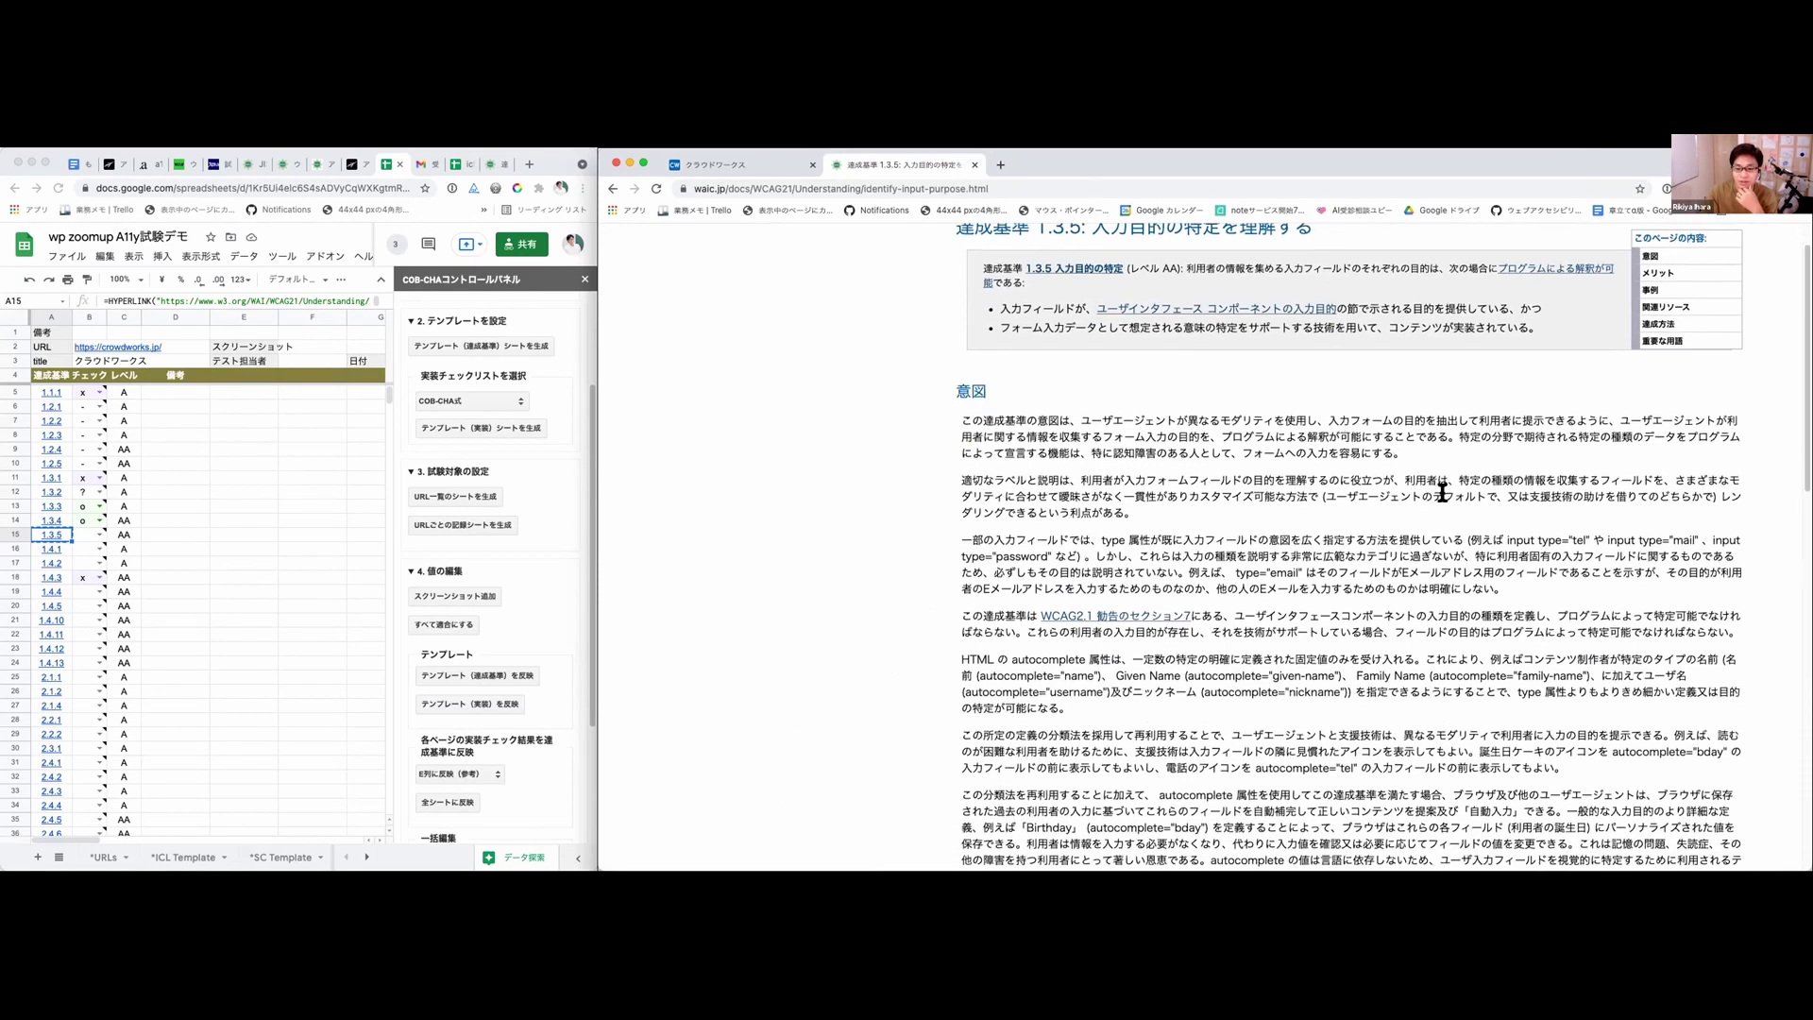
scroll(1517, 548, "down", 5)
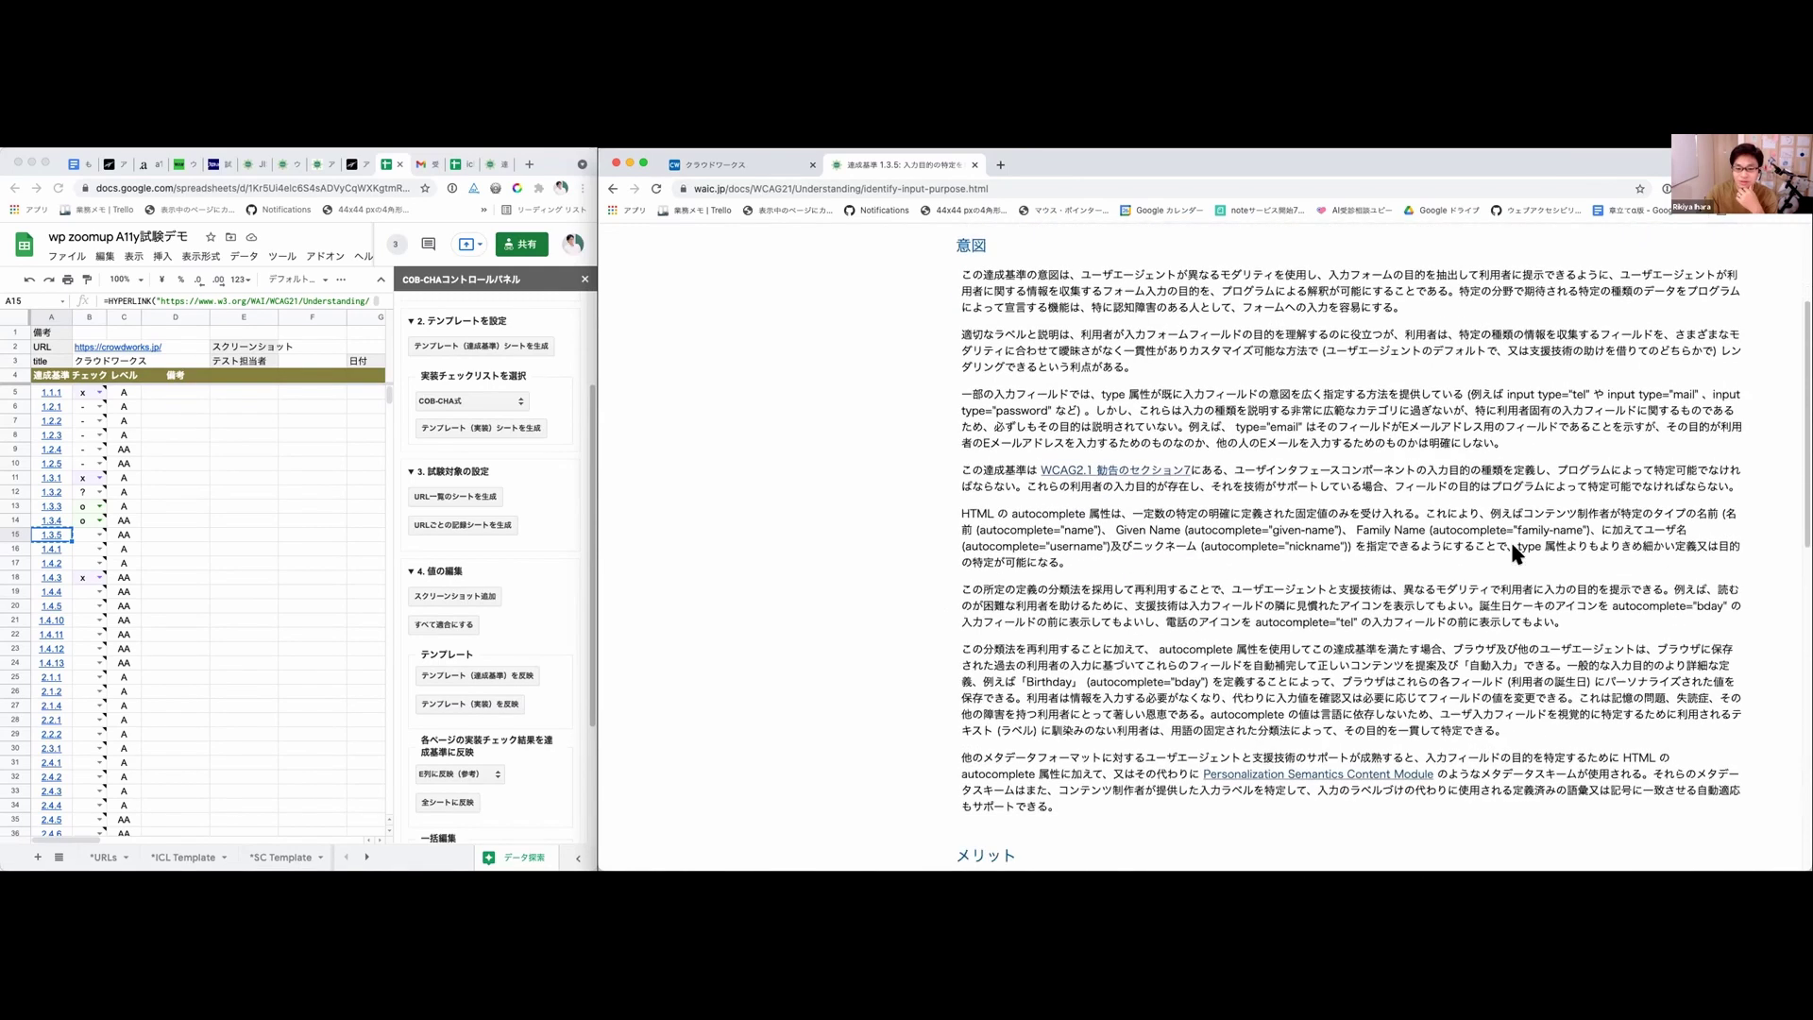
scroll(1506, 540, "down", 5)
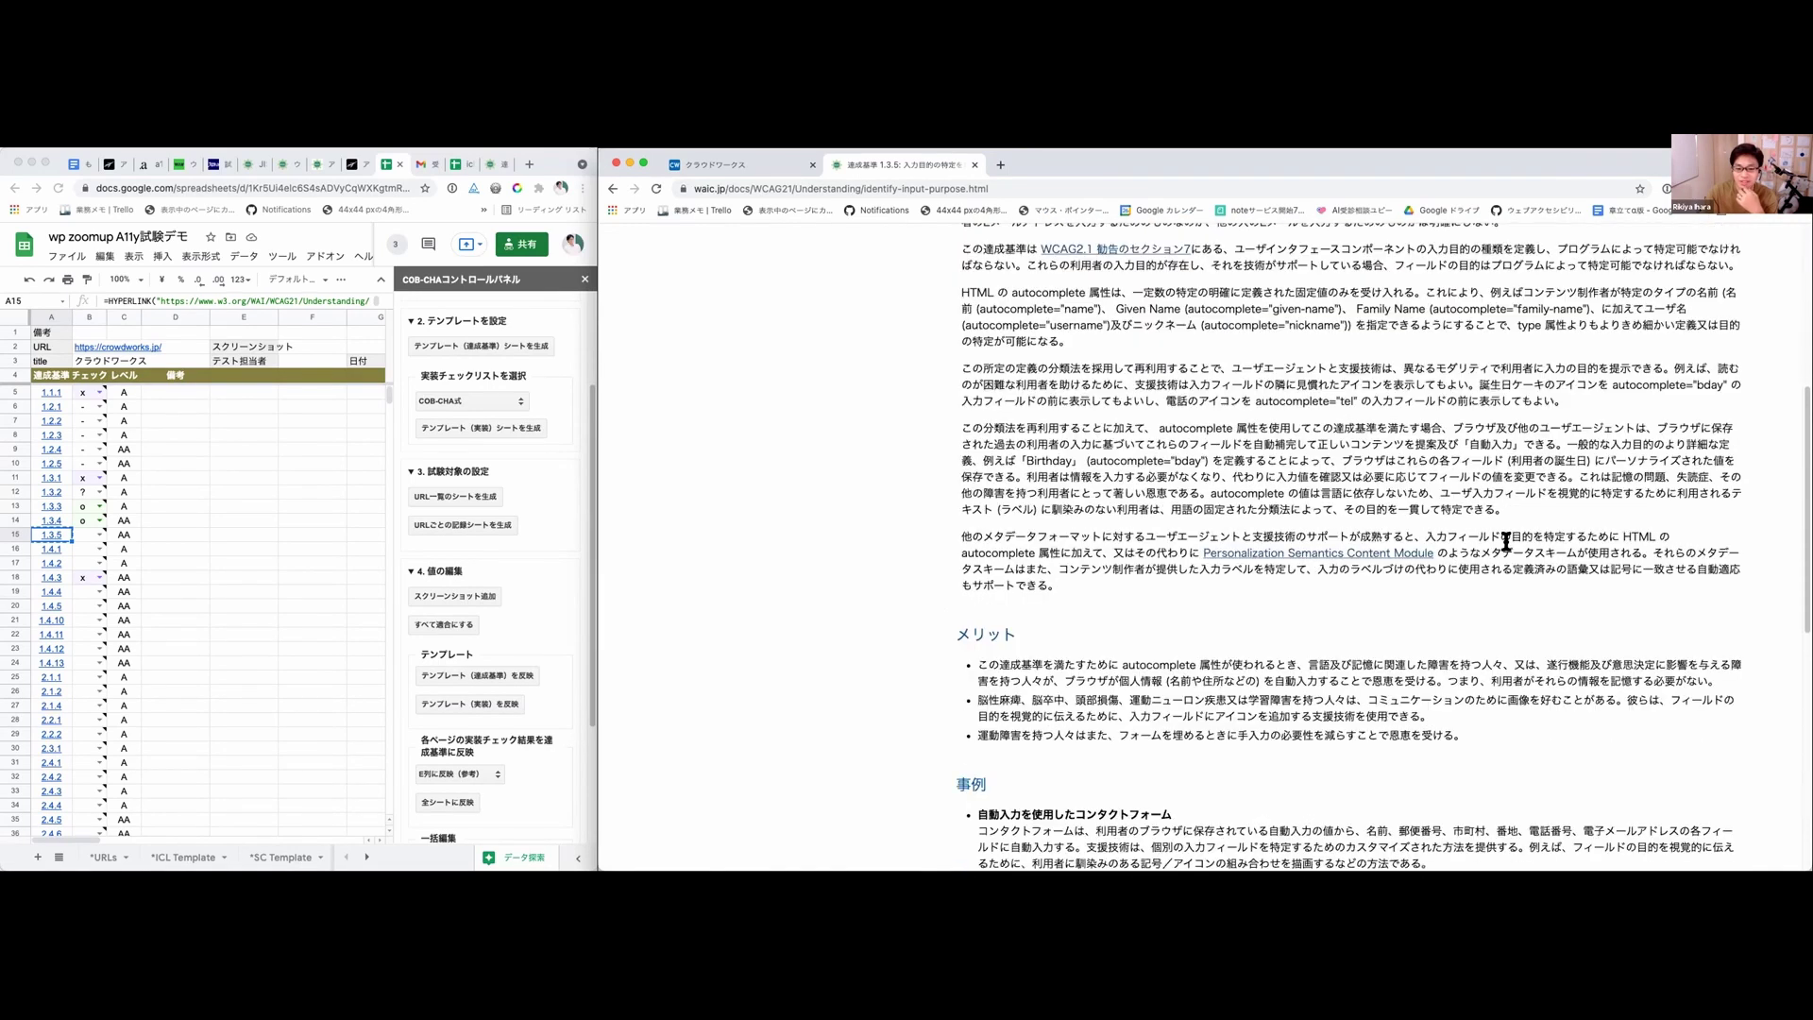
scroll(1506, 543, "down", 8)
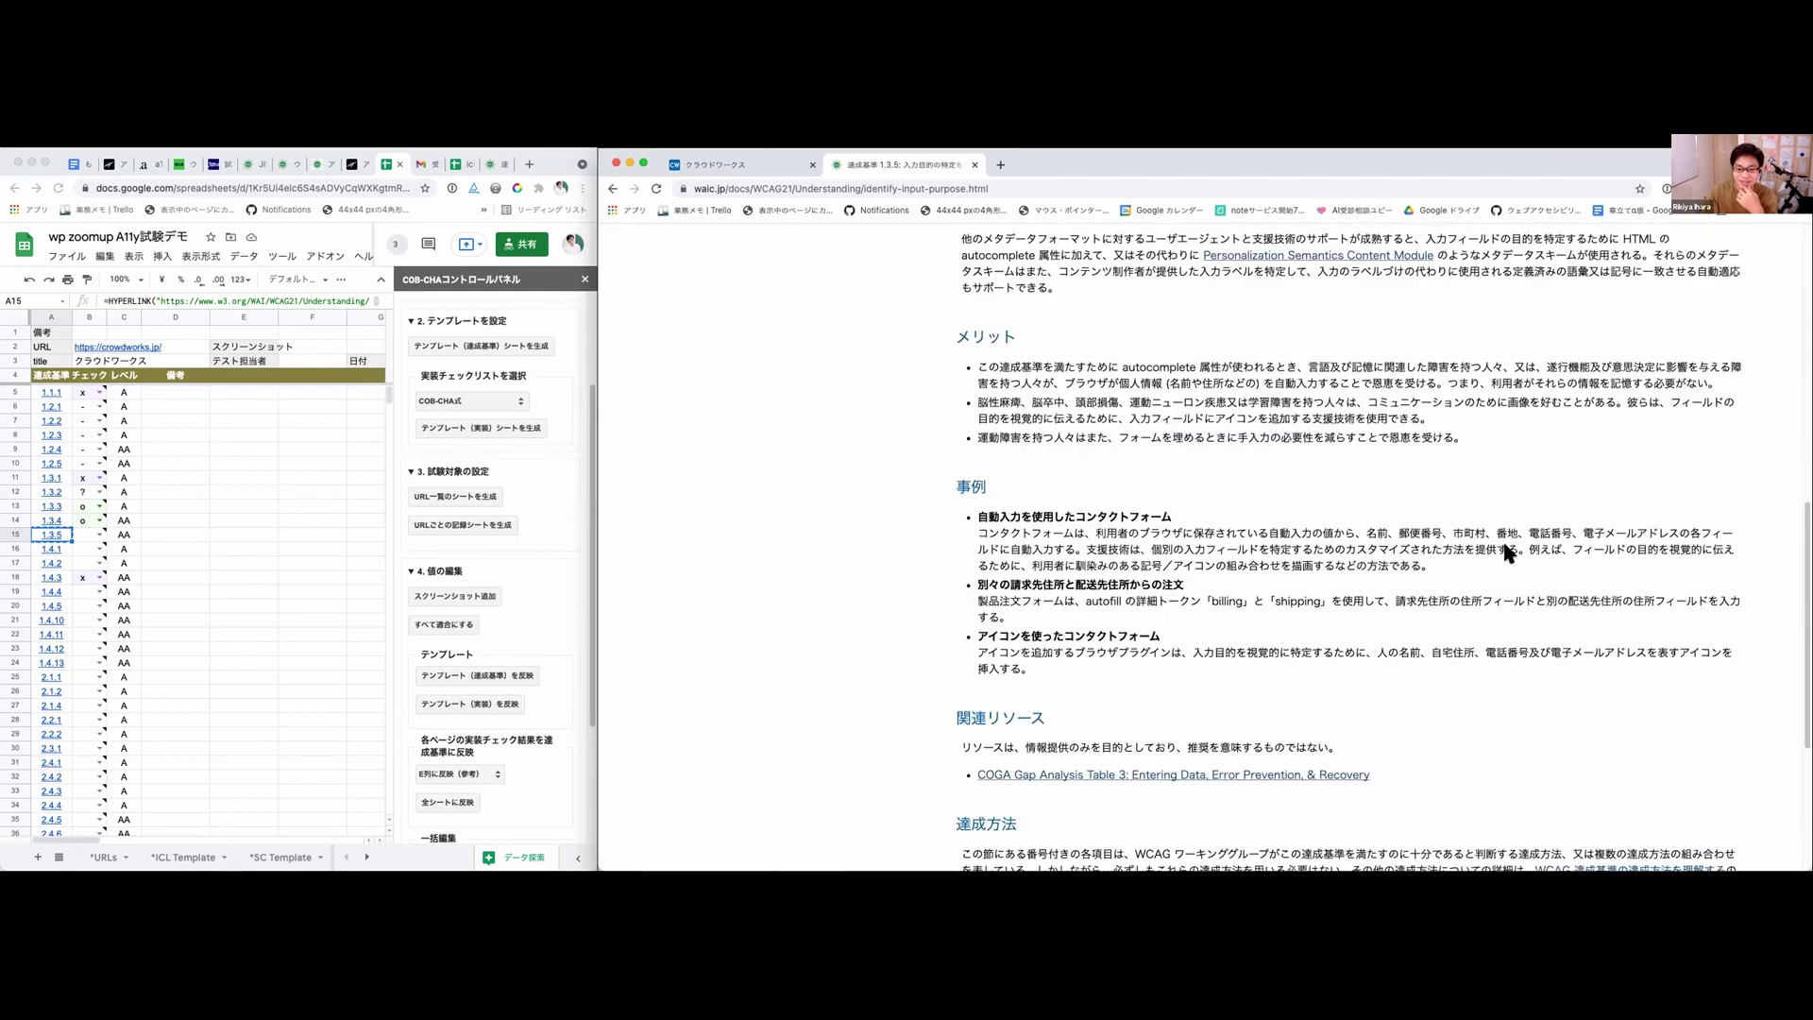
scroll(1506, 542, "down", 1)
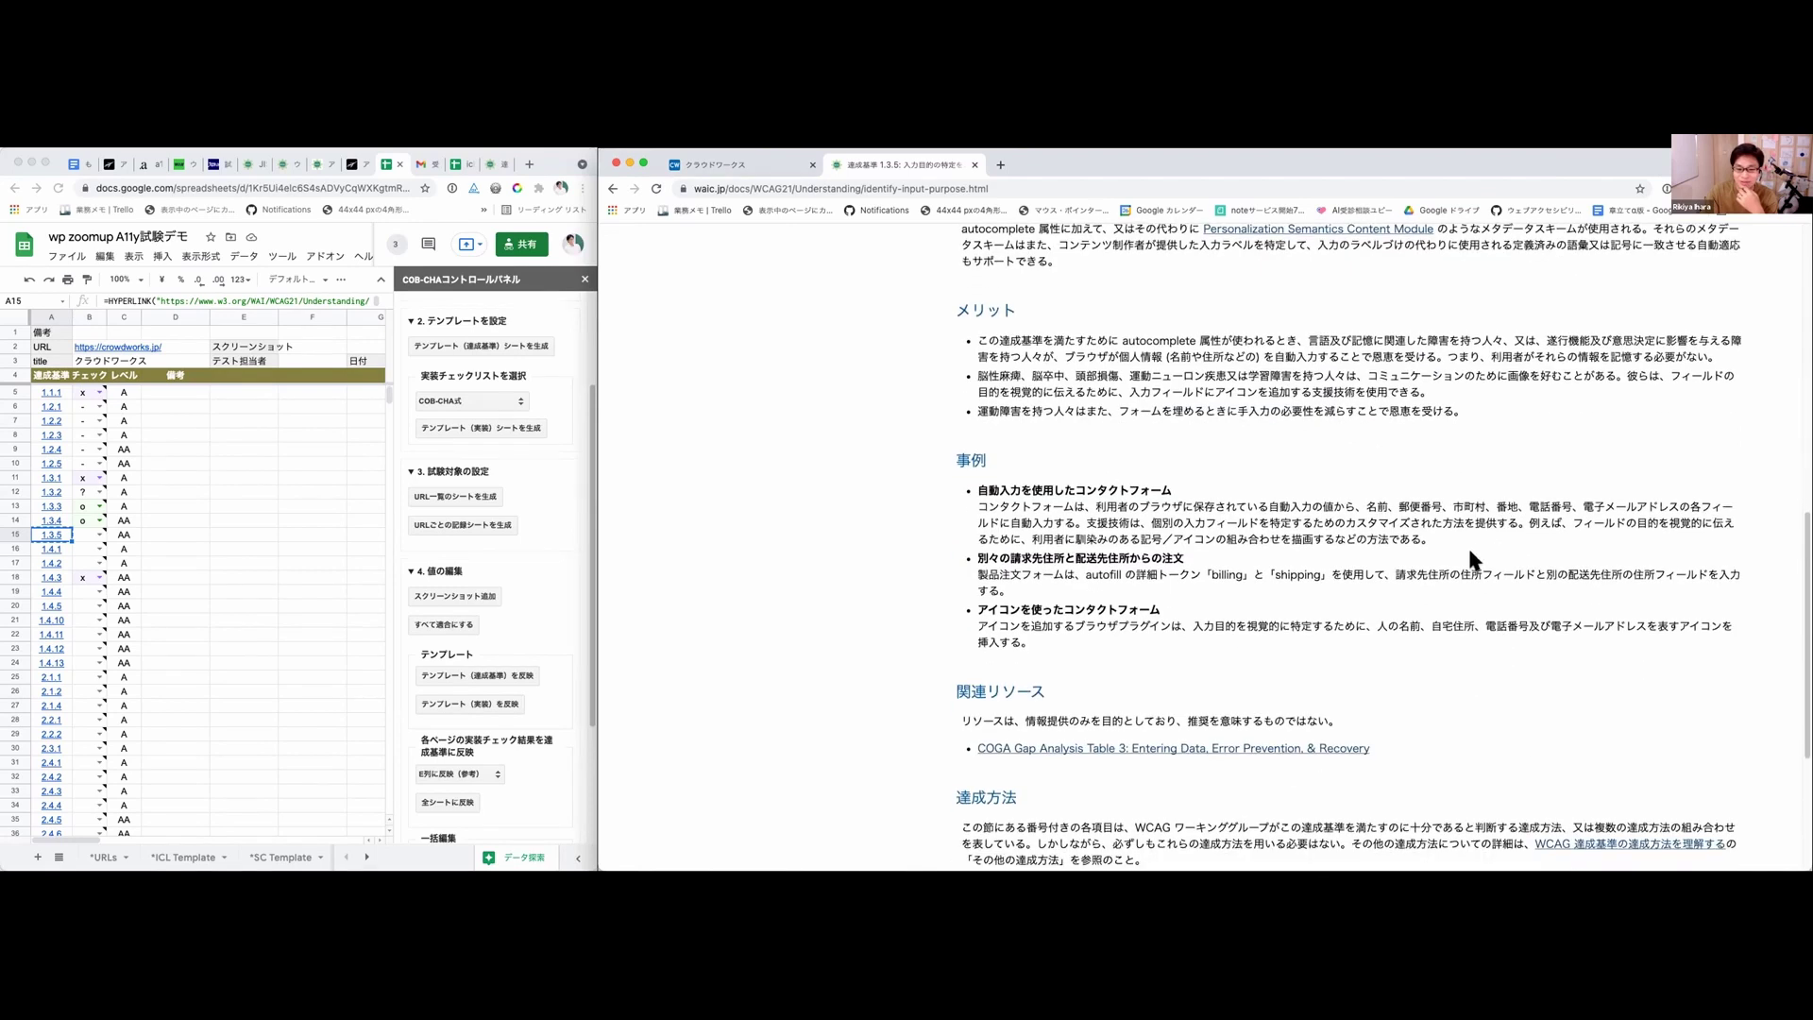
scroll(1474, 559, "down", 7)
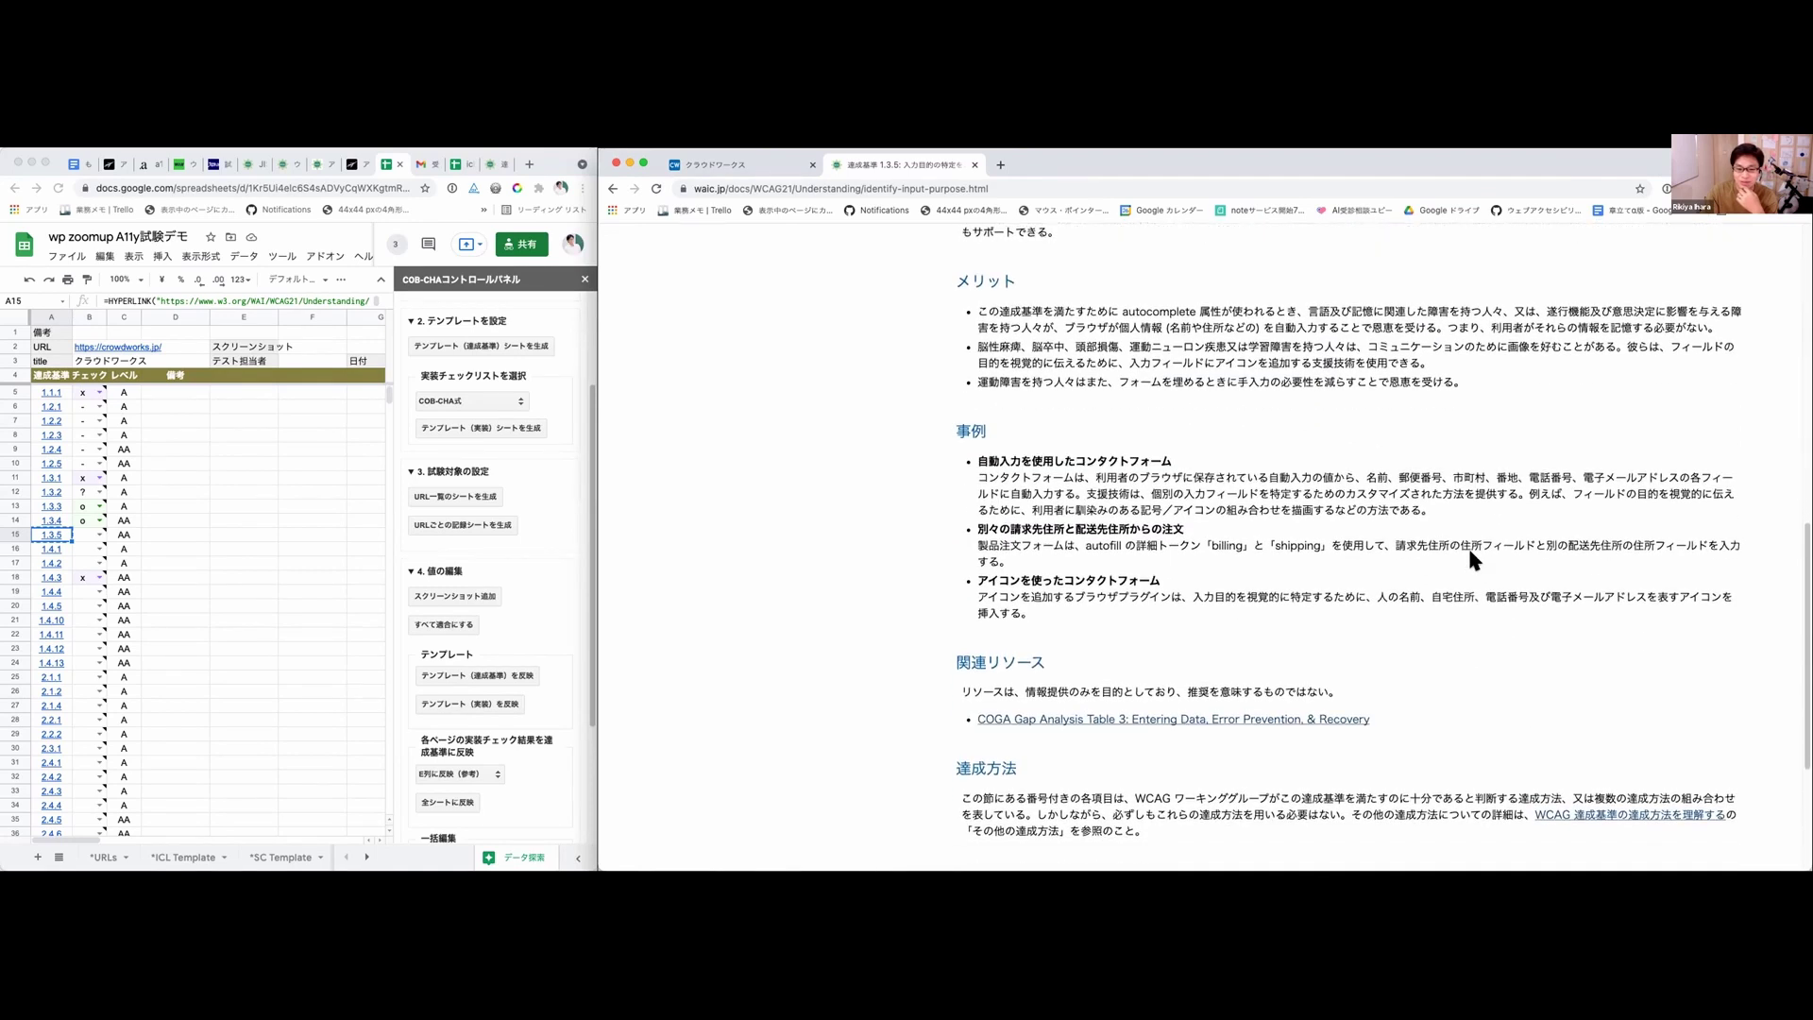
scroll(1474, 559, "up", 20)
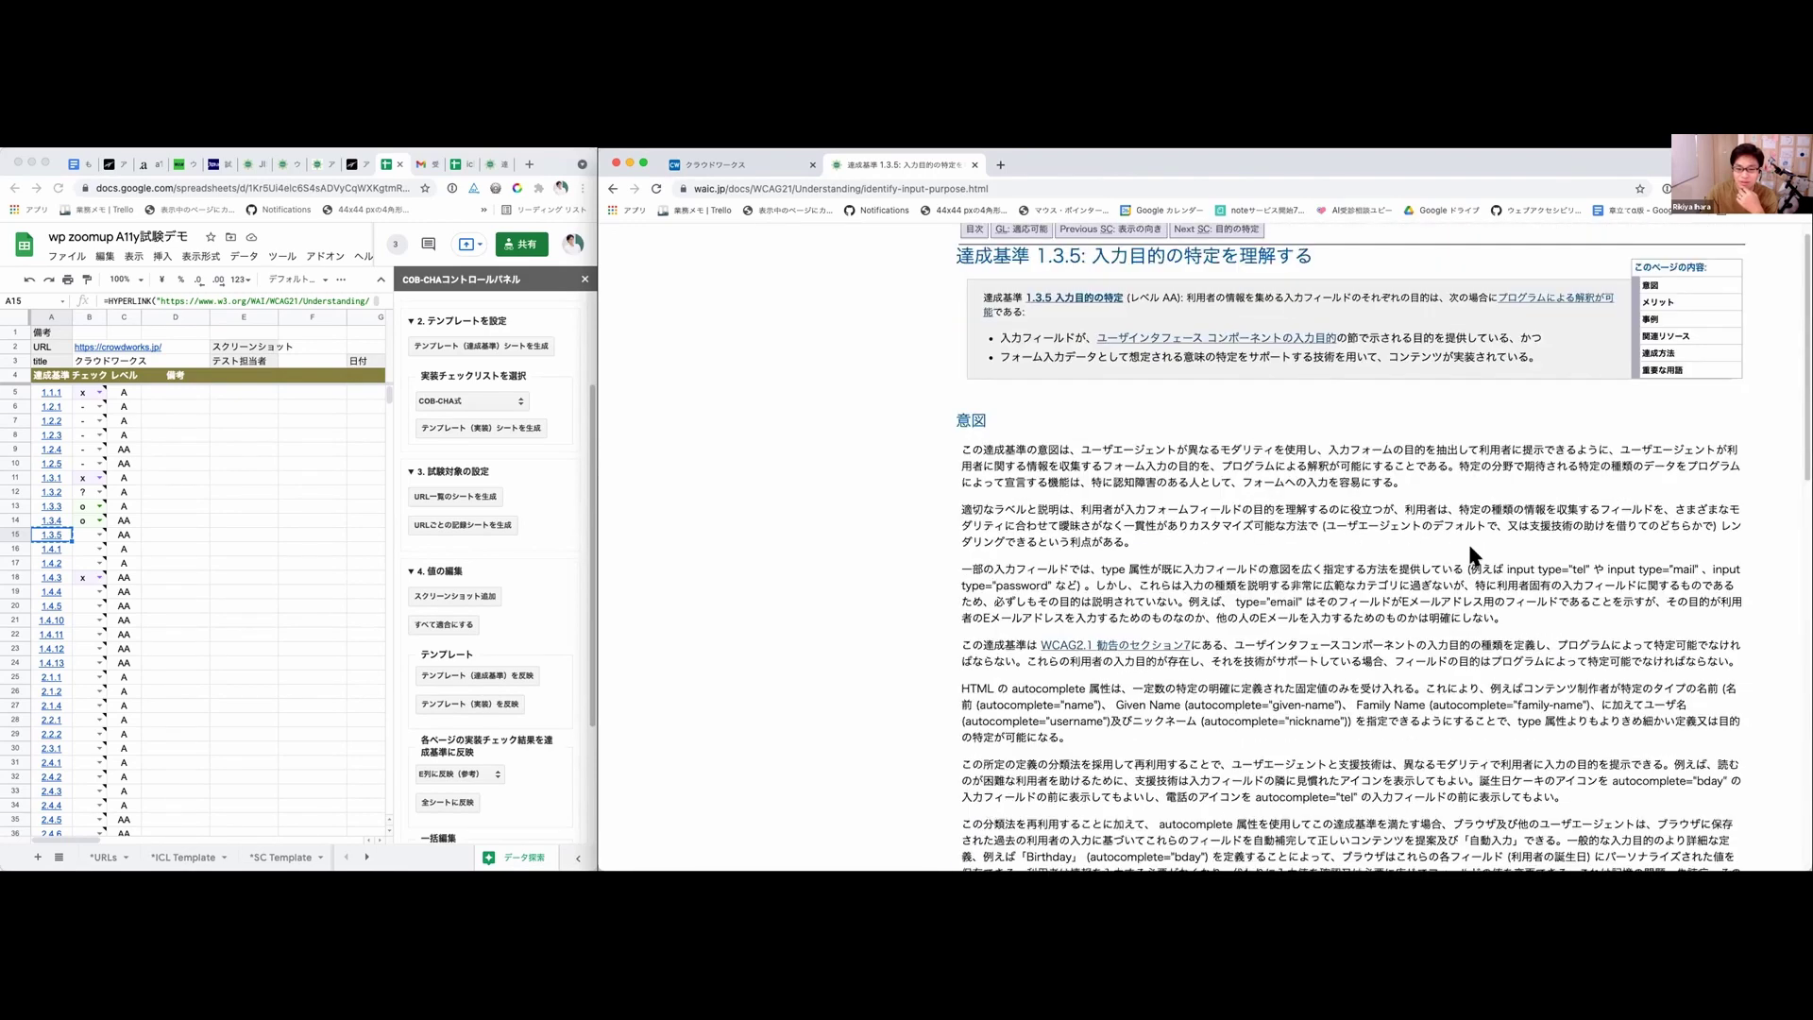
scroll(1474, 557, "up", 1)
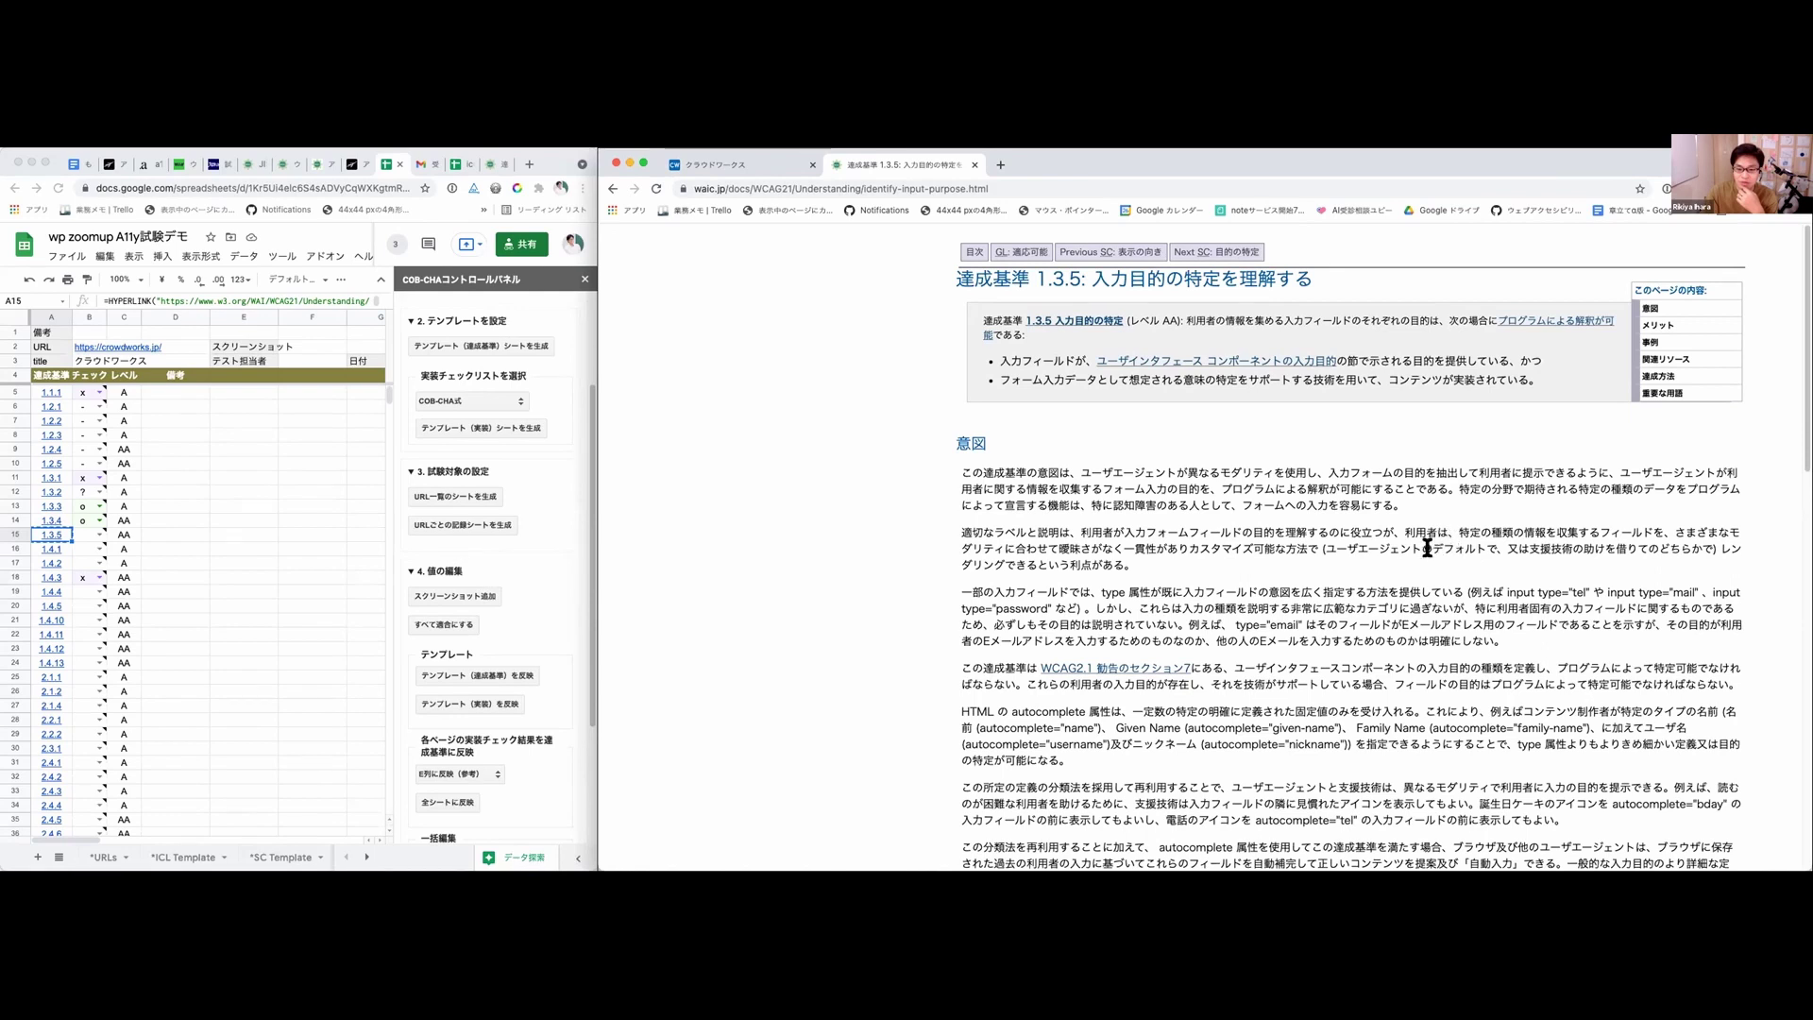
scroll(1427, 542, "down", 2)
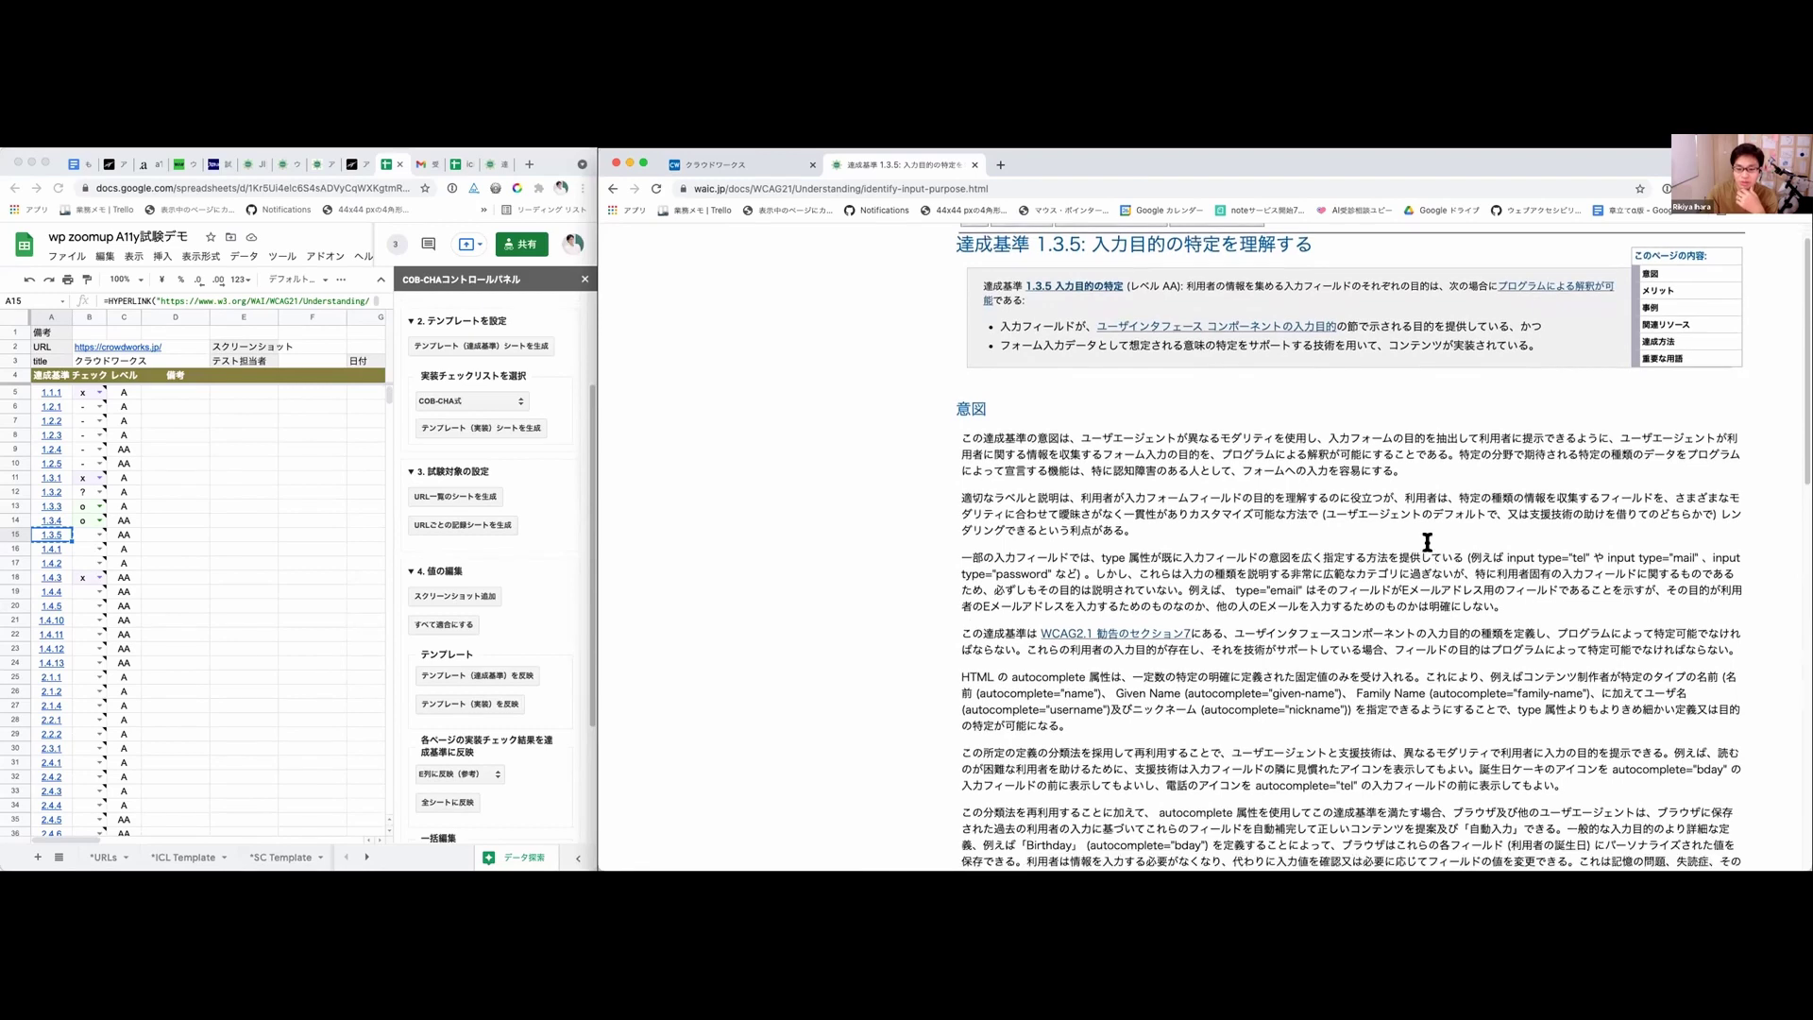
scroll(1426, 545, "down", 1)
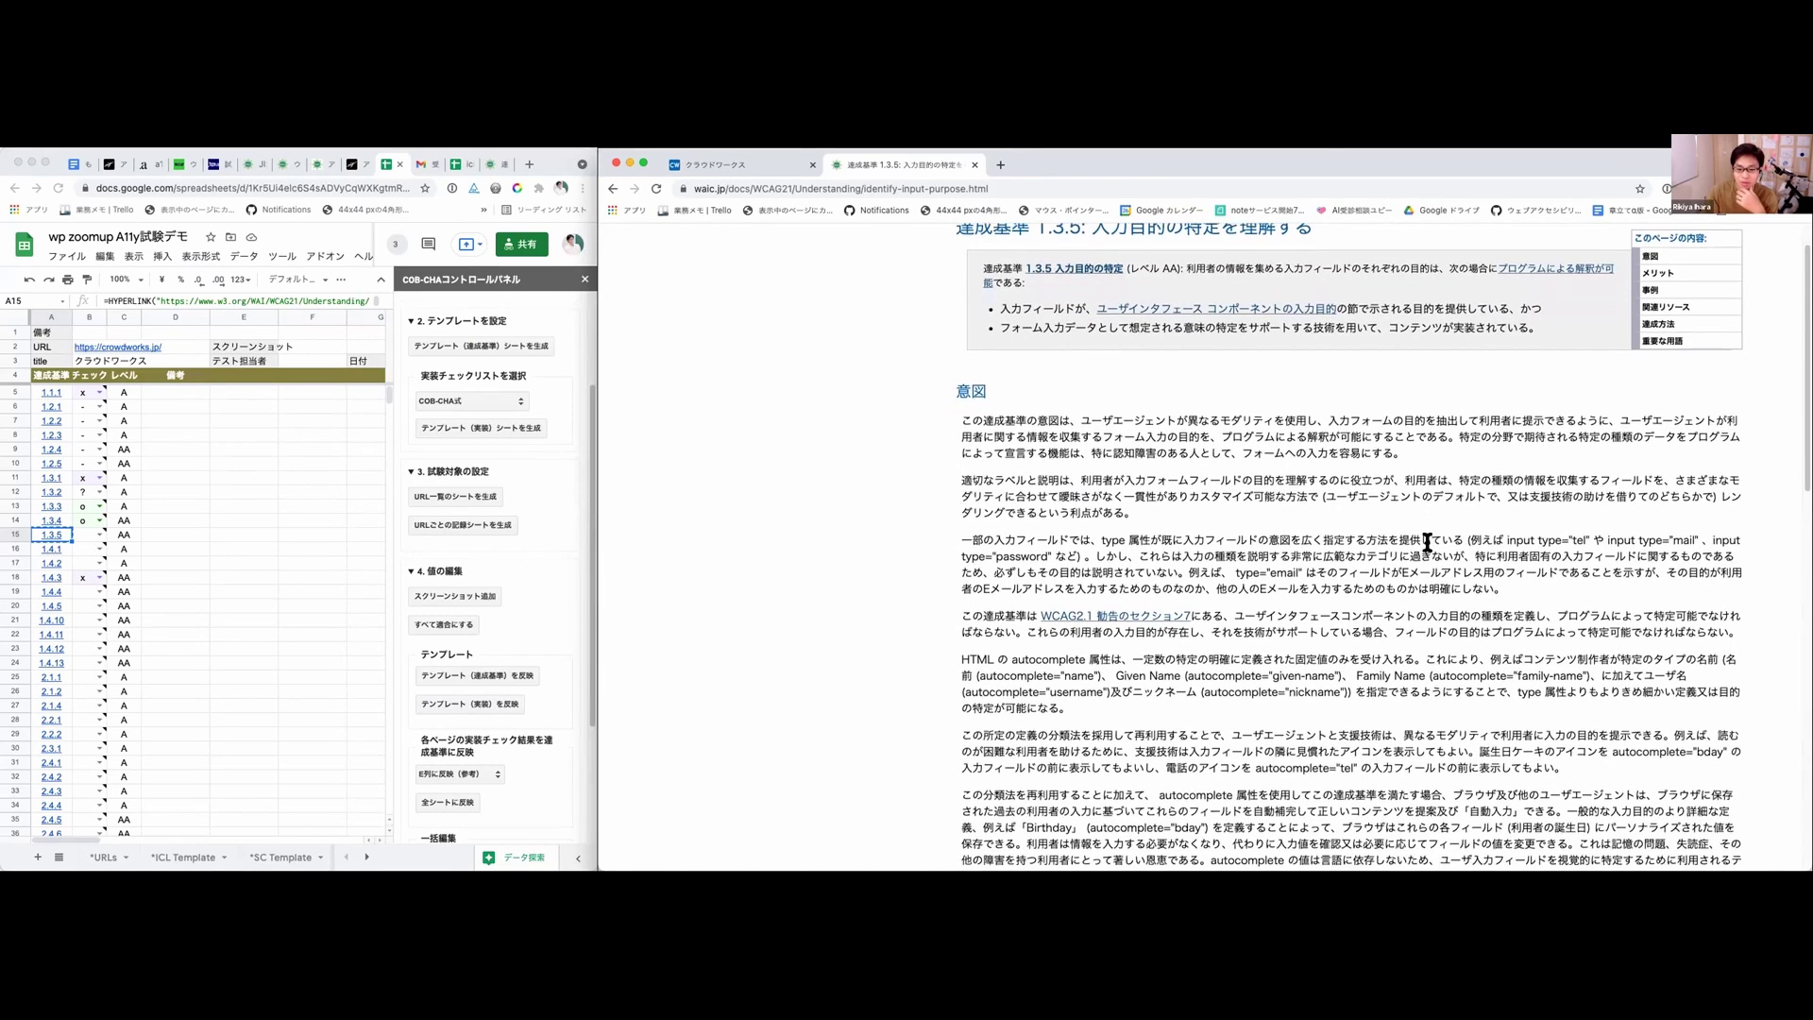
Step: Finish reading the 1.3.5 intent section, and turn off the alt attribute display on the crowdworks.jp home page
scroll(1426, 543, "down", 3)
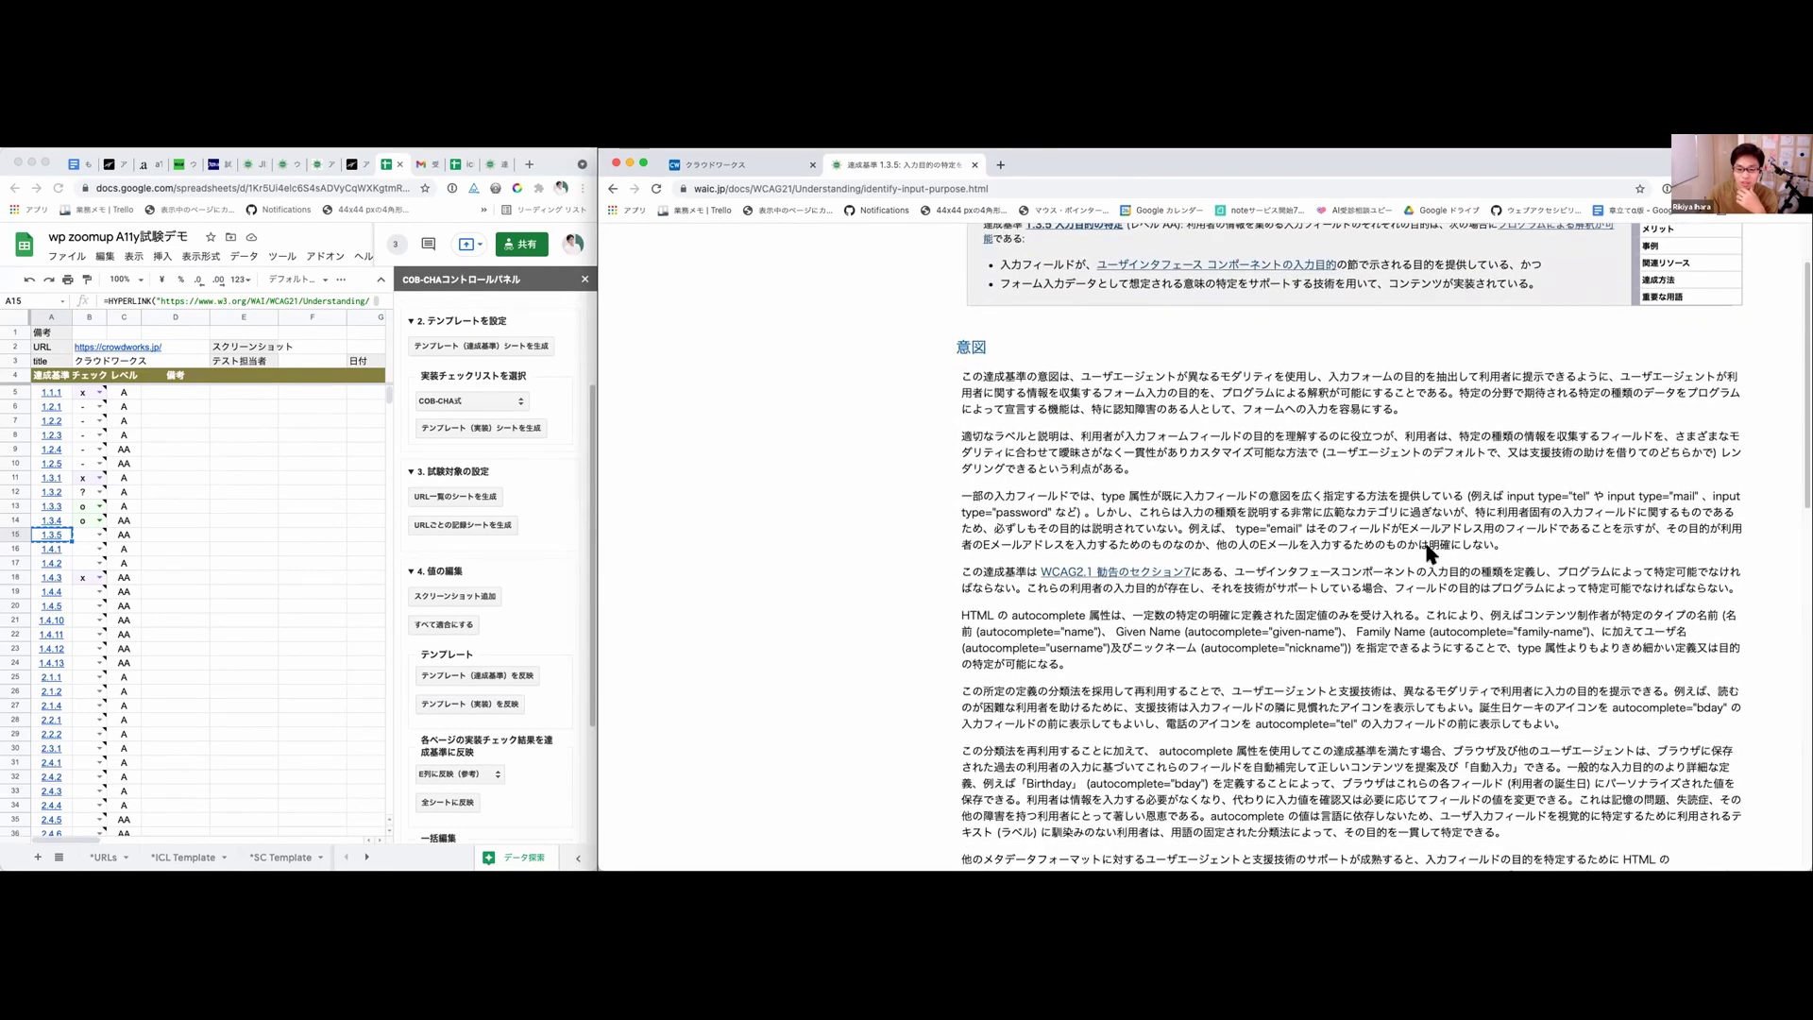
scroll(1429, 554, "down", 2)
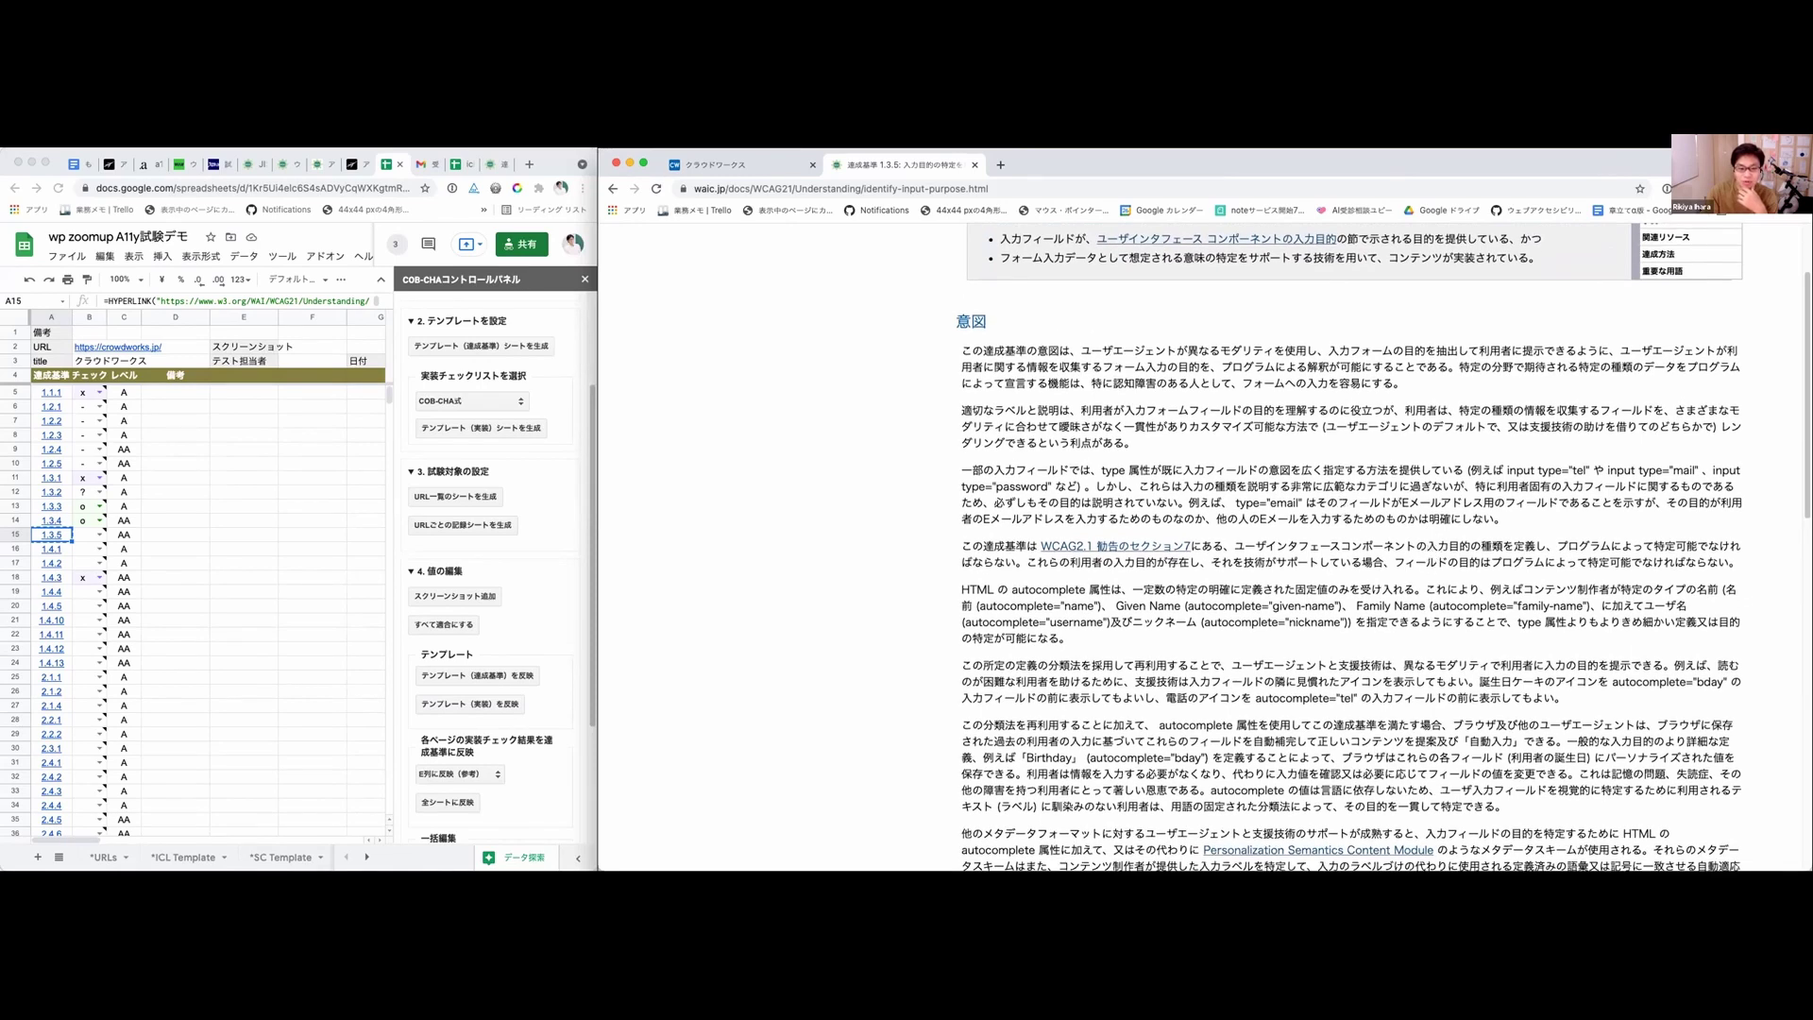
left_click(720, 166)
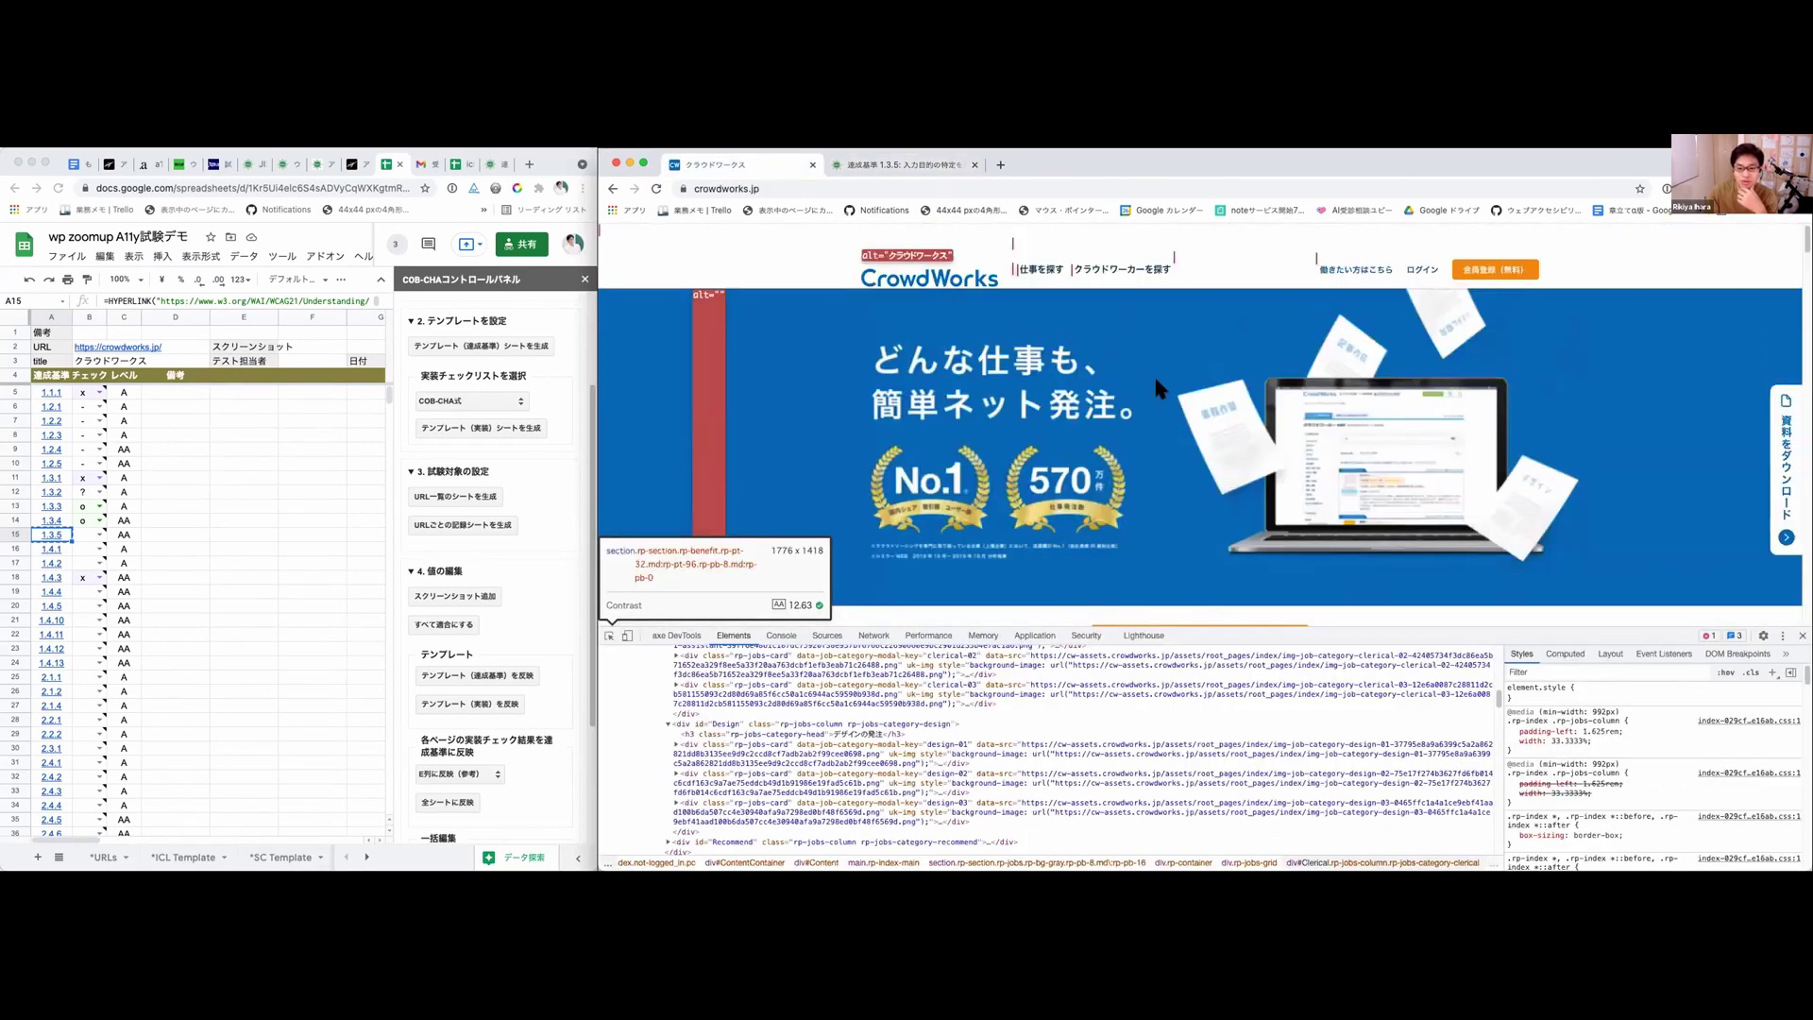
scroll(1153, 372, "up", 1)
left_click(1709, 188)
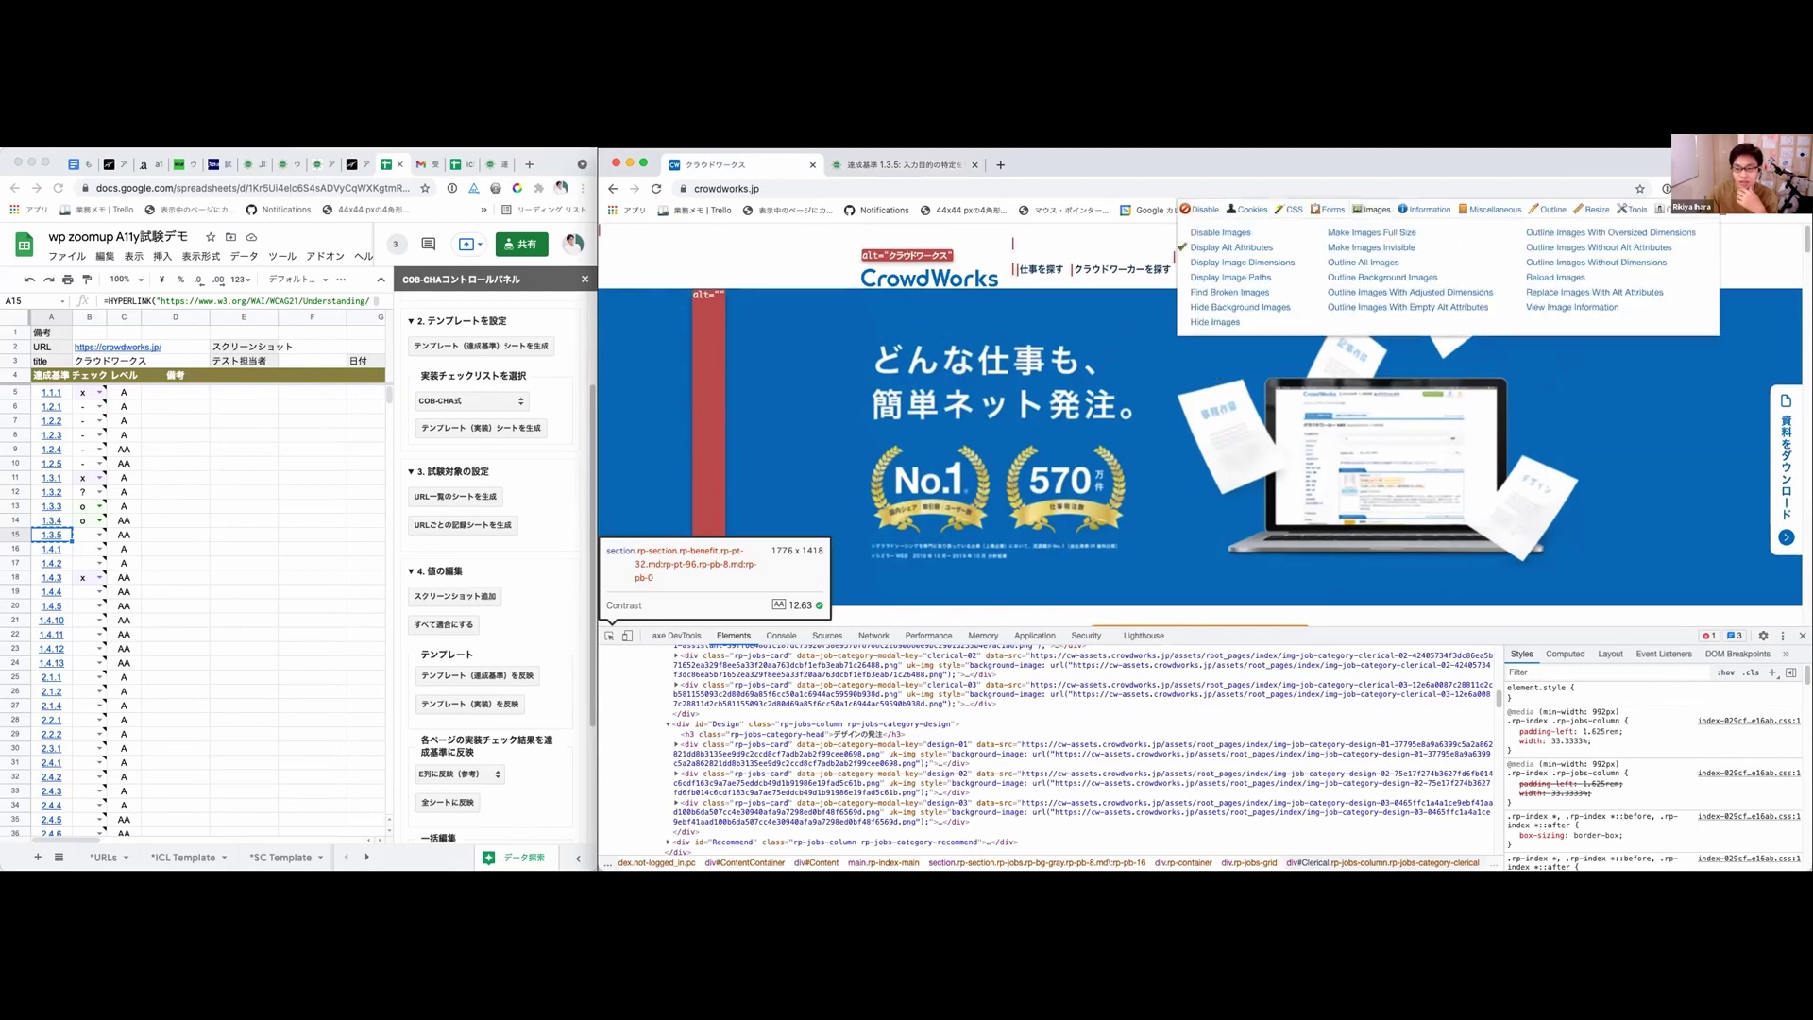
left_click(1176, 248)
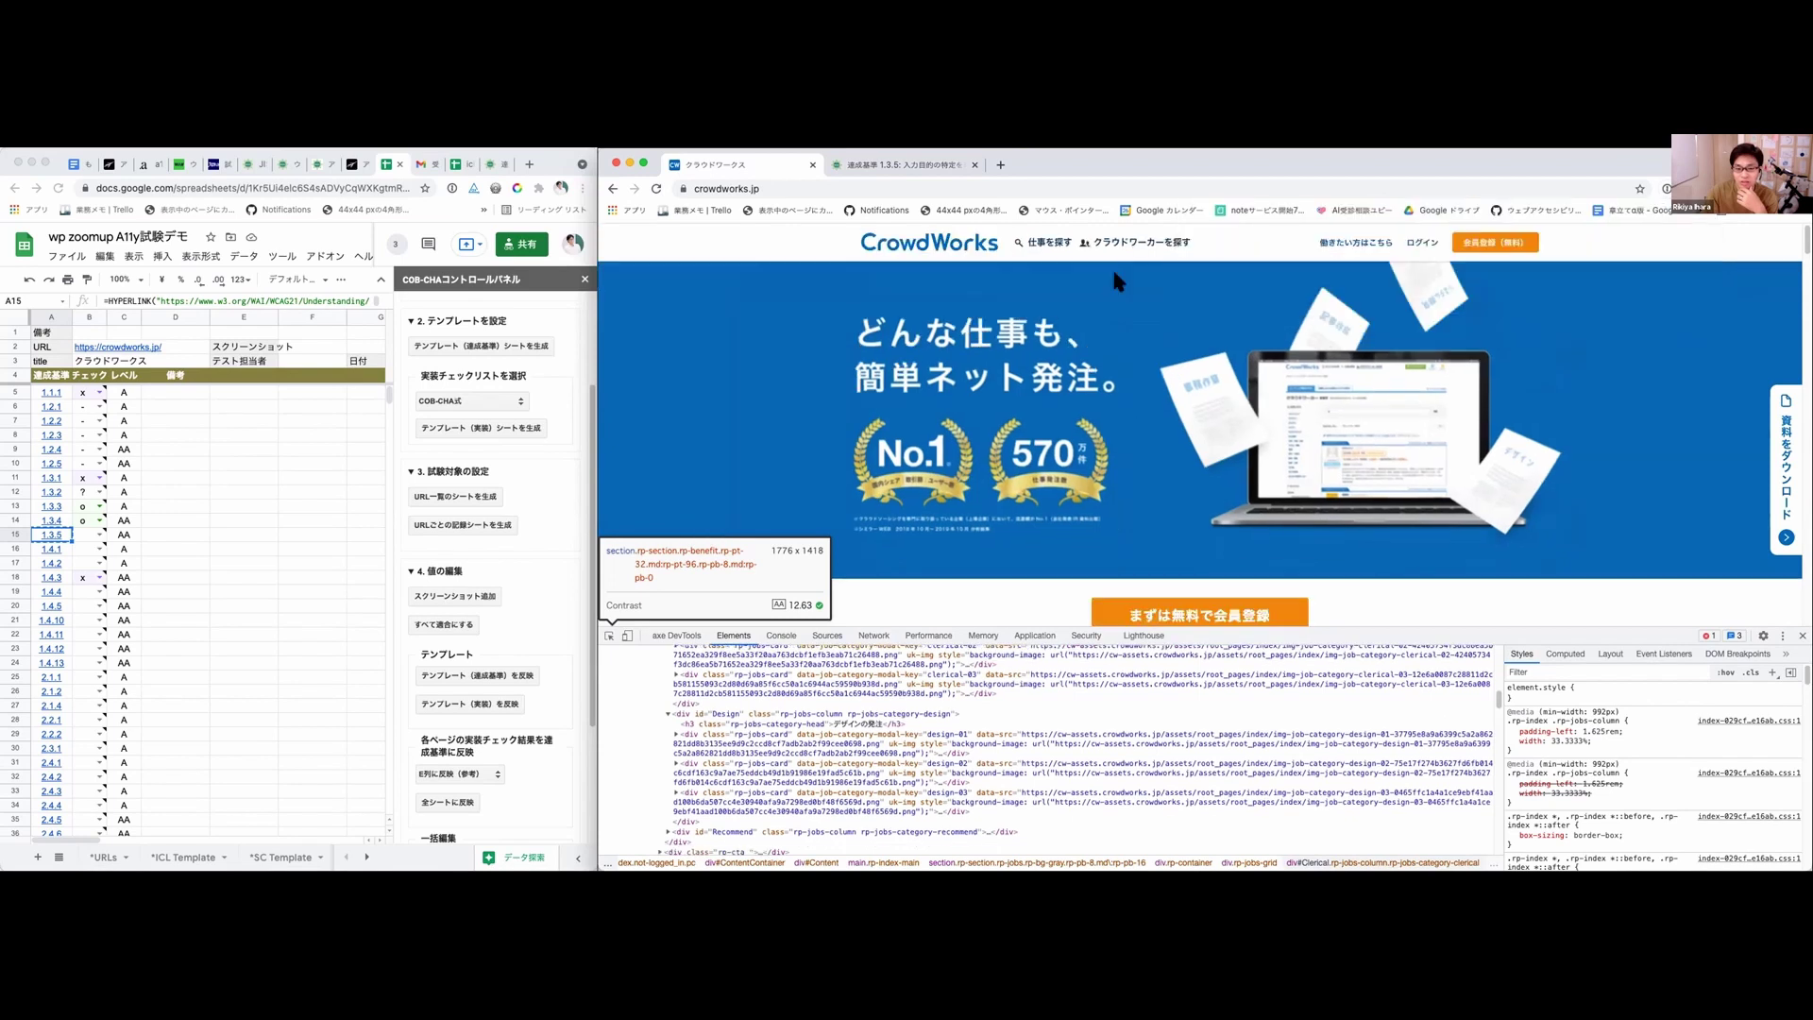
Step: Look through the home page for user-information input fields, and mark success criterion 1.3.5 as "-" in the check column
scroll(1461, 388, "down", 5)
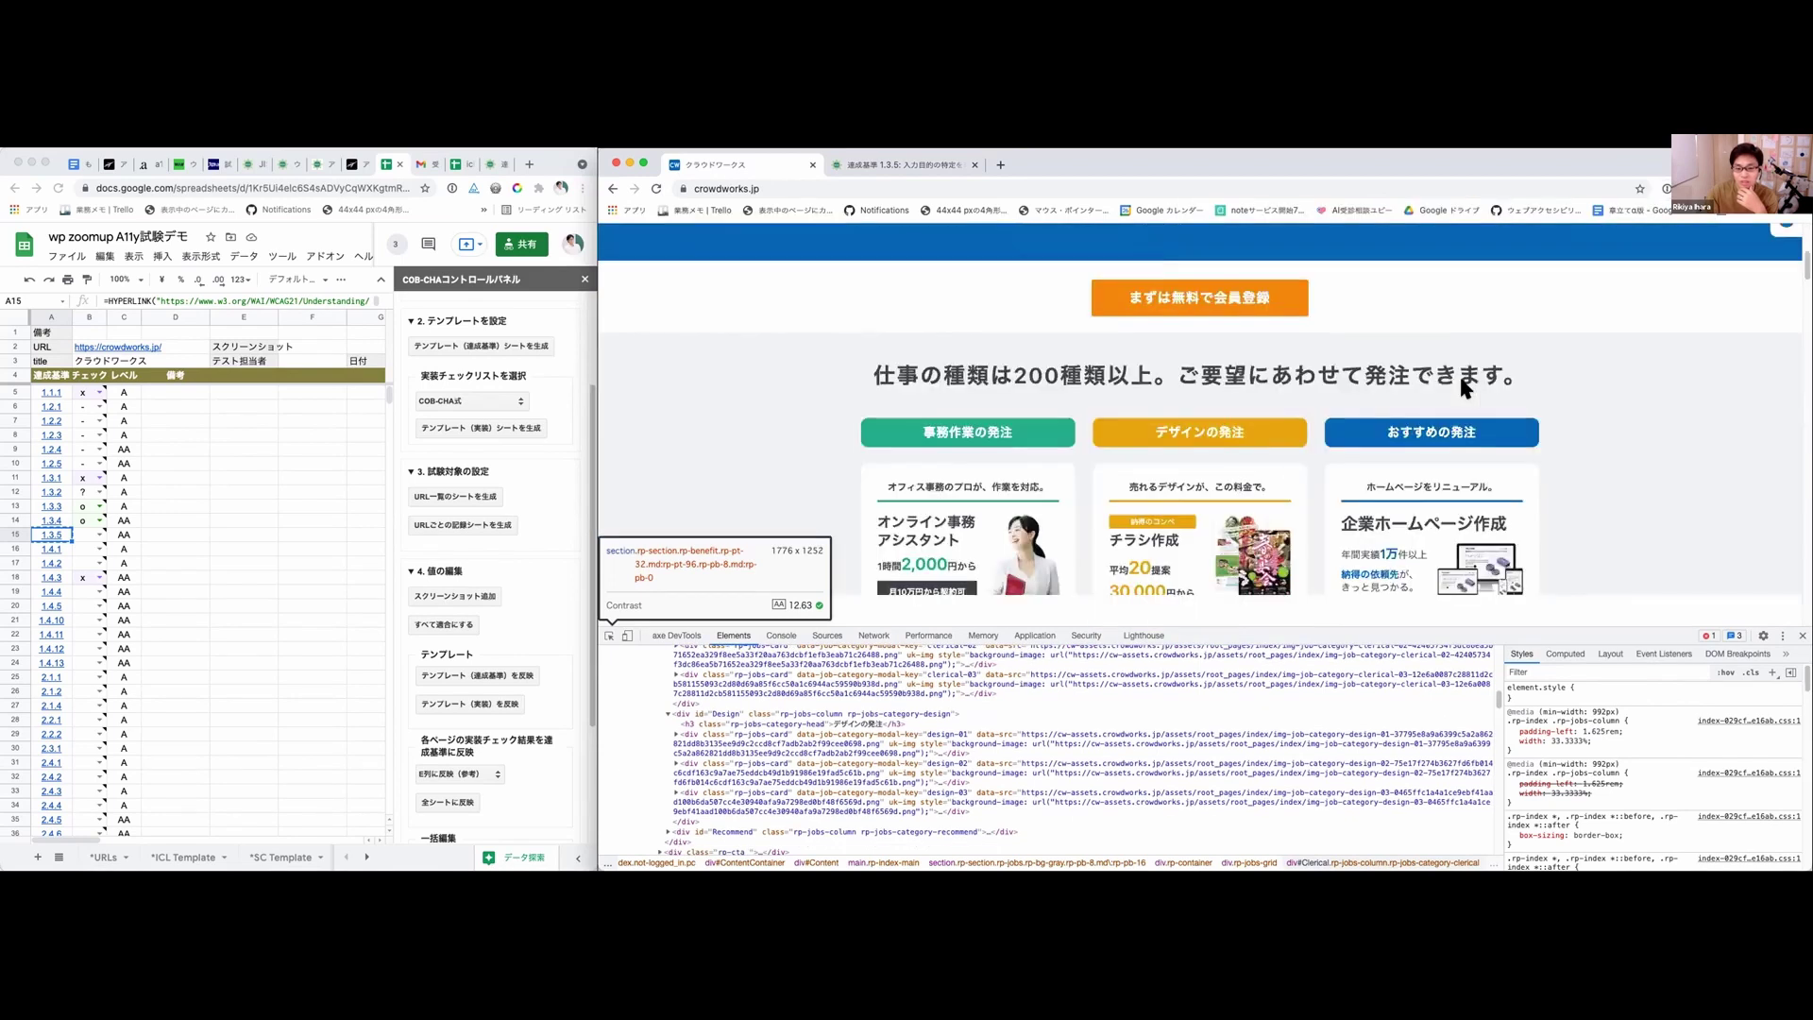
scroll(1461, 387, "down", 3)
scroll(1458, 374, "down", 15)
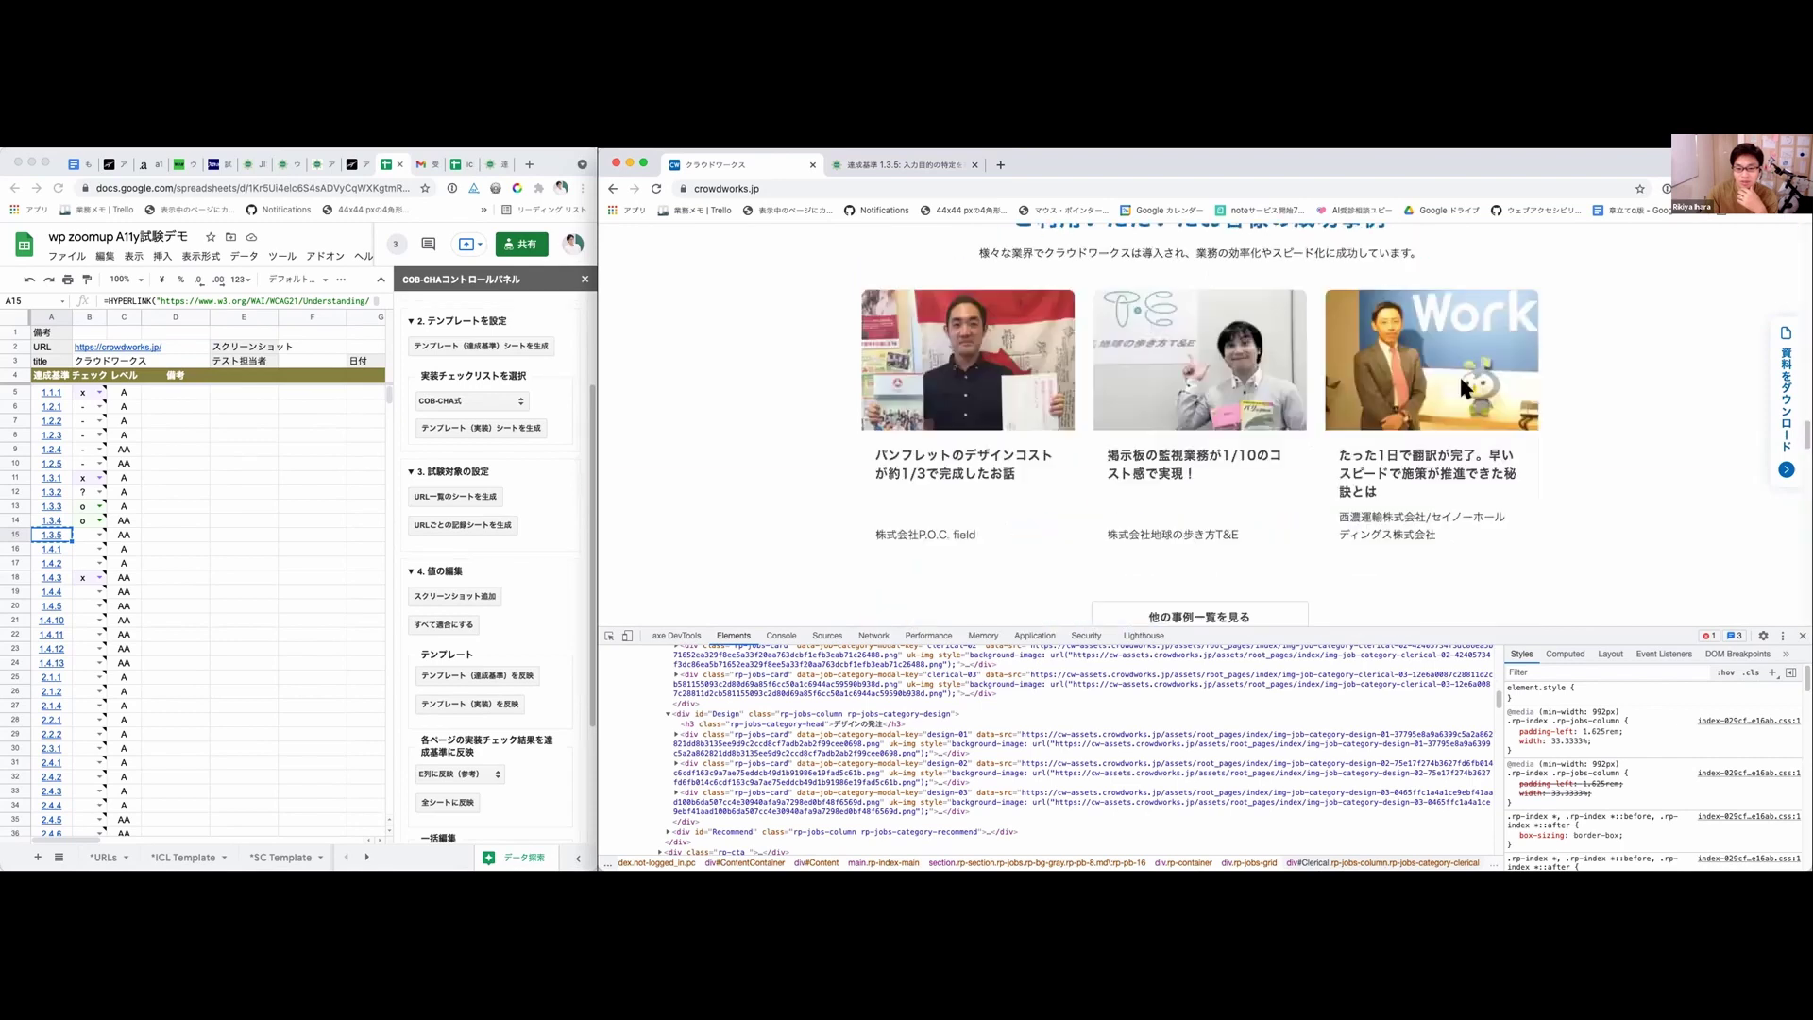
left_click(89, 524)
left_click(90, 534)
type("-")
left_click(205, 550)
scroll(206, 549, "down", 2)
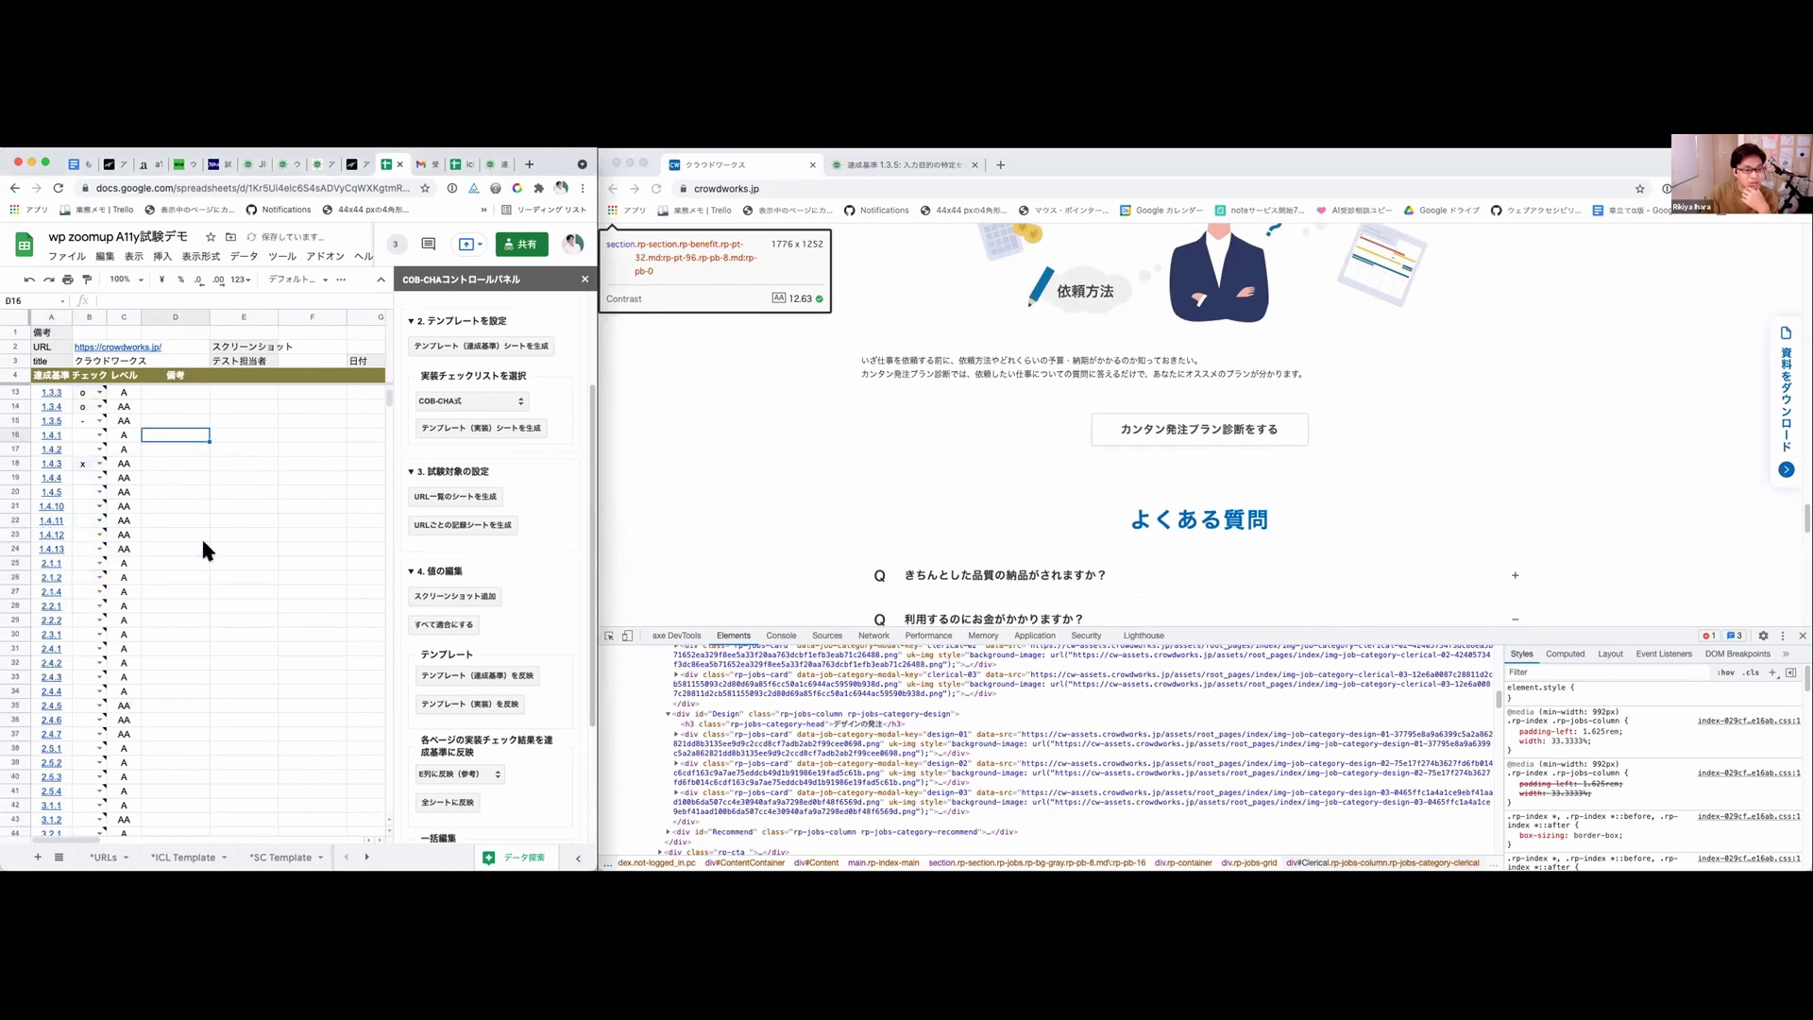
scroll(168, 534, "up", 2)
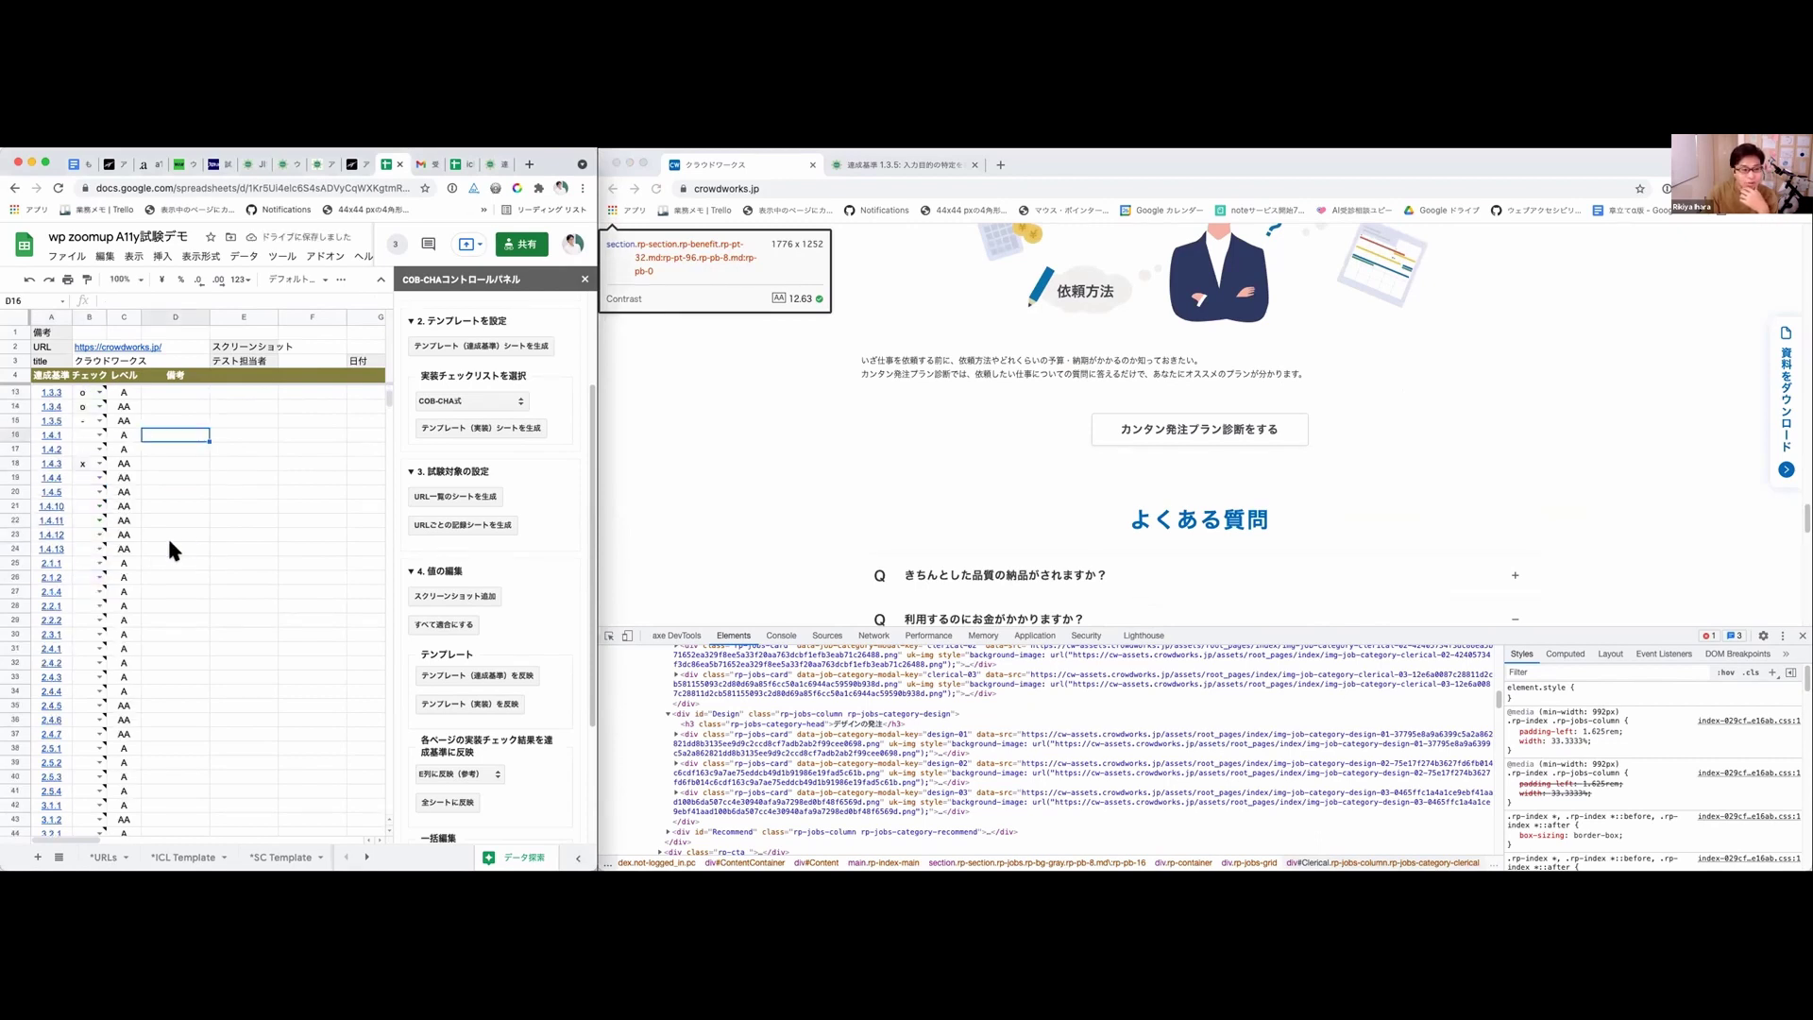
Step: Review the home page's use of color from top to steps section, and mark success criterion 1.4.1 as "o" in the check column
left_click(47, 496)
left_click(75, 501)
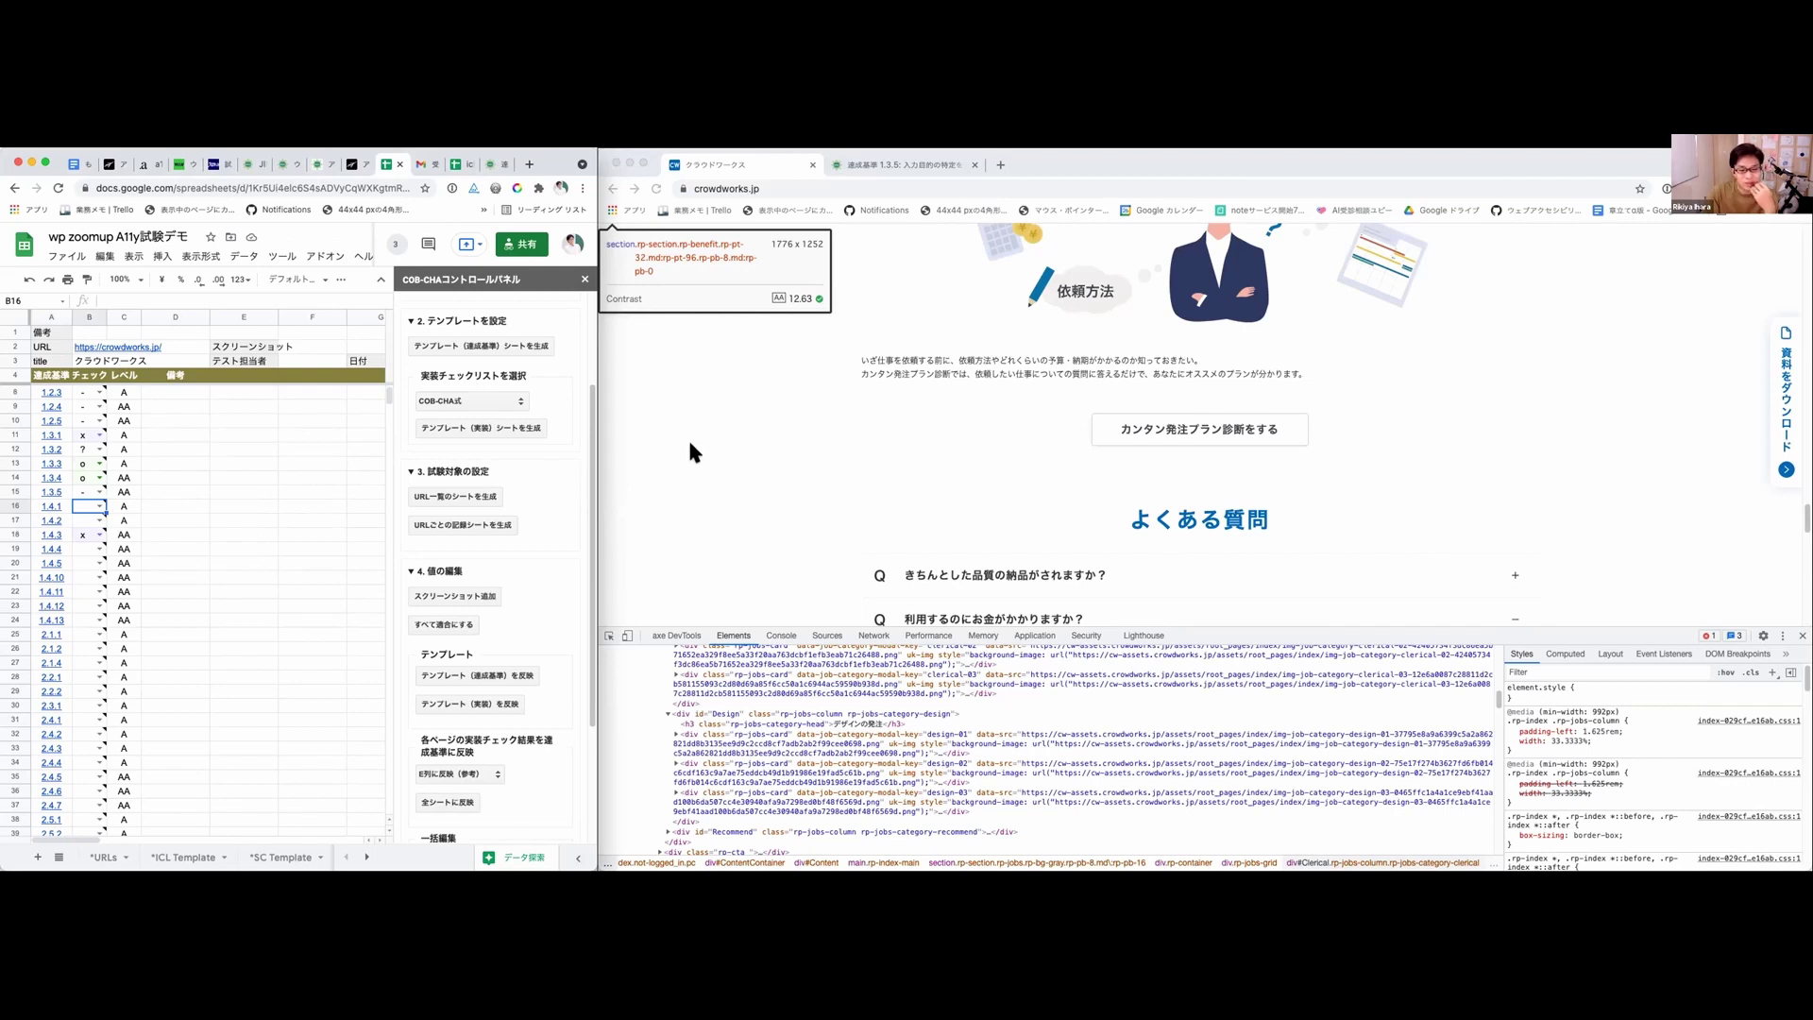
scroll(737, 455, "up", 2)
scroll(735, 454, "up", 20)
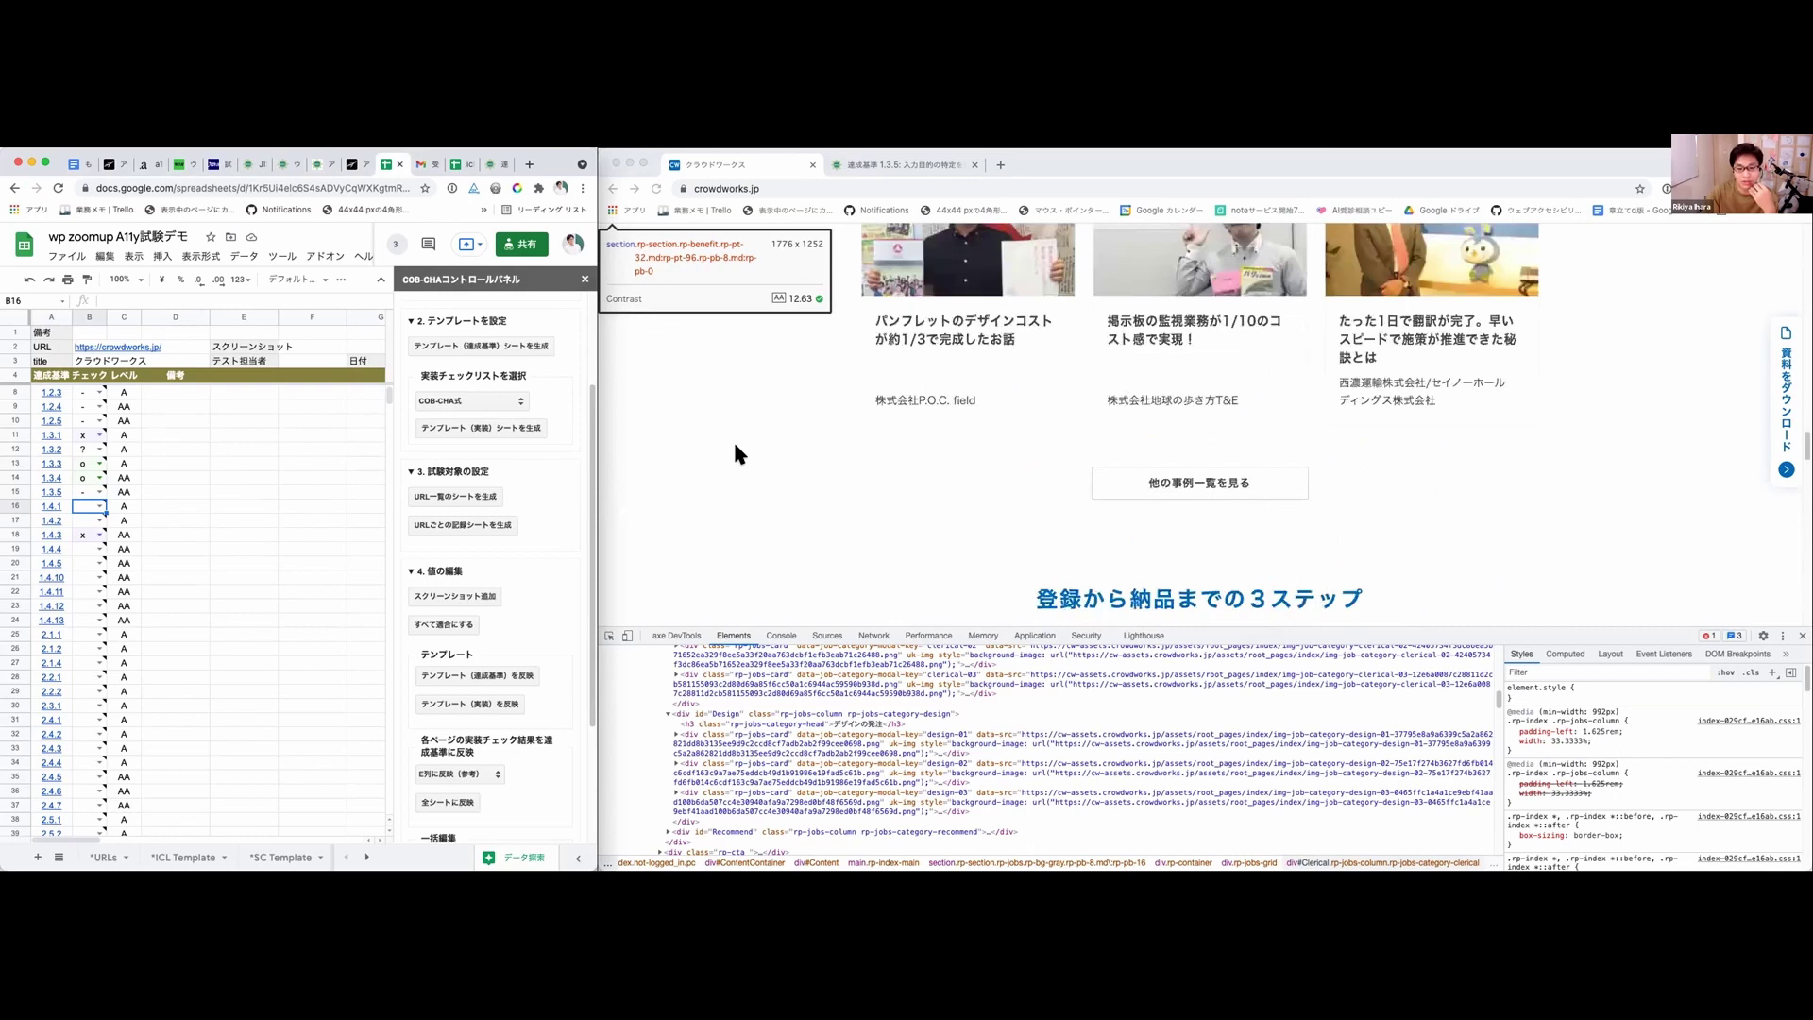
scroll(734, 454, "up", 20)
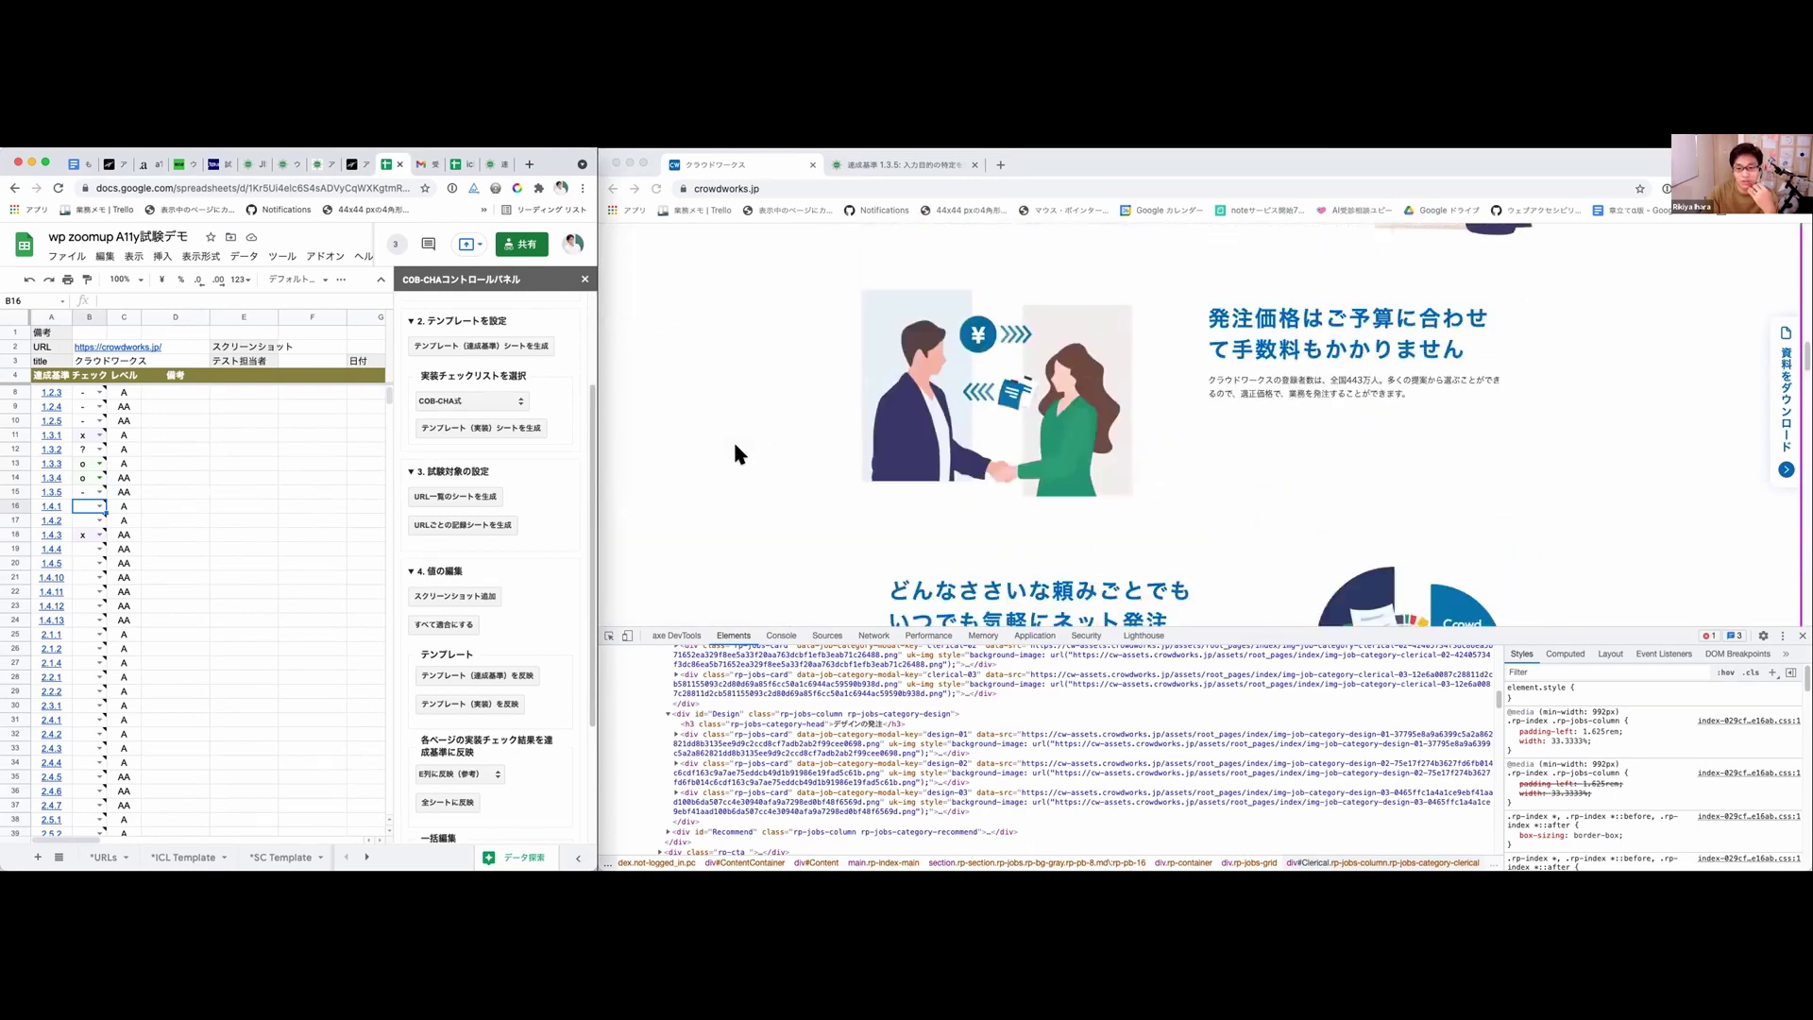
scroll(735, 455, "up", 3)
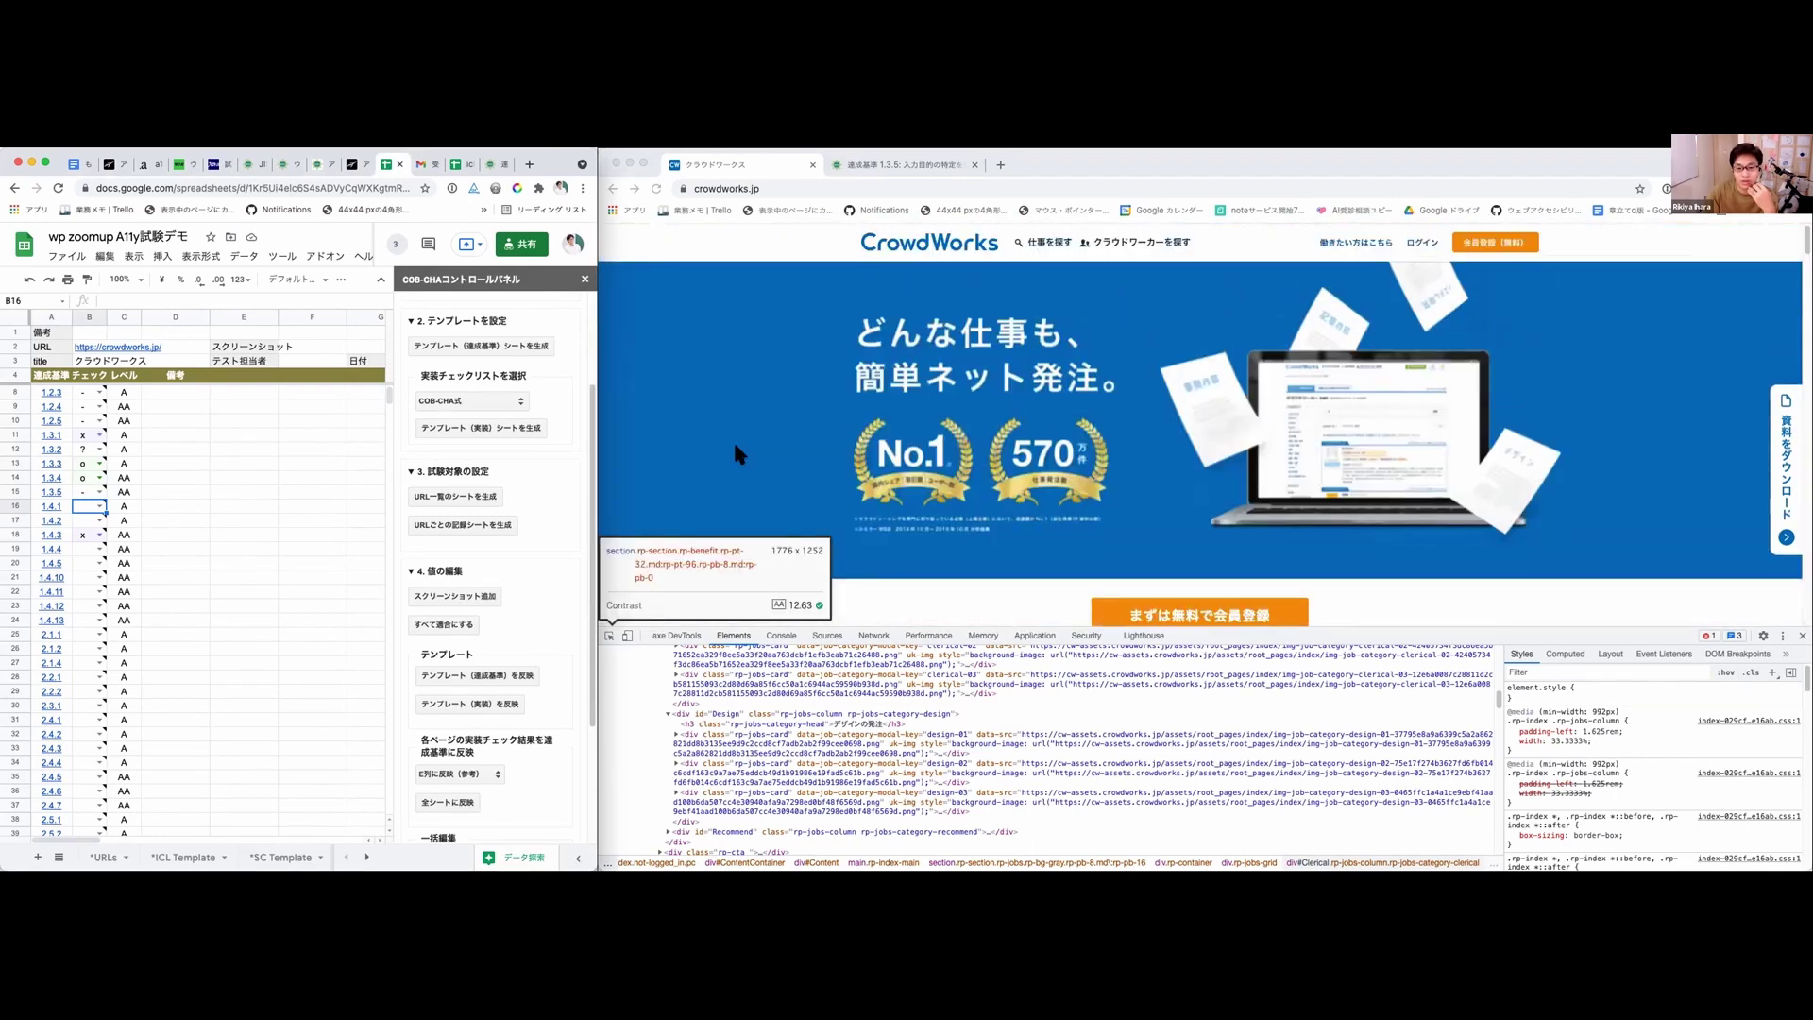
scroll(735, 454, "down", 5)
scroll(734, 449, "down", 15)
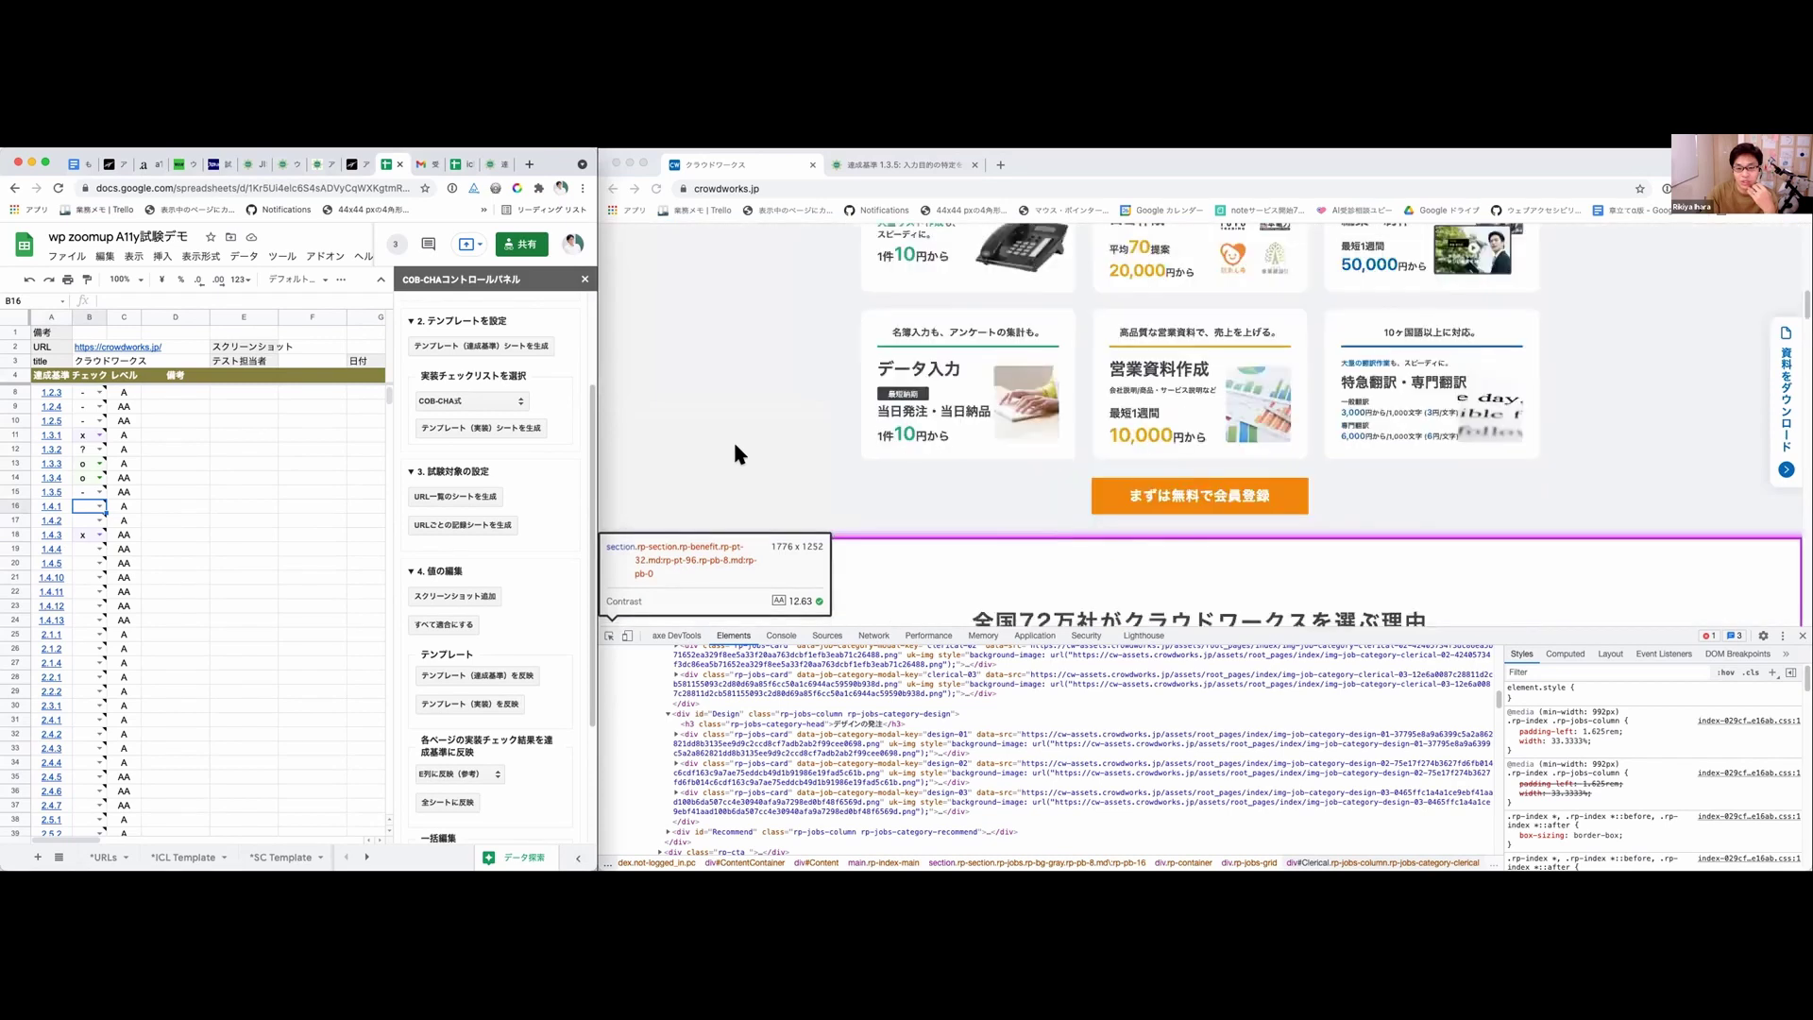
scroll(733, 439, "down", 8)
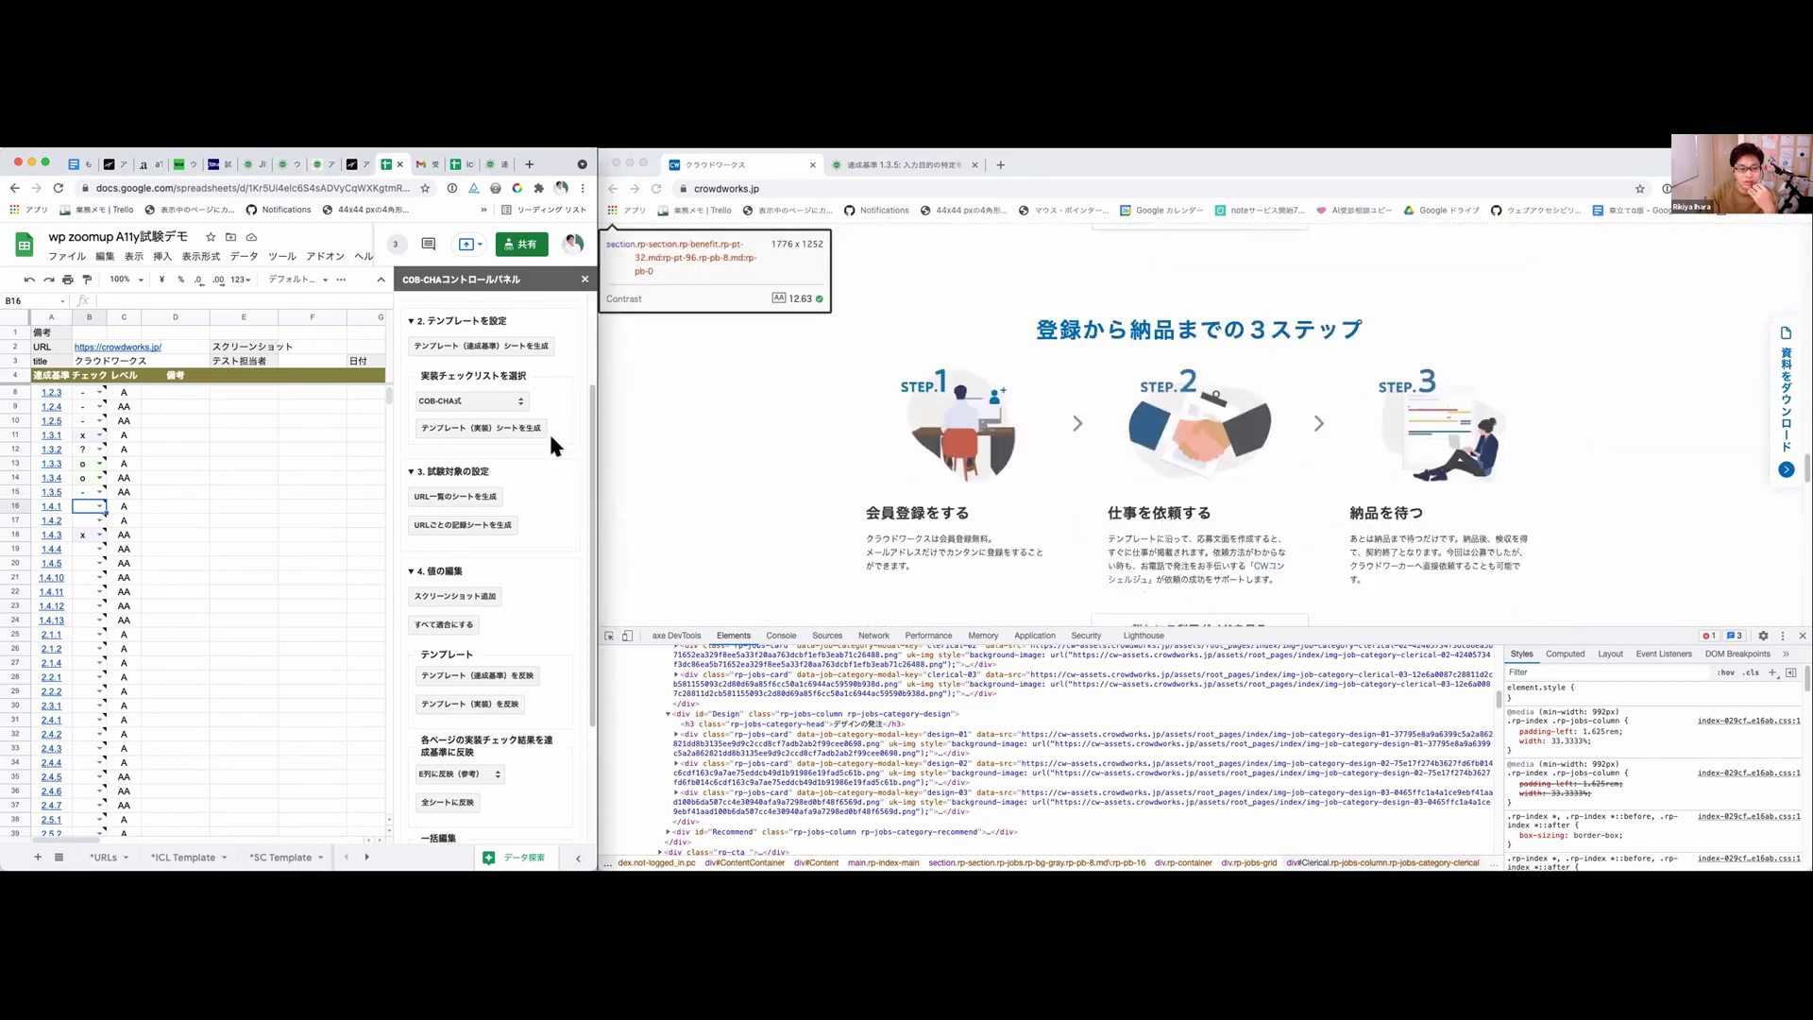
left_click(98, 506)
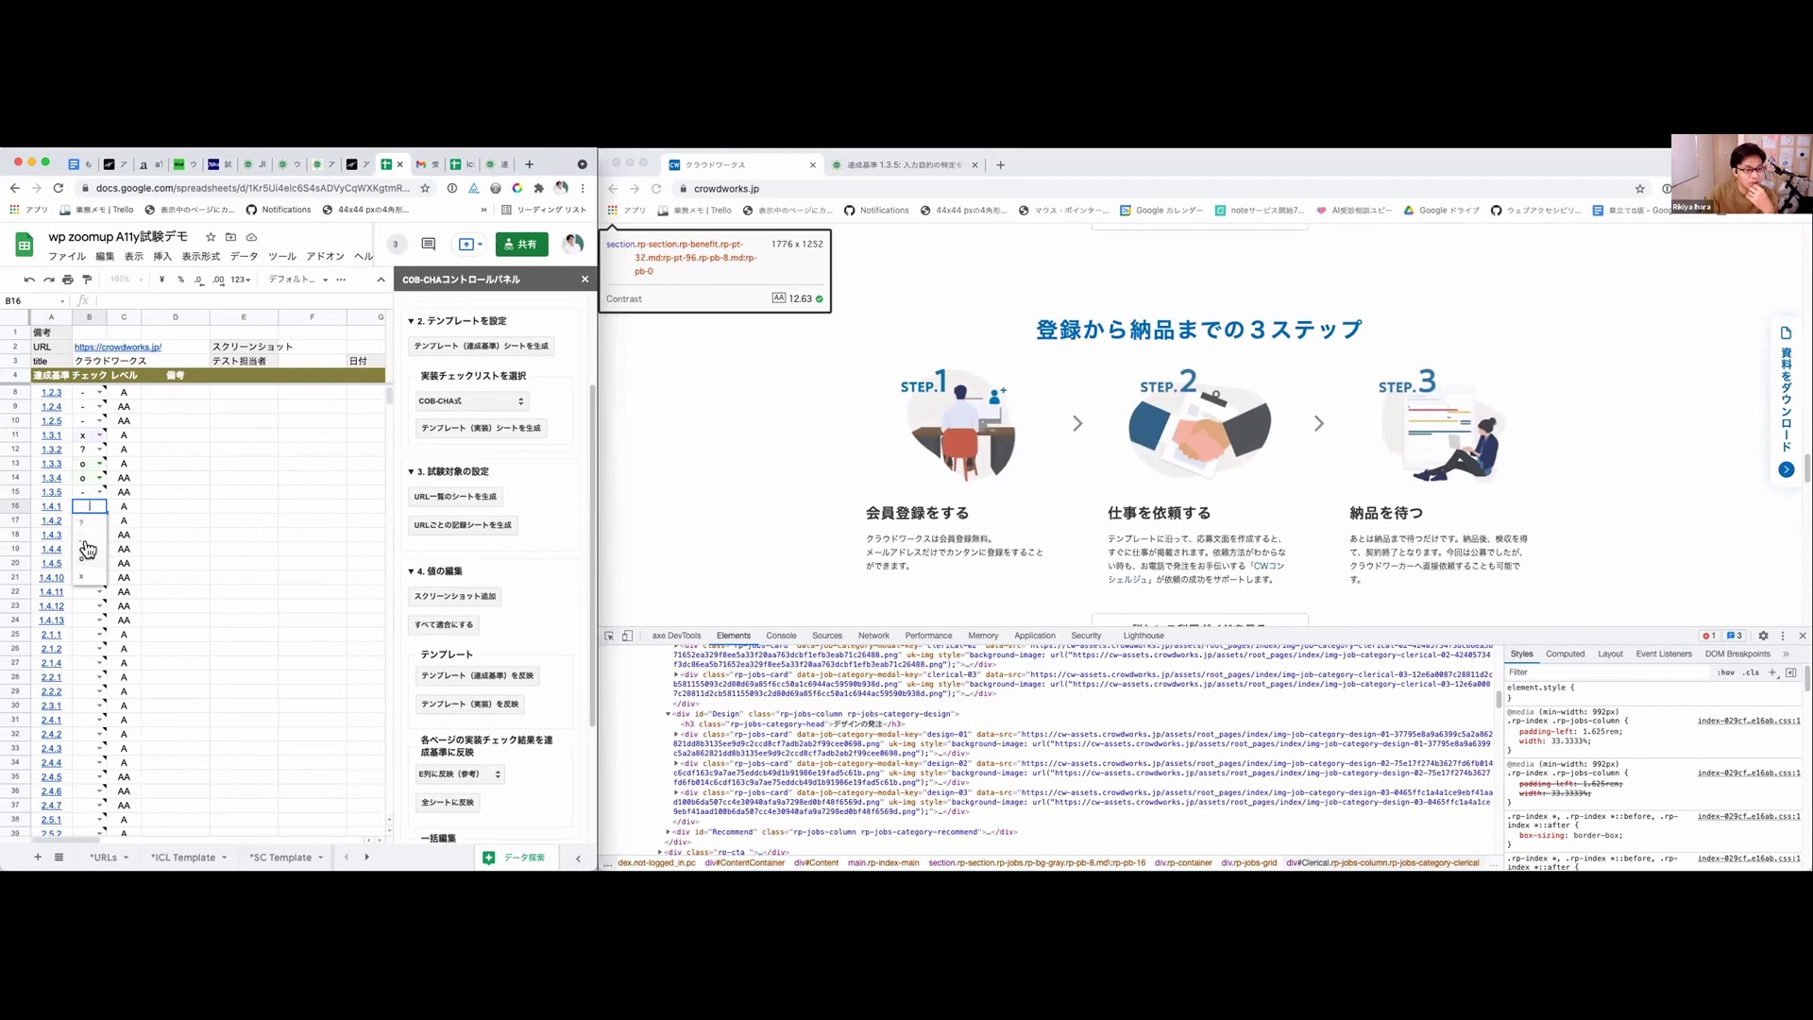
left_click(85, 555)
Step: Mark success criterion 1.4.2 (音声の制御) as "-" in the check column and check the notes of the following criteria
mouse_move(99, 525)
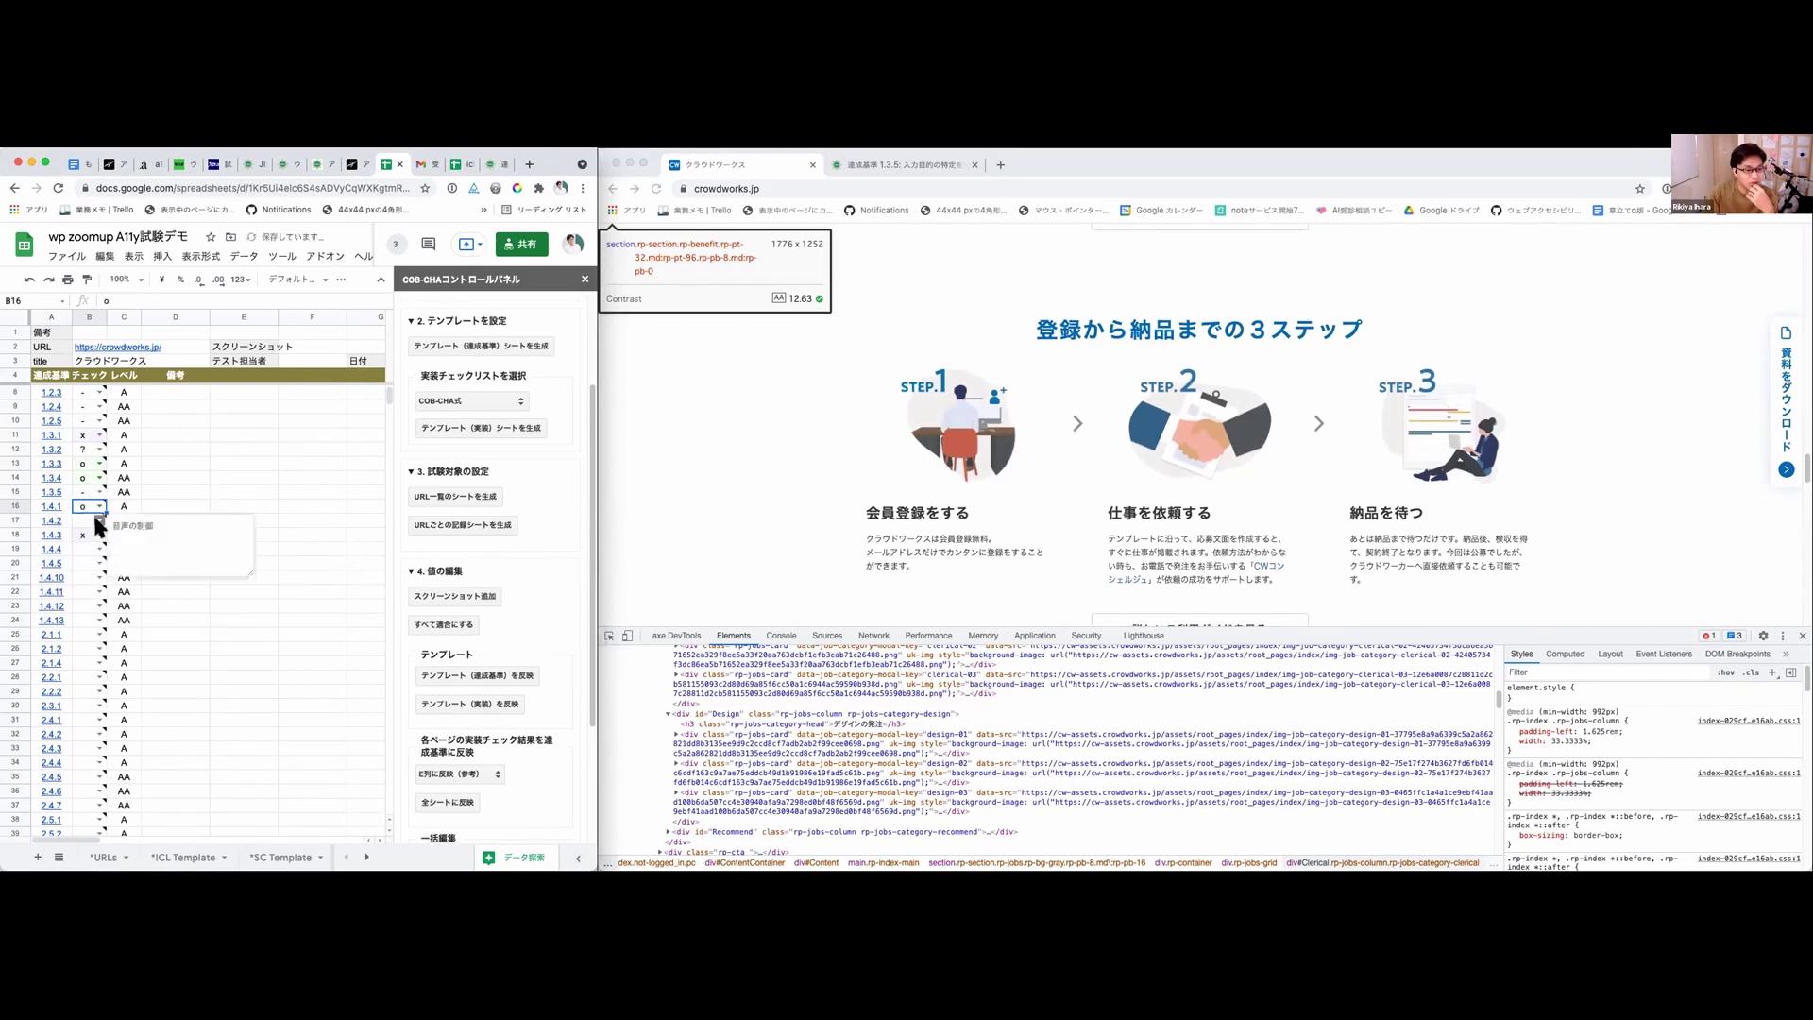
left_click(100, 522)
left_click(94, 552)
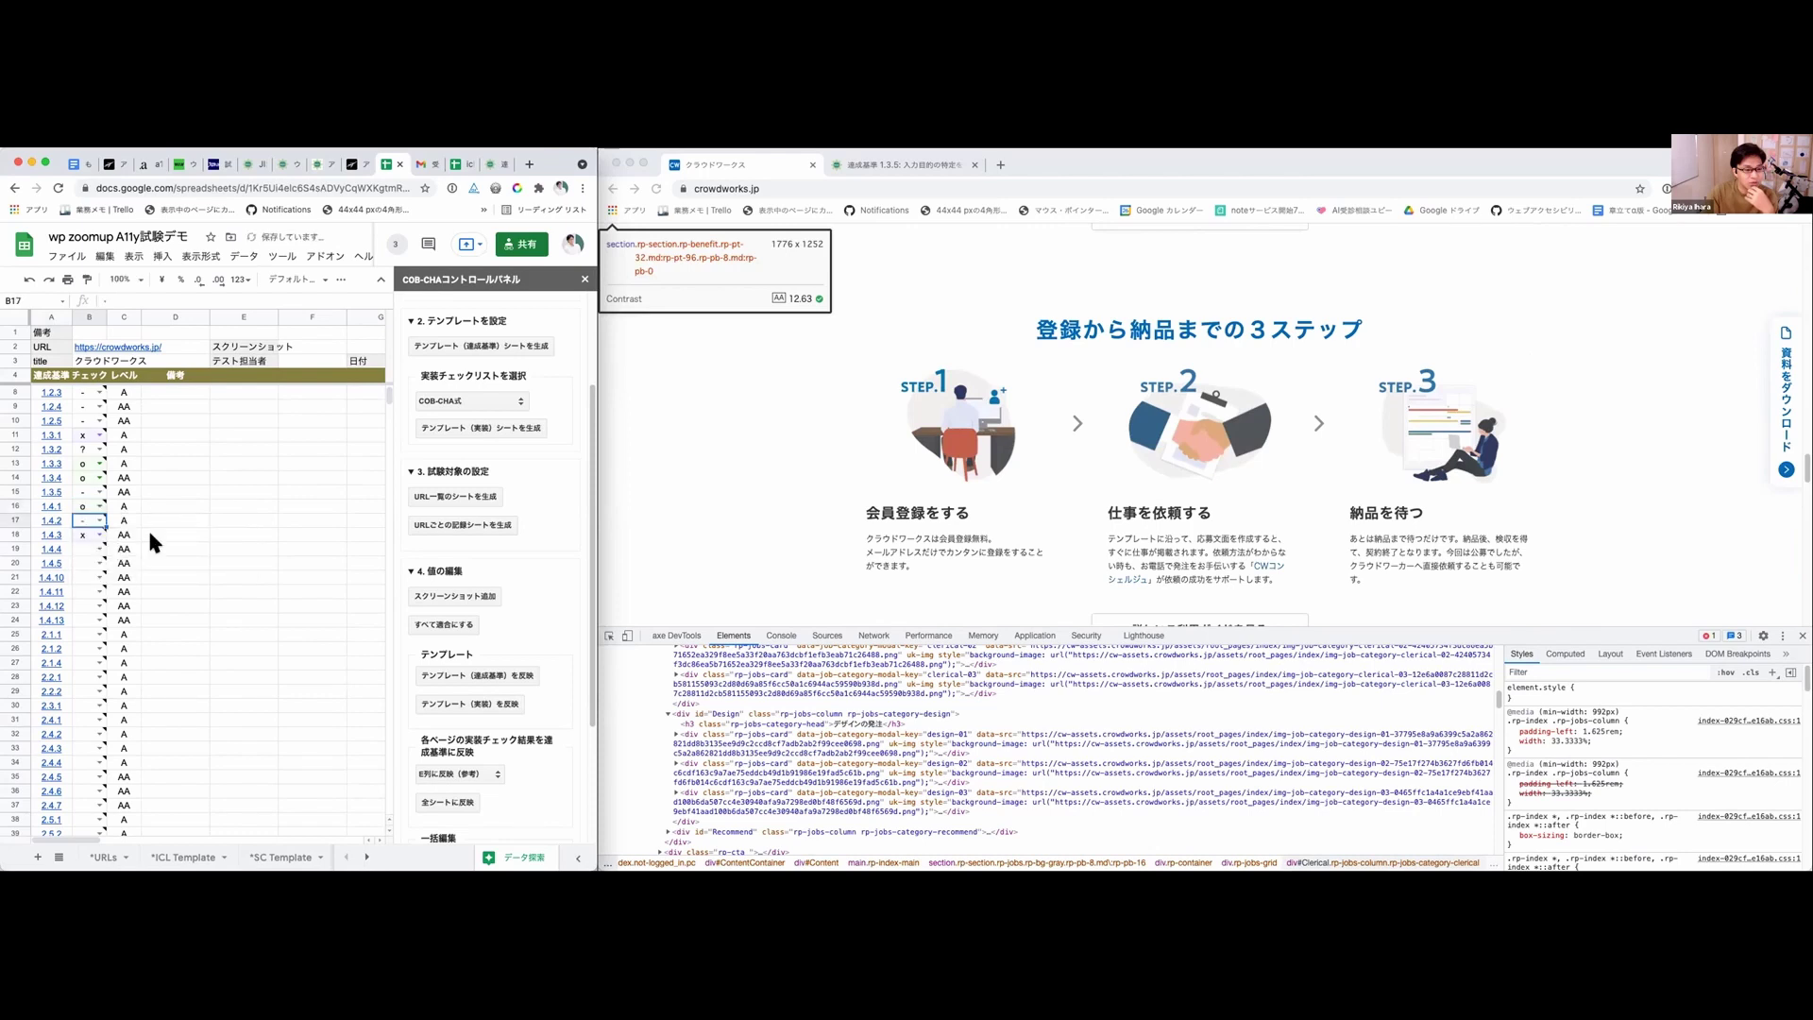
mouse_move(95, 544)
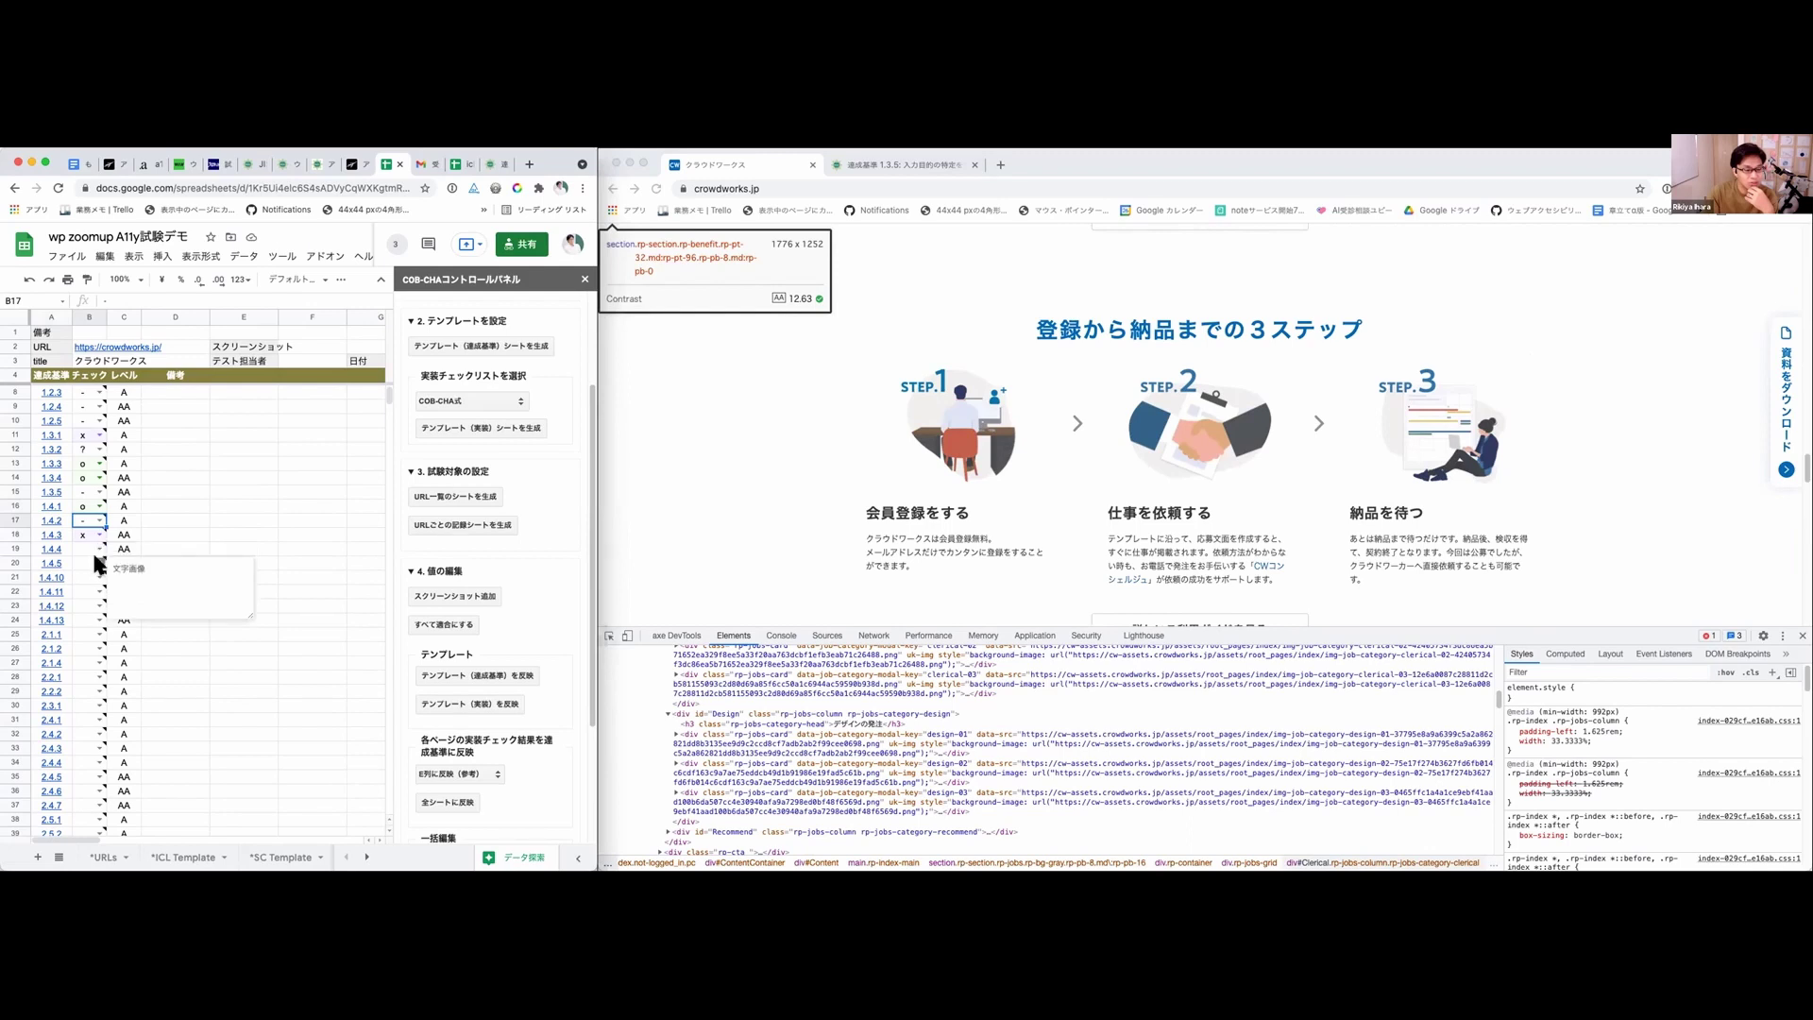
left_click(193, 490)
Step: Enlarge the crowdworks.jp page to 175% zoom and examine how its text and layout adapt
left_click(1797, 189)
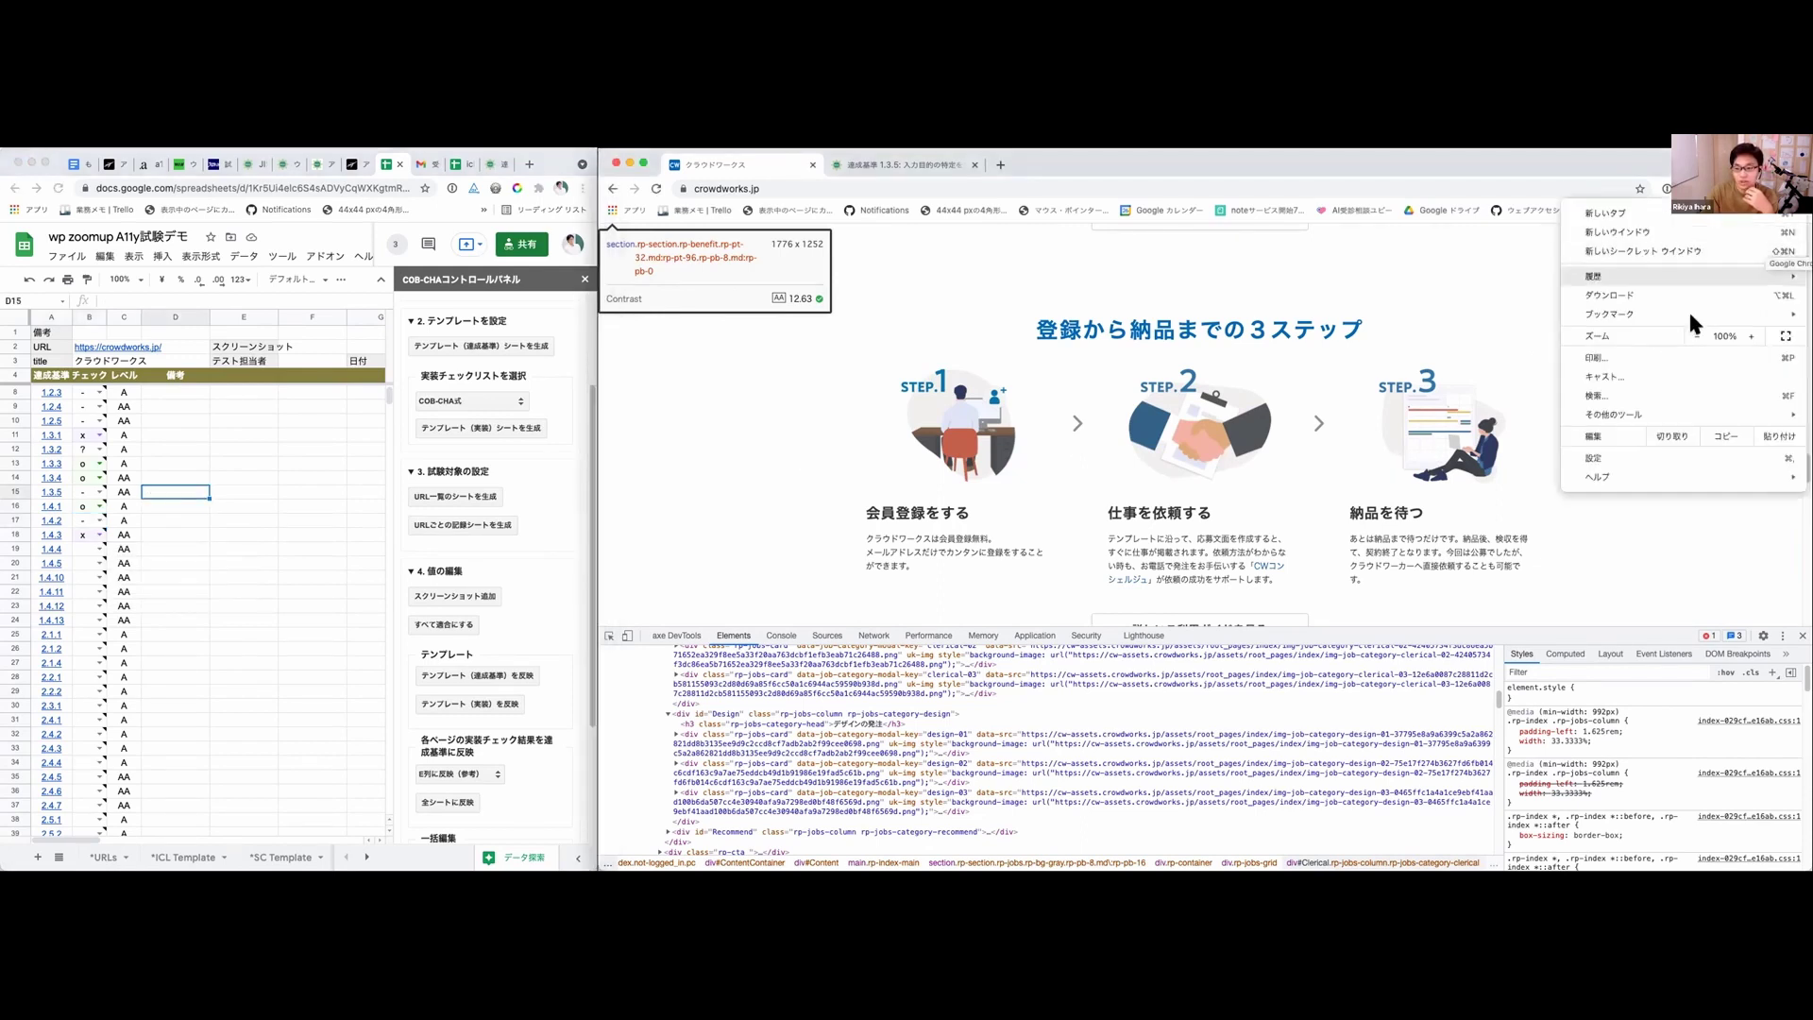
left_click(1743, 331)
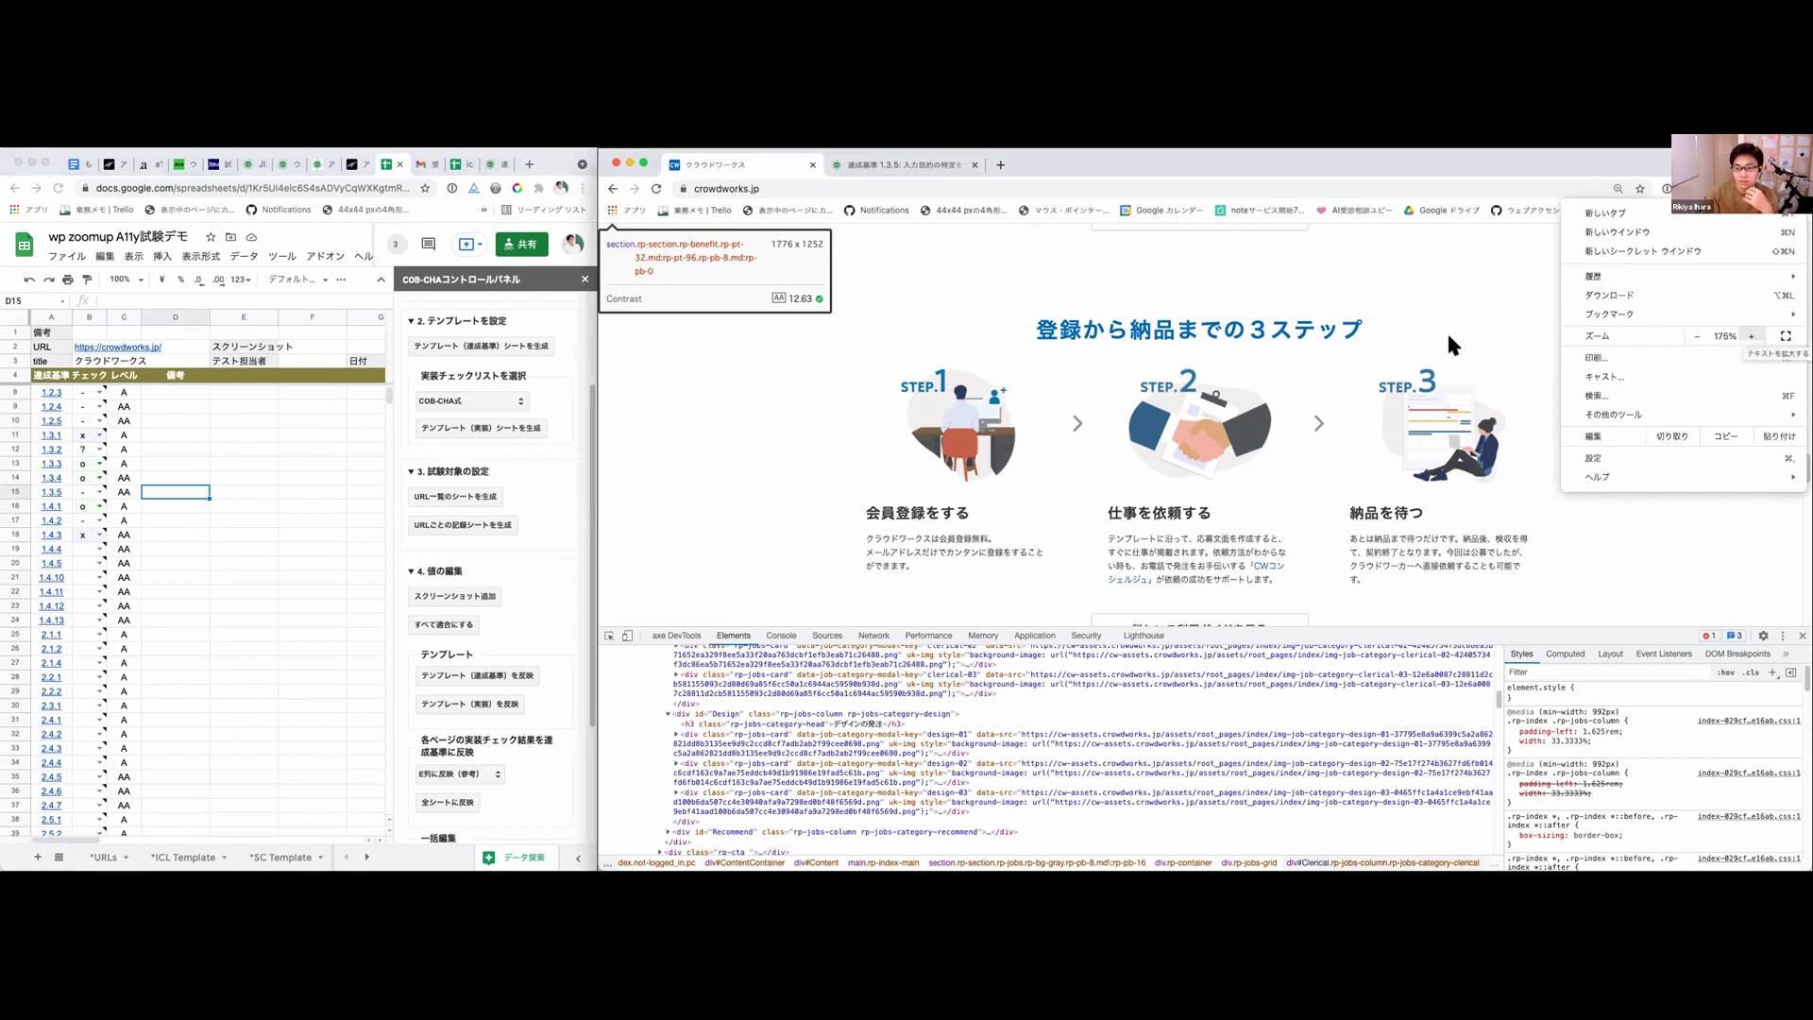
left_click(1446, 330)
scroll(1447, 330, "down", 15)
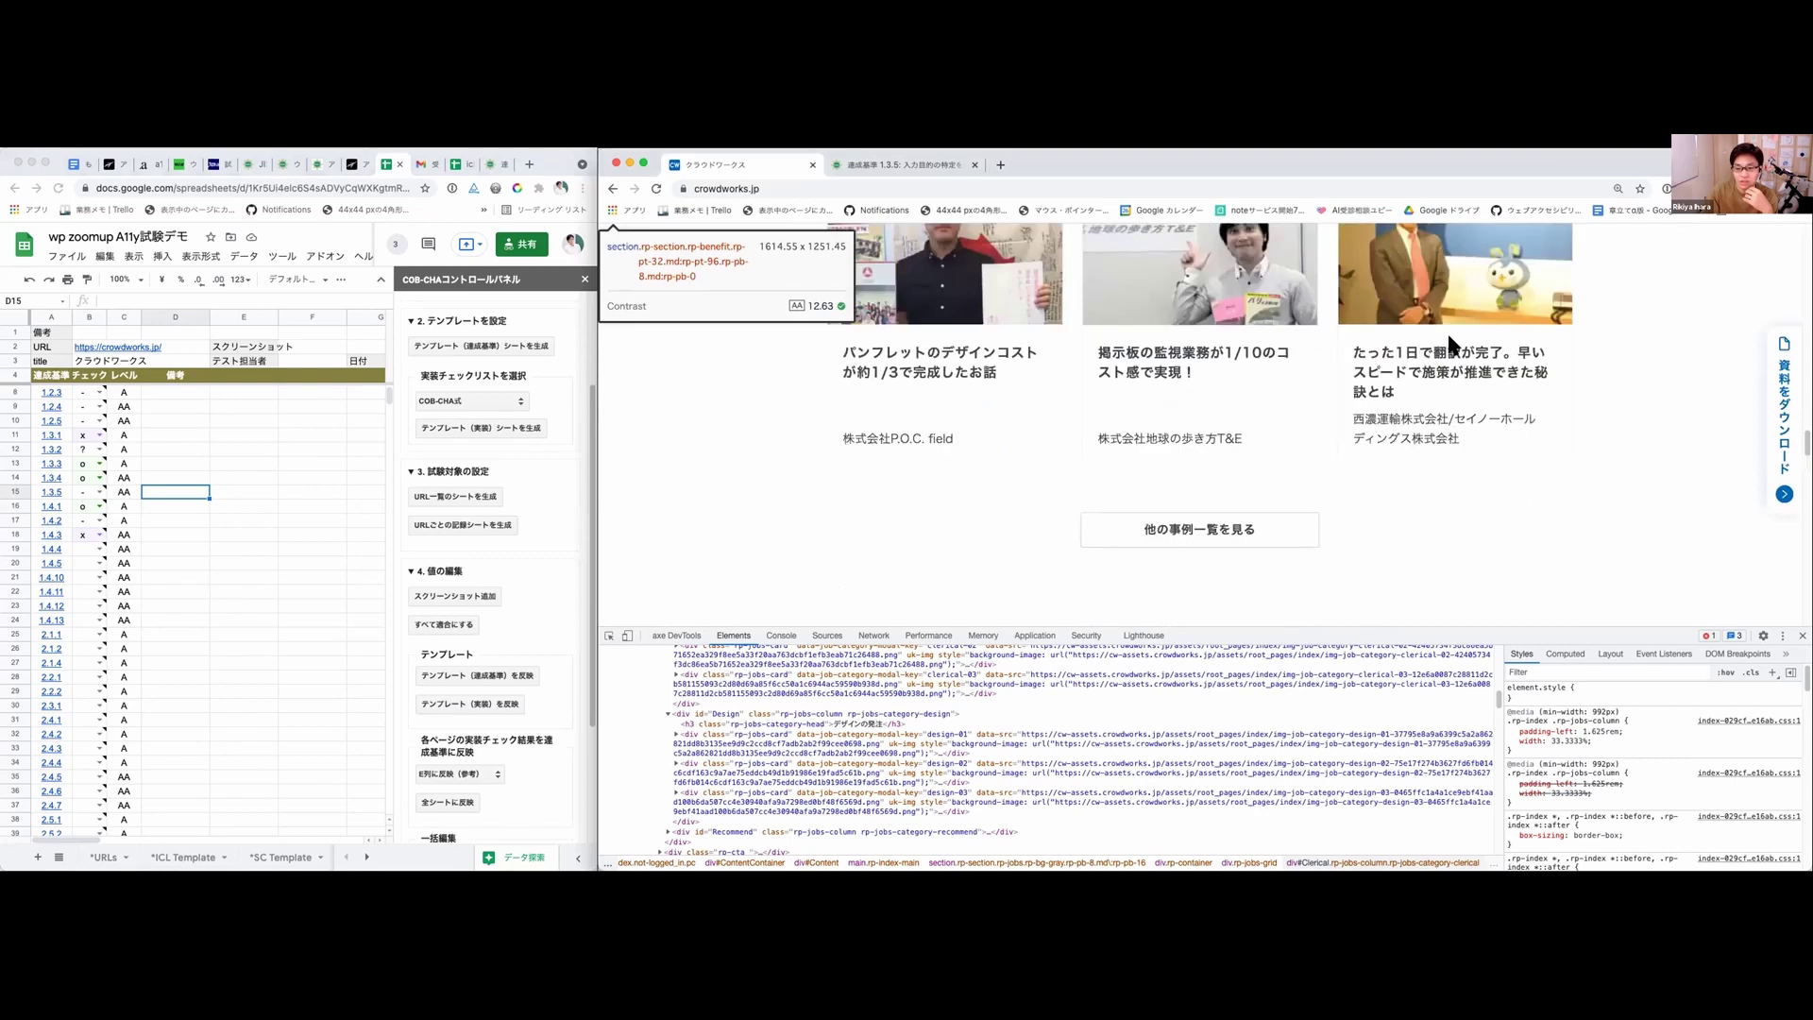
scroll(1447, 330, "up", 2)
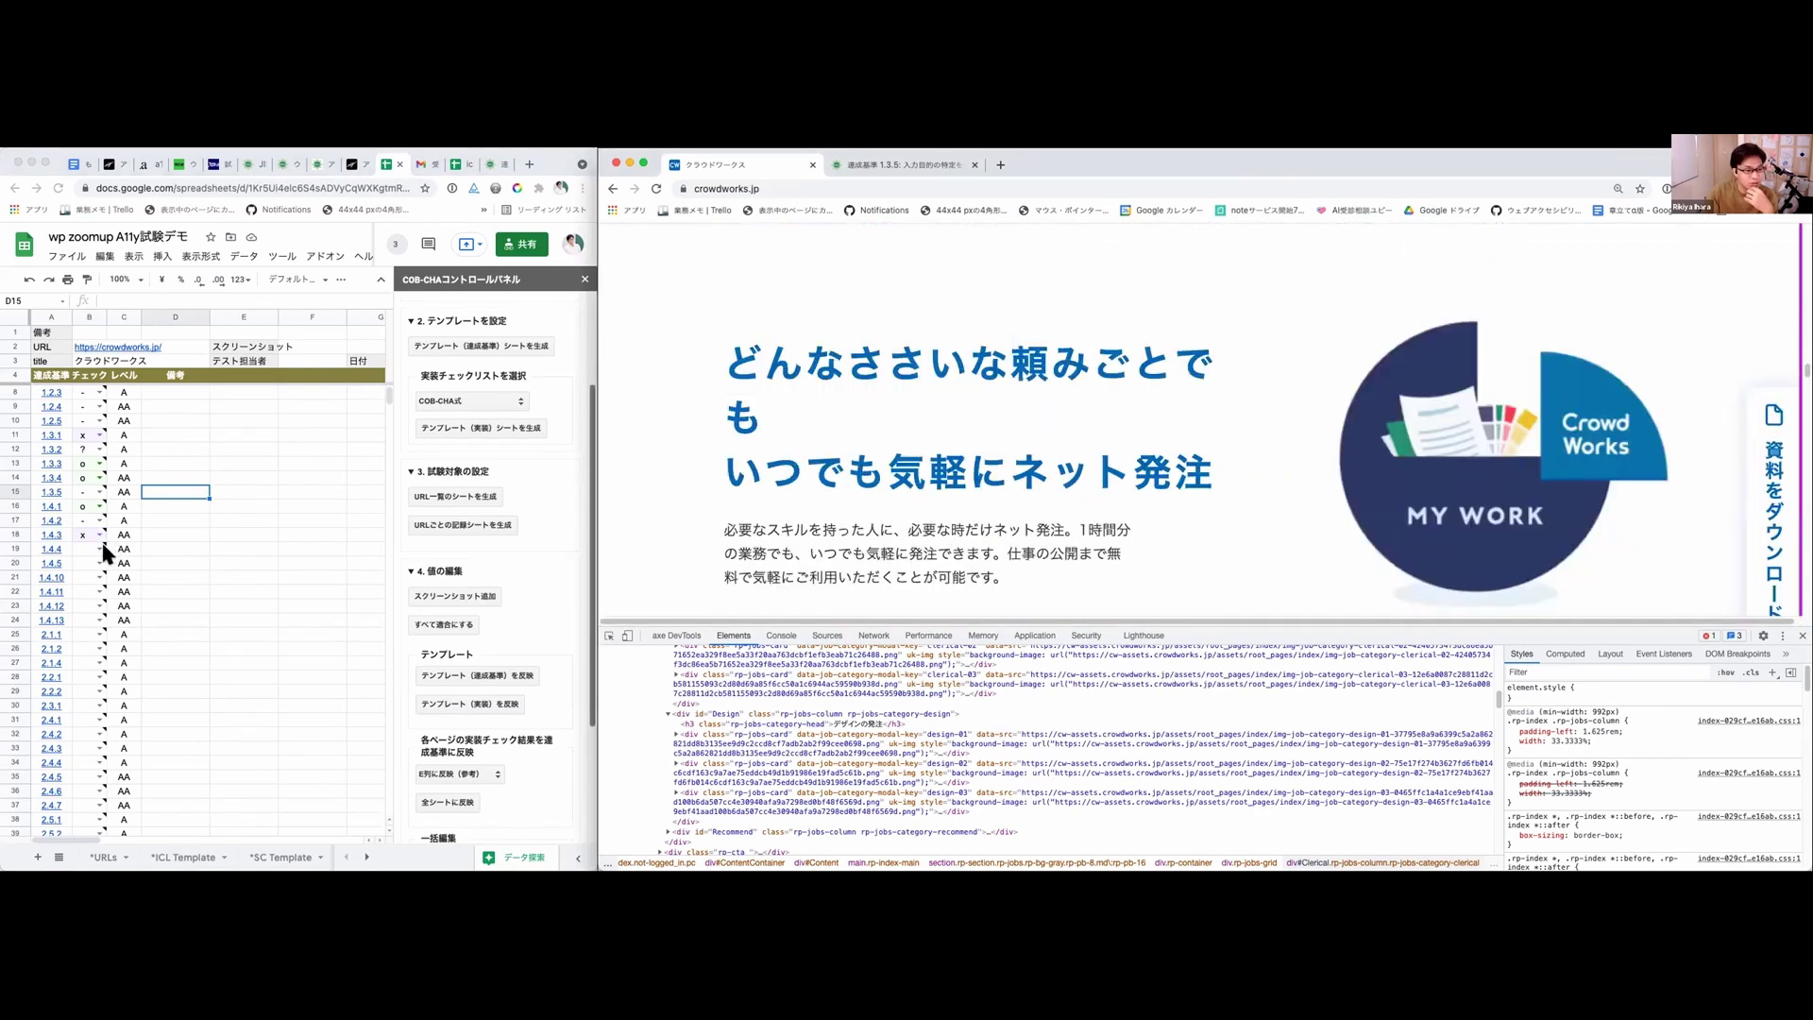
Step: Mark success criterion 1.4.4 (テキストのサイズ変更) as "o" in the check column
left_click(97, 552)
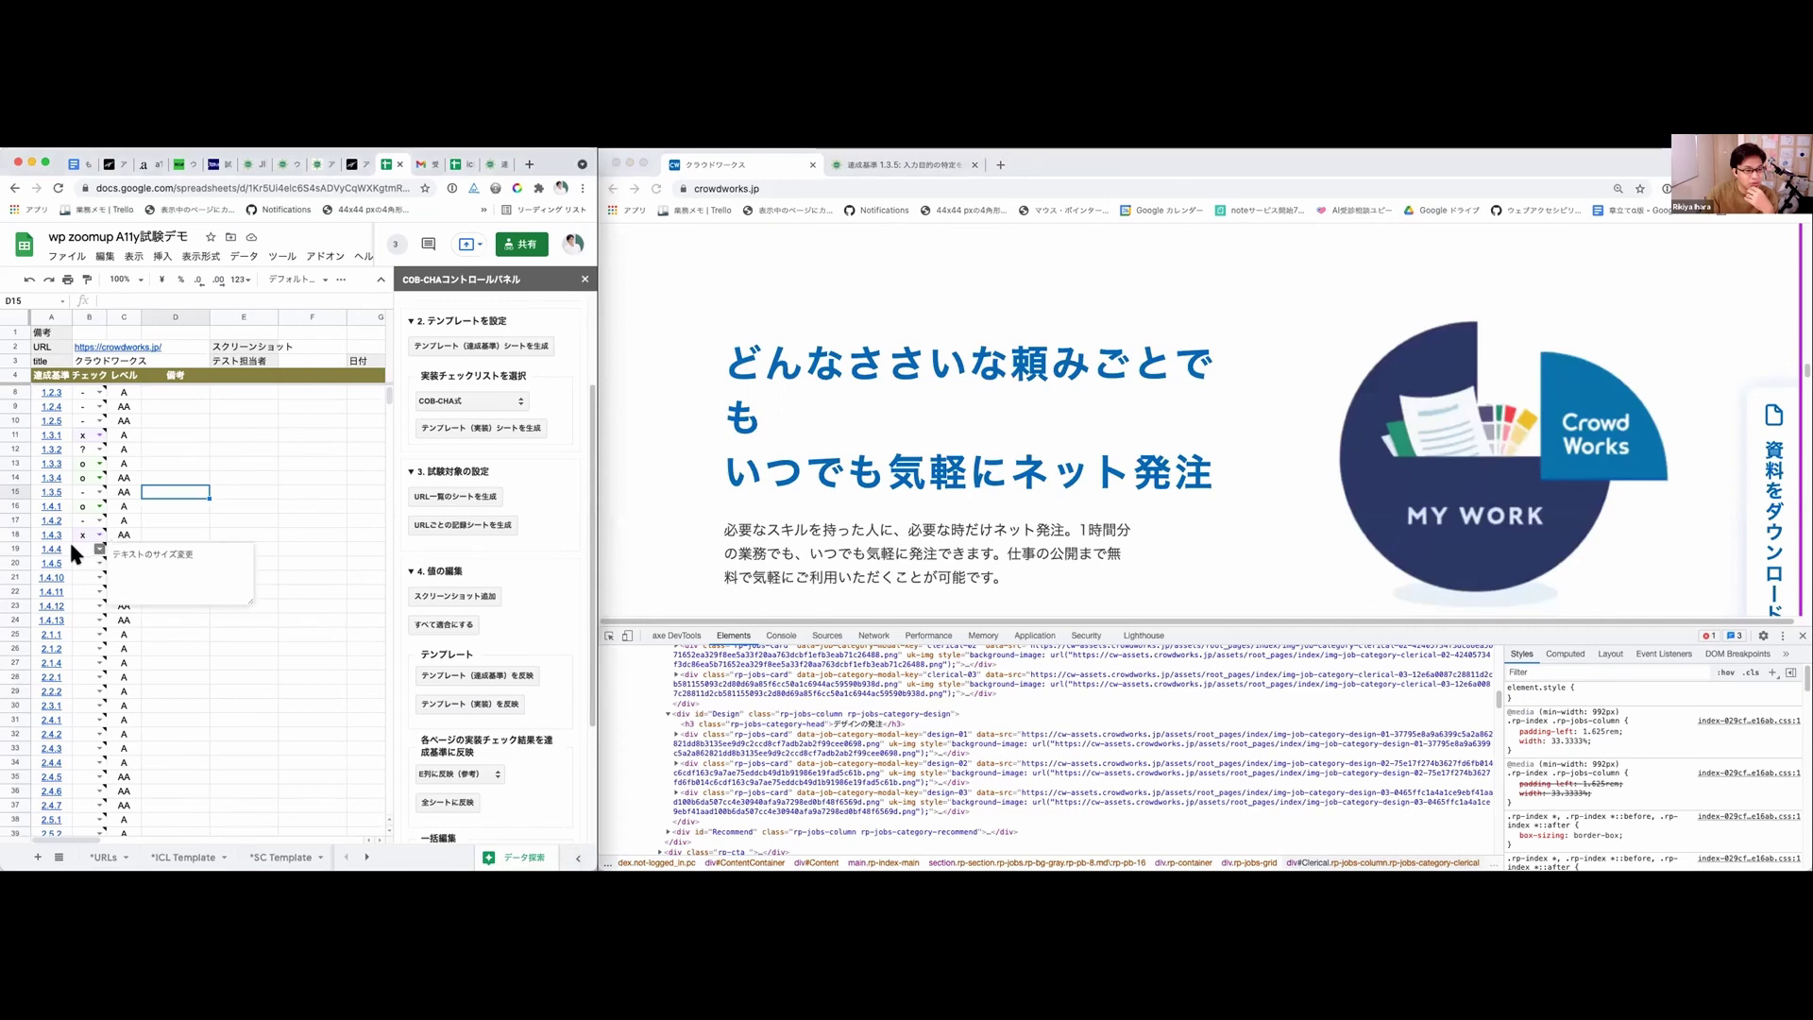
left_click(99, 552)
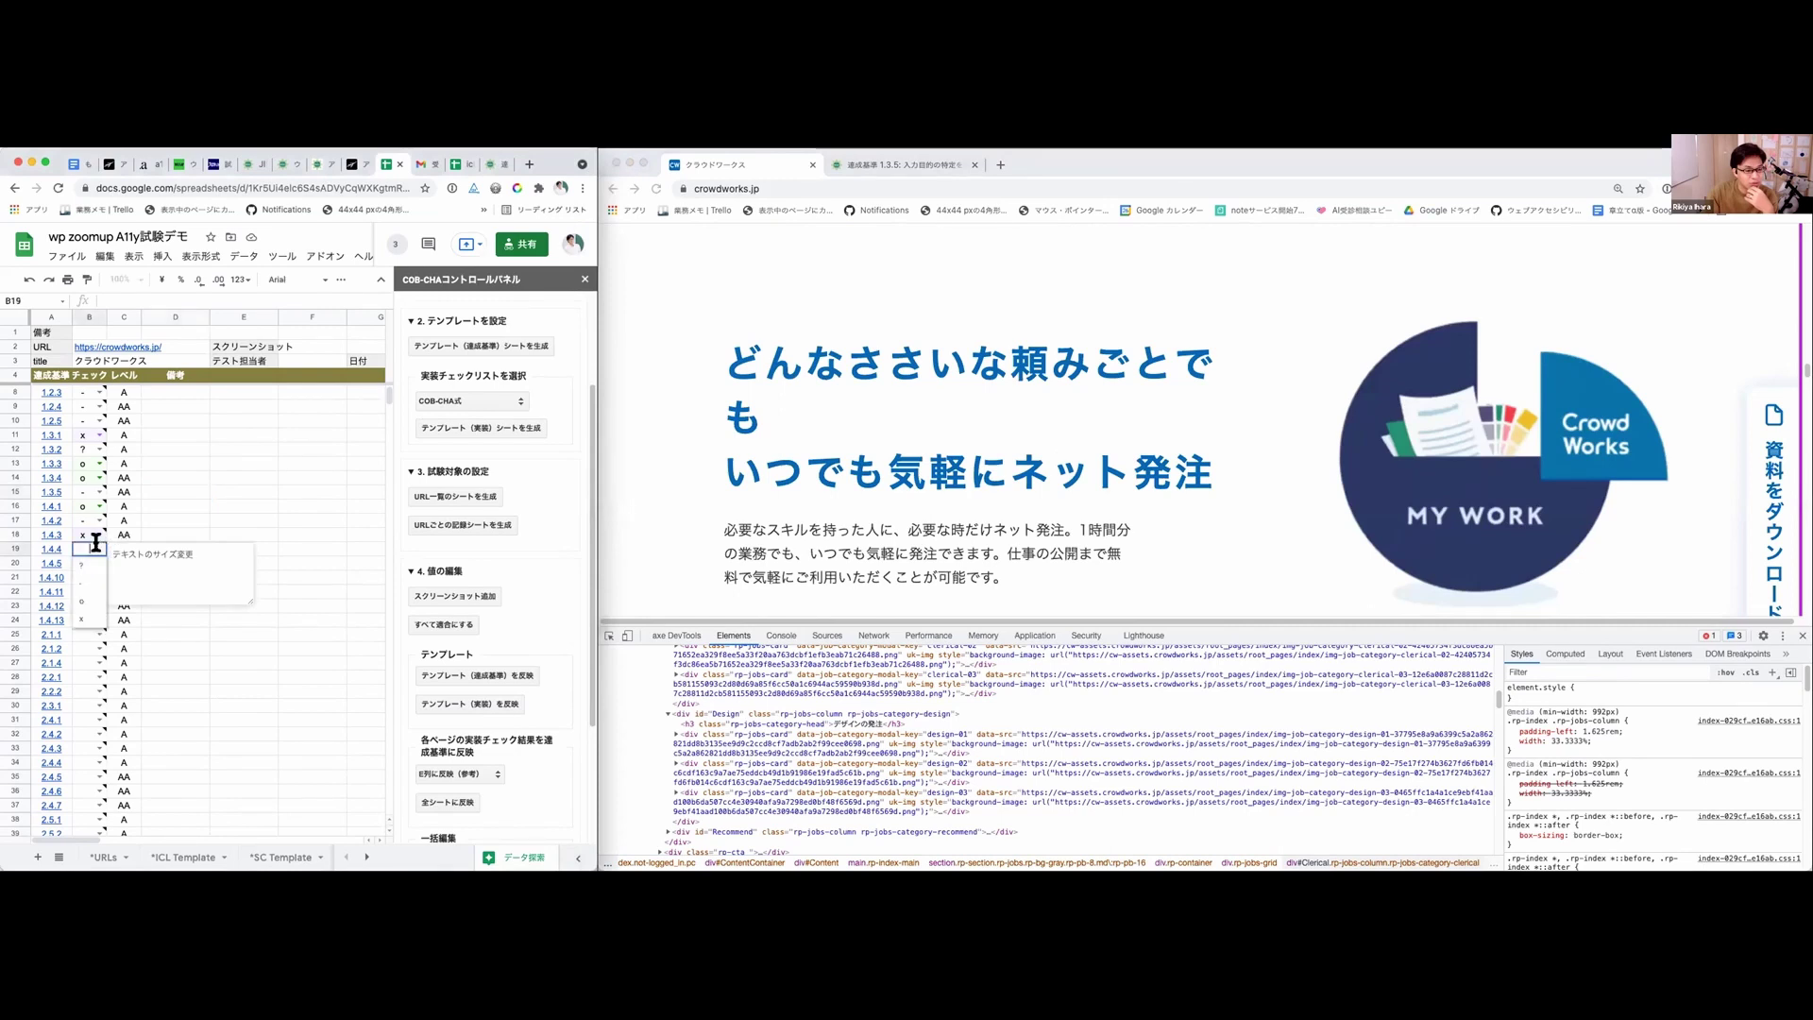
left_click(87, 578)
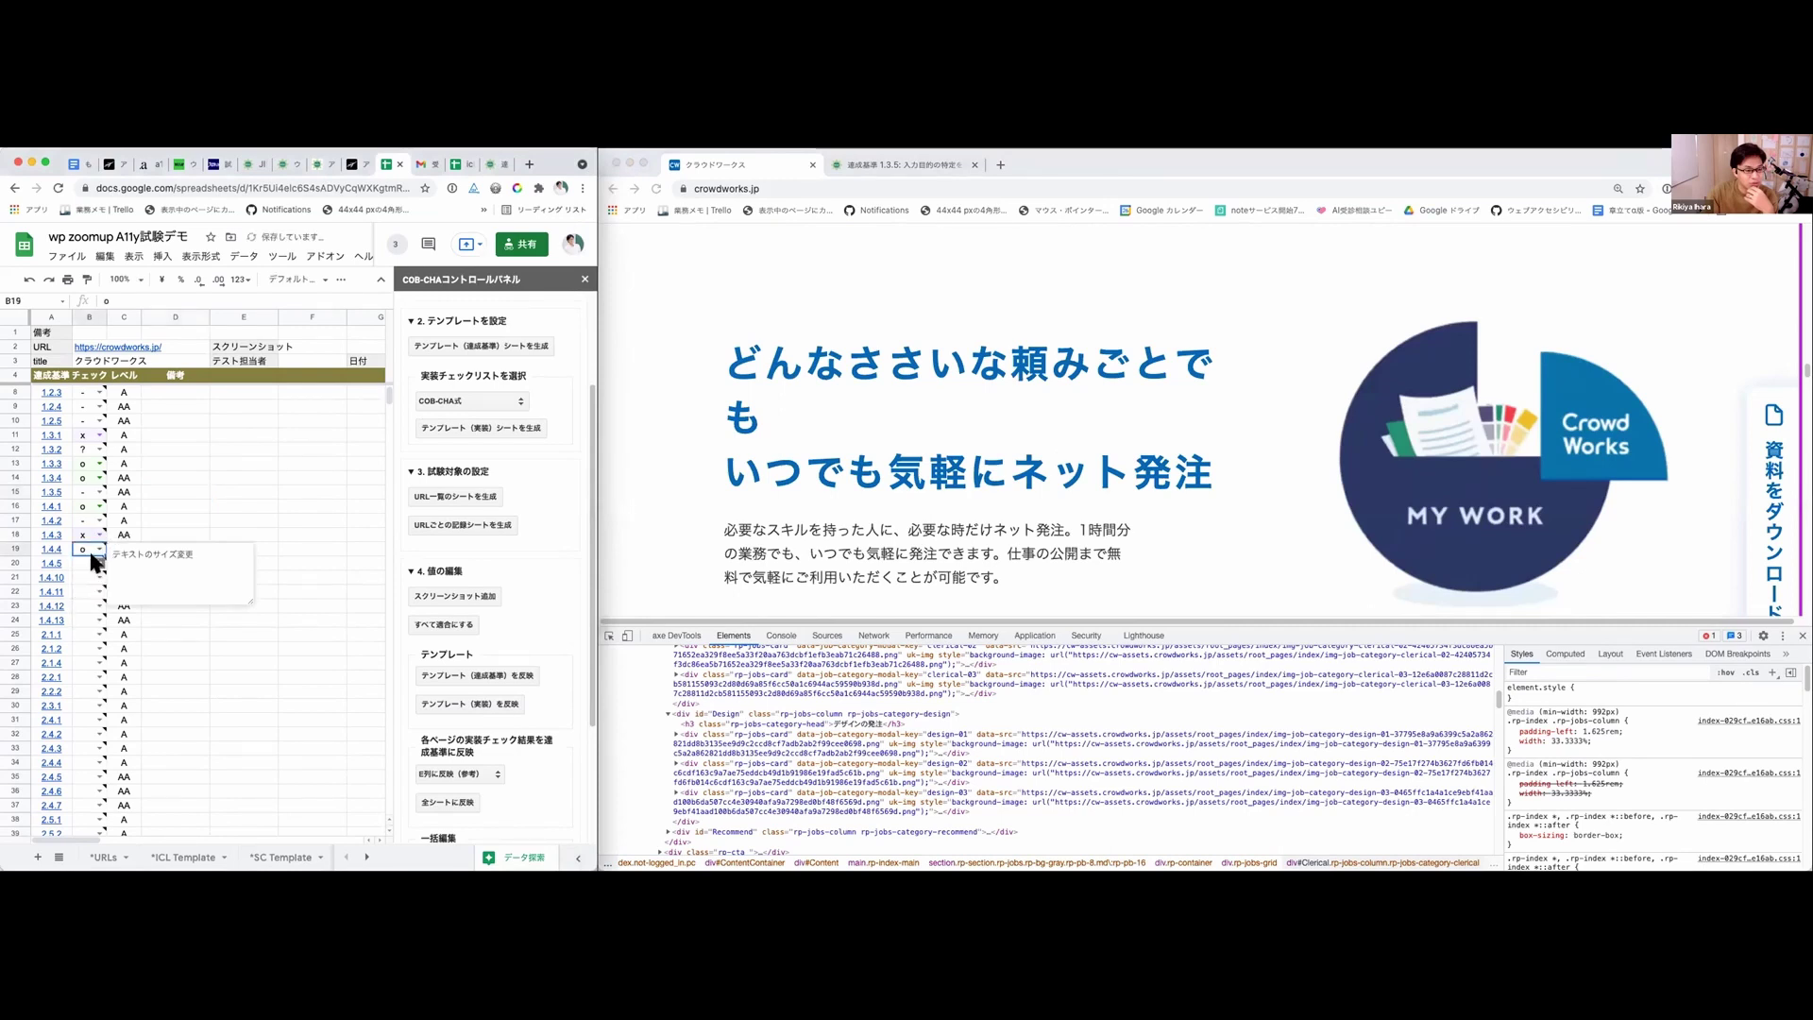
left_click(164, 549)
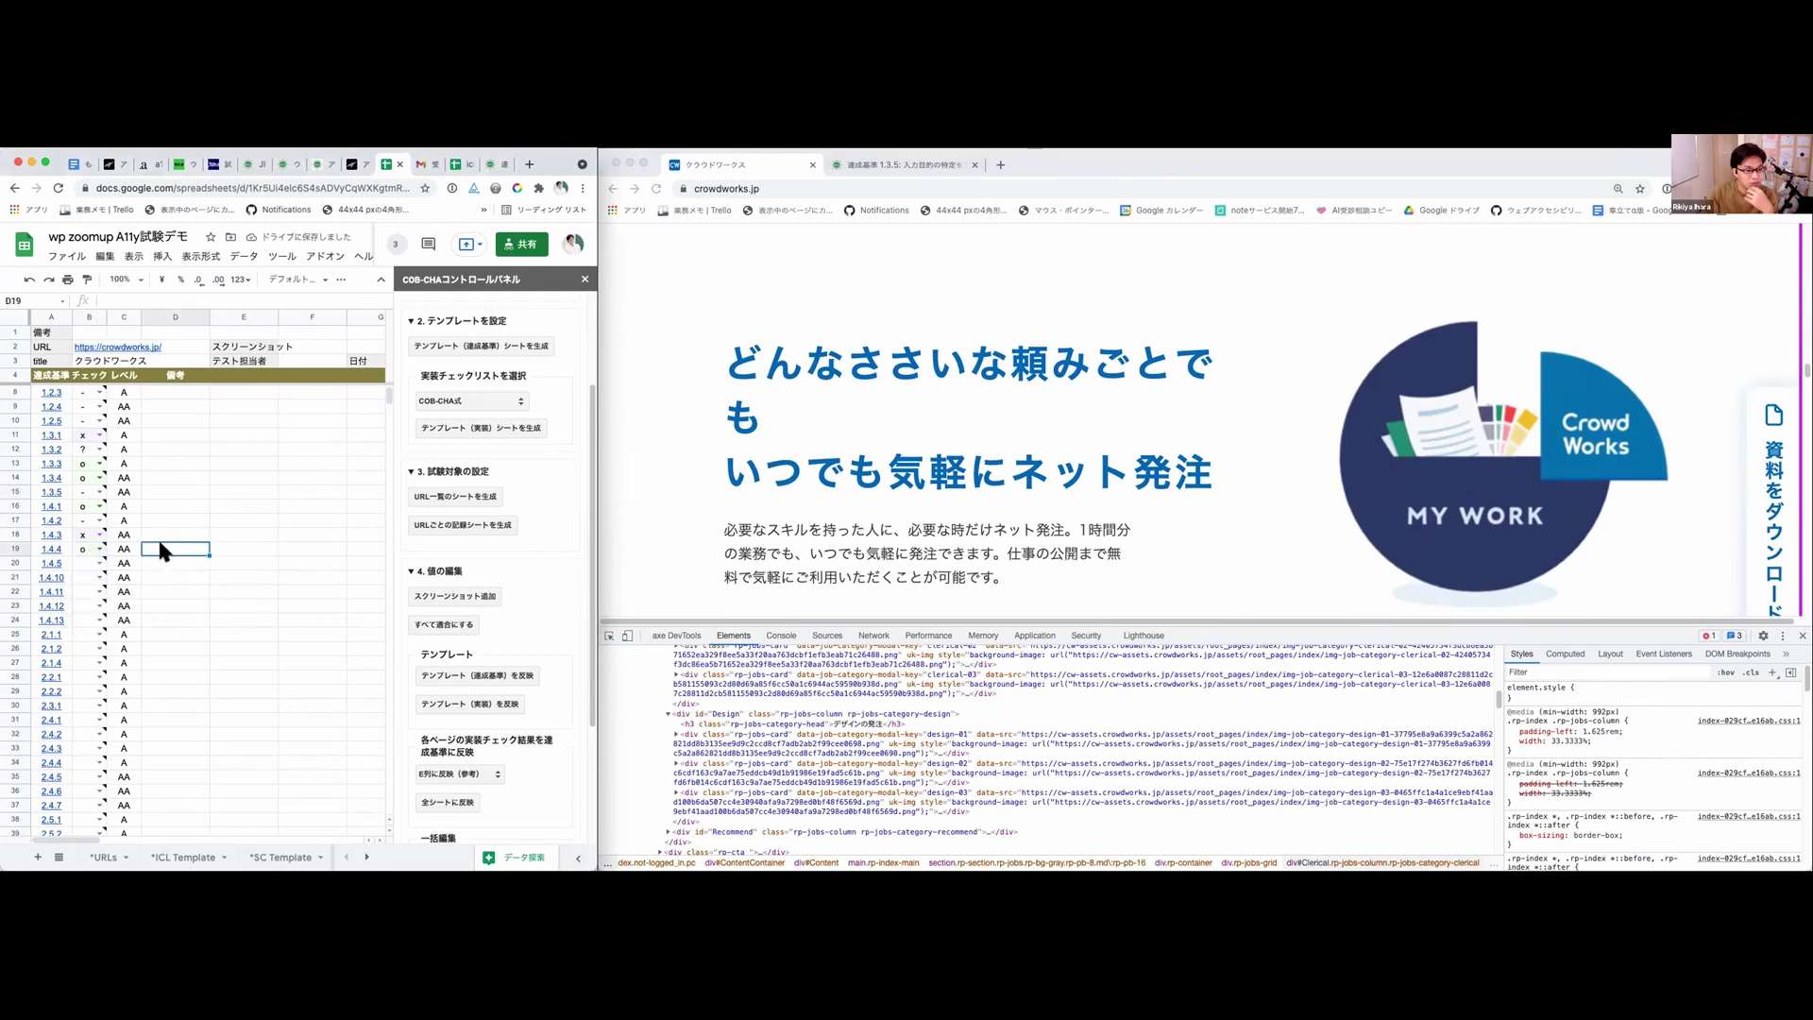
Step: Search for "wacg 1.4.5" in the WCAG reference tab and open the Japanese explanation of criterion 1.4.5 (文字画像)
left_click(931, 161)
left_click(611, 188)
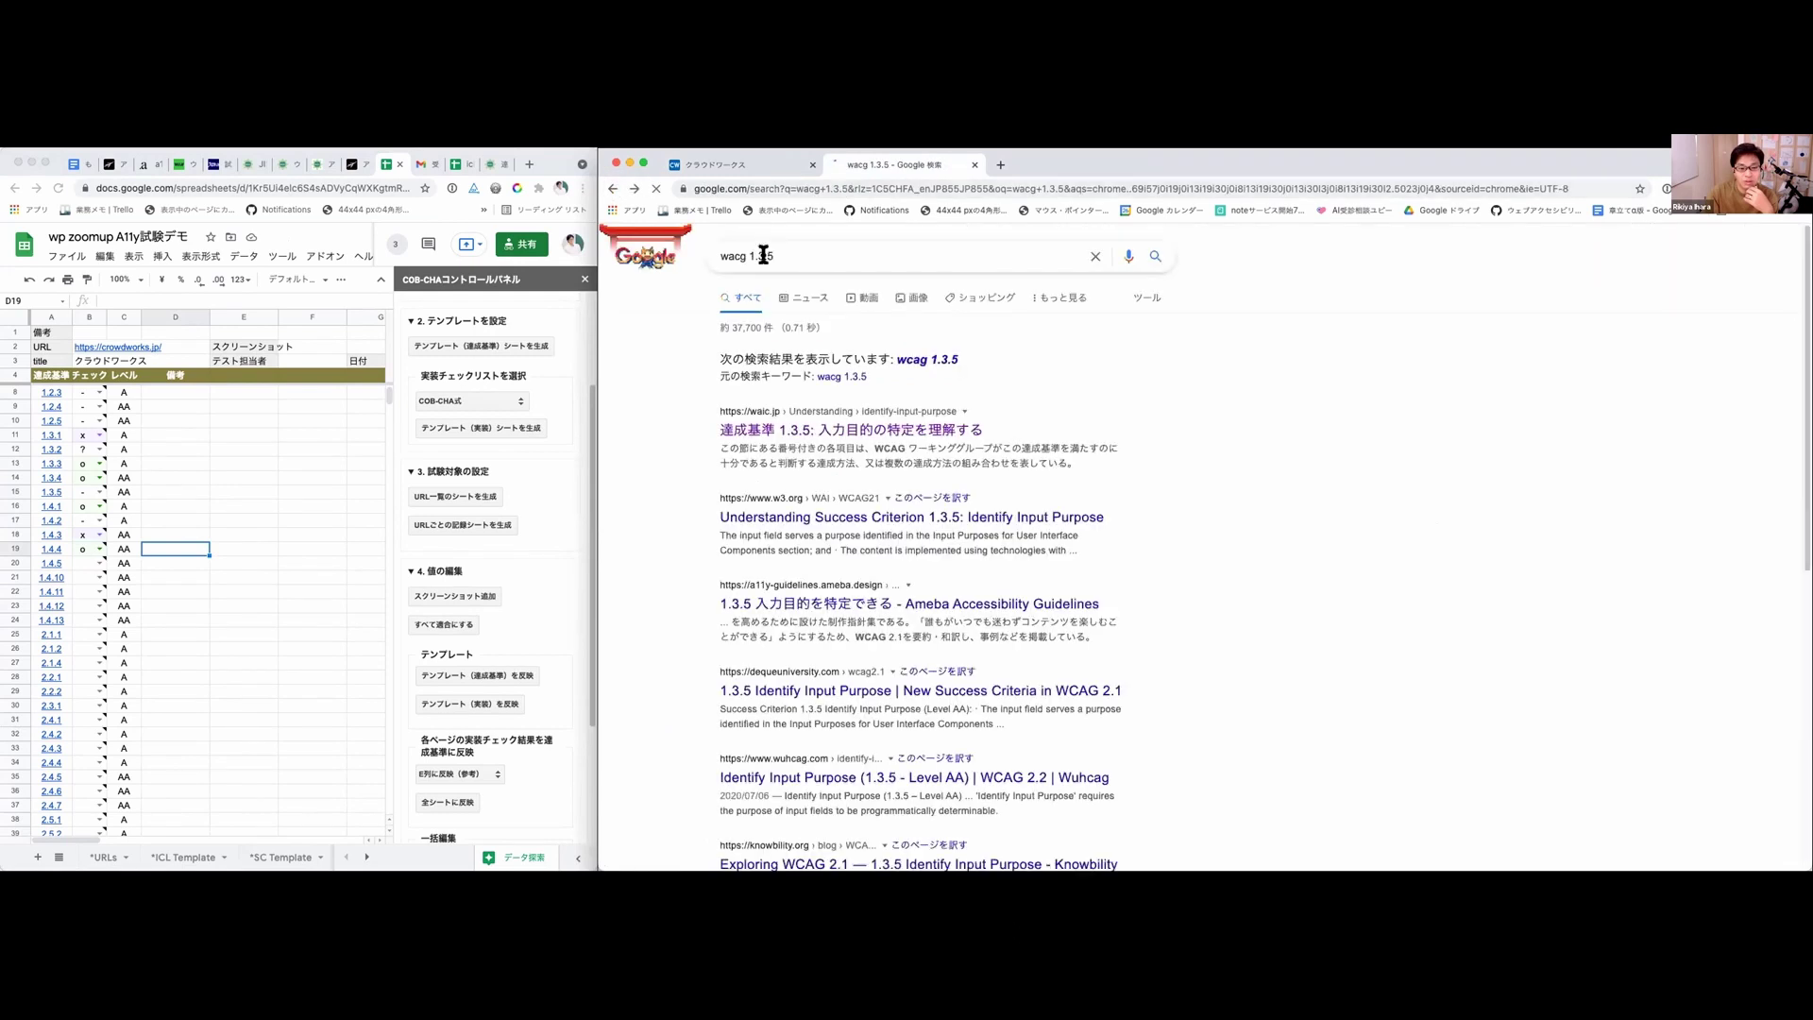
left_click(765, 256)
key("BackSpace")
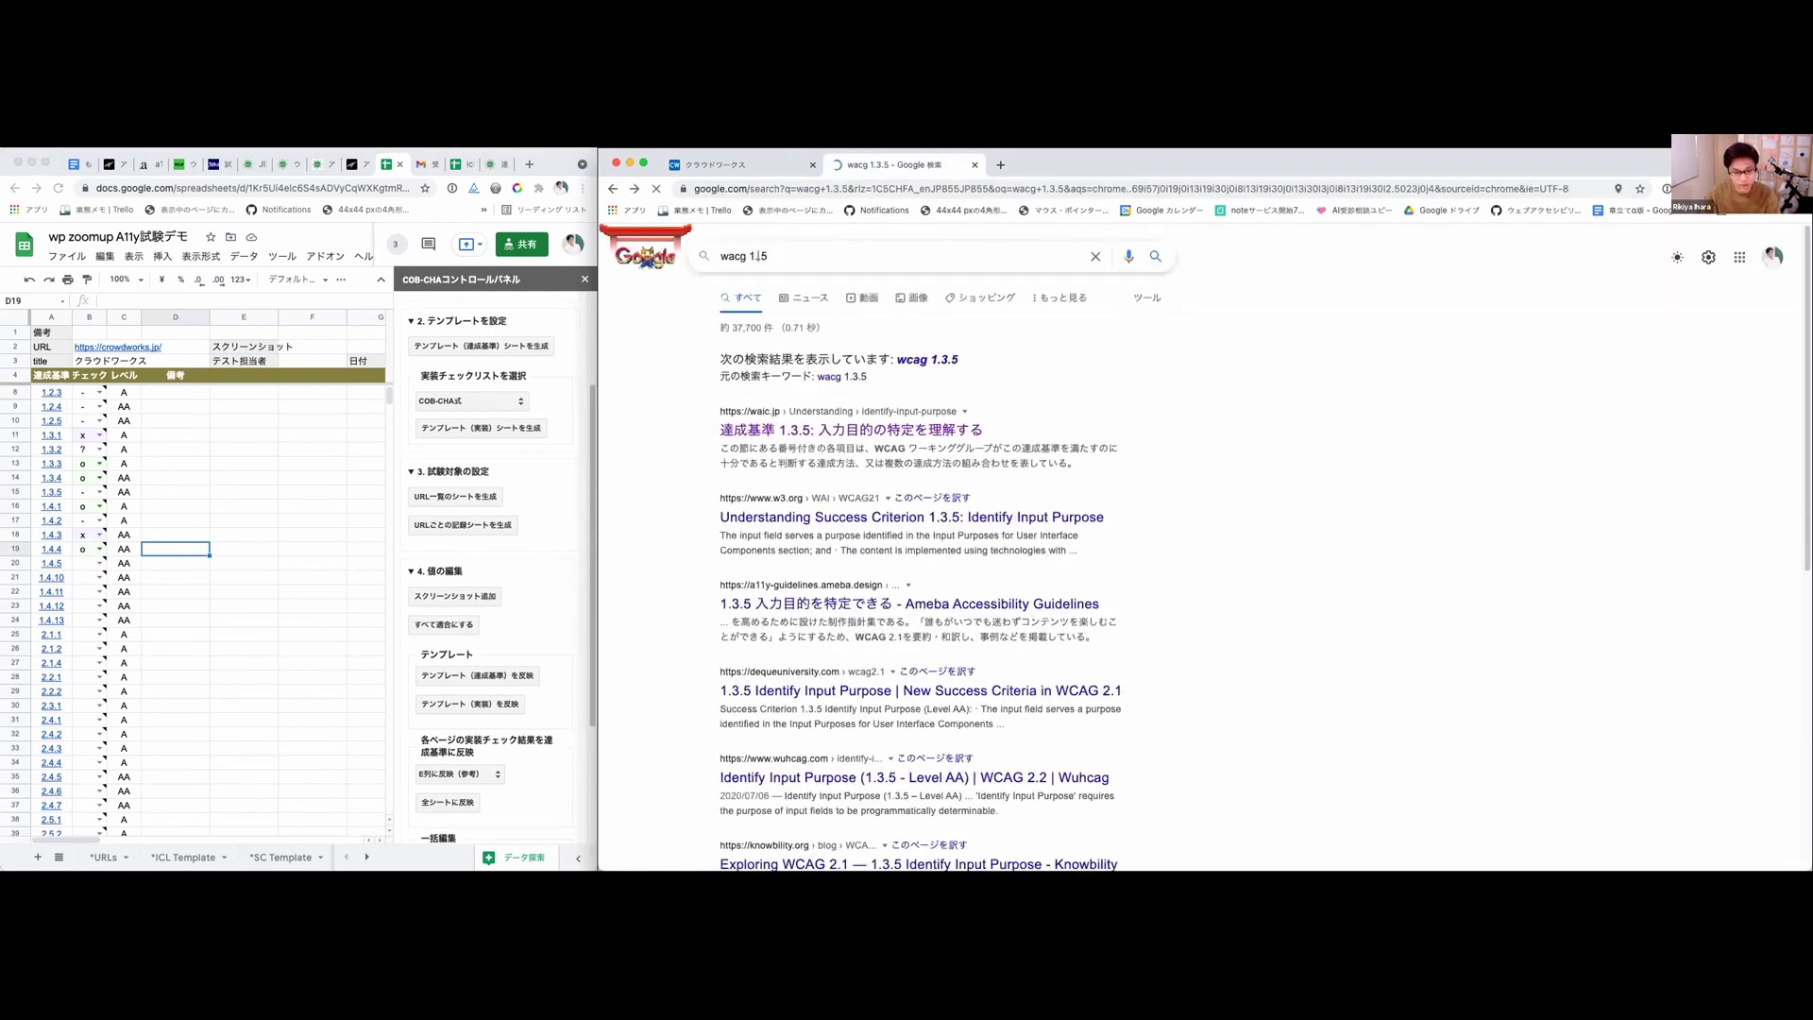
type("4.")
key("Return")
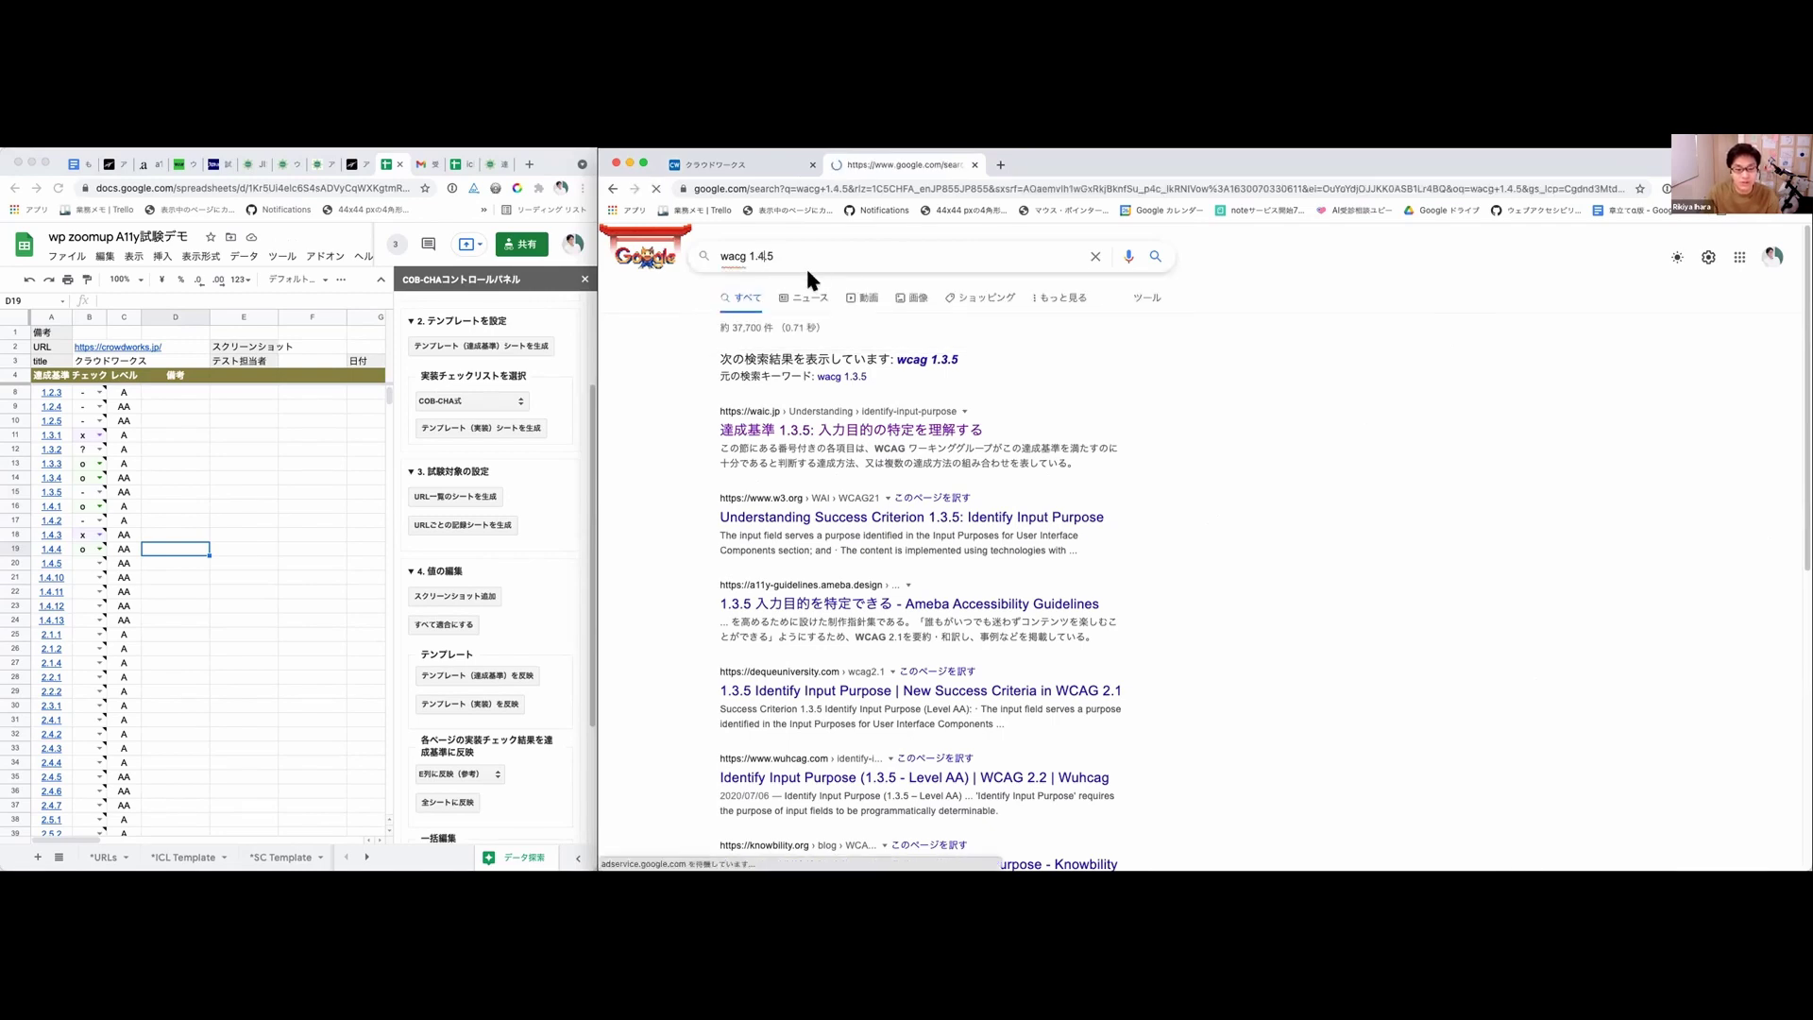
left_click(1122, 424)
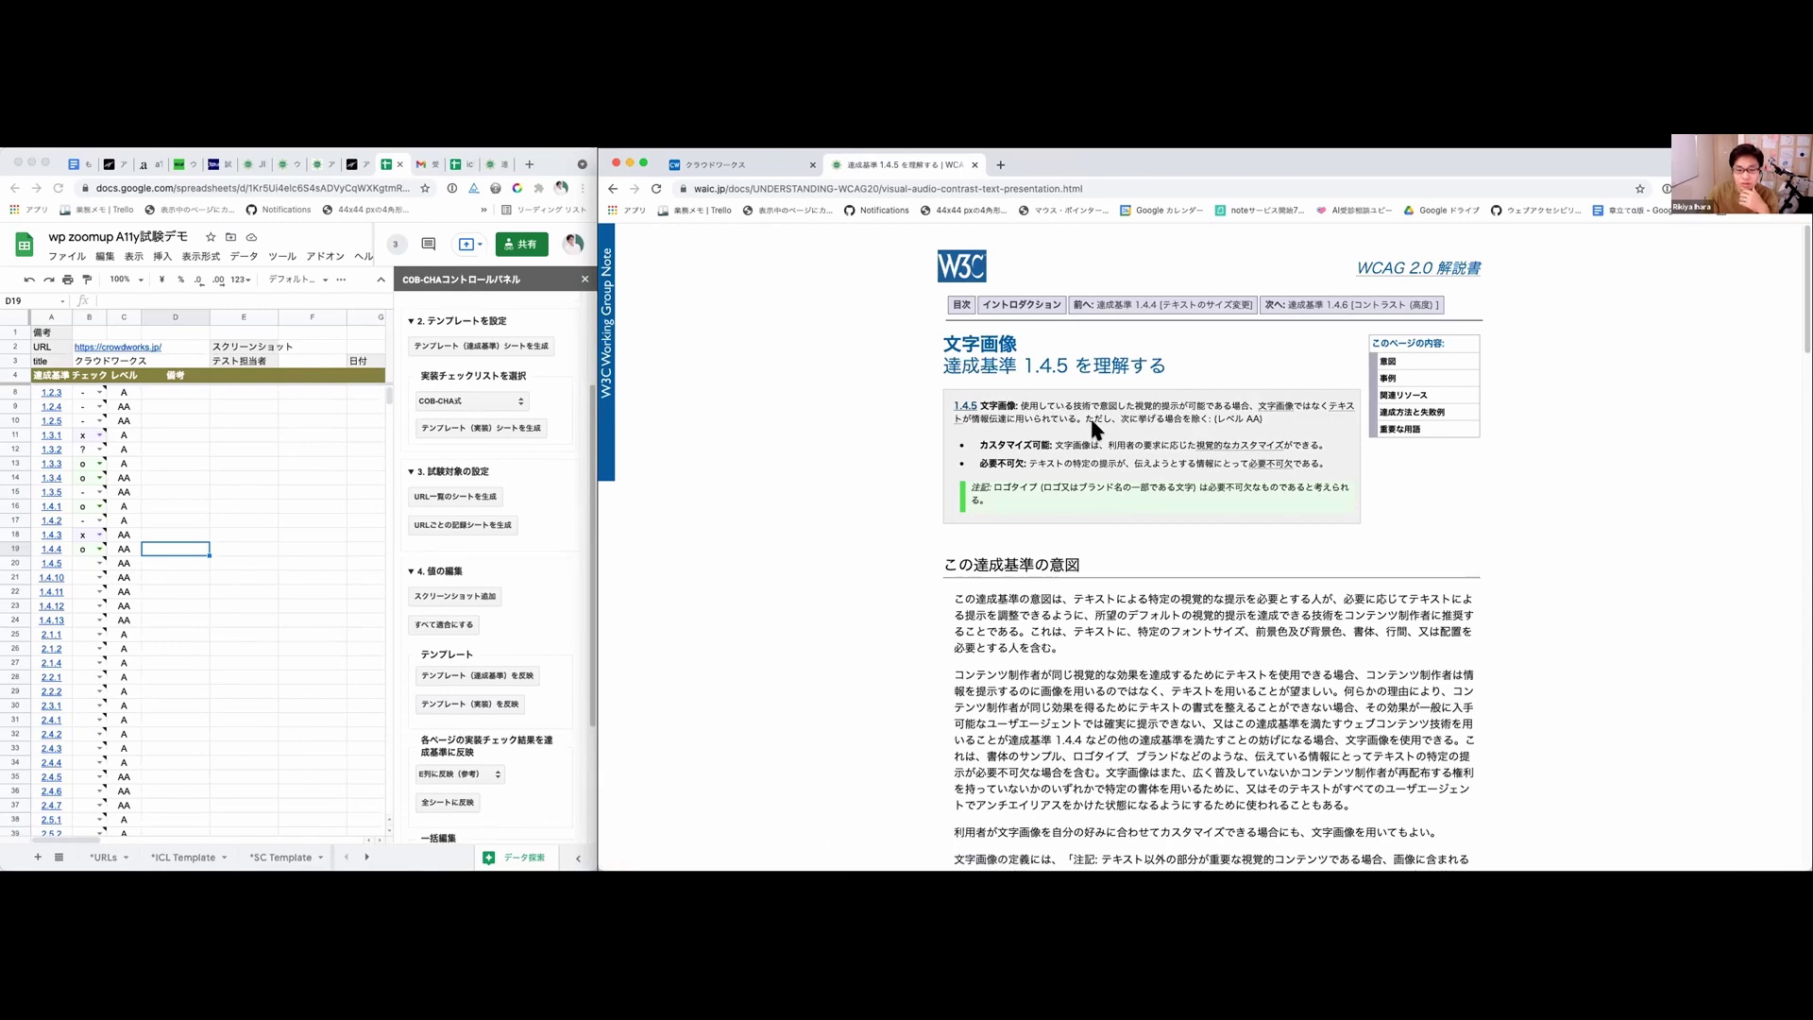
Step: Compare the exceptions listed for criterion 1.4.5 (文字画像) with the text shown in images on the crowdworks.jp page
triple_click(1326, 465)
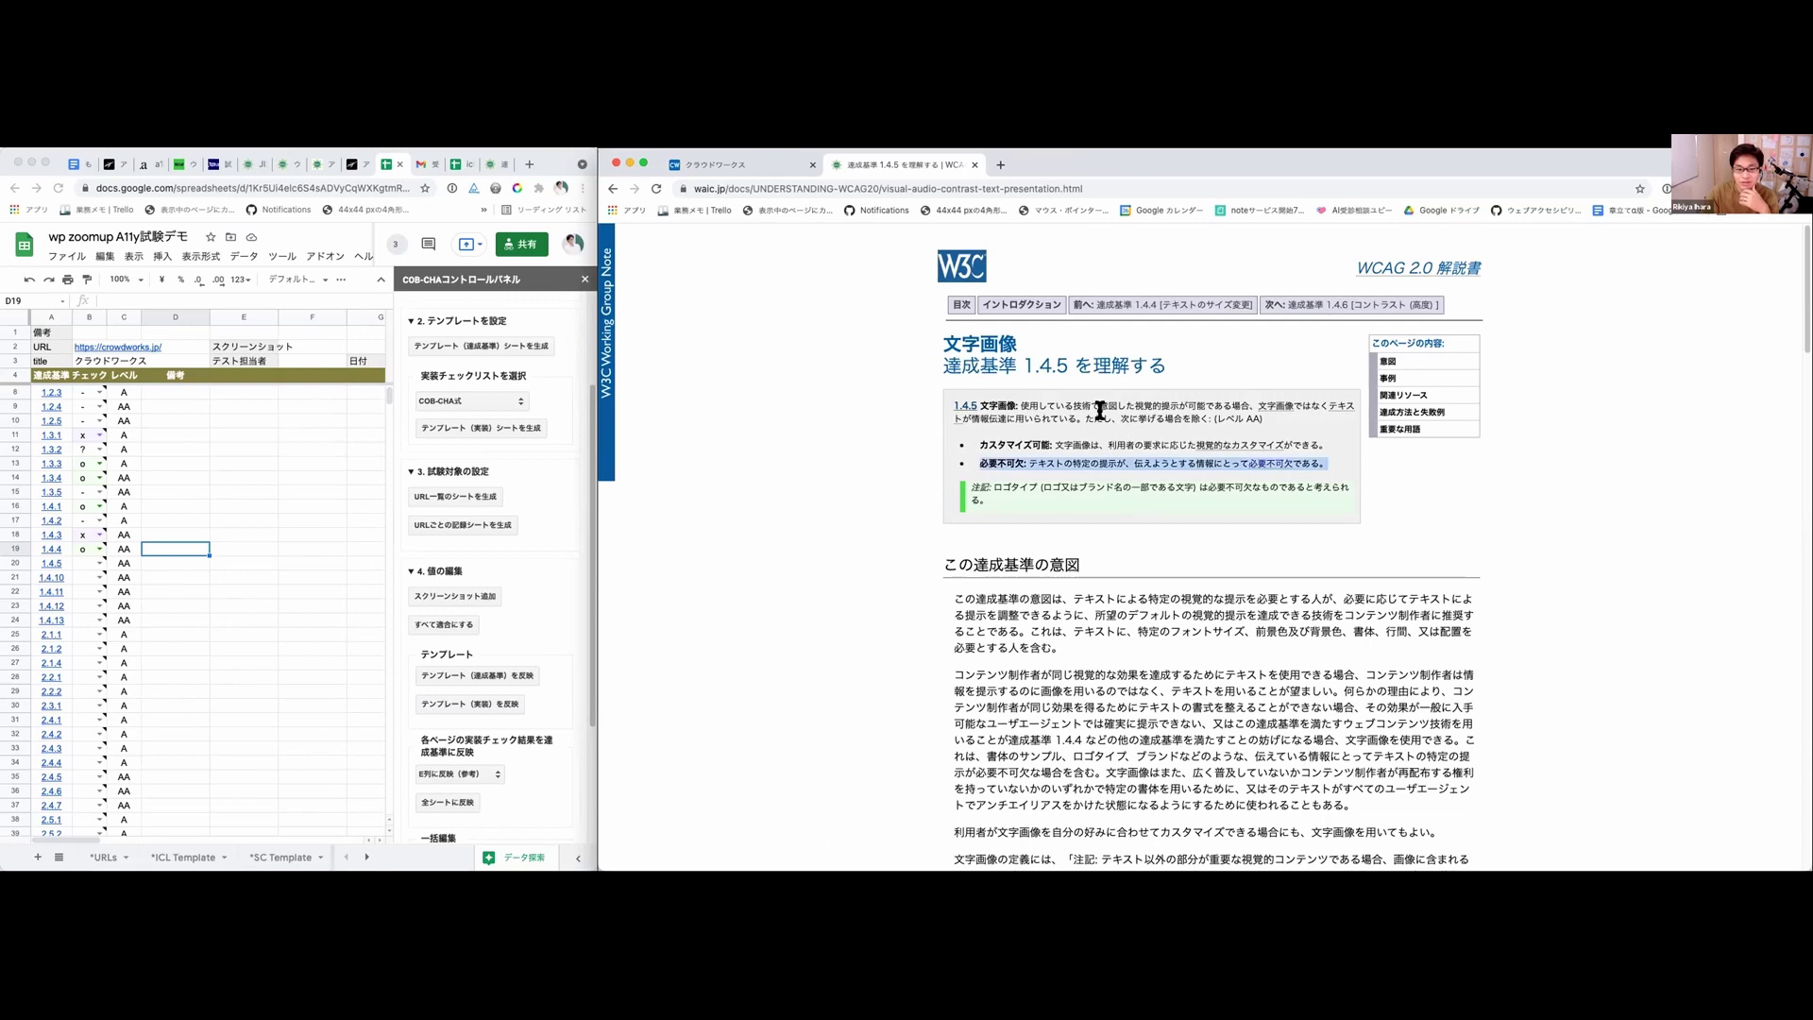
left_click(771, 157)
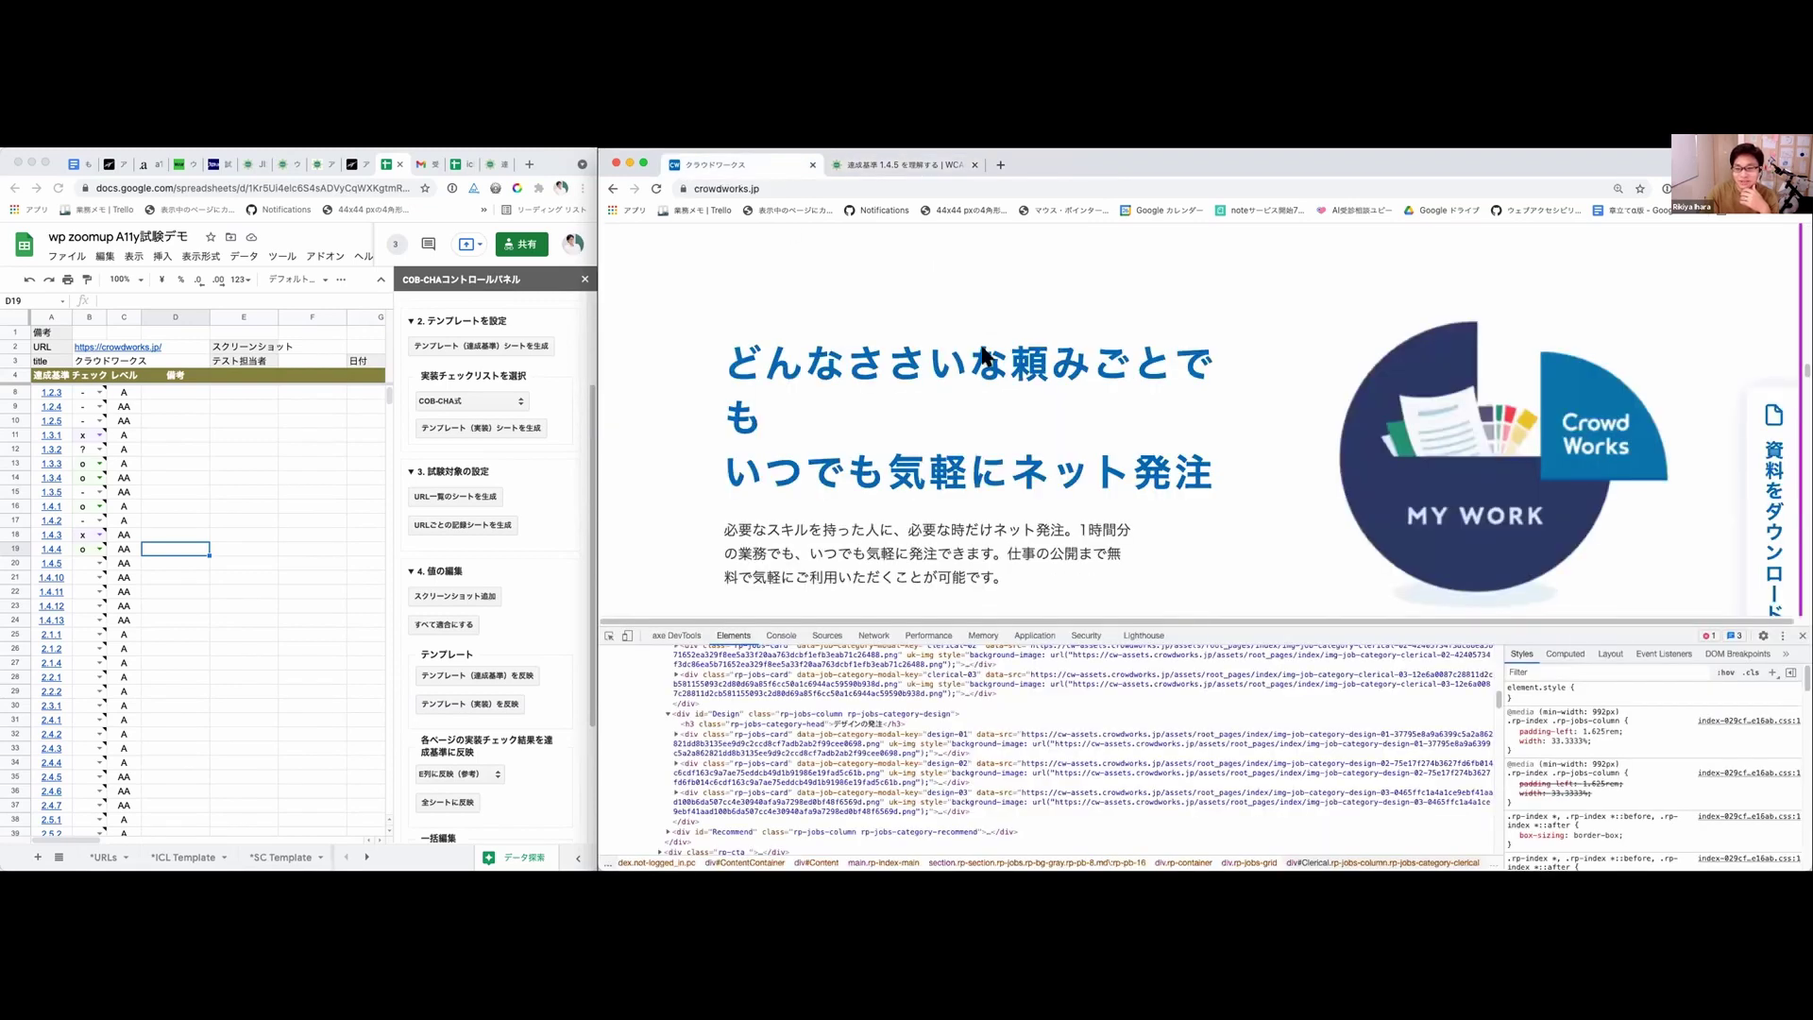
scroll(982, 354, "down", 5)
scroll(982, 354, "down", 4)
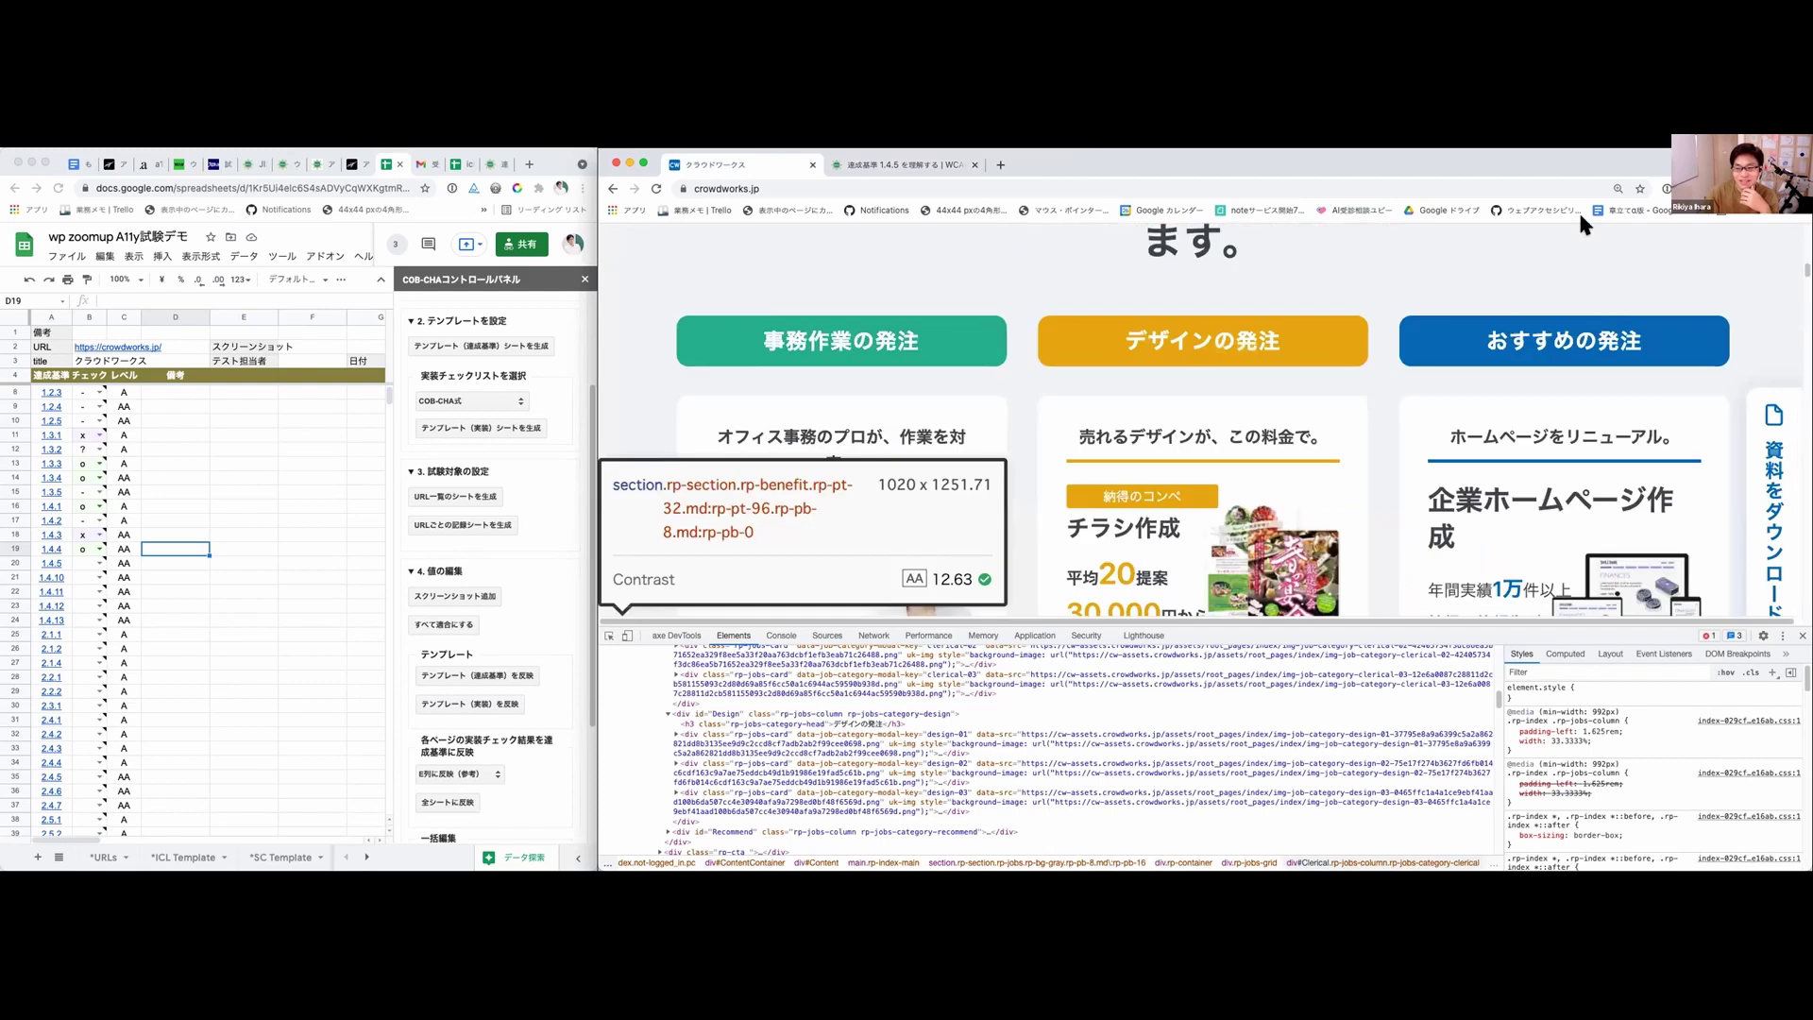
scroll(1598, 246, "up", 5)
scroll(1074, 353, "up", 2)
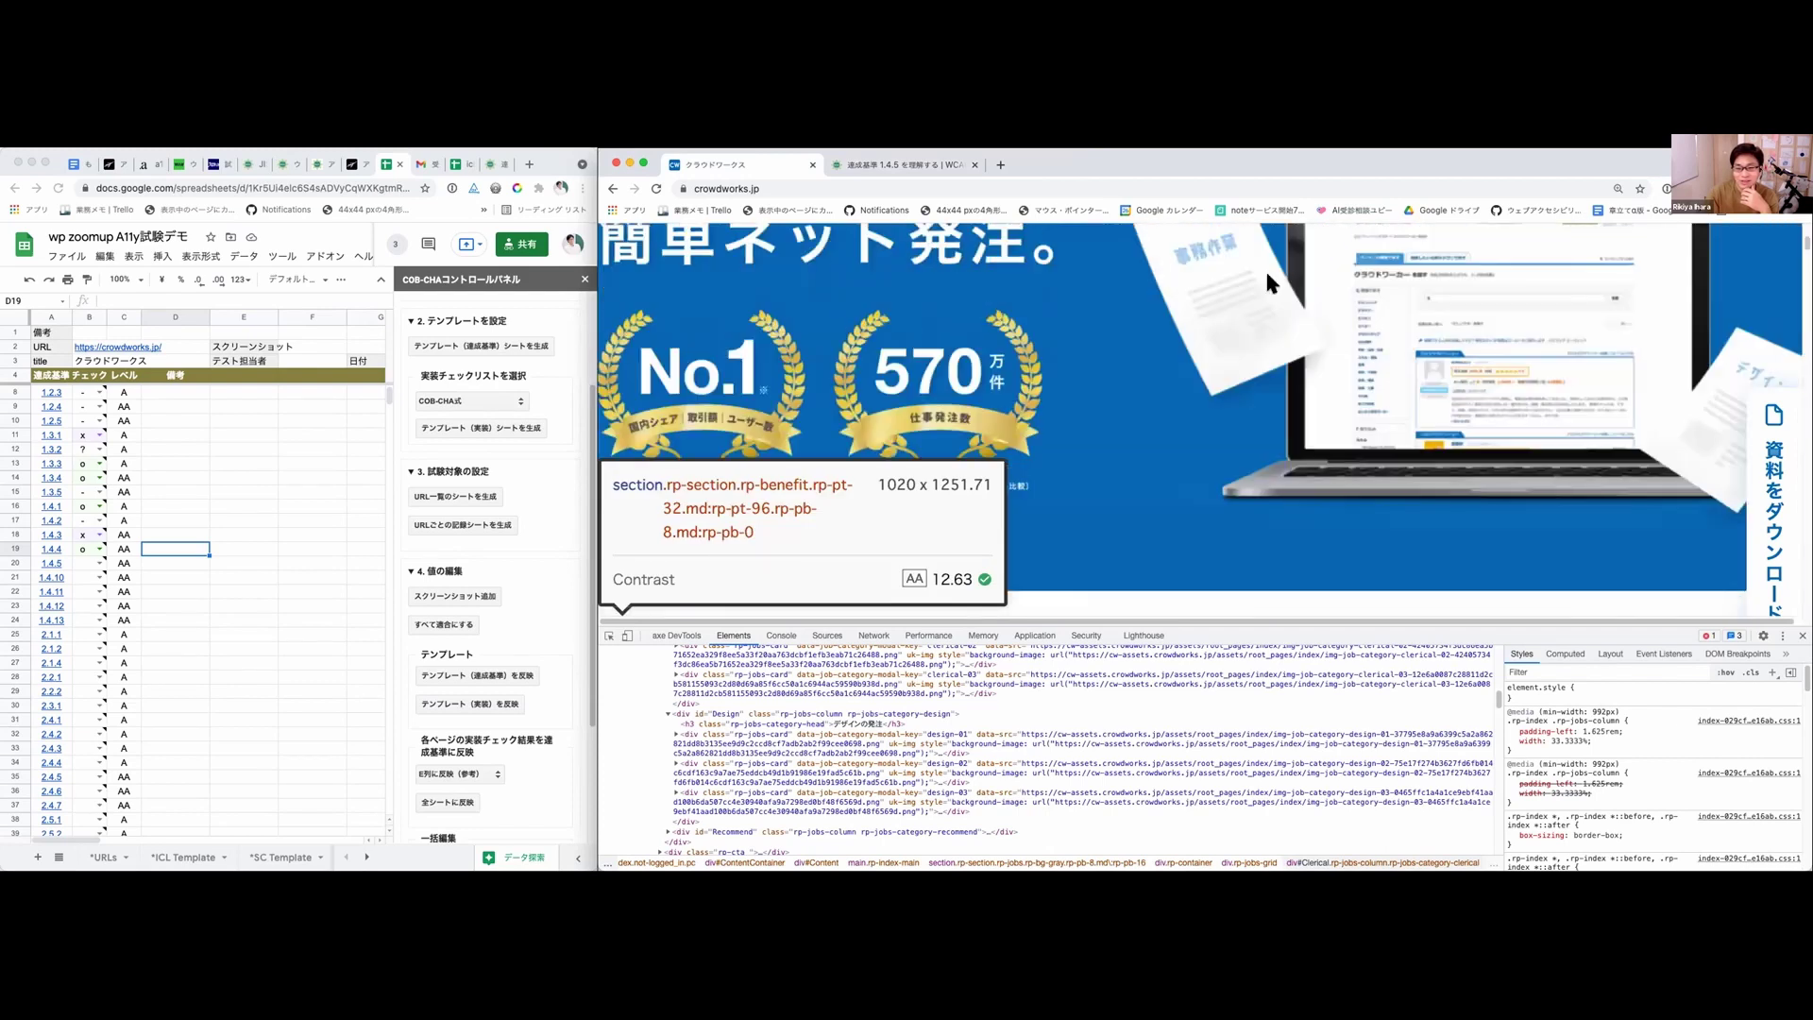
scroll(1074, 353, "up", 1)
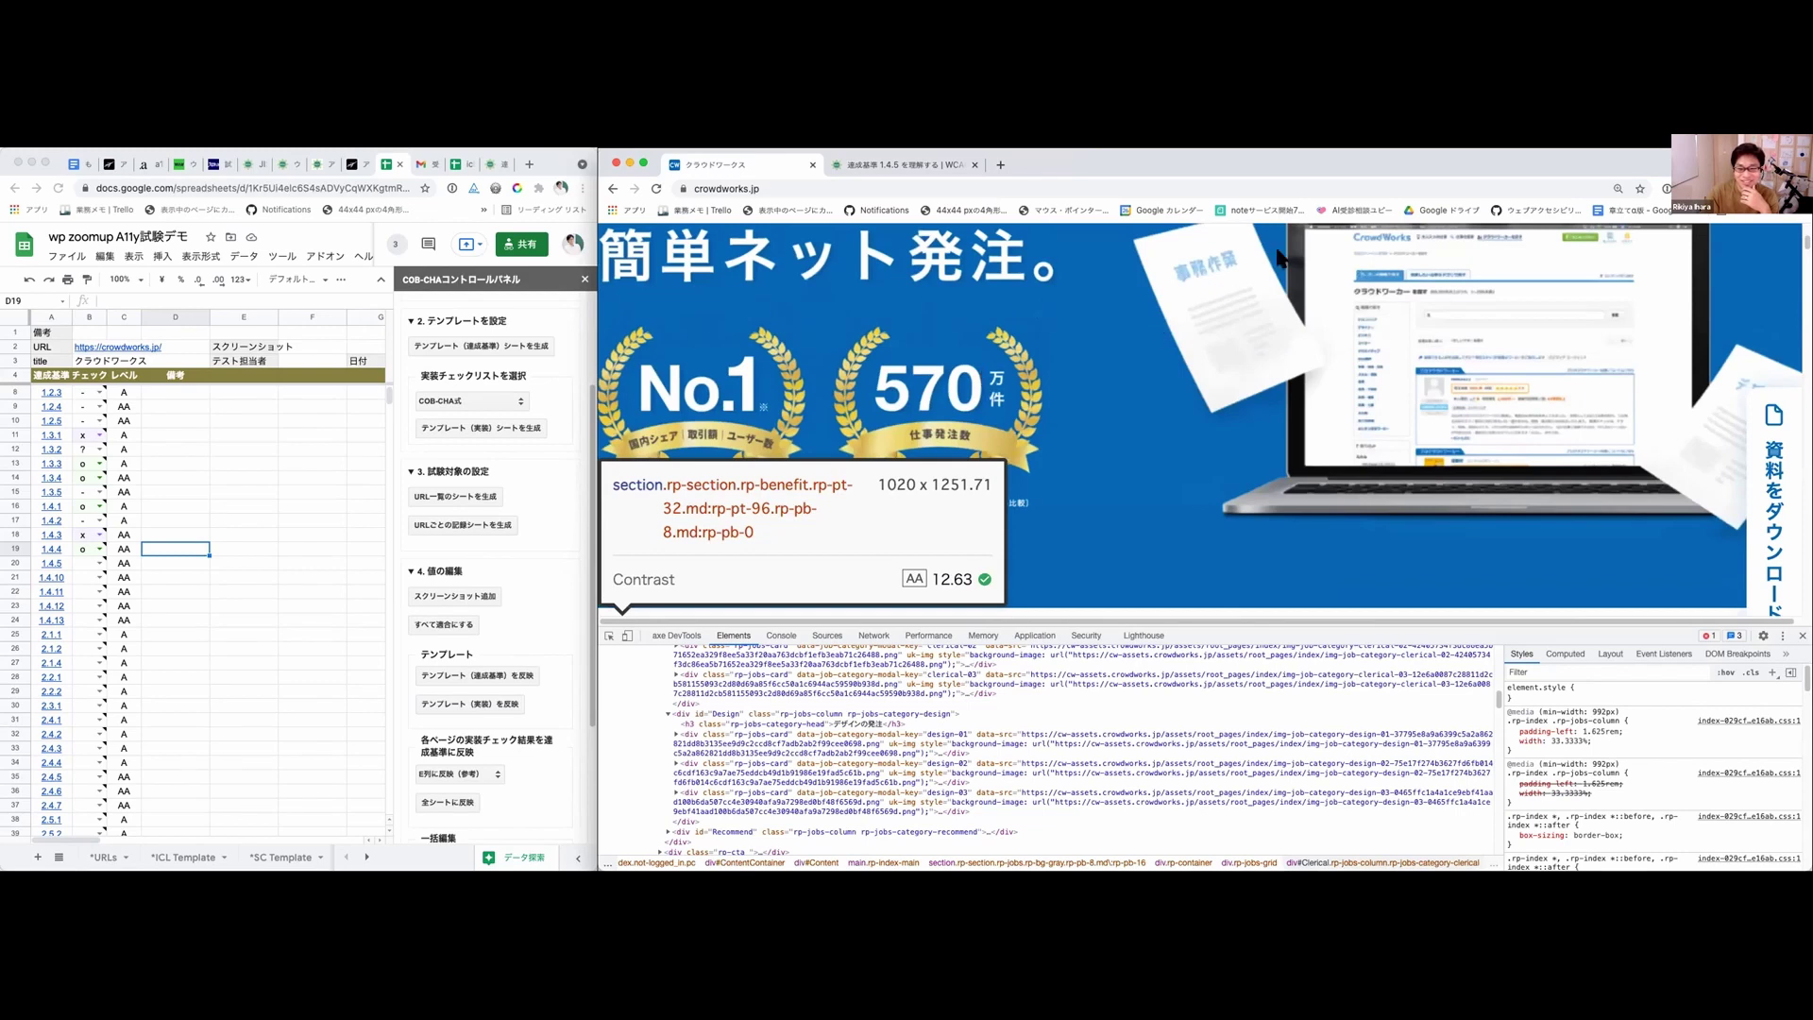
left_click(878, 165)
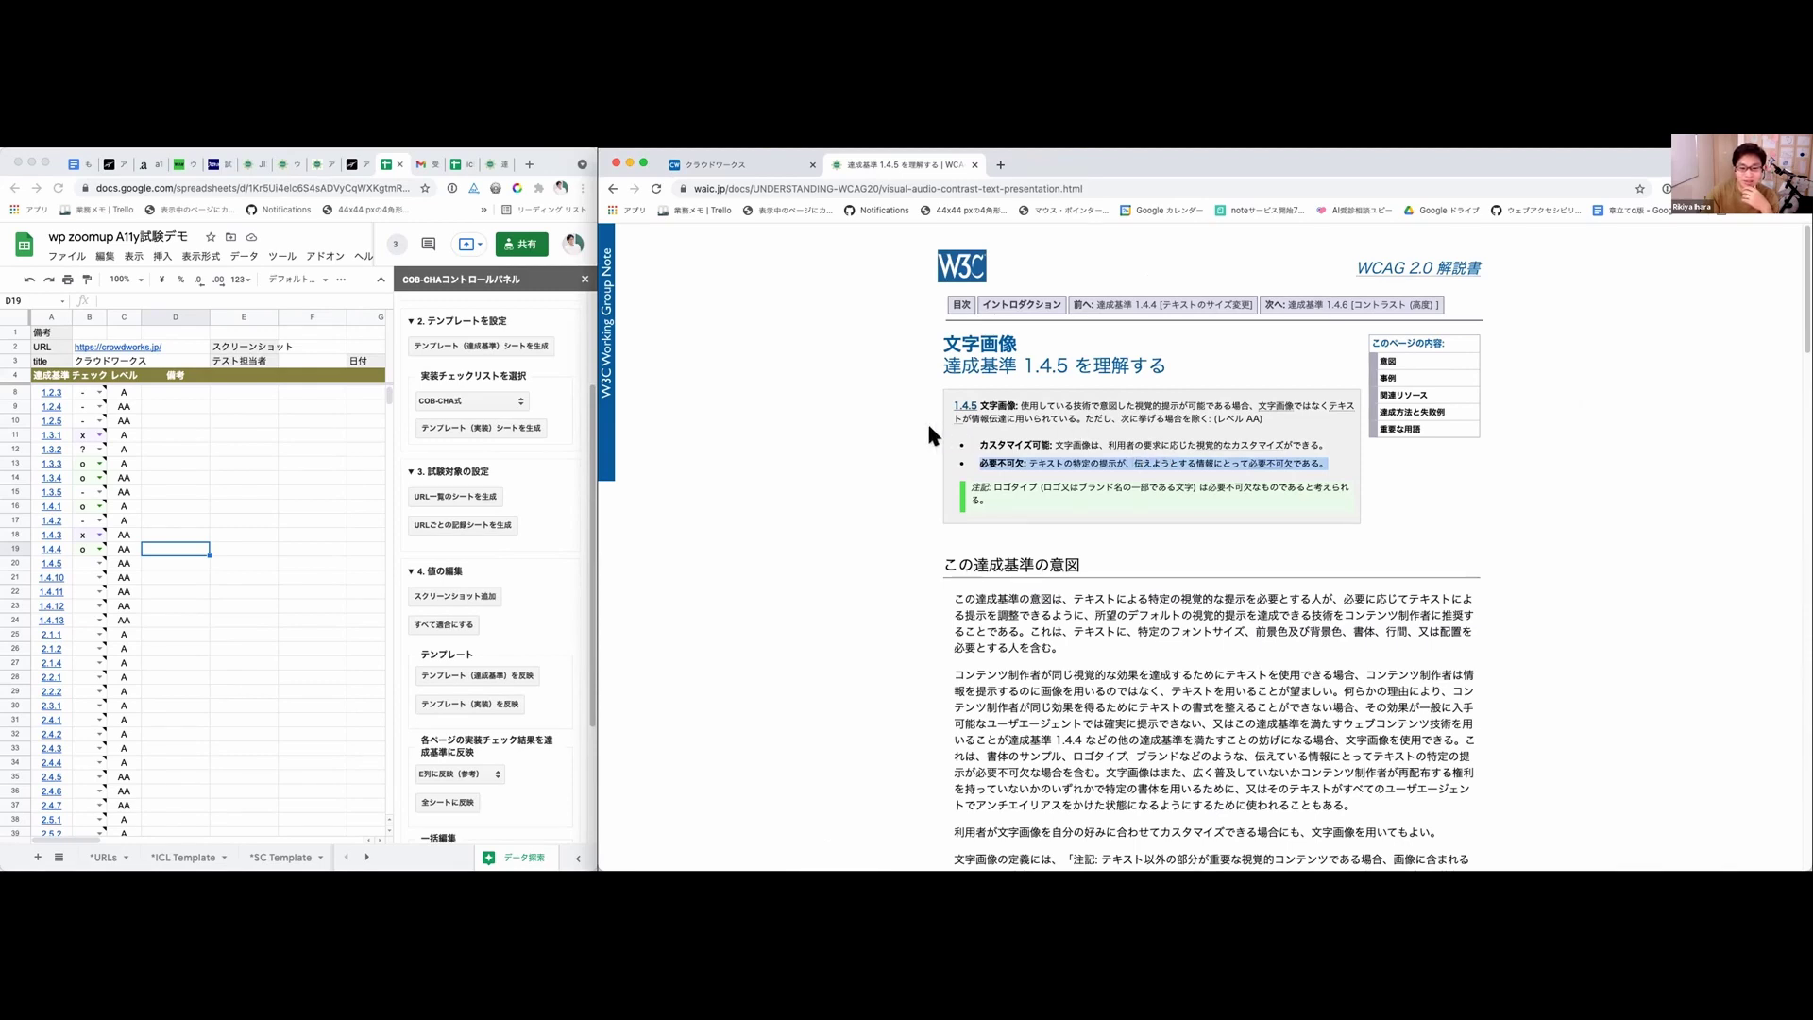
left_click(756, 156)
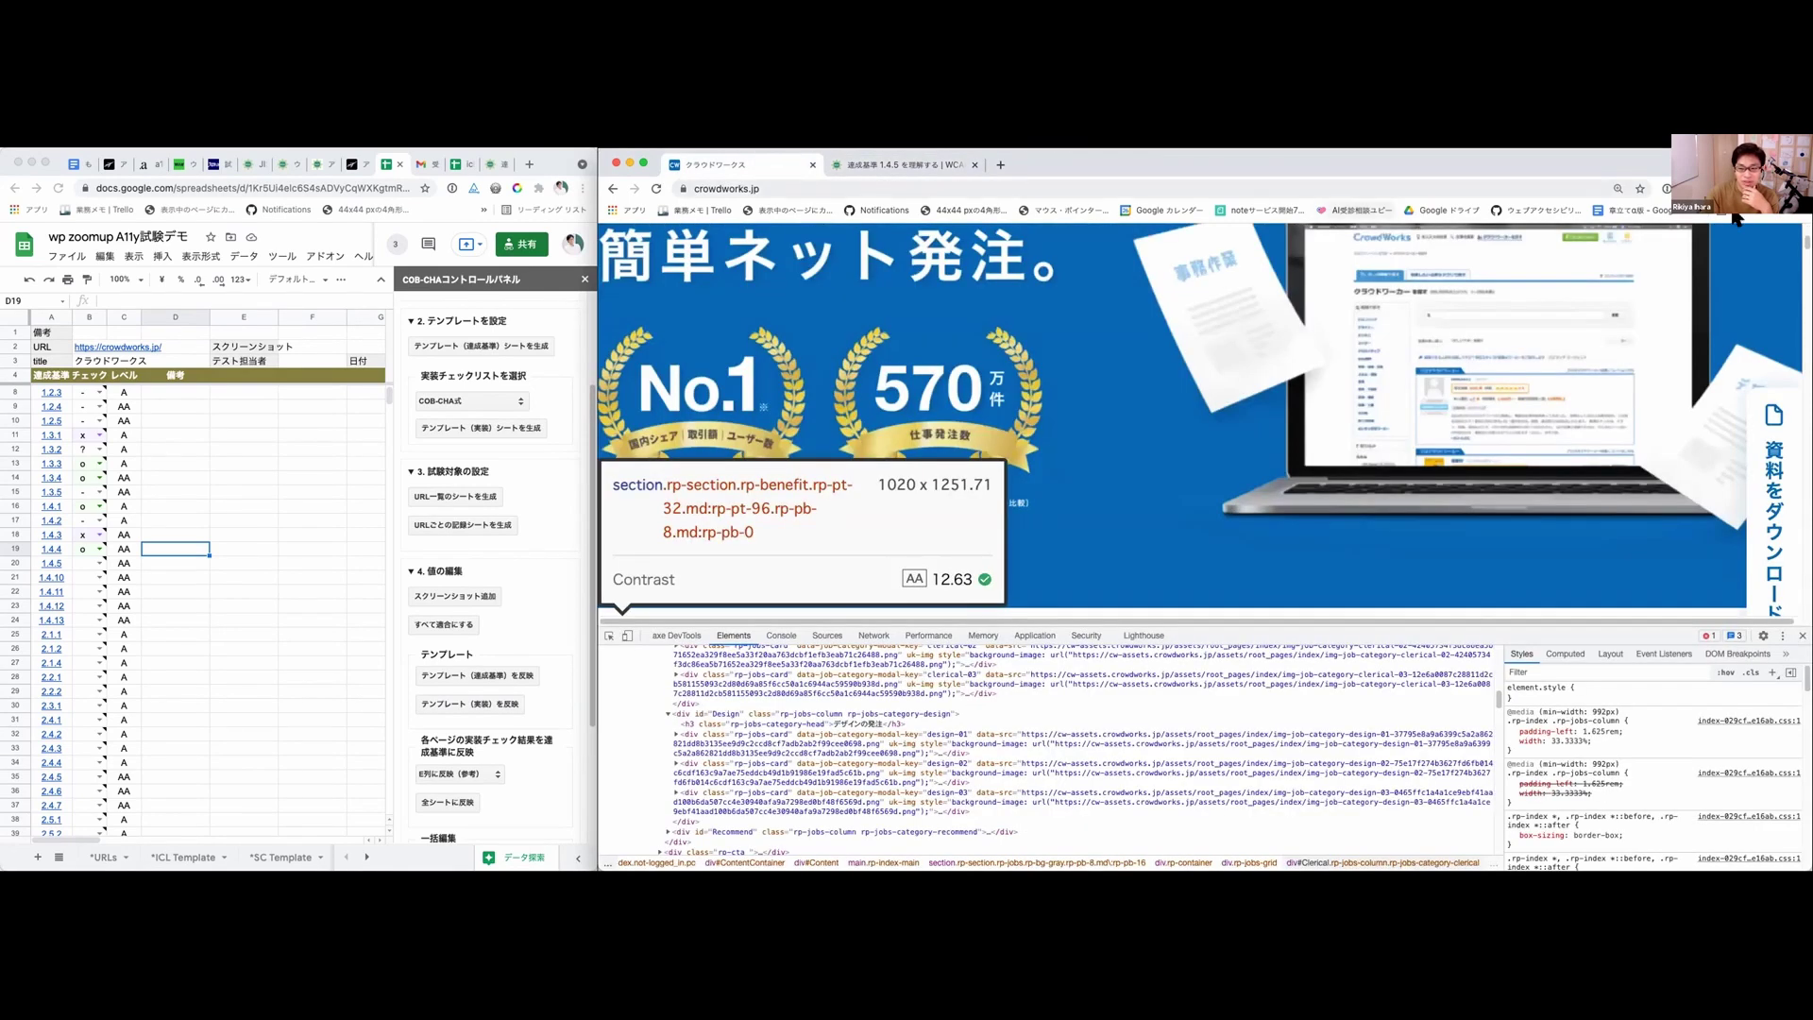
Step: Reset the crowdworks.jp page zoom to 100%
left_click(1668, 188)
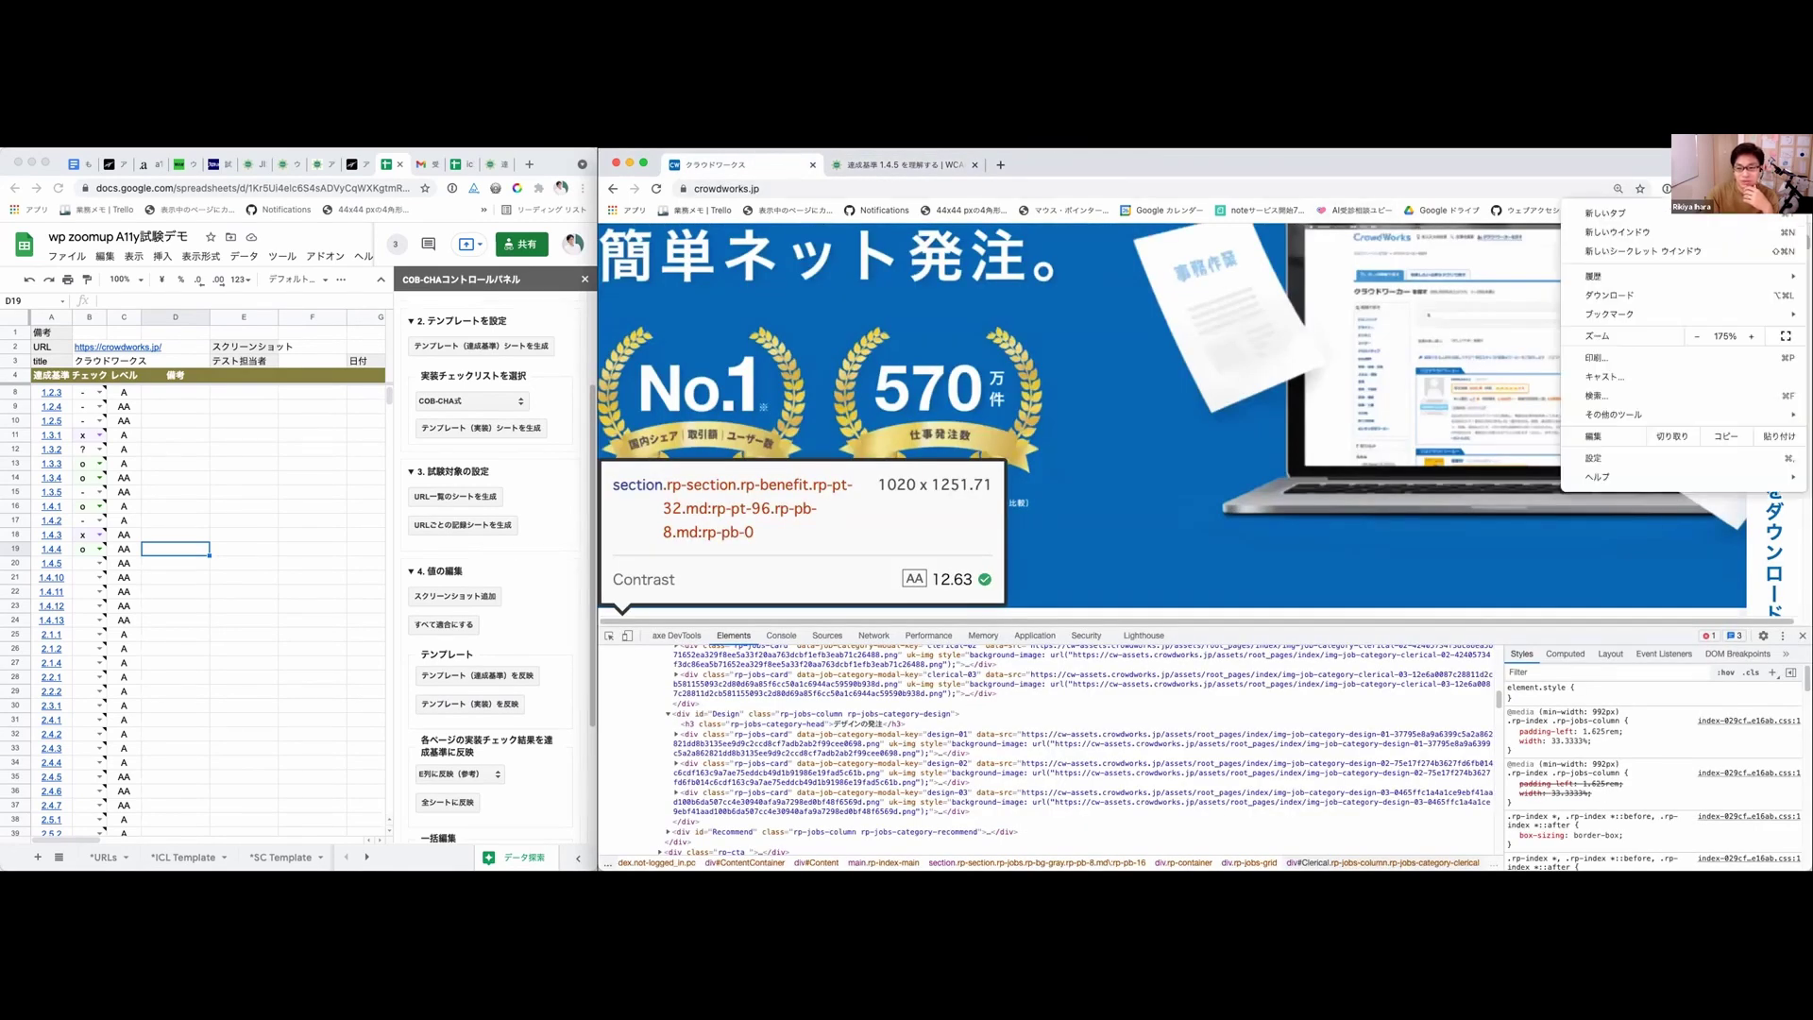
left_click(1695, 330)
left_click(1695, 331)
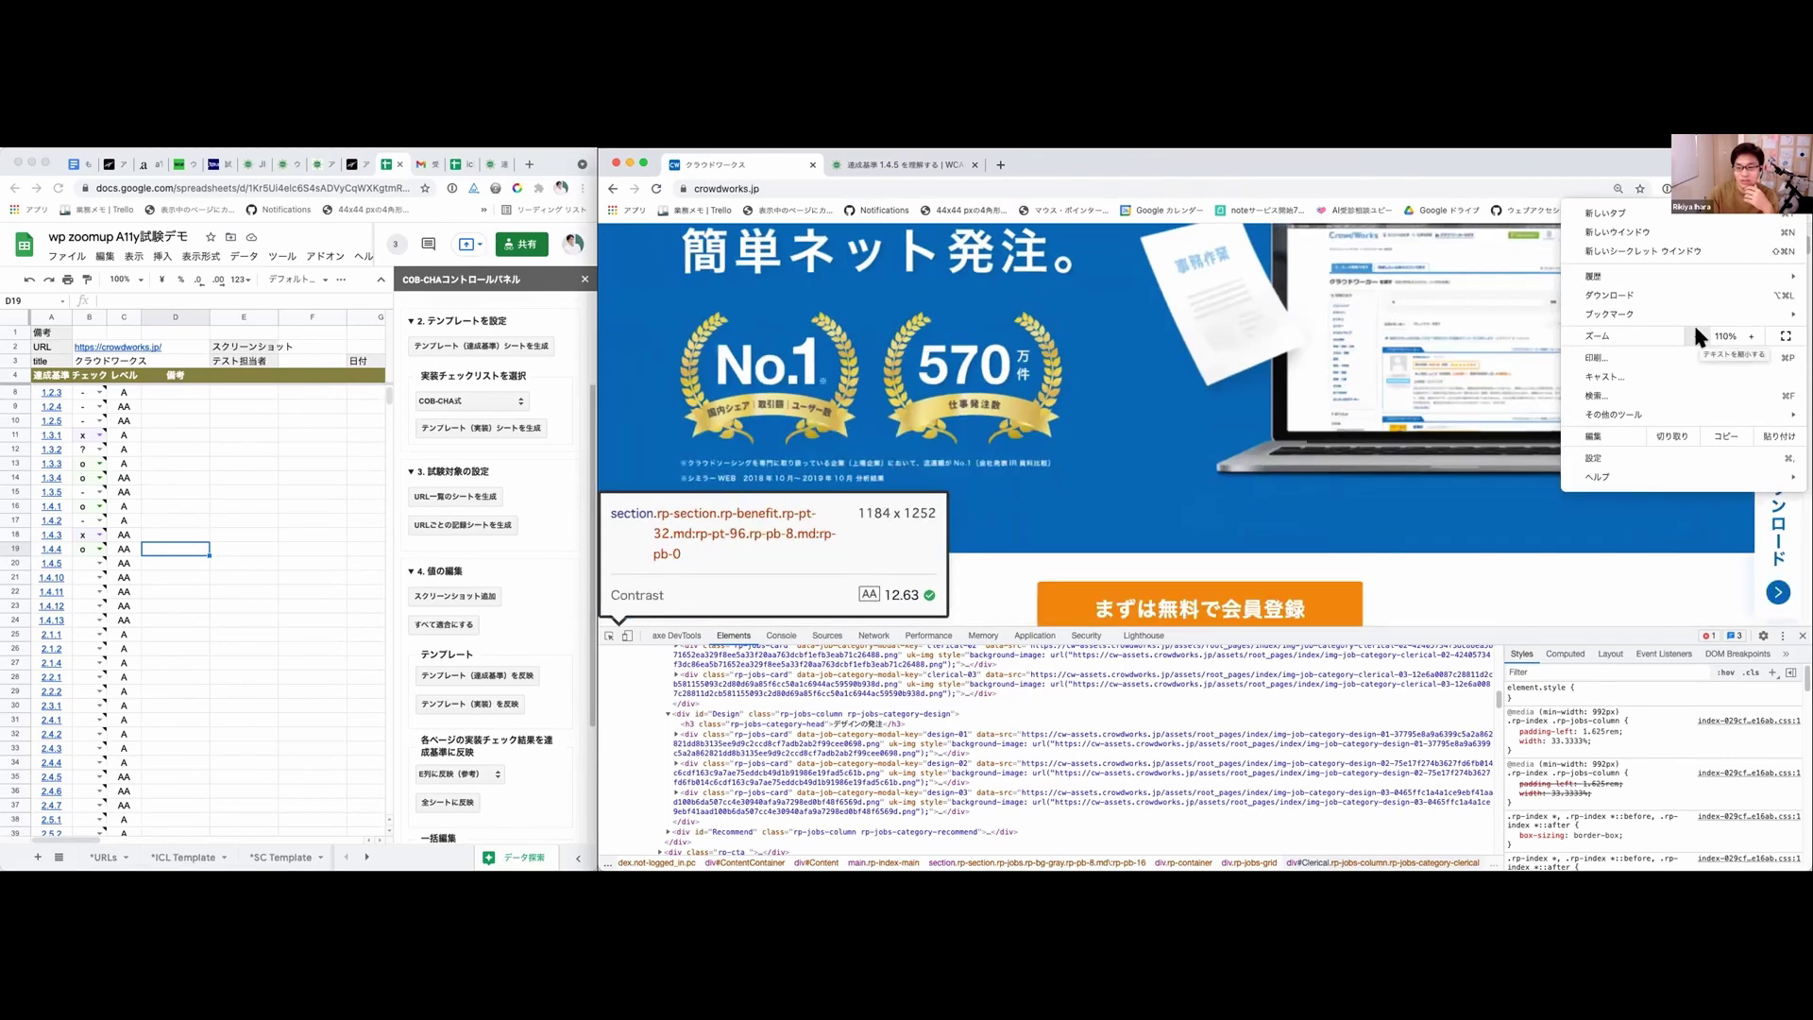
left_click(1695, 335)
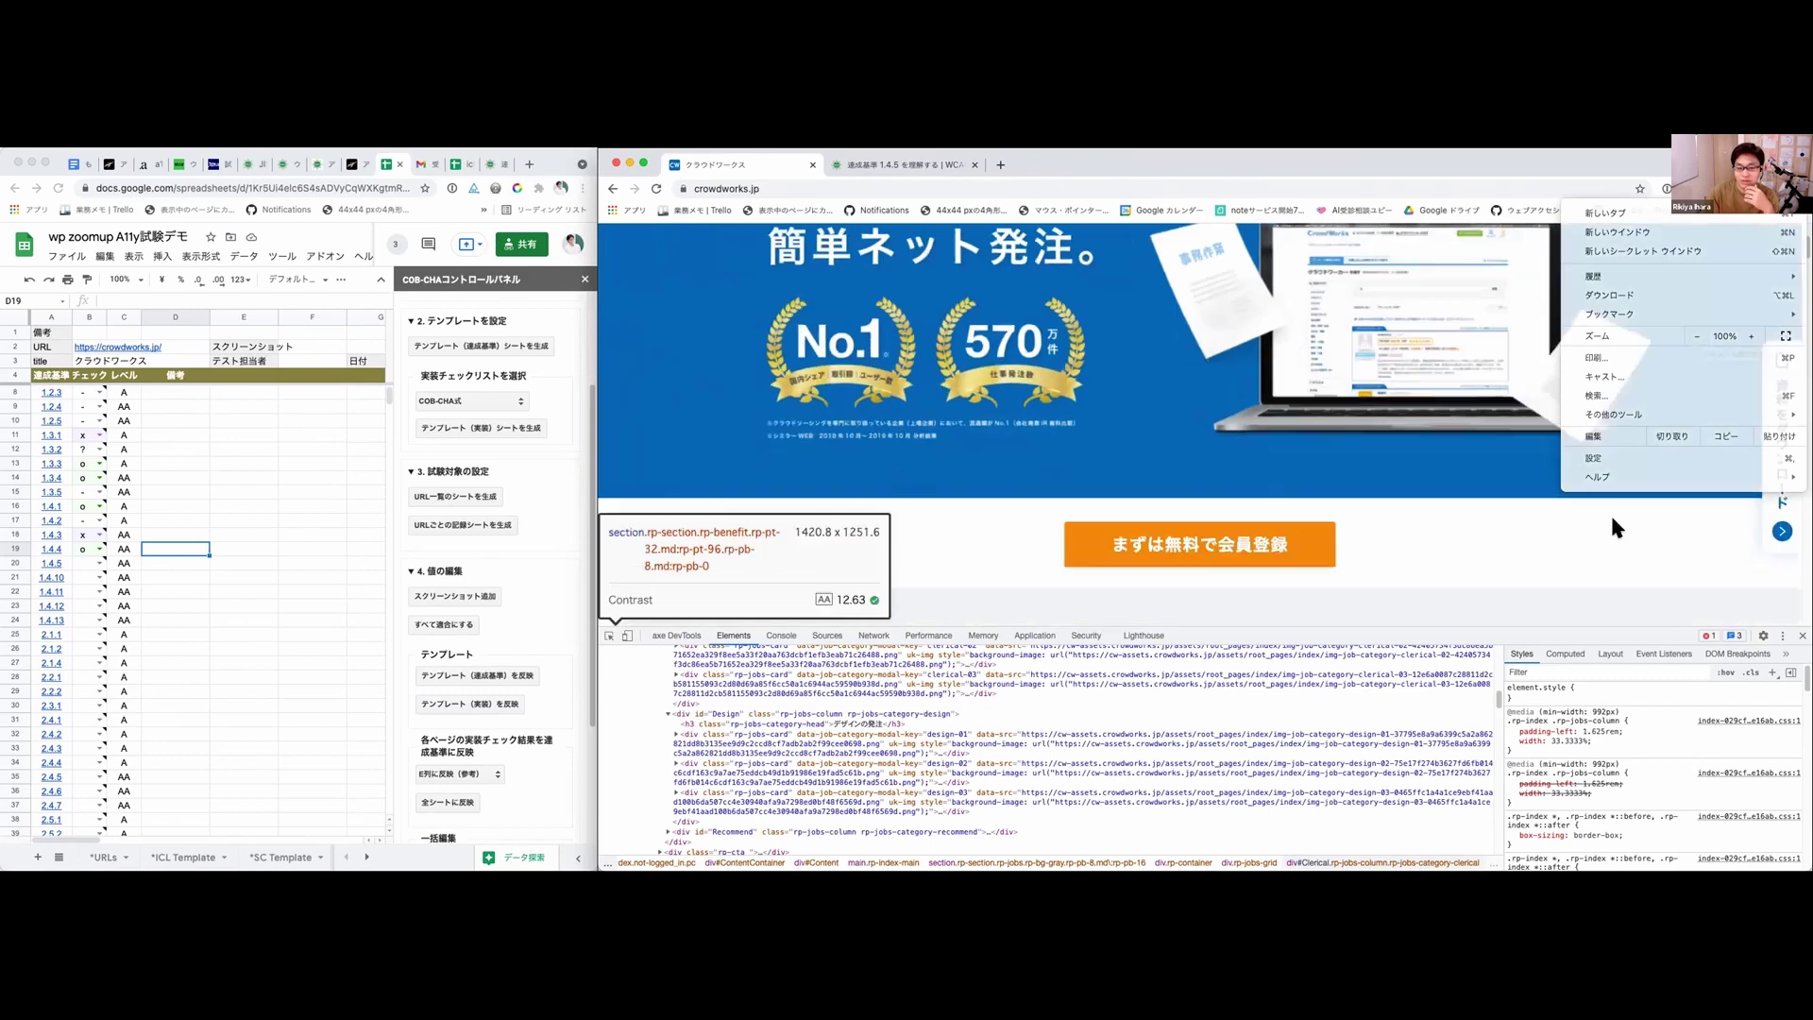
Step: Examine the job category cards and benefit sections of crowdworks.jp for images of text, and return to the 1.4.5 explanation
scroll(1611, 512, "down", 3)
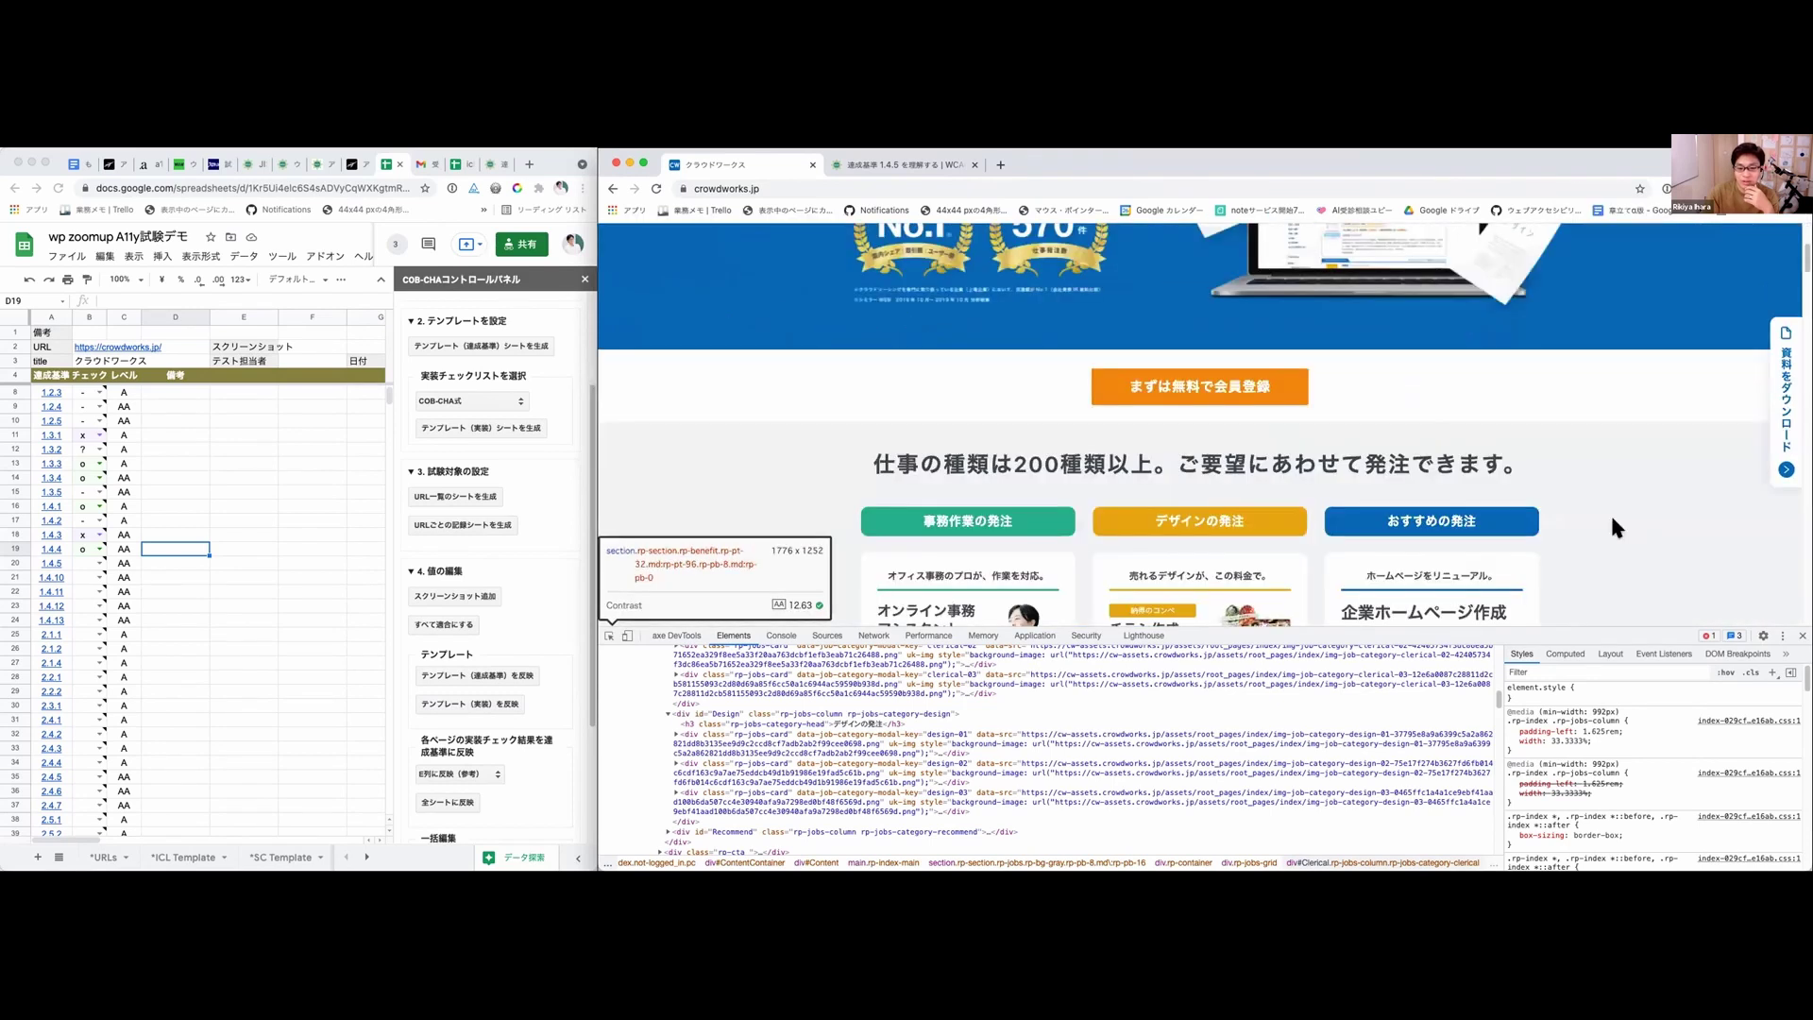
scroll(1610, 513, "down", 2)
scroll(1537, 484, "down", 4)
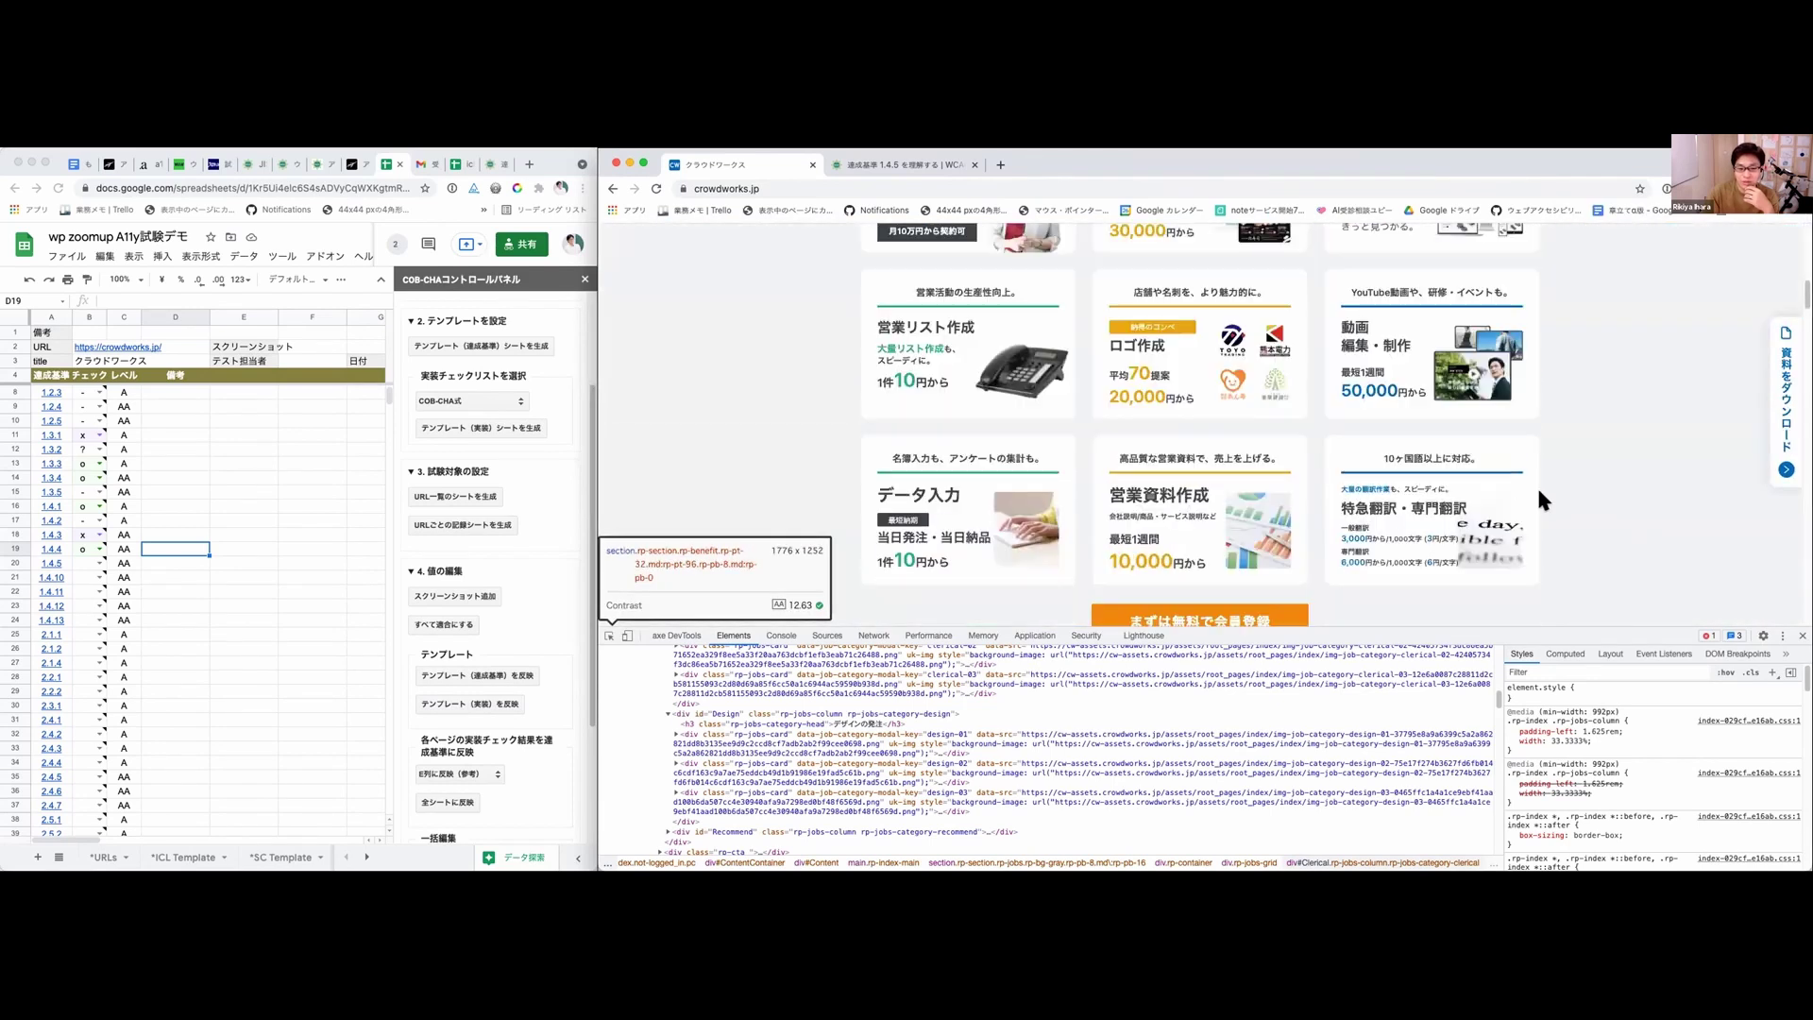
left_click_drag(799, 437, 1005, 548)
scroll(764, 412, "down", 3)
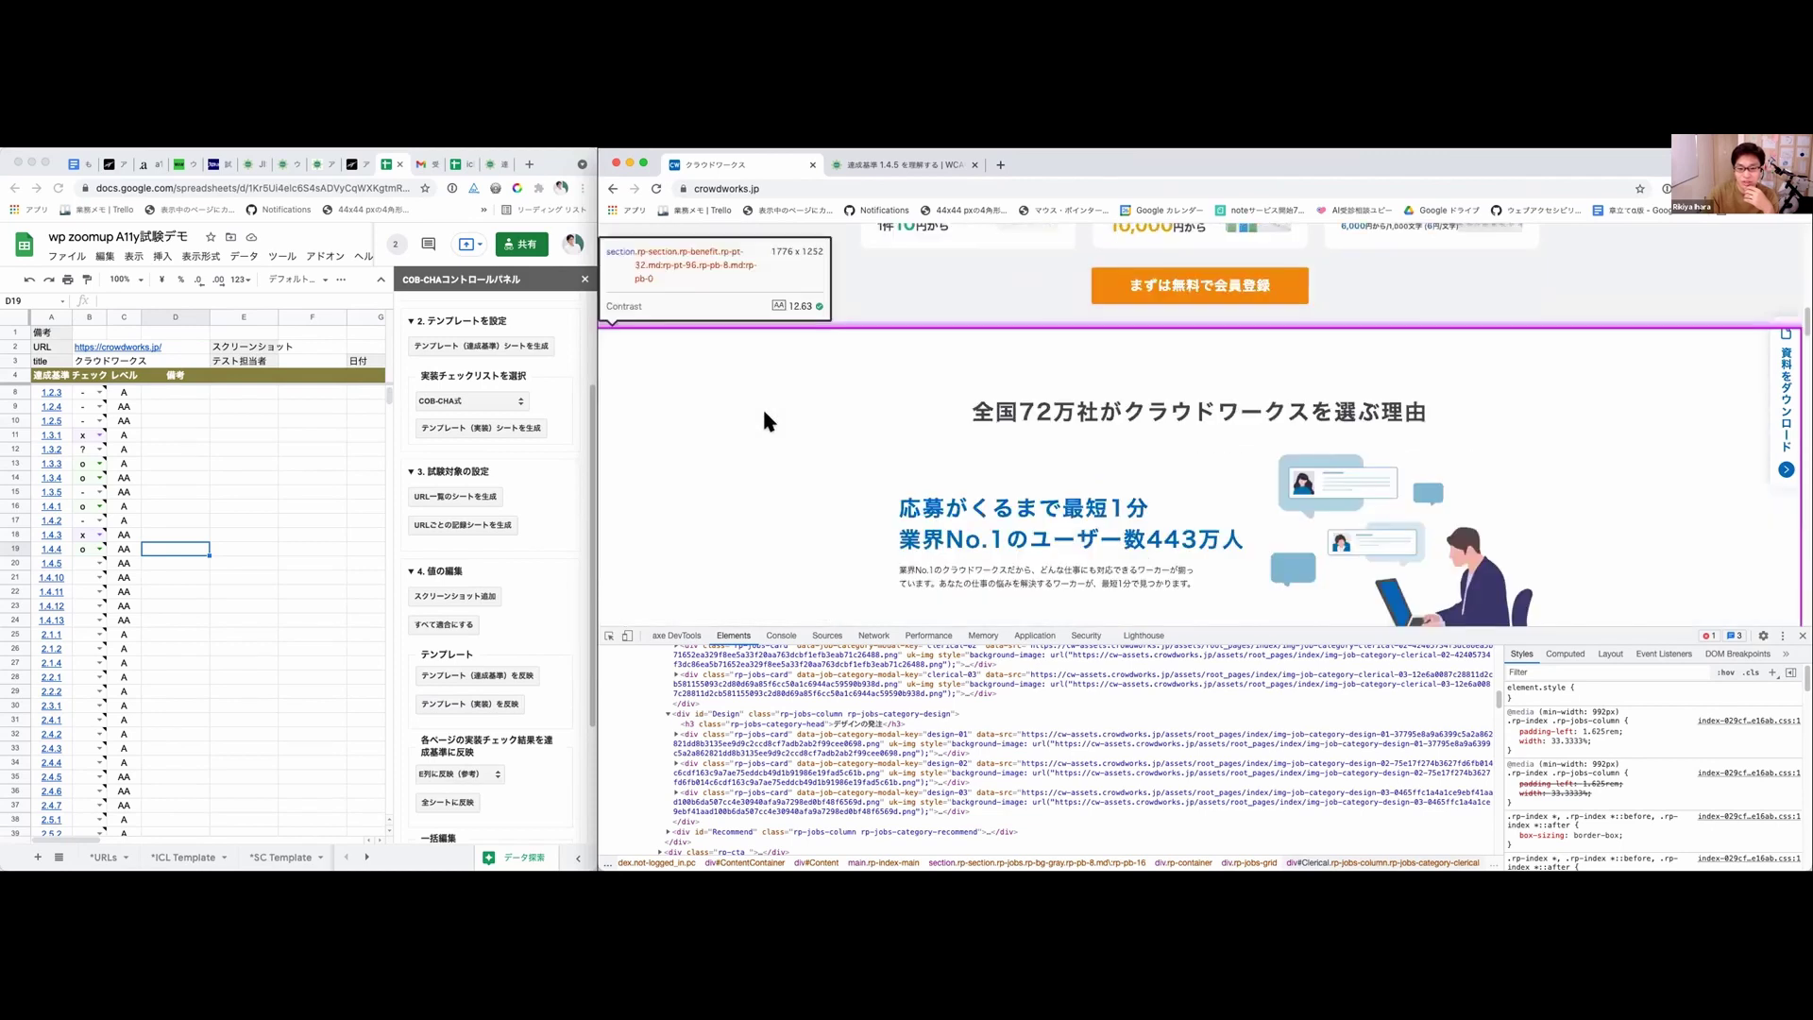
scroll(764, 415, "down", 3)
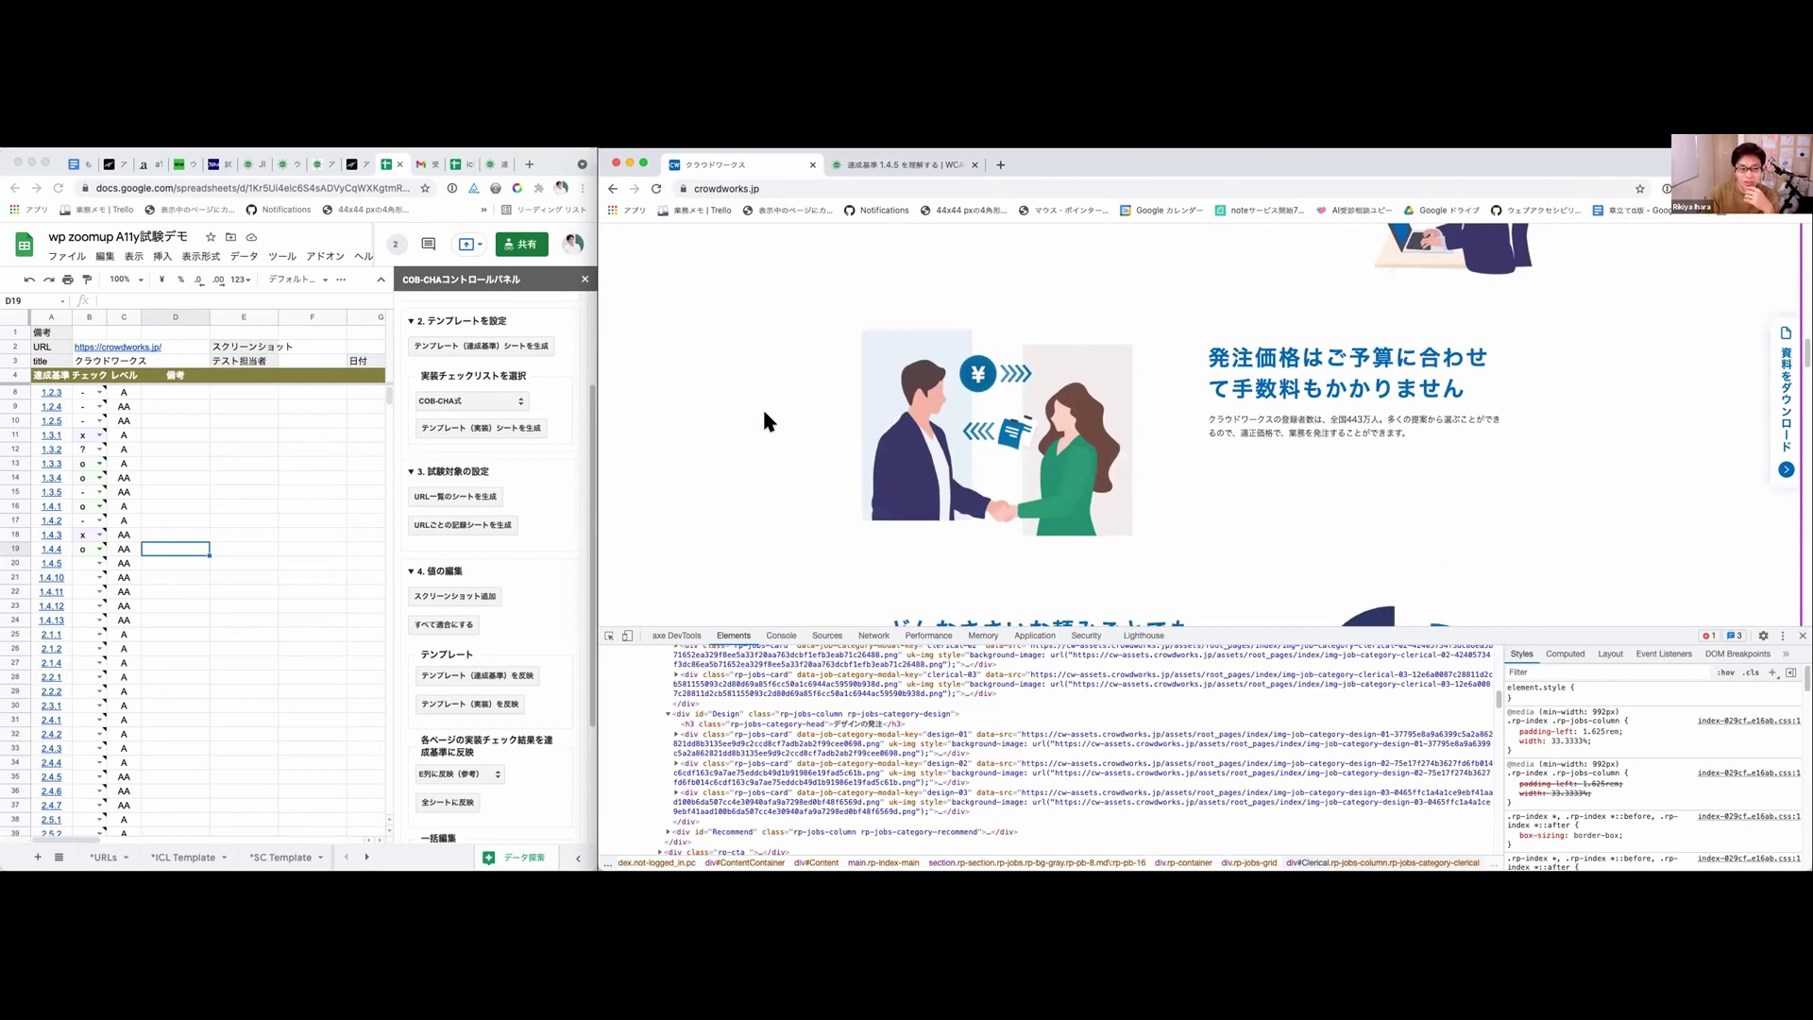
scroll(731, 421, "up", 3)
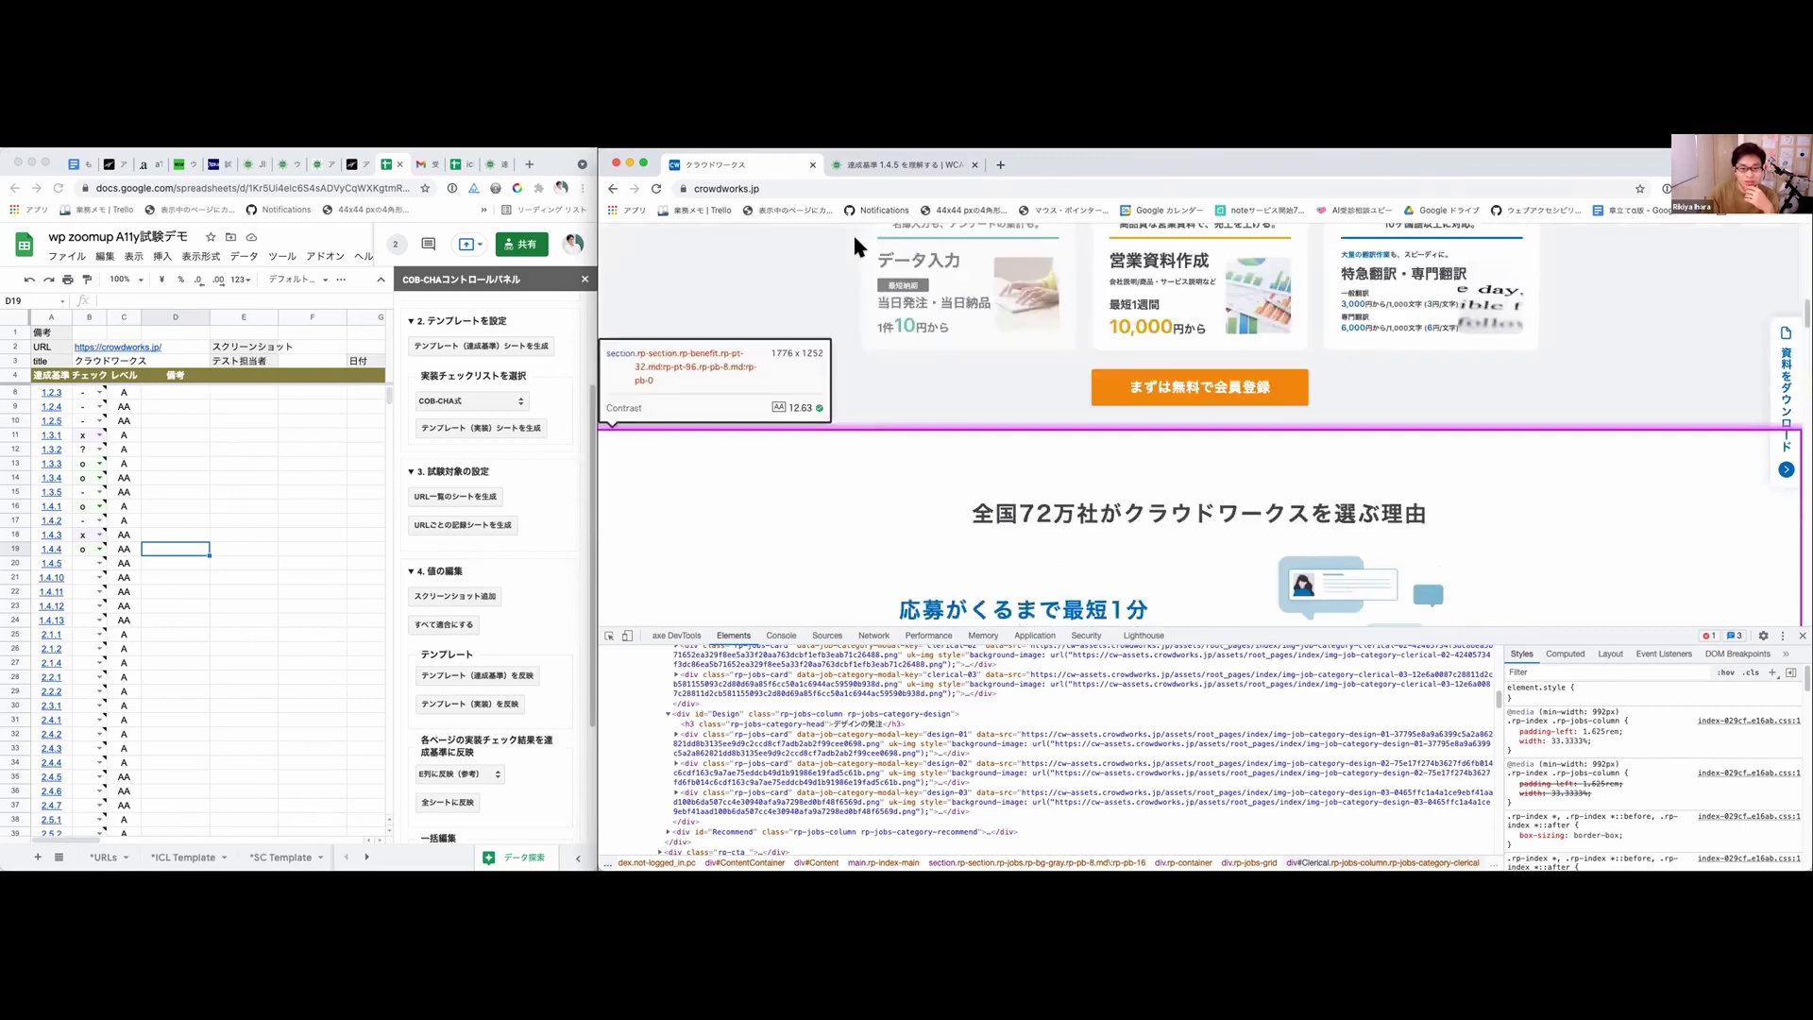
left_click(871, 168)
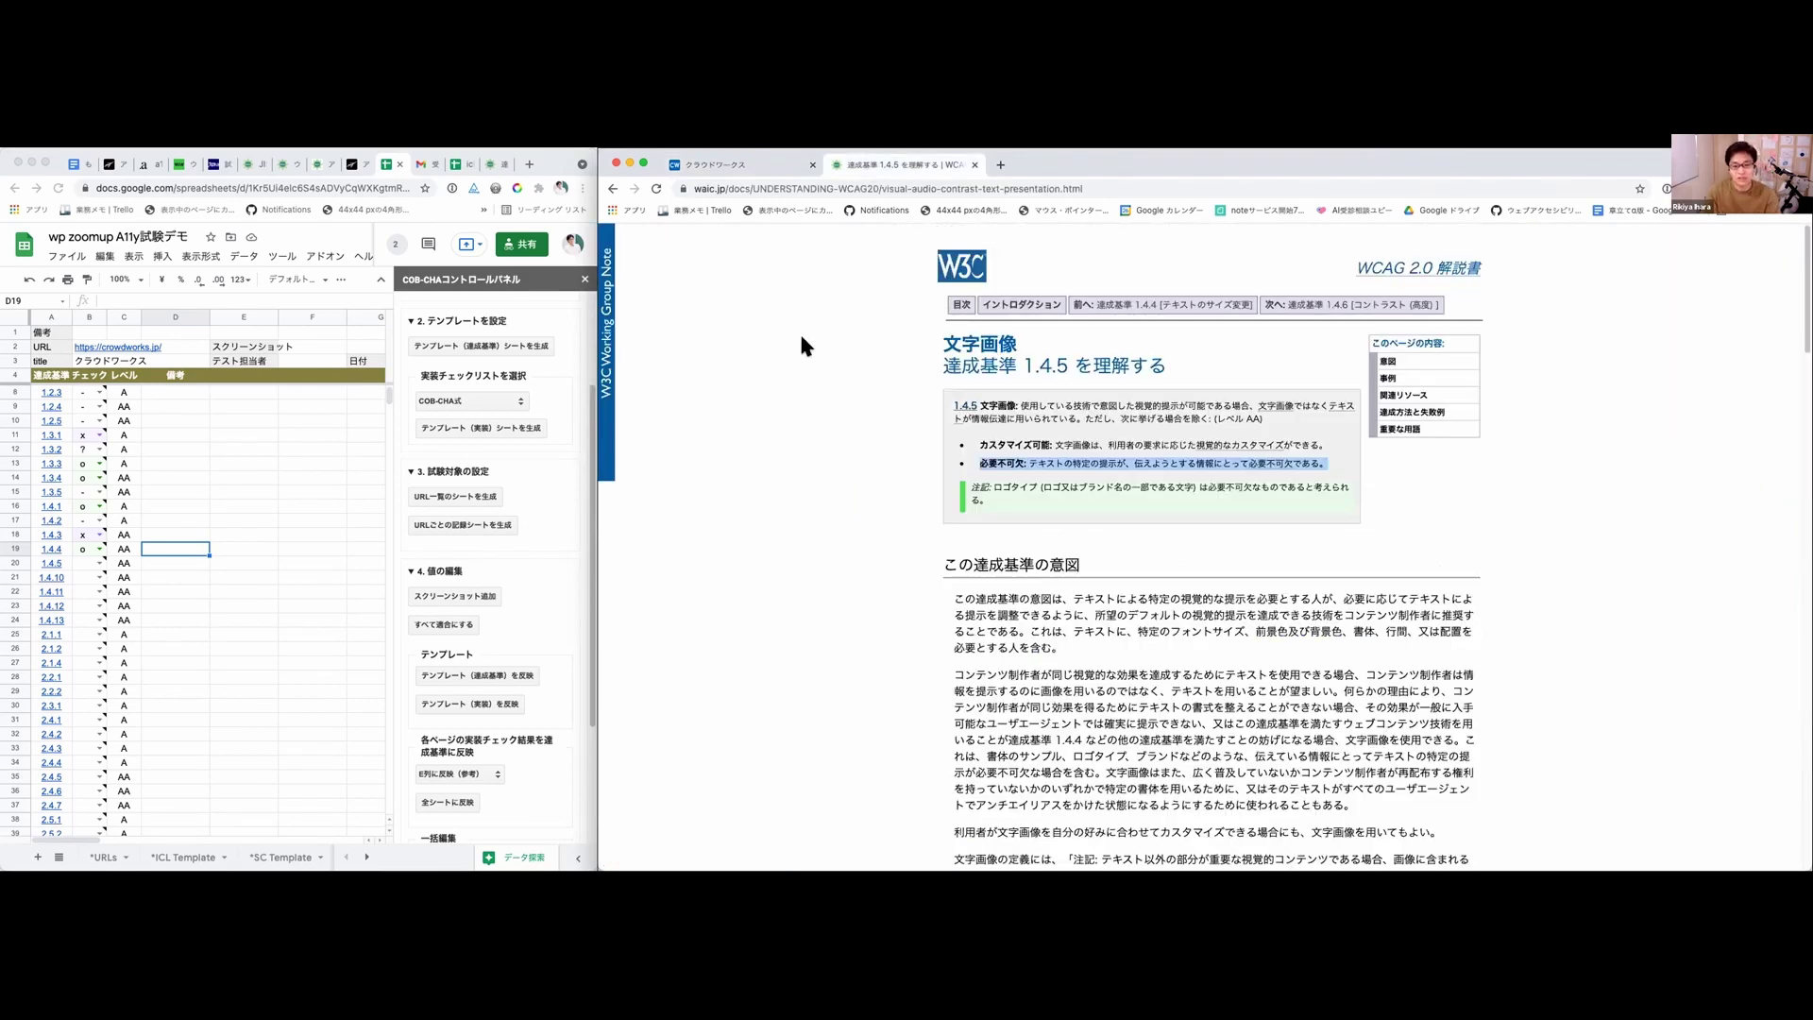
Step: Mark success criterion 1.4.5 (文字画像) as "o" in the check column
left_click(96, 558)
left_click(98, 563)
left_click(87, 579)
left_click(199, 588)
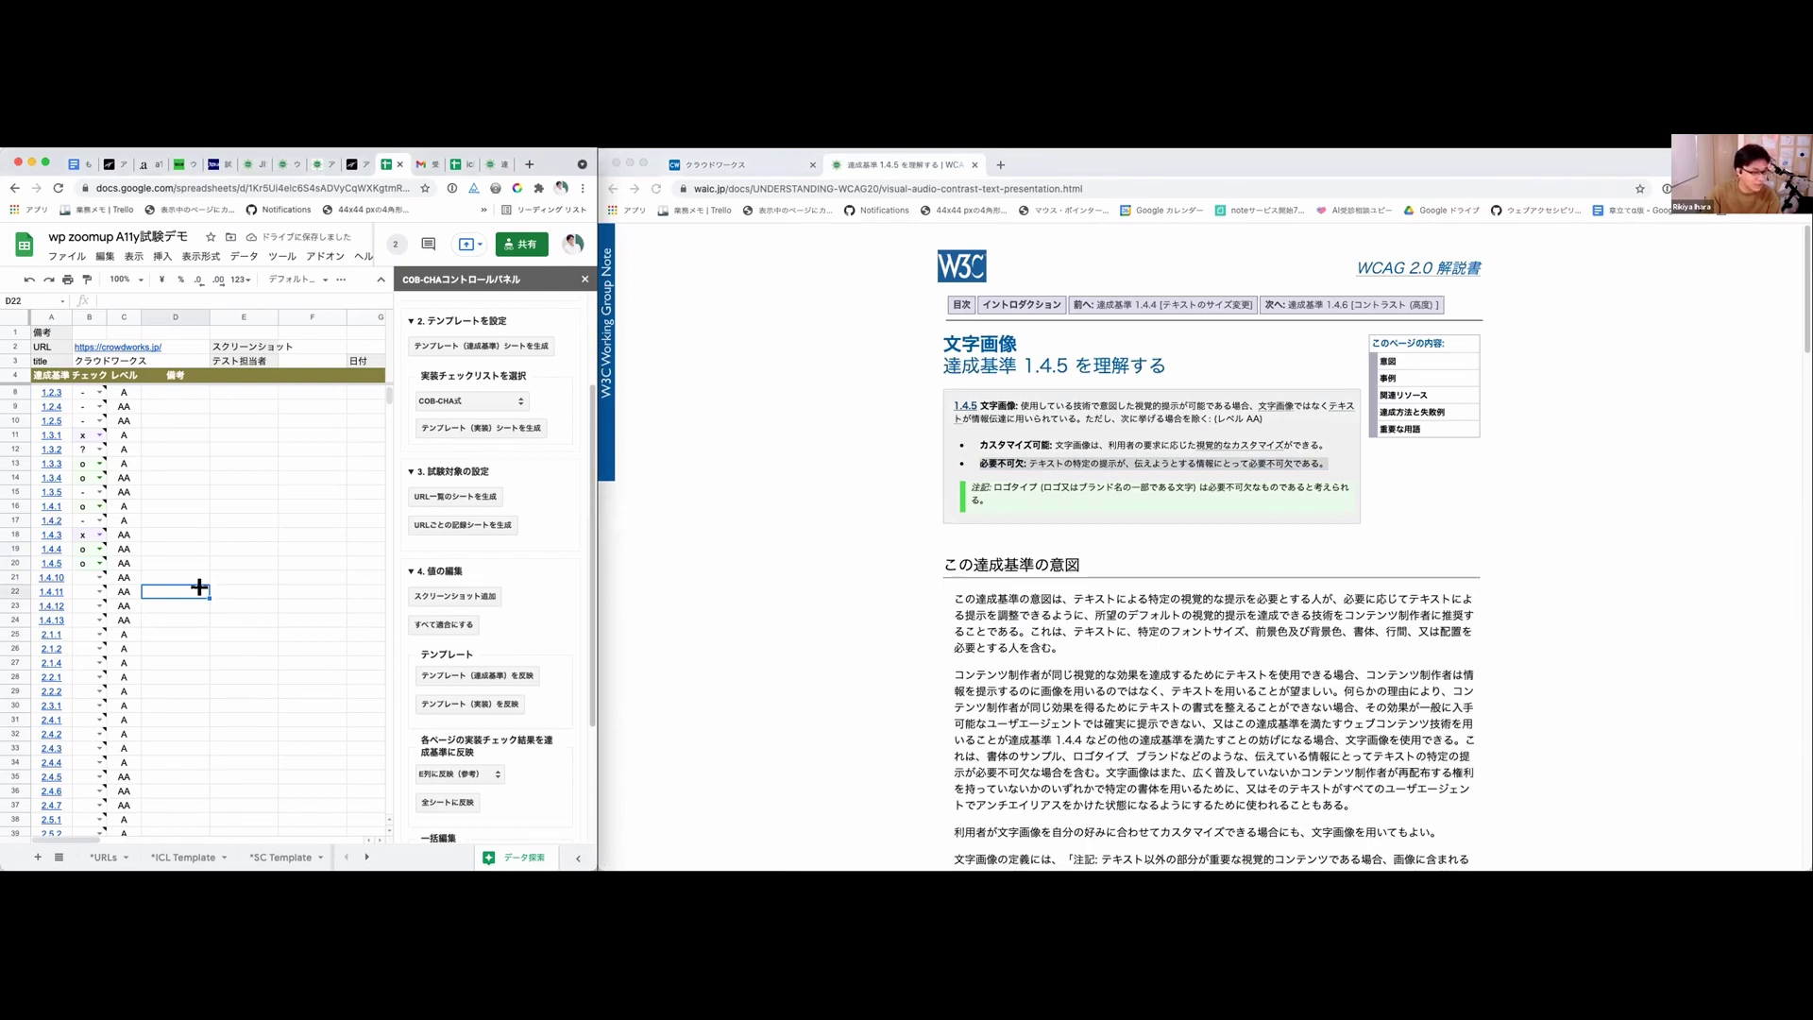
Step: Check the note for criterion 1.4.10 (リフロー) and close the developer tools on the crowdworks.jp page
left_click(52, 576)
left_click(74, 572)
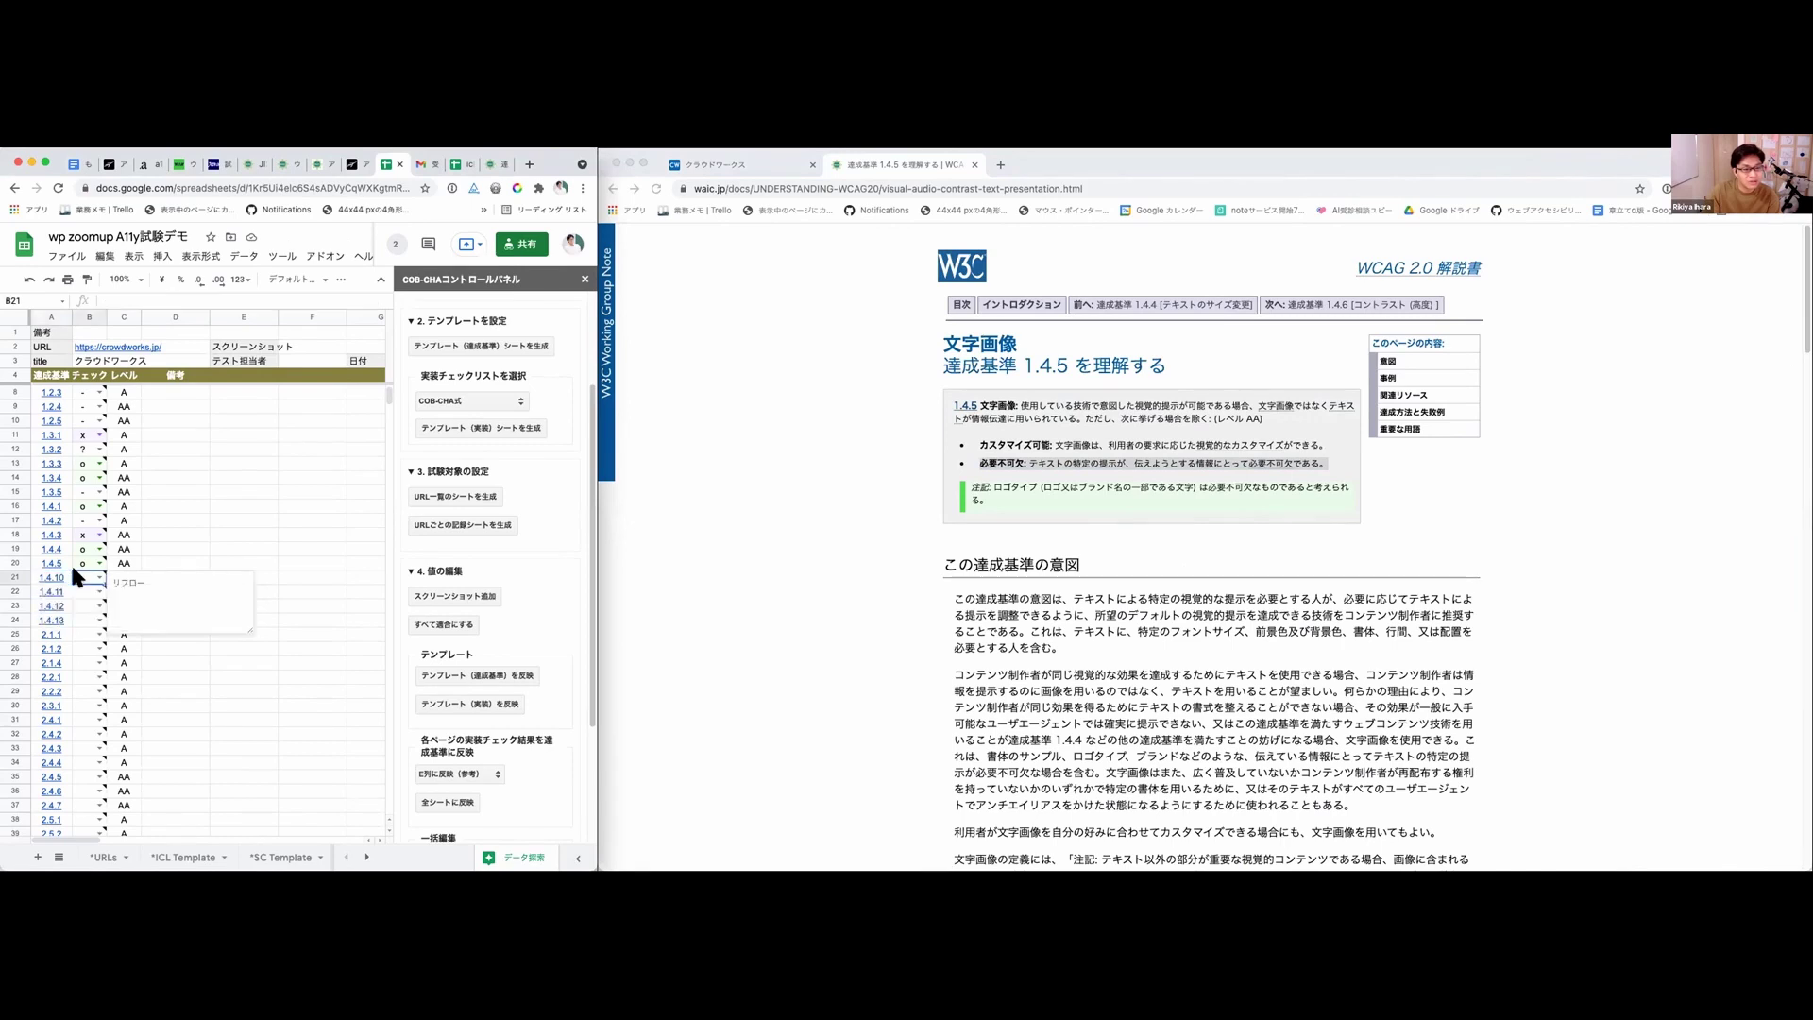
left_click(735, 152)
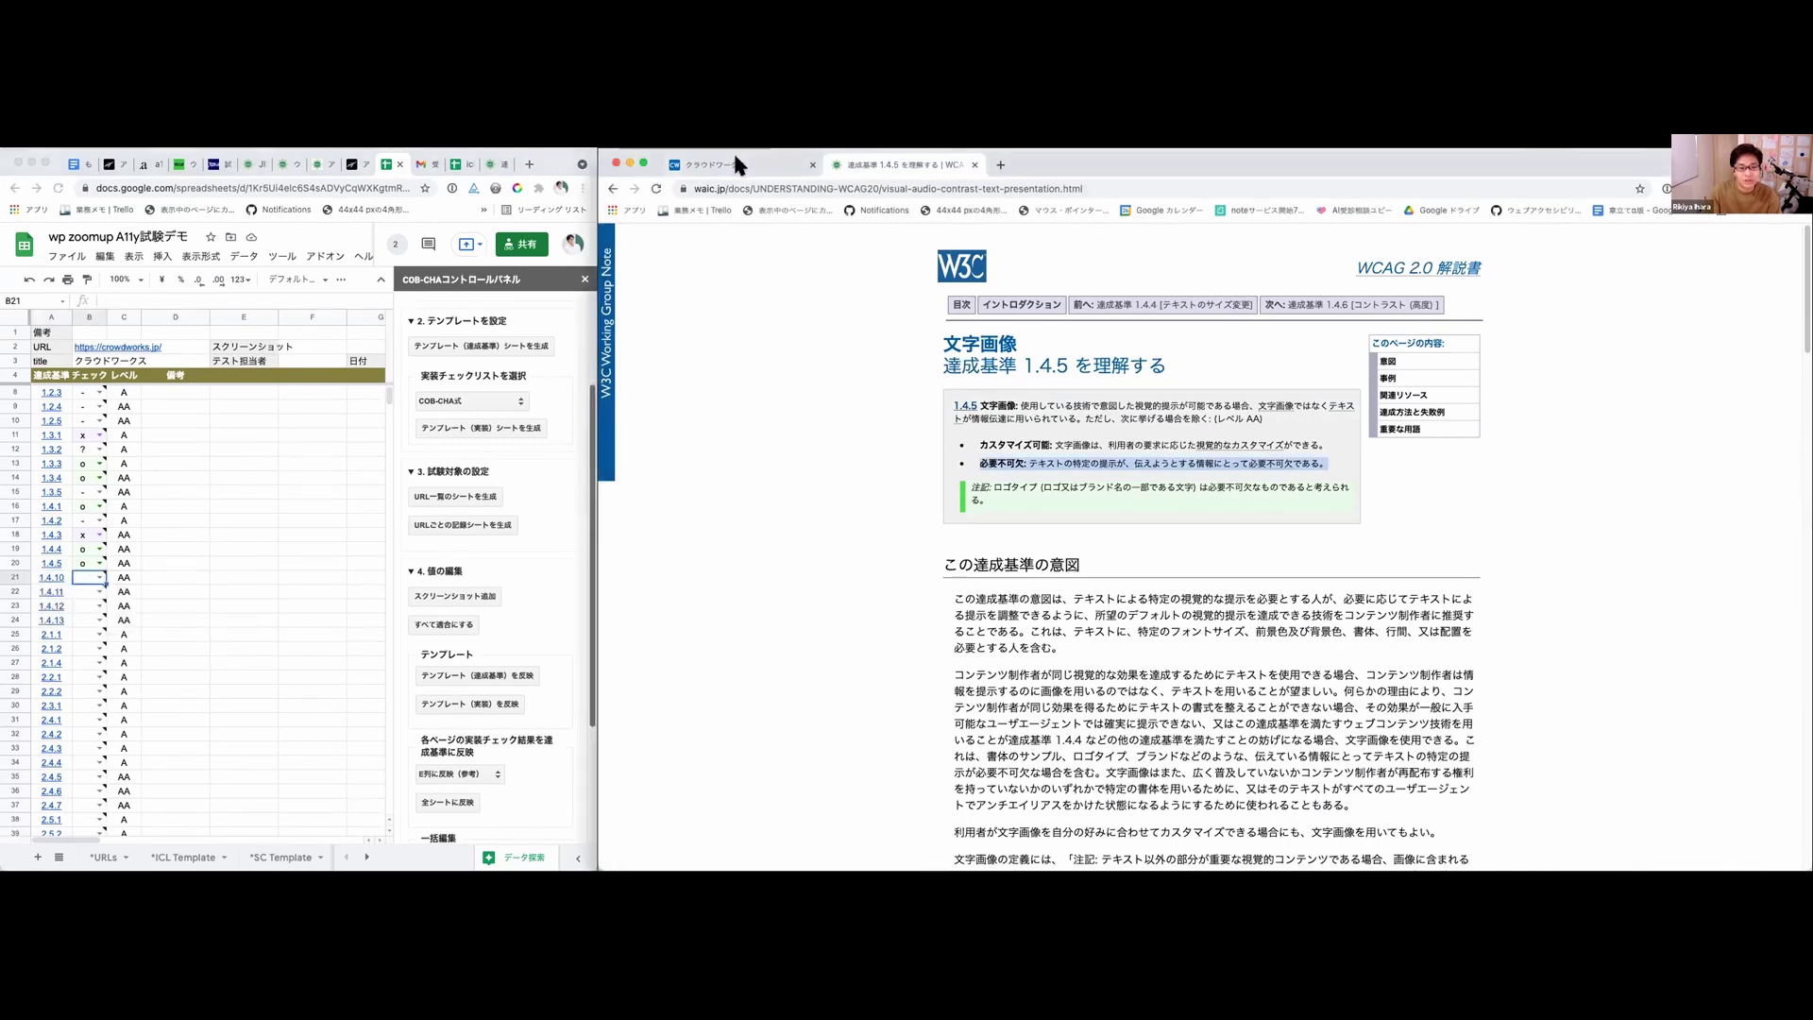
key("ctrl+shift+Tab")
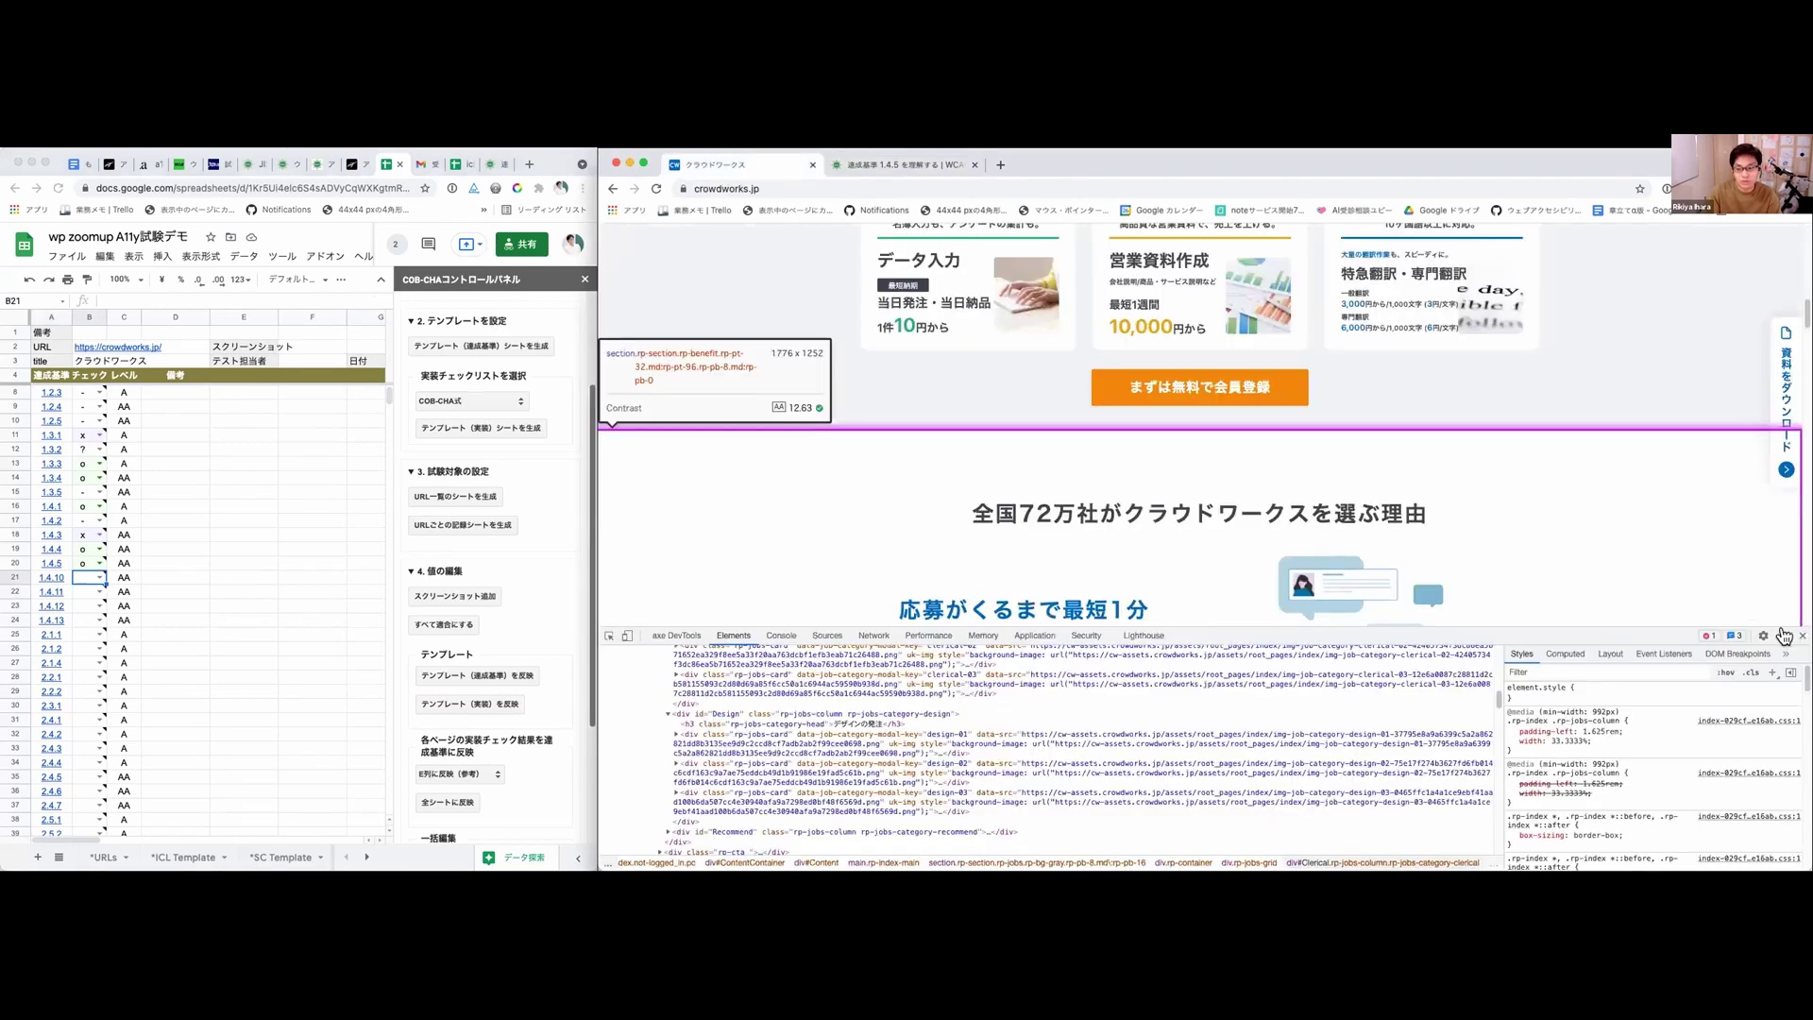
key("super+alt+i")
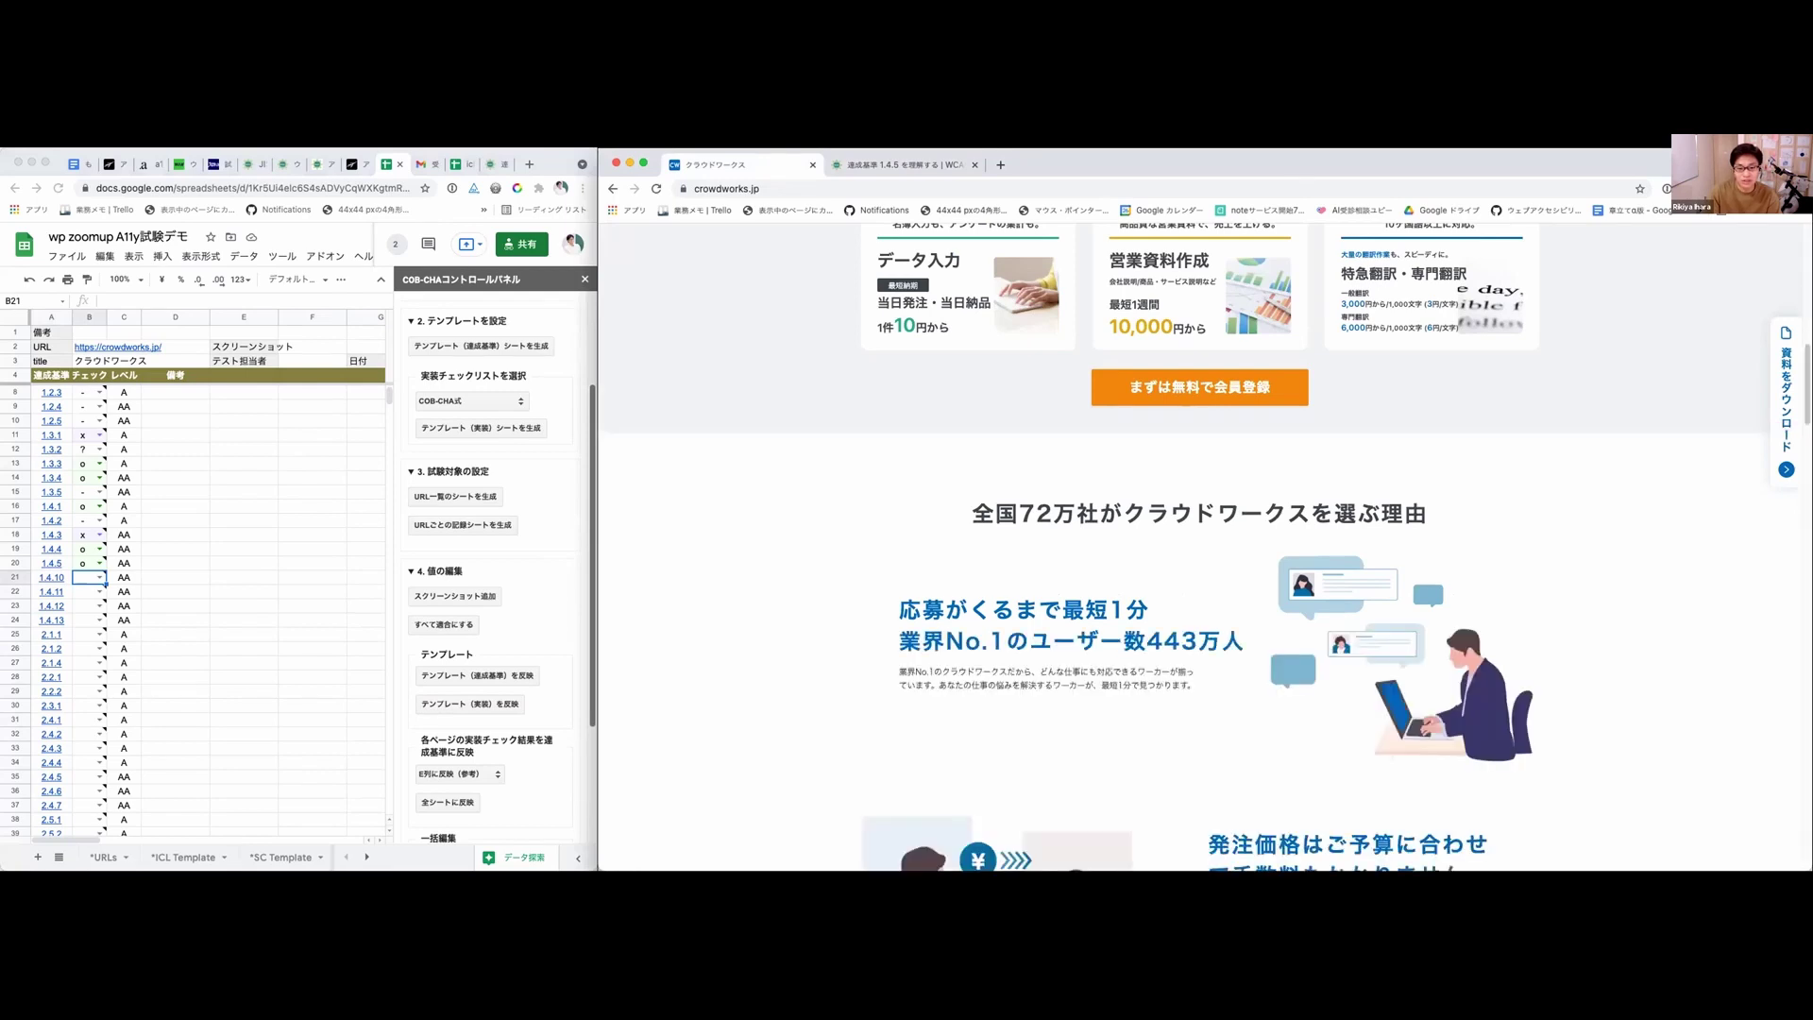
Step: Narrow the crowdworks.jp browser window to test how the content reflows, and widen it again
left_click_drag(1702, 616, 1186, 398)
left_click(1521, 263)
scroll(1521, 263, "up", 3)
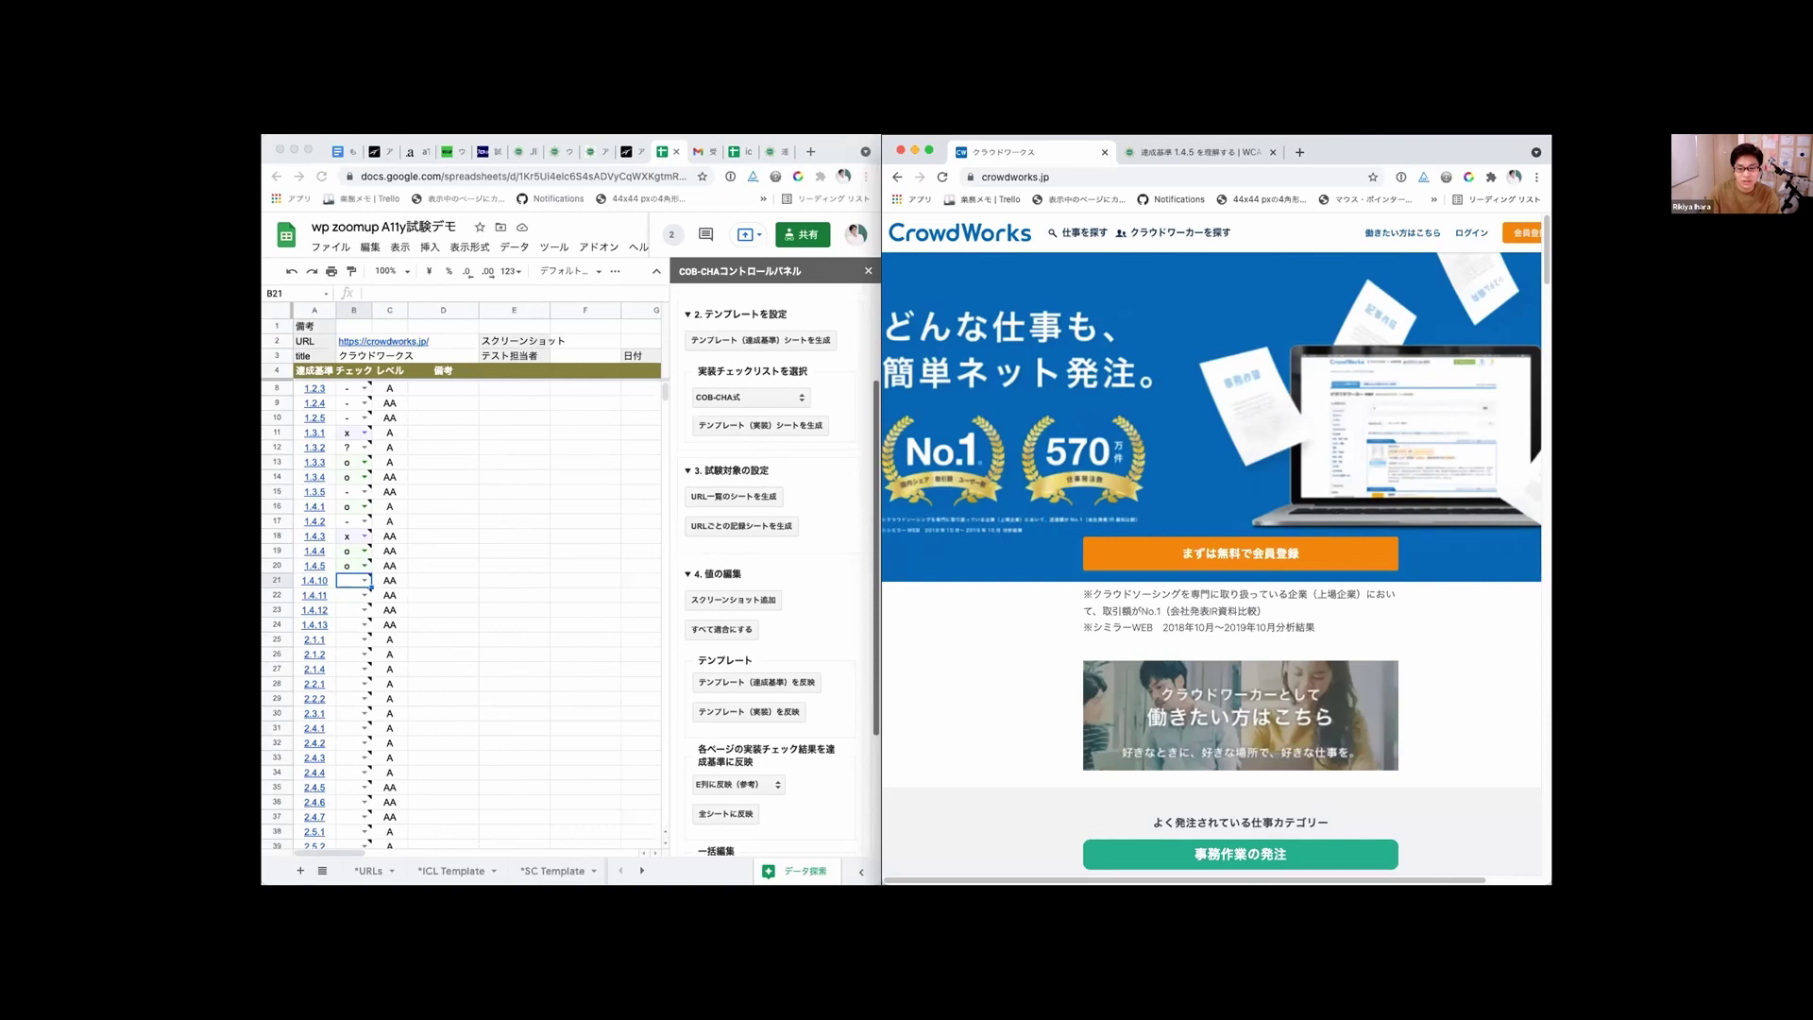
left_click_drag(1551, 294, 1791, 295)
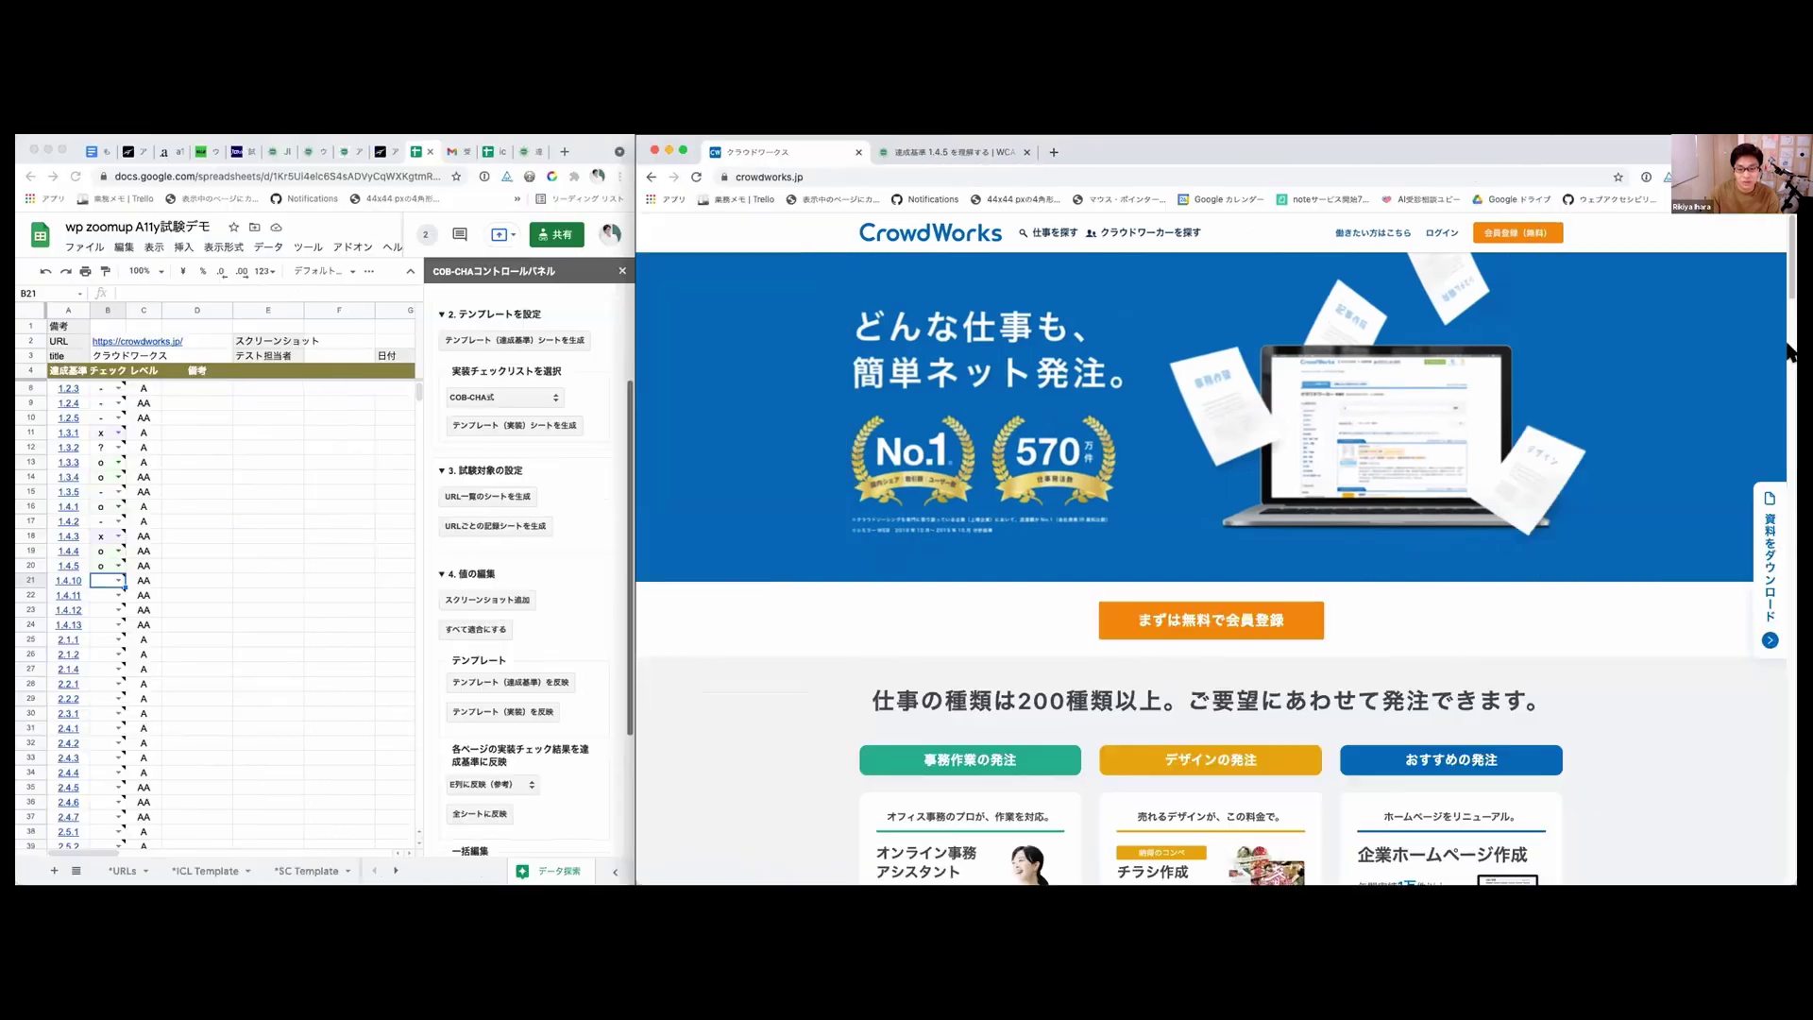
Step: Examine the crowdworks.jp page from the header down to the three-step section at the wide window width
scroll(1789, 363, "down", 3)
scroll(1762, 481, "down", 5)
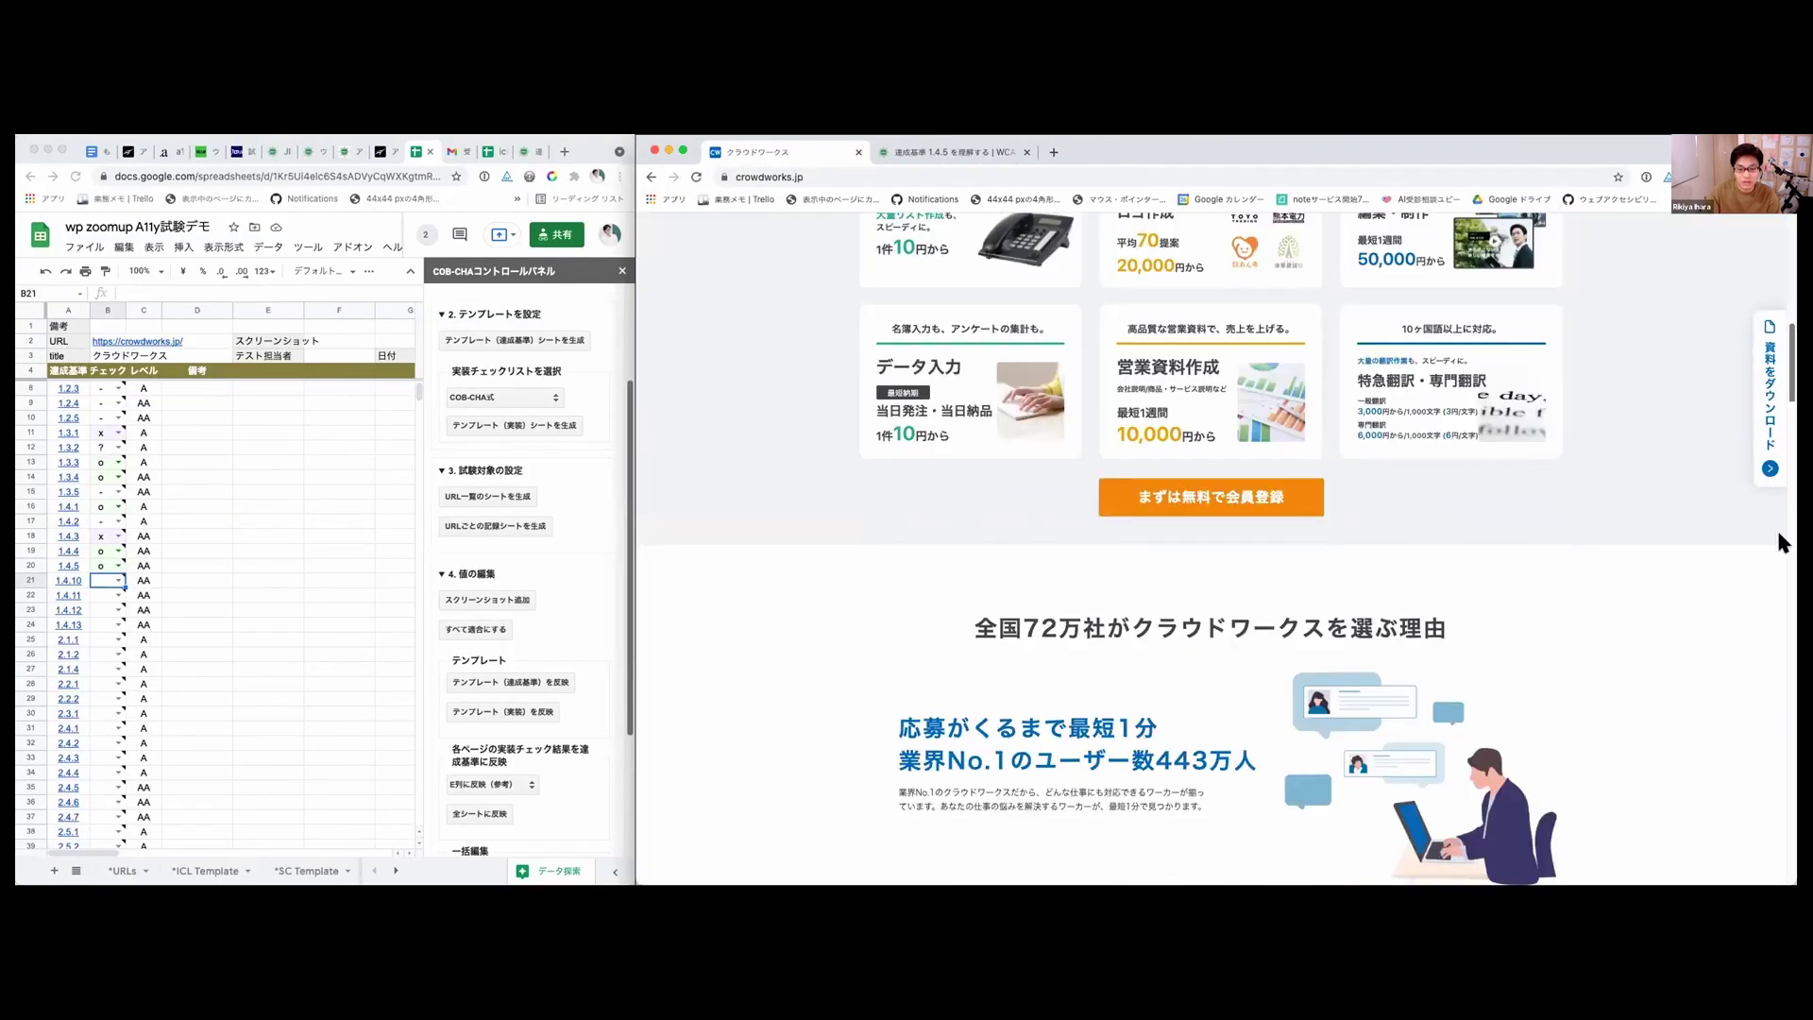
scroll(1780, 541, "down", 10)
scroll(1782, 625, "down", 7)
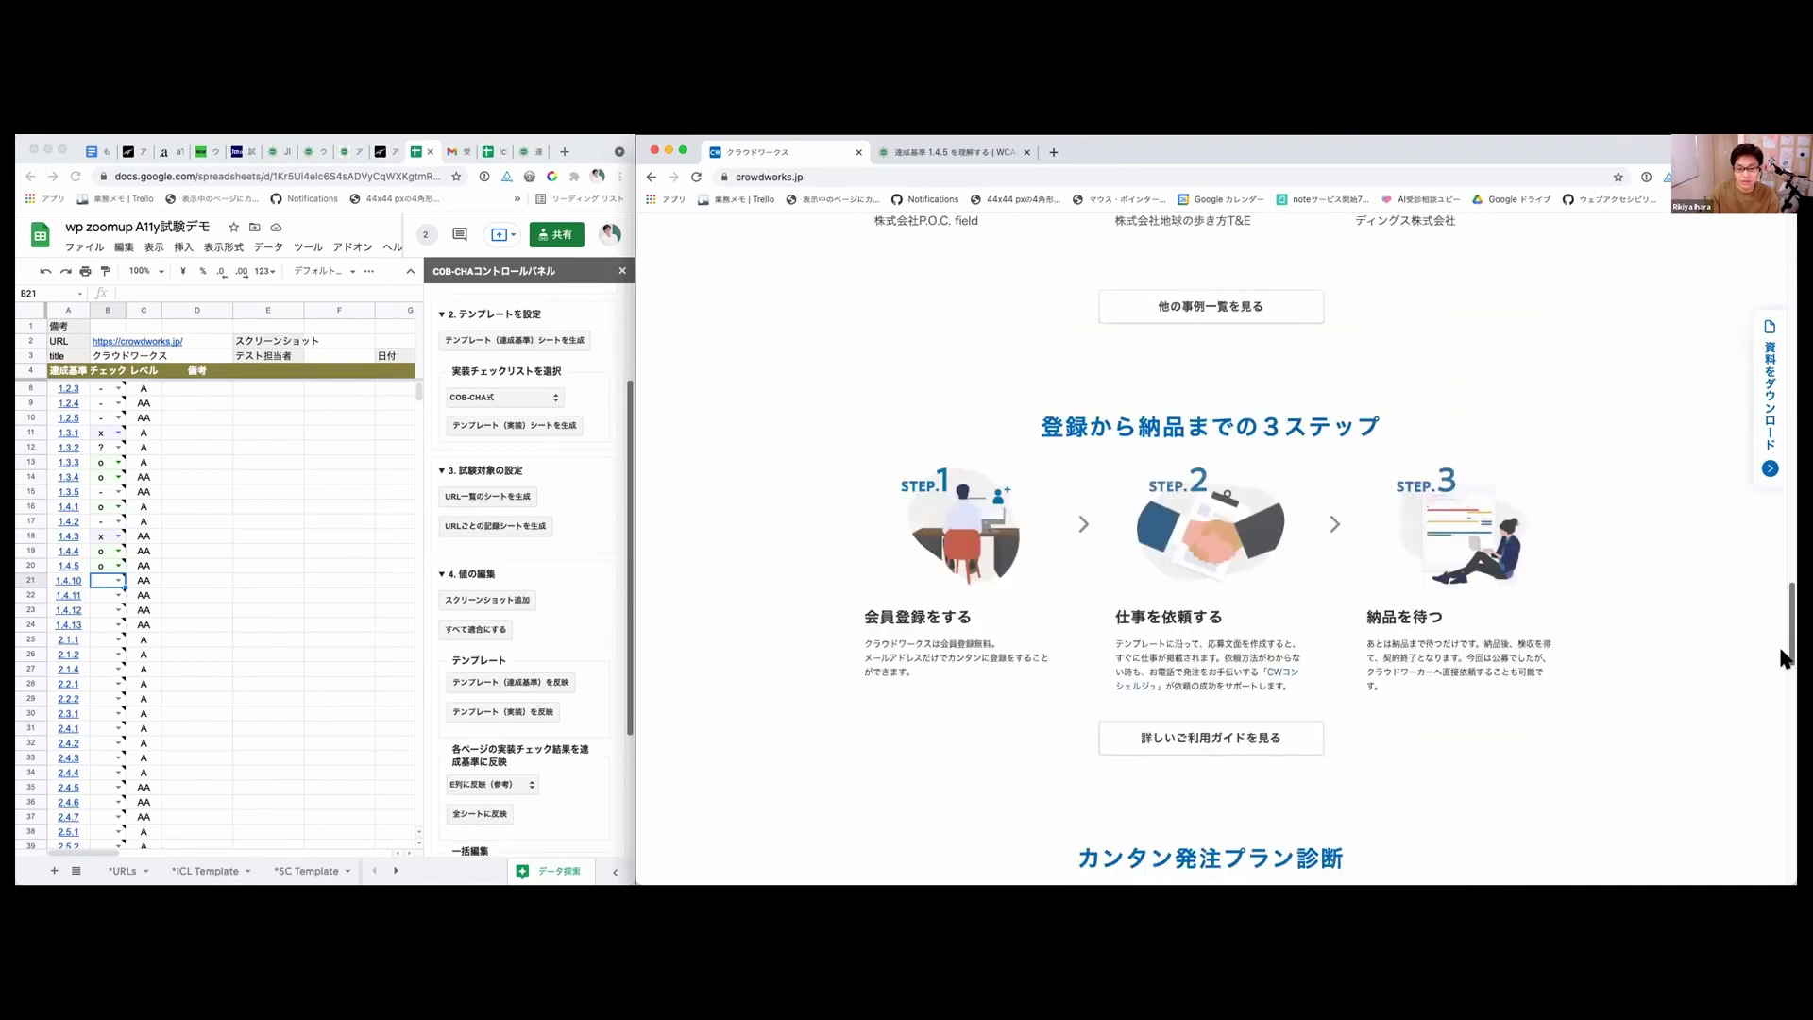
scroll(1770, 532, "down", 2)
scroll(1754, 425, "up", 10)
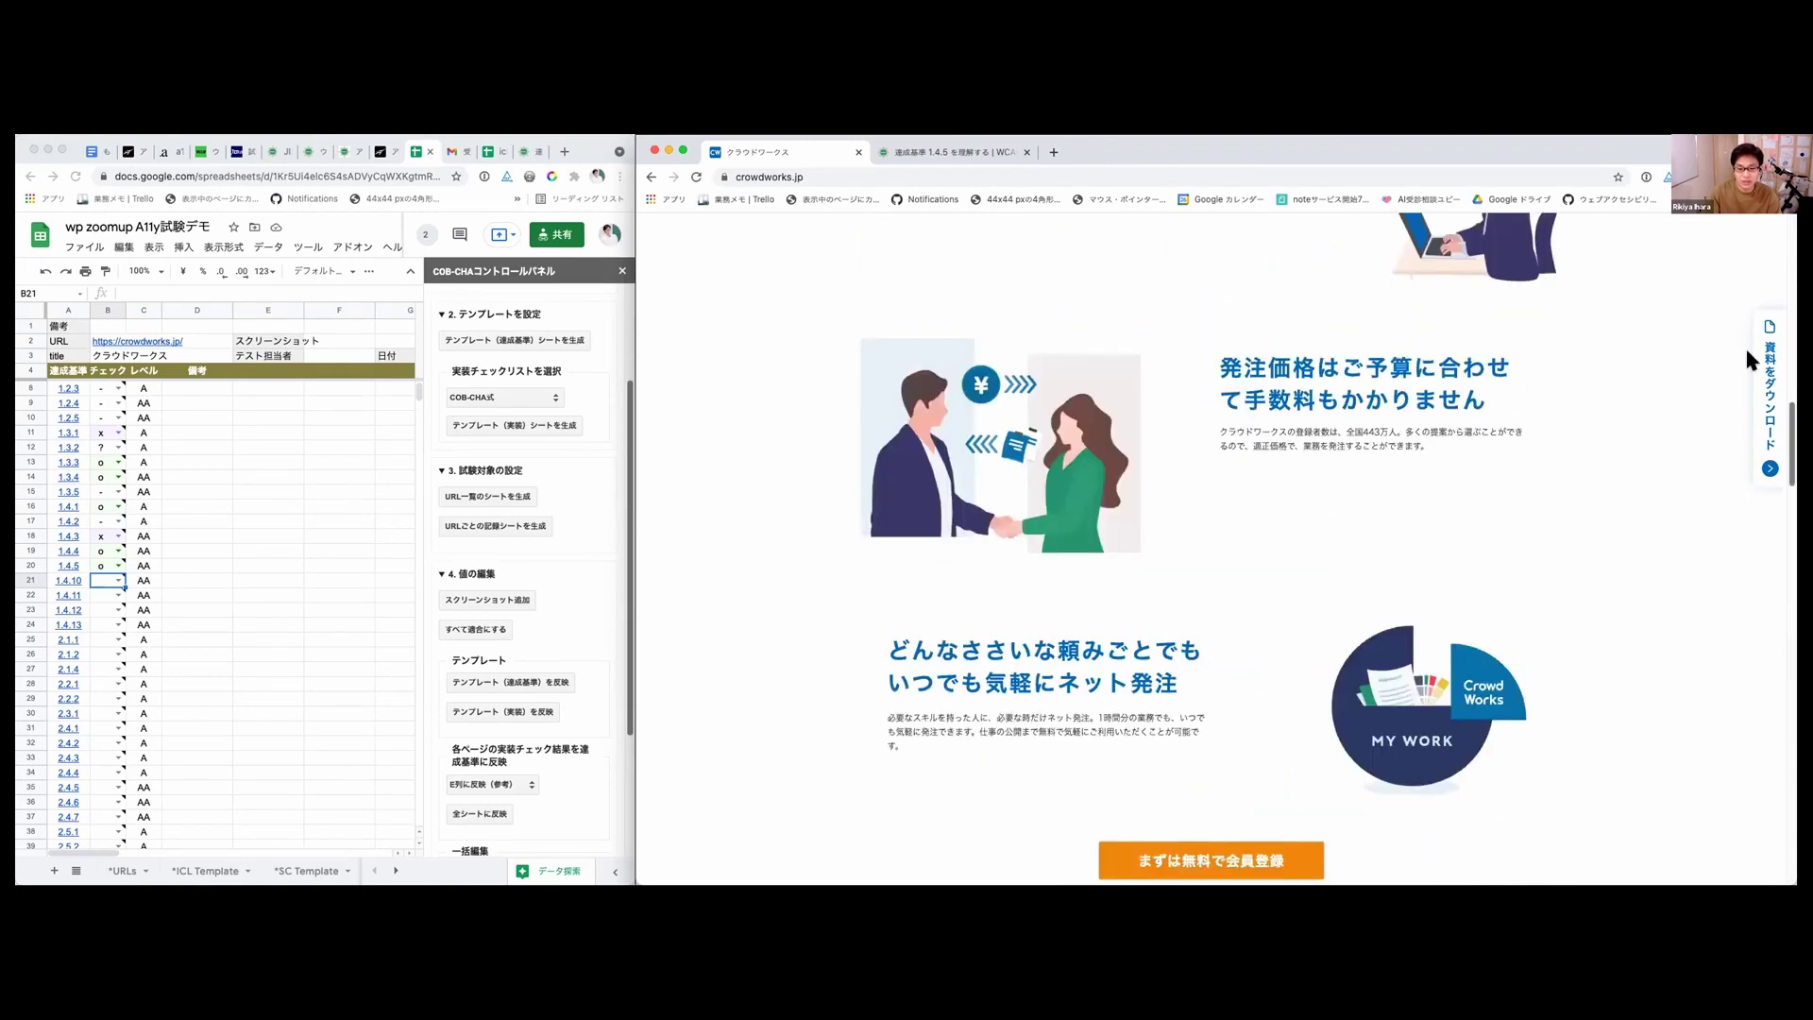
scroll(1742, 246, "up", 15)
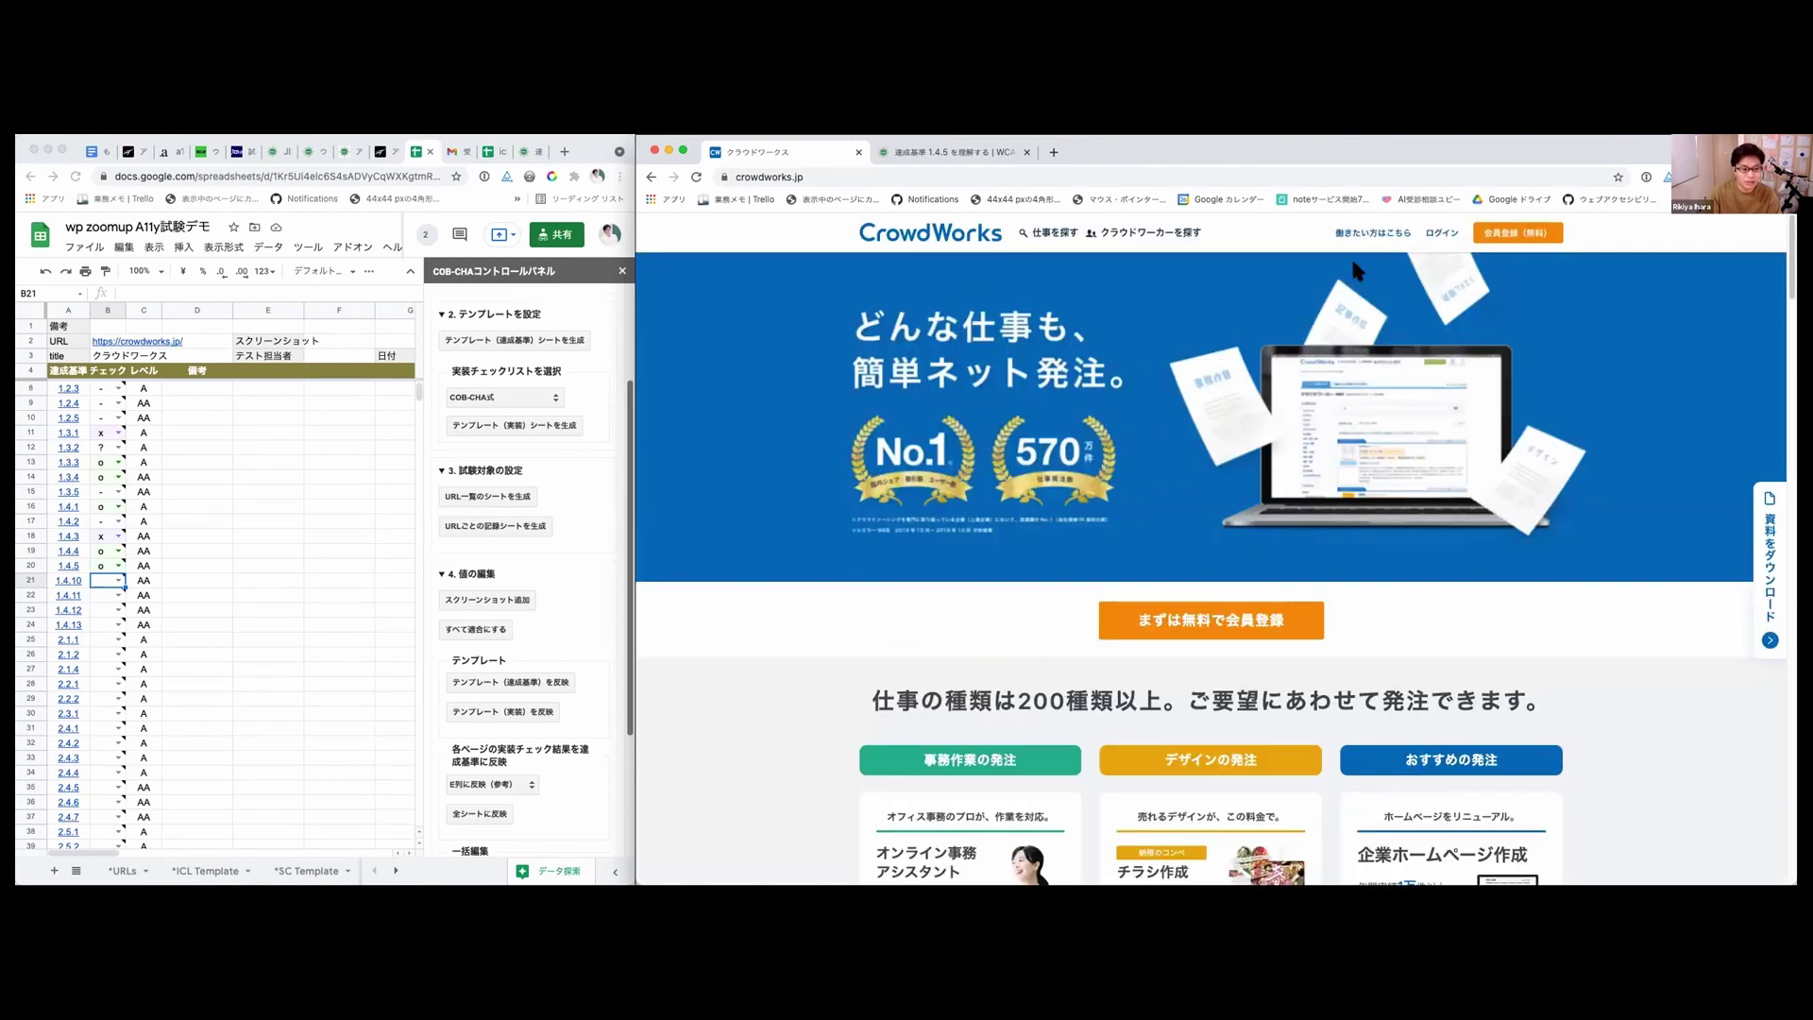
Step: Mark success criterion 1.4.10 (リフロー) as "?" in the check column
left_click(114, 581)
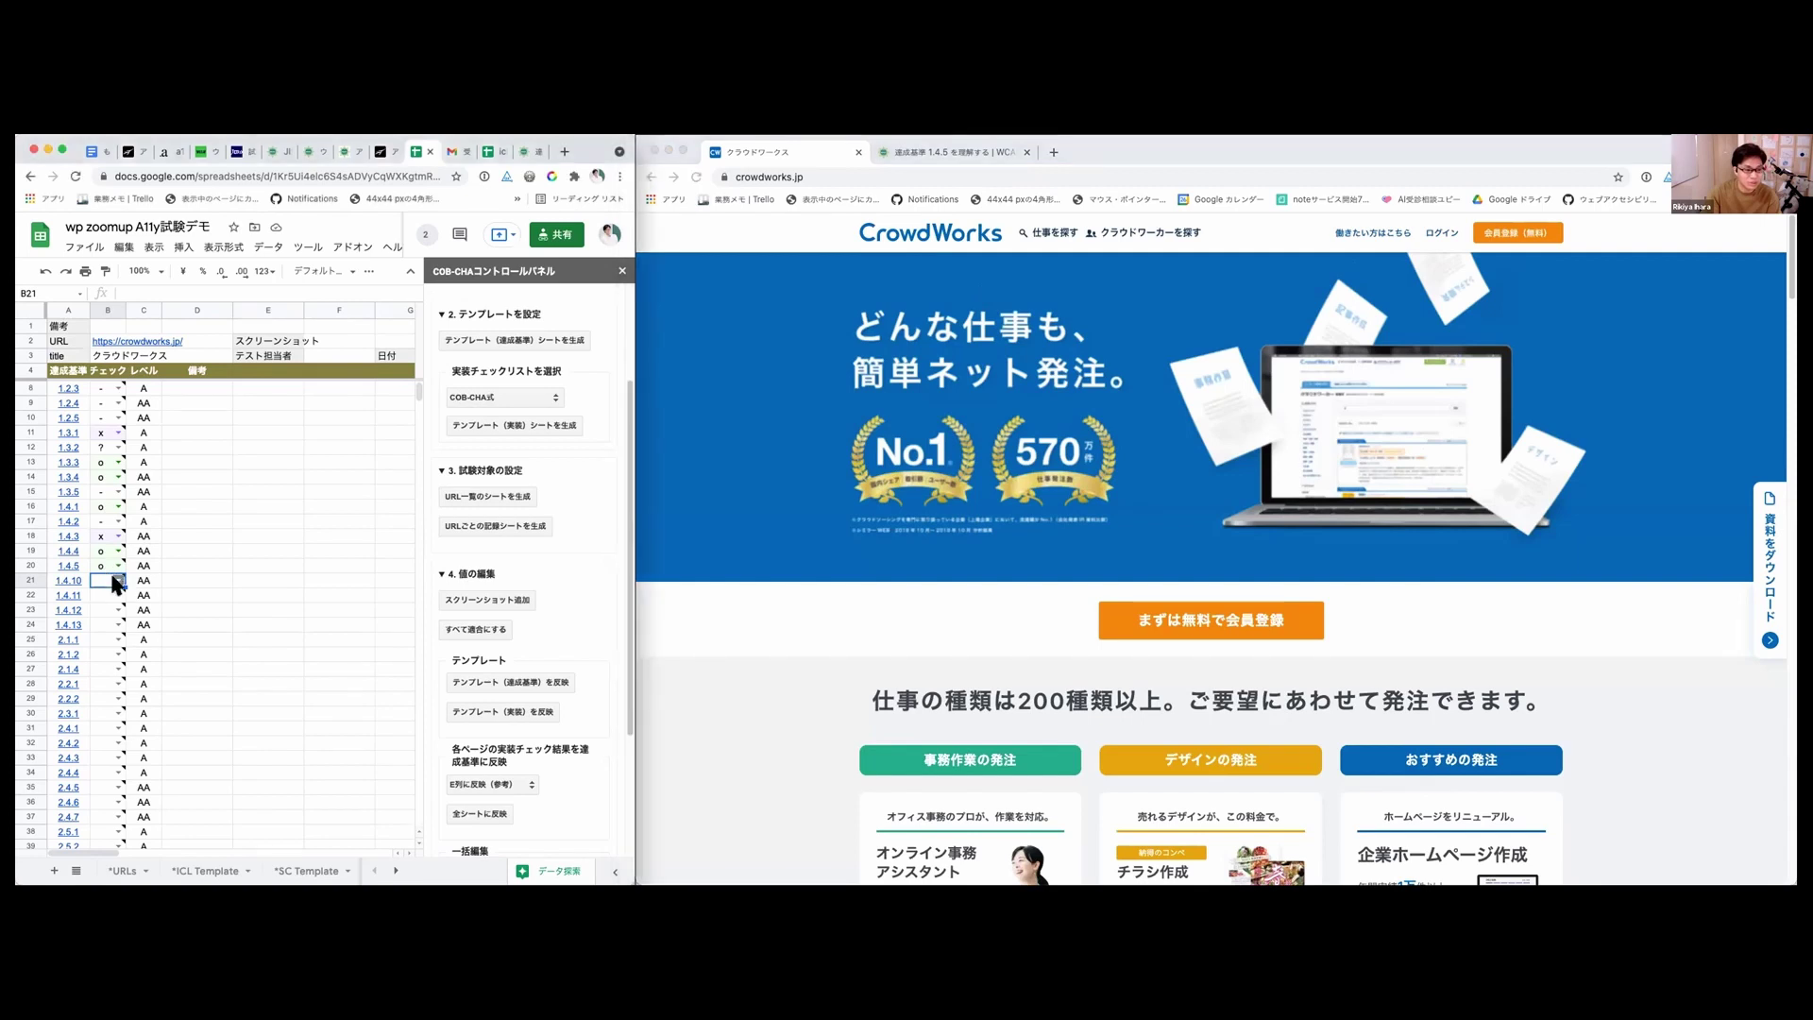
left_click(118, 581)
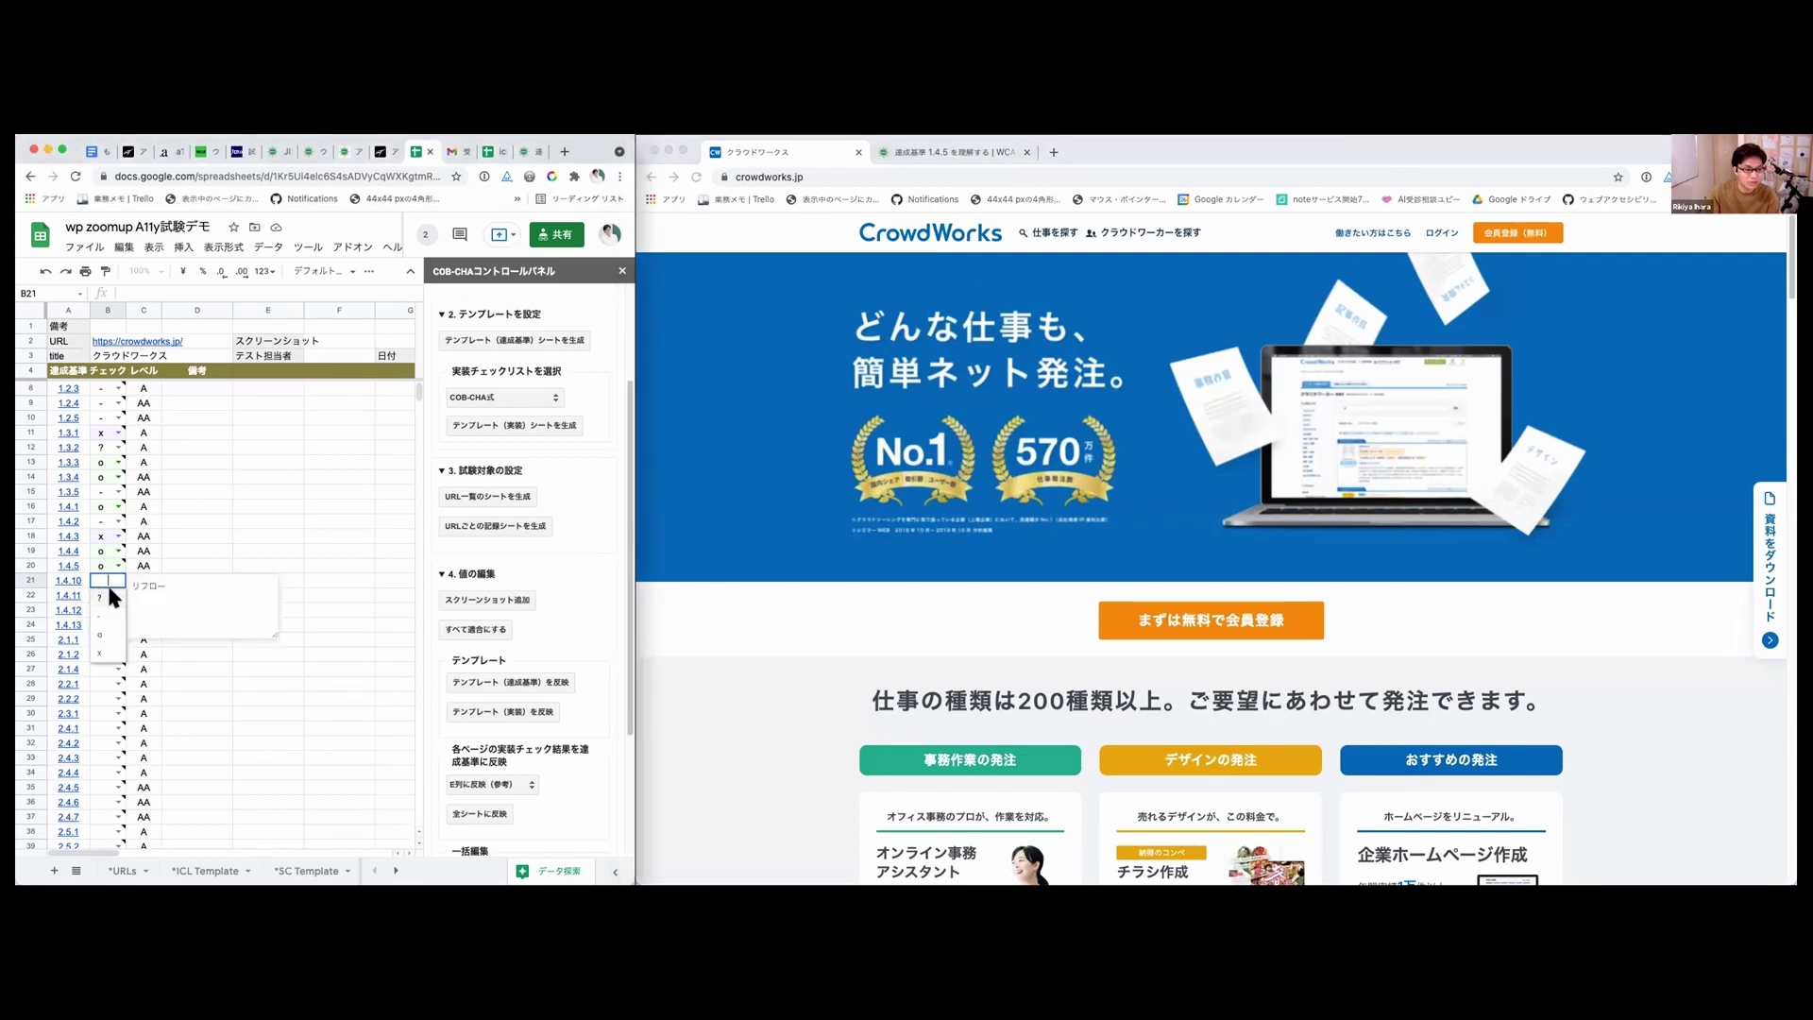
key("Return")
key("Up")
key("Up")
key("Right")
key("Right")
key("Right")
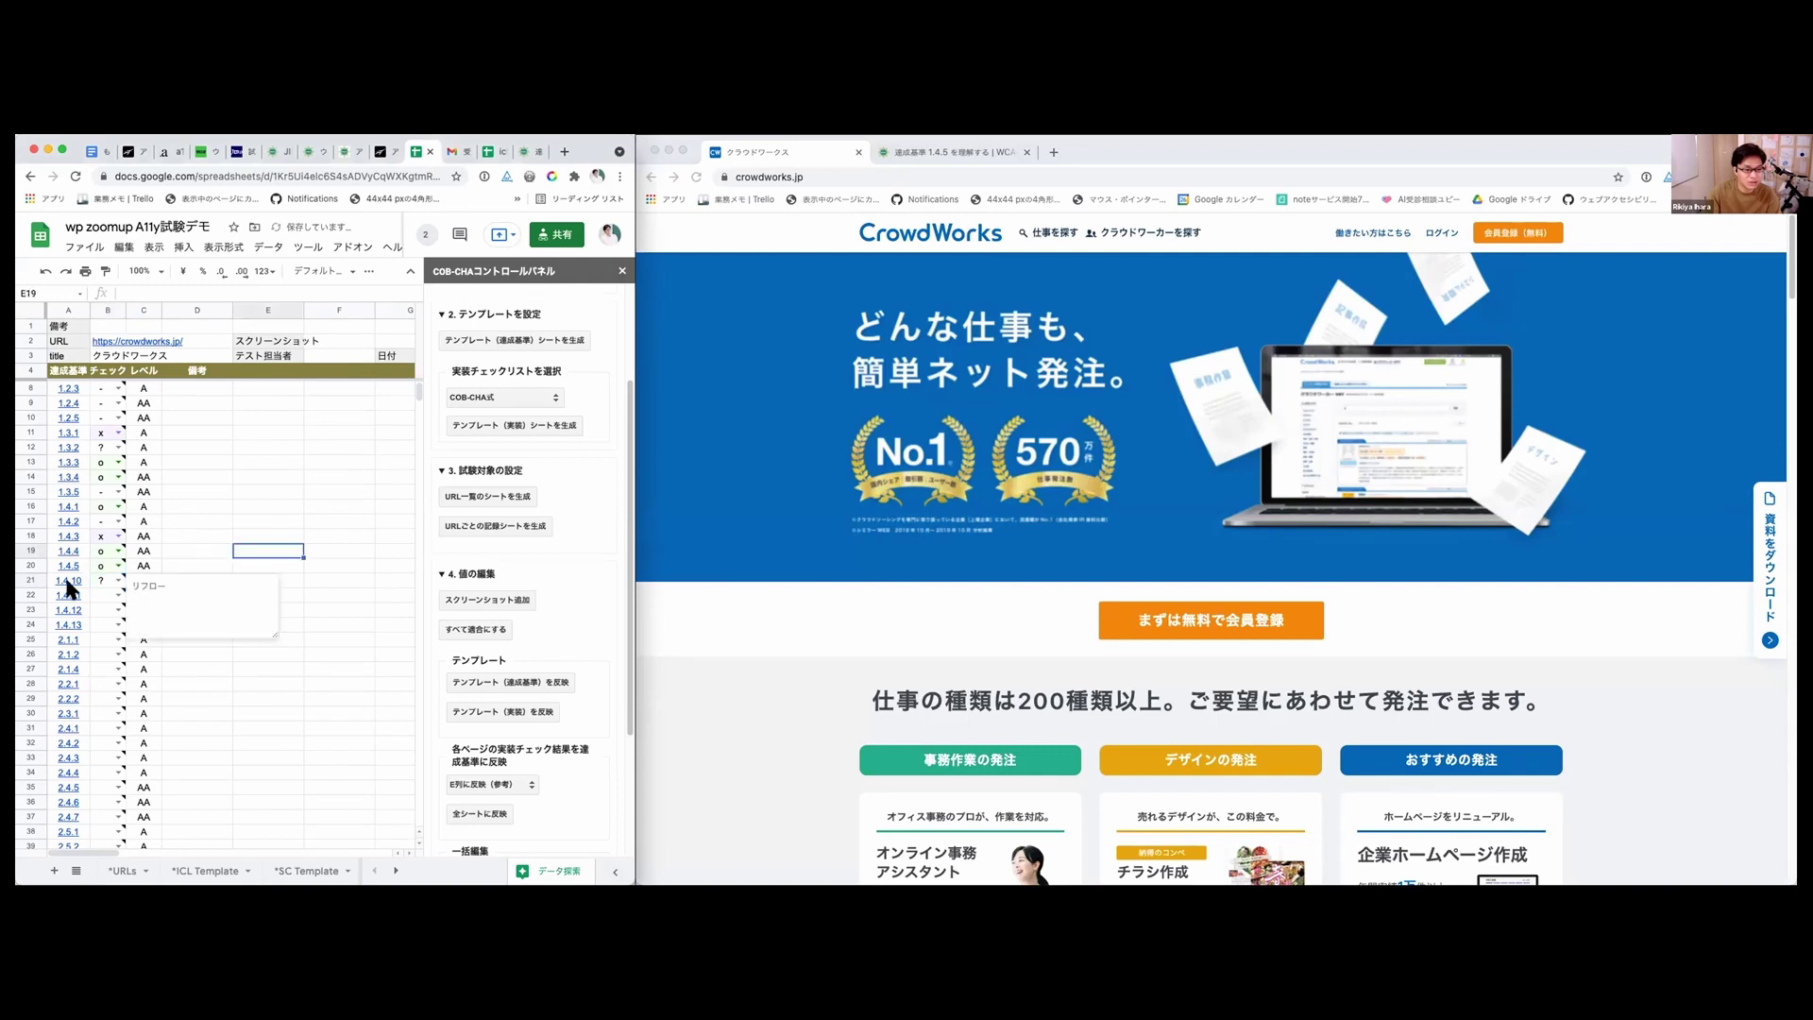
Step: Look through the remaining unchecked criteria in the test sheet and check the note for criterion 1.4.12
left_click(147, 564)
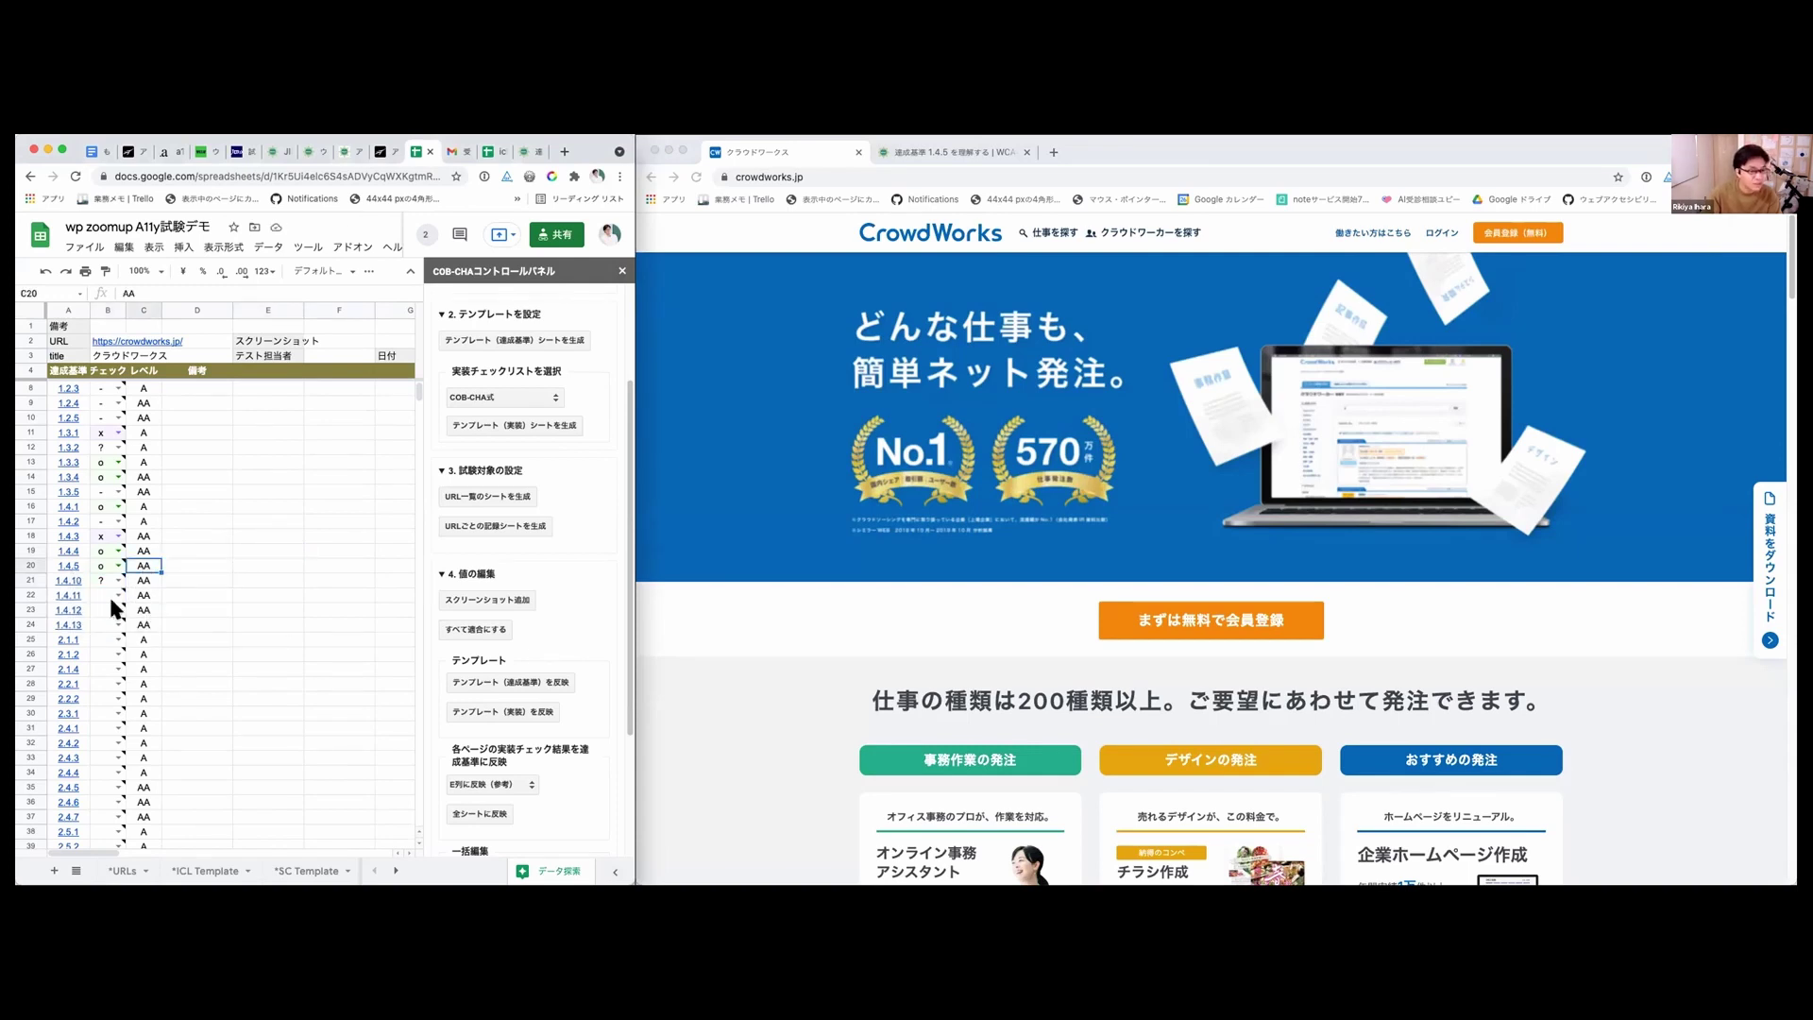
mouse_move(110, 593)
scroll(110, 593, "down", 3)
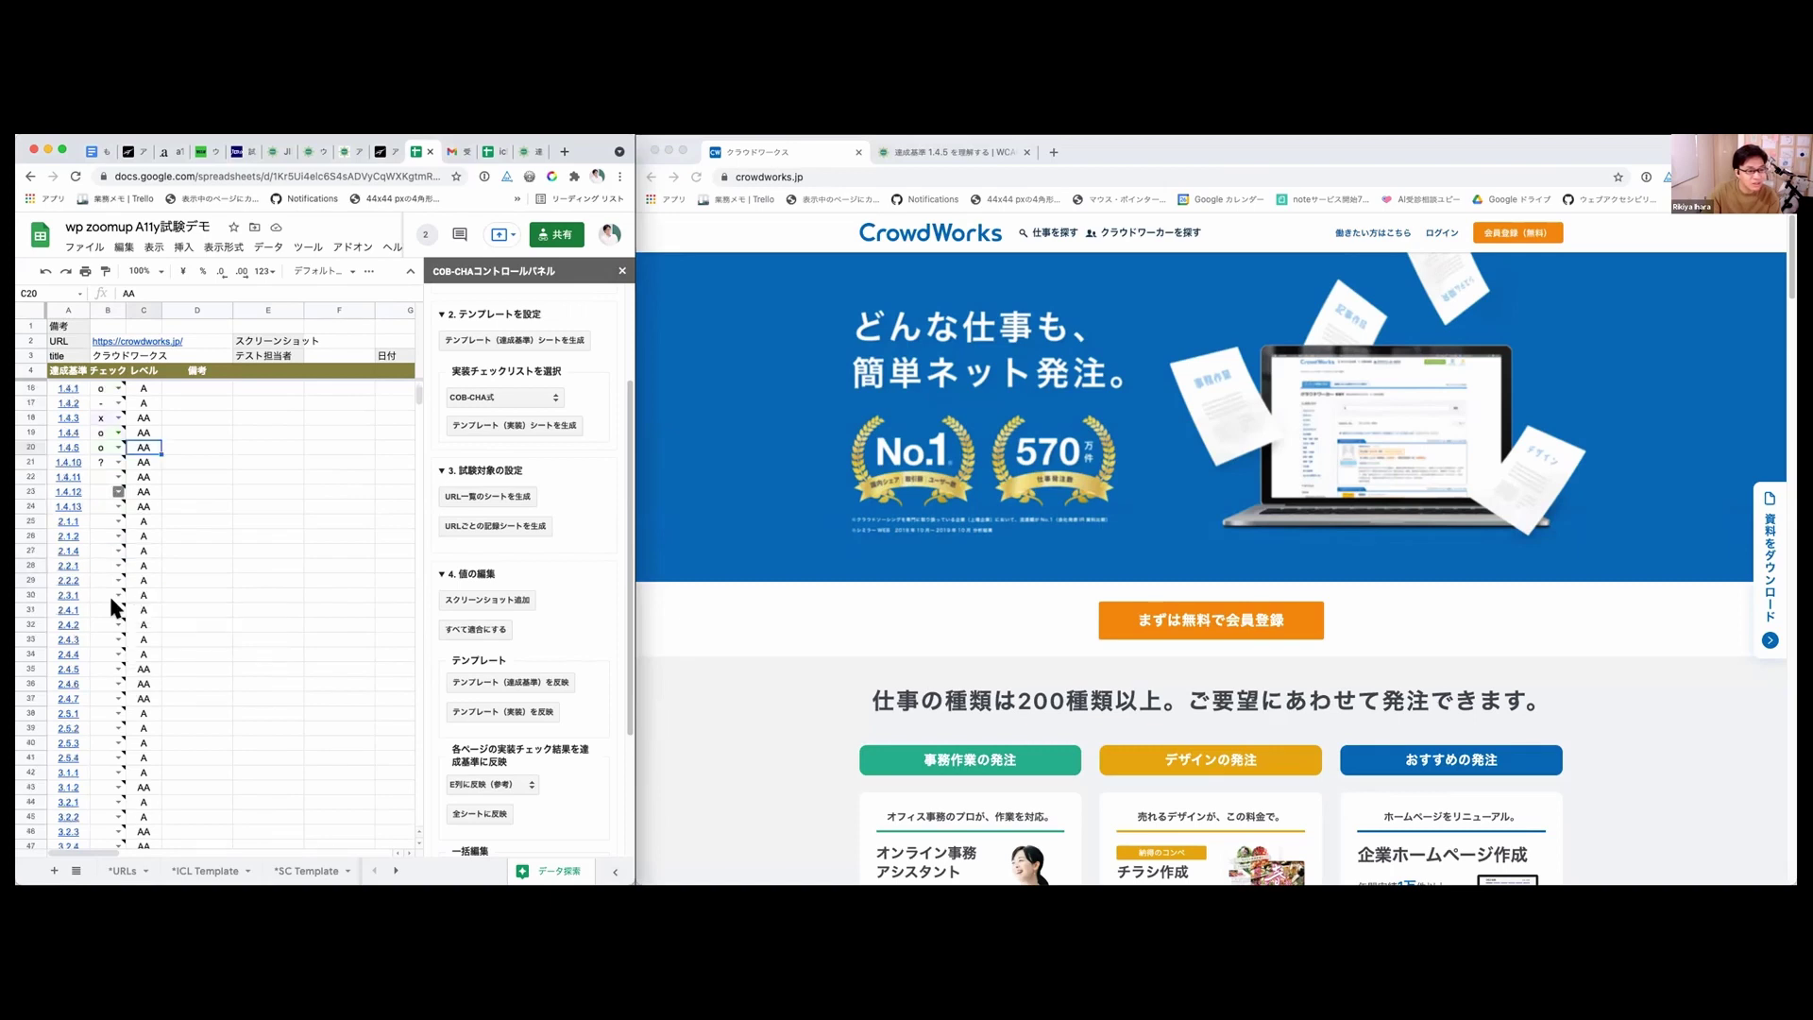
scroll(109, 593, "down", 3)
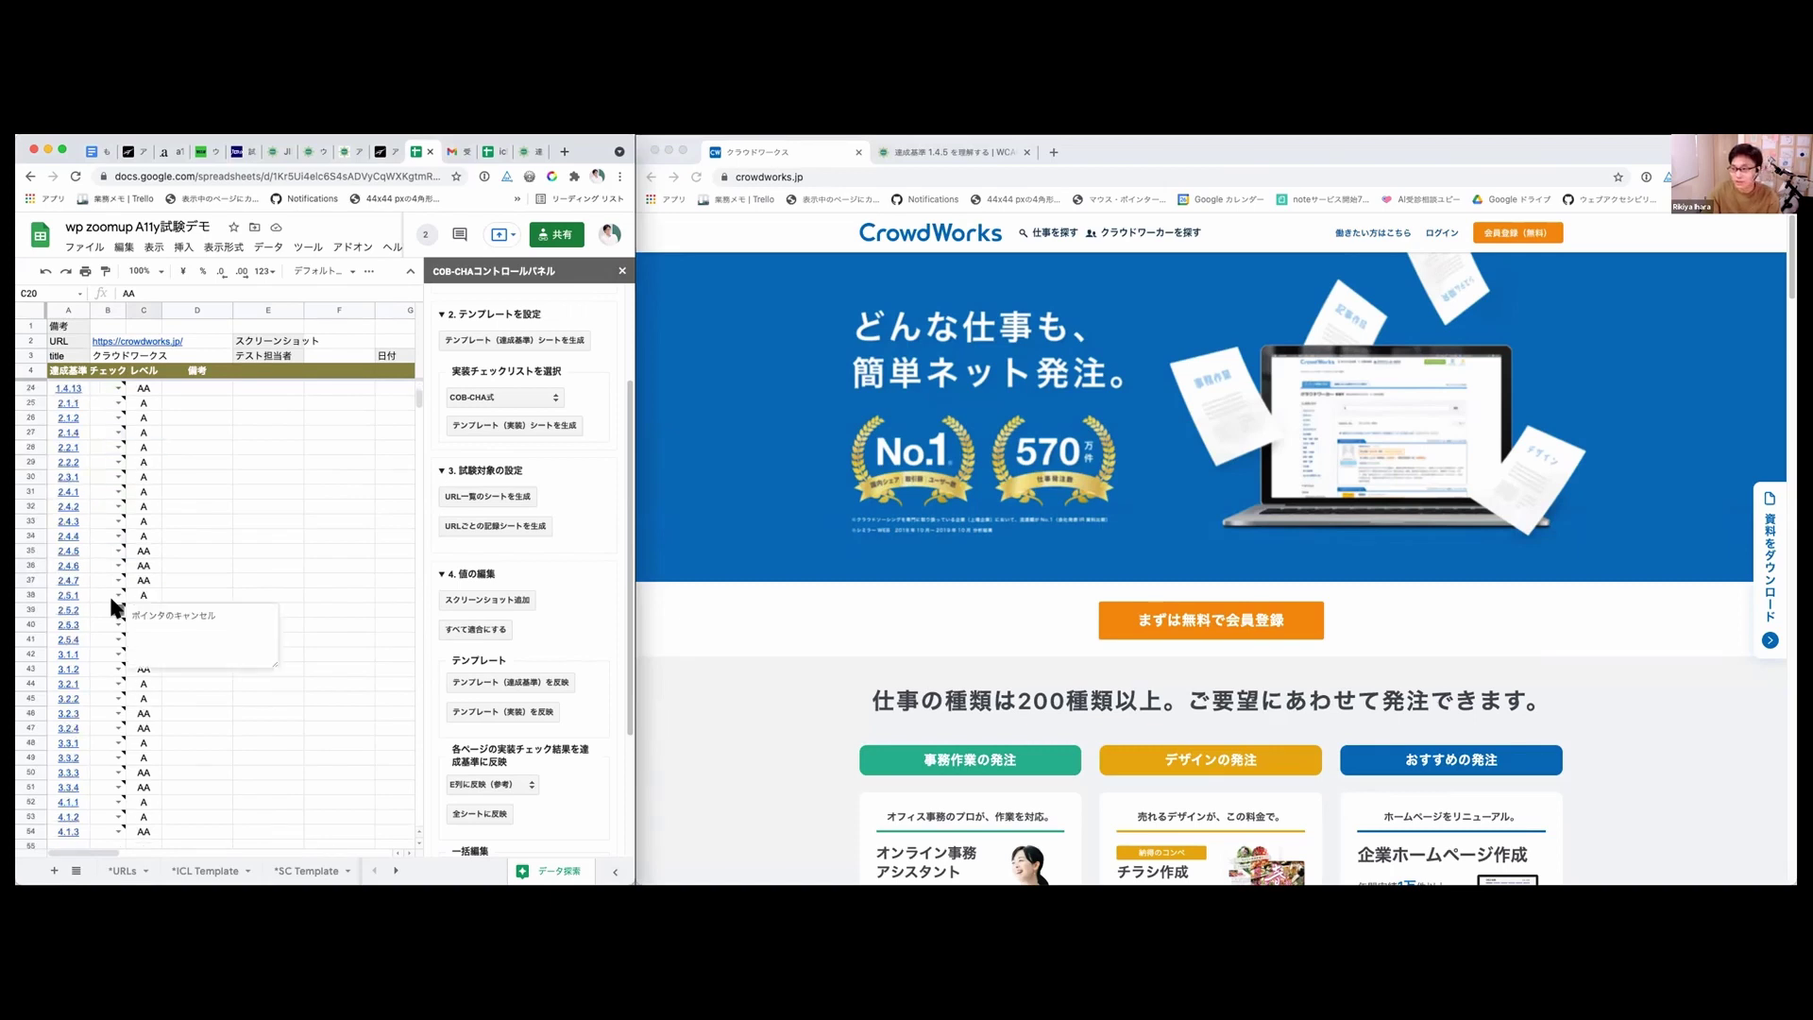
scroll(110, 593, "up", 3)
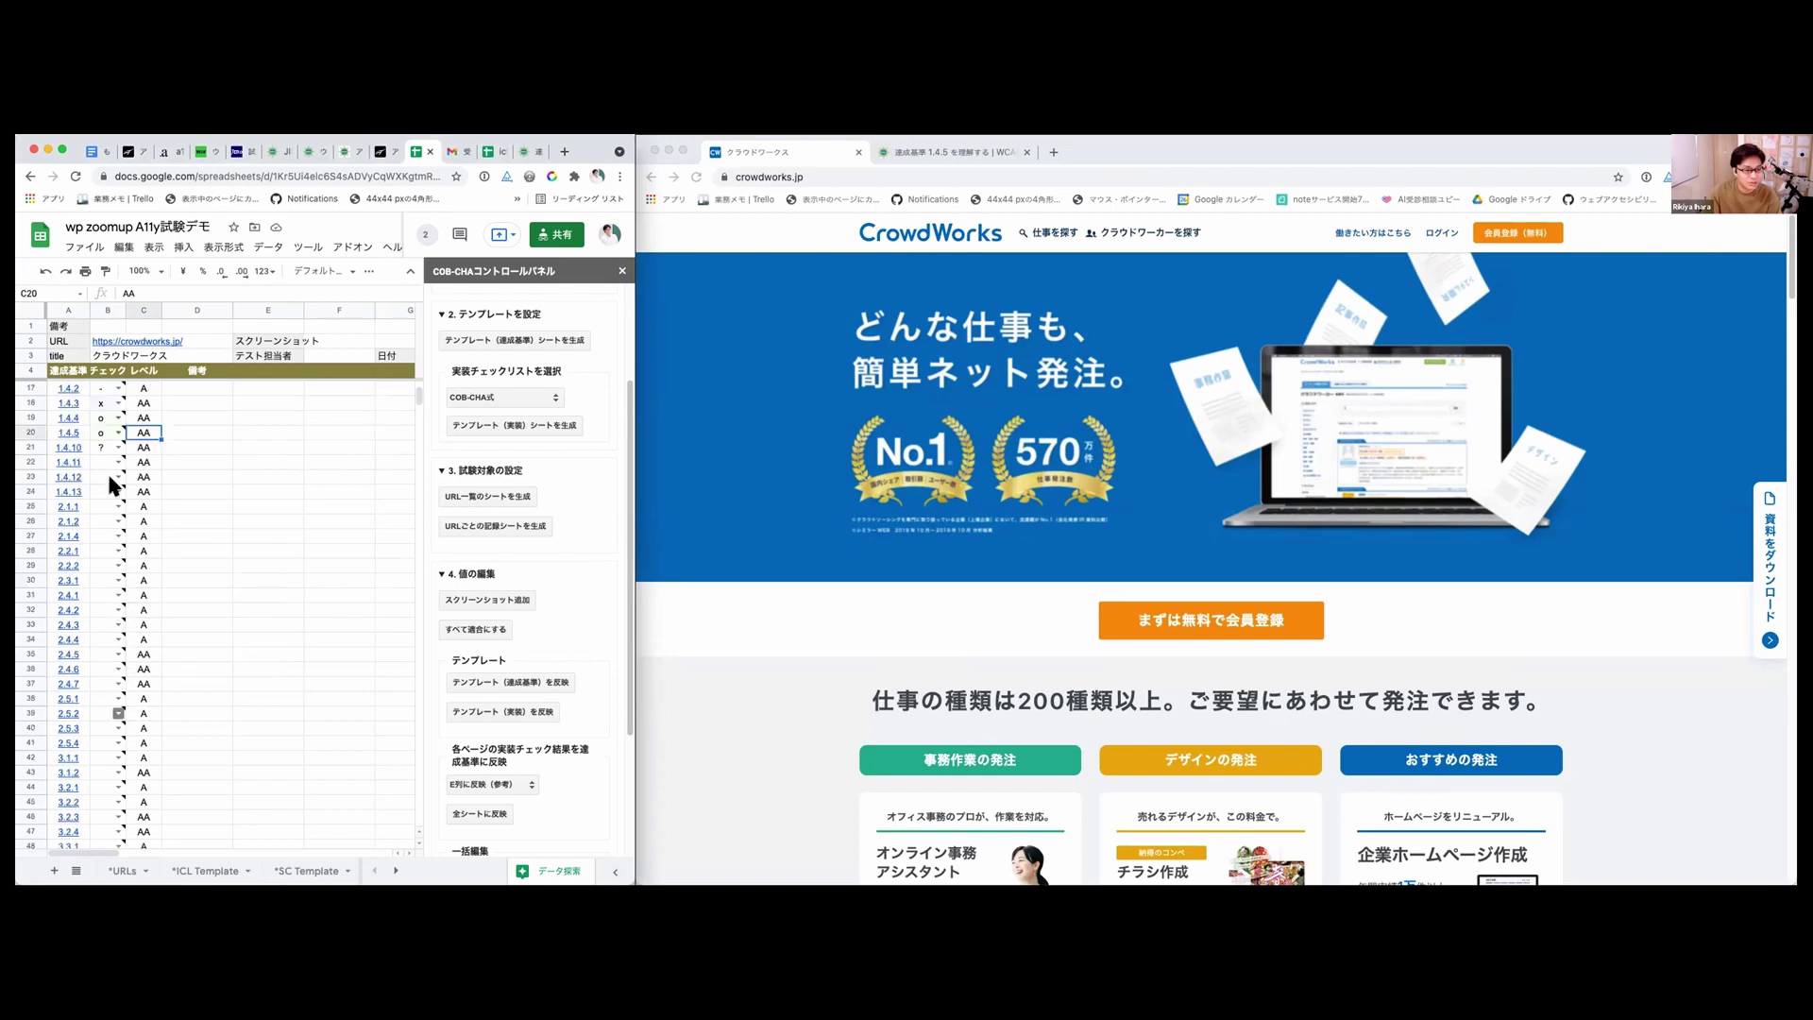
mouse_move(91, 470)
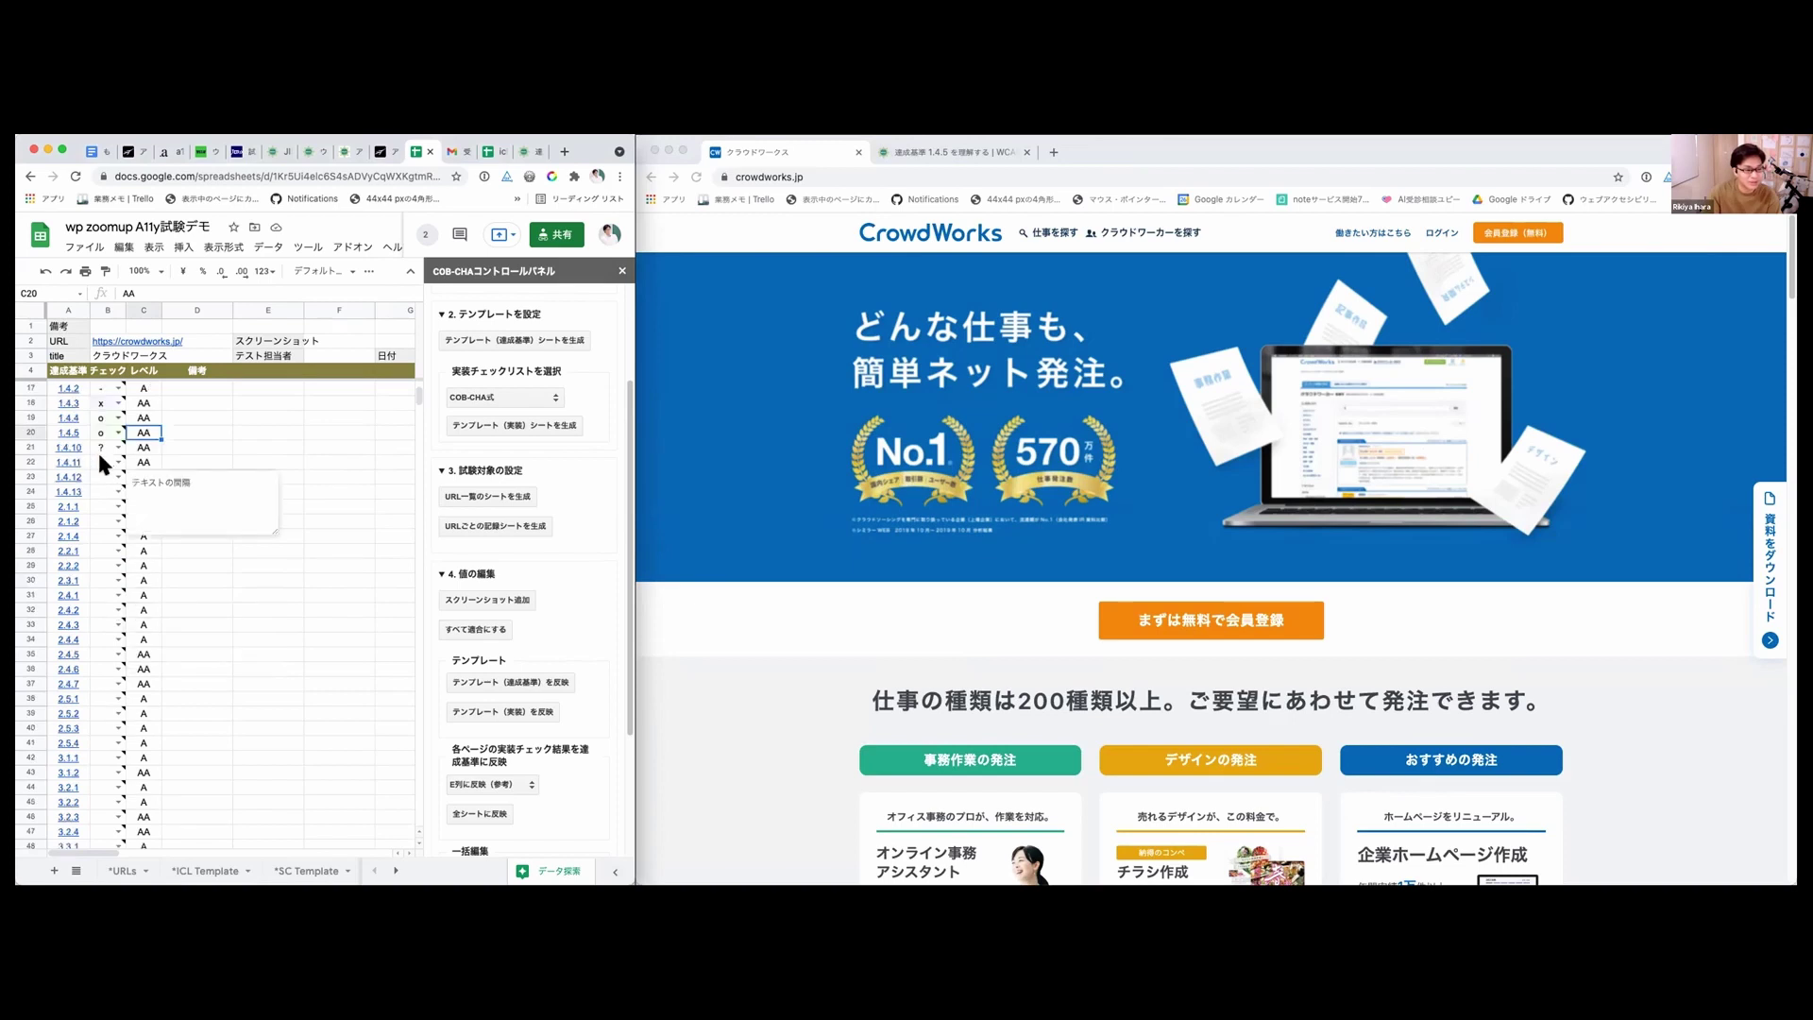
Step: Examine the crowdworks.jp page from the hero banner to the FAQ section for non-text contrast under success criterion 1.4.11
left_click(104, 461)
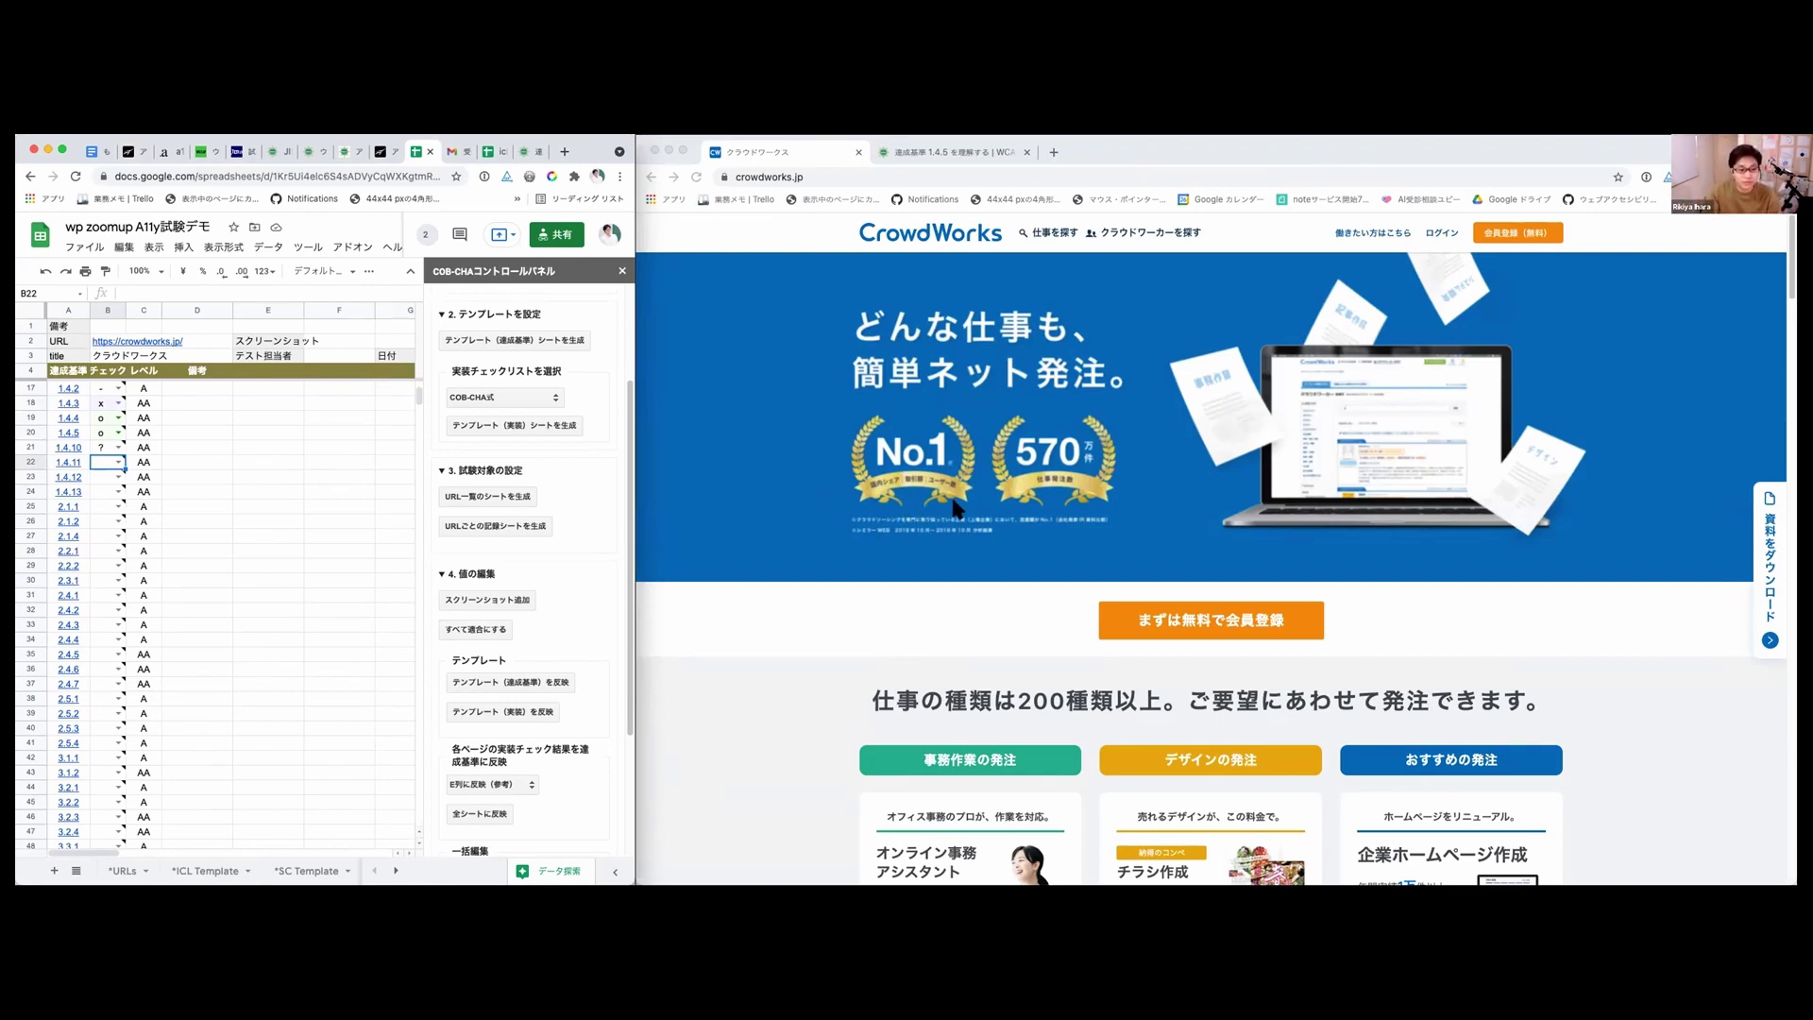
scroll(956, 510, "down", 1)
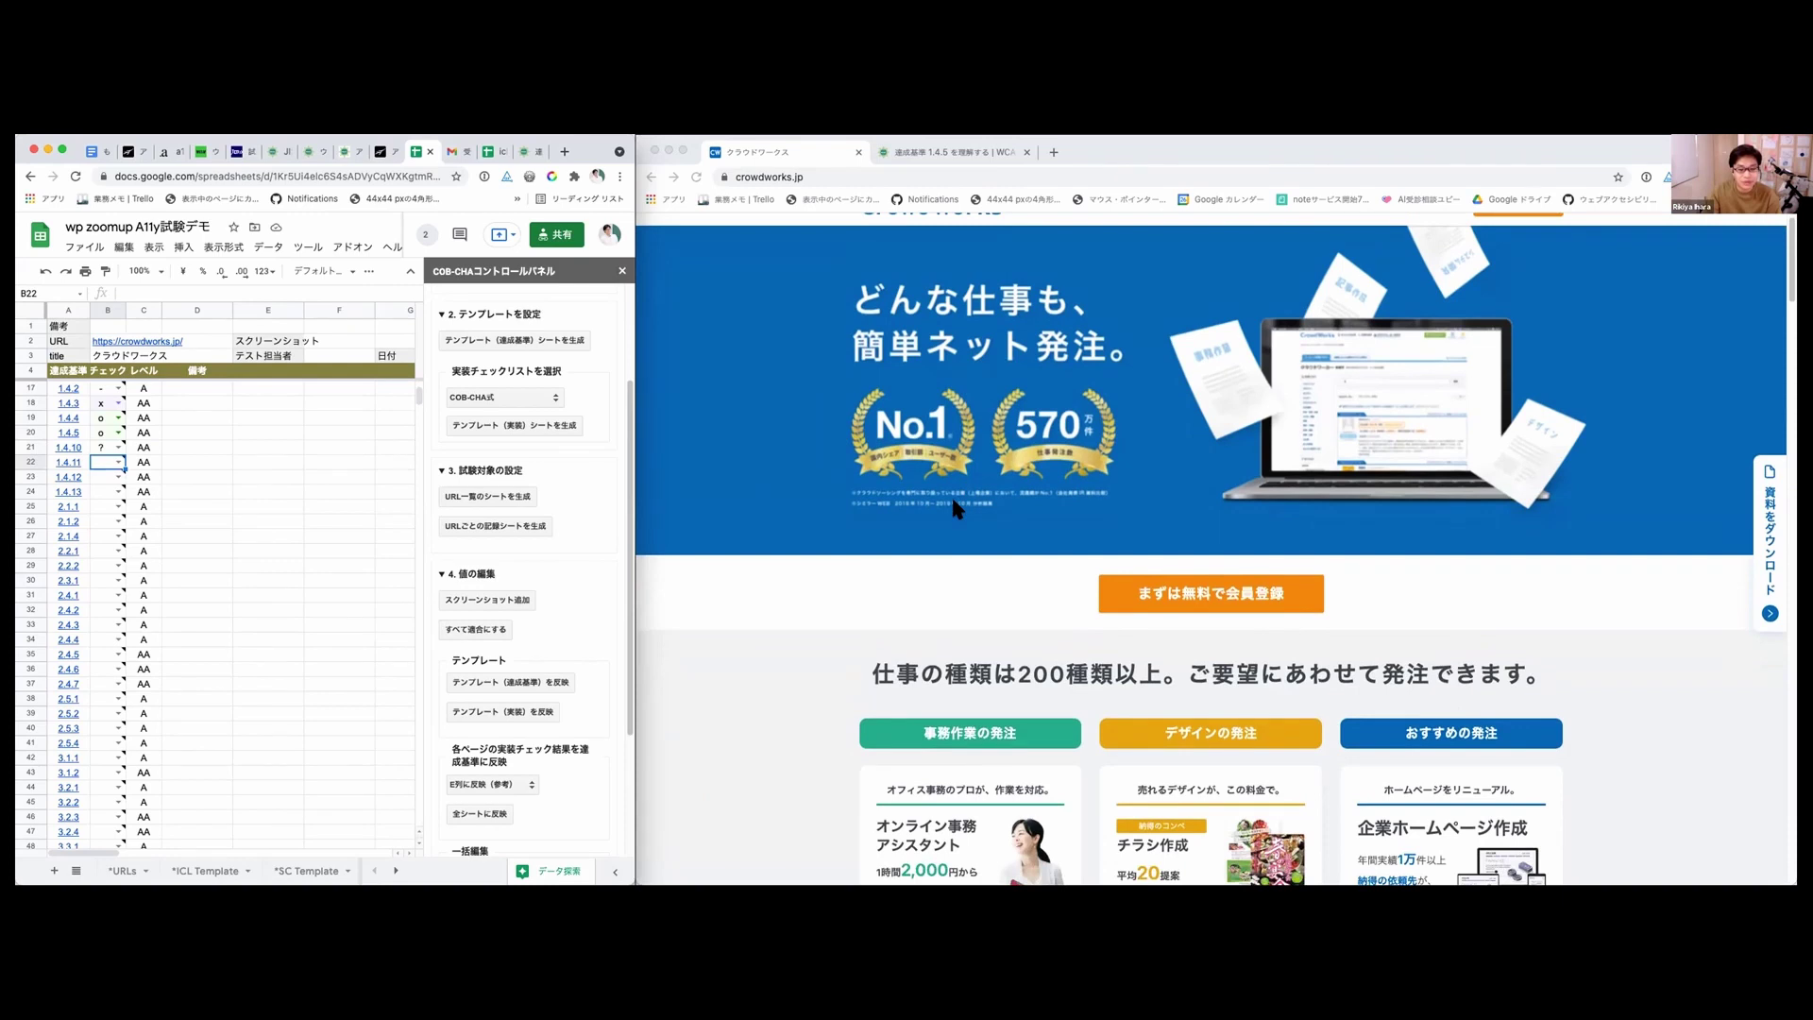
scroll(957, 508, "up", 1)
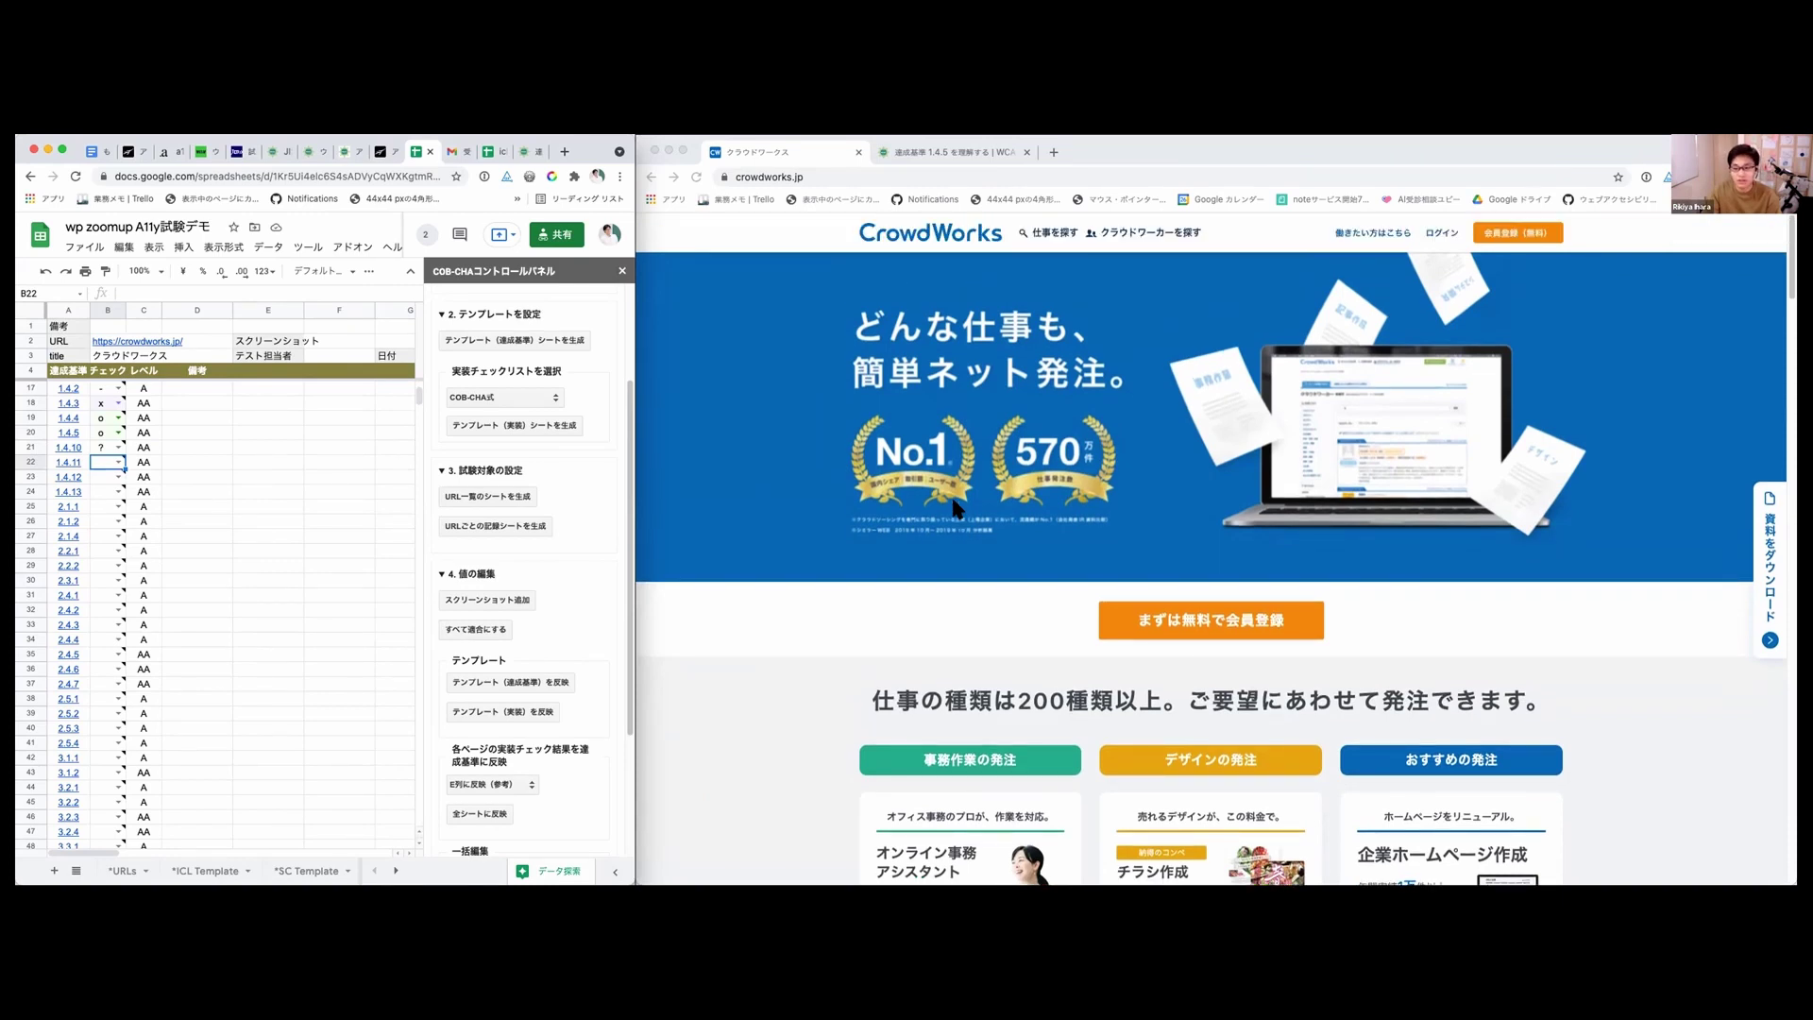
scroll(957, 510, "down", 1)
scroll(957, 510, "up", 1)
scroll(1451, 665, "down", 8)
scroll(1454, 676, "down", 20)
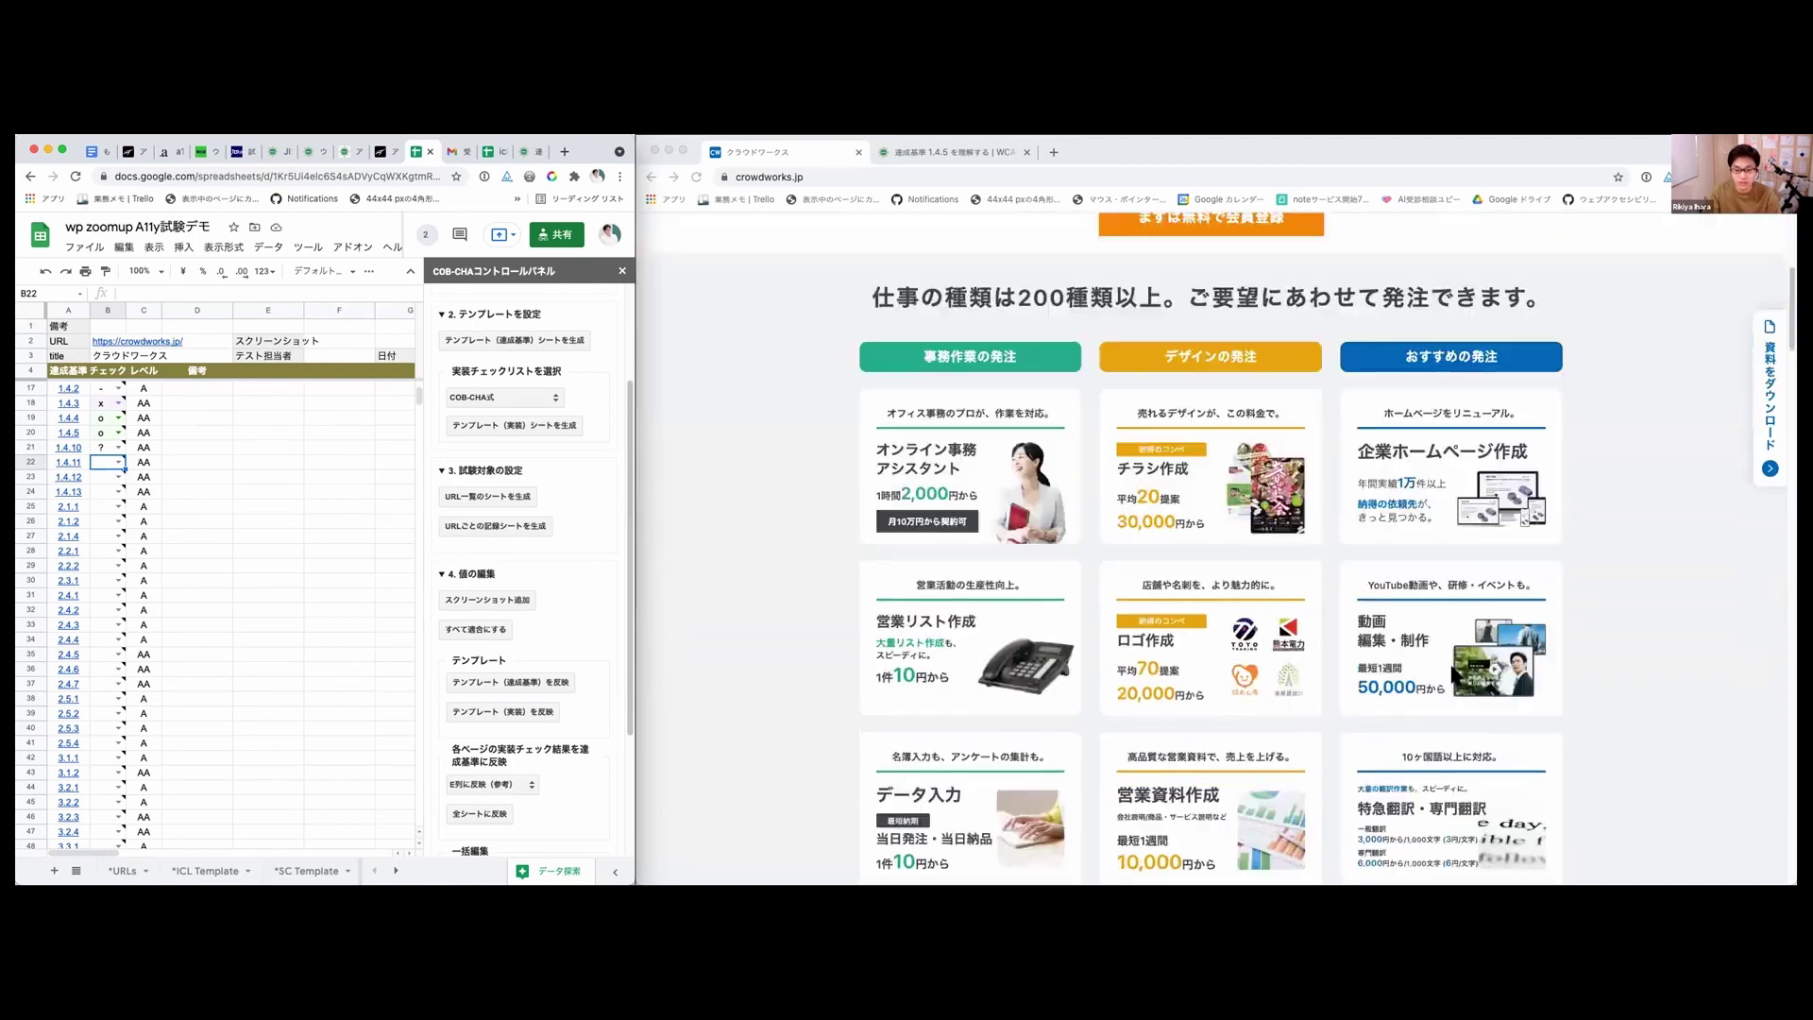
scroll(1452, 670, "down", 20)
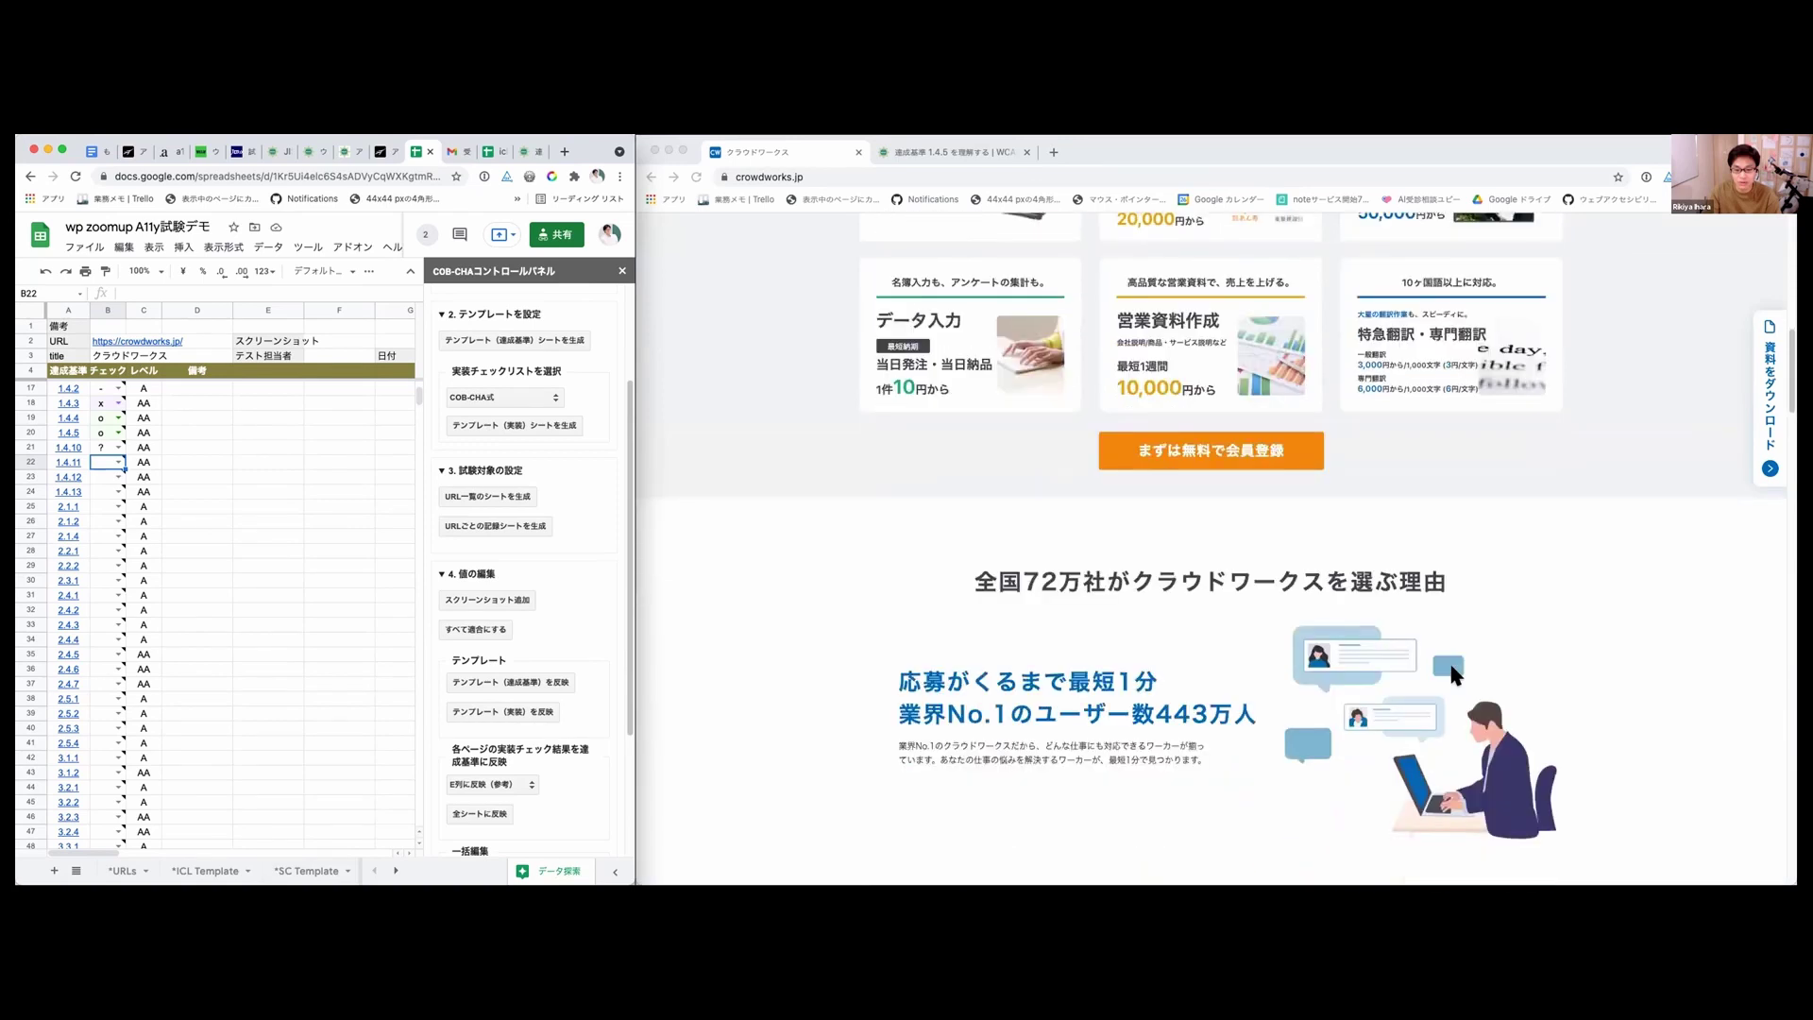
scroll(1452, 673, "down", 12)
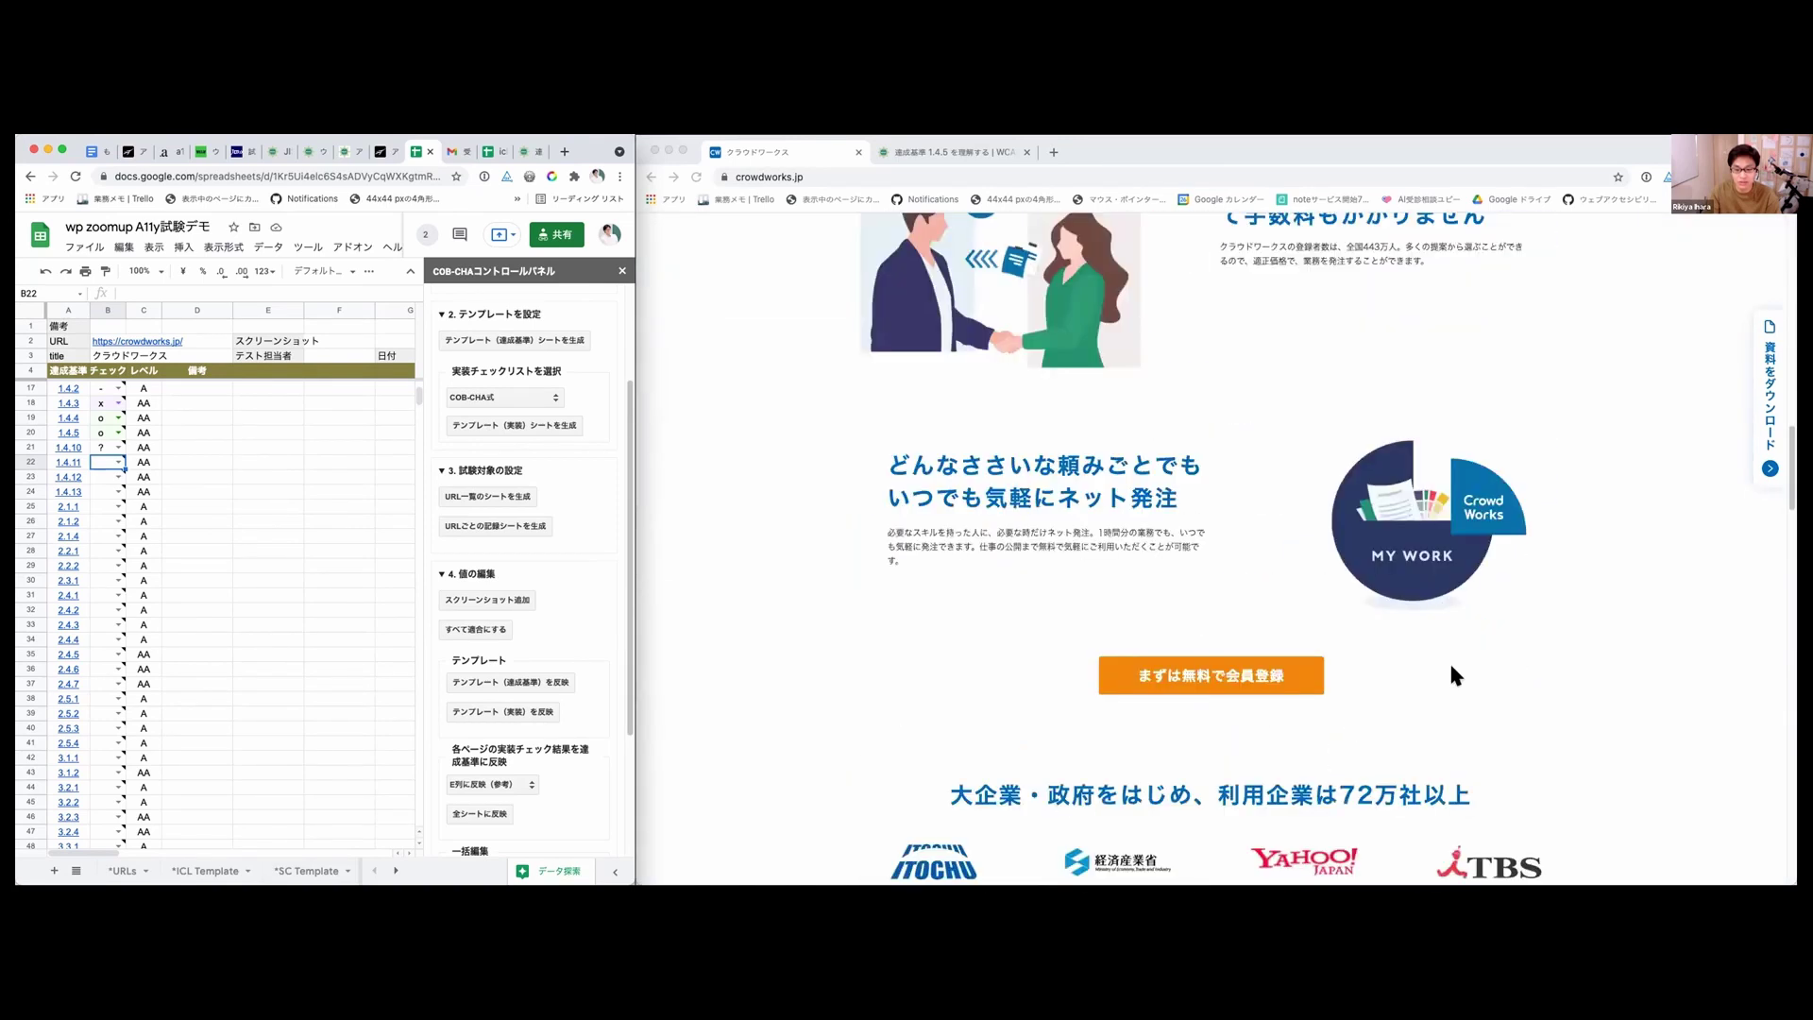
scroll(1451, 672, "down", 20)
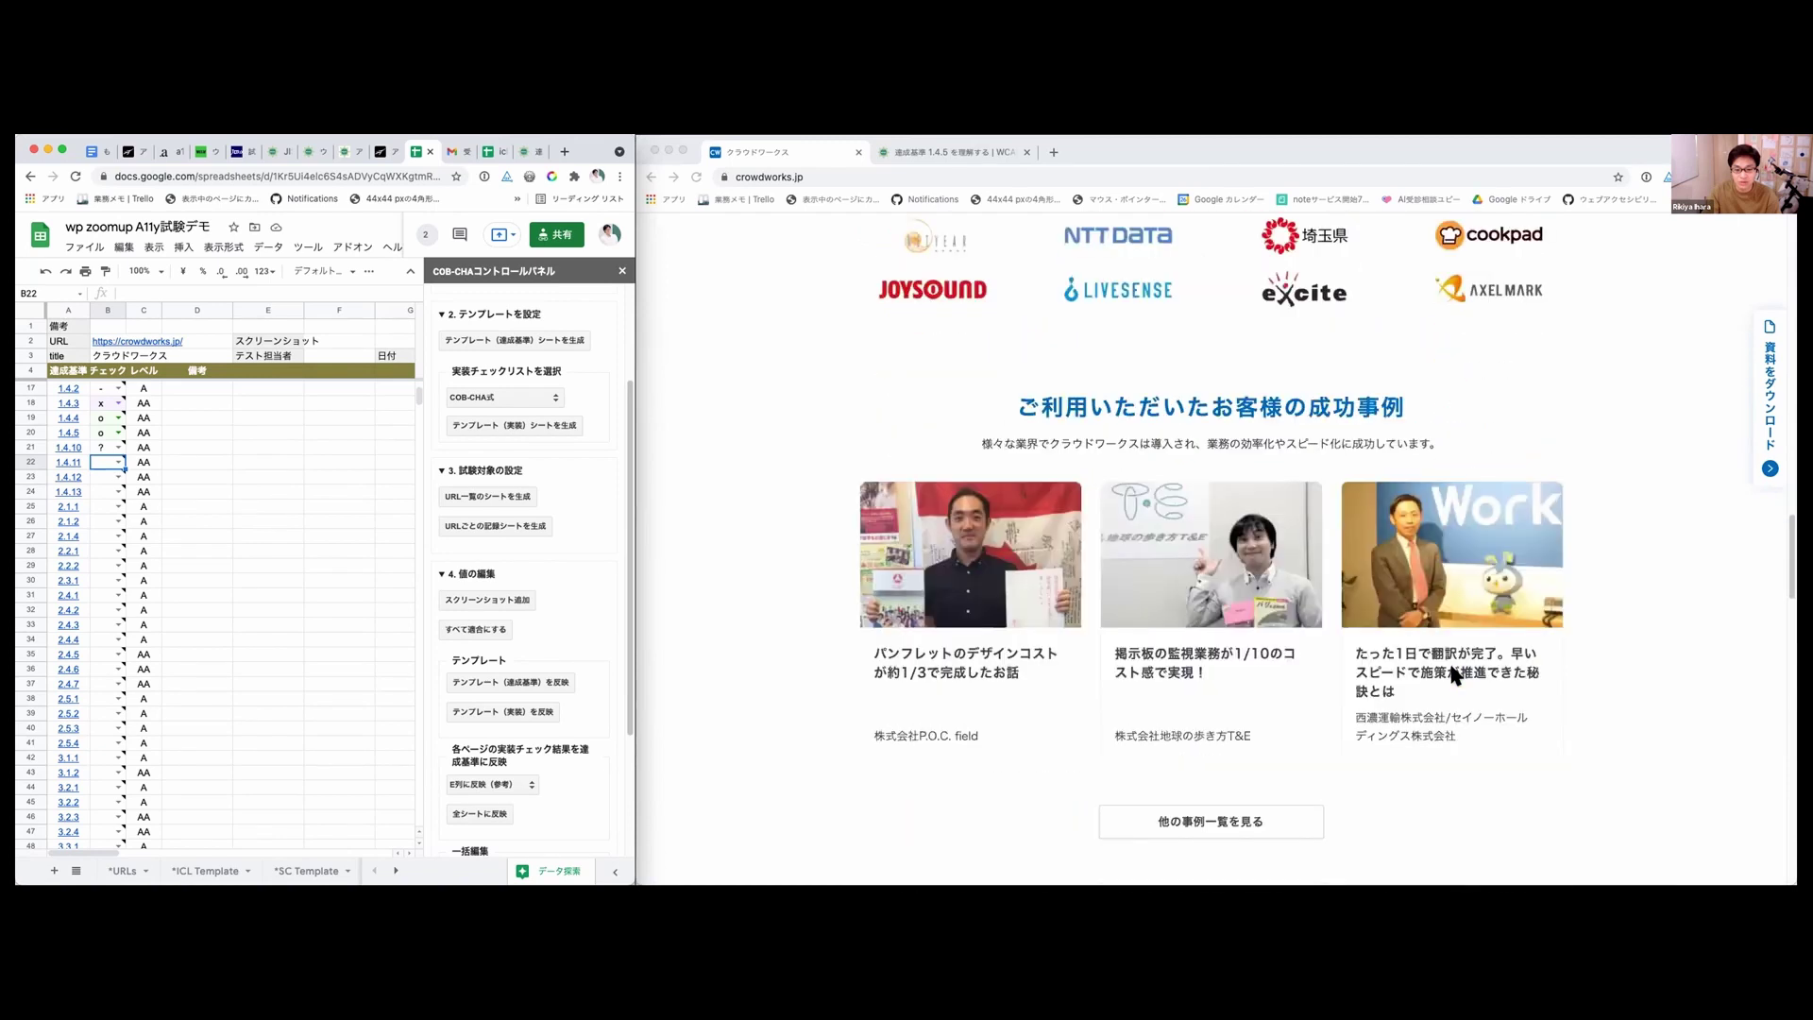
scroll(1449, 660, "up", 20)
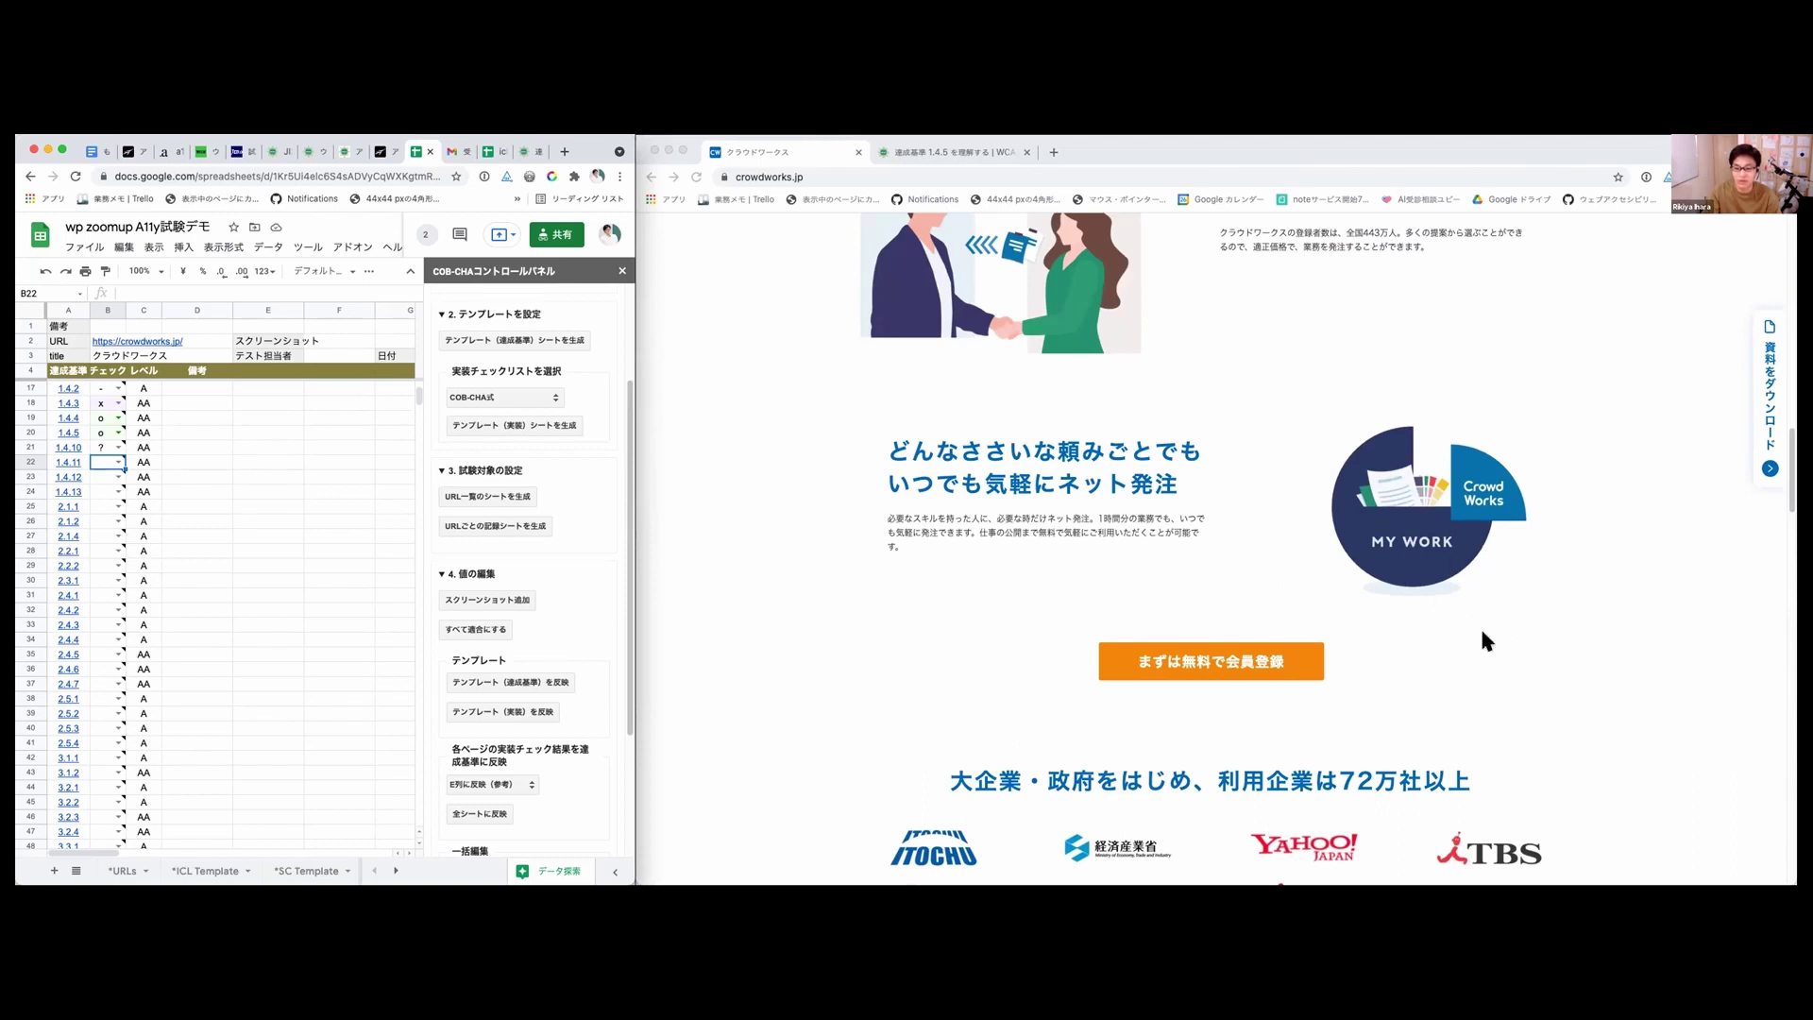
scroll(1455, 561, "down", 10)
scroll(1478, 585, "down", 8)
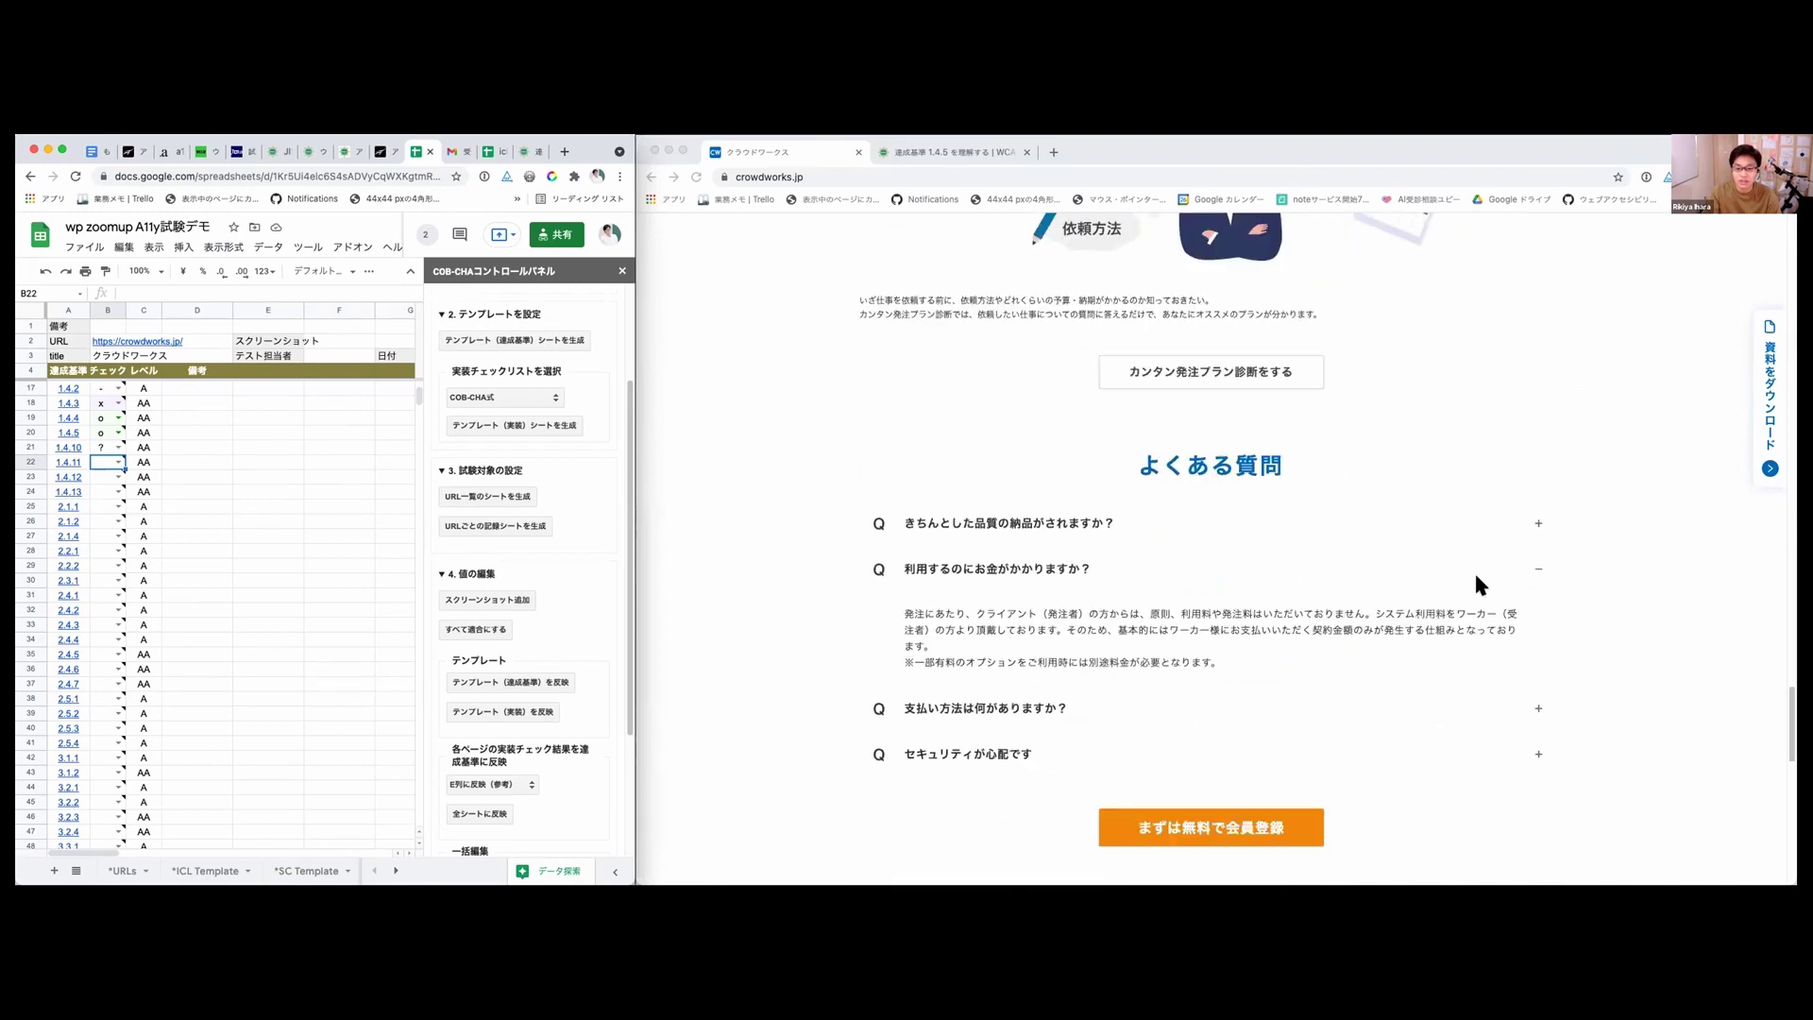
scroll(1476, 577, "up", 2)
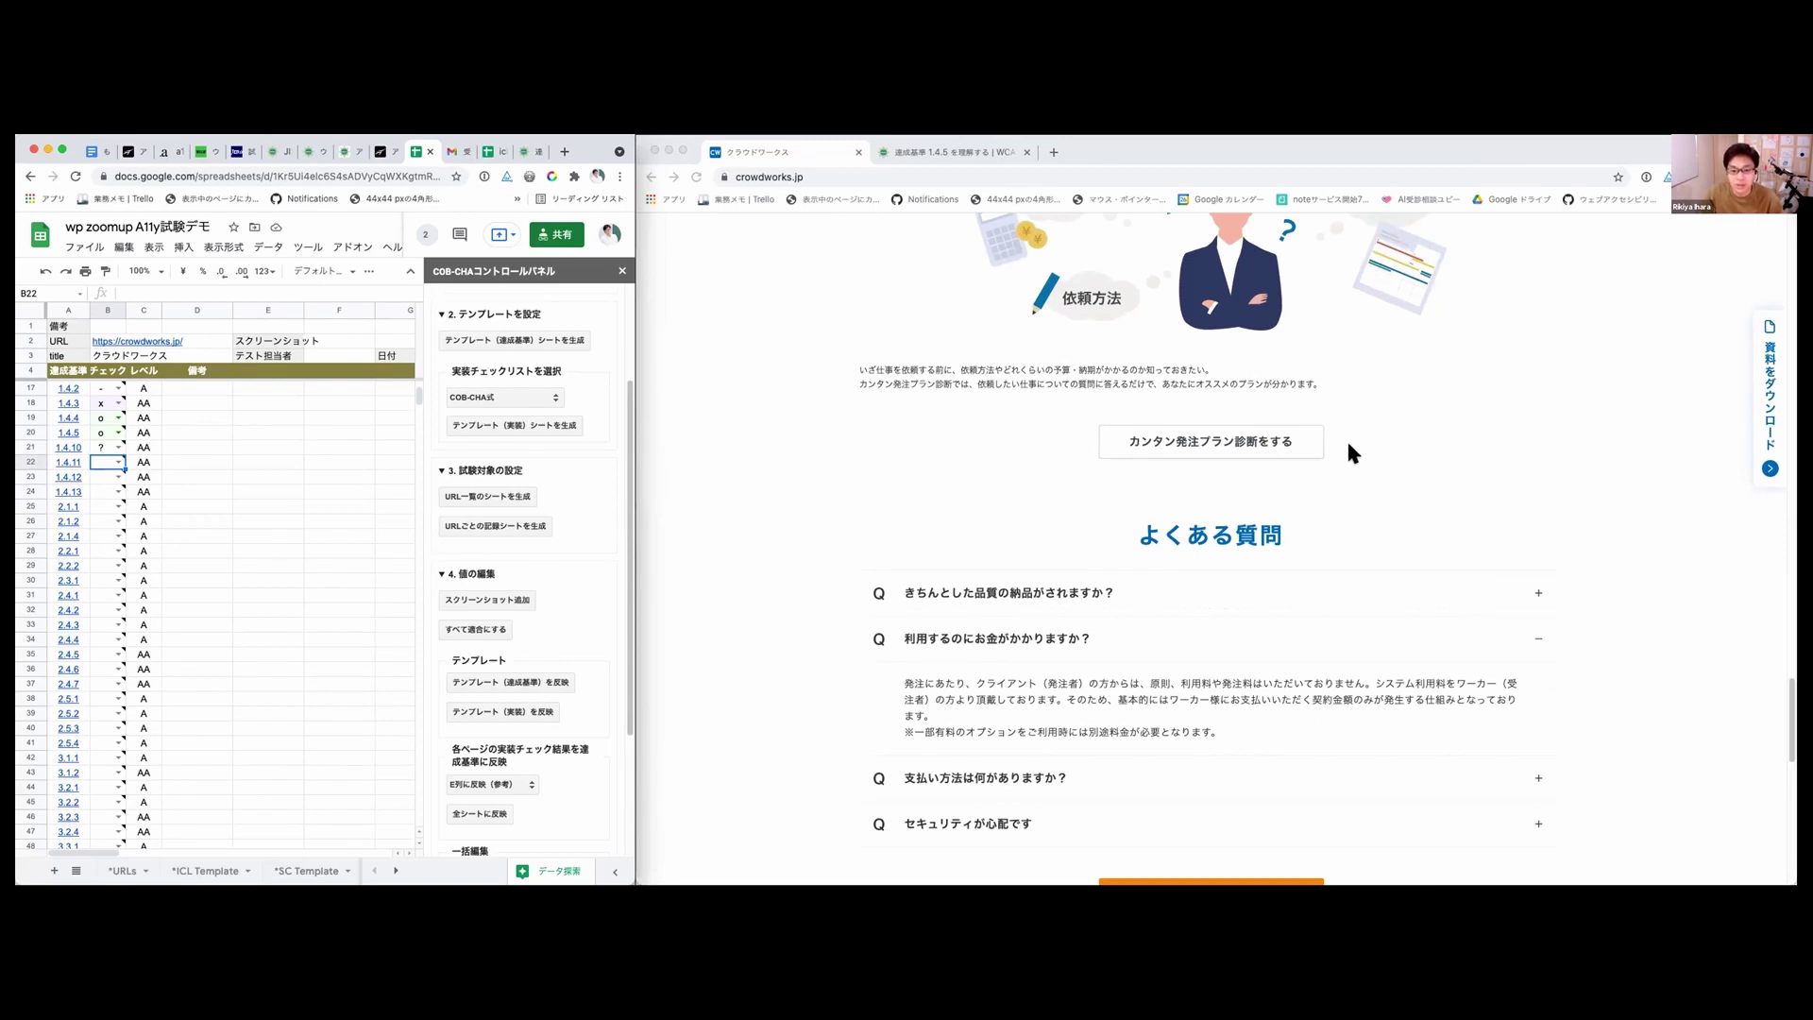
key("super+alt+i")
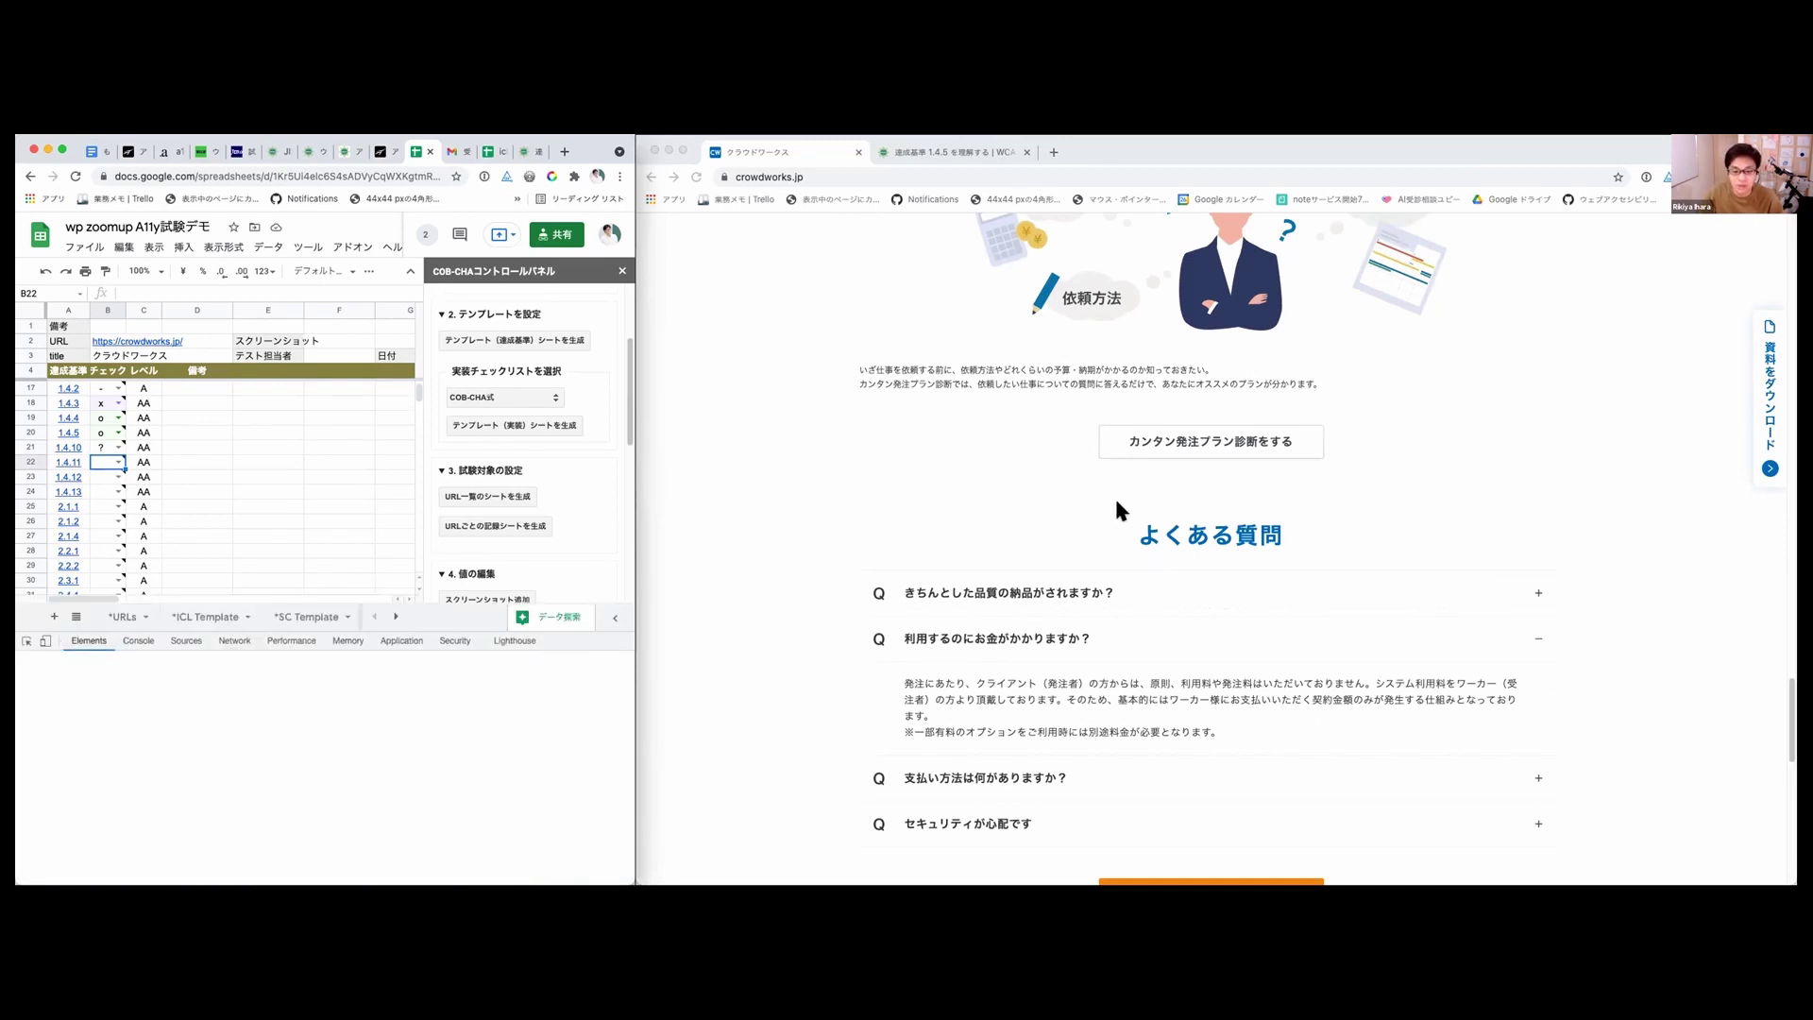
left_click(1037, 511)
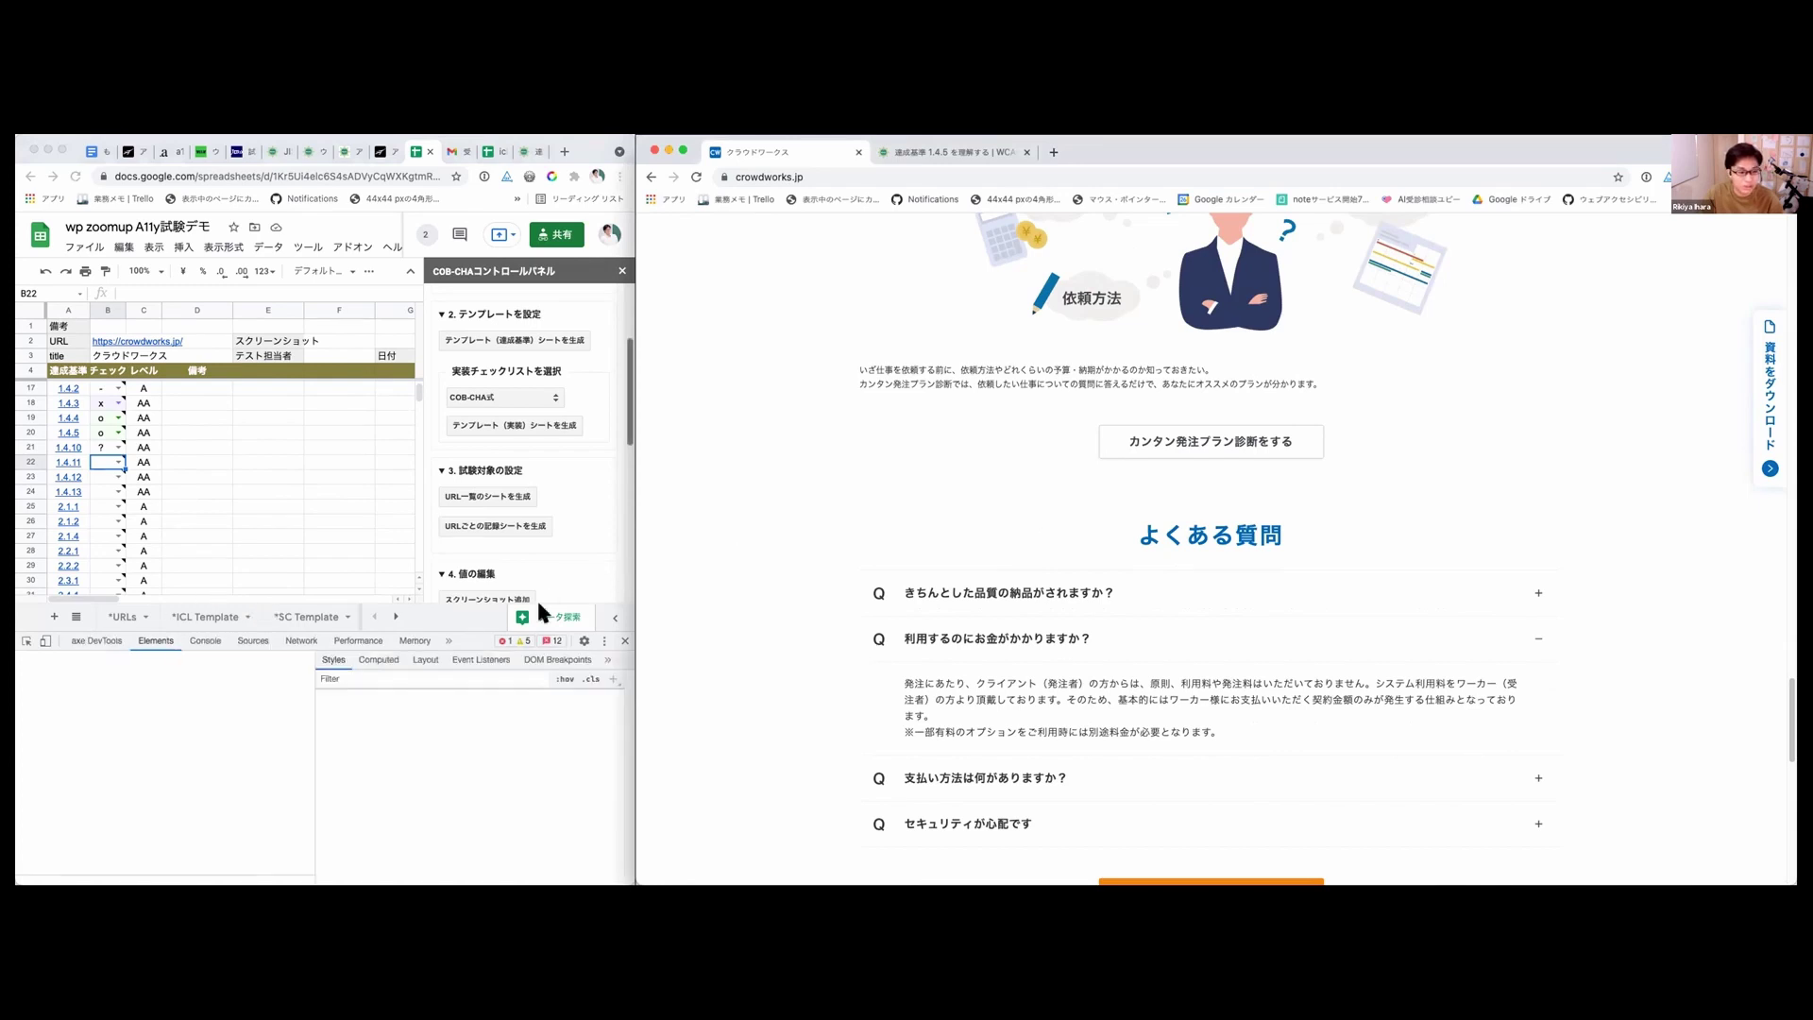
left_click(447, 612)
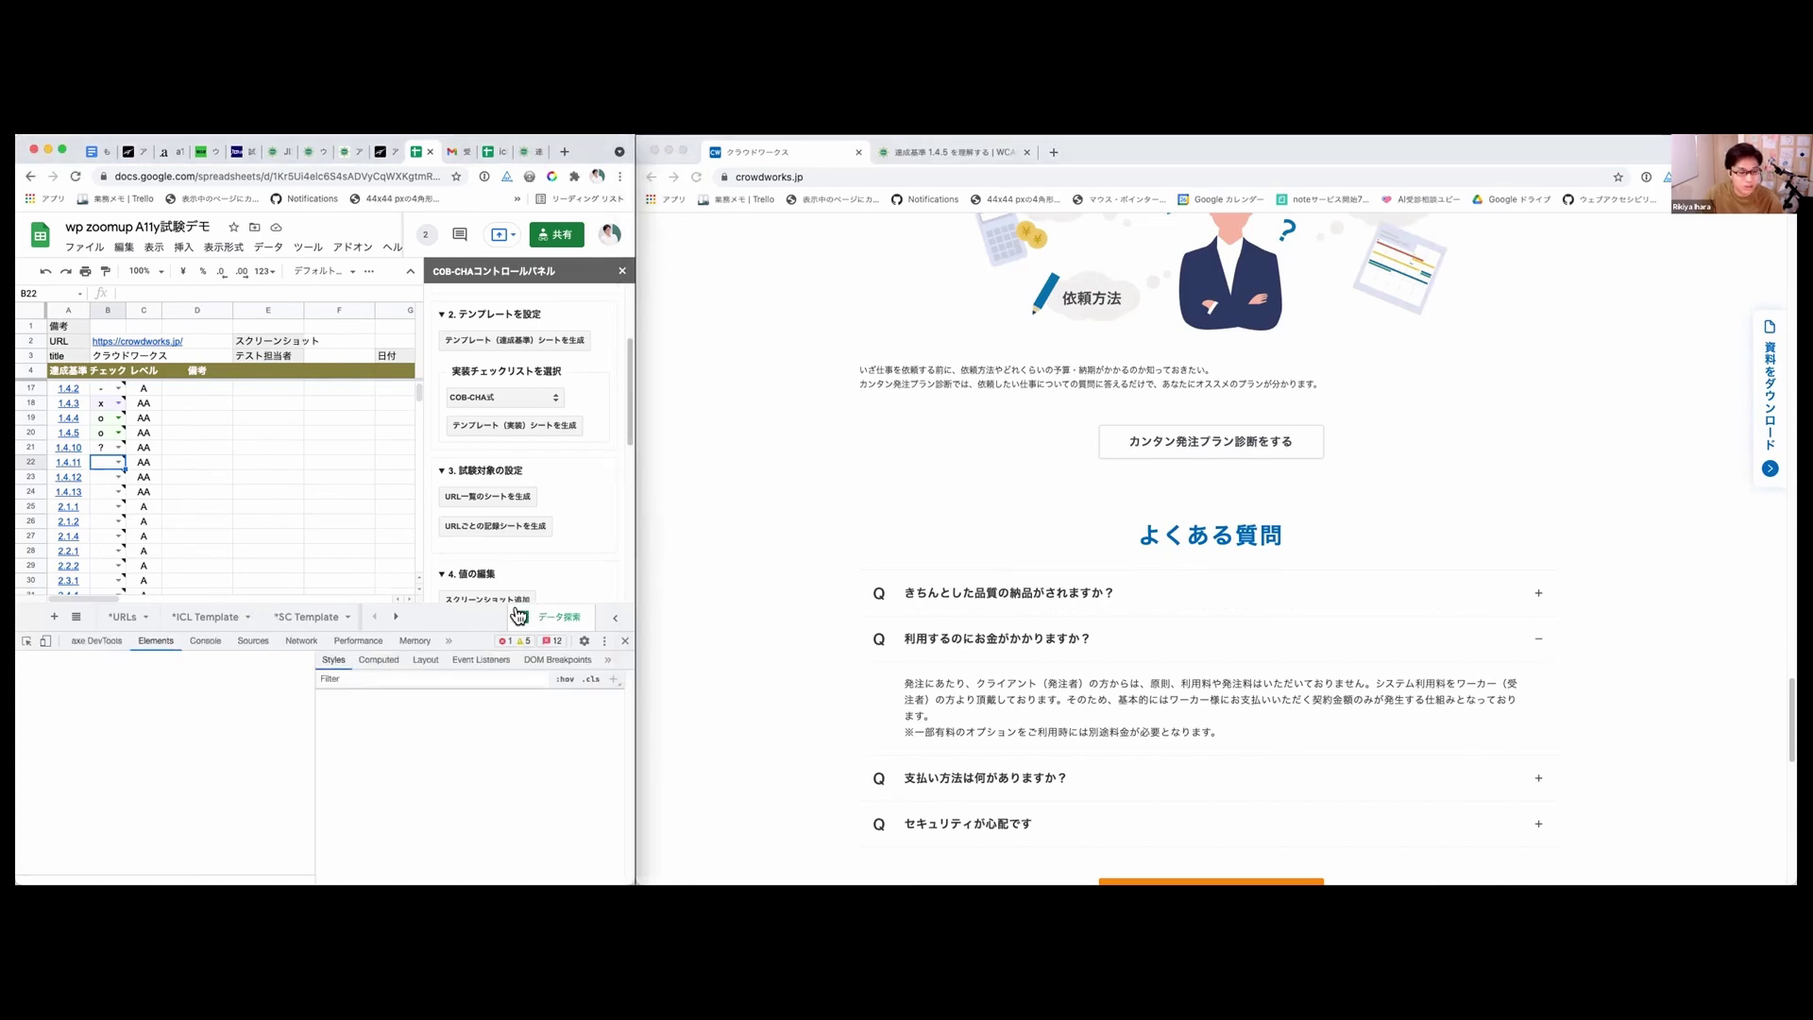
left_click(625, 640)
left_click(765, 661)
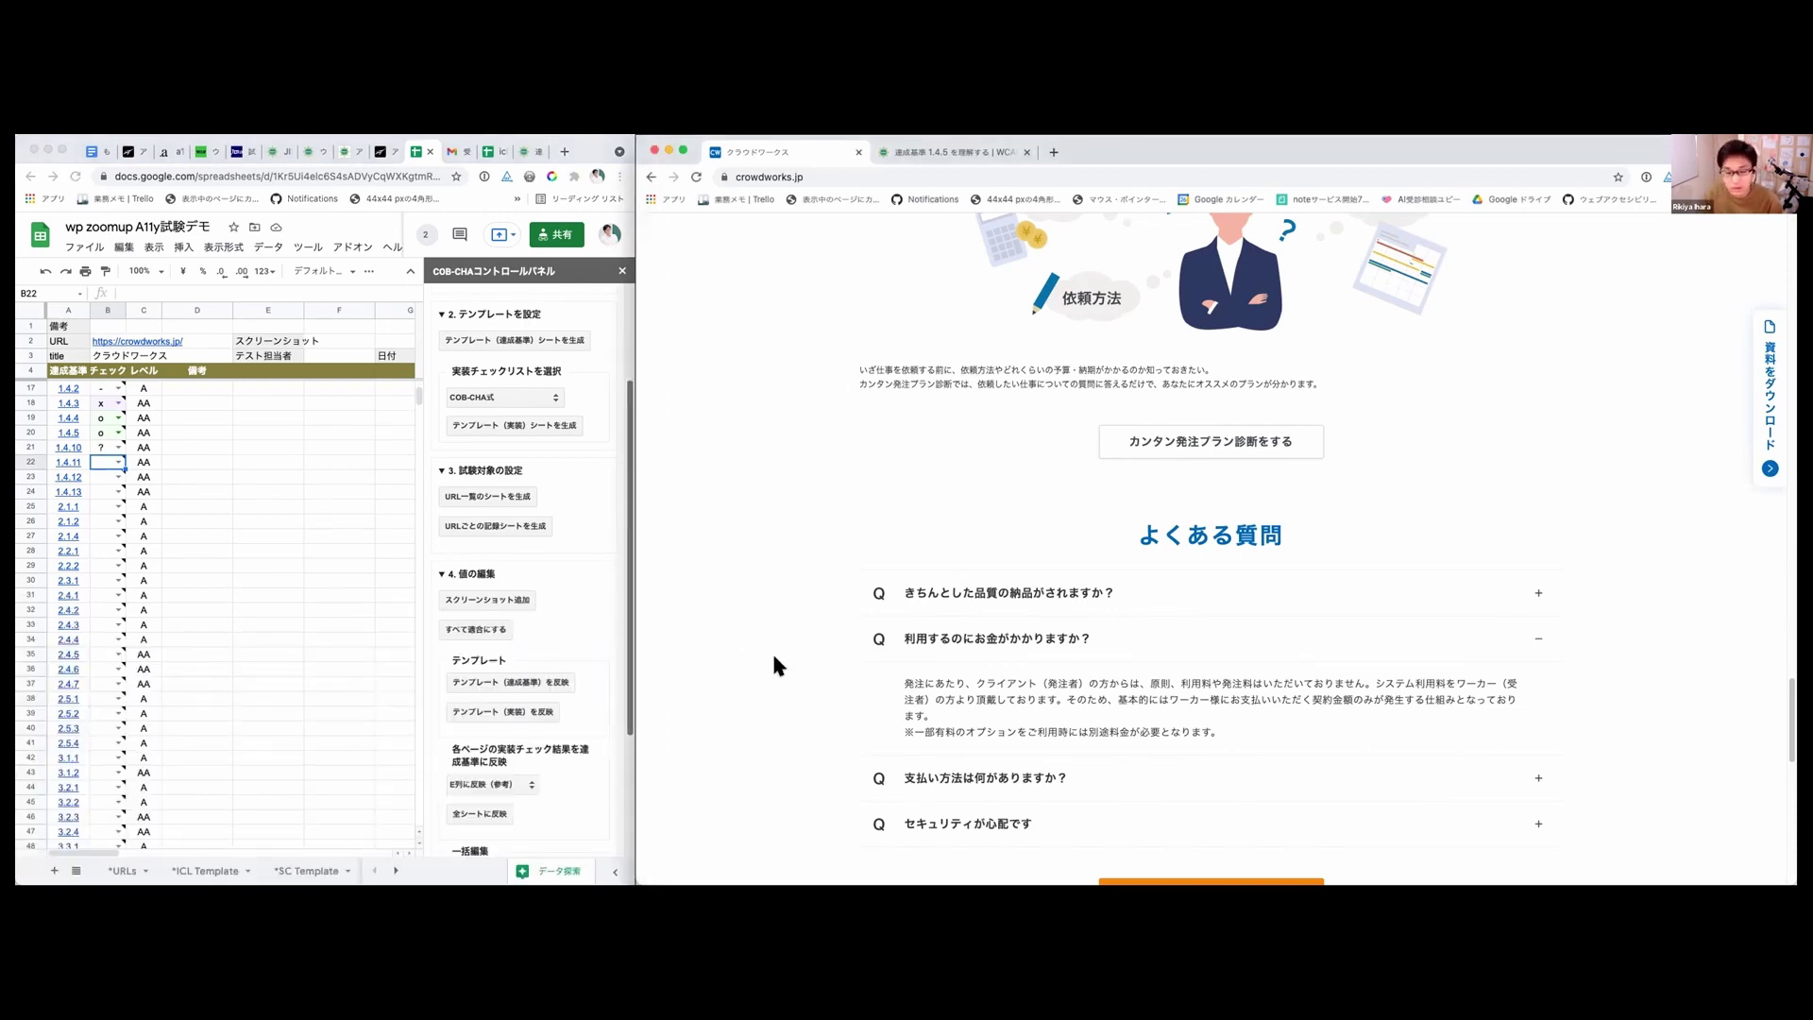
Step: Inspect the カンタン発注プラン診断をする button on crowdworks.jp and switch off the border-color declaration in its .rp-btn-sub rule
key("super+alt+i")
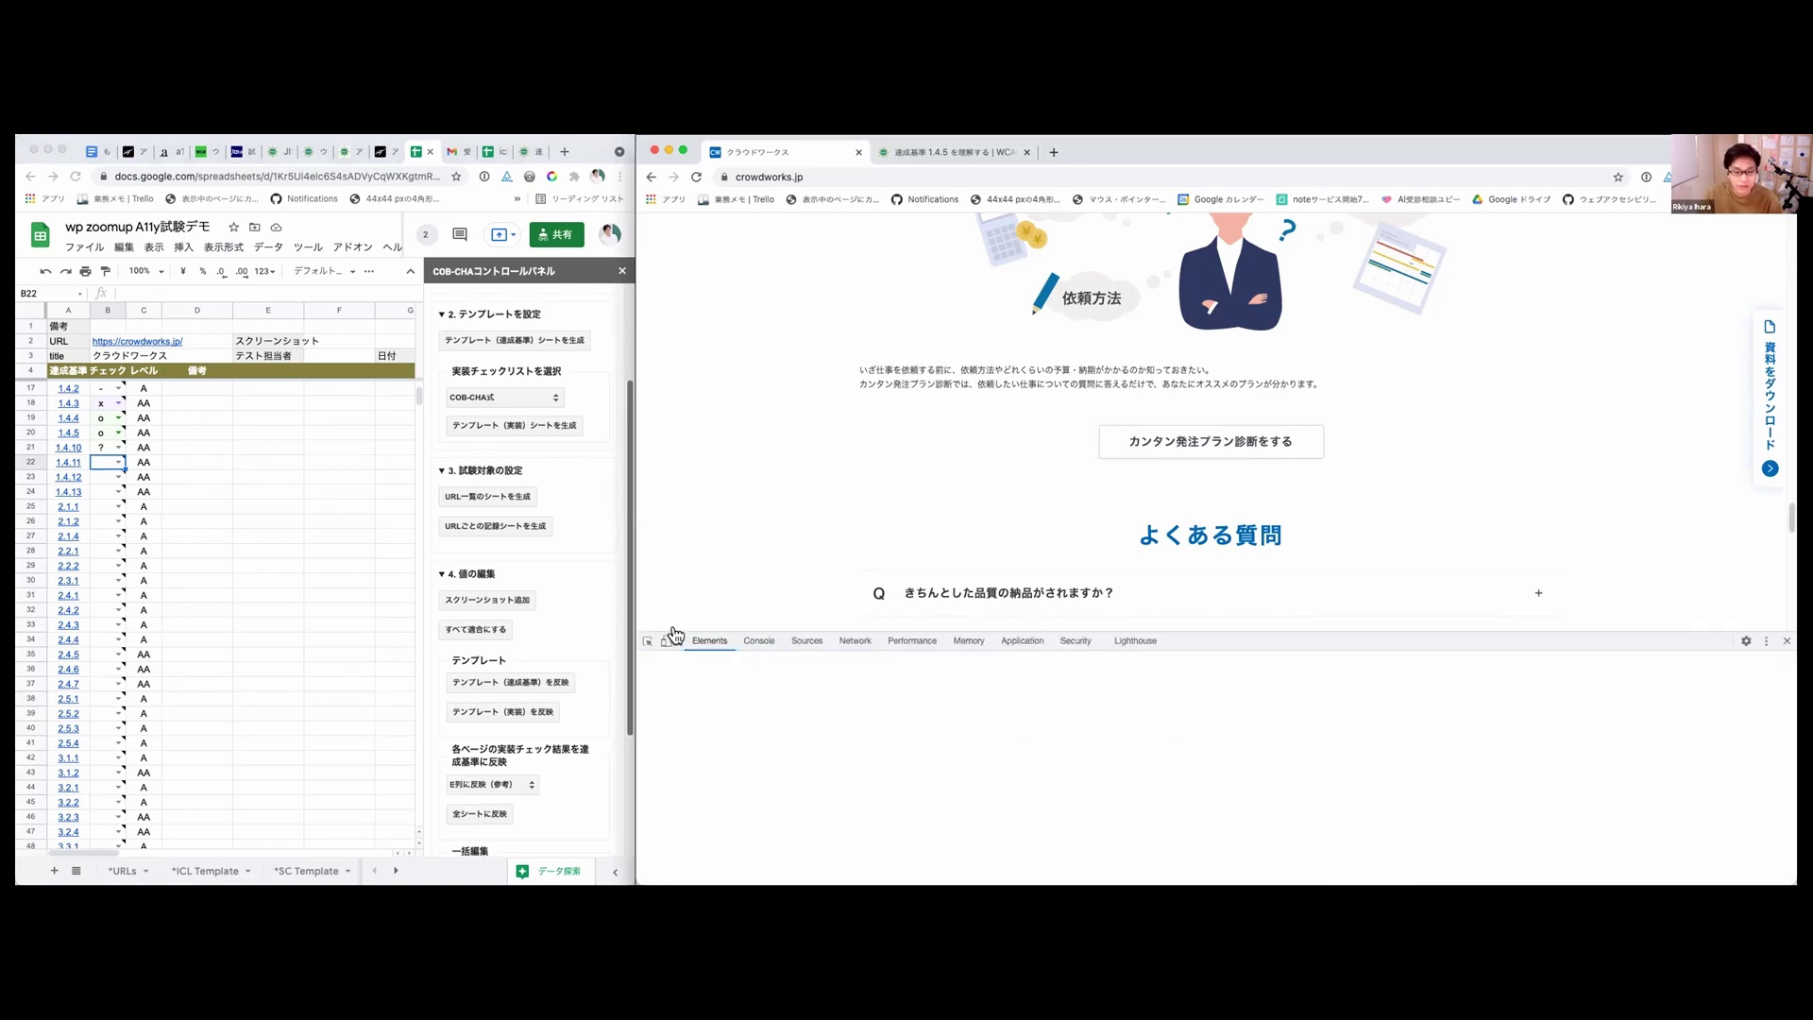
left_click(646, 640)
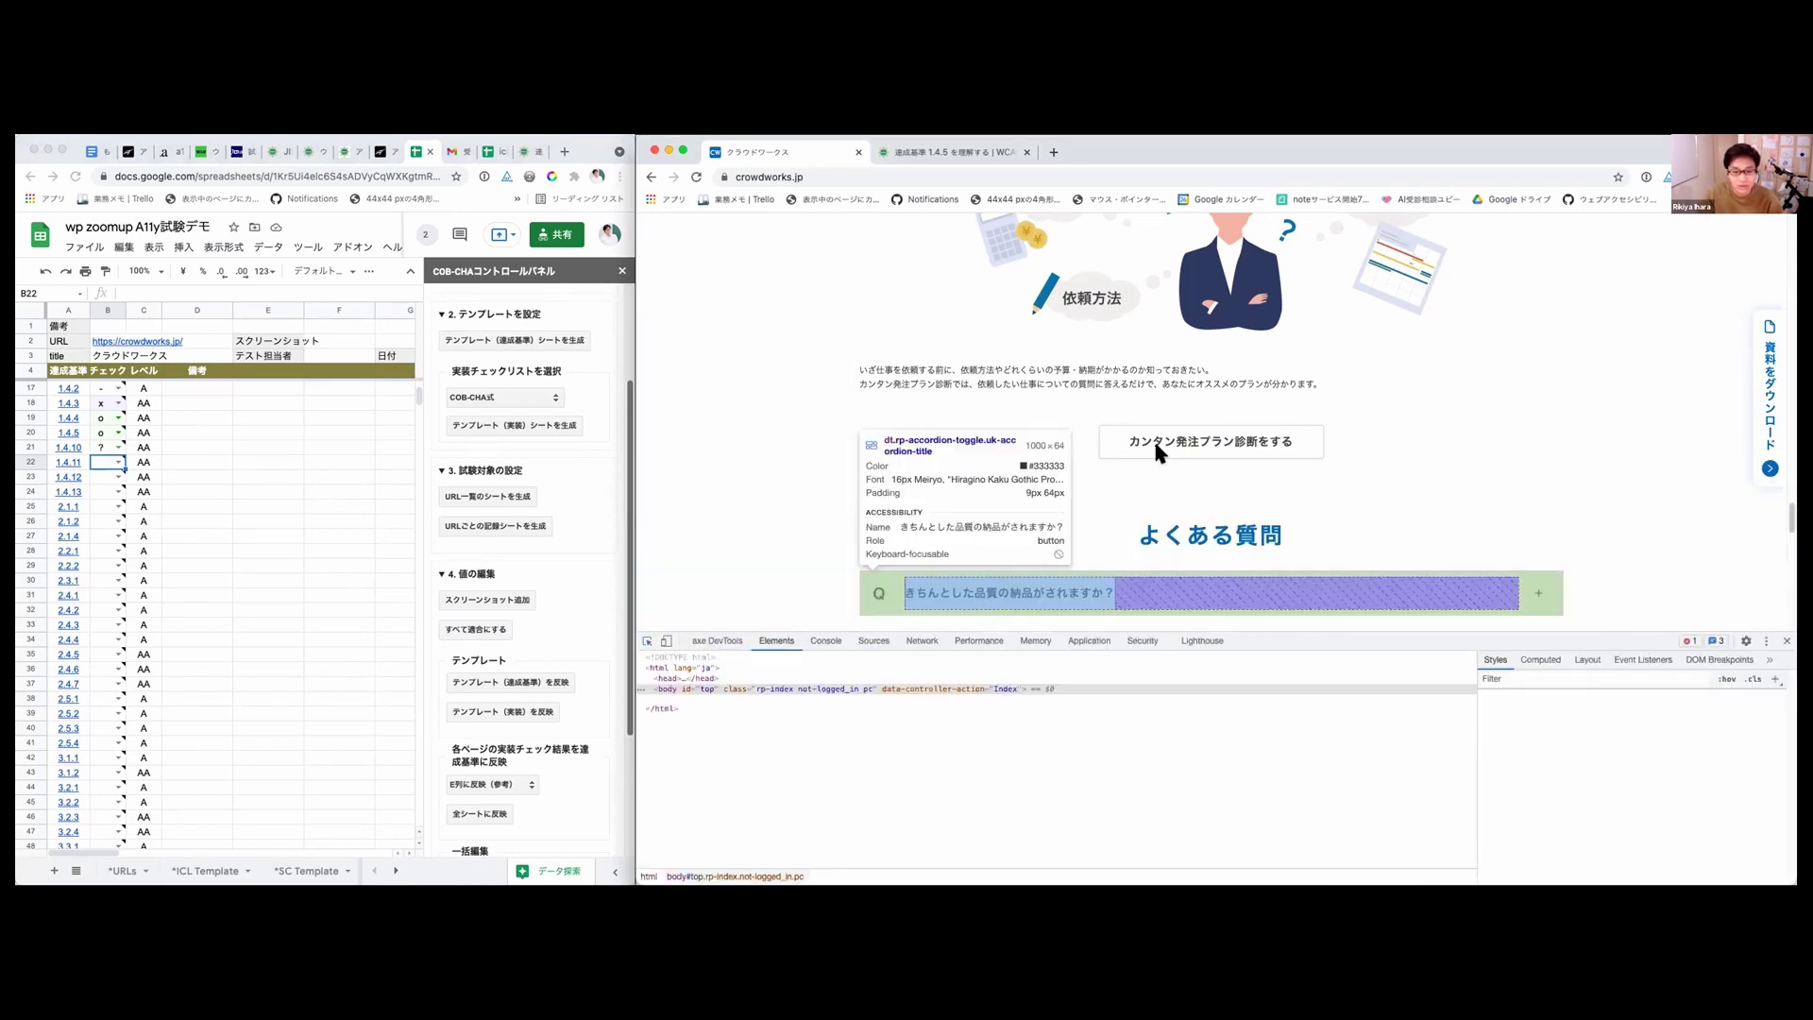
left_click(1156, 445)
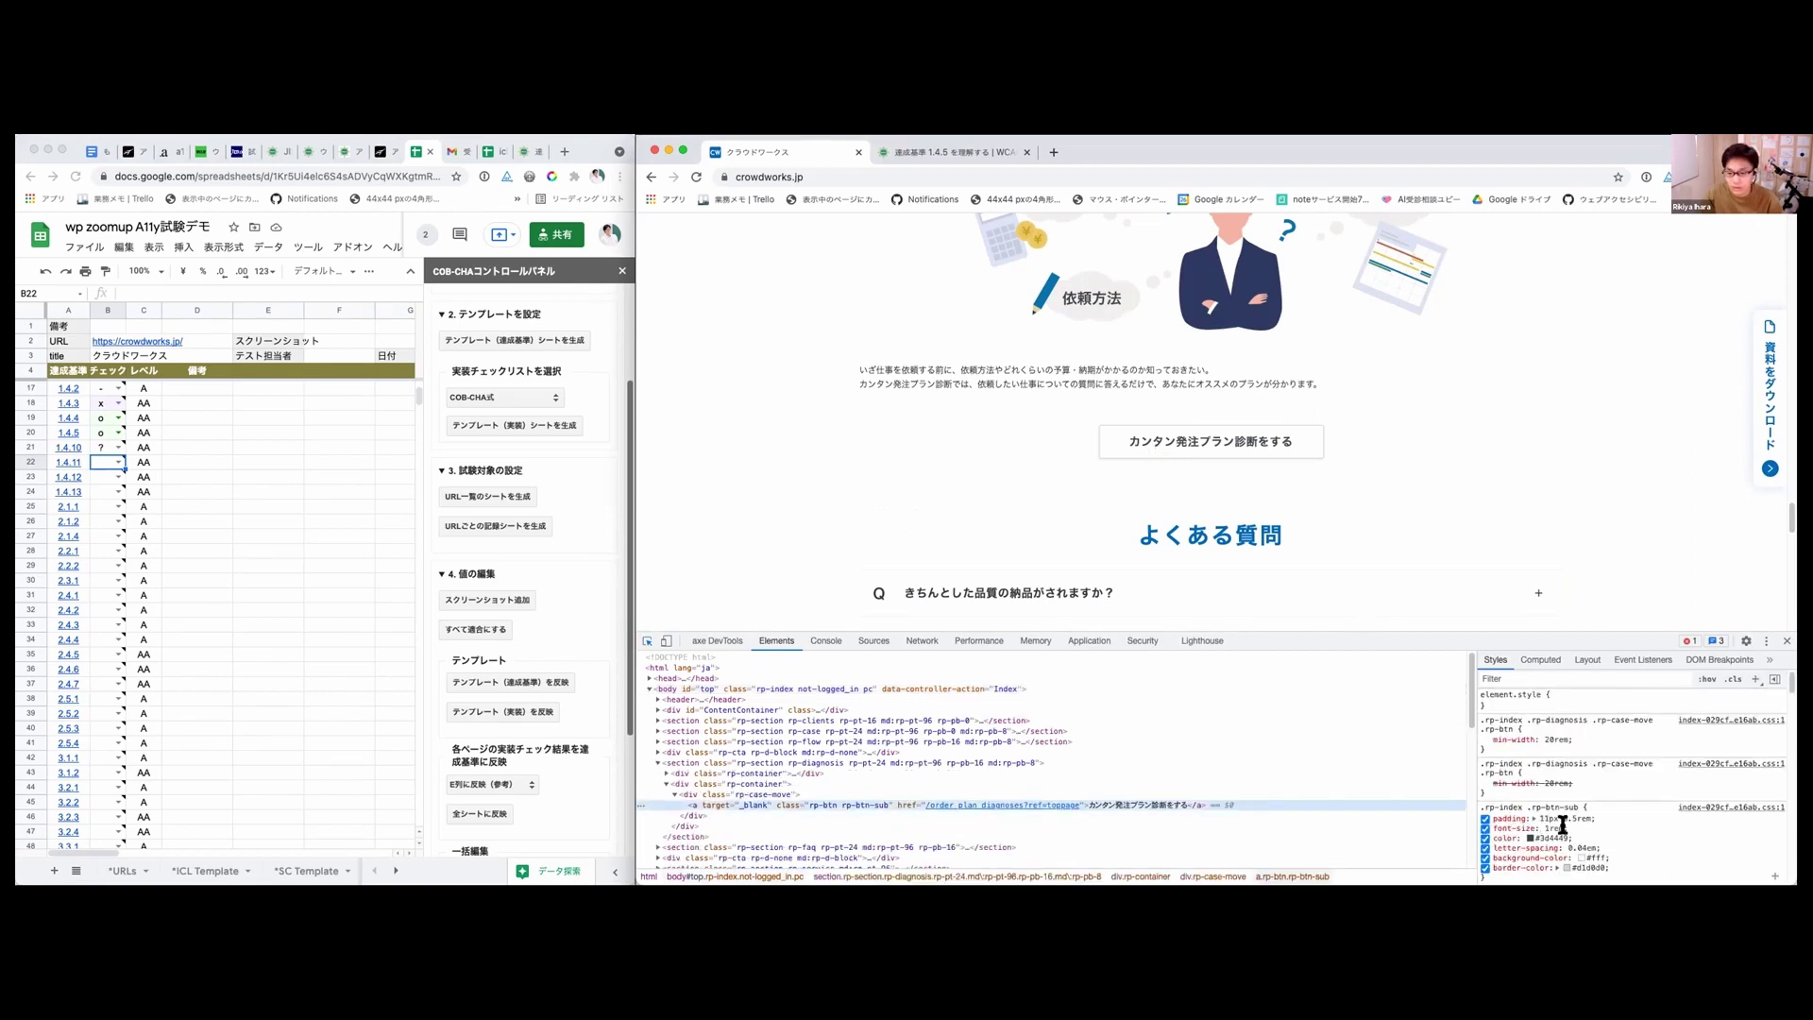
scroll(1545, 841, "down", 1)
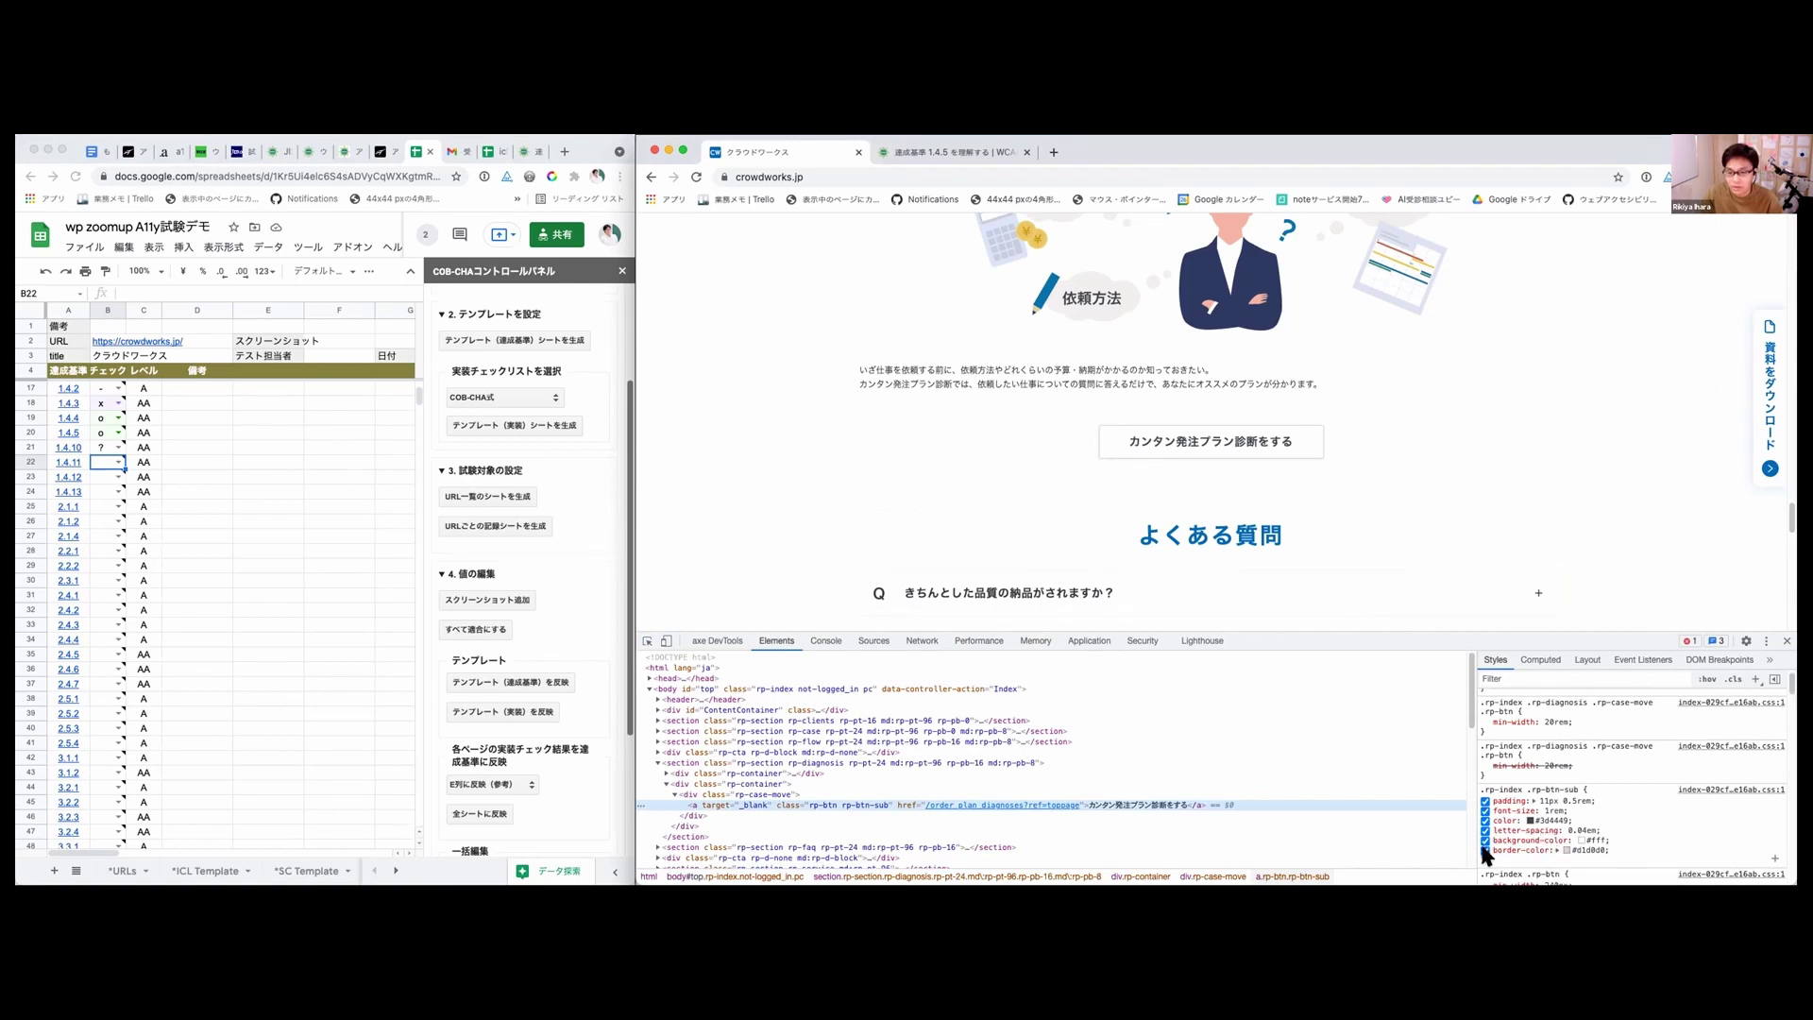
left_click(1485, 849)
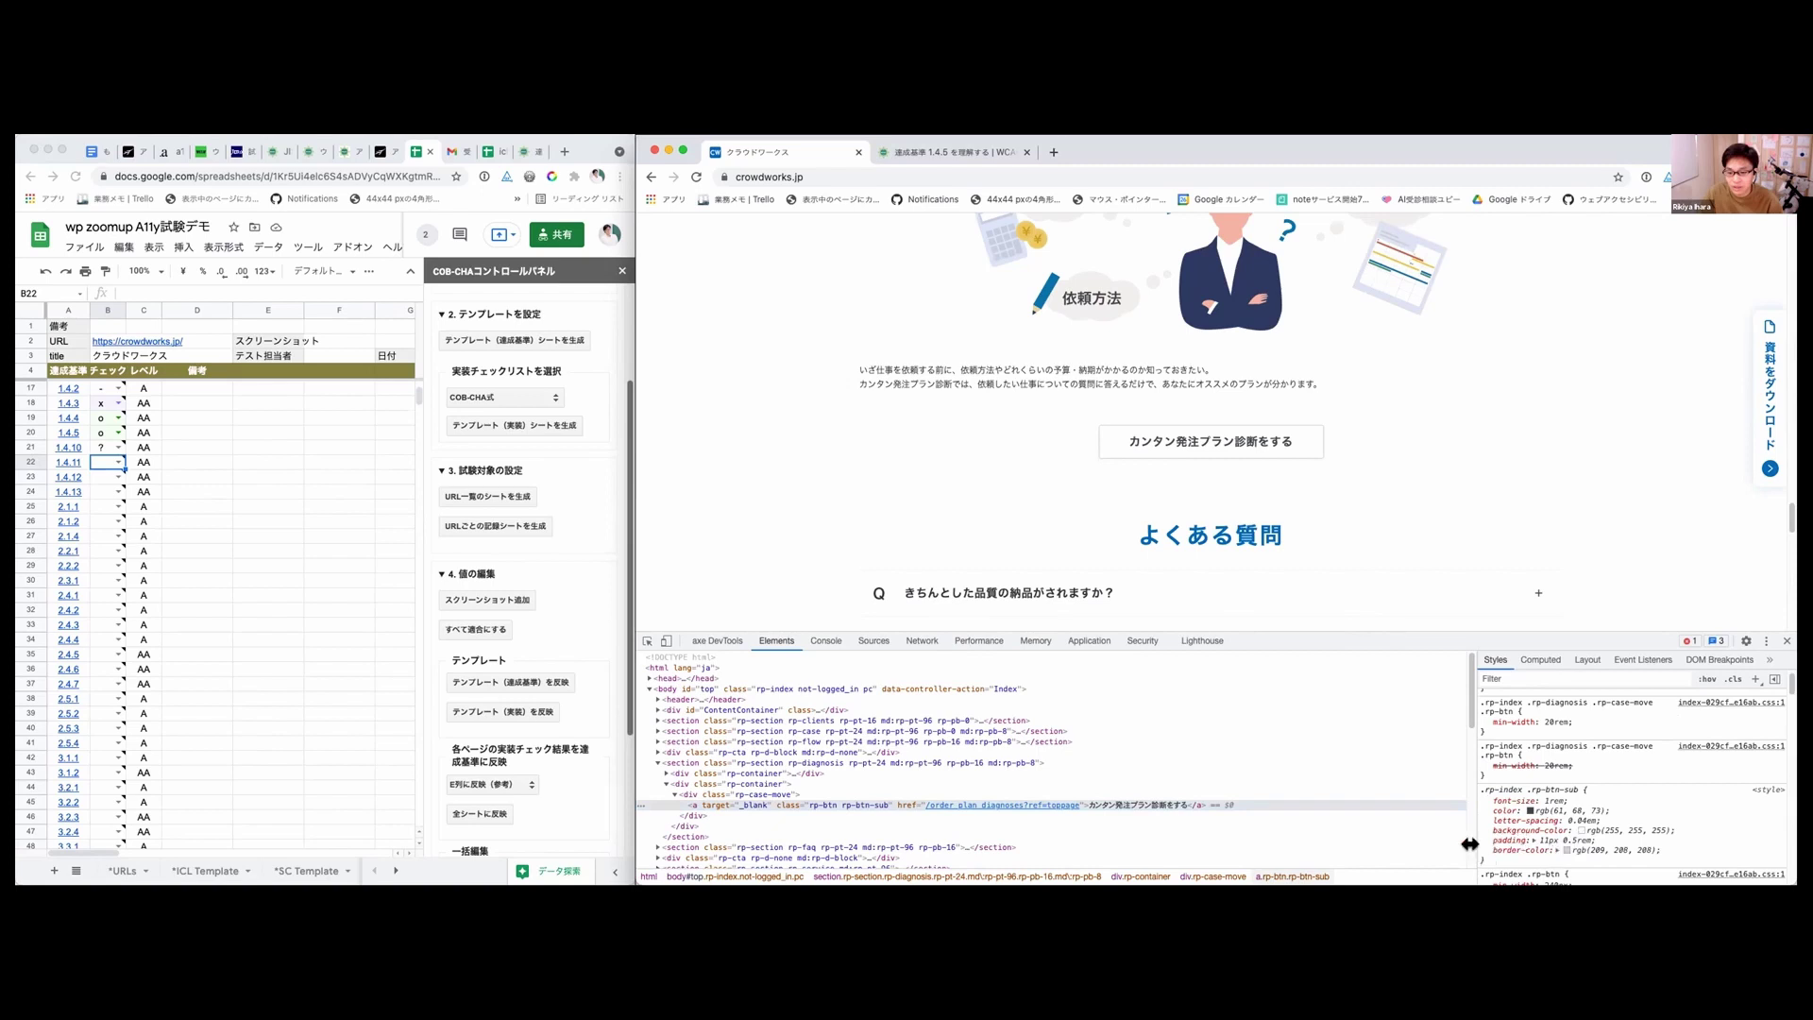
Step: Examine the CSS rules of the カンタン発注プラン診断をする button, checking its border-color components, background and box-shadow
scroll(1528, 841, "down", 1)
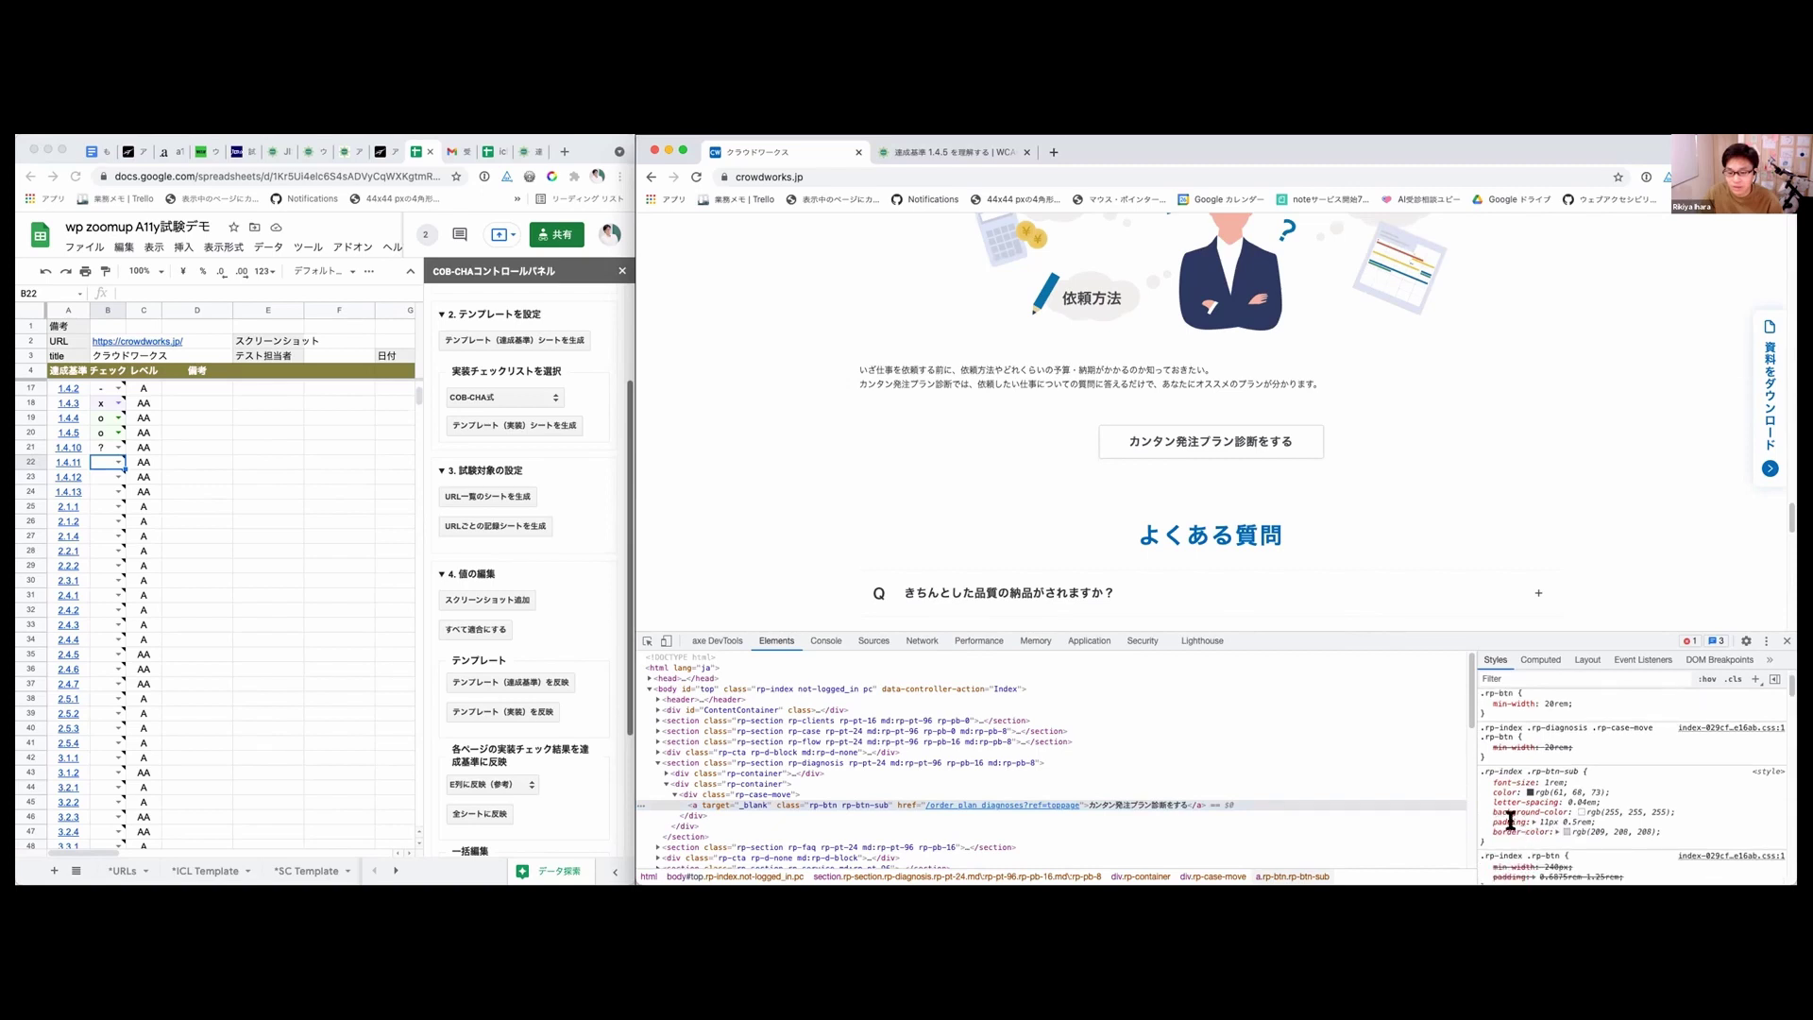
scroll(1490, 798, "down", 2)
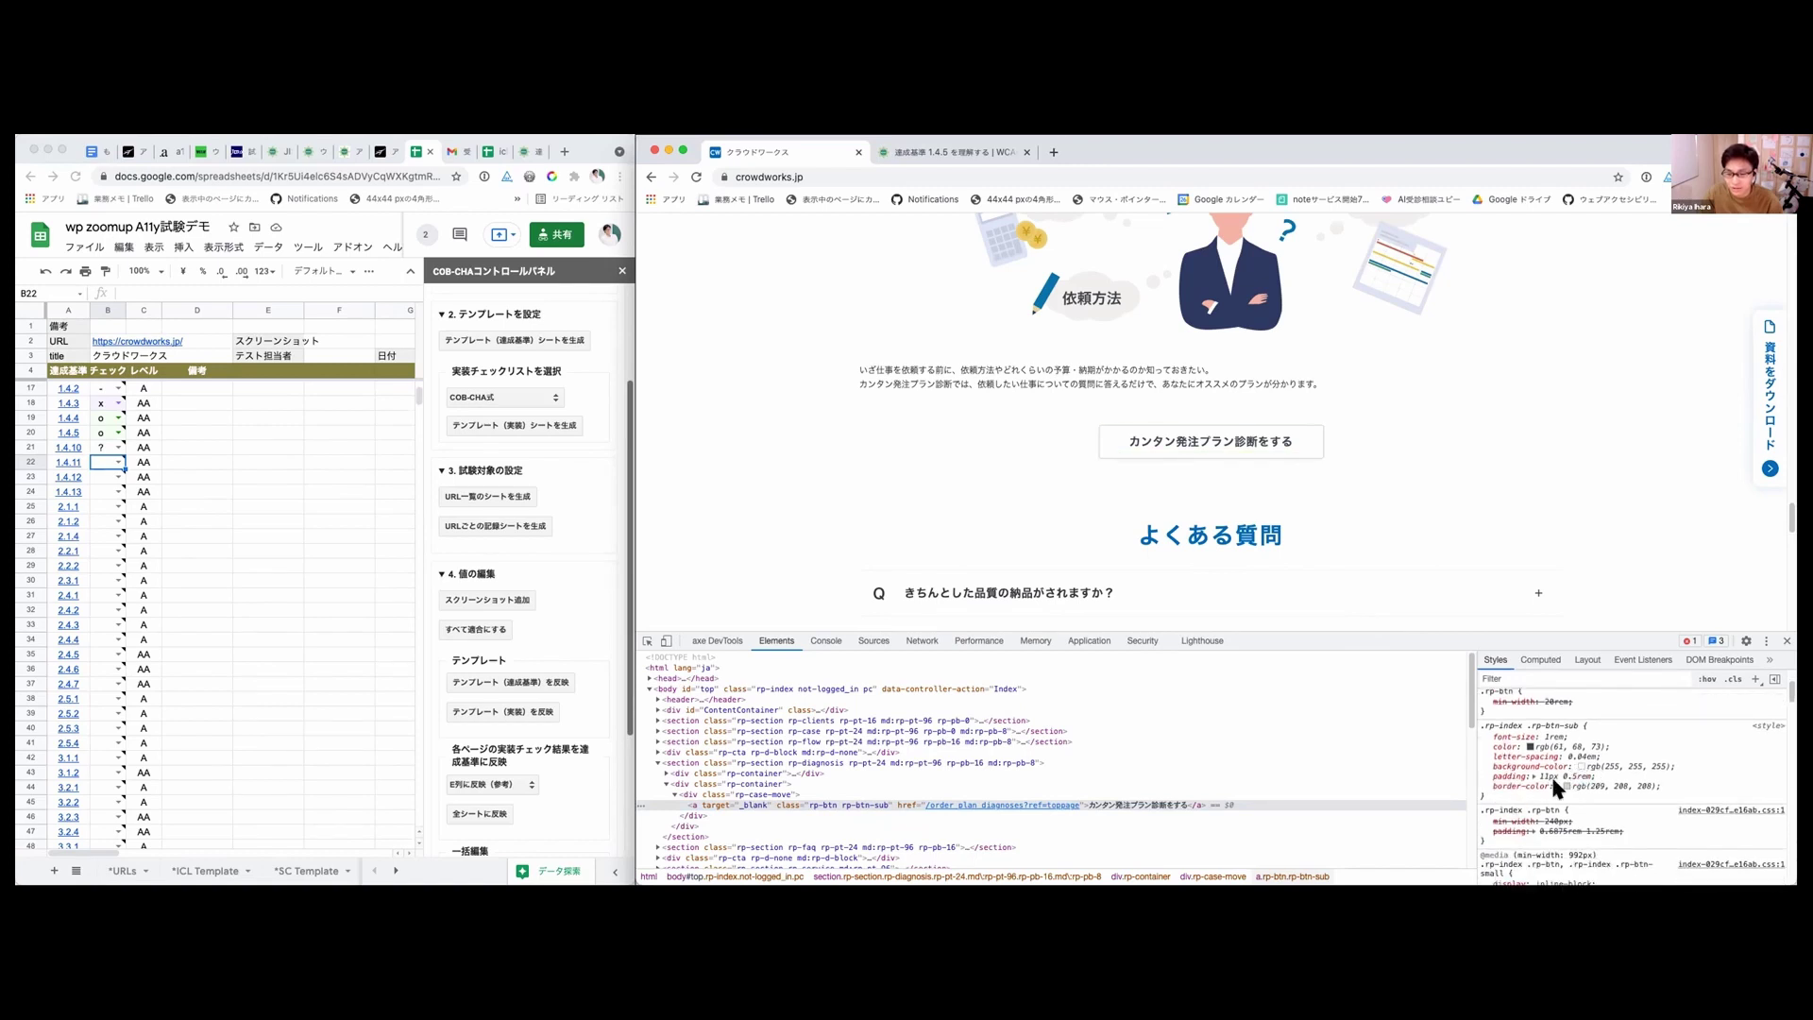
left_click(1555, 788)
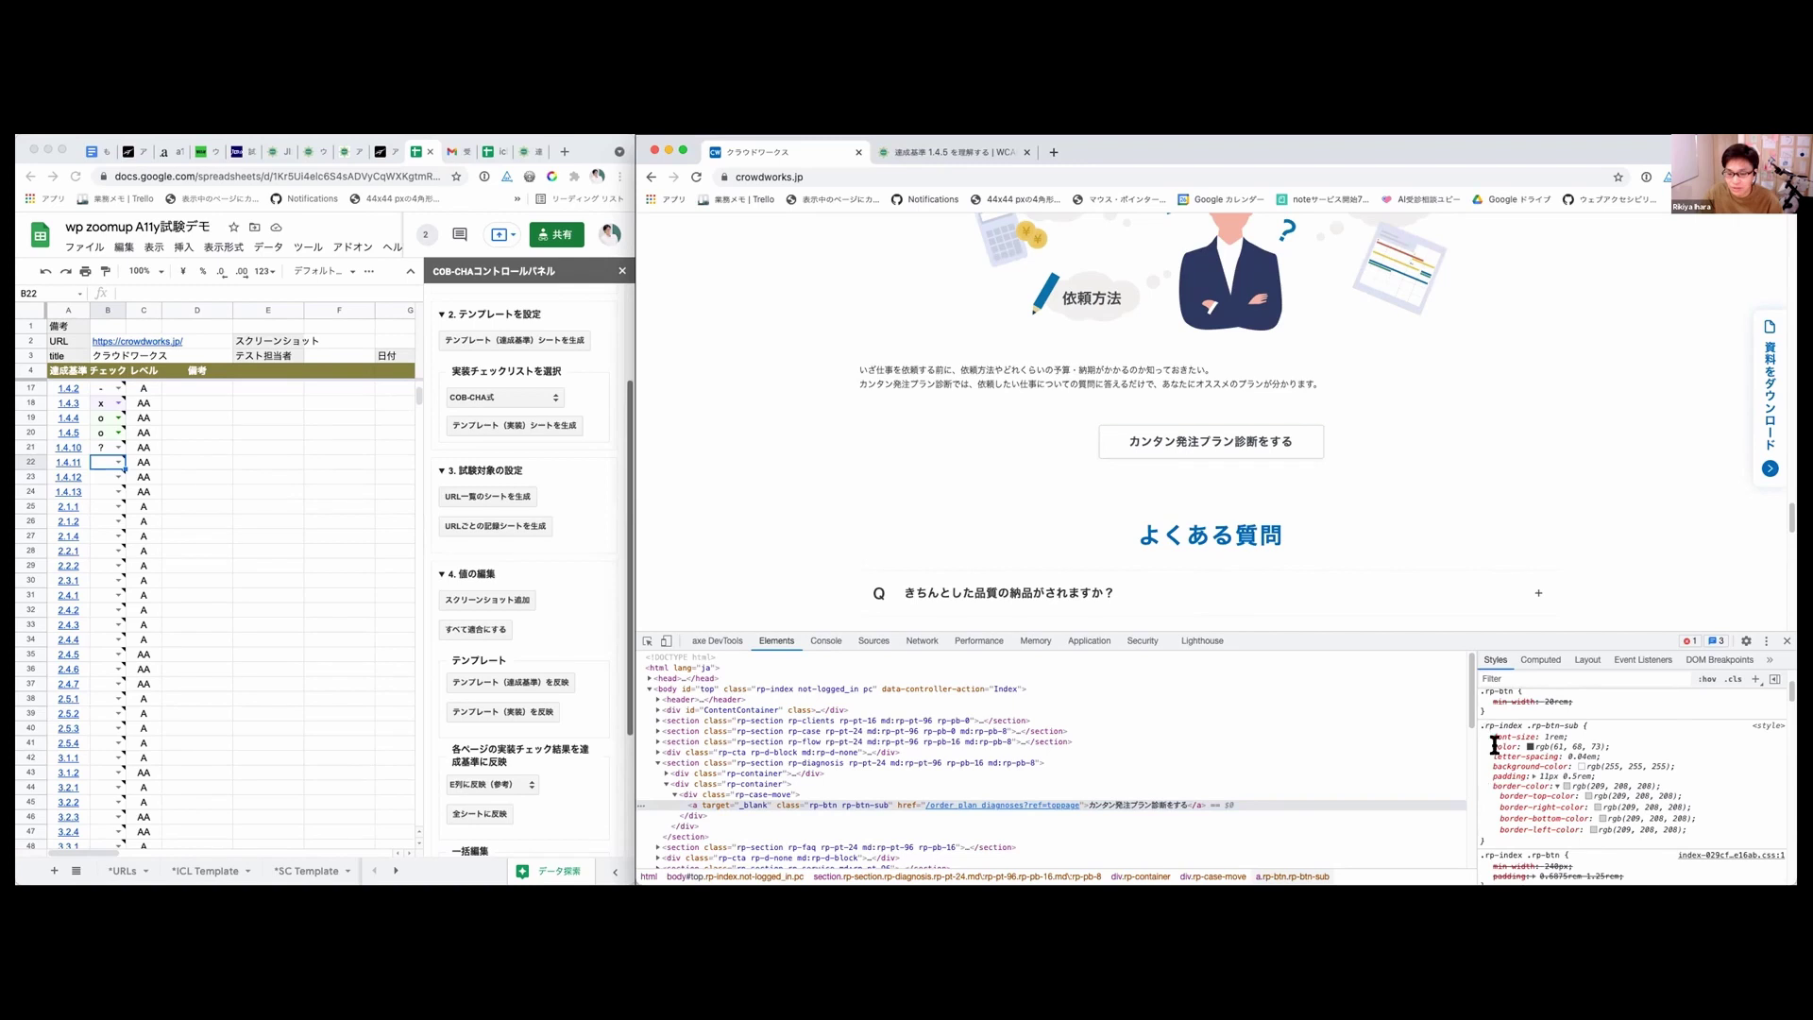
left_click(1553, 786)
scroll(1549, 773, "down", 5)
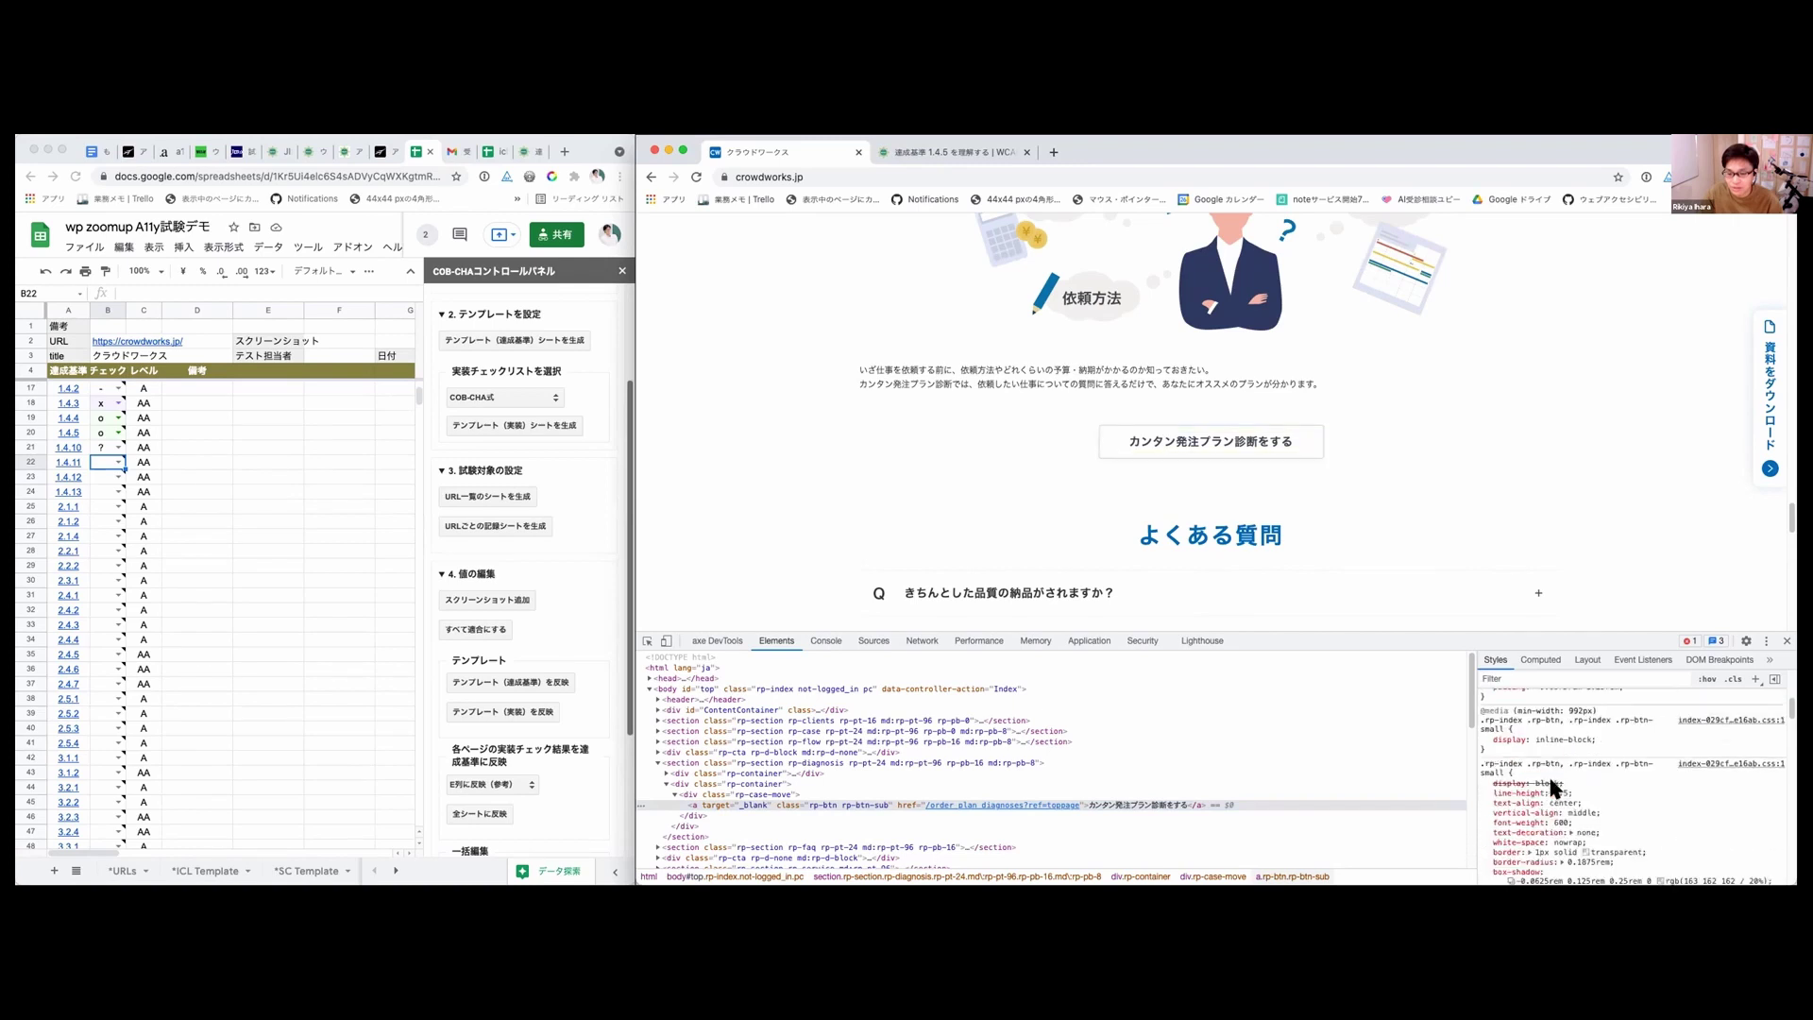
scroll(1551, 777, "up", 5)
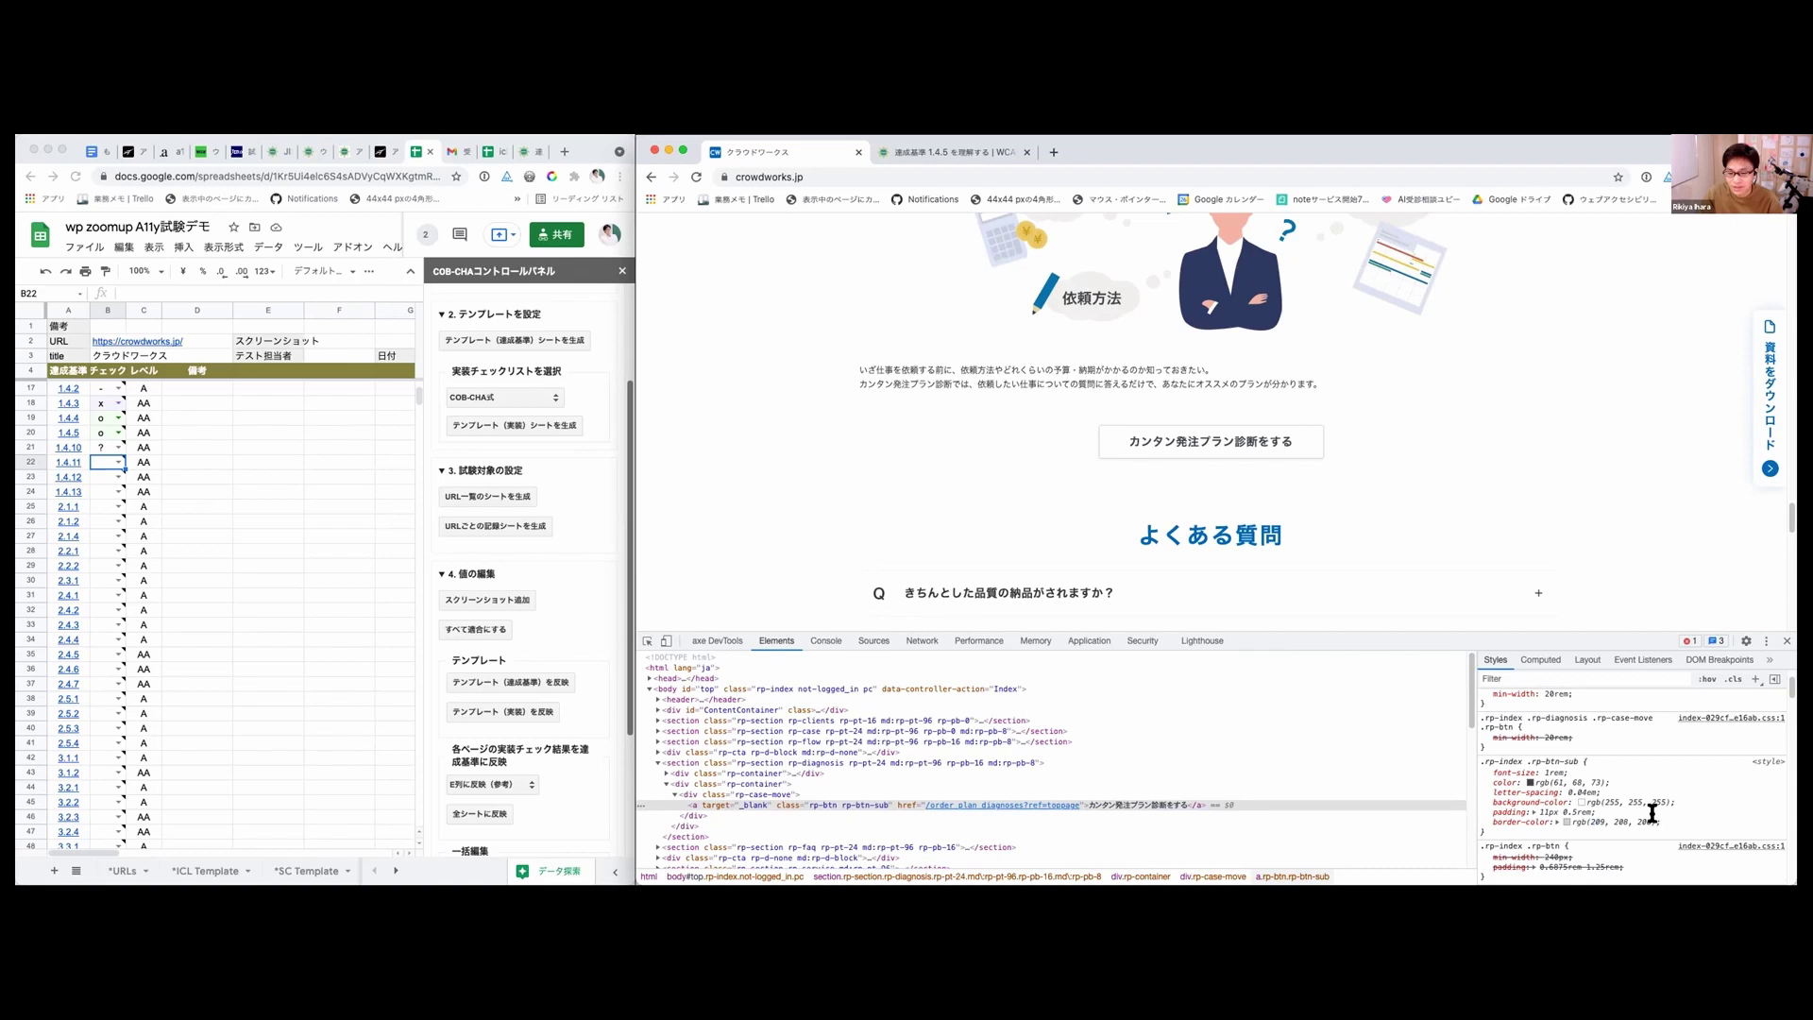
scroll(1540, 769, "down", 1)
scroll(1540, 769, "down", 10)
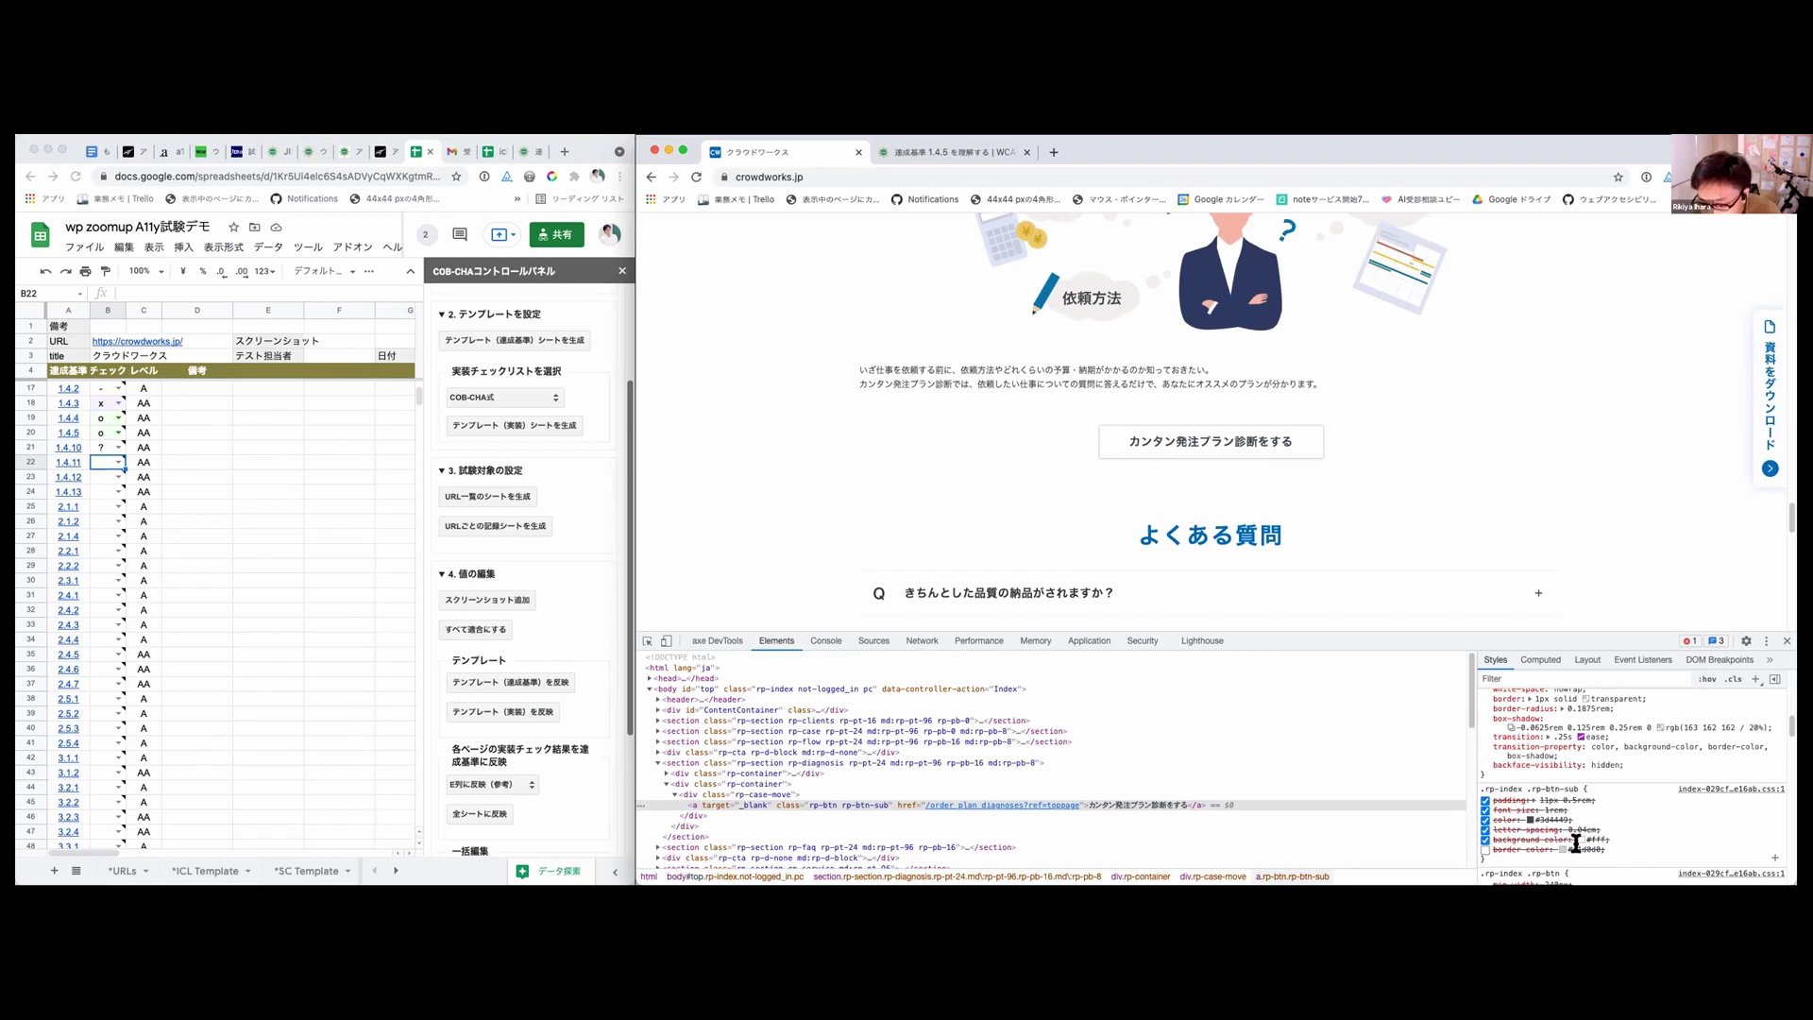
left_click(1576, 847)
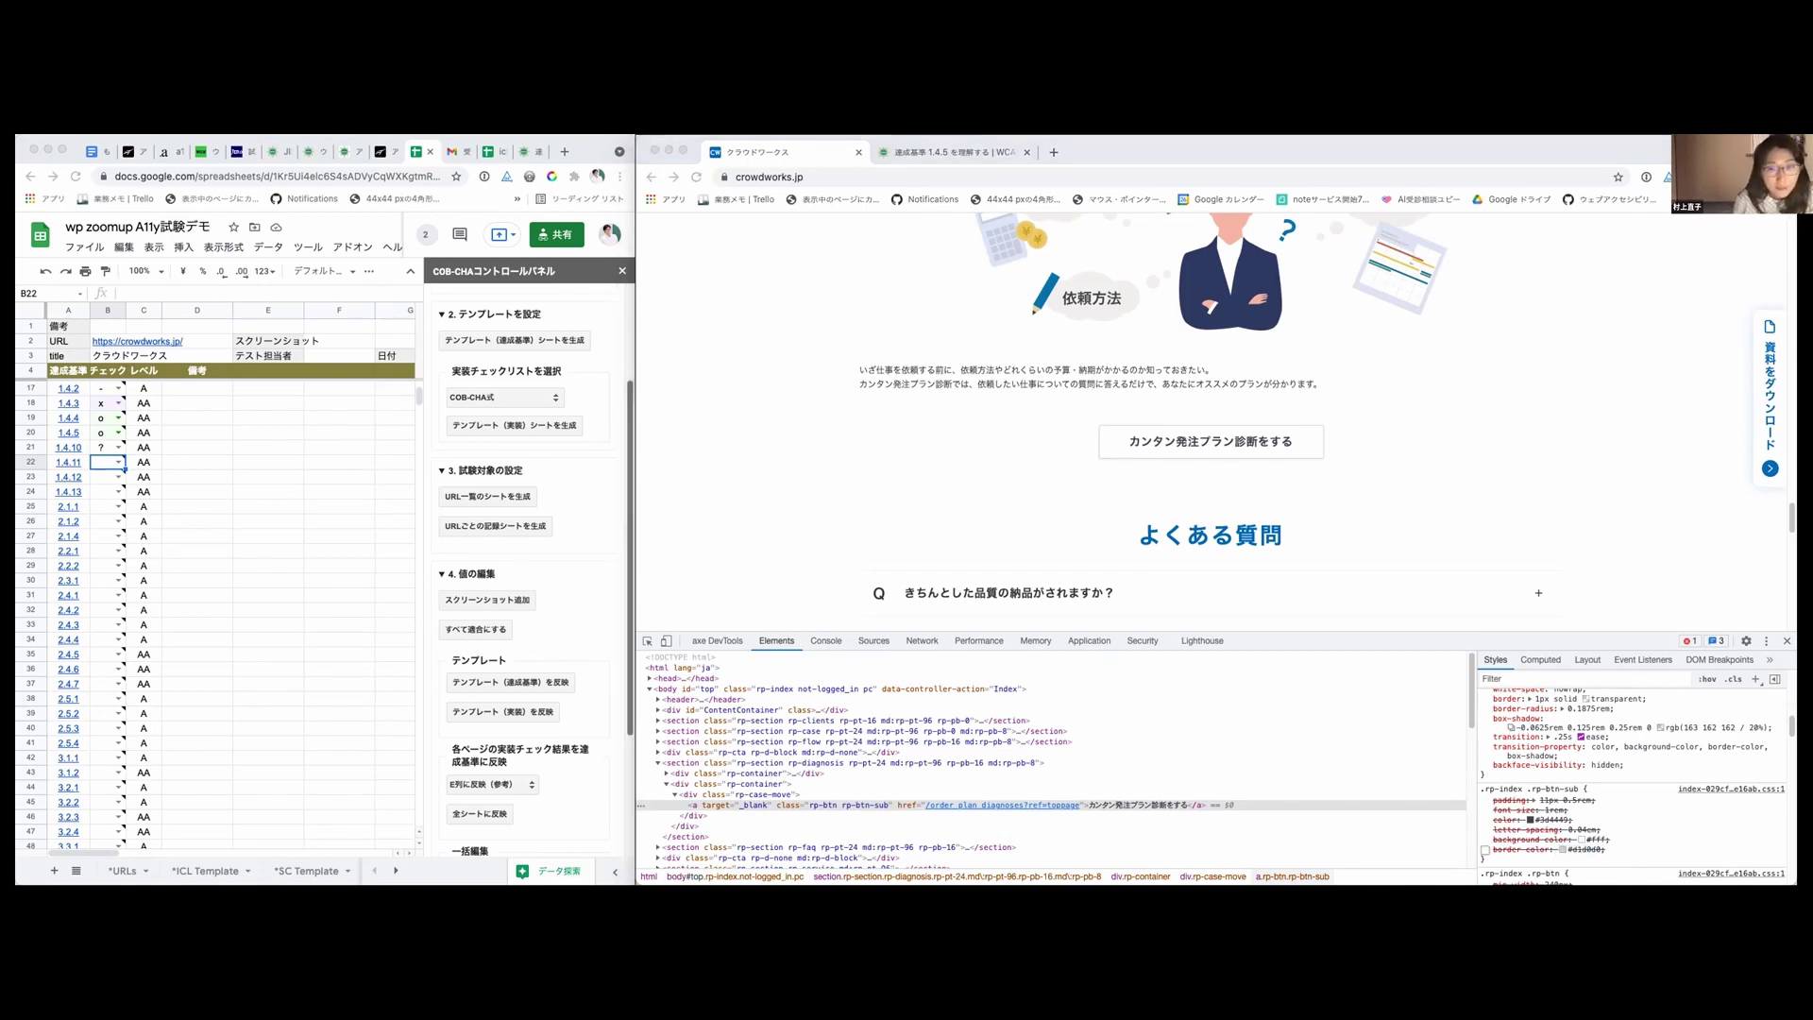
left_click(1645, 290)
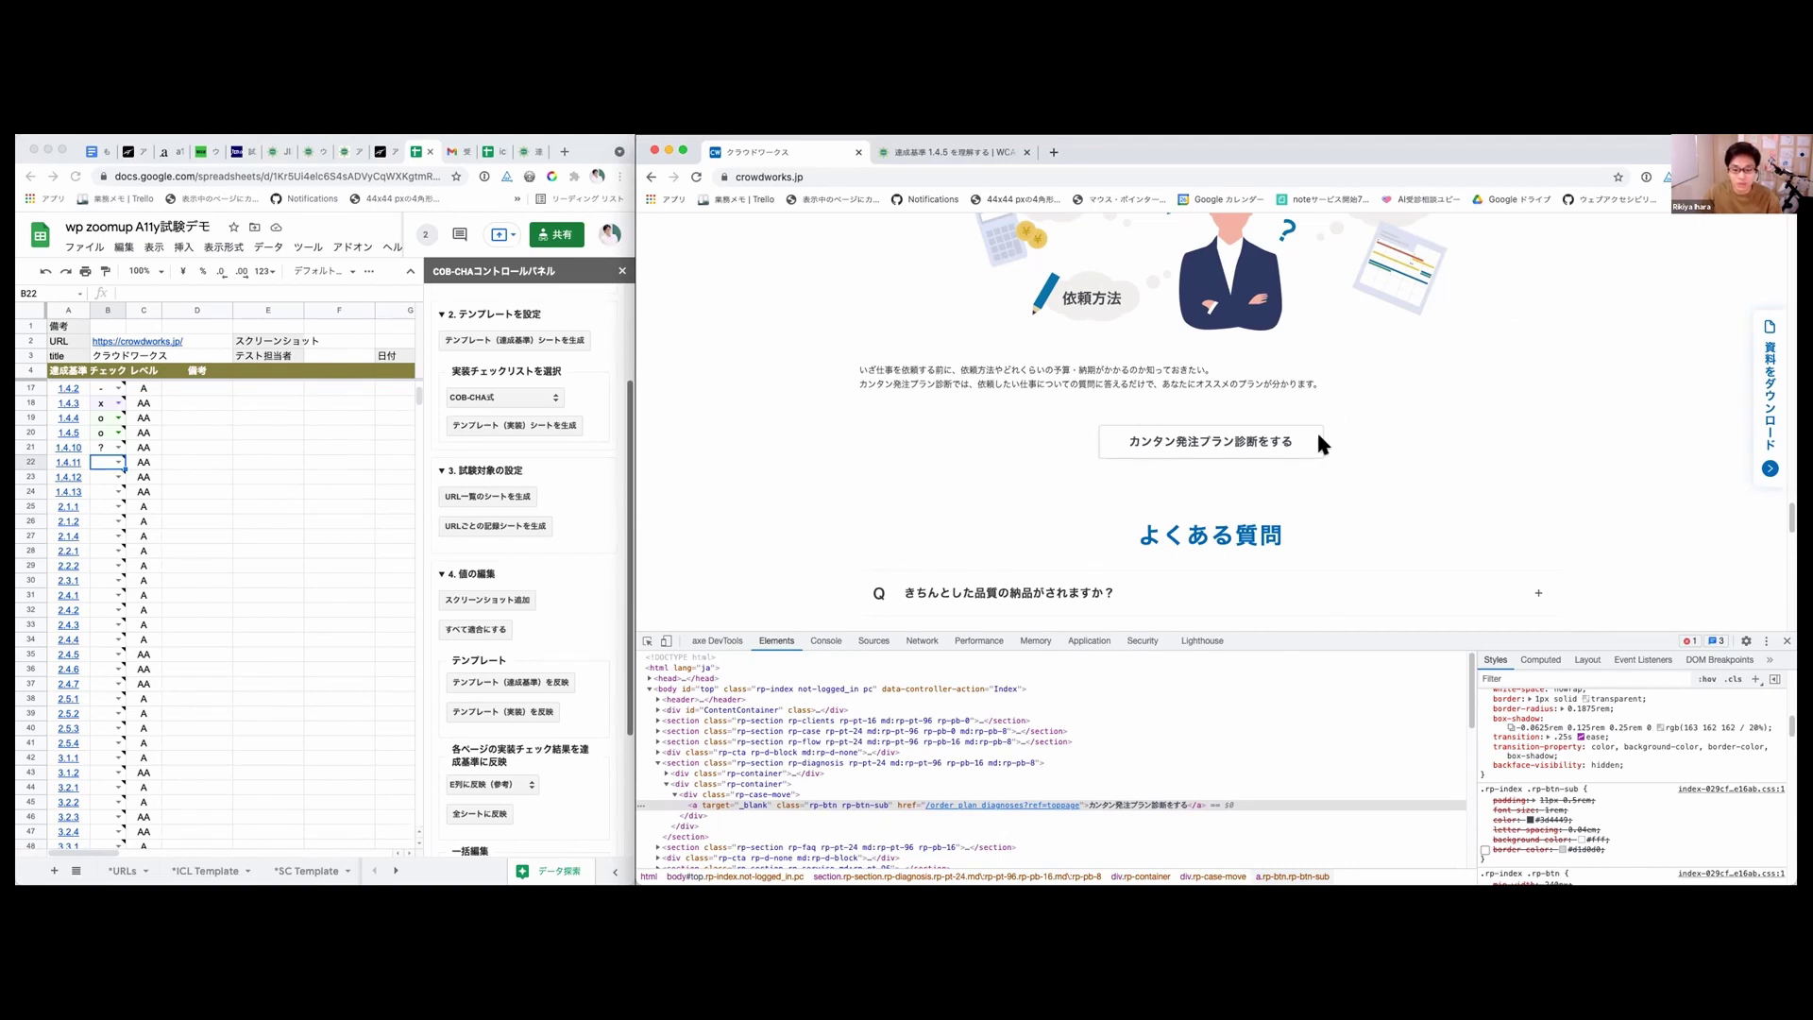
Step: Recheck the buttons around the FAQ section and mark success criterion 1.4.11 as "x" in the check column
scroll(1360, 450, "down", 4)
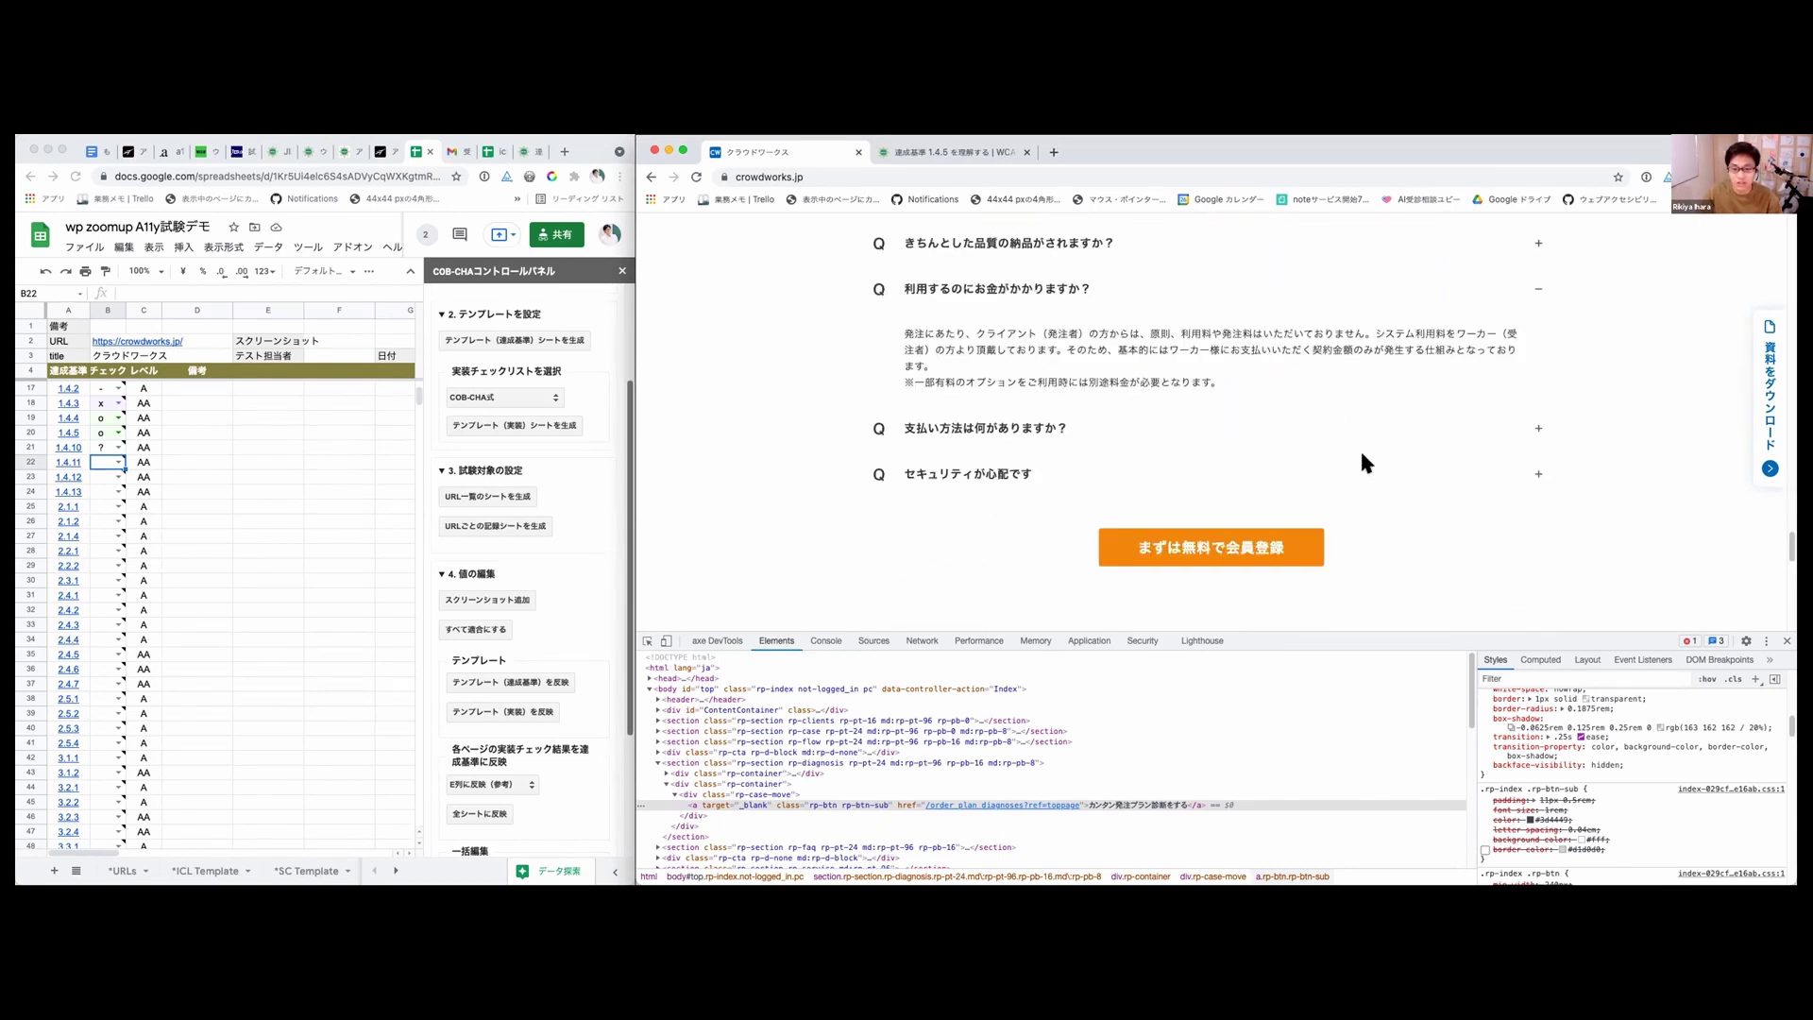
scroll(1363, 463, "down", 5)
scroll(1363, 463, "up", 3)
scroll(1360, 449, "up", 7)
scroll(1317, 435, "down", 1)
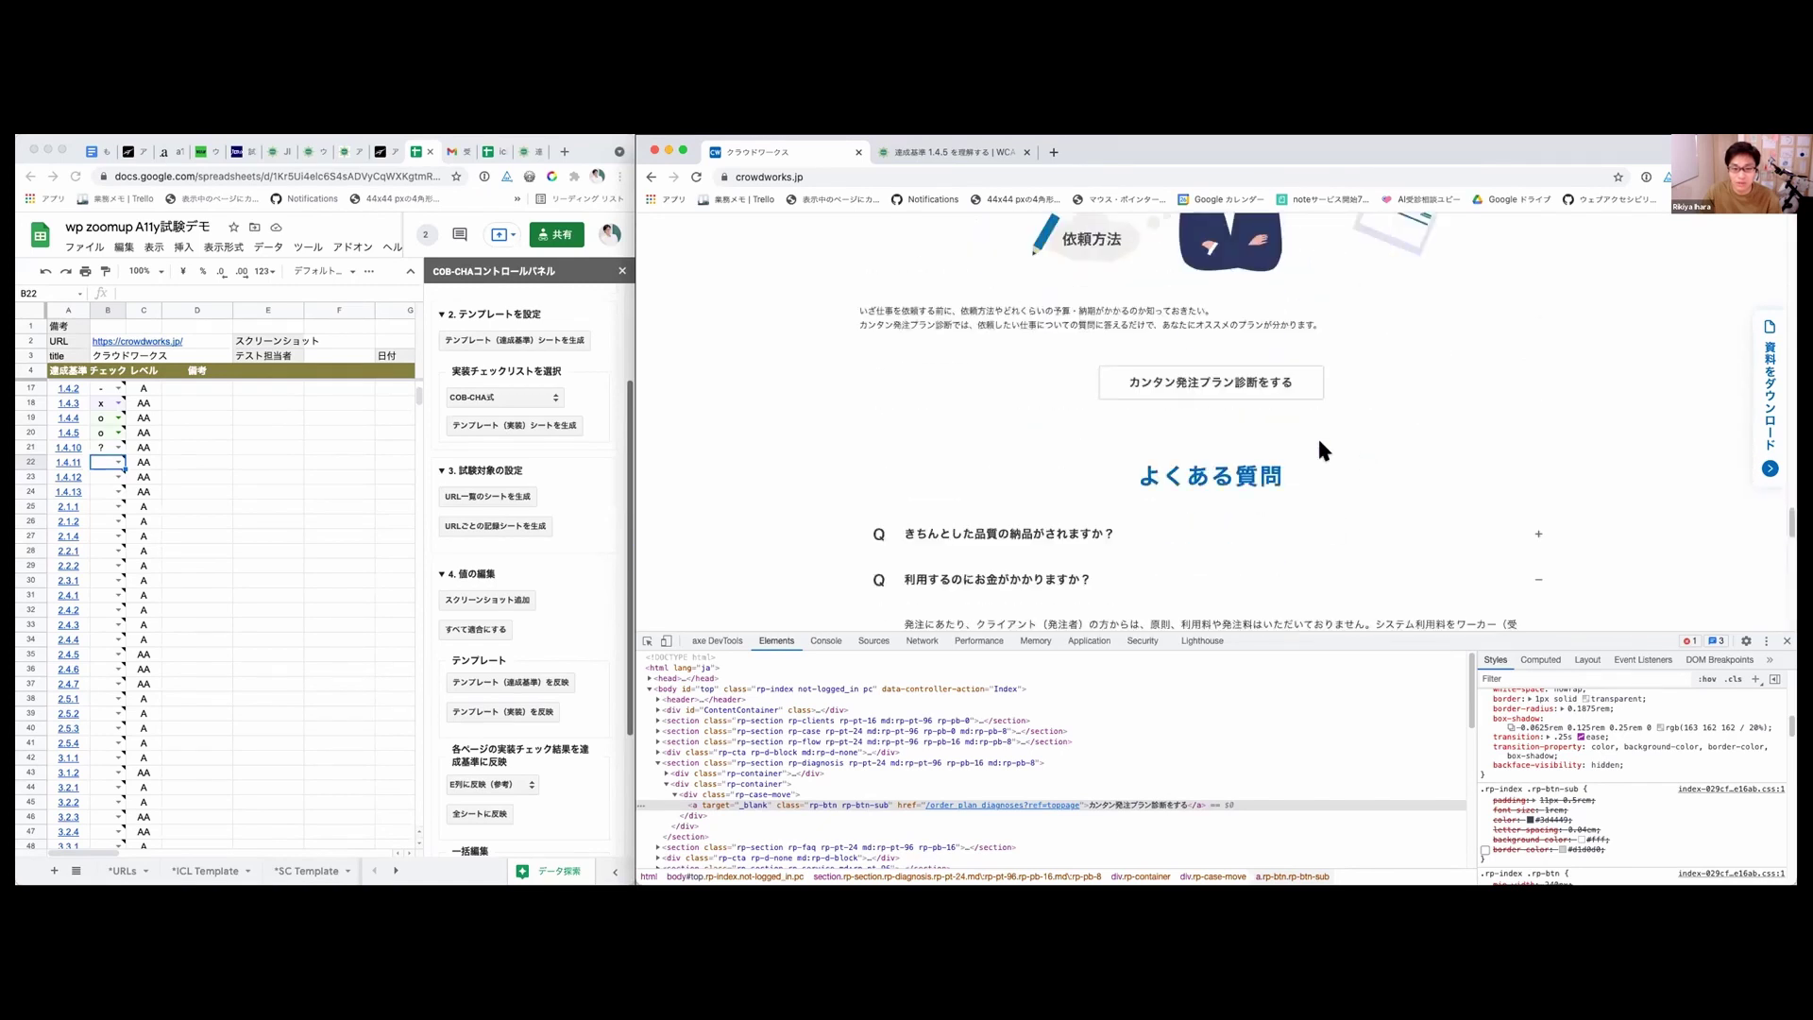
left_click(113, 462)
left_click(118, 463)
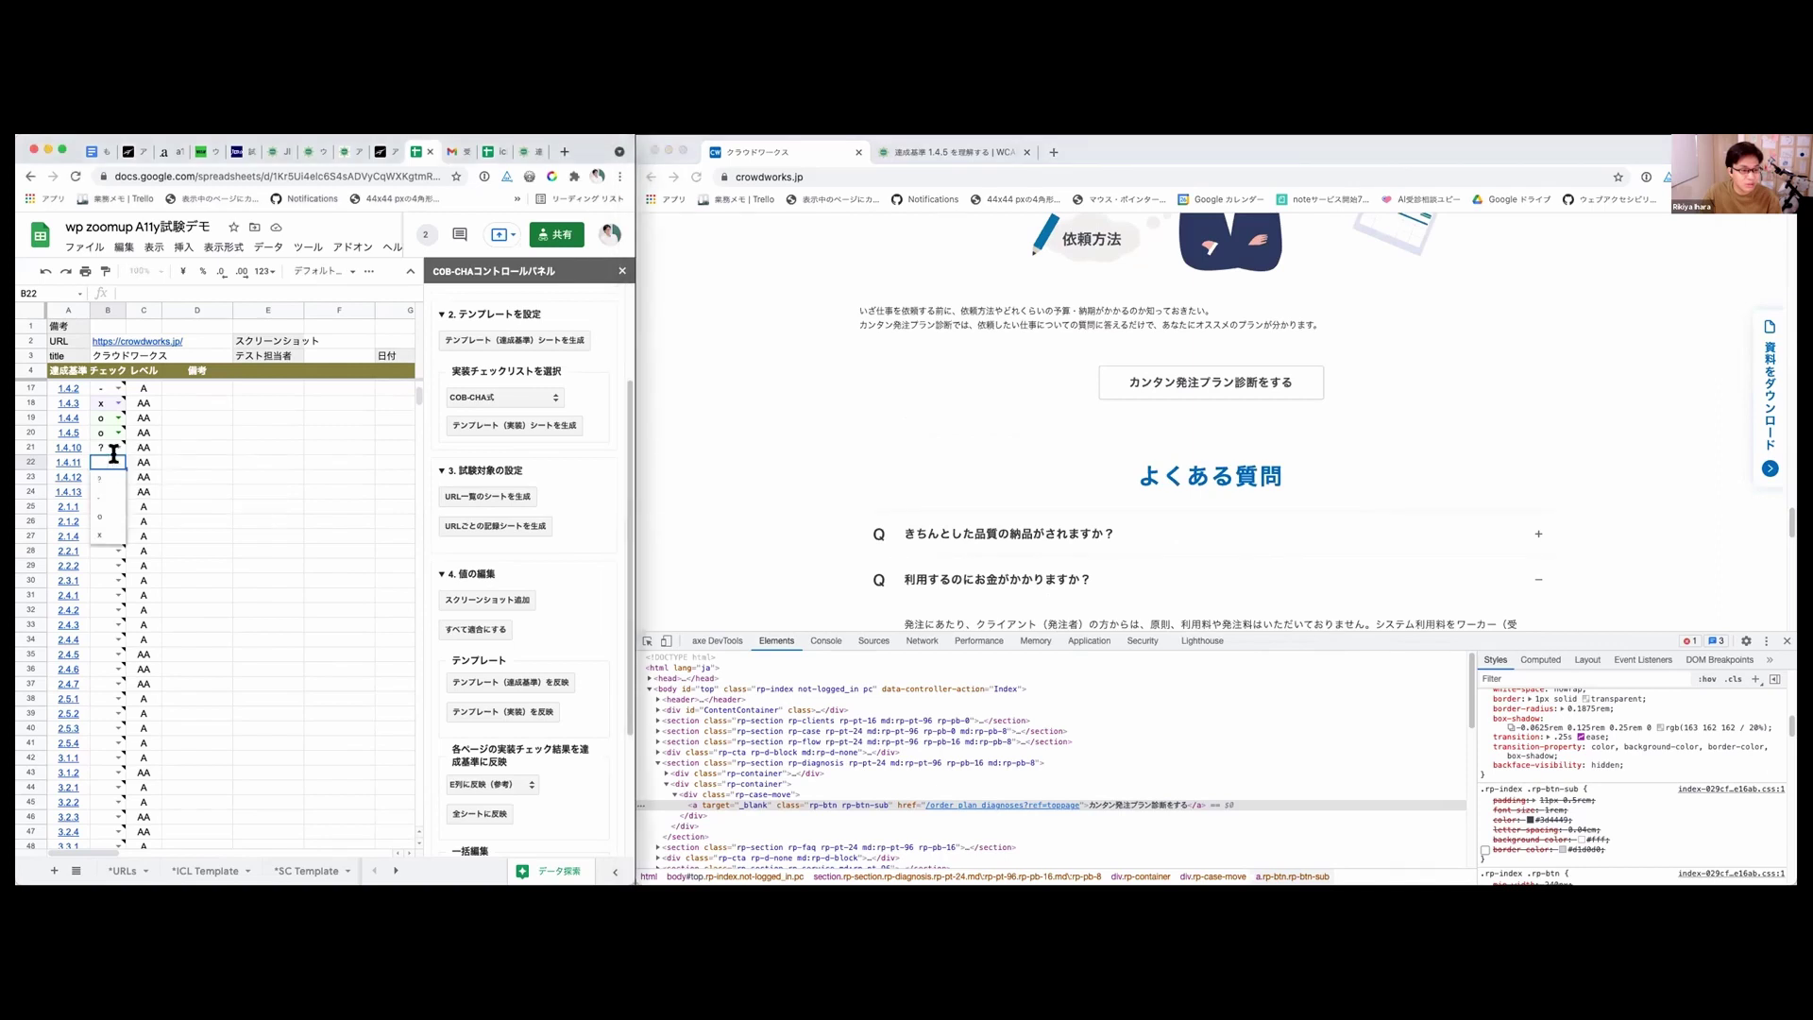
left_click(101, 526)
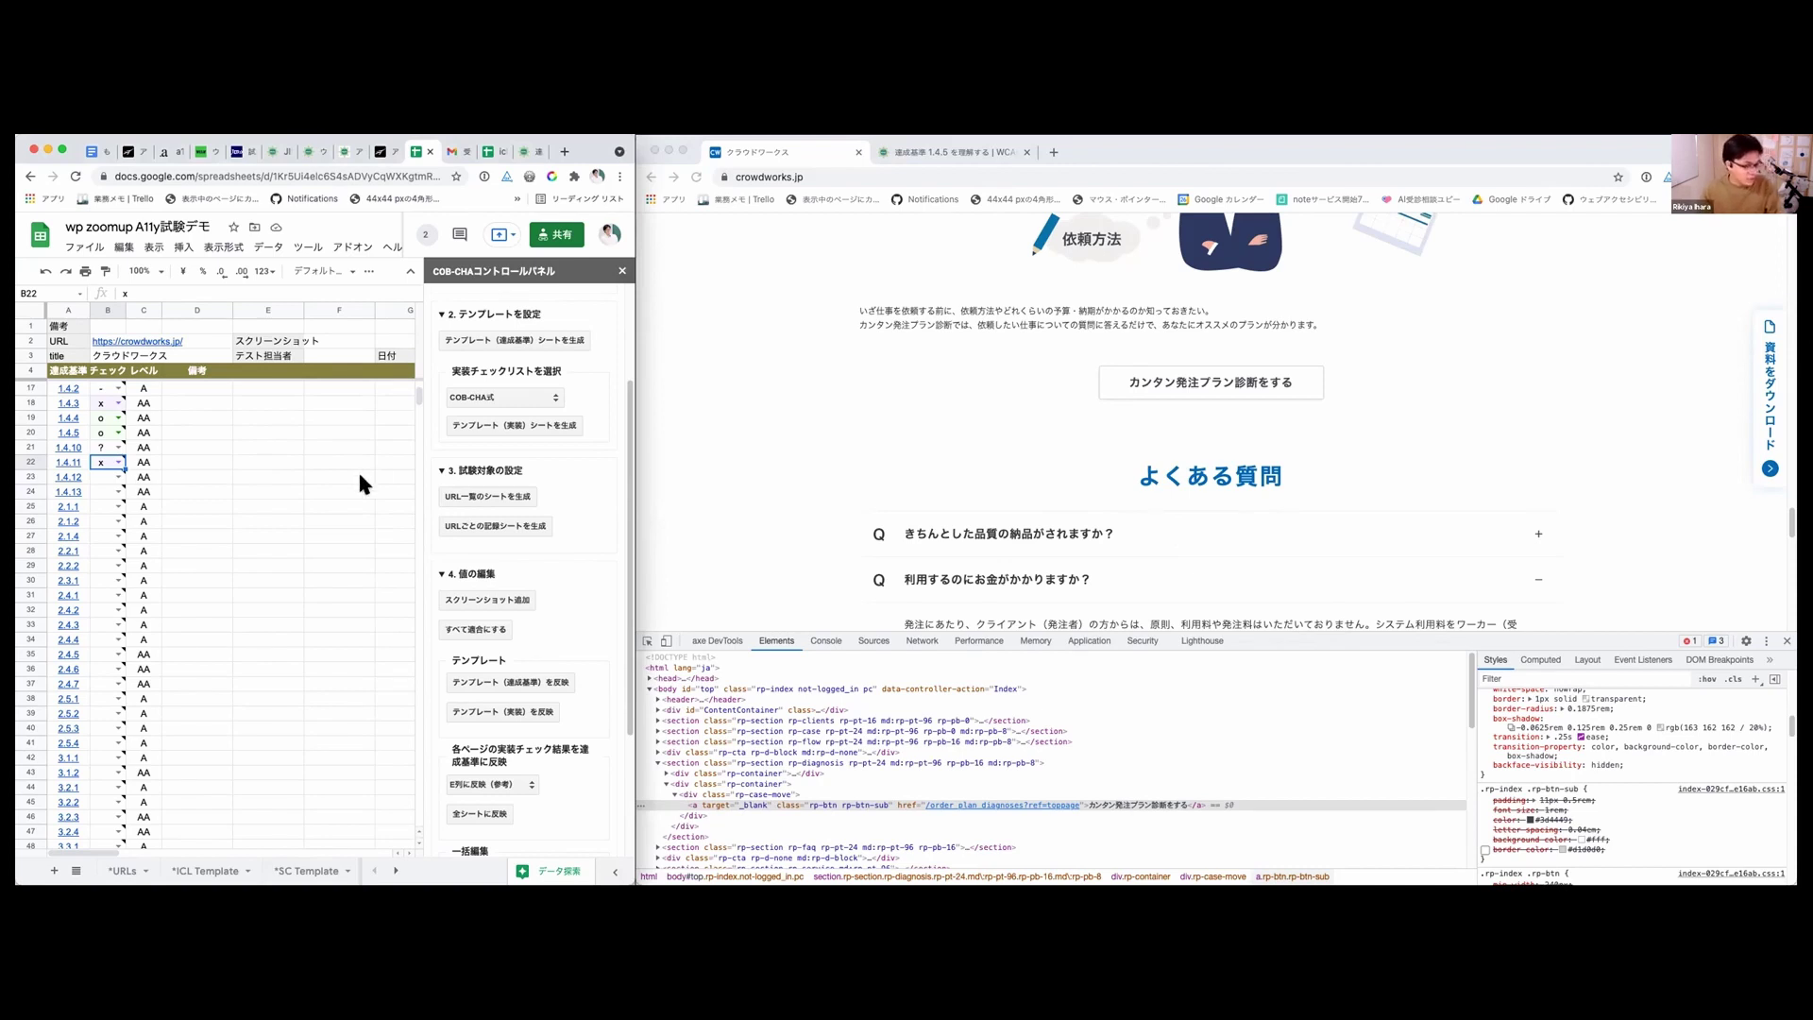
Step: Search Google for wcag 1.4.11 and open the waic.jp explanation of the non-text contrast criterion
left_click(1165, 405)
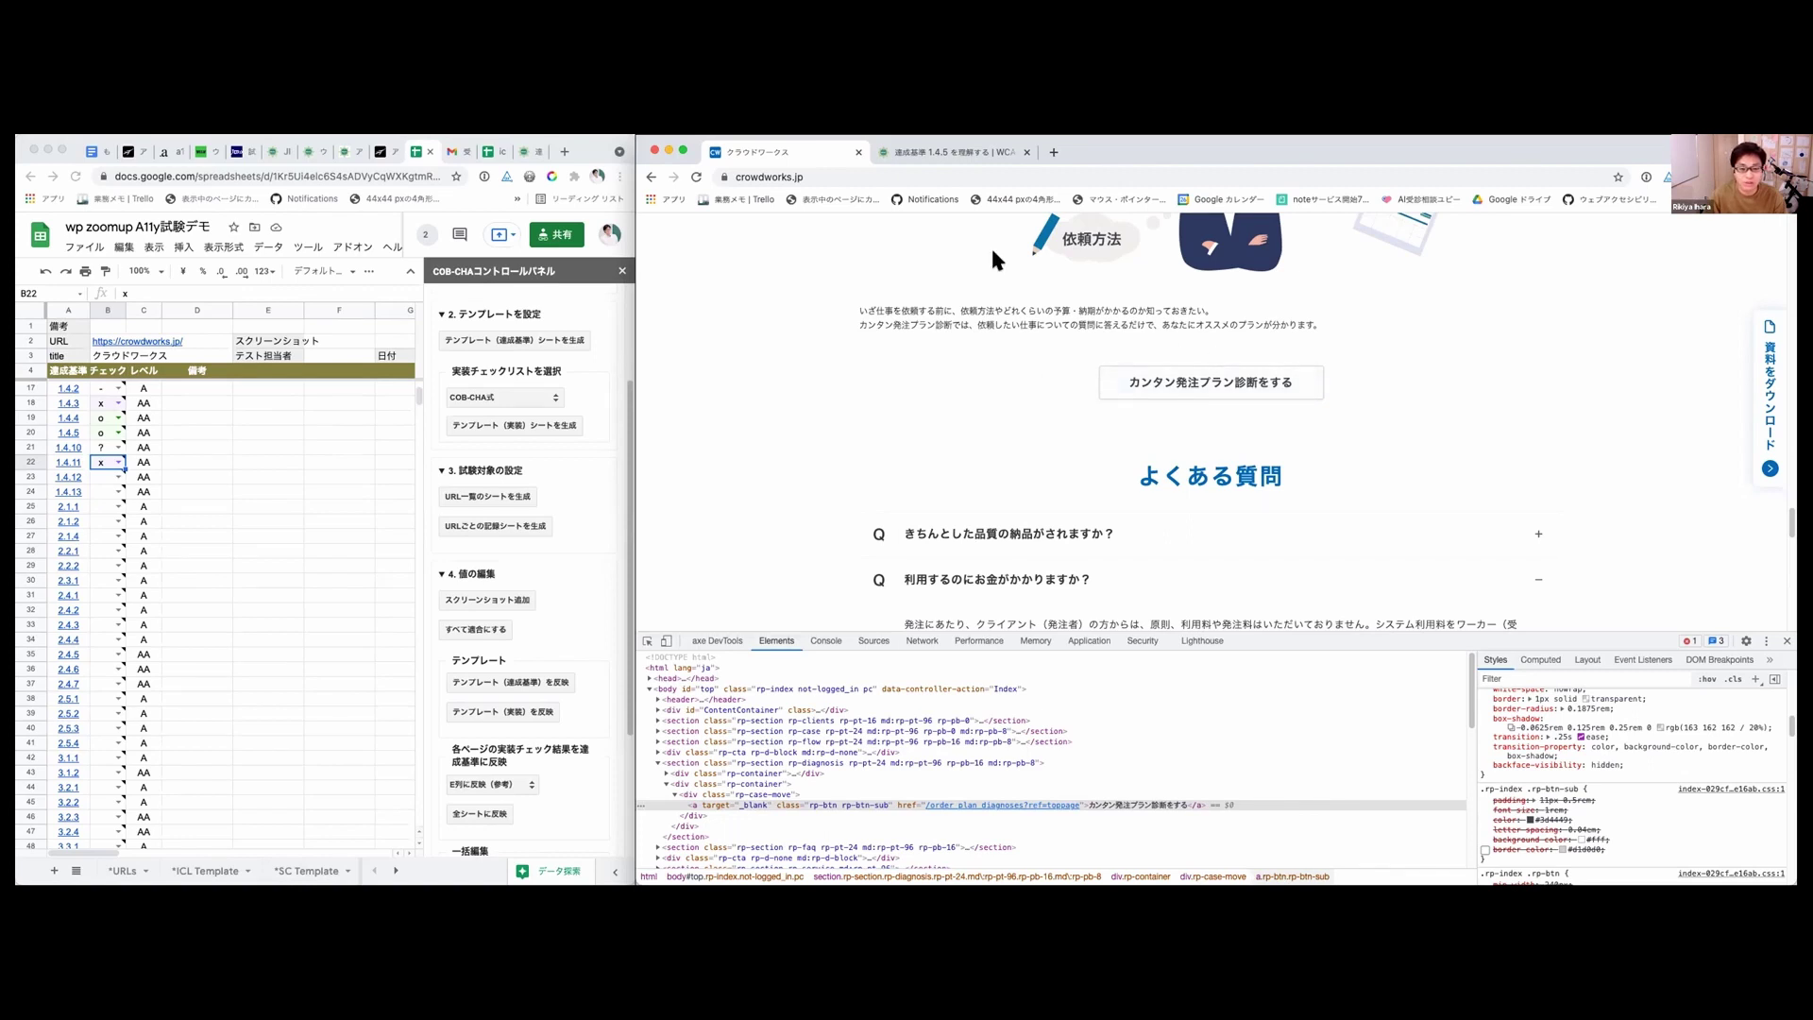
left_click(944, 151)
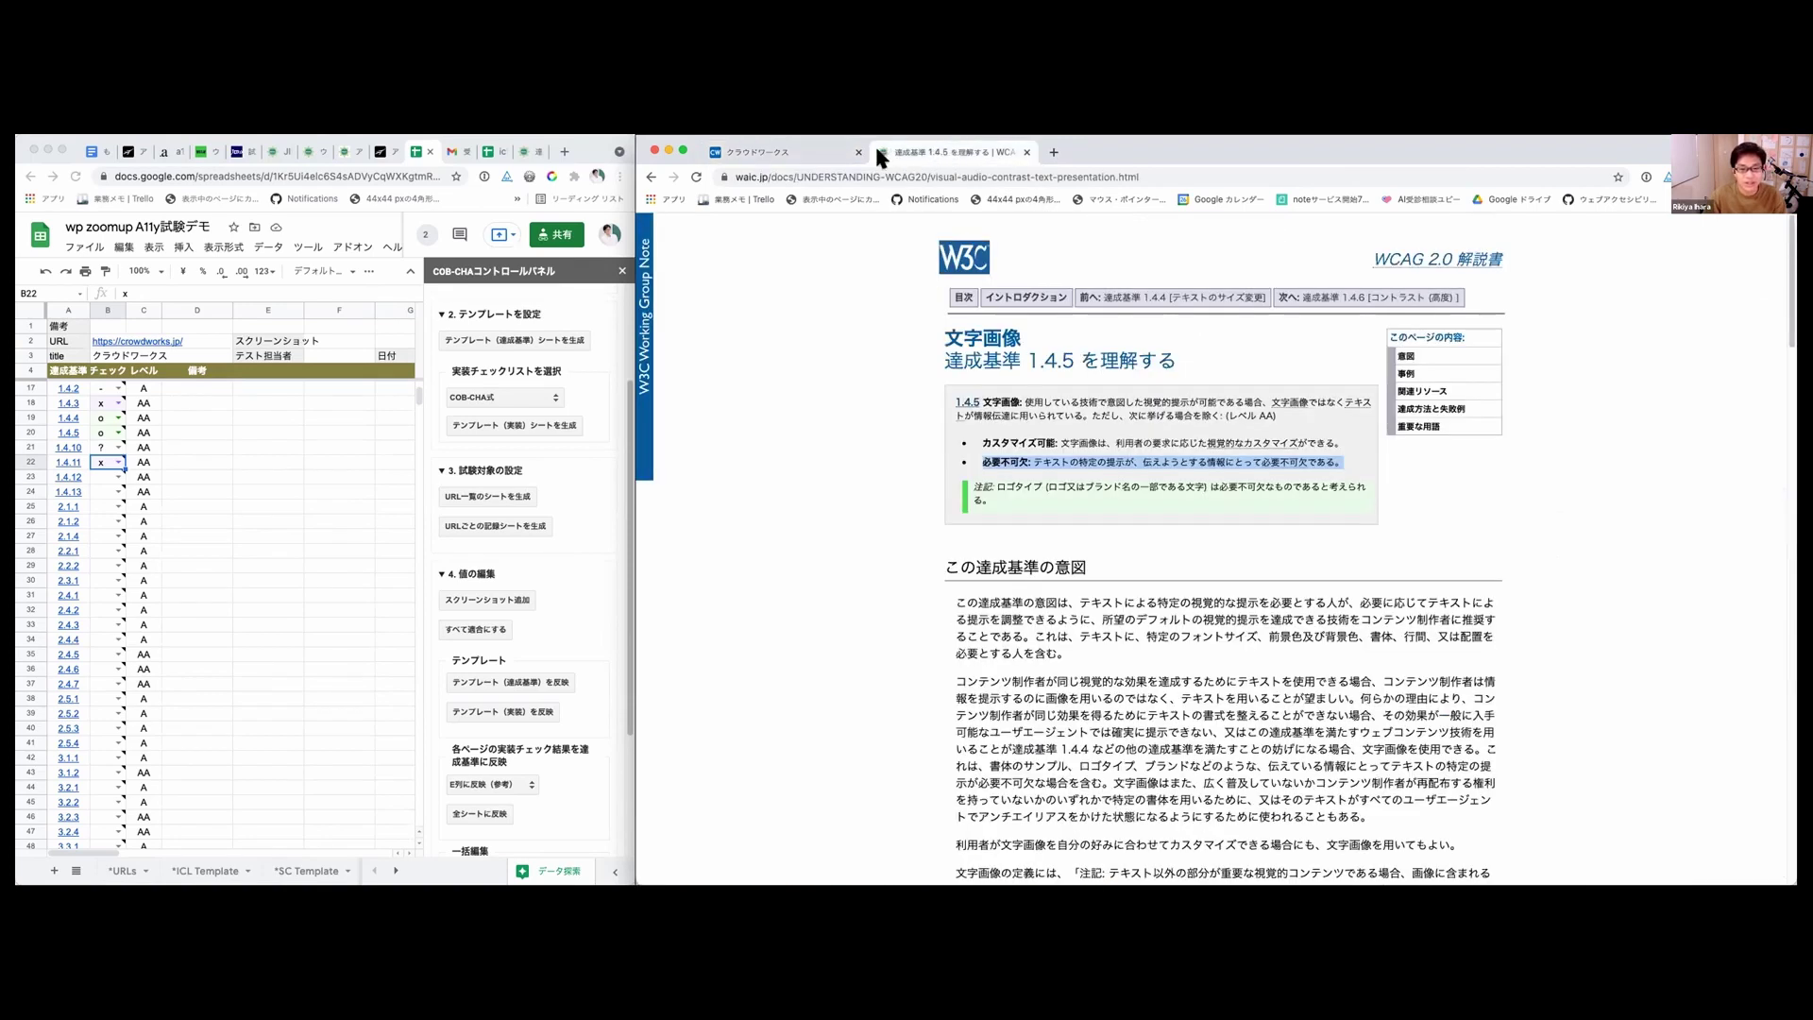
left_click(650, 176)
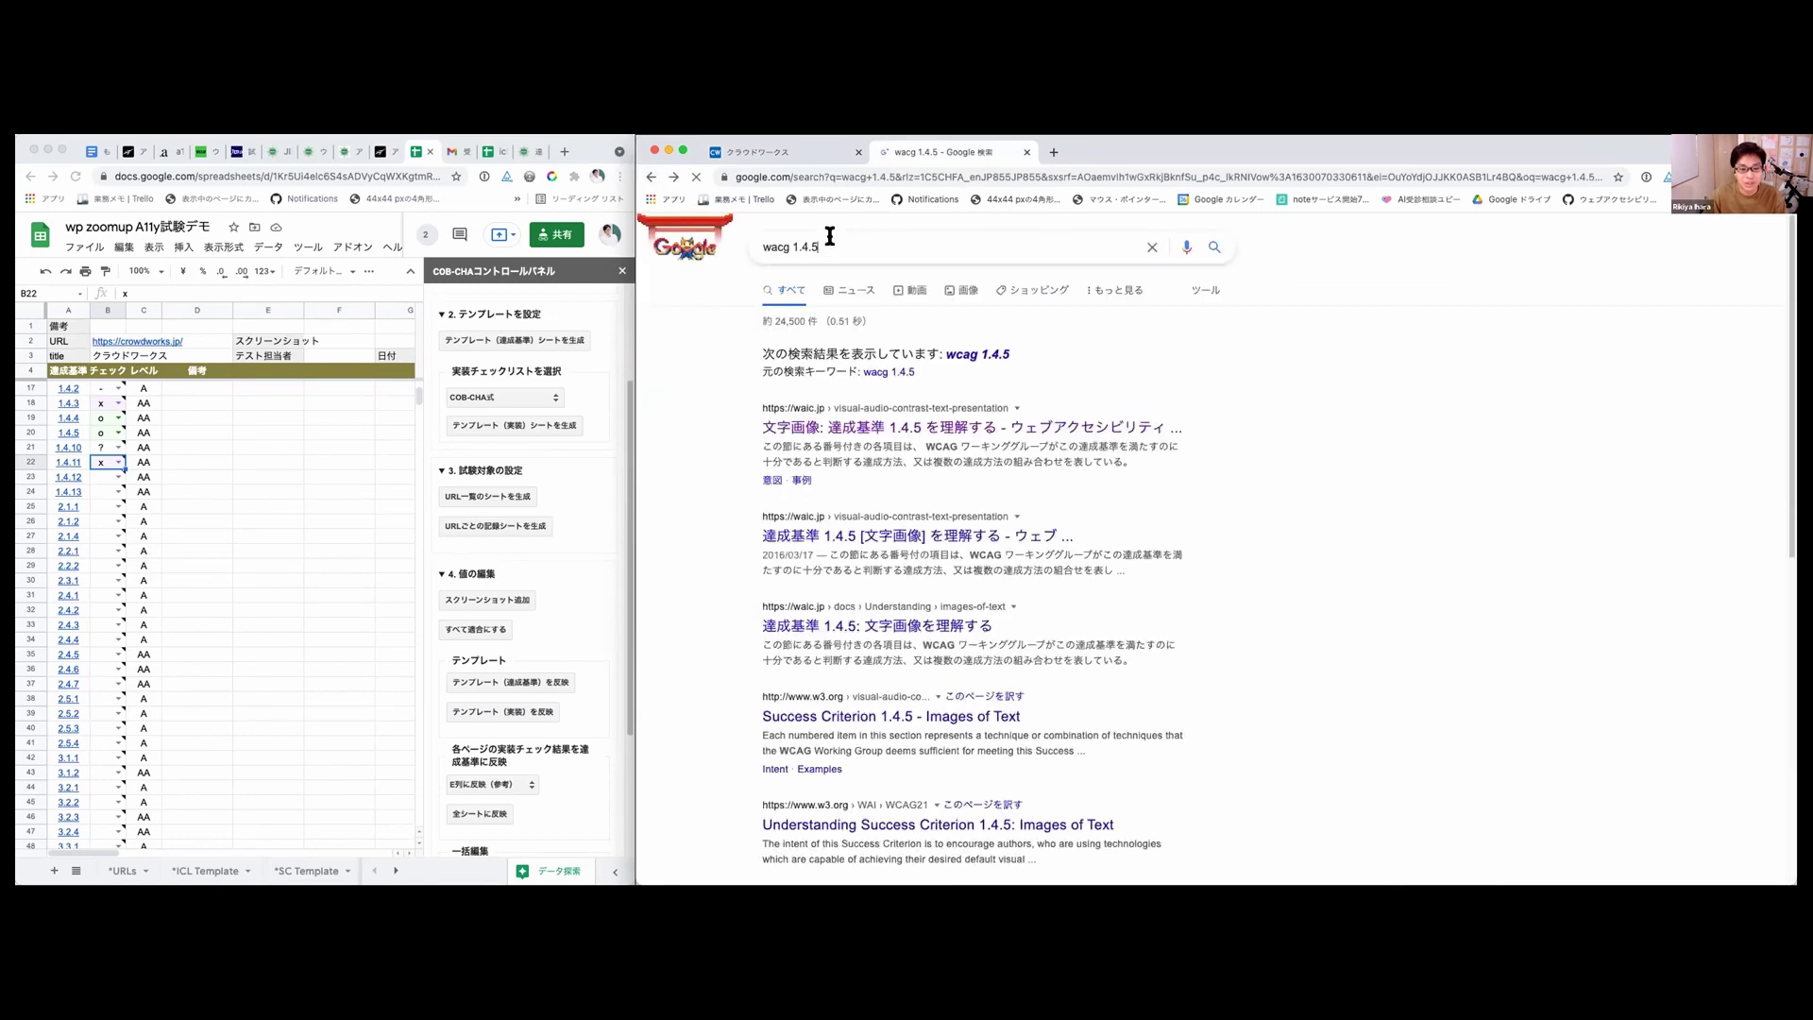
left_click(829, 236)
key("BackSpace")
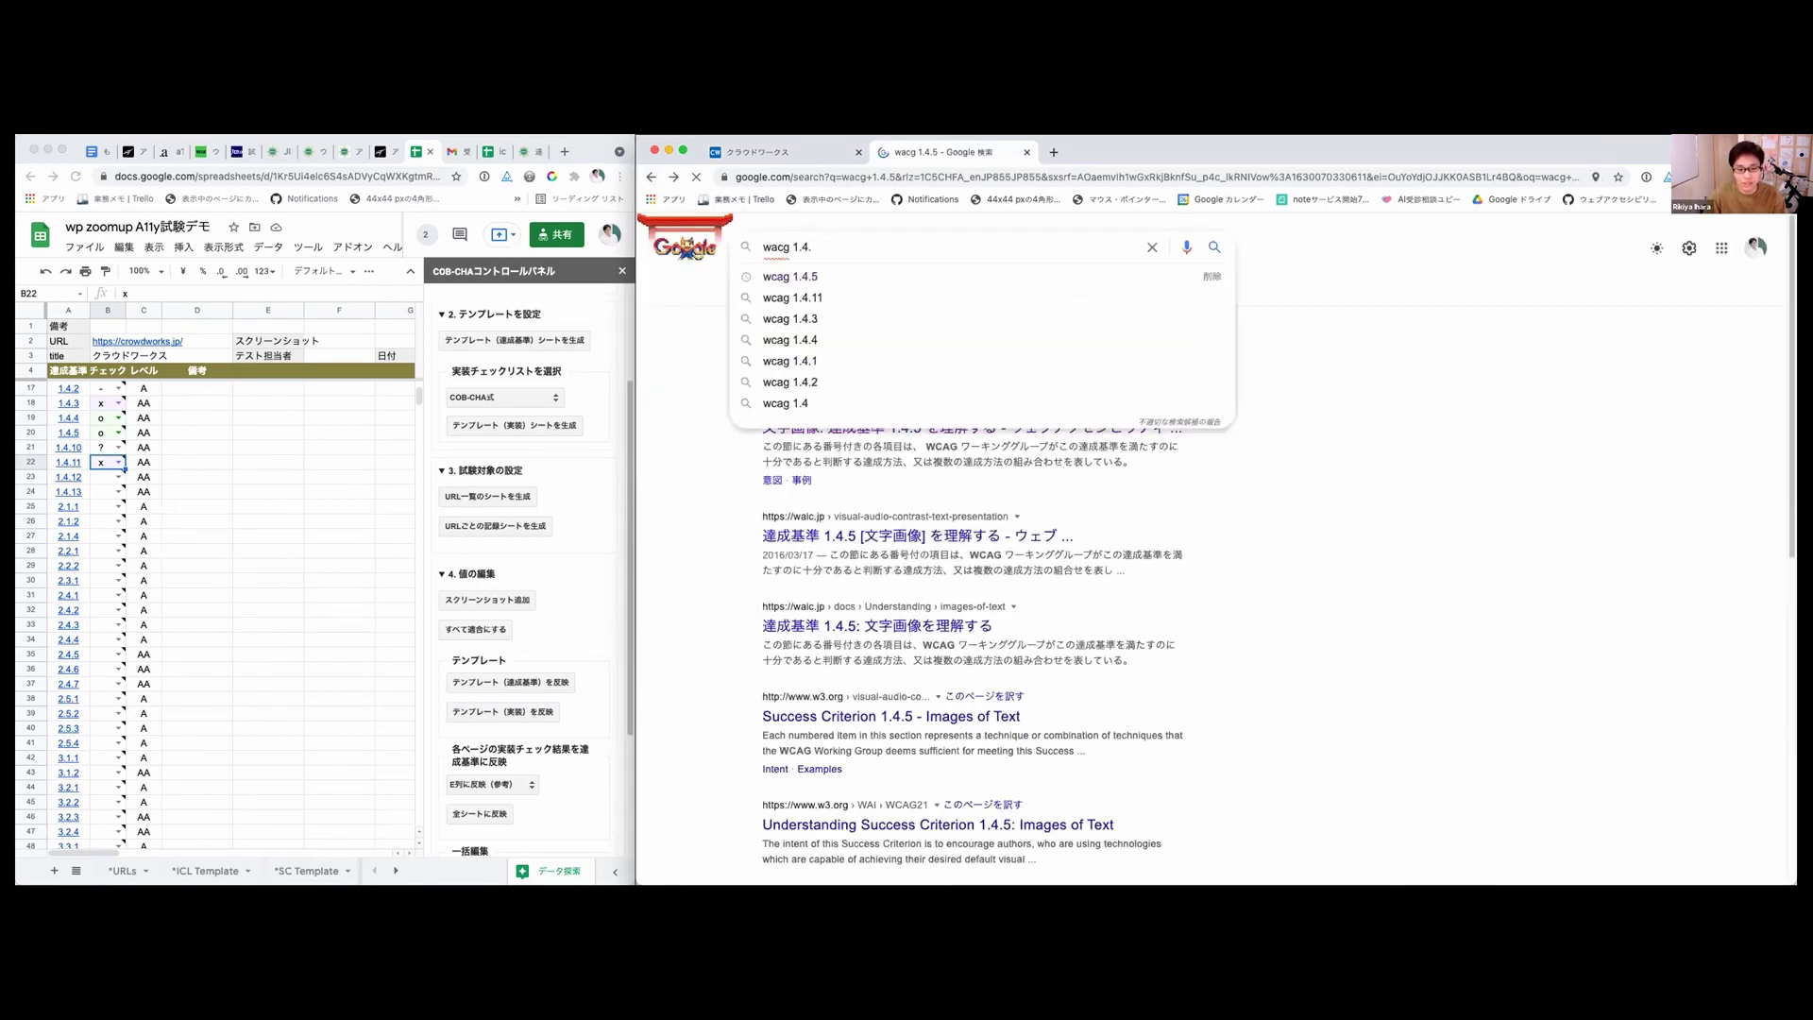
left_click(774, 297)
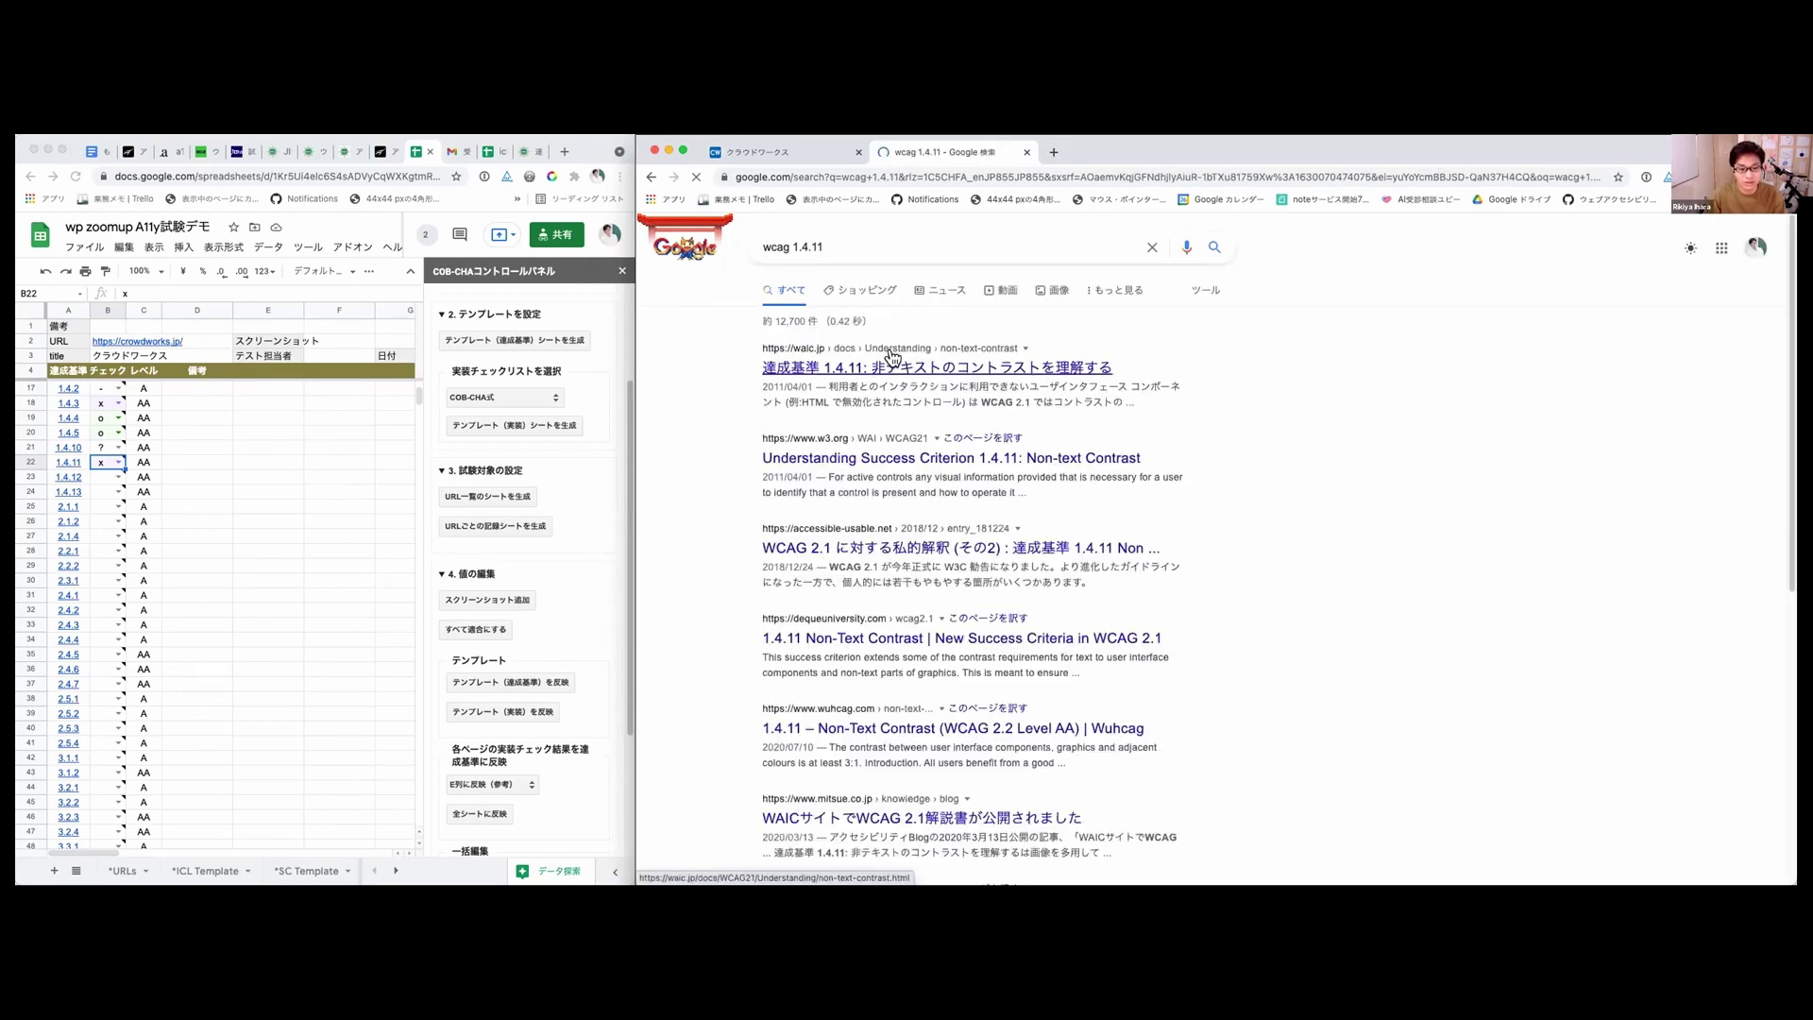
left_click(890, 359)
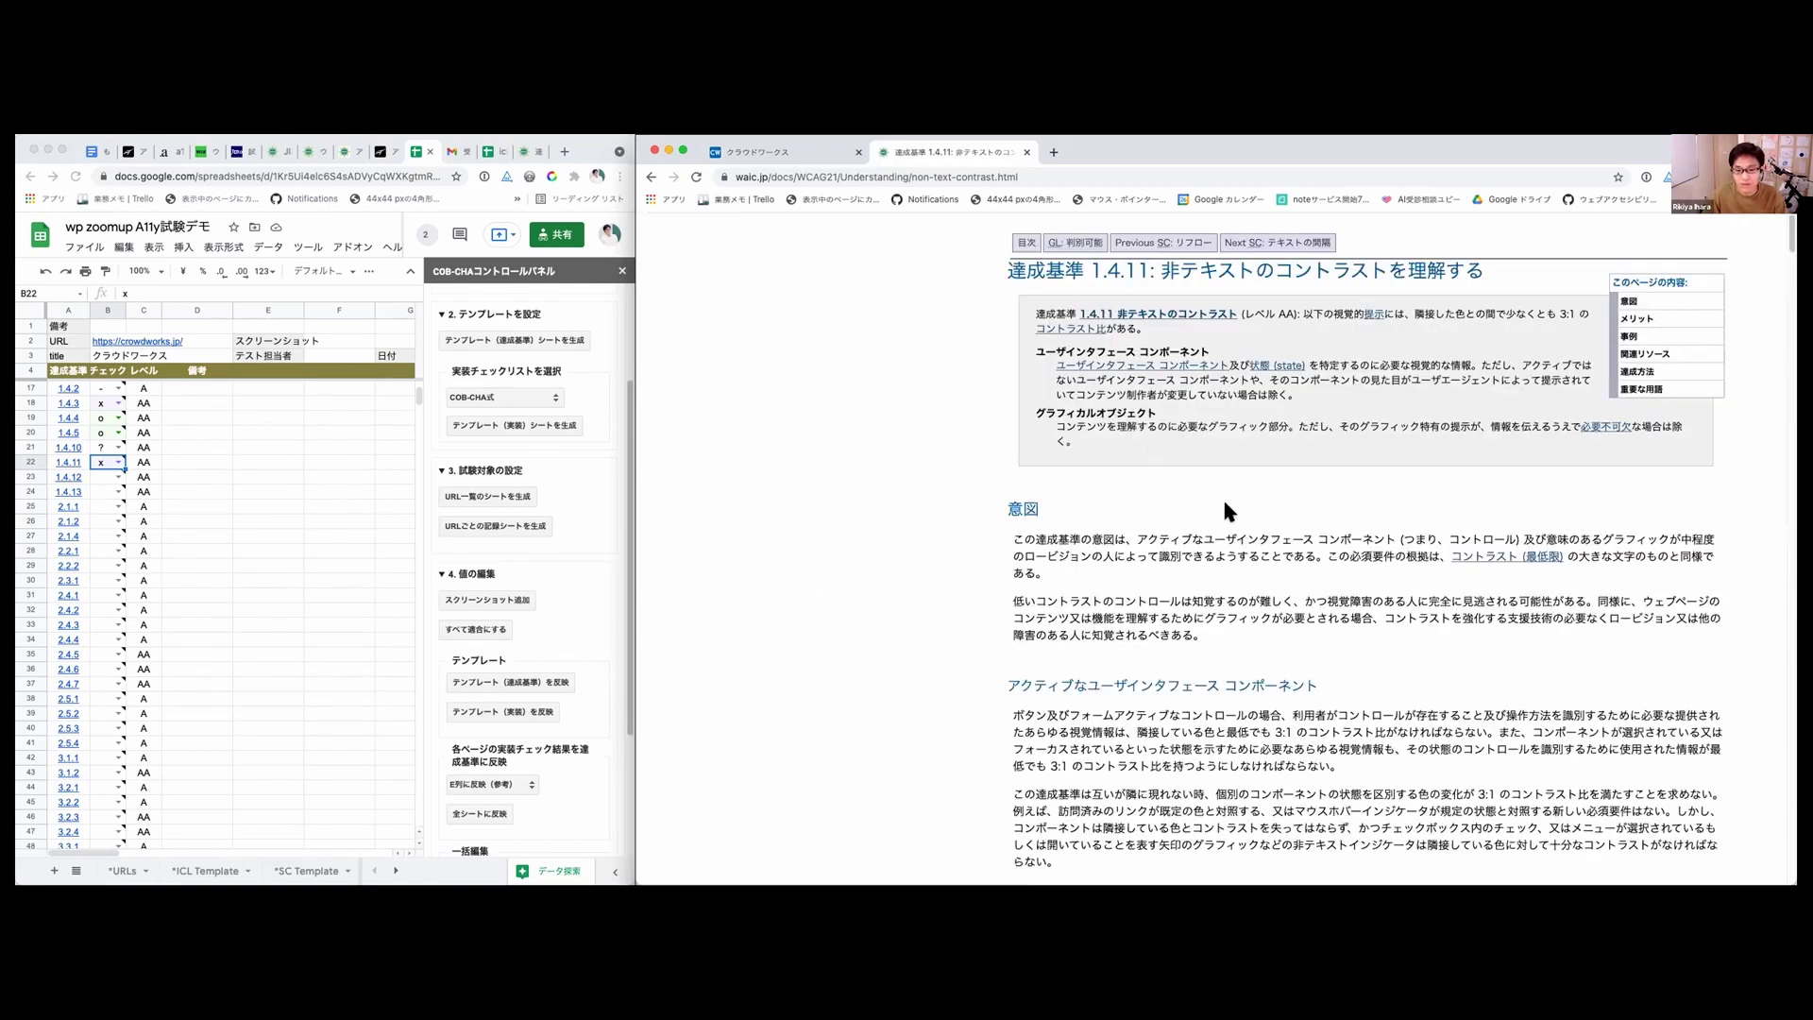
Step: Read the sections on boundaries (境界) and adjacent colors (隣接している色) for success criterion 1.4.11
scroll(1225, 510, "down", 3)
scroll(1222, 508, "down", 5)
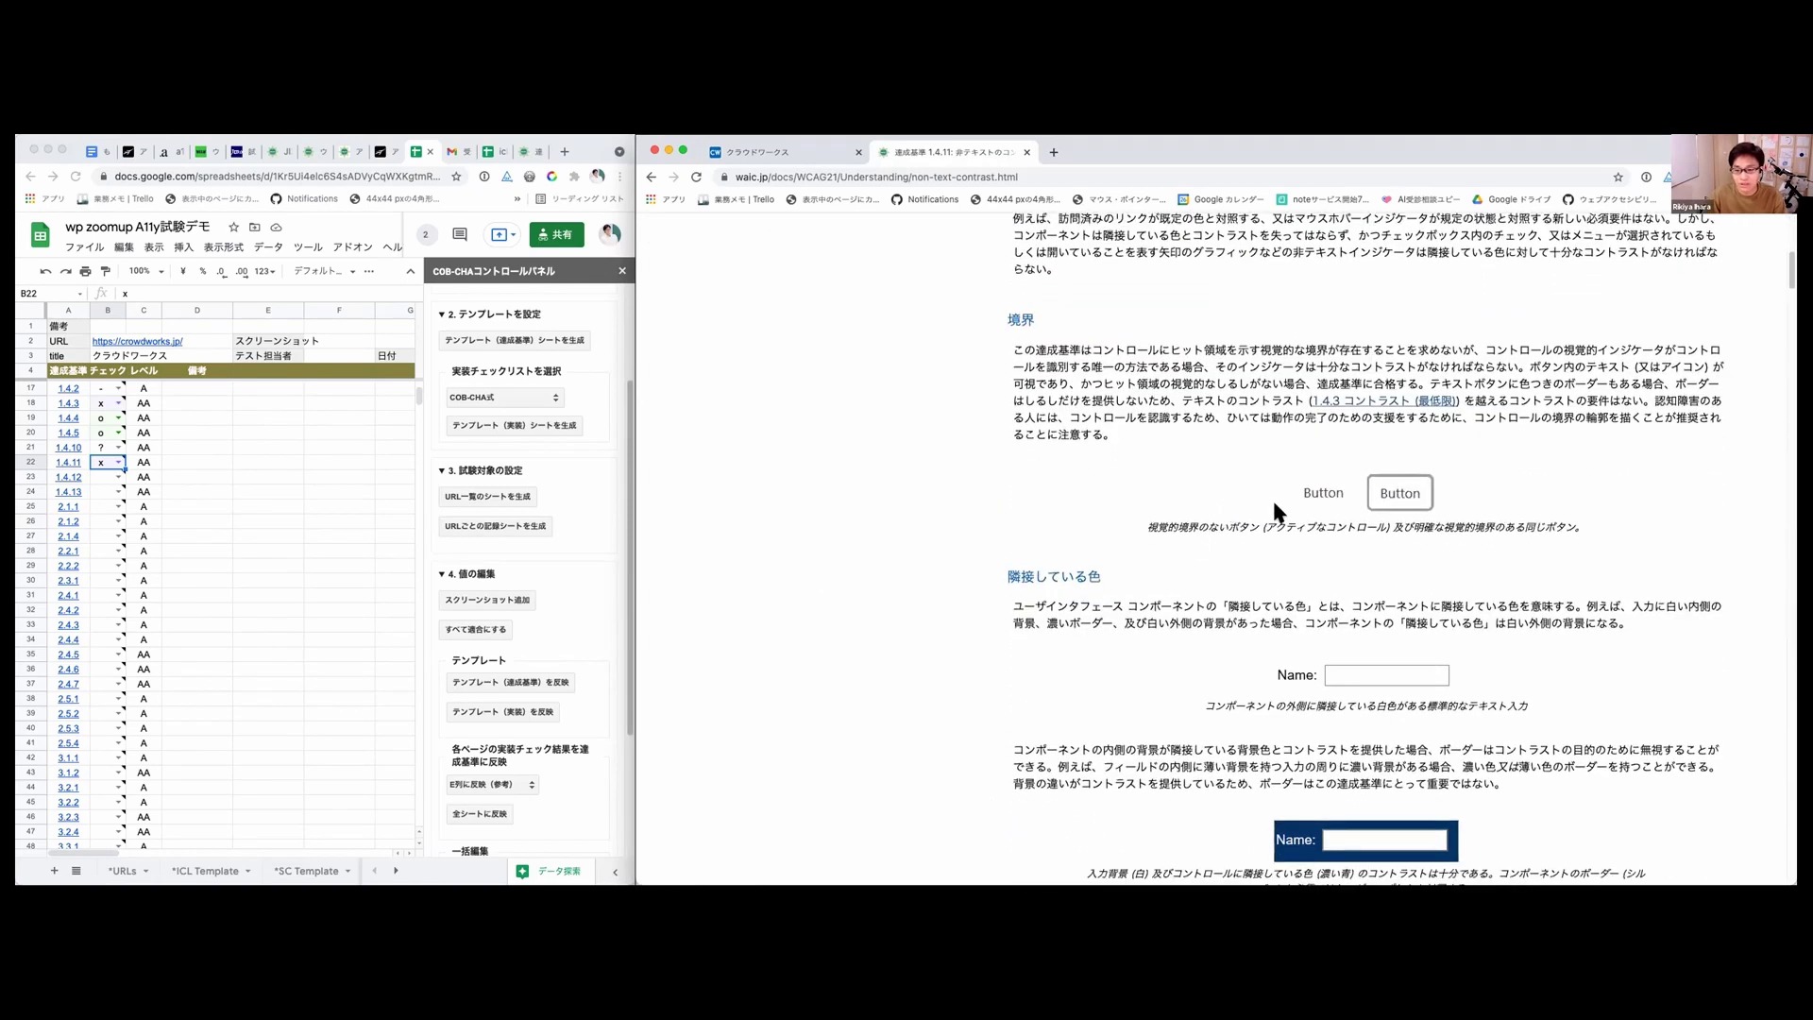
scroll(1279, 512, "down", 1)
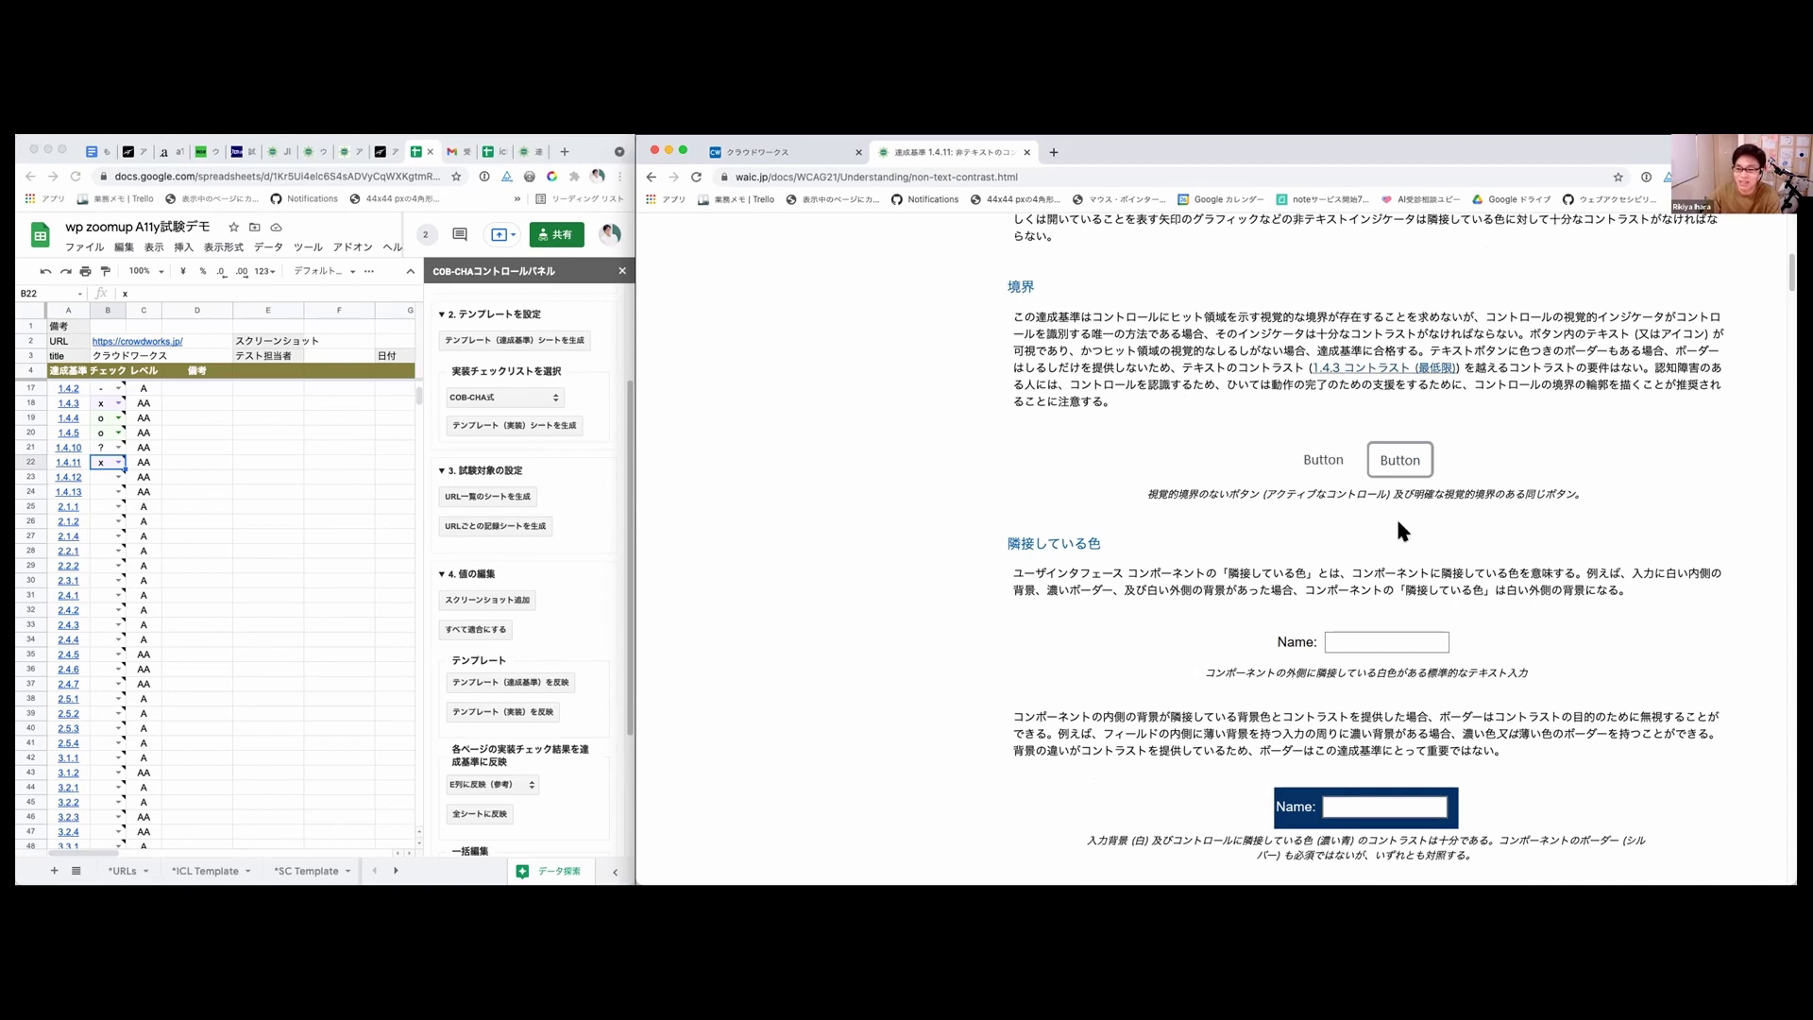
scroll(1391, 521, "down", 3)
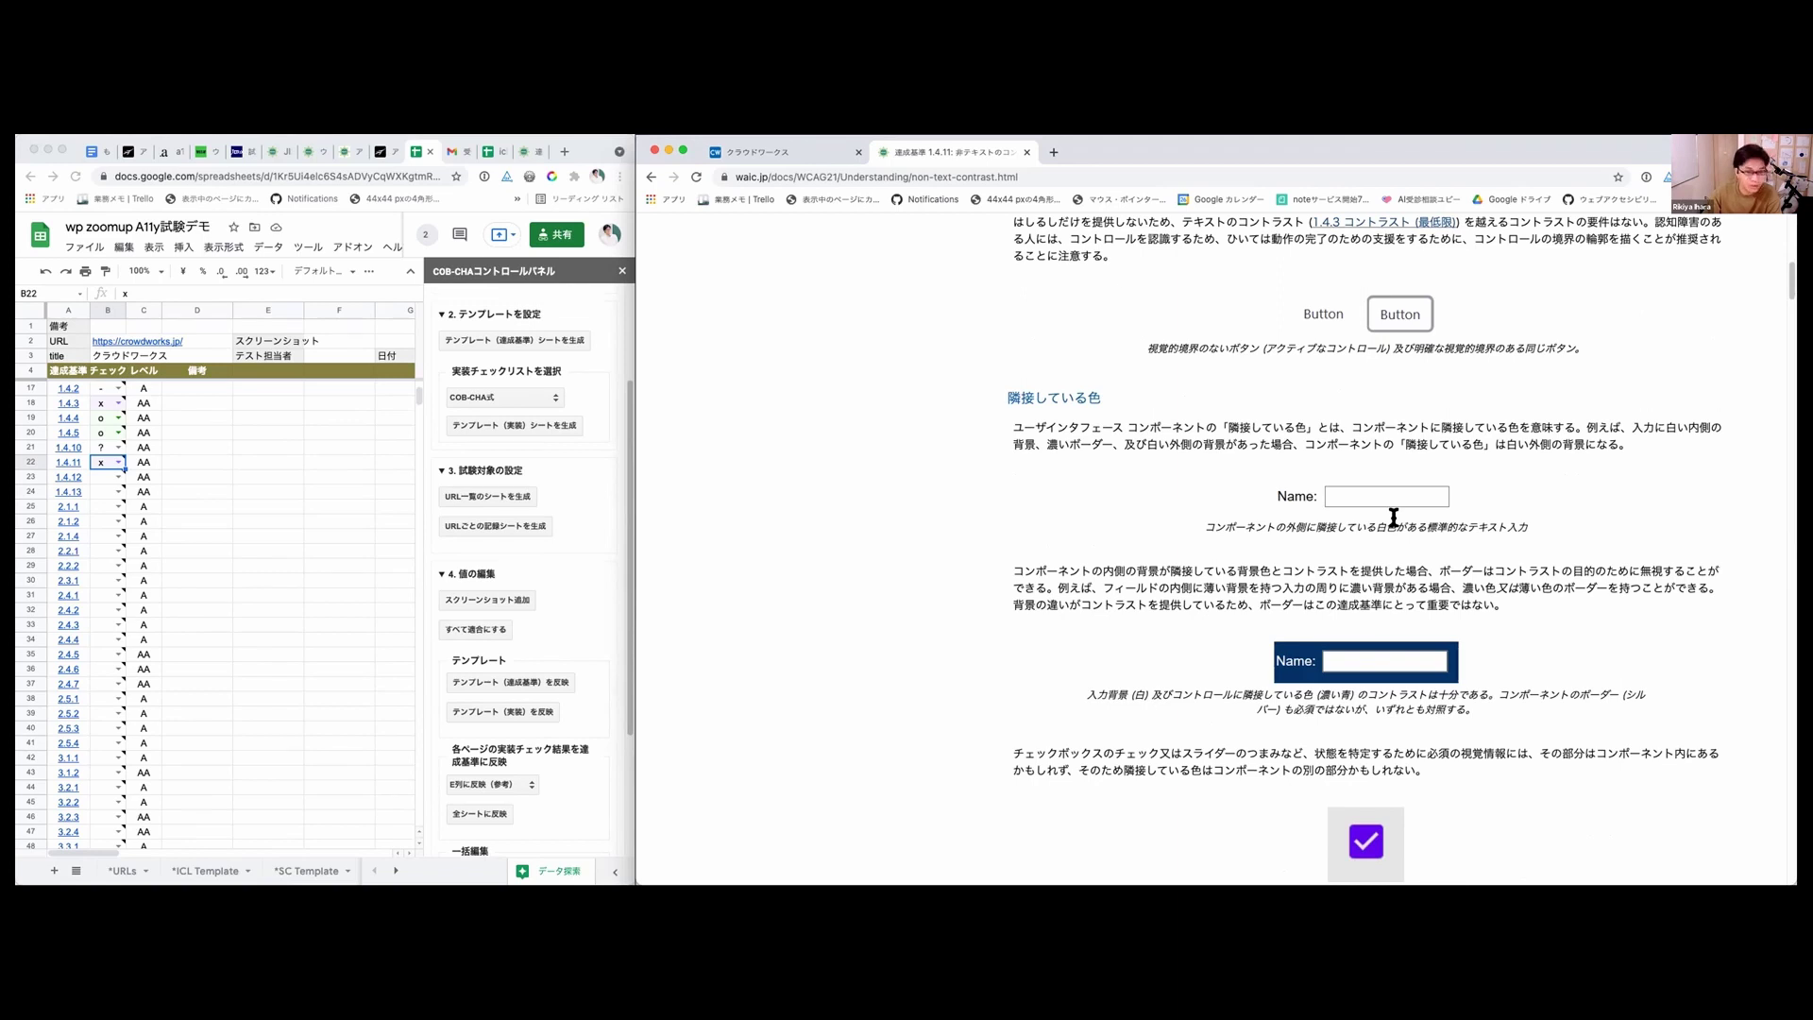
Step: Return to the test sheet, view the check-cell note for success criterion 1.4.12 and select that criterion's cell
left_click(798, 151)
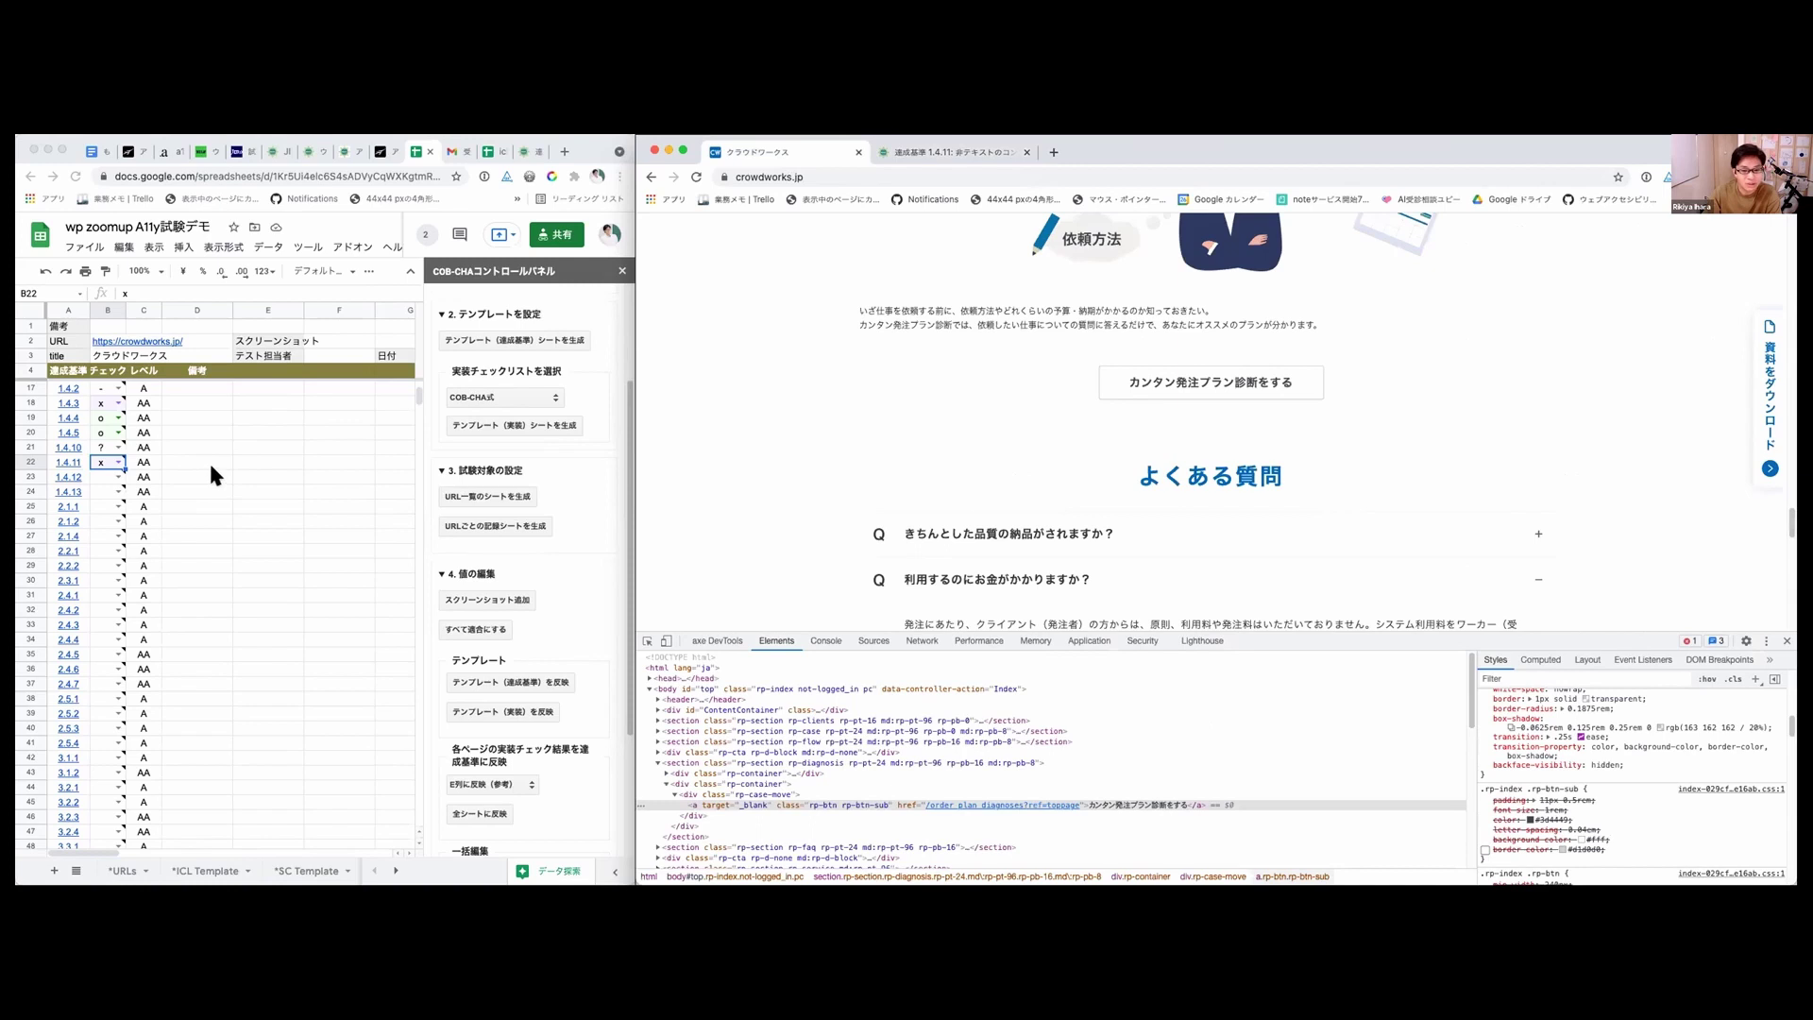
left_click(91, 468)
mouse_move(112, 477)
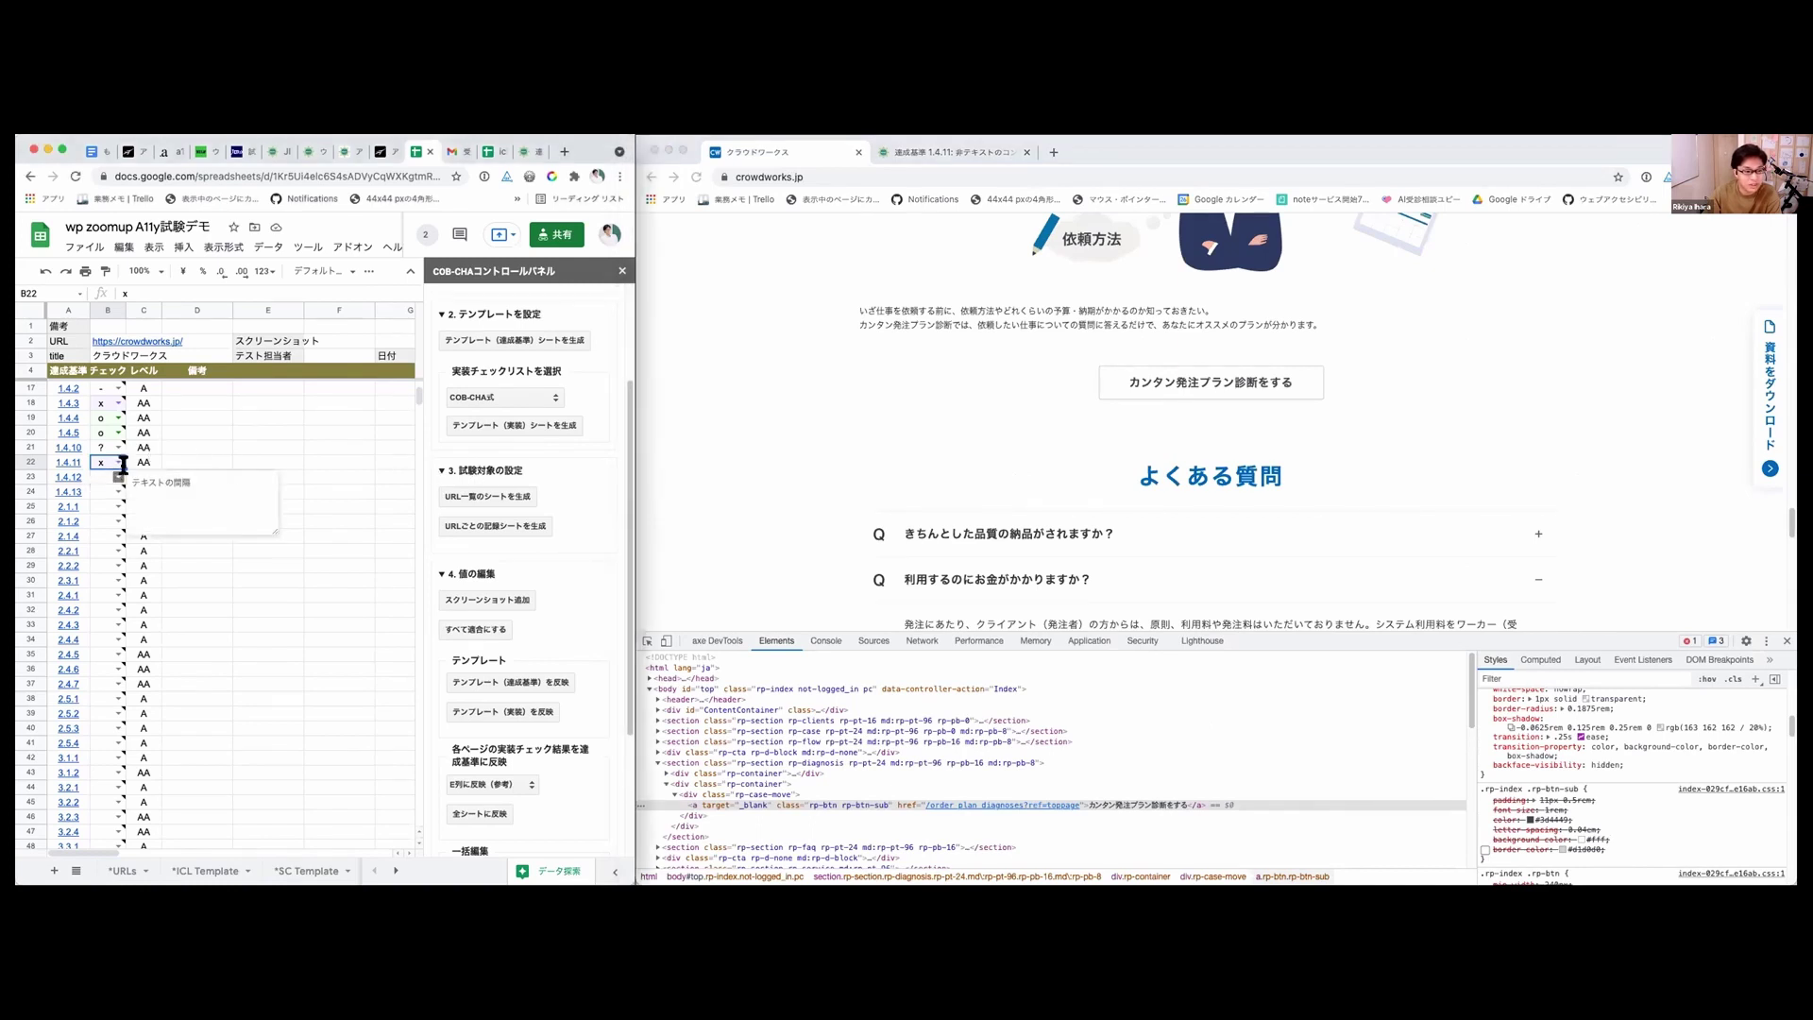
left_click(272, 461)
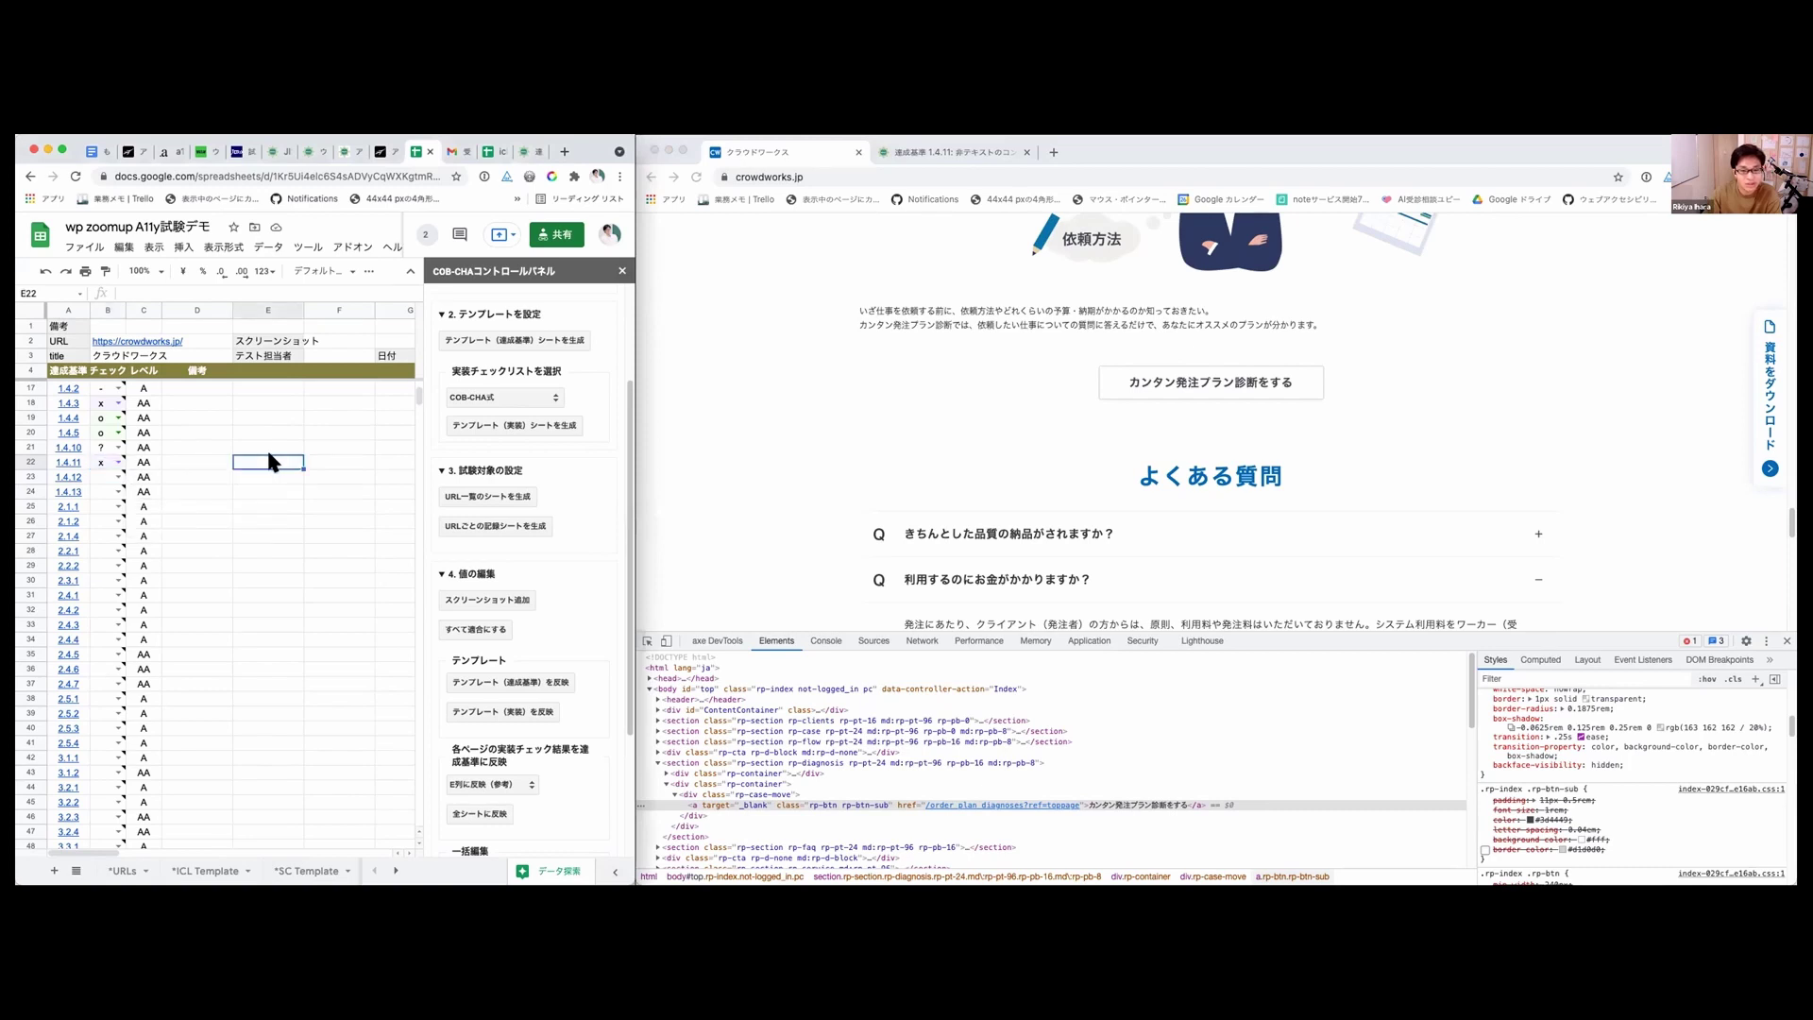
mouse_move(114, 479)
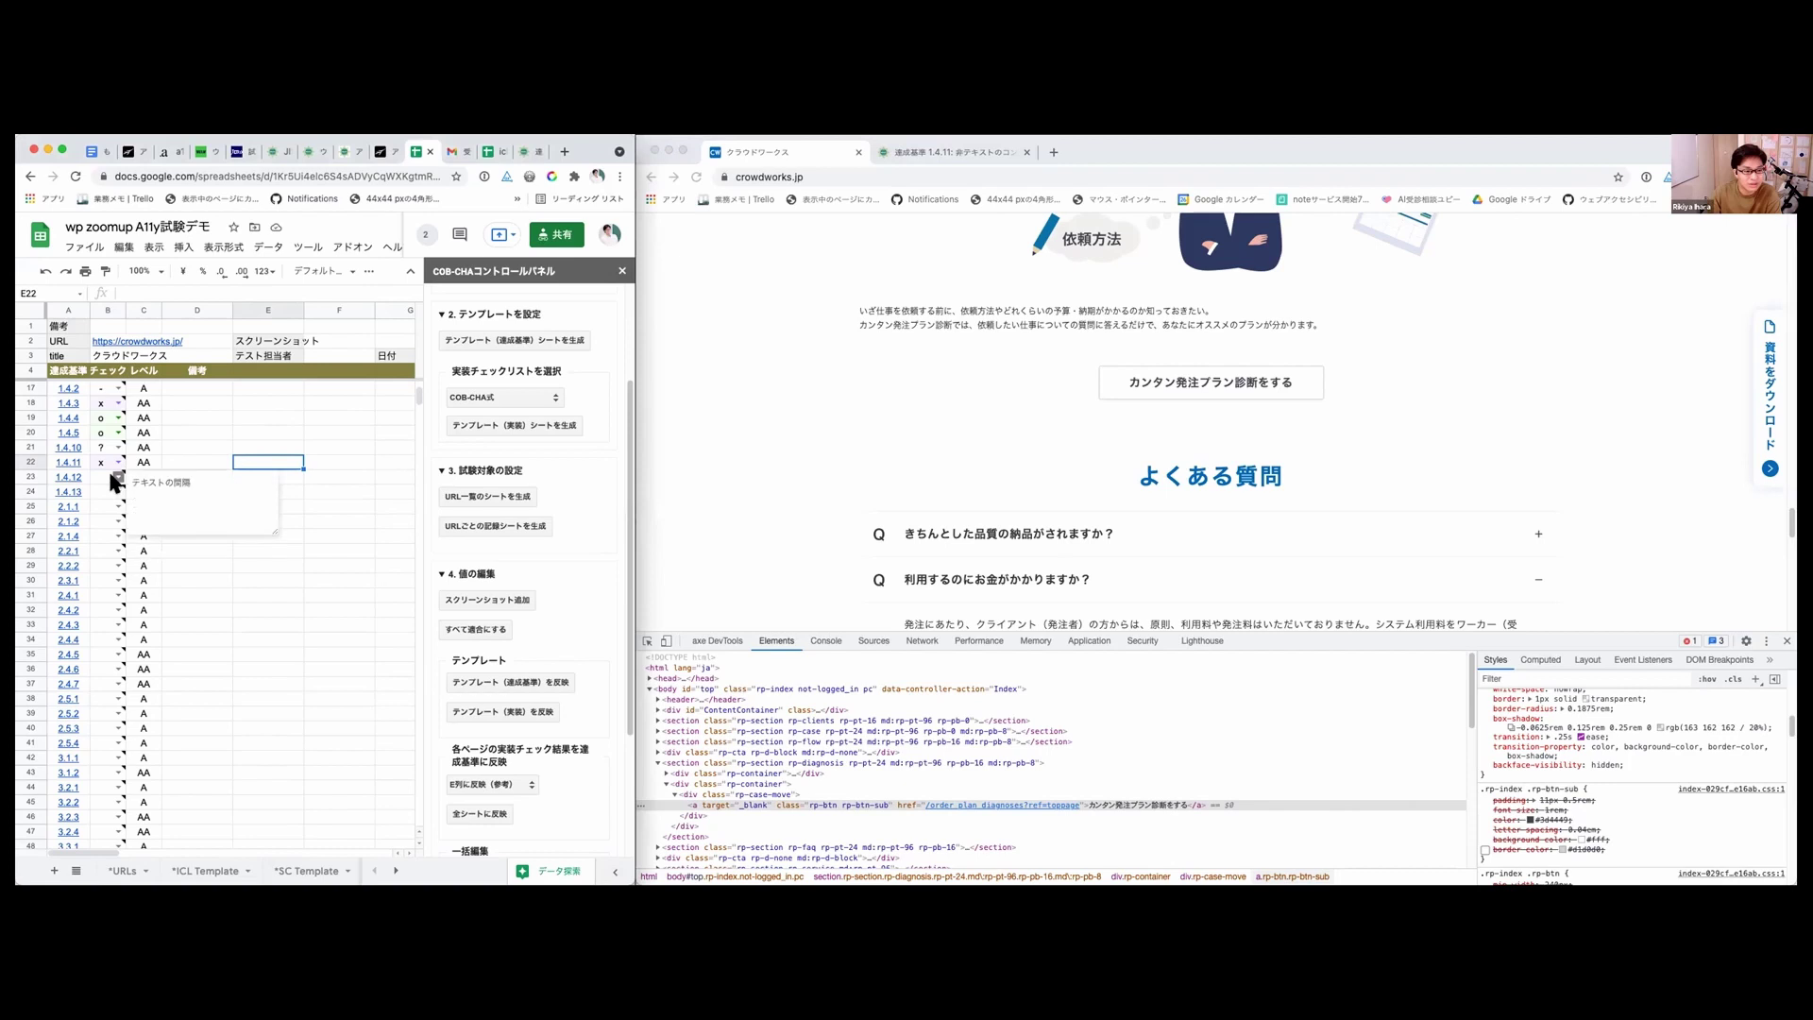
left_click(59, 479)
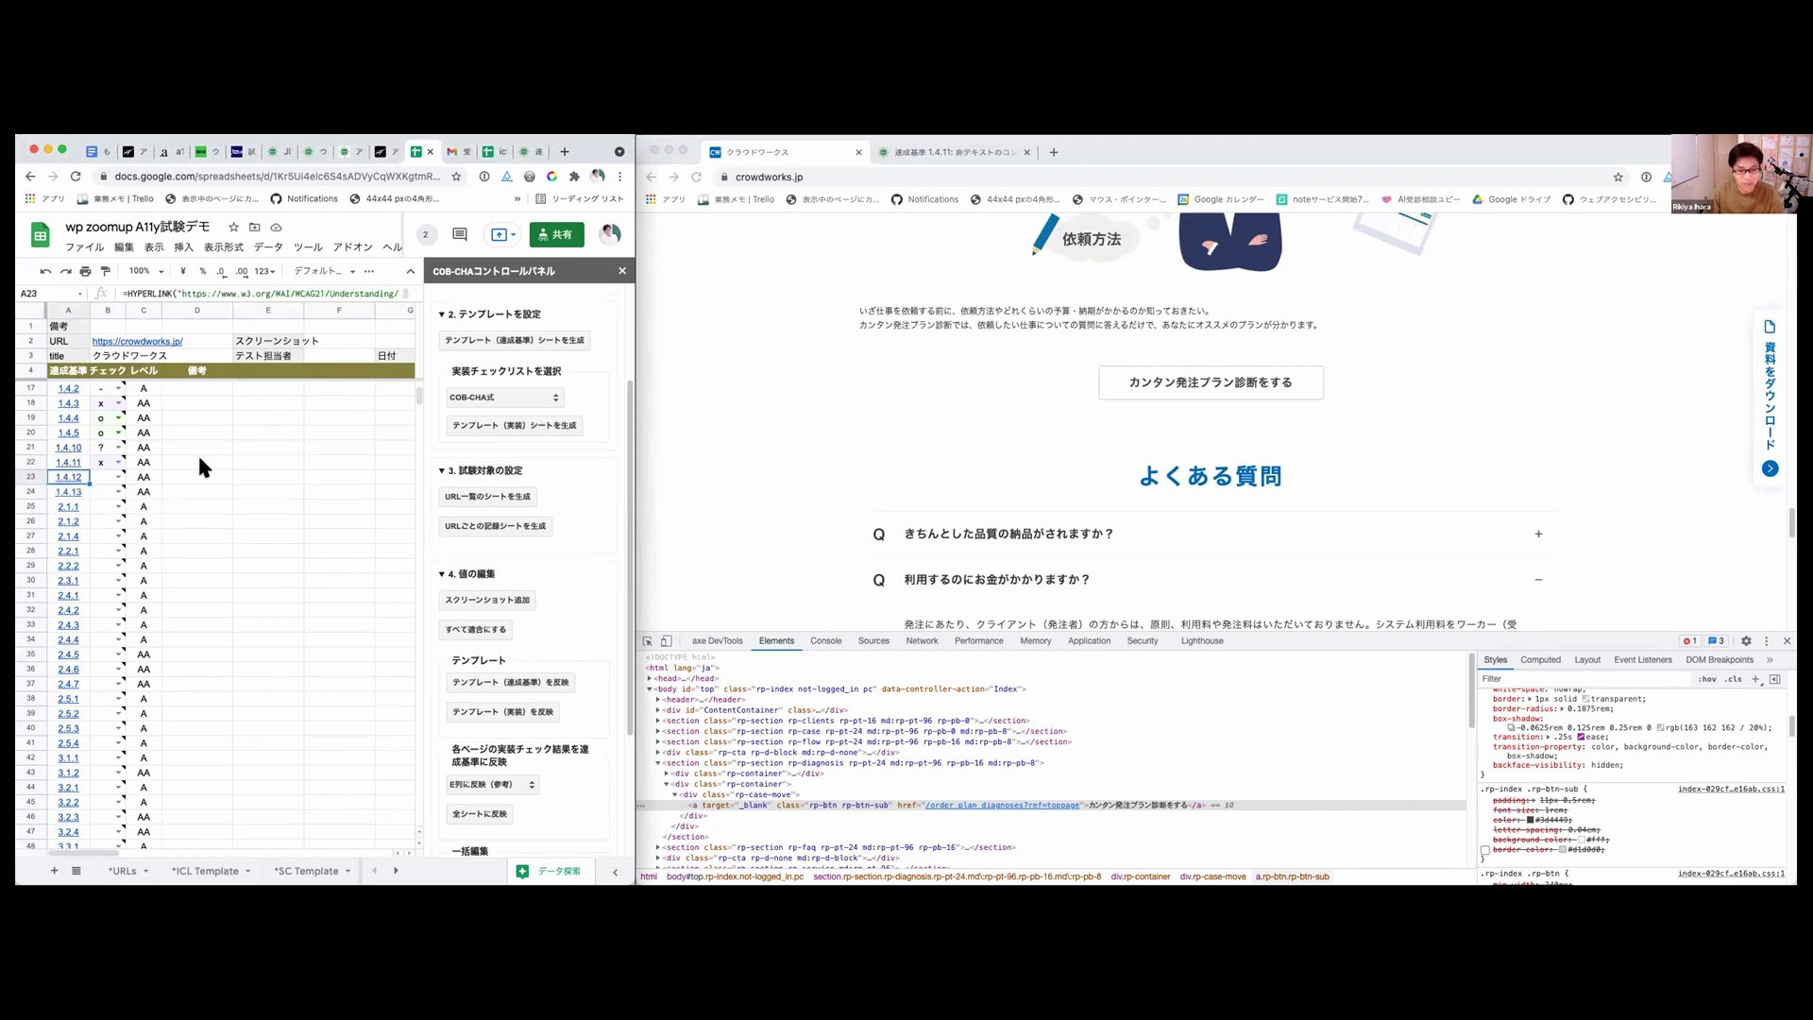
Step: Search for wcag 1.4.12, open the waic.jp text spacing explanation and highlight its spacing requirements
left_click(911, 149)
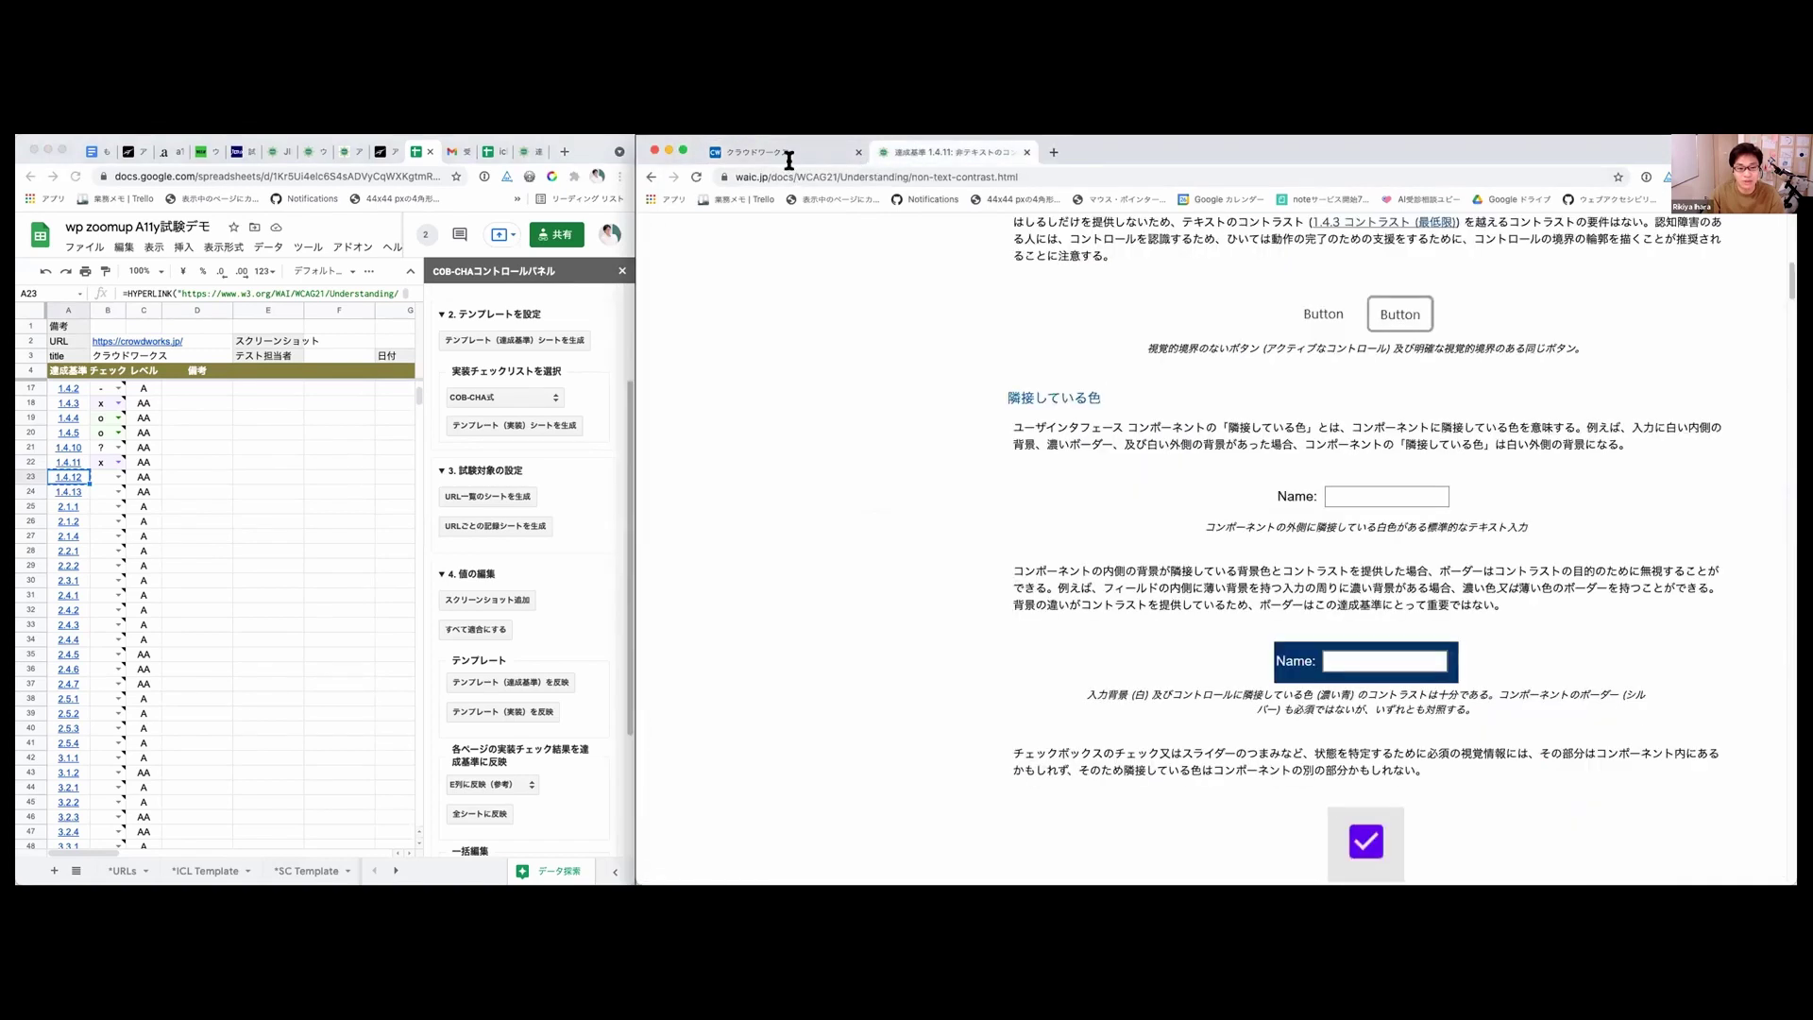
left_click(649, 178)
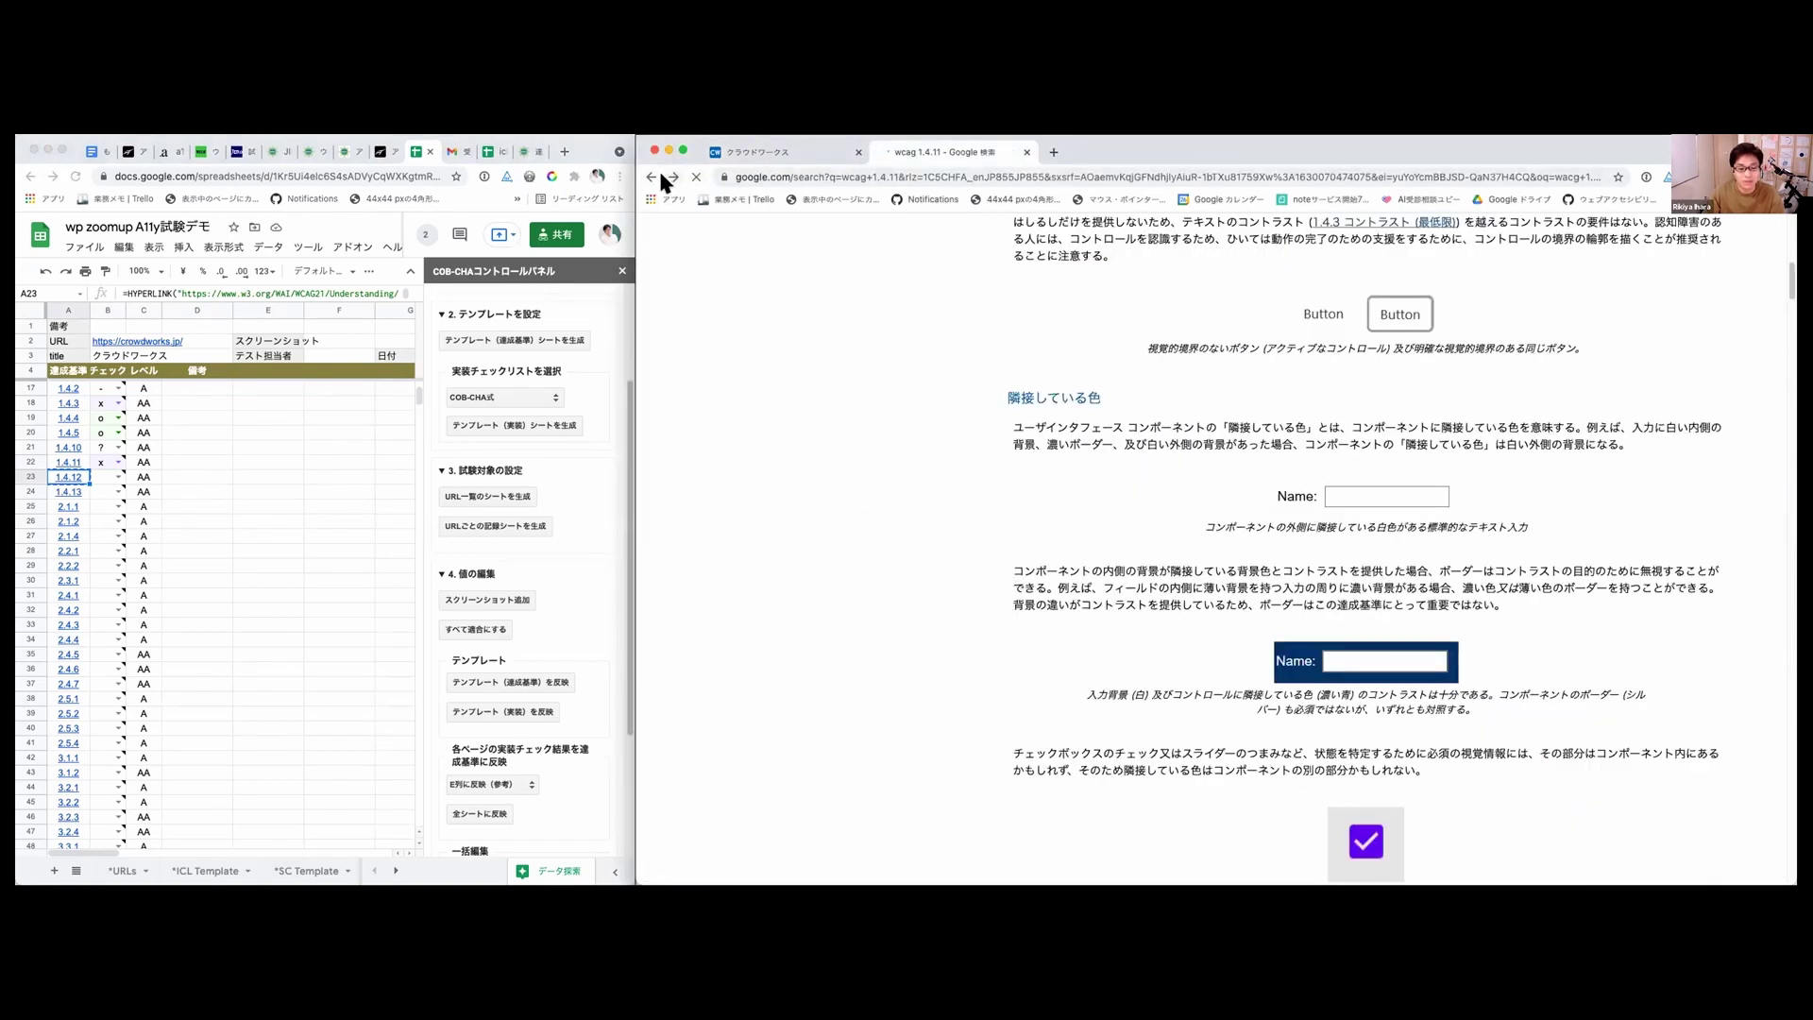
left_click(831, 236)
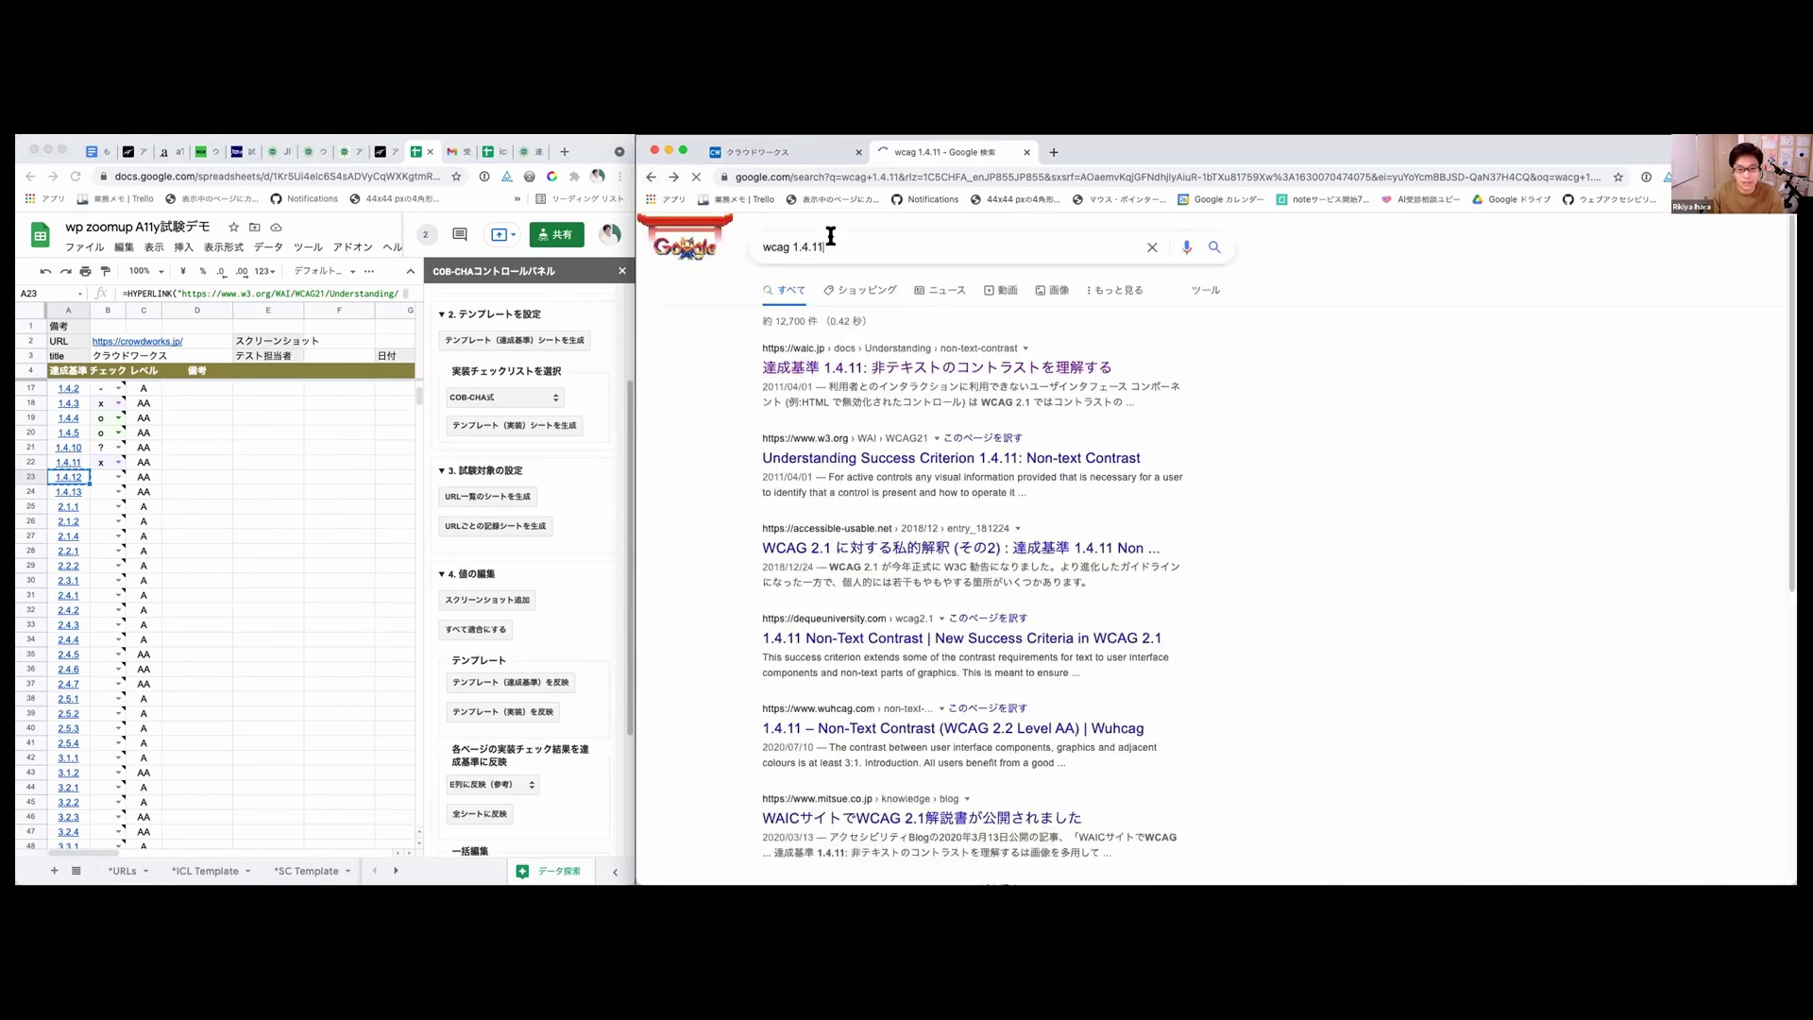
key("BackSpace")
type("2")
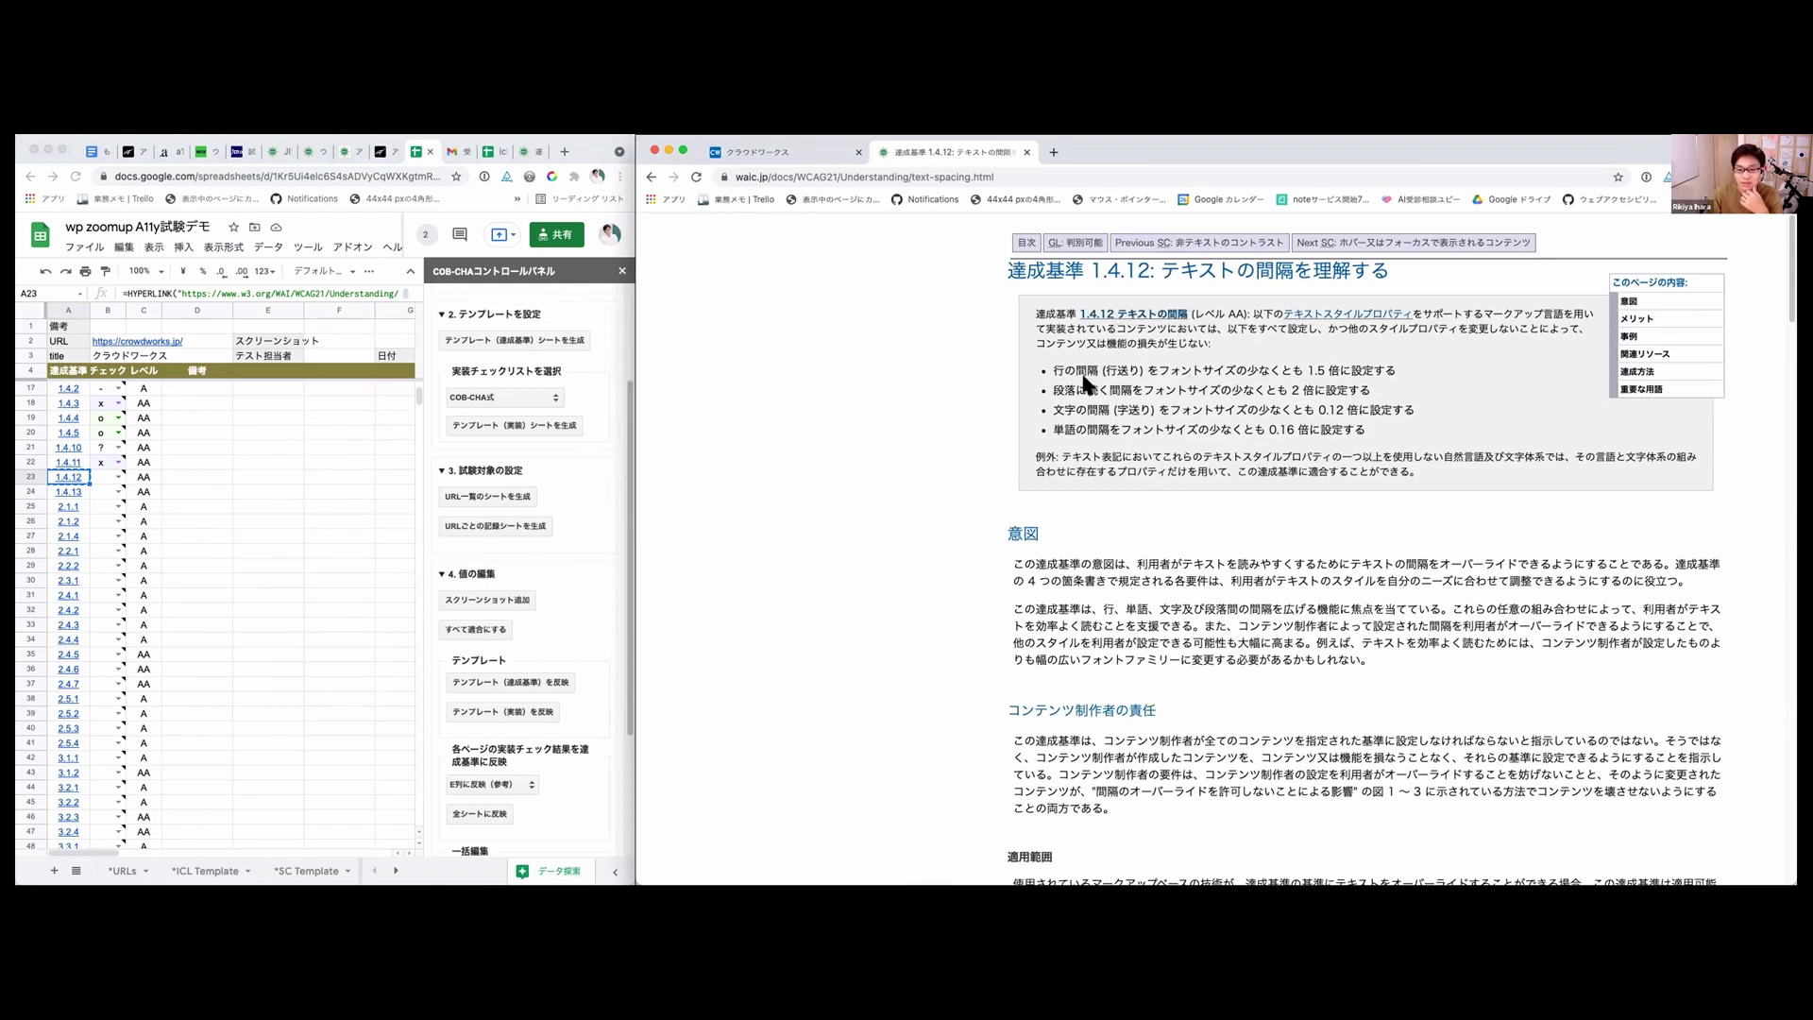
left_click_drag(1233, 328, 1375, 422)
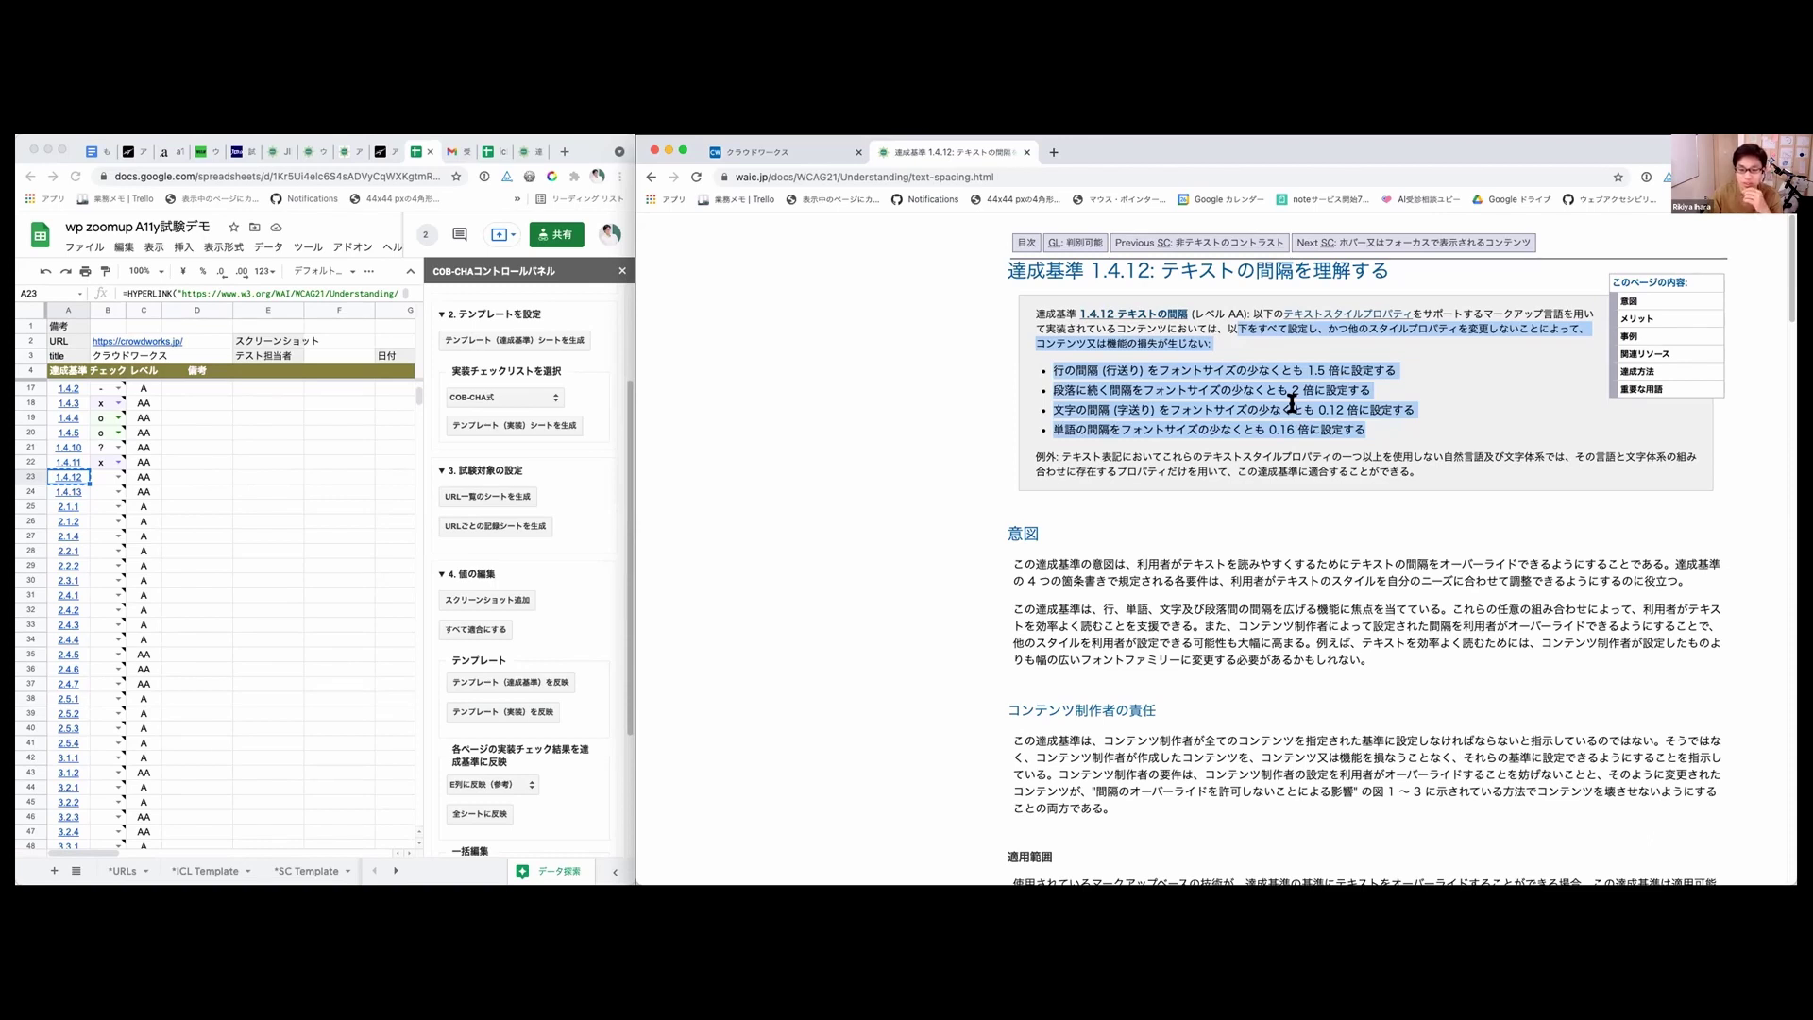
Step: Apply the custom CSS bookmarklet to crowdworks.jp and examine the page up to the job category cards for text spacing problems
left_click(785, 143)
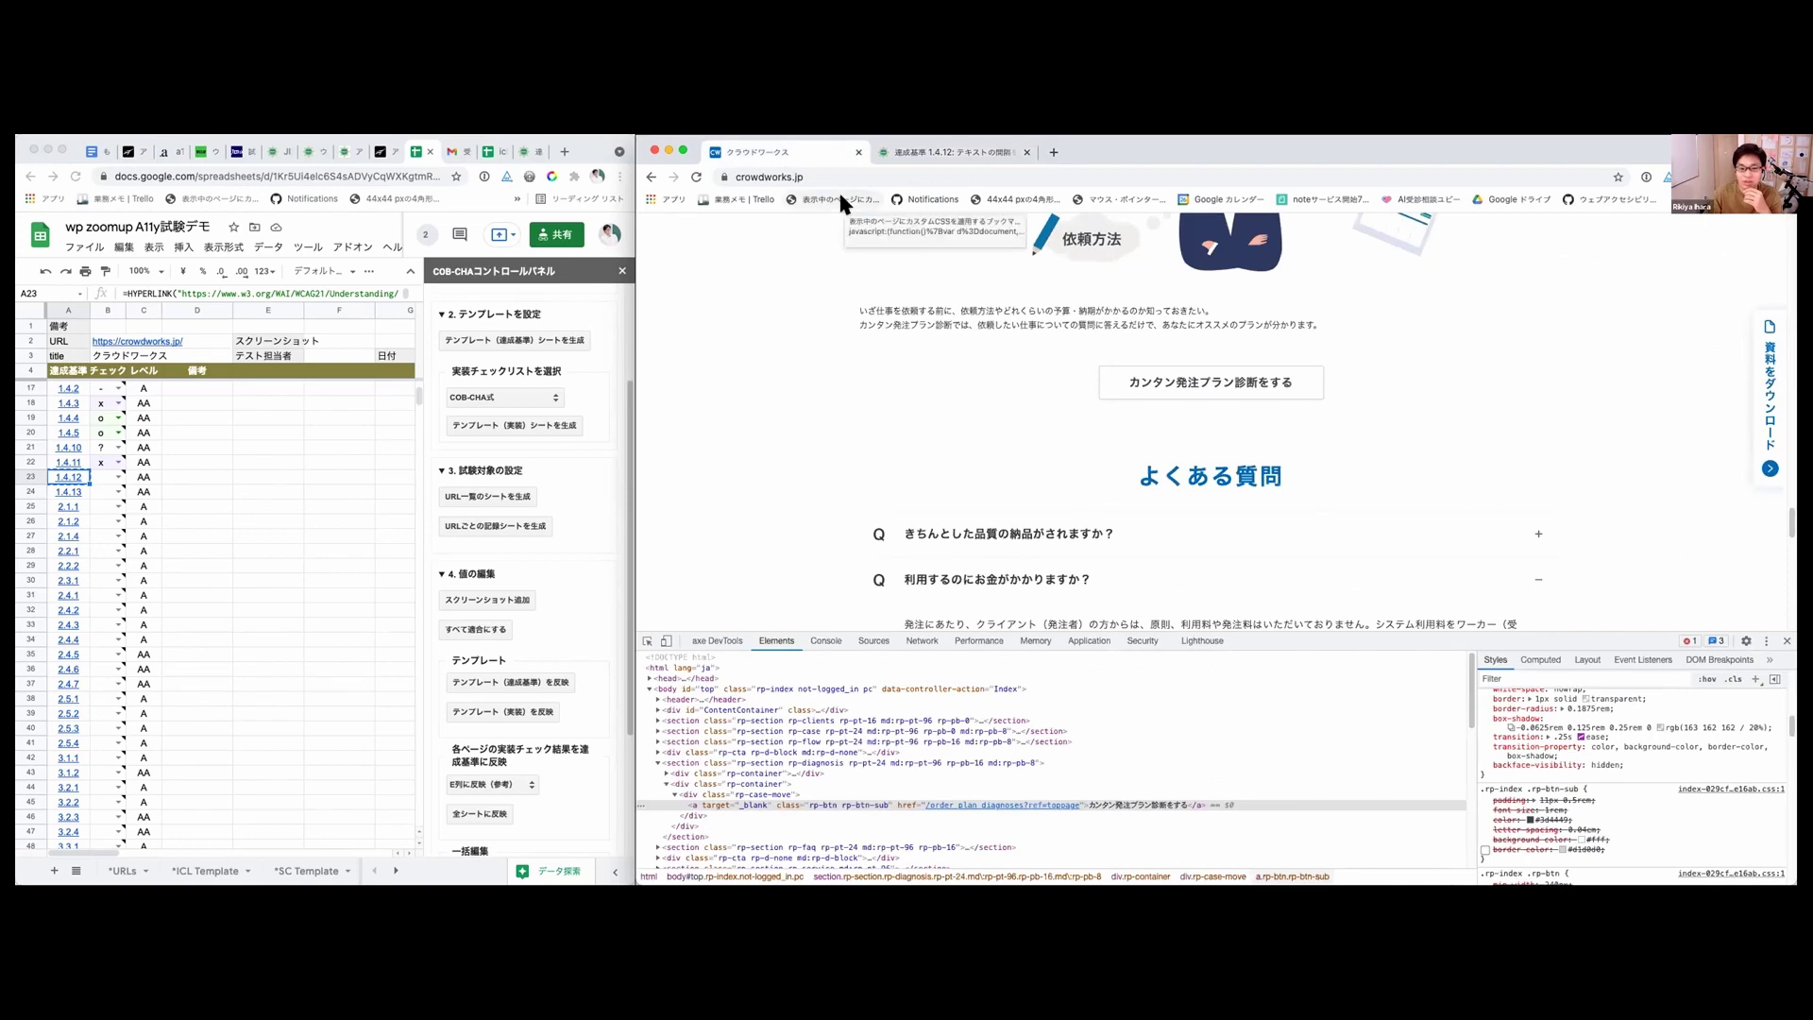
scroll(820, 270, "up", 5)
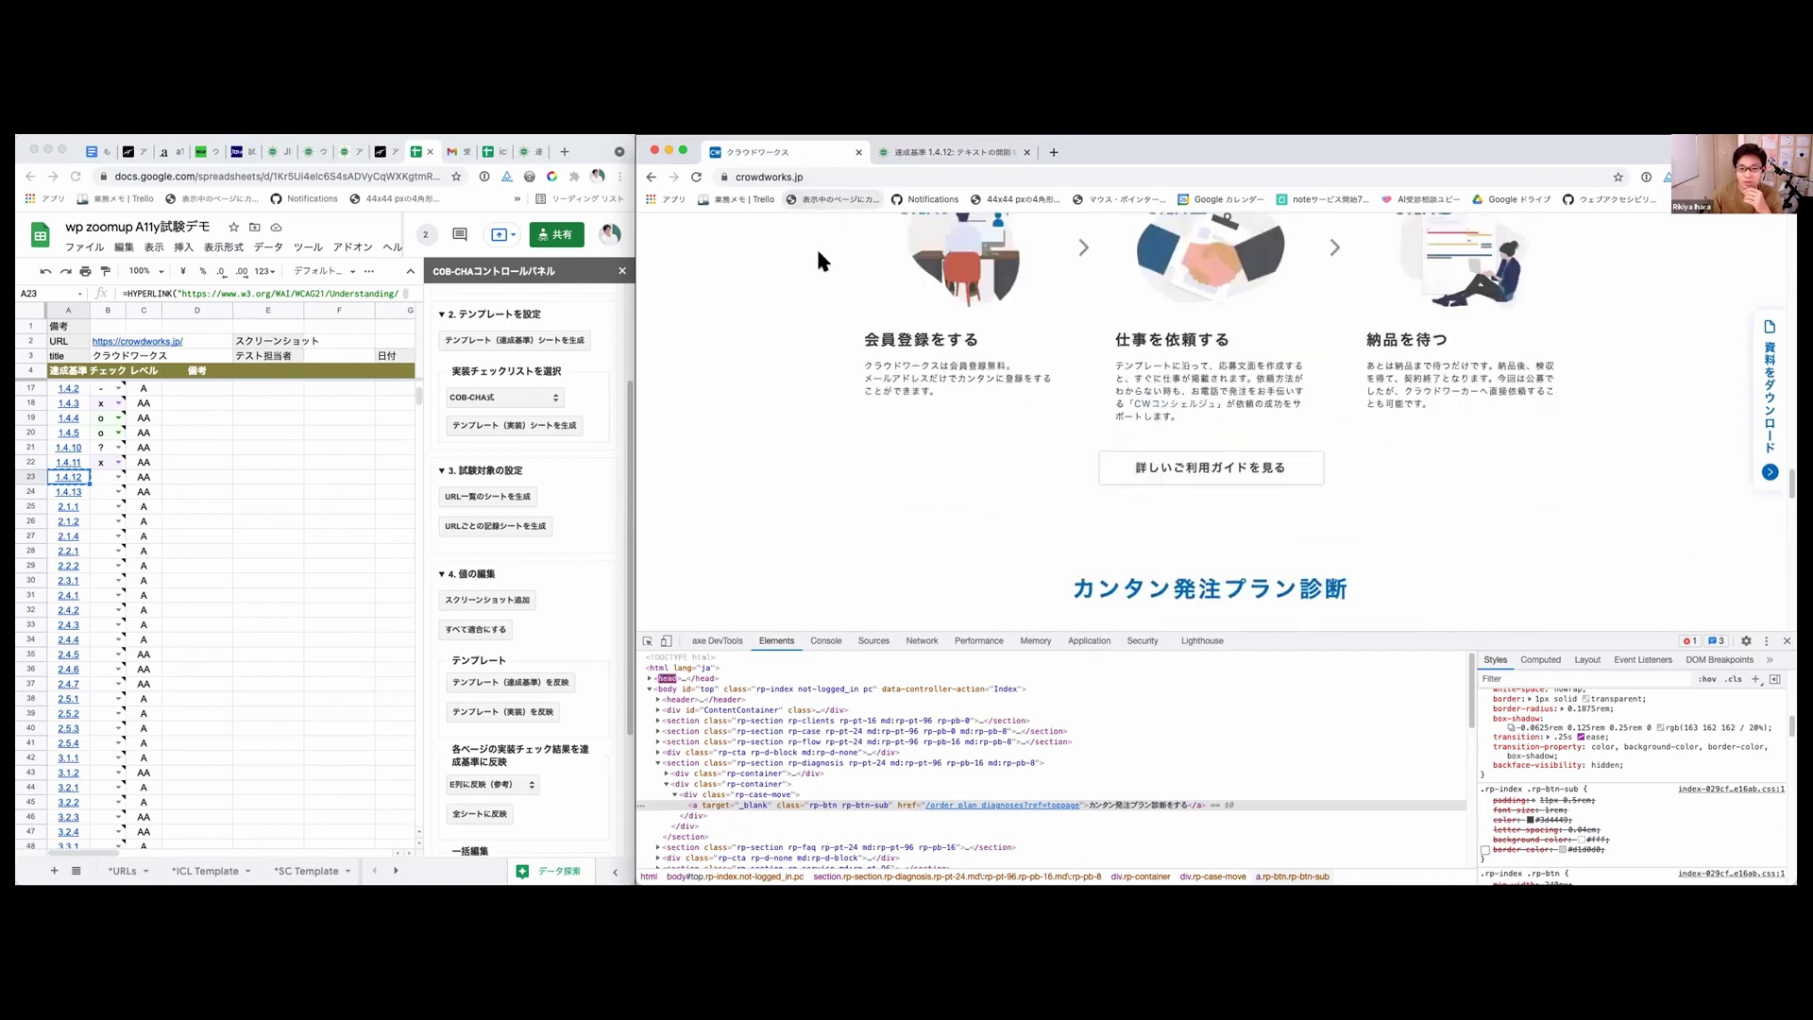
scroll(872, 338, "up", 5)
scroll(875, 344, "up", 5)
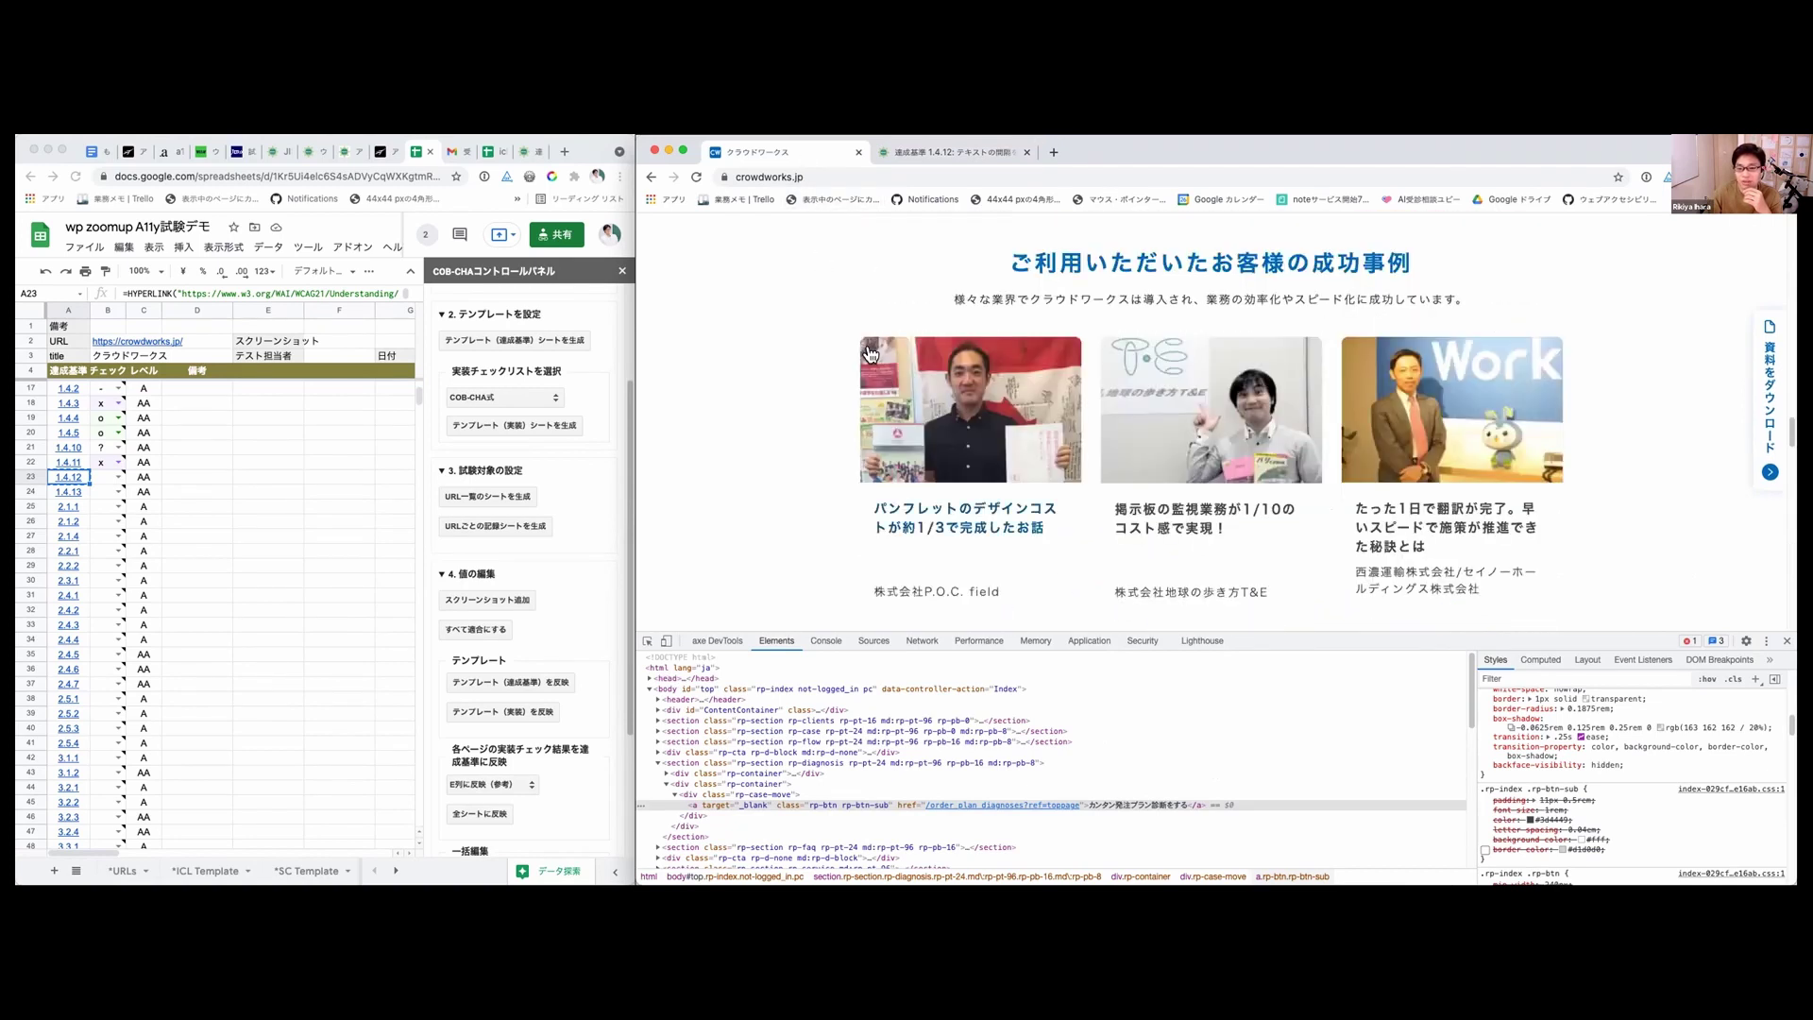
scroll(871, 354, "up", 3)
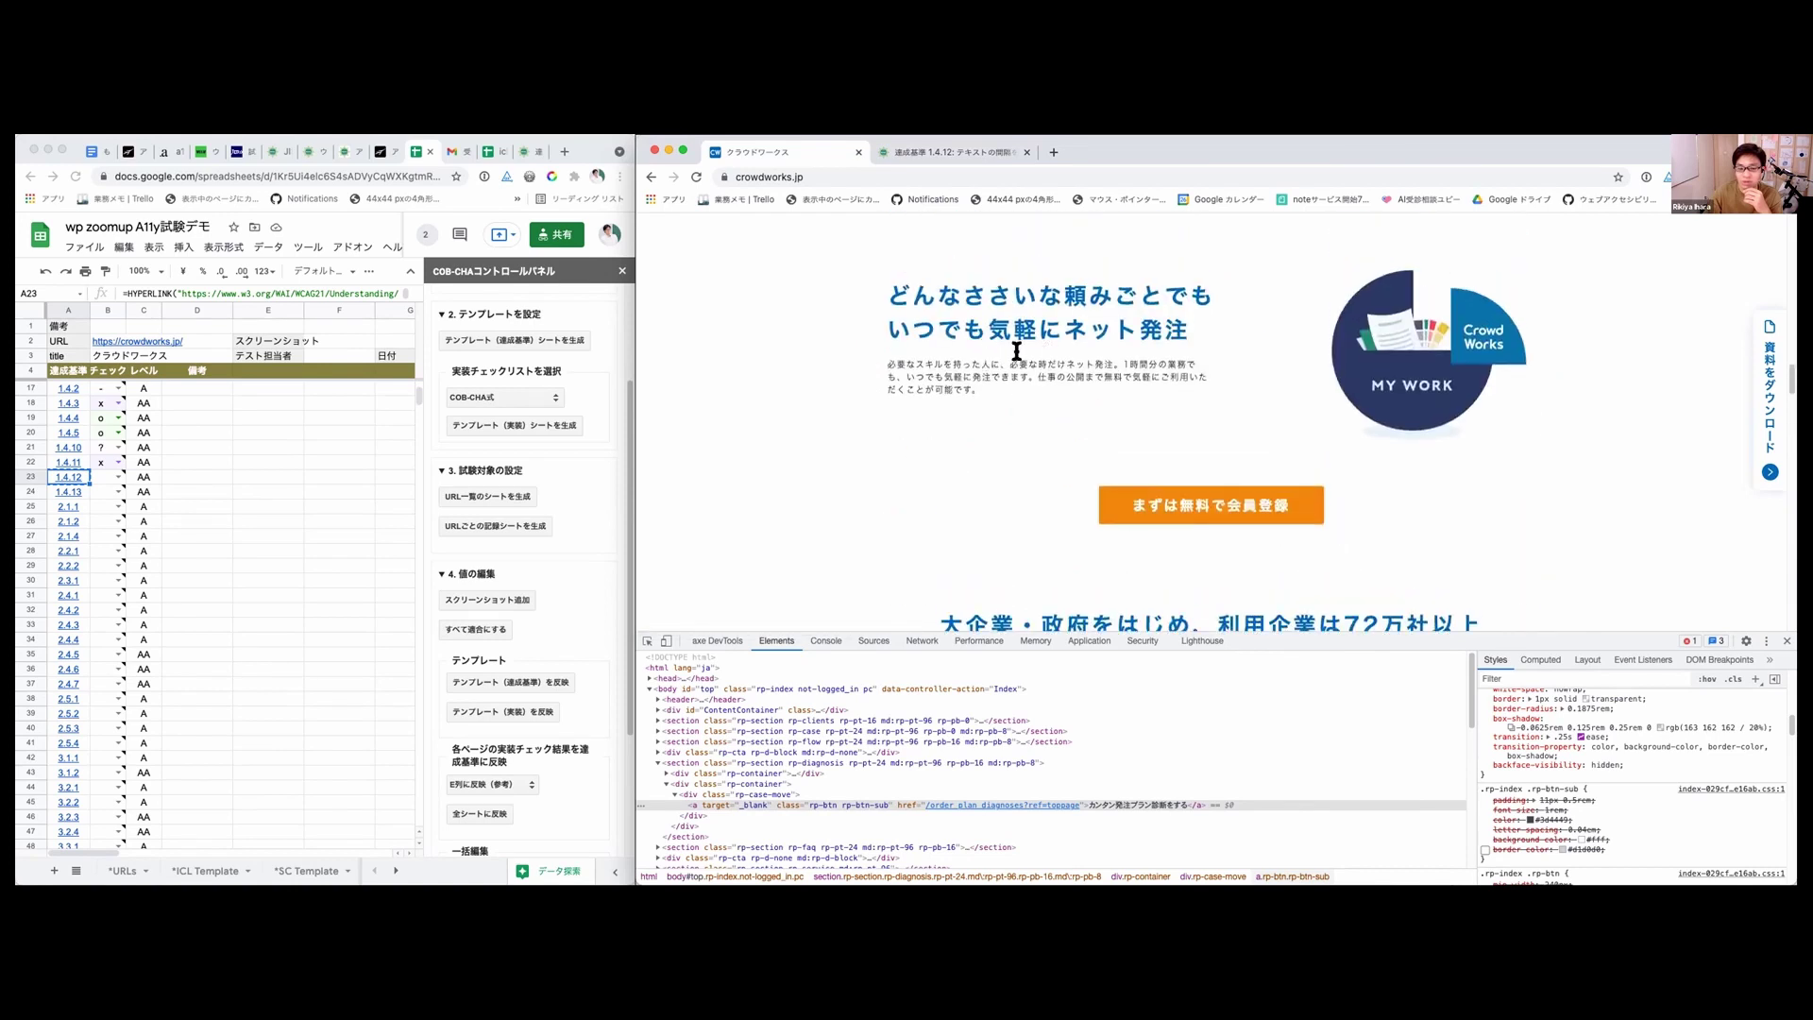
scroll(1011, 371, "up", 3)
scroll(1012, 371, "up", 5)
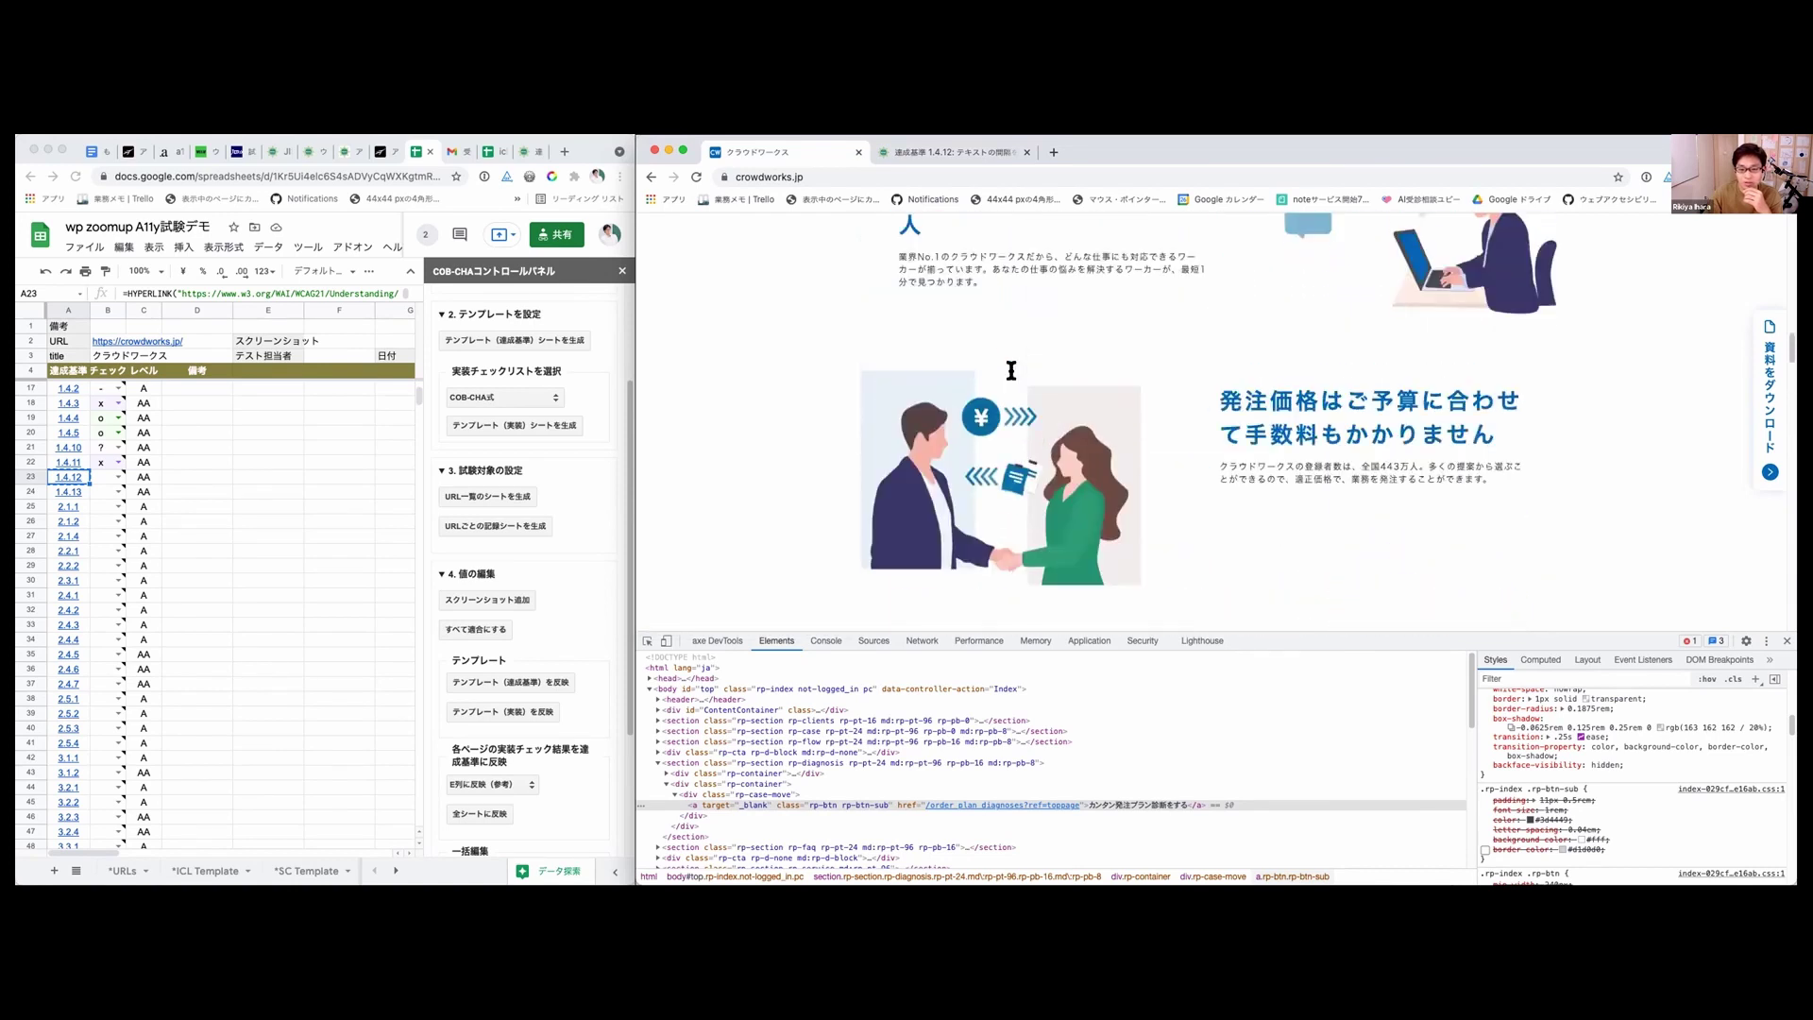
scroll(1011, 371, "up", 3)
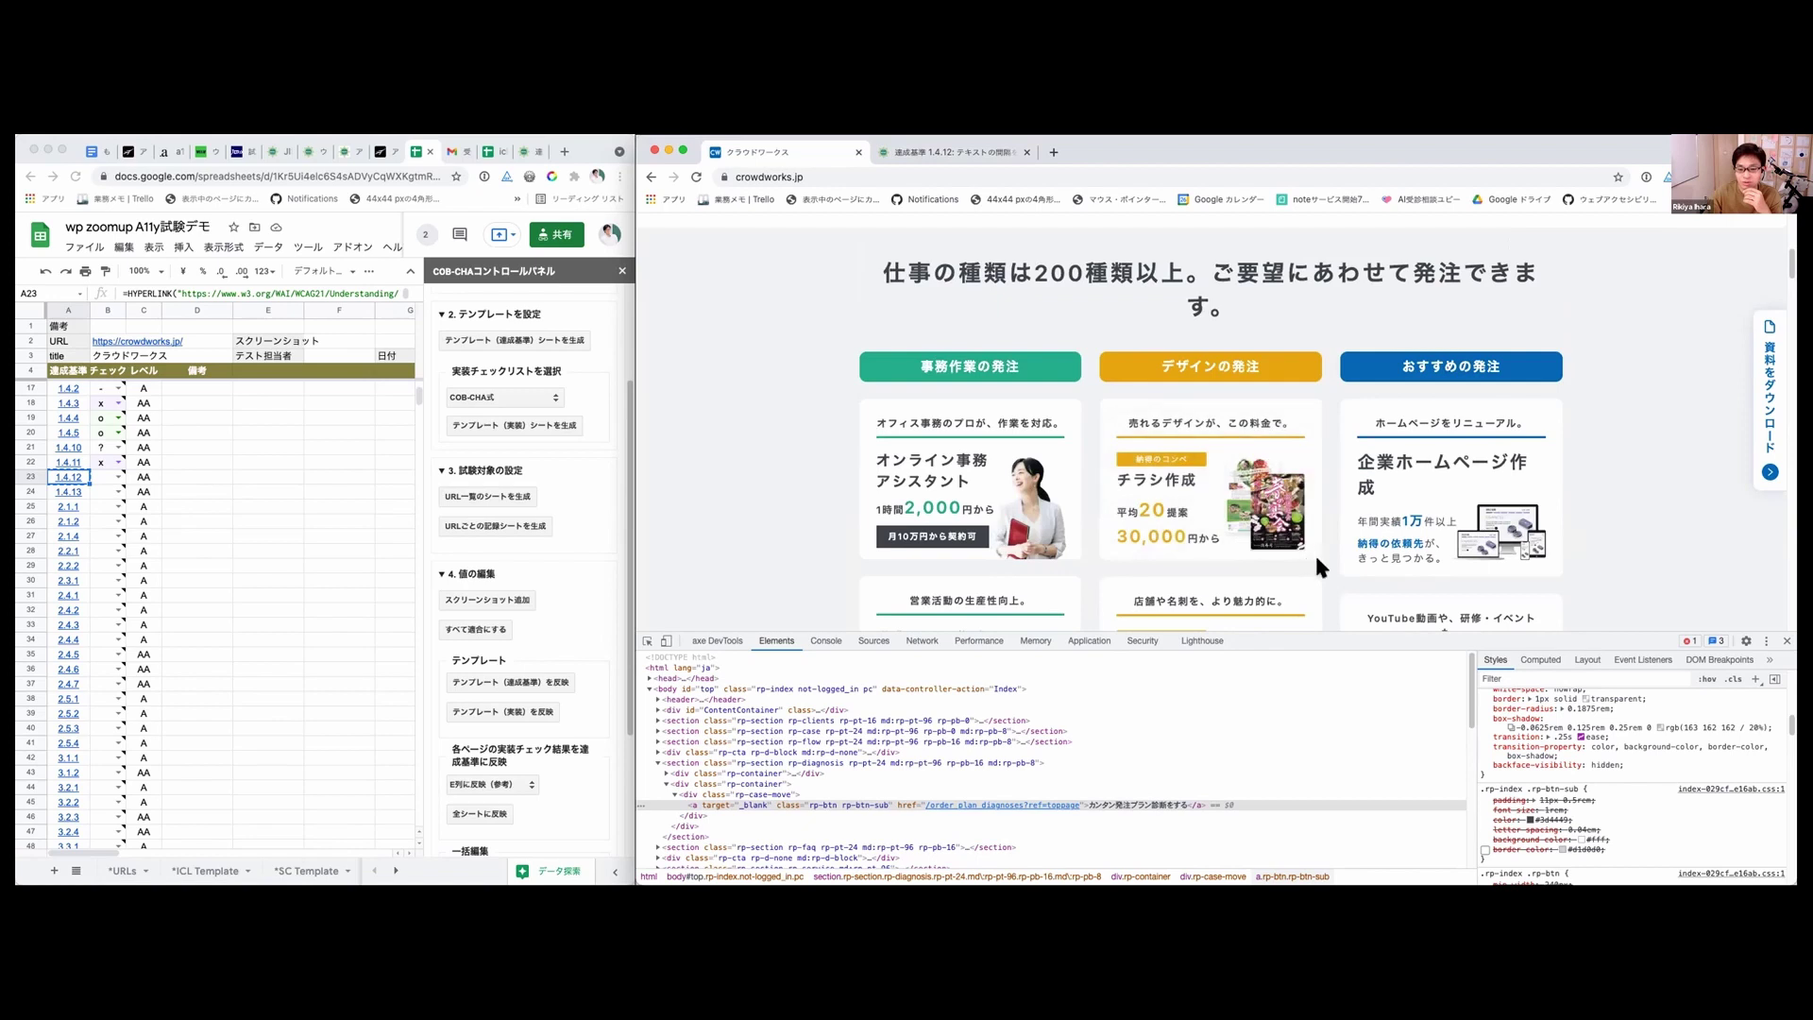
Step: Set the check result of criterion 1.4.12 to "o" in the CrowdWorks top page sheet
scroll(1218, 526, "up", 4)
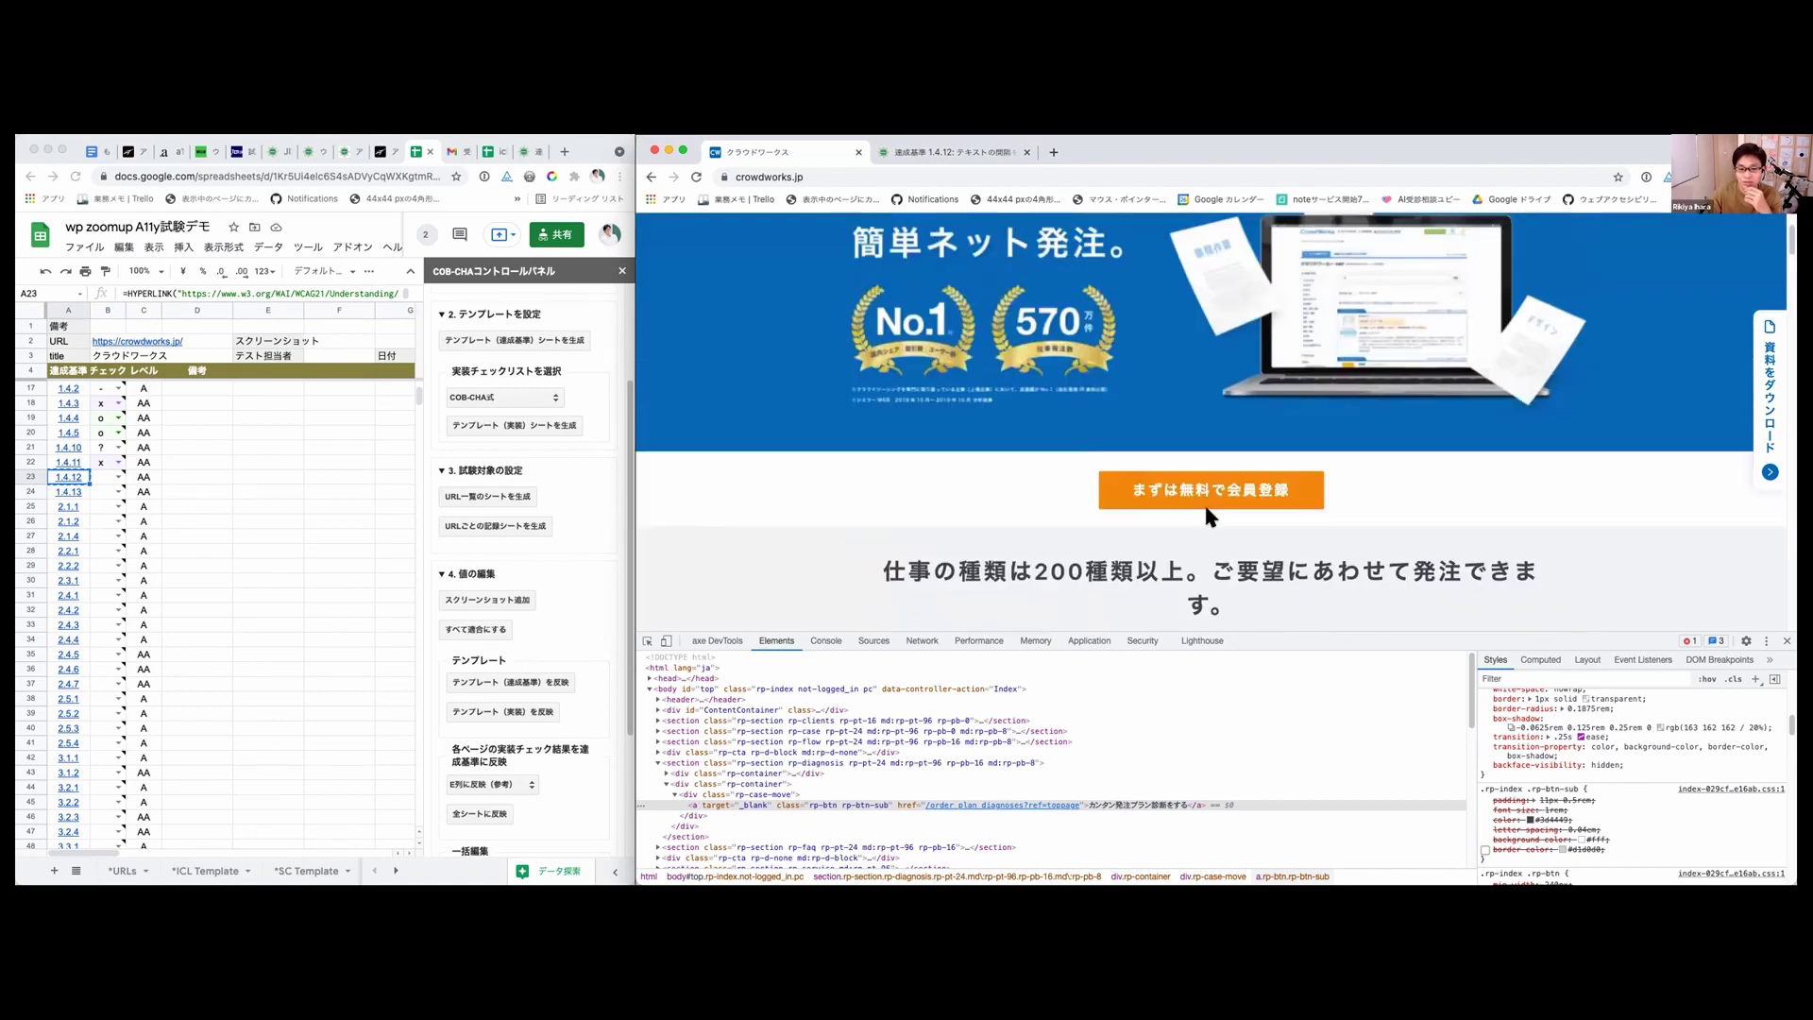
scroll(1206, 515, "up", 2)
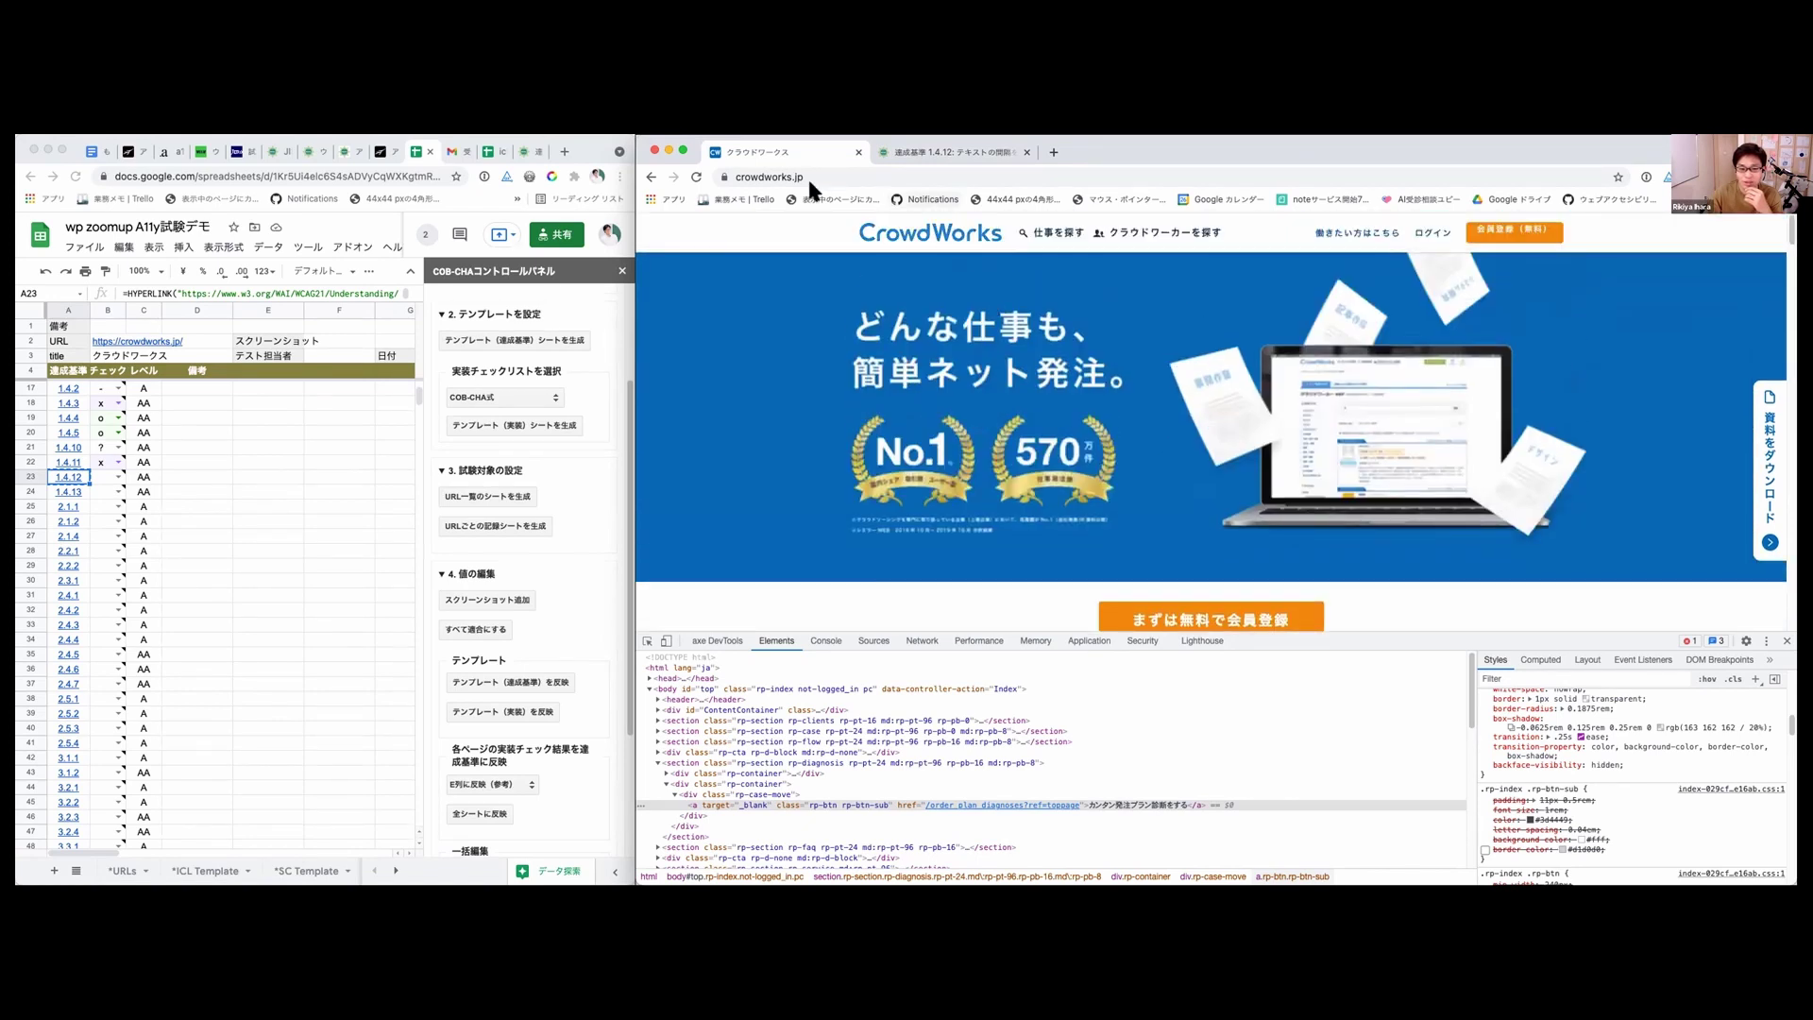
left_click(113, 469)
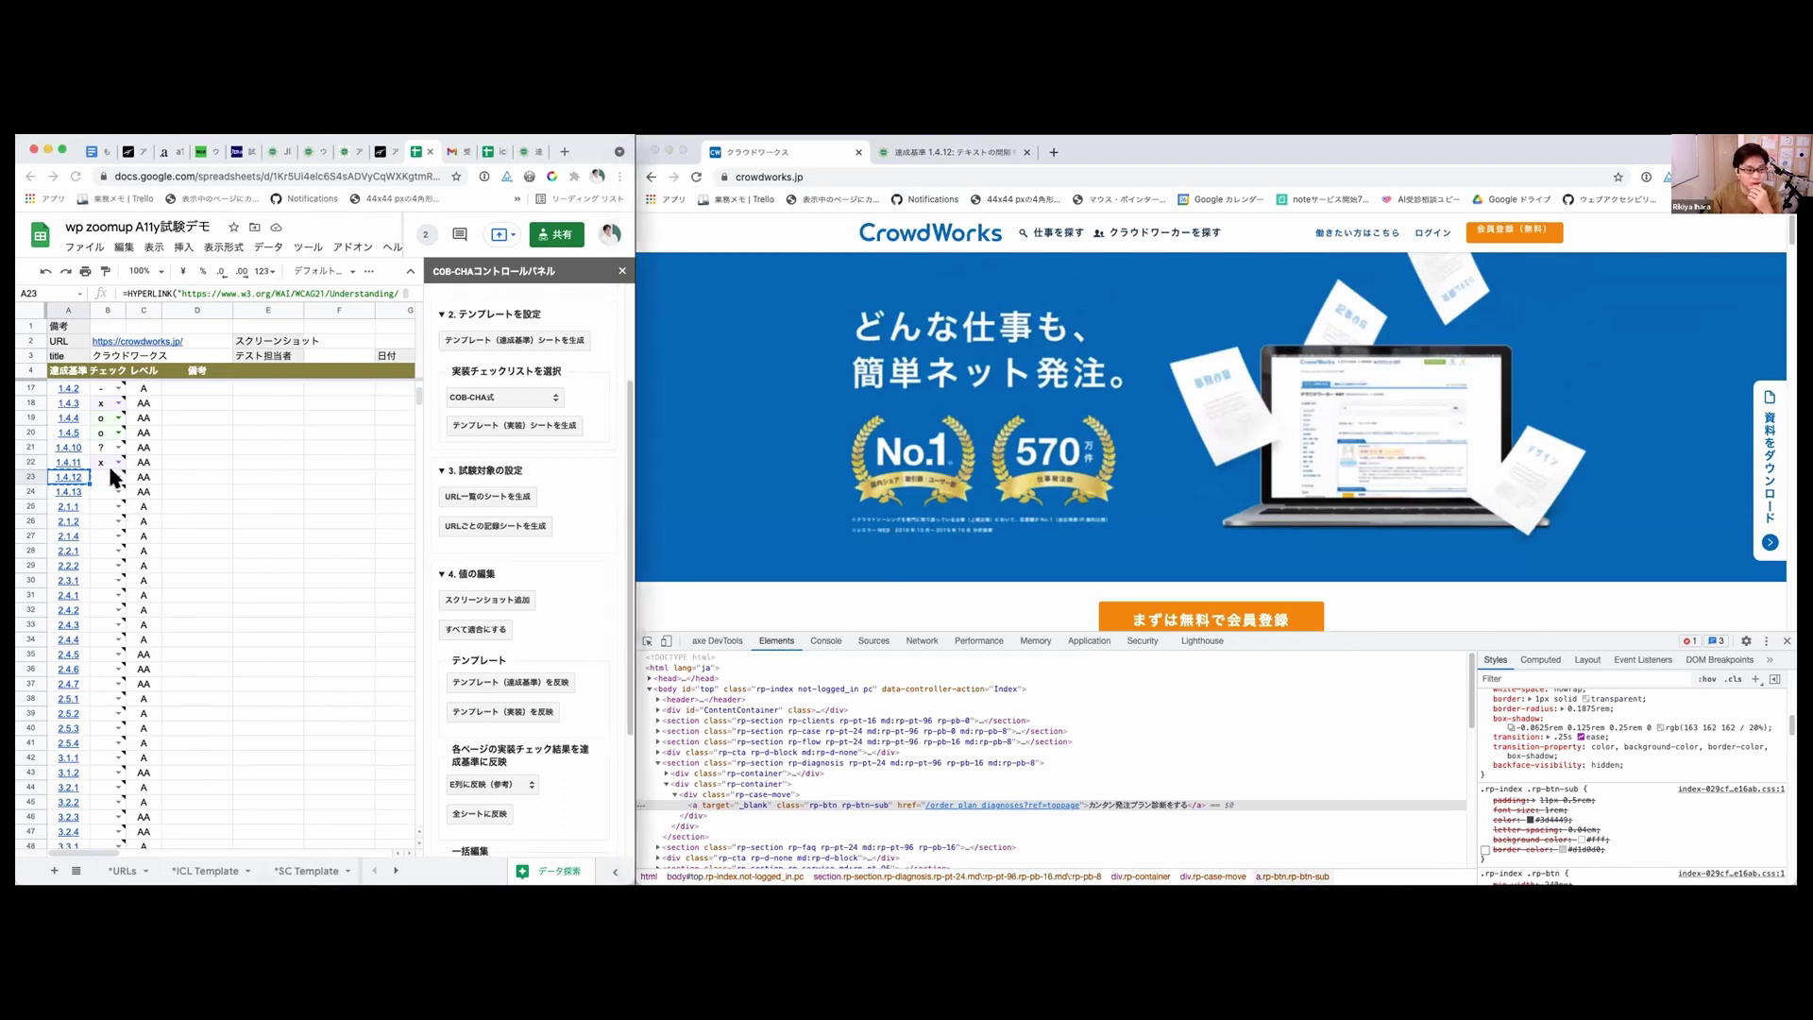
left_click(114, 474)
left_click(95, 529)
left_click(201, 502)
Step: Select the check cell of criterion 1.4.13 and review the CrowdWorks top page down to the support section for that criterion
scroll(204, 493, "down", 3)
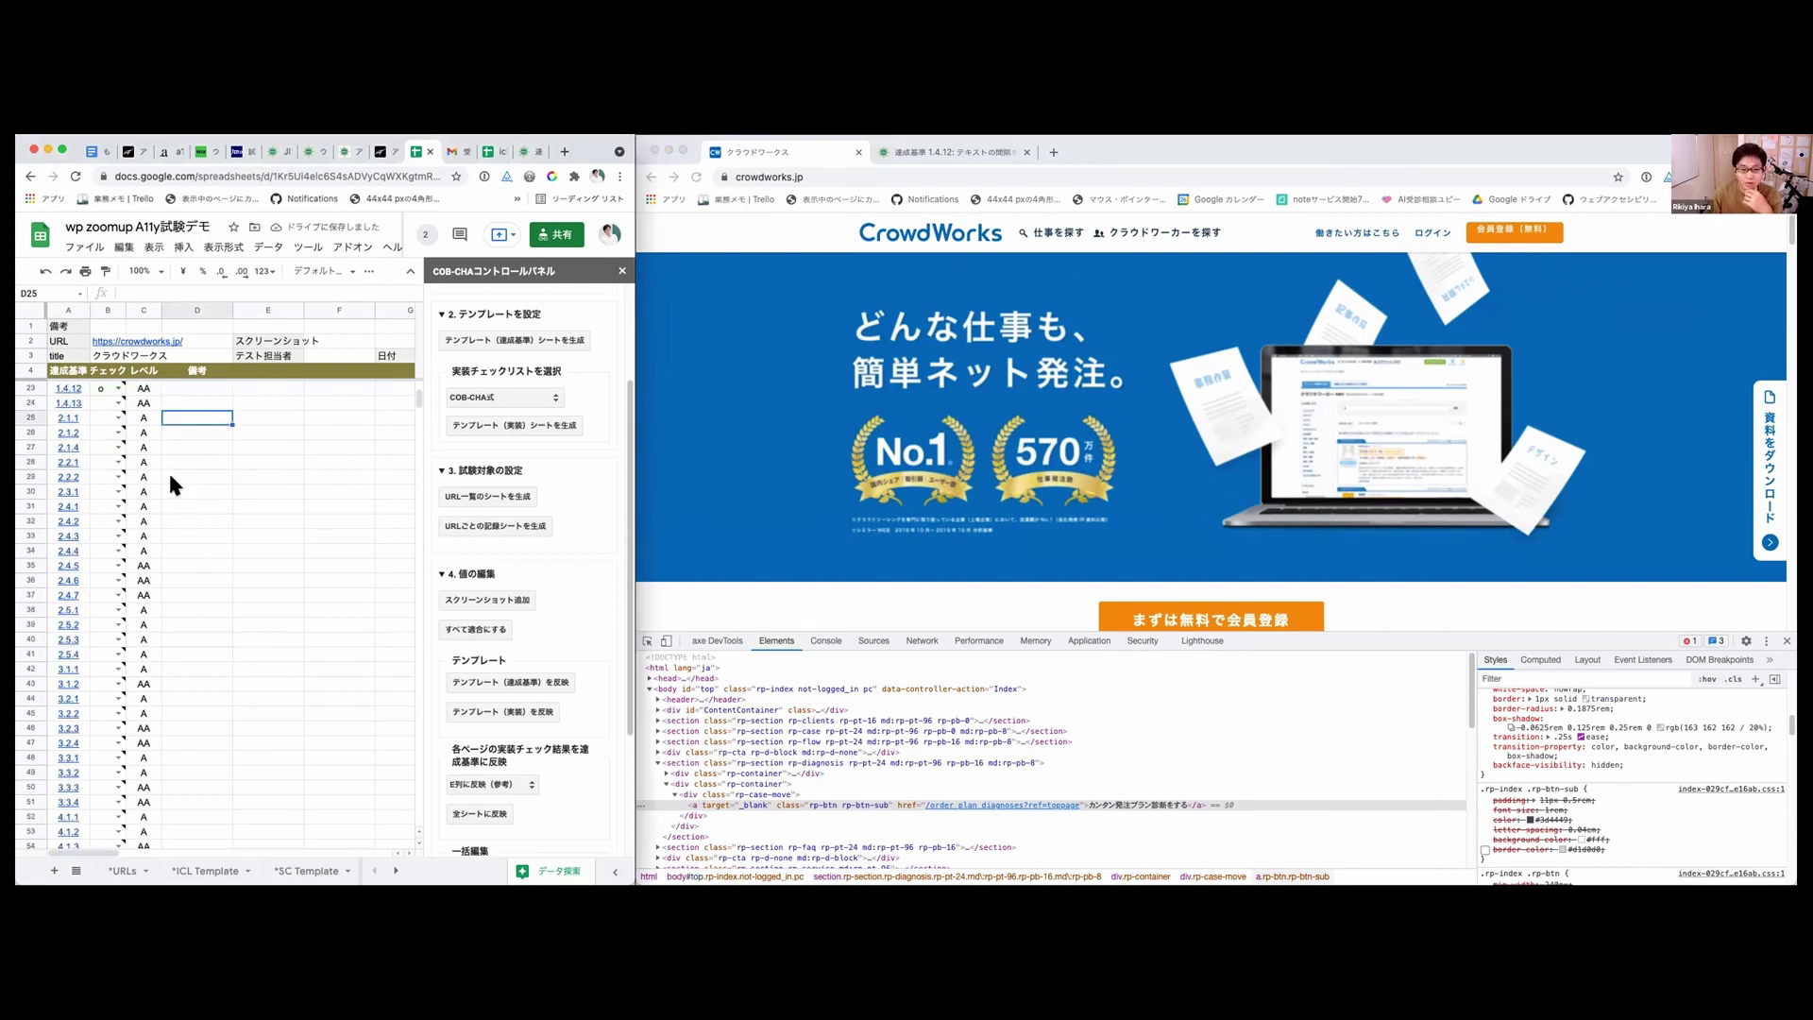
left_click(93, 401)
mouse_move(113, 396)
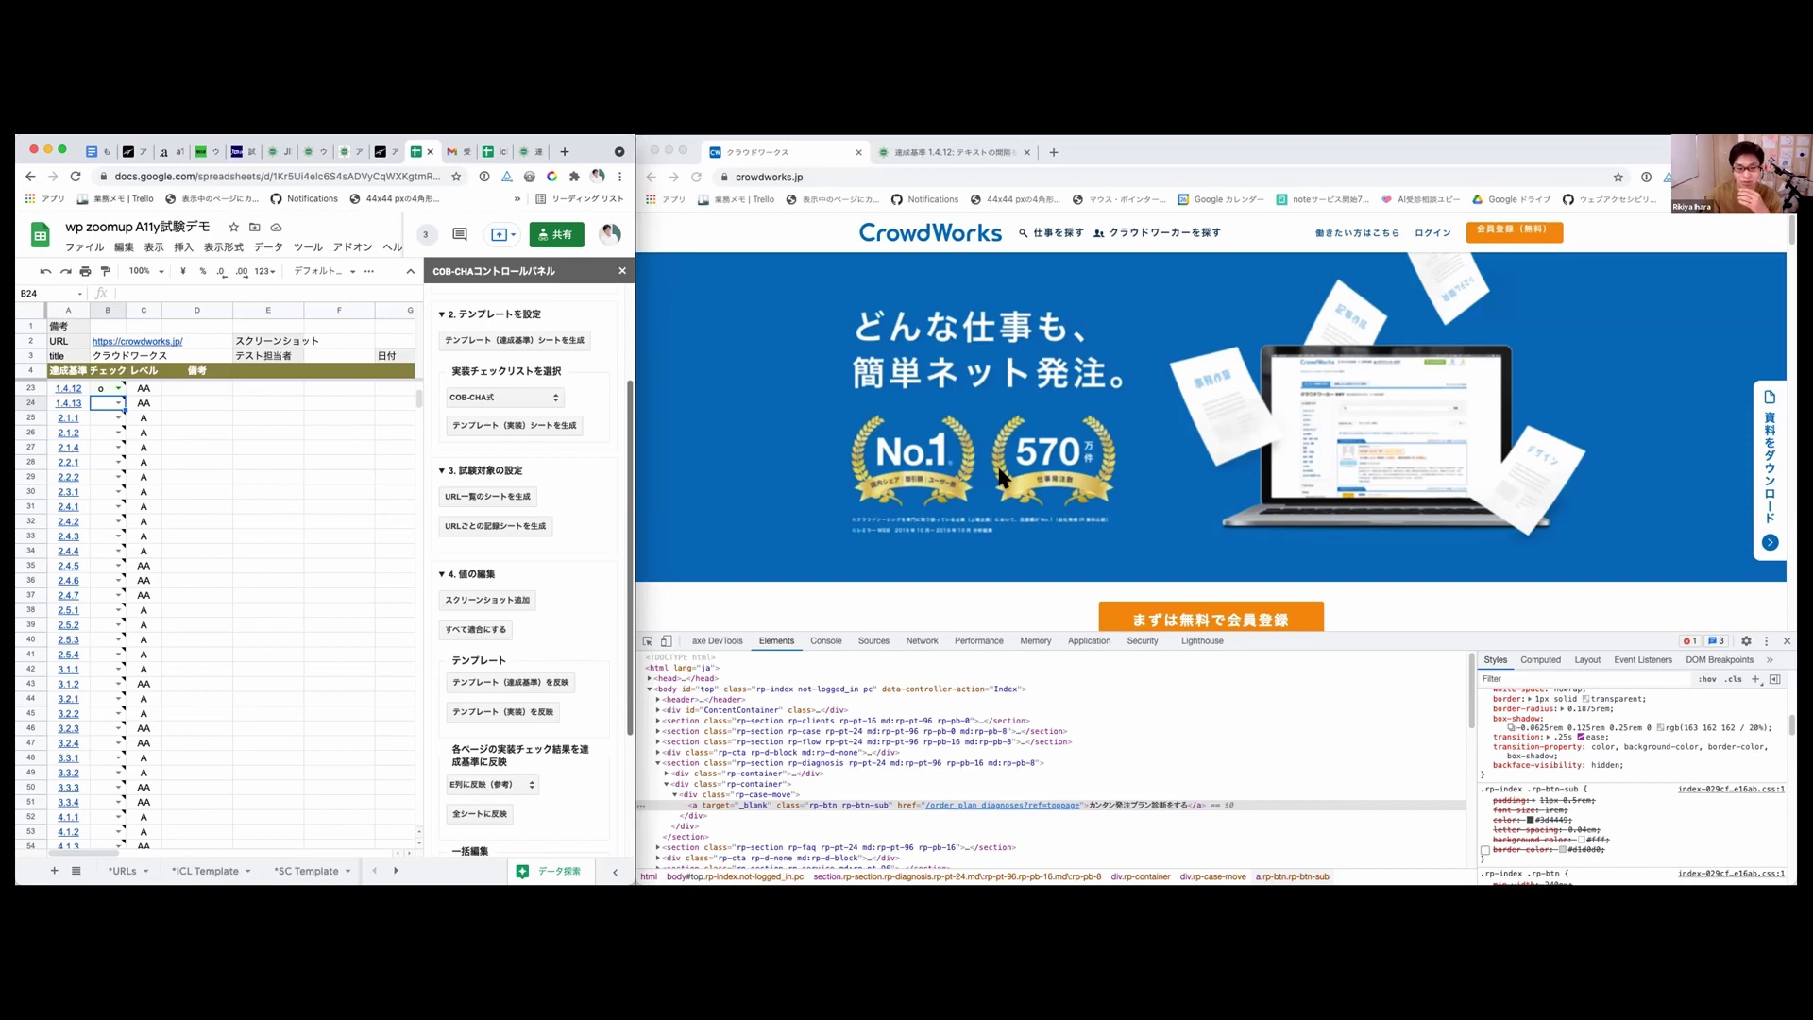
scroll(1409, 349, "down", 1)
scroll(1409, 349, "down", 5)
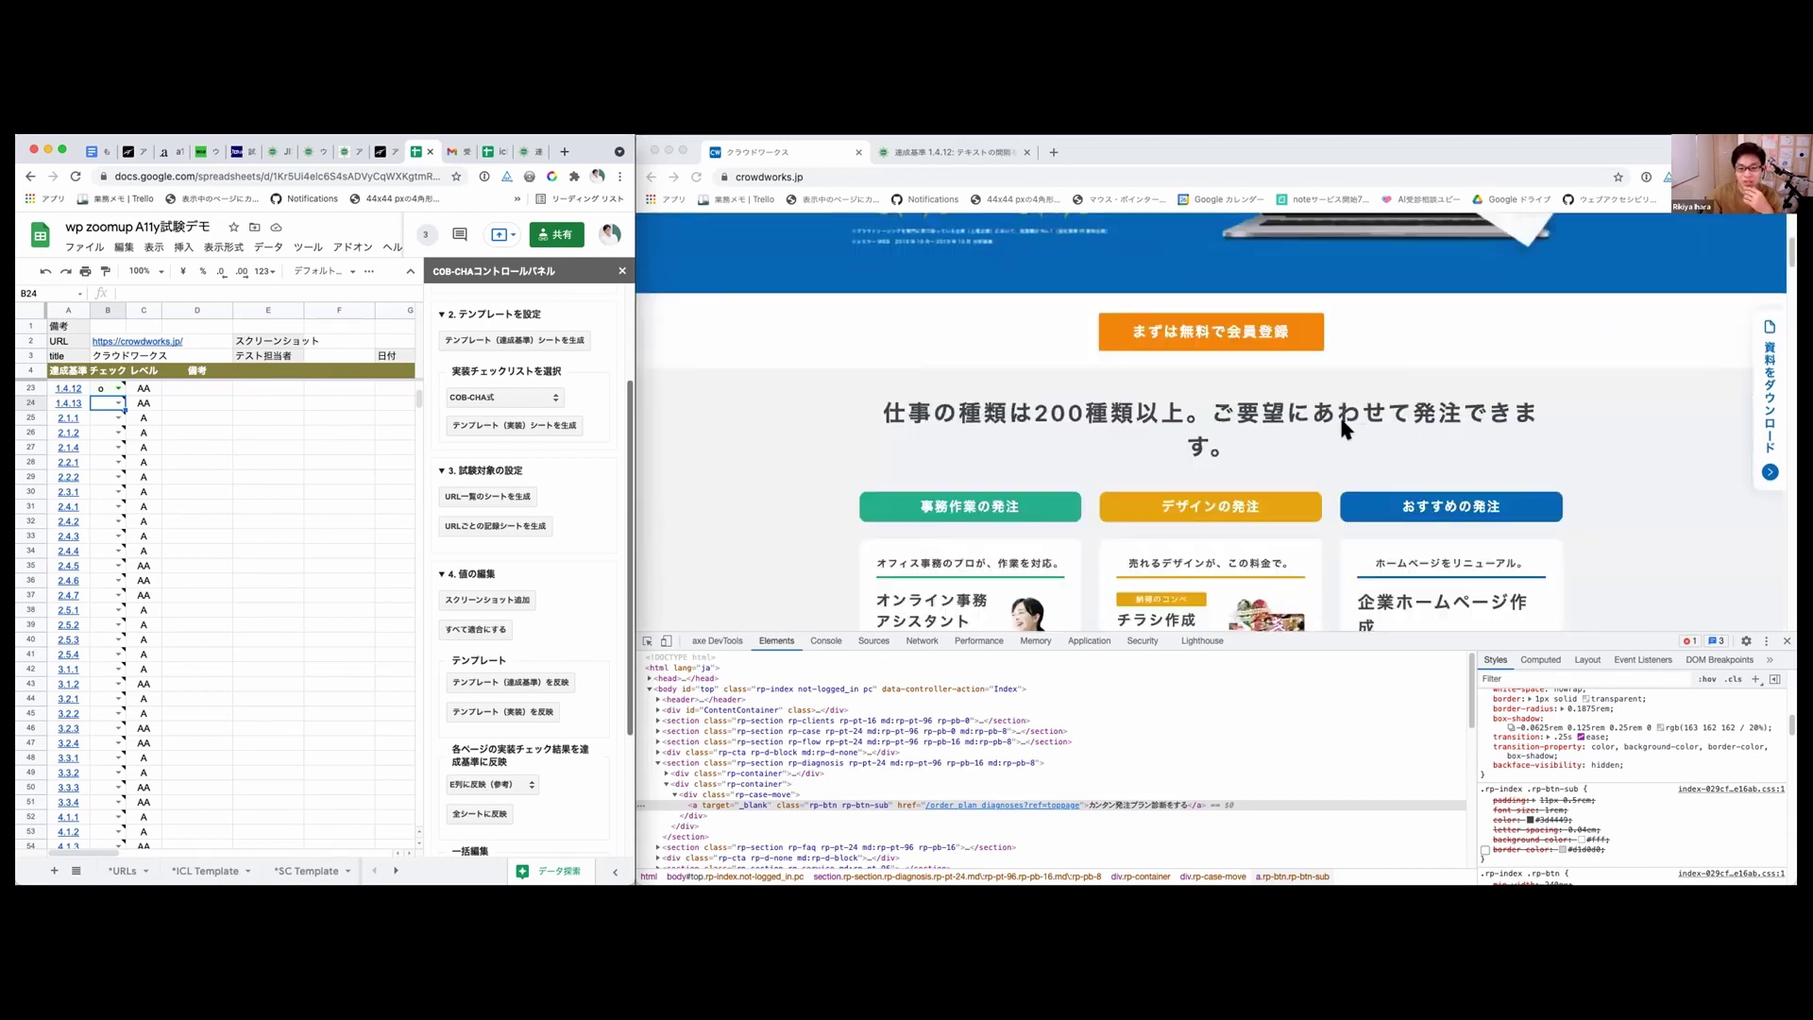
scroll(1260, 406, "down", 10)
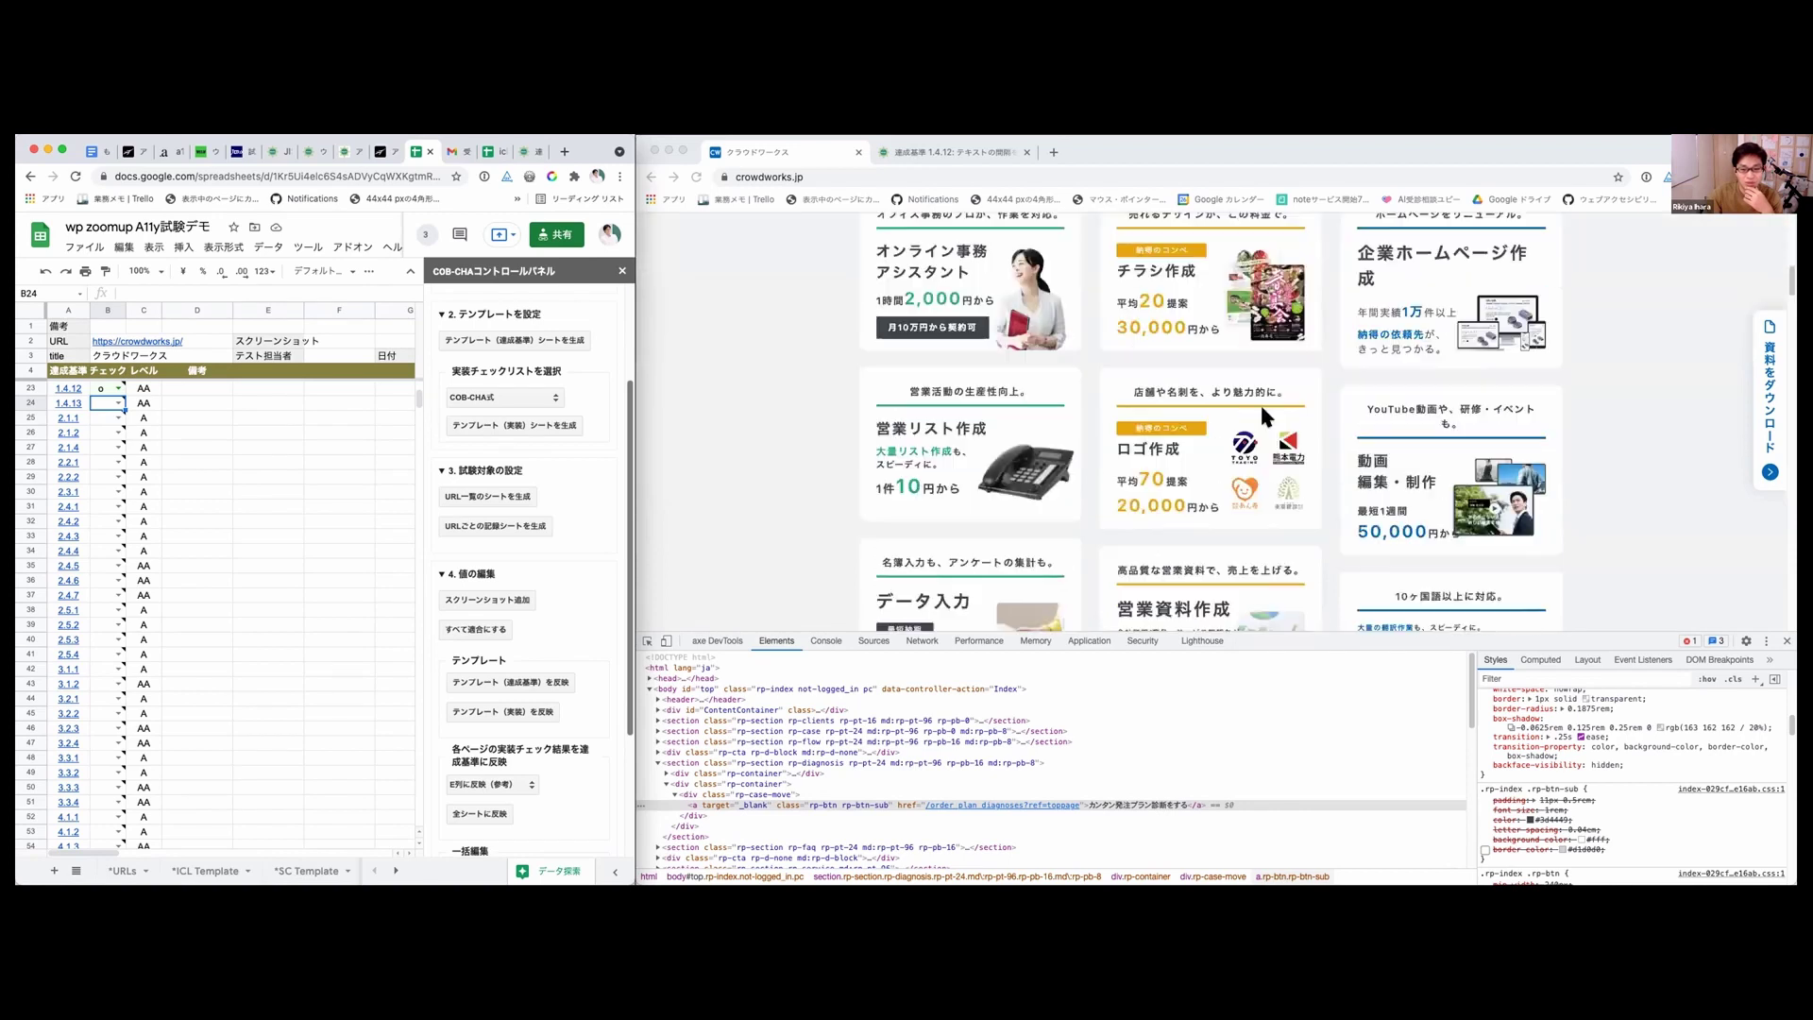
scroll(1258, 404, "down", 15)
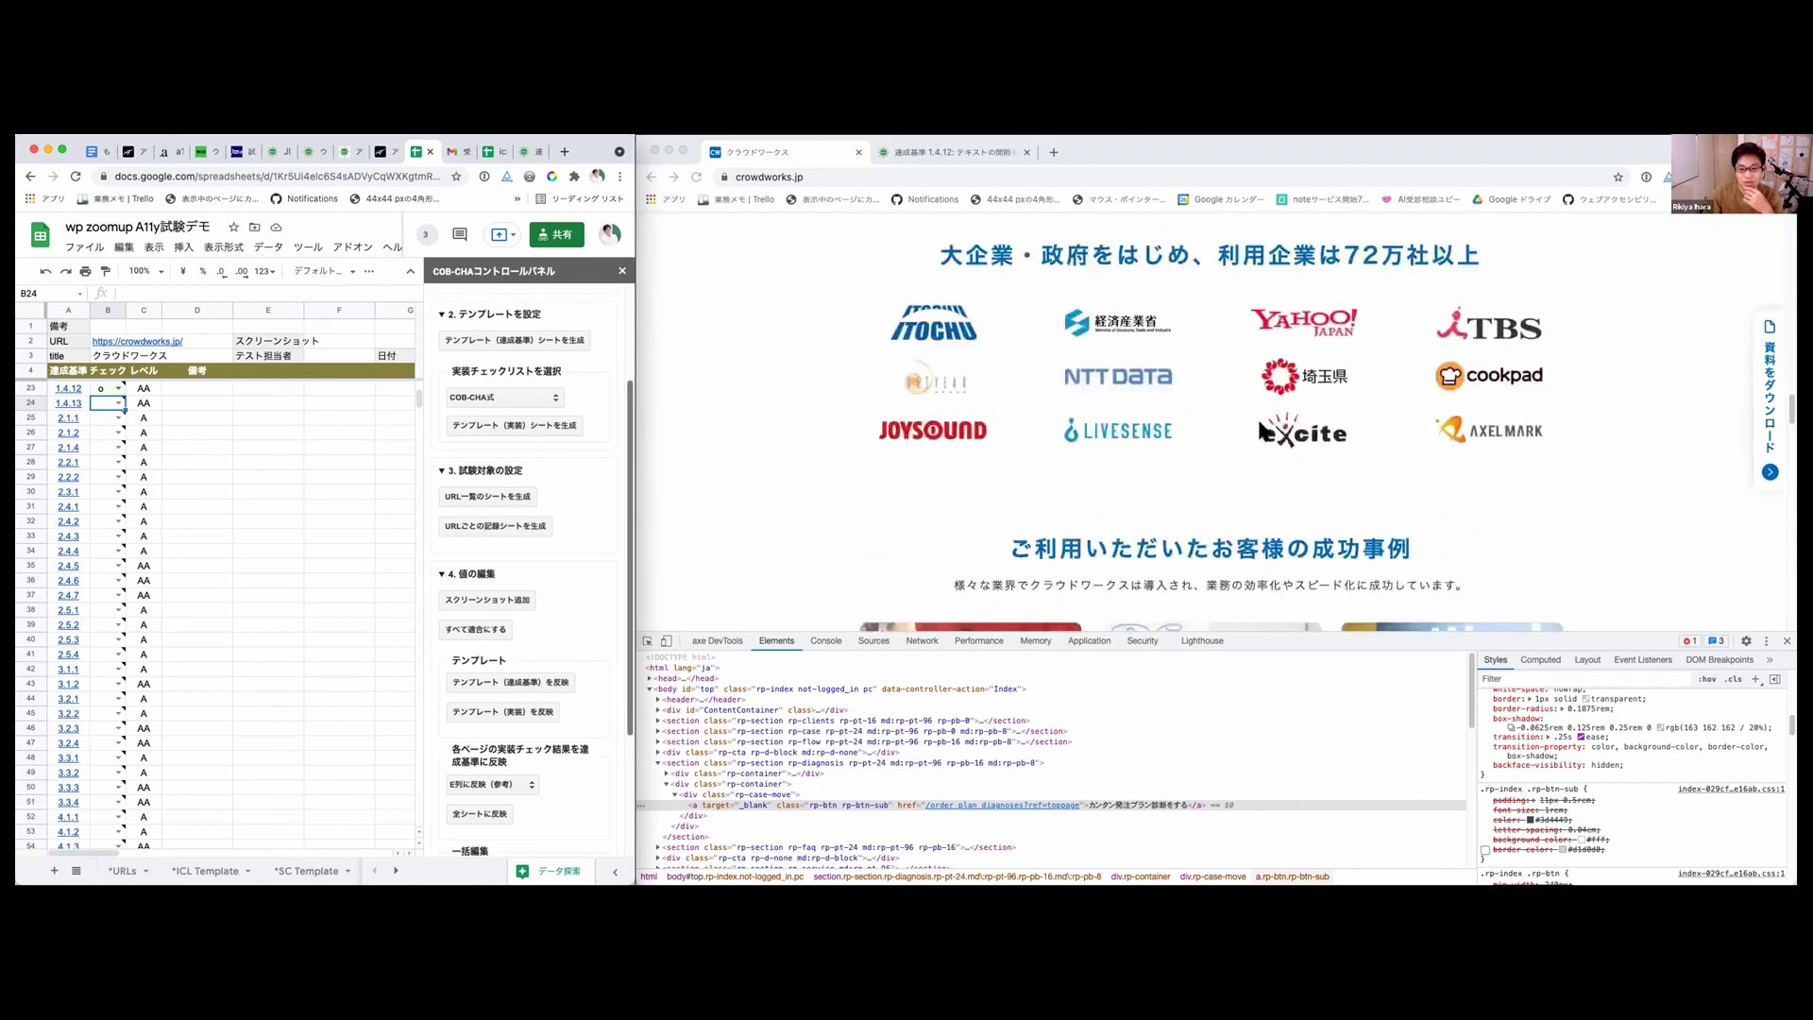
scroll(1256, 415, "down", 5)
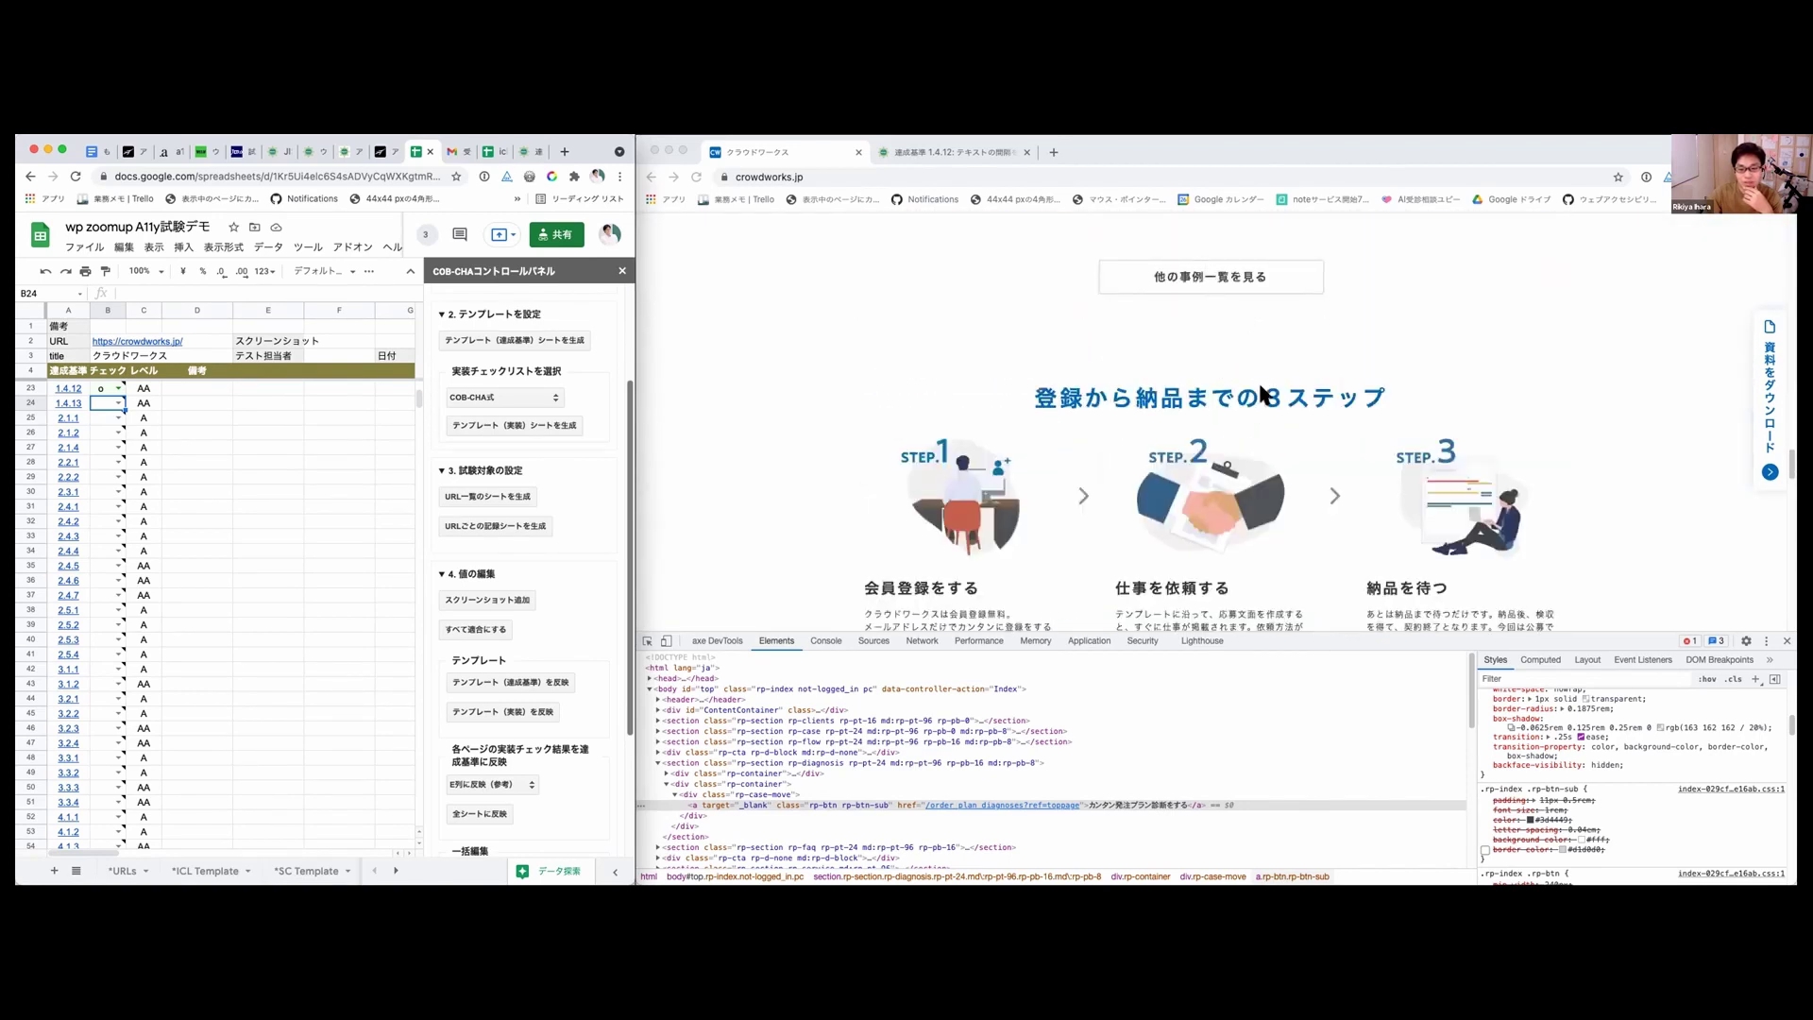
scroll(1260, 387, "down", 5)
scroll(1260, 393, "down", 5)
scroll(1260, 389, "down", 10)
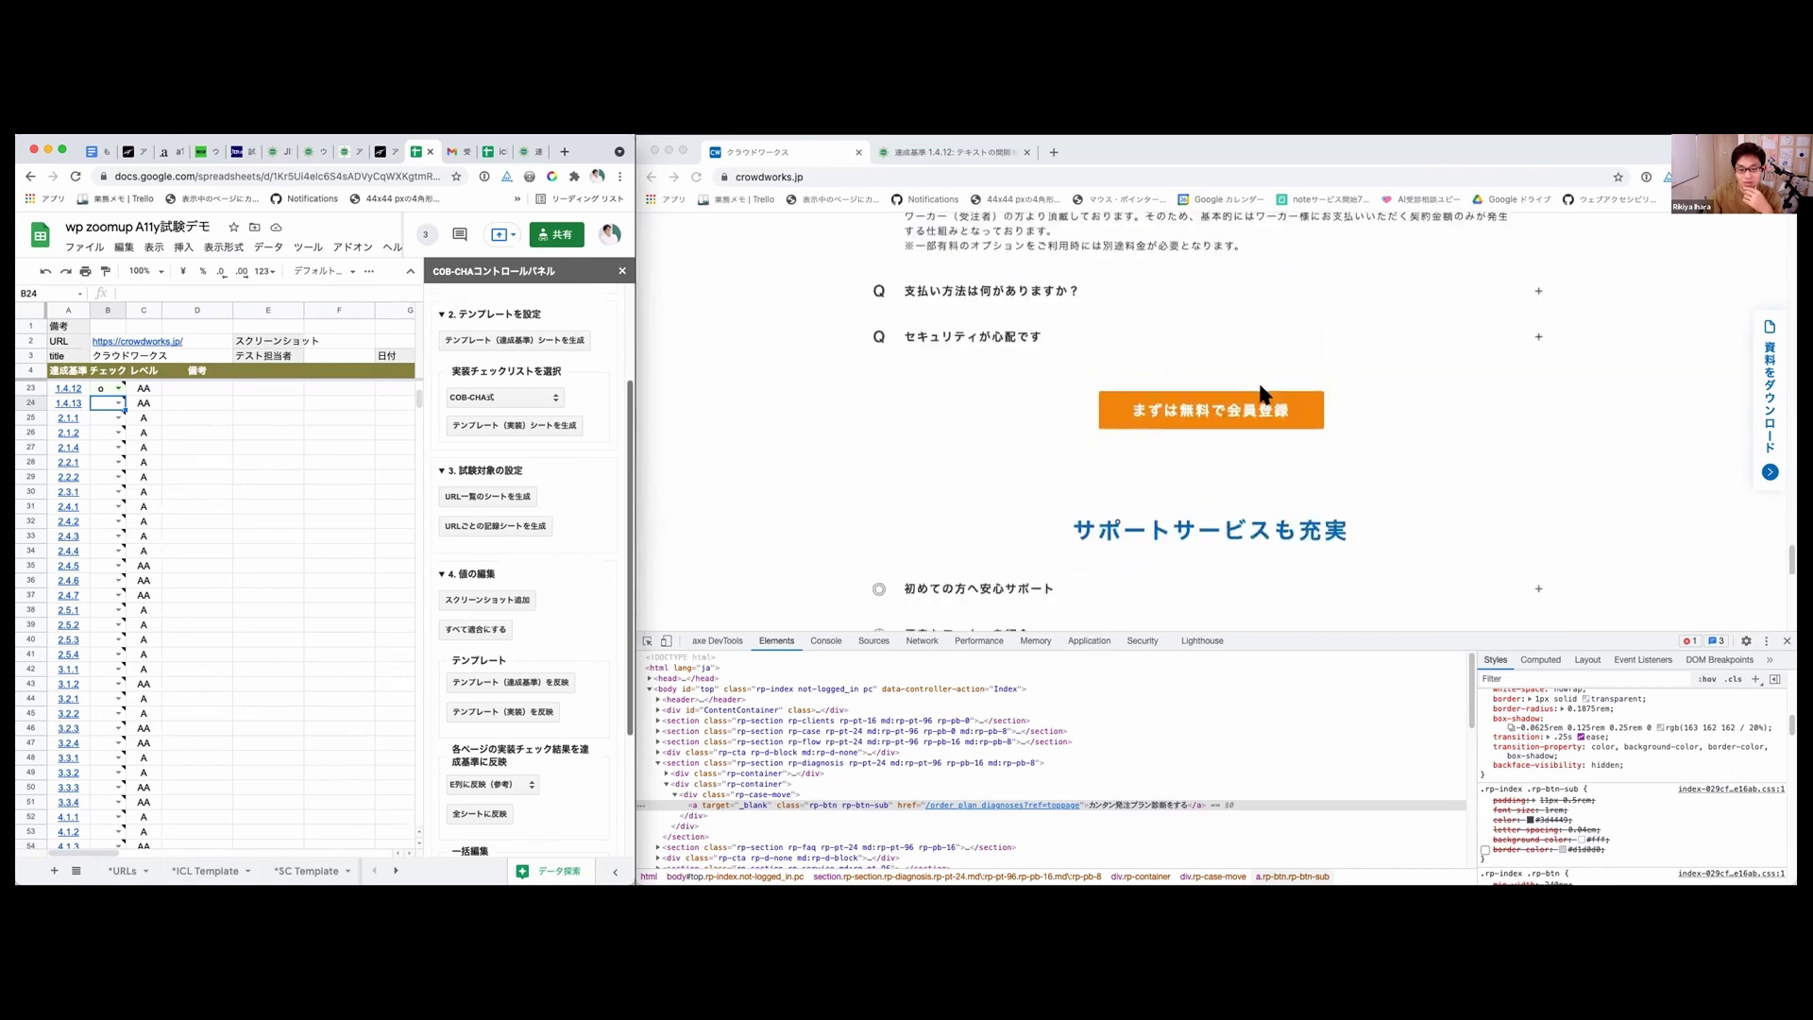
scroll(1261, 392, "up", 15)
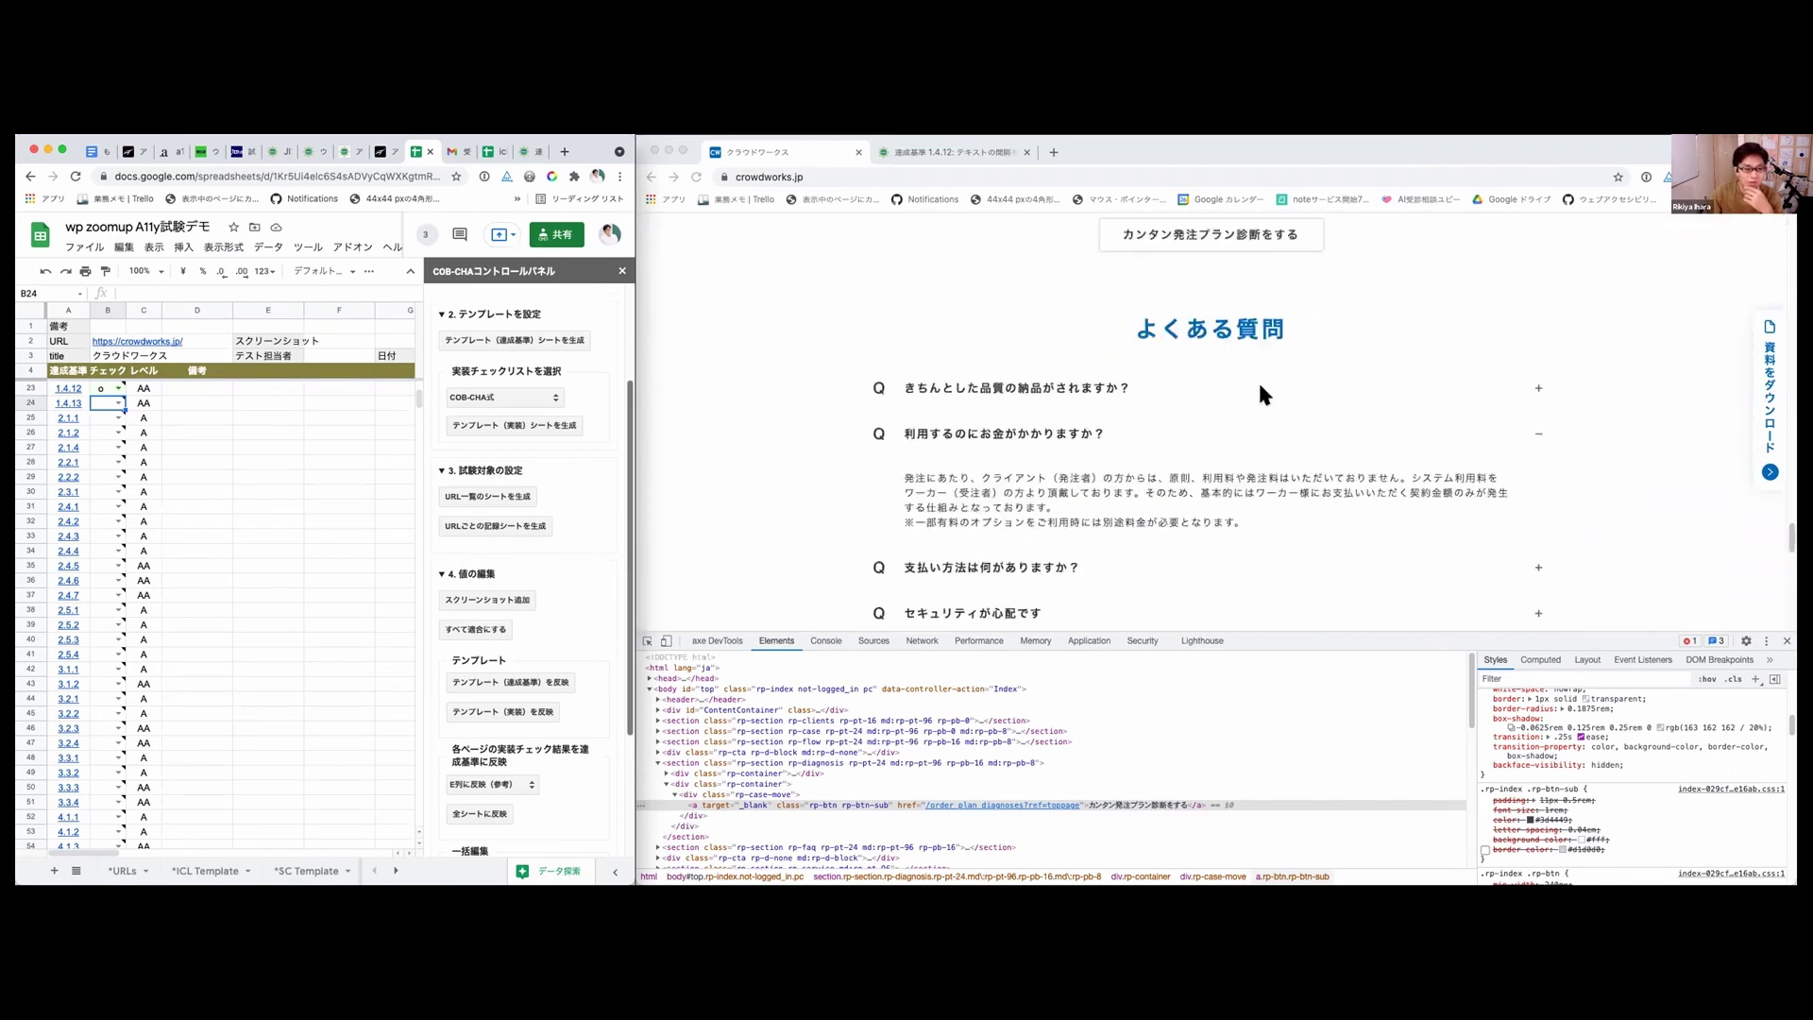
scroll(1261, 395, "up", 15)
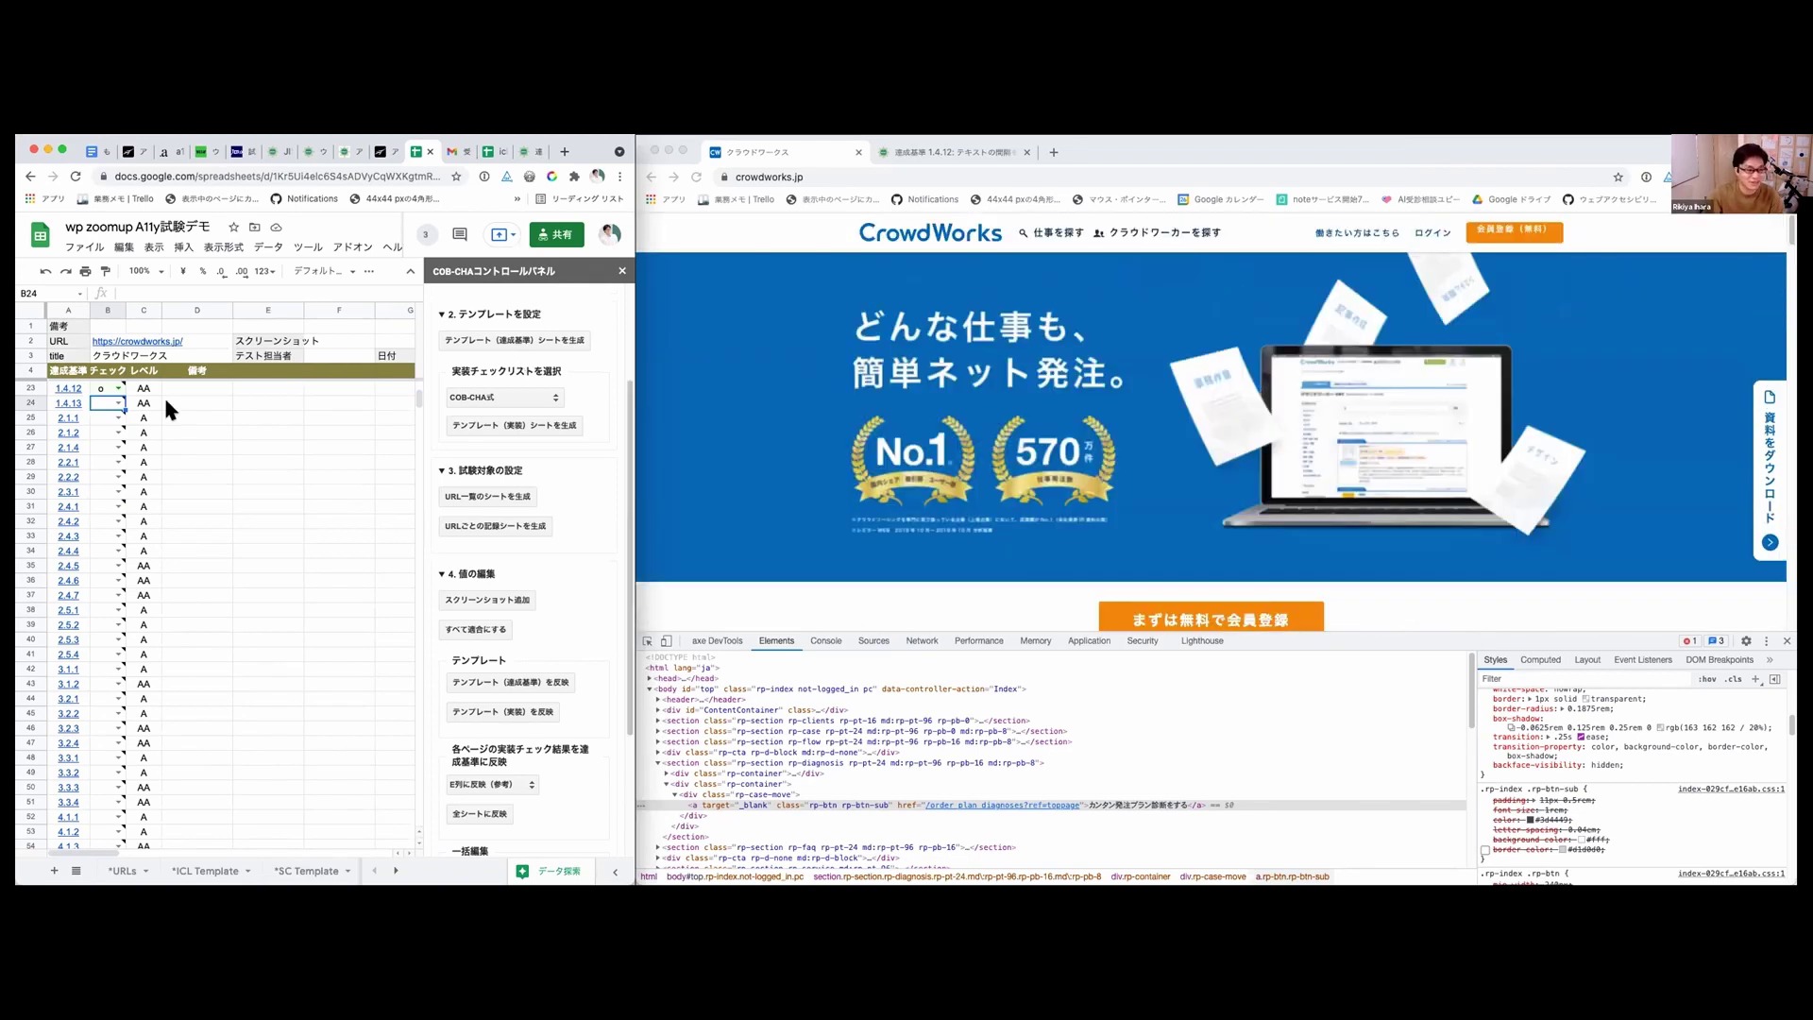
Step: Set the check result of criterion 1.4.13 to "o"
left_click(118, 403)
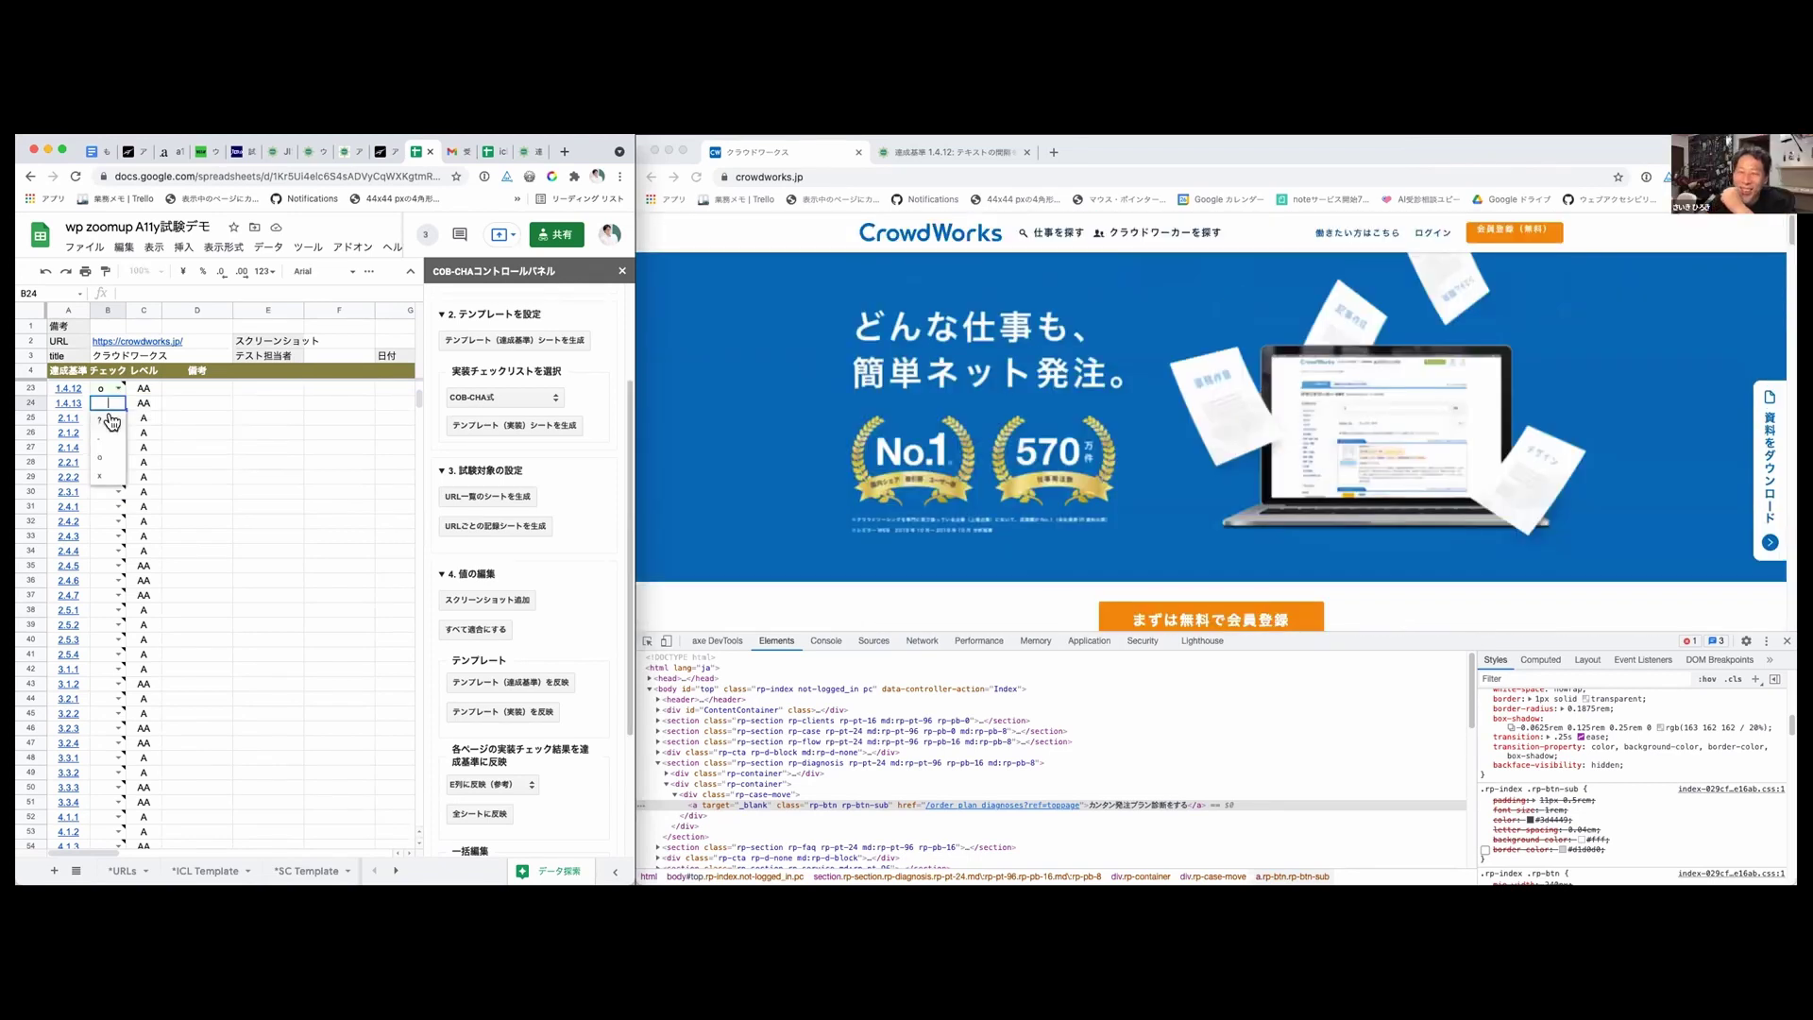
left_click(102, 458)
left_click(220, 431)
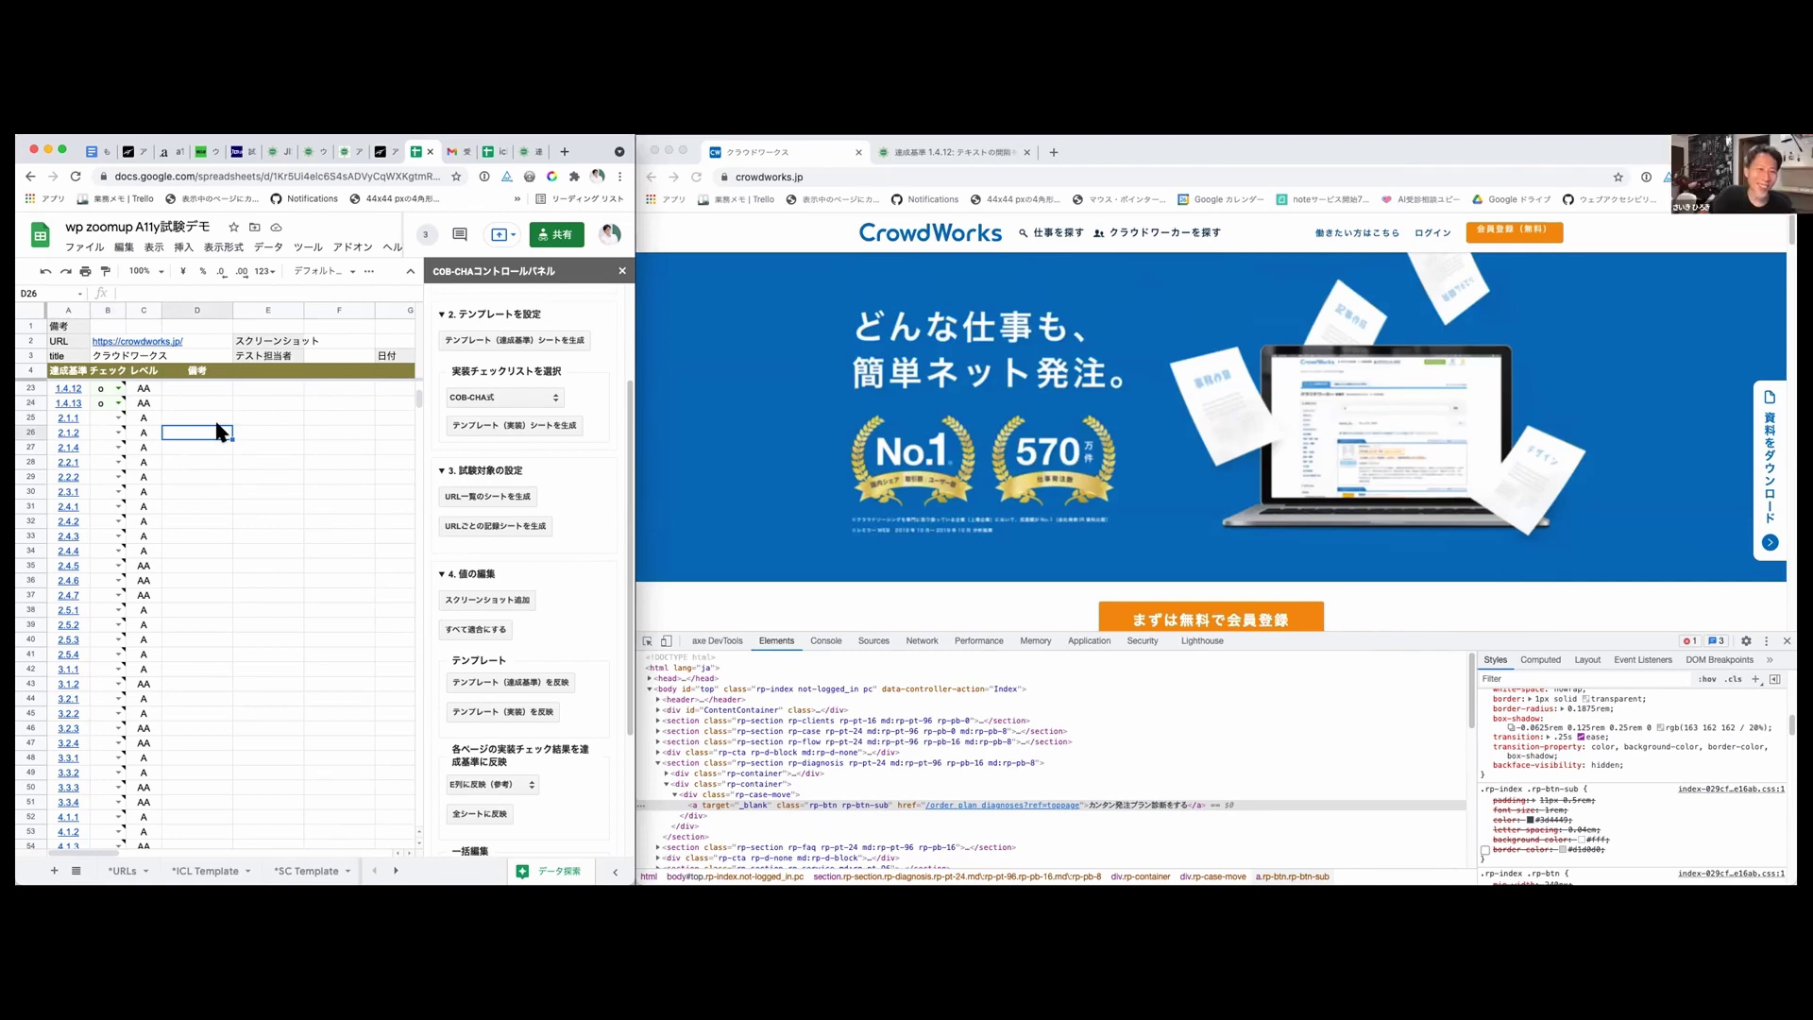
Step: Read the criterion notes attached to the check cells of 4.1.3, 4.1.1 and 3.3.3
scroll(188, 547, "down", 1)
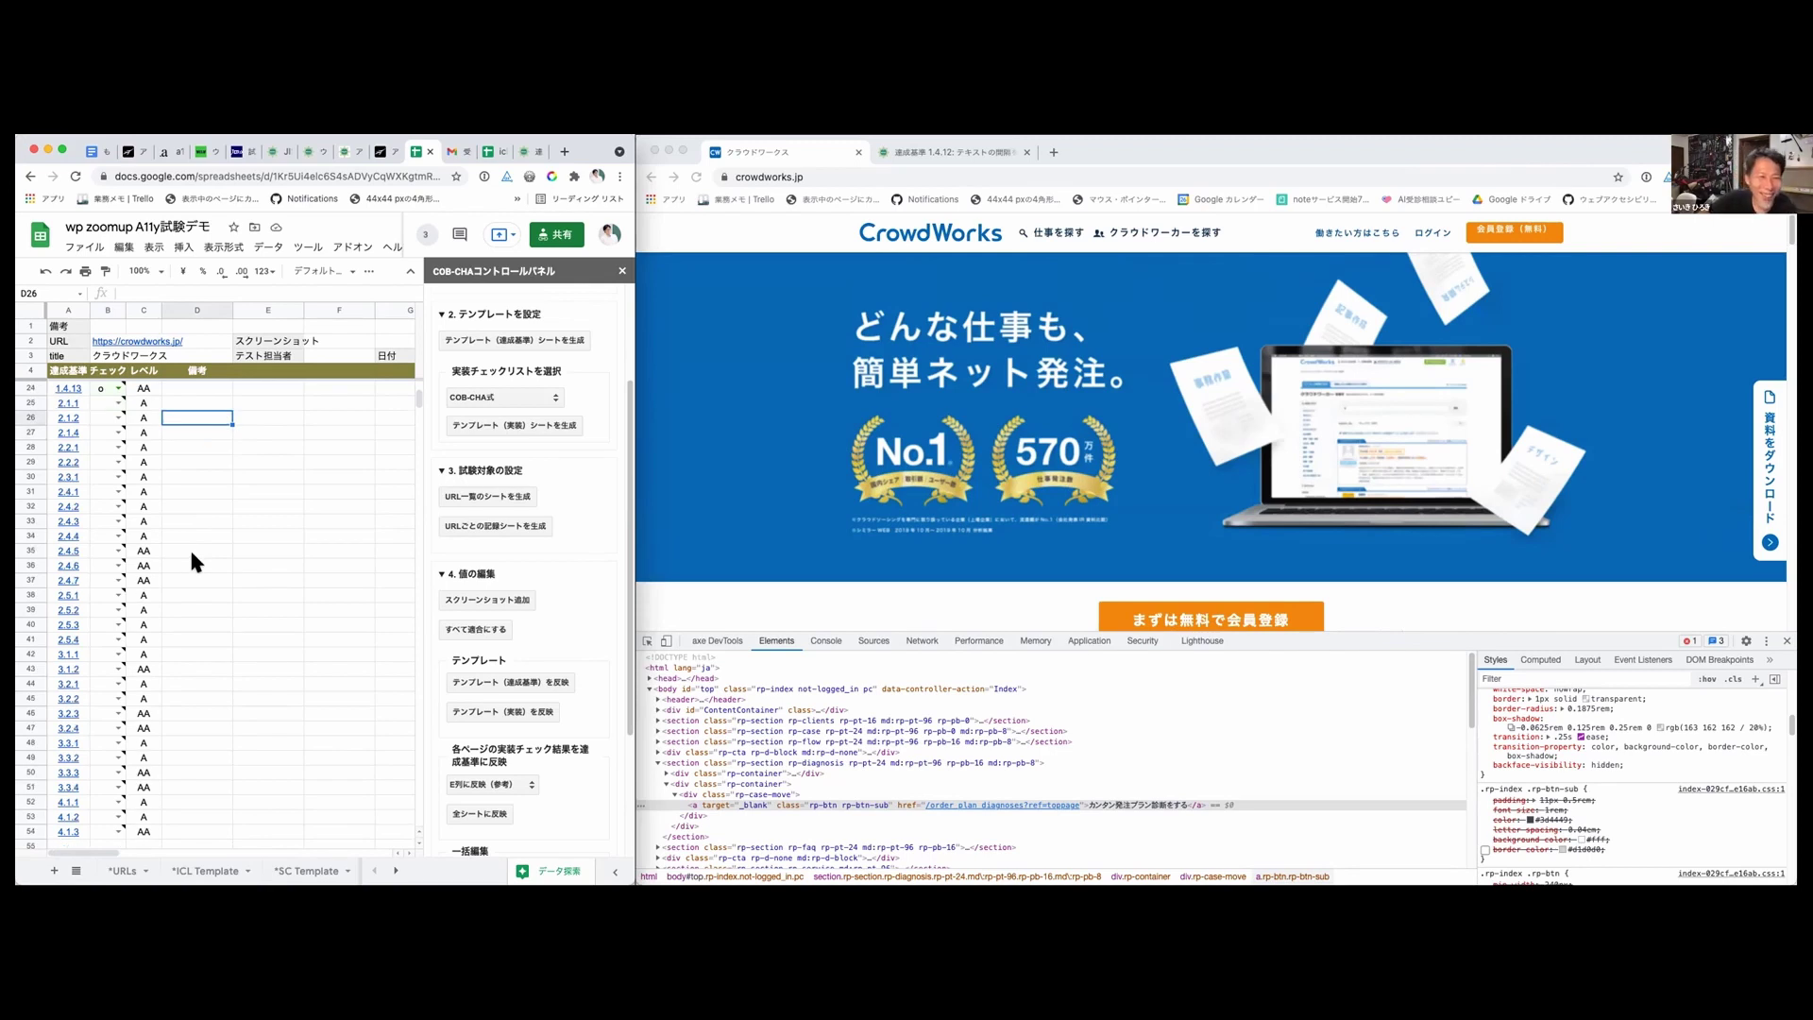
left_click(96, 818)
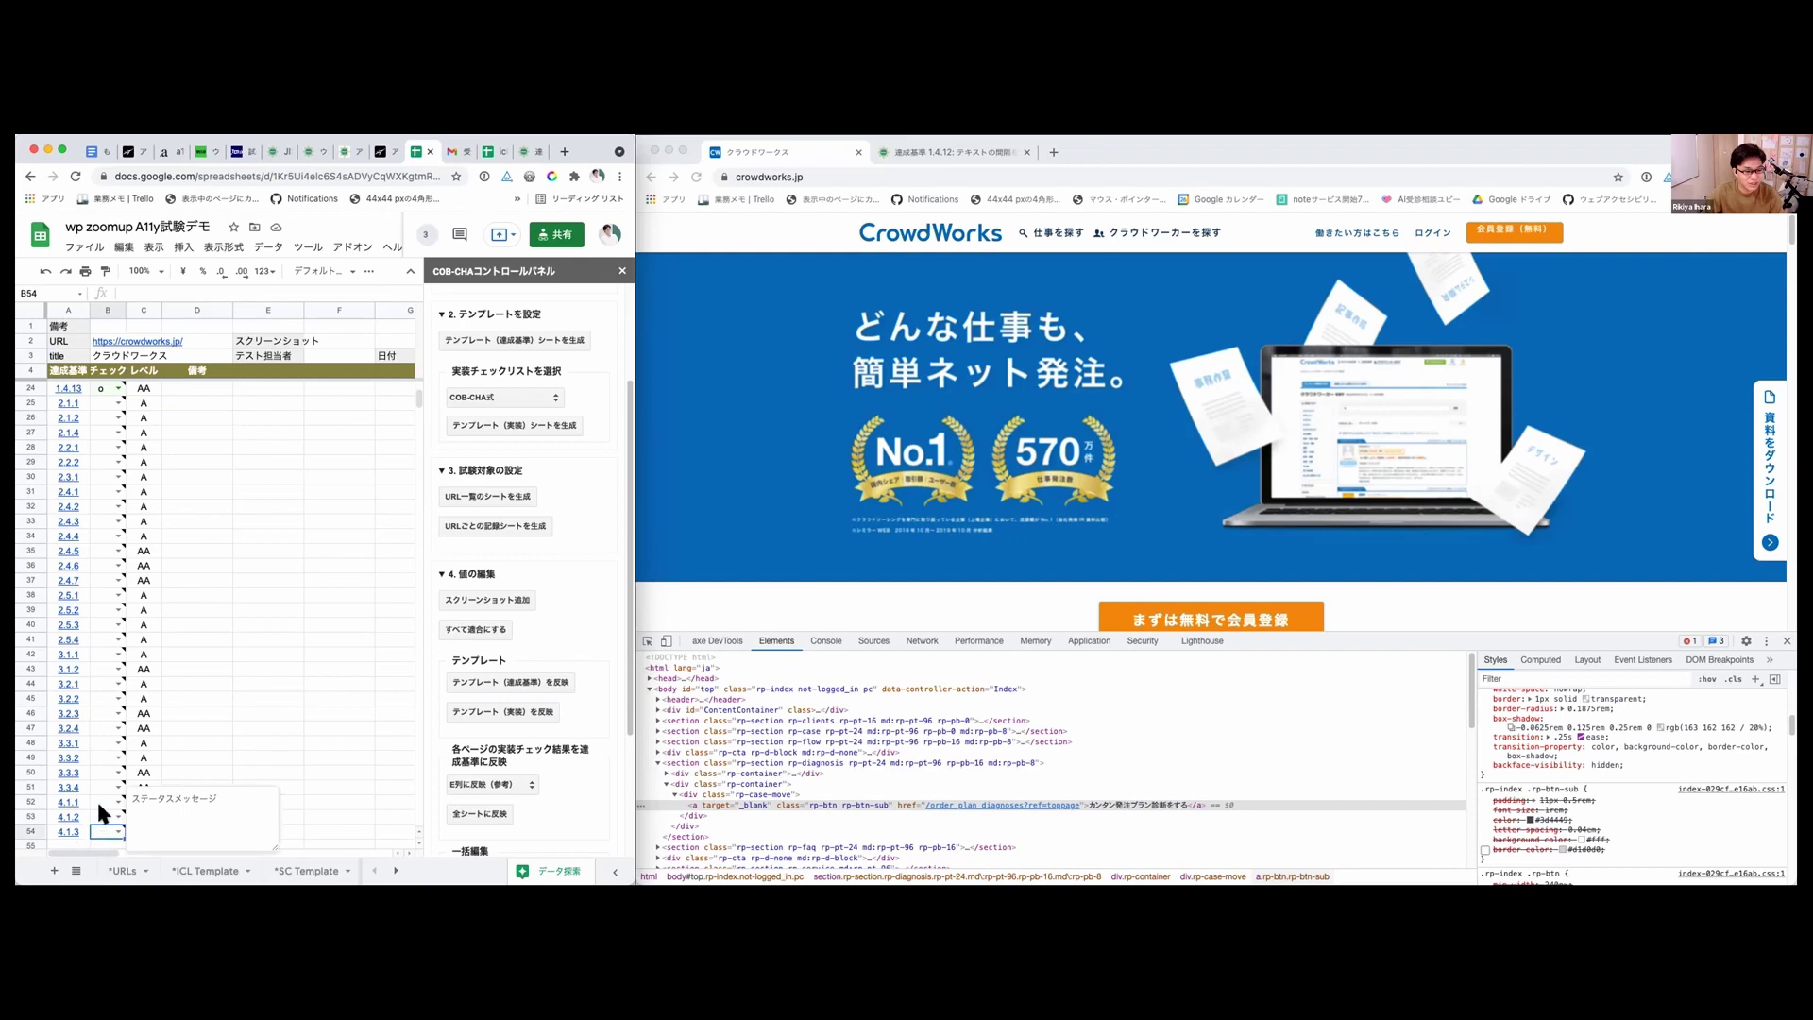
key("Up")
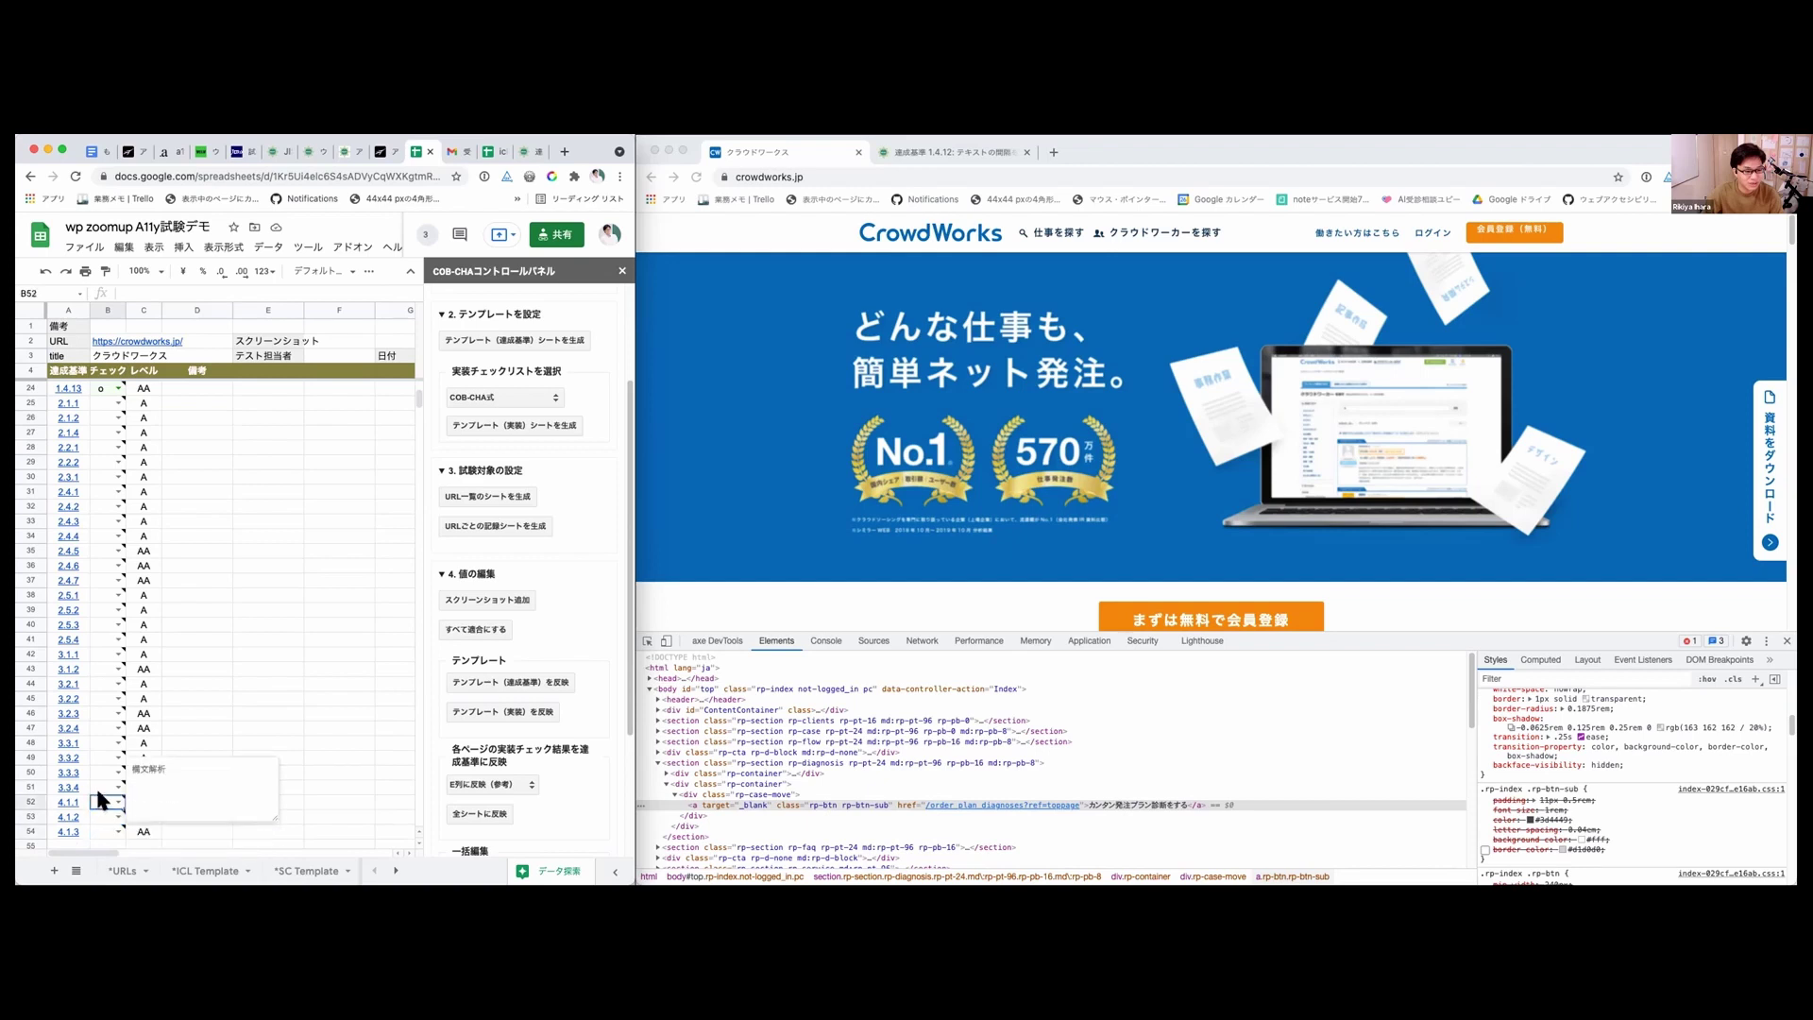
left_click(96, 773)
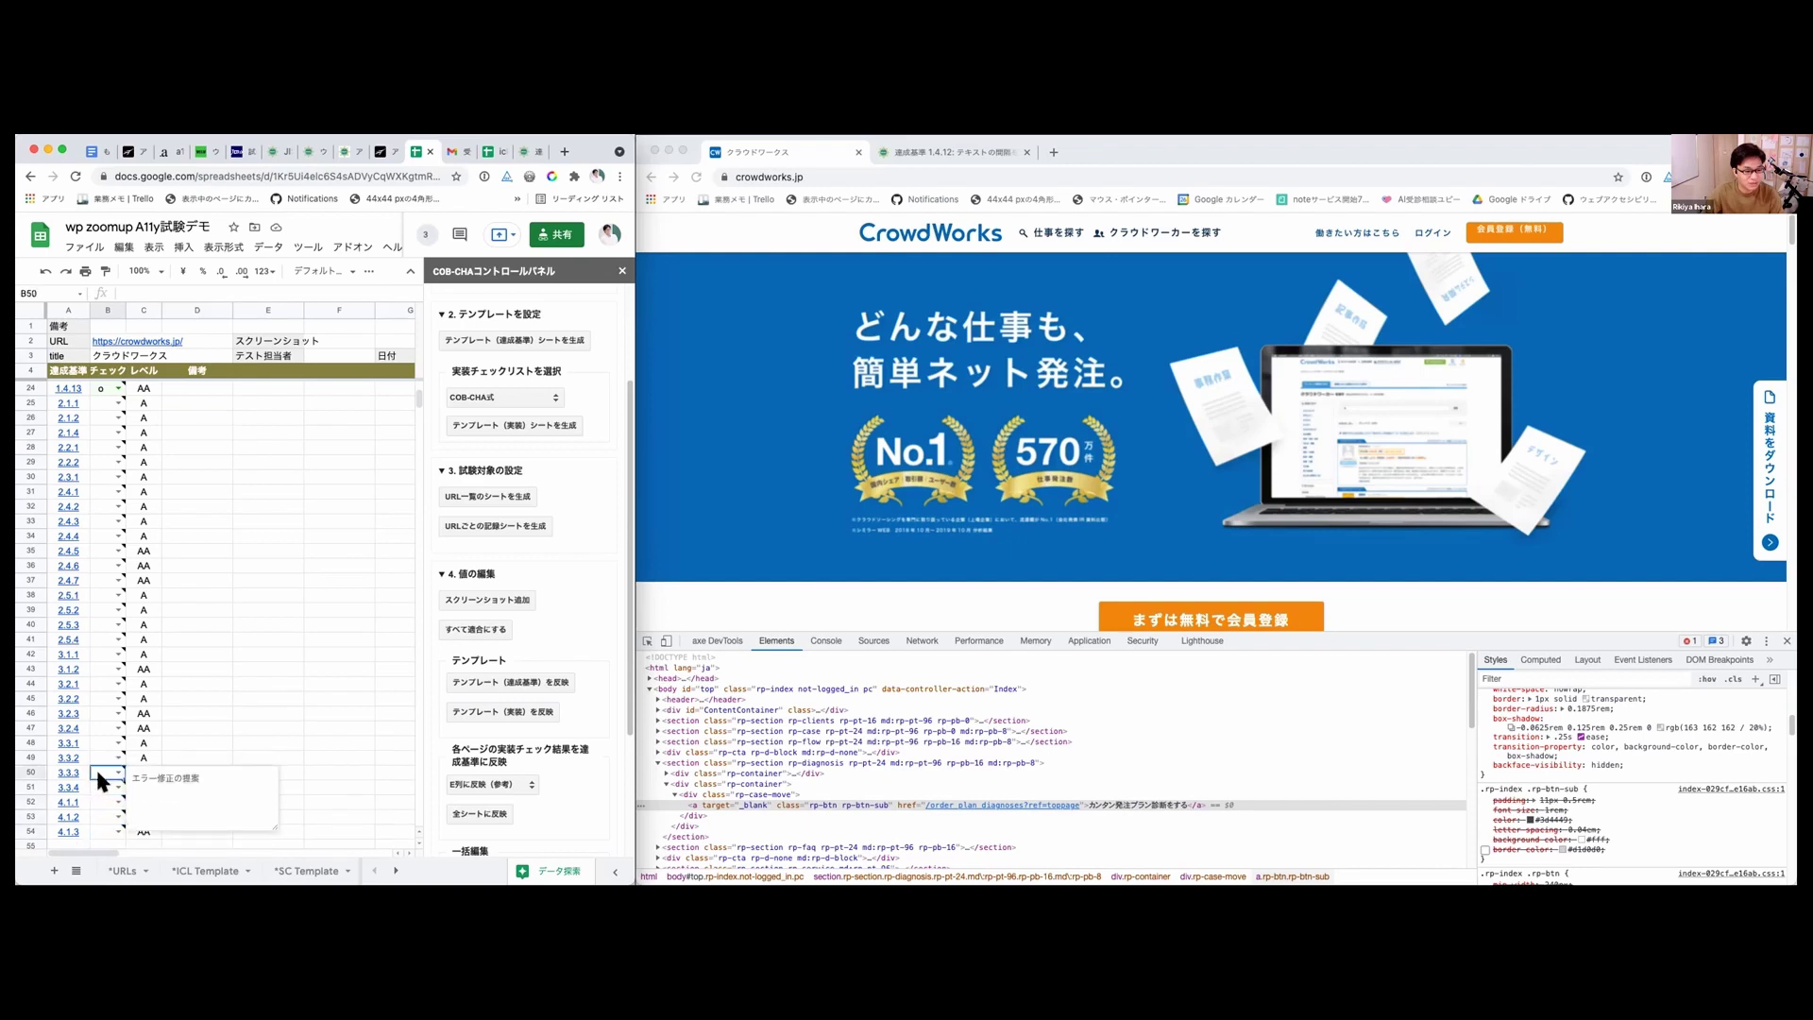
left_click(299, 638)
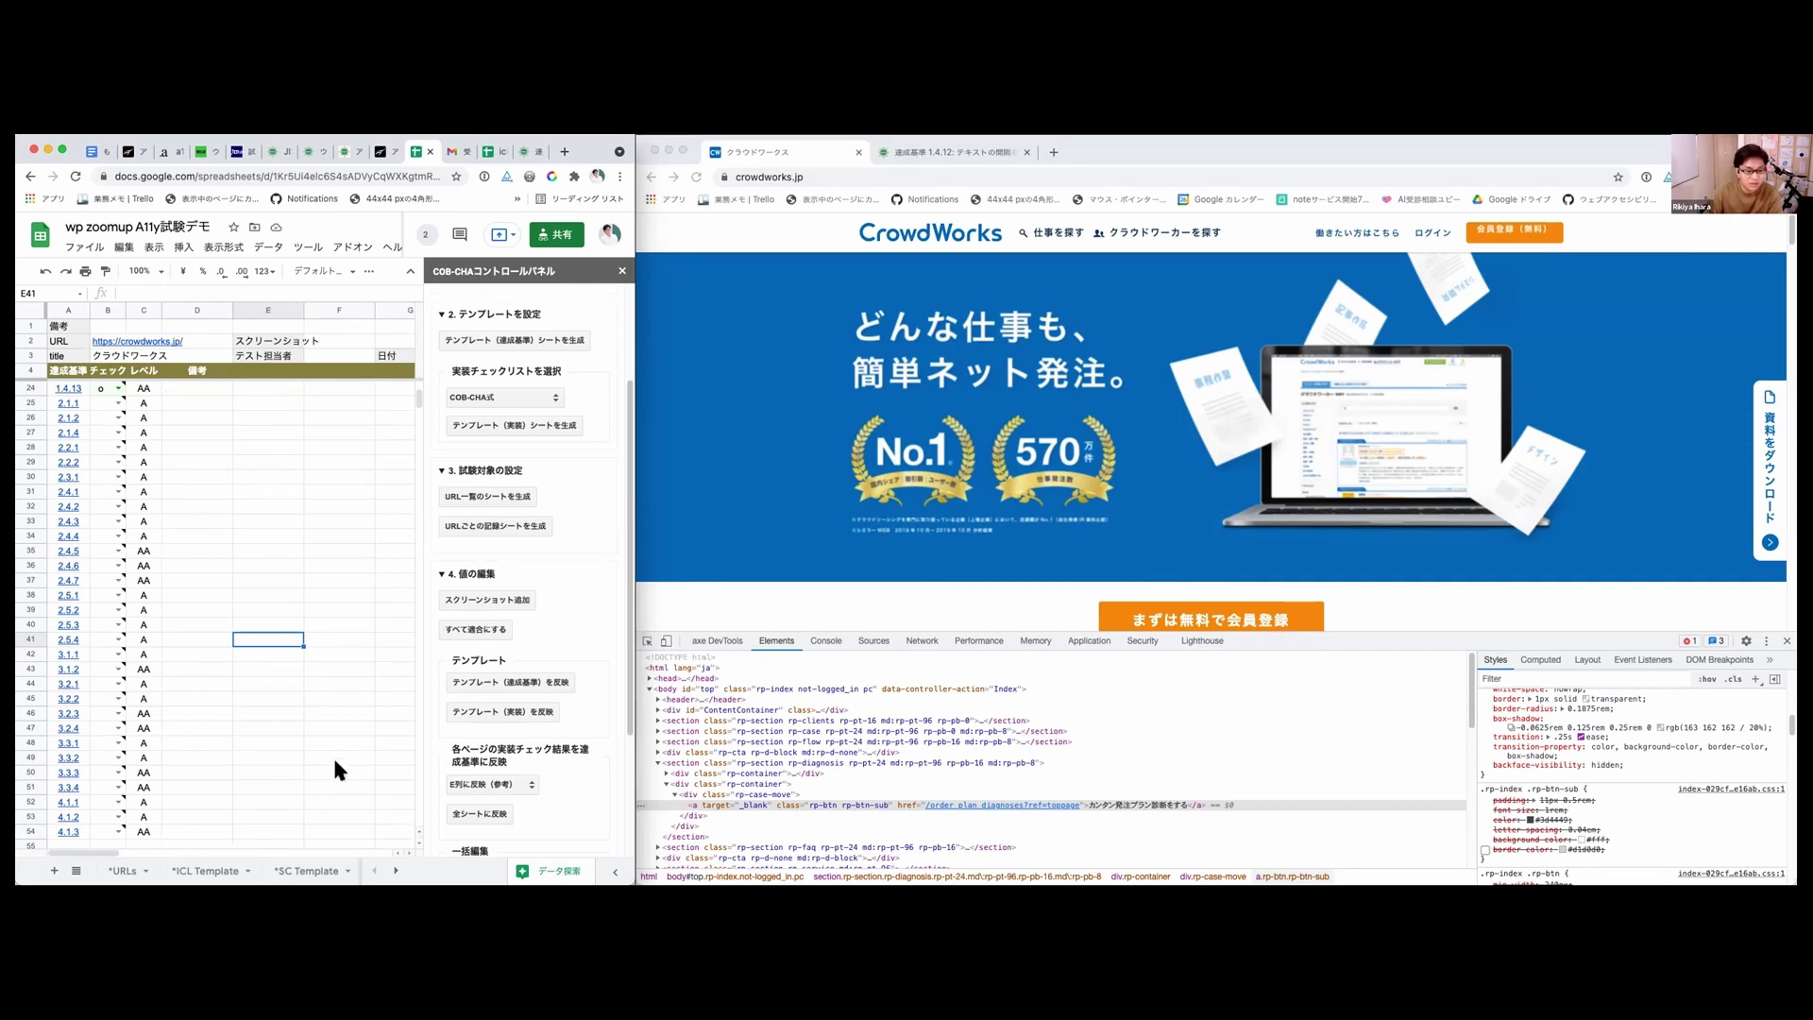
Step: Look through page sheets 2 and 3, including the note on the check cell of criterion 2.1.1 in sheet 2
left_click(387, 867)
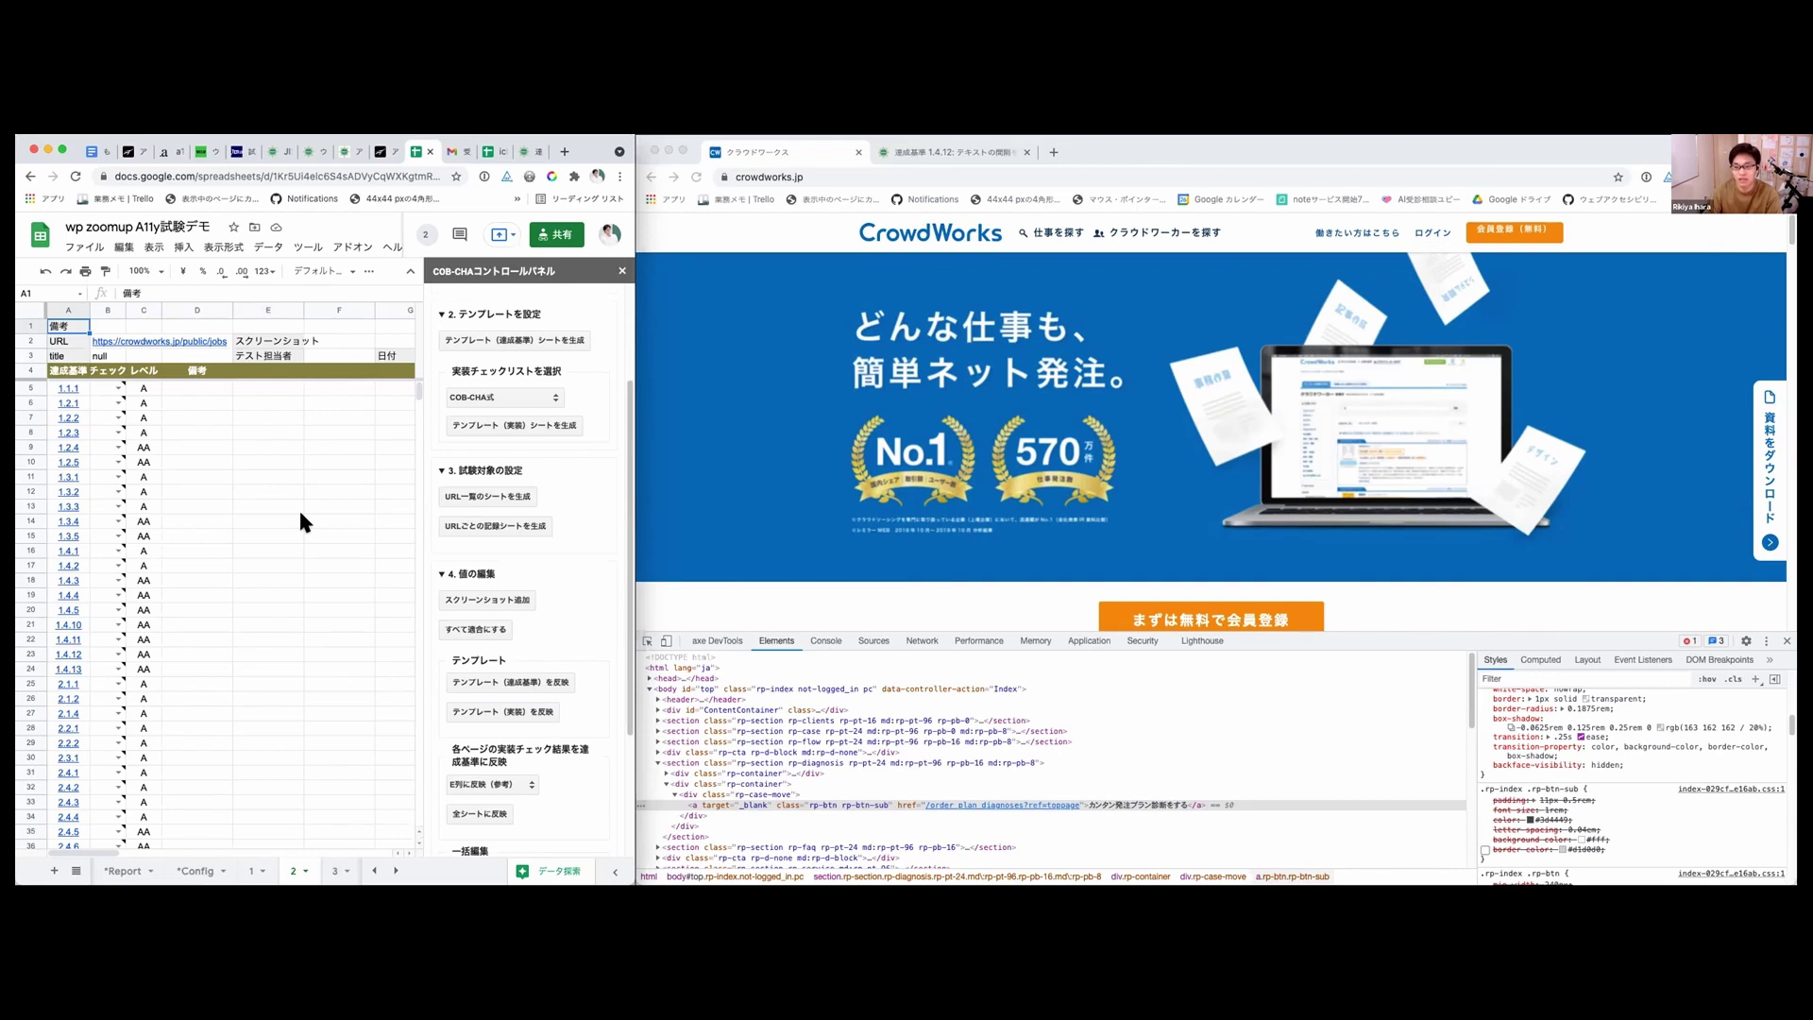
scroll(68, 570, "down", 2)
left_click(54, 607)
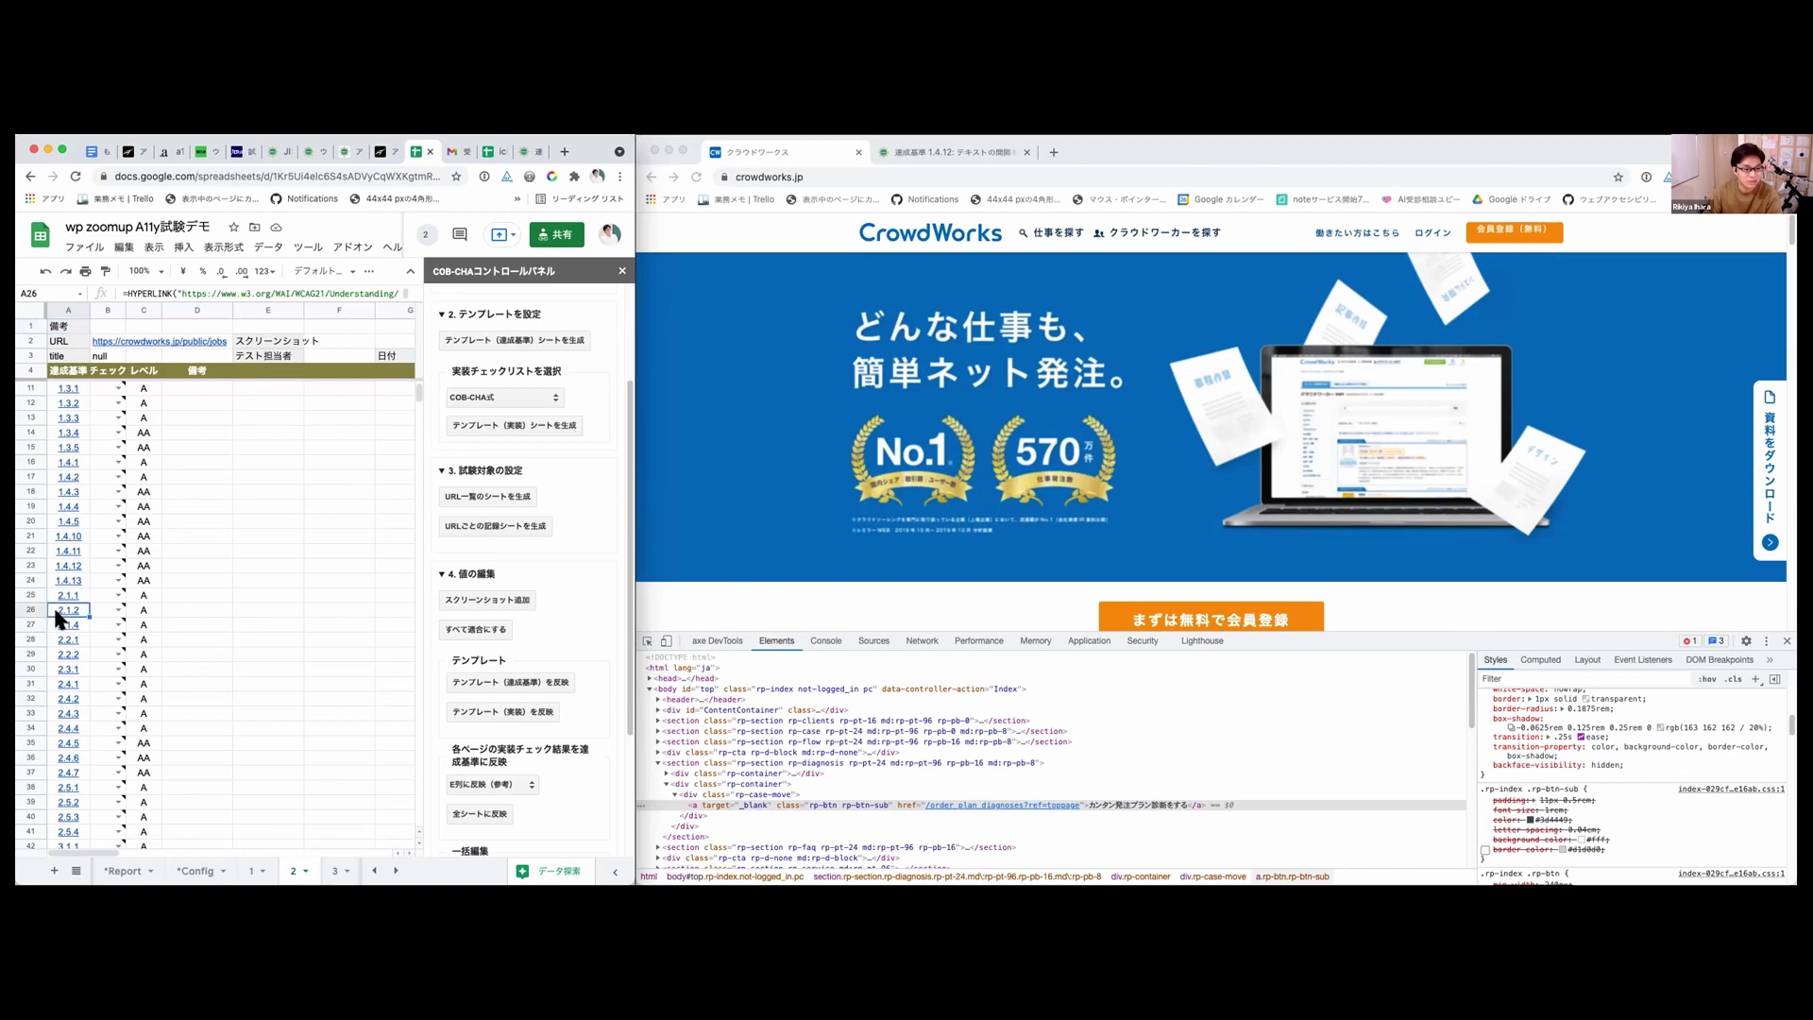
left_click(104, 597)
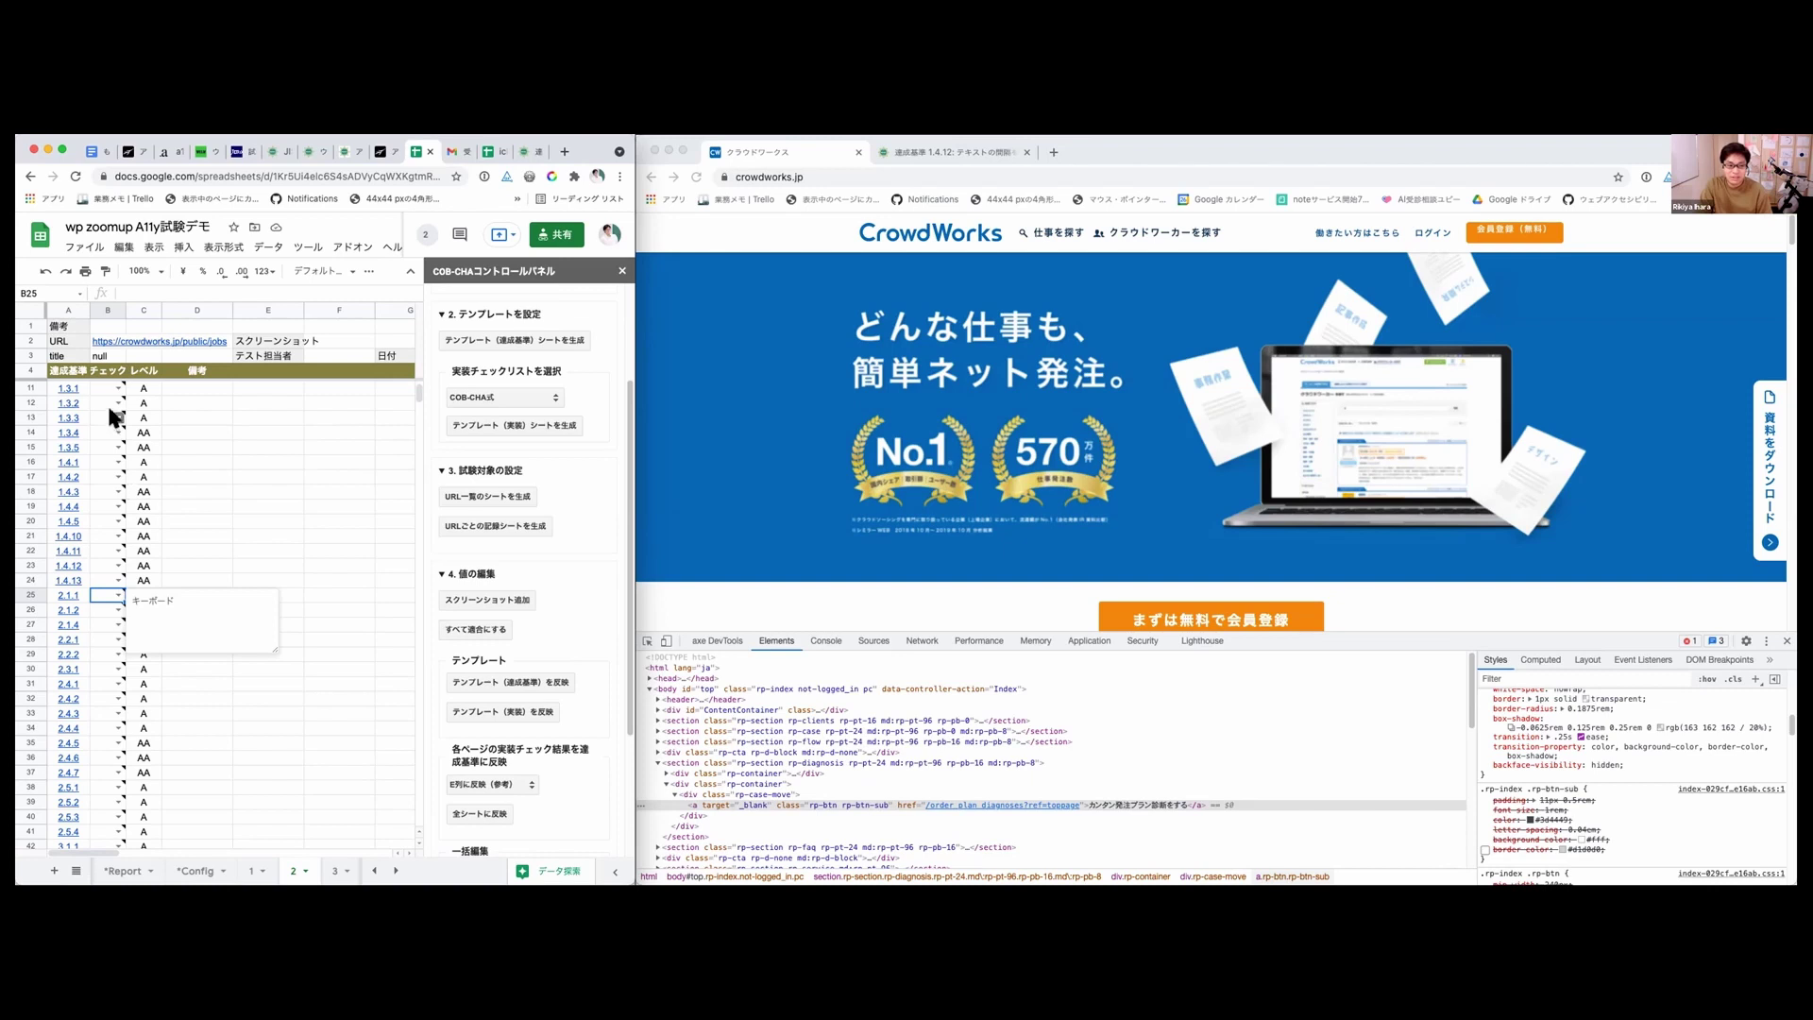
mouse_move(114, 385)
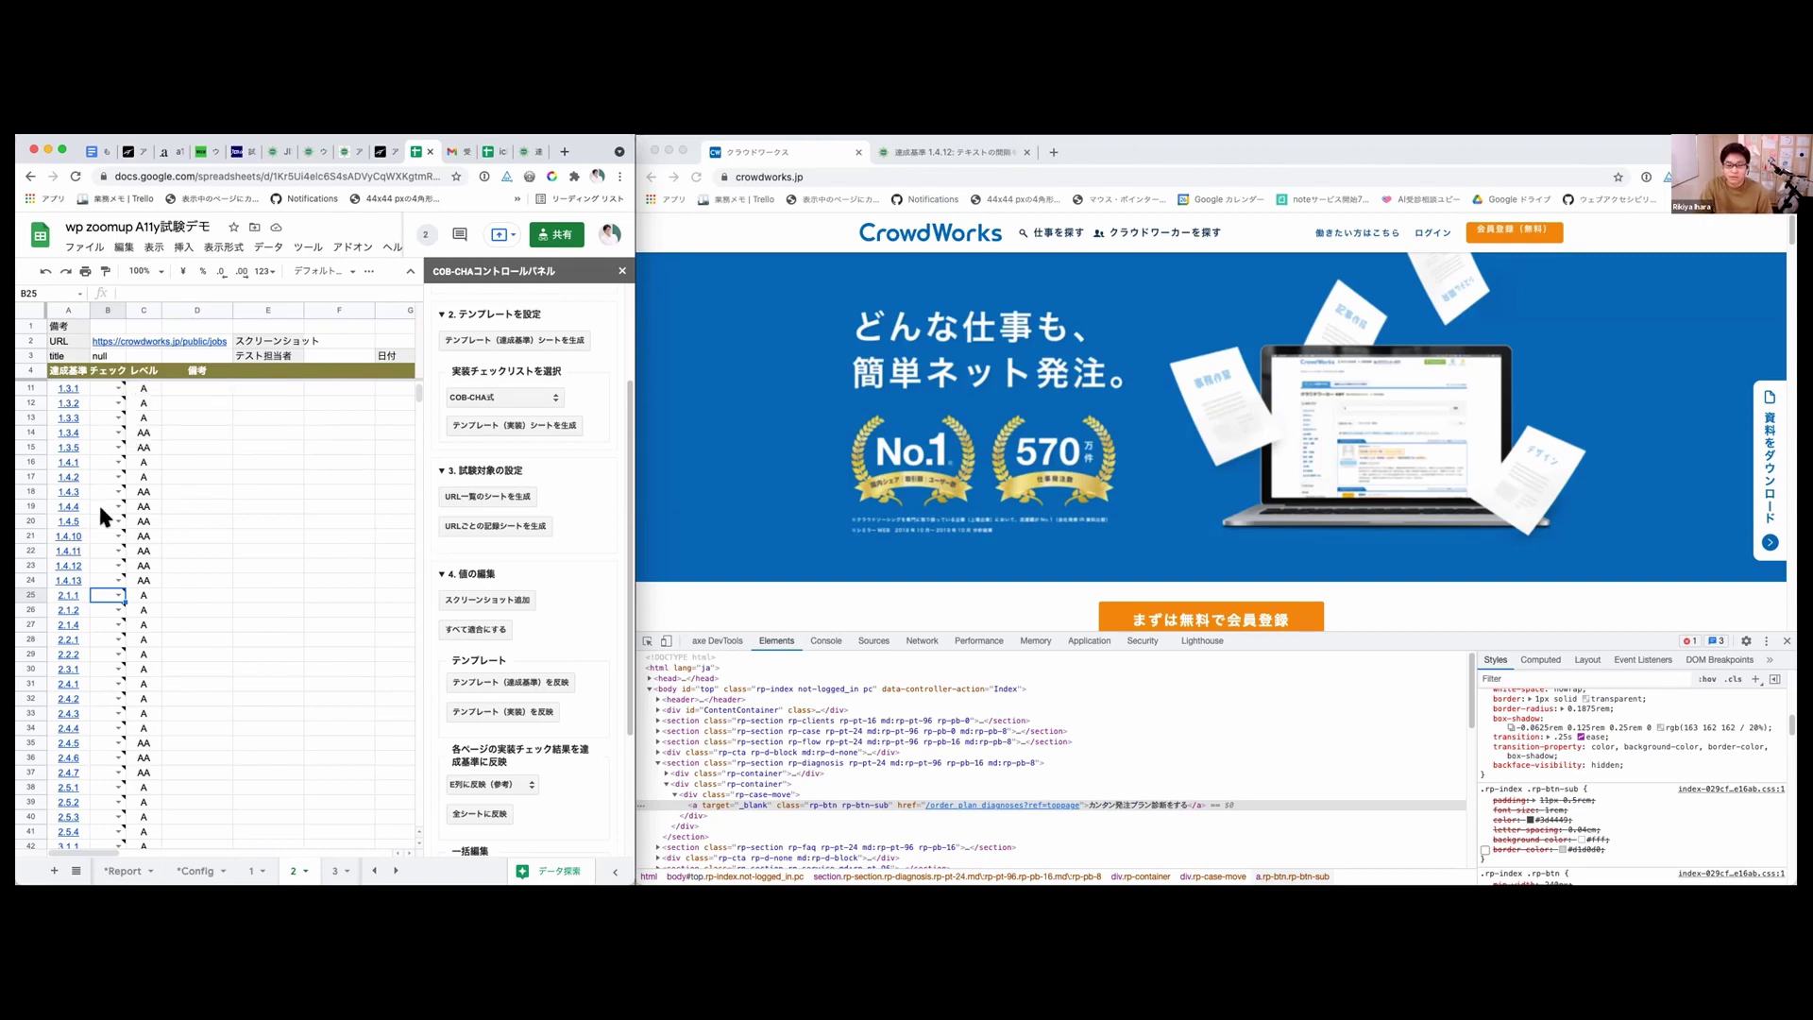
left_click(27, 490)
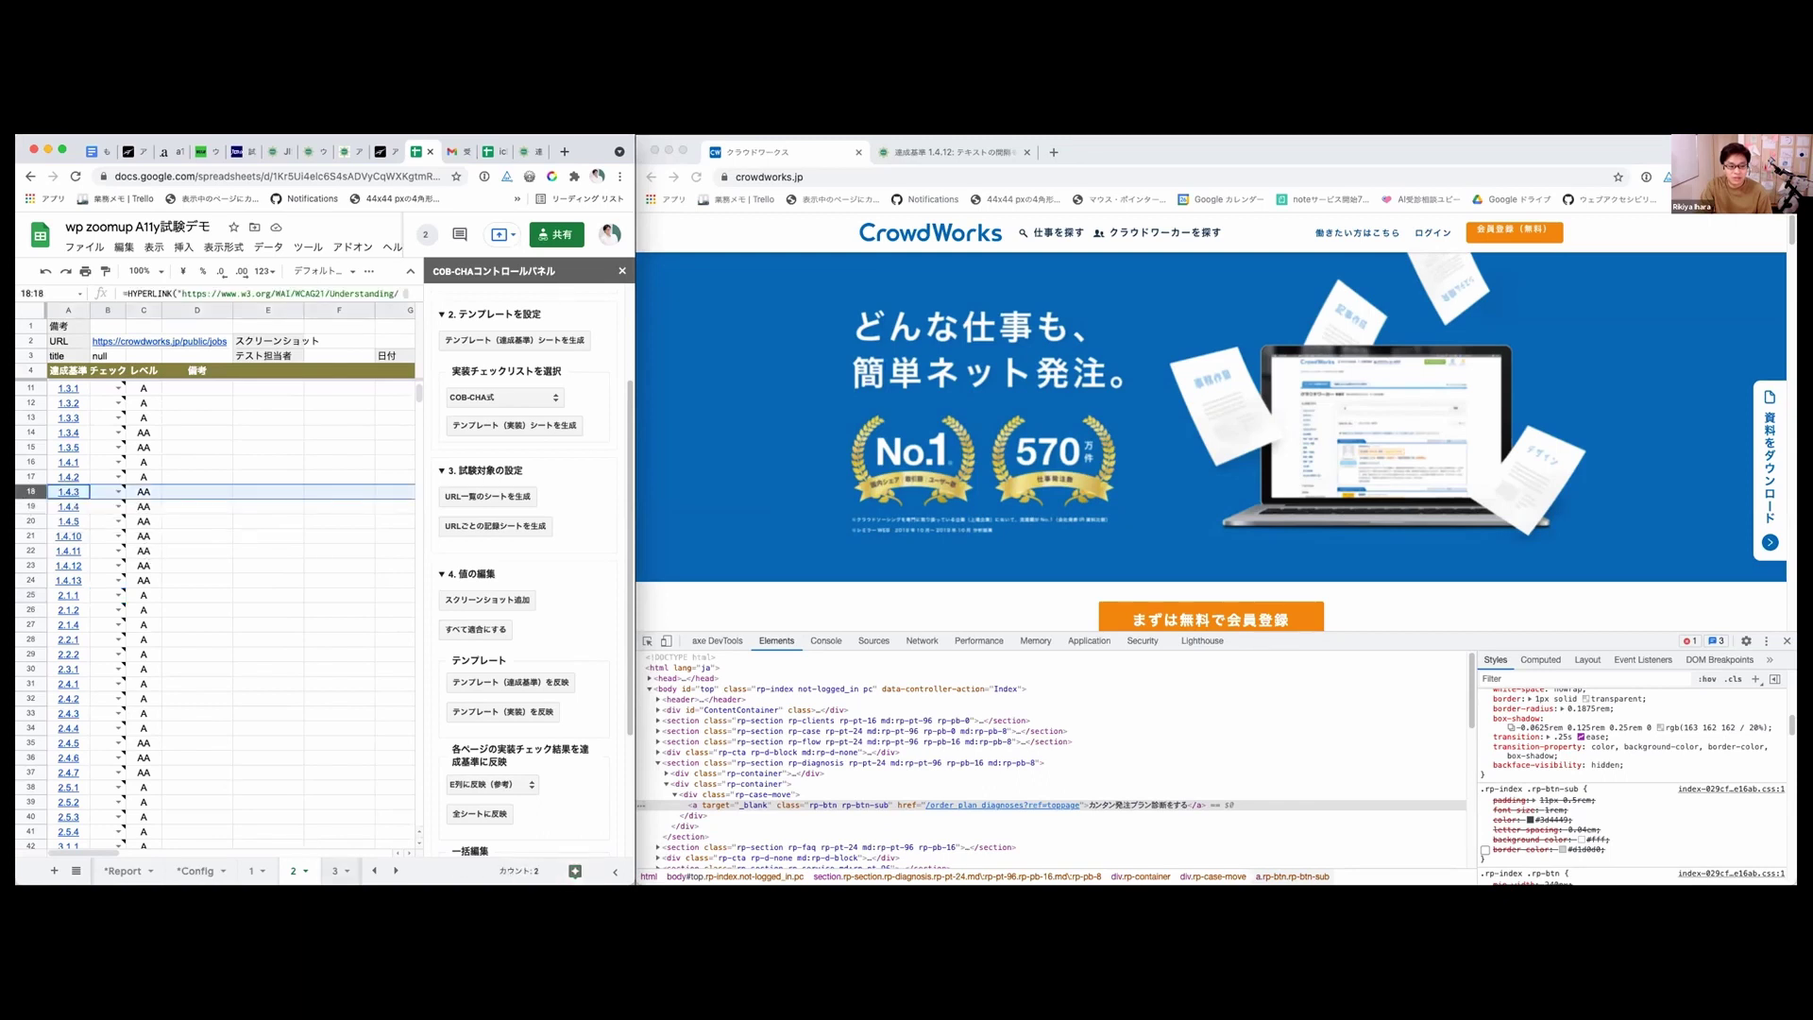
left_click(334, 871)
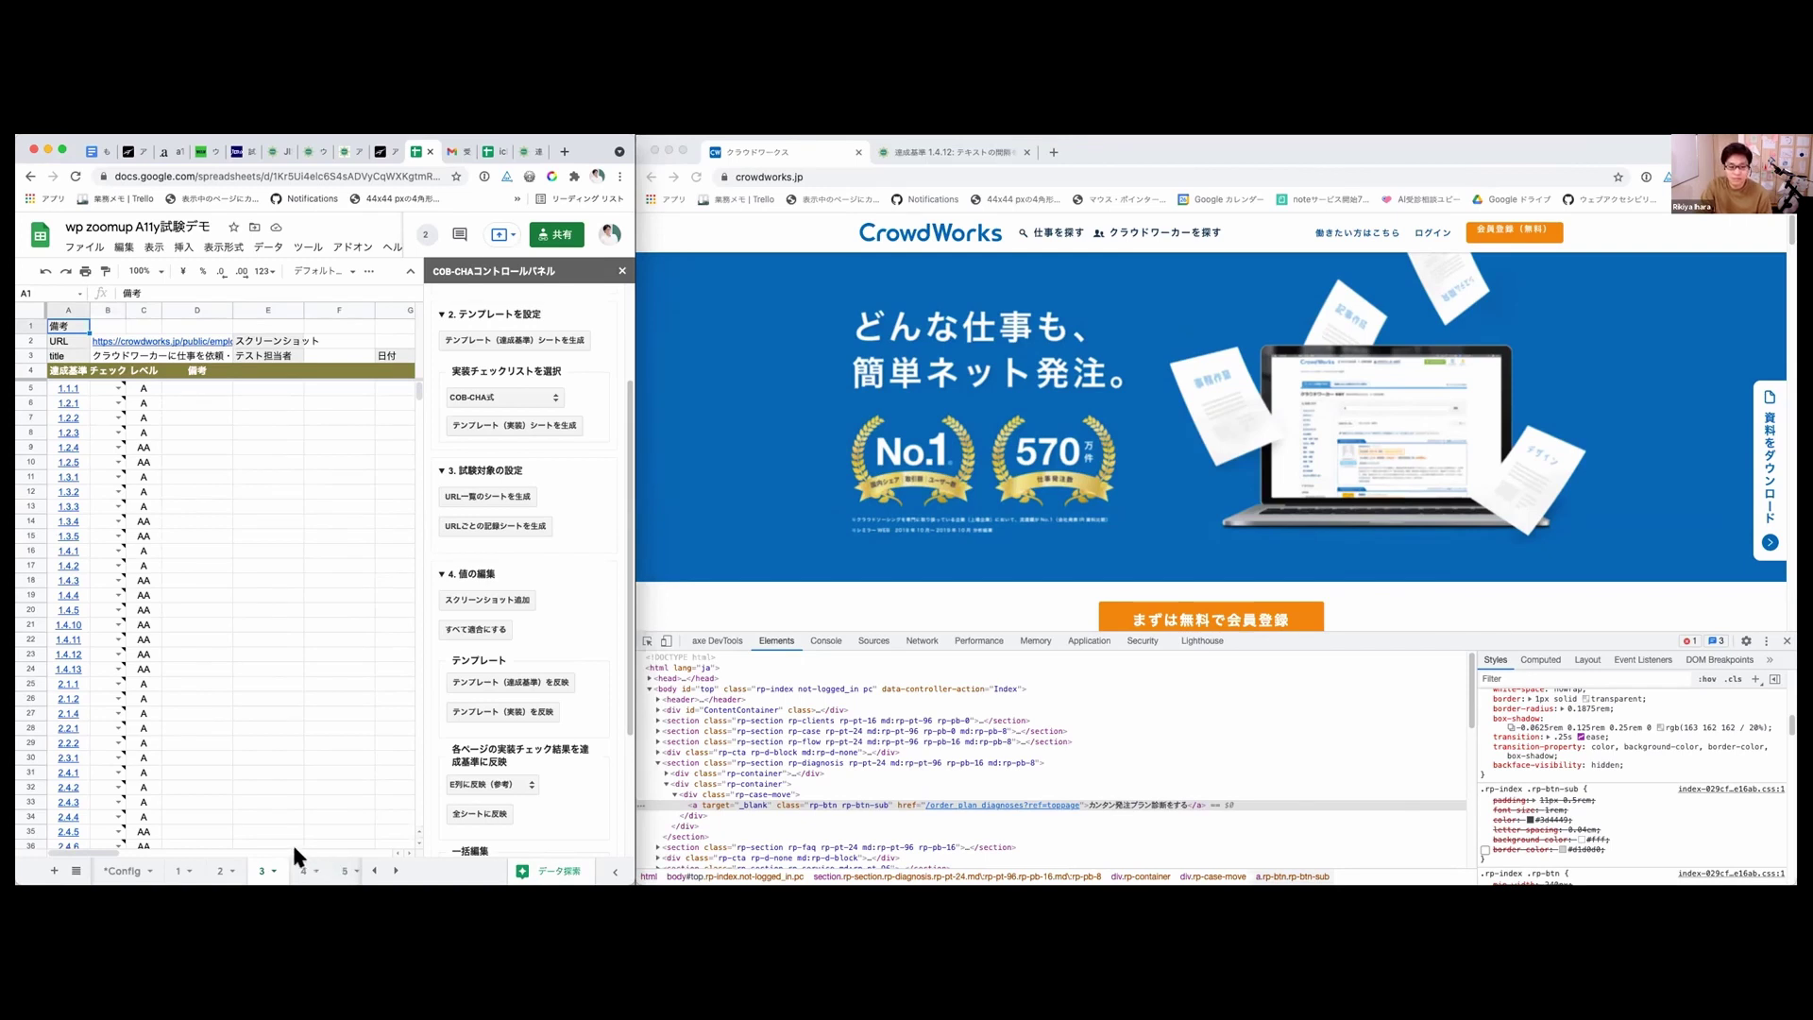
Step: Open the *Report sheet and show the "6. 集計" section of the COB-CHA control panel
left_click(366, 869)
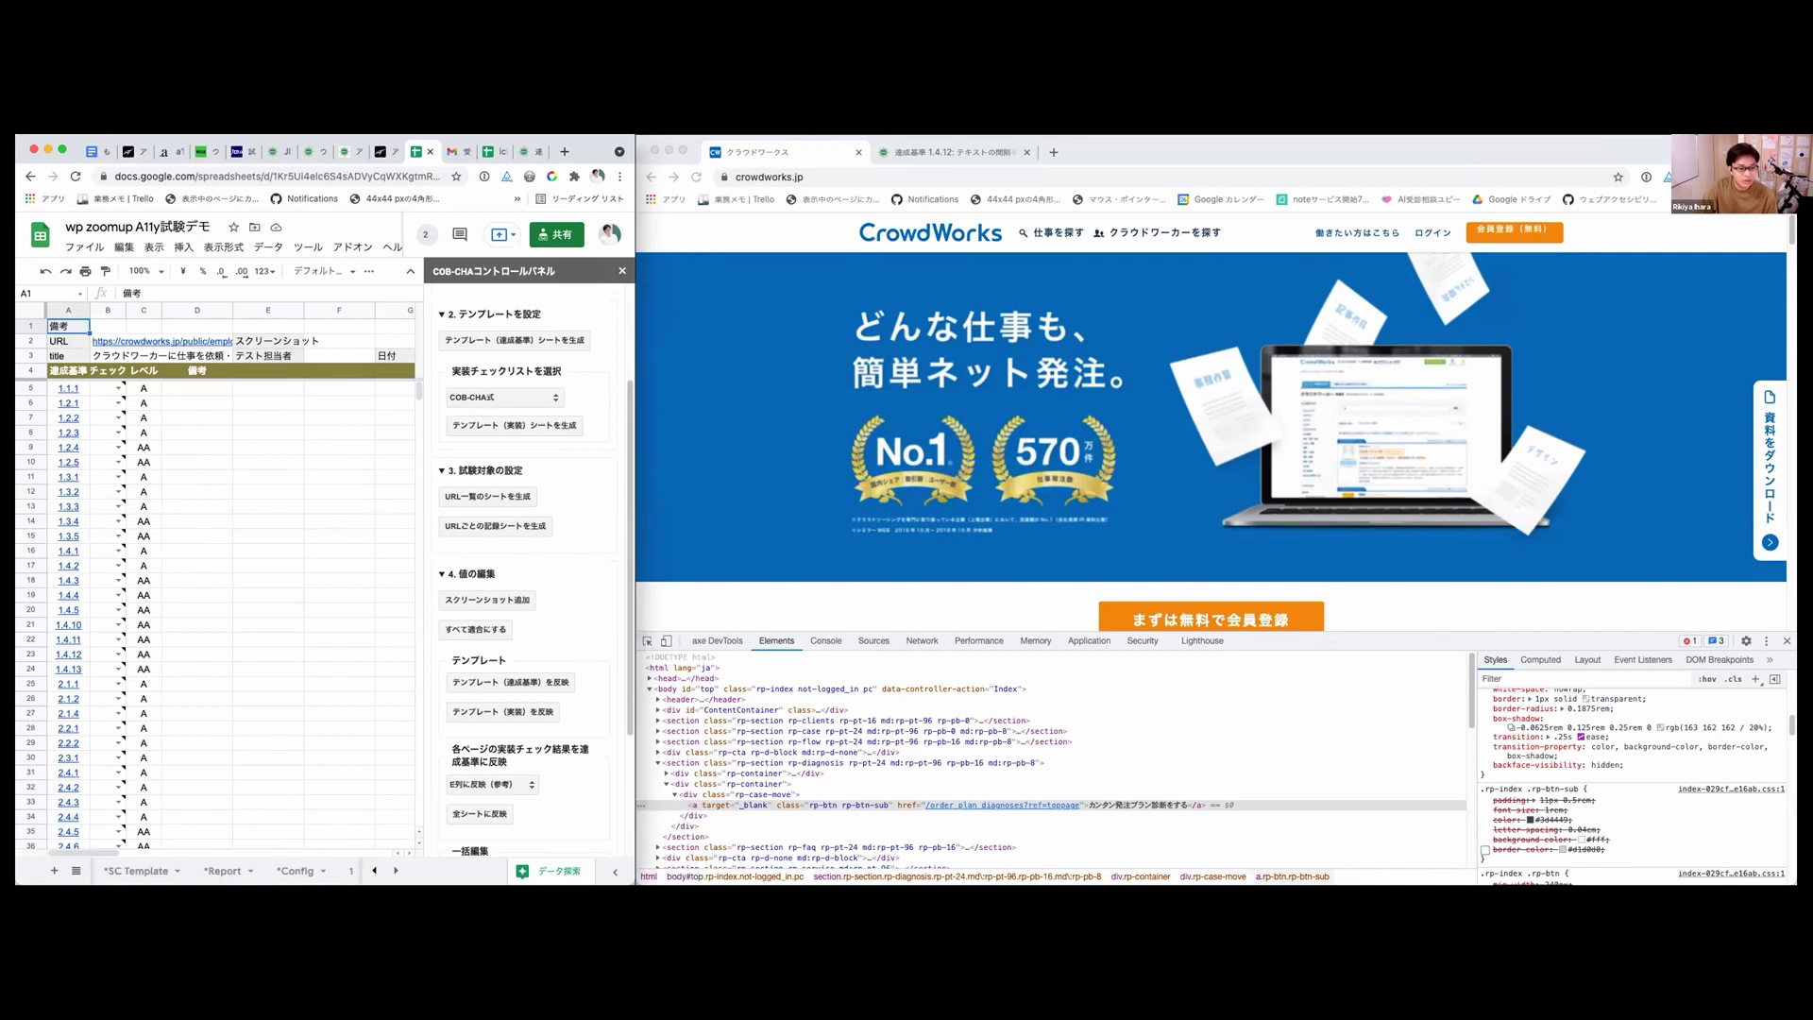
left_click(224, 868)
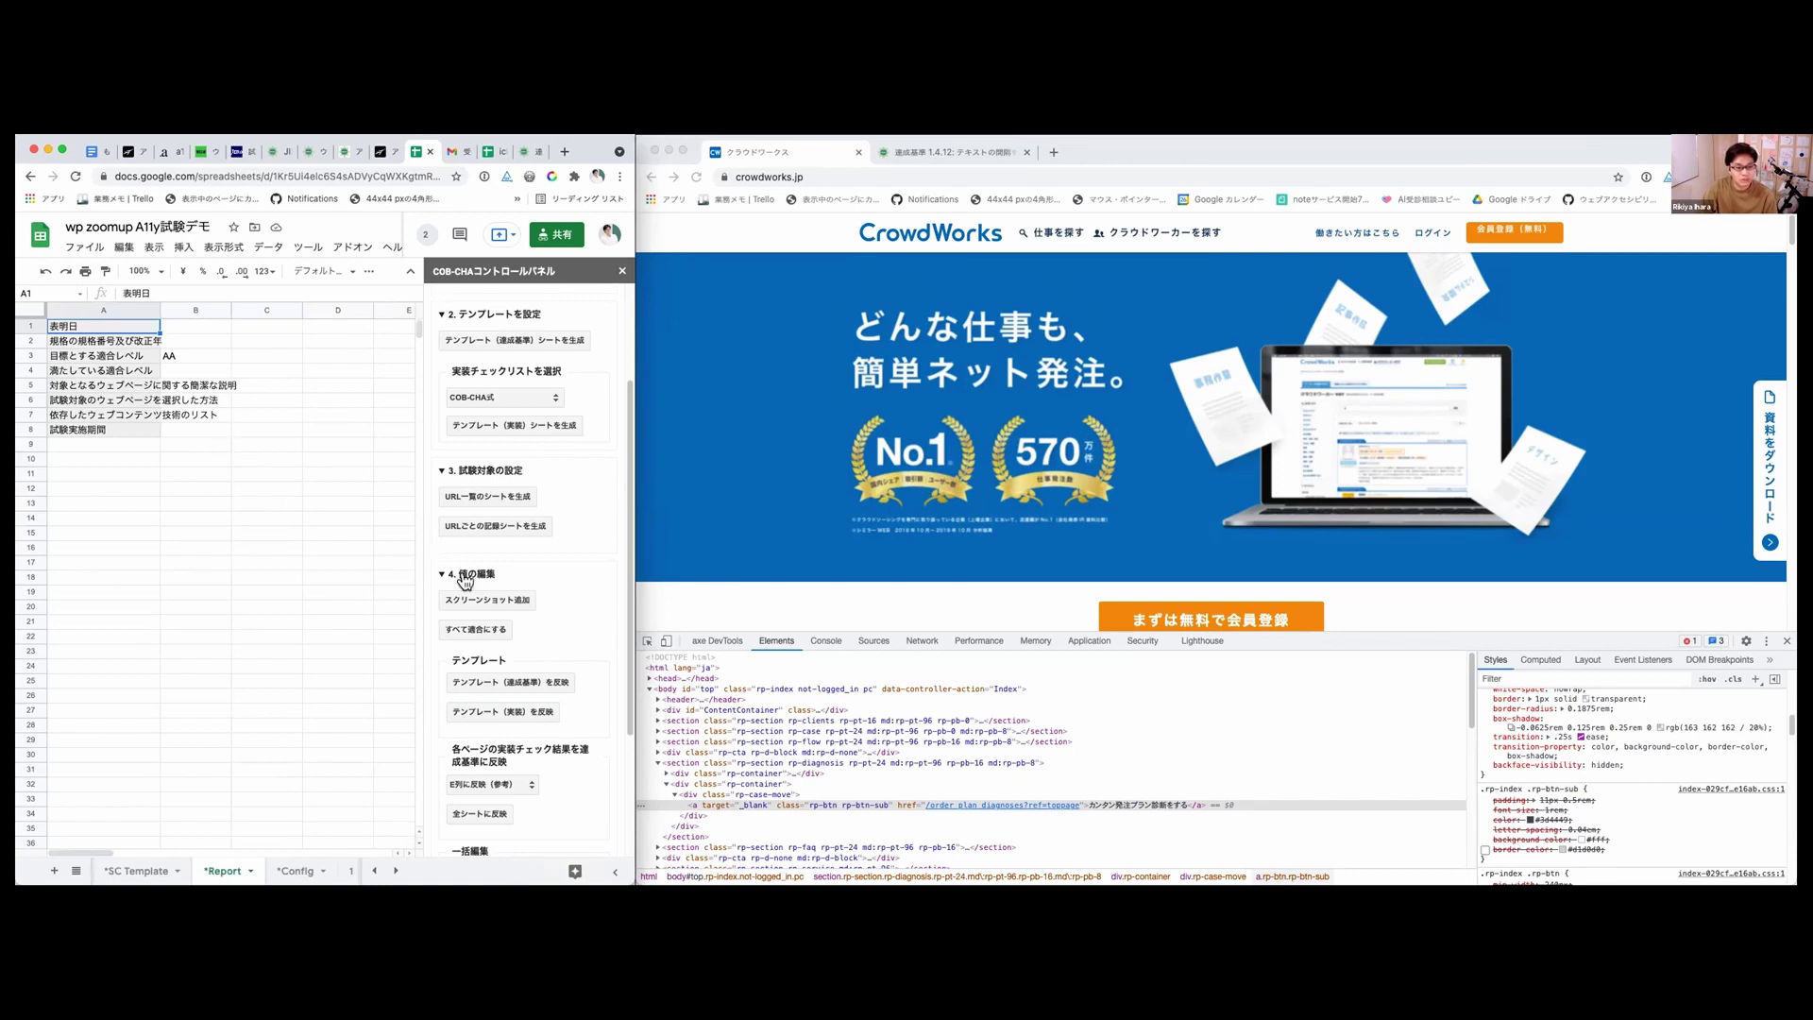
scroll(465, 581, "down", 4)
left_click(432, 792)
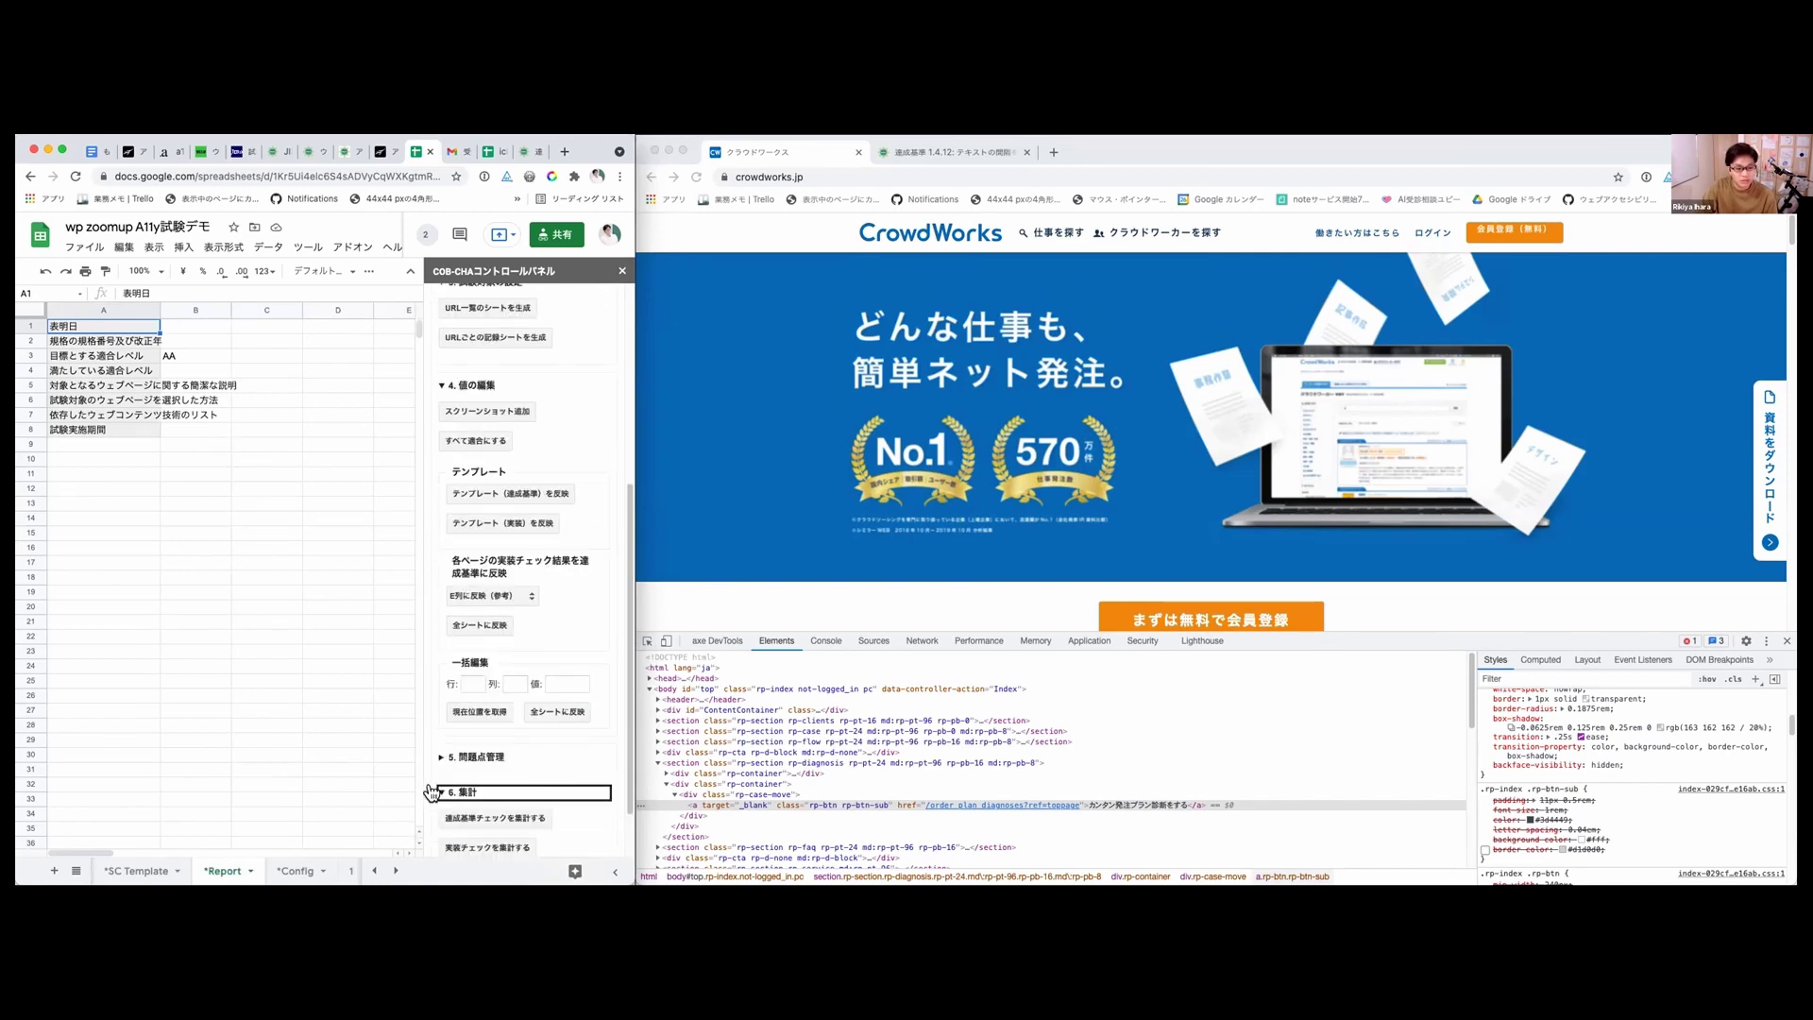
scroll(548, 756, "down", 1)
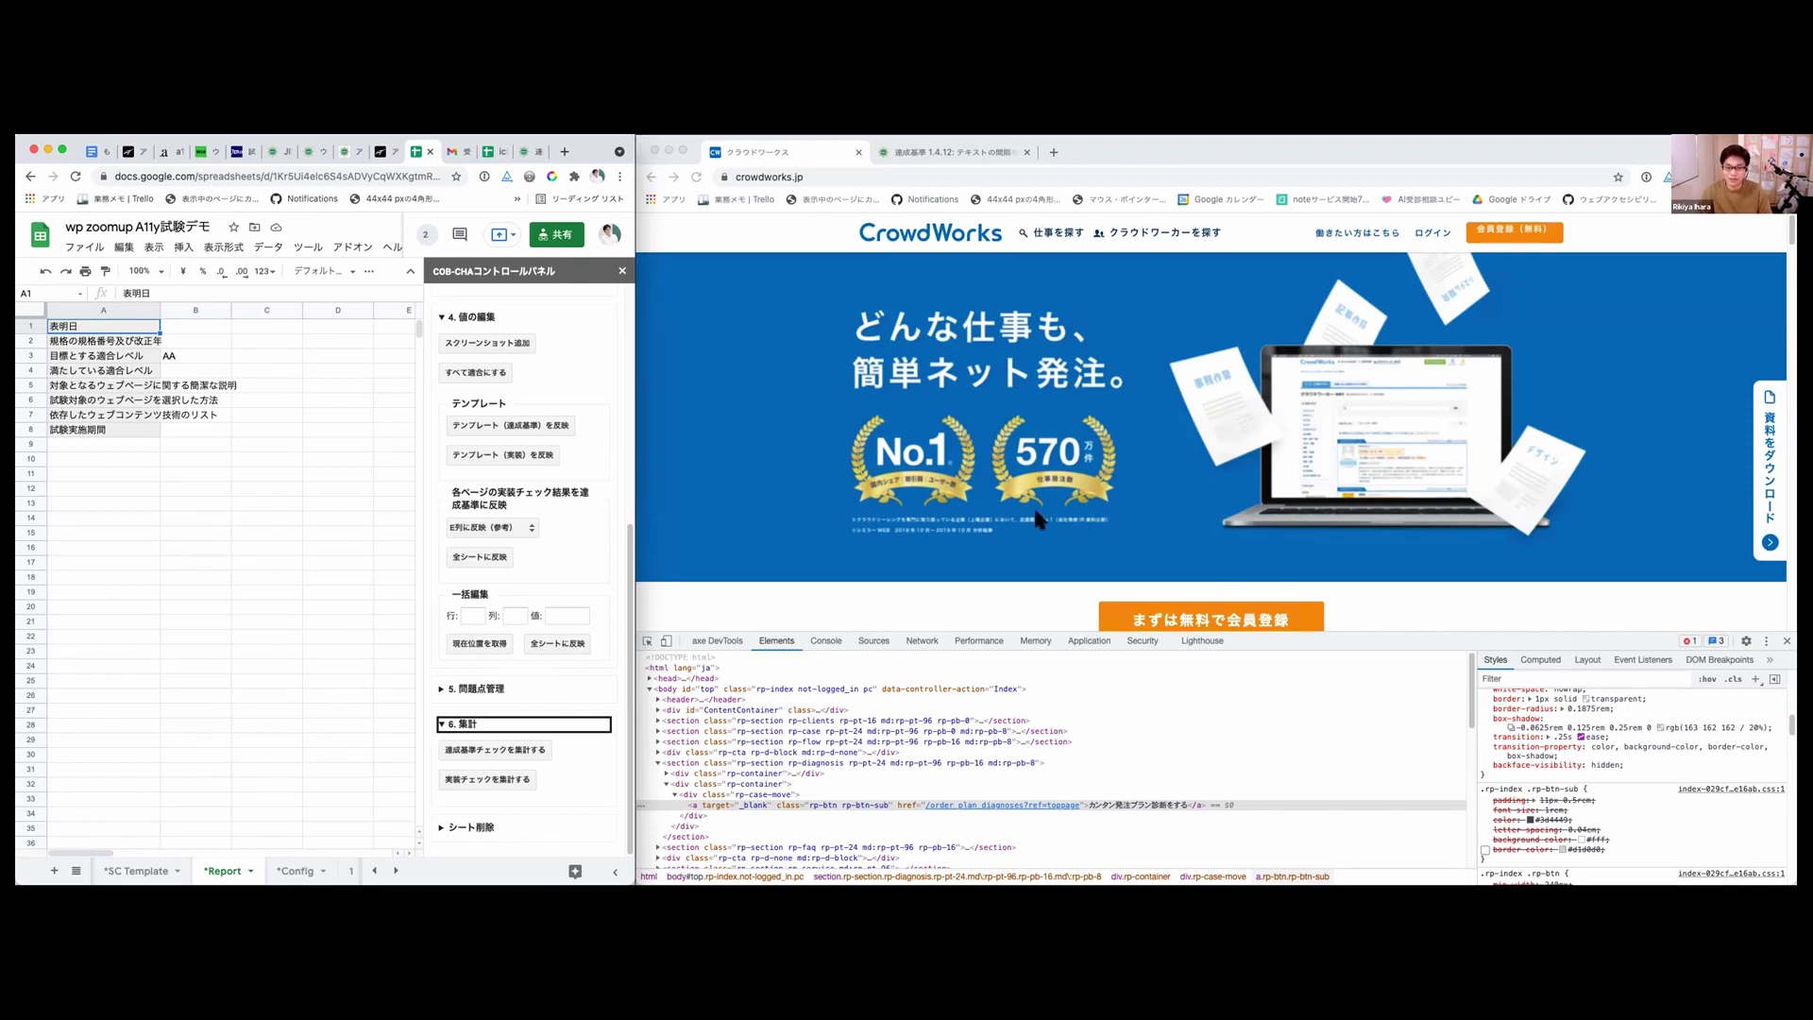
Step: Open the login page from the CrowdWorks top page and look over its form and other-account login options
scroll(1033, 506, "down", 5)
scroll(1035, 516, "up", 5)
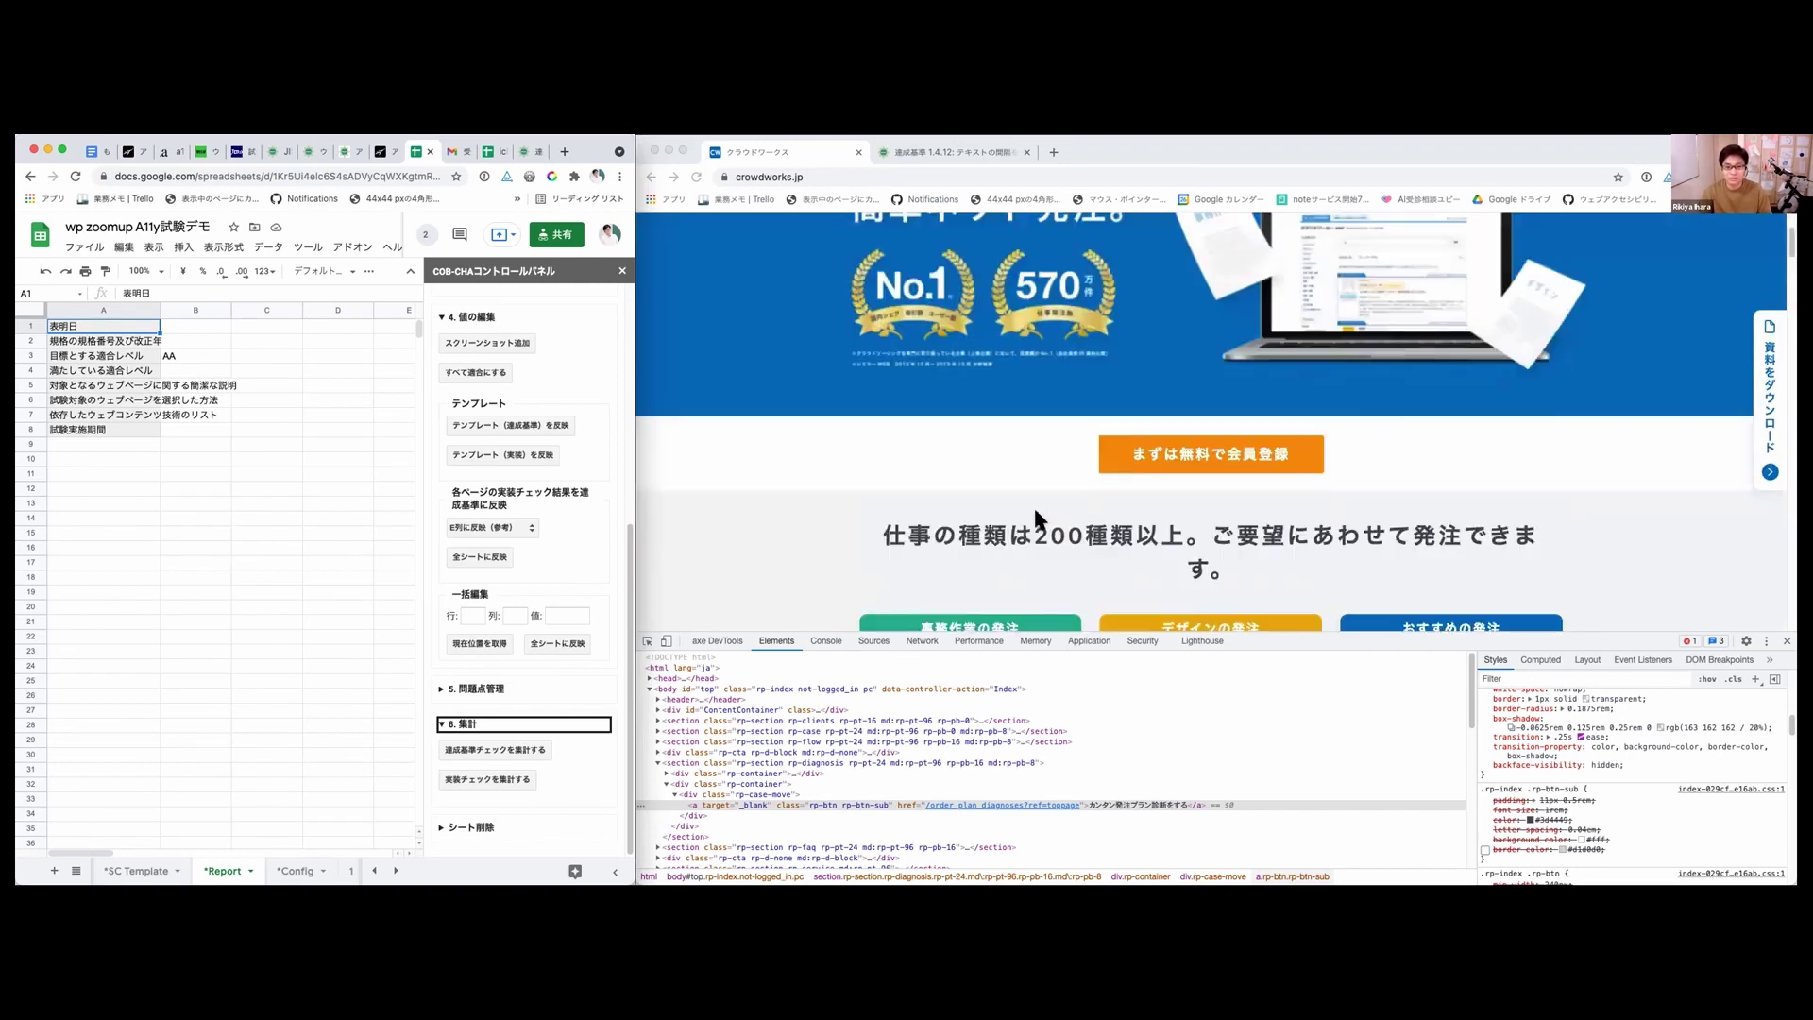
left_click(1421, 232)
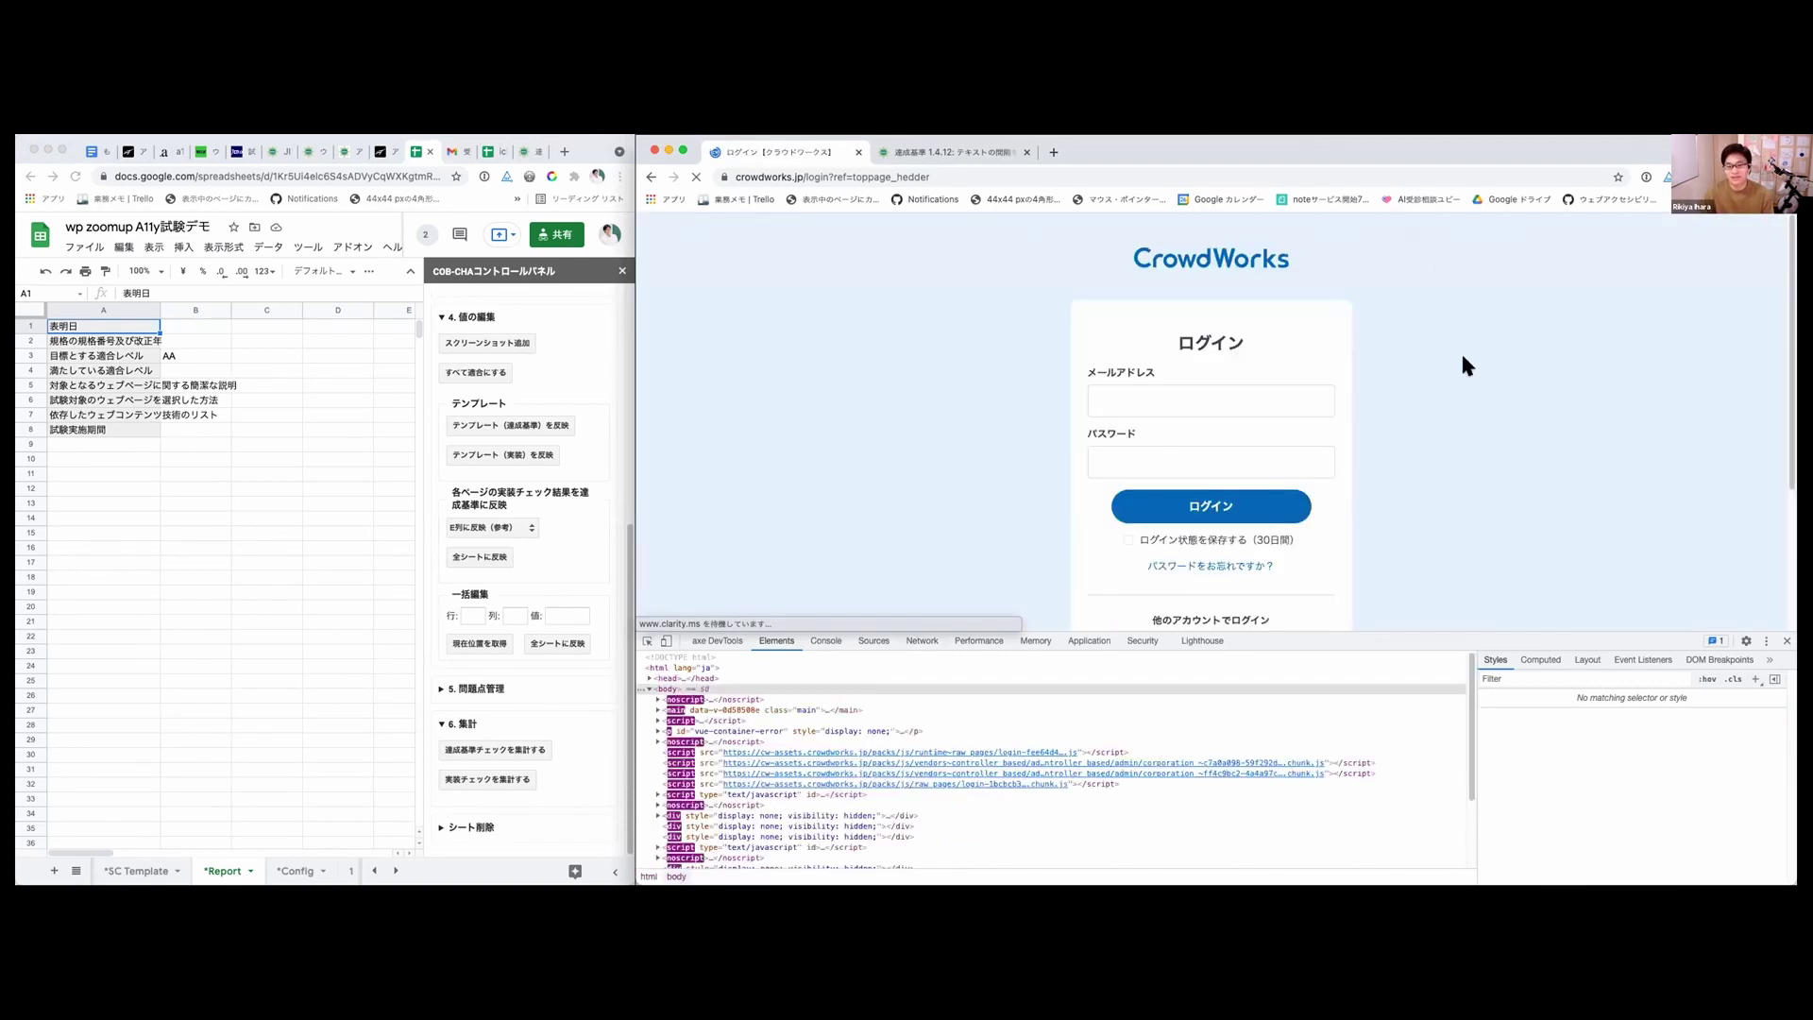
scroll(1463, 357, "down", 3)
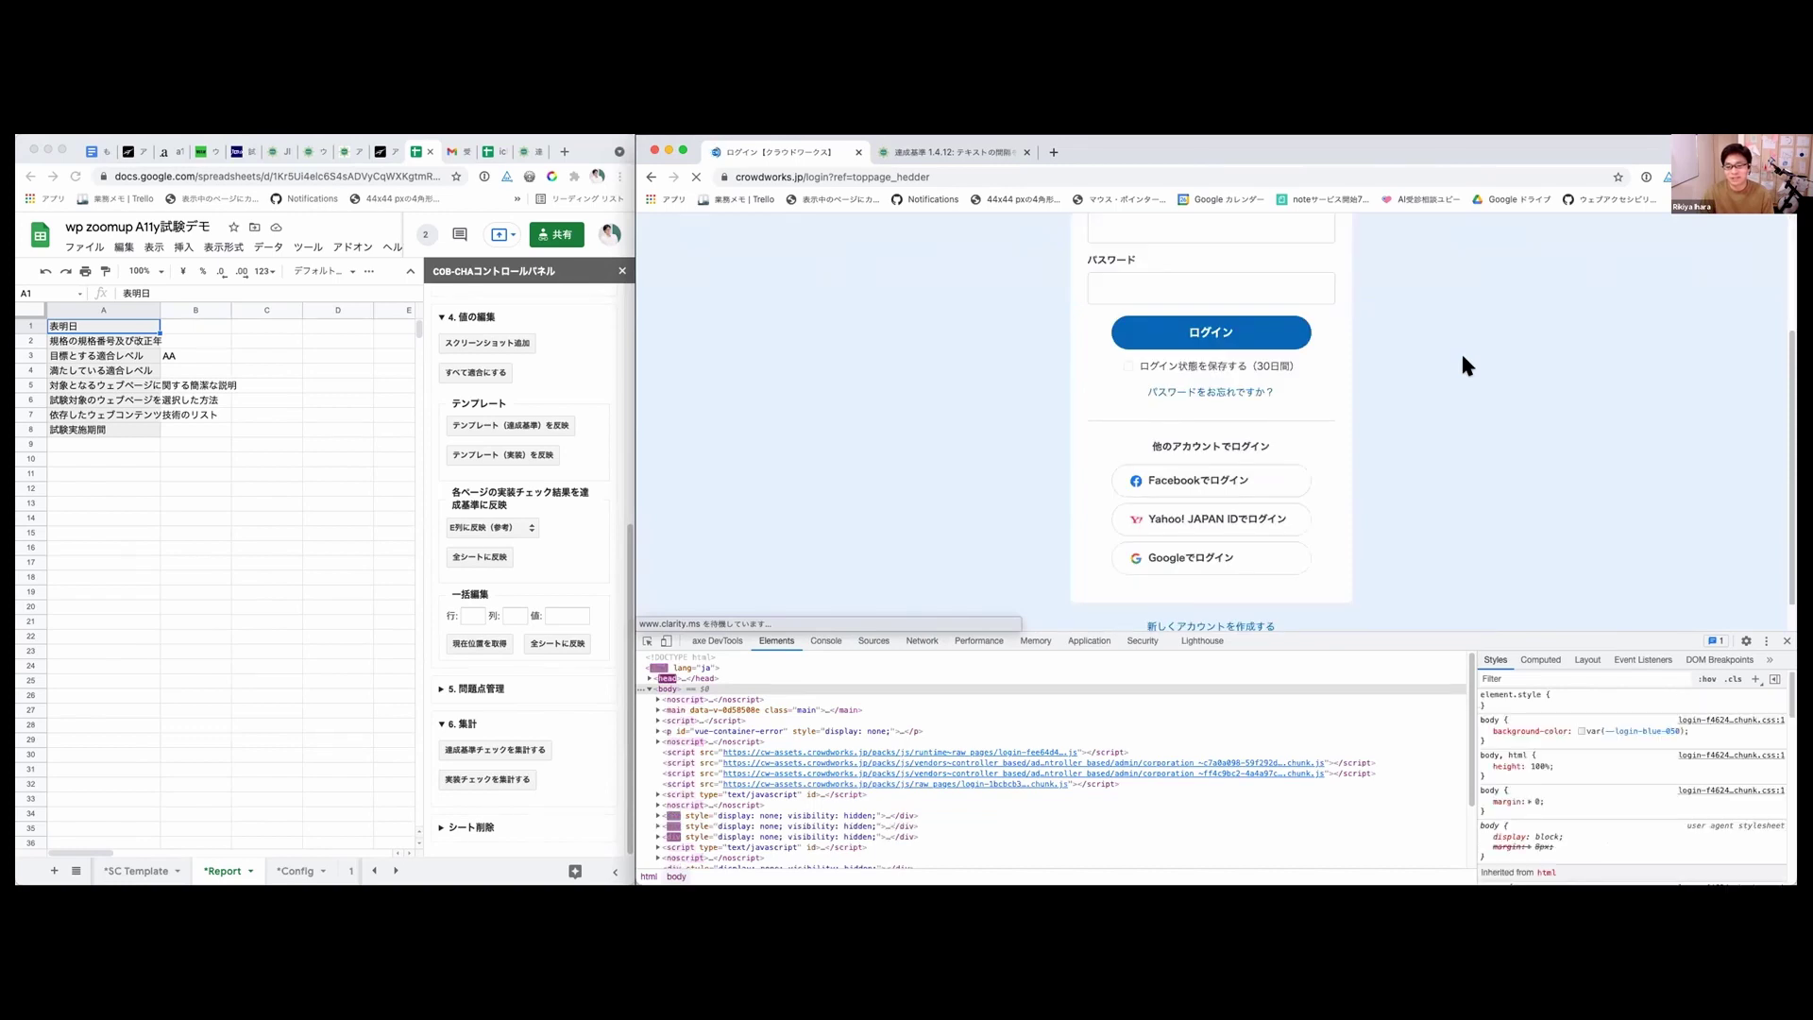
scroll(1466, 365, "up", 2)
scroll(1463, 357, "up", 2)
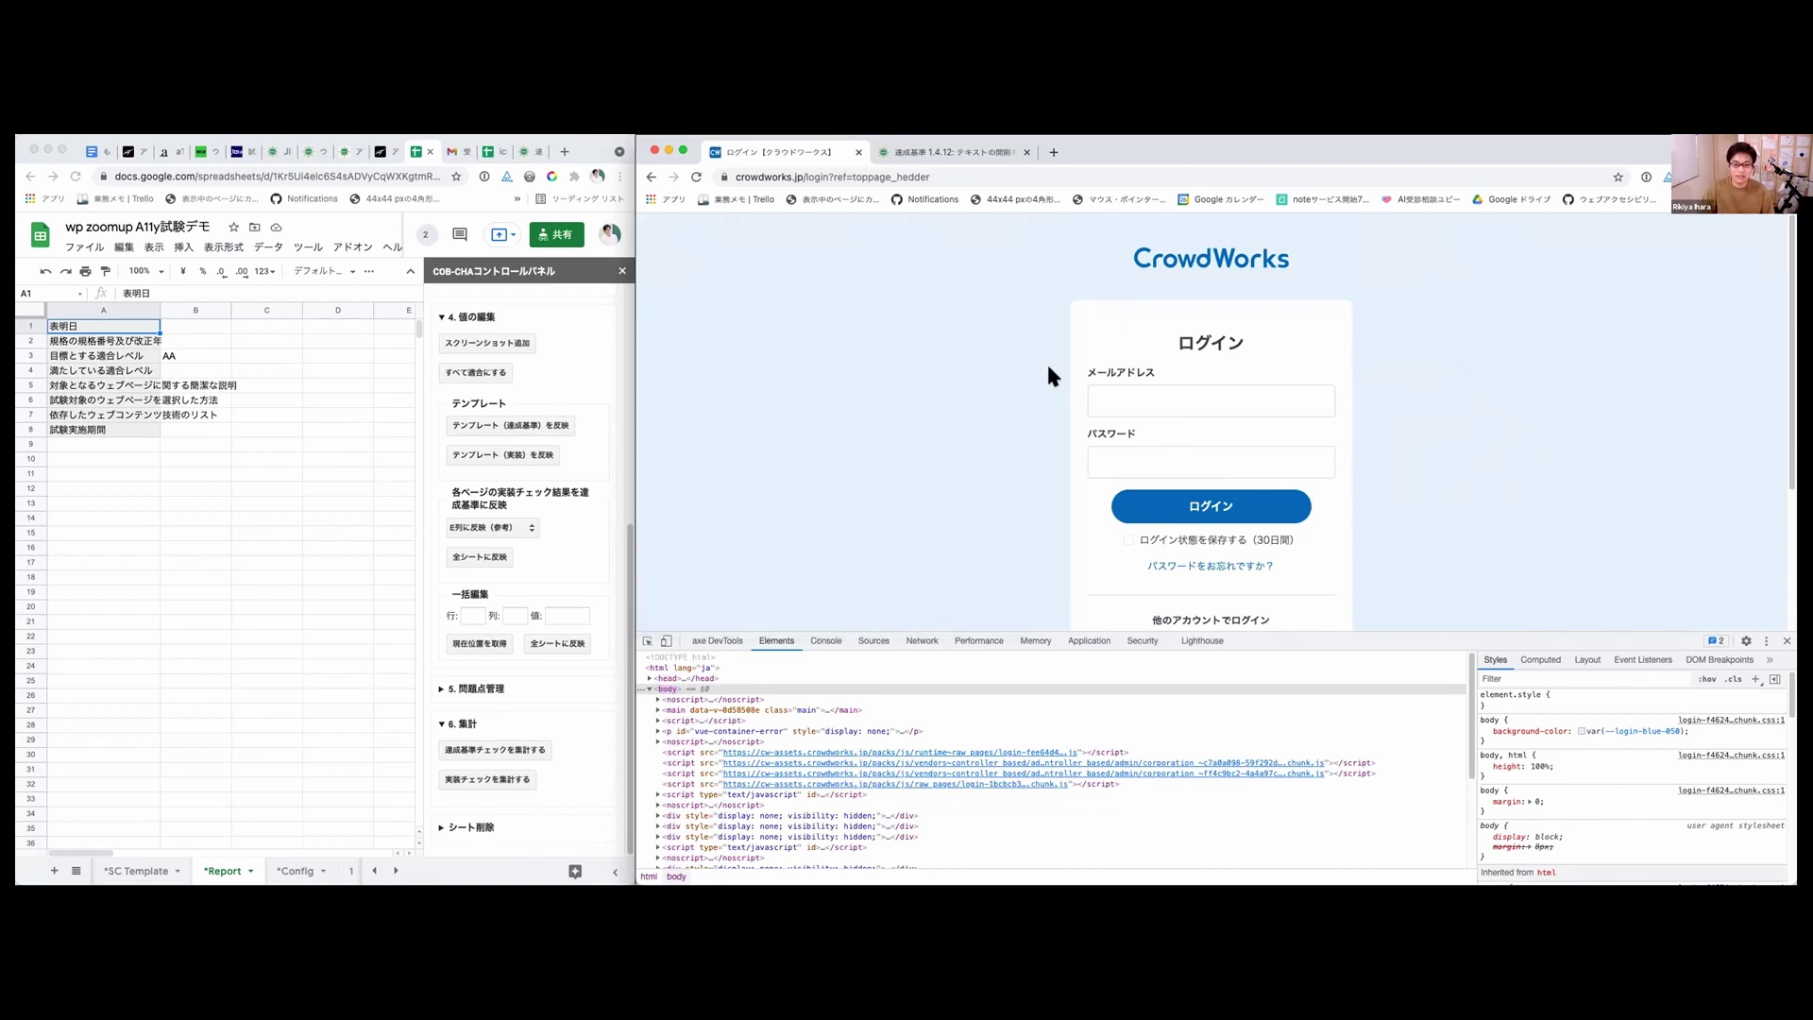
Step: Focus the email address field, the password field, and the email address field again in the login form
left_click(1173, 385)
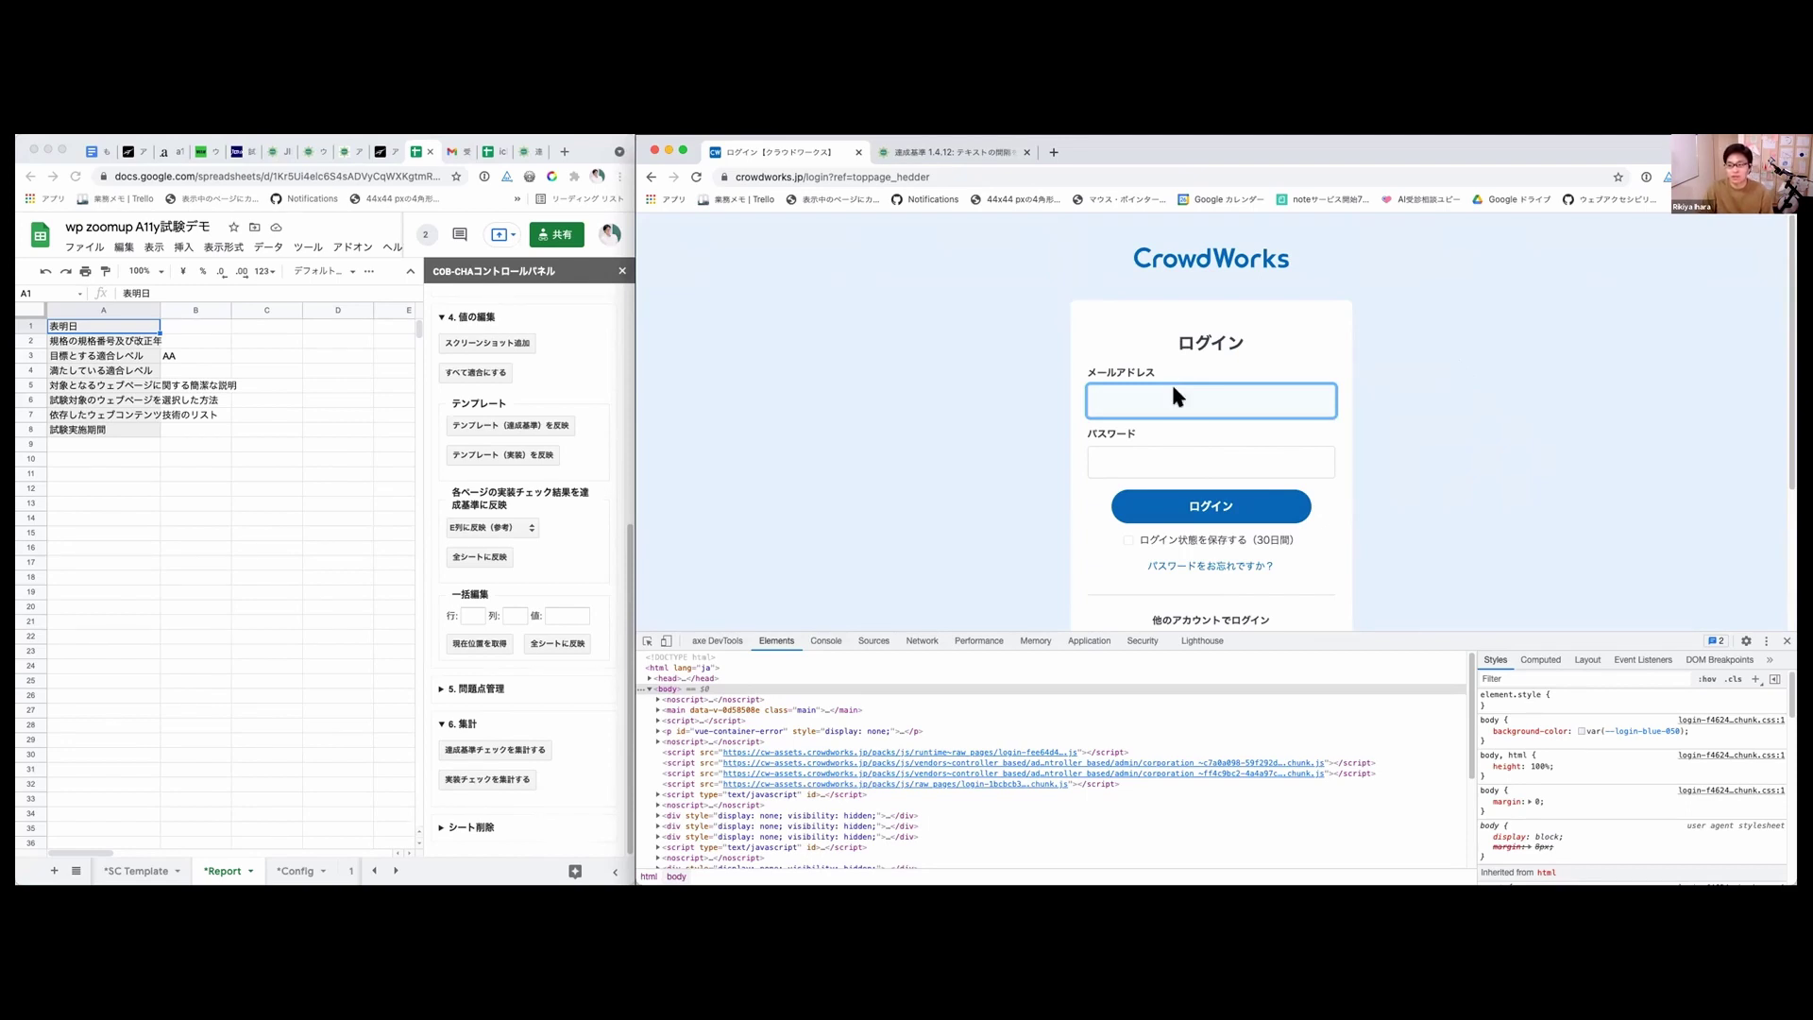
left_click(1171, 457)
left_click(1171, 395)
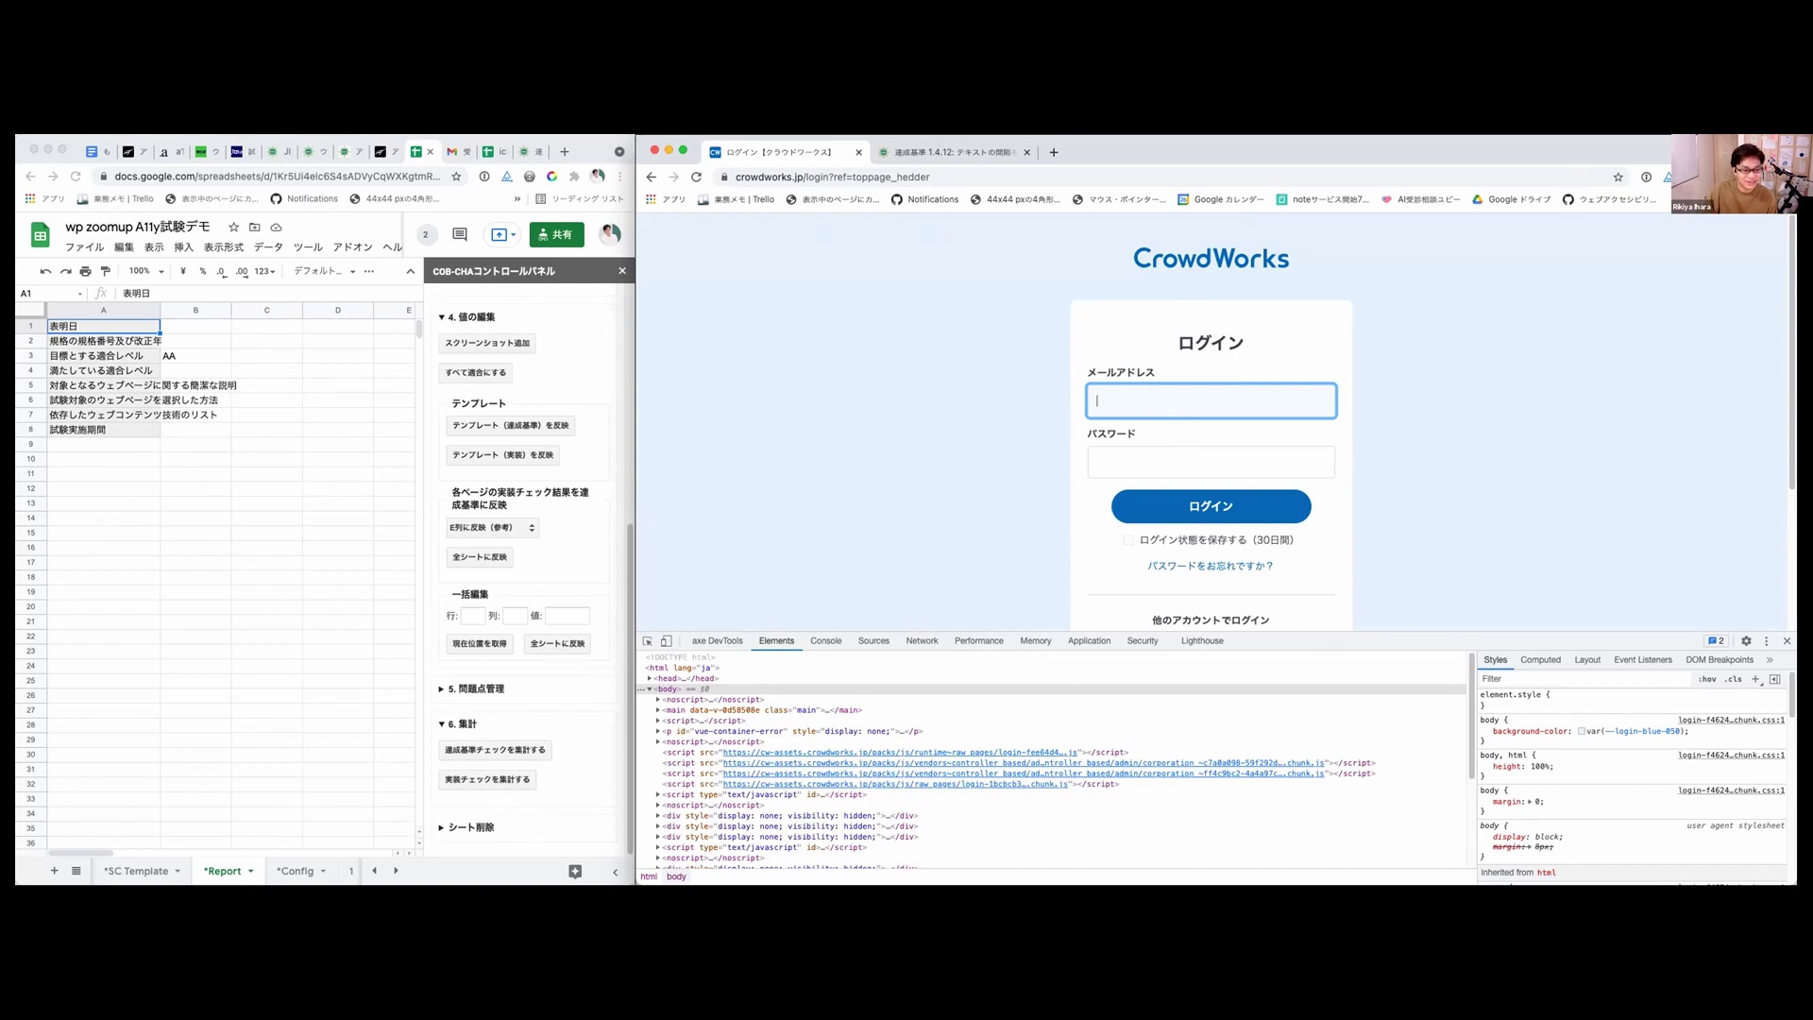
Step: Open page sheet 1 and read the notes on the check cells of criteria 4.1.1, 4.1.2 and 4.1.3
key("super+grave")
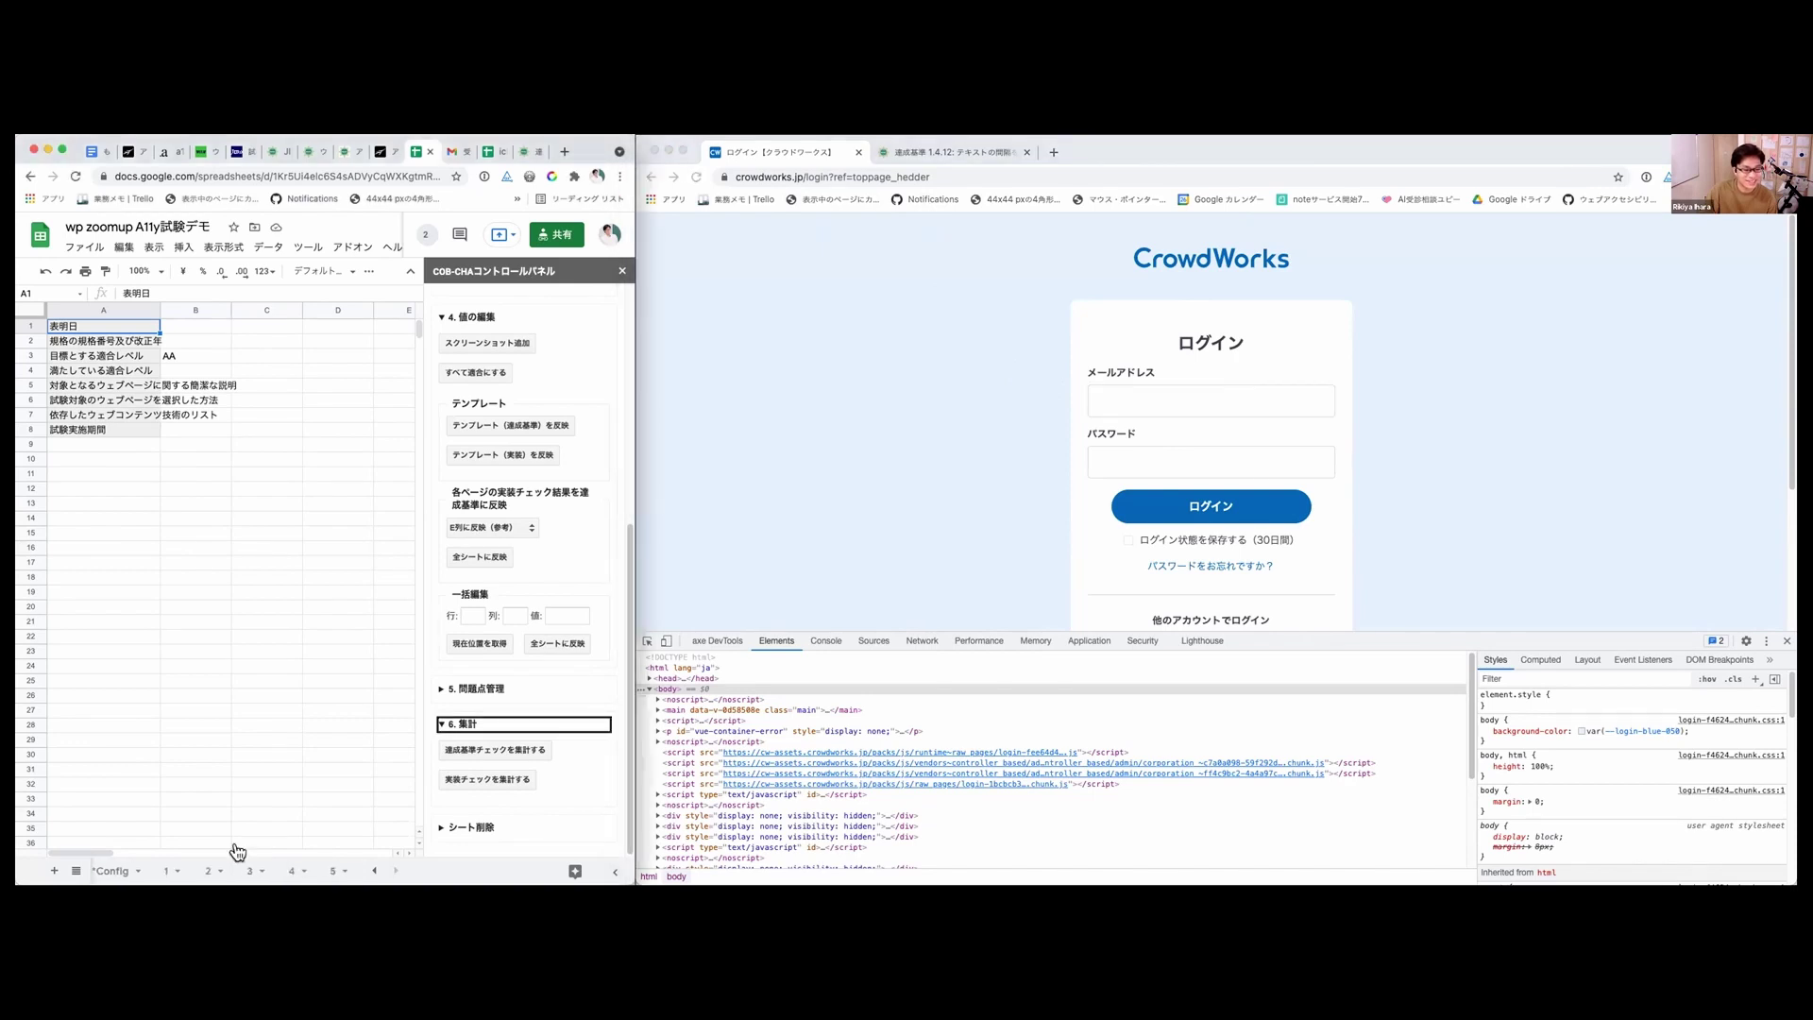
left_click(168, 870)
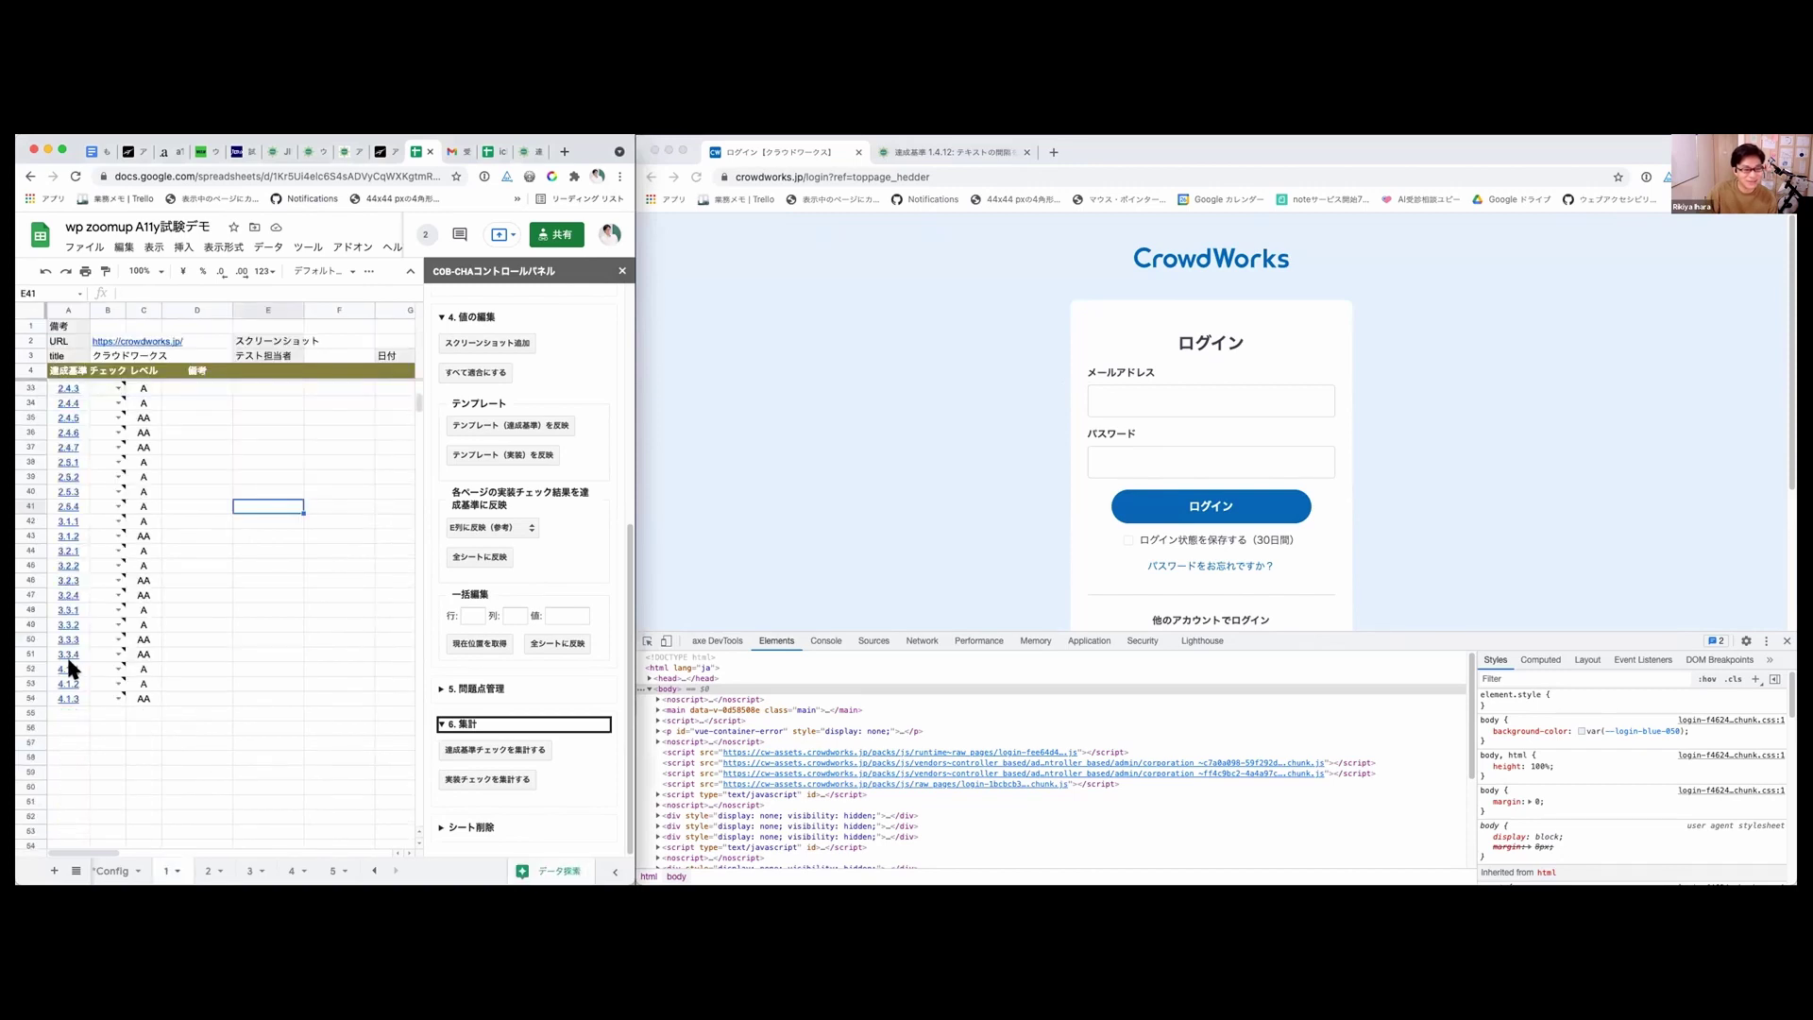
double_click(98, 671)
mouse_move(100, 679)
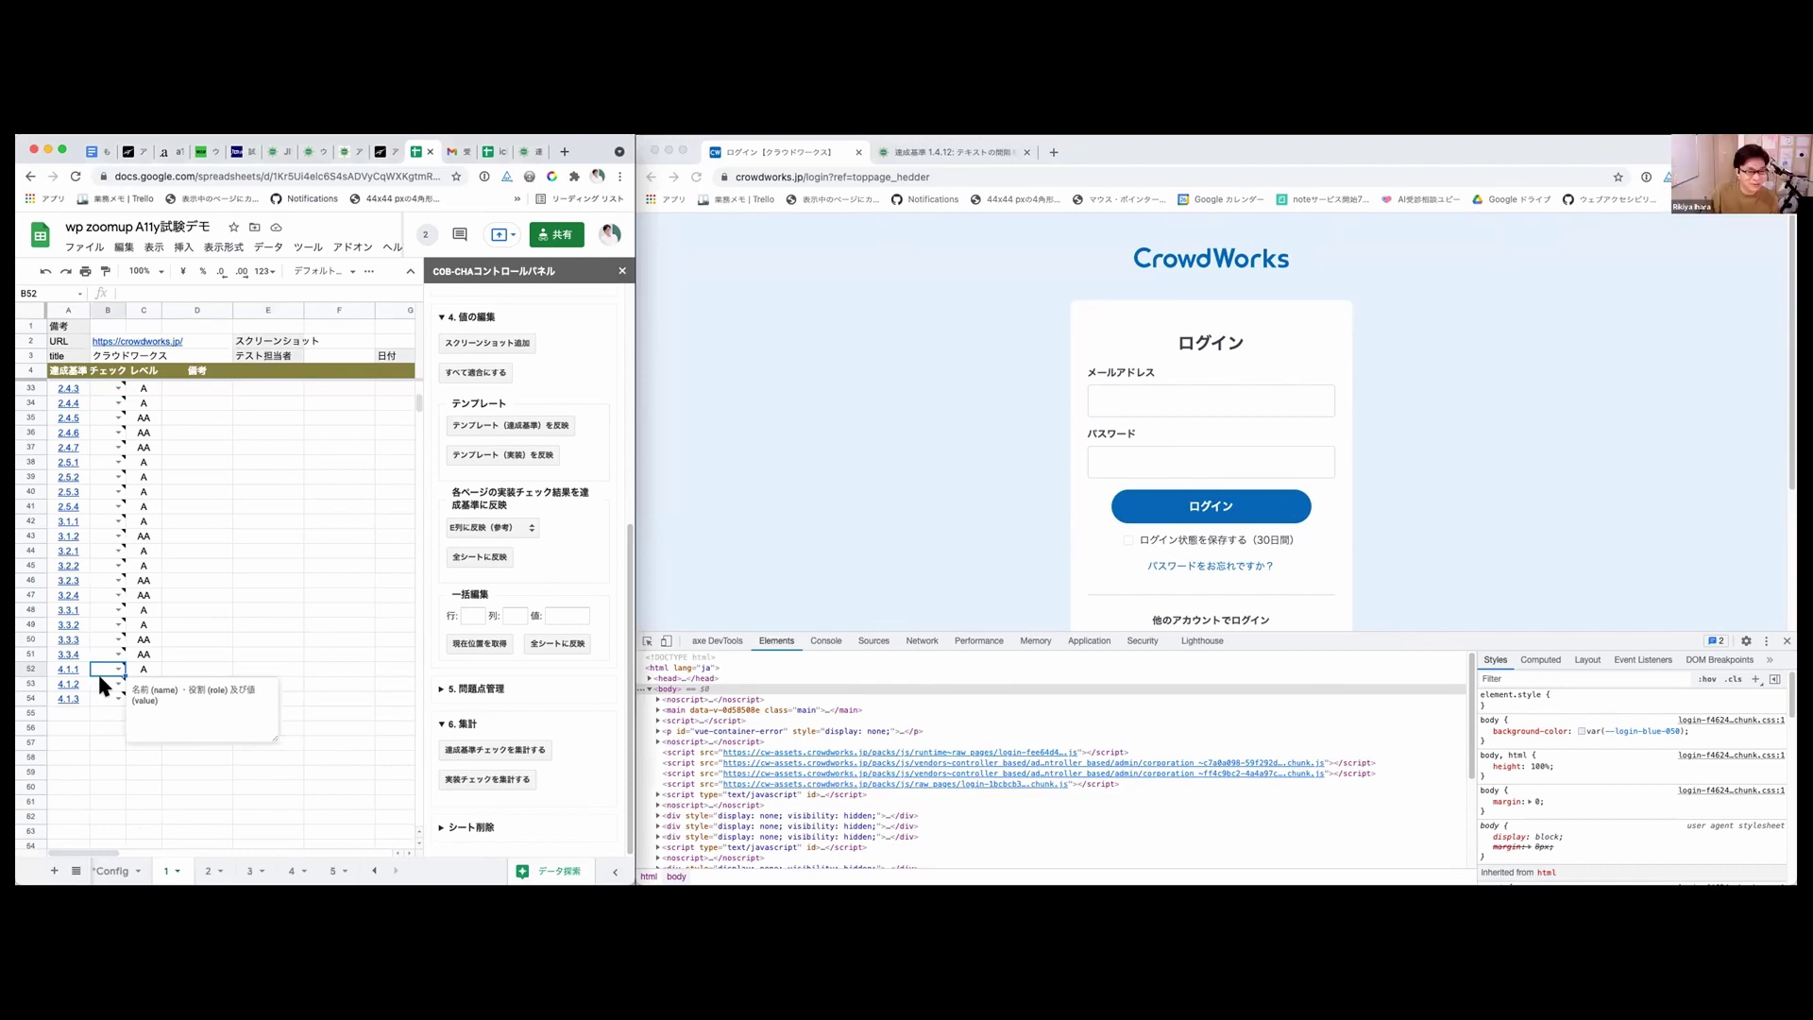
left_click(99, 679)
left_click(100, 694)
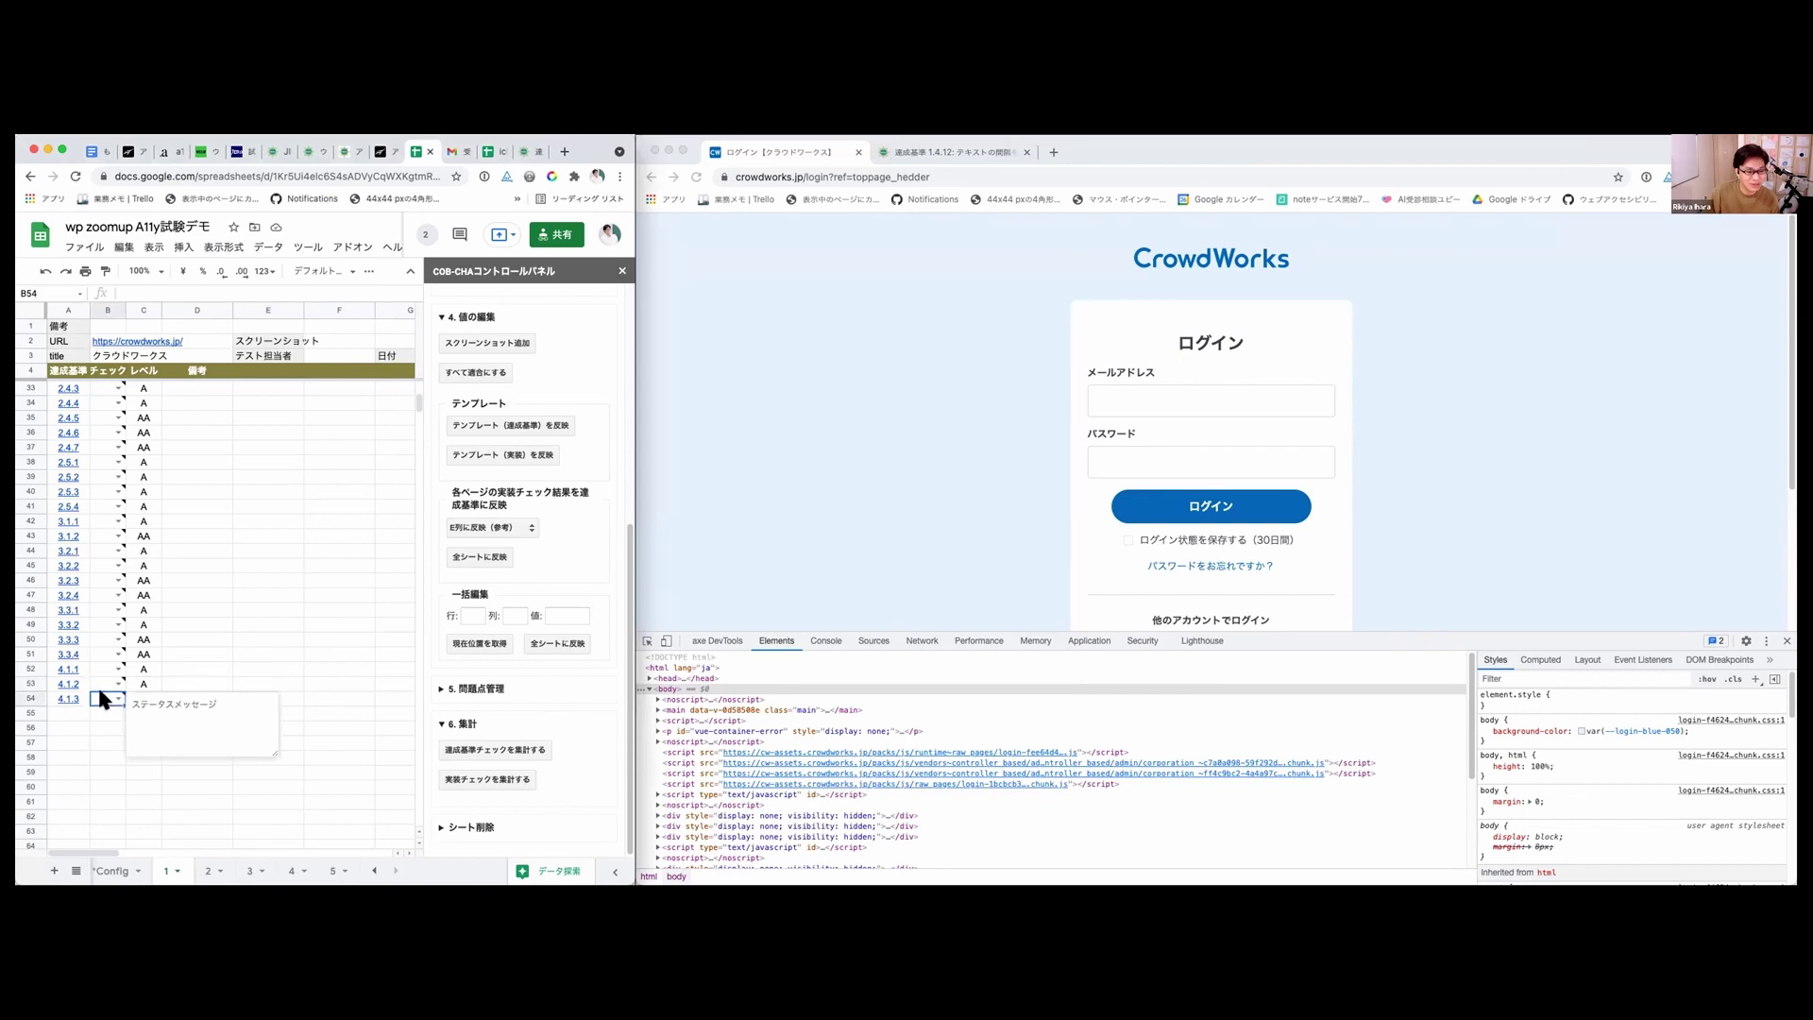
left_click(100, 680)
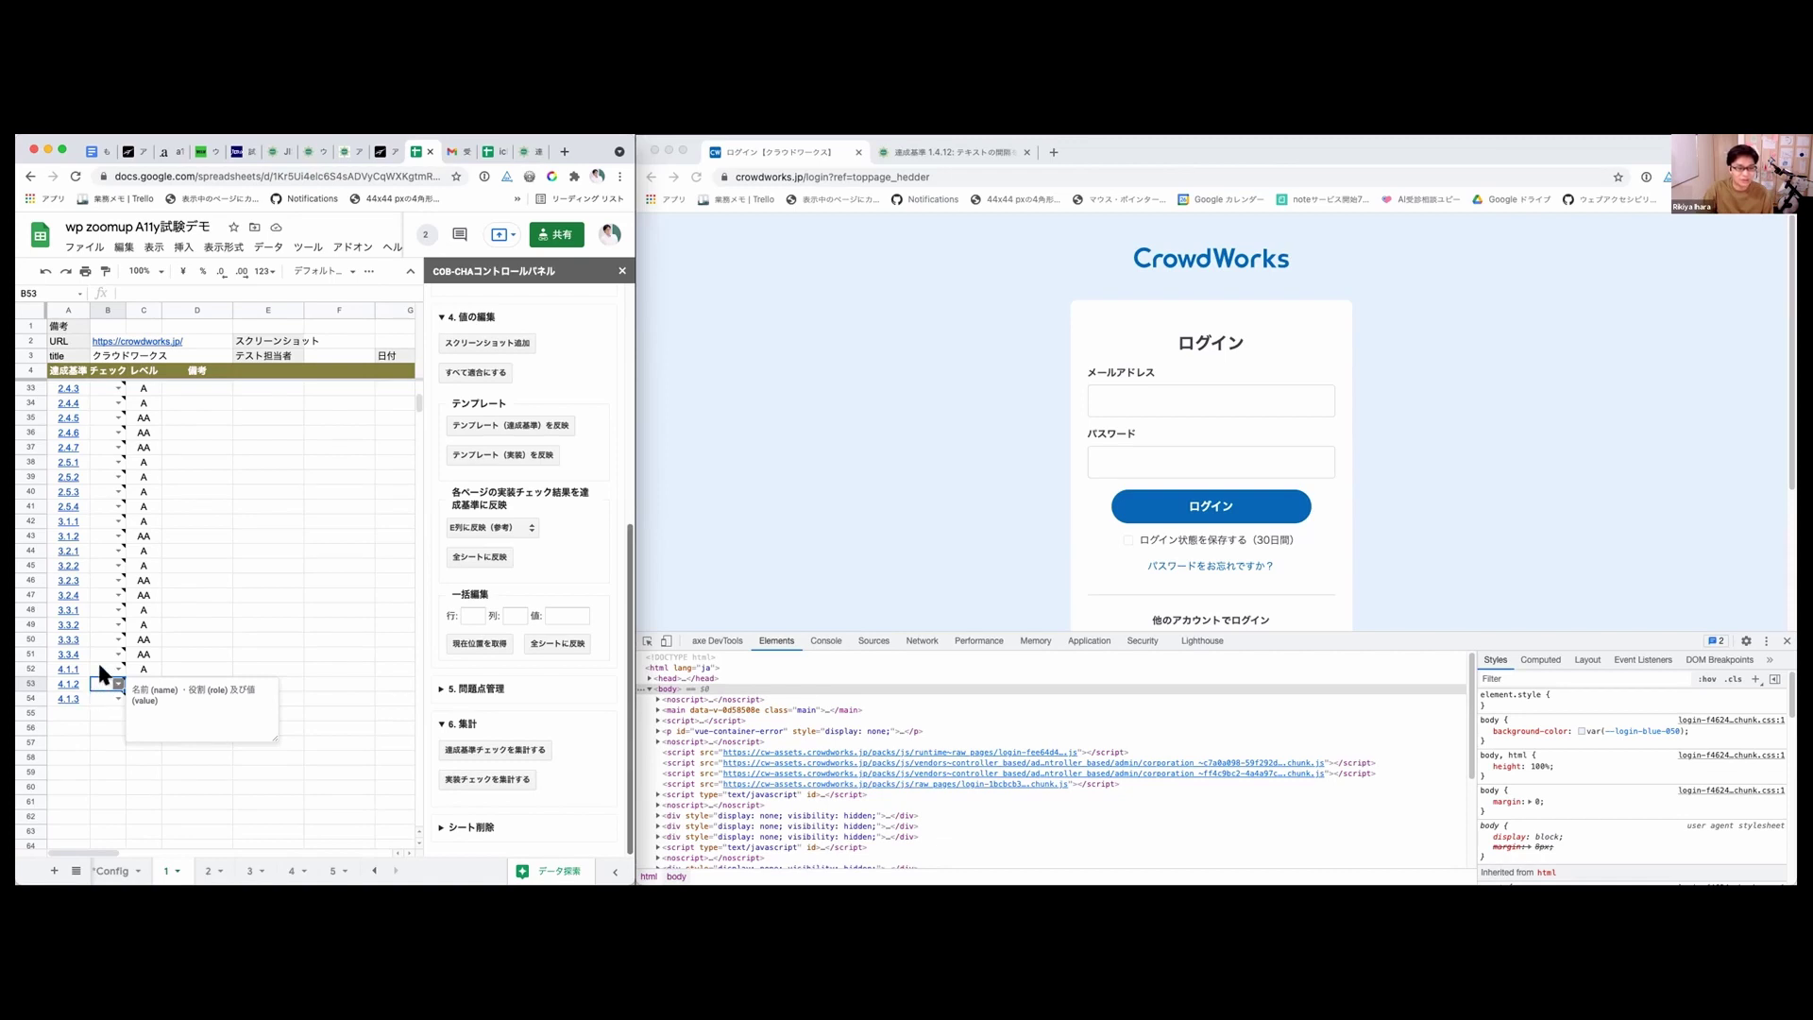
Step: Open the CrowdWorks worker search page at crowdworks.jp/public/employees and look over its search form and worker list
left_click(887, 506)
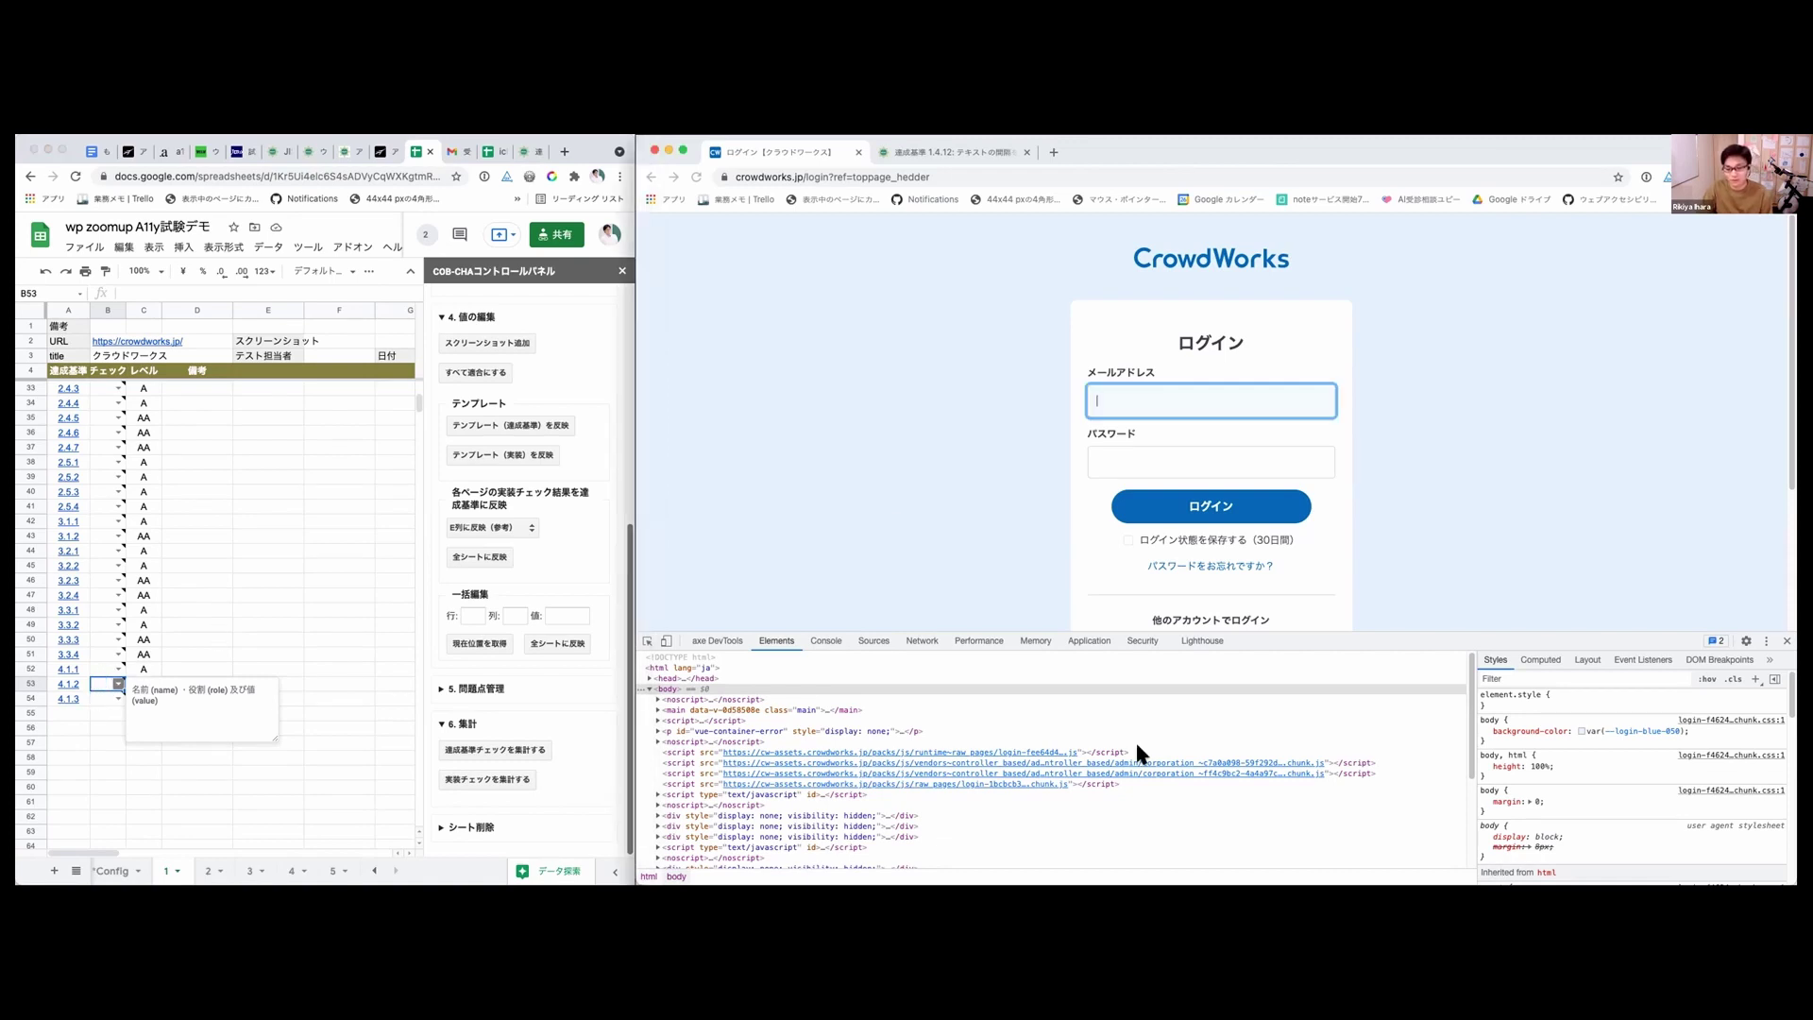
key("super+Tab")
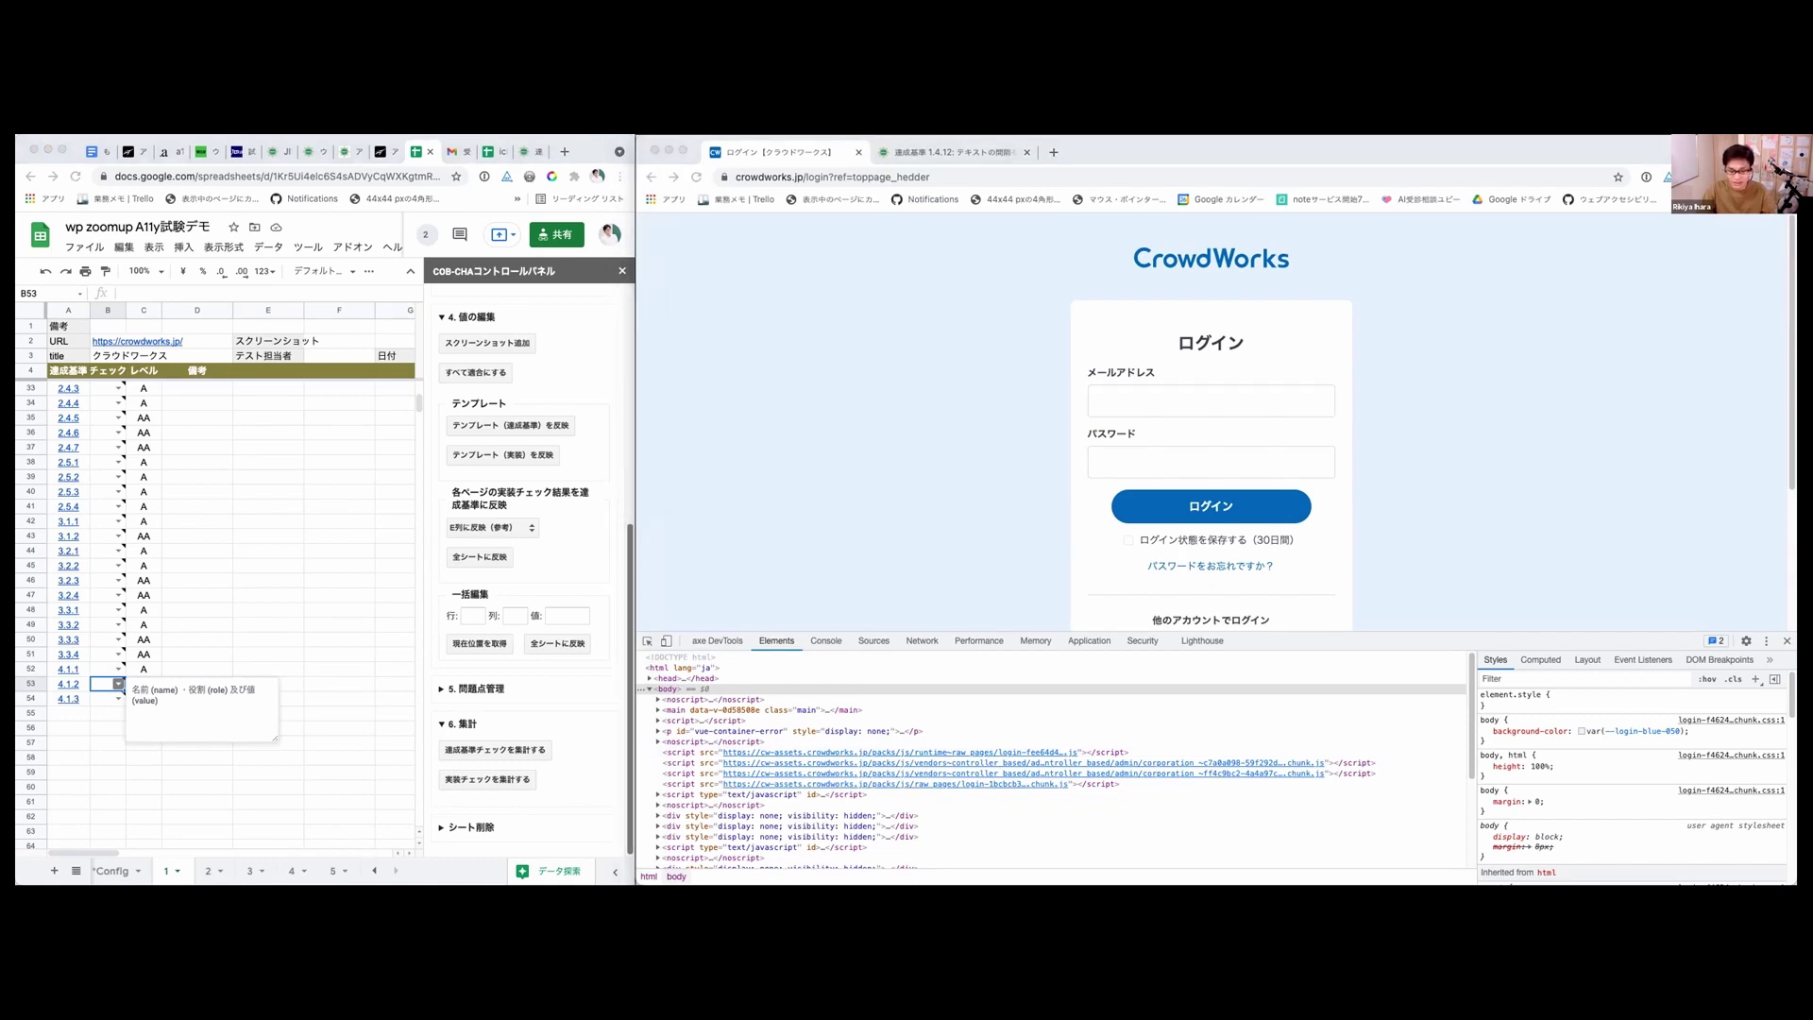
left_click(744, 176)
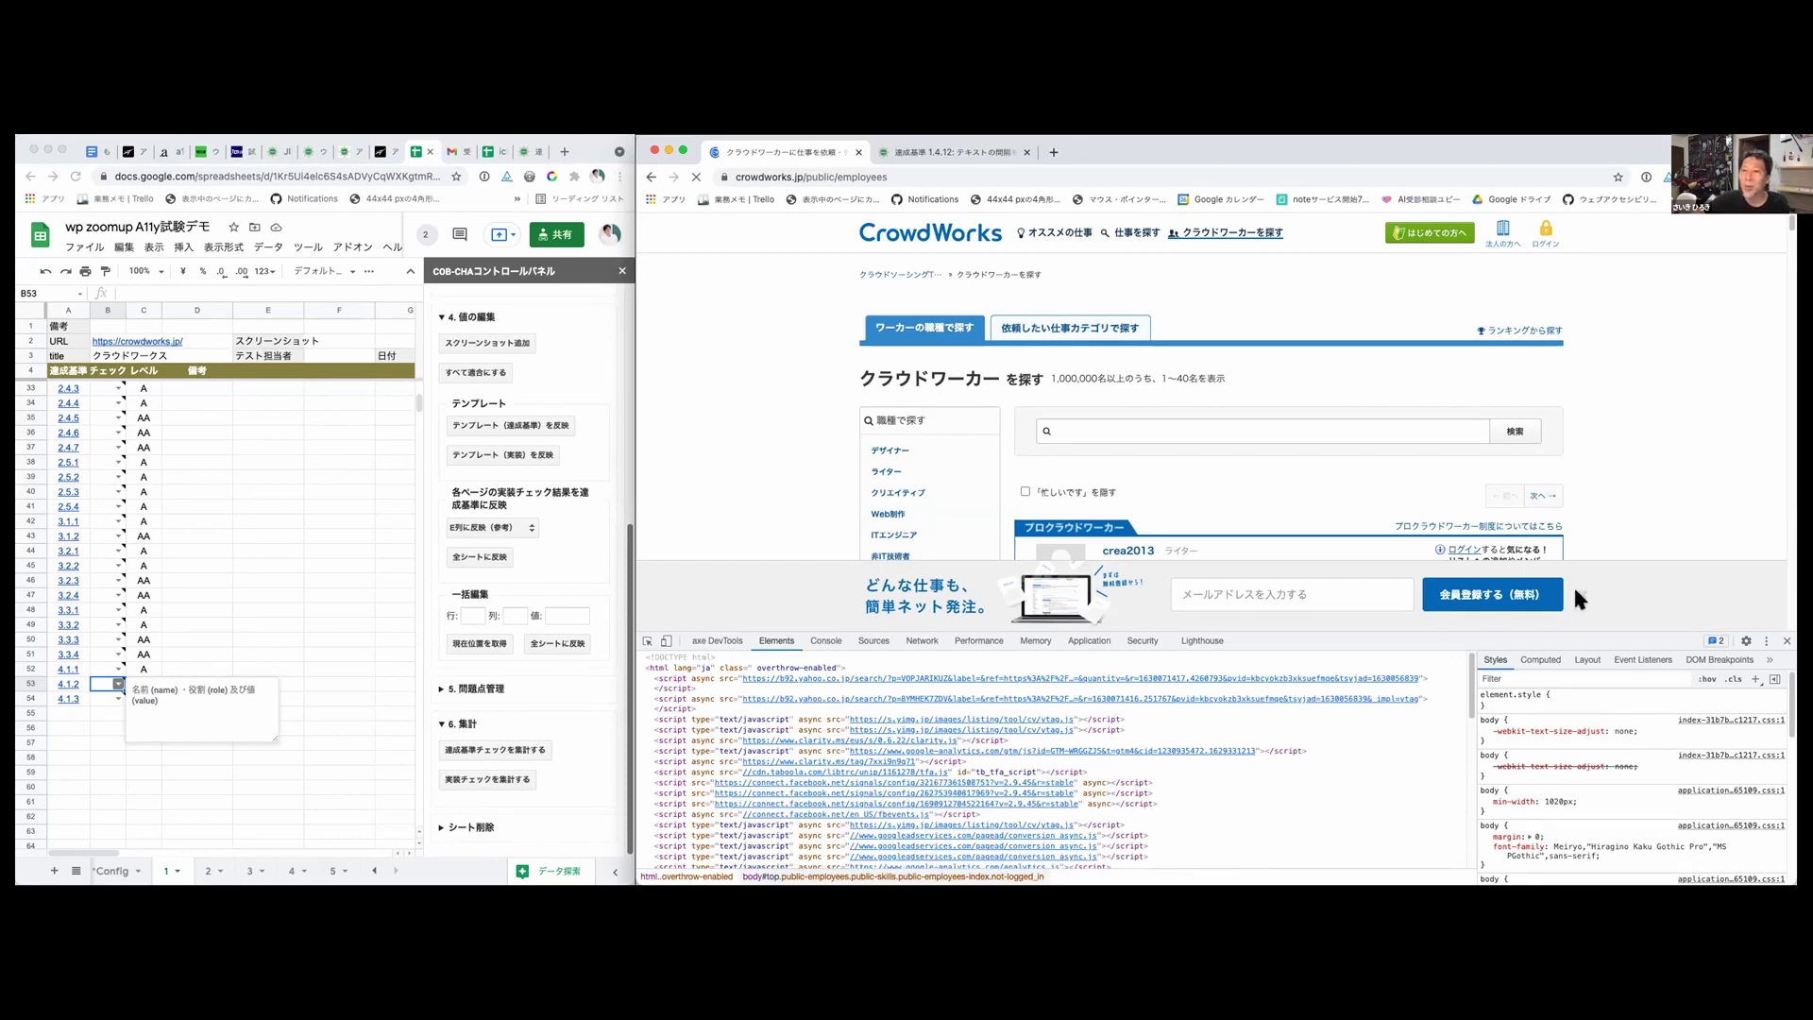
scroll(1584, 461, "down", 1)
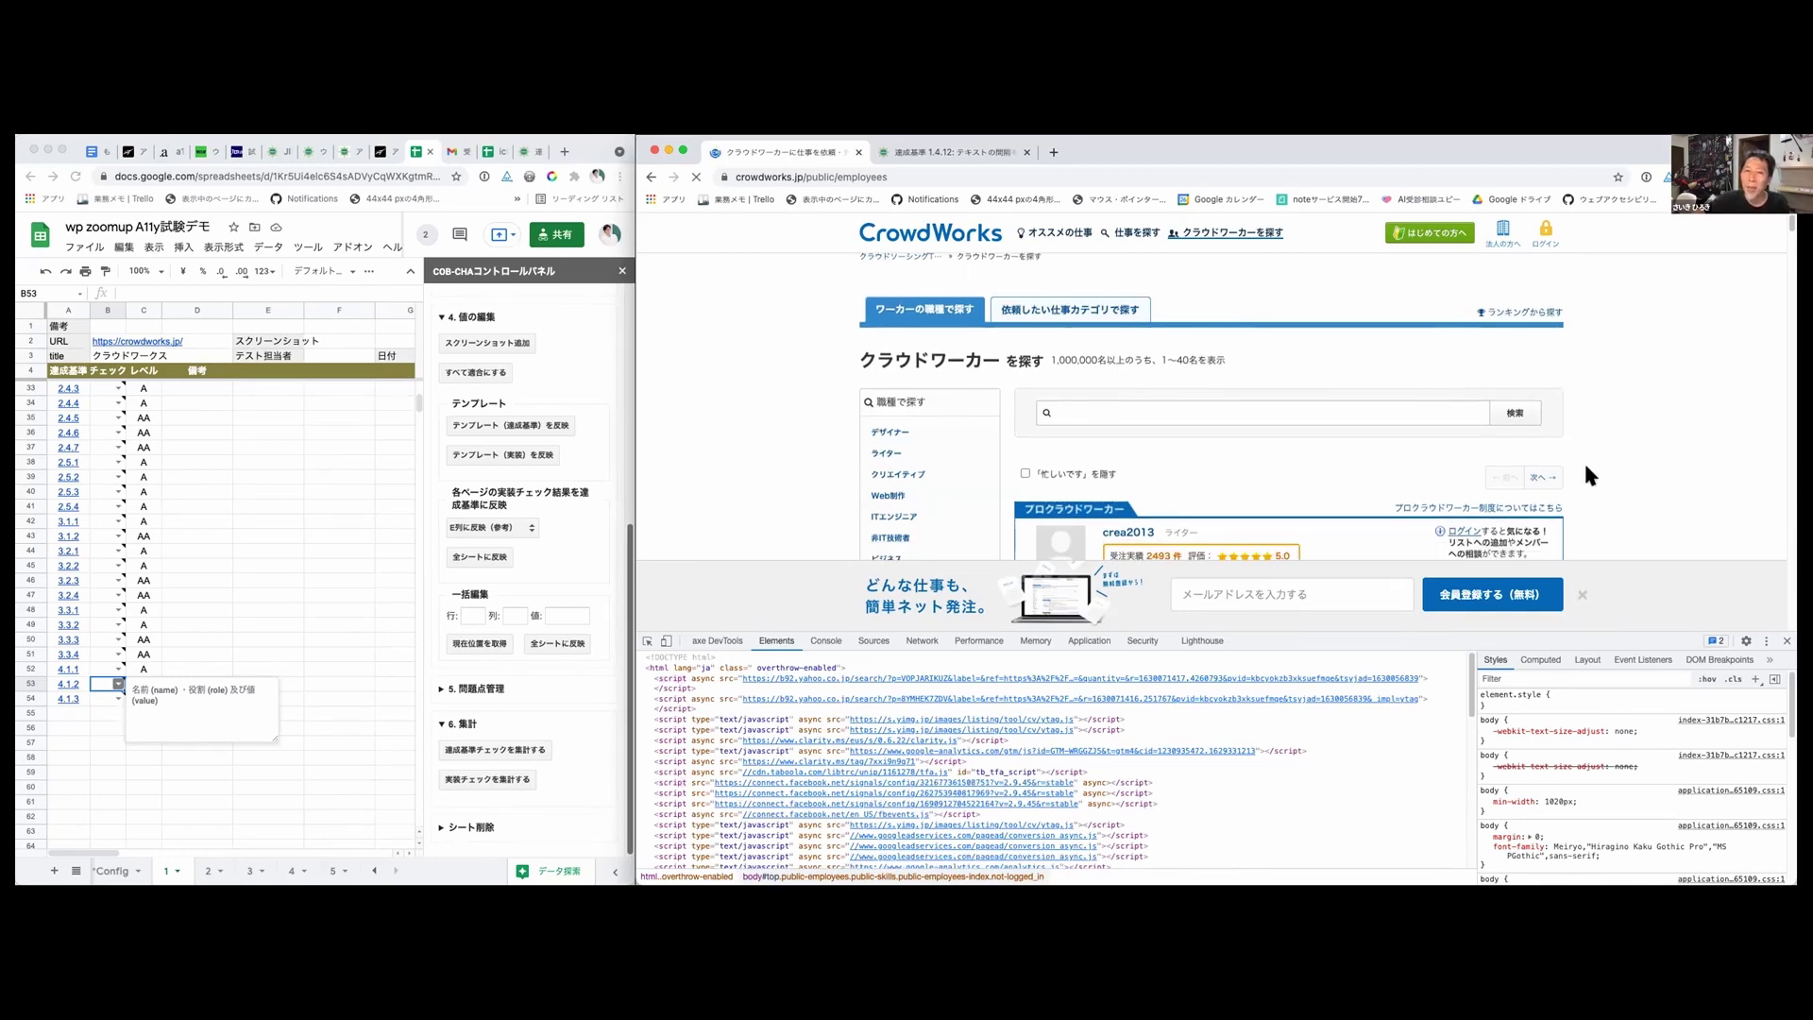
scroll(1583, 460, "up", 1)
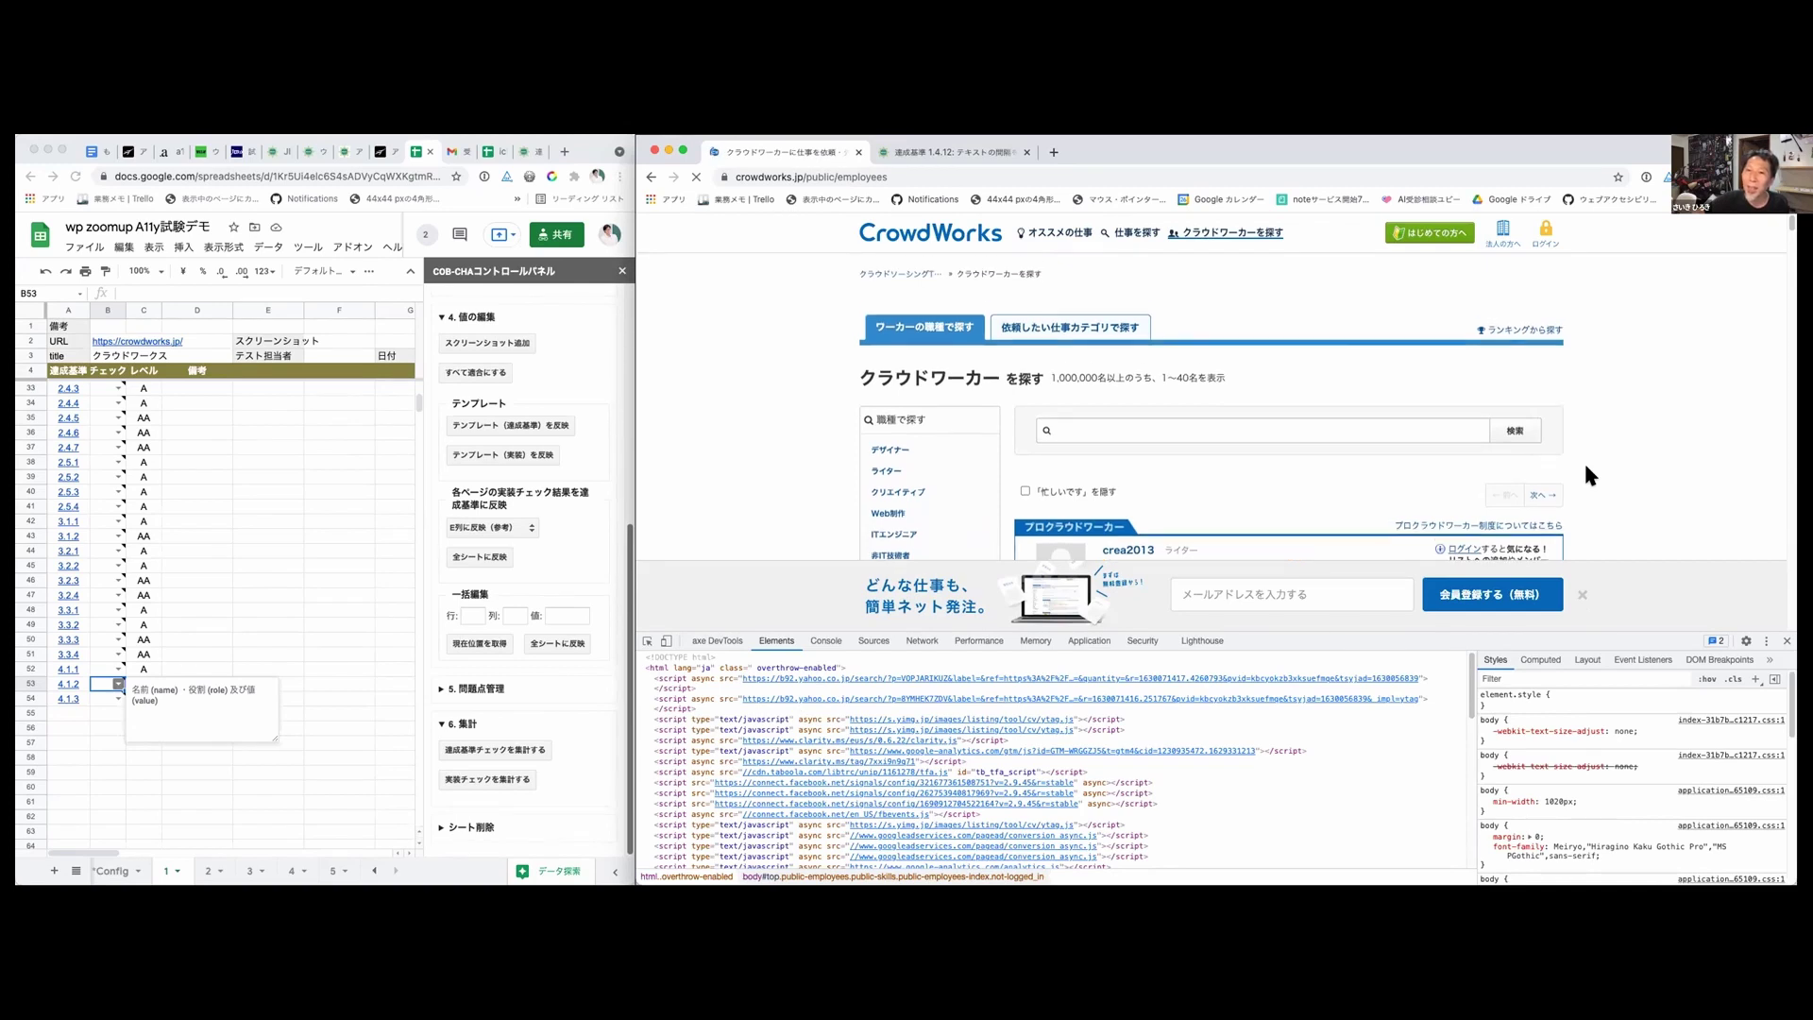
scroll(1583, 461, "down", 2)
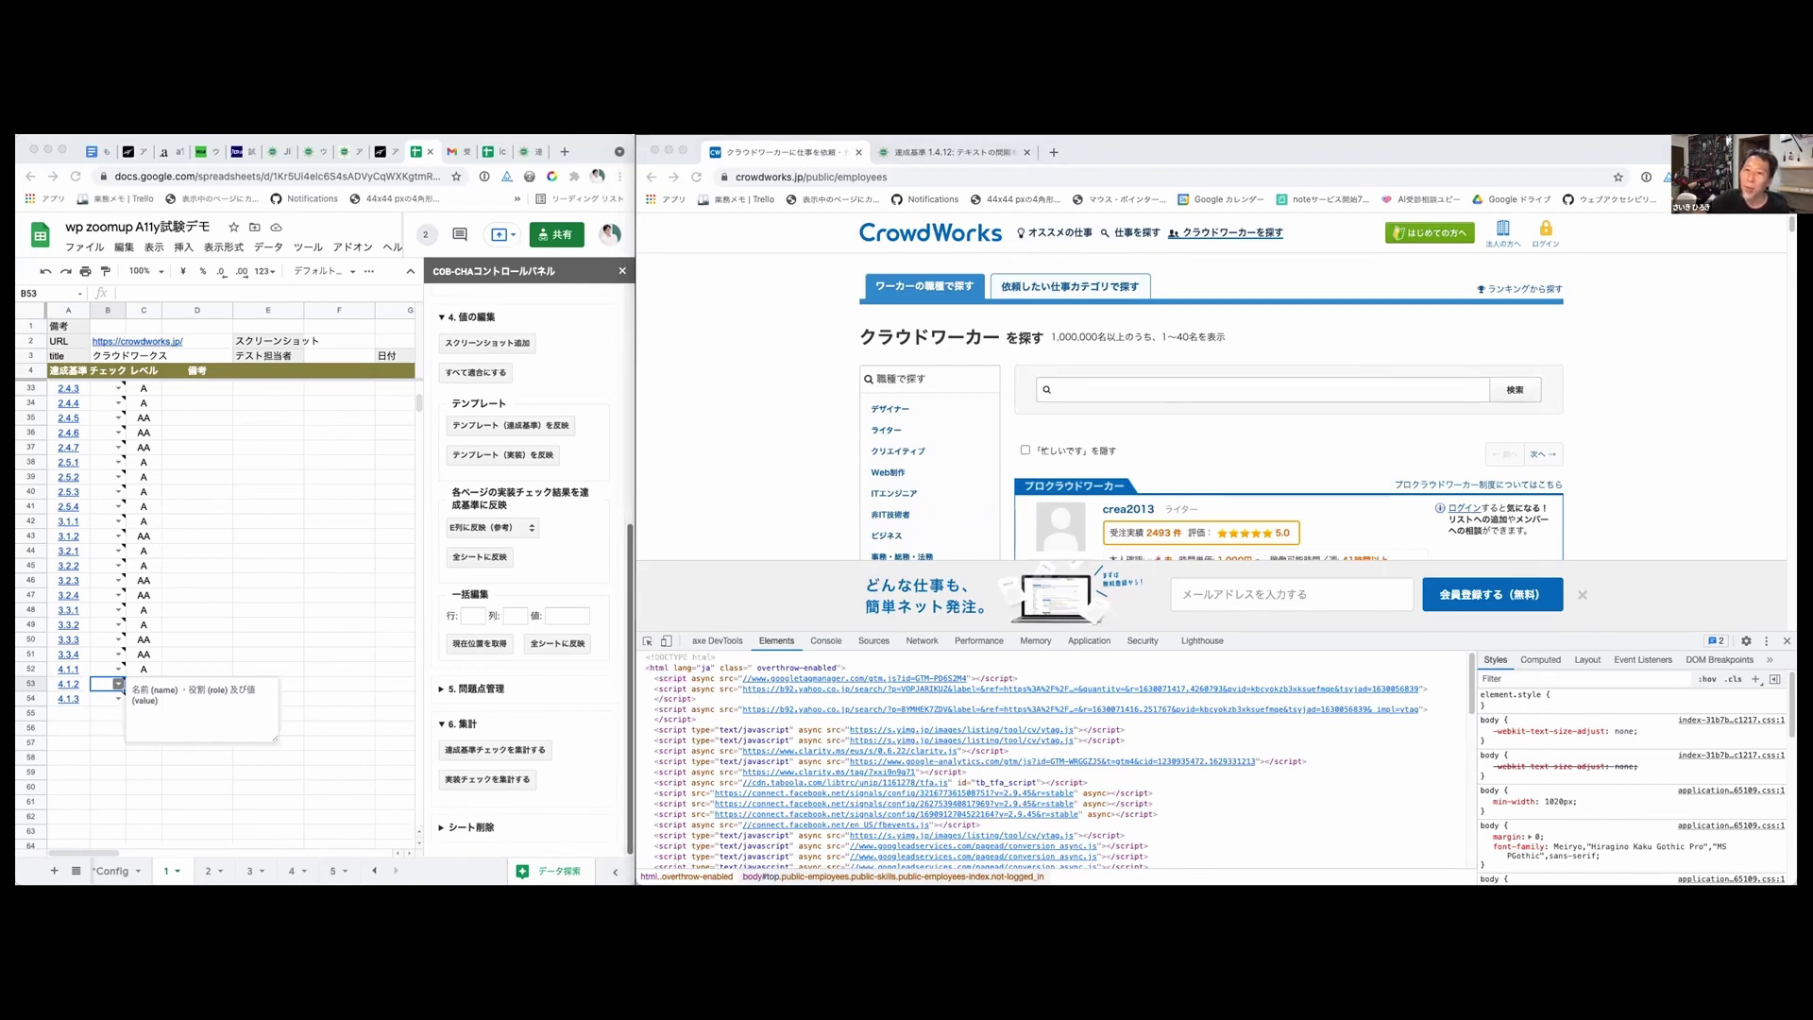
left_click(908, 168)
type("https://crowdworks.jp/login")
key("Return")
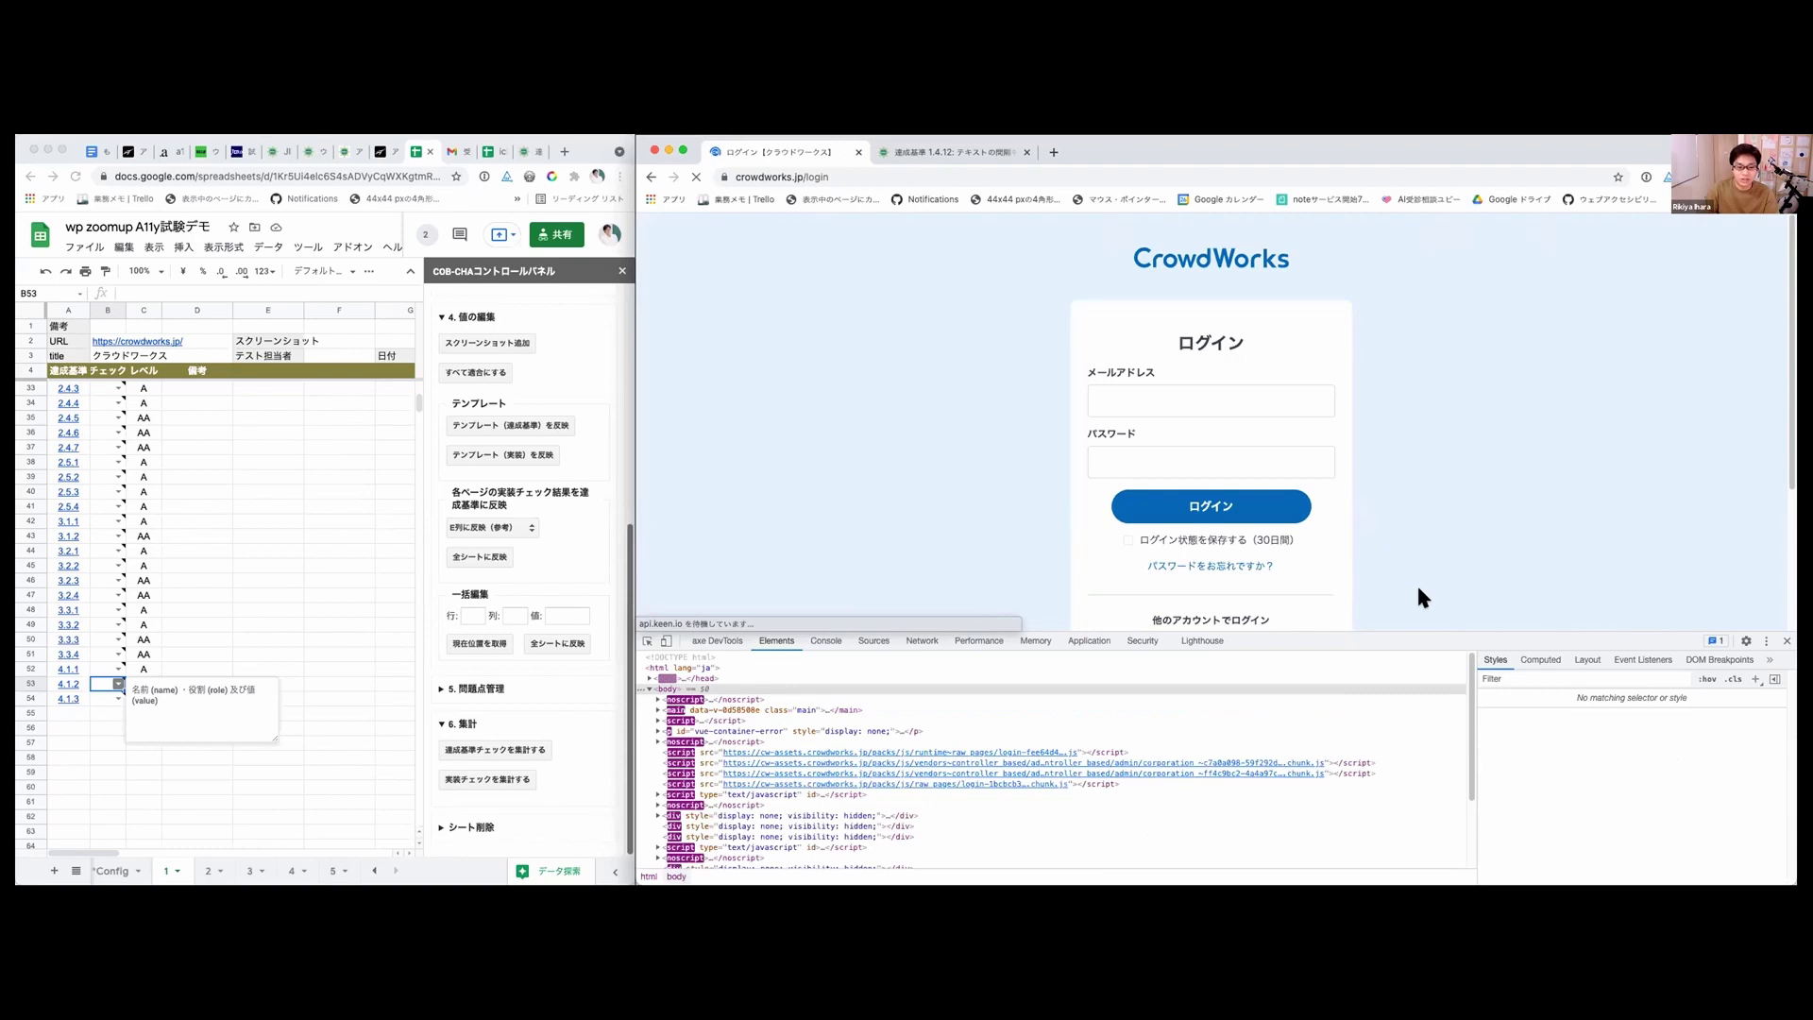
Step: Go through the page sheets from sheet 1 to sheet 5, the one for the login page
left_click(291, 563)
left_click(293, 576)
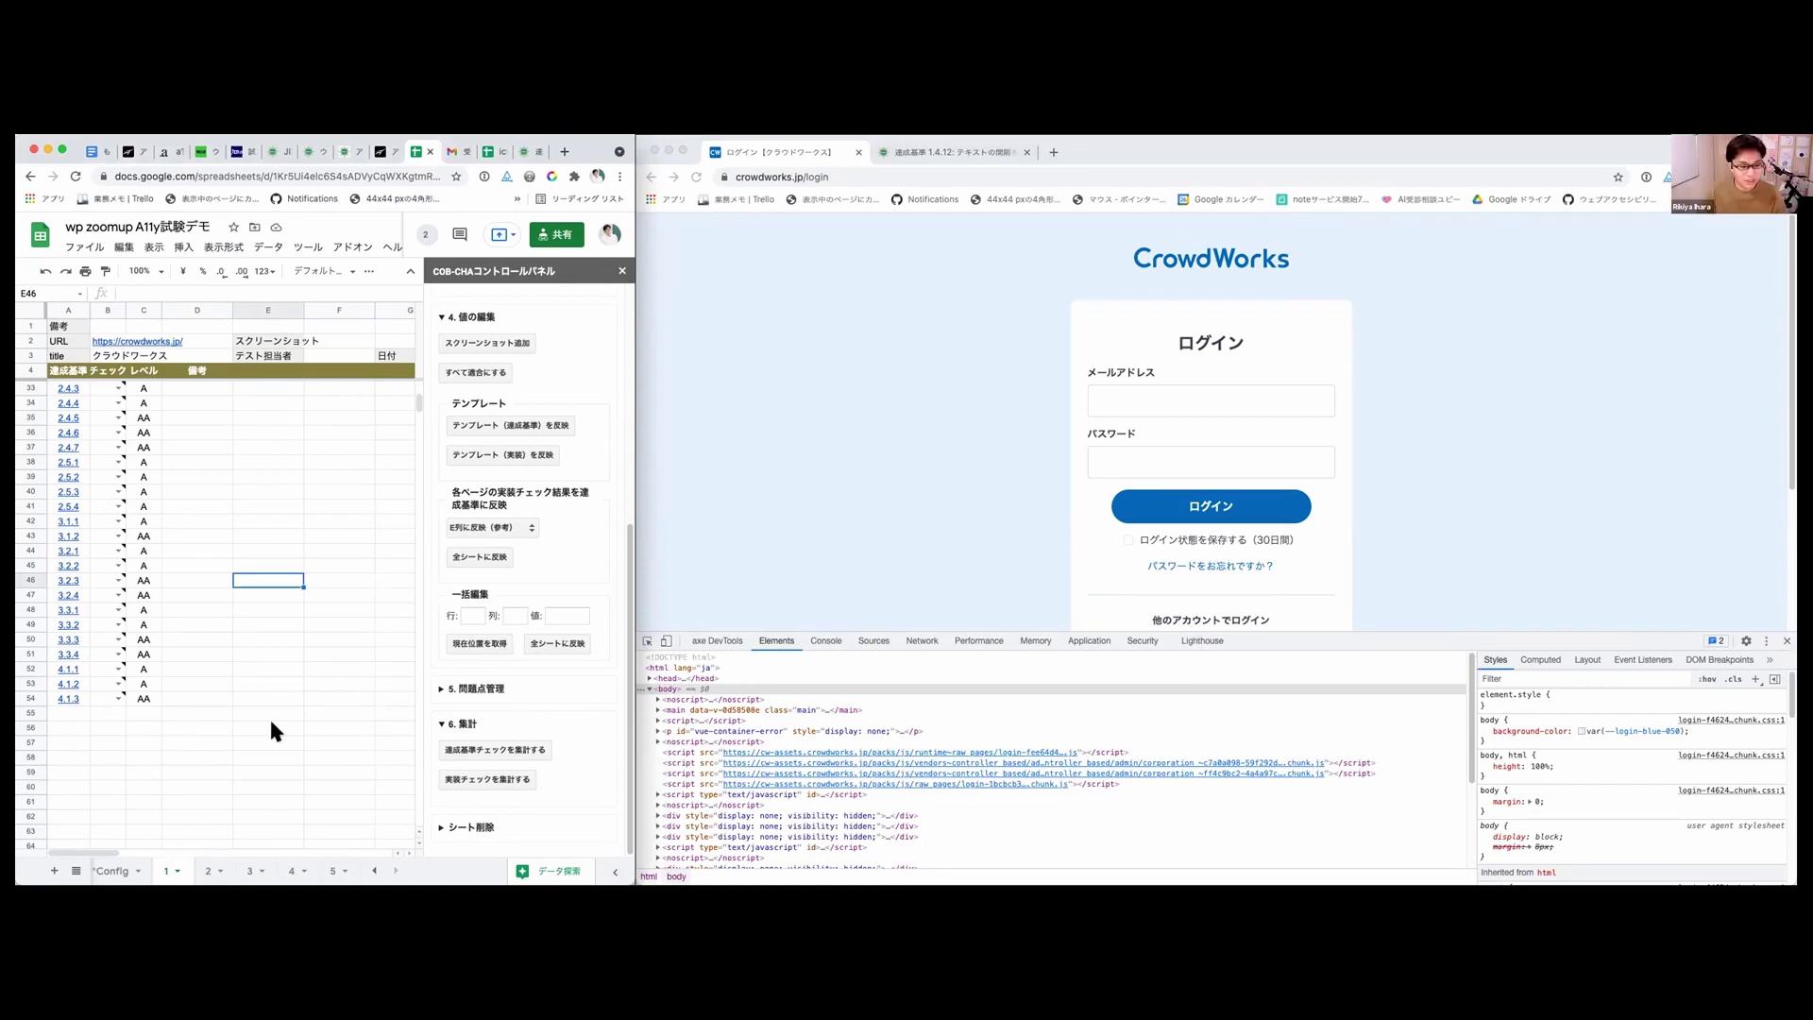
key("alt+Down")
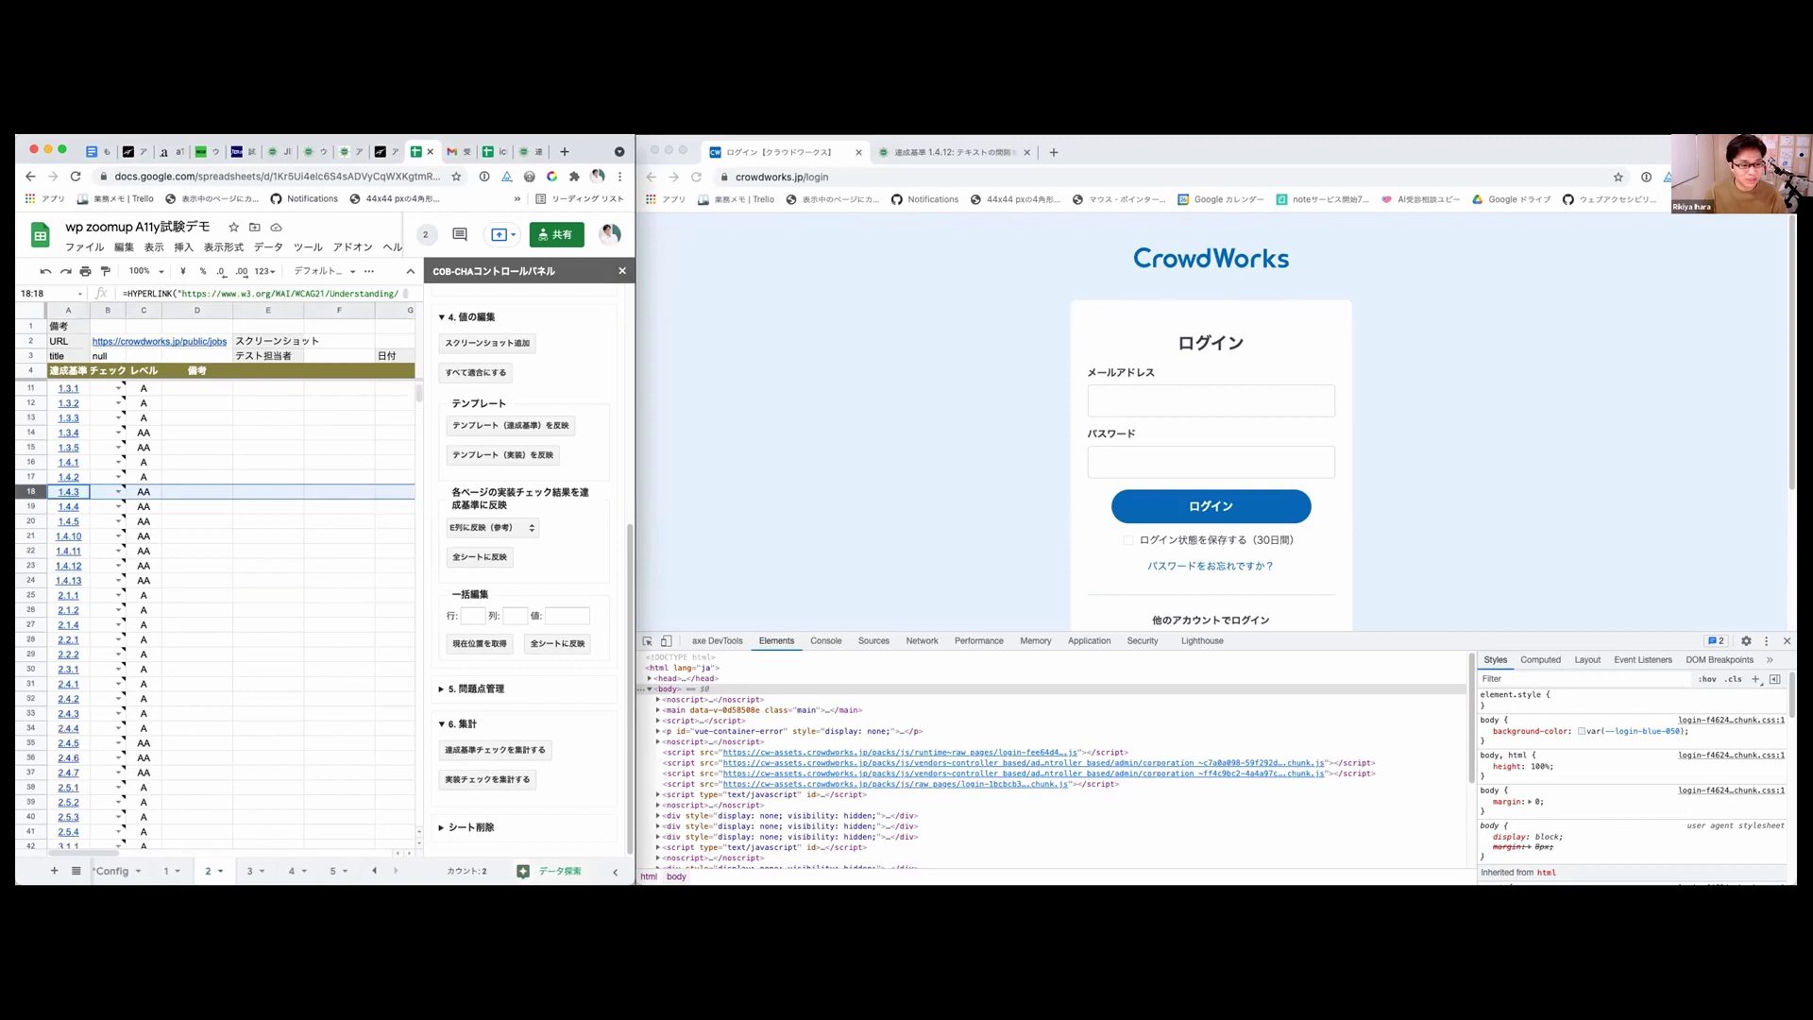
key("alt+Down")
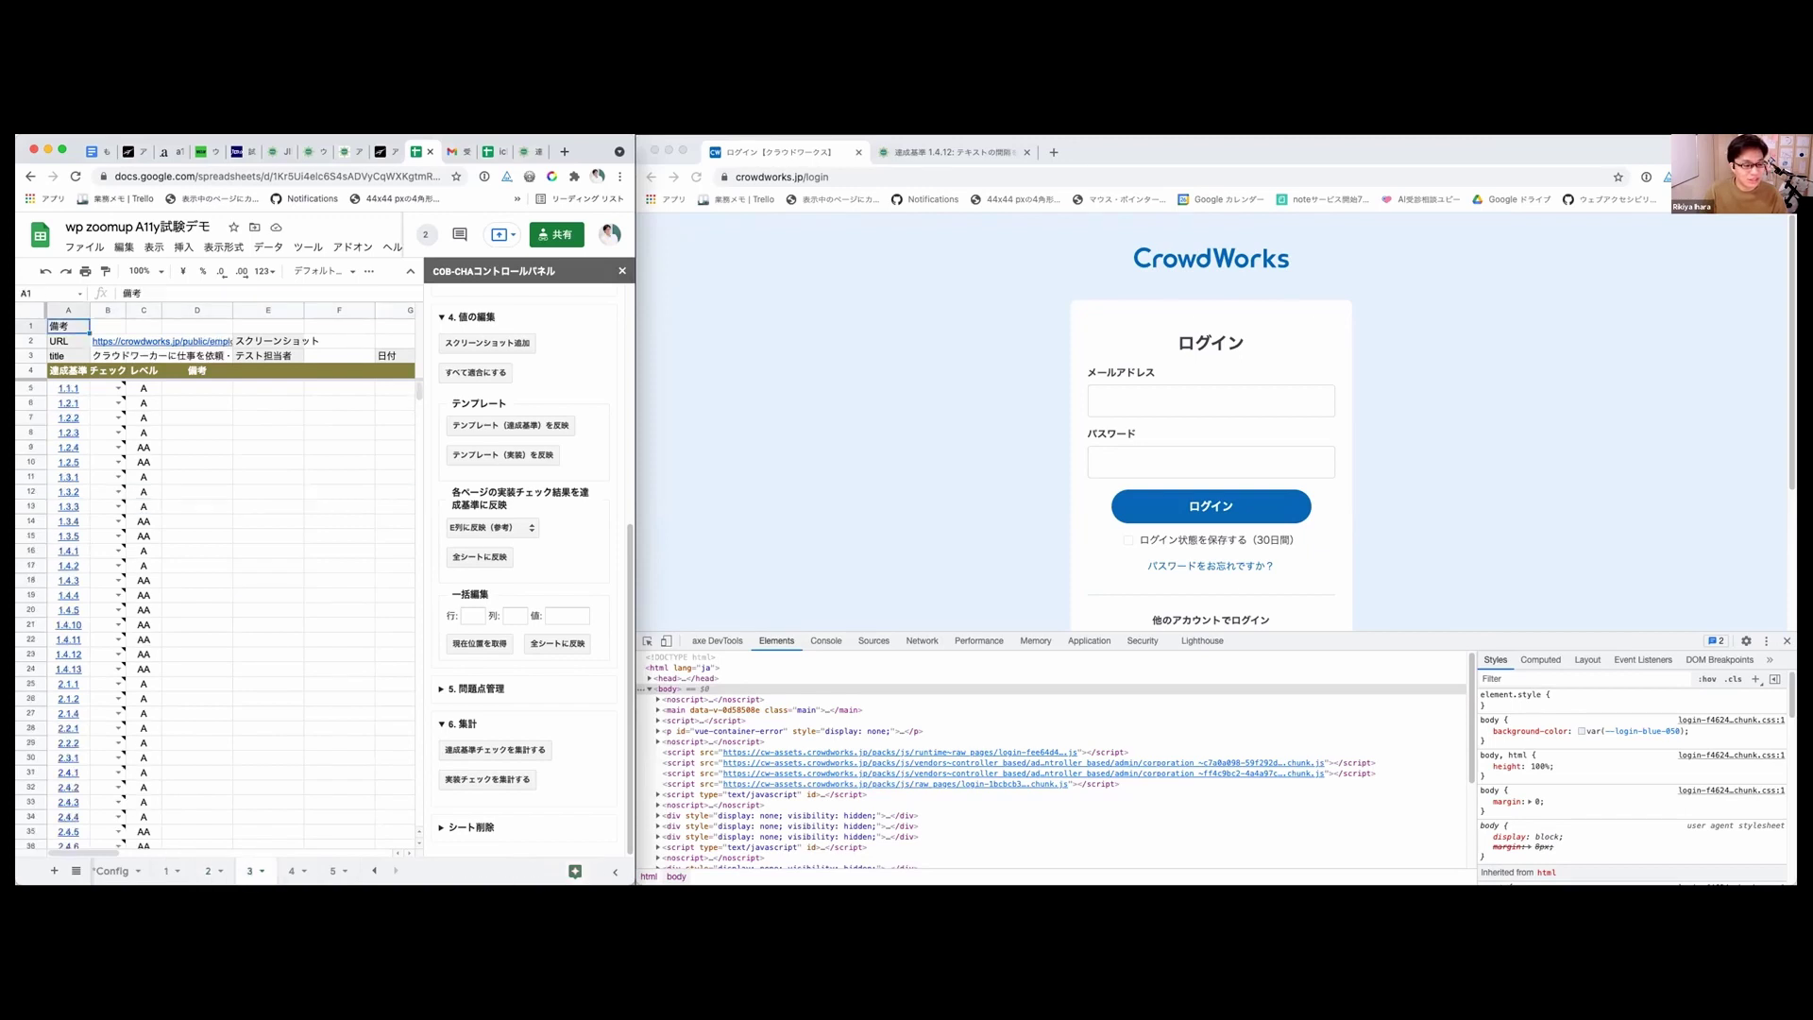
key("alt+Down")
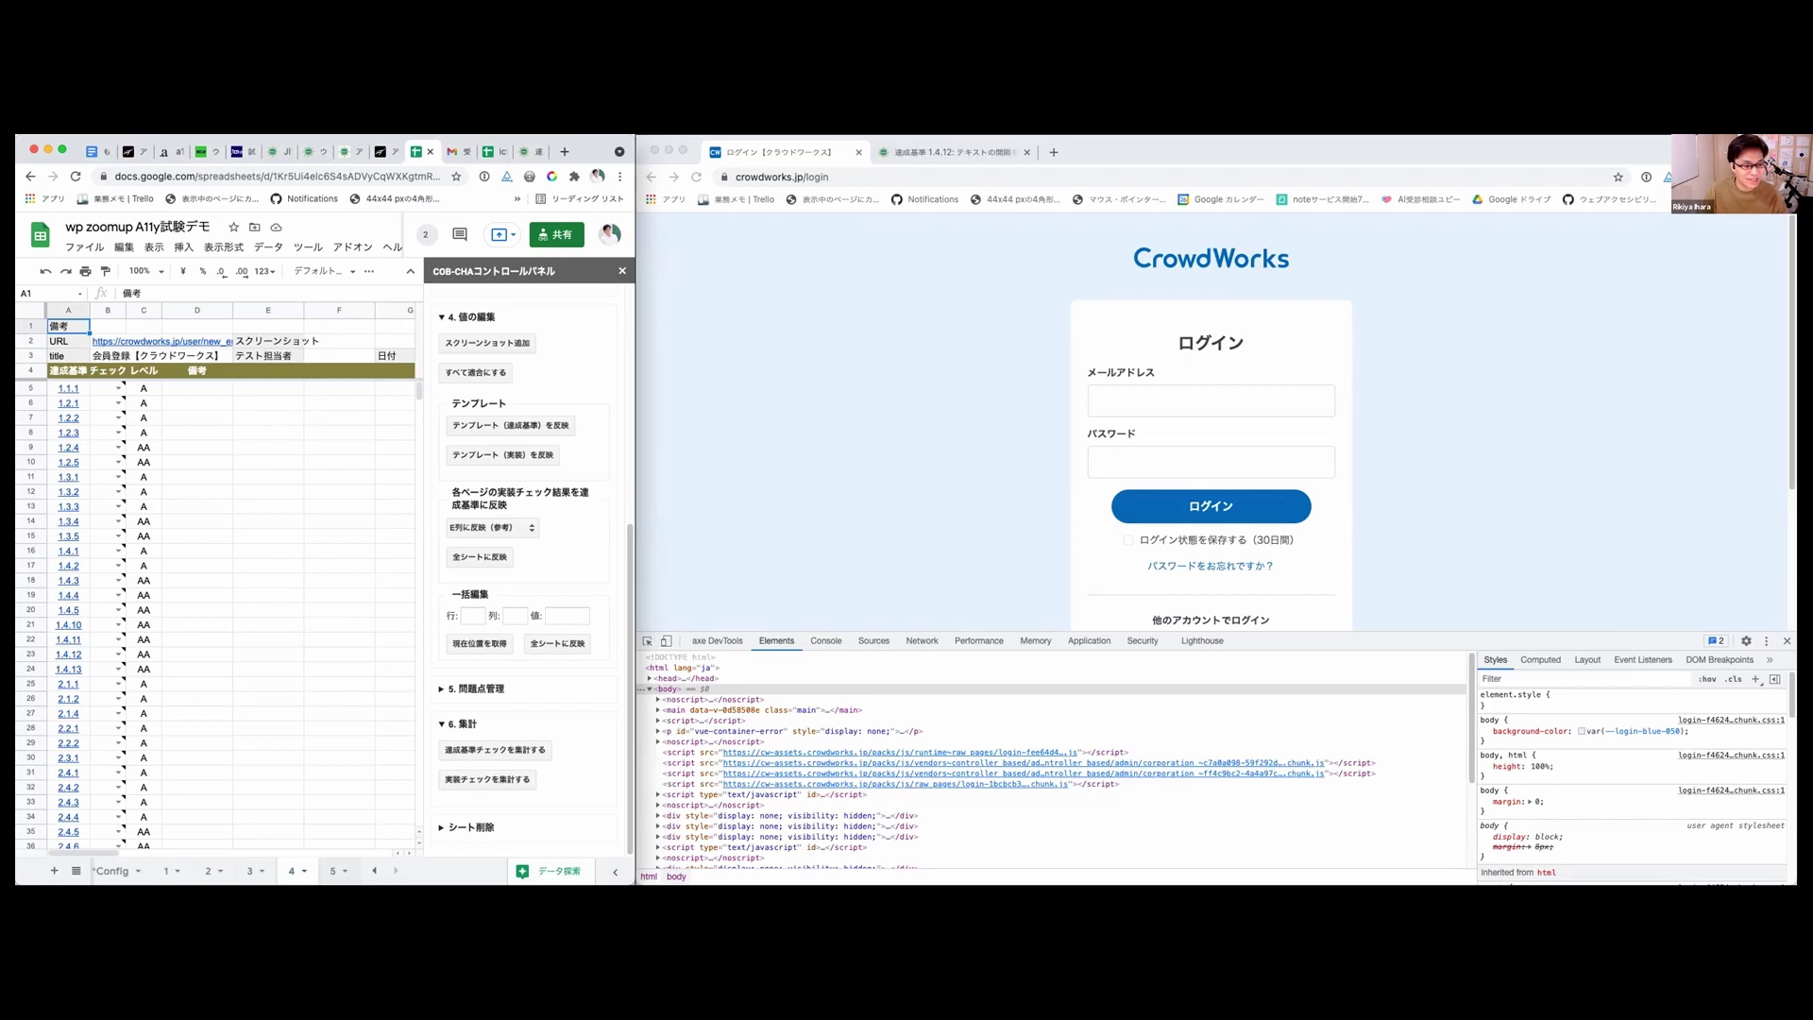
key("alt+Down")
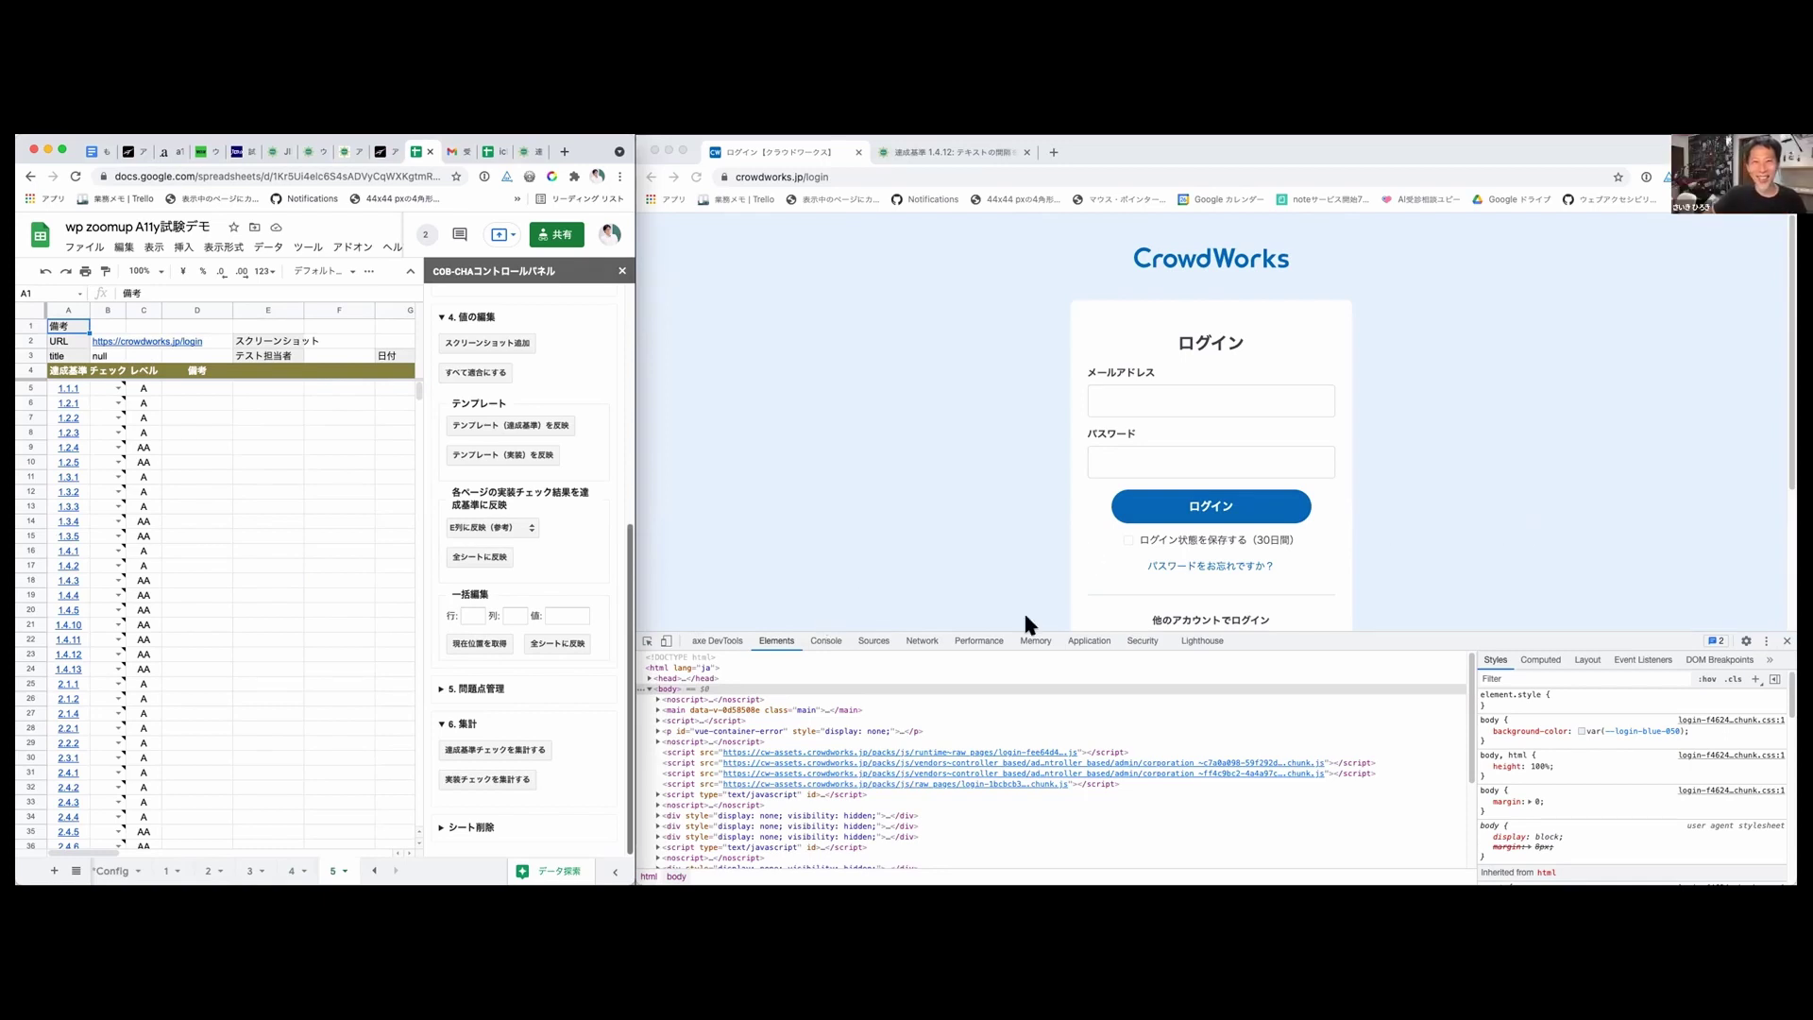
left_click(1183, 638)
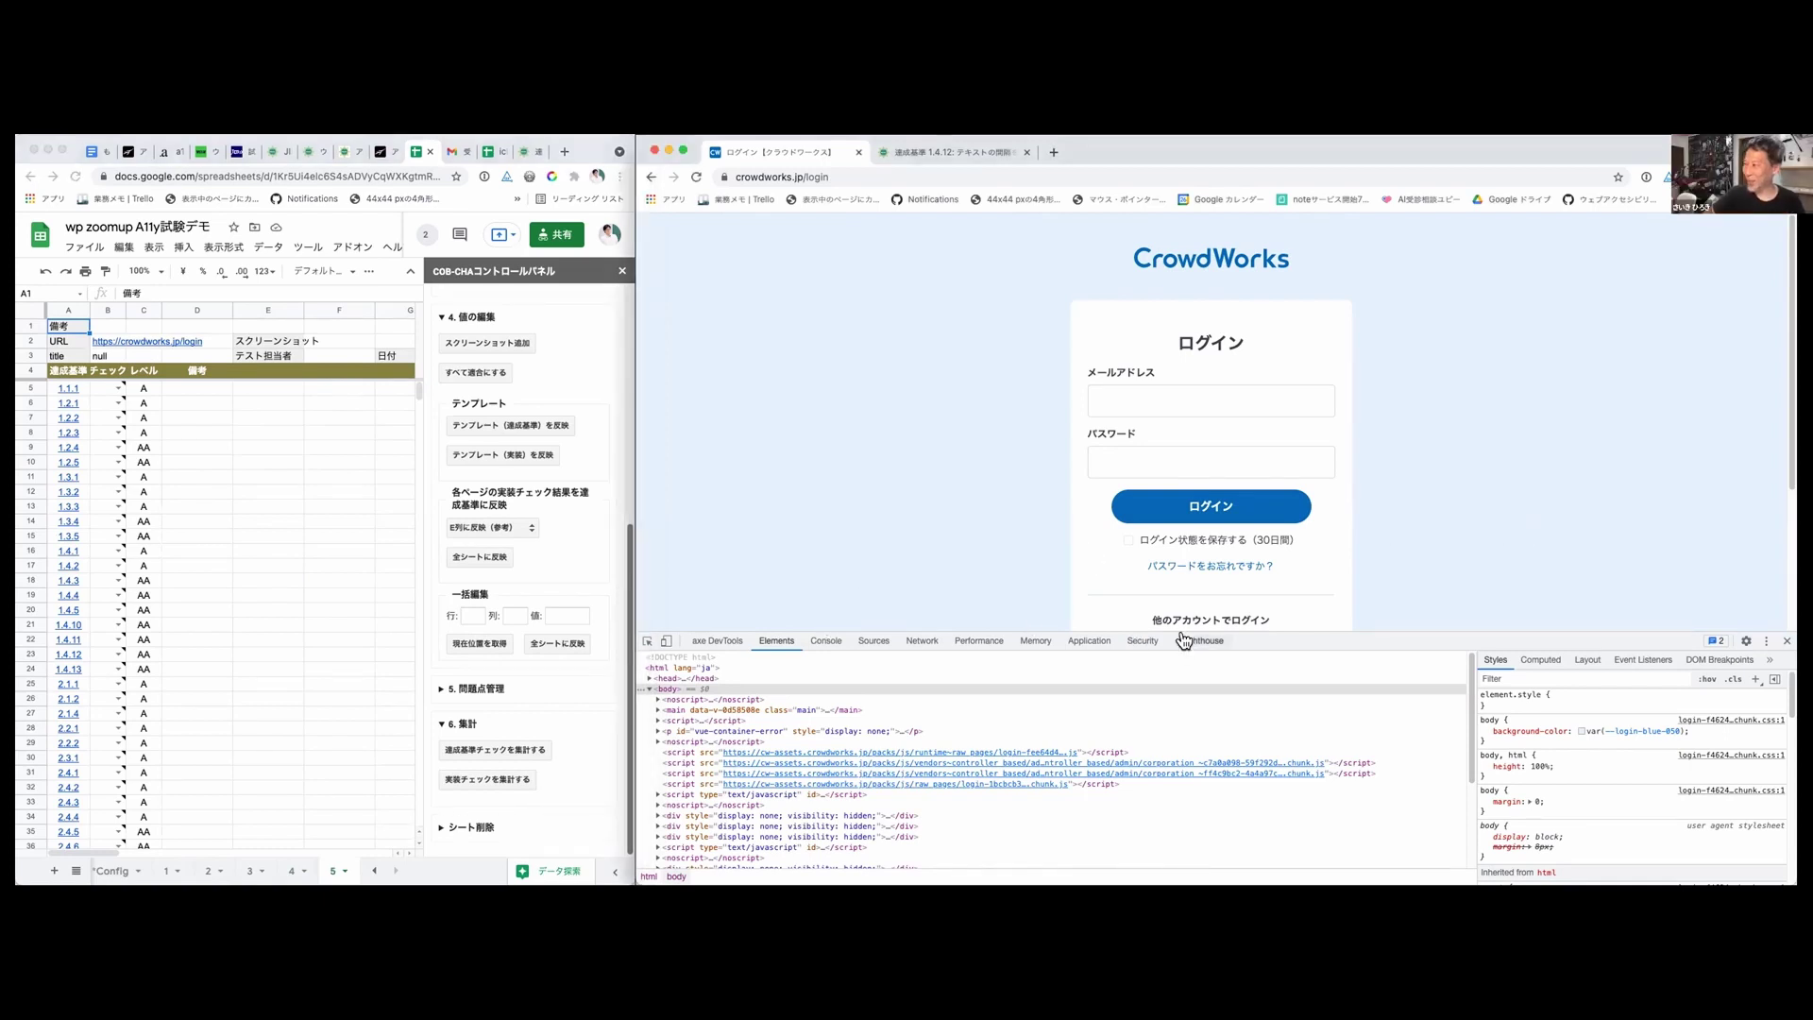
left_click(1184, 638)
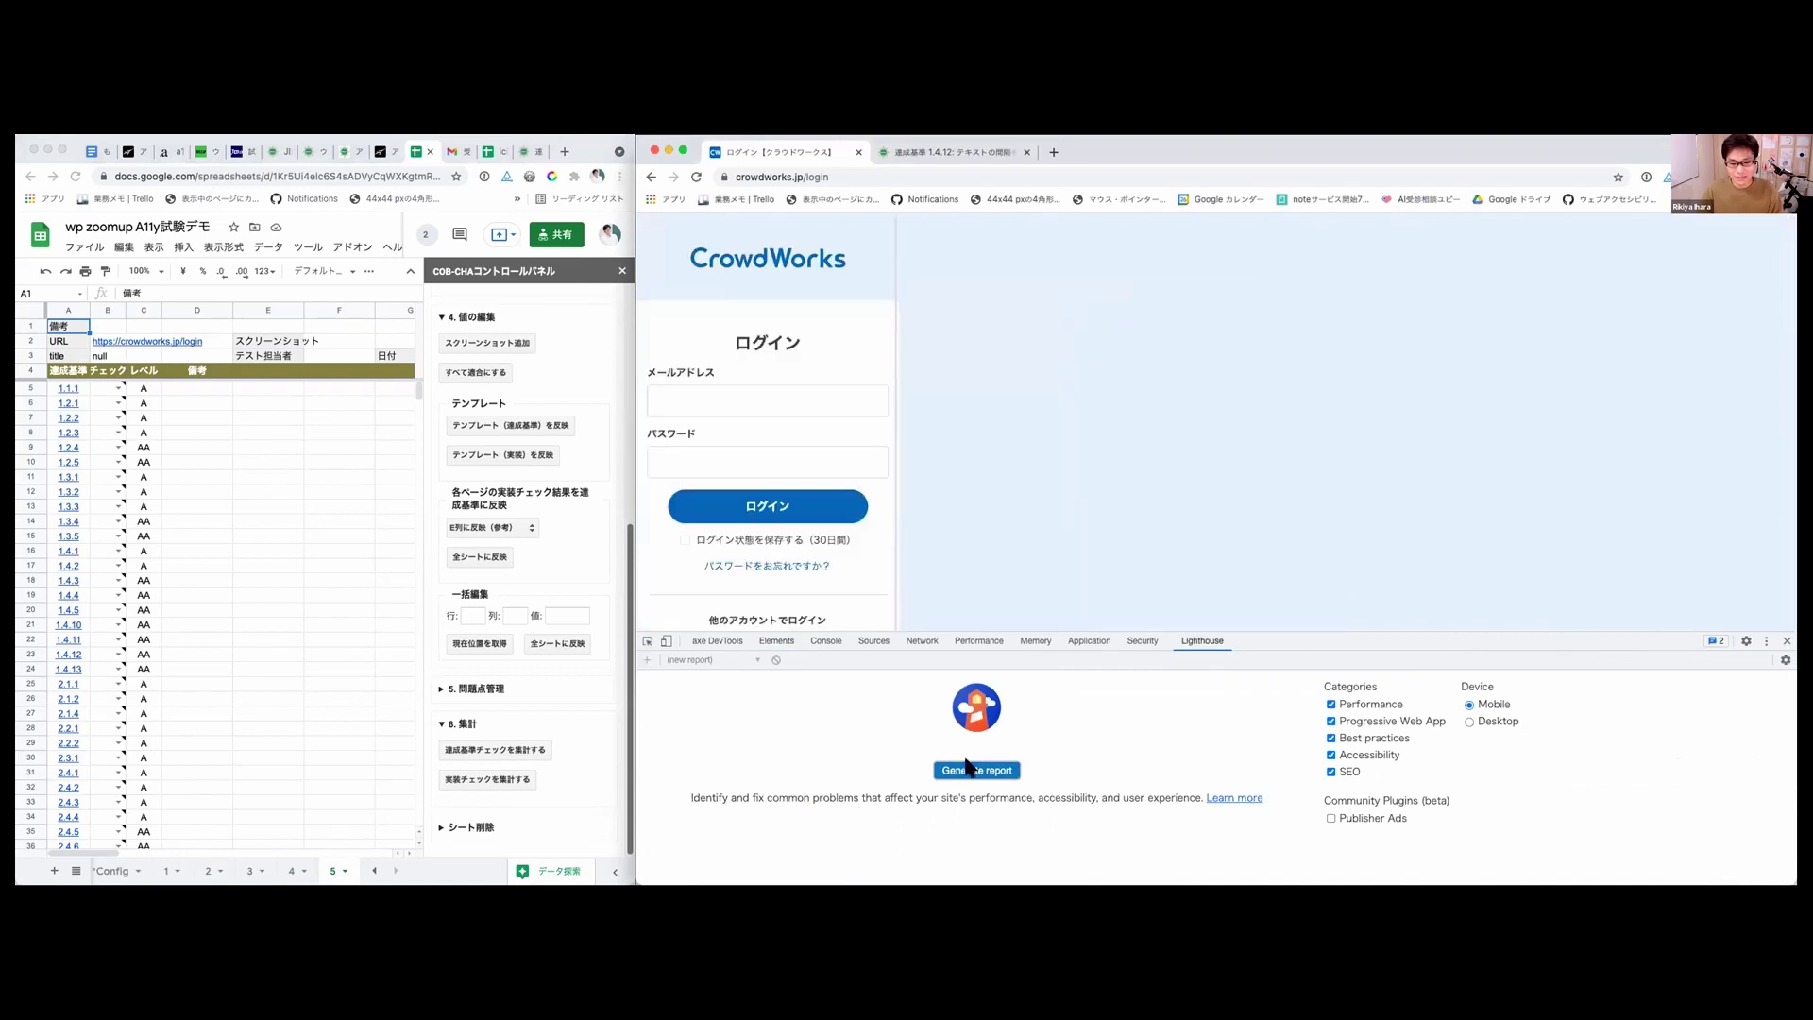
left_click(973, 769)
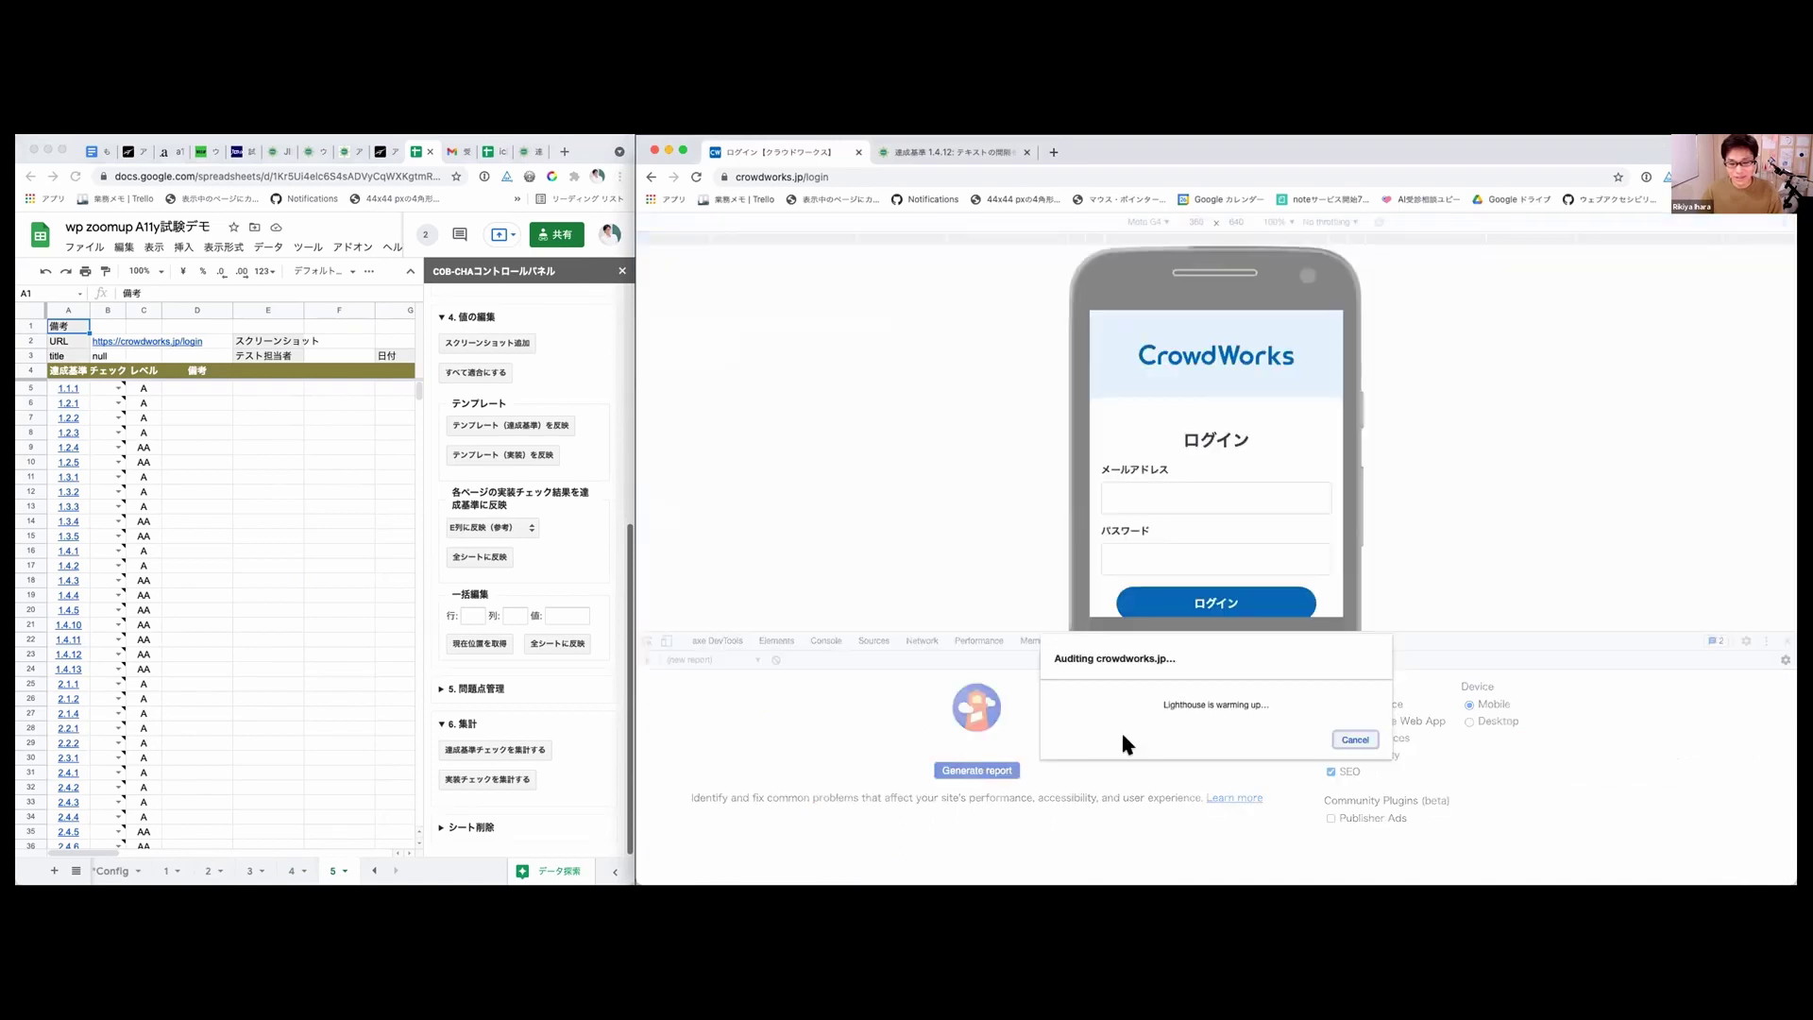
left_click(1354, 739)
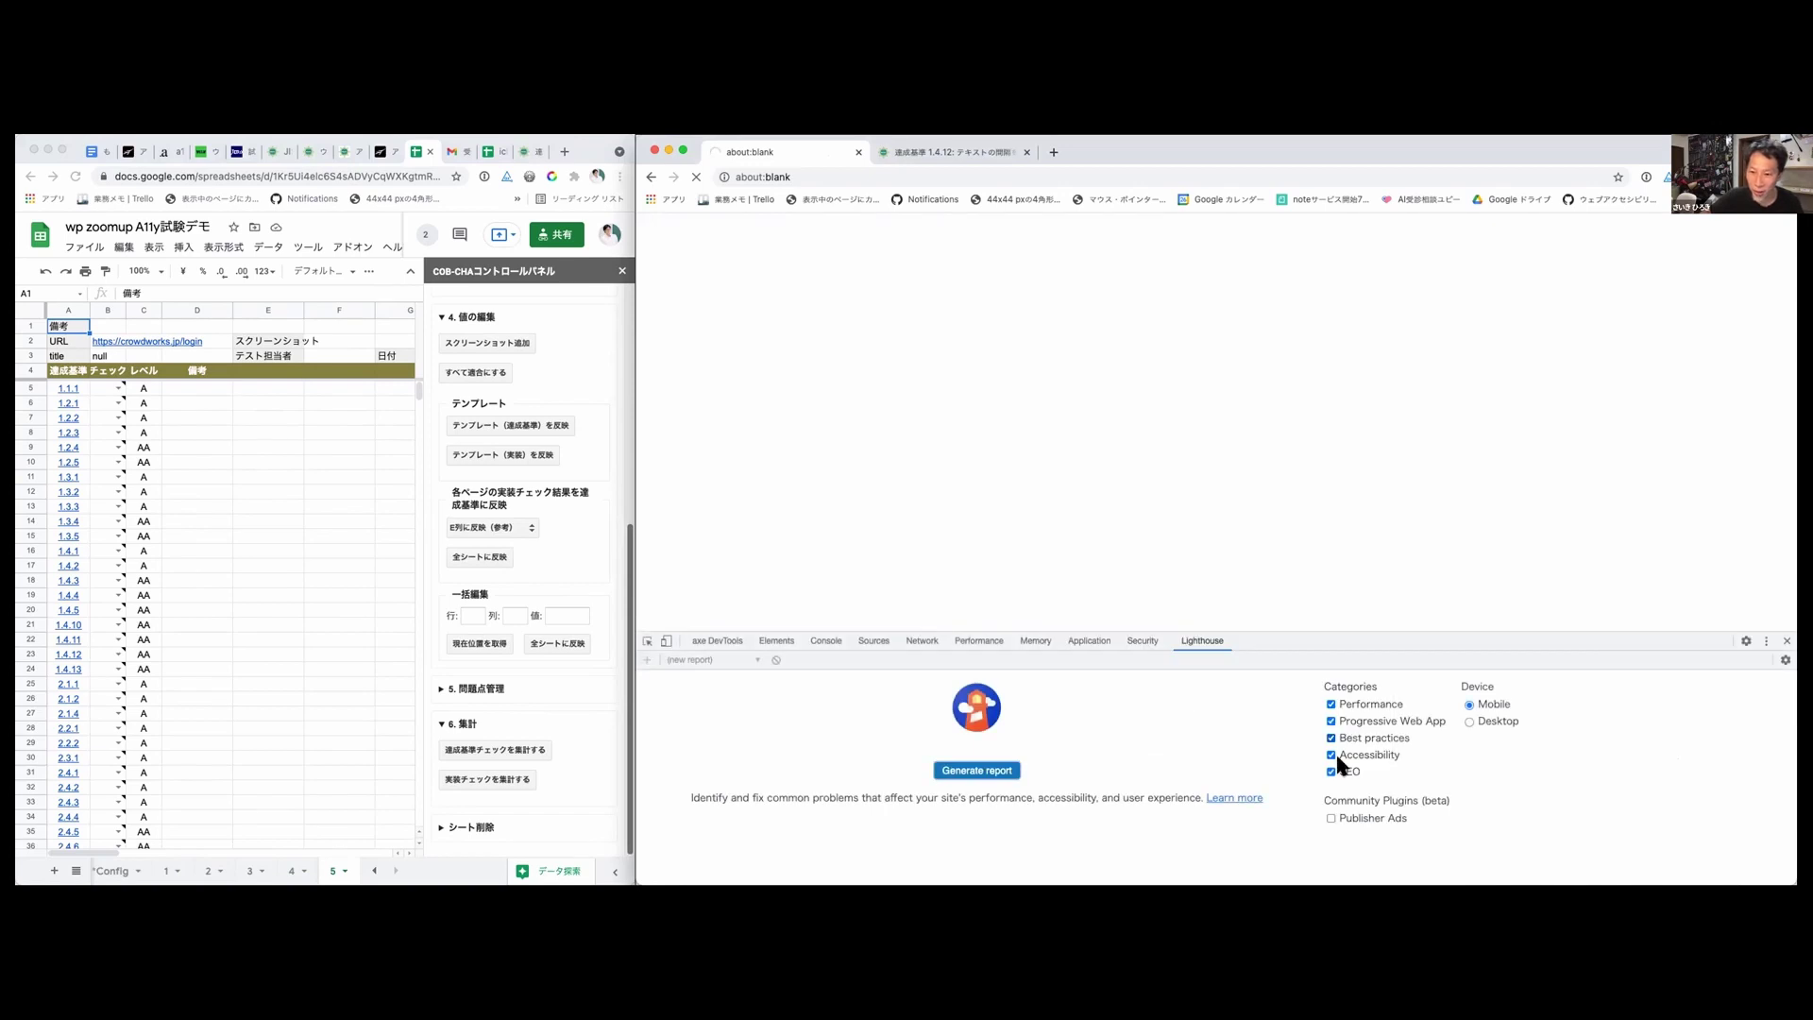
Step: Limit the Lighthouse audit to the Accessibility category and set its device to Desktop
left_click(1331, 771)
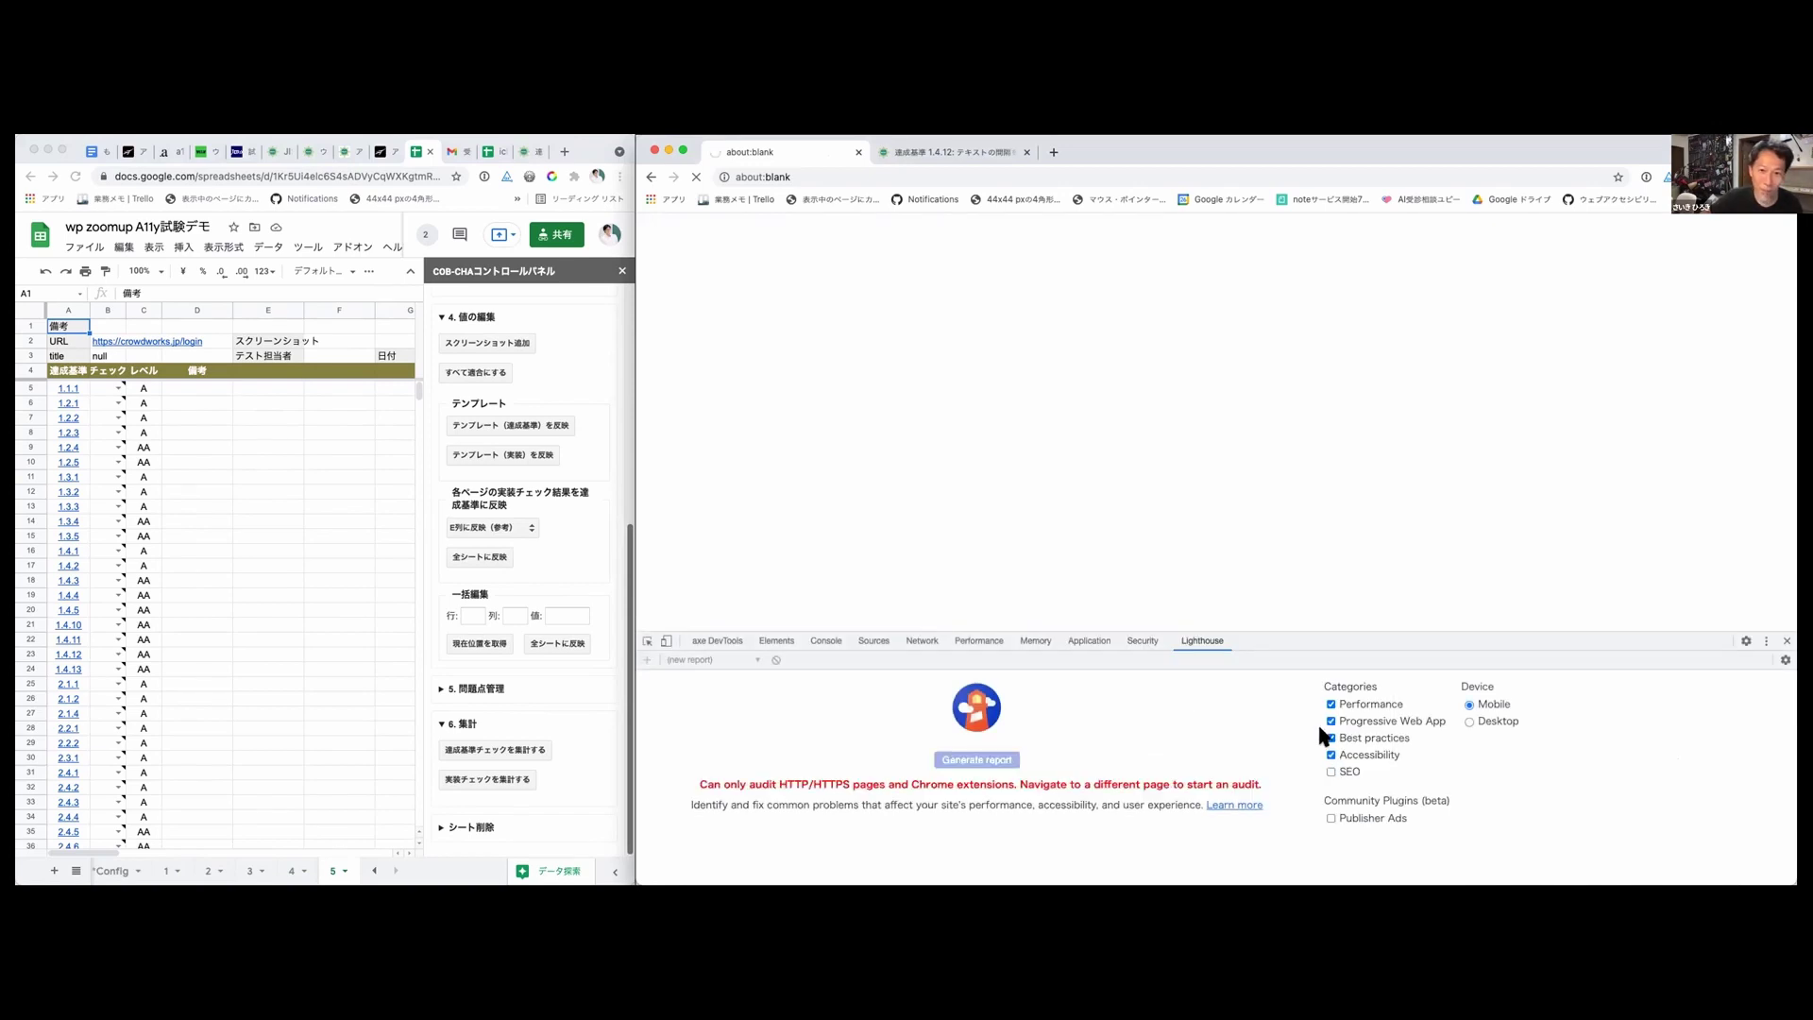
left_click(1331, 738)
left_click(1331, 720)
left_click(1384, 706)
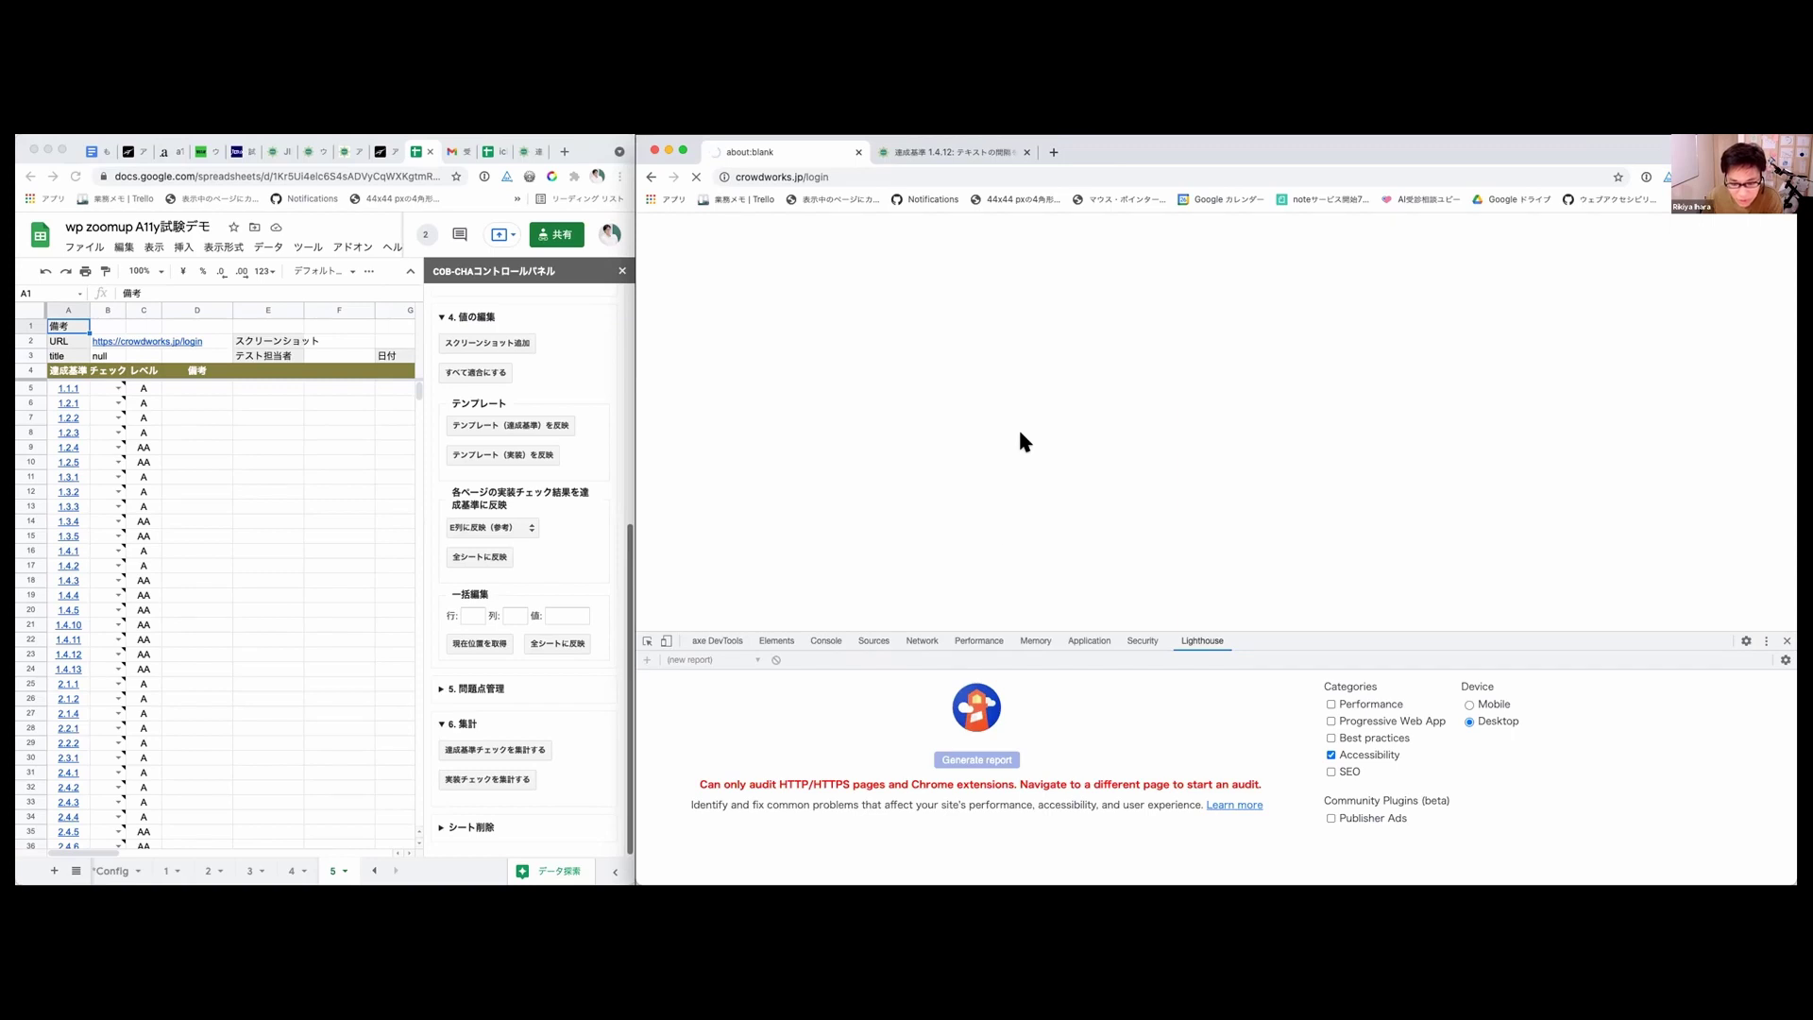
left_click(718, 642)
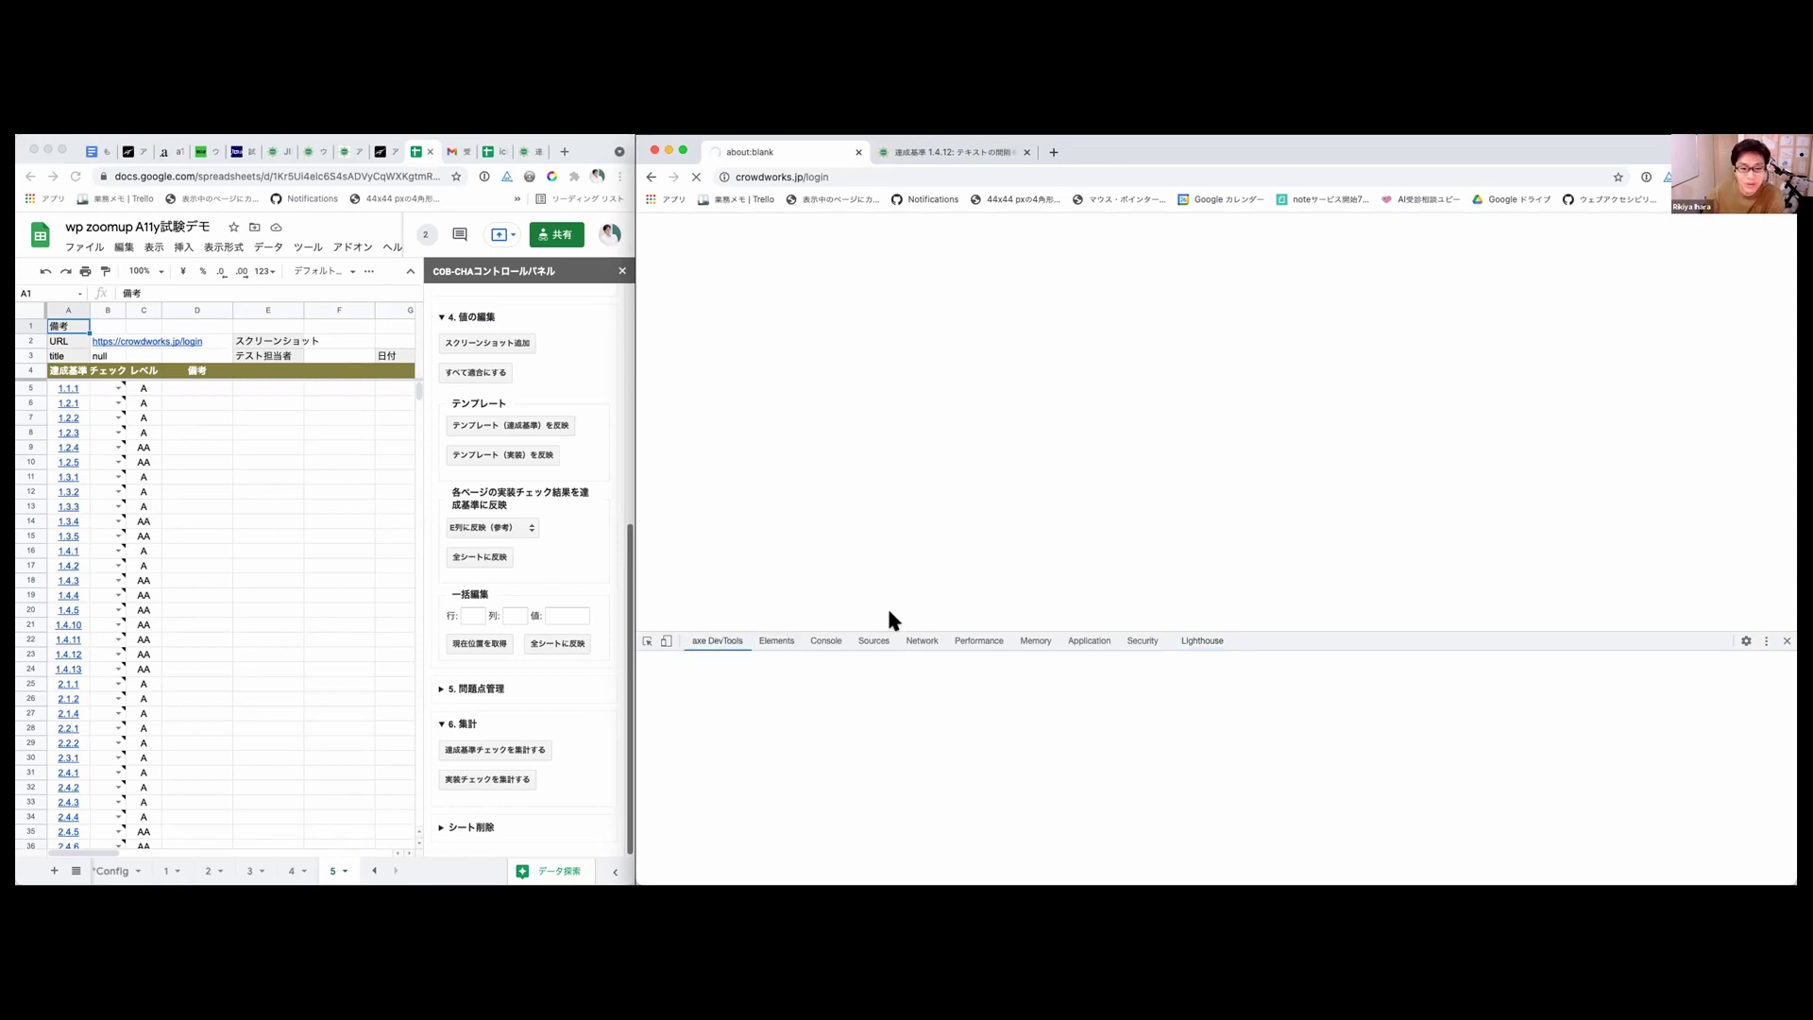
left_click(690, 176)
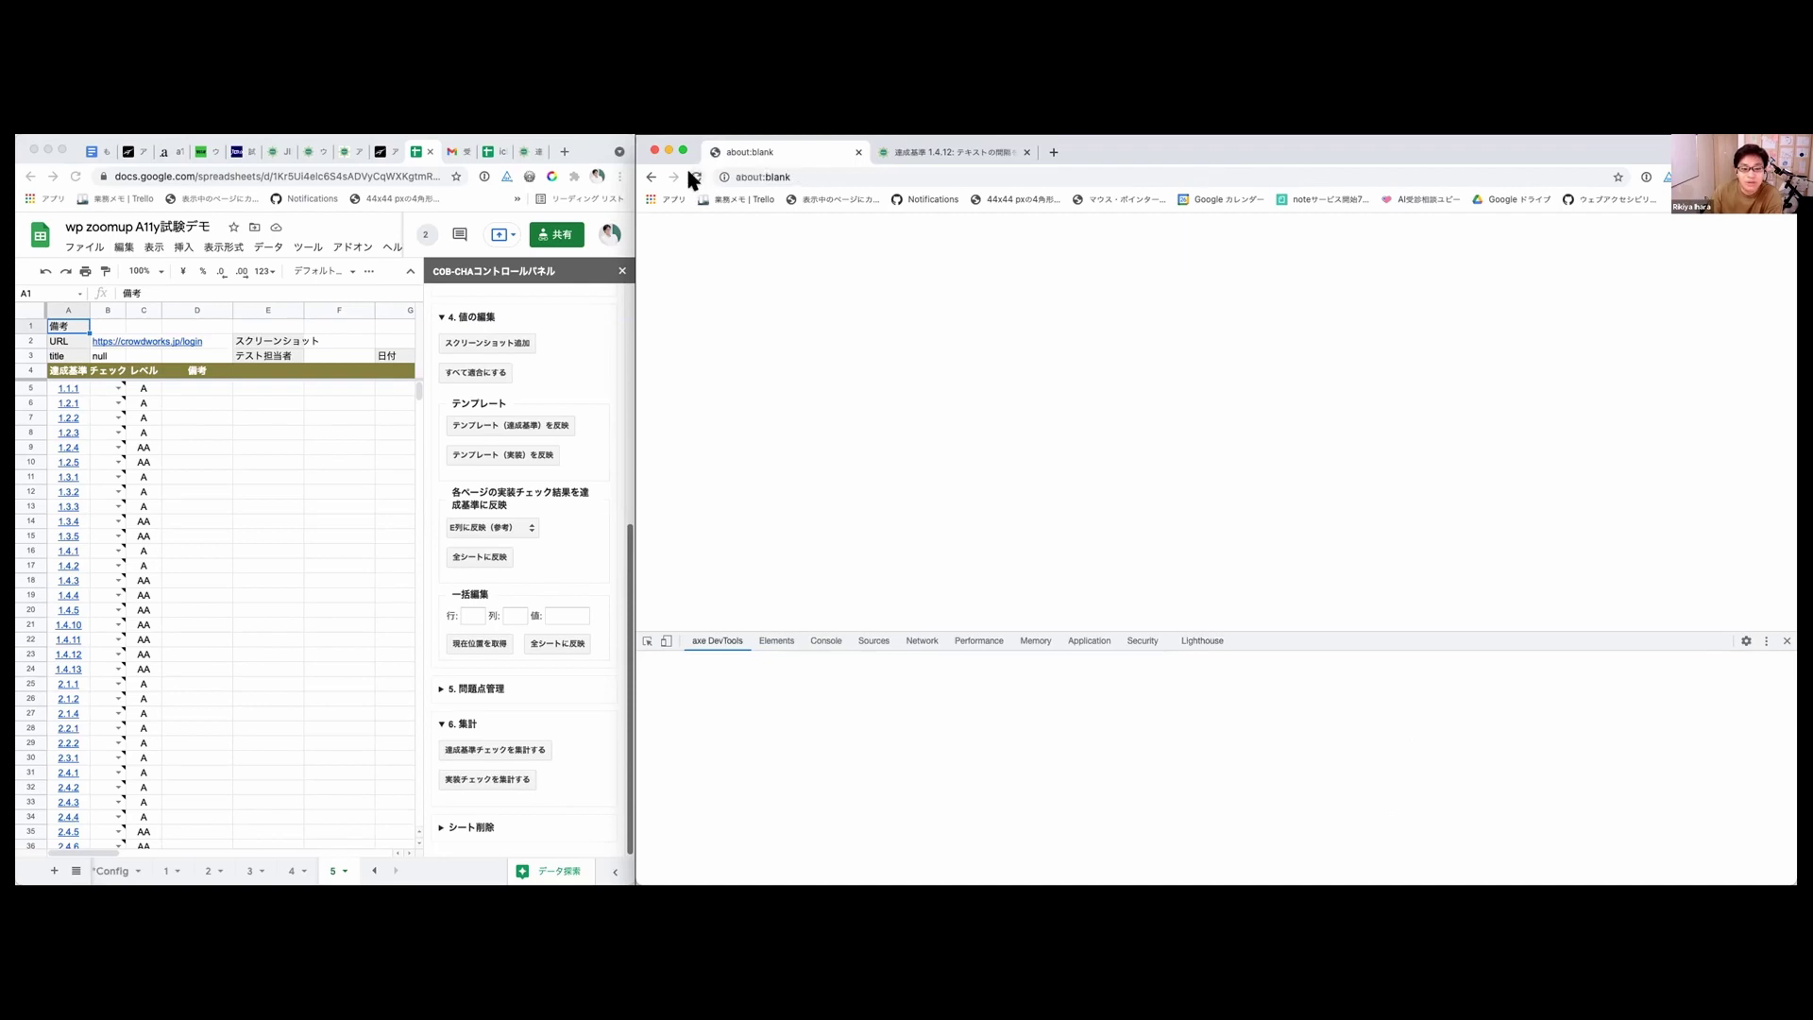
left_click(742, 177)
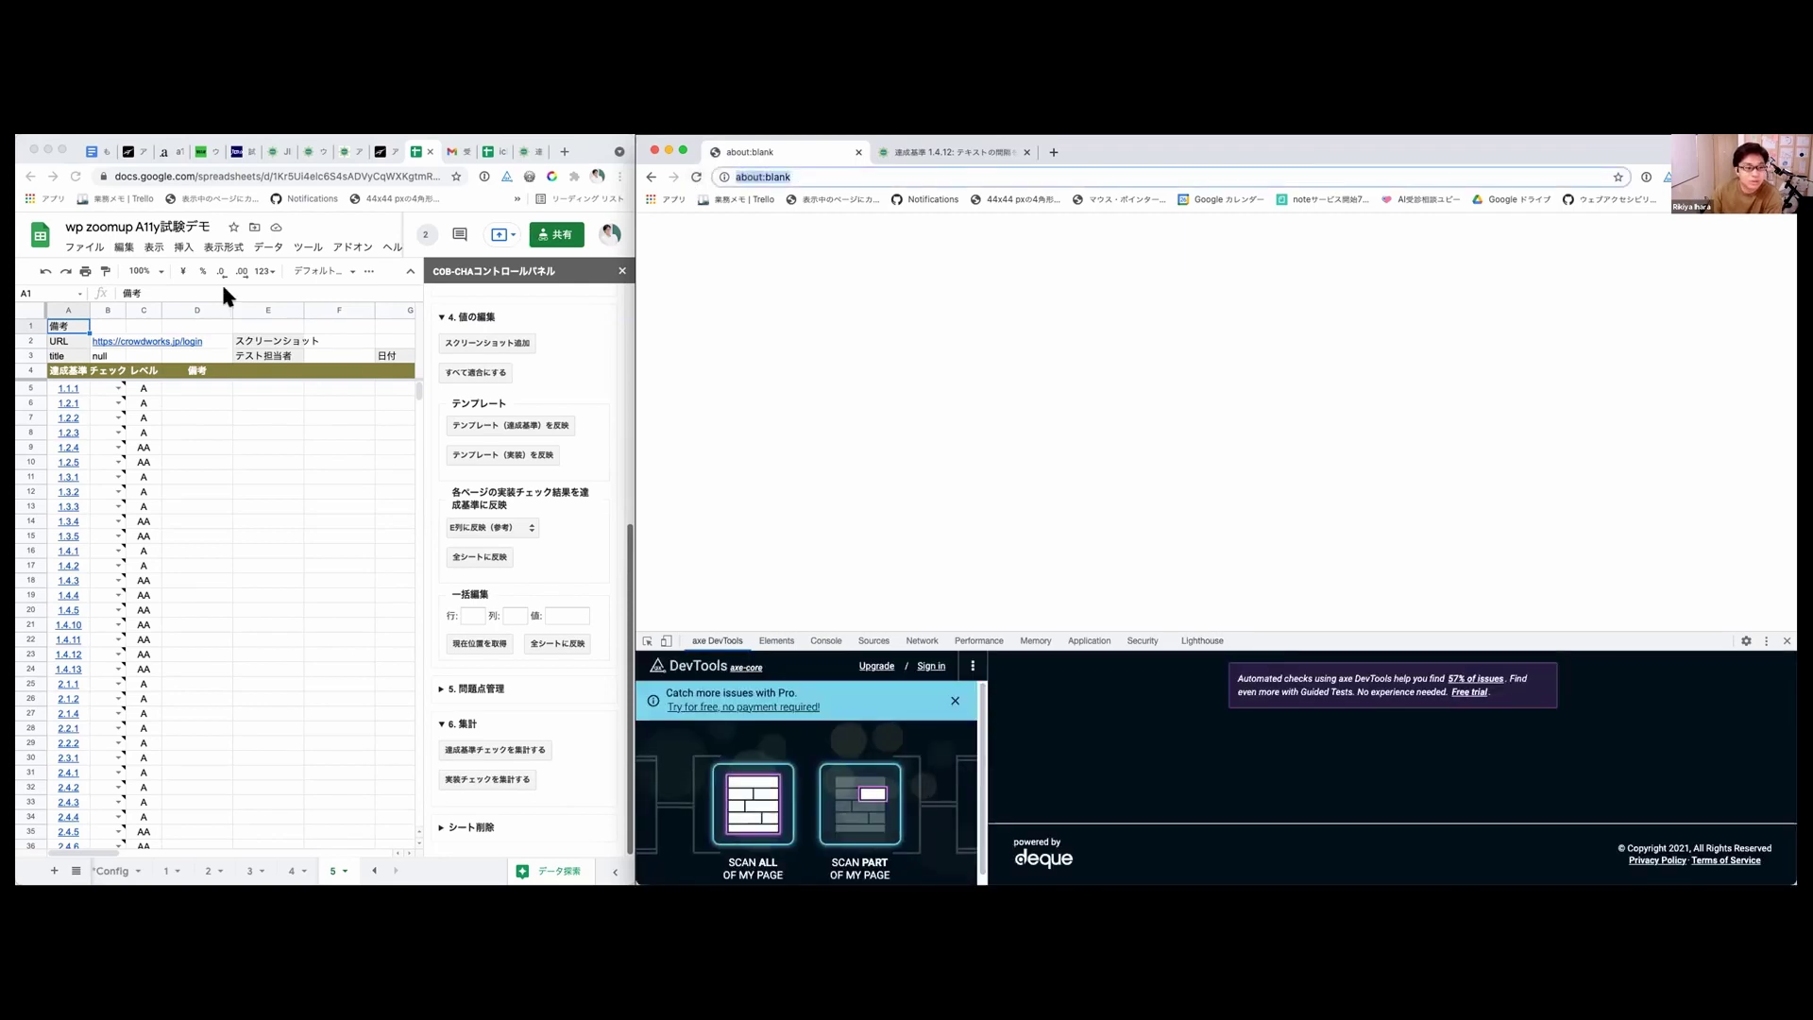
left_click(135, 348)
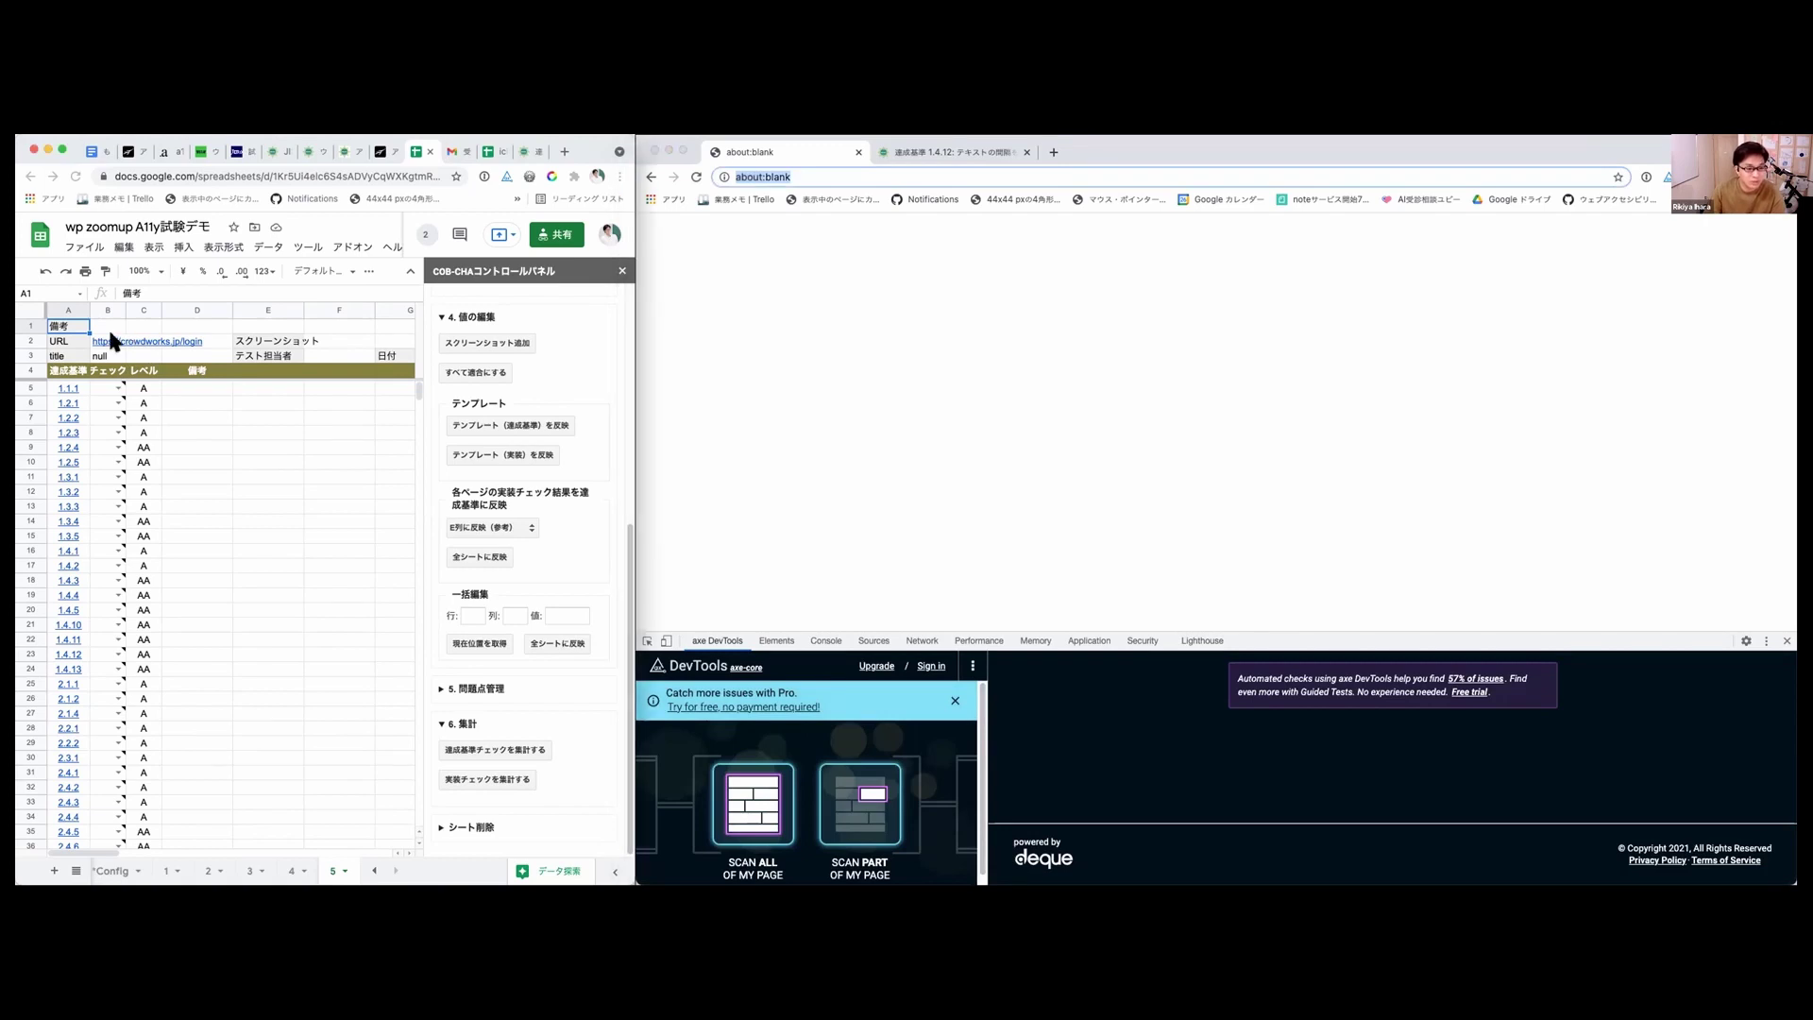
left_click(110, 336)
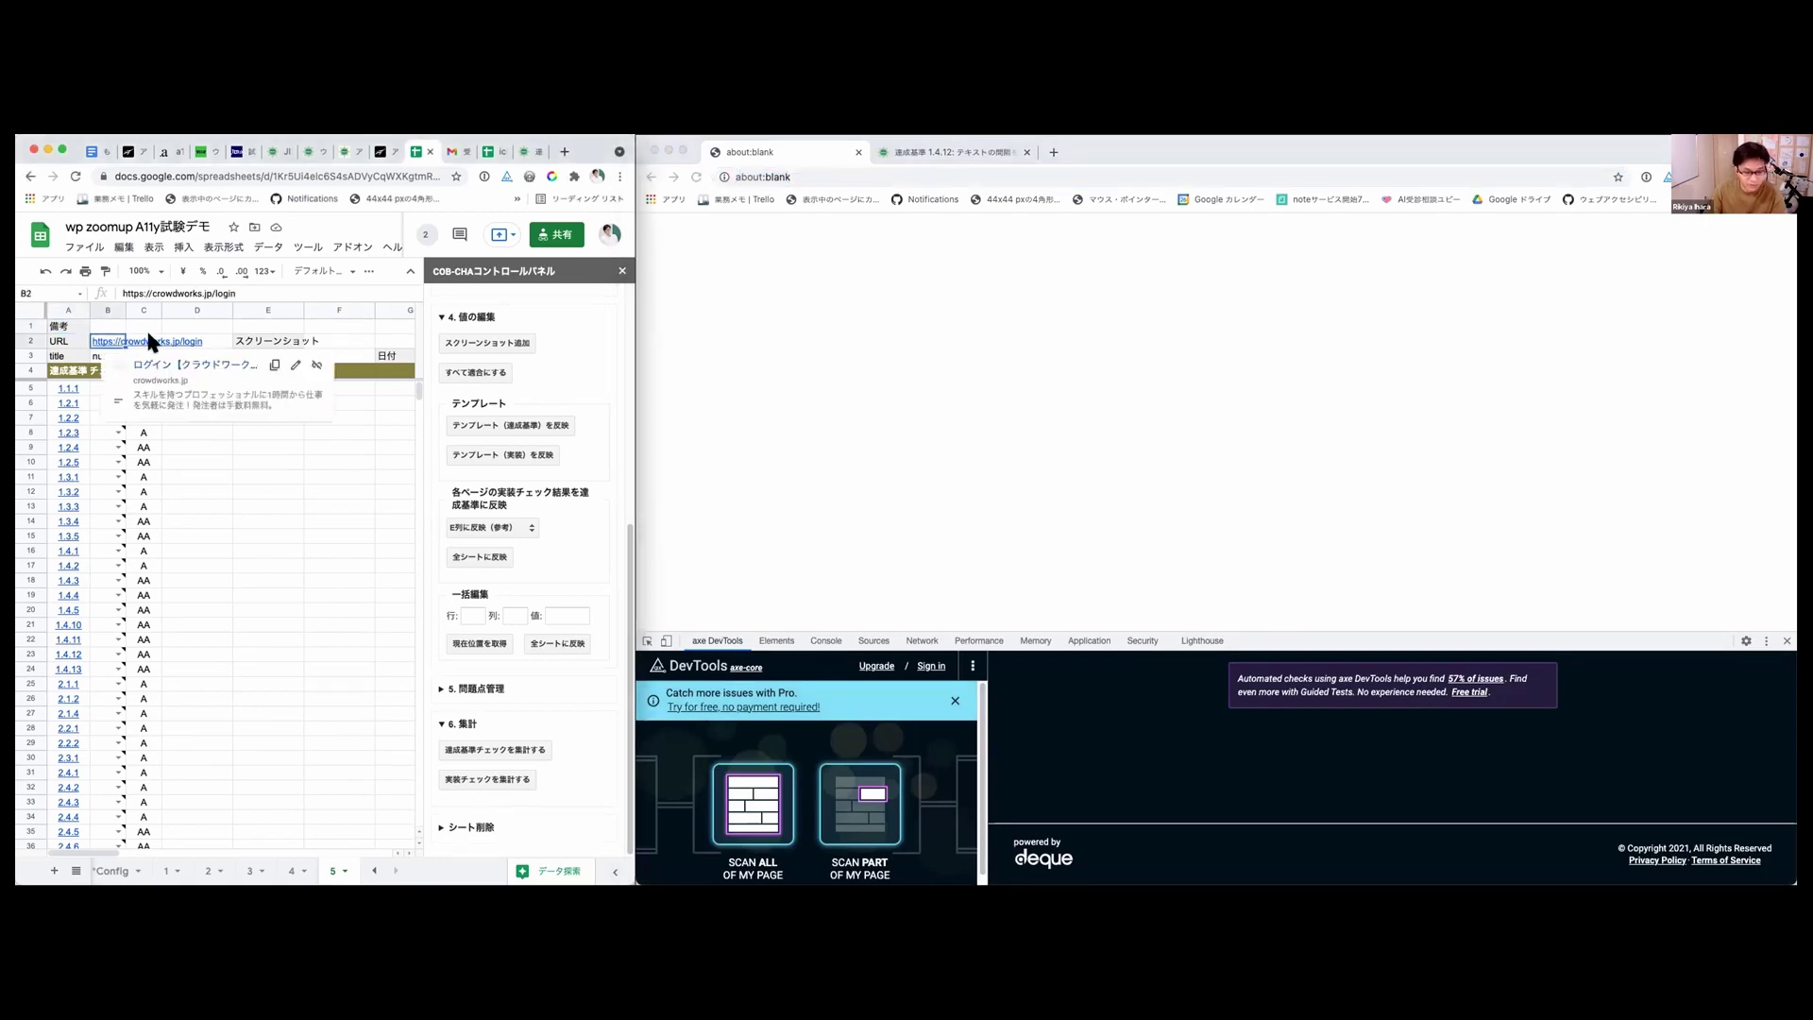
left_click(776, 173)
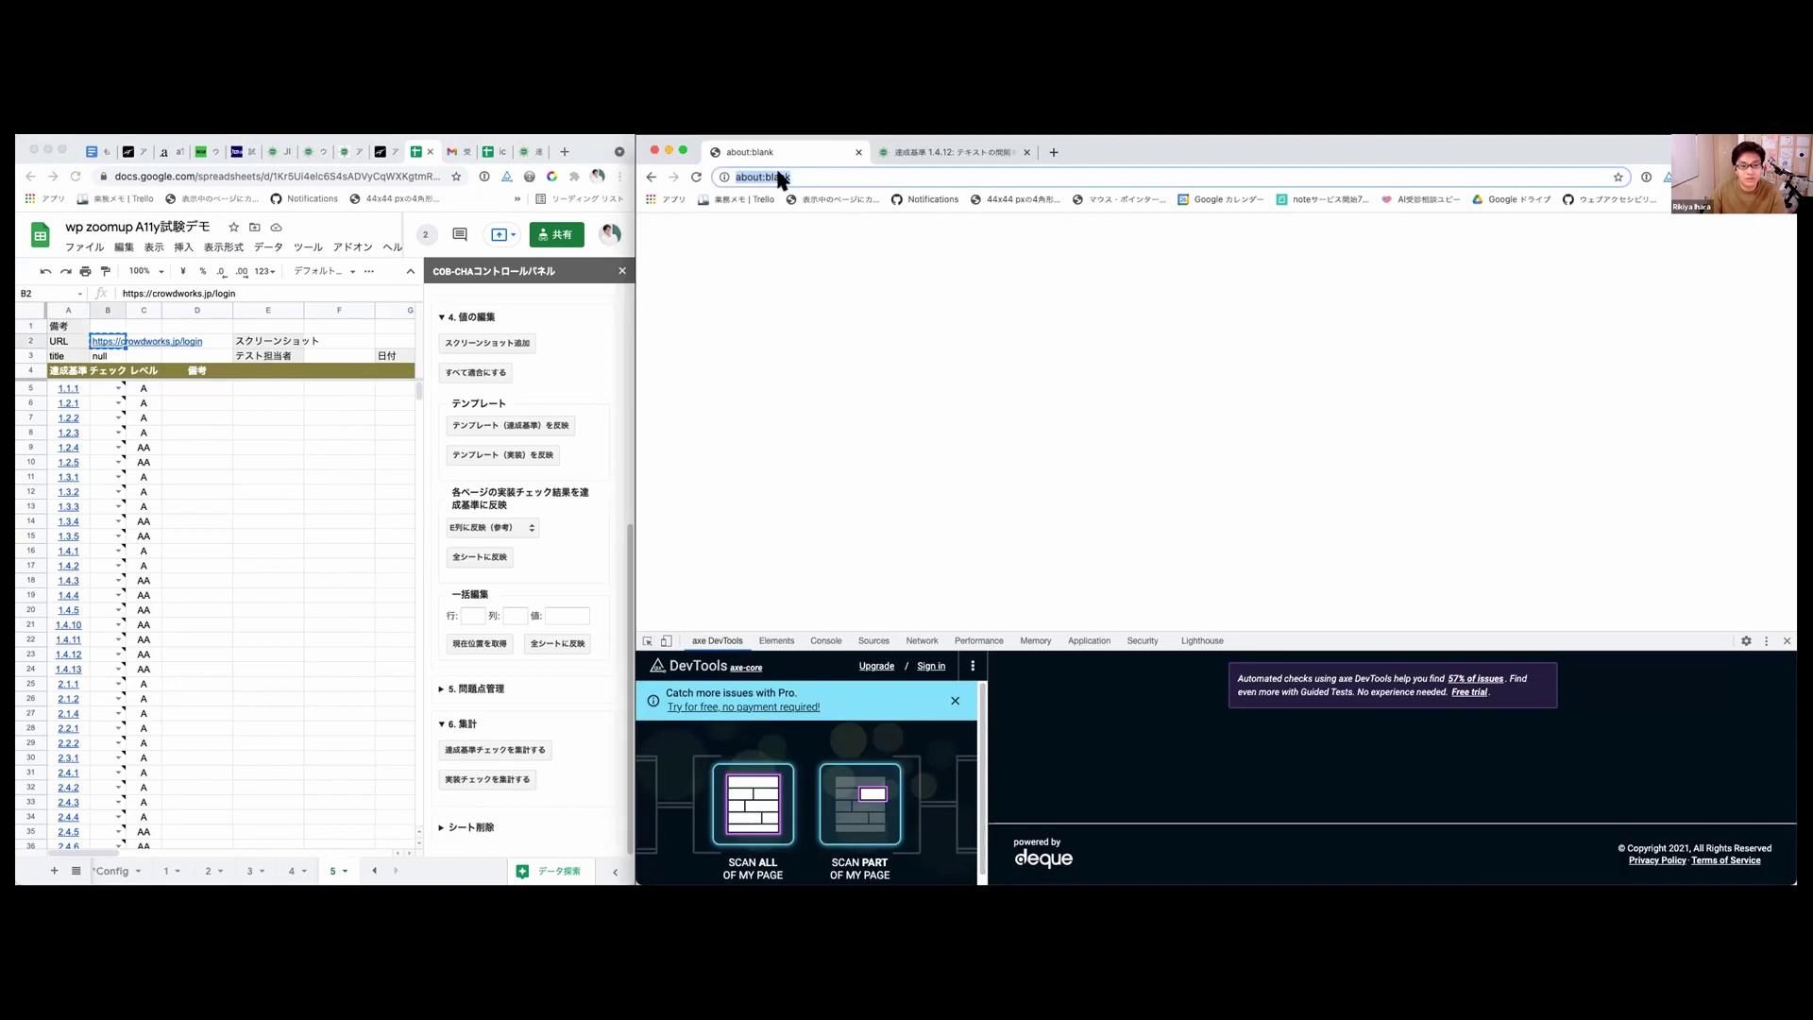
type("https://crowdworks.jp/login")
key("Return")
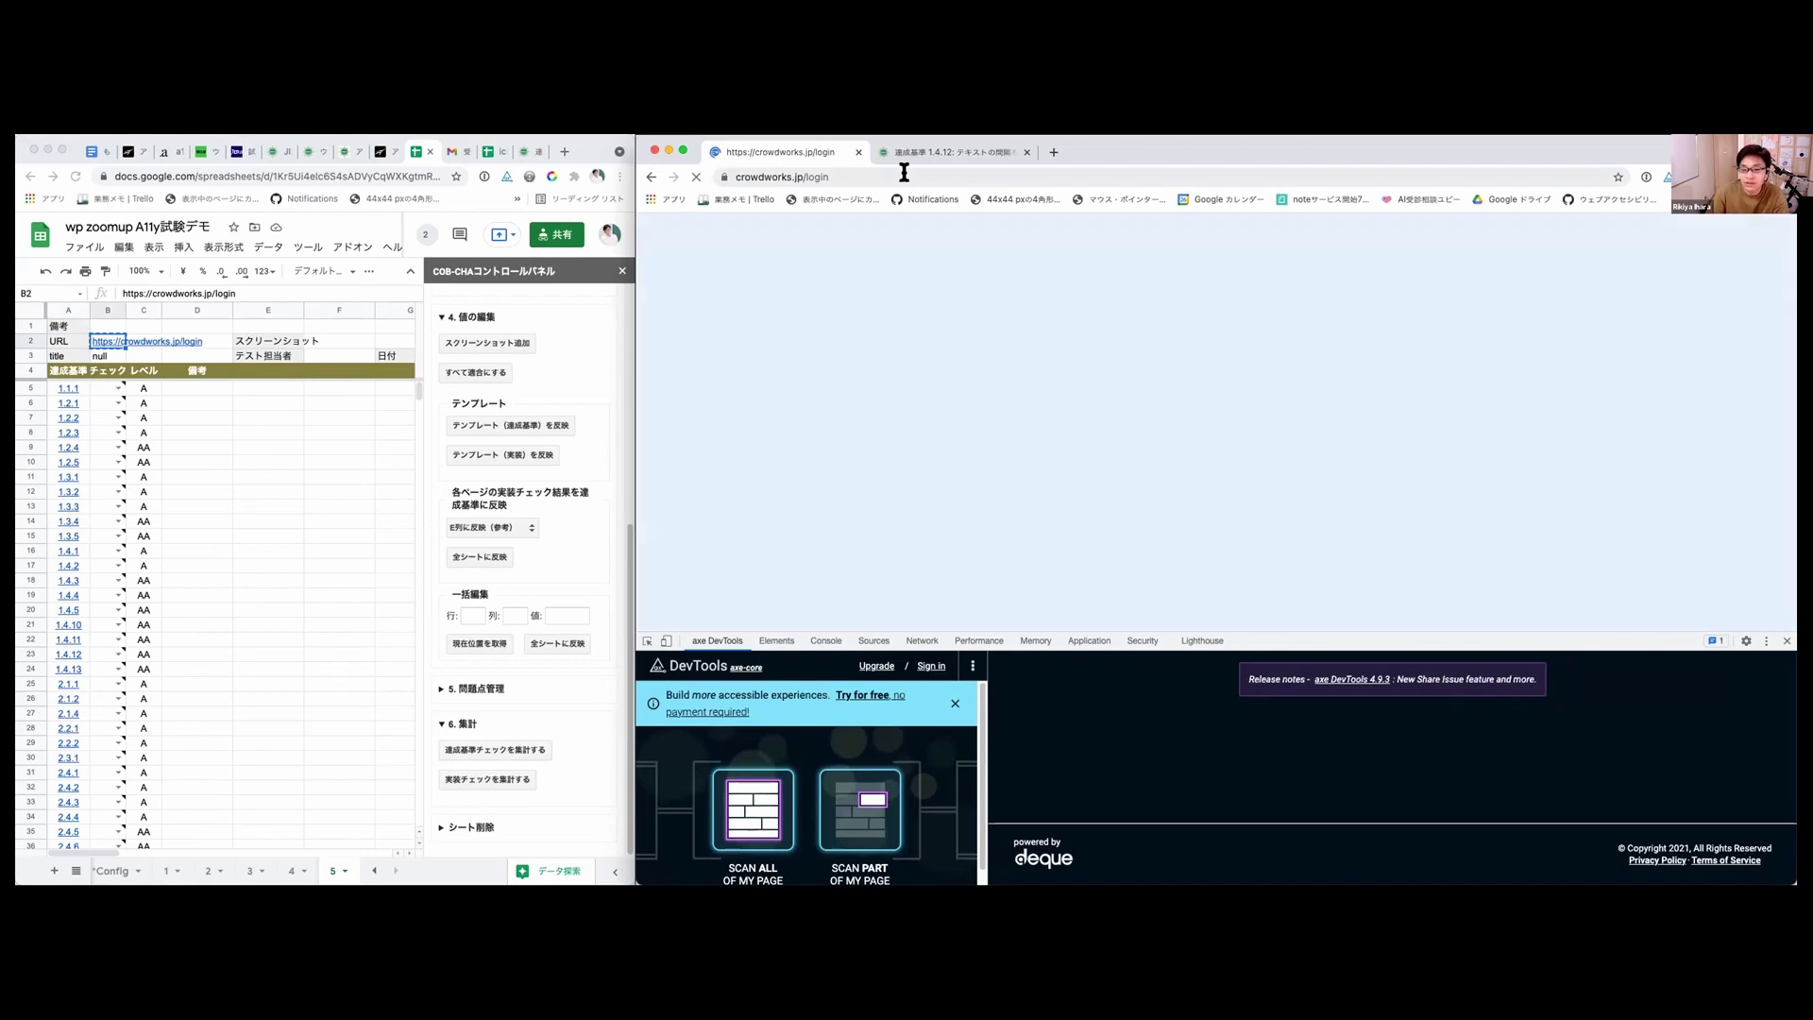
Step: Scan the whole login page with axe DevTools and shrink the developer tools area to show more of the page
left_click(746, 819)
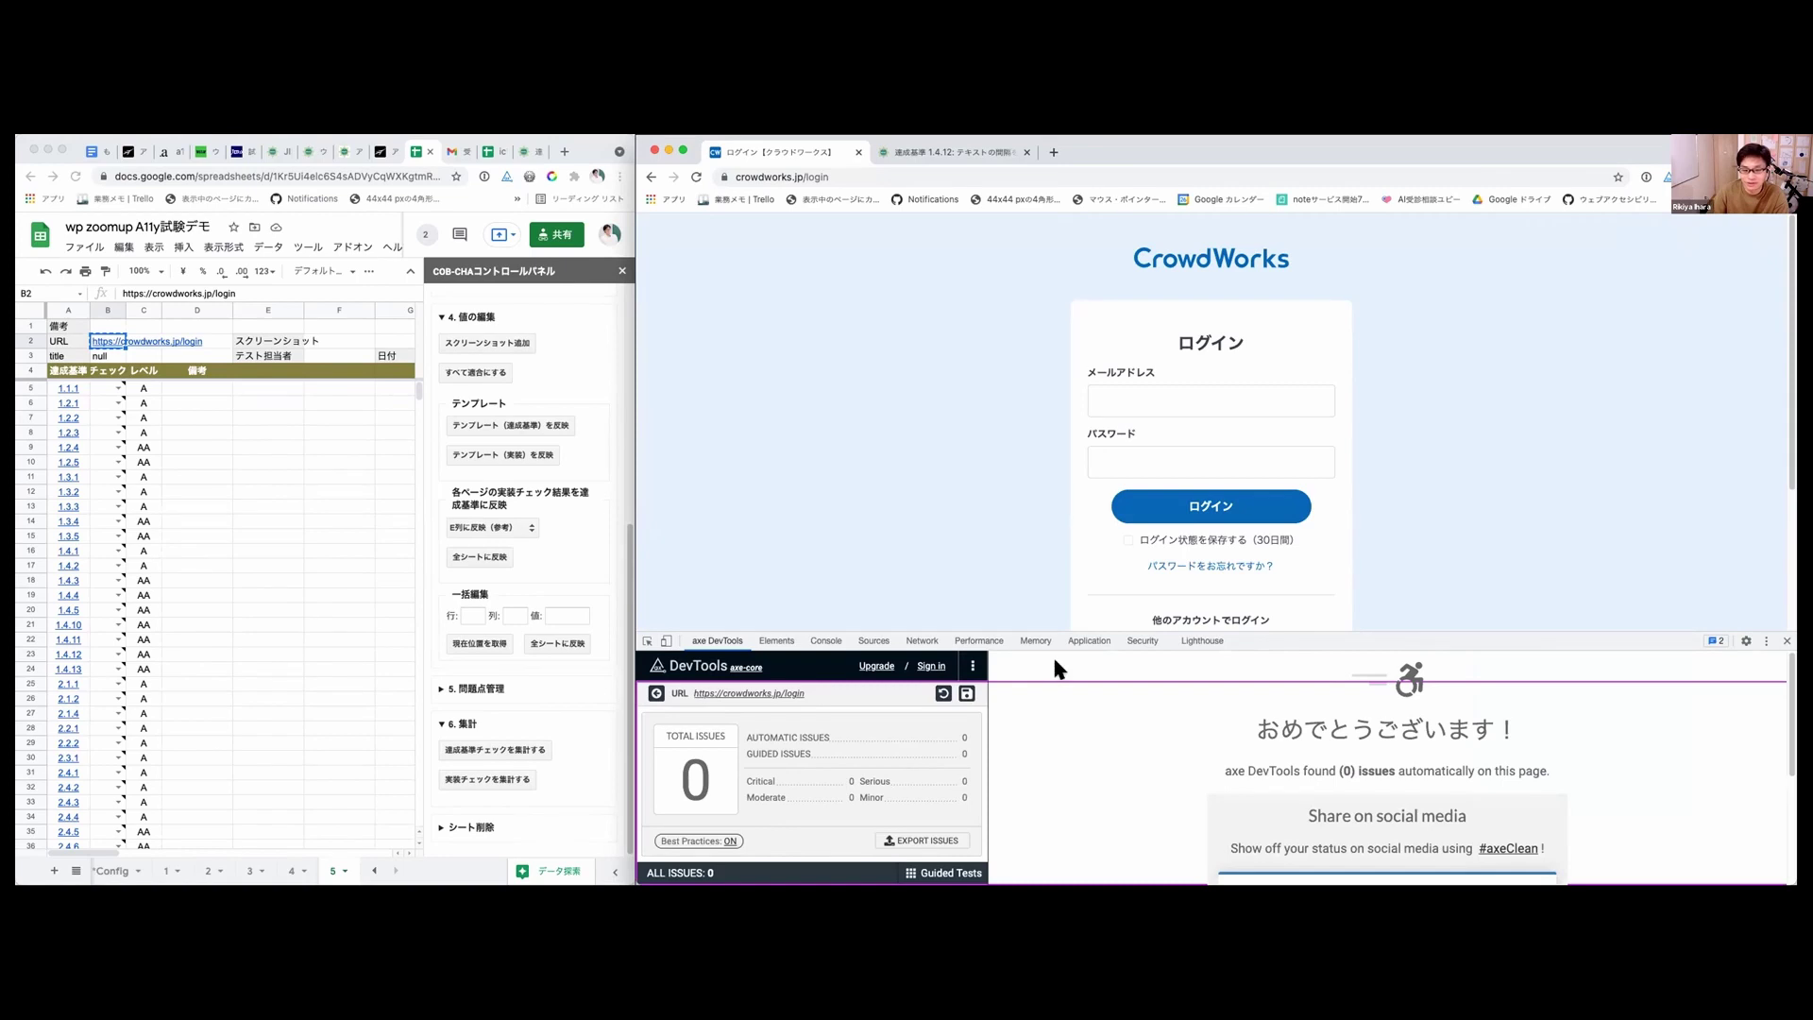
left_click_drag(1281, 630, 1366, 670)
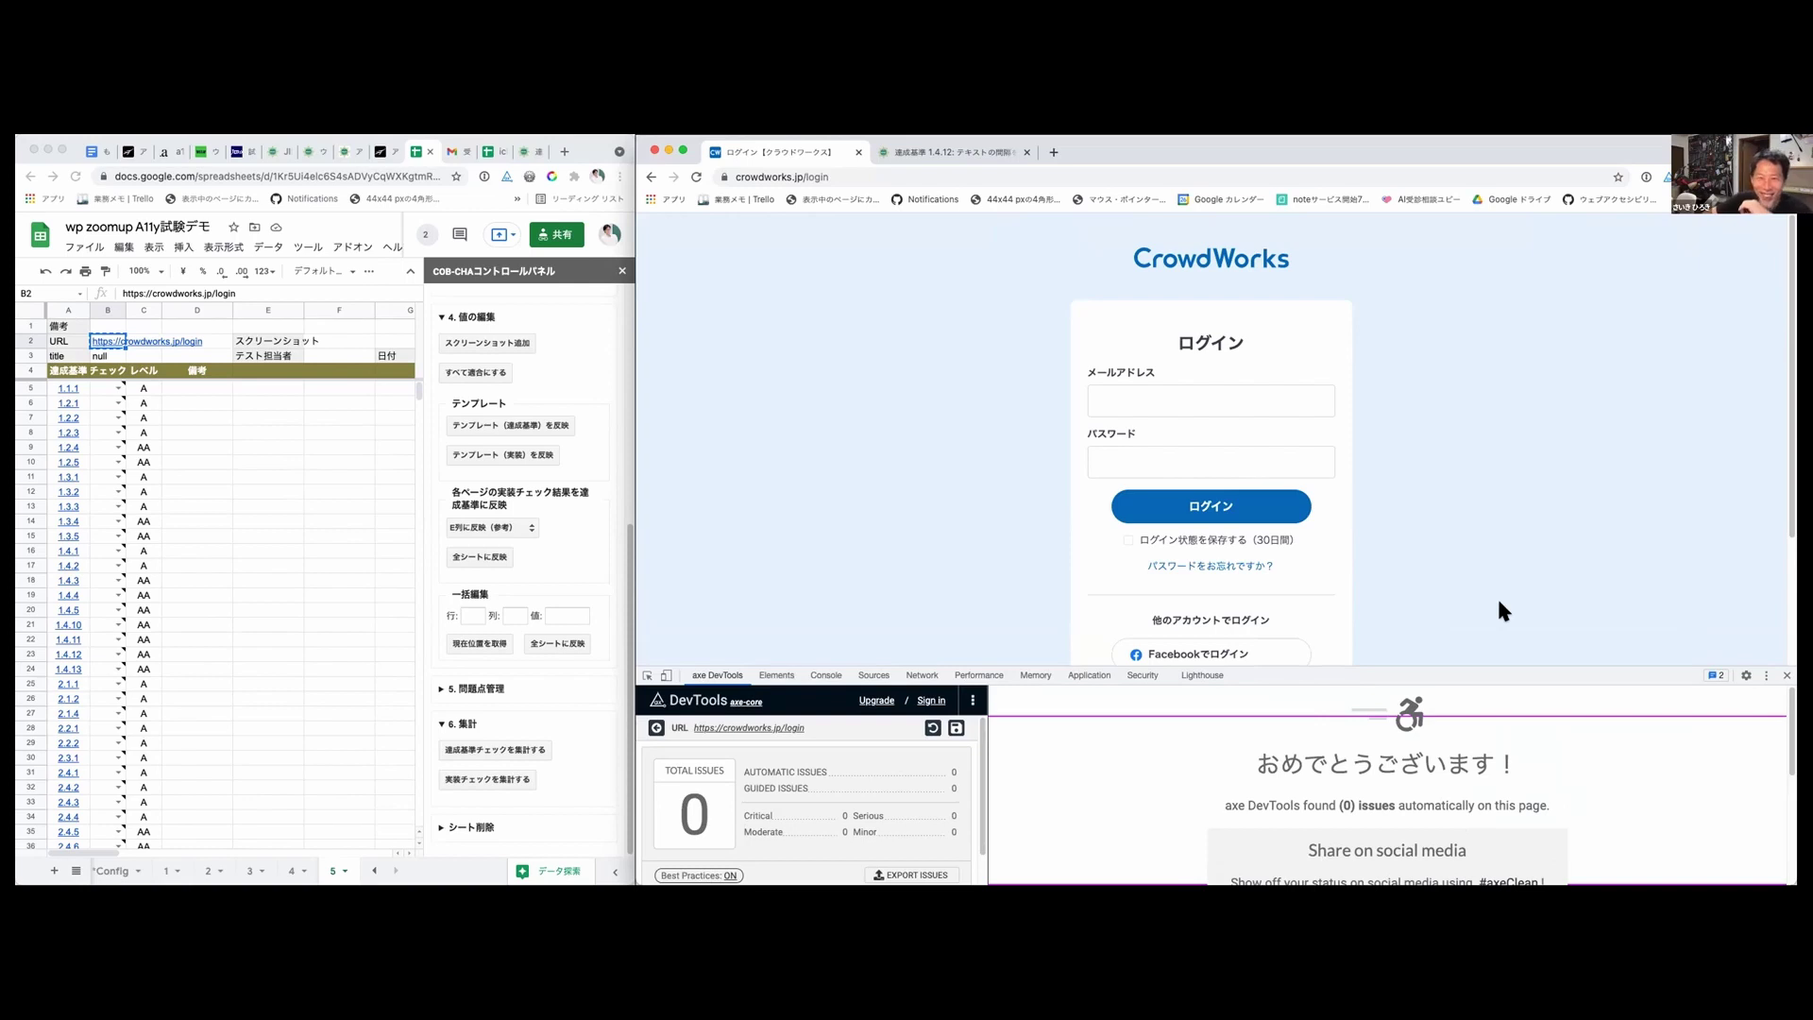
Step: Display the image alt attributes on the login page with the Web Developer extension
scroll(1500, 604, "down", 1)
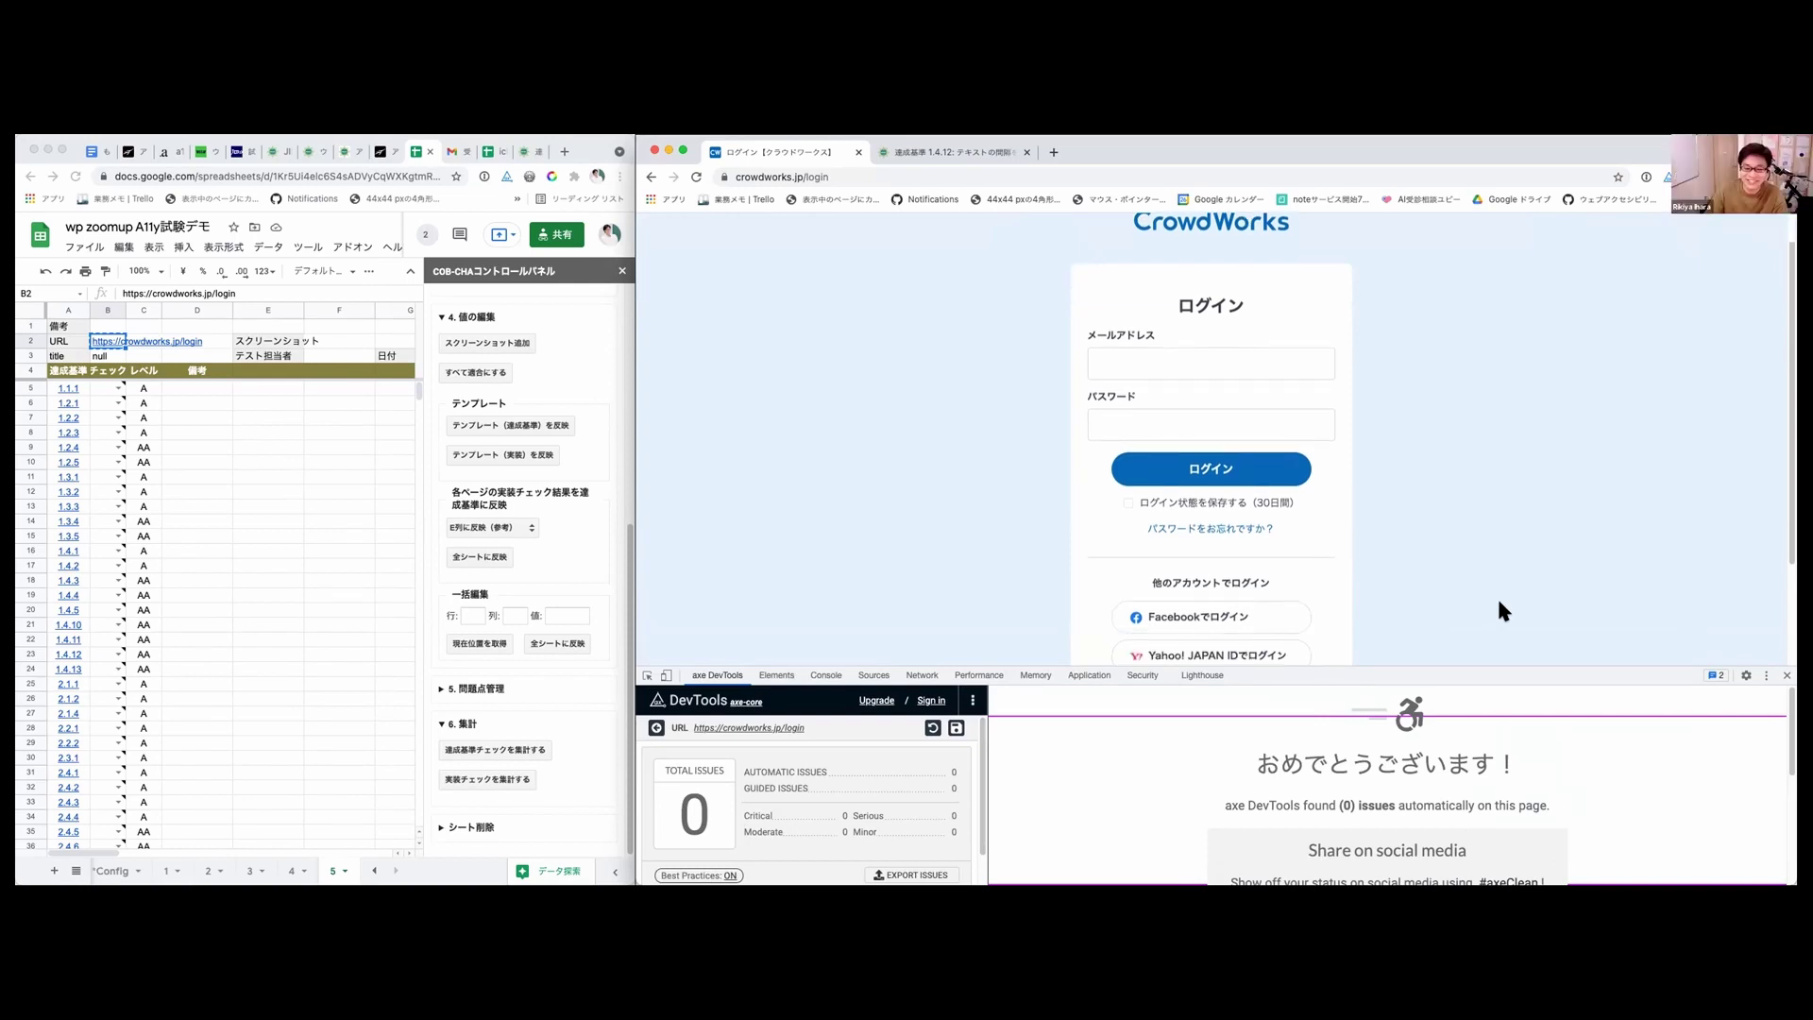
scroll(1499, 602, "up", 2)
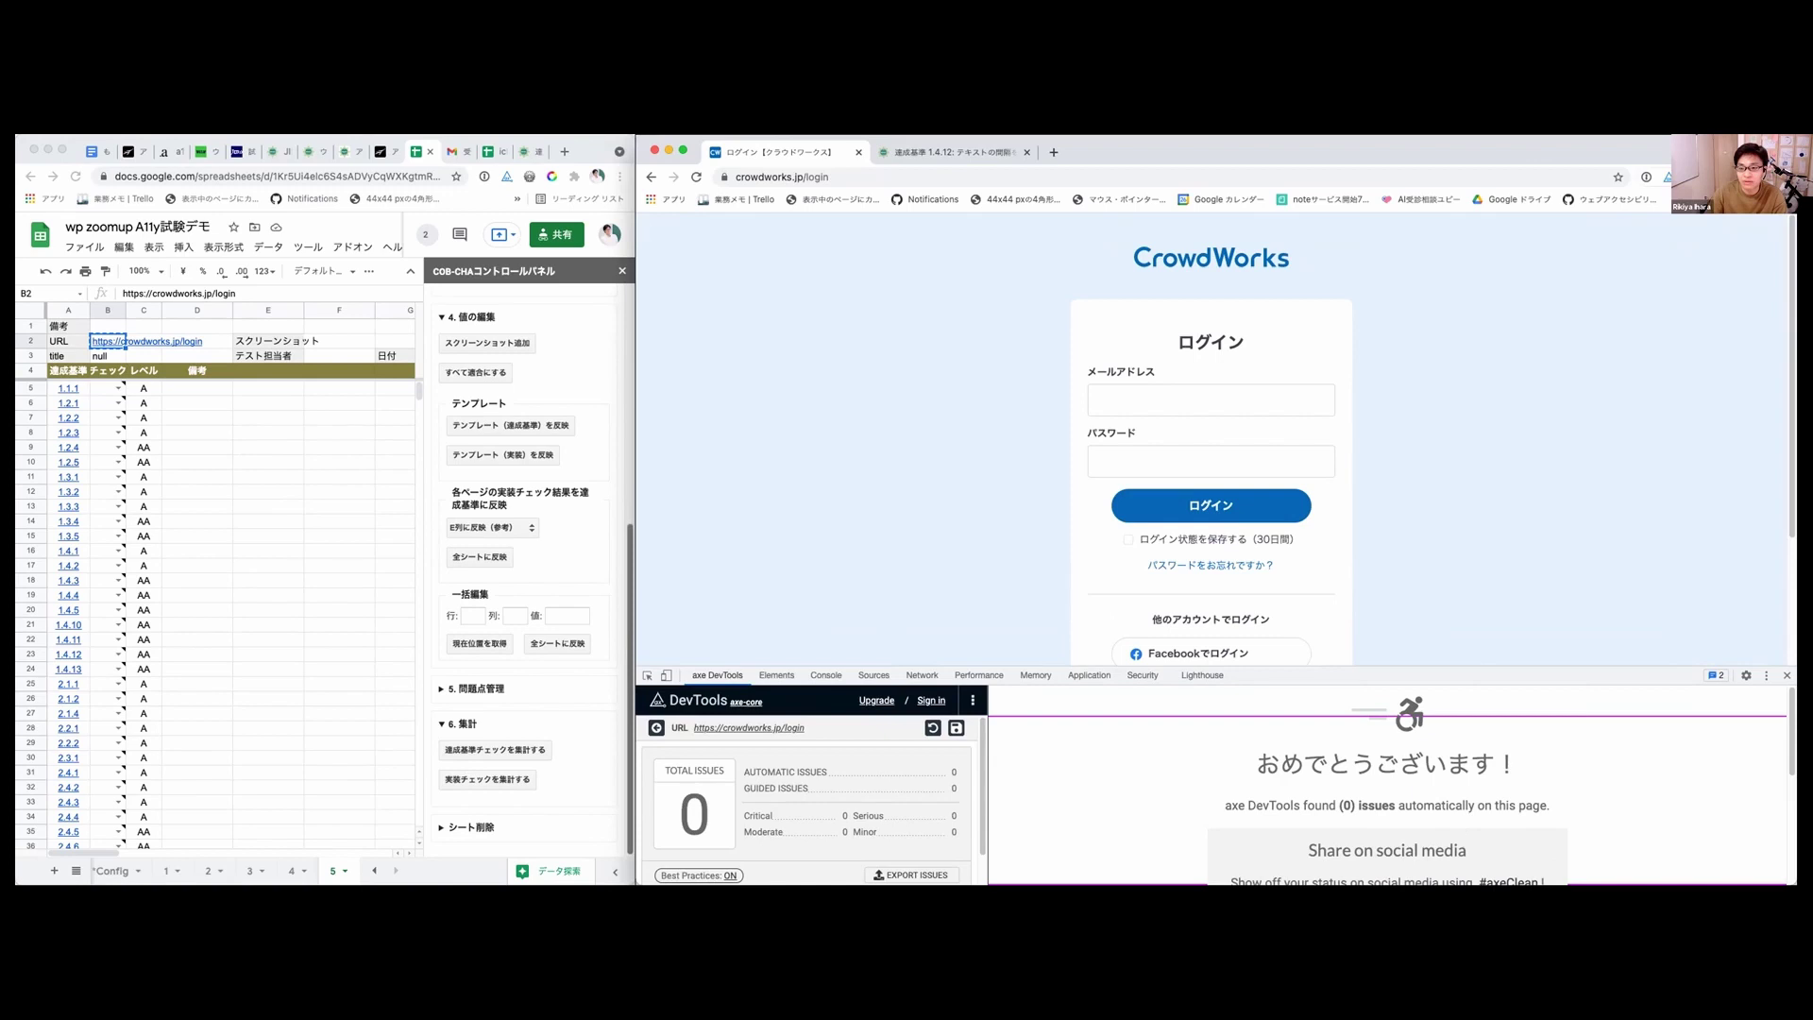
left_click(1663, 177)
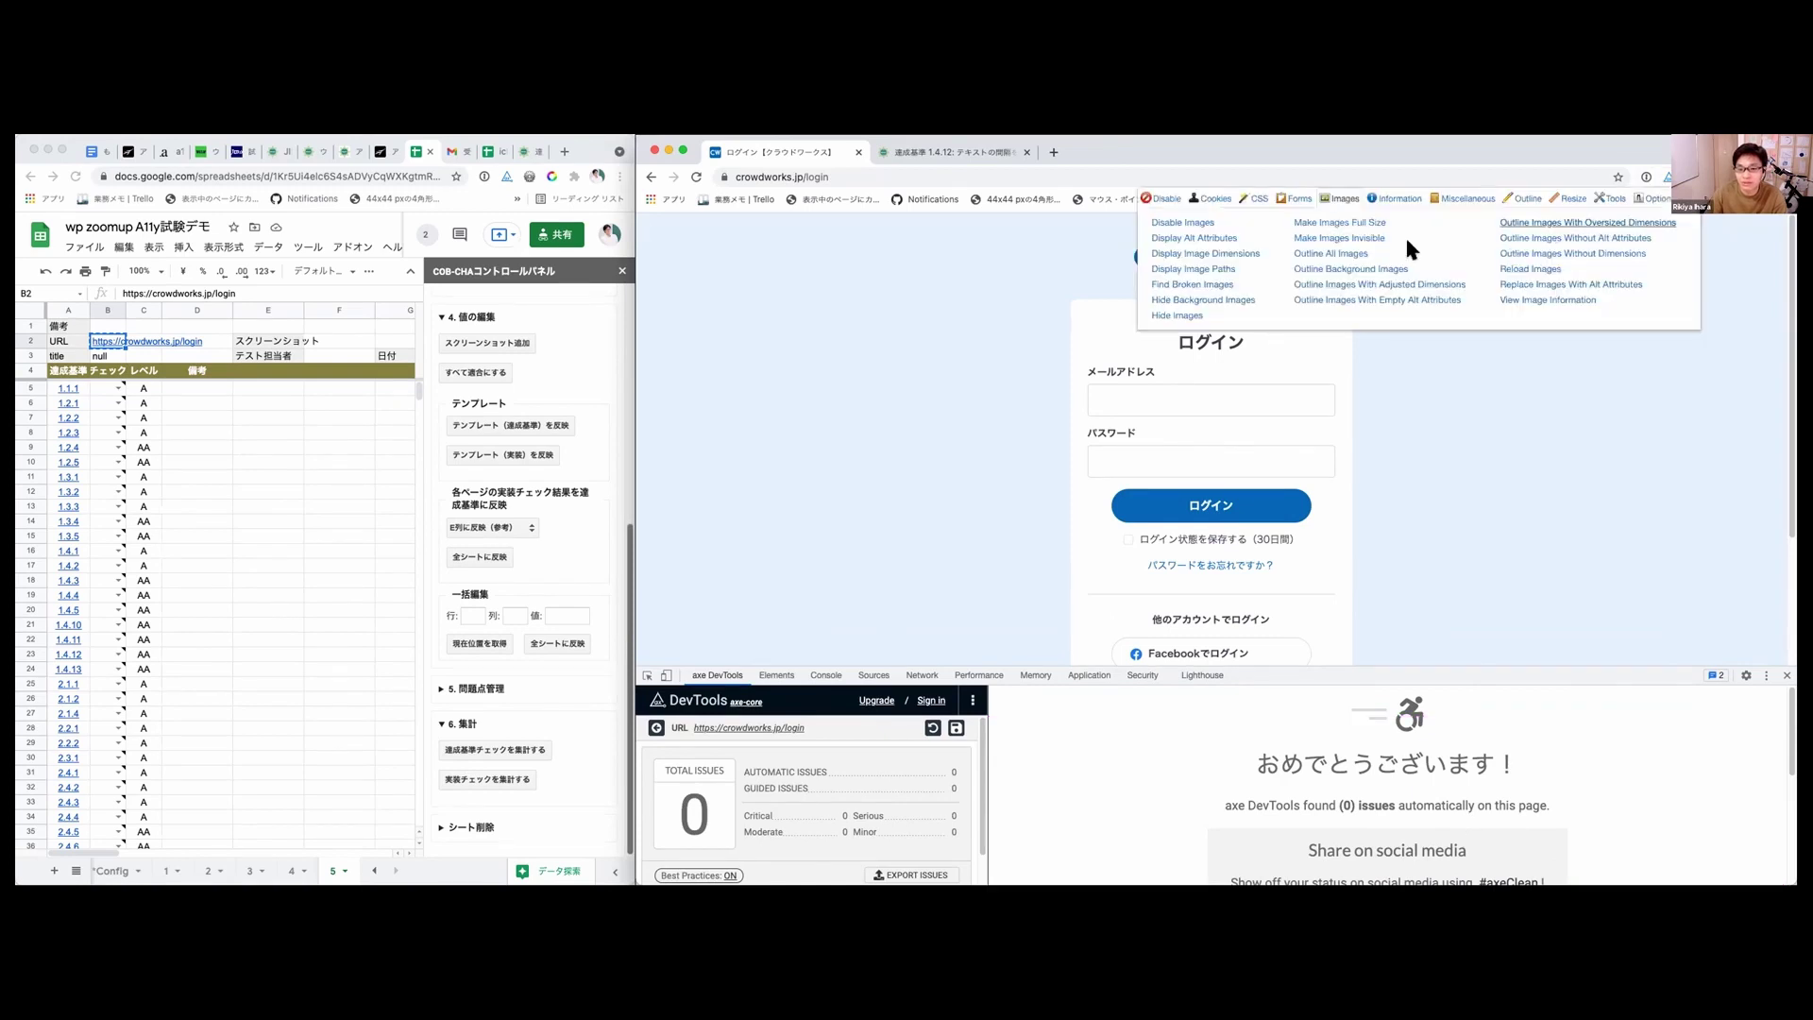
left_click(1217, 237)
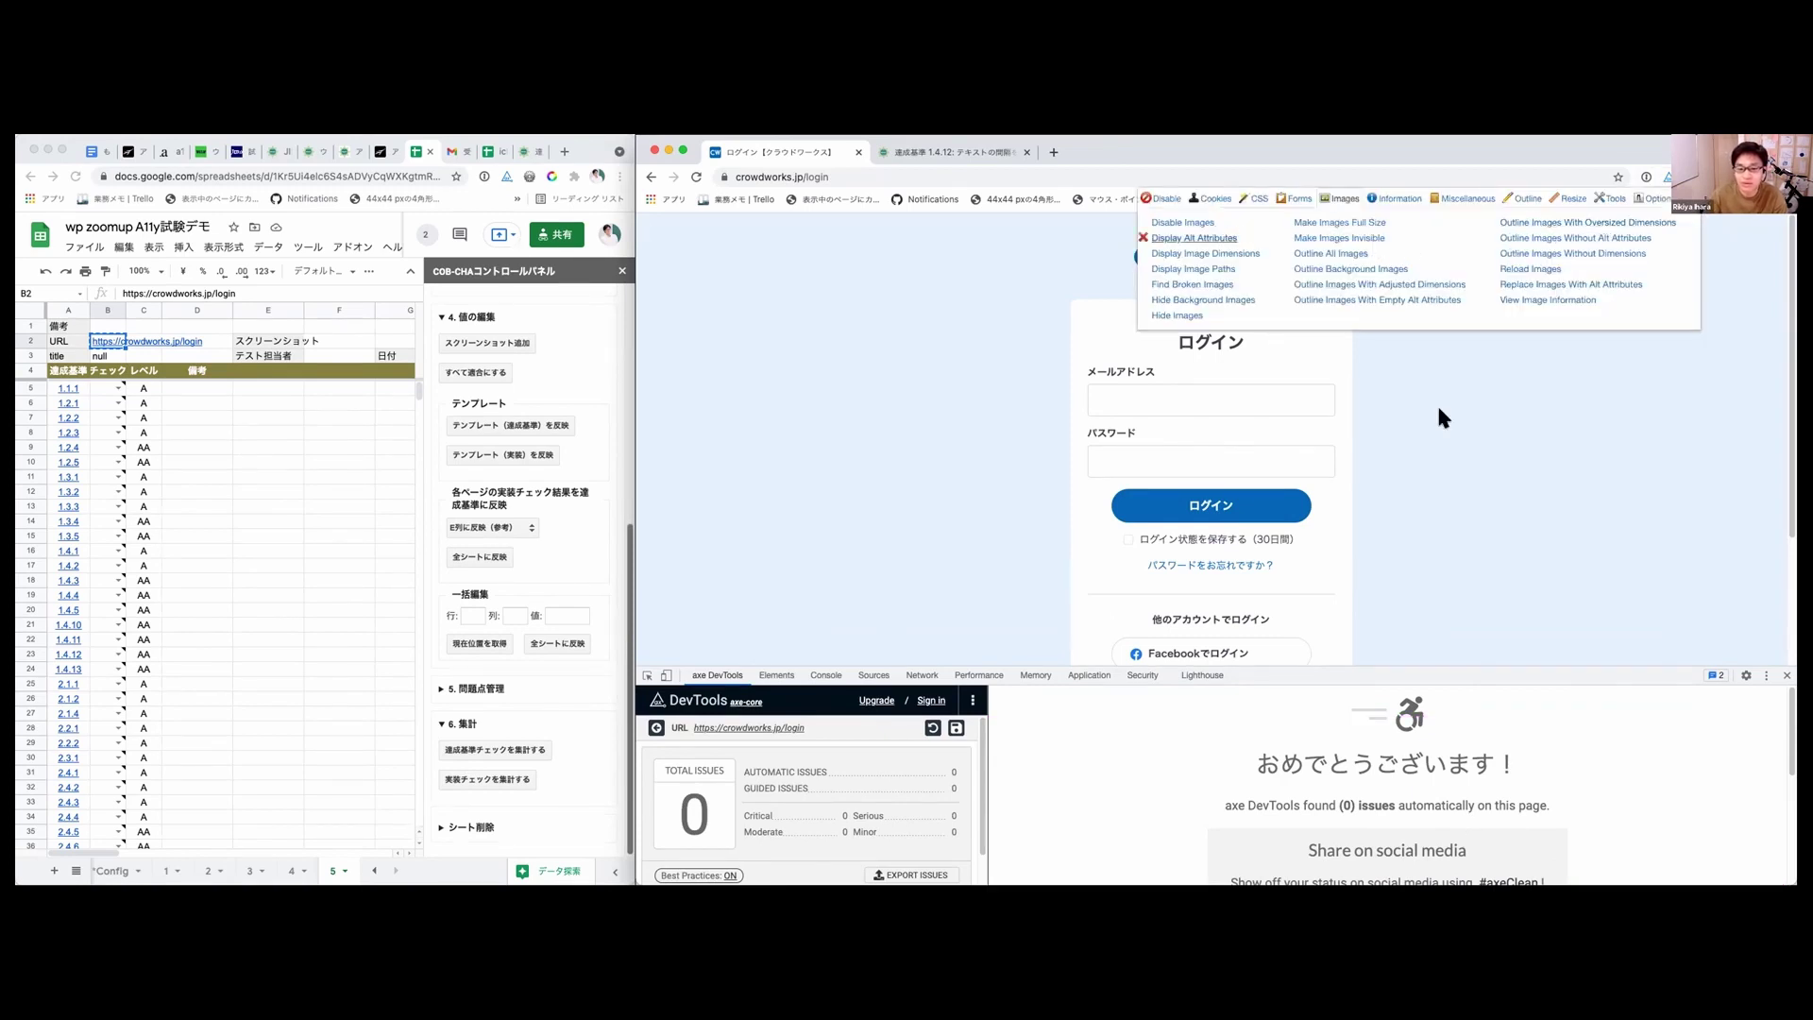
left_click(1275, 402)
Step: Inspect the CrowdWorks logo and expand its h1 heading and SVG markup to examine the title element
left_click(646, 675)
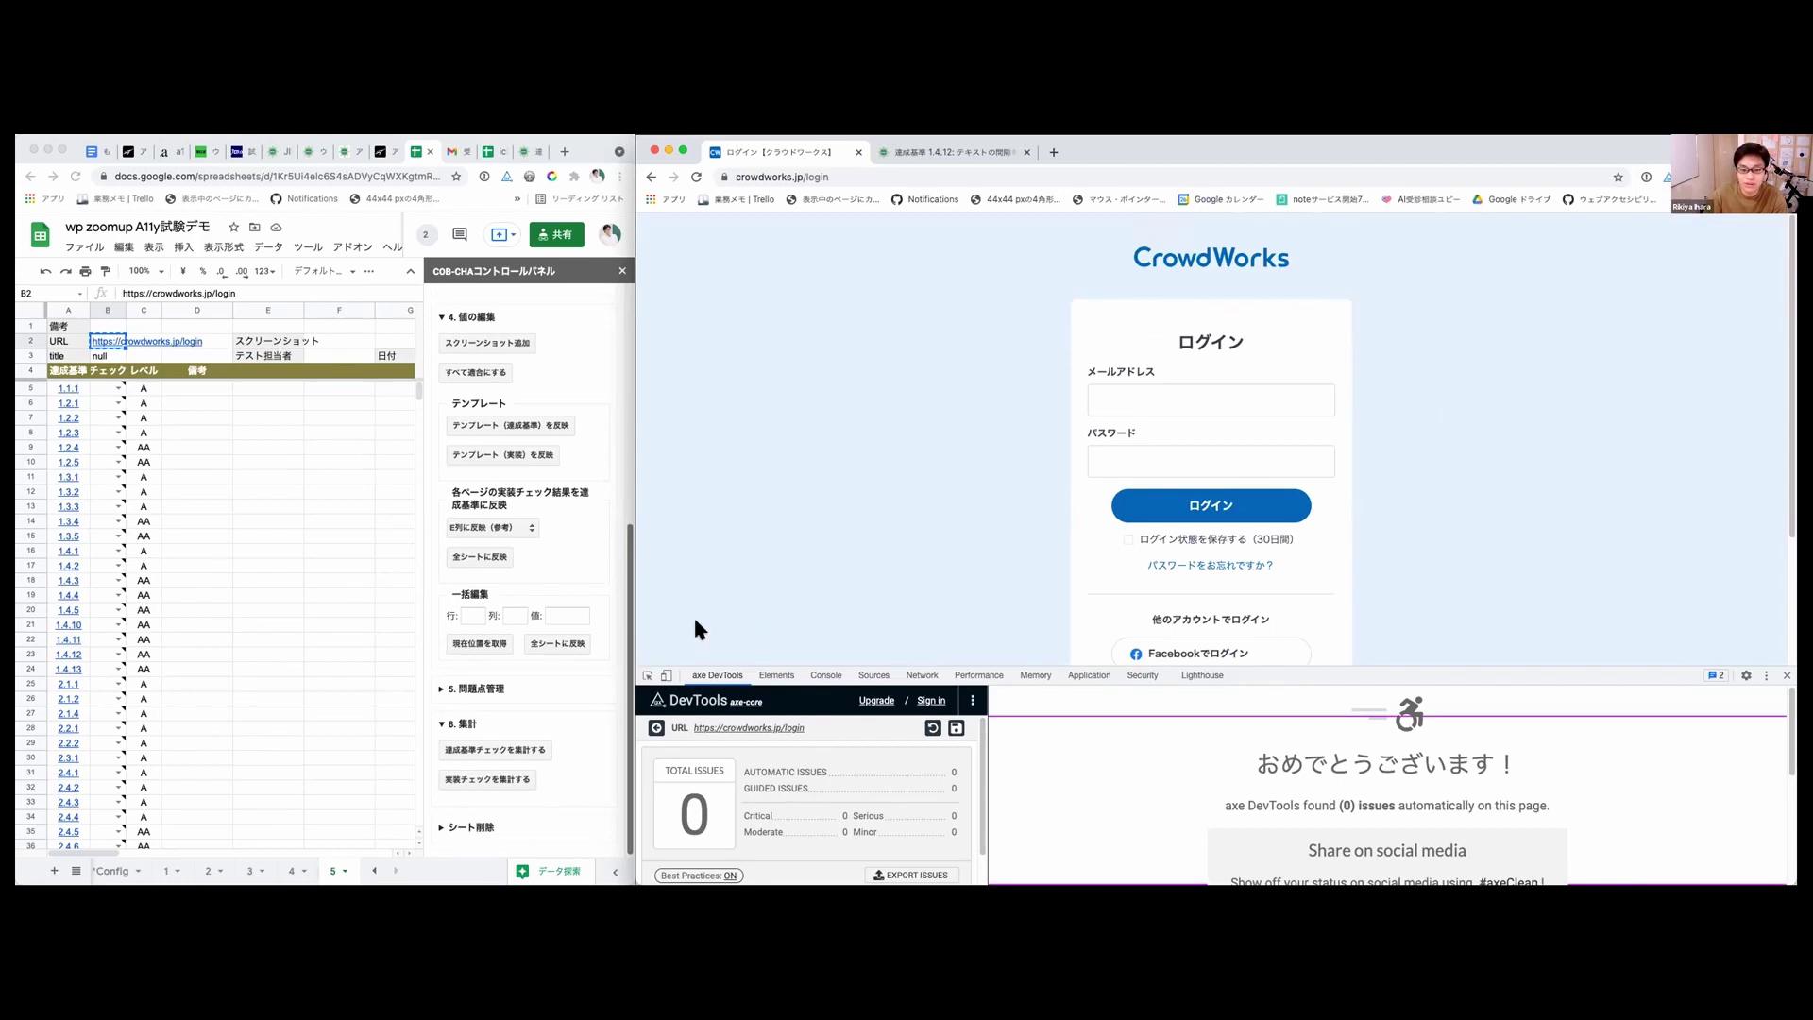
left_click(1194, 253)
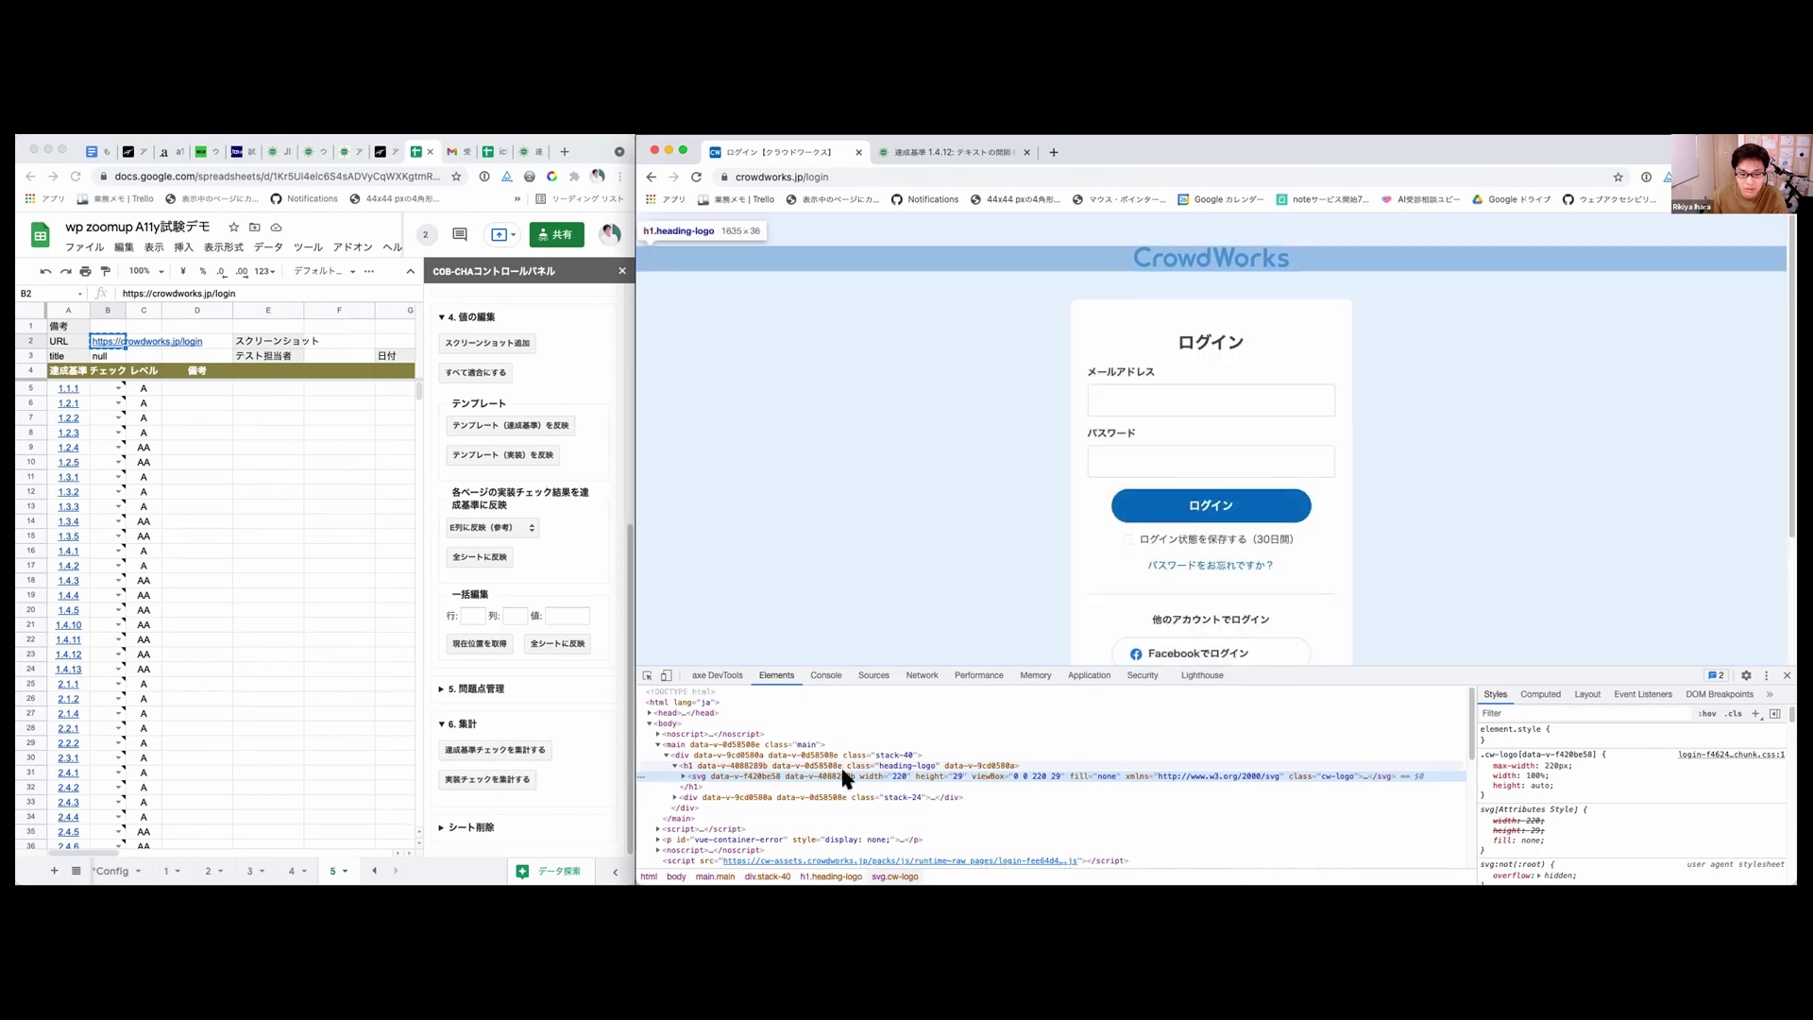
left_click(677, 767)
left_click(682, 776)
left_click(756, 786)
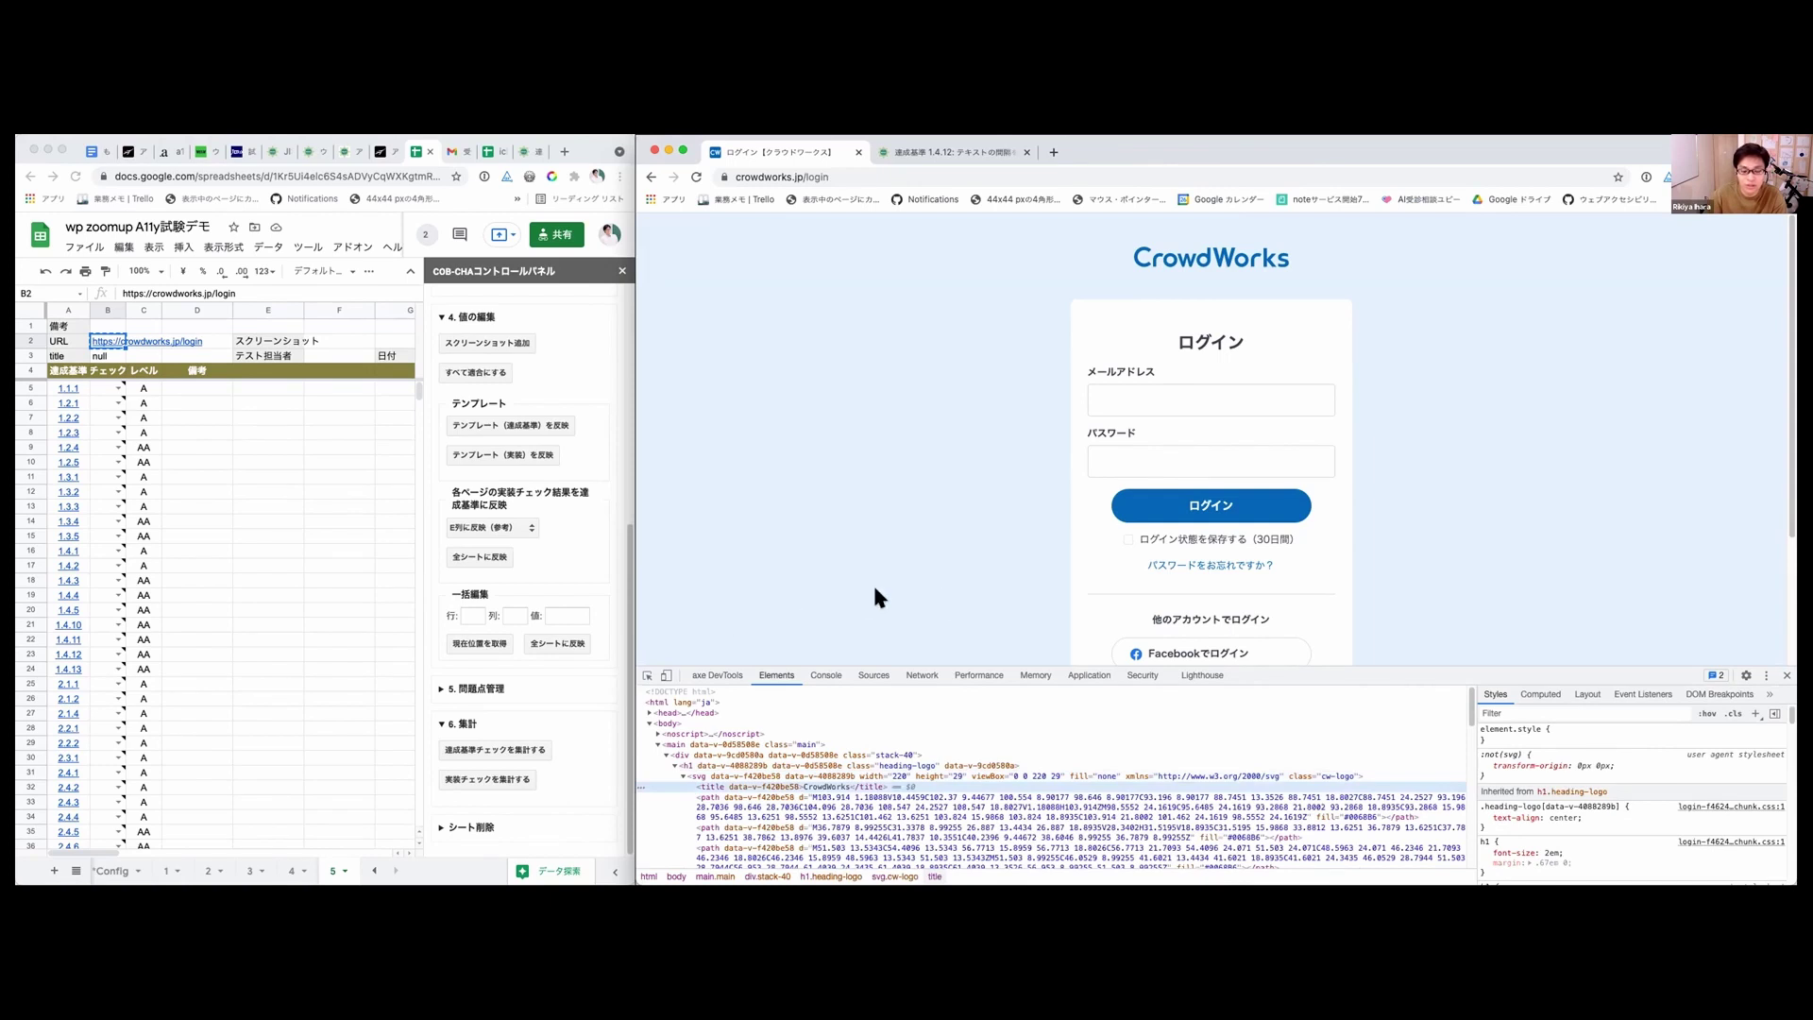
scroll(802, 605, "down", 1)
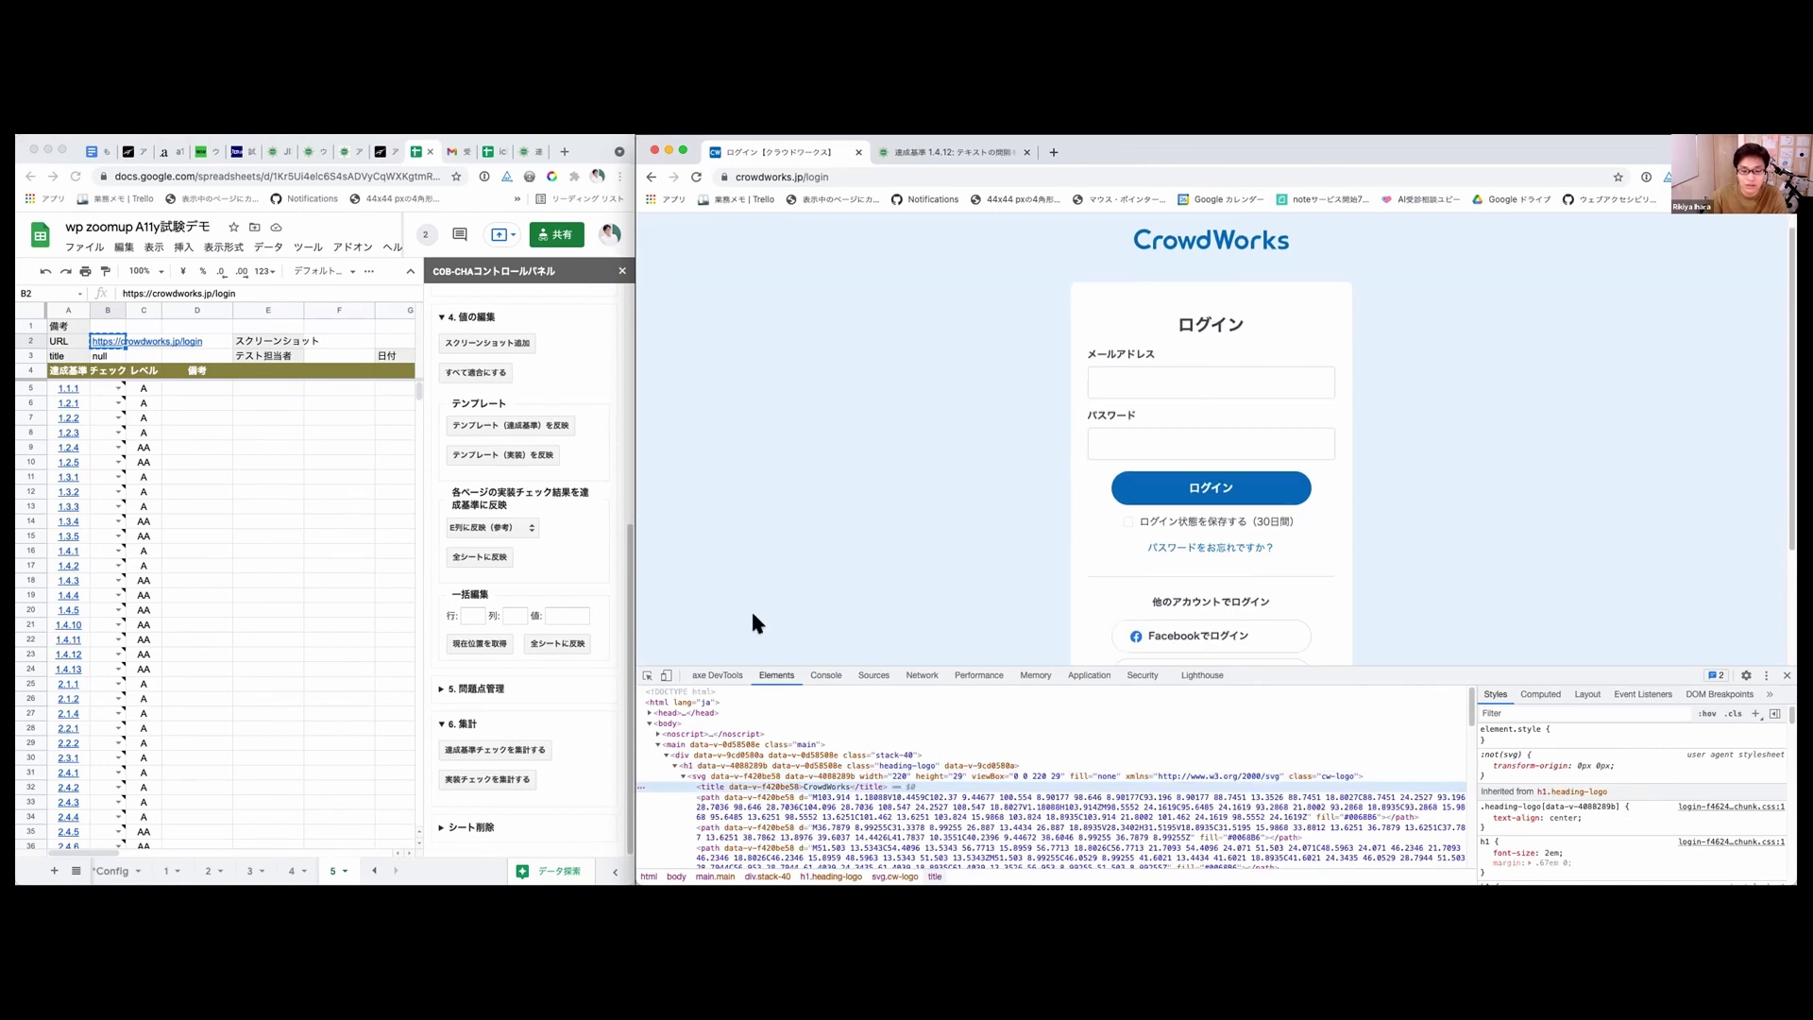
Step: Inspect the markup of the ログイン heading and look over the rest of the login page
left_click(646, 675)
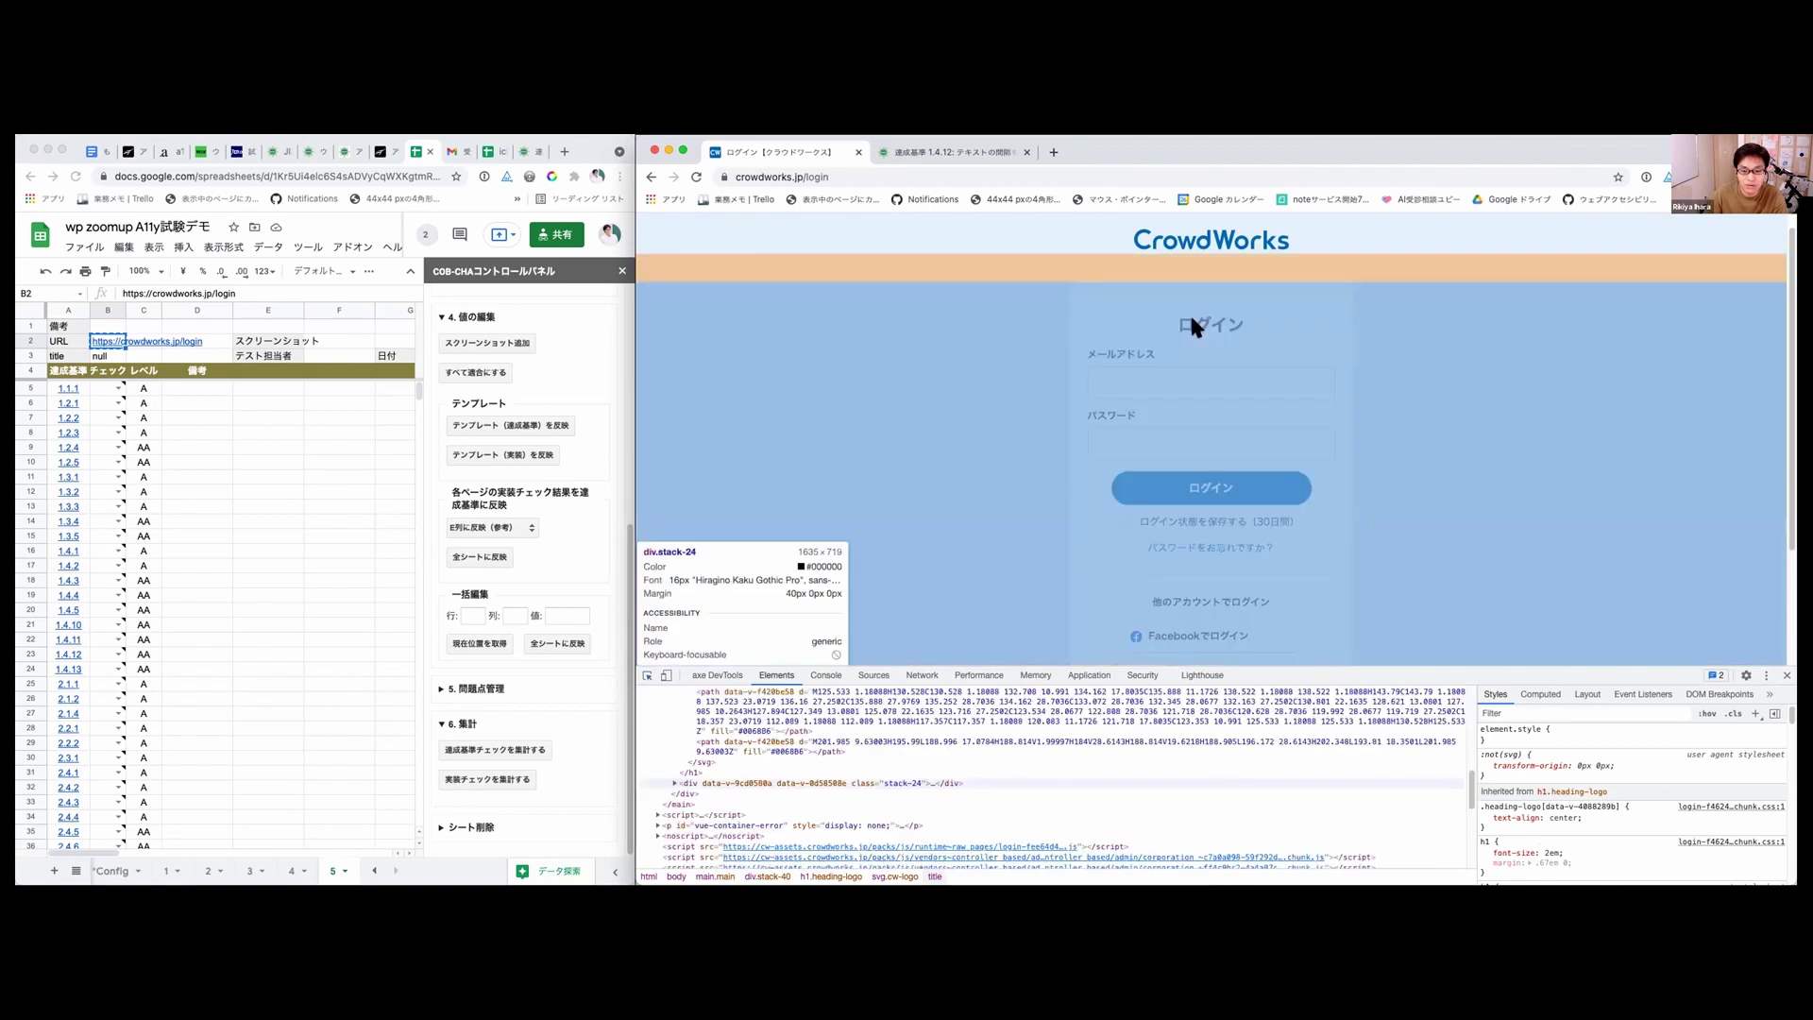
left_click(1078, 405)
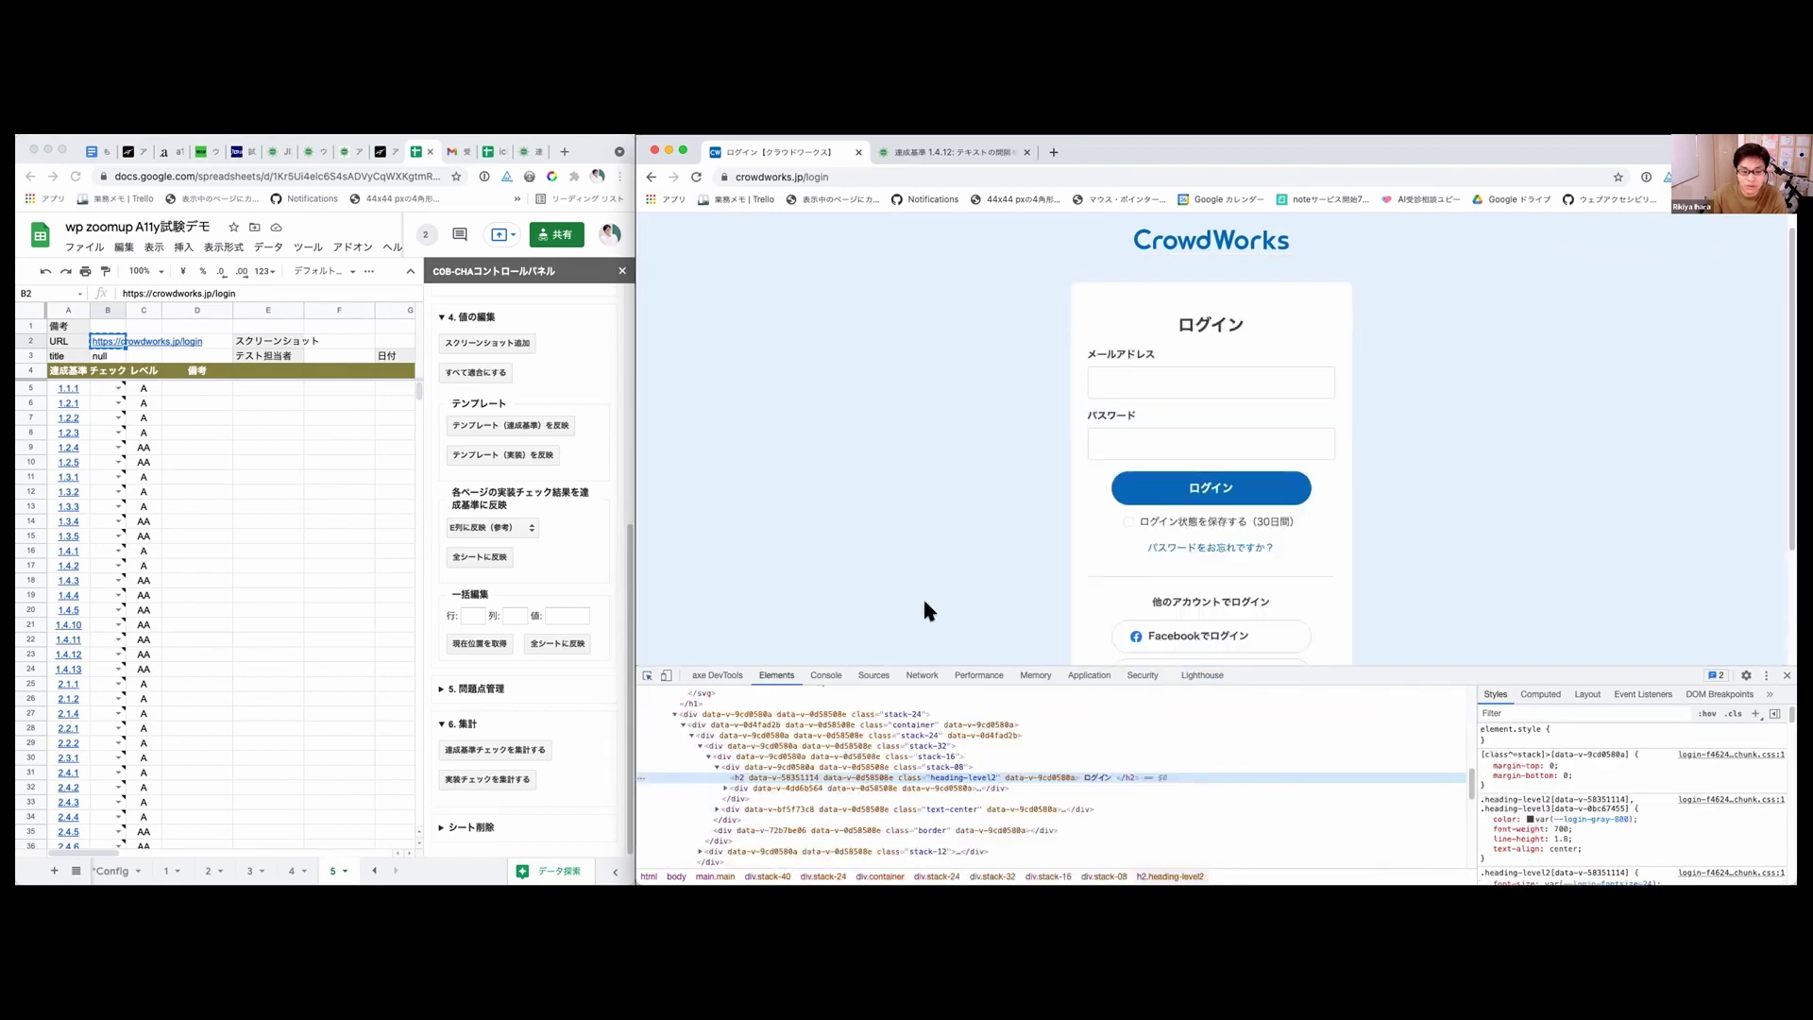
scroll(831, 708, "up", 1)
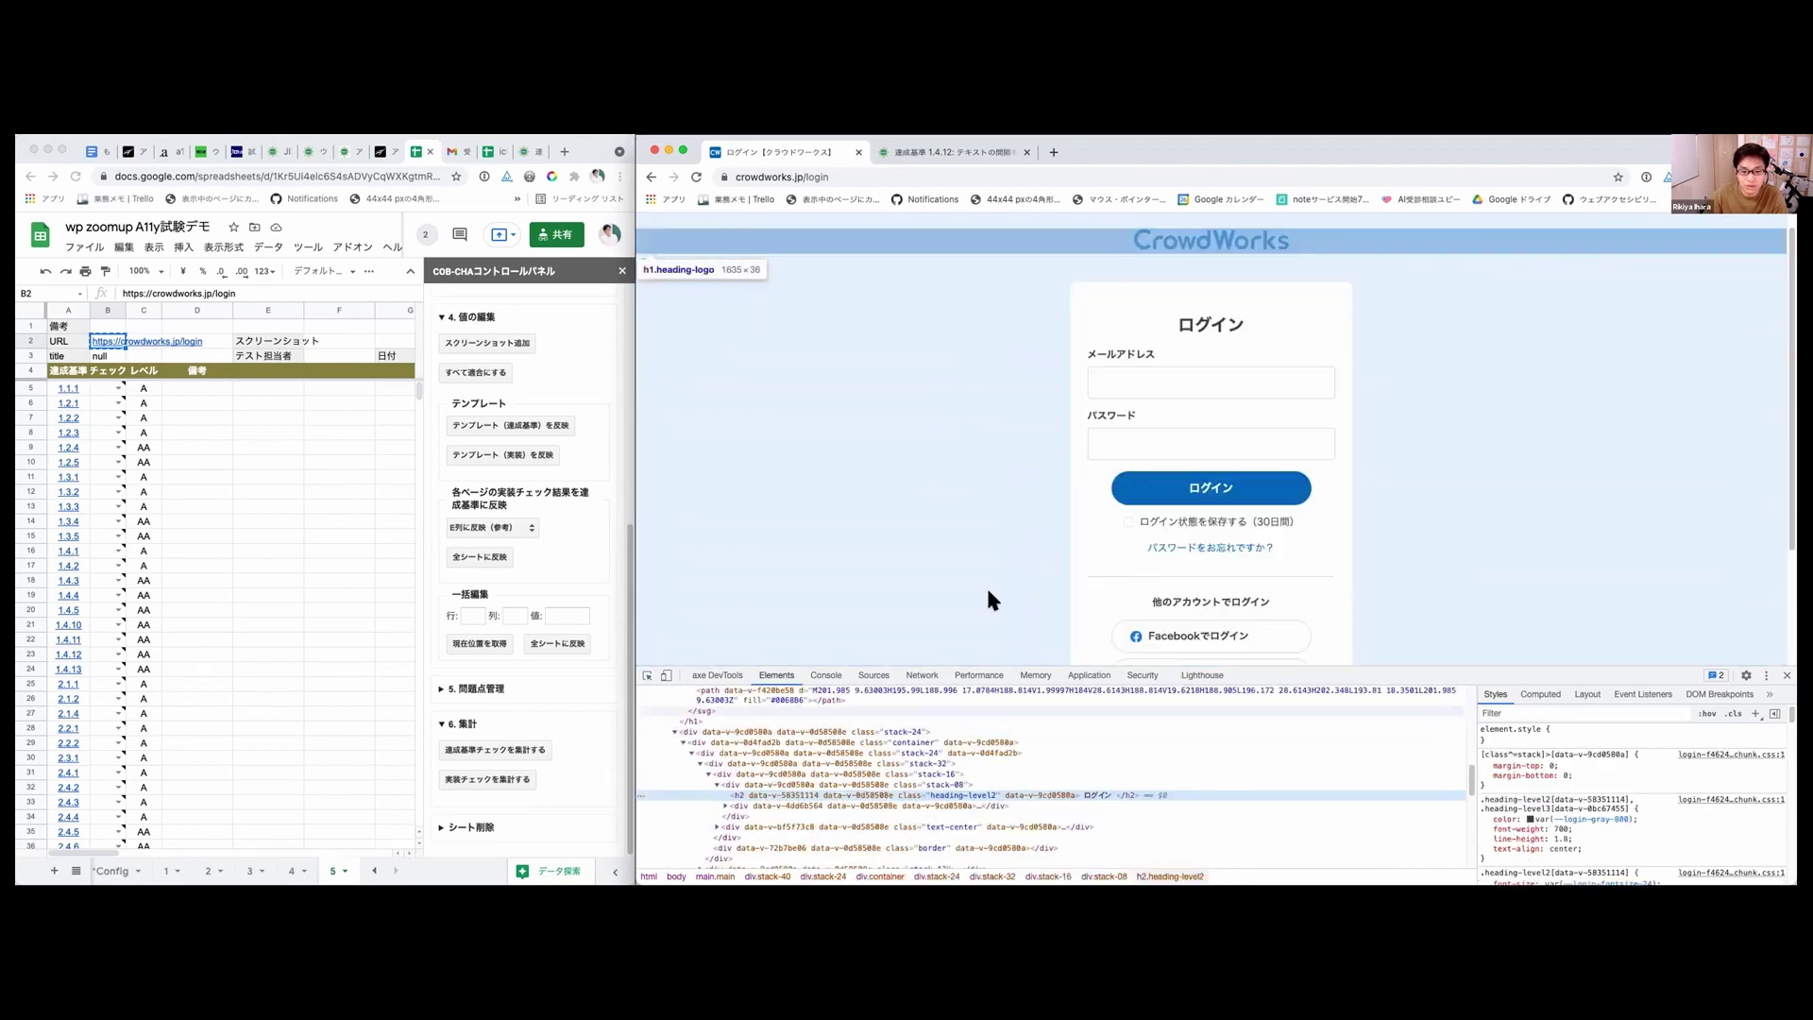
scroll(982, 595, "down", 1)
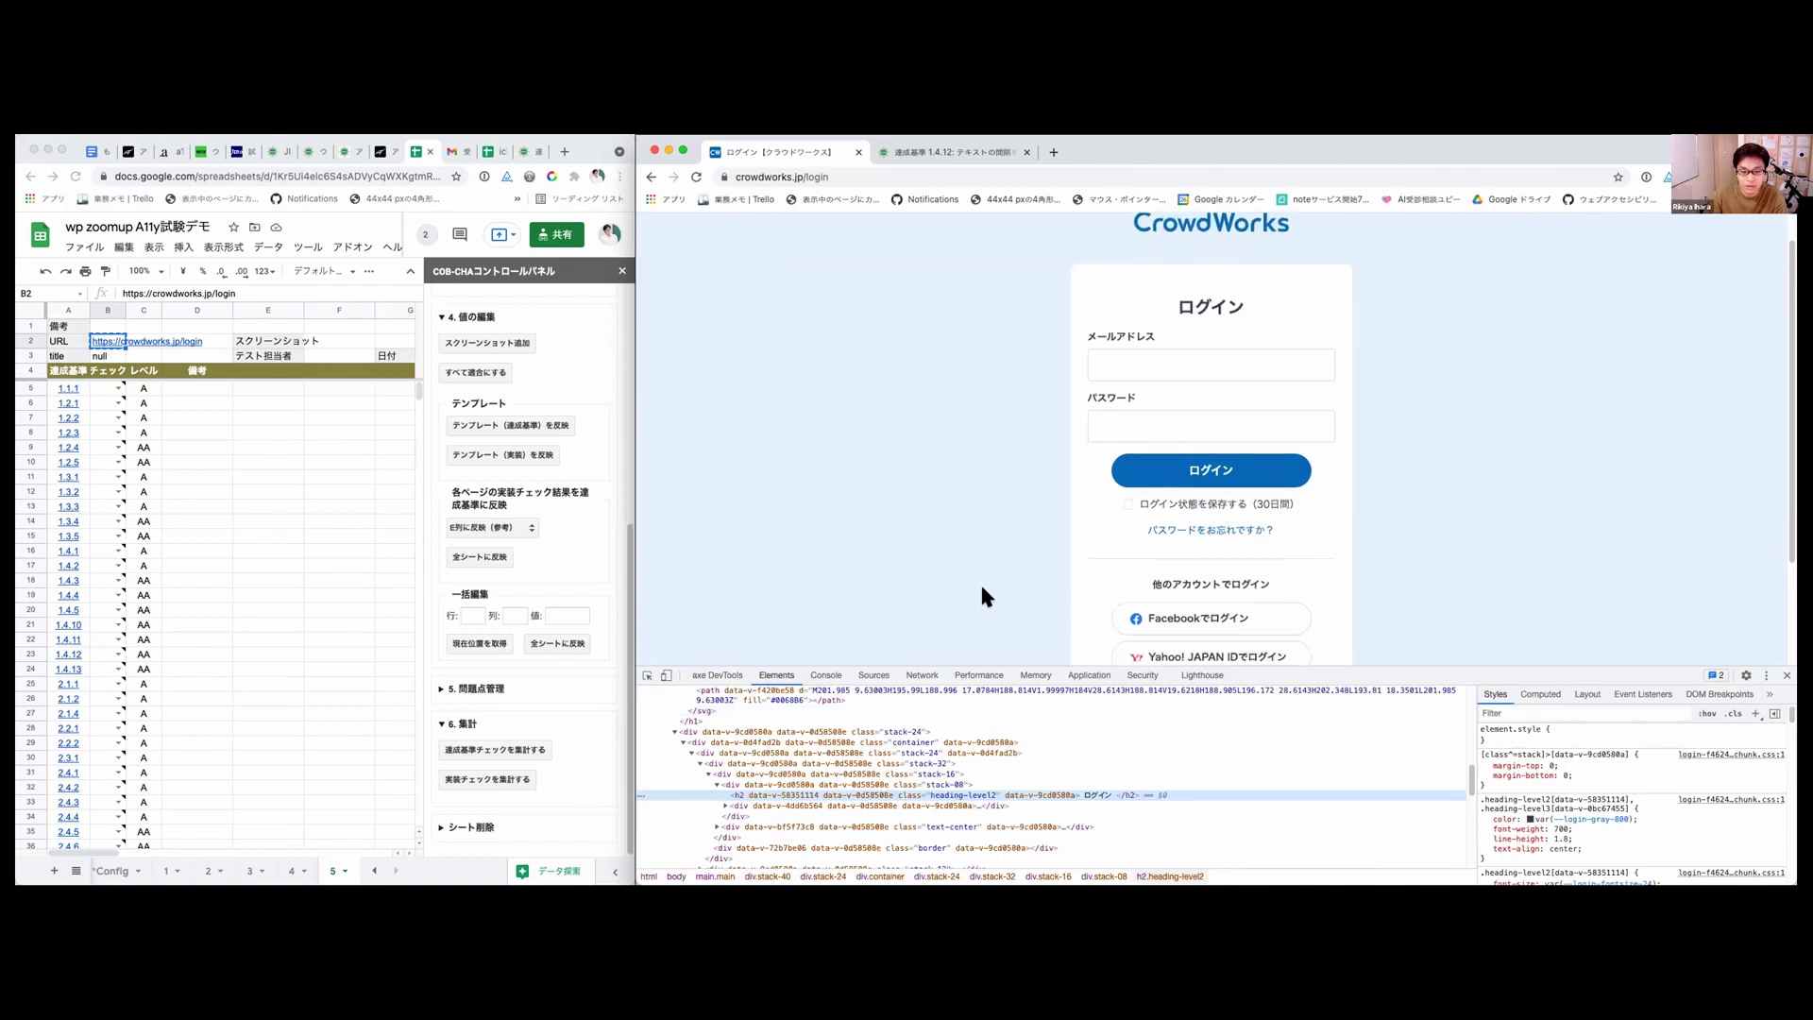
scroll(982, 588, "down", 5)
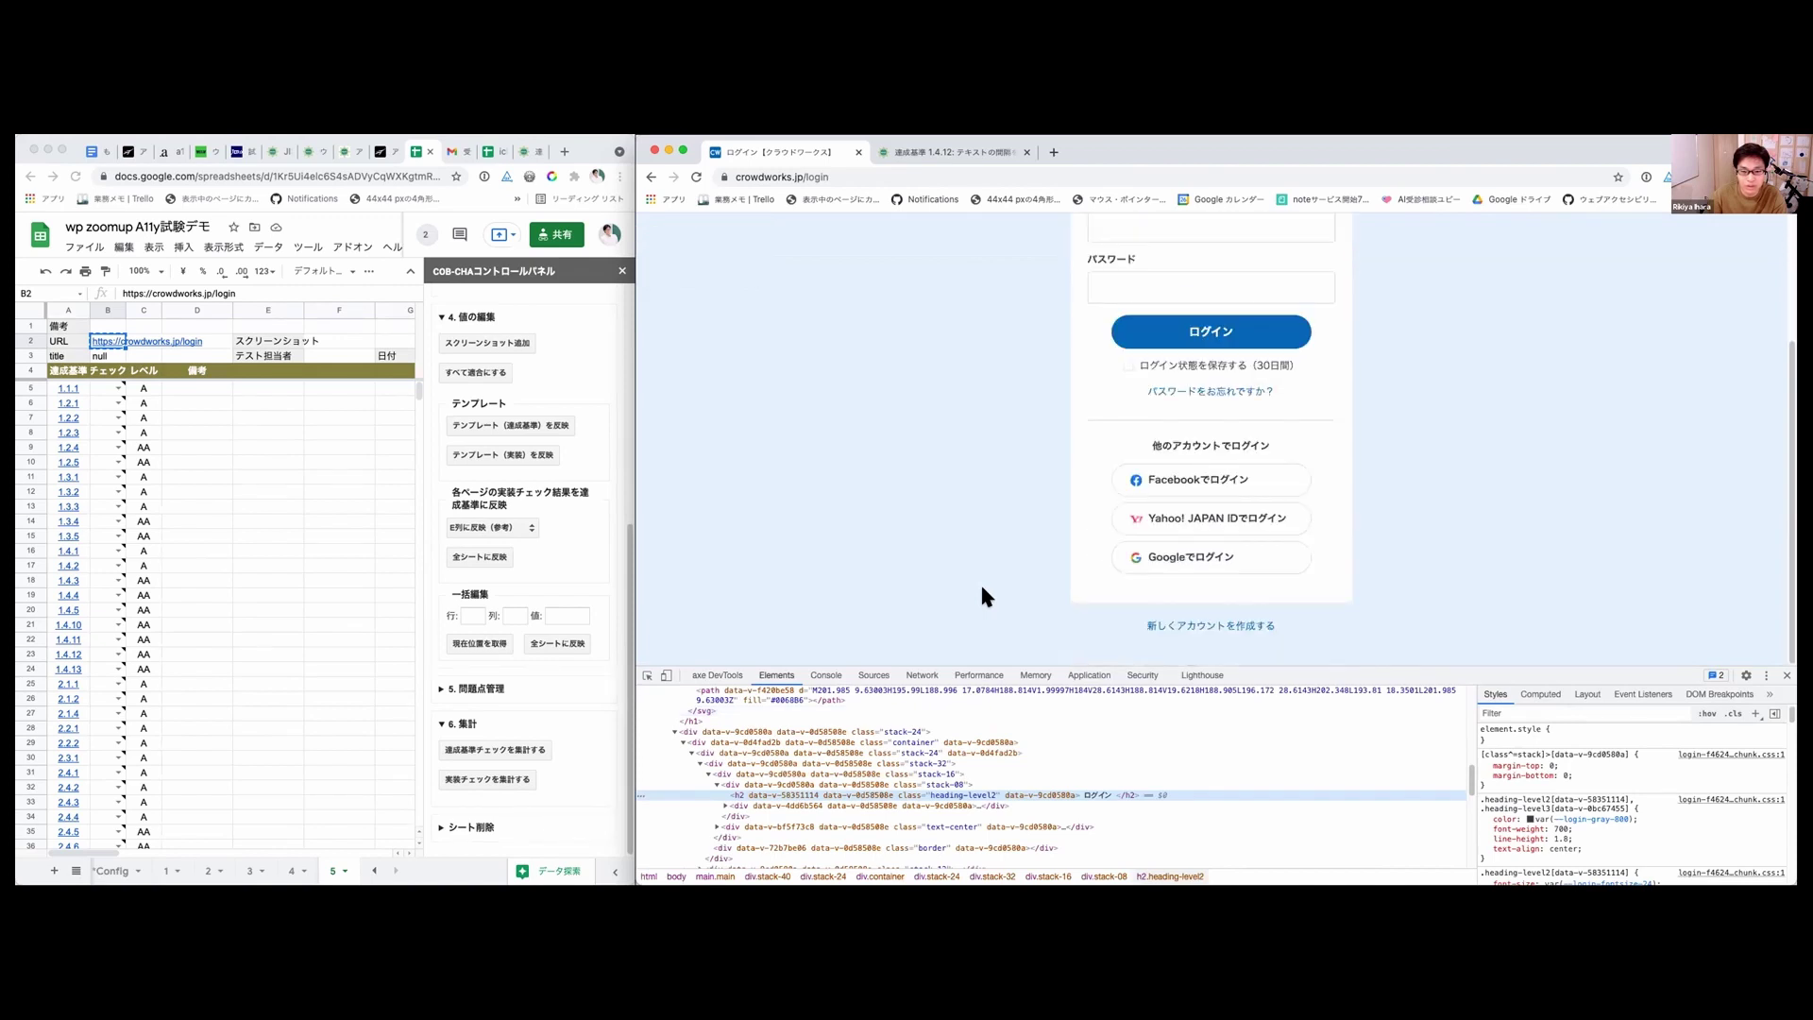
scroll(982, 587, "up", 6)
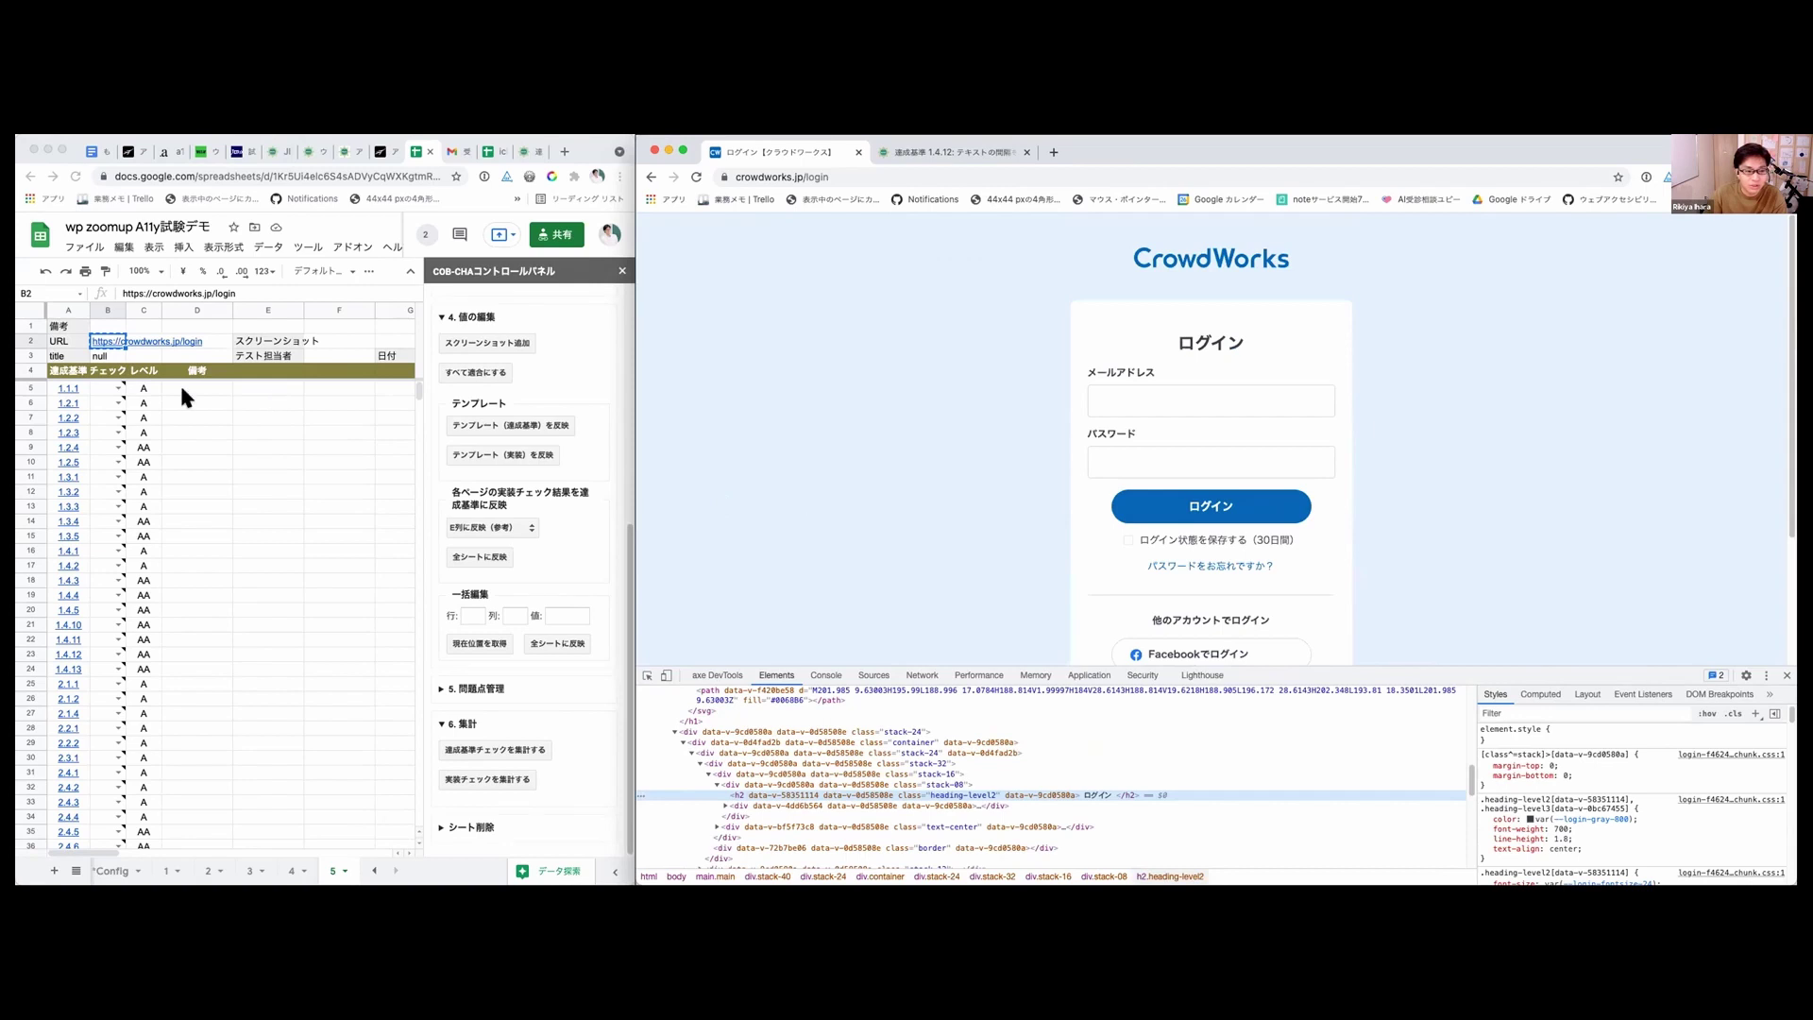
Step: Record the check result "o" for criterion 1.1.1 and "-" for criteria 1.2.1, 1.2.2 and 1.2.3 on sheet 5
left_click(112, 386)
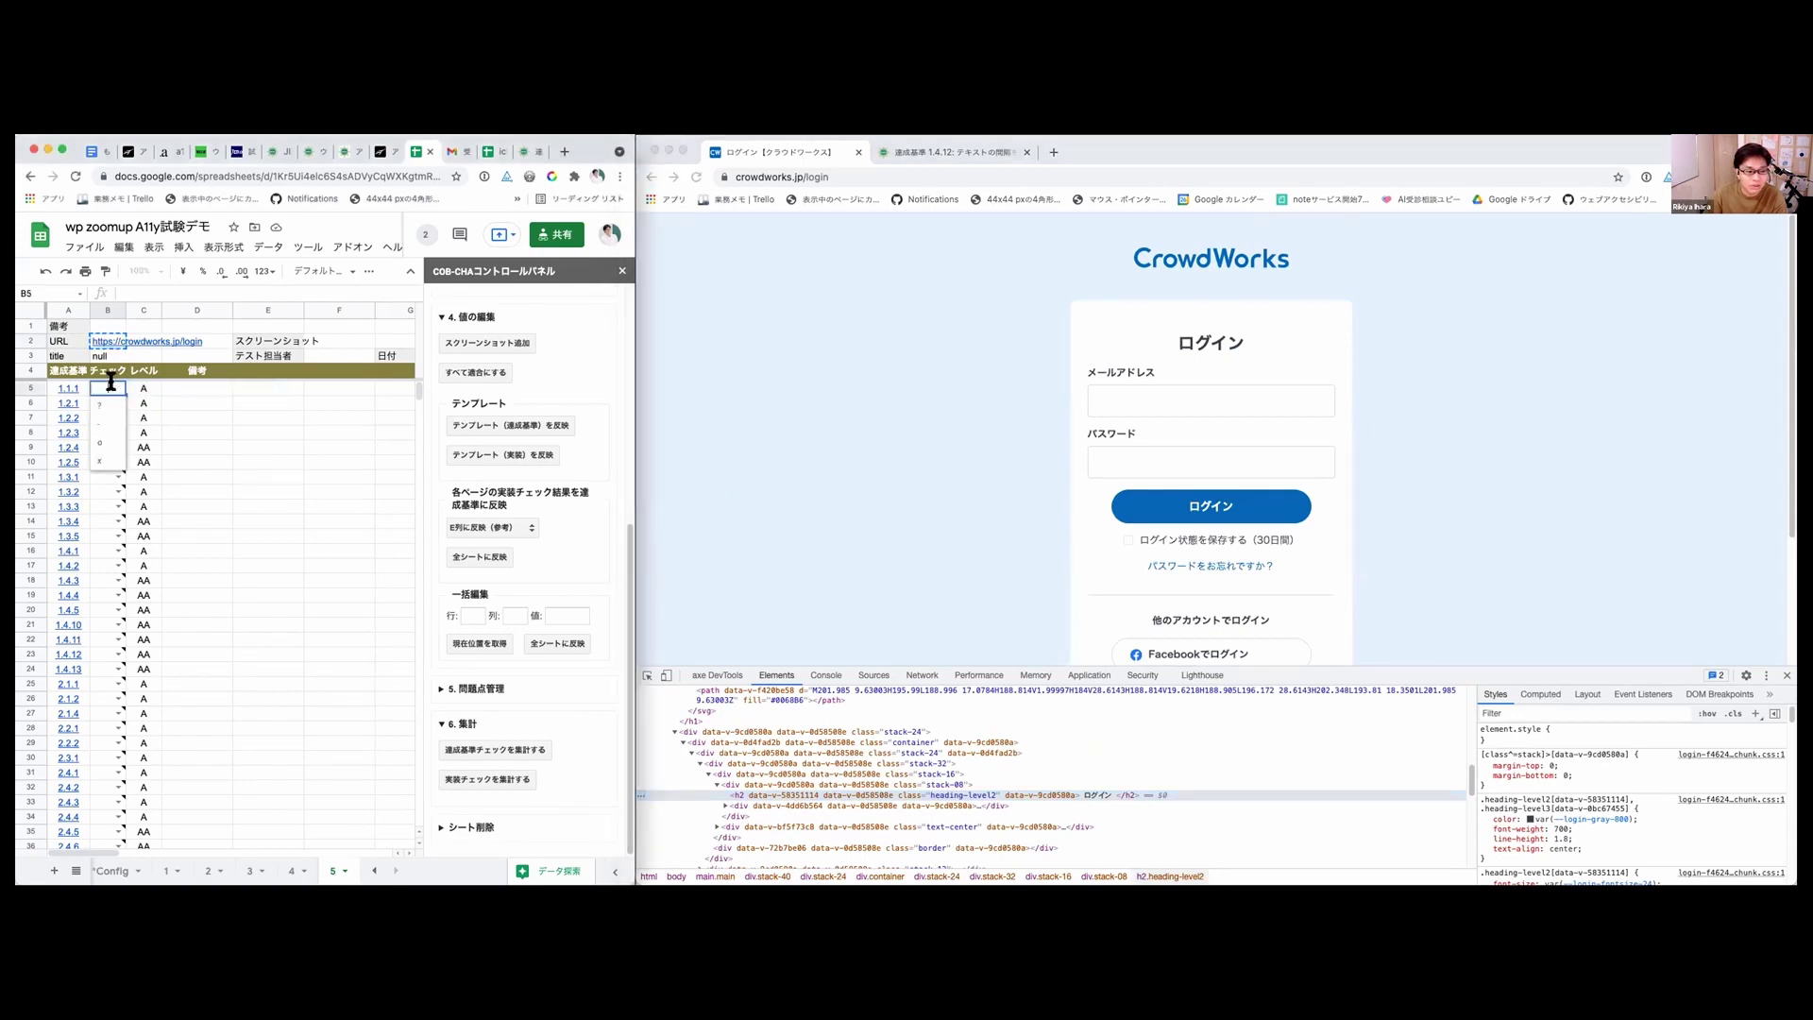
left_click(102, 434)
left_click(112, 404)
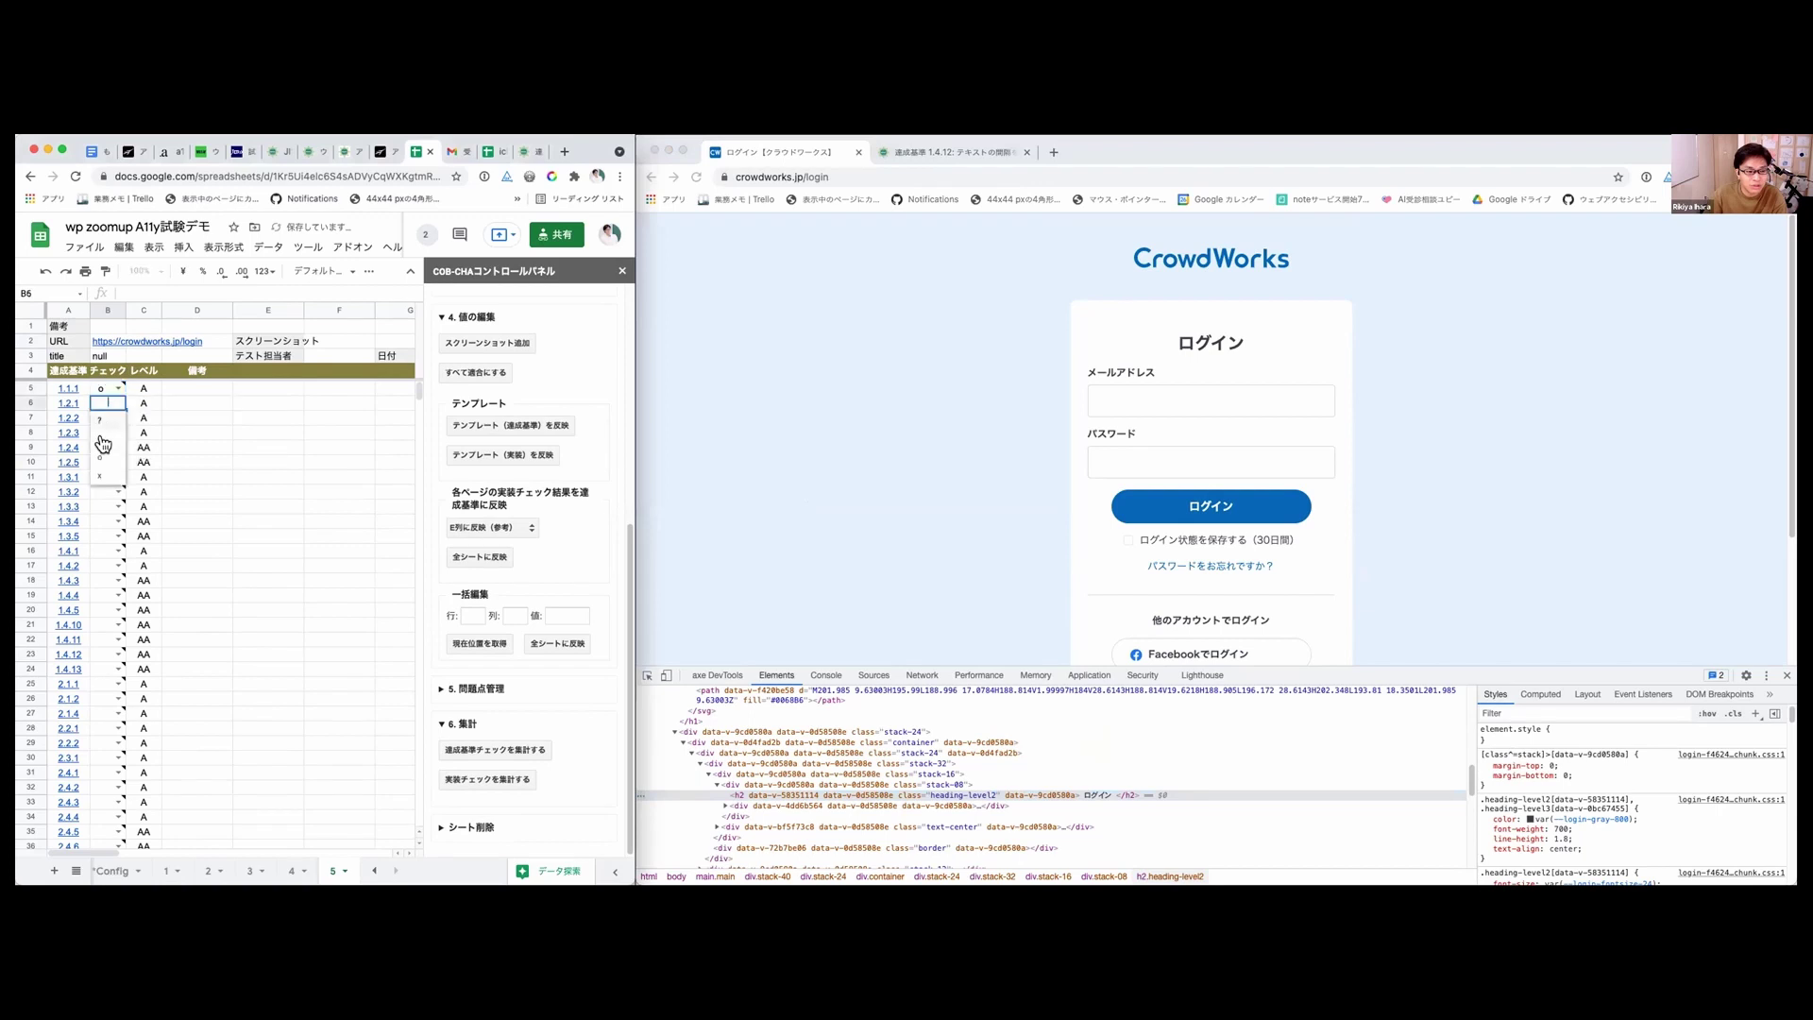
left_click(113, 419)
left_click(115, 417)
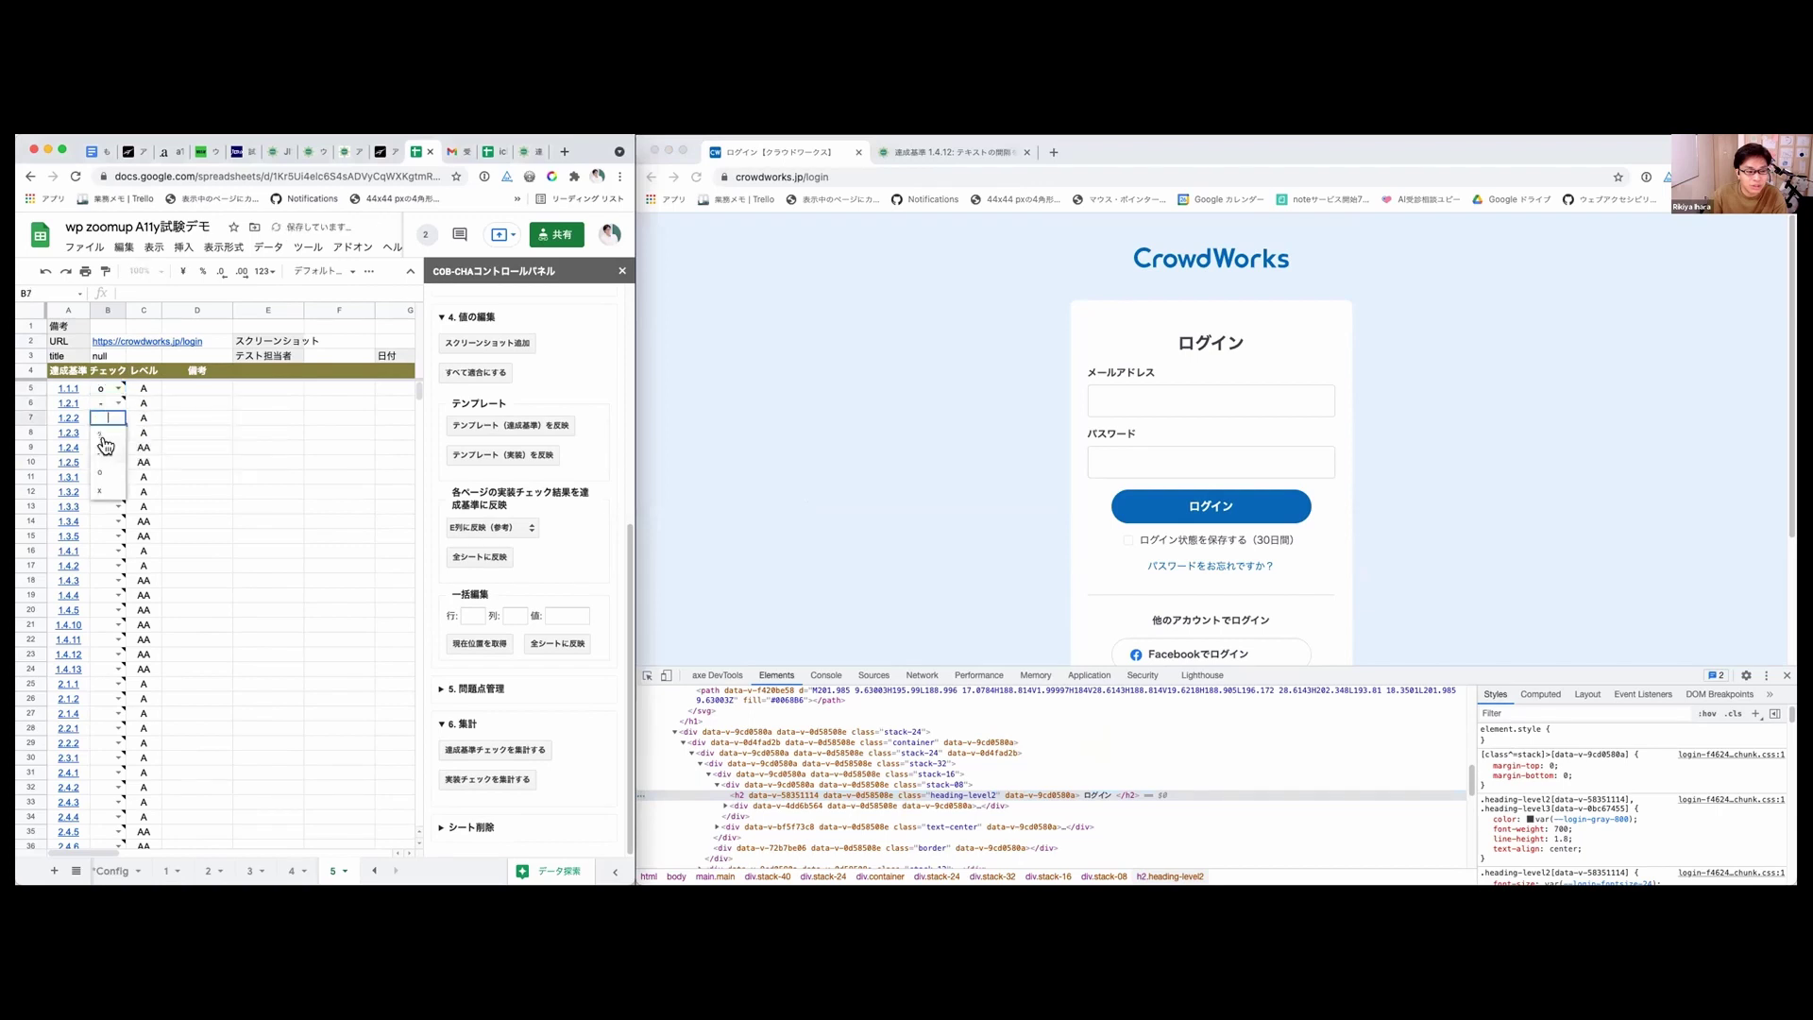
left_click(109, 431)
left_click(112, 434)
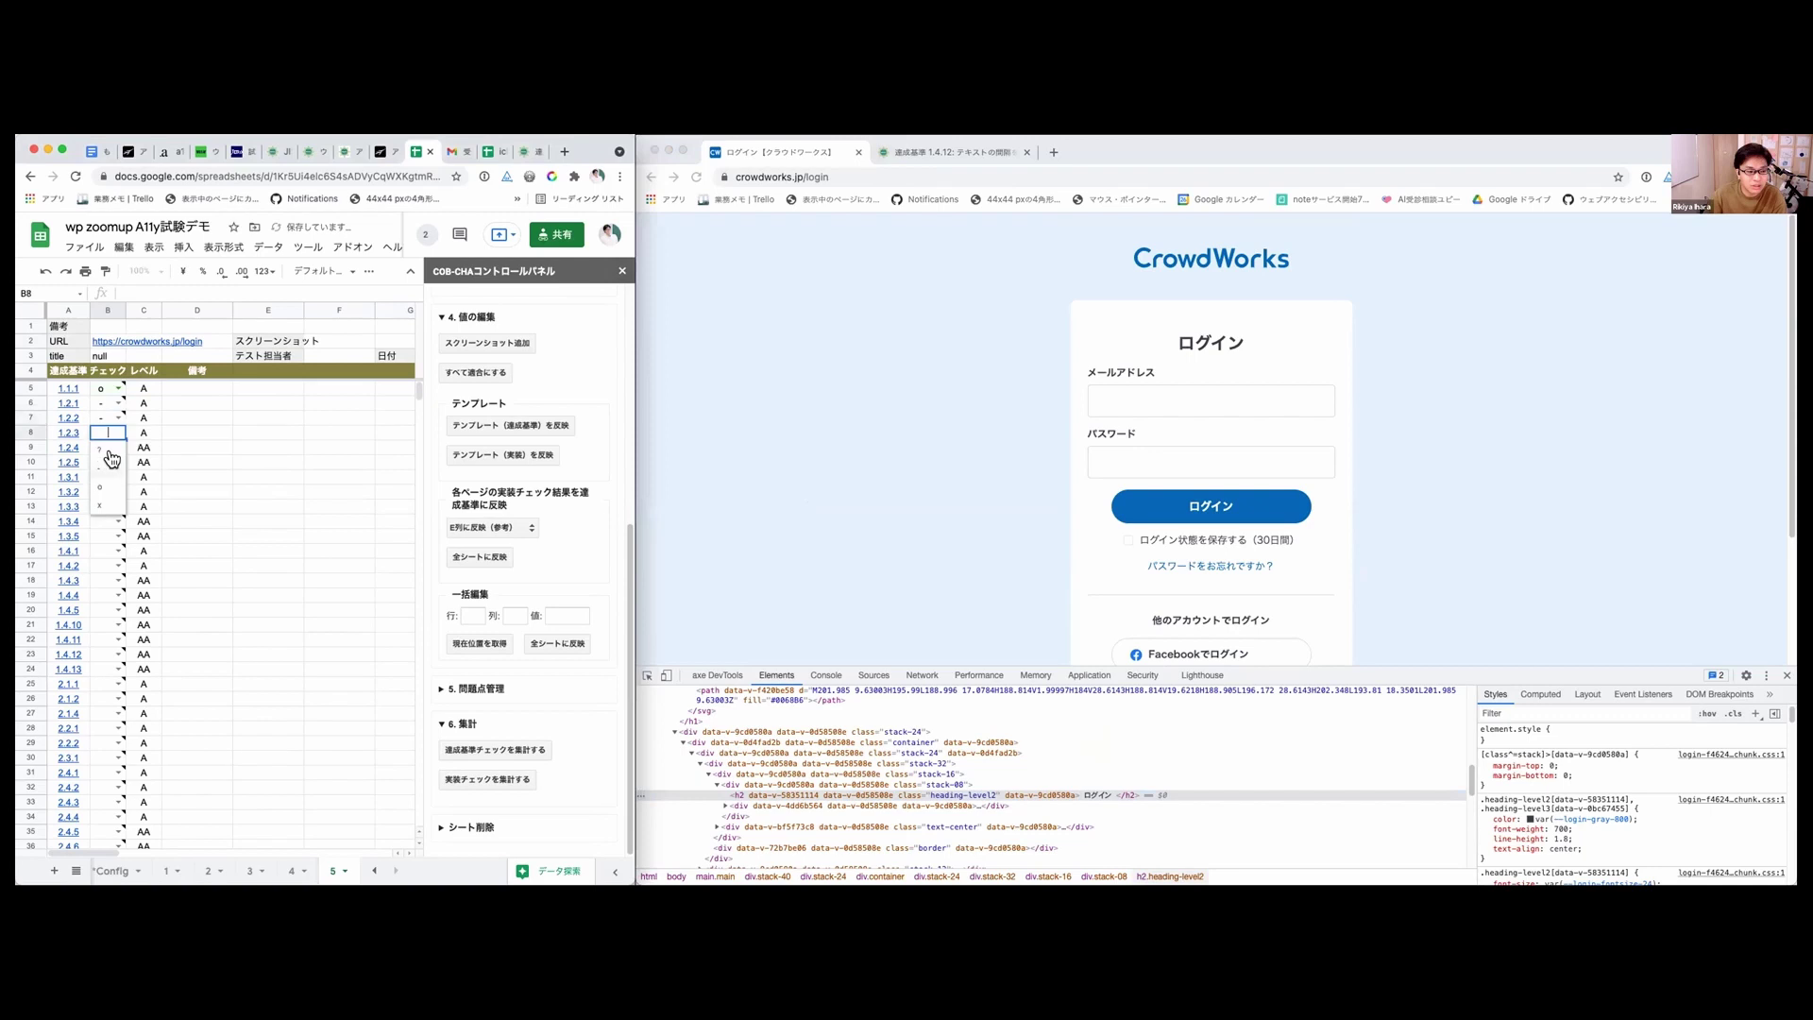
left_click(104, 467)
Step: Record the check result "-" for criteria 1.2.4 and 1.2.5, and select the check cell of criterion 1.3.1
left_click(113, 444)
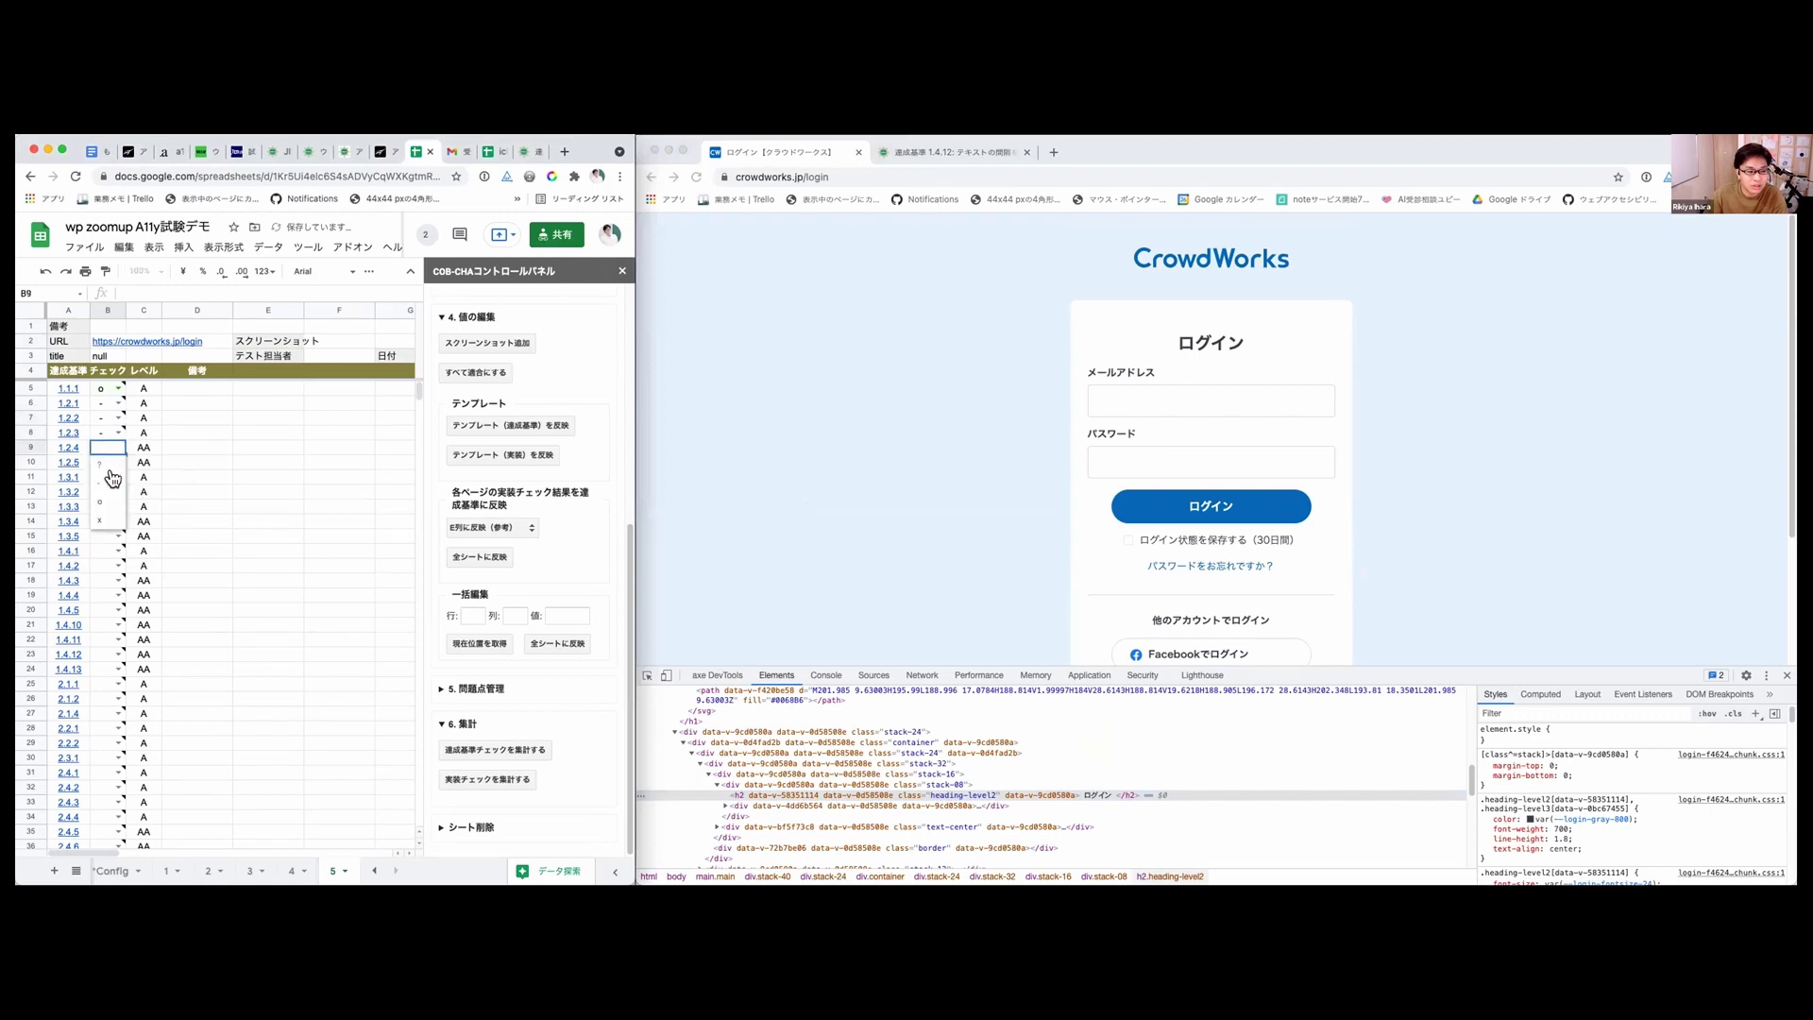
left_click(109, 480)
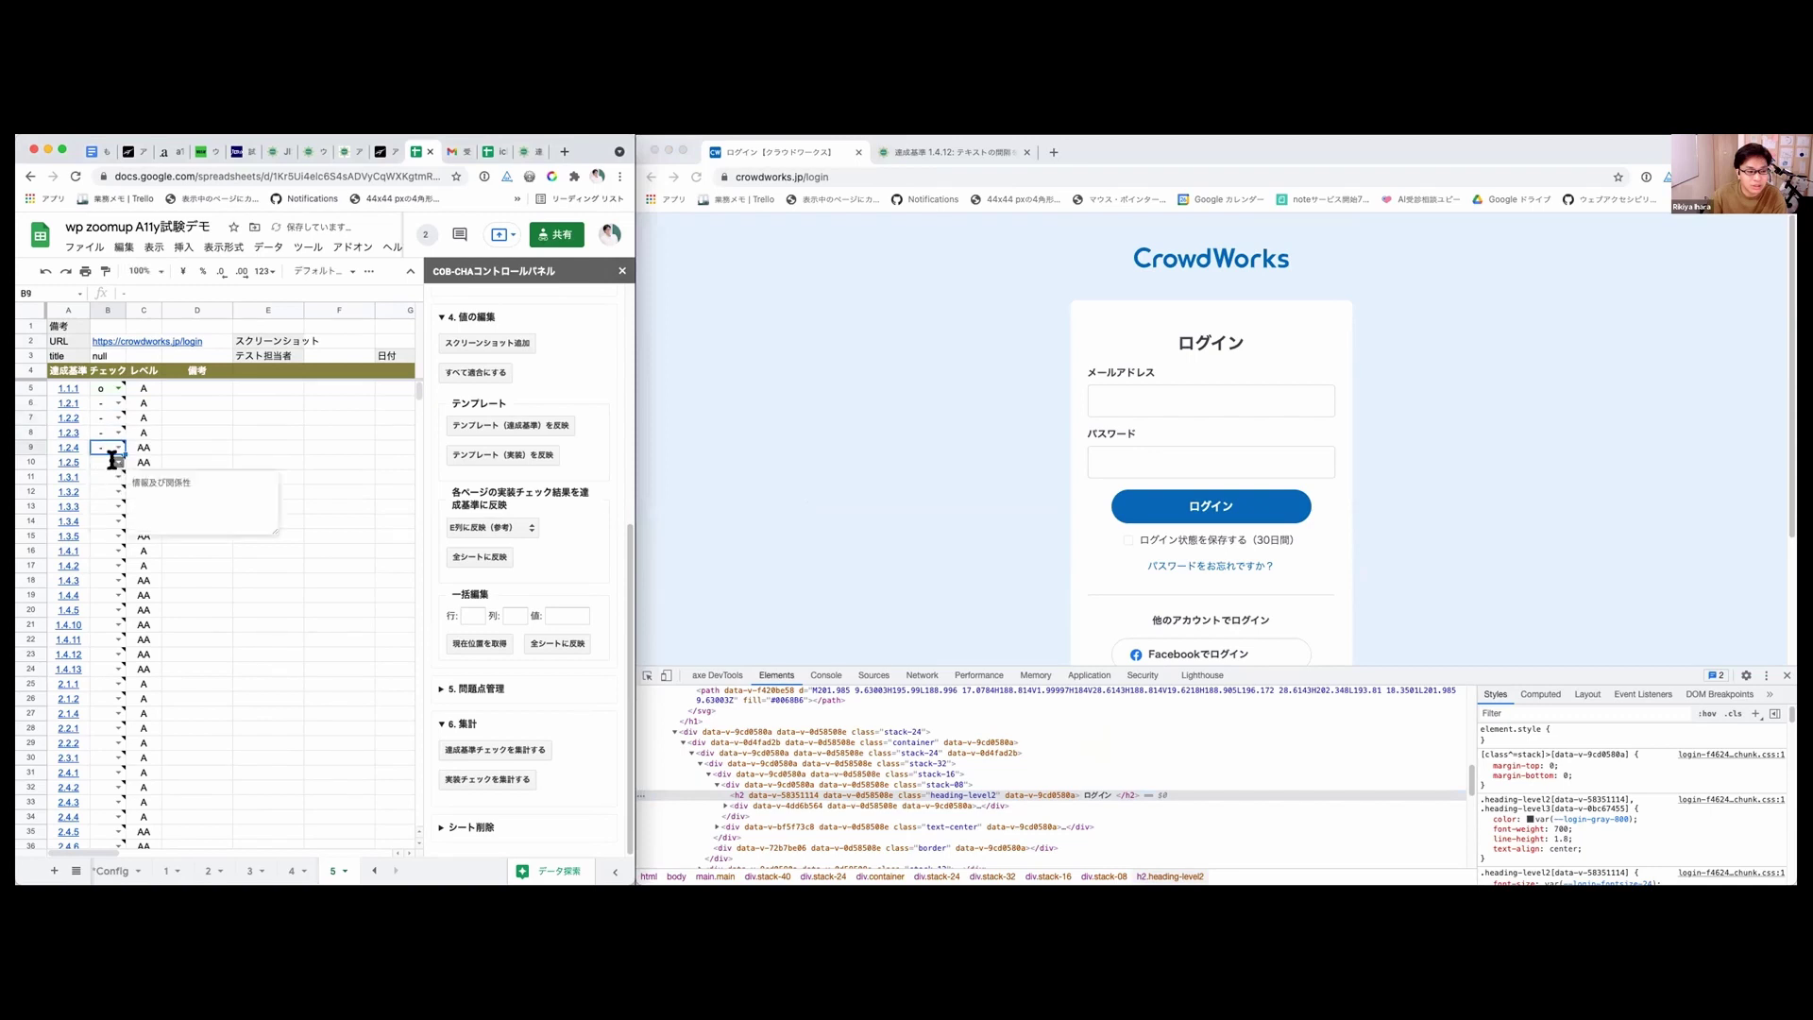
left_click(151, 430)
left_click(115, 461)
left_click(105, 477)
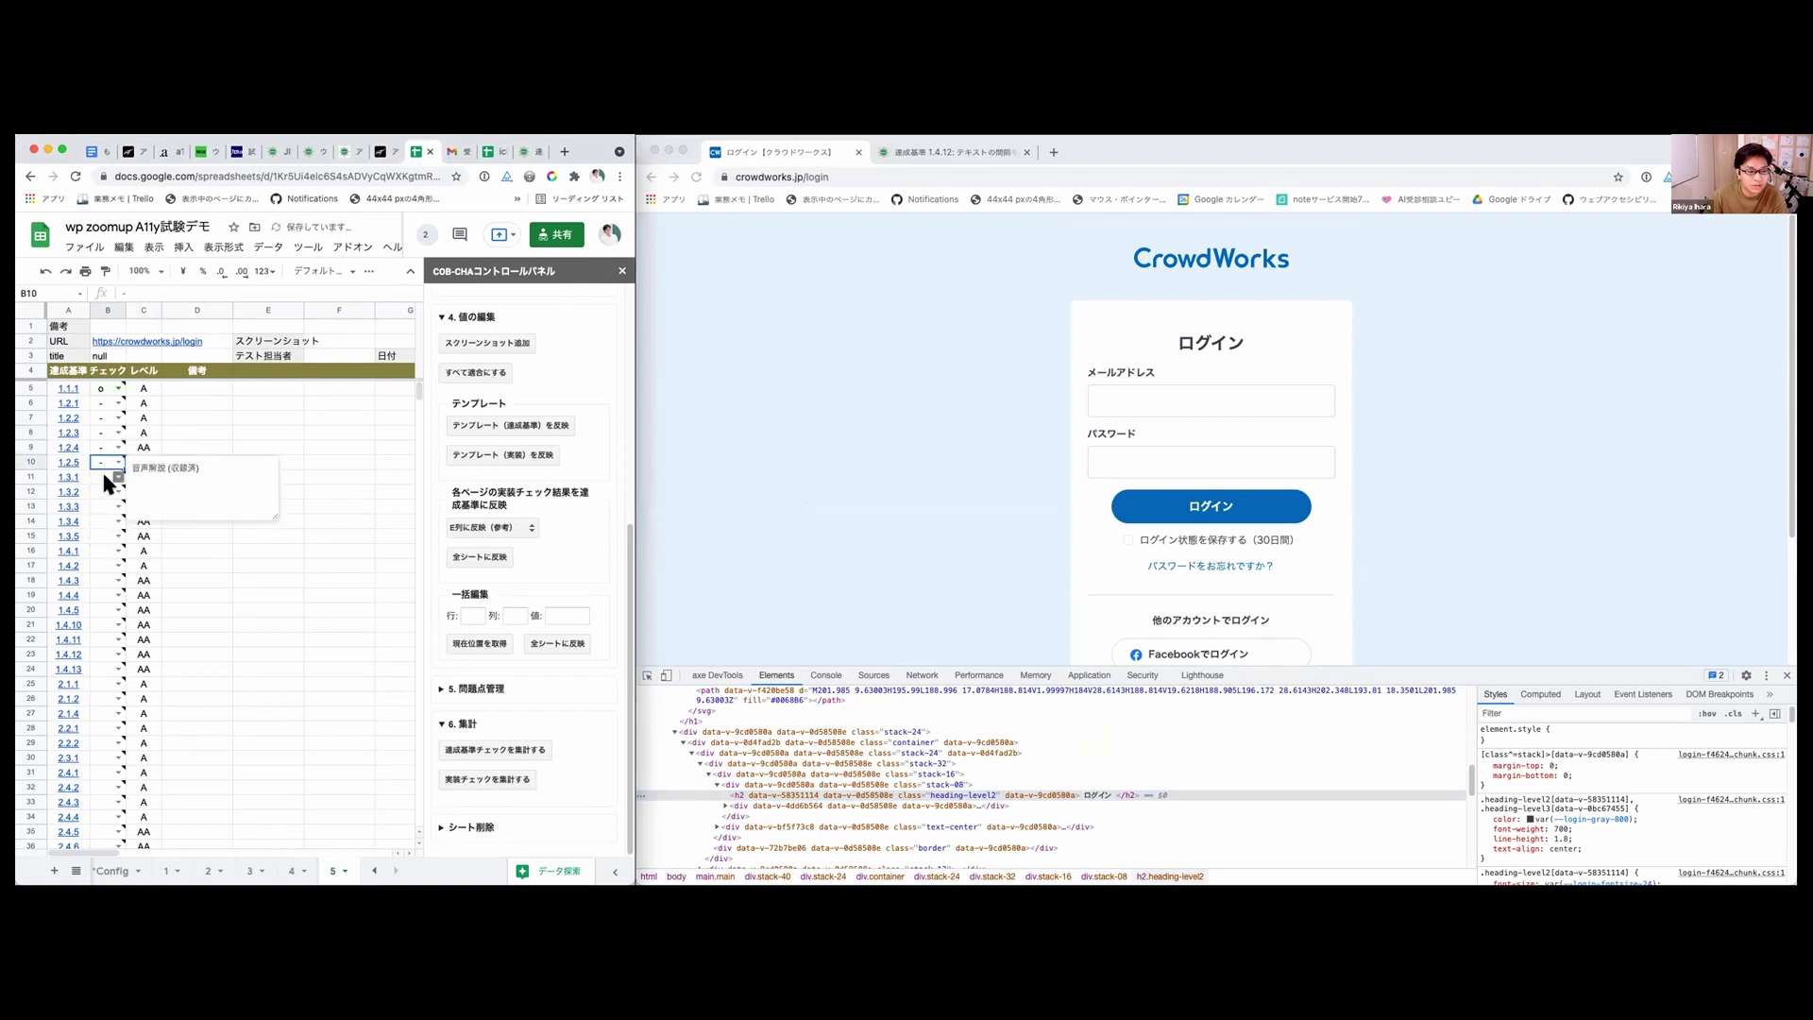
left_click(100, 477)
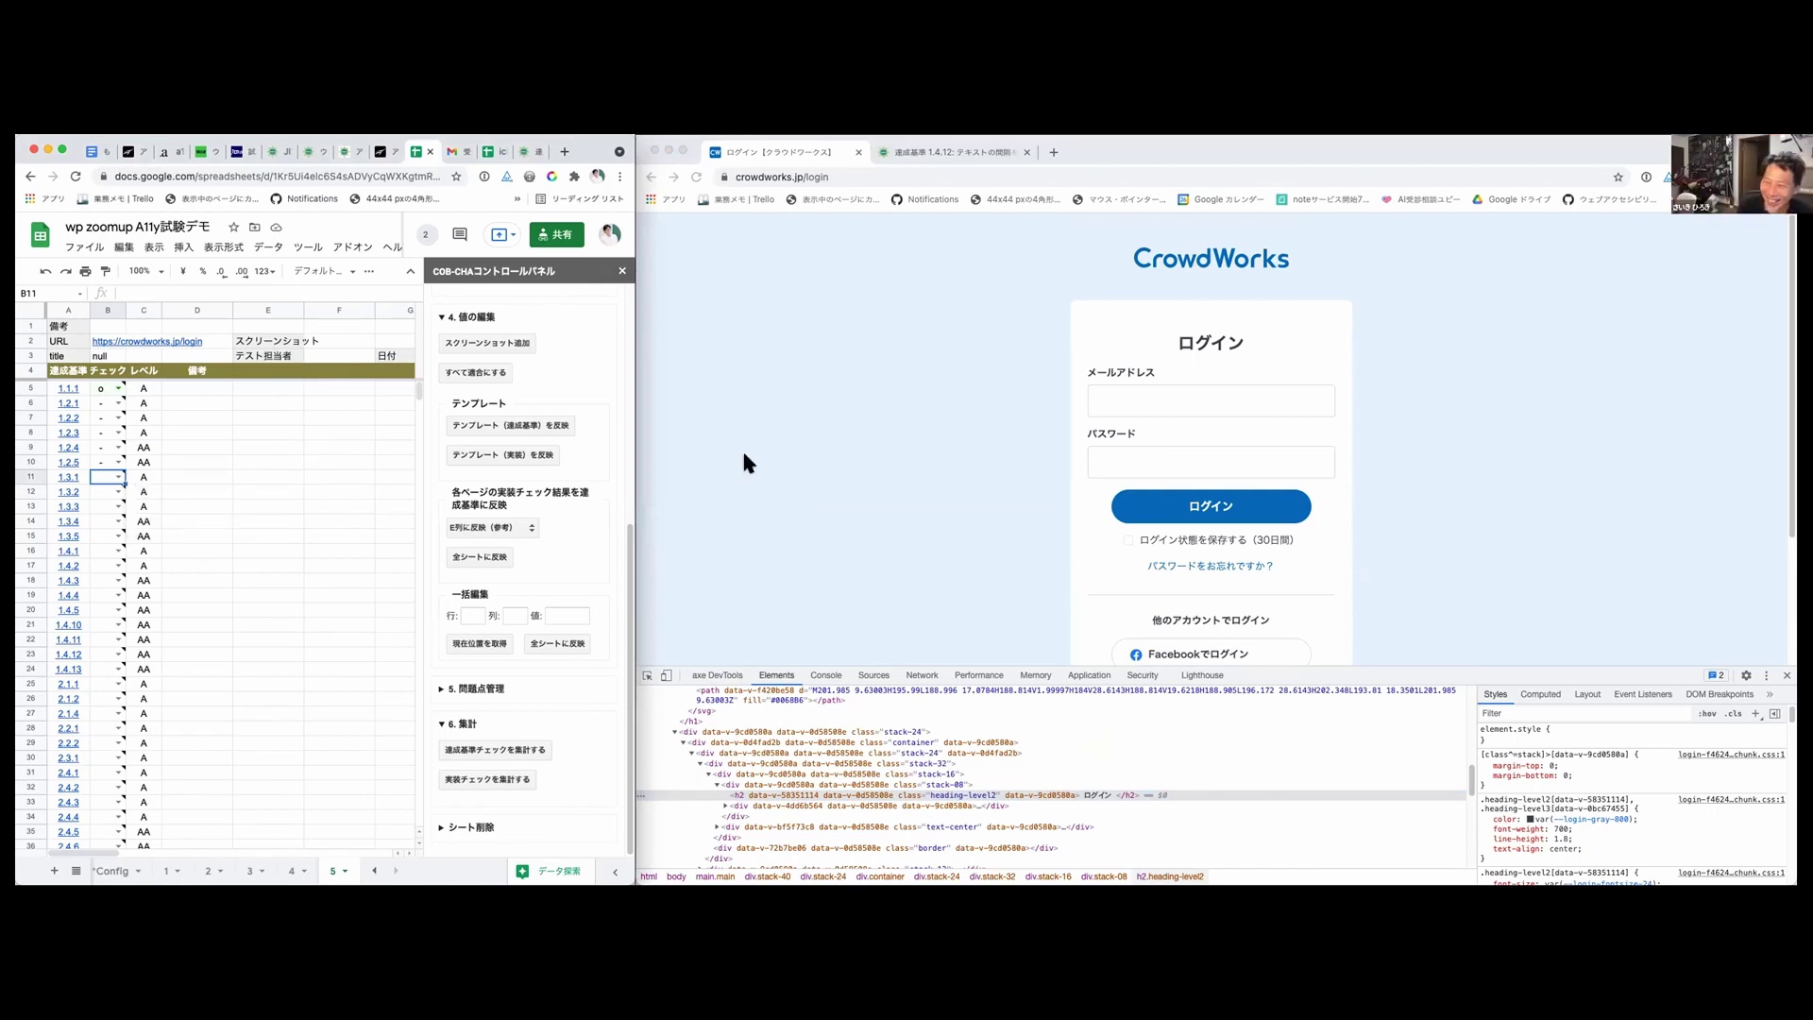
Step: Inspect the メールアドレス input on the login page and examine its associated label element in the markup
left_click(908, 461)
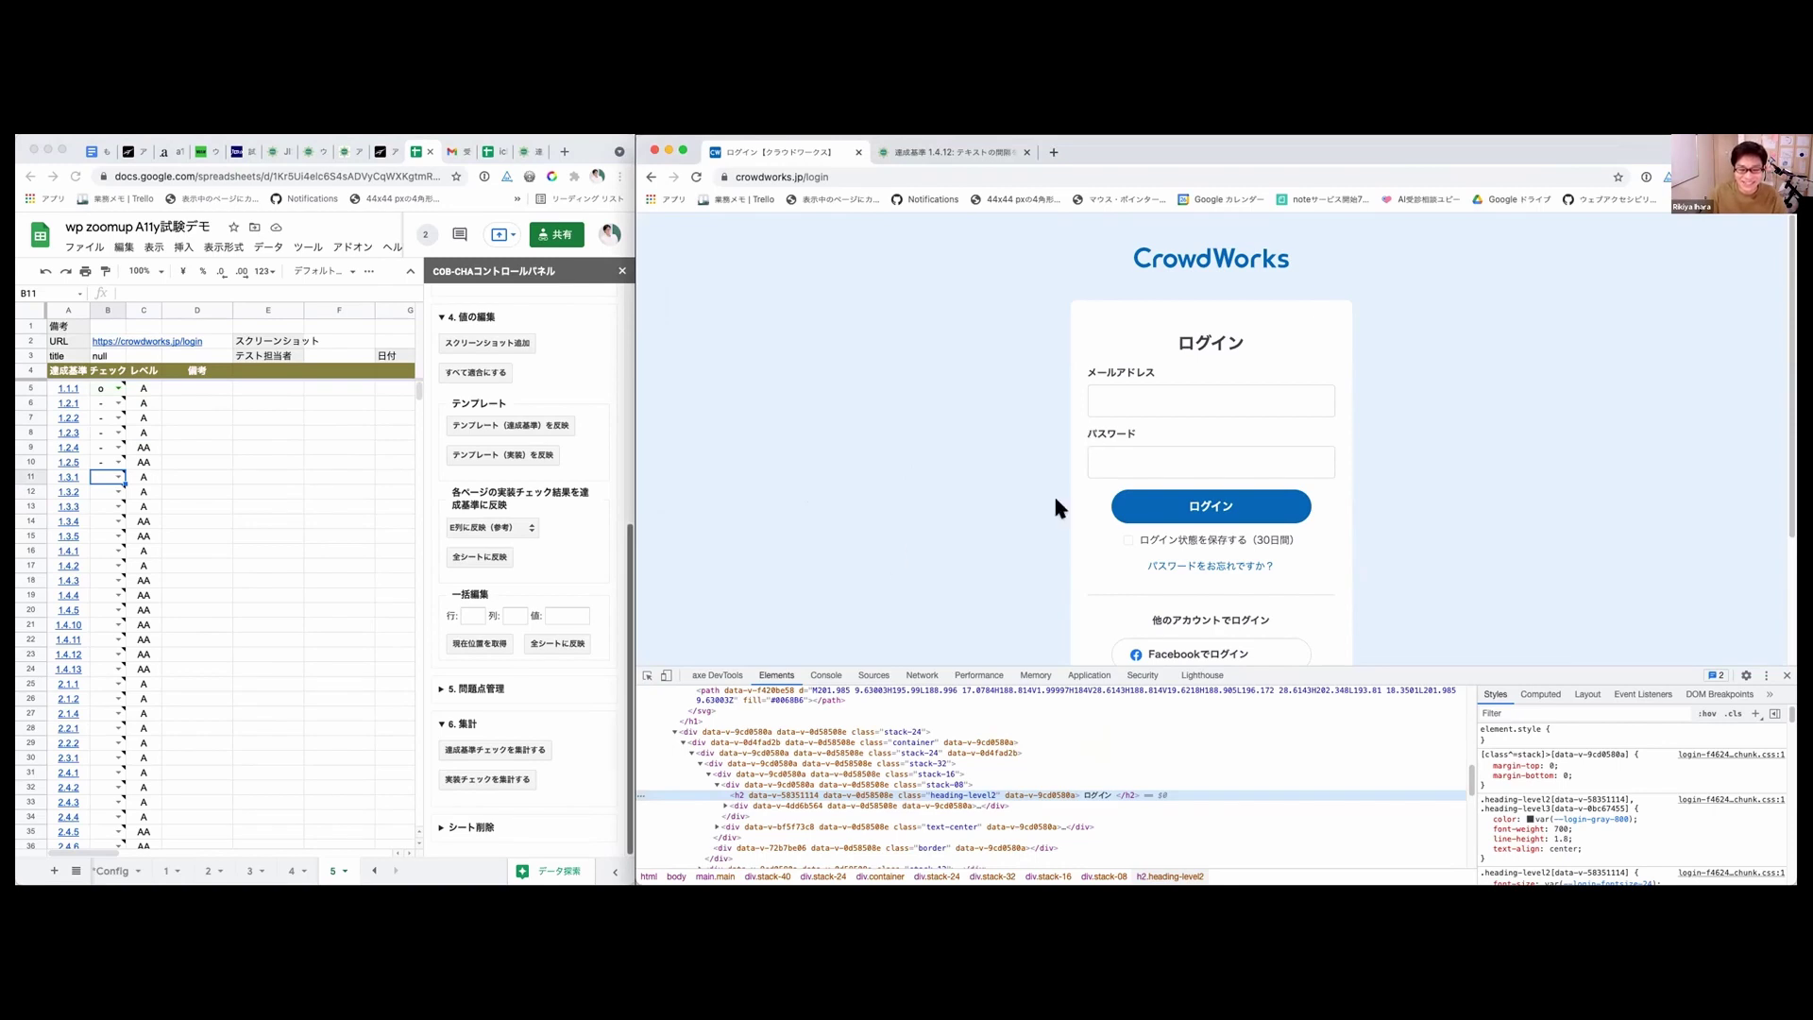
left_click(643, 670)
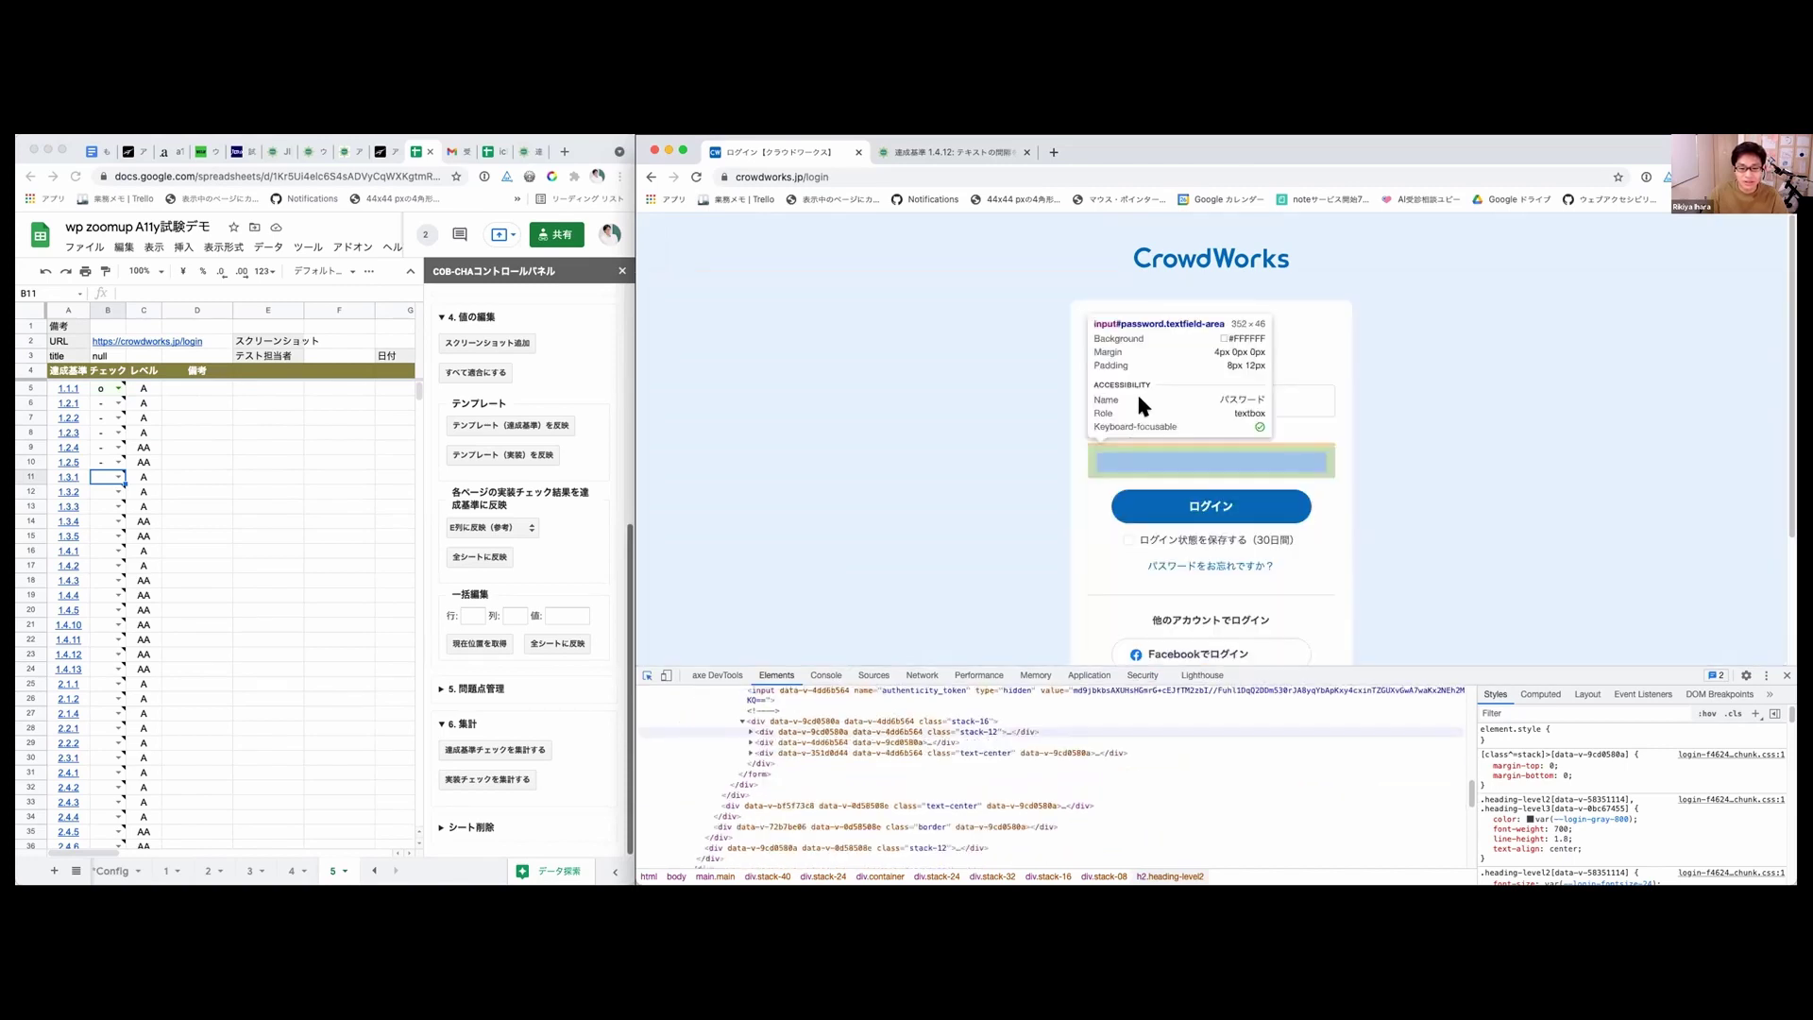
left_click(1092, 403)
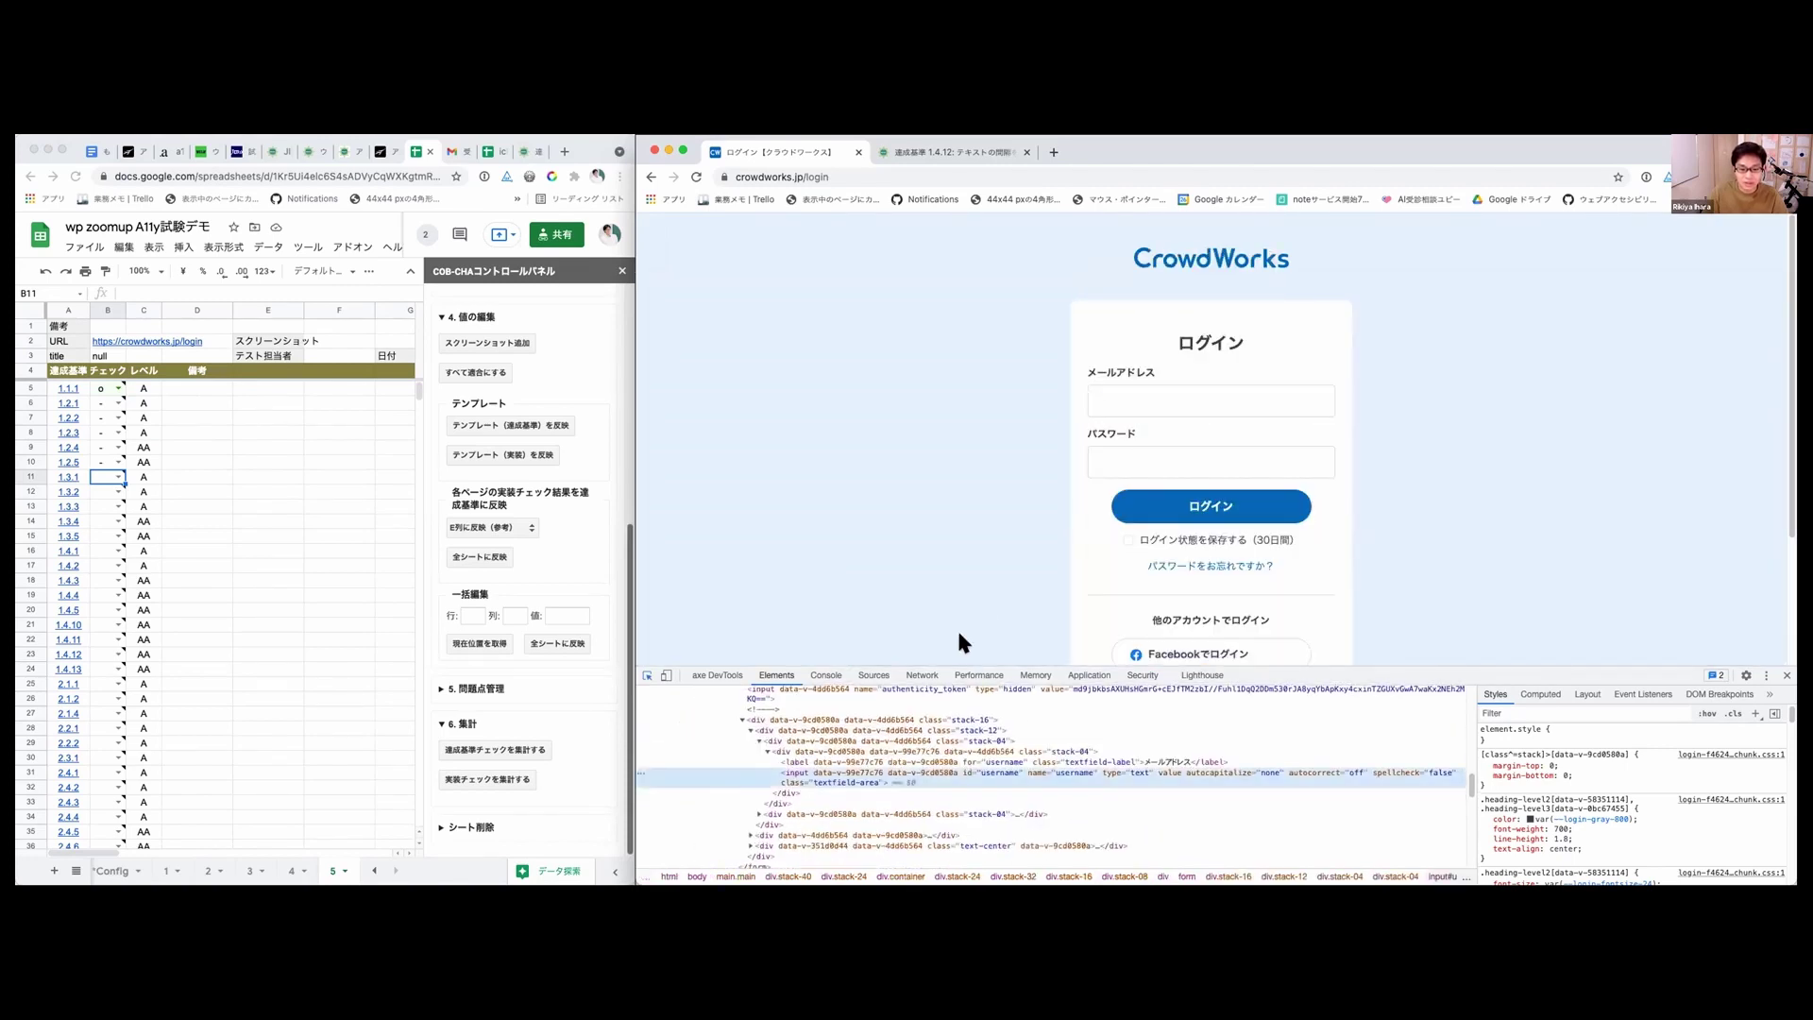
left_click(834, 752)
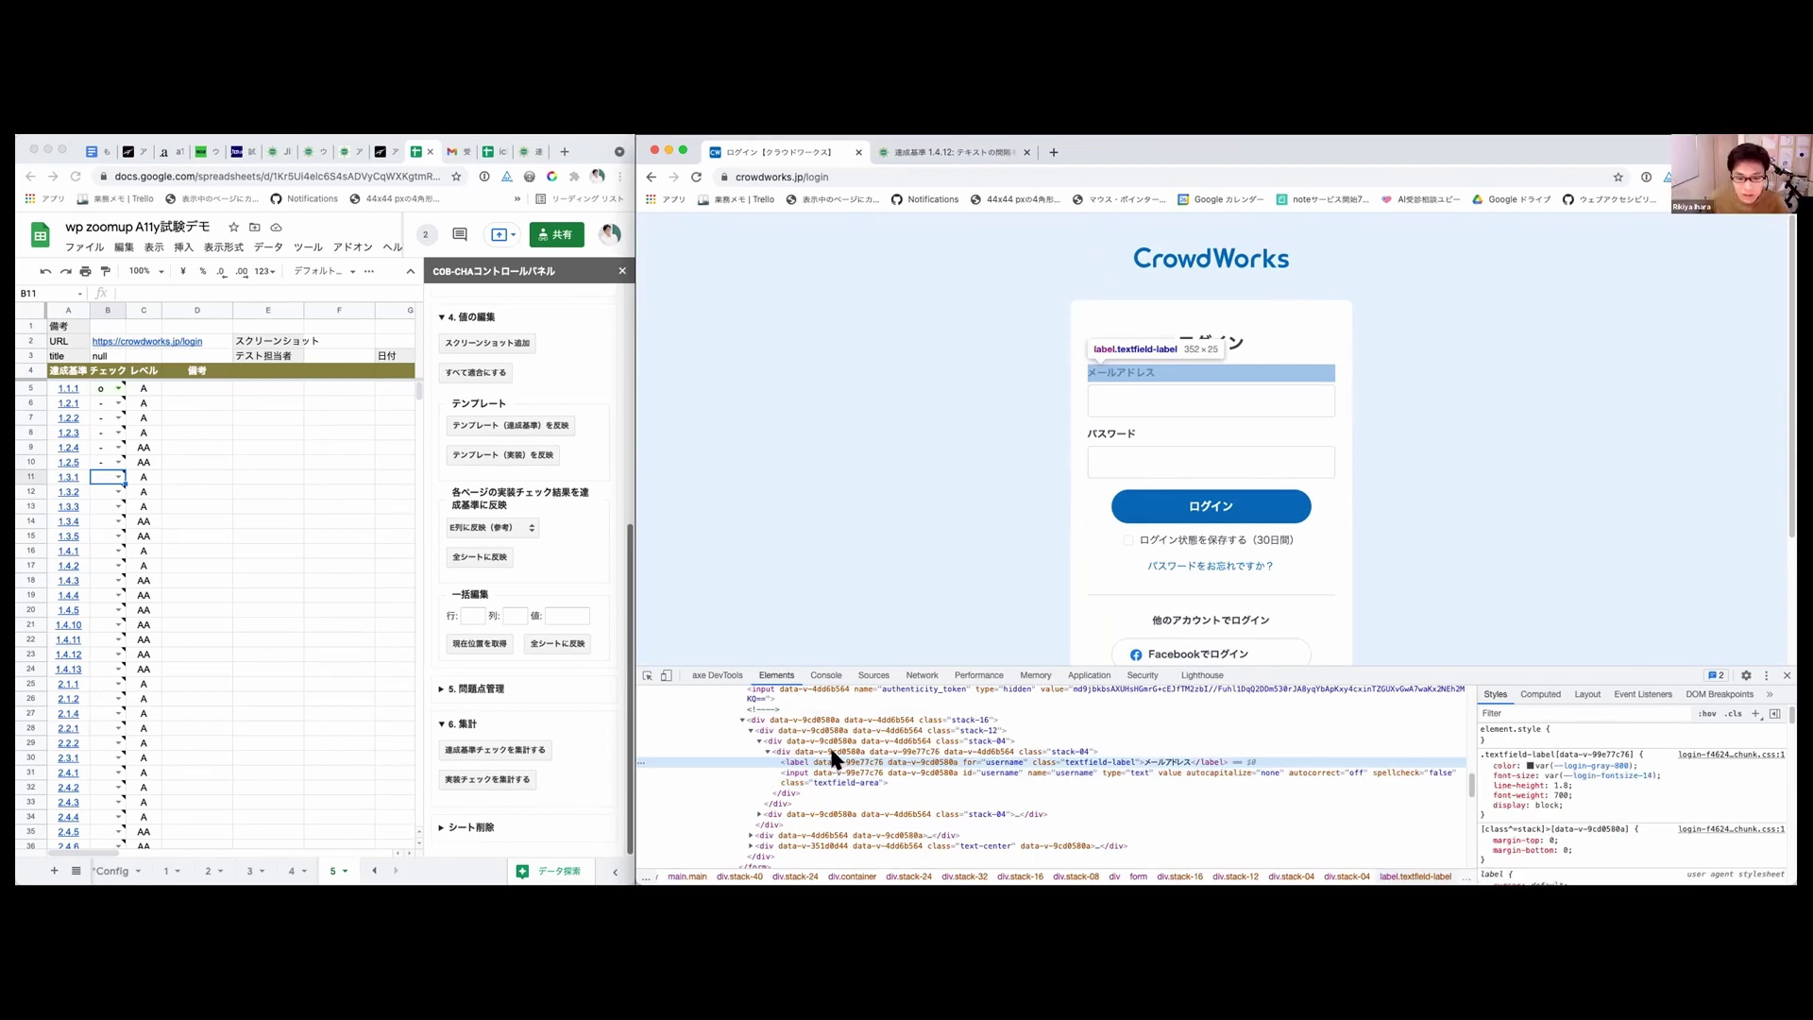
scroll(809, 734, "up", 1)
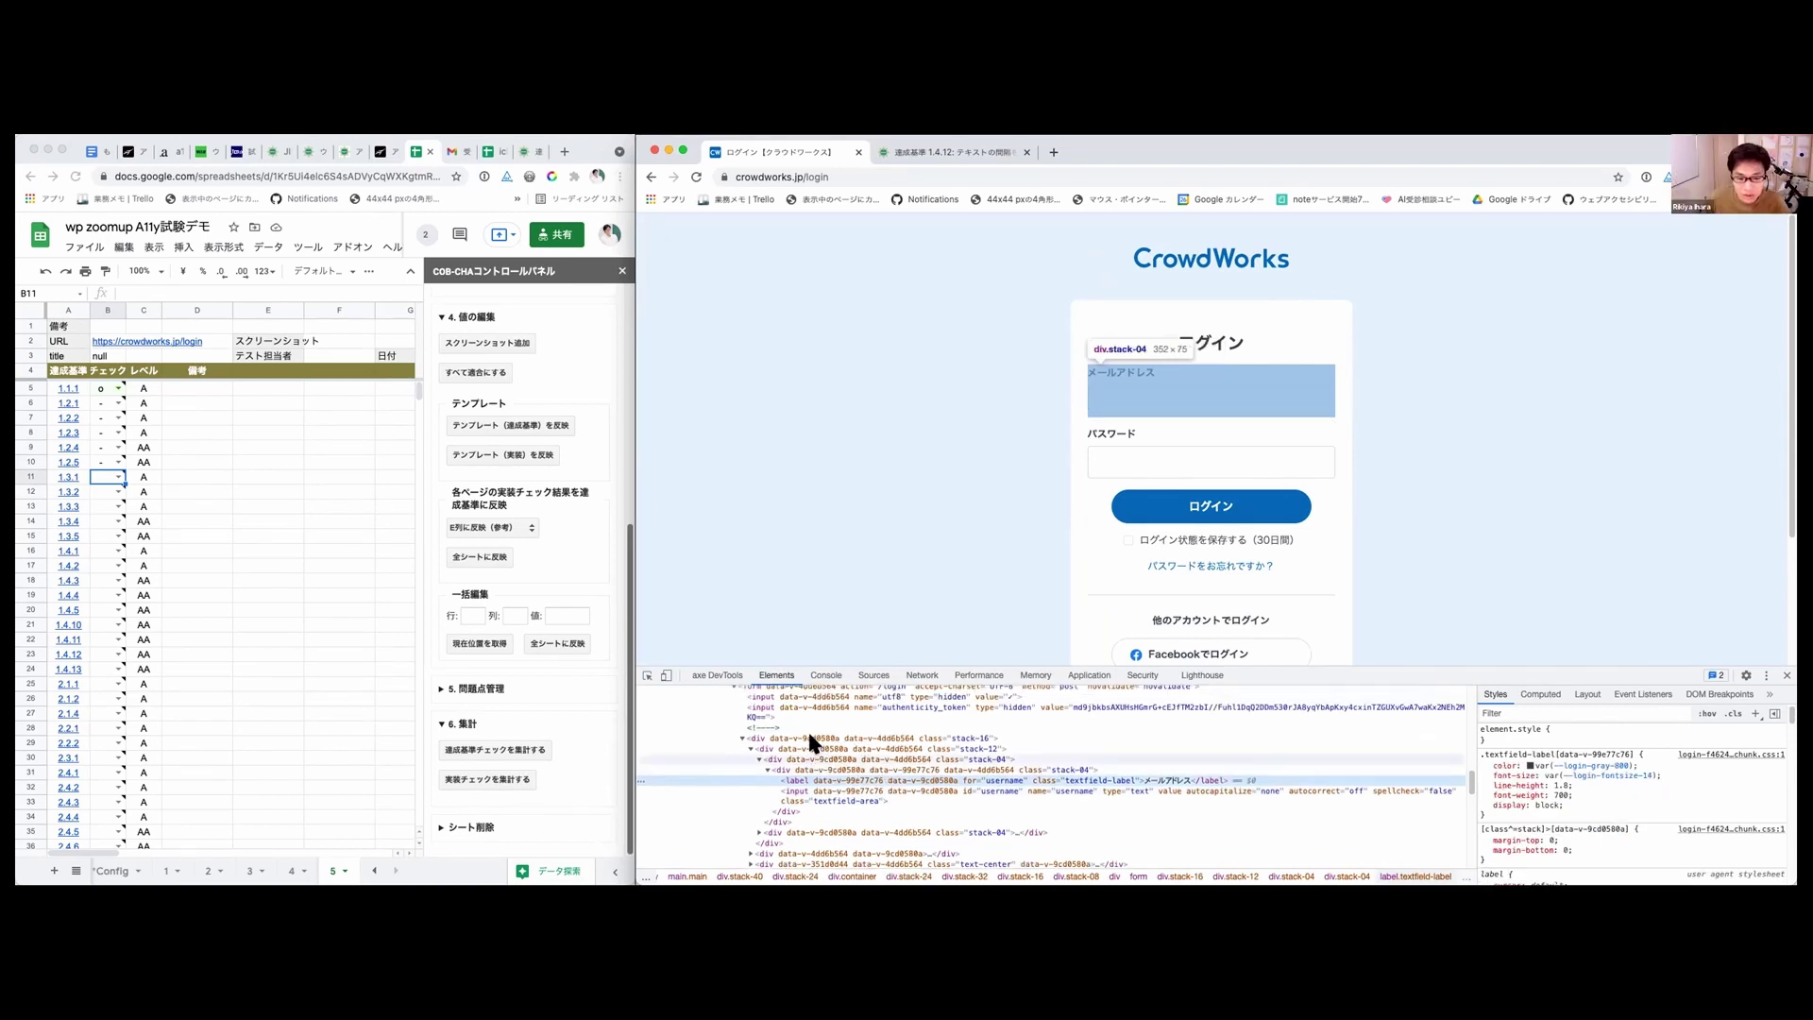
scroll(809, 733, "up", 1)
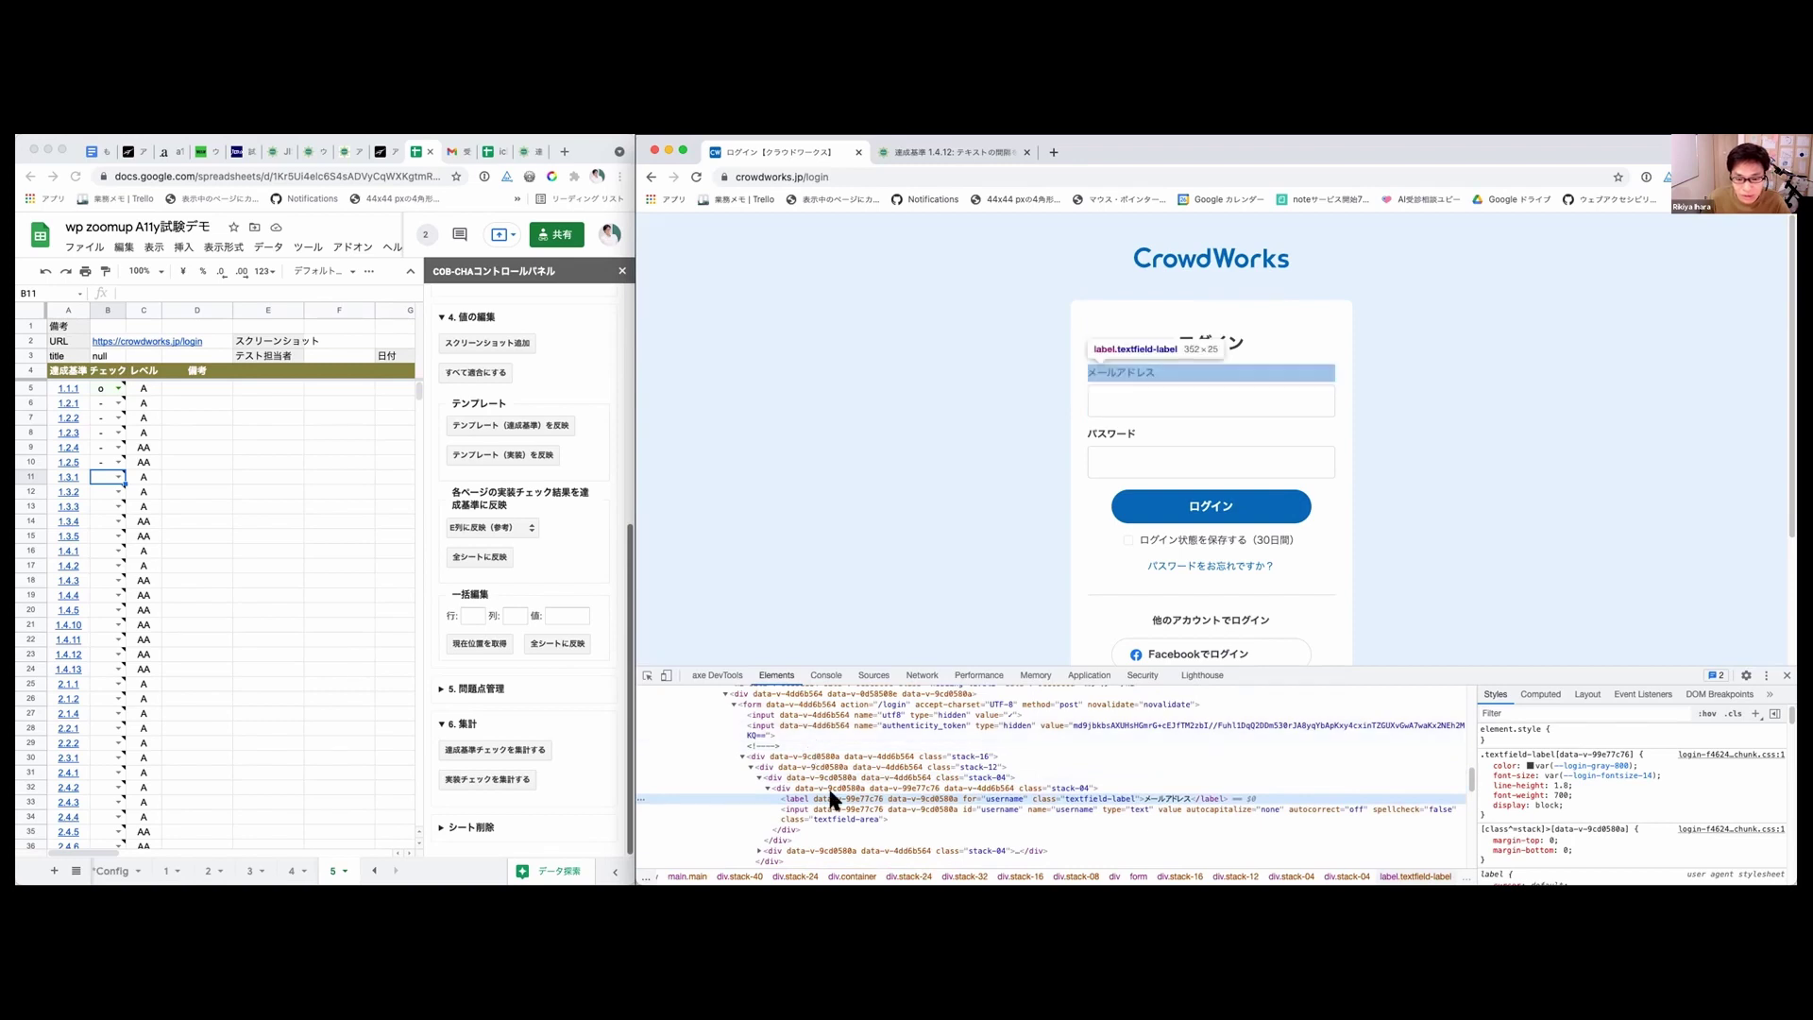
Step: Test whether the メールアドレス and パスワード labels move focus into their input fields
left_click(1125, 370)
left_click(1107, 437)
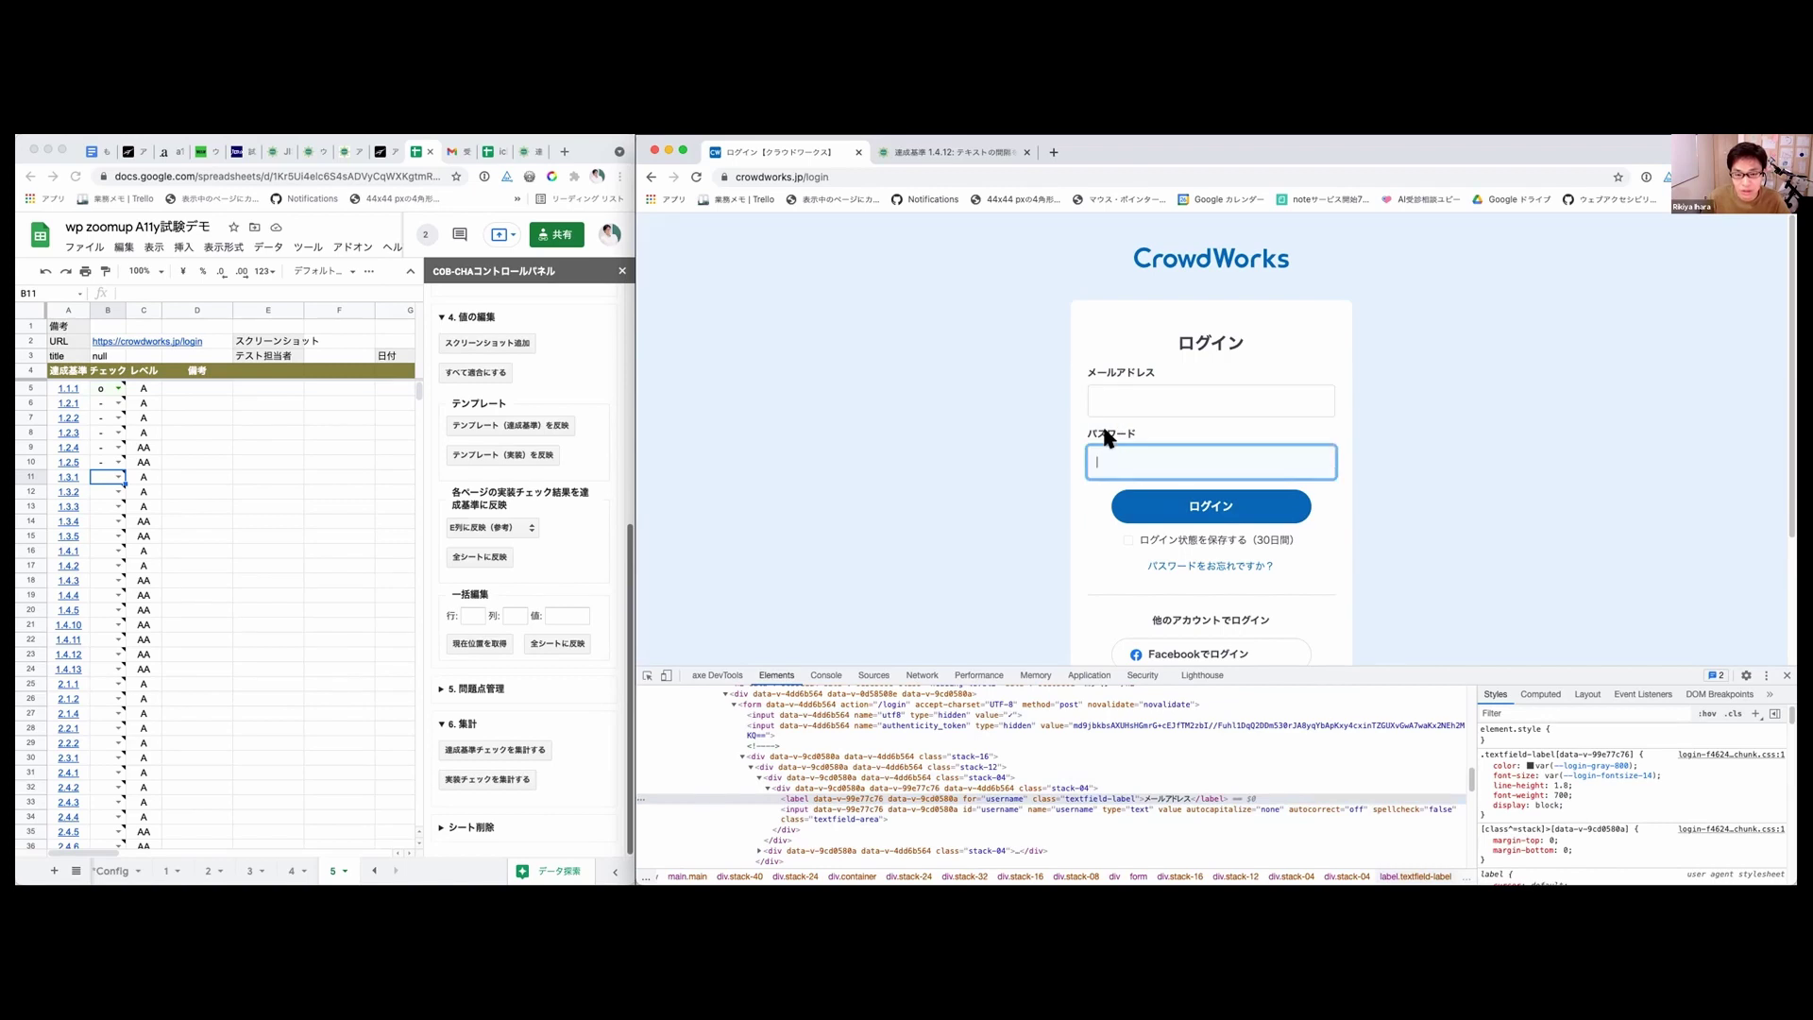
left_click(1107, 373)
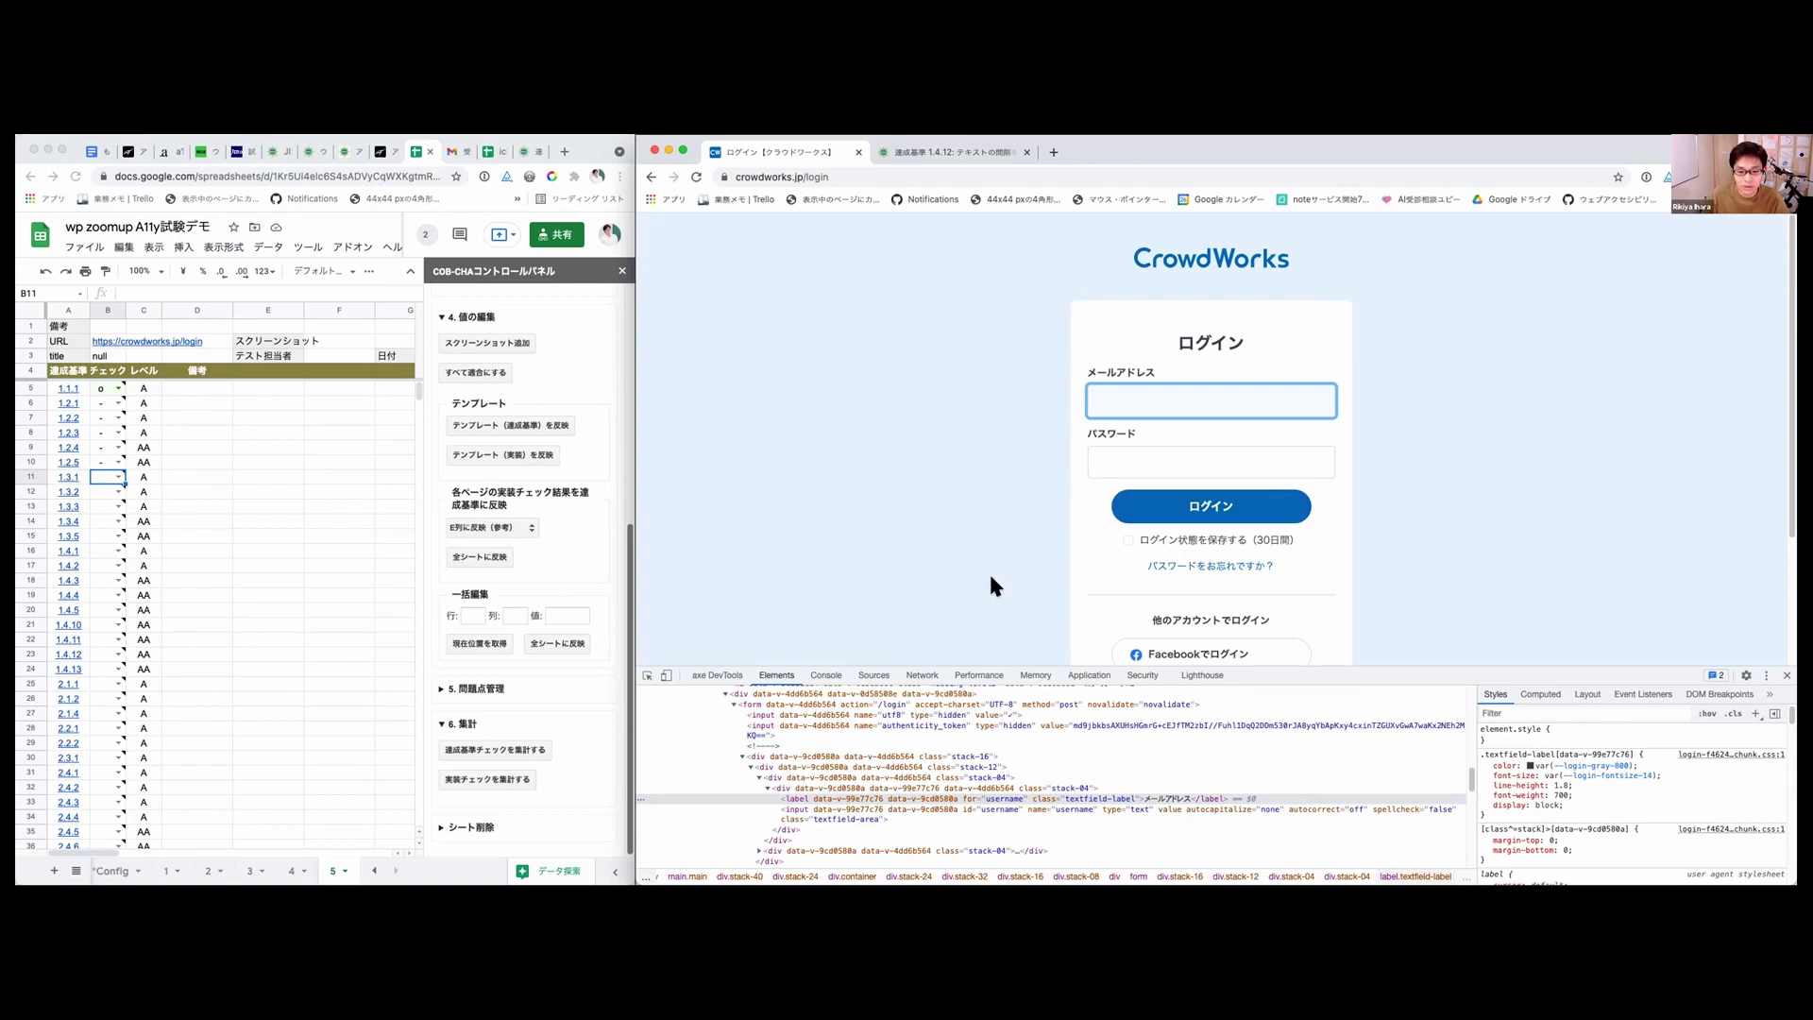
Step: Inspect the ログイン button's markup and test how keyboard focus moves between it and the neighbouring form controls
left_click(647, 675)
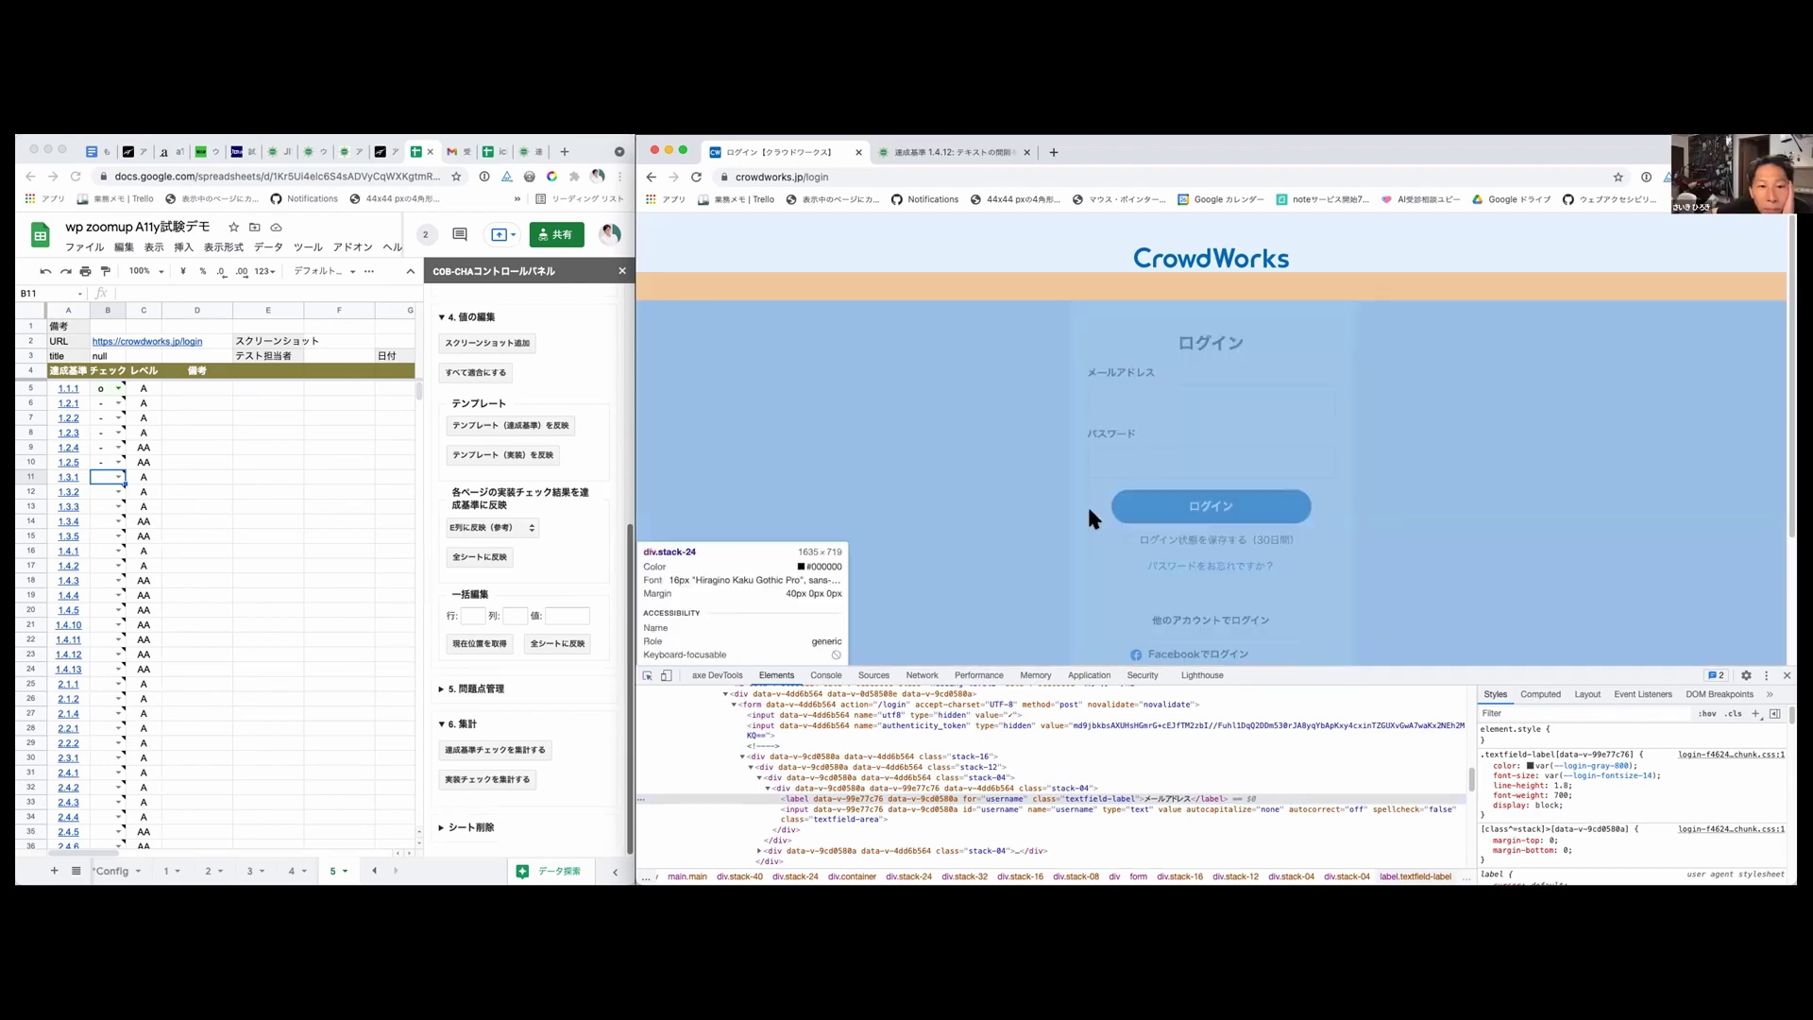
left_click(1154, 510)
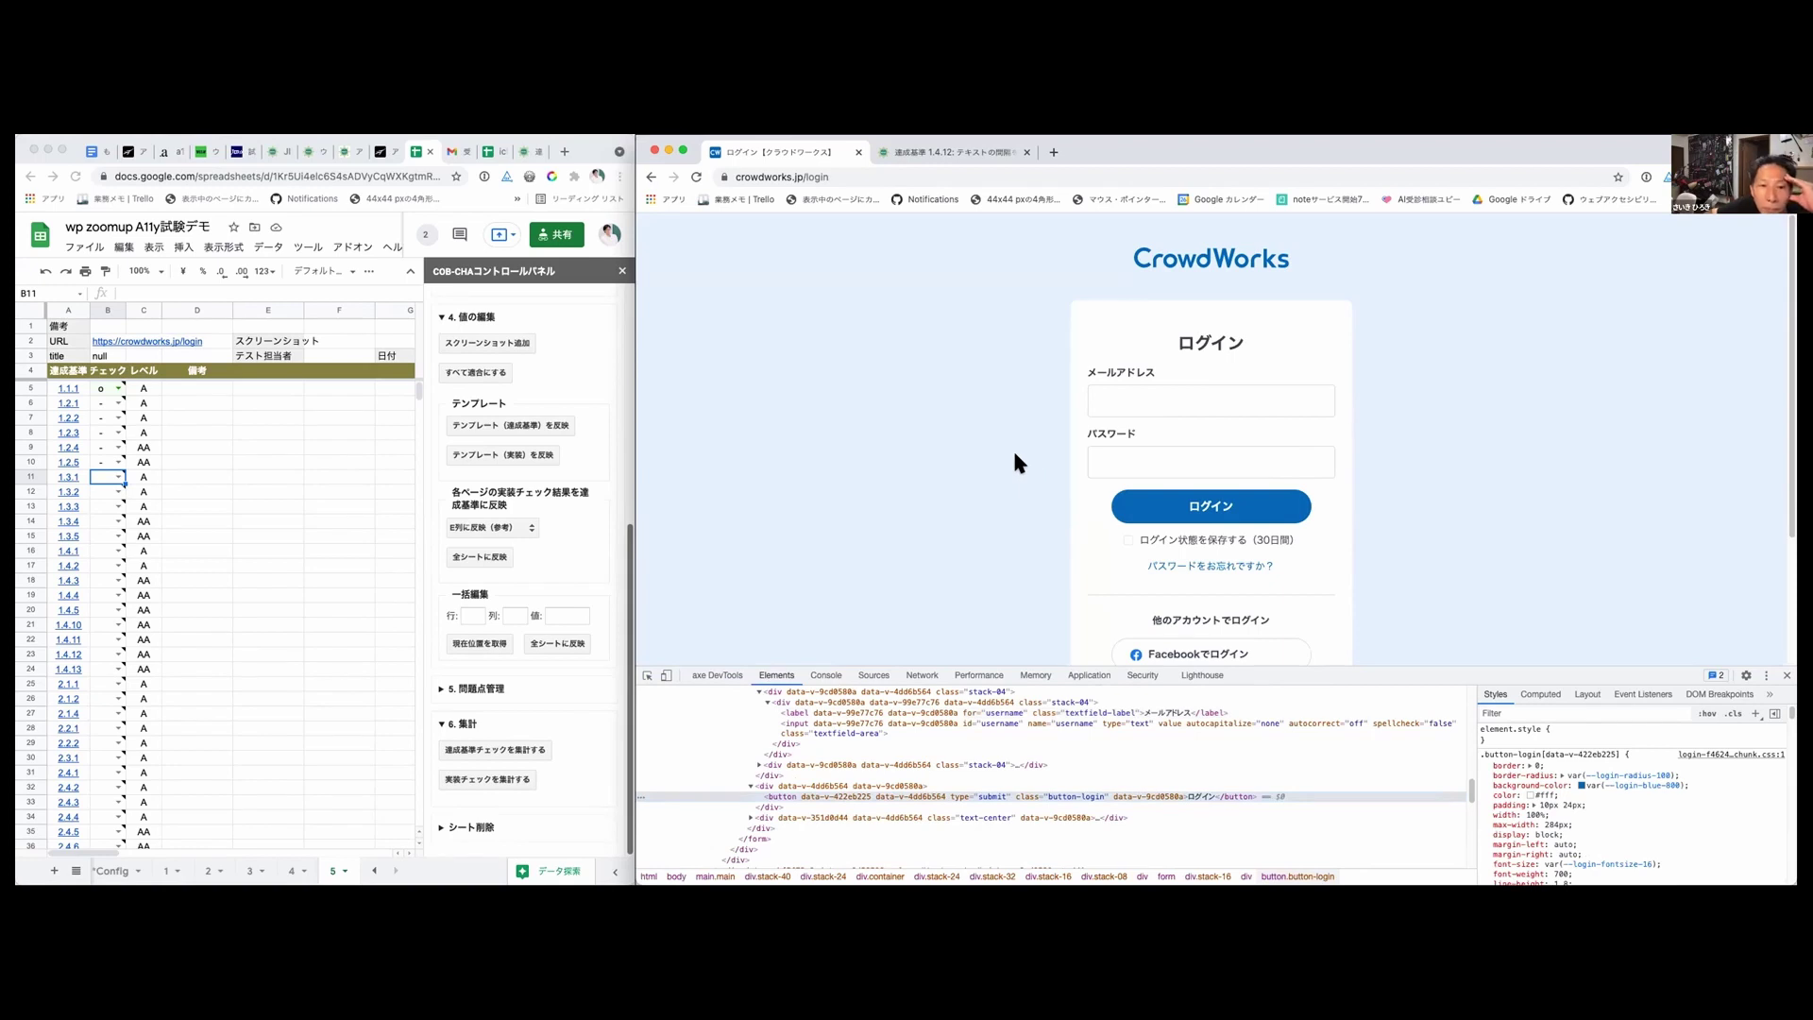
key("Tab")
key("Tab")
key("Tab")
key("Tab")
key("shift+Tab")
key("shift+Tab")
key("shift+Tab")
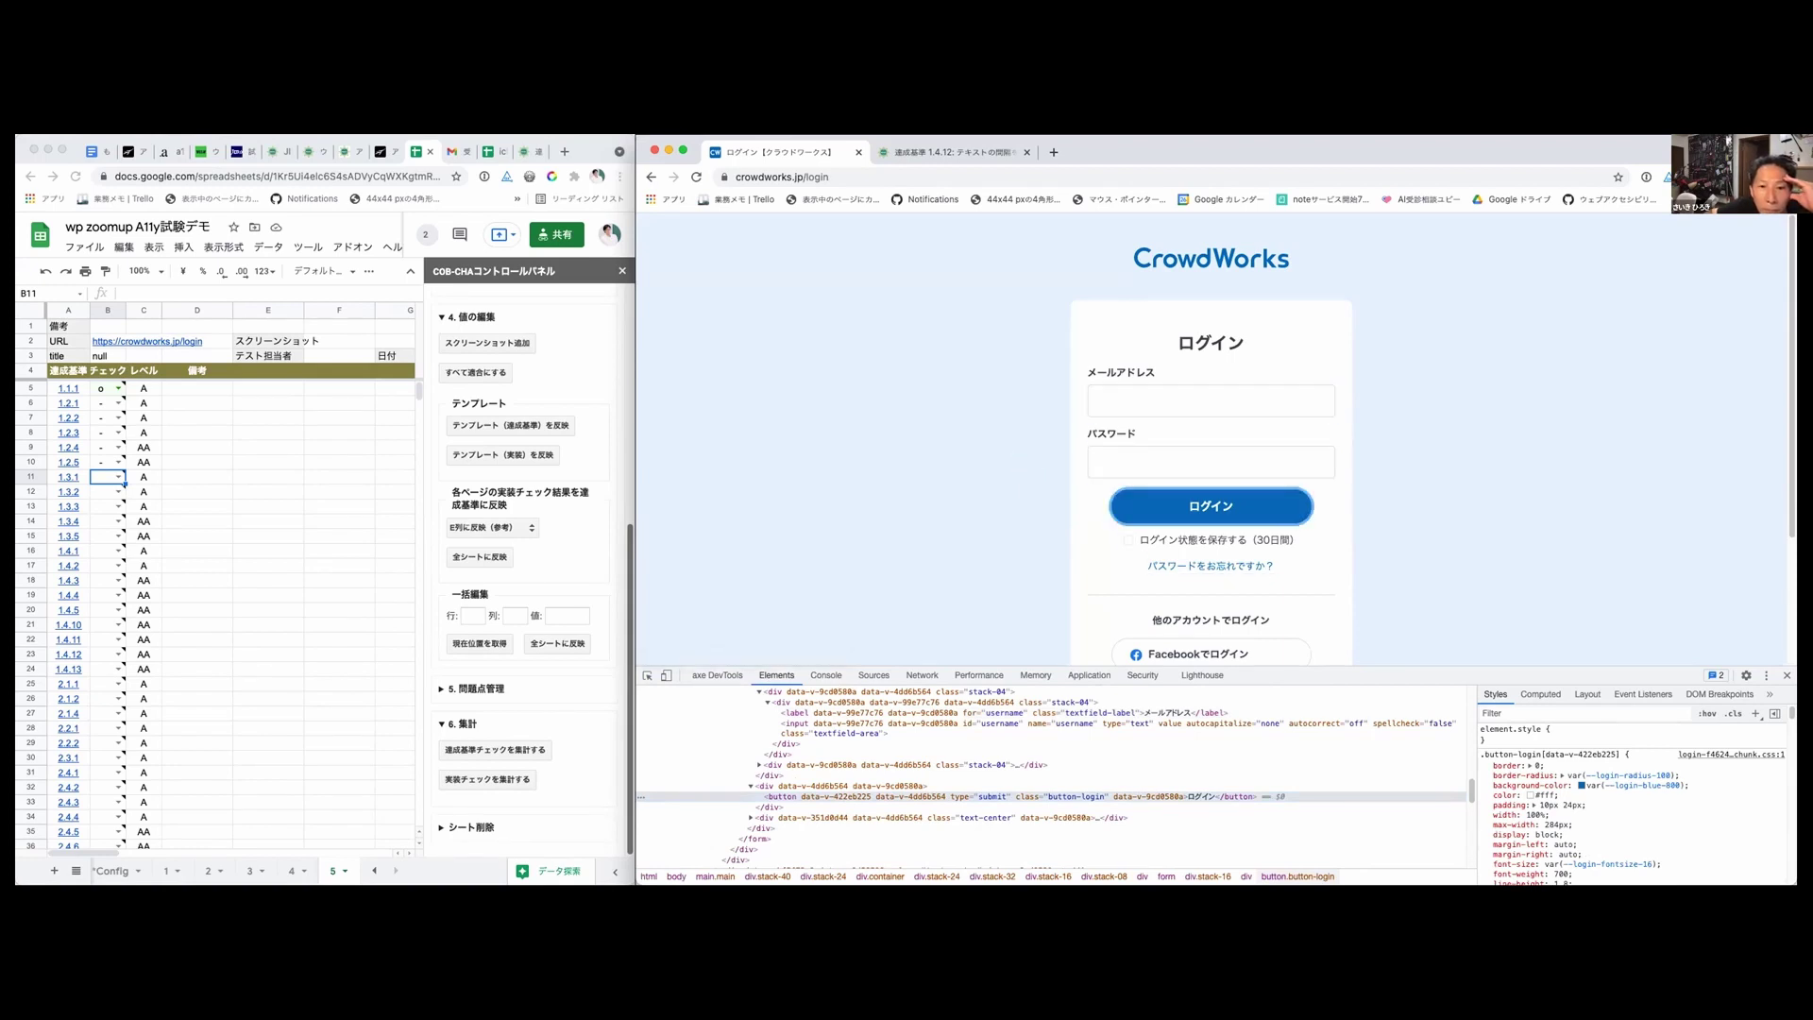
key("Tab")
key("Tab")
key("Tab")
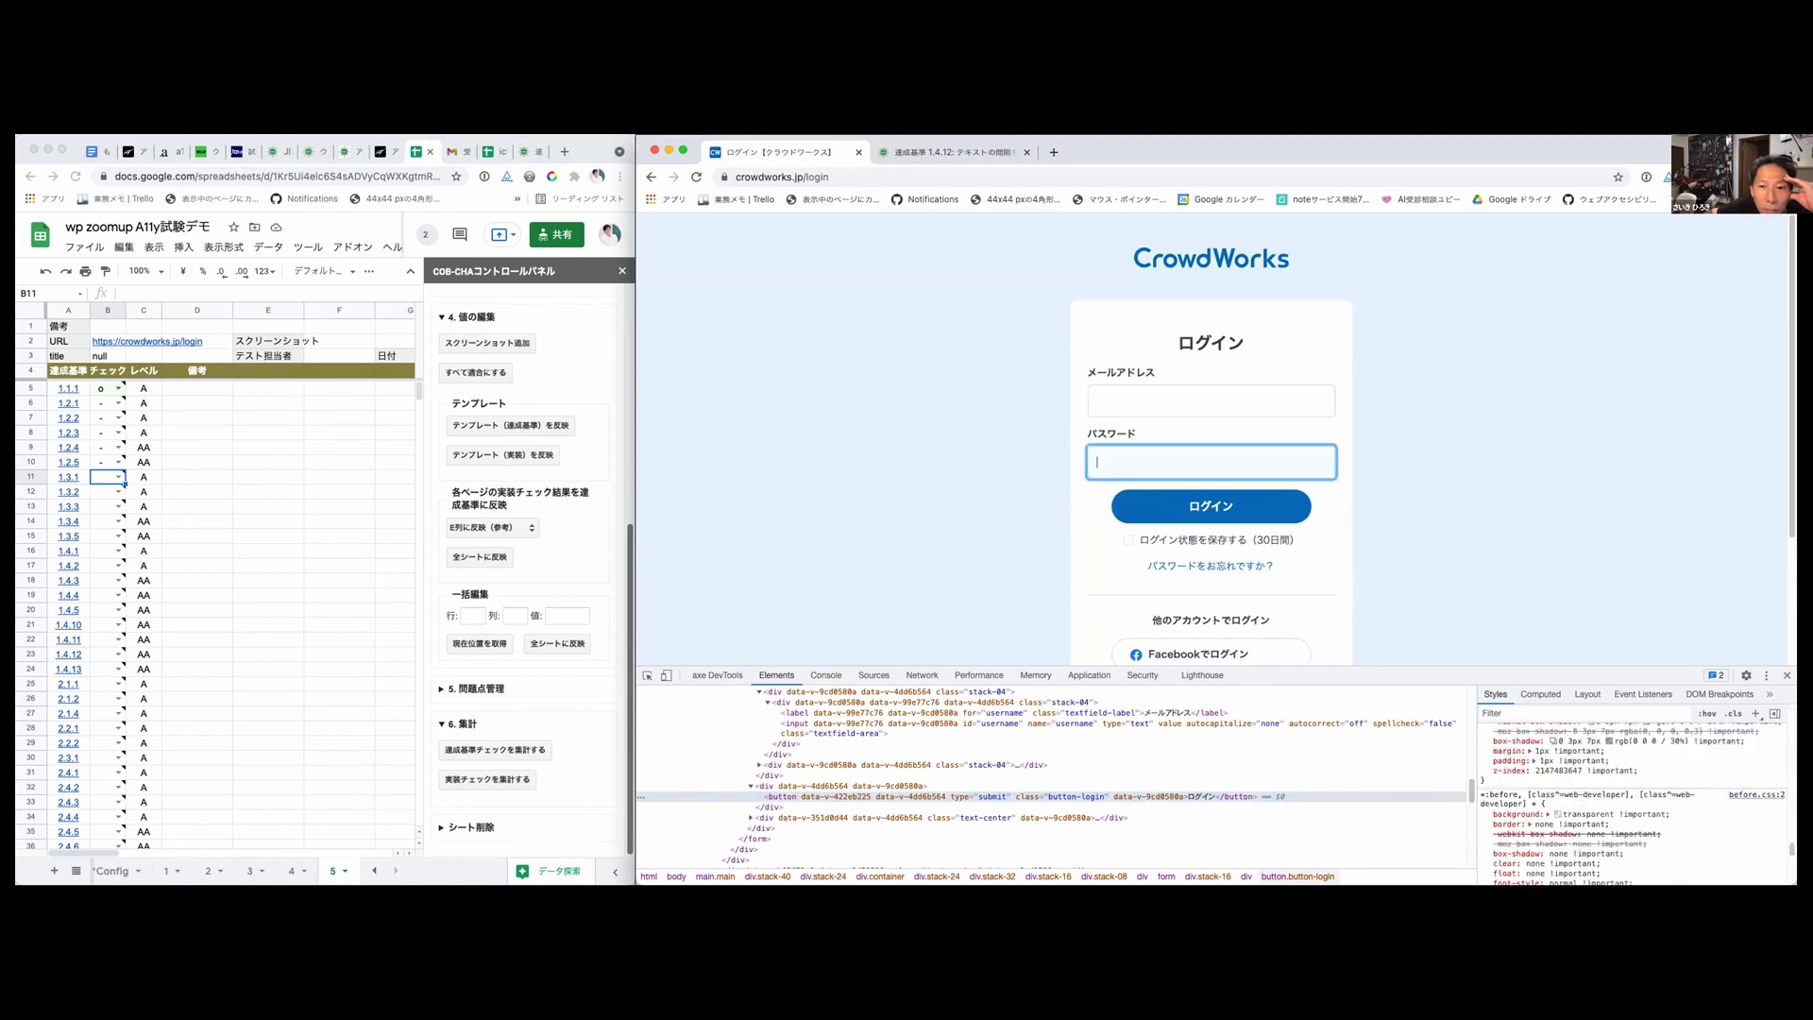
Step: Test keyboard focus forward and backward across the external account buttons, including Facebookでログイン
key("Tab")
key("Tab")
key("Tab")
key("Tab")
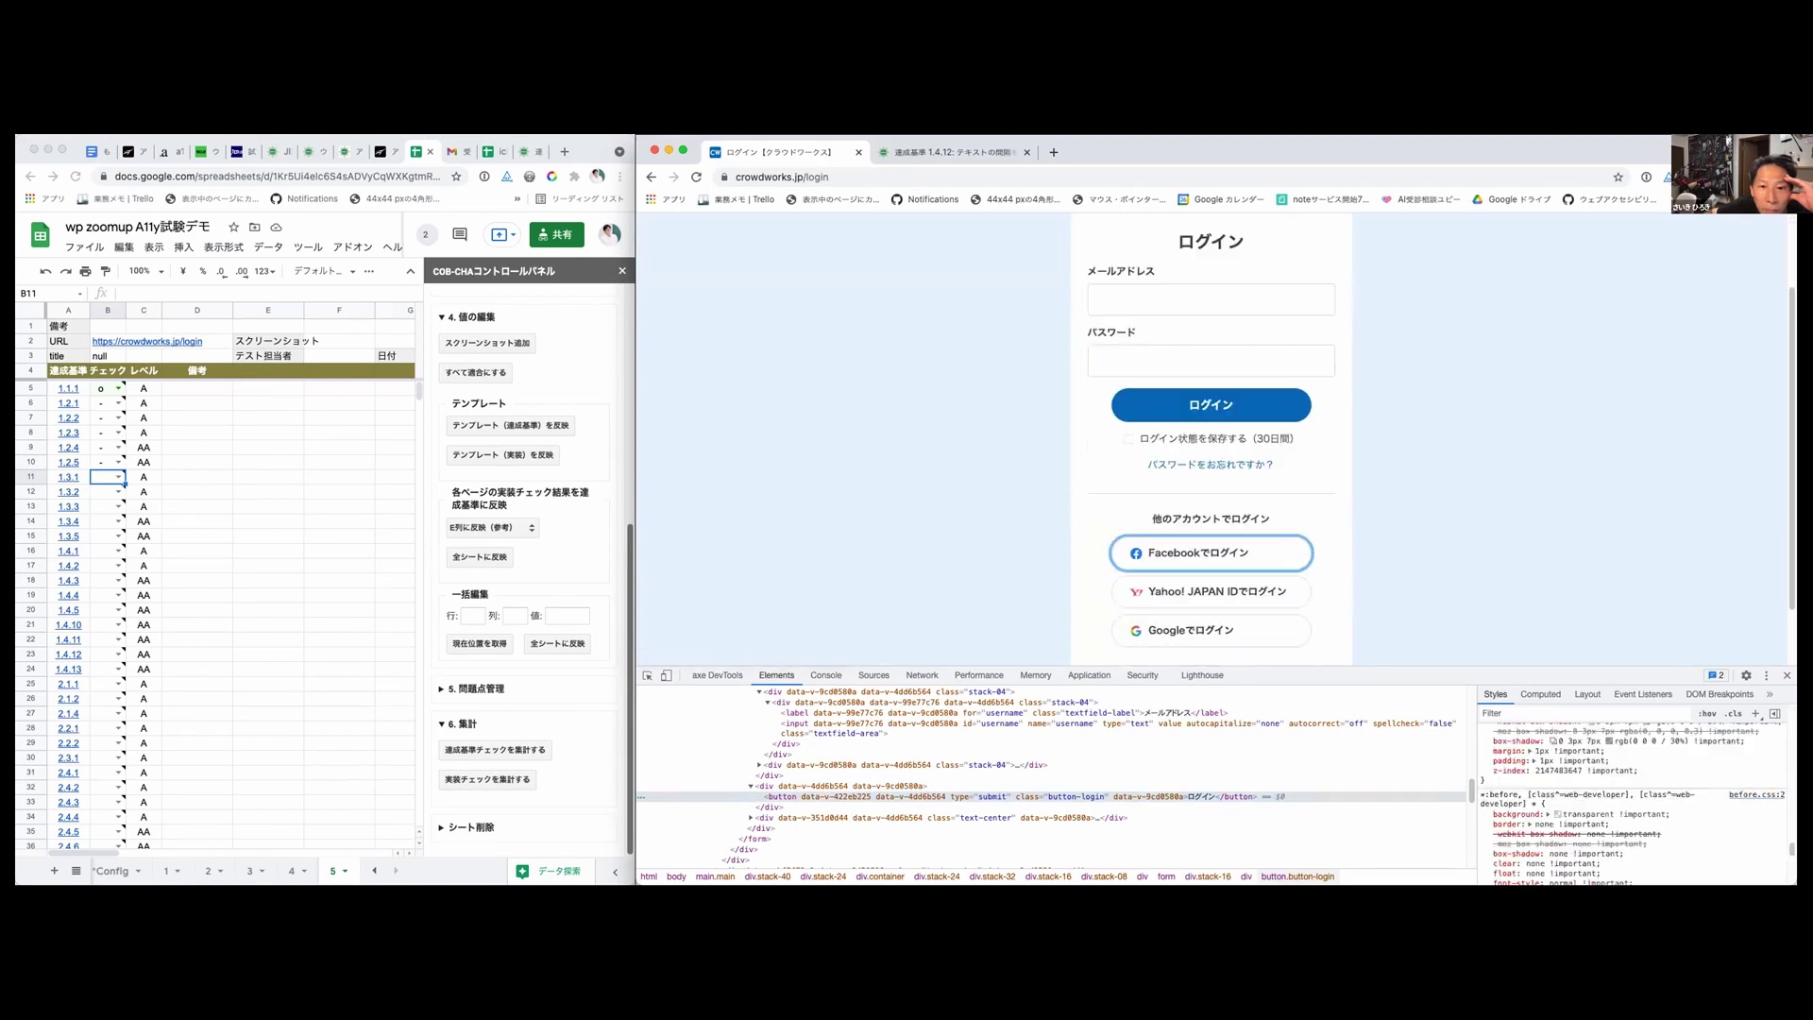
key("Tab")
key("shift+Tab")
key("Tab")
key("Tab")
key("shift+Tab")
key("shift+Tab")
key("shift+Tab")
key("shift+Tab")
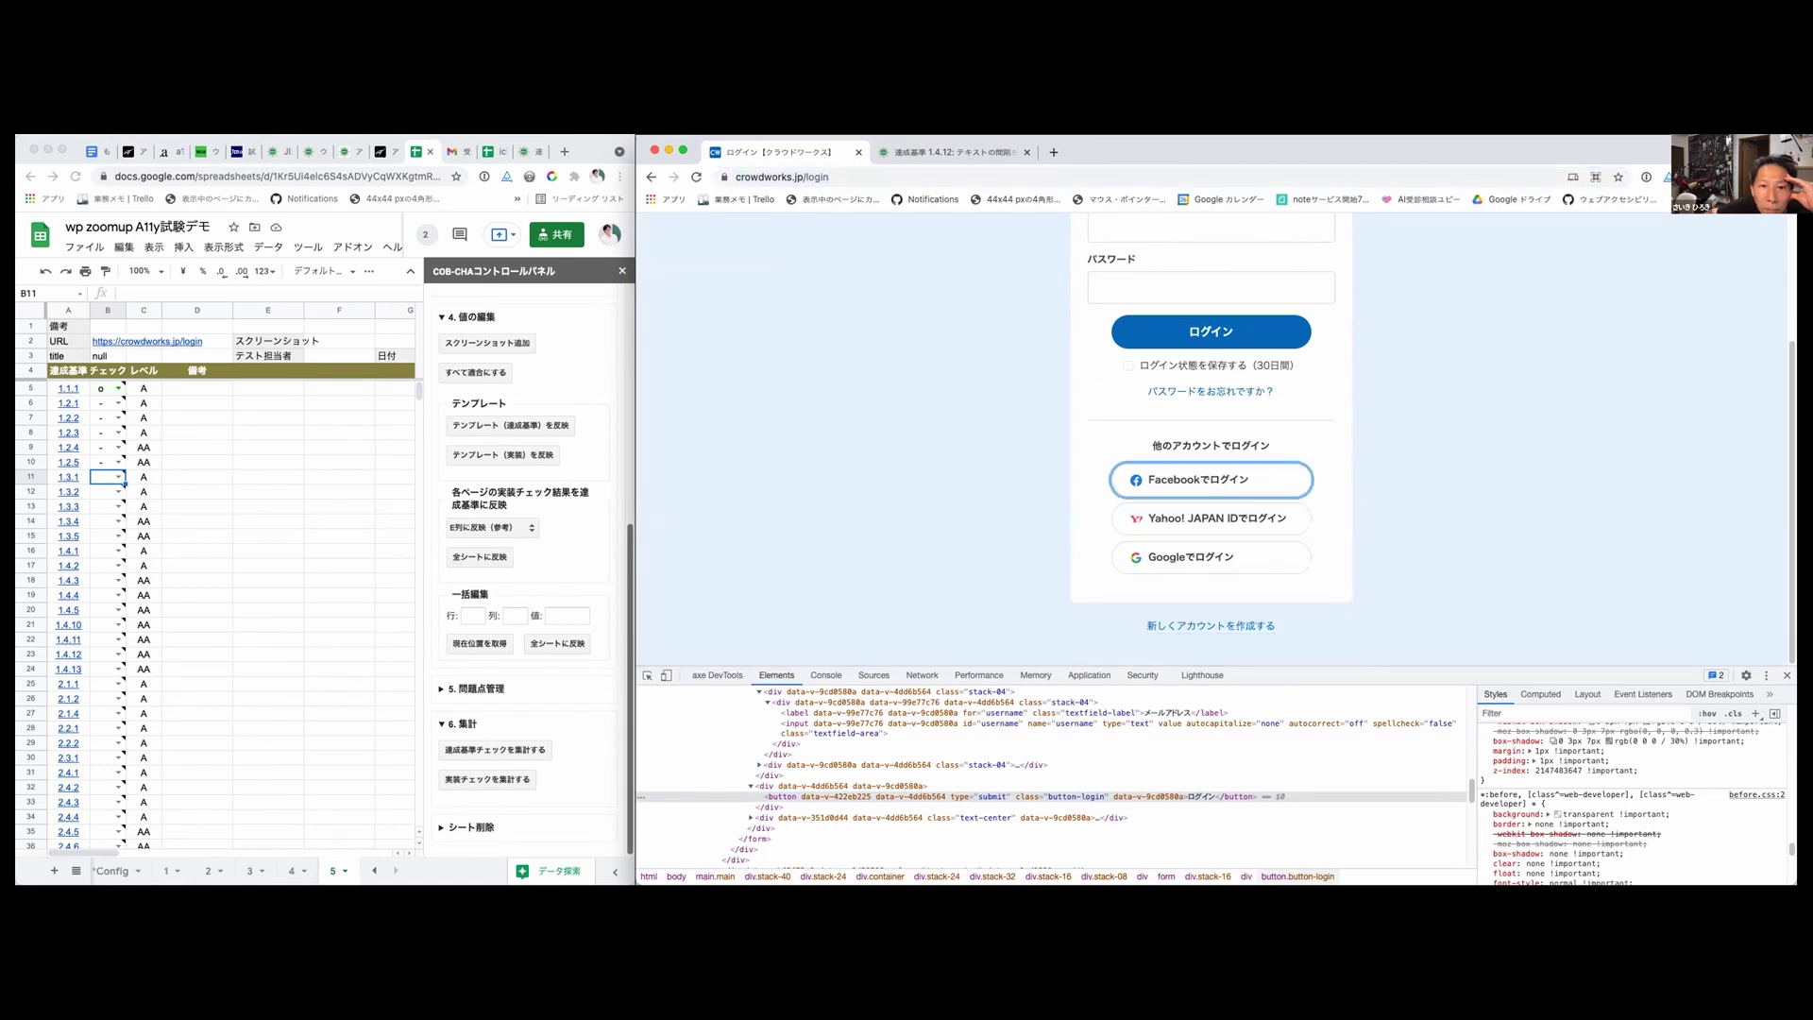
Step: Inspect the Facebookでログイン button and expand its svg icon to examine the markup and aria-hidden attribute
left_click(646, 676)
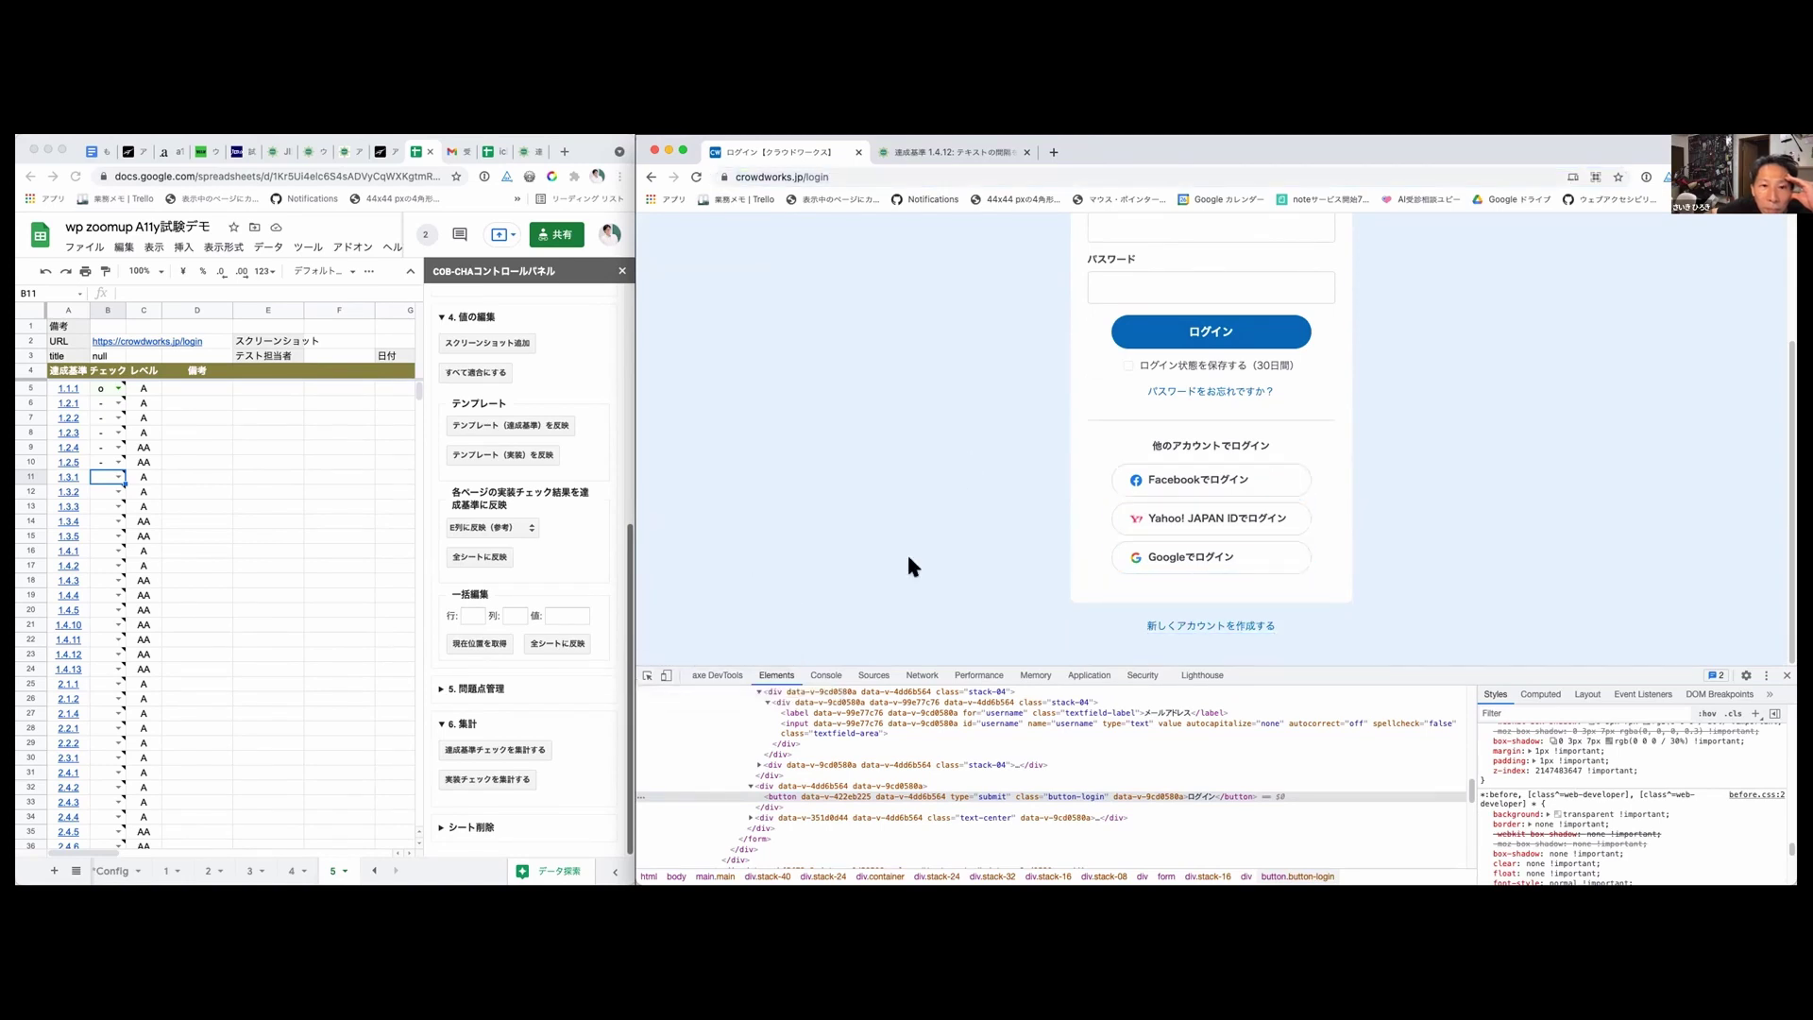
left_click(1155, 469)
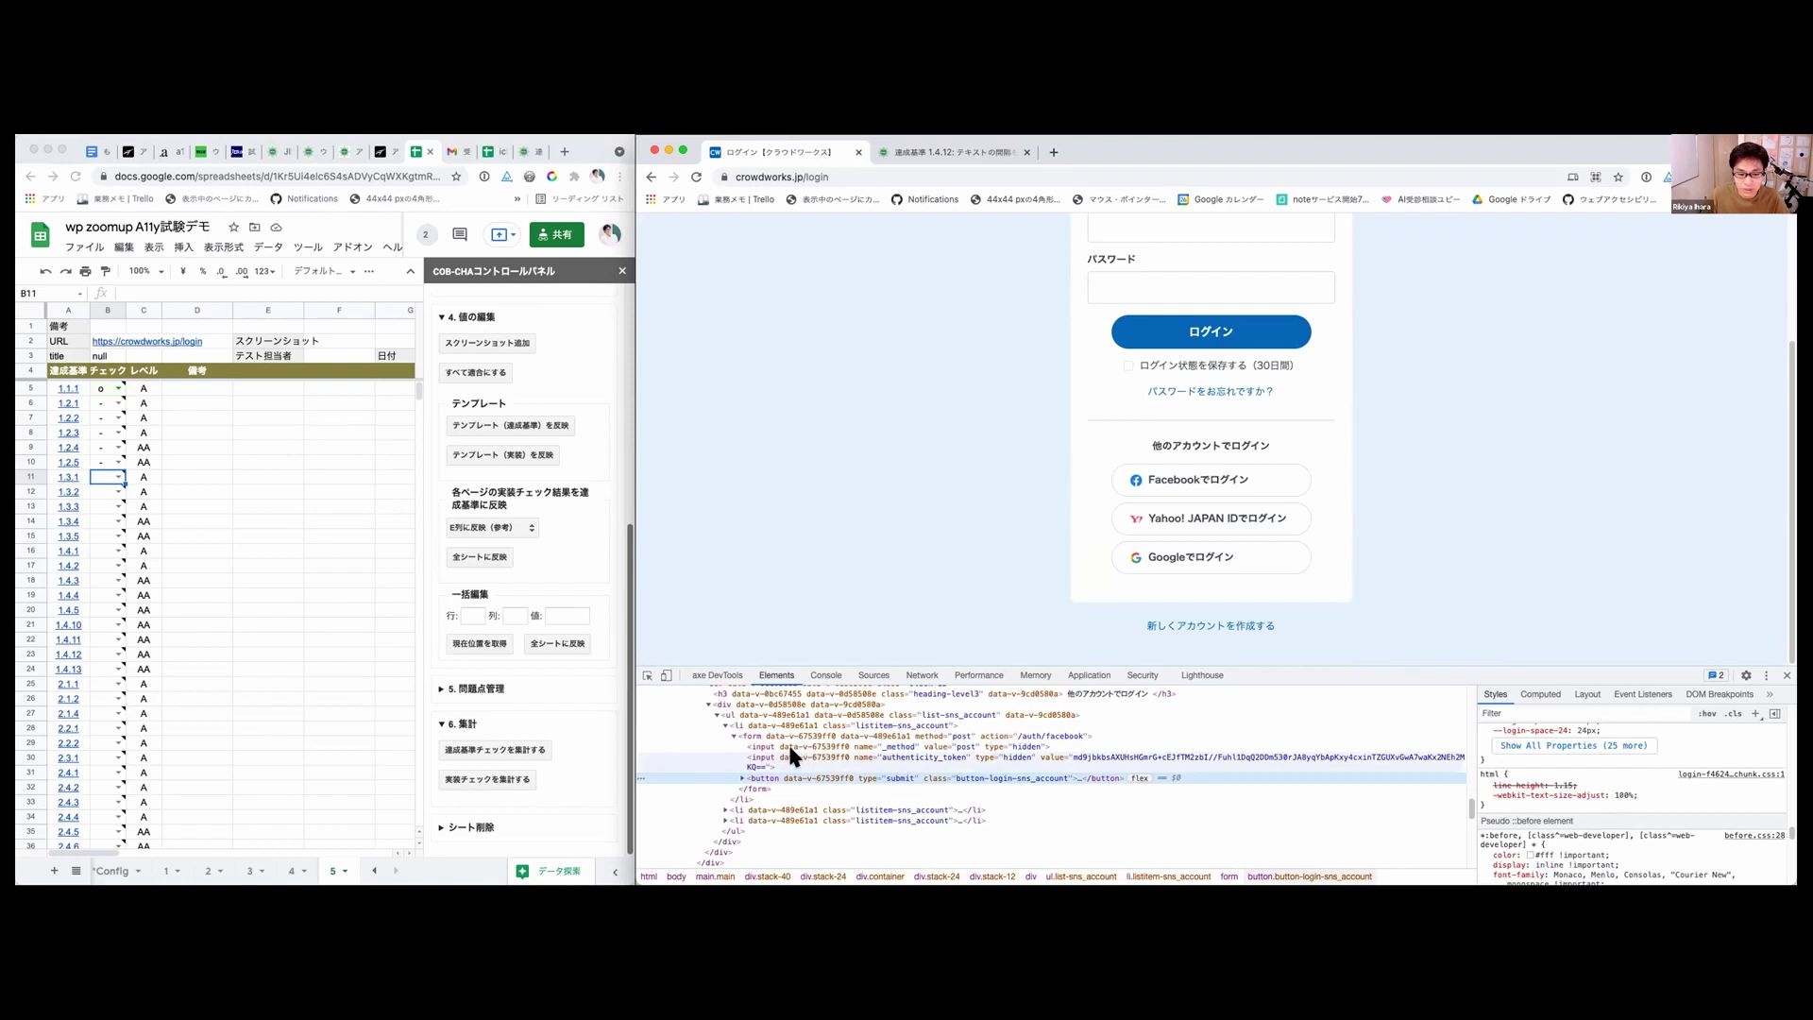
left_click(742, 777)
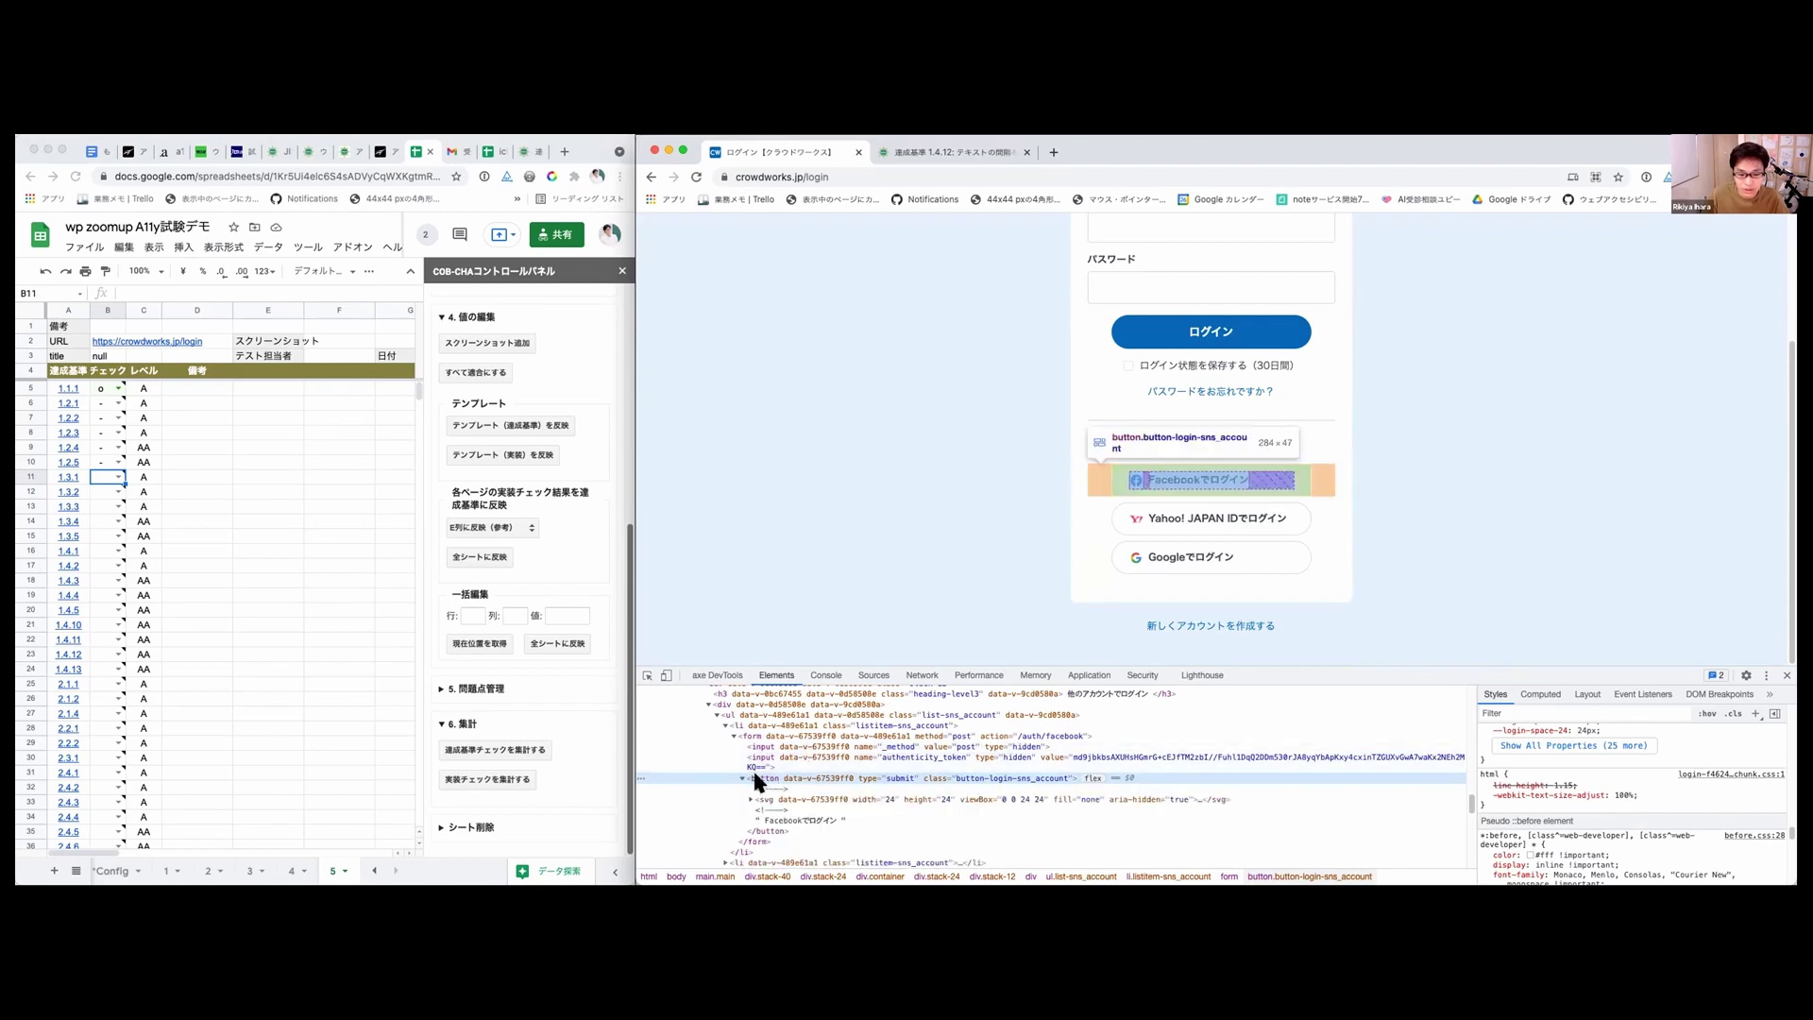
left_click(751, 799)
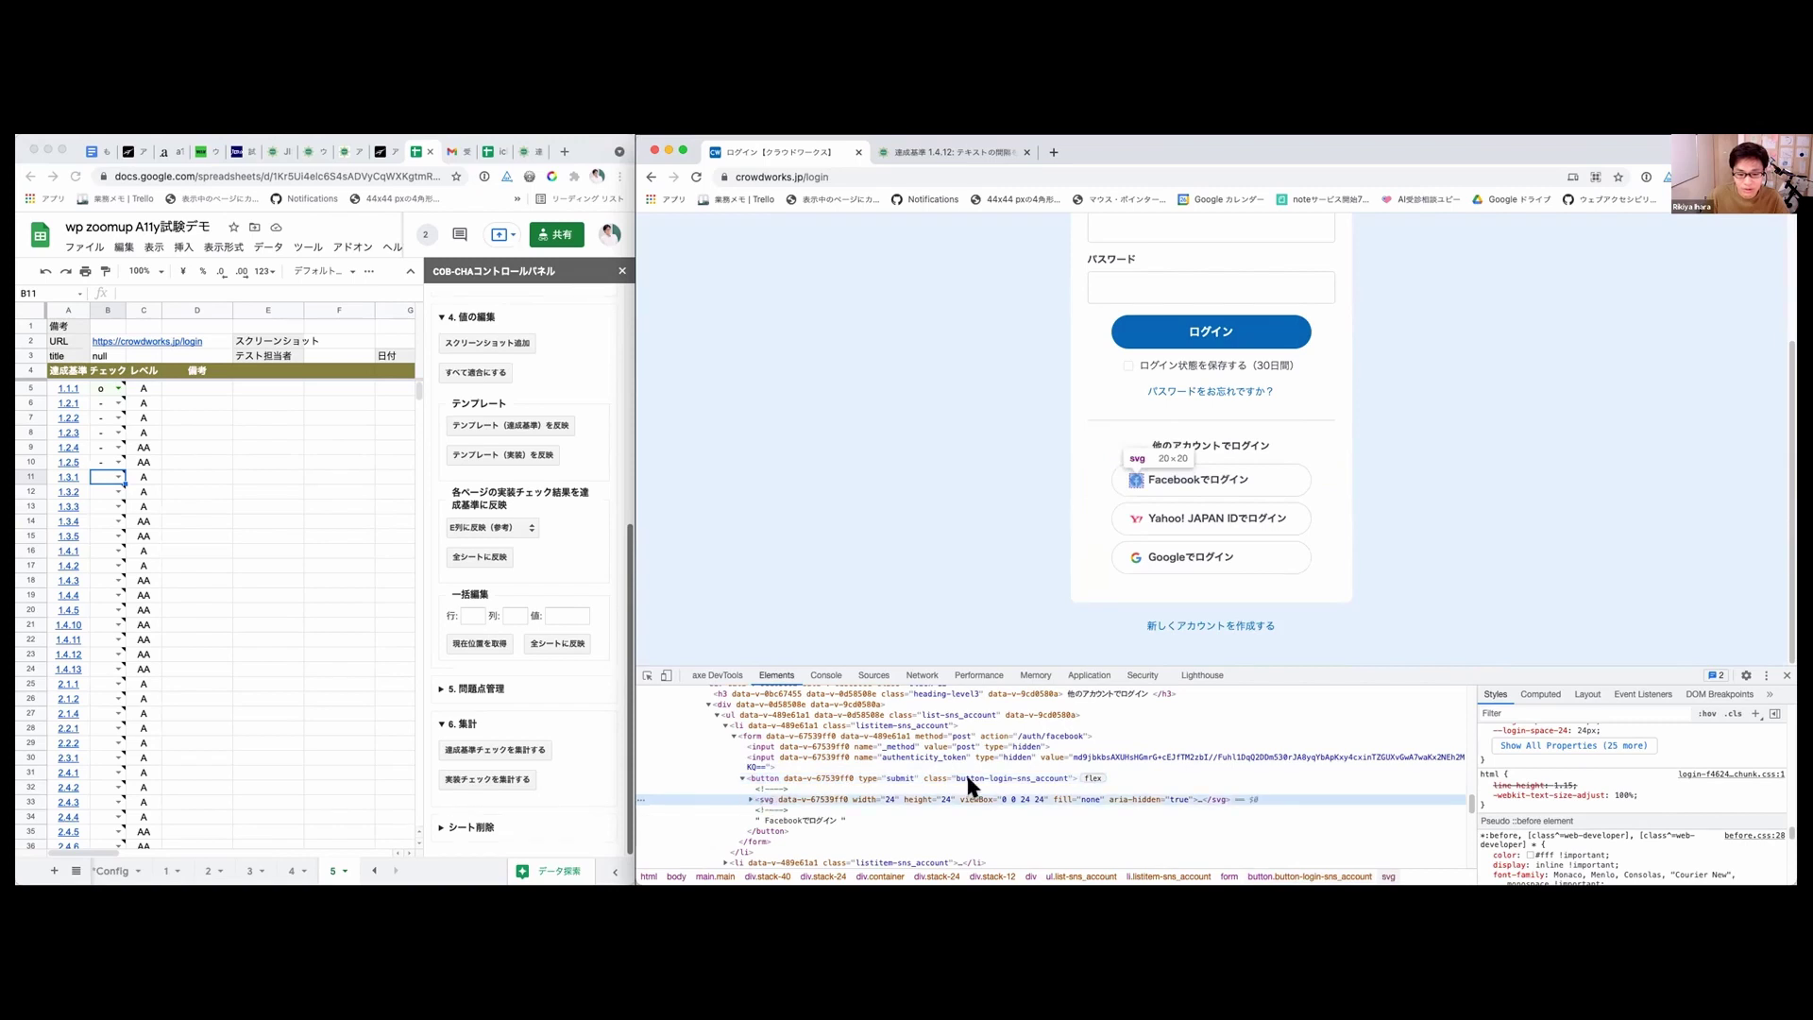
key("Right")
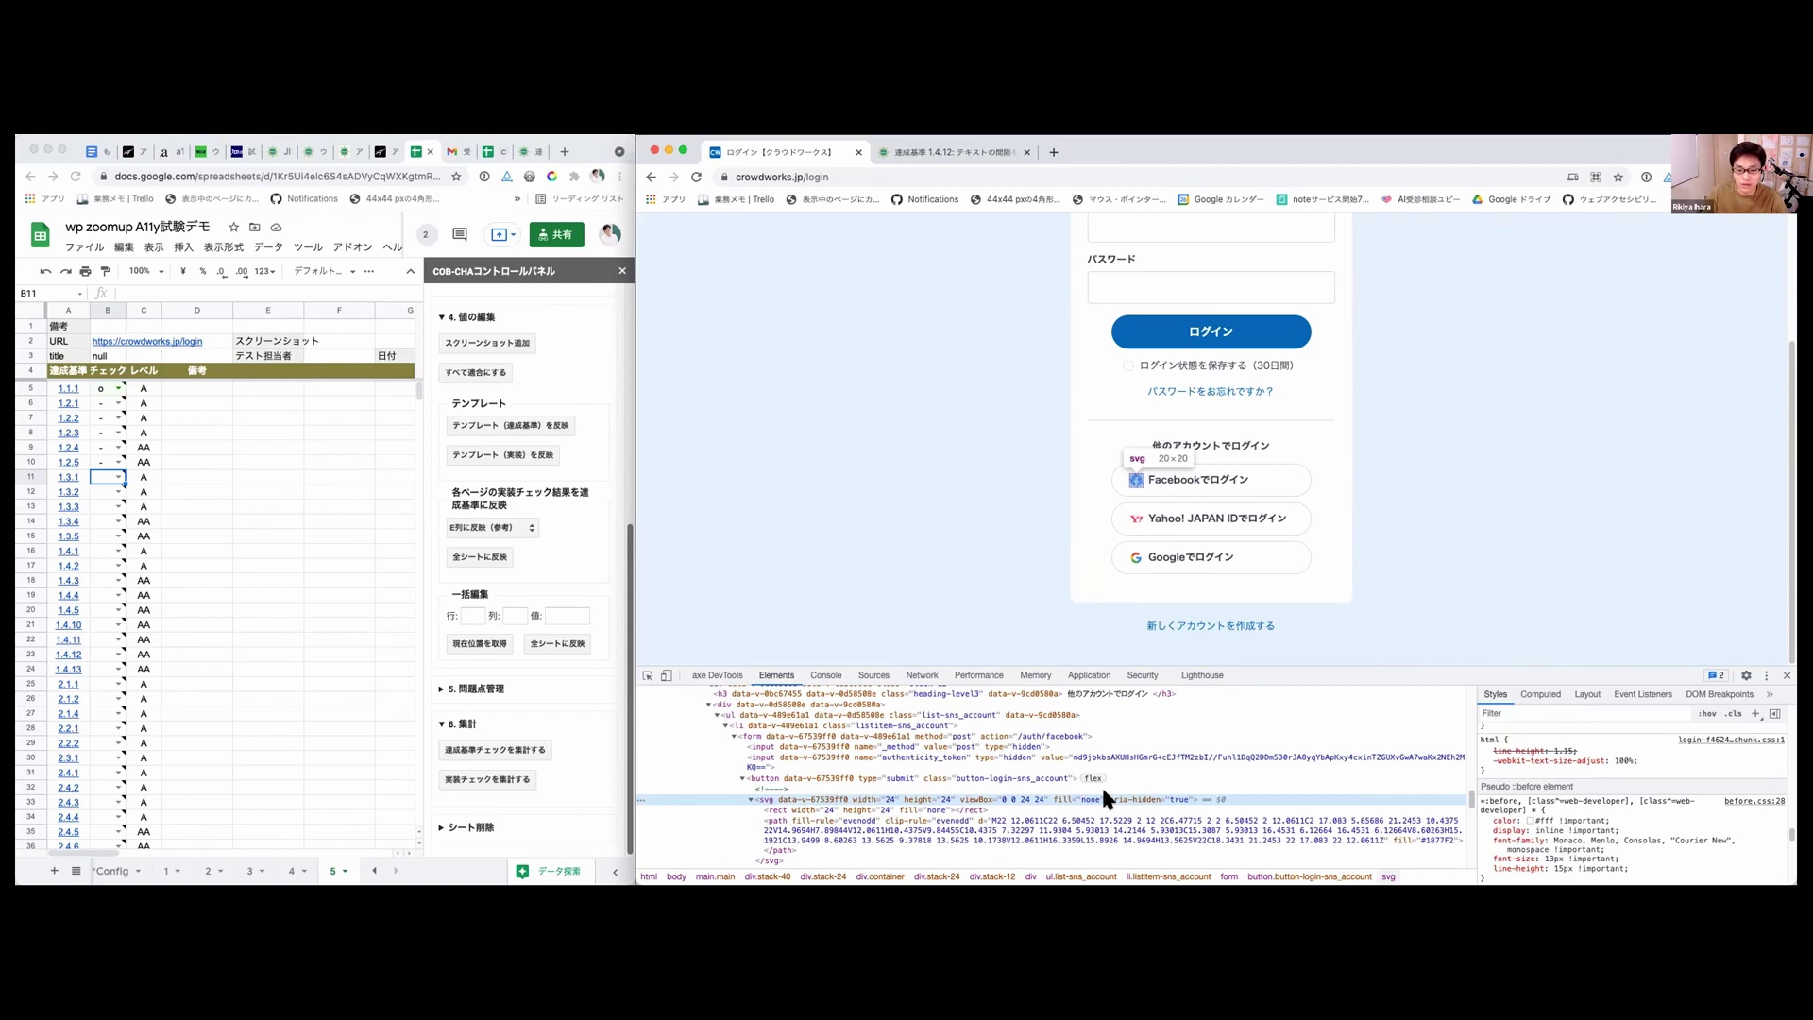
Step: Submit the login form with "ああああ" as メールアドレス and a dummy password
scroll(1035, 593, "up", 2)
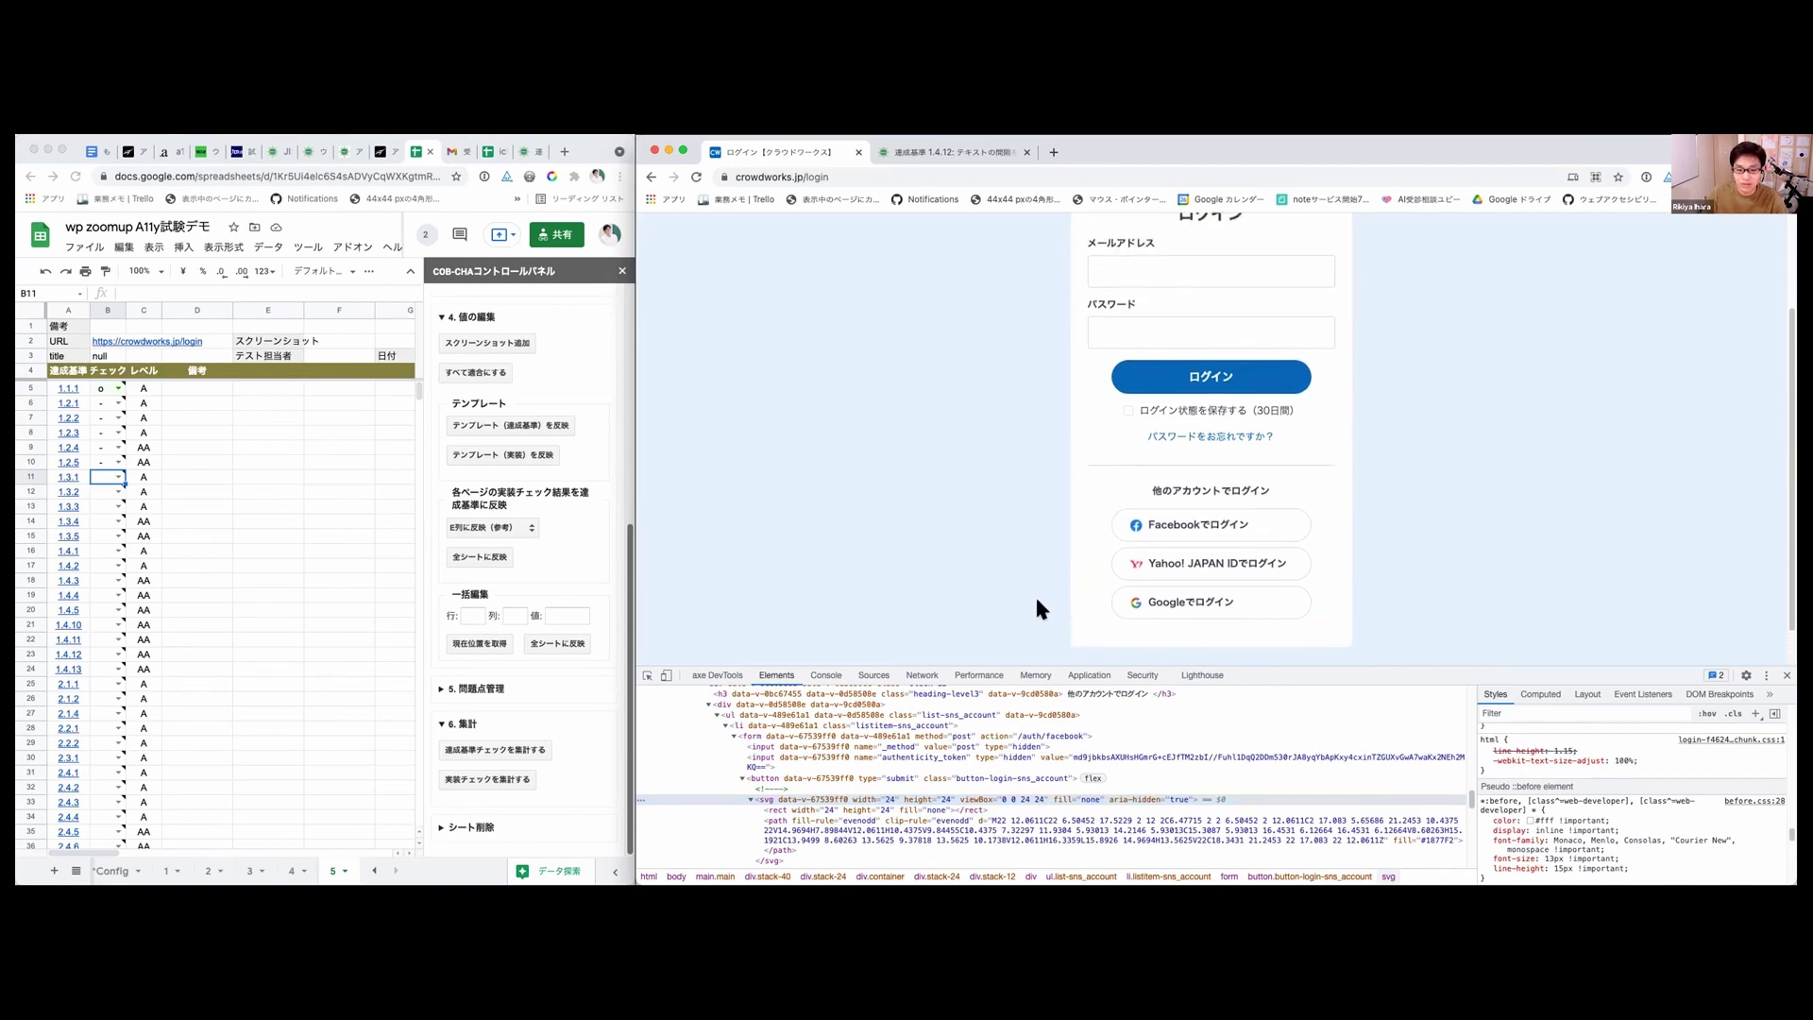
scroll(1036, 600, "up", 3)
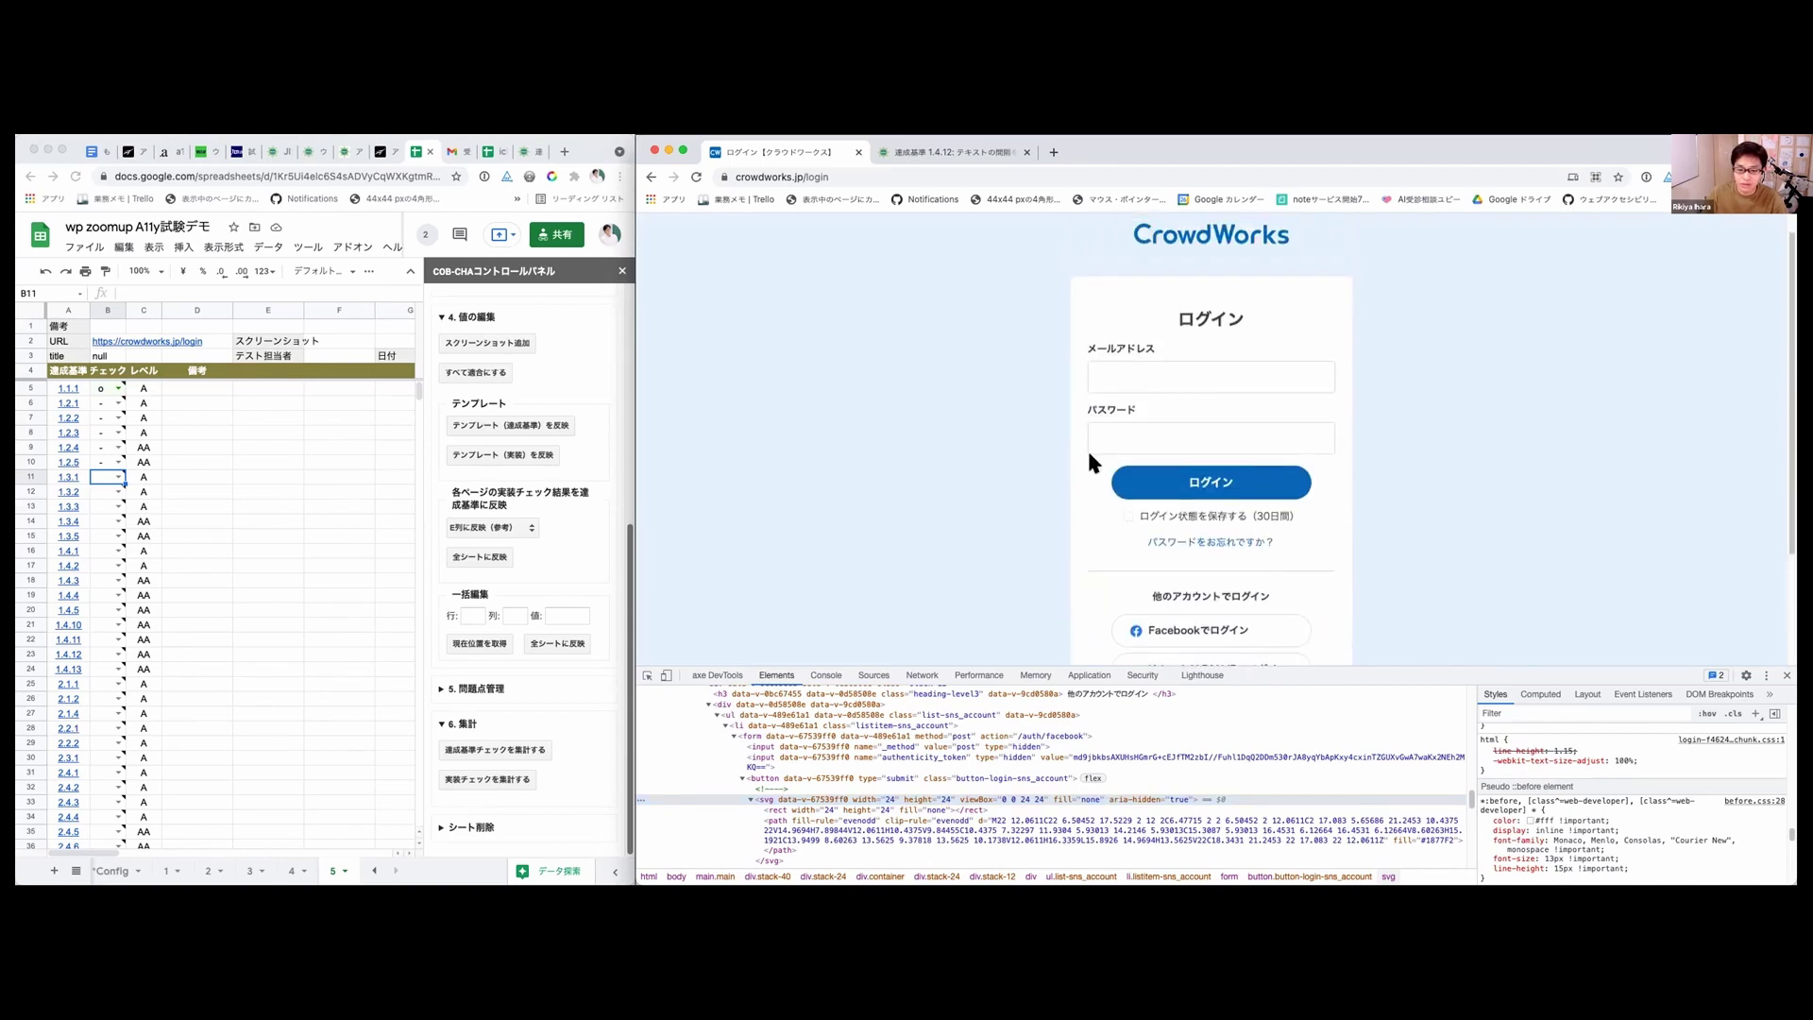
left_click(1135, 373)
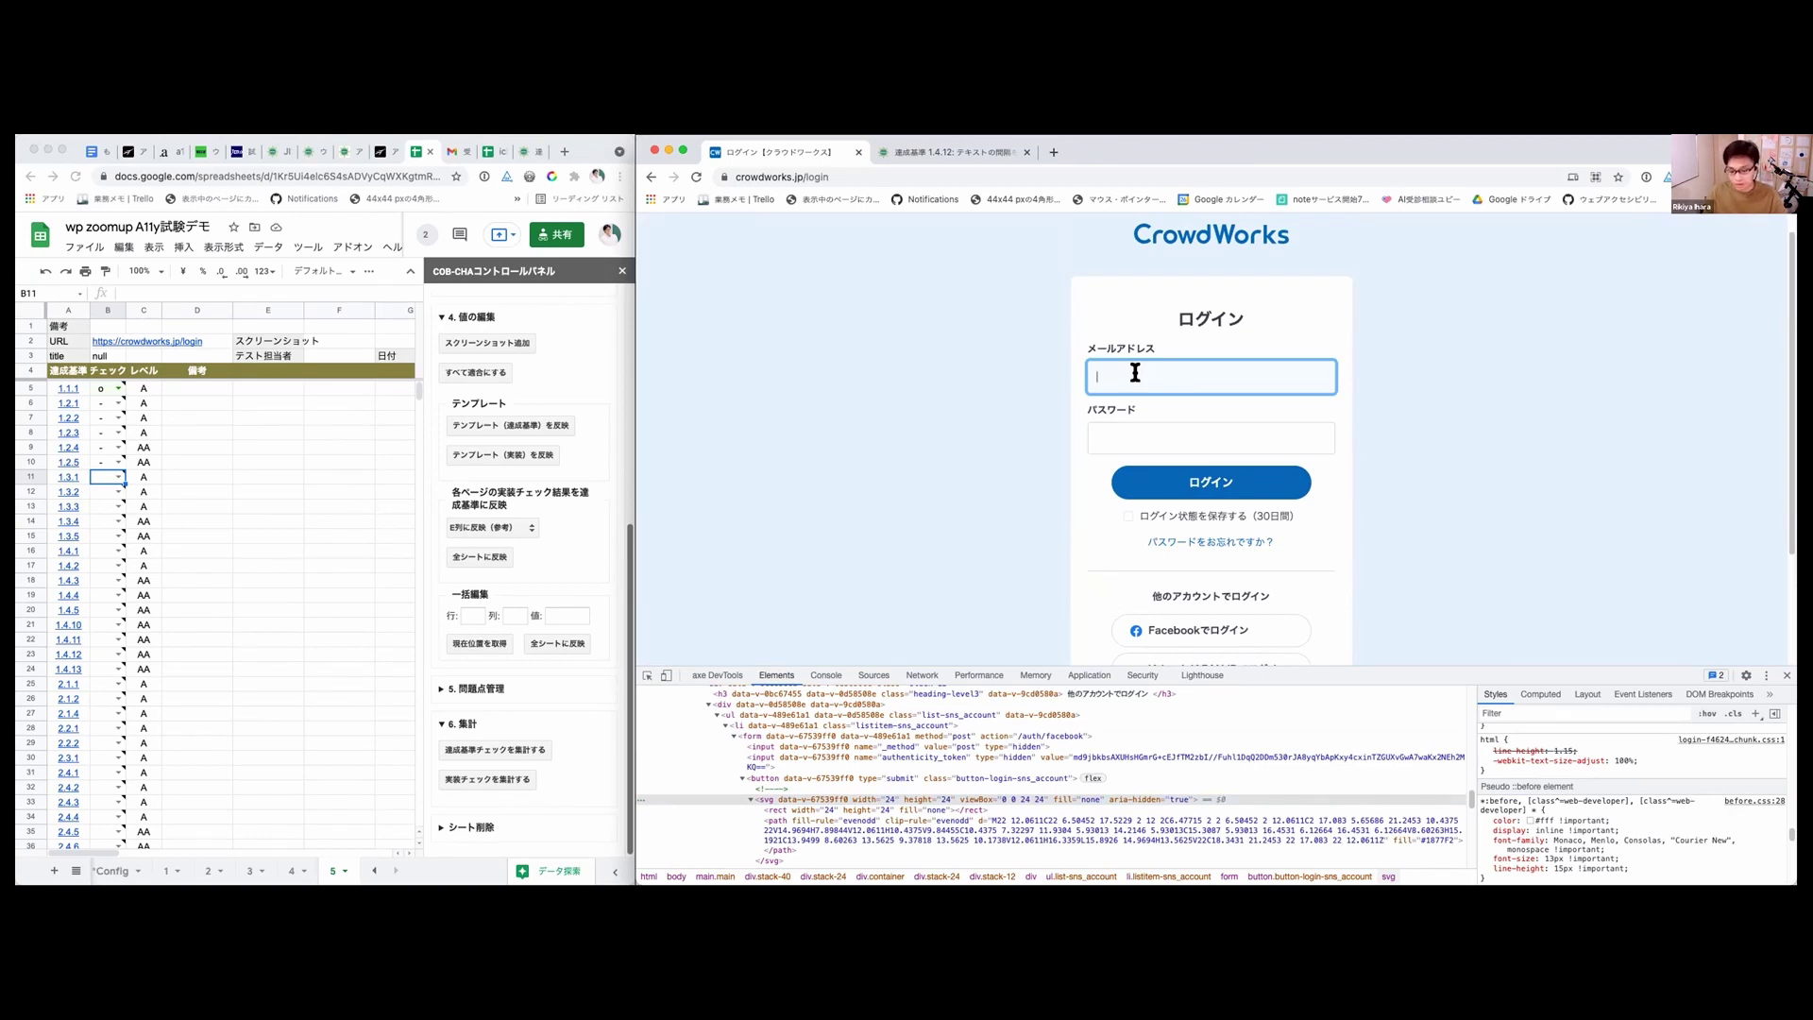
type("ああああ")
key("Tab")
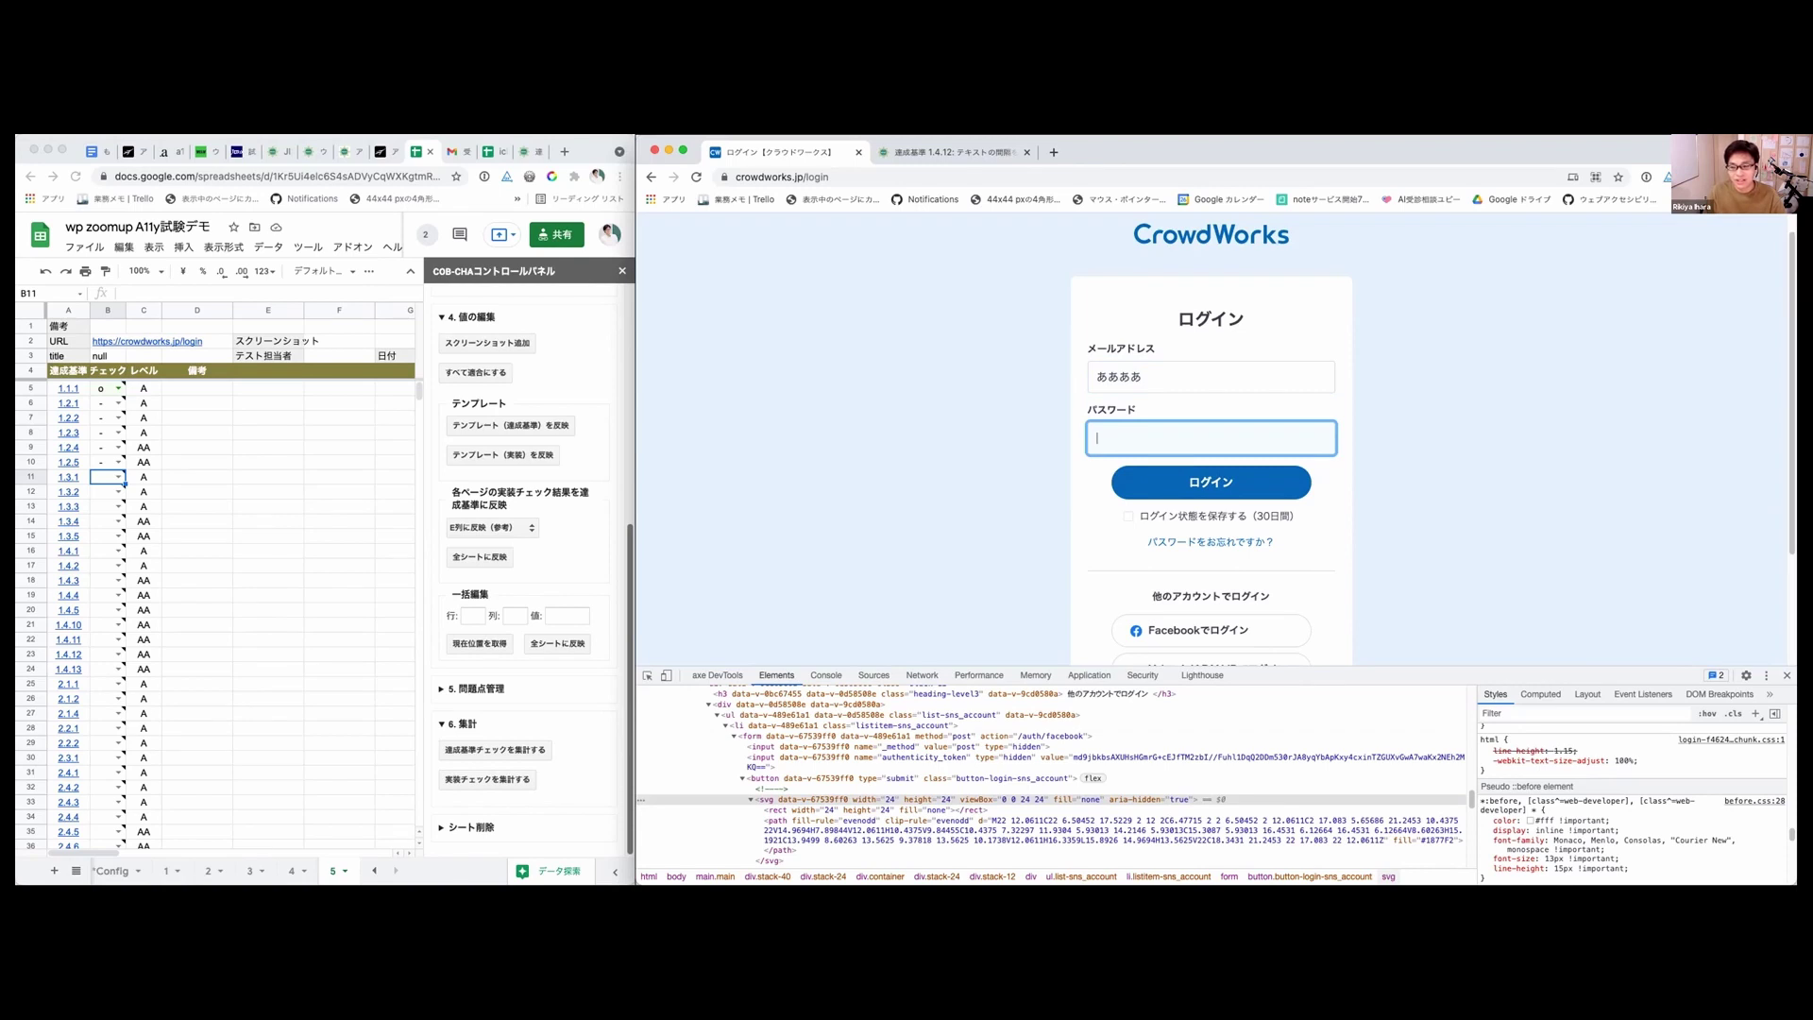
type("aaa")
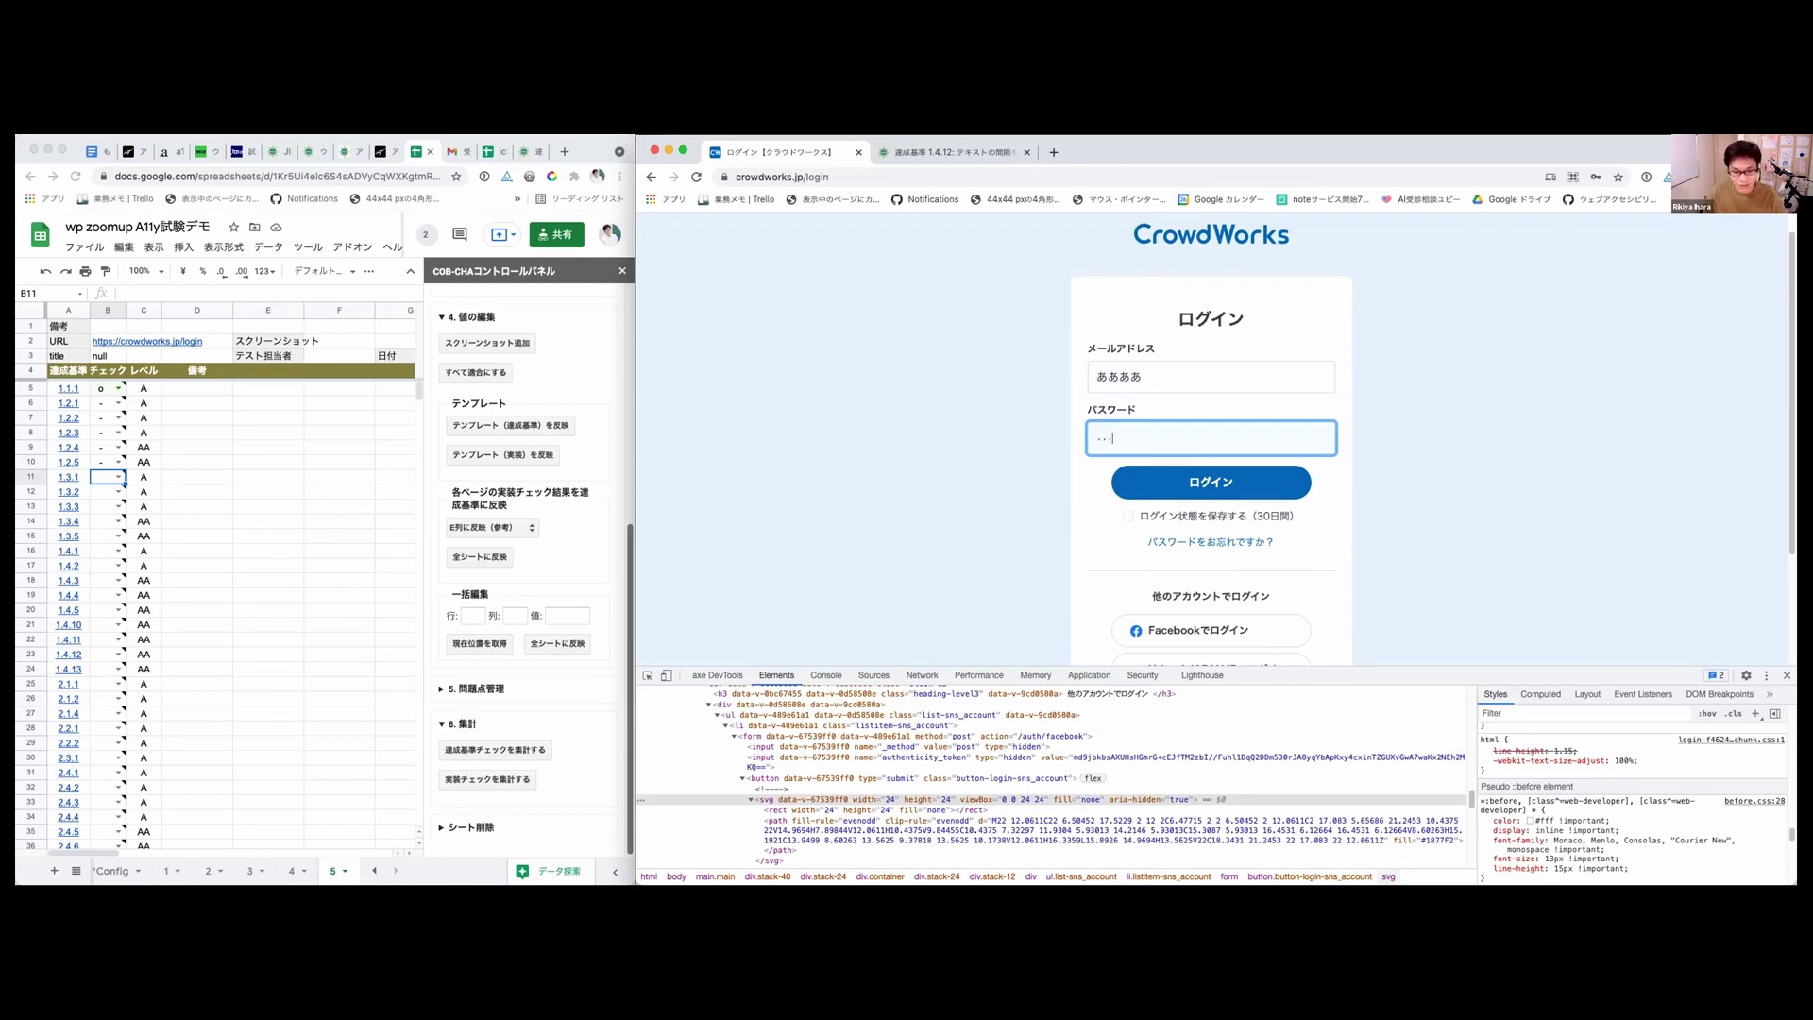
key("Tab")
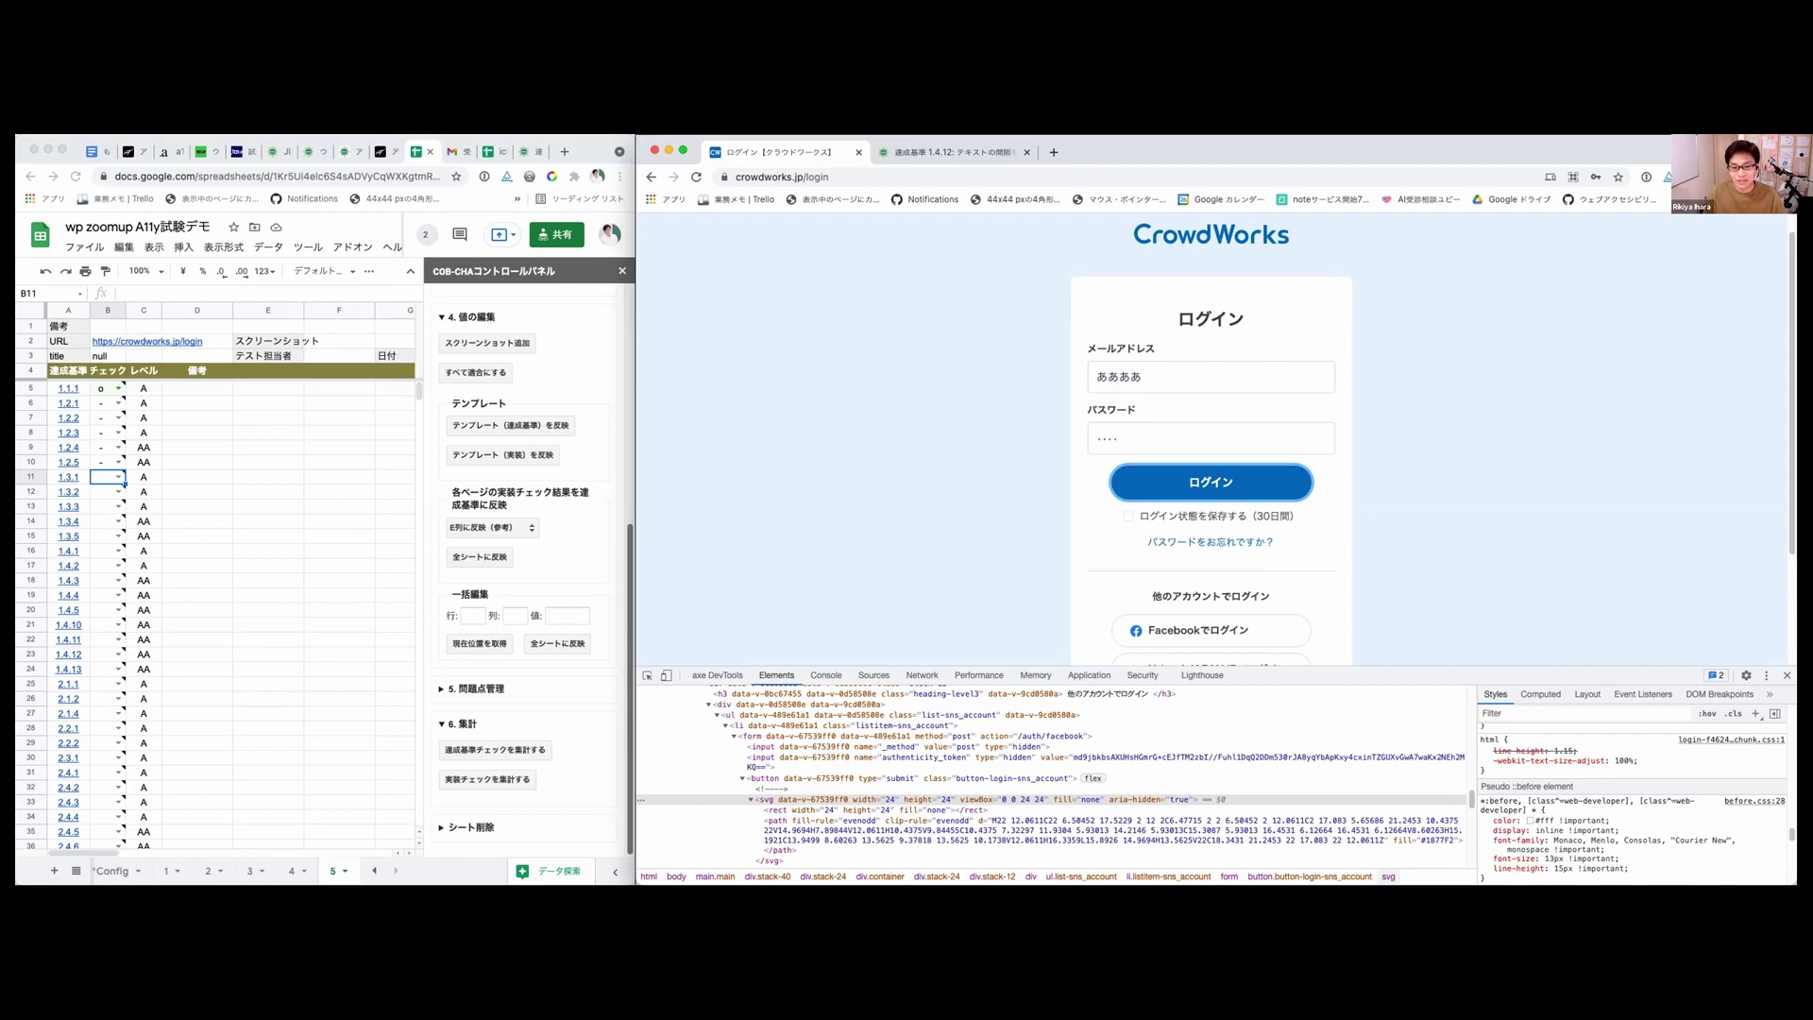
key("Return")
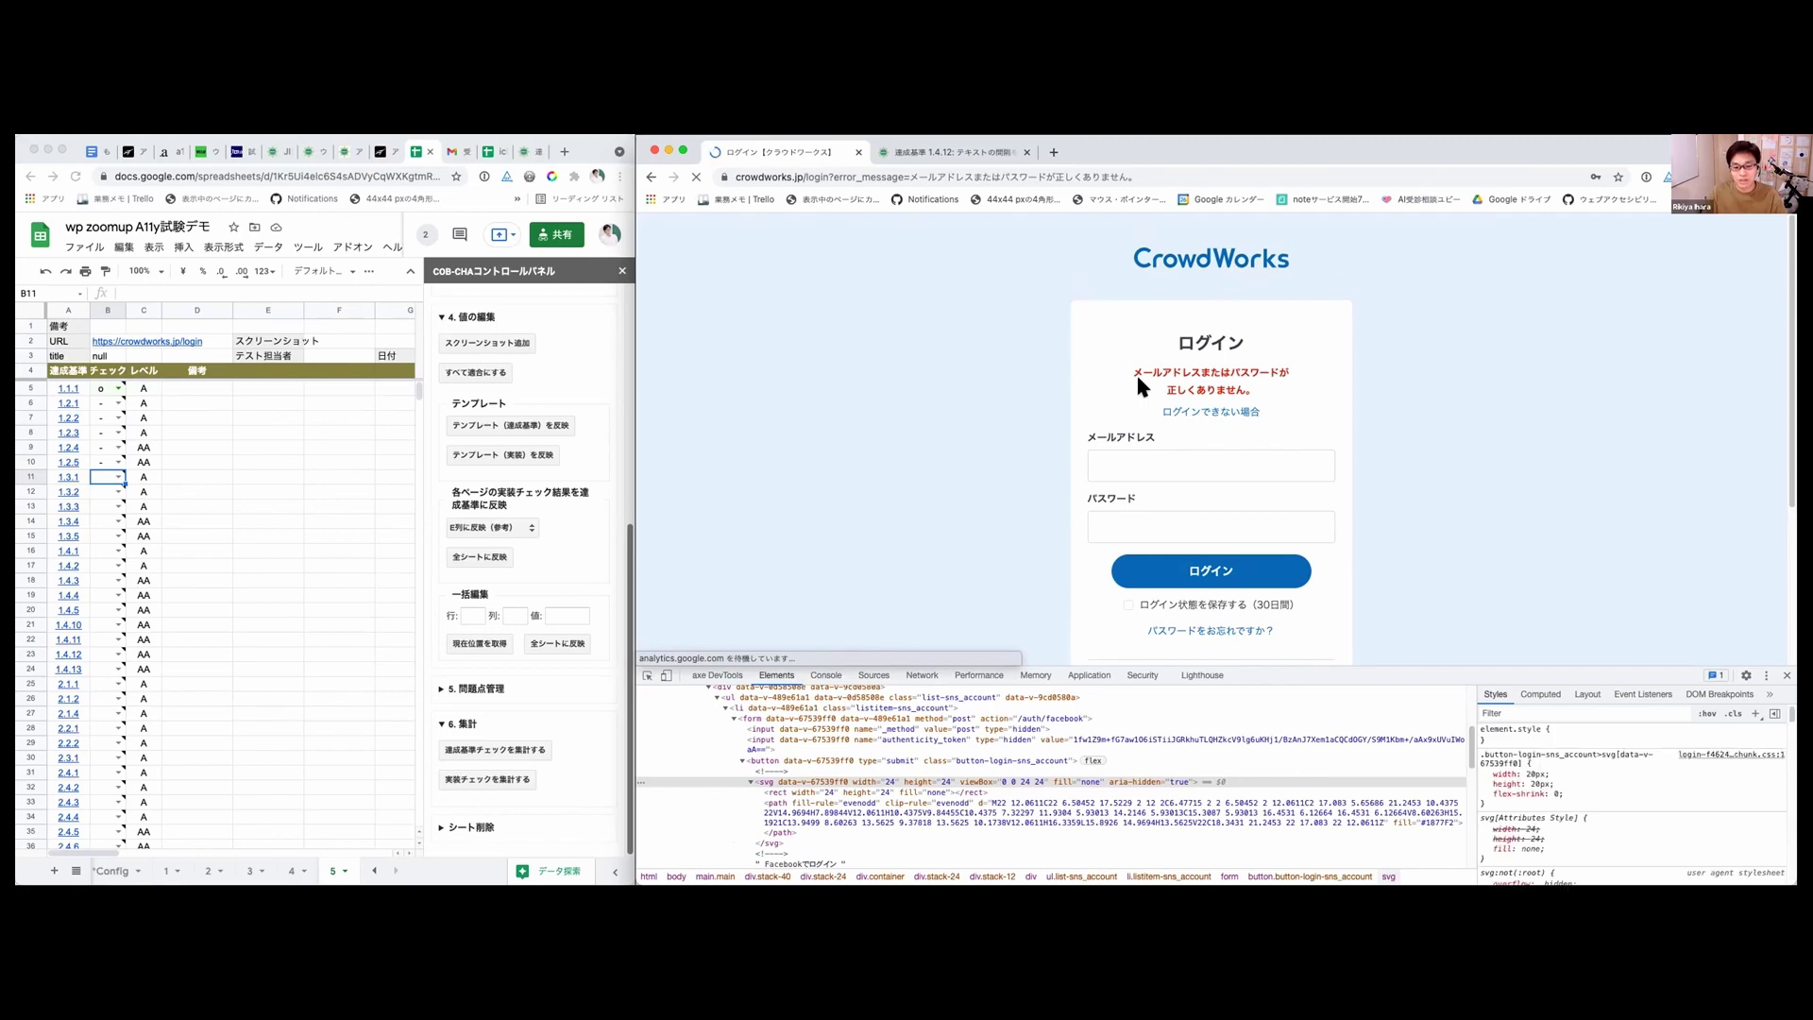
Step: Examine the login error message and the error_message parameter in the page URL
scroll(1136, 372, "down", 1)
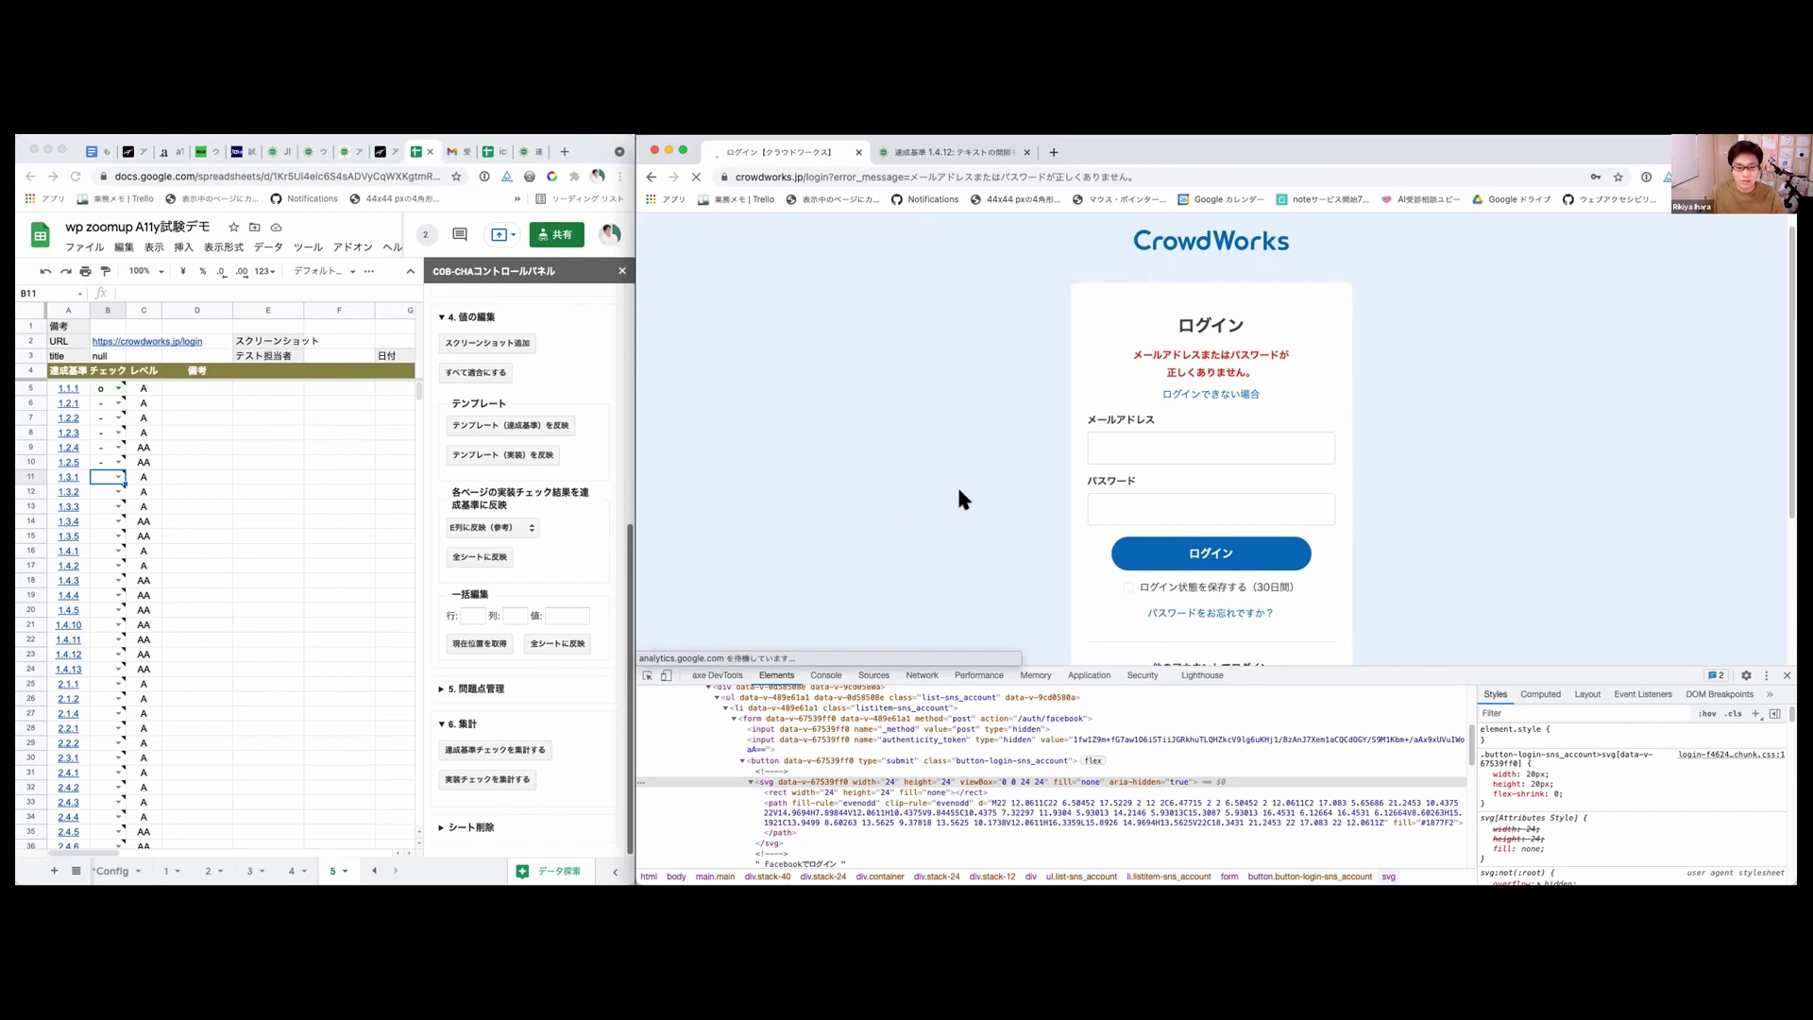
scroll(1000, 492, "up", 1)
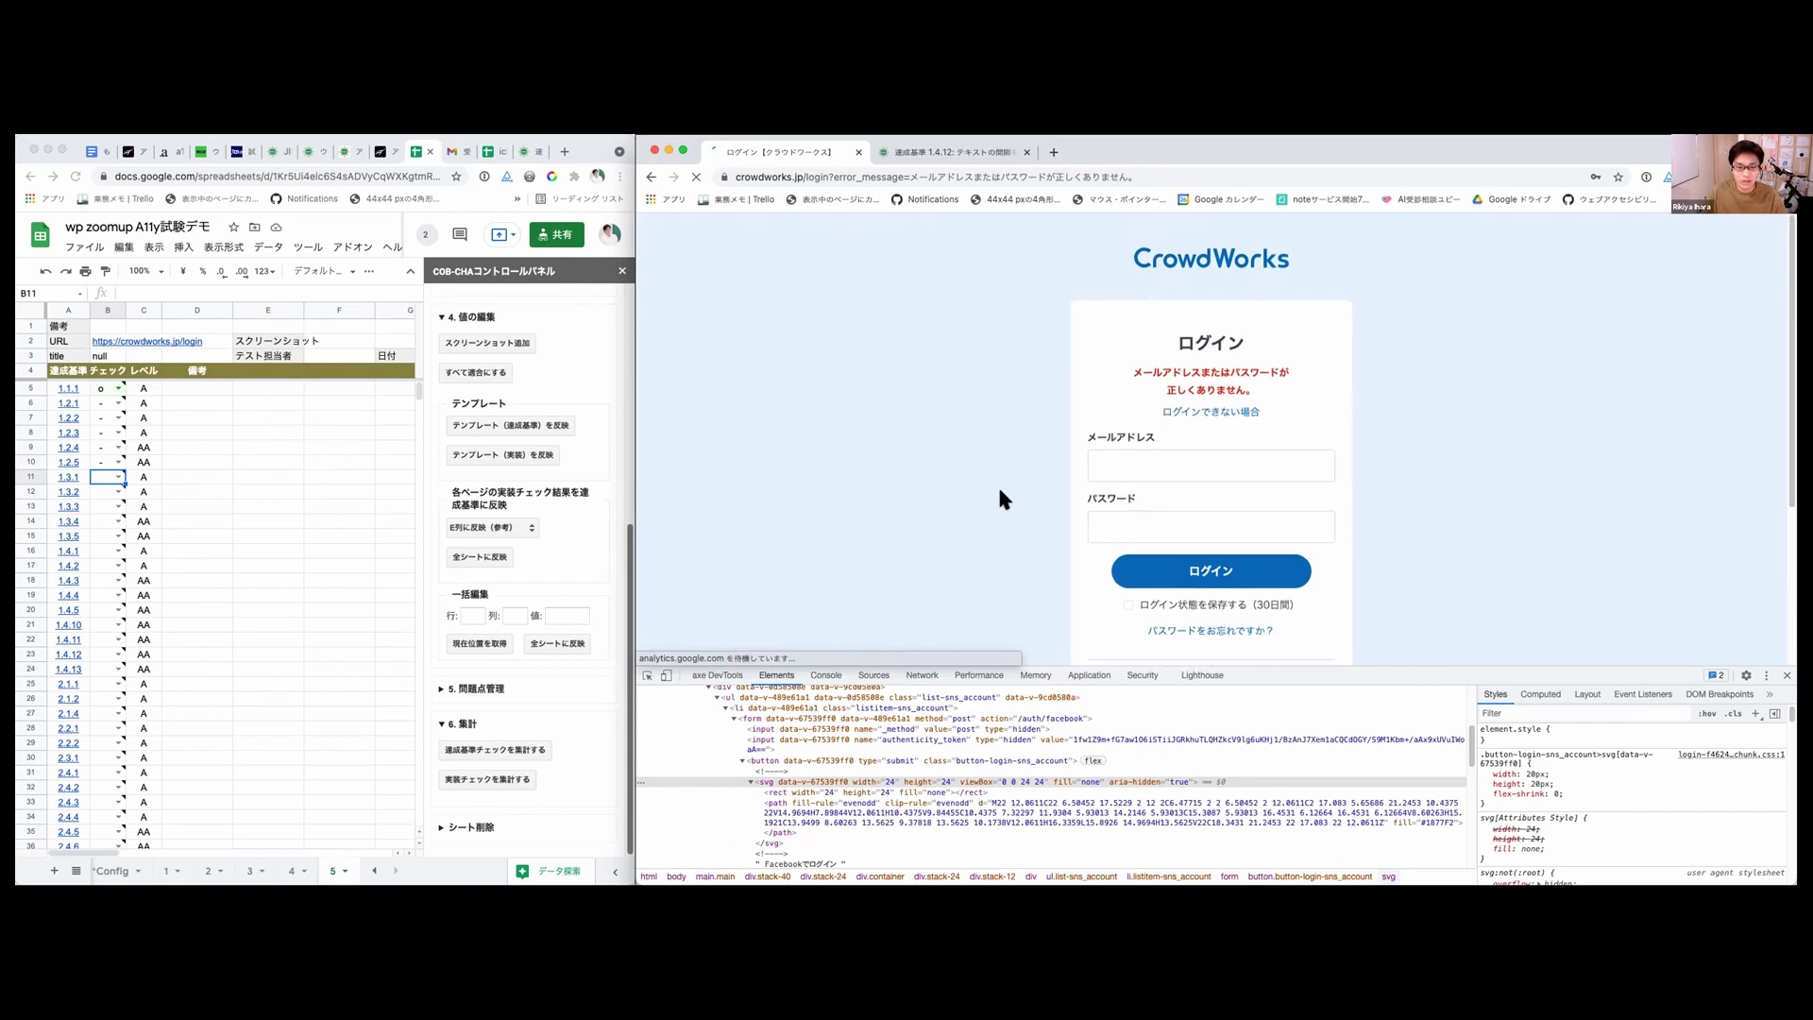
left_click(909, 174)
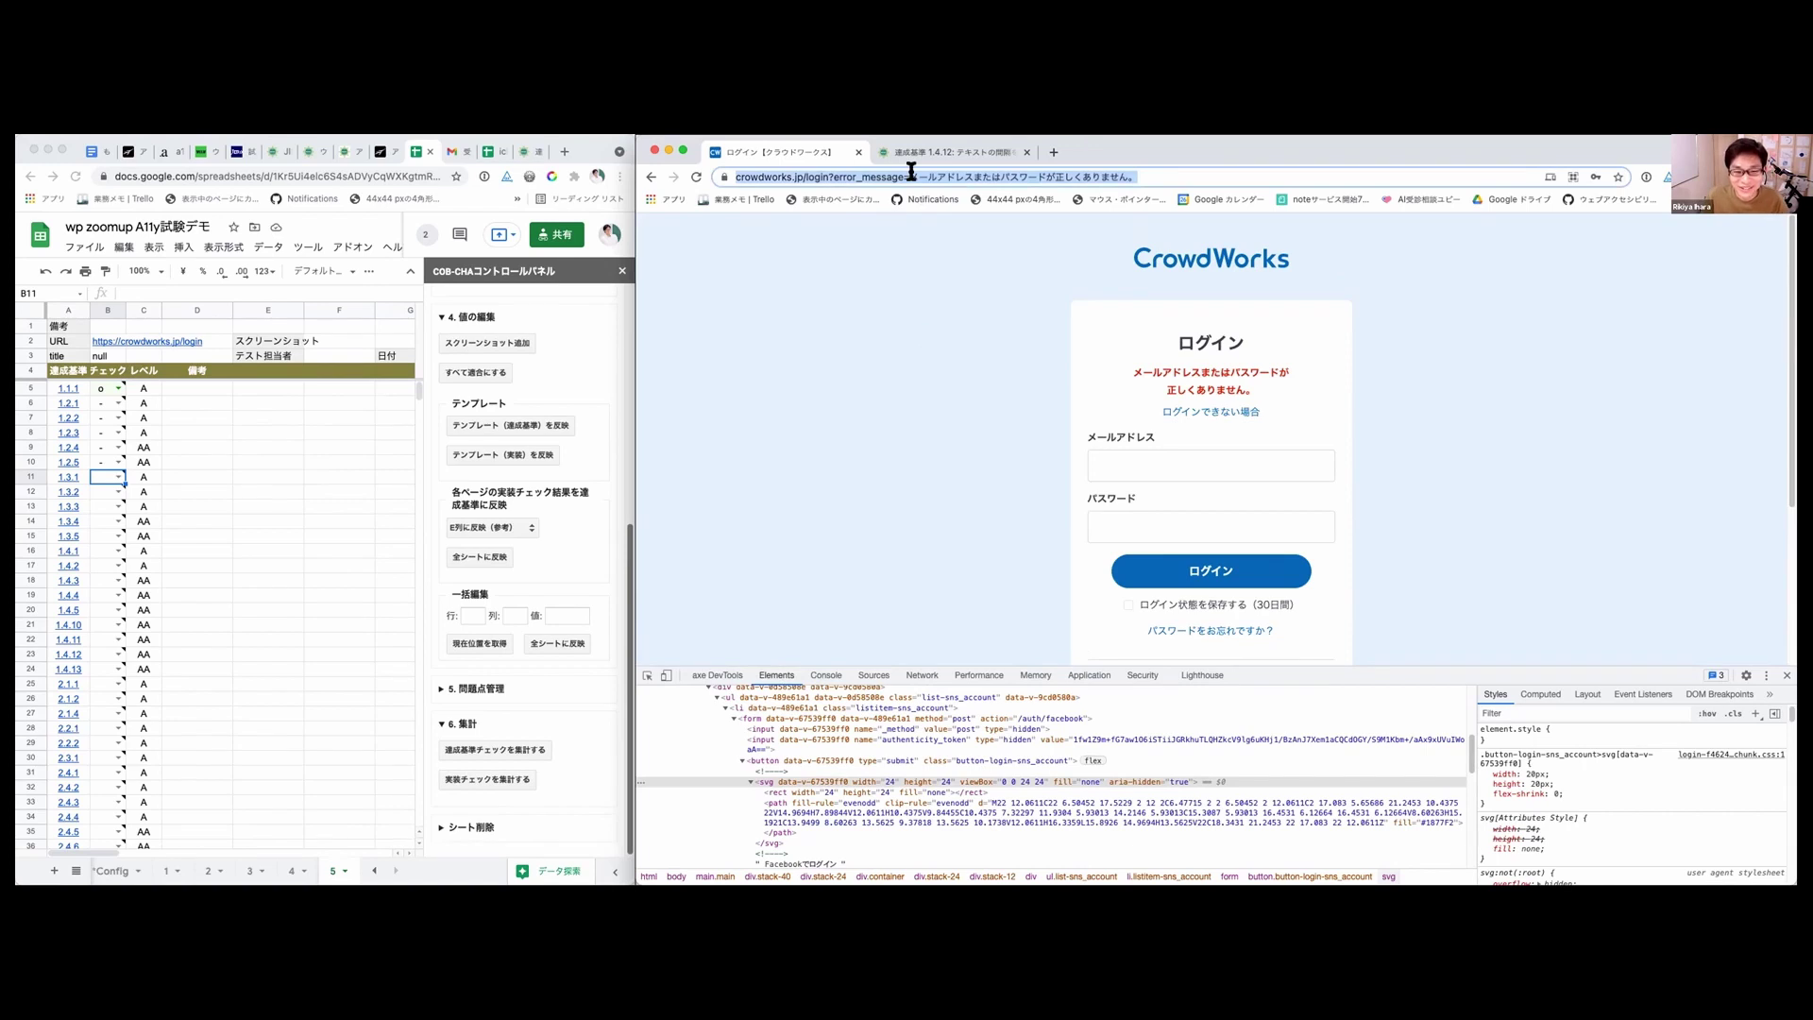
left_click(1092, 338)
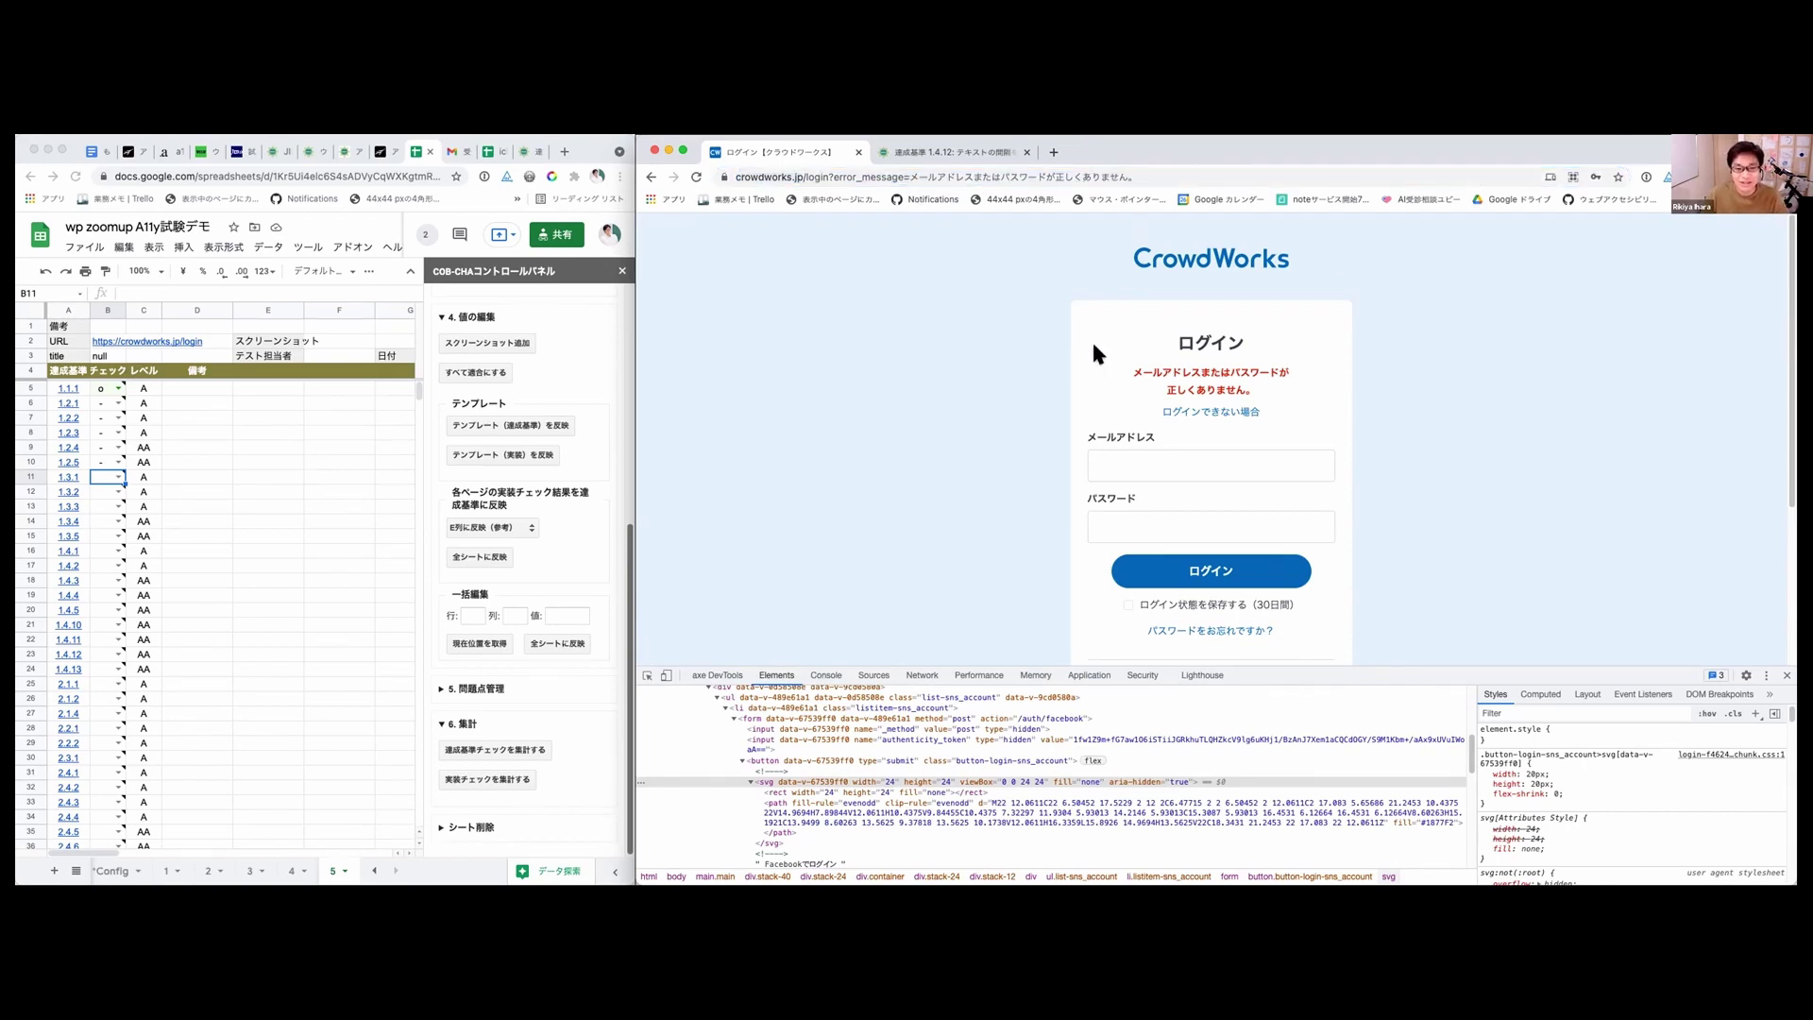
Step: Remove "または" from the URL's error_message parameter, load the edited address and check the error text on the page
double_click(968, 177)
key("BackSpace")
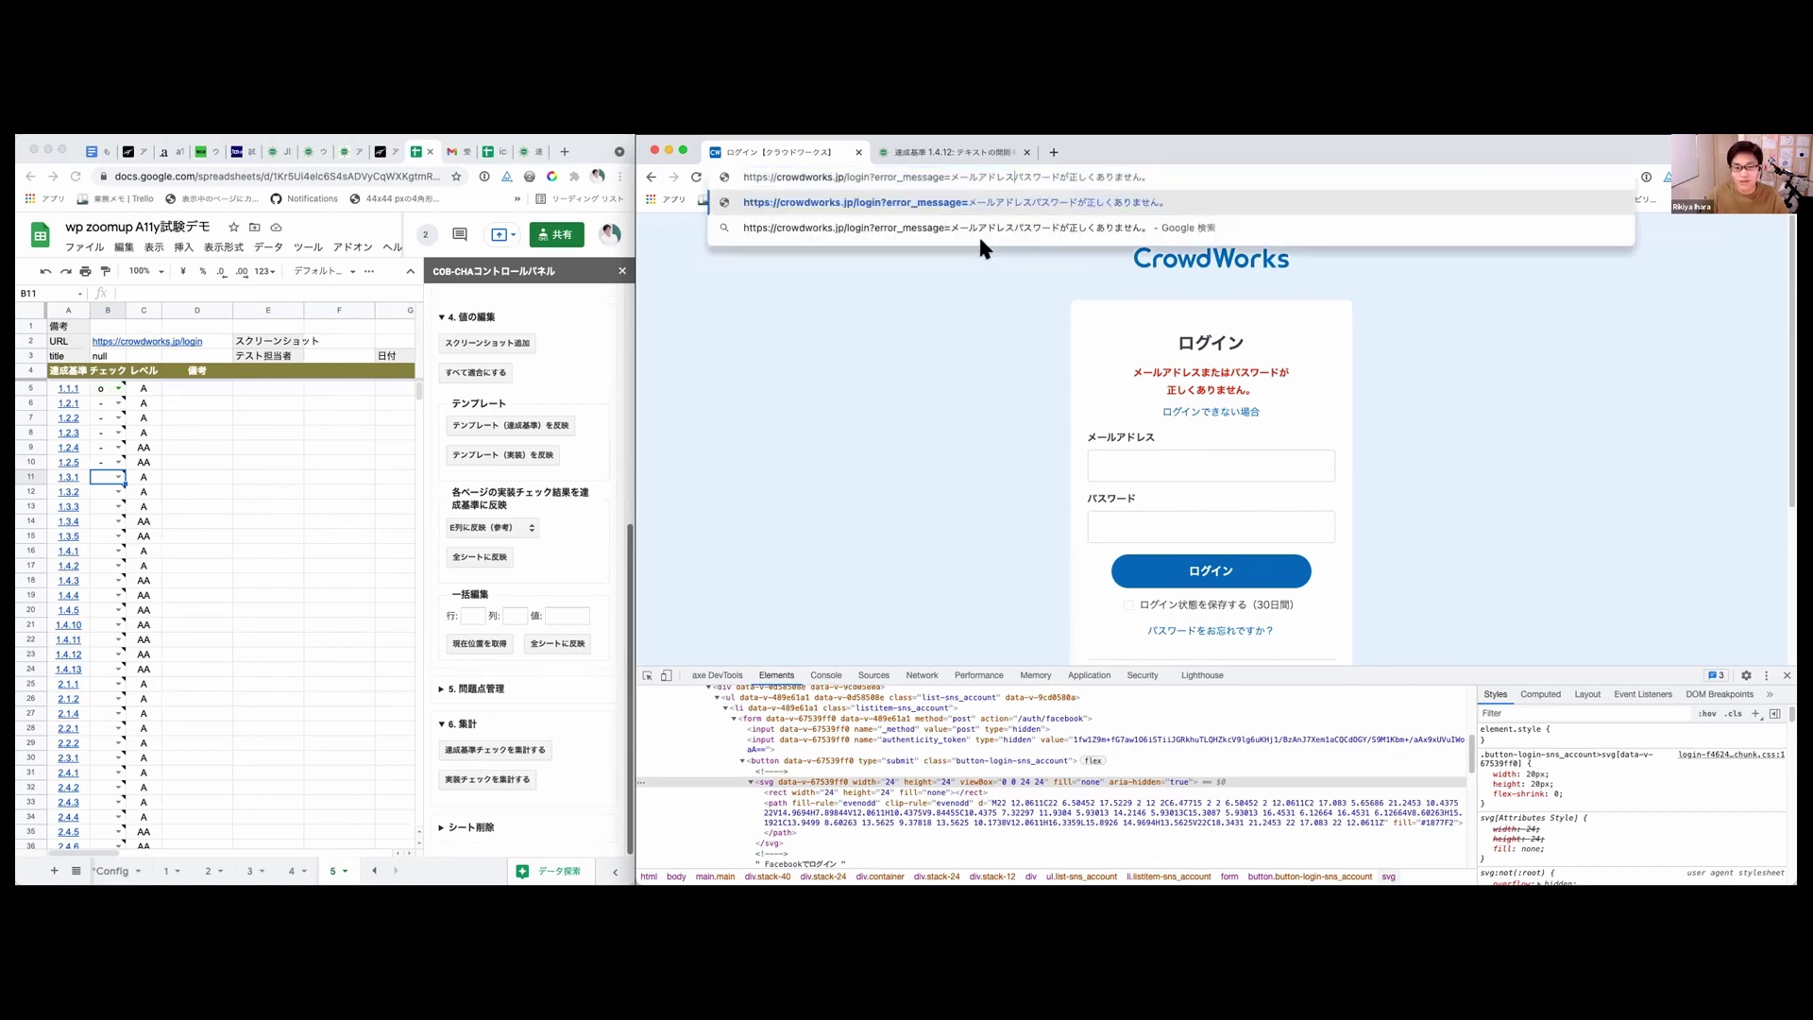
key("Return")
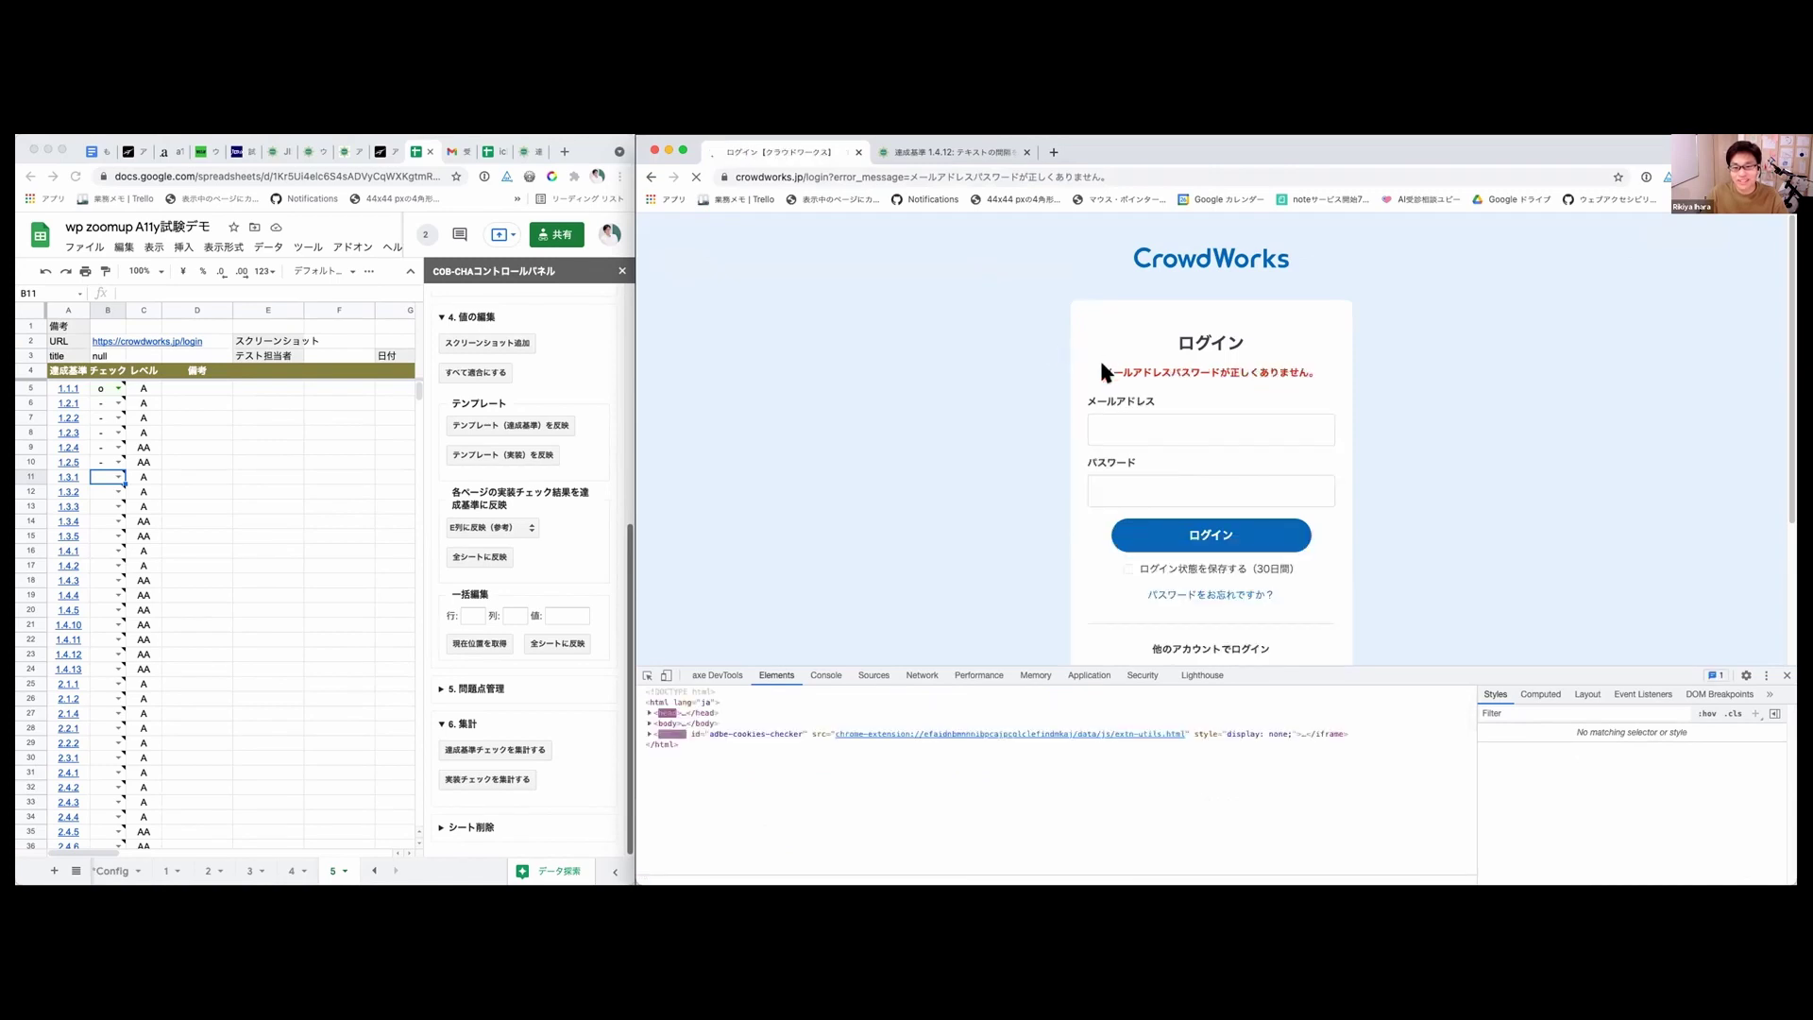
triple_click(1307, 372)
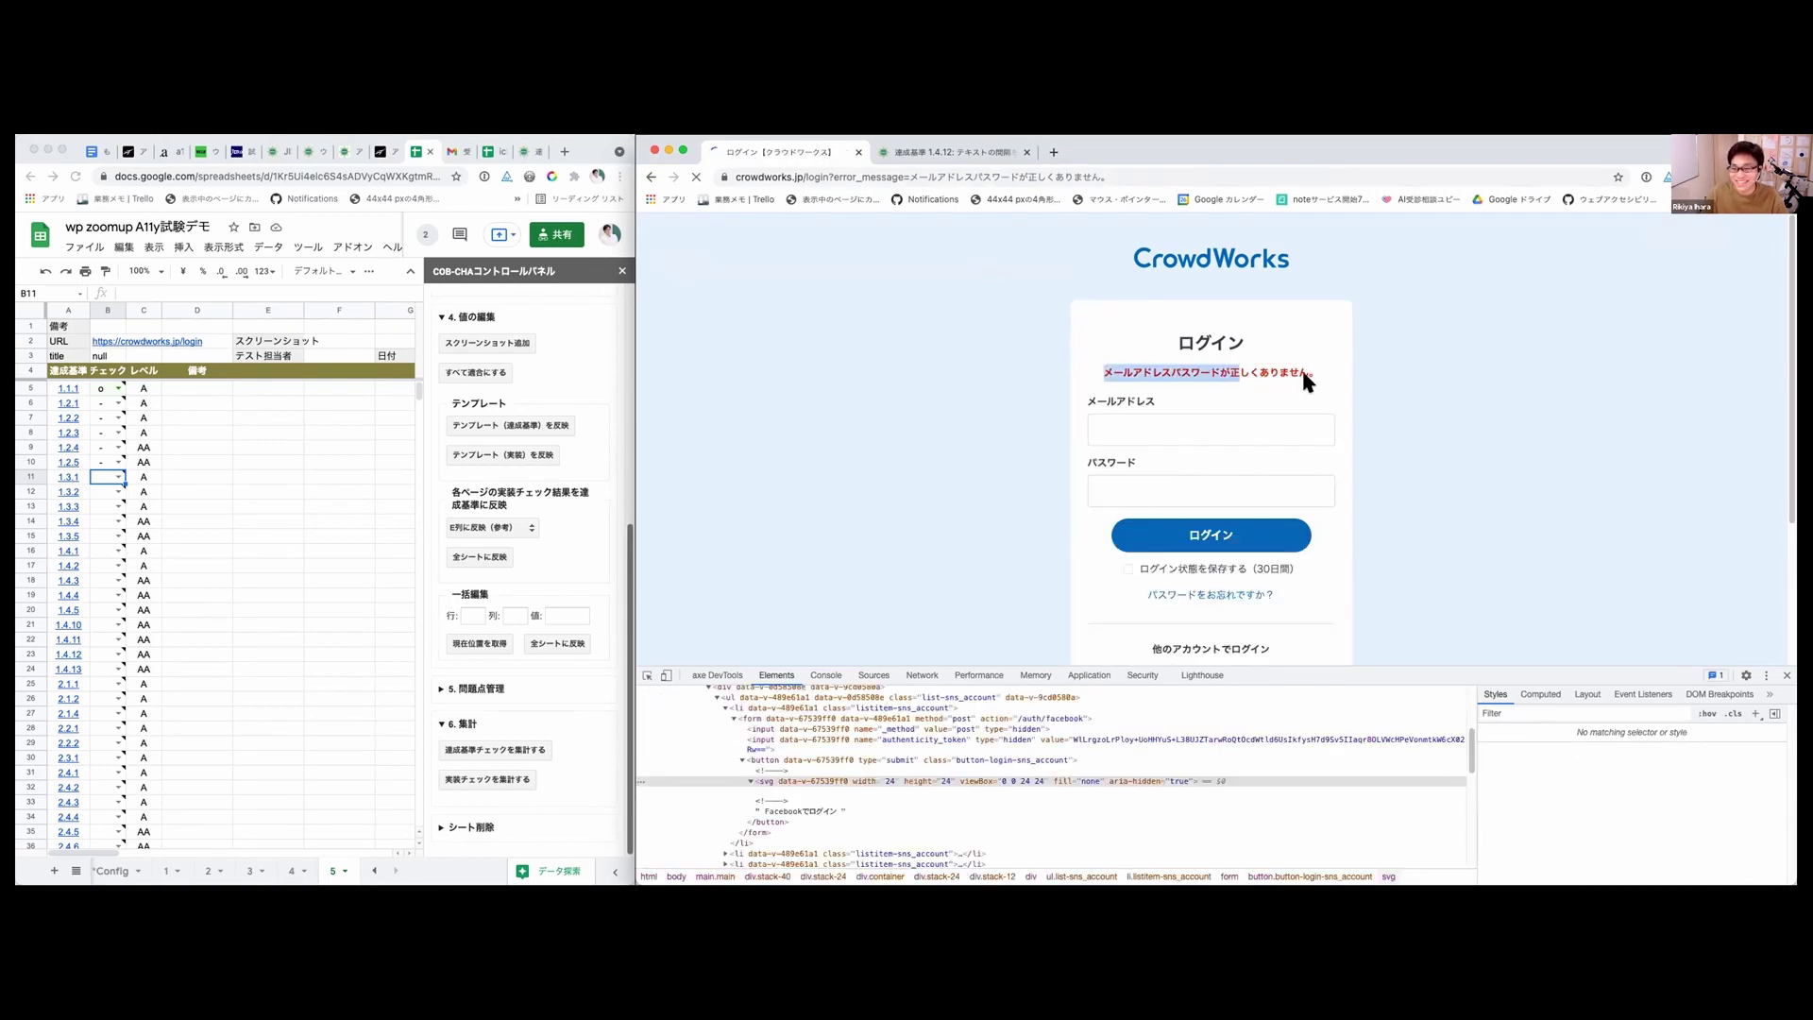
left_click(1264, 371)
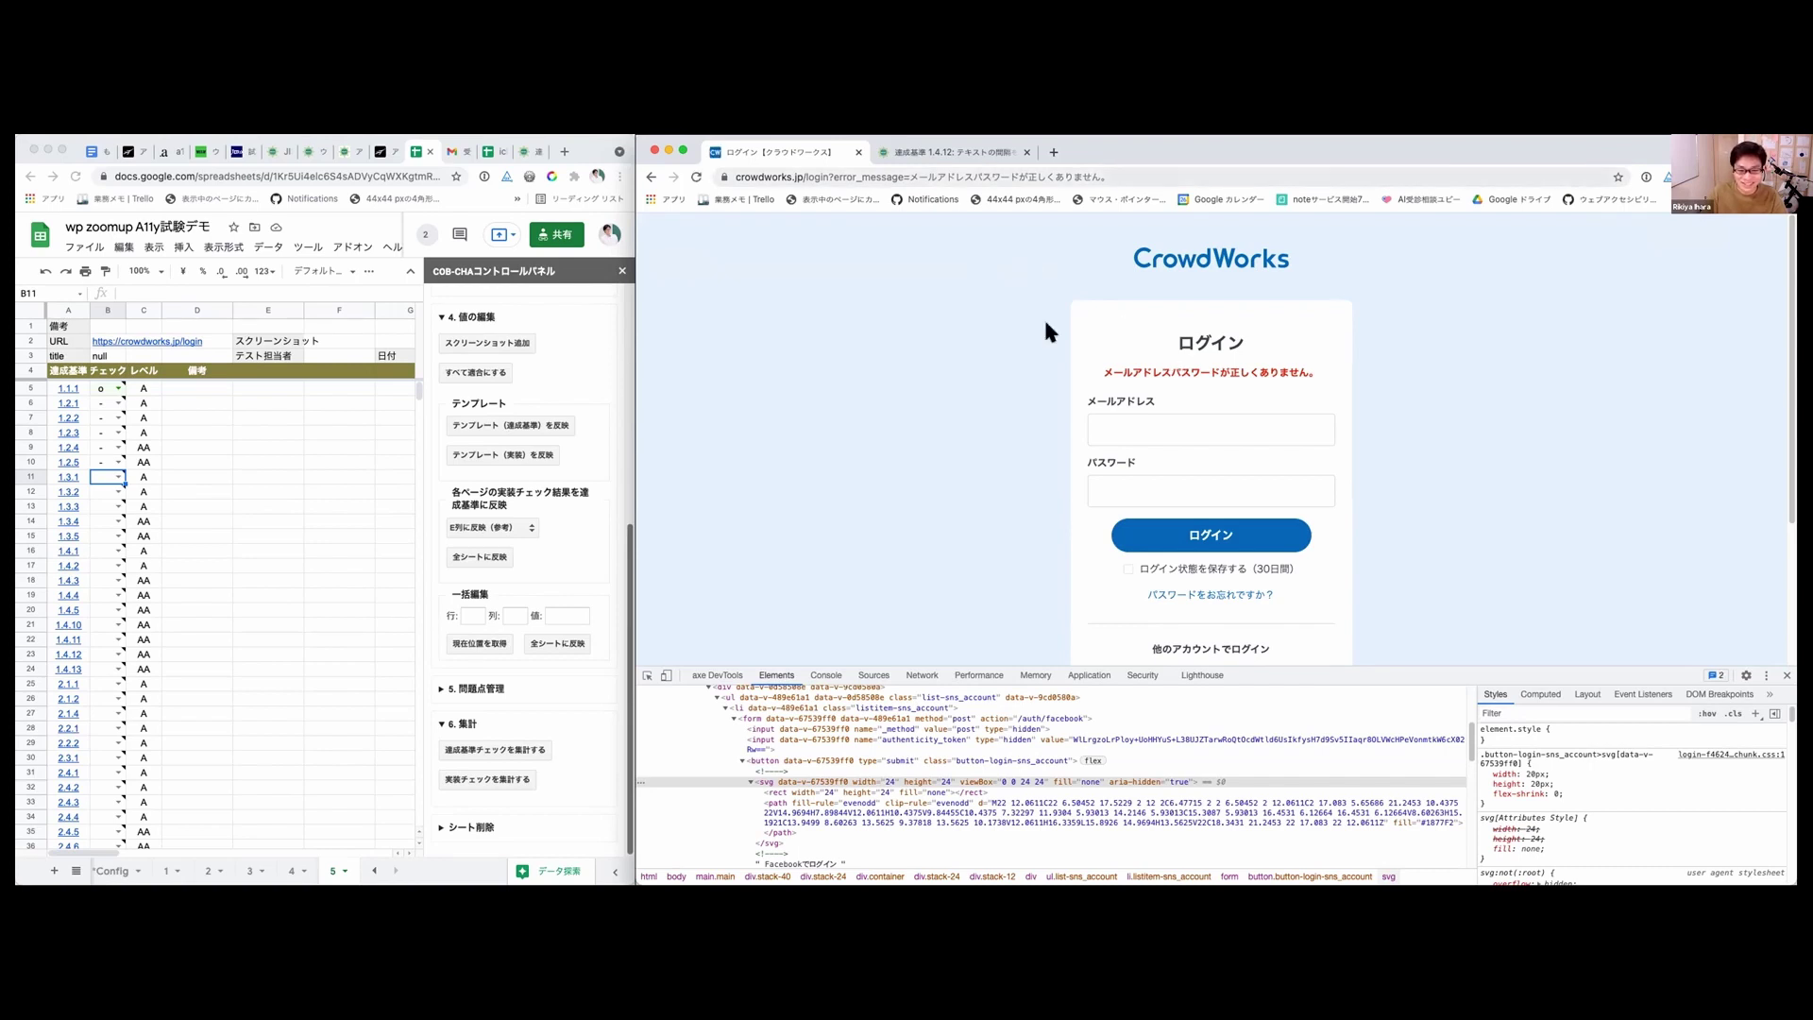
Step: Inspect the markup of the red error message above the メールアドレス field
left_click(645, 674)
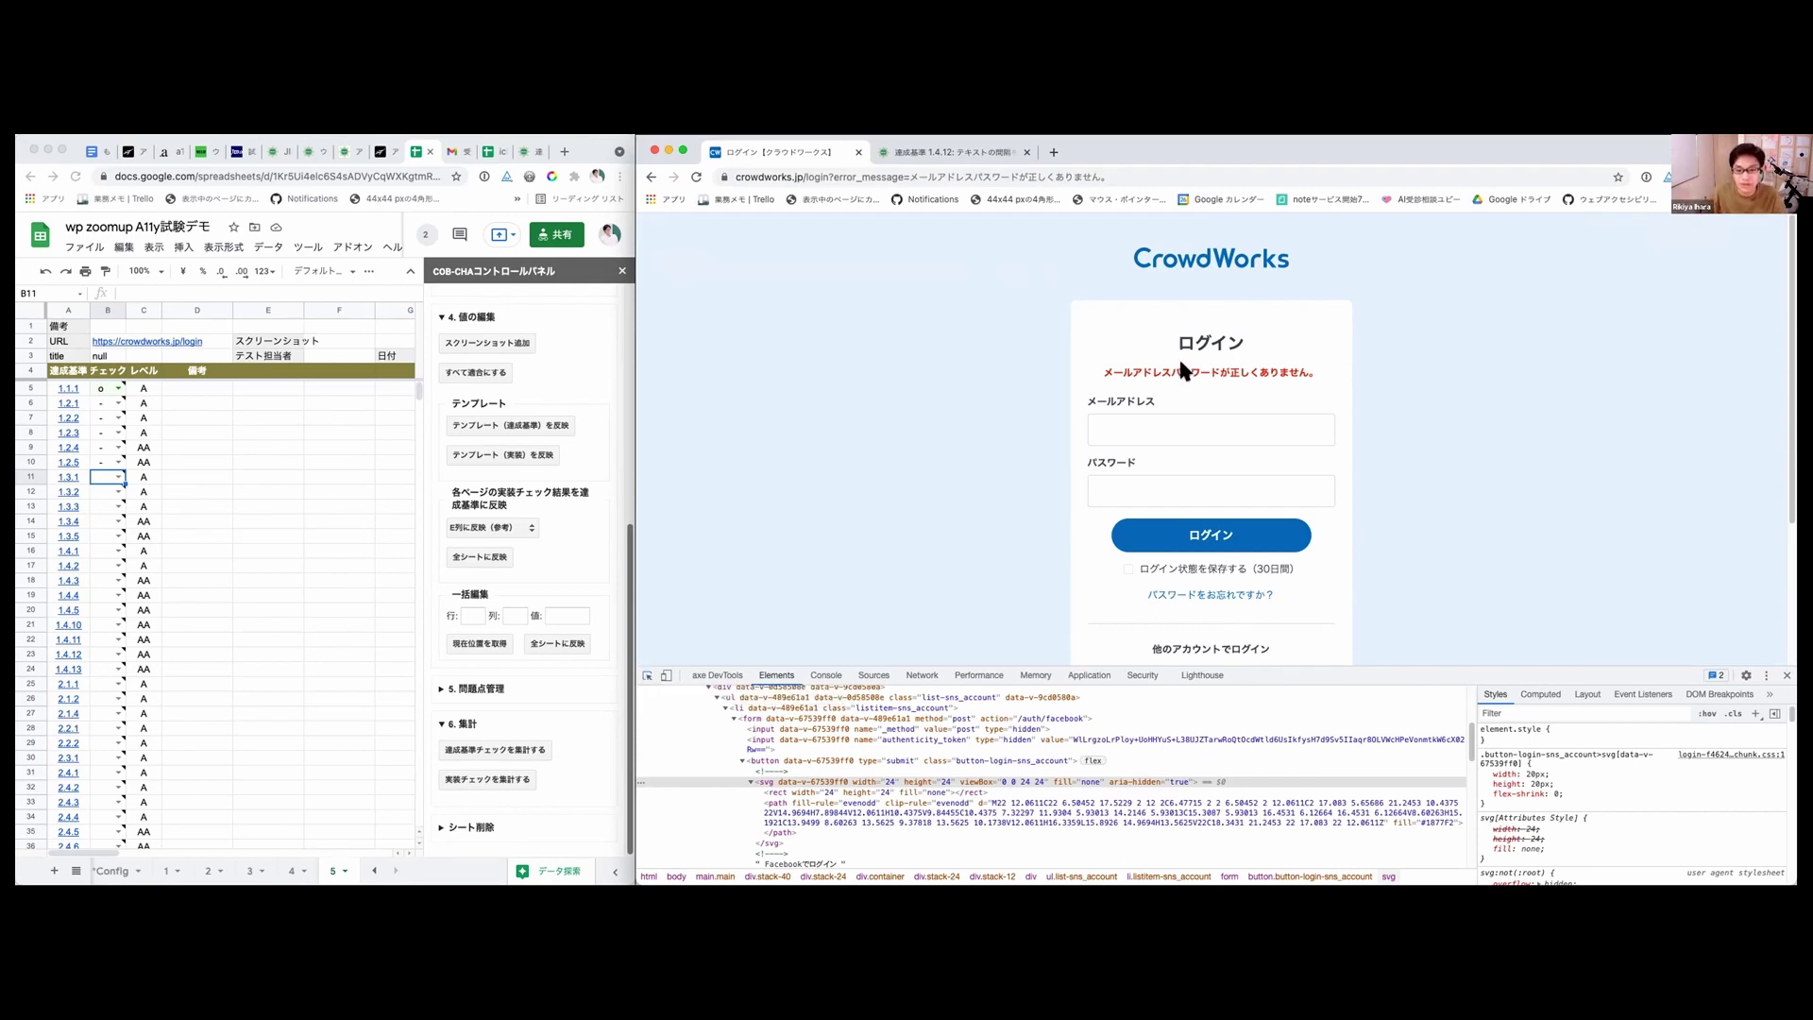
left_click(1200, 369)
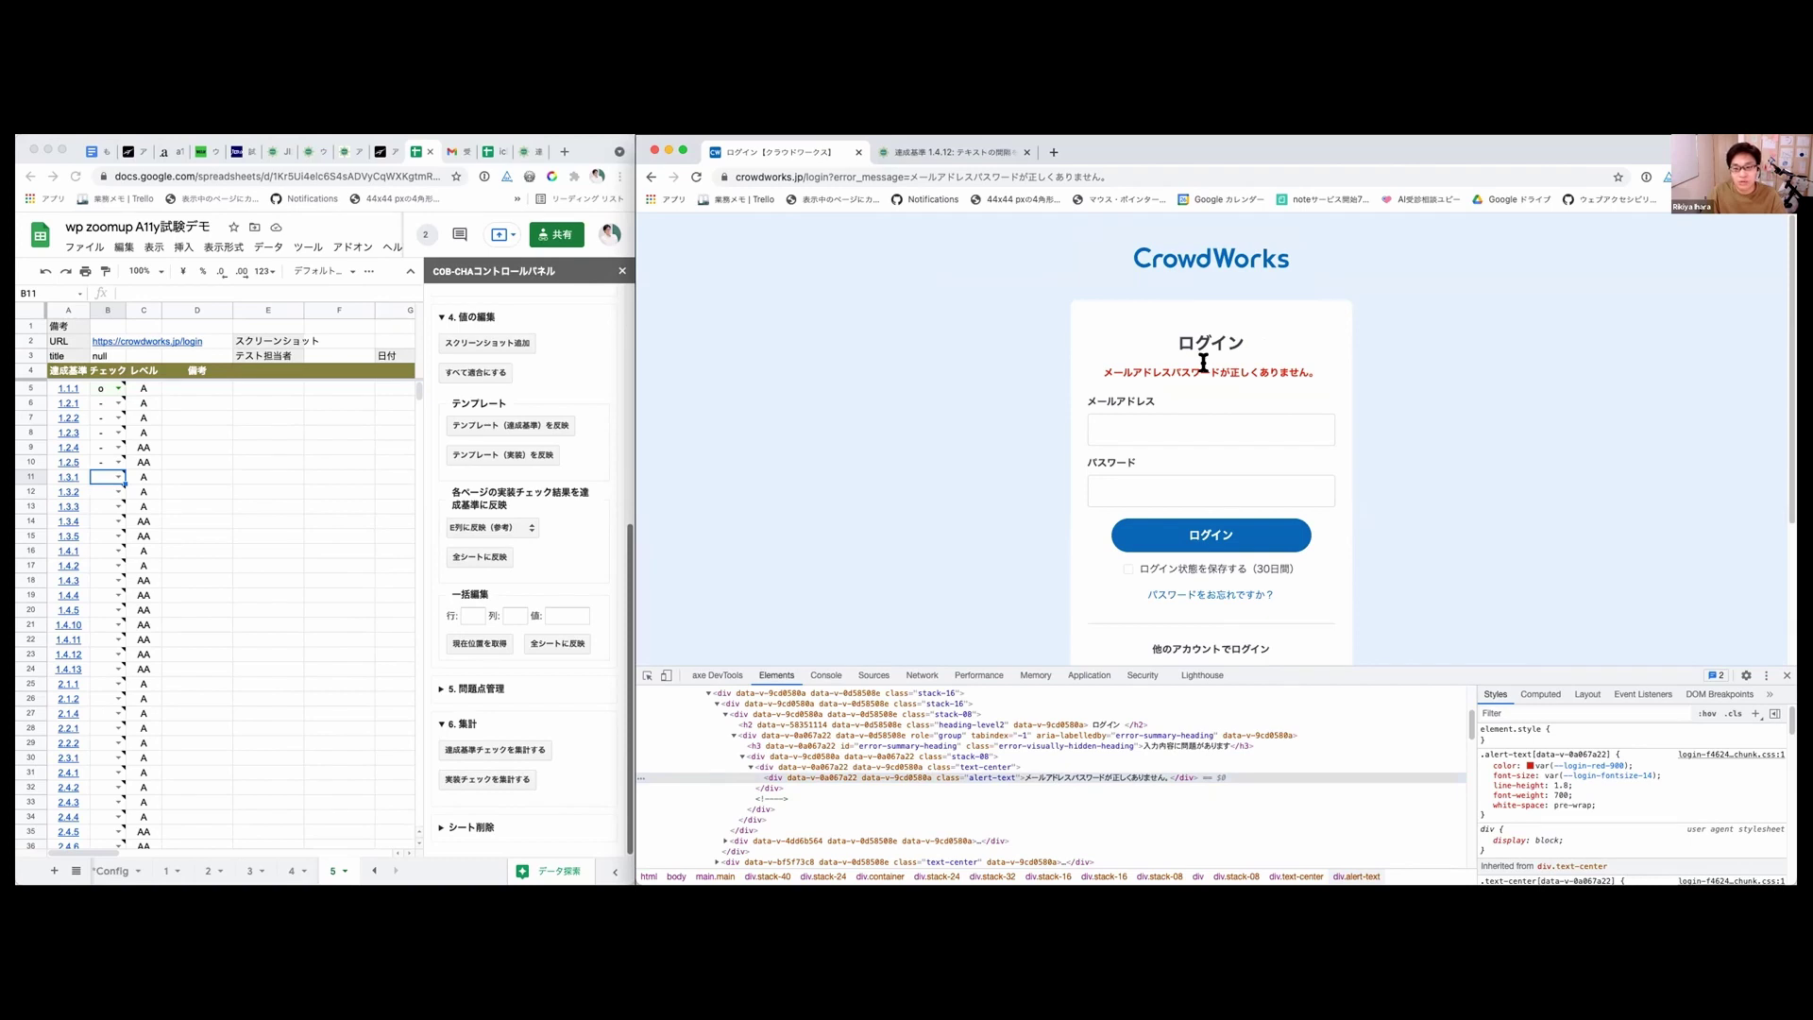
left_click(1193, 429)
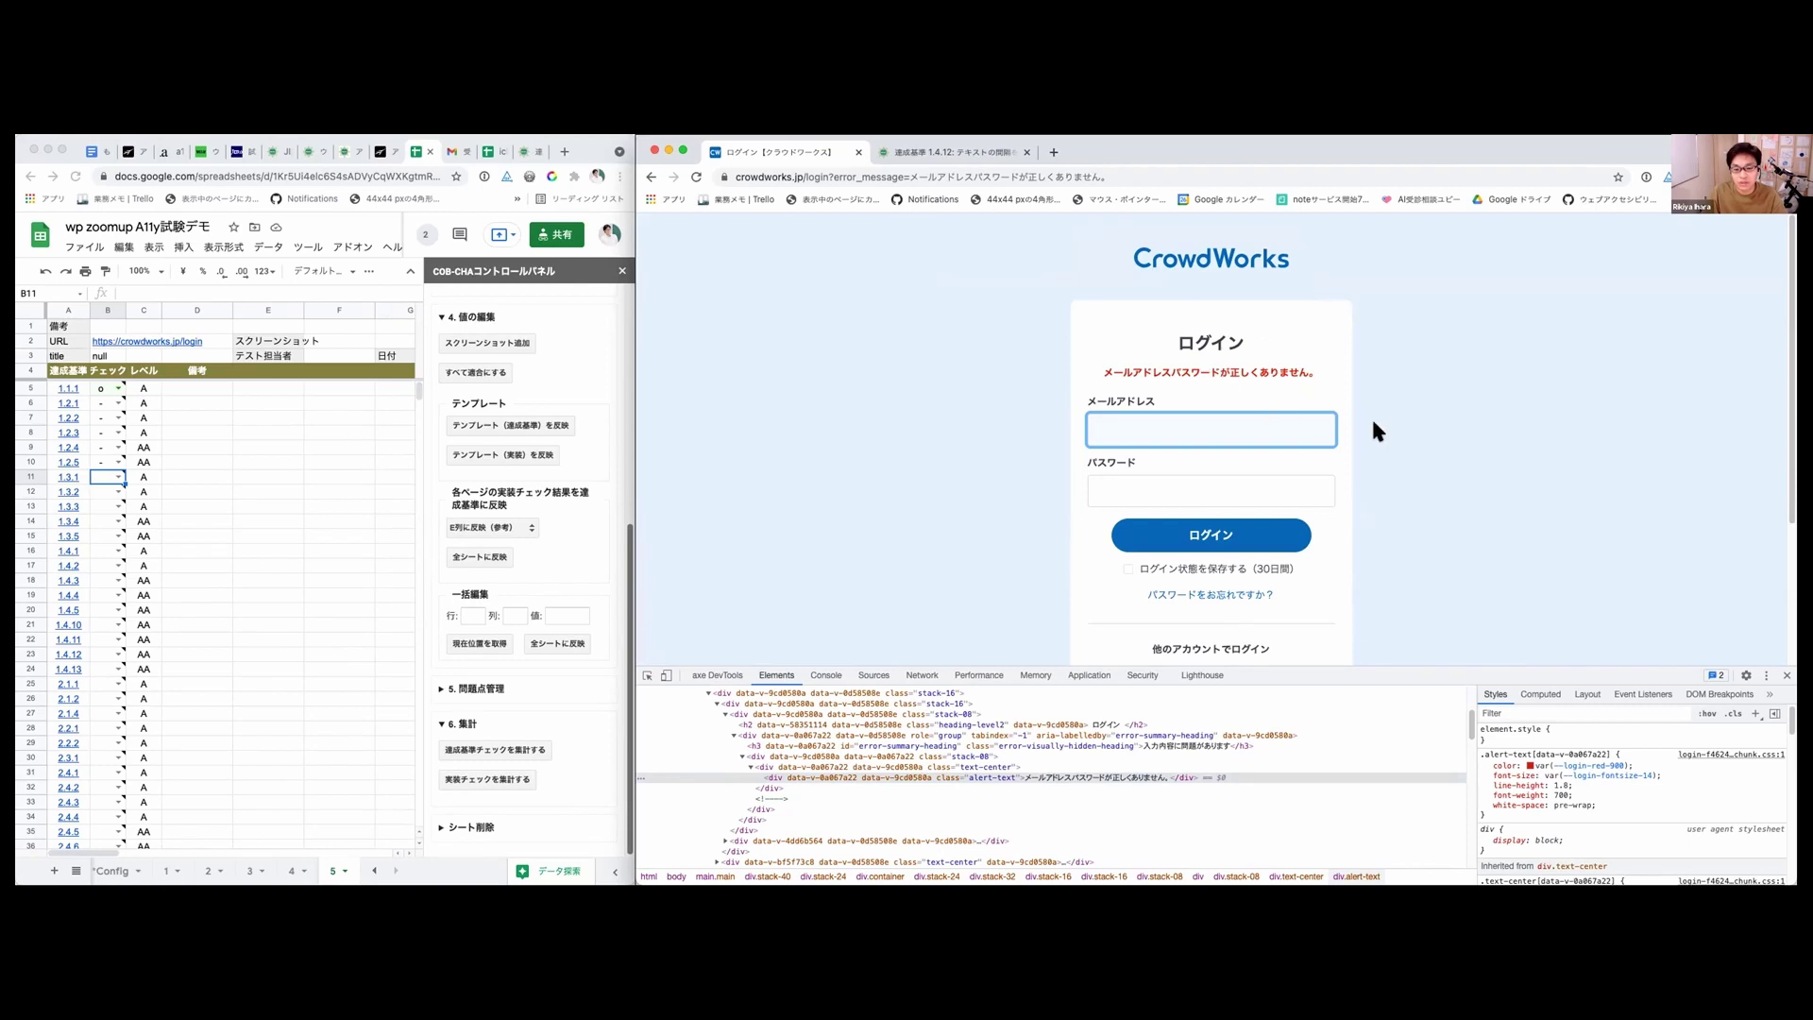
left_click_drag(1117, 364, 1339, 372)
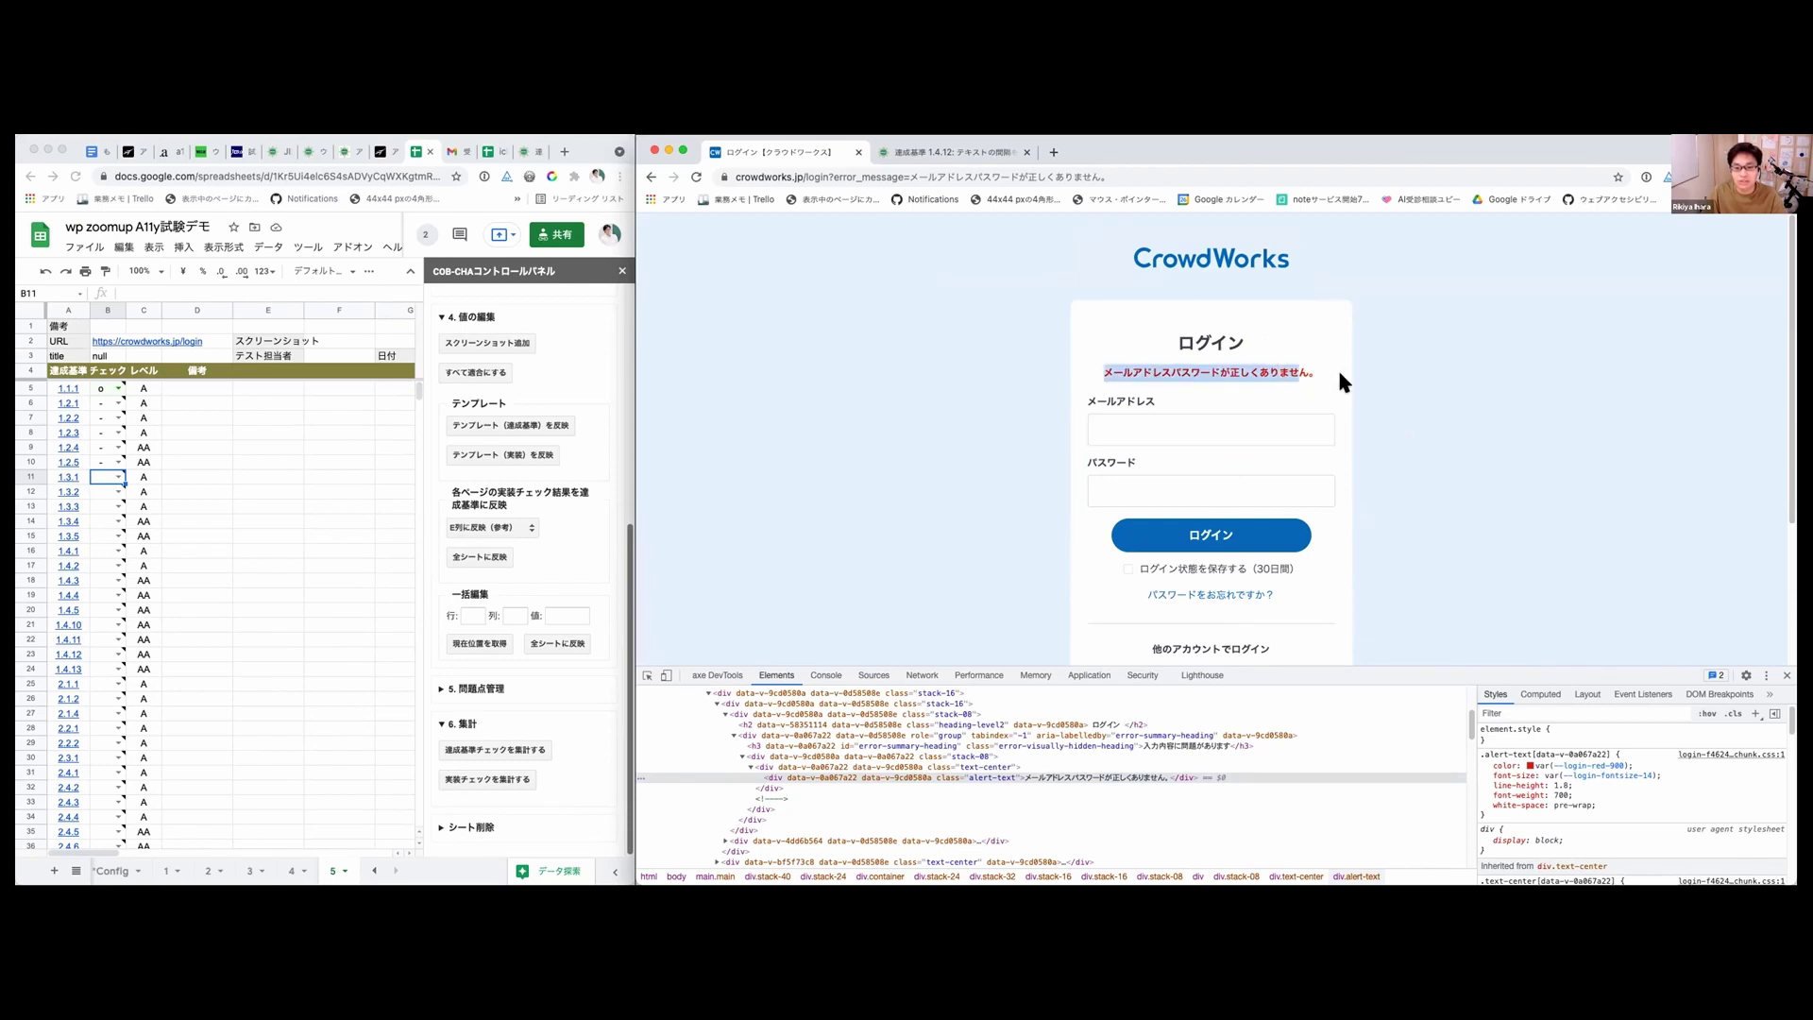
Step: Test focus on the login fields and move keyboard focus to the ログイン状態を保存する（30日間） checkbox
left_click(1282, 427)
left_click(1281, 471)
left_click(1275, 415)
scroll(1421, 436, "down", 1)
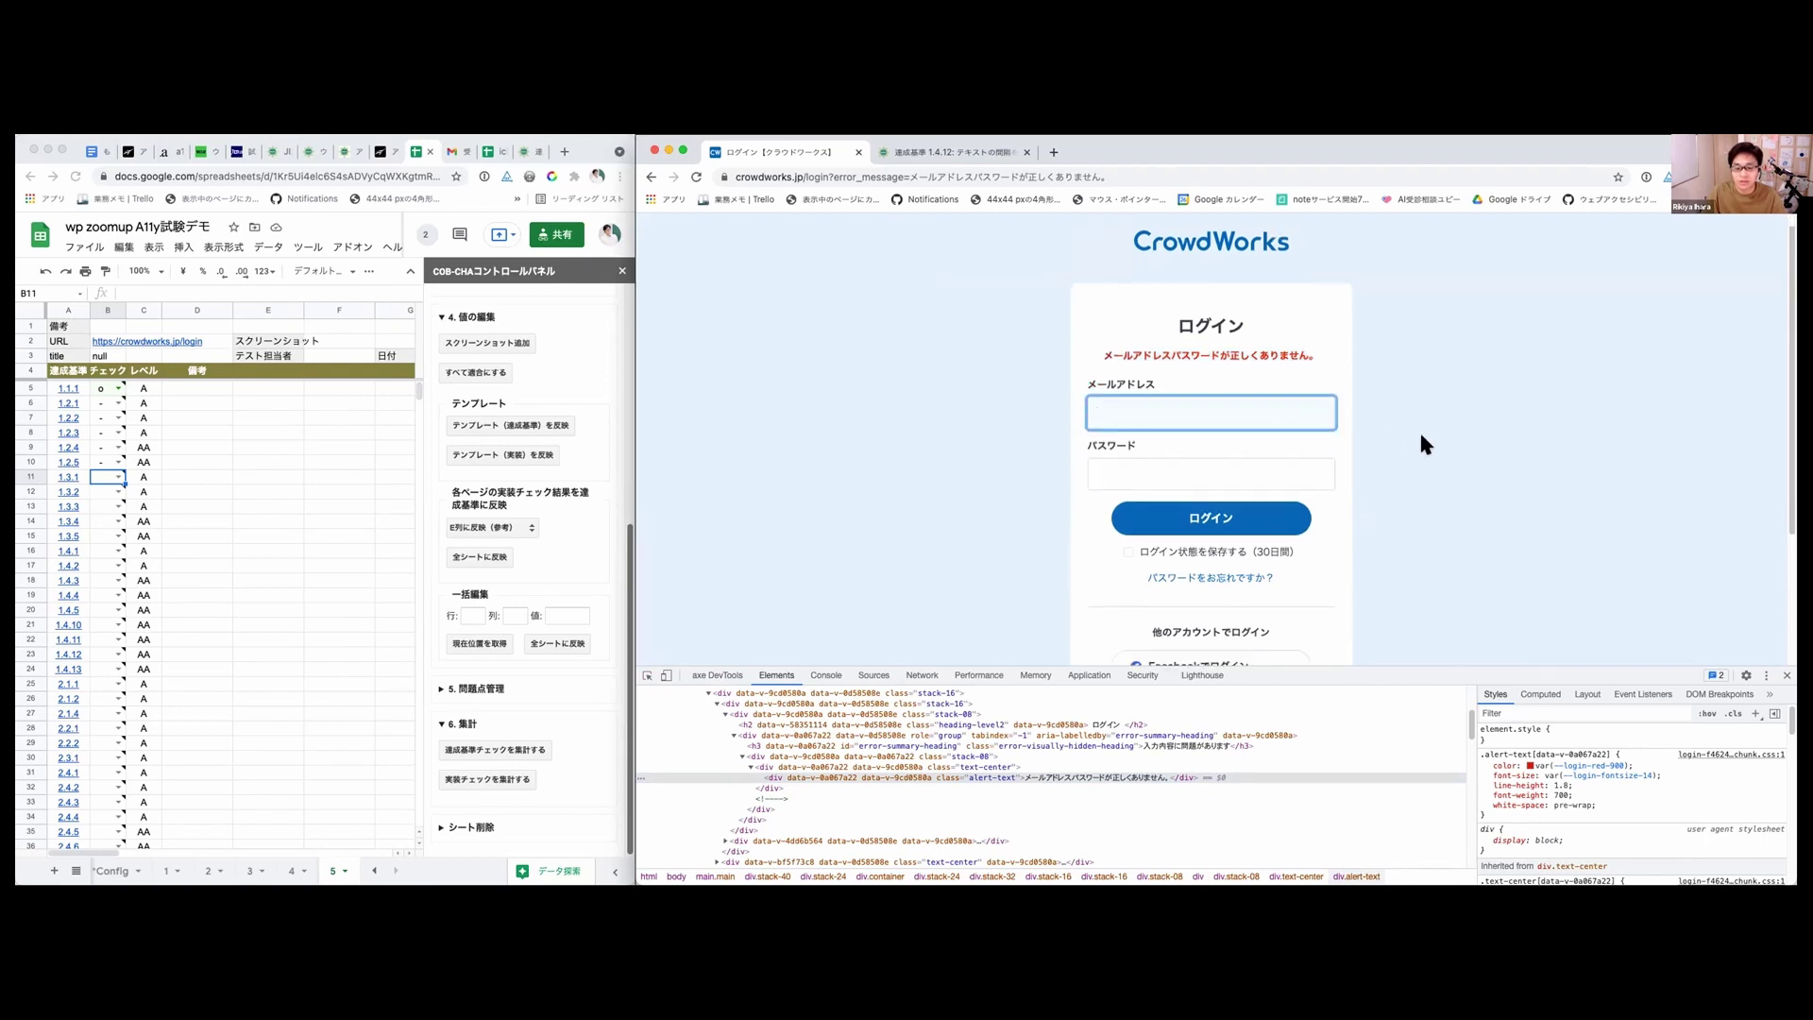
scroll(1421, 436, "down", 1)
key("Tab")
key("Tab")
key("Tab")
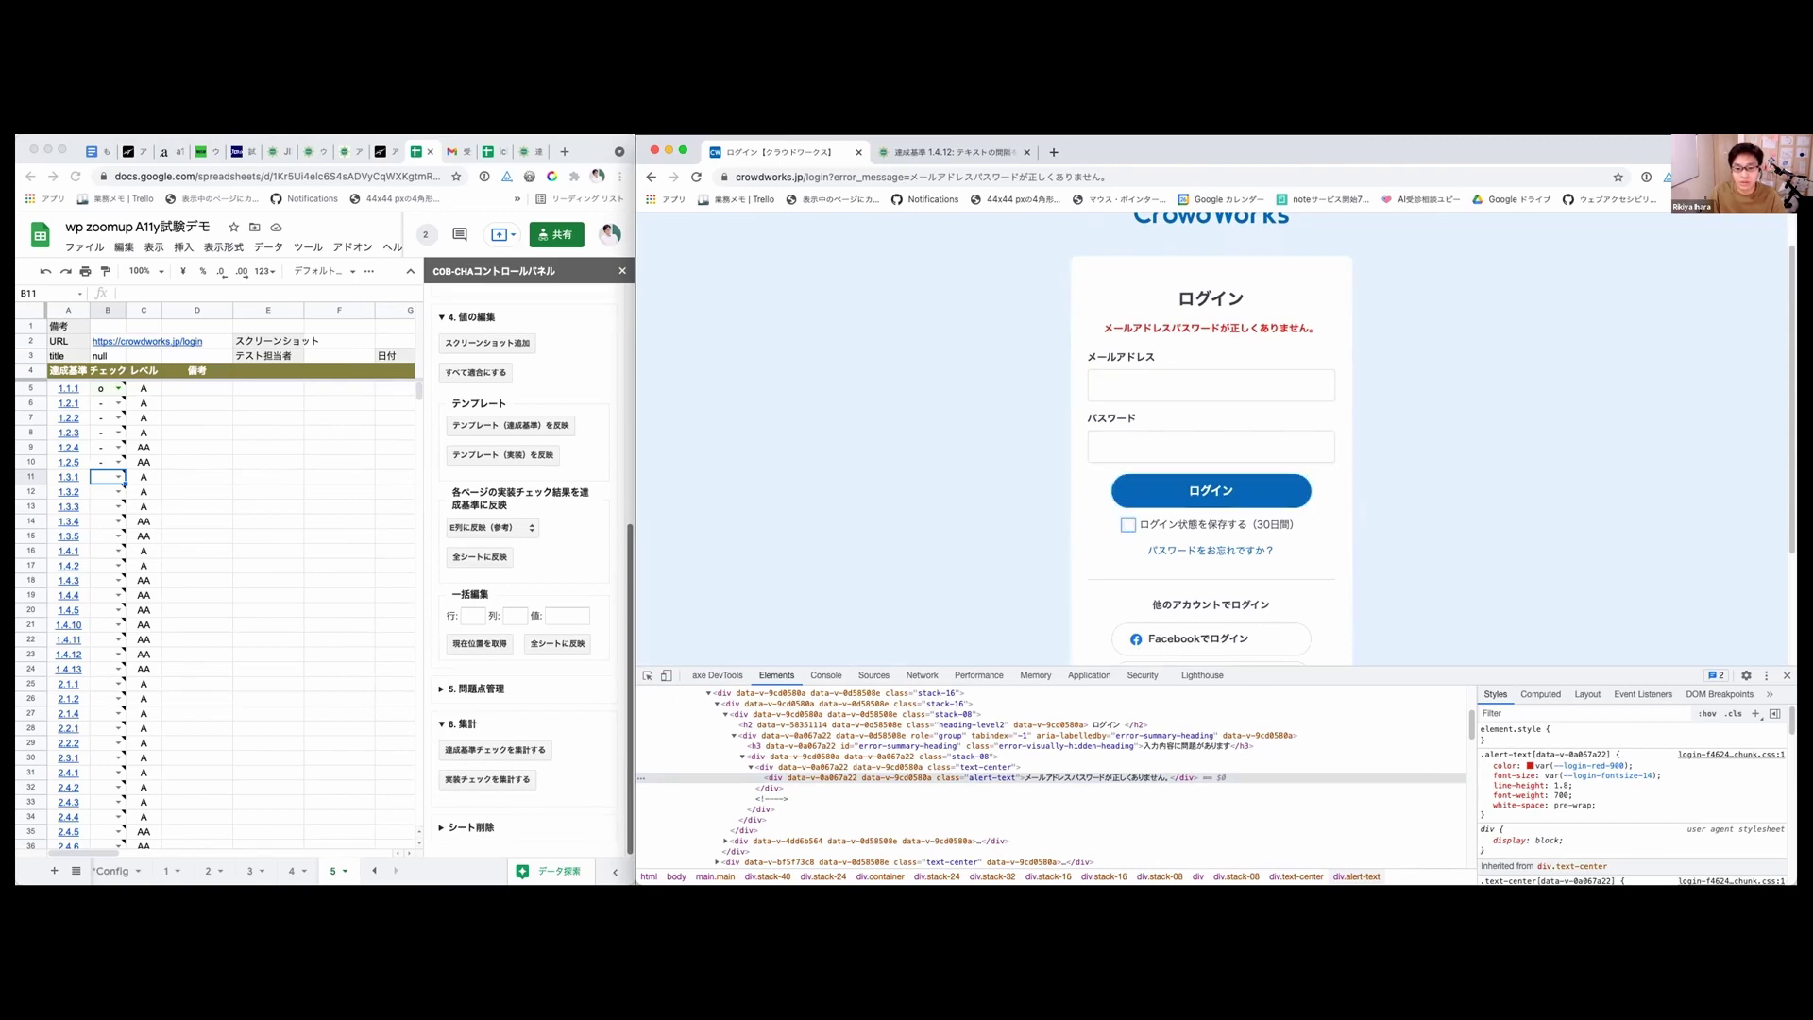
Step: Inspect the ログイン状態を保存する（30日間） checkbox and select its enable_auto_login input element in the markup
left_click(647, 675)
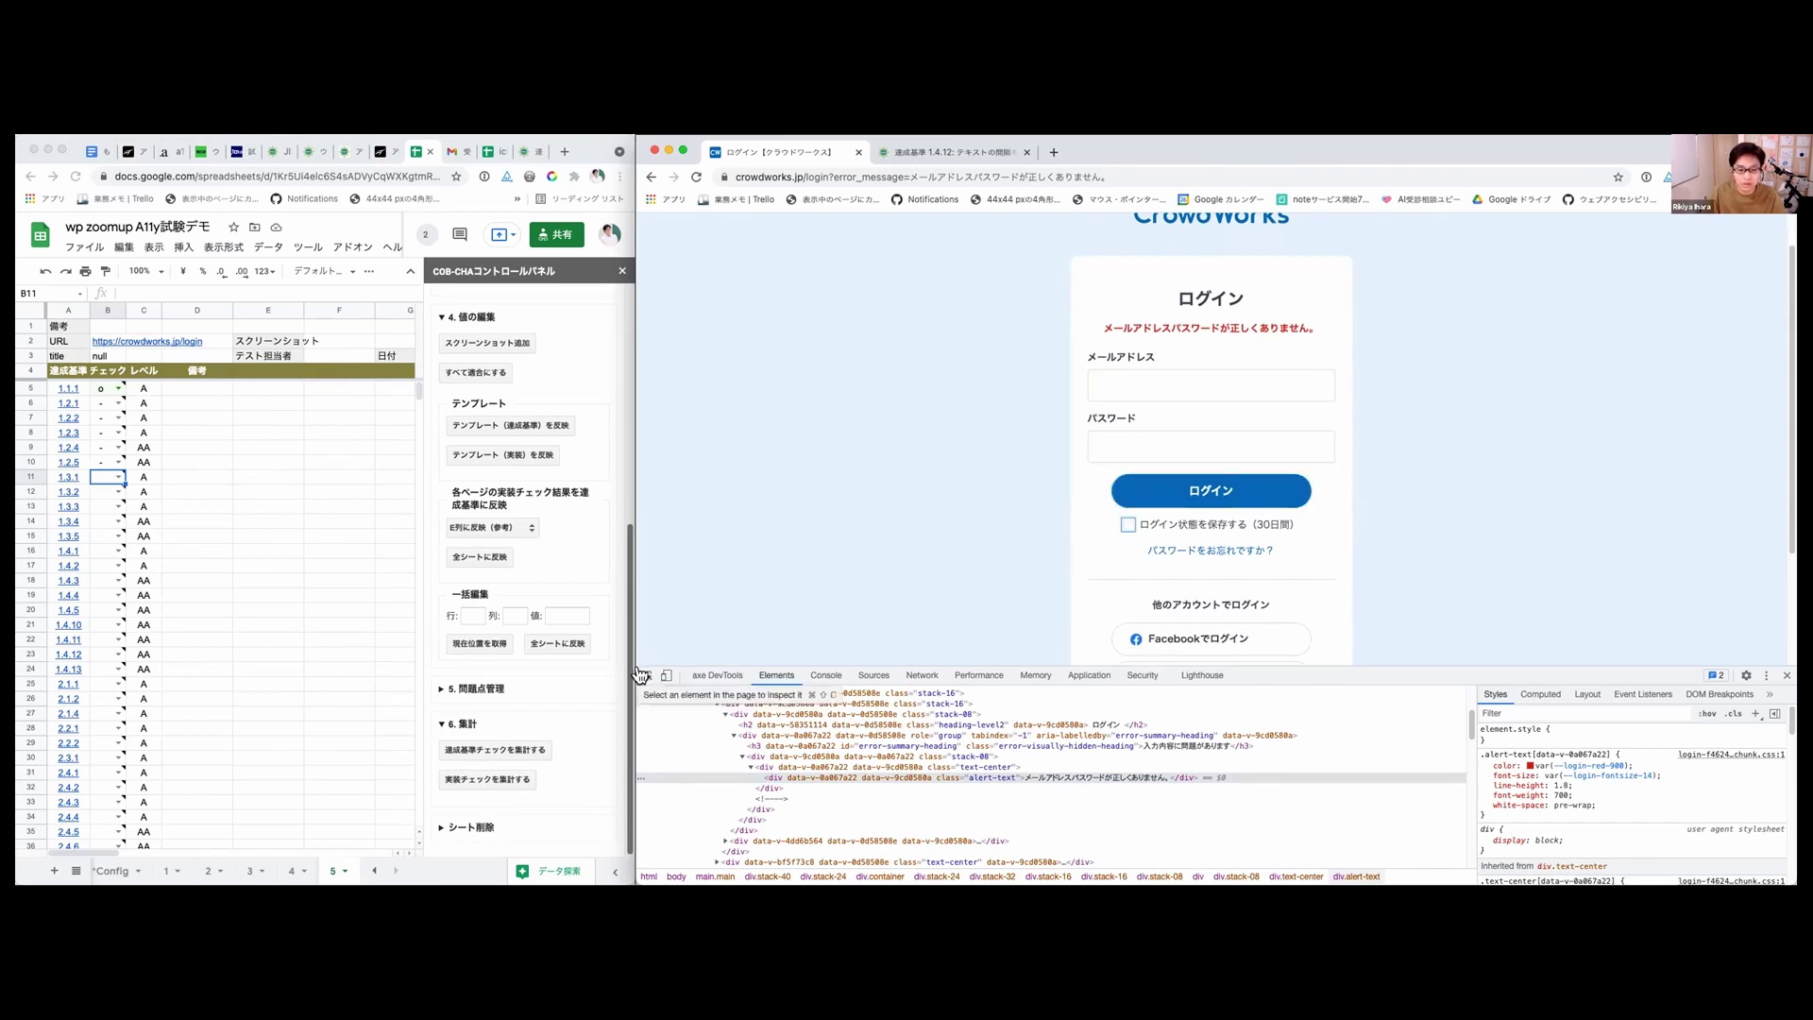
left_click(1127, 521)
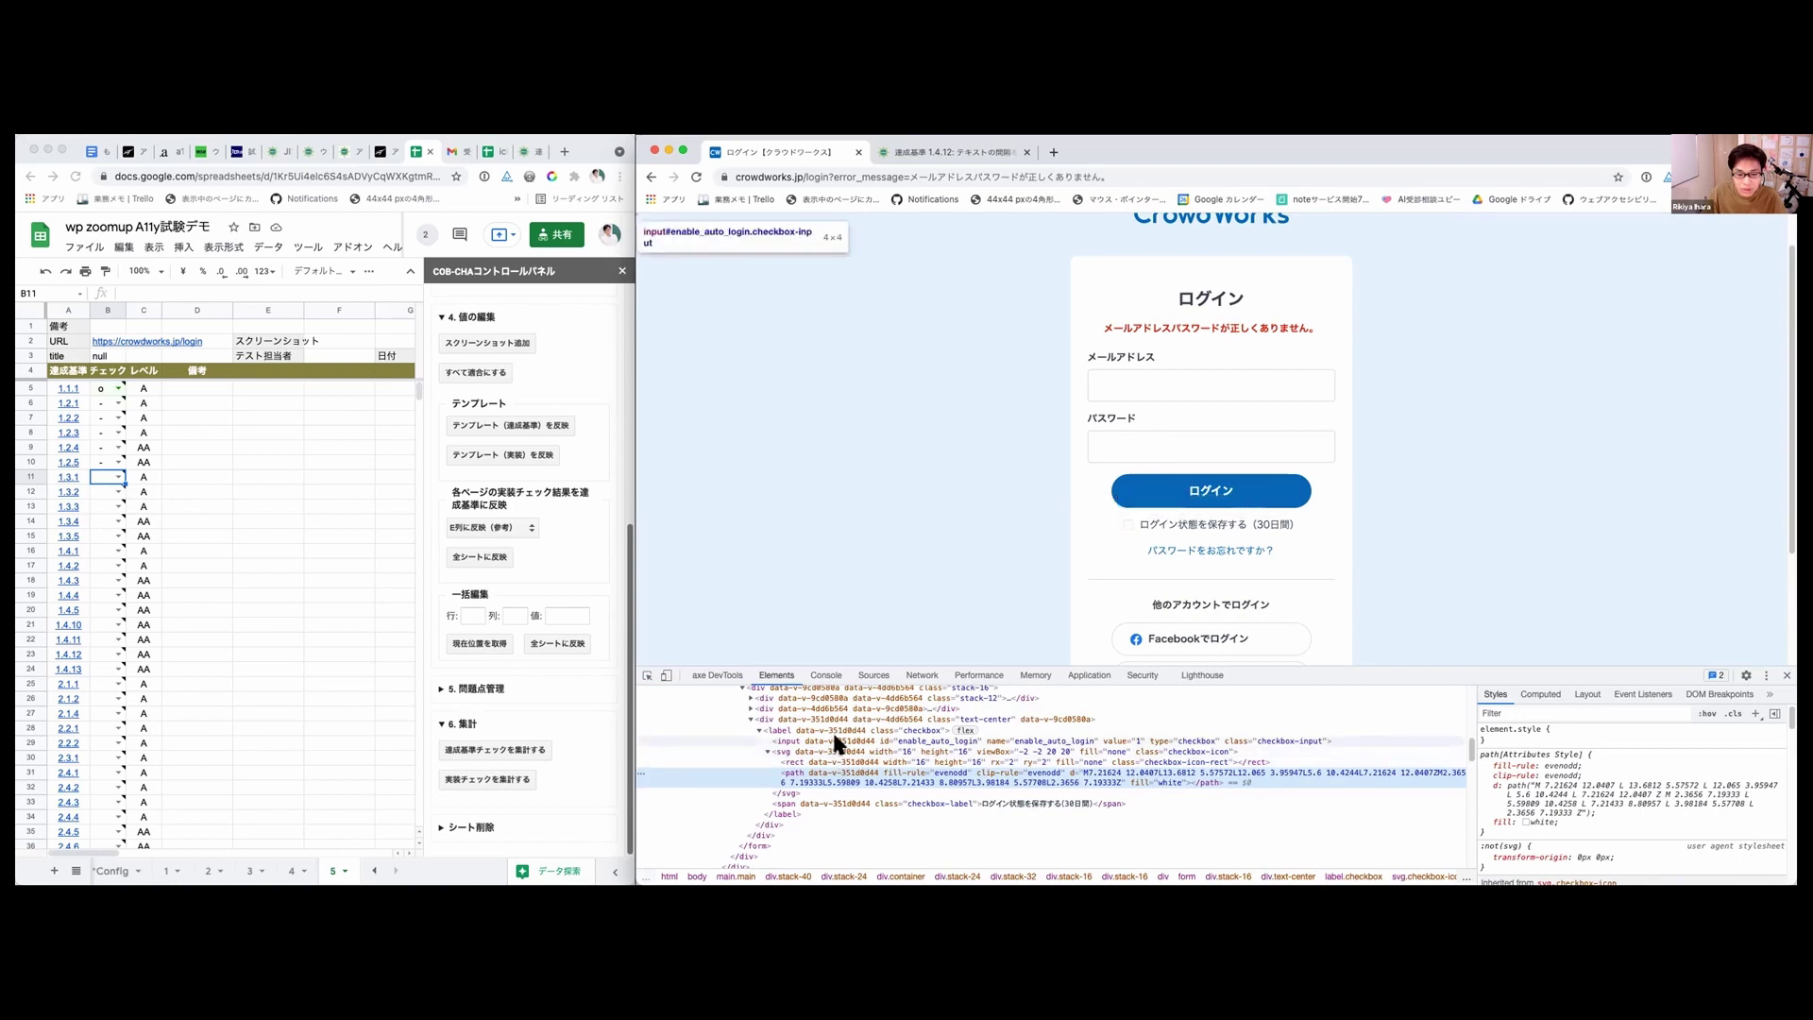
left_click(834, 739)
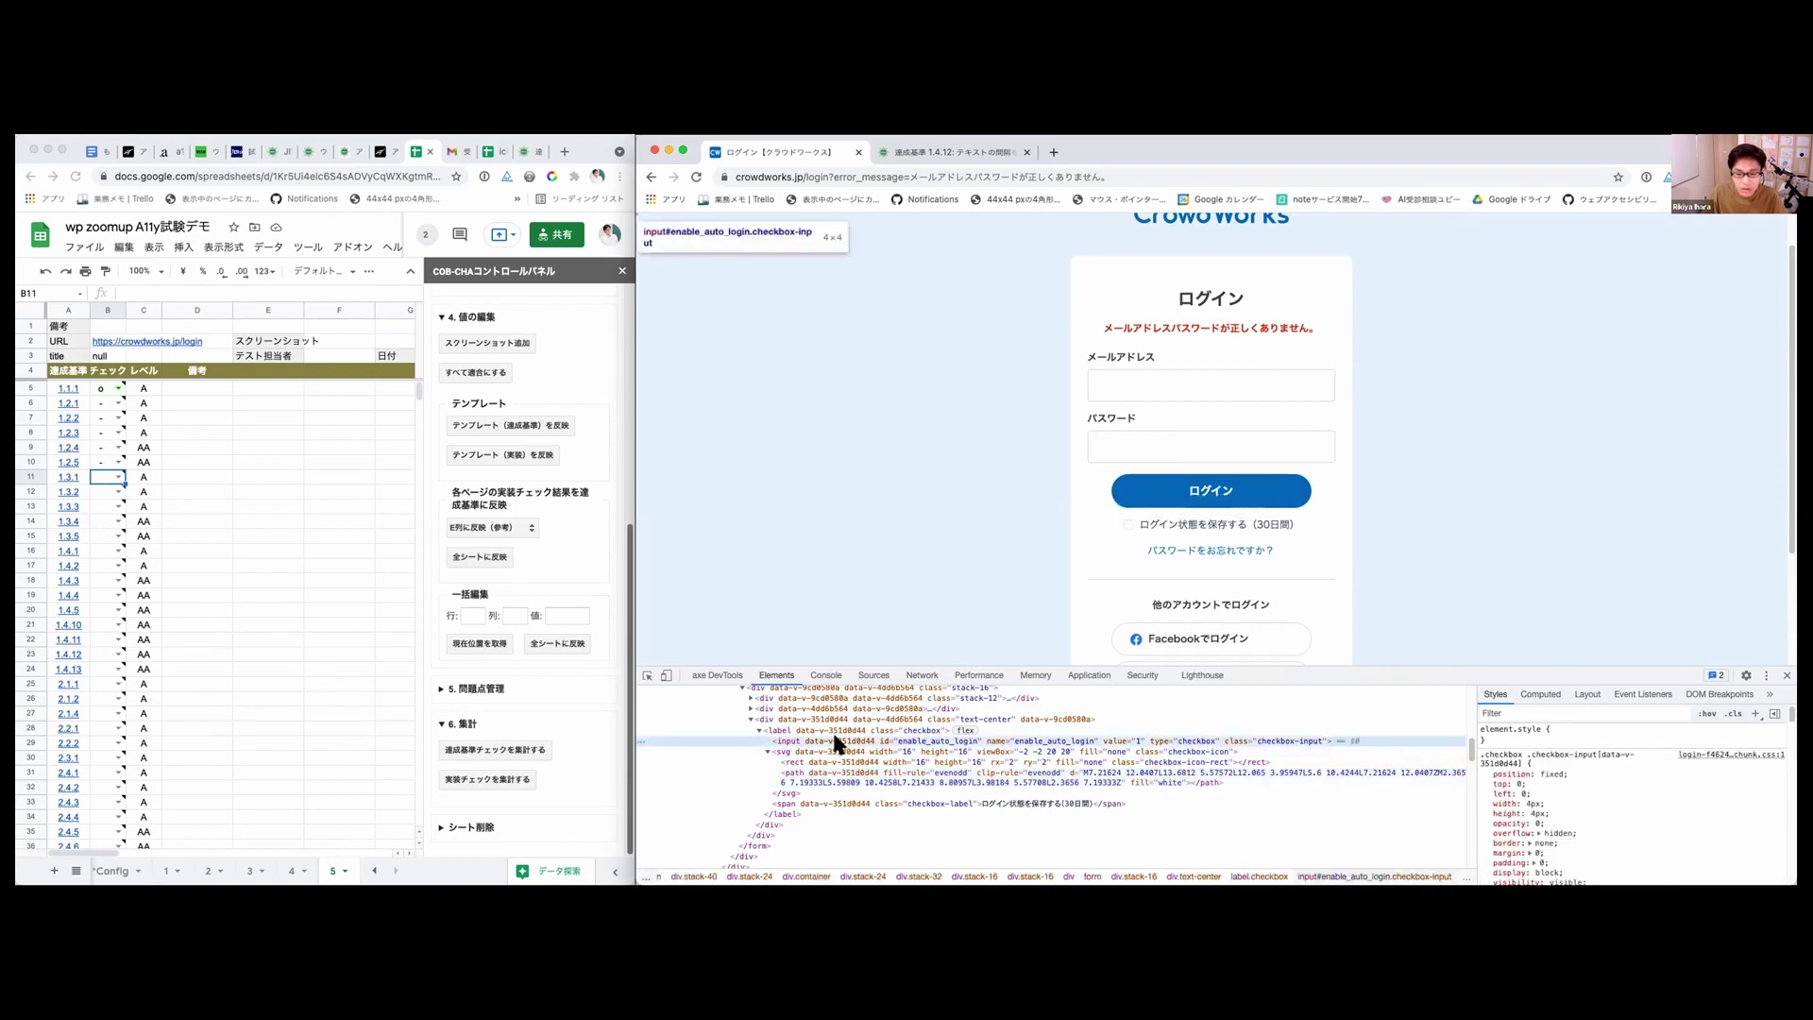
Step: Review the CSS rules of the enable_auto_login input and tick the ログイン状態を保存する（30日間） checkbox through keyboard focus
scroll(1546, 801, "down", 3)
scroll(1539, 799, "up", 2)
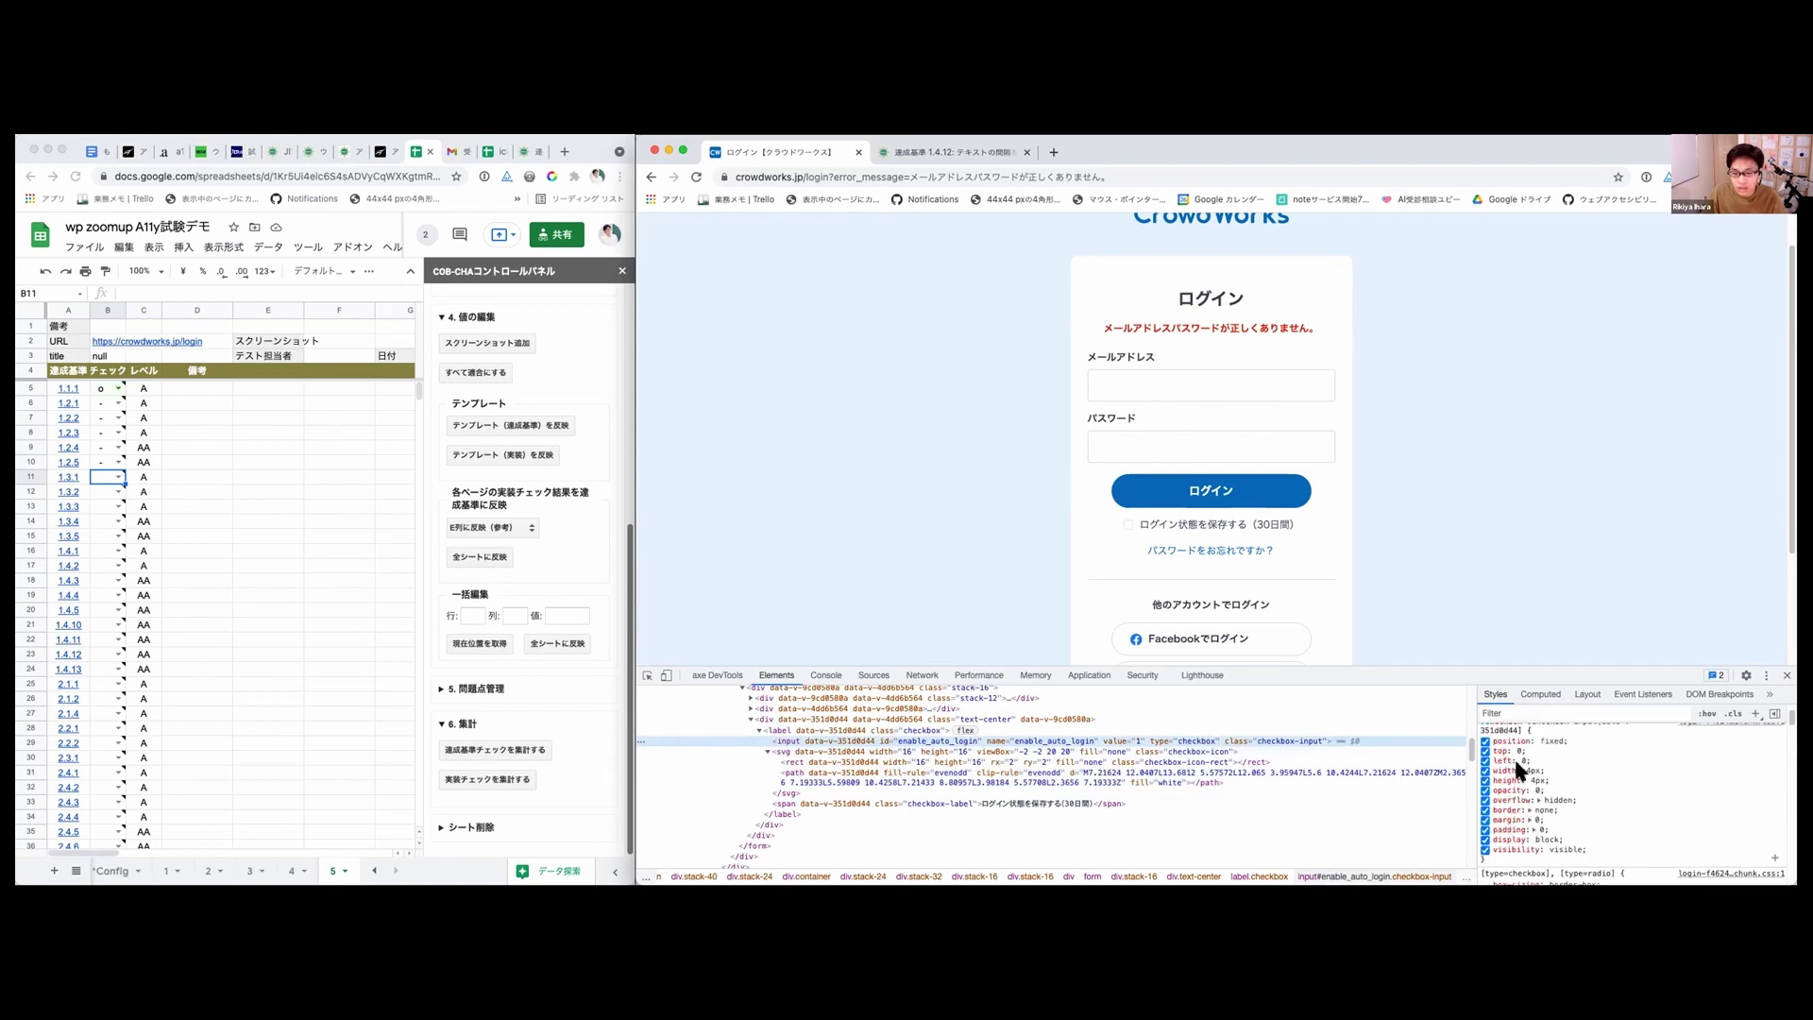
key("Tab")
key("Tab")
key("Tab")
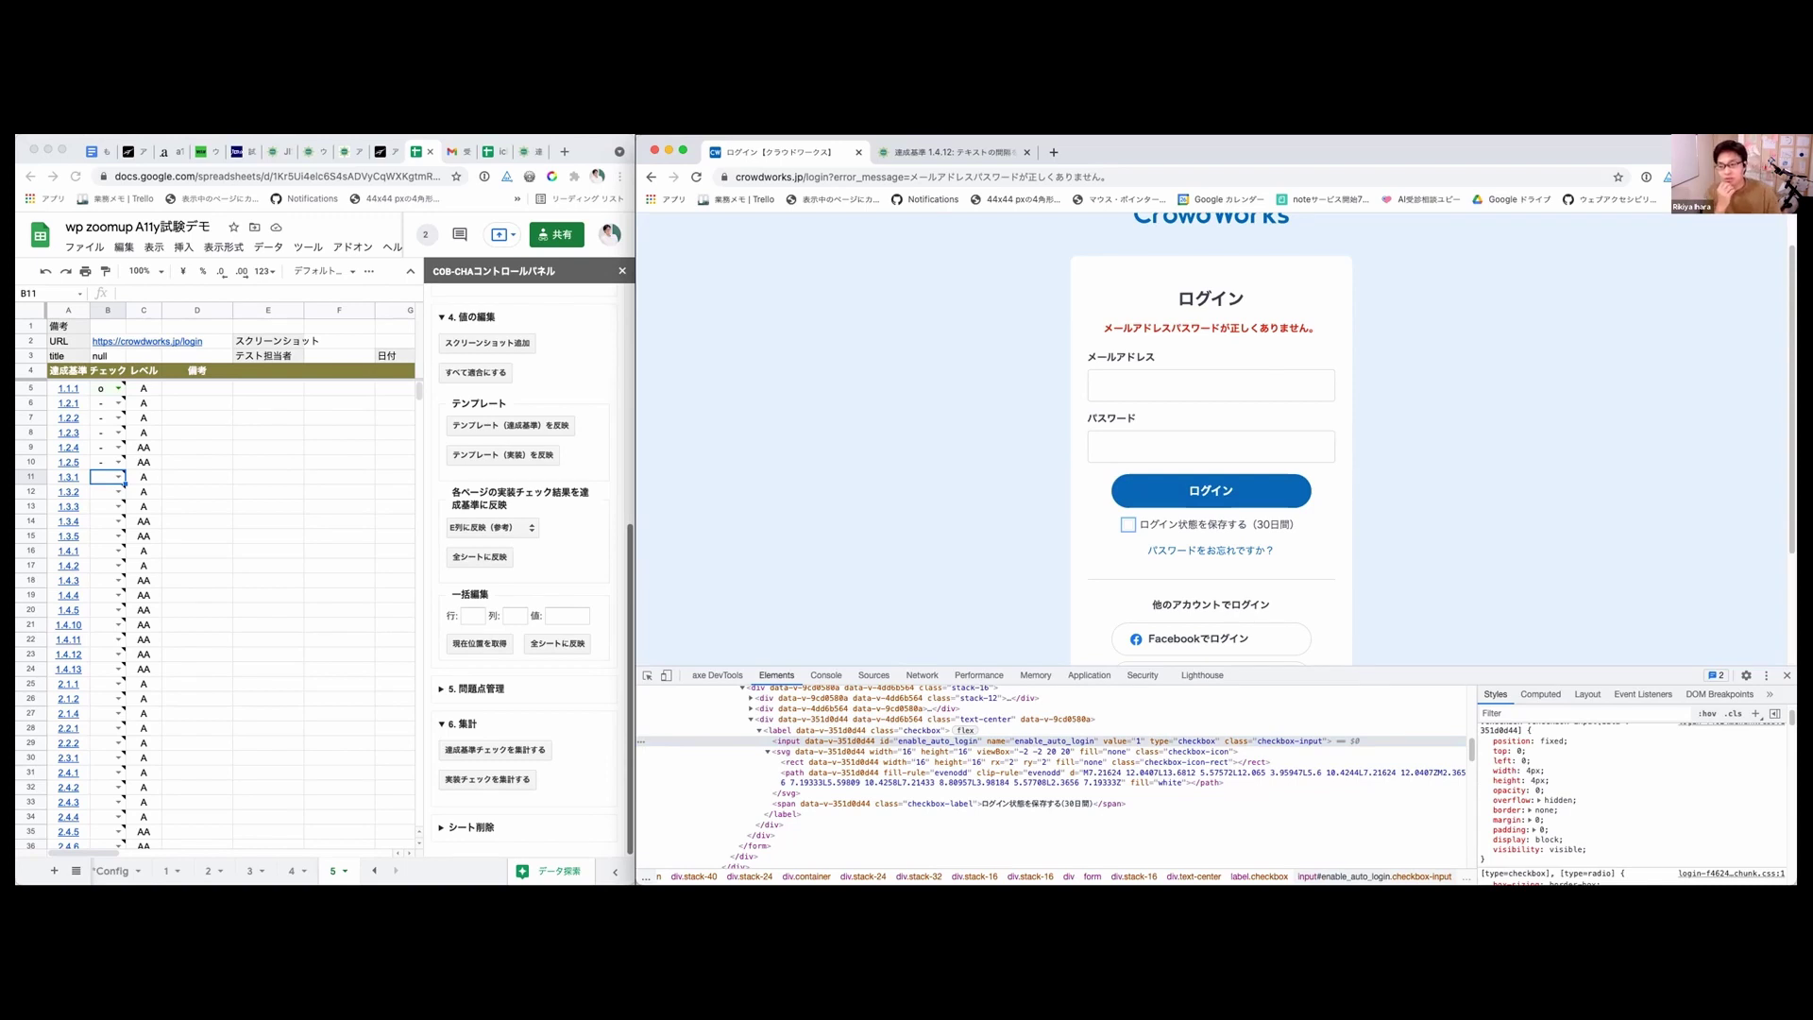
key("space")
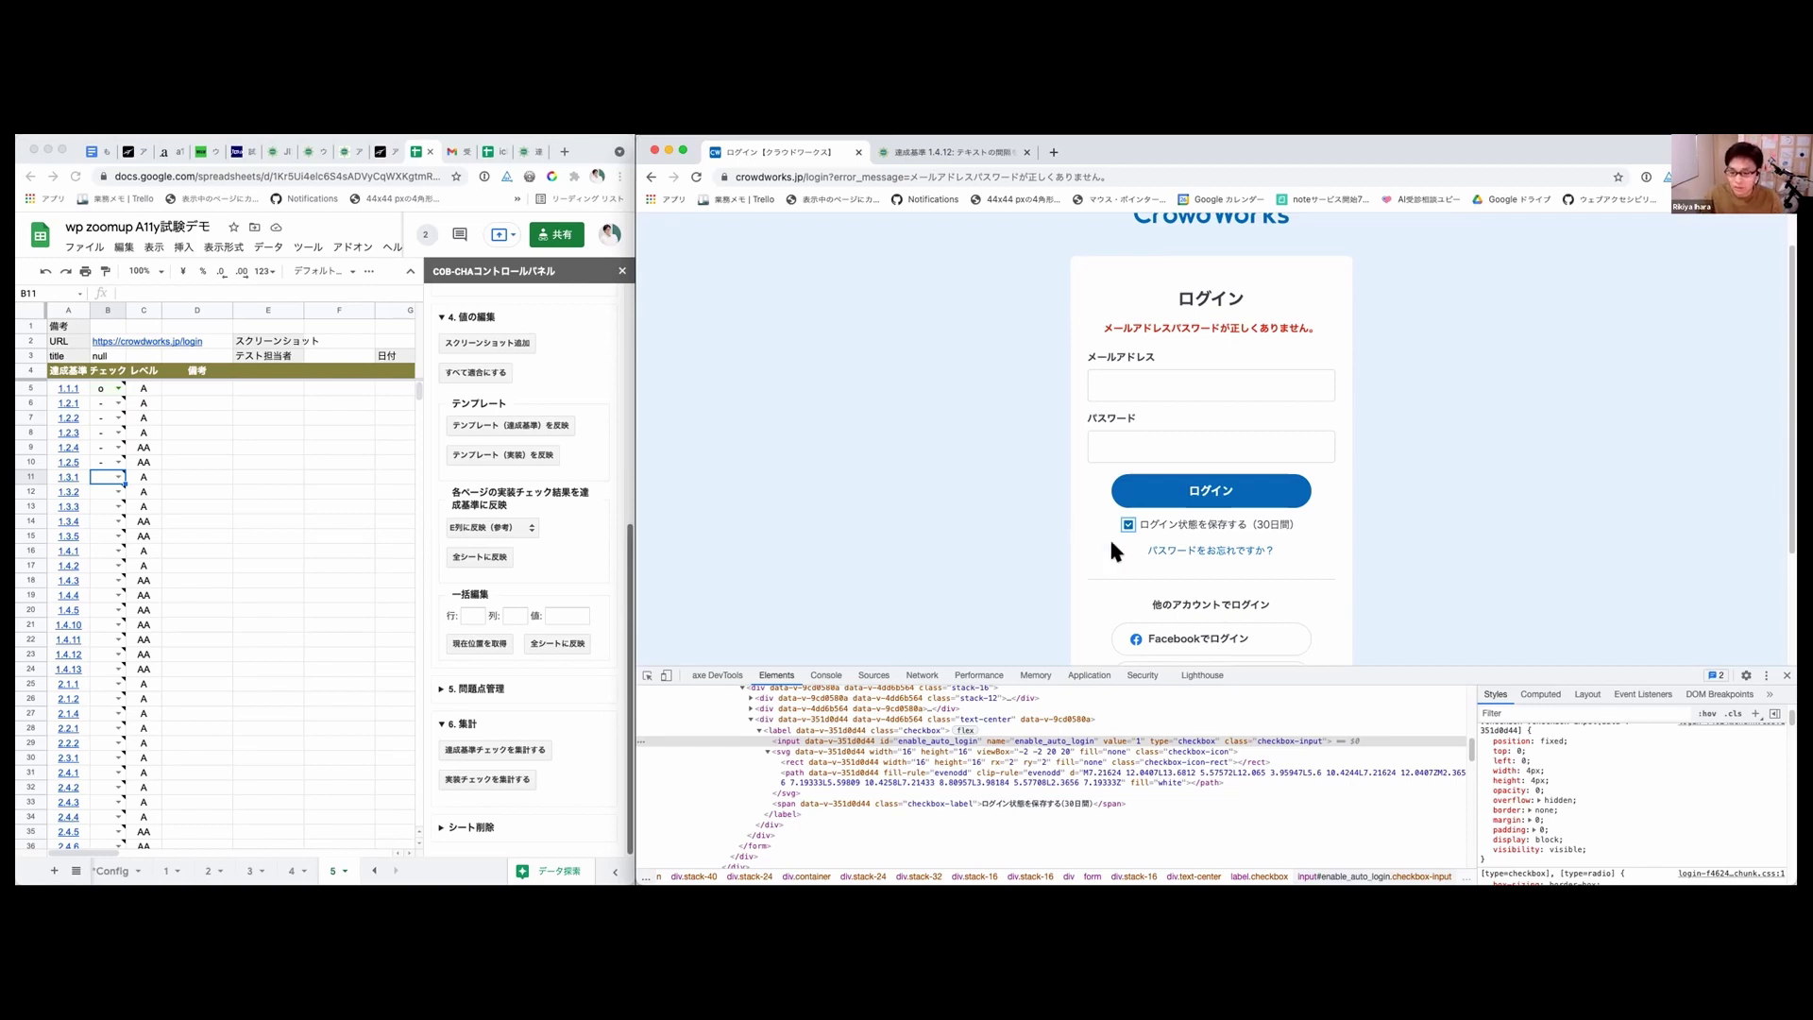
mouse_move(1530, 752)
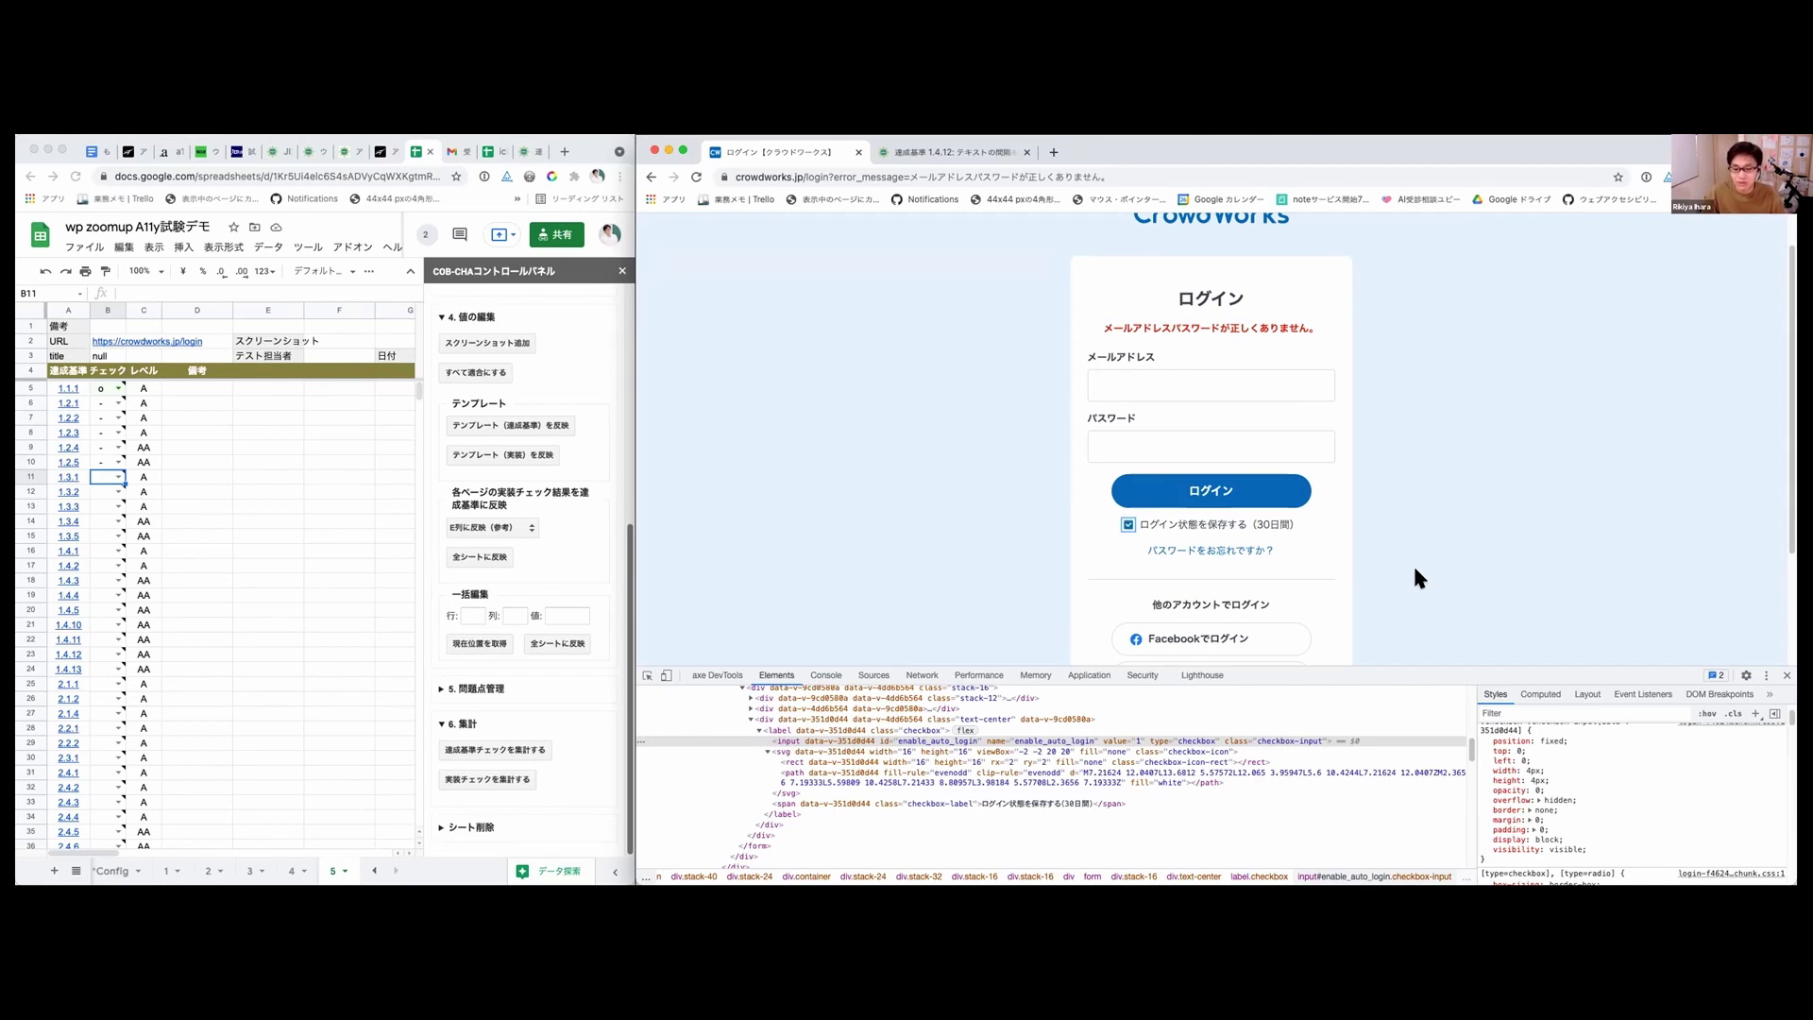
Step: Look over the whole login page and highlight the characters ログ in the ログイン heading
scroll(1416, 578, "down", 1)
scroll(1417, 578, "up", 3)
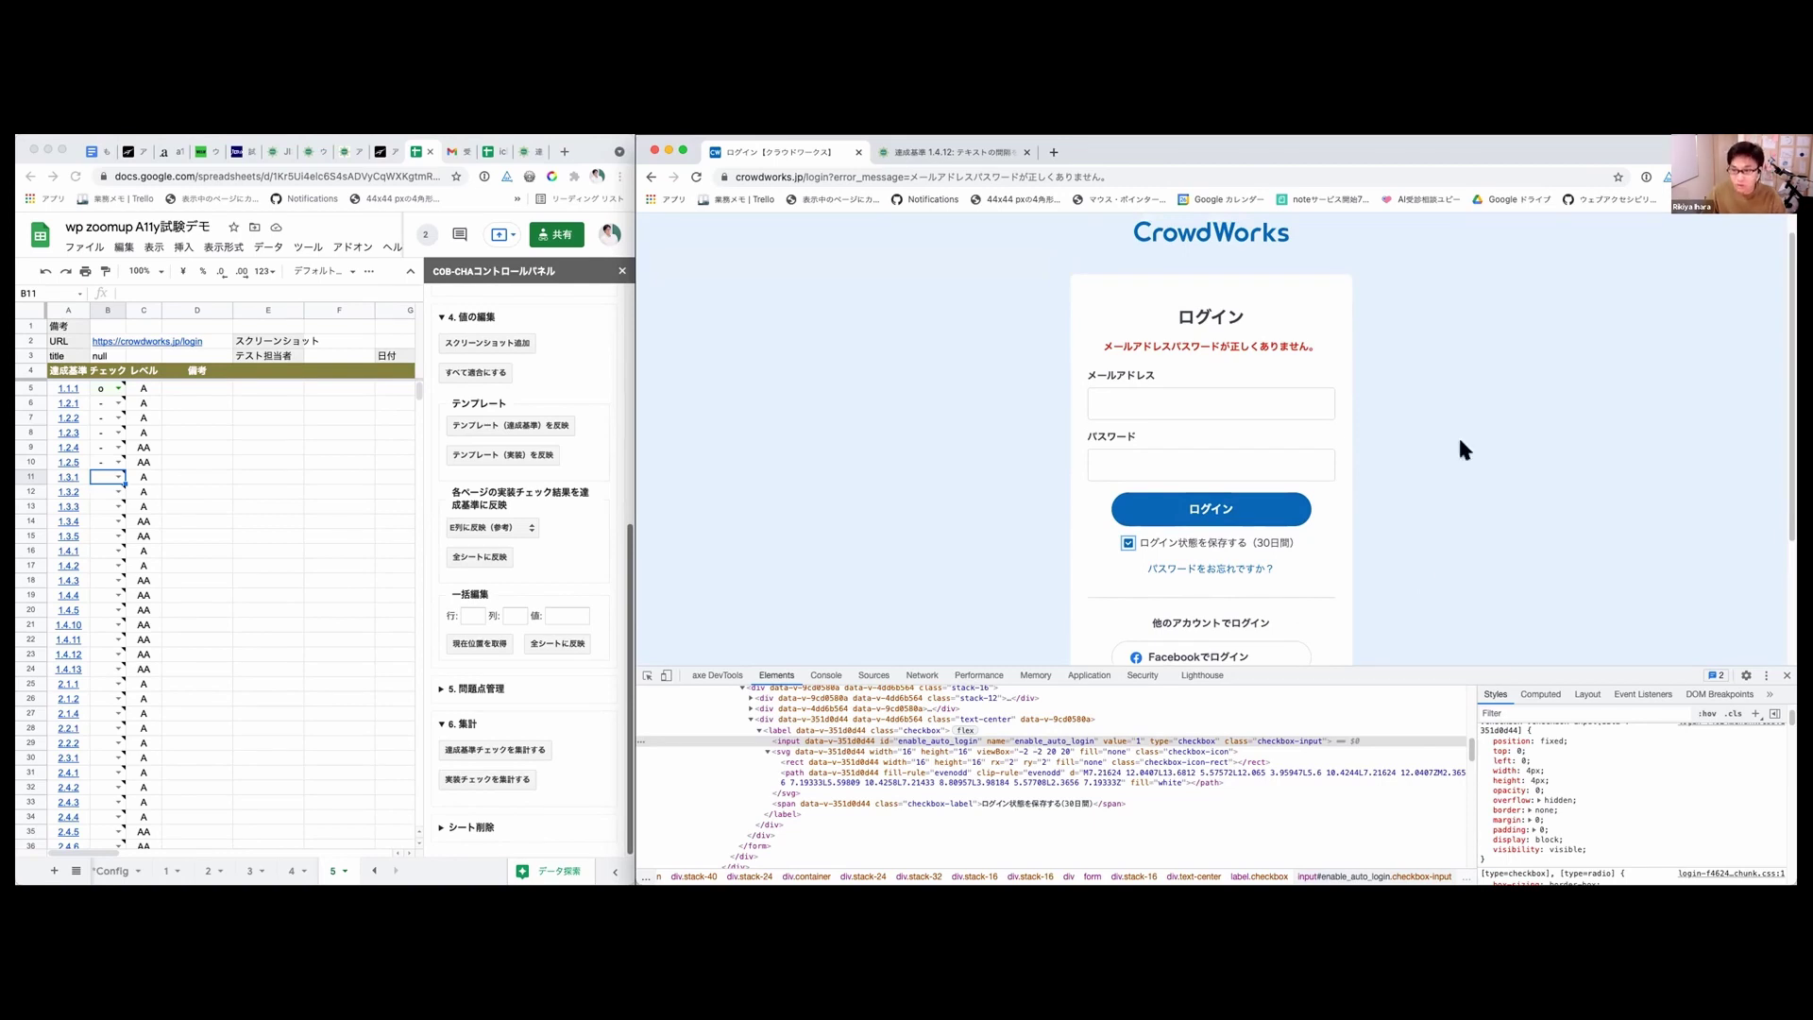
scroll(1594, 347, "down", 3)
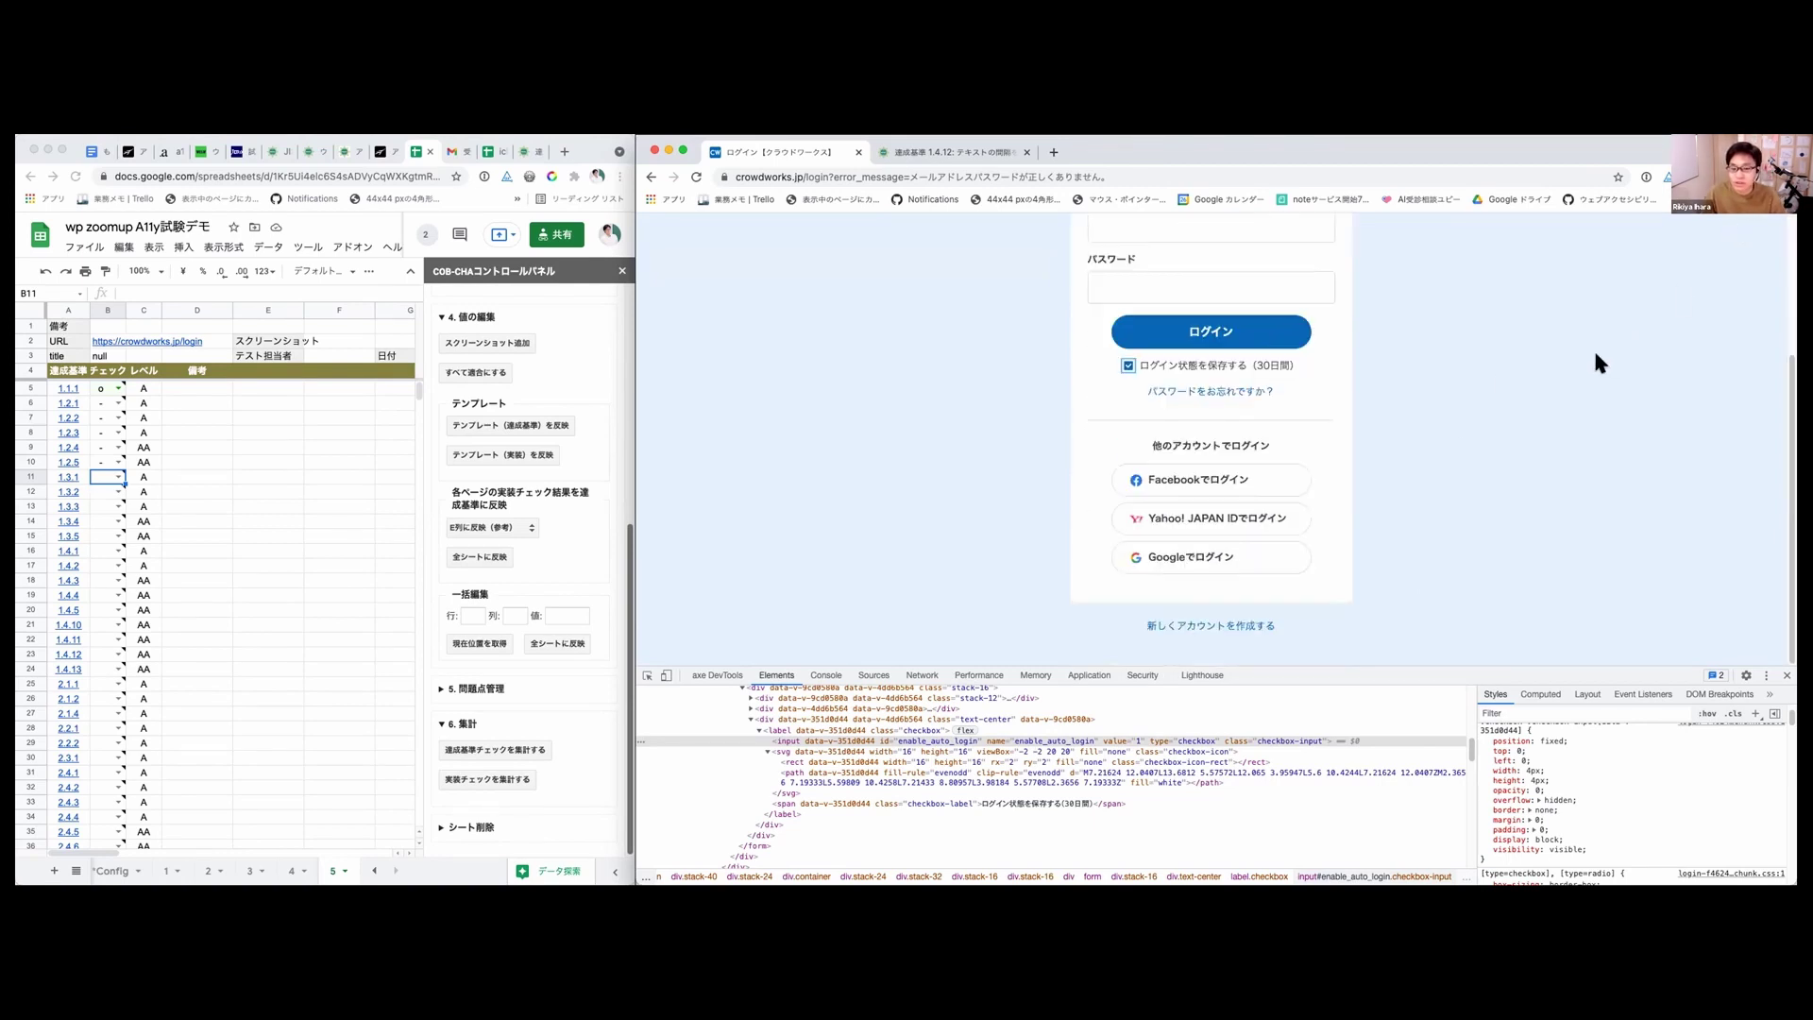
scroll(1572, 349, "up", 4)
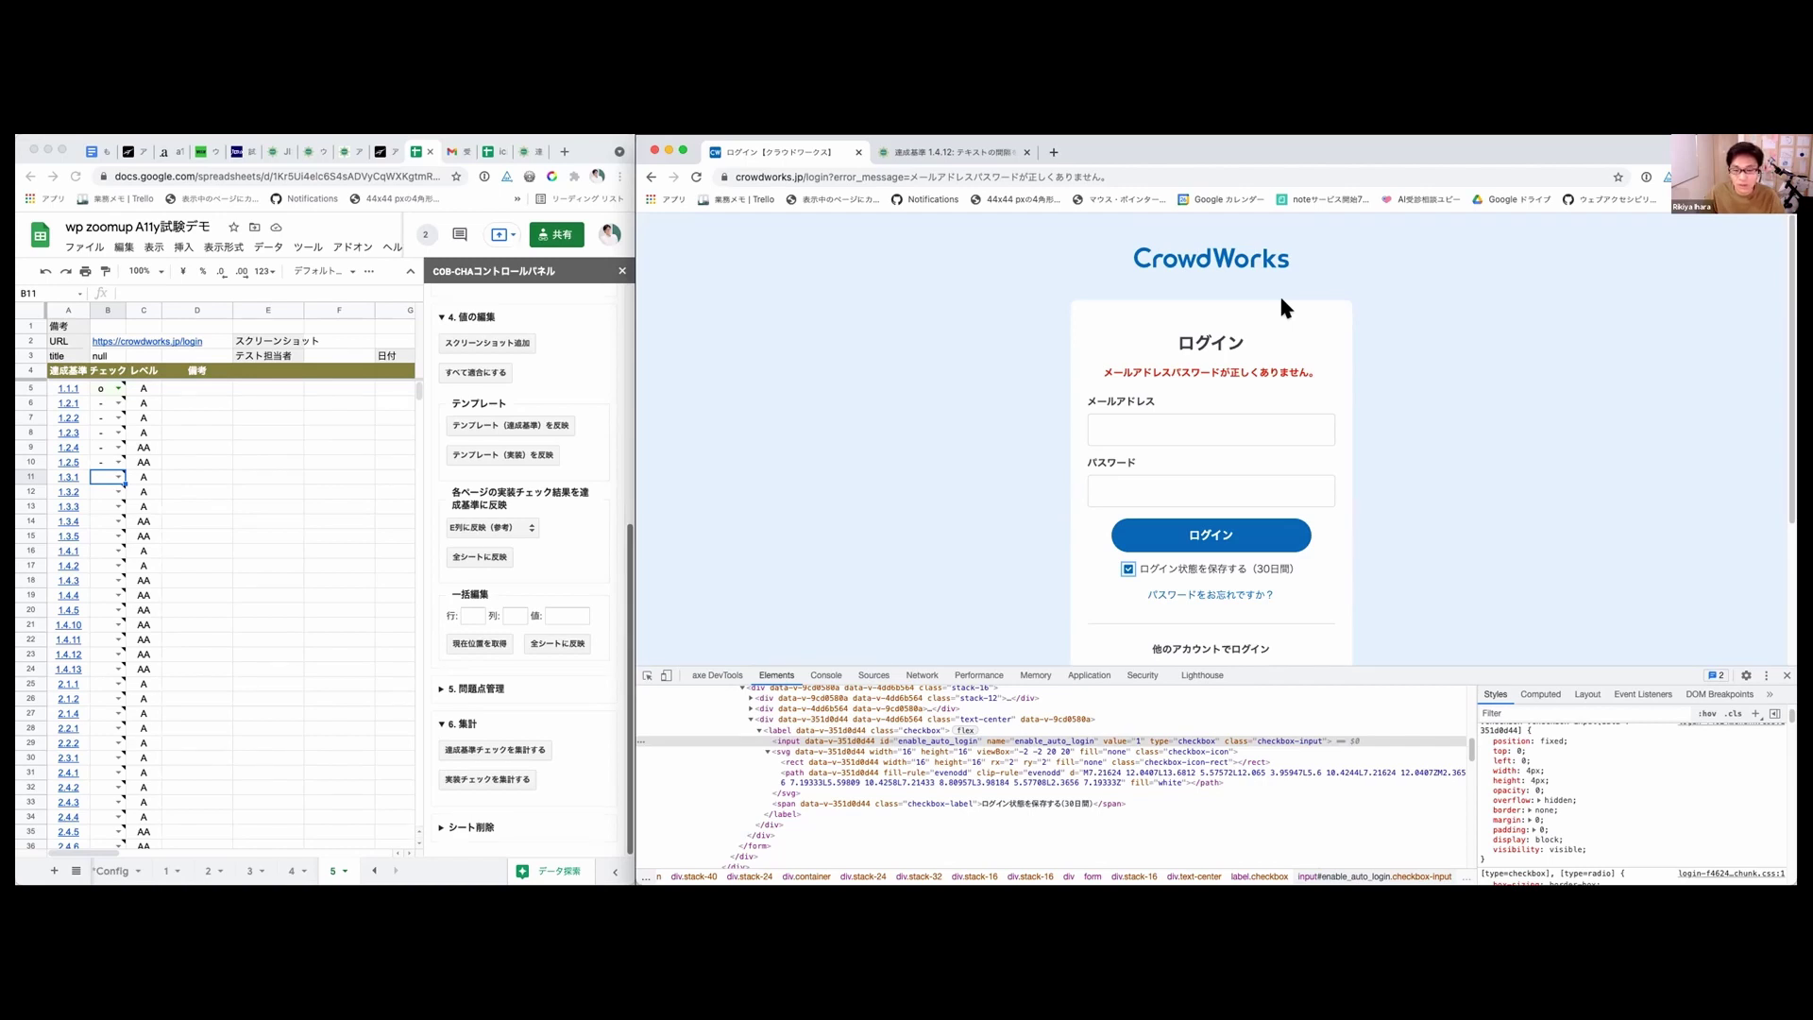
left_click_drag(1178, 342, 1204, 337)
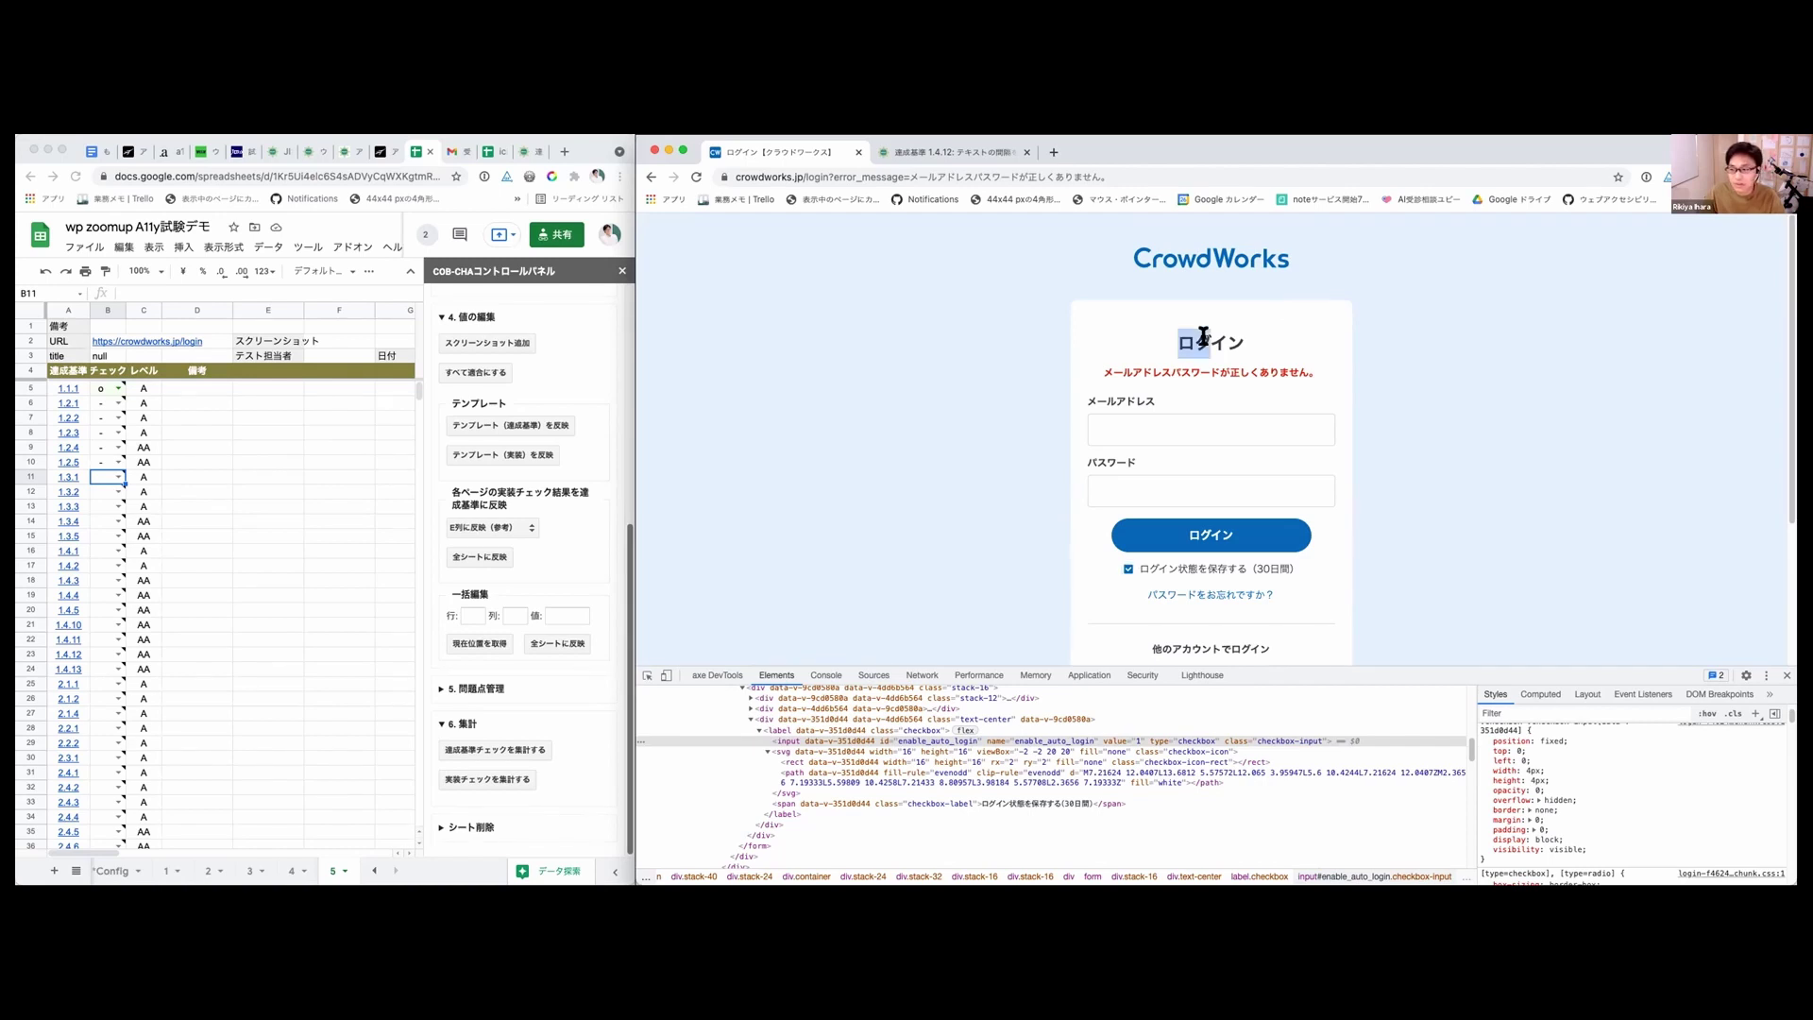
key("super+grave")
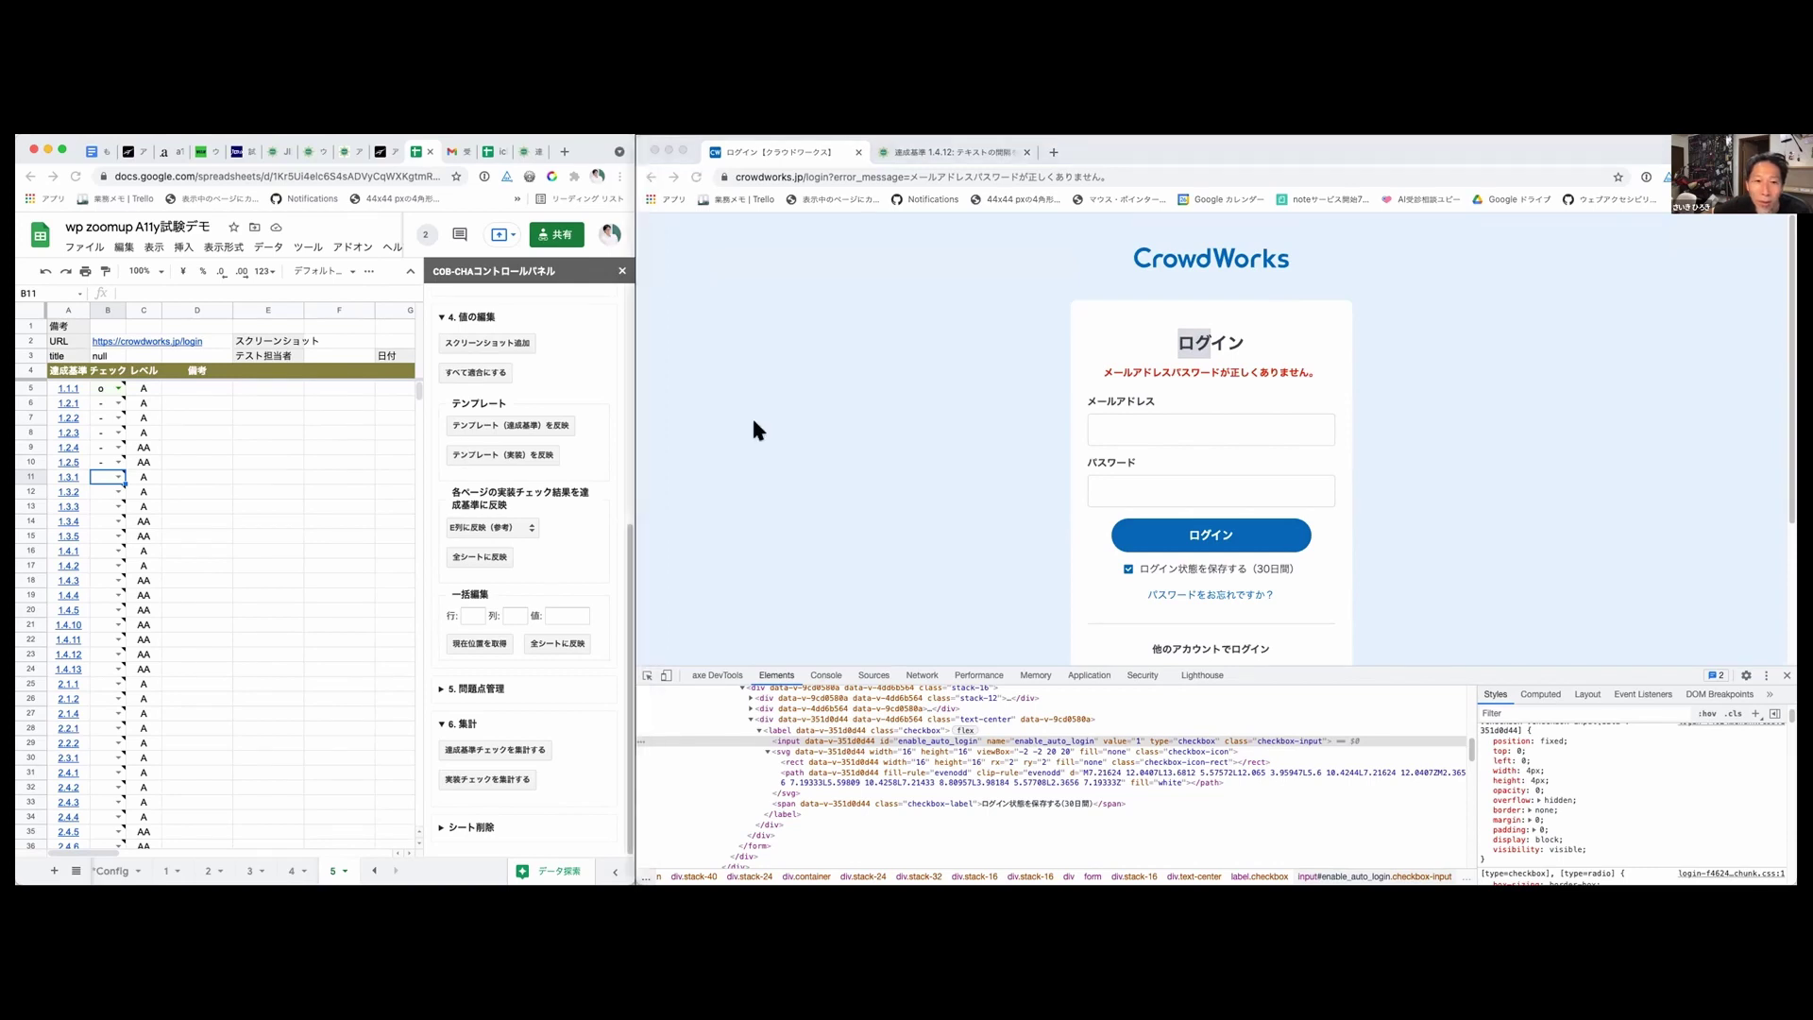
left_click(927, 175)
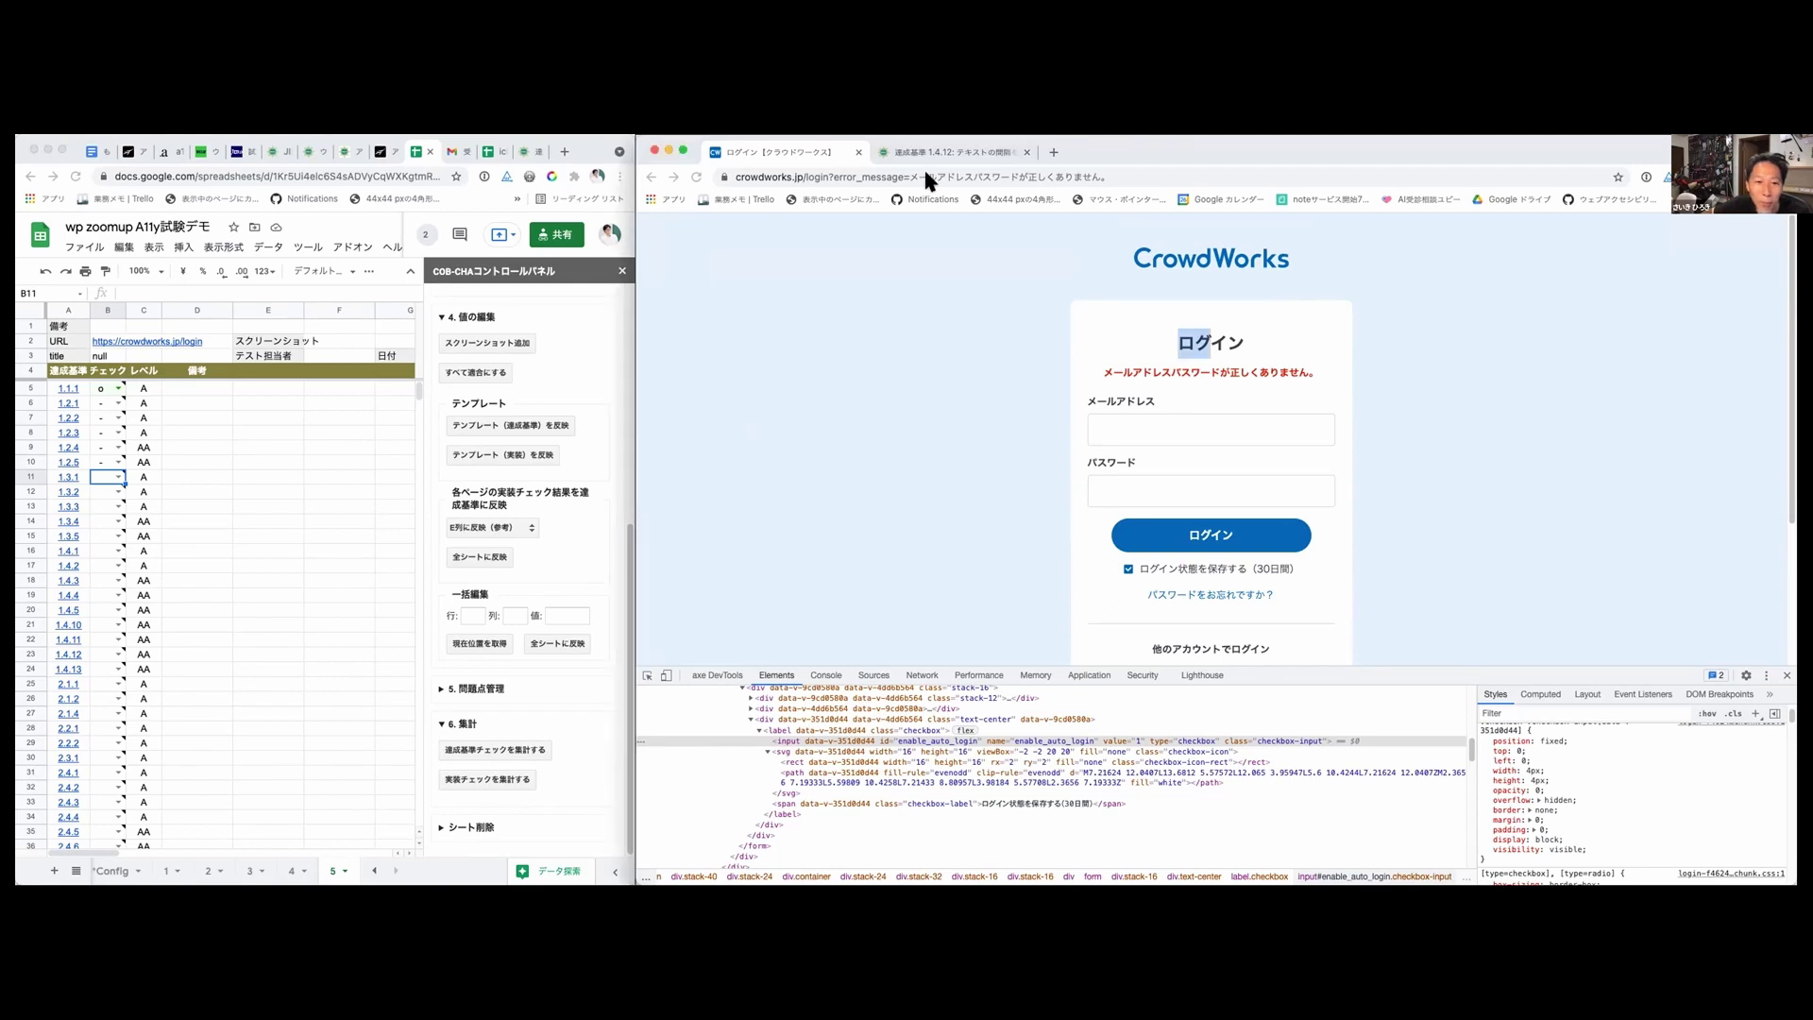
left_click(1171, 348)
left_click_drag(1178, 345, 1206, 351)
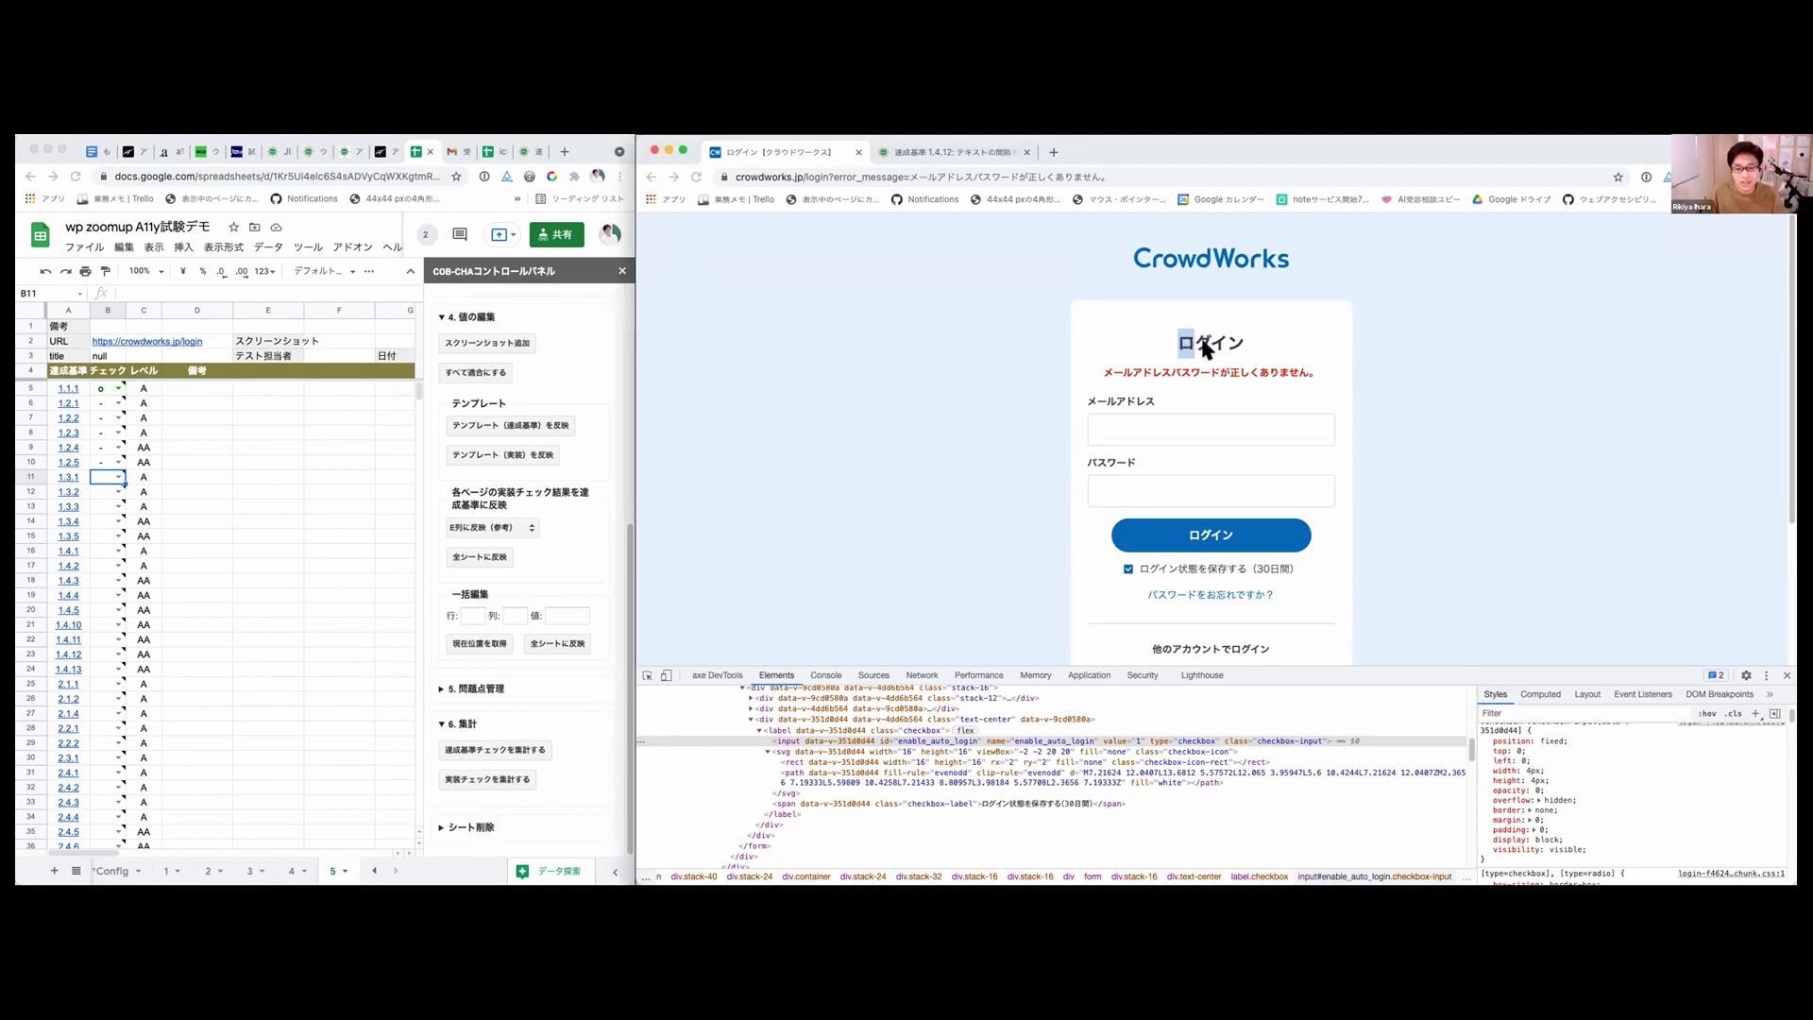
left_click_drag(1206, 349, 1207, 350)
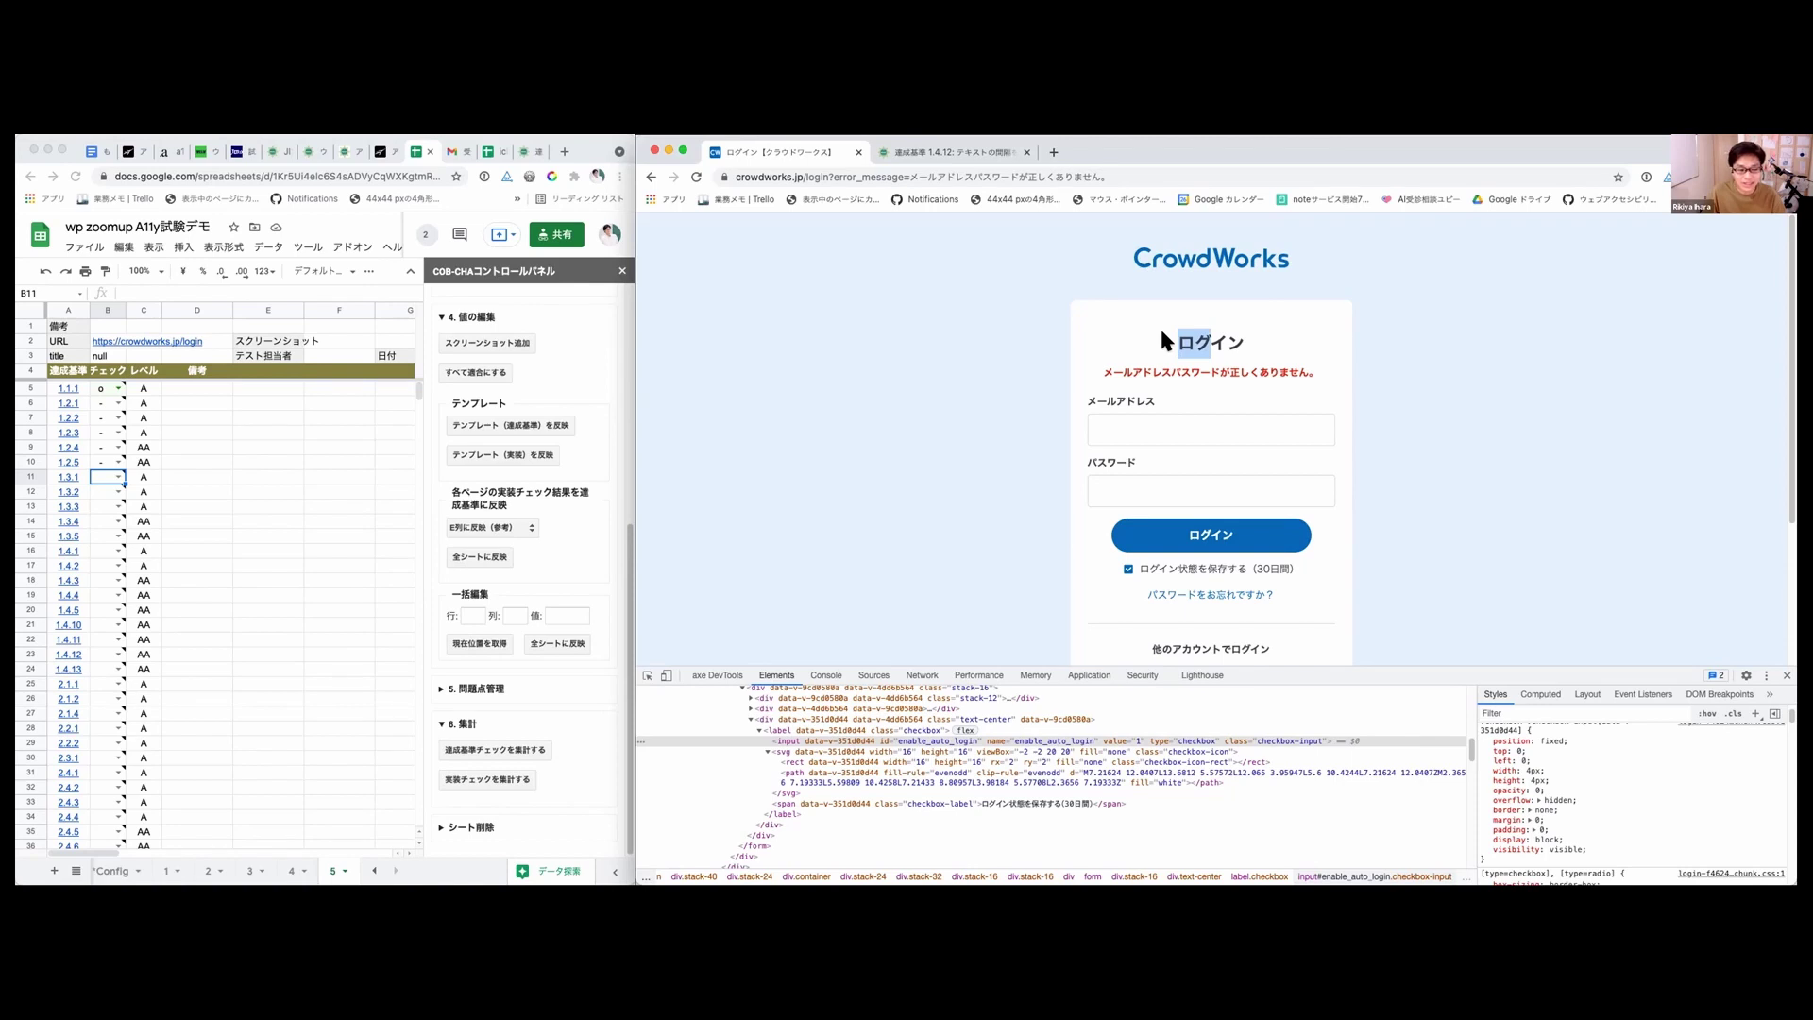
Step: Test focus on the error message, the メールアドレス and パスワード fields, the ログイン button and the パスワードをお忘れですか？ link
key("Tab")
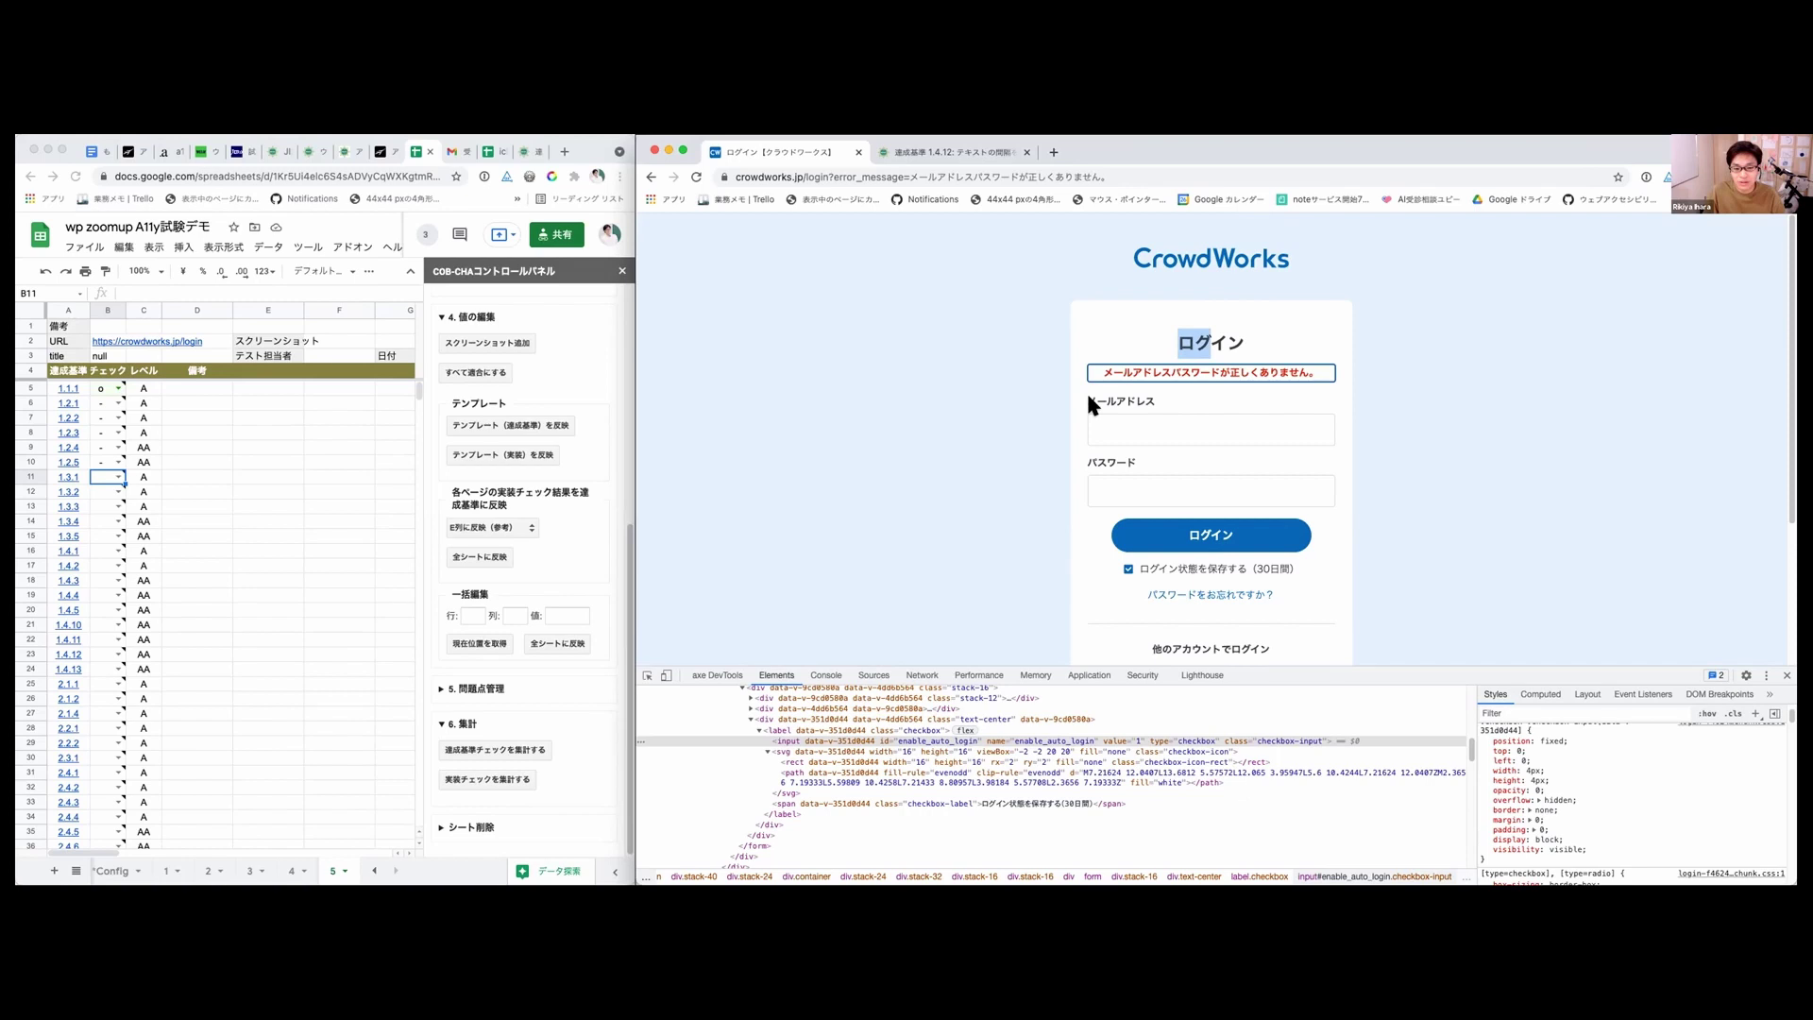
left_click(1206, 427)
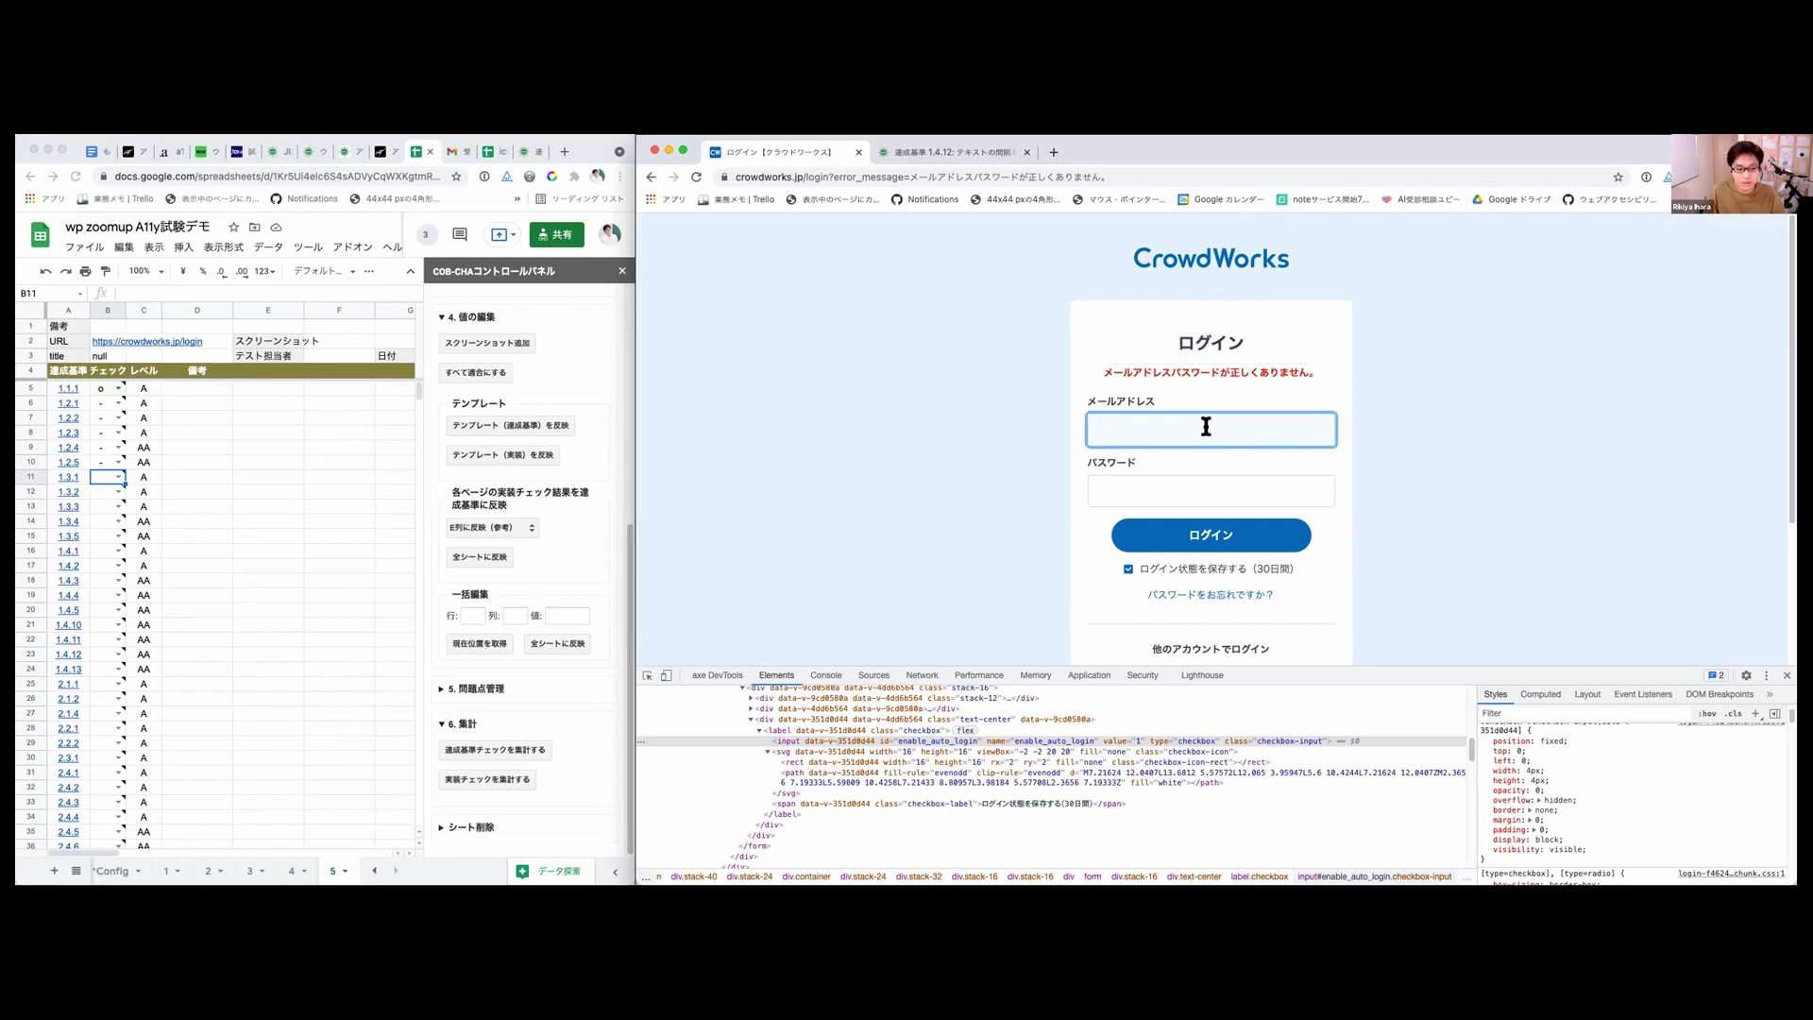
left_click(1206, 487)
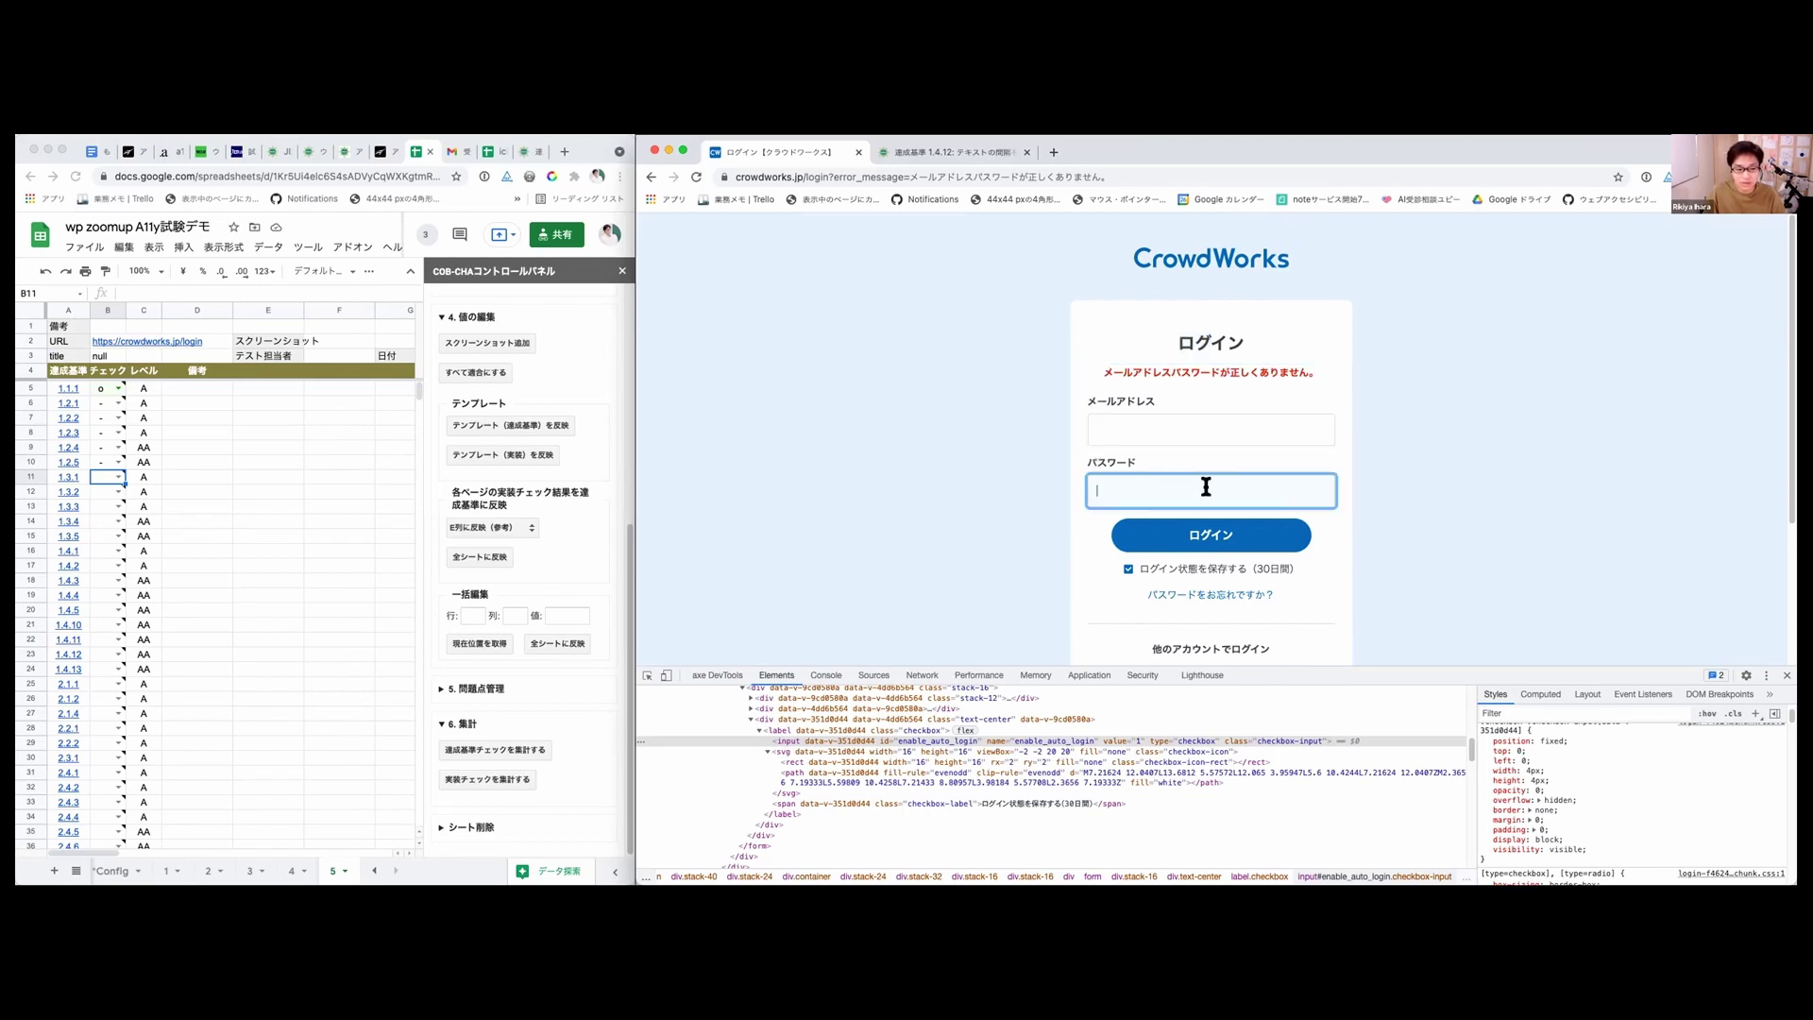
left_click(1203, 536)
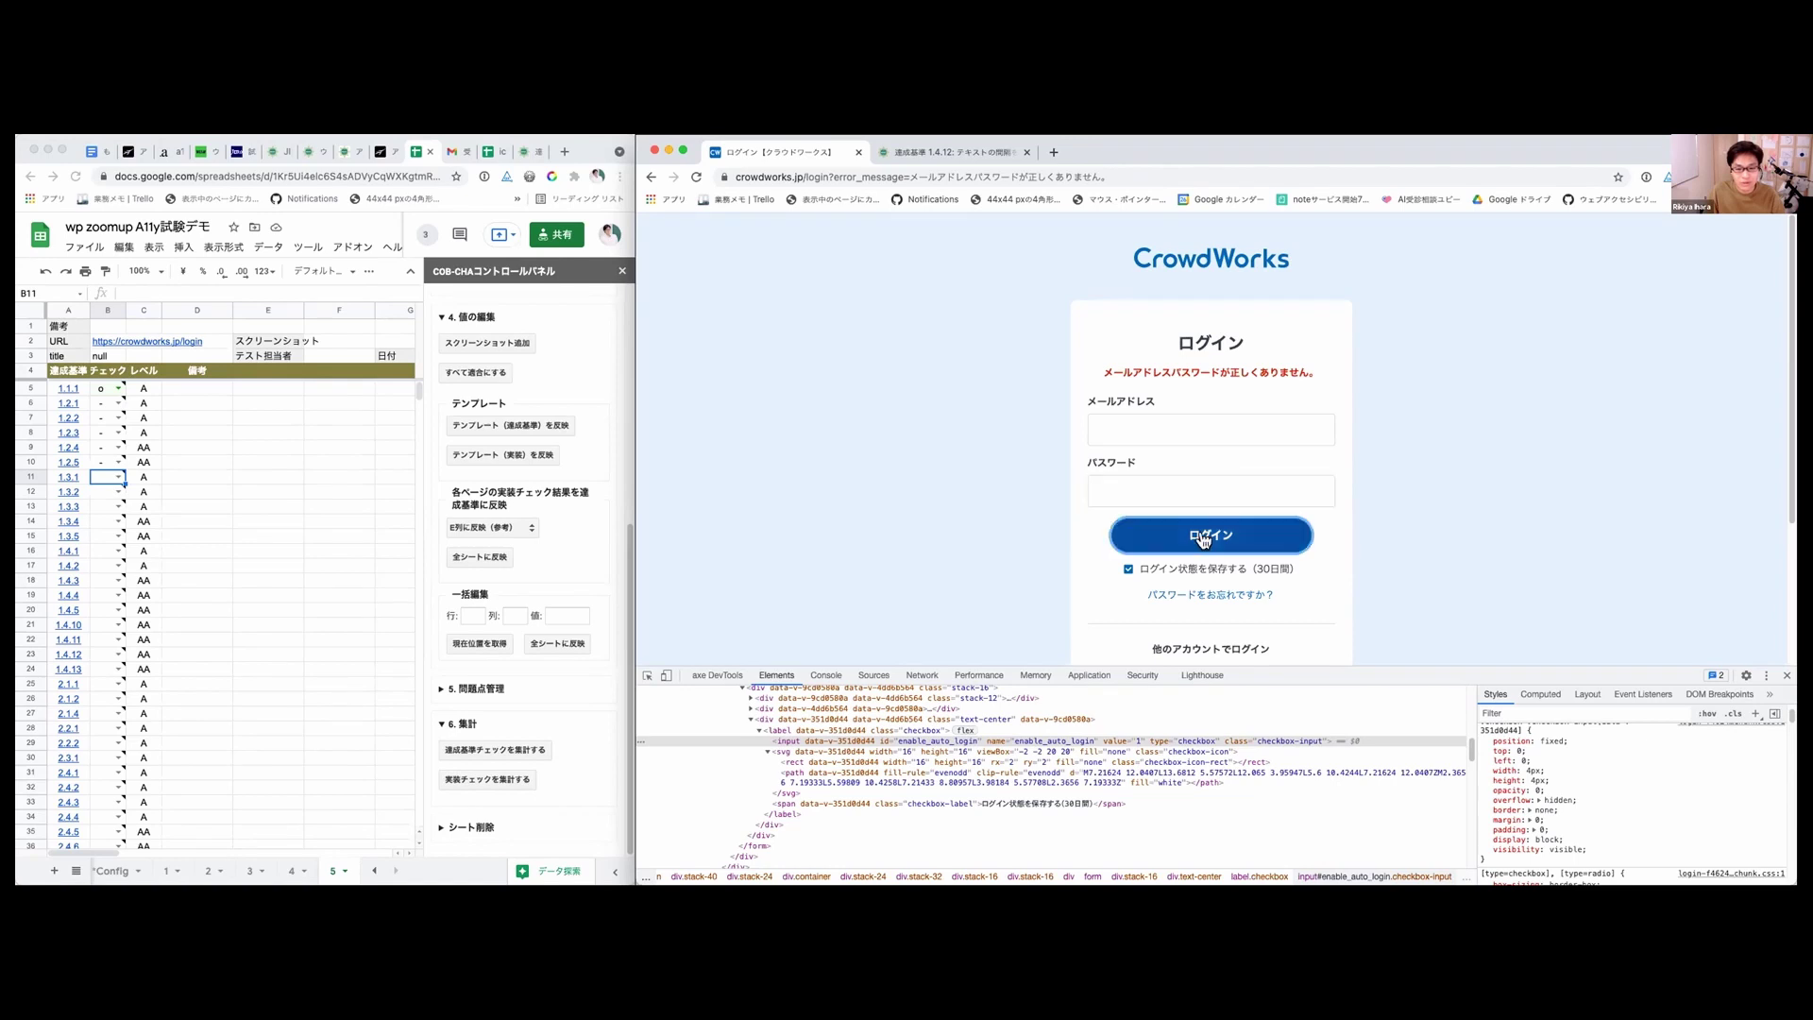
key("Tab")
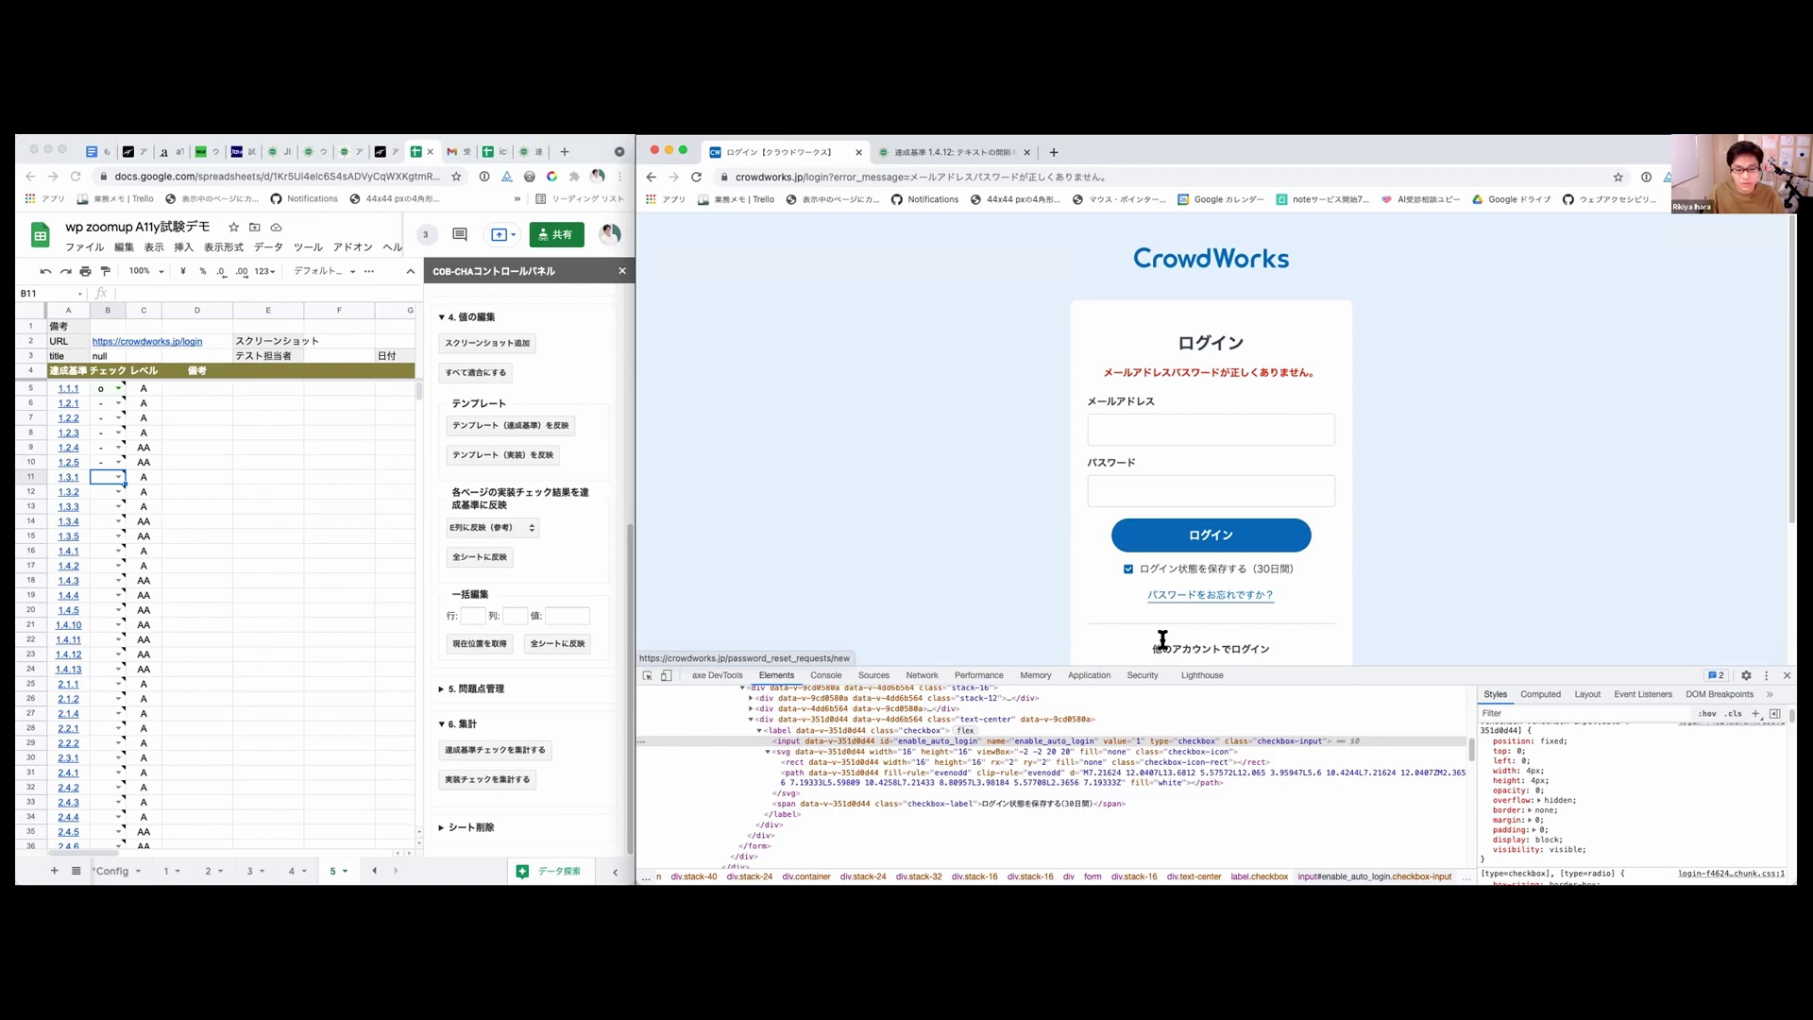
Step: Test focus on the Facebook, Yahoo! JAPAN ID and Google login buttons under 他のアカウントでログイン
scroll(1162, 640, "down", 3)
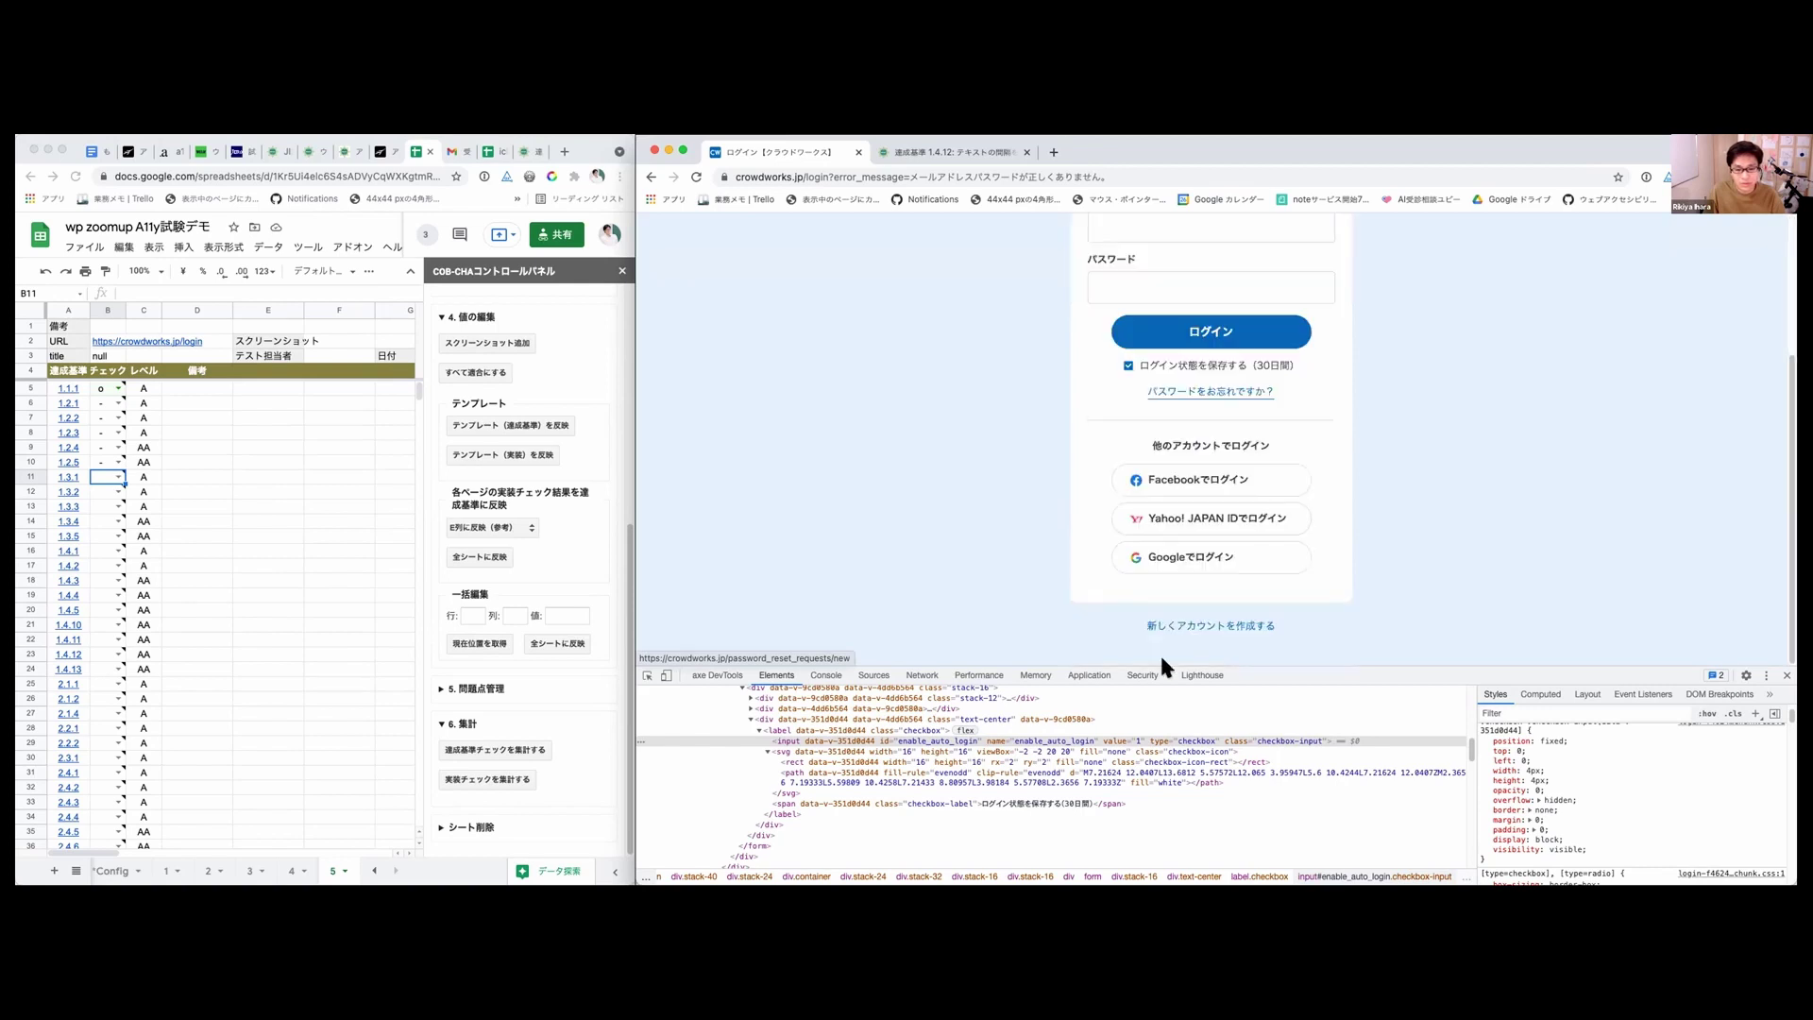
left_click(1206, 482)
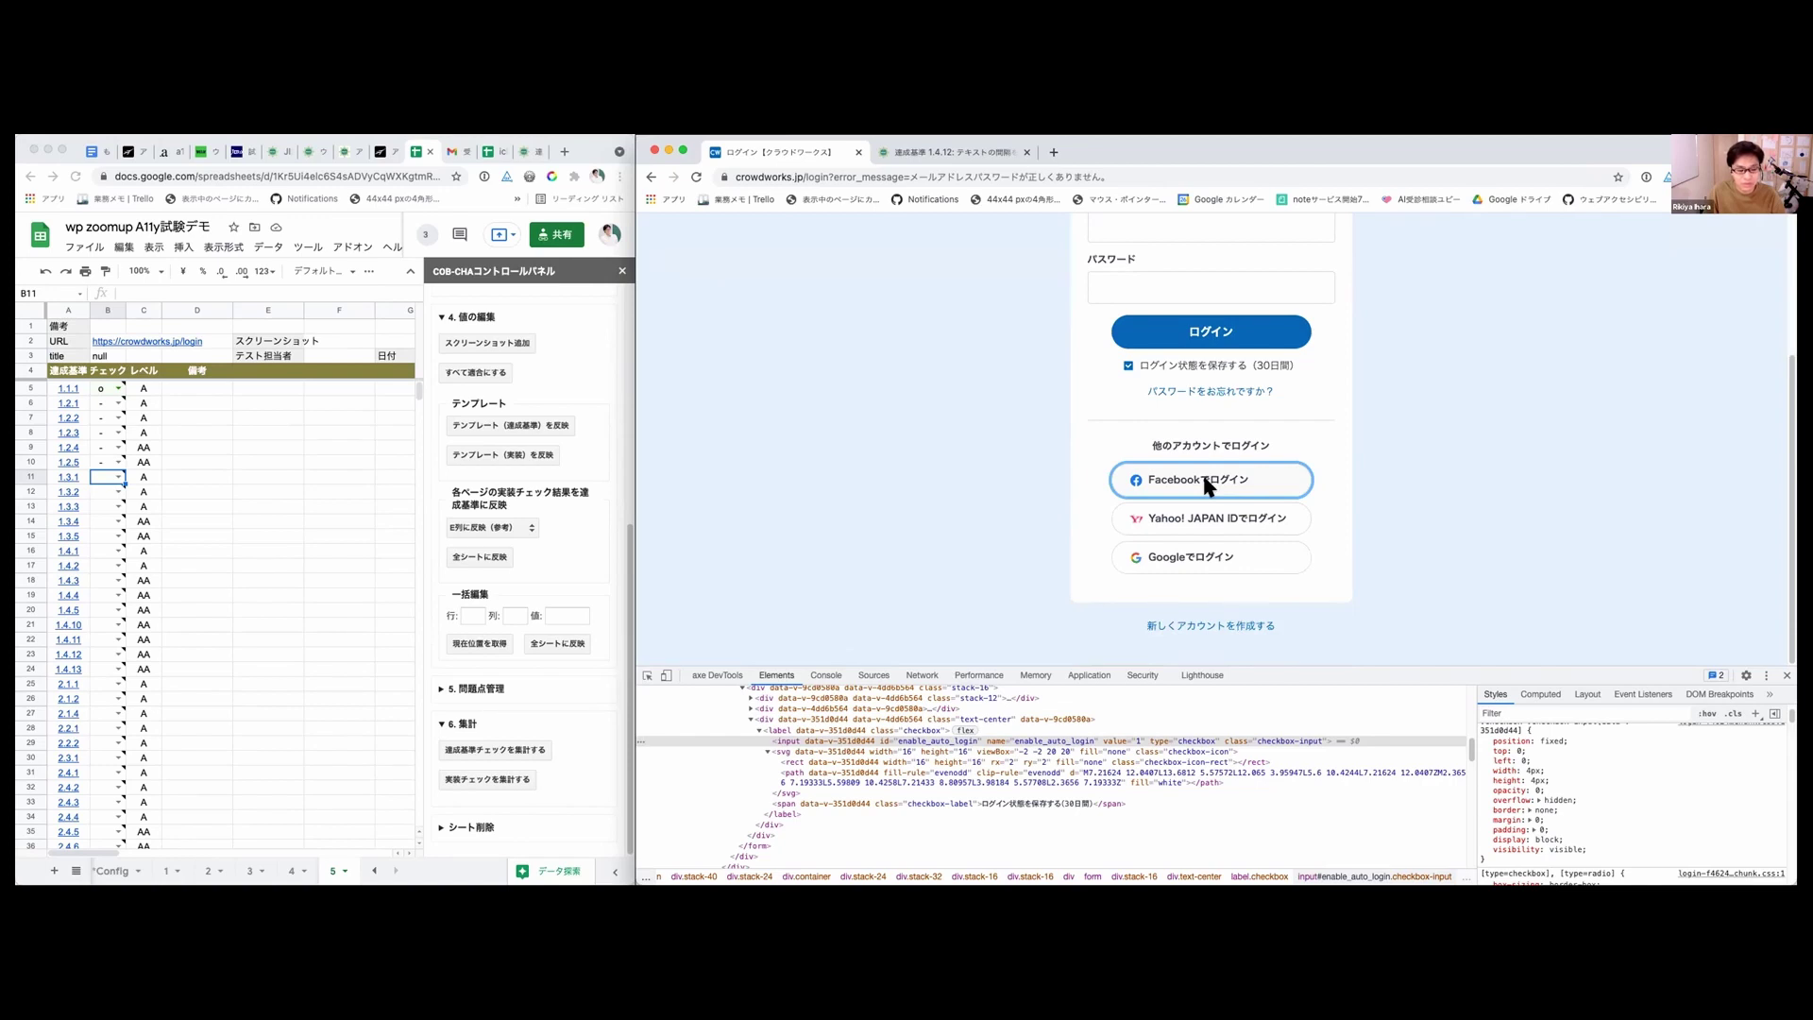
key("Tab")
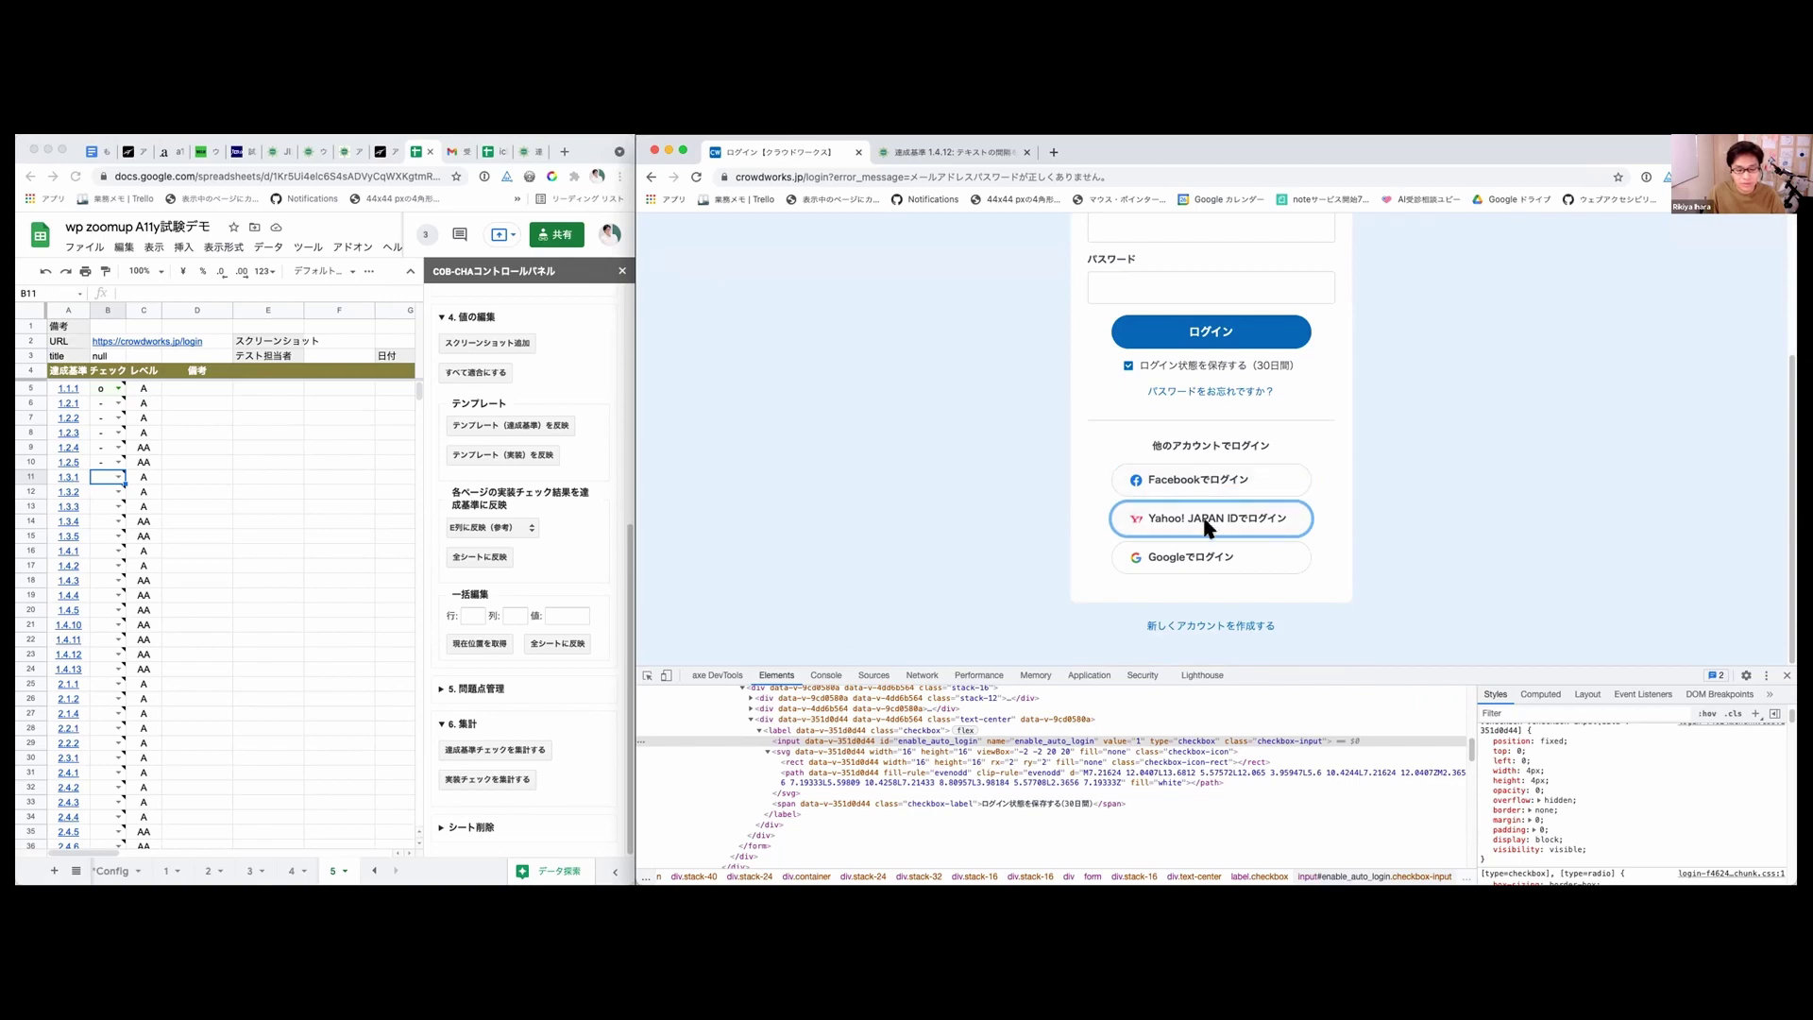
key("Tab")
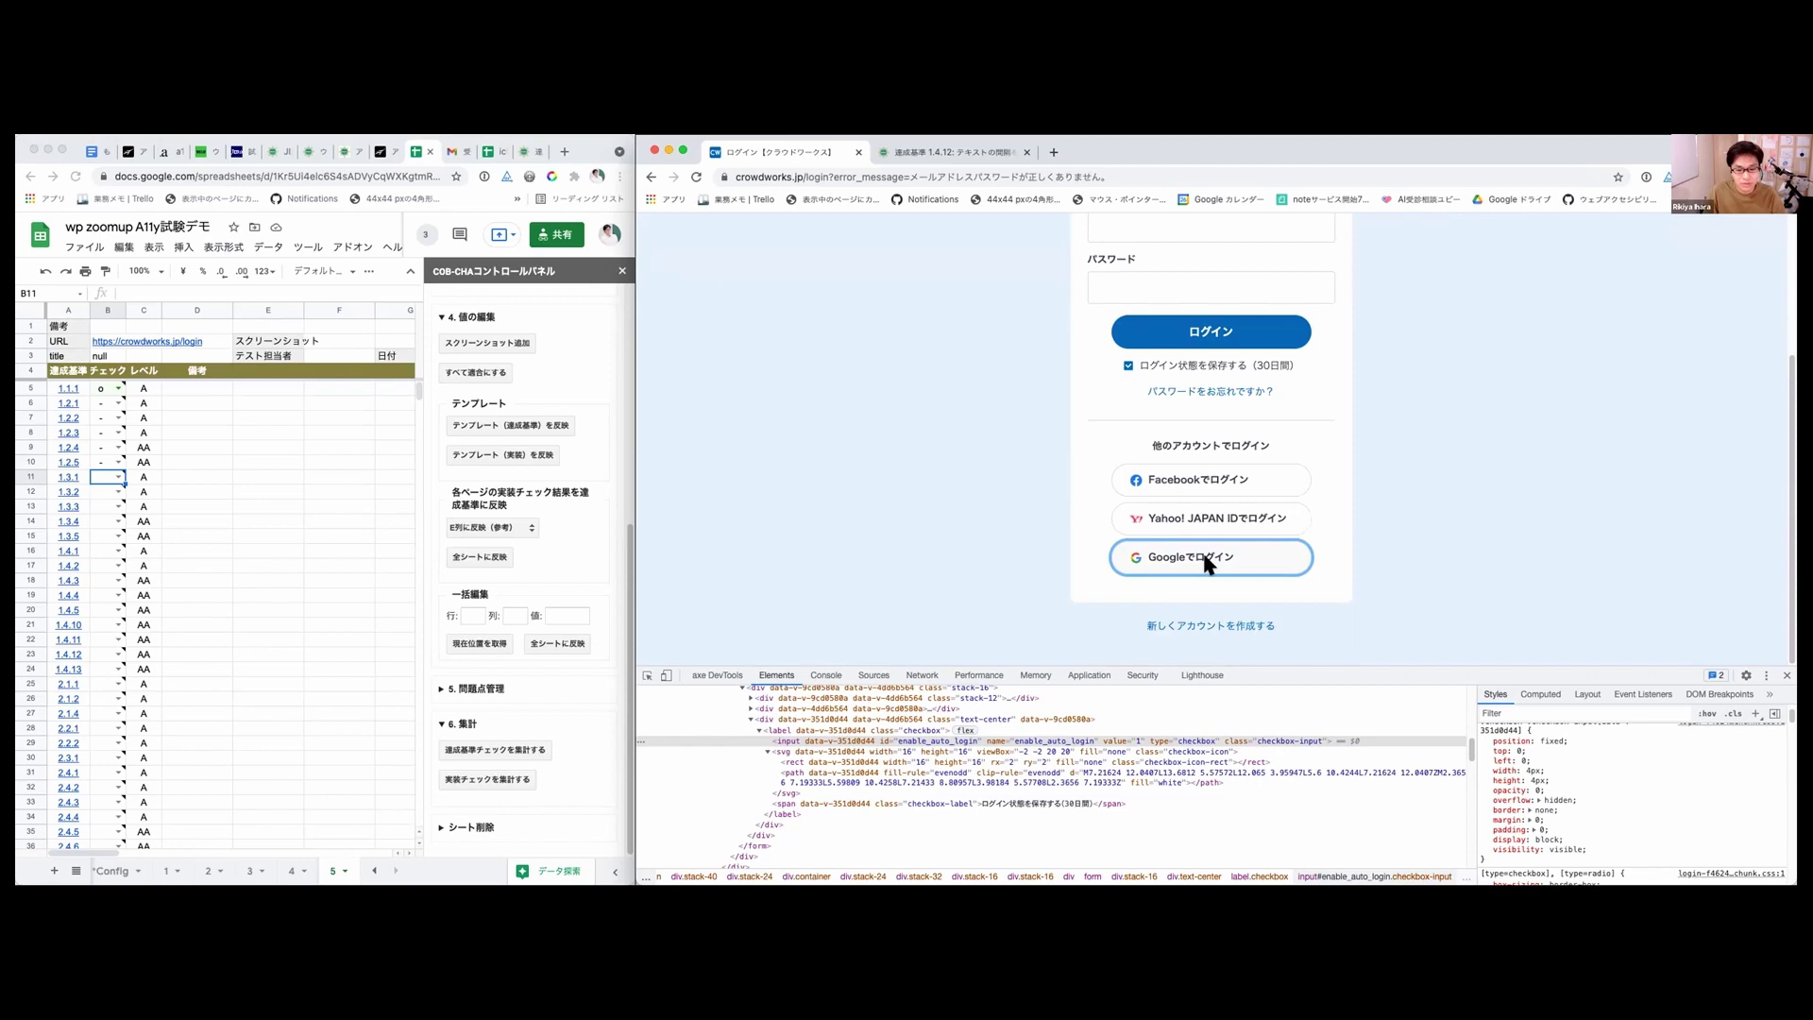
key("Tab")
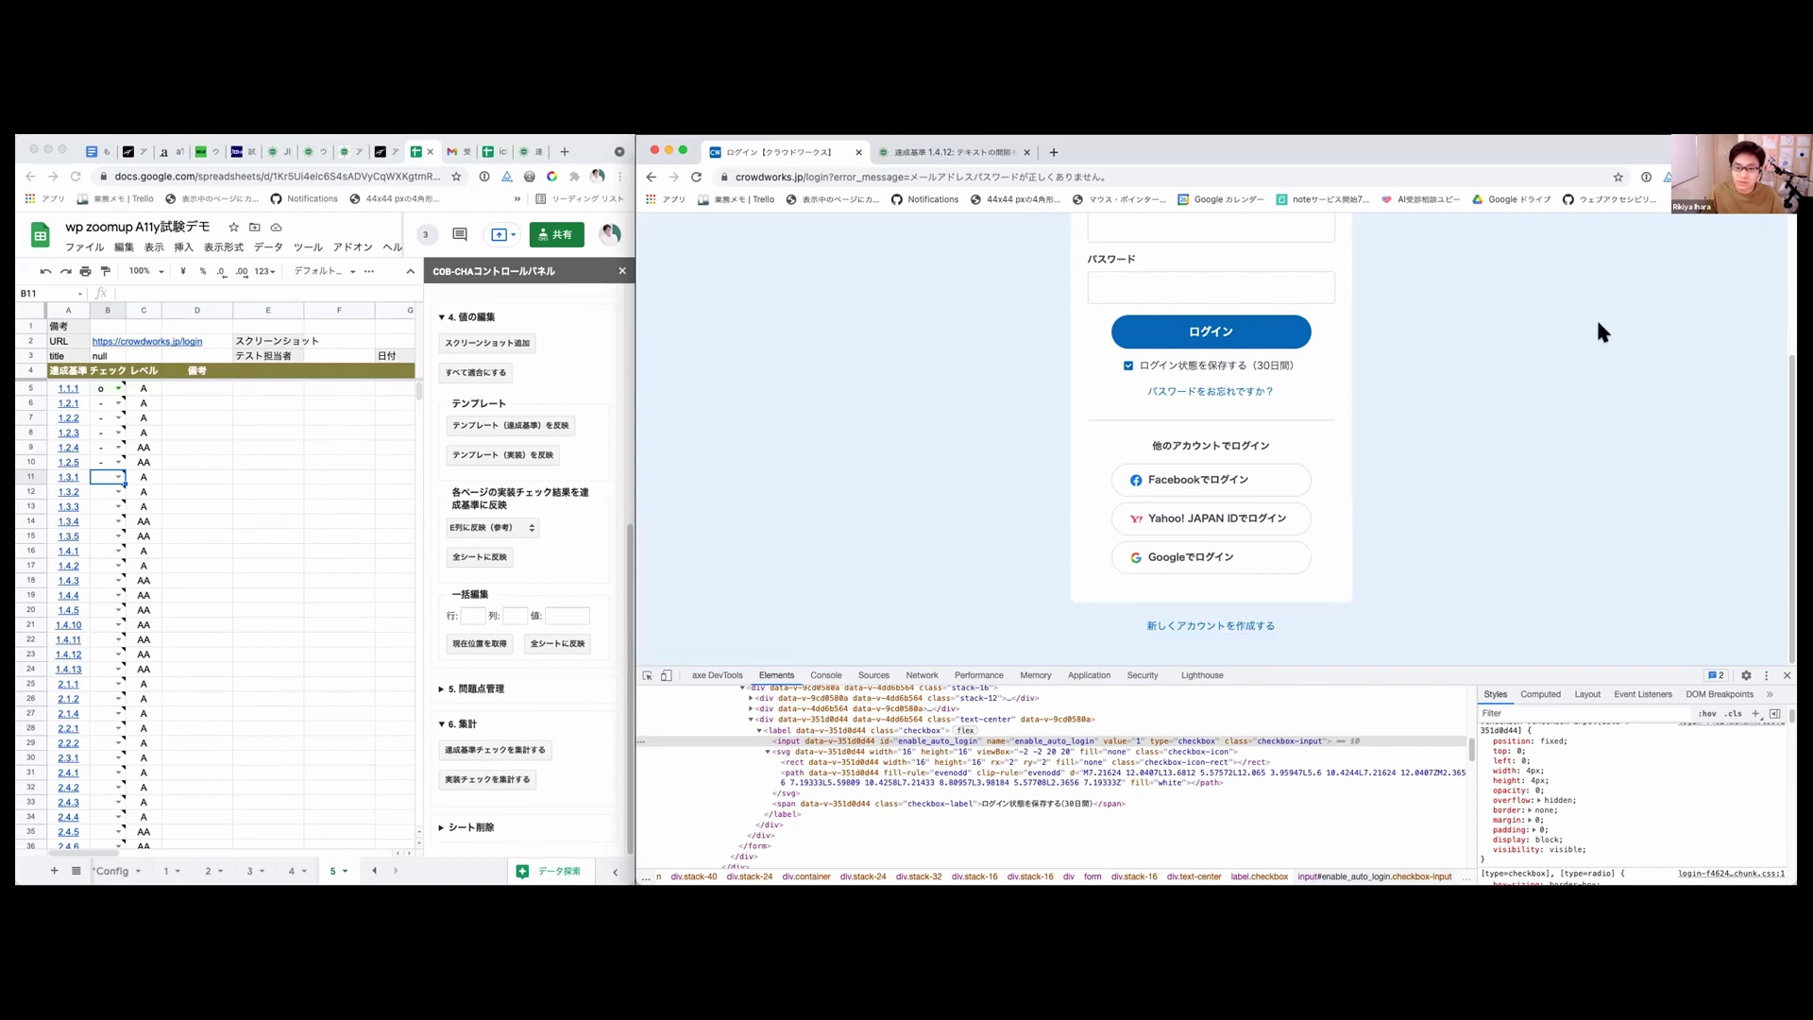
Step: Look over the login form once more and set the チェック result for criterion 1.3.1 to o in the spreadsheet
scroll(1528, 355, "up", 3)
scroll(1527, 354, "up", 1)
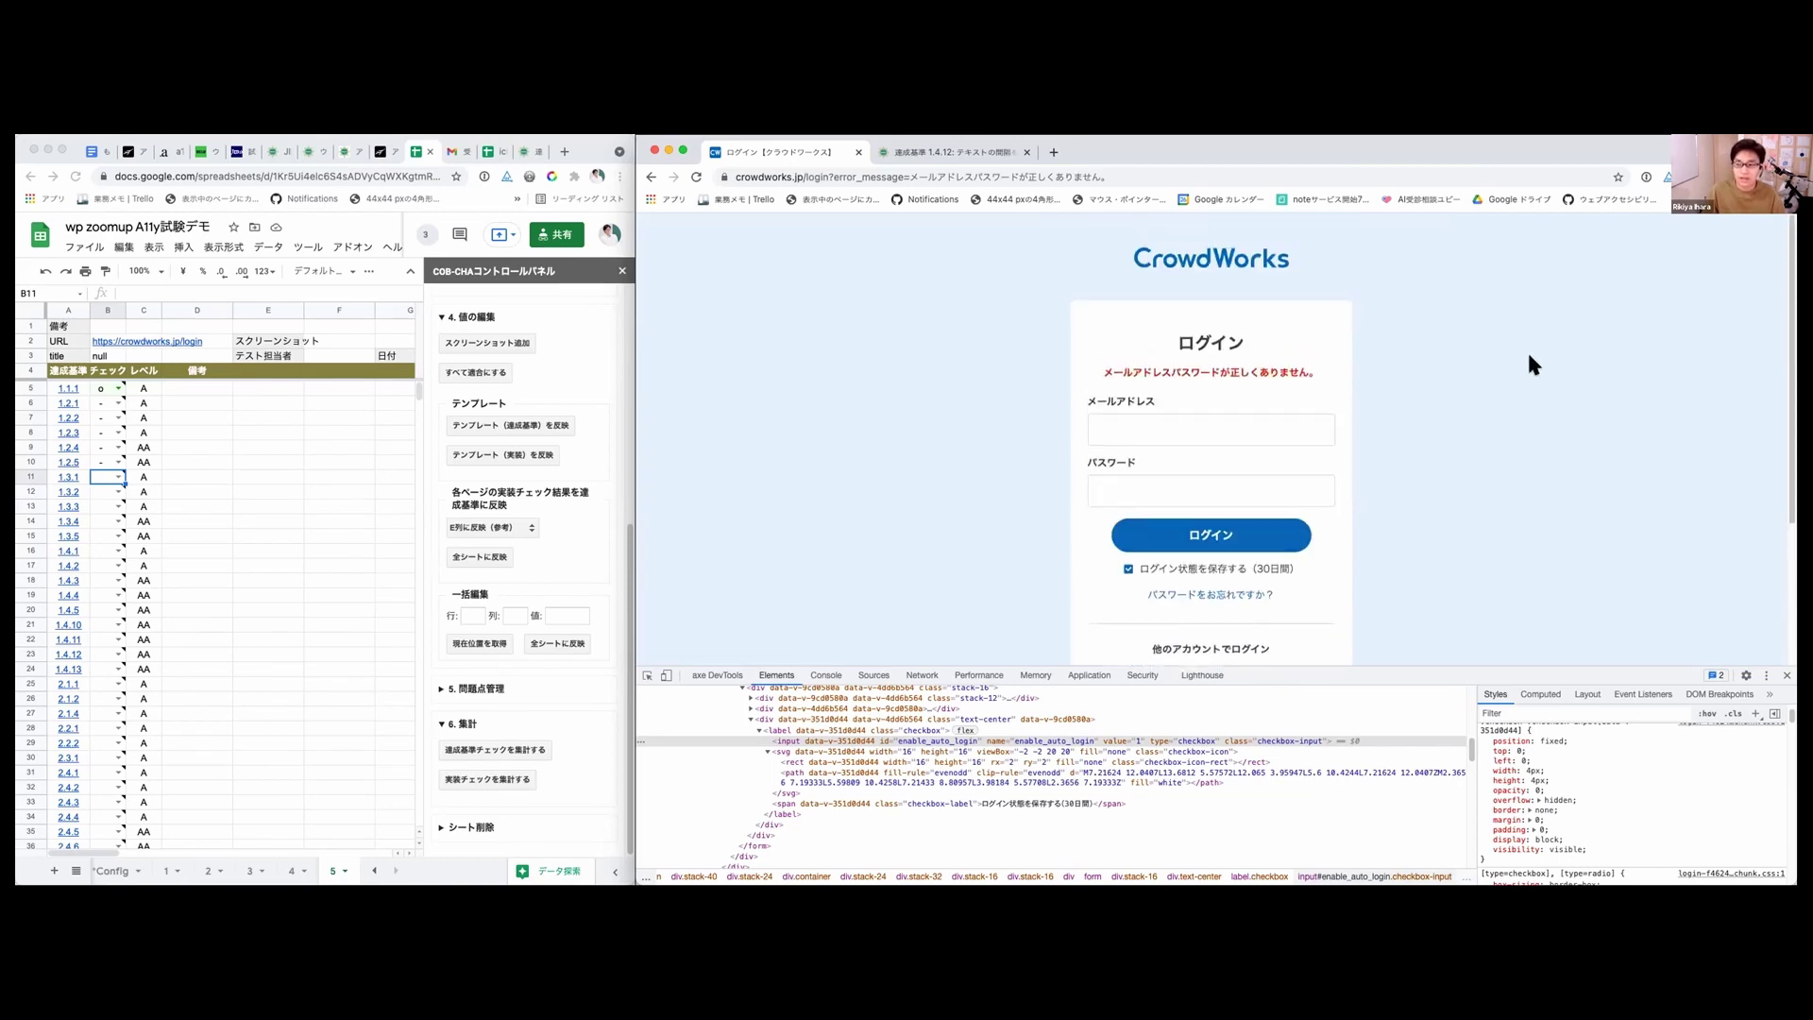
scroll(1337, 420, "down", 3)
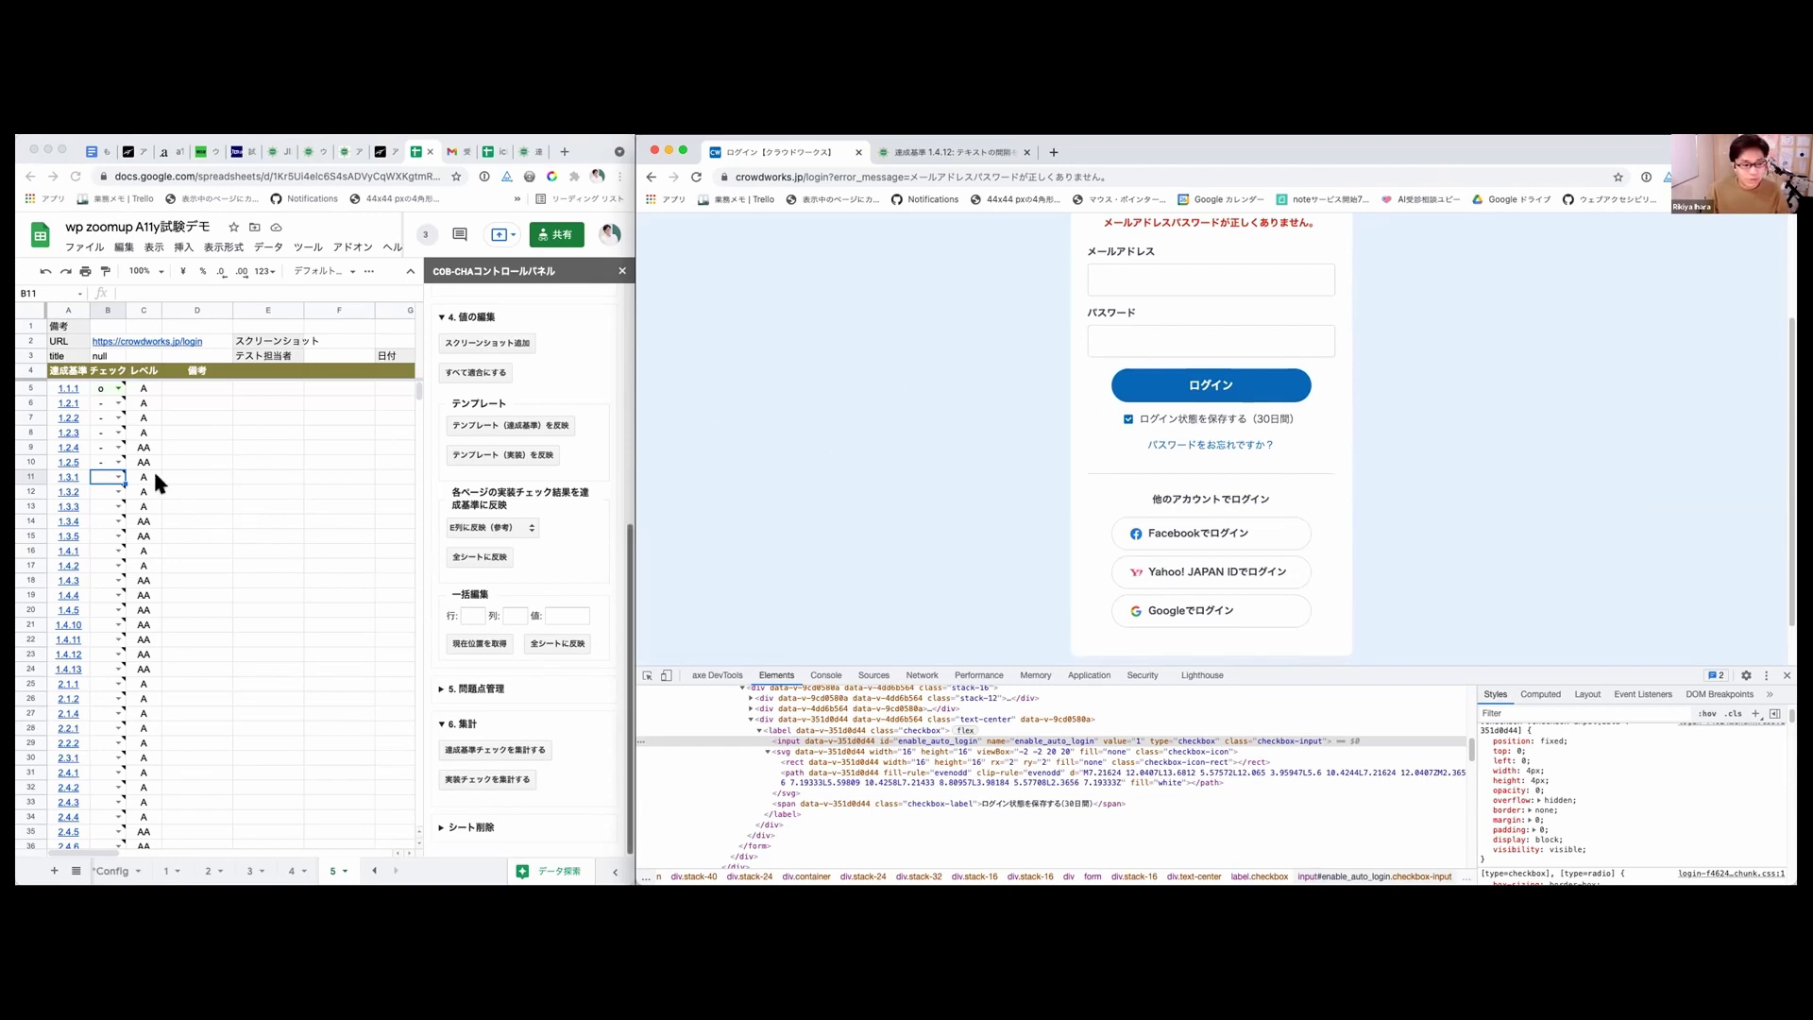
left_click(108, 477)
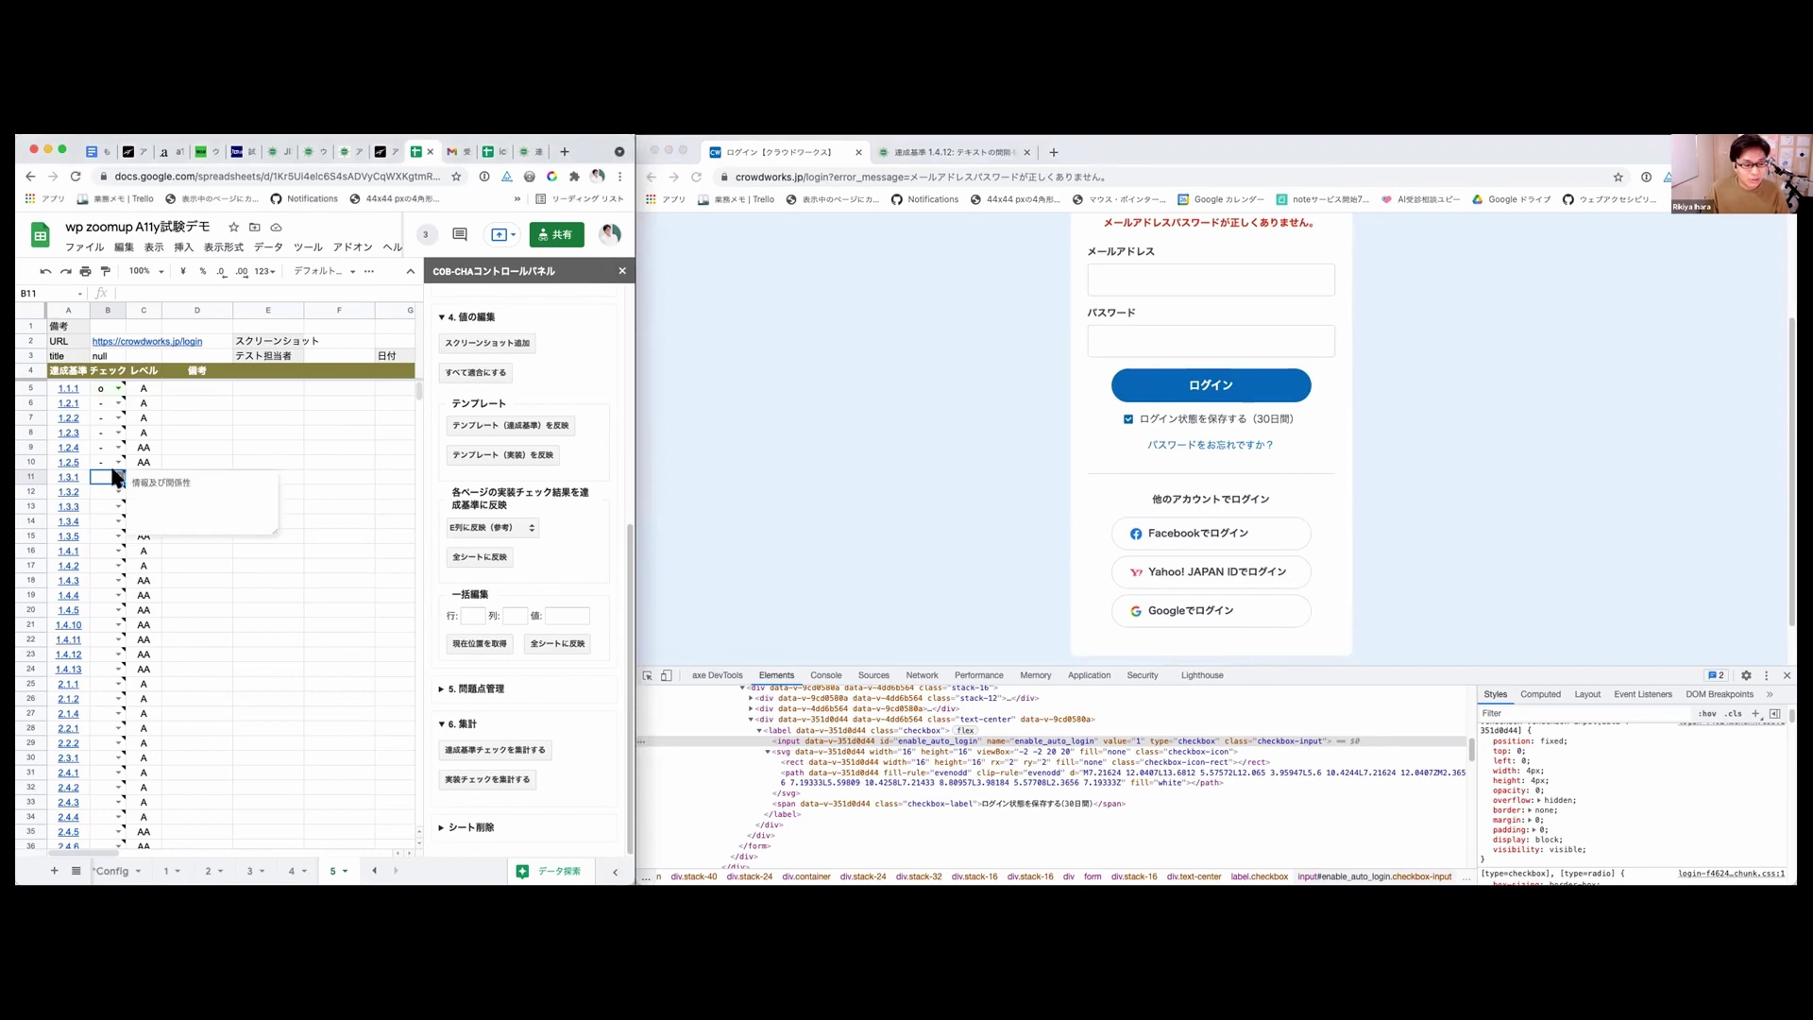
double_click(112, 478)
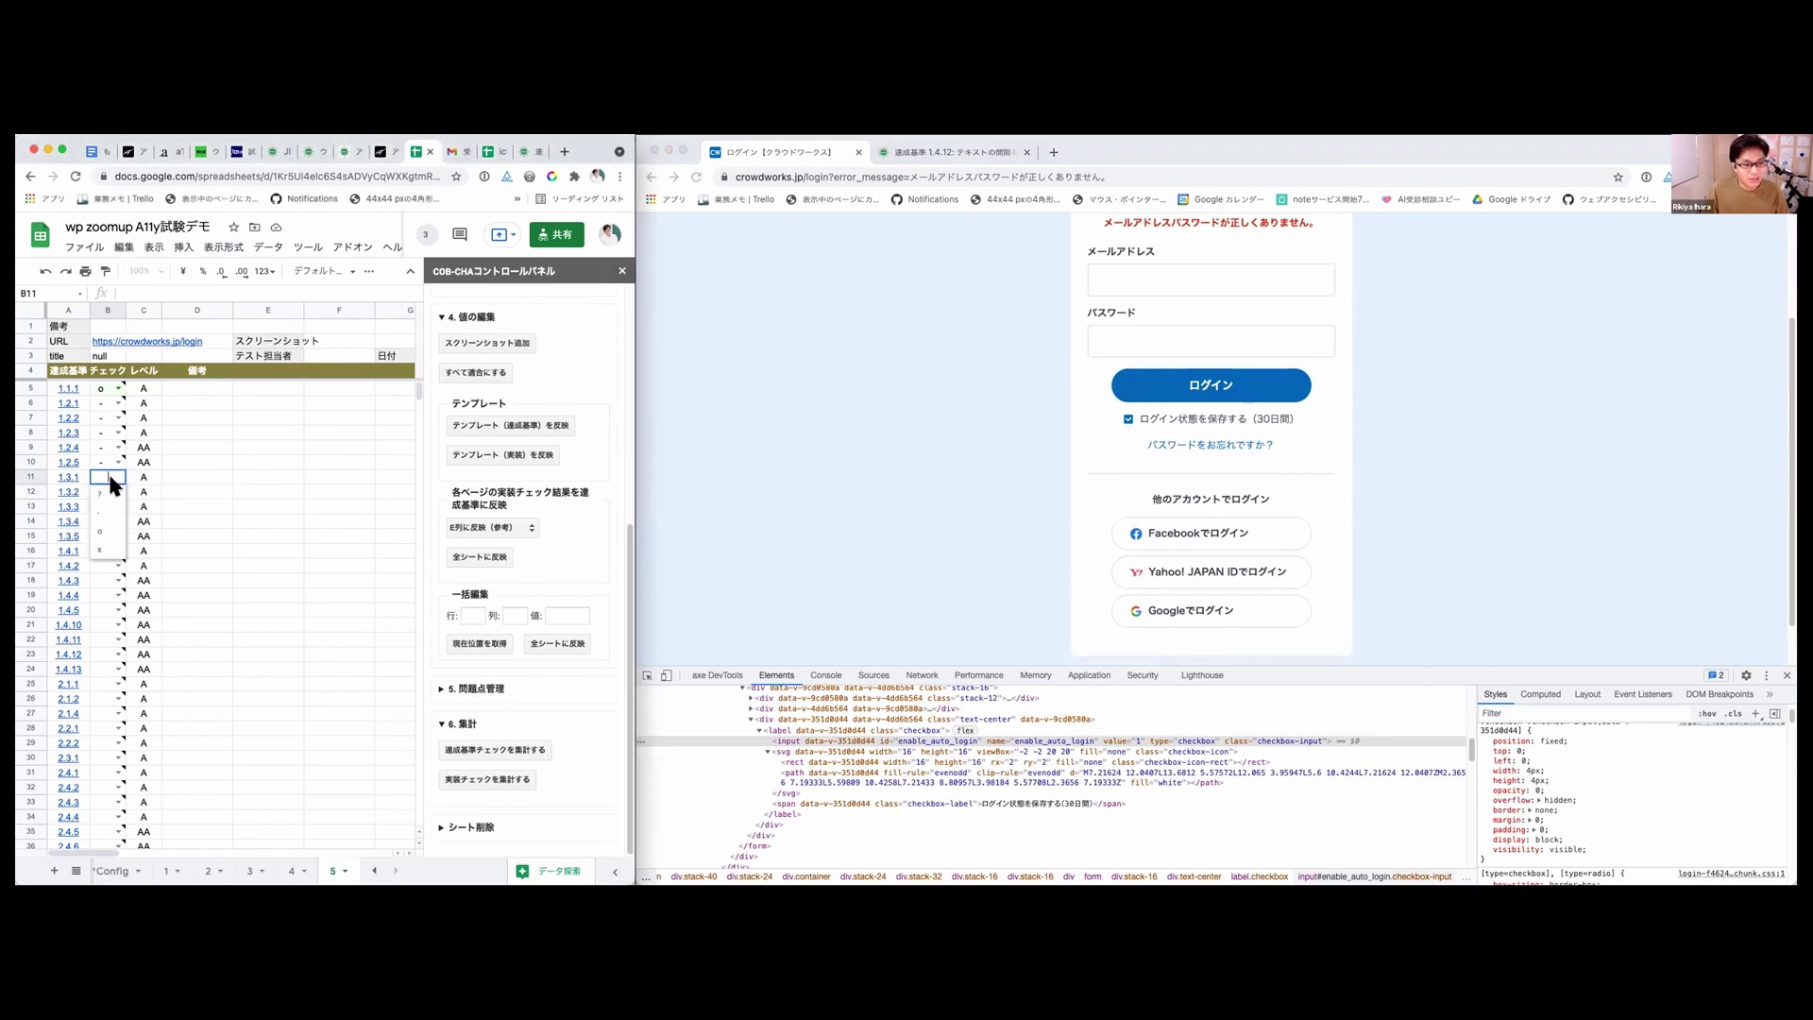
left_click(101, 527)
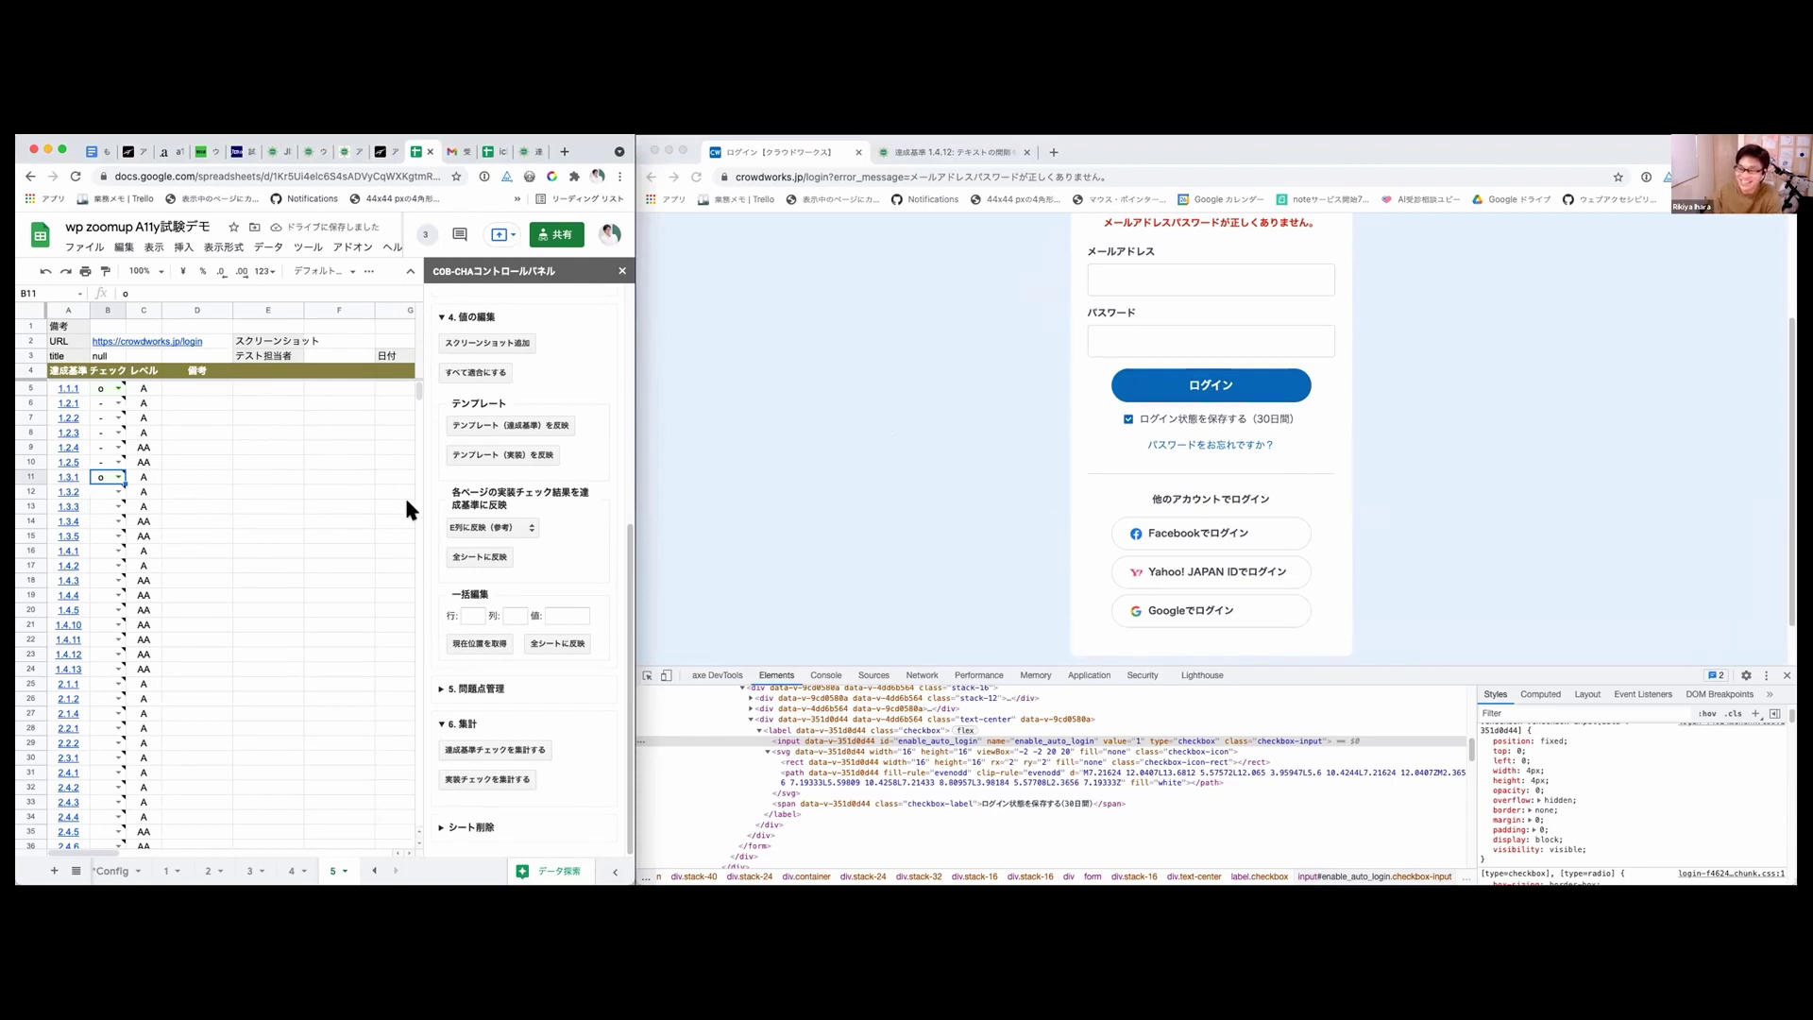
Step: Inspect the red error message under the ログイン heading and select the hidden error-summary-heading h3 in its markup
scroll(958, 524, "up", 1)
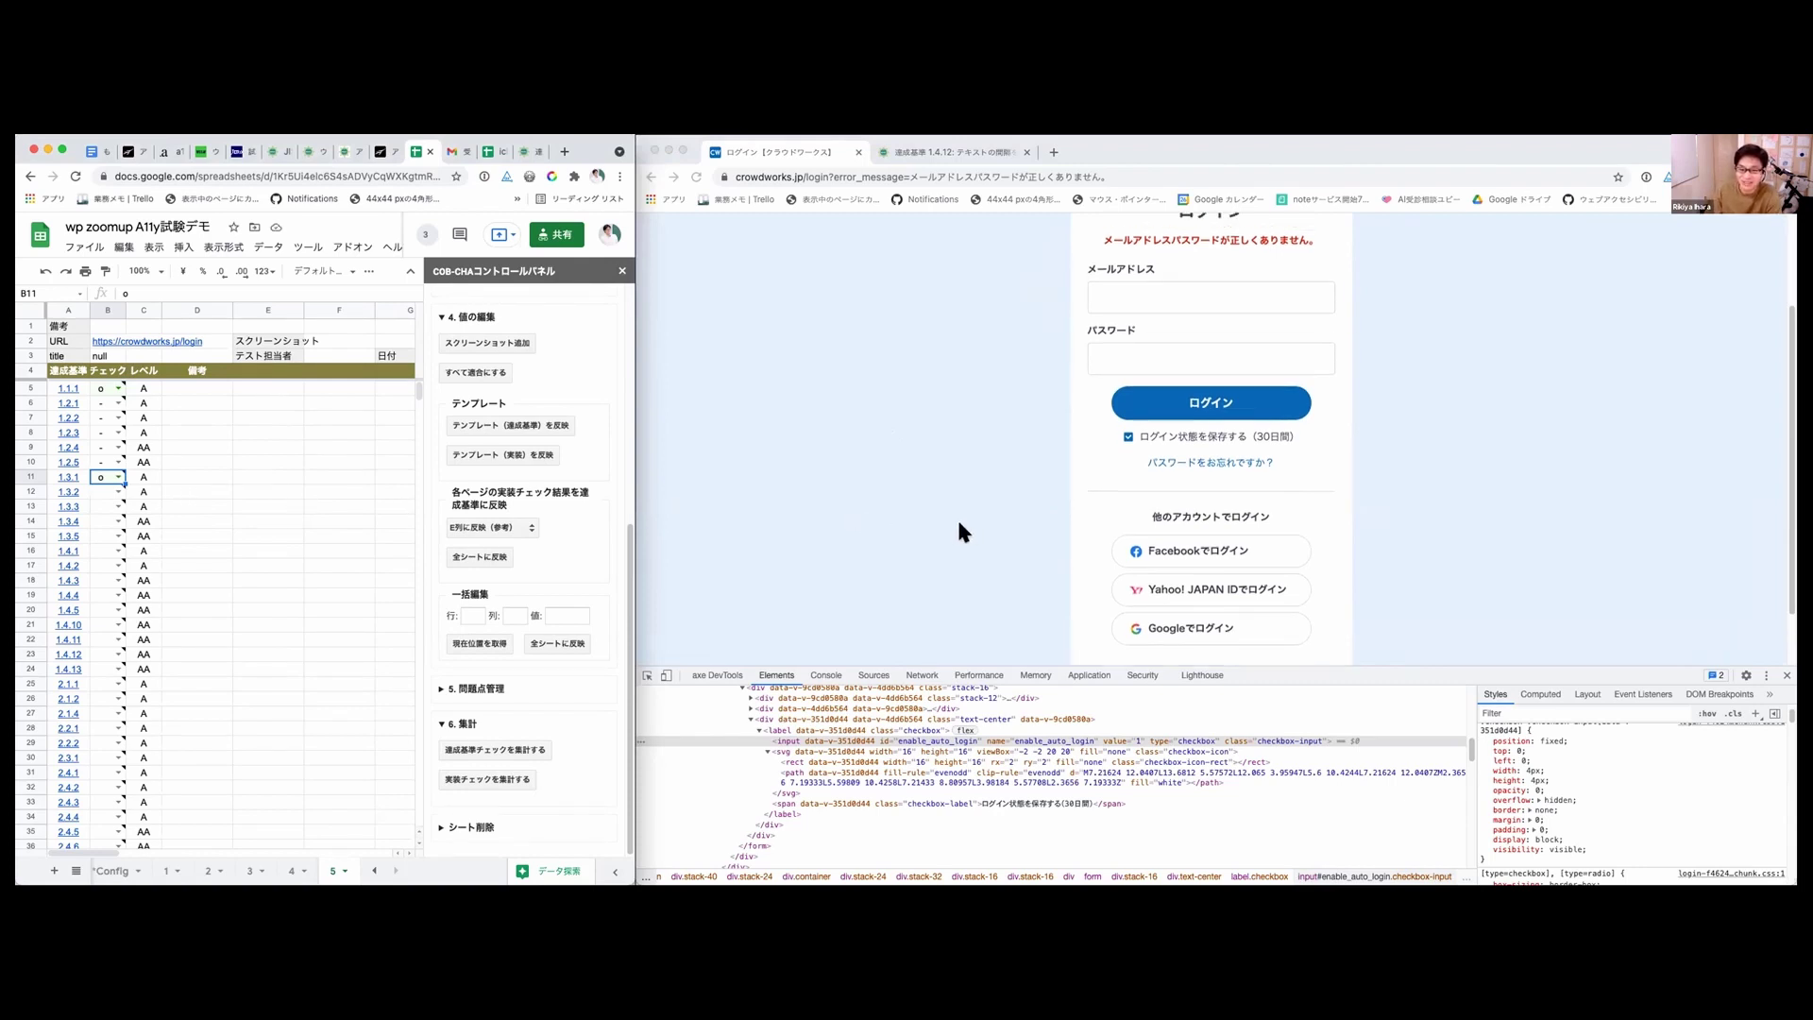
scroll(957, 524, "up", 2)
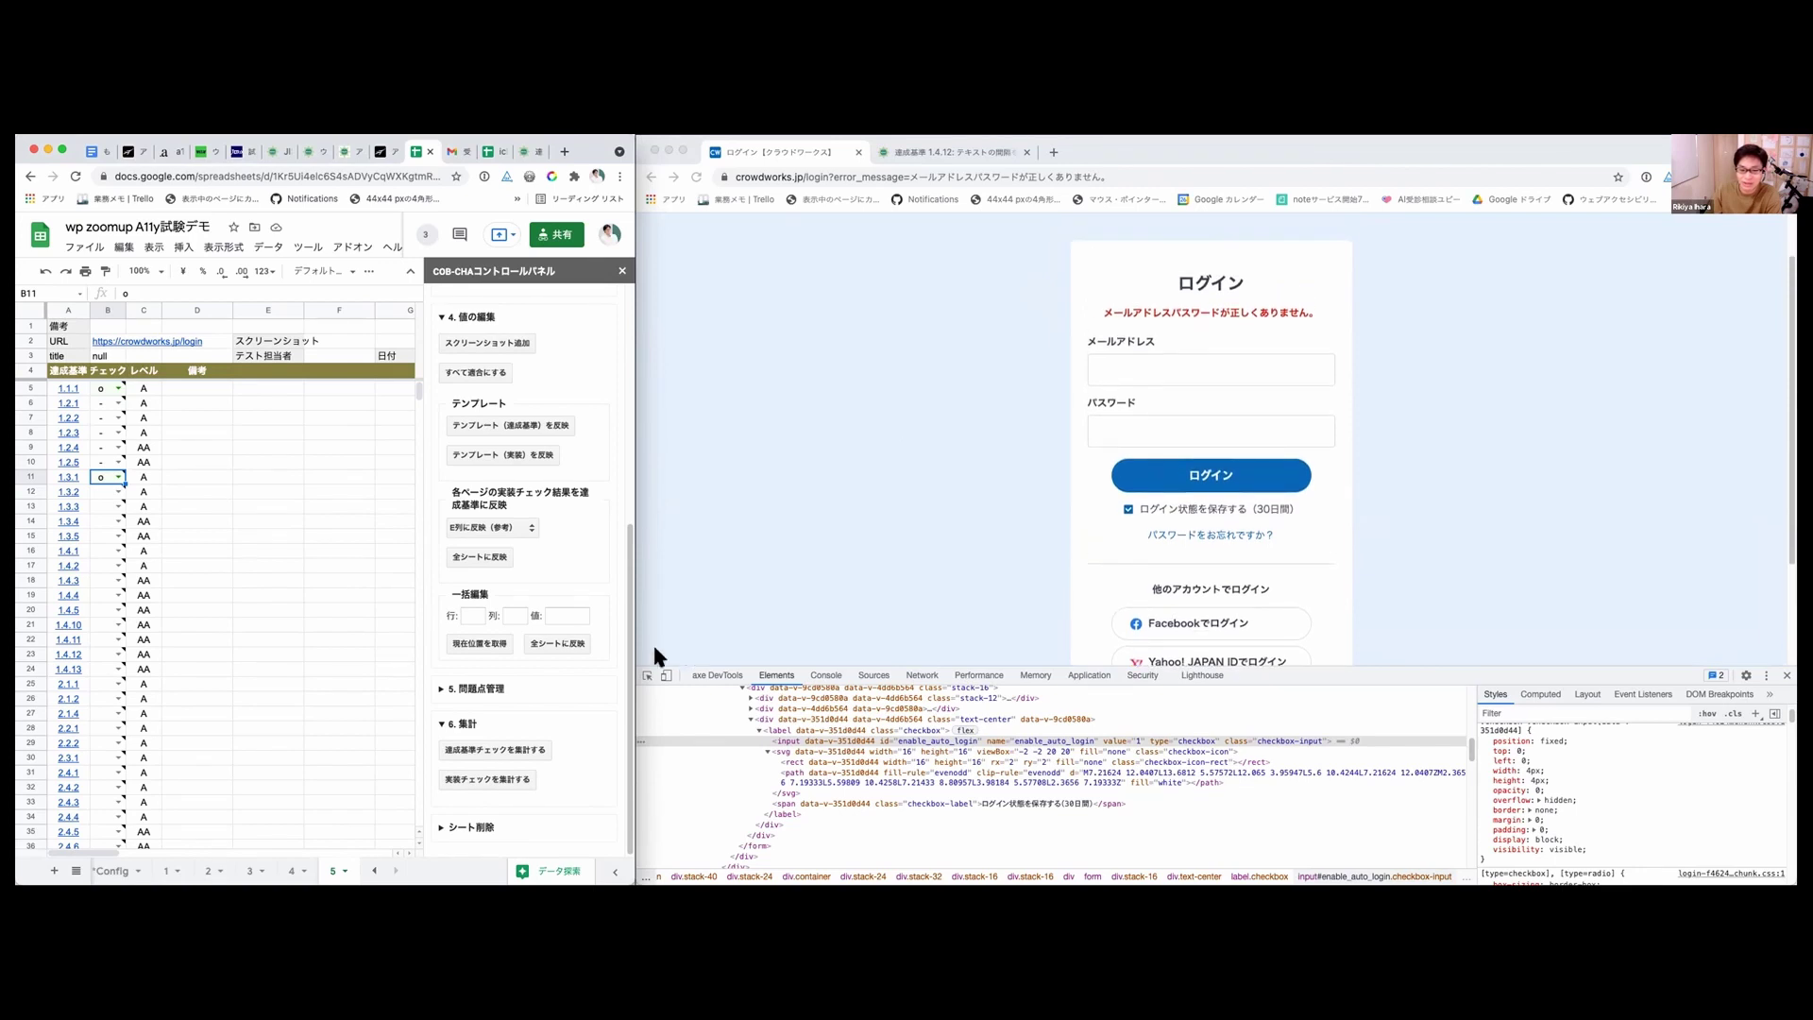
left_click(646, 676)
left_click(647, 675)
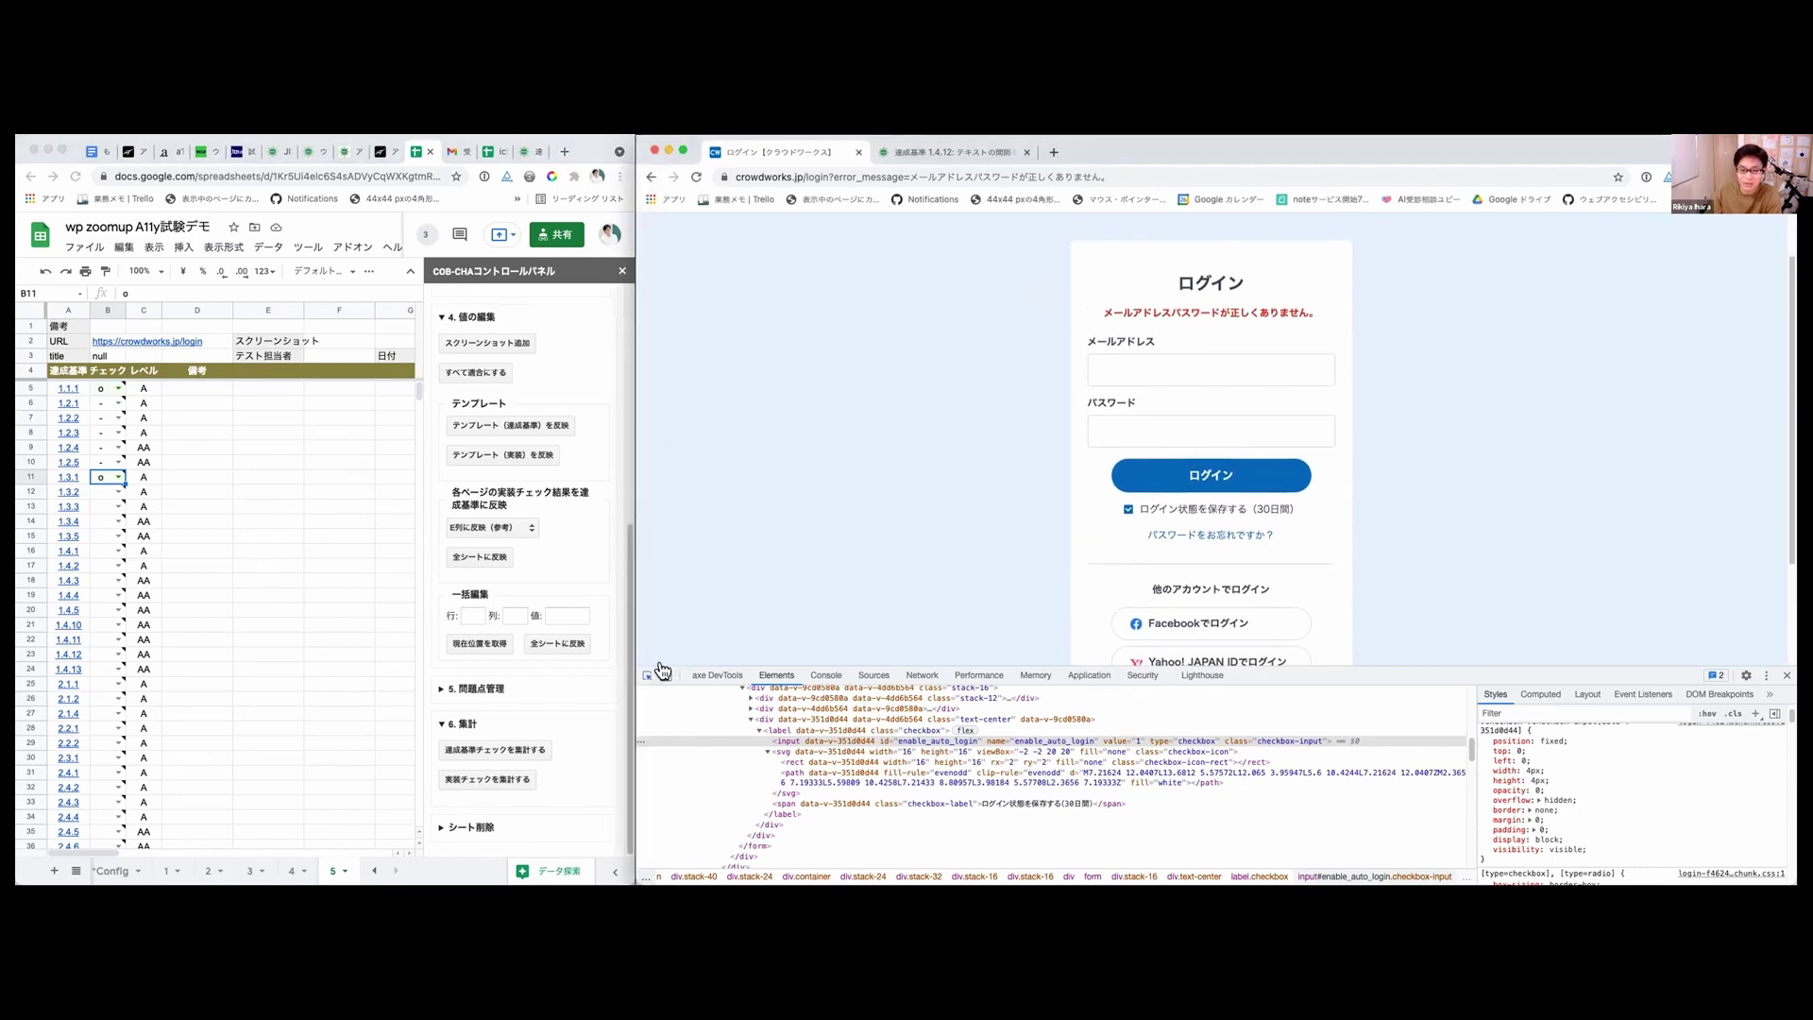
left_click(1225, 318)
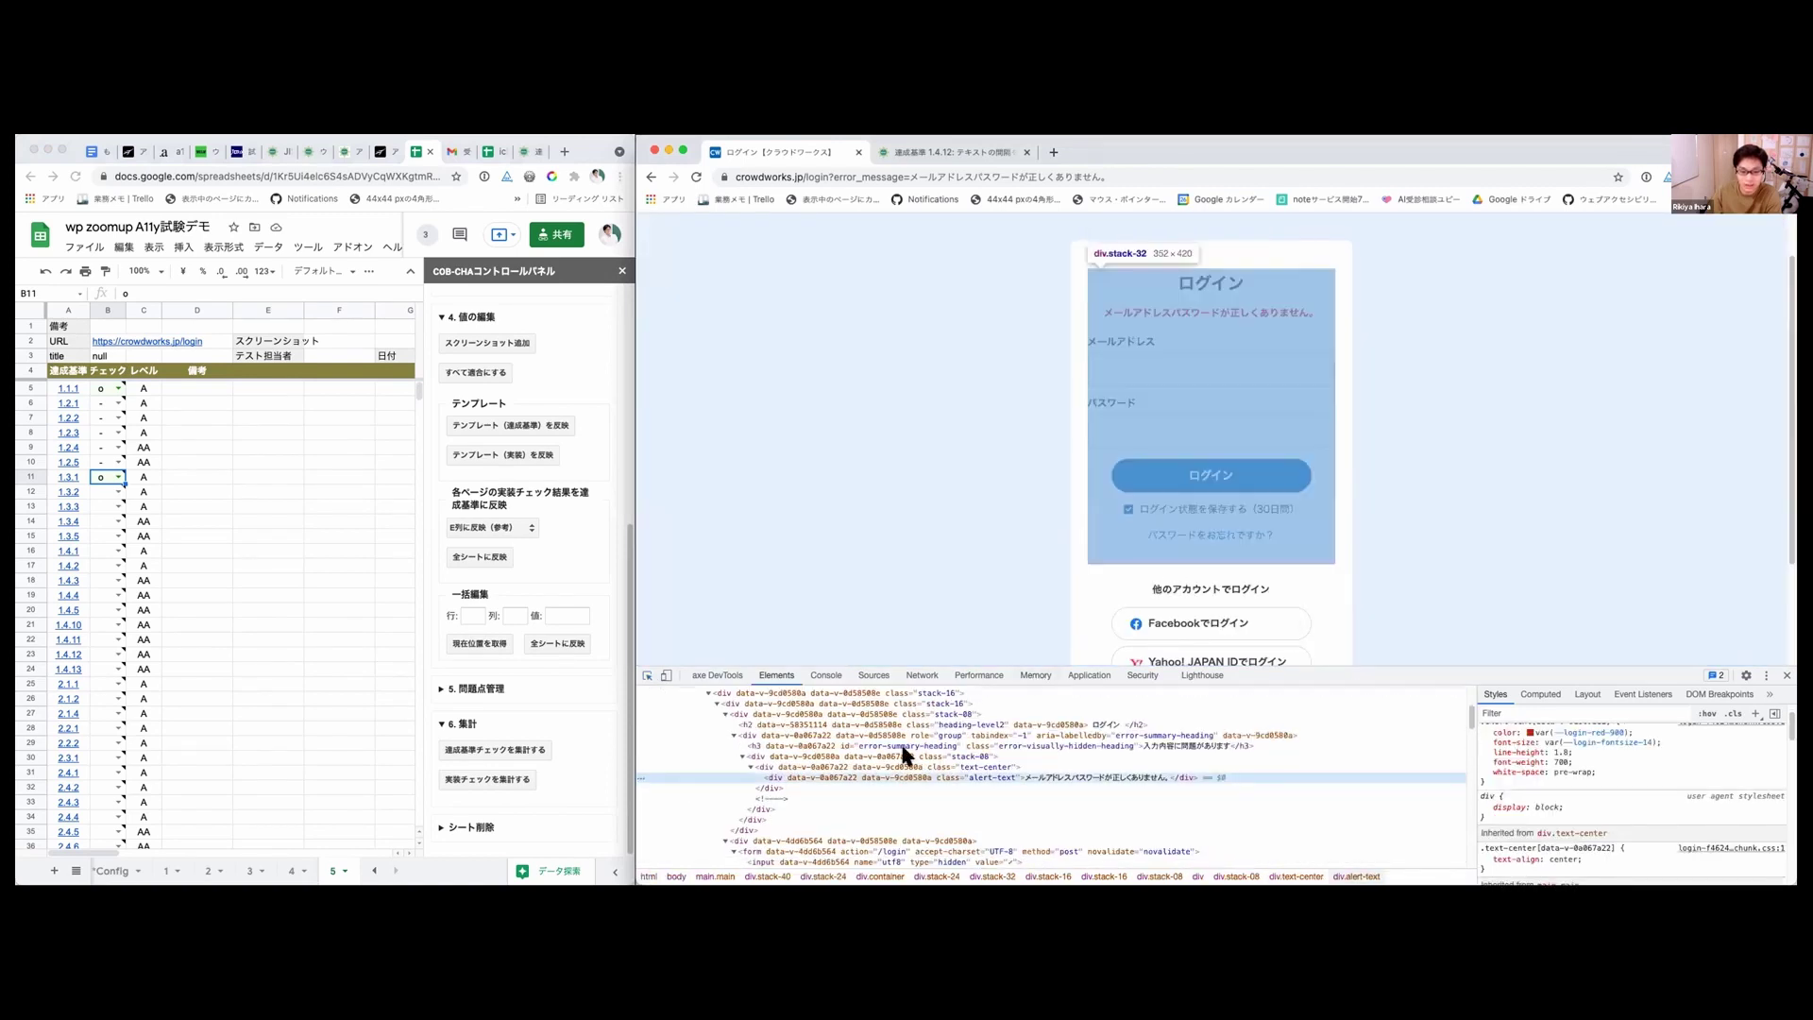
left_click(914, 745)
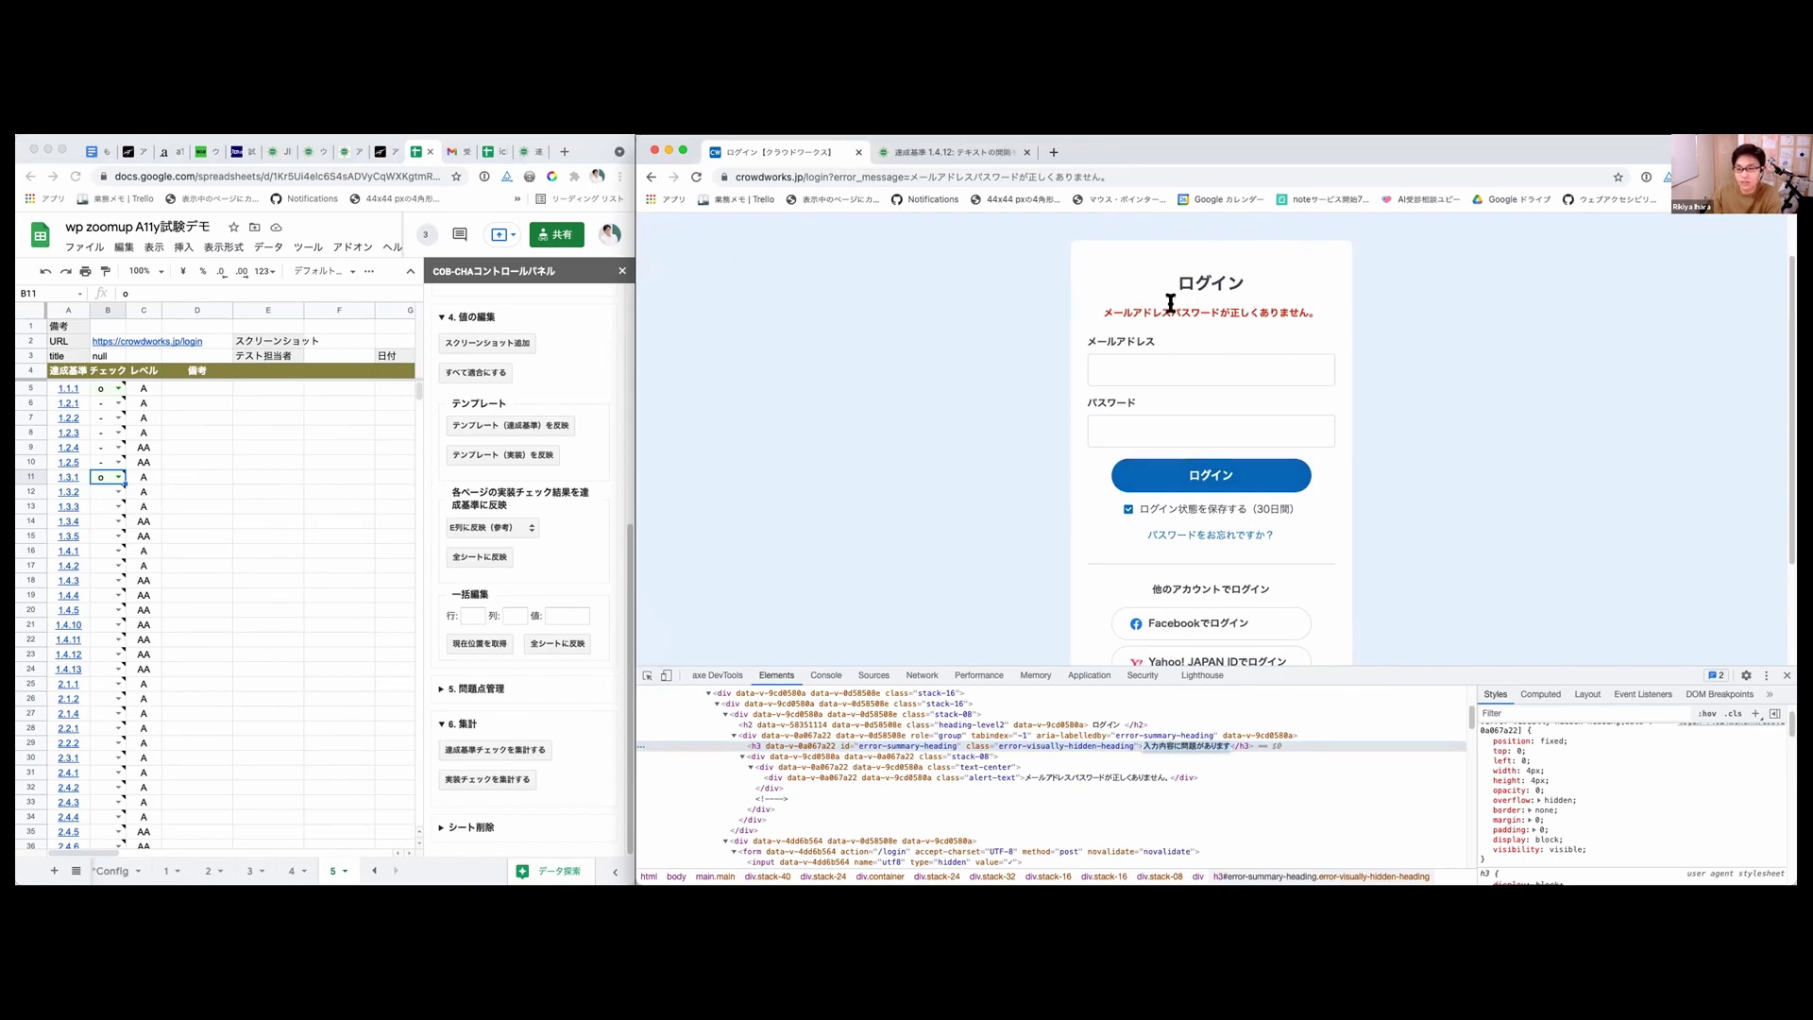
Step: Highlight the visible error message on the page and select its div.alert-text element in the markup
left_click_drag(1102, 312, 1315, 311)
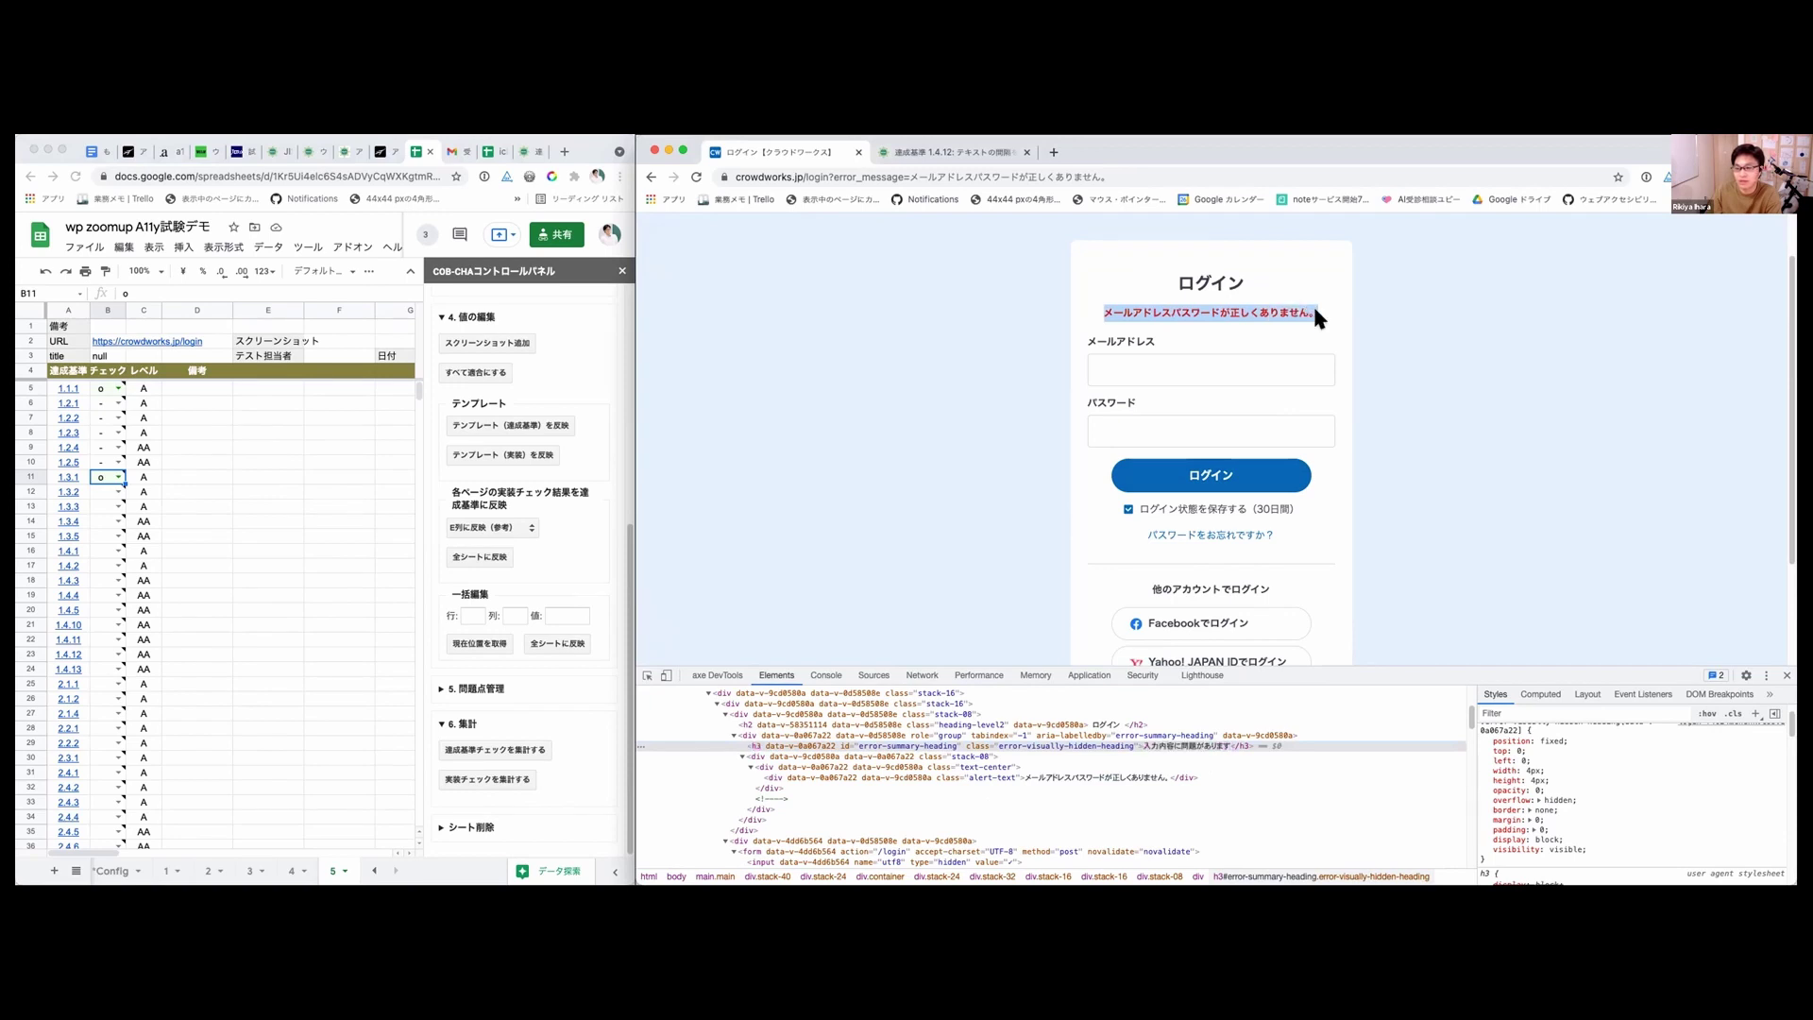
left_click(1315, 310)
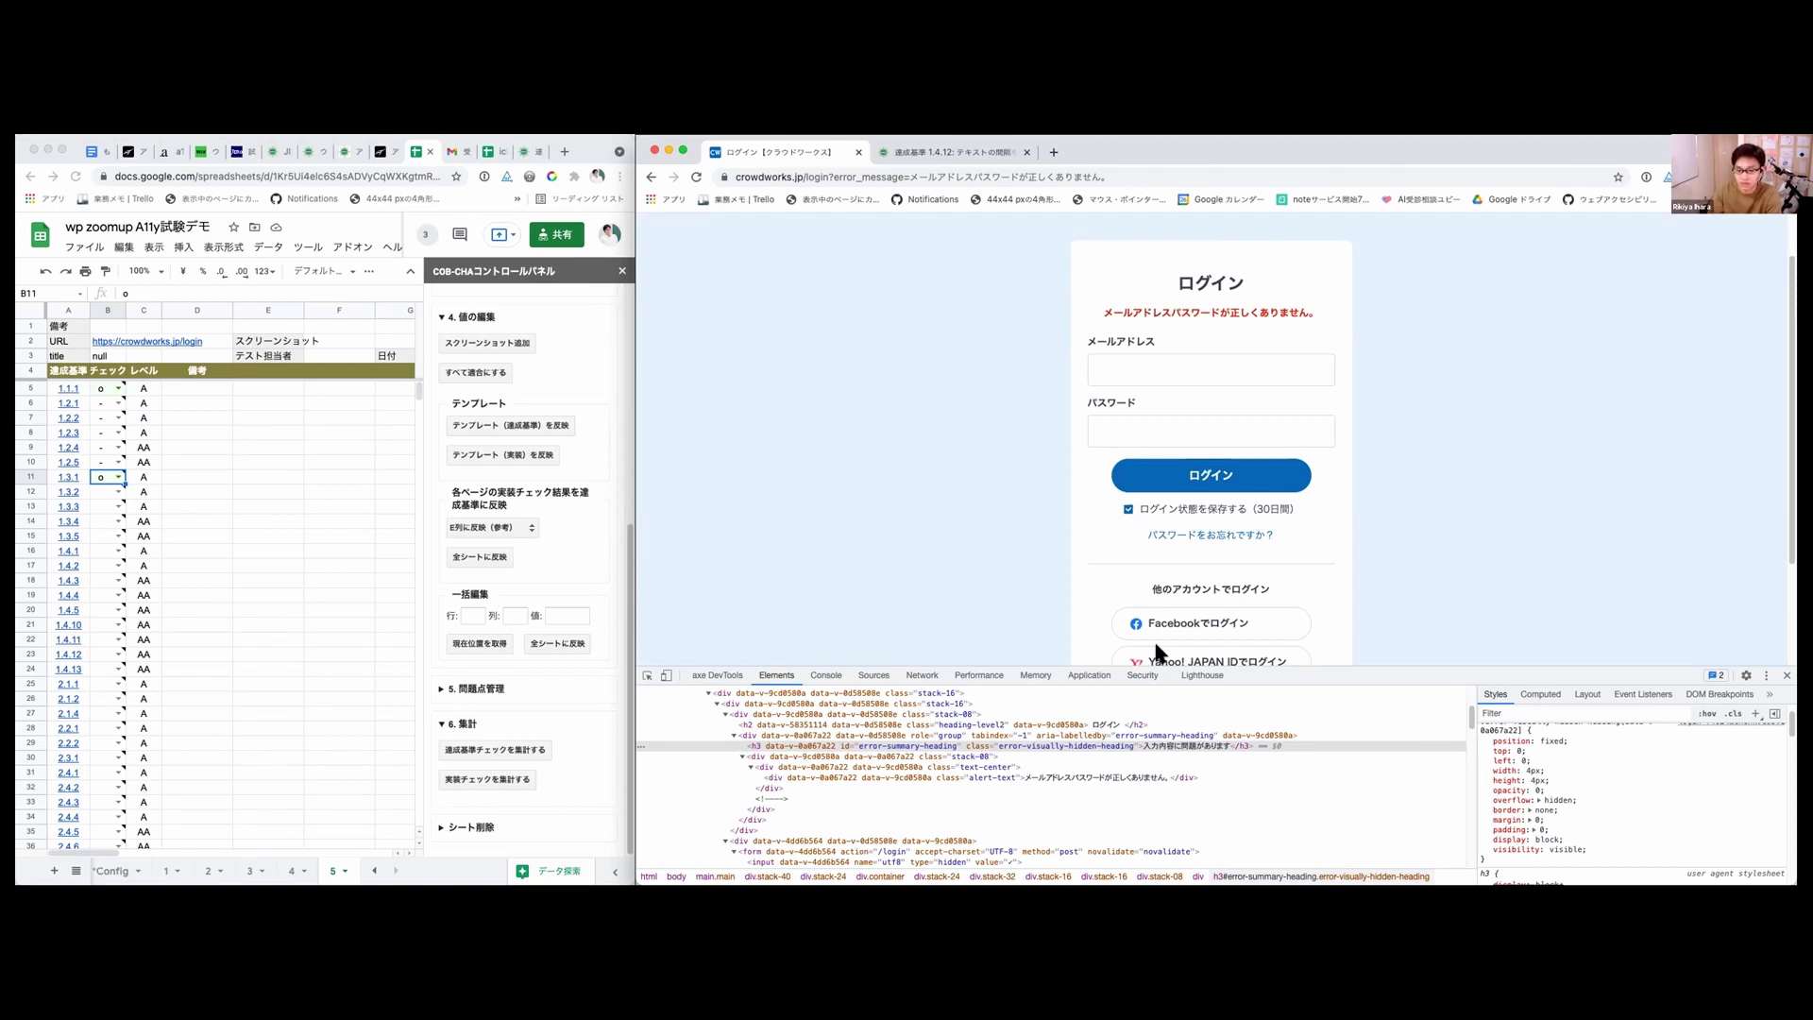
left_click(1019, 778)
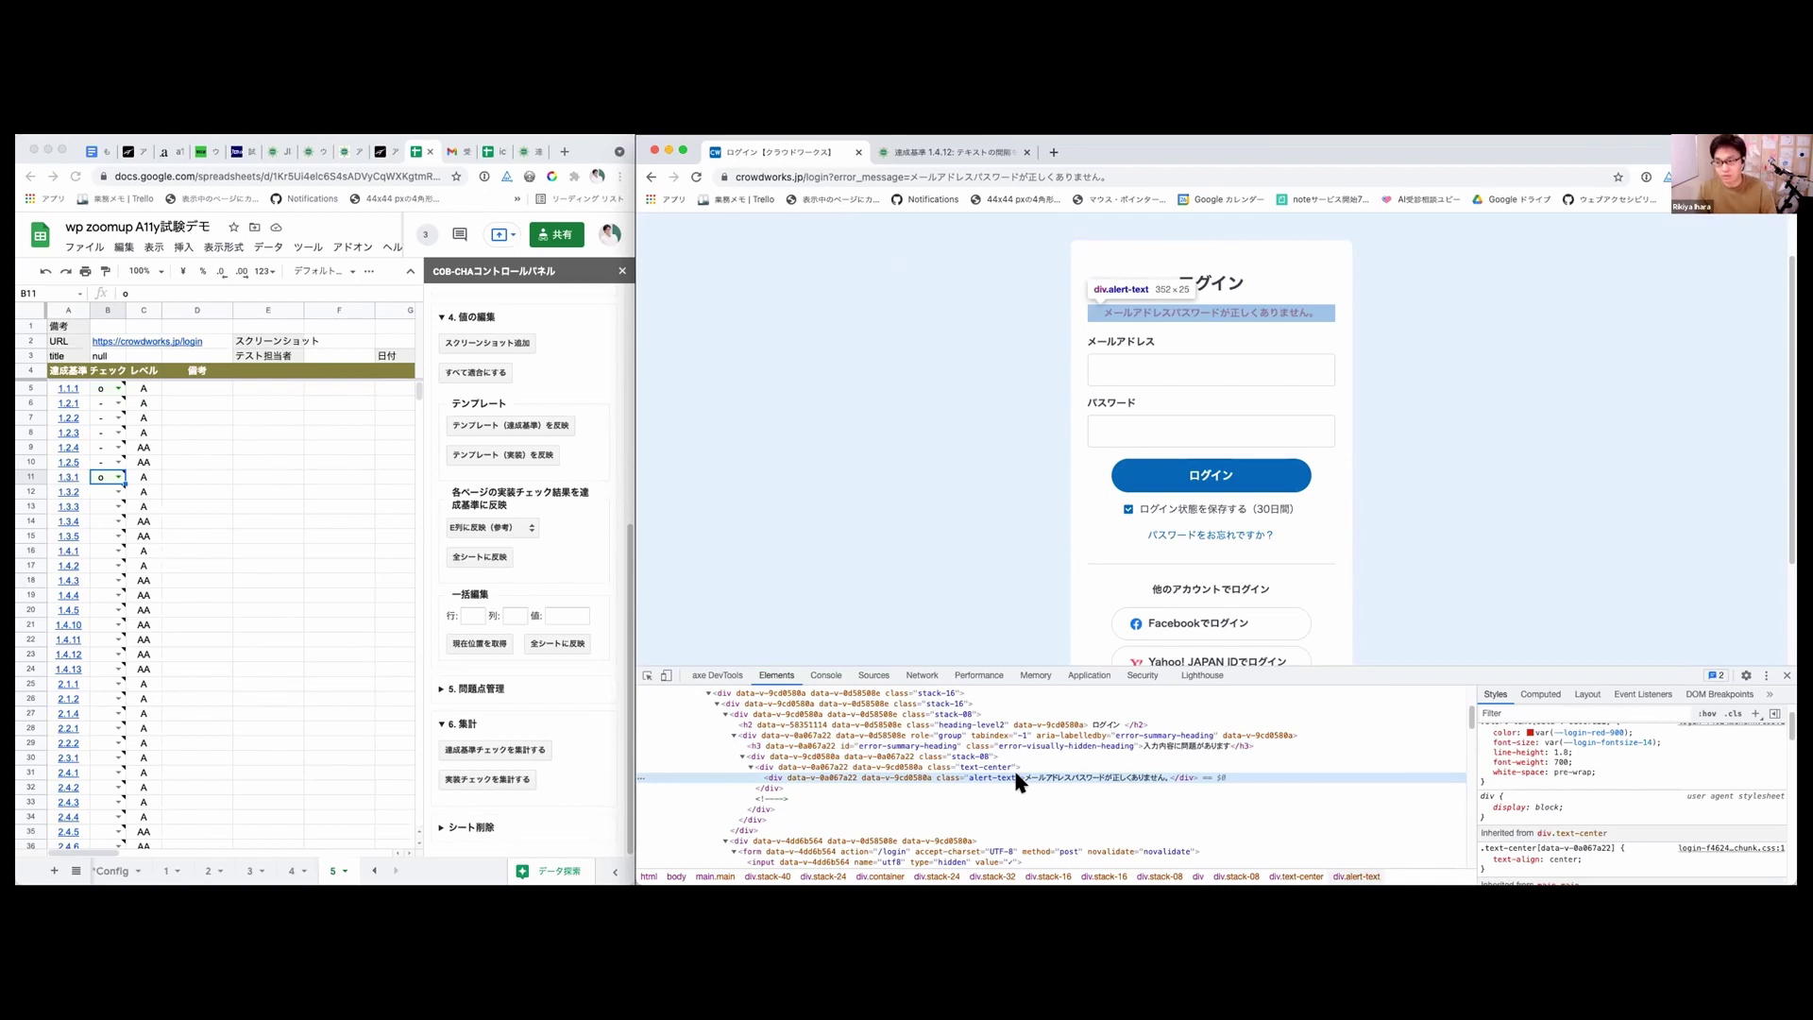
Step: Set the チェック results for criteria 1.3.2 and 1.3.3 to o in the spreadsheet
left_click(113, 492)
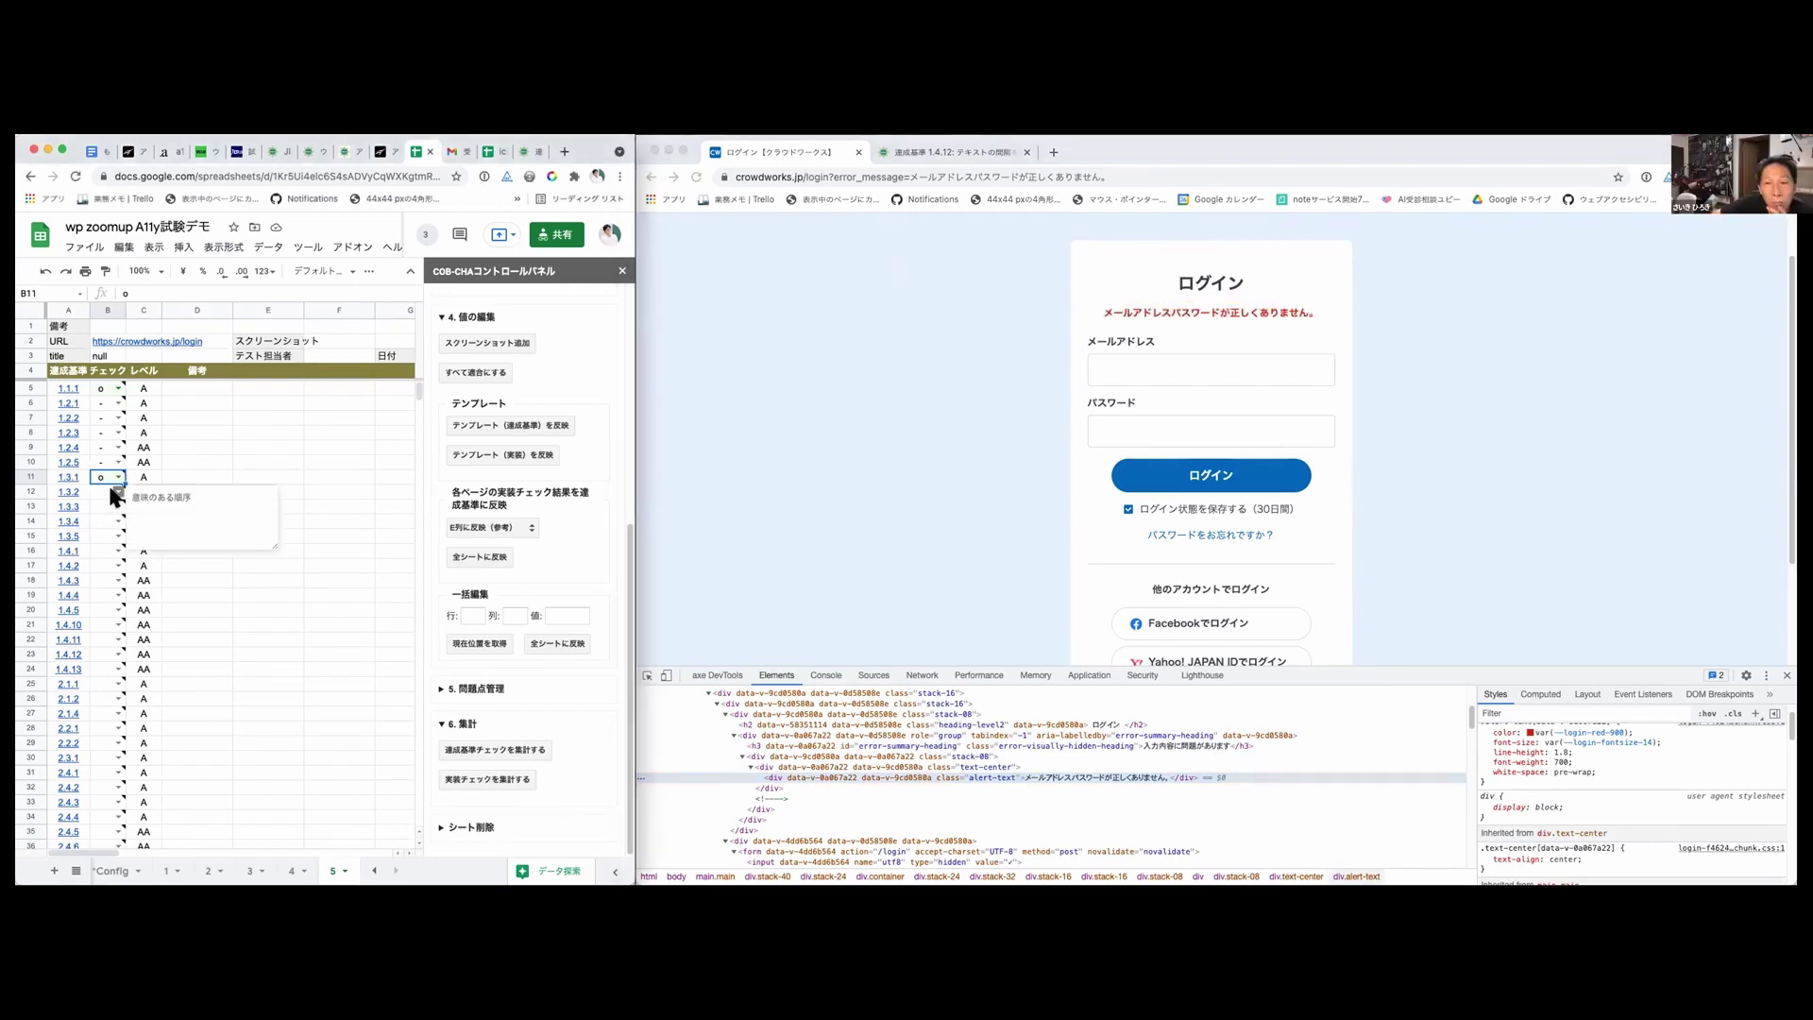
left_click(119, 492)
left_click(122, 515)
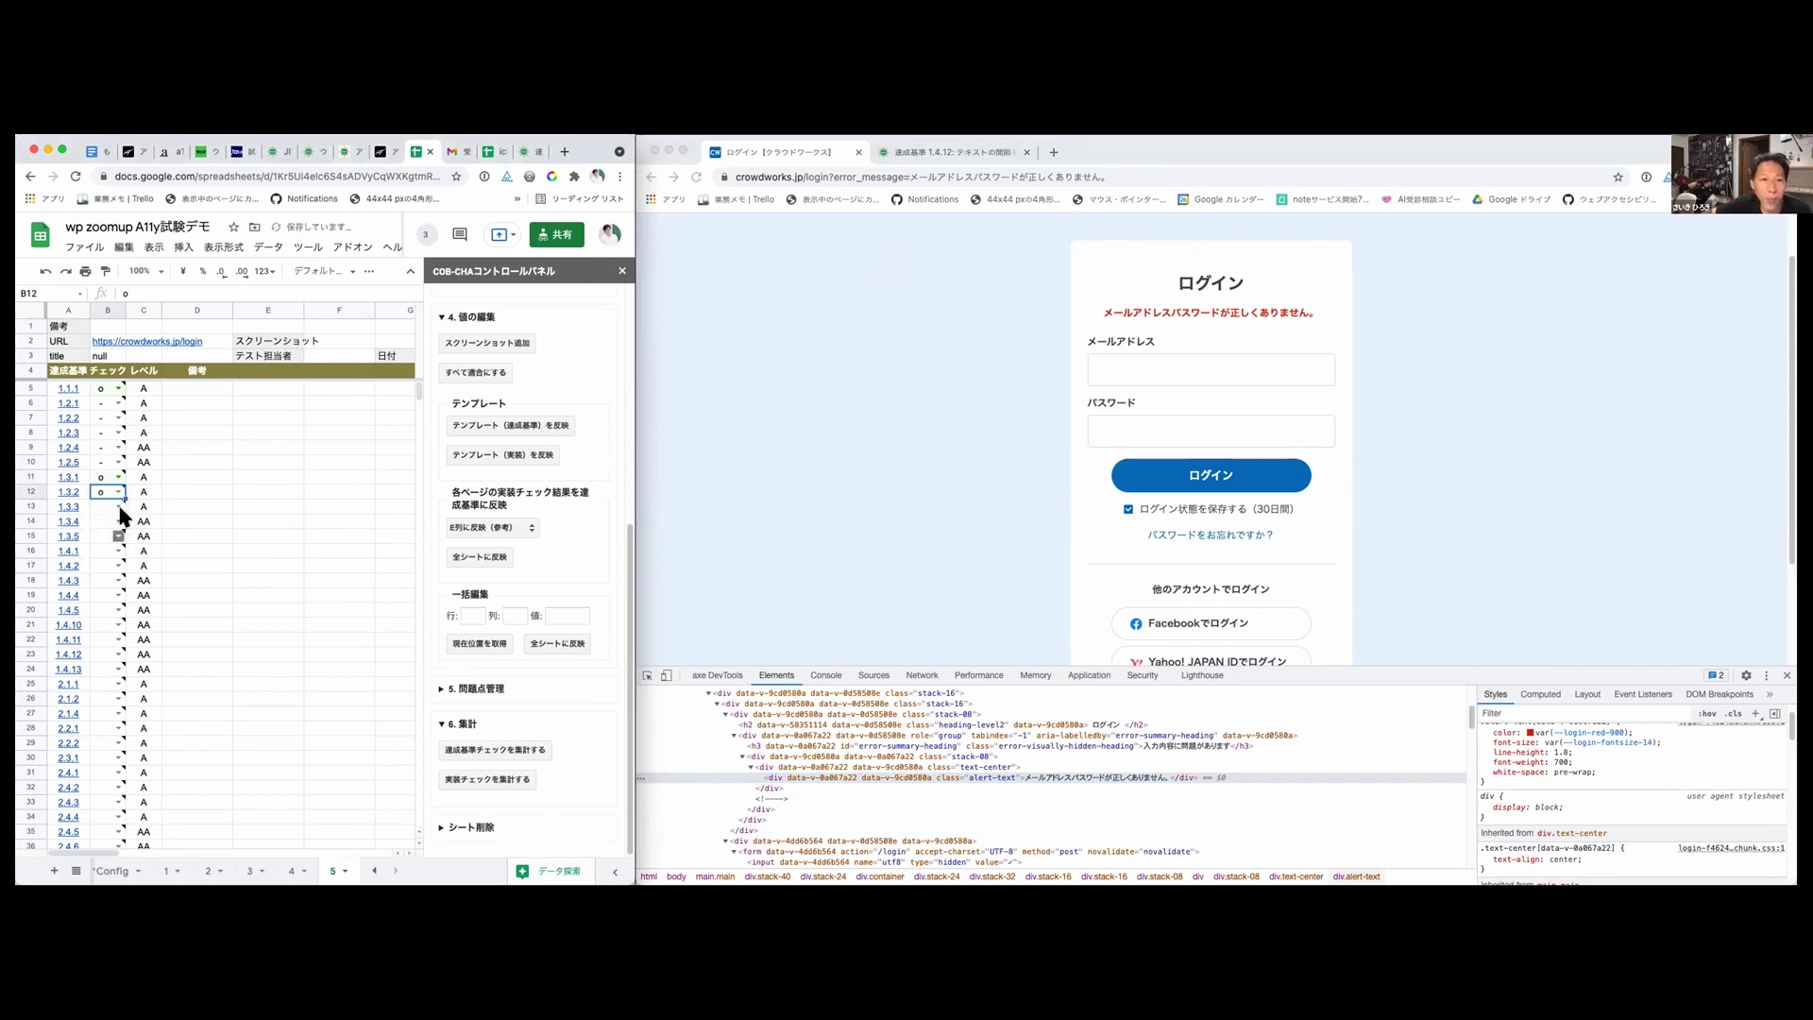
left_click(117, 507)
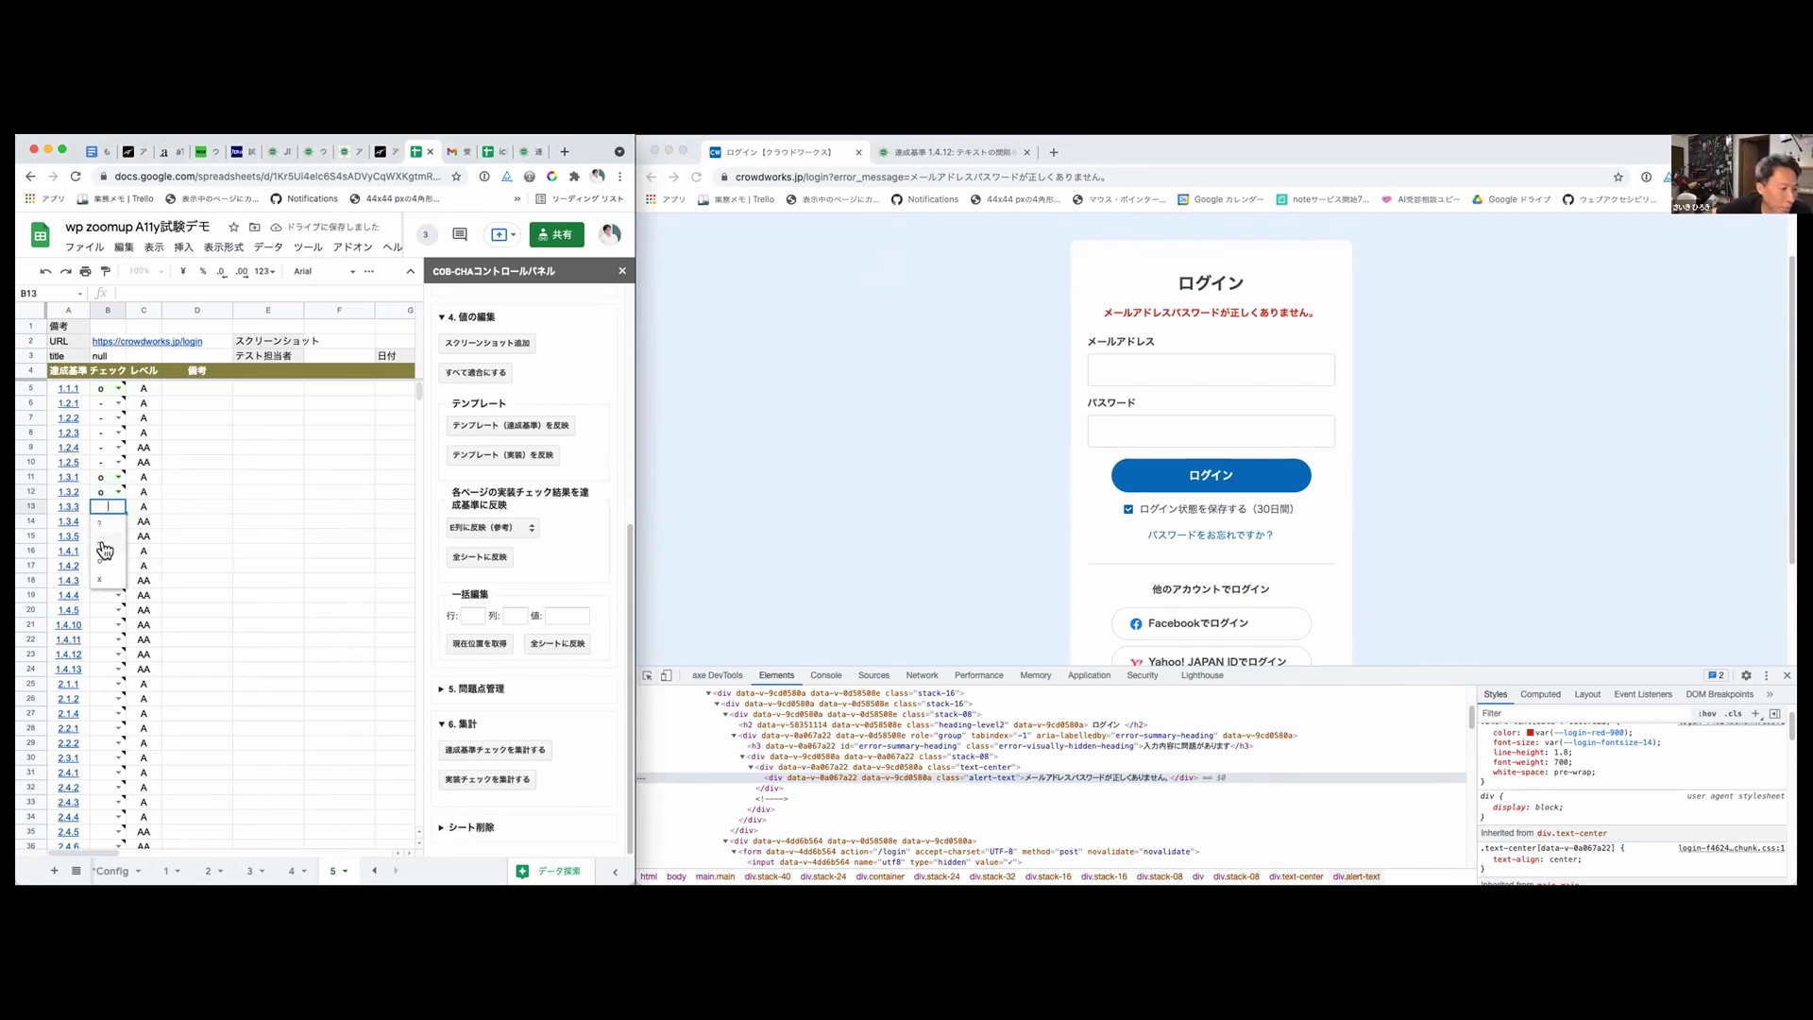
type("o")
Step: Set the チェック results for criteria 1.3.4 and 1.3.5 to o
left_click(112, 516)
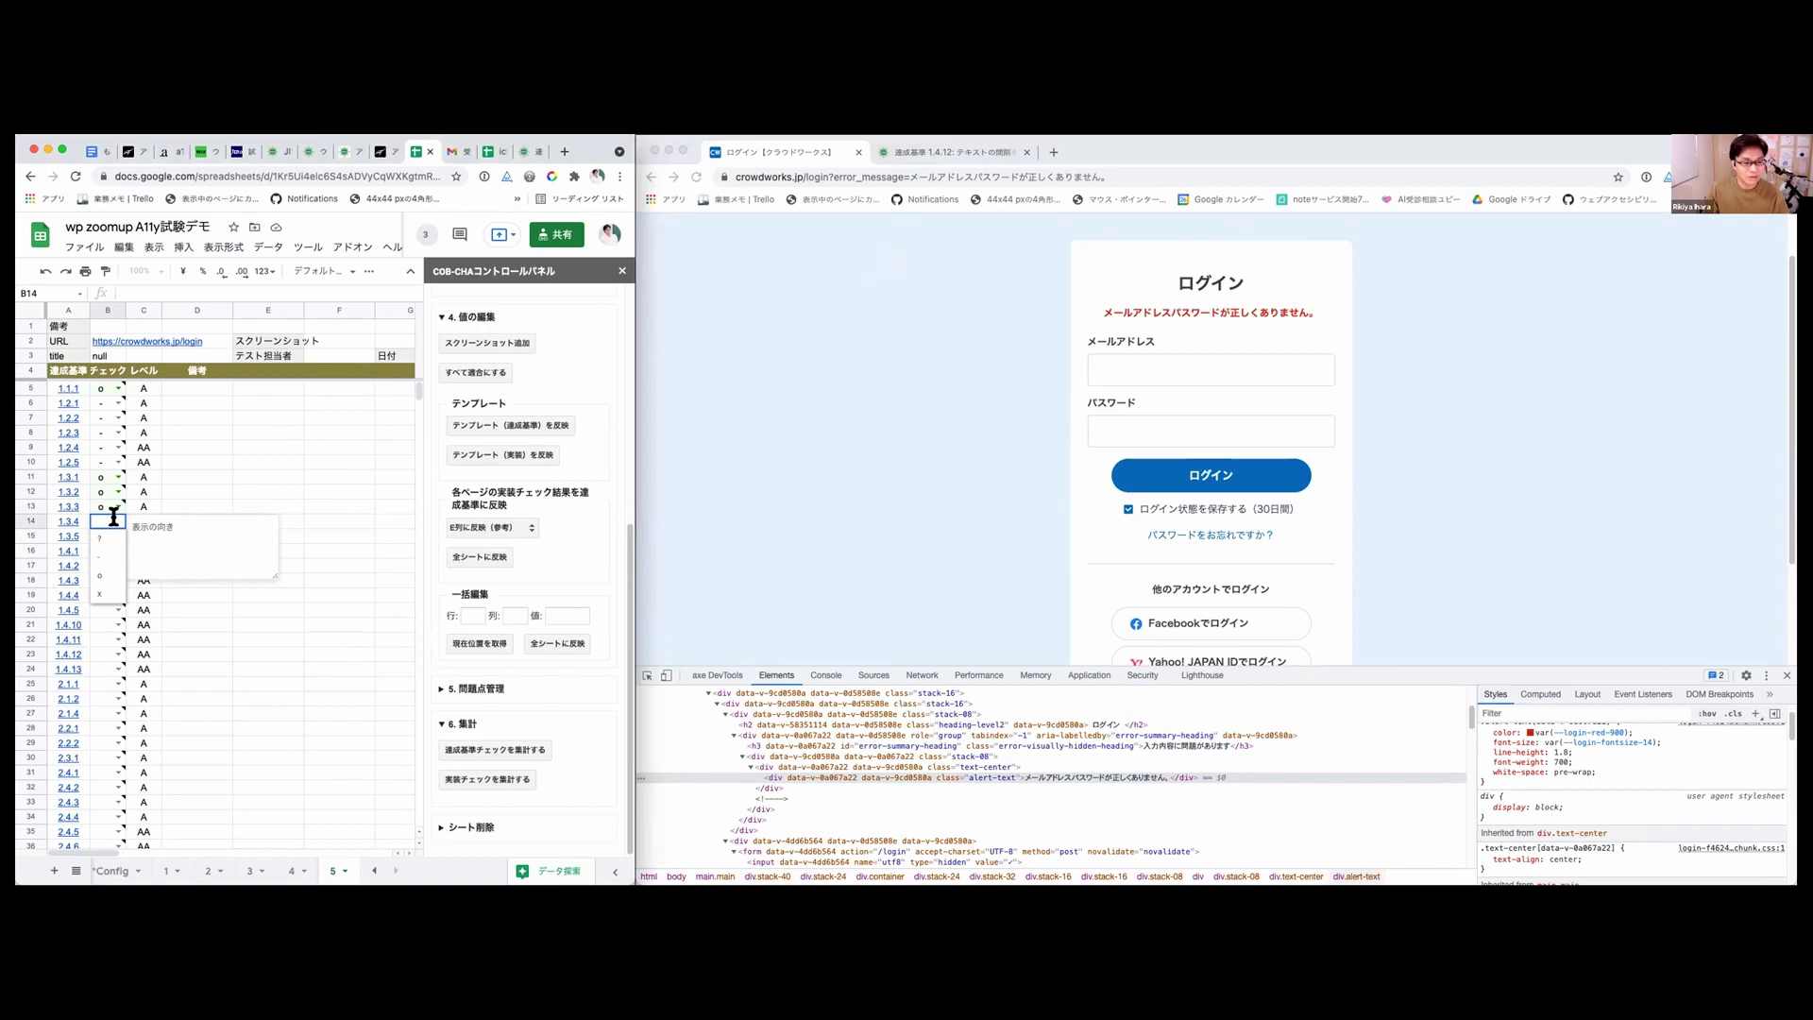
left_click(258, 463)
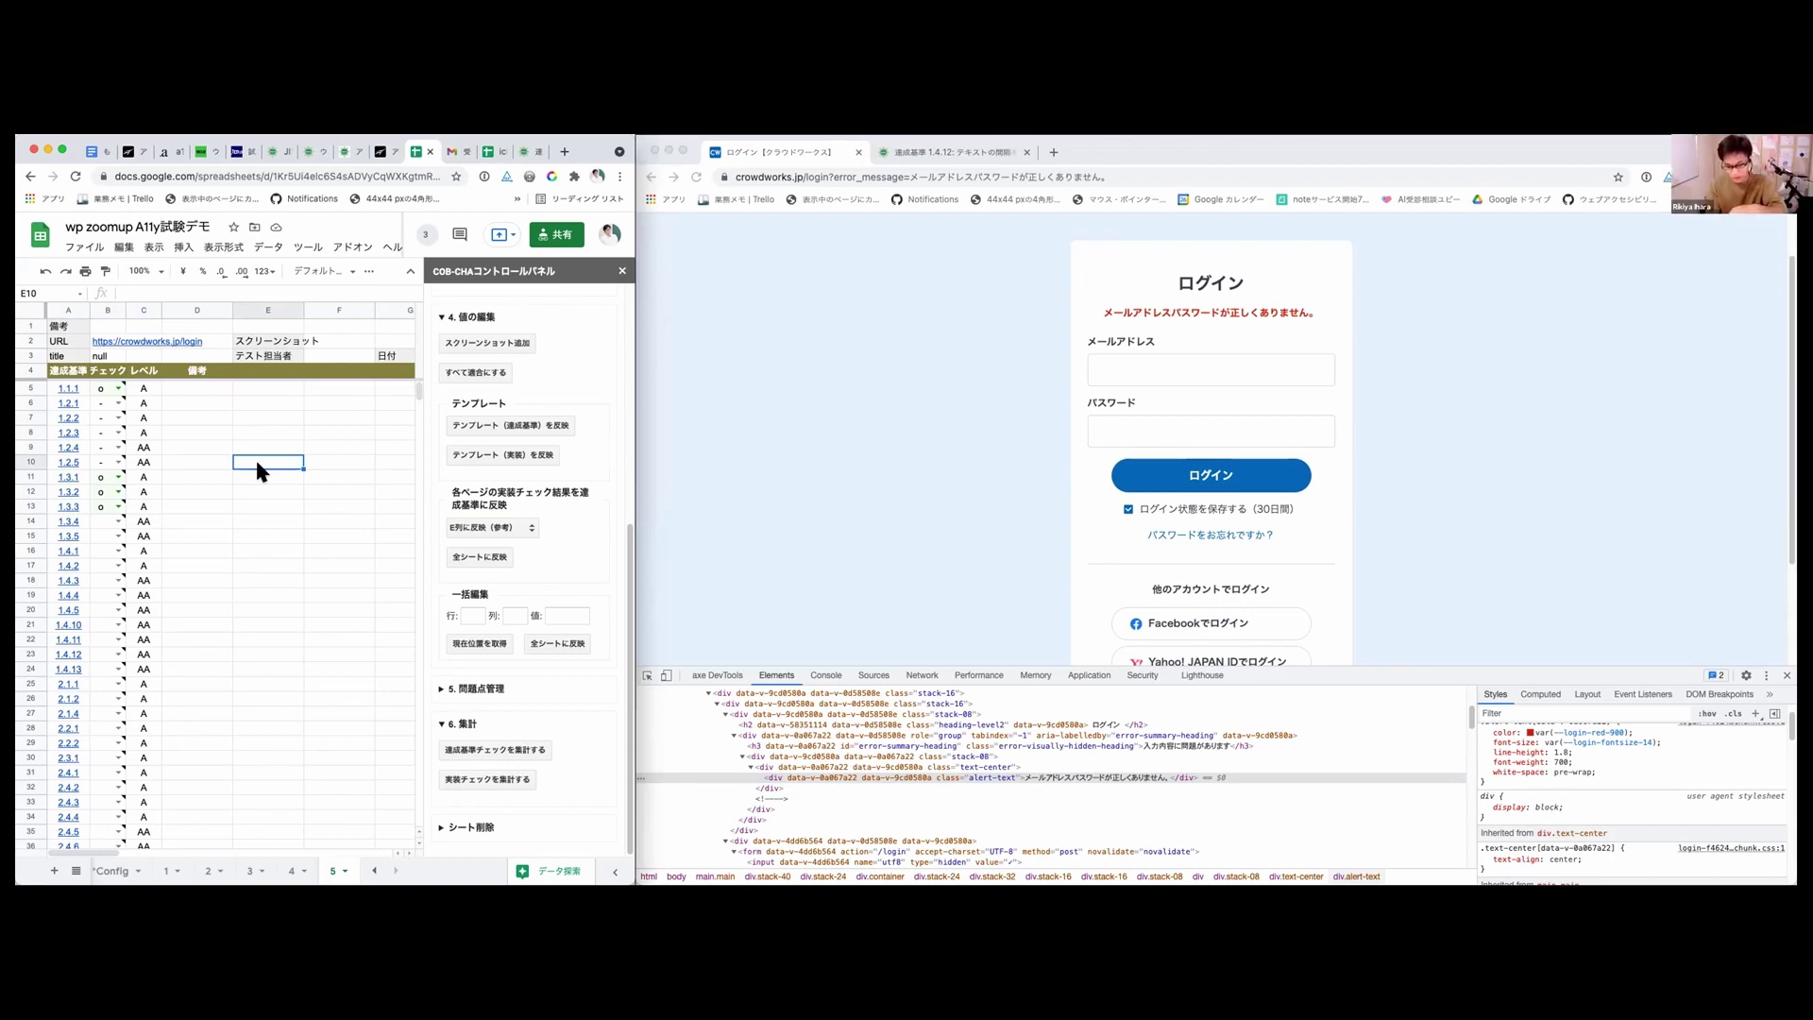
double_click(107, 520)
left_click(105, 568)
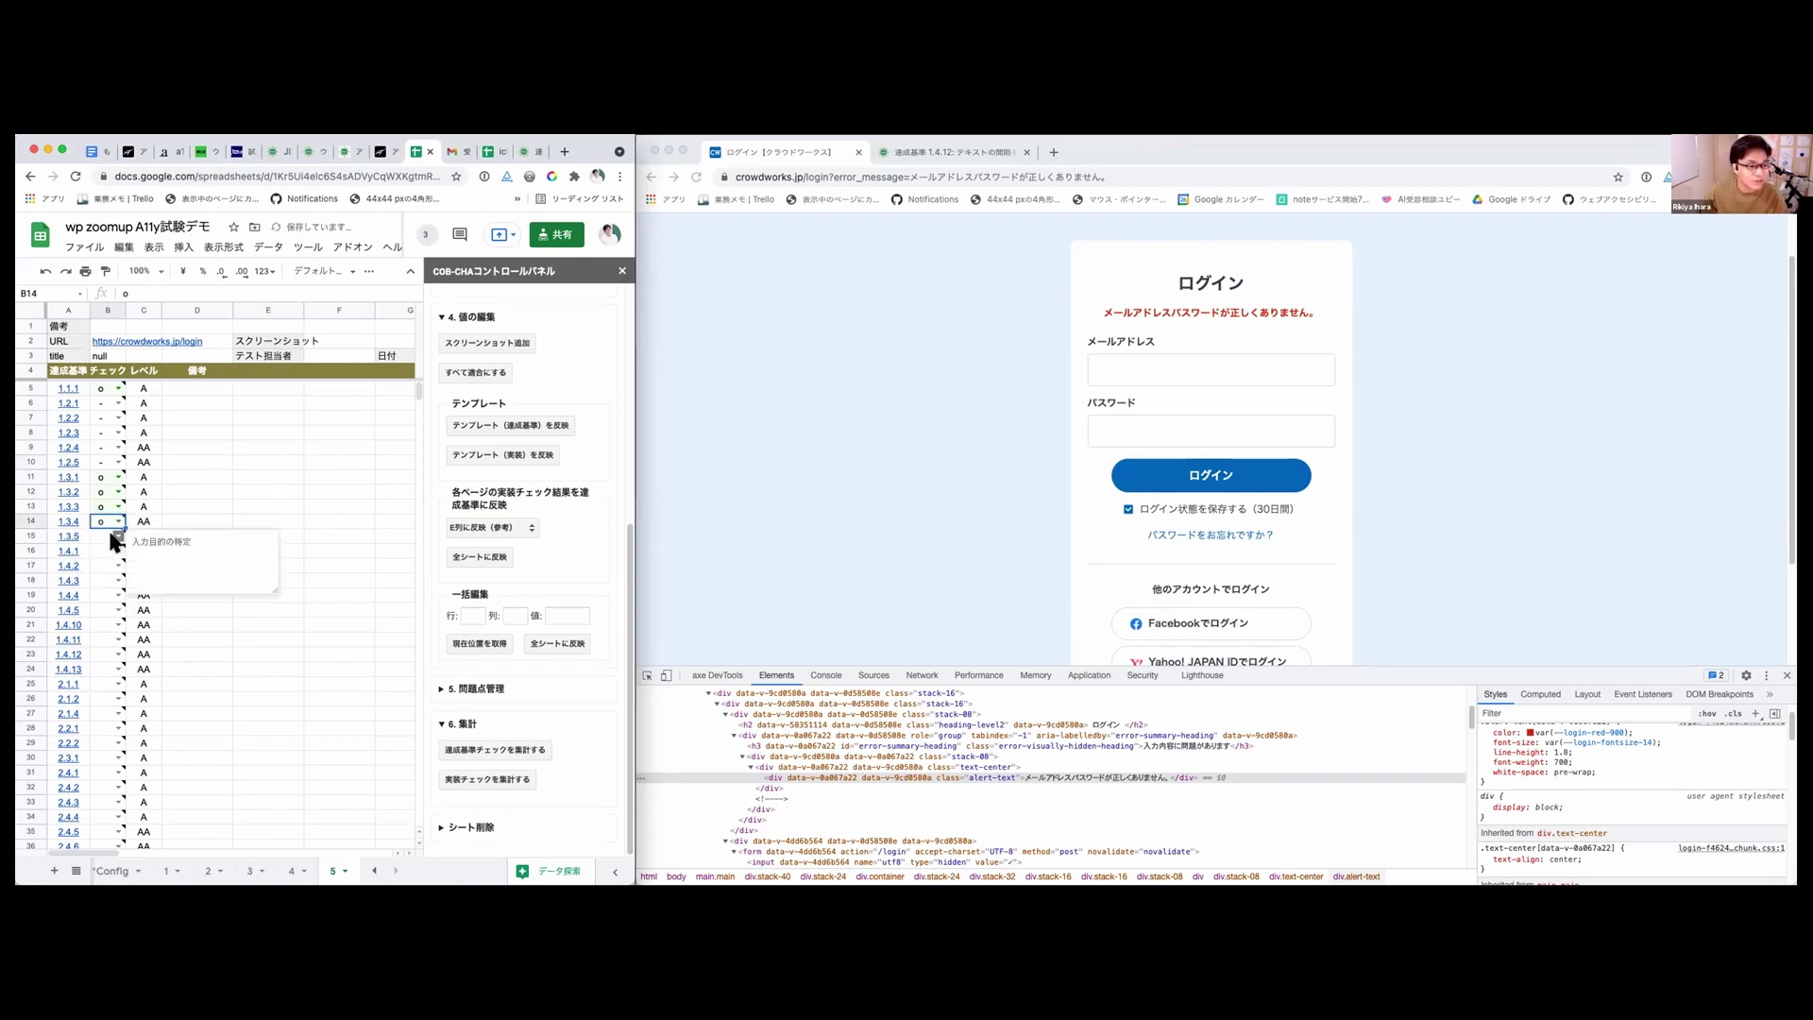
double_click(109, 536)
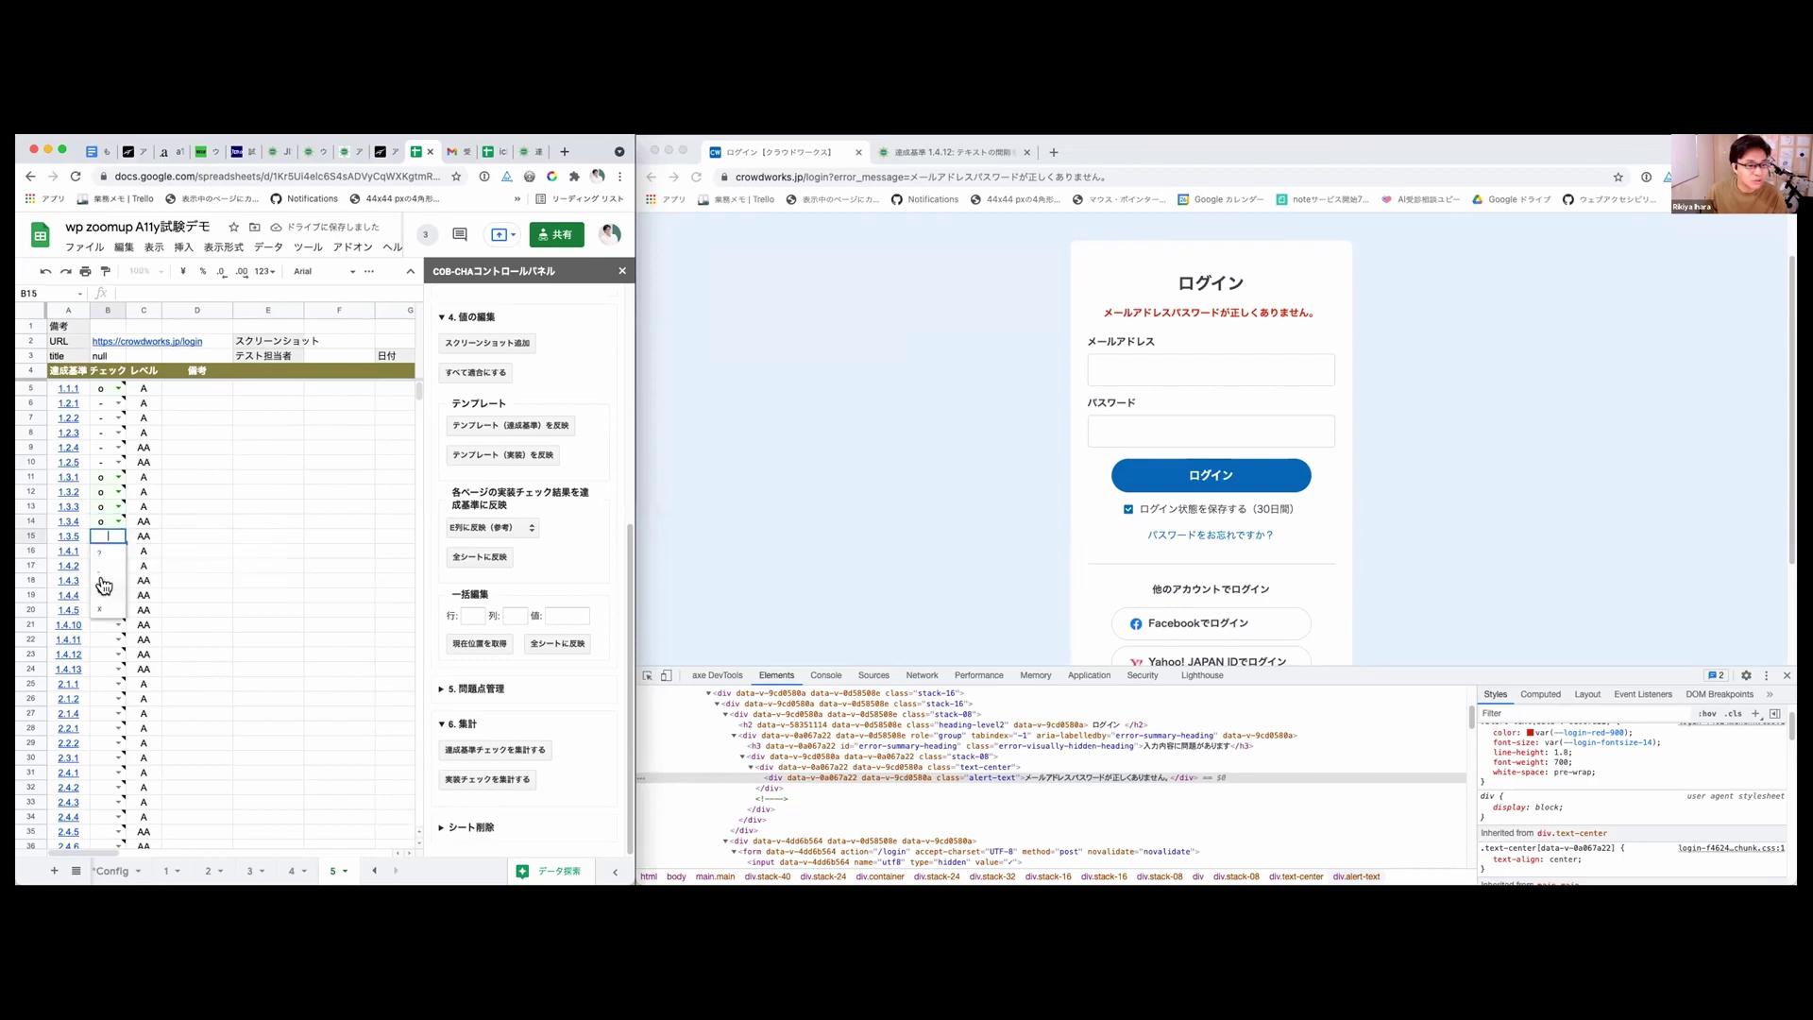
left_click(104, 586)
Step: Set the チェック result for criterion 1.4.1 to o and for criterion 1.4.2 to -
double_click(108, 550)
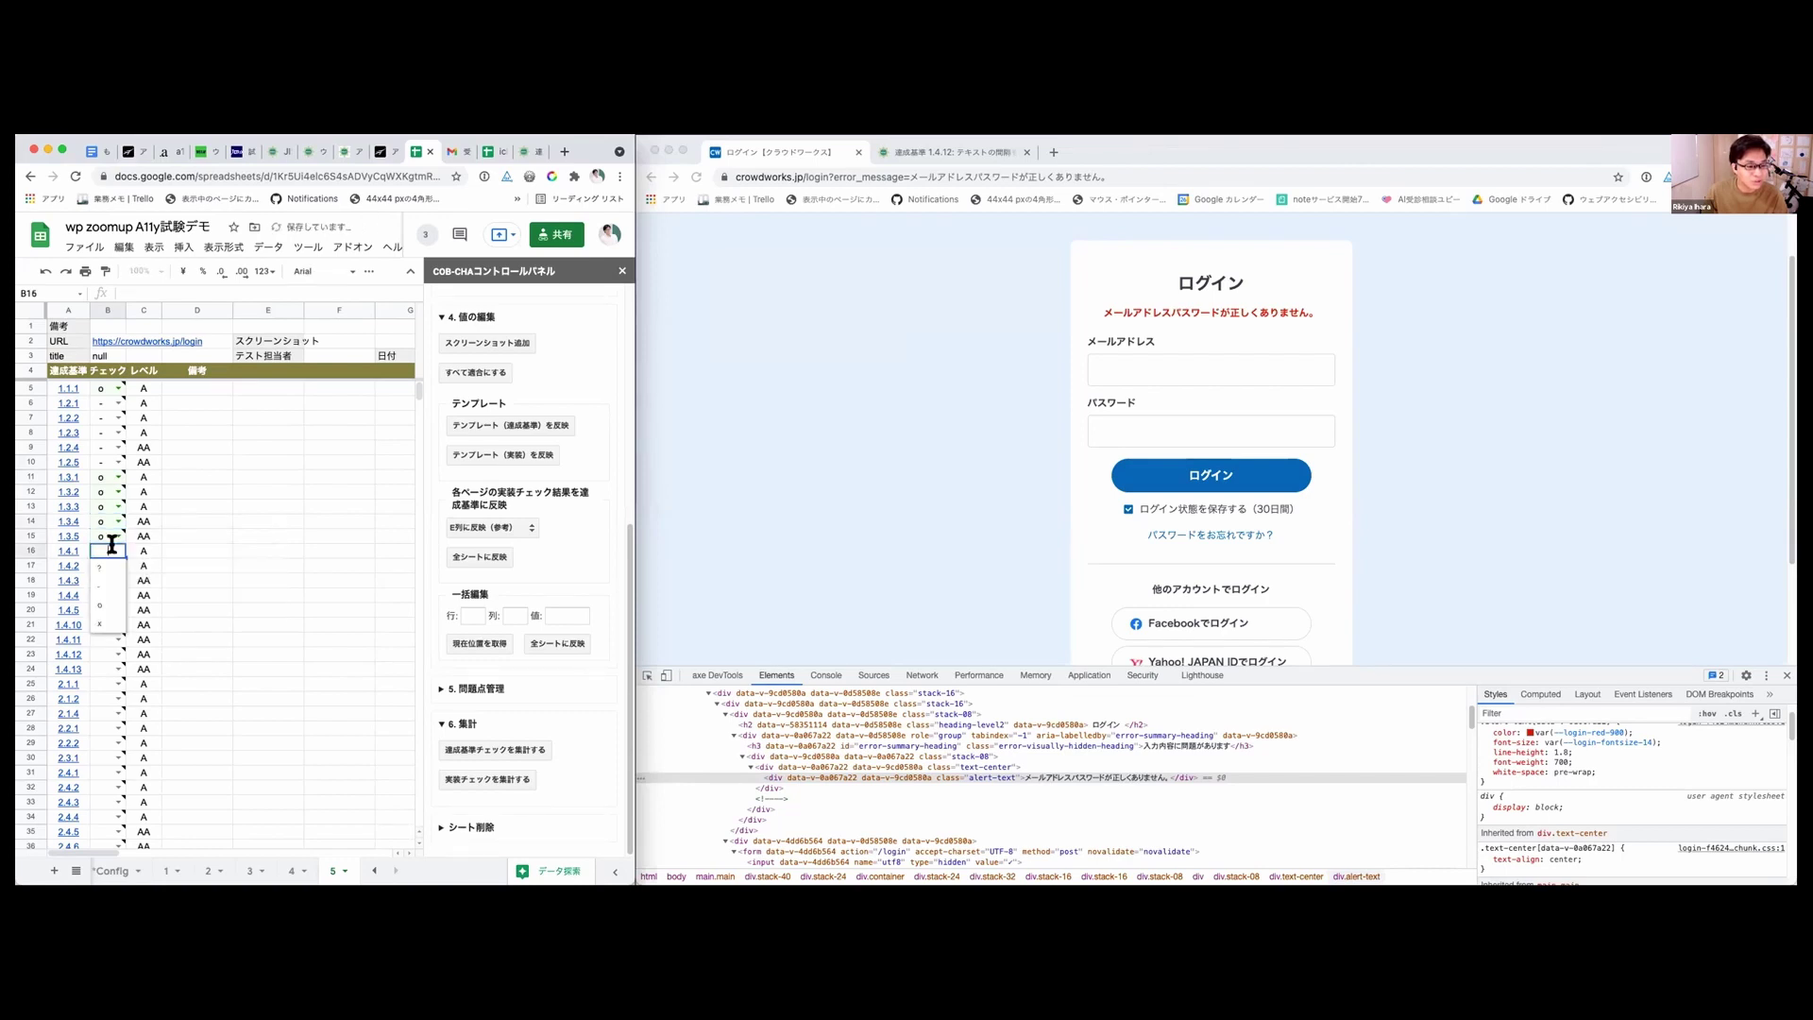
left_click(104, 604)
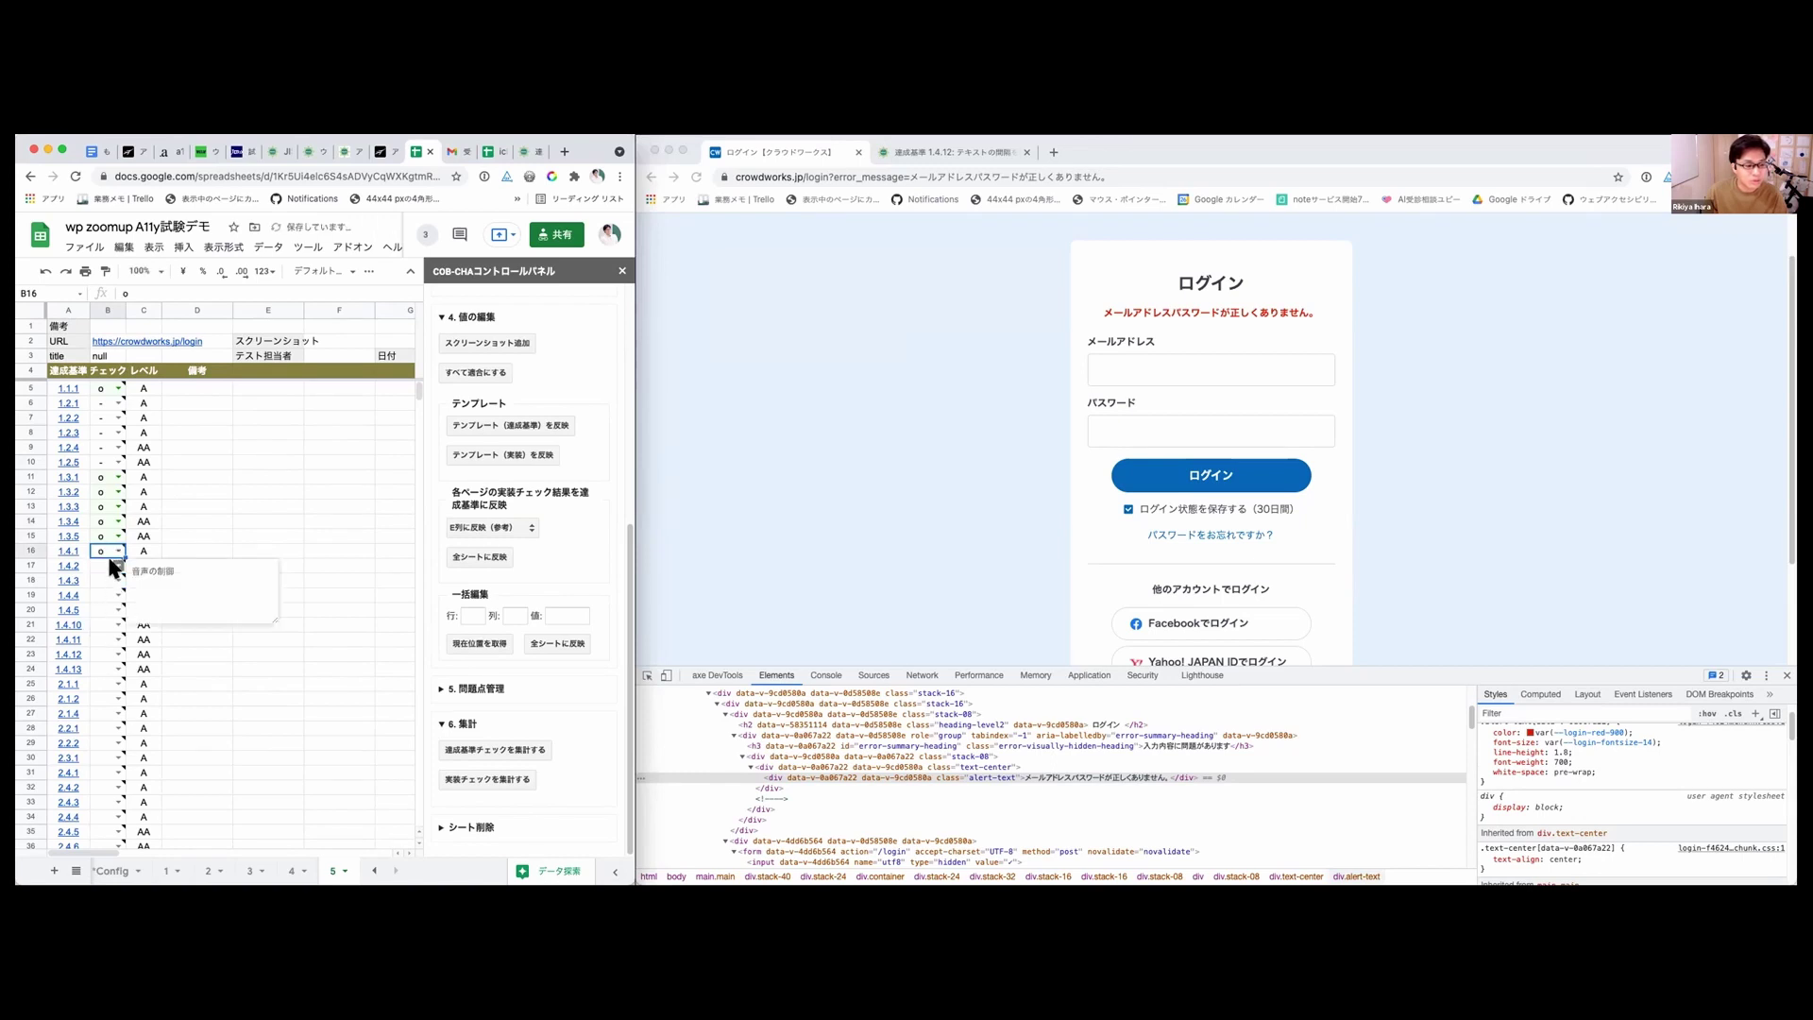
left_click(114, 566)
left_click(115, 584)
Step: Look over the login form's colours for contrast and set the チェック result for criterion 1.4.3 to o
left_click(113, 580)
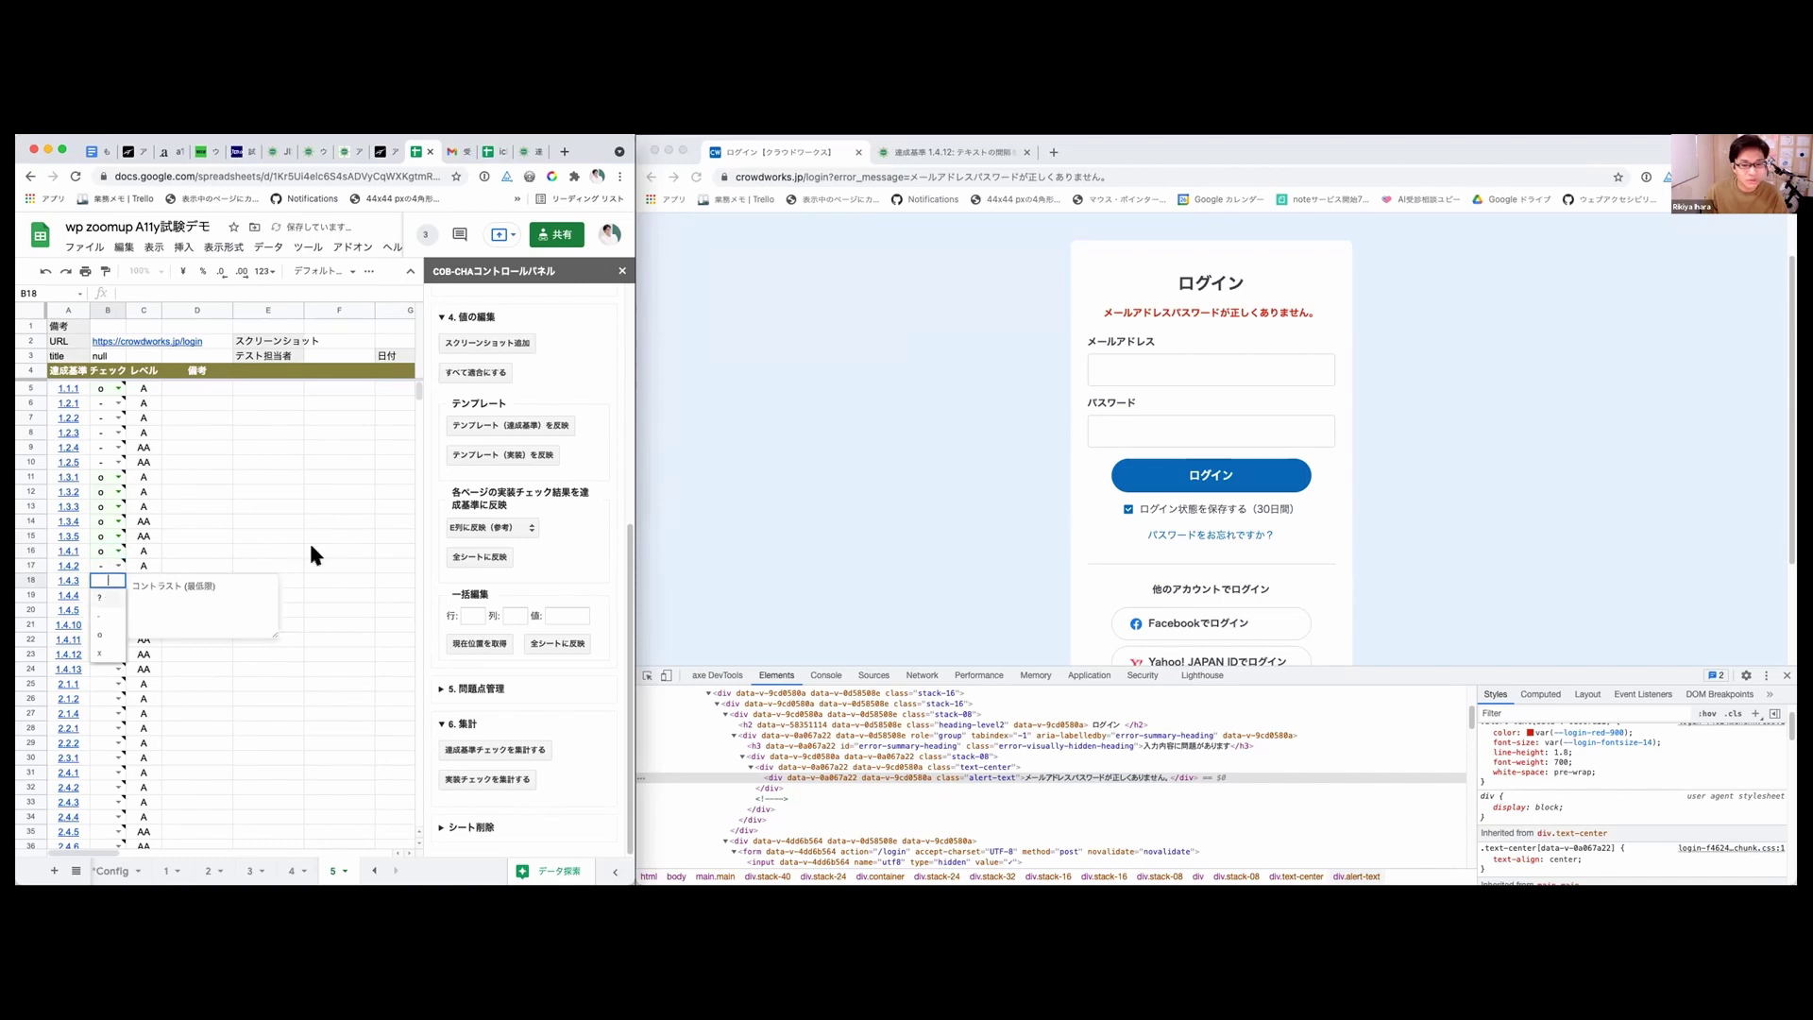
left_click(1022, 562)
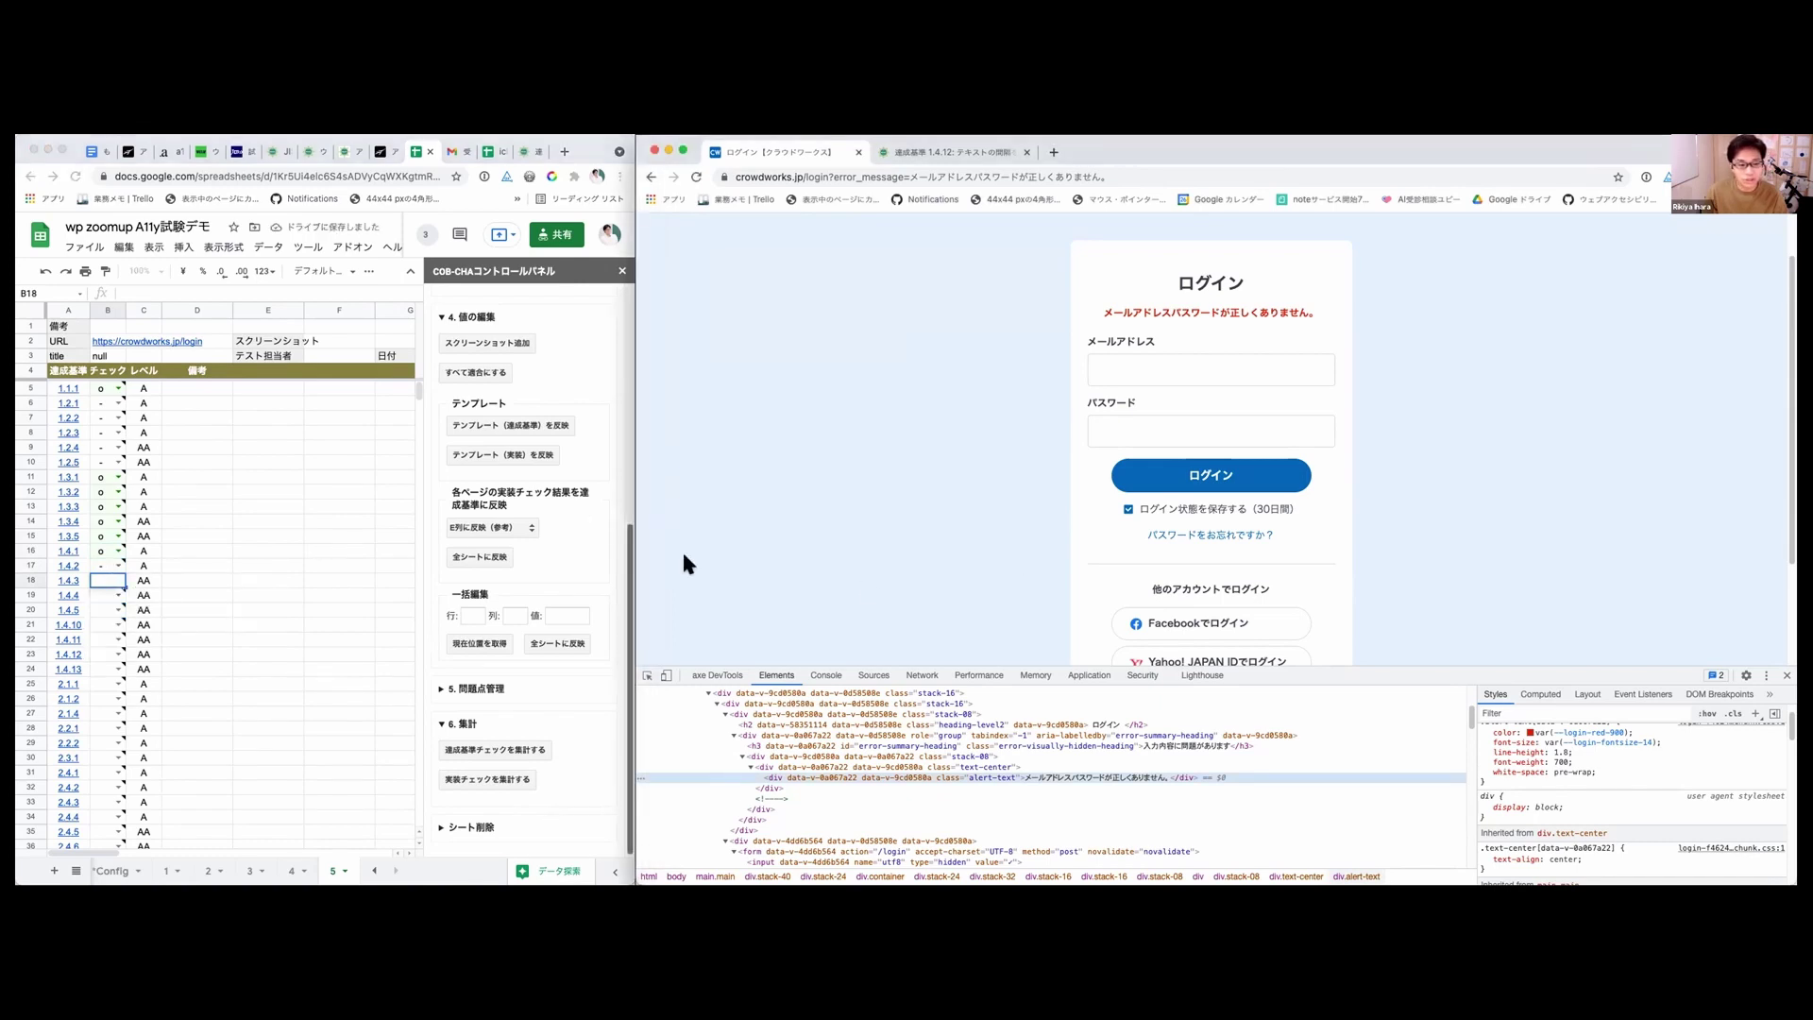
left_click(98, 581)
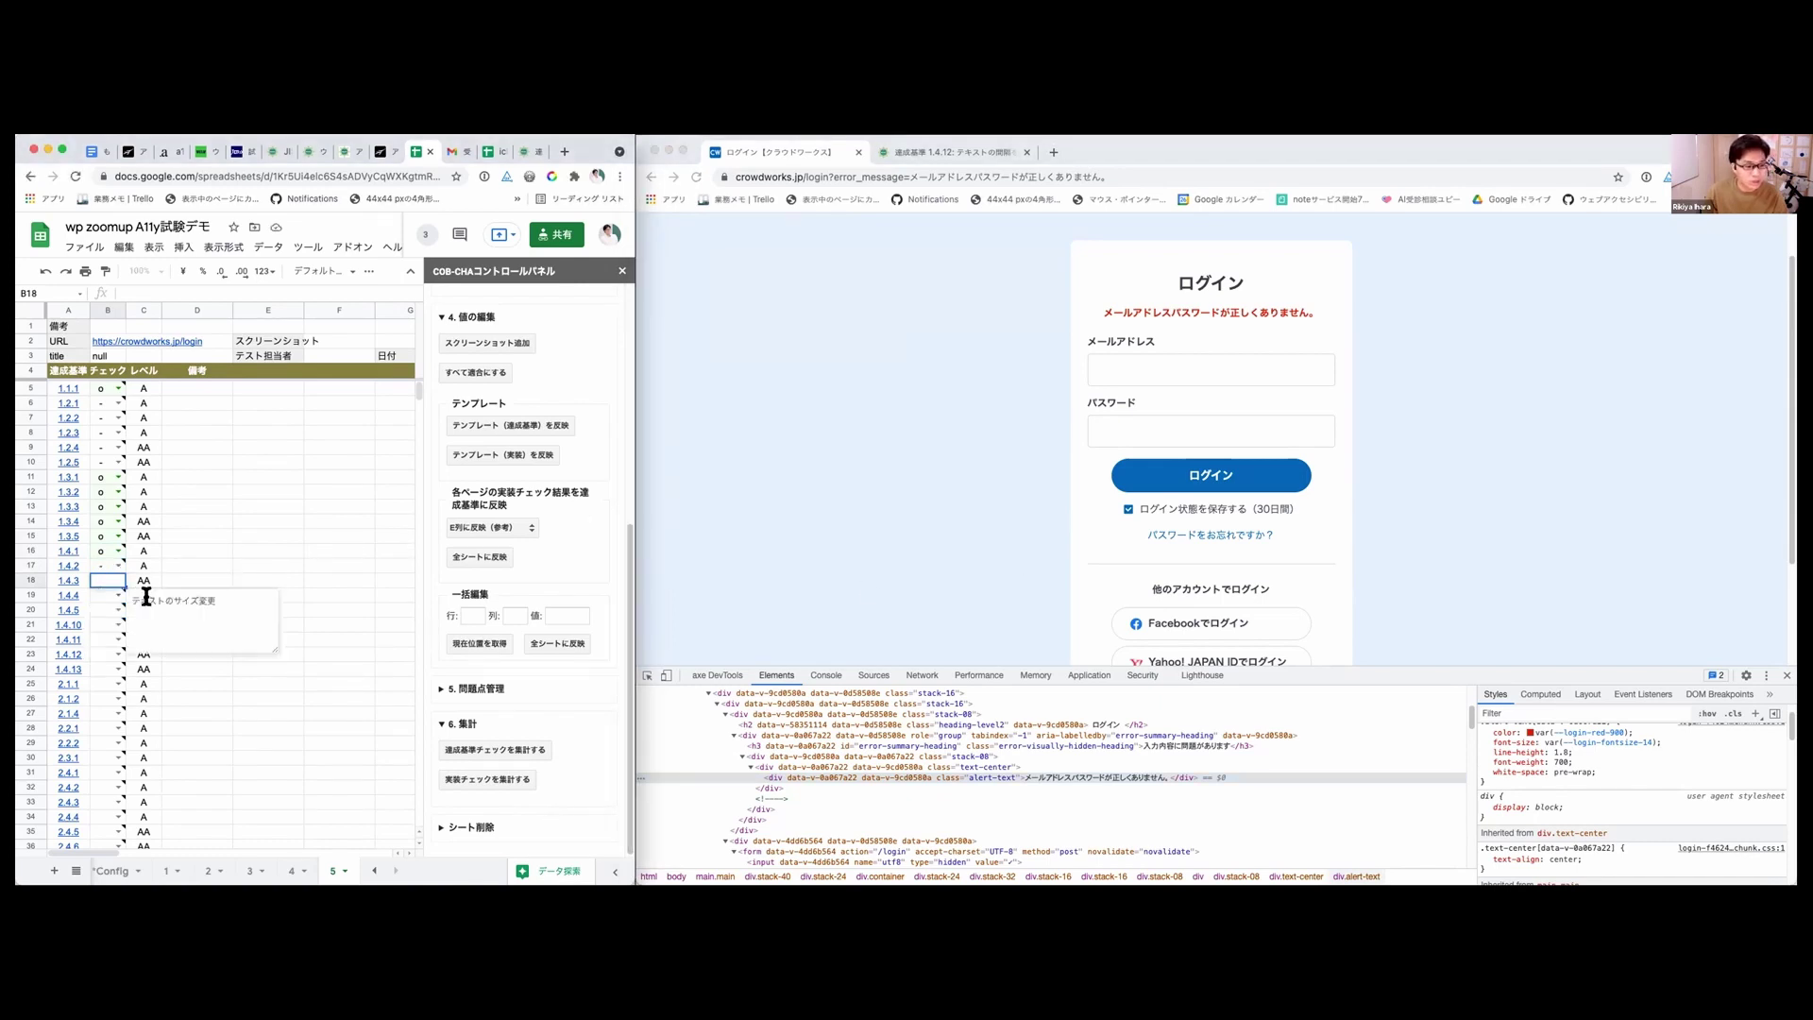
left_click(143, 565)
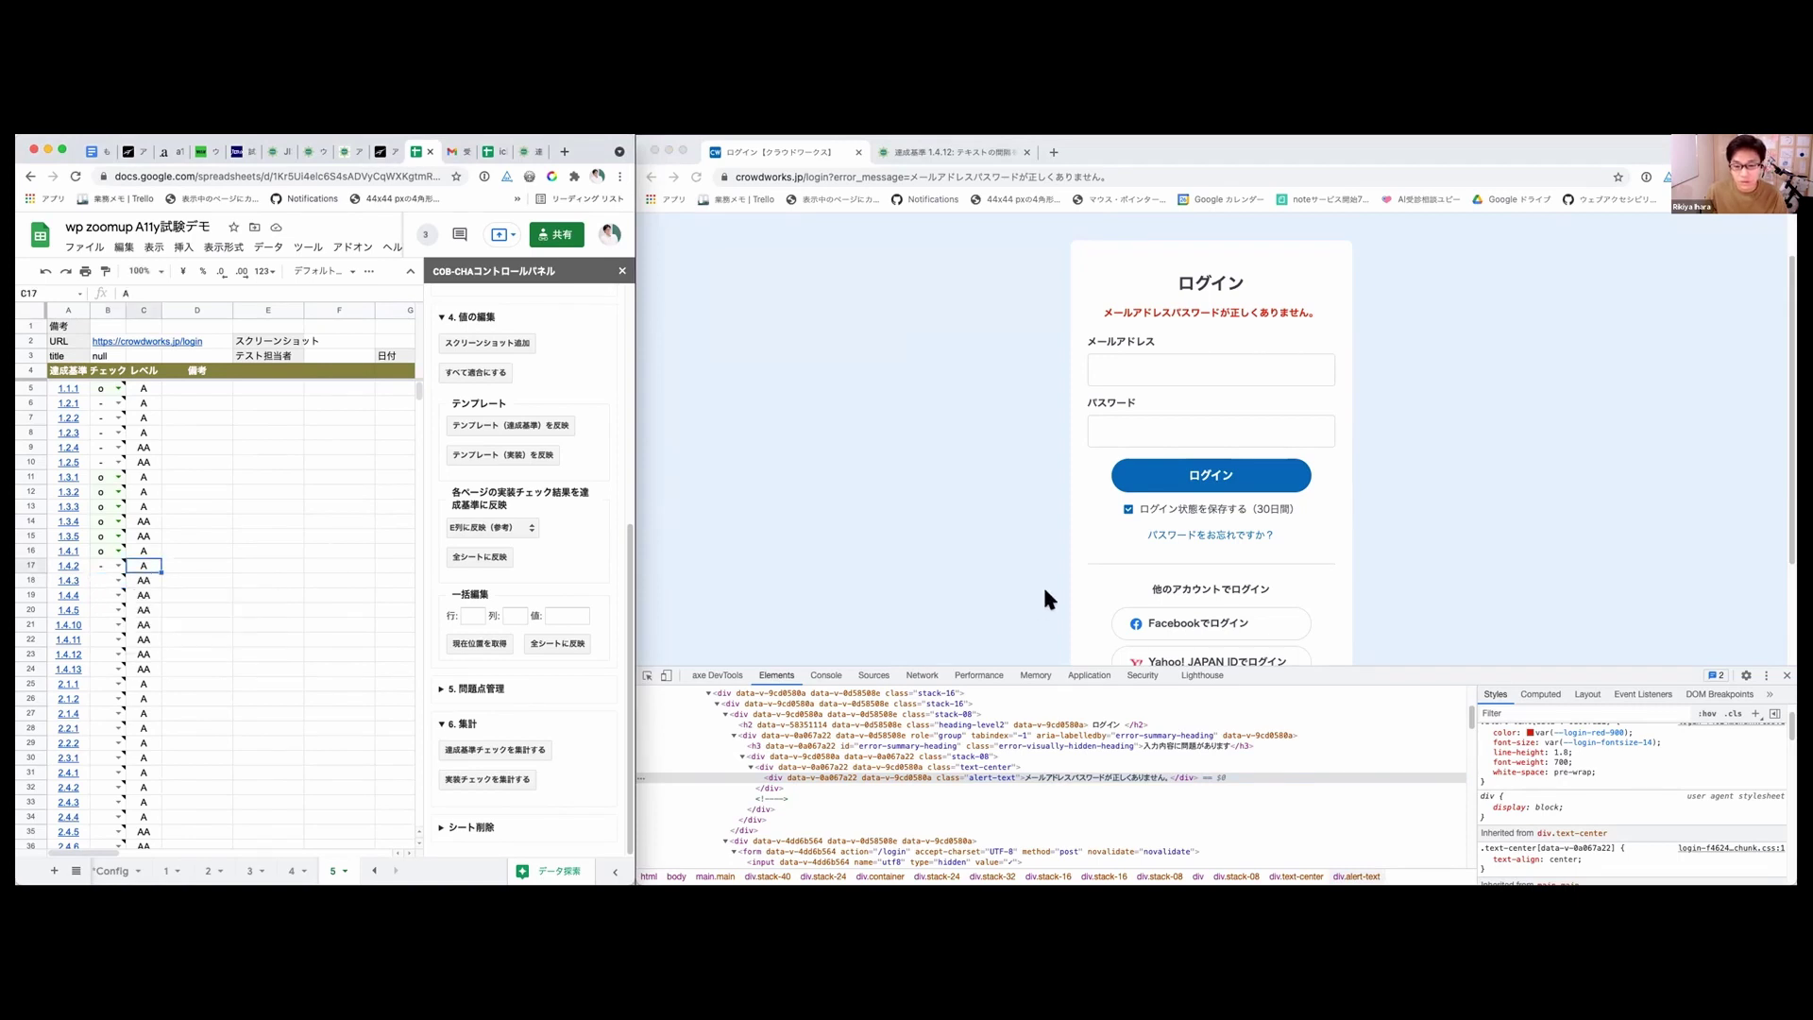
scroll(1044, 597, "down", 3)
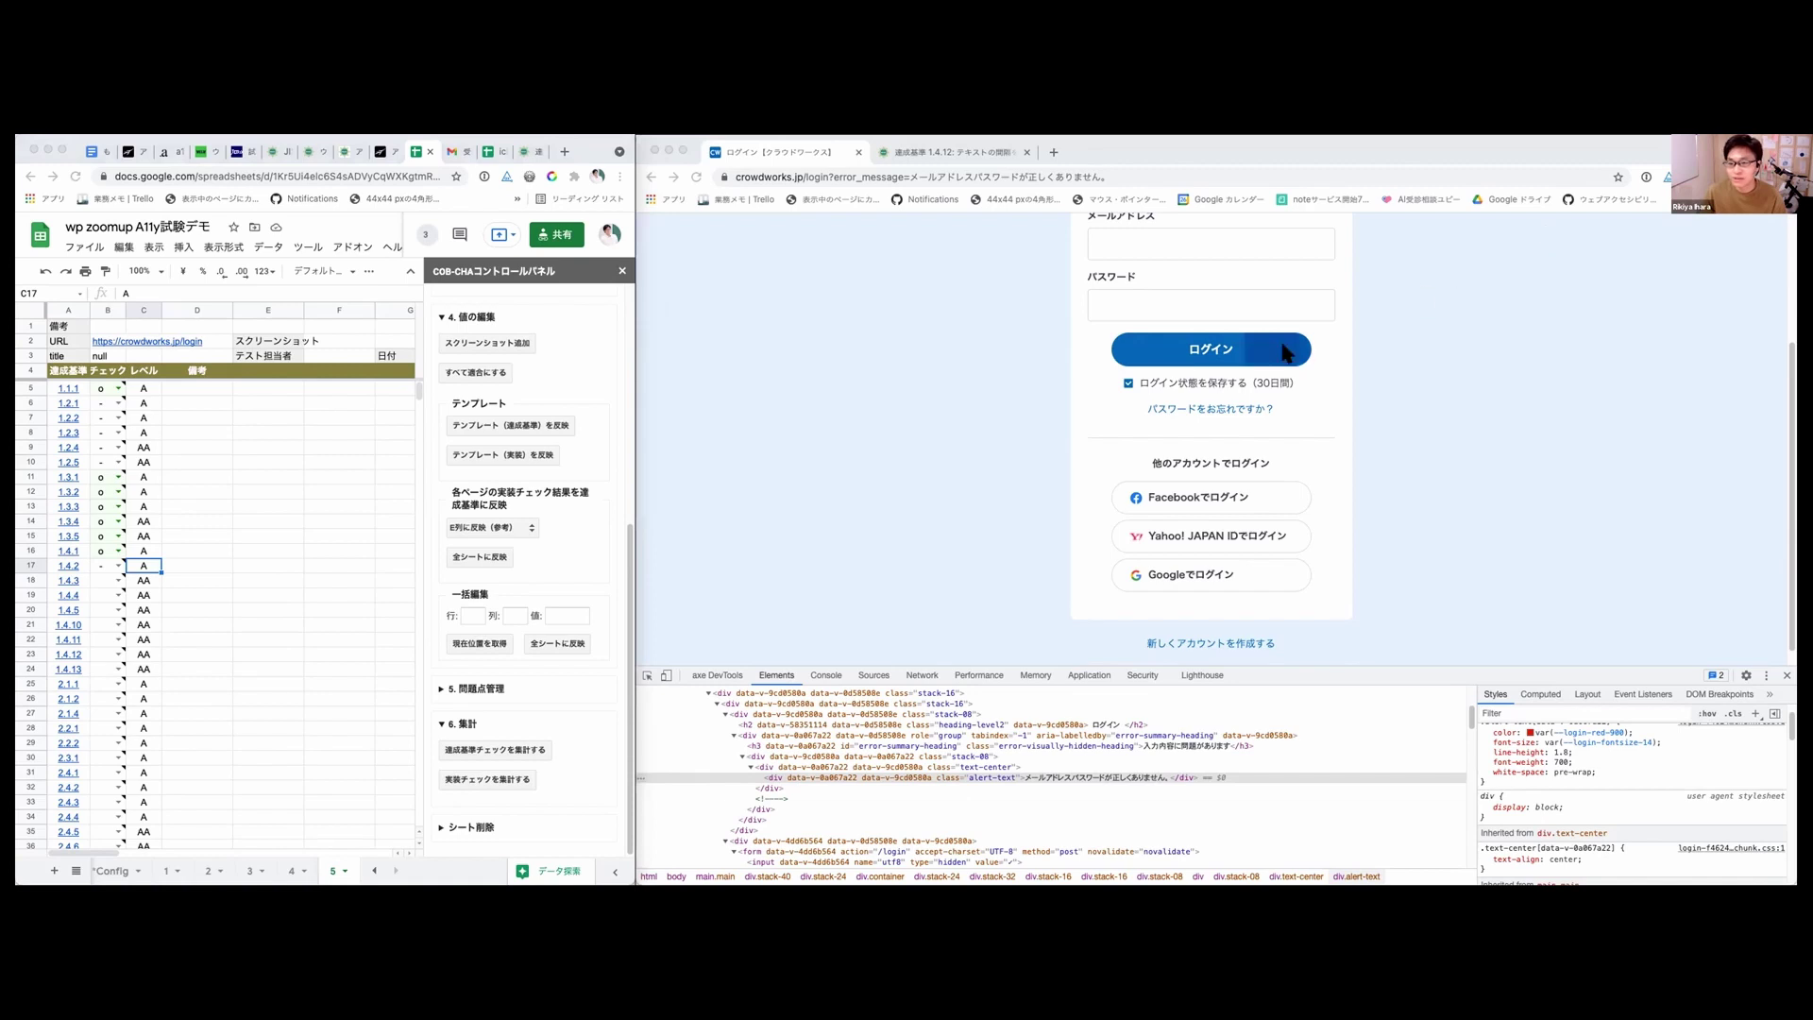
left_click(110, 575)
double_click(110, 575)
left_click(102, 624)
Step: Set the チェック result for criterion 1.4.4 to o and for criterion 1.4.5 to -
double_click(112, 597)
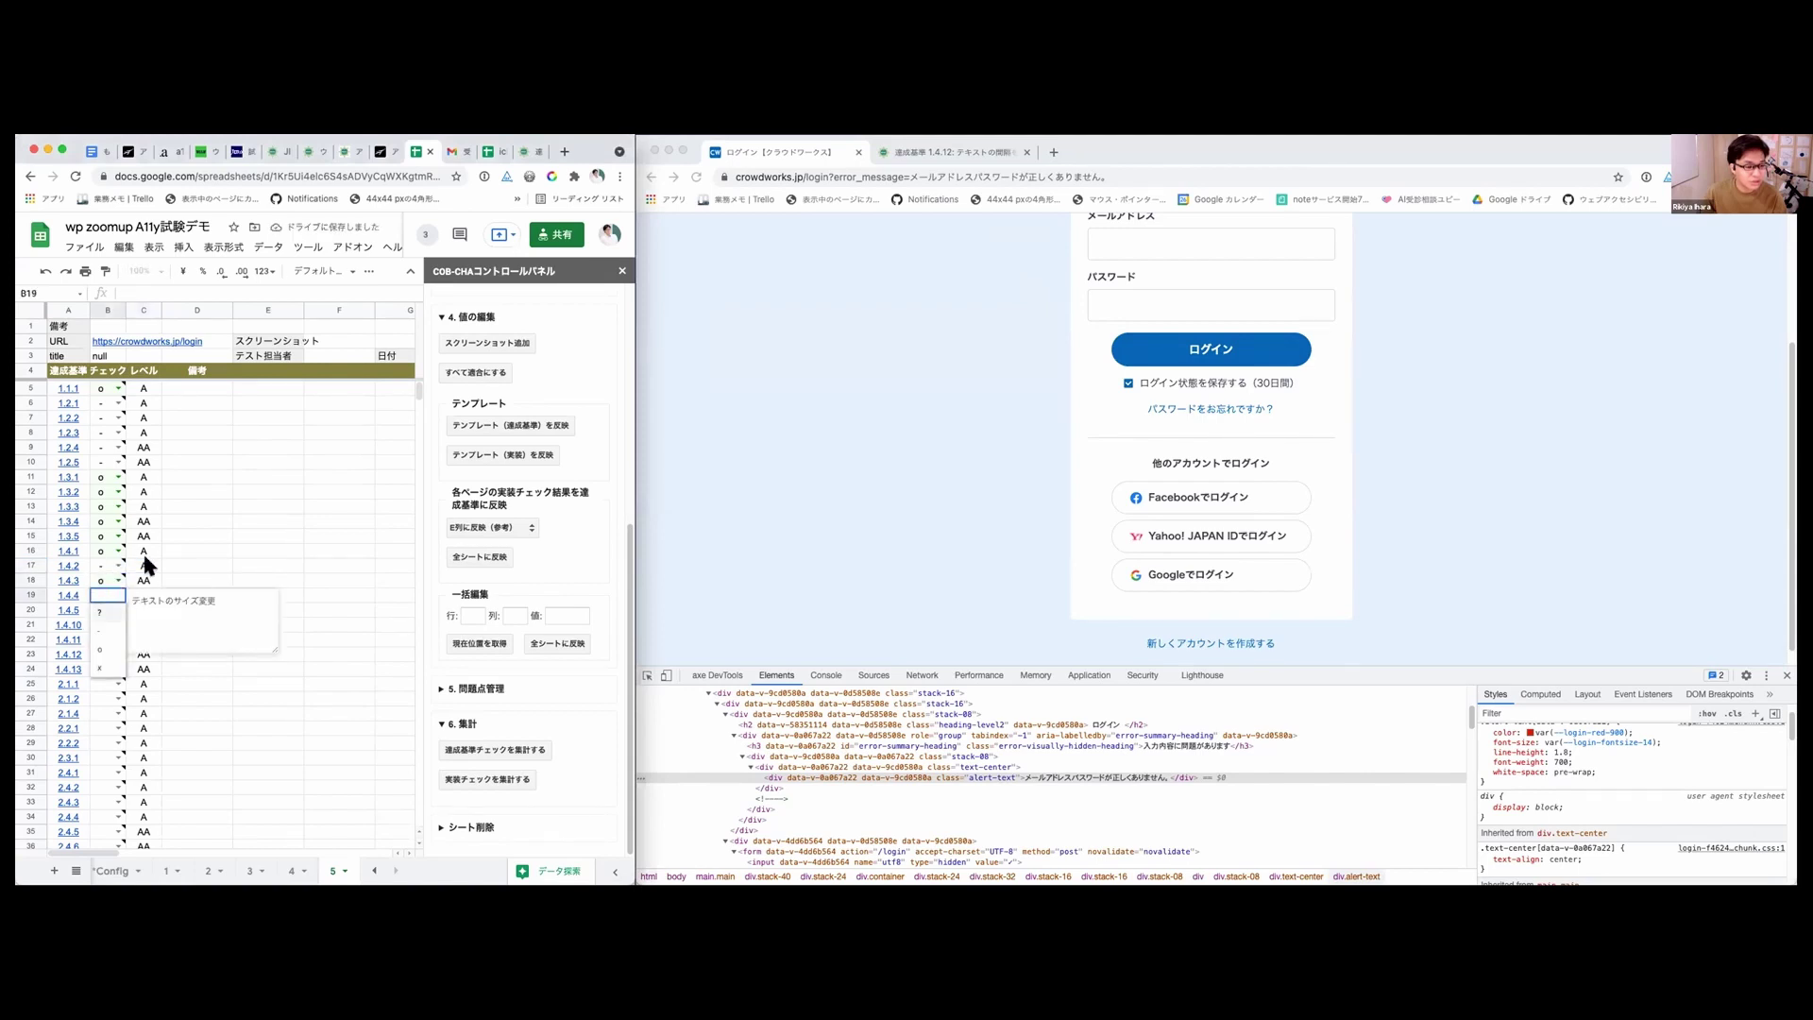
left_click(146, 564)
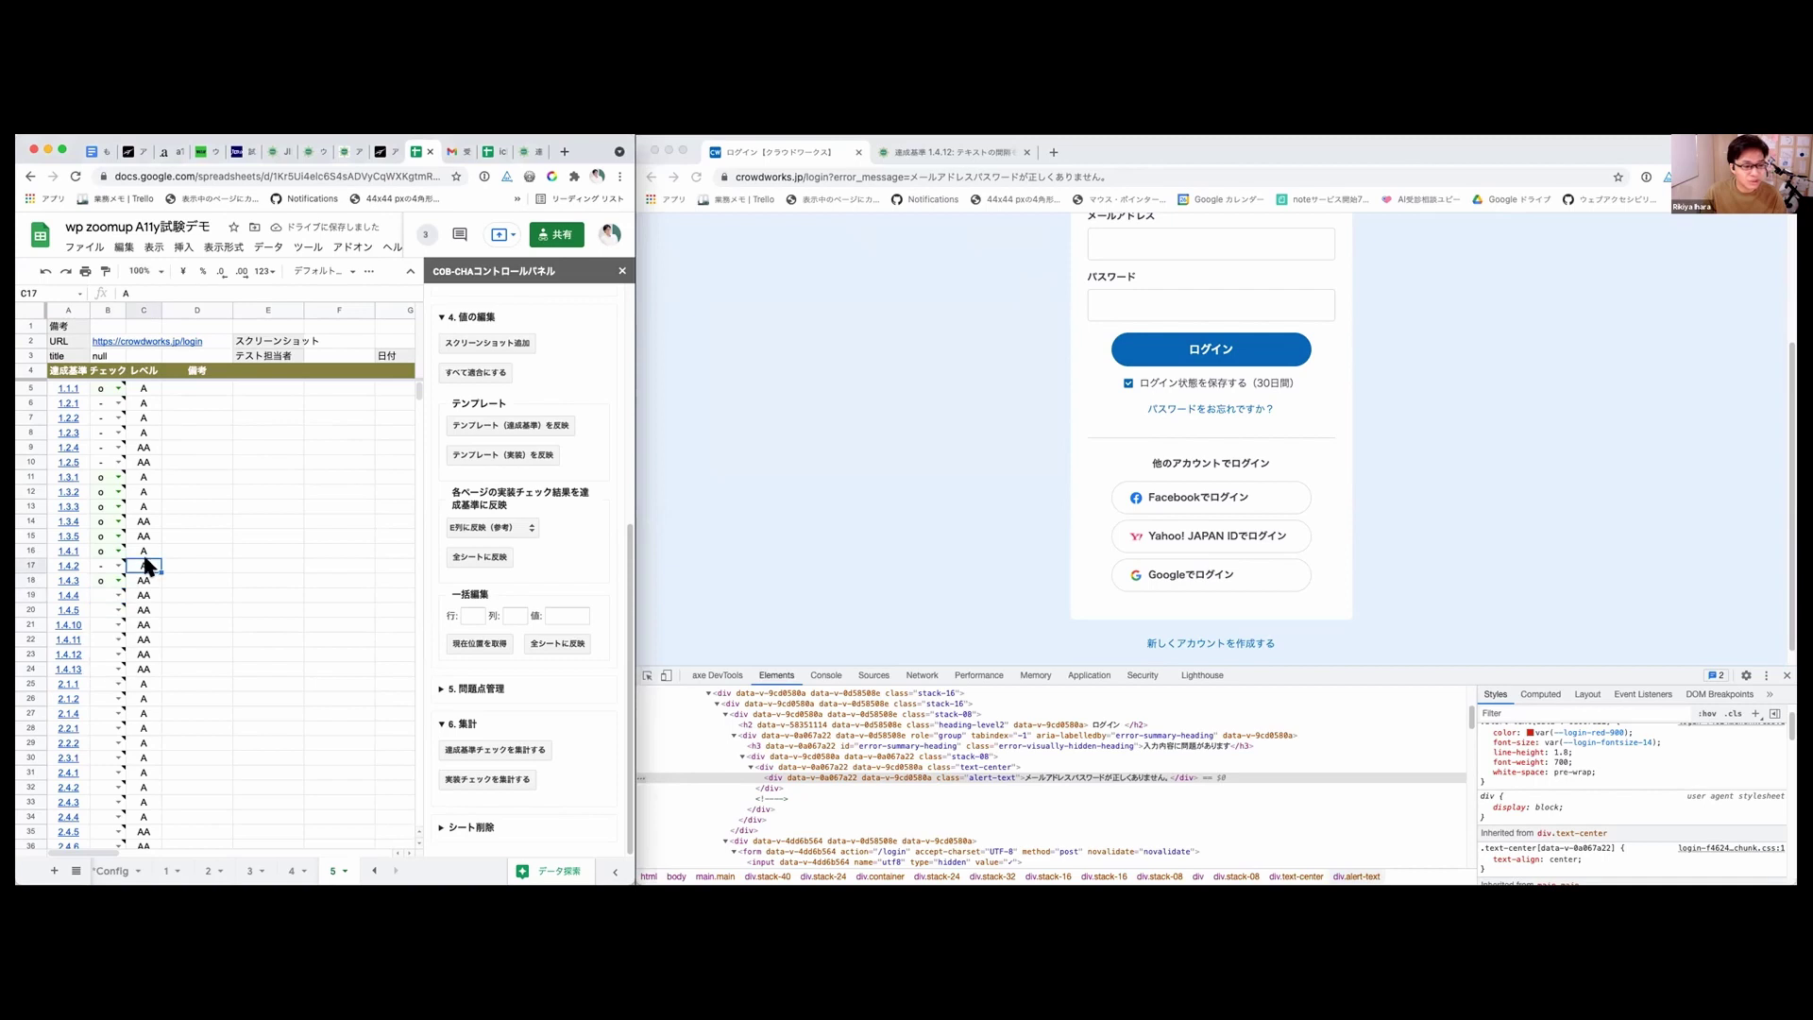
left_click(114, 597)
left_click(102, 630)
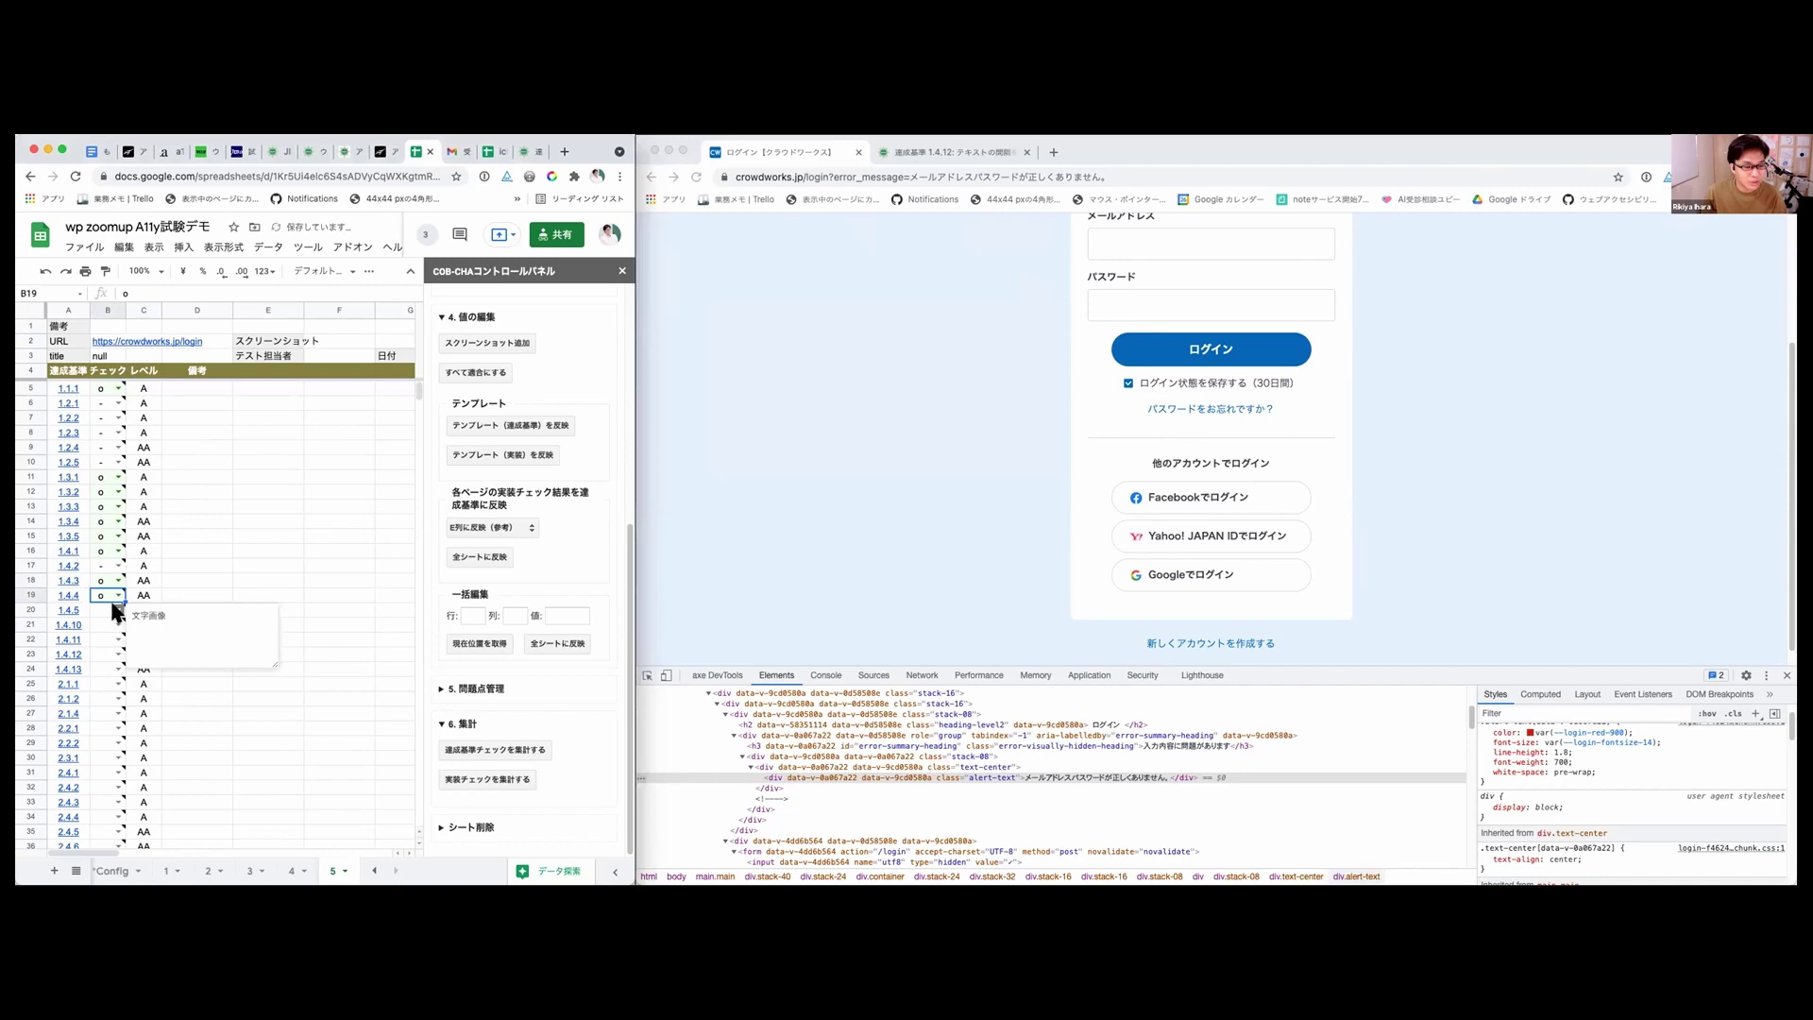
scroll(818, 564, "up", 4)
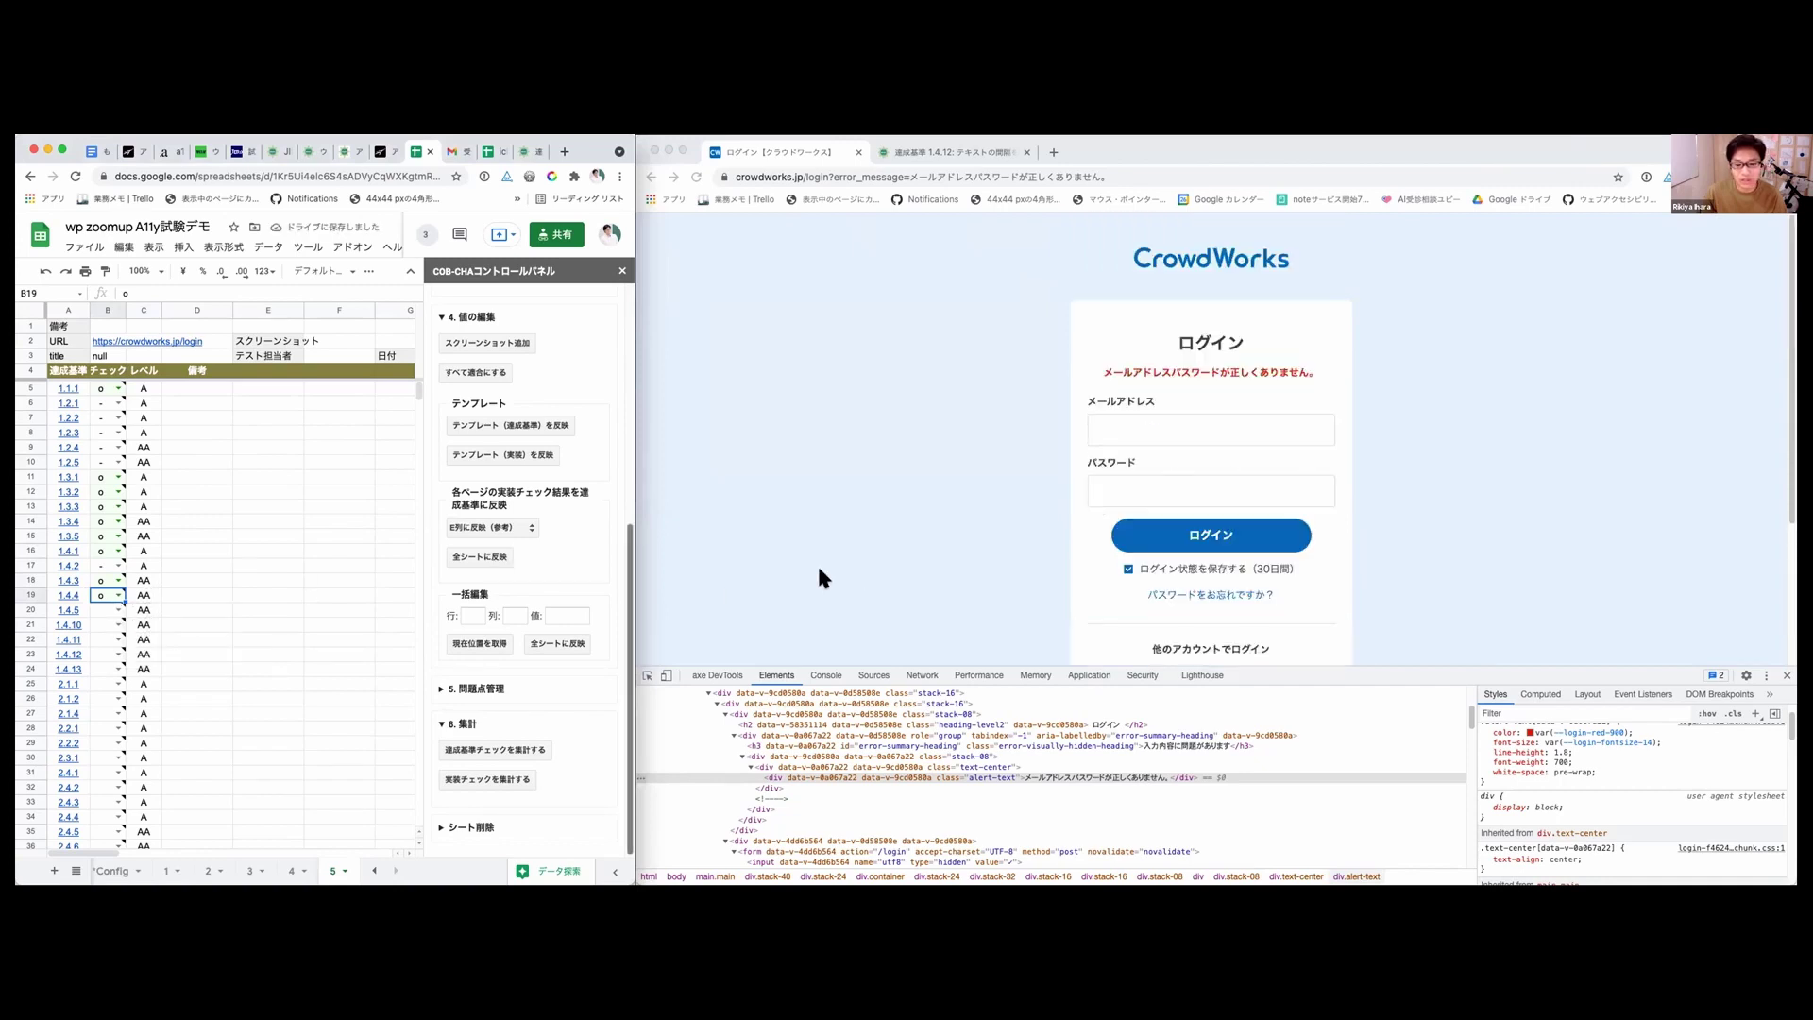
left_click(112, 609)
left_click(101, 642)
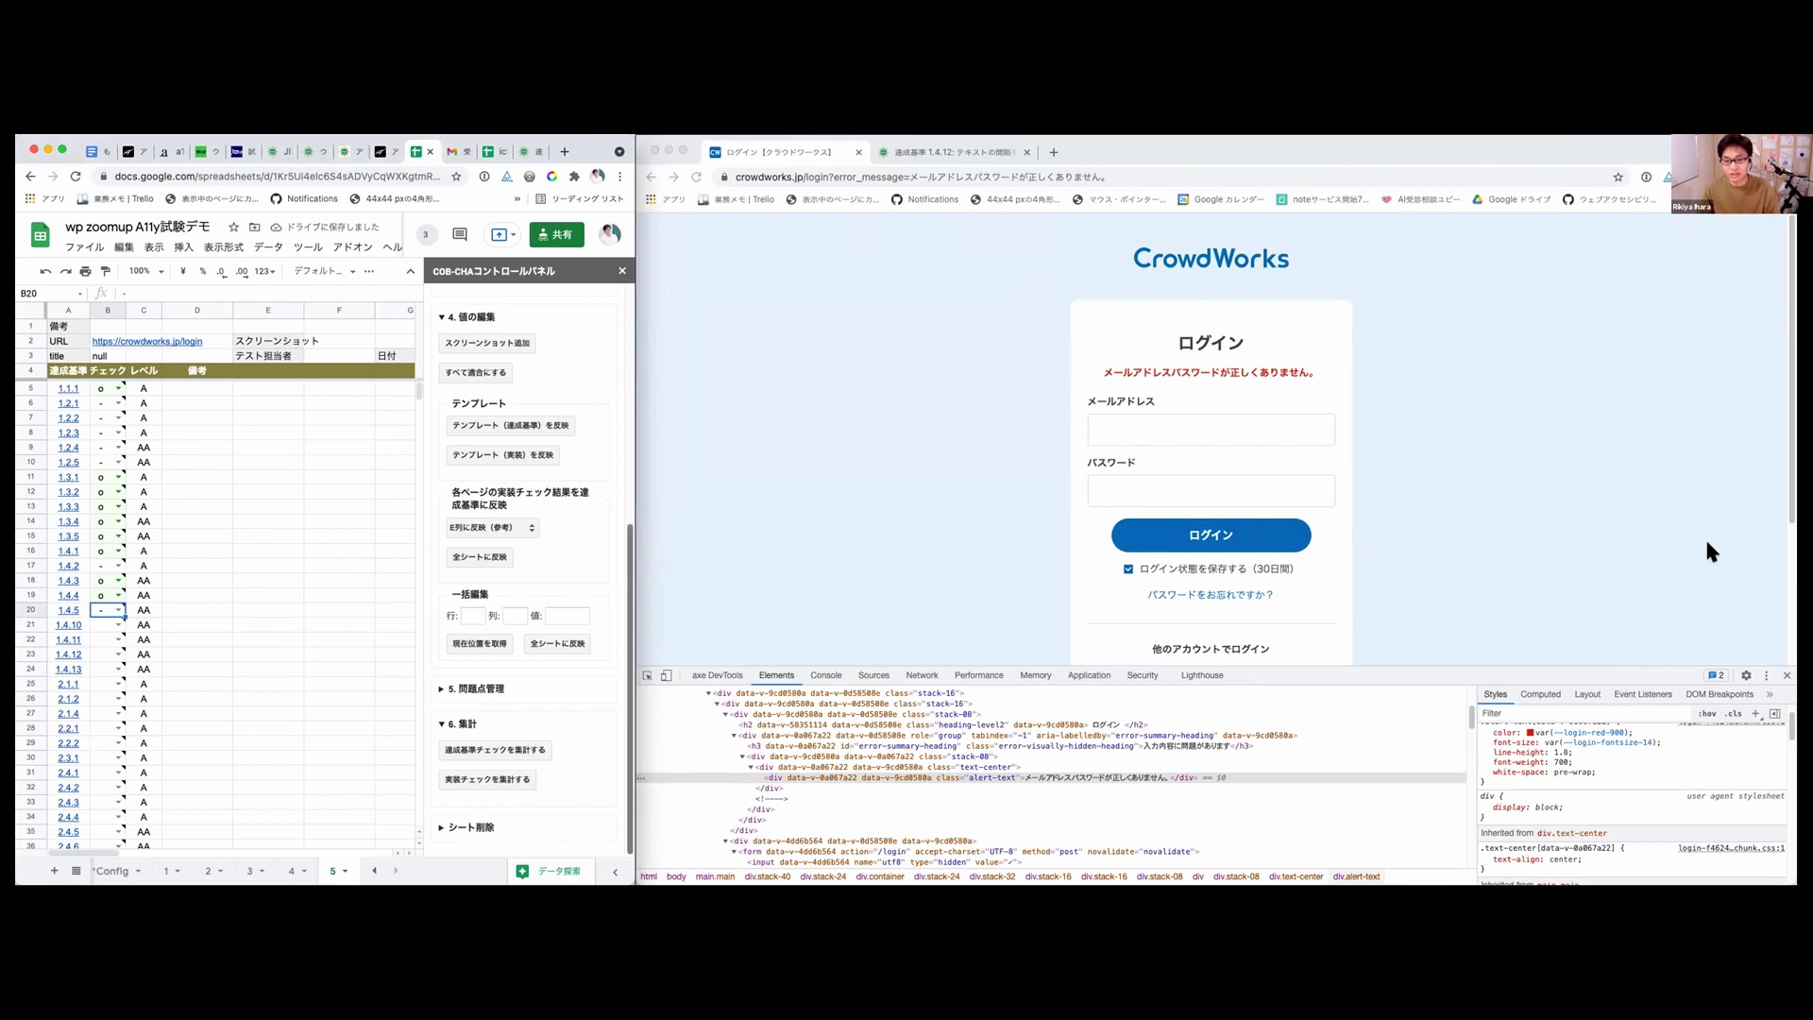
Step: Narrow the login page window to about 1352 px wide and set the チェック result for criterion 1.4.10 to o
left_click(1527, 517)
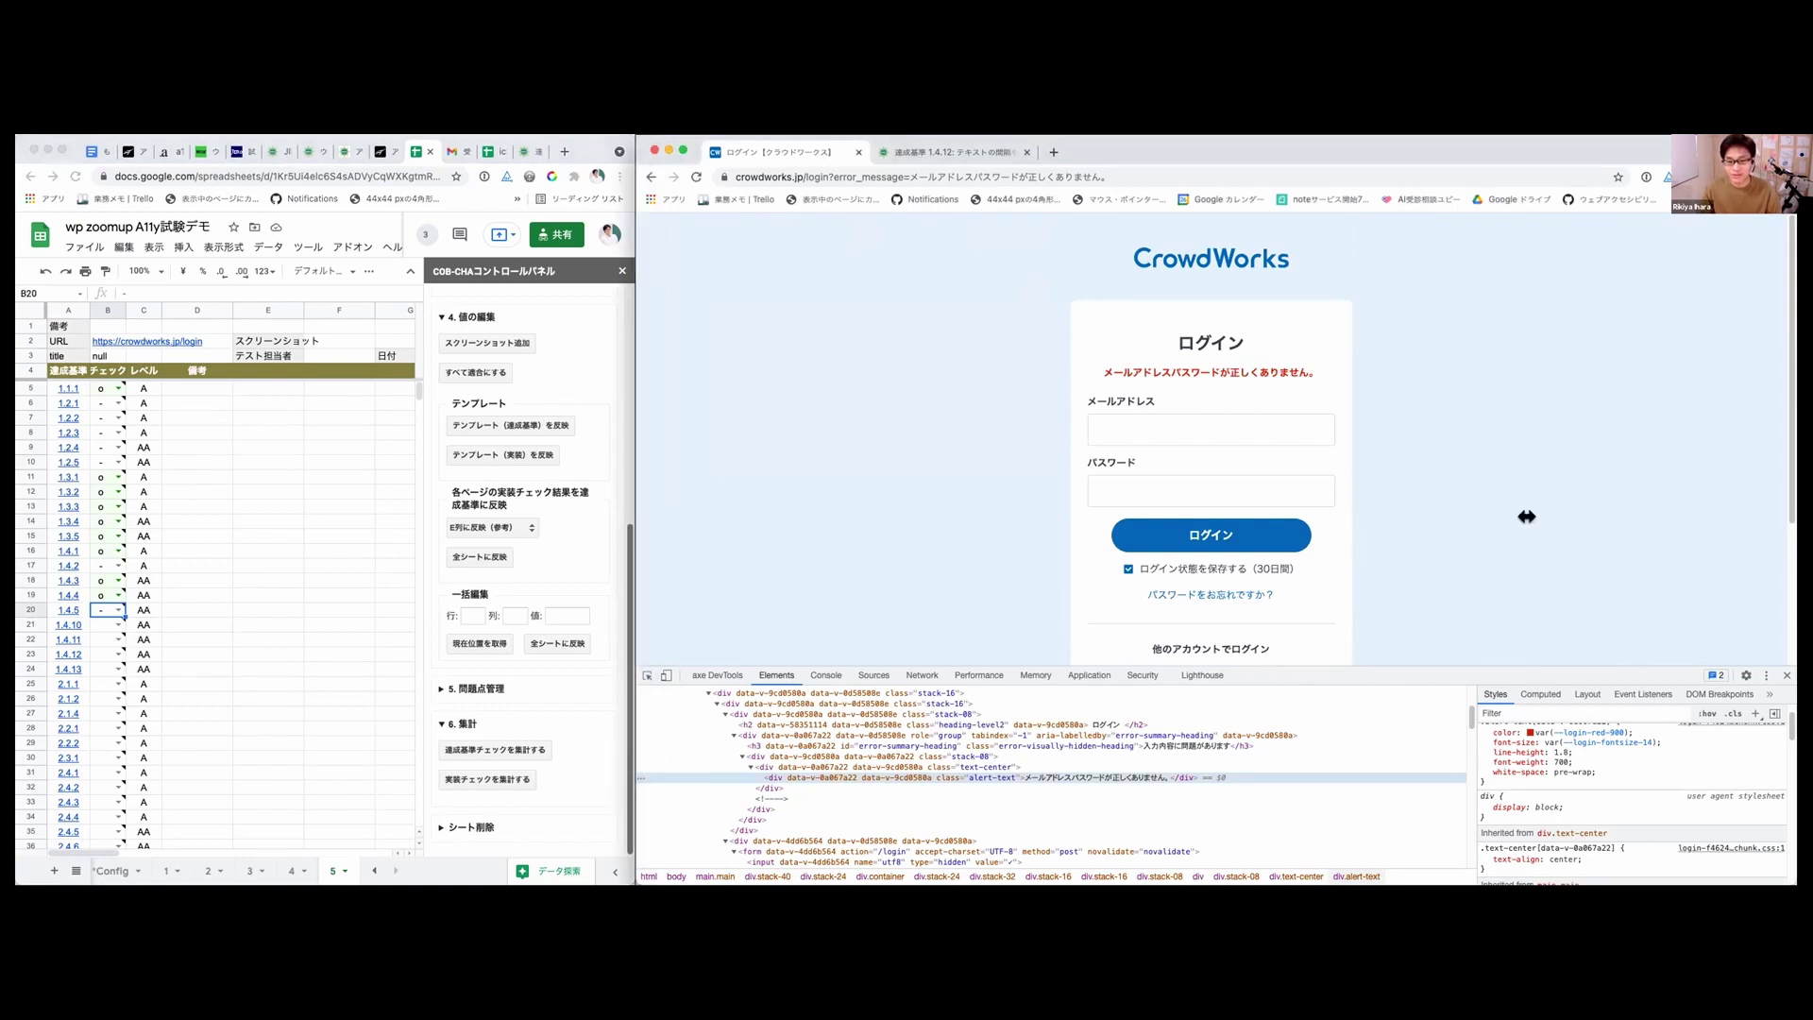
left_click_drag(1527, 517, 1692, 462)
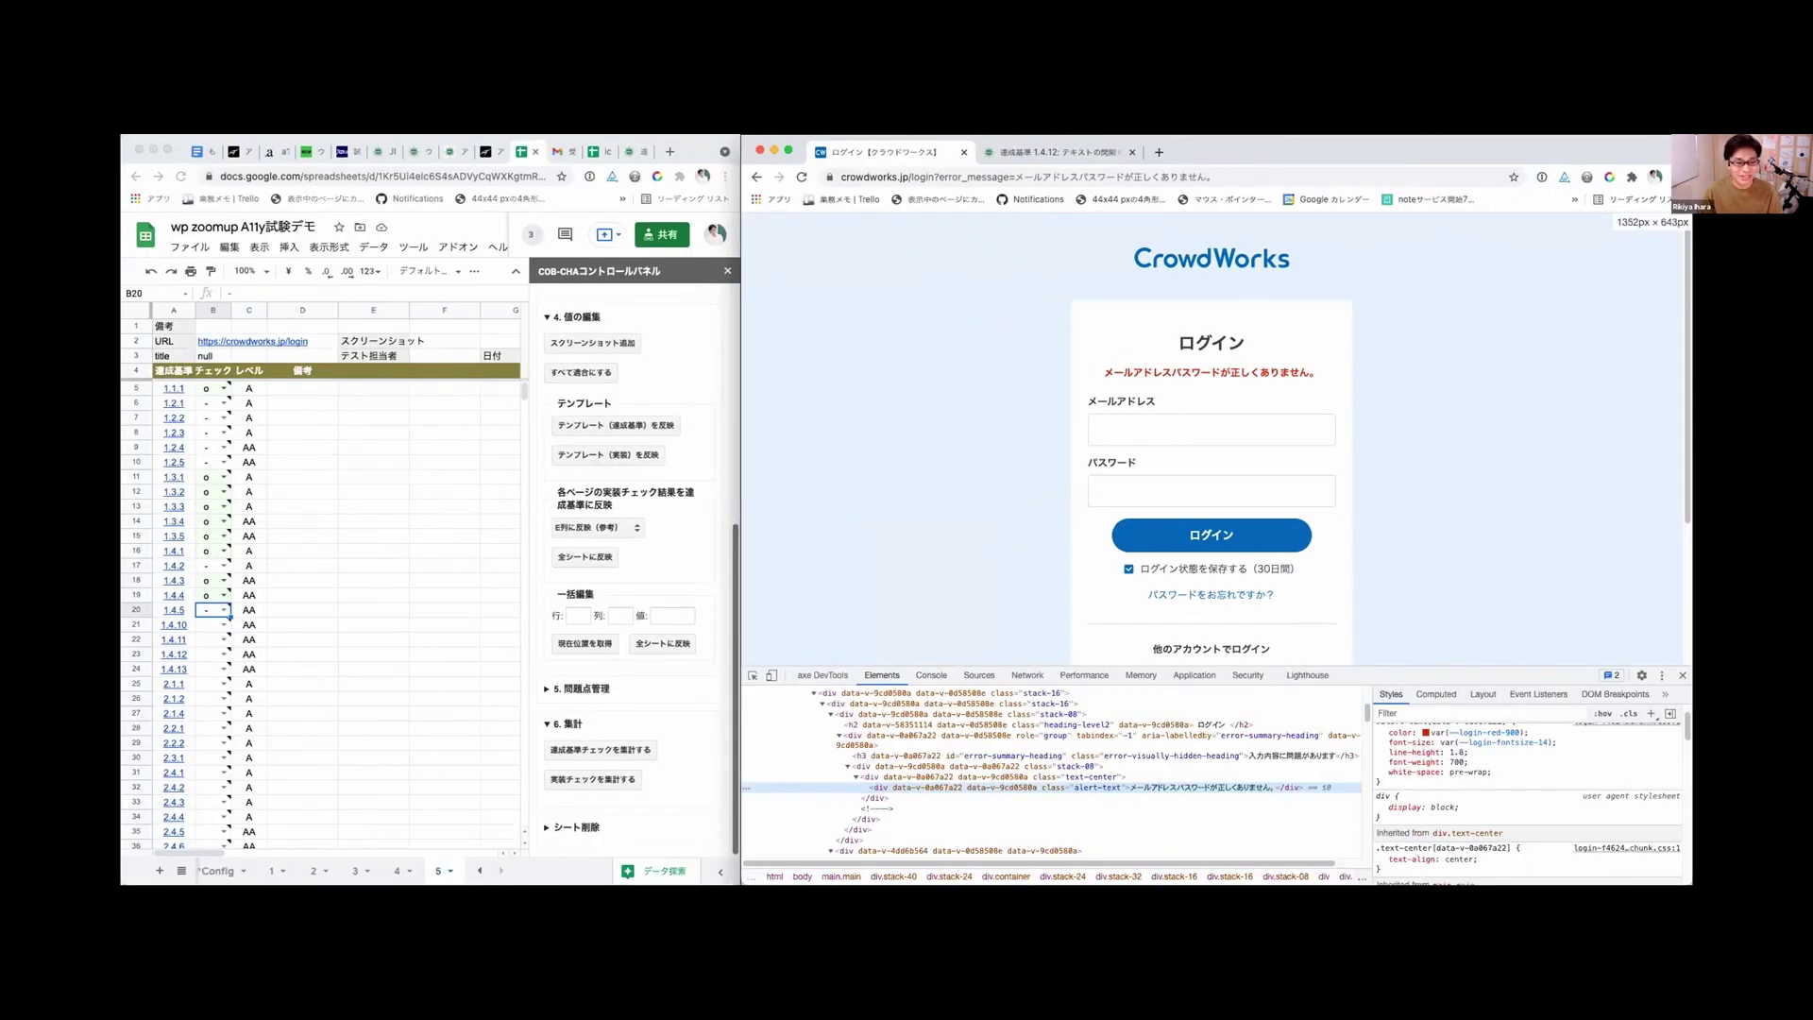
left_click(218, 620)
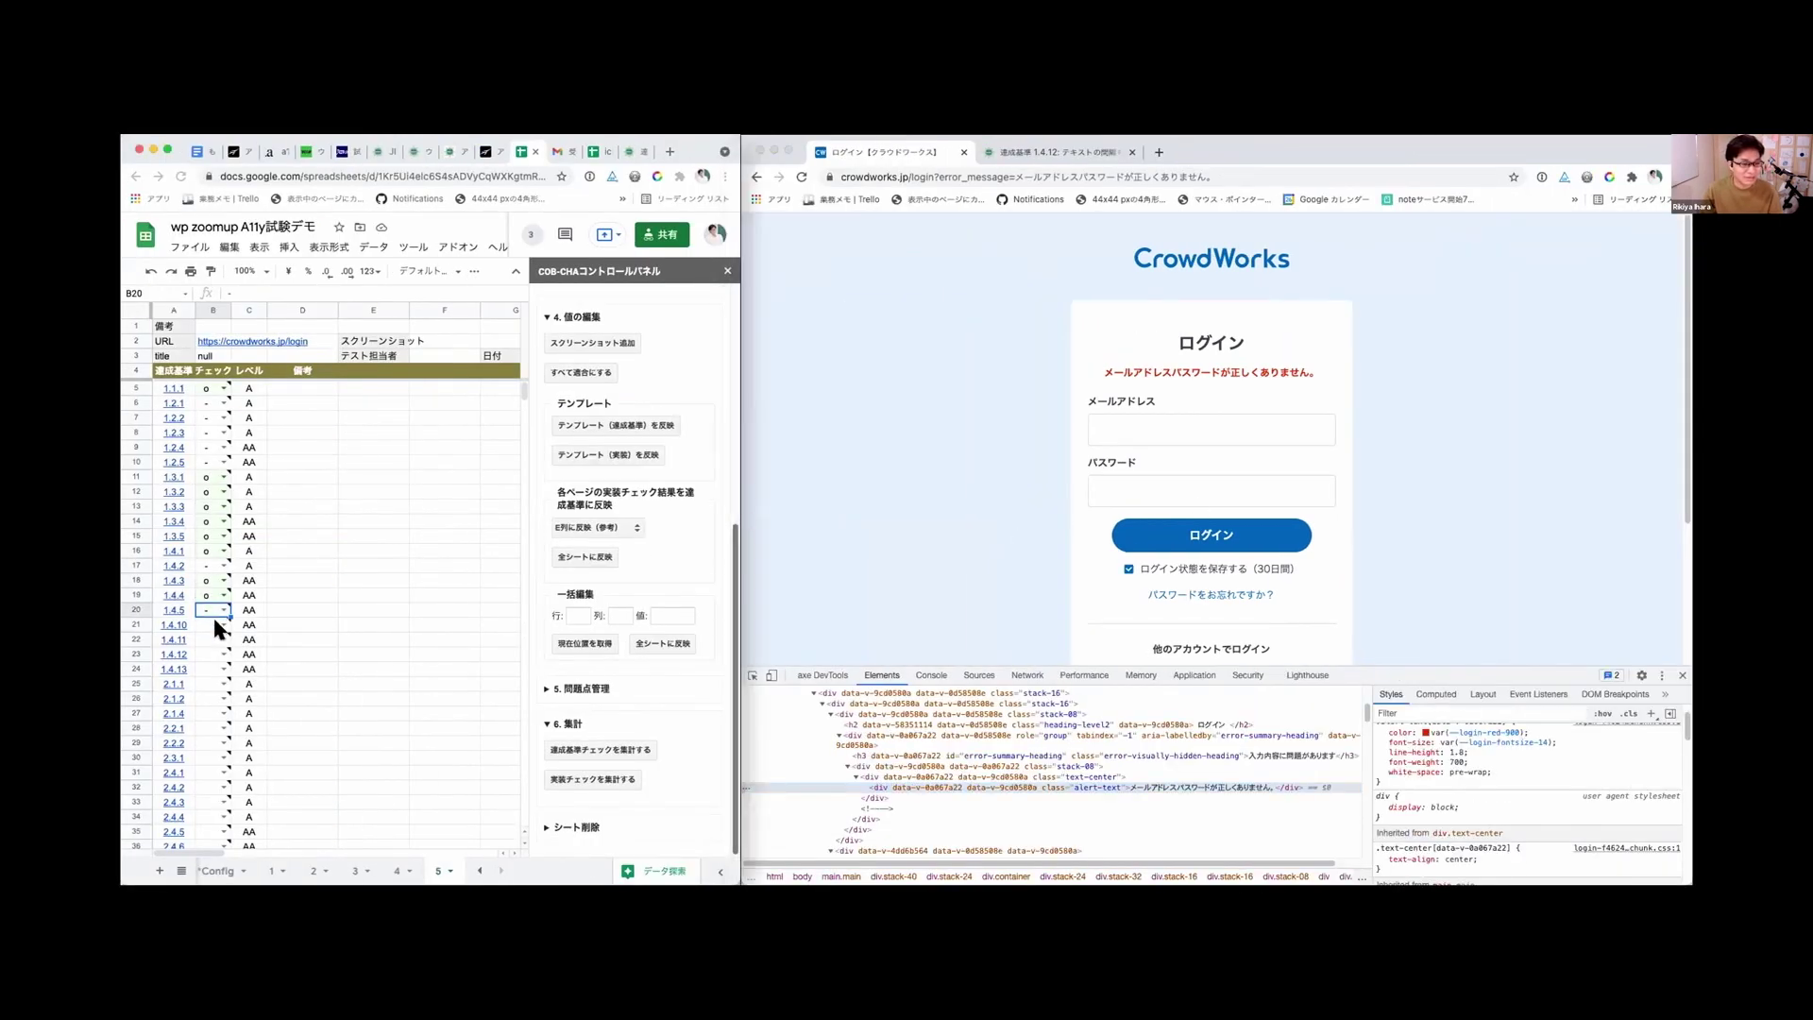
double_click(213, 624)
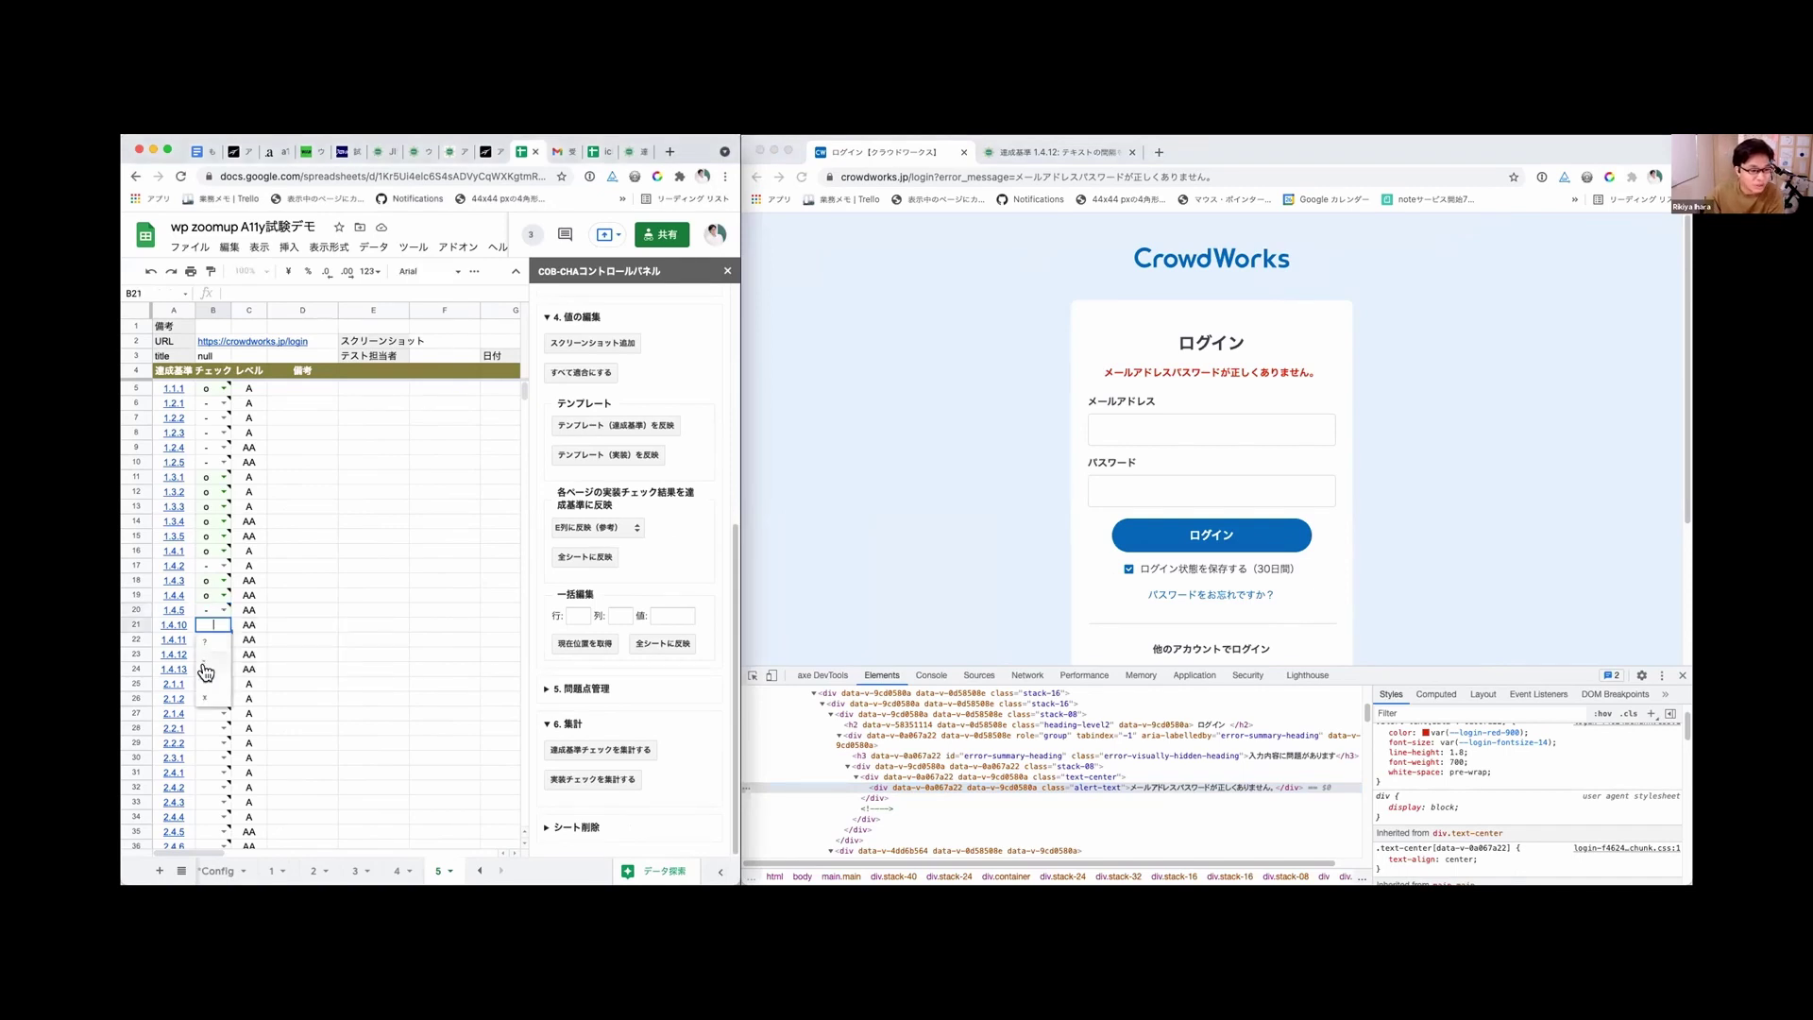
left_click(204, 661)
double_click(218, 635)
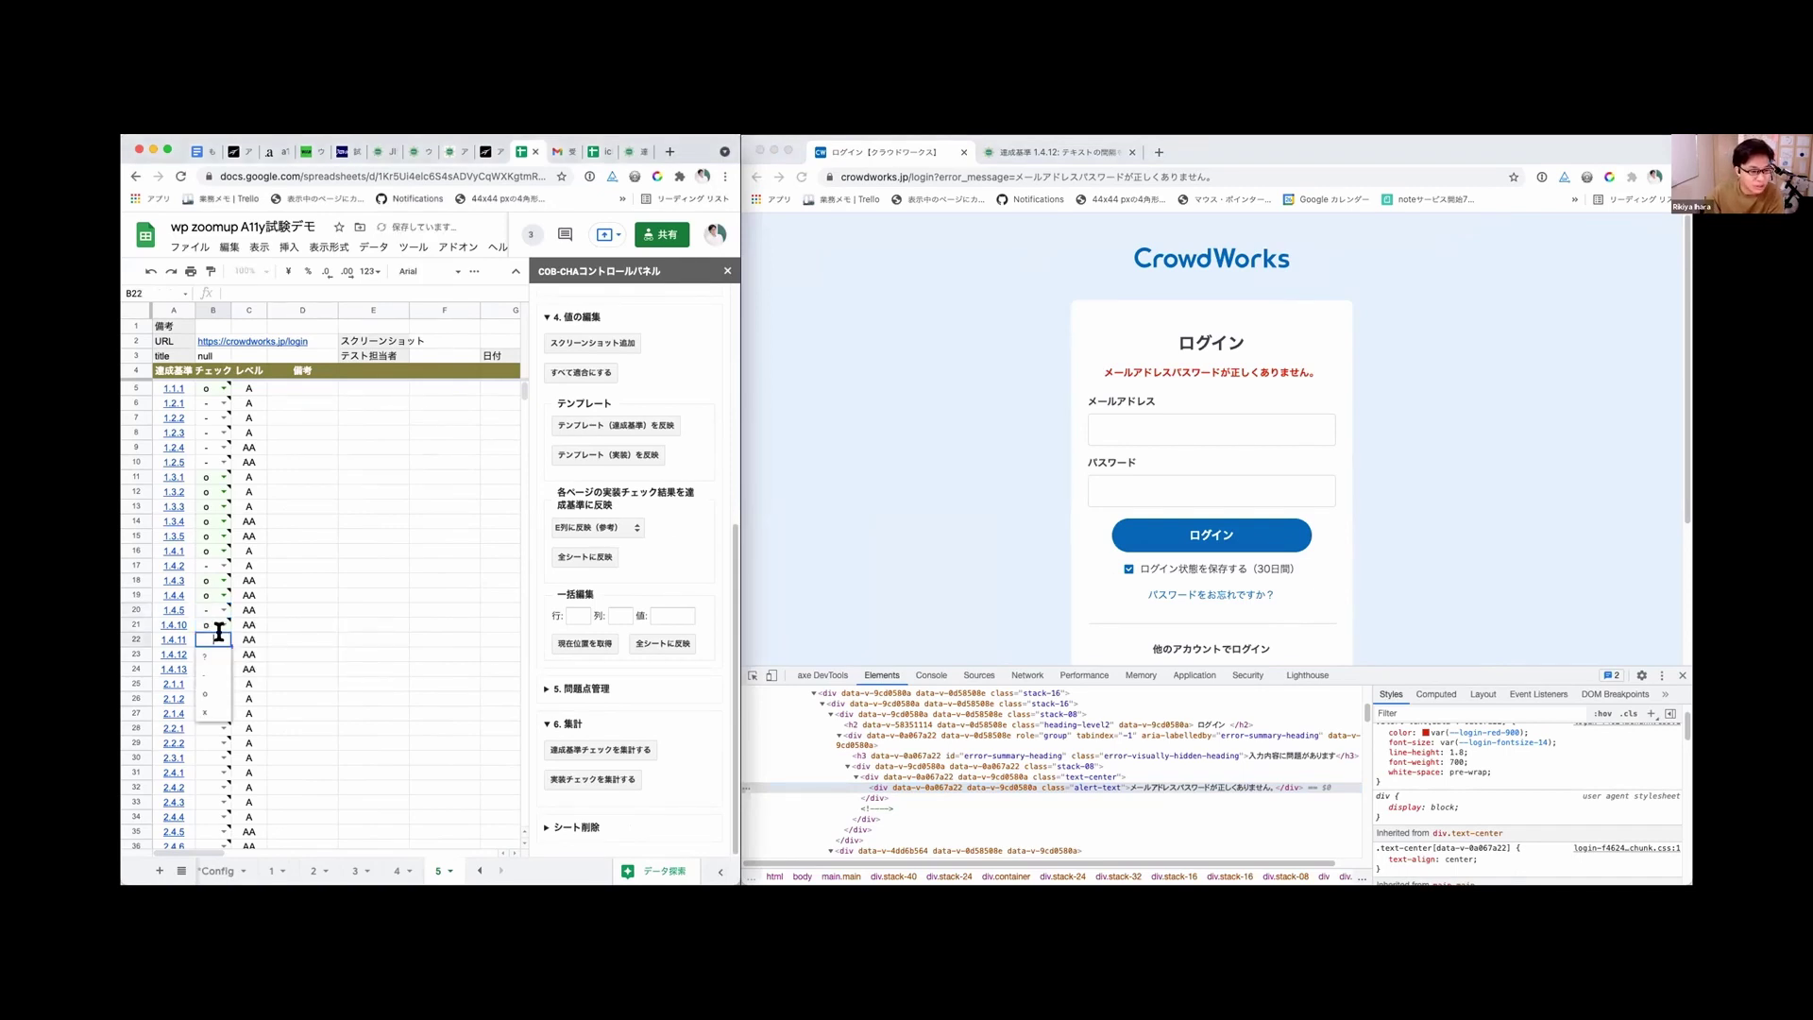
left_click(259, 625)
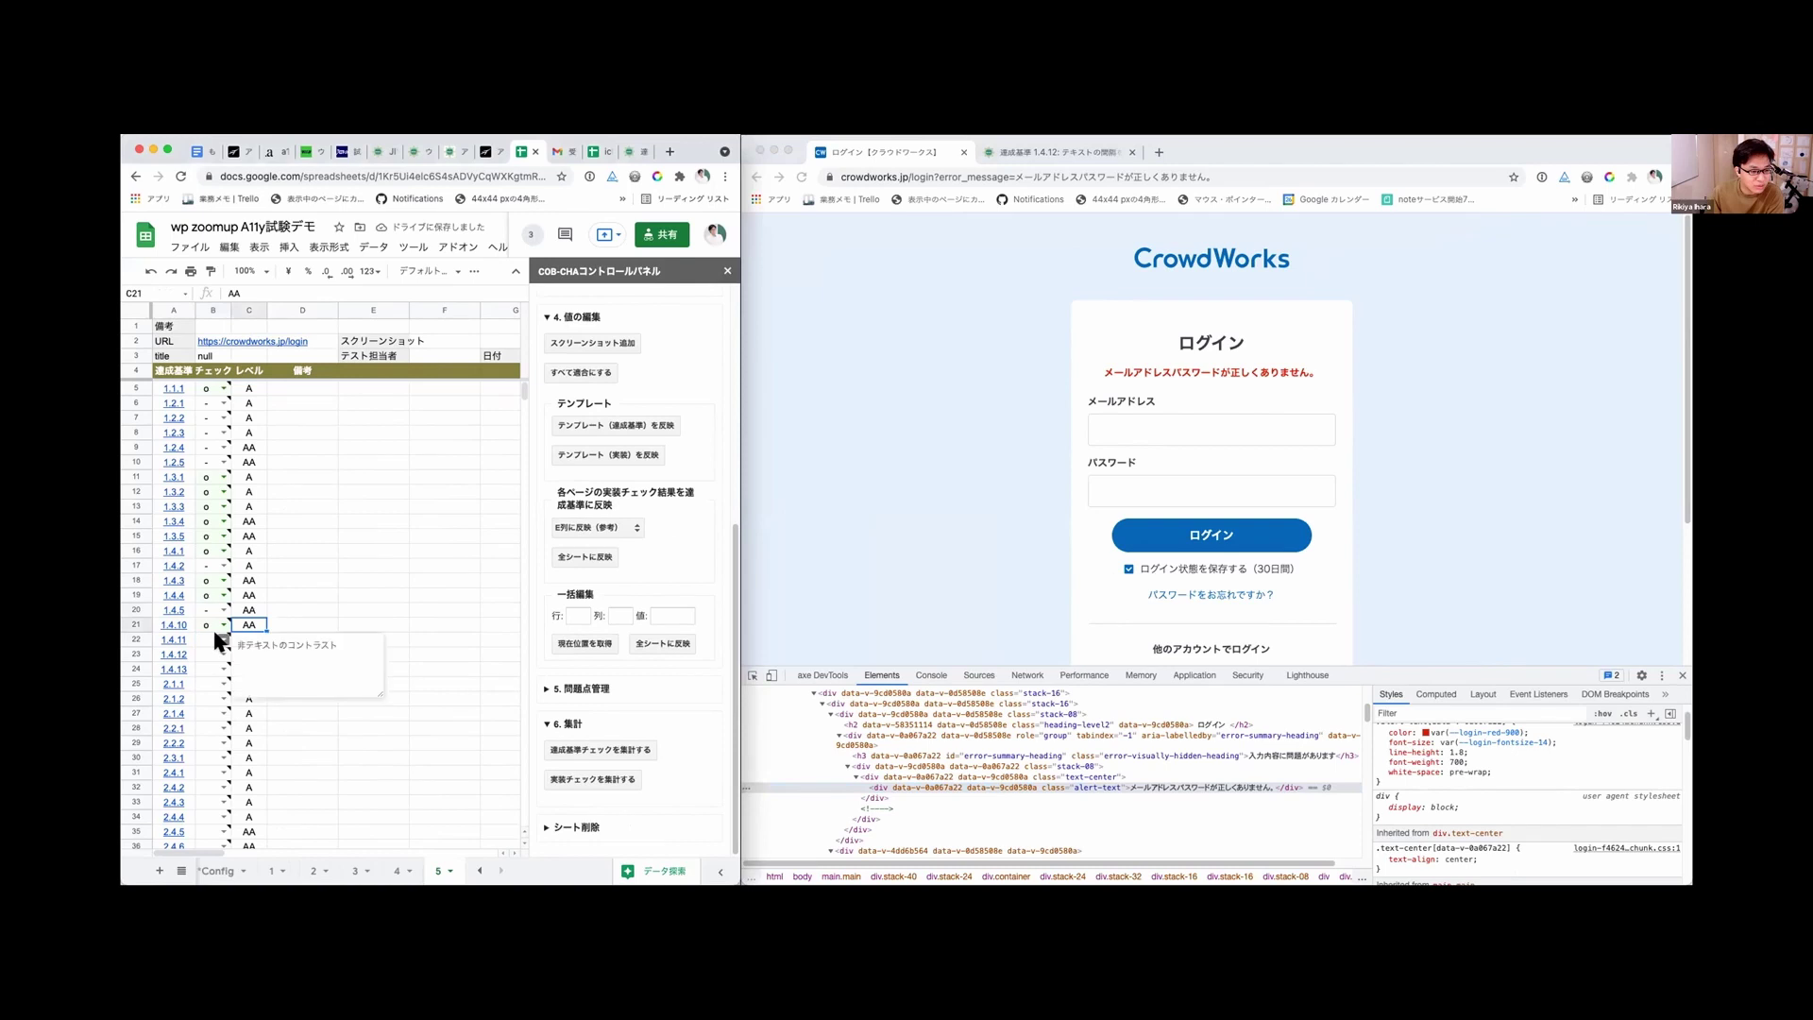
Step: Inspect the メールアドレス input field, toggle its border declaration off and on, and view the border colour in the colour picker
left_click(765, 545)
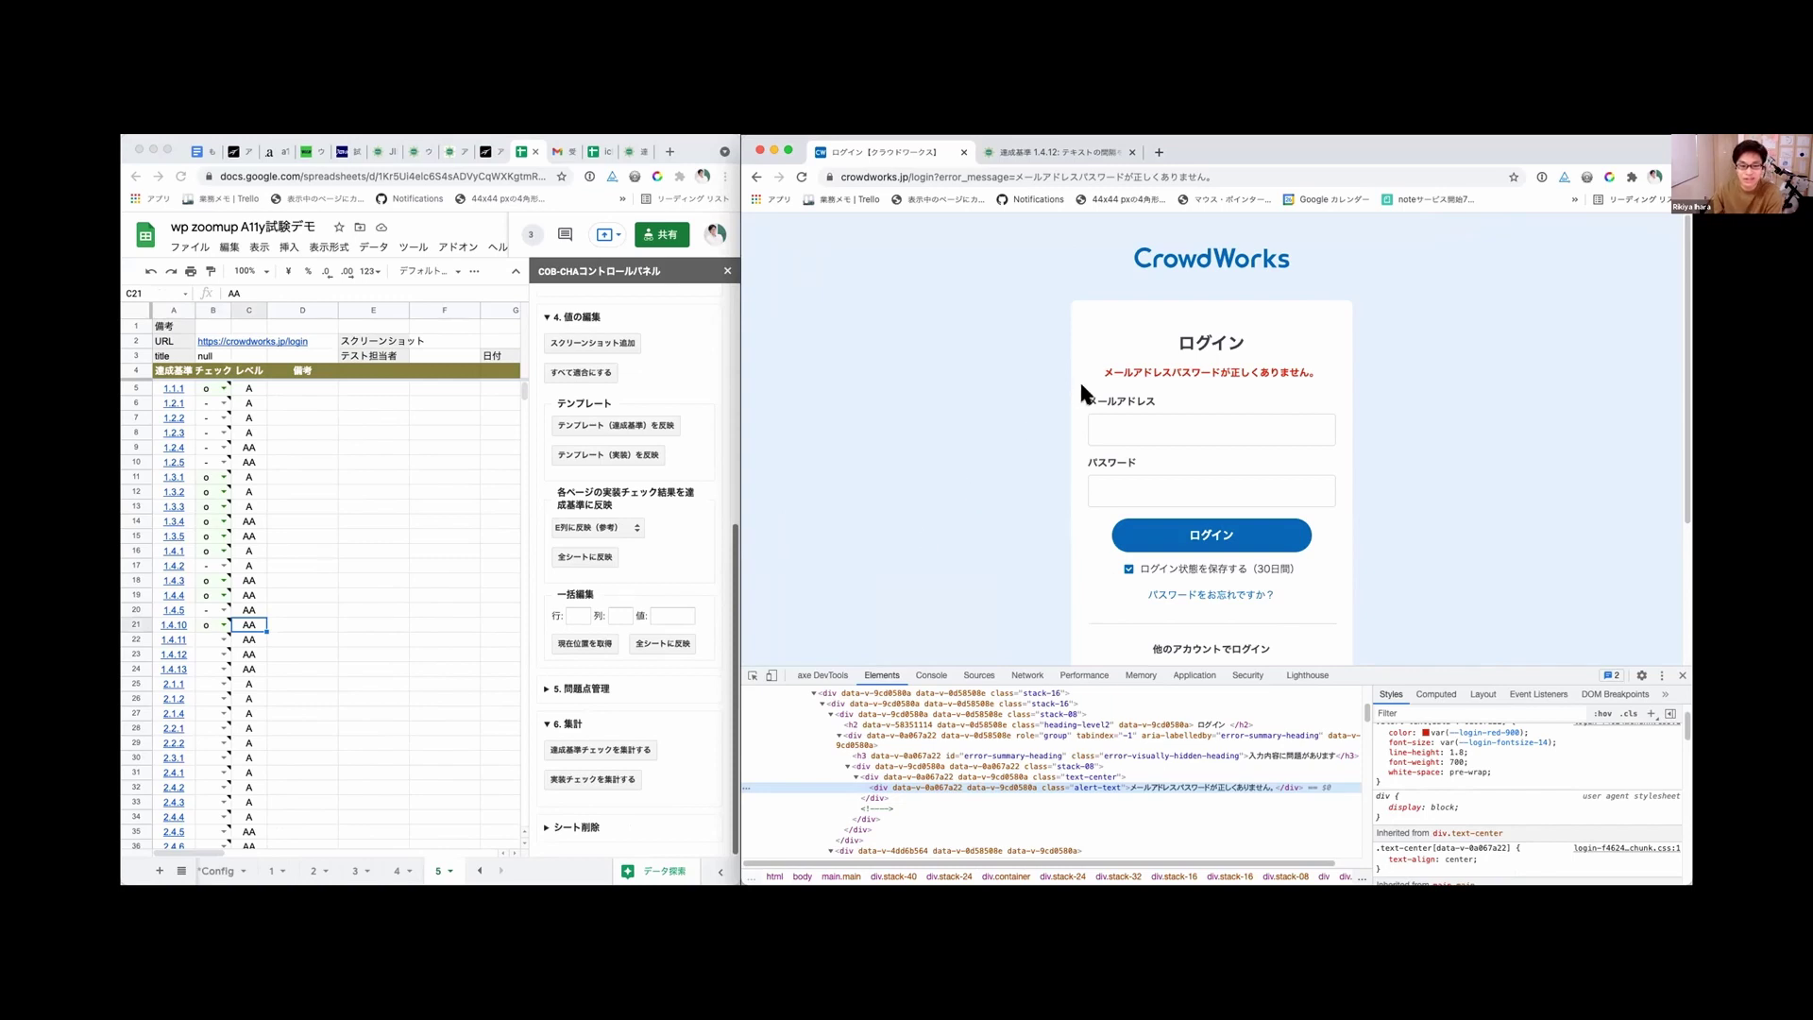
left_click(753, 675)
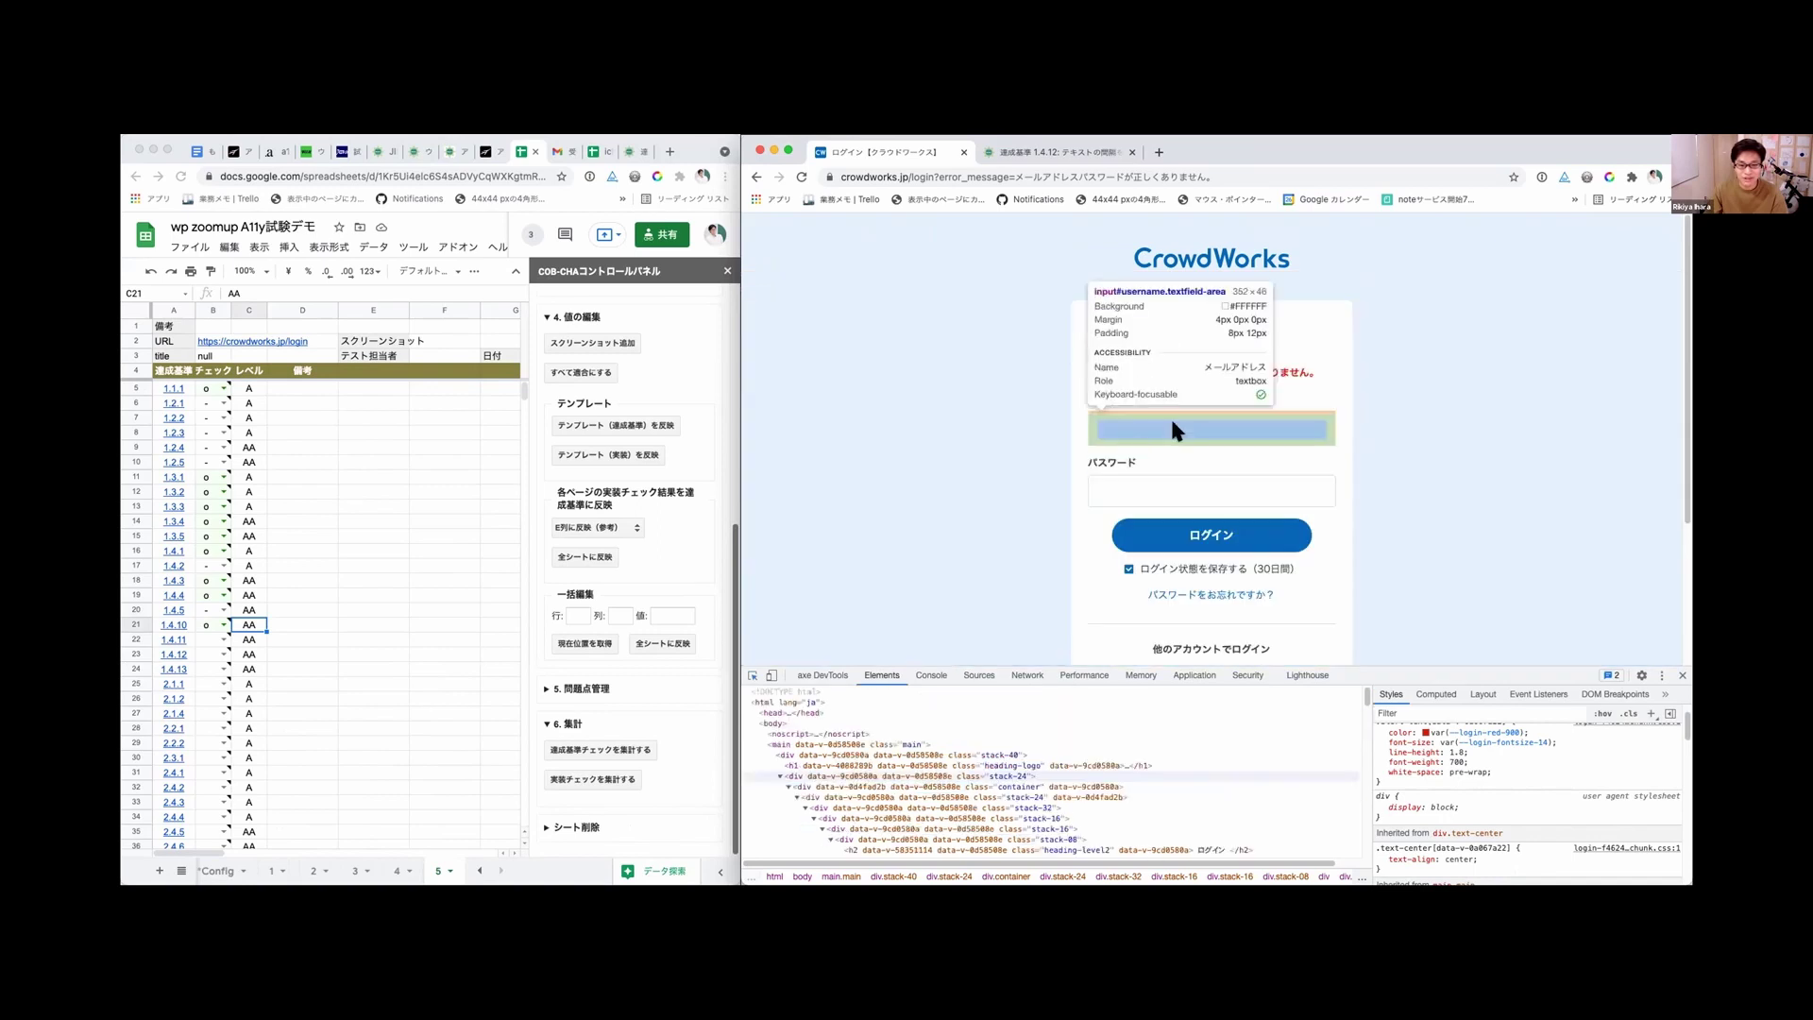
left_click(1169, 429)
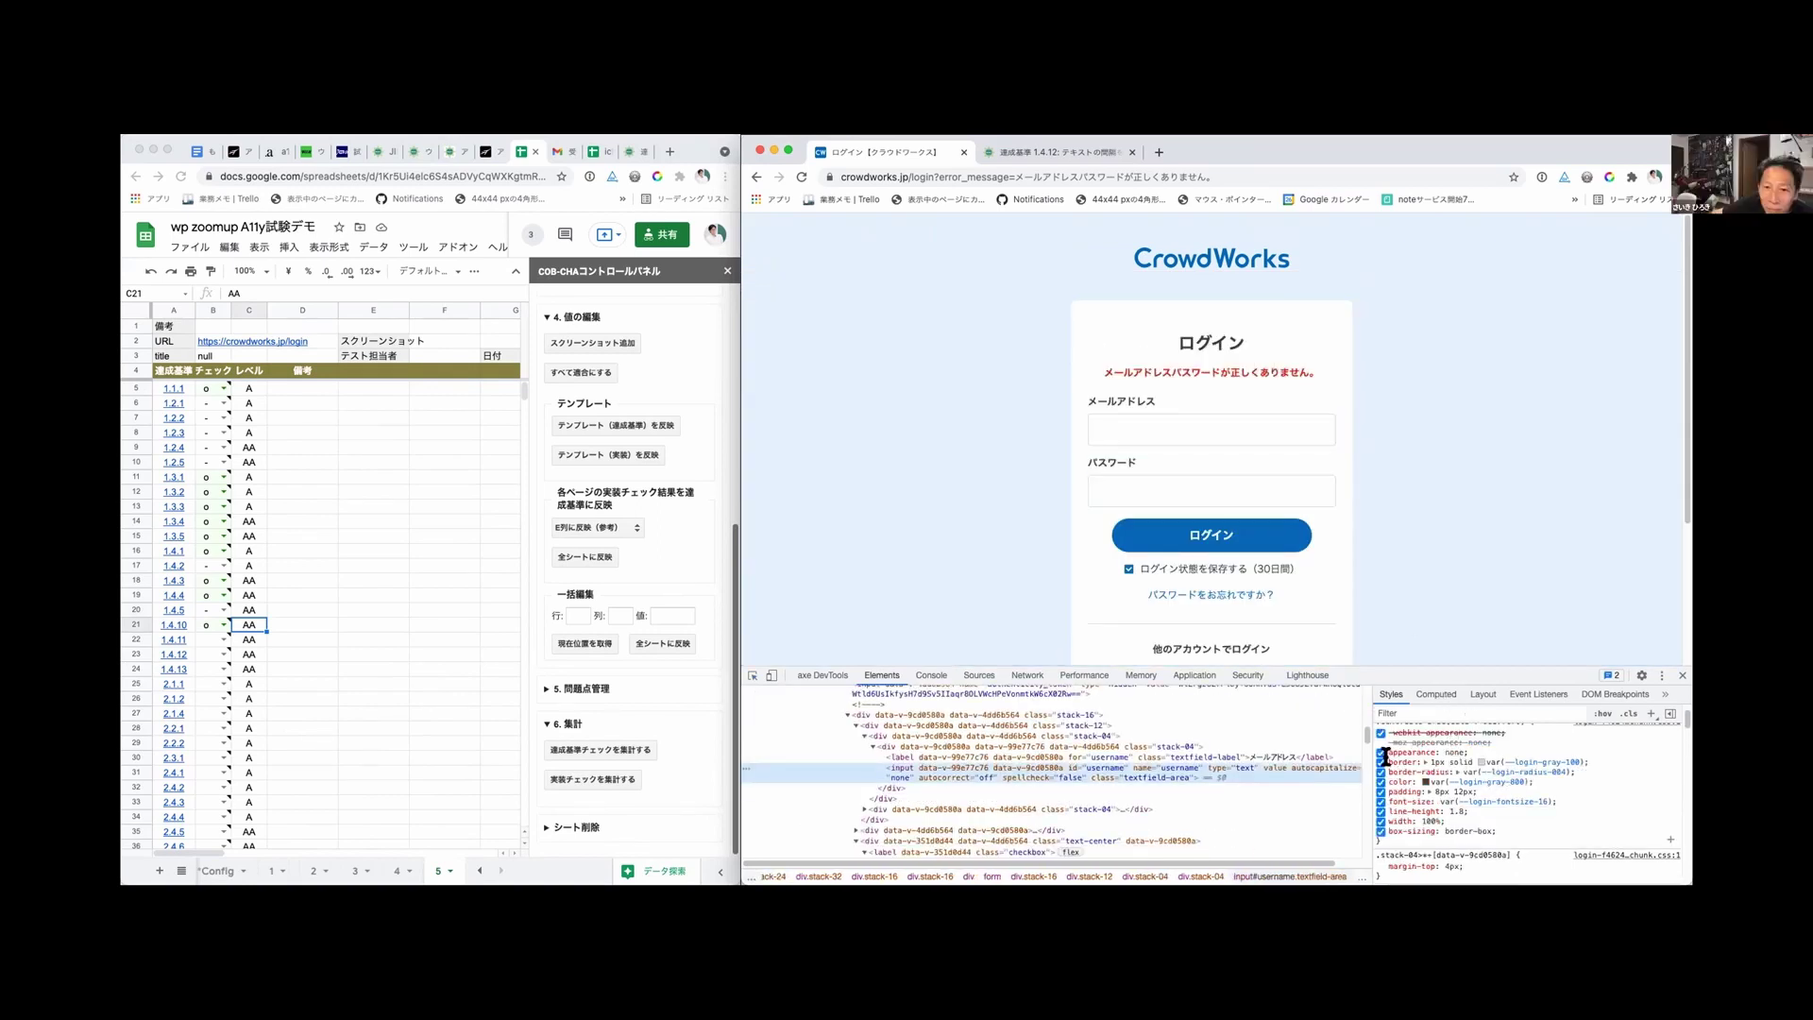
left_click(1380, 753)
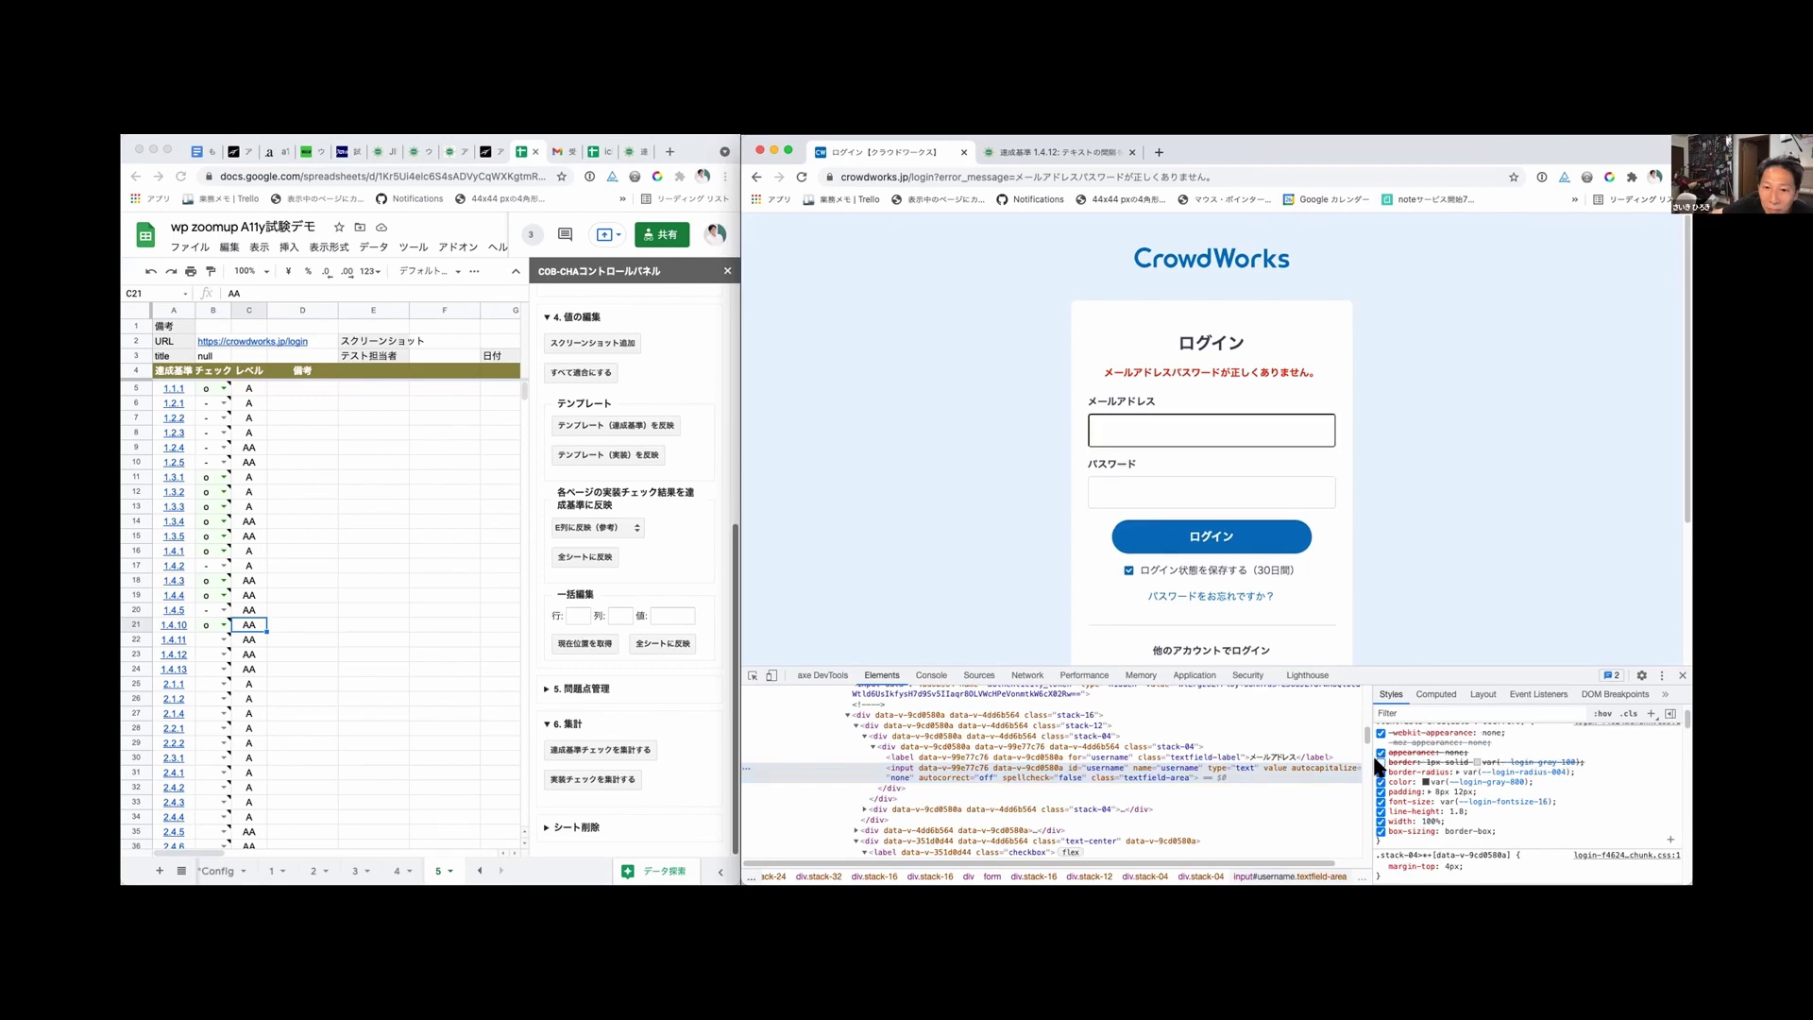
left_click(1479, 761)
left_click(1479, 761)
left_click(1479, 761)
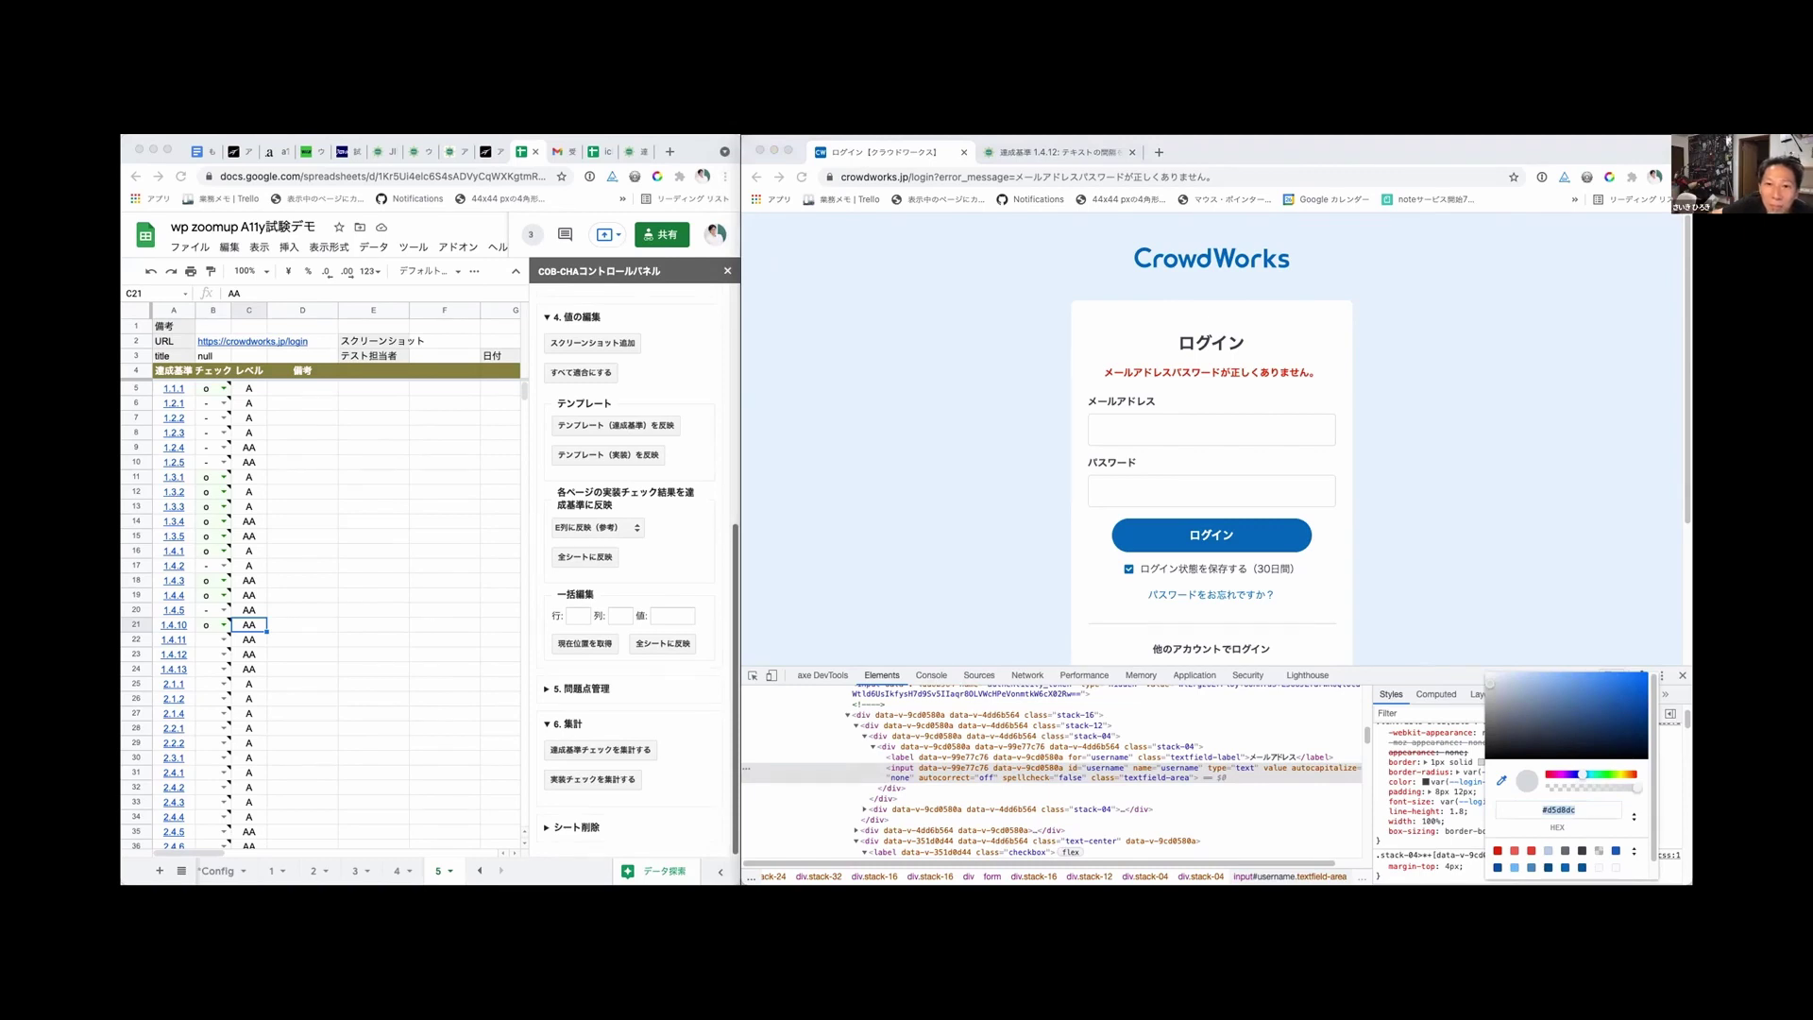
left_click(1514, 421)
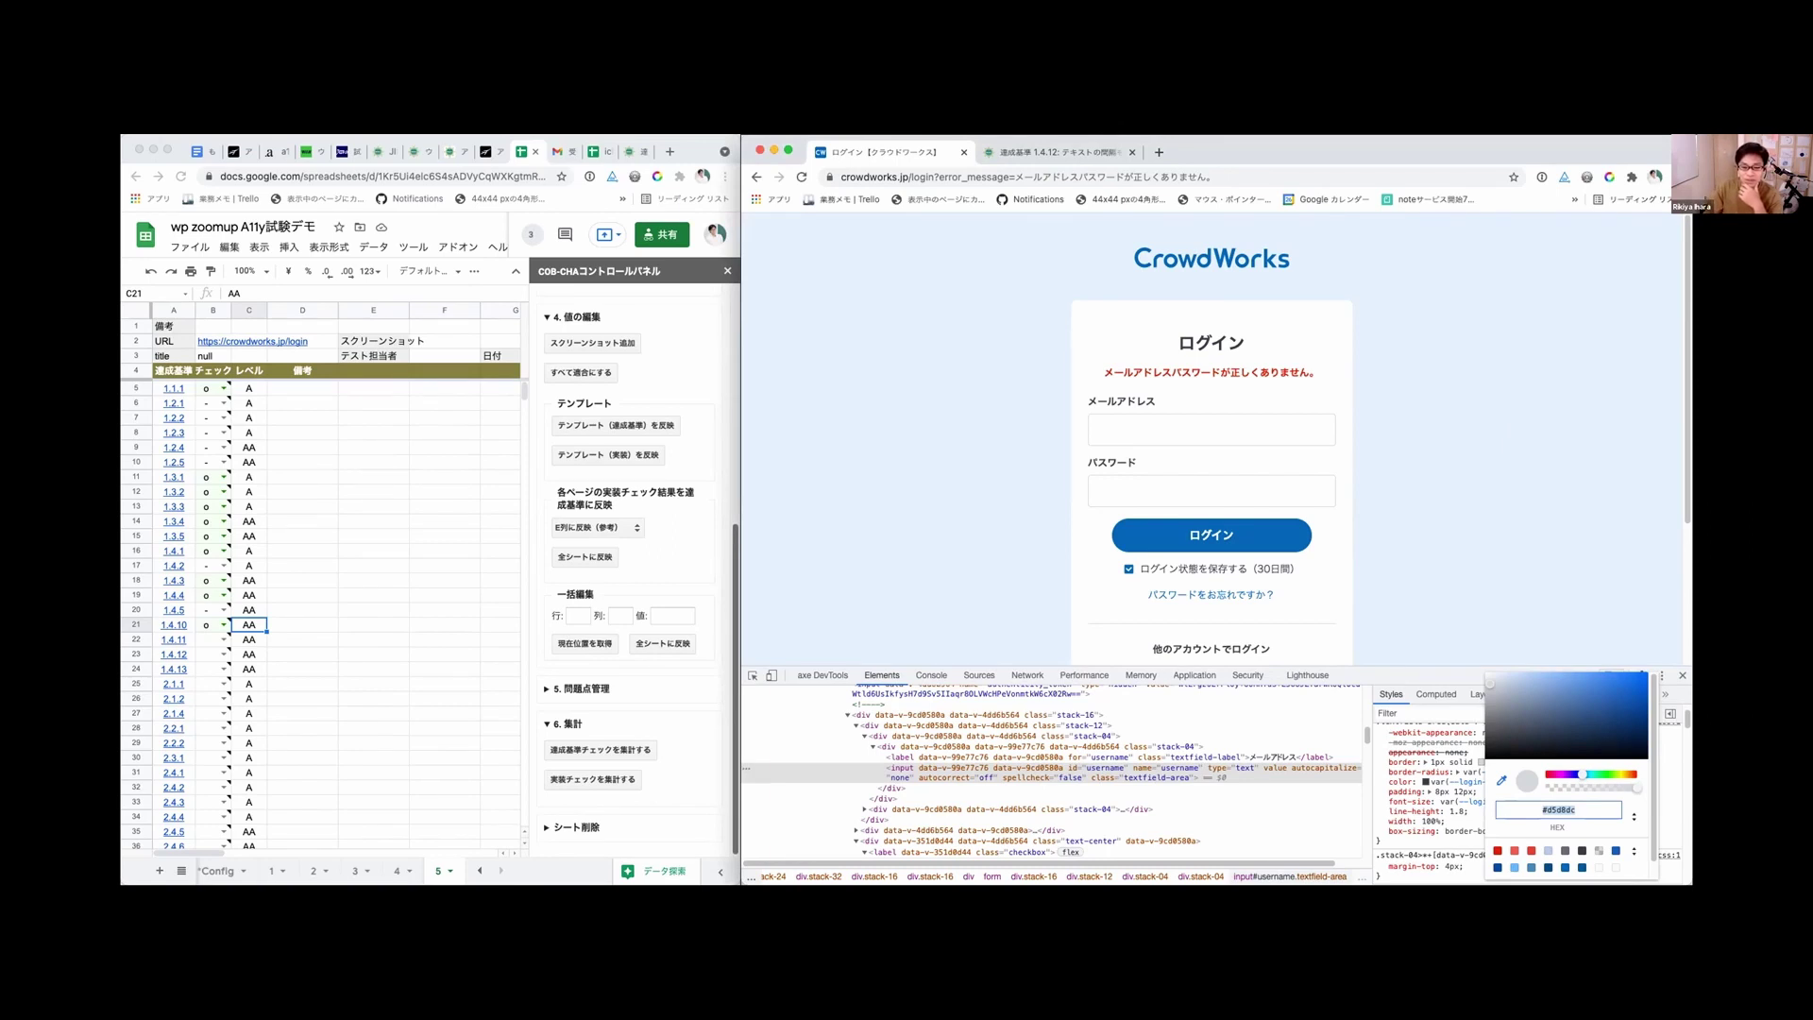
left_click(1306, 439)
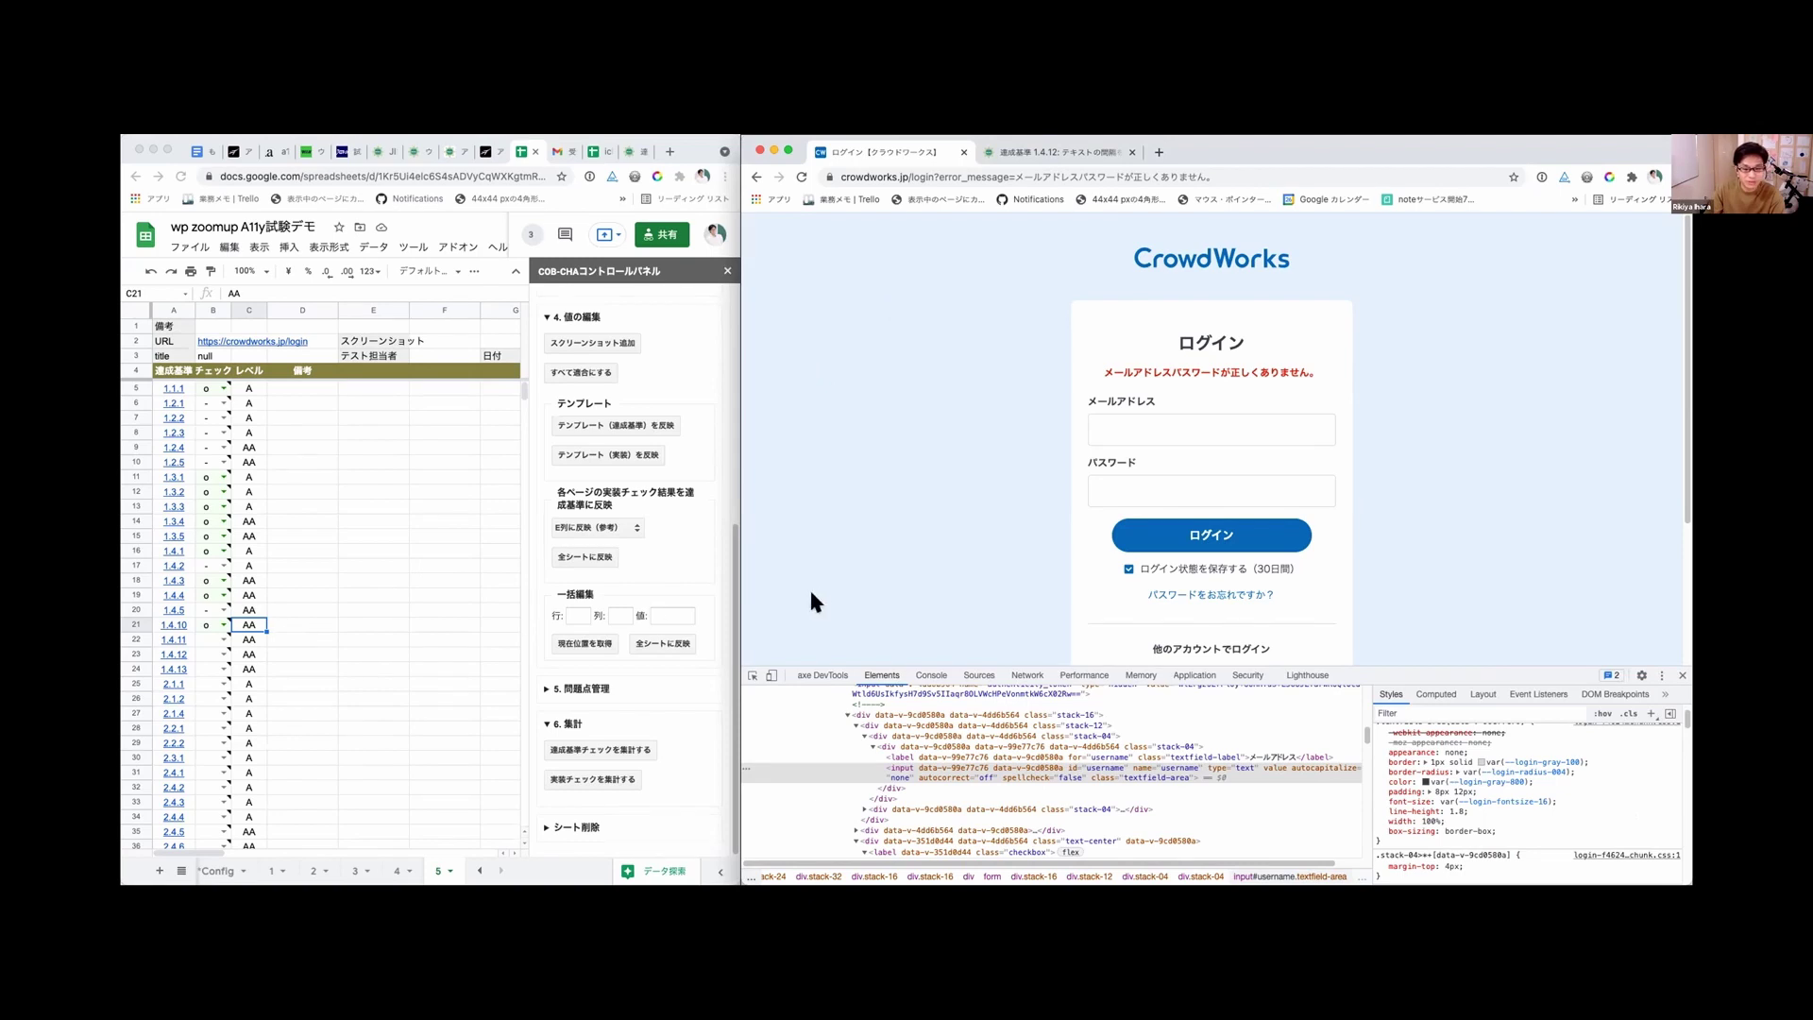
Step: Check the focus indication of the メールアドレス field and set the チェック result for criterion 1.4.11 to x
left_click(1145, 406)
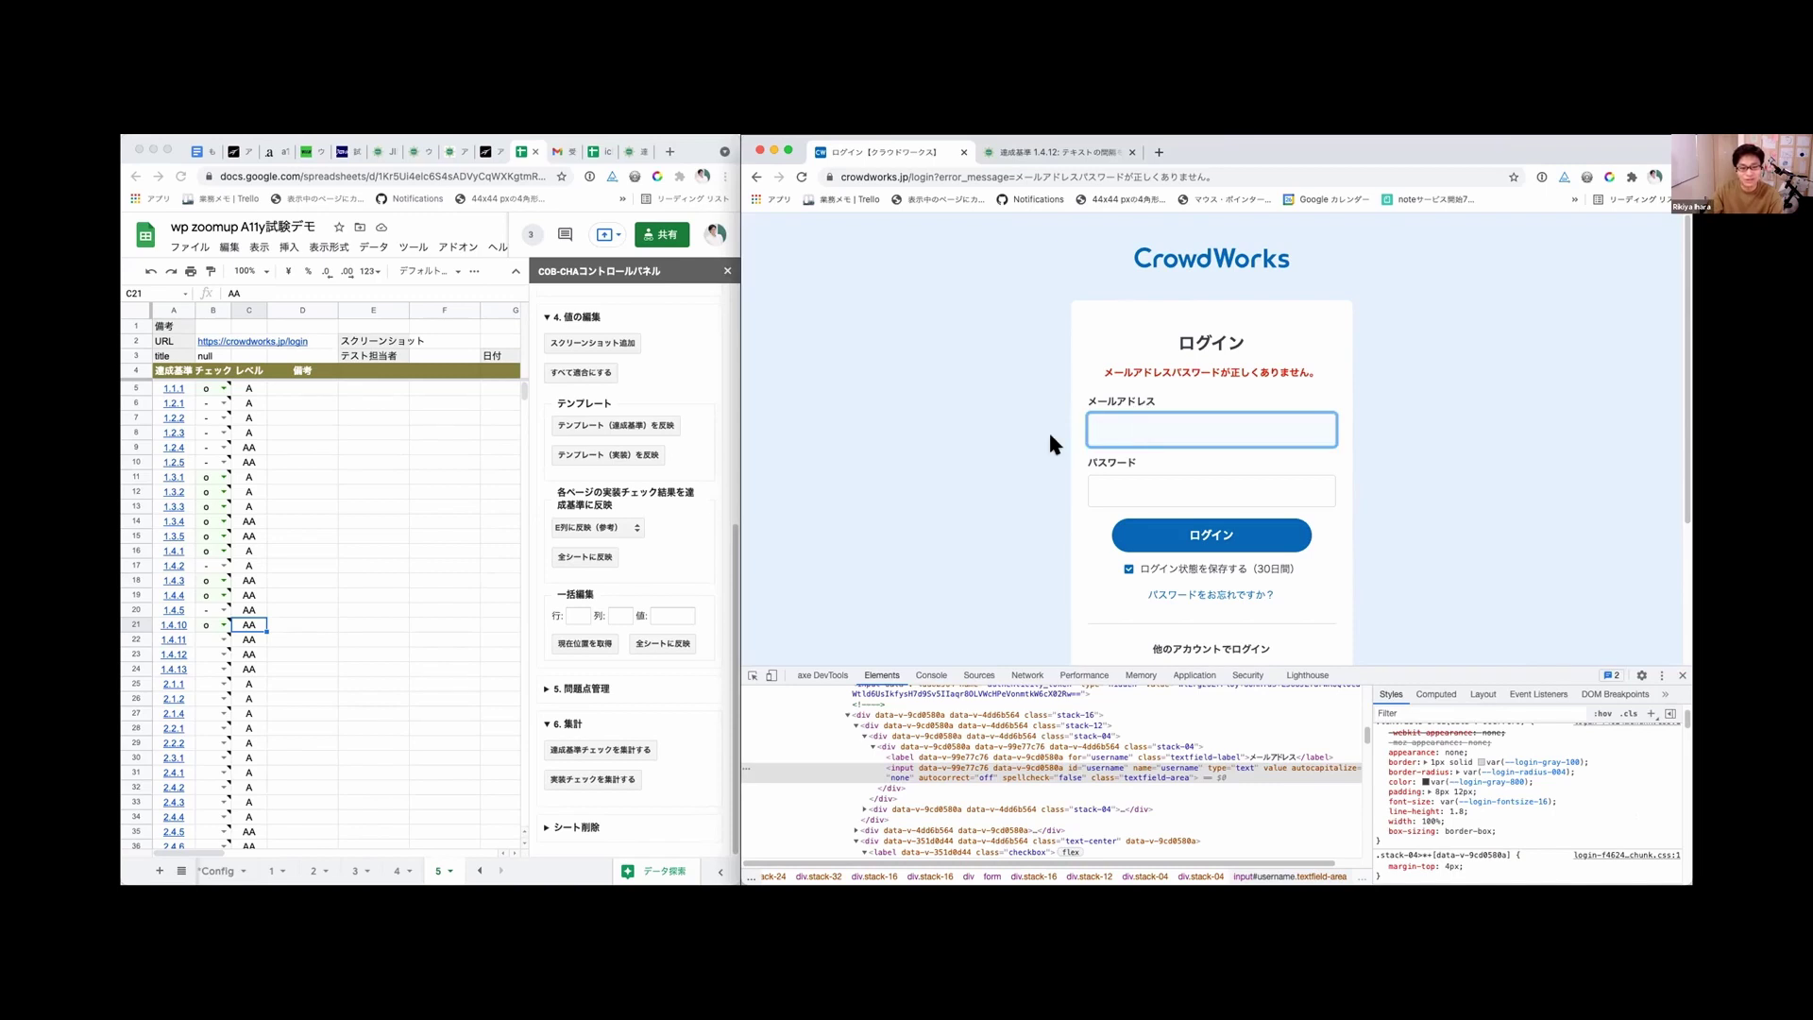
left_click(1014, 465)
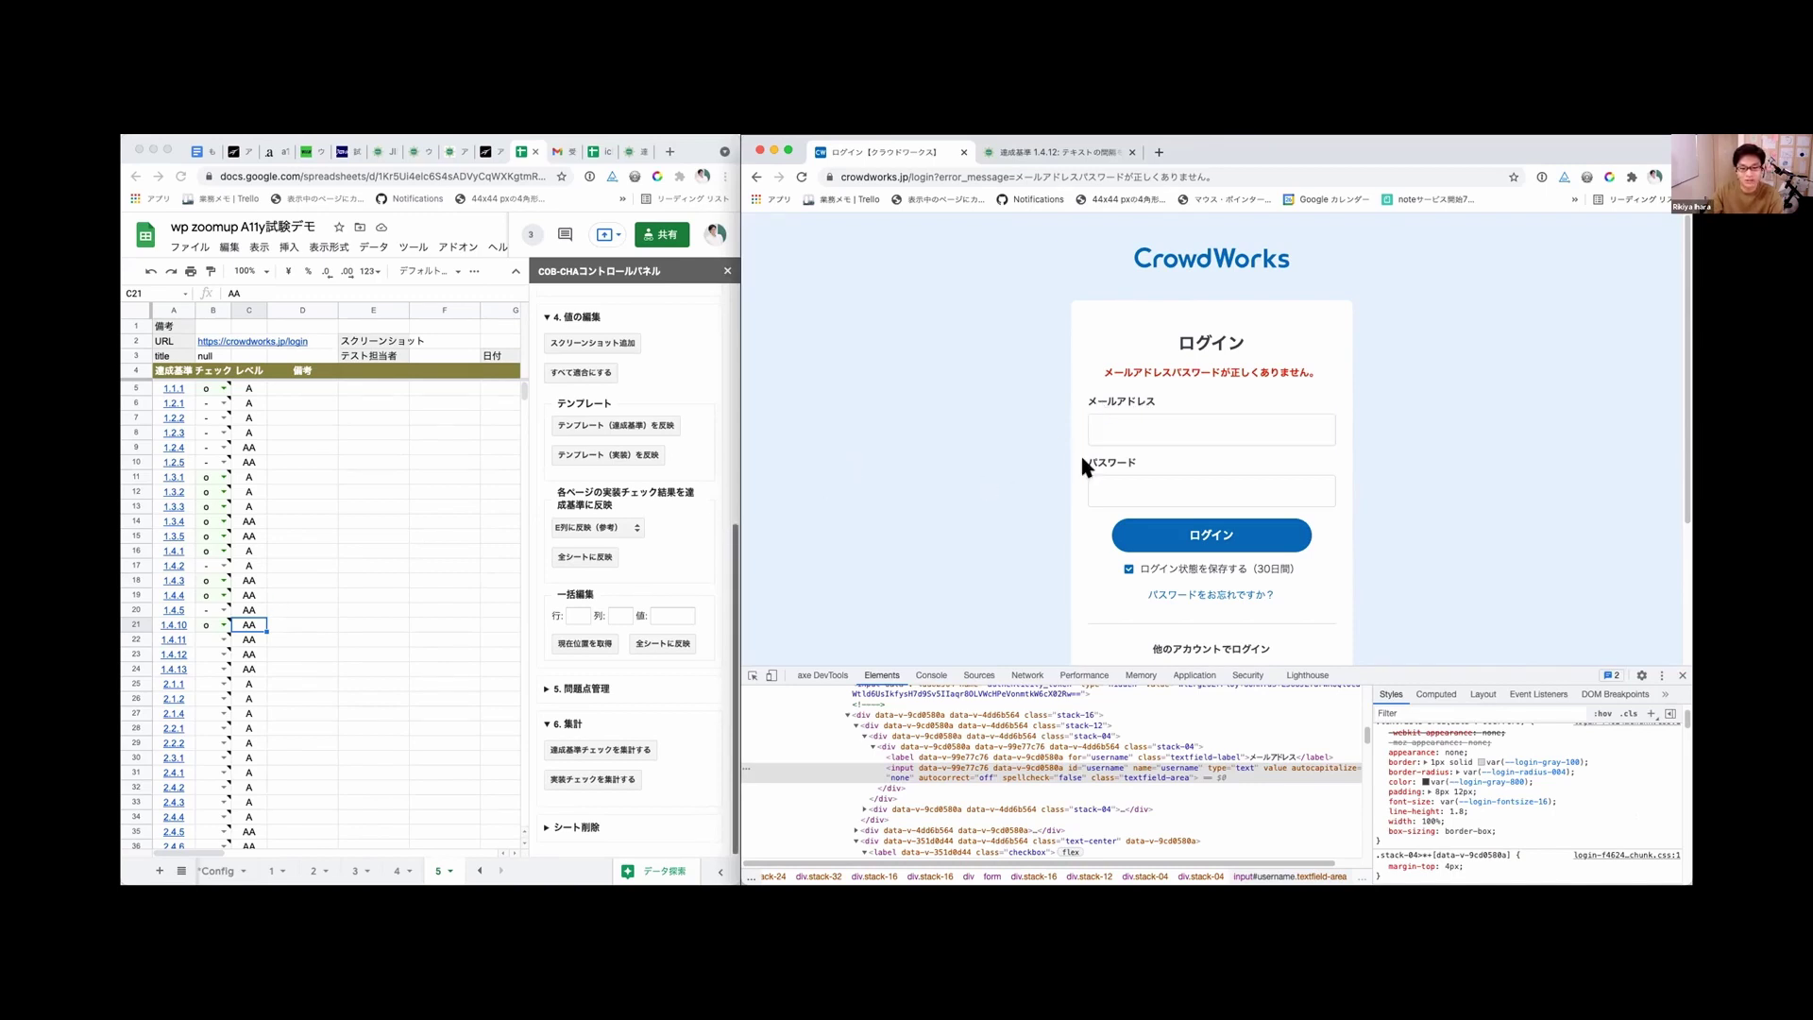
left_click(213, 629)
left_click(219, 639)
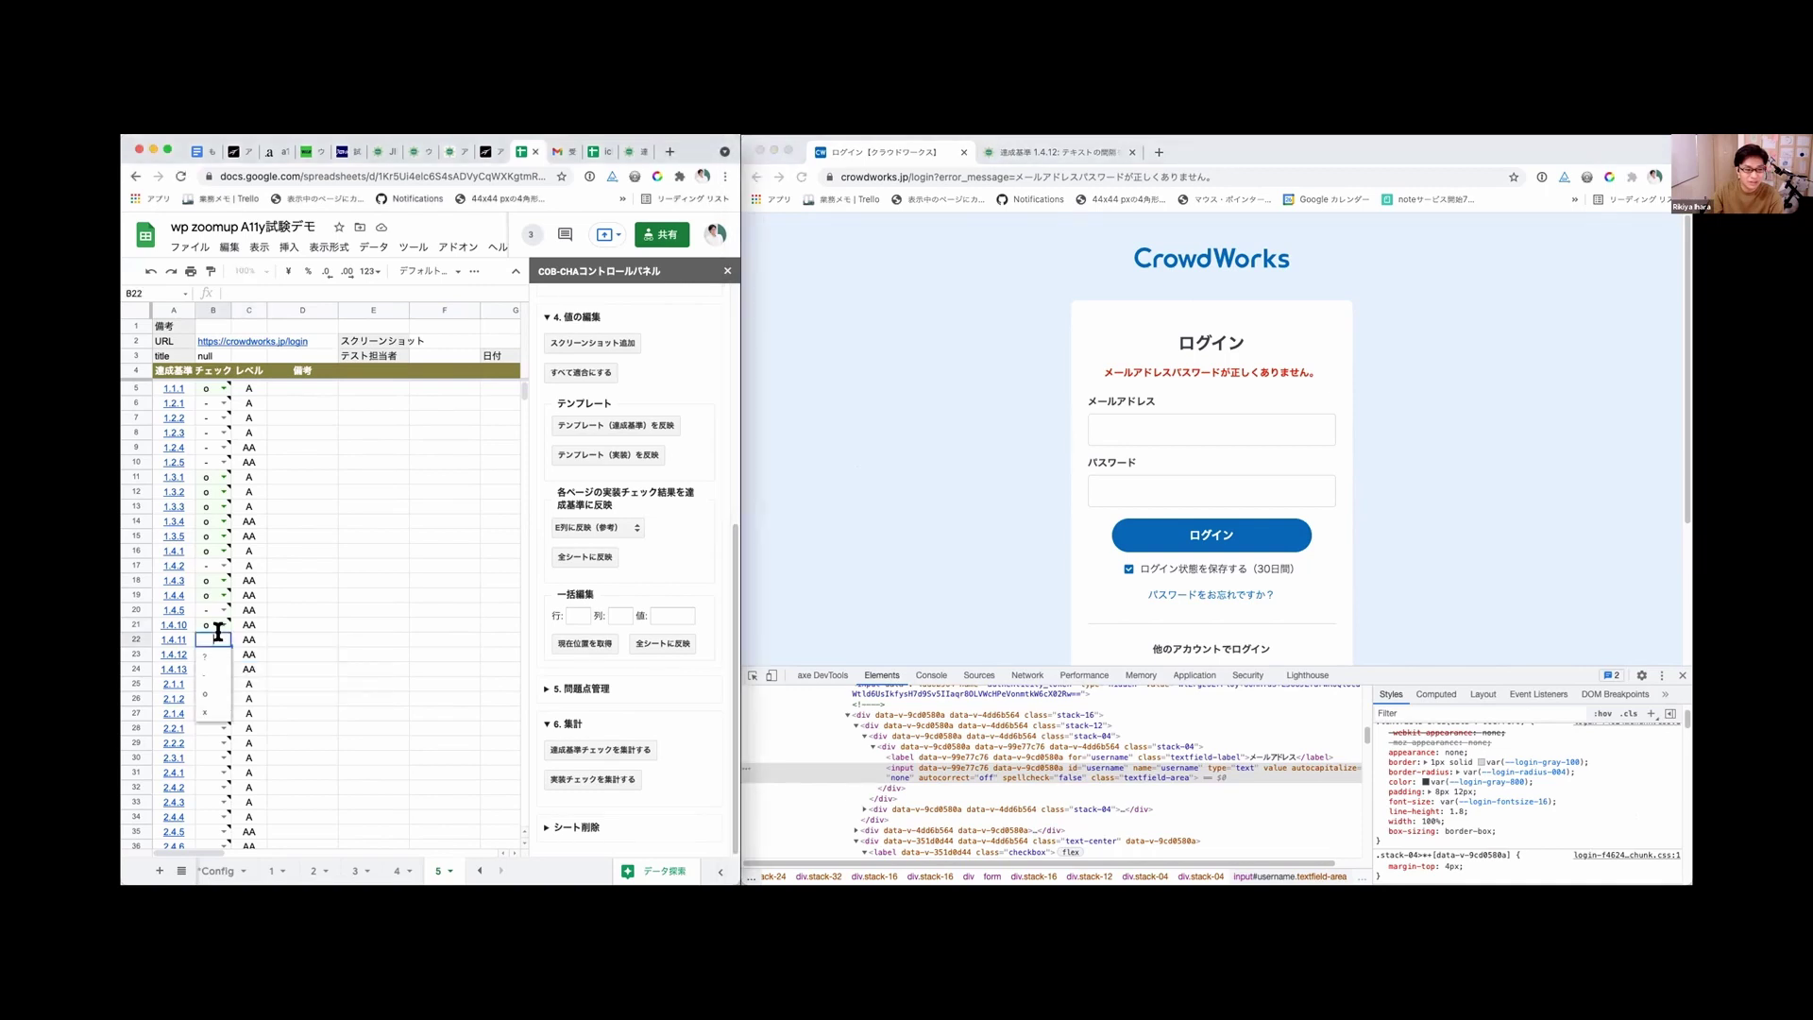
left_click(204, 712)
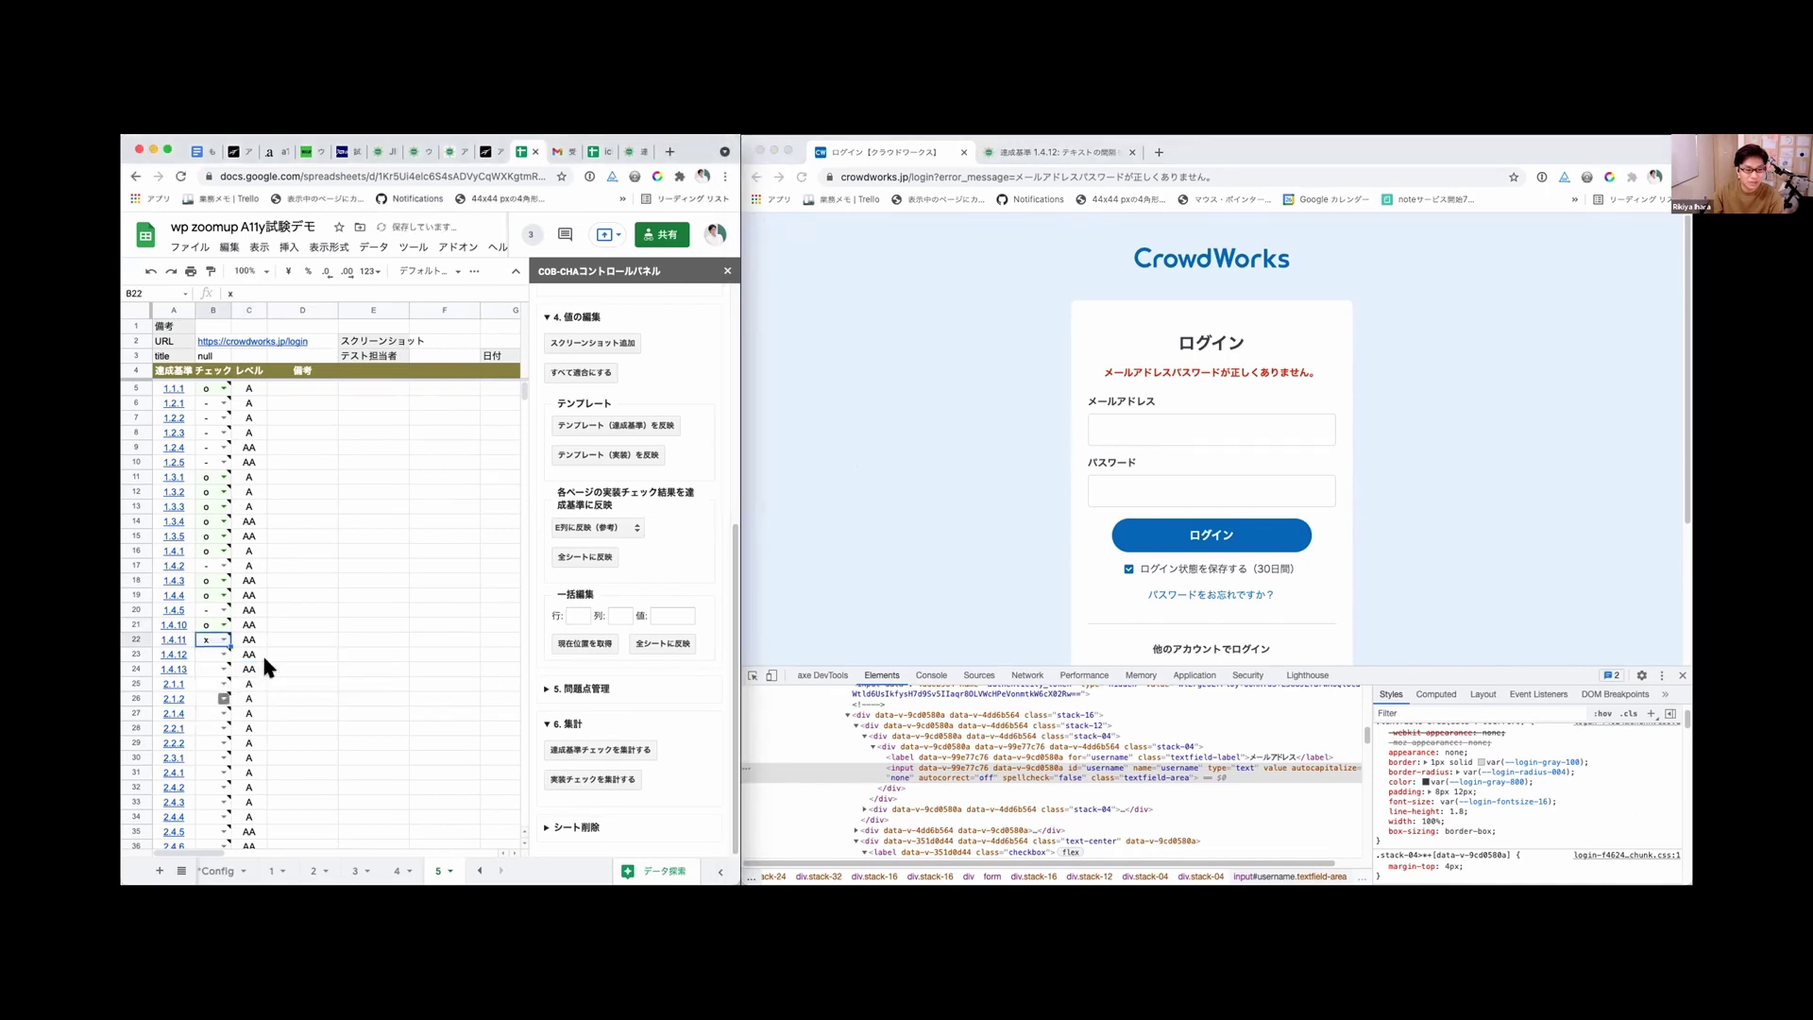
Step: Apply the text-spacing bookmarklet to the login page, look over the layout, and set the チェック result for criterion 1.4.12 to o
mouse_move(204, 648)
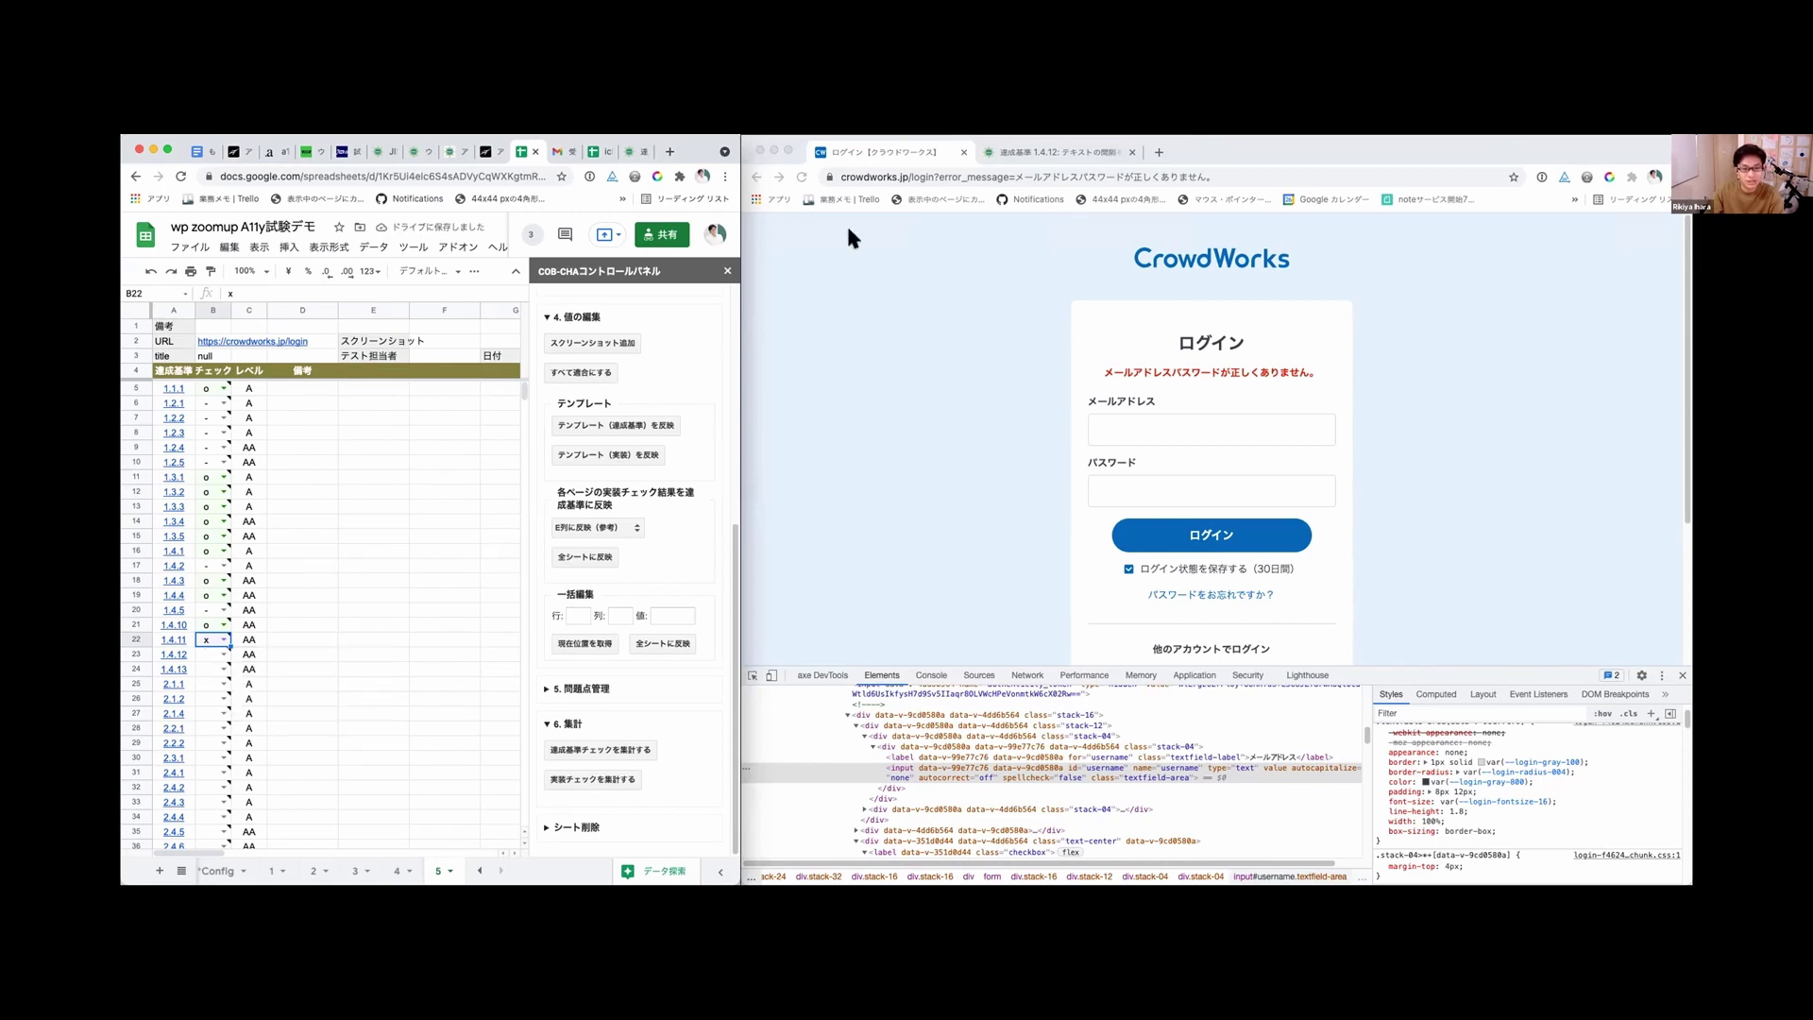
left_click(912, 193)
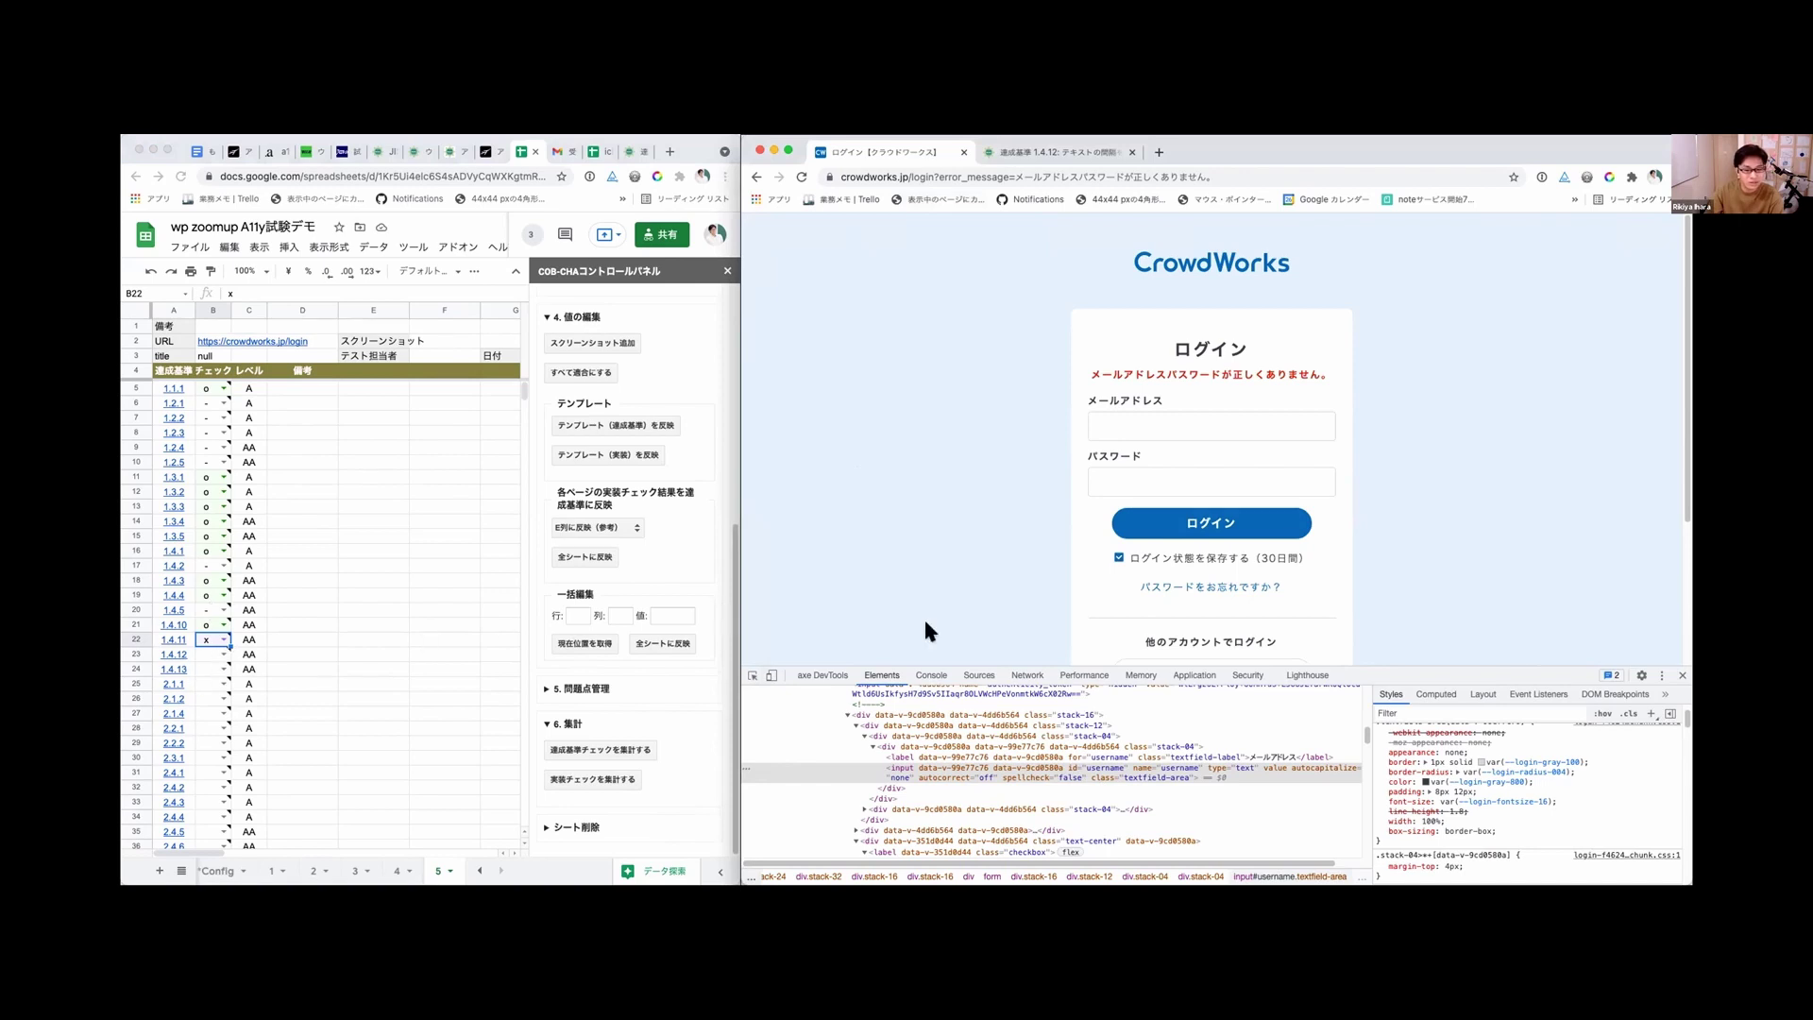
scroll(925, 623, "down", 3)
left_click(218, 646)
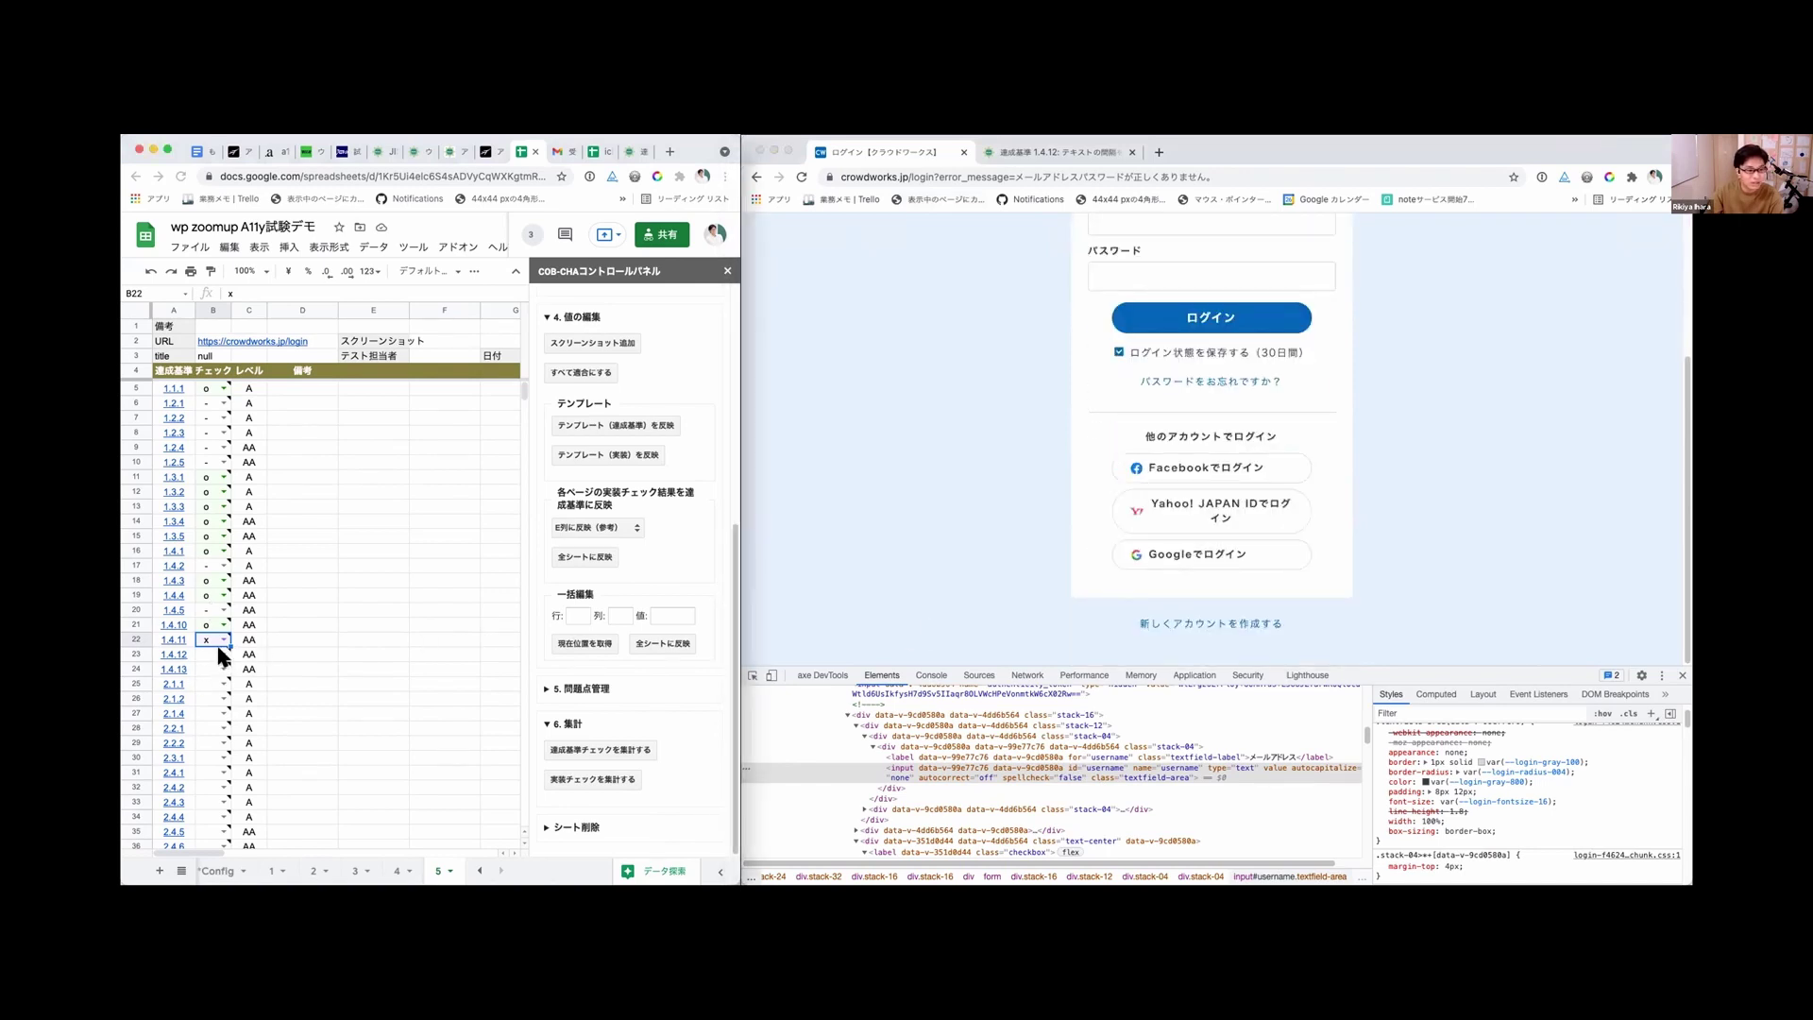
left_click(224, 655)
left_click(219, 688)
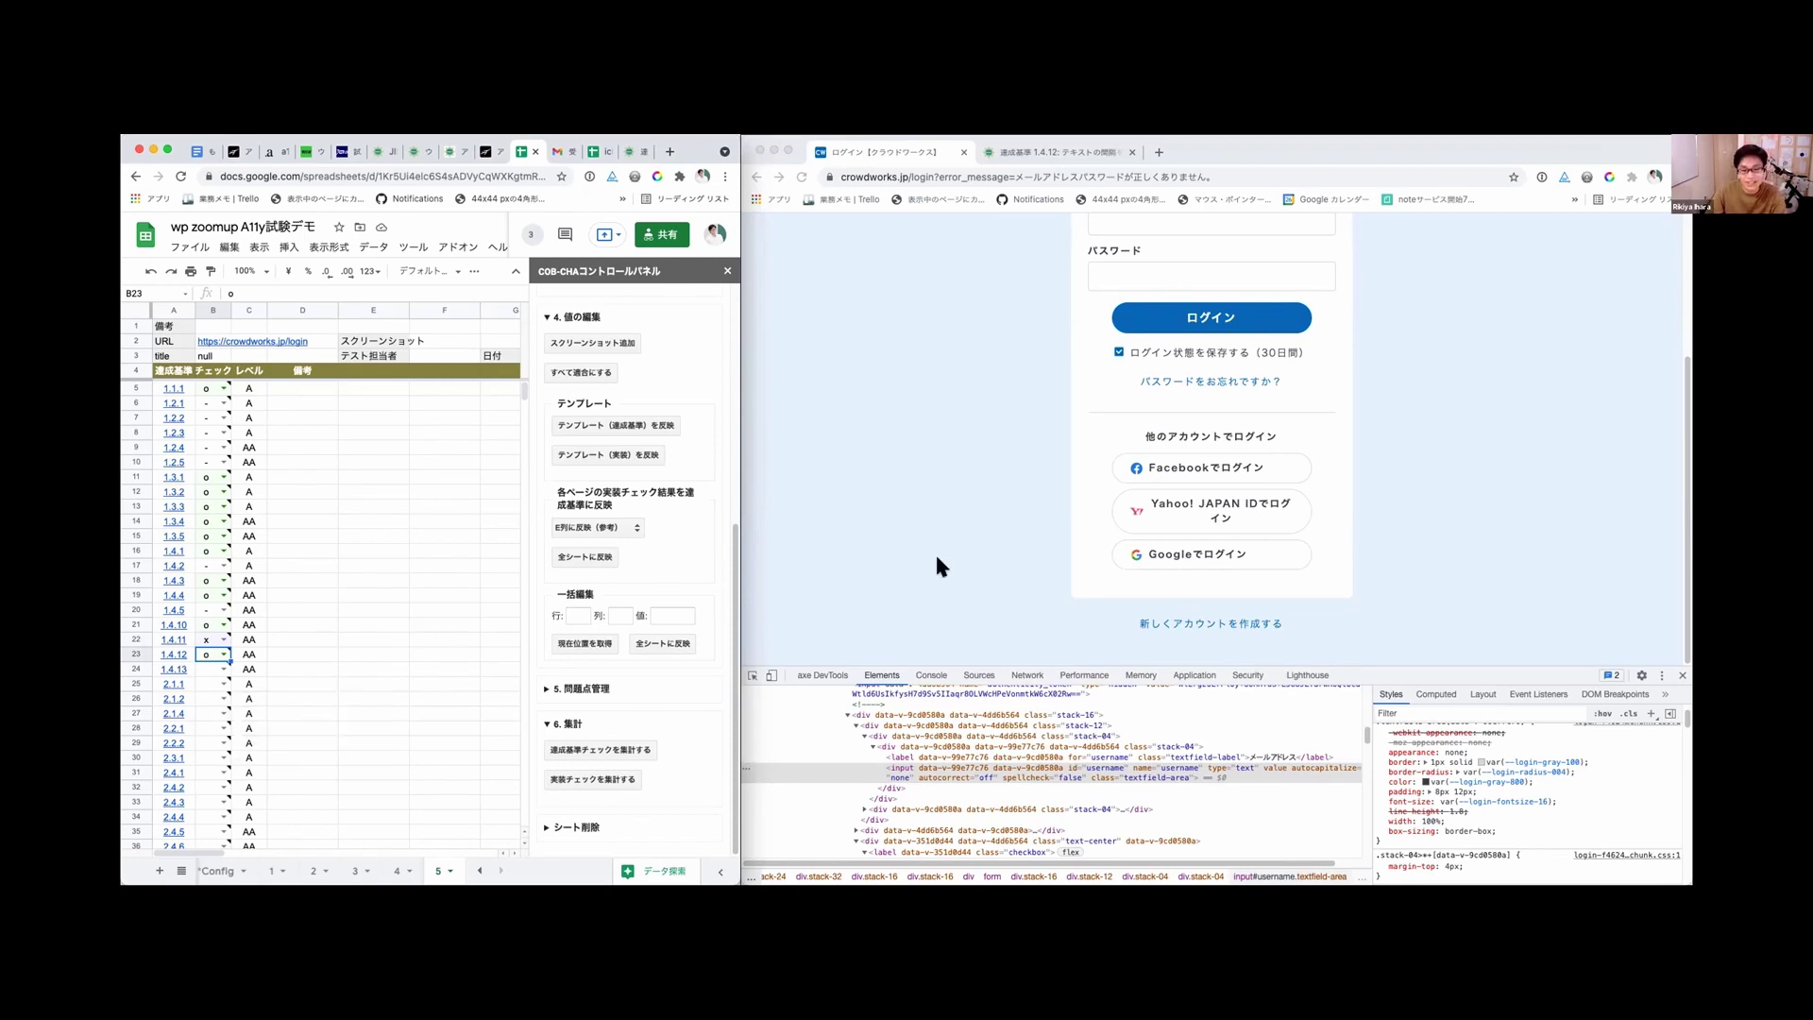
Step: Look over the login page for content shown on hover or focus and set the チェック result for criterion 1.4.13 to -
mouse_move(216, 662)
left_click(1049, 350)
scroll(1050, 349, "up", 3)
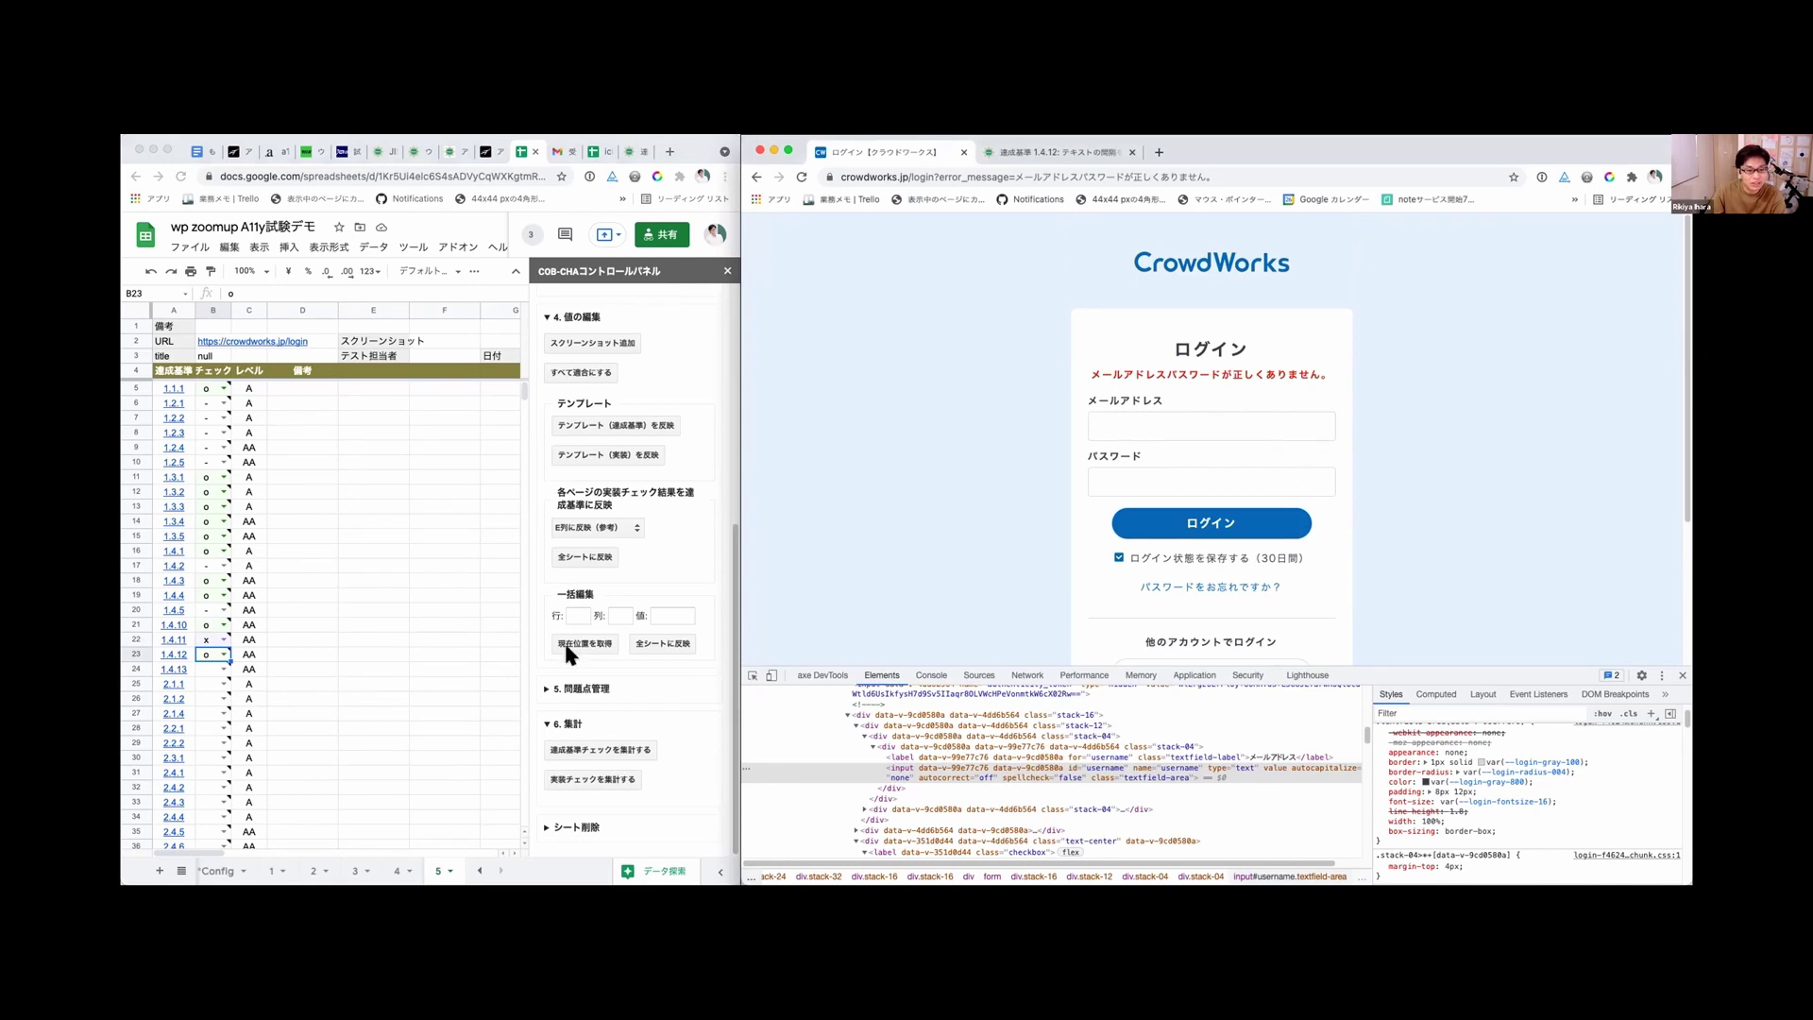
left_click(212, 666)
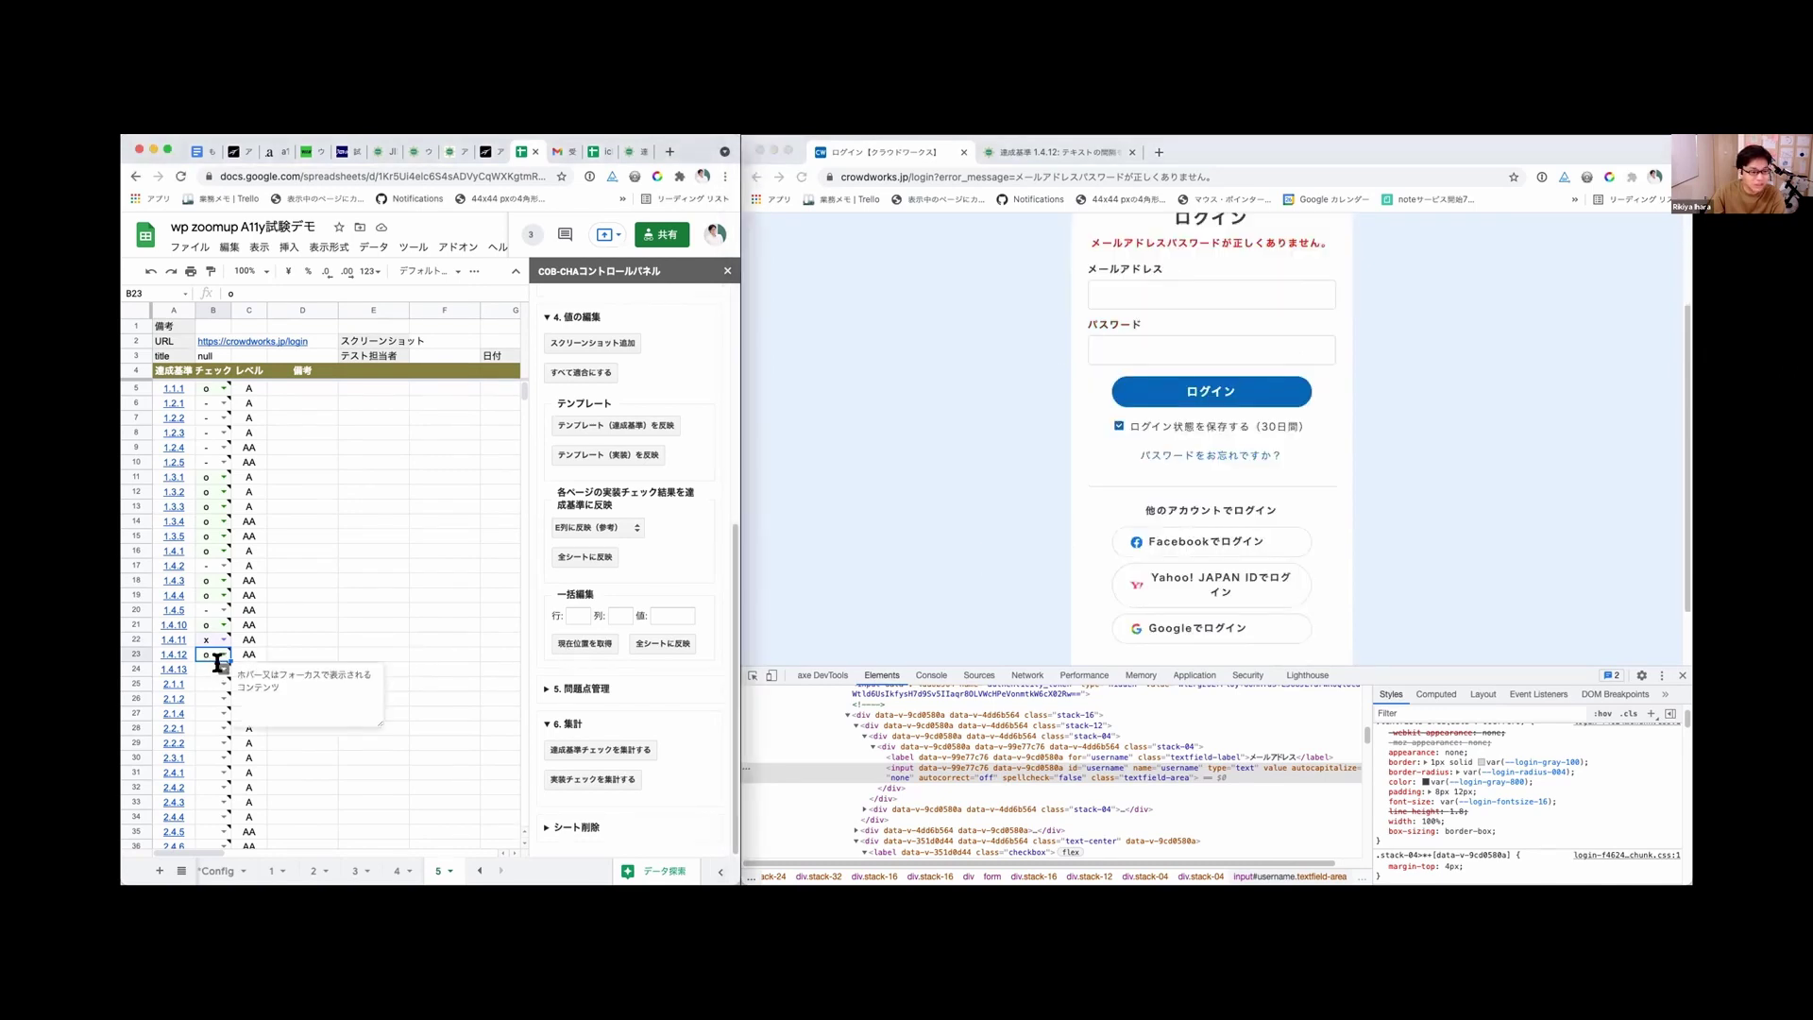
left_click(224, 669)
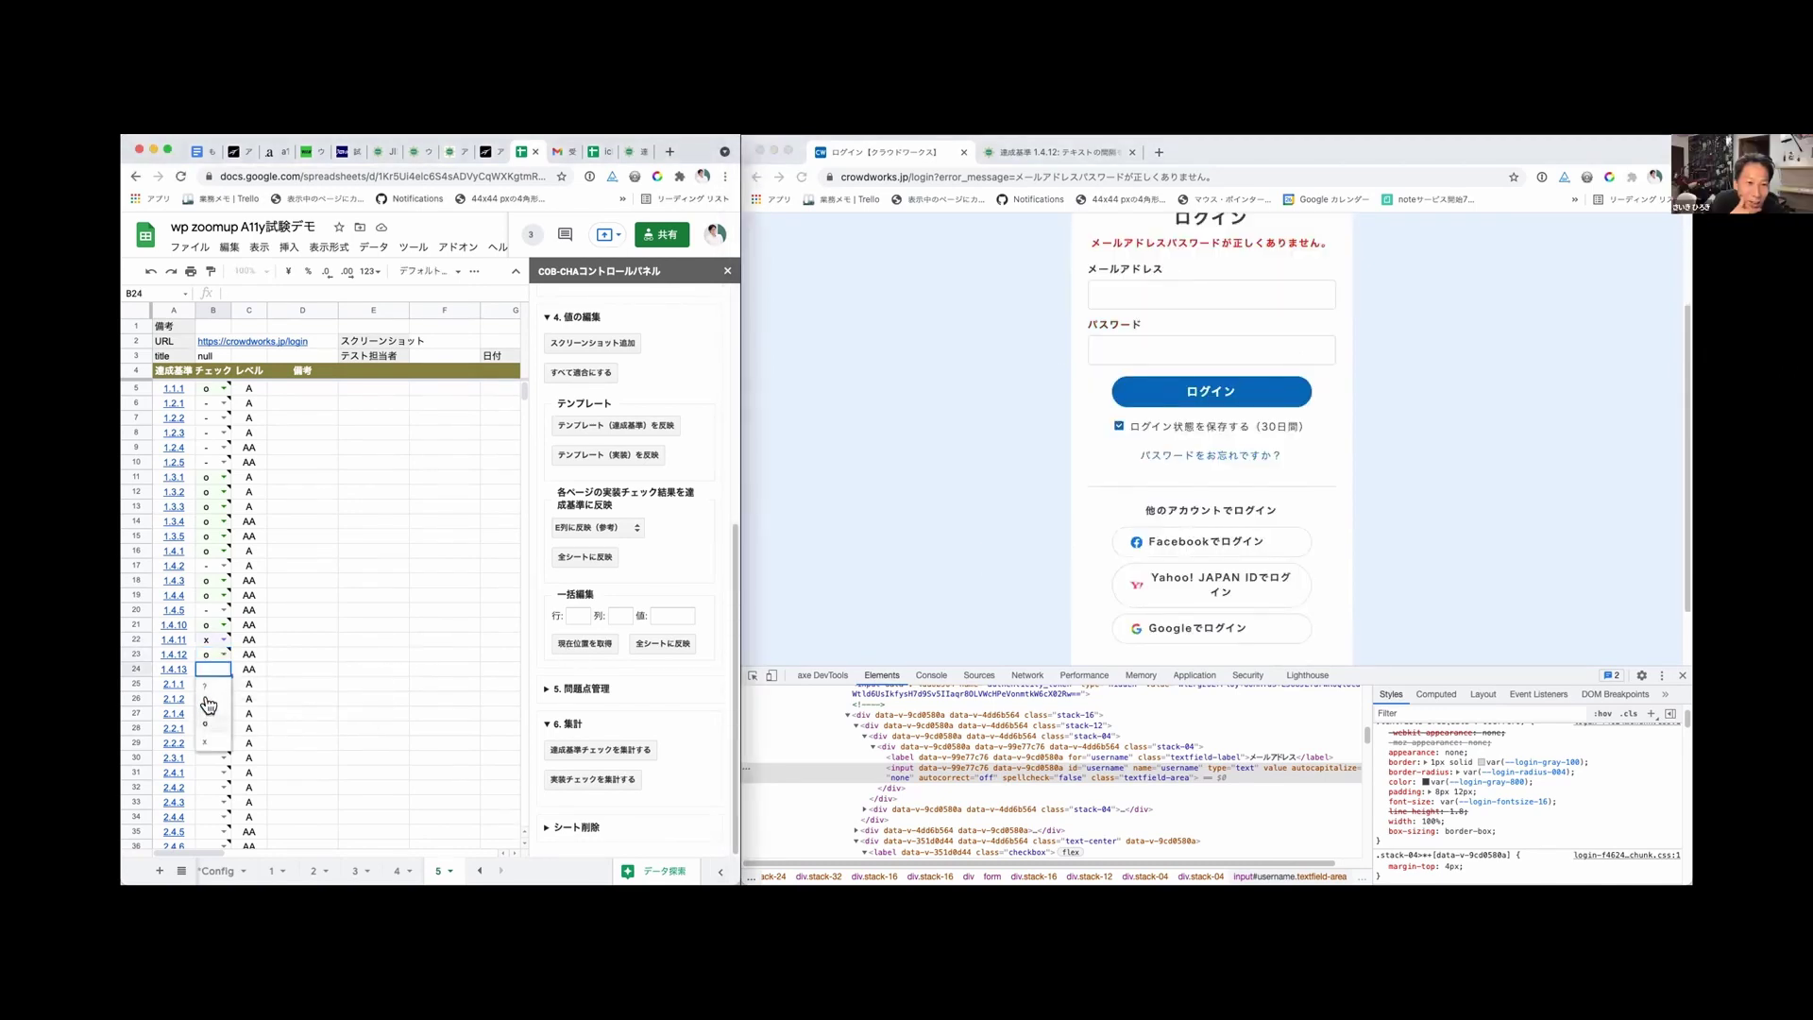
left_click(208, 705)
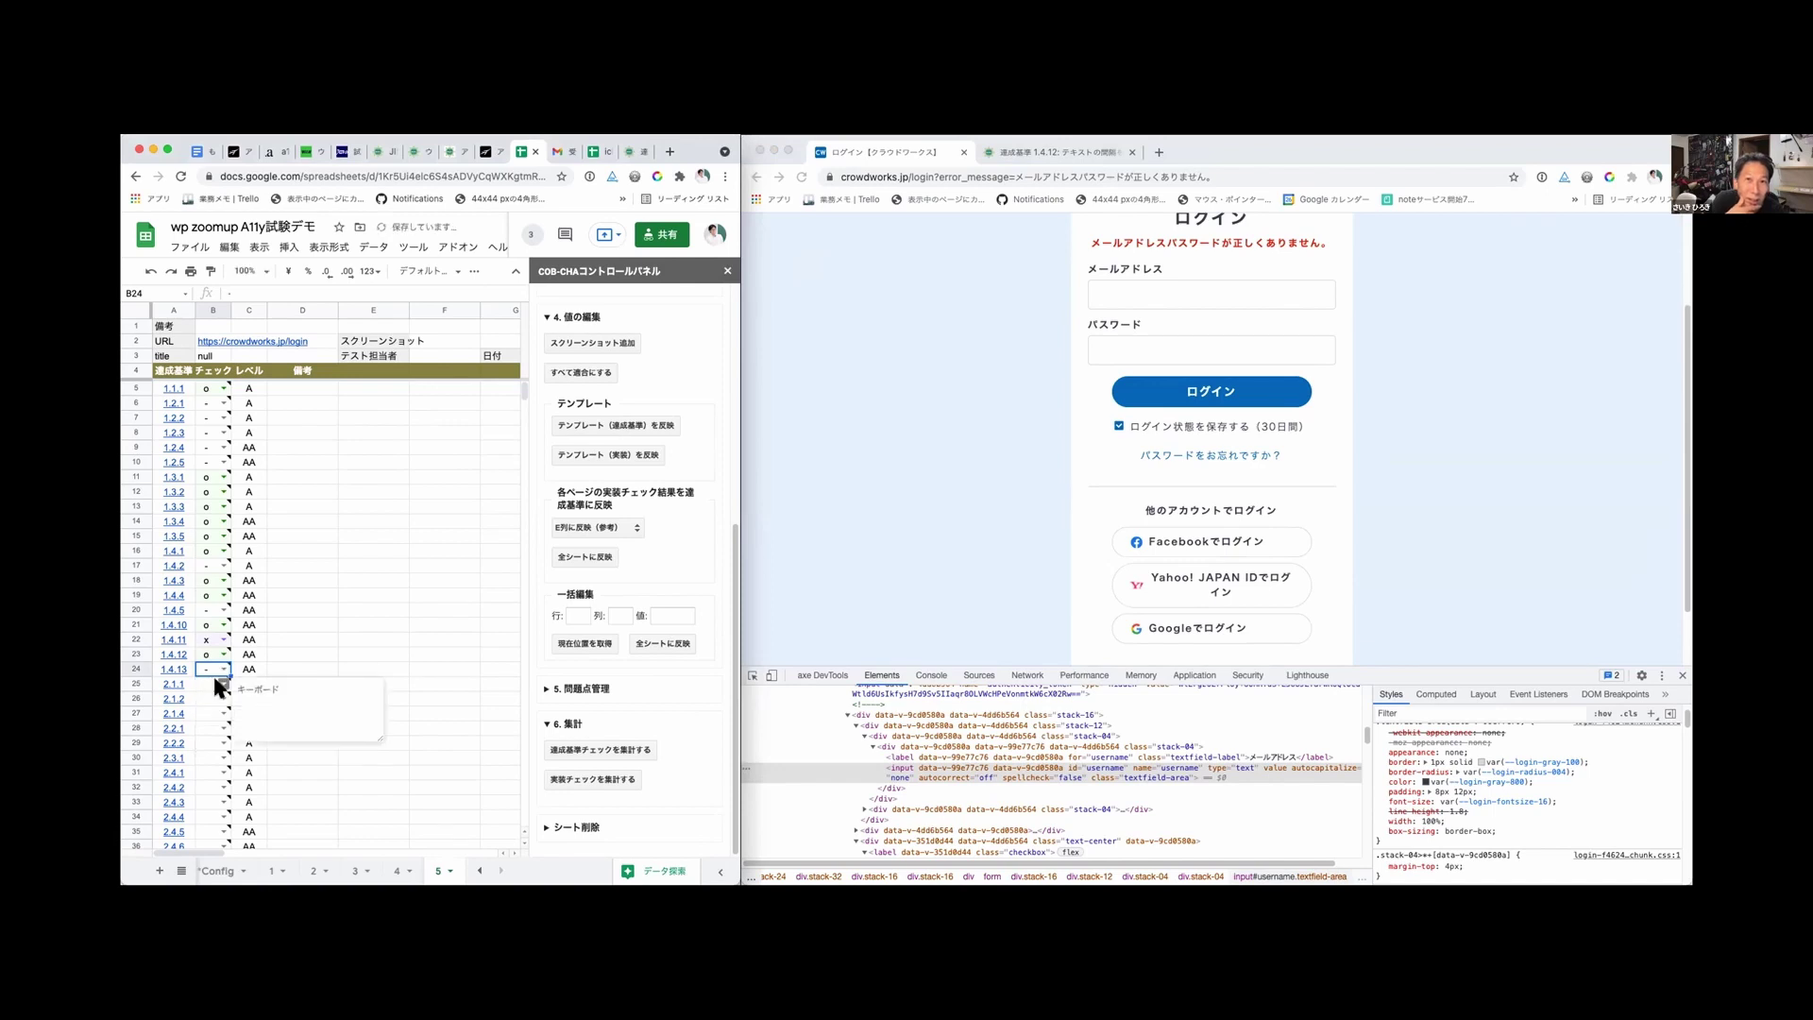
Step: Set the チェック results for criteria 2.1.1 and 2.1.2 to o and for criterion 2.1.4 to -
left_click(223, 684)
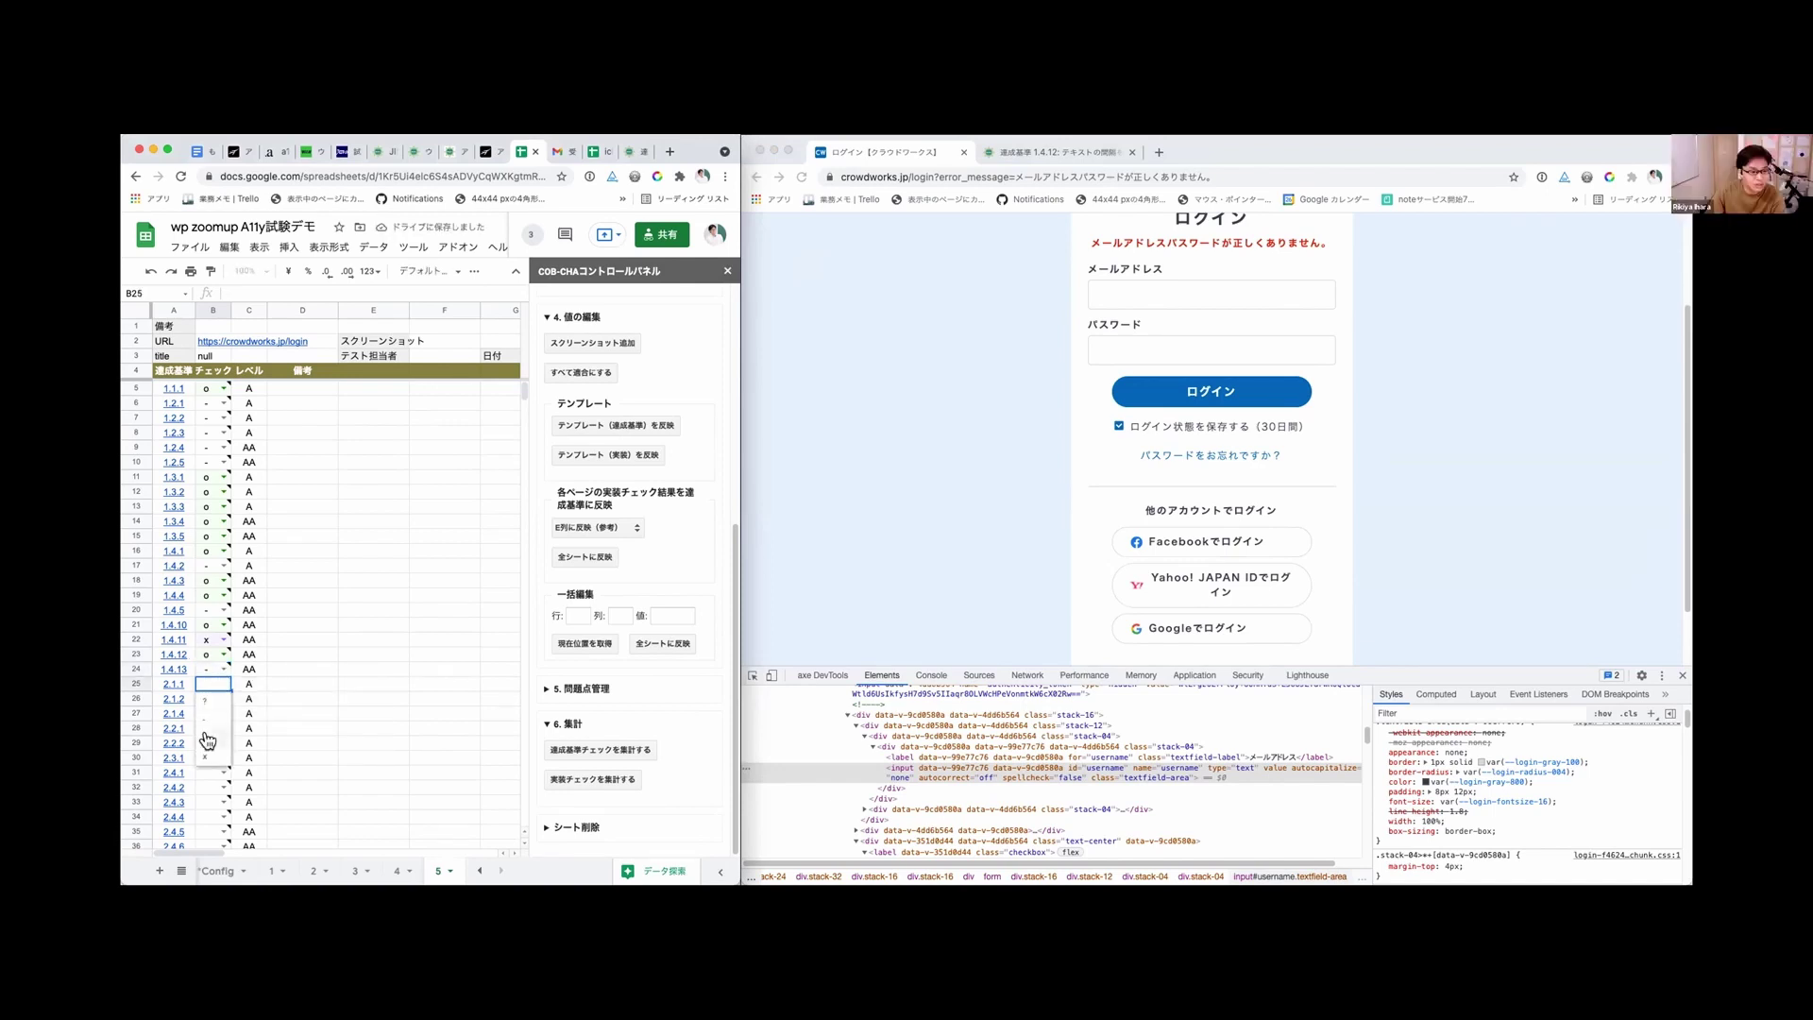
left_click(209, 735)
left_click(223, 699)
left_click(207, 753)
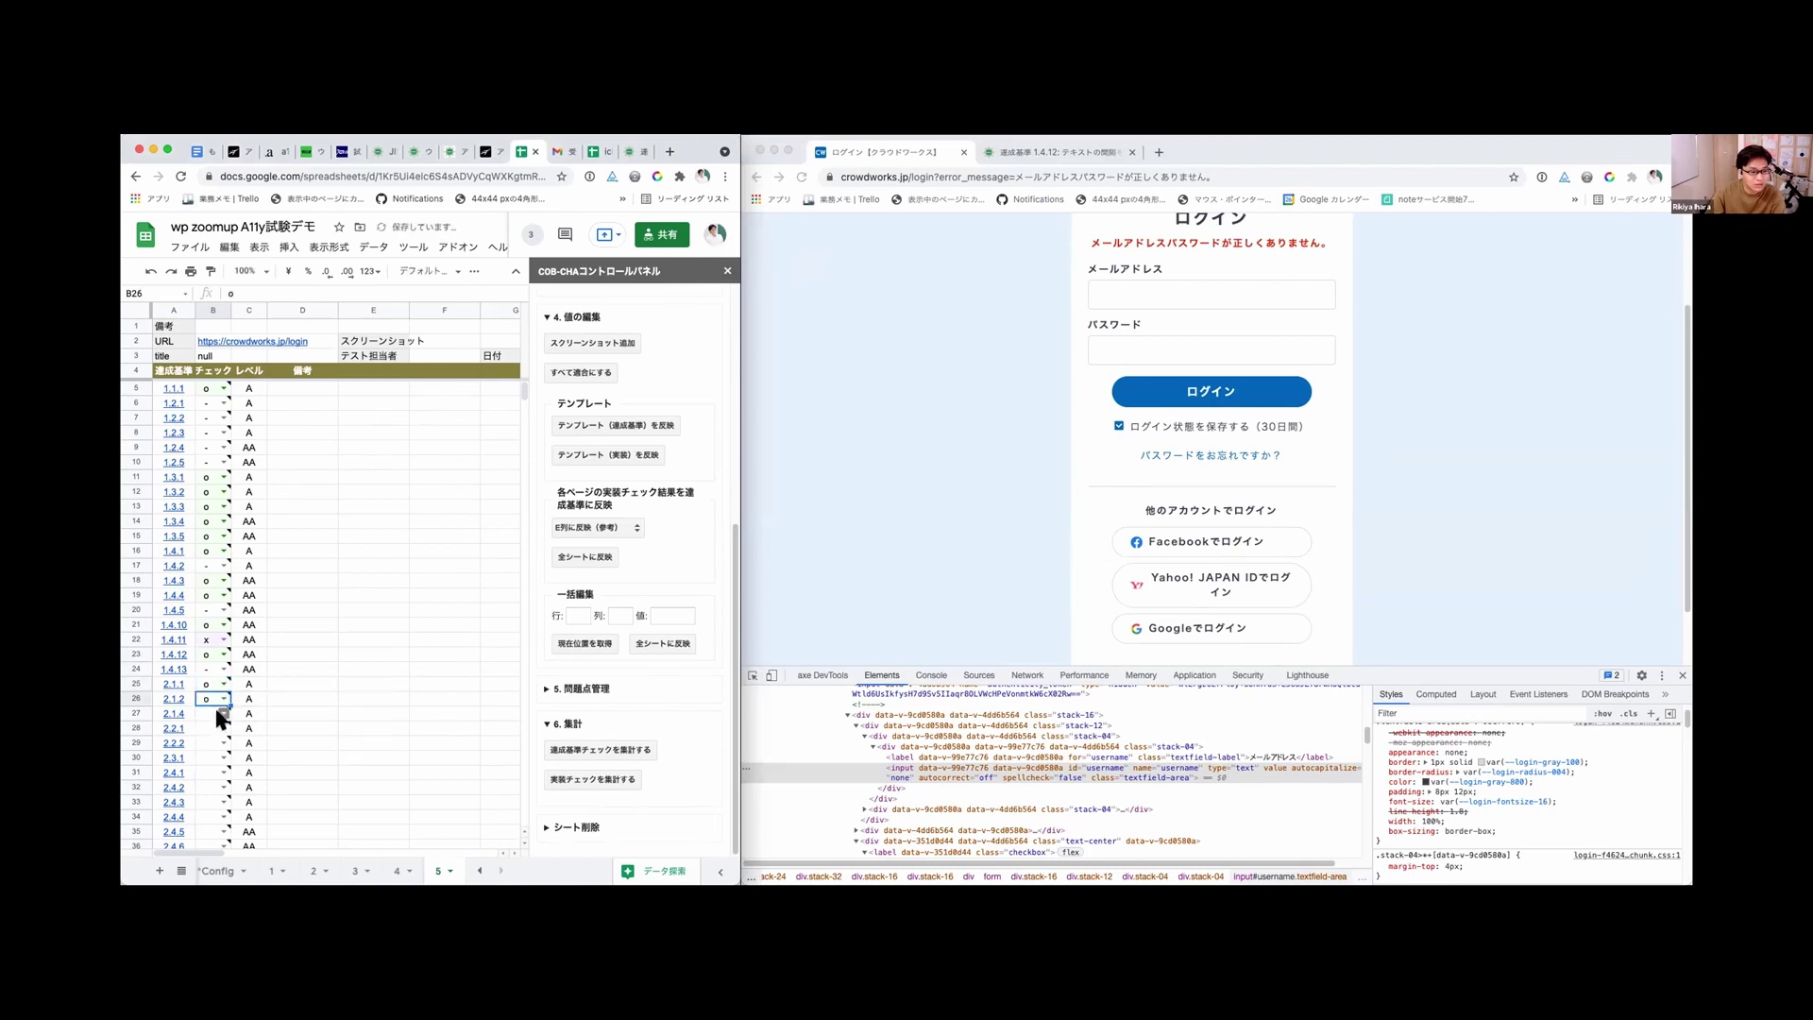
left_click(223, 714)
left_click(208, 749)
Step: Set the チェック results for criteria 2.2.1 and 2.2.2 to - and for criterion 2.3.1 to o
scroll(210, 746, "down", 5)
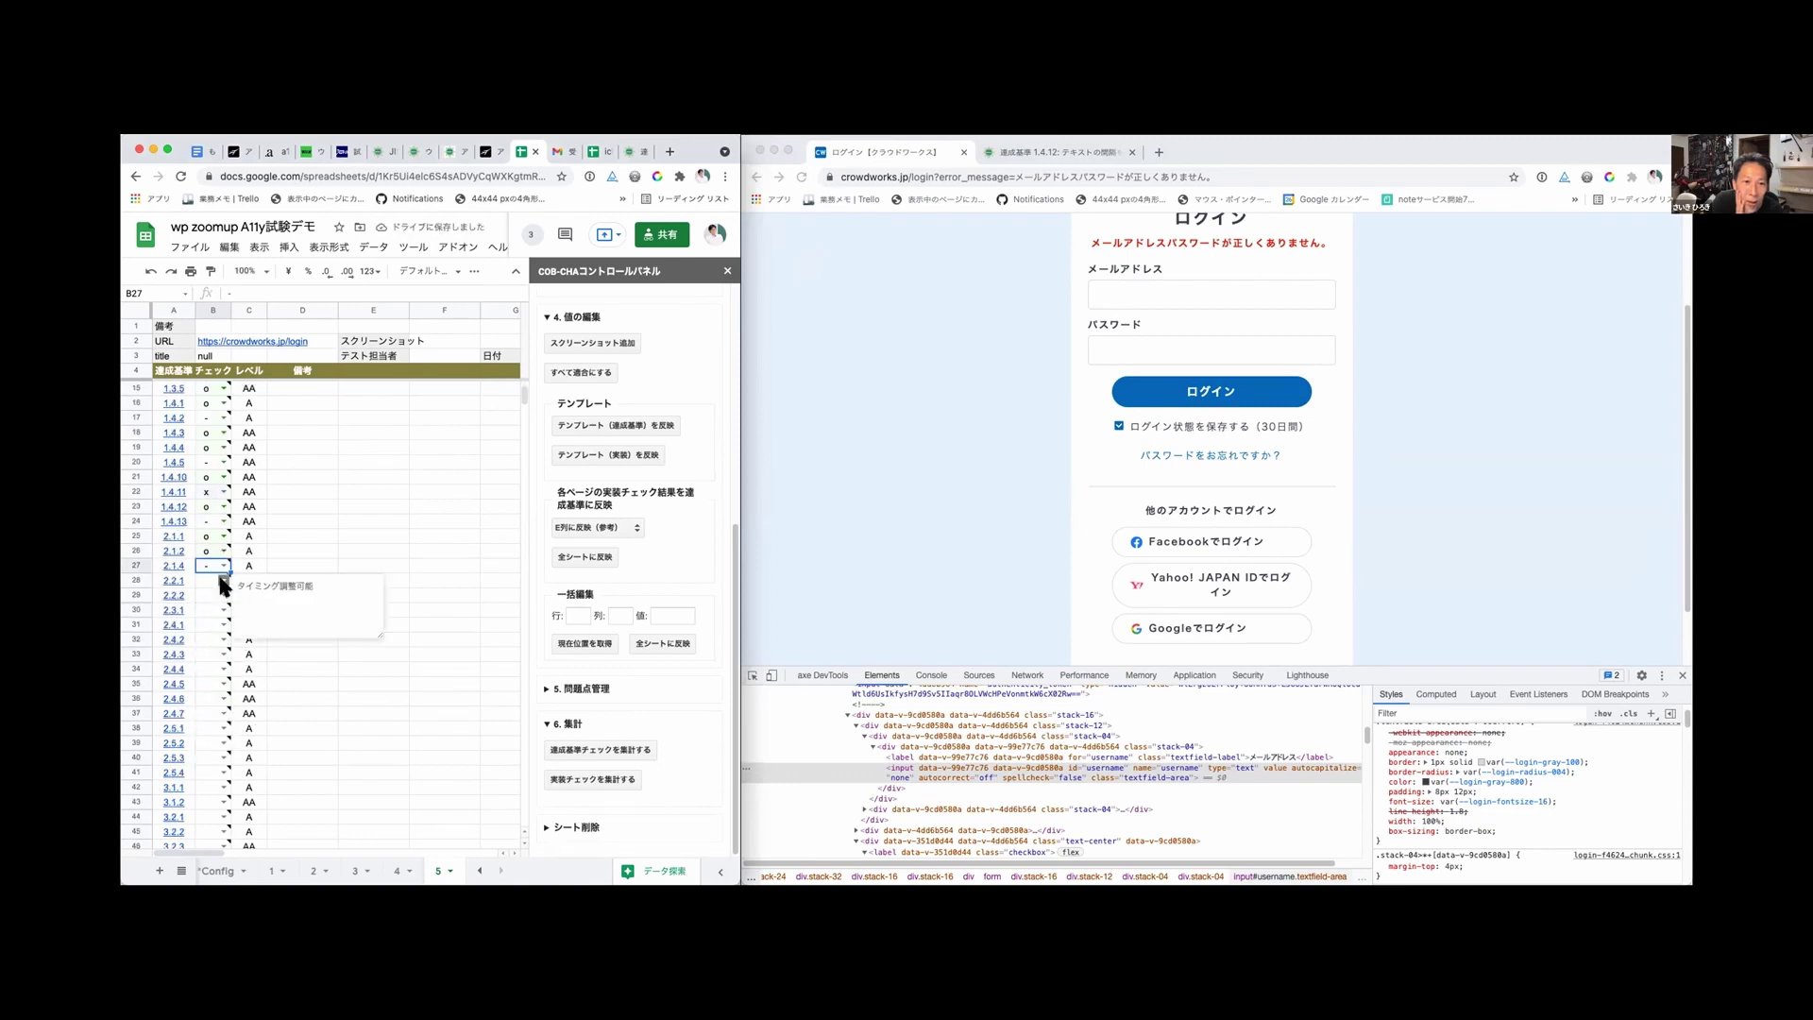
left_click(223, 579)
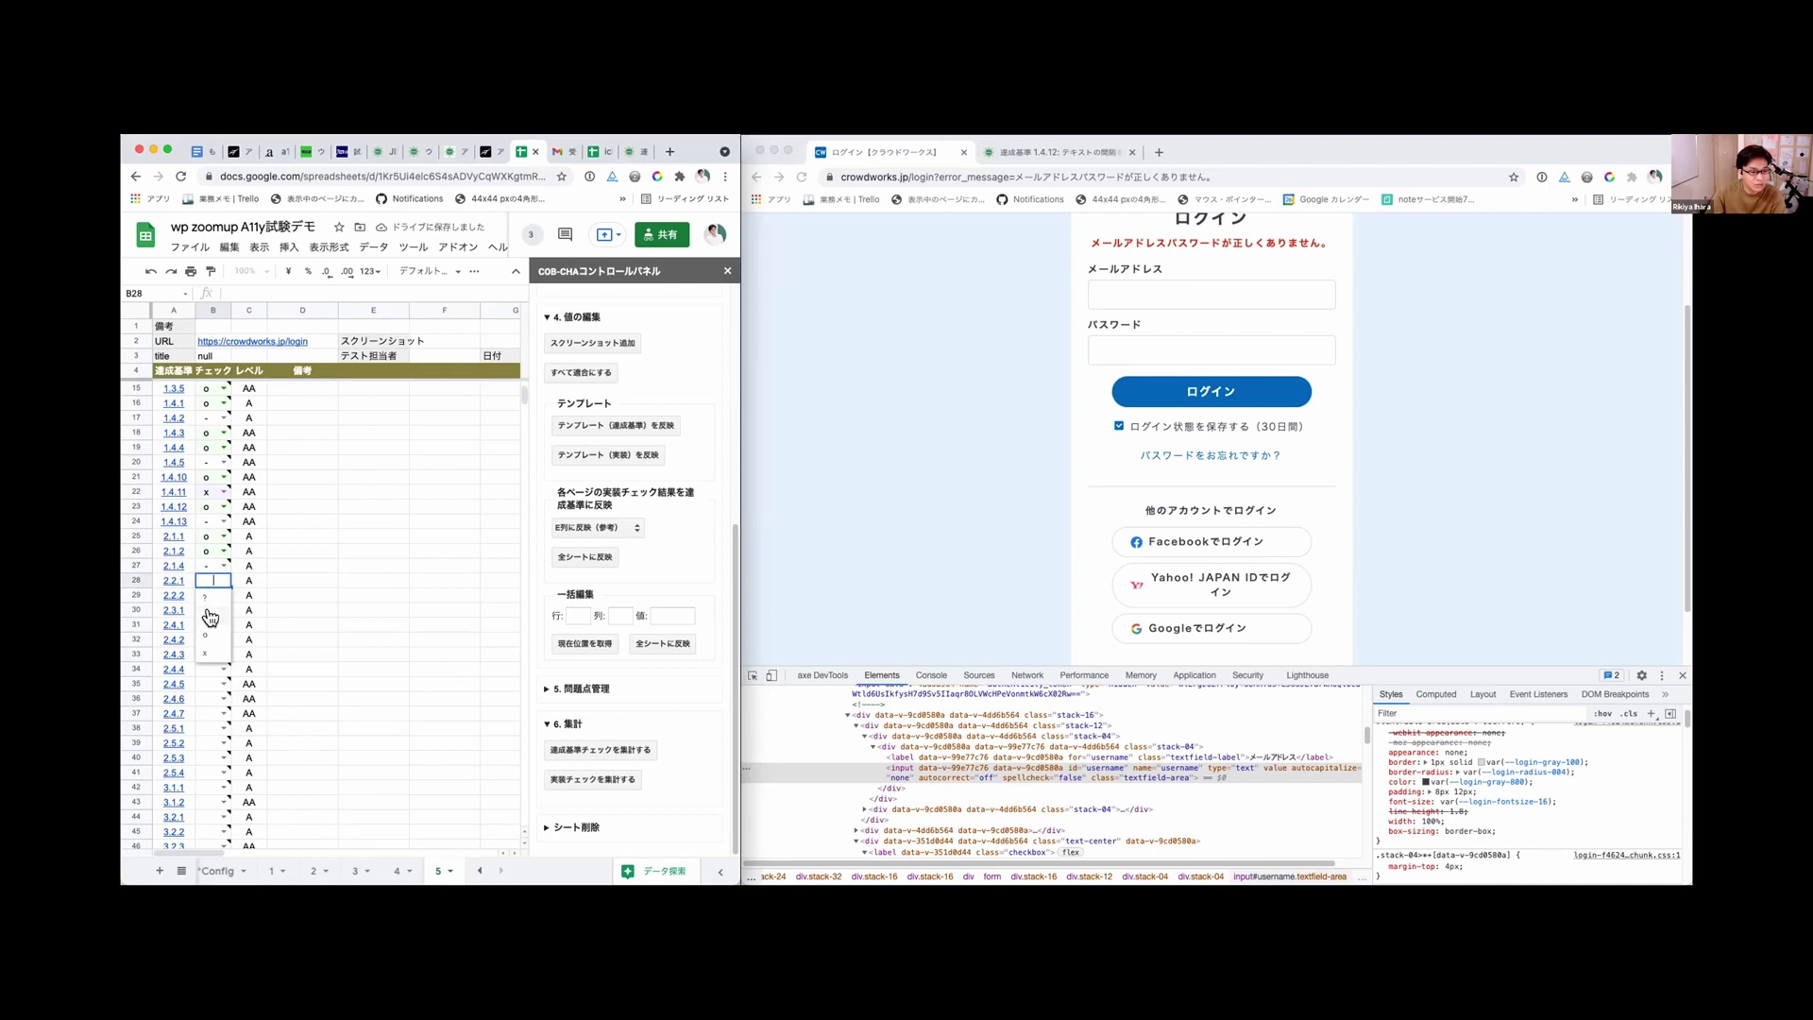
left_click(210, 617)
mouse_move(220, 591)
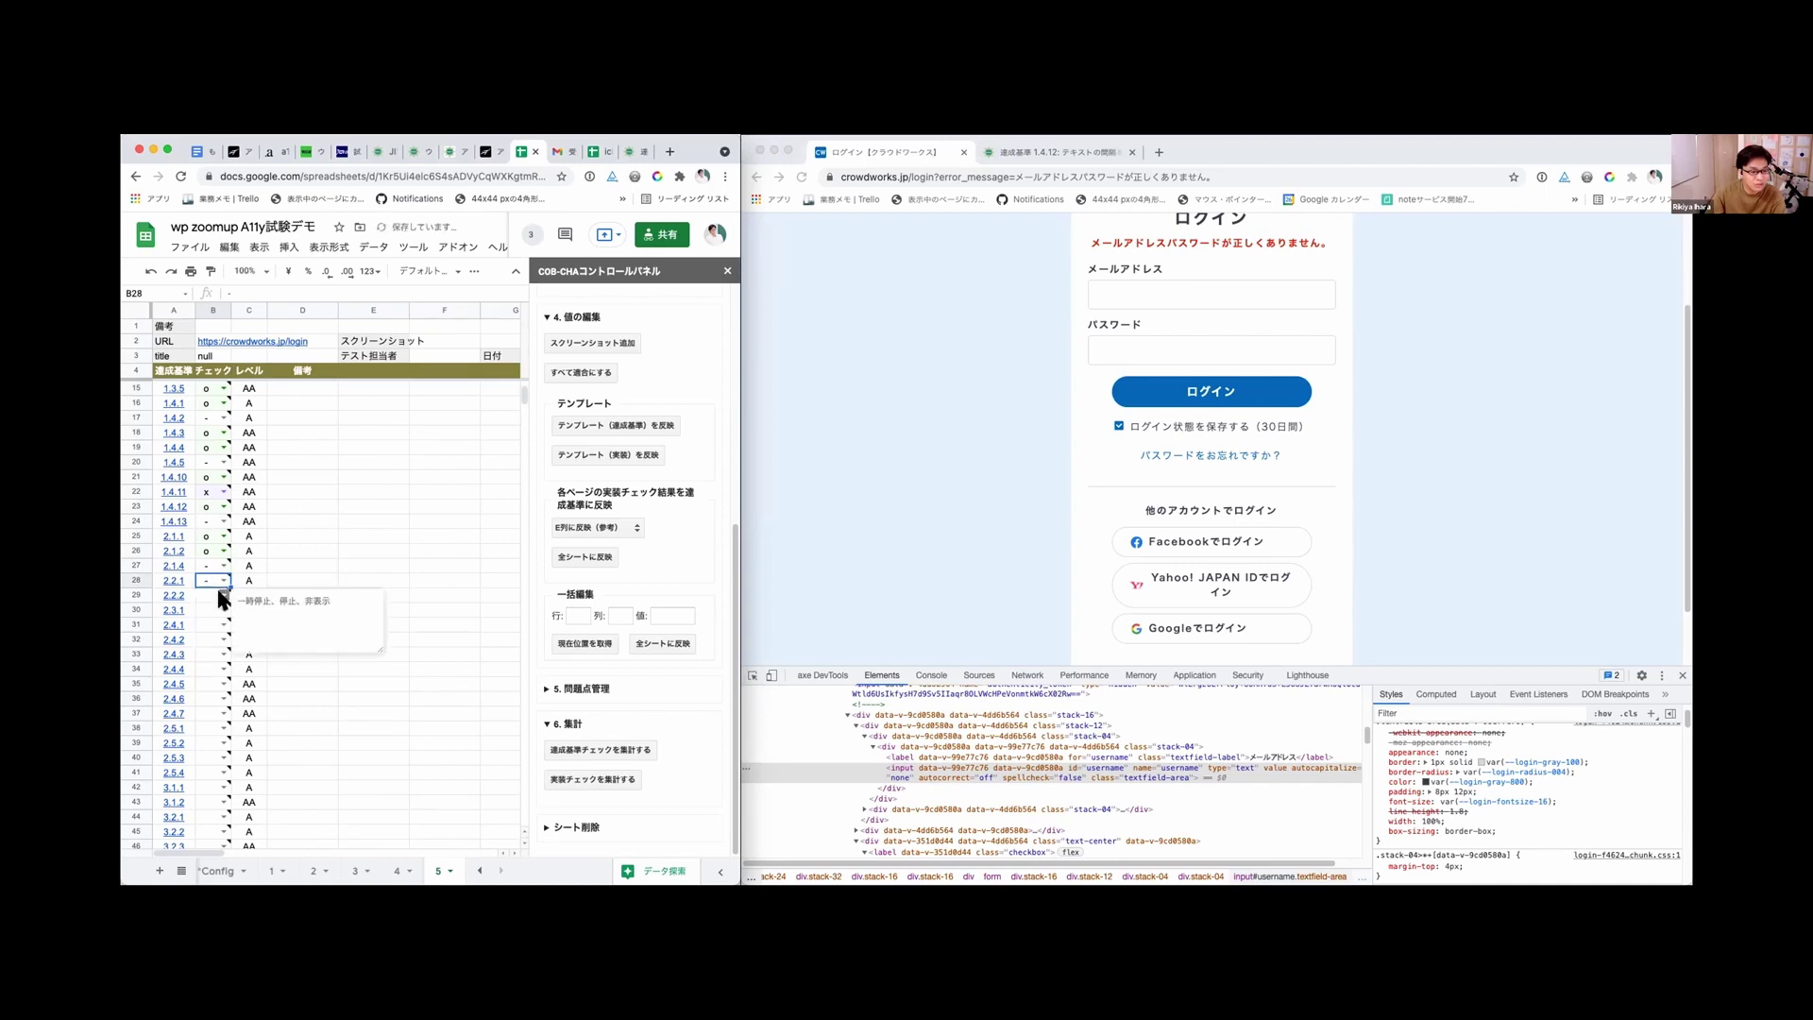
left_click(224, 595)
left_click(210, 633)
left_click(223, 610)
left_click(215, 661)
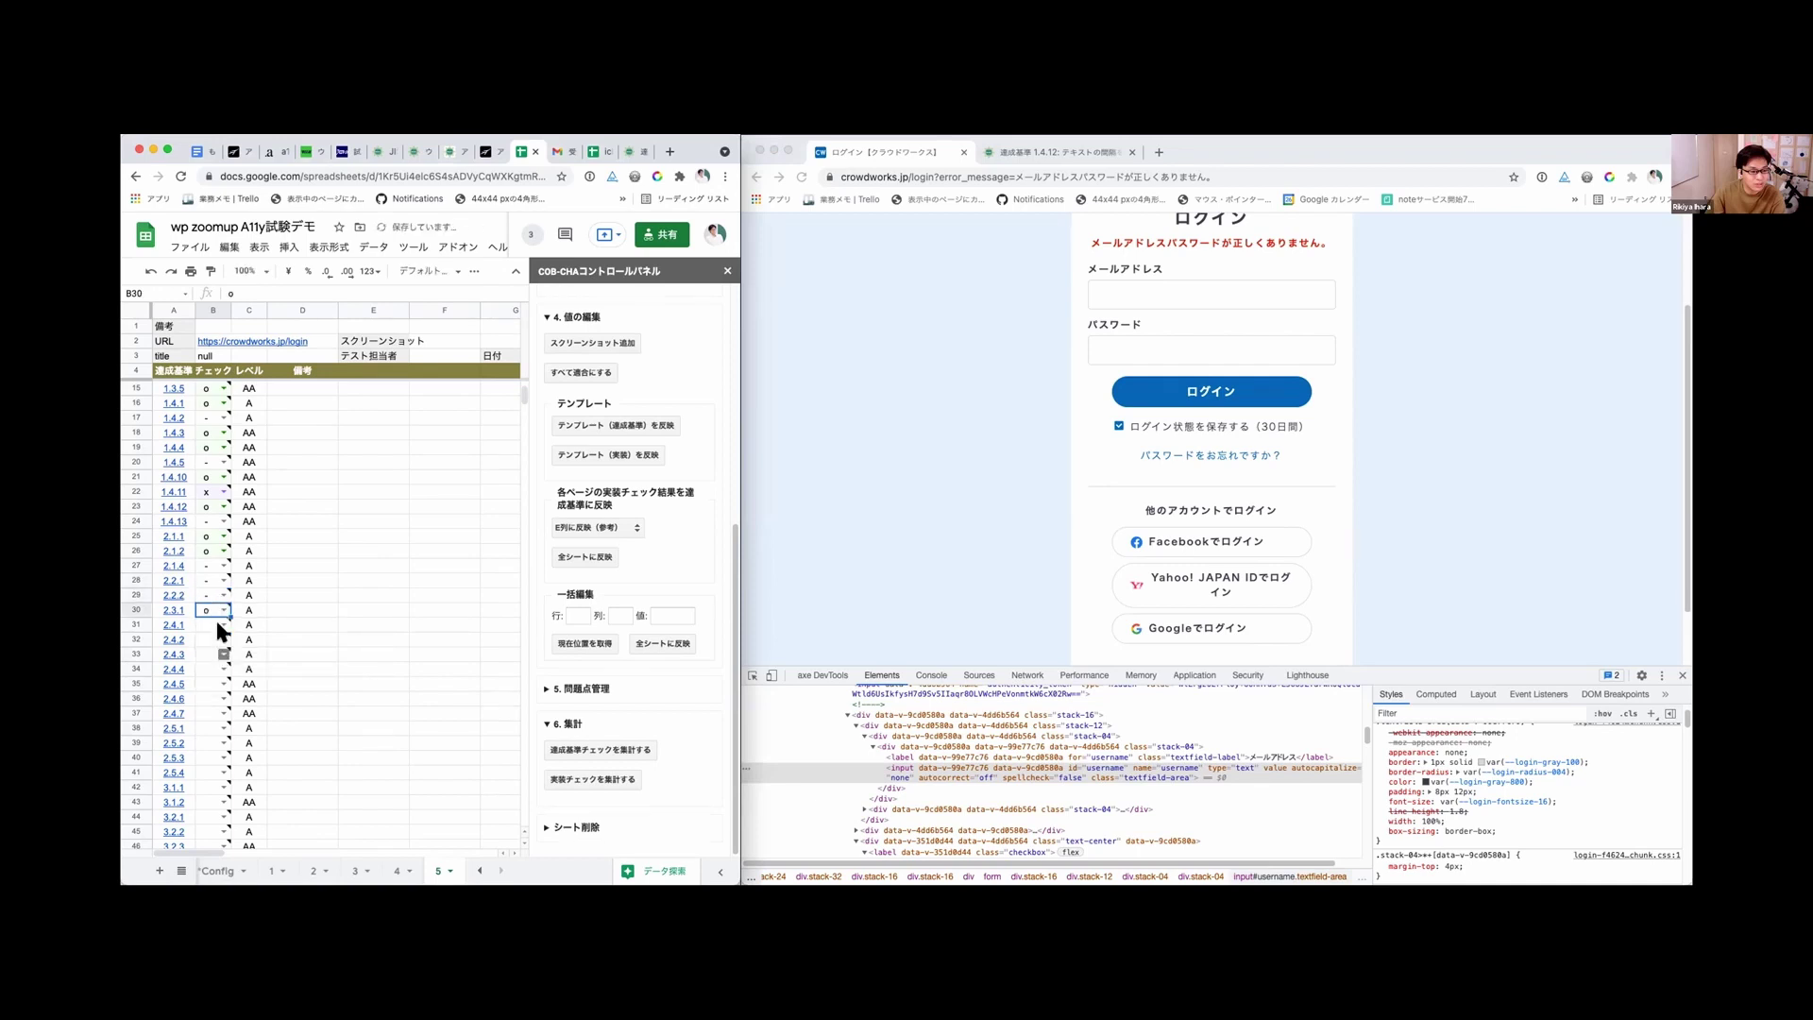
Step: Inspect the login page's main element, collapse it in the DOM tree, and examine the page for repeated blocks outside it
left_click(218, 620)
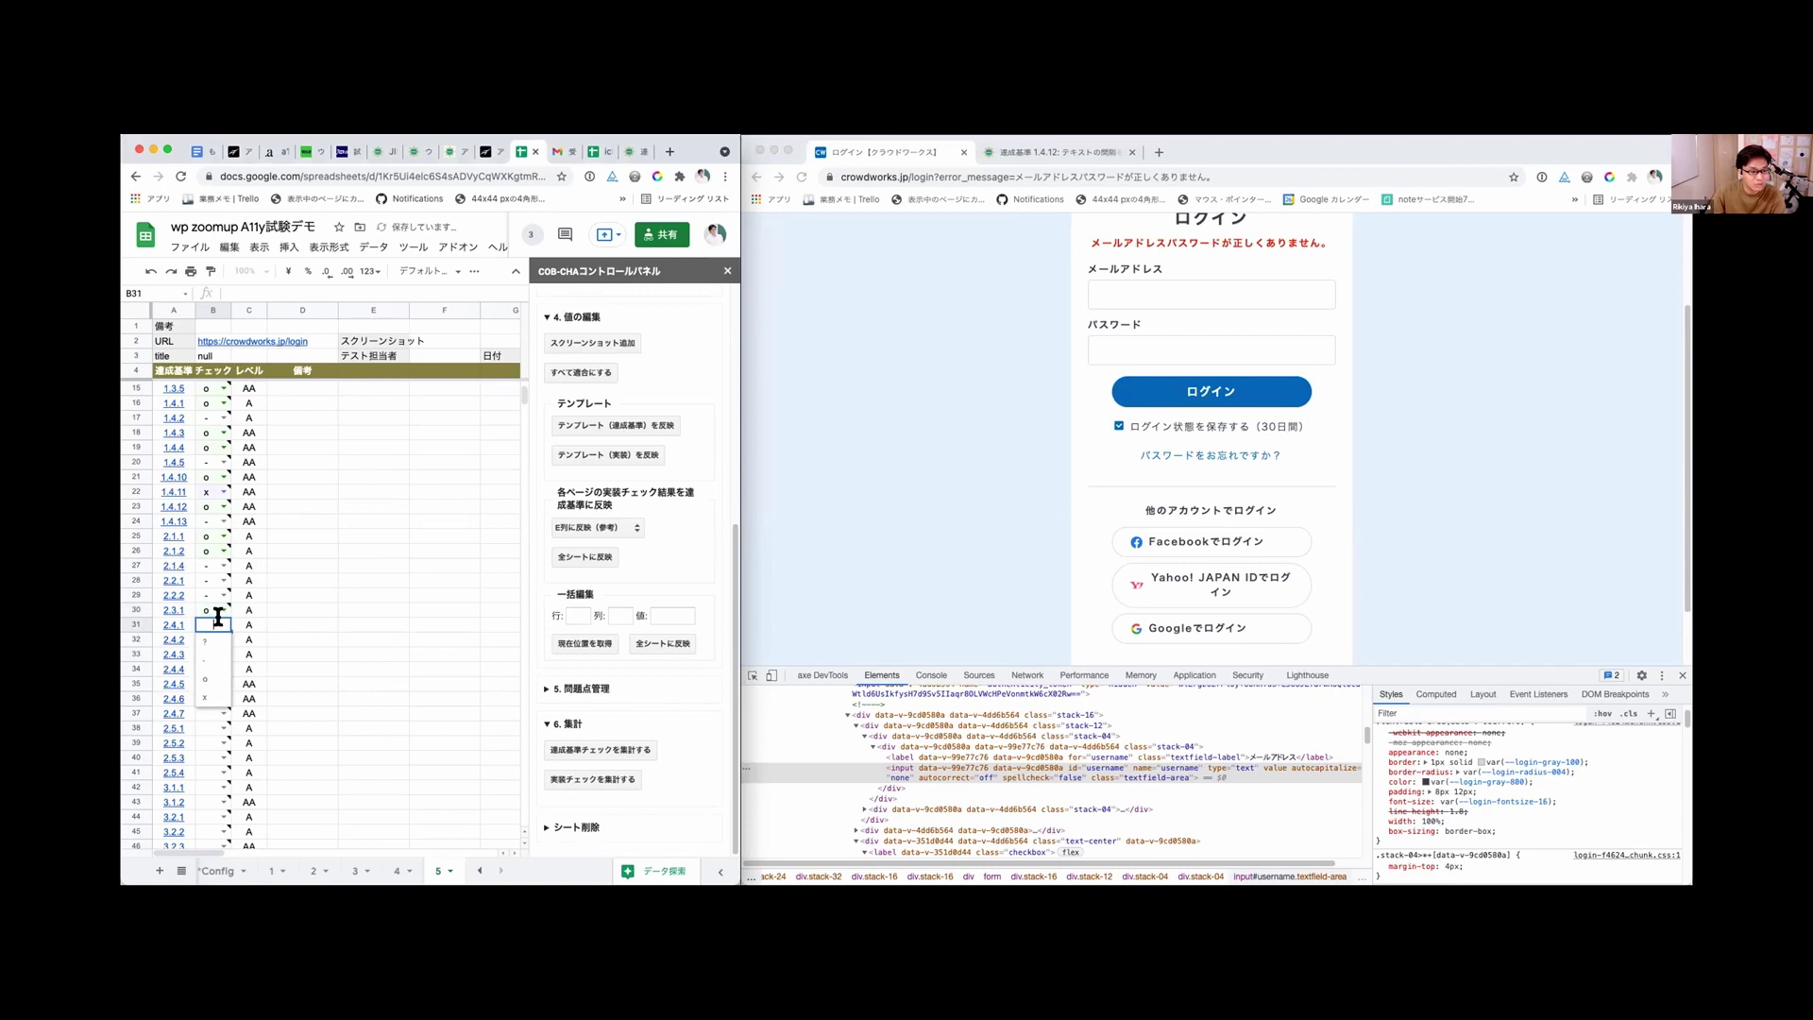
left_click(937, 545)
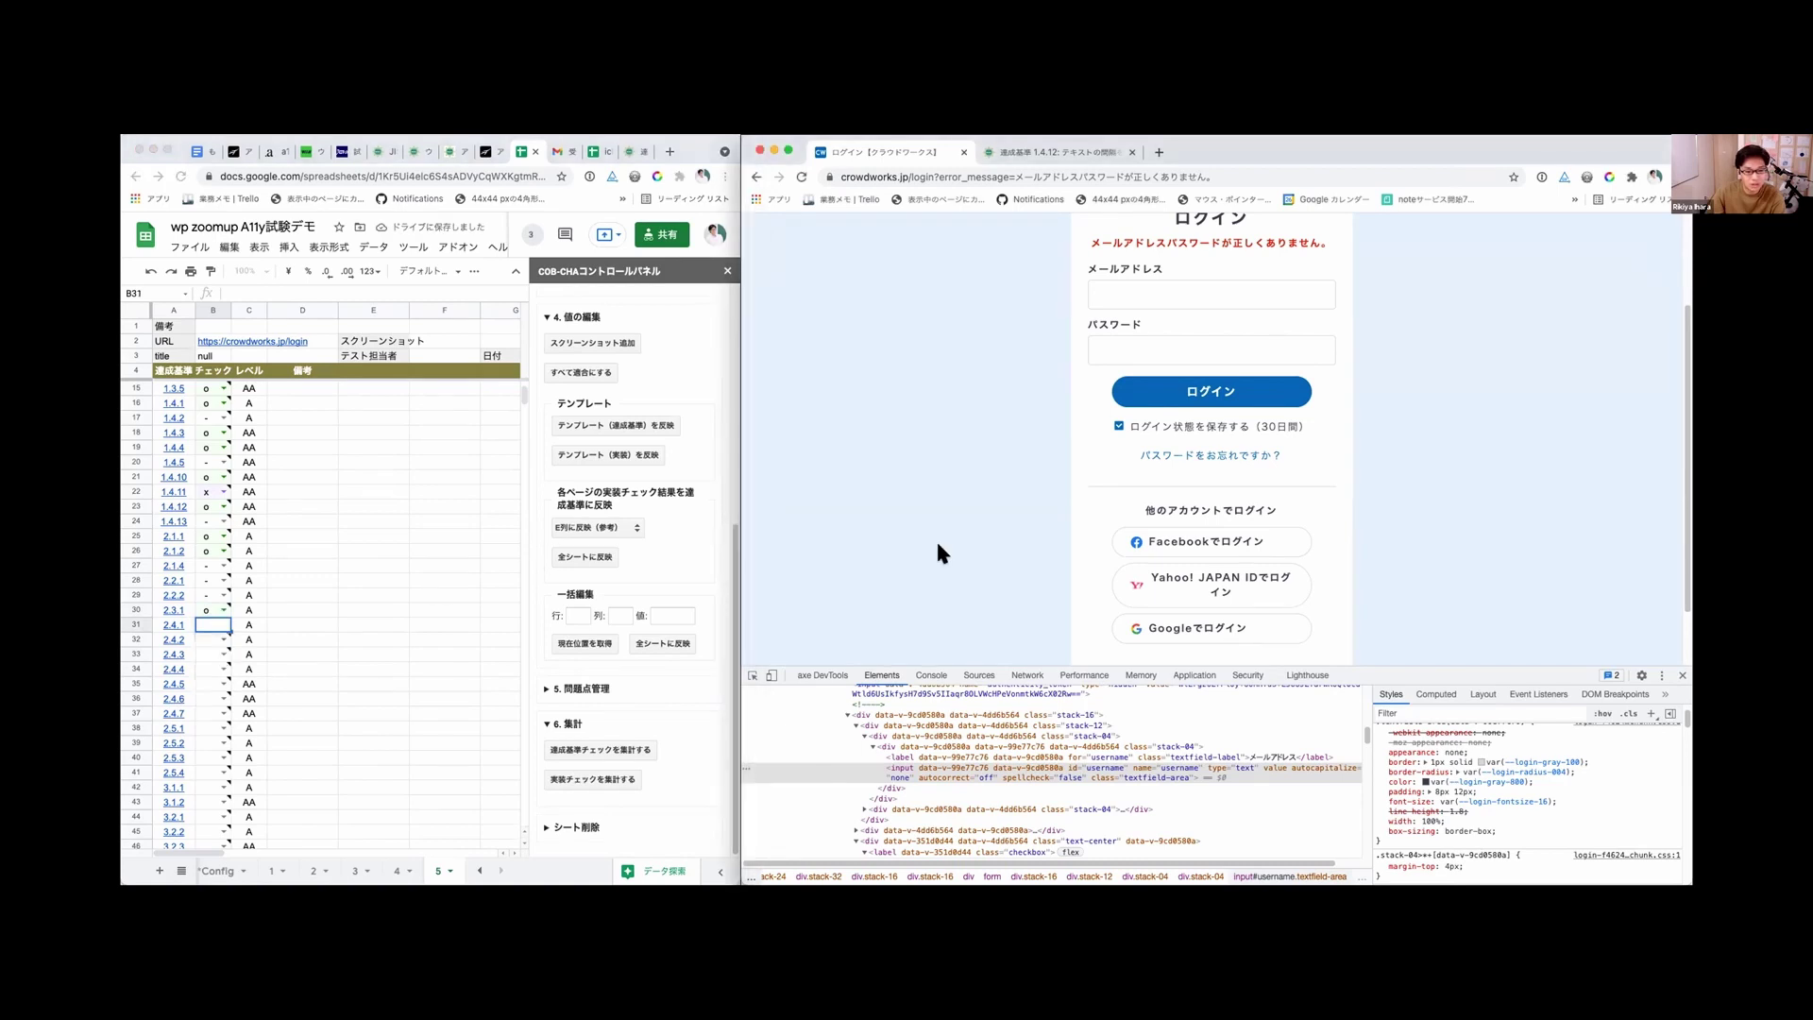
scroll(938, 544, "up", 3)
left_click(752, 675)
left_click(992, 304)
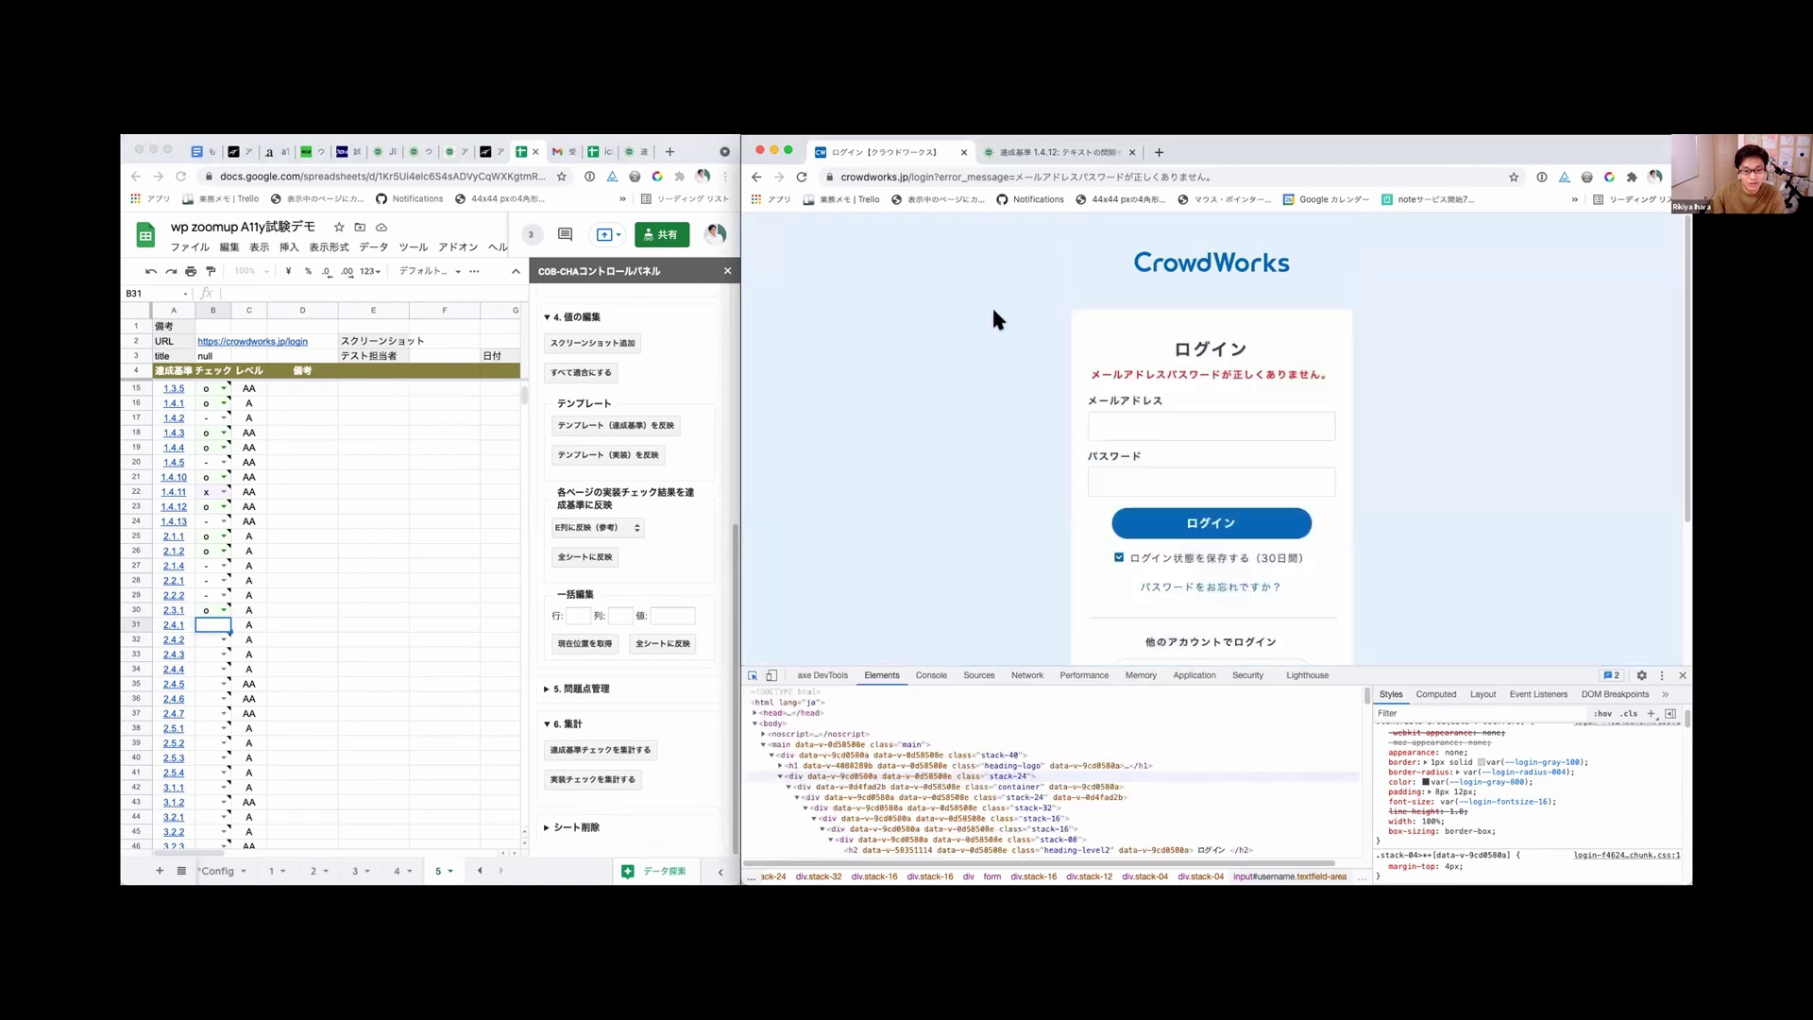
left_click(831, 742)
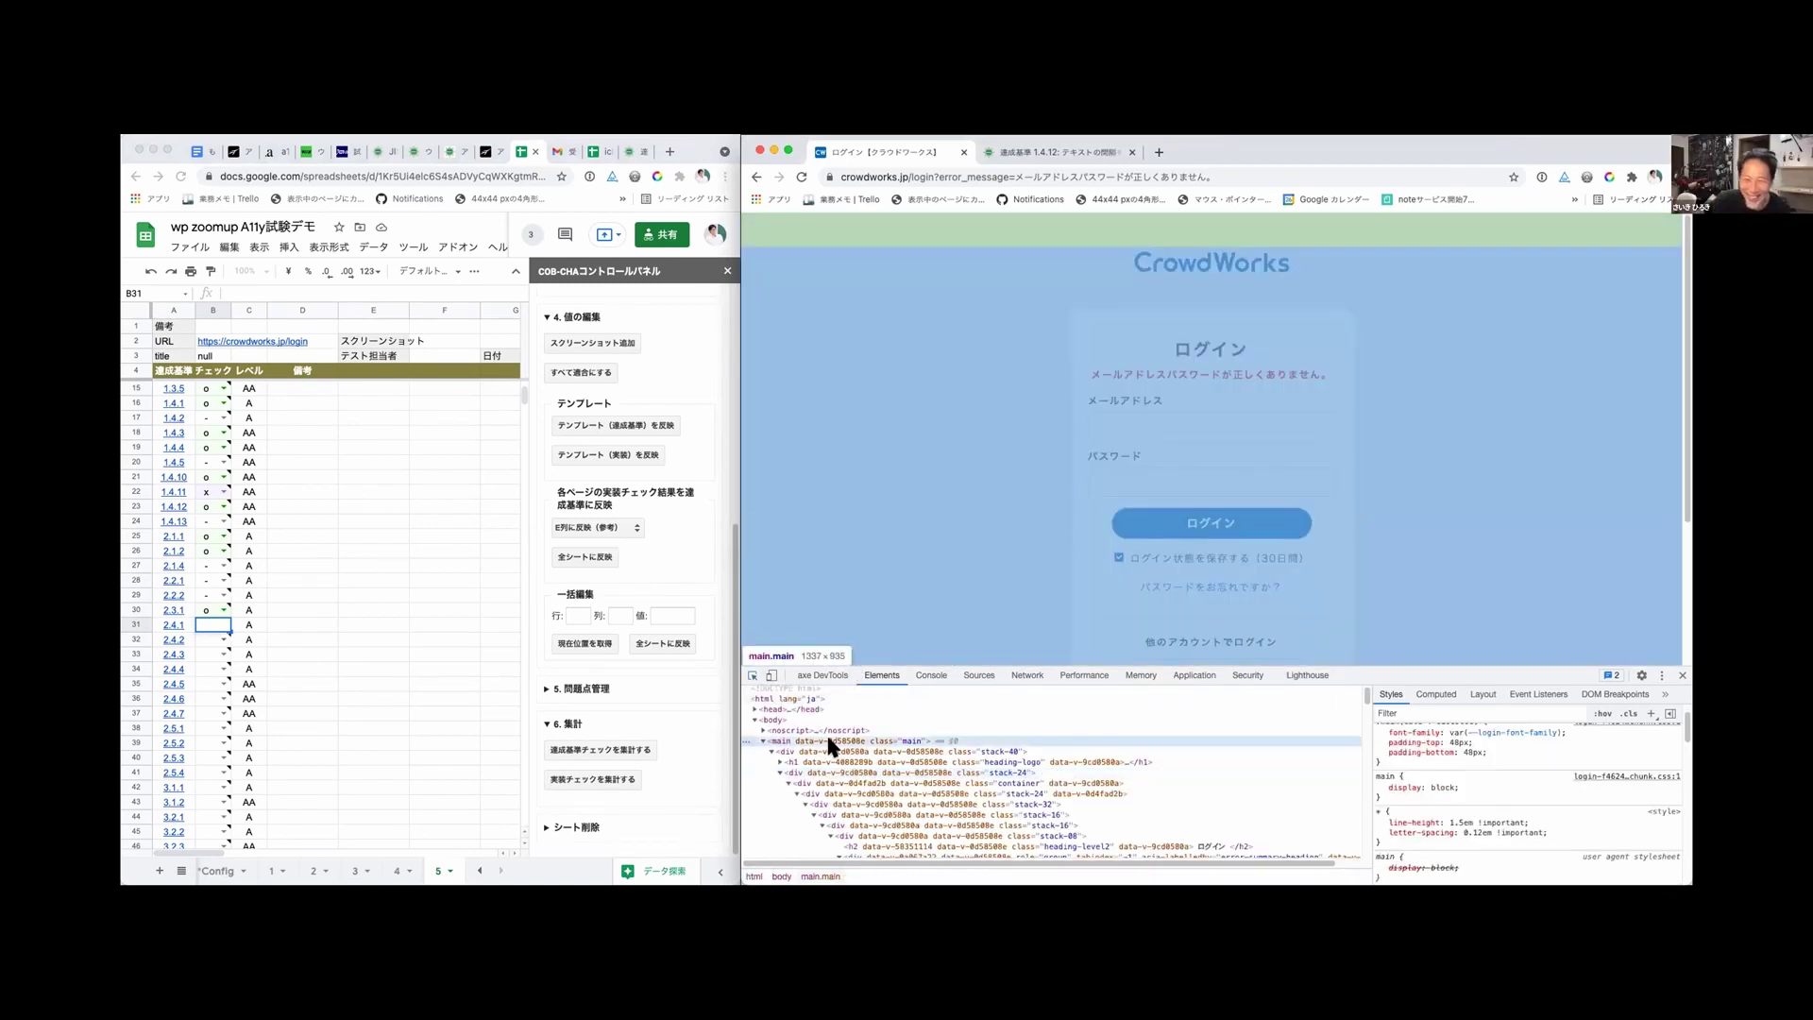
left_click(762, 742)
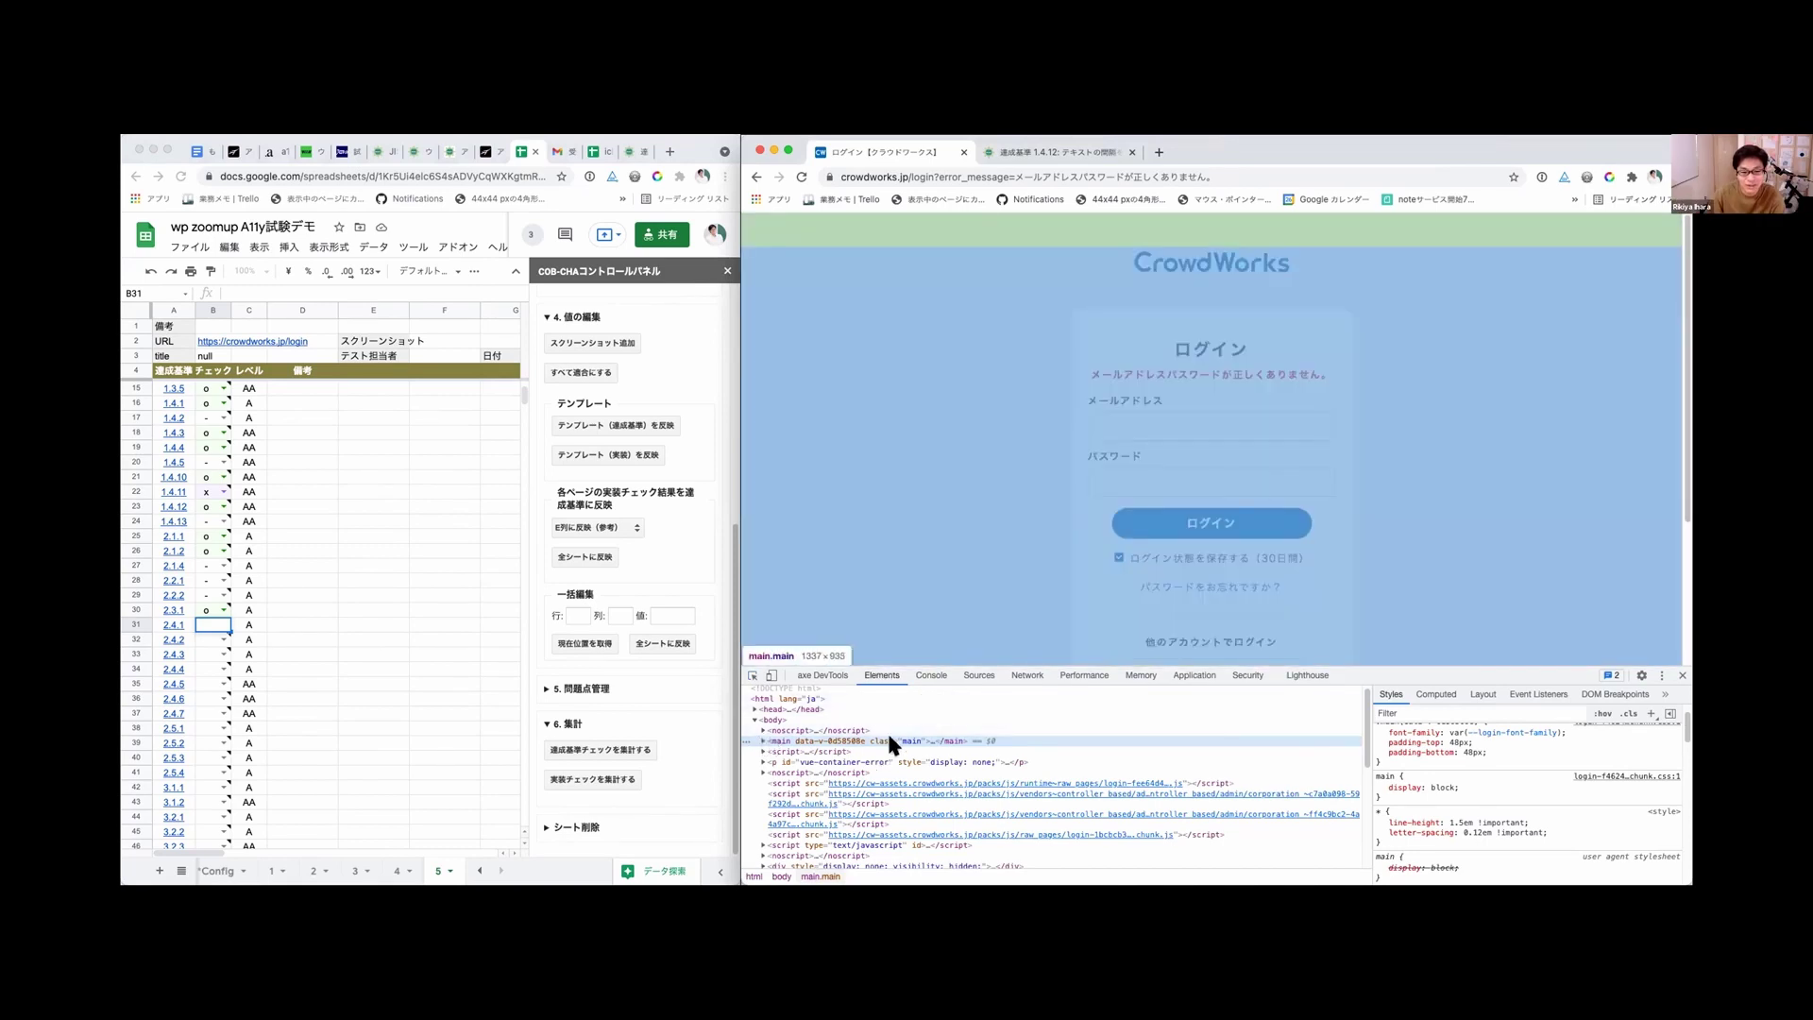
scroll(1009, 553, "down", 5)
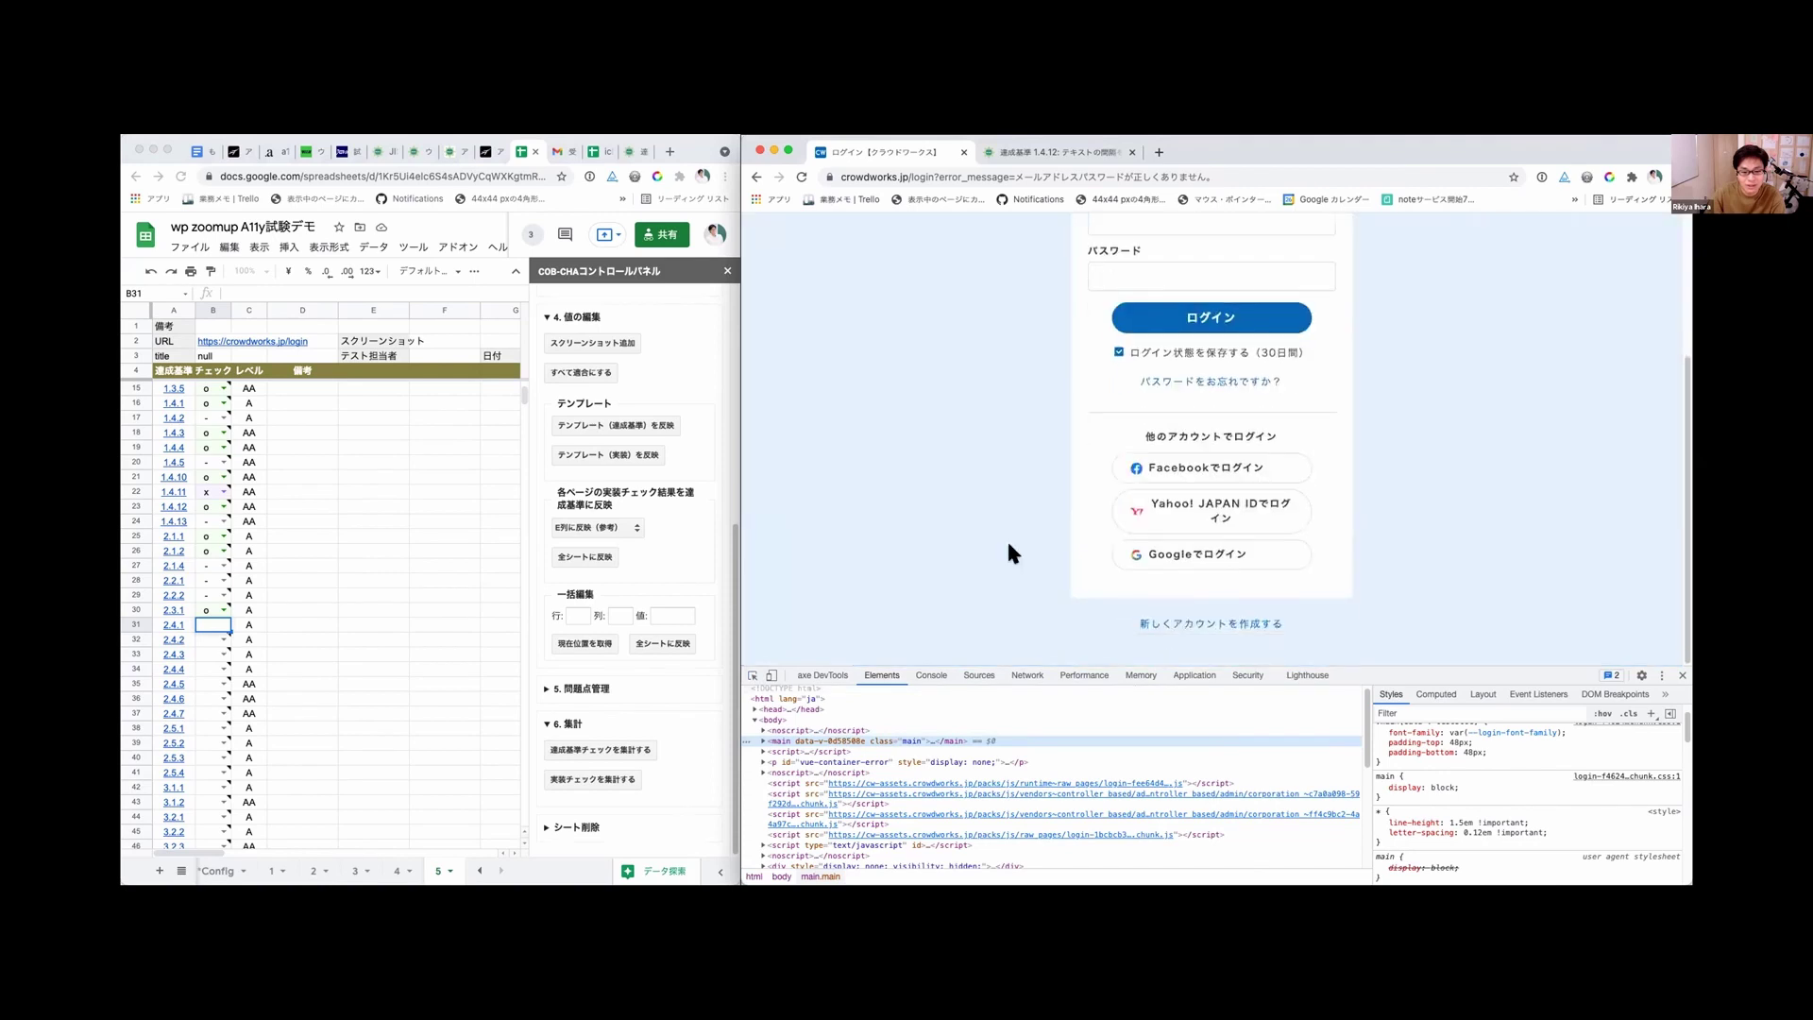
Step: Set the チェック results for criteria 2.4.1 and 2.4.2 to o
left_click(206, 635)
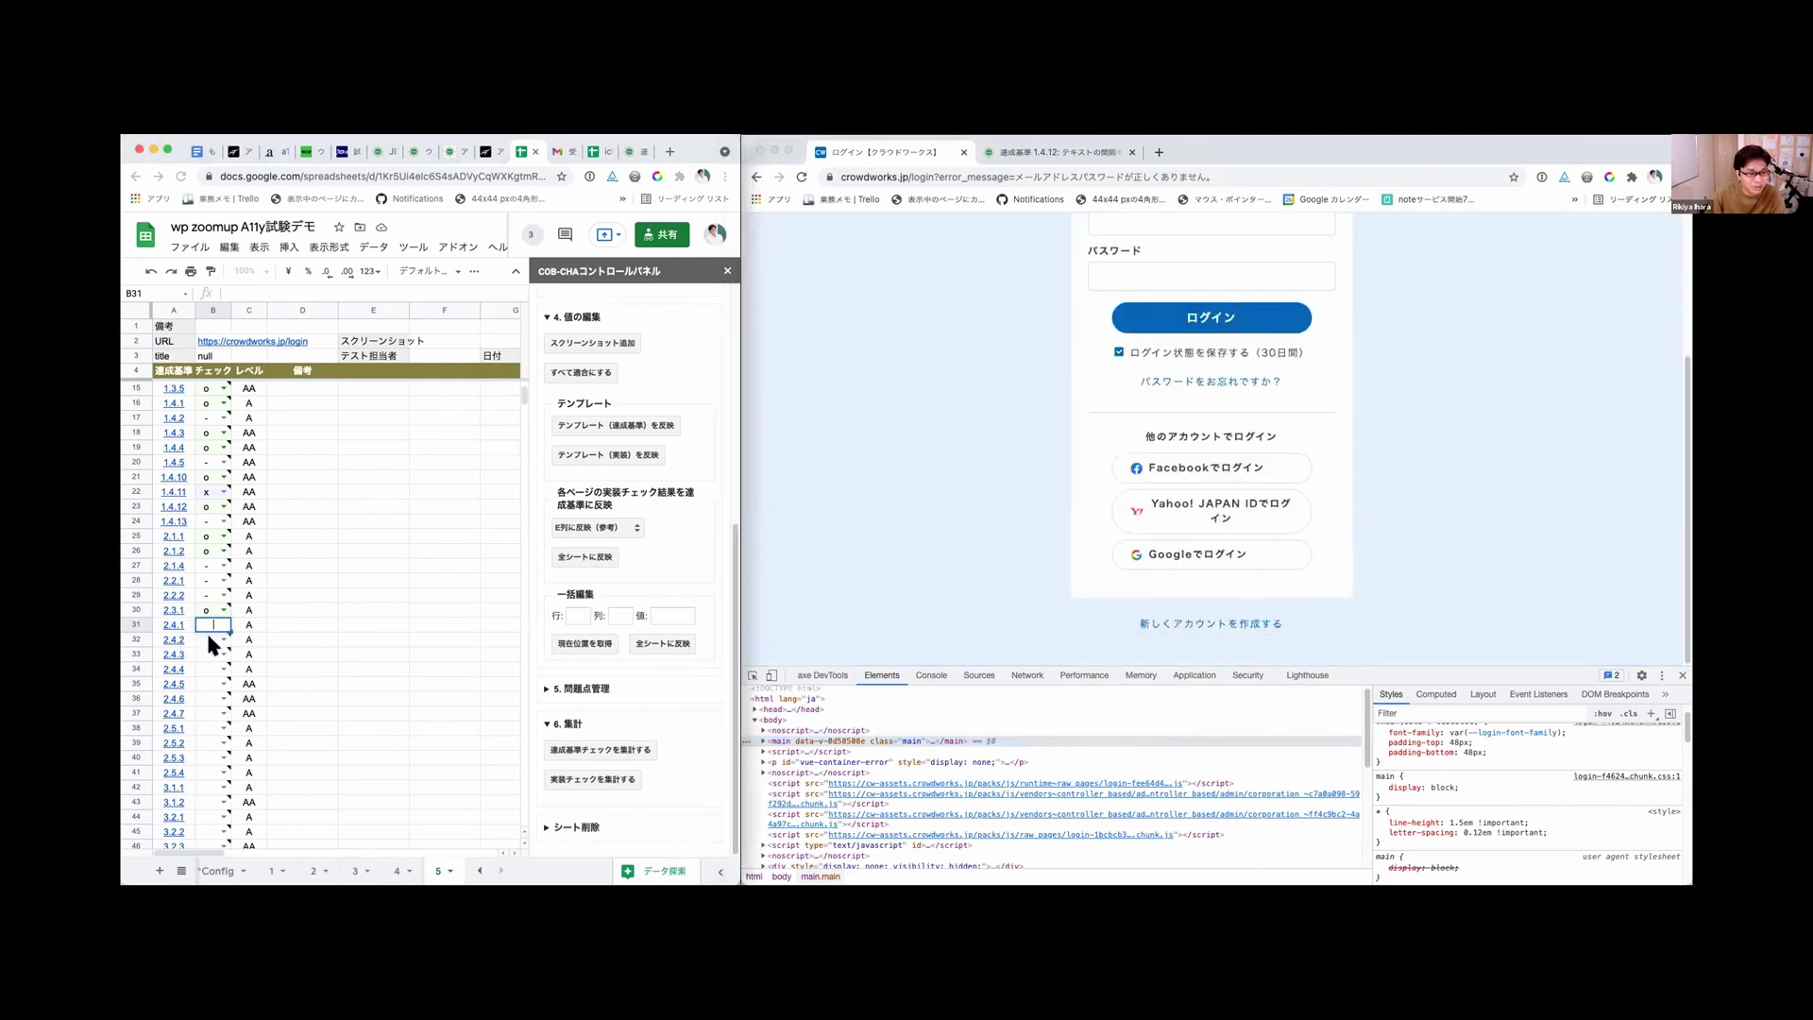
double_click(220, 621)
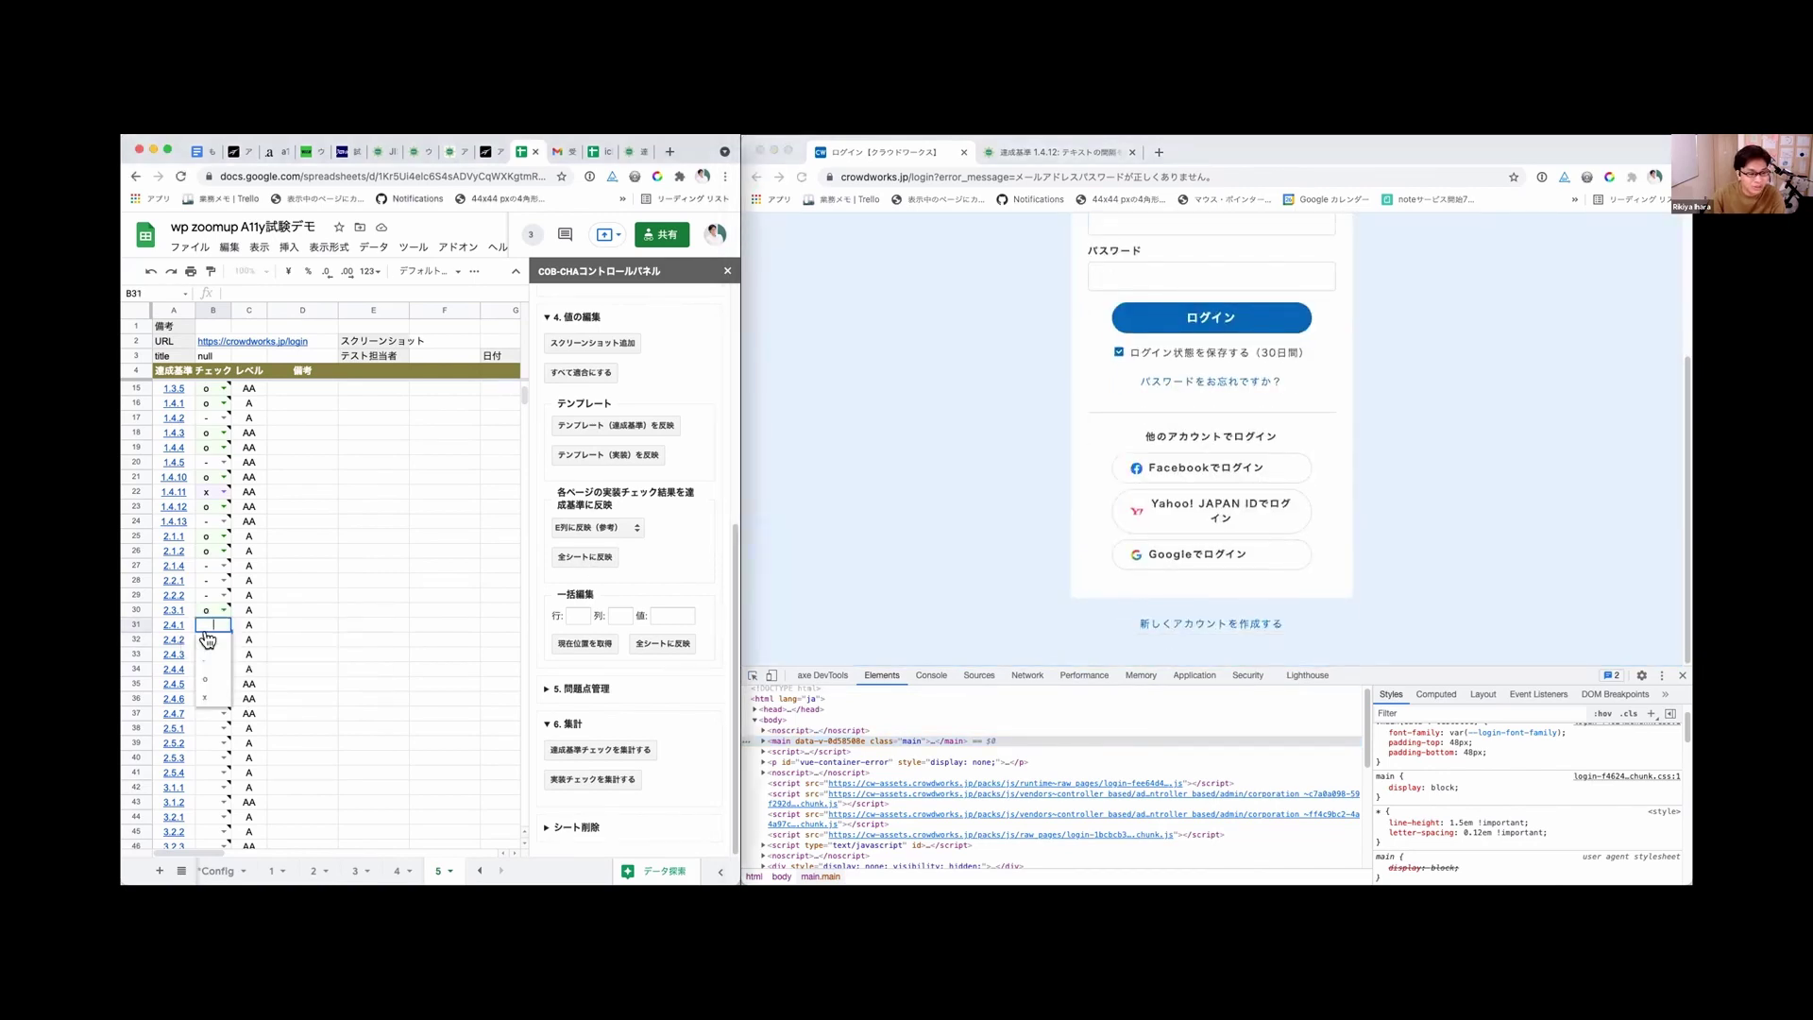
left_click(206, 674)
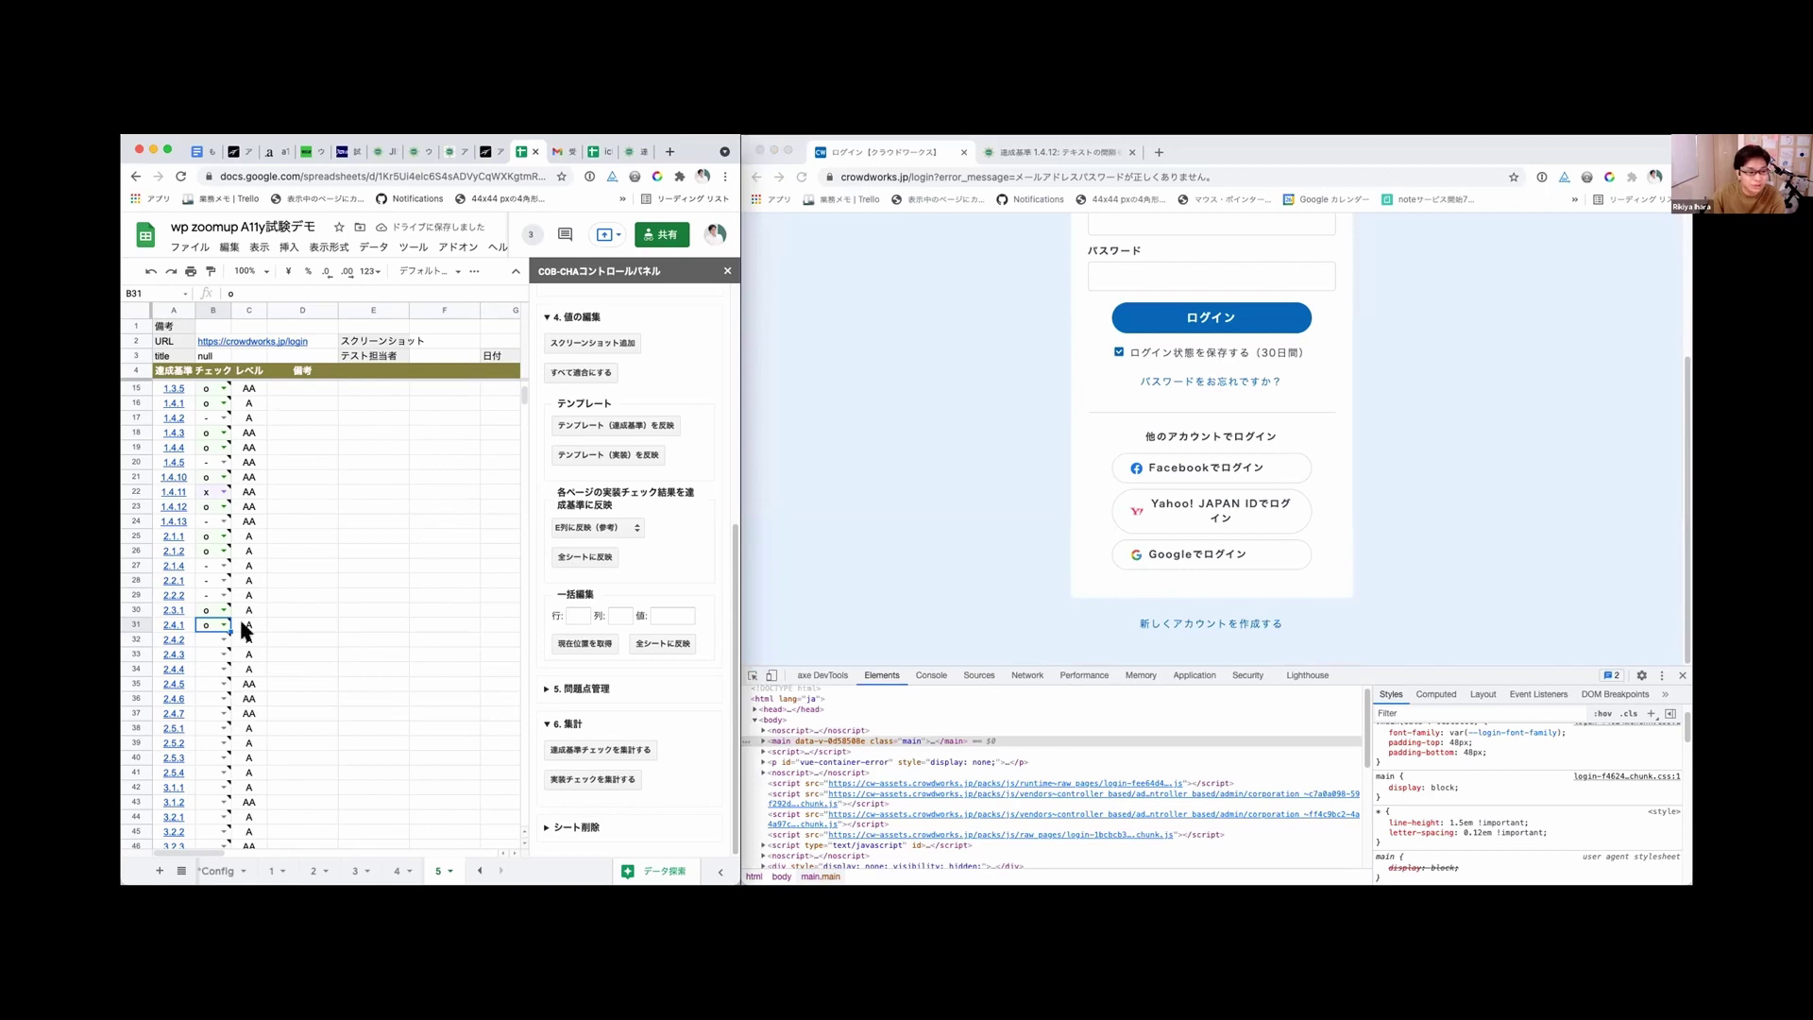
left_click(216, 639)
key("ctrl+d")
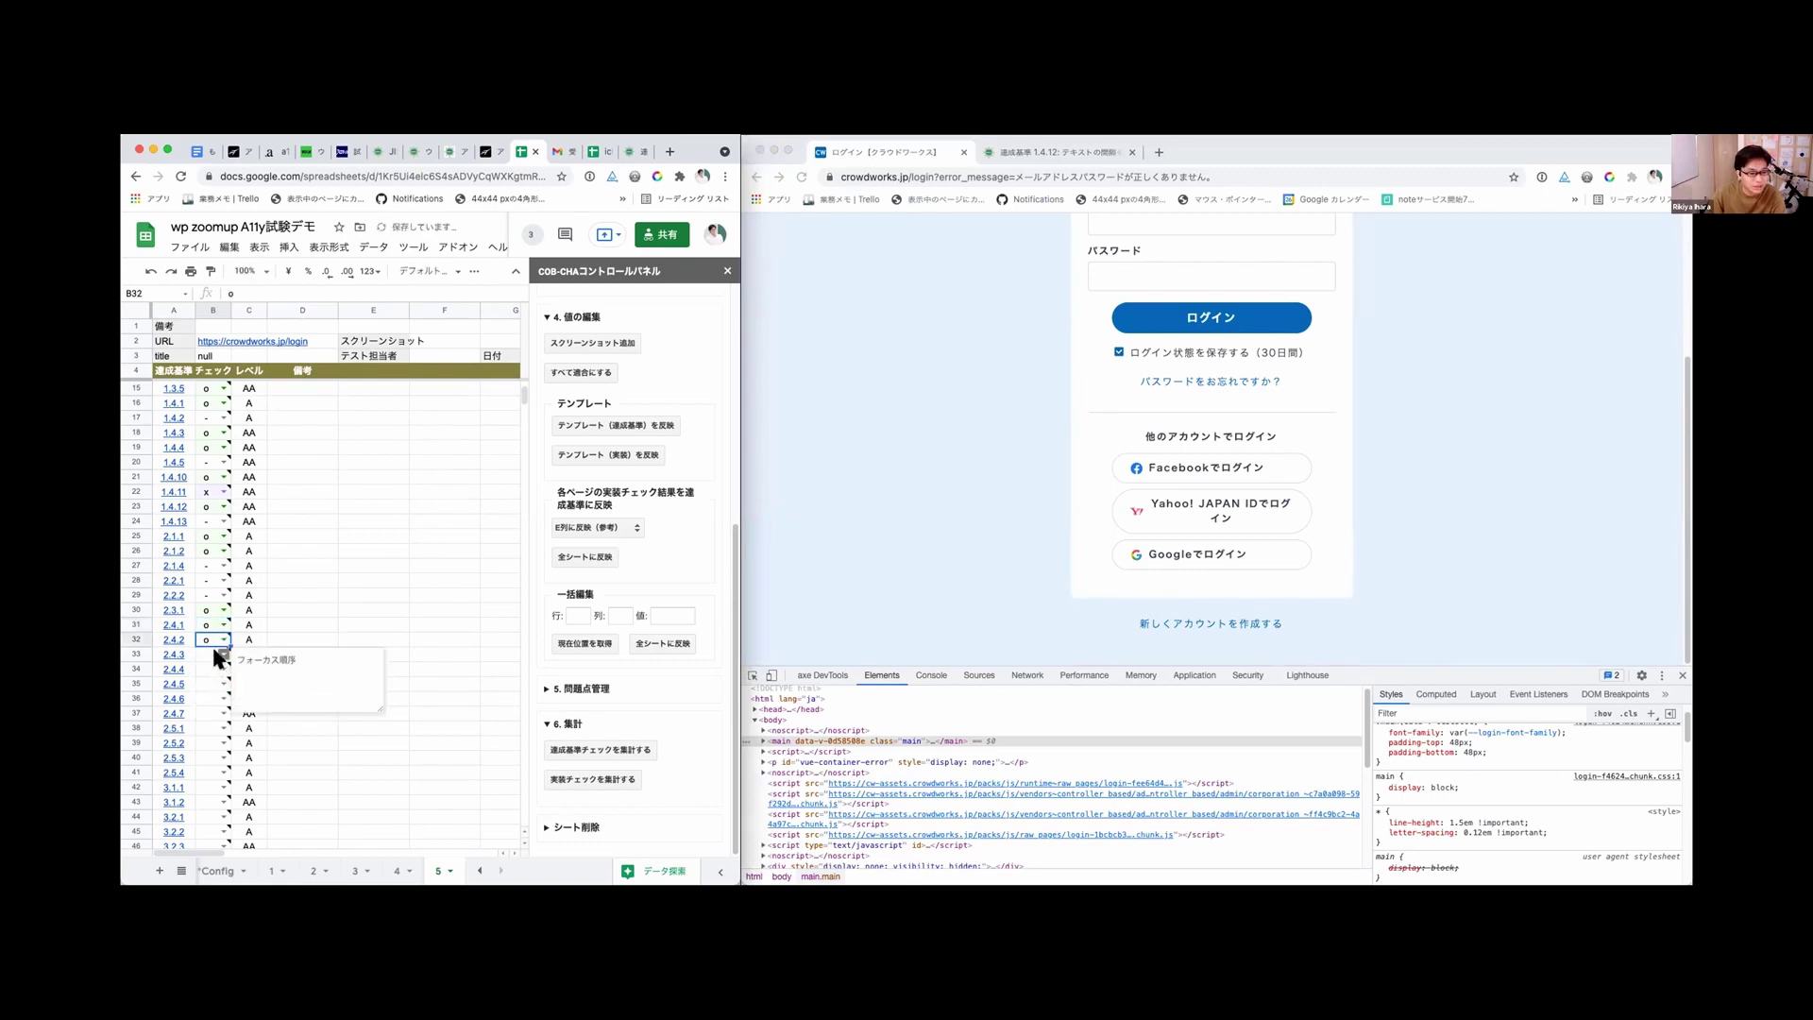
Step: Look over the login form's focus order and set the チェック result for criterion 2.4.3 to o
left_click(915, 461)
scroll(915, 461, "up", 3)
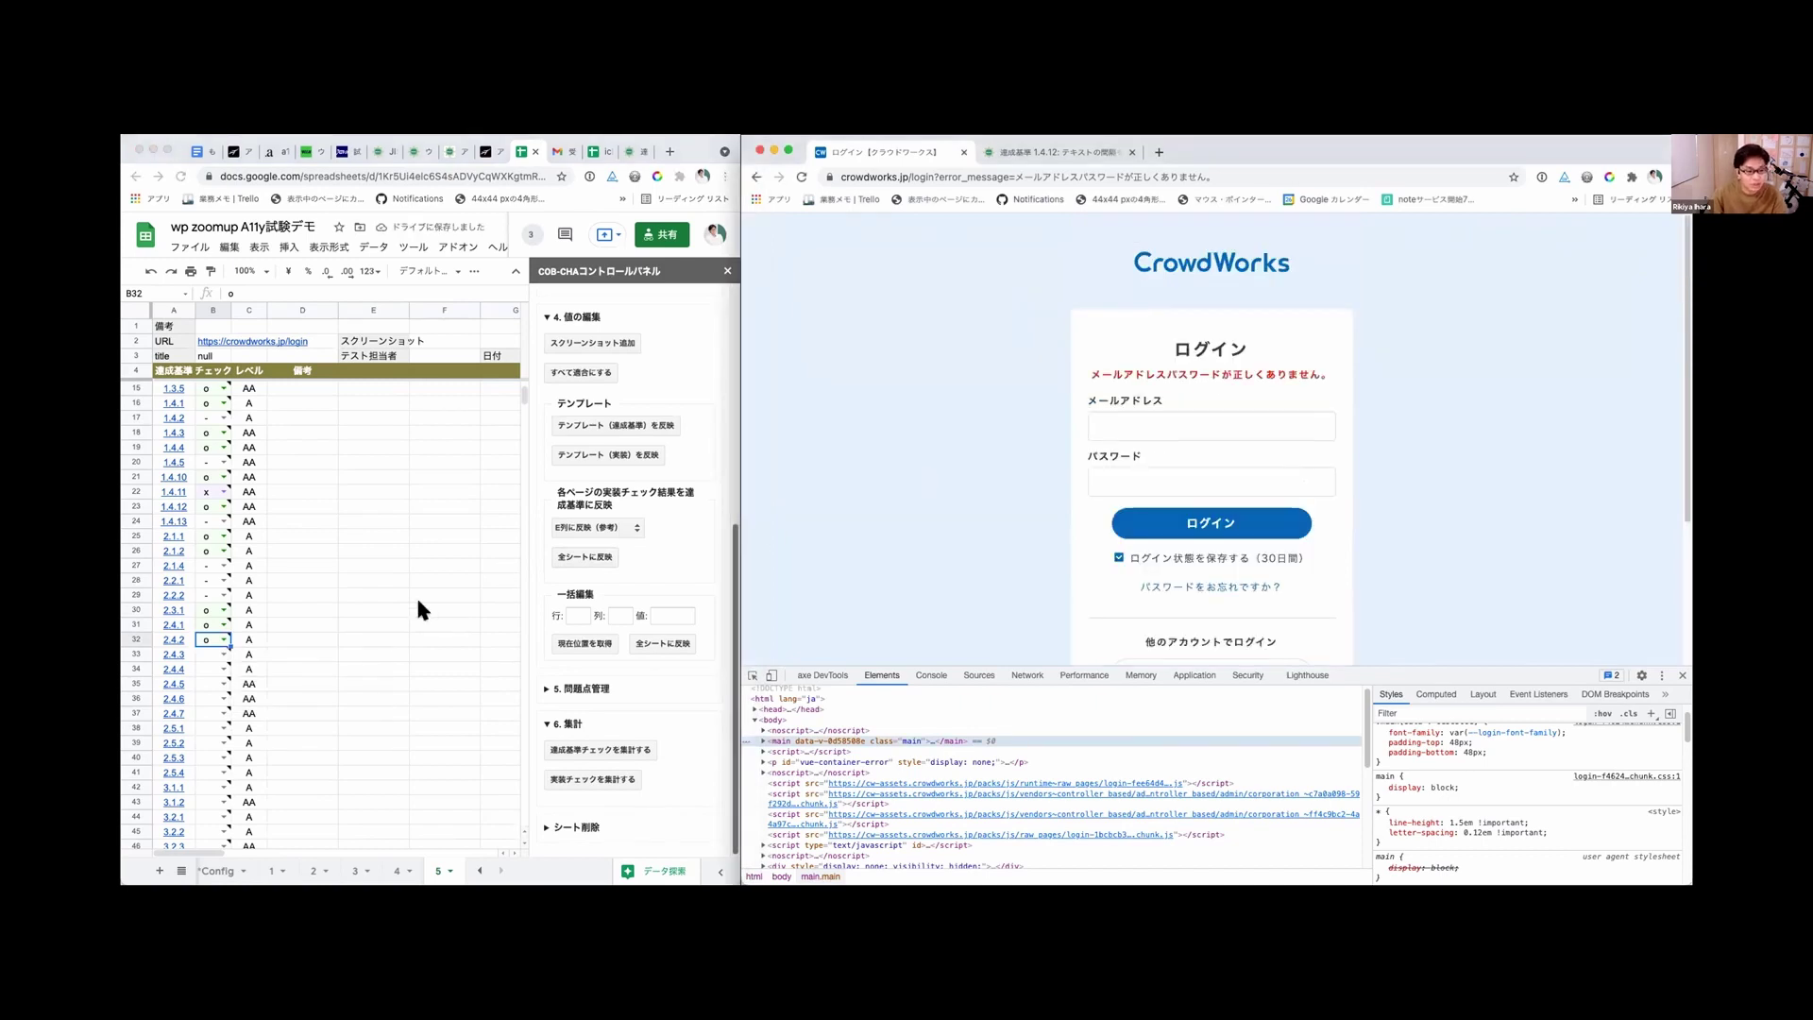
left_click(215, 646)
left_click(223, 654)
left_click(215, 667)
Step: Review the purpose of the links on the login page and set the チェック result for criterion 2.4.4 to o
mouse_move(218, 669)
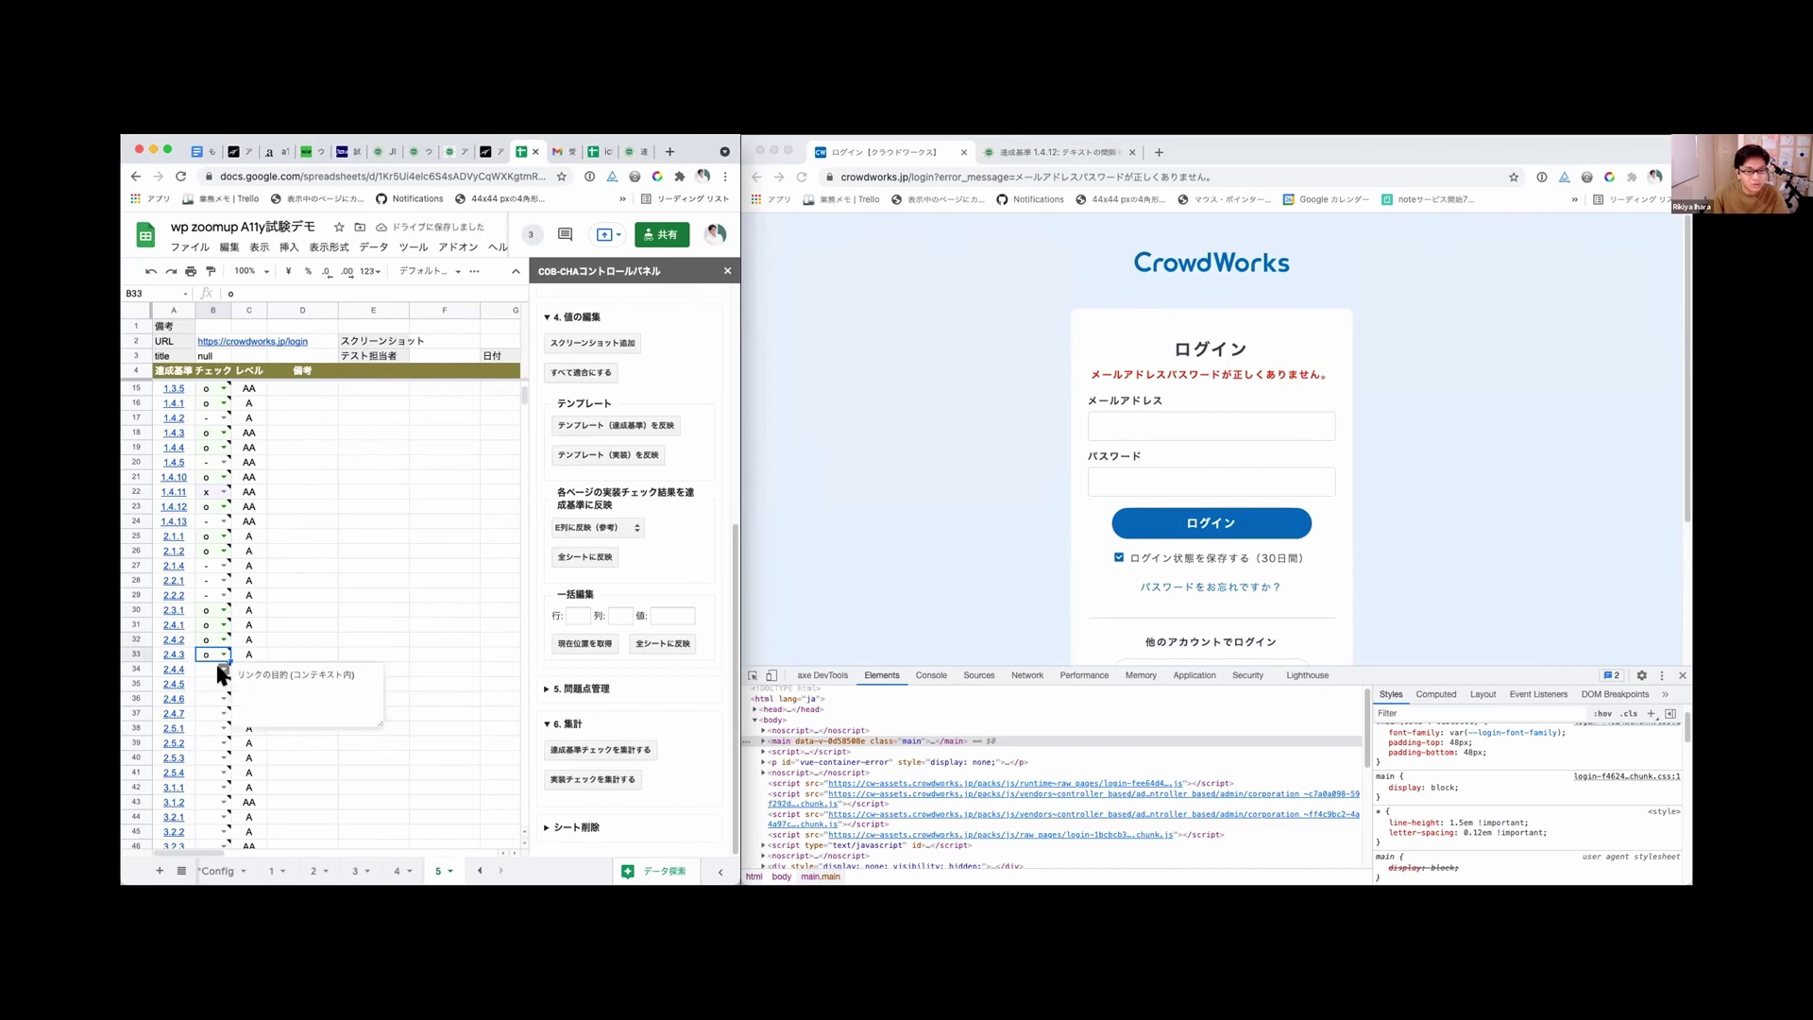
left_click(900, 569)
scroll(902, 577, "down", 3)
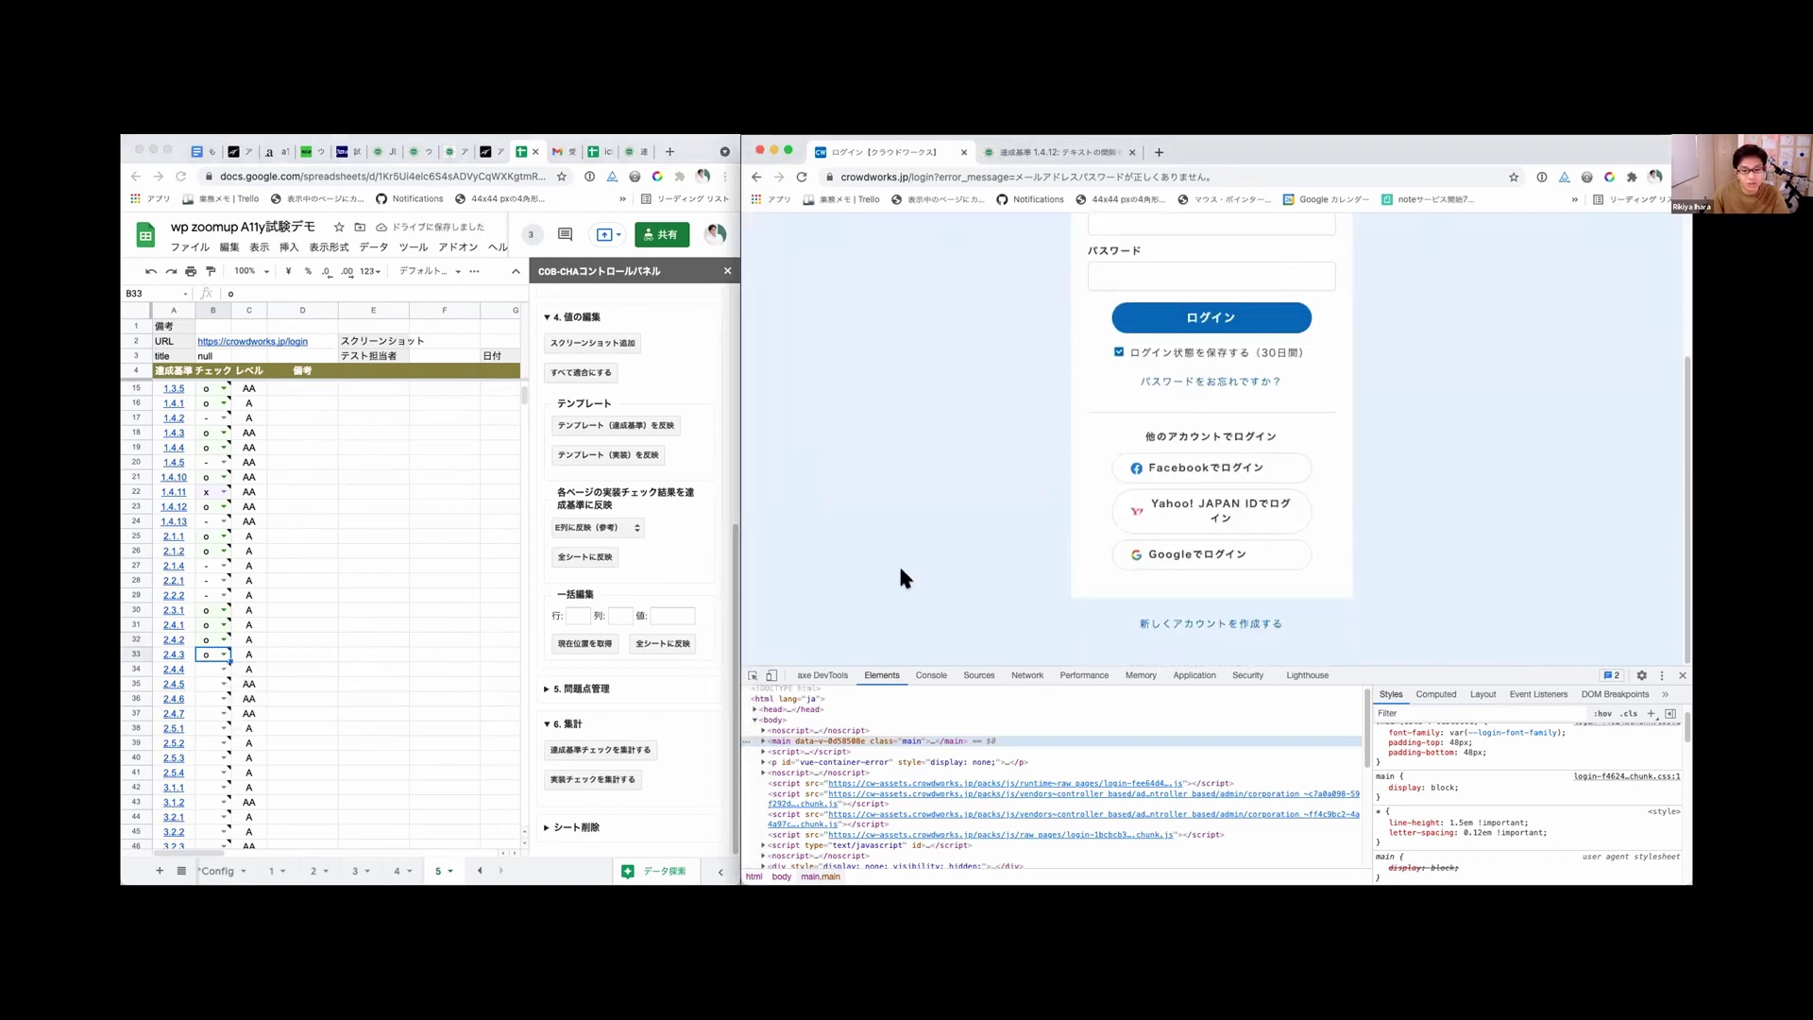
scroll(902, 577, "up", 2)
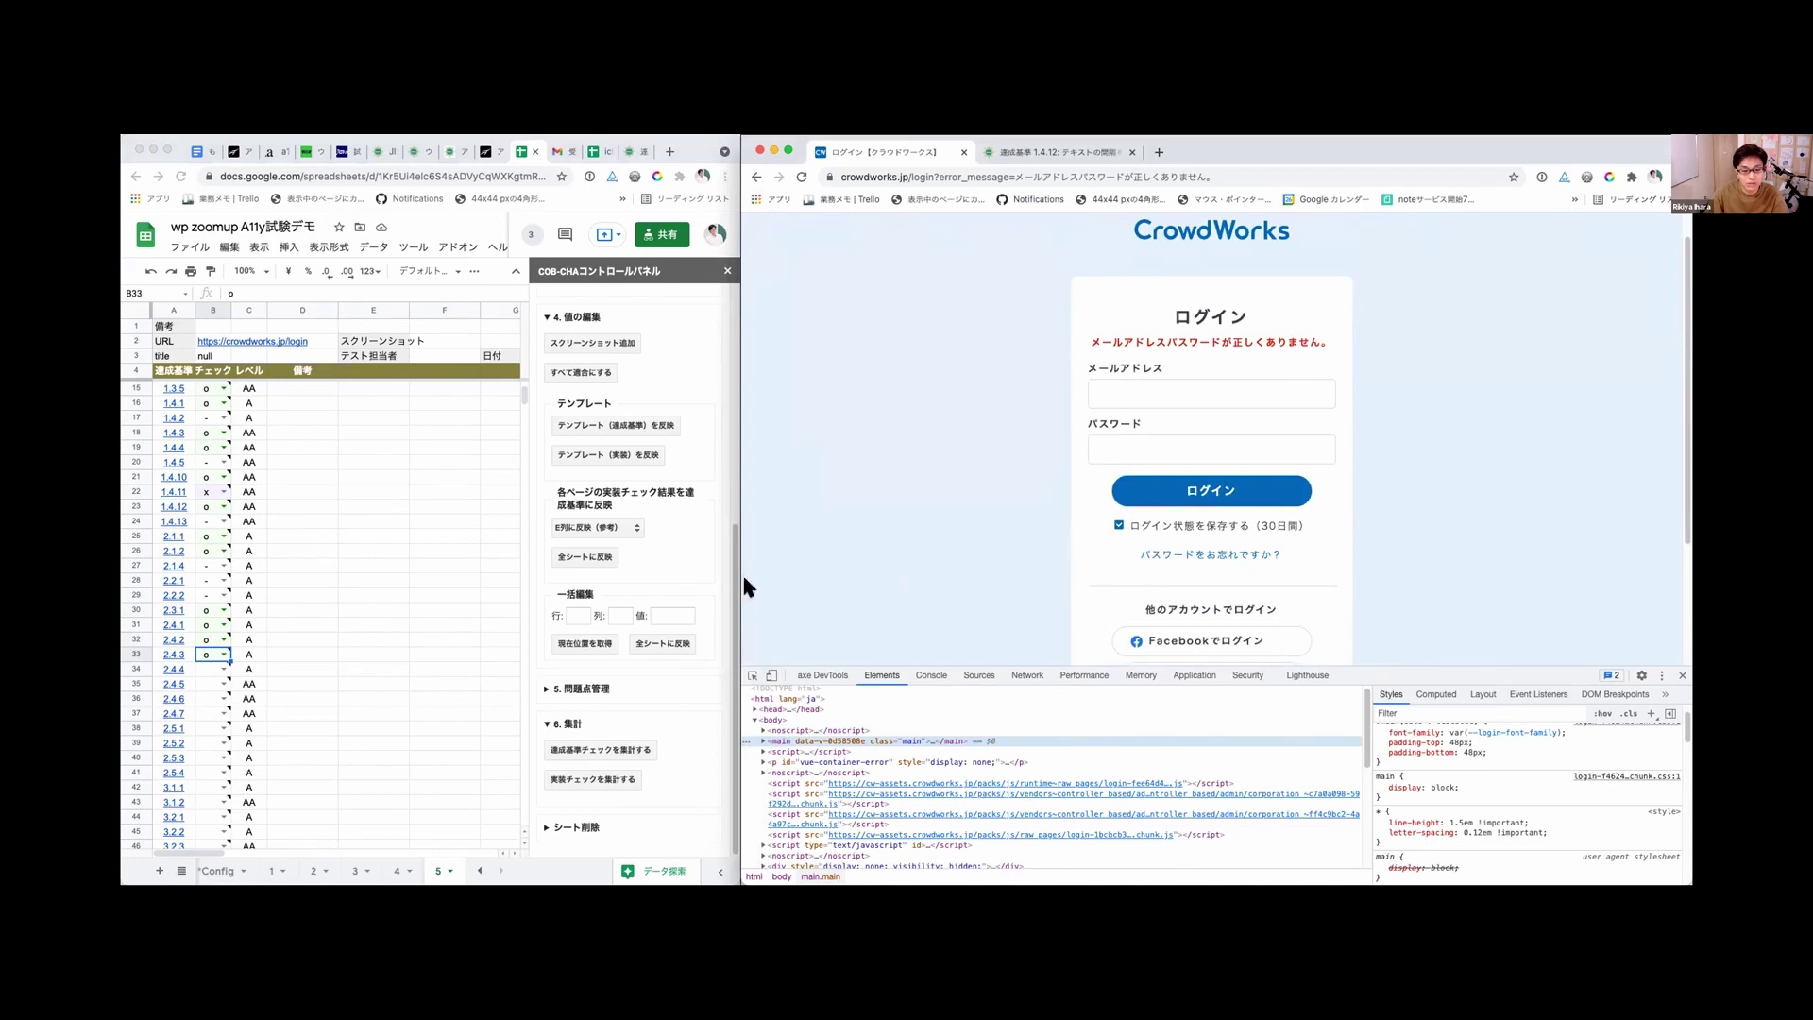
left_click(216, 661)
left_click(223, 668)
left_click(225, 686)
Step: Look over the login page for multiple ways to reach it and set the チェック result for criterion 2.4.5 to o
mouse_move(226, 687)
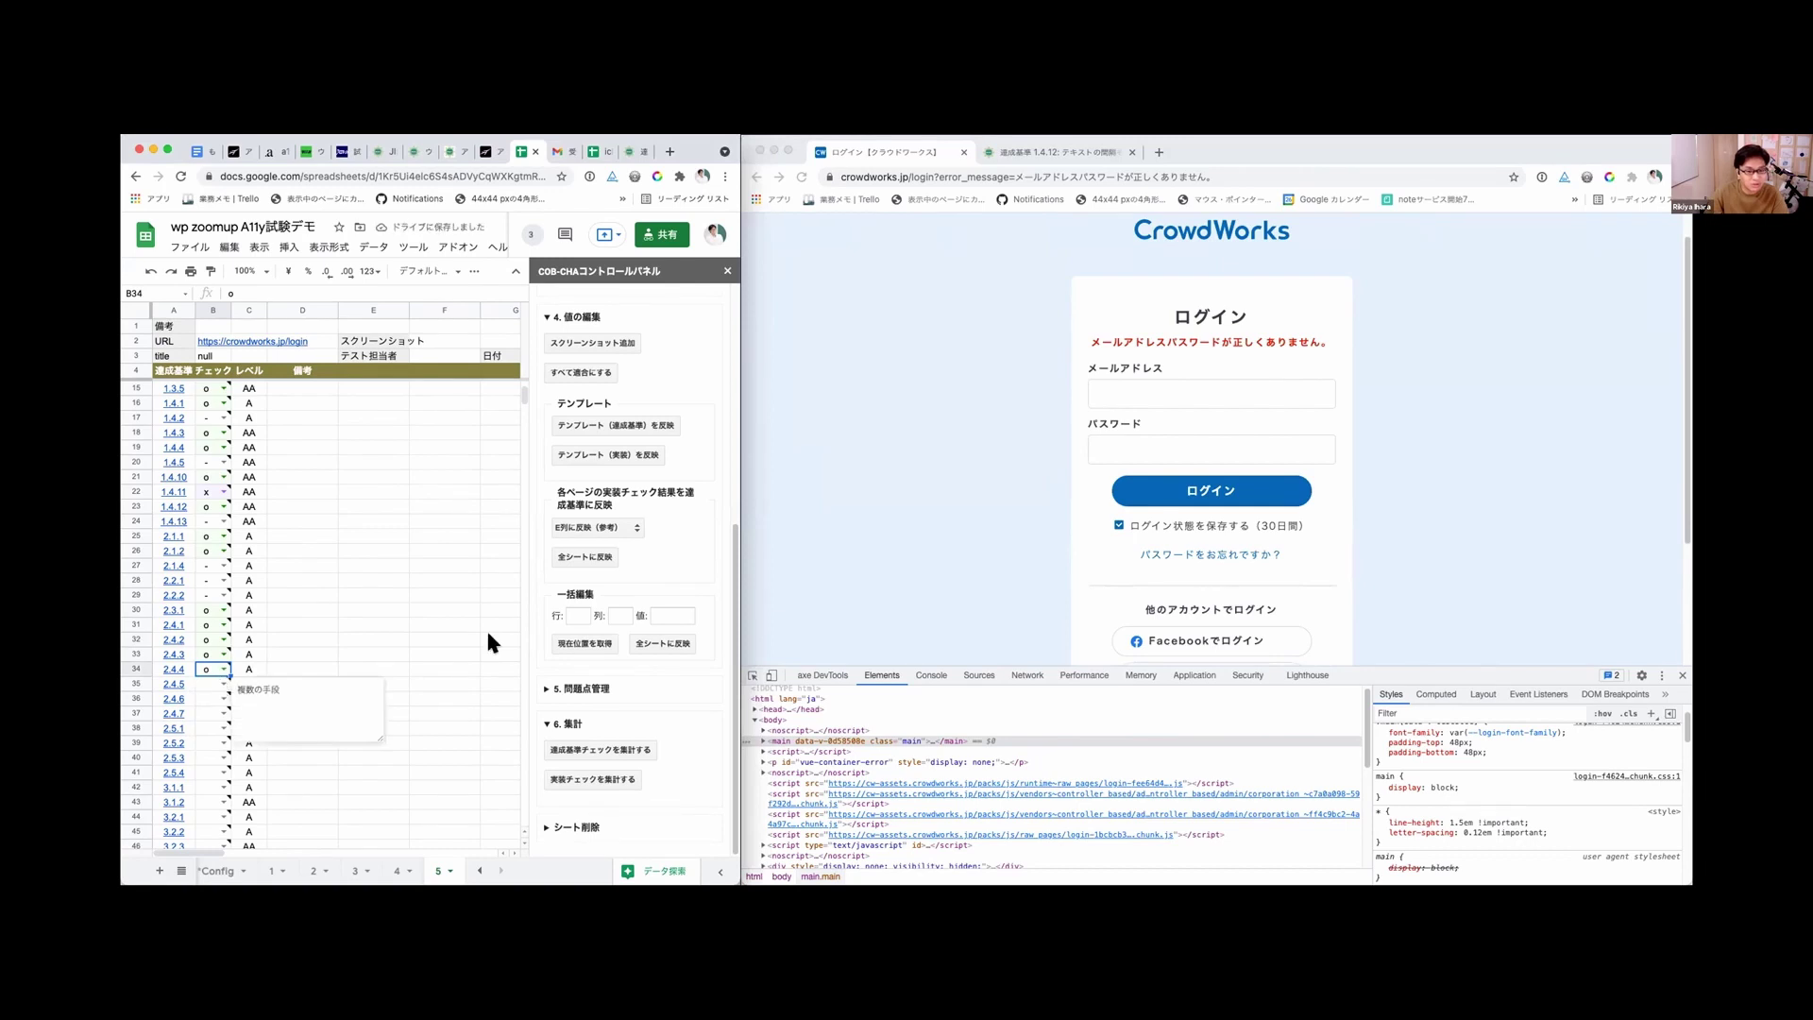
left_click(957, 545)
scroll(957, 545, "up", 1)
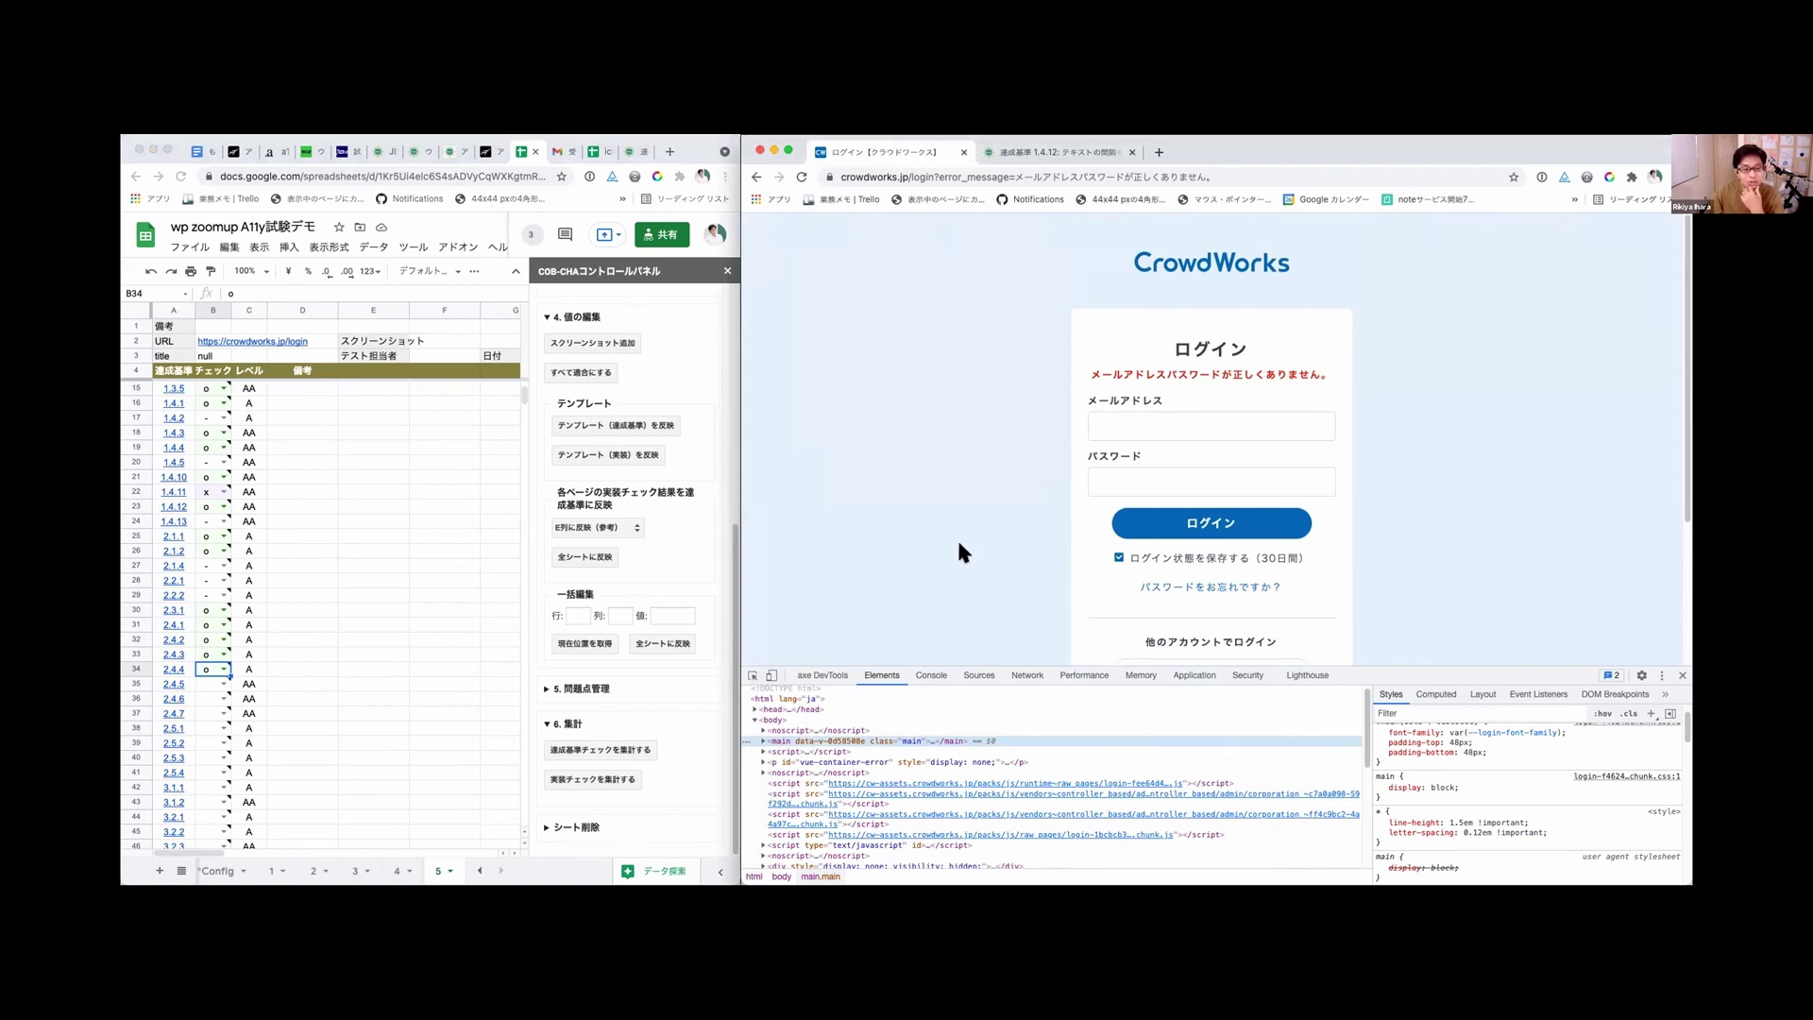
double_click(209, 684)
left_click(208, 739)
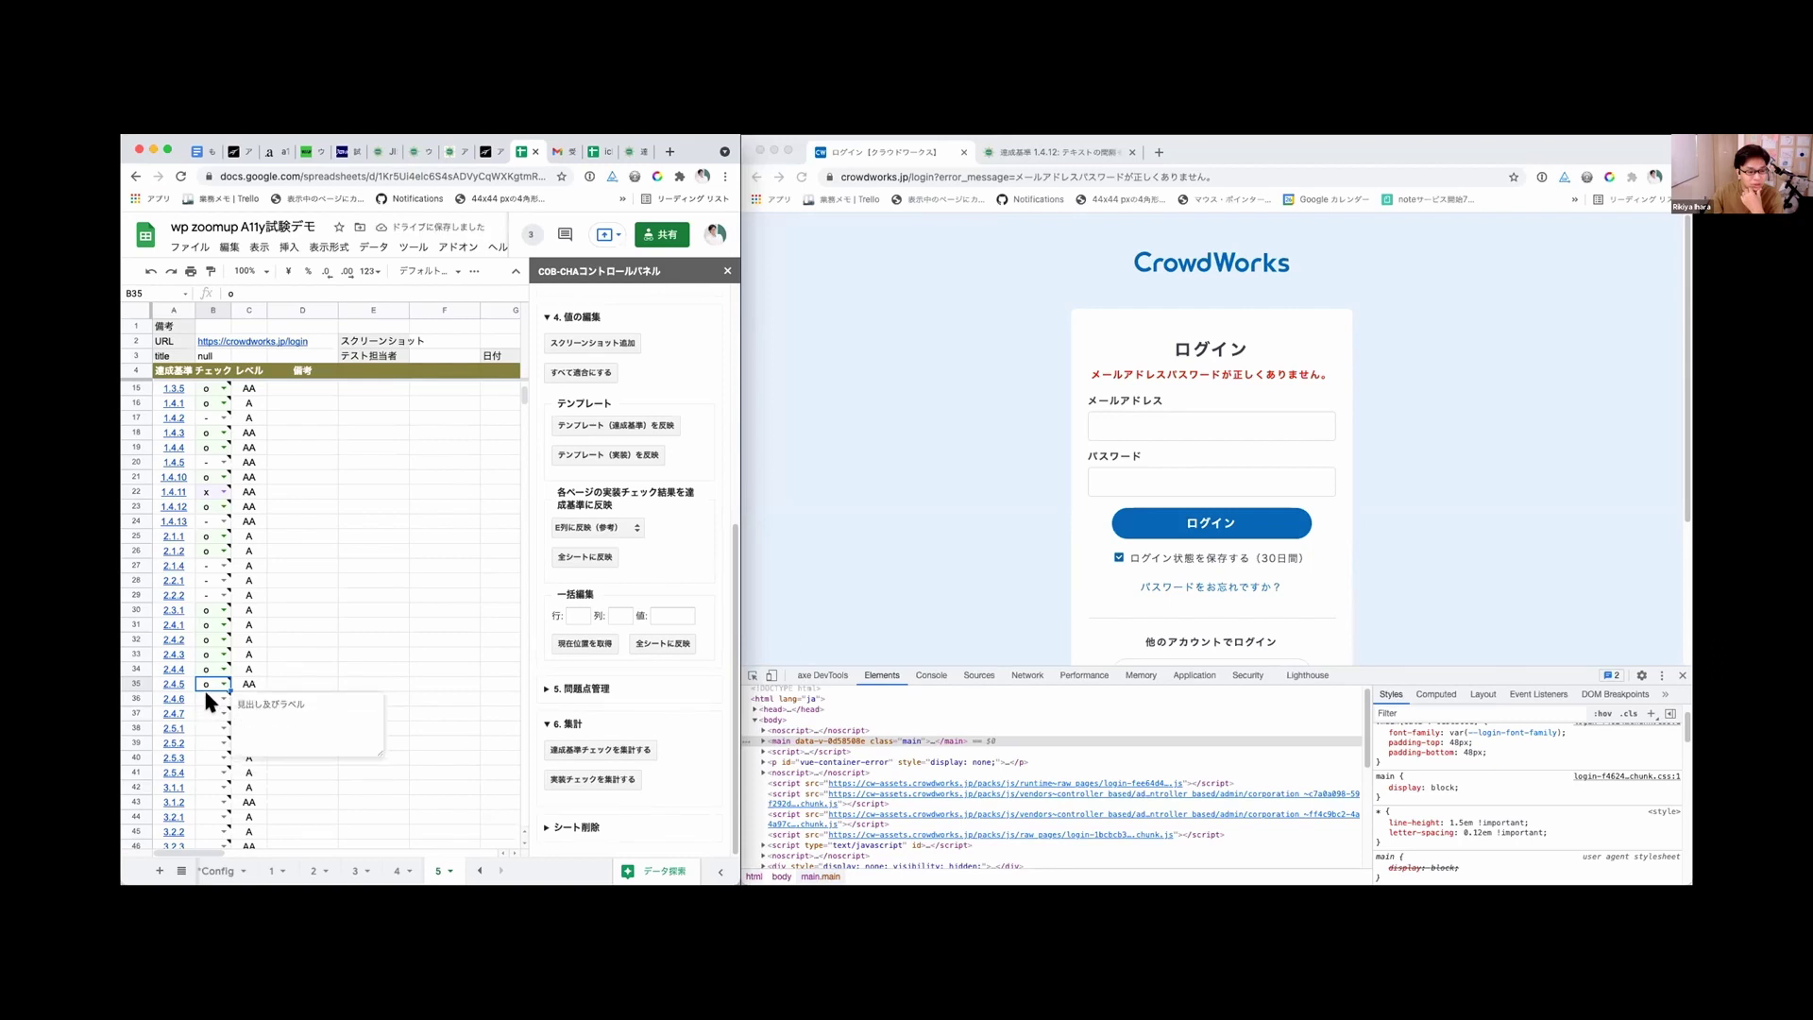
Step: Set the チェック results for criteria 2.4.6 and 2.4.7 to o
left_click(208, 699)
left_click(209, 699)
left_click(209, 746)
left_click(208, 714)
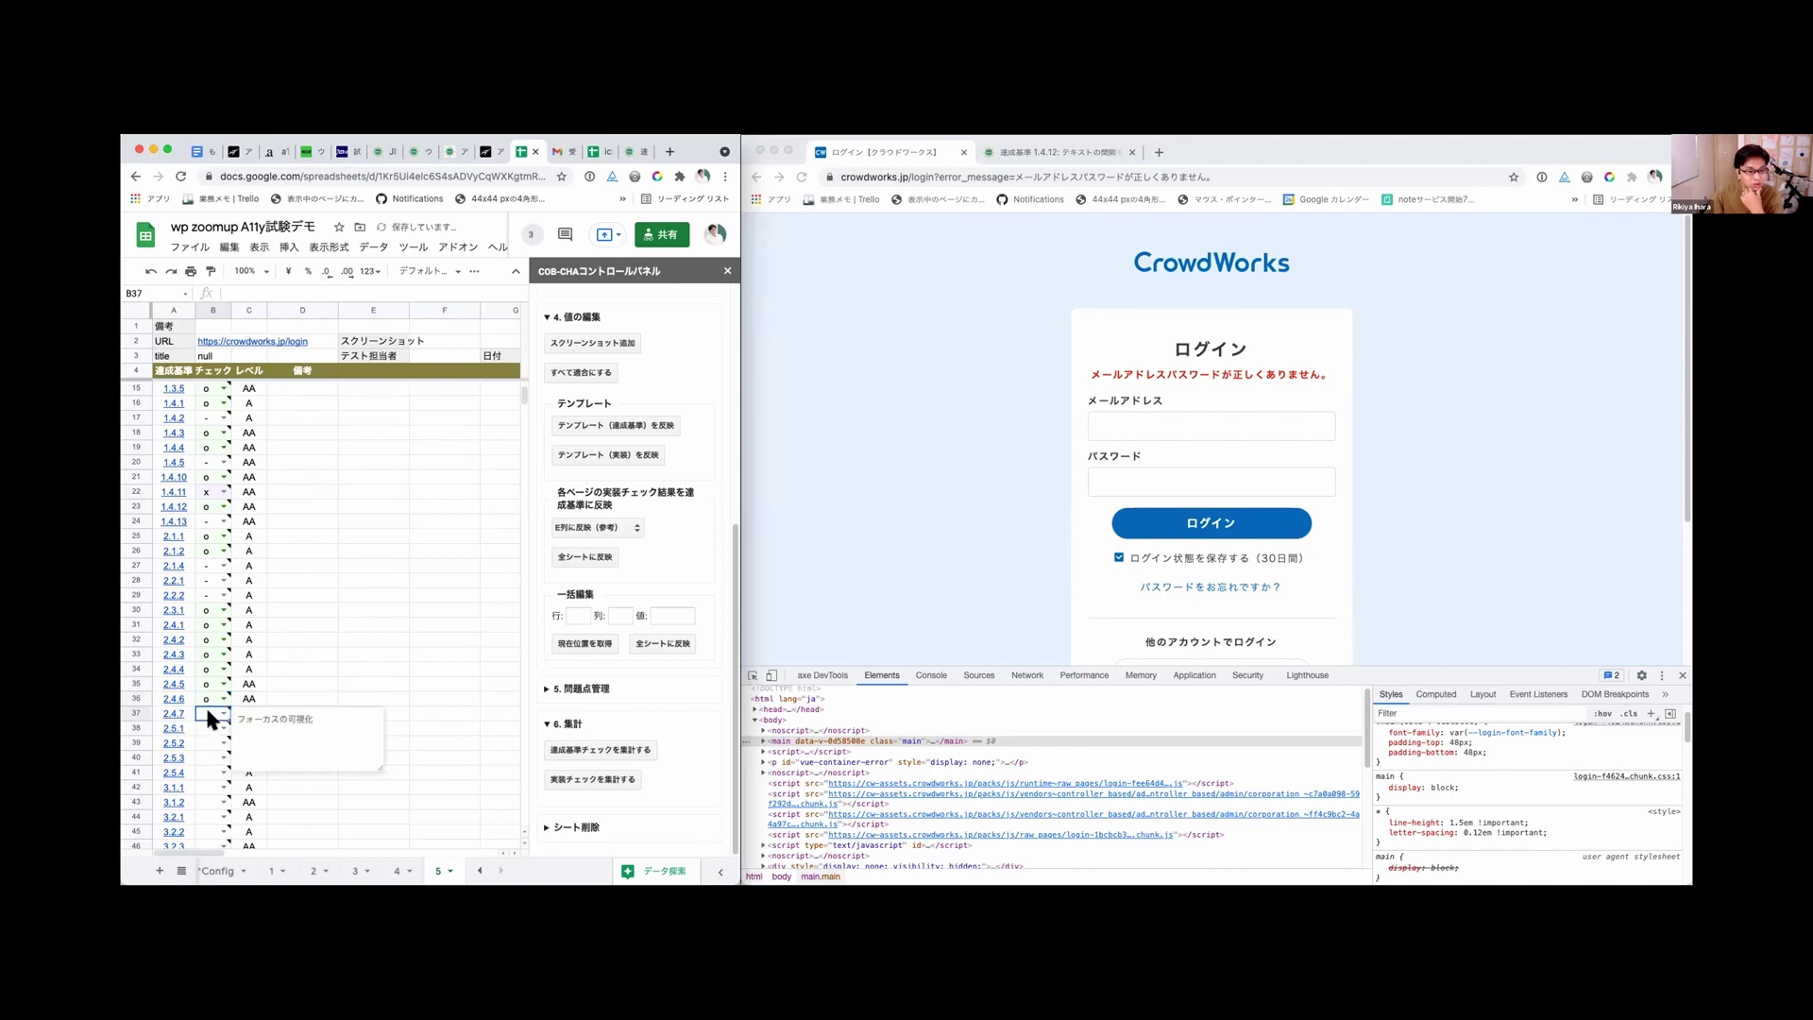
left_click(209, 715)
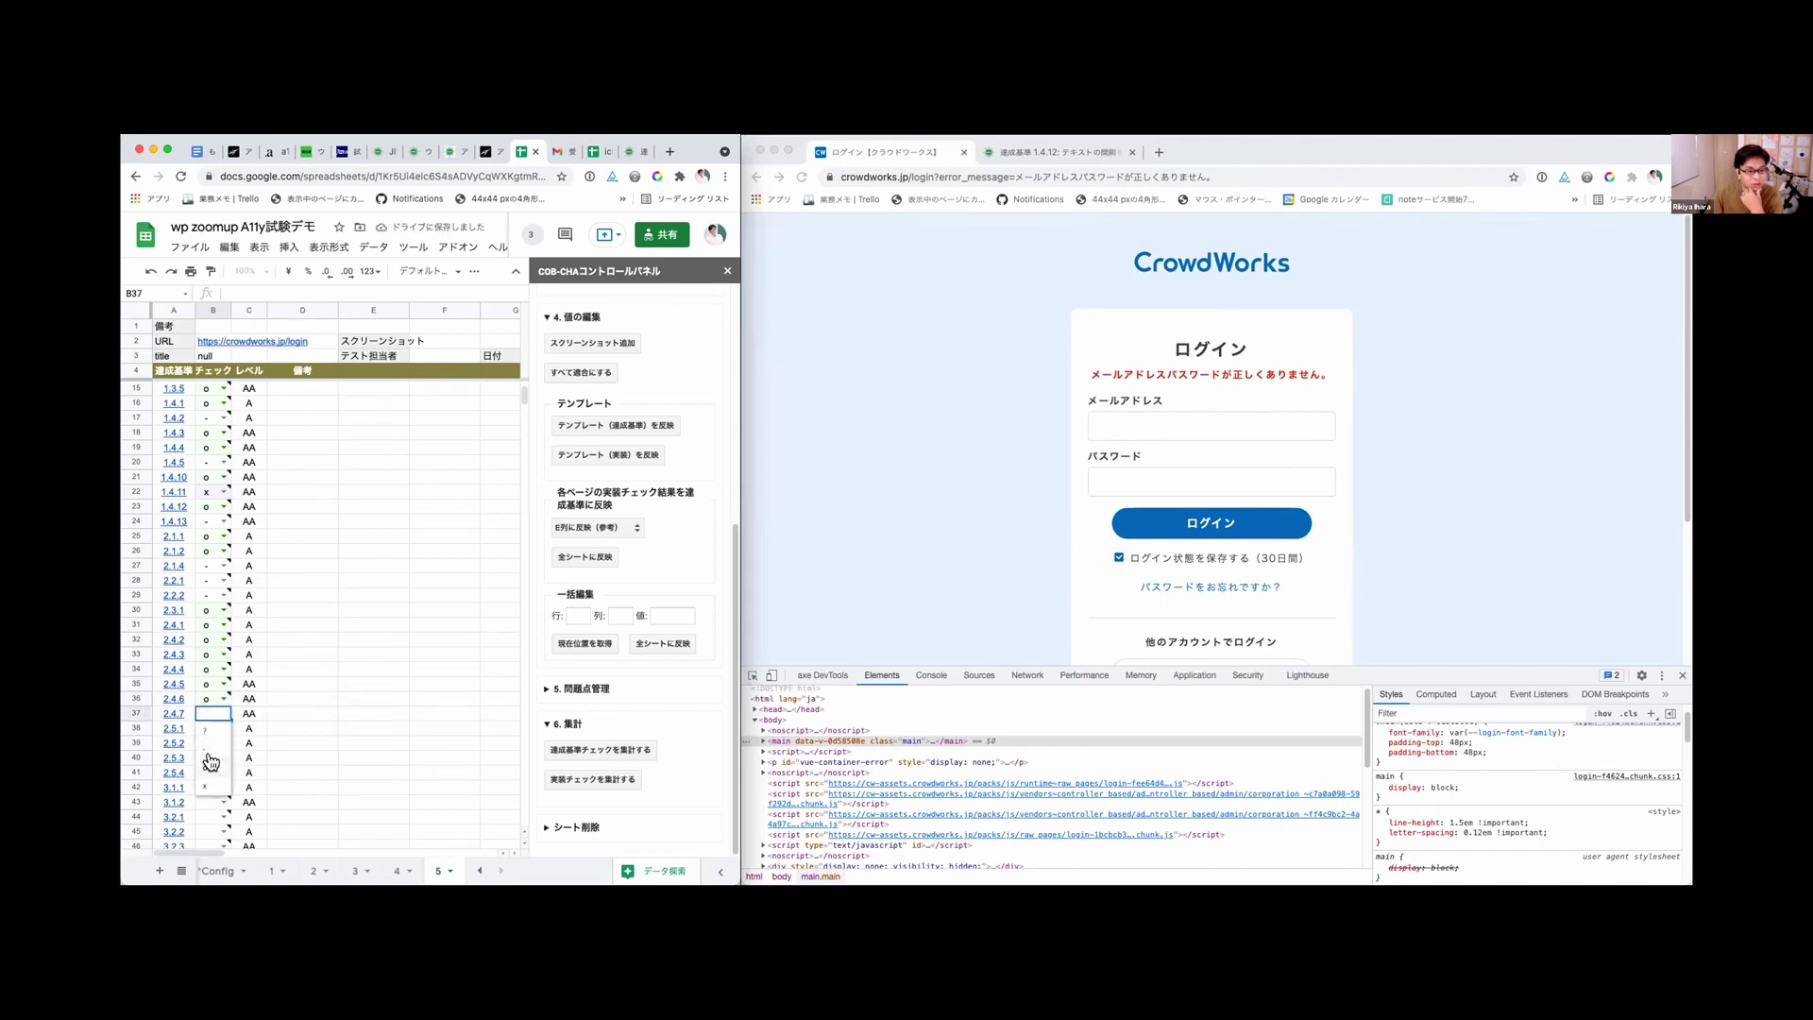
left_click(210, 763)
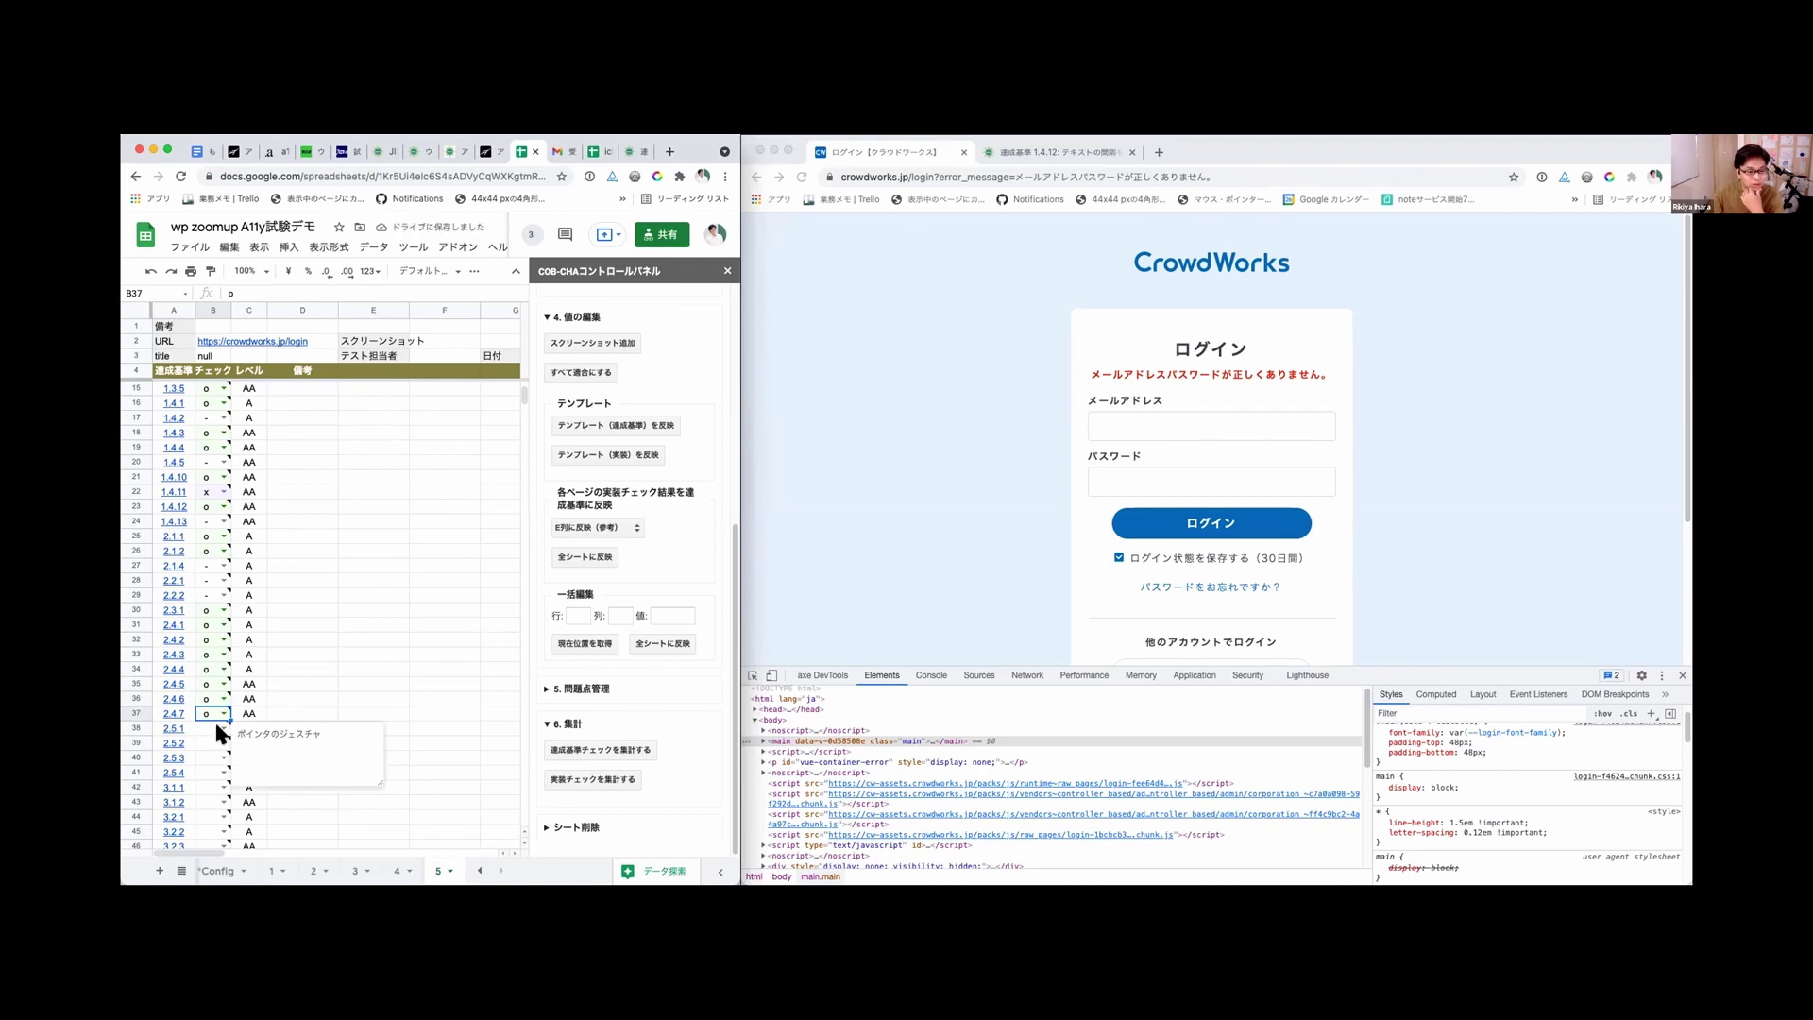
Step: Set the チェック result for criterion 2.5.1 to -
left_click(214, 727)
left_click(208, 761)
left_click(283, 684)
Step: Set the チェック result for criterion 2.5.2 to o and test cancelling a pointer press on the ログイン button
scroll(294, 673, "down", 2)
scroll(295, 672, "down", 2)
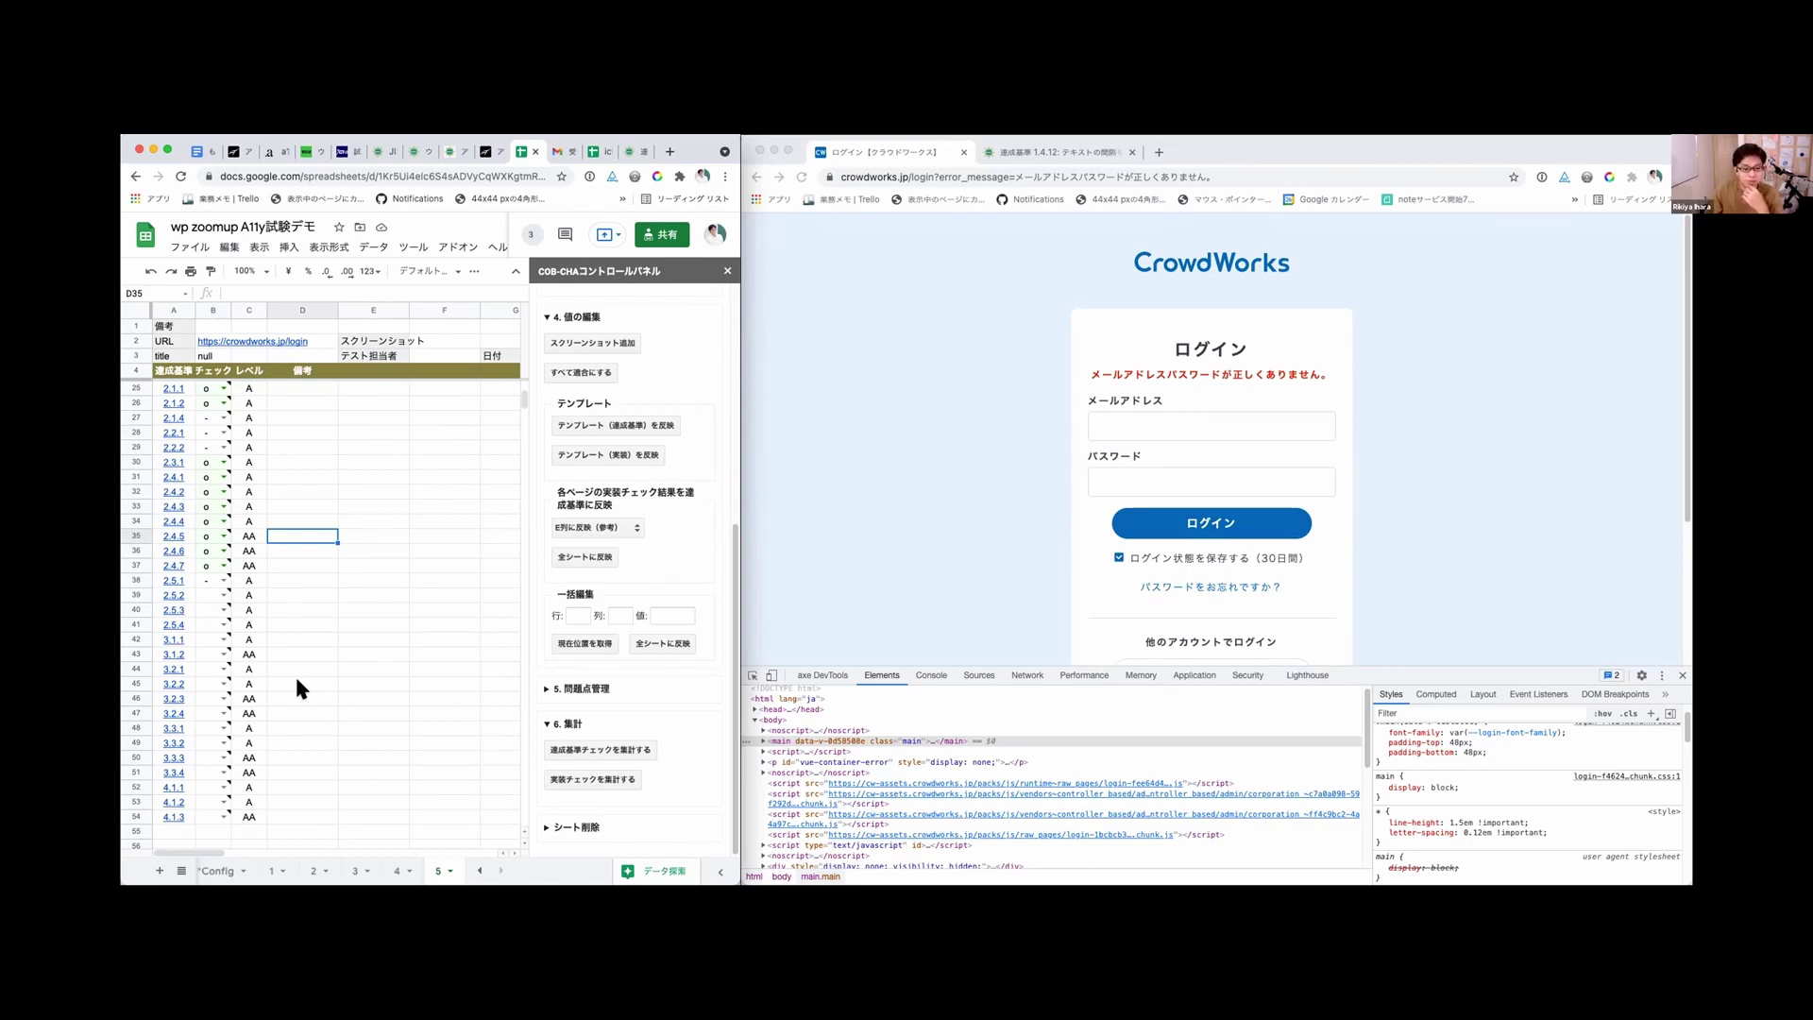
left_click(222, 594)
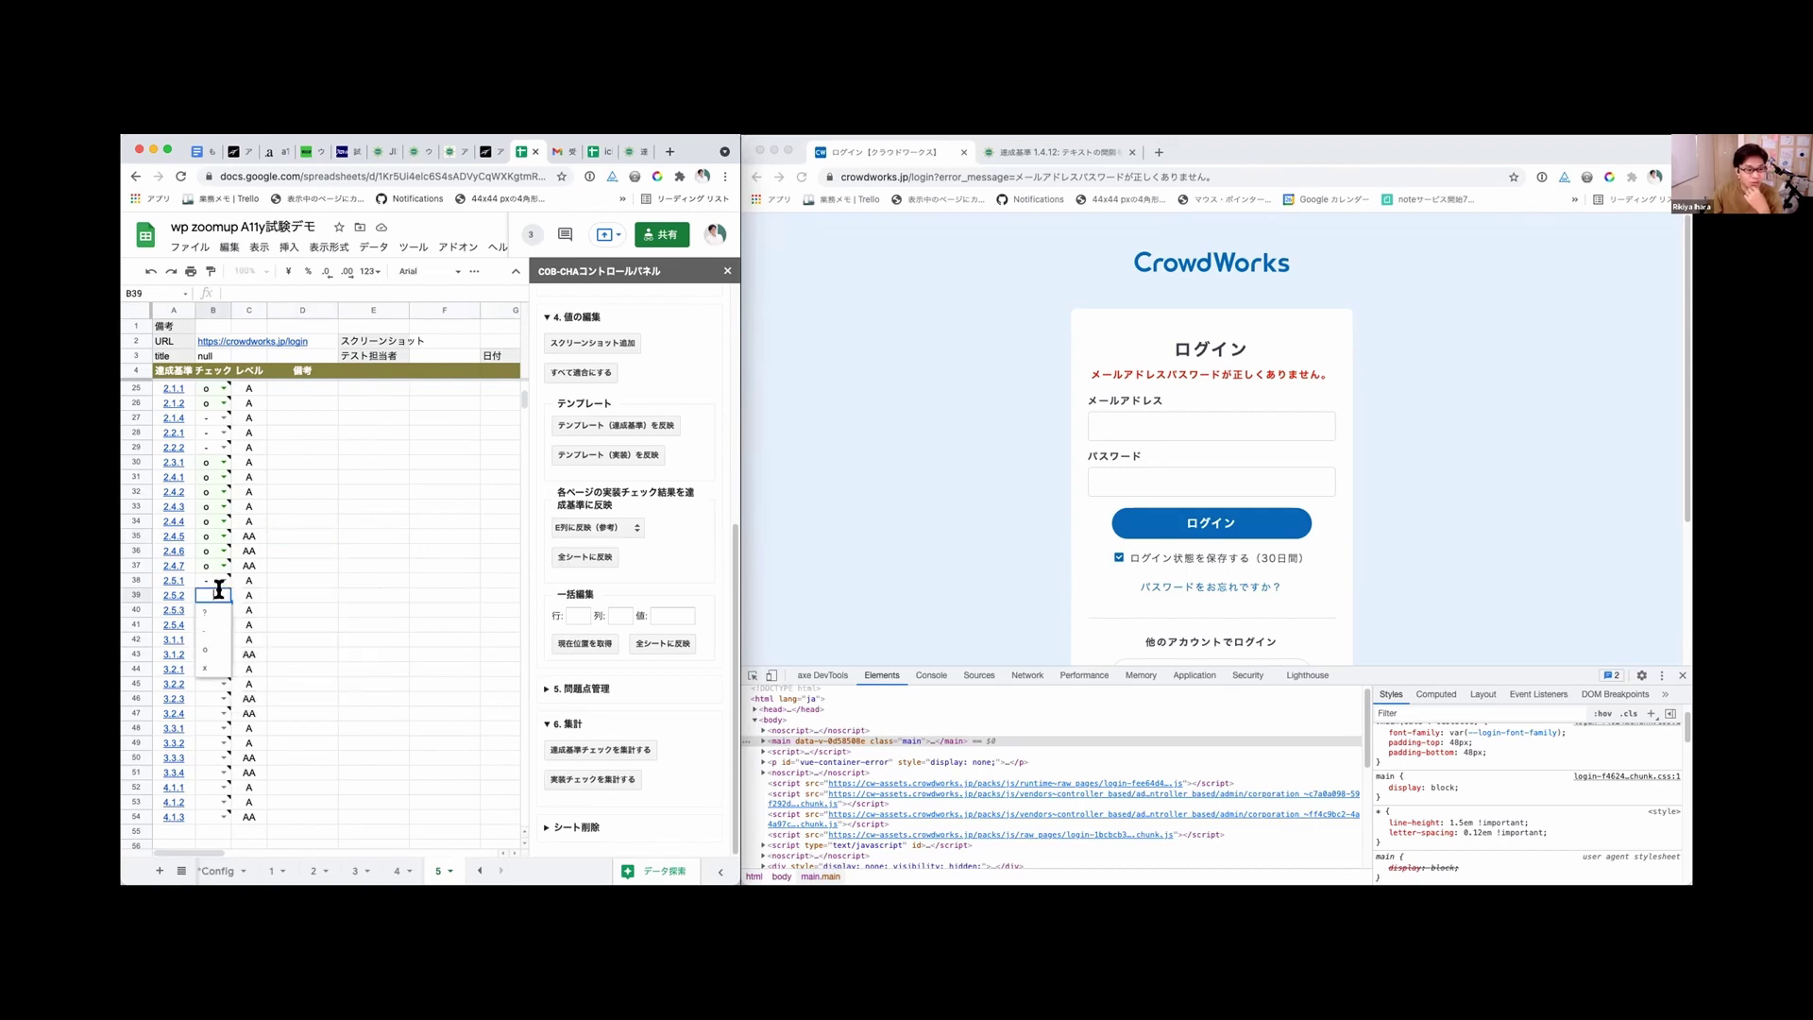
left_click(212, 648)
left_click(1158, 522)
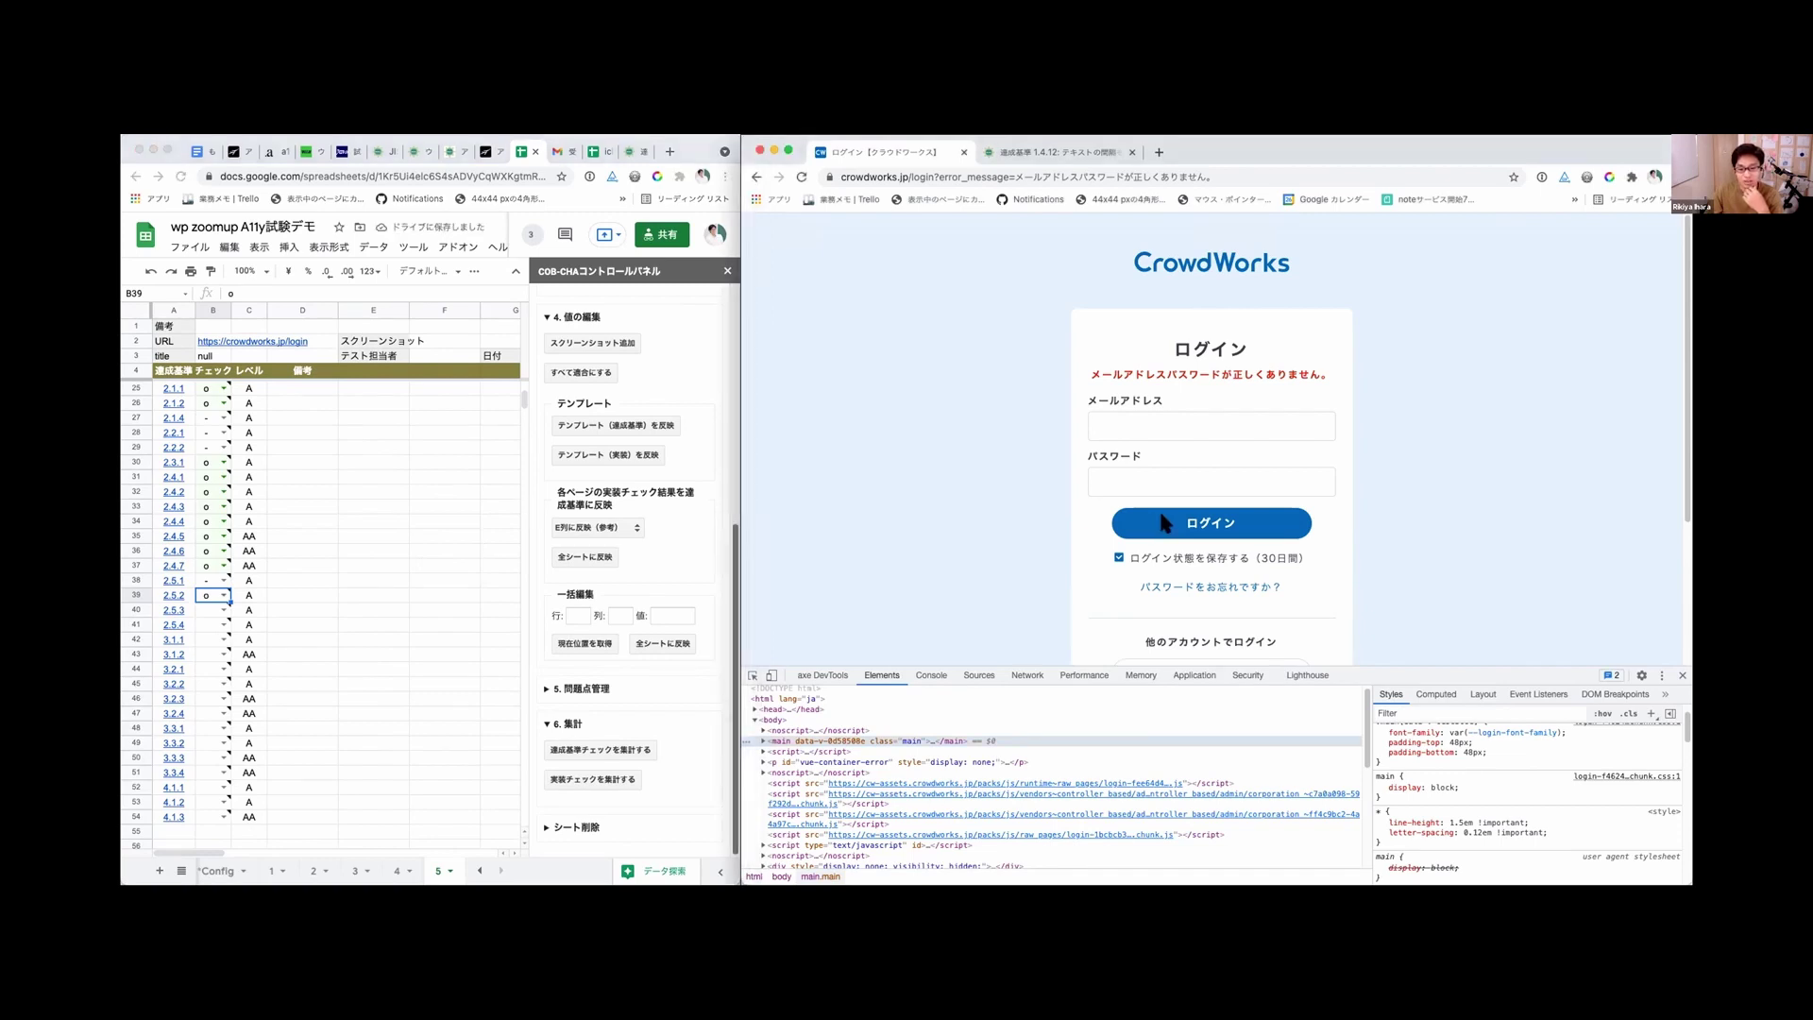
left_click(1220, 529)
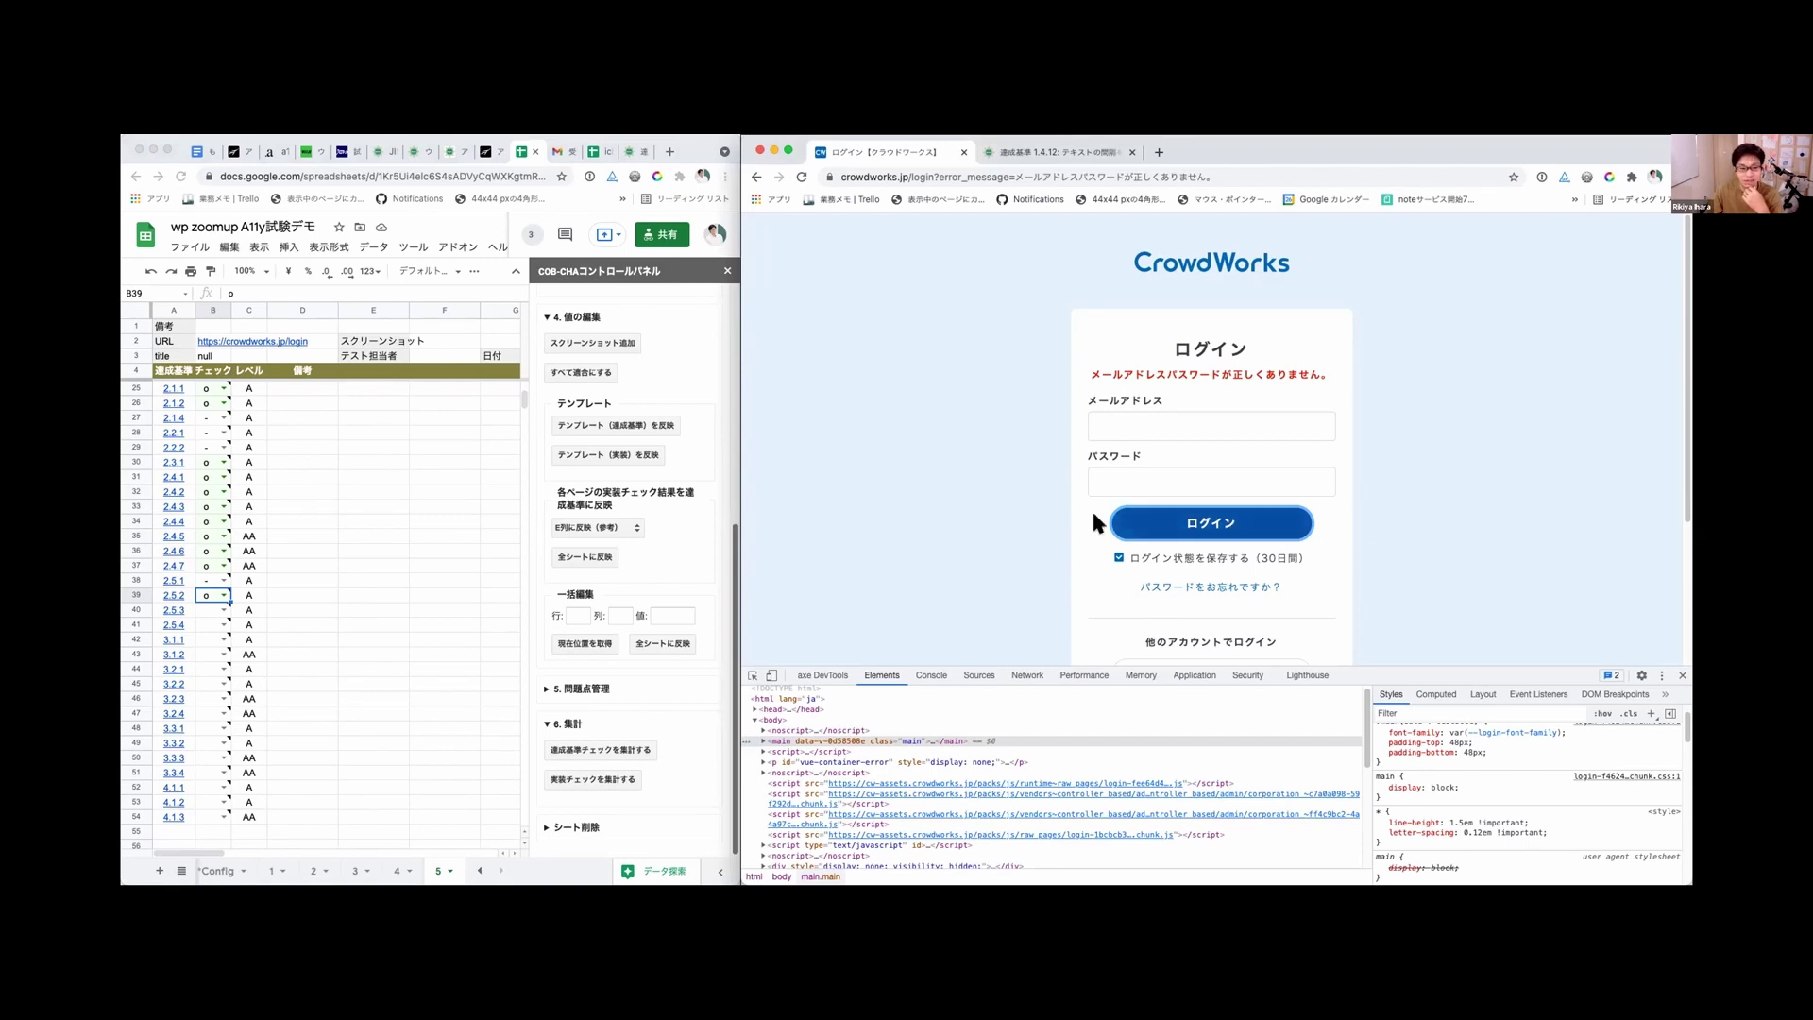
Step: Set the チェック result for criterion 2.5.3 to o
left_click(224, 609)
left_click(225, 609)
left_click(205, 662)
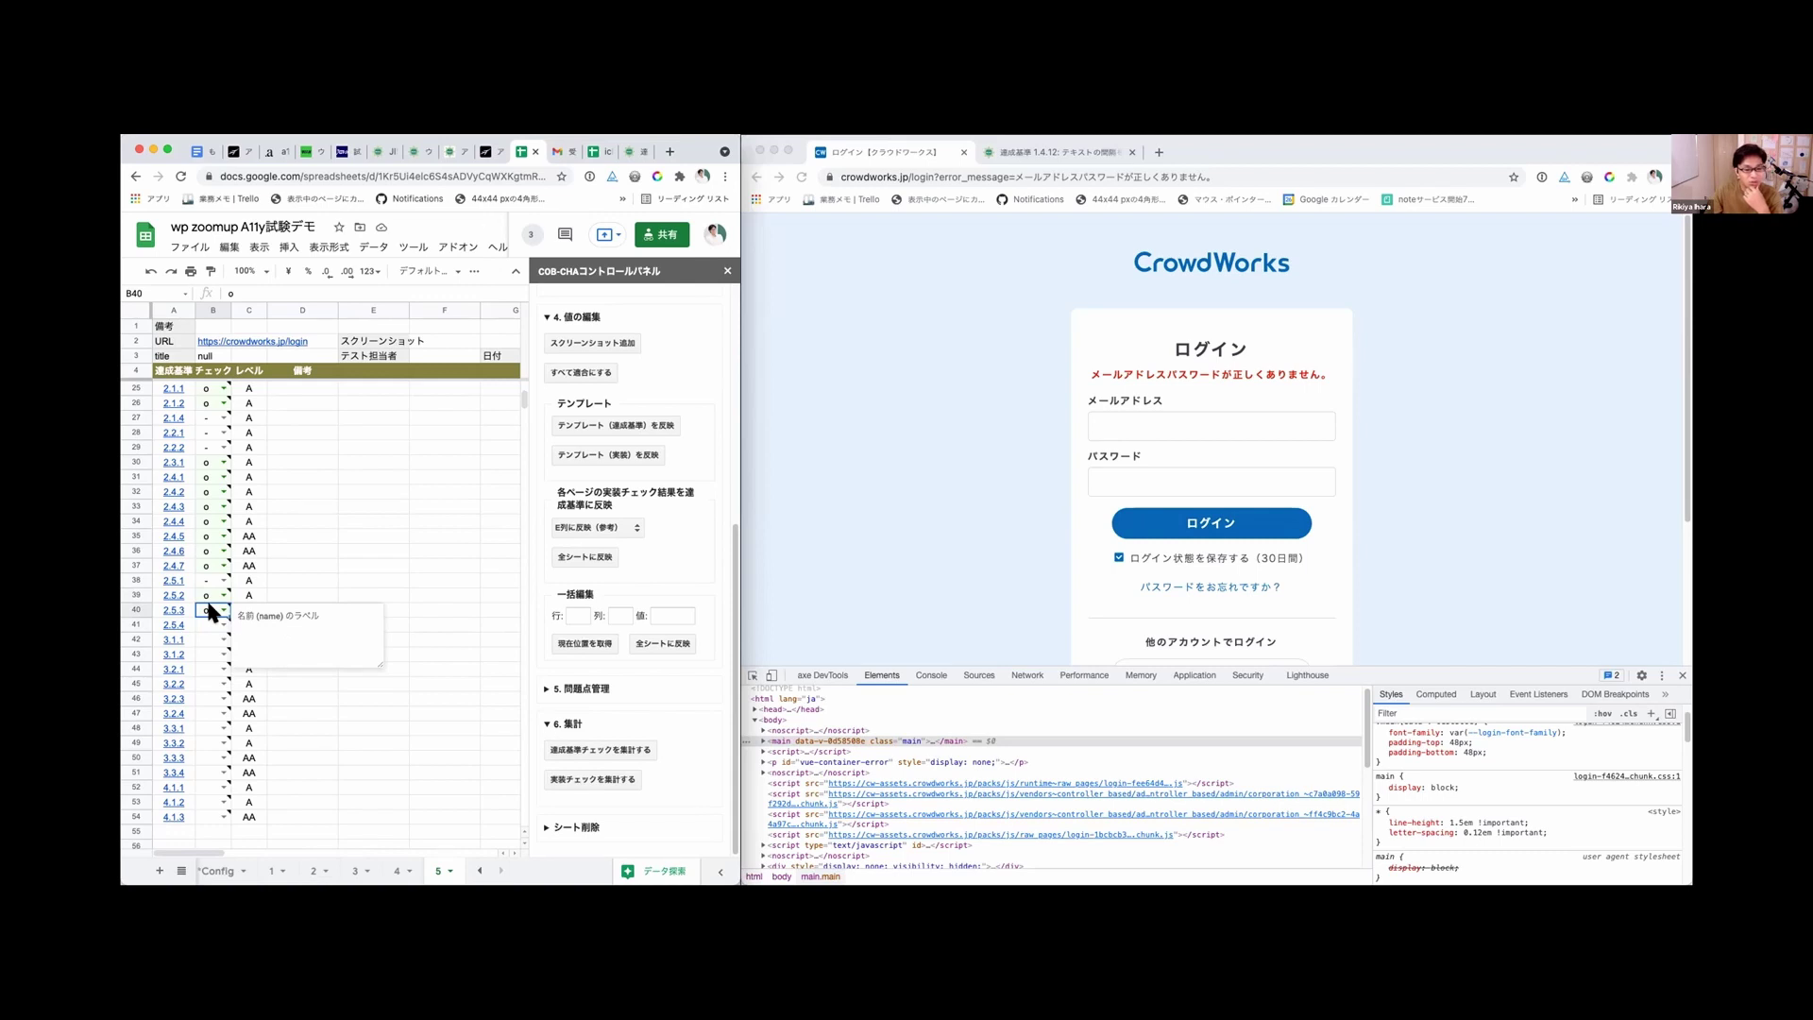
mouse_move(216, 606)
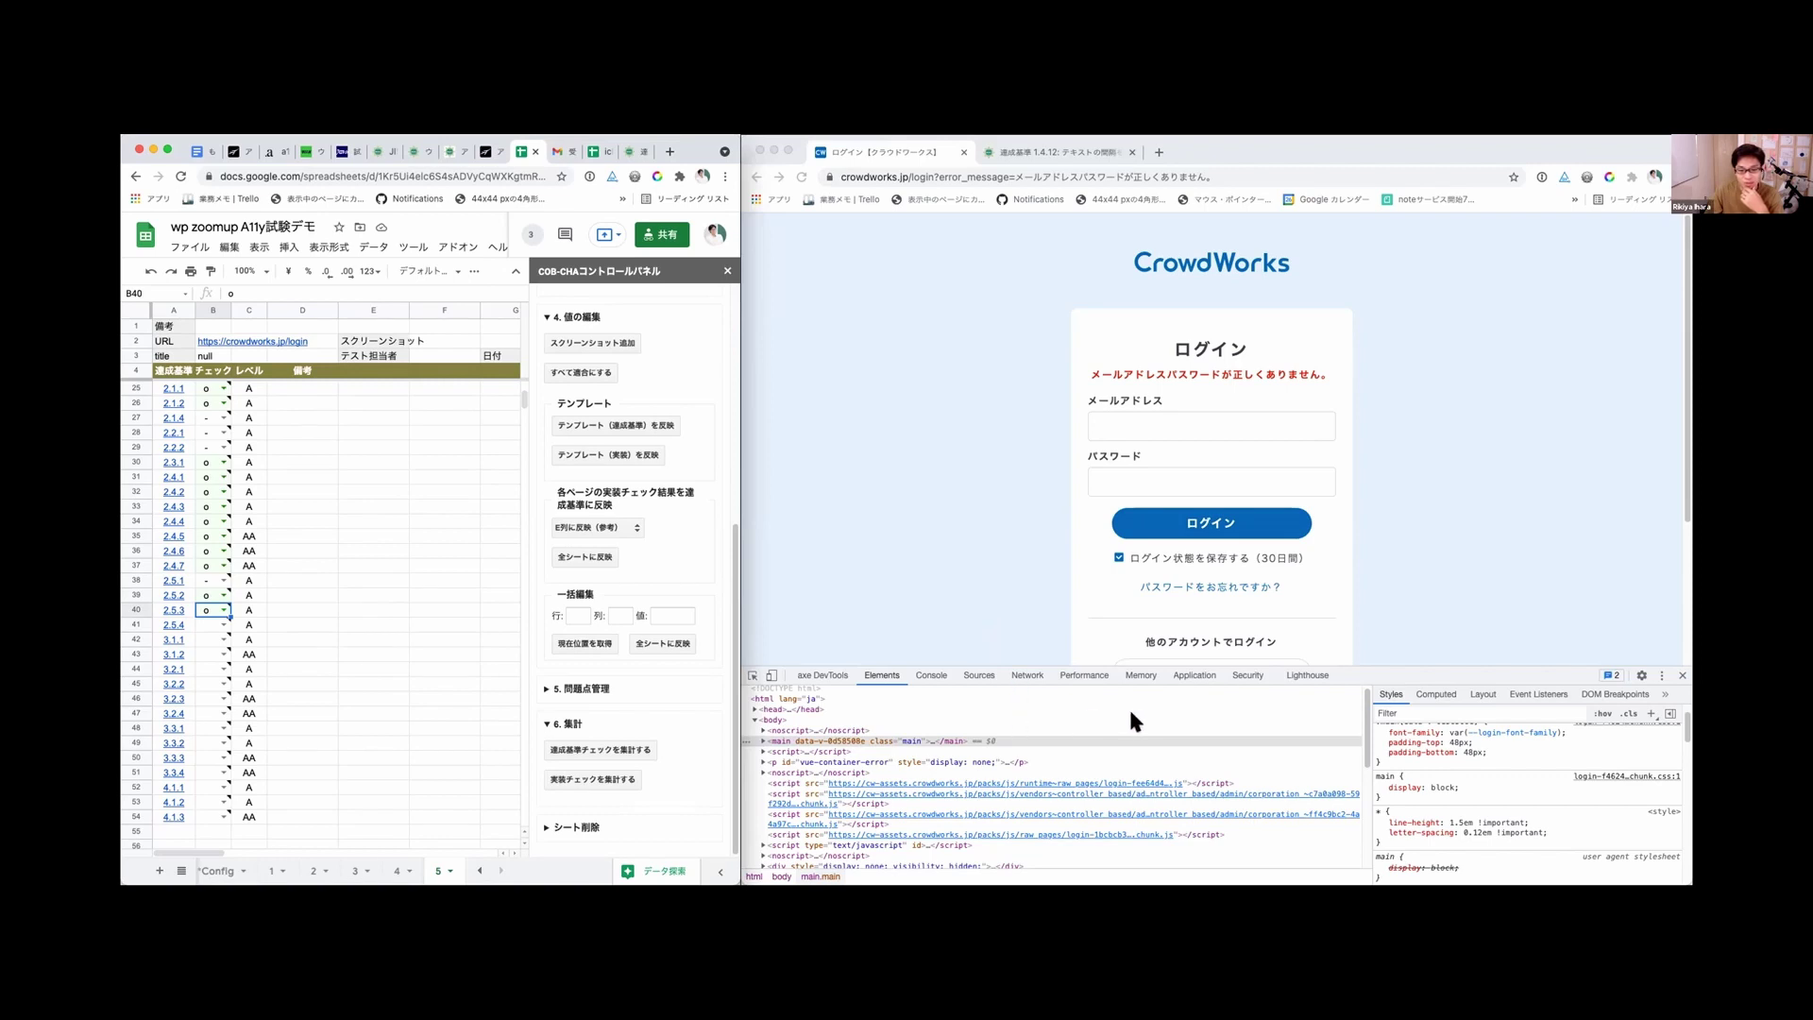
Step: Examine the accessibility tree for the names of the login form's controls, the headings and the other-account login list
left_click(1659, 690)
left_click(1659, 690)
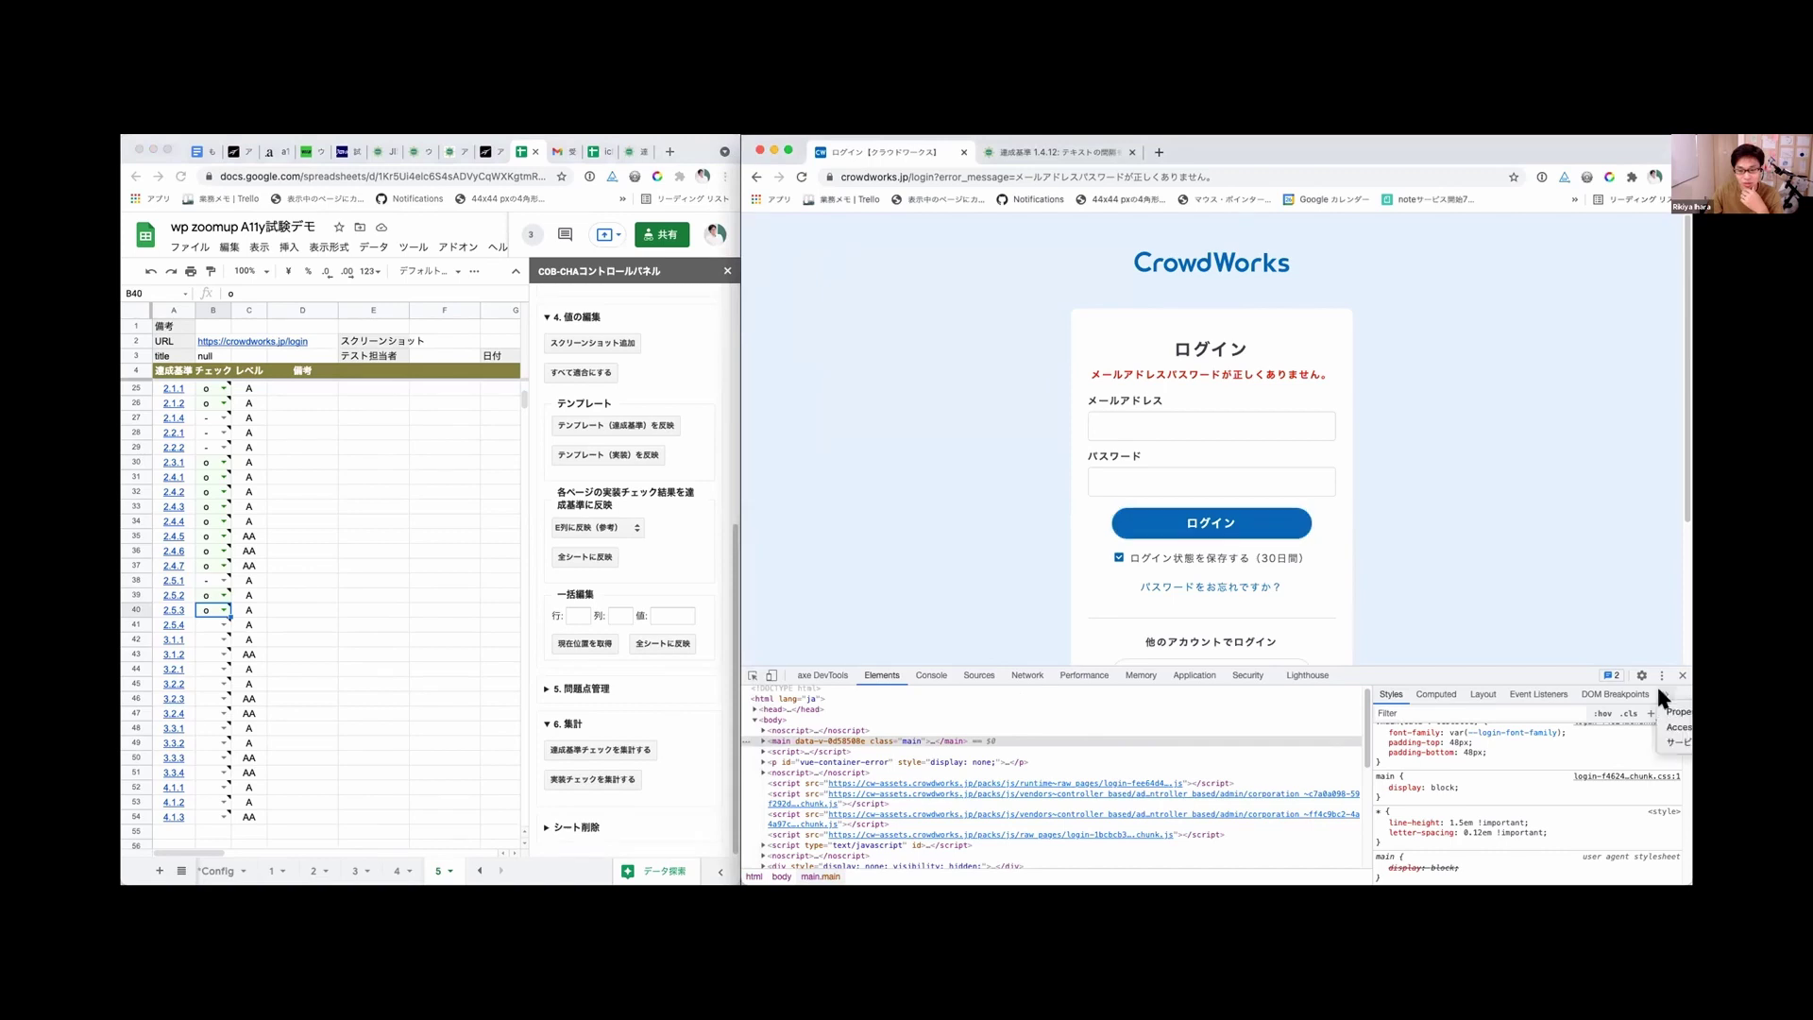
left_click(1671, 726)
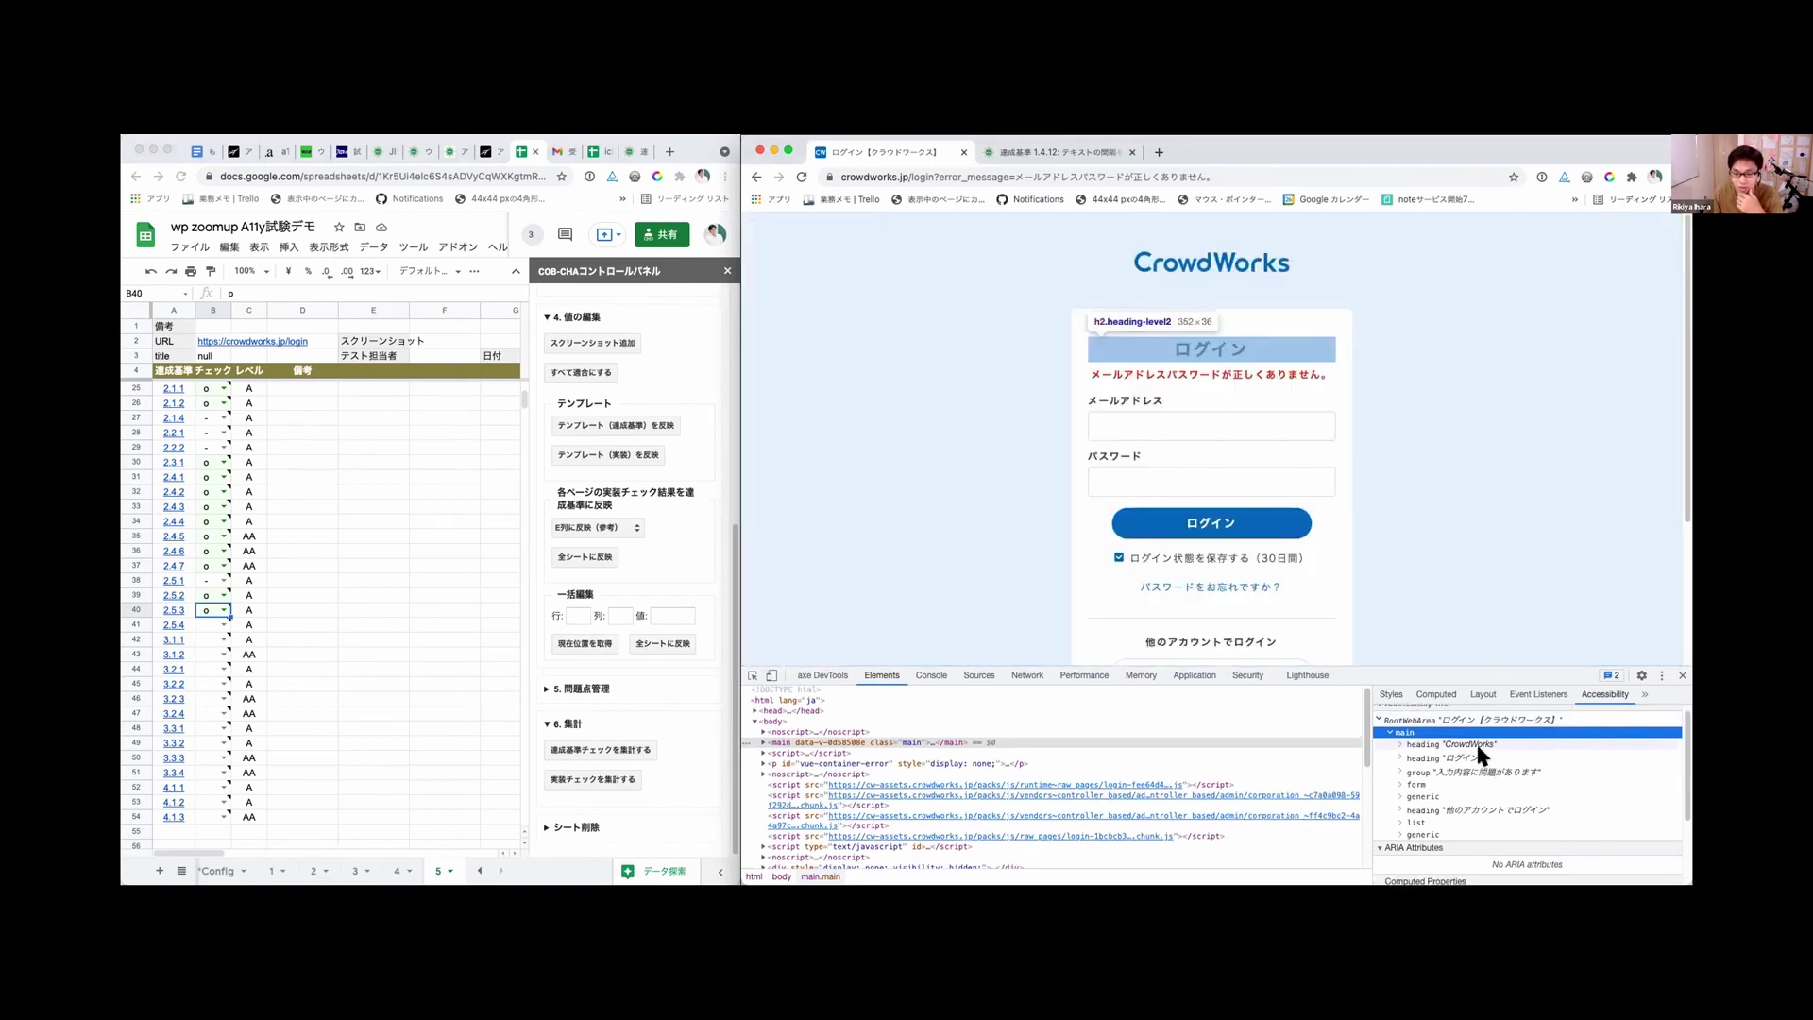
left_click(1399, 784)
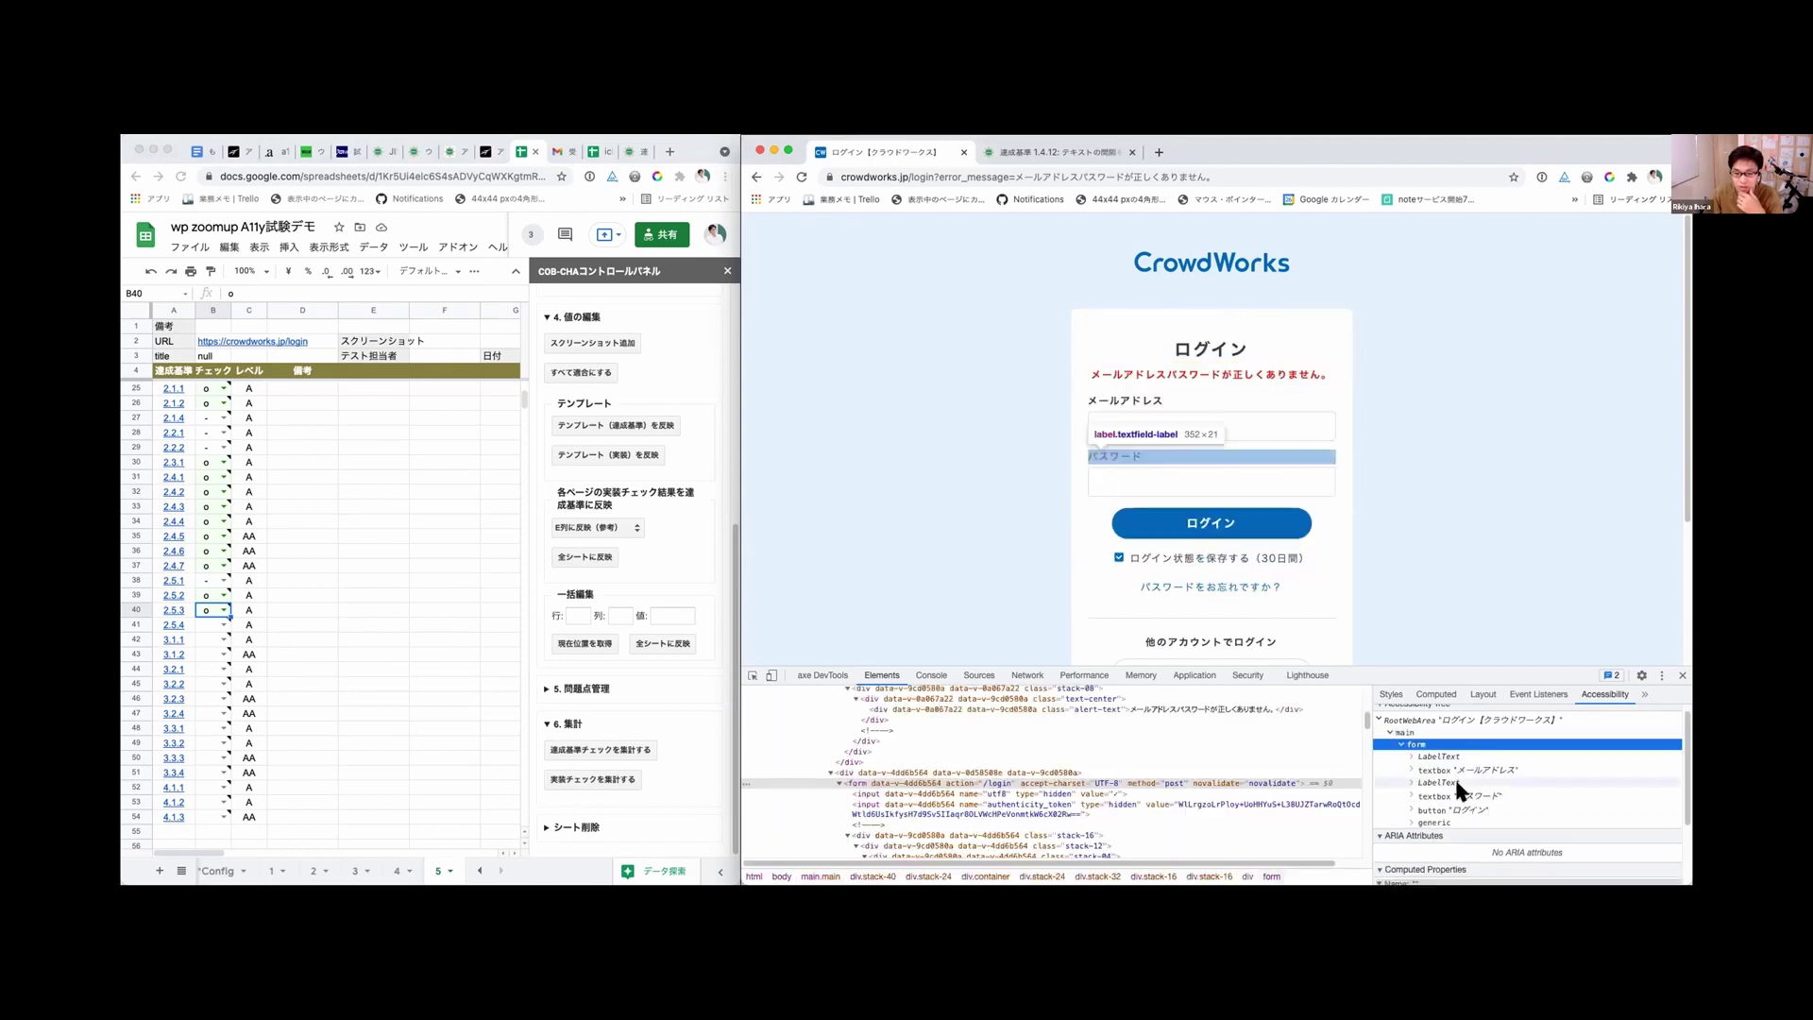
left_click(1399, 734)
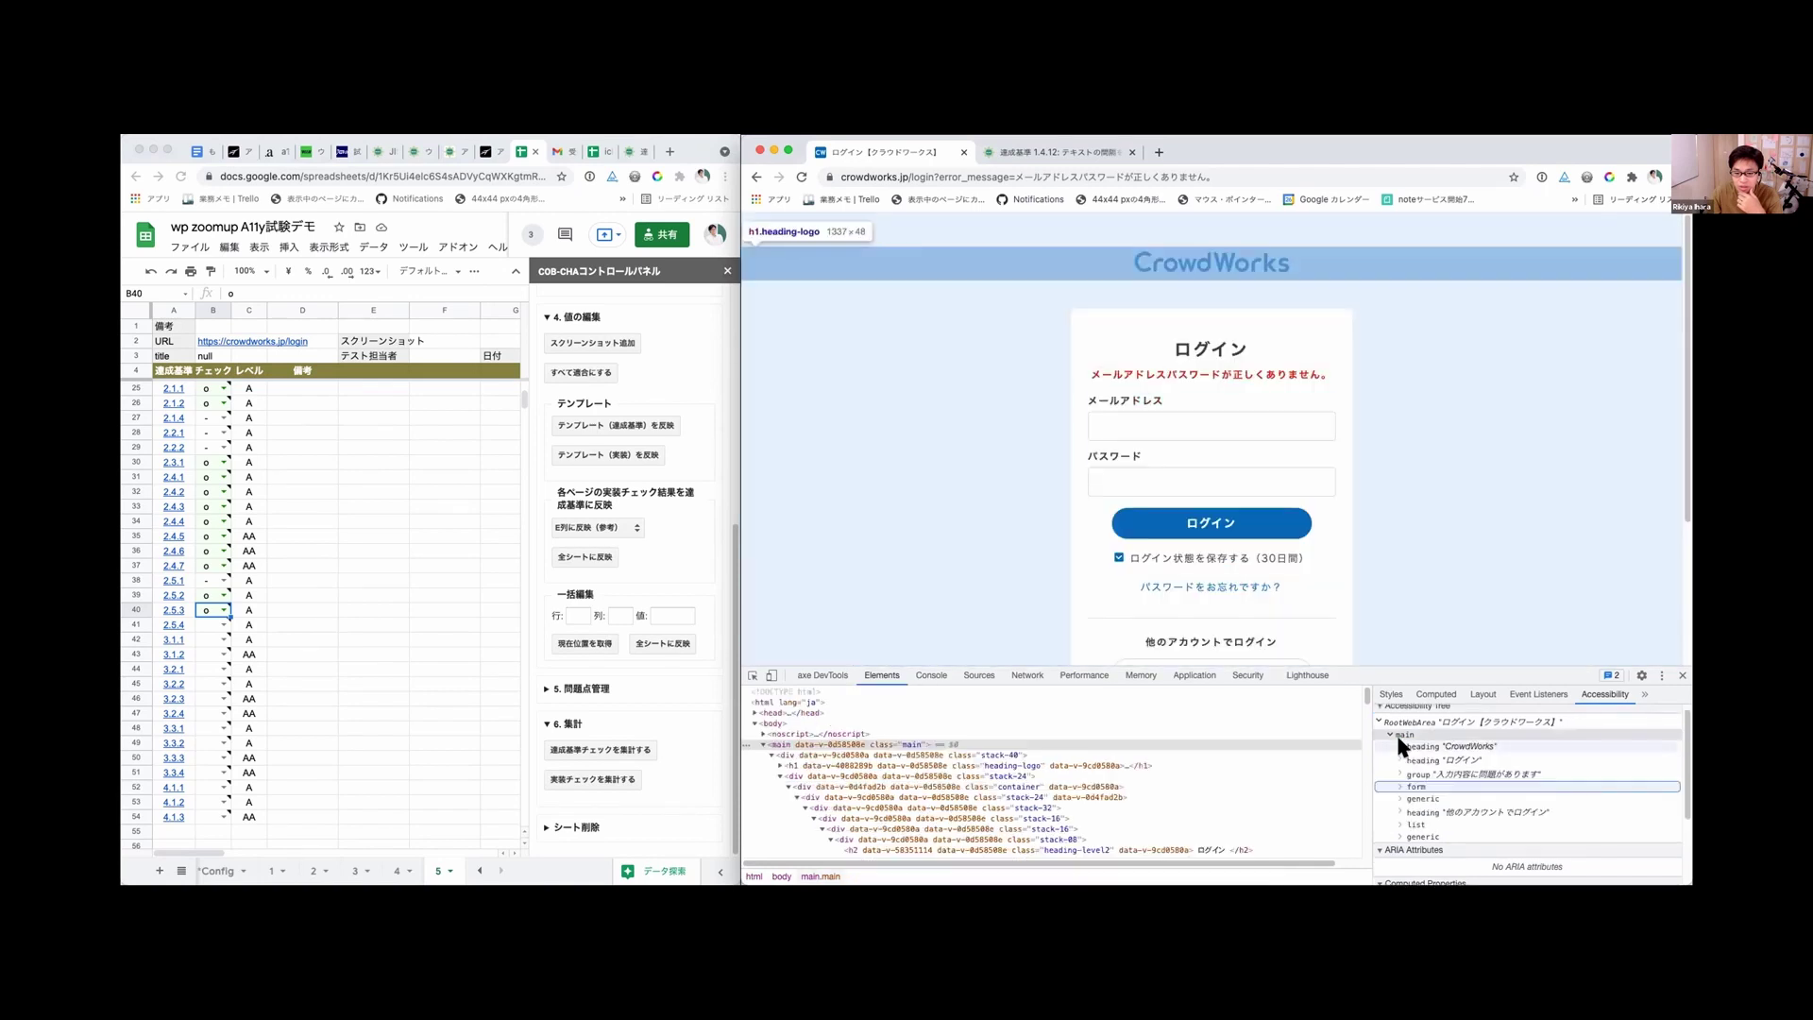
left_click(1417, 812)
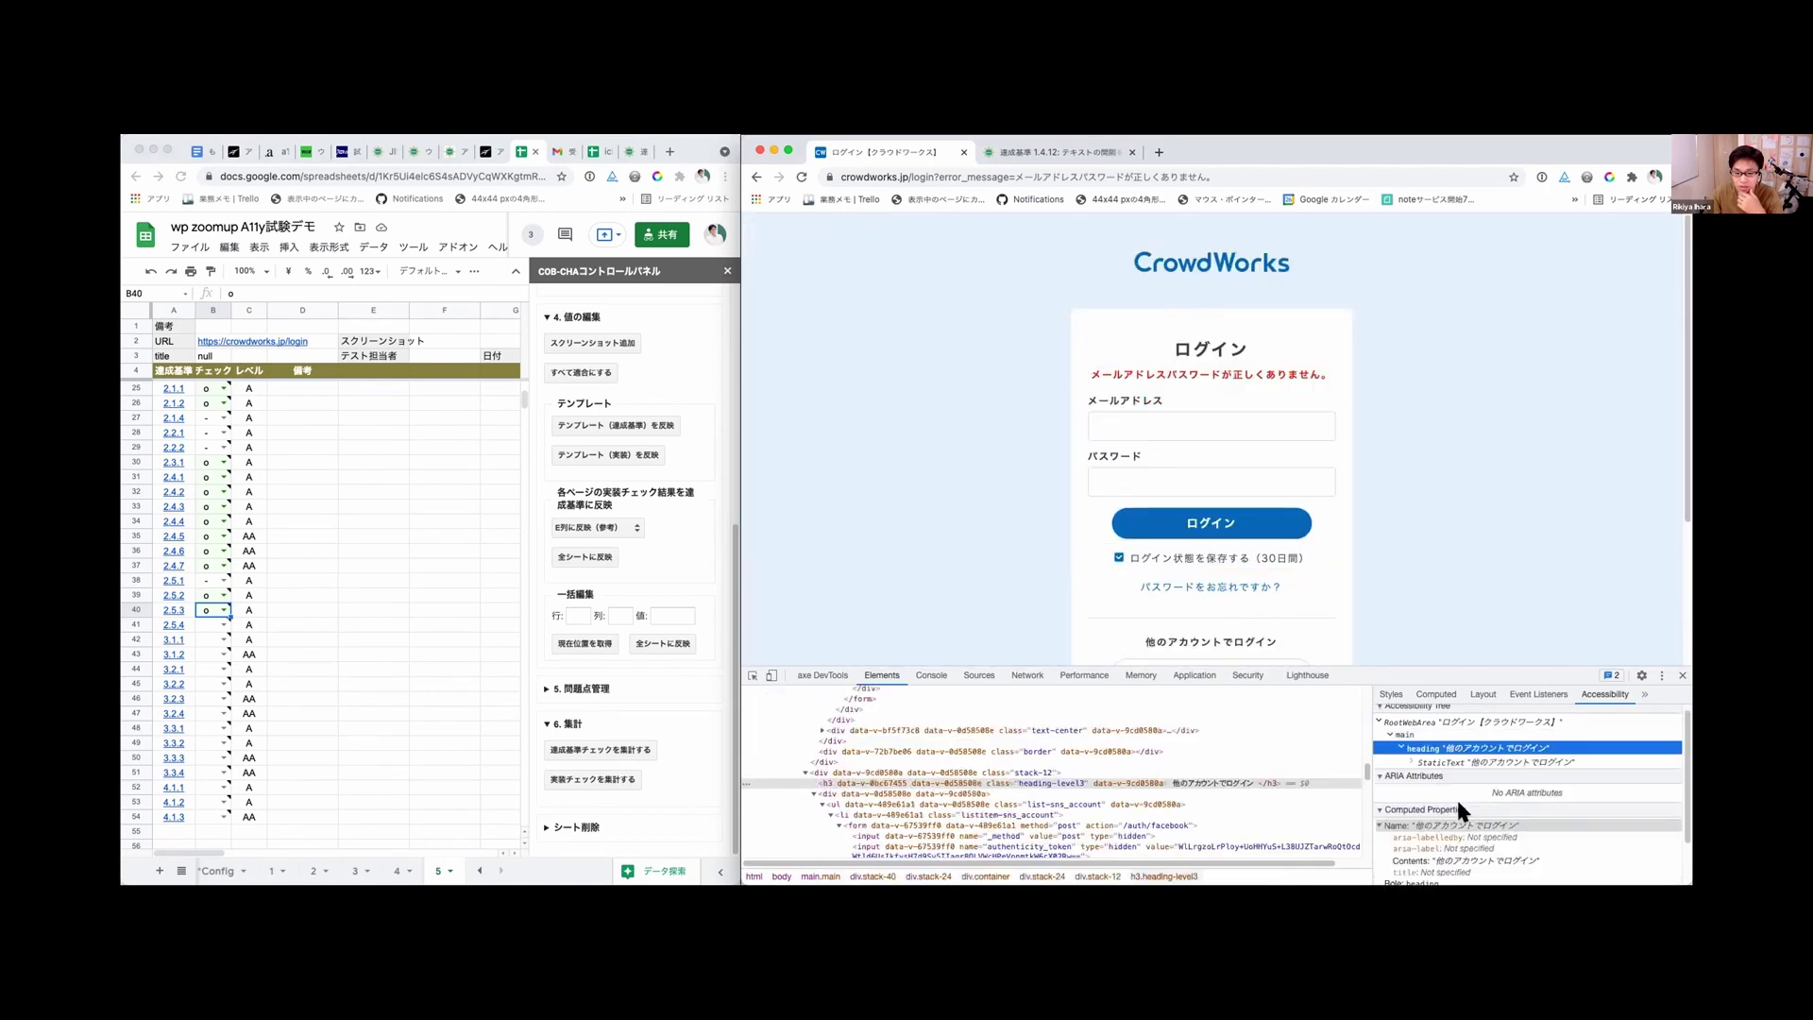
left_click(1401, 747)
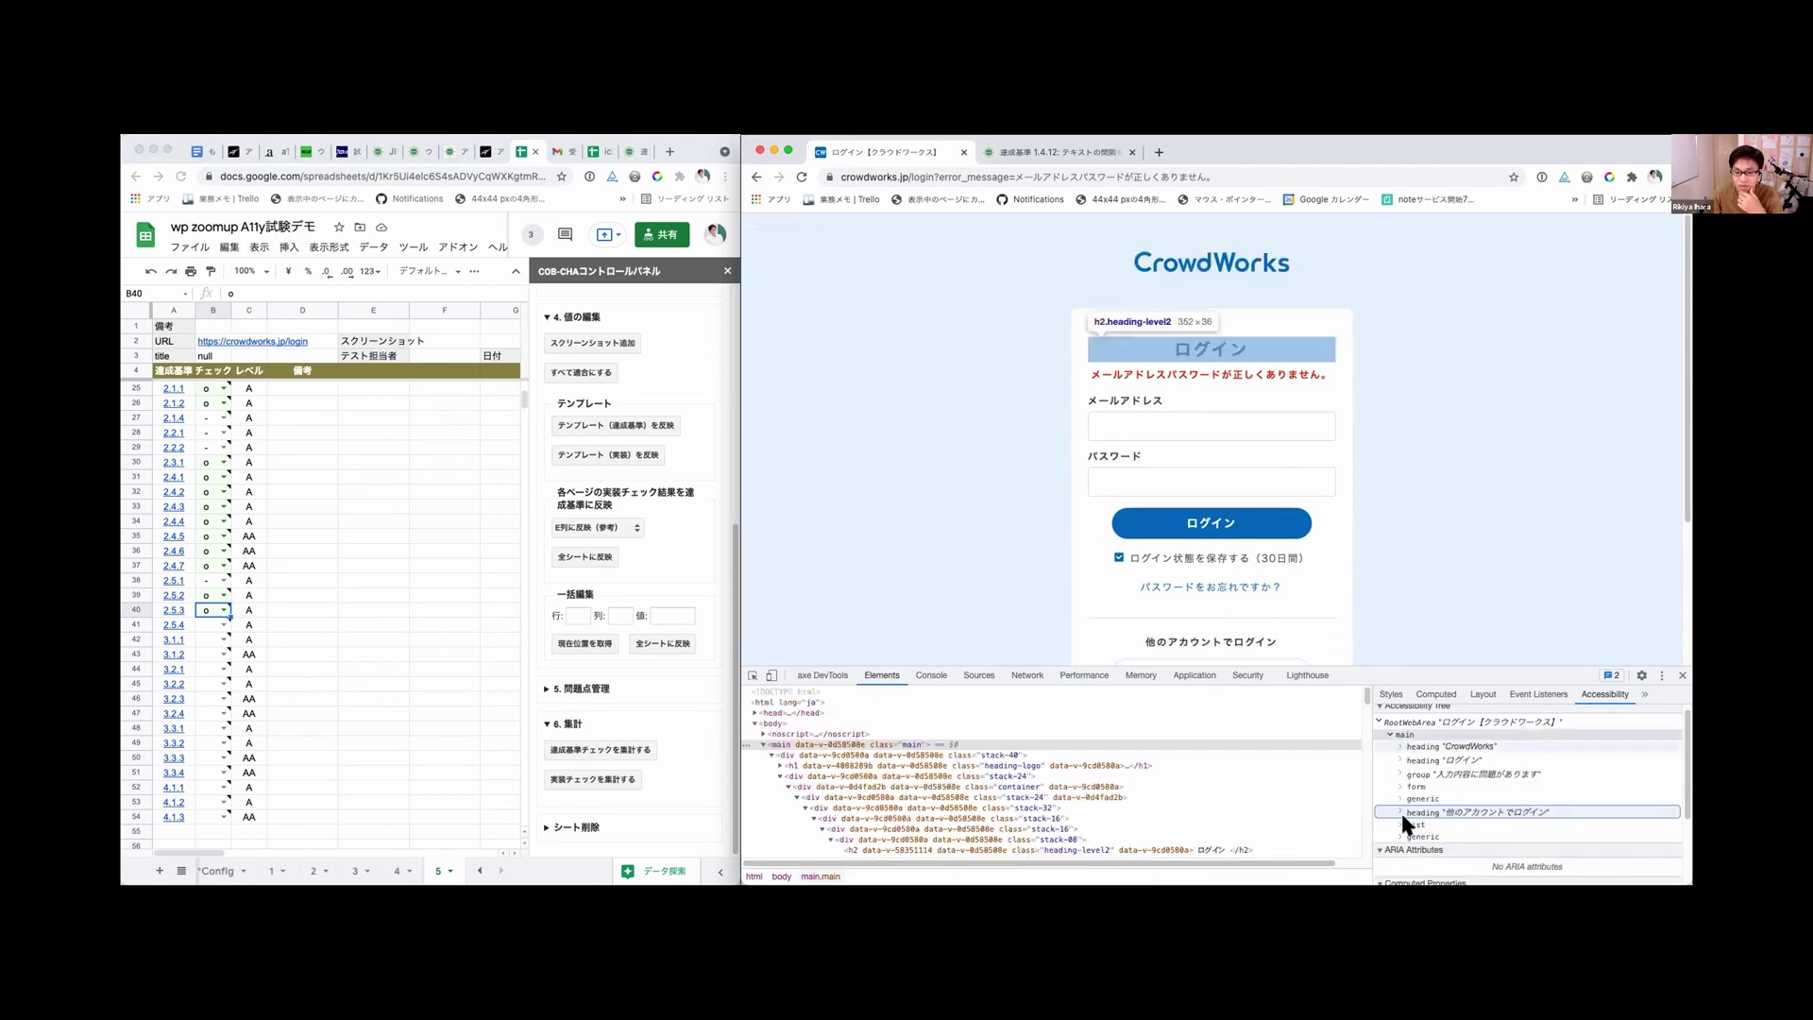
scroll(1405, 814, "down", 1)
left_click(1391, 804)
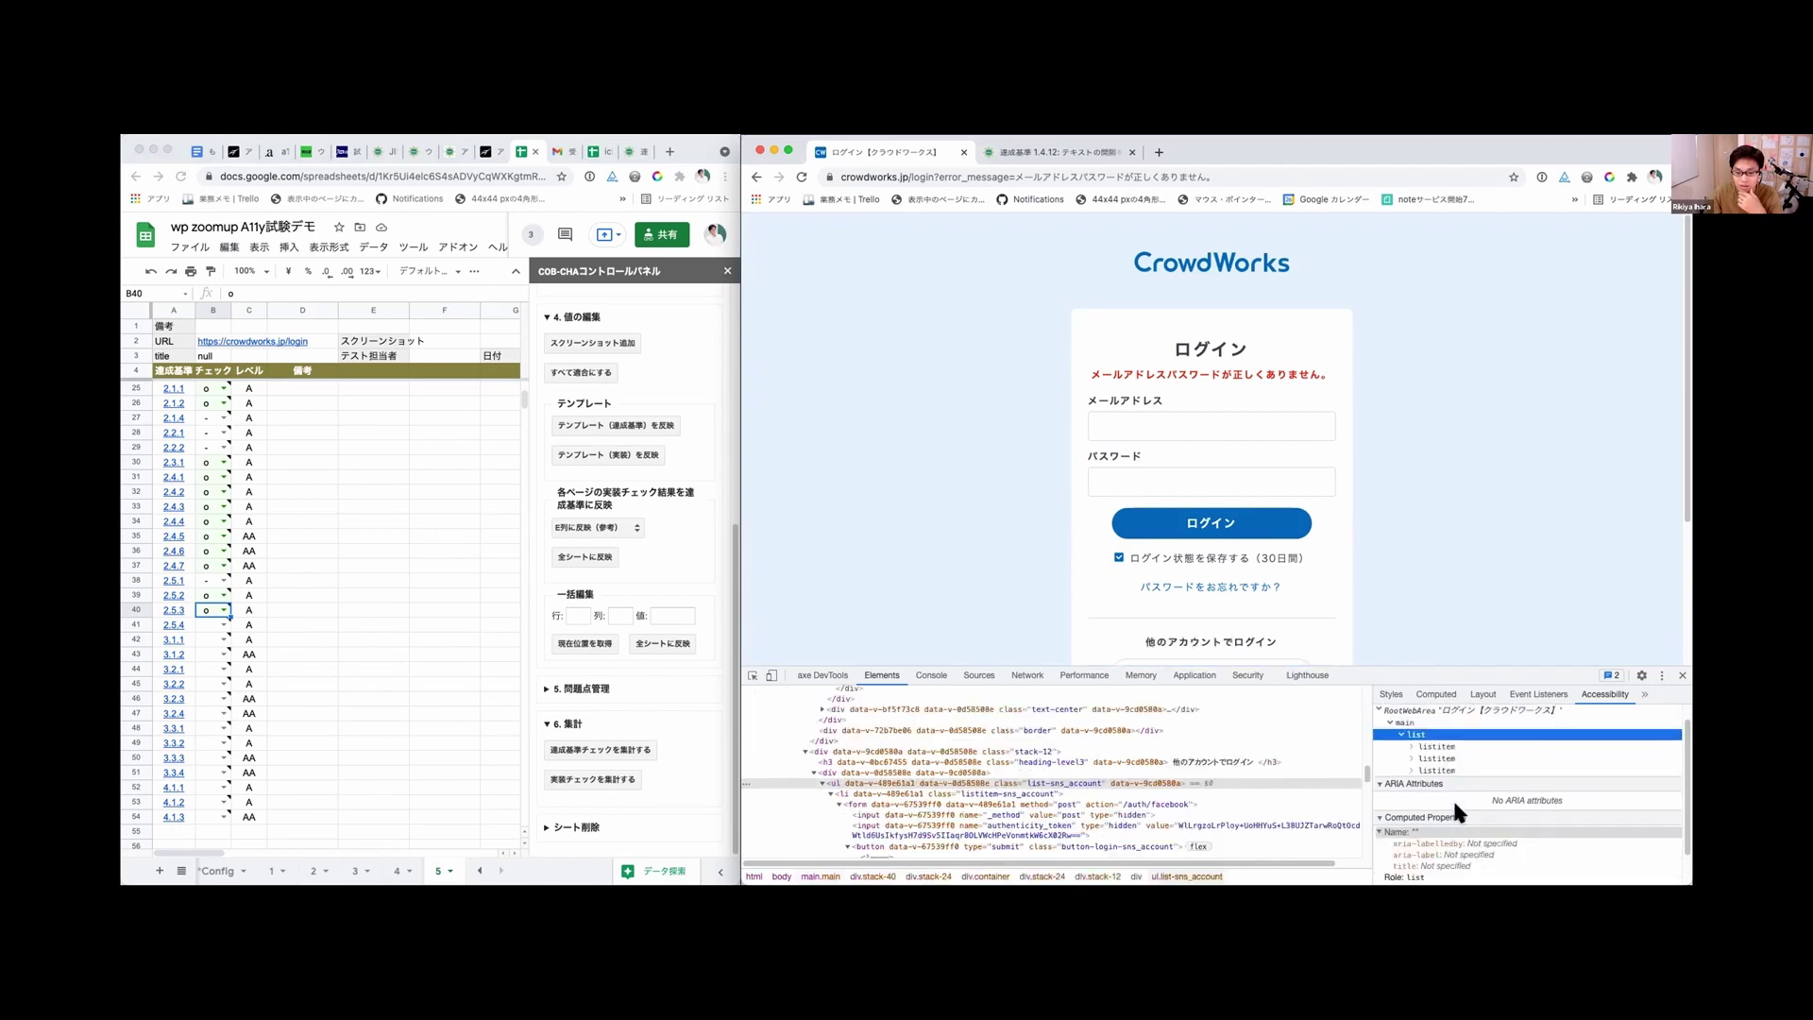
left_click(1444, 746)
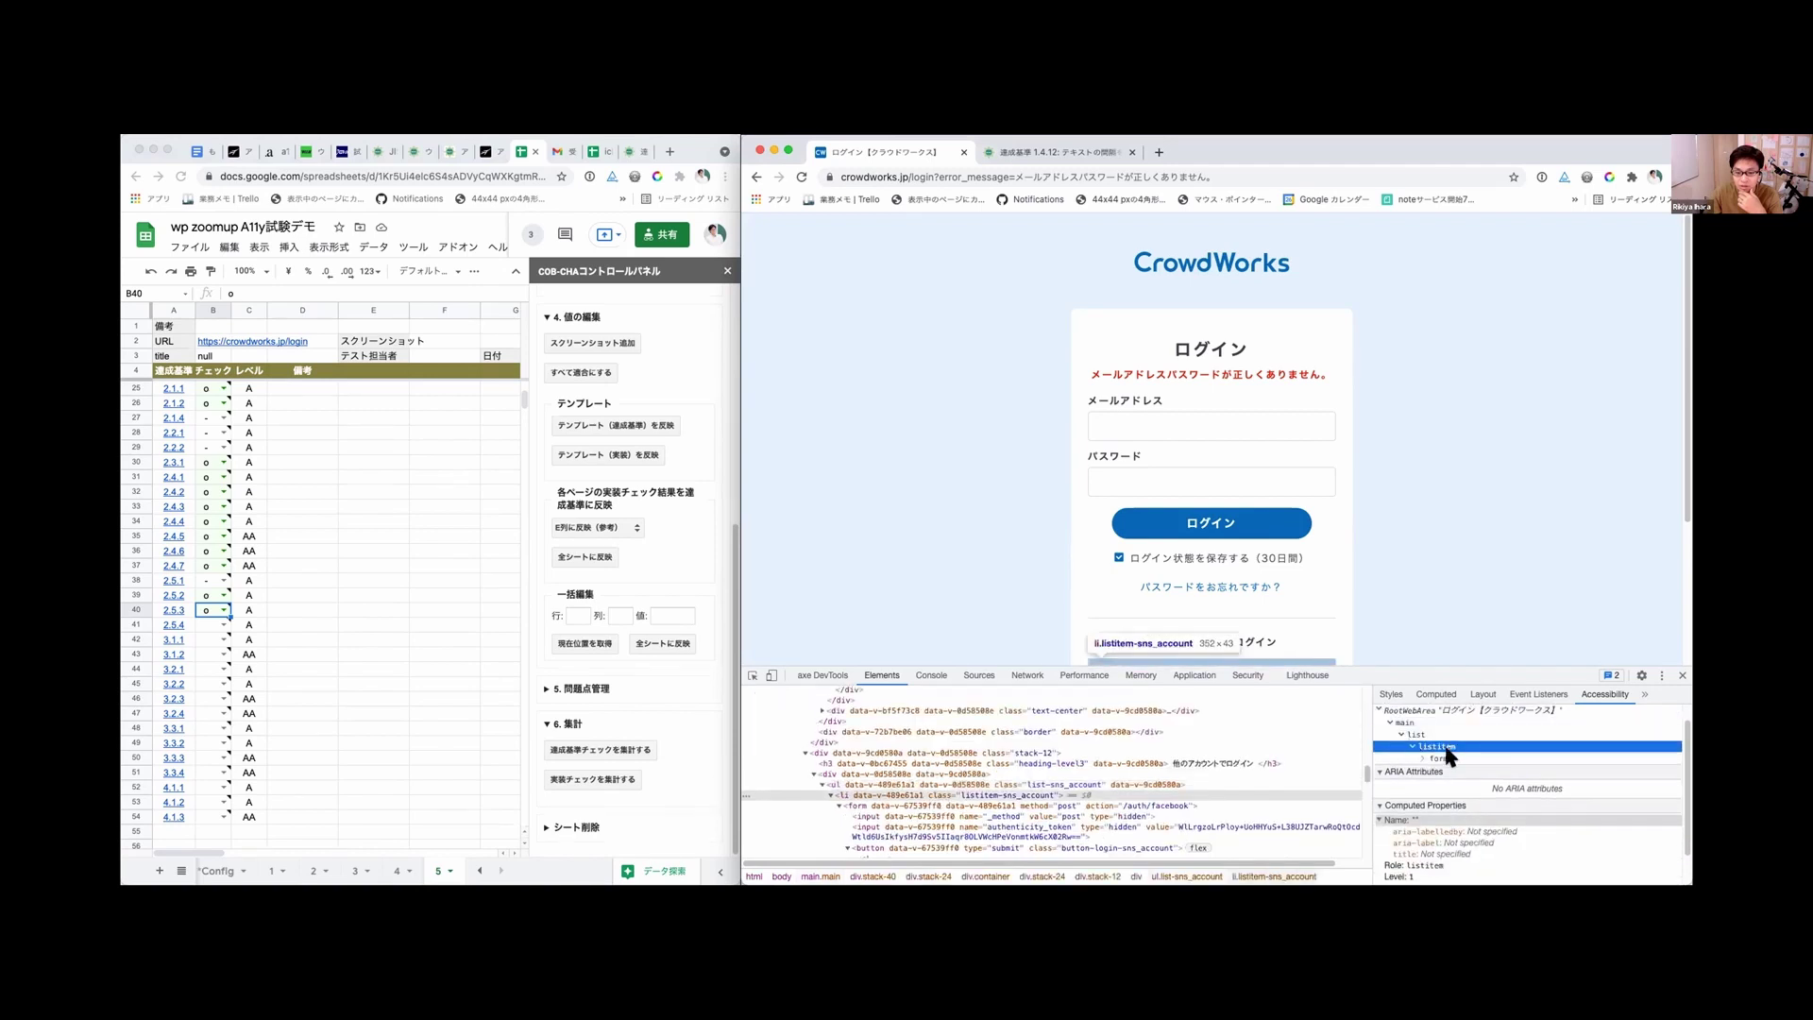
left_click(1428, 759)
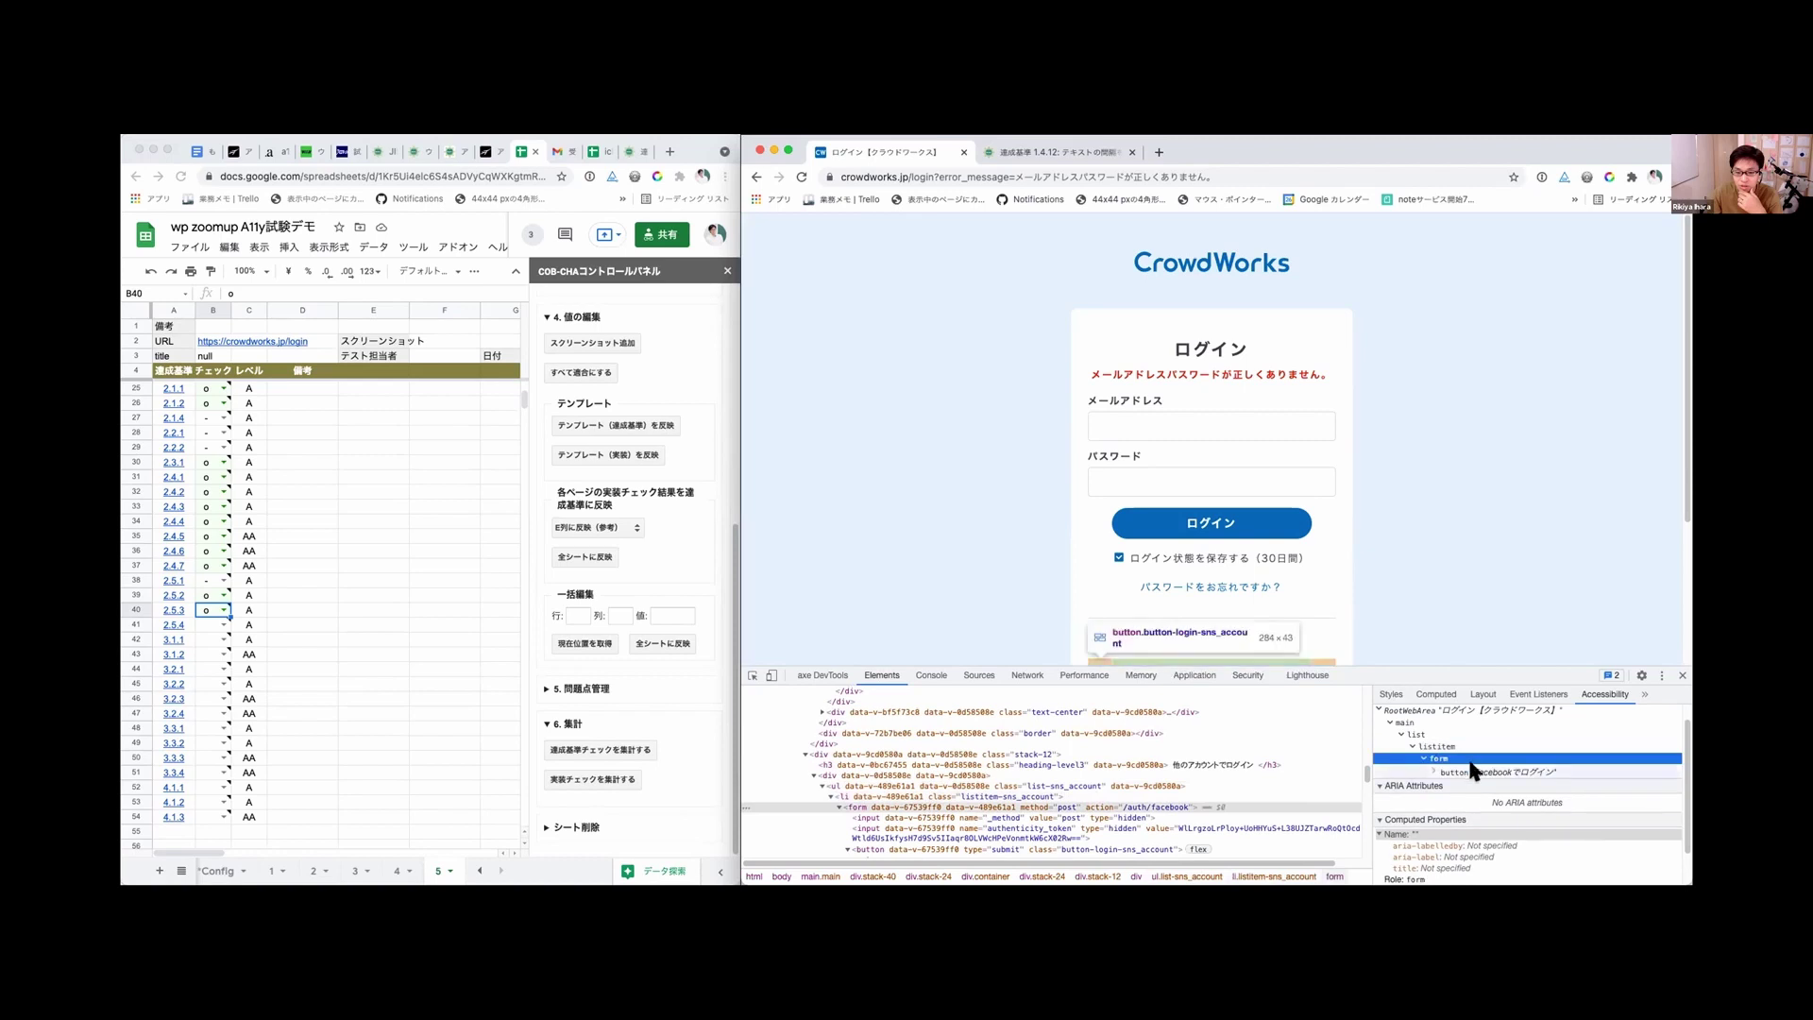
Step: Set the チェック result for criterion 2.5.4 to -
left_click(214, 616)
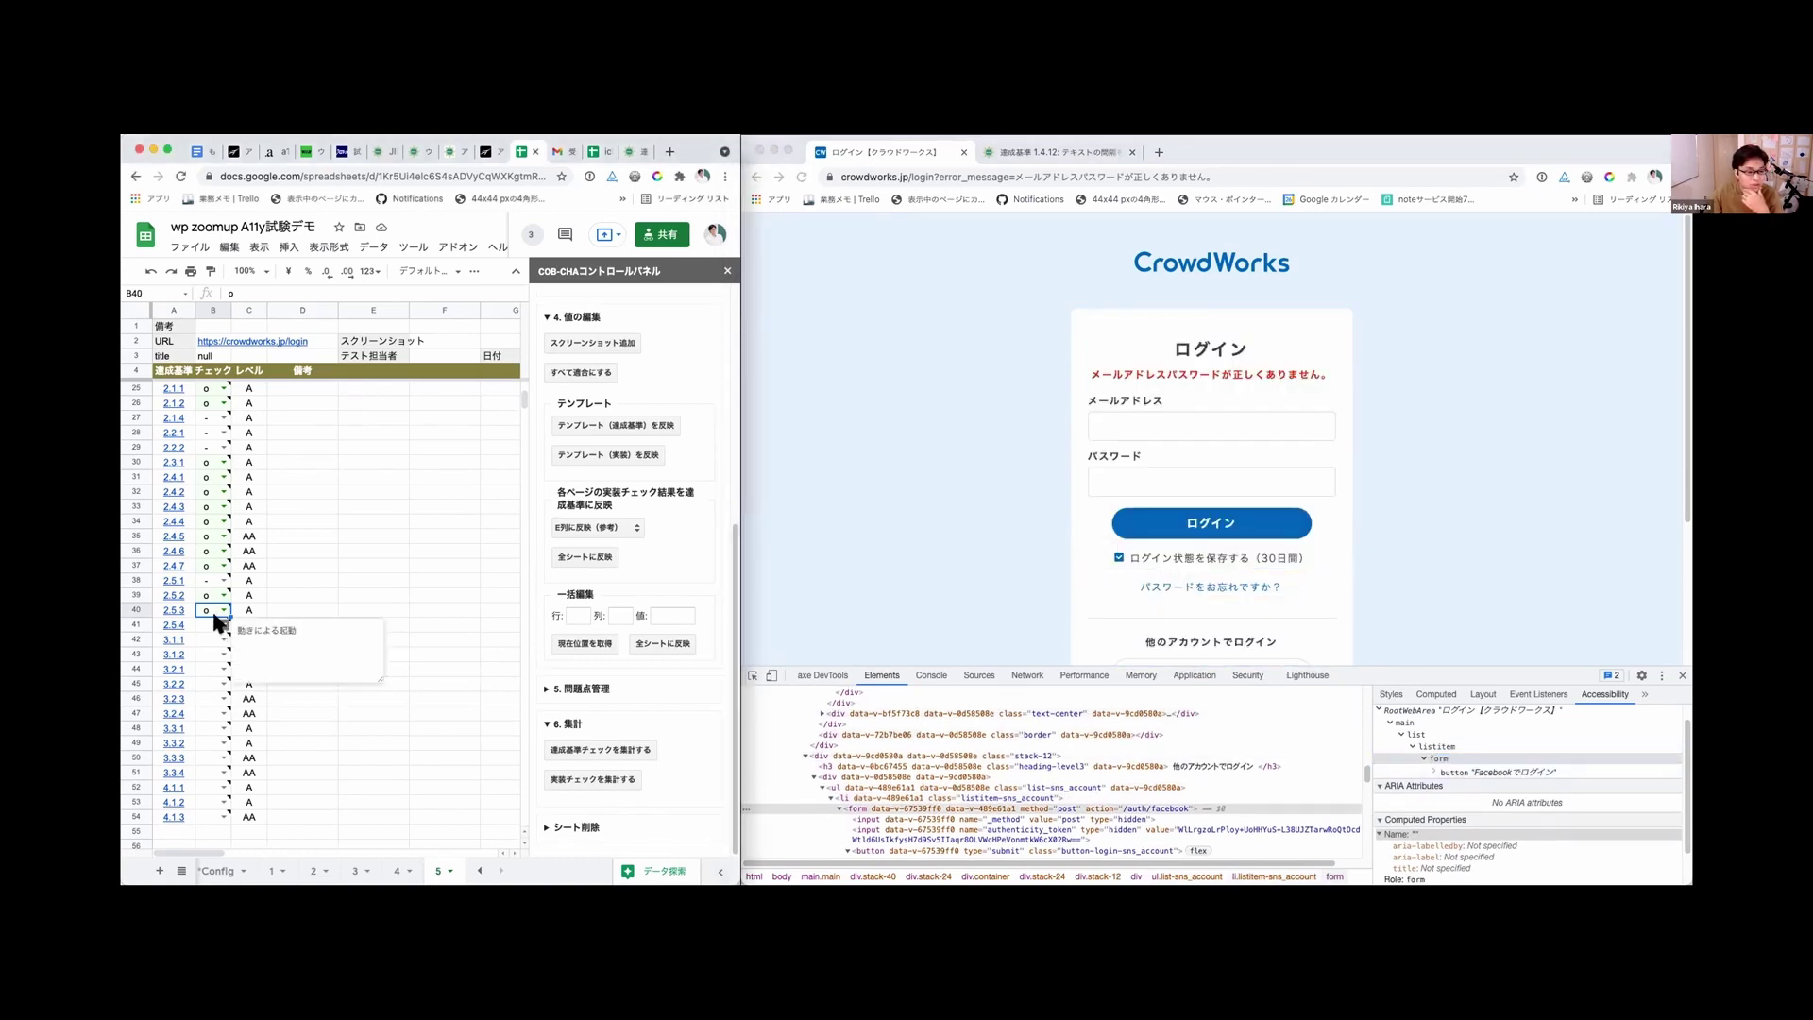
double_click(217, 626)
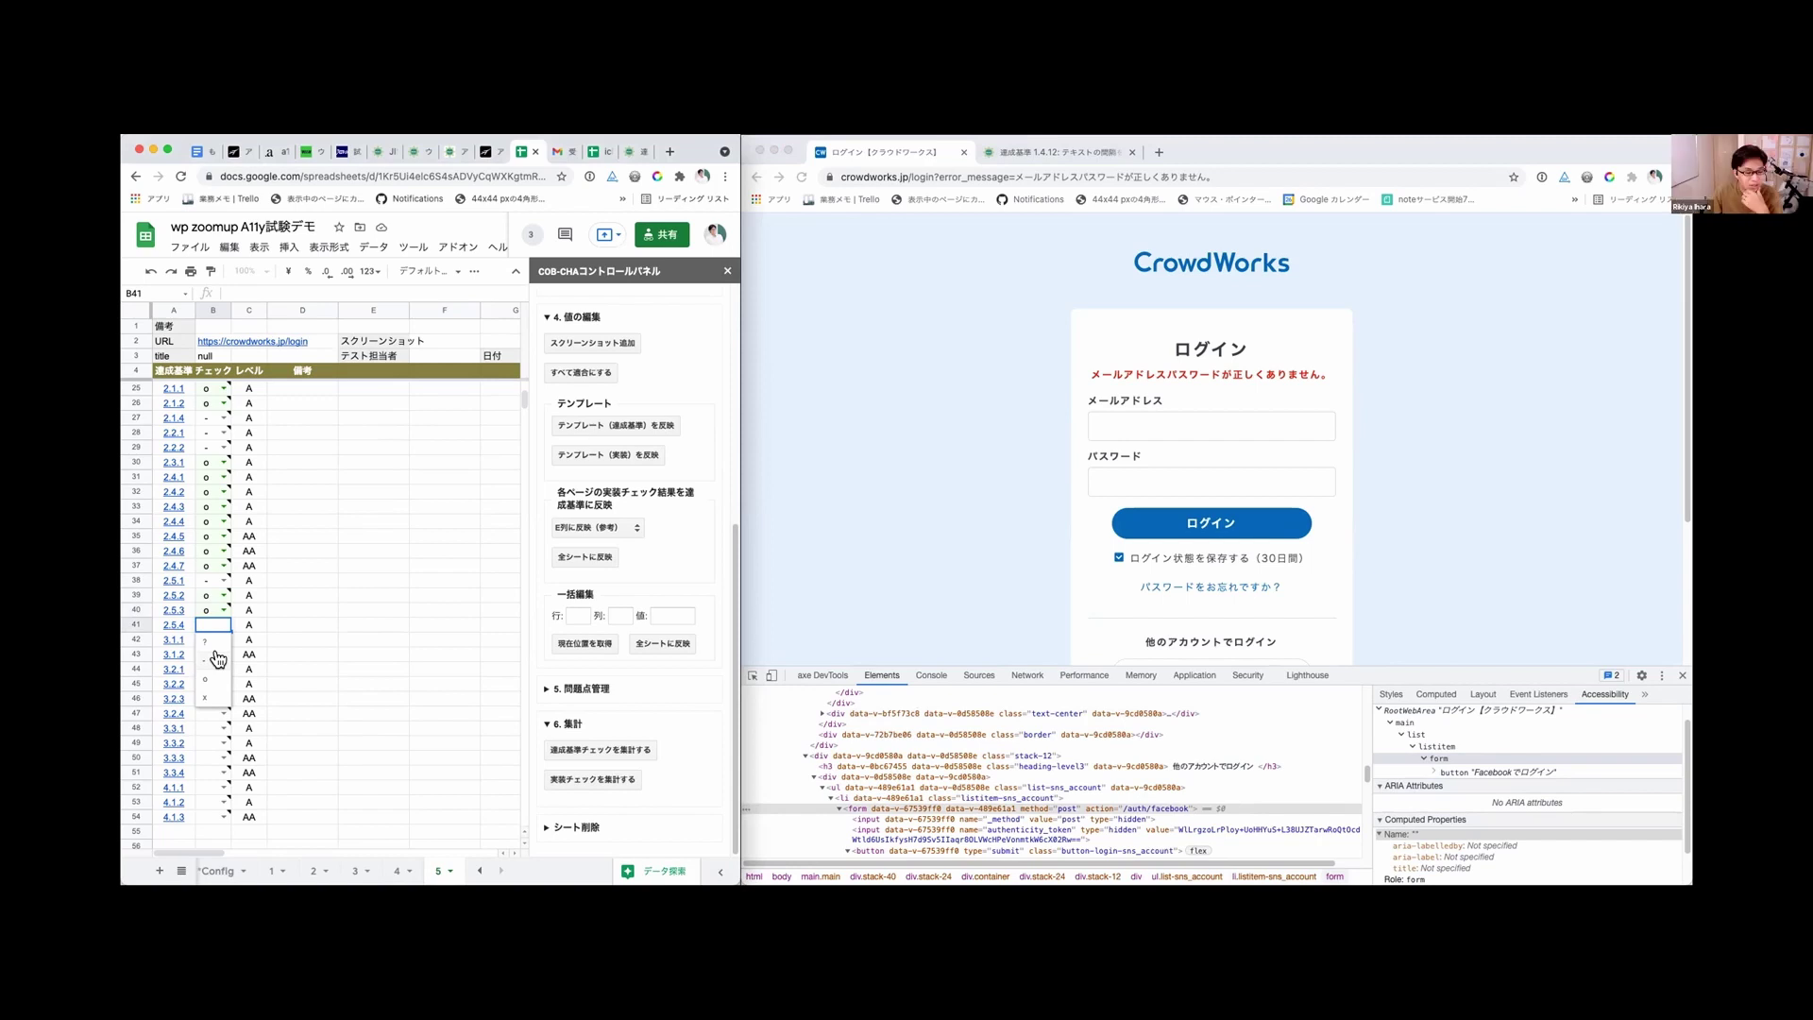
left_click(272, 623)
double_click(218, 624)
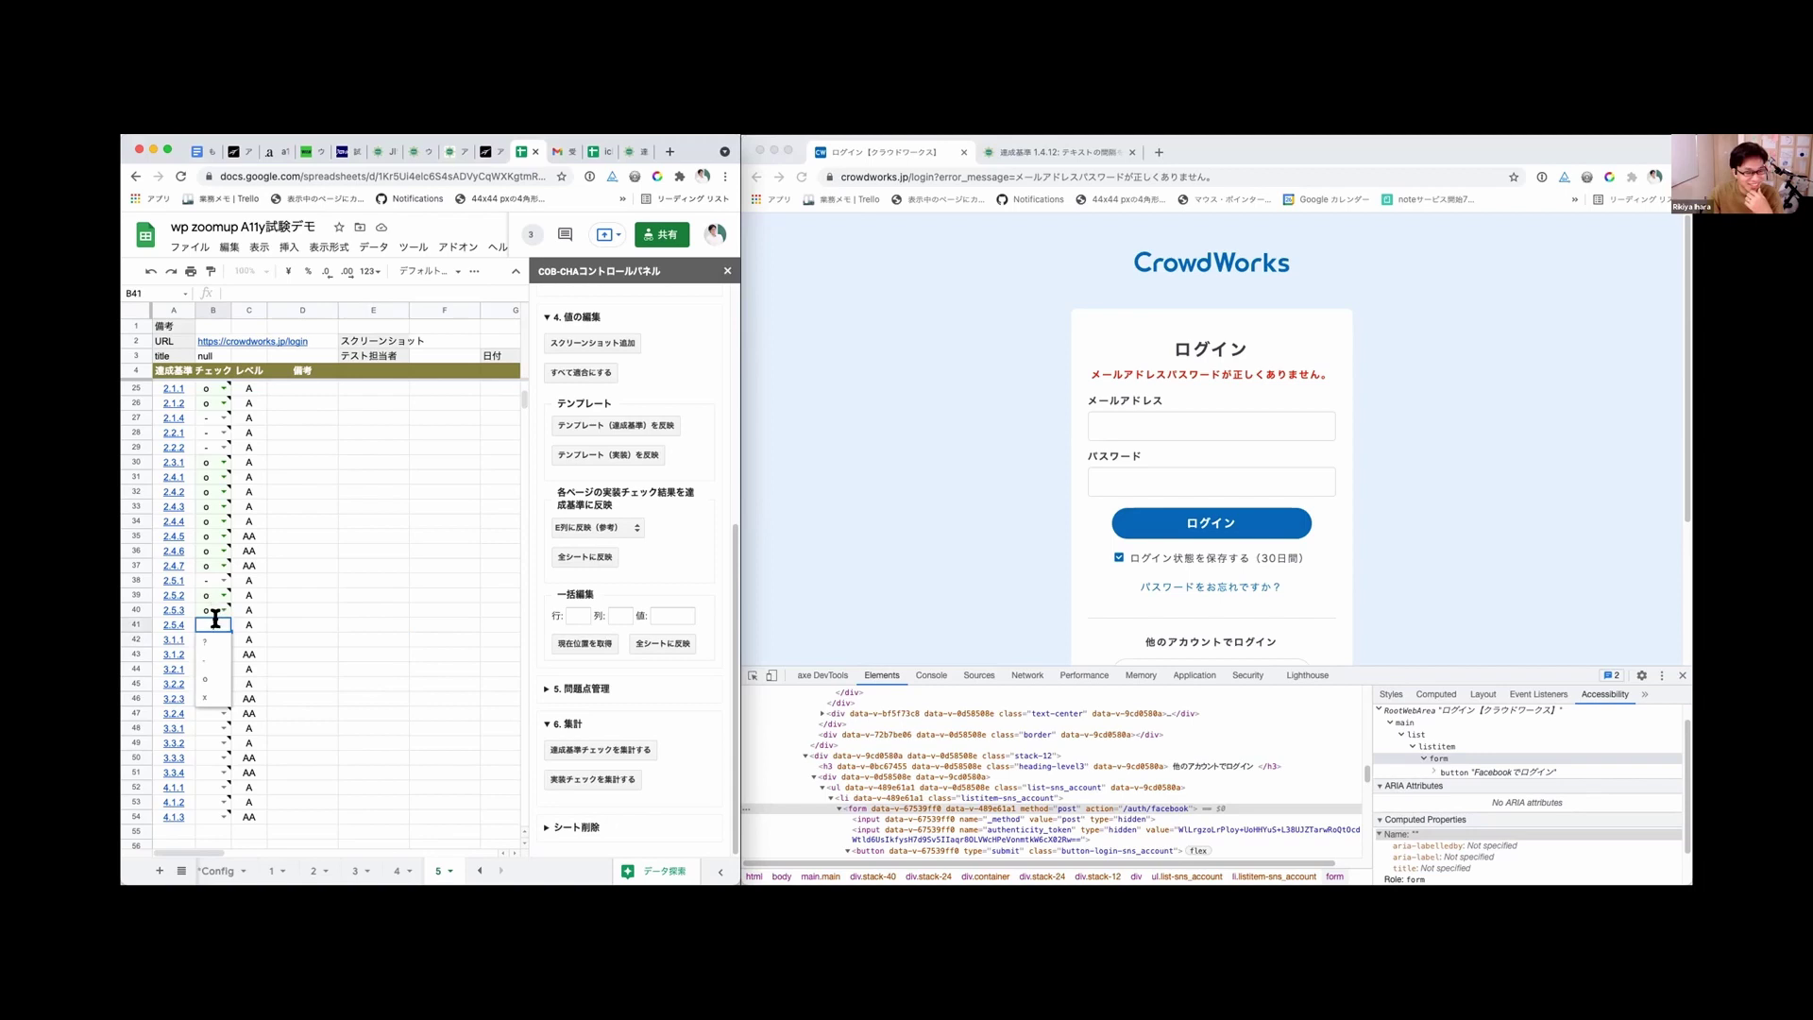
type("-")
key("Return")
key("Return")
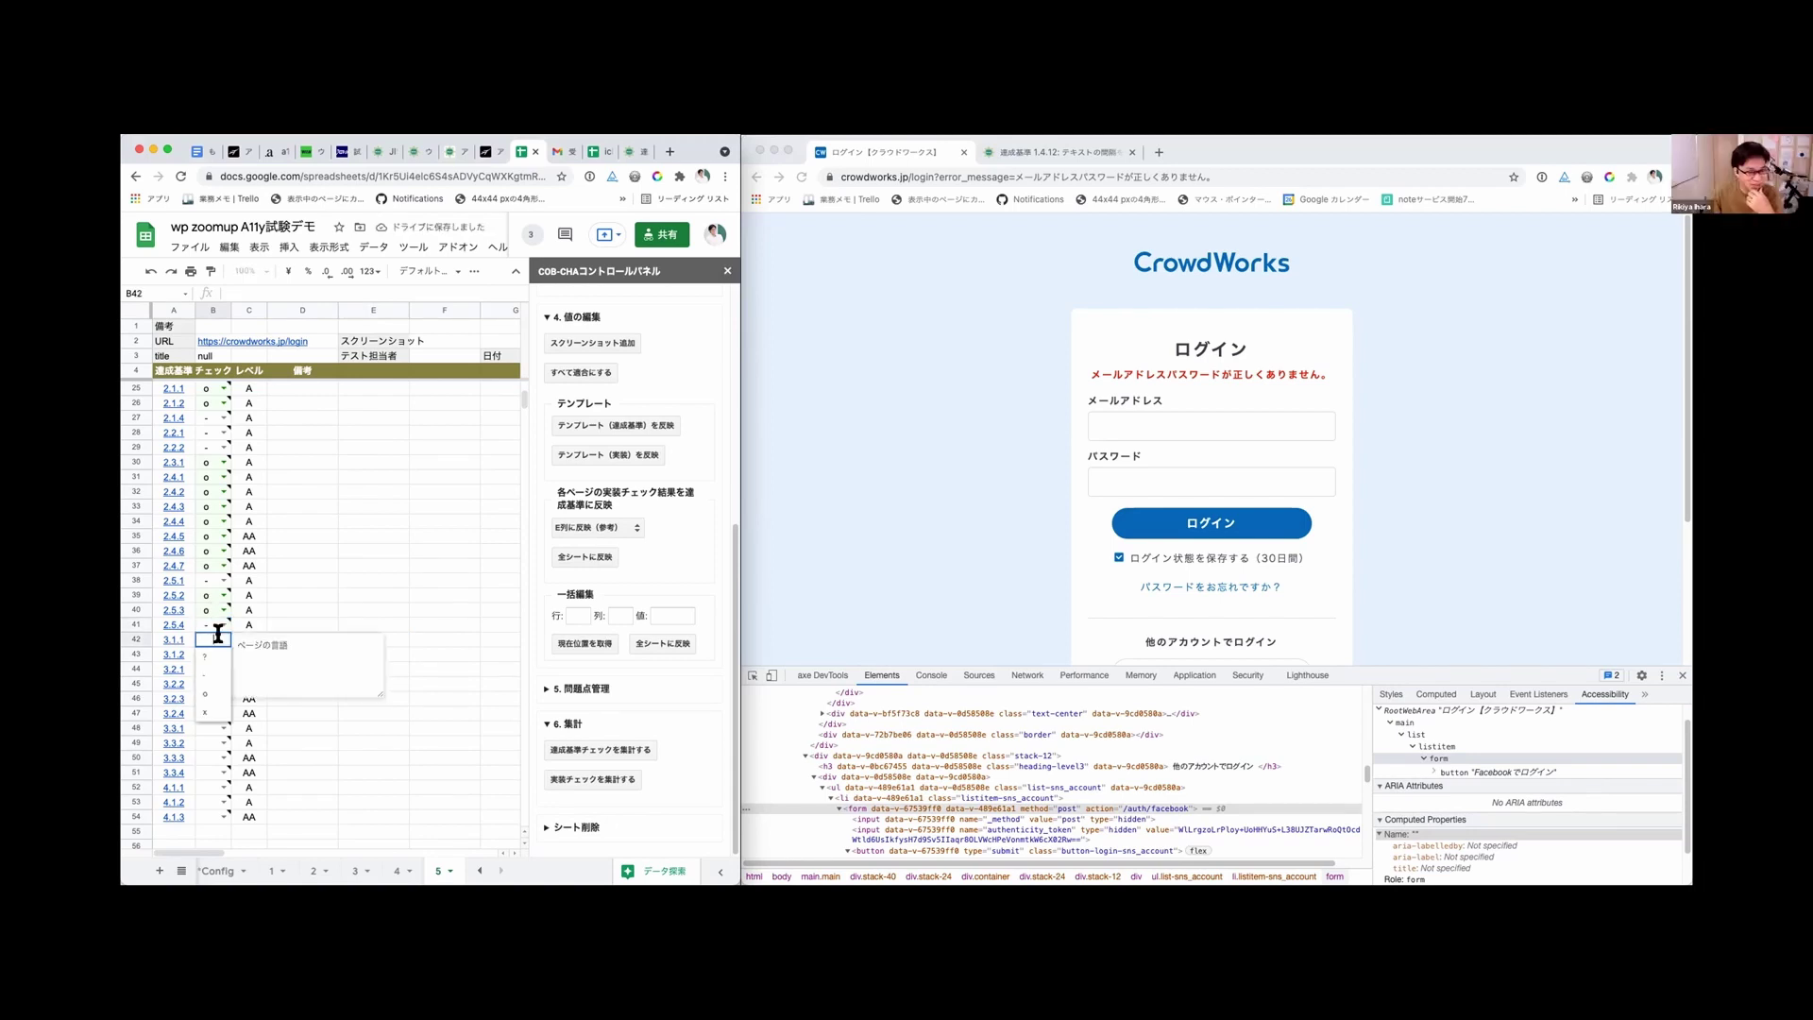
Step: Check the html element's lang attribute in the page source and set the チェック result for criterion 3.1.1 to o
left_click(959, 685)
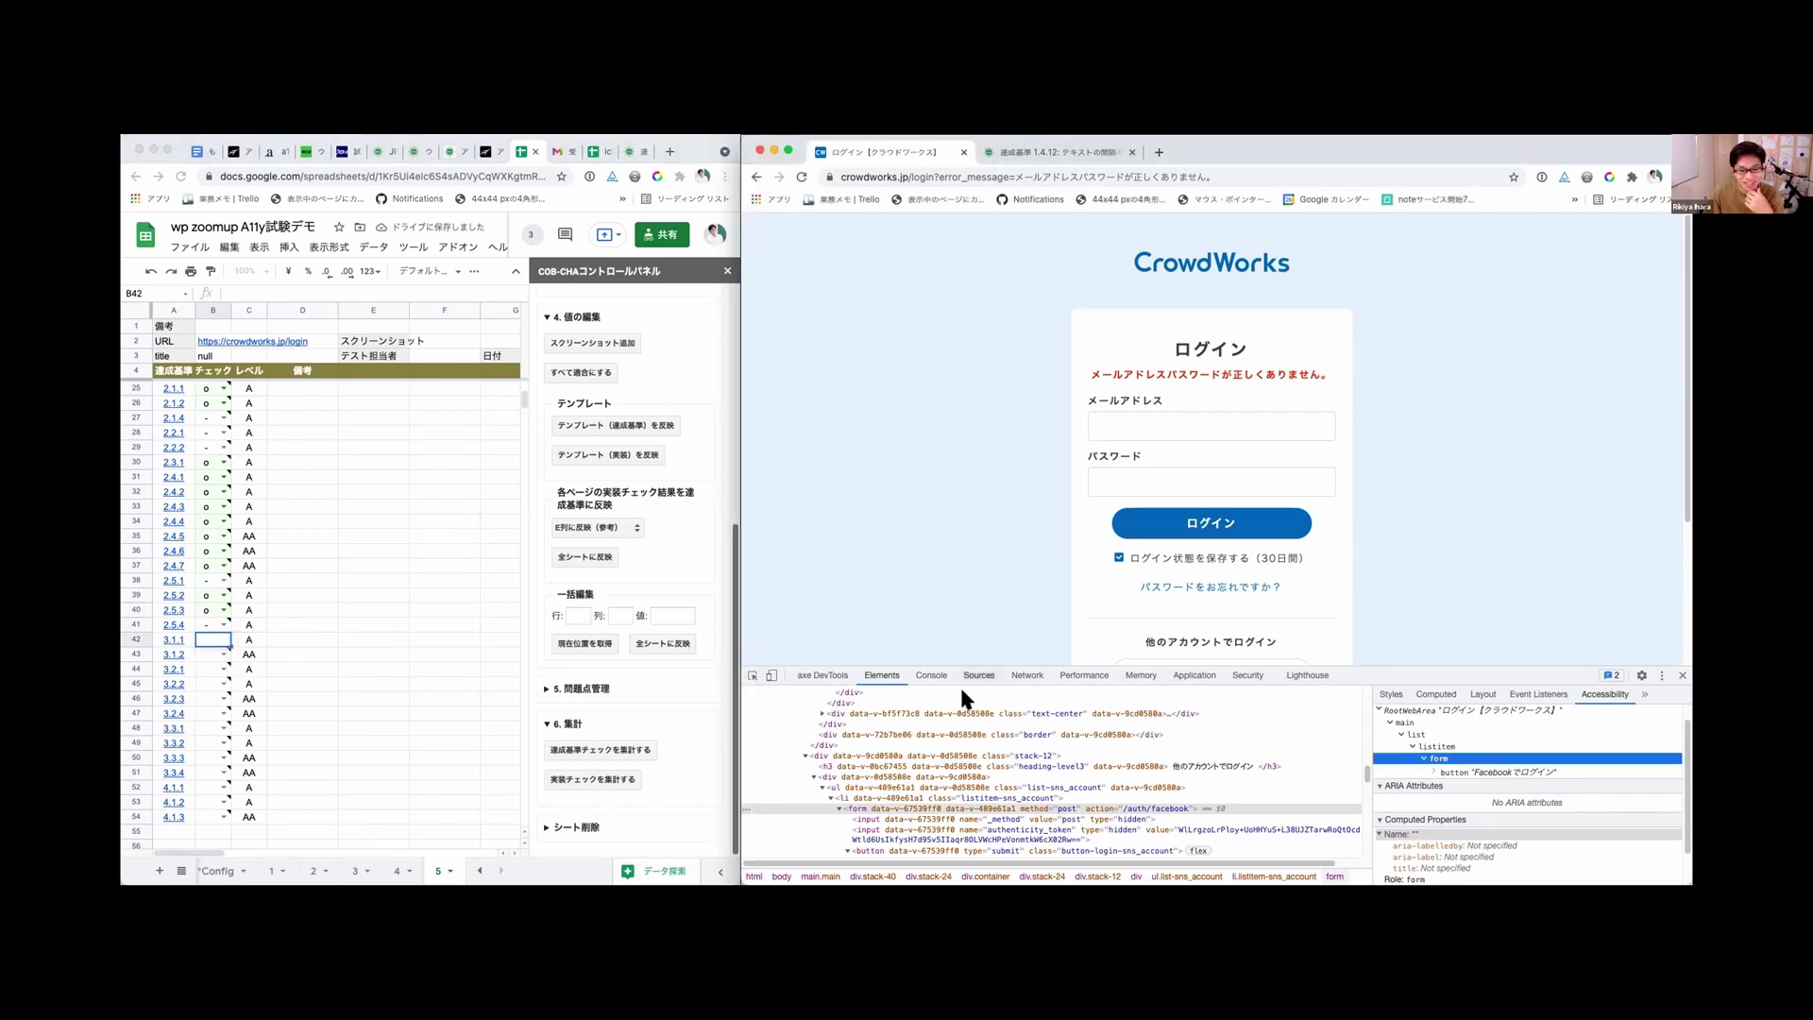
scroll(1116, 715, "up", 5)
scroll(1105, 714, "up", 10)
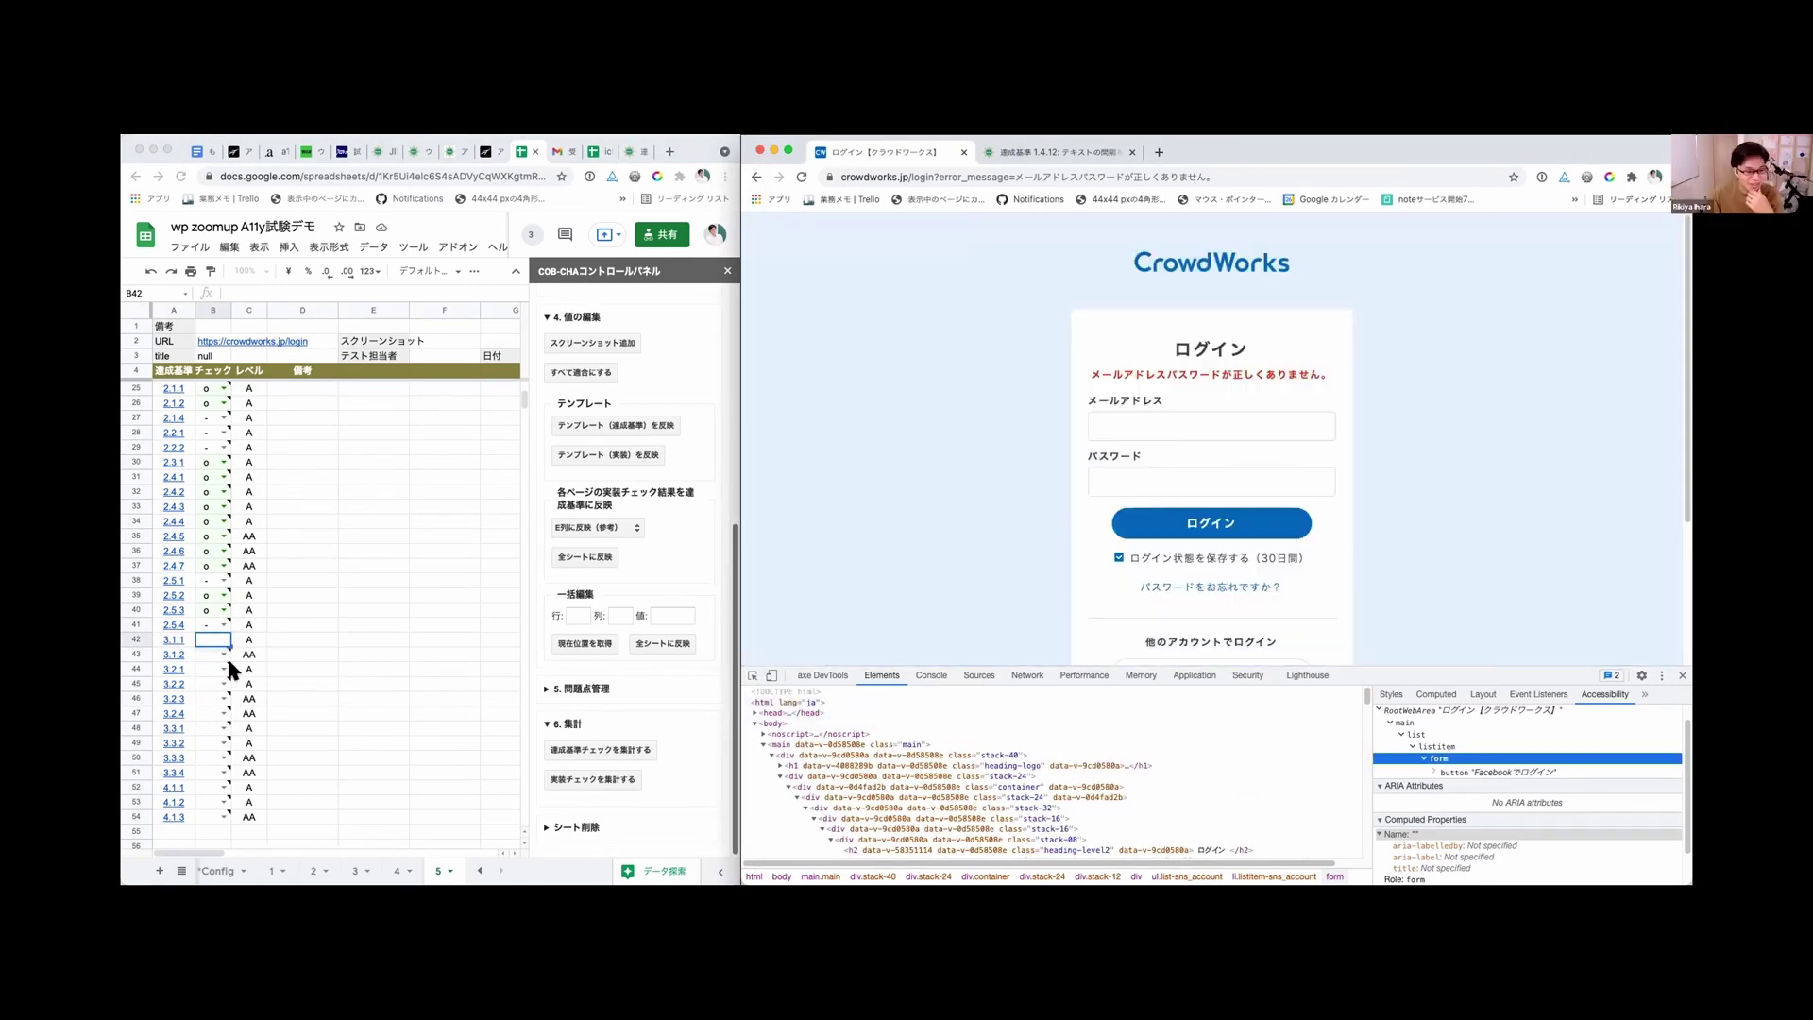
left_click(229, 664)
left_click(240, 650)
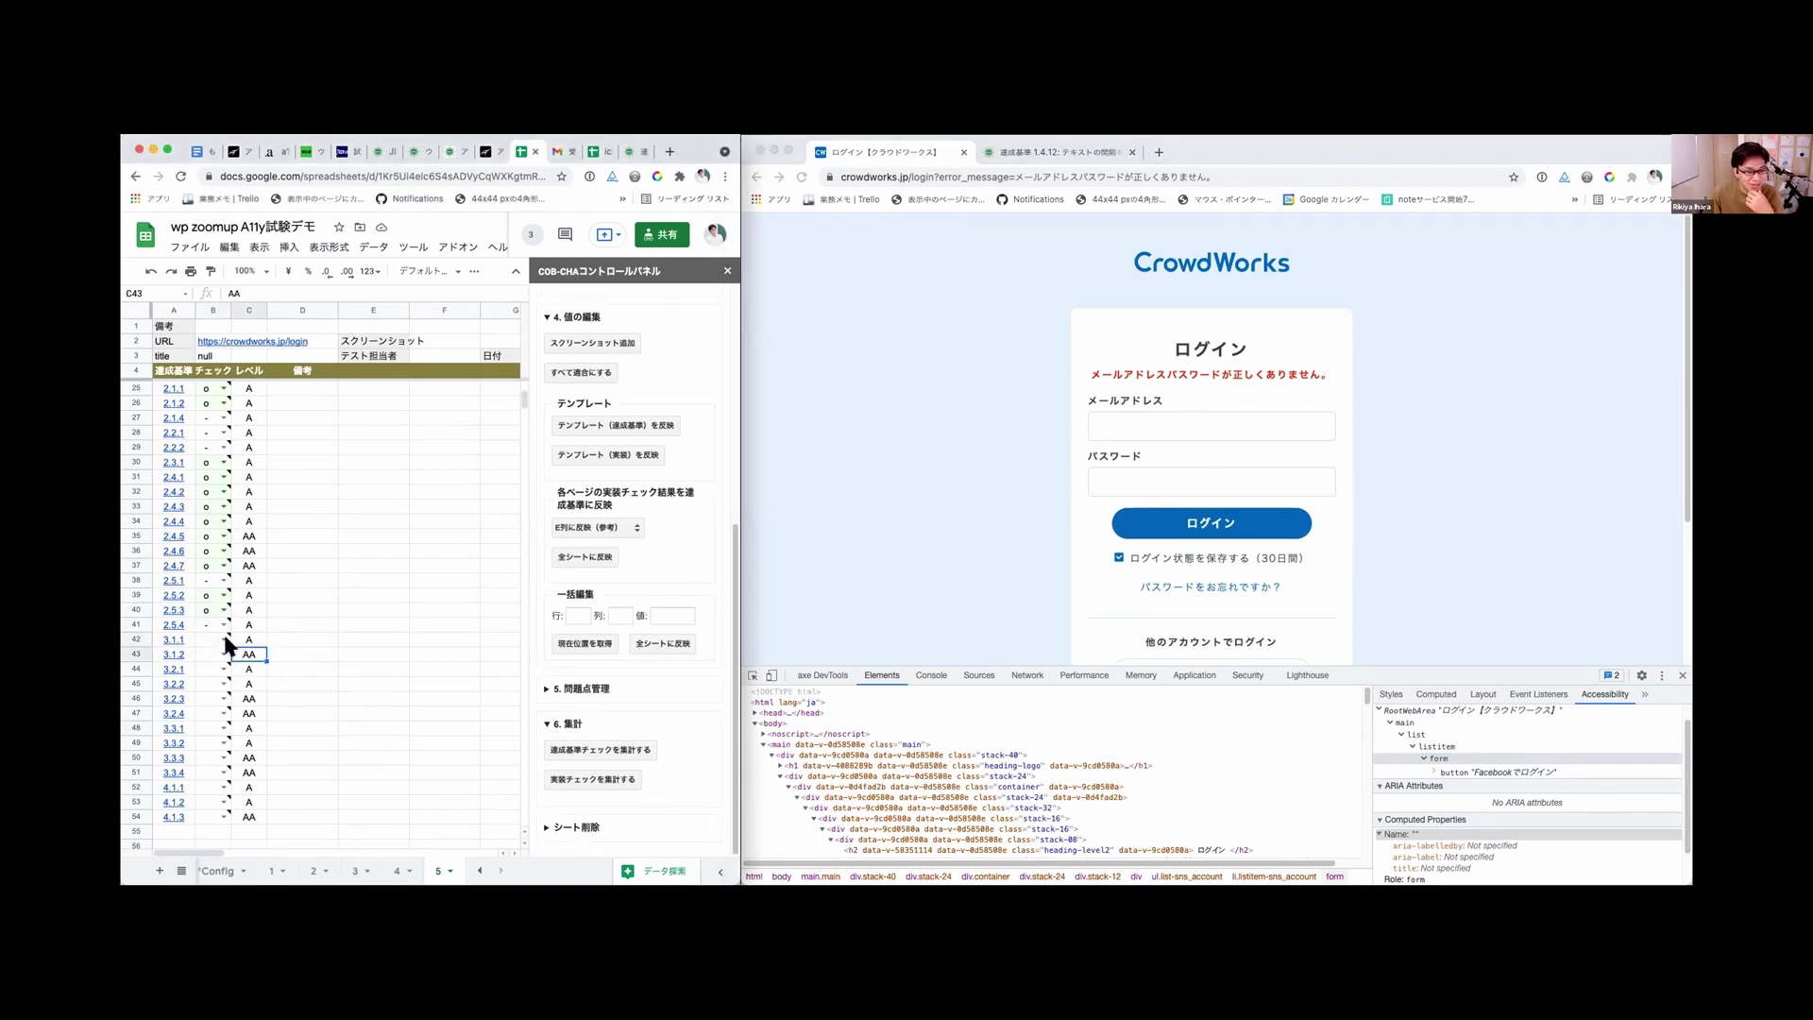
left_click(222, 641)
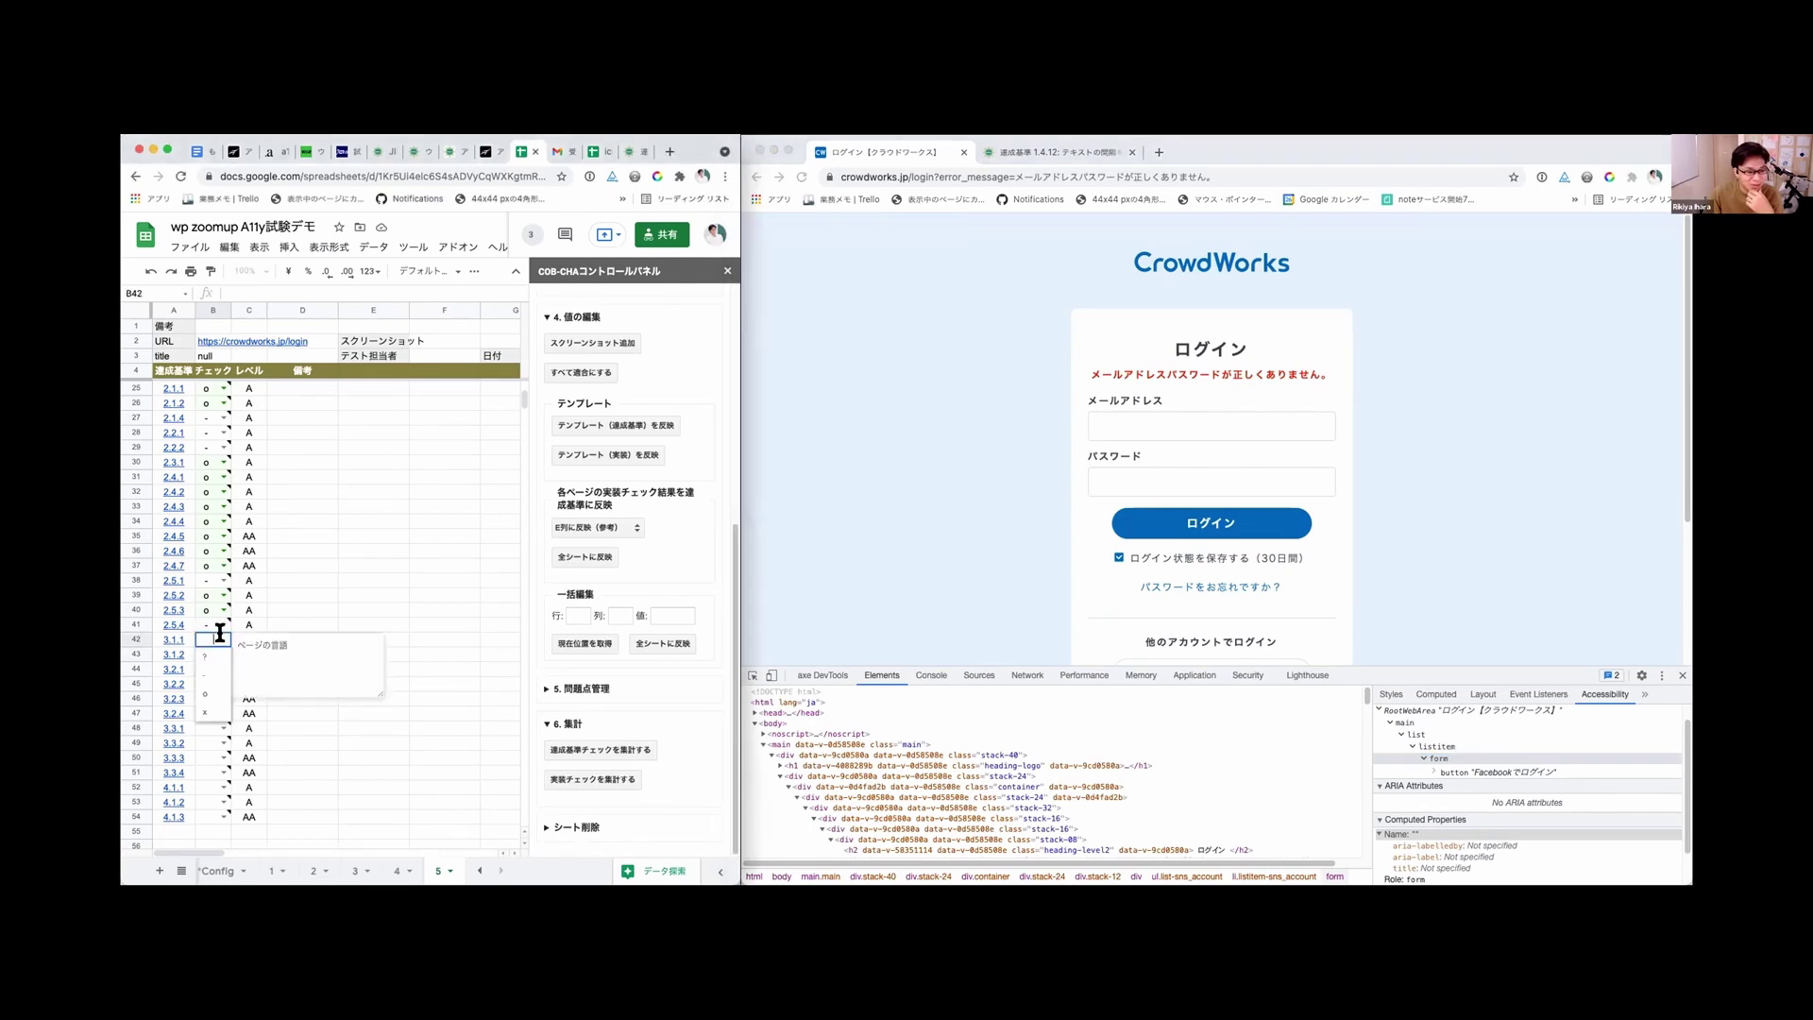
left_click(213, 694)
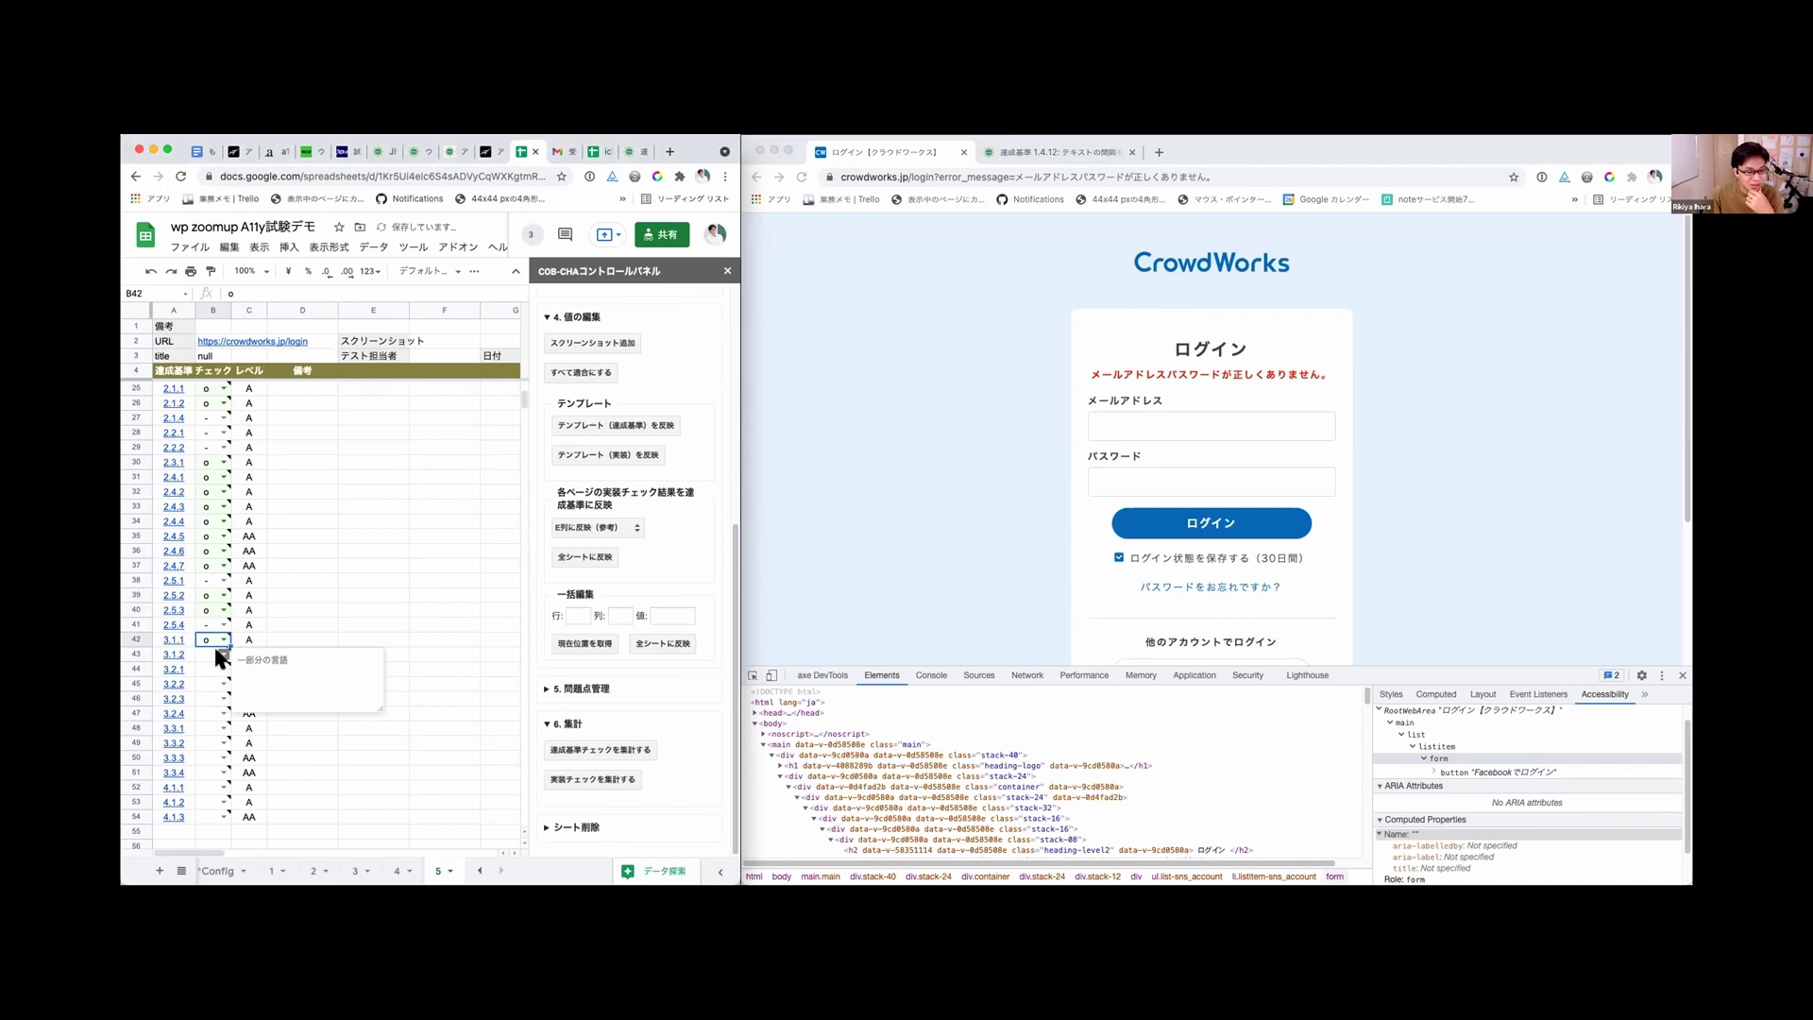
Step: Set the チェック result for criterion 3.1.2 to - and for criterion 3.2.1 to o
left_click(220, 655)
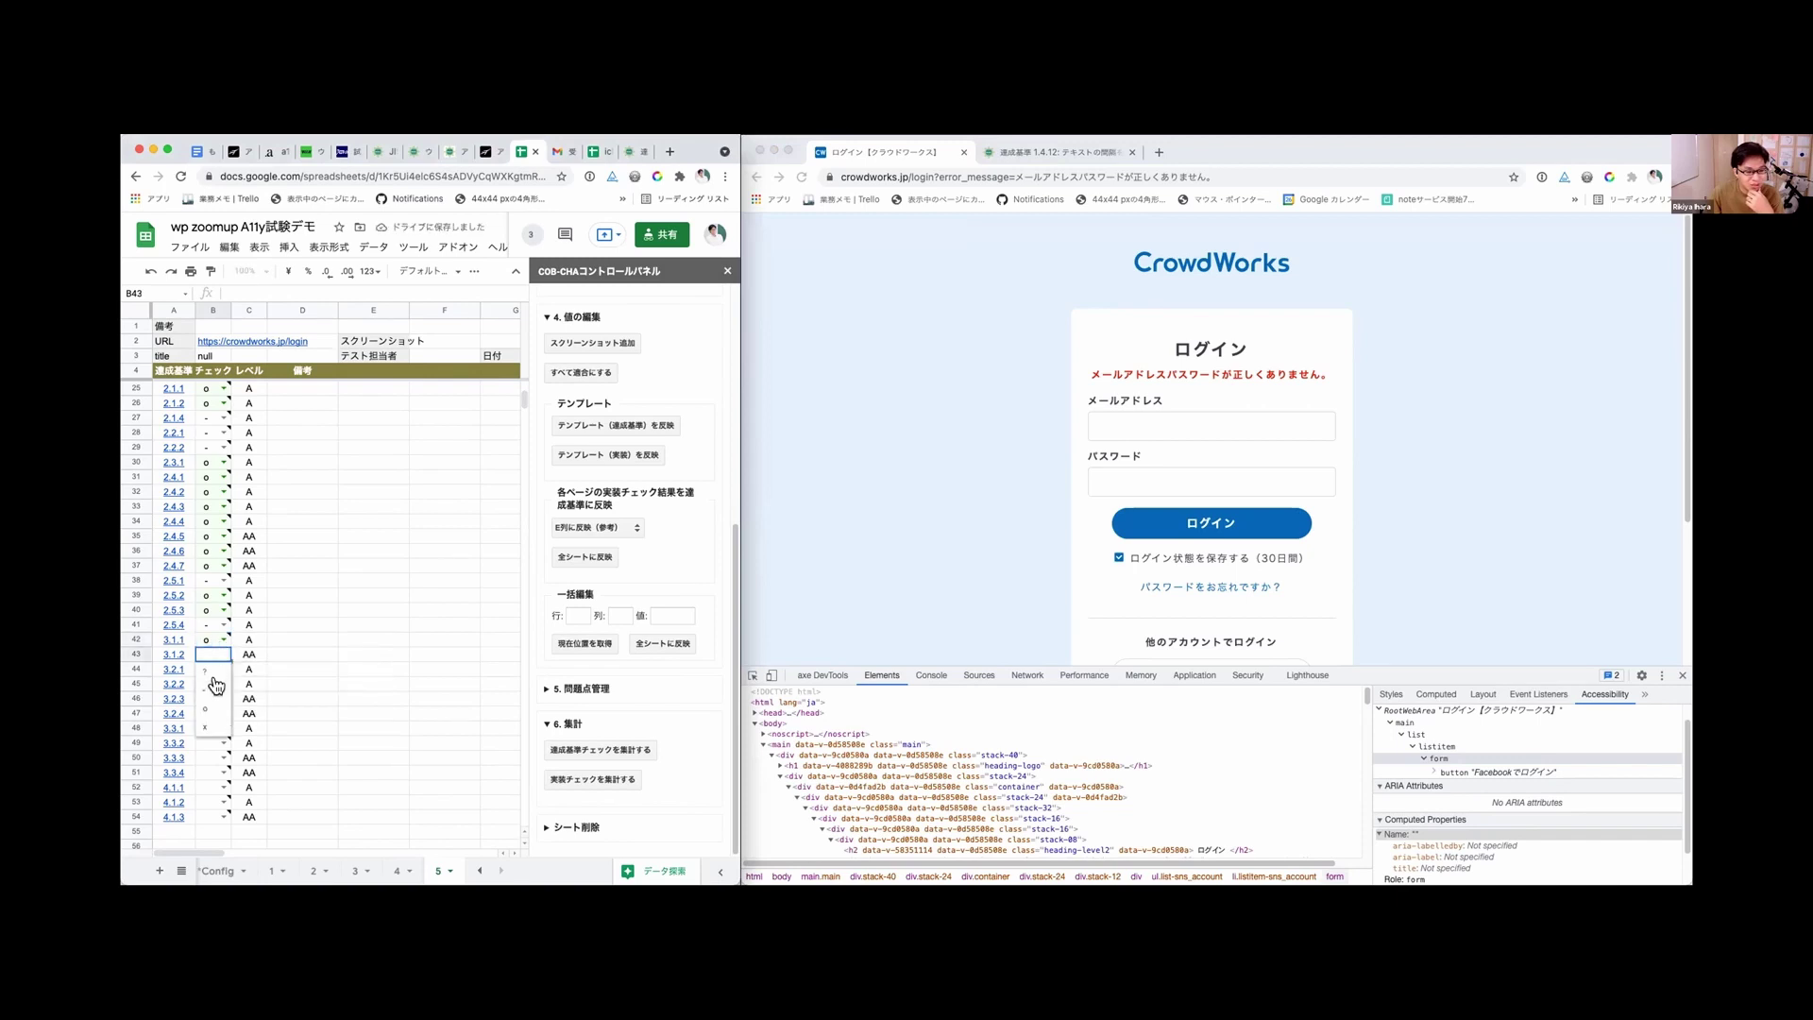
left_click(214, 686)
mouse_move(216, 666)
left_click(216, 665)
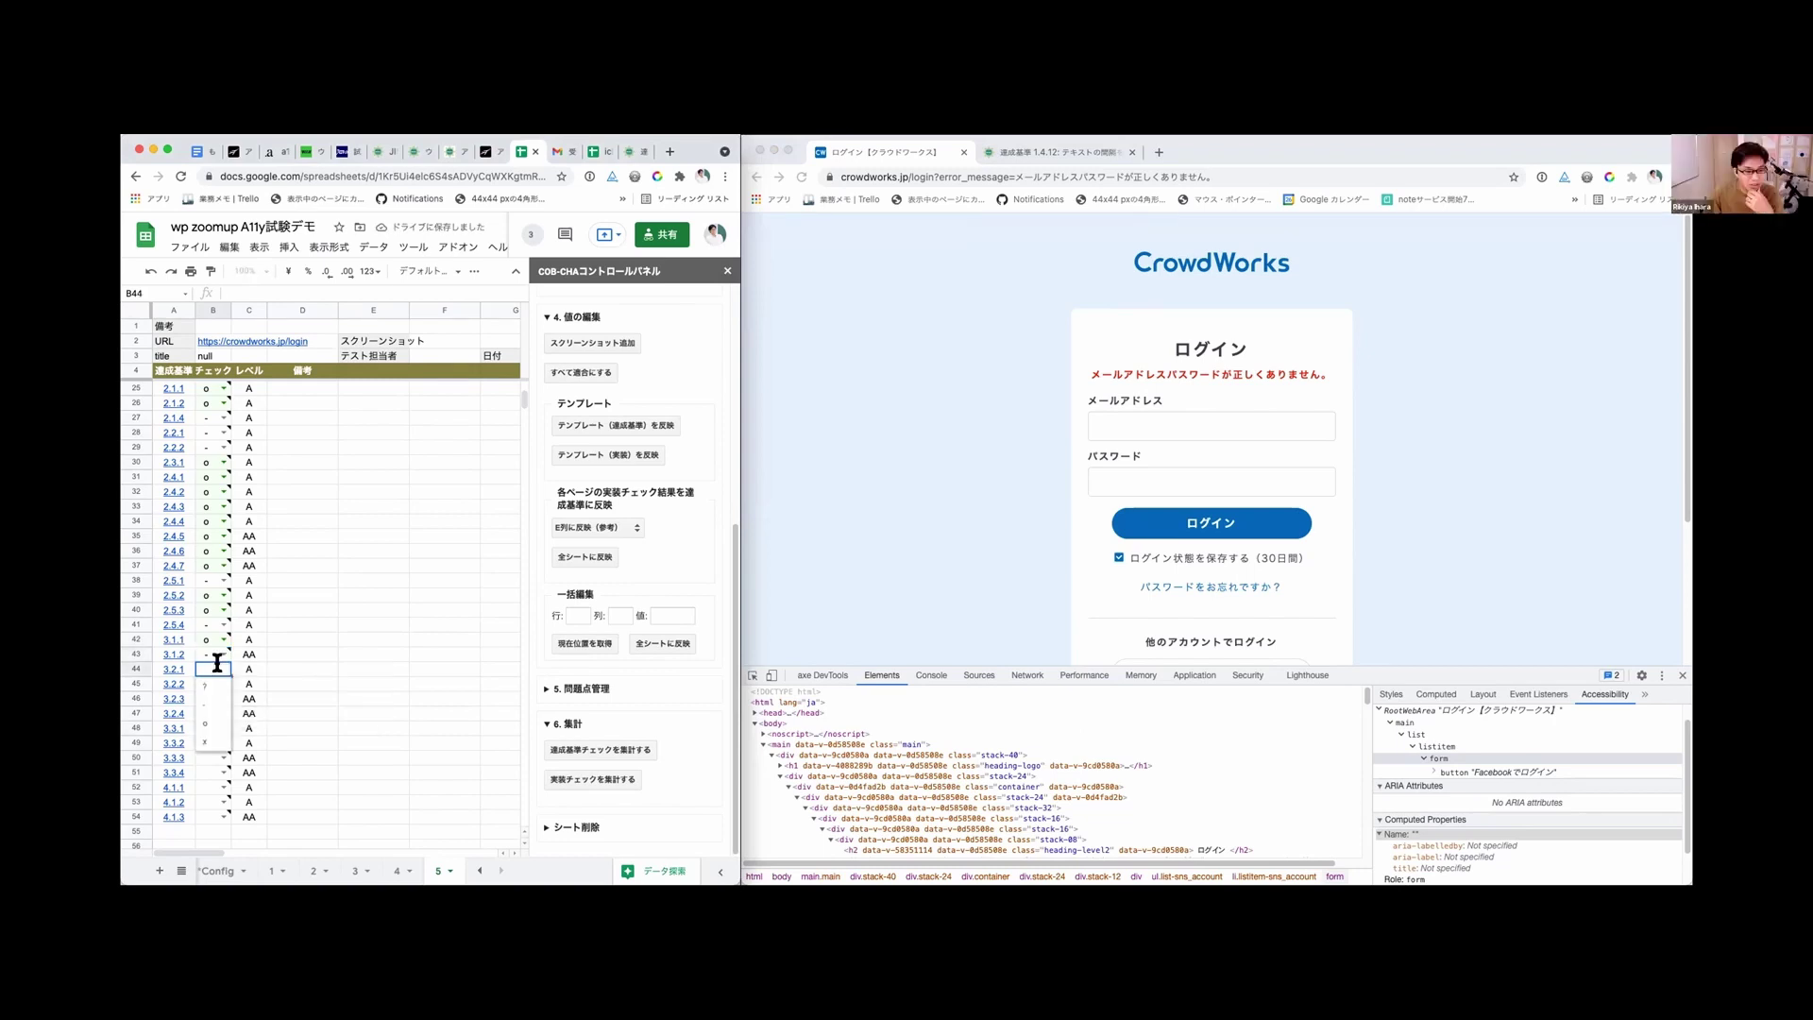
left_click(206, 723)
Step: Set the チェック result for criterion 3.2.2 to o and for criterion 3.2.3 to -
left_click(220, 686)
left_click(216, 736)
mouse_move(218, 732)
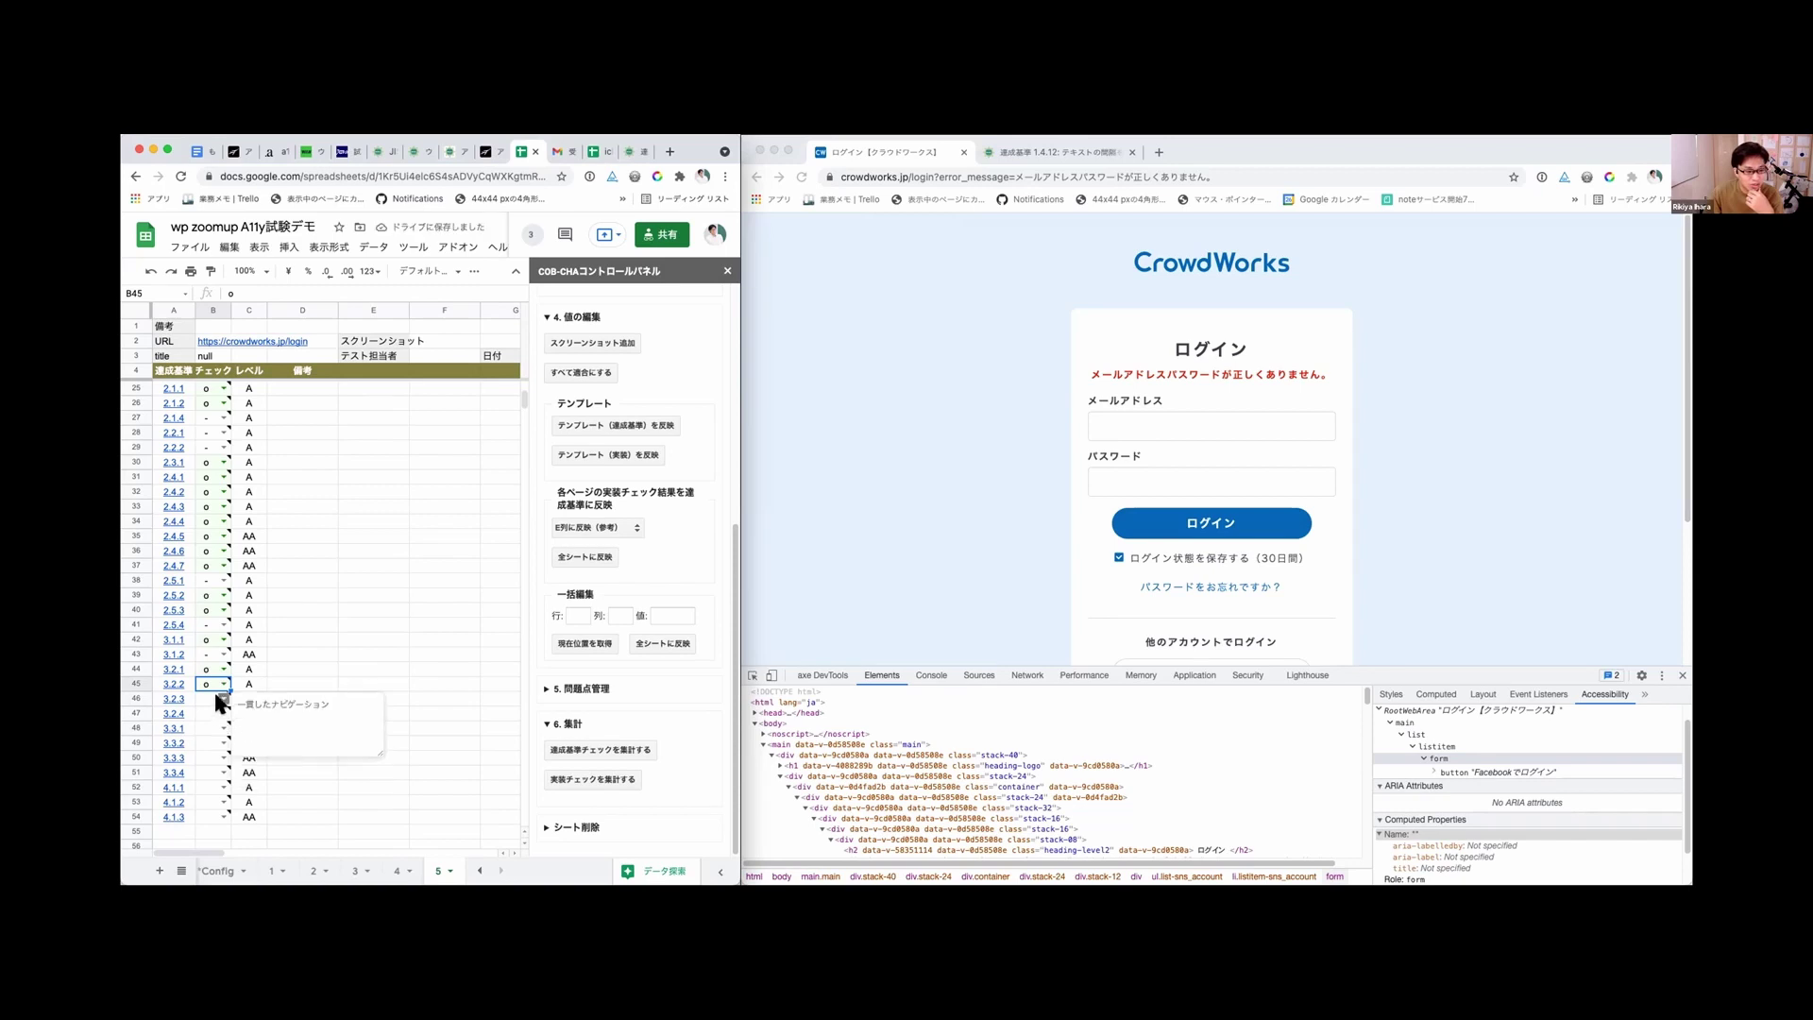
left_click(218, 697)
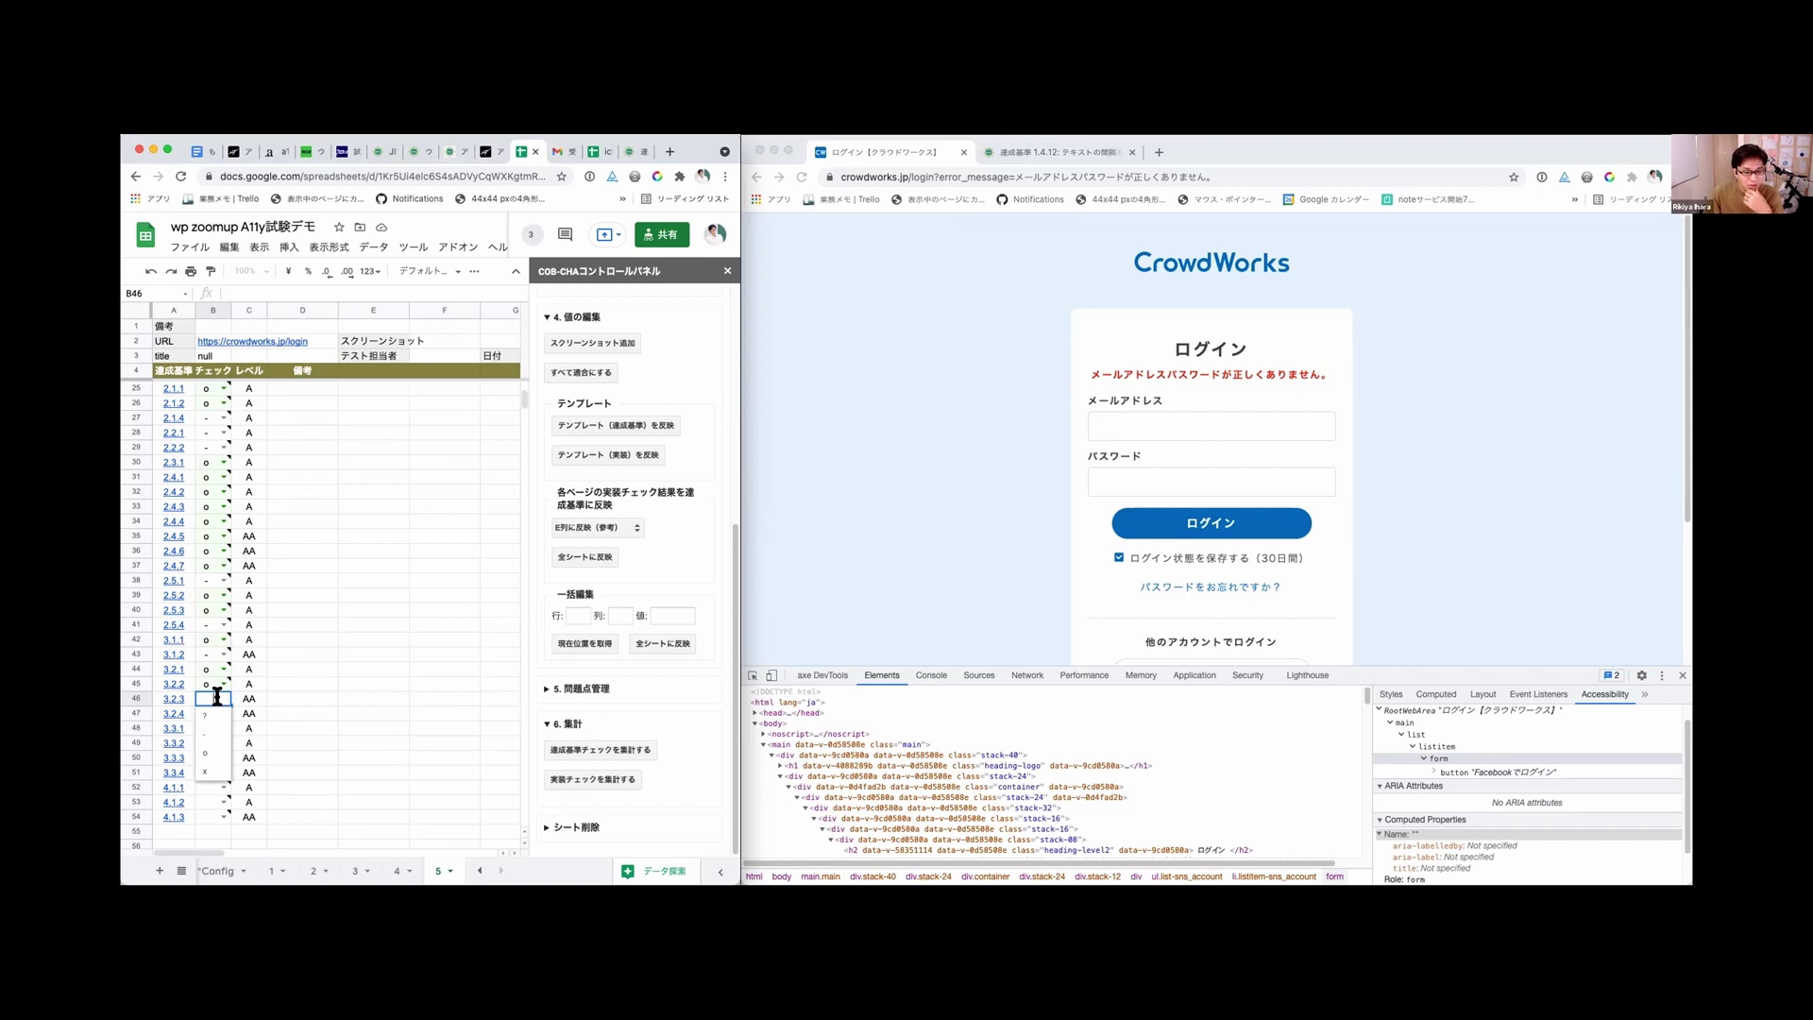
left_click(214, 725)
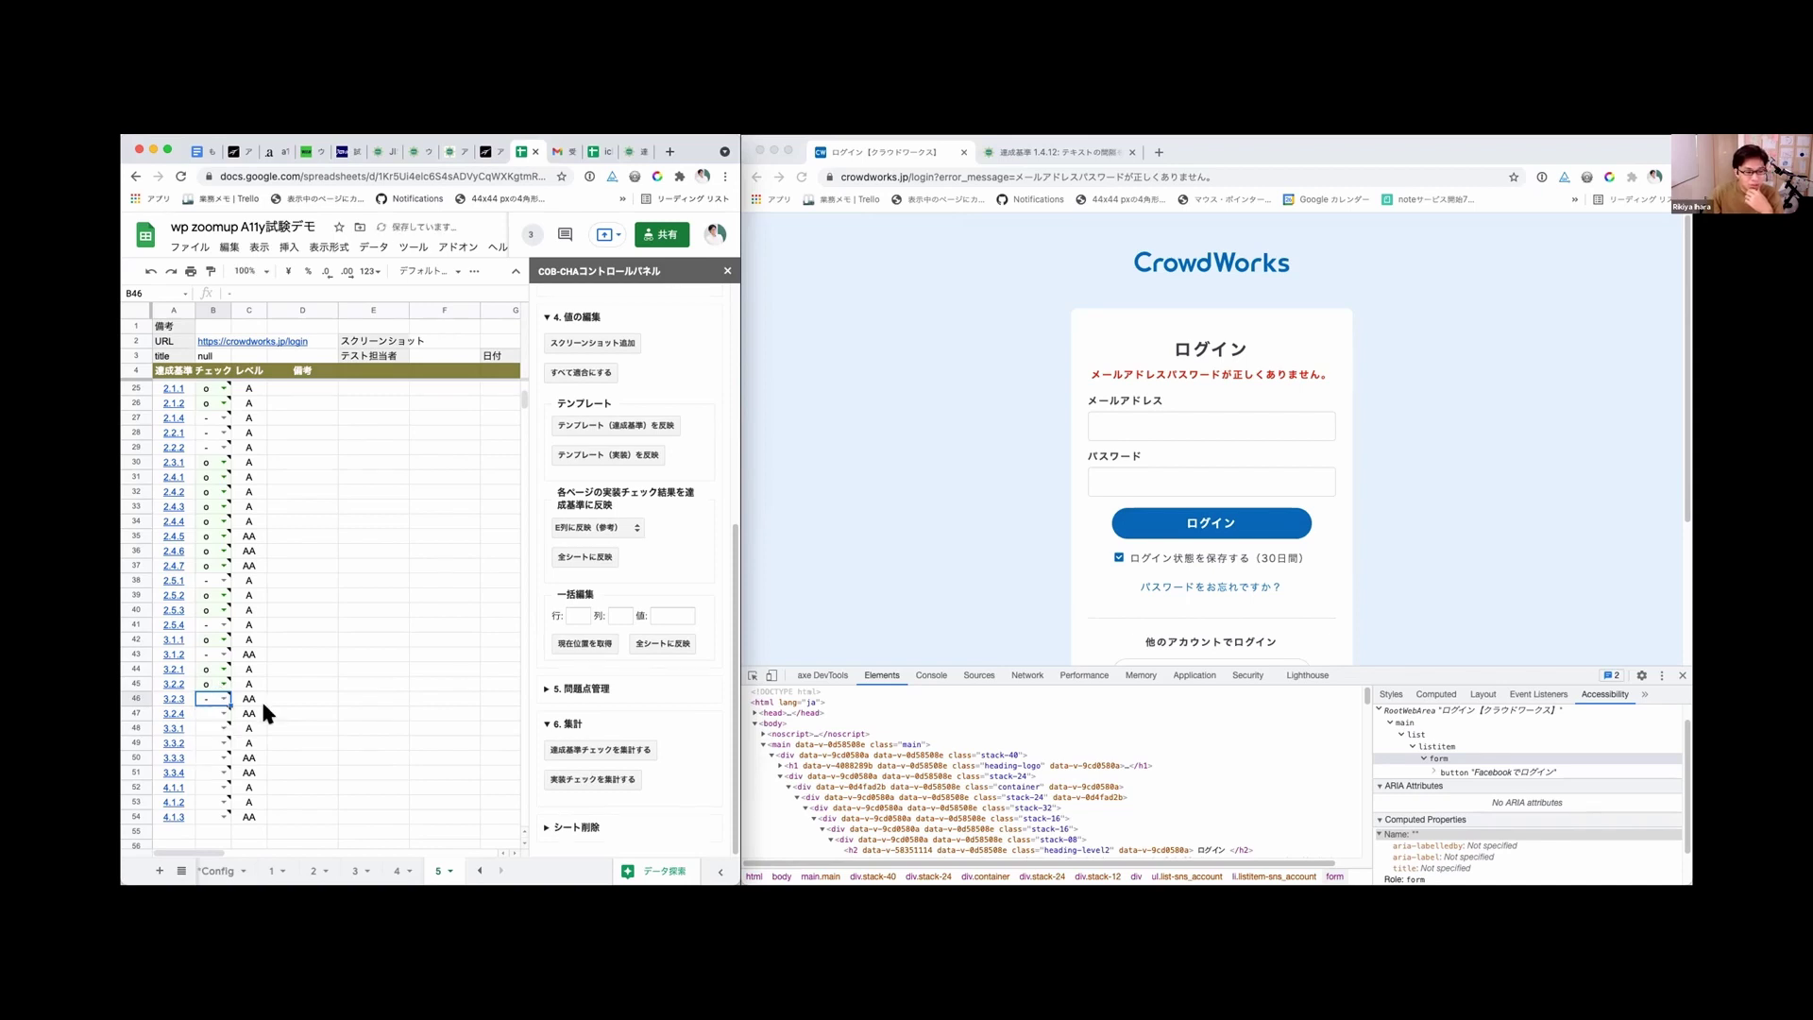
Step: Review the login page for consistent identification and set the チェック result for criterion 3.2.4 to -
left_click(891, 595)
scroll(890, 587, "down", 5)
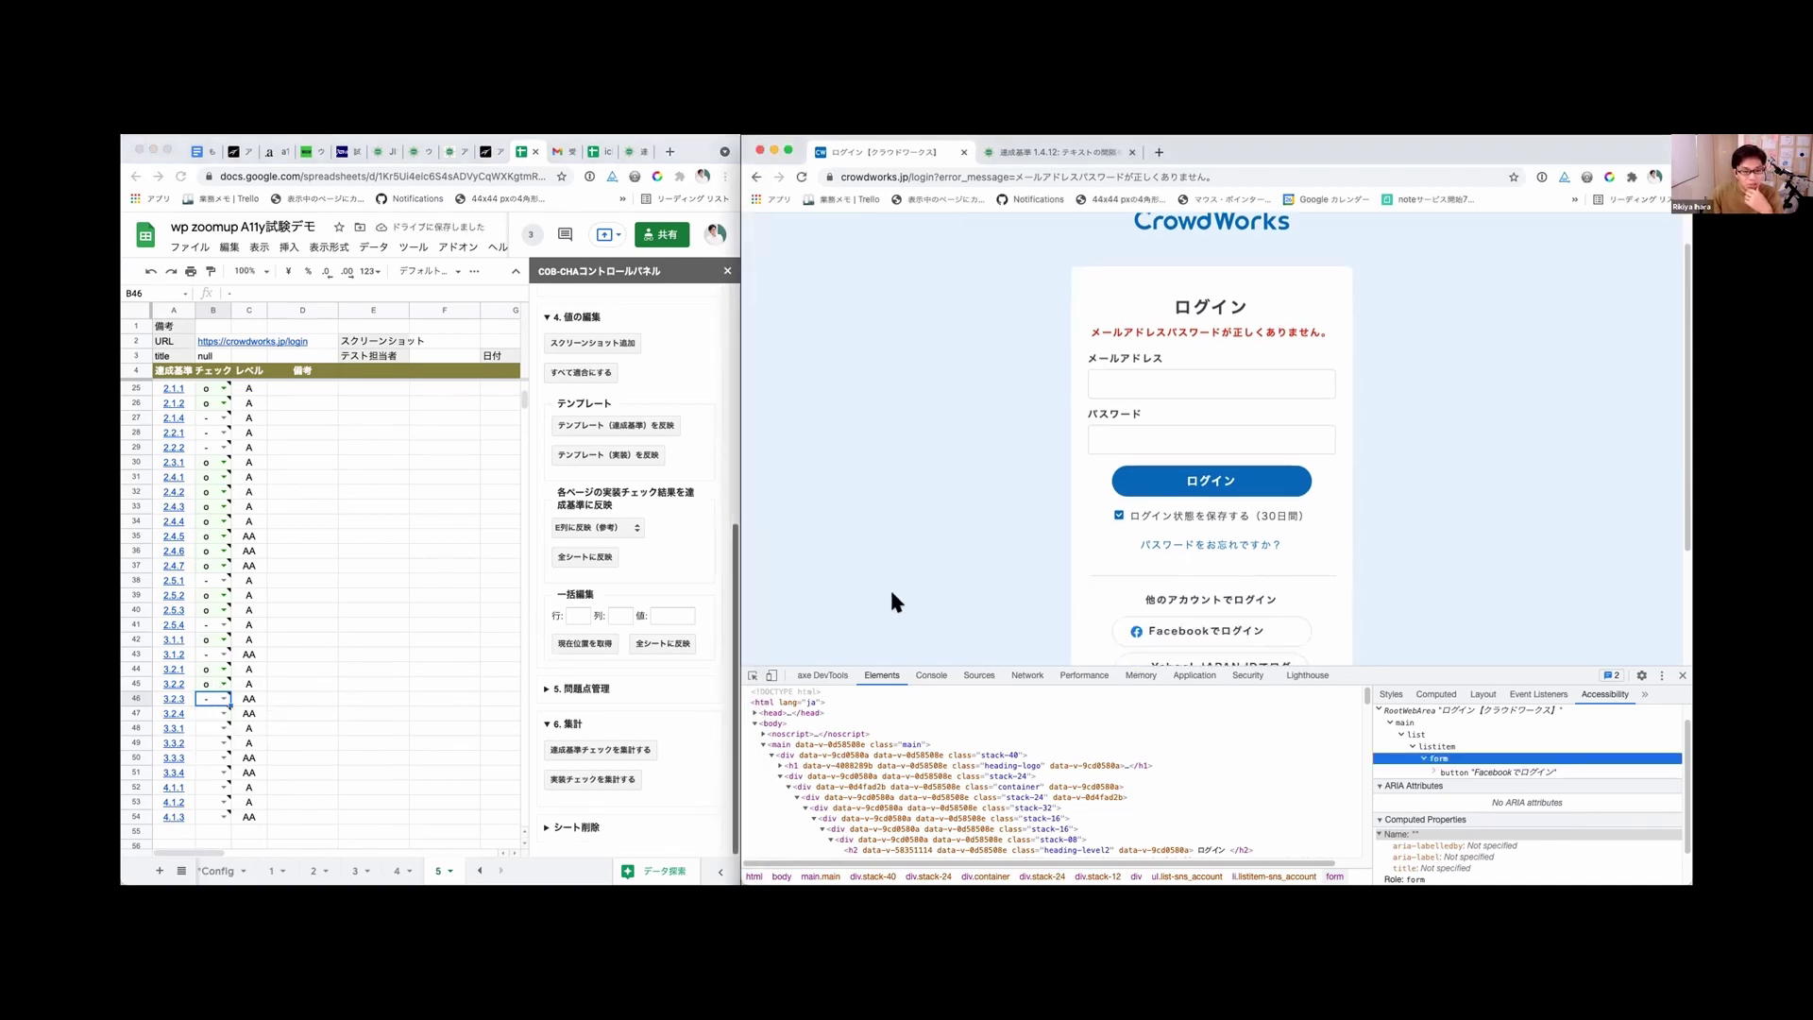
scroll(890, 587, "up", 5)
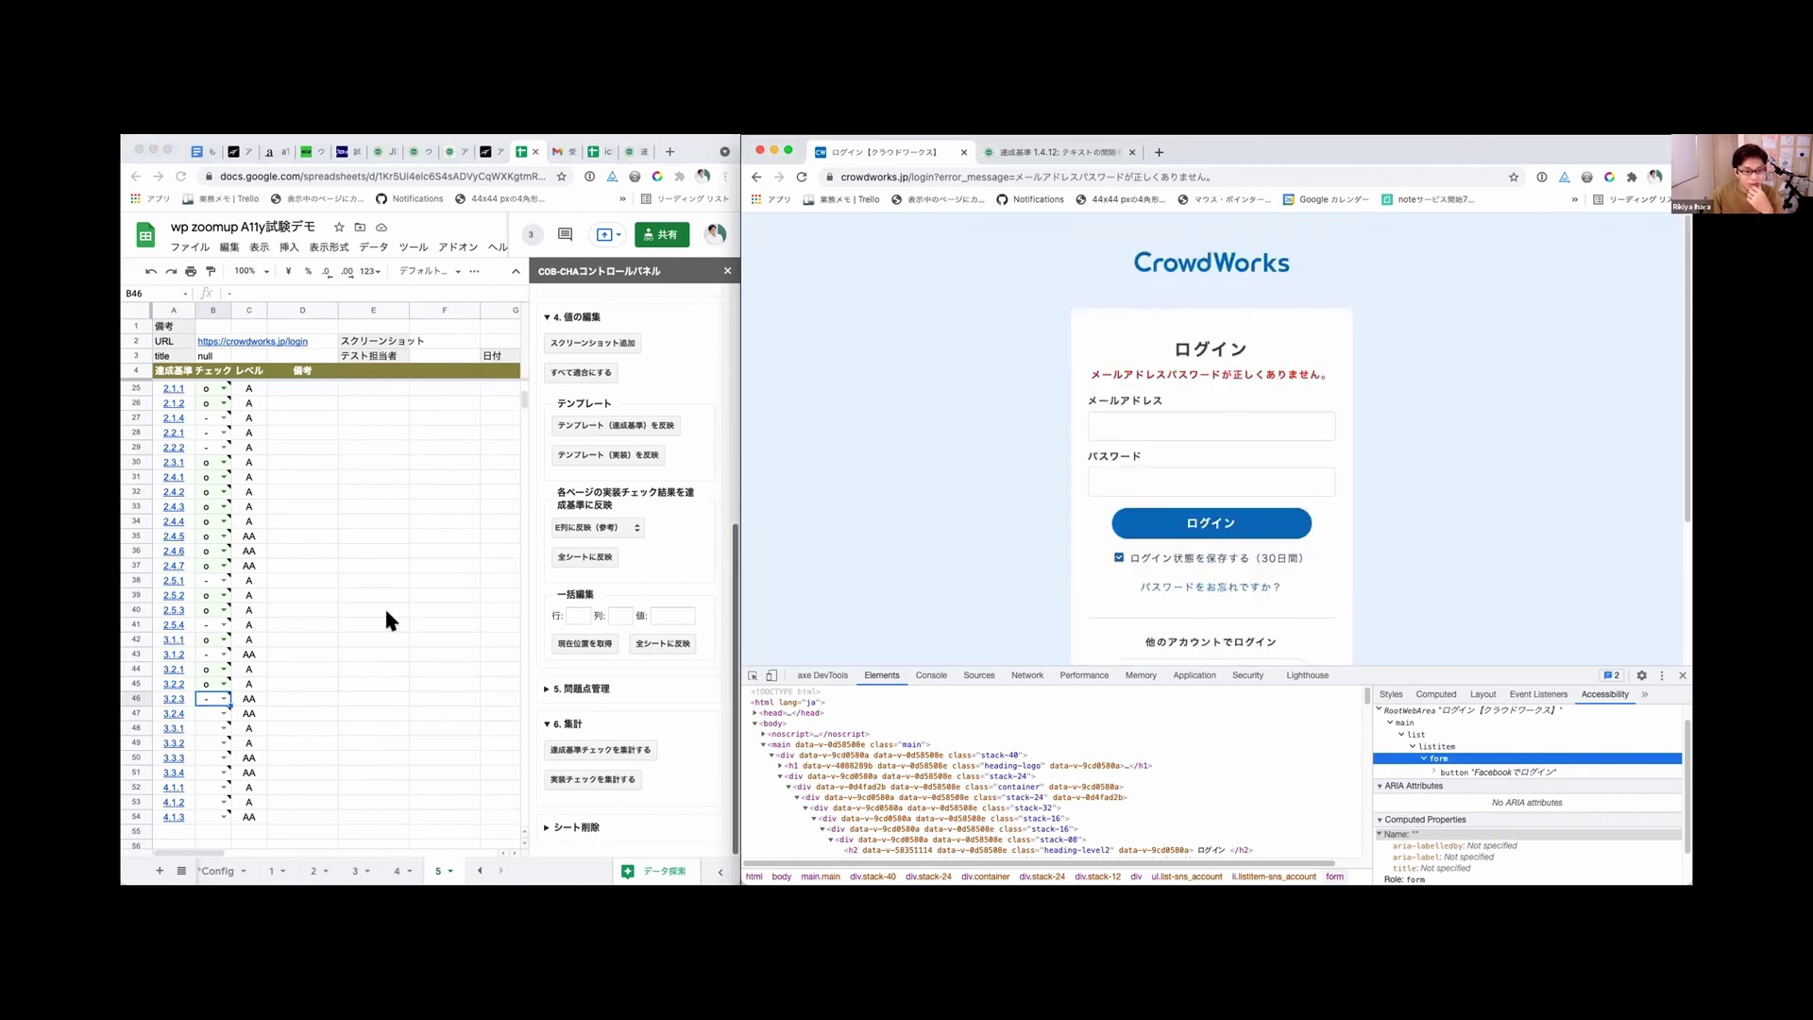
left_click(217, 710)
left_click(218, 708)
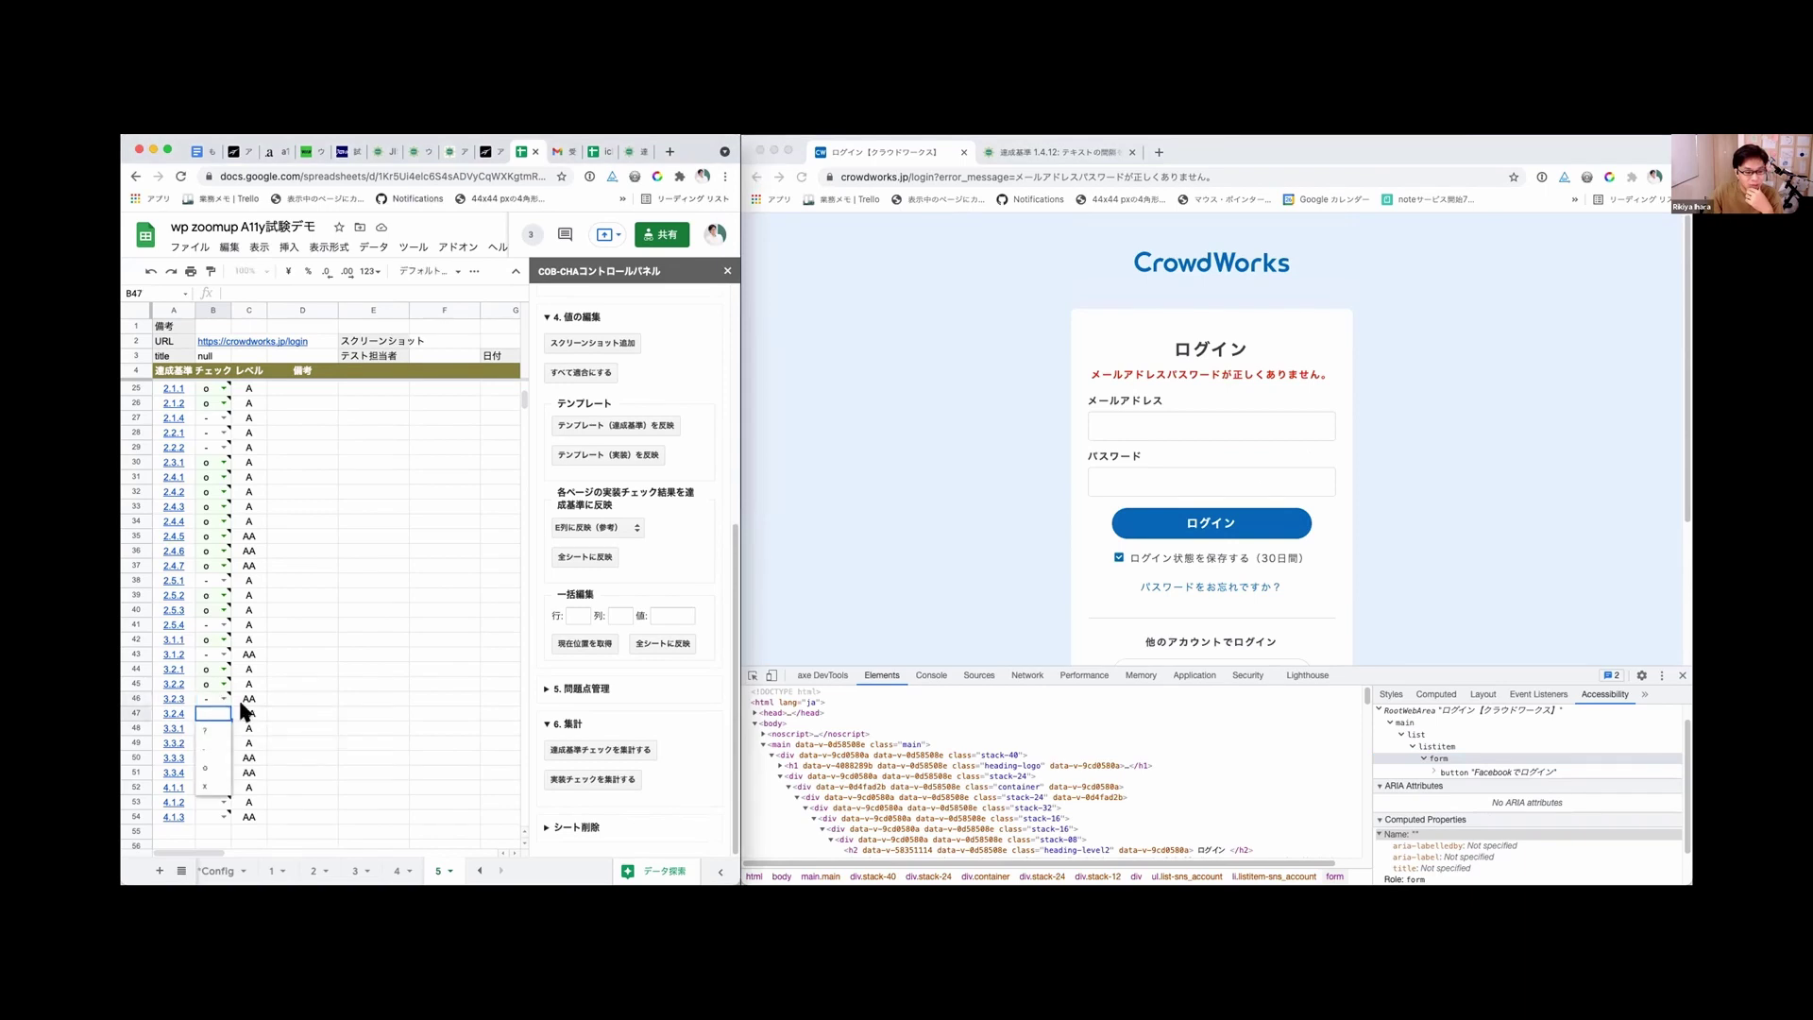
left_click(243, 710)
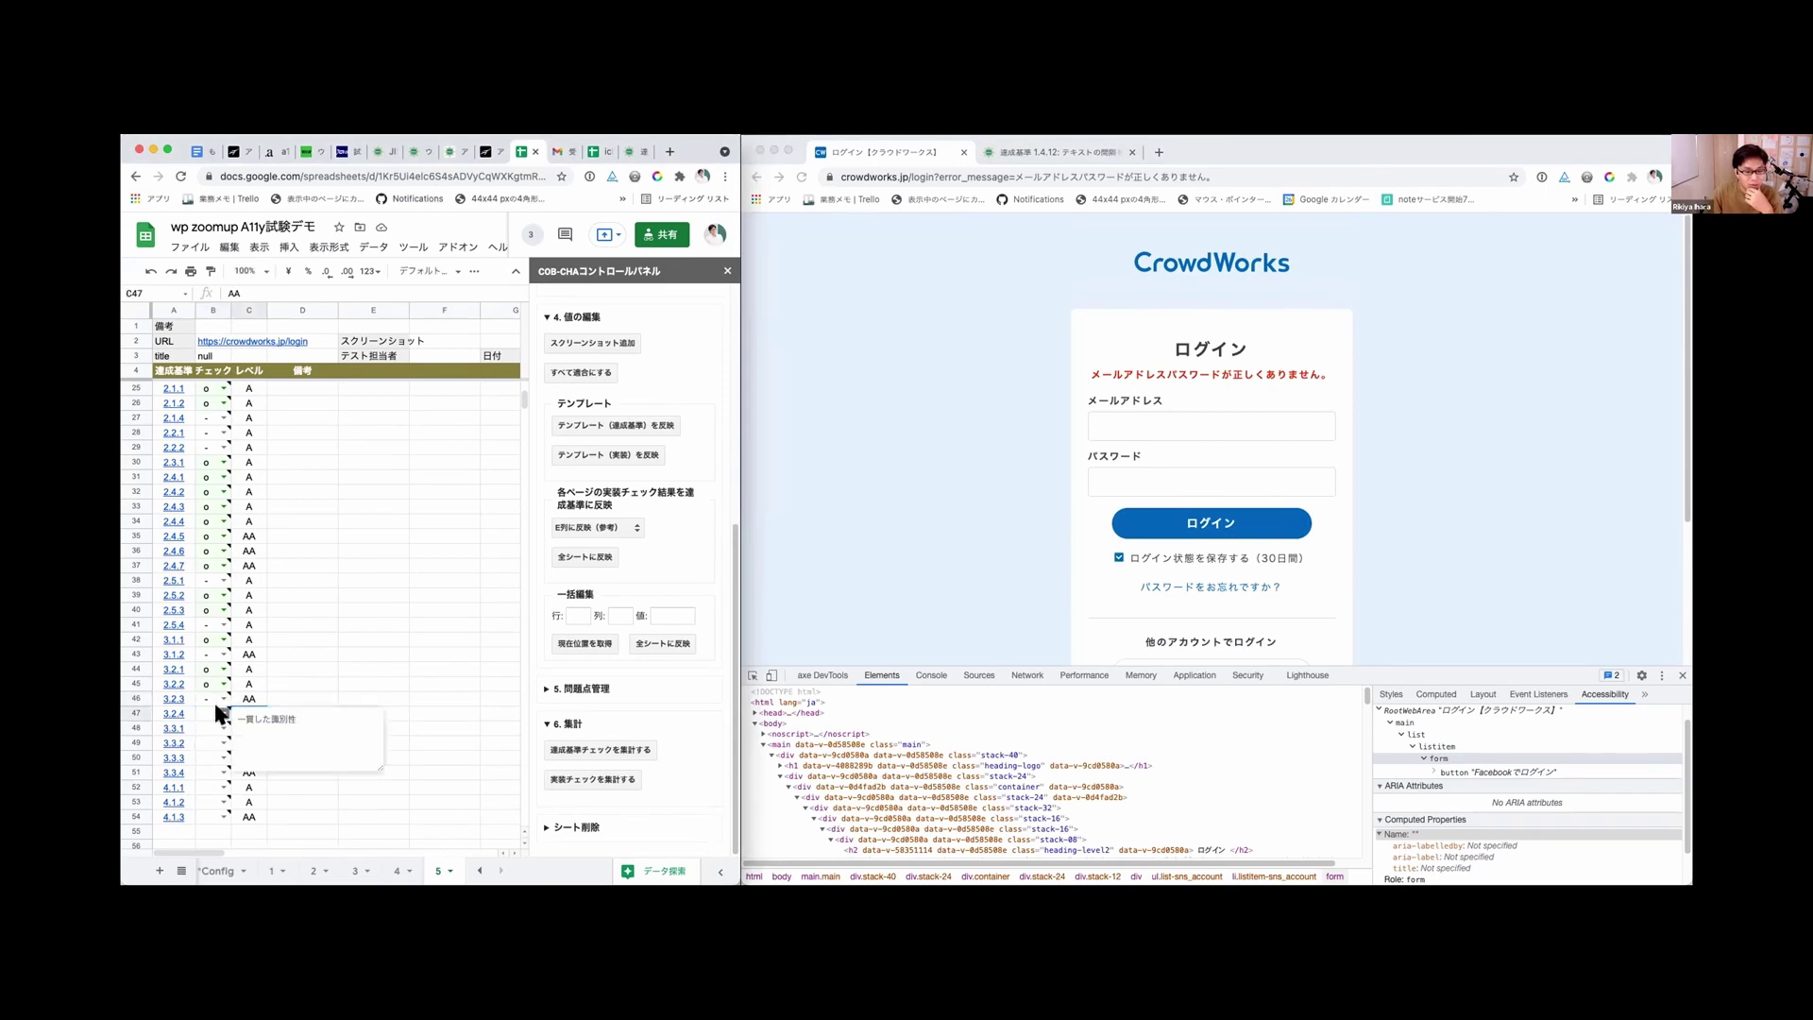
left_click(216, 708)
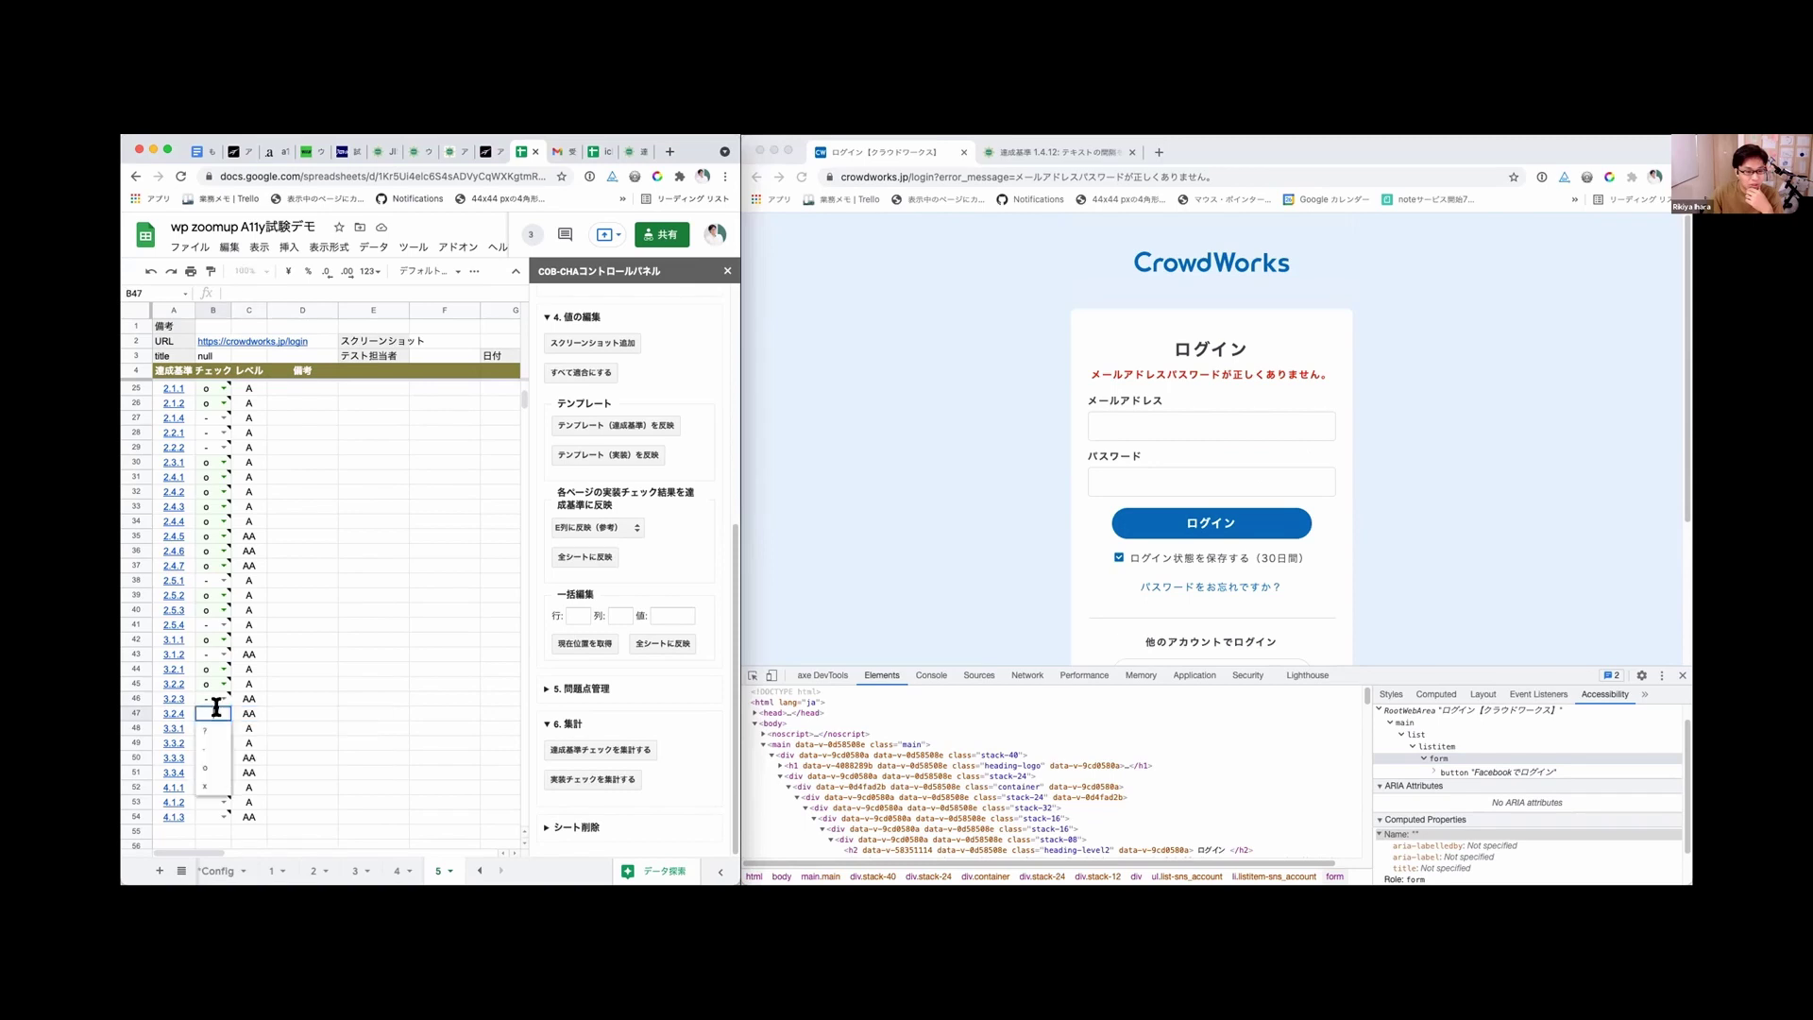
left_click(216, 746)
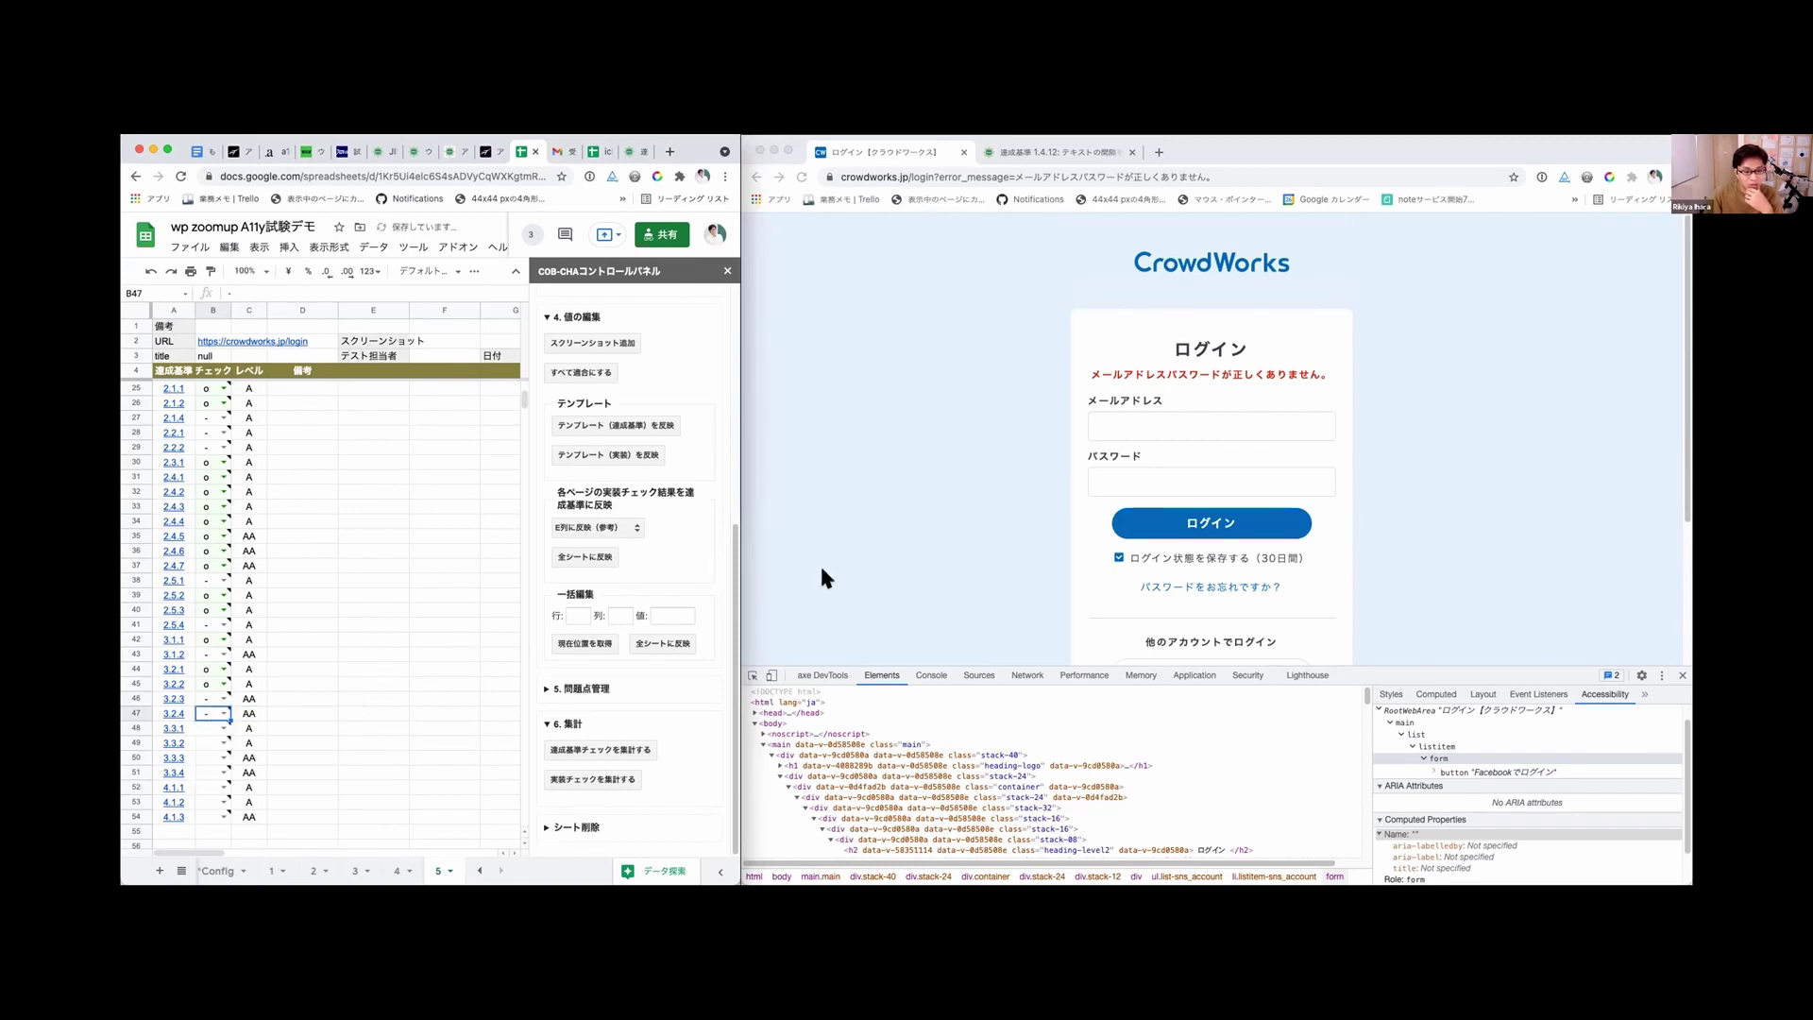
Step: Review the login form's error message and set the チェック result for criterion 3.3.1 to o
left_click(854, 564)
scroll(854, 564, "down", 3)
scroll(853, 564, "up", 3)
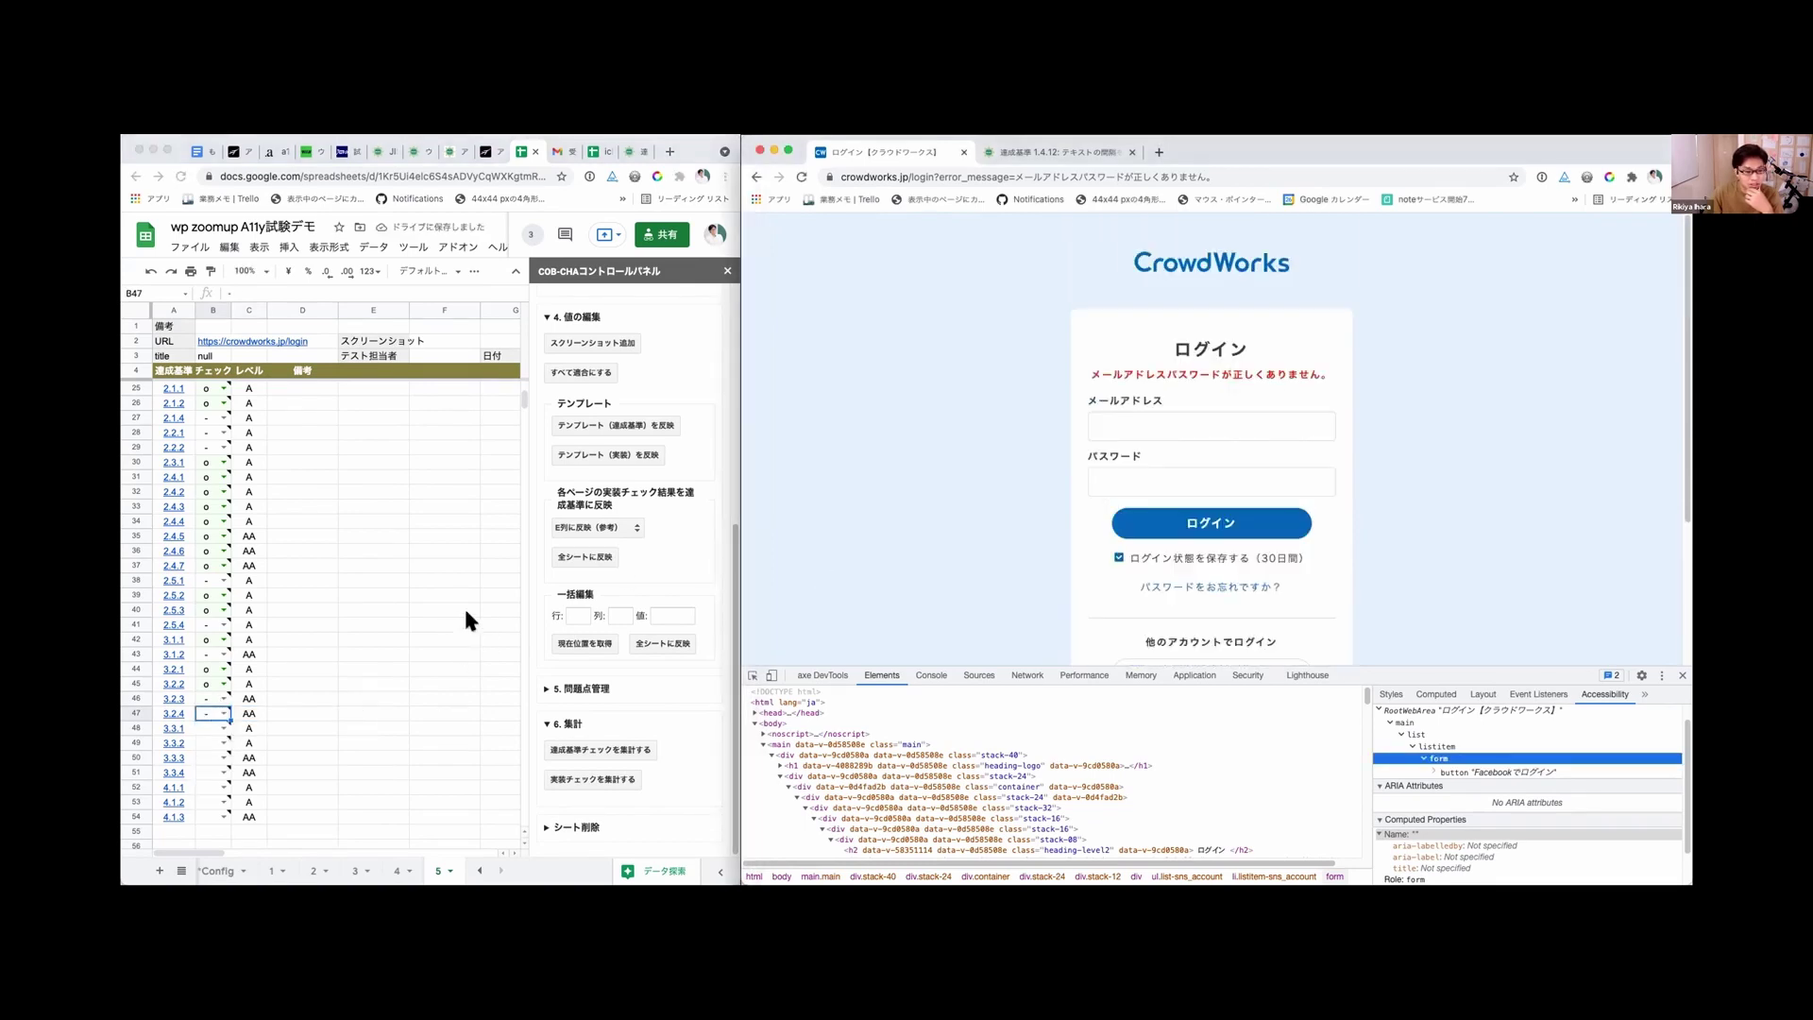
left_click(217, 723)
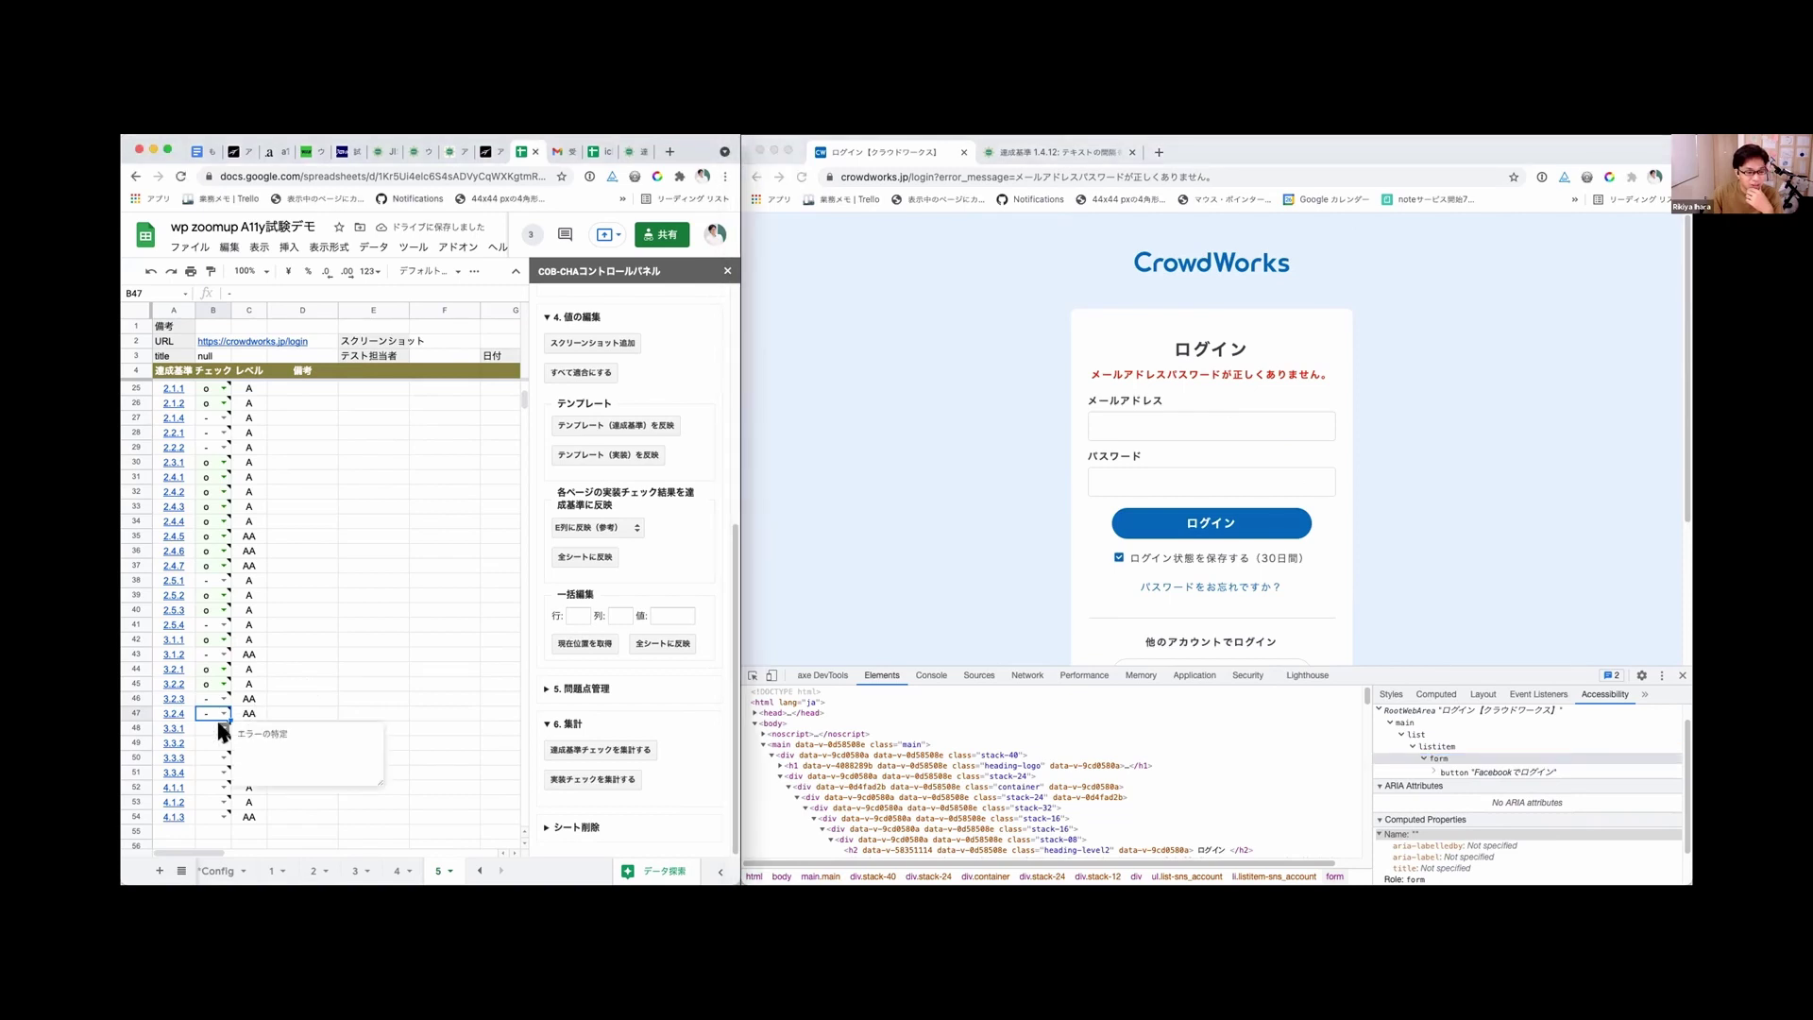
left_click(223, 728)
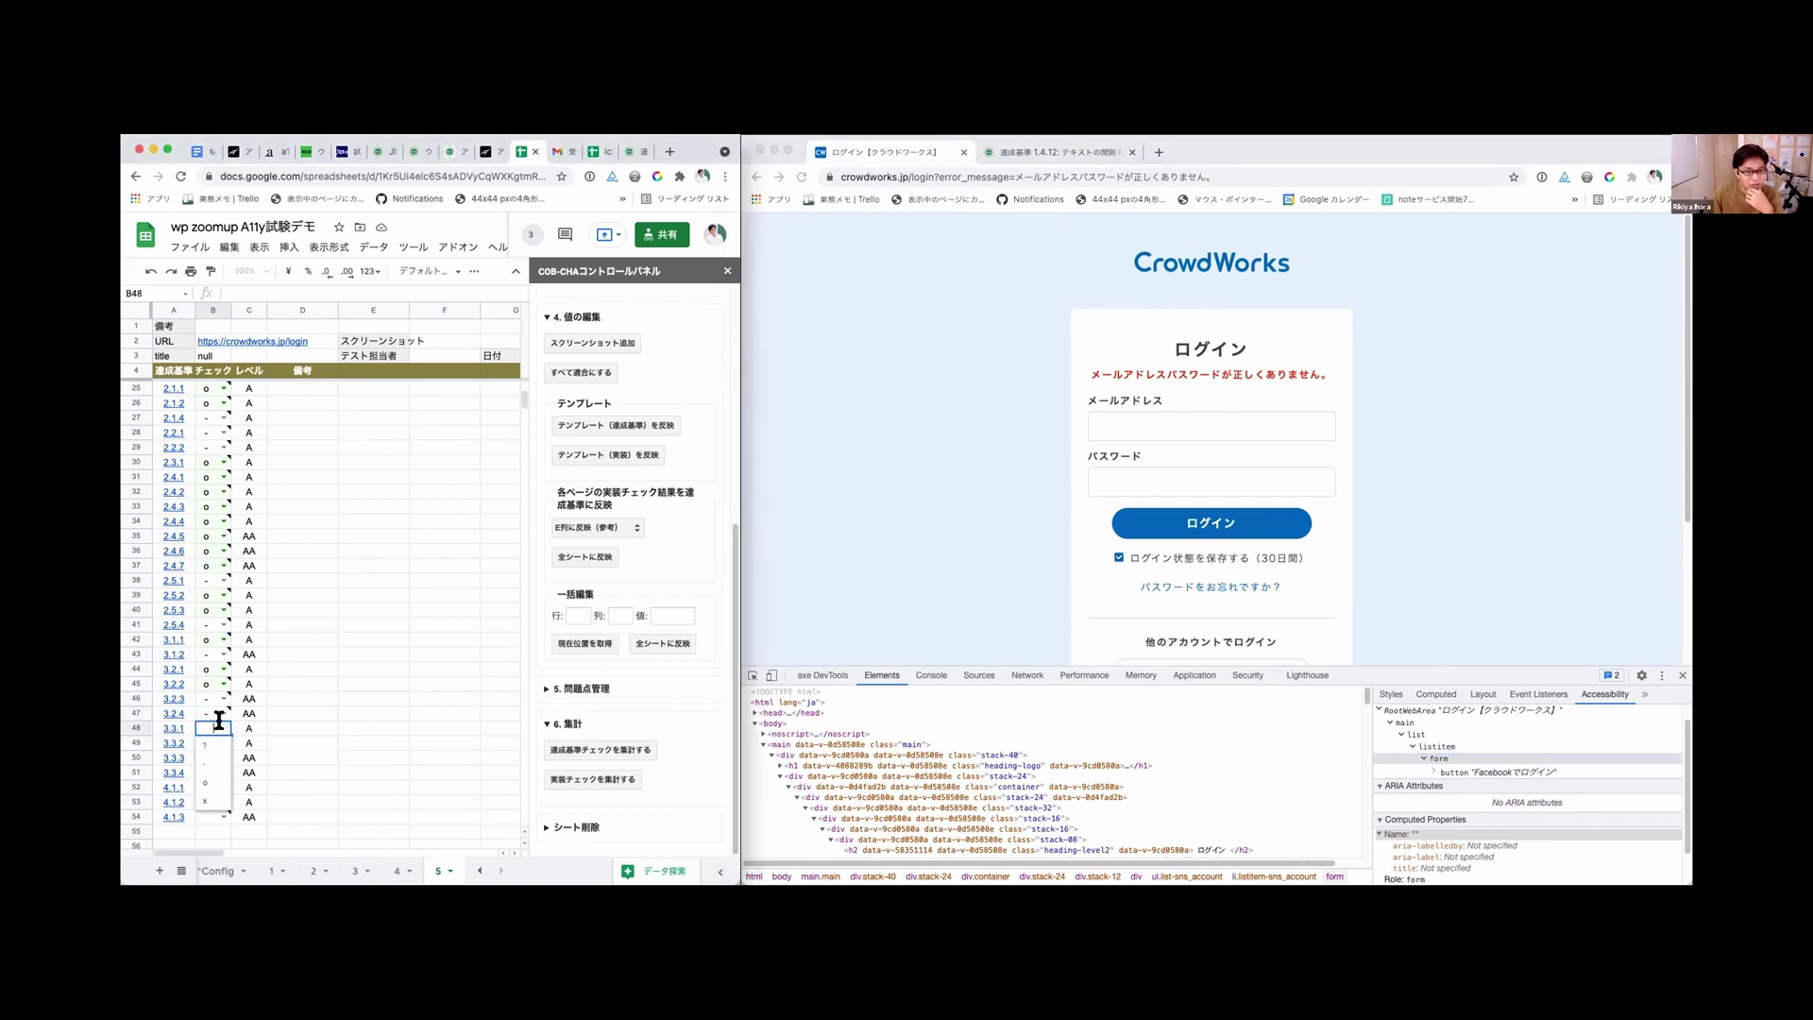
left_click(209, 772)
Step: Set the チェック results for criteria 3.3.2 and 3.3.3 to o
mouse_move(223, 748)
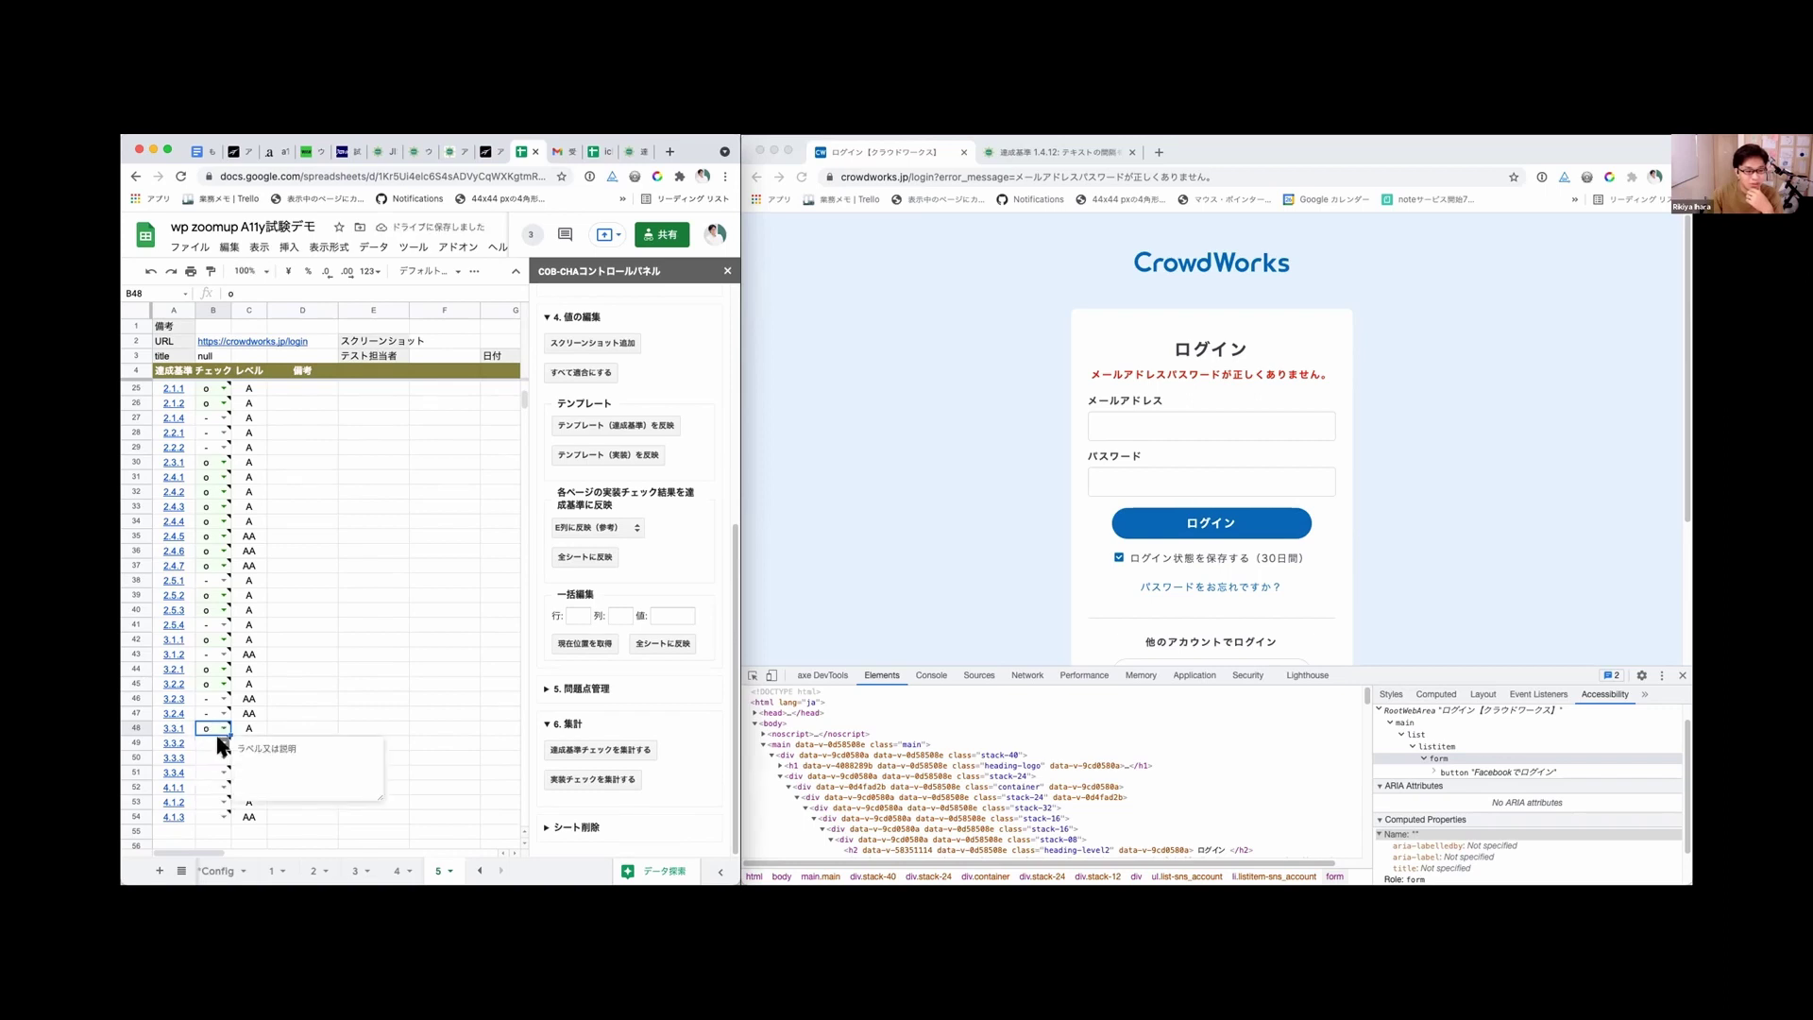
left_click(224, 743)
left_click(210, 796)
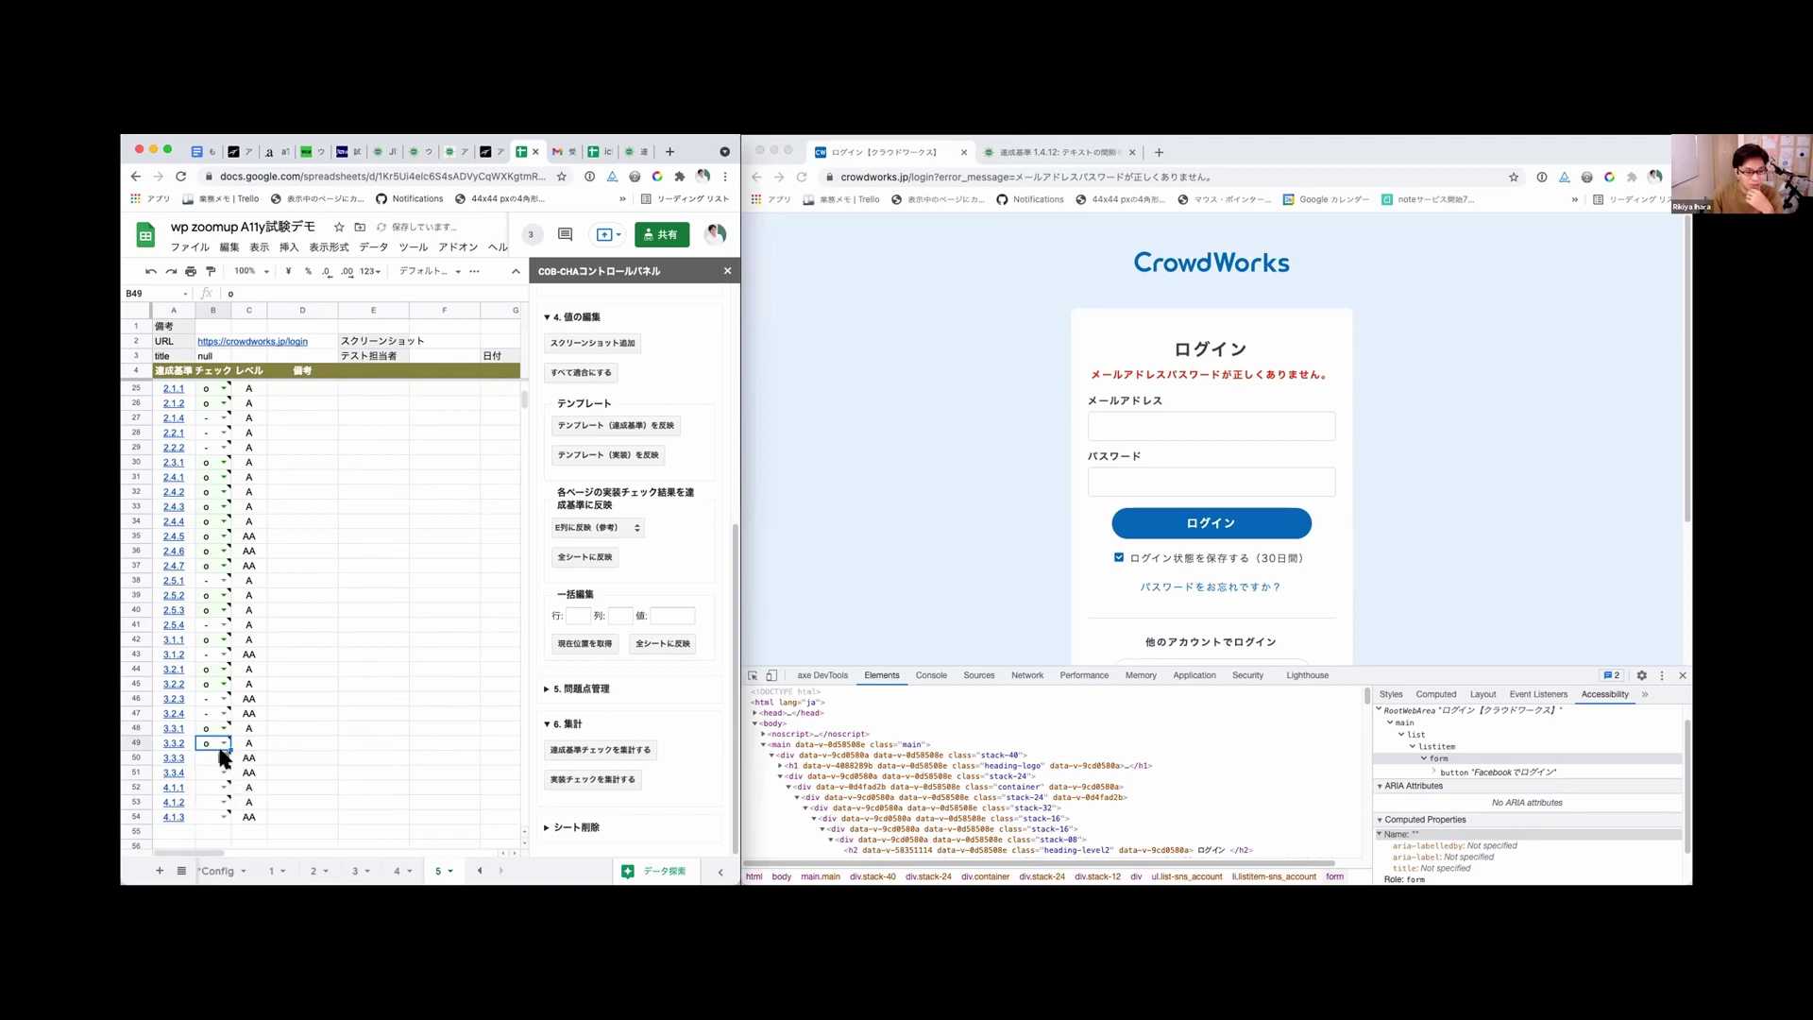
left_click(224, 757)
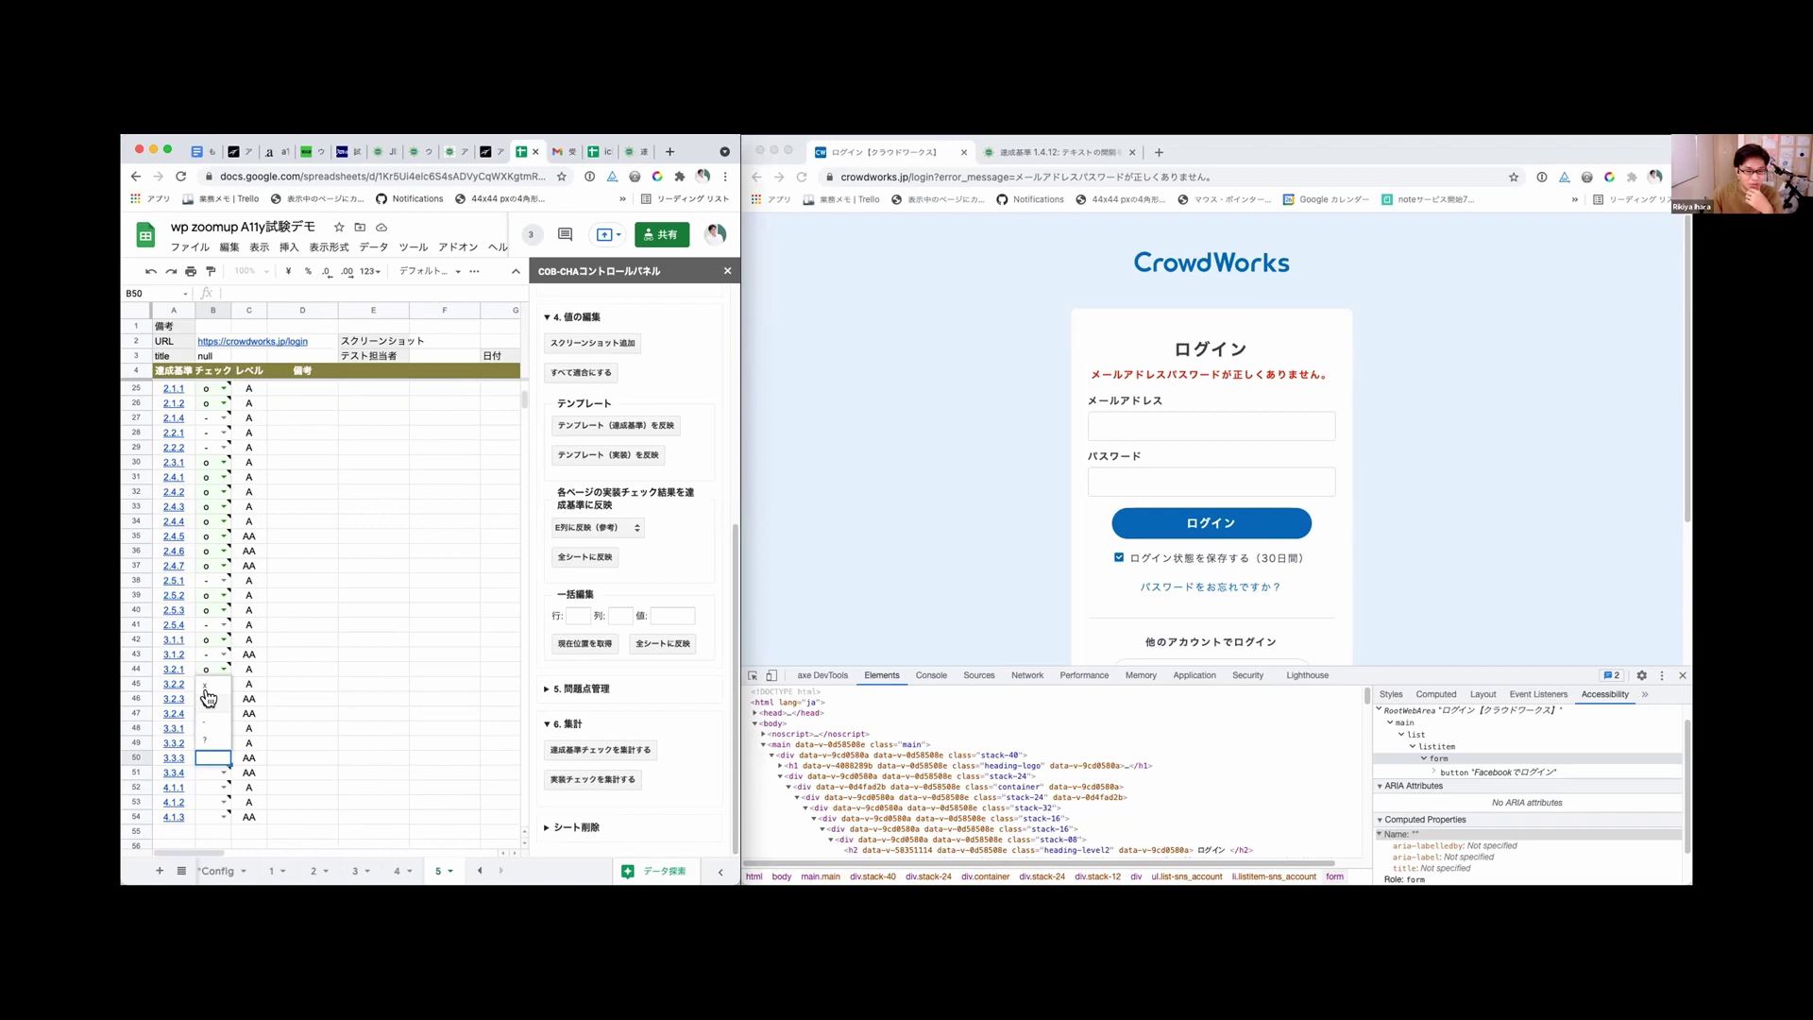
left_click(209, 698)
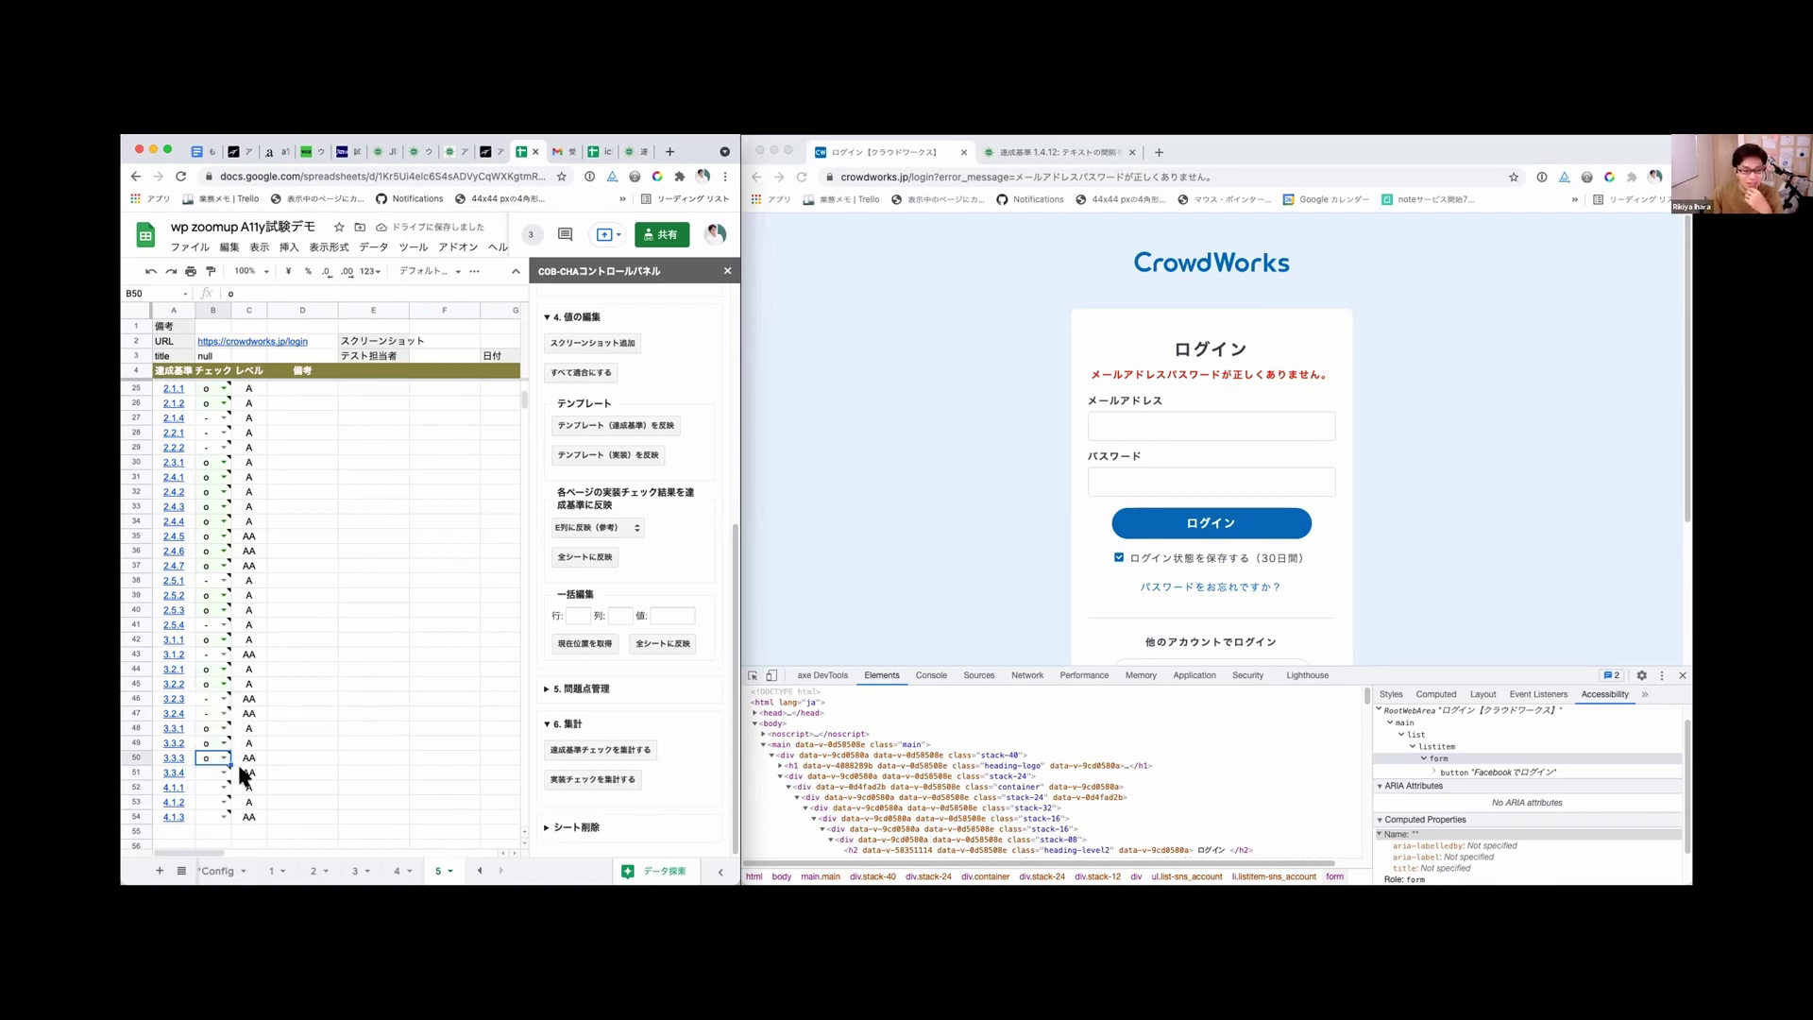
Step: Set the チェック result for criterion 3.3.4 to - and for criterion 4.1.1 to o
mouse_move(220, 776)
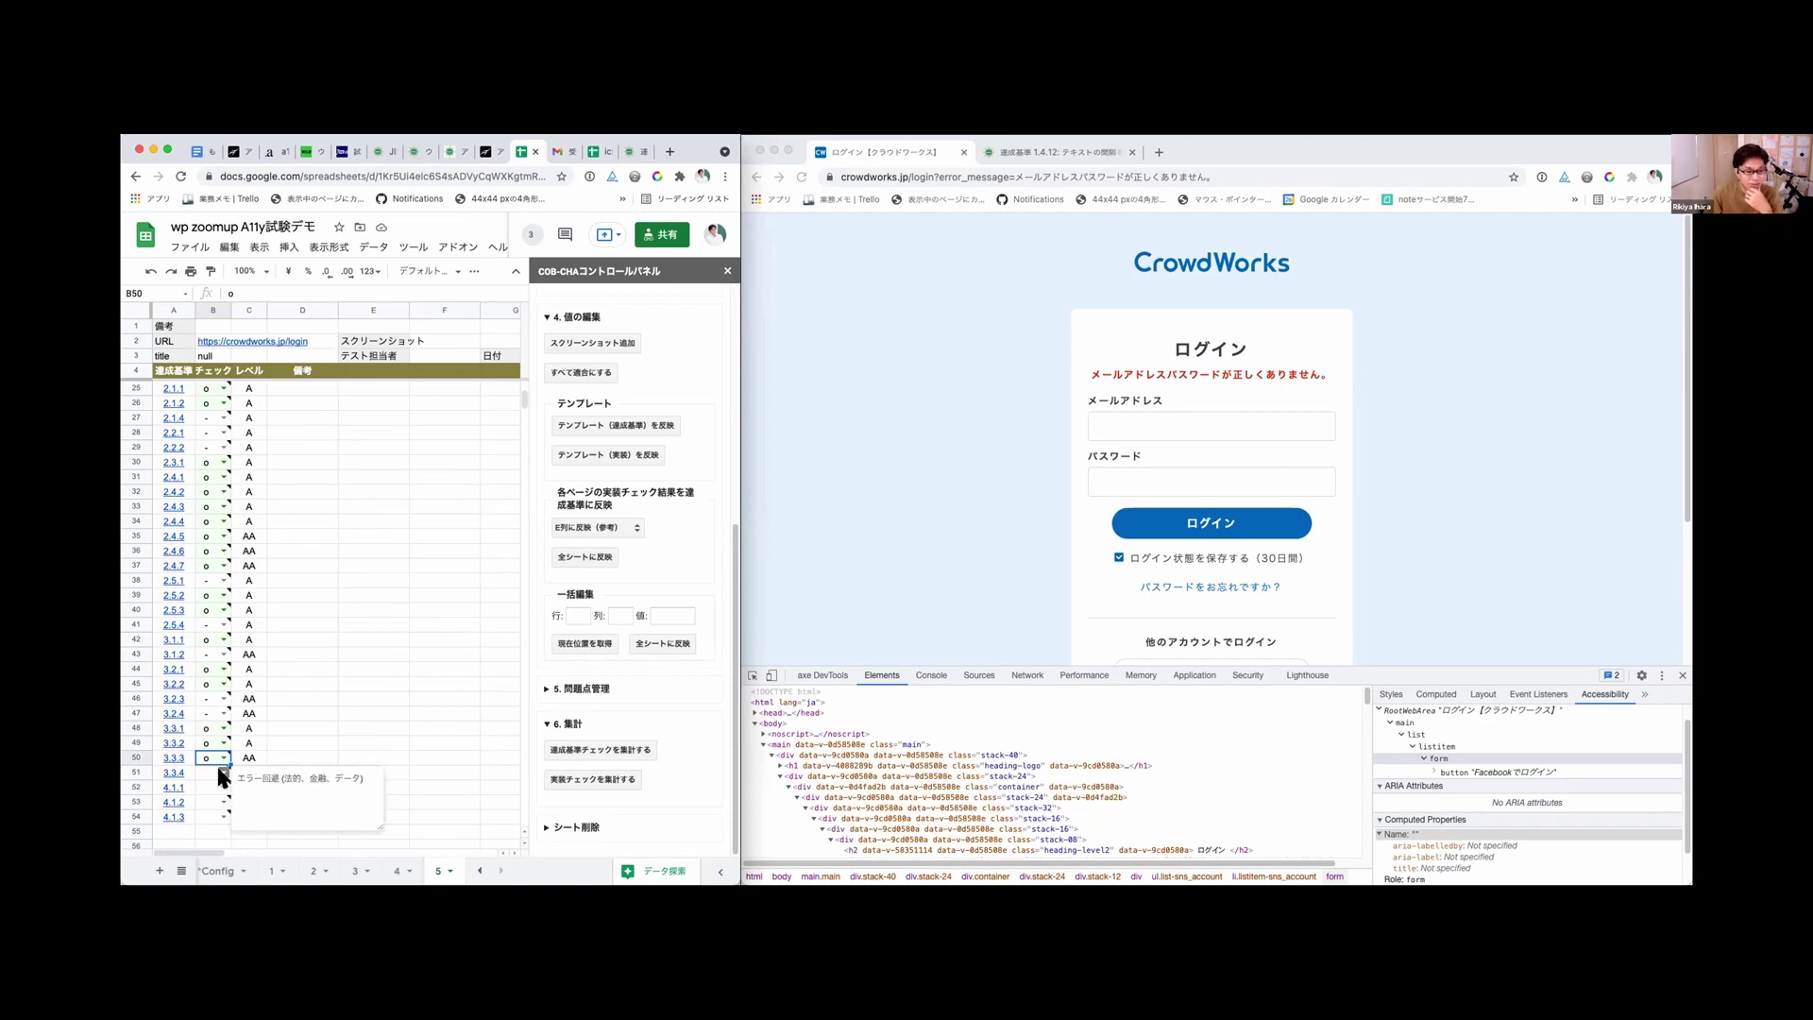
left_click(221, 772)
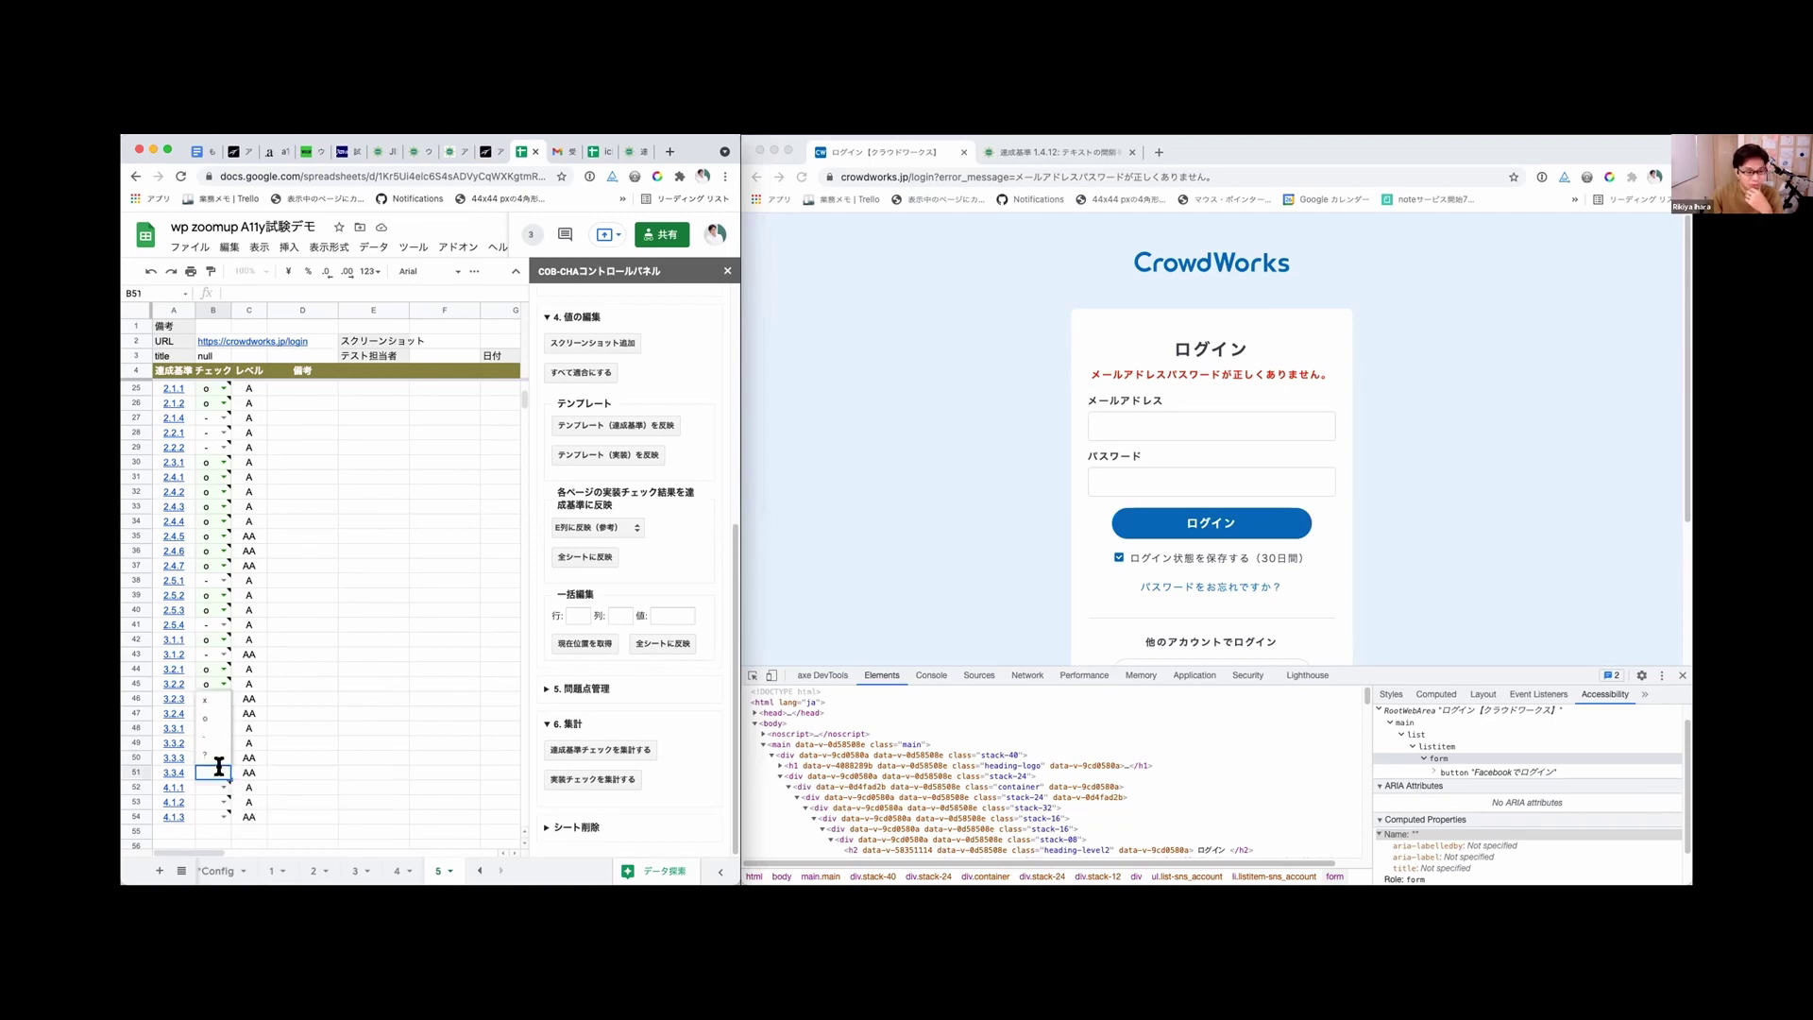
left_click(206, 738)
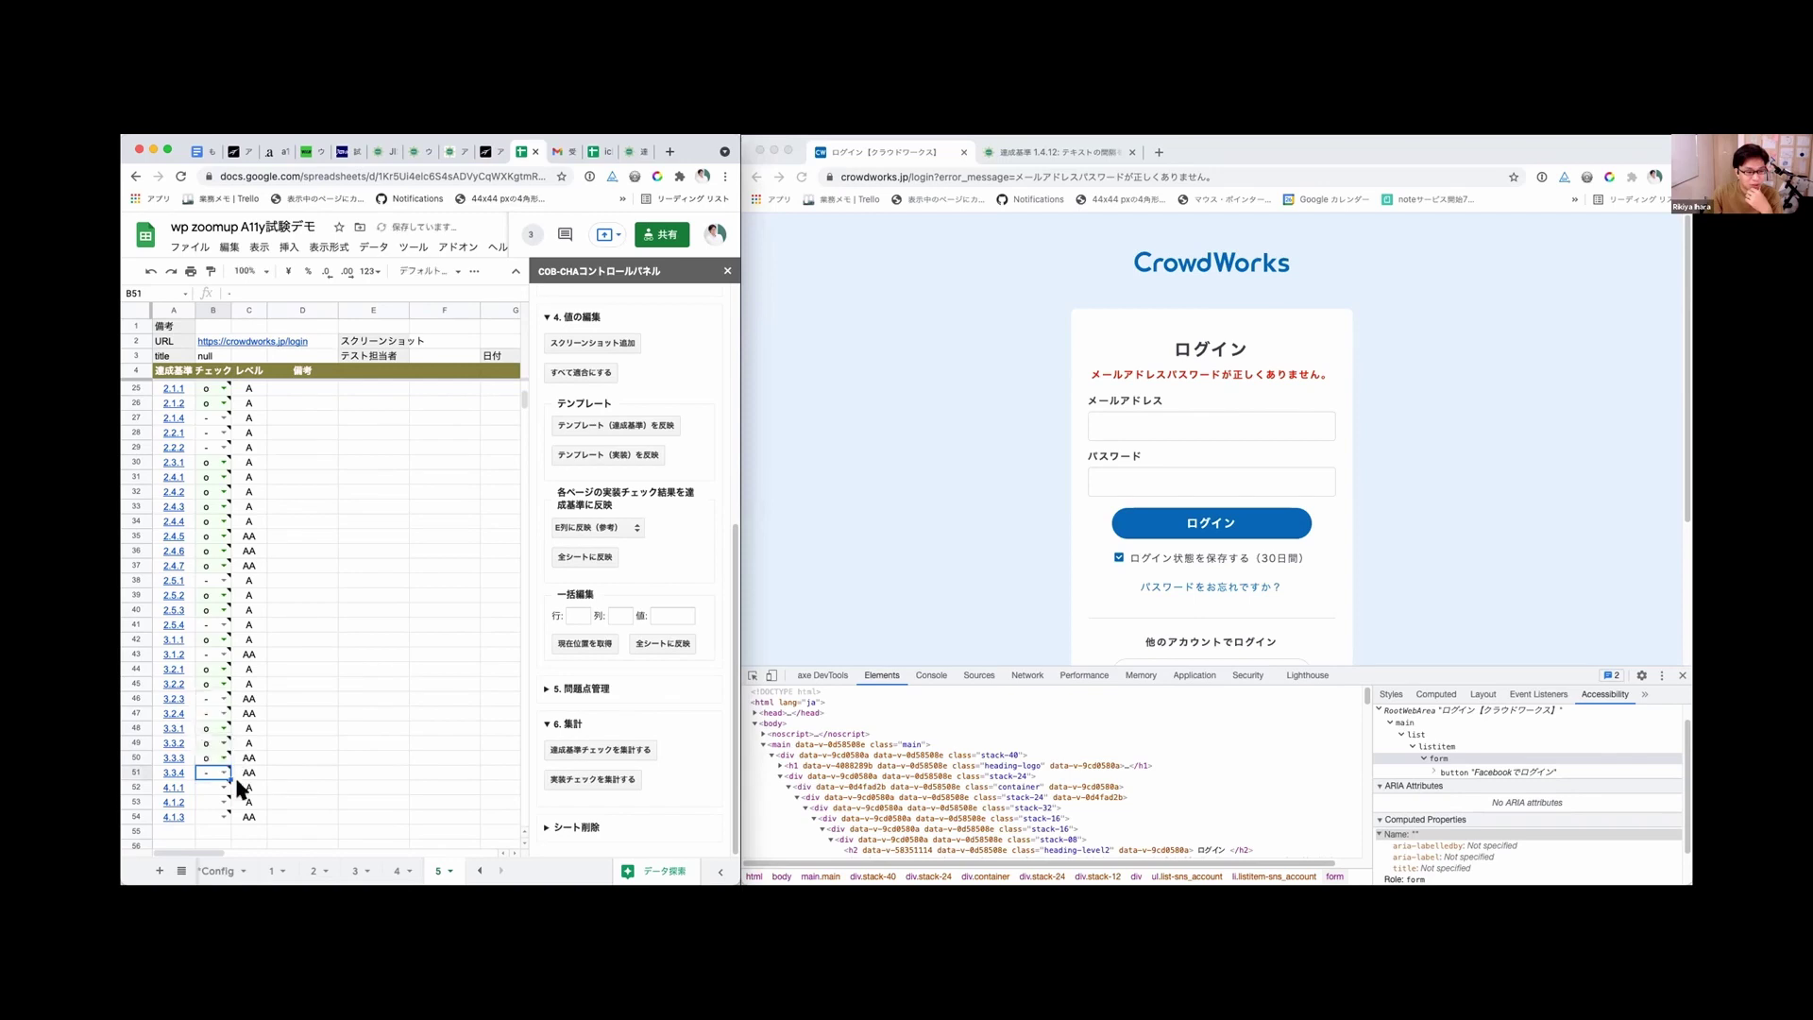
mouse_move(219, 780)
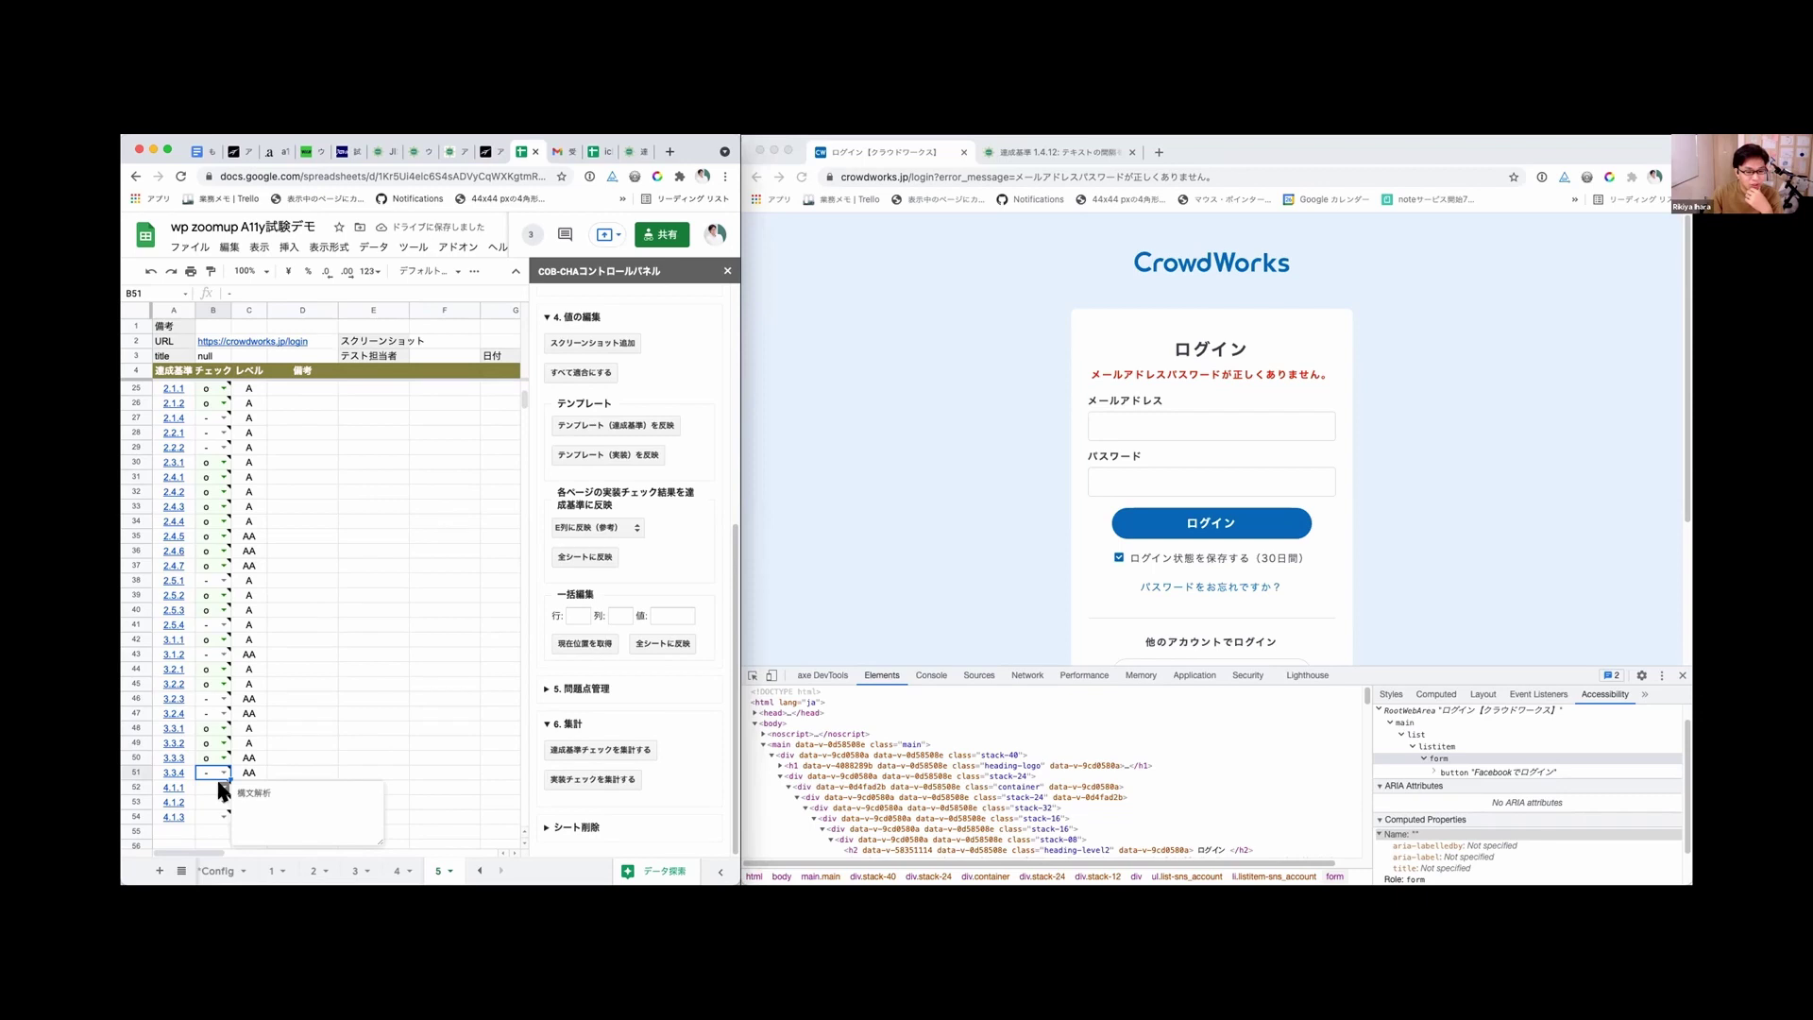
left_click(222, 787)
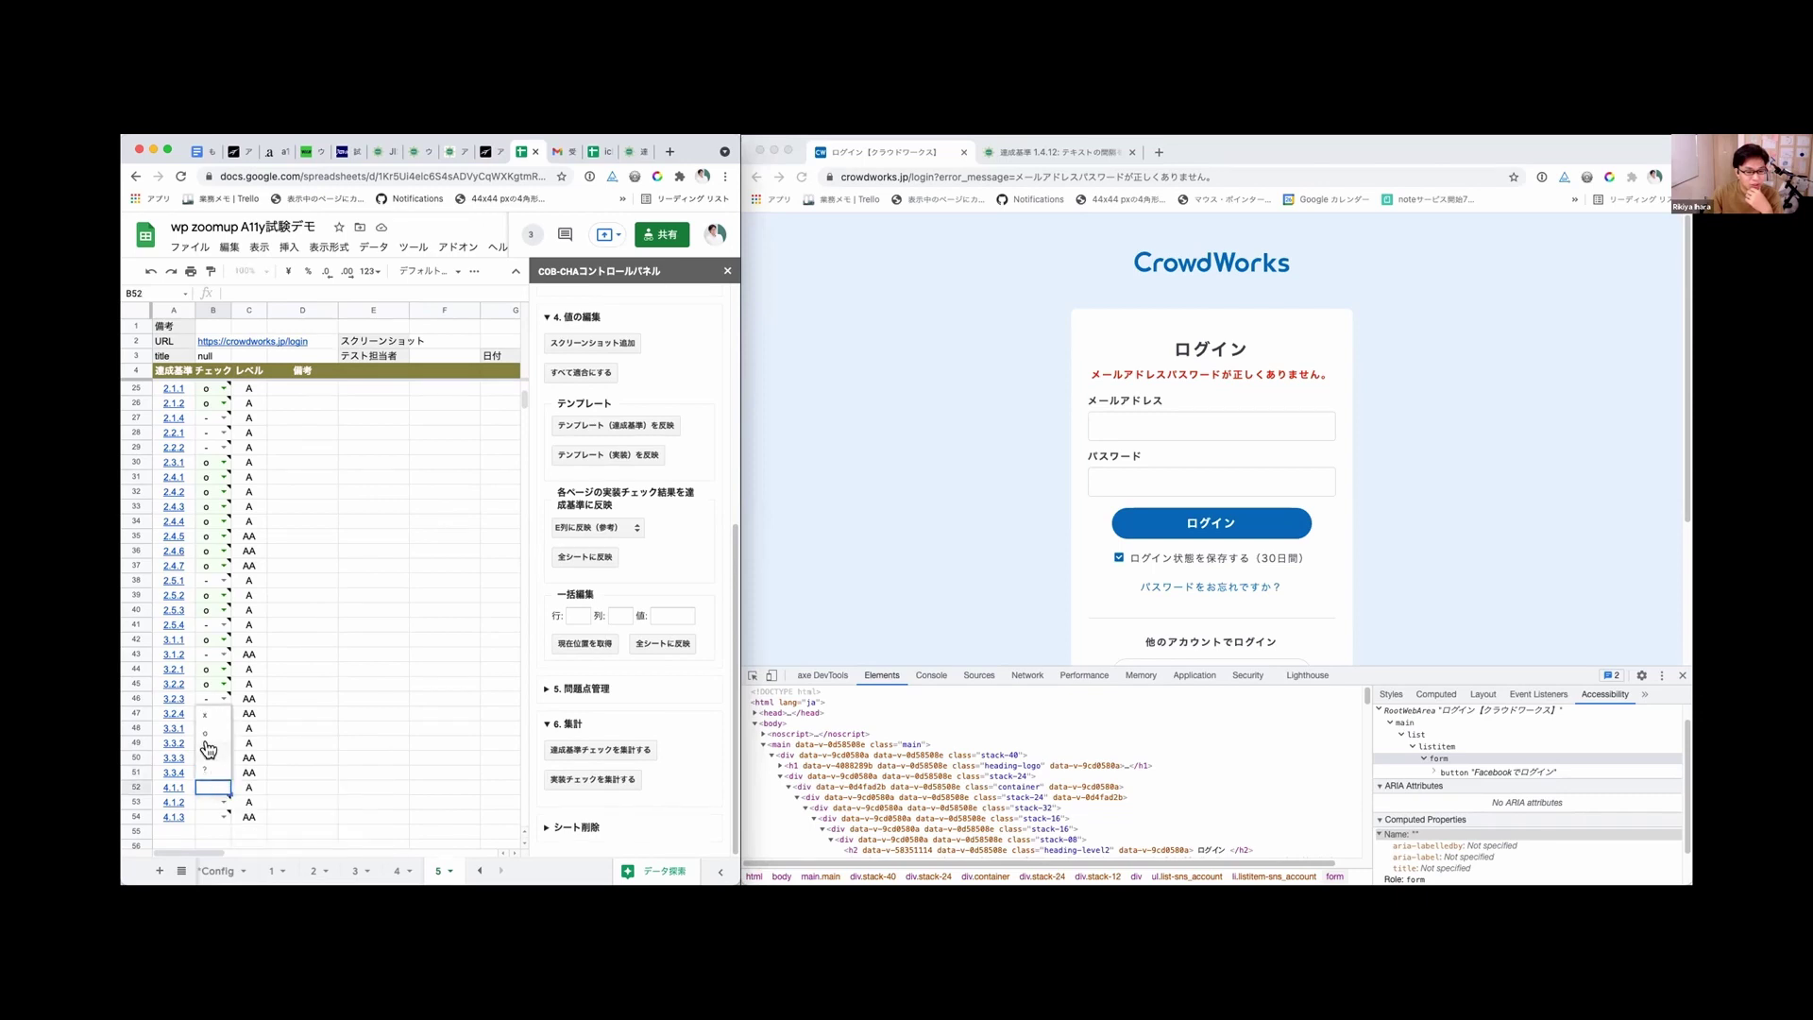
left_click(209, 752)
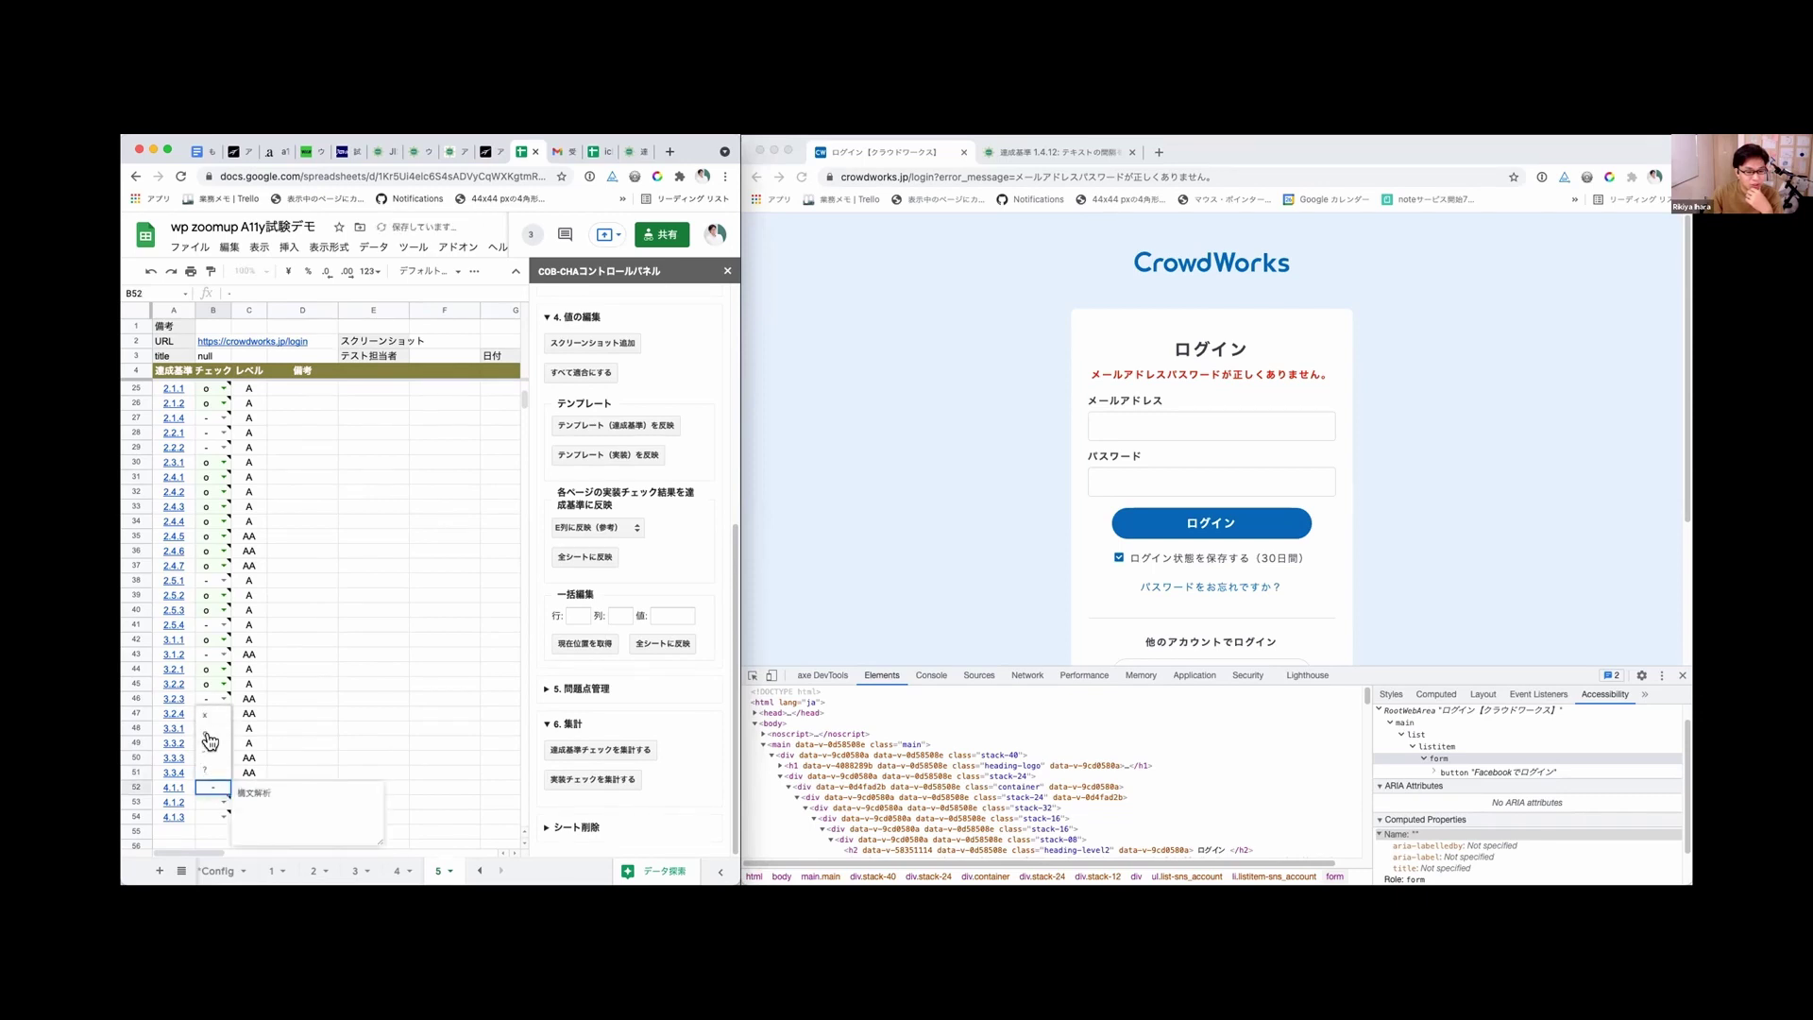
left_click(205, 733)
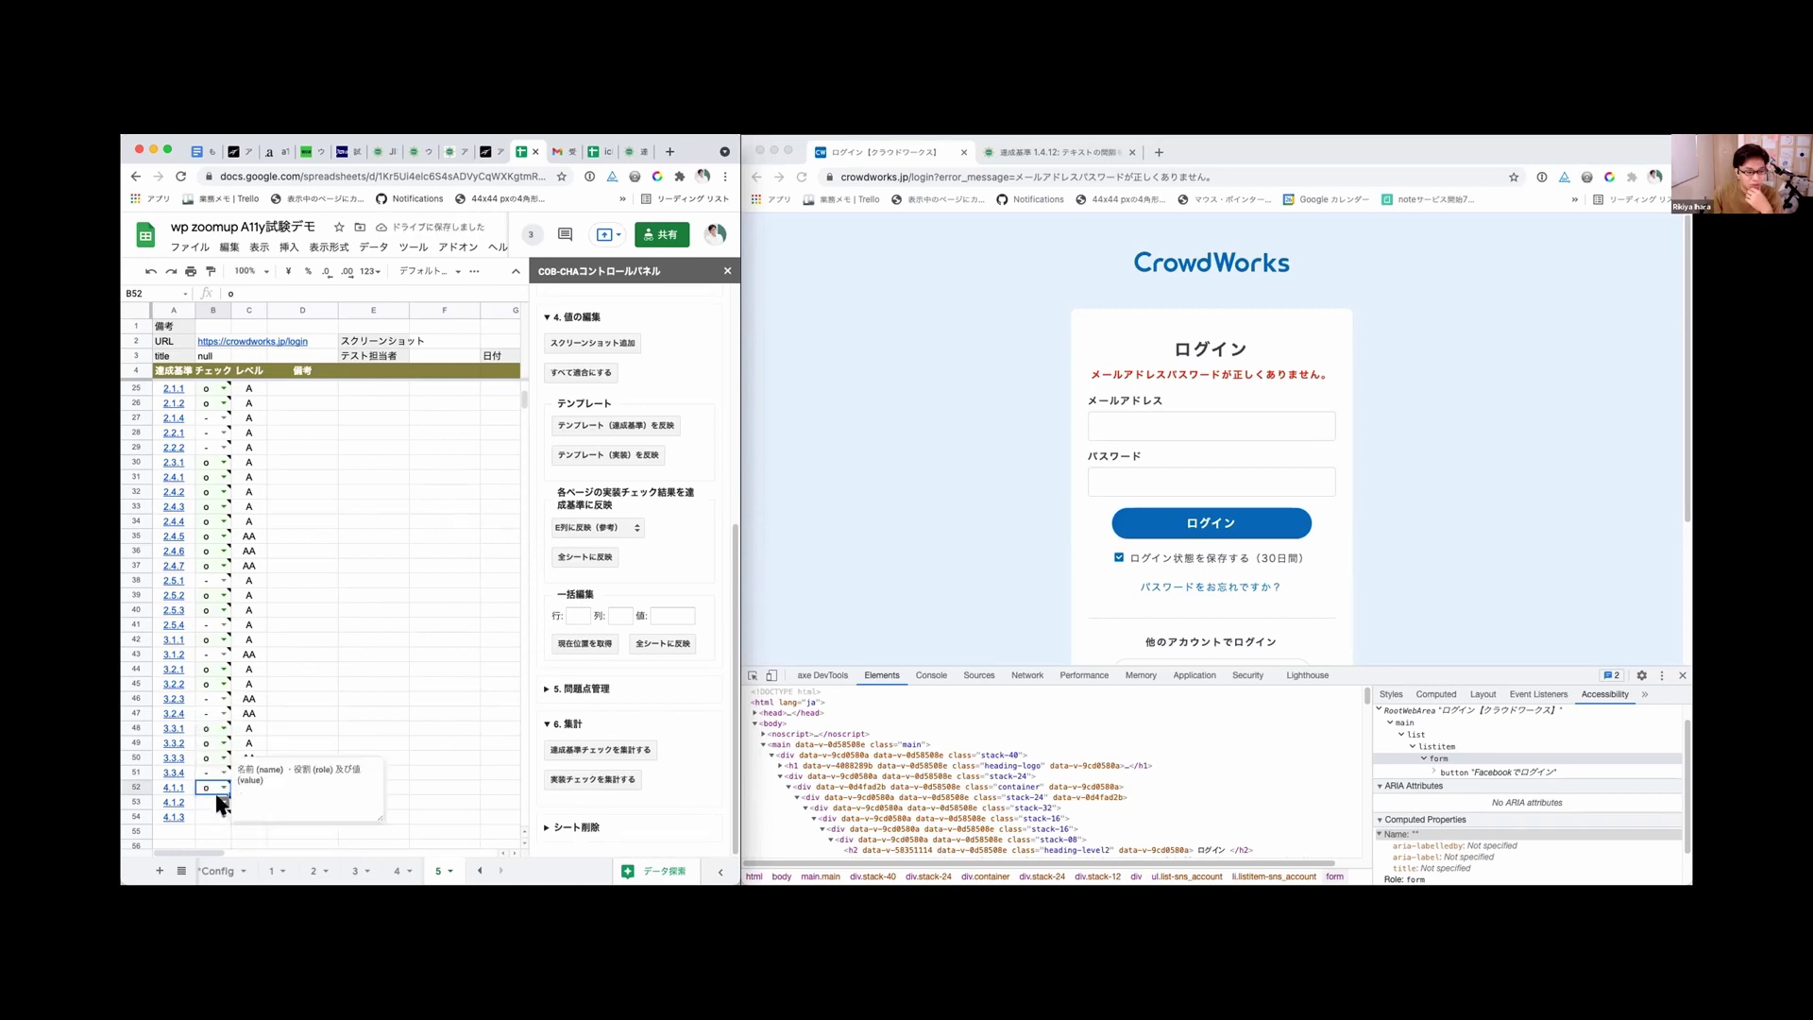
Step: Inspect the メールアドレス field's accessible name and role, and set the チェック result for criterion 4.1.2 to o
left_click(751, 678)
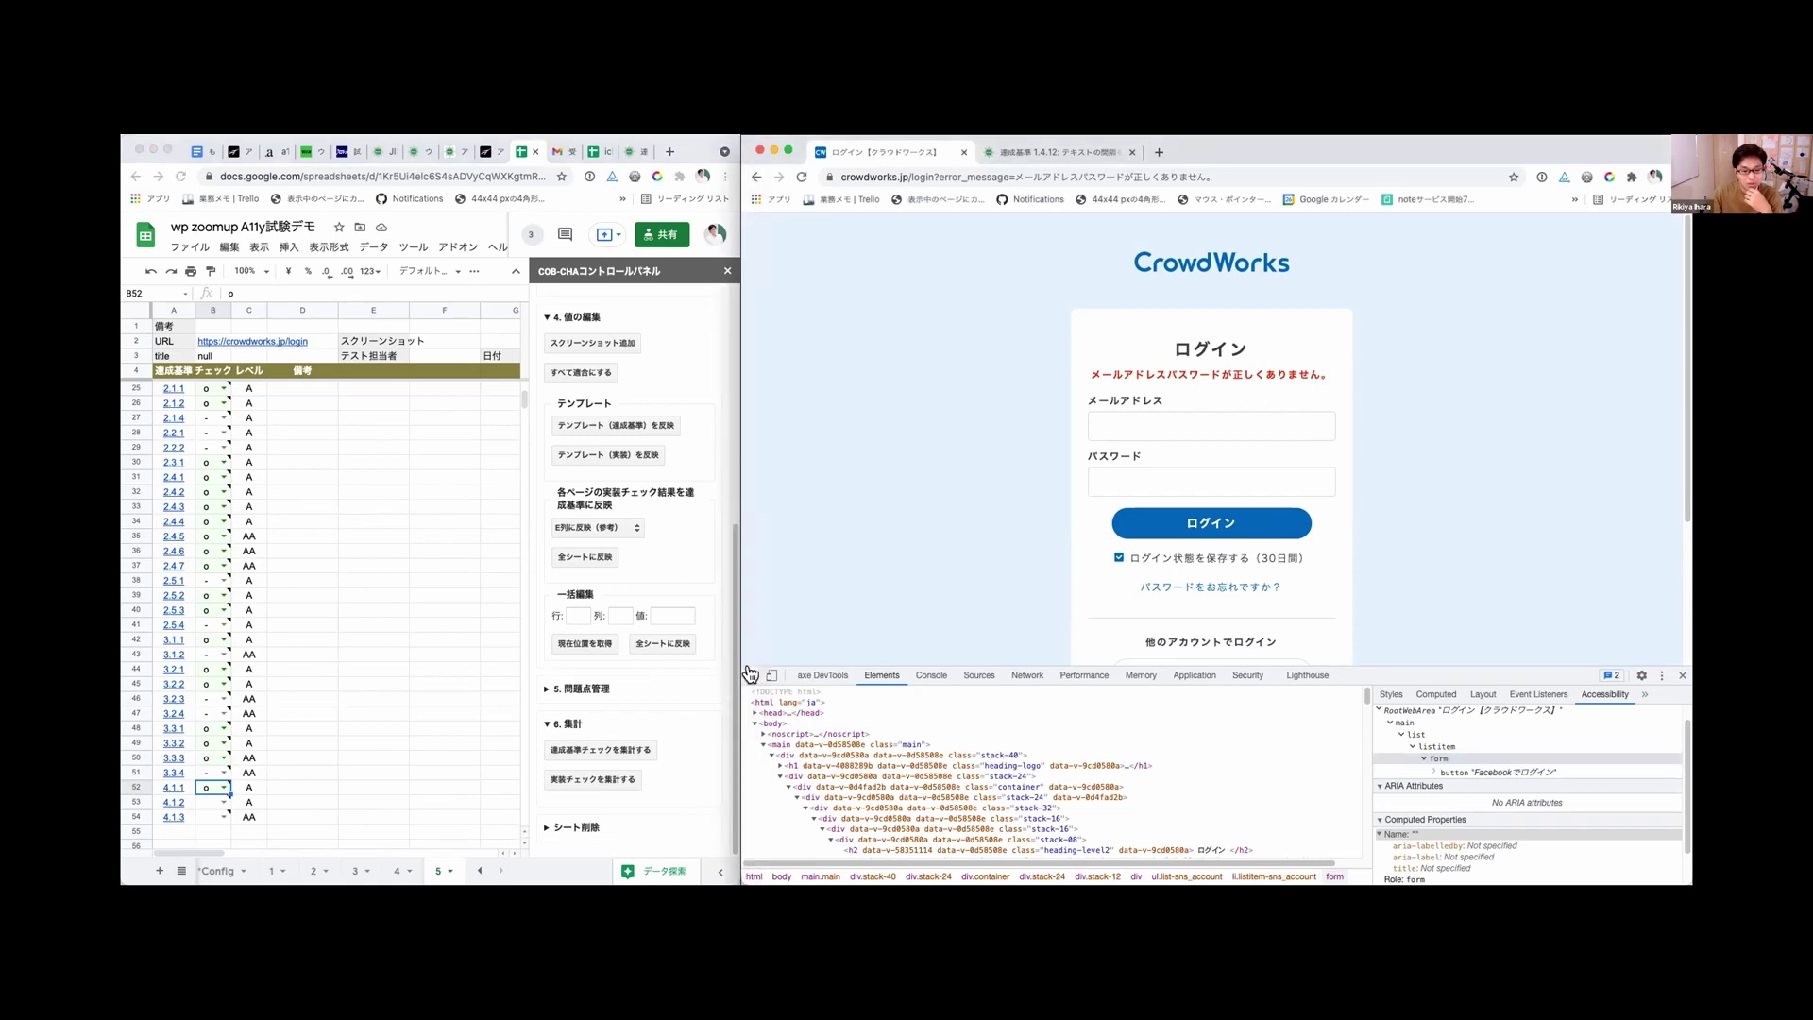
left_click(750, 674)
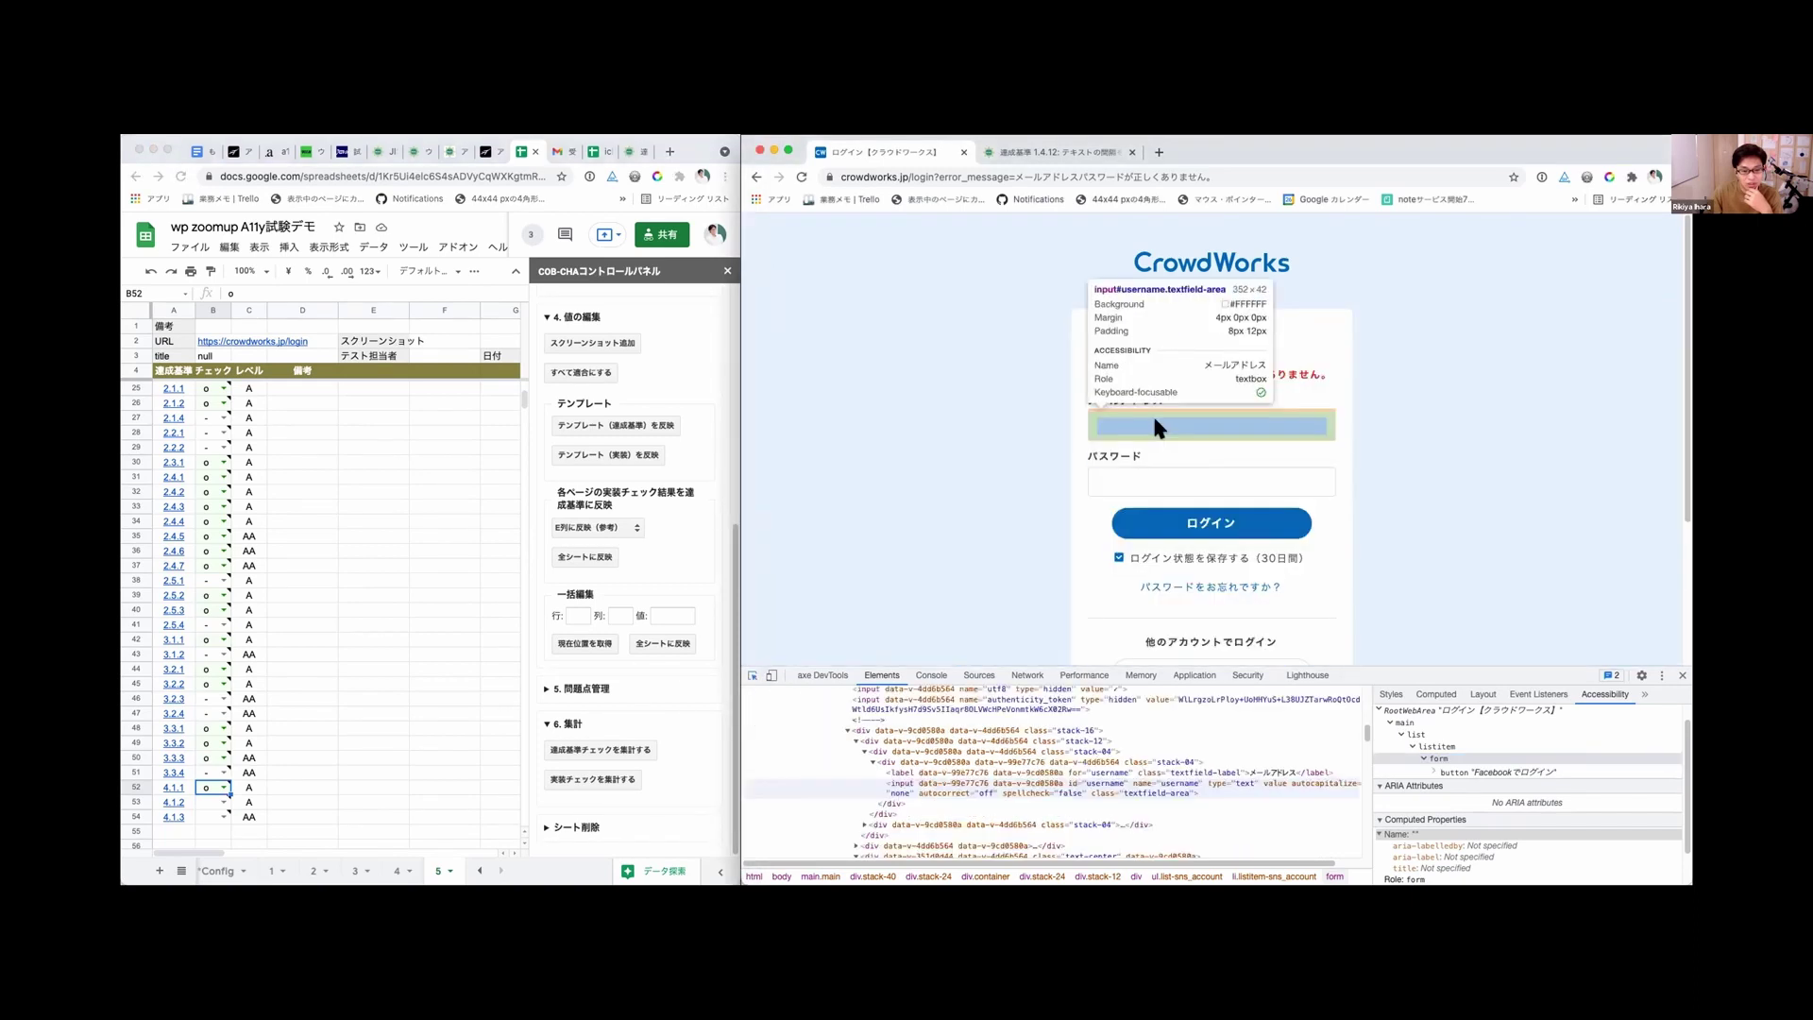
left_click(1153, 419)
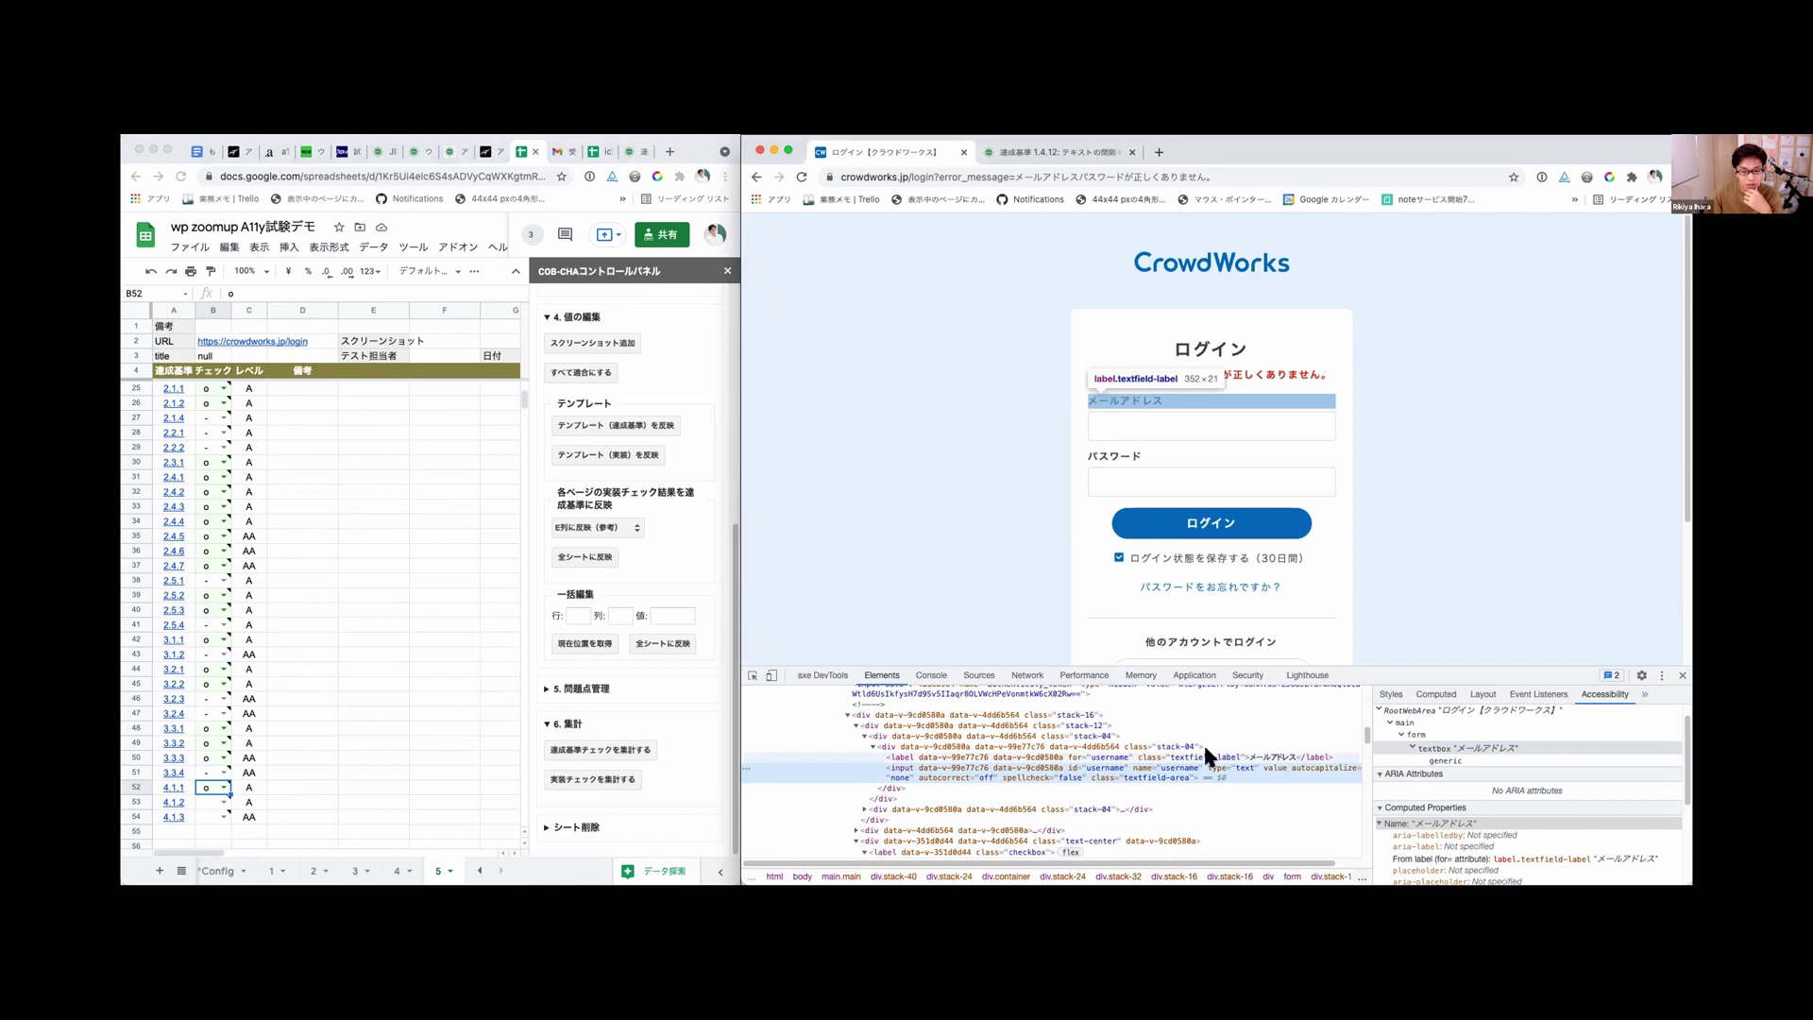
left_click(223, 803)
left_click(219, 800)
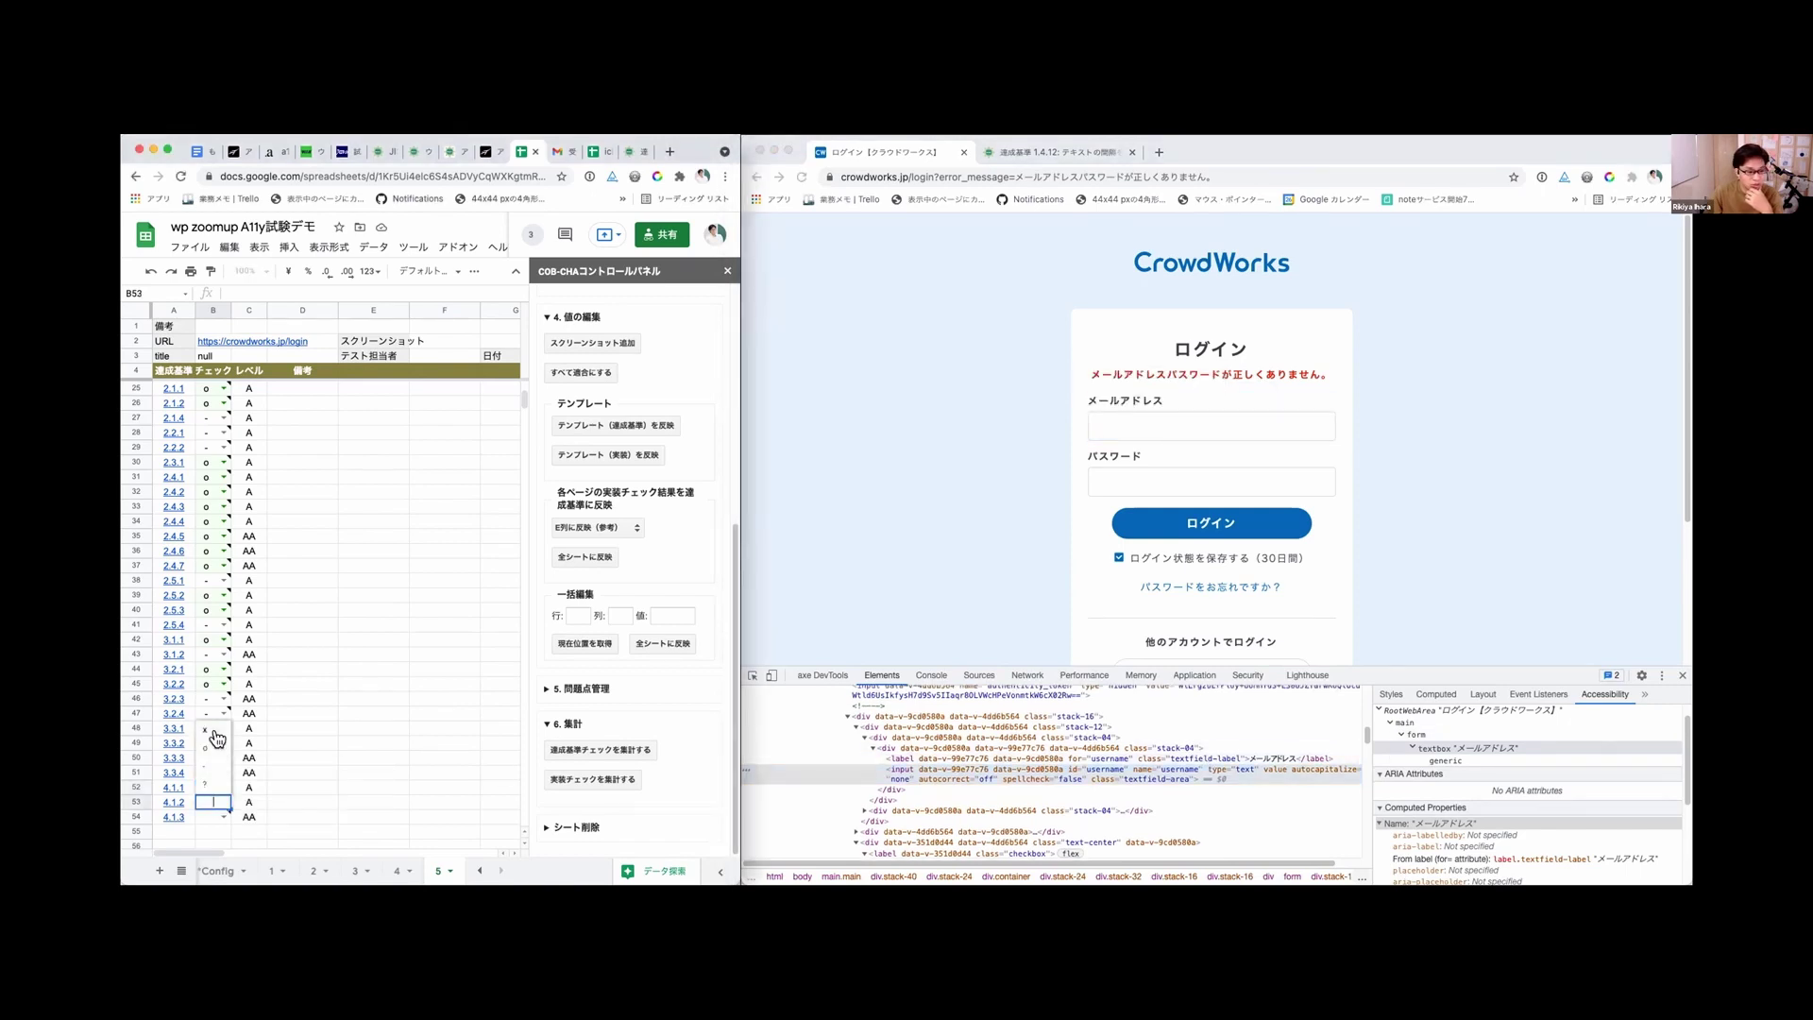
left_click(217, 752)
Step: Search the web for "4.1.3 wcag" in place of the 1.4.12 page and open the waic.jp explanation of ステータスメッセージ
left_click(219, 817)
left_click(219, 812)
left_click(270, 738)
left_click(151, 814)
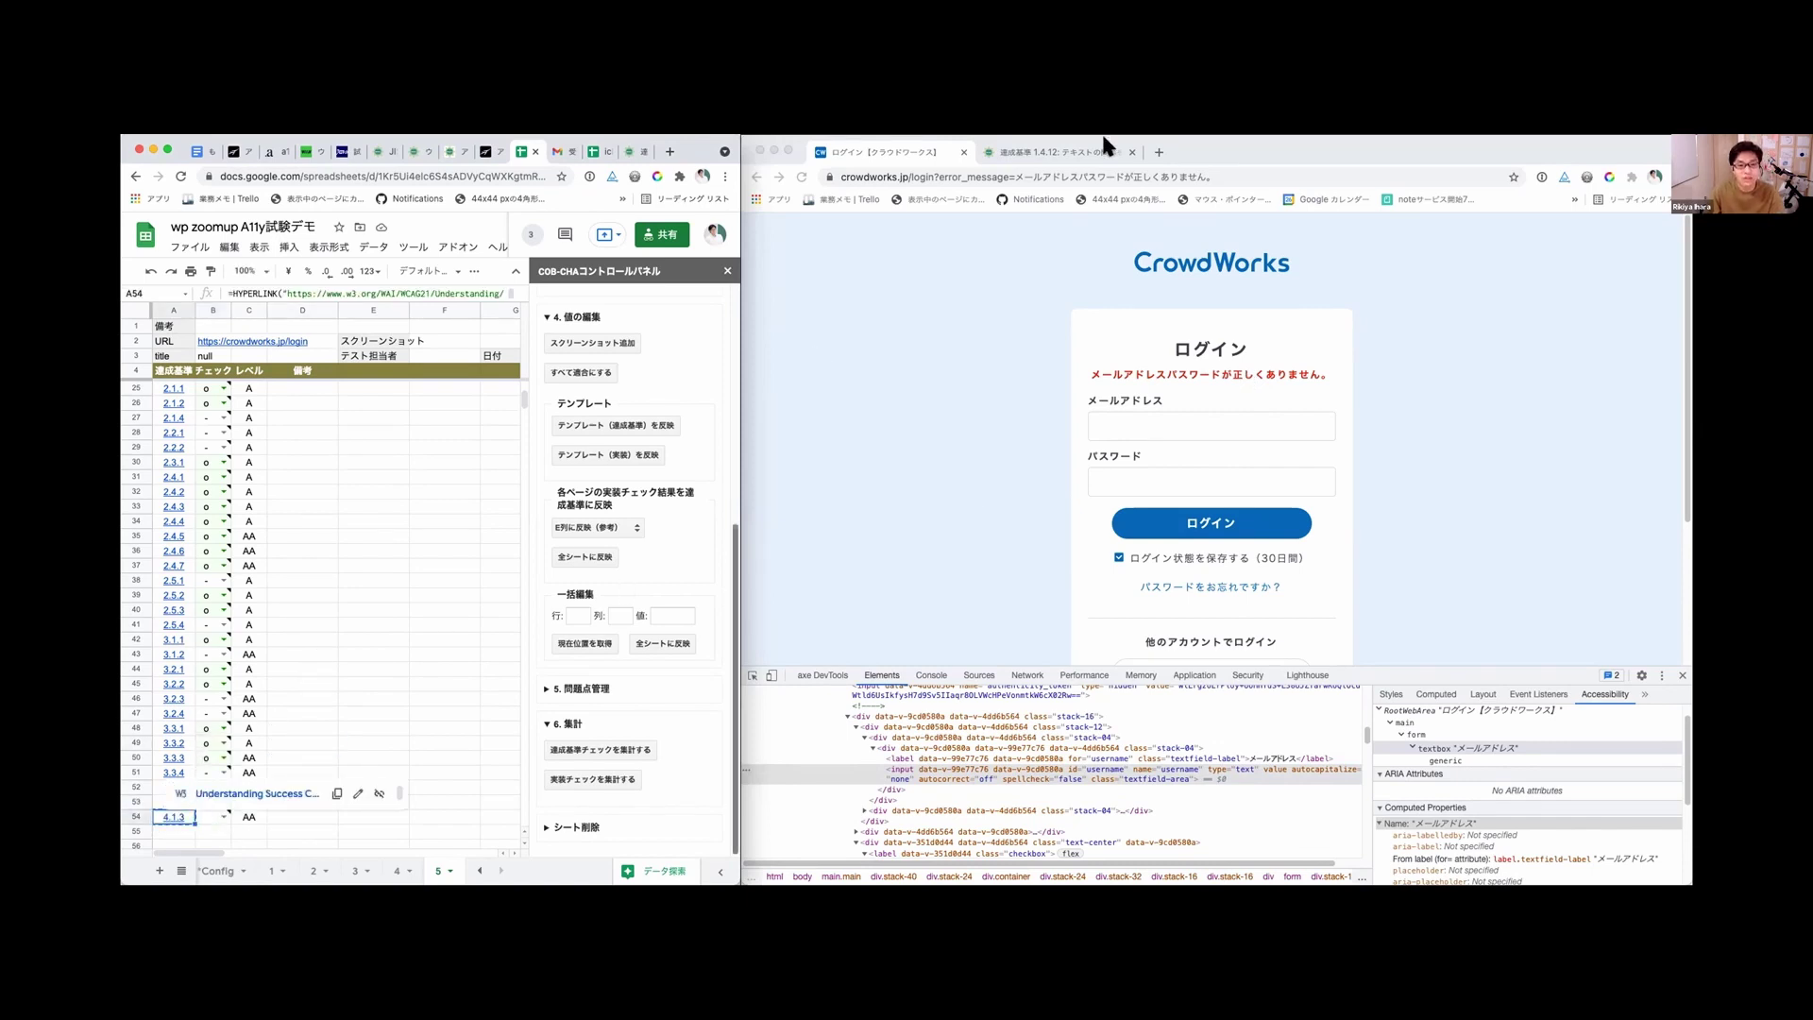
left_click(1068, 145)
left_click(1062, 153)
left_click(1062, 173)
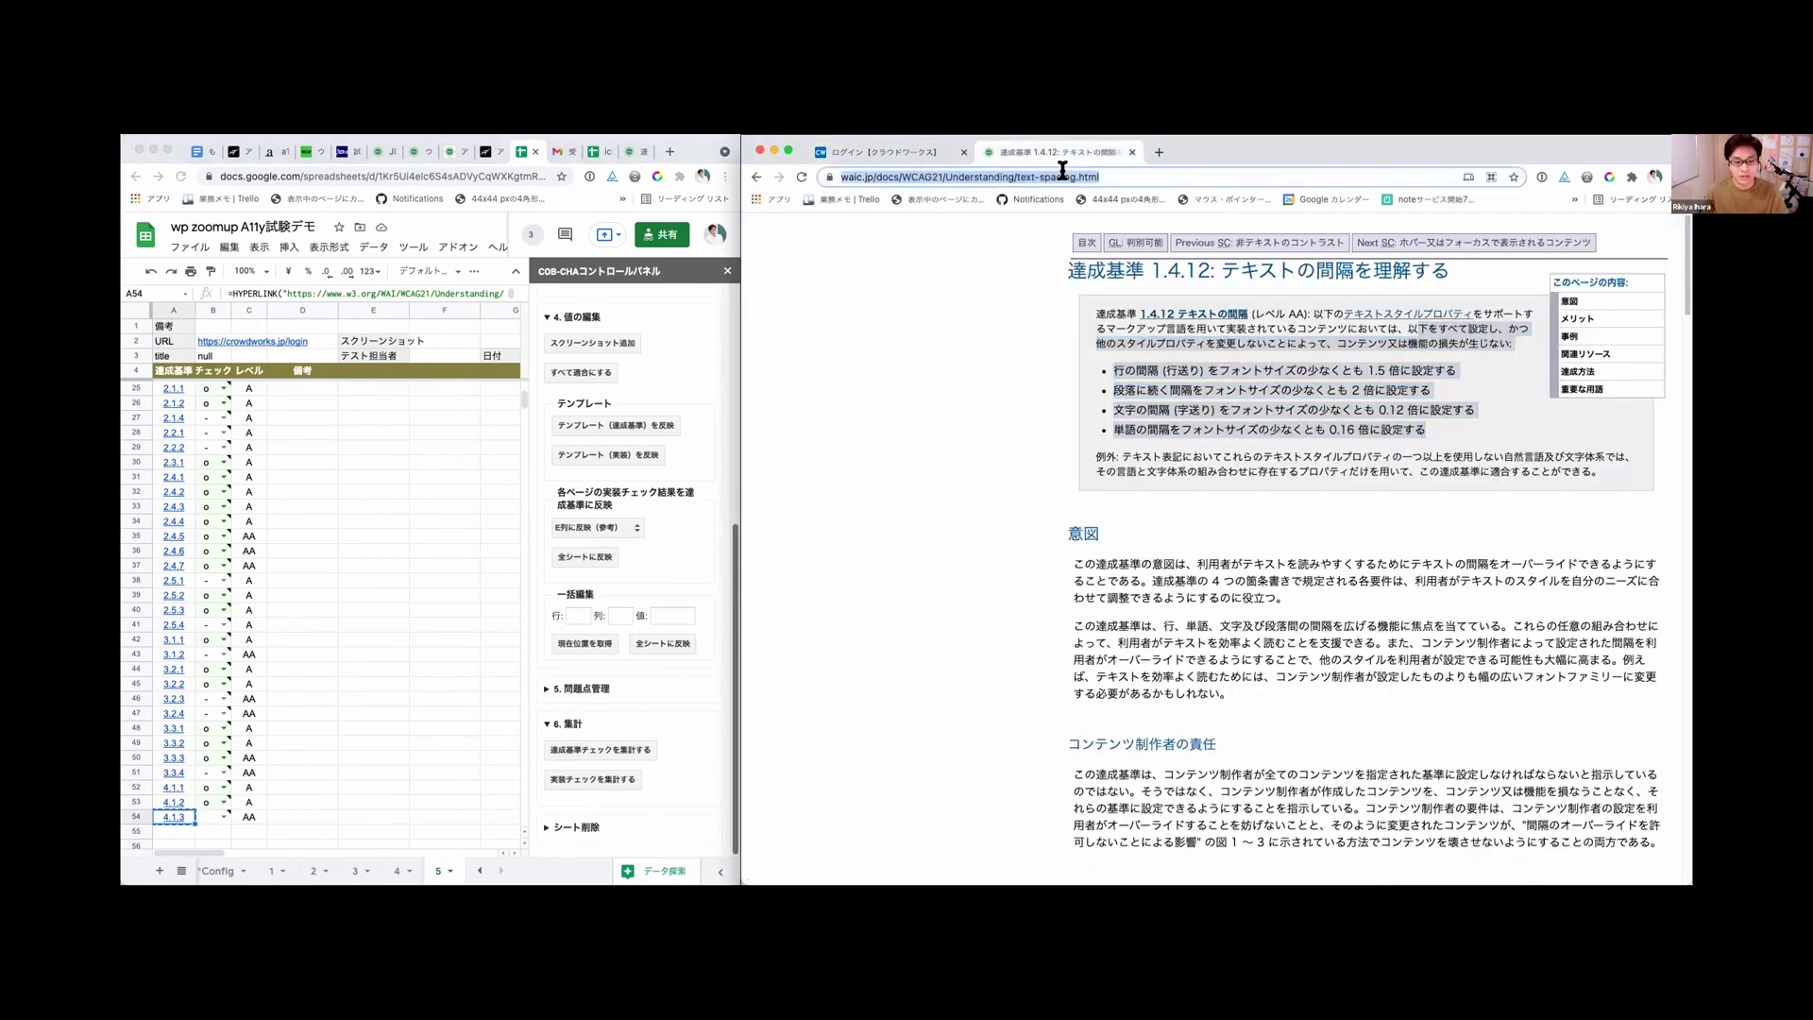
type("4.1.3 wca")
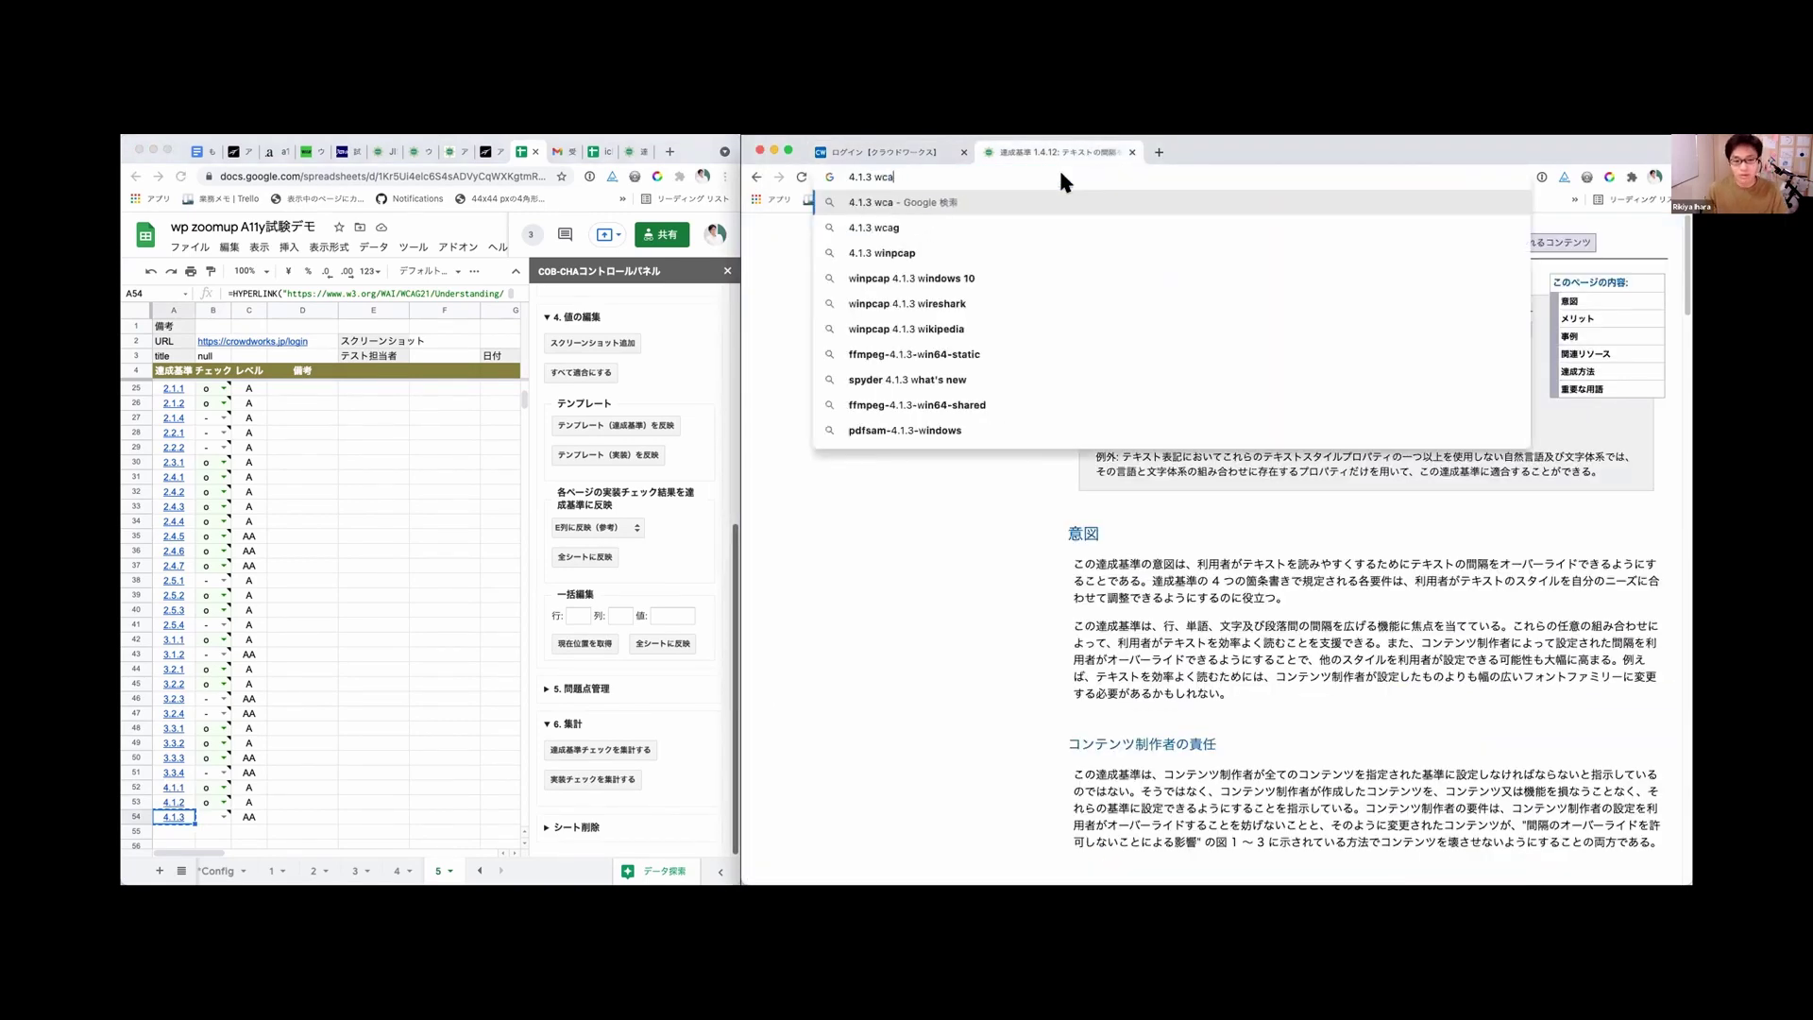
type("g")
key("Return")
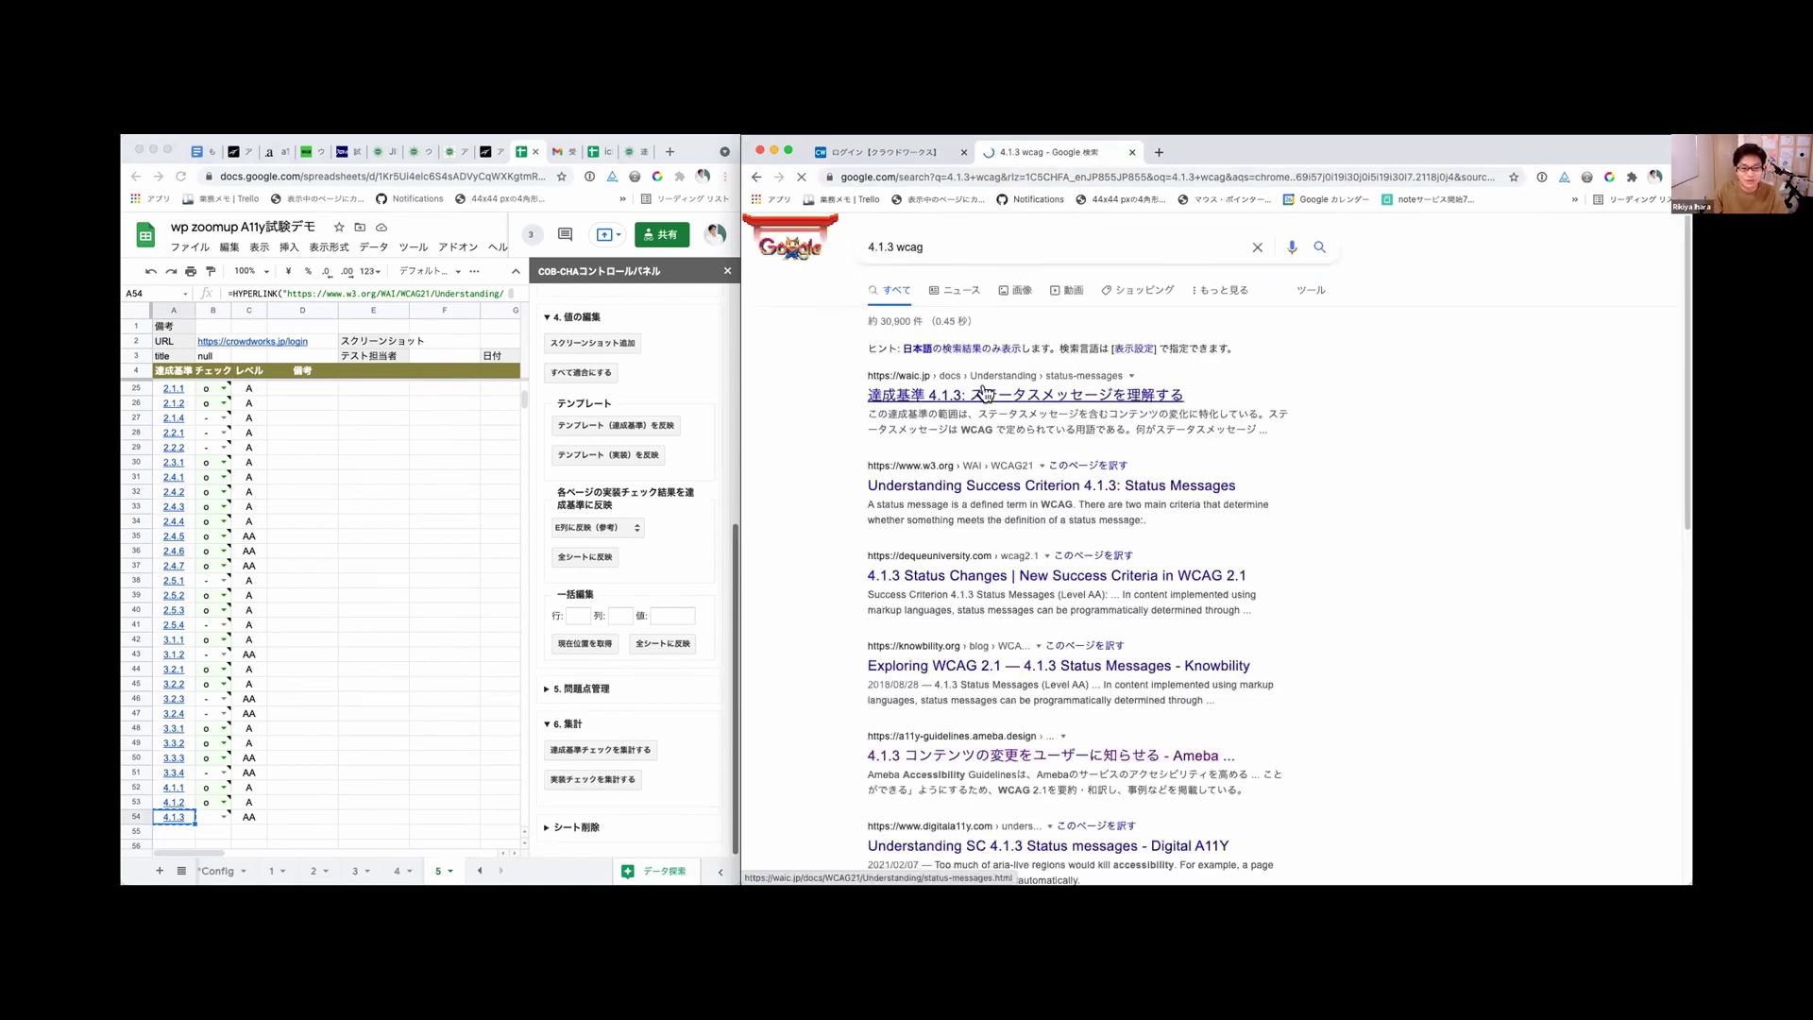
left_click(984, 393)
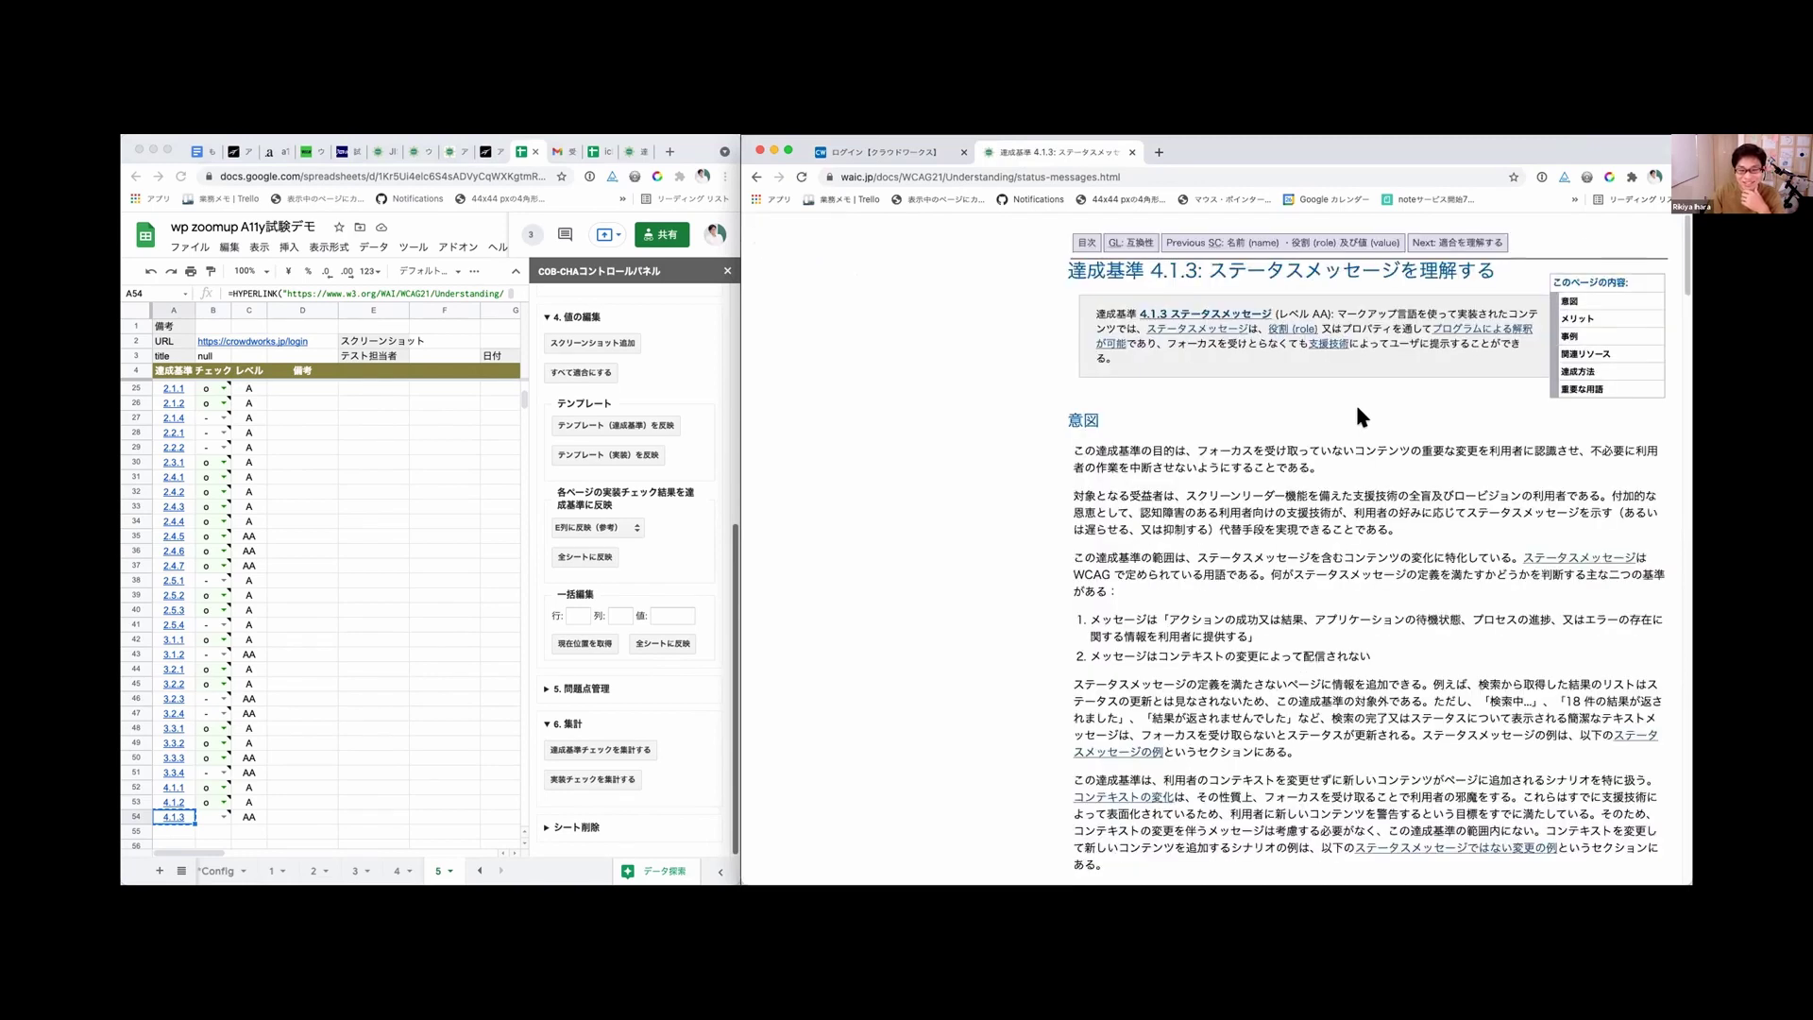
Step: Read the intent section for criterion 4.1.3 and set its チェック result to - in the spreadsheet
scroll(1353, 472, "down", 1)
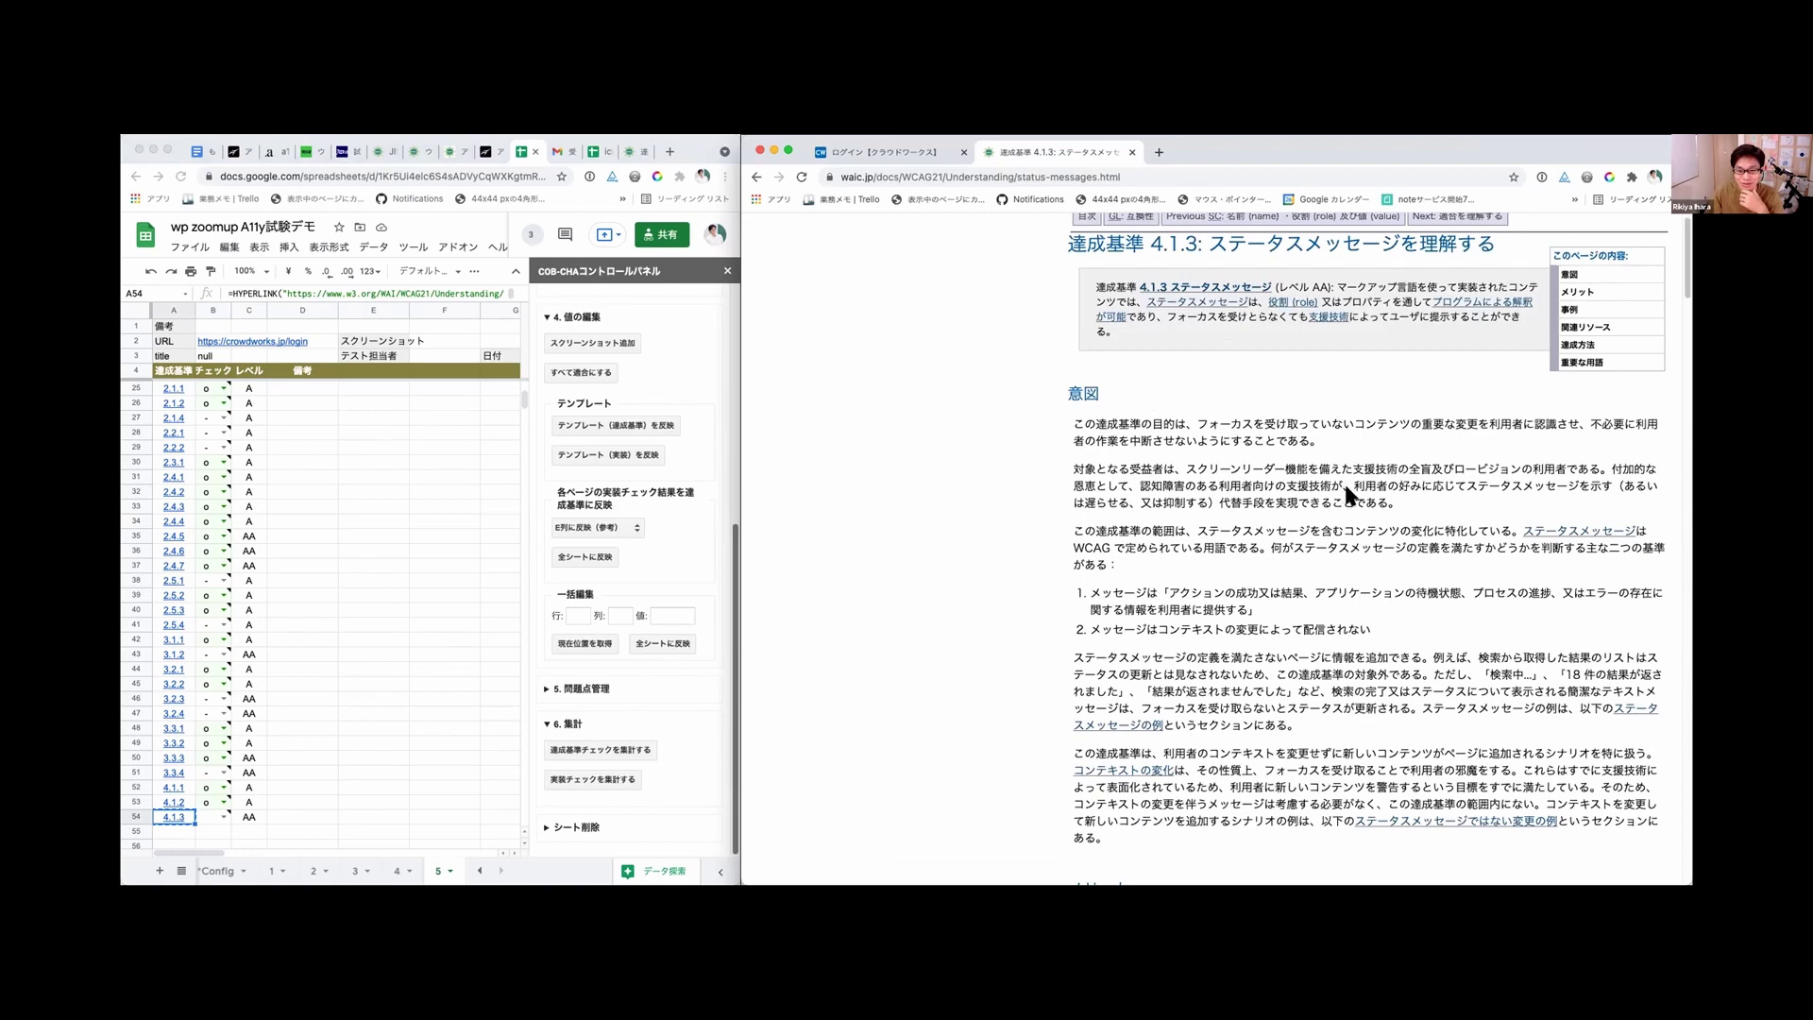
scroll(1344, 479, "down", 3)
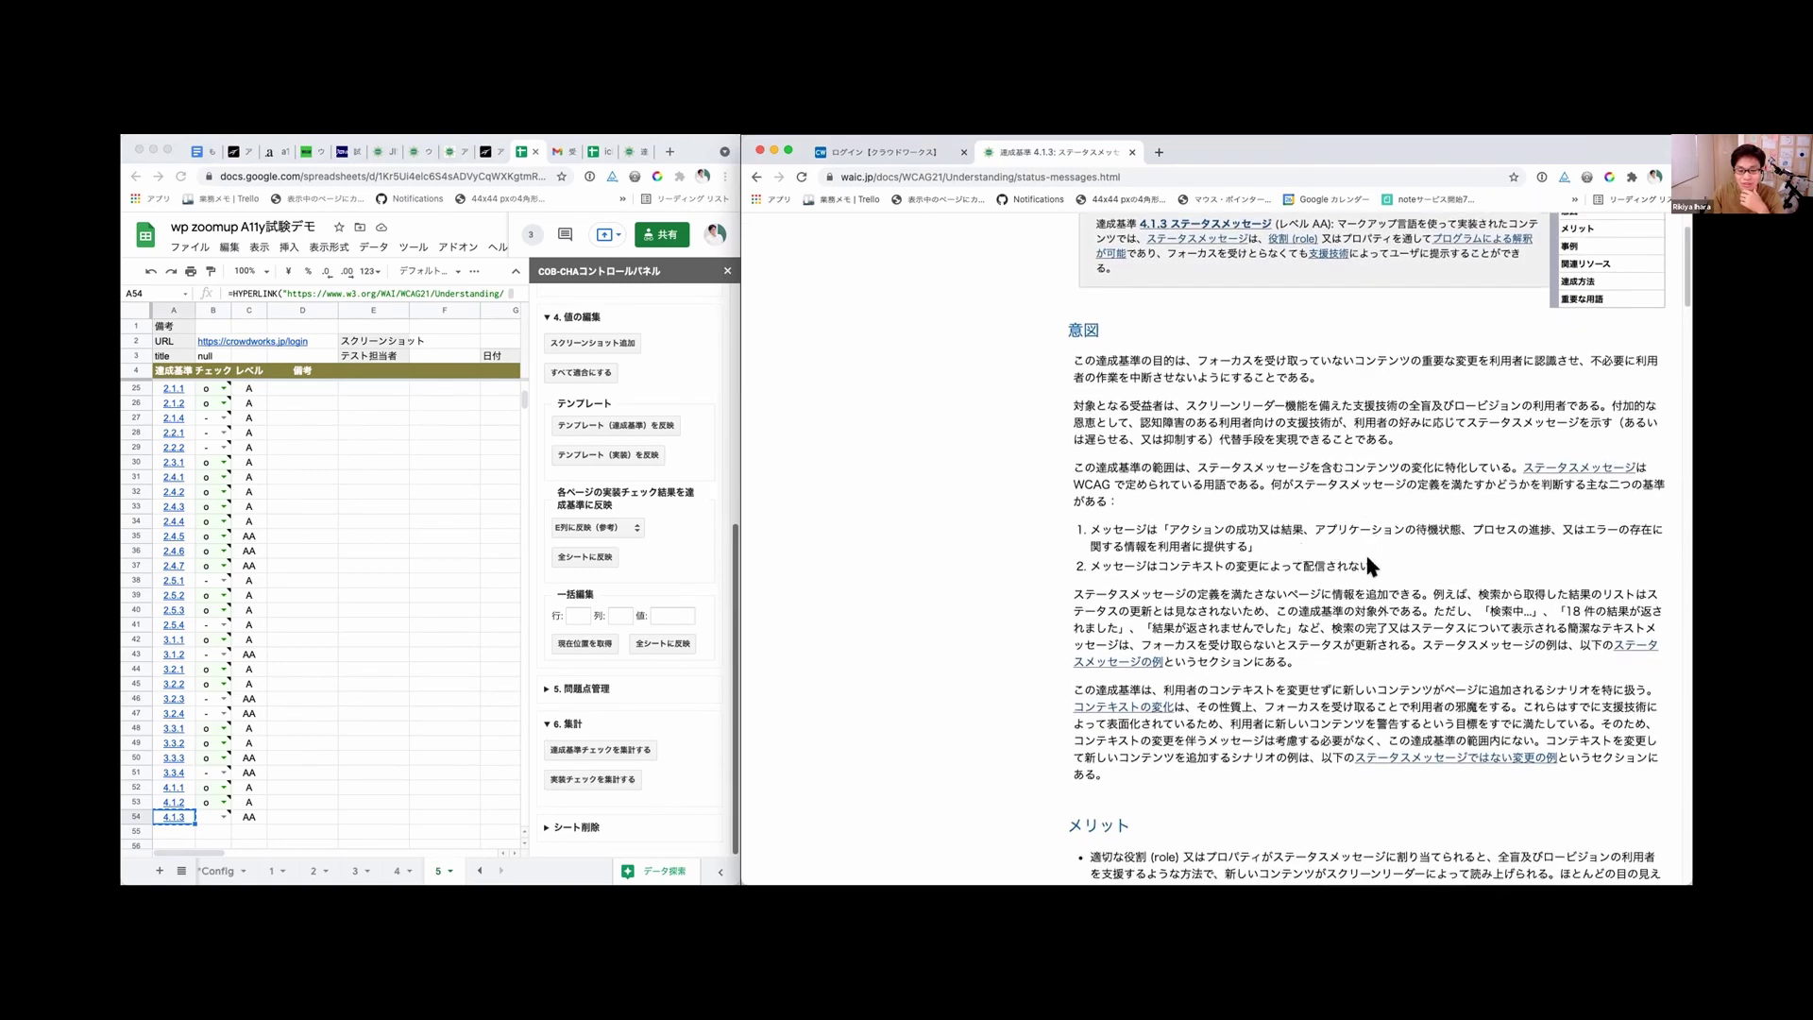
scroll(1321, 566, "down", 1)
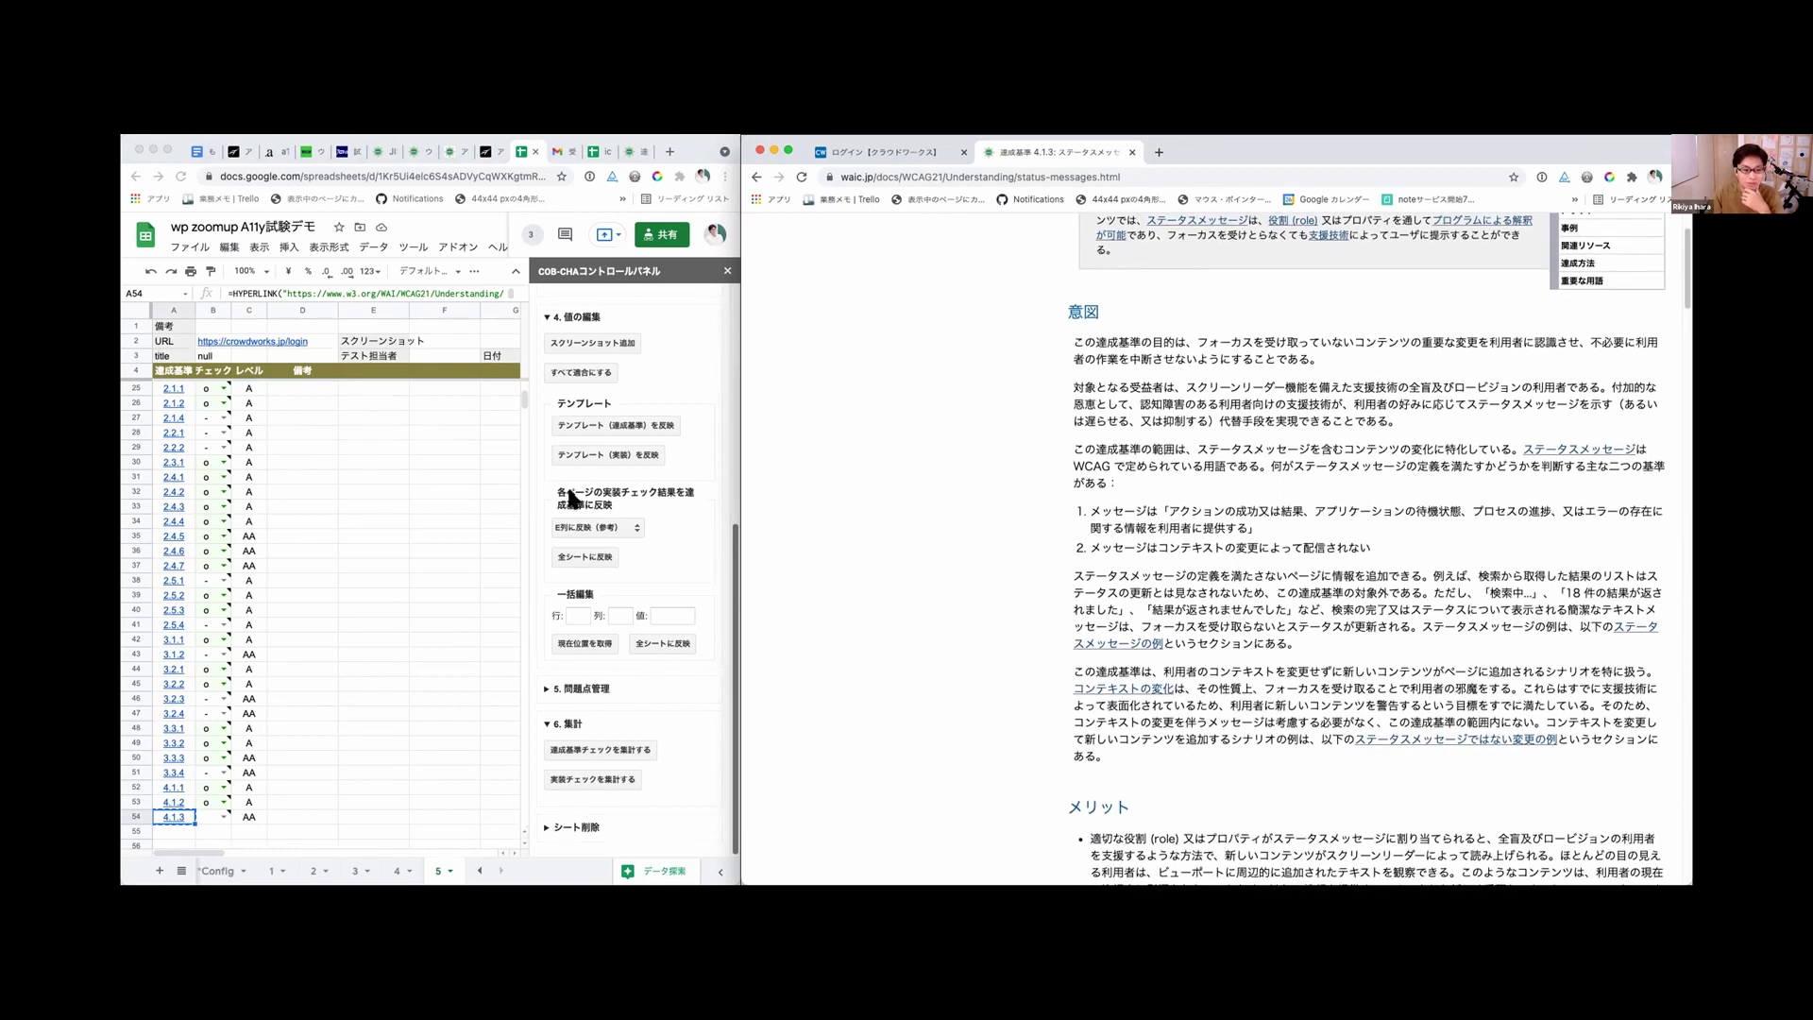
left_click(215, 809)
mouse_move(216, 811)
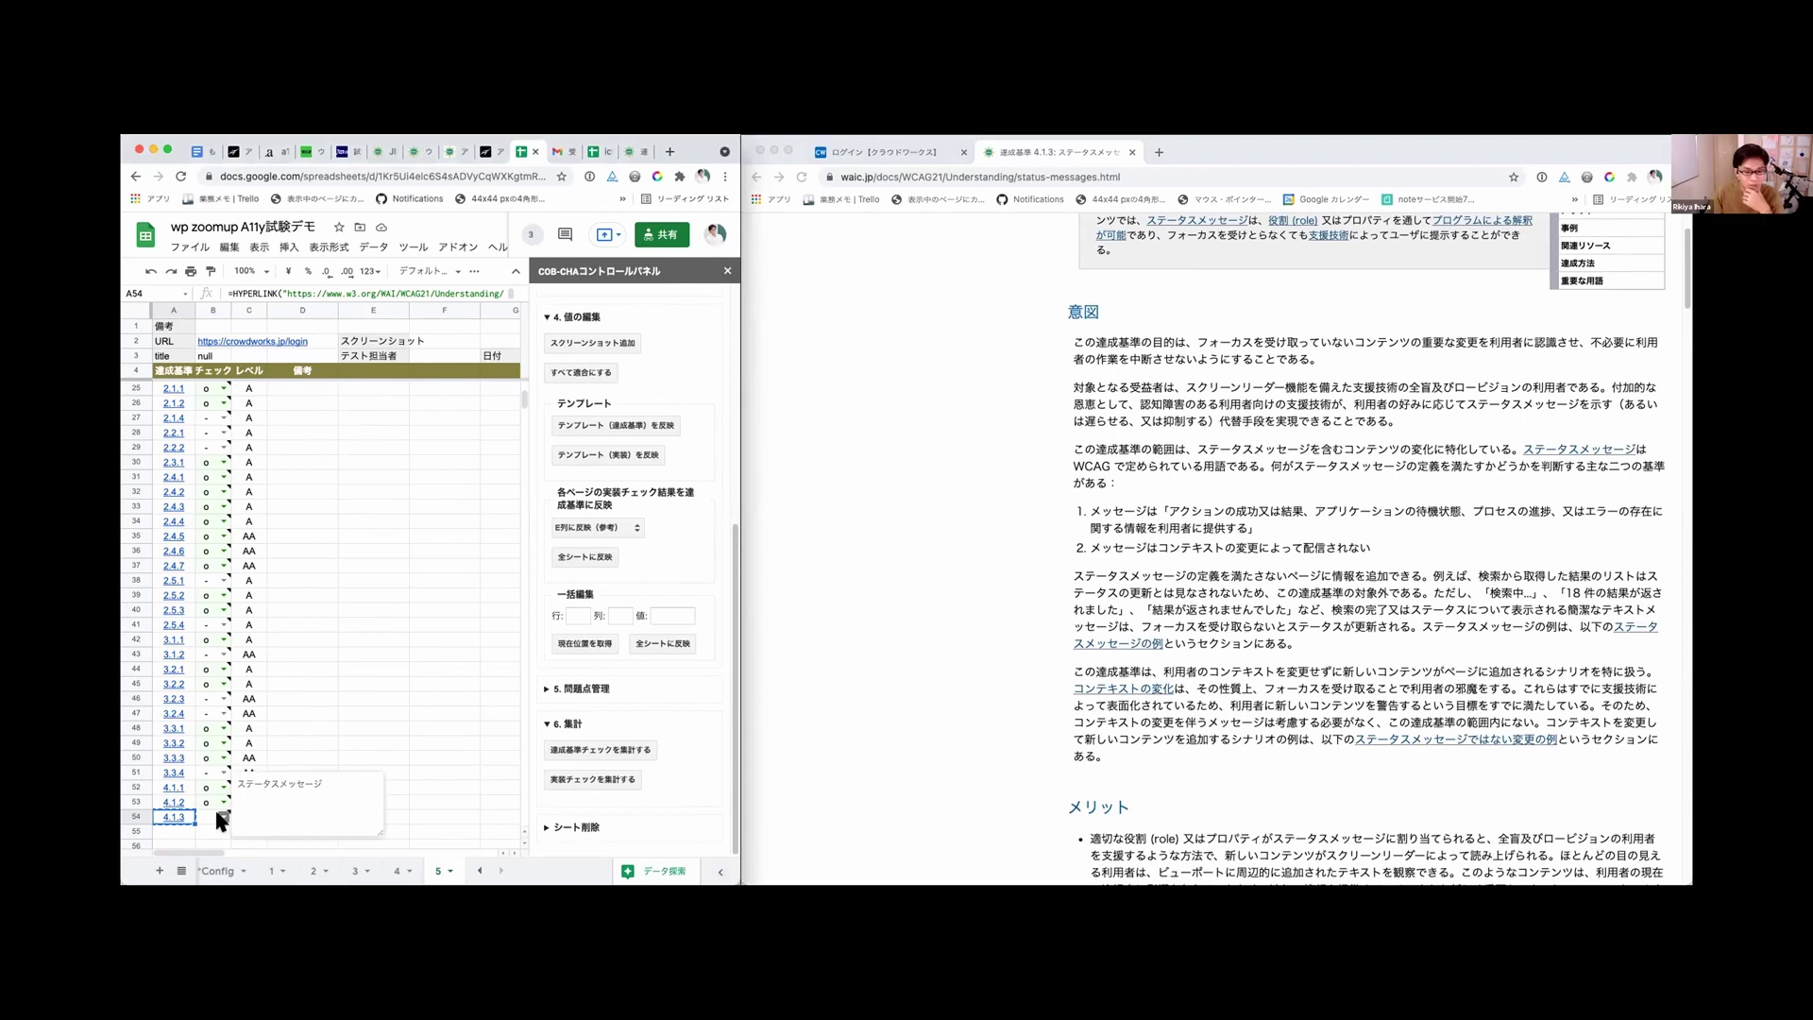
left_click(218, 814)
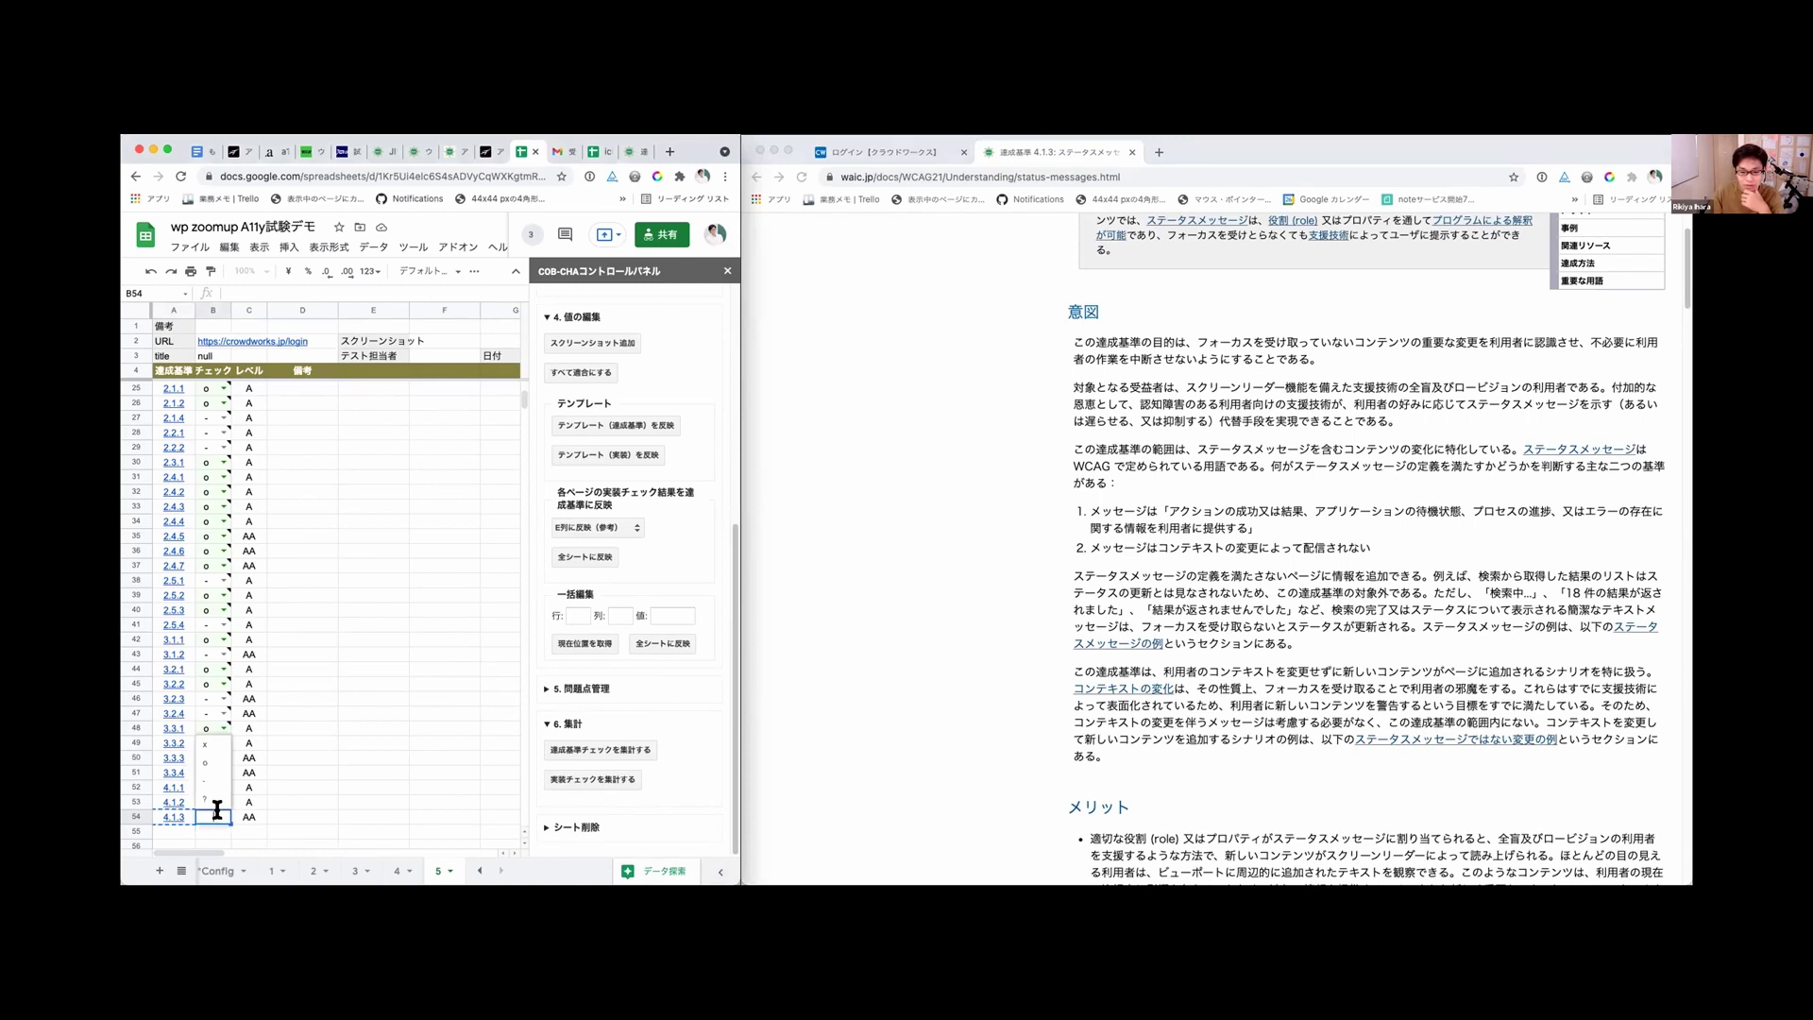
left_click(207, 783)
left_click(326, 770)
scroll(327, 770, "up", 5)
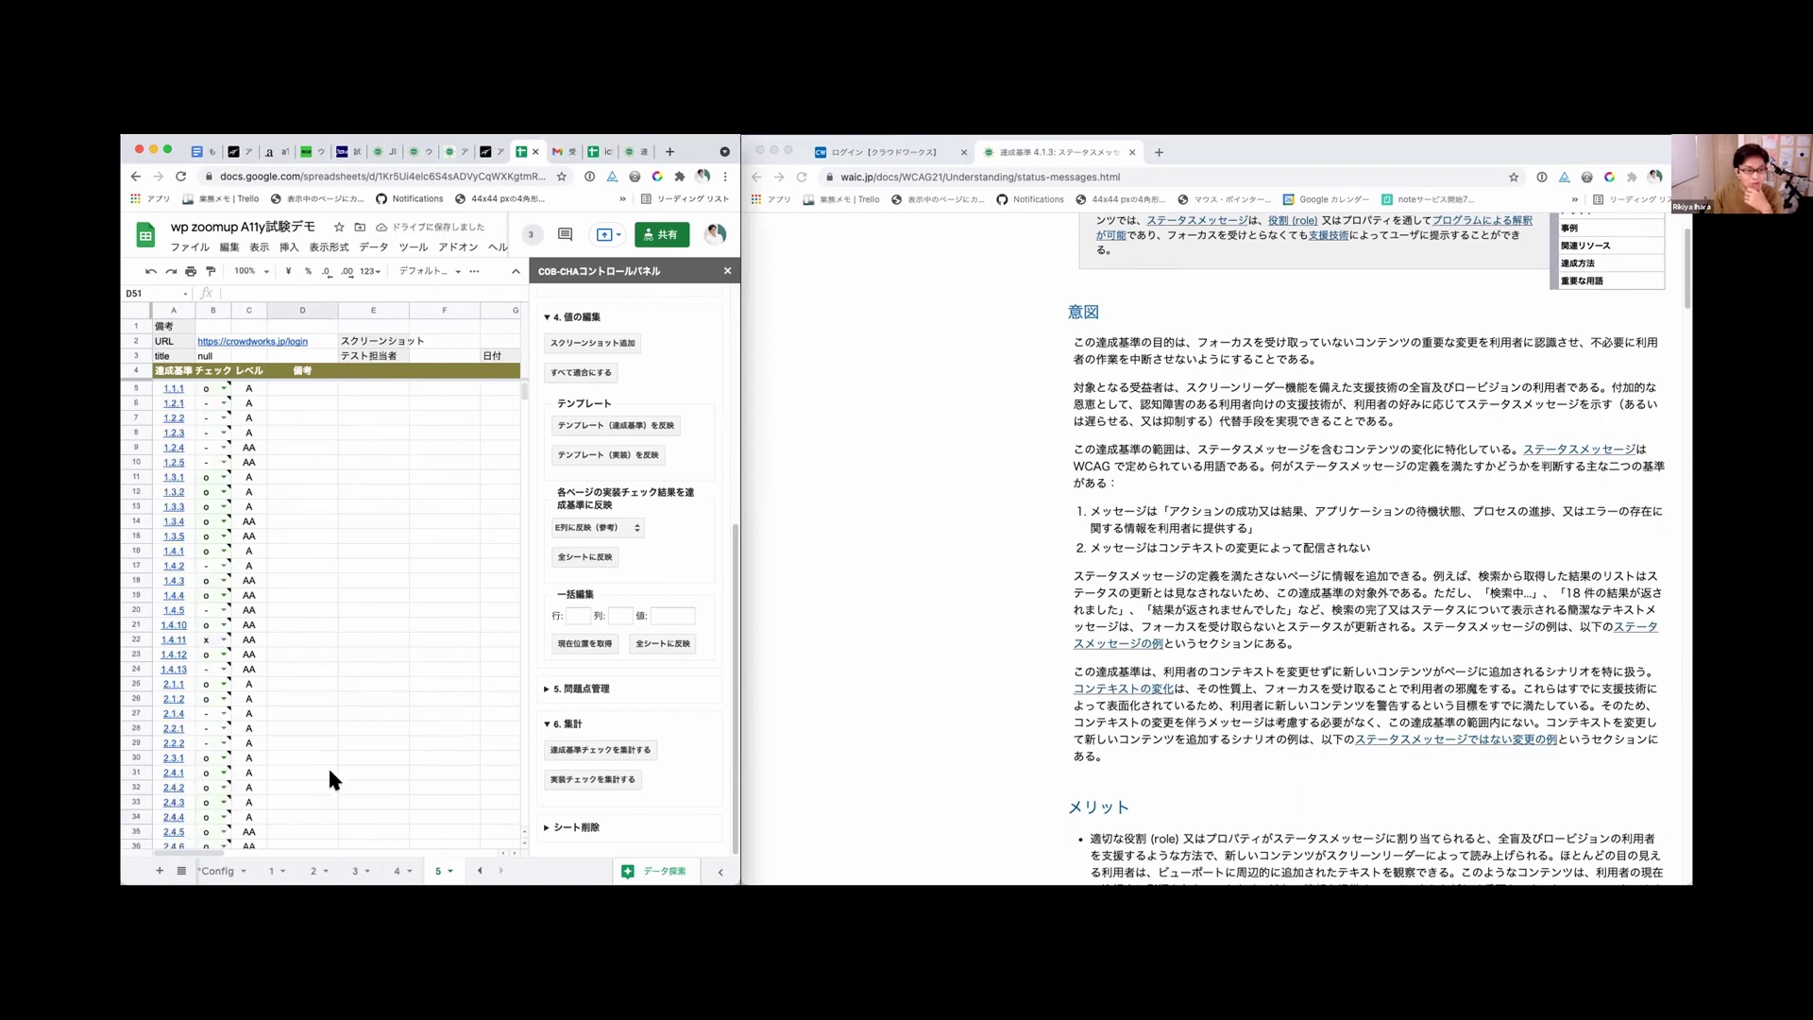
Step: Review the チェック result for criterion 1.4.11 against the fields and buttons on the CrowdWorks login page
left_click(205, 637)
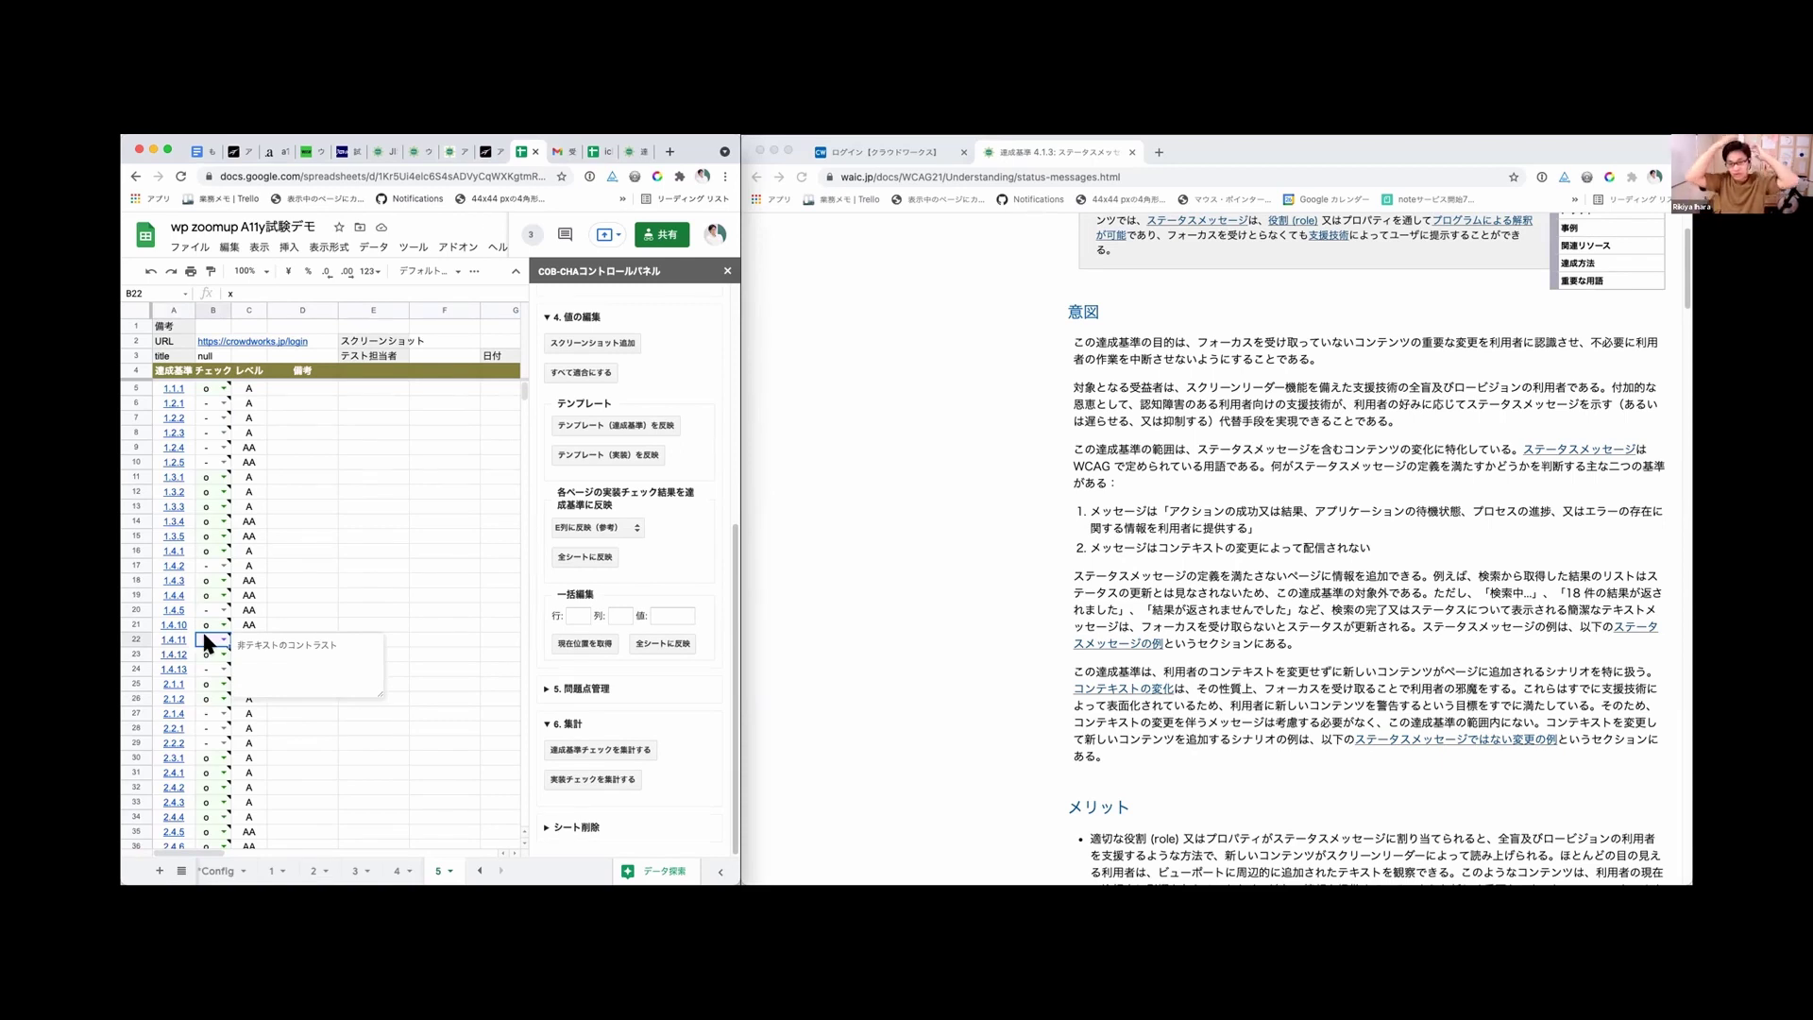
left_click(893, 151)
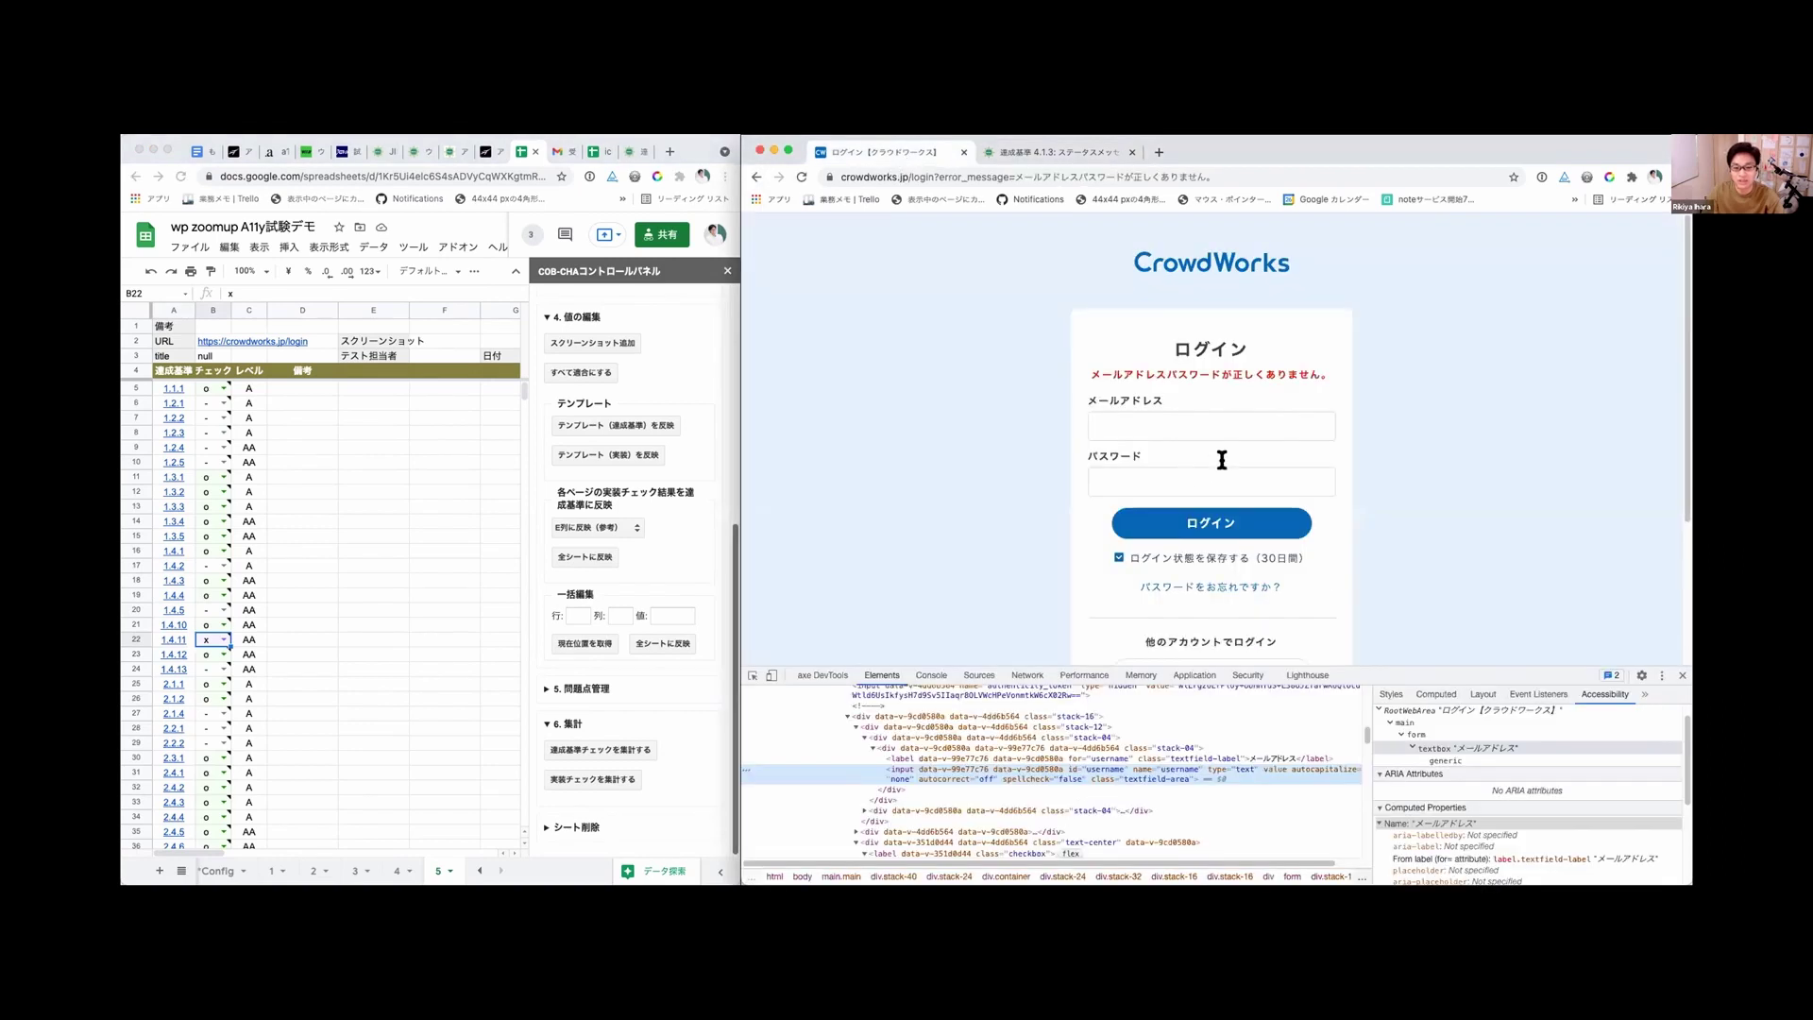
scroll(1296, 477, "down", 3)
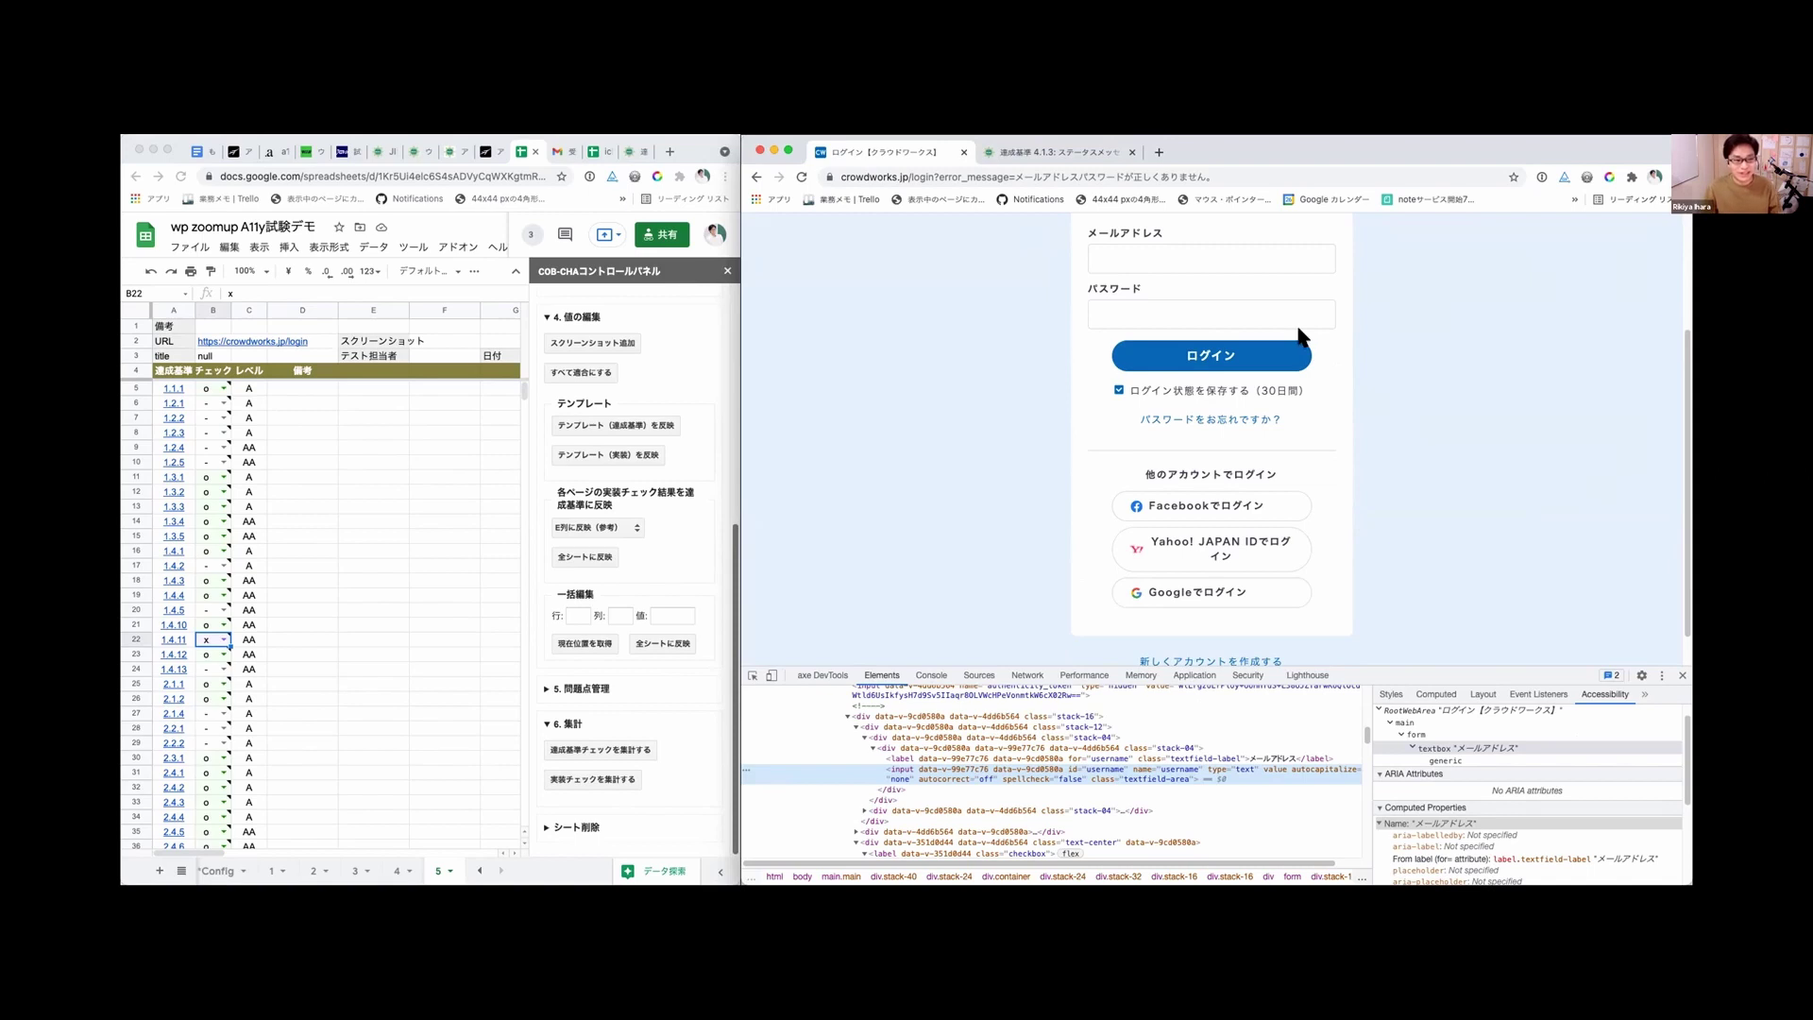
Step: Switch to the Google Docs session document, widen its browser window, and go to the まとめと提言 section
left_click(197, 149)
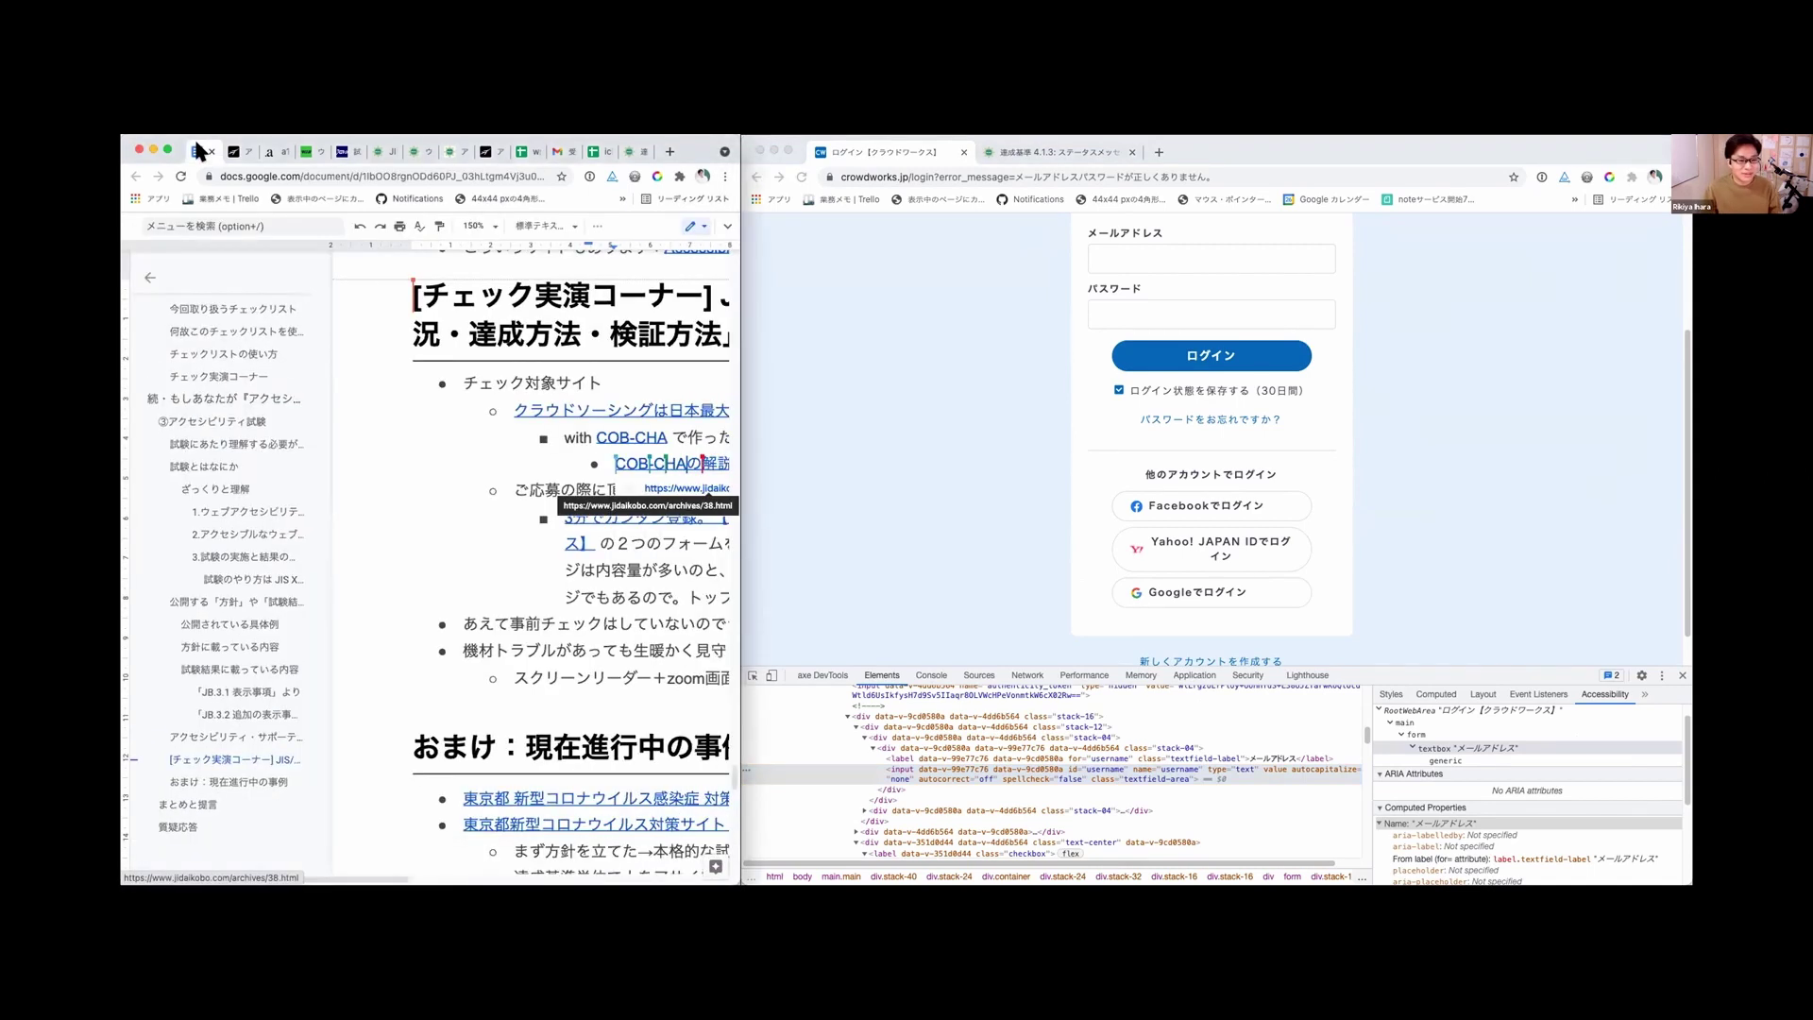
left_click_drag(740, 451, 1057, 548)
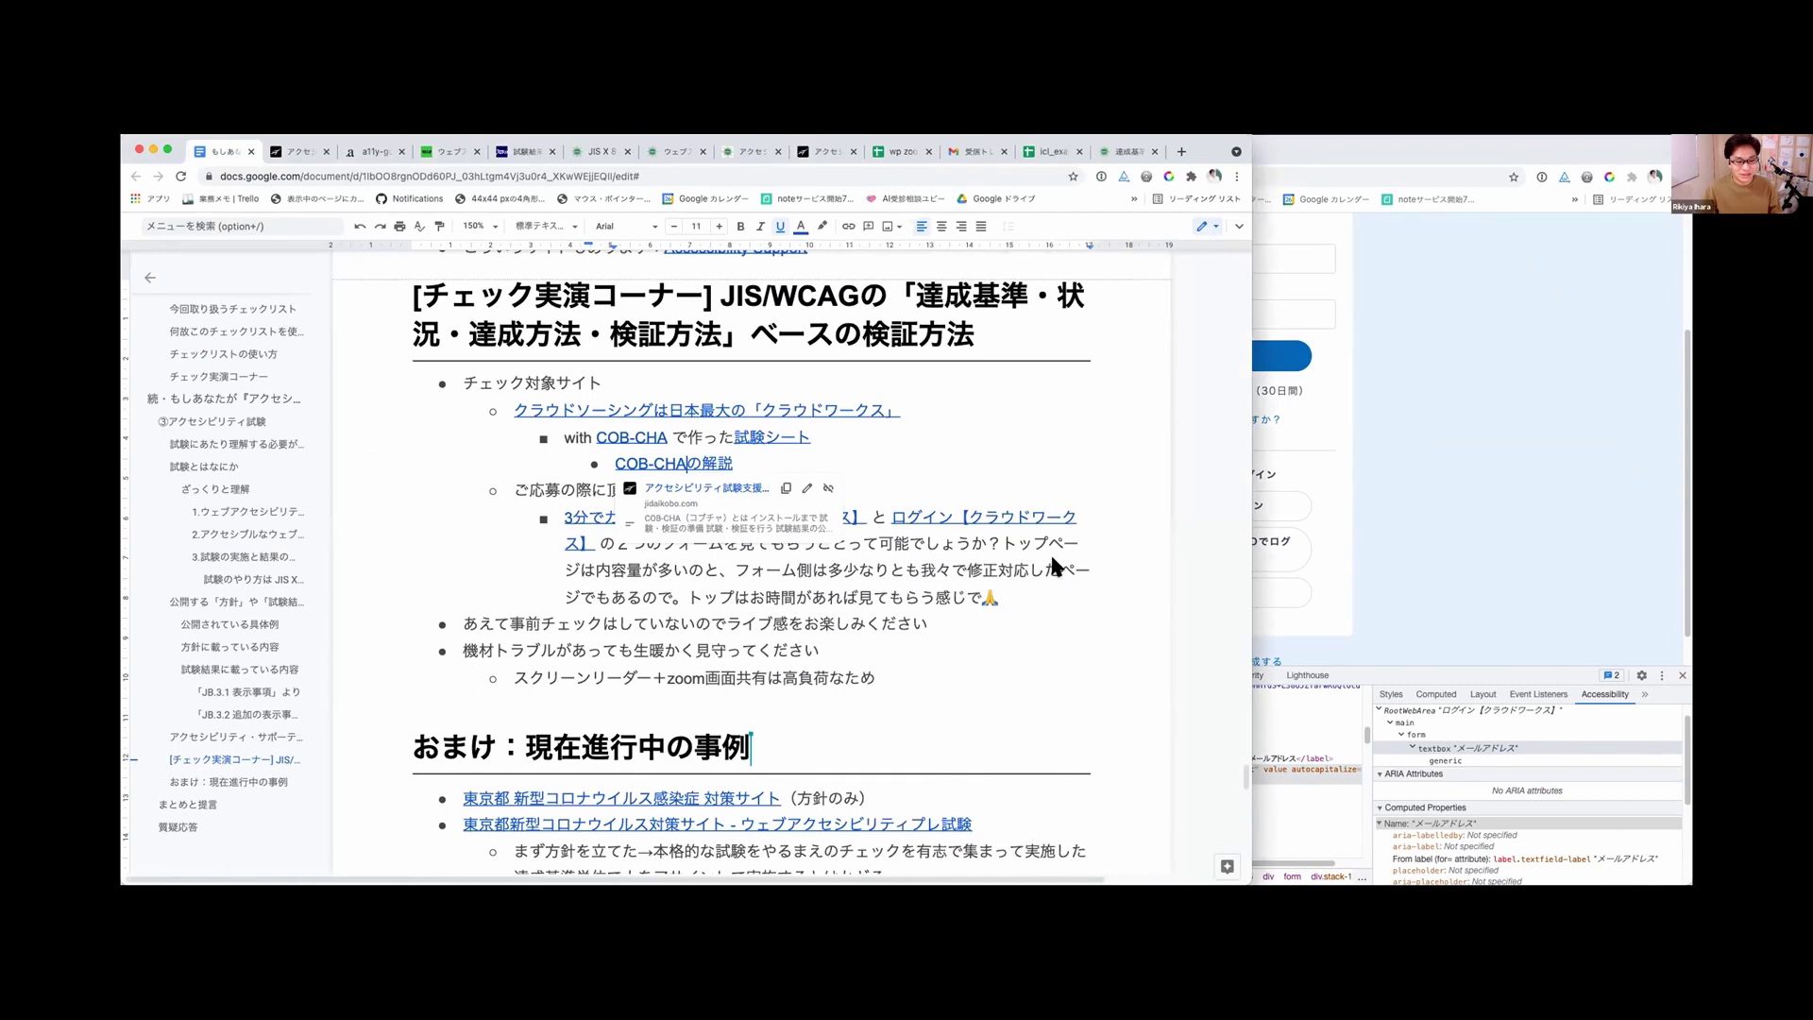
scroll(1052, 559, "down", 5)
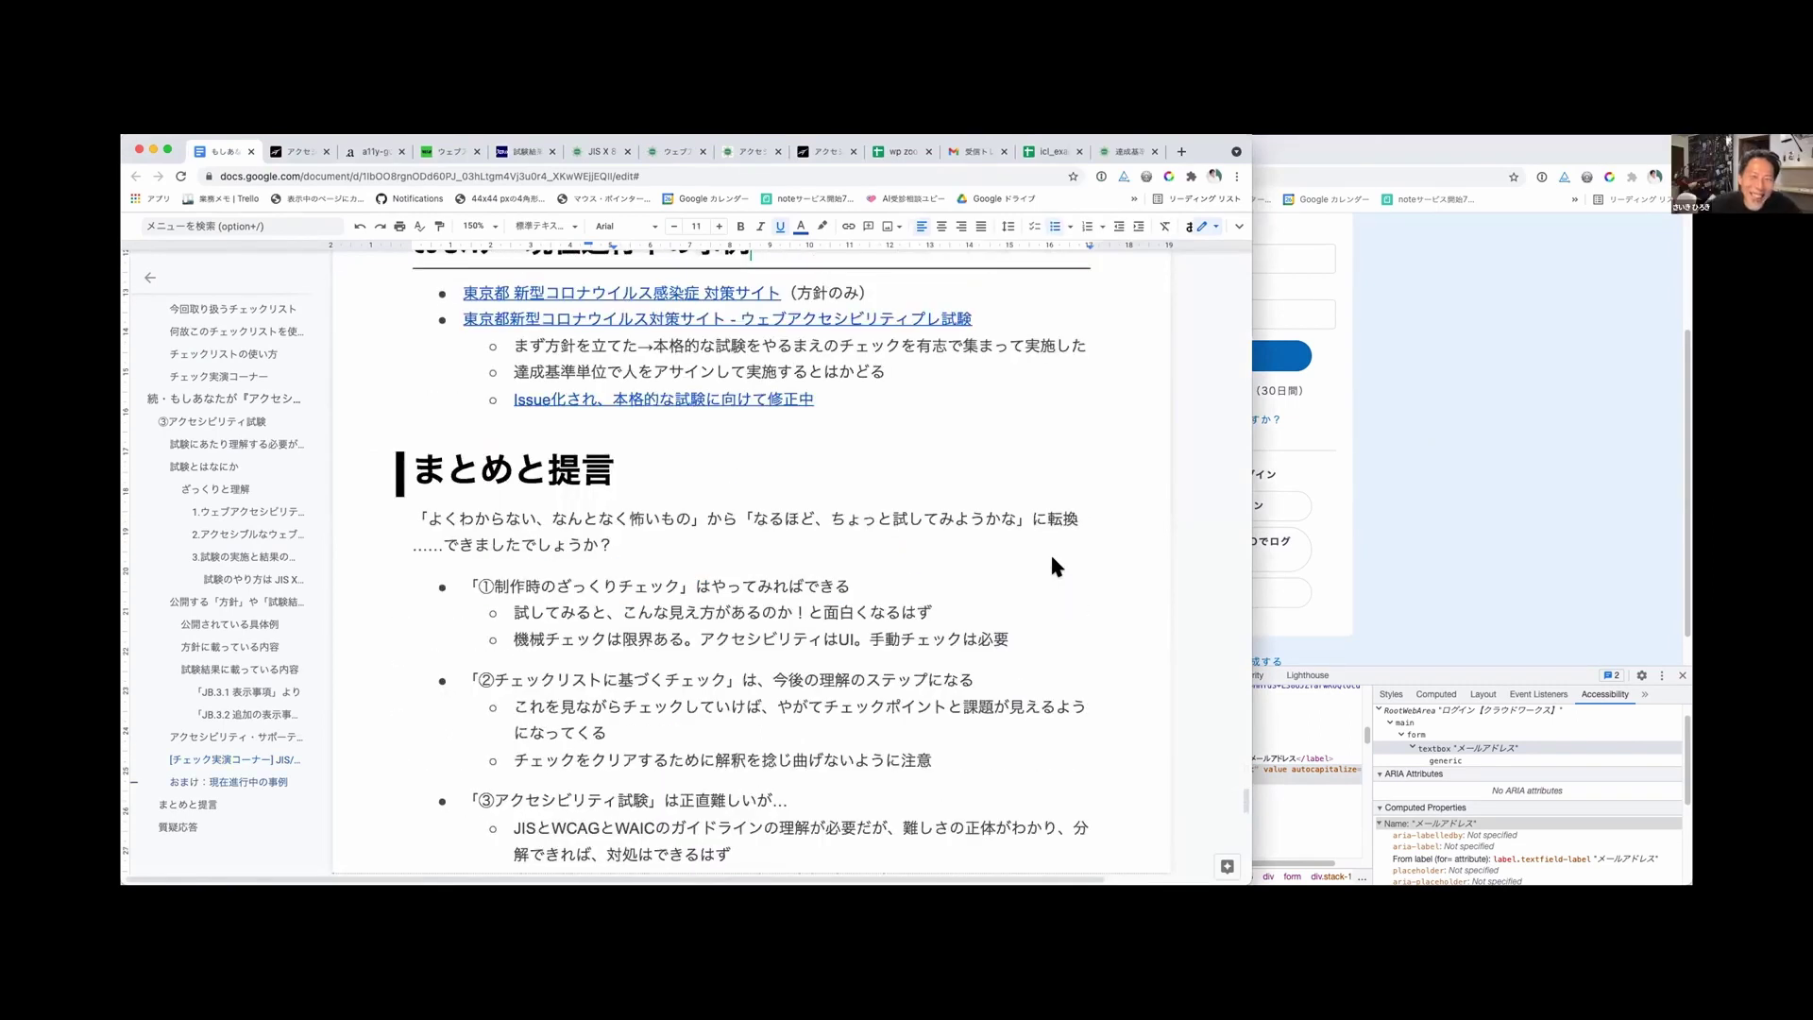
scroll(1051, 559, "down", 1)
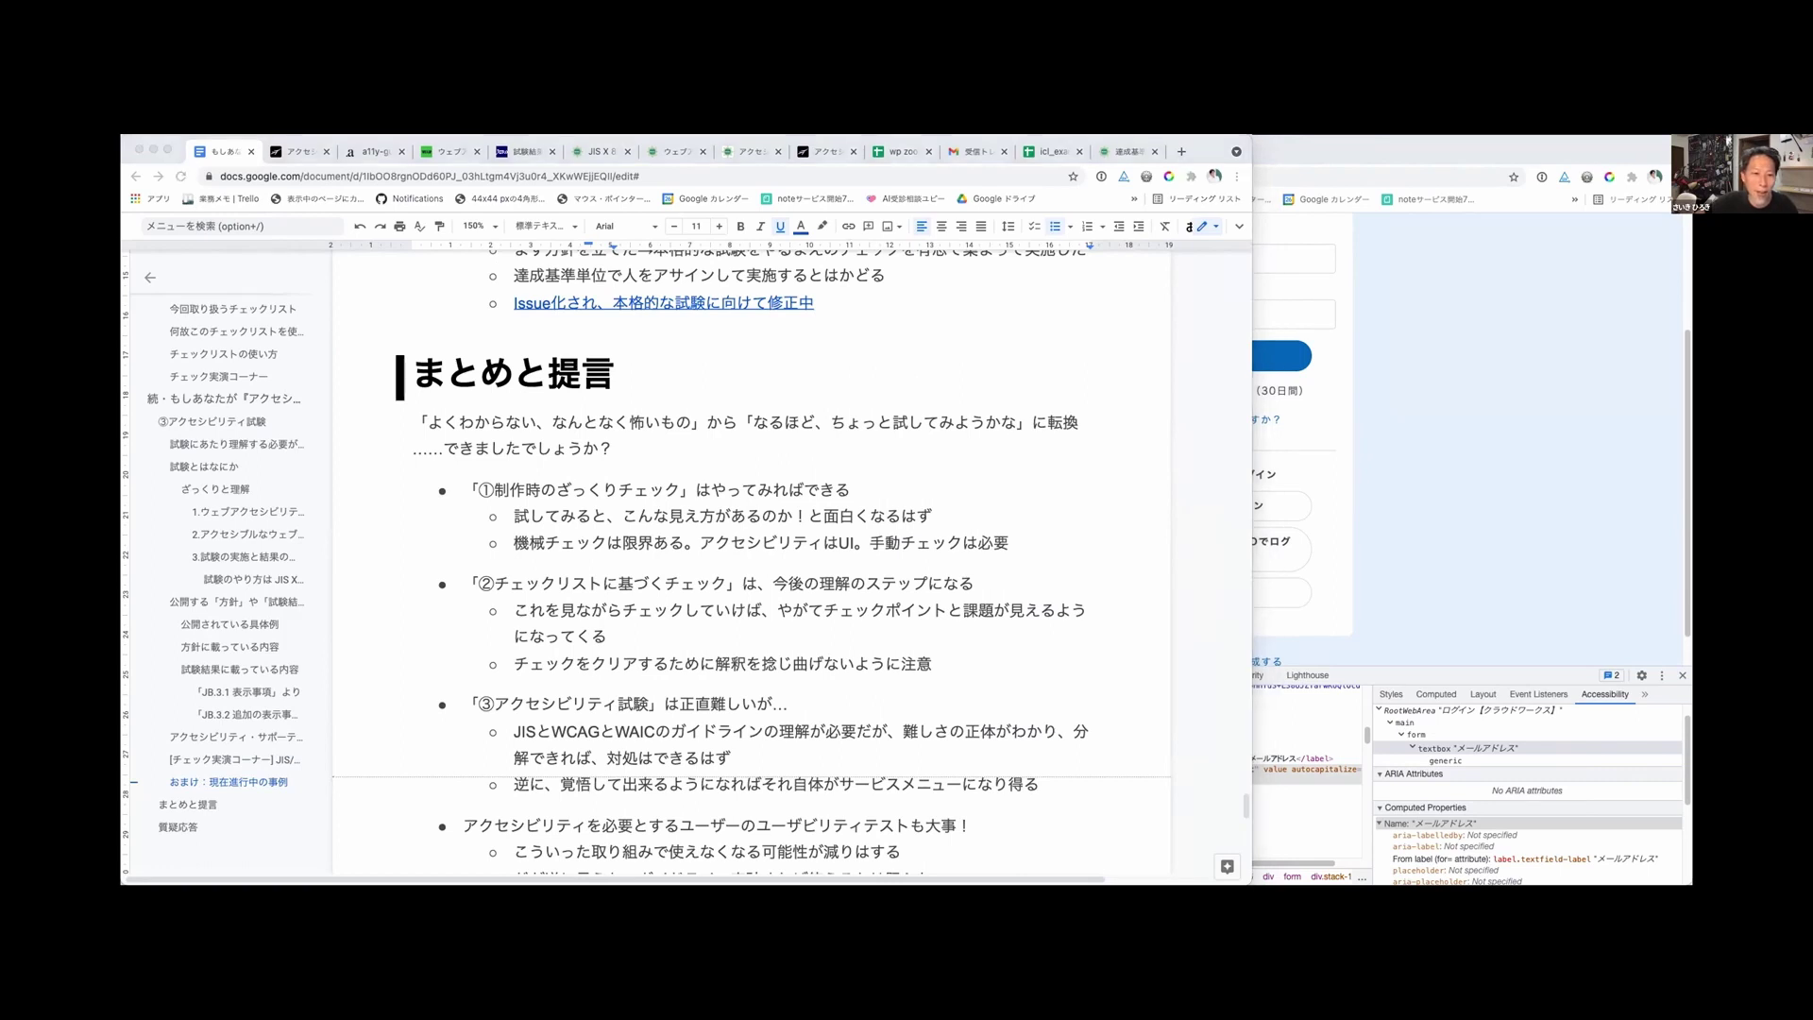
Step: Move the Slido Q&A tab directly after the session document's tab and read through the audience questions
left_click(663, 143)
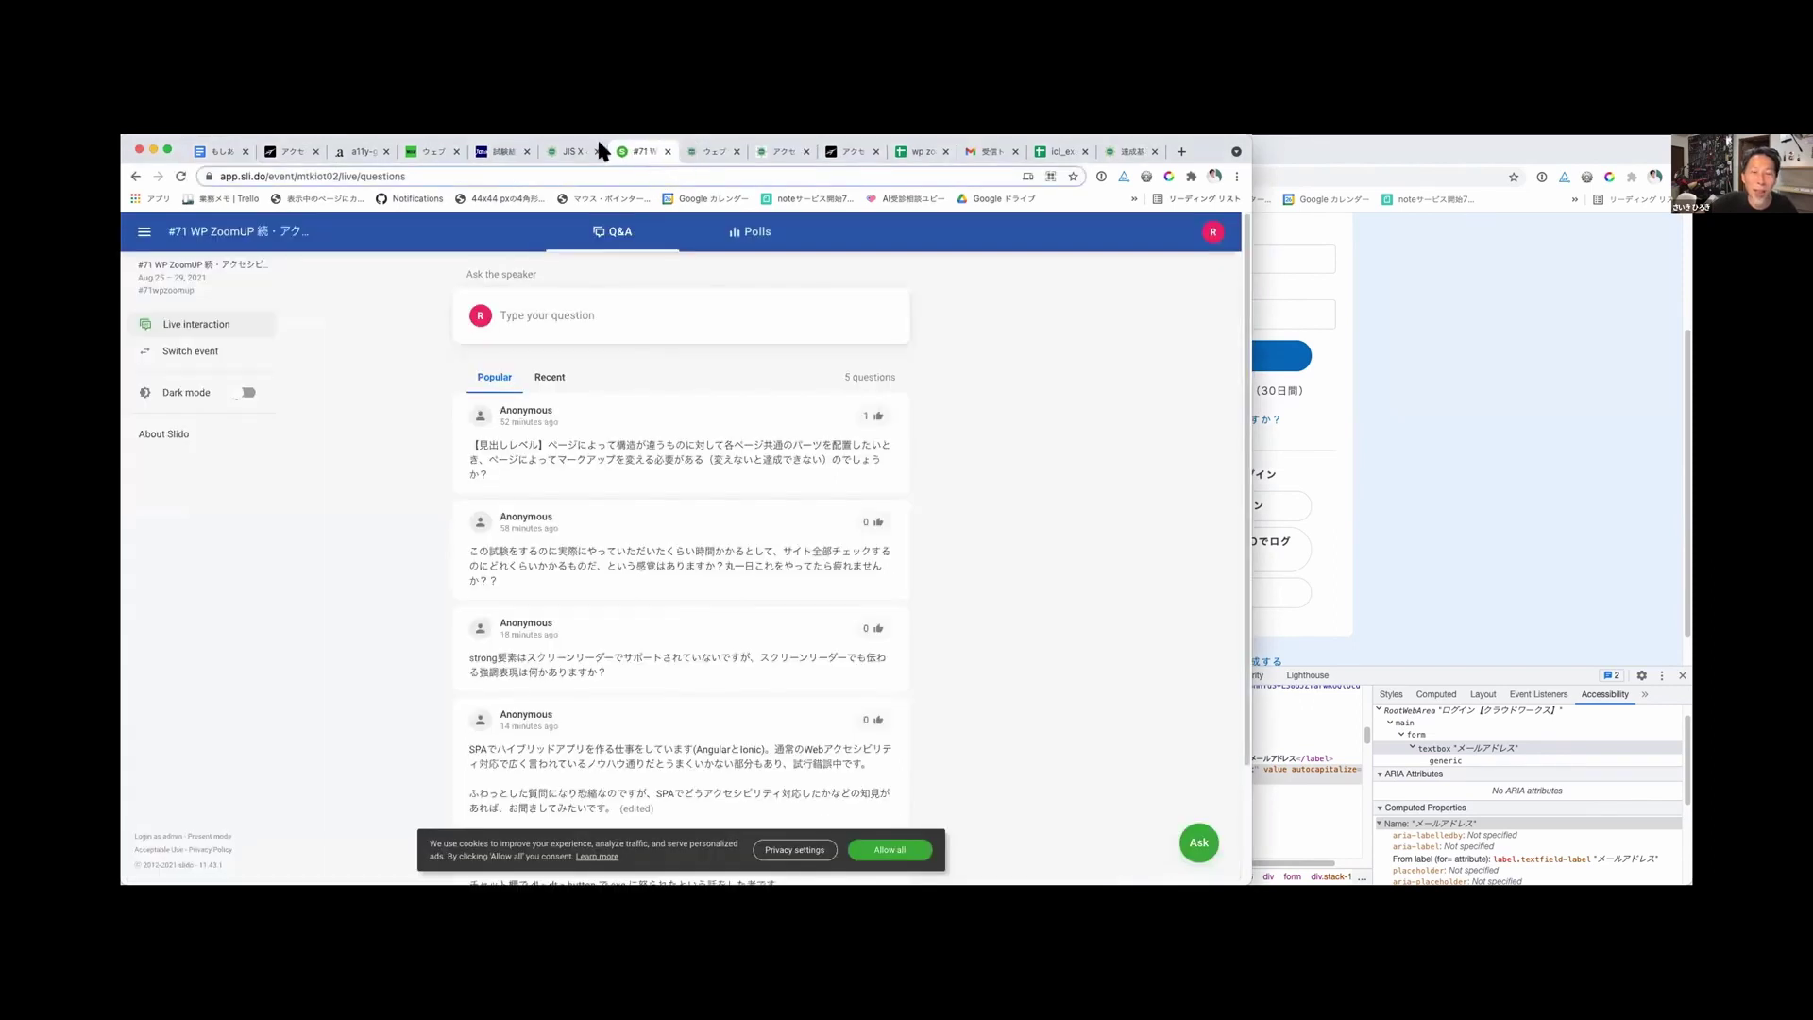
left_click_drag(476, 143, 295, 149)
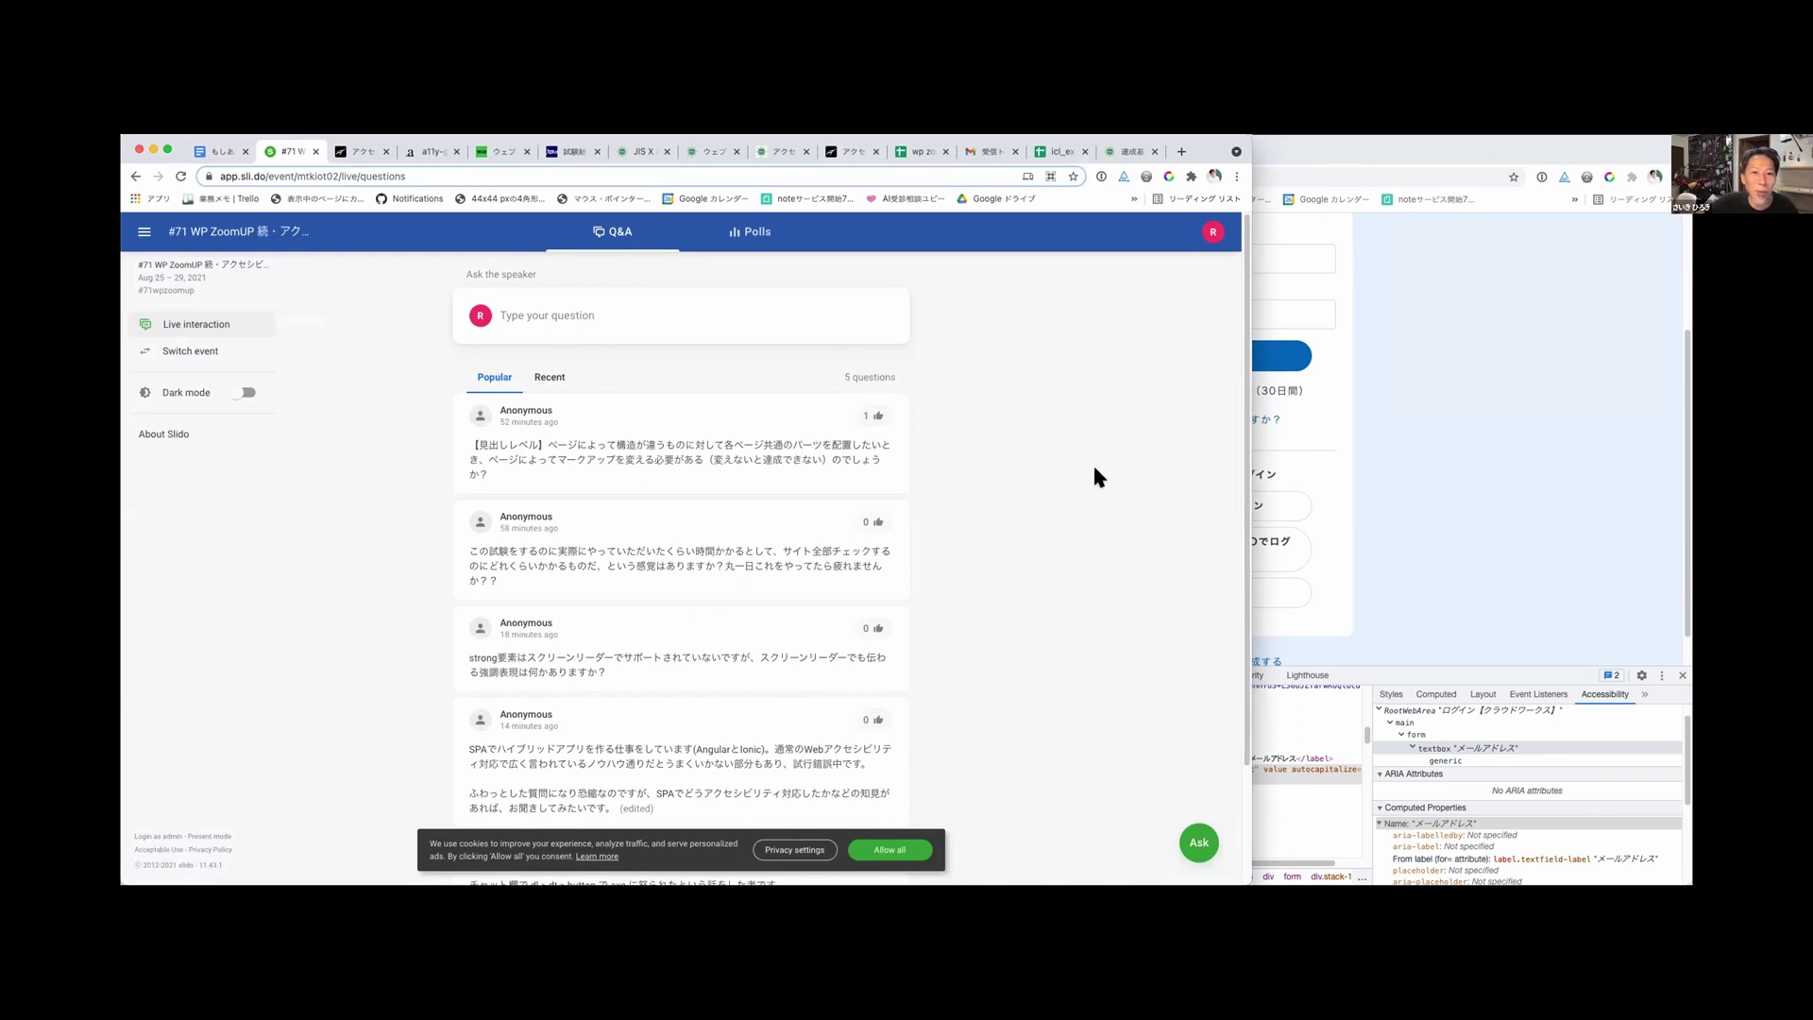
scroll(1095, 469, "down", 1)
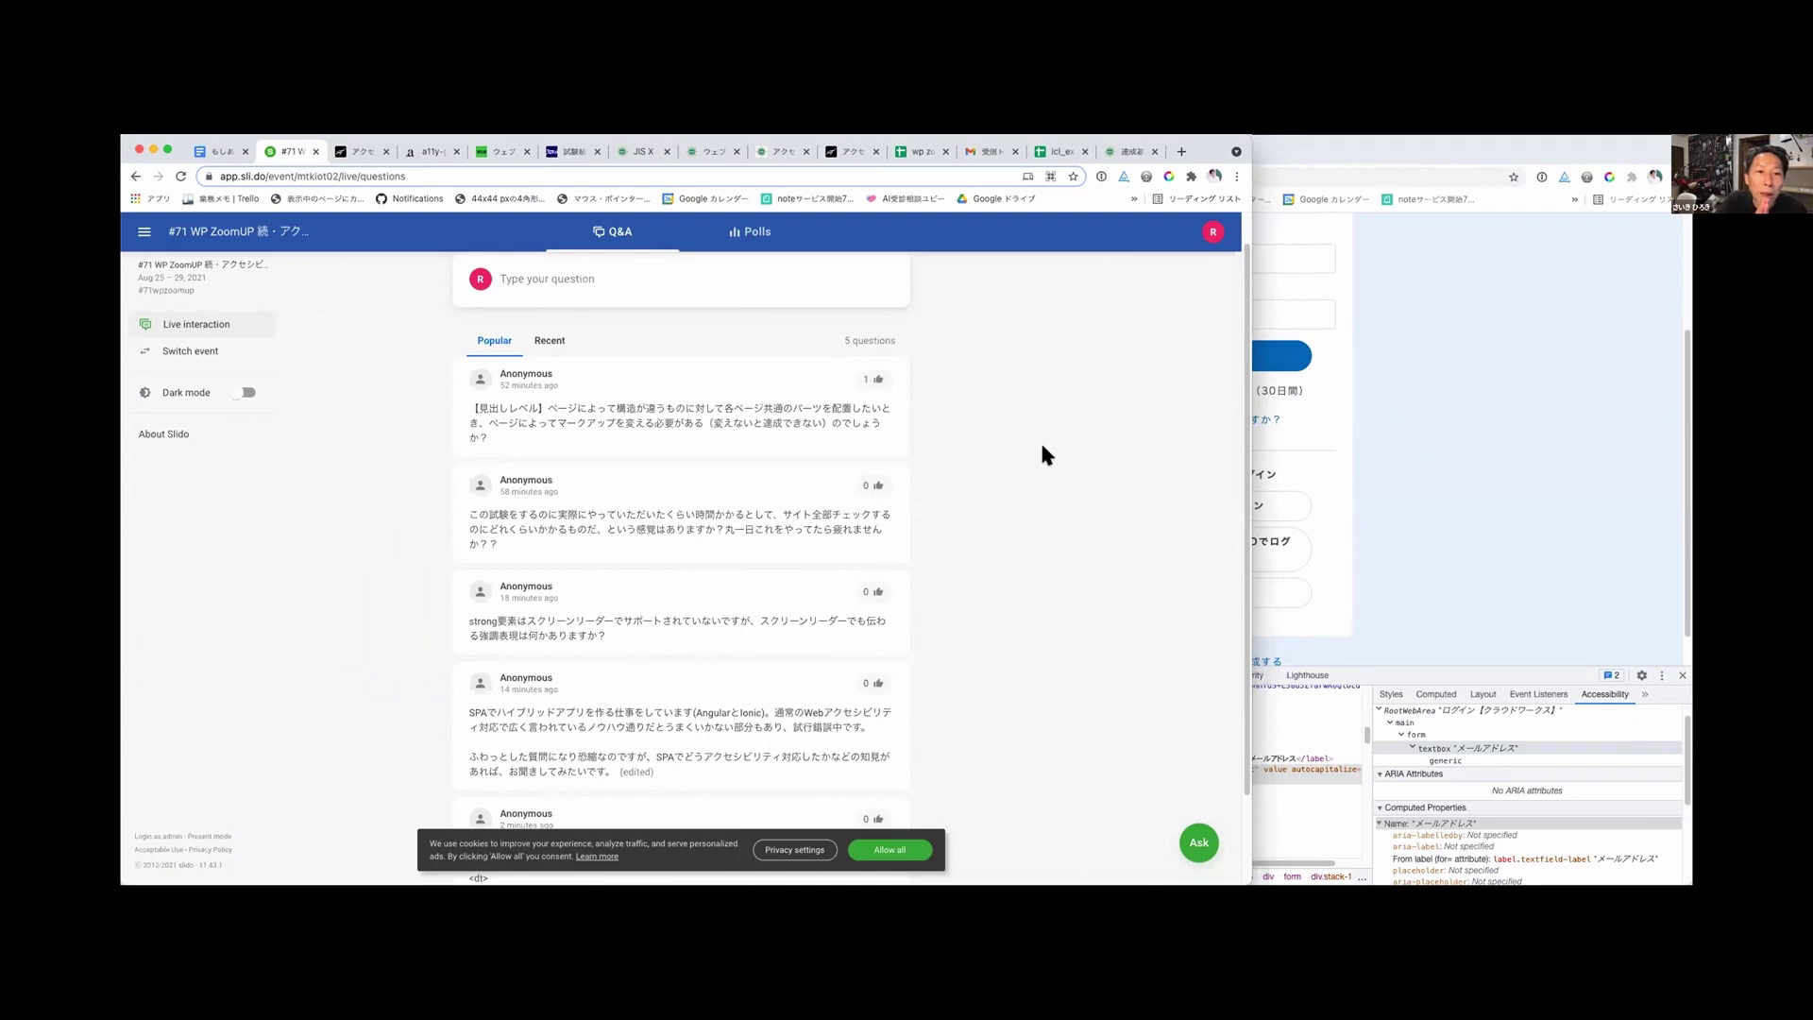
scroll(1041, 446, "down", 2)
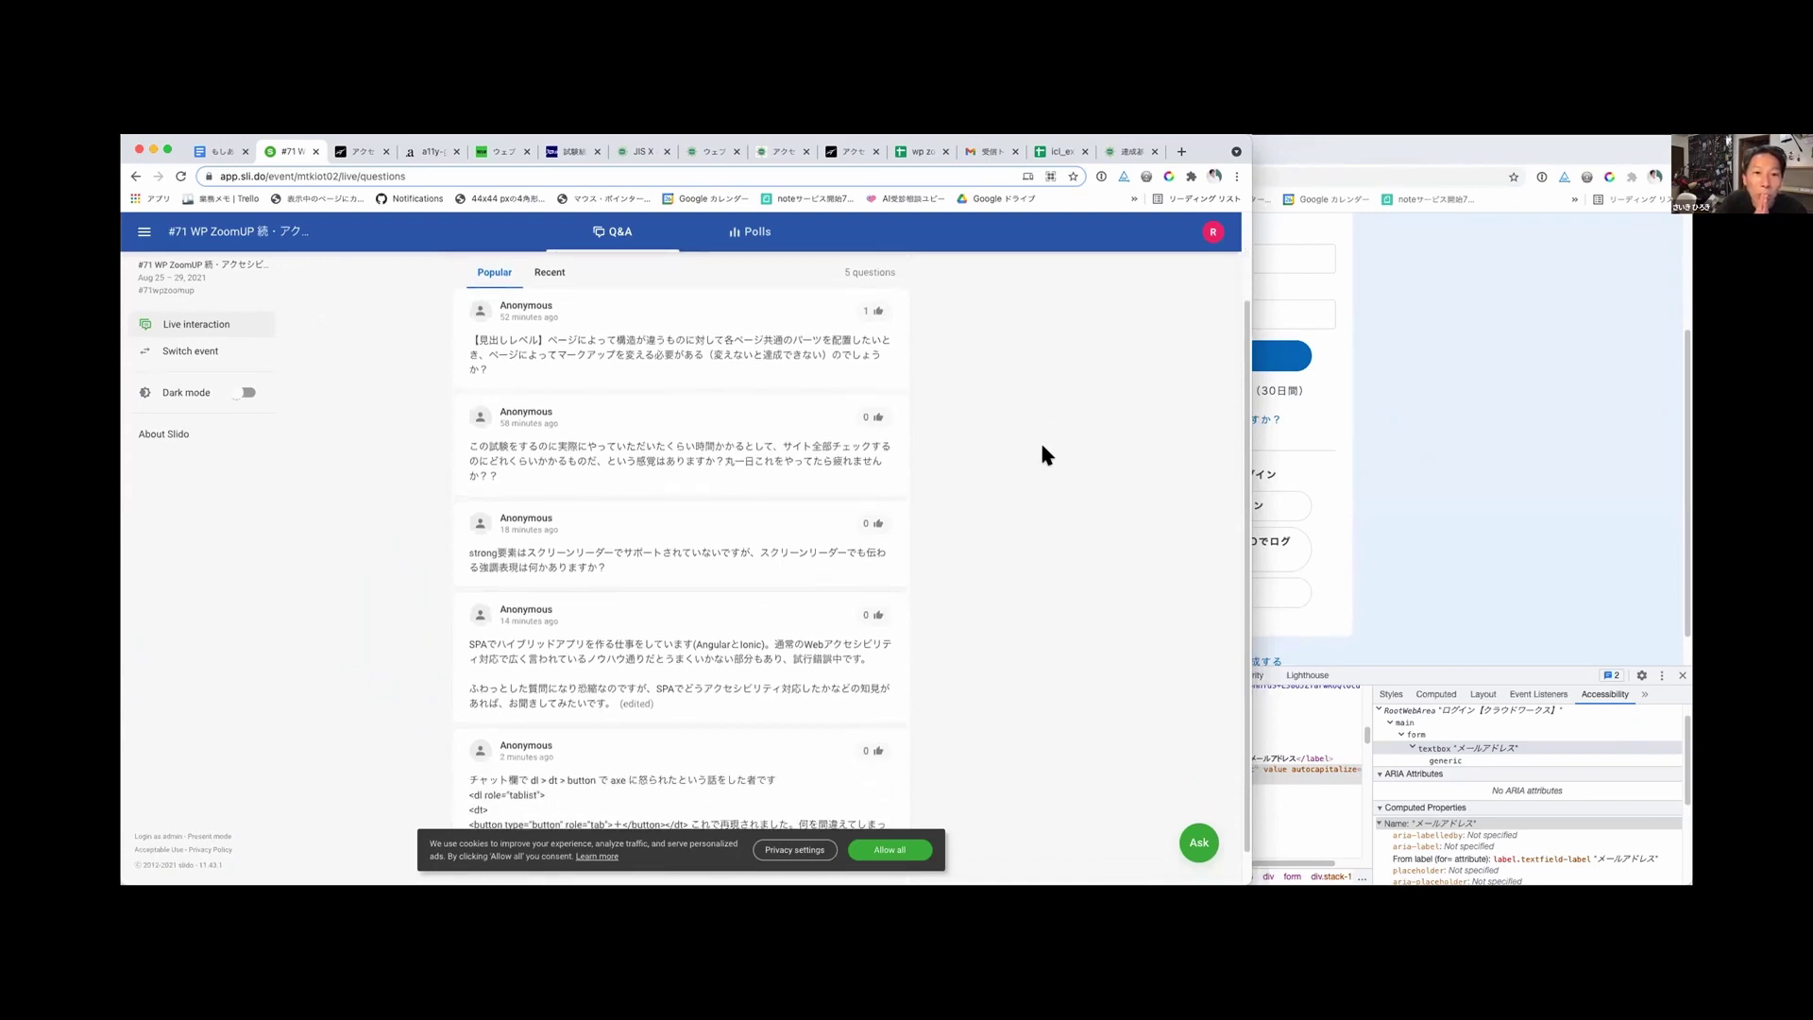
scroll(1041, 447, "down", 1)
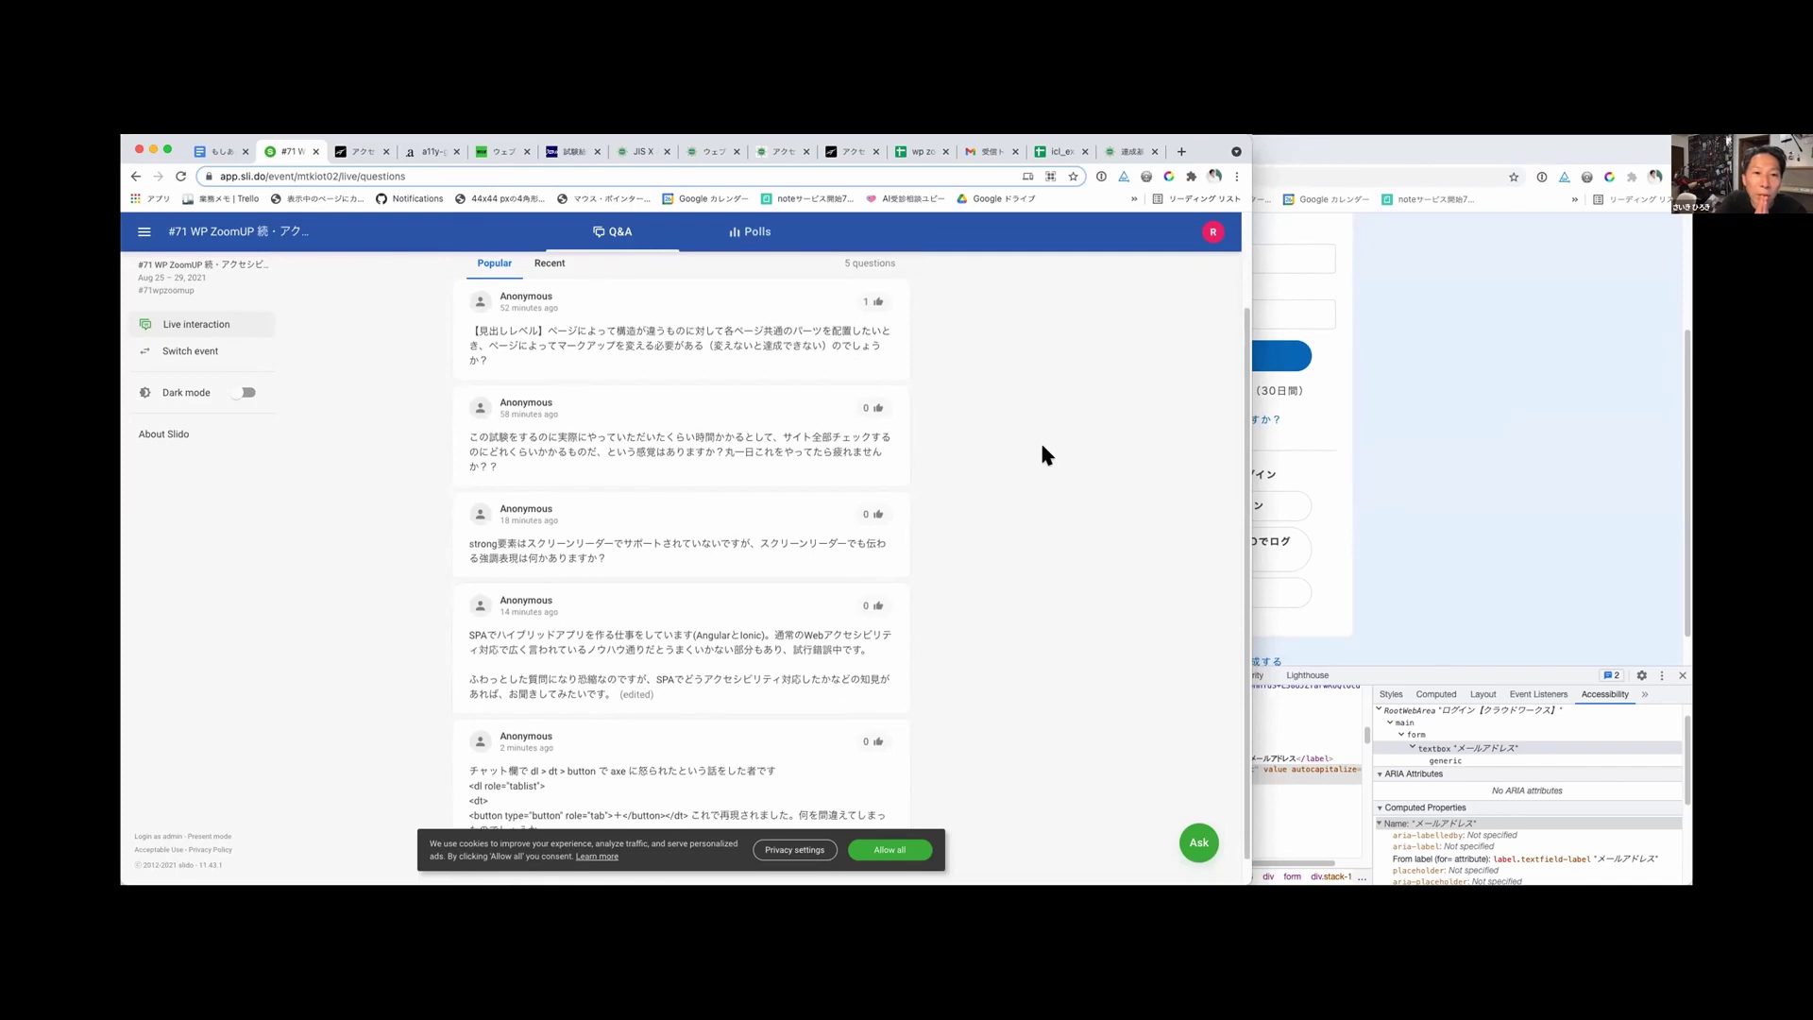